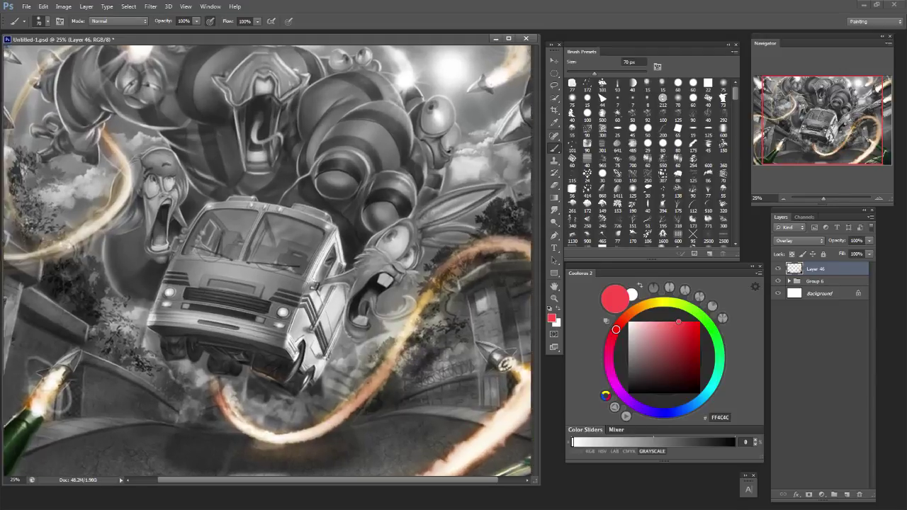
Pick a dark teal paint colour and add a new layer directly above Group 6.
{"action": "left_click_drag", "start_coordinate": [311, 266], "coordinate": [224, 255]}
{"action": "left_click_drag", "start_coordinate": [630, 364], "coordinate": [628, 361]}
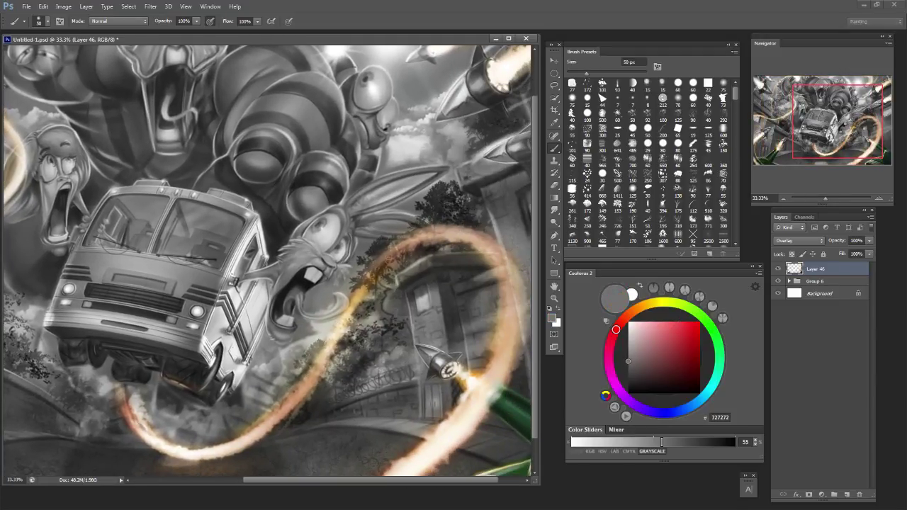
{"action": "key", "text": "ctrl+minus"}
{"action": "left_click_drag", "start_coordinate": [698, 401], "coordinate": [706, 393]}
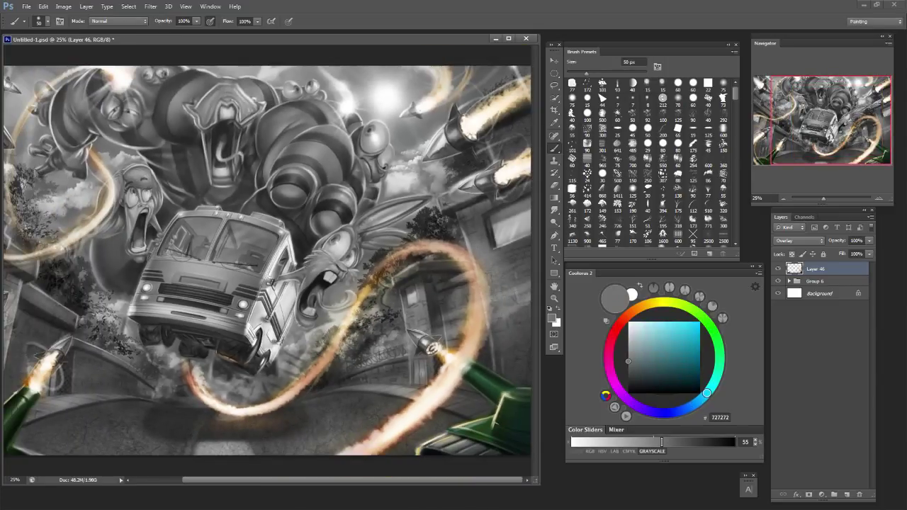
{"action": "left_click_drag", "start_coordinate": [687, 360], "coordinate": [689, 362]}
{"action": "left_click", "coordinate": [814, 281]}
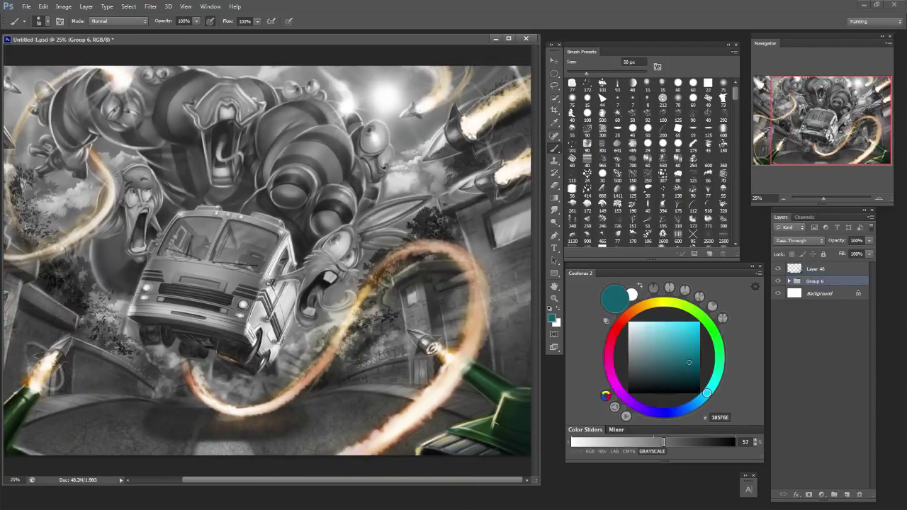
{"action": "left_click", "coordinate": [846, 494]}
Try a dark teal dab over the sun with the brush enlarged to 400 px.
{"action": "key", "text": "]"}
{"action": "key", "text": "]"}
{"action": "key", "text": "]"}
{"action": "key", "text": "]"}
{"action": "key", "text": "]"}
{"action": "key", "text": "]"}
{"action": "key", "text": "]"}
{"action": "key", "text": "]"}
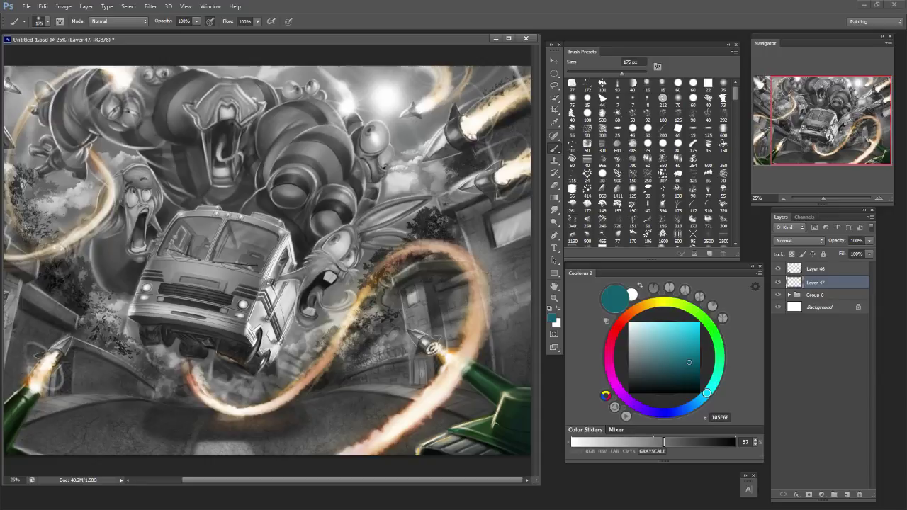
{"action": "key", "text": "ctrl+minus"}
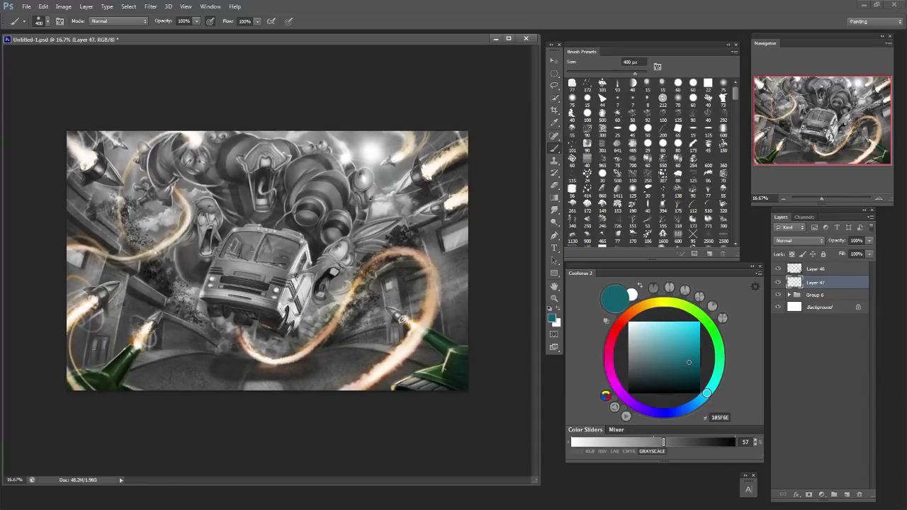
{"action": "left_click", "coordinate": [372, 150]}
{"action": "key", "text": "ctrl+z"}
Paint light cyan across the top-centre and upper-left sky with a soft brush enlarged to 1000 px.
{"action": "left_click_drag", "start_coordinate": [685, 347], "coordinate": [672, 322]}
{"action": "left_click", "coordinate": [370, 149]}
{"action": "key", "text": "ctrl+z"}
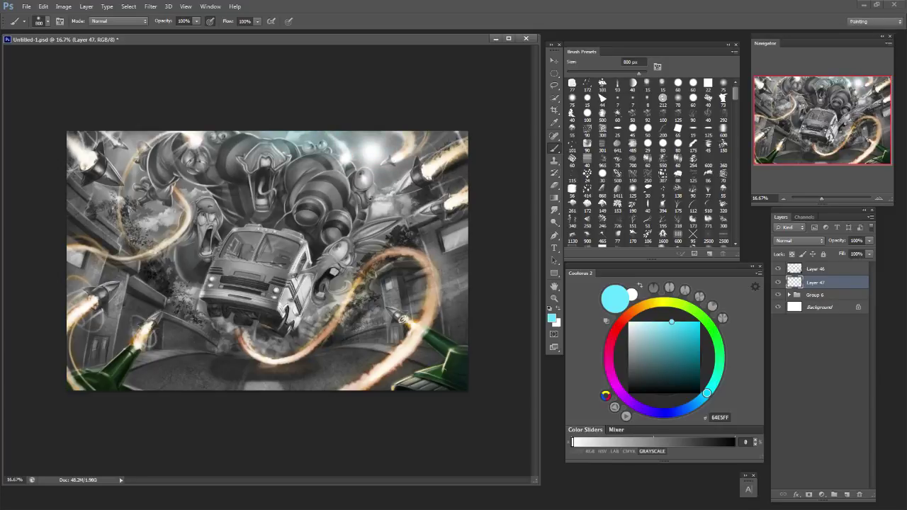
{"action": "key", "text": "bracketright"}
{"action": "key", "text": "bracketright"}
{"action": "left_click", "coordinate": [103, 153]}
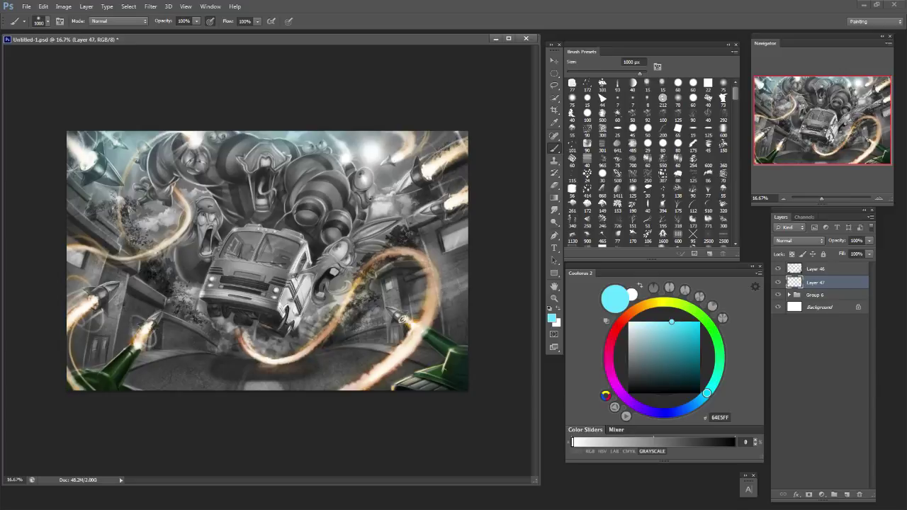
Pick a muted blue-grey paint colour and set Layer 47's blend mode to Overlay.
{"action": "left_click_drag", "start_coordinate": [648, 353], "coordinate": [651, 349]}
{"action": "left_click", "coordinate": [799, 241]}
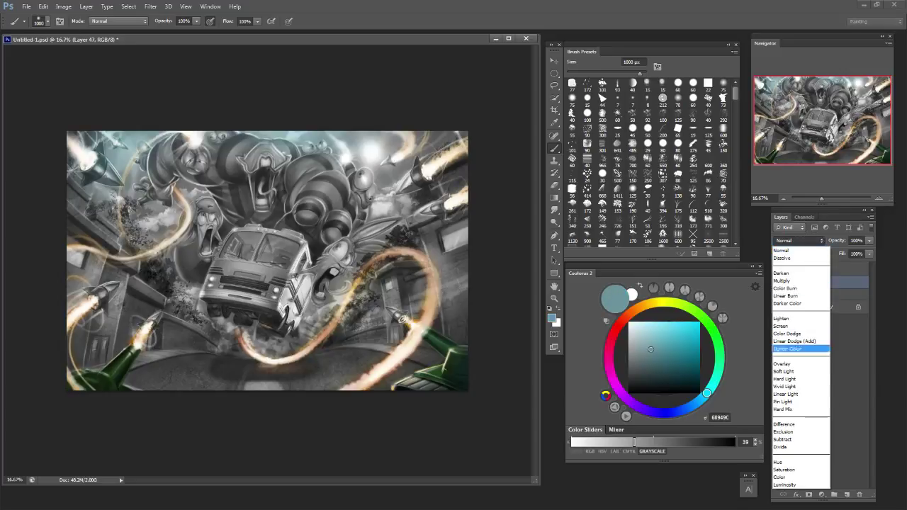
{"action": "left_click", "coordinate": [792, 365]}
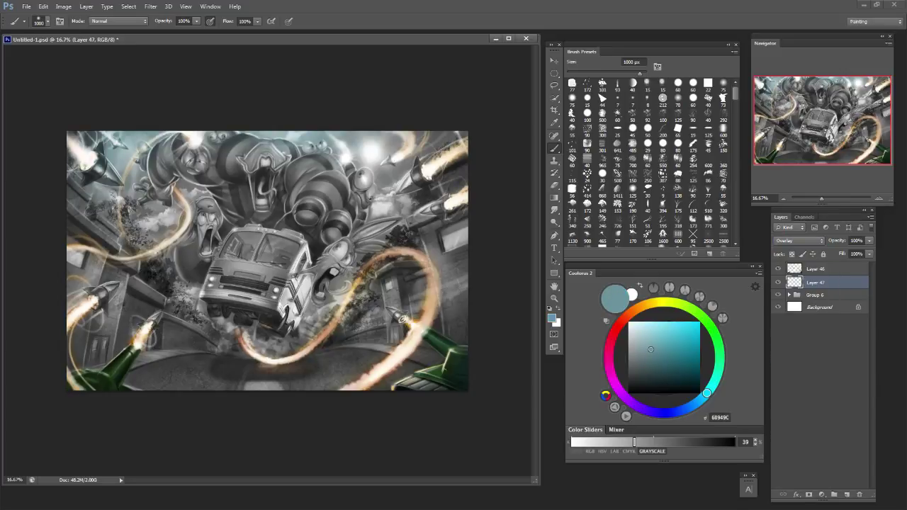
{"action": "key", "text": "e"}
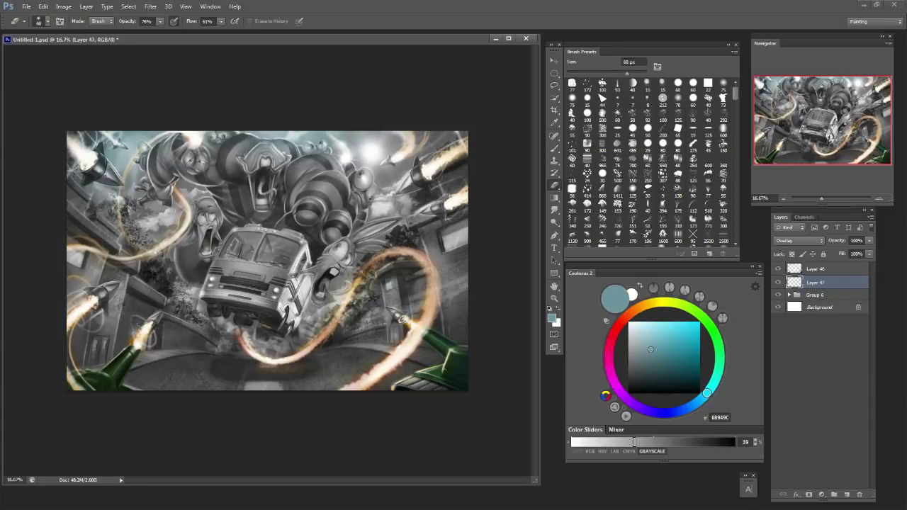
{"action": "key", "text": "b"}
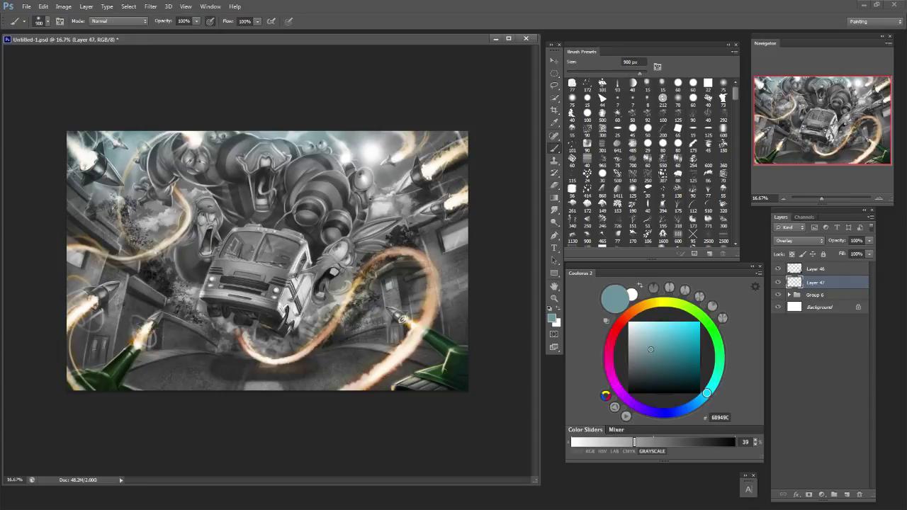
Tint the upper-right and top-centre sky with dark navy (#252946) using an 1100 px brush.
{"action": "left_click_drag", "start_coordinate": [651, 349], "coordinate": [646, 387]}
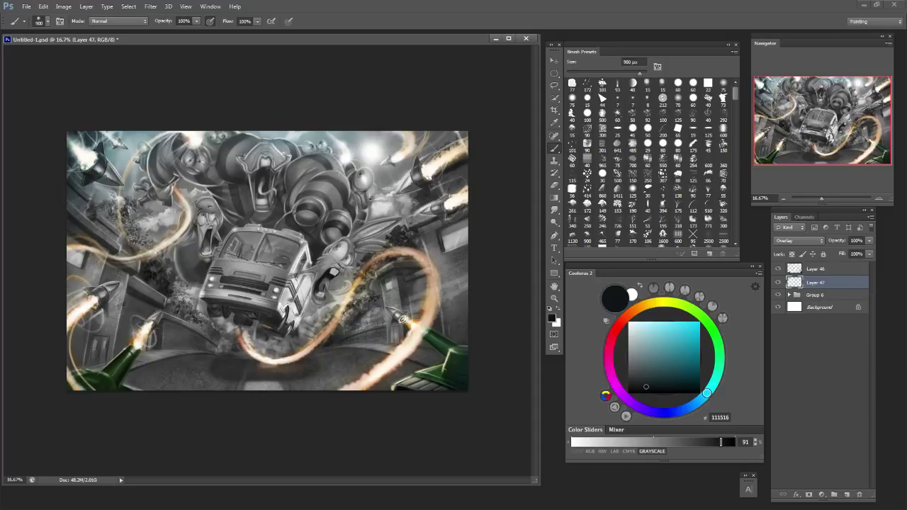
{"action": "key", "text": "bracketright"}
{"action": "key", "text": "bracketright"}
{"action": "left_click", "coordinate": [668, 377]}
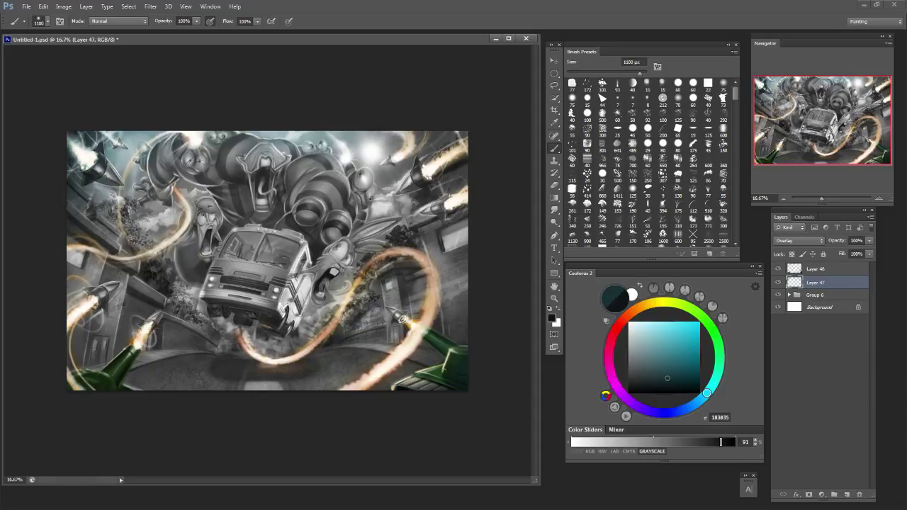
{"action": "left_click", "coordinate": [674, 378]}
{"action": "left_click", "coordinate": [671, 412]}
{"action": "left_click_drag", "start_coordinate": [461, 136], "coordinate": [445, 148]}
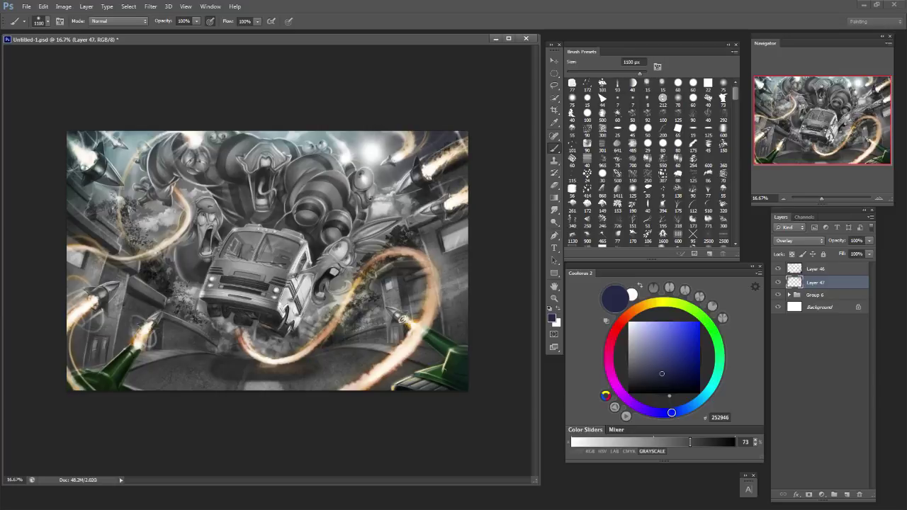
{"action": "left_click_drag", "start_coordinate": [371, 136], "coordinate": [291, 144]}
Tint the upper sky around the sun and rockets with saturated cyan using the 1100 px brush.
{"action": "left_click", "coordinate": [661, 323]}
{"action": "left_click", "coordinate": [708, 391]}
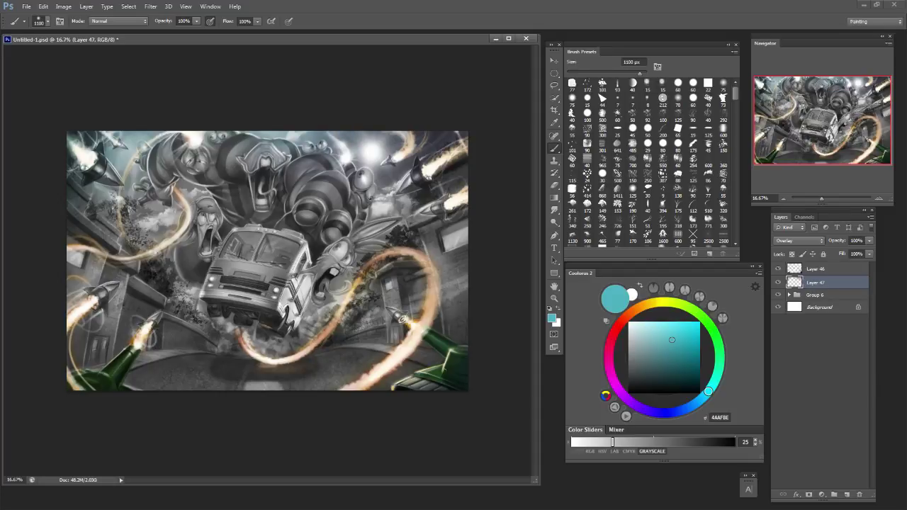
{"action": "left_click_drag", "start_coordinate": [676, 328], "coordinate": [700, 331]}
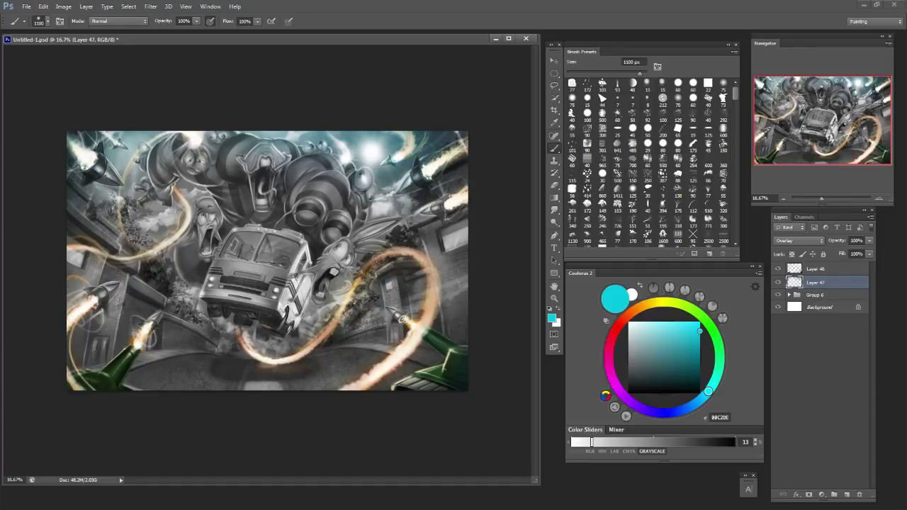
Colour the sun's glow yellow with the brush reduced to 500 px.
{"action": "left_click_drag", "start_coordinate": [667, 302], "coordinate": [660, 319]}
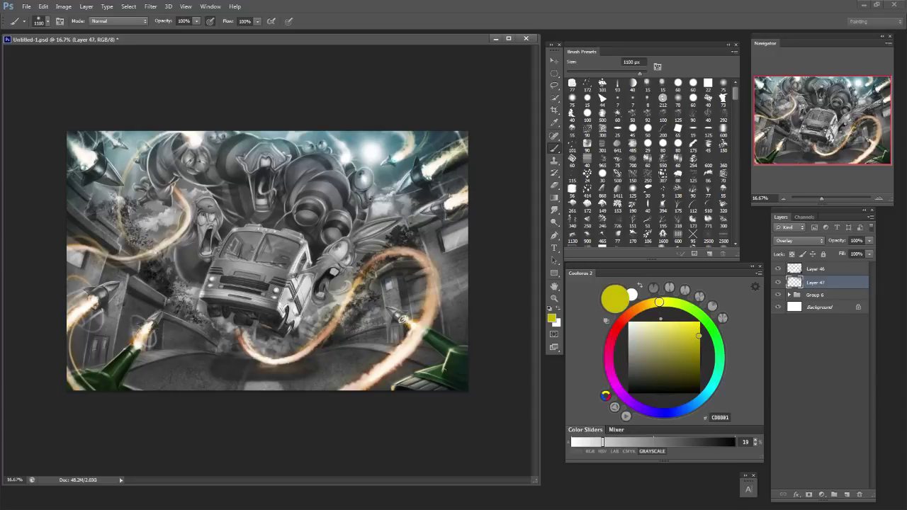
{"action": "key", "text": "bracketleft"}
{"action": "key", "text": "bracketleft"}
{"action": "key", "text": "bracketleft"}
{"action": "key", "text": "bracketleft"}
{"action": "key", "text": "bracketleft"}
{"action": "key", "text": "bracketleft"}
{"action": "left_click", "coordinate": [376, 154]}
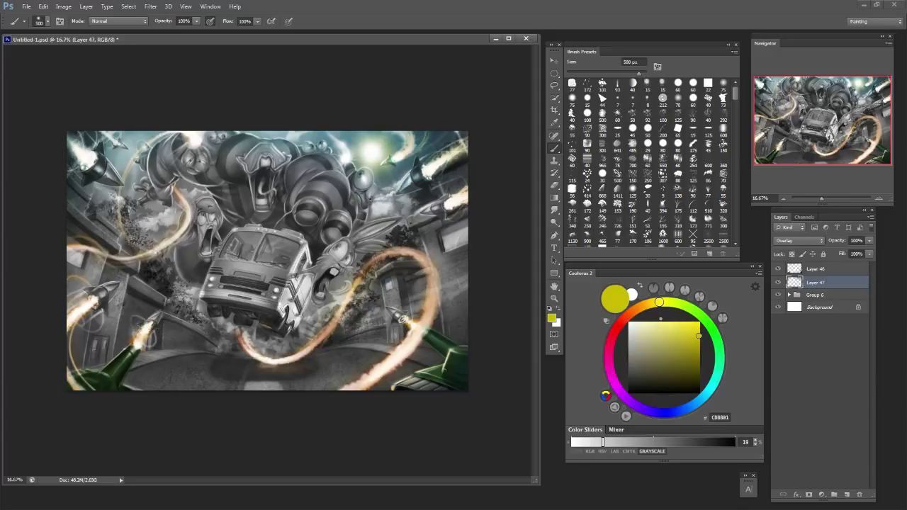
Warm up the sun's core with a light orange dab using a 500 px brush.
{"action": "key", "text": "bracketright"}
{"action": "key", "text": "bracketright"}
{"action": "key", "text": "bracketright"}
{"action": "key", "text": "bracketright"}
{"action": "key", "text": "bracketright"}
{"action": "key", "text": "bracketright"}
{"action": "key", "text": "bracketright"}
{"action": "key", "text": "bracketright"}
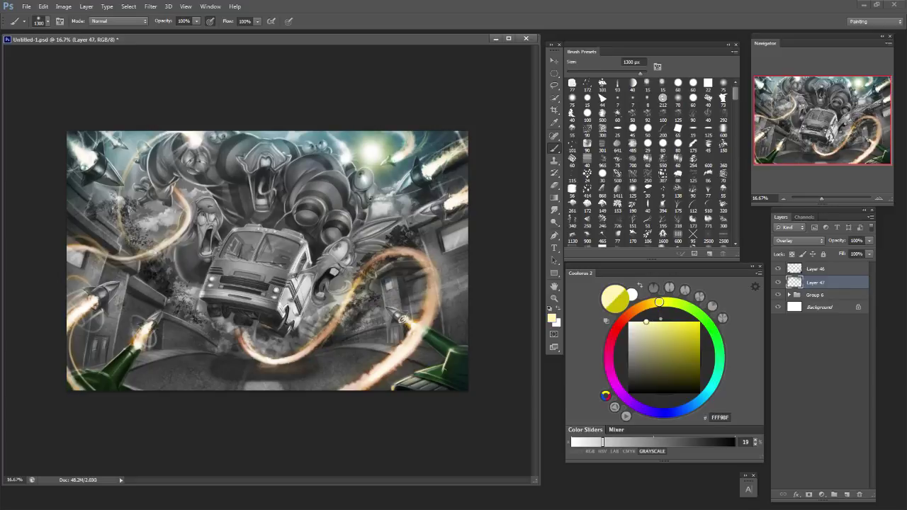
{"action": "key", "text": "bracketleft"}
{"action": "key", "text": "bracketleft"}
{"action": "key", "text": "bracketleft"}
{"action": "key", "text": "bracketleft"}
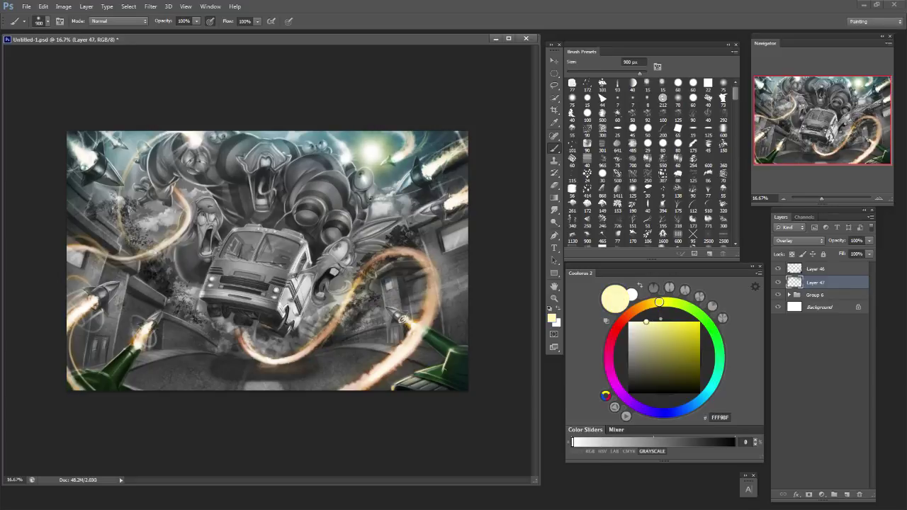
{"action": "left_click", "coordinate": [637, 309]}
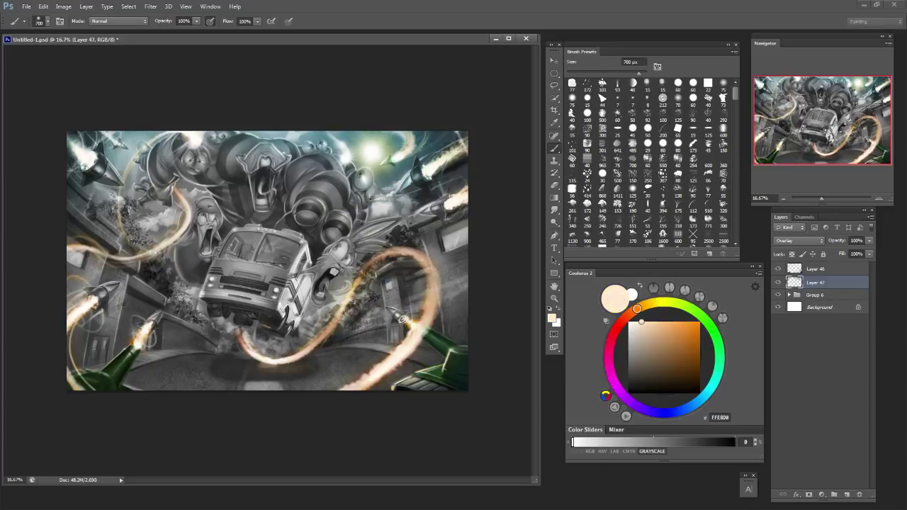
{"action": "left_click_drag", "start_coordinate": [646, 321], "coordinate": [665, 322]}
{"action": "left_click", "coordinate": [372, 151]}
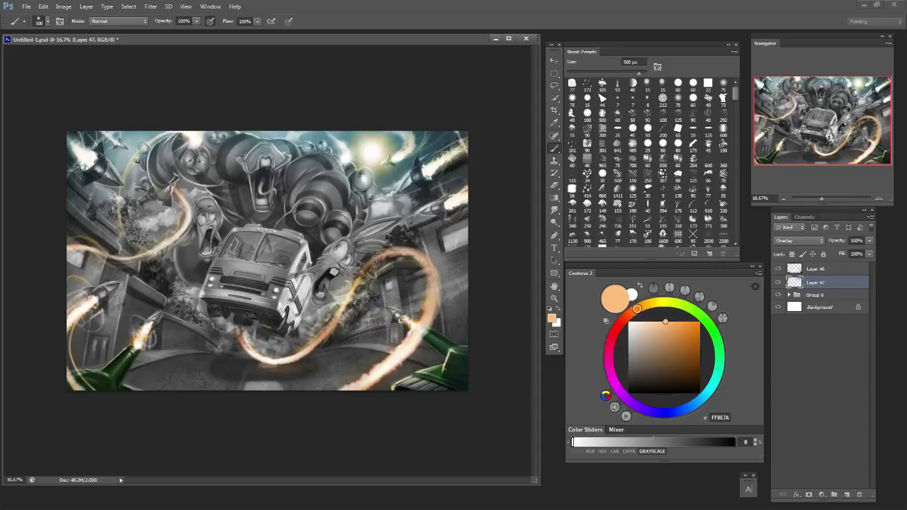
Spread the light orange glow widely around the sun with the brush enlarged to 1500 px.
{"action": "key", "text": "bracketright"}
{"action": "key", "text": "bracketright"}
{"action": "key", "text": "bracketright"}
{"action": "key", "text": "bracketright"}
{"action": "key", "text": "bracketright"}
{"action": "key", "text": "bracketright"}
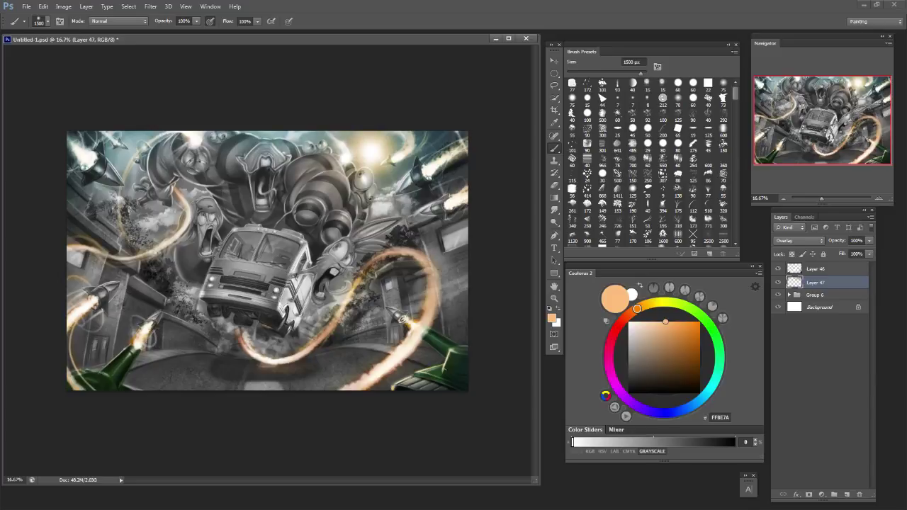
{"action": "left_click", "coordinate": [441, 148]}
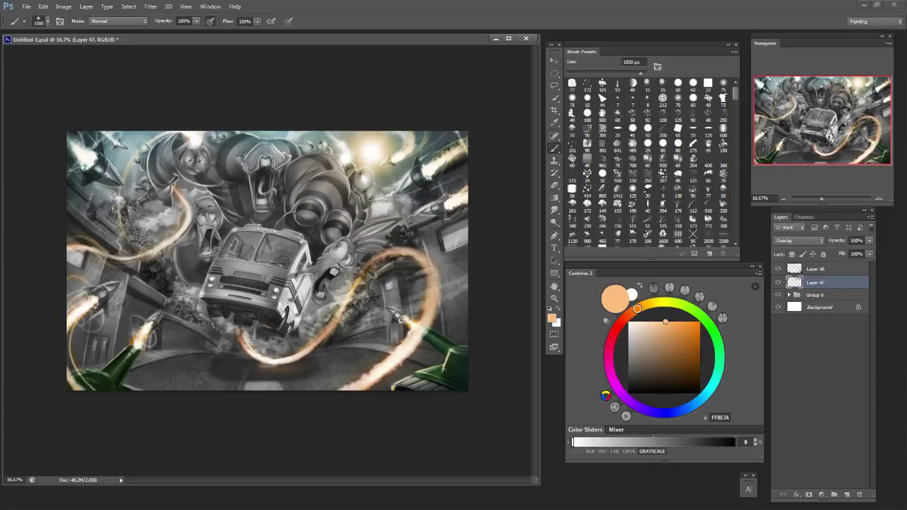
Brighten the upper-right and upper-left sky with pale blue using a soft brush of 1500 to 1700 px.
{"action": "left_click", "coordinate": [683, 391]}
{"action": "left_click", "coordinate": [686, 322]}
{"action": "left_click", "coordinate": [698, 402]}
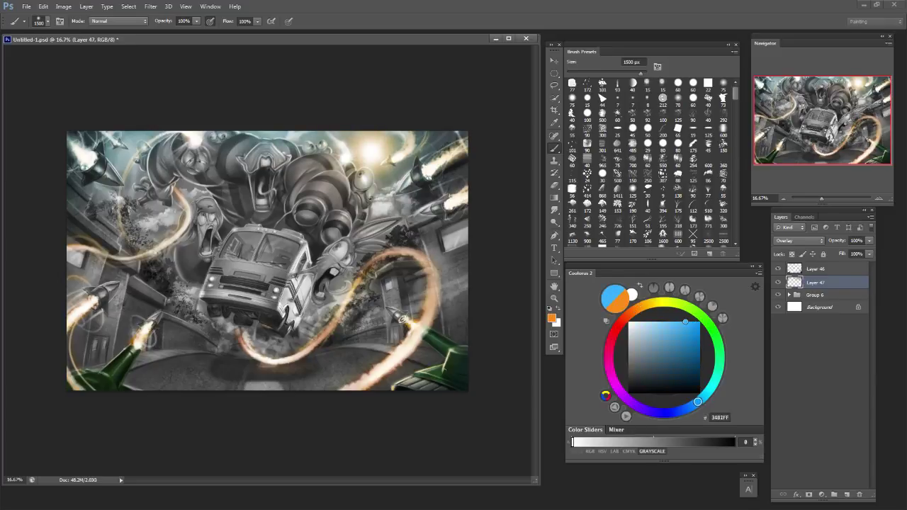
{"action": "left_click_drag", "start_coordinate": [698, 402], "coordinate": [710, 389]}
{"action": "left_click_drag", "start_coordinate": [669, 322], "coordinate": [646, 323]}
{"action": "left_click", "coordinate": [695, 403]}
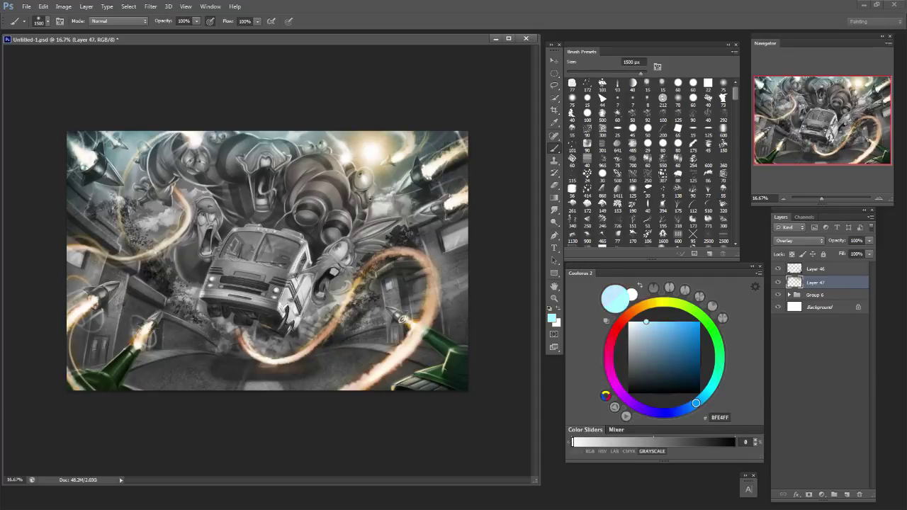
{"action": "left_click", "coordinate": [441, 153]}
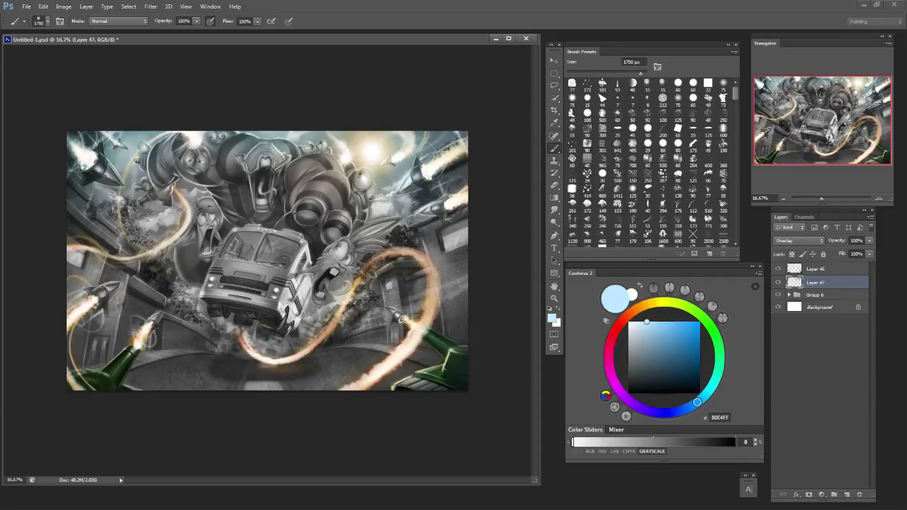
{"action": "left_click_drag", "start_coordinate": [333, 117], "coordinate": [295, 110]}
{"action": "left_click_drag", "start_coordinate": [181, 127], "coordinate": [142, 131]}
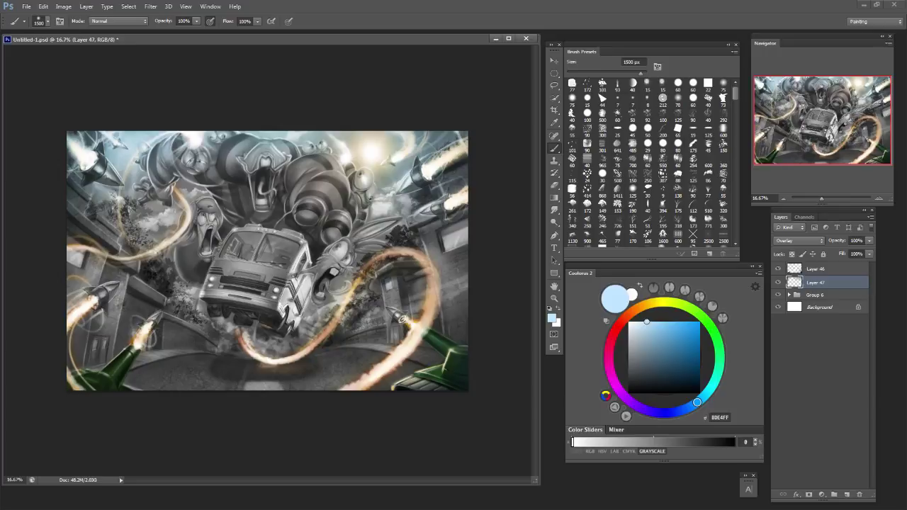
{"action": "key", "text": "ctrl+z"}
Erase the pale blue spill from the striped creatures with a large eraser, reducing it to 800 px.
{"action": "key", "text": "e"}
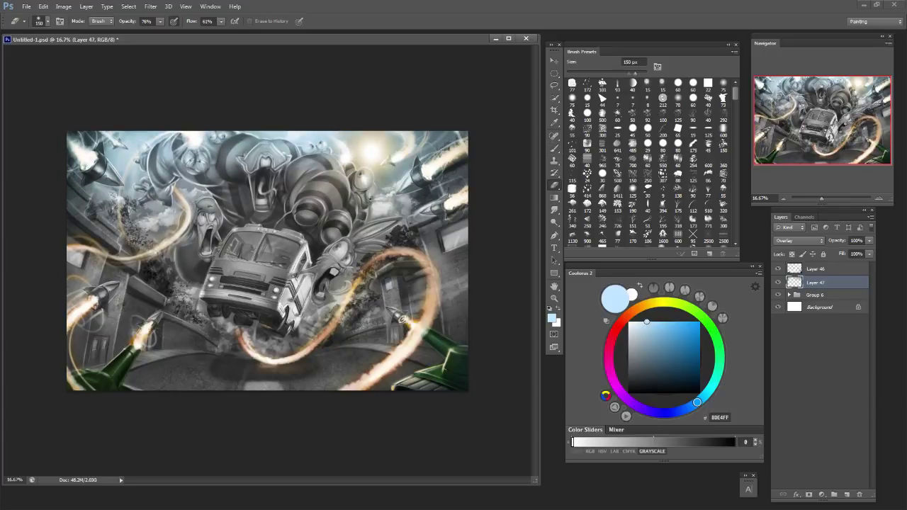
{"action": "key", "text": "bracketleft"}
{"action": "key", "text": "bracketleft"}
{"action": "key", "text": "bracketleft"}
{"action": "key", "text": "bracketleft"}
{"action": "key", "text": "bracketleft"}
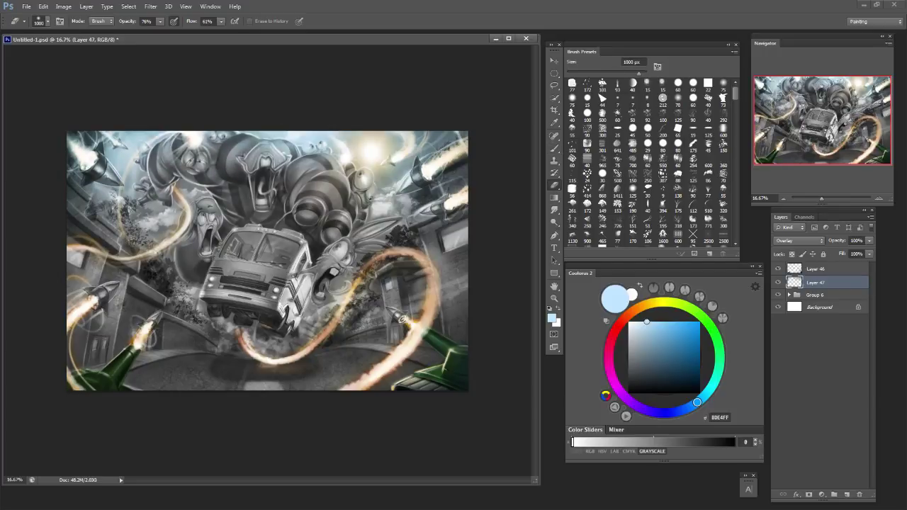
{"action": "key", "text": "bracketleft"}
{"action": "key", "text": "bracketleft"}
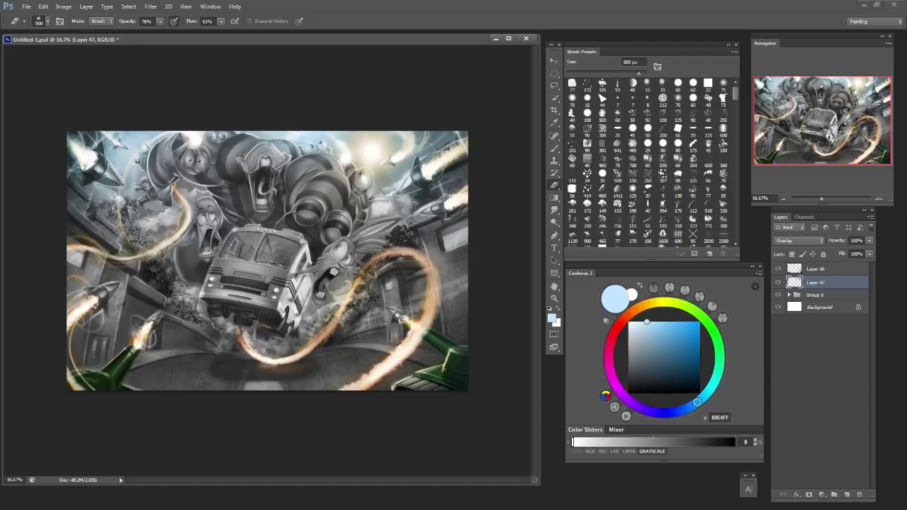
Paint the sky at the upper right a brighter light blue with an 1100 px brush.
{"action": "key", "text": "b"}
{"action": "key", "text": "bracketleft"}
{"action": "key", "text": "bracketleft"}
{"action": "key", "text": "bracketleft"}
{"action": "key", "text": "bracketleft"}
{"action": "mouse_move", "coordinate": [408, 146]}
{"action": "left_mouse_down"}
{"action": "mouse_move", "coordinate": [429, 160]}
{"action": "mouse_move", "coordinate": [451, 142]}
{"action": "mouse_move", "coordinate": [435, 153]}
{"action": "left_mouse_up"}
{"action": "left_click", "coordinate": [682, 336]}
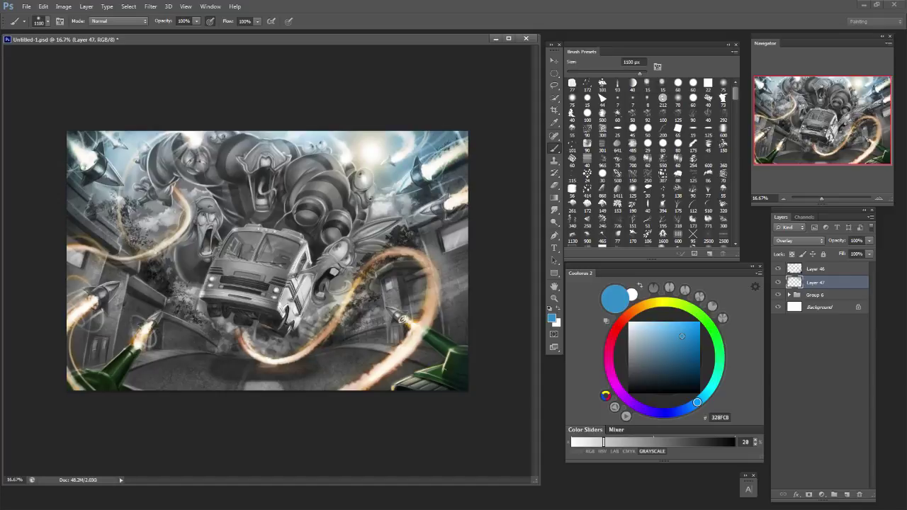
{"action": "key", "text": "ctrl+z"}
{"action": "left_click_drag", "start_coordinate": [681, 336], "coordinate": [673, 321]}
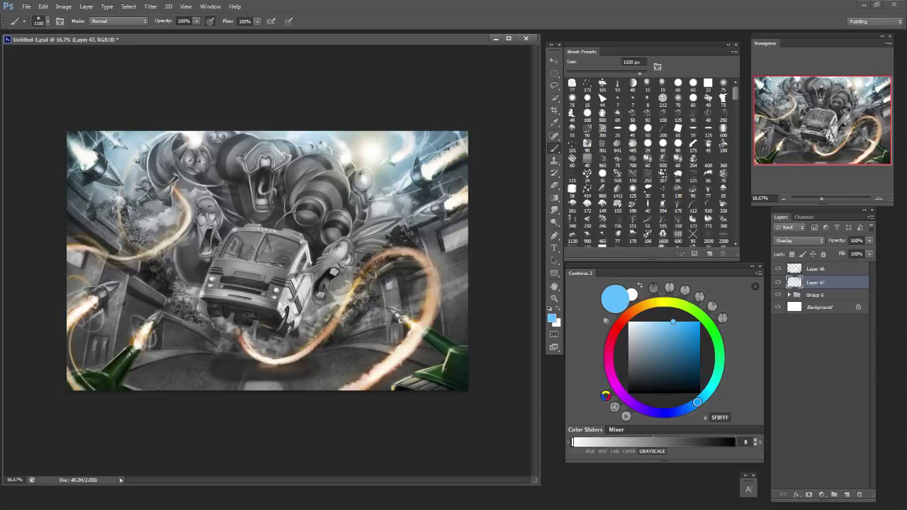
Add light blue reflections to the bus's side and the lower-right cannon, reducing the brush to 80 px.
{"action": "key", "text": "bracketleft"}
{"action": "key", "text": "bracketleft"}
{"action": "key", "text": "bracketleft"}
{"action": "key", "text": "bracketleft"}
{"action": "key", "text": "bracketleft"}
{"action": "key", "text": "bracketleft"}
{"action": "key", "text": "bracketleft"}
{"action": "key", "text": "bracketleft"}
{"action": "left_click_drag", "start_coordinate": [401, 385], "coordinate": [423, 381]}
{"action": "key", "text": "bracketleft"}
{"action": "key", "text": "bracketleft"}
{"action": "key", "text": "ctrl+equal"}
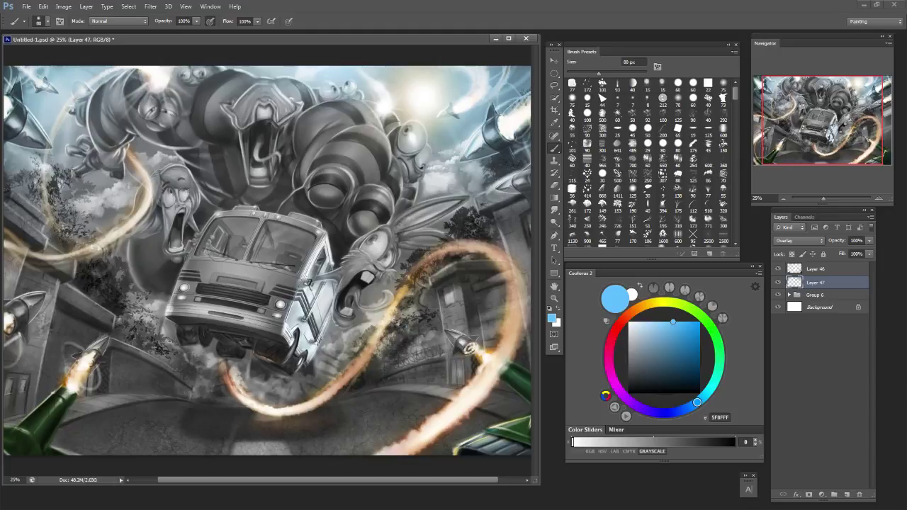
{"action": "key", "text": "ctrl+equal"}
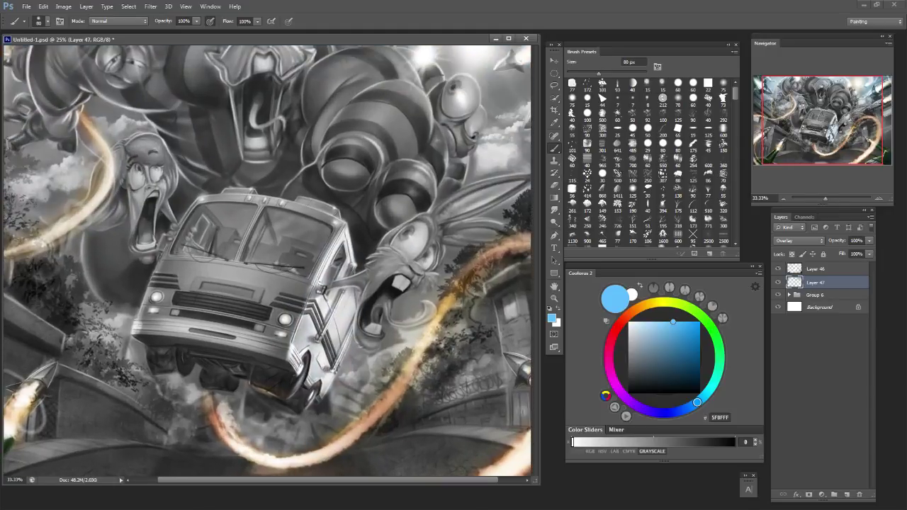
Tint the clouds on both sides of the creatures with a saturated magenta, using brush sizes of 200 to 500 px.
{"action": "key", "text": "ctrl+minus"}
{"action": "key", "text": "bracketright"}
{"action": "key", "text": "bracketright"}
{"action": "key", "text": "bracketright"}
{"action": "key", "text": "bracketright"}
{"action": "key", "text": "bracketright"}
{"action": "key", "text": "bracketright"}
{"action": "key", "text": "bracketright"}
{"action": "key", "text": "bracketright"}
{"action": "key", "text": "bracketright"}
{"action": "key", "text": "bracketright"}
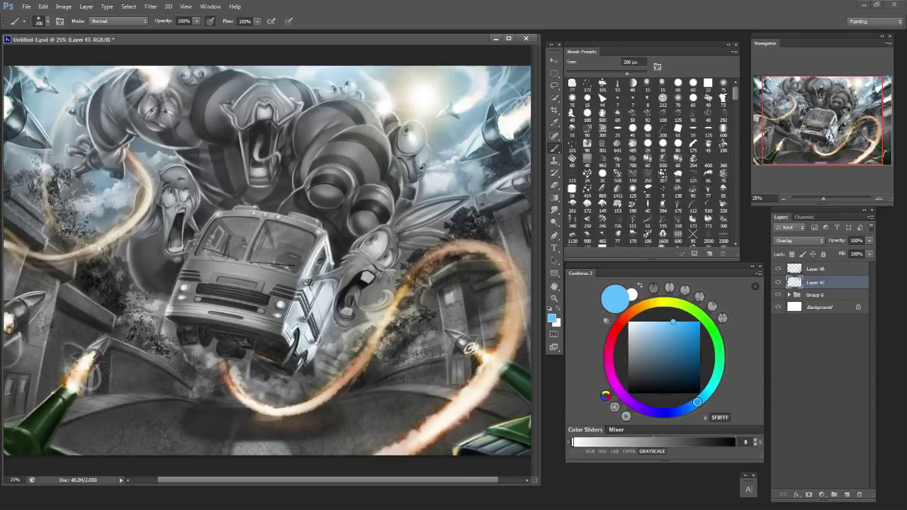
{"action": "left_click_drag", "start_coordinate": [267, 261], "coordinate": [306, 261]}
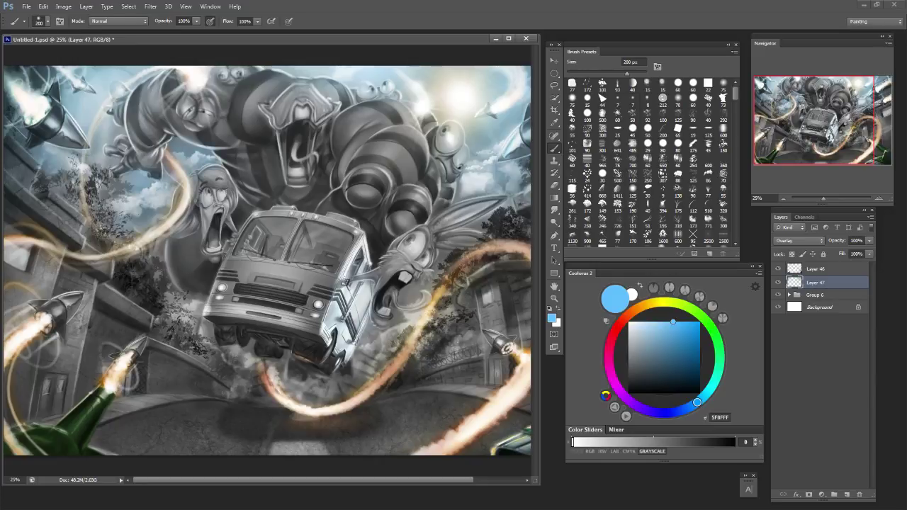
{"action": "left_click", "coordinate": [609, 370]}
{"action": "left_click", "coordinate": [683, 328]}
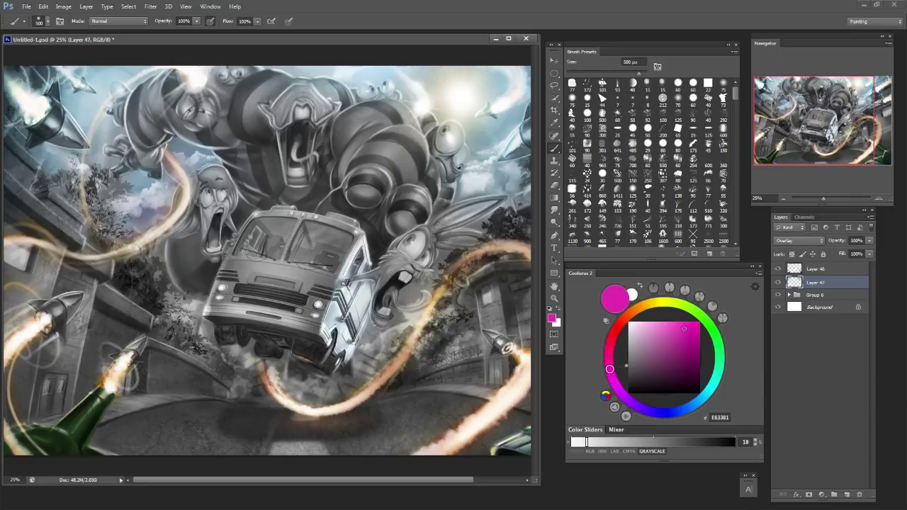
{"action": "key", "text": "bracketleft"}
{"action": "key", "text": "bracketleft"}
{"action": "key", "text": "bracketright"}
{"action": "key", "text": "bracketright"}
{"action": "scroll", "coordinate": [267, 260], "scroll_direction": "right", "scroll_amount": 5}
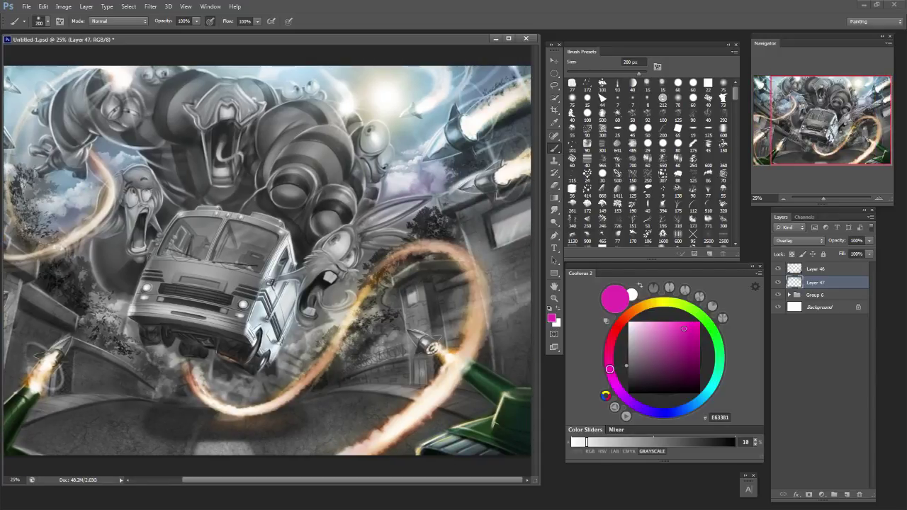
Strengthen the purple tint in the clouds with the magenta brush enlarged to 700 px.
{"action": "key", "text": "bracketright"}
{"action": "key", "text": "bracketright"}
{"action": "key", "text": "bracketright"}
{"action": "key", "text": "bracketright"}
{"action": "key", "text": "bracketright"}
{"action": "scroll", "coordinate": [267, 261], "scroll_direction": "left", "scroll_amount": 5}
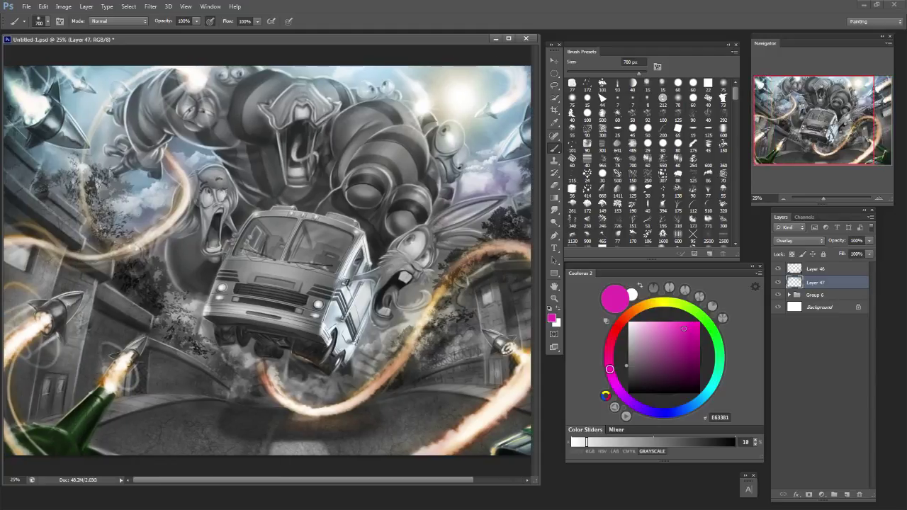
Try to sample the purple cloud colour beside the right-hand creature with the eraser active, its size reduced to 400 px.
{"action": "key", "text": "e"}
{"action": "key", "text": "ctrl+minus"}
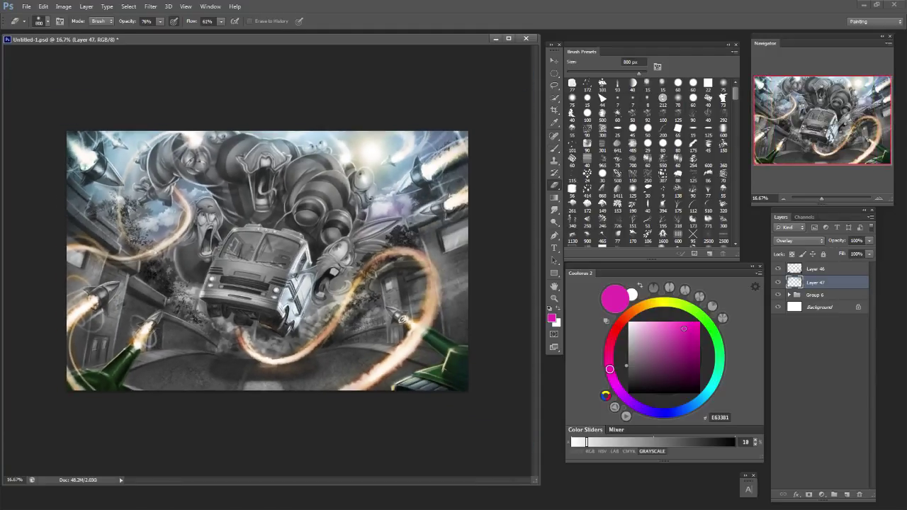
{"action": "key", "text": "bracketleft"}
{"action": "key", "text": "bracketleft"}
{"action": "key", "text": "bracketleft"}
{"action": "key", "text": "bracketleft"}
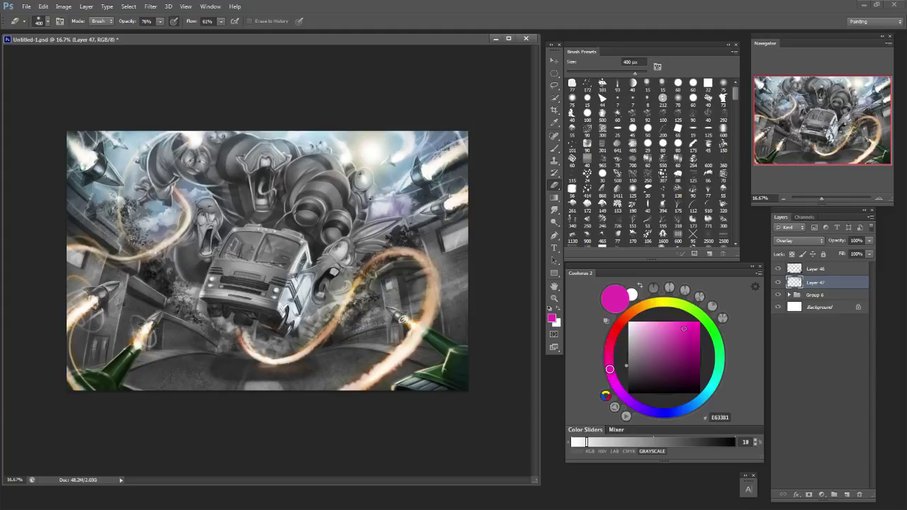
{"action": "left_click", "coordinate": [389, 206], "text": "alt"}
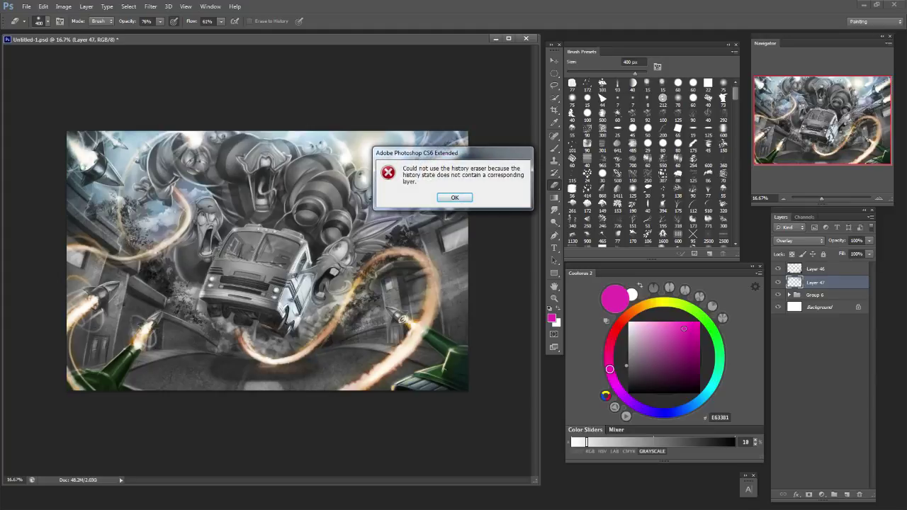
{"action": "key", "text": "Return"}
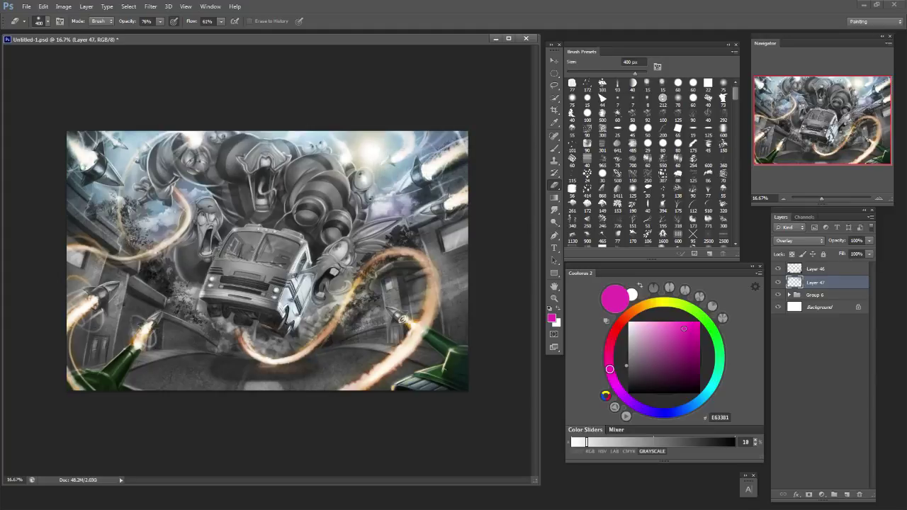
Sample the pale blue of the upper-left sky and paint it around the upper-left missile with a 500 px brush.
{"action": "key", "text": "b"}
{"action": "left_click", "coordinate": [120, 155], "text": "alt"}
{"action": "key", "text": "bracketleft"}
{"action": "key", "text": "bracketleft"}
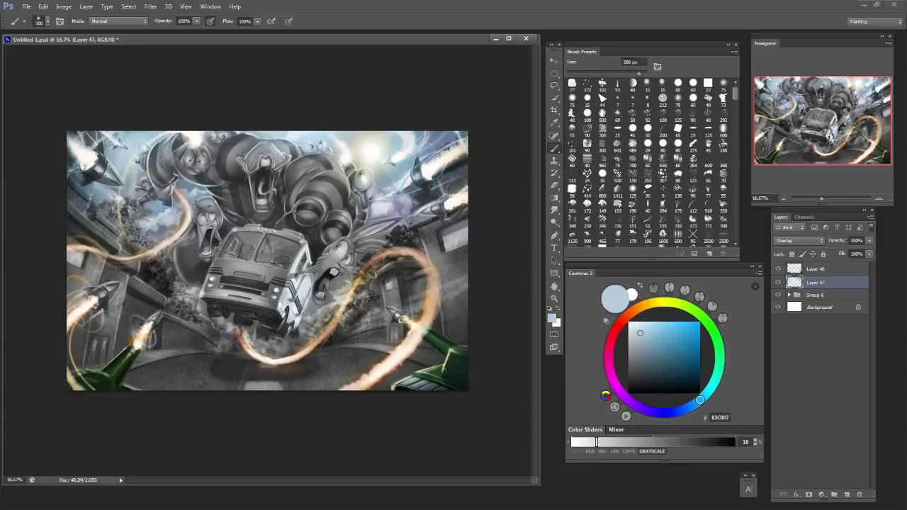
{"action": "mouse_move", "coordinate": [92, 143]}
{"action": "left_mouse_down"}
{"action": "mouse_move", "coordinate": [77, 144]}
{"action": "mouse_move", "coordinate": [74, 209]}
{"action": "mouse_move", "coordinate": [78, 193]}
{"action": "left_mouse_up"}
Undo the last stroke by the upper-left building and choose a pale grey-blue (CAD5DA) with a 150 px brush.
{"action": "key", "text": "bracketleft"}
{"action": "key", "text": "bracketleft"}
{"action": "key", "text": "bracketleft"}
{"action": "left_click", "coordinate": [76, 197], "text": "alt"}
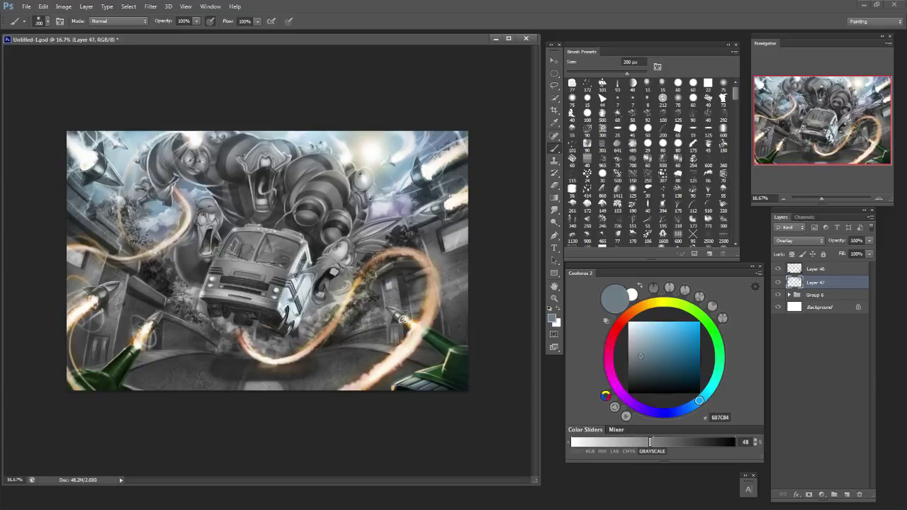
{"action": "key", "text": "ctrl+z"}
{"action": "left_click", "coordinate": [633, 331]}
{"action": "key", "text": "bracketleft"}
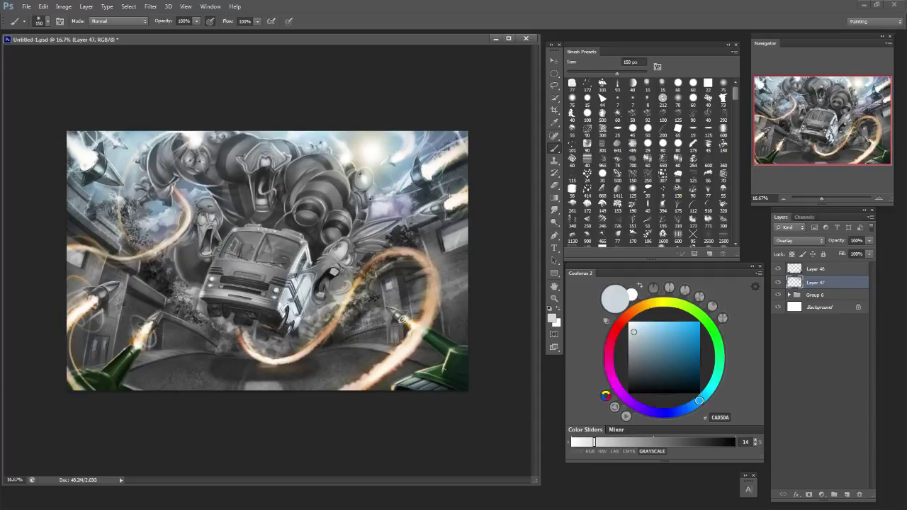
Try pale grey-blue highlights along the left building and street edge at varying brush sizes, undoing the strokes.
{"action": "mouse_move", "coordinate": [70, 211]}
{"action": "left_mouse_down"}
{"action": "mouse_move", "coordinate": [203, 338]}
{"action": "mouse_move", "coordinate": [178, 359]}
{"action": "left_mouse_up"}
{"action": "key", "text": "ctrl+z"}
{"action": "key", "text": "bracketright"}
{"action": "key", "text": "bracketleft"}
{"action": "key", "text": "bracketleft"}
{"action": "key", "text": "bracketleft"}
{"action": "key", "text": "bracketleft"}
{"action": "key", "text": "ctrl+z"}
{"action": "key", "text": "bracketright"}
{"action": "key", "text": "bracketright"}
{"action": "key", "text": "bracketright"}
{"action": "key", "text": "bracketright"}
{"action": "key", "text": "ctrl+z"}
{"action": "key", "text": "bracketleft"}
{"action": "key", "text": "bracketleft"}
{"action": "key", "text": "bracketleft"}
{"action": "key", "text": "bracketleft"}
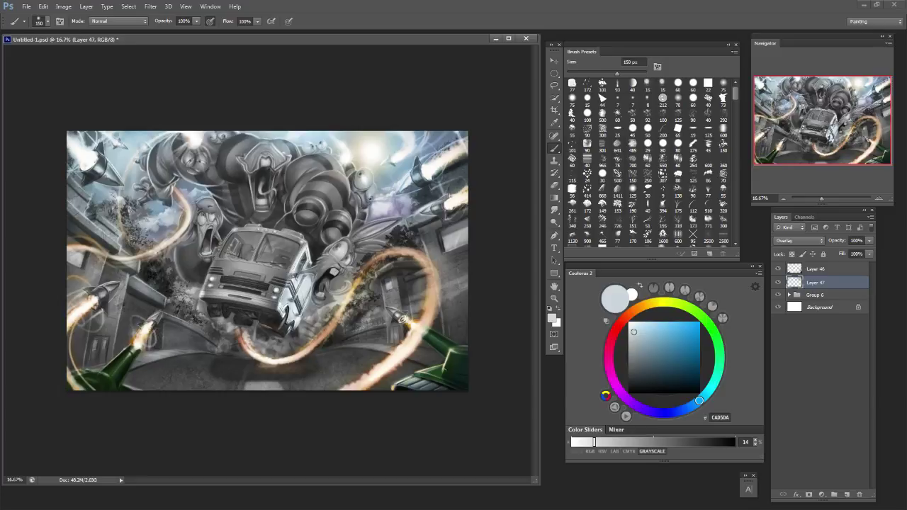
Brush pale grey-blue light over the lower-left building wall behind the missiles with a 250 px brush.
{"action": "key", "text": "bracketright"}
{"action": "key", "text": "bracketright"}
{"action": "key", "text": "bracketright"}
{"action": "key", "text": "bracketleft"}
{"action": "key", "text": "bracketleft"}
{"action": "key", "text": "bracketleft"}
{"action": "key", "text": "bracketleft"}
{"action": "key", "text": "bracketright"}
{"action": "key", "text": "bracketright"}
{"action": "key", "text": "bracketright"}
{"action": "key", "text": "bracketright"}
{"action": "mouse_move", "coordinate": [124, 330]}
{"action": "left_mouse_down"}
{"action": "mouse_move", "coordinate": [137, 349]}
{"action": "mouse_move", "coordinate": [157, 319]}
{"action": "left_mouse_up"}
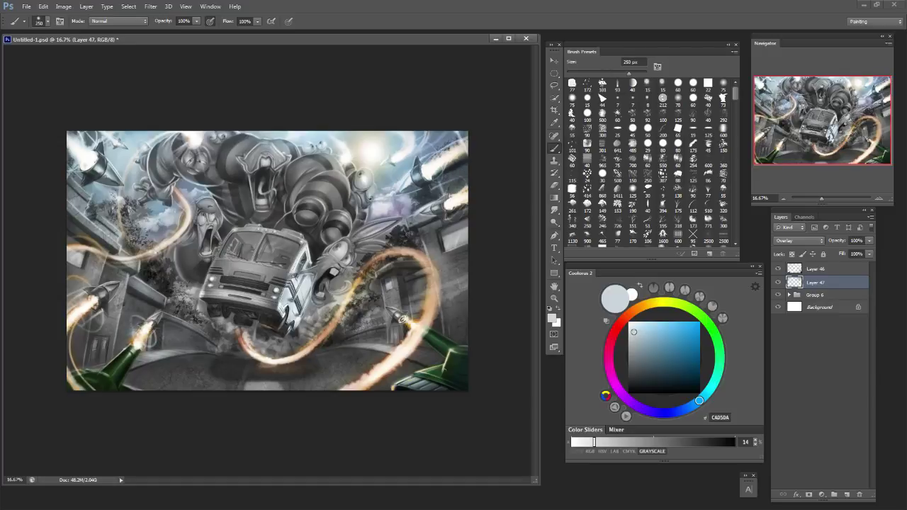
{"action": "left_click_drag", "start_coordinate": [121, 285], "coordinate": [115, 340]}
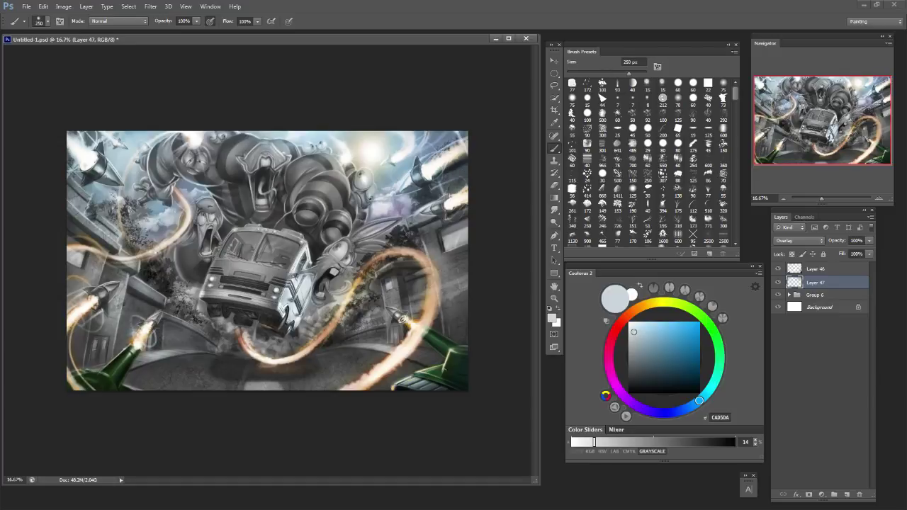
Try a pale yellow-green tint on the lower-left building wall with a 400 px brush.
{"action": "left_click_drag", "start_coordinate": [682, 306], "coordinate": [674, 303]}
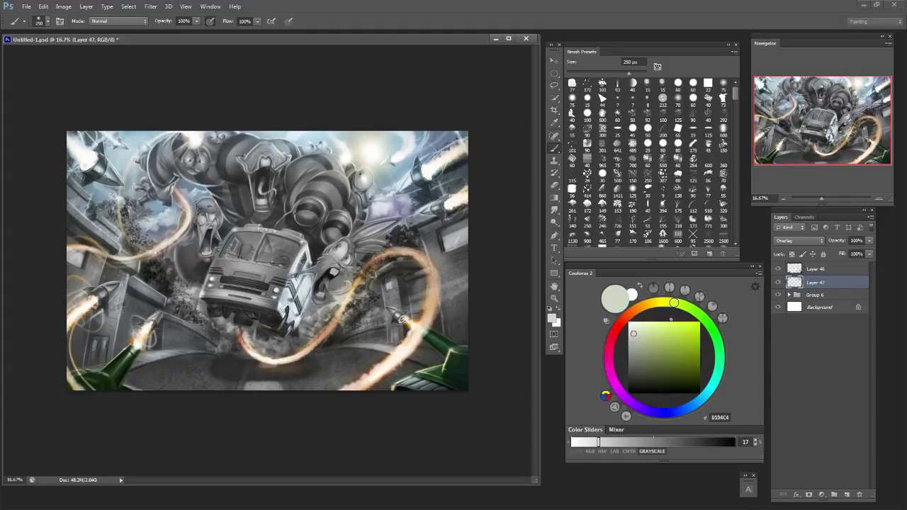
{"action": "left_click_drag", "start_coordinate": [636, 340], "coordinate": [645, 326]}
{"action": "key", "text": "bracketright"}
{"action": "key", "text": "bracketright"}
{"action": "left_click_drag", "start_coordinate": [126, 334], "coordinate": [126, 311]}
{"action": "key", "text": "ctrl+z"}
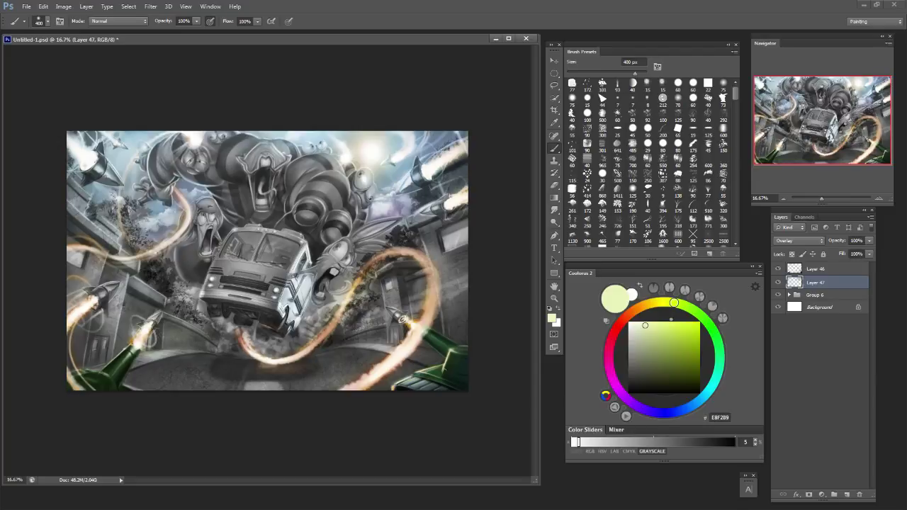
Tint the lower-left building's walls with a medium orange-brown, reducing the brush from 250 to 125 px.
{"action": "left_click", "coordinate": [634, 311]}
{"action": "left_click", "coordinate": [657, 442]}
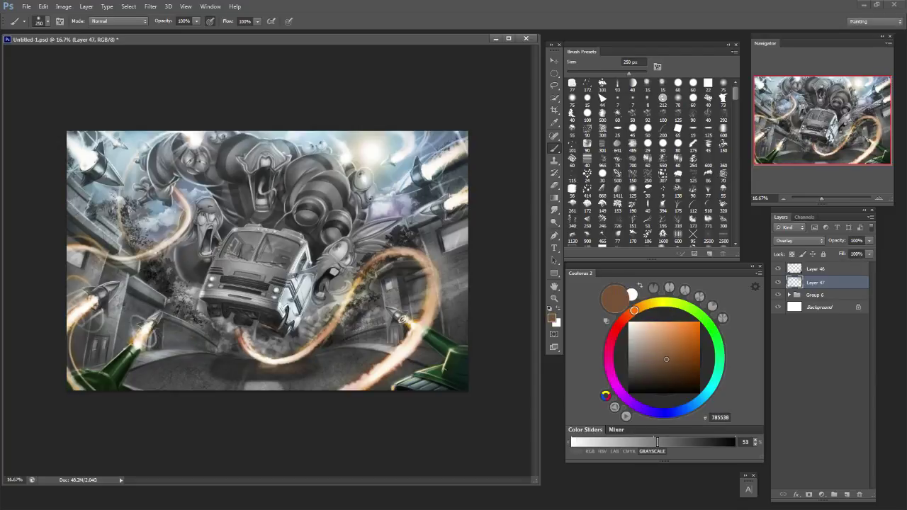
{"action": "key", "text": "bracketleft"}
{"action": "key", "text": "bracketleft"}
{"action": "key", "text": "bracketleft"}
{"action": "key", "text": "bracketleft"}
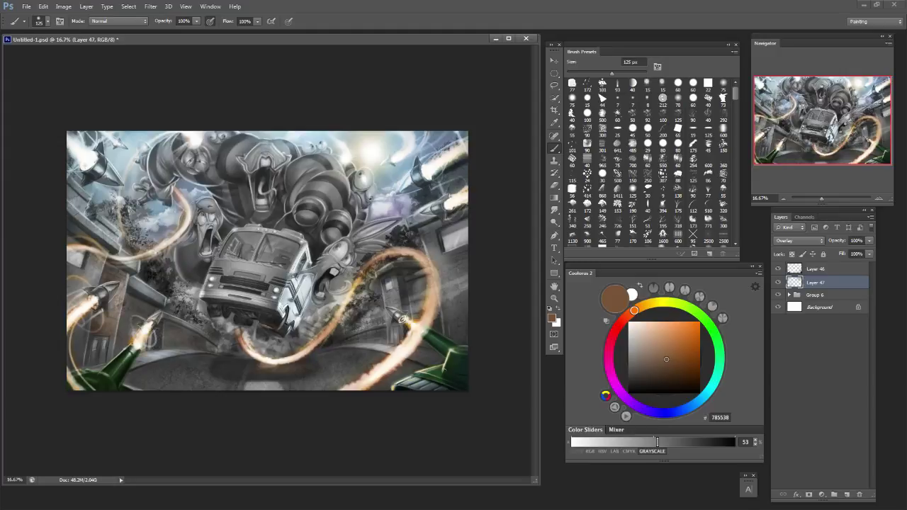
Work the brown tint into the edges and doorway area of the lower-left building with a brush of about 90 px.
{"action": "key", "text": "bracketleft"}
{"action": "key", "text": "bracketleft"}
{"action": "key", "text": "bracketleft"}
{"action": "key", "text": "bracketleft"}
{"action": "key", "text": "bracketright"}
{"action": "key", "text": "bracketright"}
{"action": "key", "text": "bracketright"}
{"action": "key", "text": "bracketright"}
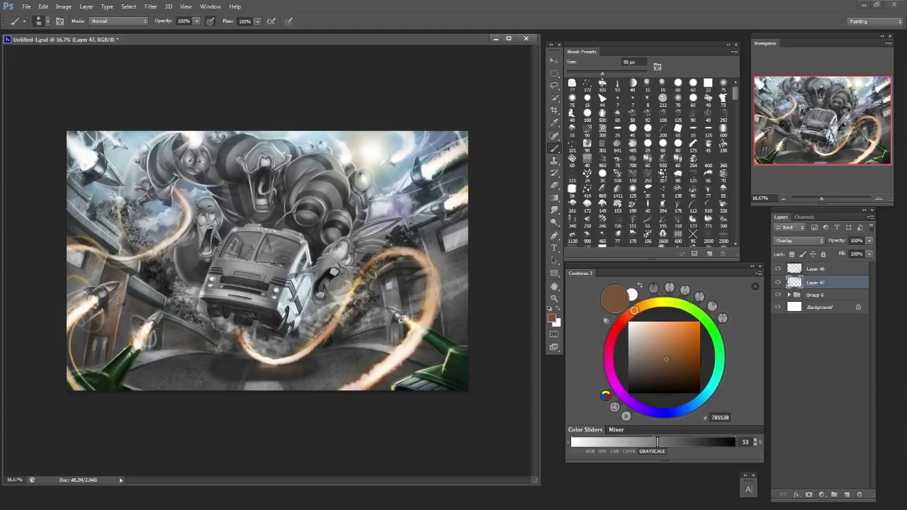
Brush a muted yellow (CFBD73) onto the left building behind the missile, enlarging the brush from 125 to 250 px.
{"action": "key", "text": "bracketright"}
{"action": "key", "text": "bracketright"}
{"action": "left_click", "coordinate": [652, 303]}
{"action": "left_click", "coordinate": [659, 335]}
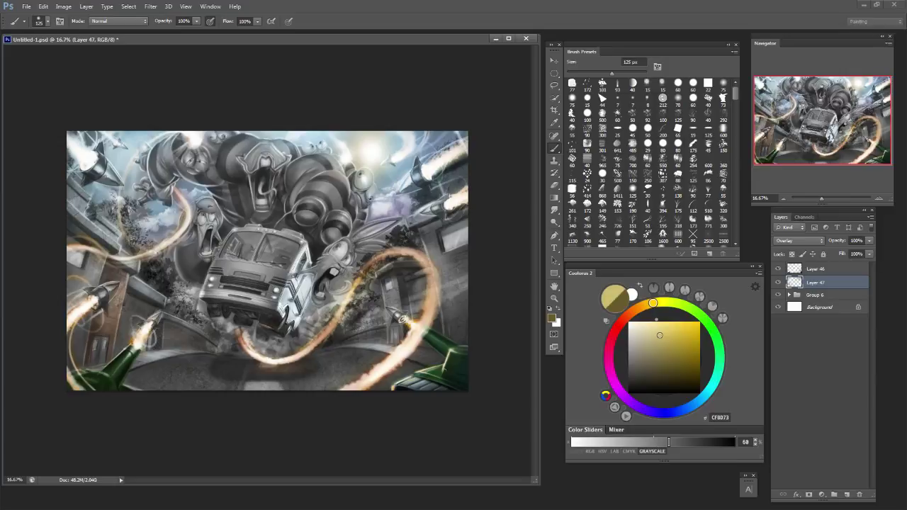
{"action": "key", "text": "bracketright"}
{"action": "key", "text": "bracketright"}
{"action": "left_click_drag", "start_coordinate": [91, 265], "coordinate": [89, 280]}
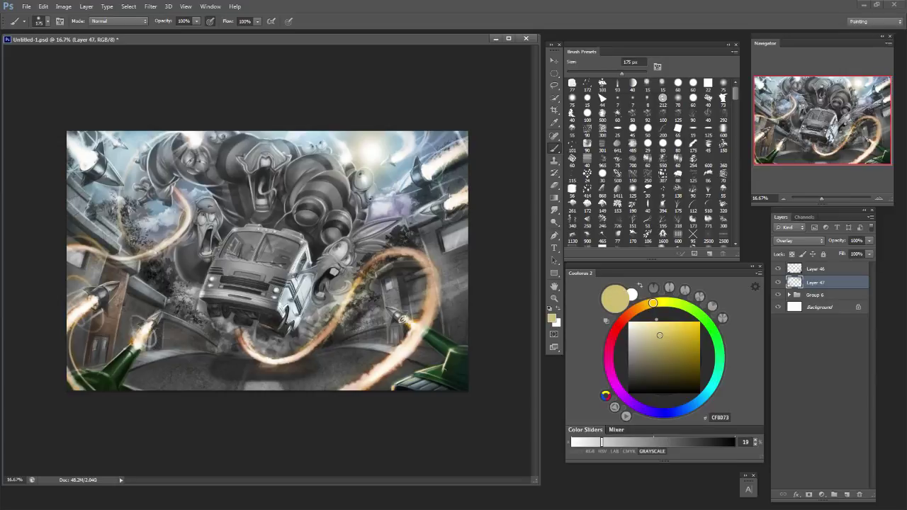
{"action": "key", "text": "bracketright"}
{"action": "key", "text": "bracketright"}
{"action": "key", "text": "bracketright"}
{"action": "key", "text": "bracketright"}
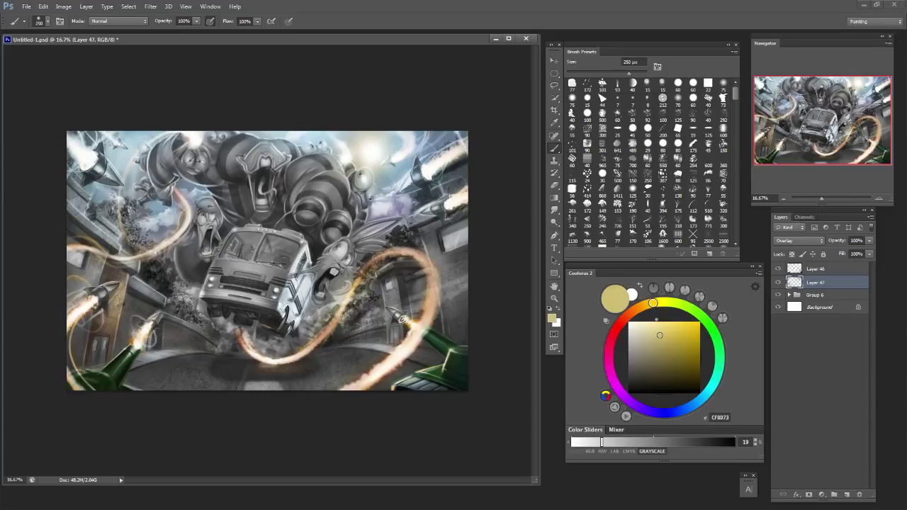
Add pale peach light to the left building wall with brushes of 175 to 250 px.
{"action": "left_click", "coordinate": [627, 316]}
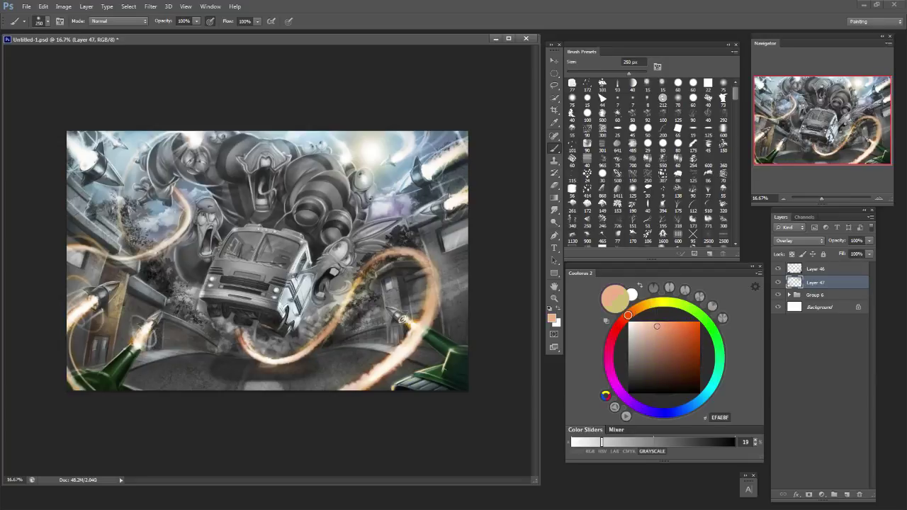
{"action": "left_click_drag", "start_coordinate": [655, 323], "coordinate": [643, 322]}
{"action": "key", "text": "bracketleft"}
{"action": "key", "text": "bracketleft"}
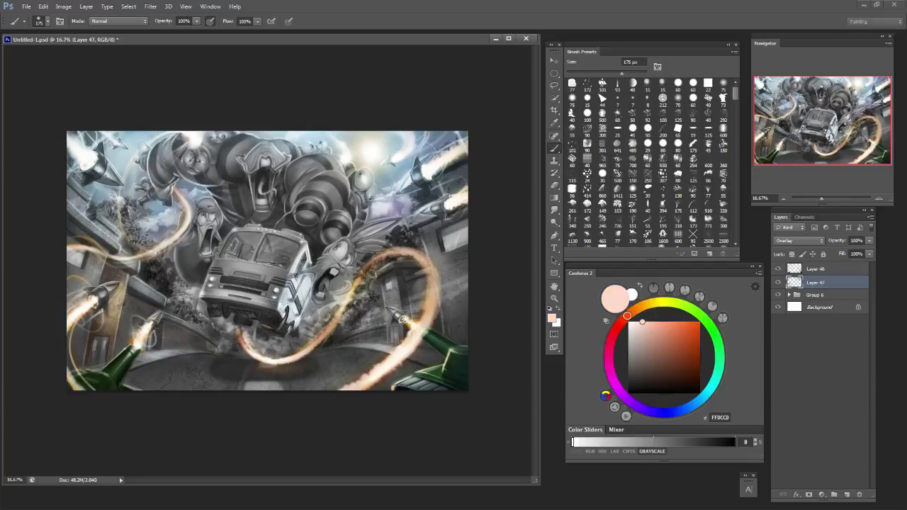
{"action": "key", "text": "bracketright"}
{"action": "key", "text": "bracketright"}
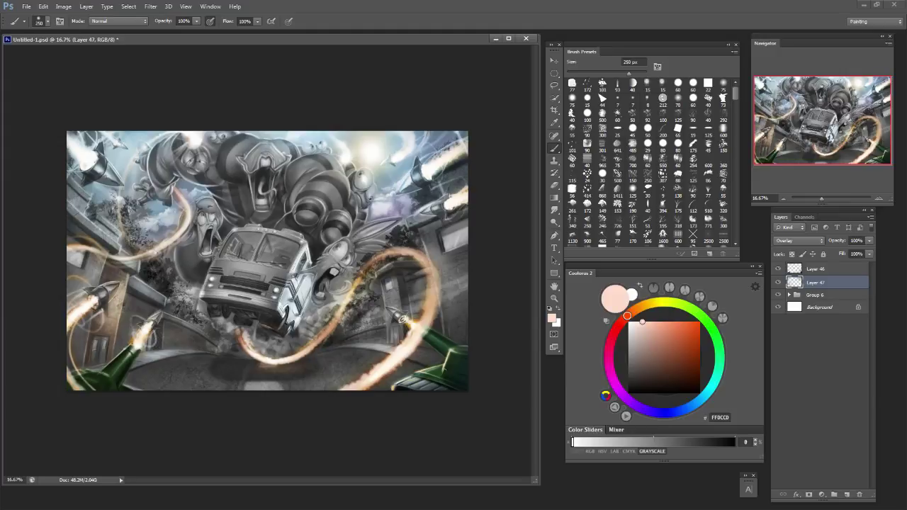
Sample the left building's grey-brown (84715E) and refine its wall tint with the brush reduced to 90 px.
{"action": "left_click", "coordinate": [108, 331], "text": "alt"}
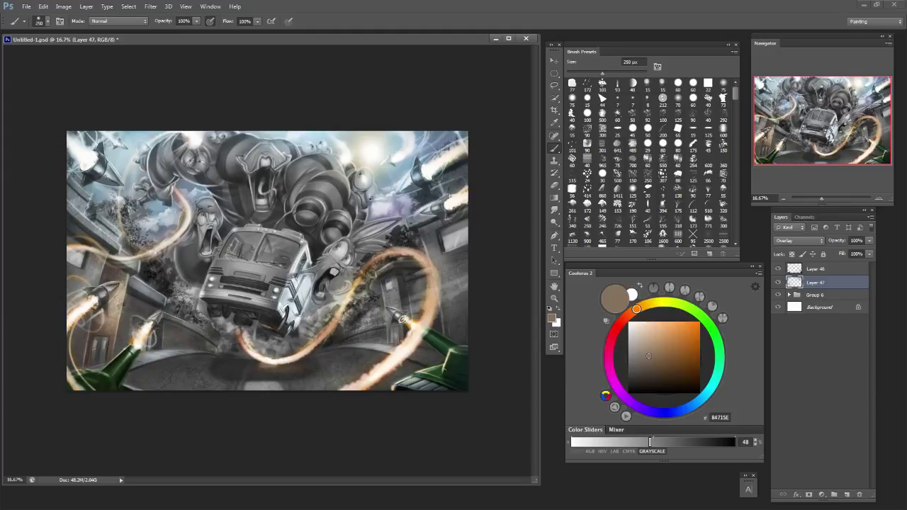
{"action": "key", "text": "bracketleft"}
{"action": "key", "text": "bracketleft"}
{"action": "key", "text": "bracketleft"}
{"action": "key", "text": "bracketleft"}
{"action": "key", "text": "bracketleft"}
{"action": "key", "text": "bracketleft"}
{"action": "key", "text": "e"}
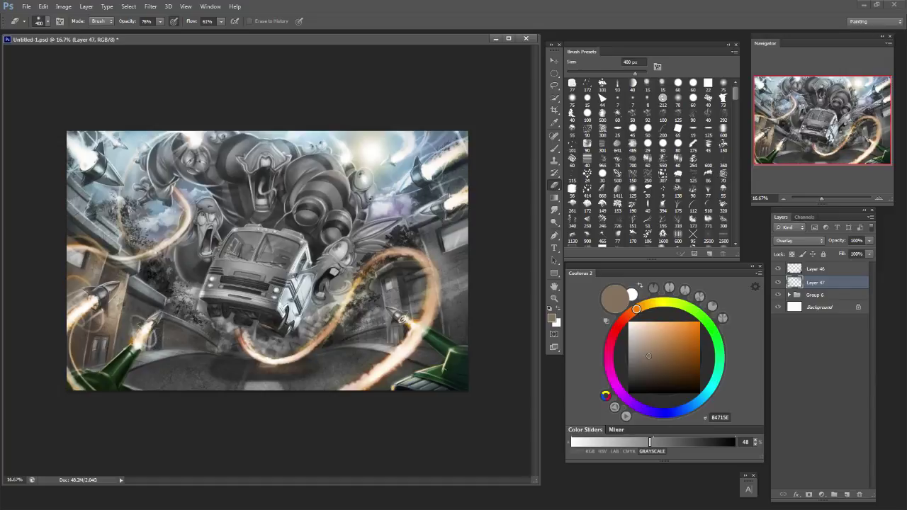
{"action": "key", "text": "b"}
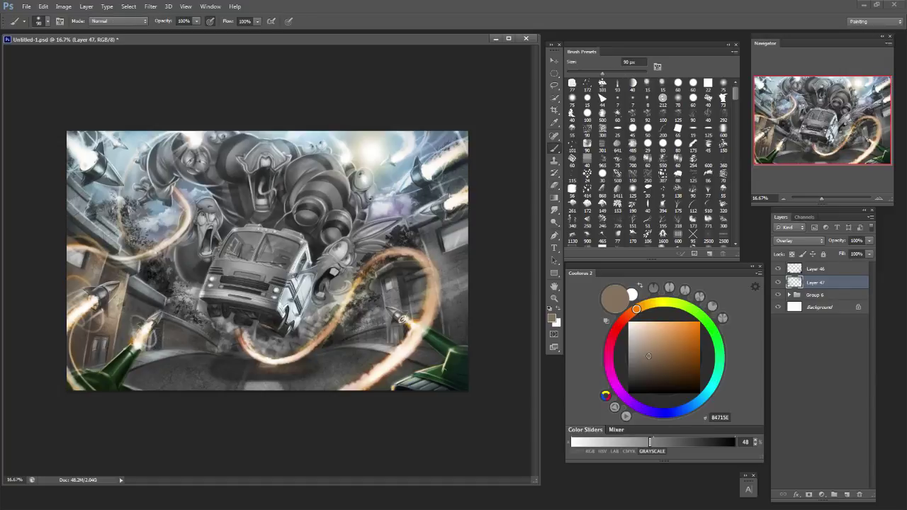
Tint the right-hand building the same grey-brown with a brush of about 100 px and clean its edges with a 125 px eraser.
{"action": "key", "text": "bracketright"}
{"action": "key", "text": "bracketright"}
{"action": "key", "text": "bracketright"}
{"action": "key", "text": "bracketright"}
{"action": "key", "text": "bracketleft"}
{"action": "key", "text": "bracketleft"}
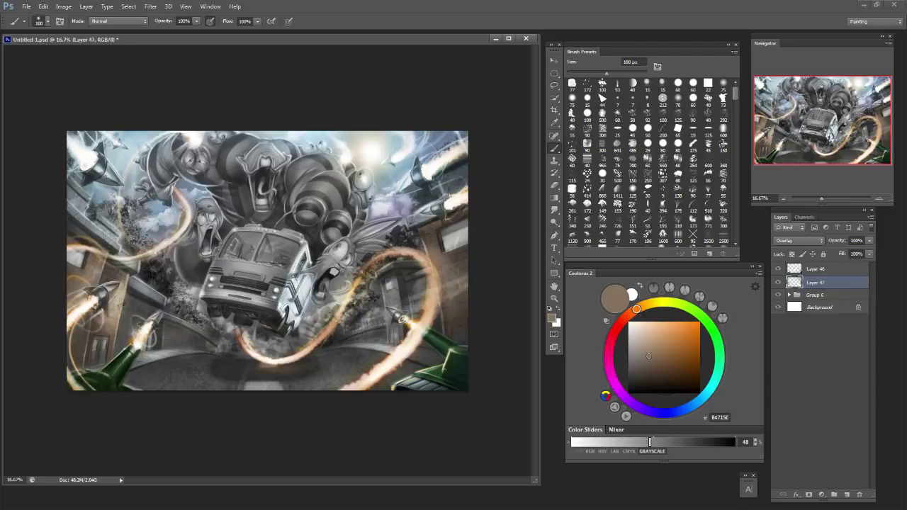
{"action": "key", "text": "e"}
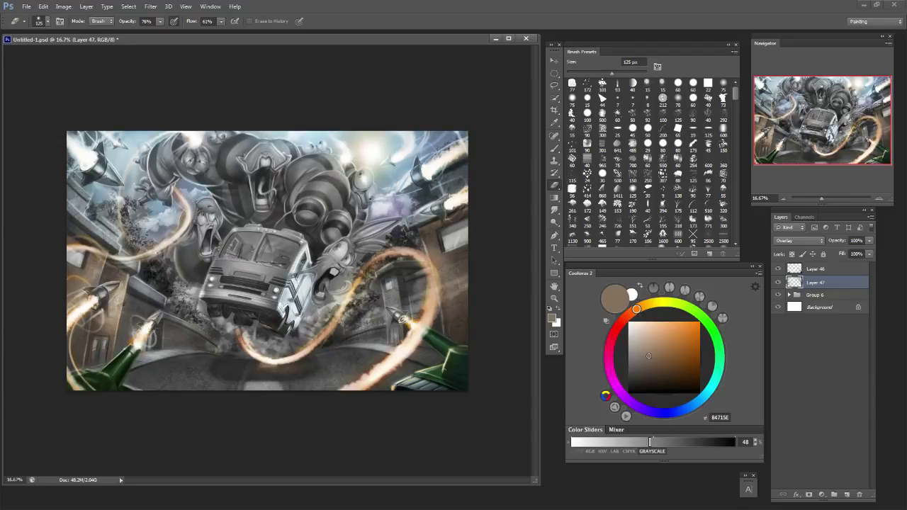
{"action": "key", "text": "b"}
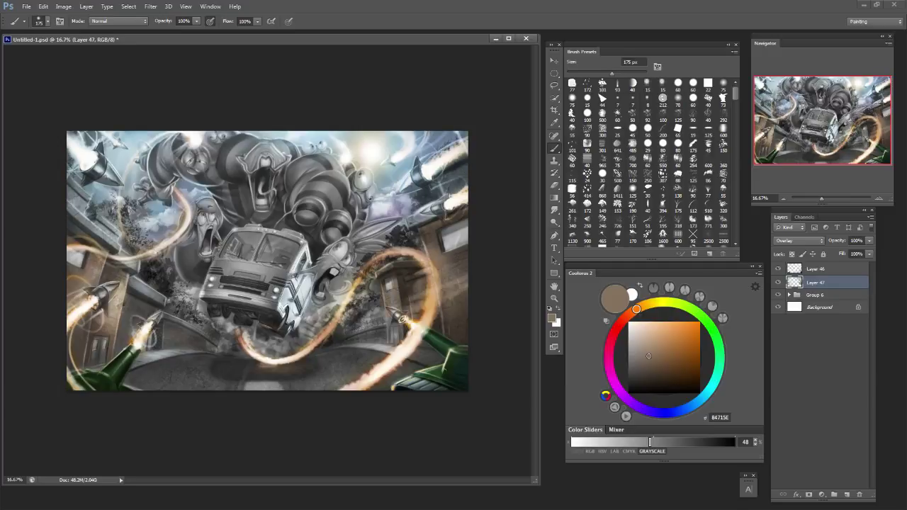
Extend the grey-brown tint with the brush enlarged to 250 px, and choose a muted pale teal.
{"action": "key", "text": "bracketleft"}
{"action": "key", "text": "bracketleft"}
{"action": "key", "text": "bracketleft"}
{"action": "key", "text": "bracketleft"}
{"action": "key", "text": "bracketright"}
{"action": "key", "text": "bracketright"}
{"action": "key", "text": "bracketright"}
{"action": "key", "text": "bracketright"}
{"action": "key", "text": "bracketright"}
{"action": "key", "text": "bracketright"}
{"action": "left_click_drag", "start_coordinate": [682, 410], "coordinate": [714, 384]}
{"action": "left_click", "coordinate": [642, 340]}
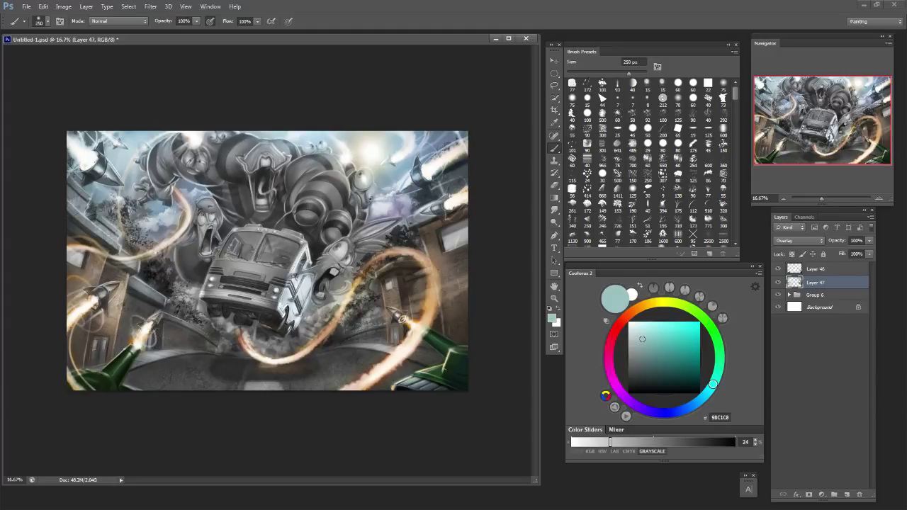
Sample the dark brown wall left of the bus and tint it a lighter orange-brown (B78662) with a 125 px brush.
{"action": "left_click", "coordinate": [140, 286], "text": "alt"}
{"action": "key", "text": "bracketleft"}
{"action": "key", "text": "bracketleft"}
{"action": "key", "text": "bracketleft"}
{"action": "key", "text": "bracketleft"}
{"action": "left_click_drag", "start_coordinate": [138, 285], "coordinate": [156, 296]}
{"action": "key", "text": "ctrl+z"}
{"action": "left_click", "coordinate": [660, 345]}
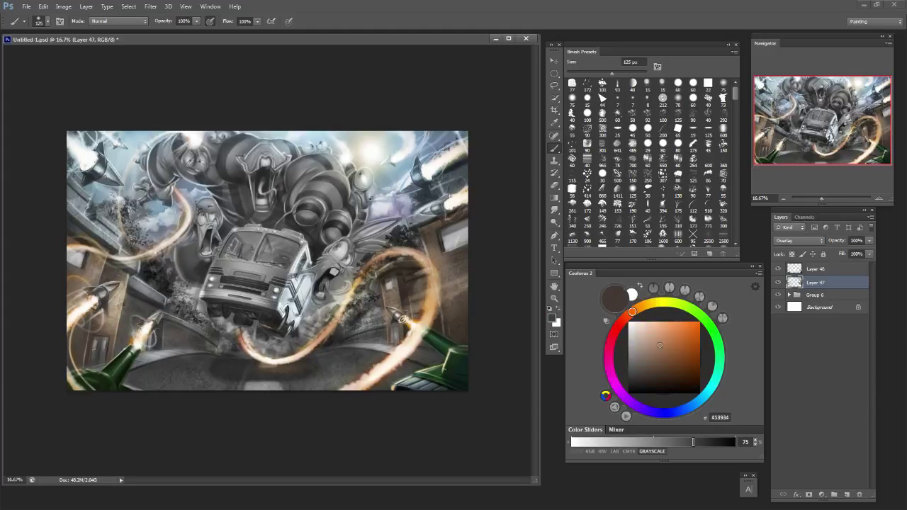
{"action": "left_click_drag", "start_coordinate": [660, 345], "coordinate": [661, 342]}
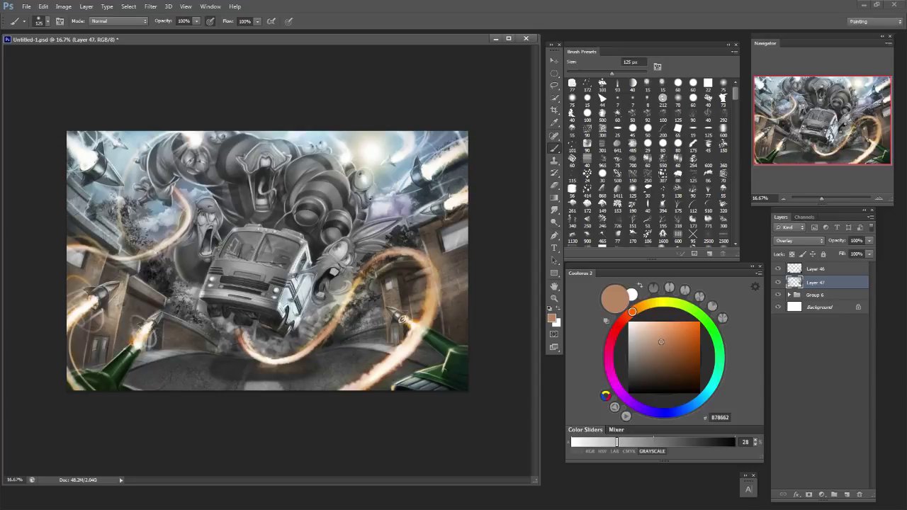
Choose a muted khaki (ABA173) for the building tint, trying a 600 px brush before reducing it to 175 px.
{"action": "key", "text": "bracketleft"}
{"action": "key", "text": "bracketleft"}
{"action": "key", "text": "bracketright"}
{"action": "key", "text": "bracketright"}
{"action": "left_click", "coordinate": [654, 303]}
{"action": "left_click", "coordinate": [651, 345]}
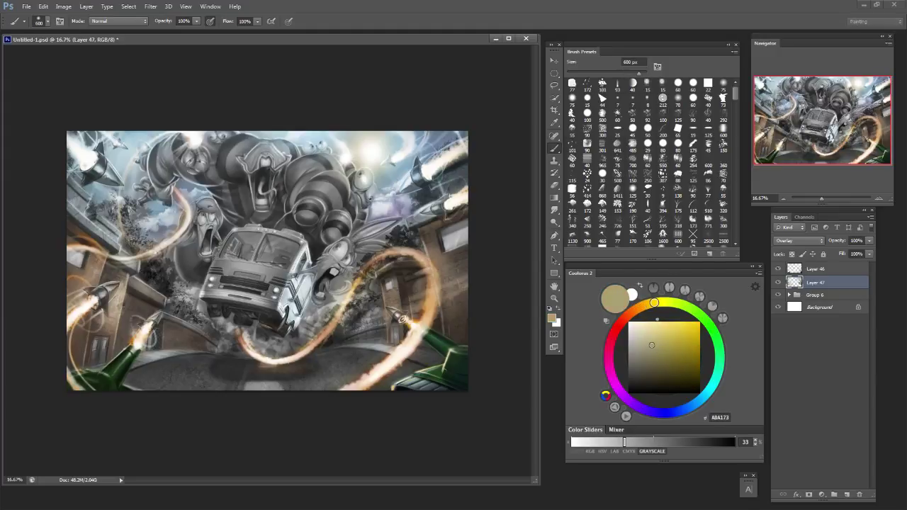
{"action": "key", "text": "bracketleft"}
{"action": "key", "text": "bracketleft"}
{"action": "key", "text": "bracketleft"}
{"action": "key", "text": "bracketleft"}
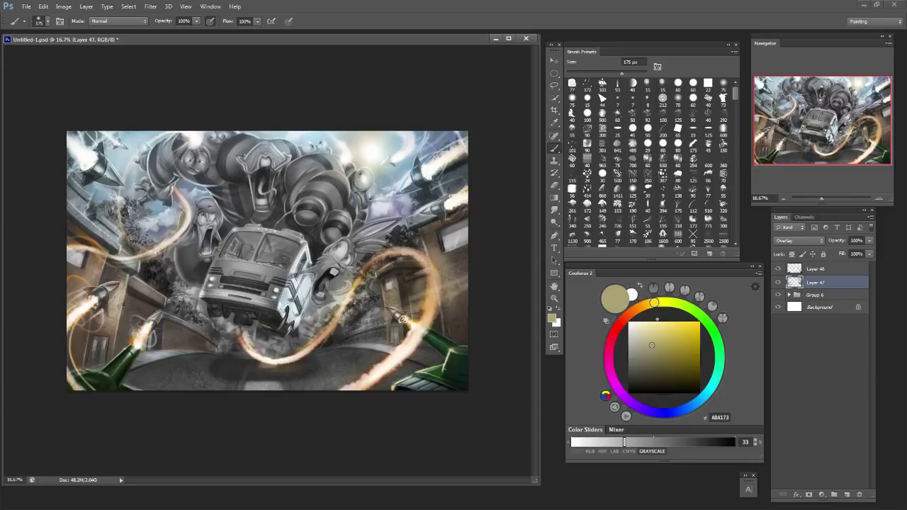
Tint the right-hand building pale beige (D2CCAE) with a 250 px brush, and refine beside the fire trail with a 125 px brush.
{"action": "key", "text": "bracketright"}
{"action": "key", "text": "bracketright"}
{"action": "left_click", "coordinate": [640, 335]}
{"action": "mouse_move", "coordinate": [435, 284]}
{"action": "left_mouse_down"}
{"action": "mouse_move", "coordinate": [445, 316]}
{"action": "mouse_move", "coordinate": [457, 319]}
{"action": "left_mouse_up"}
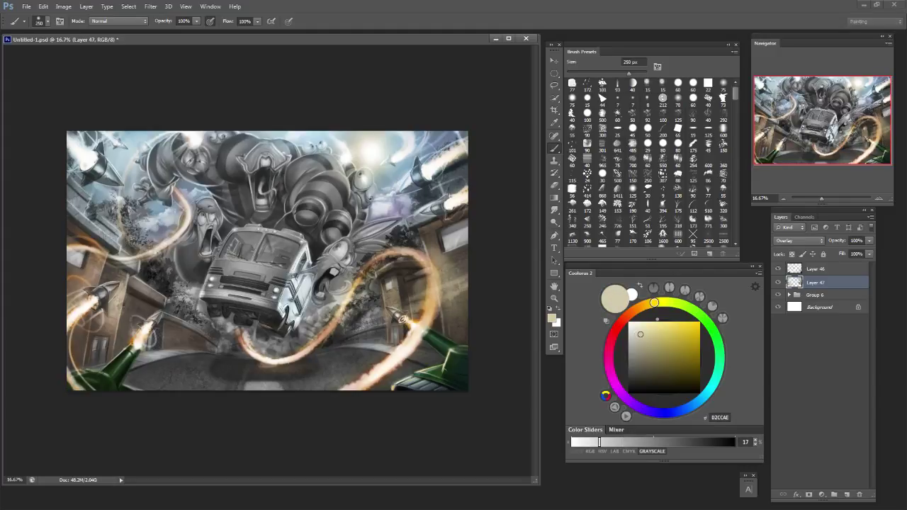
{"action": "key", "text": "bracketleft"}
{"action": "key", "text": "bracketleft"}
{"action": "key", "text": "bracketleft"}
{"action": "key", "text": "bracketleft"}
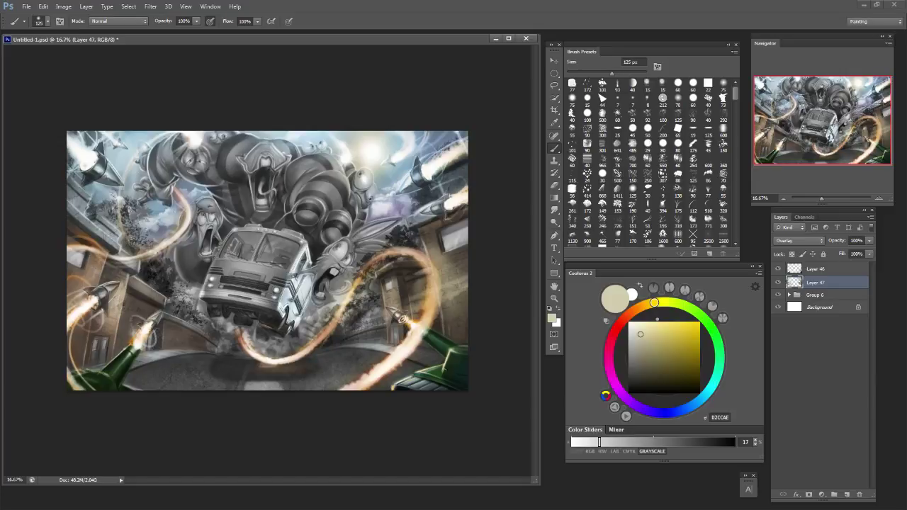
{"action": "left_click_drag", "start_coordinate": [415, 311], "coordinate": [424, 289]}
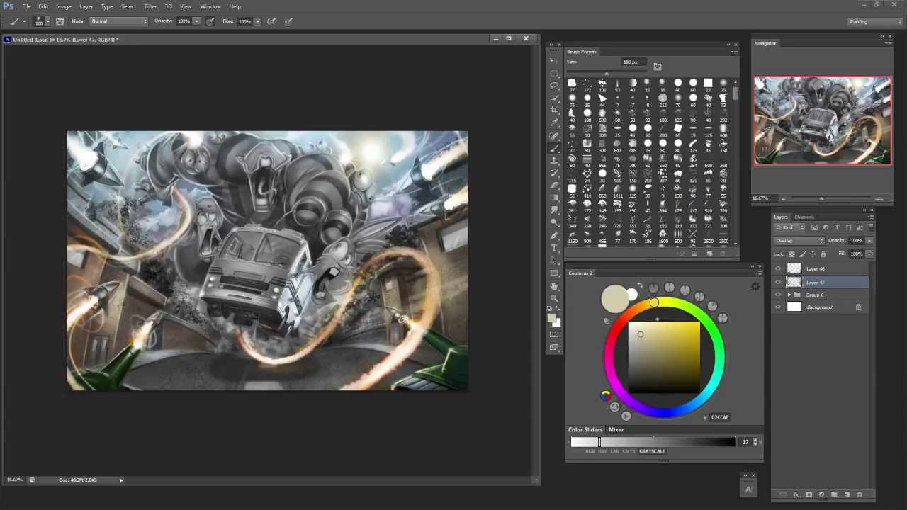
Brush the same pale beige over the lower part of the left-hand building, starting with a 100 px brush.
{"action": "mouse_move", "coordinate": [94, 367]}
{"action": "left_mouse_down"}
{"action": "mouse_move", "coordinate": [95, 338]}
{"action": "mouse_move", "coordinate": [104, 339]}
{"action": "left_mouse_up"}
{"action": "key", "text": "ctrl+z"}
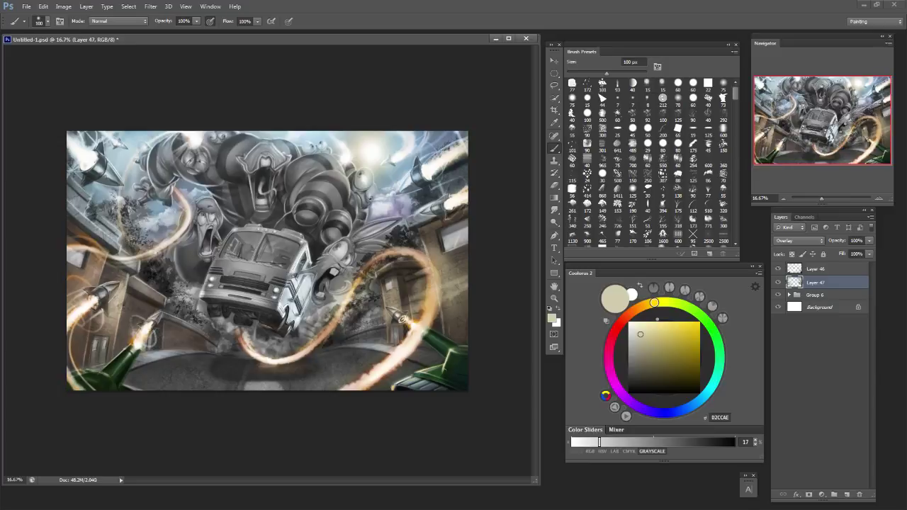
{"action": "left_click_drag", "start_coordinate": [152, 348], "coordinate": [153, 331]}
{"action": "key", "text": "bracketleft"}
{"action": "key", "text": "bracketleft"}
{"action": "key", "text": "bracketright"}
{"action": "key", "text": "bracketright"}
{"action": "key", "text": "bracketright"}
{"action": "key", "text": "bracketright"}
Erase excess tint from the left building's wall and roof edge with the eraser at 125 px, then 90 px.
{"action": "key", "text": "e"}
{"action": "left_click_drag", "start_coordinate": [157, 291], "coordinate": [133, 289]}
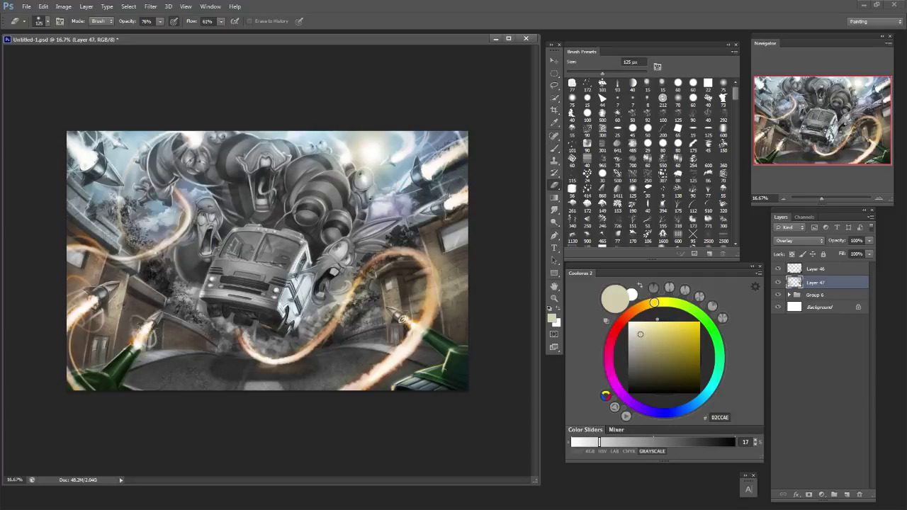
{"action": "key", "text": "bracketleft"}
{"action": "key", "text": "bracketleft"}
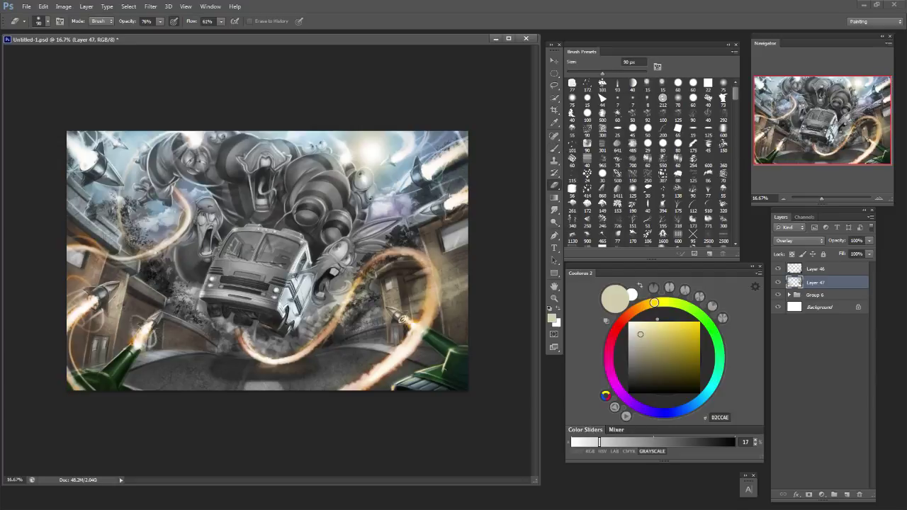
{"action": "mouse_move", "coordinate": [112, 242]}
{"action": "left_mouse_down"}
{"action": "mouse_move", "coordinate": [75, 218]}
{"action": "mouse_move", "coordinate": [103, 233]}
{"action": "mouse_move", "coordinate": [78, 210]}
{"action": "left_mouse_up"}
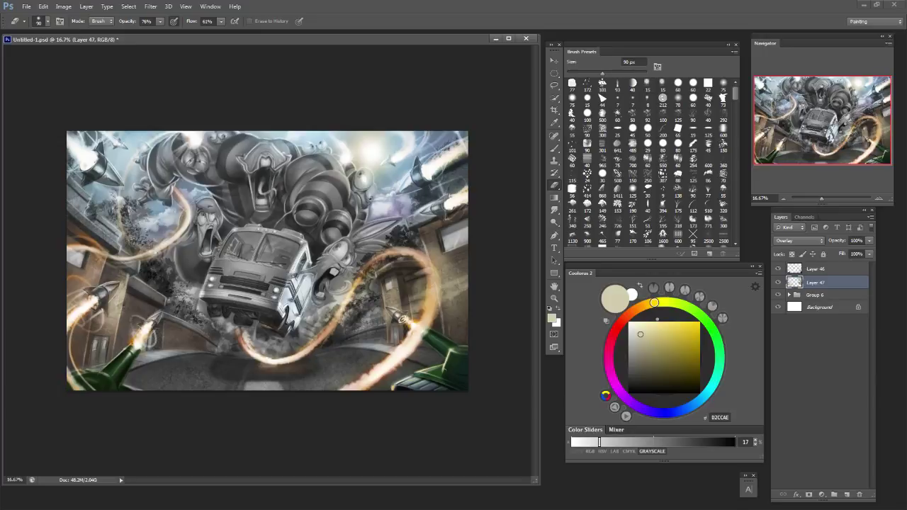
Choose a pale yellow-green (F5FFD2) and apply it with the brush enlarged to 300 px, then reduced to 200 px.
{"action": "mouse_move", "coordinate": [640, 334]}
{"action": "left_mouse_down"}
{"action": "mouse_move", "coordinate": [631, 324]}
{"action": "mouse_move", "coordinate": [643, 305]}
{"action": "mouse_move", "coordinate": [677, 303]}
{"action": "left_mouse_up"}
{"action": "key", "text": "bracketright"}
{"action": "key", "text": "bracketright"}
{"action": "key", "text": "bracketright"}
{"action": "key", "text": "bracketright"}
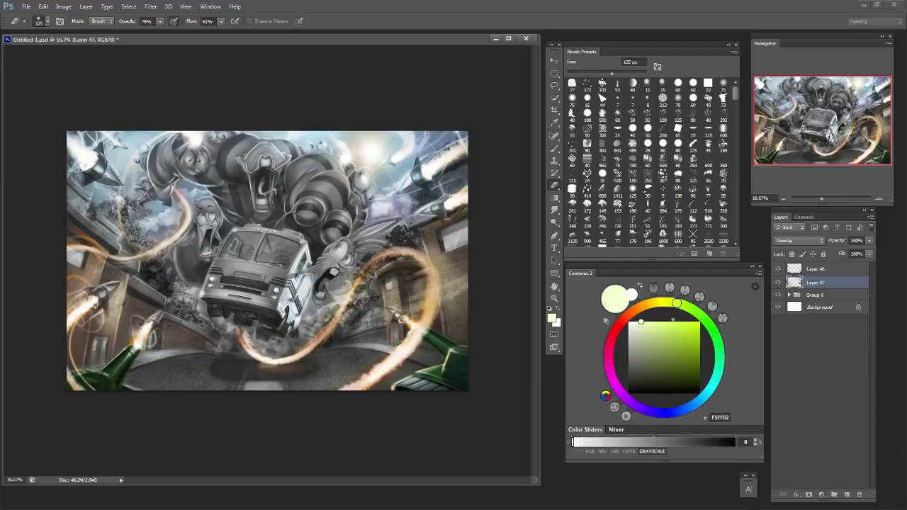
{"action": "key", "text": "b"}
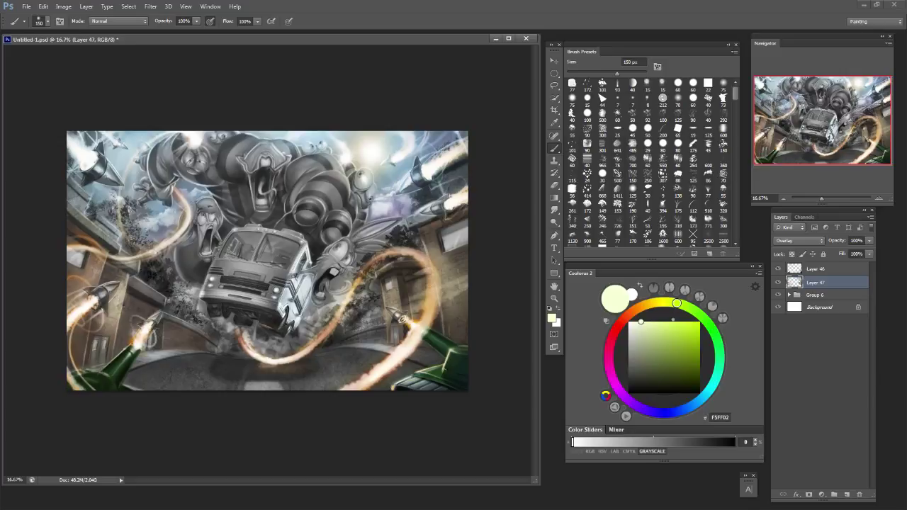
{"action": "key", "text": "bracketright"}
{"action": "key", "text": "bracketright"}
{"action": "key", "text": "bracketright"}
{"action": "key", "text": "bracketright"}
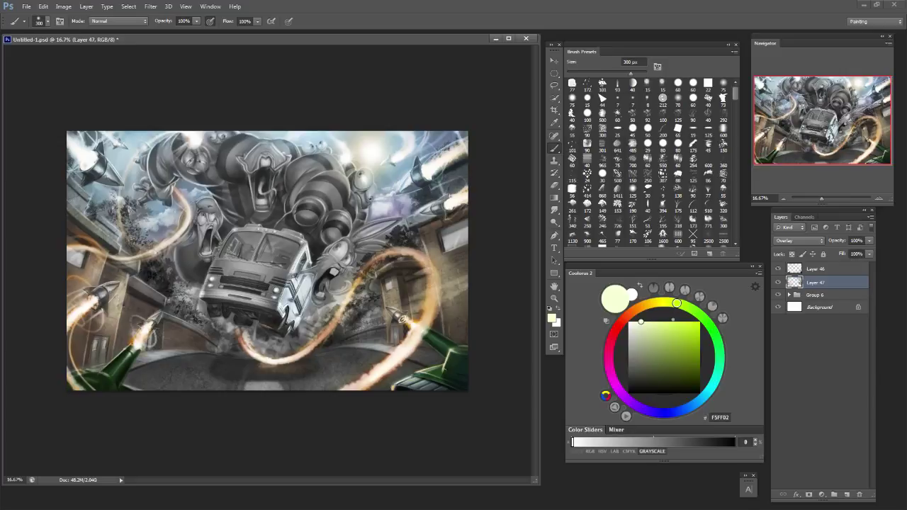
{"action": "key", "text": "bracketleft"}
{"action": "key", "text": "bracketleft"}
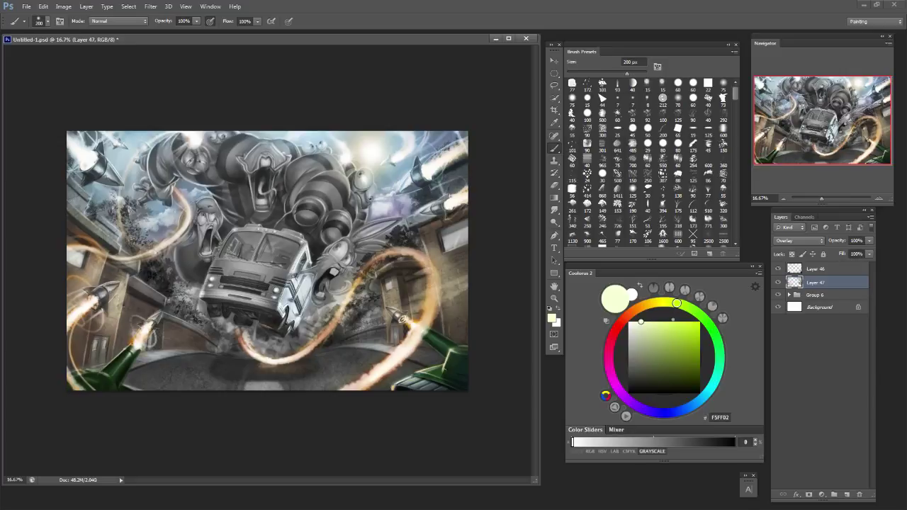
Refine the pale yellow-green highlights with progressively smaller brush sizes.
{"action": "key", "text": "bracketleft"}
{"action": "key", "text": "bracketleft"}
{"action": "key", "text": "bracketleft"}
{"action": "key", "text": "bracketleft"}
{"action": "key", "text": "bracketright"}
{"action": "key", "text": "bracketright"}
{"action": "key", "text": "bracketleft"}
{"action": "key", "text": "bracketleft"}
{"action": "key", "text": "bracketleft"}
{"action": "key", "text": "bracketleft"}
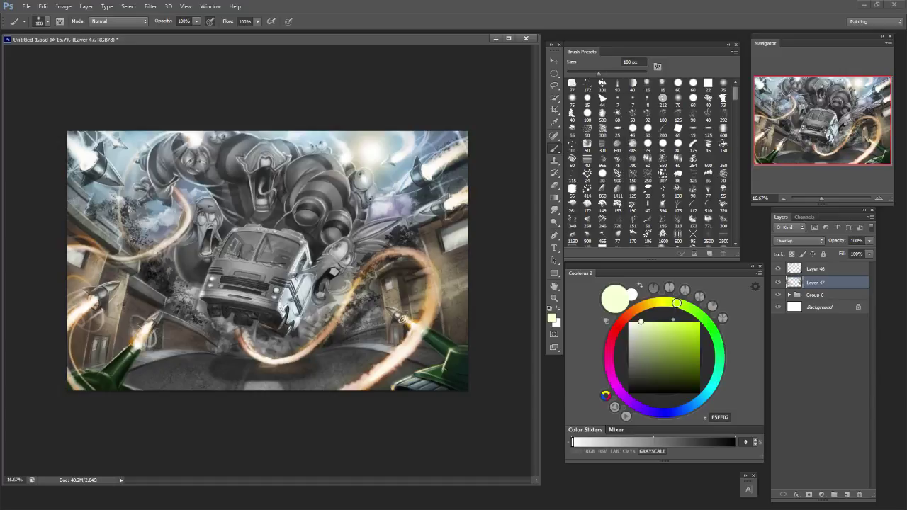
Tint the right building's upper window warm off-white (FFF5ED) with the brush enlarged to at least 300 px.
{"action": "mouse_move", "coordinate": [673, 320]}
{"action": "left_mouse_down"}
{"action": "mouse_move", "coordinate": [686, 307]}
{"action": "mouse_move", "coordinate": [633, 321]}
{"action": "mouse_move", "coordinate": [635, 310]}
{"action": "left_mouse_up"}
{"action": "key", "text": "bracketright"}
{"action": "key", "text": "bracketright"}
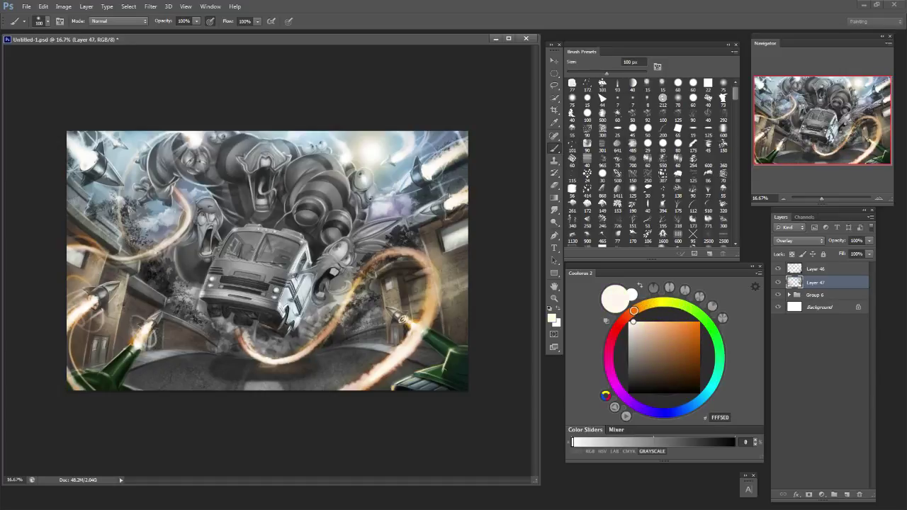
{"action": "key", "text": "bracketright"}
{"action": "key", "text": "bracketright"}
{"action": "key", "text": "bracketright"}
{"action": "key", "text": "bracketright"}
{"action": "key", "text": "bracketright"}
{"action": "key", "text": "bracketright"}
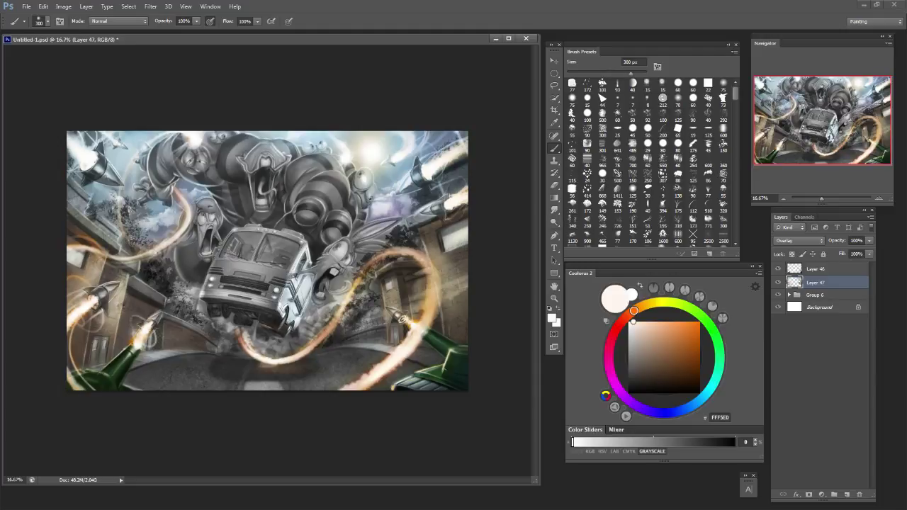
{"action": "left_click", "coordinate": [459, 230]}
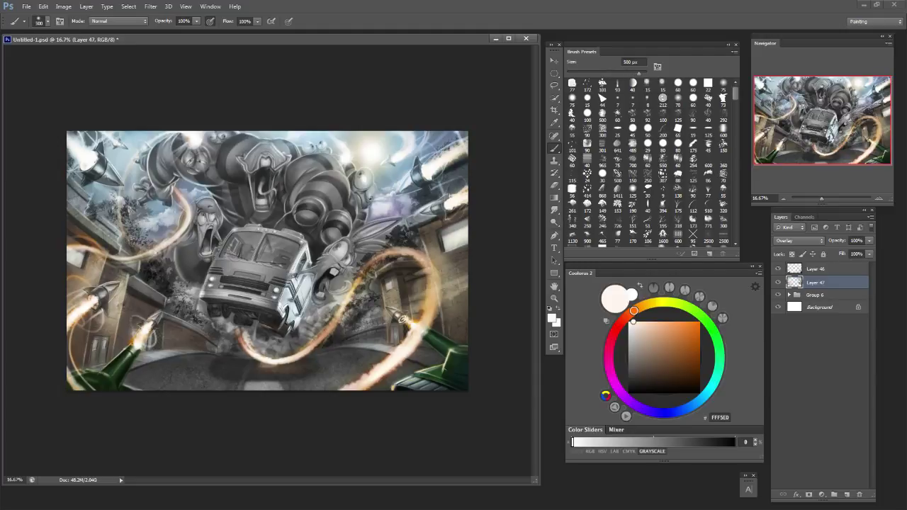
Reduce the brush to 200 px and sample the right-hand building's grey-brown (837461).
{"action": "key", "text": "bracketleft"}
{"action": "key", "text": "bracketleft"}
{"action": "key", "text": "bracketleft"}
{"action": "key", "text": "bracketleft"}
{"action": "left_click", "coordinate": [434, 247], "text": "alt"}
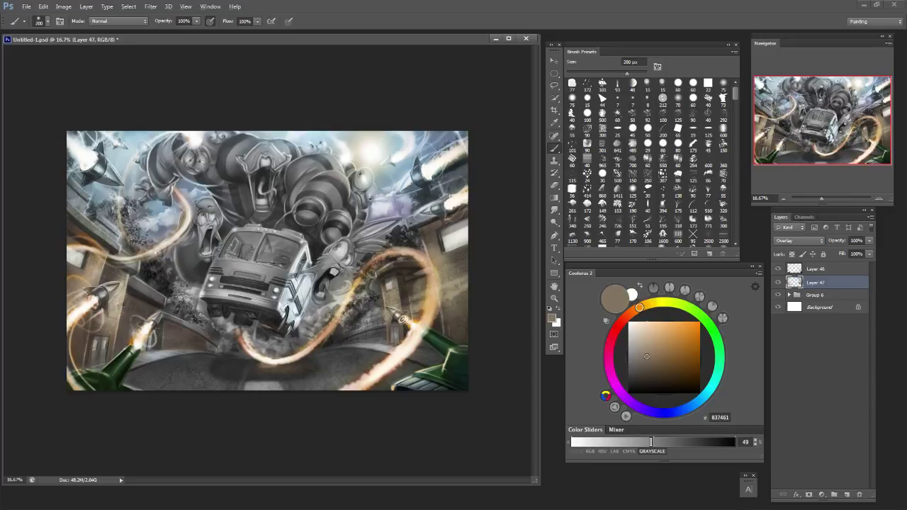
Sample the sky near the right-hand rockets and tint that patch a paler blue (E6F1FC) with a 200 px brush.
{"action": "left_click", "coordinate": [450, 180], "text": "alt"}
{"action": "left_click_drag", "start_coordinate": [449, 180], "coordinate": [461, 189]}
{"action": "key", "text": "ctrl+z"}
{"action": "left_click_drag", "start_coordinate": [644, 328], "coordinate": [635, 322]}
{"action": "mouse_move", "coordinate": [444, 181]}
{"action": "left_mouse_down"}
{"action": "mouse_move", "coordinate": [464, 178]}
{"action": "mouse_move", "coordinate": [446, 192]}
{"action": "left_mouse_up"}
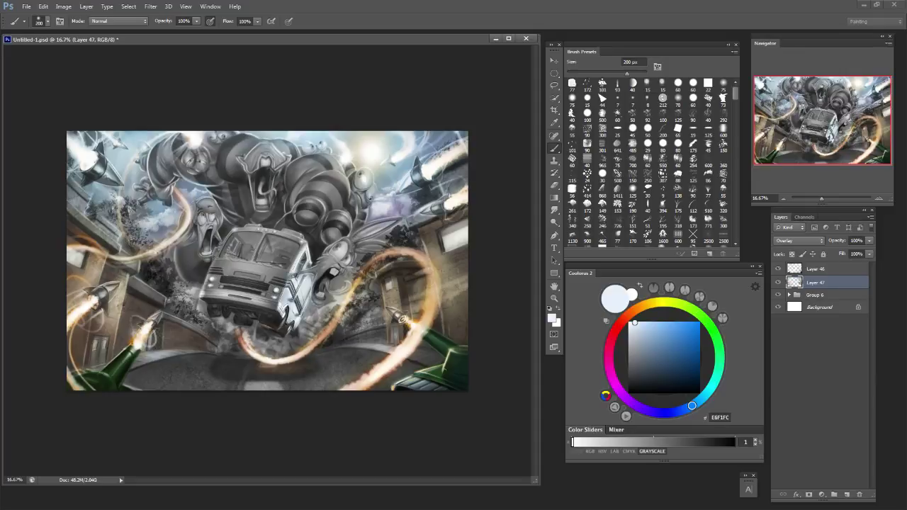
Extend the pale blue over the sky above the right-hand treetops with the brush reduced to 100 px, then 80 px.
{"action": "key", "text": "bracketleft"}
{"action": "key", "text": "bracketleft"}
{"action": "key", "text": "bracketleft"}
{"action": "key", "text": "bracketleft"}
{"action": "left_click_drag", "start_coordinate": [411, 222], "coordinate": [428, 218]}
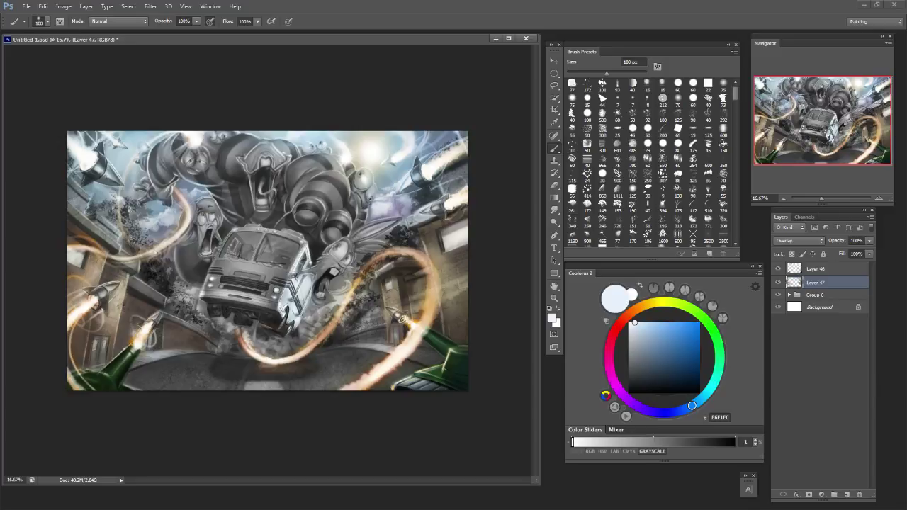
{"action": "key", "text": "bracketleft"}
{"action": "key", "text": "bracketleft"}
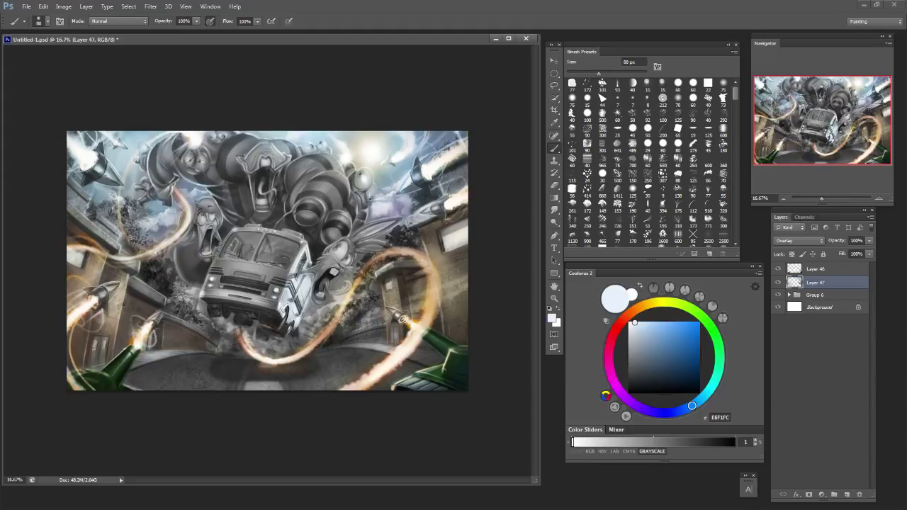
Sample the beige by the lower-right rocket's nose (BAAC95) and refine the tint with a 45 px brush and 50 px eraser.
{"action": "left_click", "coordinate": [403, 320], "text": "alt"}
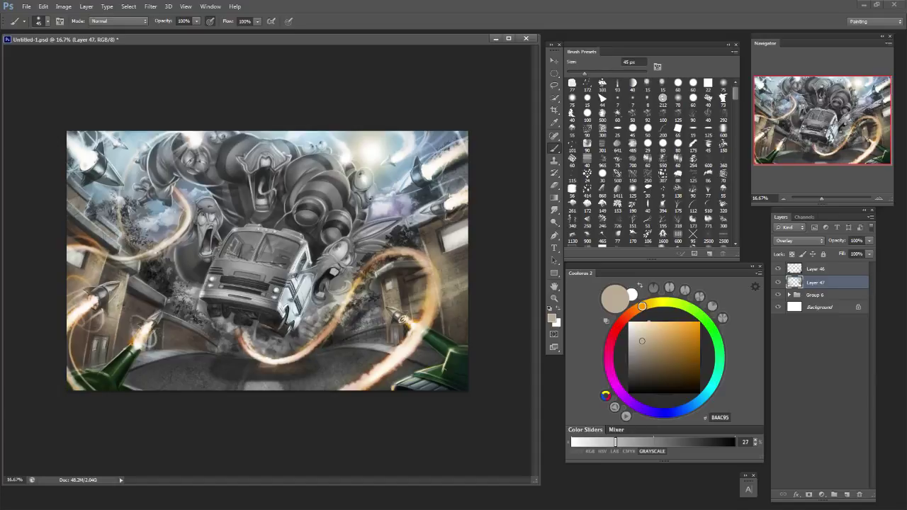
{"action": "key", "text": "e"}
{"action": "key", "text": "bracketleft"}
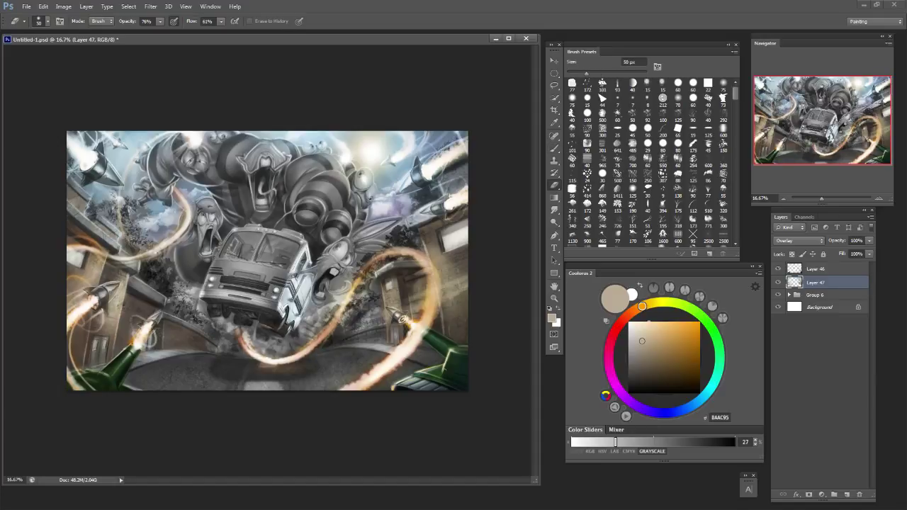
{"action": "key", "text": "b"}
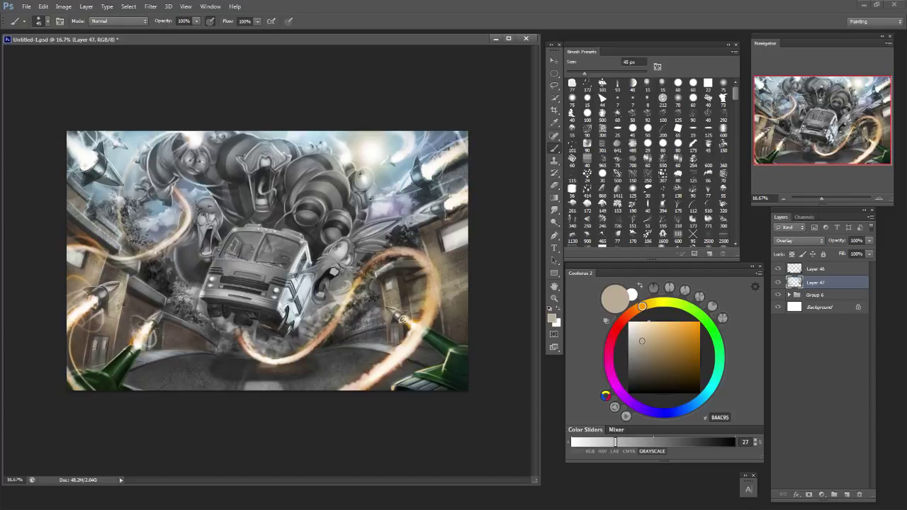
Sample the dark wall left of the bus and tint it a lighter brown (6E5847) with a 60 px brush.
{"action": "left_click", "coordinate": [629, 334]}
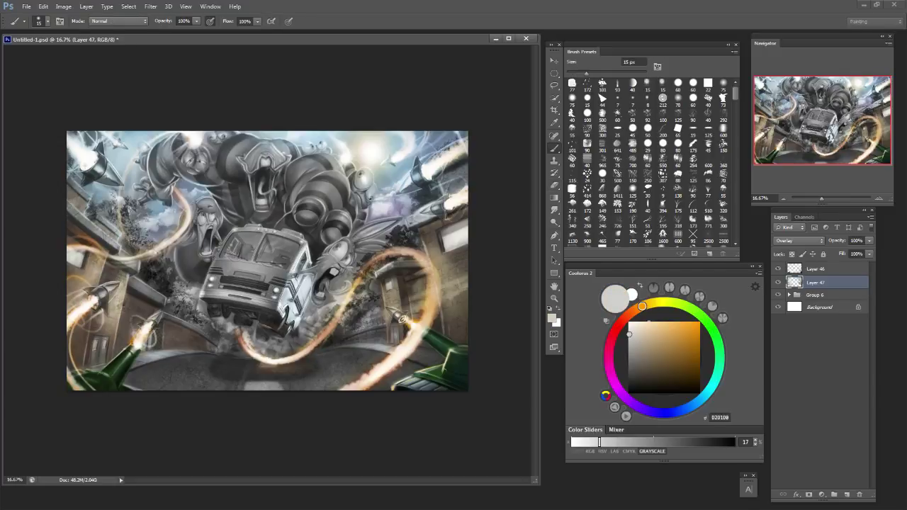
{"action": "key", "text": "bracketright"}
{"action": "key", "text": "bracketright"}
{"action": "key", "text": "bracketright"}
{"action": "key", "text": "bracketright"}
{"action": "key", "text": "bracketright"}
{"action": "left_click", "coordinate": [207, 346], "text": "alt"}
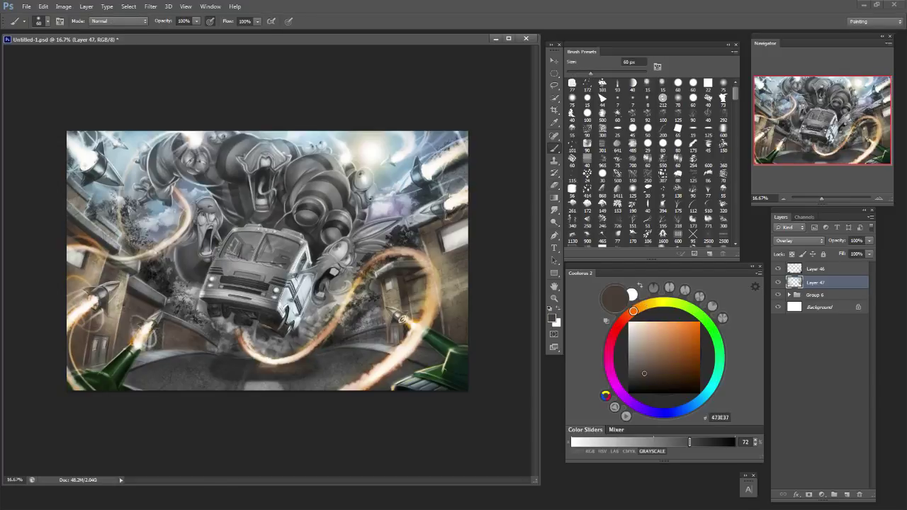
{"action": "left_click", "coordinate": [653, 362]}
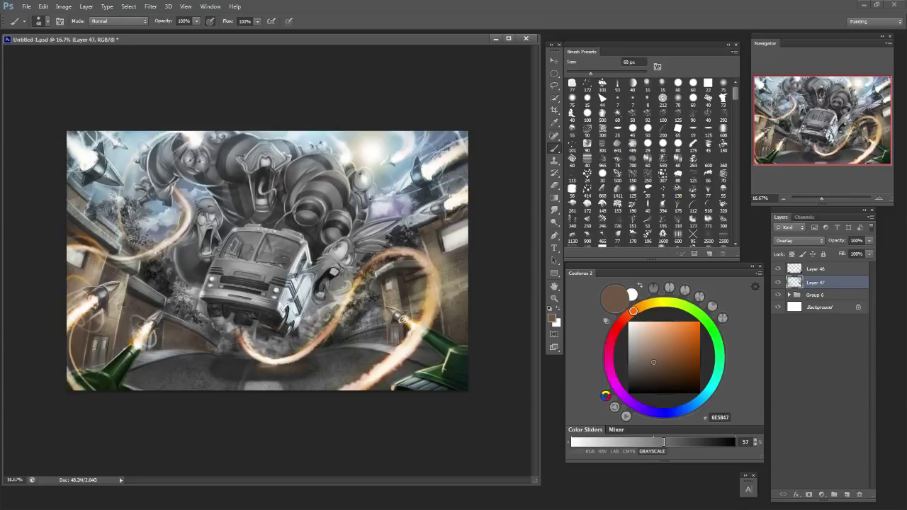
Resample the wall left of the bus, tint it light brown (9E8471) with an 80 px brush, and clean it with a 50 px eraser.
{"action": "left_click", "coordinate": [188, 342], "text": "alt"}
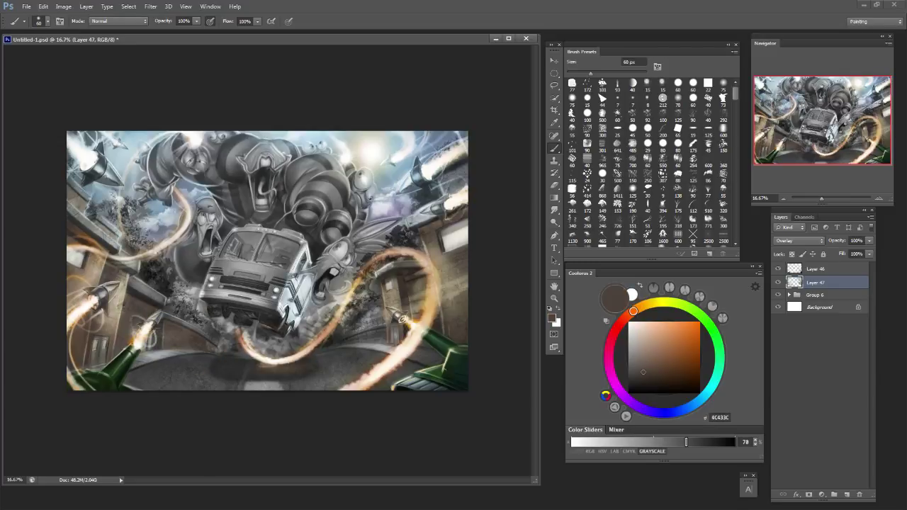
{"action": "left_click", "coordinate": [648, 349]}
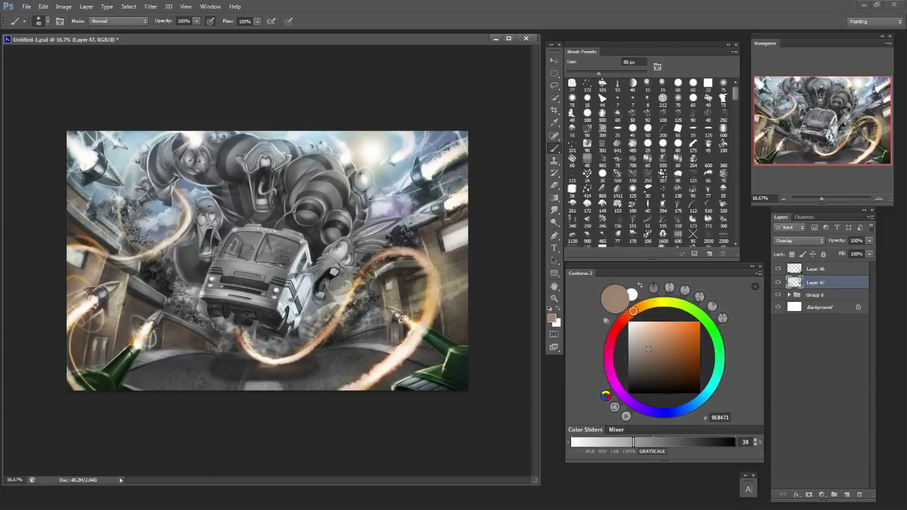
{"action": "key", "text": "e"}
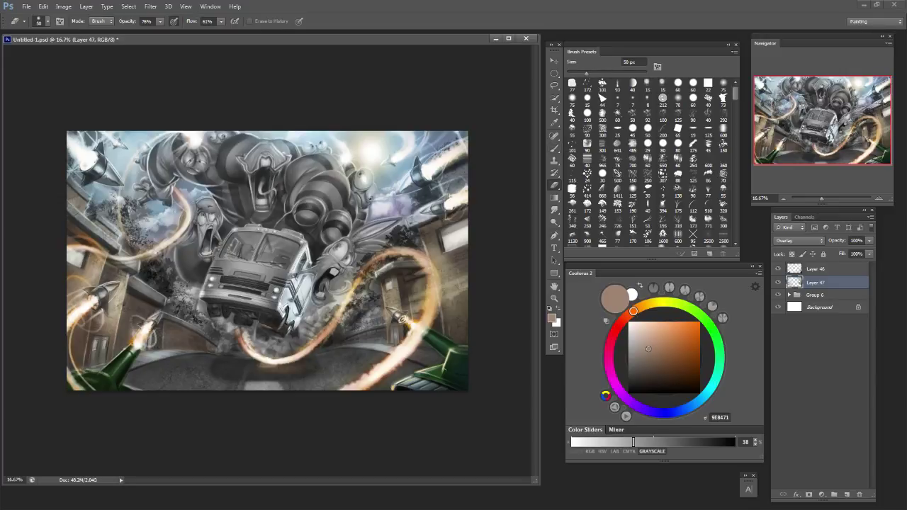
{"action": "key", "text": "b"}
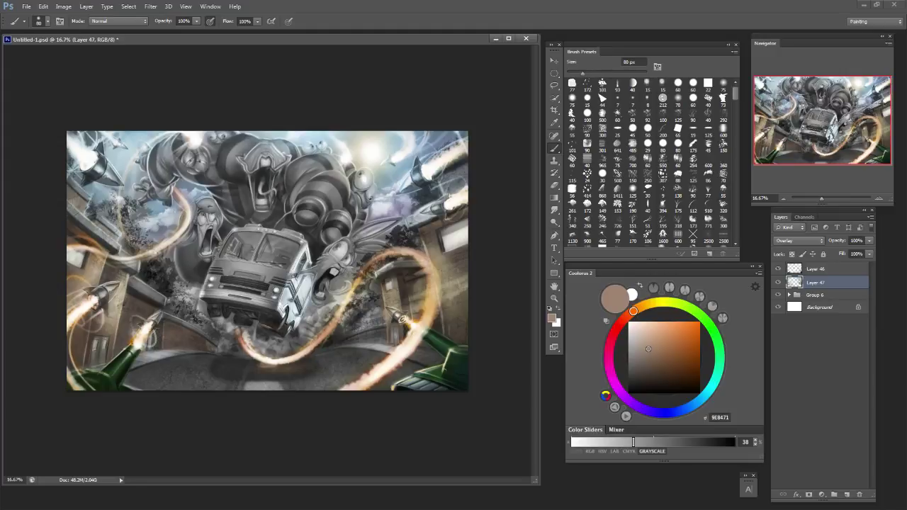
Refine the light brown wall tint with smaller brush sizes, finishing at 45 px.
{"action": "key", "text": "bracketleft"}
{"action": "key", "text": "bracketleft"}
{"action": "key", "text": "bracketleft"}
{"action": "key", "text": "bracketleft"}
{"action": "key", "text": "bracketleft"}
{"action": "key", "text": "bracketleft"}
{"action": "key", "text": "bracketright"}
{"action": "key", "text": "bracketright"}
{"action": "key", "text": "bracketright"}
{"action": "key", "text": "bracketleft"}
{"action": "key", "text": "bracketleft"}
{"action": "key", "text": "bracketleft"}
{"action": "key", "text": "bracketleft"}
Detail the building walls in orange-brown (997356) with a 25 px brush, and choose a lighter orange-tan.
{"action": "key", "text": "ctrl+equal"}
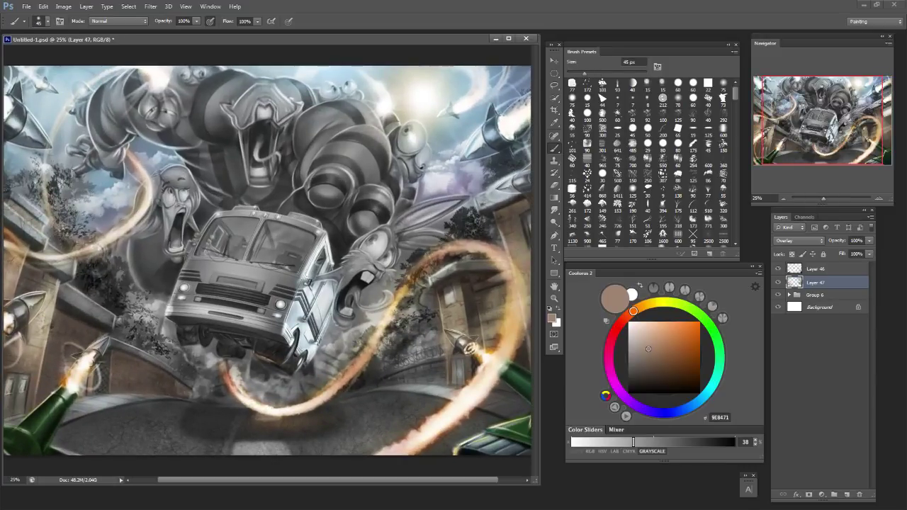
{"action": "key", "text": "bracketleft"}
{"action": "key", "text": "bracketleft"}
{"action": "key", "text": "e"}
{"action": "key", "text": "b"}
{"action": "left_click", "coordinate": [659, 350]}
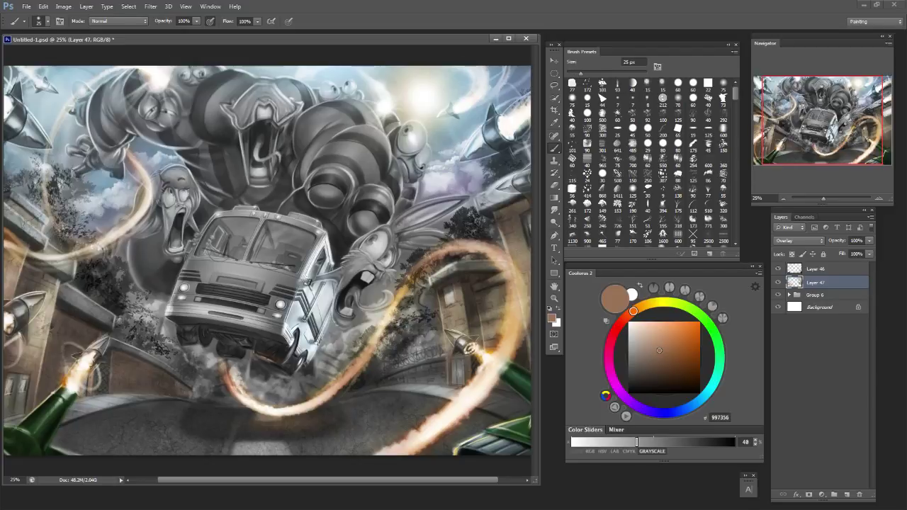
{"action": "left_click", "coordinate": [656, 335]}
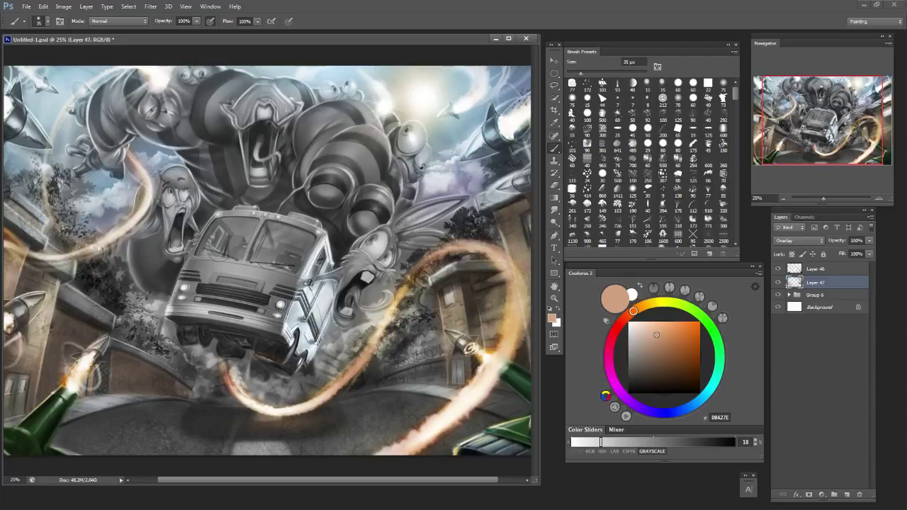
Duplicate the tint layer and merge it back down, and choose a darker orange-brown (936848) with a 35 px brush.
{"action": "key", "text": "ctrl+j"}
{"action": "key", "text": "ctrl+e"}
{"action": "key", "text": "]"}
{"action": "key", "text": "]"}
{"action": "key", "text": "]"}
{"action": "key", "text": "]"}
{"action": "key", "text": "]"}
{"action": "key", "text": "bracketleft"}
{"action": "left_click", "coordinate": [663, 352]}
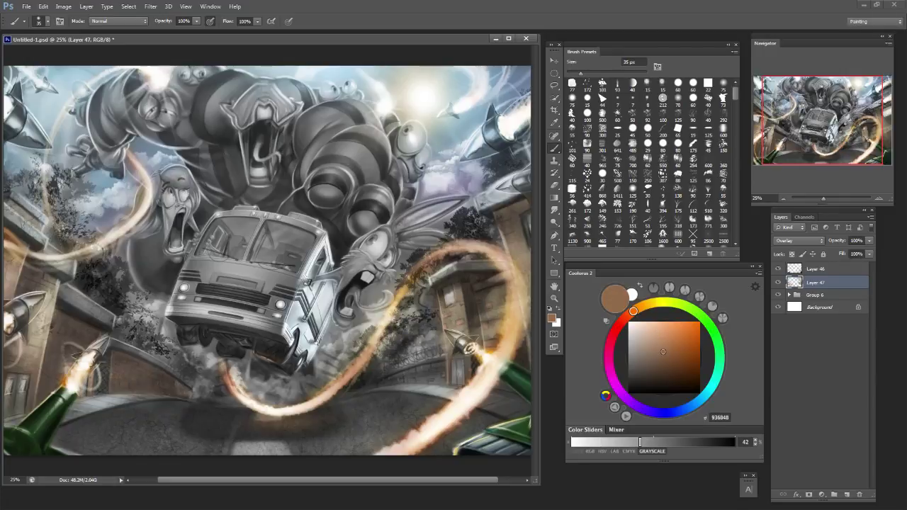
Sample the building walls and tint them in muted browns (846952, 866853) with a 35 px brush.
{"action": "left_click", "coordinate": [143, 374], "text": "alt"}
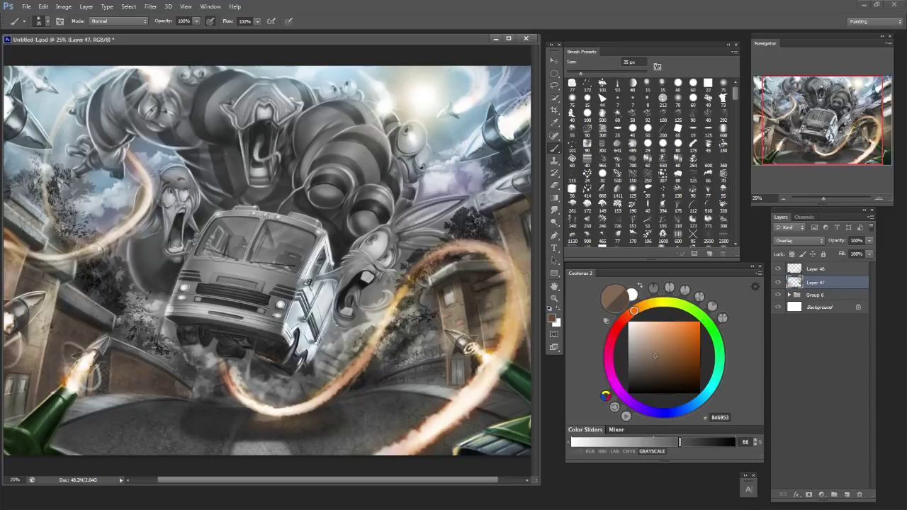
{"action": "left_click", "coordinate": [655, 355]}
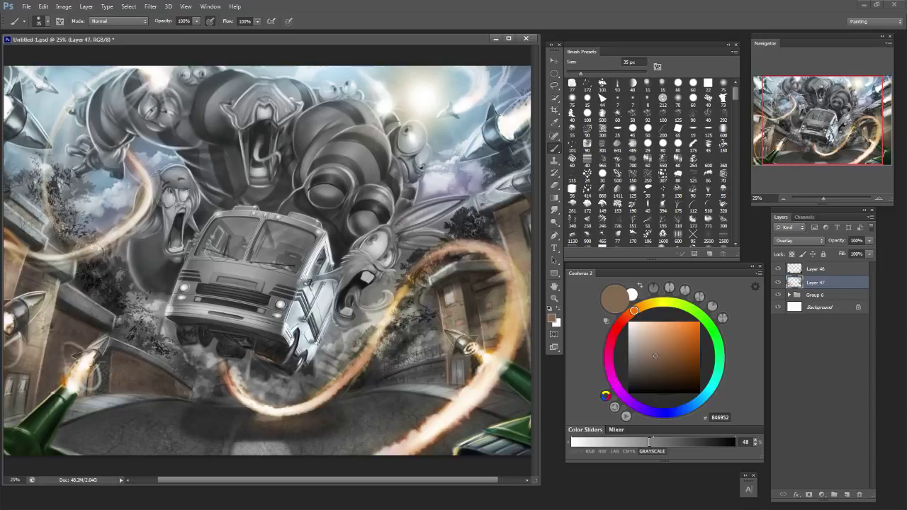
{"action": "key", "text": "bracketleft"}
{"action": "left_click", "coordinate": [437, 361], "text": "alt"}
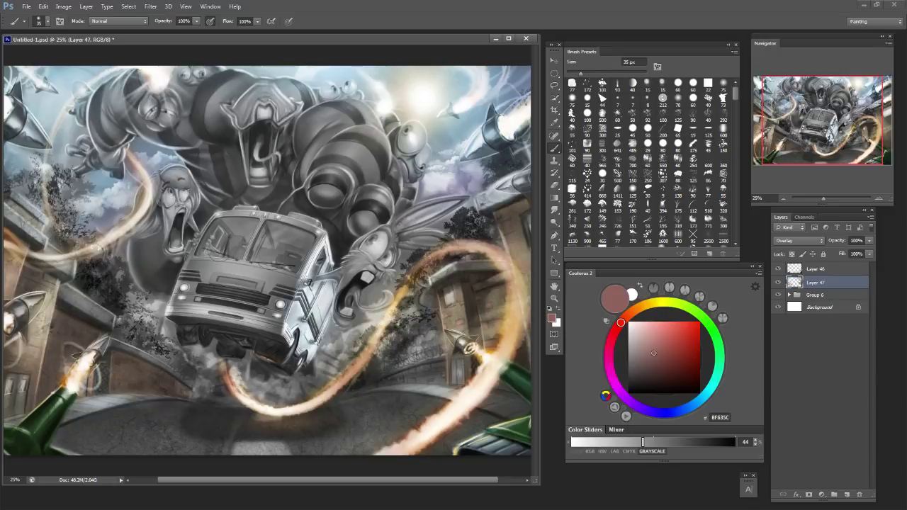
{"action": "left_click", "coordinate": [632, 312]}
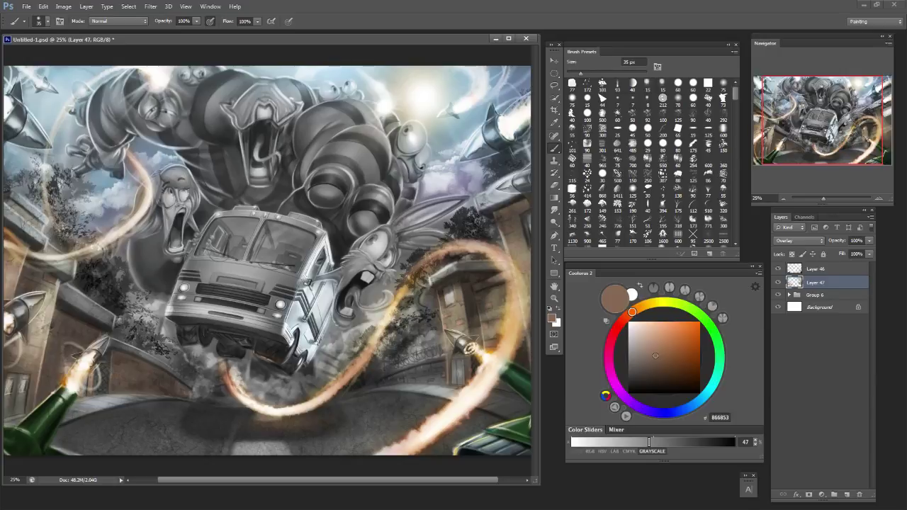
Extend the brown wall tint (866853) with an 80 px brush and clean its edges with a 50 px eraser.
{"action": "left_click", "coordinate": [778, 294]}
{"action": "left_click", "coordinate": [778, 294]}
{"action": "key", "text": "bracketright"}
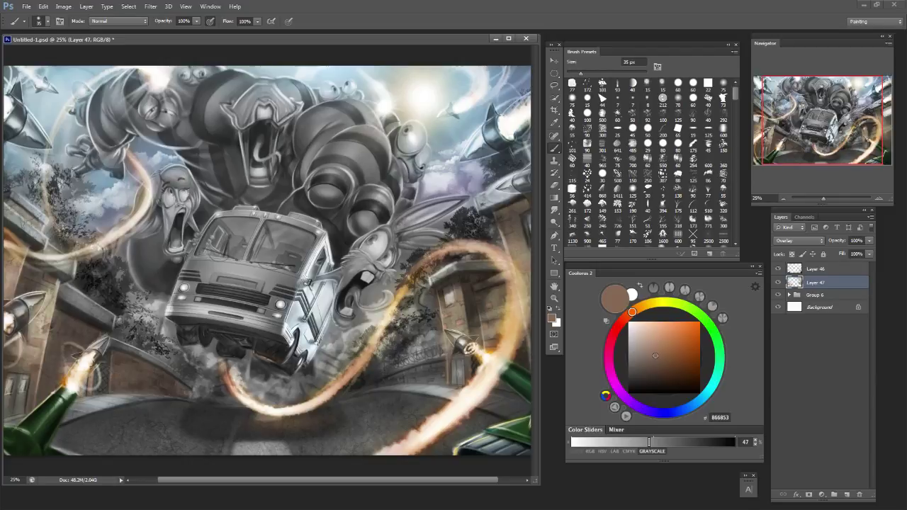
{"action": "left_click_drag", "start_coordinate": [268, 261], "coordinate": [306, 261]}
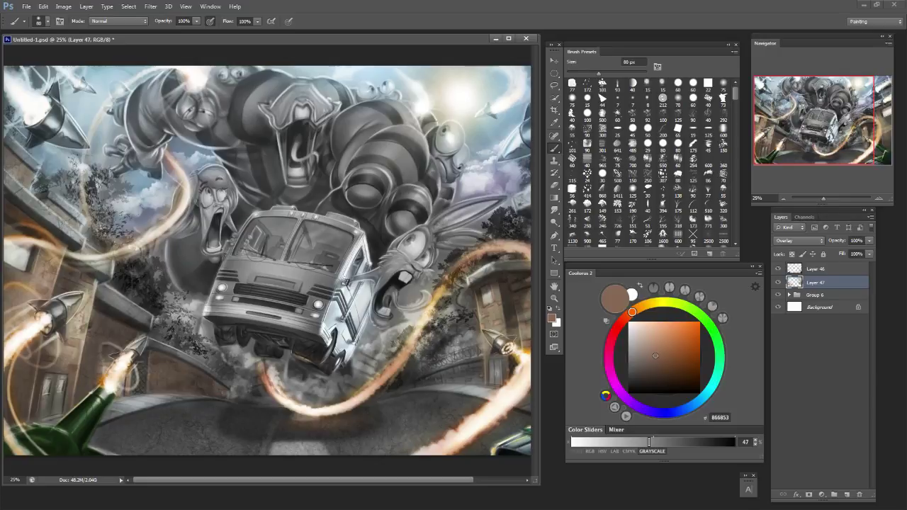
{"action": "key", "text": "bracketleft"}
{"action": "key", "text": "bracketleft"}
{"action": "key", "text": "bracketleft"}
{"action": "key", "text": "bracketleft"}
{"action": "key", "text": "e"}
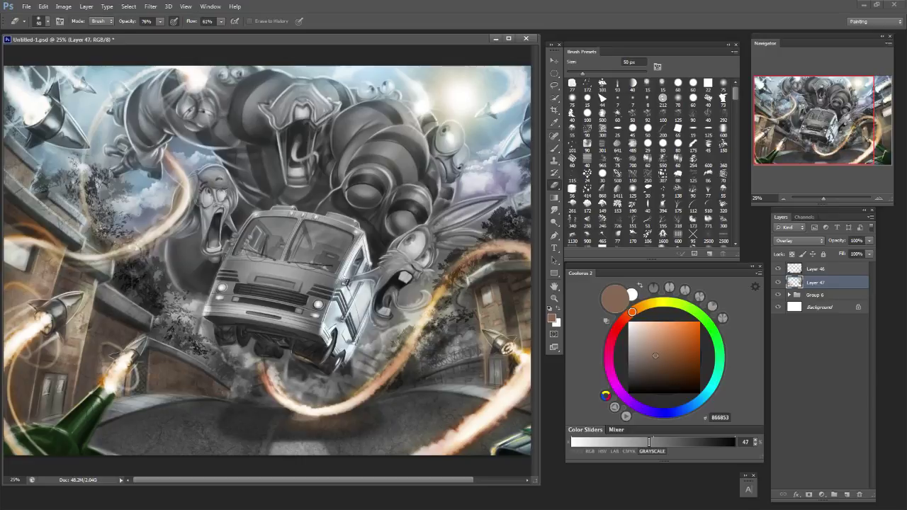
Add a pale tan tint (A39376) to the building walls with a brush of about 45 px.
{"action": "key", "text": "b"}
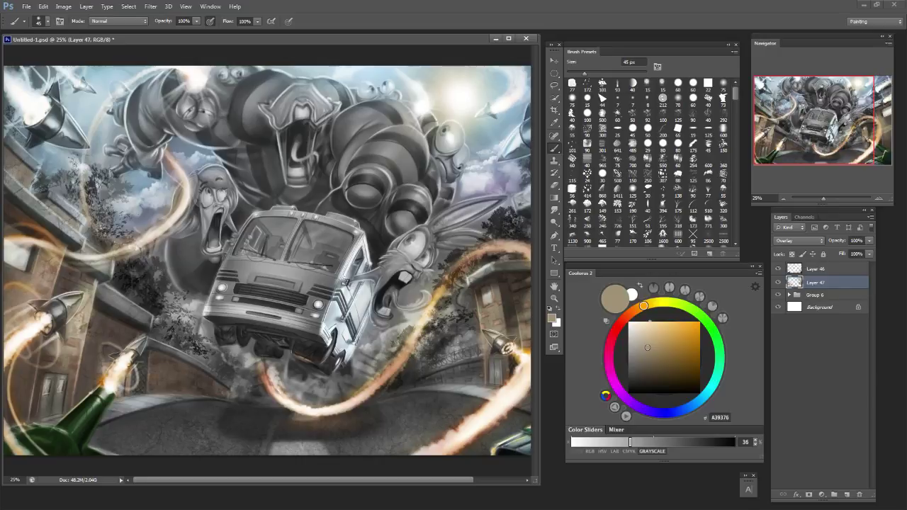
{"action": "key", "text": "["}
{"action": "key", "text": "bracketleft"}
{"action": "key", "text": "bracketright"}
{"action": "key", "text": "bracketright"}
Resample the wall of the left building and tint its upper part dark brown (624C38) with a 90 px brush.
{"action": "left_click", "coordinate": [77, 278], "text": "alt"}
{"action": "left_click", "coordinate": [76, 278], "text": "alt"}
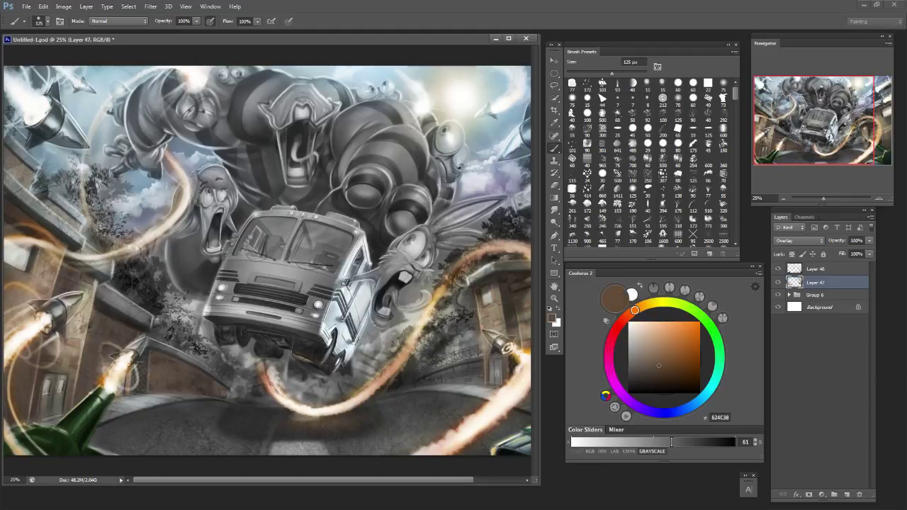
{"action": "key", "text": "bracketleft"}
{"action": "key", "text": "bracketleft"}
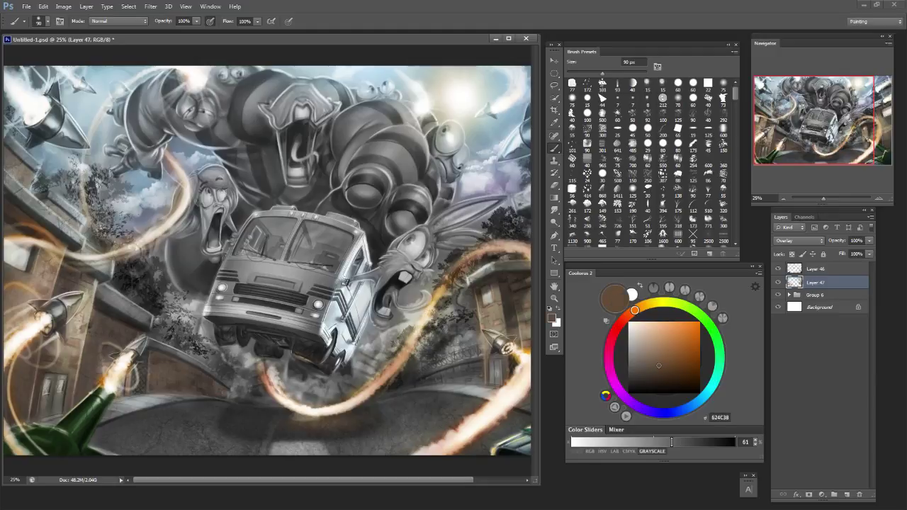
{"action": "mouse_move", "coordinate": [79, 268]}
{"action": "left_mouse_down"}
{"action": "mouse_move", "coordinate": [96, 270]}
{"action": "mouse_move", "coordinate": [103, 284]}
{"action": "left_mouse_up"}
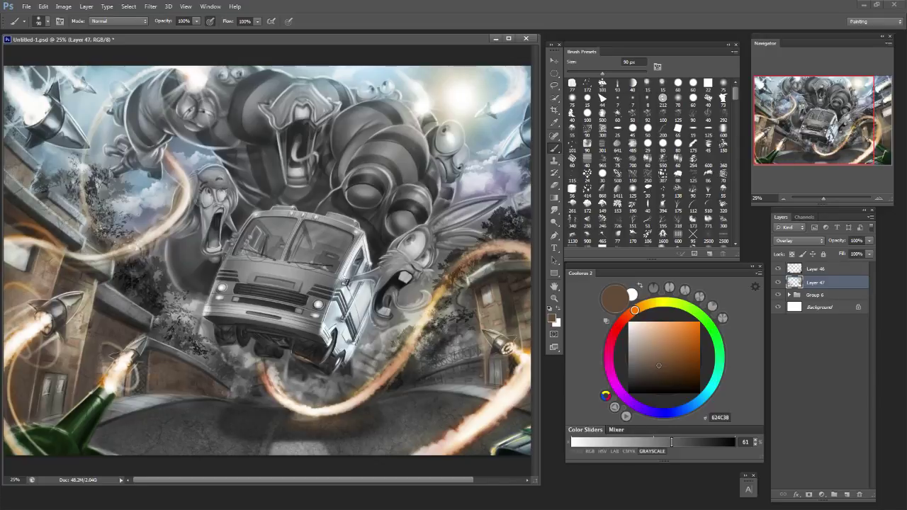
{"action": "left_click_drag", "start_coordinate": [56, 230], "coordinate": [67, 233]}
Tint the shadowed roof edge of the left building dark purple (512D58) with a 90 px brush.
{"action": "left_click", "coordinate": [685, 409]}
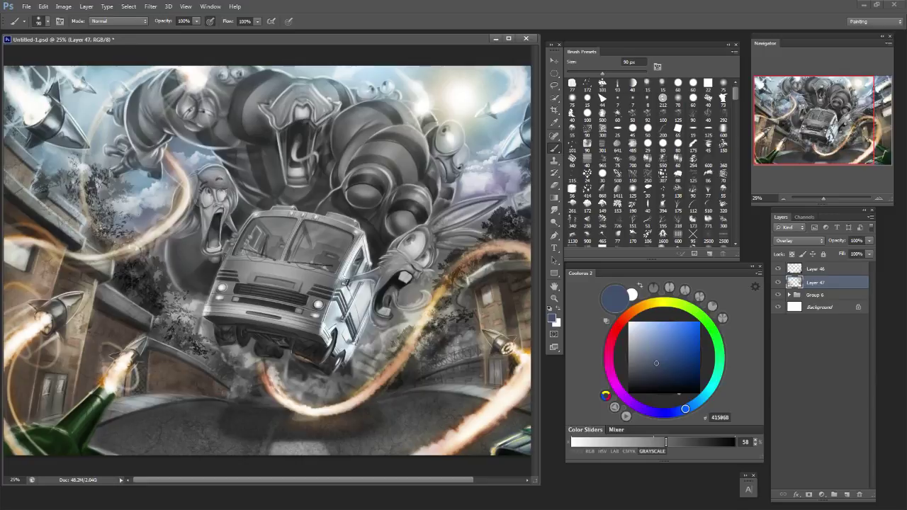
{"action": "left_click", "coordinate": [56, 132], "text": "alt"}
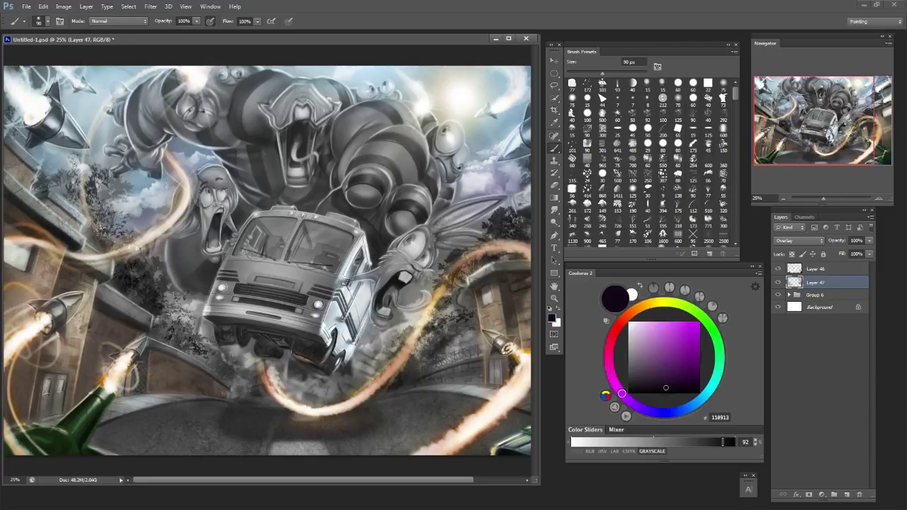
{"action": "left_click_drag", "start_coordinate": [666, 388], "coordinate": [663, 368]}
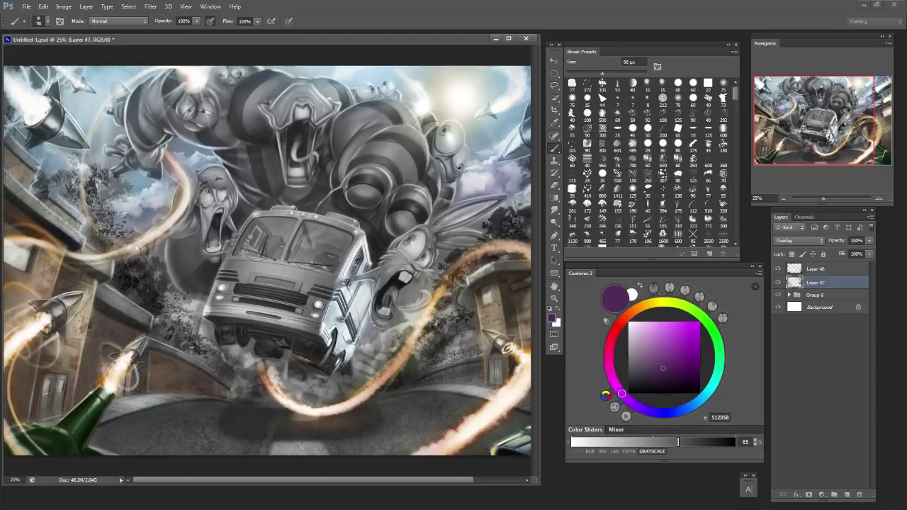
{"action": "left_click_drag", "start_coordinate": [32, 200], "coordinate": [69, 230]}
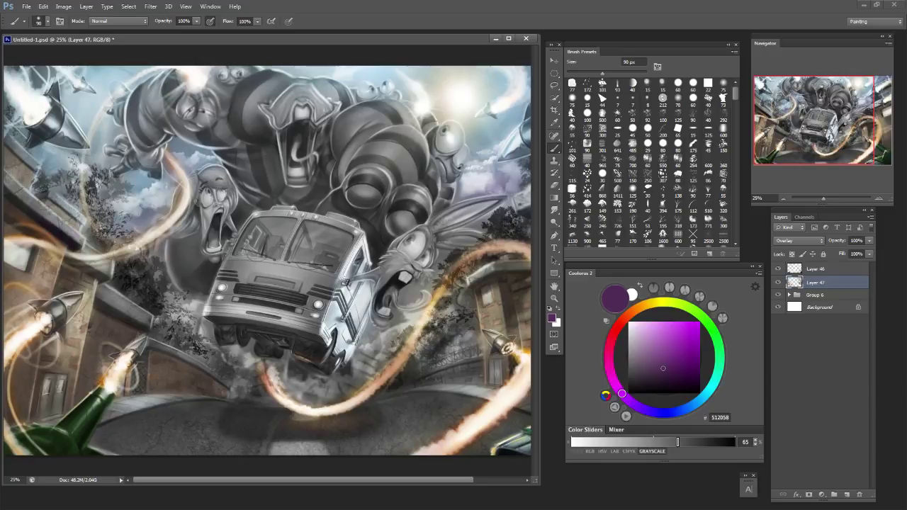
{"action": "left_click_drag", "start_coordinate": [24, 195], "coordinate": [33, 203]}
Detail the left building's shadows in dark blue with a 40 px brush and near-black navy (11141F) with a 15 px brush.
{"action": "key", "text": "bracketleft"}
{"action": "key", "text": "bracketleft"}
{"action": "key", "text": "bracketleft"}
{"action": "key", "text": "bracketleft"}
{"action": "key", "text": "bracketleft"}
{"action": "key", "text": "bracketleft"}
{"action": "key", "text": "bracketleft"}
{"action": "key", "text": "bracketleft"}
{"action": "key", "text": "bracketleft"}
{"action": "left_click", "coordinate": [680, 411]}
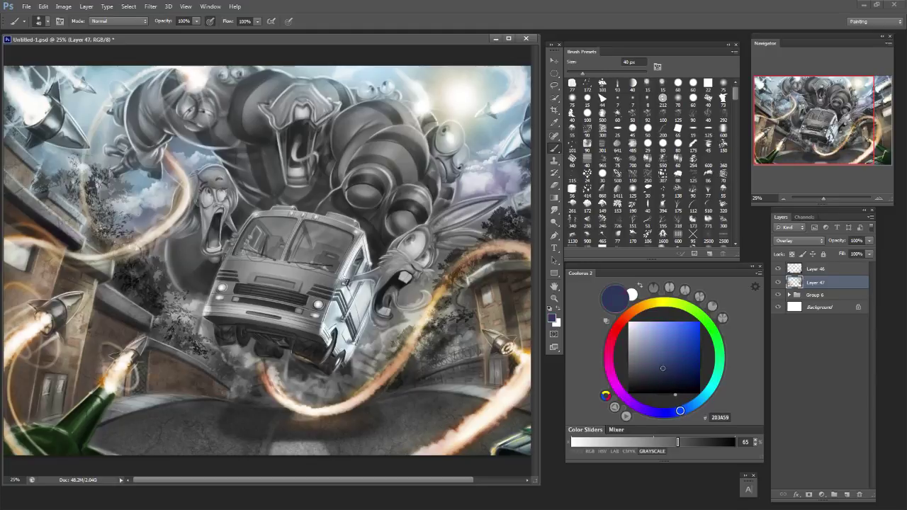
{"action": "left_click", "coordinate": [661, 384]}
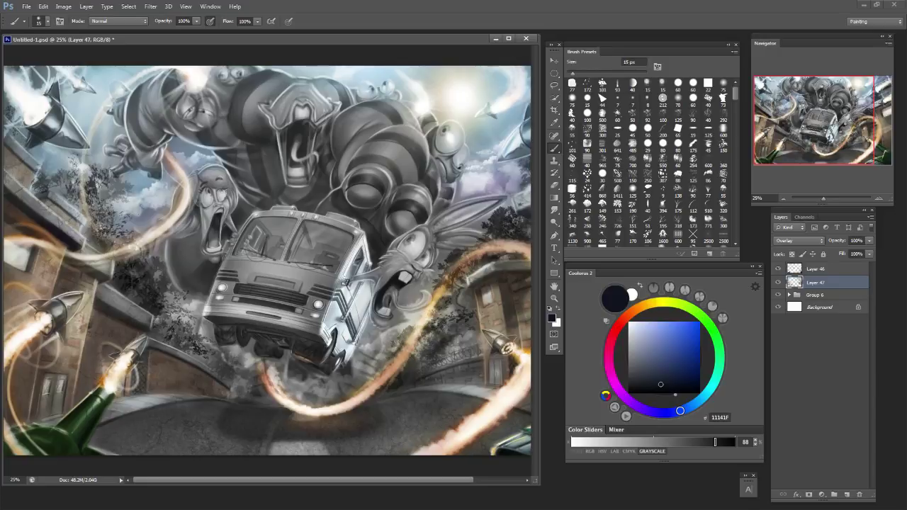
{"action": "key", "text": "bracketleft"}
Tint the building walls orange-brown (7A553A) with a 45 px brush and choose a lighter tan (AB8668).
{"action": "left_click", "coordinate": [632, 312]}
{"action": "left_click_drag", "start_coordinate": [668, 345], "coordinate": [666, 359]}
{"action": "key", "text": "bracketright"}
{"action": "key", "text": "bracketright"}
{"action": "key", "text": "bracketright"}
{"action": "key", "text": "bracketright"}
{"action": "key", "text": "bracketright"}
{"action": "key", "text": "bracketright"}
{"action": "key", "text": "bracketright"}
{"action": "key", "text": "bracketright"}
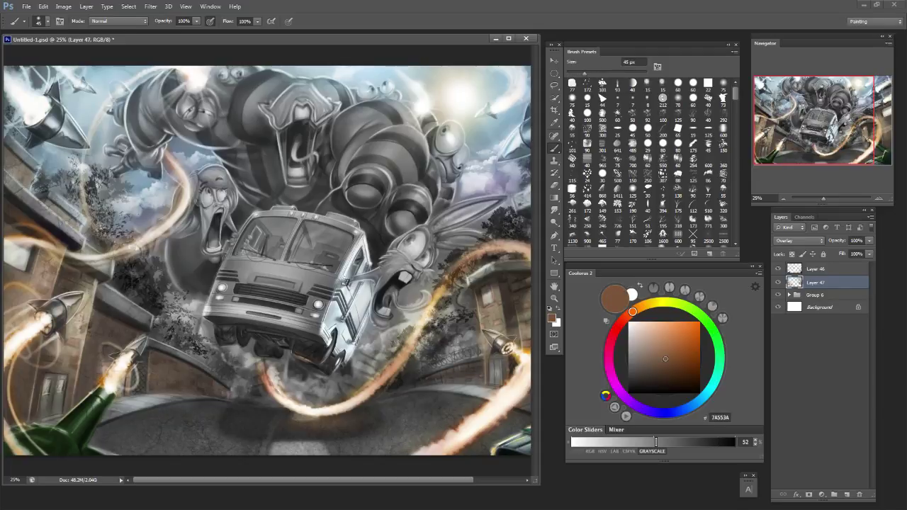
{"action": "left_click_drag", "start_coordinate": [660, 352], "coordinate": [654, 345]}
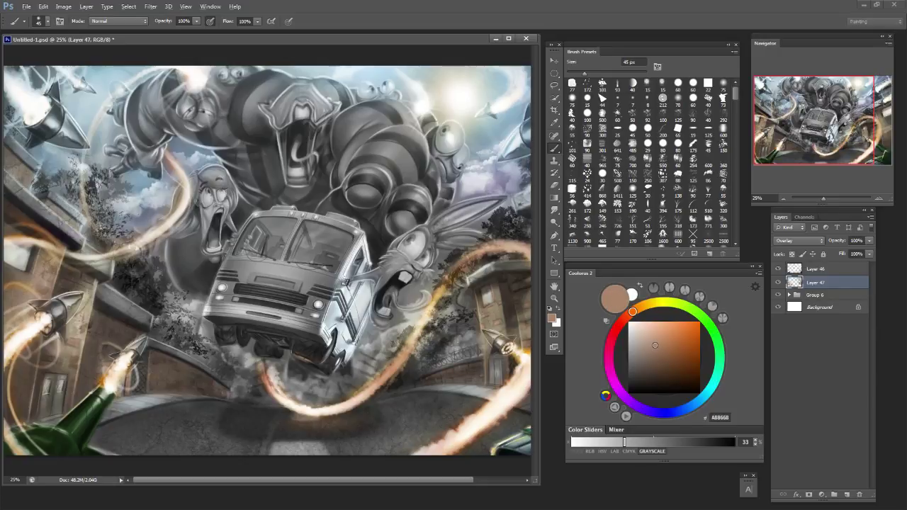
Resample the building beside the right-hand rocket and vary its tint from orange-tan (A67E58) to a reddish tan with a 45 px brush.
{"action": "left_click", "coordinate": [482, 322], "text": "alt"}
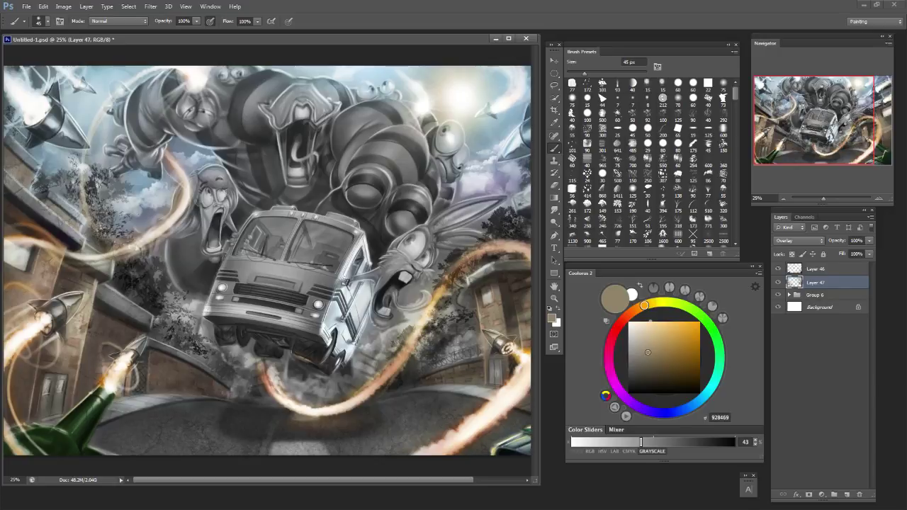
{"action": "left_click", "coordinate": [635, 309]}
{"action": "left_click_drag", "start_coordinate": [667, 352], "coordinate": [661, 347]}
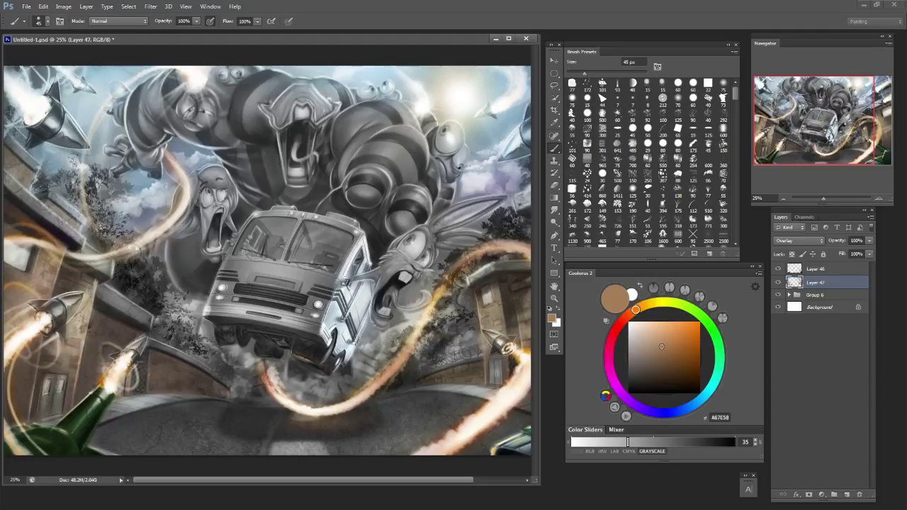
{"action": "left_click_drag", "start_coordinate": [661, 347], "coordinate": [651, 348]}
{"action": "left_click", "coordinate": [627, 316]}
{"action": "key", "text": "]"}
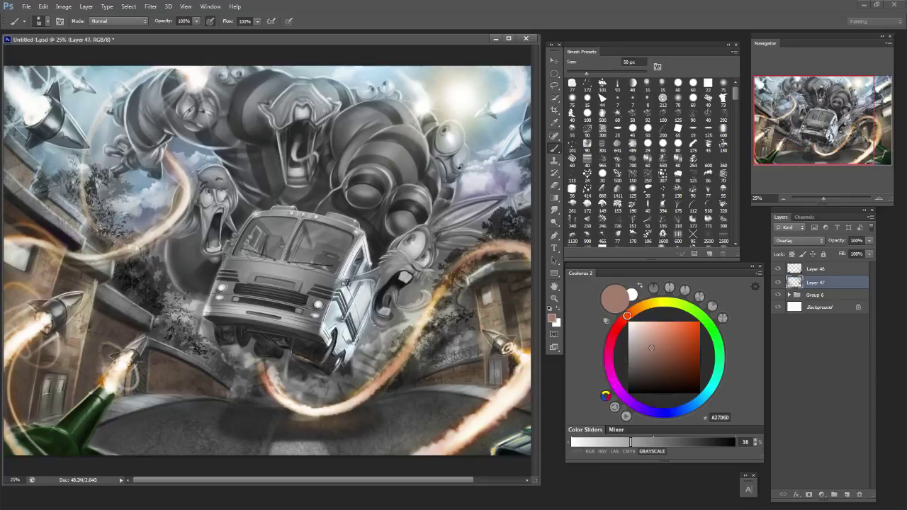
{"action": "key", "text": "["}
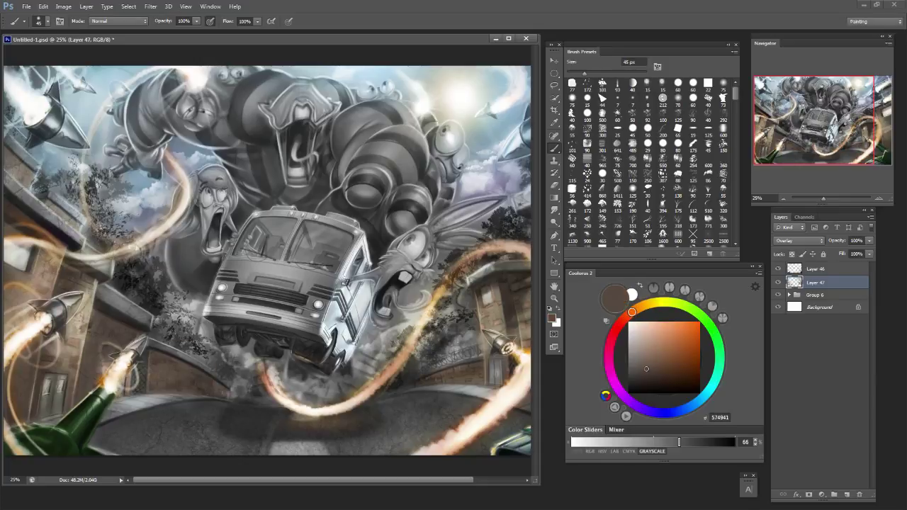
Tint the walls in grayish brown (7F6757) and a lighter tan (B7967E) with an 80 px brush, and check the whole painting.
{"action": "left_click", "coordinate": [651, 358]}
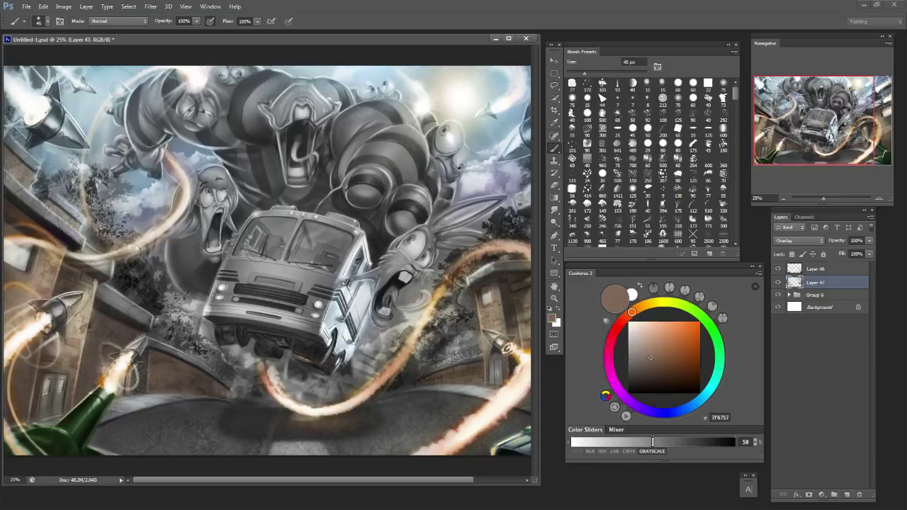
{"action": "left_click", "coordinate": [650, 342]}
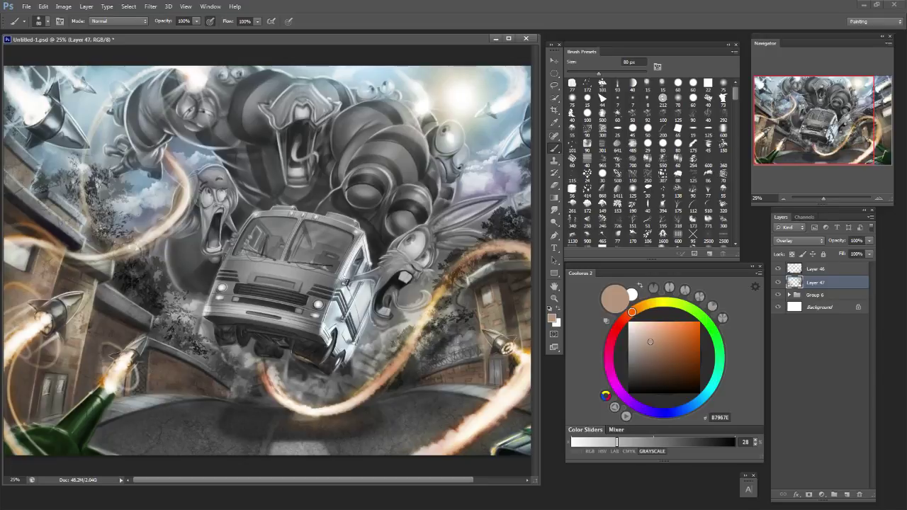
{"action": "key", "text": "ctrl+minus"}
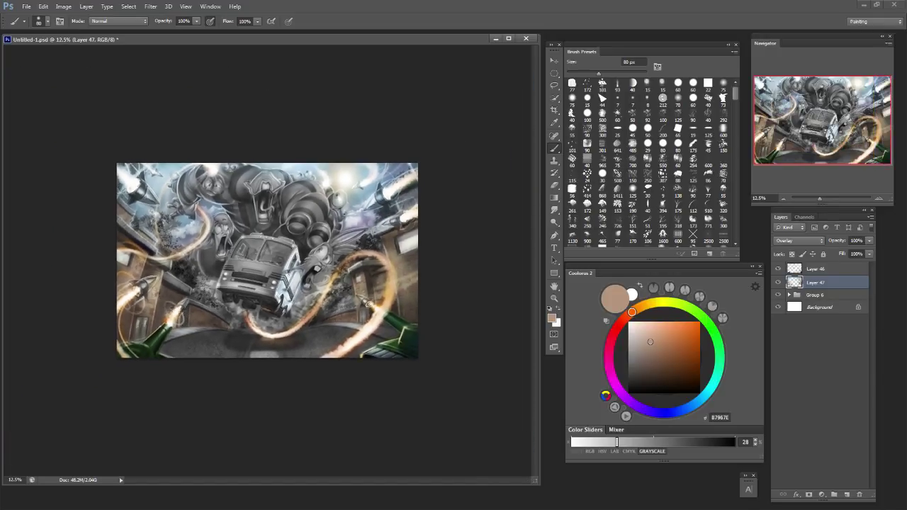
{"action": "key", "text": "ctrl+plus"}
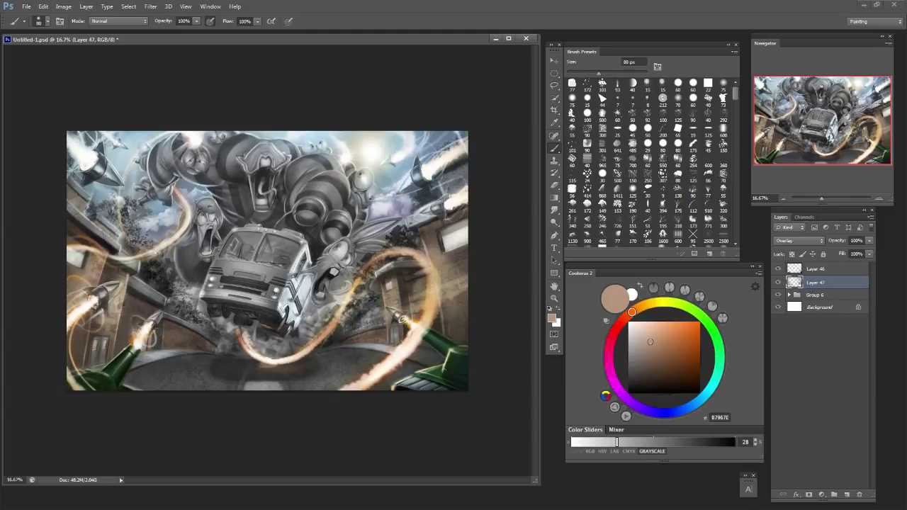
{"action": "key", "text": "ctrl+plus"}
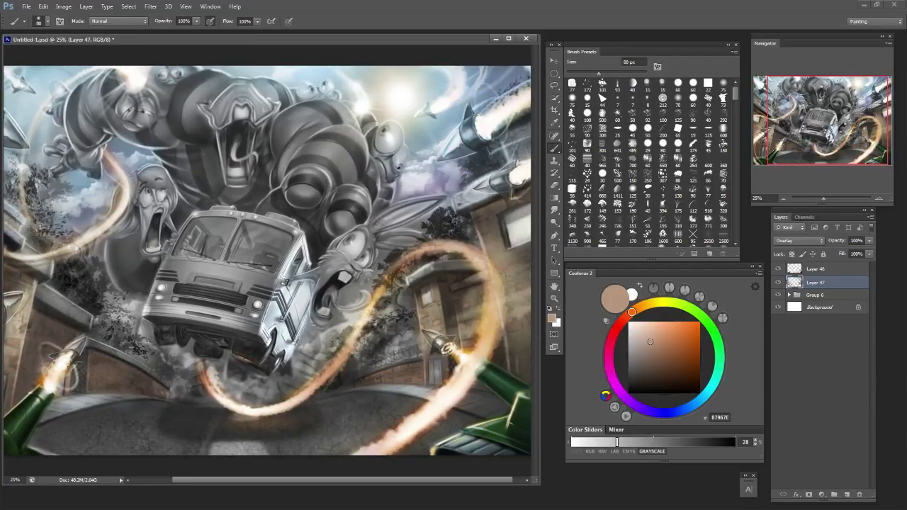
Accent the building walls with pale beige at 60 px, soft red (BC7073) at 45 px and reddish brown at 25 px.
{"action": "left_click", "coordinate": [639, 333]}
{"action": "key", "text": "bracketleft"}
{"action": "key", "text": "bracketleft"}
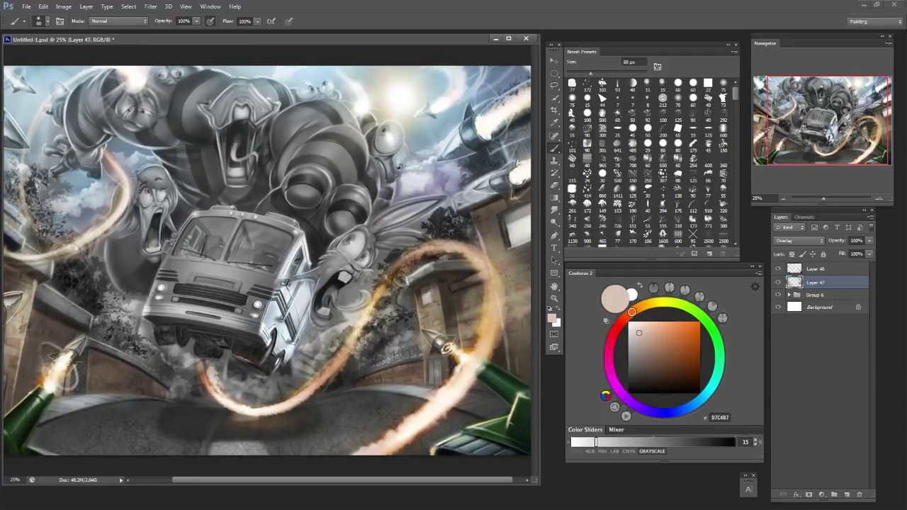
{"action": "left_click", "coordinate": [621, 322]}
{"action": "left_click", "coordinate": [655, 340]}
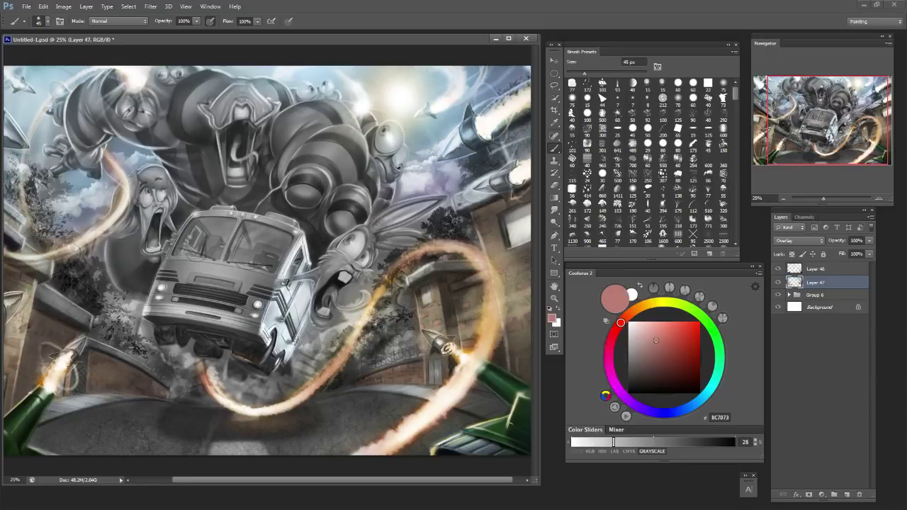
{"action": "left_click", "coordinate": [657, 363]}
{"action": "left_click", "coordinate": [626, 317]}
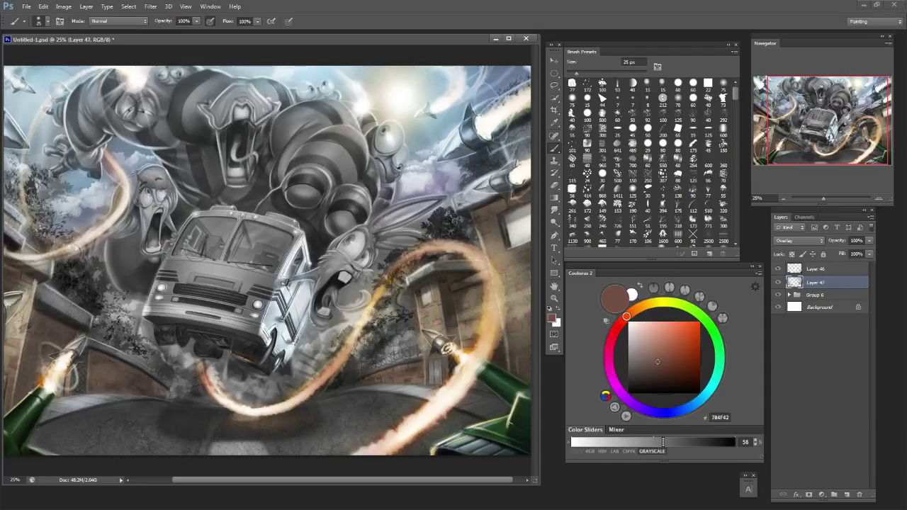
Clean the wall accents with a 20 px eraser and choose dark navy (1E2133) with a 20 px brush for shadow details.
{"action": "key", "text": "bracketleft"}
{"action": "key", "text": "e"}
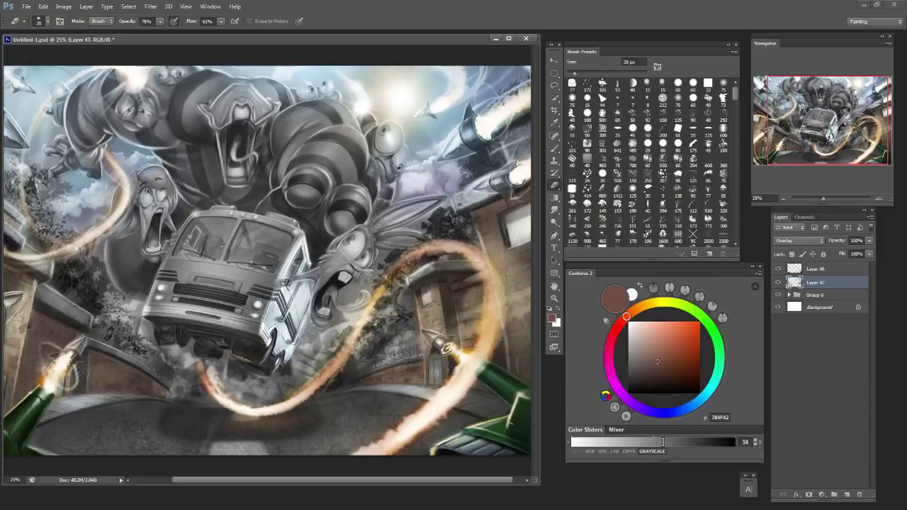
{"action": "key", "text": "b"}
{"action": "left_click", "coordinate": [658, 379]}
{"action": "left_click", "coordinate": [673, 413]}
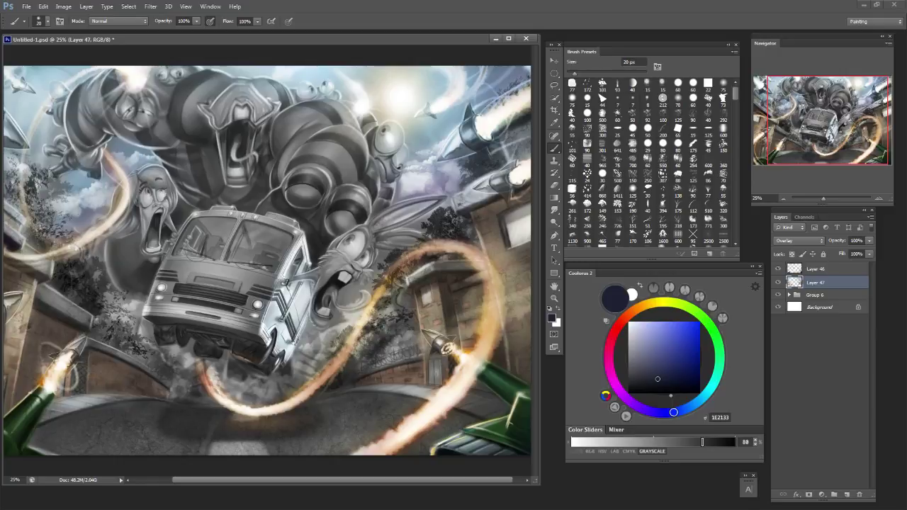
Resample the right building's wall and choose a light tan (A6907A) with a 45 px brush.
{"action": "key", "text": "bracketleft"}
{"action": "left_click", "coordinate": [445, 292], "text": "alt"}
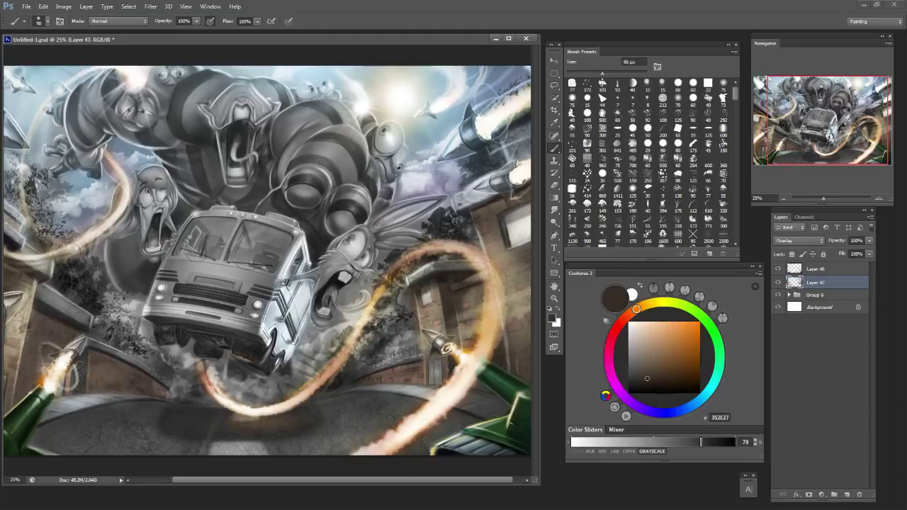
{"action": "left_click", "coordinate": [647, 346]}
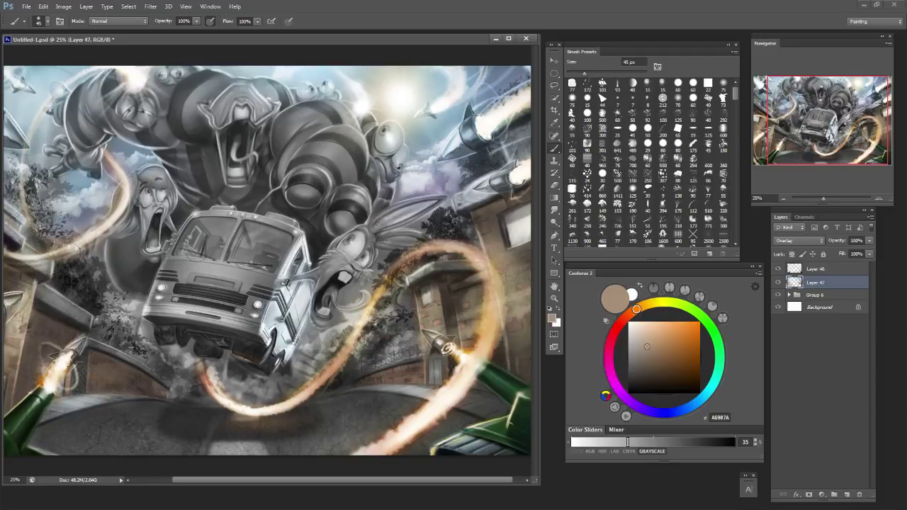
Tint the right building's wall in warm tan (B49E78) at 45 to 60 px and clean it up with a 50 px eraser.
{"action": "left_click", "coordinate": [651, 342]}
{"action": "left_click_drag", "start_coordinate": [637, 309], "coordinate": [650, 322]}
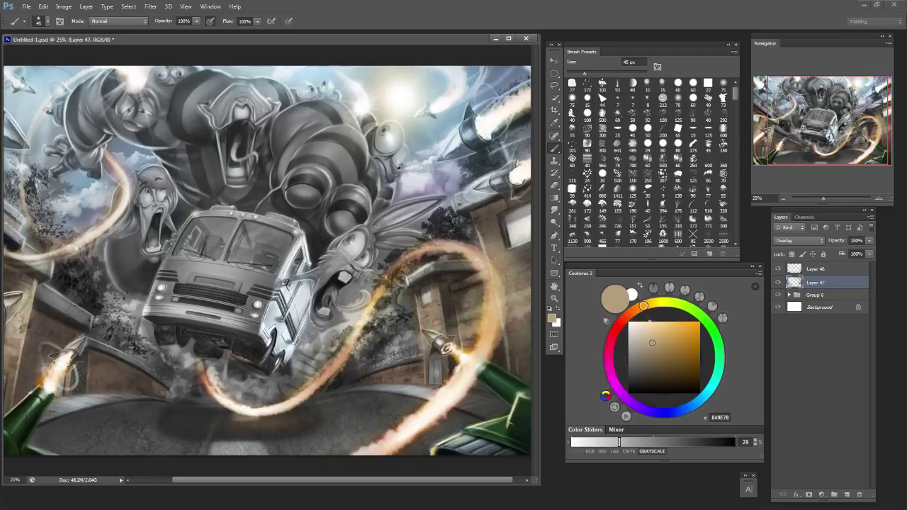
{"action": "key", "text": "e"}
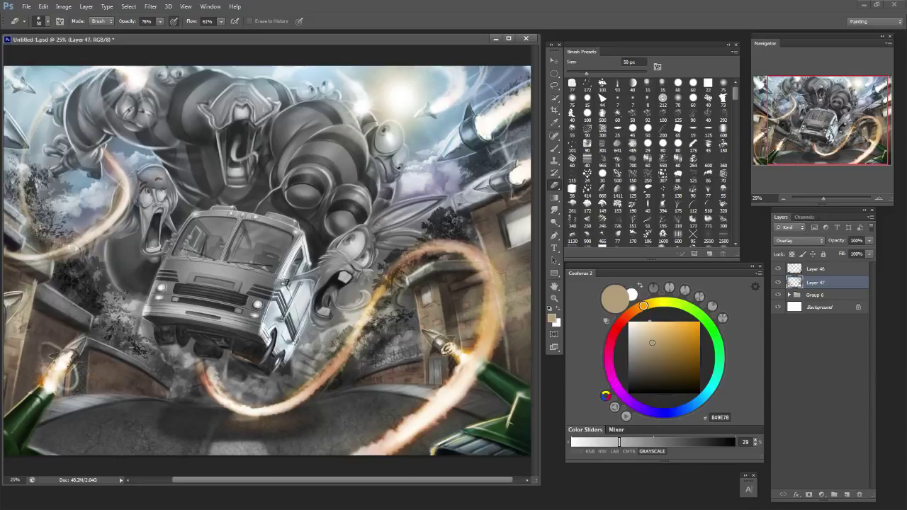
{"action": "key", "text": "b"}
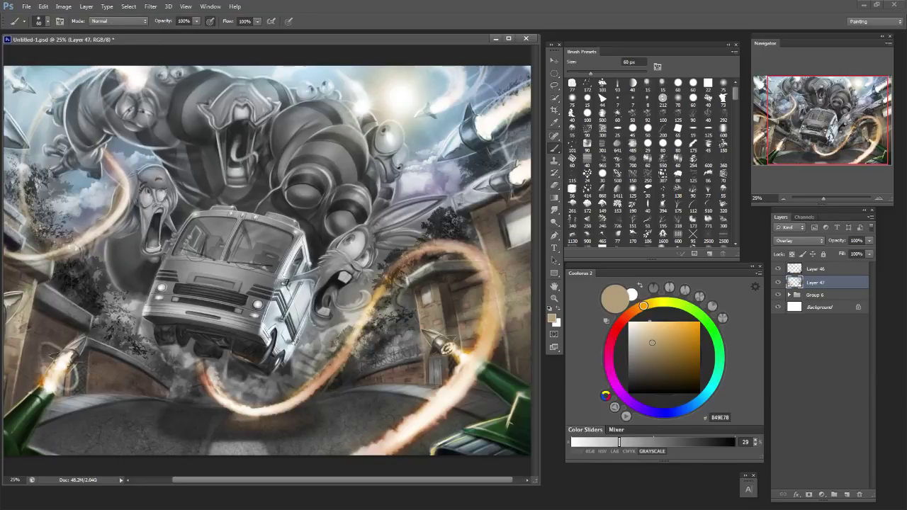
{"action": "key", "text": "bracketright"}
{"action": "key", "text": "bracketright"}
{"action": "key", "text": "bracketright"}
{"action": "key", "text": "bracketright"}
{"action": "key", "text": "bracketleft"}
{"action": "key", "text": "bracketleft"}
{"action": "key", "text": "bracketleft"}
{"action": "key", "text": "bracketleft"}
{"action": "key", "text": "bracketleft"}
{"action": "key", "text": "bracketleft"}
Choose a pale blue (E5ECF0) and add cool highlights to the building edges with a 60 px brush.
{"action": "left_click", "coordinate": [646, 327]}
{"action": "left_click", "coordinate": [635, 328]}
{"action": "left_click_drag", "start_coordinate": [713, 386], "coordinate": [696, 404]}
{"action": "left_click_drag", "start_coordinate": [634, 328], "coordinate": [631, 326]}
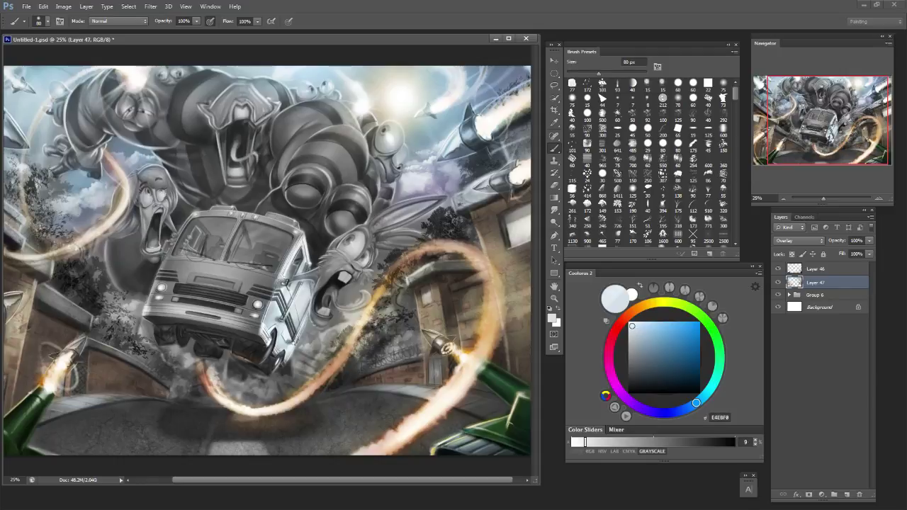
{"action": "key", "text": "bracketleft"}
{"action": "key", "text": "bracketleft"}
{"action": "key", "text": "bracketleft"}
{"action": "key", "text": "bracketleft"}
{"action": "key", "text": "bracketright"}
{"action": "key", "text": "bracketright"}
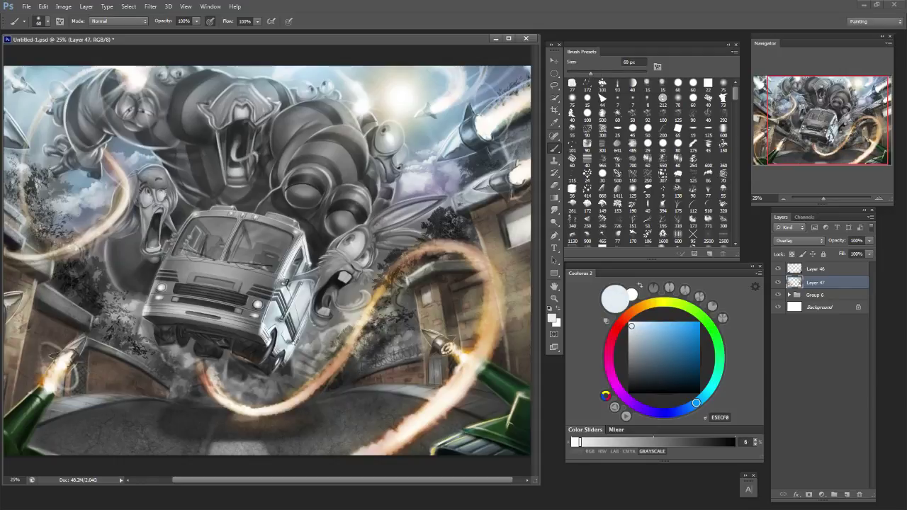
{"action": "key", "text": "bracketleft"}
{"action": "key", "text": "bracketleft"}
{"action": "key", "text": "bracketright"}
{"action": "key", "text": "bracketright"}
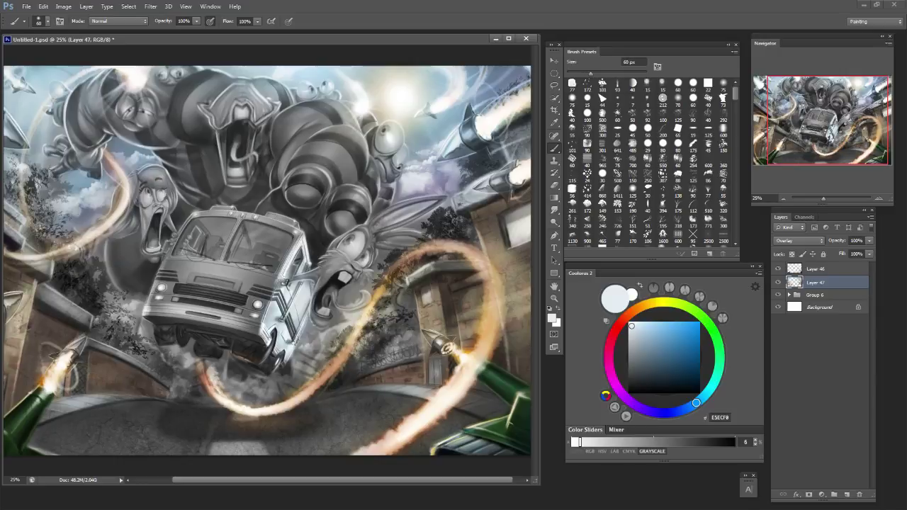
Continue the pale blue highlights at 45 px and enlarge the brush to 250 px for broader tinting.
{"action": "key", "text": "bracketright"}
{"action": "key", "text": "bracketright"}
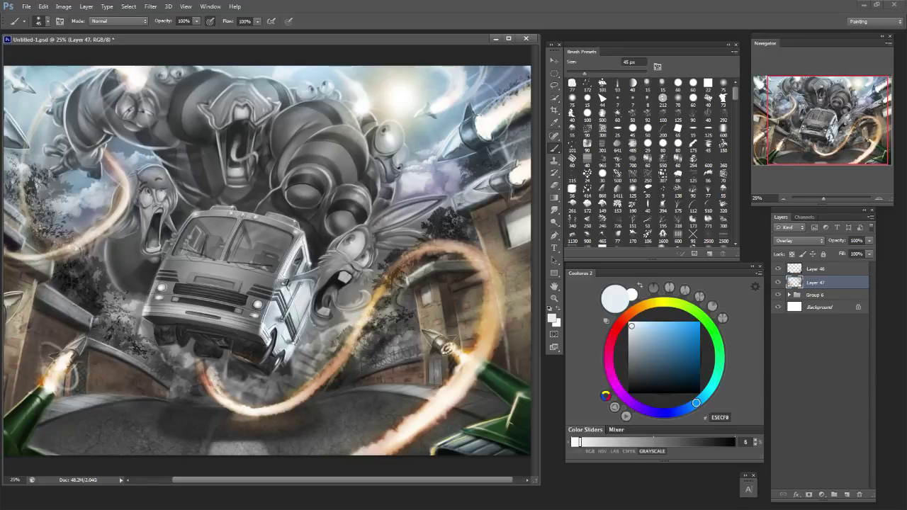
{"action": "key", "text": "bracketleft"}
{"action": "key", "text": "bracketleft"}
{"action": "key", "text": "bracketright"}
{"action": "key", "text": "bracketright"}
{"action": "key", "text": "bracketright"}
{"action": "key", "text": "bracketright"}
{"action": "key", "text": "bracketright"}
{"action": "key", "text": "bracketright"}
{"action": "key", "text": "bracketright"}
{"action": "key", "text": "bracketright"}
{"action": "key", "text": "bracketright"}
{"action": "key", "text": "bracketright"}
{"action": "key", "text": "bracketright"}
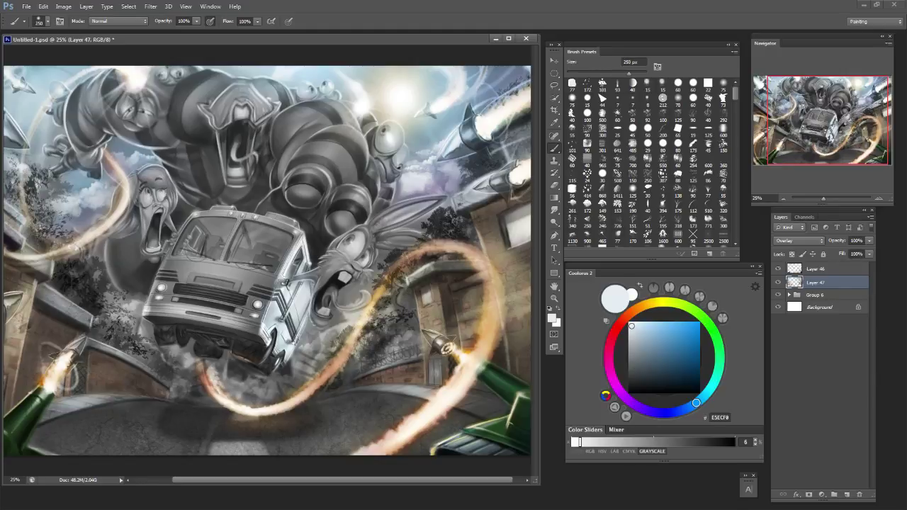
Brush pale blue light along the right buildings' ledge and roof edge with a 70 px brush, refining at 30 px.
{"action": "key", "text": "bracketleft"}
{"action": "key", "text": "bracketleft"}
{"action": "key", "text": "bracketleft"}
{"action": "key", "text": "bracketleft"}
{"action": "key", "text": "bracketleft"}
{"action": "key", "text": "bracketleft"}
{"action": "key", "text": "bracketleft"}
{"action": "key", "text": "bracketleft"}
{"action": "left_click_drag", "start_coordinate": [415, 277], "coordinate": [467, 261]}
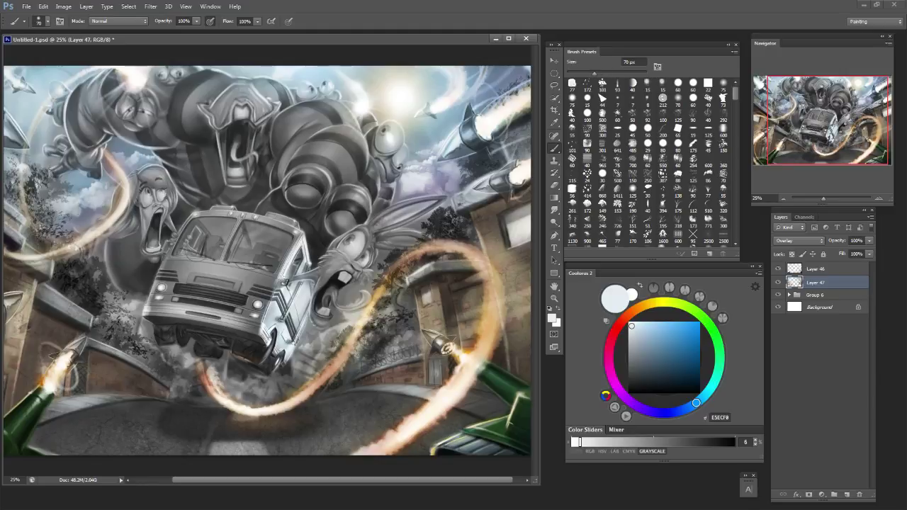
{"action": "left_click_drag", "start_coordinate": [484, 197], "coordinate": [492, 192]}
{"action": "key", "text": "bracketleft"}
{"action": "key", "text": "bracketleft"}
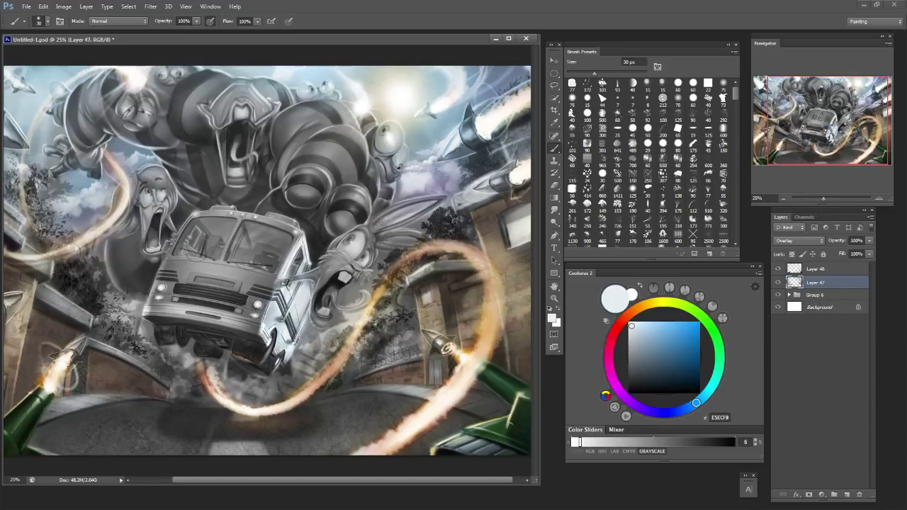
Choose a dark red (773A30) and enlarge the brush to 125 px.
{"action": "left_click", "coordinate": [621, 323]}
{"action": "left_click", "coordinate": [670, 360]}
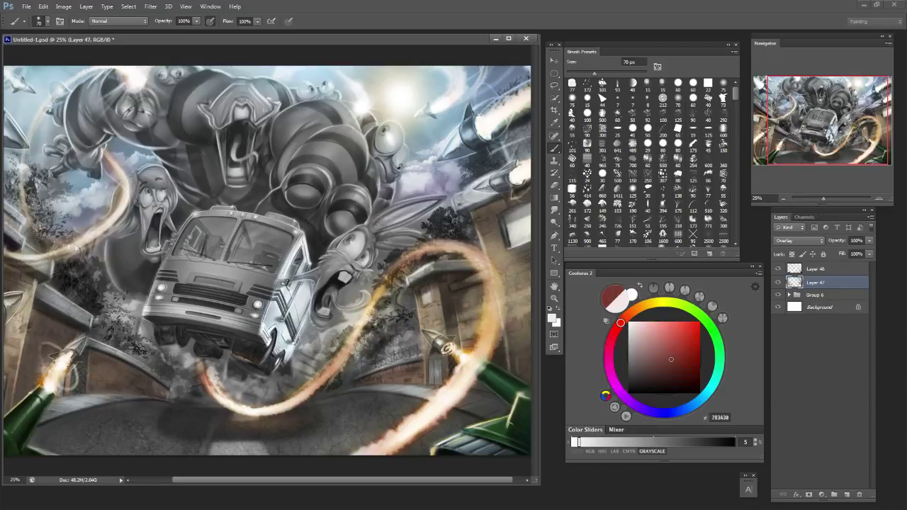
{"action": "key", "text": "bracketright"}
{"action": "key", "text": "bracketright"}
{"action": "key", "text": "bracketright"}
{"action": "key", "text": "bracketright"}
{"action": "key", "text": "bracketright"}
{"action": "key", "text": "bracketright"}
{"action": "key", "text": "bracketright"}
{"action": "key", "text": "bracketright"}
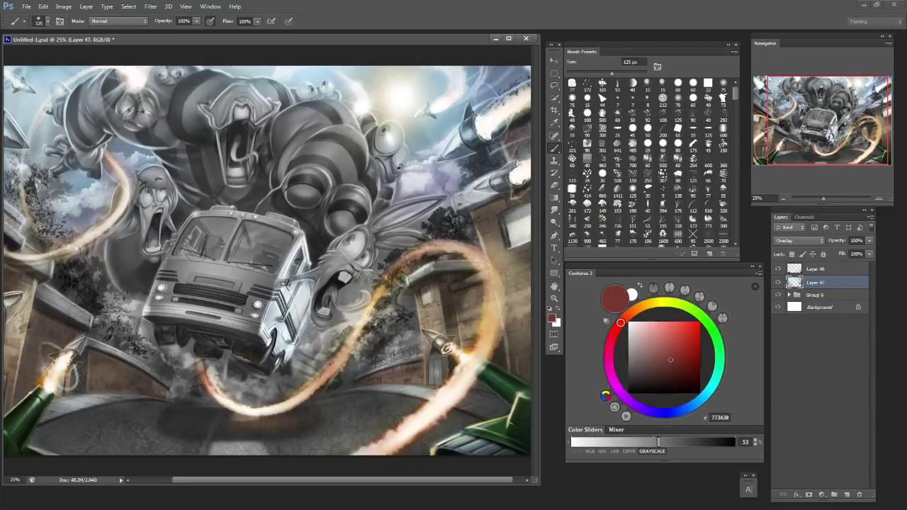
Sample the right building's upper wall, paint over it at 125 px and choose a golden tan (B09768).
{"action": "left_click", "coordinate": [517, 133], "text": "alt"}
{"action": "left_click_drag", "start_coordinate": [517, 133], "coordinate": [520, 155]}
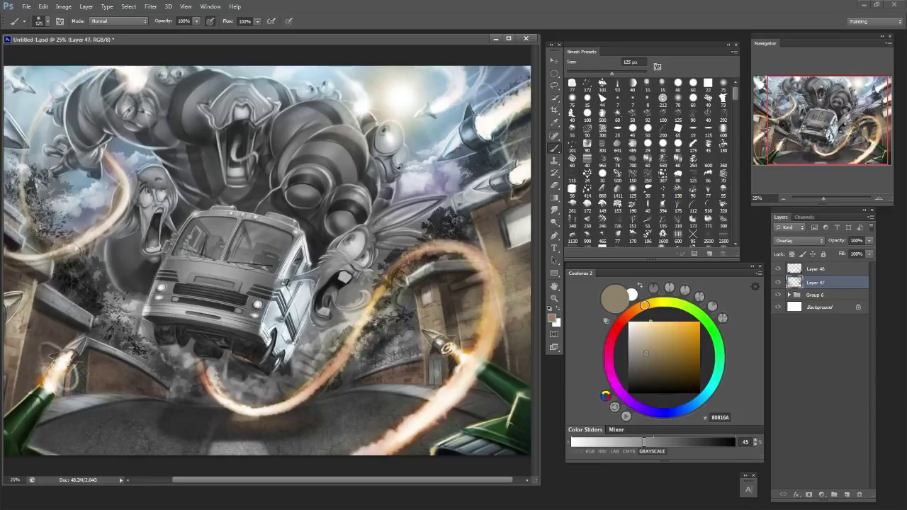
{"action": "left_click", "coordinate": [657, 344]}
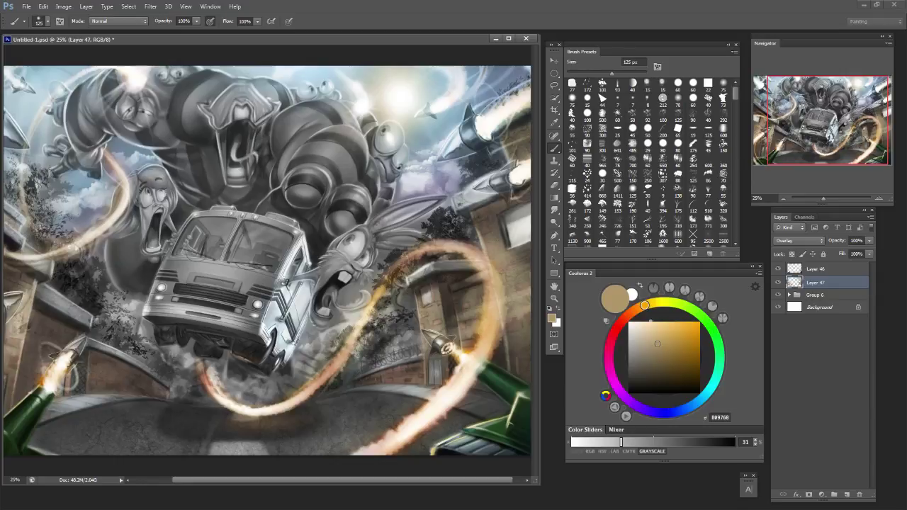
Try a 70 px stroke on the right building's upper wall in a sampled grayish brown, and undo it.
{"action": "key", "text": "ctrl+minus"}
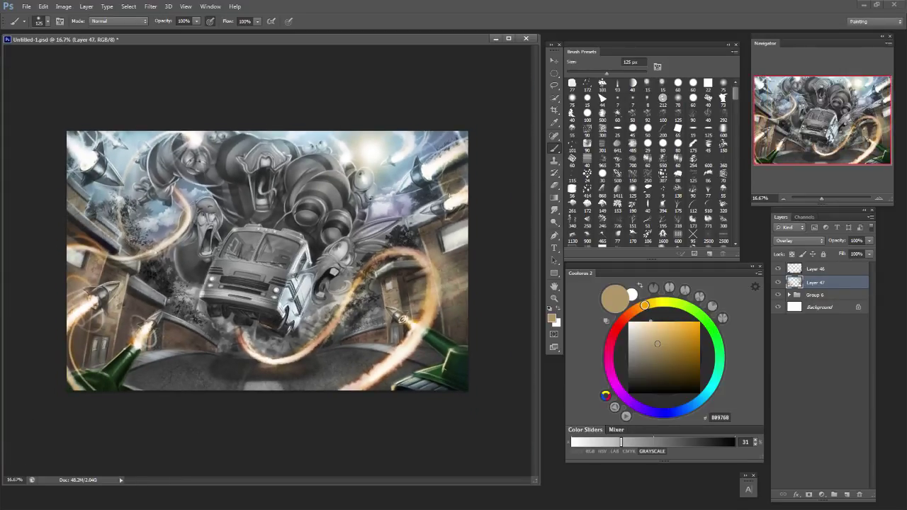
{"action": "key", "text": "bracketleft"}
{"action": "key", "text": "bracketleft"}
{"action": "key", "text": "bracketleft"}
{"action": "key", "text": "bracketleft"}
{"action": "left_click", "coordinate": [401, 320], "text": "alt"}
{"action": "left_click_drag", "start_coordinate": [465, 167], "coordinate": [457, 192]}
{"action": "key", "text": "ctrl+z"}
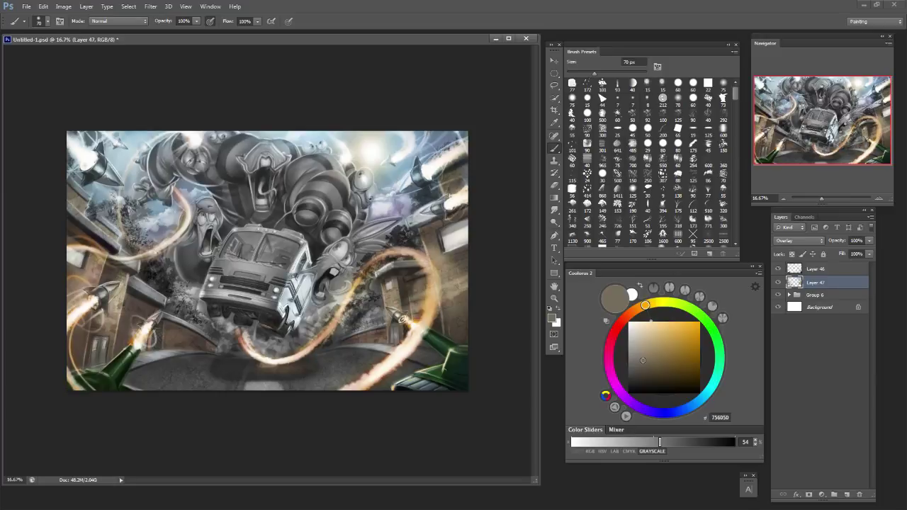
Lighten the upper walls of the right and left buildings in pale beige (EBE4D5) with 125 and 100 px brushes.
{"action": "left_click", "coordinate": [642, 340]}
{"action": "key", "text": "bracketright"}
{"action": "key", "text": "bracketright"}
{"action": "key", "text": "bracketright"}
{"action": "key", "text": "bracketright"}
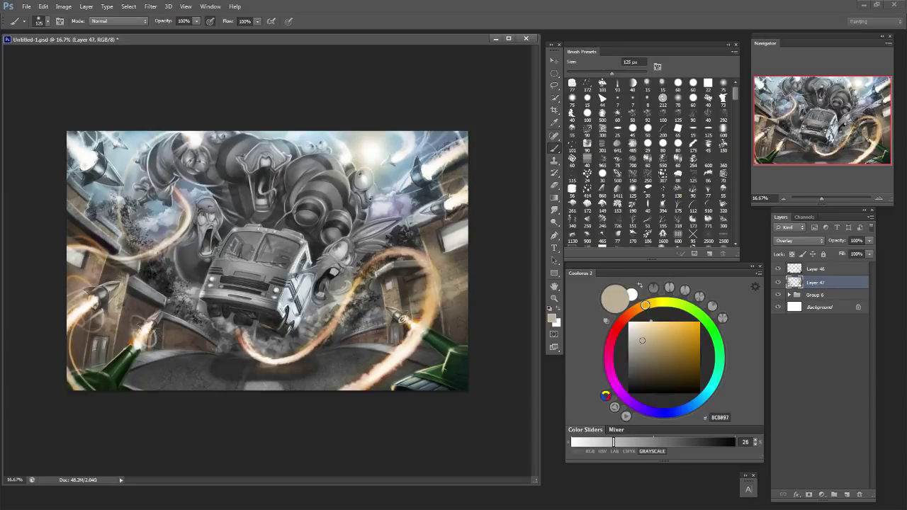
{"action": "left_click", "coordinate": [634, 328]}
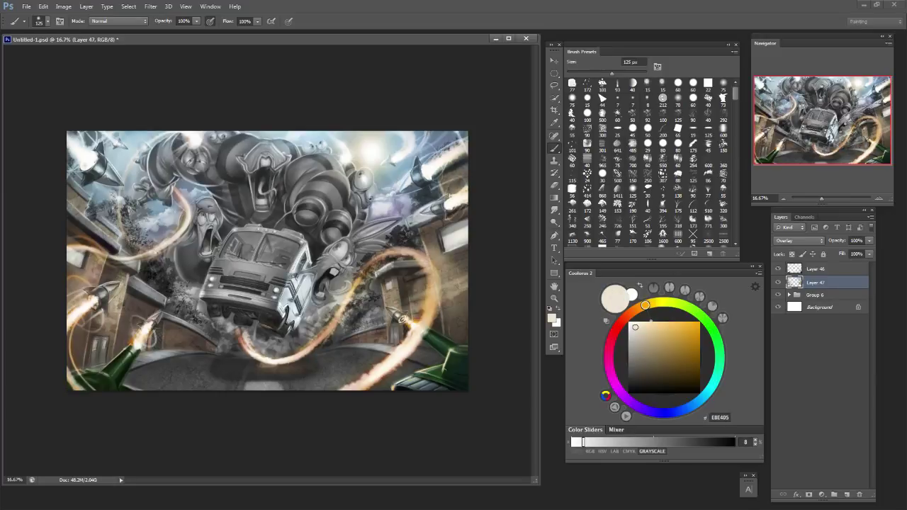
{"action": "left_click_drag", "start_coordinate": [459, 190], "coordinate": [453, 193]}
{"action": "left_click", "coordinate": [75, 201]}
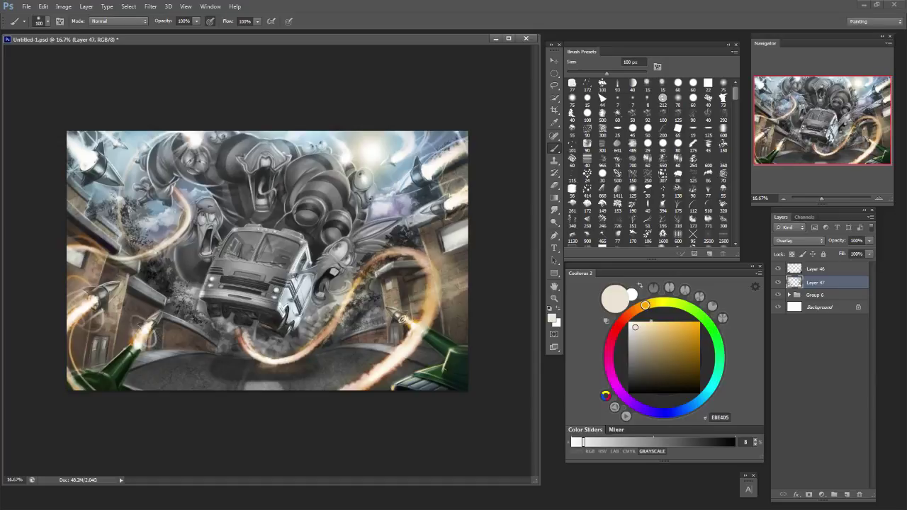
Add terracotta (A46349) accents to the building walls with a 45 px brush.
{"action": "key", "text": "ctrl+plus"}
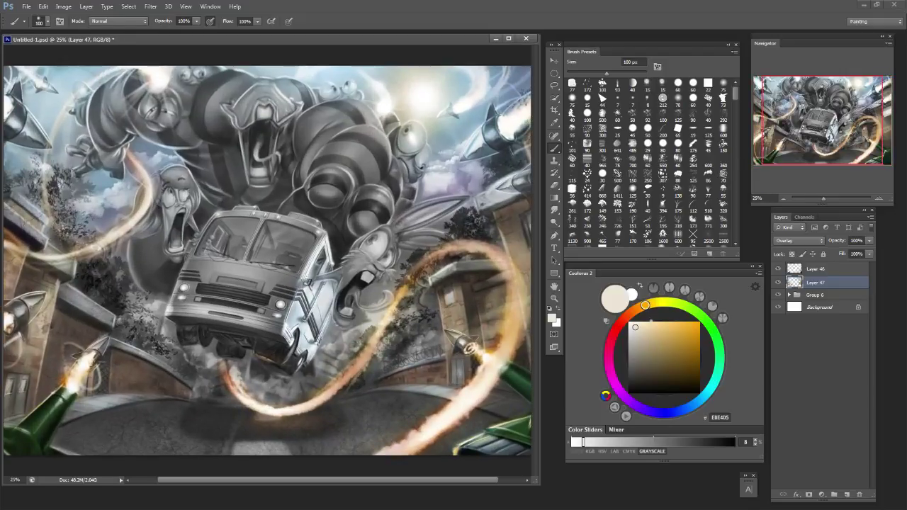
{"action": "left_click", "coordinate": [625, 317]}
{"action": "left_click", "coordinate": [667, 347]}
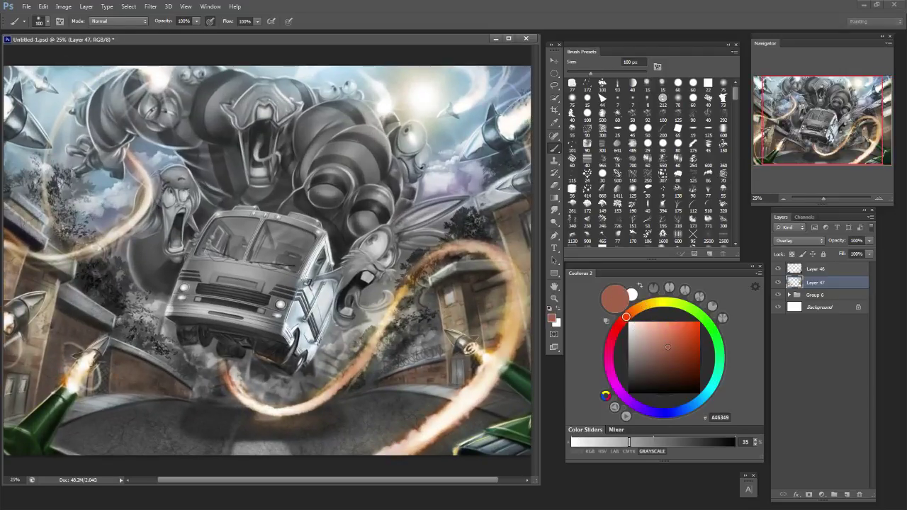
{"action": "key", "text": "bracketleft"}
{"action": "key", "text": "bracketleft"}
{"action": "key", "text": "bracketleft"}
{"action": "key", "text": "bracketleft"}
{"action": "key", "text": "bracketleft"}
{"action": "key", "text": "bracketleft"}
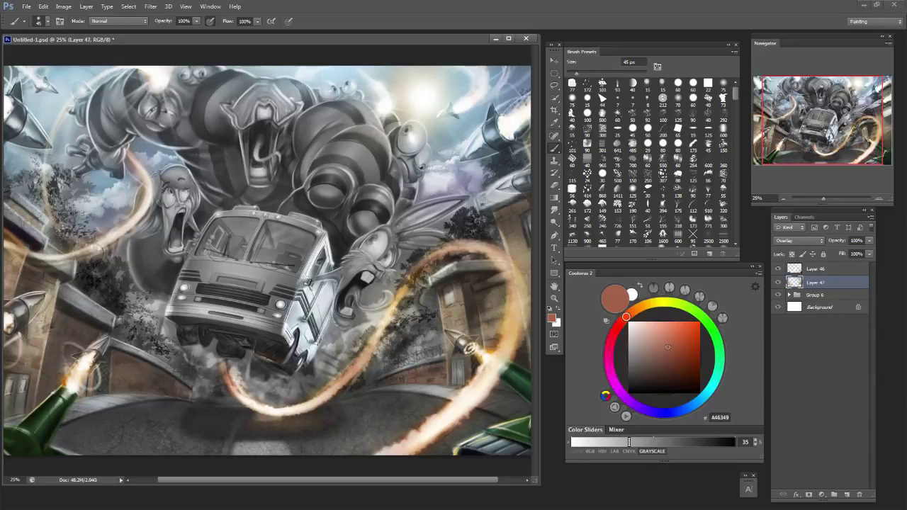
Paint reddish brown (694537) brick patches on the building walls with a brush between 35 and 50 px.
{"action": "left_click", "coordinate": [661, 363]}
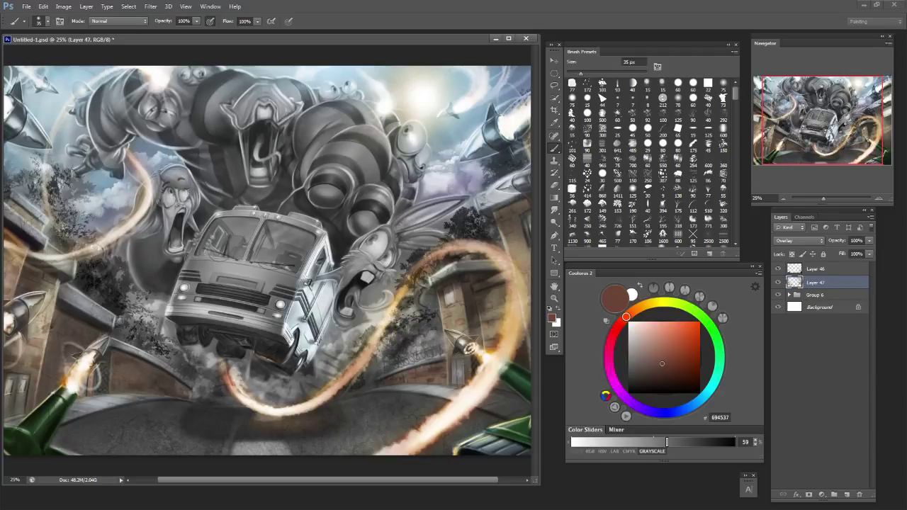
{"action": "key", "text": "bracketright"}
{"action": "key", "text": "bracketright"}
{"action": "key", "text": "bracketright"}
{"action": "key", "text": "bracketright"}
{"action": "key", "text": "bracketright"}
{"action": "key", "text": "bracketright"}
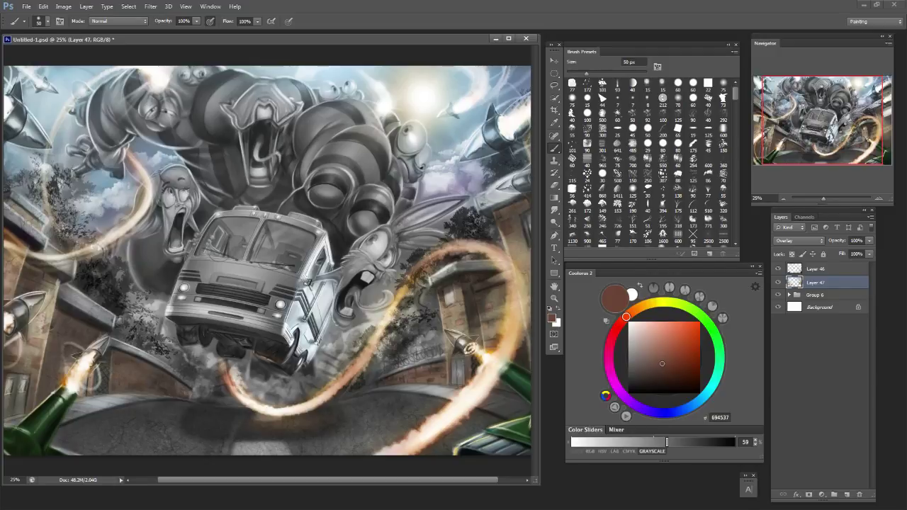
Detail the right building's bricks in the same reddish brown with 30 and 20 px brushes.
{"action": "left_click_drag", "start_coordinate": [283, 263], "coordinate": [247, 263]}
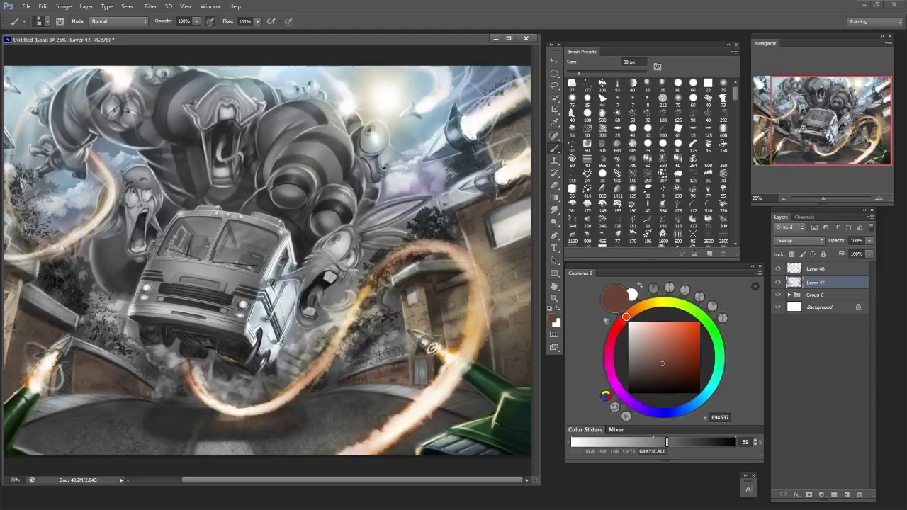
{"action": "key", "text": "bracketleft"}
{"action": "key", "text": "bracketleft"}
{"action": "key", "text": "bracketleft"}
{"action": "key", "text": "bracketleft"}
{"action": "key", "text": "bracketleft"}
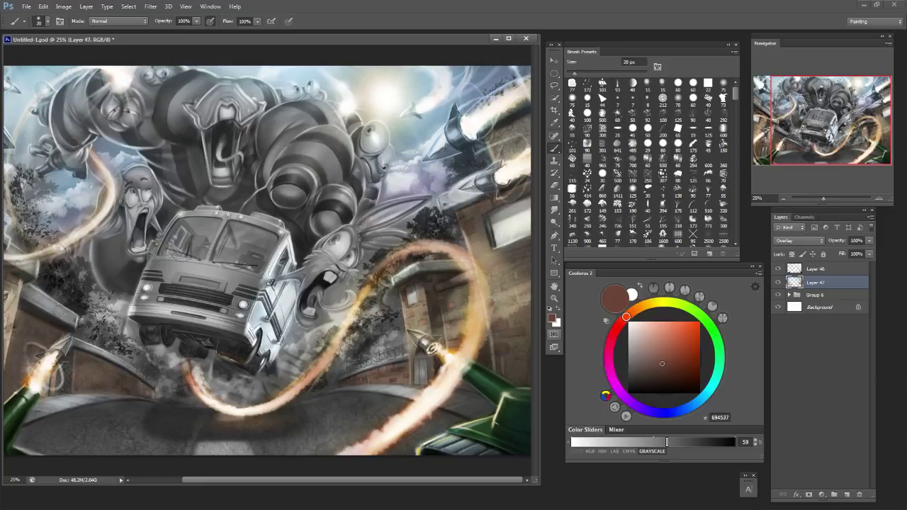
Broaden the reddish brown brick tint on the right building at 70 px and refine it at 40 px.
{"action": "key", "text": "bracketleft"}
{"action": "key", "text": "bracketleft"}
{"action": "key", "text": "bracketleft"}
{"action": "key", "text": "bracketright"}
{"action": "key", "text": "bracketright"}
{"action": "key", "text": "bracketright"}
{"action": "key", "text": "bracketright"}
{"action": "key", "text": "bracketright"}
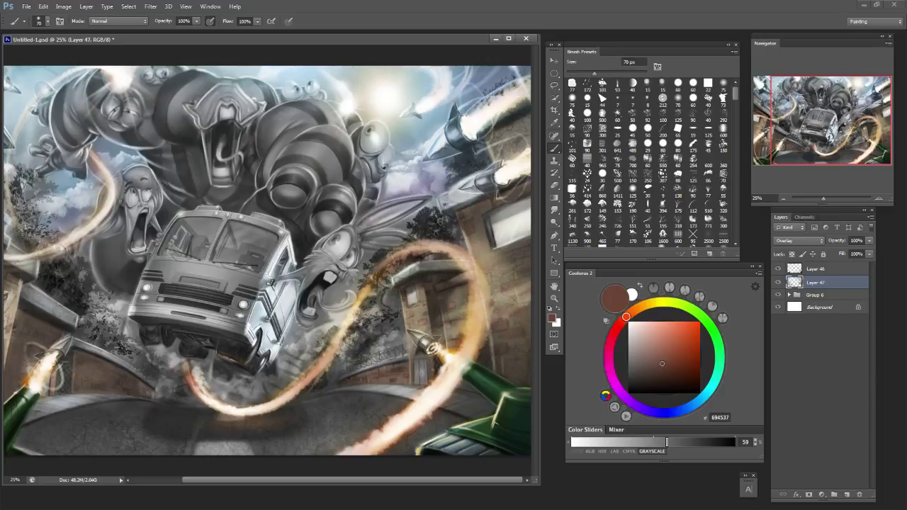
{"action": "key", "text": "bracketleft"}
{"action": "key", "text": "bracketleft"}
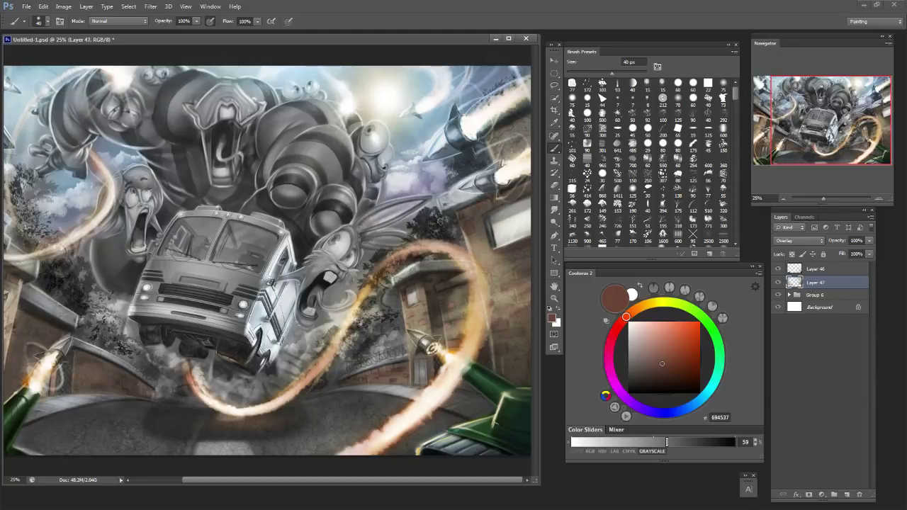
Sample the small building's gray ledge with a 70 px brush and lighten the colour to near-white (FCFFF0).
{"action": "key", "text": "bracketright"}
{"action": "key", "text": "bracketright"}
{"action": "key", "text": "bracketright"}
{"action": "left_click", "coordinate": [404, 275], "text": "alt"}
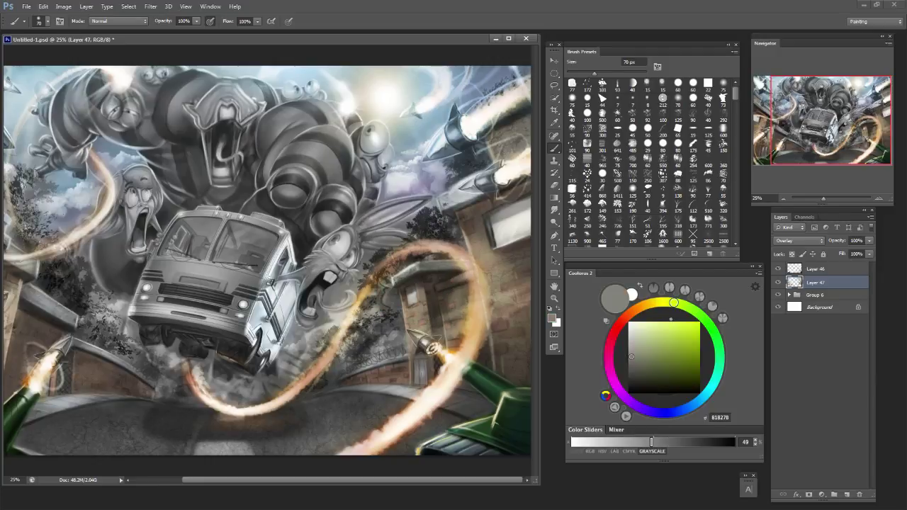
{"action": "left_click_drag", "start_coordinate": [638, 324], "coordinate": [632, 321]}
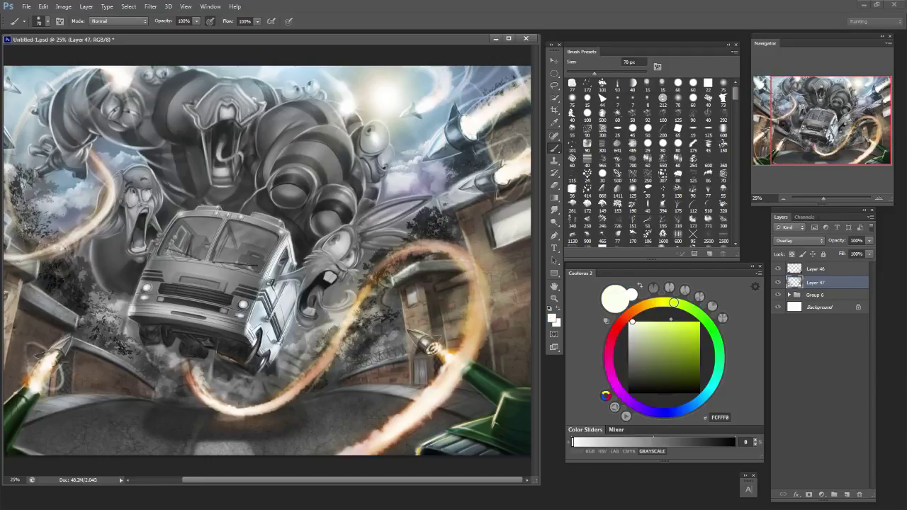
Sample a near-black brown (292421) under the small building's ledge and shade there with a brush of 40 px or smaller.
{"action": "left_click", "coordinate": [404, 273], "text": "alt"}
{"action": "key", "text": "bracketleft"}
{"action": "key", "text": "bracketleft"}
{"action": "key", "text": "bracketleft"}
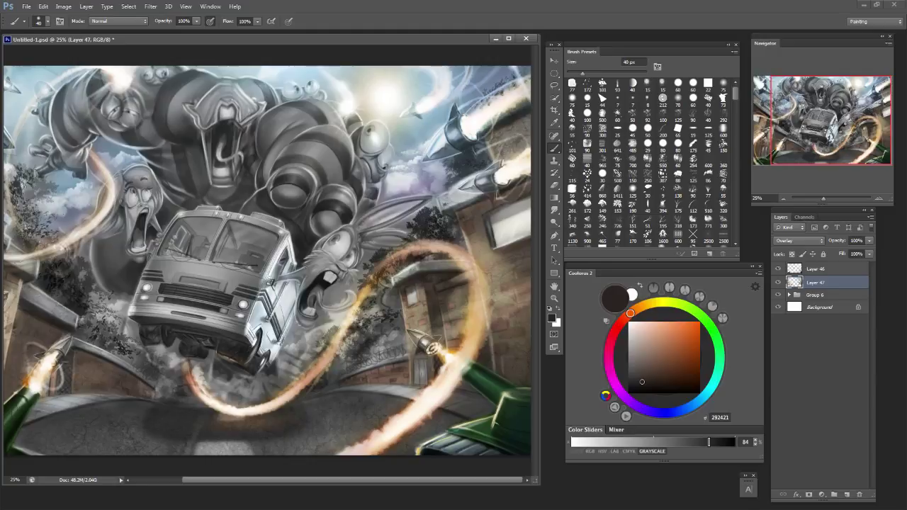
{"action": "key", "text": "bracketleft"}
Sample a dark grayish brown (5C564C) from the small building's wall and enlarge the brush to 70 px.
{"action": "left_click", "coordinate": [414, 280], "text": "alt"}
{"action": "key", "text": "bracketright"}
{"action": "key", "text": "bracketright"}
{"action": "key", "text": "bracketright"}
{"action": "key", "text": "bracketright"}
{"action": "key", "text": "bracketright"}
{"action": "key", "text": "bracketright"}
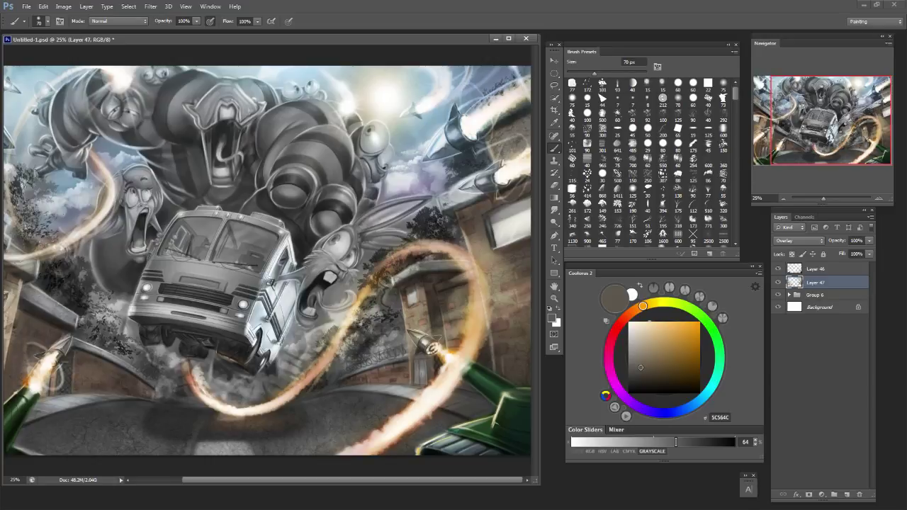
Shift the colour to a dark yellowish gray (5A564A) and add a new layer above the Overlay tint layer.
{"action": "left_click_drag", "start_coordinate": [283, 283], "coordinate": [358, 284]}
{"action": "key", "text": "ctrl+minus"}
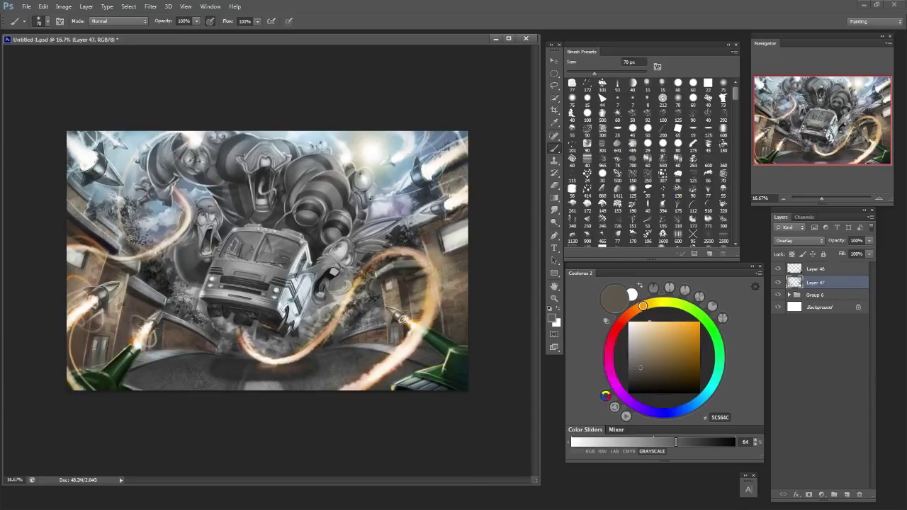
{"action": "left_click", "coordinate": [700, 400]}
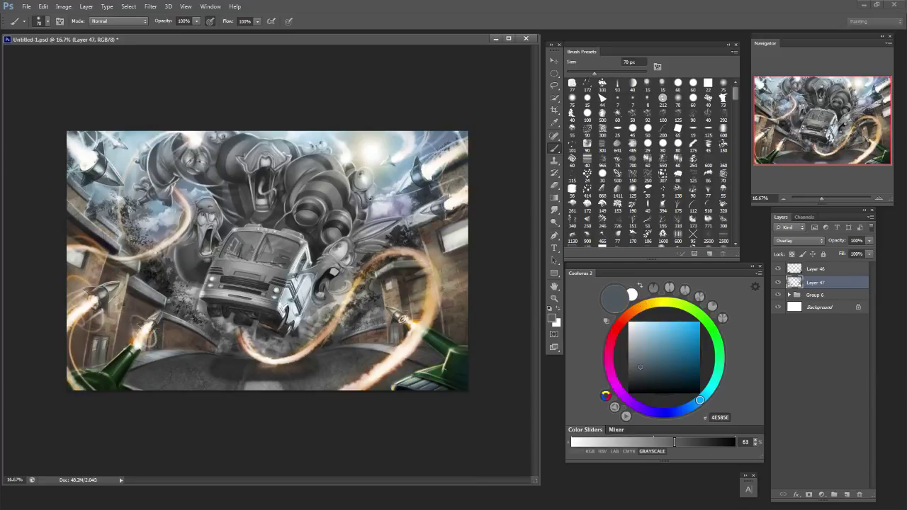
{"action": "left_click", "coordinate": [654, 303]}
{"action": "left_click", "coordinate": [847, 495]}
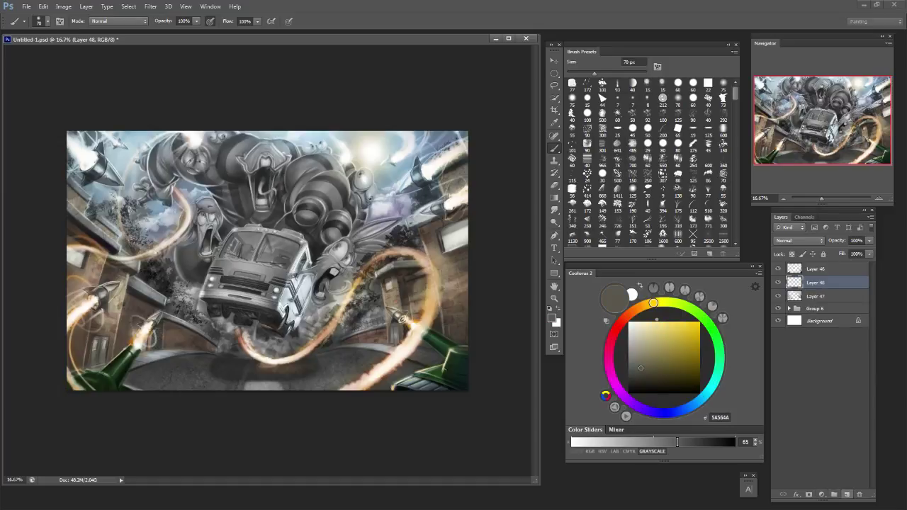
Compare the painting with Layer 47 hidden and shown, and dab golden orange (EAAE40) on the road's centre marking with an 80 px brush.
{"action": "left_click", "coordinate": [778, 296]}
{"action": "left_click", "coordinate": [778, 296]}
{"action": "left_click", "coordinate": [777, 296]}
{"action": "left_click", "coordinate": [778, 296]}
{"action": "key", "text": "bracketleft"}
{"action": "left_click", "coordinate": [654, 333]}
{"action": "left_click", "coordinate": [644, 306]}
{"action": "left_click", "coordinate": [680, 328]}
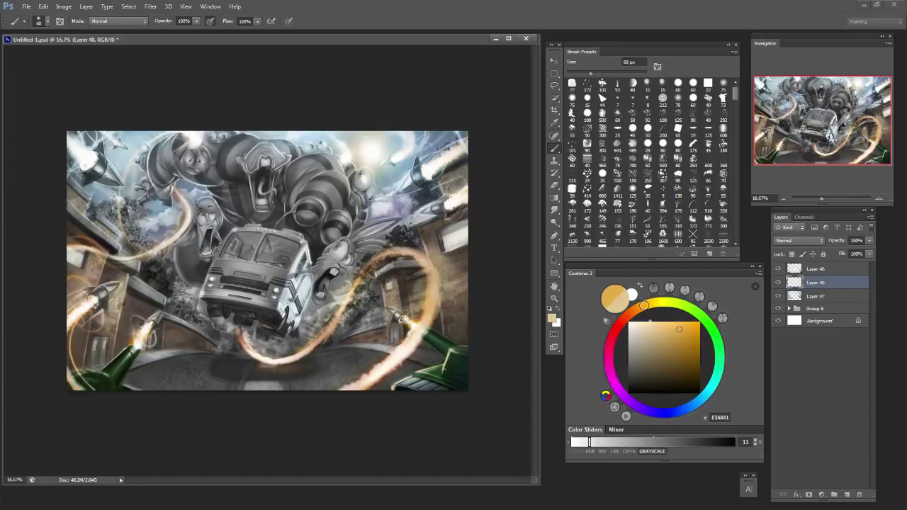
{"action": "key", "text": "bracketright"}
{"action": "key", "text": "bracketright"}
{"action": "left_click_drag", "start_coordinate": [248, 383], "coordinate": [258, 389]}
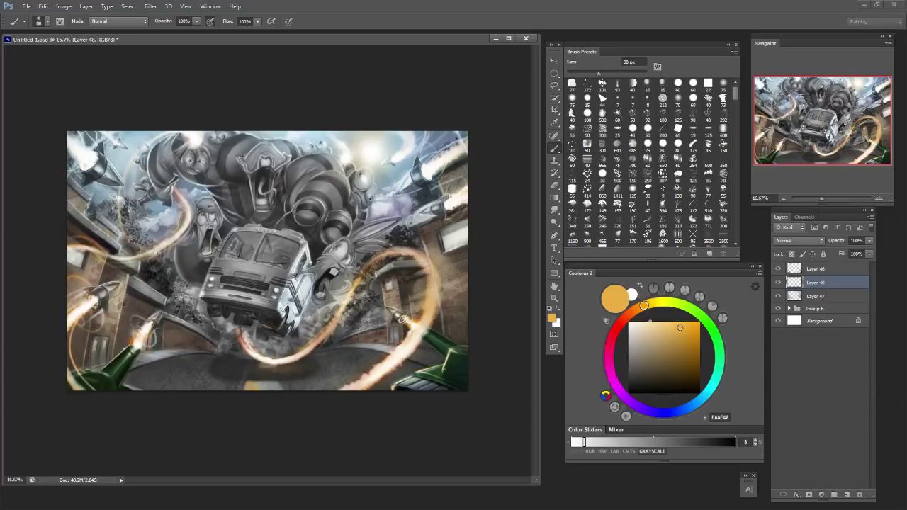
Set Layer 48's blend mode to Overlay and paint the road's centre marking golden orange.
{"action": "left_click", "coordinate": [799, 241]}
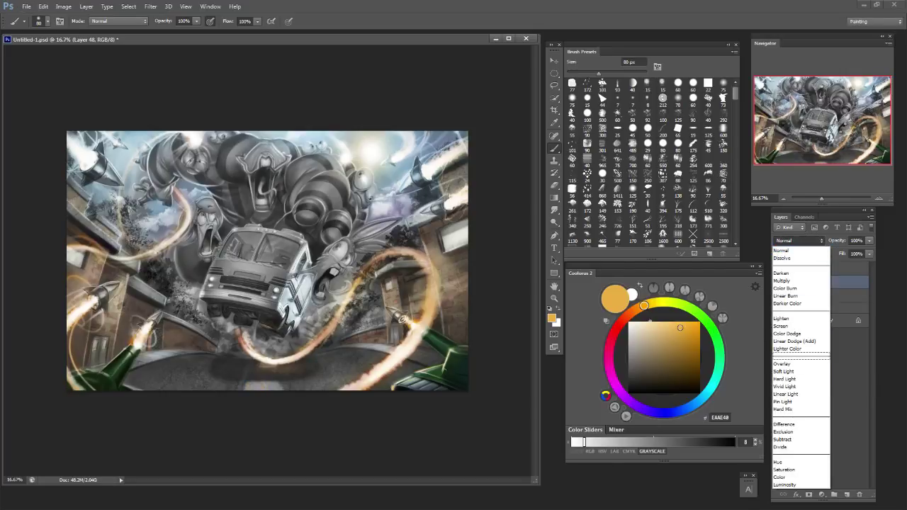
{"action": "left_click", "coordinate": [786, 363]}
{"action": "mouse_move", "coordinate": [249, 383]}
{"action": "left_mouse_down"}
{"action": "mouse_move", "coordinate": [280, 391]}
{"action": "mouse_move", "coordinate": [253, 388]}
{"action": "left_mouse_up"}
Try a pale orange (F7D89F) on the road marking with a 70 to 90 px brush and undo the stroke.
{"action": "key", "text": "bracketleft"}
{"action": "key", "text": "bracketleft"}
{"action": "key", "text": "bracketleft"}
{"action": "key", "text": "bracketleft"}
{"action": "key", "text": "bracketleft"}
{"action": "left_click", "coordinate": [264, 387], "text": "alt"}
{"action": "key", "text": "bracketright"}
{"action": "key", "text": "ctrl+z"}
{"action": "left_click", "coordinate": [653, 324]}
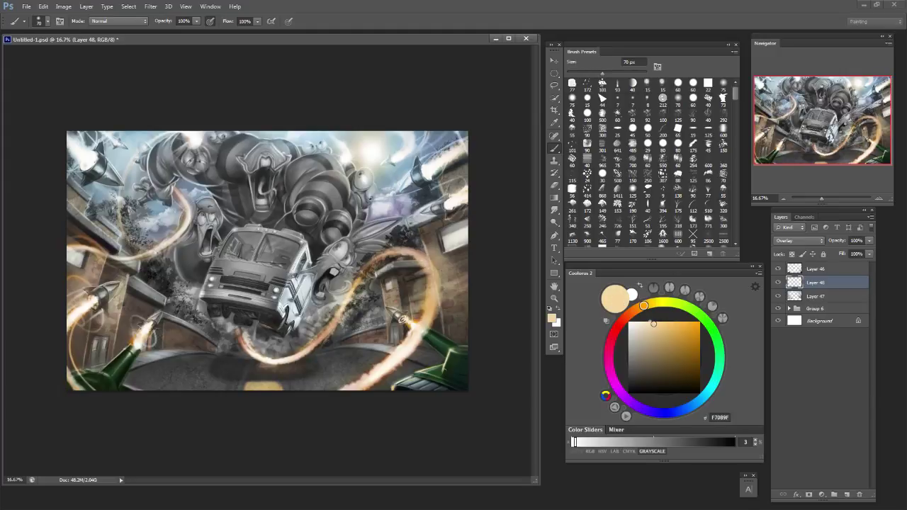
{"action": "key", "text": "bracketright"}
{"action": "key", "text": "bracketright"}
{"action": "key", "text": "ctrl+z"}
Shift the colour to yellow (D7D64C) and tint the centre road marking with a 90 px brush.
{"action": "left_click_drag", "start_coordinate": [643, 306], "coordinate": [663, 301]}
{"action": "left_click_drag", "start_coordinate": [682, 326], "coordinate": [675, 333]}
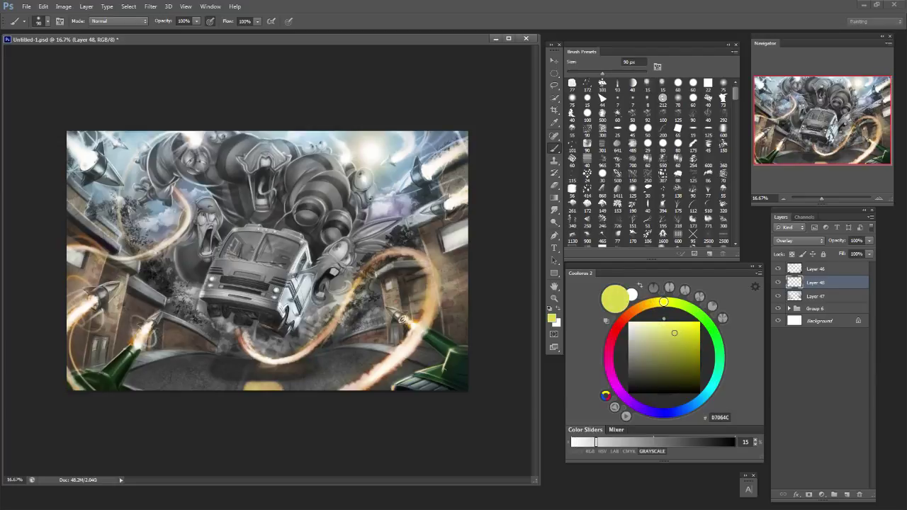
{"action": "left_click", "coordinate": [260, 385]}
Darken the colour to olive (979635) and tint the far edge of the road marking with a 70 px brush.
{"action": "key", "text": "bracketleft"}
{"action": "key", "text": "bracketleft"}
{"action": "left_click_drag", "start_coordinate": [668, 348], "coordinate": [675, 351]}
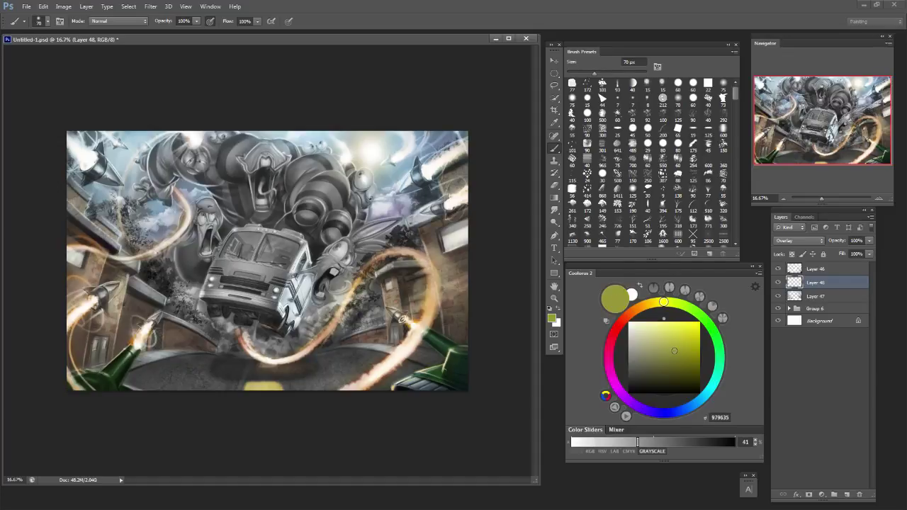
{"action": "left_click", "coordinate": [268, 388]}
{"action": "key", "text": "bracketleft"}
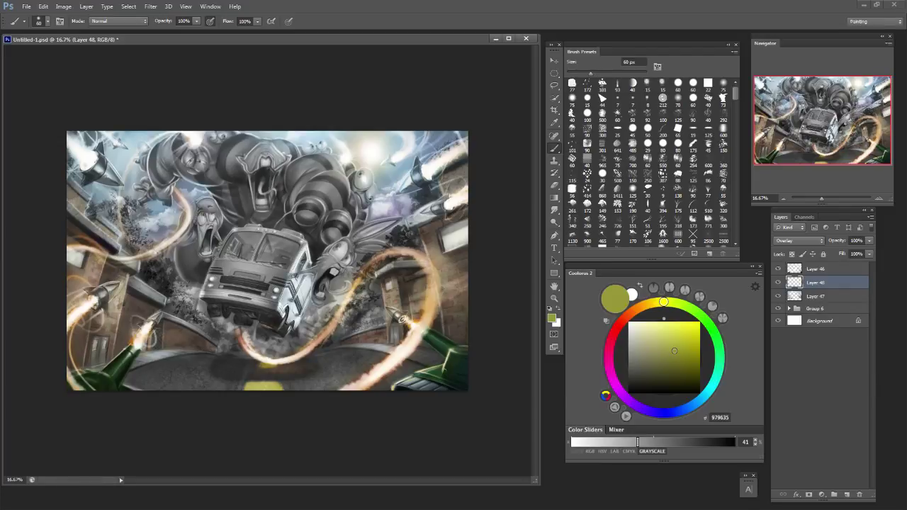
Mute the colour to a grayish tan (C4B495) and enlarge the brush to 100 px.
{"action": "left_click_drag", "start_coordinate": [654, 348], "coordinate": [646, 339]}
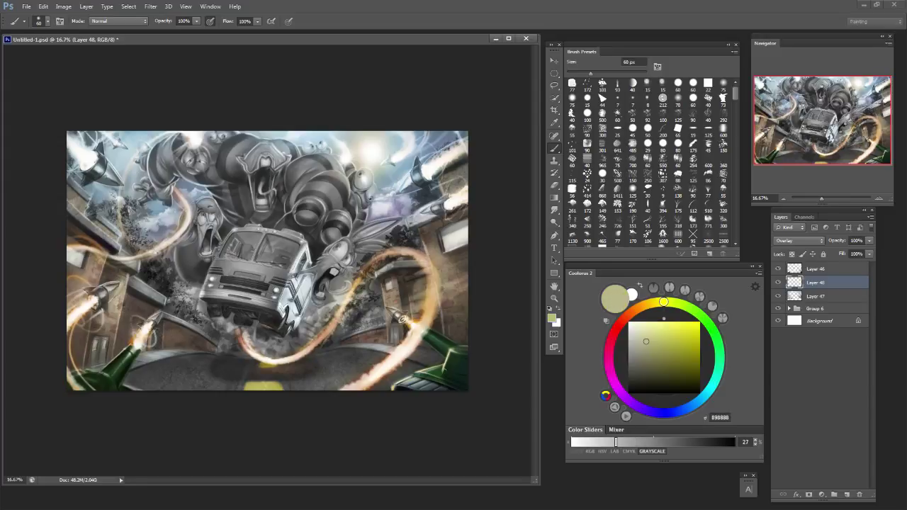
{"action": "left_click", "coordinate": [644, 306]}
{"action": "key", "text": "bracketright"}
{"action": "key", "text": "bracketright"}
{"action": "key", "text": "bracketright"}
{"action": "key", "text": "bracketright"}
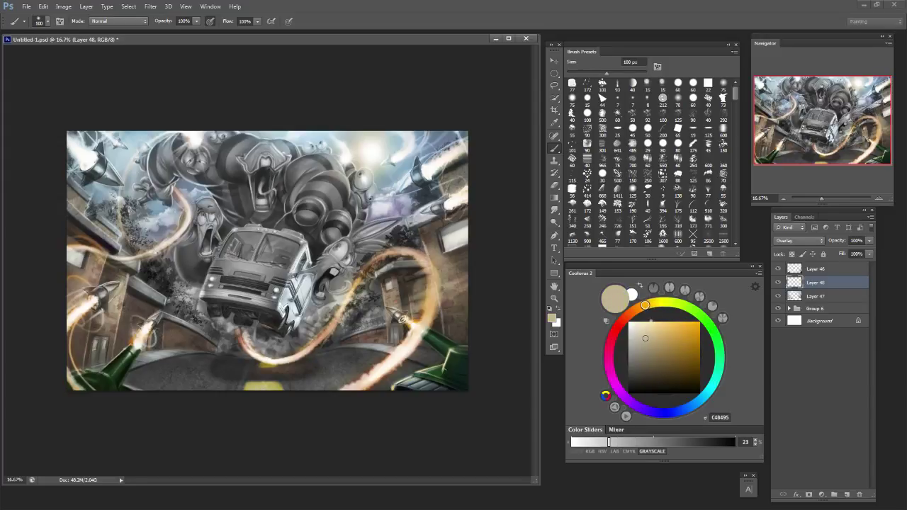
Make Layer 47 active, choose a pale cream (FCE6BA), and enlarge the brush to 175 px.
{"action": "key", "text": "bracketleft"}
{"action": "key", "text": "bracketleft"}
{"action": "key", "text": "bracketleft"}
{"action": "key", "text": "alt+bracketleft"}
{"action": "key", "text": "bracketleft"}
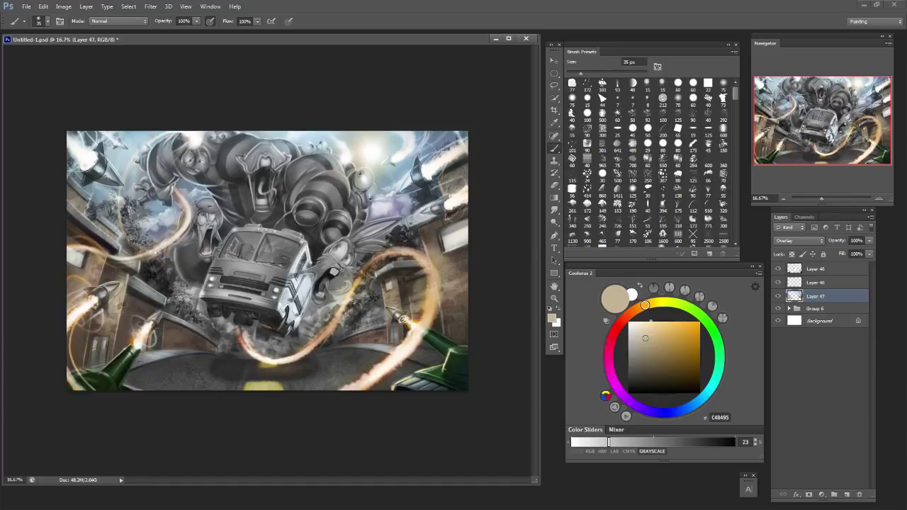
{"action": "left_click", "coordinate": [648, 322]}
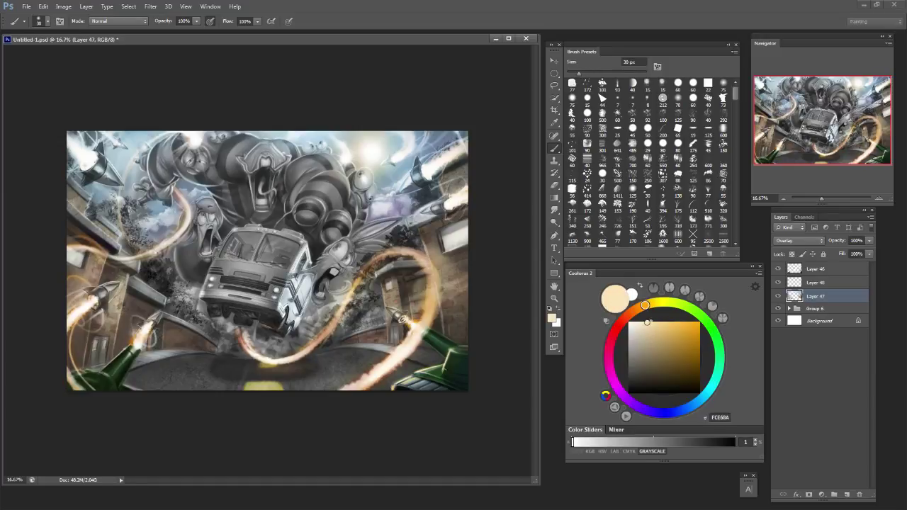
{"action": "key", "text": "bracketright"}
{"action": "key", "text": "bracketright"}
{"action": "key", "text": "bracketright"}
{"action": "key", "text": "bracketright"}
{"action": "key", "text": "bracketright"}
{"action": "key", "text": "bracketright"}
{"action": "key", "text": "bracketright"}
{"action": "key", "text": "bracketright"}
{"action": "key", "text": "bracketright"}
{"action": "key", "text": "bracketright"}
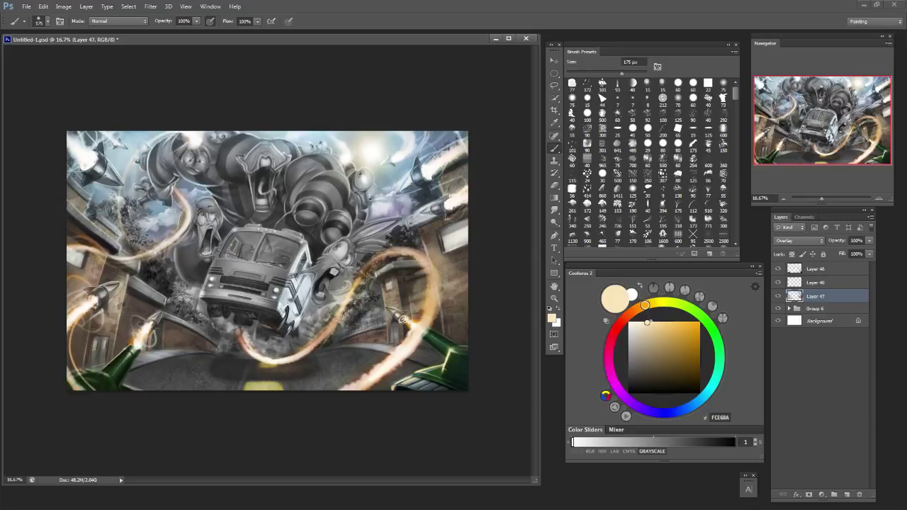
Reduce the brush to 70 px and sample a light cream beside the right-hand green rocket's flame.
{"action": "key", "text": "bracketleft"}
{"action": "key", "text": "bracketleft"}
{"action": "key", "text": "bracketleft"}
{"action": "key", "text": "bracketleft"}
{"action": "left_click", "coordinate": [425, 338], "text": "alt"}
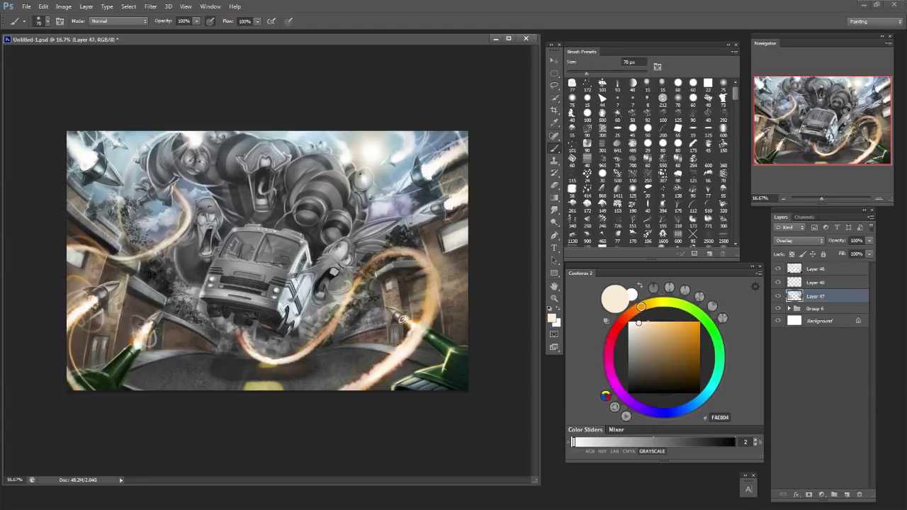
Sample a dark orange (C88A2D) from the looping rocket trail, lighten it, and set the brush to 125 px.
{"action": "left_click", "coordinate": [434, 316], "text": "alt"}
{"action": "key", "text": "bracketright"}
{"action": "key", "text": "bracketright"}
{"action": "key", "text": "bracketright"}
{"action": "key", "text": "bracketright"}
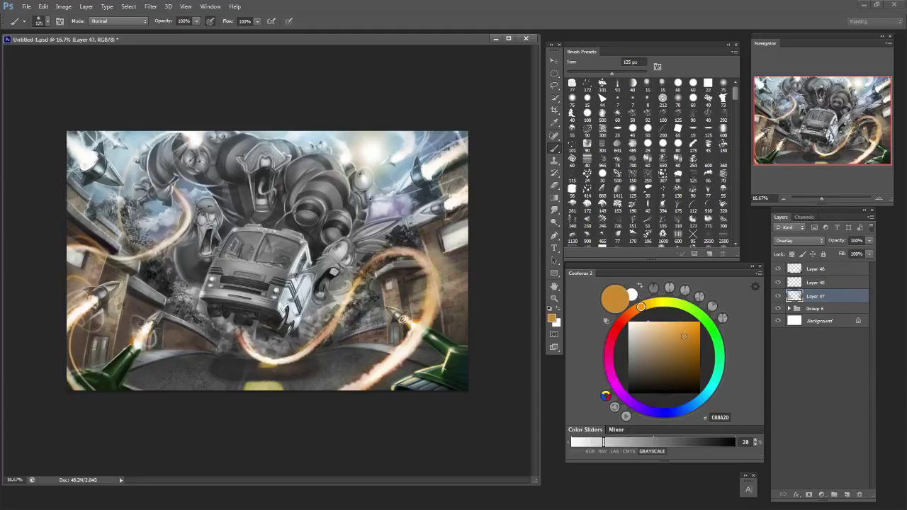
{"action": "left_click_drag", "start_coordinate": [684, 337], "coordinate": [674, 327]}
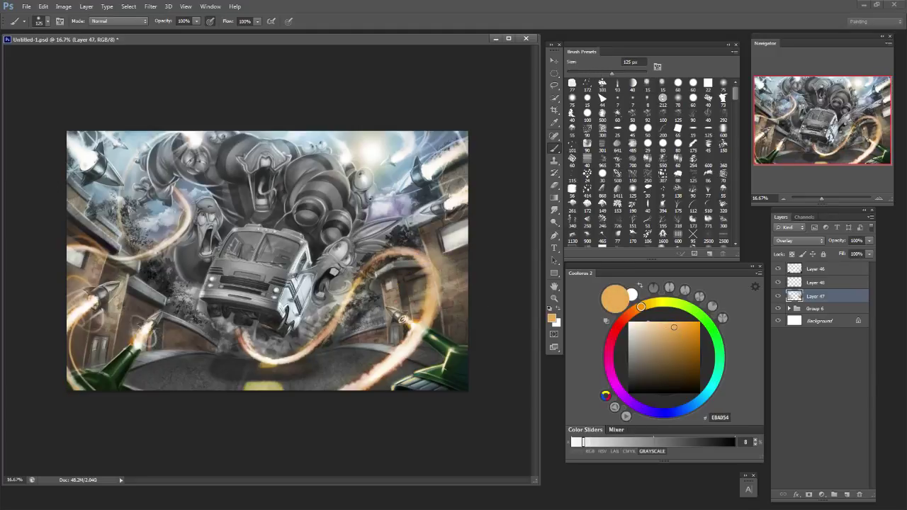
Tint the looping trail with a larger brush, sample a pale cream near its rocket, and reduce the brush to 80 px.
{"action": "key", "text": "bracketright"}
{"action": "key", "text": "bracketright"}
{"action": "key", "text": "bracketright"}
{"action": "key", "text": "bracketright"}
{"action": "left_click", "coordinate": [435, 338], "text": "alt"}
{"action": "key", "text": "bracketleft"}
{"action": "key", "text": "bracketleft"}
{"action": "key", "text": "bracketleft"}
{"action": "key", "text": "bracketleft"}
{"action": "key", "text": "bracketleft"}
{"action": "key", "text": "bracketleft"}
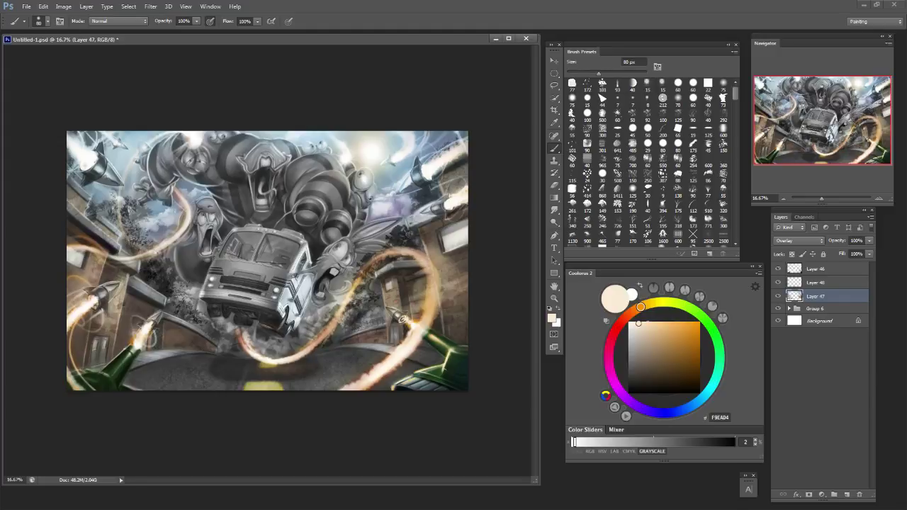
Enlarge the brush to 300 px and sample a near-white cream (FEF7EE) beside the right-hand green rocket.
{"action": "key", "text": "bracketright"}
{"action": "key", "text": "bracketright"}
{"action": "key", "text": "bracketright"}
{"action": "key", "text": "bracketright"}
{"action": "key", "text": "bracketright"}
{"action": "key", "text": "bracketright"}
{"action": "key", "text": "bracketright"}
{"action": "key", "text": "bracketright"}
{"action": "left_click", "coordinate": [439, 345], "text": "alt"}
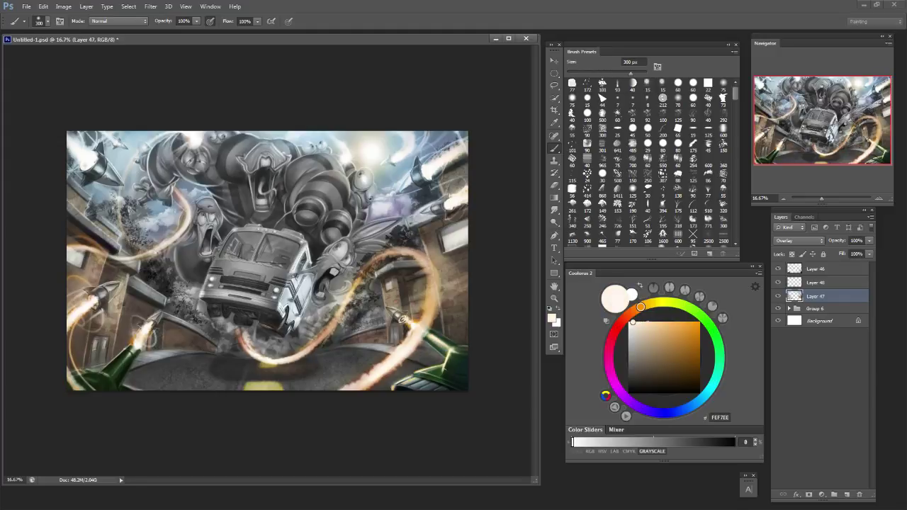
Sample a bright orange (FFAA33) near the right-hand green rocket's flame and reduce the brush to 60 px.
{"action": "key", "text": "bracketleft"}
{"action": "key", "text": "bracketleft"}
{"action": "key", "text": "bracketleft"}
{"action": "key", "text": "bracketleft"}
{"action": "key", "text": "bracketleft"}
{"action": "key", "text": "bracketleft"}
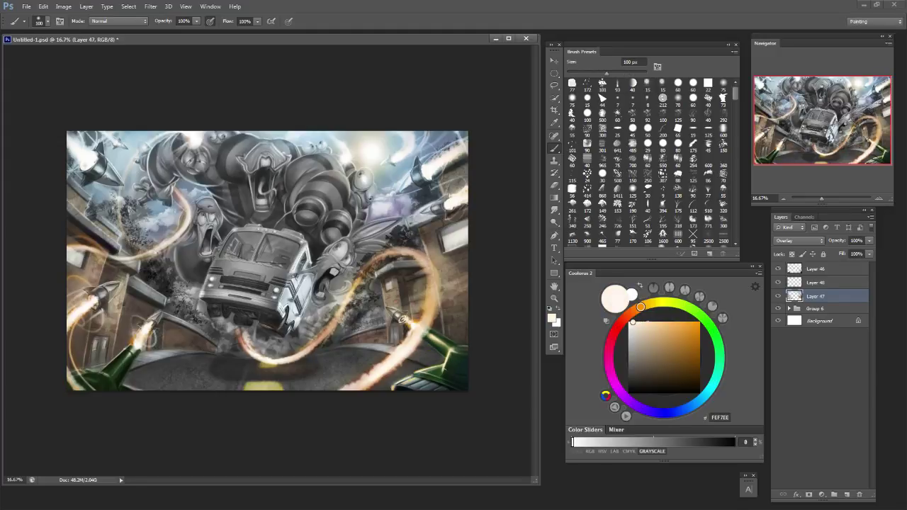
{"action": "left_click", "coordinate": [428, 335], "text": "alt"}
{"action": "key", "text": "bracketleft"}
{"action": "key", "text": "bracketleft"}
{"action": "key", "text": "bracketleft"}
{"action": "key", "text": "bracketleft"}
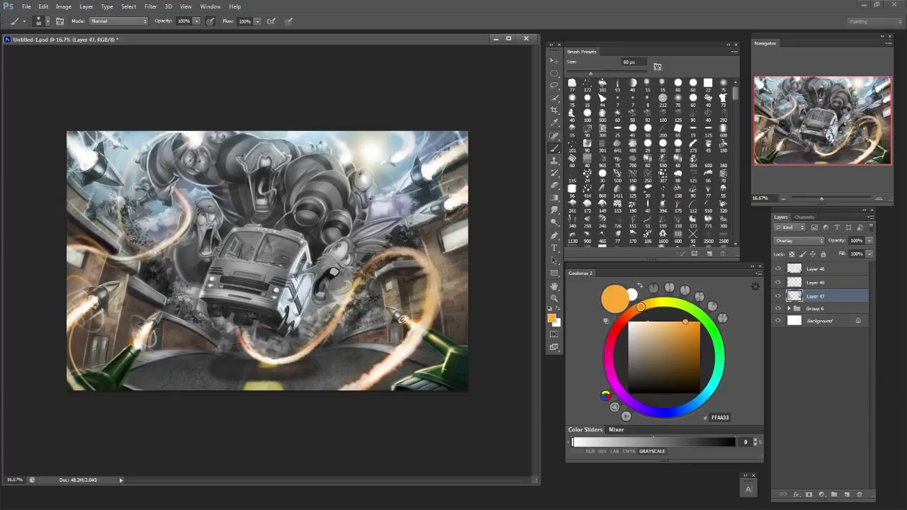
Tint the curve of the right-hand rocket trail bright orange with a brush of up to 175 px.
{"action": "key", "text": "bracketright"}
{"action": "key", "text": "bracketright"}
{"action": "key", "text": "bracketright"}
{"action": "key", "text": "bracketright"}
{"action": "key", "text": "bracketright"}
{"action": "key", "text": "bracketright"}
{"action": "key", "text": "bracketright"}
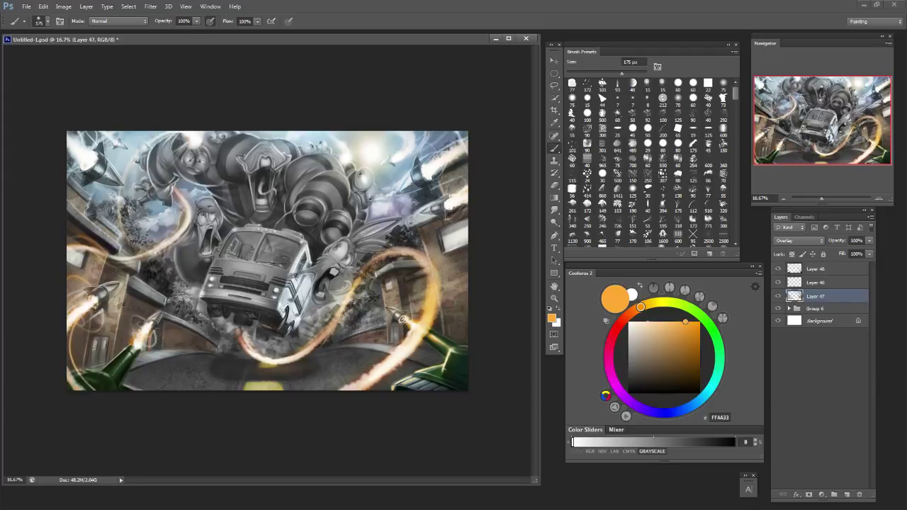
Continue the bright orange tint along the lower rocket trail, varying the brush size to suit its width.
{"action": "key", "text": "bracketleft"}
{"action": "key", "text": "bracketleft"}
{"action": "key", "text": "bracketleft"}
{"action": "key", "text": "bracketleft"}
{"action": "key", "text": "bracketleft"}
{"action": "key", "text": "bracketleft"}
{"action": "key", "text": "bracketright"}
{"action": "key", "text": "bracketright"}
{"action": "key", "text": "bracketright"}
{"action": "key", "text": "bracketright"}
{"action": "key", "text": "bracketright"}
{"action": "key", "text": "bracketright"}
{"action": "key", "text": "bracketright"}
{"action": "key", "text": "bracketright"}
{"action": "key", "text": "bracketright"}
{"action": "key", "text": "bracketright"}
{"action": "key", "text": "bracketleft"}
{"action": "key", "text": "bracketleft"}
{"action": "key", "text": "bracketleft"}
{"action": "key", "text": "bracketleft"}
{"action": "key", "text": "bracketleft"}
{"action": "key", "text": "bracketleft"}
{"action": "key", "text": "bracketleft"}
{"action": "key", "text": "bracketleft"}
{"action": "key", "text": "bracketleft"}
{"action": "key", "text": "bracketleft"}
{"action": "key", "text": "bracketleft"}
{"action": "key", "text": "bracketleft"}
{"action": "key", "text": "bracketleft"}
{"action": "key", "text": "bracketleft"}
Choose a pale peach (F7D8AD) and paint a warm highlight on the lower-left green rocket with a small brush.
{"action": "left_click", "coordinate": [650, 324]}
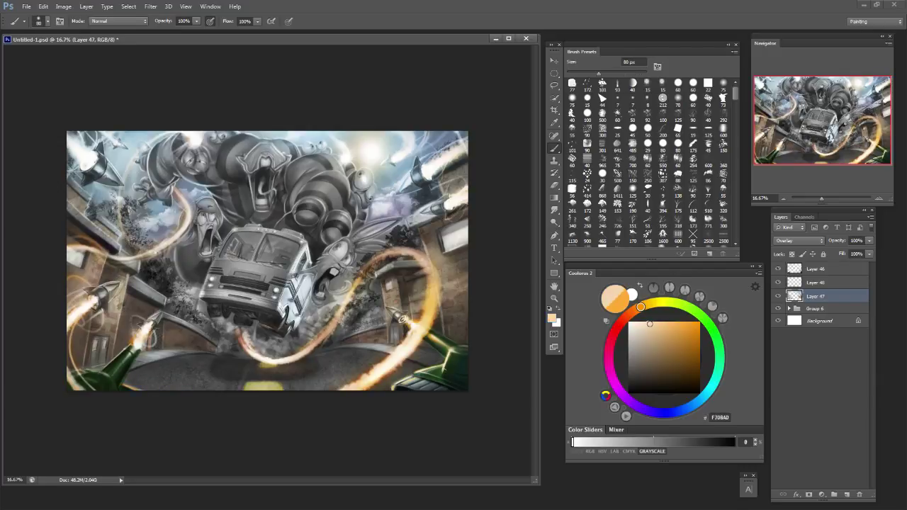
{"action": "key", "text": "bracketleft"}
{"action": "key", "text": "bracketleft"}
{"action": "key", "text": "bracketright"}
{"action": "left_click_drag", "start_coordinate": [140, 352], "coordinate": [131, 365]}
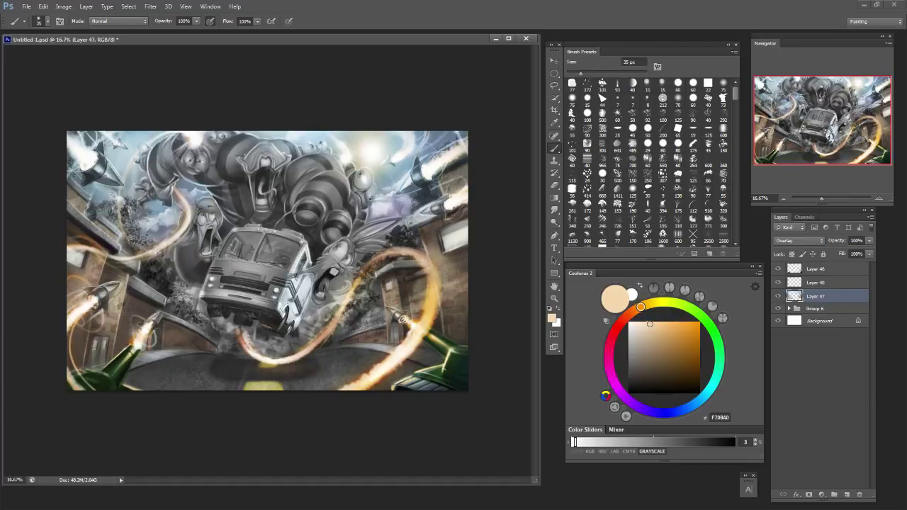
Sample a near-white (FCFCFA) from the lower-left green rocket's flame and reduce the brush to 35 px.
{"action": "left_click", "coordinate": [137, 345], "text": "alt"}
{"action": "key", "text": "bracketleft"}
{"action": "key", "text": "bracketleft"}
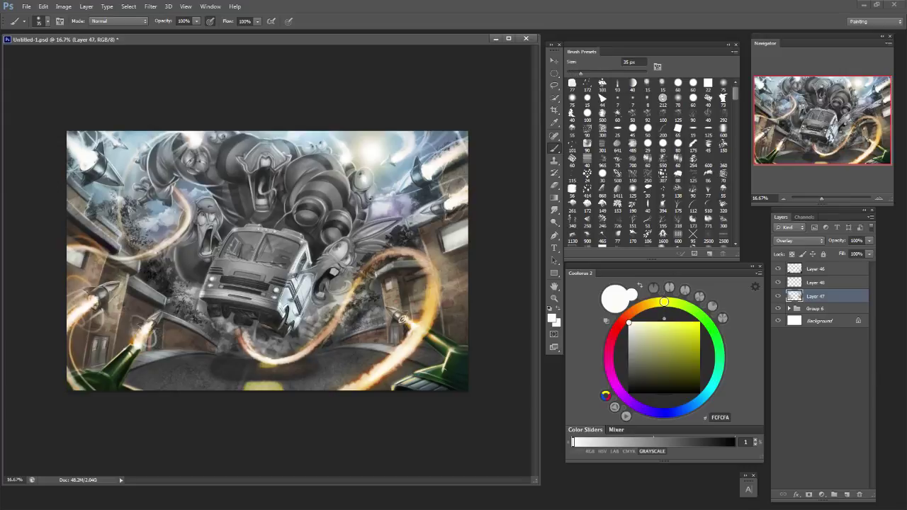
Sample colours from the lower-left green rocket, lighten the orange to FEC278, and enlarge the brush to 150 px.
{"action": "key", "text": "bracketleft"}
{"action": "key", "text": "bracketright"}
{"action": "key", "text": "bracketright"}
{"action": "left_click", "coordinate": [104, 374], "text": "alt"}
{"action": "key", "text": "bracketleft"}
{"action": "left_click", "coordinate": [103, 373], "text": "alt"}
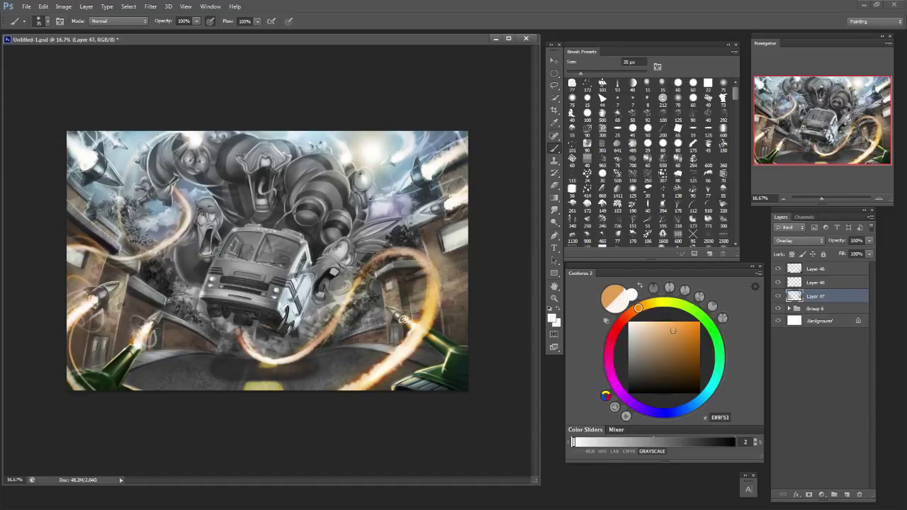
{"action": "key", "text": "bracketright"}
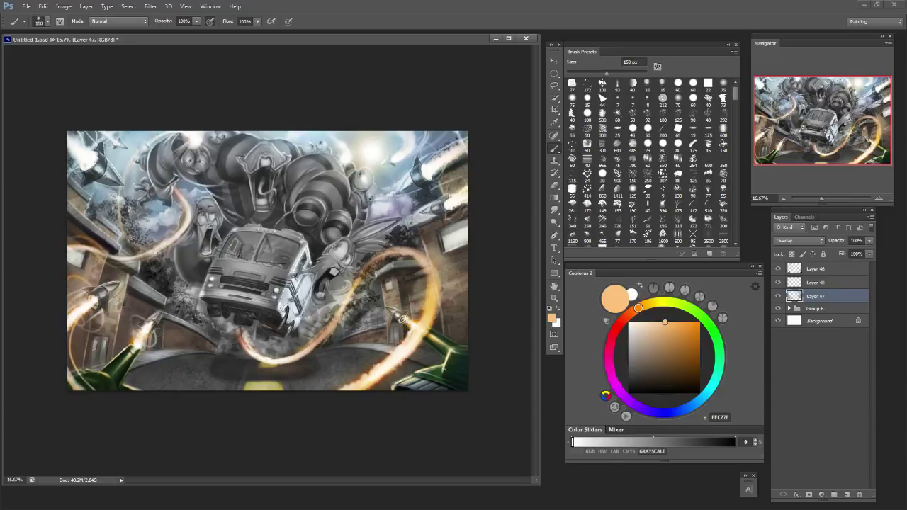
Reduce the brush size and switch to the 90 px Eraser on Layer 47.
{"action": "key", "text": "bracketleft"}
{"action": "key", "text": "bracketleft"}
{"action": "key", "text": "bracketleft"}
{"action": "key", "text": "bracketleft"}
{"action": "key", "text": "e"}
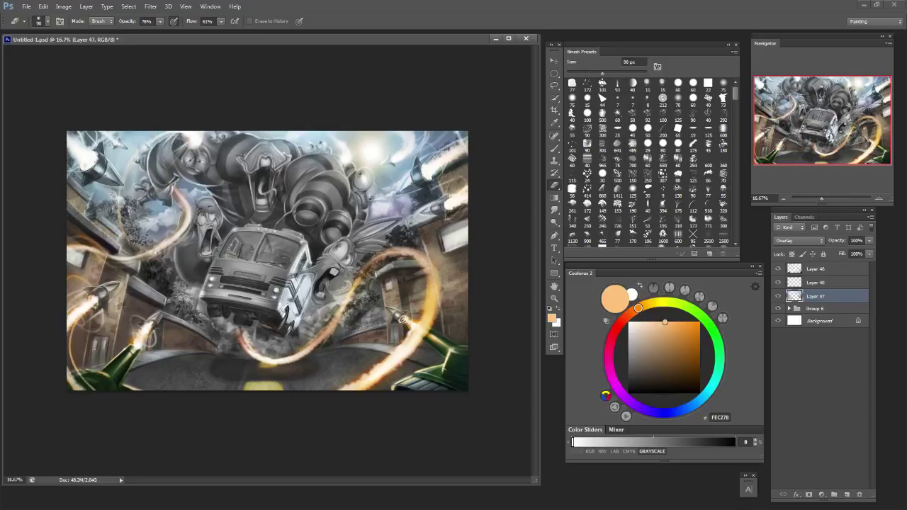
Return to painting, sample a gray (969594) from the left building's ledge, and darken it to 464340.
{"action": "key", "text": "b"}
{"action": "left_click", "coordinate": [110, 238], "text": "alt"}
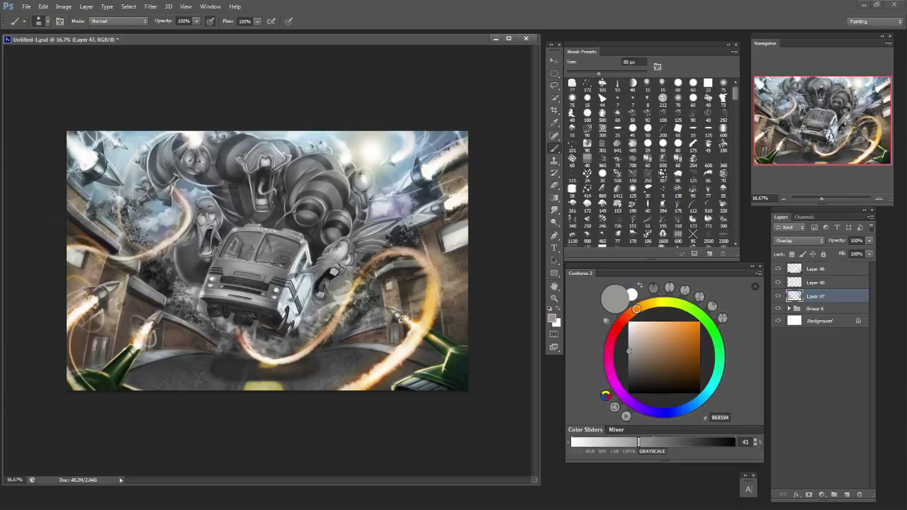
{"action": "left_click", "coordinate": [634, 373]}
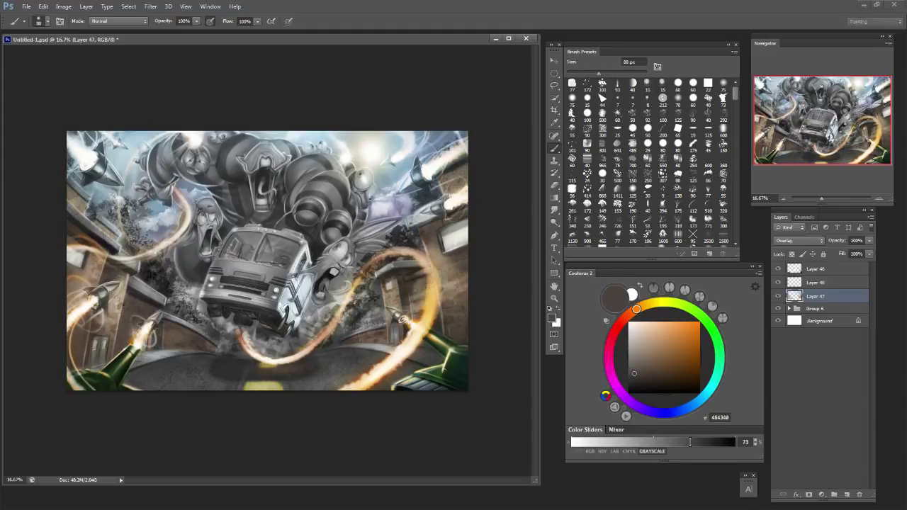
Enlarge the brush to 200 px and paint the dark gray onto the far-left building's upper edge.
{"action": "key", "text": "bracketright"}
{"action": "key", "text": "bracketright"}
{"action": "key", "text": "bracketright"}
{"action": "key", "text": "bracketright"}
{"action": "left_click_drag", "start_coordinate": [73, 209], "coordinate": [76, 212]}
{"action": "key", "text": "bracketright"}
{"action": "key", "text": "bracketright"}
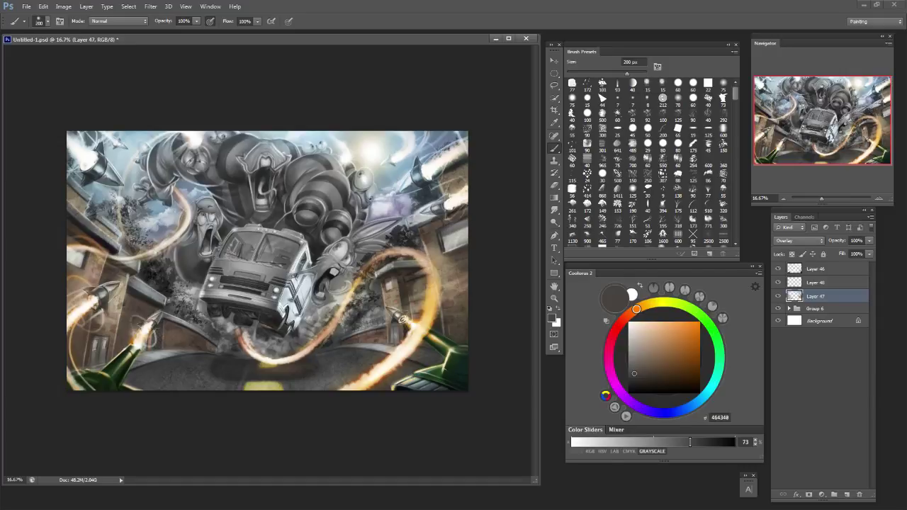
Reduce the brush to 100 px and paint dark gray on the left building's window area and lower roof ledge.
{"action": "key", "text": "bracketleft"}
{"action": "key", "text": "bracketleft"}
{"action": "key", "text": "bracketleft"}
{"action": "key", "text": "bracketleft"}
{"action": "left_click_drag", "start_coordinate": [76, 257], "coordinate": [84, 254]}
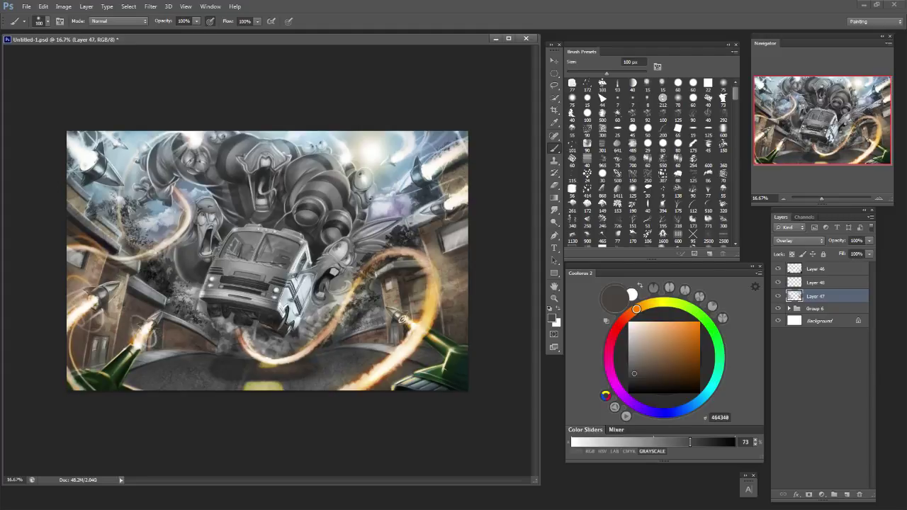
{"action": "left_click_drag", "start_coordinate": [138, 294], "coordinate": [148, 294]}
Try a small dark gray stroke on the left building's wall beside the lower-left rocket flame, and undo it.
{"action": "key", "text": "bracketleft"}
{"action": "key", "text": "bracketleft"}
{"action": "key", "text": "bracketleft"}
{"action": "key", "text": "bracketleft"}
{"action": "key", "text": "bracketleft"}
{"action": "key", "text": "bracketleft"}
{"action": "key", "text": "bracketleft"}
{"action": "key", "text": "bracketleft"}
{"action": "left_click_drag", "start_coordinate": [156, 331], "coordinate": [154, 345]}
{"action": "key", "text": "bracketright"}
{"action": "key", "text": "bracketright"}
{"action": "key", "text": "bracketright"}
{"action": "key", "text": "bracketright"}
{"action": "key", "text": "bracketright"}
{"action": "key", "text": "bracketright"}
{"action": "key", "text": "bracketright"}
{"action": "key", "text": "bracketright"}
{"action": "key", "text": "ctrl+z"}
Sample a brown (635248) from the left building wall, change it to dark blue (384D5D), and set the brush to 70 px.
{"action": "left_click", "coordinate": [157, 334], "text": "alt"}
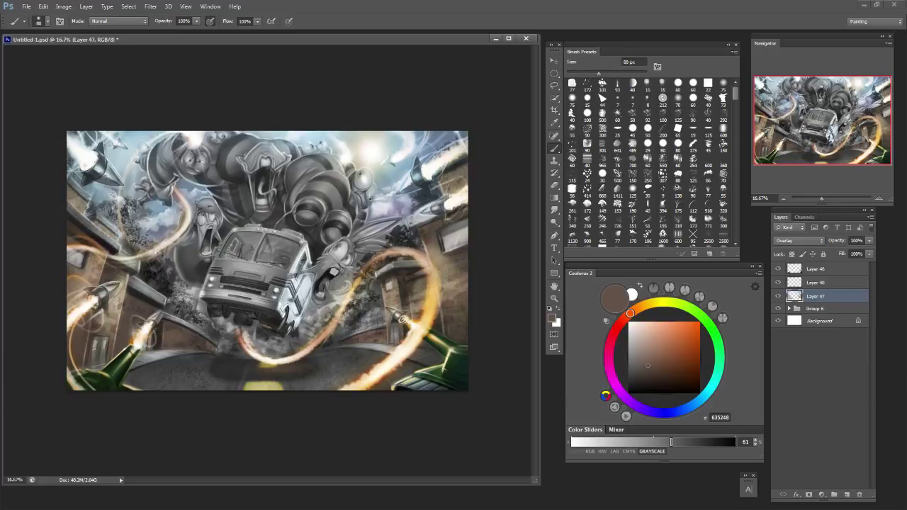
{"action": "left_click_drag", "start_coordinate": [647, 365], "coordinate": [656, 360]}
{"action": "left_click", "coordinate": [695, 403]}
{"action": "left_click", "coordinate": [657, 367]}
{"action": "key", "text": "["}
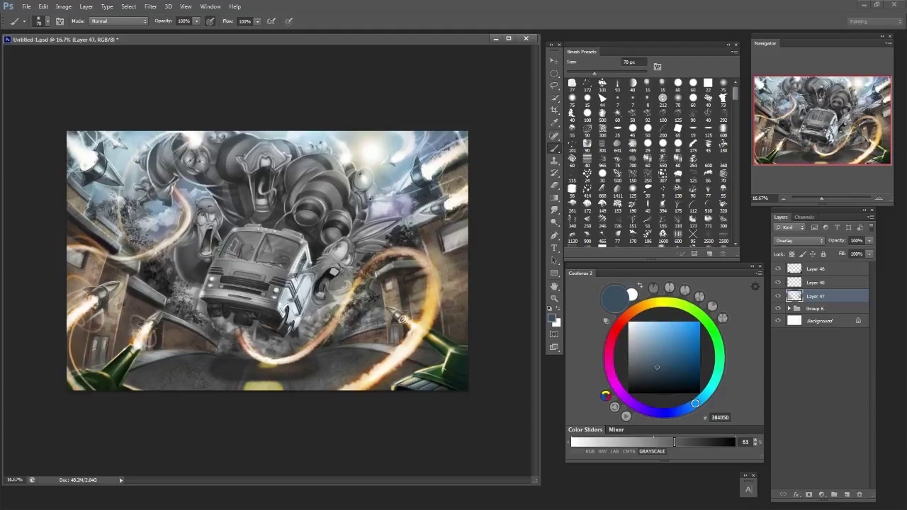
Enlarge the brush to 250 px for the dark blue tint.
{"action": "key", "text": "bracketright"}
{"action": "key", "text": "bracketright"}
{"action": "key", "text": "bracketright"}
{"action": "key", "text": "bracketright"}
{"action": "key", "text": "bracketright"}
{"action": "key", "text": "bracketright"}
{"action": "key", "text": "bracketleft"}
{"action": "key", "text": "bracketleft"}
{"action": "key", "text": "bracketleft"}
{"action": "key", "text": "bracketleft"}
{"action": "key", "text": "bracketleft"}
{"action": "key", "text": "bracketleft"}
{"action": "key", "text": "bracketright"}
{"action": "key", "text": "bracketright"}
{"action": "key", "text": "bracketright"}
{"action": "key", "text": "bracketright"}
{"action": "key", "text": "bracketright"}
{"action": "key", "text": "bracketright"}
{"action": "key", "text": "bracketright"}
{"action": "key", "text": "bracketright"}
{"action": "key", "text": "bracketright"}
{"action": "key", "text": "bracketright"}
{"action": "key", "text": "bracketright"}
{"action": "key", "text": "bracketright"}
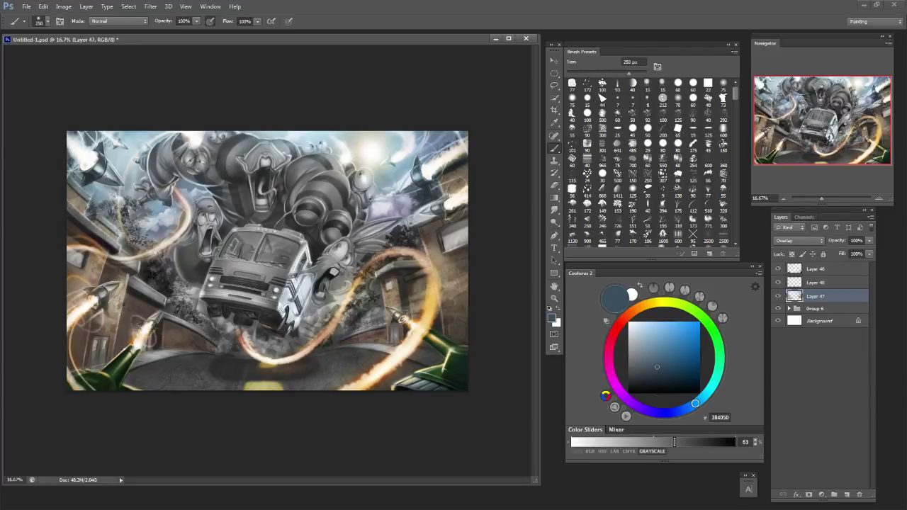
Pick a pale blue (DAEFFF) and paint along the sidewalk beside the lower-left green rocket with a 125 px brush.
{"action": "key", "text": "bracketleft"}
{"action": "key", "text": "bracketleft"}
{"action": "key", "text": "bracketleft"}
{"action": "key", "text": "bracketleft"}
{"action": "key", "text": "bracketleft"}
{"action": "key", "text": "bracketleft"}
{"action": "key", "text": "bracketleft"}
{"action": "key", "text": "bracketleft"}
{"action": "key", "text": "bracketright"}
{"action": "key", "text": "bracketright"}
{"action": "key", "text": "bracketleft"}
{"action": "key", "text": "bracketleft"}
{"action": "key", "text": "bracketleft"}
{"action": "key", "text": "bracketleft"}
{"action": "key", "text": "bracketleft"}
{"action": "key", "text": "bracketleft"}
{"action": "key", "text": "bracketright"}
{"action": "key", "text": "bracketright"}
{"action": "key", "text": "bracketright"}
{"action": "key", "text": "bracketright"}
{"action": "key", "text": "bracketright"}
{"action": "key", "text": "bracketright"}
{"action": "left_click", "coordinate": [639, 322]}
{"action": "key", "text": "bracketleft"}
{"action": "key", "text": "bracketleft"}
{"action": "key", "text": "bracketleft"}
{"action": "key", "text": "bracketleft"}
{"action": "left_click_drag", "start_coordinate": [140, 359], "coordinate": [189, 352]}
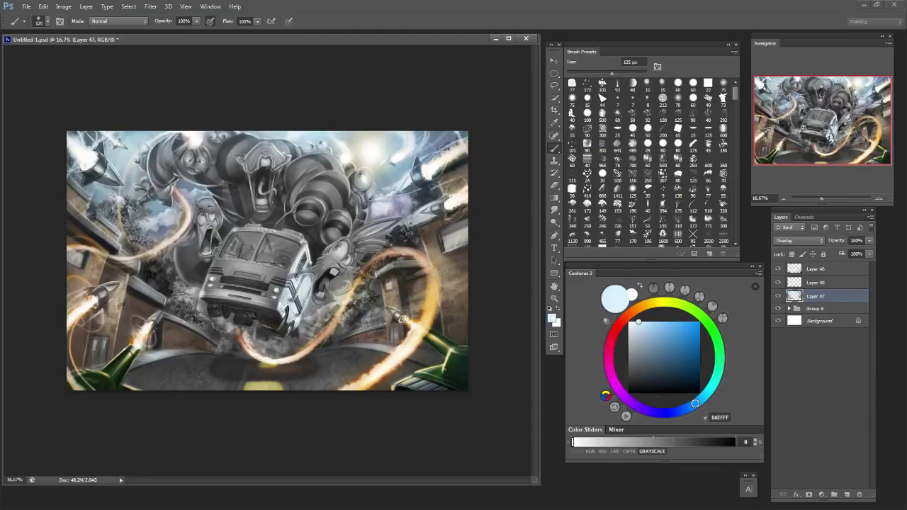
Sample a light gray (A9B1B4) and a darker gray (5B5E5F) from the left sidewalk, setting the brush to 70 px.
{"action": "key", "text": "bracketleft"}
{"action": "key", "text": "bracketleft"}
{"action": "key", "text": "bracketleft"}
{"action": "key", "text": "bracketleft"}
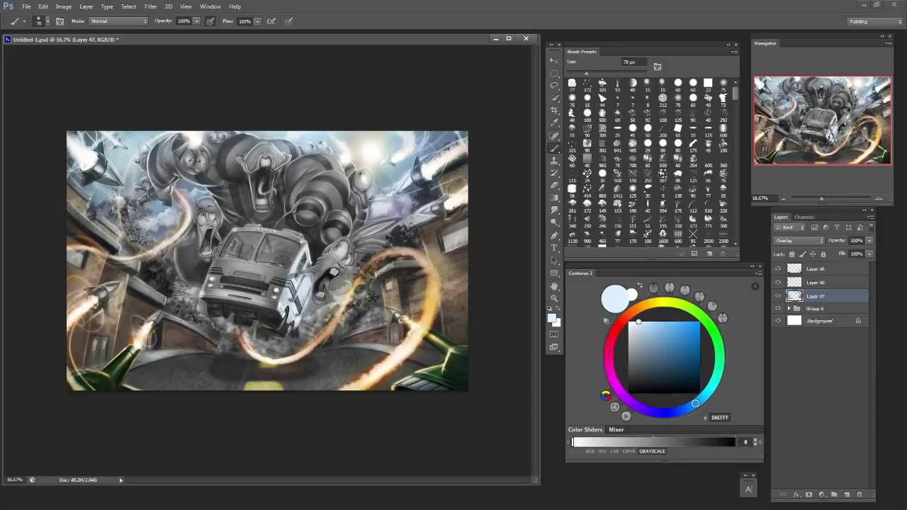
{"action": "left_click", "coordinate": [163, 353], "text": "alt"}
{"action": "key", "text": "bracketleft"}
{"action": "key", "text": "bracketleft"}
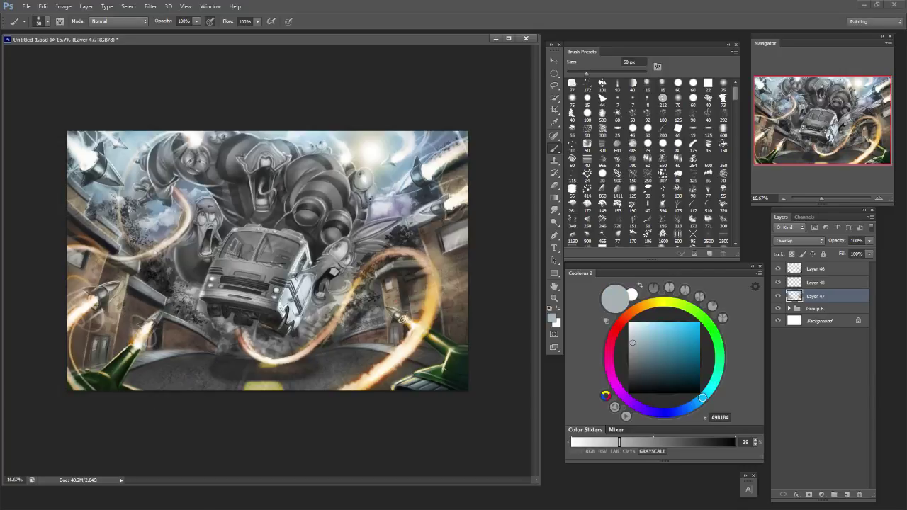
{"action": "left_click", "coordinate": [151, 357], "text": "alt"}
{"action": "key", "text": "bracketright"}
{"action": "key", "text": "bracketright"}
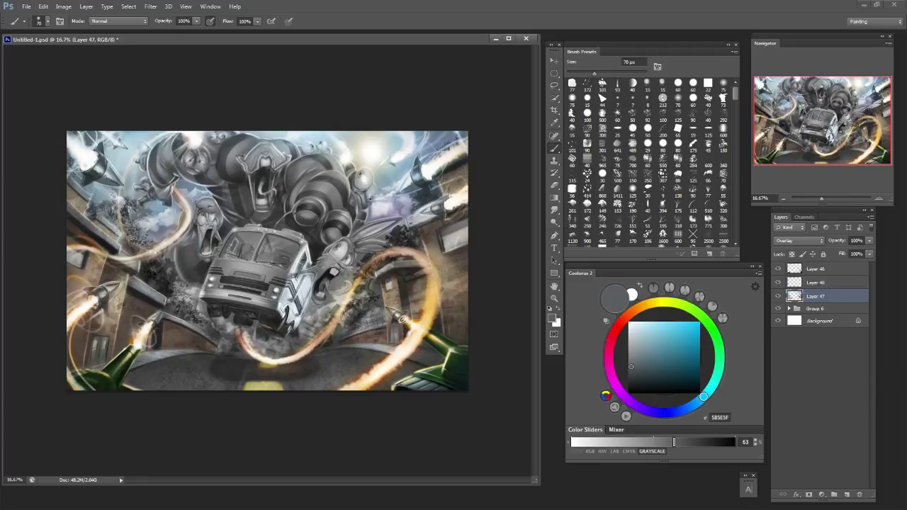
Darken the color to 202020 and paint the left and right curb edges with a 30 px brush.
{"action": "key", "text": "bracketleft"}
{"action": "key", "text": "bracketleft"}
{"action": "key", "text": "bracketleft"}
{"action": "key", "text": "bracketleft"}
{"action": "left_click", "coordinate": [628, 384]}
{"action": "key", "text": "bracketright"}
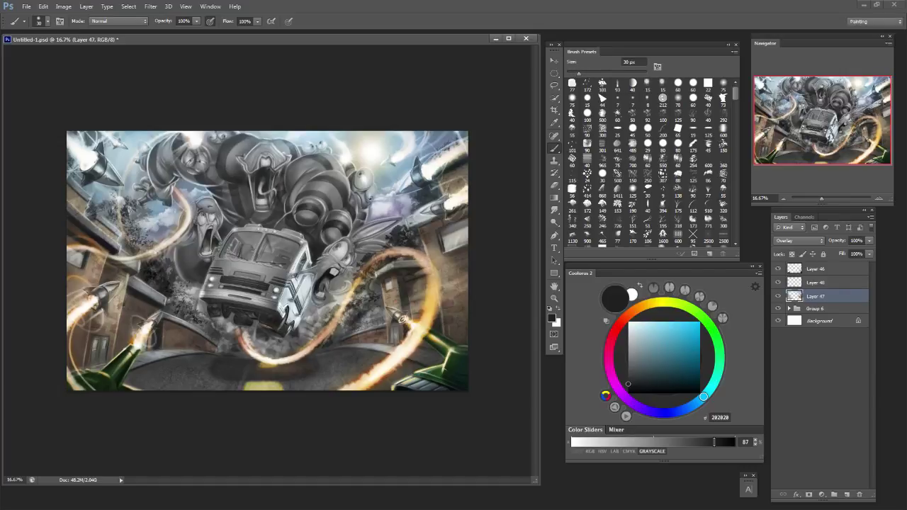
{"action": "left_click_drag", "start_coordinate": [180, 355], "coordinate": [203, 355]}
{"action": "left_click_drag", "start_coordinate": [410, 362], "coordinate": [428, 364]}
Sample a gray (505351) from the painting and darken it to 3A3A3A.
{"action": "key", "text": "bracketright"}
{"action": "key", "text": "bracketright"}
{"action": "key", "text": "bracketright"}
{"action": "key", "text": "bracketleft"}
{"action": "key", "text": "bracketright"}
{"action": "key", "text": "bracketright"}
{"action": "key", "text": "bracketright"}
{"action": "left_click", "coordinate": [401, 320], "text": "alt"}
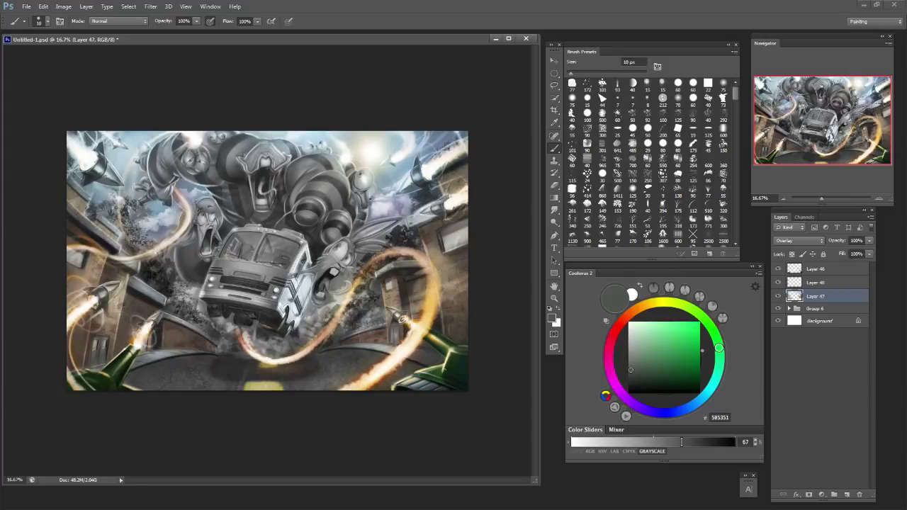
{"action": "left_click_drag", "start_coordinate": [681, 442], "coordinate": [698, 442]}
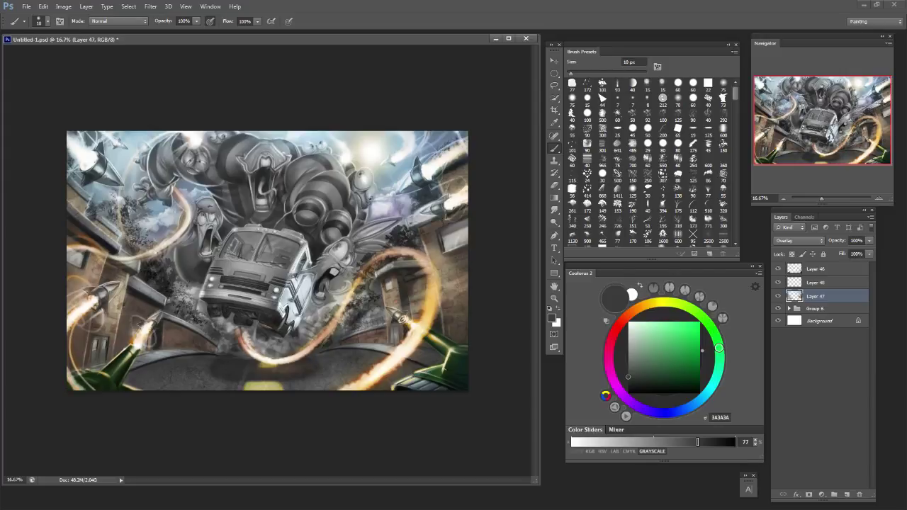
Sample a tan (A99273) from the painting, lighten it to cream (F4E4CF), and enlarge the brush to 70 px.
{"action": "key", "text": "bracketright"}
{"action": "key", "text": "bracketright"}
{"action": "key", "text": "bracketright"}
{"action": "left_click", "coordinate": [402, 319], "text": "alt"}
{"action": "key", "text": "bracketright"}
{"action": "key", "text": "bracketright"}
{"action": "key", "text": "bracketright"}
{"action": "key", "text": "bracketright"}
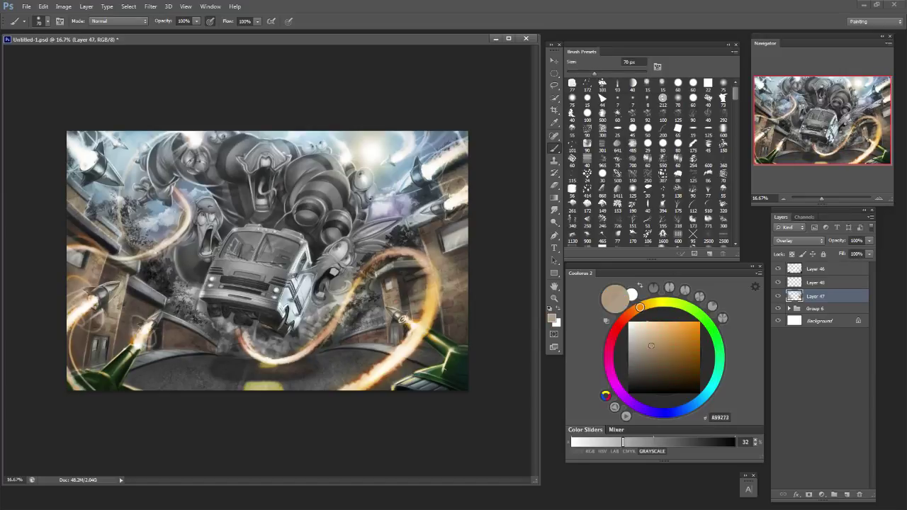
{"action": "left_click_drag", "start_coordinate": [647, 345], "coordinate": [639, 325]}
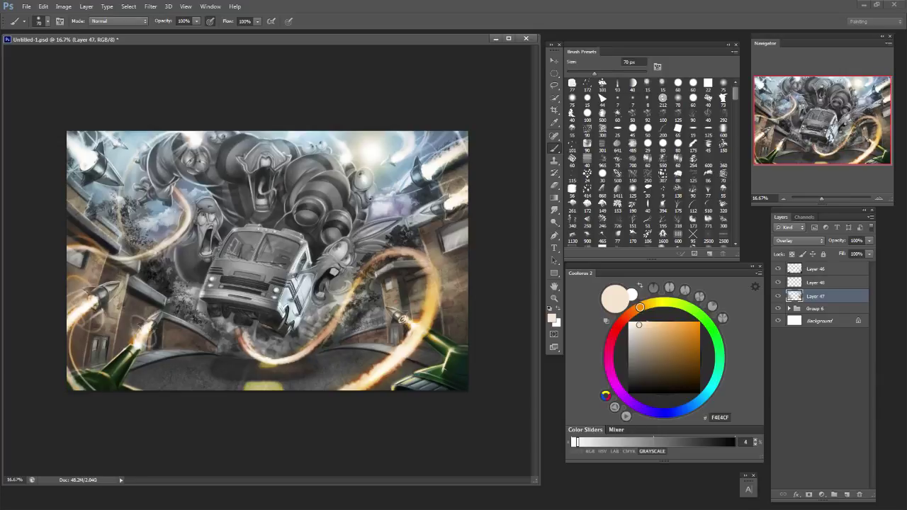
Change the color to peach (FFD297) and then pale yellow (EDEBAF), enlarging the brush to 175 px.
{"action": "key", "text": "bracketright"}
{"action": "key", "text": "bracketright"}
{"action": "key", "text": "bracketright"}
{"action": "key", "text": "bracketright"}
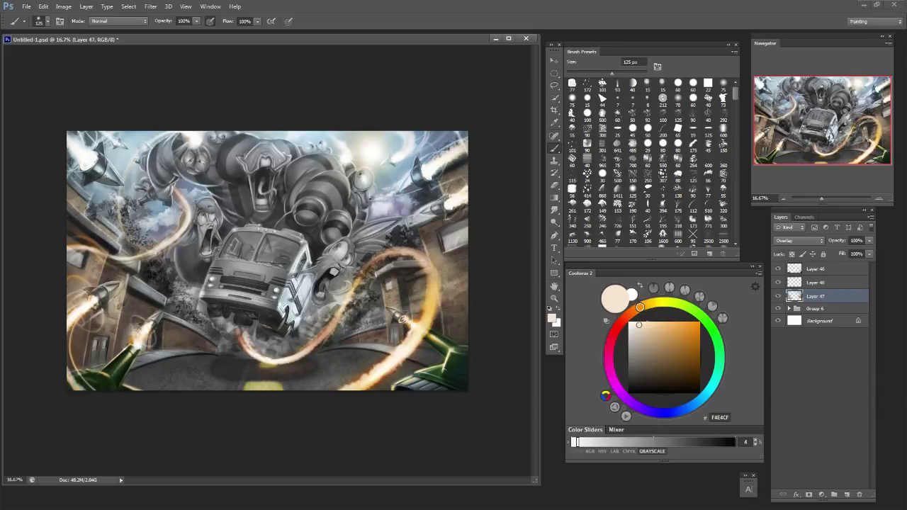
{"action": "left_click", "coordinate": [657, 322]}
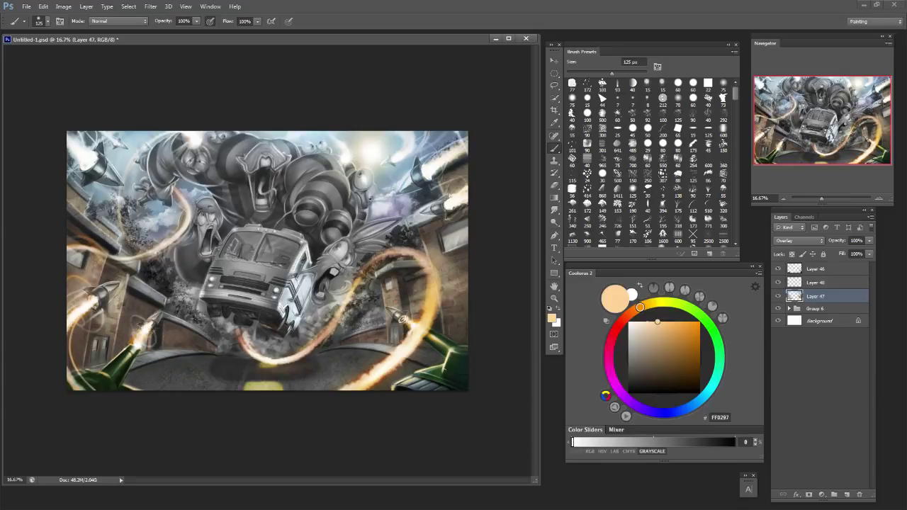
{"action": "left_click_drag", "start_coordinate": [645, 305], "coordinate": [659, 302]}
{"action": "left_click", "coordinate": [647, 327]}
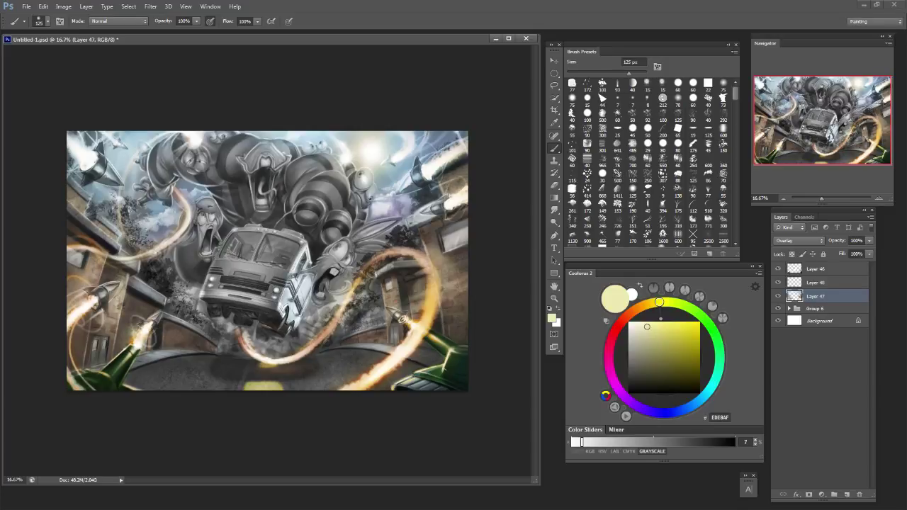
{"action": "key", "text": "bracketright"}
{"action": "key", "text": "bracketright"}
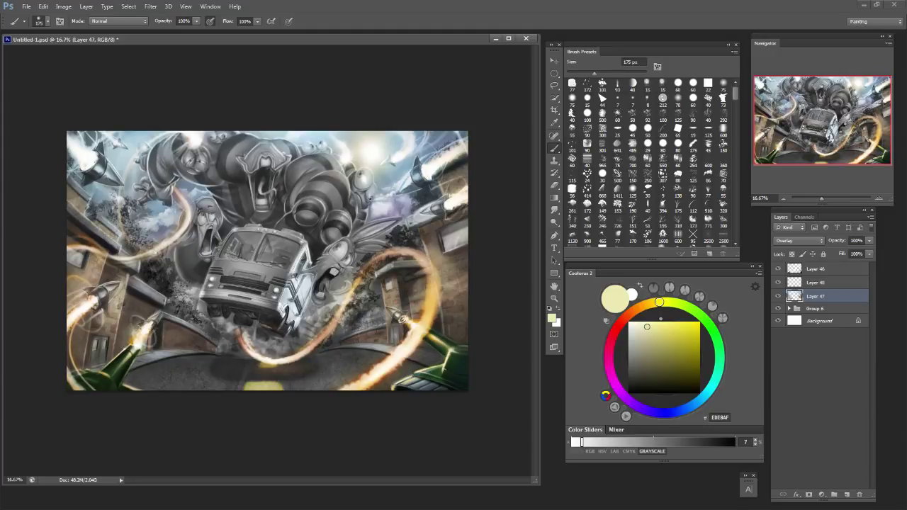
Sample a near-white (FEFFFC) from the lower-left green rocket's flame and reduce the brush to 40 px.
{"action": "key", "text": "bracketleft"}
{"action": "key", "text": "bracketleft"}
{"action": "key", "text": "bracketleft"}
{"action": "key", "text": "bracketleft"}
{"action": "key", "text": "bracketleft"}
{"action": "key", "text": "bracketleft"}
{"action": "key", "text": "bracketright"}
{"action": "key", "text": "bracketright"}
{"action": "key", "text": "bracketright"}
{"action": "key", "text": "bracketright"}
{"action": "key", "text": "bracketleft"}
{"action": "key", "text": "bracketleft"}
{"action": "key", "text": "bracketleft"}
{"action": "key", "text": "bracketleft"}
{"action": "left_click", "coordinate": [402, 319], "text": "alt"}
{"action": "left_click", "coordinate": [145, 327], "text": "alt"}
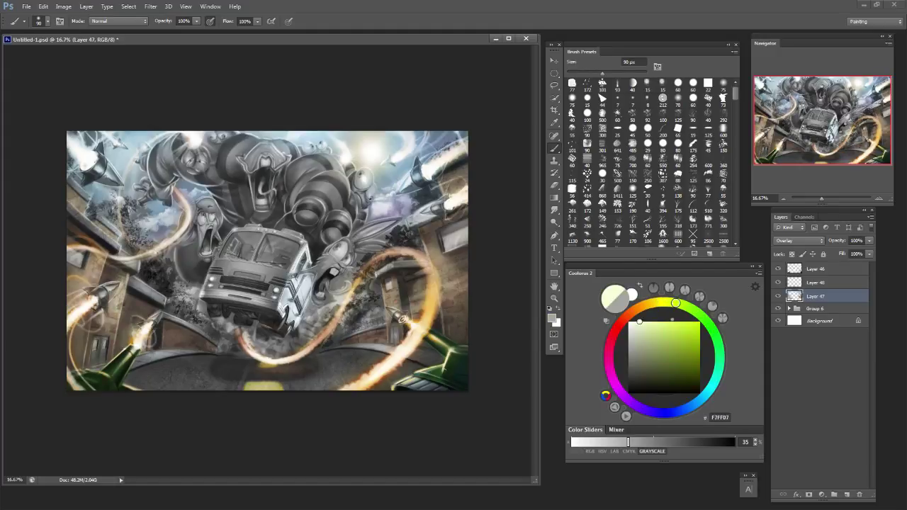
{"action": "left_click", "coordinate": [147, 323], "text": "alt"}
{"action": "key", "text": "bracketleft"}
{"action": "key", "text": "bracketleft"}
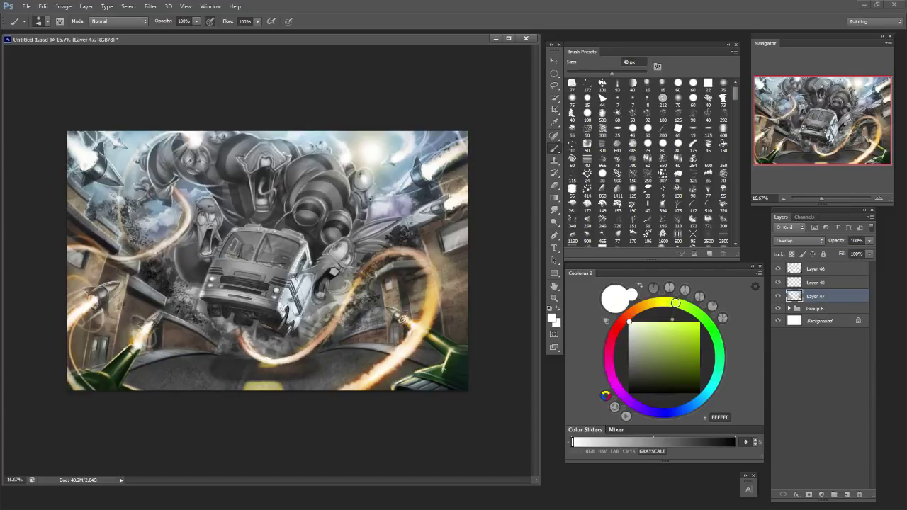
Enlarge the brush to 250 px, sample a dark gray (474747) from the road and lighten it to near-white (FBFBFB).
{"action": "key", "text": "bracketright"}
{"action": "key", "text": "bracketright"}
{"action": "key", "text": "bracketright"}
{"action": "key", "text": "bracketright"}
{"action": "key", "text": "bracketright"}
{"action": "key", "text": "bracketright"}
{"action": "key", "text": "bracketright"}
{"action": "key", "text": "bracketleft"}
{"action": "key", "text": "bracketleft"}
{"action": "key", "text": "bracketright"}
{"action": "key", "text": "bracketright"}
{"action": "key", "text": "bracketright"}
{"action": "key", "text": "bracketright"}
{"action": "key", "text": "bracketright"}
{"action": "key", "text": "bracketright"}
{"action": "left_click", "coordinate": [349, 353], "text": "alt"}
{"action": "left_click_drag", "start_coordinate": [346, 357], "coordinate": [328, 360]}
{"action": "key", "text": "ctrl+z"}
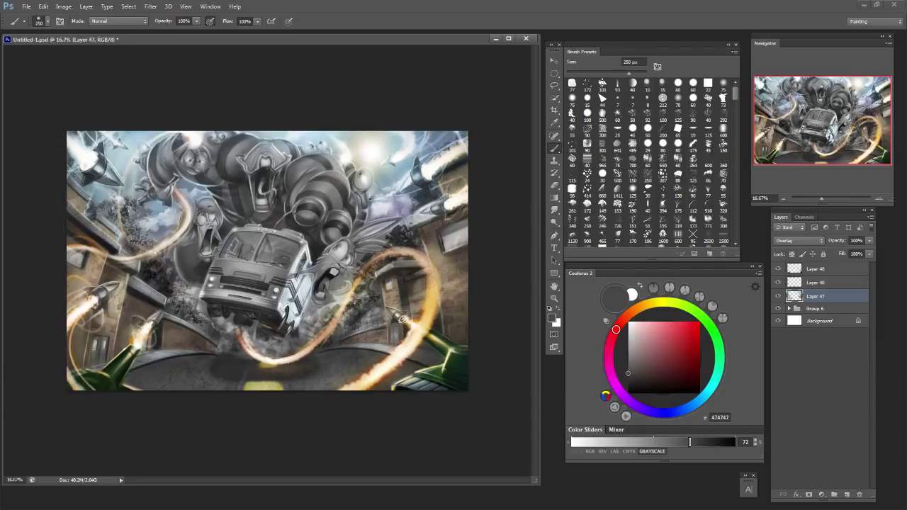
{"action": "left_click_drag", "start_coordinate": [628, 355], "coordinate": [628, 324]}
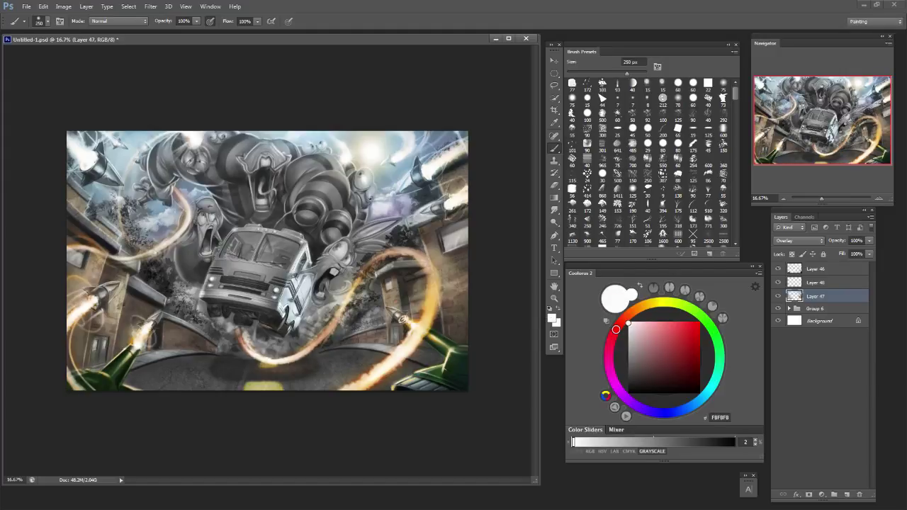
Brush near-white highlights over the road on Layer 47, enlarging the brush to 400 px.
{"action": "mouse_move", "coordinate": [350, 356]}
{"action": "left_mouse_down"}
{"action": "mouse_move", "coordinate": [371, 358]}
{"action": "mouse_move", "coordinate": [337, 364]}
{"action": "mouse_move", "coordinate": [322, 382]}
{"action": "mouse_move", "coordinate": [218, 386]}
{"action": "mouse_move", "coordinate": [173, 372]}
{"action": "left_mouse_up"}
{"action": "key", "text": "ctrl+z"}
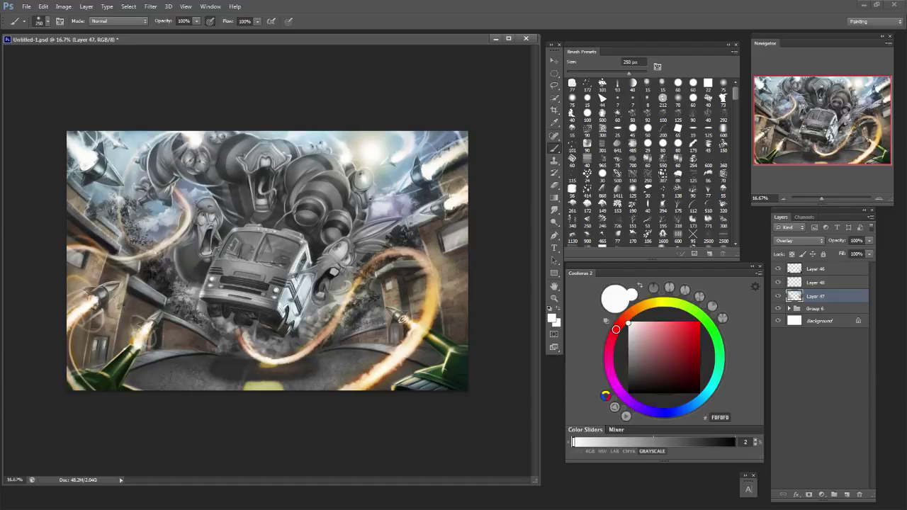
{"action": "left_click", "coordinate": [343, 385]}
{"action": "left_click_drag", "start_coordinate": [344, 378], "coordinate": [333, 379]}
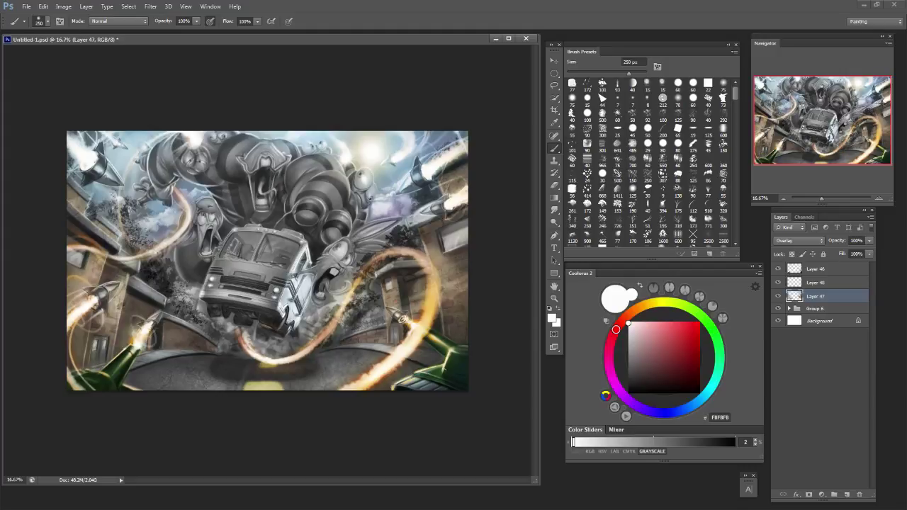
{"action": "left_click", "coordinate": [393, 379]}
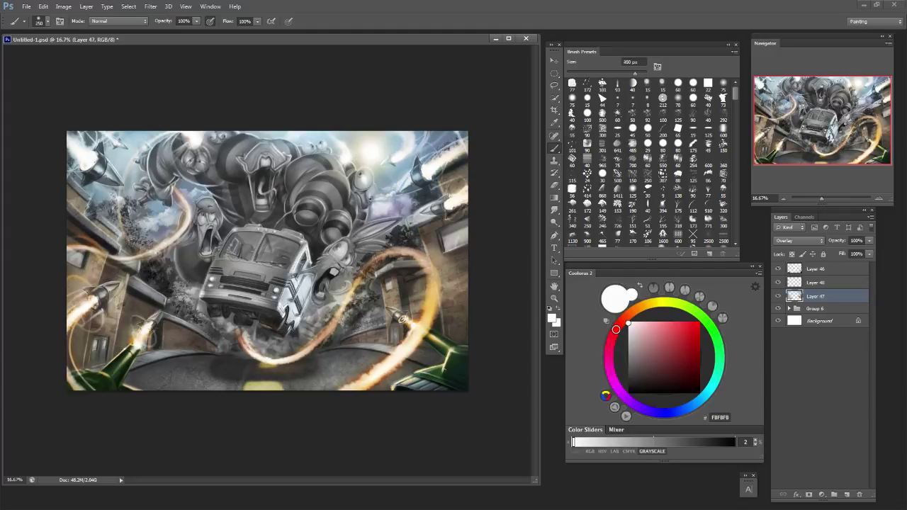
{"action": "left_click", "coordinate": [172, 366]}
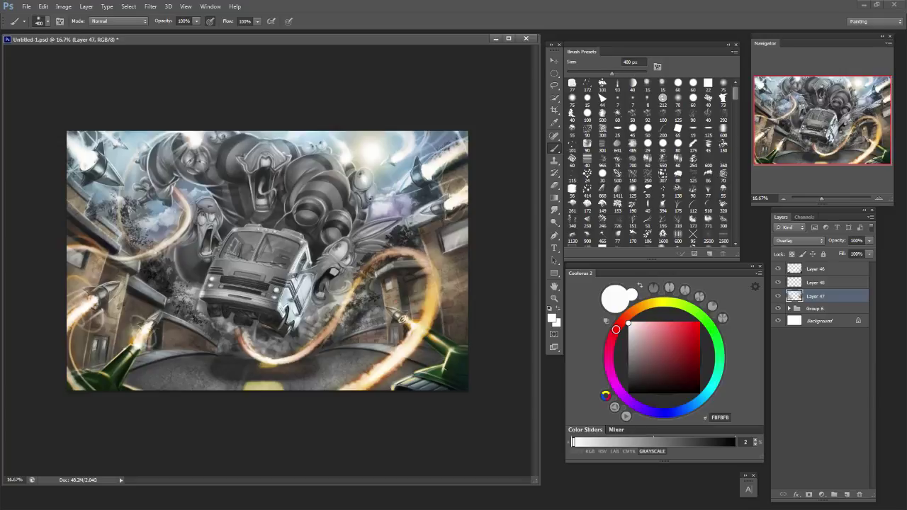
Reduce the brush to 175 px and dab near-white onto the yellow road marking.
{"action": "key", "text": "["}
{"action": "key", "text": "["}
{"action": "key", "text": "["}
{"action": "key", "text": "["}
{"action": "key", "text": "["}
{"action": "key", "text": "["}
{"action": "left_click", "coordinate": [256, 385]}
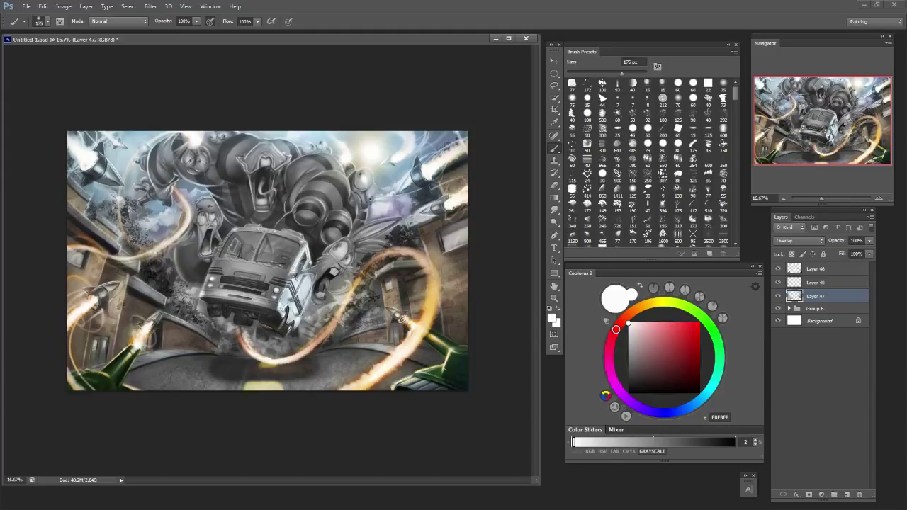
Compare the painting with and without Layer 47 and check it at a reduced view size.
{"action": "left_click", "coordinate": [778, 297]}
{"action": "left_click", "coordinate": [778, 297]}
{"action": "key", "text": "ctrl+minus"}
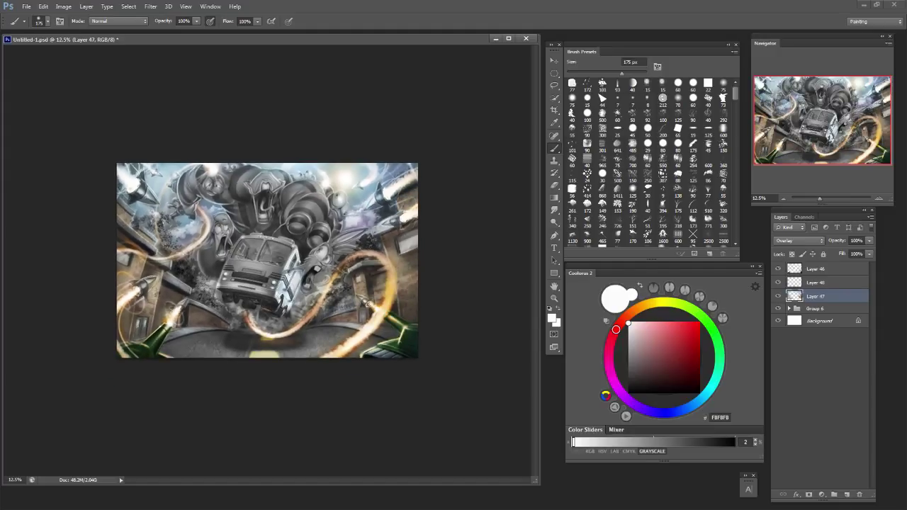
{"action": "key", "text": "ctrl+plus"}
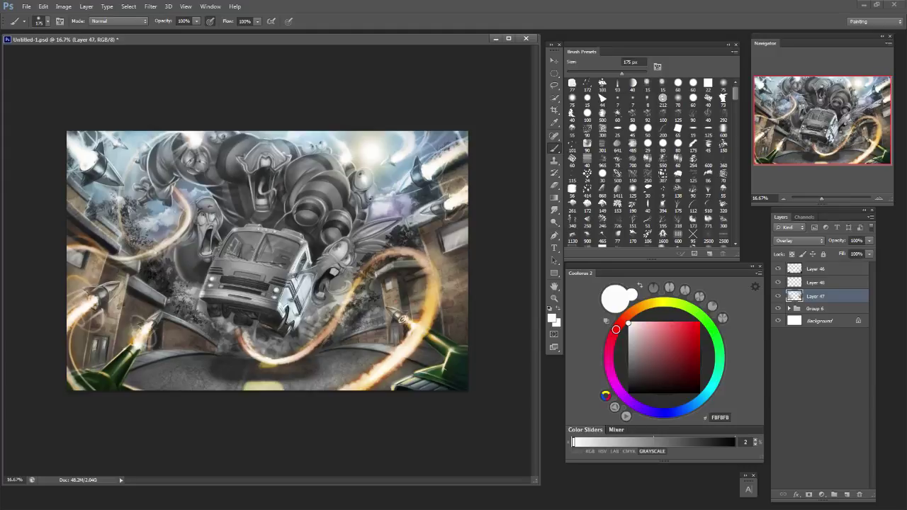
Expand Group 6 and compare the painting with and without Group 5.
{"action": "left_click", "coordinate": [815, 309]}
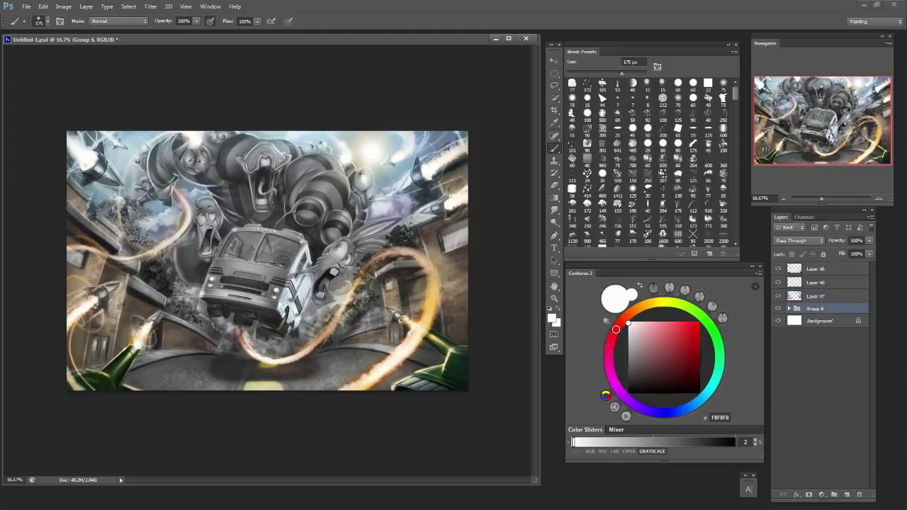
{"action": "left_click", "coordinate": [790, 309]}
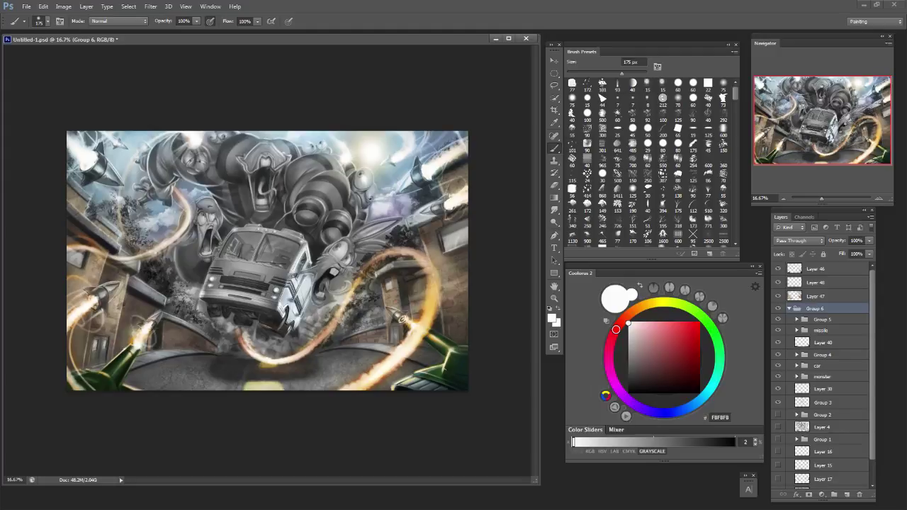
{"action": "left_click", "coordinate": [778, 319]}
{"action": "left_click", "coordinate": [778, 320]}
{"action": "left_click", "coordinate": [778, 319]}
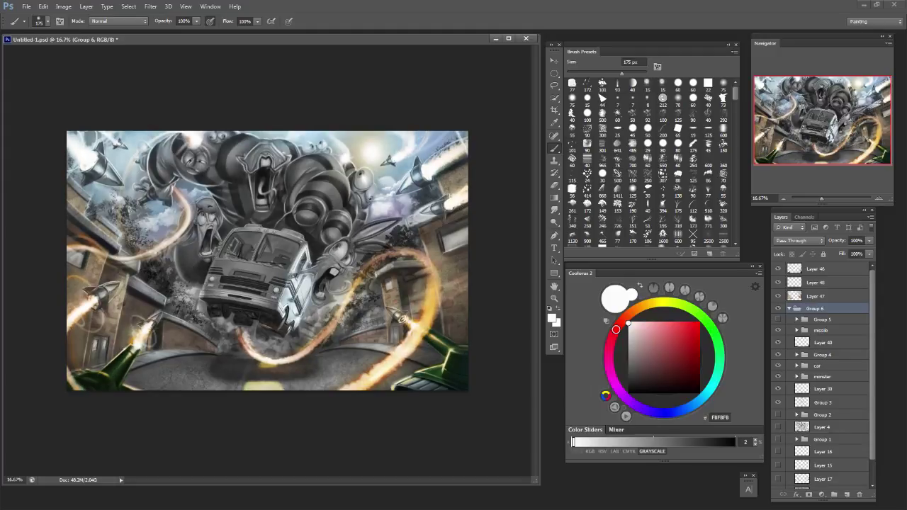
{"action": "left_click", "coordinate": [778, 319]}
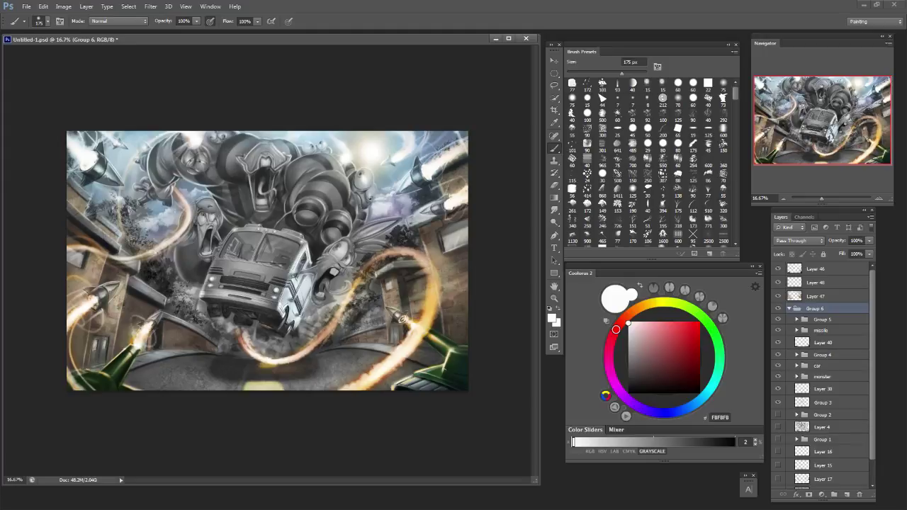
{"action": "left_click", "coordinate": [778, 320]}
{"action": "left_click", "coordinate": [778, 320]}
{"action": "left_click", "coordinate": [778, 319]}
{"action": "left_click", "coordinate": [778, 319]}
{"action": "left_click", "coordinate": [778, 320]}
{"action": "left_click", "coordinate": [778, 319]}
Expand Group 5 and hide Layer 44.
{"action": "left_click", "coordinate": [796, 319]}
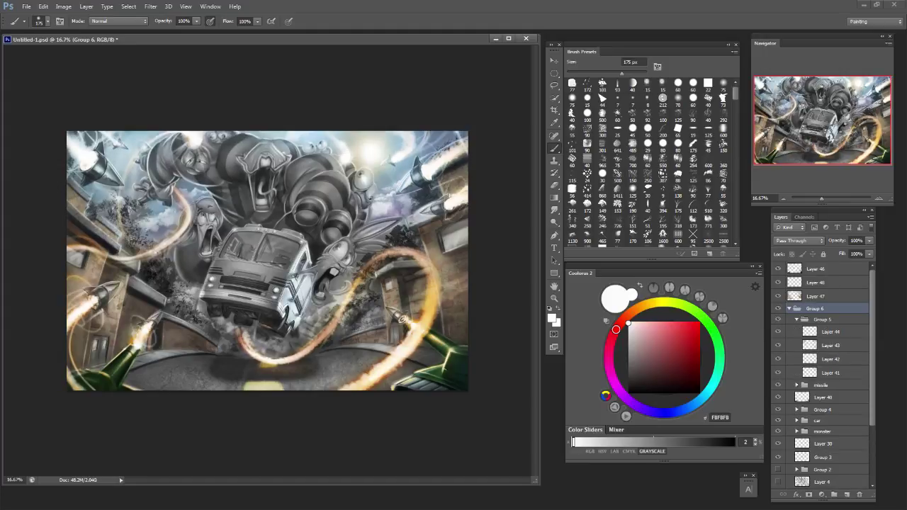
{"action": "left_click", "coordinate": [778, 331]}
{"action": "left_click", "coordinate": [778, 331]}
{"action": "left_click", "coordinate": [778, 331]}
{"action": "left_click", "coordinate": [777, 330]}
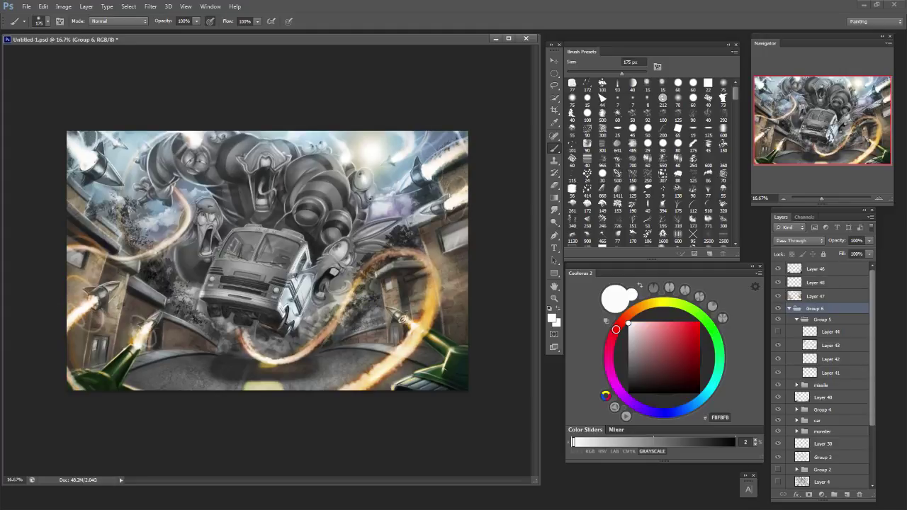
Compare the painting with and without Layer 43.
{"action": "left_click", "coordinate": [778, 345]}
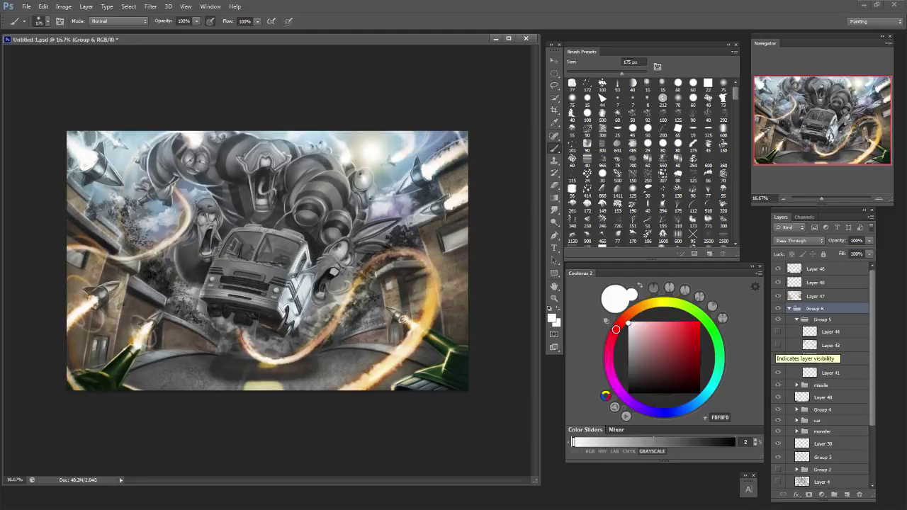
{"action": "left_click", "coordinate": [778, 345]}
{"action": "left_click", "coordinate": [778, 345]}
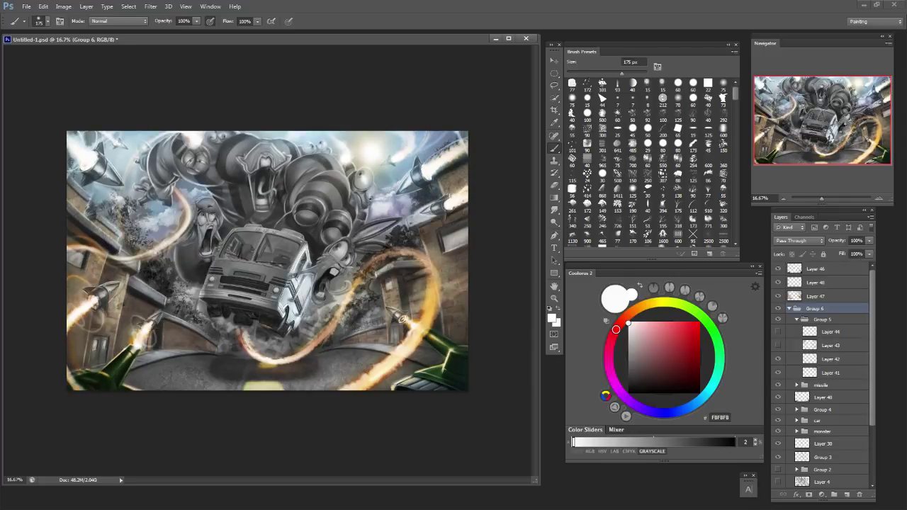
{"action": "left_click", "coordinate": [778, 345]}
{"action": "left_click", "coordinate": [778, 345]}
Set the fill of Layer 43 to 31% and compare the painting with and without it.
{"action": "left_click", "coordinate": [831, 345]}
{"action": "left_click", "coordinate": [777, 345]}
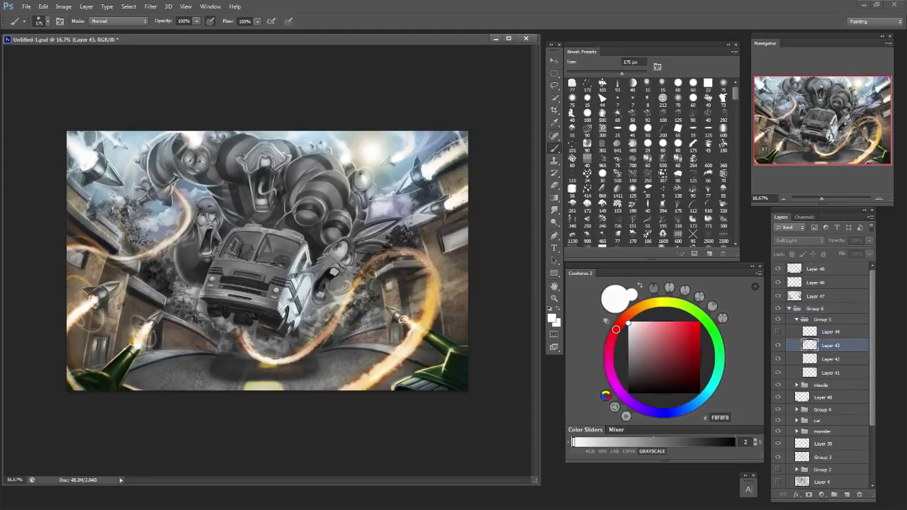
{"action": "left_click", "coordinate": [870, 253]}
{"action": "mouse_move", "coordinate": [868, 264]}
{"action": "left_mouse_down"}
{"action": "mouse_move", "coordinate": [815, 264]}
{"action": "mouse_move", "coordinate": [865, 264]}
{"action": "mouse_move", "coordinate": [820, 265]}
{"action": "mouse_move", "coordinate": [841, 265]}
{"action": "left_mouse_up"}
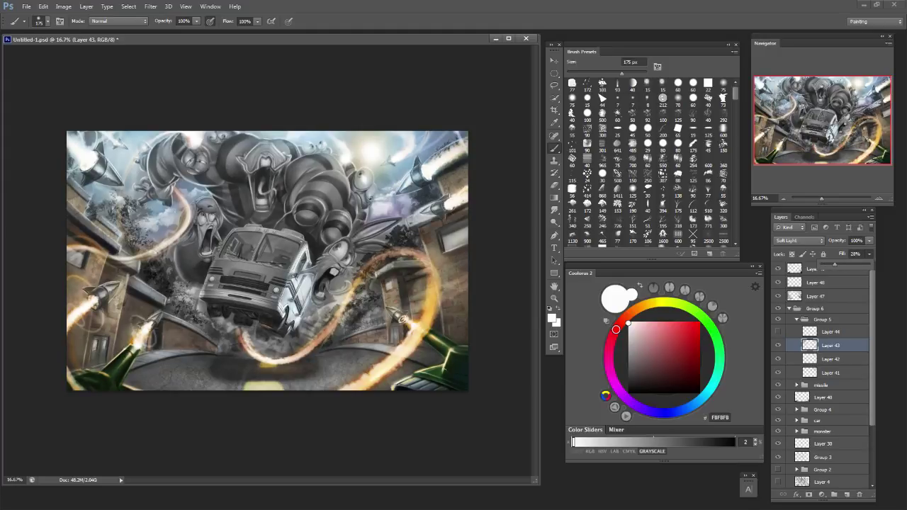
{"action": "mouse_move", "coordinate": [835, 264]}
{"action": "left_mouse_down"}
{"action": "mouse_move", "coordinate": [869, 264]}
{"action": "mouse_move", "coordinate": [832, 264]}
{"action": "left_mouse_up"}
{"action": "left_click_drag", "start_coordinate": [834, 264], "coordinate": [836, 264]}
{"action": "left_click", "coordinate": [778, 346]}
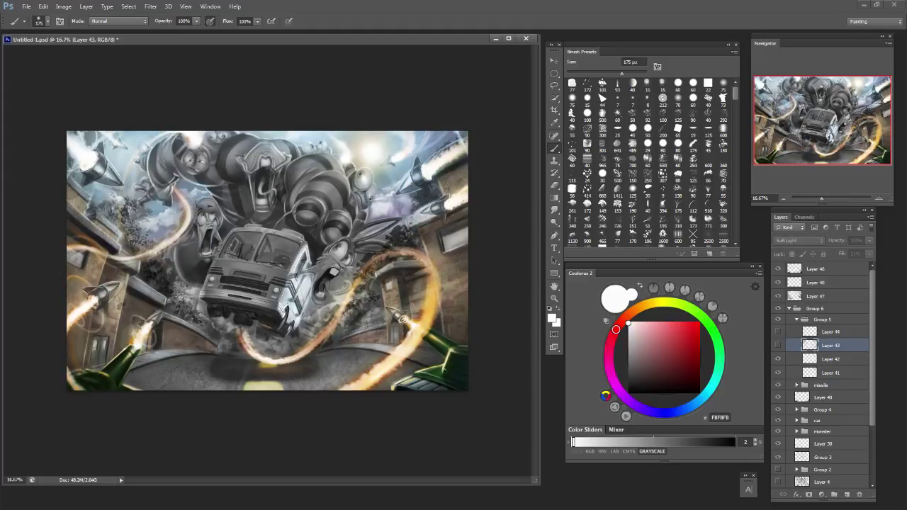
{"action": "left_click", "coordinate": [778, 345]}
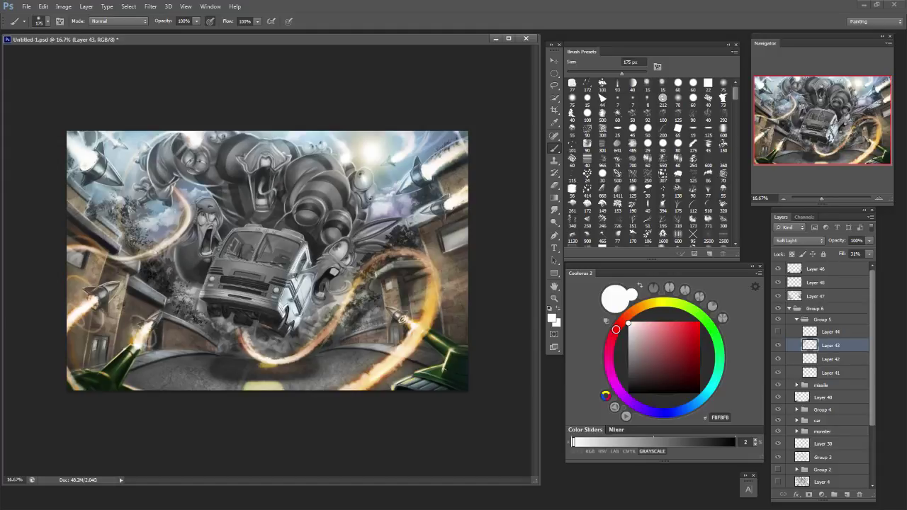
Check the effect of Layers 41 and 42, set Layer 42's fill to 45%, and collapse Group 5.
{"action": "left_click", "coordinate": [777, 372]}
{"action": "left_click", "coordinate": [778, 372]}
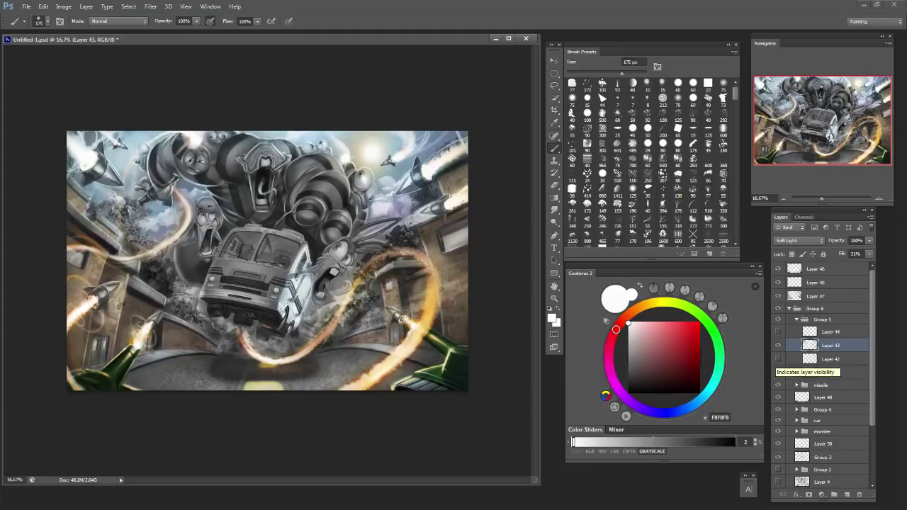
{"action": "left_click", "coordinate": [778, 372]}
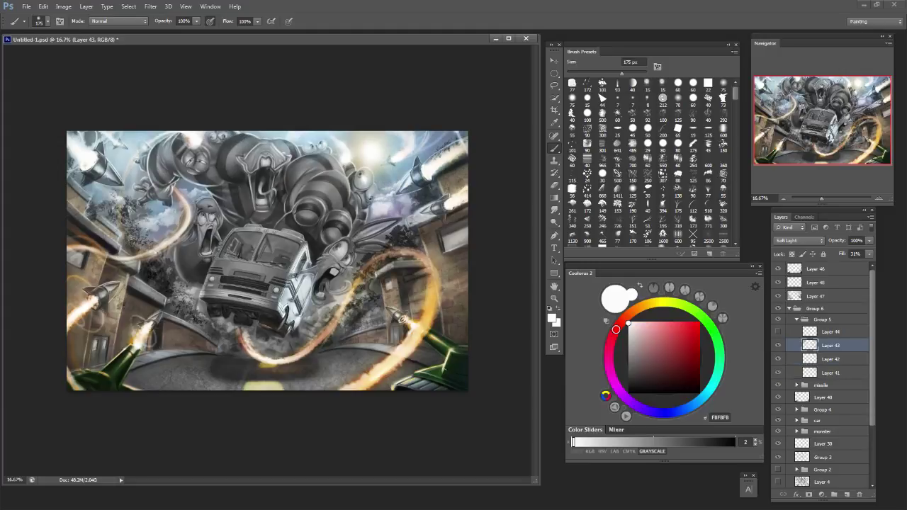
{"action": "left_click", "coordinate": [778, 359]}
{"action": "left_click", "coordinate": [830, 359]}
{"action": "left_click", "coordinate": [869, 253]}
{"action": "left_click_drag", "start_coordinate": [868, 264], "coordinate": [830, 265]}
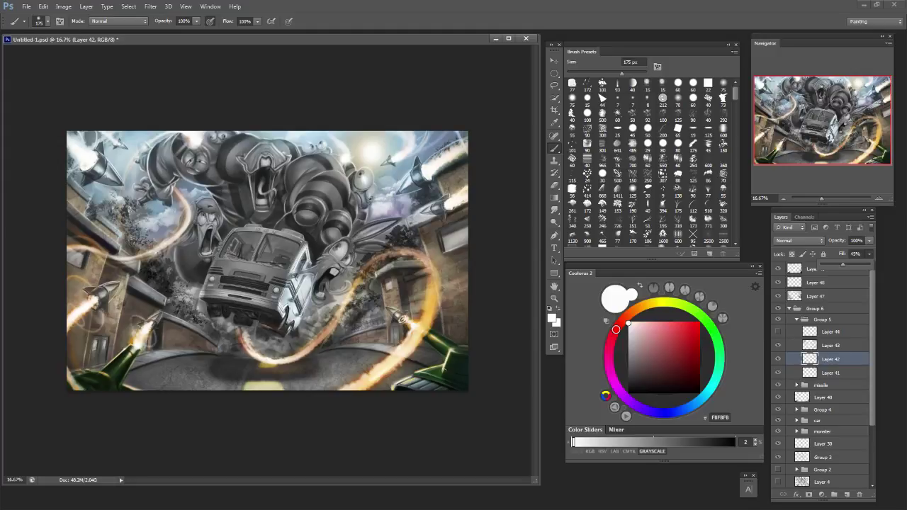
{"action": "left_click", "coordinate": [797, 319]}
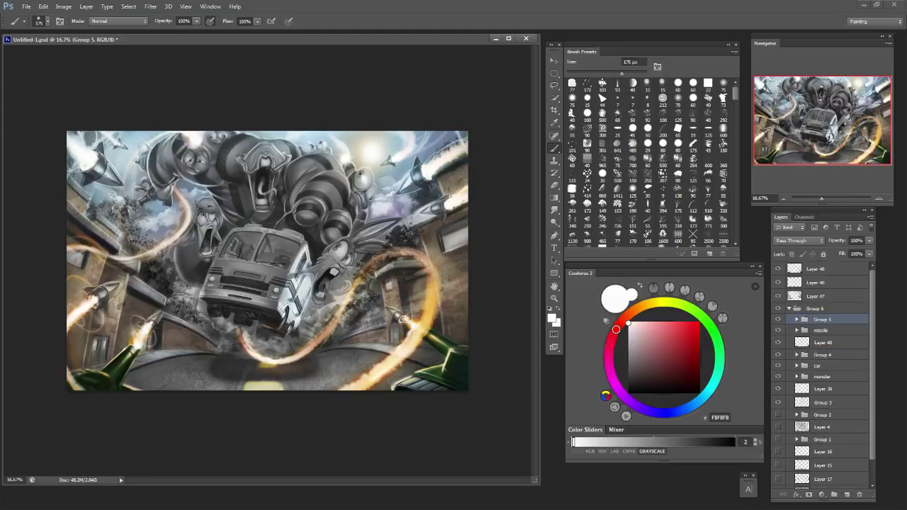
Examine what Group 4, the car and monster groups, the two layers beneath them and the whole of Group 6 contribute to the painting.
{"action": "left_click", "coordinate": [822, 342]}
{"action": "left_click", "coordinate": [822, 355]}
{"action": "left_click", "coordinate": [778, 355]}
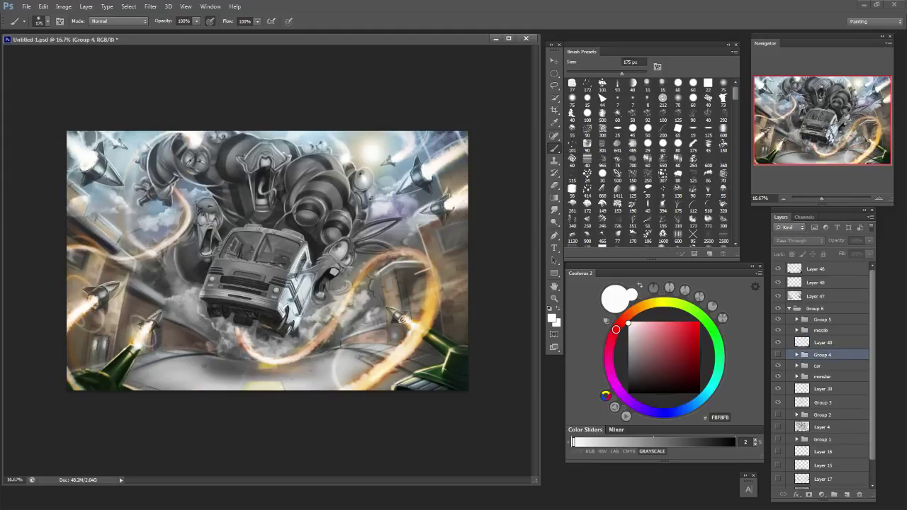
{"action": "left_click", "coordinate": [778, 354]}
{"action": "left_click", "coordinate": [778, 366]}
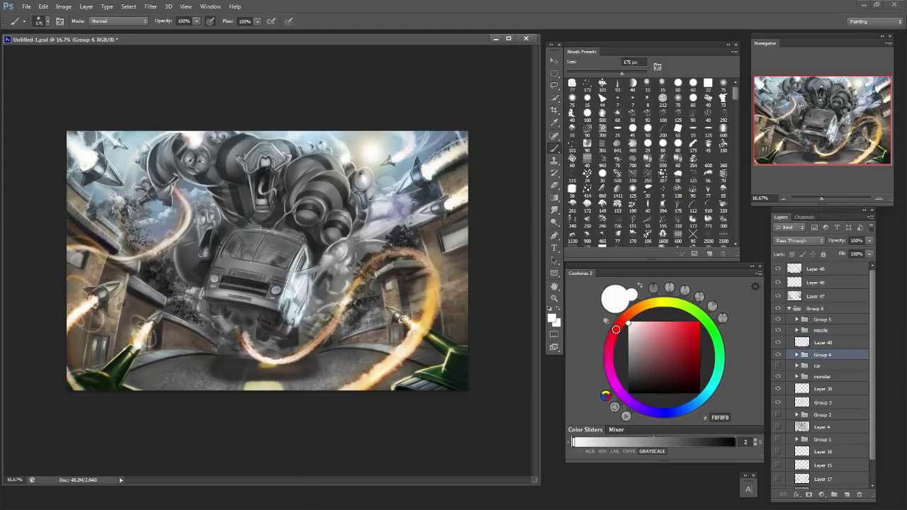
{"action": "left_click", "coordinate": [778, 366]}
{"action": "left_click", "coordinate": [778, 389]}
{"action": "left_click", "coordinate": [778, 389]}
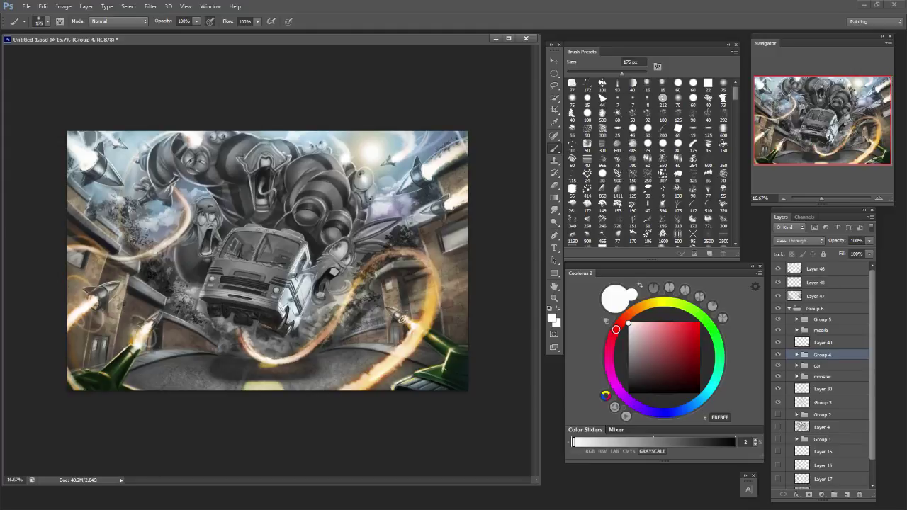
{"action": "left_click", "coordinate": [778, 402]}
{"action": "left_click", "coordinate": [778, 402]}
{"action": "left_click", "coordinate": [778, 377]}
{"action": "left_click", "coordinate": [778, 377]}
{"action": "left_click", "coordinate": [778, 366]}
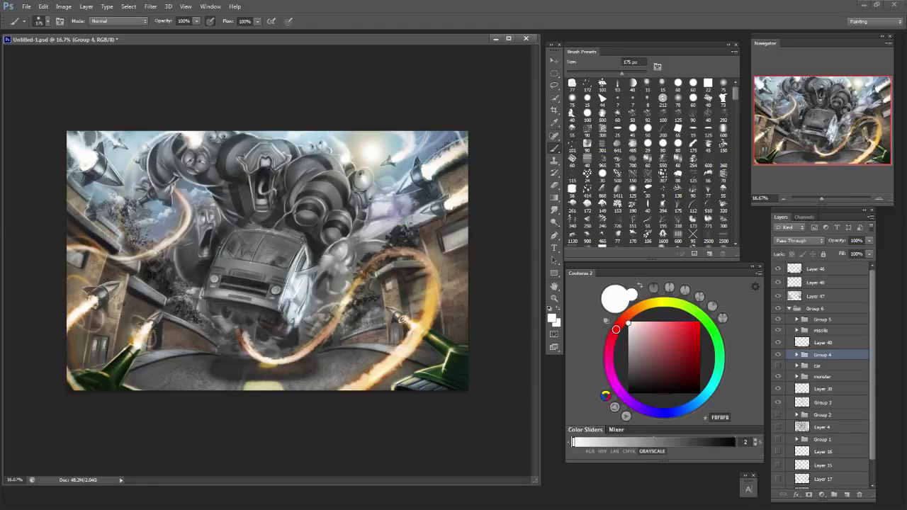
{"action": "left_click", "coordinate": [778, 365]}
{"action": "left_click", "coordinate": [778, 354]}
{"action": "left_click", "coordinate": [778, 354]}
{"action": "left_click", "coordinate": [778, 354]}
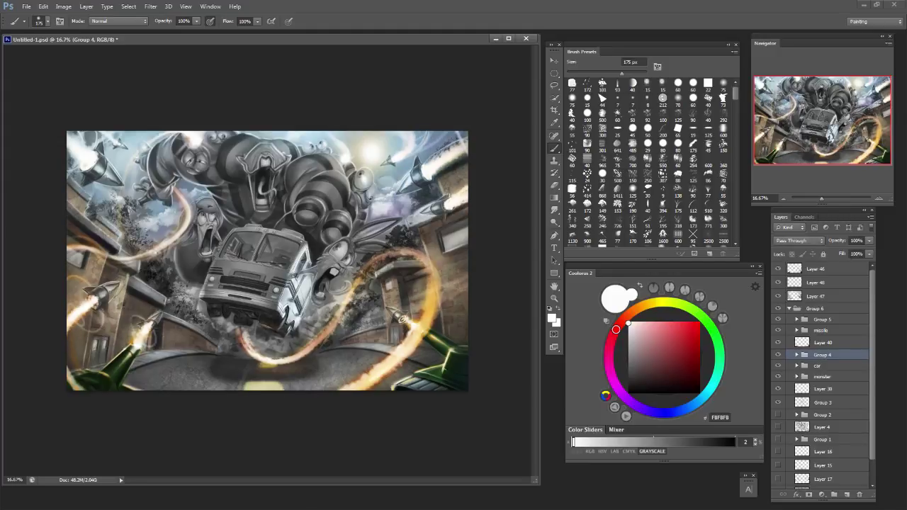
{"action": "left_click", "coordinate": [778, 308]}
{"action": "left_click", "coordinate": [778, 308]}
Examine what the layers and groups inside Group 6, from Group 3 up to Layer 40, contribute to the painting.
{"action": "scroll", "coordinate": [820, 375], "scroll_direction": "down", "scroll_amount": 2}
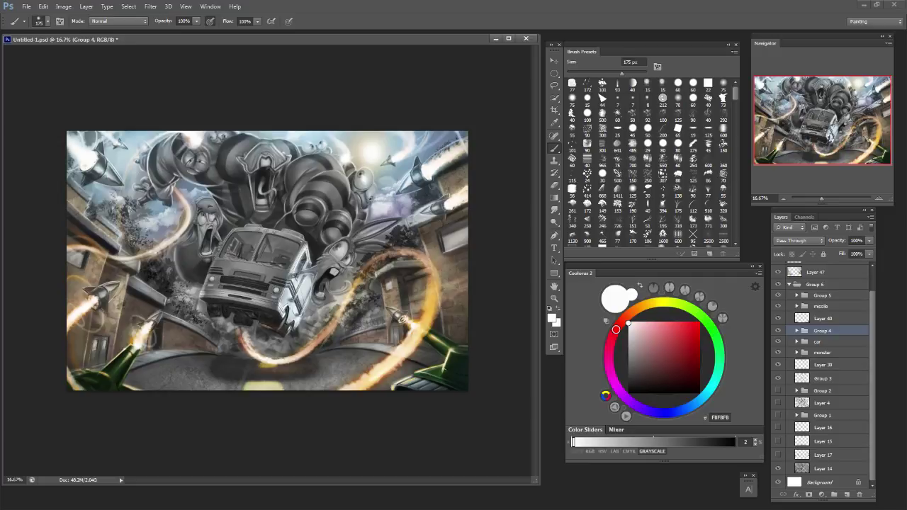
{"action": "left_click", "coordinate": [778, 378]}
{"action": "left_click", "coordinate": [778, 379]}
{"action": "left_click", "coordinate": [778, 365]}
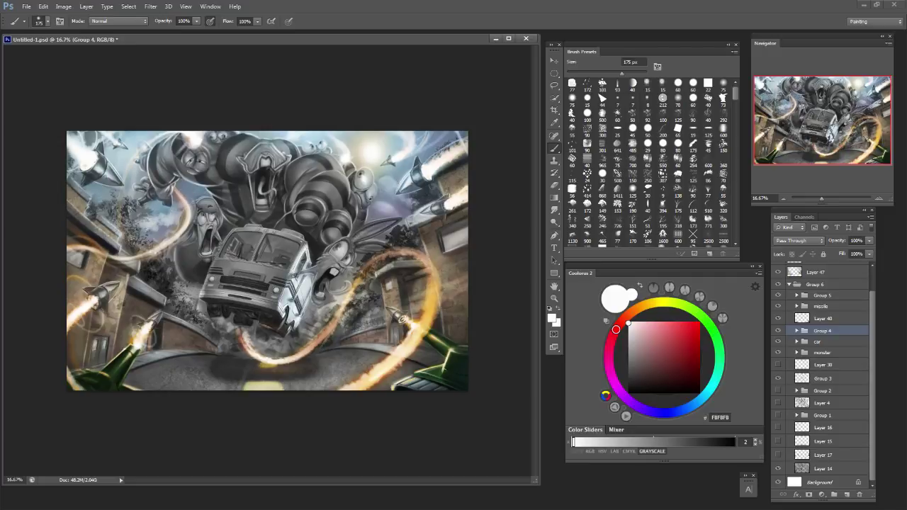
{"action": "left_click", "coordinate": [778, 365]}
{"action": "left_click", "coordinate": [778, 353]}
{"action": "left_click", "coordinate": [778, 353]}
{"action": "left_click", "coordinate": [777, 341]}
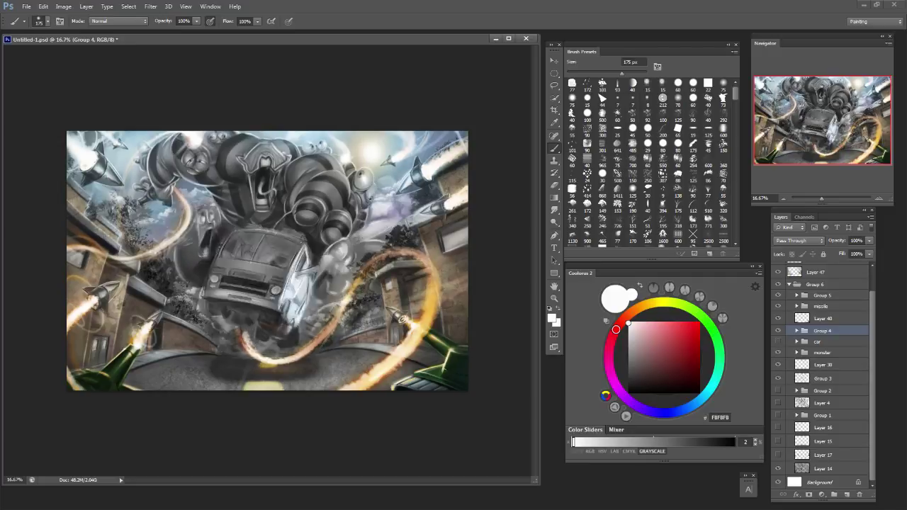
{"action": "left_click", "coordinate": [778, 342]}
{"action": "left_click", "coordinate": [778, 331]}
{"action": "left_click", "coordinate": [778, 331]}
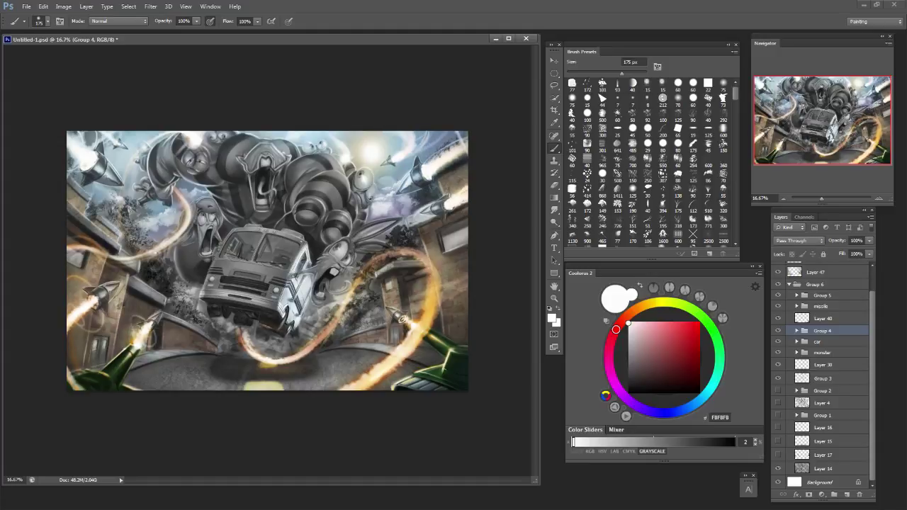
{"action": "left_click", "coordinate": [778, 319]}
{"action": "left_click", "coordinate": [778, 318]}
{"action": "left_click", "coordinate": [778, 318]}
Expand the missile group, and hide it together with Group 5.
{"action": "left_click", "coordinate": [778, 306]}
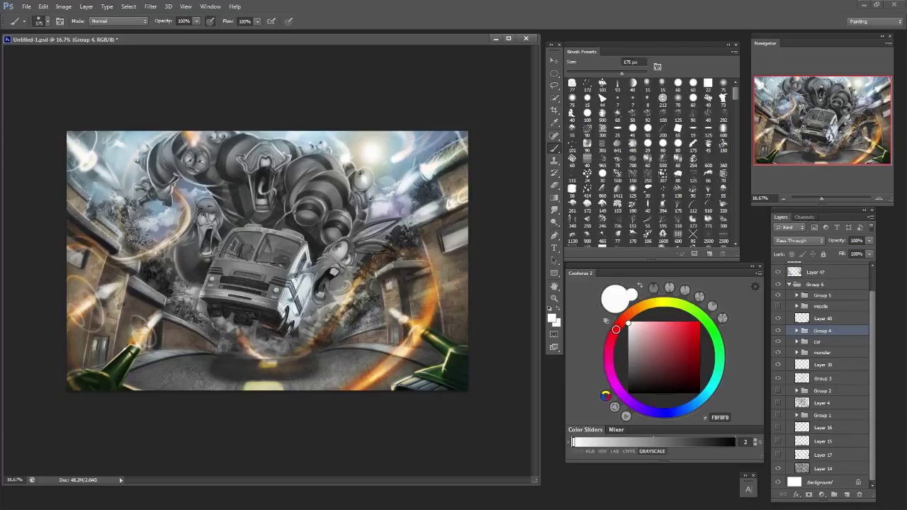
{"action": "left_click", "coordinate": [796, 306]}
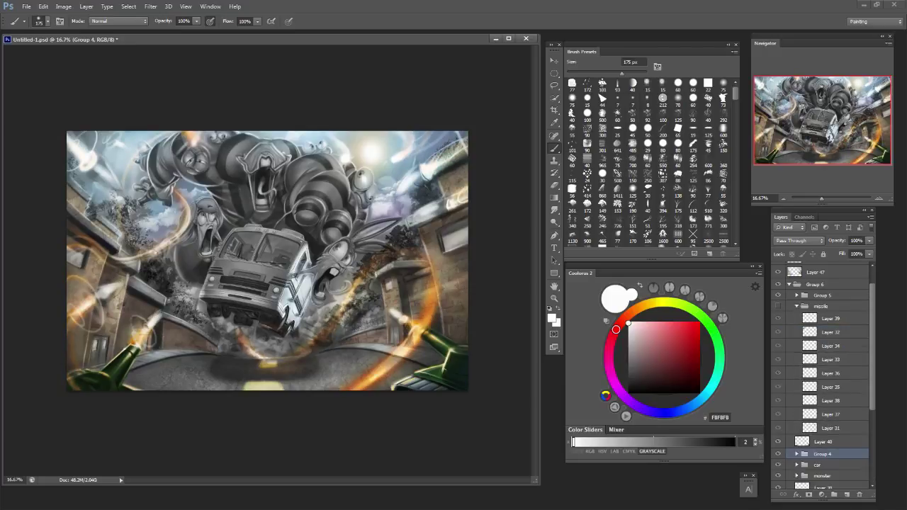
{"action": "left_click", "coordinate": [777, 306]}
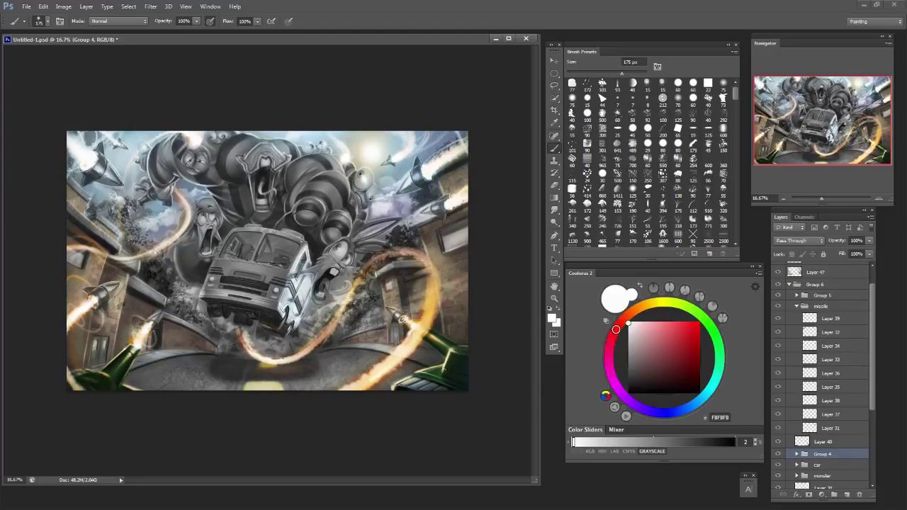
{"action": "left_click", "coordinate": [778, 295]}
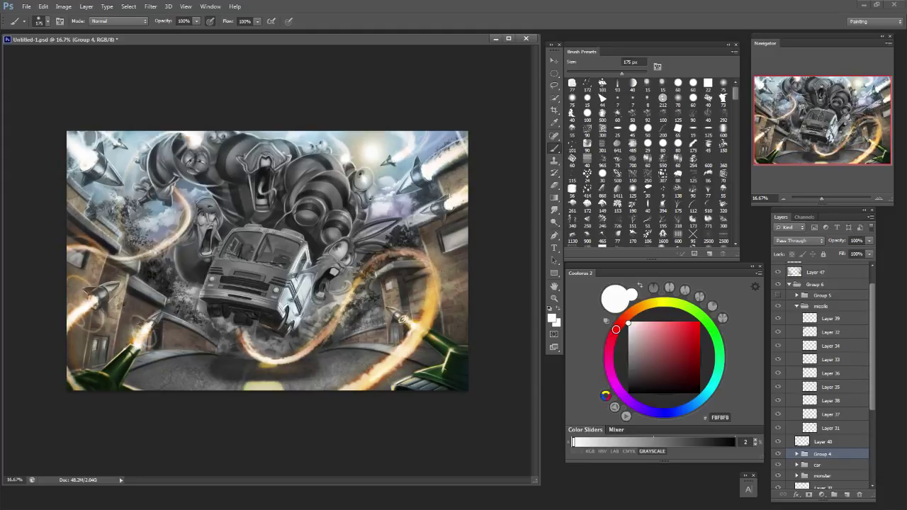
{"action": "left_click", "coordinate": [778, 306]}
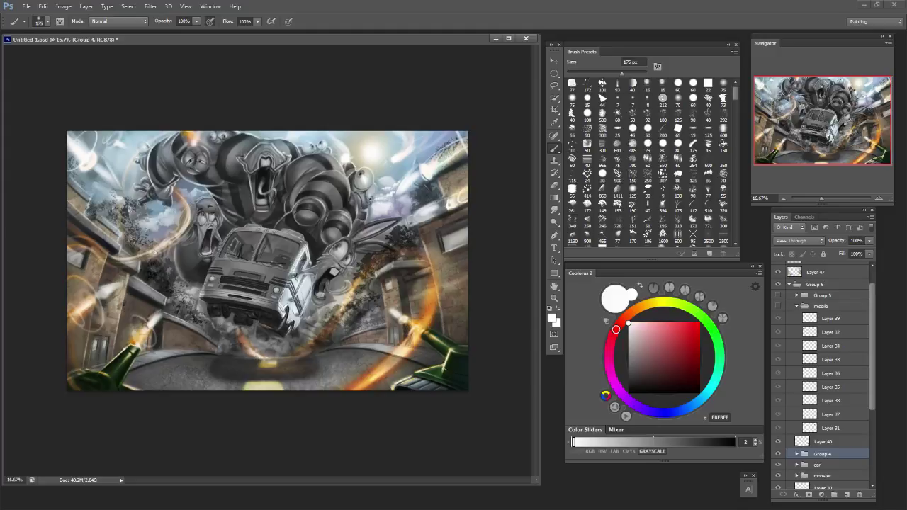
Select Layer 46 and compare the painting with and without each of the three layers above Group 6.
{"action": "scroll", "coordinate": [822, 375], "scroll_direction": "up", "scroll_amount": 1}
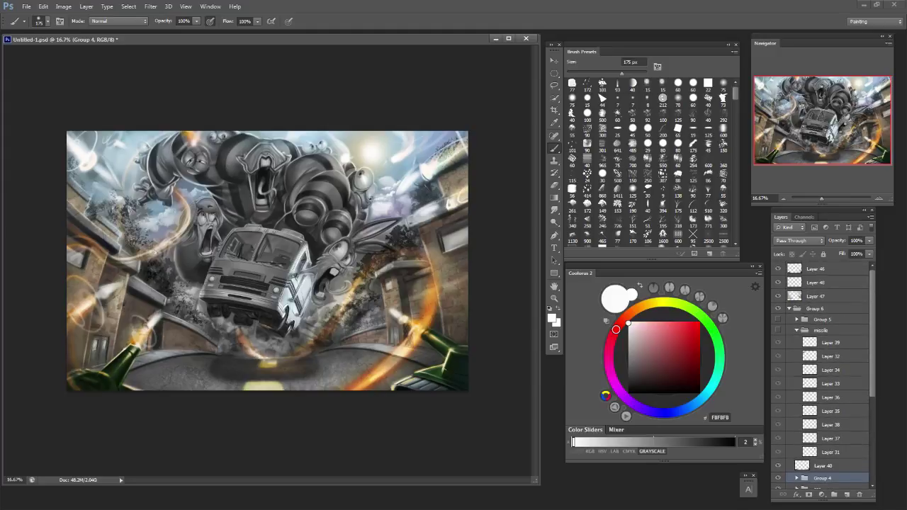
{"action": "left_click", "coordinate": [778, 269]}
{"action": "left_click", "coordinate": [778, 269]}
{"action": "left_click", "coordinate": [822, 268]}
{"action": "left_click", "coordinate": [778, 296]}
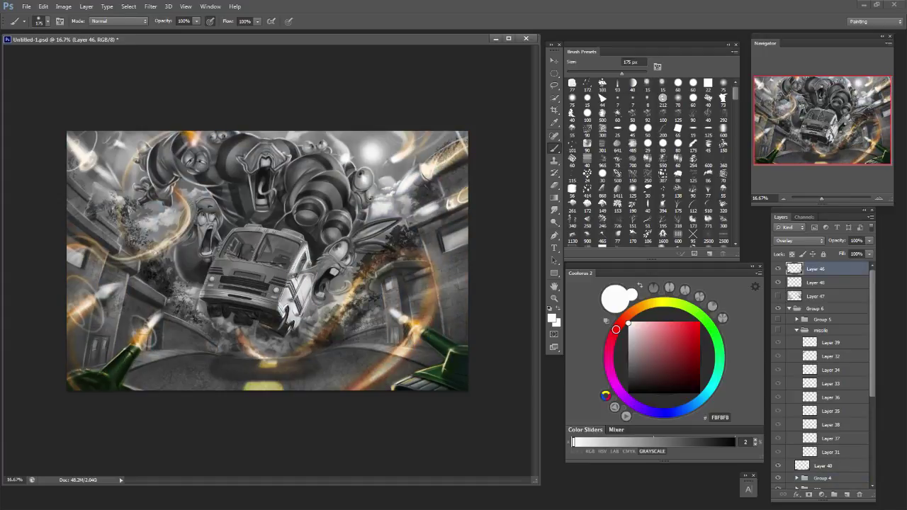
{"action": "left_click", "coordinate": [778, 296]}
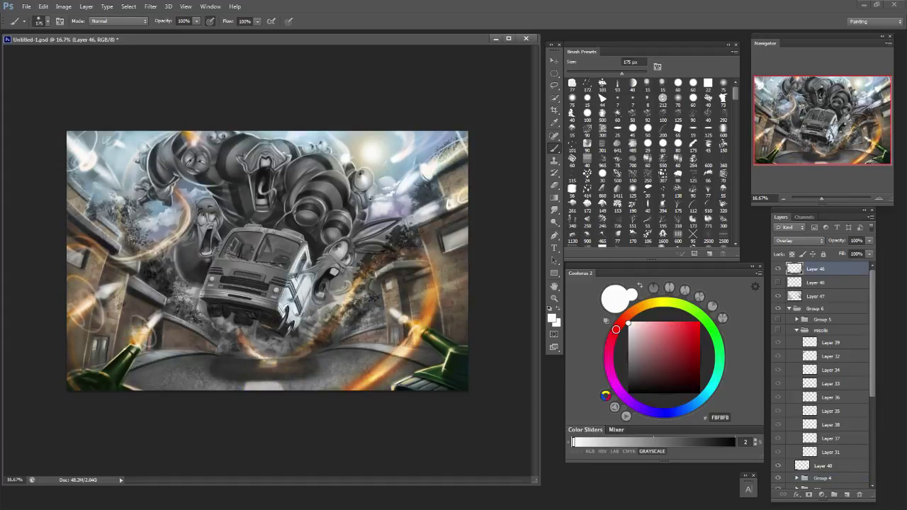
{"action": "left_click", "coordinate": [778, 282]}
{"action": "left_click", "coordinate": [777, 268]}
{"action": "left_click", "coordinate": [778, 282]}
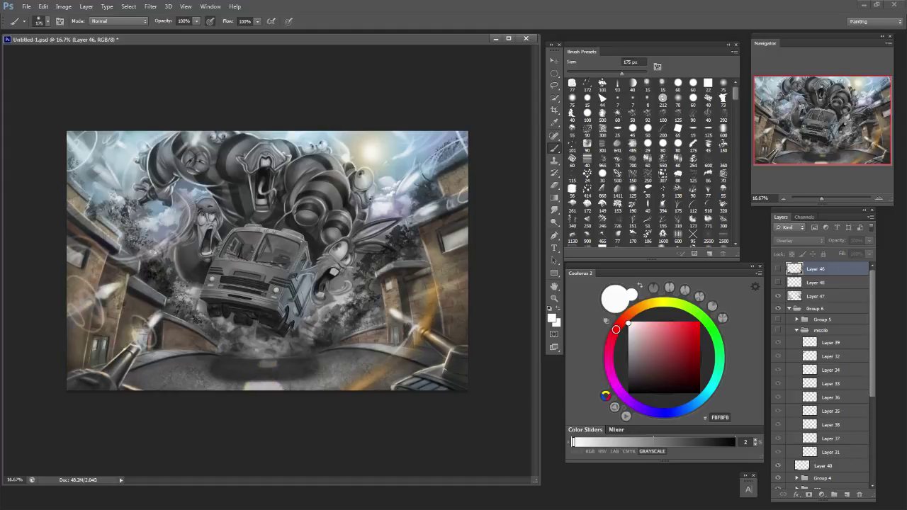
{"action": "left_click", "coordinate": [778, 296]}
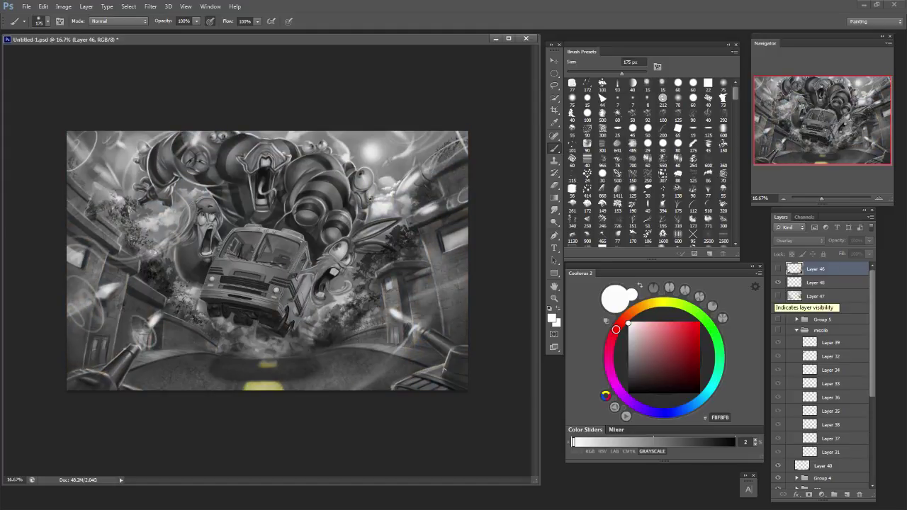
{"action": "left_click", "coordinate": [778, 297]}
{"action": "left_click", "coordinate": [778, 296]}
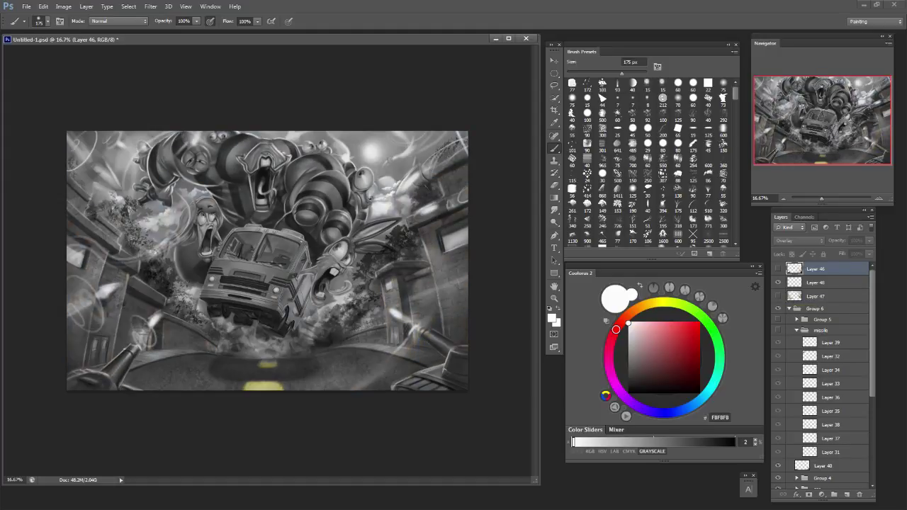
{"action": "left_click", "coordinate": [778, 296]}
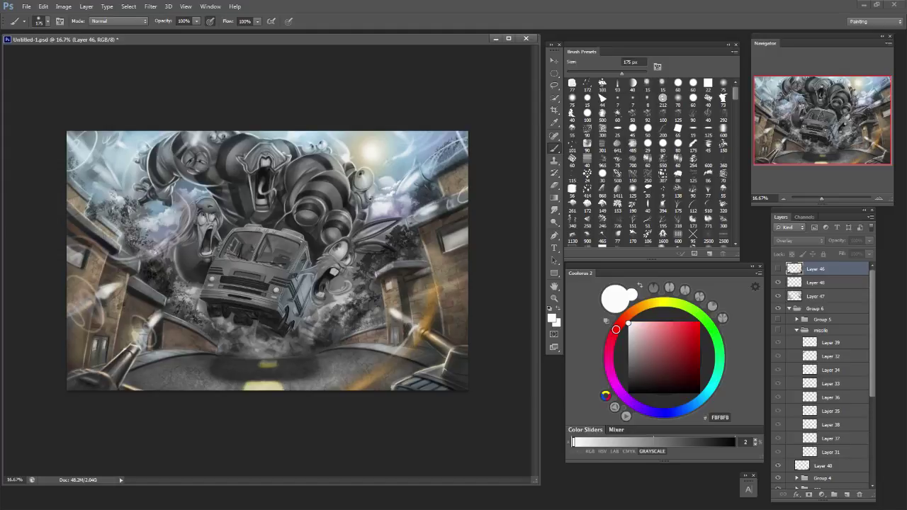
Check again which colours Layer 46 and the two layers below it each add to the painting.
{"action": "left_click", "coordinate": [778, 268]}
{"action": "left_click", "coordinate": [777, 269]}
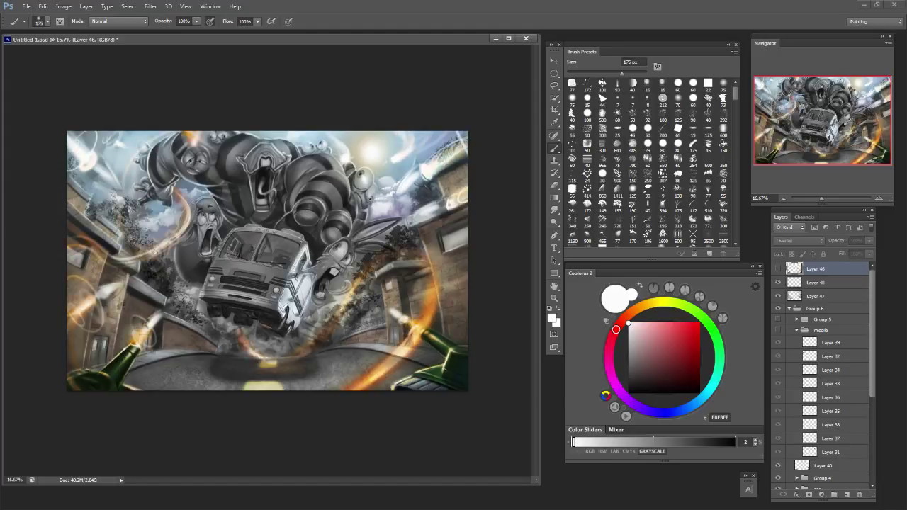
{"action": "left_click", "coordinate": [778, 282]}
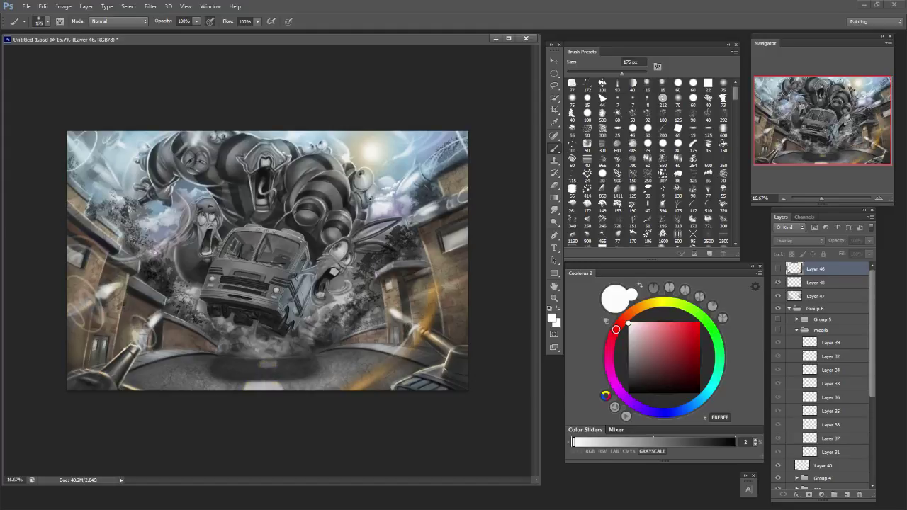
{"action": "left_click", "coordinate": [778, 281]}
{"action": "left_click", "coordinate": [778, 296]}
{"action": "left_click", "coordinate": [777, 295]}
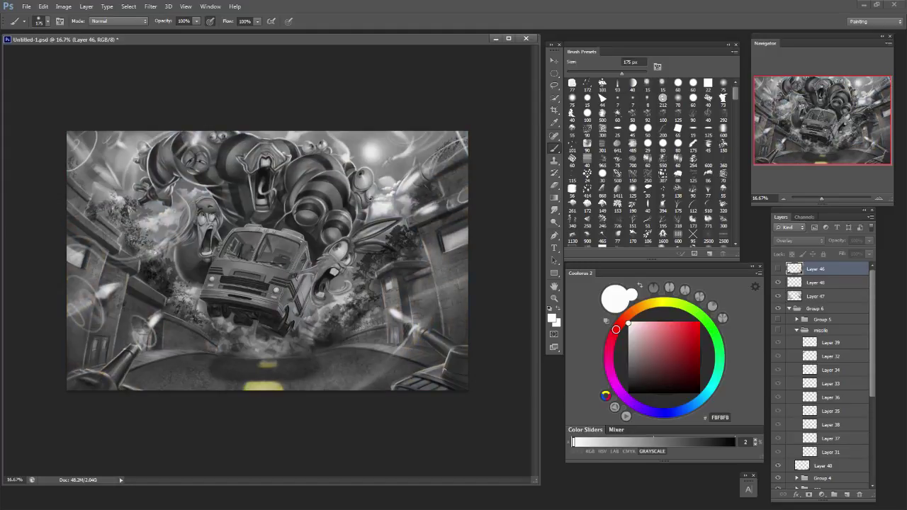
{"action": "left_click", "coordinate": [778, 268]}
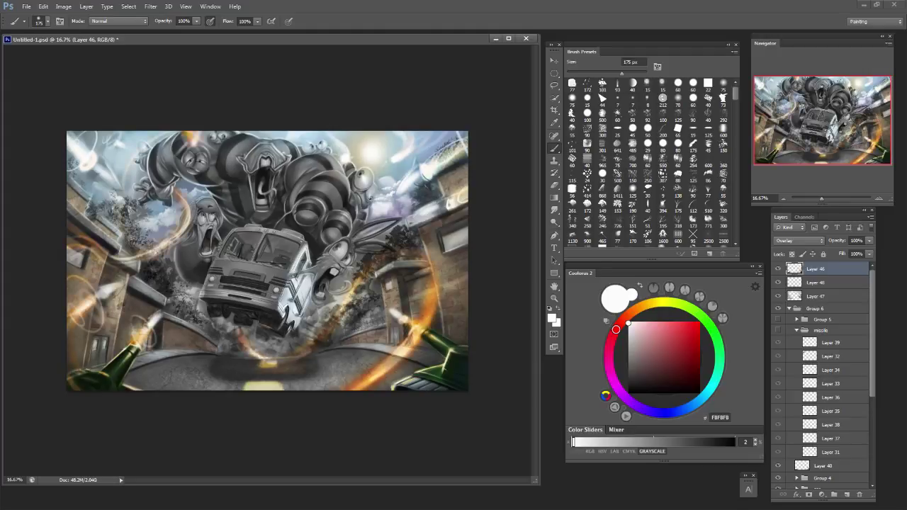
{"action": "left_click", "coordinate": [778, 268]}
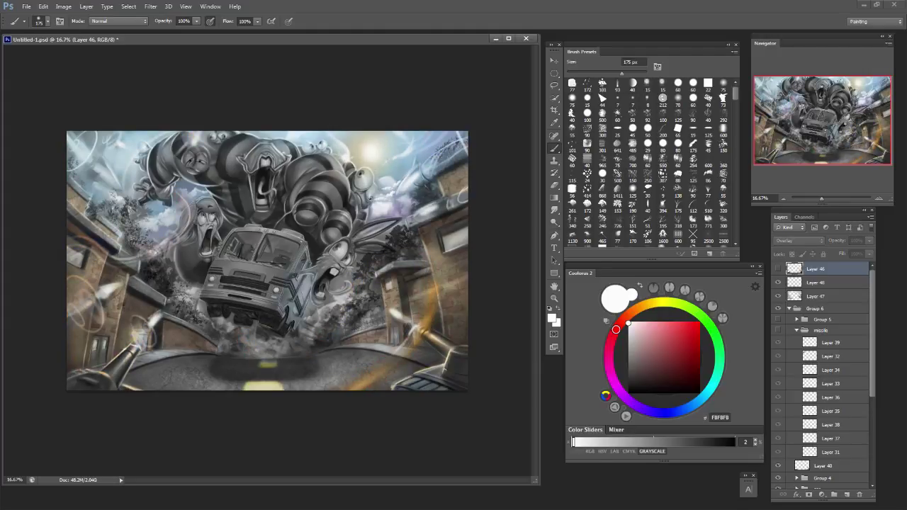
{"action": "left_click", "coordinate": [778, 269]}
Erase the orange trail glow on Layer 46 beside and below the bus with a 250 px eraser.
{"action": "key", "text": "e"}
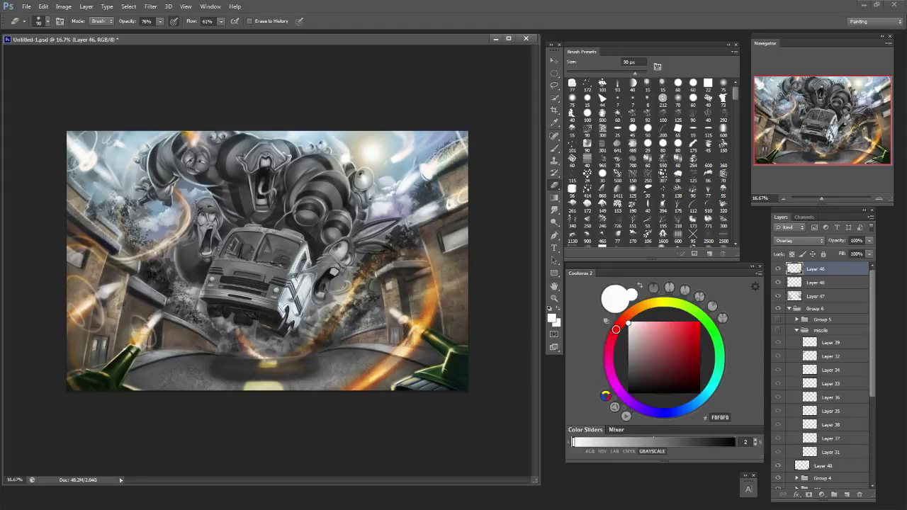
{"action": "key", "text": "bracketright"}
{"action": "key", "text": "bracketright"}
{"action": "key", "text": "bracketright"}
{"action": "key", "text": "bracketright"}
{"action": "key", "text": "bracketright"}
{"action": "key", "text": "bracketright"}
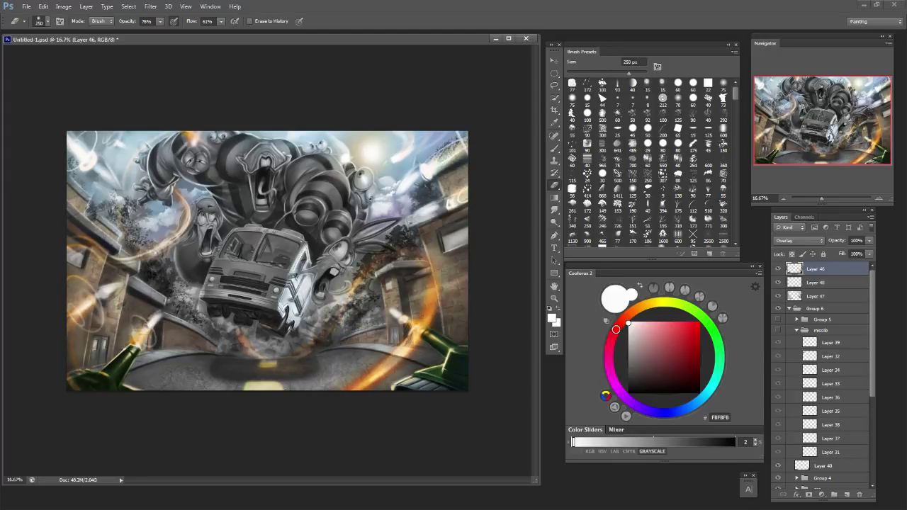
{"action": "mouse_move", "coordinate": [355, 286]}
{"action": "left_mouse_down"}
{"action": "mouse_move", "coordinate": [379, 262]}
{"action": "mouse_move", "coordinate": [412, 256]}
{"action": "mouse_move", "coordinate": [429, 290]}
{"action": "mouse_move", "coordinate": [423, 326]}
{"action": "mouse_move", "coordinate": [364, 384]}
{"action": "mouse_move", "coordinate": [412, 349]}
{"action": "mouse_move", "coordinate": [414, 330]}
{"action": "left_mouse_up"}
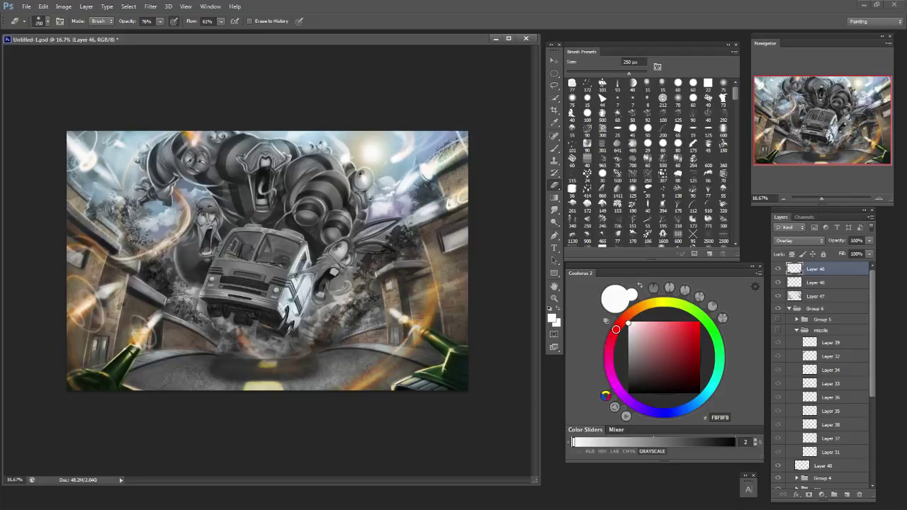
{"action": "left_click_drag", "start_coordinate": [237, 327], "coordinate": [258, 355]}
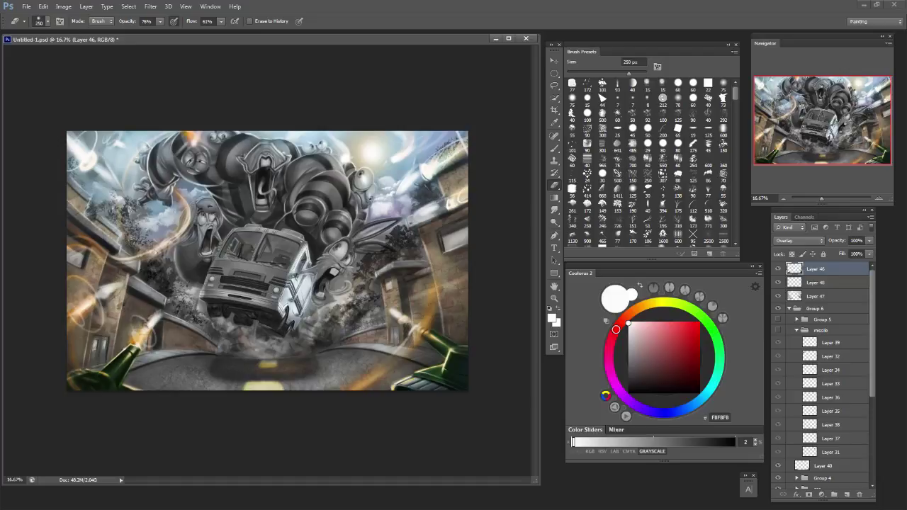
{"action": "left_click_drag", "start_coordinate": [262, 365], "coordinate": [282, 368]}
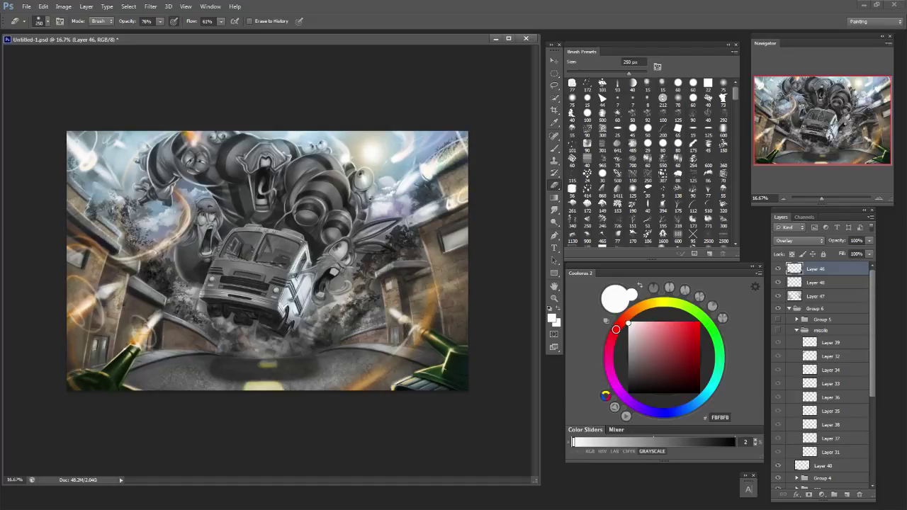
Compare the painting with and without the erased Layer 46 and the two colour layers beneath it.
{"action": "left_click", "coordinate": [777, 269]}
{"action": "left_click", "coordinate": [778, 270]}
{"action": "left_click", "coordinate": [778, 283]}
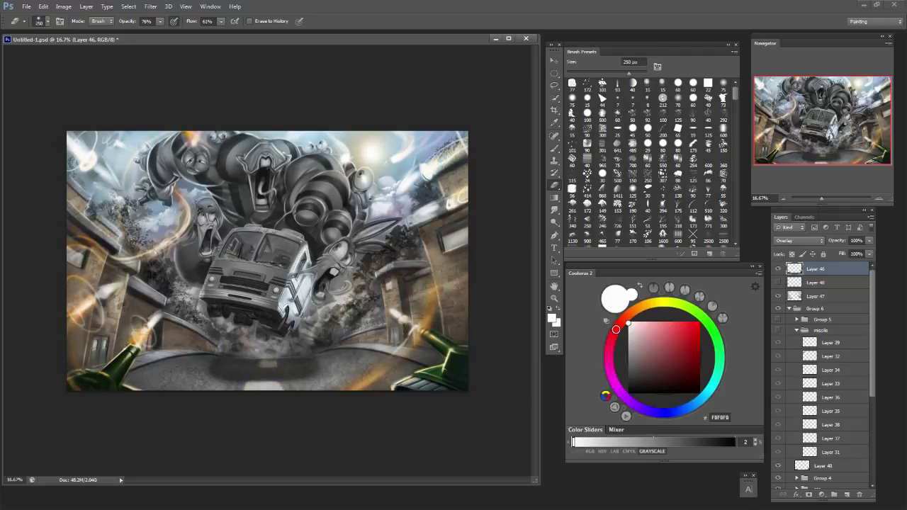
{"action": "left_click", "coordinate": [778, 283]}
{"action": "left_click", "coordinate": [778, 296]}
{"action": "left_click", "coordinate": [777, 295]}
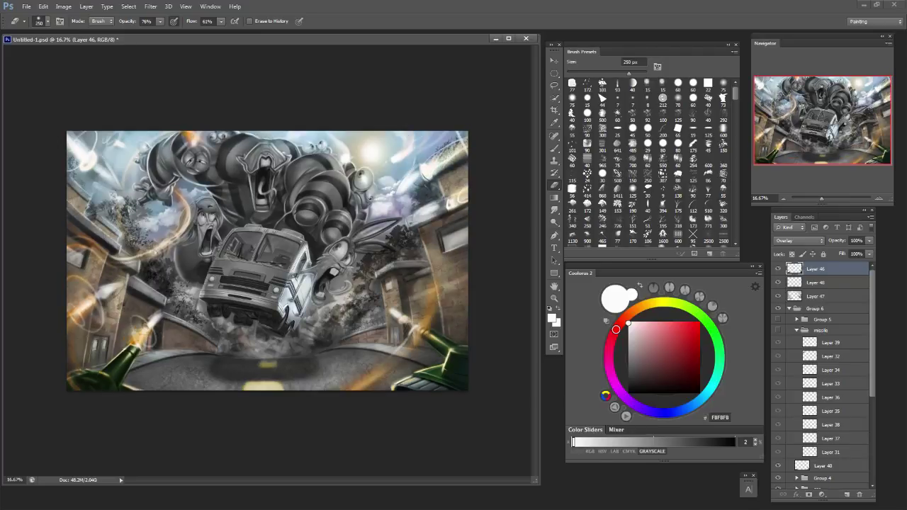
Select Layer 47 and erase the leftover orange trail colour over the road's right side, enlarging the eraser to 400 px.
{"action": "left_click", "coordinate": [815, 295]}
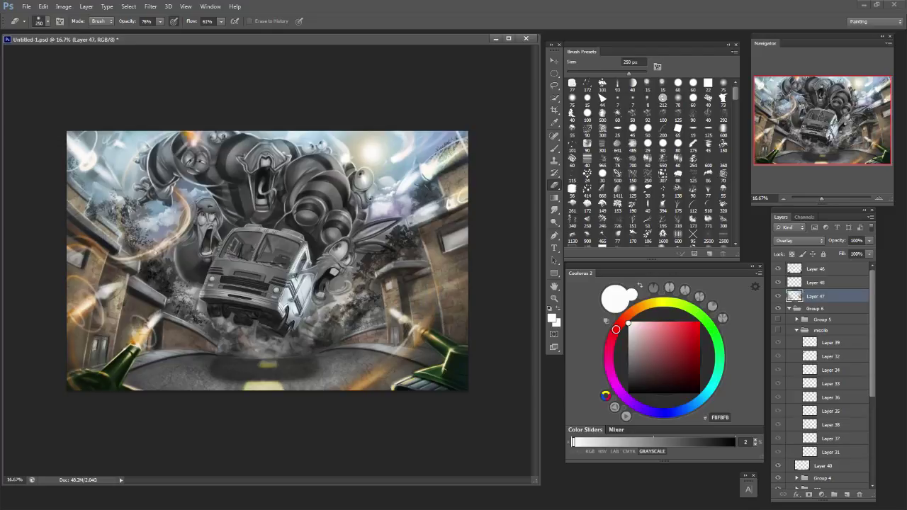
{"action": "key", "text": "bracketleft"}
{"action": "key", "text": "bracketleft"}
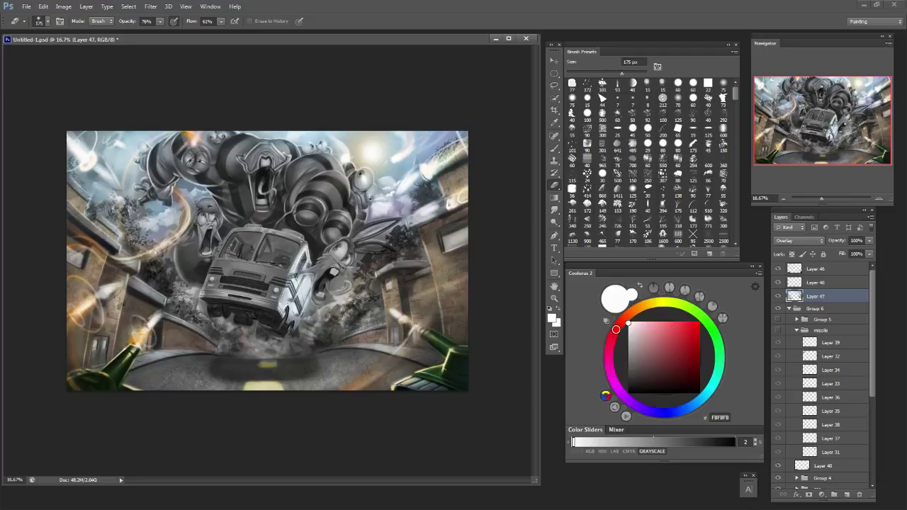
{"action": "key", "text": "bracketright"}
{"action": "key", "text": "bracketright"}
{"action": "key", "text": "bracketright"}
{"action": "key", "text": "bracketright"}
{"action": "key", "text": "bracketright"}
{"action": "key", "text": "bracketright"}
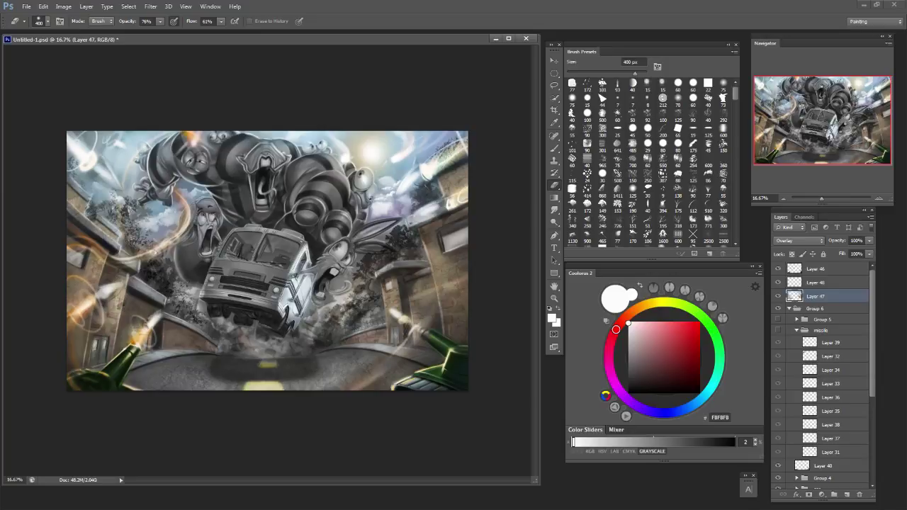
Try painting grey 787878 over the right side of the road on Layer 47 with a 600 px brush, and undo the stroke.
{"action": "key", "text": "b"}
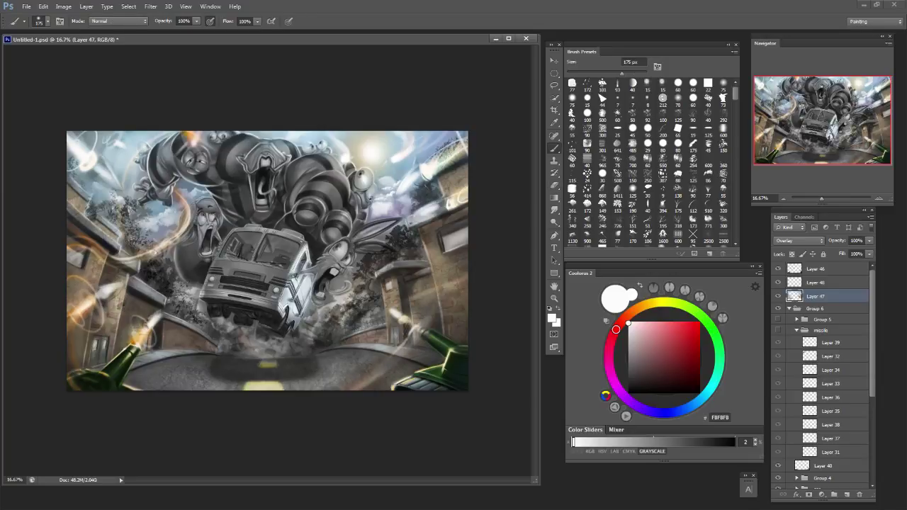
{"action": "left_click", "coordinate": [655, 442]}
{"action": "key", "text": "bracketright"}
{"action": "key", "text": "bracketright"}
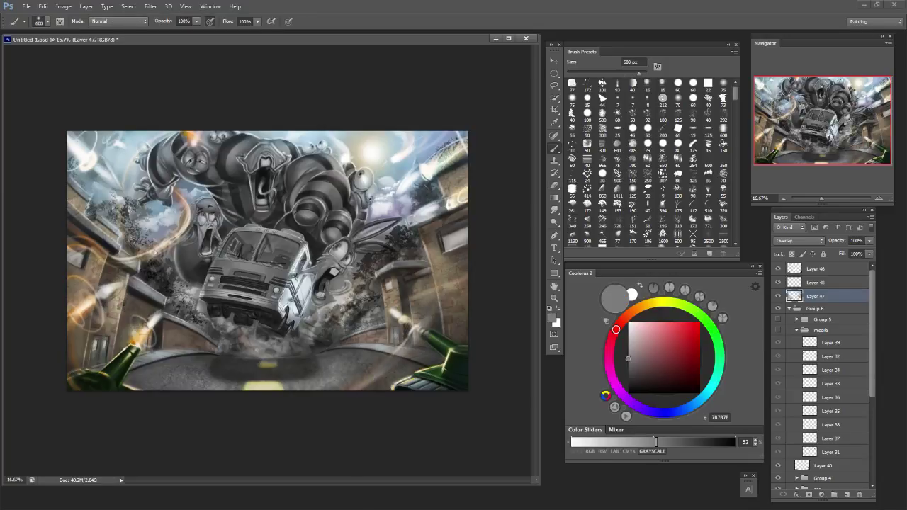
{"action": "mouse_move", "coordinate": [342, 365]}
{"action": "left_mouse_down"}
{"action": "mouse_move", "coordinate": [364, 363]}
{"action": "mouse_move", "coordinate": [379, 377]}
{"action": "left_mouse_up"}
{"action": "key", "text": "ctrl+z"}
Sample the dark road colour beside the lower-right cannon and erase that spot on Layer 47 with the 400 px eraser.
{"action": "left_click", "coordinate": [610, 442]}
{"action": "key", "text": "bracketright"}
{"action": "key", "text": "bracketright"}
{"action": "key", "text": "bracketright"}
{"action": "key", "text": "bracketright"}
{"action": "key", "text": "bracketright"}
{"action": "key", "text": "bracketright"}
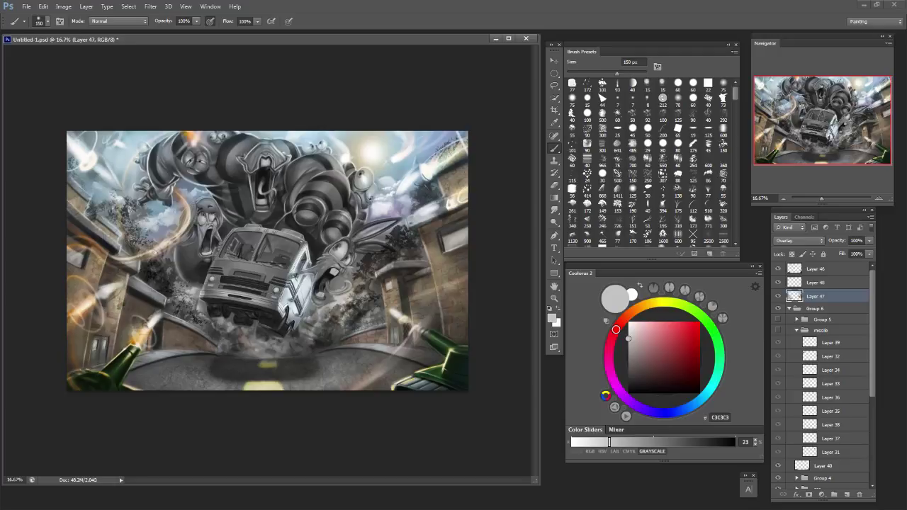
{"action": "left_click", "coordinate": [404, 381], "text": "alt"}
{"action": "key", "text": "e"}
{"action": "left_click_drag", "start_coordinate": [400, 384], "coordinate": [411, 381]}
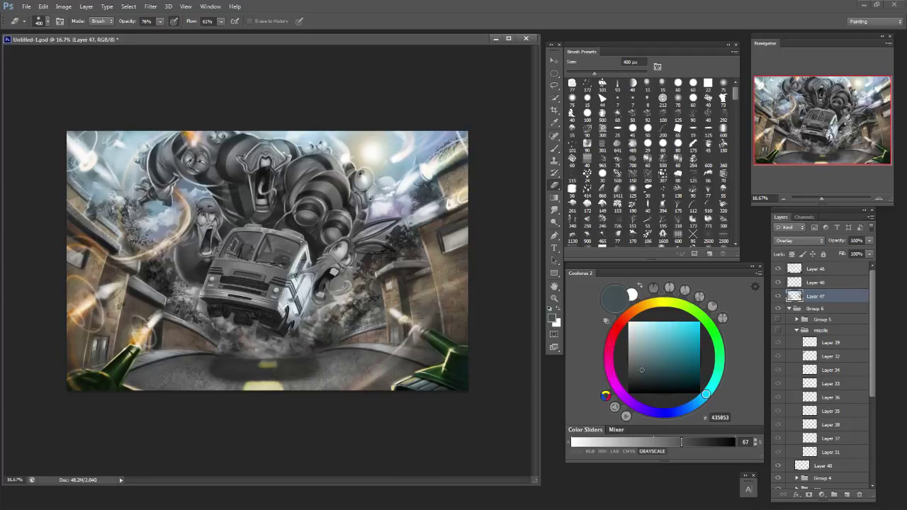
Reduce the eraser to 70 px, compare the painting with and without the top layers, and select Layer 46.
{"action": "key", "text": "bracketleft"}
{"action": "key", "text": "bracketleft"}
{"action": "key", "text": "bracketleft"}
{"action": "key", "text": "bracketleft"}
{"action": "key", "text": "bracketleft"}
{"action": "key", "text": "bracketleft"}
{"action": "key", "text": "bracketleft"}
{"action": "key", "text": "bracketleft"}
{"action": "key", "text": "bracketleft"}
{"action": "key", "text": "bracketleft"}
{"action": "left_click", "coordinate": [778, 283]}
{"action": "left_click", "coordinate": [778, 269]}
{"action": "left_click", "coordinate": [778, 269]}
{"action": "left_click", "coordinate": [816, 269]}
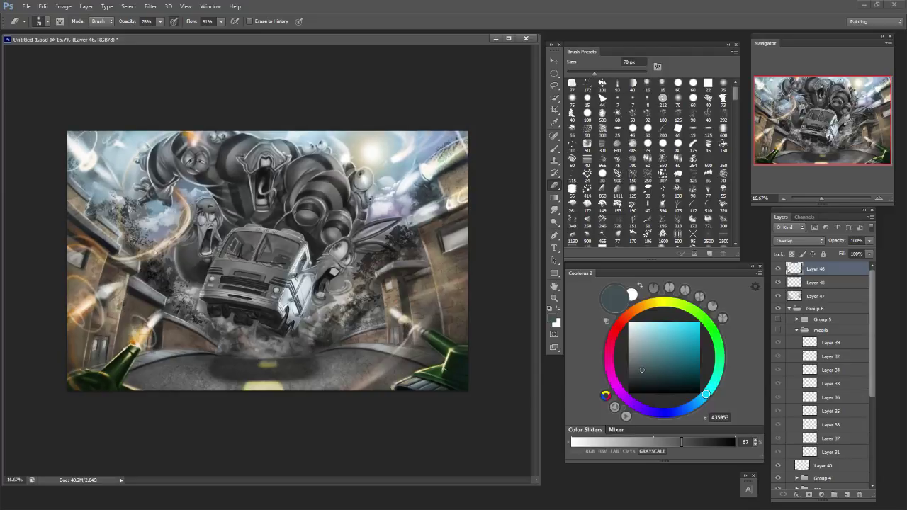
Show the missile group and erase along the pale trail over the right building and road on Layer 39, using a 250 px eraser at 100% opacity.
{"action": "left_click", "coordinate": [778, 330]}
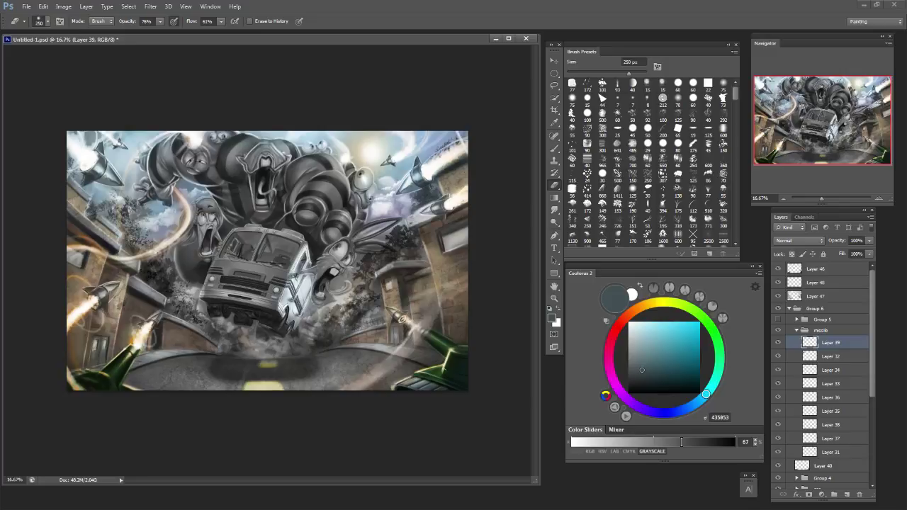
{"action": "key", "text": "0"}
{"action": "mouse_move", "coordinate": [435, 285]}
{"action": "left_mouse_down"}
{"action": "mouse_move", "coordinate": [429, 320]}
{"action": "mouse_move", "coordinate": [344, 389]}
{"action": "left_mouse_up"}
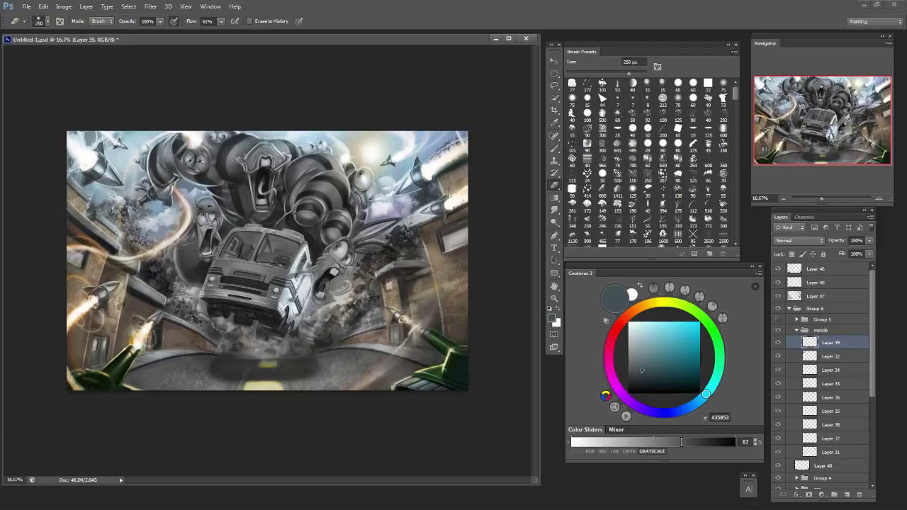
{"action": "mouse_move", "coordinate": [464, 285]}
{"action": "left_mouse_down"}
{"action": "mouse_move", "coordinate": [406, 310]}
{"action": "mouse_move", "coordinate": [407, 324]}
{"action": "mouse_move", "coordinate": [389, 319]}
{"action": "left_mouse_up"}
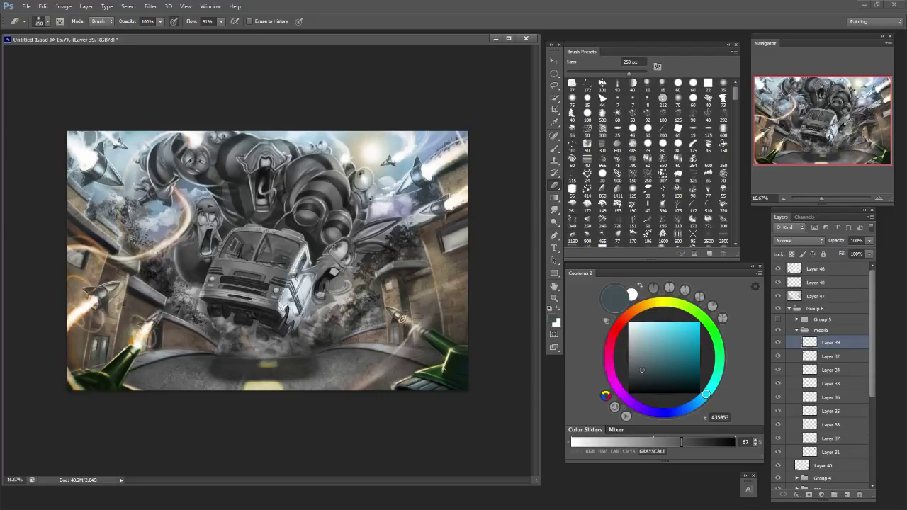
Hide and reshow the individual layers of the missile group to find which one holds the pale trail.
{"action": "left_click", "coordinate": [777, 342]}
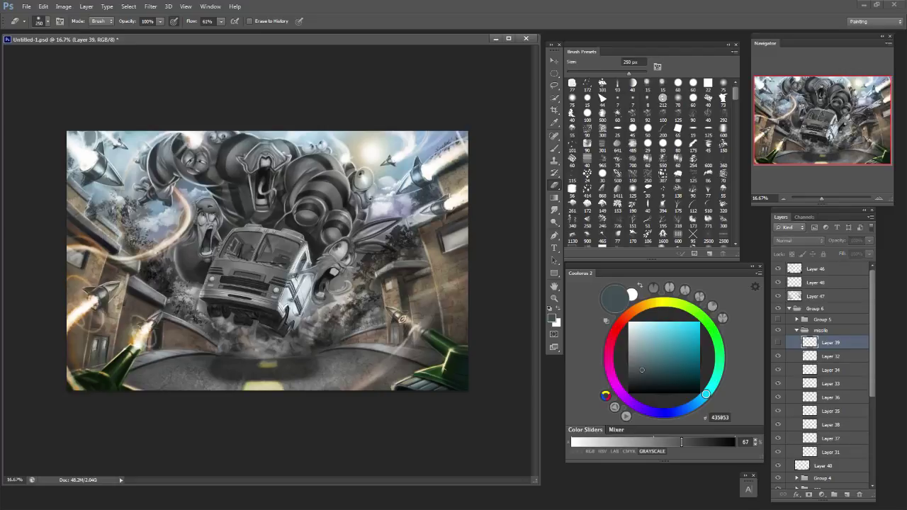
{"action": "left_click", "coordinate": [778, 342]}
{"action": "left_click", "coordinate": [778, 356]}
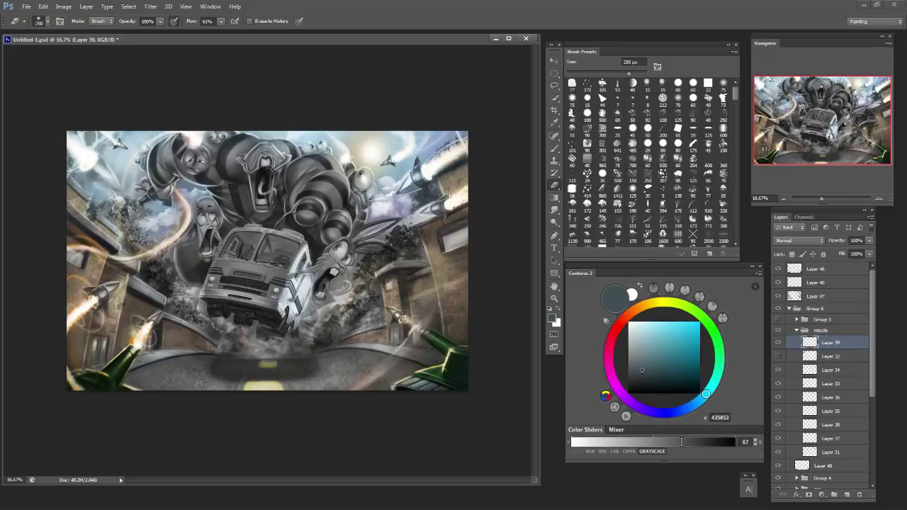
{"action": "left_click", "coordinate": [778, 355]}
{"action": "left_click", "coordinate": [778, 369]}
{"action": "left_click", "coordinate": [777, 369]}
{"action": "left_click", "coordinate": [778, 384]}
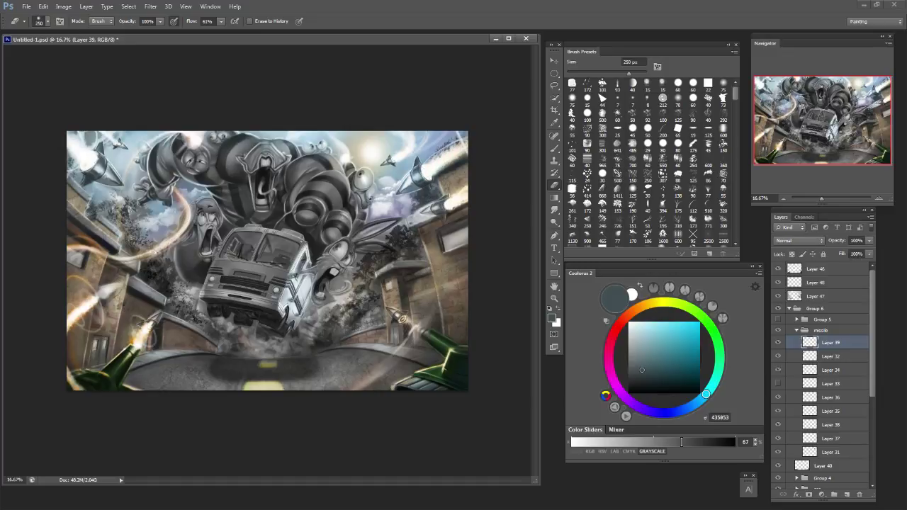
{"action": "left_click", "coordinate": [778, 383]}
{"action": "left_click", "coordinate": [778, 411]}
{"action": "left_click", "coordinate": [778, 411]}
{"action": "left_click", "coordinate": [778, 425]}
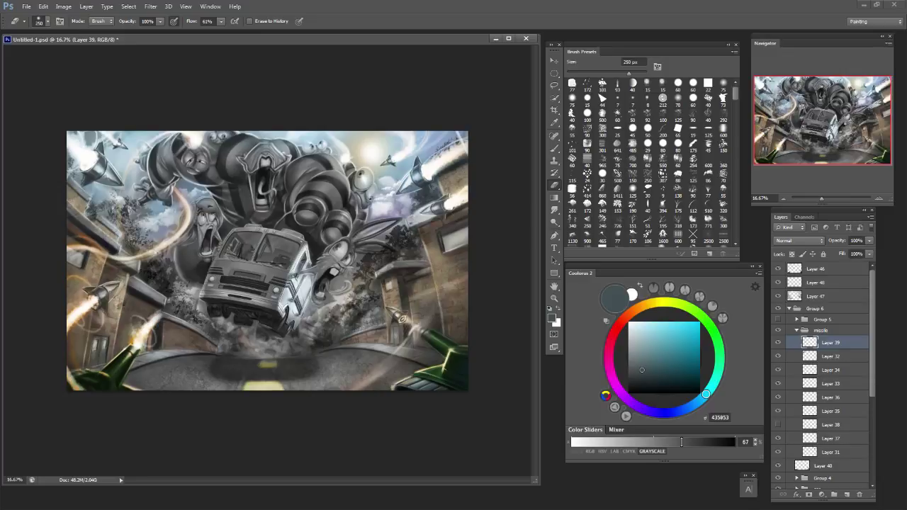
{"action": "left_click", "coordinate": [777, 424]}
Compare the painting with and without the missile group and Group 5.
{"action": "left_click", "coordinate": [778, 330]}
{"action": "left_click", "coordinate": [778, 330]}
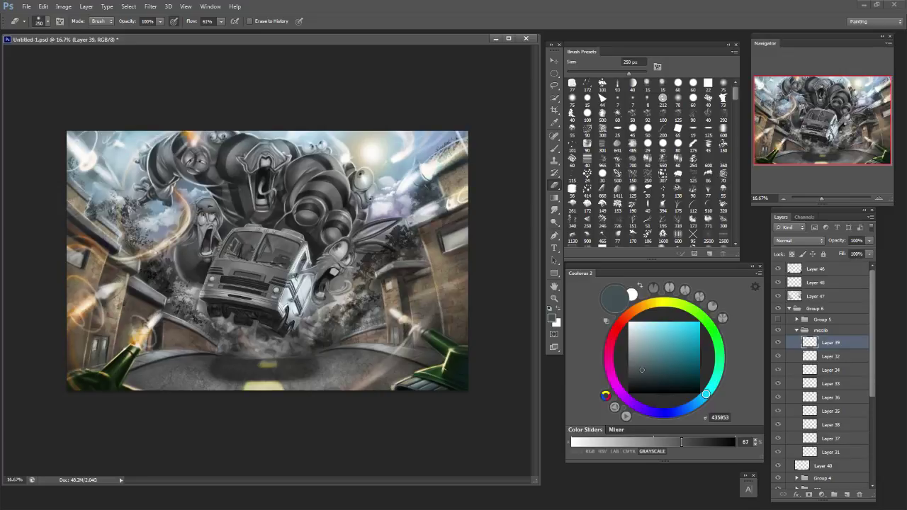
{"action": "left_click", "coordinate": [778, 320]}
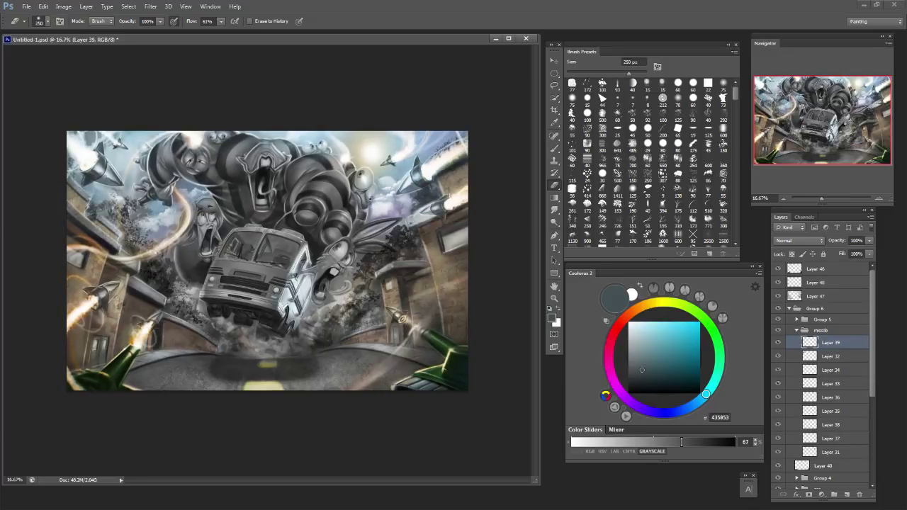
{"action": "left_click", "coordinate": [778, 320]}
{"action": "left_click", "coordinate": [778, 320]}
Collapse the missile group, select Layer 40, and erase the pale trail across the road's right side with the 250 px eraser.
{"action": "left_click", "coordinate": [796, 331]}
{"action": "left_click", "coordinate": [822, 330]}
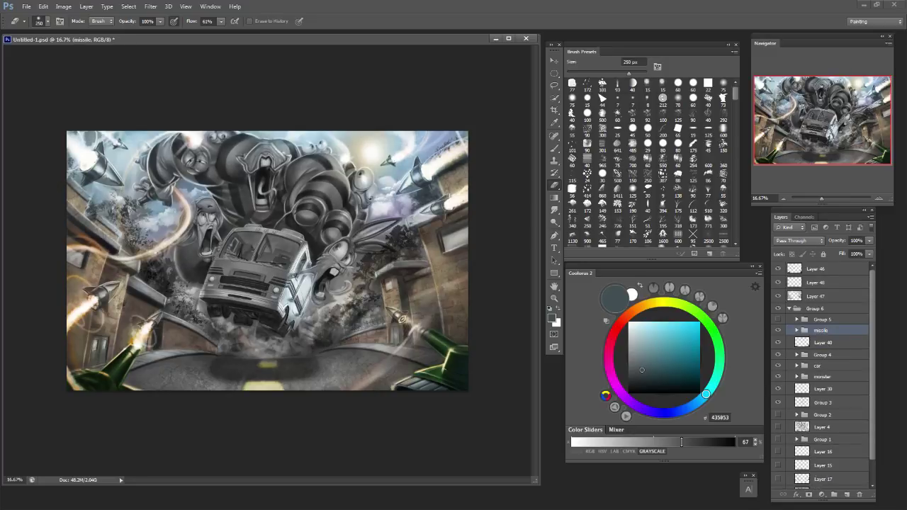
{"action": "left_click", "coordinate": [778, 355]}
{"action": "left_click", "coordinate": [778, 343]}
{"action": "left_click", "coordinate": [778, 342]}
{"action": "left_click", "coordinate": [823, 342]}
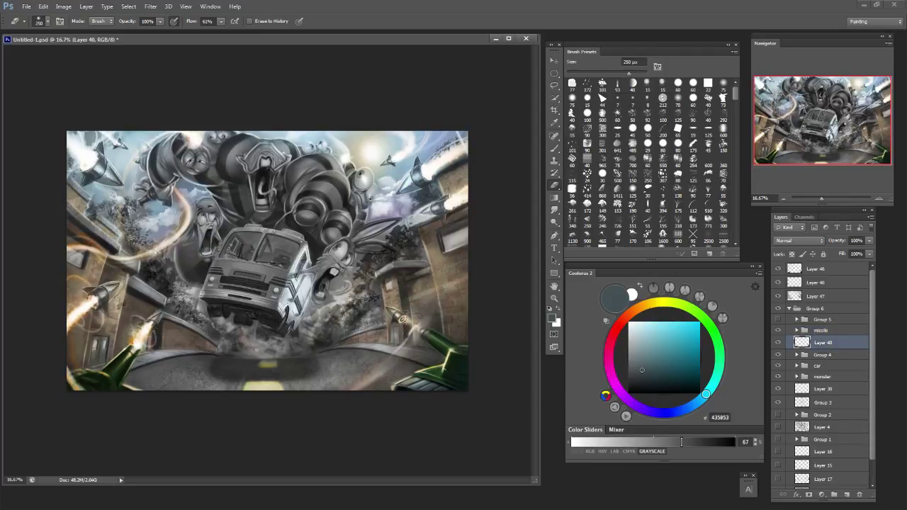
{"action": "left_click_drag", "start_coordinate": [423, 323], "coordinate": [354, 389]}
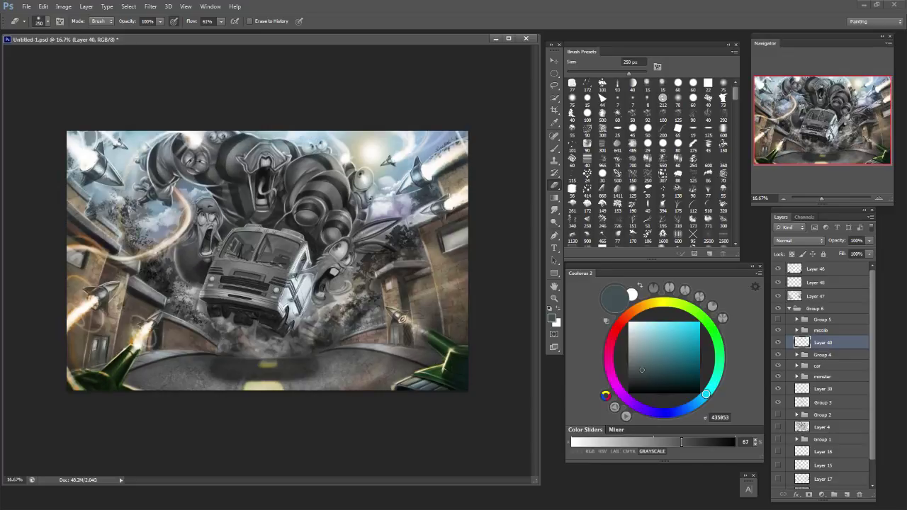
Compare the painting with and without Group 6, Layer 47 and Layer 46, leaving Layer 46 selected.
{"action": "left_click", "coordinate": [778, 308]}
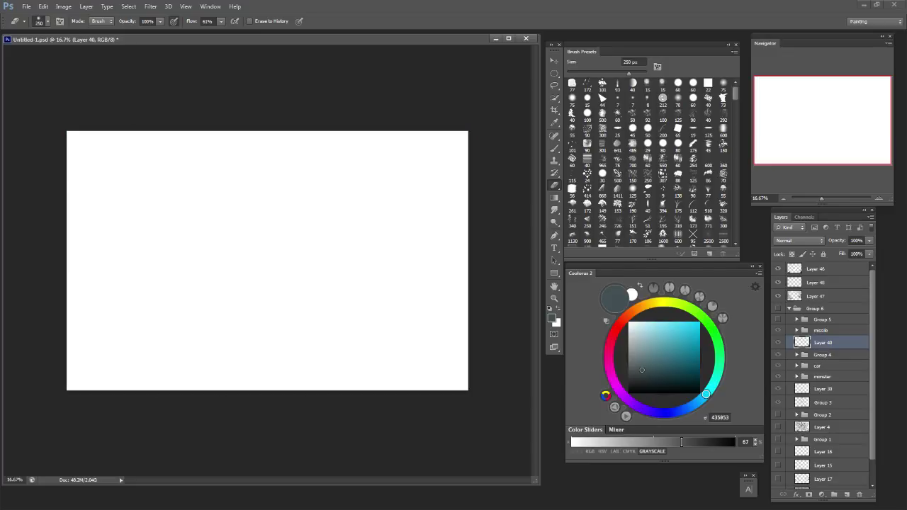
{"action": "left_click", "coordinate": [778, 308]}
{"action": "left_click", "coordinate": [778, 296]}
{"action": "left_click", "coordinate": [777, 295]}
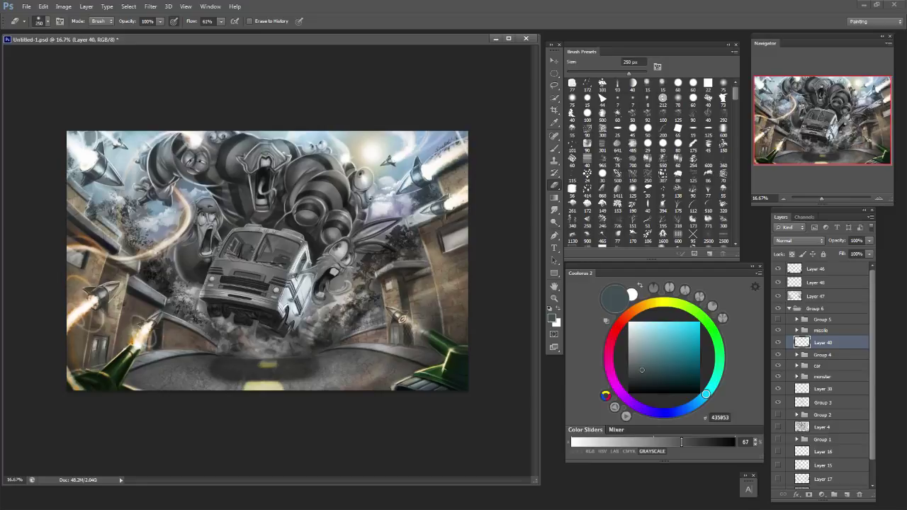
{"action": "left_click", "coordinate": [777, 269]}
{"action": "left_click", "coordinate": [778, 268]}
{"action": "left_click", "coordinate": [778, 269]}
{"action": "left_click", "coordinate": [815, 269]}
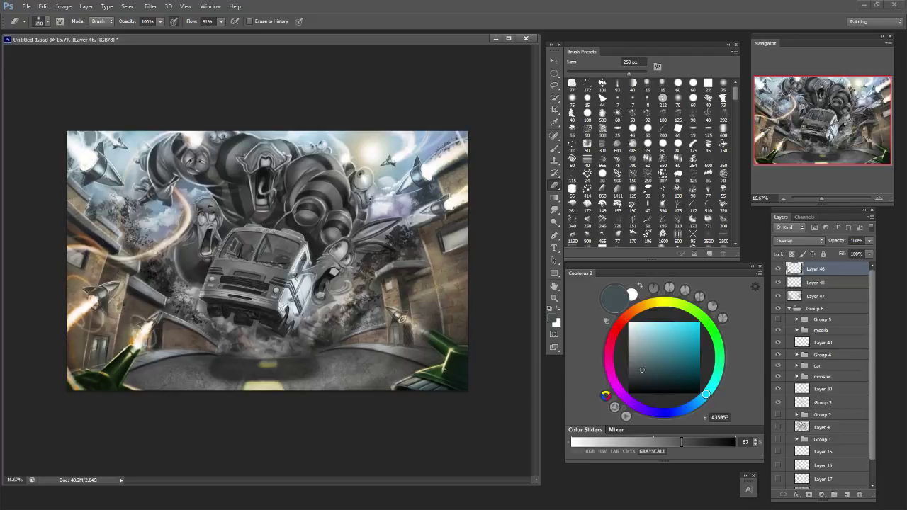
Check what Group 2, Layer 47 and Group 6 contribute to the painting by switching their visibility.
{"action": "left_click", "coordinate": [778, 320]}
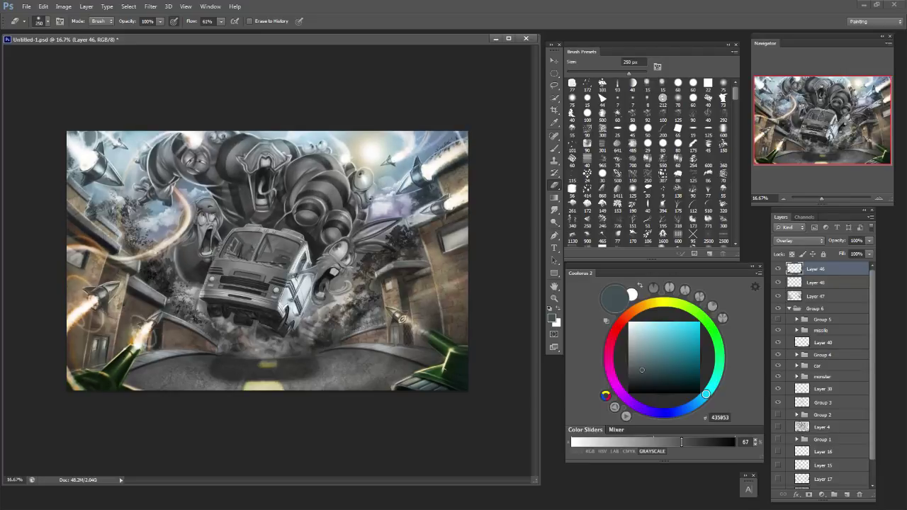
{"action": "left_click", "coordinate": [778, 415]}
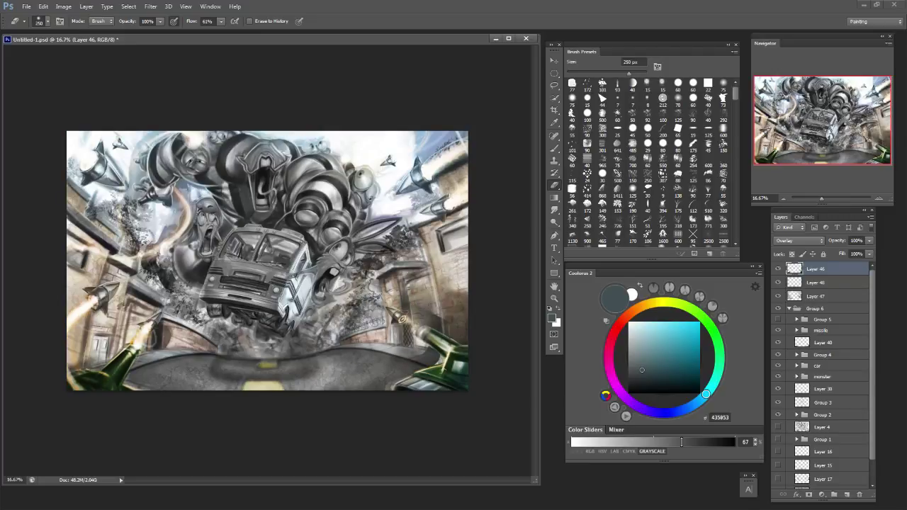
{"action": "left_click", "coordinate": [778, 415]}
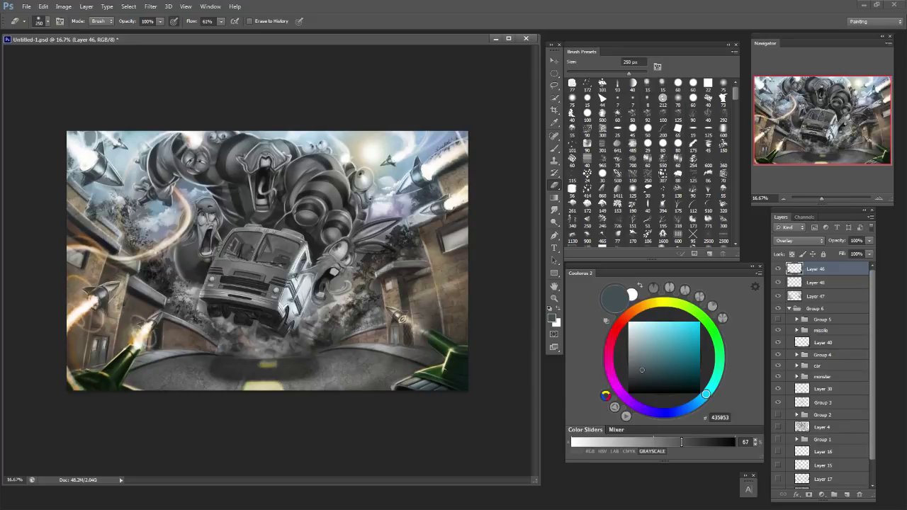
{"action": "scroll", "coordinate": [822, 376], "scroll_direction": "down", "scroll_amount": 2}
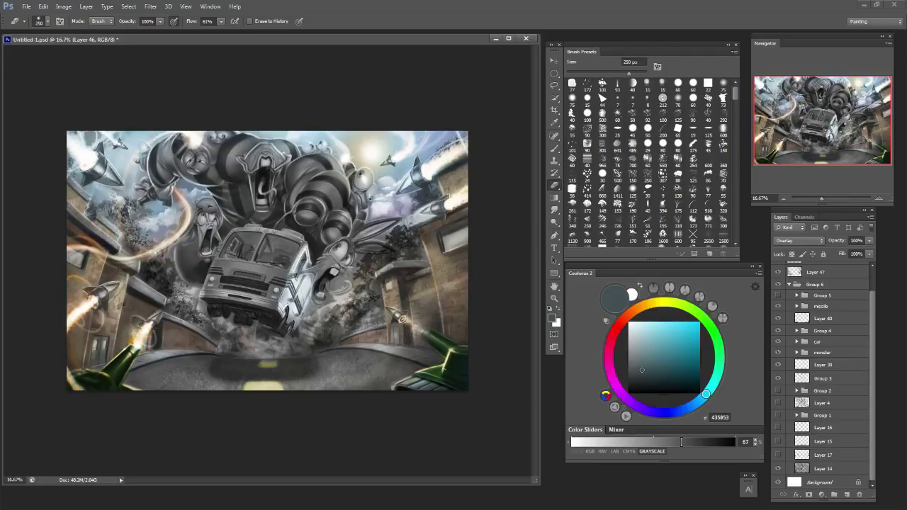
{"action": "left_click", "coordinate": [778, 272]}
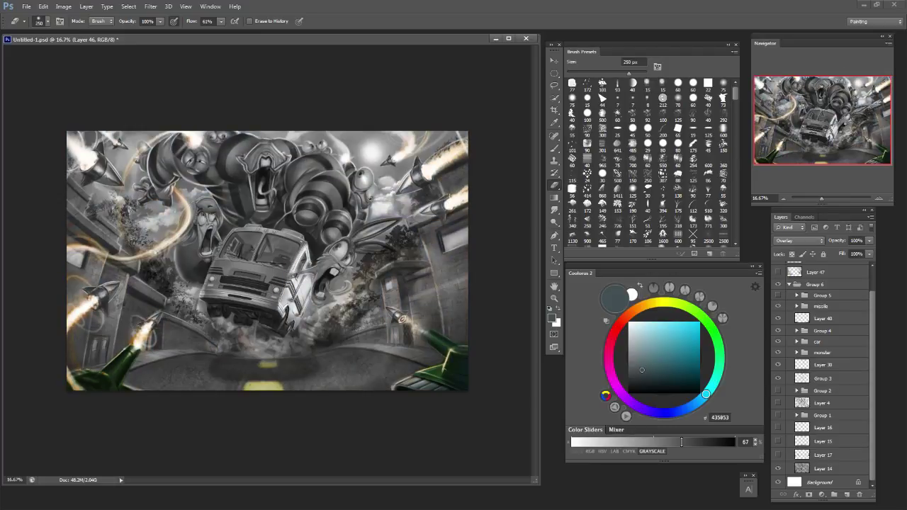
{"action": "left_click", "coordinate": [778, 272]}
{"action": "left_click", "coordinate": [778, 272]}
{"action": "left_click", "coordinate": [778, 271]}
{"action": "left_click", "coordinate": [778, 271]}
{"action": "left_click", "coordinate": [778, 272]}
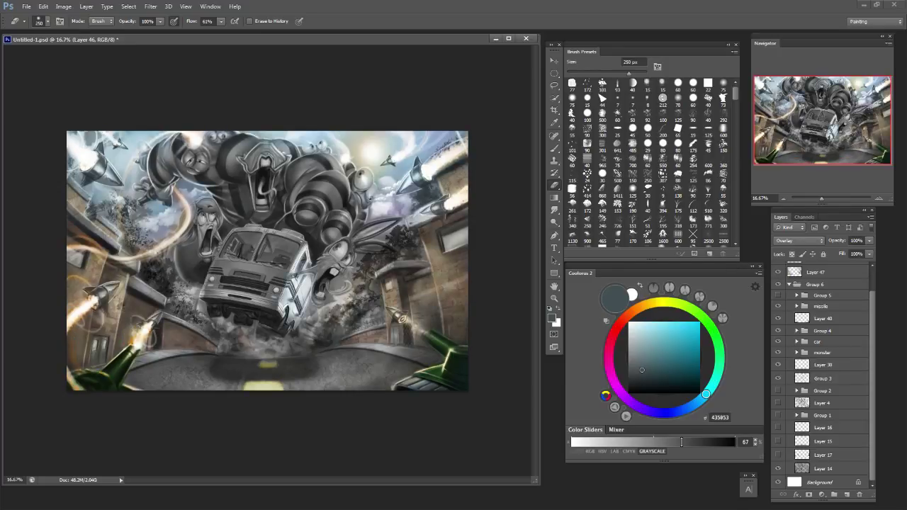
{"action": "left_click", "coordinate": [778, 284]}
{"action": "left_click", "coordinate": [778, 284]}
{"action": "scroll", "coordinate": [822, 376], "scroll_direction": "up", "scroll_amount": 2}
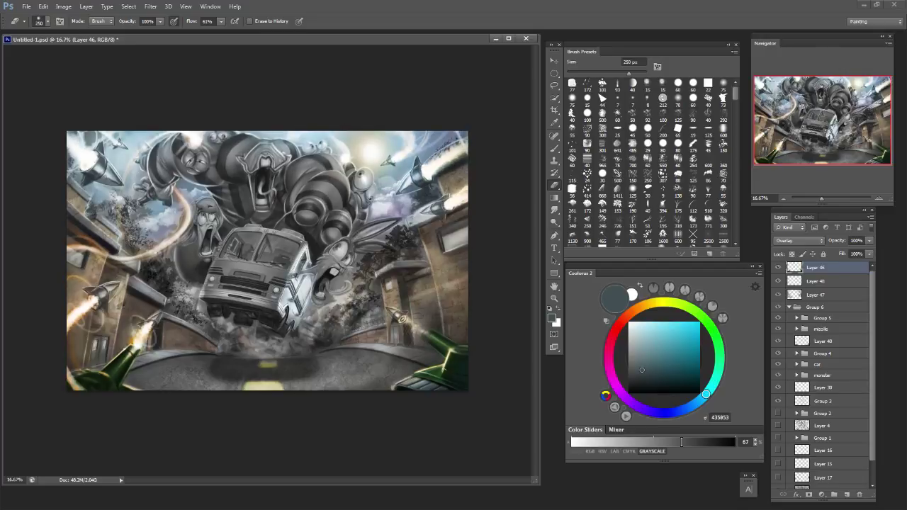
{"action": "scroll", "coordinate": [822, 369], "scroll_direction": "up", "scroll_amount": 1}
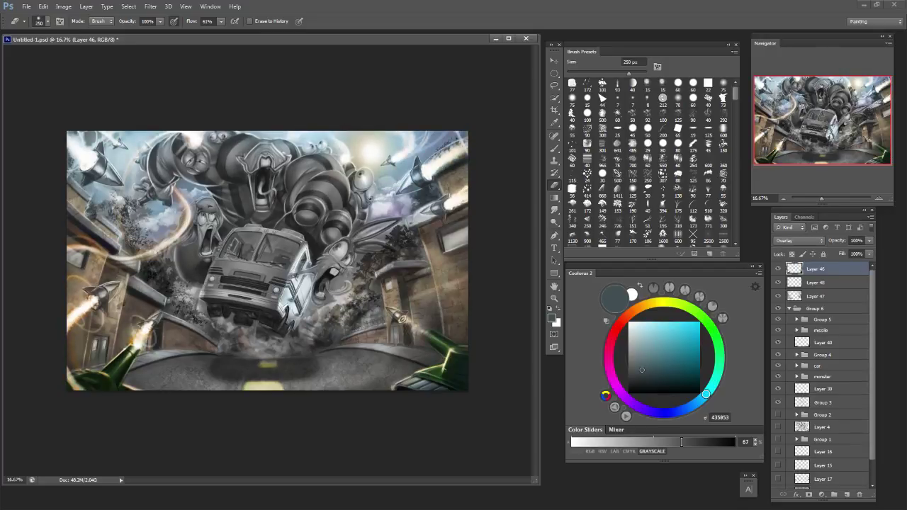
Try a brush dab of the sampled dark green 121E13 on the lower-right cannon's muzzle, reduce the brush to 45 px, and undo the dab.
{"action": "key", "text": "b"}
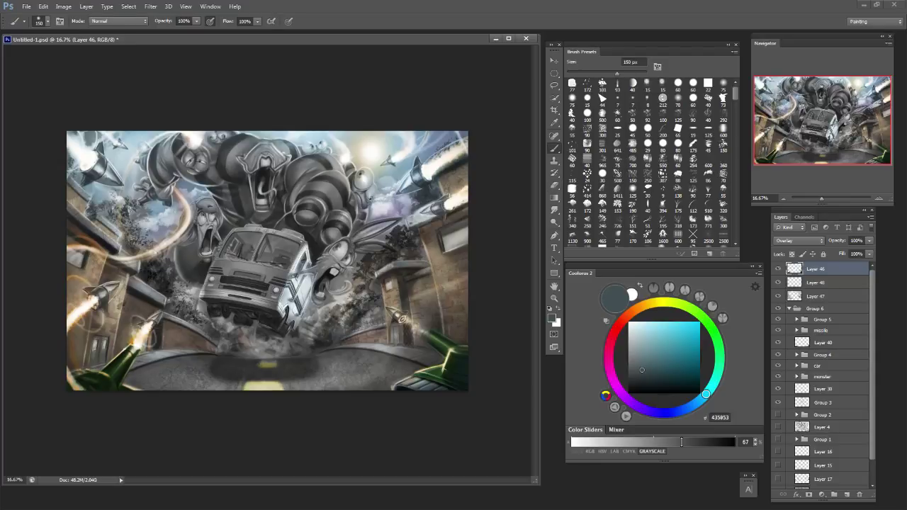
{"action": "key", "text": "ctrl+plus"}
{"action": "key", "text": "ctrl+minus"}
{"action": "left_click", "coordinate": [433, 346], "text": "alt"}
{"action": "left_click", "coordinate": [422, 336]}
{"action": "key", "text": "bracketleft"}
{"action": "key", "text": "bracketleft"}
{"action": "key", "text": "bracketleft"}
{"action": "key", "text": "bracketleft"}
{"action": "key", "text": "bracketleft"}
{"action": "key", "text": "bracketleft"}
{"action": "key", "text": "bracketleft"}
{"action": "key", "text": "bracketleft"}
{"action": "key", "text": "ctrl+z"}
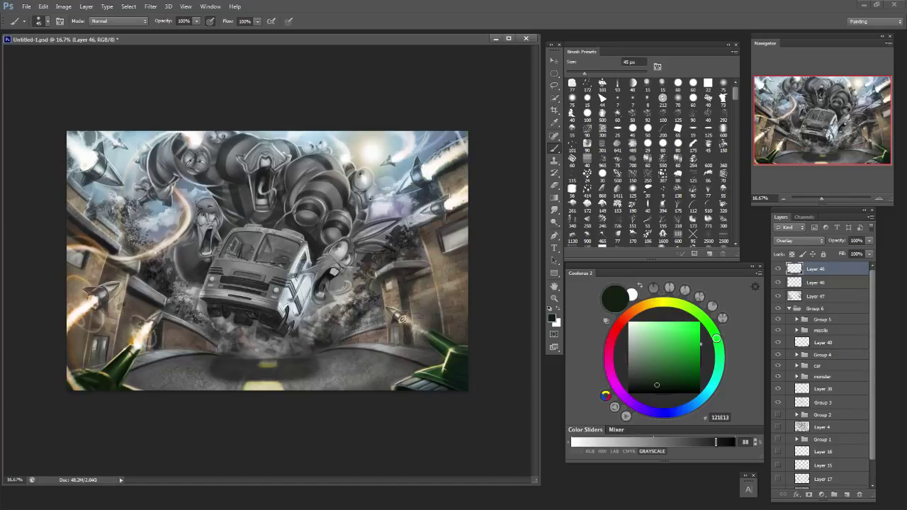
Mix a dark green from the lower-right cannon's sampled colour and paint over its muzzle on Layer 46.
{"action": "left_click", "coordinate": [426, 336], "text": "alt"}
{"action": "left_click", "coordinate": [666, 345]}
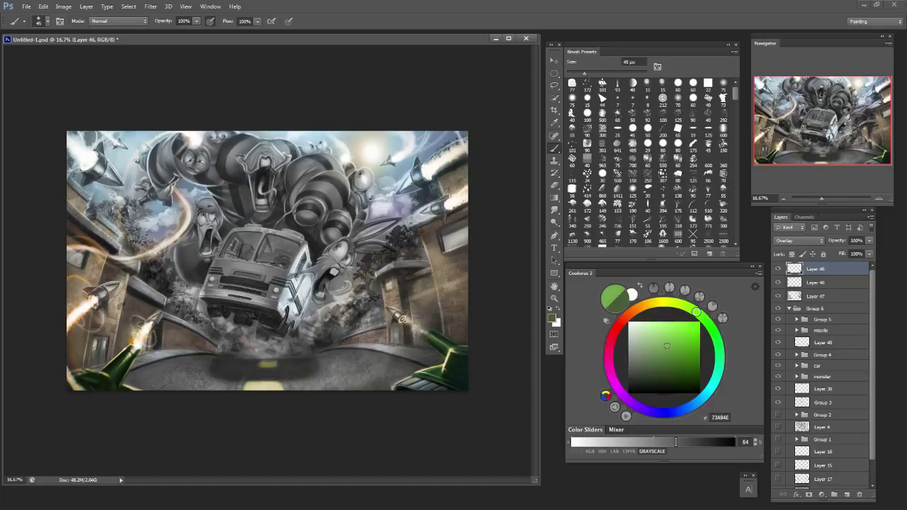
{"action": "key", "text": "bracketright"}
{"action": "key", "text": "bracketright"}
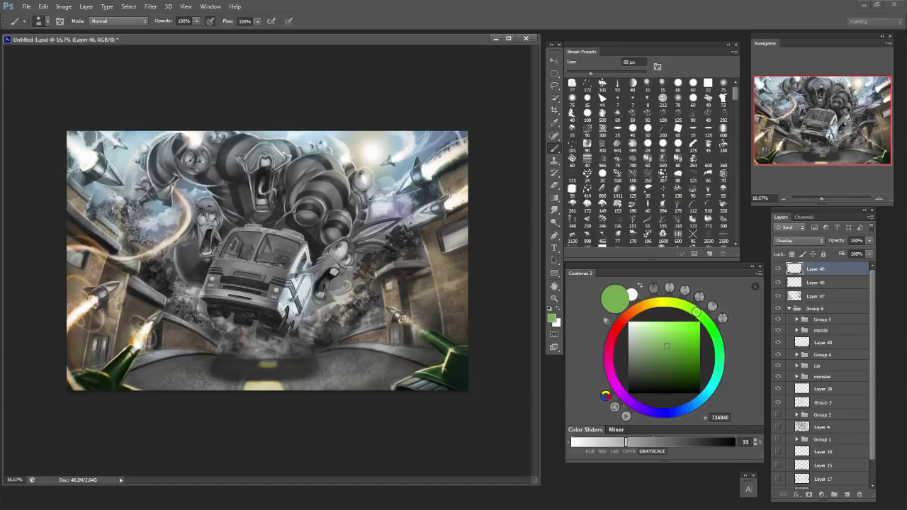
{"action": "left_click_drag", "start_coordinate": [626, 442], "coordinate": [707, 441]}
{"action": "left_click_drag", "start_coordinate": [421, 334], "coordinate": [430, 341]}
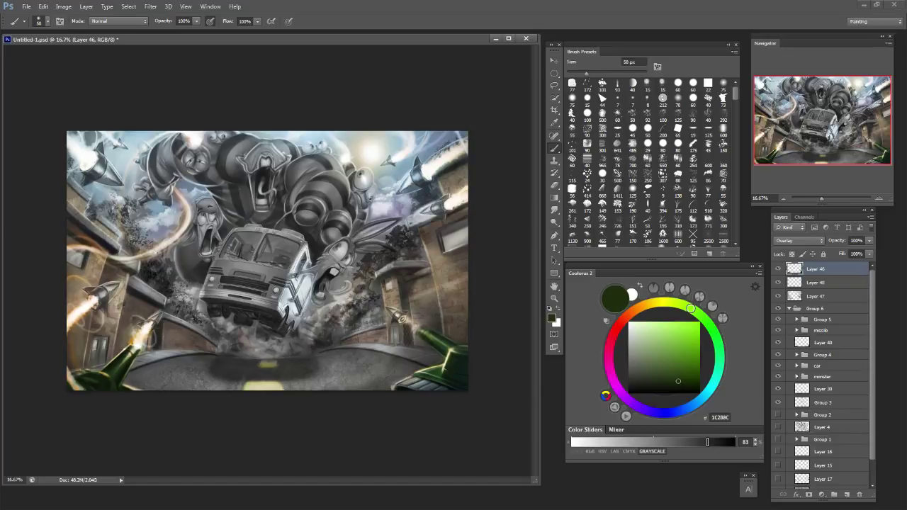
Sample green from the lower-right cannon, adjust it to the lighter green 4A9036, and set the brush size to 45 px.
{"action": "left_click", "coordinate": [434, 342], "text": "alt"}
{"action": "left_click_drag", "start_coordinate": [674, 363], "coordinate": [679, 370]}
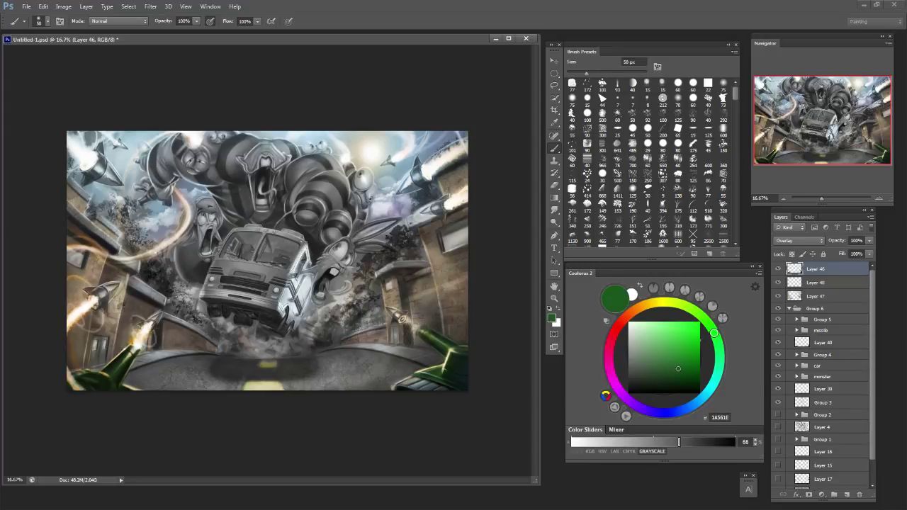
{"action": "left_click_drag", "start_coordinate": [706, 322], "coordinate": [705, 319]}
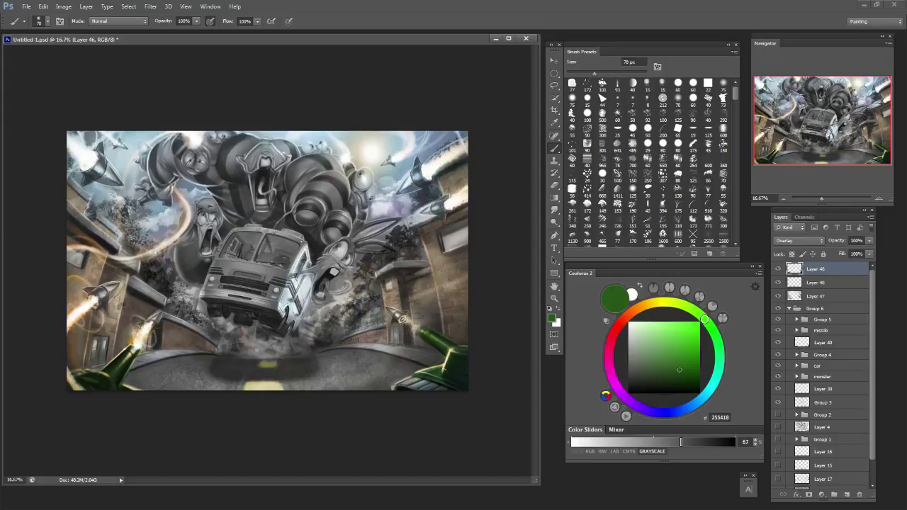
{"action": "left_click_drag", "start_coordinate": [667, 354], "coordinate": [672, 353]}
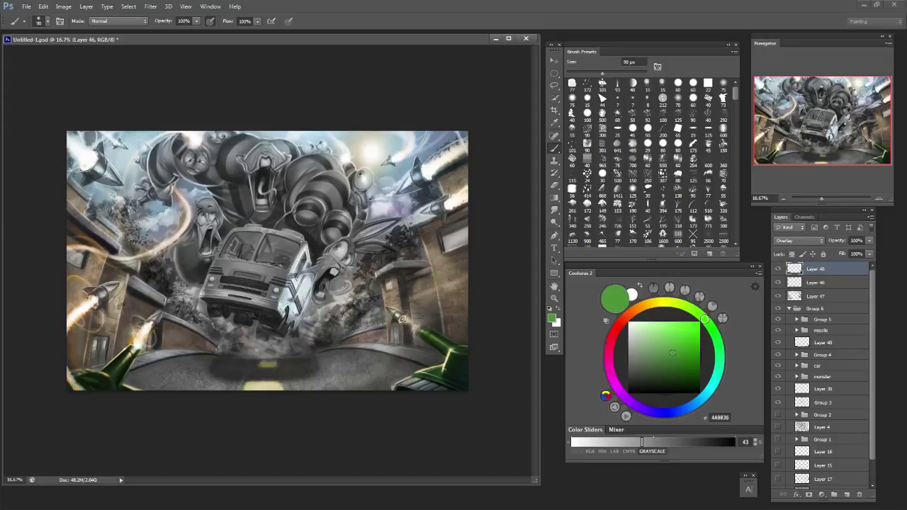
{"action": "key", "text": "bracketright"}
{"action": "key", "text": "bracketright"}
{"action": "key", "text": "bracketright"}
{"action": "key", "text": "bracketright"}
{"action": "key", "text": "bracketleft"}
{"action": "key", "text": "bracketleft"}
{"action": "key", "text": "bracketleft"}
{"action": "key", "text": "bracketleft"}
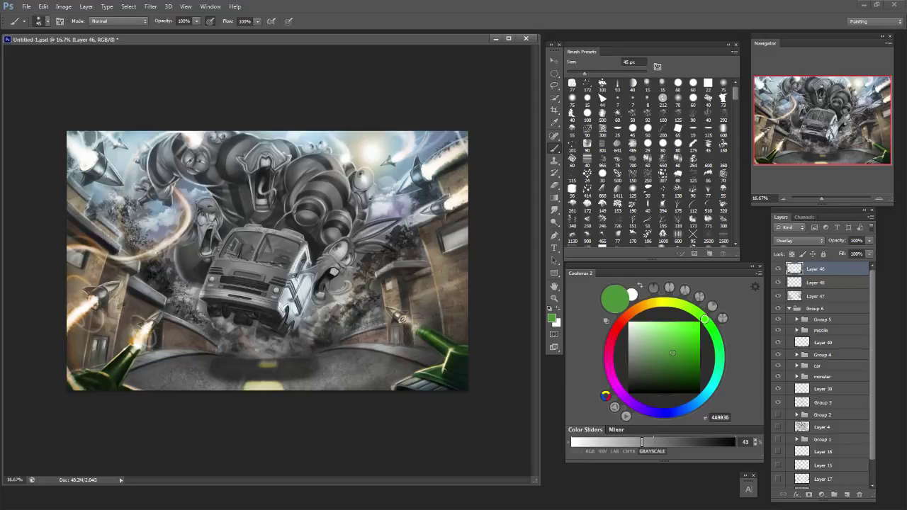
Sample the near-white FCF9F6 from the glowing sun, and check what the missile group and its Layer 39 contribute.
{"action": "left_click", "coordinate": [370, 151], "text": "alt"}
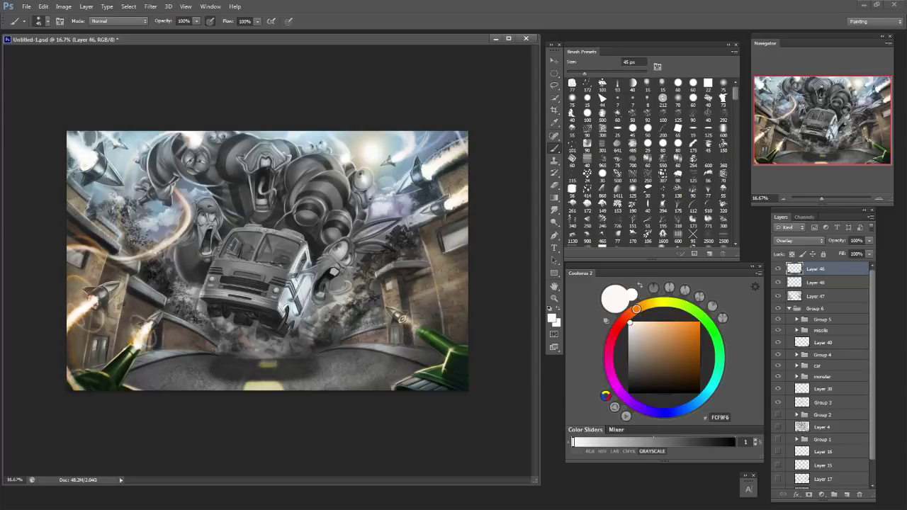
{"action": "left_click", "coordinate": [778, 330]}
{"action": "left_click", "coordinate": [777, 330]}
{"action": "left_click", "coordinate": [822, 330]}
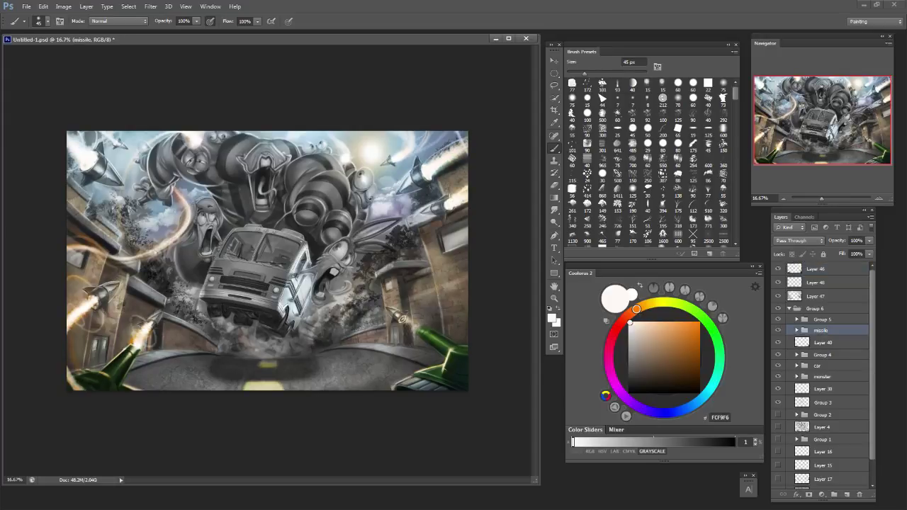
{"action": "left_click", "coordinate": [796, 330]}
{"action": "left_click", "coordinate": [830, 343]}
{"action": "left_click", "coordinate": [778, 343]}
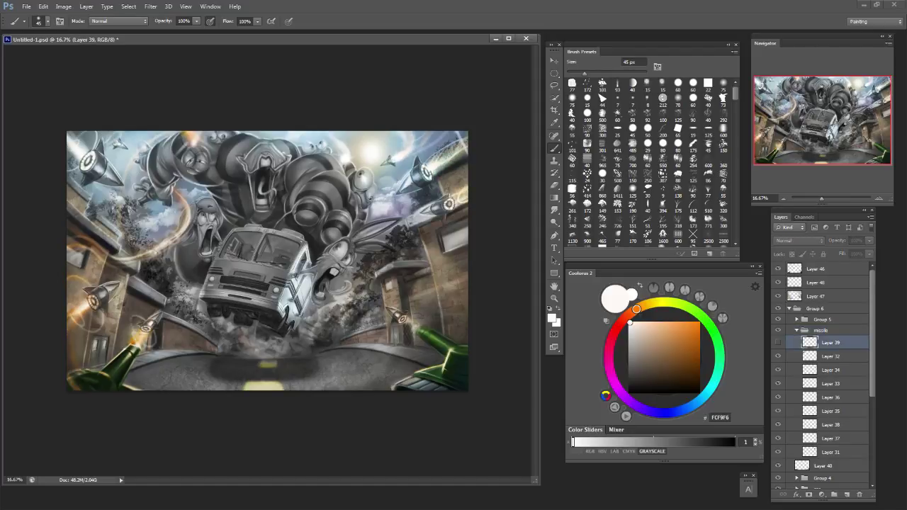
{"action": "left_click", "coordinate": [778, 342]}
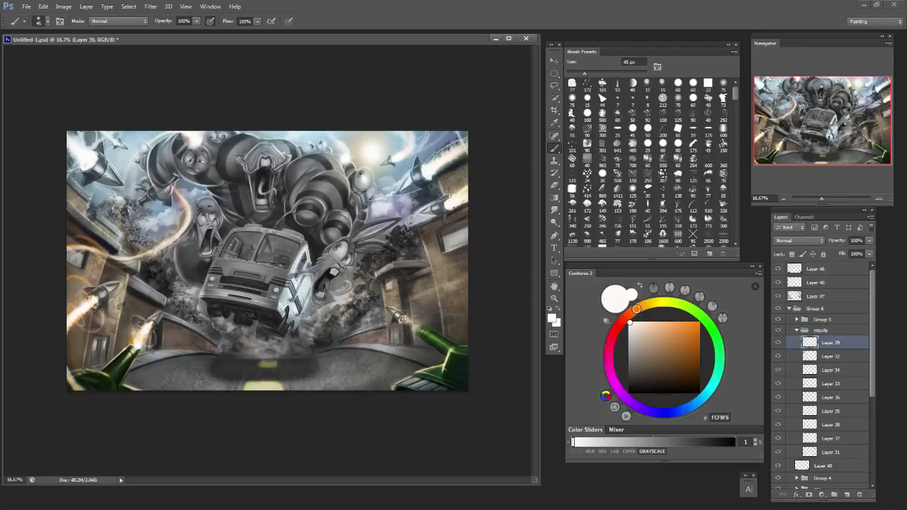
Find the 250 px textured brush among the presets, select it, and reduce its size to 125 px.
{"action": "scroll", "coordinate": [653, 163], "scroll_direction": "down", "scroll_amount": 5}
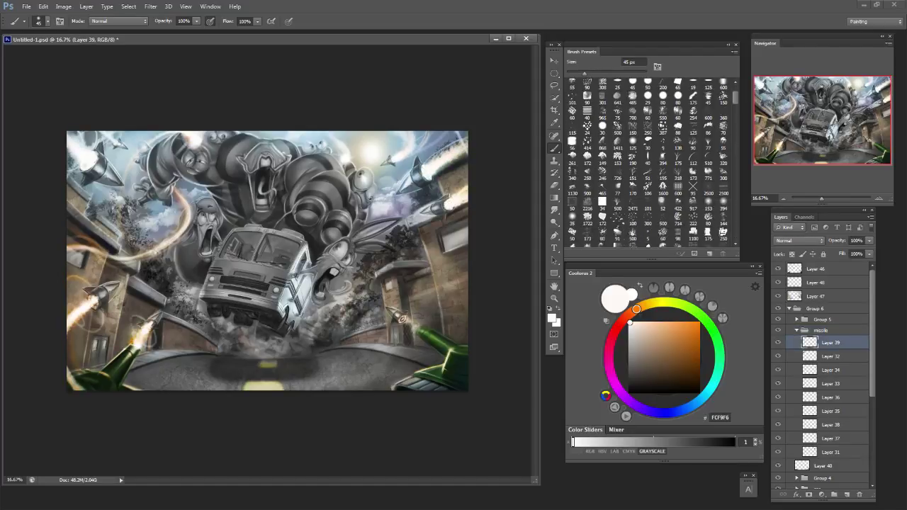
{"action": "scroll", "coordinate": [653, 163], "scroll_direction": "up", "scroll_amount": 7}
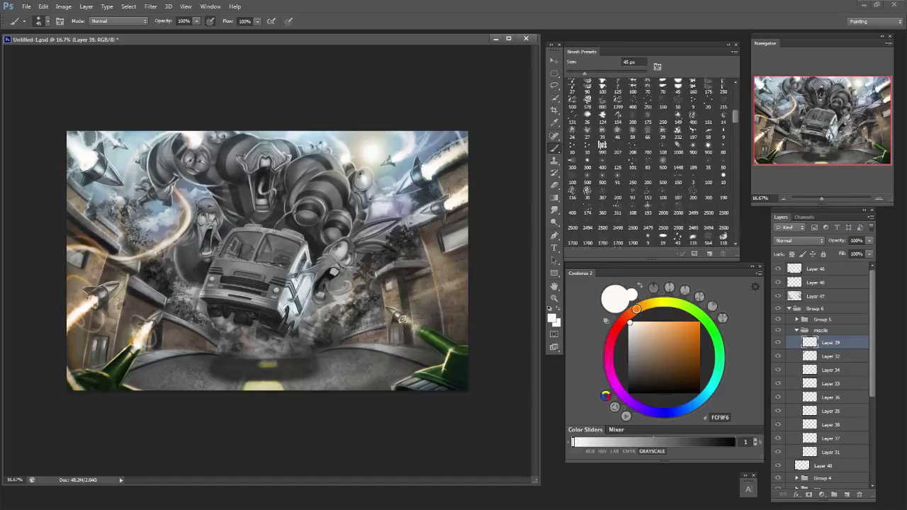
{"action": "scroll", "coordinate": [653, 163], "scroll_direction": "down", "scroll_amount": 5}
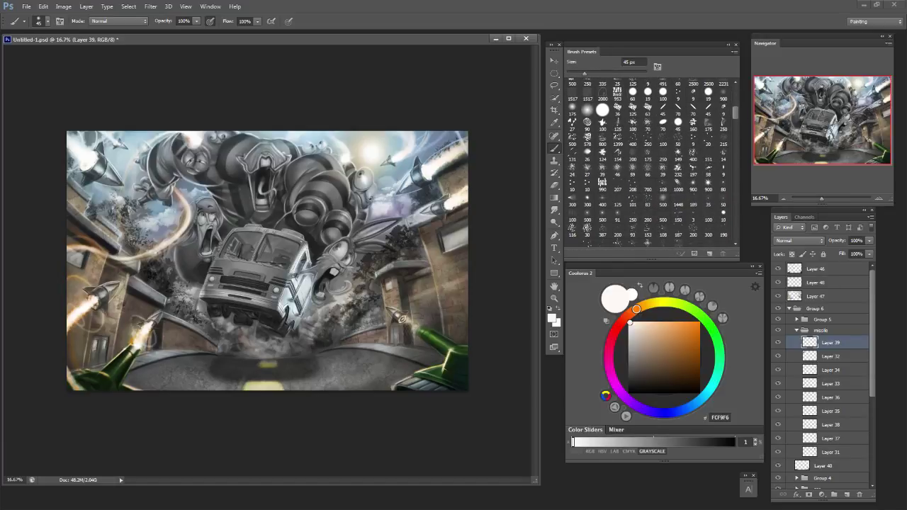
{"action": "scroll", "coordinate": [653, 163], "scroll_direction": "down", "scroll_amount": 5}
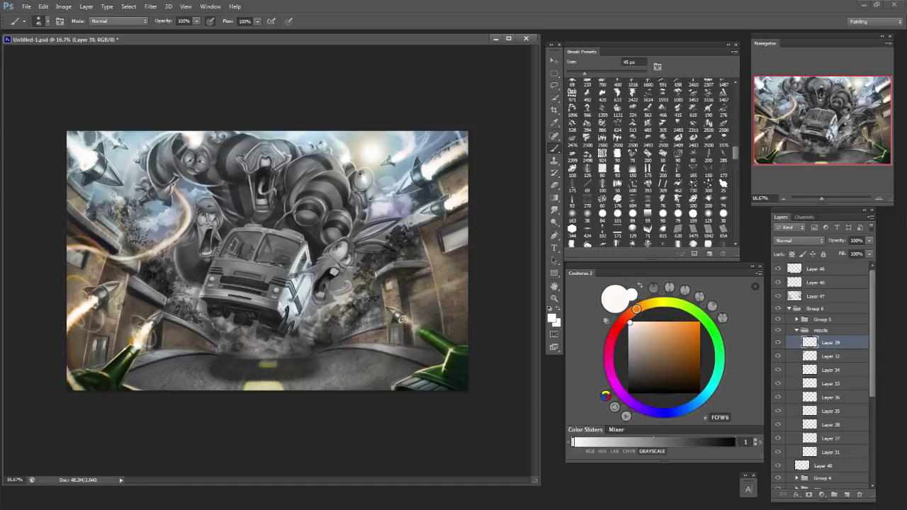
{"action": "scroll", "coordinate": [649, 163], "scroll_direction": "up", "scroll_amount": 2}
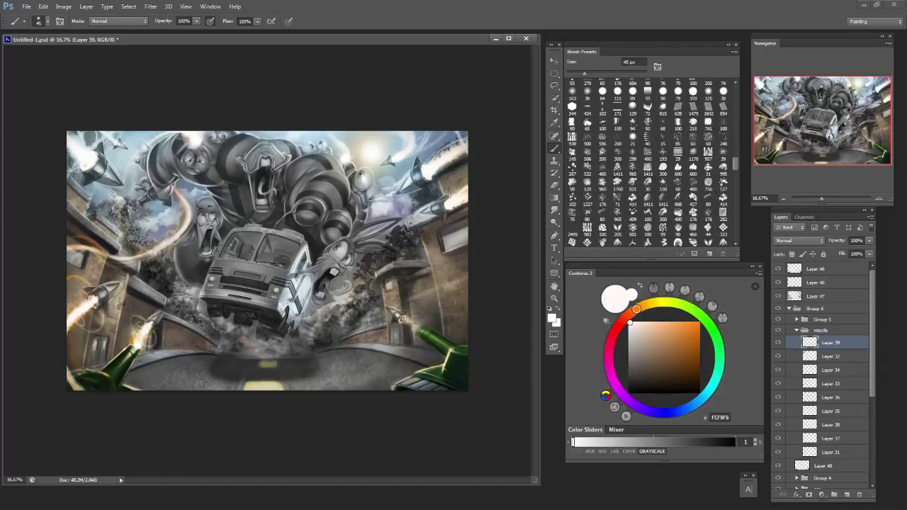
{"action": "scroll", "coordinate": [647, 162], "scroll_direction": "down", "scroll_amount": 2}
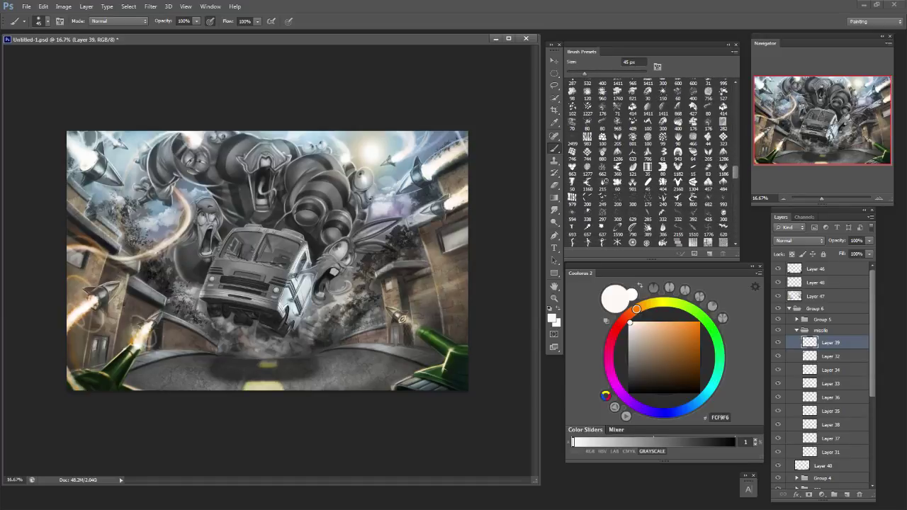
{"action": "scroll", "coordinate": [648, 163], "scroll_direction": "down", "scroll_amount": 5}
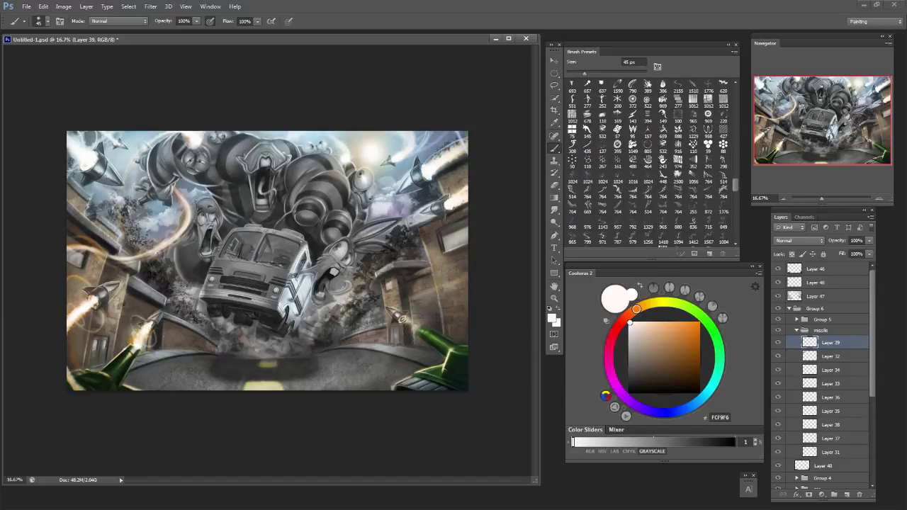
{"action": "scroll", "coordinate": [648, 163], "scroll_direction": "down", "scroll_amount": 5}
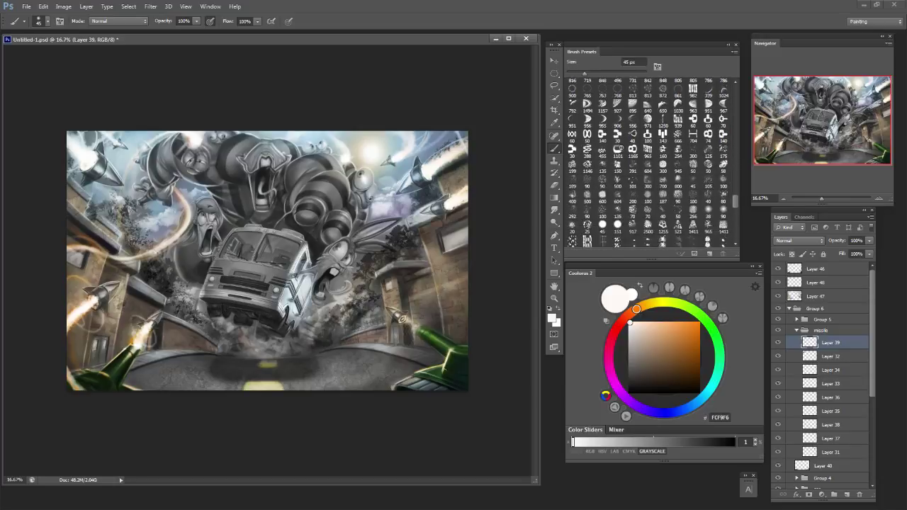
{"action": "scroll", "coordinate": [648, 162], "scroll_direction": "down", "scroll_amount": 5}
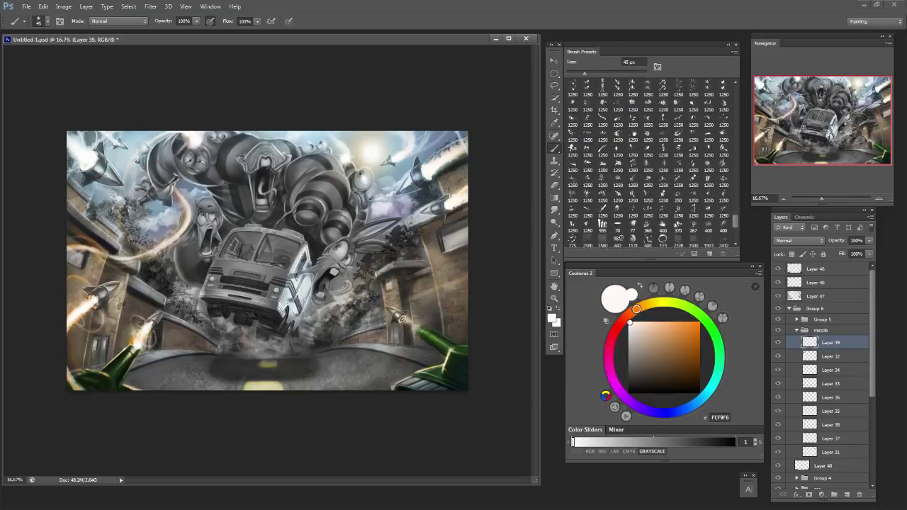
{"action": "scroll", "coordinate": [648, 163], "scroll_direction": "up", "scroll_amount": 10}
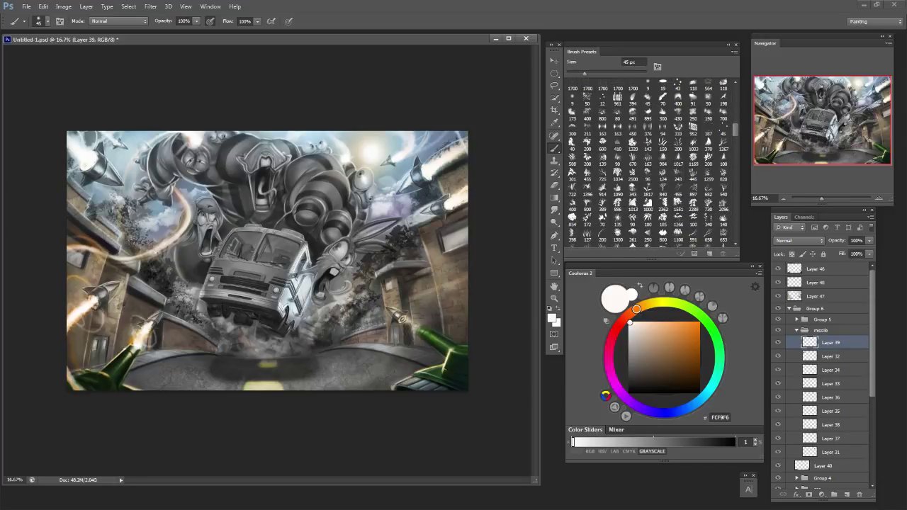
{"action": "scroll", "coordinate": [653, 163], "scroll_direction": "up", "scroll_amount": 4}
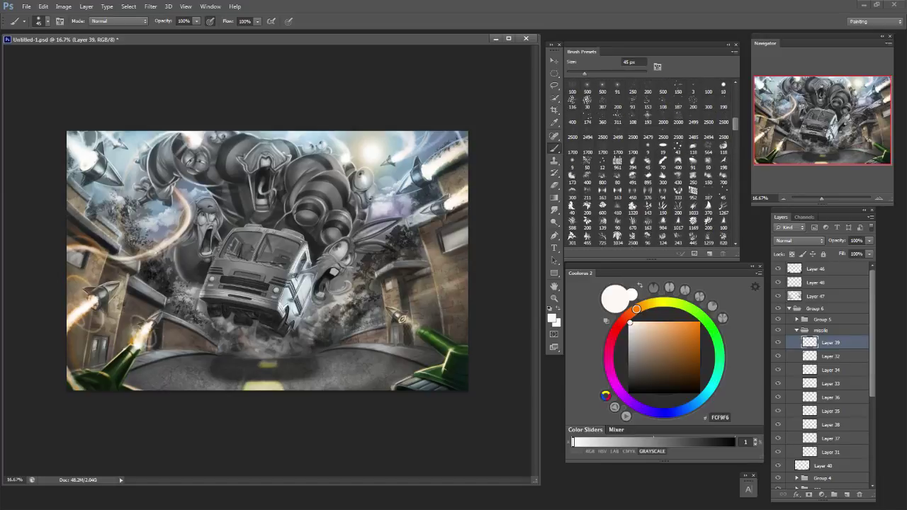
{"action": "left_click", "coordinate": [693, 179]}
{"action": "left_click", "coordinate": [815, 269]}
{"action": "key", "text": "bracketleft"}
{"action": "key", "text": "bracketleft"}
{"action": "key", "text": "bracketleft"}
{"action": "key", "text": "bracketleft"}
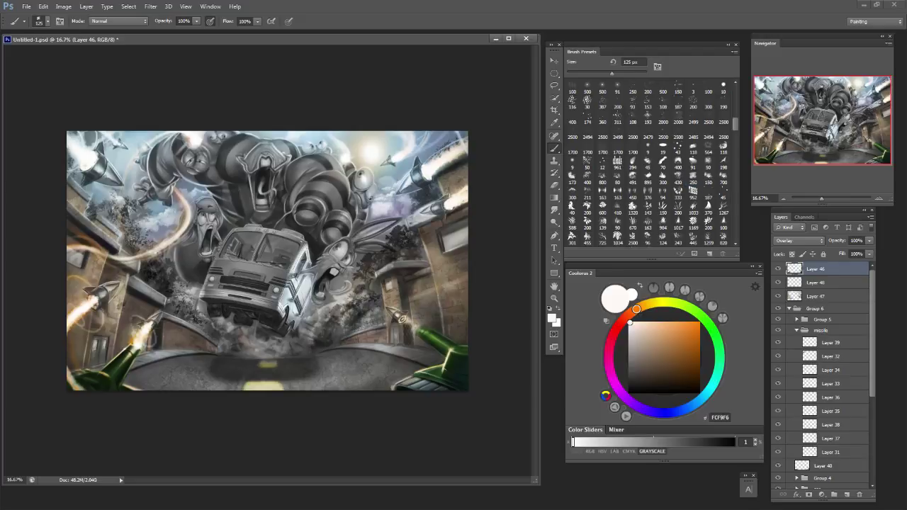
Add a new layer above Layer 39 in the missile group and paint near-white texture on the flame above the lower-right cannon.
{"action": "left_click", "coordinate": [829, 342]}
{"action": "left_click", "coordinate": [848, 494]}
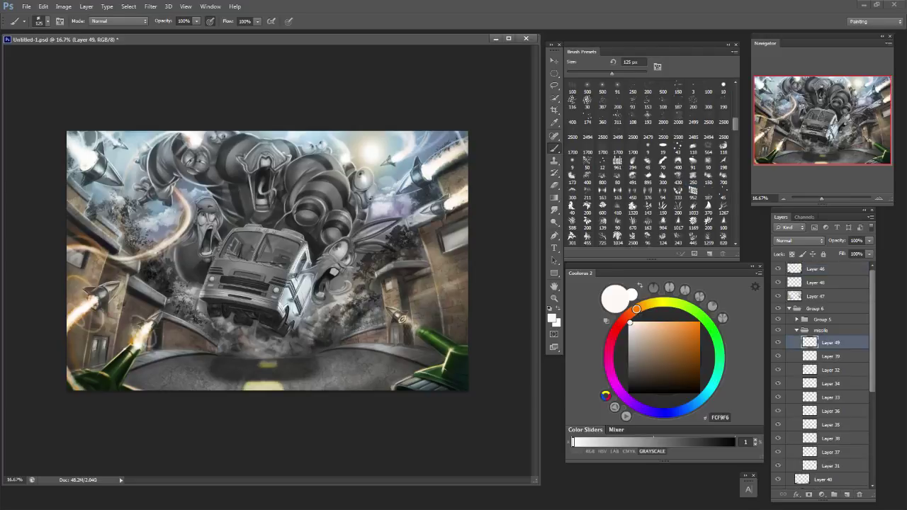
{"action": "left_click_drag", "start_coordinate": [402, 319], "coordinate": [418, 328]}
{"action": "key", "text": "ctrl+z"}
{"action": "key", "text": "bracketright"}
{"action": "key", "text": "bracketright"}
{"action": "key", "text": "bracketleft"}
{"action": "key", "text": "bracketleft"}
{"action": "key", "text": "bracketleft"}
{"action": "key", "text": "bracketleft"}
{"action": "left_click_drag", "start_coordinate": [403, 320], "coordinate": [421, 318]}
Paint near-white texture along the glowing trail at the painting's left edge, and set the brush size to 175 px.
{"action": "key", "text": "bracketright"}
{"action": "key", "text": "bracketright"}
{"action": "key", "text": "bracketleft"}
{"action": "key", "text": "bracketleft"}
{"action": "key", "text": "bracketleft"}
{"action": "key", "text": "bracketleft"}
{"action": "key", "text": "bracketleft"}
{"action": "left_click_drag", "start_coordinate": [118, 257], "coordinate": [68, 246]}
{"action": "key", "text": "bracketright"}
{"action": "key", "text": "bracketright"}
{"action": "key", "text": "bracketright"}
{"action": "key", "text": "bracketright"}
{"action": "key", "text": "bracketright"}
{"action": "key", "text": "bracketright"}
{"action": "key", "text": "bracketright"}
{"action": "key", "text": "bracketright"}
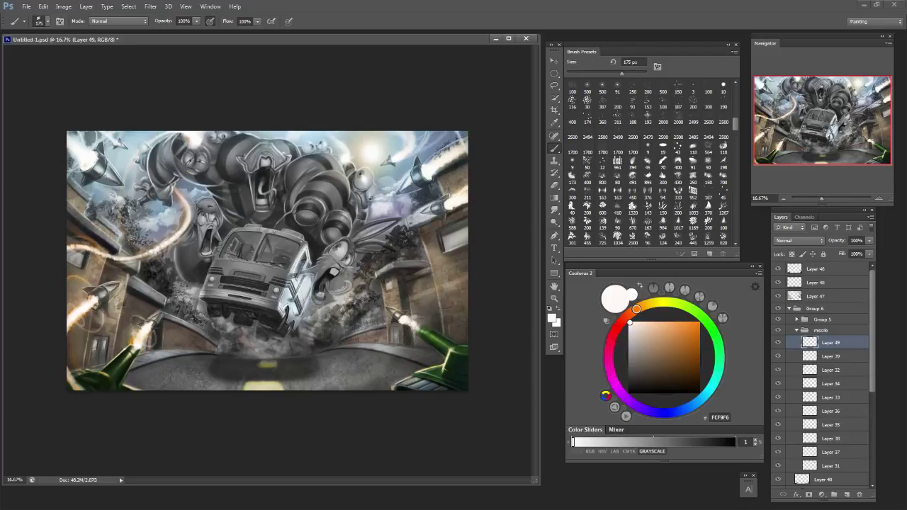
Continue the near-white texture along the left trail with varied brush sizes, ending at 80 px, and collapse the missile group.
{"action": "key", "text": "bracketleft"}
{"action": "key", "text": "bracketleft"}
{"action": "key", "text": "bracketleft"}
{"action": "key", "text": "bracketleft"}
{"action": "key", "text": "bracketleft"}
{"action": "key", "text": "bracketleft"}
{"action": "key", "text": "bracketright"}
{"action": "key", "text": "bracketright"}
{"action": "key", "text": "bracketright"}
{"action": "key", "text": "bracketright"}
{"action": "key", "text": "bracketleft"}
{"action": "key", "text": "bracketleft"}
{"action": "key", "text": "bracketleft"}
{"action": "key", "text": "bracketright"}
{"action": "key", "text": "bracketright"}
{"action": "key", "text": "bracketright"}
{"action": "key", "text": "bracketright"}
{"action": "key", "text": "bracketleft"}
{"action": "key", "text": "bracketleft"}
{"action": "key", "text": "bracketleft"}
{"action": "key", "text": "bracketleft"}
{"action": "left_click", "coordinate": [796, 330]}
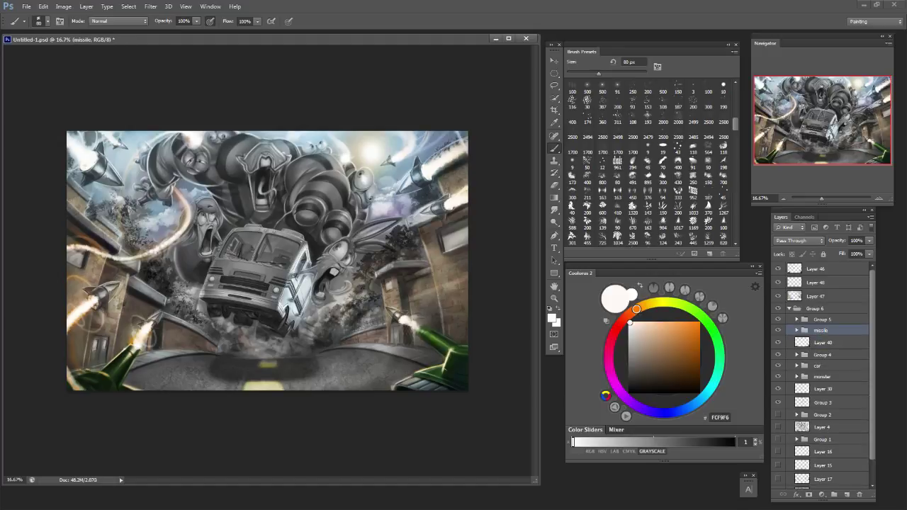
Make Layer 46 active, compare the painting with and without it, and choose the large soft round brush.
{"action": "left_click", "coordinate": [815, 268]}
{"action": "left_click", "coordinate": [778, 268]}
{"action": "left_click", "coordinate": [778, 268]}
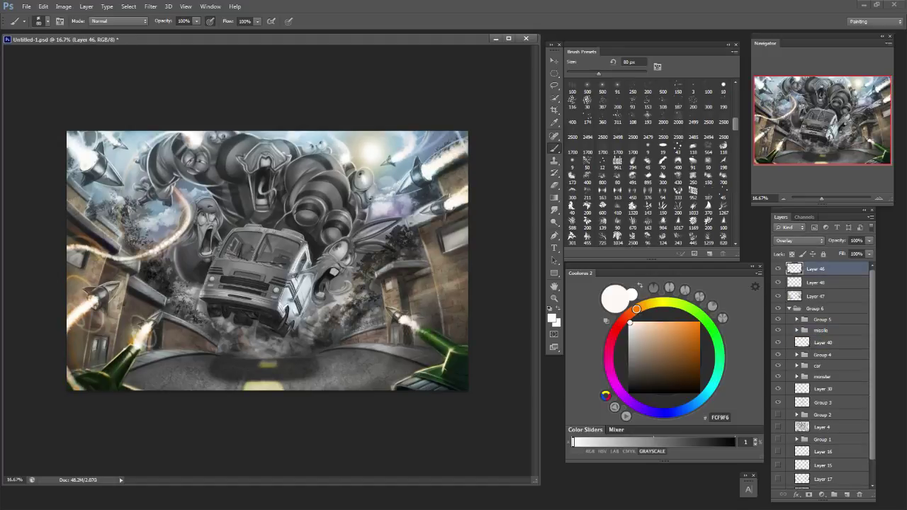
{"action": "key", "text": "bracketright"}
{"action": "scroll", "coordinate": [587, 143], "scroll_direction": "up", "scroll_amount": 5}
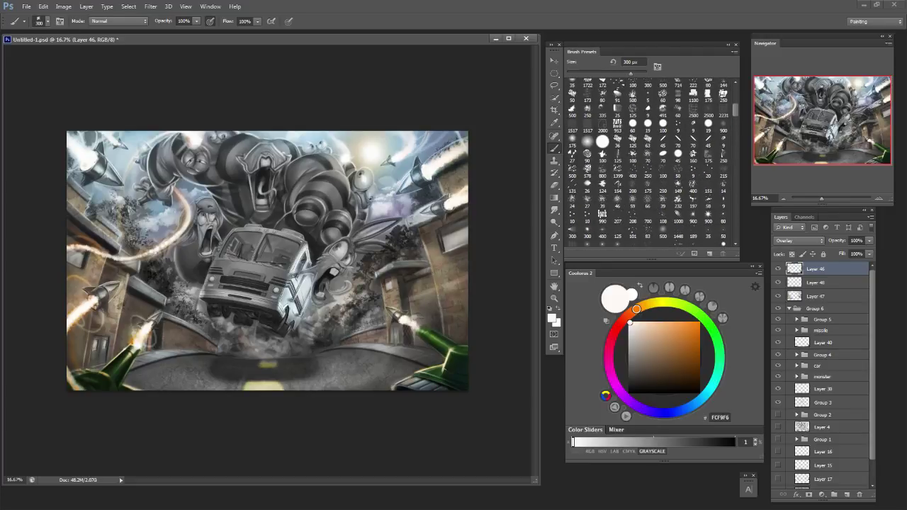
{"action": "left_click", "coordinate": [587, 141]}
{"action": "key", "text": "e"}
{"action": "key", "text": "b"}
Try a near-white stroke on the lower-right cannon with the reduced soft brush, and undo it.
{"action": "key", "text": "bracketleft"}
{"action": "key", "text": "bracketleft"}
{"action": "key", "text": "bracketleft"}
{"action": "key", "text": "bracketleft"}
{"action": "key", "text": "bracketleft"}
{"action": "key", "text": "bracketleft"}
{"action": "mouse_move", "coordinate": [416, 386]}
{"action": "left_mouse_down"}
{"action": "mouse_move", "coordinate": [444, 387]}
{"action": "mouse_move", "coordinate": [423, 379]}
{"action": "mouse_move", "coordinate": [431, 383]}
{"action": "mouse_move", "coordinate": [438, 370]}
{"action": "left_mouse_up"}
{"action": "key", "text": "bracketright"}
{"action": "key", "text": "bracketright"}
{"action": "key", "text": "ctrl+z"}
Sample the dark green of the lower-right cannon, turn it into a pale yellow-green, and reduce the brush to 90 px.
{"action": "left_click", "coordinate": [431, 372], "text": "alt"}
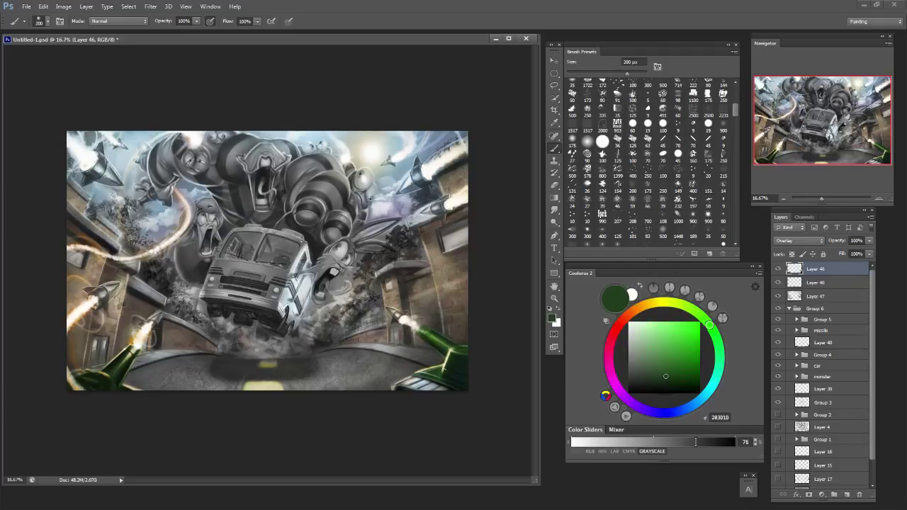
{"action": "left_click", "coordinate": [648, 330]}
{"action": "left_click_drag", "start_coordinate": [648, 329], "coordinate": [642, 330]}
{"action": "left_click_drag", "start_coordinate": [688, 308], "coordinate": [673, 320]}
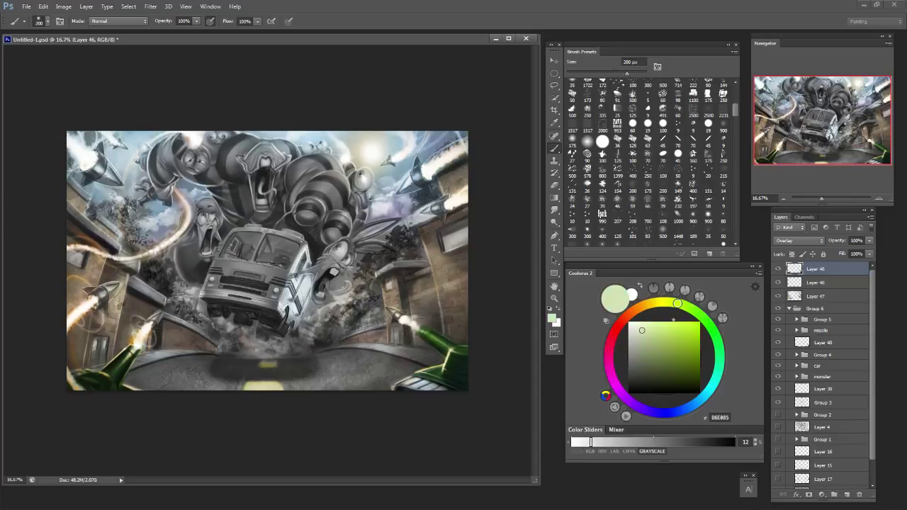
{"action": "key", "text": "bracketleft"}
{"action": "key", "text": "bracketleft"}
{"action": "key", "text": "bracketleft"}
{"action": "key", "text": "bracketleft"}
{"action": "key", "text": "bracketleft"}
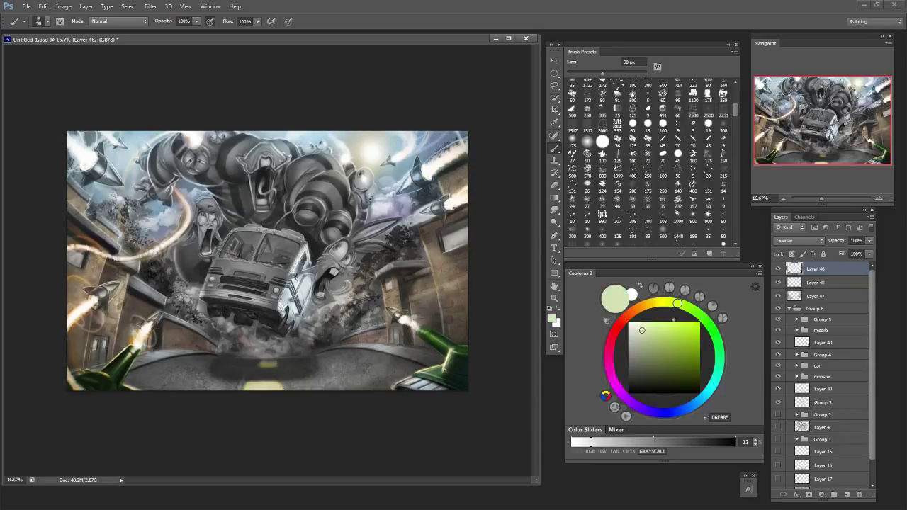
Set the brush size to 15 px and lighten the pale yellow-green almost to white for the cannon's highlights.
{"action": "key", "text": "bracketleft"}
{"action": "key", "text": "bracketleft"}
{"action": "key", "text": "bracketleft"}
{"action": "key", "text": "bracketleft"}
{"action": "key", "text": "bracketleft"}
{"action": "key", "text": "bracketright"}
{"action": "key", "text": "bracketright"}
{"action": "key", "text": "bracketright"}
{"action": "left_click_drag", "start_coordinate": [641, 330], "coordinate": [635, 322]}
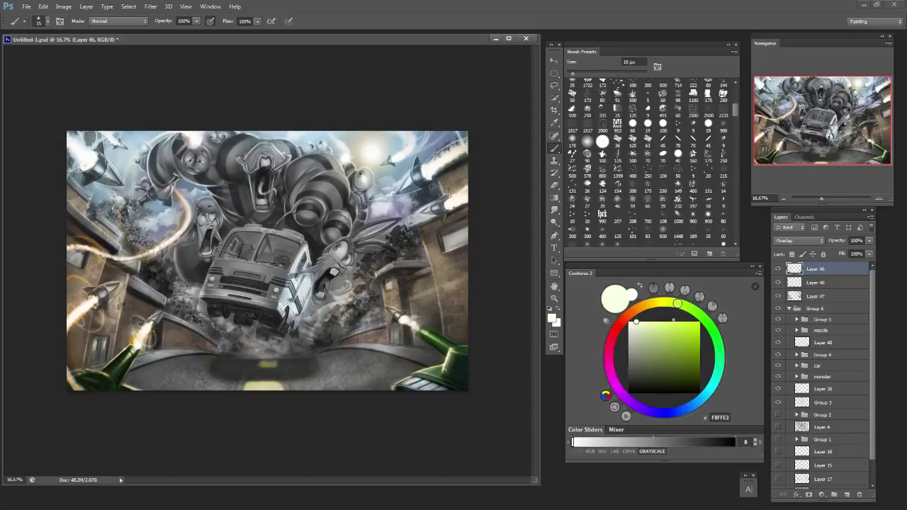
Shift the highlight colour to a pale yellow and set the brush size to 25 px.
{"action": "key", "text": "bracketright"}
{"action": "key", "text": "bracketright"}
{"action": "left_click", "coordinate": [646, 323]}
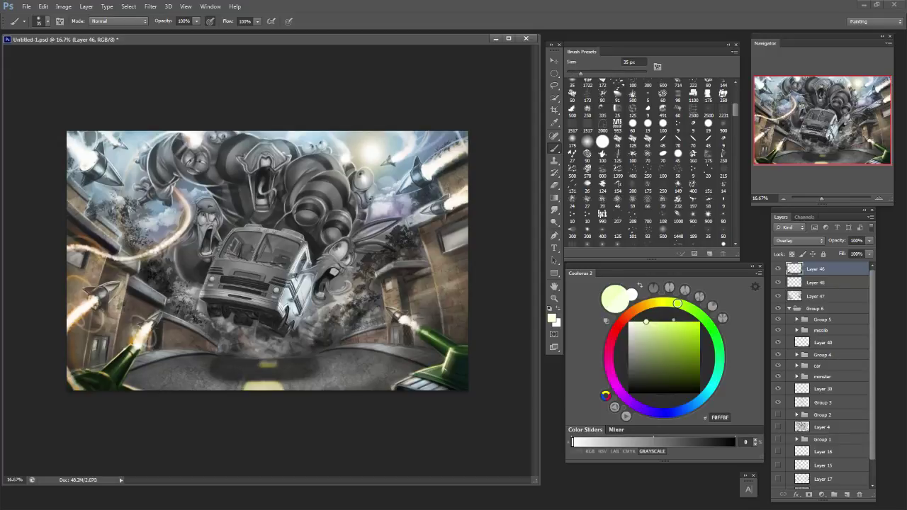
{"action": "left_click", "coordinate": [665, 302]}
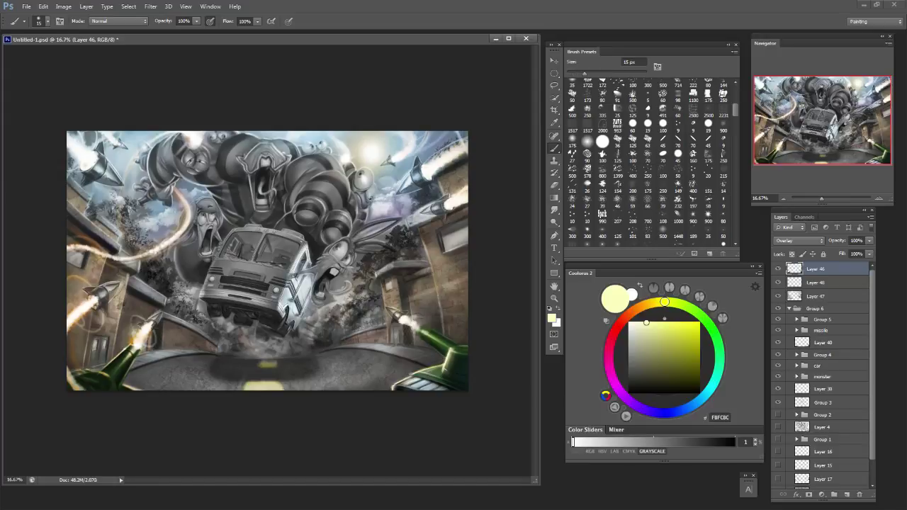
{"action": "left_click_drag", "start_coordinate": [646, 322], "coordinate": [640, 321]}
{"action": "key", "text": "bracketleft"}
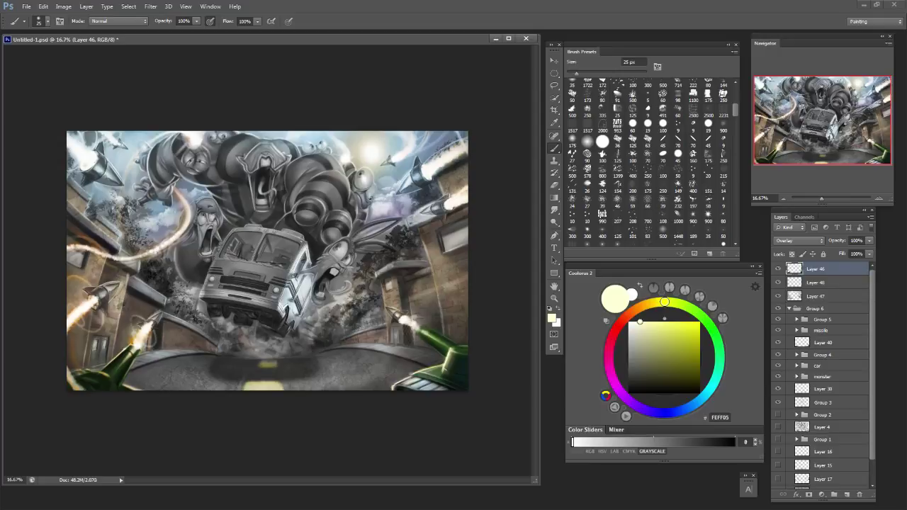
Fine-tune the highlight's saturation and brush size, and shift the hue to a warm pale cream.
{"action": "left_click_drag", "start_coordinate": [640, 322], "coordinate": [637, 323]}
{"action": "key", "text": "bracketright"}
{"action": "key", "text": "bracketright"}
{"action": "key", "text": "bracketleft"}
{"action": "left_click_drag", "start_coordinate": [637, 323], "coordinate": [646, 322]}
{"action": "left_click", "coordinate": [649, 304]}
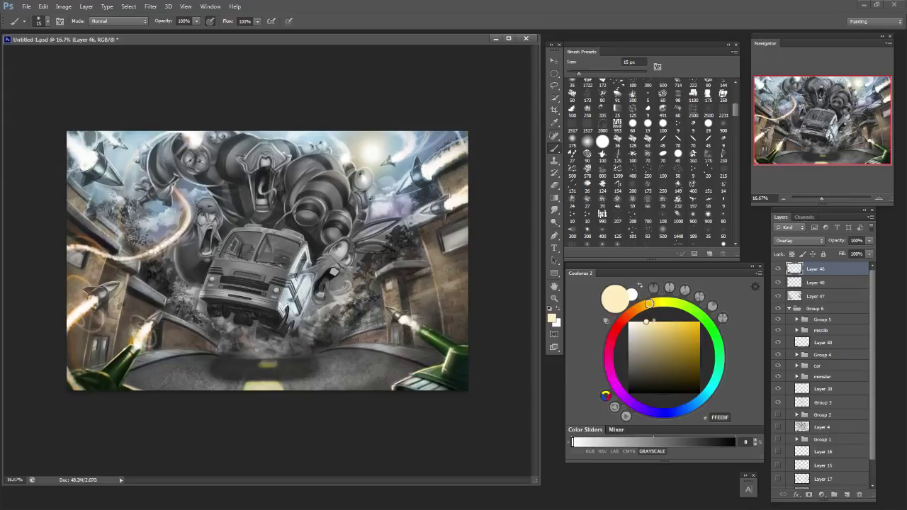
Switch the painting colour to a burnt orange and enlarge the soft brush to 150 px.
{"action": "key", "text": "bracketright"}
{"action": "key", "text": "bracketright"}
{"action": "key", "text": "bracketright"}
{"action": "key", "text": "bracketright"}
{"action": "key", "text": "bracketright"}
{"action": "key", "text": "bracketright"}
{"action": "key", "text": "bracketright"}
{"action": "key", "text": "bracketright"}
{"action": "key", "text": "bracketright"}
{"action": "key", "text": "bracketright"}
{"action": "left_click", "coordinate": [627, 316]}
{"action": "left_click", "coordinate": [684, 334]}
{"action": "key", "text": "bracketright"}
{"action": "key", "text": "bracketright"}
{"action": "key", "text": "bracketright"}
{"action": "key", "text": "bracketright"}
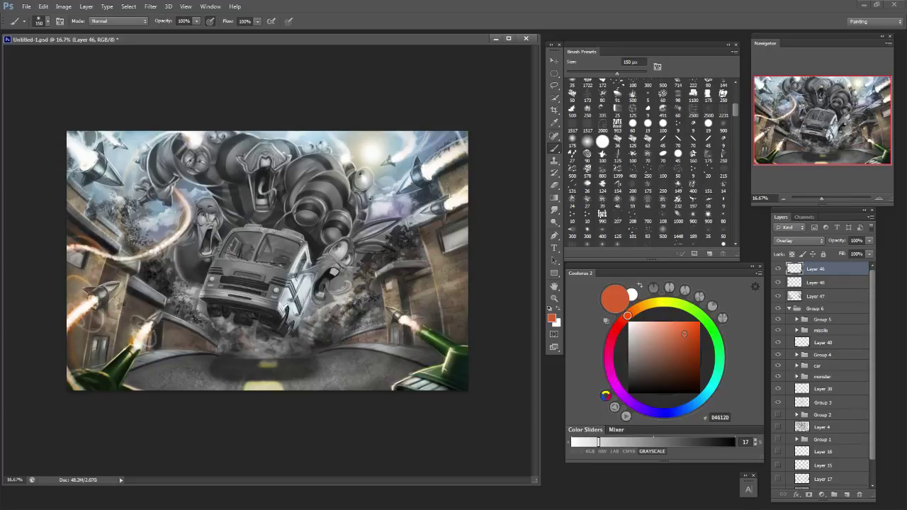
Tint the missile flames and trails orange on Layer 46 with the 150 px soft brush, and brighten the colour to FF6310.
{"action": "key", "text": "bracketright"}
{"action": "key", "text": "bracketright"}
{"action": "key", "text": "bracketright"}
{"action": "key", "text": "bracketright"}
{"action": "key", "text": "bracketright"}
{"action": "key", "text": "bracketright"}
{"action": "key", "text": "bracketright"}
{"action": "key", "text": "bracketright"}
{"action": "mouse_move", "coordinate": [684, 333]}
{"action": "left_mouse_down"}
{"action": "mouse_move", "coordinate": [693, 347]}
{"action": "mouse_move", "coordinate": [691, 323]}
{"action": "left_mouse_up"}
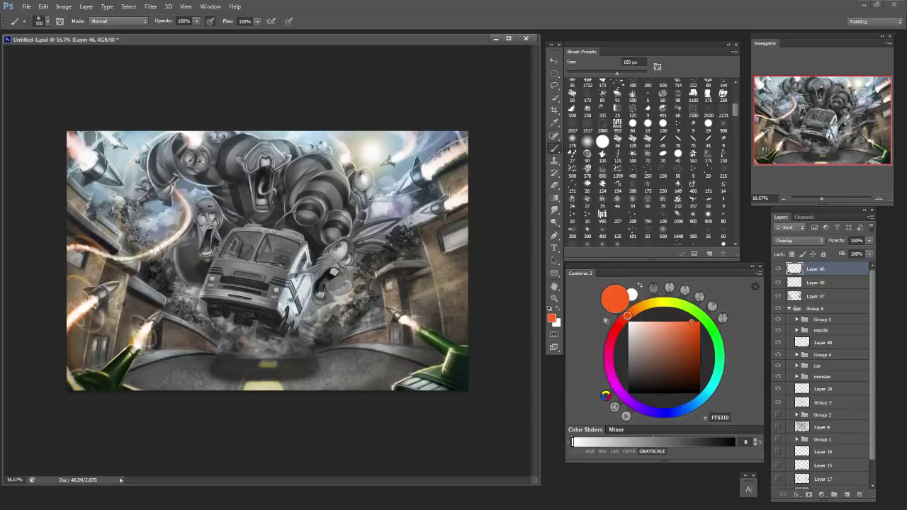
Shift the flame colour to a saturated golden yellow and set the soft brush to 100 px.
{"action": "left_click_drag", "start_coordinate": [628, 315], "coordinate": [649, 304]}
{"action": "left_click_drag", "start_coordinate": [698, 336], "coordinate": [699, 325]}
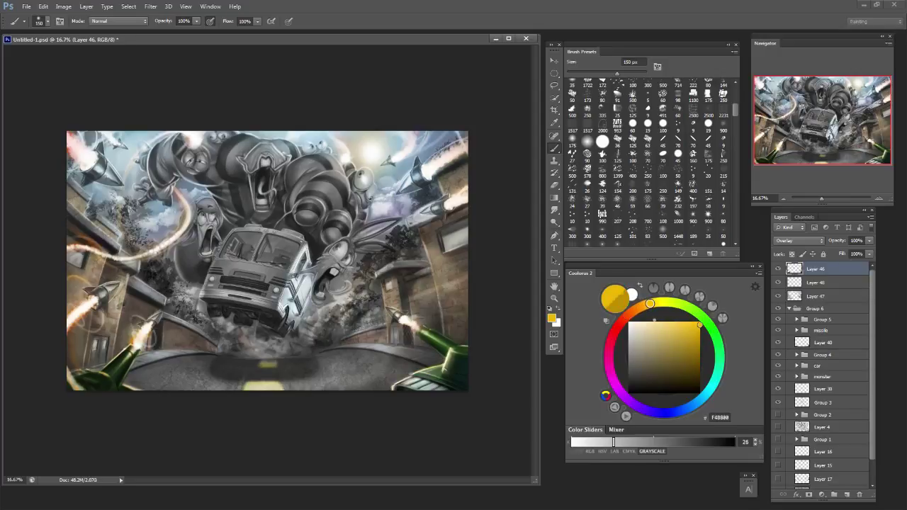
{"action": "key", "text": "bracketright"}
{"action": "key", "text": "bracketright"}
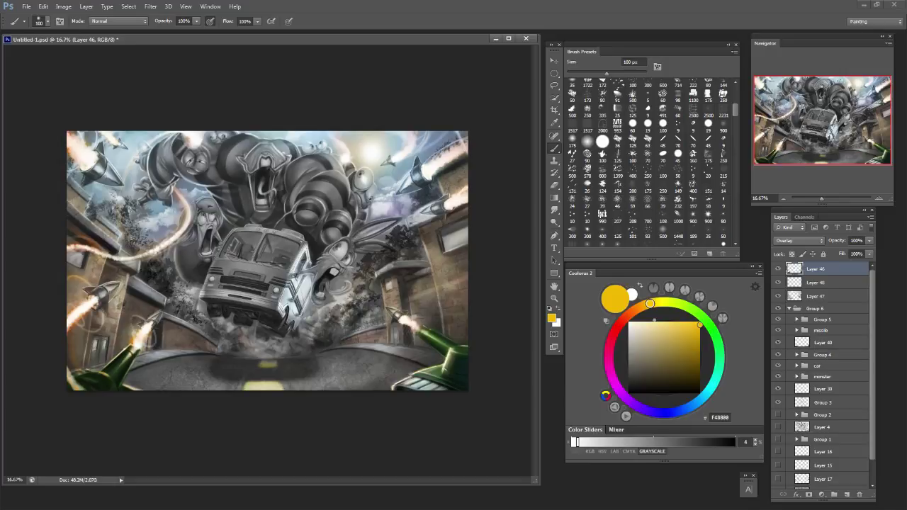
Build up the golden-yellow glow on the missile flames and trails on Layer 46, varying the soft brush size.
{"action": "key", "text": "bracketright"}
{"action": "key", "text": "bracketright"}
{"action": "key", "text": "bracketright"}
{"action": "key", "text": "bracketright"}
{"action": "key", "text": "bracketright"}
{"action": "key", "text": "bracketright"}
{"action": "key", "text": "bracketright"}
{"action": "key", "text": "bracketright"}
{"action": "key", "text": "bracketleft"}
{"action": "key", "text": "bracketleft"}
{"action": "key", "text": "bracketleft"}
{"action": "key", "text": "bracketleft"}
{"action": "key", "text": "bracketleft"}
{"action": "key", "text": "bracketleft"}
Set the painting colour to a dark navy and make Layer 47 active, toggling its visibility to check its effect.
{"action": "left_click", "coordinate": [654, 383]}
{"action": "left_click", "coordinate": [676, 411]}
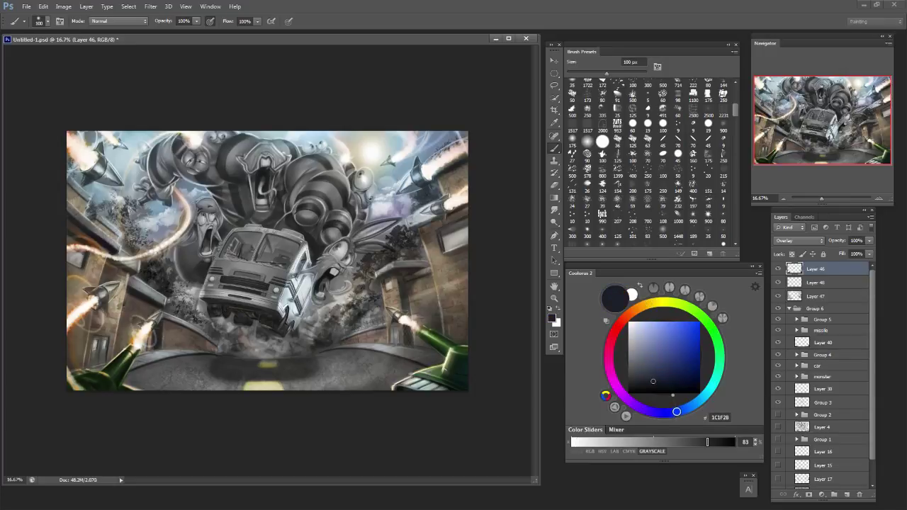
{"action": "left_click", "coordinate": [815, 296]}
{"action": "left_click", "coordinate": [778, 296]}
{"action": "left_click", "coordinate": [778, 297]}
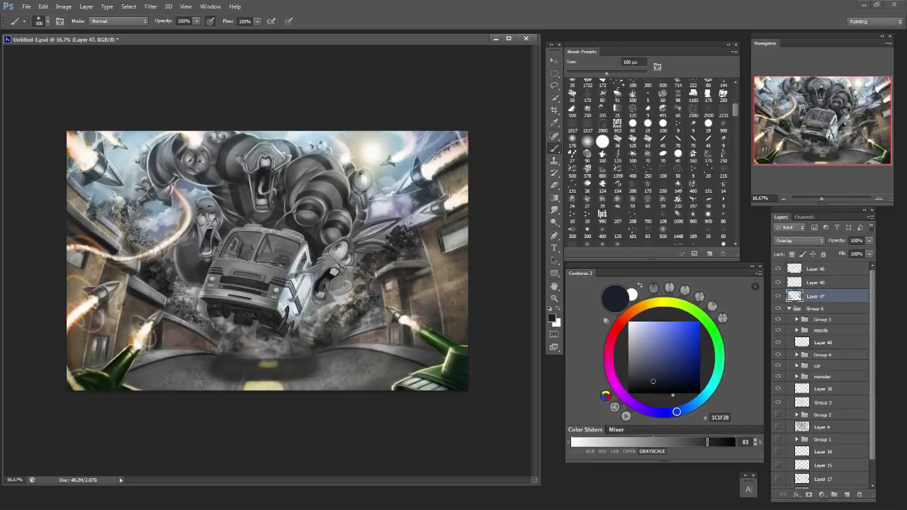
Darken the road's lower edge on Layer 47 with dark navy and the soft brush enlarged to 1100 px.
{"action": "key", "text": "bracketright"}
{"action": "key", "text": "bracketright"}
{"action": "key", "text": "bracketright"}
{"action": "key", "text": "bracketright"}
{"action": "key", "text": "bracketright"}
{"action": "key", "text": "bracketright"}
{"action": "key", "text": "bracketright"}
{"action": "key", "text": "bracketright"}
{"action": "key", "text": "bracketright"}
{"action": "key", "text": "bracketright"}
{"action": "key", "text": "bracketright"}
{"action": "key", "text": "bracketright"}
{"action": "key", "text": "bracketright"}
{"action": "key", "text": "bracketright"}
{"action": "key", "text": "bracketright"}
{"action": "key", "text": "bracketright"}
{"action": "left_click", "coordinate": [360, 390]}
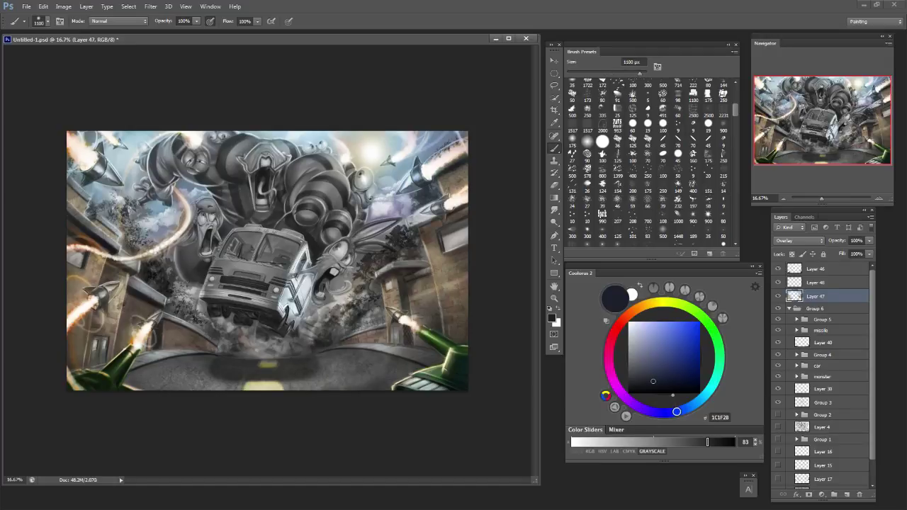
Shade the outer edge of the right-hand building on Layer 47 in dark navy with a 700 px soft brush.
{"action": "key", "text": "alt+bracketright"}
{"action": "key", "text": "alt+bracketright"}
{"action": "key", "text": "bracketleft"}
{"action": "key", "text": "bracketleft"}
{"action": "key", "text": "bracketleft"}
{"action": "key", "text": "bracketleft"}
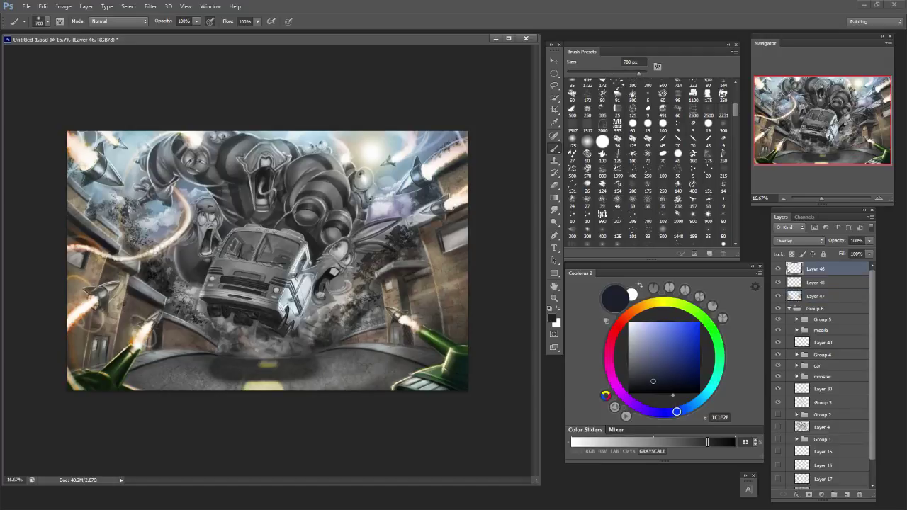
{"action": "key", "text": "alt+bracketleft"}
{"action": "key", "text": "alt+bracketleft"}
{"action": "left_click", "coordinate": [461, 180]}
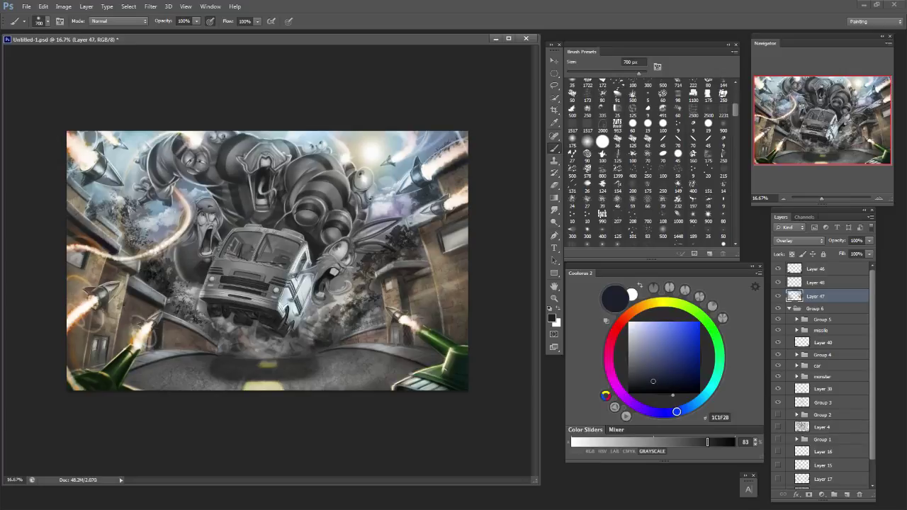
{"action": "key", "text": "ctrl+z"}
{"action": "left_click", "coordinate": [460, 181]}
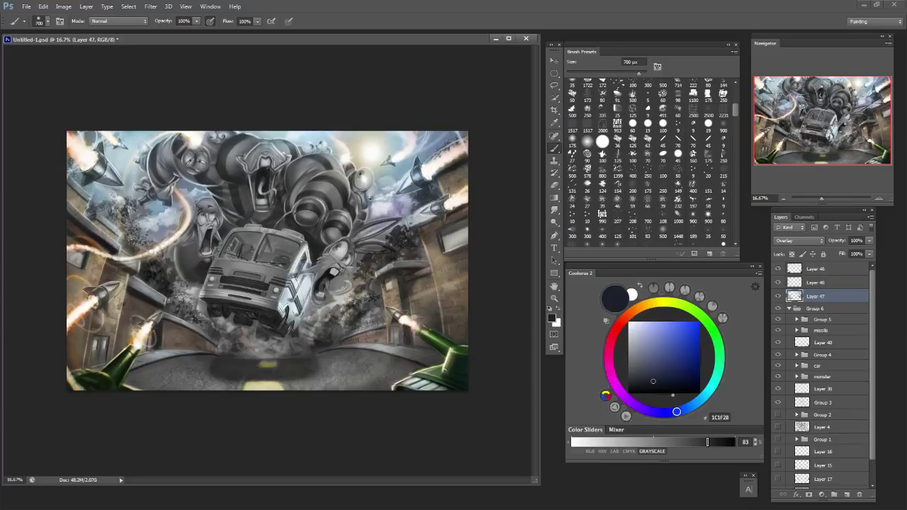
{"action": "left_click", "coordinate": [455, 271]}
{"action": "left_click", "coordinate": [461, 313]}
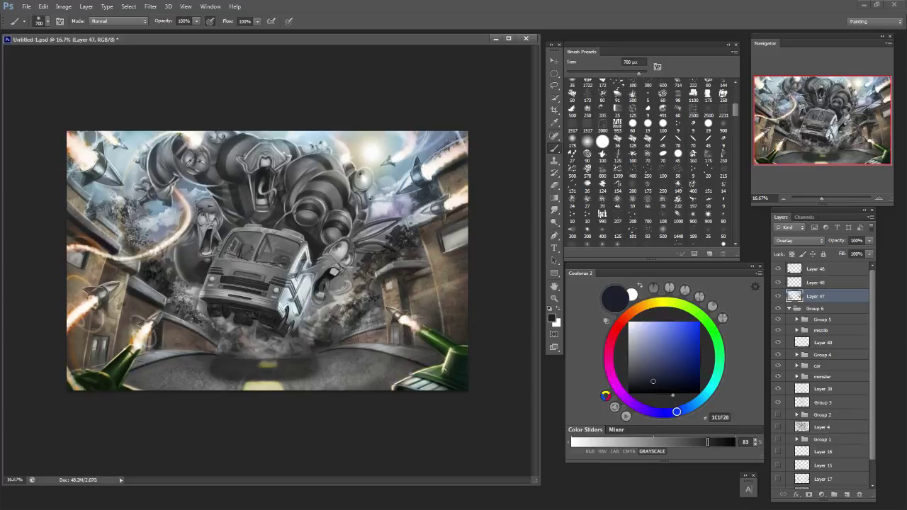
Darken the left building's outer edge and the right building's wall, reducing the soft brush from 600 to 300 px.
{"action": "left_click_drag", "start_coordinate": [71, 281], "coordinate": [71, 311]}
{"action": "key", "text": "bracketleft"}
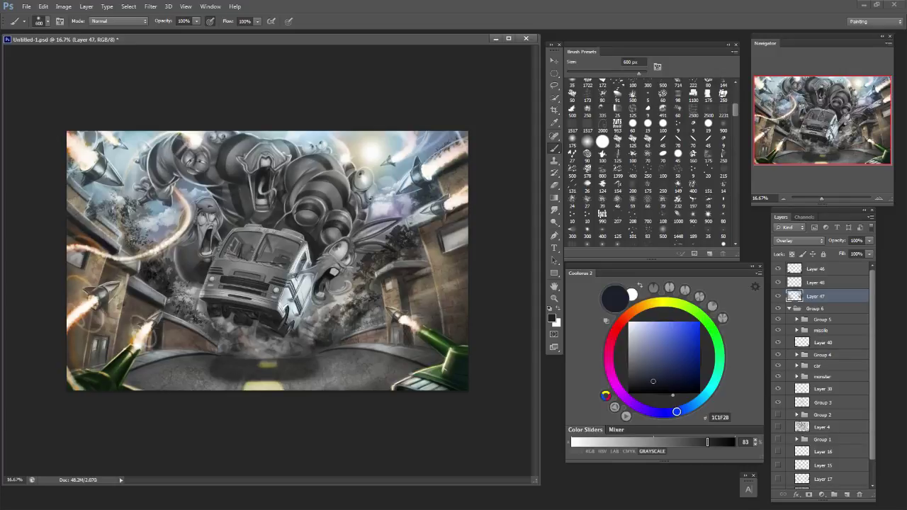
{"action": "left_click", "coordinate": [79, 275]}
{"action": "key", "text": "bracketleft"}
{"action": "left_click", "coordinate": [75, 204]}
{"action": "left_click", "coordinate": [75, 197]}
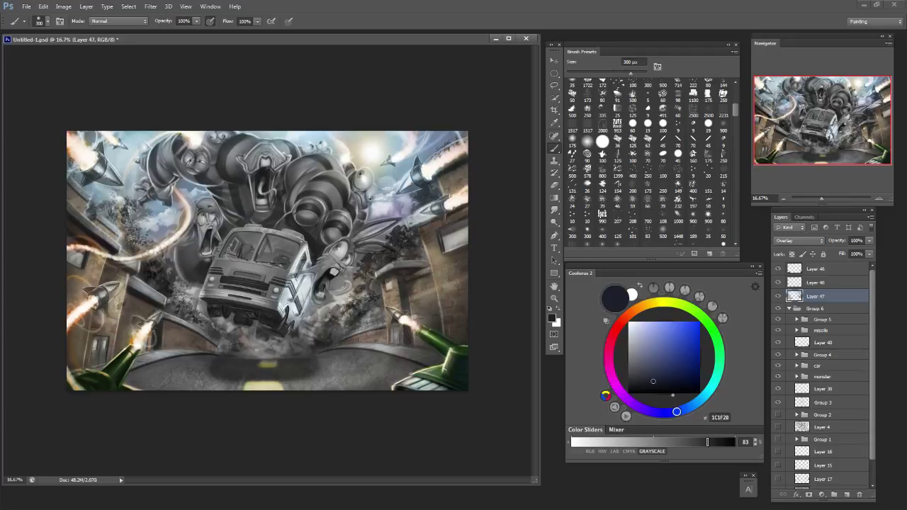
{"action": "key", "text": "bracketleft"}
{"action": "key", "text": "bracketleft"}
{"action": "left_click_drag", "start_coordinate": [455, 248], "coordinate": [455, 218]}
Shift the painting colour through warm orange and red-orange FF4E25 to a hot pink.
{"action": "left_click", "coordinate": [642, 306]}
{"action": "left_click", "coordinate": [683, 323]}
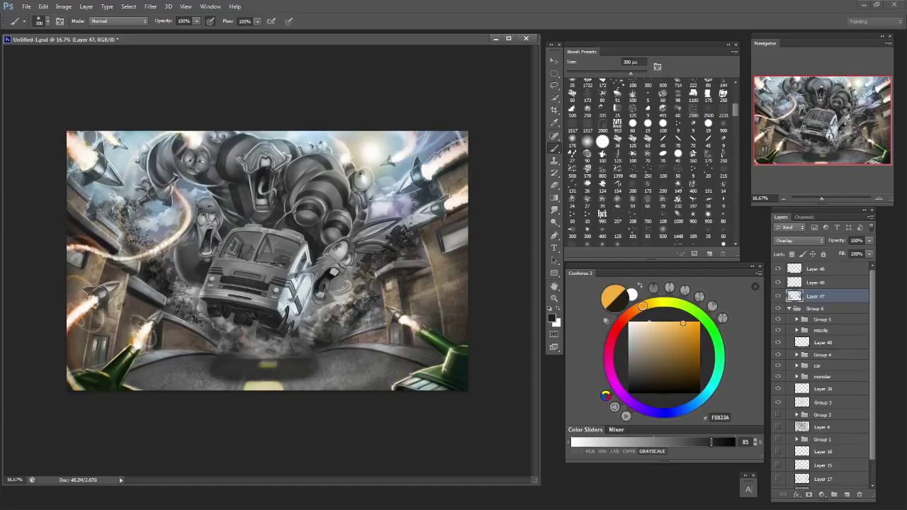
{"action": "left_click", "coordinate": [622, 320]}
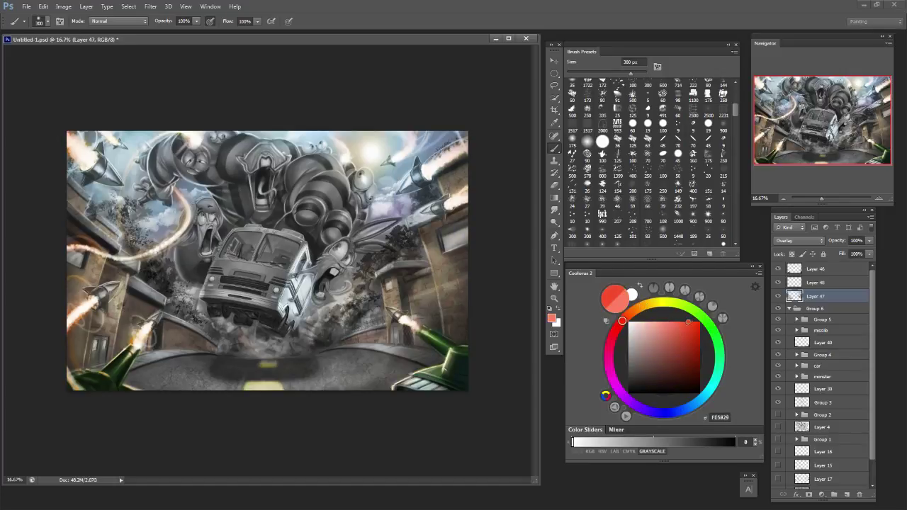
{"action": "left_click", "coordinate": [688, 322]}
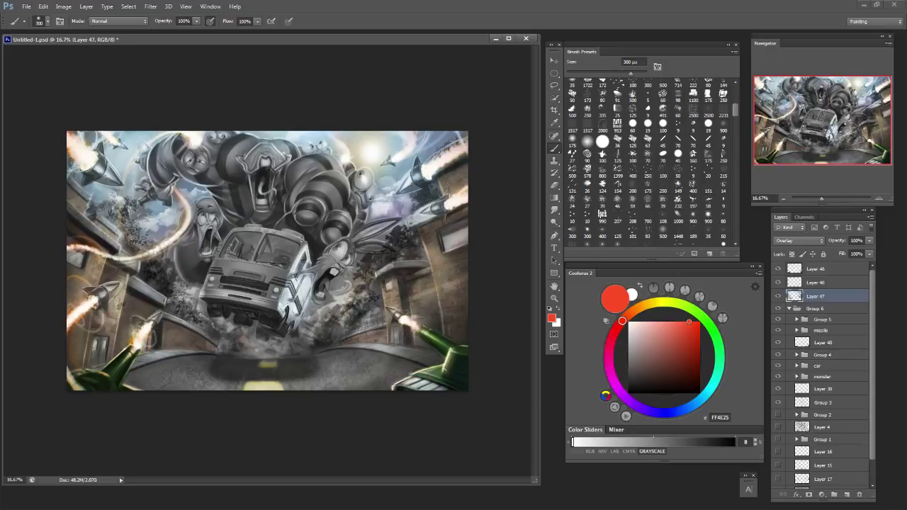
{"action": "left_click", "coordinate": [609, 346]}
{"action": "left_click", "coordinate": [675, 324]}
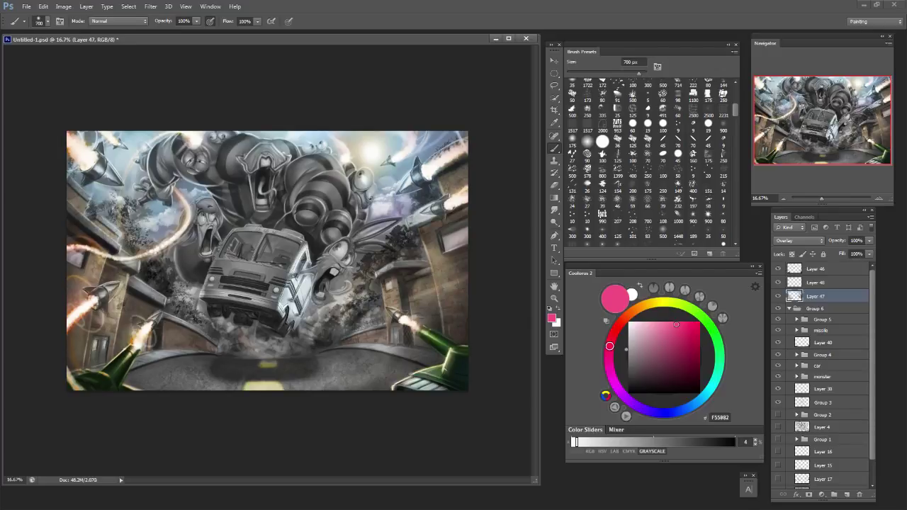
Change the painting colour to dark teal 0F3E42 and enlarge the soft brush to 500 px.
{"action": "mouse_move", "coordinate": [611, 348]}
{"action": "left_mouse_down"}
{"action": "mouse_move", "coordinate": [695, 404]}
{"action": "mouse_move", "coordinate": [710, 389]}
{"action": "left_mouse_up"}
{"action": "left_click_drag", "start_coordinate": [676, 364], "coordinate": [683, 375]}
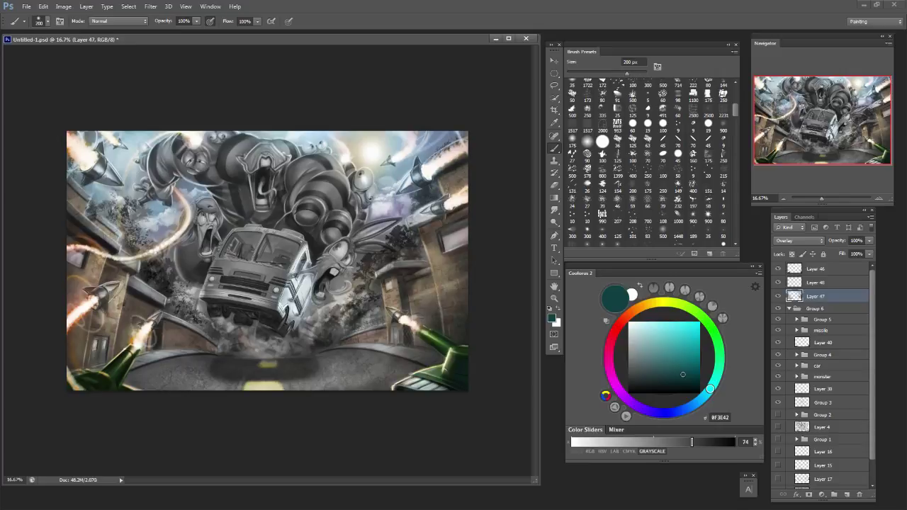
{"action": "key", "text": "bracketright"}
{"action": "key", "text": "bracketright"}
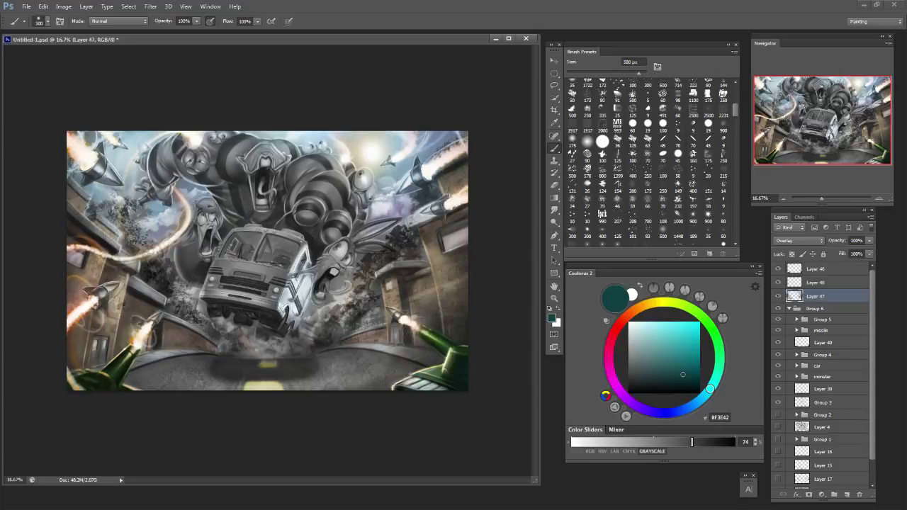
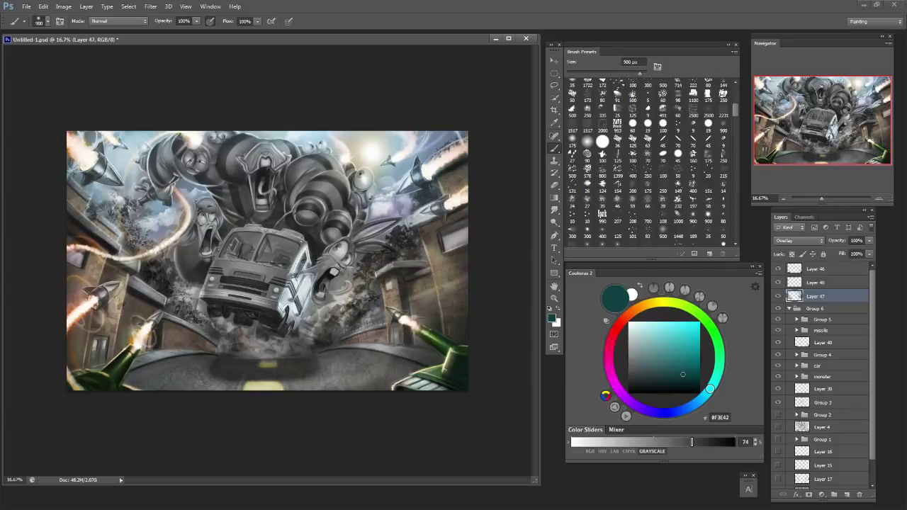
Change the painting colour through burnt orange and light peach to a pale cream, and enlarge the soft brush.
{"action": "left_click", "coordinate": [629, 314]}
{"action": "left_click", "coordinate": [693, 332]}
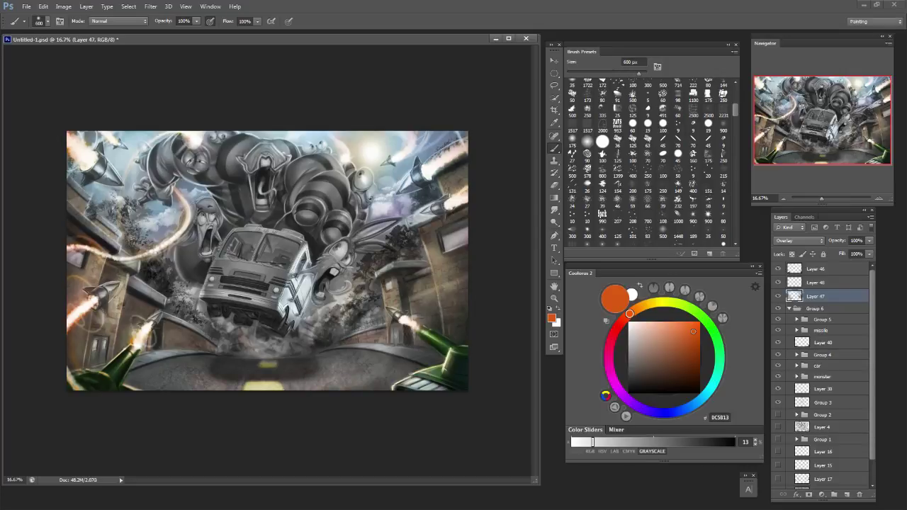
{"action": "left_click", "coordinate": [656, 322]}
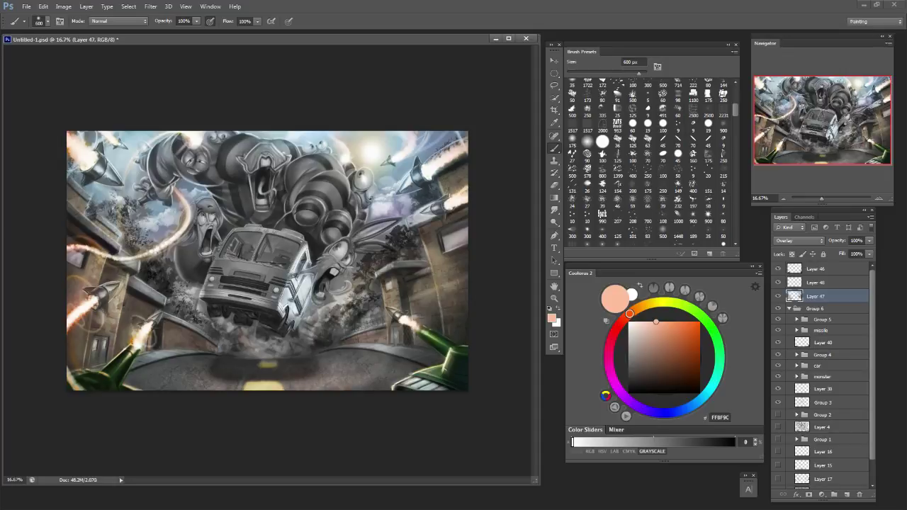
{"action": "mouse_move", "coordinate": [656, 322]}
{"action": "left_mouse_down"}
{"action": "mouse_move", "coordinate": [634, 324]}
{"action": "mouse_move", "coordinate": [652, 303]}
{"action": "left_mouse_up"}
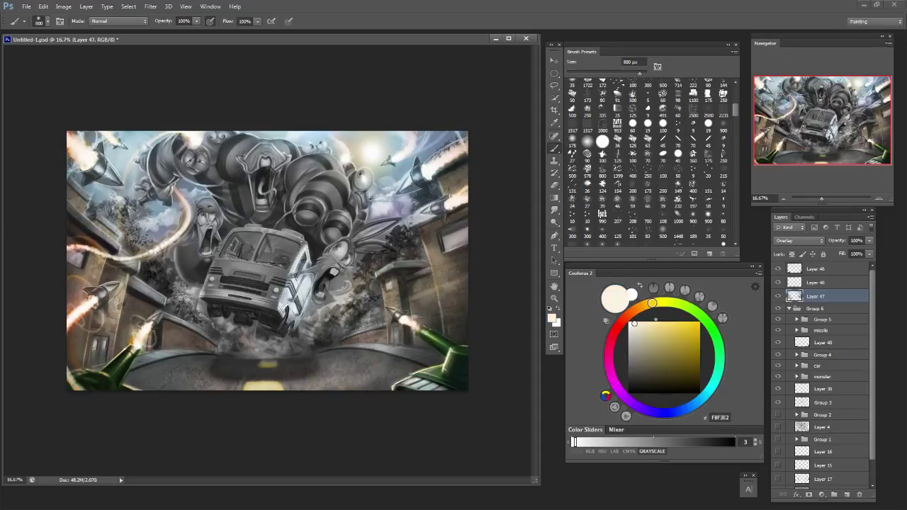
{"action": "key", "text": "bracketright"}
{"action": "key", "text": "bracketright"}
{"action": "key", "text": "bracketright"}
{"action": "key", "text": "bracketright"}
Tint the road beside the right-hand green cannon on Layer 47 with a saturated blue and a much smaller soft brush.
{"action": "left_click", "coordinate": [687, 408]}
{"action": "left_click", "coordinate": [695, 344]}
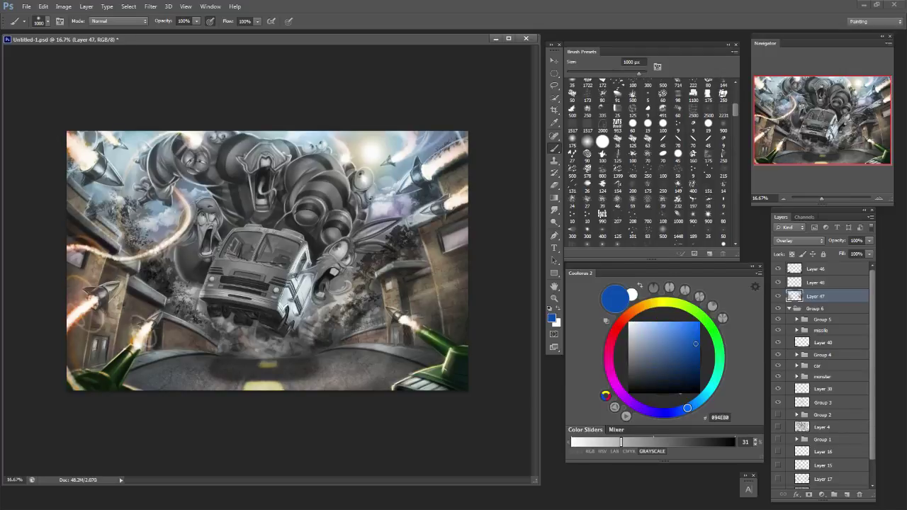
{"action": "key", "text": "bracketleft"}
{"action": "key", "text": "bracketleft"}
{"action": "key", "text": "bracketleft"}
{"action": "key", "text": "bracketleft"}
{"action": "key", "text": "bracketleft"}
{"action": "key", "text": "bracketleft"}
{"action": "key", "text": "bracketleft"}
{"action": "key", "text": "bracketleft"}
{"action": "key", "text": "bracketleft"}
{"action": "key", "text": "bracketleft"}
{"action": "key", "text": "bracketright"}
{"action": "key", "text": "bracketright"}
{"action": "key", "text": "bracketleft"}
{"action": "key", "text": "bracketleft"}
{"action": "key", "text": "bracketleft"}
{"action": "key", "text": "bracketleft"}
{"action": "key", "text": "bracketleft"}
{"action": "key", "text": "bracketleft"}
{"action": "key", "text": "bracketleft"}
{"action": "left_click_drag", "start_coordinate": [421, 370], "coordinate": [441, 367]}
Adjust the soft brush size for the road tint and darken the blue to slate navy 252835.
{"action": "key", "text": "bracketright"}
{"action": "key", "text": "bracketright"}
{"action": "key", "text": "bracketright"}
{"action": "key", "text": "bracketright"}
{"action": "key", "text": "bracketright"}
{"action": "key", "text": "bracketright"}
{"action": "key", "text": "bracketright"}
{"action": "key", "text": "bracketright"}
{"action": "key", "text": "bracketleft"}
{"action": "left_click", "coordinate": [650, 378]}
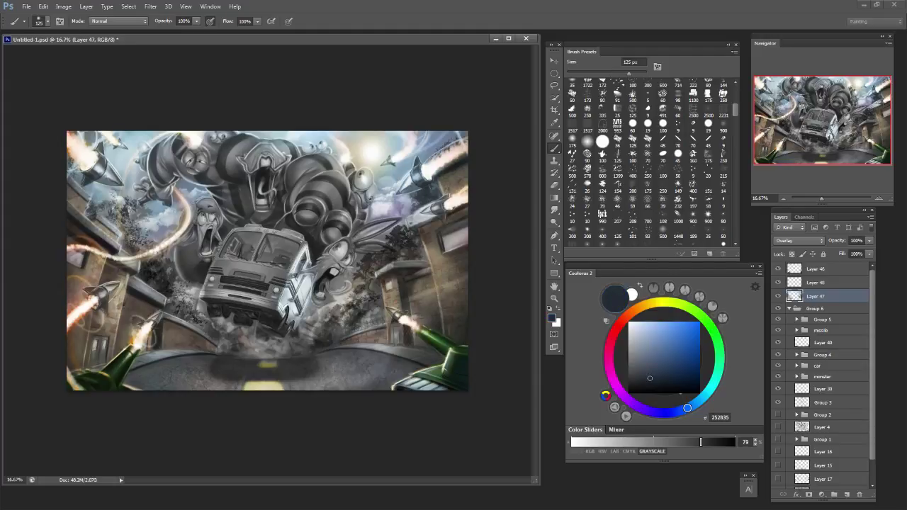
Shade the road on Layer 47 in slate navy, varying the soft brush between 90 and 250 px.
{"action": "key", "text": "bracketright"}
{"action": "key", "text": "bracketright"}
{"action": "key", "text": "bracketright"}
{"action": "key", "text": "bracketright"}
{"action": "key", "text": "bracketleft"}
{"action": "key", "text": "bracketleft"}
{"action": "key", "text": "bracketleft"}
{"action": "key", "text": "bracketleft"}
{"action": "key", "text": "bracketleft"}
{"action": "key", "text": "bracketleft"}
{"action": "key", "text": "bracketleft"}
{"action": "key", "text": "bracketleft"}
{"action": "key", "text": "bracketleft"}
{"action": "key", "text": "bracketleft"}
{"action": "key", "text": "bracketleft"}
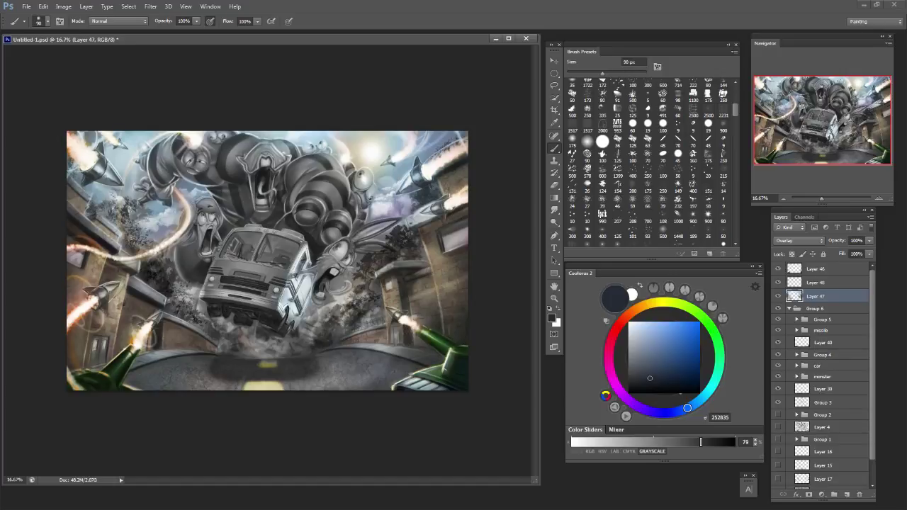
{"action": "key", "text": "bracketright"}
{"action": "key", "text": "bracketright"}
{"action": "key", "text": "bracketright"}
{"action": "key", "text": "bracketright"}
{"action": "key", "text": "bracketright"}
{"action": "key", "text": "bracketright"}
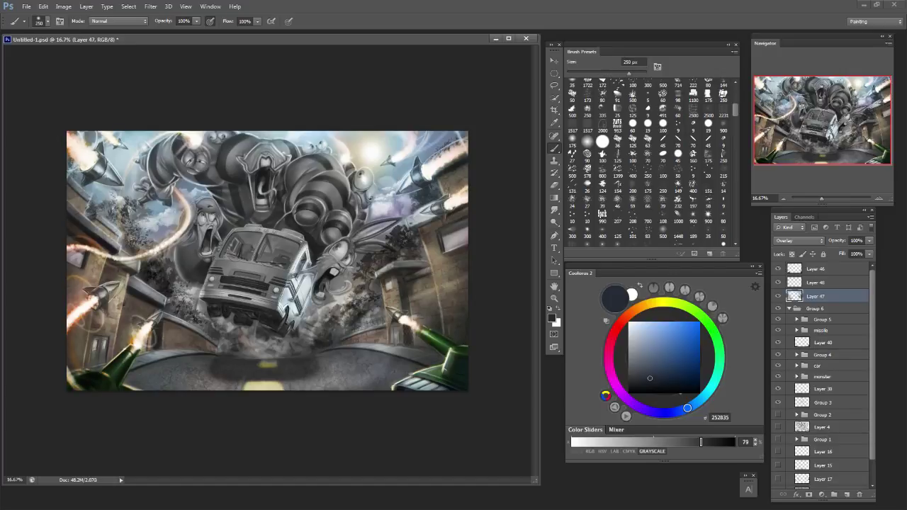
Refine the slate-navy shading on Layer 47 with the soft brush at 175 px and down to 70 px.
{"action": "key", "text": "bracketleft"}
{"action": "key", "text": "bracketleft"}
{"action": "key", "text": "bracketleft"}
{"action": "key", "text": "bracketleft"}
{"action": "key", "text": "bracketleft"}
{"action": "key", "text": "bracketleft"}
{"action": "key", "text": "bracketleft"}
{"action": "key", "text": "bracketleft"}
{"action": "key", "text": "bracketleft"}
{"action": "key", "text": "bracketleft"}
{"action": "key", "text": "bracketleft"}
{"action": "key", "text": "bracketleft"}
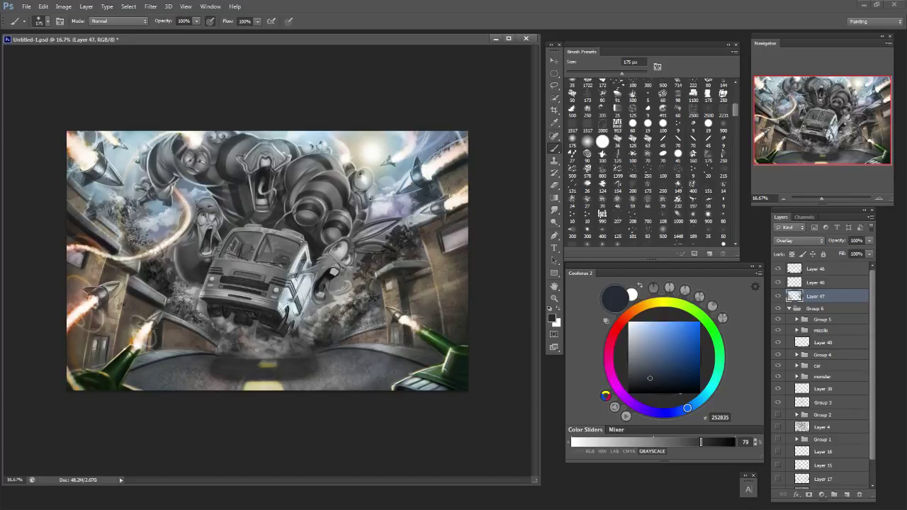
{"action": "key", "text": "bracketright"}
{"action": "key", "text": "bracketright"}
{"action": "key", "text": "bracketright"}
{"action": "key", "text": "bracketright"}
{"action": "key", "text": "bracketright"}
{"action": "key", "text": "bracketright"}
{"action": "key", "text": "bracketright"}
{"action": "key", "text": "bracketright"}
{"action": "key", "text": "bracketright"}
{"action": "key", "text": "bracketright"}
{"action": "key", "text": "bracketleft"}
{"action": "key", "text": "bracketleft"}
{"action": "key", "text": "bracketleft"}
{"action": "key", "text": "bracketleft"}
{"action": "key", "text": "bracketleft"}
{"action": "key", "text": "bracketleft"}
{"action": "key", "text": "bracketleft"}
{"action": "key", "text": "bracketleft"}
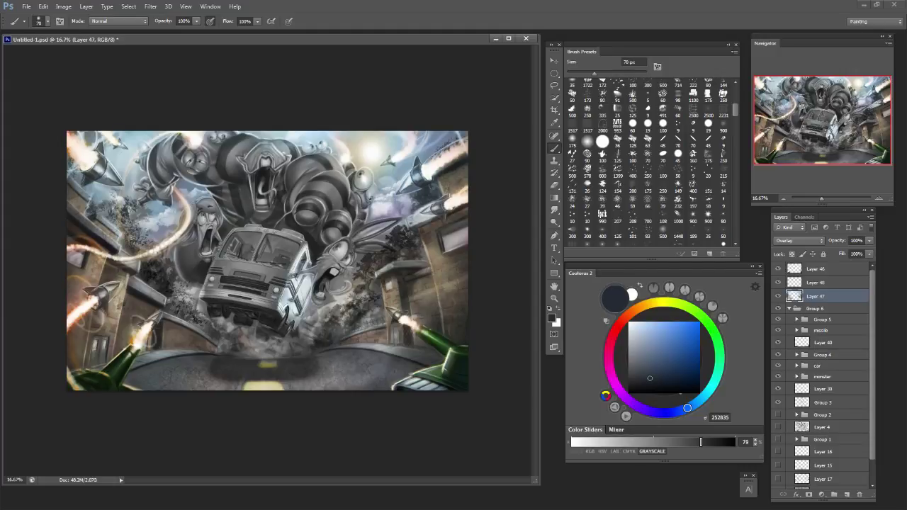
Continue the slate-navy 252835 shading on Layer 47, repeatedly enlarging and reducing the soft brush between strokes.
{"action": "key", "text": "bracketright"}
{"action": "key", "text": "bracketright"}
{"action": "key", "text": "bracketright"}
{"action": "key", "text": "bracketright"}
{"action": "key", "text": "bracketright"}
{"action": "key", "text": "bracketright"}
{"action": "key", "text": "bracketright"}
{"action": "key", "text": "bracketright"}
{"action": "key", "text": "bracketleft"}
{"action": "key", "text": "bracketleft"}
{"action": "key", "text": "bracketleft"}
{"action": "key", "text": "bracketleft"}
{"action": "key", "text": "bracketleft"}
{"action": "key", "text": "bracketleft"}
{"action": "key", "text": "bracketleft"}
{"action": "key", "text": "bracketleft"}
{"action": "key", "text": "bracketleft"}
{"action": "key", "text": "bracketleft"}
{"action": "key", "text": "bracketleft"}
{"action": "key", "text": "bracketleft"}
{"action": "key", "text": "bracketright"}
{"action": "key", "text": "bracketright"}
{"action": "key", "text": "bracketright"}
{"action": "key", "text": "bracketright"}
{"action": "key", "text": "bracketright"}
{"action": "key", "text": "bracketright"}
{"action": "key", "text": "bracketright"}
{"action": "key", "text": "bracketright"}
{"action": "key", "text": "bracketright"}
{"action": "key", "text": "bracketright"}
Switch to the Eraser and reduce it to 70 px for cleaning up the tint on Layer 47.
{"action": "key", "text": "e"}
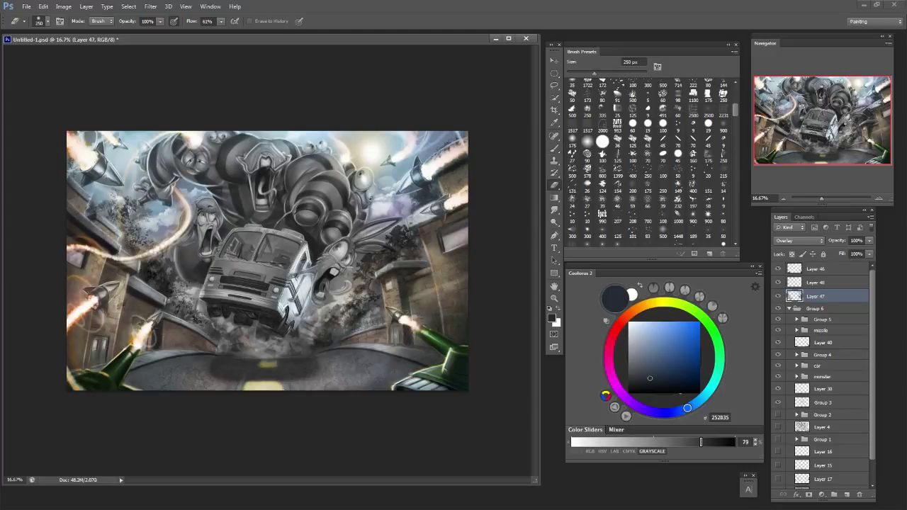
{"action": "key", "text": "bracketleft"}
{"action": "key", "text": "bracketleft"}
{"action": "key", "text": "bracketleft"}
{"action": "key", "text": "bracketleft"}
{"action": "key", "text": "bracketleft"}
{"action": "key", "text": "bracketleft"}
{"action": "key", "text": "bracketleft"}
{"action": "key", "text": "bracketleft"}
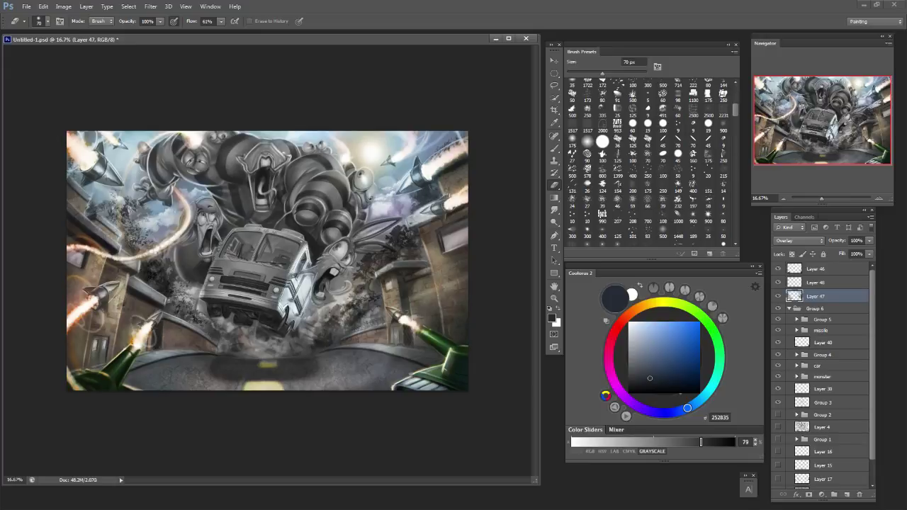
Erase stray tint around the large monster's head on Layer 47, enlarging the eraser to 90 px and 125 px.
{"action": "key", "text": "bracketright"}
{"action": "key", "text": "bracketright"}
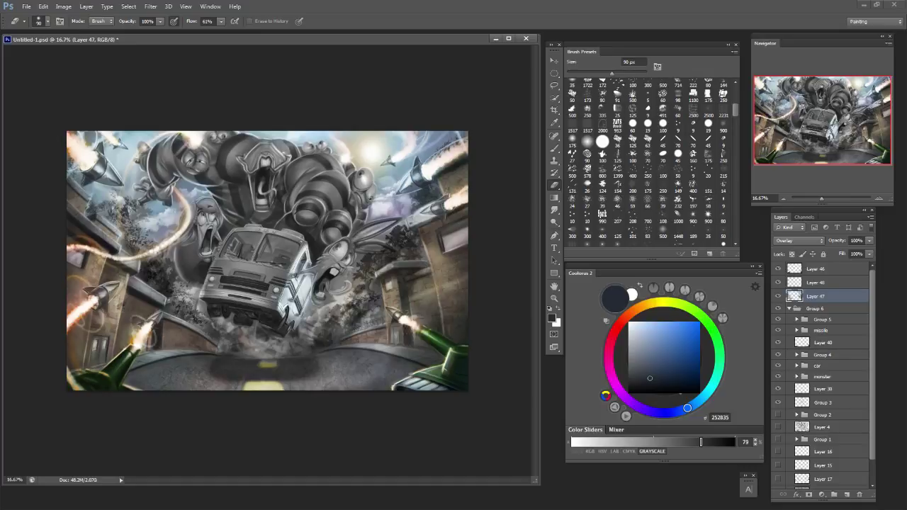
{"action": "left_click", "coordinate": [287, 143]}
{"action": "key", "text": "bracketright"}
{"action": "key", "text": "bracketright"}
Compare the painting with Layer 47 hidden and shown, and review the whole composition at a reduced size.
{"action": "left_click", "coordinate": [778, 296]}
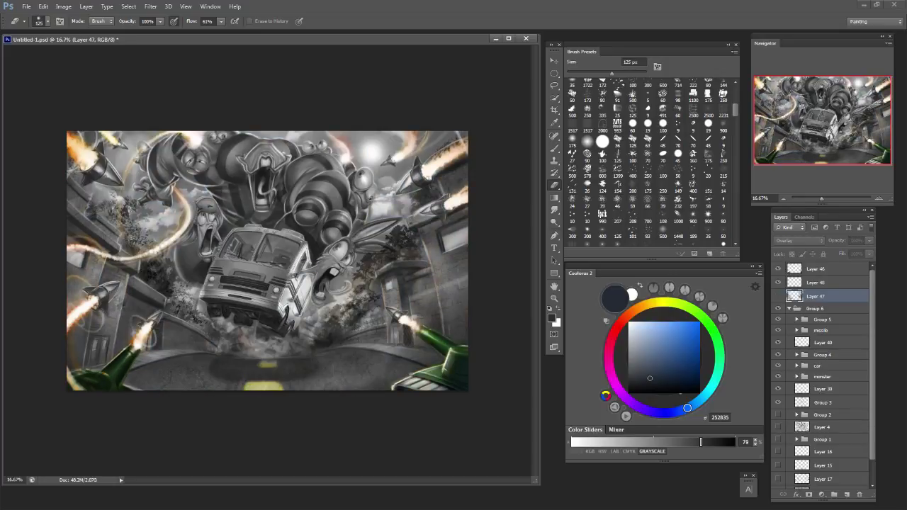
{"action": "left_click", "coordinate": [778, 296]}
{"action": "key", "text": "ctrl+minus"}
{"action": "key", "text": "ctrl+minus"}
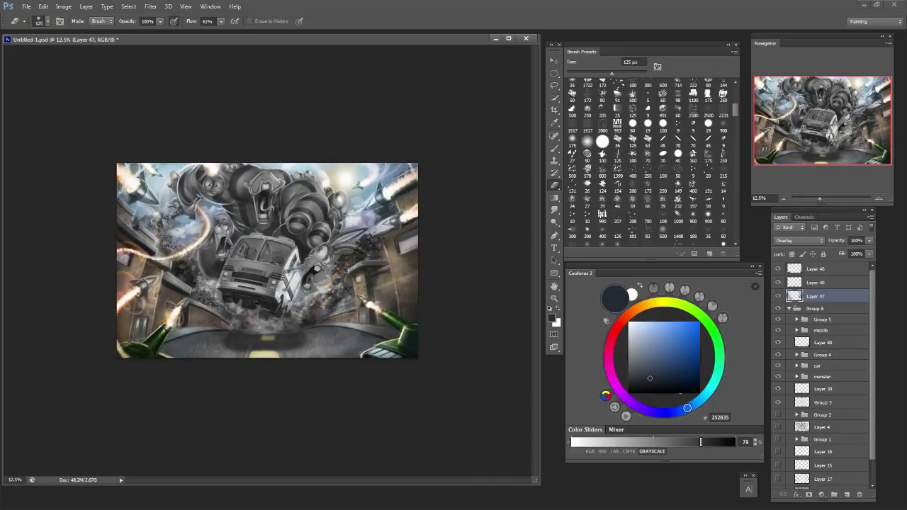
{"action": "key", "text": "ctrl+plus"}
{"action": "key", "text": "ctrl+minus"}
{"action": "key", "text": "ctrl+plus"}
Sample the grey-brown 605548 from the right-hand building and brush it onto its wall on Layer 47, enlarging the soft brush to 250 px.
{"action": "key", "text": "b"}
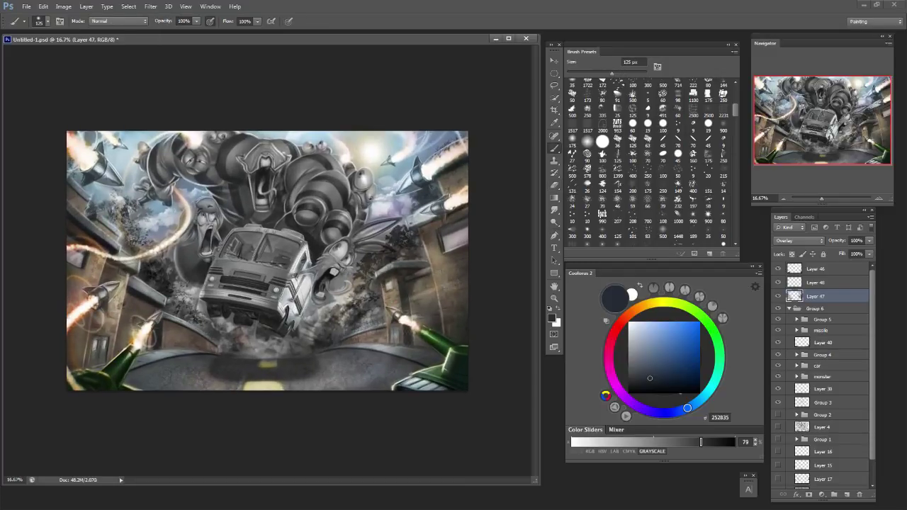
{"action": "left_click", "coordinate": [426, 286], "text": "alt"}
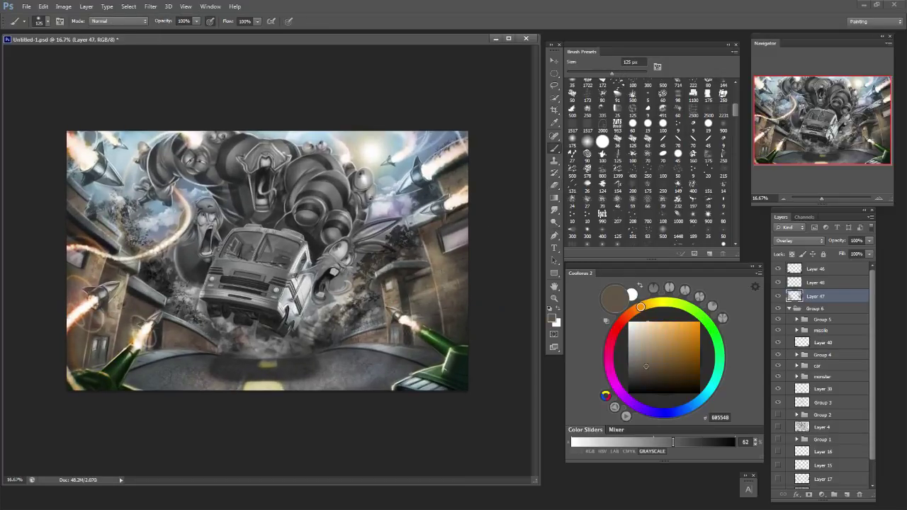
{"action": "left_click_drag", "start_coordinate": [451, 282], "coordinate": [456, 284]}
{"action": "key", "text": "bracketleft"}
{"action": "key", "text": "bracketleft"}
{"action": "key", "text": "bracketleft"}
{"action": "key", "text": "bracketleft"}
{"action": "key", "text": "bracketright"}
{"action": "key", "text": "bracketright"}
{"action": "key", "text": "bracketright"}
{"action": "key", "text": "bracketright"}
{"action": "key", "text": "bracketright"}
{"action": "key", "text": "bracketright"}
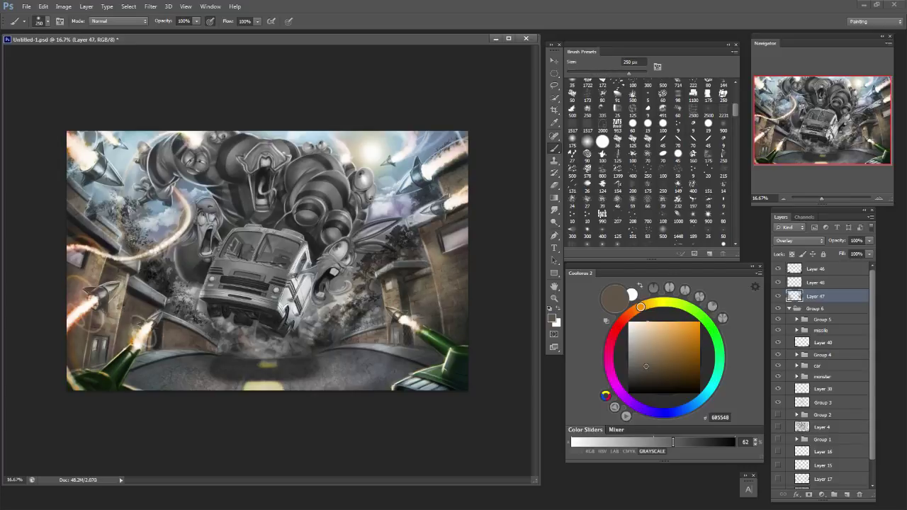
Brush the grey-brown over the right-hand building's wall below its window and reduce the soft brush to 175 px.
{"action": "left_click_drag", "start_coordinate": [435, 251], "coordinate": [436, 264]}
{"action": "key", "text": "bracketright"}
{"action": "key", "text": "bracketright"}
{"action": "key", "text": "bracketleft"}
{"action": "key", "text": "bracketleft"}
{"action": "key", "text": "bracketleft"}
{"action": "key", "text": "bracketleft"}
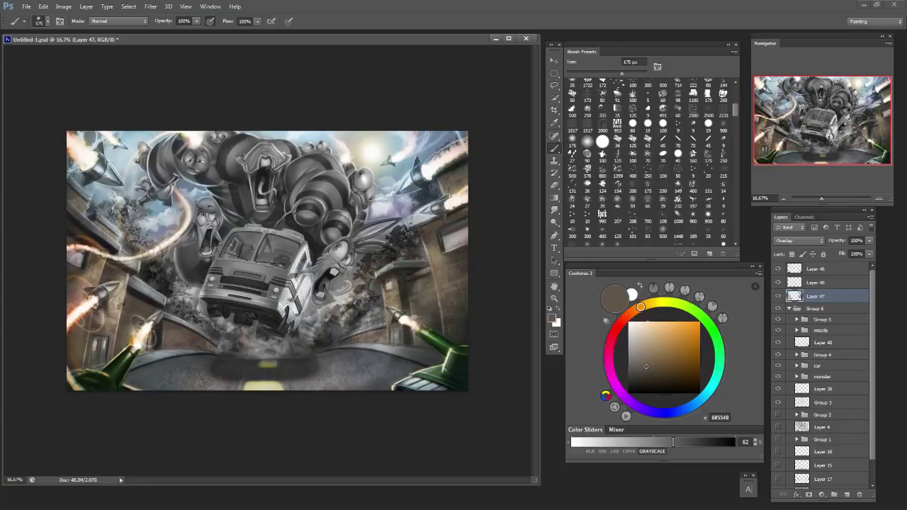
Tint the surroundings on Layer 47 with muted brown (605548), varying the brush size and finishing at 90 px.
{"action": "key", "text": "bracketleft"}
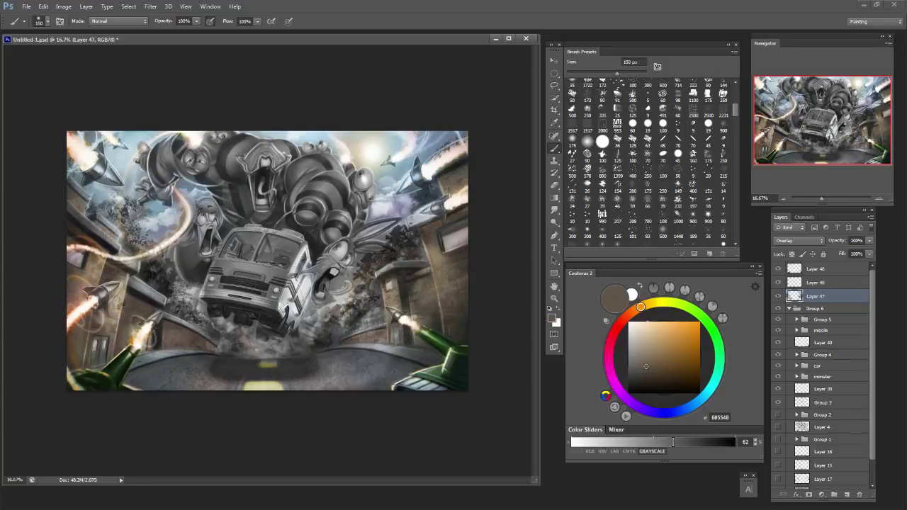
{"action": "key", "text": "bracketleft"}
{"action": "key", "text": "bracketleft"}
{"action": "key", "text": "bracketleft"}
{"action": "key", "text": "bracketleft"}
{"action": "key", "text": "bracketleft"}
{"action": "key", "text": "bracketleft"}
{"action": "key", "text": "bracketleft"}
{"action": "key", "text": "bracketright"}
{"action": "key", "text": "bracketright"}
{"action": "key", "text": "bracketright"}
{"action": "key", "text": "bracketright"}
{"action": "key", "text": "bracketright"}
{"action": "key", "text": "bracketright"}
{"action": "key", "text": "bracketleft"}
{"action": "key", "text": "bracketleft"}
Shade the street scene and the area around the smaller monster beside the bus in dark blue (1D1C7A), using brush sizes around 125 to 175 px.
{"action": "left_click", "coordinate": [664, 413]}
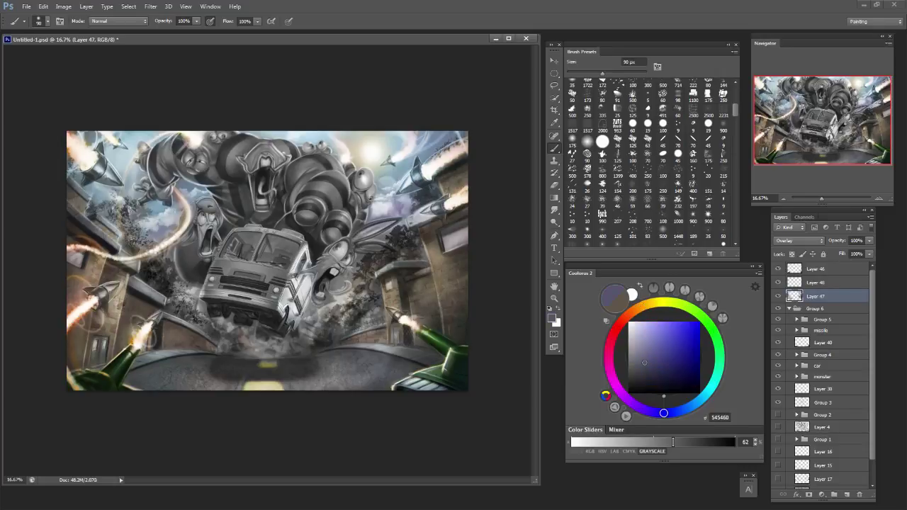
{"action": "left_click", "coordinate": [683, 359]}
{"action": "key", "text": "bracketright"}
{"action": "key", "text": "bracketright"}
{"action": "key", "text": "bracketright"}
{"action": "key", "text": "bracketright"}
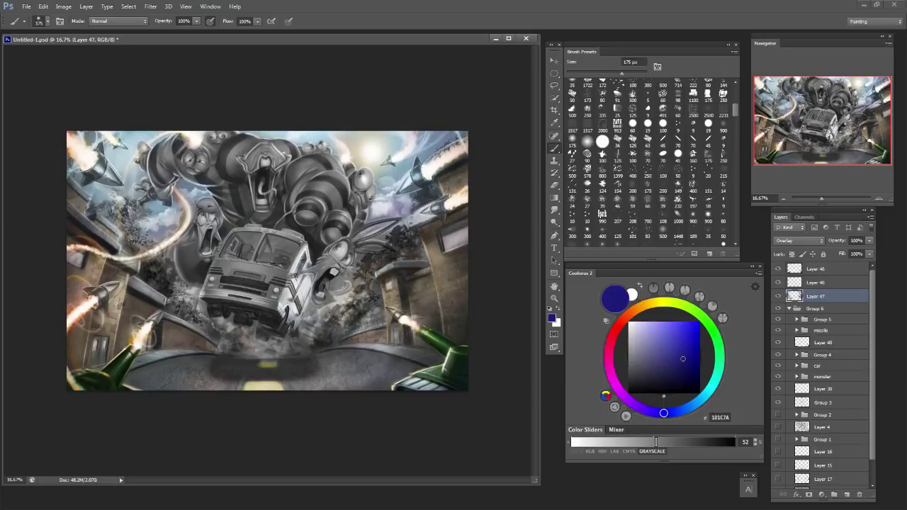
{"action": "key", "text": "bracketleft"}
{"action": "key", "text": "bracketleft"}
{"action": "key", "text": "bracketleft"}
{"action": "key", "text": "bracketleft"}
{"action": "key", "text": "bracketleft"}
{"action": "key", "text": "bracketleft"}
{"action": "key", "text": "bracketright"}
{"action": "key", "text": "bracketright"}
{"action": "key", "text": "bracketright"}
{"action": "key", "text": "bracketright"}
{"action": "key", "text": "bracketright"}
{"action": "key", "text": "bracketright"}
{"action": "key", "text": "["}
{"action": "key", "text": "["}
{"action": "key", "text": "["}
{"action": "key", "text": "["}
{"action": "key", "text": "["}
{"action": "key", "text": "bracketleft"}
{"action": "key", "text": "bracketleft"}
{"action": "key", "text": "bracketright"}
{"action": "key", "text": "bracketright"}
{"action": "key", "text": "bracketright"}
{"action": "key", "text": "bracketright"}
{"action": "key", "text": "bracketright"}
{"action": "key", "text": "bracketright"}
{"action": "left_click_drag", "start_coordinate": [184, 198], "coordinate": [183, 219]}
{"action": "key", "text": "bracketleft"}
{"action": "key", "text": "bracketleft"}
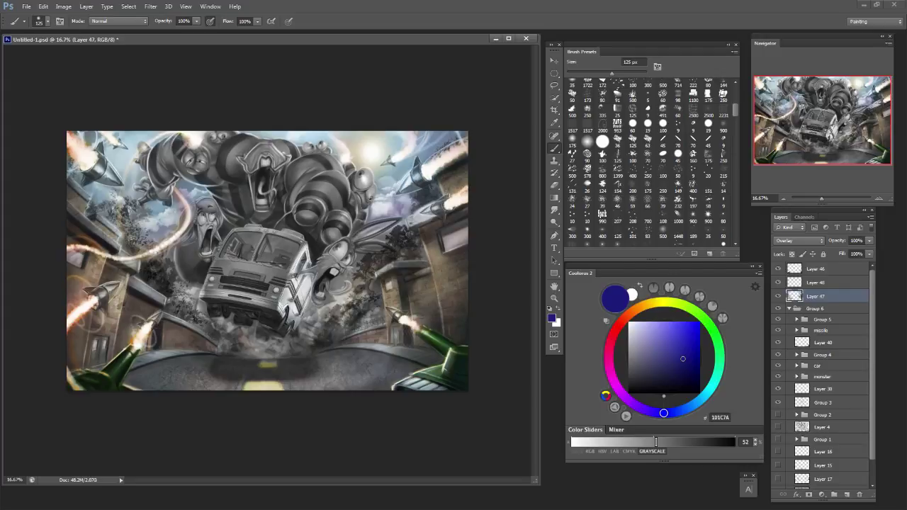
Deepen the shadows around the lower-left missiles with dark blue, reducing the brush from 125 to 70 px.
{"action": "left_click_drag", "start_coordinate": [85, 313], "coordinate": [77, 321]}
{"action": "left_click_drag", "start_coordinate": [139, 331], "coordinate": [135, 338]}
{"action": "key", "text": "bracketleft"}
{"action": "key", "text": "bracketleft"}
{"action": "key", "text": "bracketleft"}
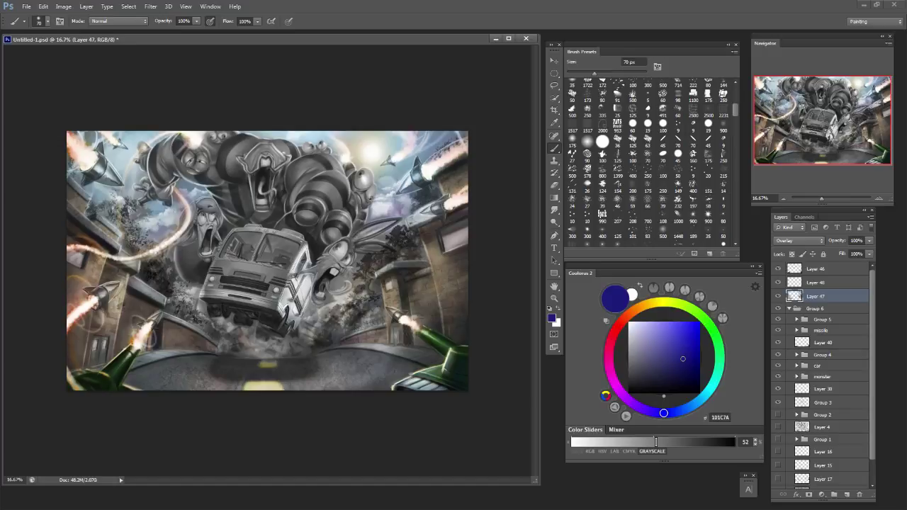
Enlarge the brush to 125 px and create a new layer directly above Layer 47.
{"action": "key", "text": "bracketright"}
{"action": "key", "text": "bracketright"}
{"action": "key", "text": "bracketright"}
{"action": "key", "text": "bracketright"}
{"action": "left_click", "coordinate": [847, 493]}
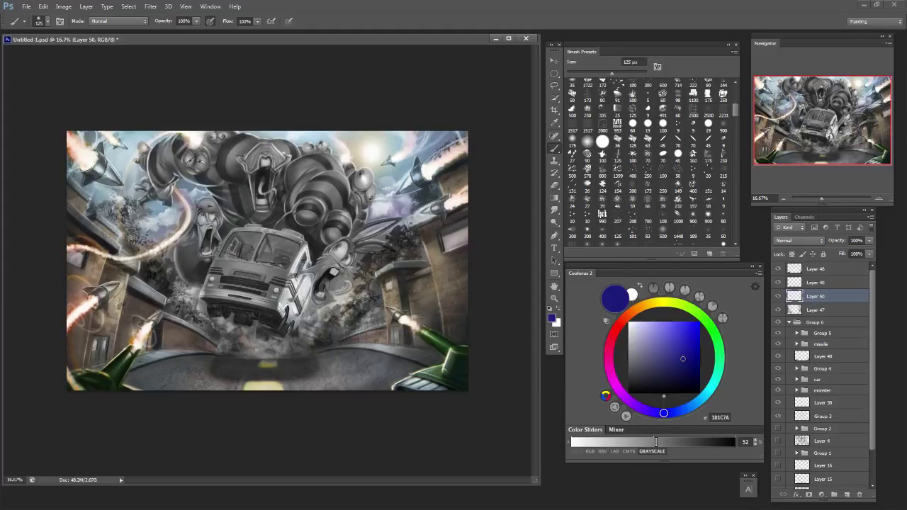
Try a pale lavender stroke on the round ball beside the big monster's coils, and undo it.
{"action": "left_click", "coordinate": [636, 328]}
{"action": "left_click_drag", "start_coordinate": [361, 172], "coordinate": [366, 186]}
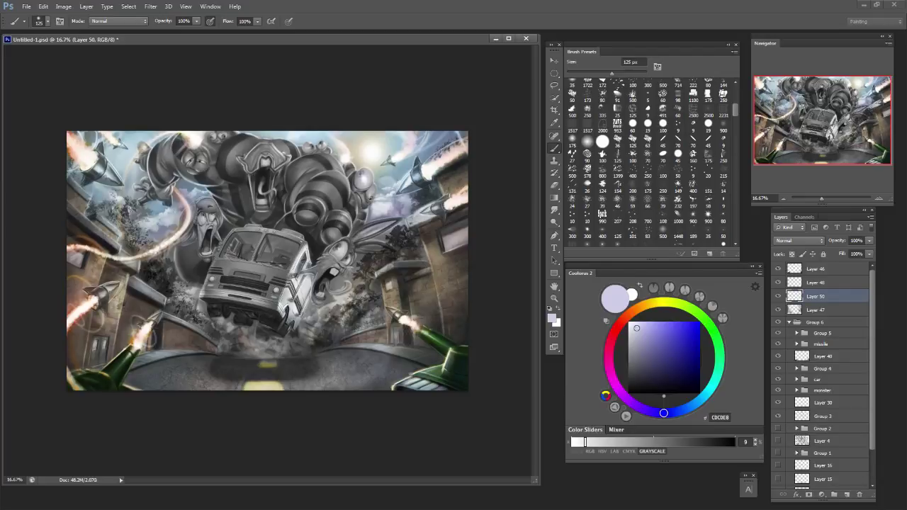
{"action": "key", "text": "ctrl+z"}
Try a pale yellow and an orange-red as paint colours with the brush reduced to 50 px.
{"action": "left_click", "coordinate": [636, 332]}
{"action": "left_click", "coordinate": [653, 302]}
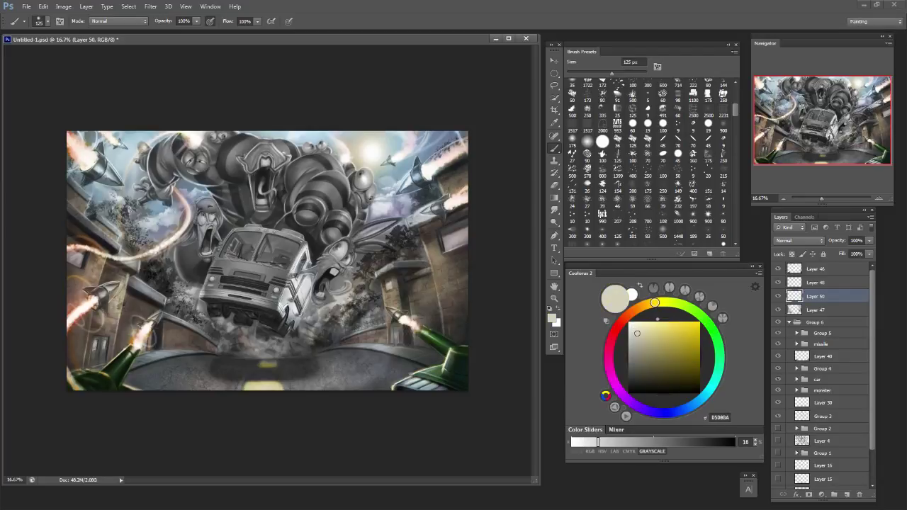
{"action": "key", "text": "bracketleft"}
{"action": "key", "text": "bracketleft"}
{"action": "key", "text": "bracketleft"}
{"action": "key", "text": "bracketleft"}
{"action": "key", "text": "bracketleft"}
{"action": "key", "text": "bracketleft"}
{"action": "left_click_drag", "start_coordinate": [630, 313], "coordinate": [624, 318]}
{"action": "left_click", "coordinate": [675, 322]}
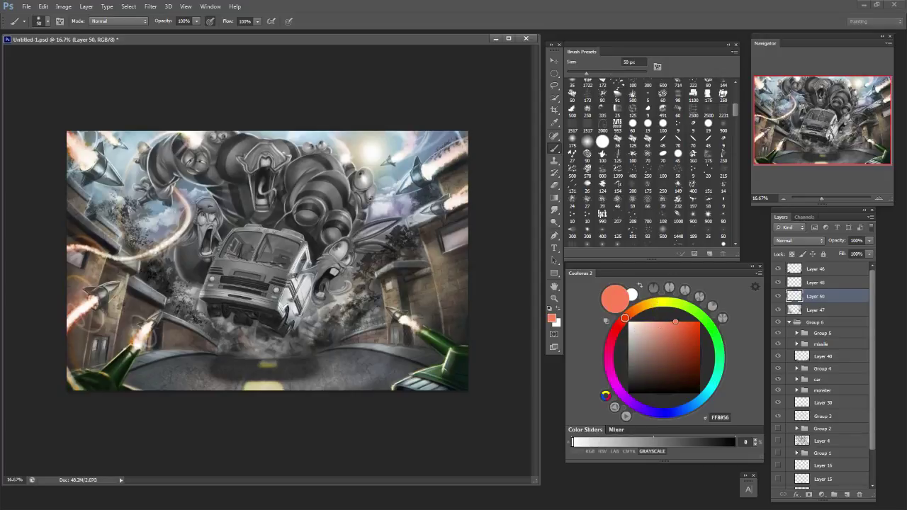
Try a stroke of sampled grey on the big monster's coiled arm with a 125 px brush, and undo it.
{"action": "key", "text": "bracketright"}
{"action": "key", "text": "bracketright"}
{"action": "key", "text": "bracketright"}
{"action": "key", "text": "bracketright"}
{"action": "key", "text": "bracketright"}
{"action": "key", "text": "bracketright"}
{"action": "key", "text": "bracketright"}
{"action": "left_click", "coordinate": [343, 177], "text": "alt"}
{"action": "left_click_drag", "start_coordinate": [341, 181], "coordinate": [335, 195]}
{"action": "key", "text": "ctrl+z"}
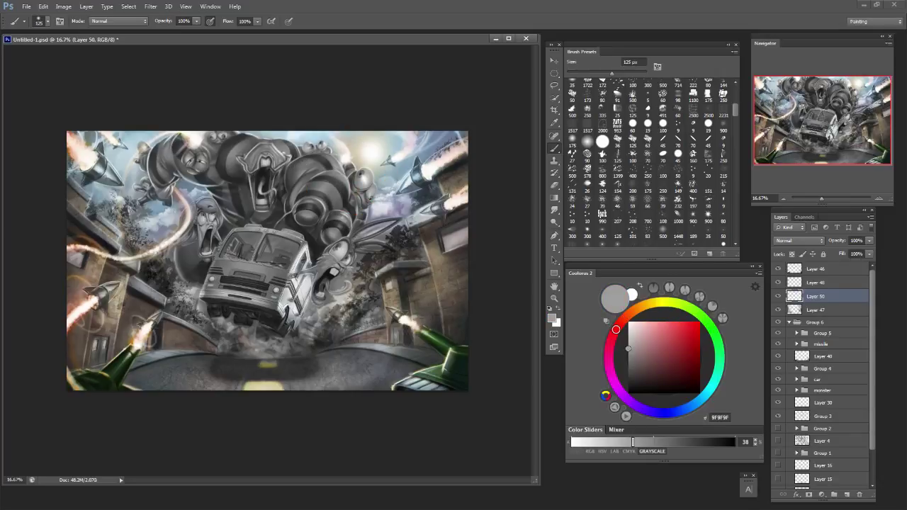
Try a 20 px stroke of pale blue sampled from the sky on the big monster's snout, and undo it.
{"action": "key", "text": "bracketleft"}
{"action": "key", "text": "bracketleft"}
{"action": "key", "text": "bracketleft"}
{"action": "key", "text": "bracketleft"}
{"action": "key", "text": "bracketleft"}
{"action": "key", "text": "bracketleft"}
{"action": "key", "text": "bracketleft"}
{"action": "key", "text": "bracketleft"}
{"action": "key", "text": "bracketleft"}
{"action": "left_click", "coordinate": [296, 135], "text": "alt"}
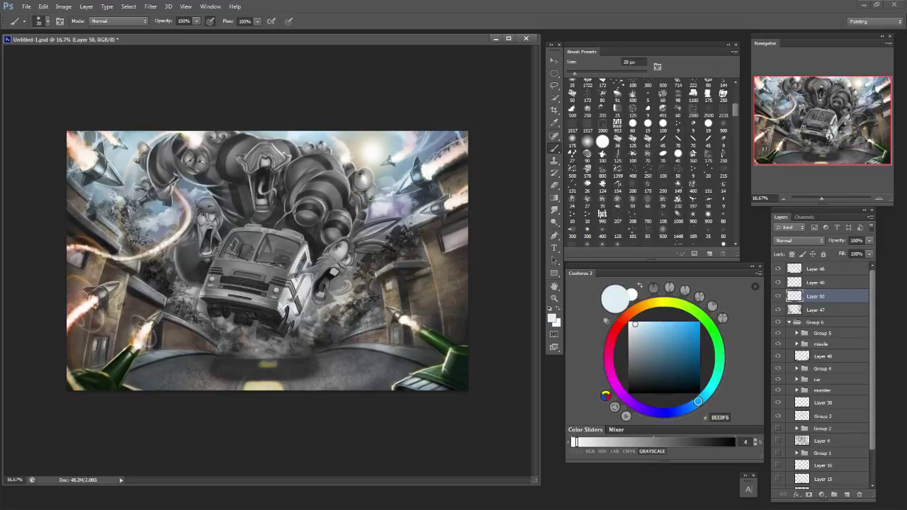
{"action": "left_click_drag", "start_coordinate": [290, 153], "coordinate": [274, 143]}
{"action": "key", "text": "ctrl+z"}
Paint the big monster's upper snout ochre (B78222) with a 100 px brush and set the new layer's blend mode to Overlay.
{"action": "key", "text": "bracketright"}
{"action": "key", "text": "bracketright"}
{"action": "key", "text": "bracketright"}
{"action": "key", "text": "bracketright"}
{"action": "left_click", "coordinate": [643, 306]}
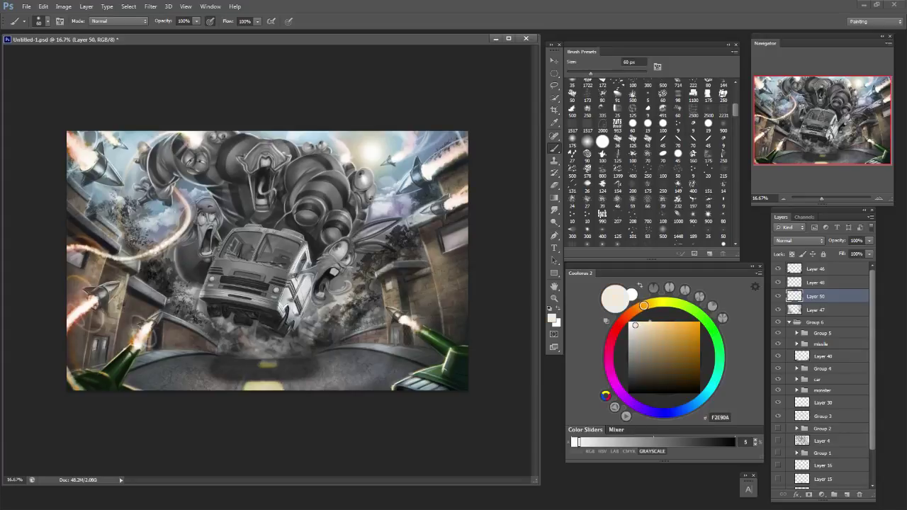
{"action": "left_click", "coordinate": [686, 341]}
{"action": "key", "text": "bracketright"}
{"action": "key", "text": "bracketright"}
{"action": "key", "text": "bracketright"}
{"action": "key", "text": "bracketright"}
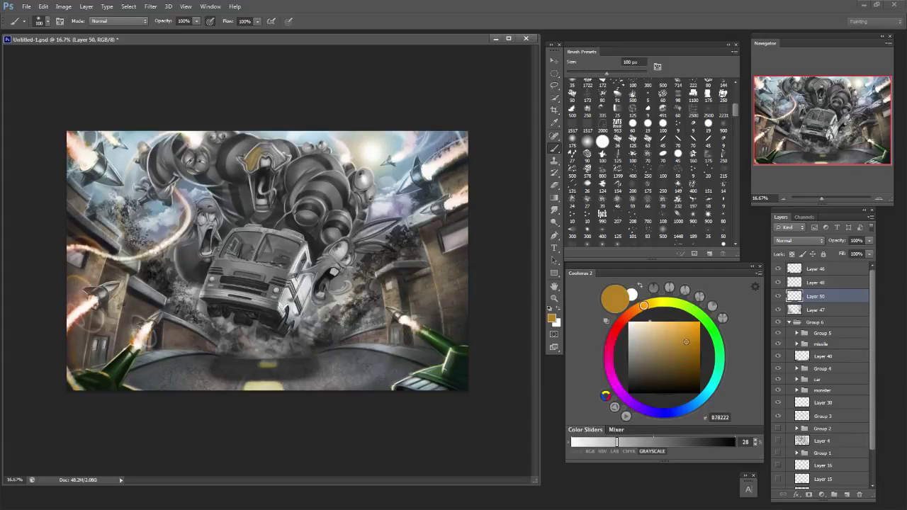
{"action": "left_click", "coordinate": [800, 240]}
{"action": "left_click", "coordinate": [801, 367]}
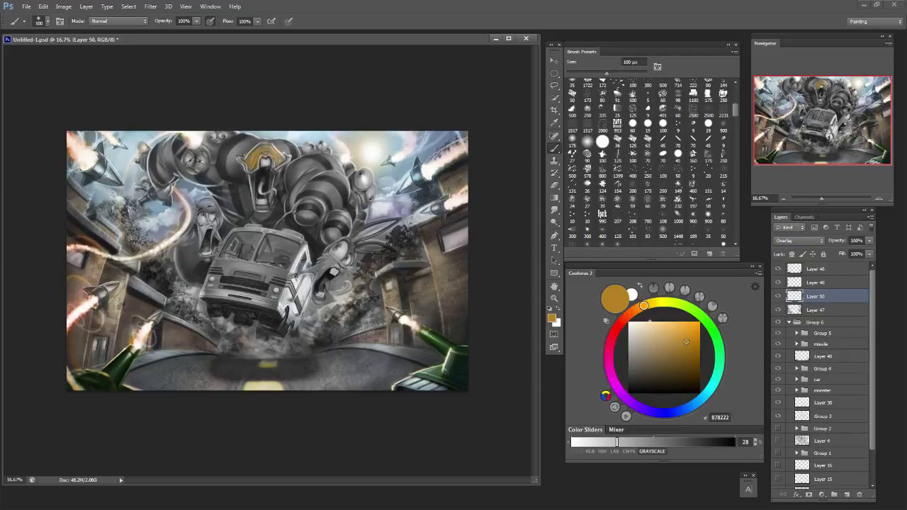
Recolour the big monster's upper snout with peach (E9AE88).
{"action": "left_click_drag", "start_coordinate": [655, 331], "coordinate": [657, 328]}
{"action": "left_click_drag", "start_coordinate": [641, 306], "coordinate": [630, 313]}
{"action": "left_click_drag", "start_coordinate": [249, 164], "coordinate": [265, 149]}
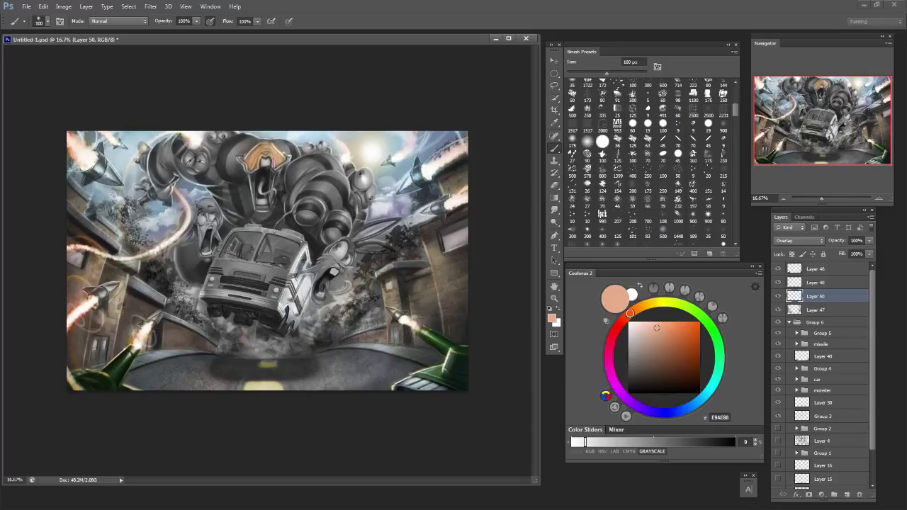
Shade the big monster's upper snout in dusty brown (A98774) with a brush of 90 to 80 px.
{"action": "key", "text": "bracketleft"}
{"action": "left_click_drag", "start_coordinate": [655, 330], "coordinate": [650, 345]}
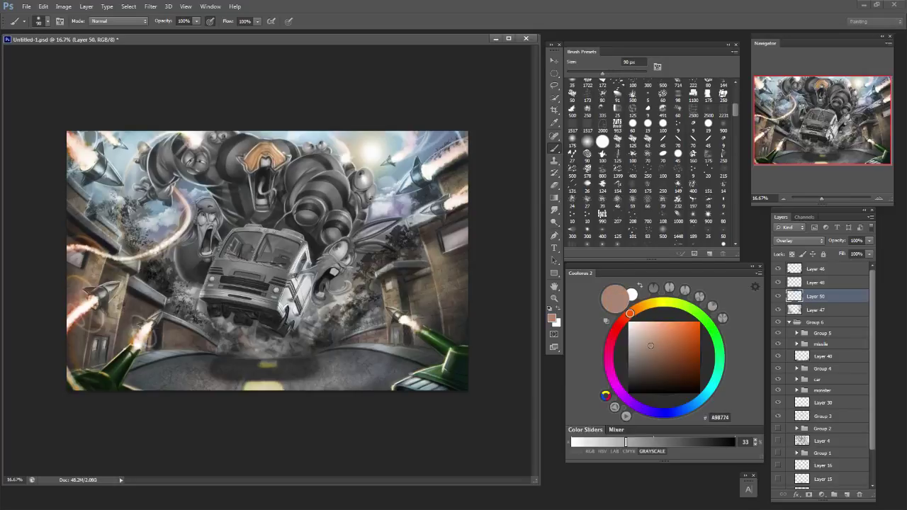
{"action": "left_click_drag", "start_coordinate": [276, 153], "coordinate": [278, 163]}
{"action": "key", "text": "bracketleft"}
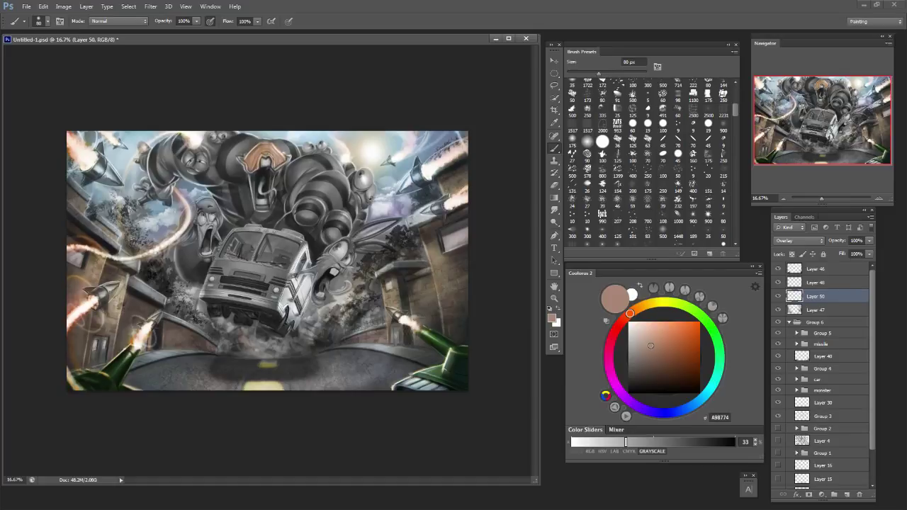
Paint the rim of the big monster's open mouth and lower jaw in pale beige (E1CFC4) with a 35 px brush.
{"action": "left_click_drag", "start_coordinate": [645, 338], "coordinate": [638, 330]}
{"action": "key", "text": "bracketleft"}
{"action": "key", "text": "bracketleft"}
{"action": "key", "text": "bracketleft"}
{"action": "key", "text": "bracketleft"}
{"action": "key", "text": "bracketleft"}
{"action": "key", "text": "bracketleft"}
{"action": "left_click_drag", "start_coordinate": [254, 182], "coordinate": [254, 203]}
{"action": "mouse_move", "coordinate": [250, 178]}
{"action": "left_mouse_down"}
{"action": "mouse_move", "coordinate": [262, 210]}
{"action": "mouse_move", "coordinate": [272, 189]}
{"action": "mouse_move", "coordinate": [270, 209]}
{"action": "left_mouse_up"}
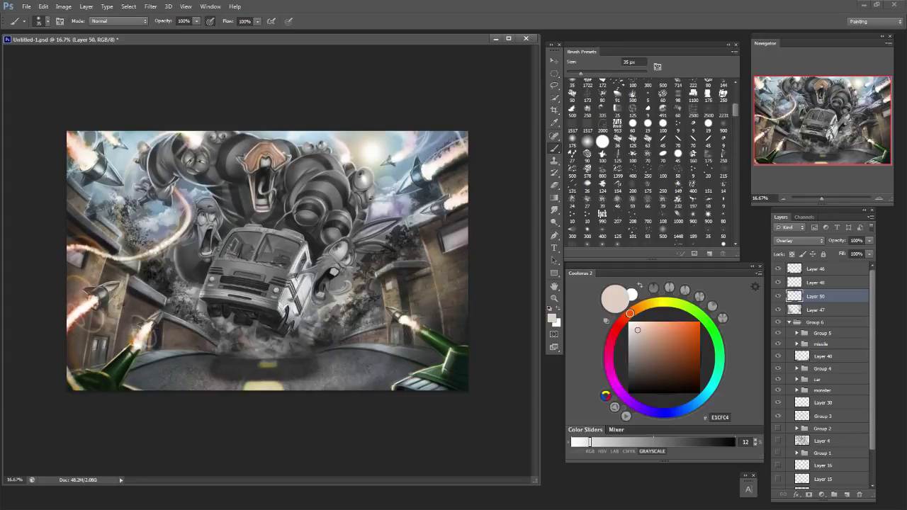
Darken the edges and folds of the big monster's snout with medium brown (9F7156) and dark red-brown.
{"action": "left_click", "coordinate": [661, 348]}
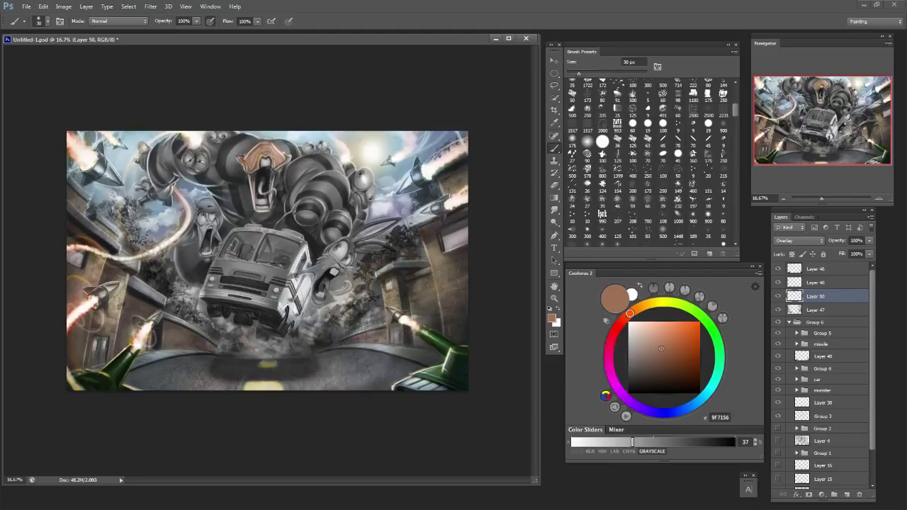
{"action": "left_click", "coordinate": [622, 322]}
{"action": "left_click", "coordinate": [664, 363]}
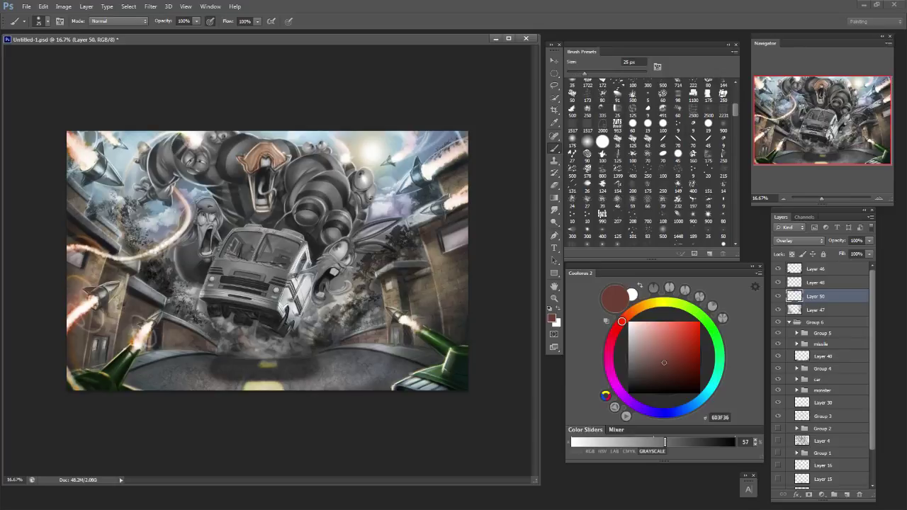
{"action": "key", "text": "bracketright"}
{"action": "key", "text": "bracketright"}
{"action": "left_click_drag", "start_coordinate": [244, 157], "coordinate": [239, 165]}
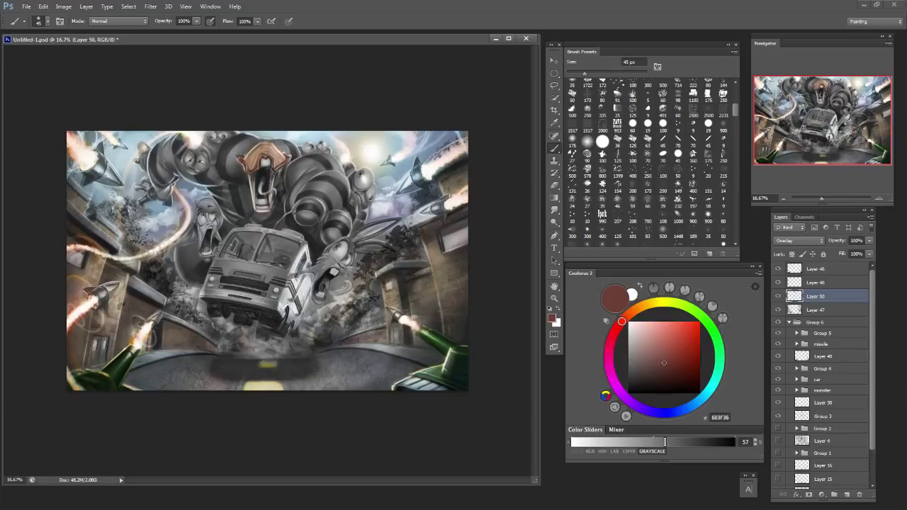
Add dark purple shading over the big monster's snout using a large brush of about 300 px.
{"action": "key", "text": "bracketleft"}
{"action": "key", "text": "bracketright"}
{"action": "key", "text": "bracketright"}
{"action": "key", "text": "bracketright"}
{"action": "key", "text": "bracketright"}
{"action": "key", "text": "bracketright"}
{"action": "key", "text": "bracketright"}
{"action": "key", "text": "bracketright"}
{"action": "key", "text": "bracketright"}
{"action": "left_click", "coordinate": [618, 387]}
{"action": "left_click", "coordinate": [644, 377]}
{"action": "key", "text": "bracketleft"}
{"action": "key", "text": "bracketleft"}
{"action": "key", "text": "bracketleft"}
{"action": "key", "text": "bracketleft"}
{"action": "key", "text": "bracketleft"}
{"action": "key", "text": "bracketleft"}
{"action": "key", "text": "bracketleft"}
{"action": "key", "text": "bracketleft"}
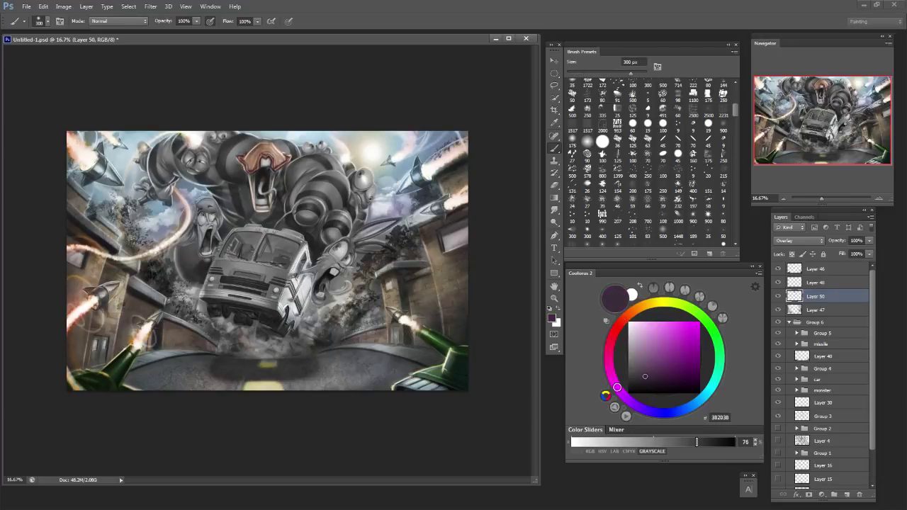
{"action": "left_click_drag", "start_coordinate": [267, 144], "coordinate": [269, 152]}
Tint the big monster's snout with salmon pink using a soft brush of about 60 px.
{"action": "left_click_drag", "start_coordinate": [630, 314], "coordinate": [622, 322]}
{"action": "left_click", "coordinate": [656, 335]}
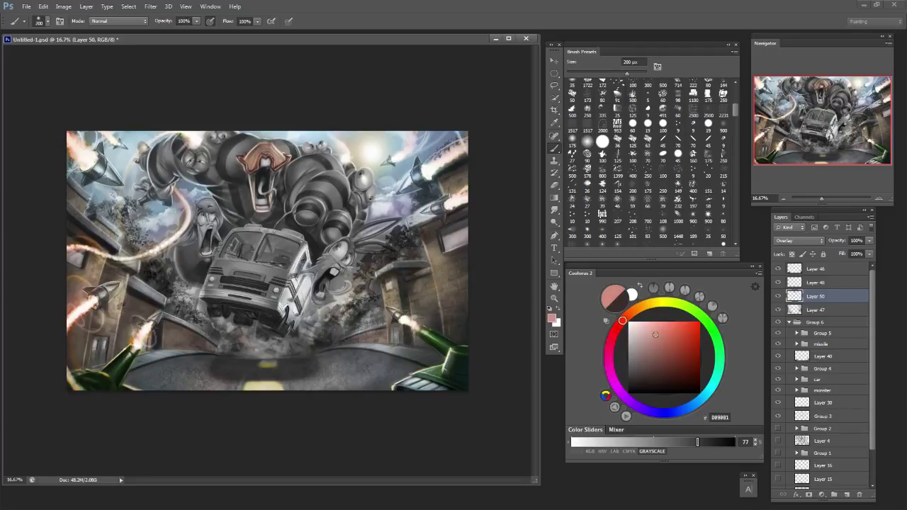
{"action": "key", "text": "bracketleft"}
{"action": "key", "text": "bracketleft"}
{"action": "key", "text": "bracketleft"}
{"action": "key", "text": "bracketleft"}
{"action": "key", "text": "bracketleft"}
{"action": "key", "text": "bracketleft"}
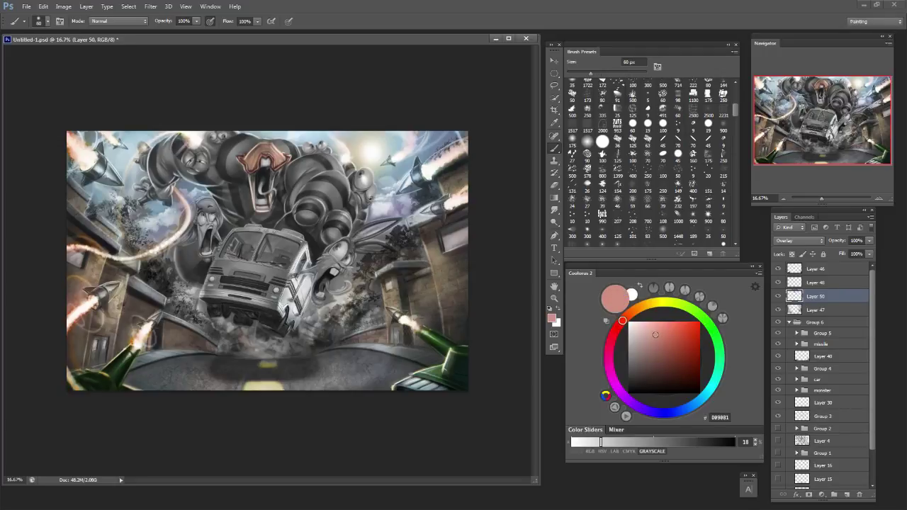
{"action": "key", "text": "bracketright"}
{"action": "key", "text": "bracketright"}
Warm the big monster's snout with golden yellow and light orange using a 40 px brush.
{"action": "left_click_drag", "start_coordinate": [639, 307], "coordinate": [642, 306]}
{"action": "left_click", "coordinate": [670, 329]}
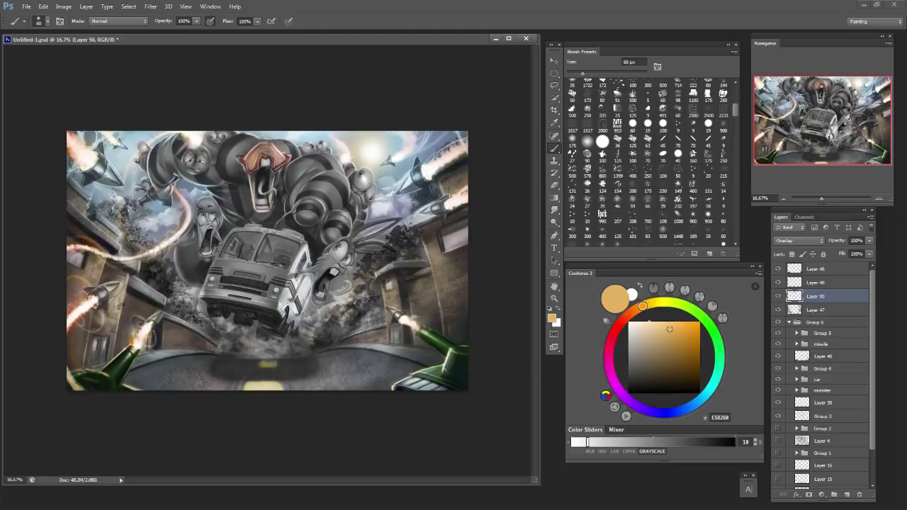
{"action": "key", "text": "bracketright"}
{"action": "key", "text": "bracketright"}
{"action": "left_click", "coordinate": [627, 317]}
{"action": "left_click", "coordinate": [662, 324]}
Colour the big monster's tongue pink and darken the inside of its mouth with dark plum (2C1C24) at 50 px.
{"action": "left_click", "coordinate": [608, 356]}
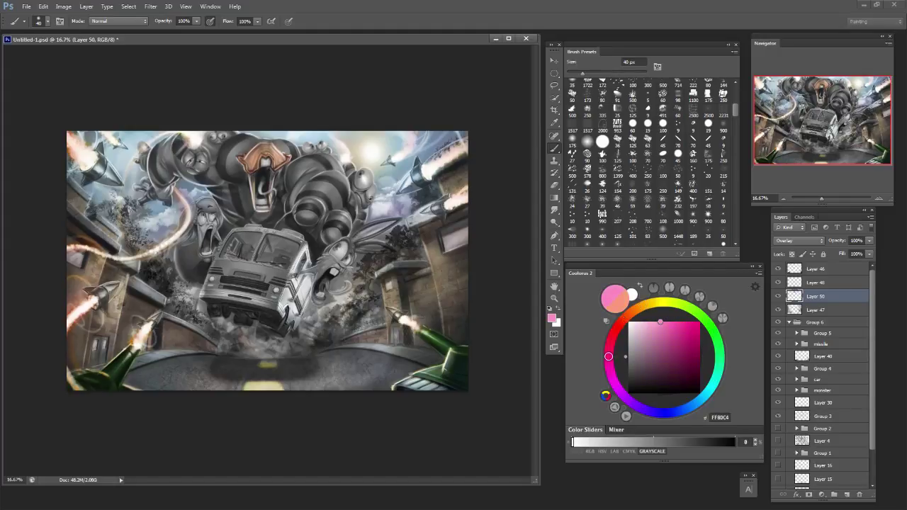
{"action": "left_click", "coordinate": [659, 326]}
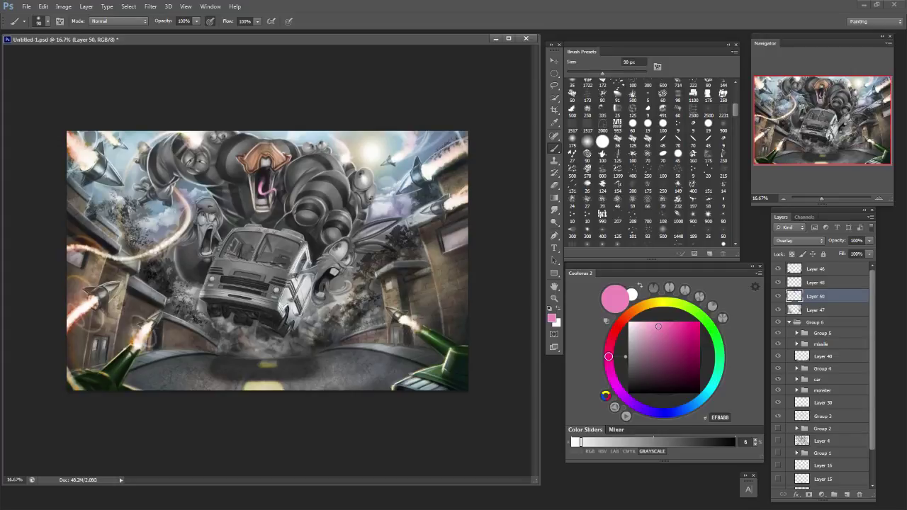
{"action": "left_click", "coordinate": [653, 380]}
{"action": "key", "text": "bracketleft"}
{"action": "key", "text": "bracketleft"}
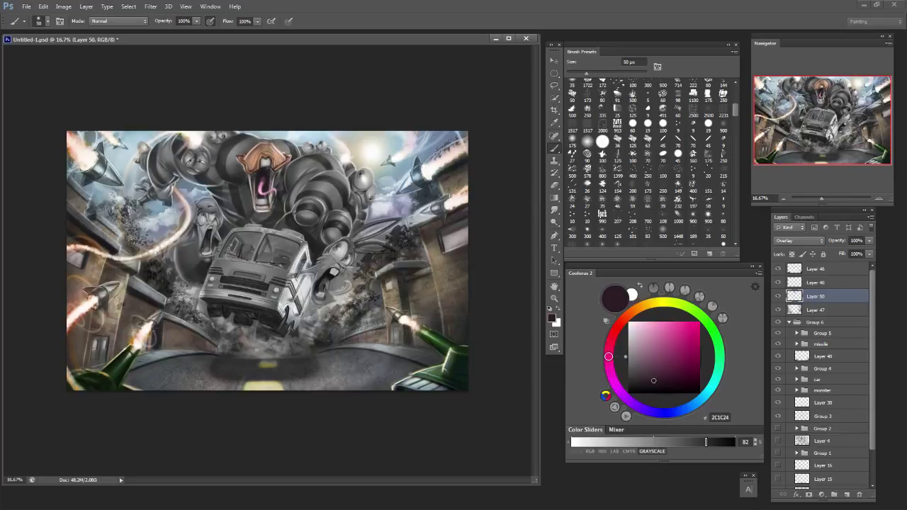
{"action": "left_click_drag", "start_coordinate": [273, 176], "coordinate": [272, 192]}
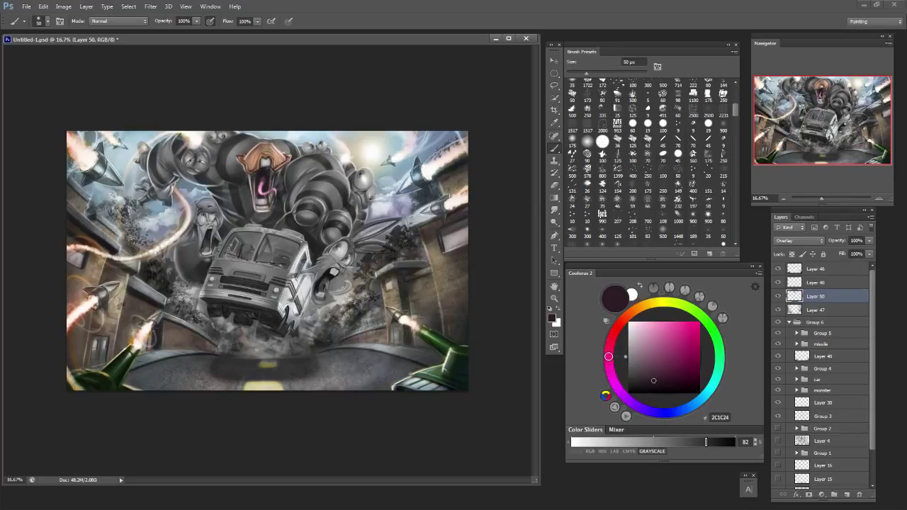
Deepen the dark plum shading along both sides of the big monster's mouth and under its snout with varied brush sizes.
{"action": "key", "text": "bracketright"}
{"action": "key", "text": "bracketright"}
{"action": "key", "text": "bracketleft"}
{"action": "key", "text": "bracketleft"}
{"action": "left_click_drag", "start_coordinate": [251, 177], "coordinate": [251, 193]}
{"action": "key", "text": "bracketleft"}
{"action": "key", "text": "bracketright"}
{"action": "key", "text": "bracketright"}
{"action": "key", "text": "bracketright"}
{"action": "key", "text": "bracketright"}
{"action": "mouse_move", "coordinate": [276, 171]}
{"action": "left_mouse_down"}
{"action": "mouse_move", "coordinate": [275, 187]}
{"action": "mouse_move", "coordinate": [231, 178]}
{"action": "left_mouse_up"}
{"action": "key", "text": "bracketright"}
{"action": "key", "text": "bracketright"}
{"action": "key", "text": "bracketright"}
{"action": "key", "text": "bracketright"}
{"action": "key", "text": "bracketright"}
{"action": "key", "text": "bracketright"}
{"action": "left_click", "coordinate": [295, 181]}
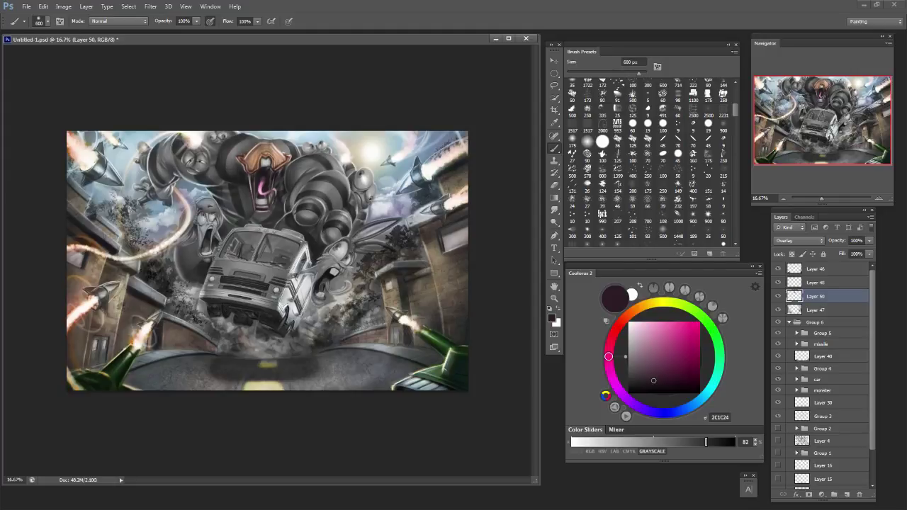
{"action": "key", "text": "ctrl+z"}
Shade the big monster's body with dark plum (2C1C24) using a broad brush of about 250 px.
{"action": "key", "text": "bracketleft"}
{"action": "key", "text": "bracketleft"}
{"action": "key", "text": "bracketleft"}
{"action": "key", "text": "bracketleft"}
{"action": "key", "text": "bracketleft"}
{"action": "key", "text": "bracketleft"}
{"action": "key", "text": "bracketright"}
{"action": "key", "text": "bracketright"}
{"action": "key", "text": "bracketright"}
{"action": "key", "text": "bracketright"}
{"action": "key", "text": "bracketright"}
{"action": "key", "text": "bracketright"}
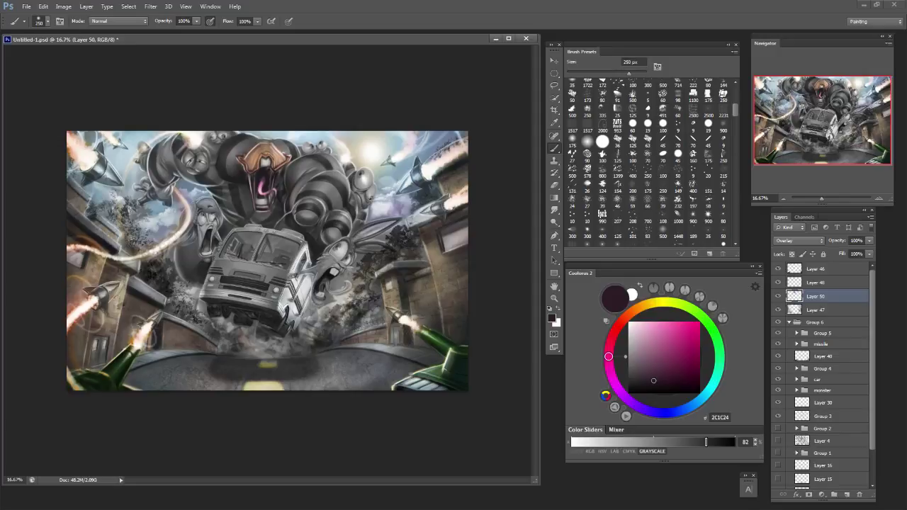
Refine the dark plum shading on the big monster with smaller brushes of 70 to 100 px.
{"action": "key", "text": "bracketleft"}
{"action": "key", "text": "bracketleft"}
{"action": "key", "text": "bracketleft"}
{"action": "key", "text": "bracketleft"}
{"action": "key", "text": "bracketleft"}
{"action": "key", "text": "bracketleft"}
{"action": "key", "text": "bracketleft"}
{"action": "key", "text": "bracketleft"}
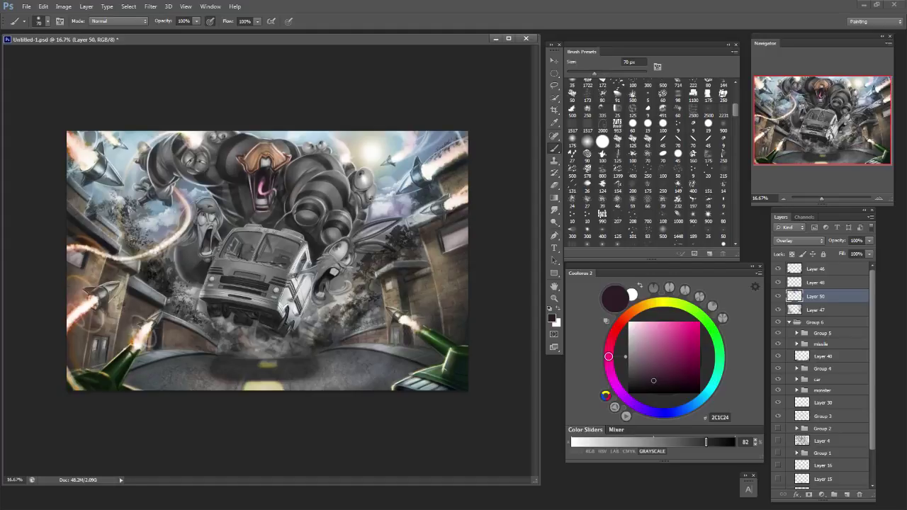
{"action": "key", "text": "bracketright"}
{"action": "key", "text": "bracketright"}
{"action": "key", "text": "bracketleft"}
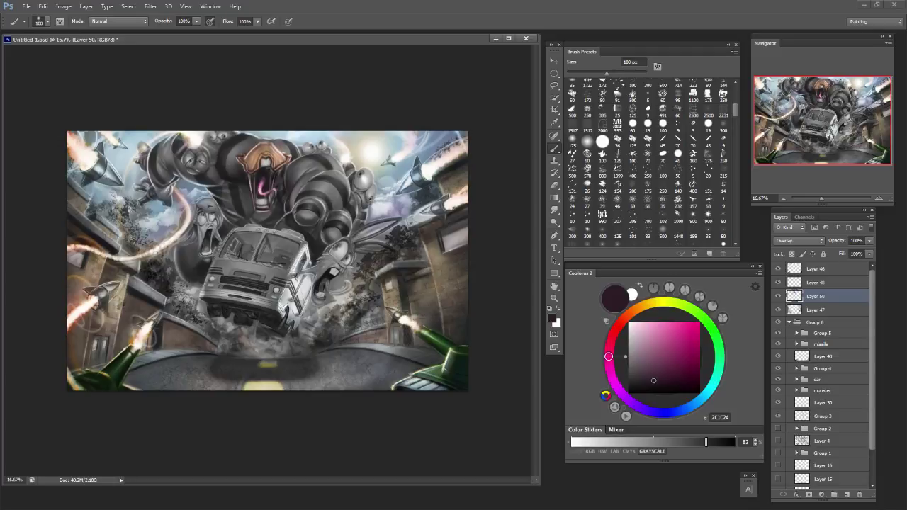
Tint the big monster's body and arms with muted mauve (735068) using brushes of 200 to 125 px.
{"action": "left_click", "coordinate": [642, 361]}
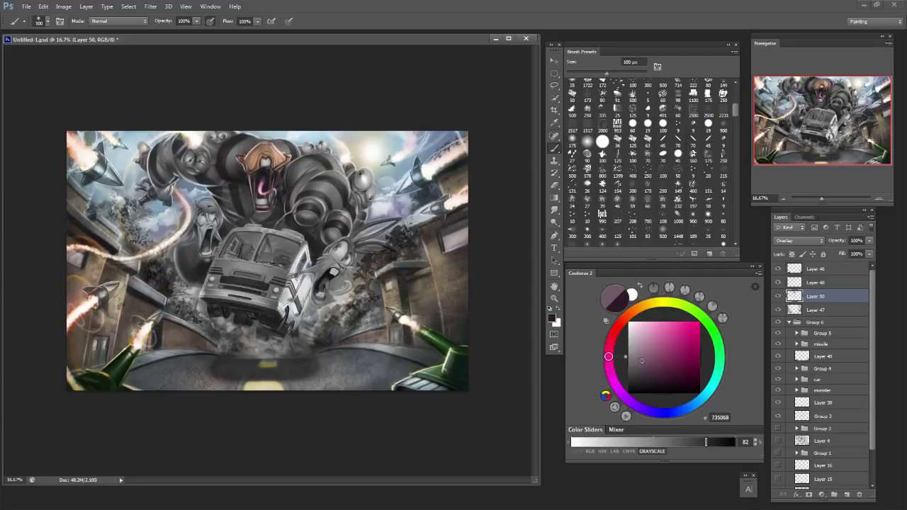
{"action": "key", "text": "bracketright"}
{"action": "key", "text": "bracketright"}
{"action": "key", "text": "bracketright"}
{"action": "key", "text": "bracketright"}
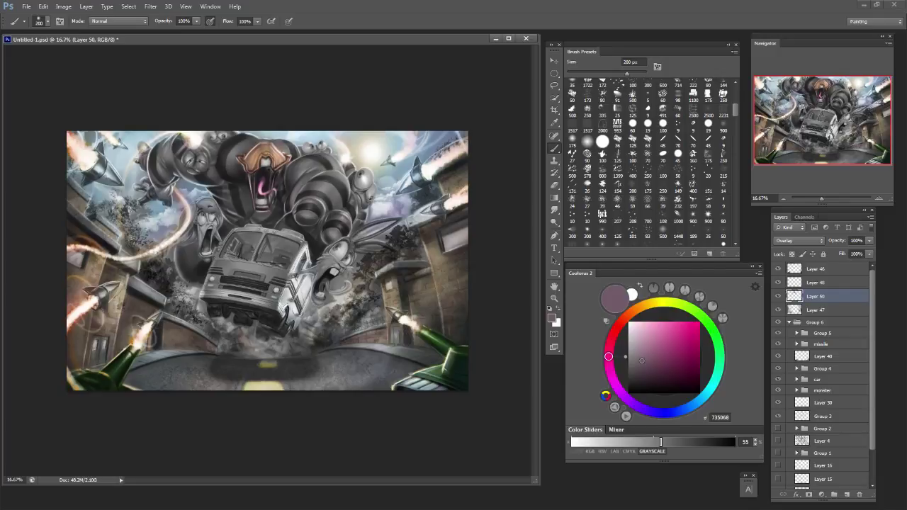
{"action": "key", "text": "bracketleft"}
{"action": "key", "text": "bracketleft"}
{"action": "key", "text": "bracketleft"}
{"action": "key", "text": "bracketleft"}
{"action": "key", "text": "bracketleft"}
{"action": "key", "text": "bracketleft"}
{"action": "key", "text": "bracketleft"}
{"action": "key", "text": "bracketleft"}
{"action": "key", "text": "bracketleft"}
{"action": "key", "text": "bracketright"}
{"action": "key", "text": "bracketright"}
{"action": "key", "text": "bracketleft"}
{"action": "key", "text": "bracketleft"}
{"action": "key", "text": "bracketright"}
{"action": "key", "text": "bracketright"}
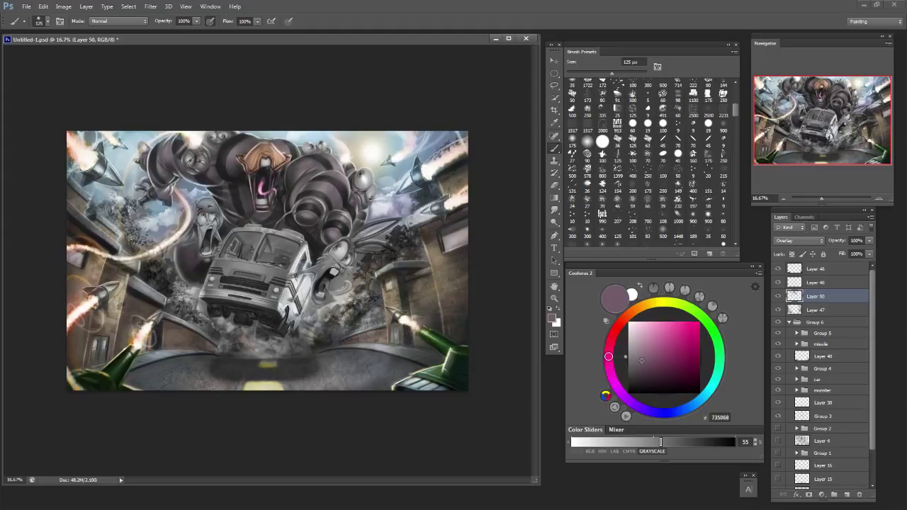
Extend the mauve tint over the big monster's arm rings, hands and lower body, working down to an 80 px brush.
{"action": "key", "text": "bracketleft"}
{"action": "key", "text": "bracketleft"}
{"action": "key", "text": "bracketright"}
{"action": "key", "text": "bracketright"}
{"action": "left_click_drag", "start_coordinate": [261, 186], "coordinate": [262, 182]}
{"action": "key", "text": "bracketright"}
{"action": "key", "text": "bracketright"}
{"action": "key", "text": "bracketleft"}
{"action": "key", "text": "bracketleft"}
{"action": "key", "text": "bracketleft"}
{"action": "key", "text": "bracketleft"}
{"action": "key", "text": "bracketright"}
{"action": "key", "text": "bracketright"}
{"action": "key", "text": "bracketright"}
{"action": "key", "text": "bracketright"}
{"action": "key", "text": "bracketleft"}
{"action": "key", "text": "bracketleft"}
{"action": "key", "text": "bracketleft"}
{"action": "key", "text": "bracketleft"}
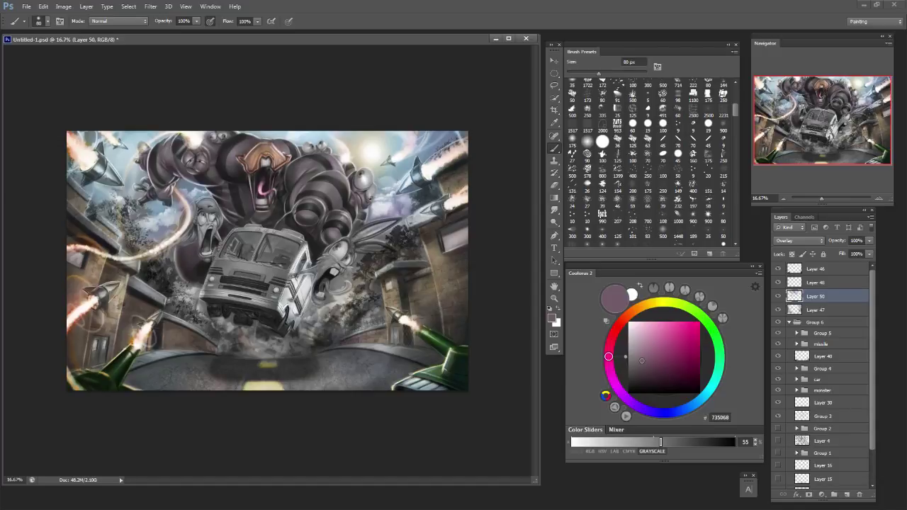
Fill in the remaining grey areas of the big monster's skin with mauve (735068), enlarging the brush from 80 px.
{"action": "key", "text": "ctrl+plus"}
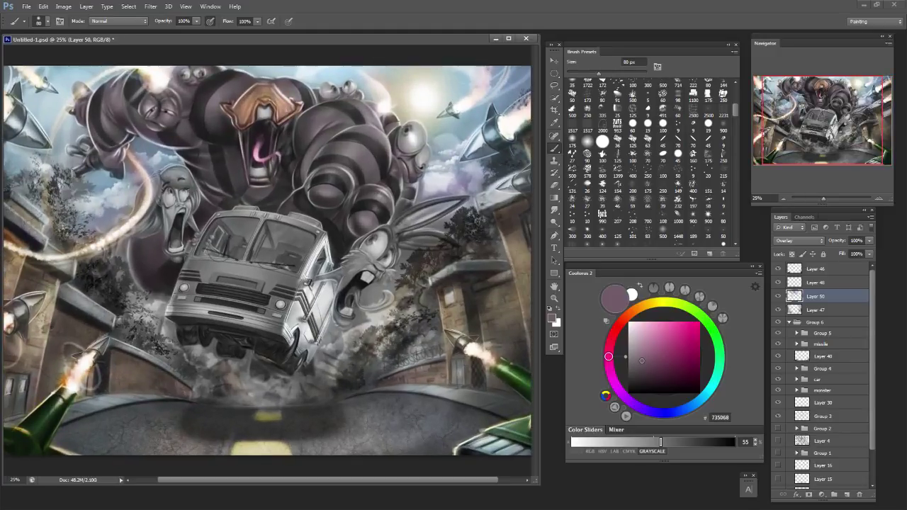
{"action": "key", "text": "bracketright"}
{"action": "key", "text": "bracketright"}
{"action": "key", "text": "bracketleft"}
{"action": "key", "text": "bracketleft"}
{"action": "key", "text": "bracketright"}
{"action": "key", "text": "bracketright"}
{"action": "key", "text": "bracketright"}
{"action": "key", "text": "bracketright"}
Add pale pink (FFE3F0) highlights to the big monster's skin with a brush of about 100 px.
{"action": "left_click", "coordinate": [636, 322]}
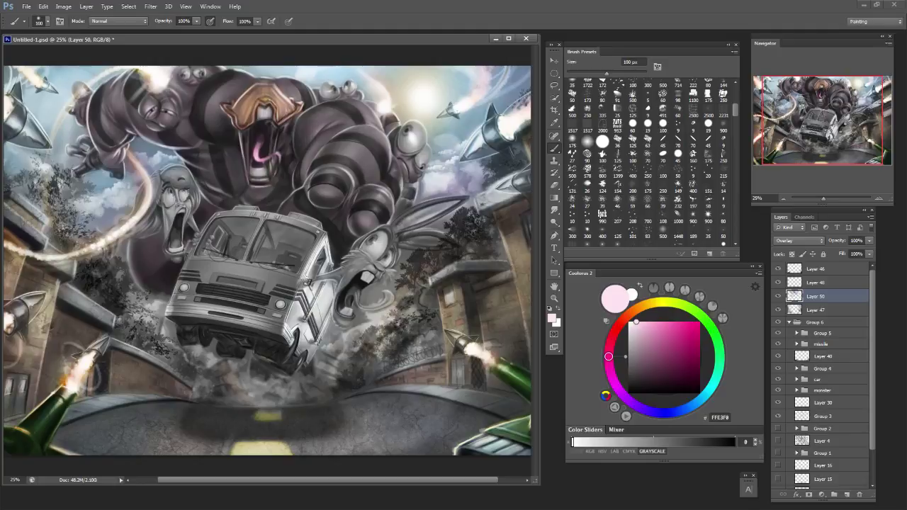
{"action": "key", "text": "bracketleft"}
{"action": "key", "text": "bracketleft"}
{"action": "key", "text": "bracketleft"}
{"action": "key", "text": "bracketleft"}
{"action": "key", "text": "bracketright"}
{"action": "key", "text": "bracketright"}
{"action": "key", "text": "bracketright"}
{"action": "key", "text": "bracketright"}
{"action": "key", "text": "bracketleft"}
{"action": "key", "text": "bracketleft"}
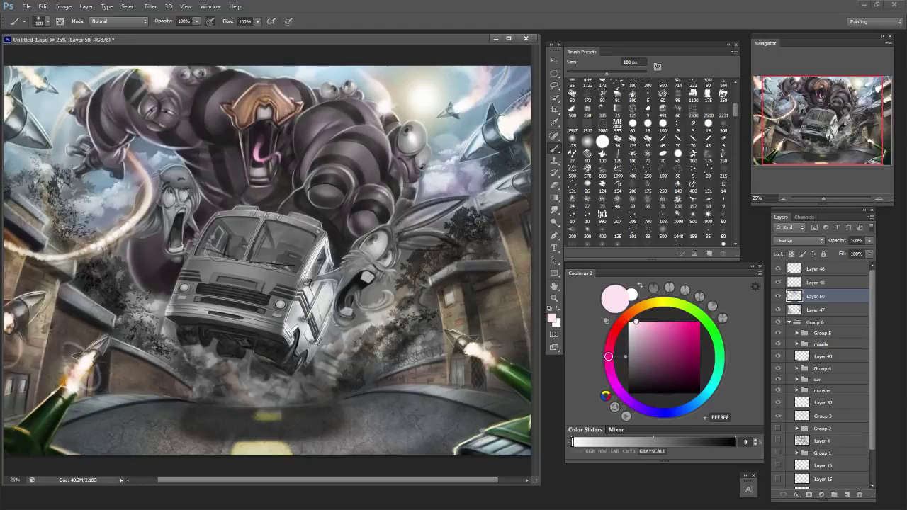
Brighten the rounded rings of the big monster's arms with pale pink, varying the brush up to 150 px.
{"action": "key", "text": "bracketright"}
{"action": "key", "text": "bracketright"}
{"action": "key", "text": "bracketright"}
{"action": "key", "text": "bracketright"}
{"action": "key", "text": "bracketleft"}
{"action": "key", "text": "bracketleft"}
{"action": "key", "text": "bracketleft"}
{"action": "key", "text": "bracketleft"}
{"action": "key", "text": "bracketleft"}
{"action": "key", "text": "bracketleft"}
{"action": "key", "text": "bracketright"}
{"action": "key", "text": "bracketright"}
{"action": "key", "text": "bracketright"}
{"action": "key", "text": "bracketright"}
{"action": "key", "text": "bracketright"}
{"action": "key", "text": "bracketright"}
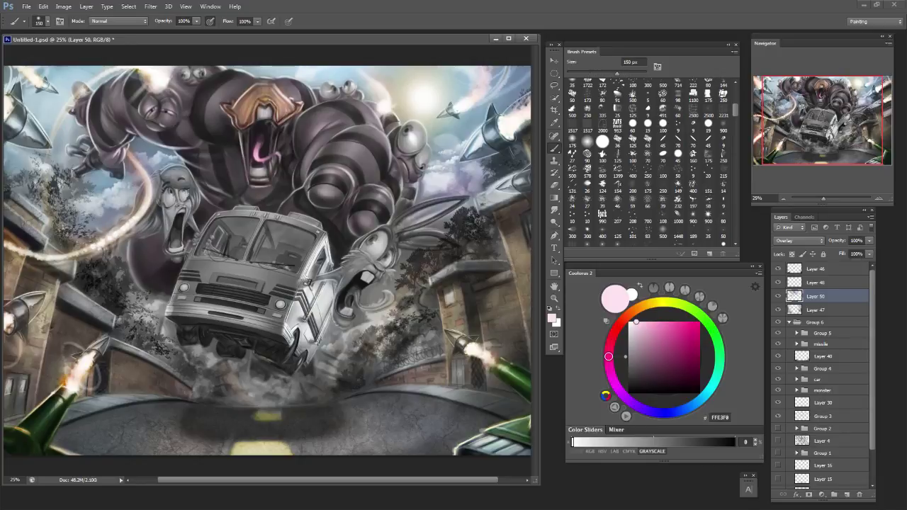
Add finer pale pink highlights with brushes of 45 to 60 px and undo the stroke over the big monster's large eye.
{"action": "key", "text": "bracketleft"}
{"action": "key", "text": "bracketleft"}
{"action": "key", "text": "bracketleft"}
{"action": "key", "text": "bracketleft"}
{"action": "key", "text": "bracketleft"}
{"action": "key", "text": "bracketleft"}
{"action": "key", "text": "bracketleft"}
{"action": "key", "text": "bracketleft"}
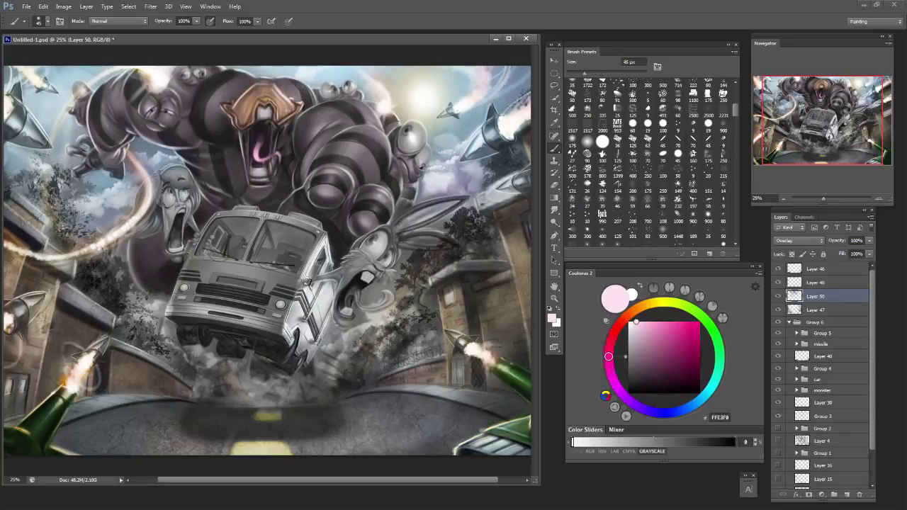
{"action": "key", "text": "bracketright"}
{"action": "key", "text": "bracketright"}
{"action": "key", "text": "bracketright"}
{"action": "key", "text": "bracketright"}
{"action": "left_click_drag", "start_coordinate": [418, 128], "coordinate": [416, 144]}
{"action": "key", "text": "ctrl+z"}
{"action": "left_click", "coordinate": [679, 411]}
{"action": "left_click_drag", "start_coordinate": [656, 339], "coordinate": [659, 333]}
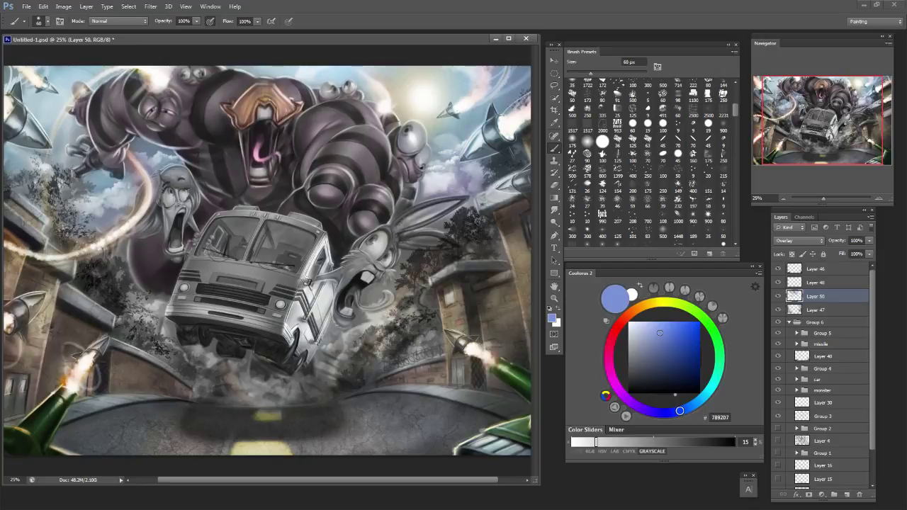
{"action": "left_click", "coordinate": [689, 348]}
{"action": "left_click", "coordinate": [644, 305]}
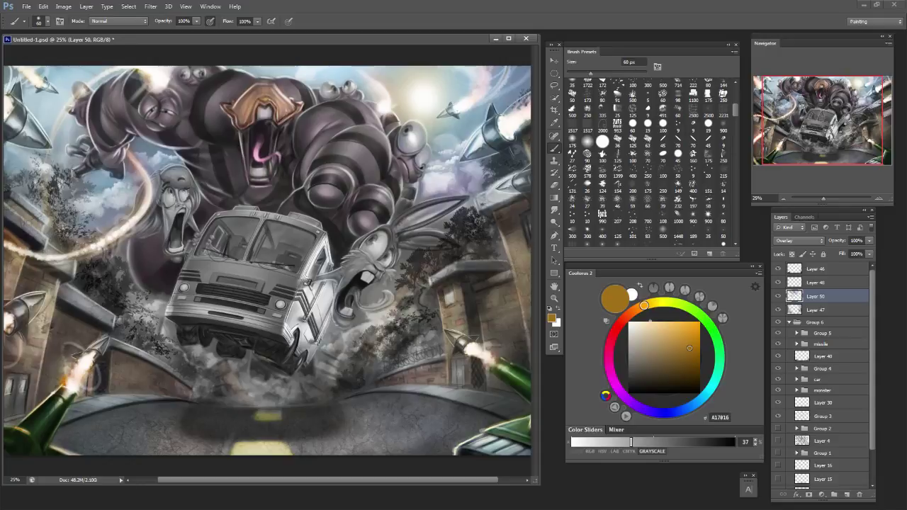
{"action": "left_click", "coordinate": [631, 313]}
{"action": "left_click", "coordinate": [666, 334]}
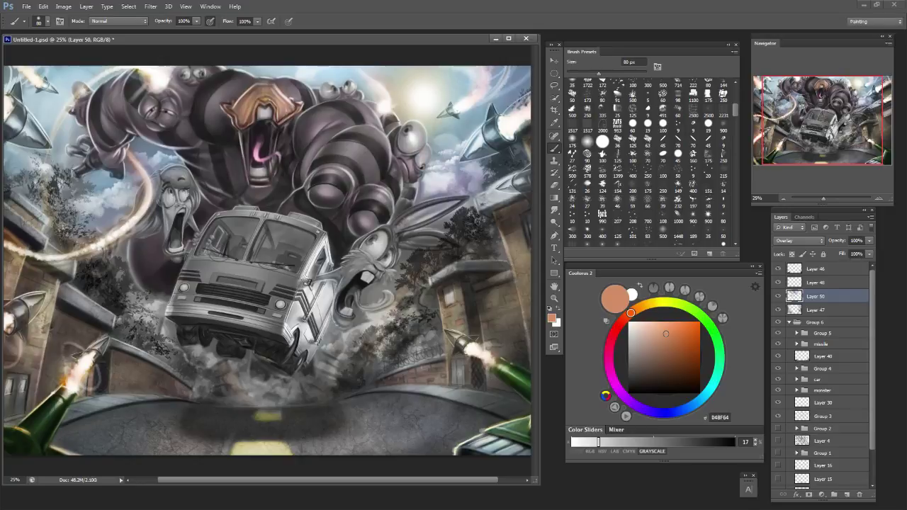
Tint the irises of the big monster's eyes saturated blue with a small brush of about 35 px.
{"action": "left_click", "coordinate": [679, 411]}
{"action": "left_click", "coordinate": [679, 335]}
{"action": "key", "text": "bracketleft"}
{"action": "key", "text": "bracketleft"}
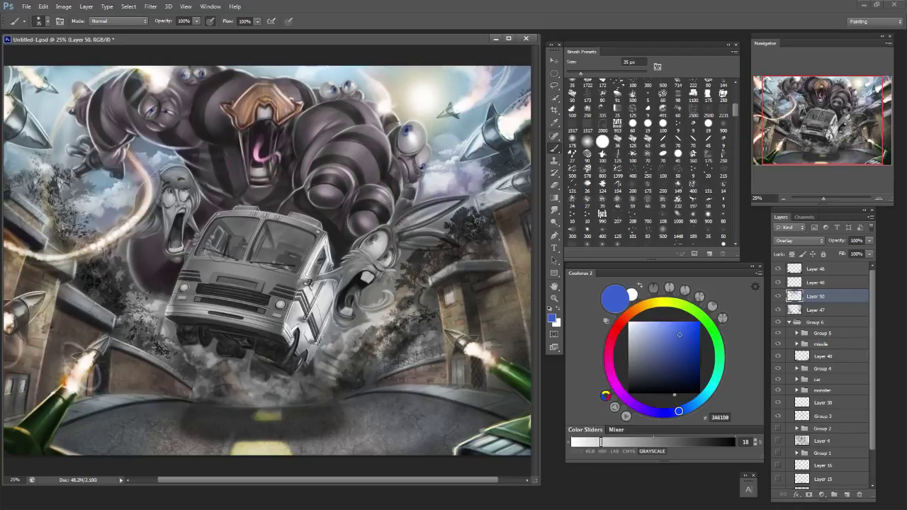
Tint the big monster's teeth a pale cream, reducing the brush from 100 px to about 30 px for the lower teeth.
{"action": "left_click", "coordinate": [636, 325]}
{"action": "left_click_drag", "start_coordinate": [648, 304], "coordinate": [642, 306]}
{"action": "key", "text": "]"}
{"action": "key", "text": "]"}
{"action": "key", "text": "]"}
{"action": "key", "text": "]"}
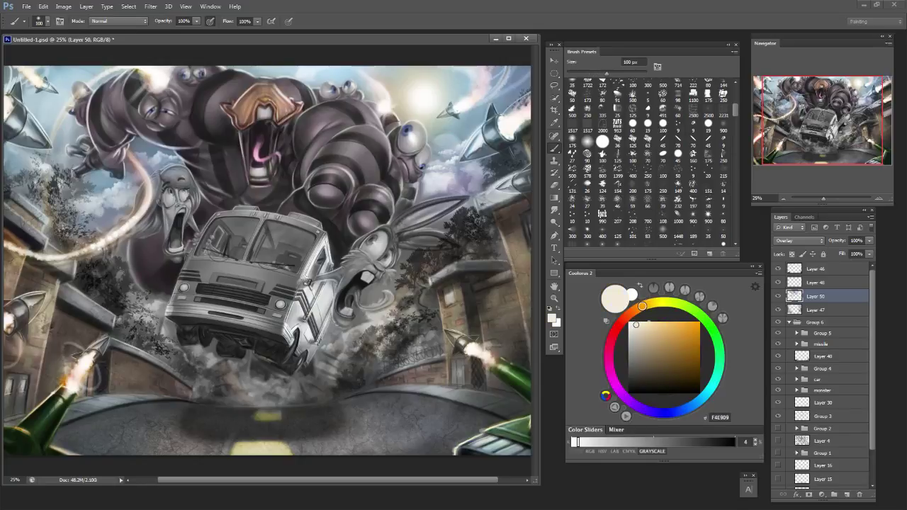
{"action": "key", "text": "bracketleft"}
{"action": "key", "text": "bracketleft"}
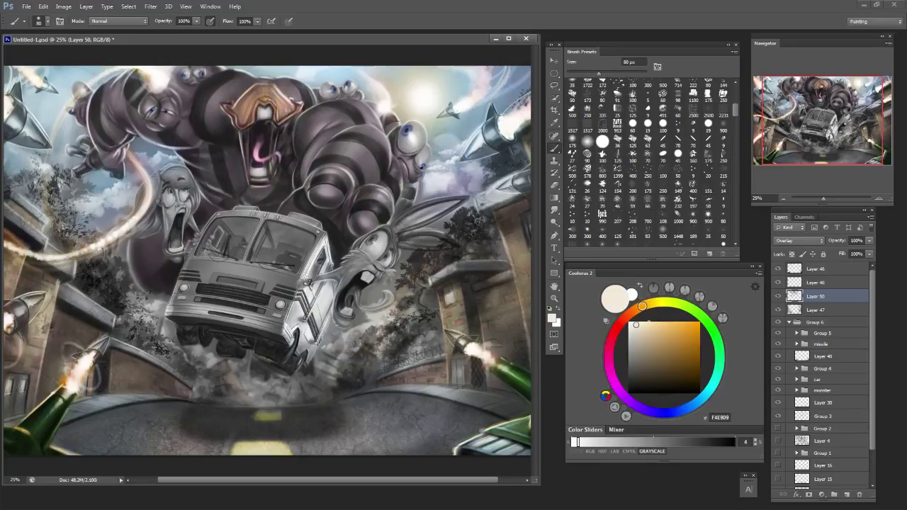
{"action": "key", "text": "bracketleft"}
{"action": "key", "text": "bracketleft"}
{"action": "key", "text": "bracketleft"}
{"action": "key", "text": "bracketleft"}
{"action": "key", "text": "bracketleft"}
{"action": "key", "text": "bracketleft"}
{"action": "key", "text": "bracketleft"}
{"action": "key", "text": "bracketright"}
{"action": "key", "text": "bracketleft"}
{"action": "key", "text": "bracketleft"}
{"action": "key", "text": "bracketleft"}
{"action": "key", "text": "bracketleft"}
{"action": "key", "text": "bracketleft"}
{"action": "key", "text": "bracketright"}
{"action": "key", "text": "bracketright"}
{"action": "key", "text": "bracketright"}
{"action": "key", "text": "bracketright"}
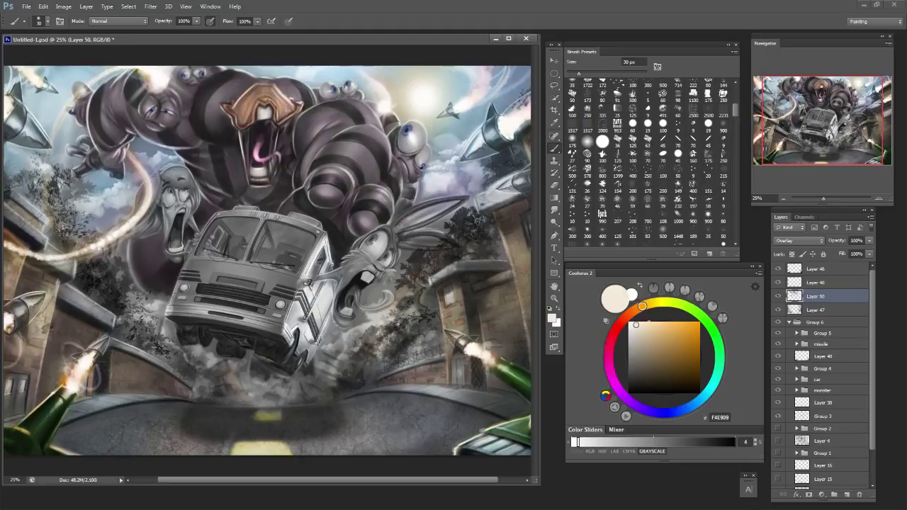
{"action": "mouse_move", "coordinate": [292, 166]}
{"action": "left_mouse_down"}
{"action": "mouse_move", "coordinate": [302, 192]}
{"action": "mouse_move", "coordinate": [279, 211]}
{"action": "mouse_move", "coordinate": [318, 168]}
{"action": "left_mouse_up"}
{"action": "left_click", "coordinate": [674, 331]}
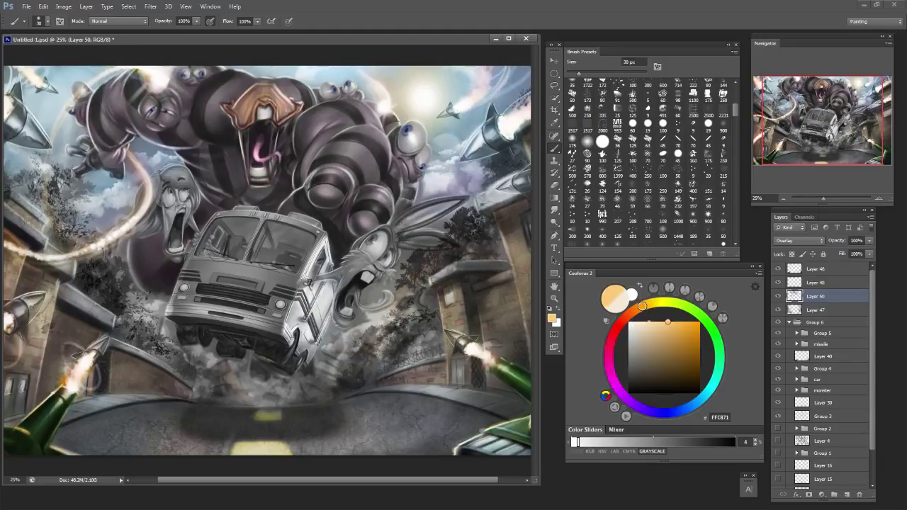
{"action": "left_click_drag", "start_coordinate": [668, 303], "coordinate": [677, 303]}
{"action": "left_click_drag", "start_coordinate": [308, 189], "coordinate": [314, 176]}
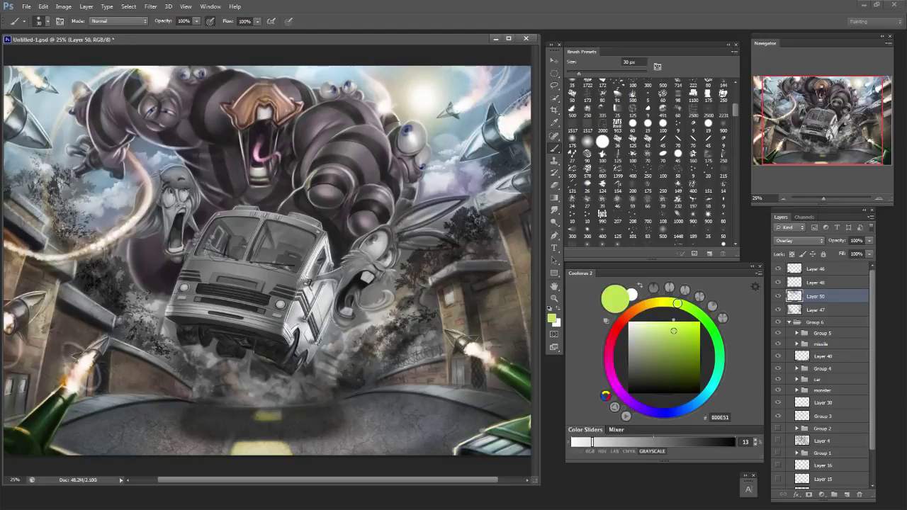
{"action": "key", "text": "bracketright"}
{"action": "key", "text": "bracketright"}
{"action": "key", "text": "bracketright"}
{"action": "key", "text": "bracketright"}
{"action": "key", "text": "bracketleft"}
{"action": "key", "text": "bracketleft"}
{"action": "key", "text": "bracketleft"}
{"action": "key", "text": "bracketleft"}
{"action": "key", "text": "bracketleft"}
{"action": "left_click_drag", "start_coordinate": [677, 303], "coordinate": [633, 311]}
{"action": "left_click", "coordinate": [679, 322]}
{"action": "key", "text": "bracketright"}
{"action": "key", "text": "bracketright"}
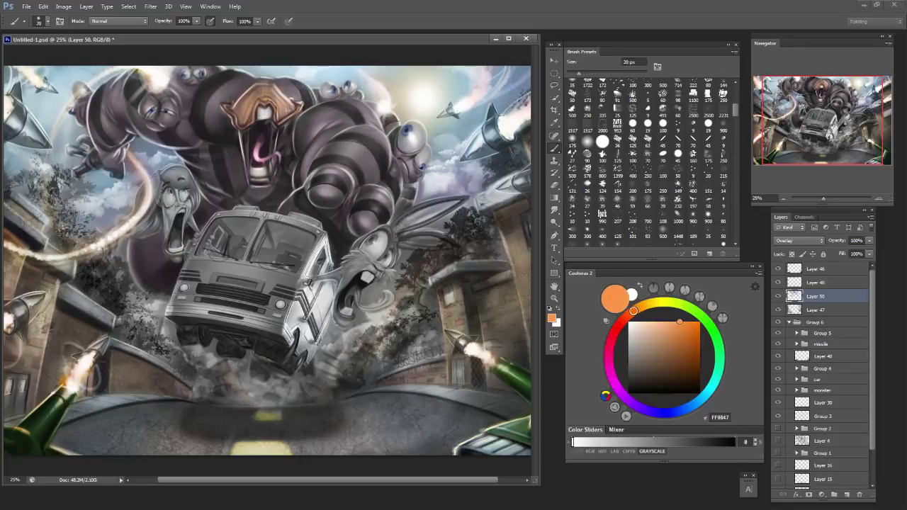
{"action": "key", "text": "bracketleft"}
{"action": "key", "text": "bracketleft"}
{"action": "key", "text": "bracketleft"}
{"action": "key", "text": "bracketright"}
Try blue-grey tones sampled from the large missile in the upper-right sky on its body and undo the strokes.
{"action": "left_click", "coordinate": [476, 140], "text": "alt"}
{"action": "mouse_move", "coordinate": [476, 139]}
{"action": "left_mouse_down"}
{"action": "mouse_move", "coordinate": [466, 157]}
{"action": "mouse_move", "coordinate": [471, 147]}
{"action": "mouse_move", "coordinate": [487, 156]}
{"action": "mouse_move", "coordinate": [487, 125]}
{"action": "mouse_move", "coordinate": [503, 144]}
{"action": "mouse_move", "coordinate": [471, 156]}
{"action": "left_mouse_up"}
{"action": "key", "text": "ctrl+z"}
{"action": "left_click", "coordinate": [641, 323]}
{"action": "key", "text": "ctrl+z"}
{"action": "key", "text": "ctrl+z"}
{"action": "left_click", "coordinate": [648, 381]}
{"action": "key", "text": "bracketleft"}
{"action": "key", "text": "bracketleft"}
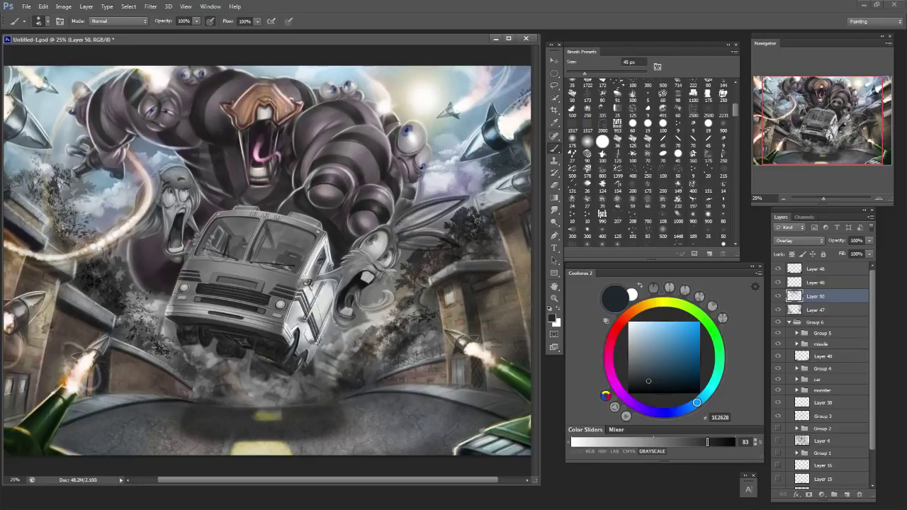
Try dark red (A31E18), brighter red (E1291F) and orange-red on the large upper-right missile with 35 to 45 px brushes.
{"action": "left_click", "coordinate": [617, 326]}
{"action": "left_click", "coordinate": [689, 347]}
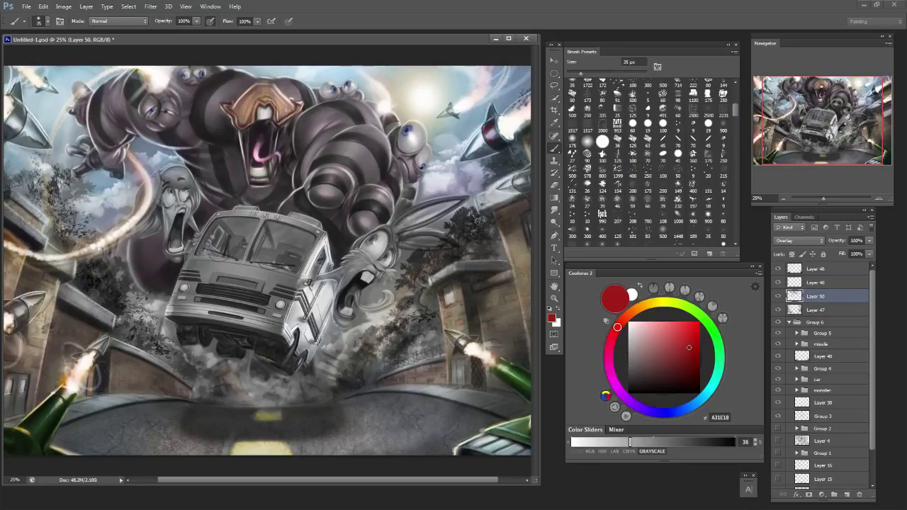
{"action": "key", "text": "ctrl+z"}
{"action": "left_click", "coordinate": [689, 331]}
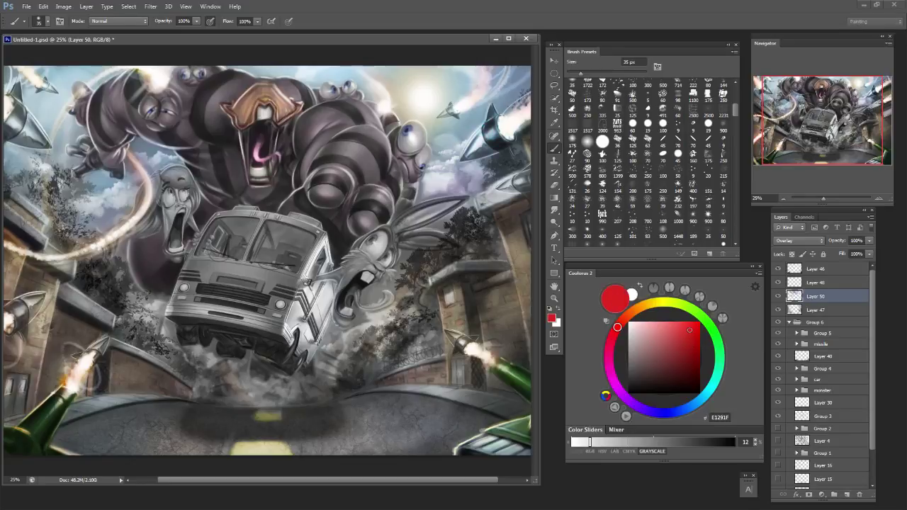
{"action": "key", "text": "bracketright"}
{"action": "key", "text": "bracketright"}
{"action": "key", "text": "ctrl+z"}
{"action": "left_click", "coordinate": [627, 316]}
{"action": "left_click_drag", "start_coordinate": [696, 337], "coordinate": [695, 342]}
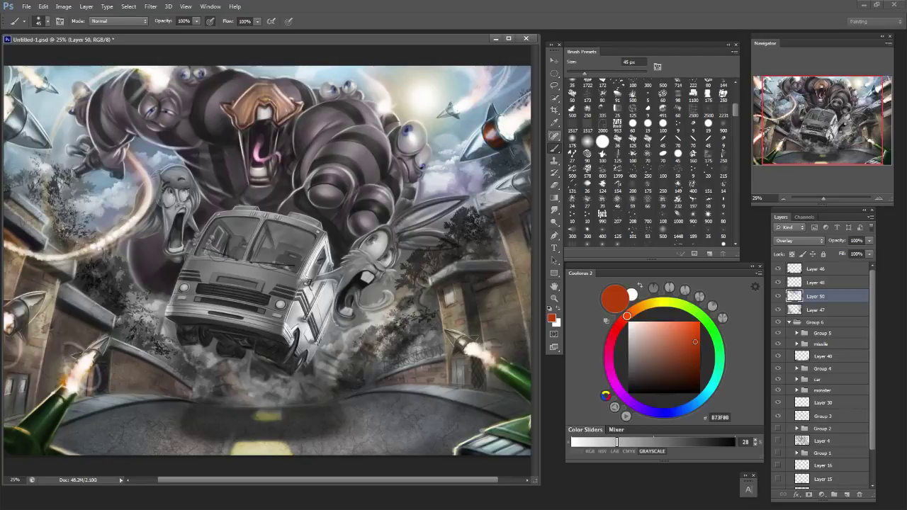
Paint the large upper-right missile's body, fin and nose tip bright red (EF1C00) with brushes of 45 and 25 px.
{"action": "left_click_drag", "start_coordinate": [624, 318], "coordinate": [619, 324]}
{"action": "left_click_drag", "start_coordinate": [692, 338], "coordinate": [700, 326]}
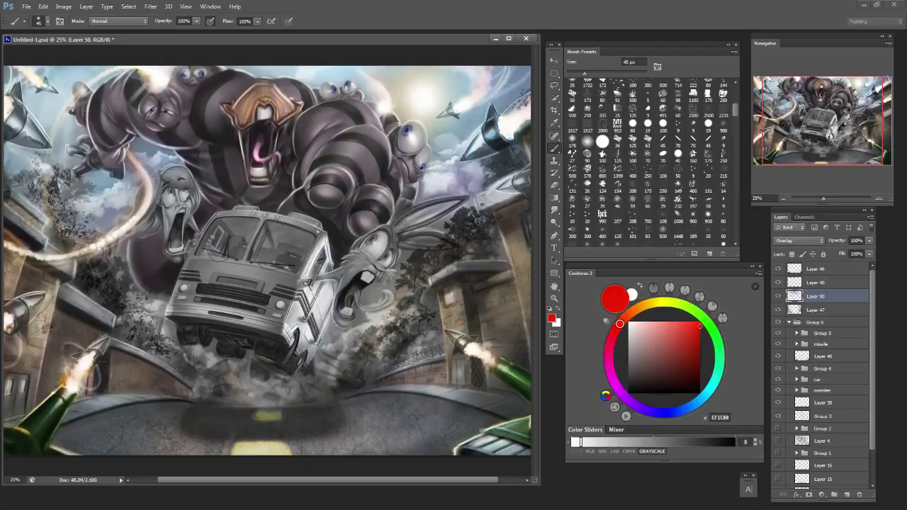
{"action": "left_click_drag", "start_coordinate": [489, 110], "coordinate": [486, 136]}
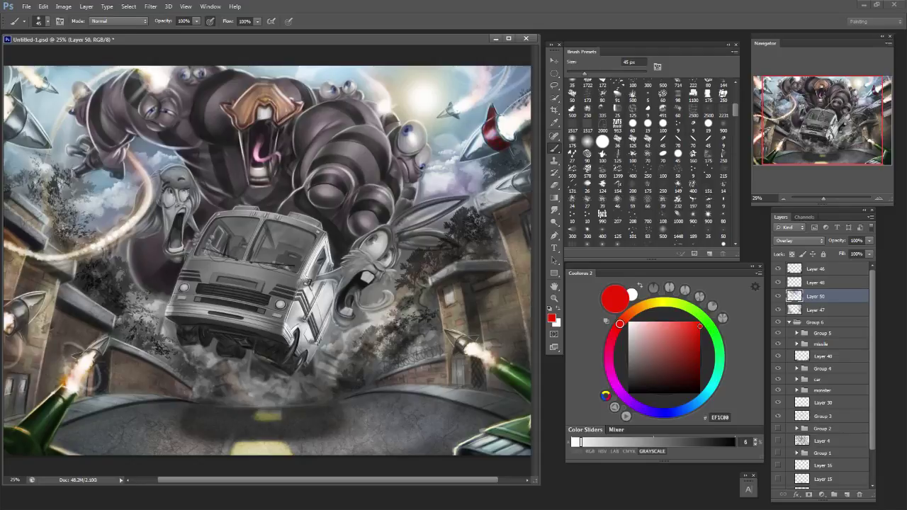
{"action": "mouse_move", "coordinate": [499, 130]}
{"action": "left_mouse_down"}
{"action": "mouse_move", "coordinate": [508, 140]}
{"action": "mouse_move", "coordinate": [498, 134]}
{"action": "left_mouse_up"}
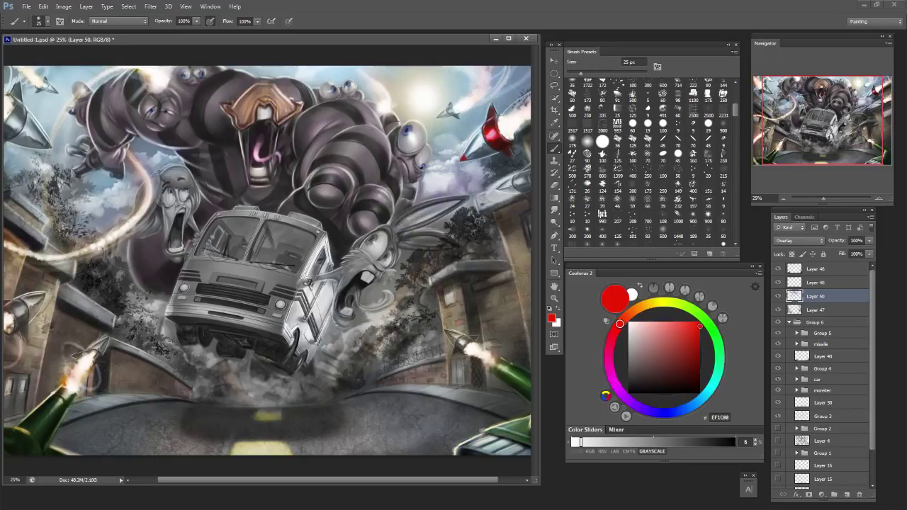
Paint the small missile beside the sun bright red and refine its edges with the eraser, reduced from 125 px.
{"action": "key", "text": "bracketright"}
{"action": "key", "text": "bracketright"}
{"action": "key", "text": "e"}
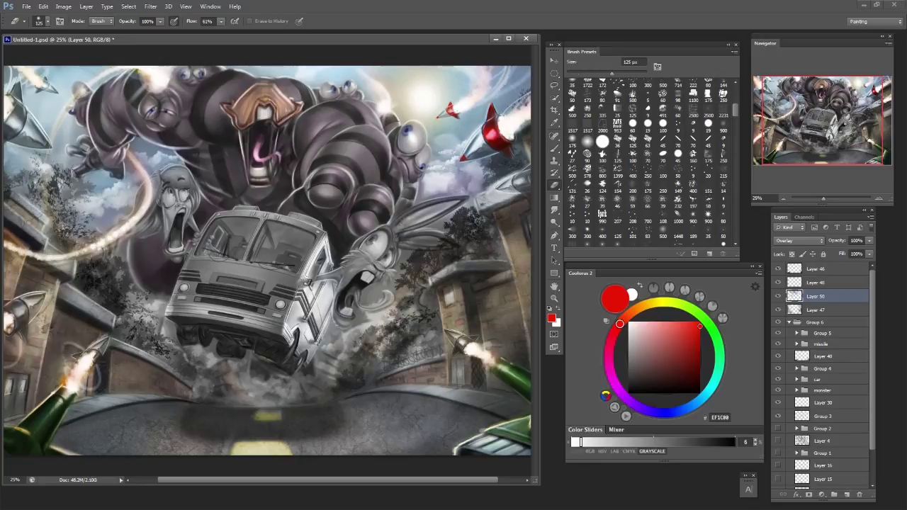
{"action": "key", "text": "bracketleft"}
{"action": "key", "text": "bracketleft"}
{"action": "key", "text": "bracketleft"}
{"action": "key", "text": "bracketleft"}
{"action": "key", "text": "bracketleft"}
{"action": "key", "text": "bracketleft"}
{"action": "key", "text": "bracketleft"}
{"action": "key", "text": "bracketleft"}
{"action": "key", "text": "bracketleft"}
{"action": "key", "text": "bracketleft"}
{"action": "key", "text": "b"}
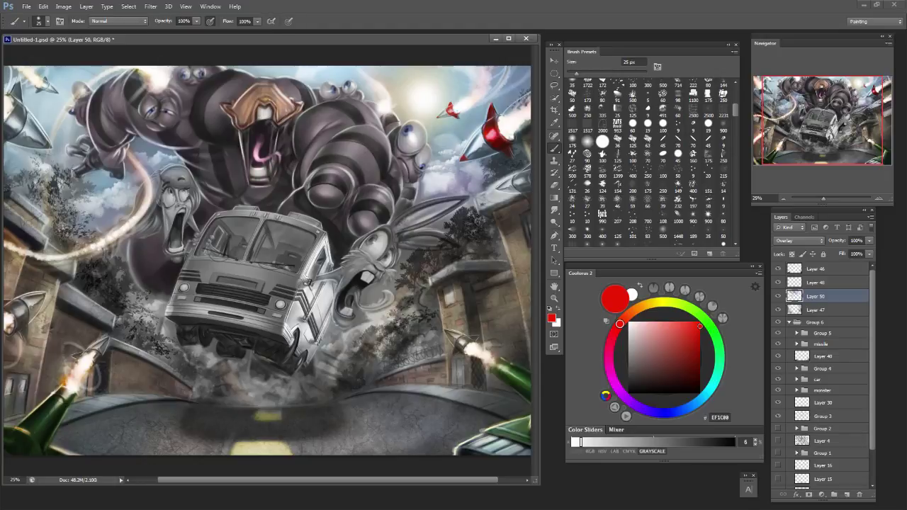
Paint the missile above the lower-right green launcher bright red with fine brushes of 25 to 15 px.
{"action": "left_click_drag", "start_coordinate": [459, 337], "coordinate": [462, 345]}
{"action": "key", "text": "ctrl+minus"}
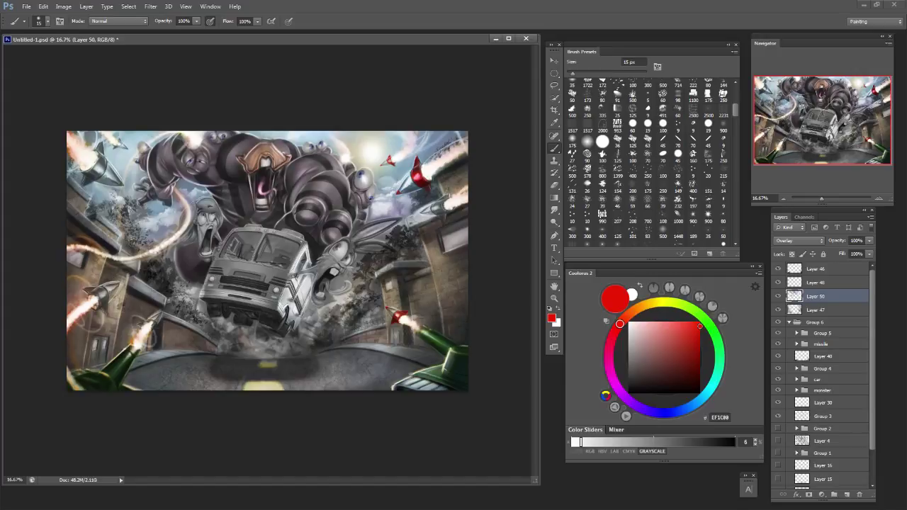
{"action": "key", "text": "ctrl+plus"}
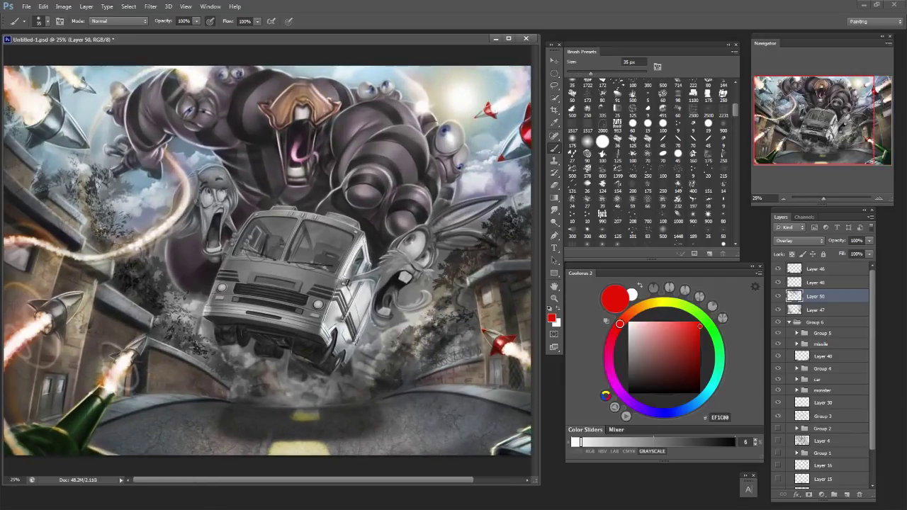
Paint the two missiles in the lower-left part of the scene bright red, reducing the brush from 35 to 25 px.
{"action": "left_click_drag", "start_coordinate": [121, 353], "coordinate": [136, 355]}
{"action": "key", "text": "bracketleft"}
{"action": "key", "text": "bracketleft"}
{"action": "key", "text": "bracketleft"}
{"action": "key", "text": "bracketleft"}
{"action": "mouse_move", "coordinate": [45, 304]}
{"action": "left_mouse_down"}
{"action": "mouse_move", "coordinate": [64, 310]}
{"action": "mouse_move", "coordinate": [63, 339]}
{"action": "left_mouse_up"}
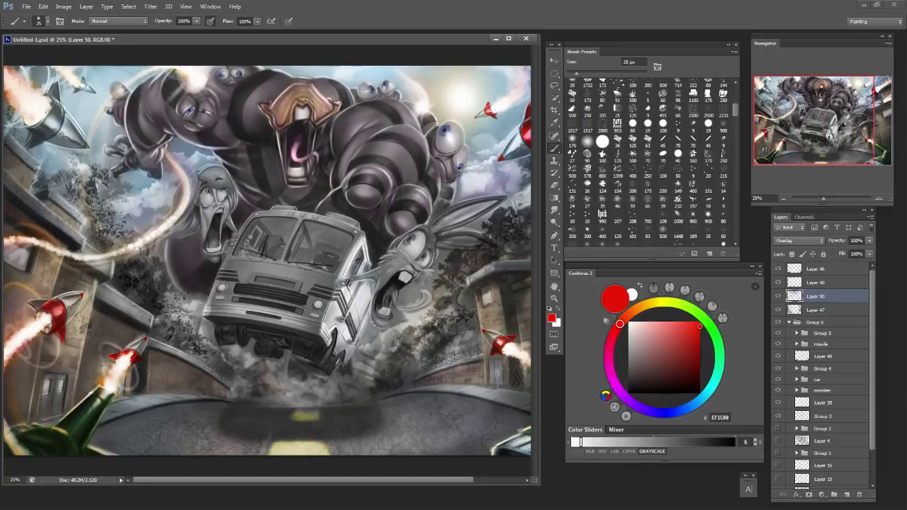
{"action": "left_click_drag", "start_coordinate": [39, 303], "coordinate": [32, 308]}
Clean up the edges of the two lower-left missiles, alternating a 30 px eraser with fine red brush strokes.
{"action": "key", "text": "e"}
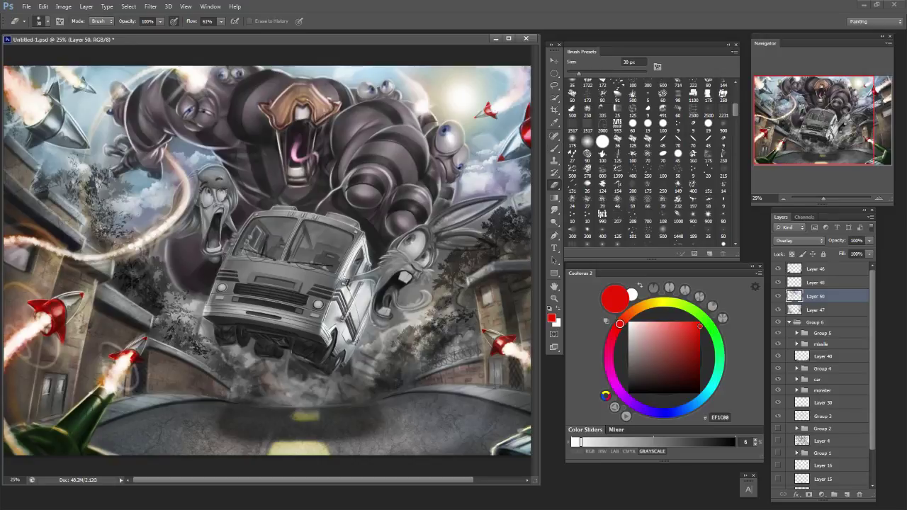
{"action": "key", "text": "b"}
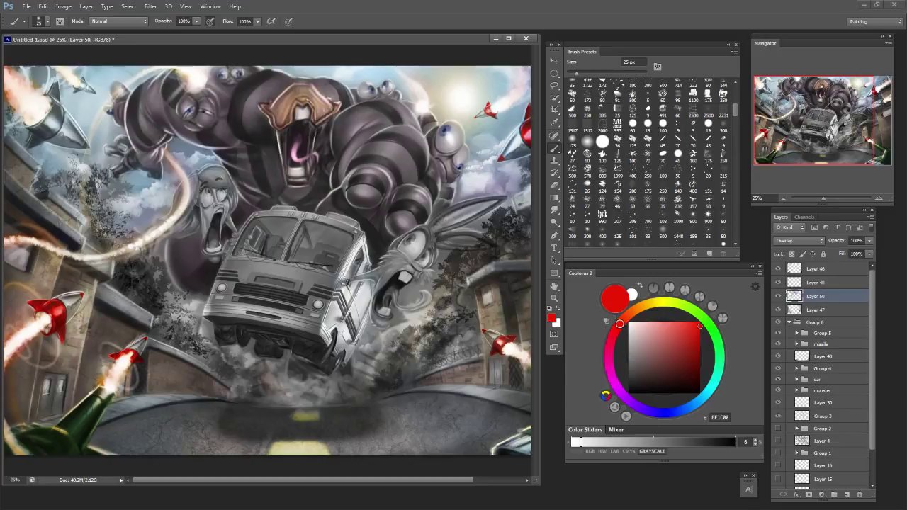
{"action": "key", "text": "e"}
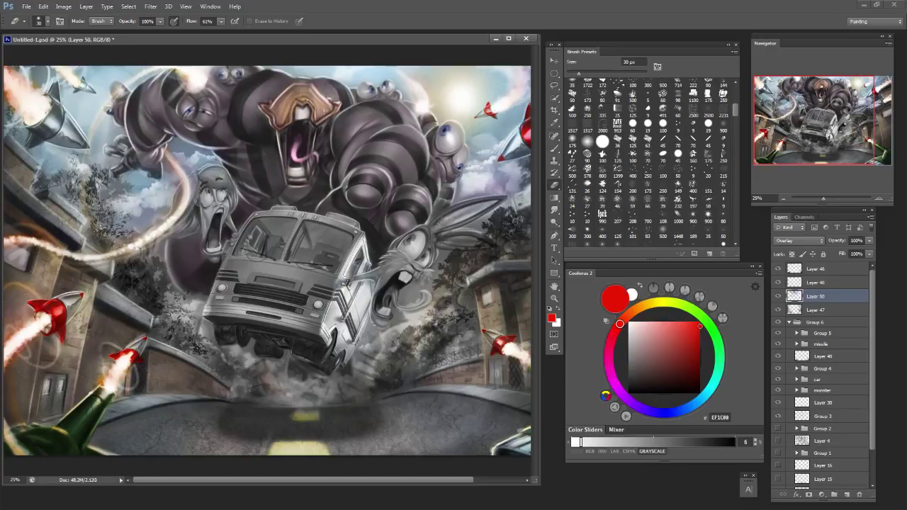
{"action": "key", "text": "b"}
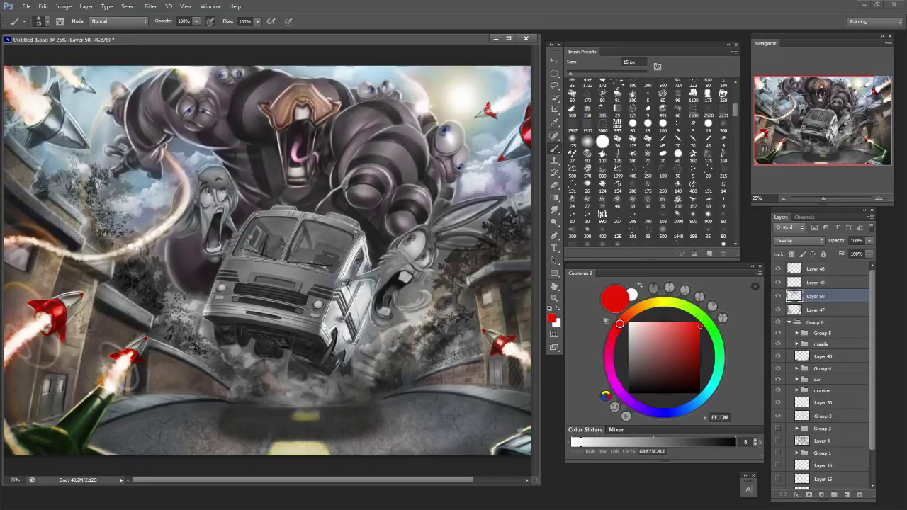
Paint the body and fins of the large upper-left missile bright red with brushes of 60 and 30 px.
{"action": "key", "text": "bracketleft"}
{"action": "key", "text": "bracketleft"}
{"action": "key", "text": "bracketright"}
{"action": "key", "text": "bracketright"}
{"action": "key", "text": "bracketright"}
{"action": "key", "text": "bracketright"}
{"action": "key", "text": "bracketright"}
{"action": "key", "text": "bracketright"}
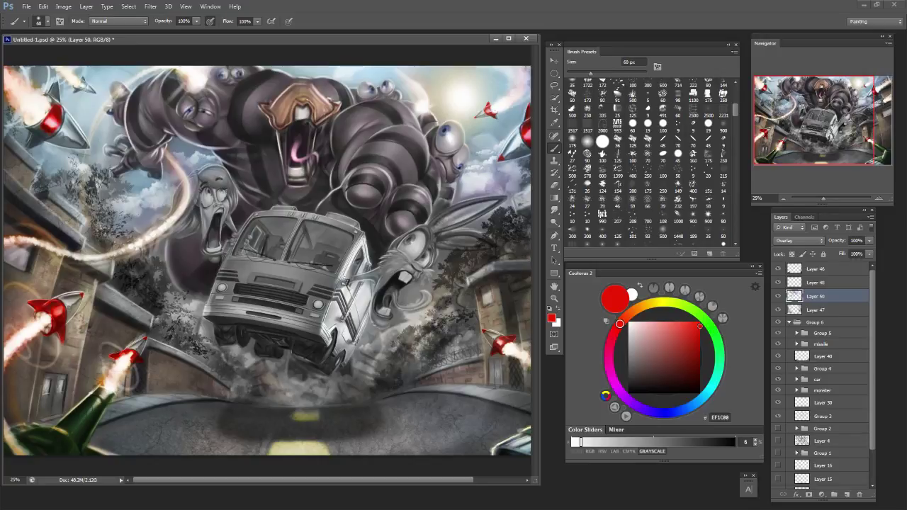
{"action": "mouse_move", "coordinate": [50, 93]}
{"action": "left_mouse_down"}
{"action": "mouse_move", "coordinate": [56, 82]}
{"action": "mouse_move", "coordinate": [54, 132]}
{"action": "mouse_move", "coordinate": [41, 132]}
{"action": "mouse_move", "coordinate": [43, 117]}
{"action": "mouse_move", "coordinate": [63, 124]}
{"action": "left_mouse_up"}
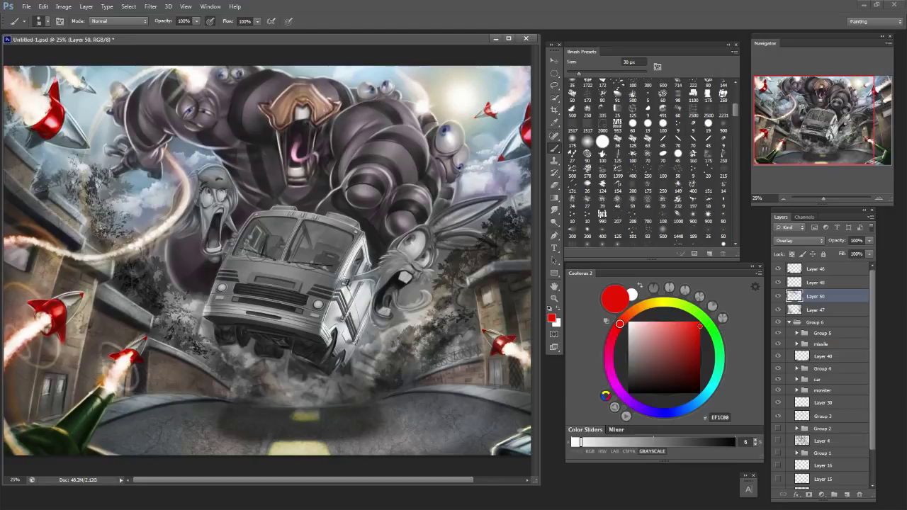
Paint the large upper-left missile's nose tip red with a 25 px brush and tidy its edges with a 30 px eraser.
{"action": "key", "text": "e"}
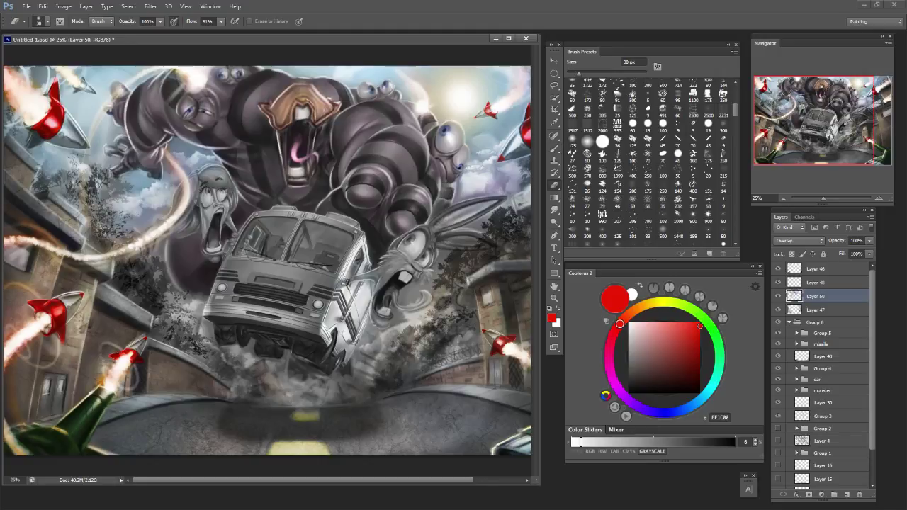
{"action": "key", "text": "b"}
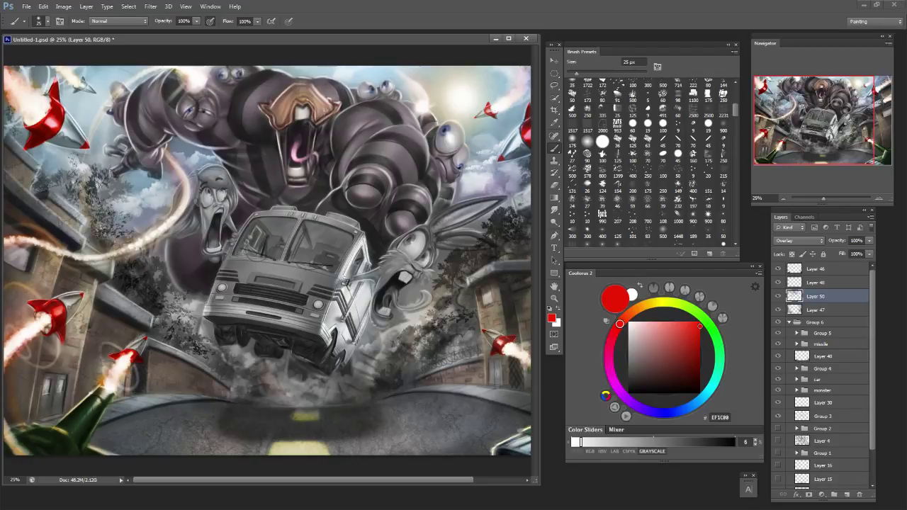
{"action": "key", "text": "e"}
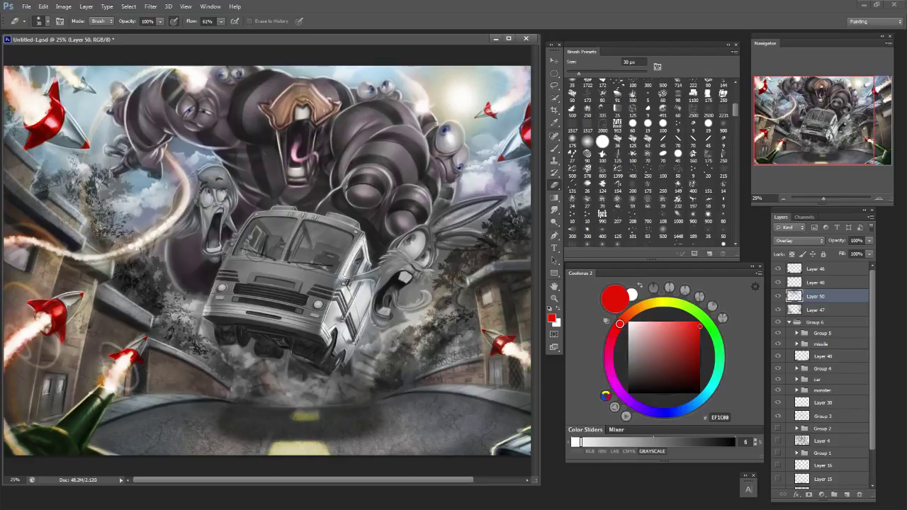
{"action": "key", "text": "b"}
{"action": "key", "text": "e"}
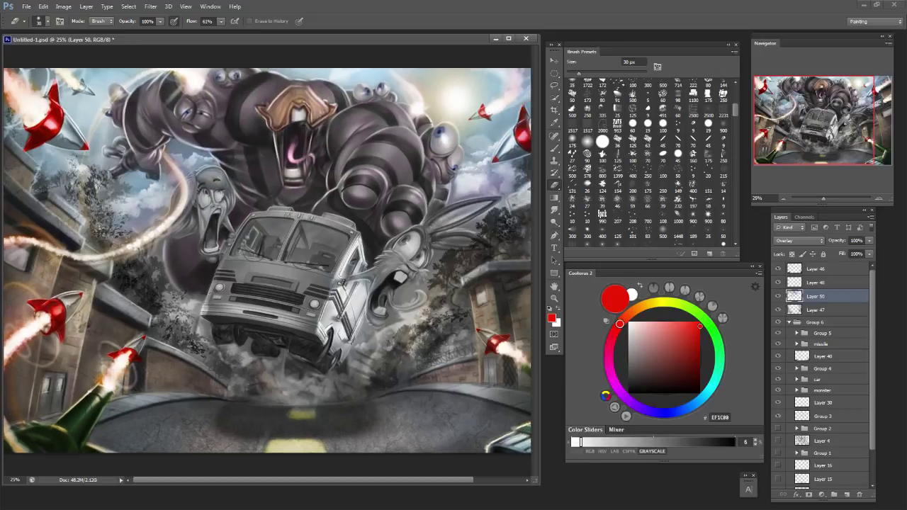
Paint the small missile in the upper-left sky bright red with a 25 px brush.
{"action": "key", "text": "ctrl+minus"}
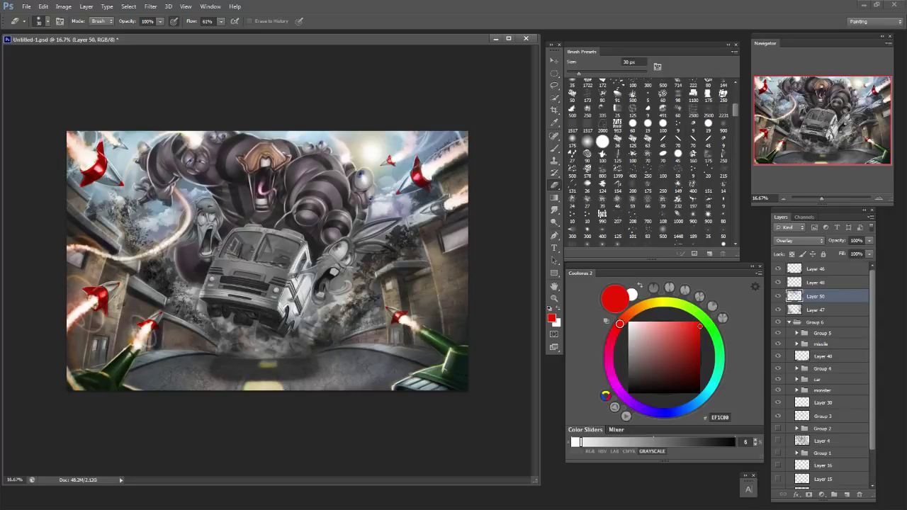
{"action": "key", "text": "ctrl+plus"}
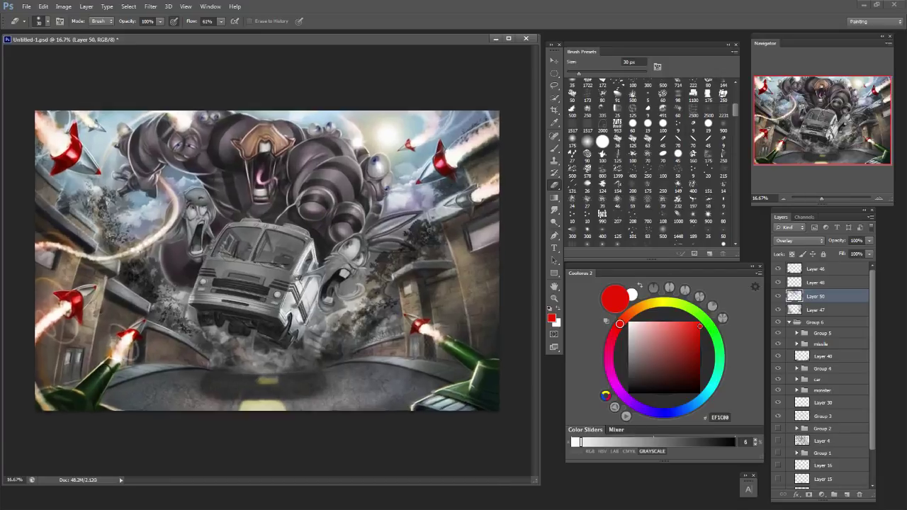
{"action": "scroll", "coordinate": [267, 260], "scroll_direction": "left", "scroll_amount": 1}
{"action": "key", "text": "b"}
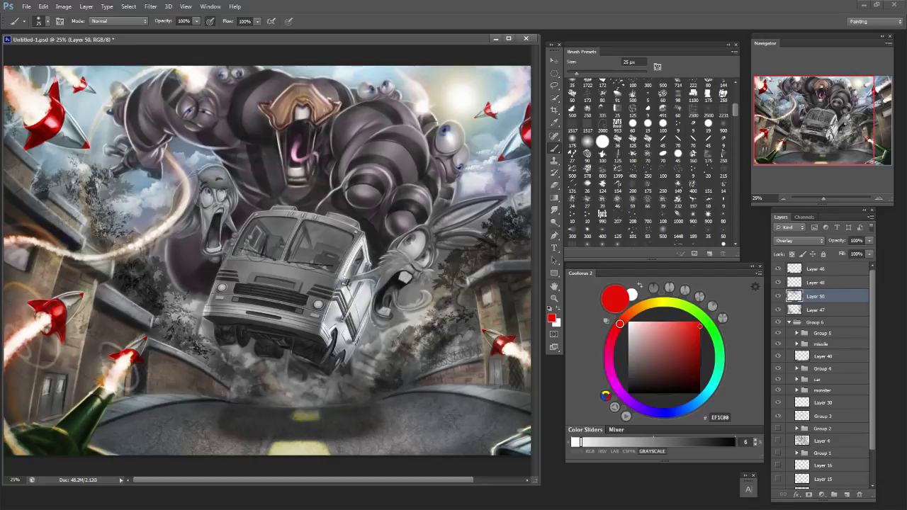
Refine the edges of the left-hand missiles, alternating a 30 px eraser with fine red brush strokes up to 15 px.
{"action": "key", "text": "bracketleft"}
{"action": "key", "text": "e"}
{"action": "key", "text": "ctrl+plus"}
{"action": "mouse_move", "coordinate": [212, 234]}
{"action": "left_mouse_down"}
{"action": "mouse_move", "coordinate": [281, 278]}
{"action": "mouse_move", "coordinate": [301, 278]}
{"action": "left_mouse_up"}
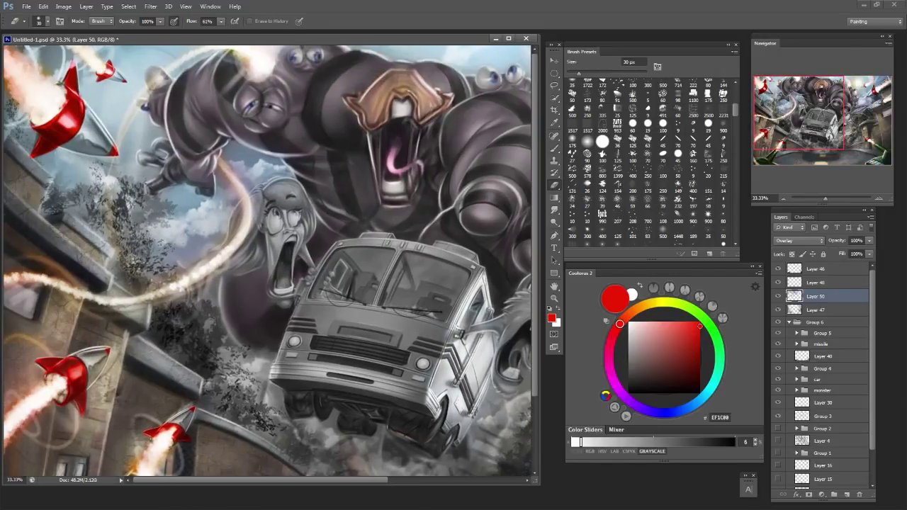
{"action": "key", "text": "b"}
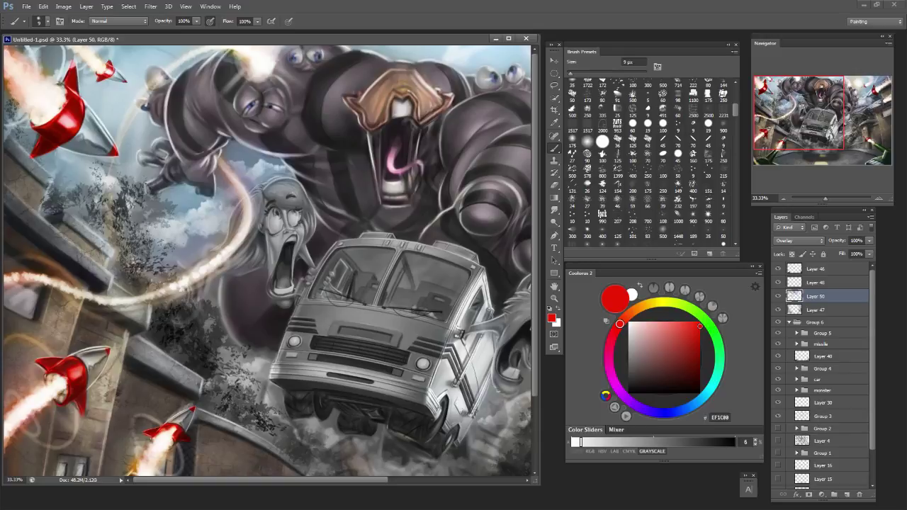
{"action": "key", "text": "bracketright"}
{"action": "key", "text": "bracketright"}
{"action": "key", "text": "e"}
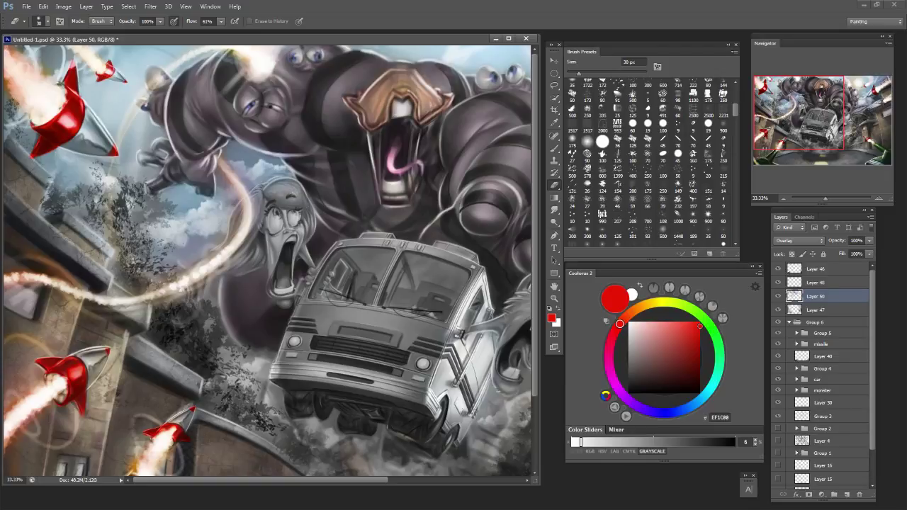
{"action": "key", "text": "b"}
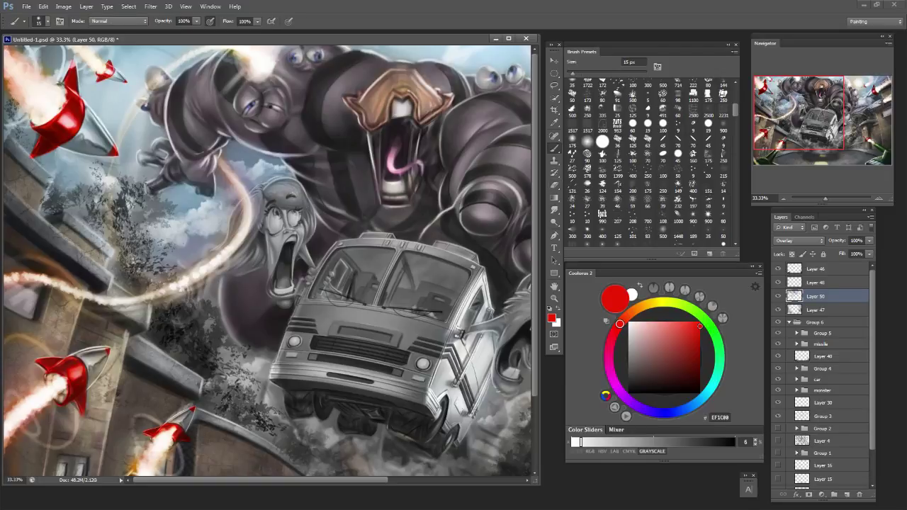
Finish tidying the red on the left-hand missiles with a 30 px eraser and a 20 px red brush.
{"action": "key", "text": "e"}
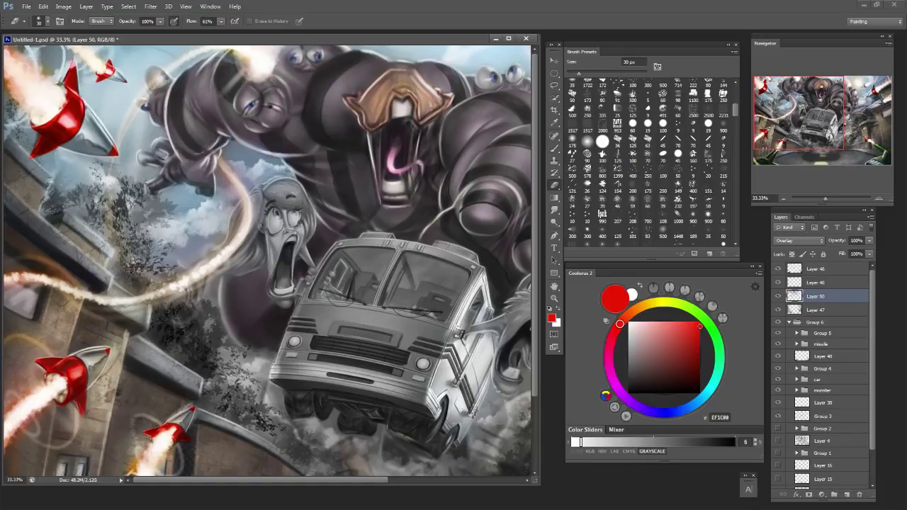
{"action": "key", "text": "b"}
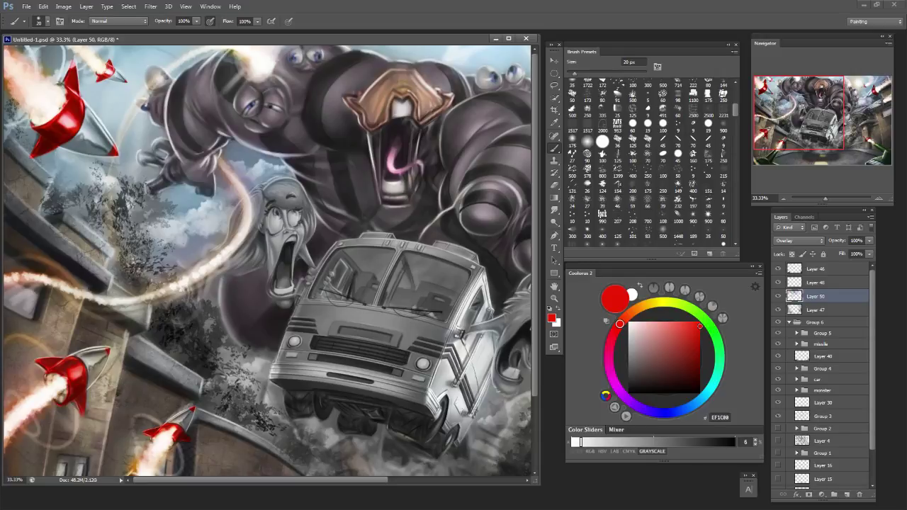
{"action": "key", "text": "e"}
{"action": "key", "text": "b"}
{"action": "key", "text": "e"}
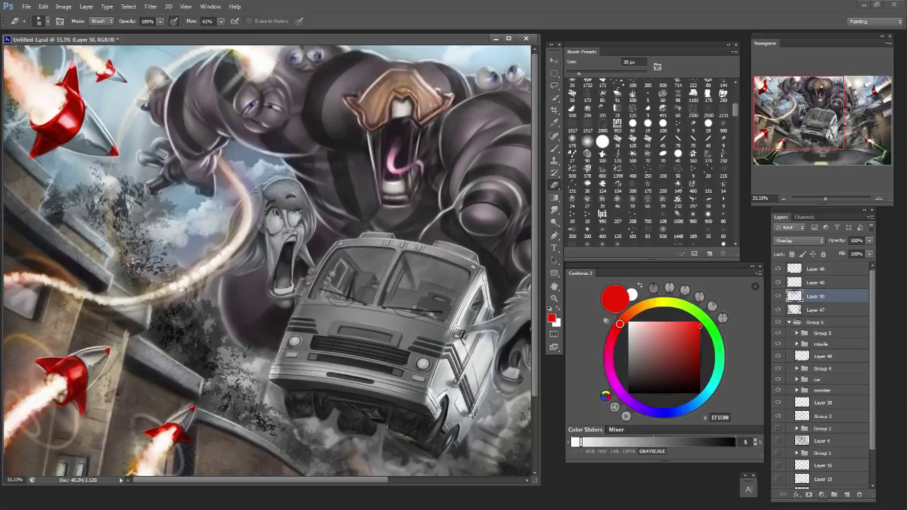
{"action": "key", "text": "b"}
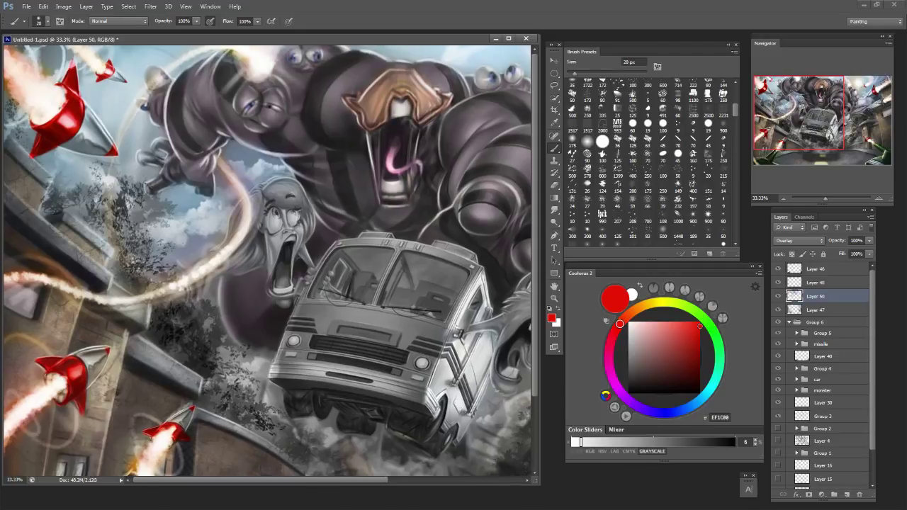
{"action": "key", "text": "ctrl+minus"}
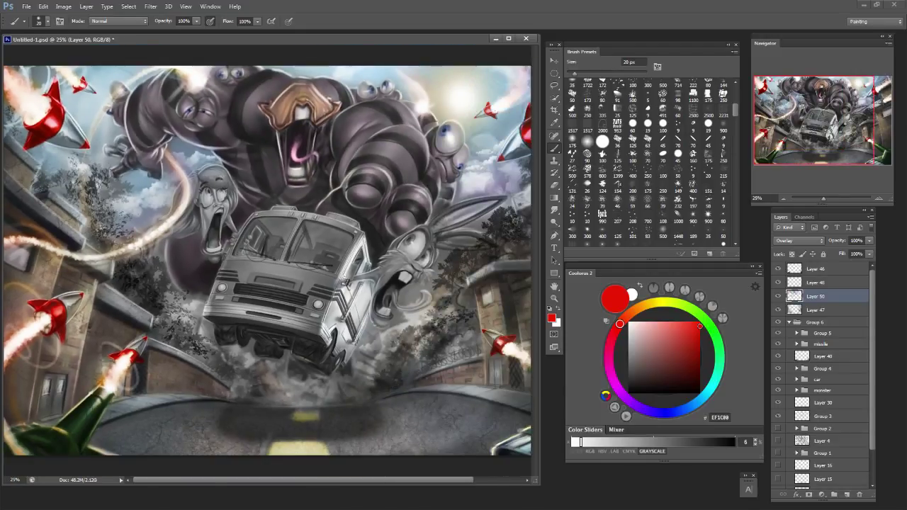
{"action": "key", "text": "ctrl+minus"}
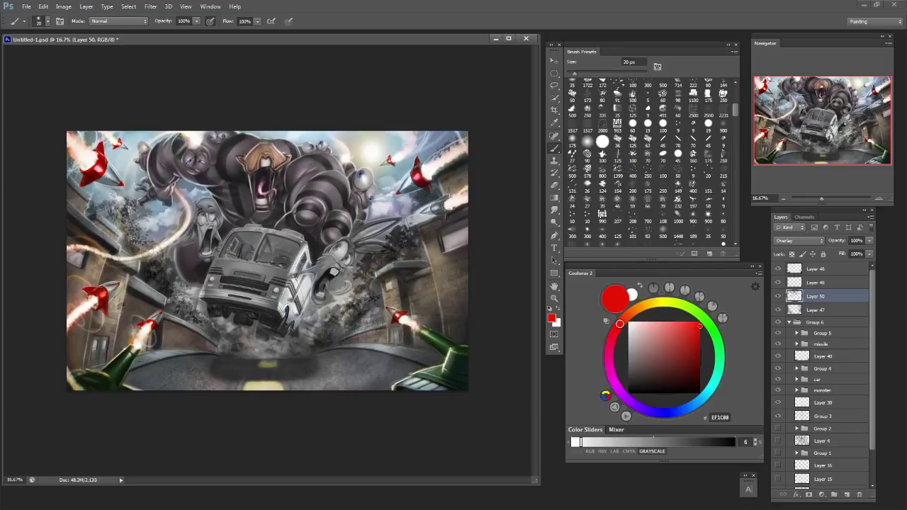
{"action": "key", "text": "ctrl+plus"}
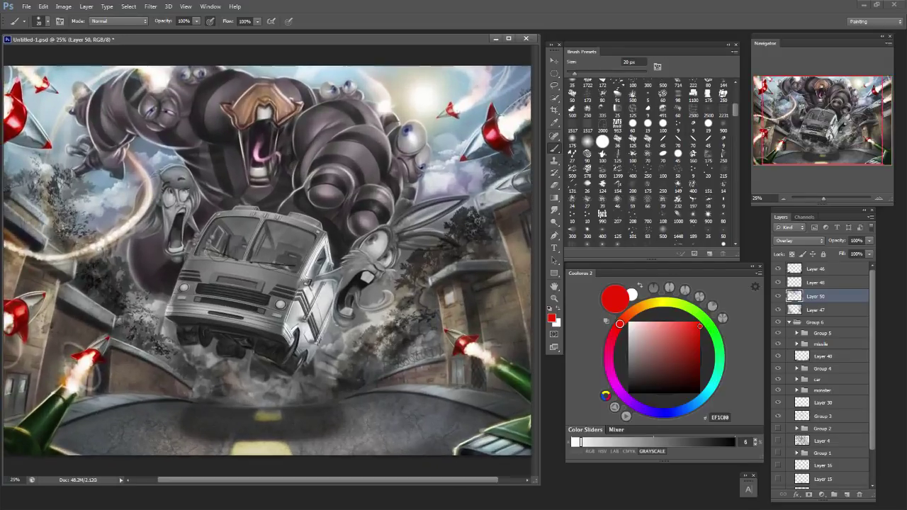
Brush golden yellow FFCA4C onto the big monster's snout at 20 px, after toggling Layer 50 off and on to compare.
{"action": "key", "text": "bracketleft"}
{"action": "key", "text": "bracketleft"}
{"action": "left_click", "coordinate": [647, 304]}
{"action": "left_click", "coordinate": [678, 322]}
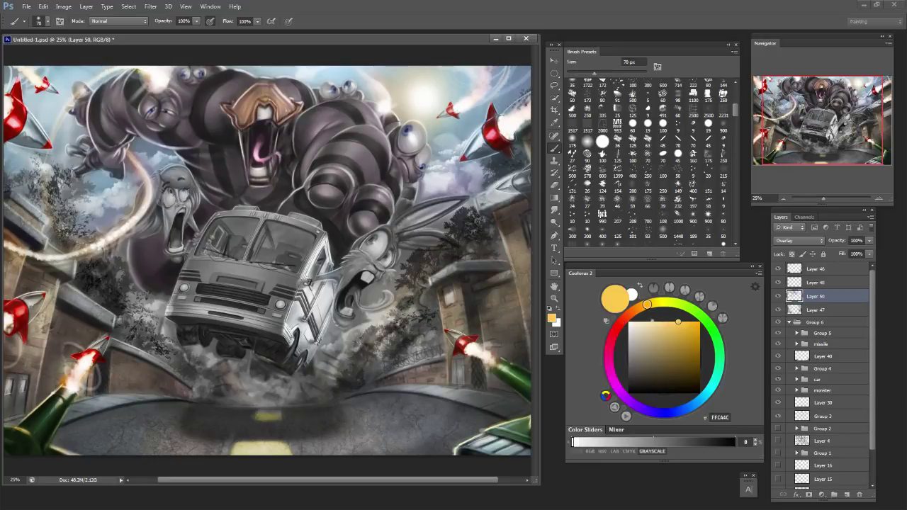
{"action": "left_click", "coordinate": [778, 296]}
{"action": "left_click", "coordinate": [778, 295]}
{"action": "key", "text": "bracketleft"}
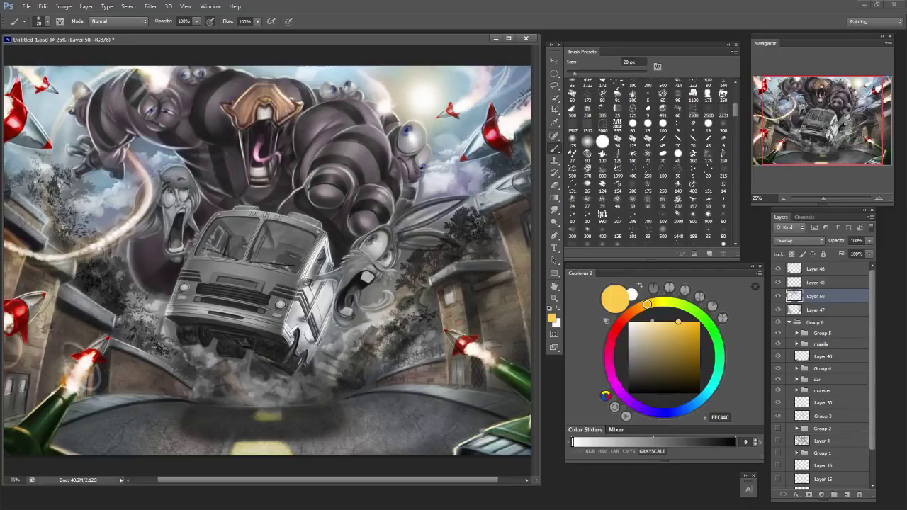
{"action": "left_click_drag", "start_coordinate": [243, 95], "coordinate": [234, 106]}
Mix a pale yellow-green E4EAB9 and brush it over the big monster's snout and long fangs at 30 px.
{"action": "left_click", "coordinate": [223, 108], "text": "alt"}
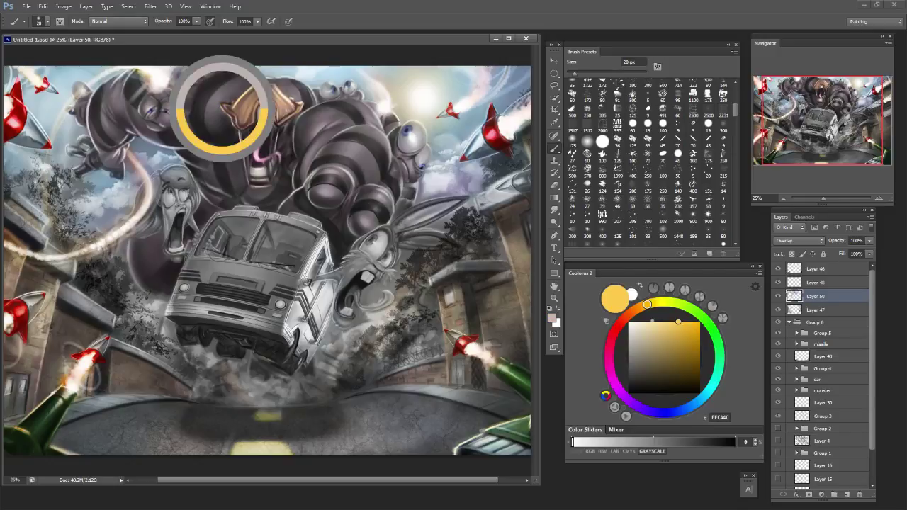
{"action": "left_click", "coordinate": [666, 337]}
{"action": "mouse_move", "coordinate": [628, 316]}
{"action": "left_mouse_down"}
{"action": "mouse_move", "coordinate": [662, 319]}
{"action": "mouse_move", "coordinate": [670, 302]}
{"action": "left_mouse_up"}
{"action": "left_click", "coordinate": [643, 328]}
{"action": "key", "text": "bracketleft"}
{"action": "key", "text": "bracketleft"}
{"action": "key", "text": "bracketleft"}
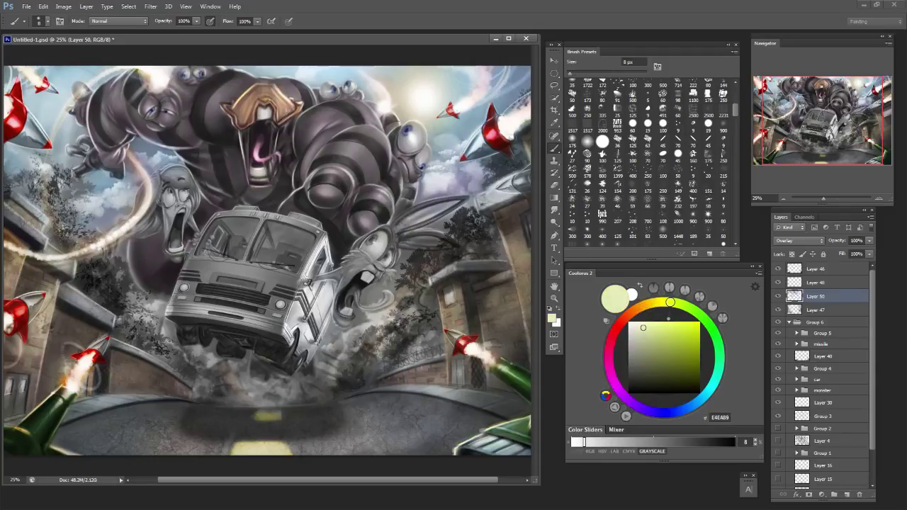
{"action": "key", "text": "bracketright"}
{"action": "key", "text": "bracketright"}
{"action": "key", "text": "bracketright"}
{"action": "key", "text": "bracketright"}
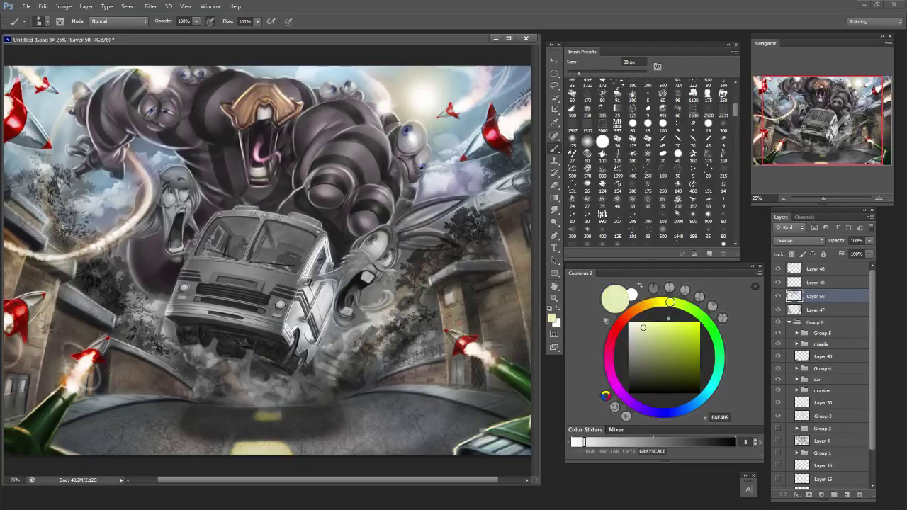
{"action": "left_click_drag", "start_coordinate": [231, 120], "coordinate": [245, 167]}
{"action": "left_click_drag", "start_coordinate": [277, 132], "coordinate": [277, 152]}
Lighten the big monster's snout with pale yellow FFE19A, using brushes of about 15 to 30 px.
{"action": "key", "text": "bracketright"}
{"action": "key", "text": "bracketright"}
{"action": "key", "text": "bracketright"}
{"action": "key", "text": "bracketright"}
{"action": "key", "text": "bracketleft"}
{"action": "key", "text": "bracketleft"}
{"action": "left_click_drag", "start_coordinate": [648, 330], "coordinate": [660, 327]}
{"action": "left_click_drag", "start_coordinate": [670, 301], "coordinate": [648, 305]}
{"action": "key", "text": "bracketright"}
{"action": "key", "text": "bracketright"}
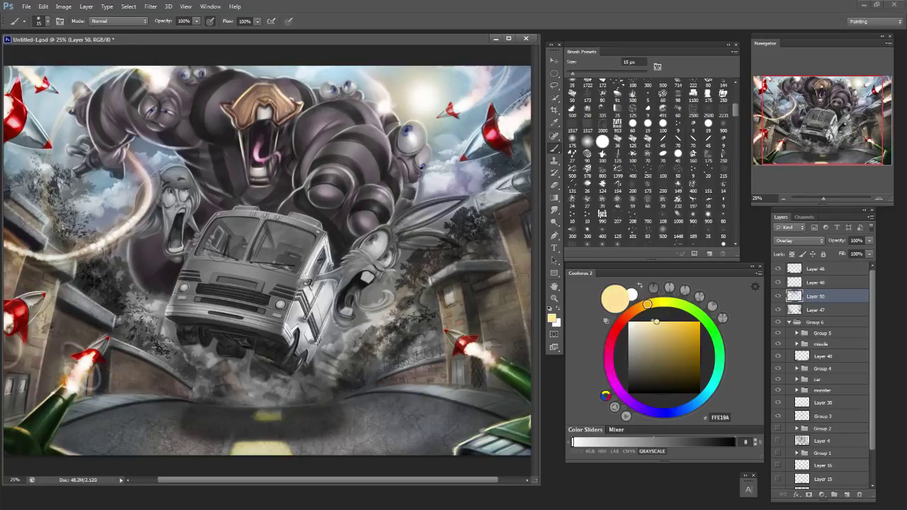
{"action": "key", "text": "bracketleft"}
{"action": "key", "text": "bracketright"}
{"action": "key", "text": "bracketright"}
{"action": "key", "text": "bracketright"}
Sample dark brown, muted brown and near-black around the big monster's mouth to touch up the snout's shadows at 25 px.
{"action": "left_click", "coordinate": [259, 129], "text": "alt"}
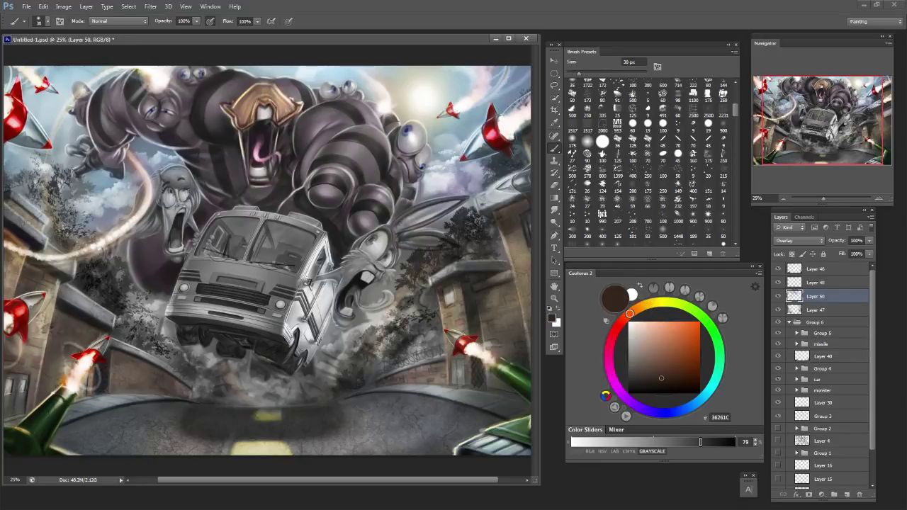
{"action": "key", "text": "bracketleft"}
{"action": "left_click", "coordinate": [249, 119], "text": "alt"}
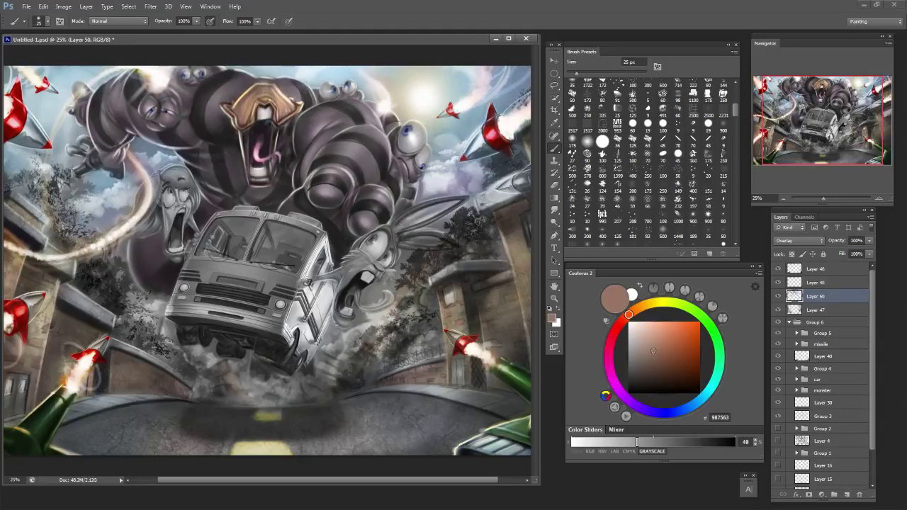
{"action": "left_click", "coordinate": [258, 126], "text": "alt"}
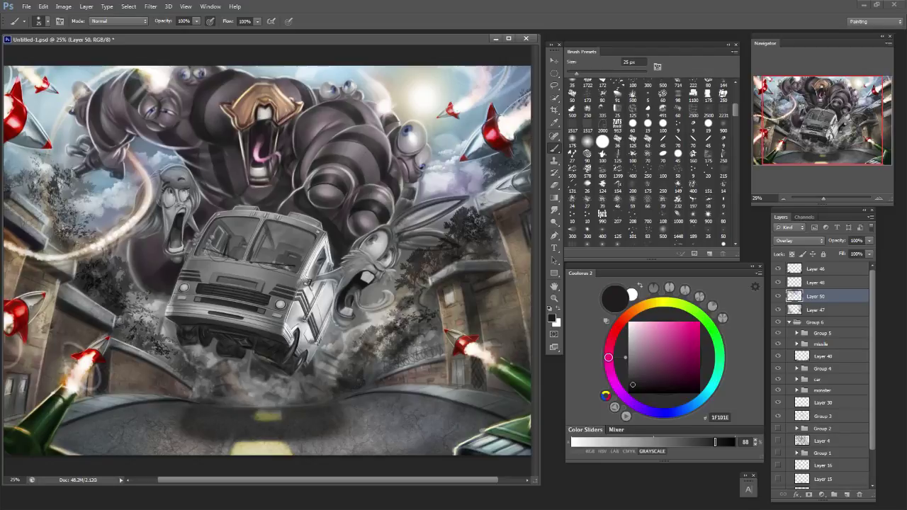
Sample the snout's tan, lighten it to pale peach, and paint highlights on the snout with brushes from 60 down to 20 px.
{"action": "left_click", "coordinate": [266, 91], "text": "alt"}
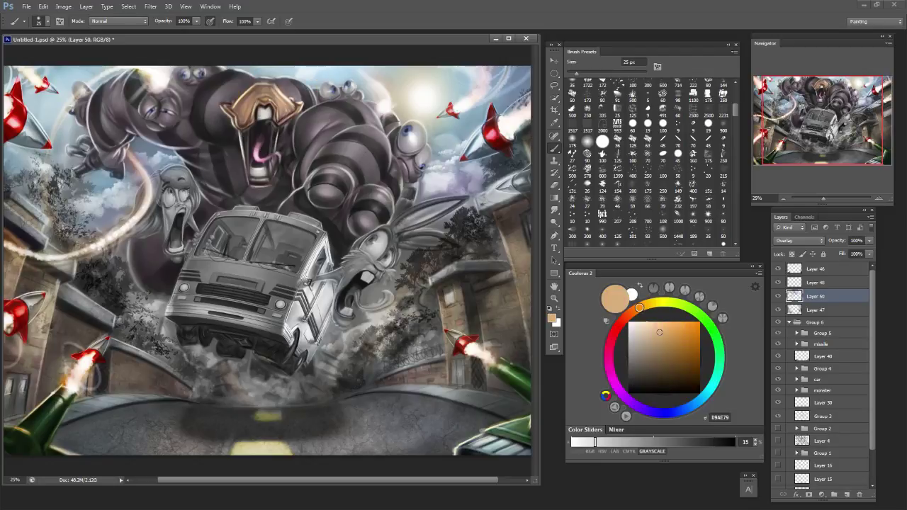
{"action": "left_click", "coordinate": [647, 321]}
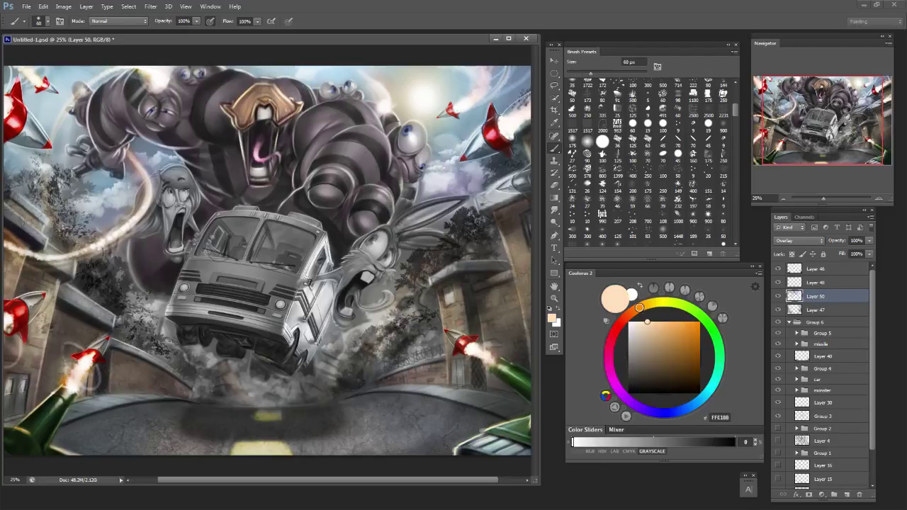
{"action": "key", "text": "bracketleft"}
{"action": "key", "text": "bracketleft"}
{"action": "key", "text": "bracketleft"}
{"action": "key", "text": "bracketleft"}
{"action": "key", "text": "bracketleft"}
{"action": "key", "text": "bracketleft"}
{"action": "key", "text": "bracketleft"}
Compare the whole picture with the four top colour layers hidden and shown again.
{"action": "key", "text": "ctrl+minus"}
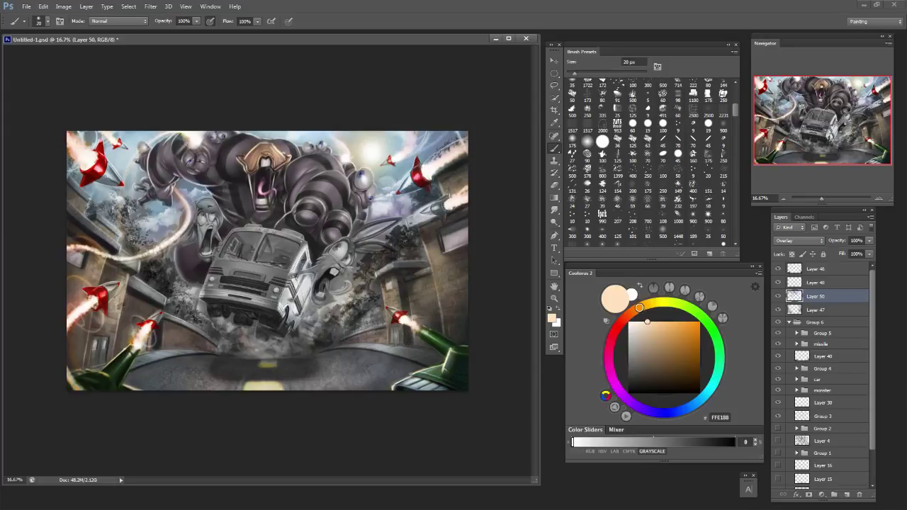
{"action": "left_click_drag", "start_coordinate": [778, 269], "coordinate": [778, 309]}
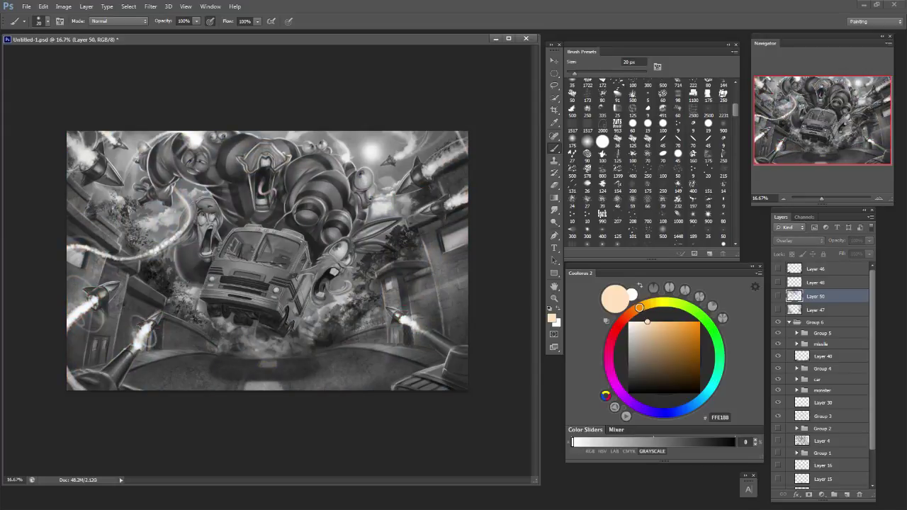
{"action": "left_click_drag", "start_coordinate": [778, 269], "coordinate": [778, 309]}
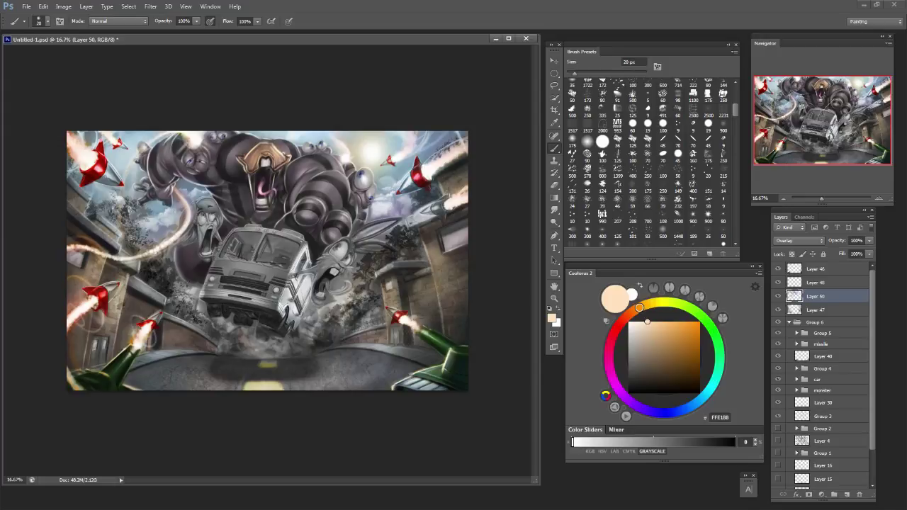
Warm the big monster's snout with orange FFB65A, using soft strokes of up to 125 px and finer ones at 35 px.
{"action": "key", "text": "ctrl+plus"}
{"action": "key", "text": "ctrl+plus"}
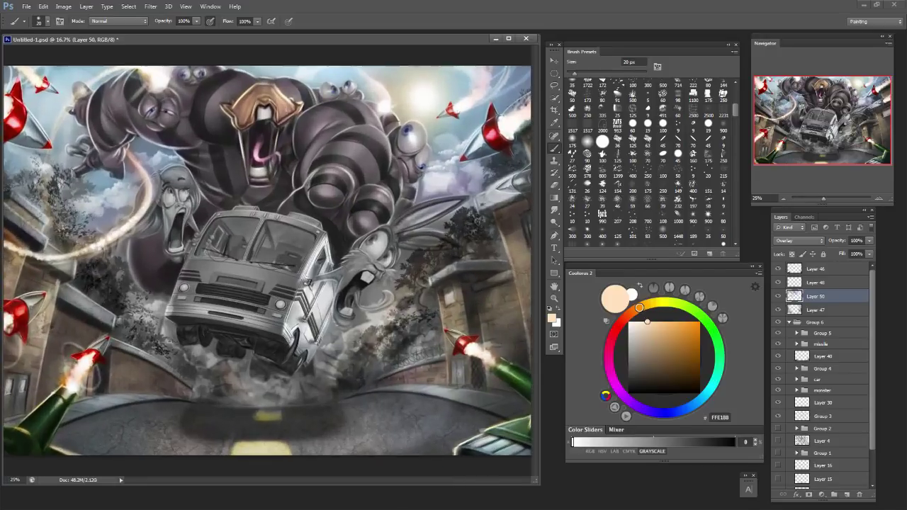
{"action": "left_click_drag", "start_coordinate": [277, 241], "coordinate": [266, 286]}
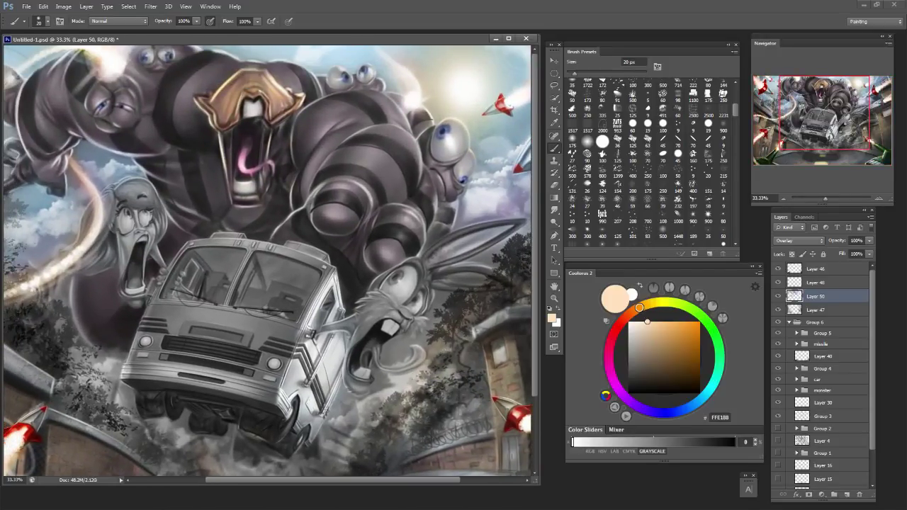
{"action": "key", "text": "bracketright"}
{"action": "left_click", "coordinate": [674, 322]}
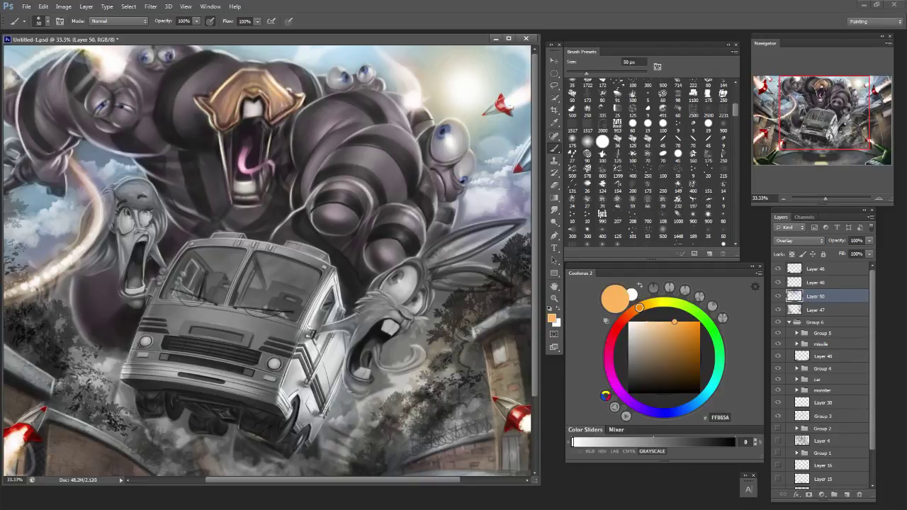
{"action": "key", "text": "bracketright"}
{"action": "key", "text": "bracketright"}
{"action": "key", "text": "bracketright"}
{"action": "key", "text": "bracketright"}
{"action": "key", "text": "bracketright"}
{"action": "key", "text": "bracketright"}
{"action": "key", "text": "bracketright"}
{"action": "key", "text": "bracketright"}
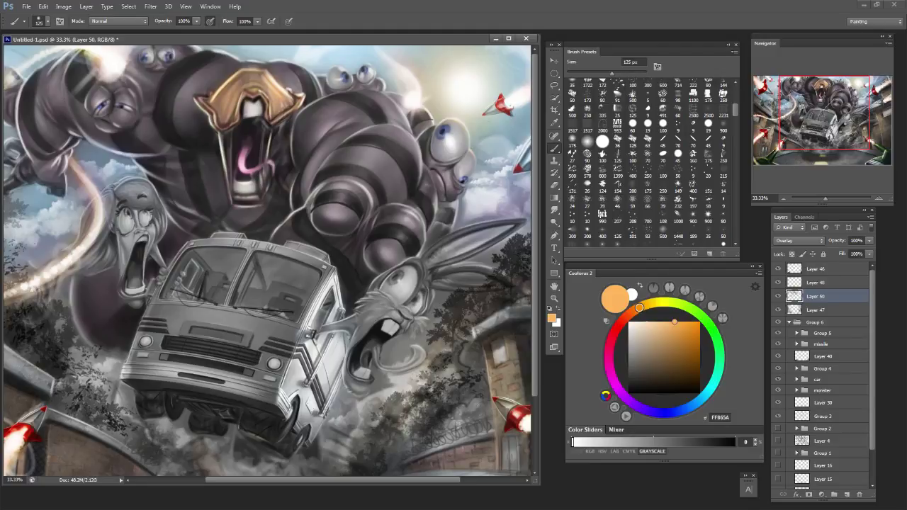
{"action": "key", "text": "bracketleft"}
{"action": "key", "text": "bracketleft"}
{"action": "key", "text": "bracketleft"}
{"action": "key", "text": "bracketleft"}
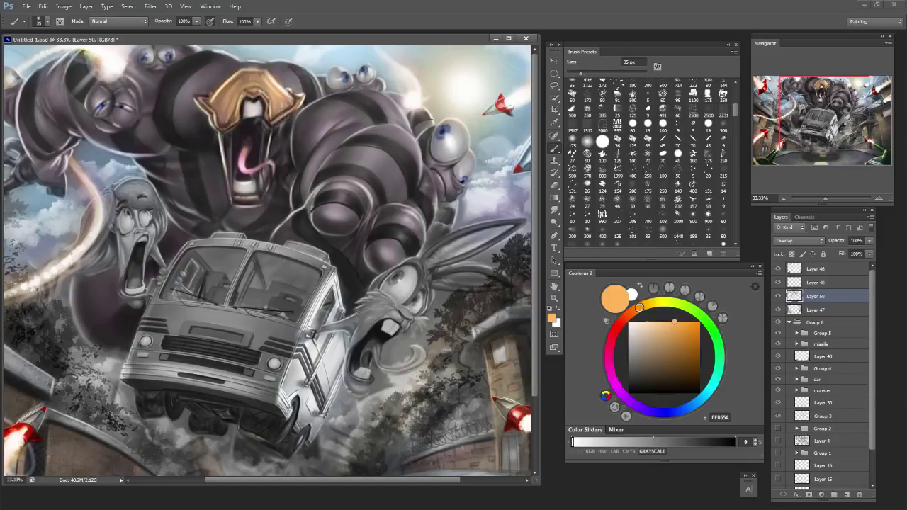
Sample a greyish tan beside the big monster's long fang and stroke it across the open mouth with a 7 px brush.
{"action": "left_click", "coordinate": [222, 147], "text": "alt"}
{"action": "key", "text": "bracketleft"}
{"action": "key", "text": "bracketleft"}
{"action": "key", "text": "bracketleft"}
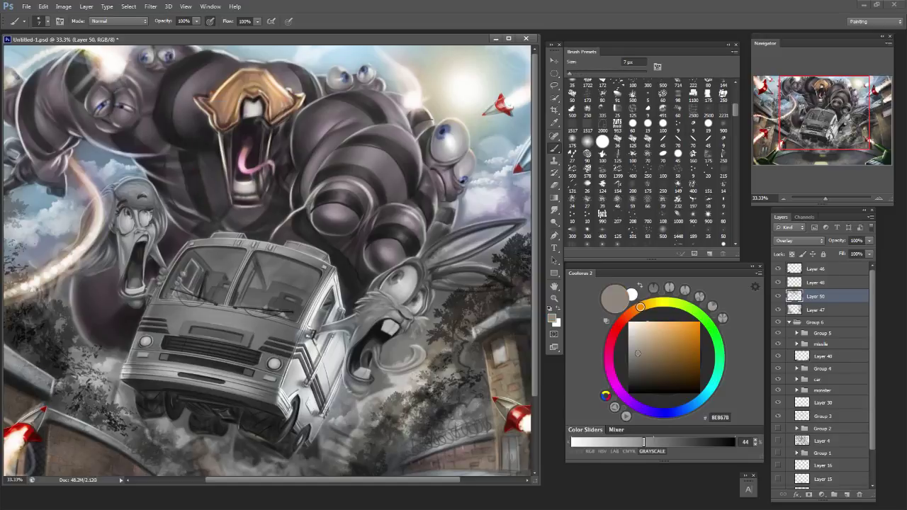
{"action": "mouse_move", "coordinate": [229, 154]}
{"action": "left_mouse_down"}
{"action": "mouse_move", "coordinate": [231, 175]}
{"action": "mouse_move", "coordinate": [262, 134]}
{"action": "mouse_move", "coordinate": [263, 164]}
{"action": "left_mouse_up"}
Brush cream FFF2E1 along the big monster's long fangs at 15 px, undoing the unwanted strokes.
{"action": "left_click", "coordinate": [636, 322]}
{"action": "key", "text": "ctrl+z"}
{"action": "key", "text": "bracketleft"}
{"action": "key", "text": "bracketleft"}
{"action": "key", "text": "bracketleft"}
{"action": "key", "text": "bracketleft"}
{"action": "key", "text": "bracketright"}
{"action": "key", "text": "bracketright"}
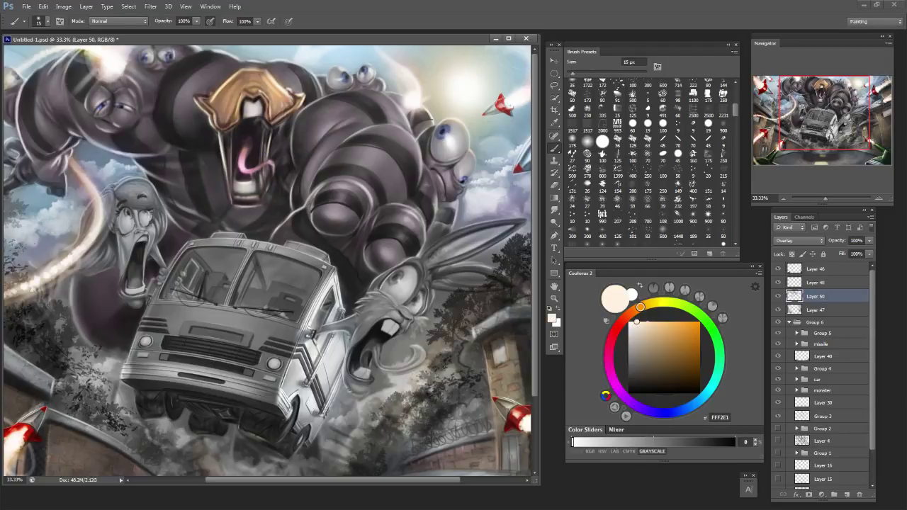
{"action": "key", "text": "ctrl+z"}
{"action": "left_click_drag", "start_coordinate": [269, 128], "coordinate": [265, 159]}
{"action": "key", "text": "ctrl+z"}
{"action": "left_click_drag", "start_coordinate": [223, 136], "coordinate": [229, 185]}
Sample dark plum tones 39282F and 1F191B below the big monster's lower teeth and touch up the jaw with a brush reduced to 8 px.
{"action": "key", "text": "bracketleft"}
{"action": "key", "text": "bracketleft"}
{"action": "left_click", "coordinate": [243, 200], "text": "alt"}
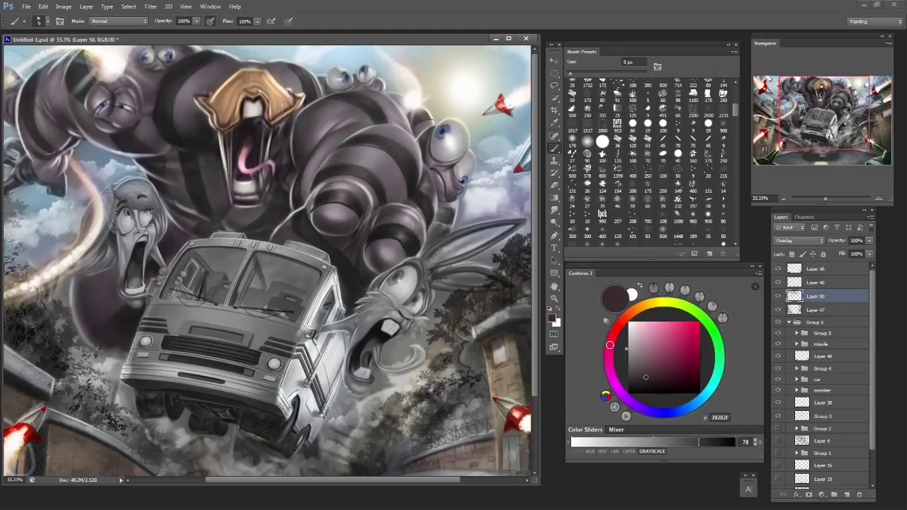
{"action": "left_click", "coordinate": [243, 200], "text": "alt"}
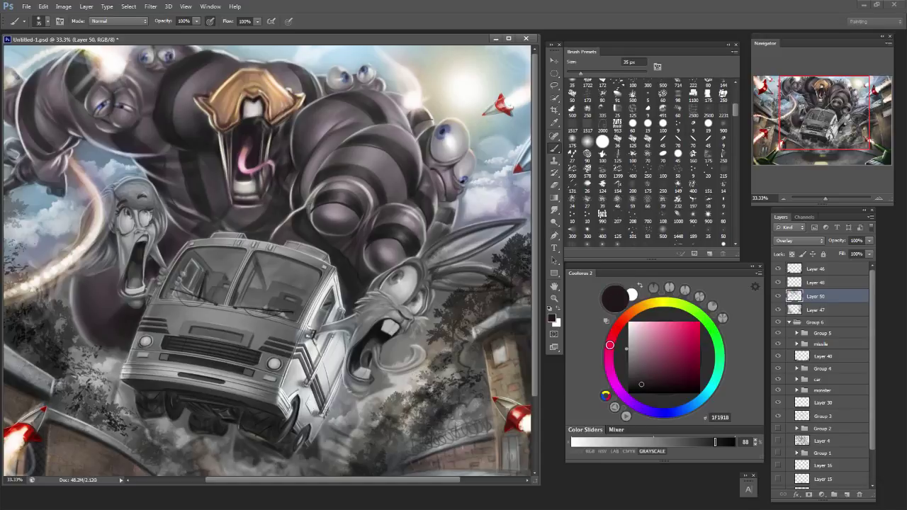
{"action": "key", "text": "bracketleft"}
{"action": "key", "text": "bracketleft"}
{"action": "key", "text": "bracketleft"}
{"action": "key", "text": "bracketleft"}
{"action": "key", "text": "bracketleft"}
{"action": "key", "text": "bracketleft"}
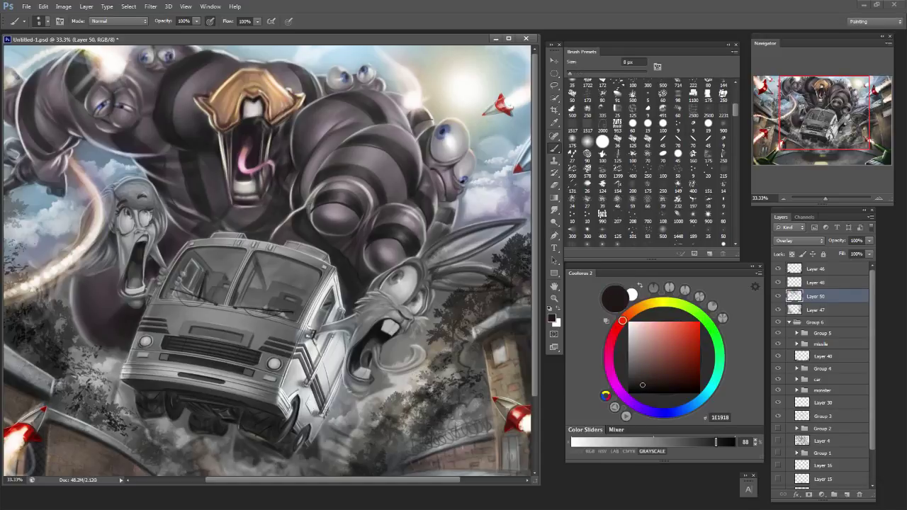
Shade the big monster's open mouth with dark brown 1E1918, varying the brush size between broad and fine strokes.
{"action": "key", "text": "bracketright"}
{"action": "key", "text": "bracketright"}
{"action": "key", "text": "bracketright"}
{"action": "key", "text": "bracketright"}
{"action": "key", "text": "bracketright"}
{"action": "key", "text": "bracketright"}
{"action": "key", "text": "bracketleft"}
{"action": "key", "text": "bracketleft"}
{"action": "key", "text": "bracketleft"}
{"action": "key", "text": "bracketright"}
{"action": "key", "text": "bracketright"}
{"action": "key", "text": "bracketright"}
{"action": "key", "text": "bracketright"}
{"action": "key", "text": "bracketright"}
{"action": "key", "text": "bracketright"}
{"action": "key", "text": "bracketleft"}
{"action": "key", "text": "bracketleft"}
{"action": "key", "text": "bracketleft"}
{"action": "key", "text": "bracketleft"}
{"action": "key", "text": "bracketleft"}
{"action": "key", "text": "bracketleft"}
{"action": "key", "text": "bracketleft"}
{"action": "key", "text": "bracketleft"}
{"action": "key", "text": "bracketleft"}
{"action": "key", "text": "bracketleft"}
{"action": "key", "text": "bracketright"}
{"action": "key", "text": "bracketright"}
{"action": "key", "text": "bracketright"}
{"action": "key", "text": "bracketright"}
Darken the big monster's throat with sampled near-black shifted to a blue hue at about 70 px, and sample pink DAA8B6 from the tongue.
{"action": "left_click", "coordinate": [251, 125], "text": "alt"}
{"action": "key", "text": "bracketright"}
{"action": "key", "text": "bracketright"}
{"action": "left_click", "coordinate": [251, 122], "text": "alt"}
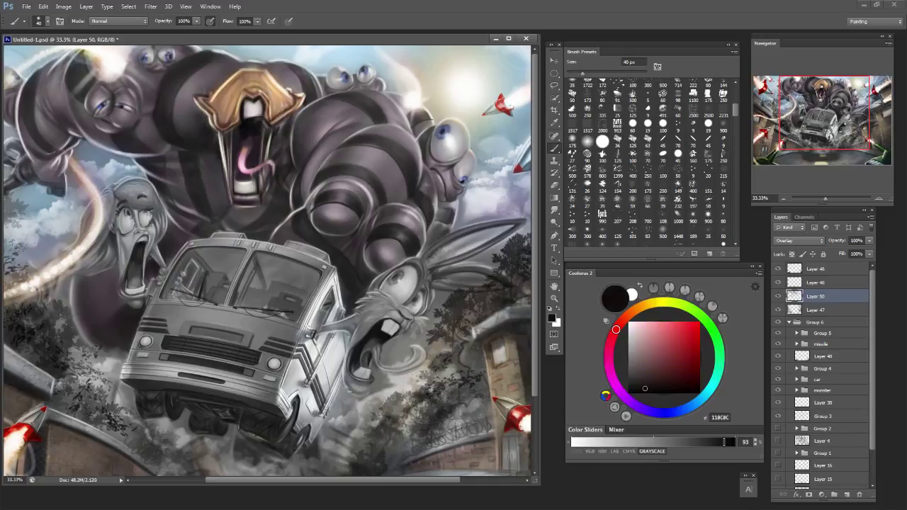
{"action": "left_click", "coordinate": [676, 412]}
{"action": "key", "text": "bracketright"}
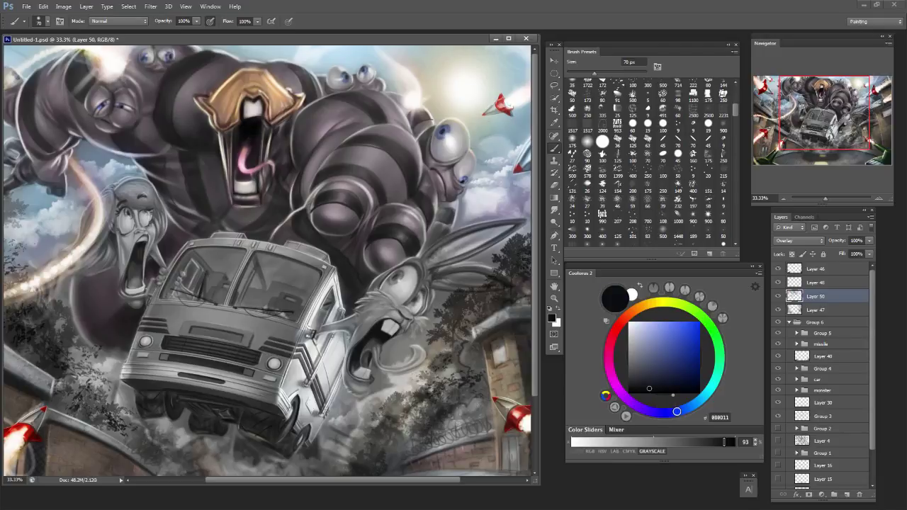
{"action": "key", "text": "bracketleft"}
{"action": "key", "text": "bracketright"}
{"action": "key", "text": "bracketright"}
{"action": "key", "text": "bracketright"}
{"action": "left_click", "coordinate": [243, 158], "text": "alt"}
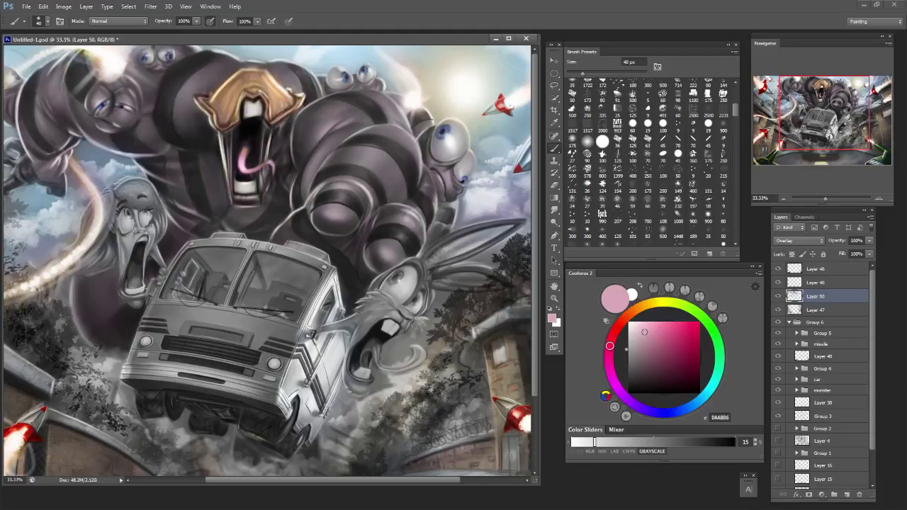
Save the painting as Untitled-1 in Photoshop format in the car chase 2 folder, replacing the existing file.
{"action": "key", "text": "ctrl+minus"}
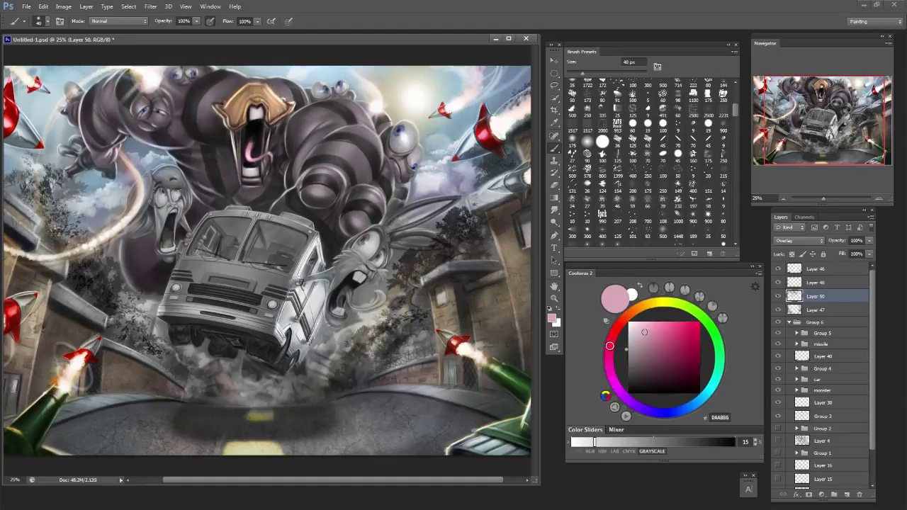
{"action": "left_click", "coordinate": [26, 7]}
{"action": "left_click", "coordinate": [42, 120]}
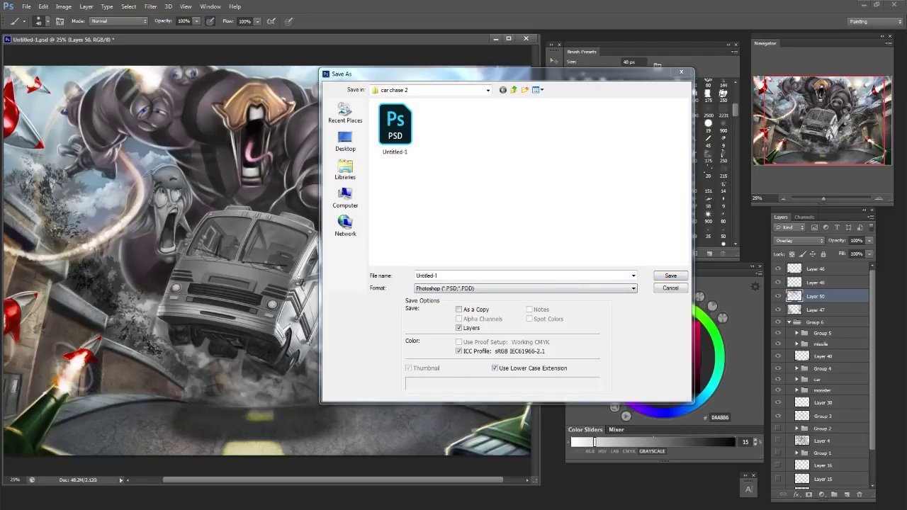
{"action": "key", "text": "Return"}
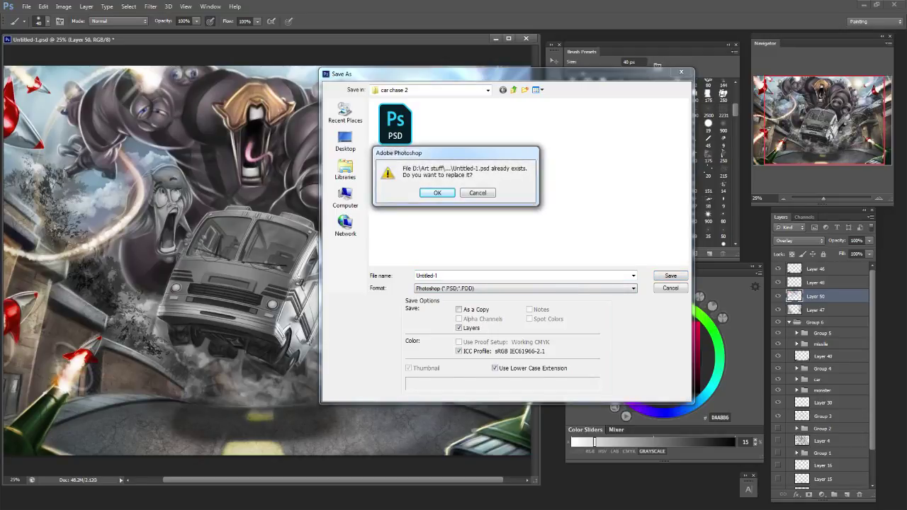
{"action": "key", "text": "Return"}
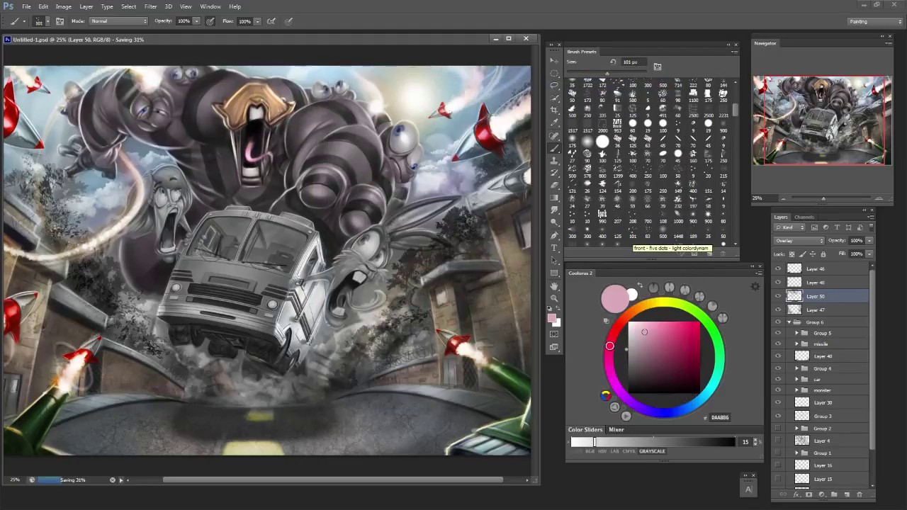
Collapse Group 6, hide it and the four layers above it, and add a new layer directly above the Background.
{"action": "key", "text": "ctrl+minus"}
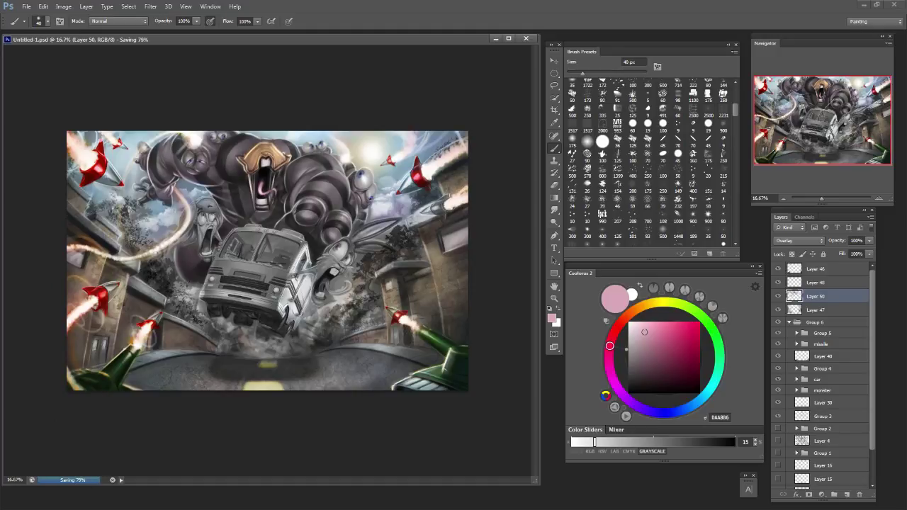
{"action": "left_click", "coordinate": [789, 323]}
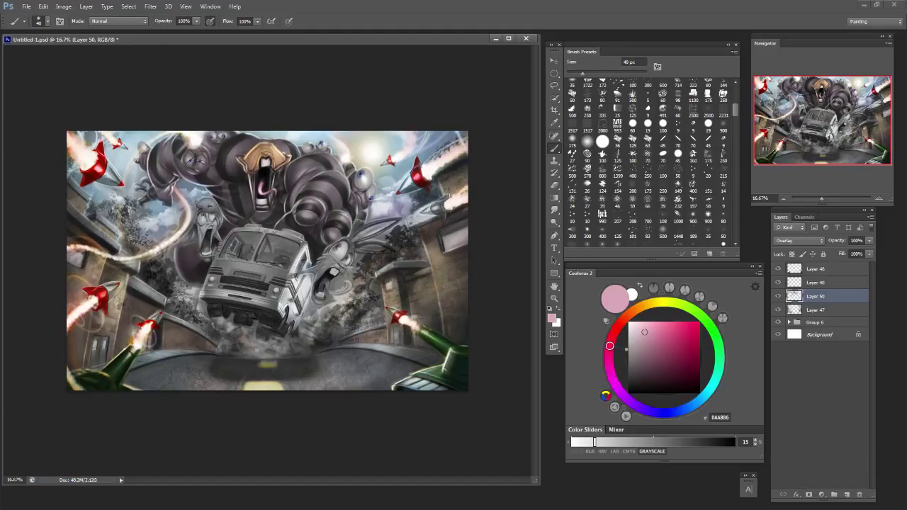
{"action": "left_click_drag", "start_coordinate": [777, 269], "coordinate": [778, 322]}
{"action": "left_click", "coordinate": [819, 334]}
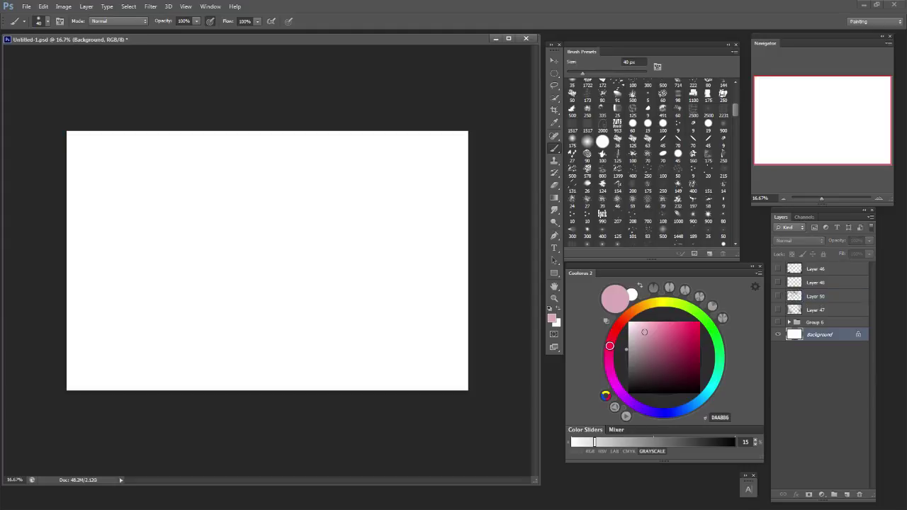
{"action": "left_click", "coordinate": [846, 494]}
Reset the colours to default black and brush soft grey tones over the whole blank canvas with an 1800 px brush.
{"action": "key", "text": "]"}
{"action": "key", "text": "]"}
{"action": "key", "text": "]"}
{"action": "key", "text": "]"}
{"action": "key", "text": "]"}
{"action": "key", "text": "]"}
{"action": "key", "text": "]"}
{"action": "key", "text": "]"}
{"action": "key", "text": "]"}
{"action": "key", "text": "]"}
{"action": "key", "text": "]"}
{"action": "key", "text": "]"}
{"action": "key", "text": "]"}
{"action": "key", "text": "]"}
{"action": "key", "text": "]"}
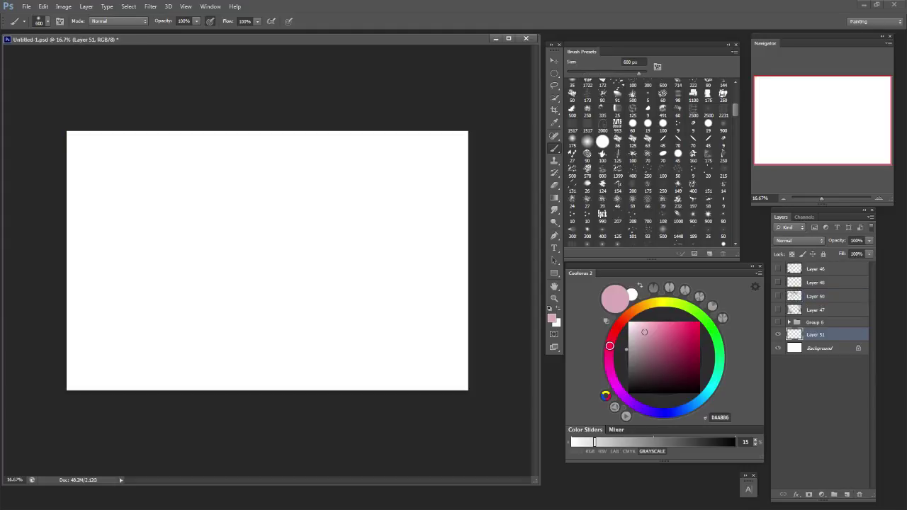
{"action": "key", "text": "d"}
{"action": "key", "text": "bracketright"}
{"action": "key", "text": "bracketright"}
{"action": "key", "text": "bracketright"}
{"action": "key", "text": "bracketright"}
{"action": "key", "text": "bracketright"}
{"action": "key", "text": "bracketright"}
{"action": "key", "text": "bracketright"}
{"action": "key", "text": "bracketright"}
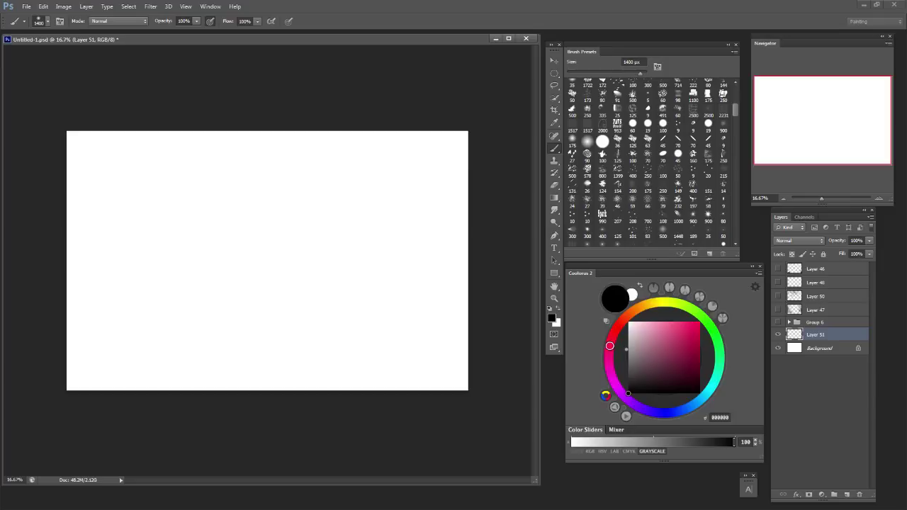
{"action": "key", "text": "bracketright"}
{"action": "key", "text": "bracketright"}
{"action": "key", "text": "bracketright"}
{"action": "key", "text": "bracketright"}
{"action": "mouse_move", "coordinate": [418, 136]}
{"action": "left_mouse_down"}
{"action": "mouse_move", "coordinate": [301, 138]}
{"action": "mouse_move", "coordinate": [89, 170]}
{"action": "mouse_move", "coordinate": [425, 213]}
{"action": "left_mouse_up"}
{"action": "mouse_move", "coordinate": [283, 230]}
{"action": "left_mouse_down"}
{"action": "mouse_move", "coordinate": [425, 312]}
{"action": "mouse_move", "coordinate": [212, 375]}
{"action": "mouse_move", "coordinate": [425, 397]}
{"action": "left_mouse_up"}
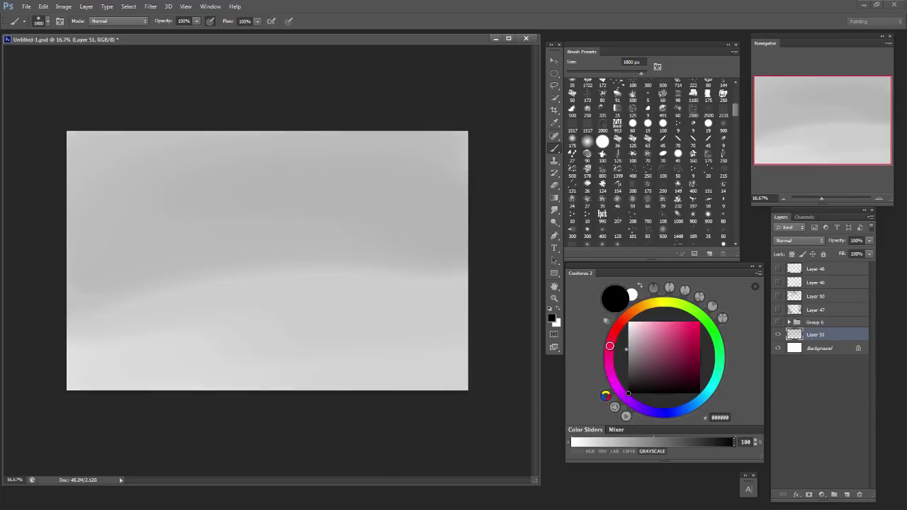
Paint a thin, slightly curved horizon line across the full canvas width with a 90 px brush, undoing the unwanted attempts.
{"action": "key", "text": "bracketleft"}
{"action": "key", "text": "bracketleft"}
{"action": "key", "text": "bracketleft"}
{"action": "key", "text": "bracketleft"}
{"action": "key", "text": "bracketleft"}
{"action": "key", "text": "bracketleft"}
{"action": "key", "text": "bracketleft"}
{"action": "key", "text": "bracketleft"}
{"action": "key", "text": "bracketleft"}
{"action": "key", "text": "bracketleft"}
{"action": "key", "text": "bracketleft"}
{"action": "key", "text": "bracketleft"}
{"action": "mouse_move", "coordinate": [68, 300]}
{"action": "left_mouse_down"}
{"action": "mouse_move", "coordinate": [397, 312]}
{"action": "mouse_move", "coordinate": [468, 310]}
{"action": "mouse_move", "coordinate": [189, 300]}
{"action": "mouse_move", "coordinate": [467, 298]}
{"action": "mouse_move", "coordinate": [102, 296]}
{"action": "mouse_move", "coordinate": [468, 298]}
{"action": "left_mouse_up"}
{"action": "key", "text": "ctrl+z"}
{"action": "key", "text": "bracketleft"}
{"action": "key", "text": "bracketleft"}
{"action": "key", "text": "bracketleft"}
{"action": "key", "text": "bracketleft"}
{"action": "key", "text": "bracketleft"}
{"action": "key", "text": "bracketleft"}
{"action": "key", "text": "ctrl+z"}
{"action": "key", "text": "bracketleft"}
{"action": "key", "text": "bracketleft"}
{"action": "key", "text": "bracketleft"}
{"action": "key", "text": "bracketleft"}
{"action": "key", "text": "ctrl+z"}
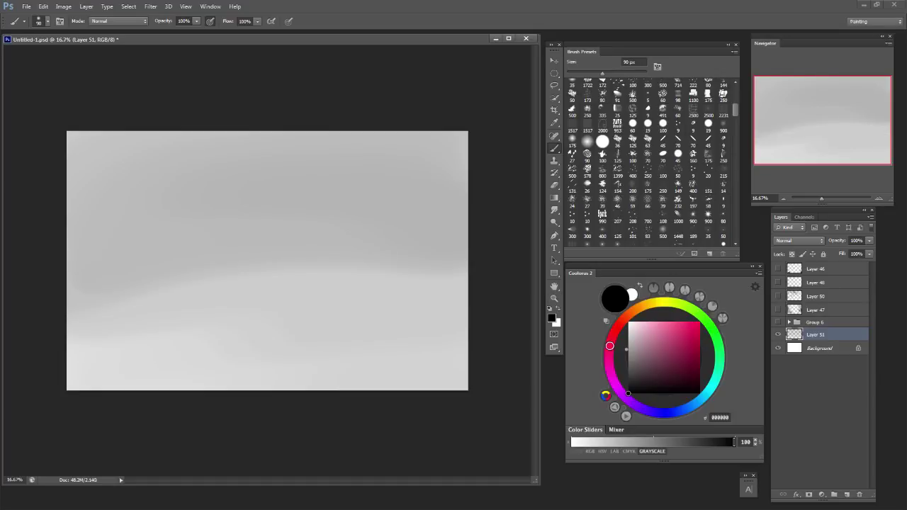
{"action": "left_click_drag", "start_coordinate": [67, 298], "coordinate": [467, 295]}
{"action": "key", "text": "ctrl+z"}
{"action": "left_click_drag", "start_coordinate": [67, 295], "coordinate": [465, 296]}
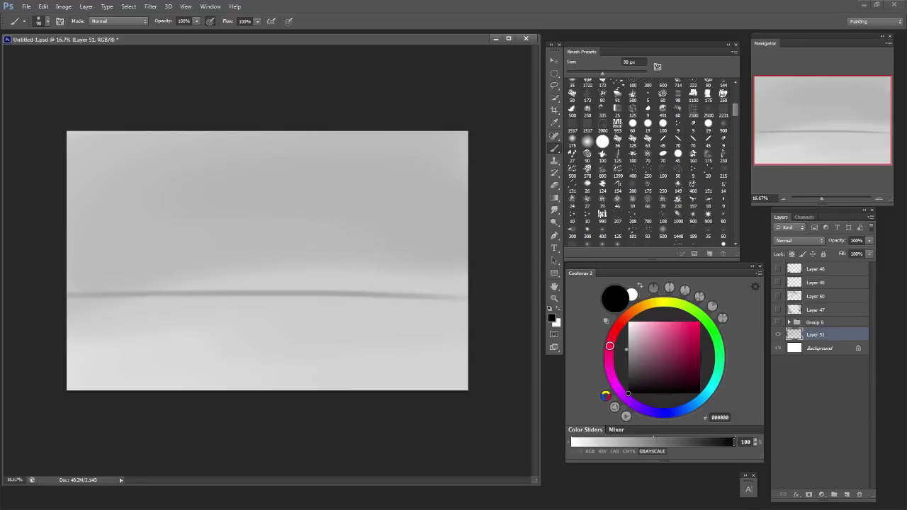
{"action": "key", "text": "ctrl+z"}
{"action": "left_click_drag", "start_coordinate": [68, 296], "coordinate": [468, 286]}
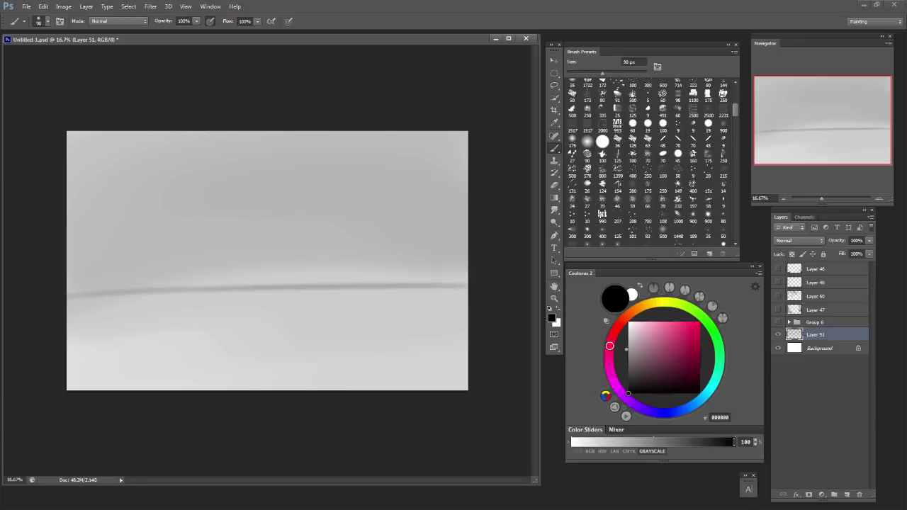
Choose a foliage brush preset, enlarge it to 1400 px and paint dark tree clumps over the right half of the horizon.
{"action": "scroll", "coordinate": [651, 163], "scroll_direction": "down", "scroll_amount": 3}
{"action": "scroll", "coordinate": [652, 162], "scroll_direction": "down", "scroll_amount": 10}
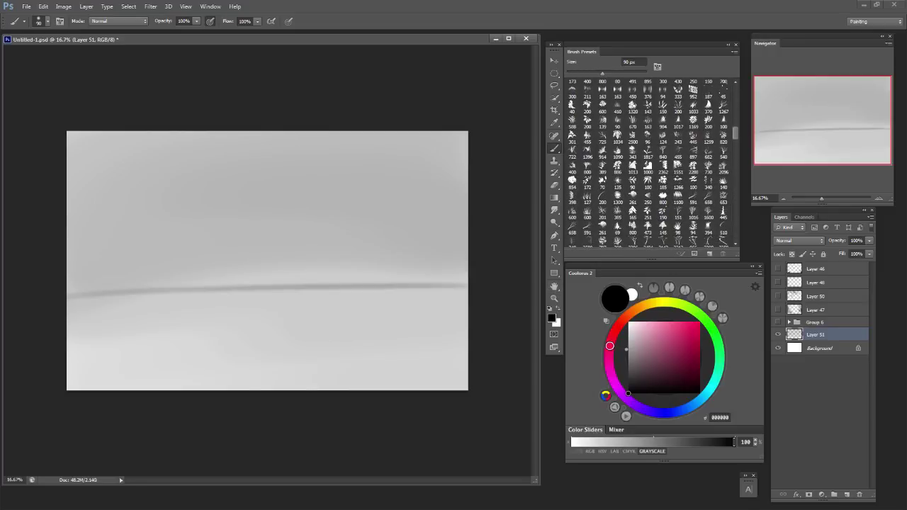
{"action": "scroll", "coordinate": [652, 163], "scroll_direction": "down", "scroll_amount": 1}
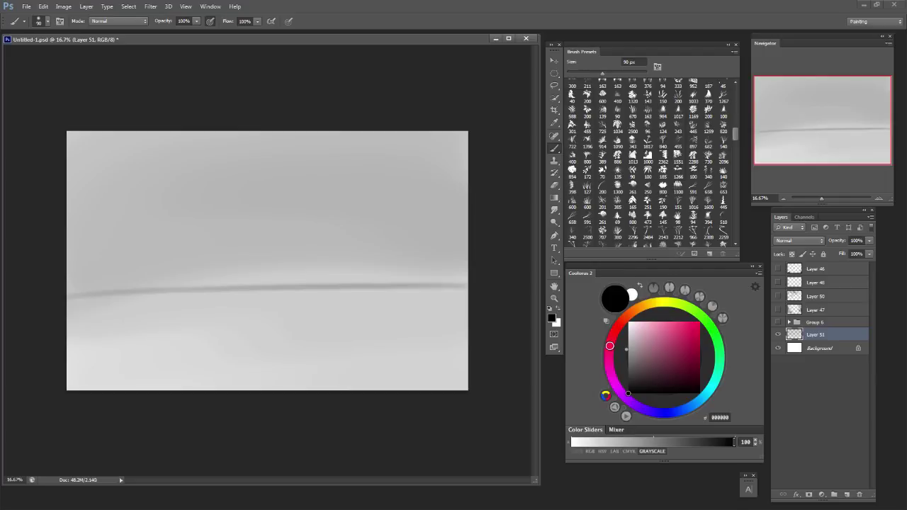
{"action": "scroll", "coordinate": [652, 163], "scroll_direction": "down", "scroll_amount": 1}
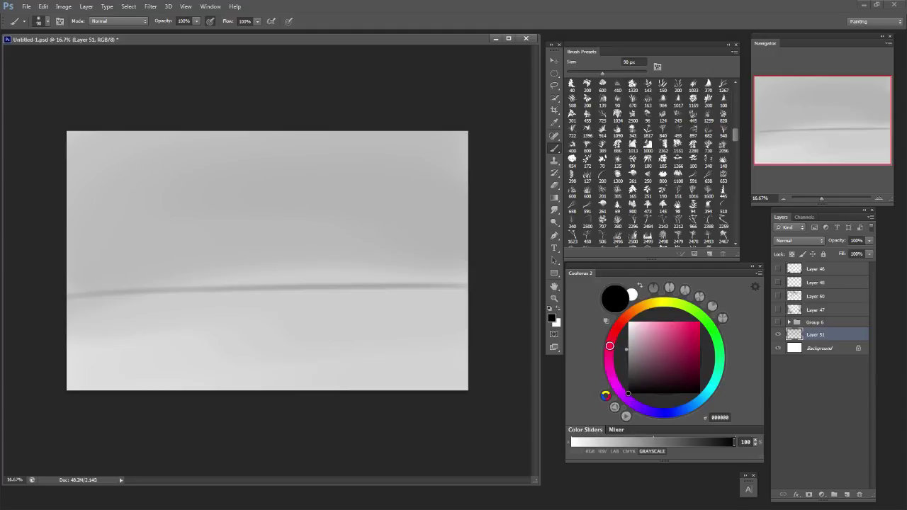
{"action": "left_click", "coordinate": [632, 175]}
{"action": "key", "text": "bracketright"}
{"action": "key", "text": "bracketright"}
{"action": "key", "text": "bracketright"}
{"action": "key", "text": "bracketright"}
{"action": "key", "text": "bracketright"}
{"action": "key", "text": "bracketright"}
{"action": "key", "text": "bracketright"}
{"action": "key", "text": "bracketright"}
{"action": "key", "text": "bracketright"}
{"action": "key", "text": "bracketright"}
{"action": "key", "text": "bracketright"}
{"action": "key", "text": "bracketright"}
{"action": "left_click_drag", "start_coordinate": [425, 227], "coordinate": [322, 330]}
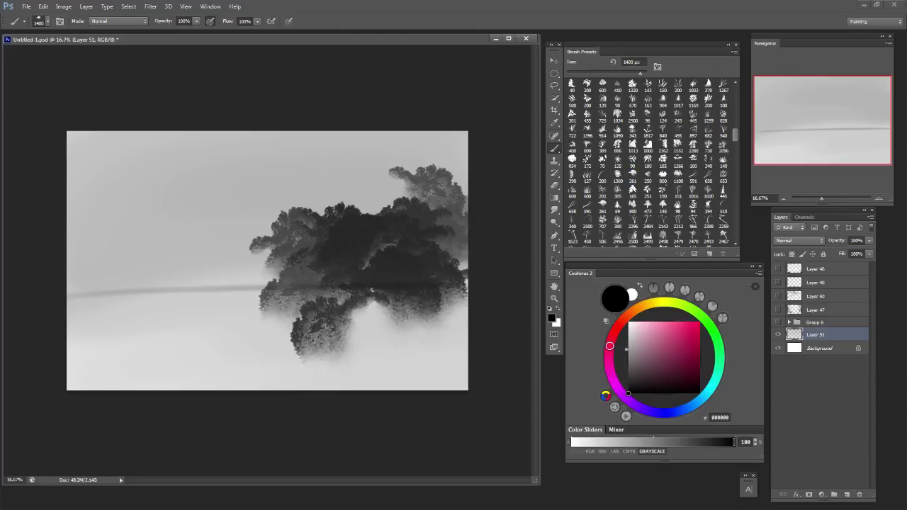
Clear the oversized dark tree clumps from the right half of the horizon.
{"action": "left_click_drag", "start_coordinate": [276, 259], "coordinate": [230, 290]}
{"action": "key", "text": "ctrl+a"}
{"action": "key", "text": "Delete"}
{"action": "key", "text": "ctrl+d"}
Reduce the foliage brush and paint a receding tree line, dark at the right edge and fading to pale toward the left.
{"action": "key", "text": "bracketleft"}
{"action": "key", "text": "bracketleft"}
{"action": "key", "text": "bracketleft"}
{"action": "key", "text": "bracketleft"}
{"action": "key", "text": "bracketleft"}
{"action": "key", "text": "bracketleft"}
{"action": "key", "text": "bracketleft"}
{"action": "key", "text": "bracketleft"}
{"action": "mouse_move", "coordinate": [457, 212]}
{"action": "left_mouse_down"}
{"action": "mouse_move", "coordinate": [404, 248]}
{"action": "mouse_move", "coordinate": [170, 256]}
{"action": "mouse_move", "coordinate": [234, 272]}
{"action": "mouse_move", "coordinate": [119, 285]}
{"action": "left_mouse_up"}
Reduce the foliage brush to 175 px and add fine foliage along the base of the right-hand trees at the horizon.
{"action": "key", "text": "bracketleft"}
{"action": "key", "text": "bracketleft"}
{"action": "key", "text": "bracketleft"}
{"action": "key", "text": "bracketleft"}
{"action": "key", "text": "bracketleft"}
{"action": "key", "text": "bracketleft"}
{"action": "key", "text": "bracketleft"}
{"action": "key", "text": "bracketleft"}
{"action": "key", "text": "bracketleft"}
{"action": "key", "text": "bracketleft"}
{"action": "left_click_drag", "start_coordinate": [332, 286], "coordinate": [461, 281]}
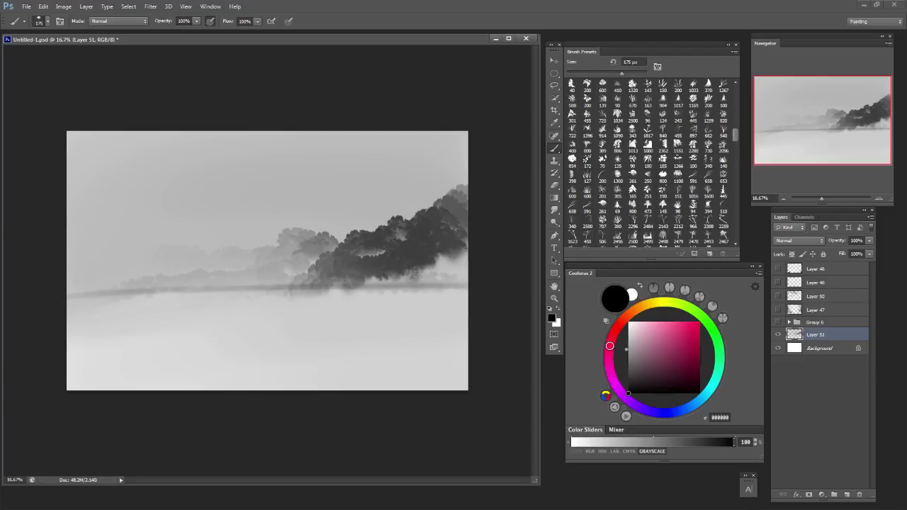
Find and select the first 2500 px texture preset for the Brush tool, in the row starting with the 775 px preset.
{"action": "key", "text": "e"}
{"action": "key", "text": "b"}
{"action": "scroll", "coordinate": [652, 163], "scroll_direction": "down", "scroll_amount": 5}
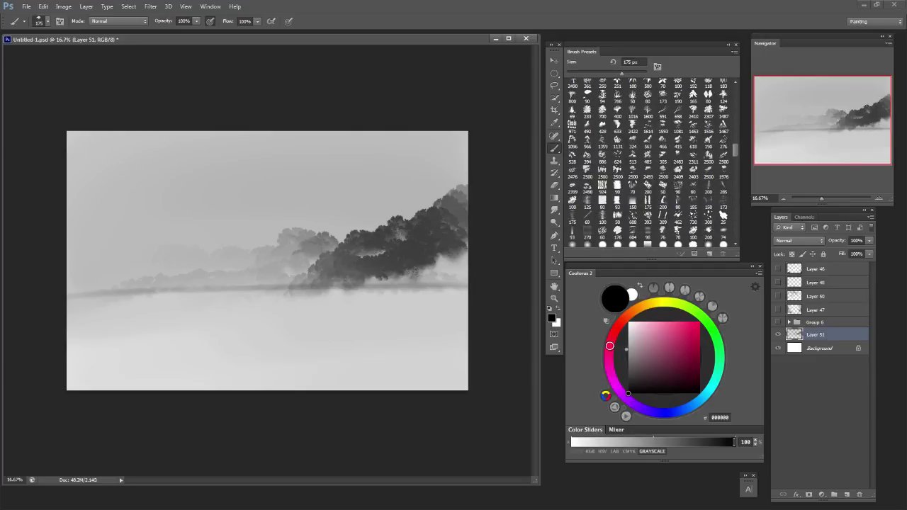
{"action": "scroll", "coordinate": [652, 163], "scroll_direction": "down", "scroll_amount": 3}
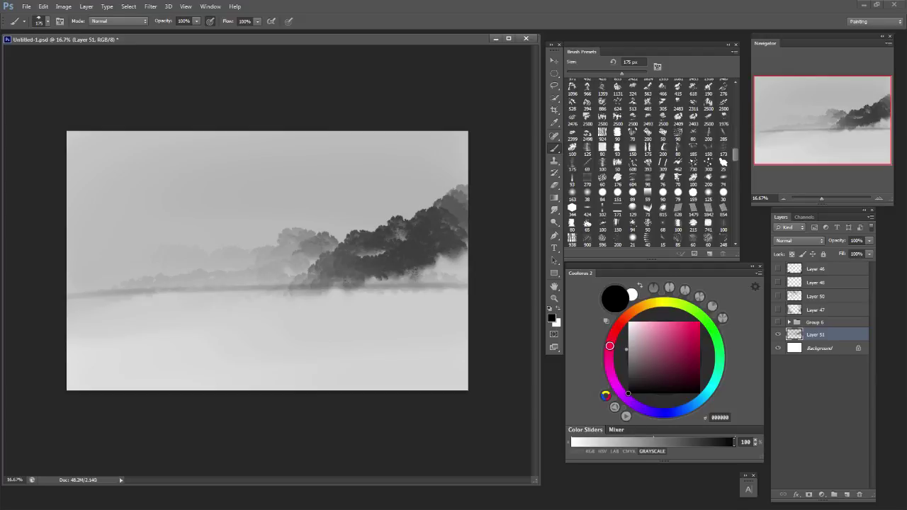
{"action": "scroll", "coordinate": [652, 163], "scroll_direction": "down", "scroll_amount": 3}
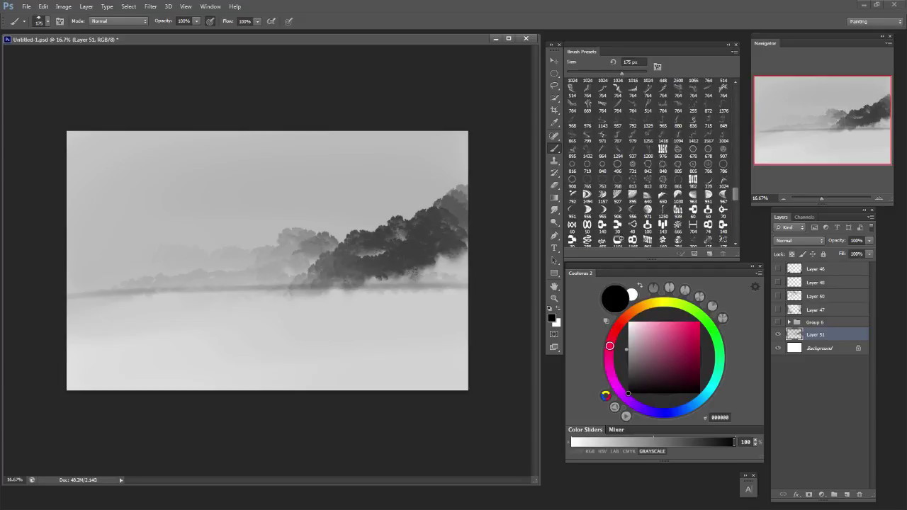
{"action": "scroll", "coordinate": [648, 163], "scroll_direction": "down", "scroll_amount": 2}
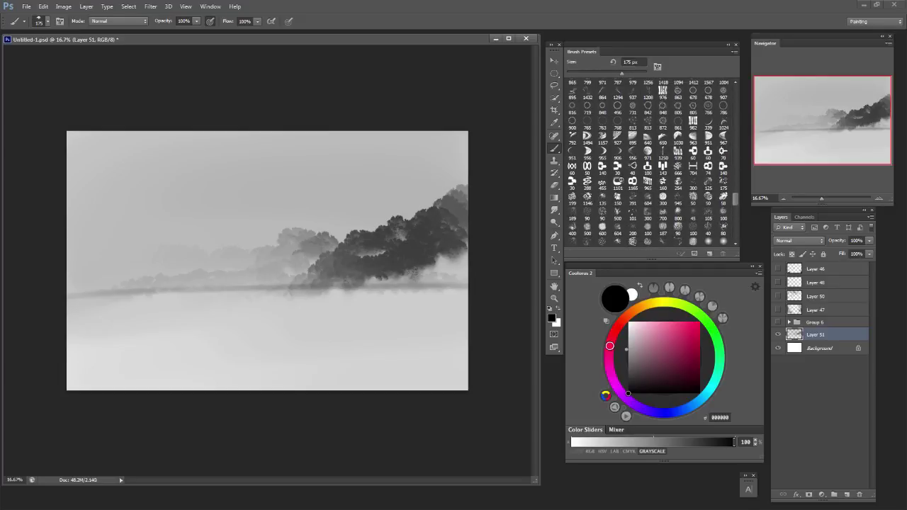
{"action": "scroll", "coordinate": [648, 163], "scroll_direction": "down", "scroll_amount": 6}
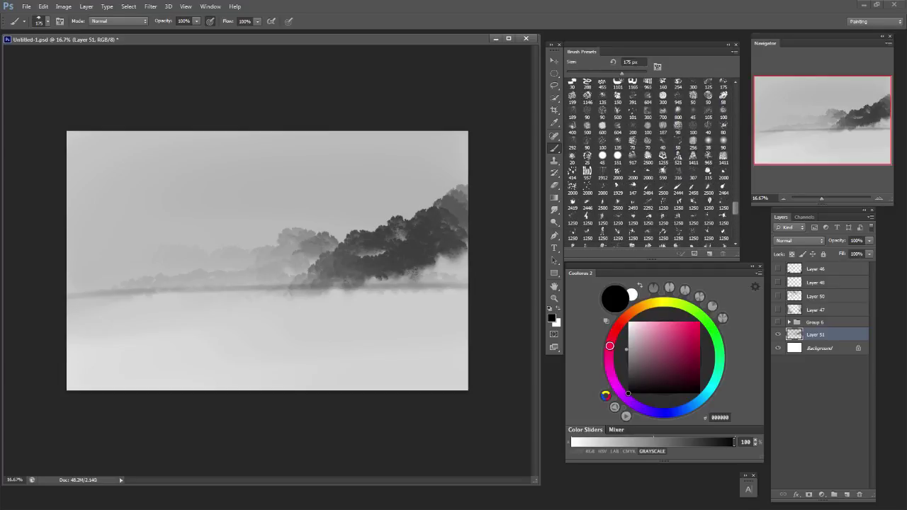
{"action": "scroll", "coordinate": [647, 163], "scroll_direction": "down", "scroll_amount": 8}
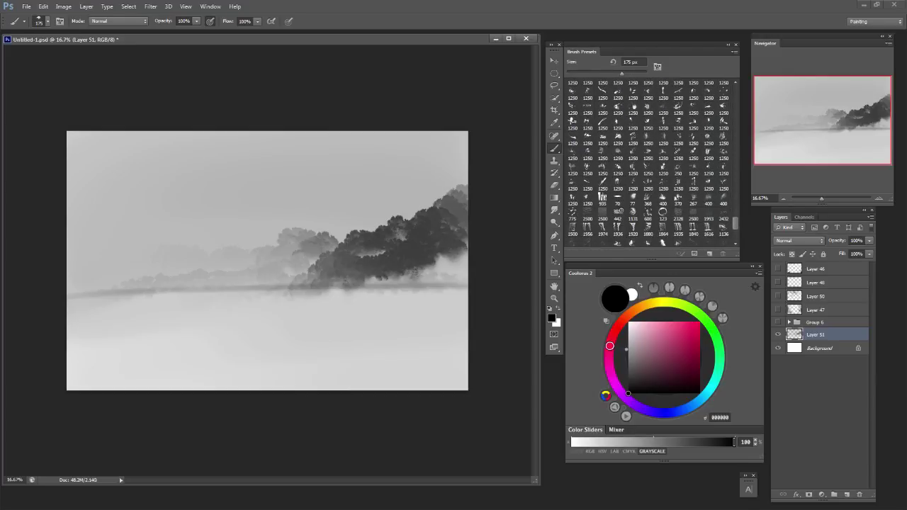
{"action": "scroll", "coordinate": [647, 163], "scroll_direction": "down", "scroll_amount": 2}
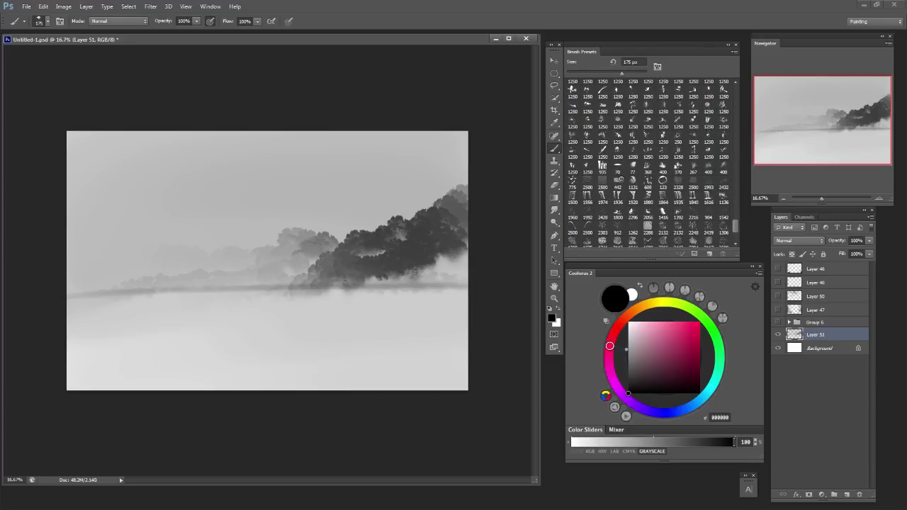
{"action": "left_click", "coordinate": [587, 183]}
Try erasing a ripple texture into the foreground with the same preset enlarged to 3900 px, undo it and return to the Brush.
{"action": "key", "text": "e"}
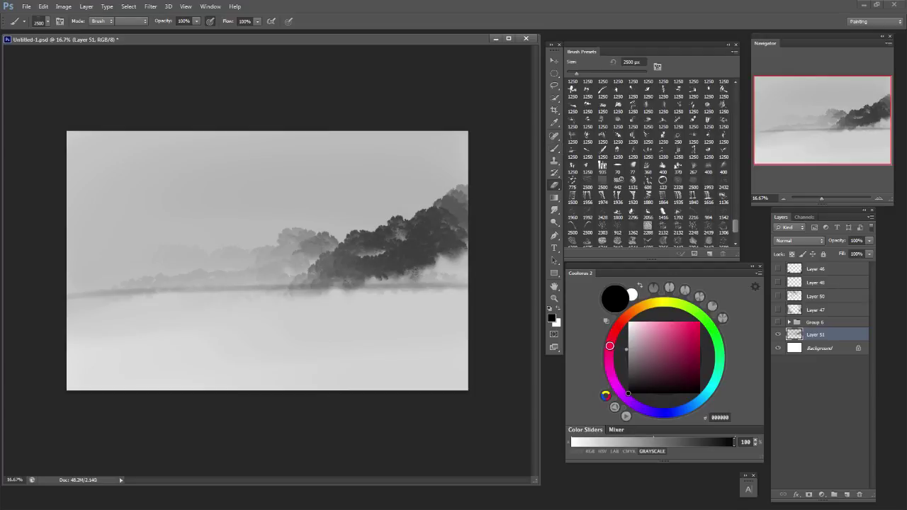
{"action": "left_click", "coordinate": [587, 183]}
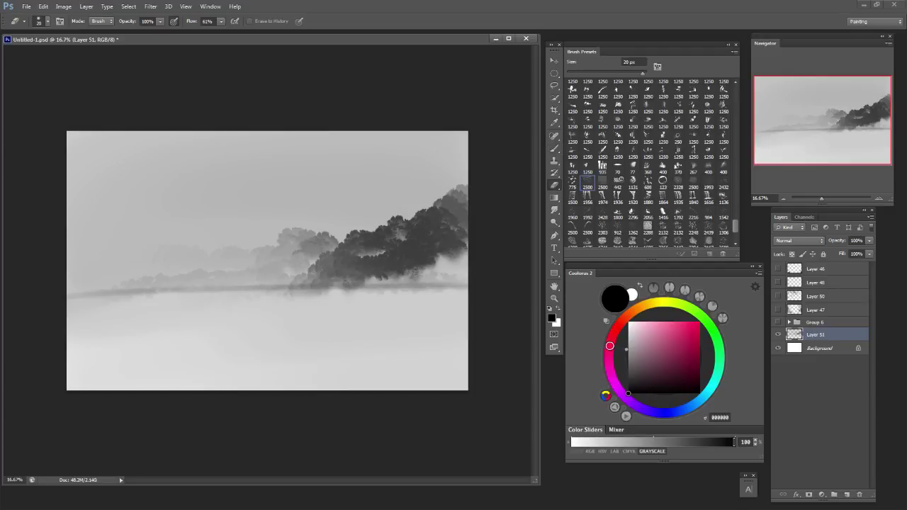
{"action": "key", "text": "]"}
{"action": "key", "text": "]"}
{"action": "key", "text": "]"}
{"action": "key", "text": "]"}
{"action": "key", "text": "]"}
{"action": "key", "text": "]"}
{"action": "left_click_drag", "start_coordinate": [188, 347], "coordinate": [368, 343]}
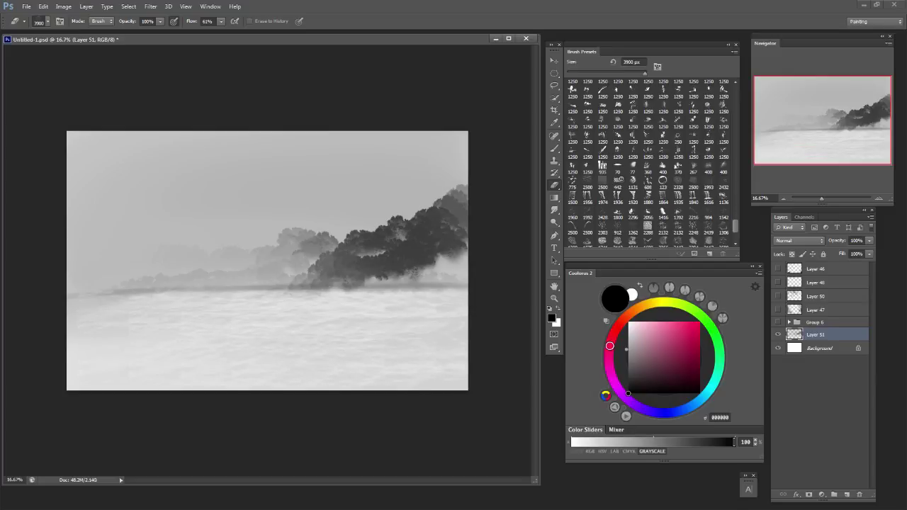
{"action": "key", "text": "ctrl+z"}
{"action": "key", "text": "b"}
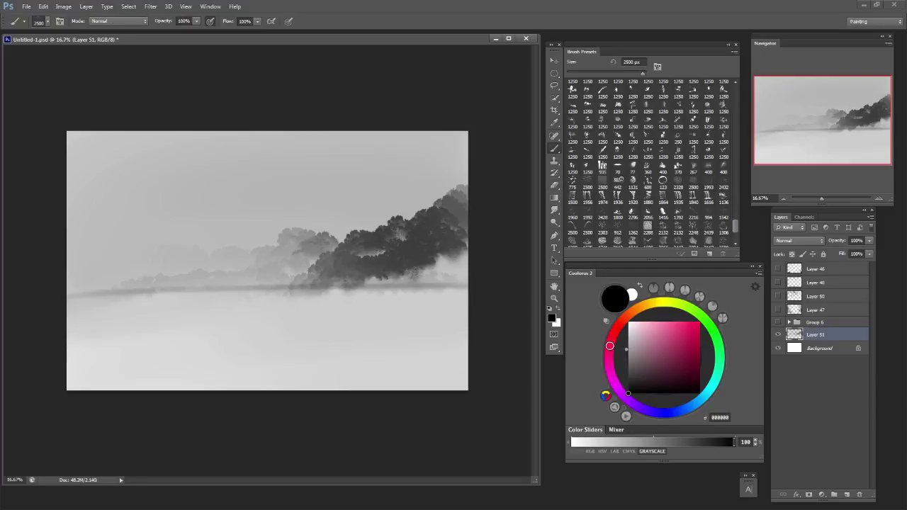
Brush soft grey water ripples across the foreground below the horizon with the texture brush at 2600 px and 2200 px.
{"action": "left_click_drag", "start_coordinate": [333, 341], "coordinate": [276, 346]}
{"action": "key", "text": "ctrl+z"}
{"action": "key", "text": "bracketright"}
{"action": "key", "text": "bracketright"}
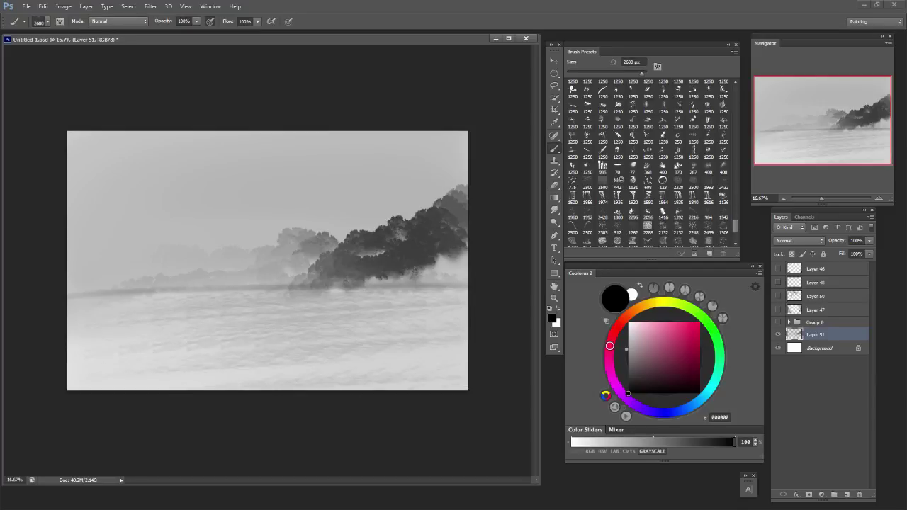
{"action": "key", "text": "bracketleft"}
{"action": "key", "text": "bracketleft"}
{"action": "key", "text": "bracketleft"}
{"action": "key", "text": "bracketleft"}
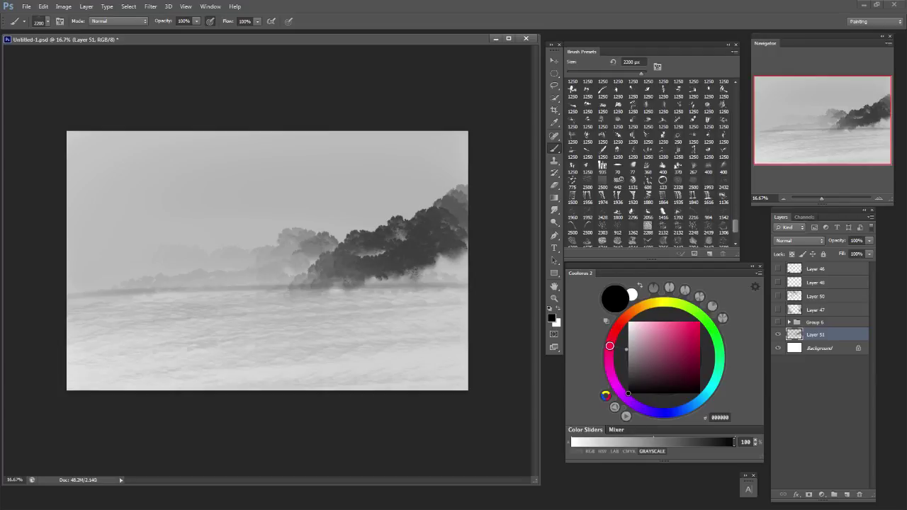
Sample the light grey F4F4F4 below the trees, try an 800 px stroke along their base and undo it.
{"action": "key", "text": "bracketleft"}
{"action": "key", "text": "bracketleft"}
{"action": "key", "text": "bracketleft"}
{"action": "key", "text": "bracketleft"}
{"action": "key", "text": "bracketright"}
{"action": "key", "text": "bracketright"}
{"action": "key", "text": "bracketright"}
{"action": "key", "text": "bracketright"}
{"action": "key", "text": "bracketright"}
{"action": "key", "text": "bracketright"}
{"action": "key", "text": "bracketleft"}
{"action": "key", "text": "bracketleft"}
{"action": "key", "text": "bracketleft"}
{"action": "key", "text": "bracketleft"}
{"action": "key", "text": "bracketleft"}
{"action": "key", "text": "bracketleft"}
{"action": "key", "text": "bracketleft"}
{"action": "key", "text": "bracketleft"}
{"action": "key", "text": "bracketleft"}
{"action": "key", "text": "bracketleft"}
{"action": "key", "text": "bracketleft"}
{"action": "key", "text": "bracketleft"}
{"action": "left_click", "coordinate": [448, 270], "text": "alt"}
{"action": "key", "text": "bracketleft"}
{"action": "key", "text": "bracketleft"}
{"action": "key", "text": "bracketleft"}
{"action": "key", "text": "bracketleft"}
{"action": "left_click_drag", "start_coordinate": [459, 281], "coordinate": [417, 282]}
{"action": "key", "text": "ctrl+z"}
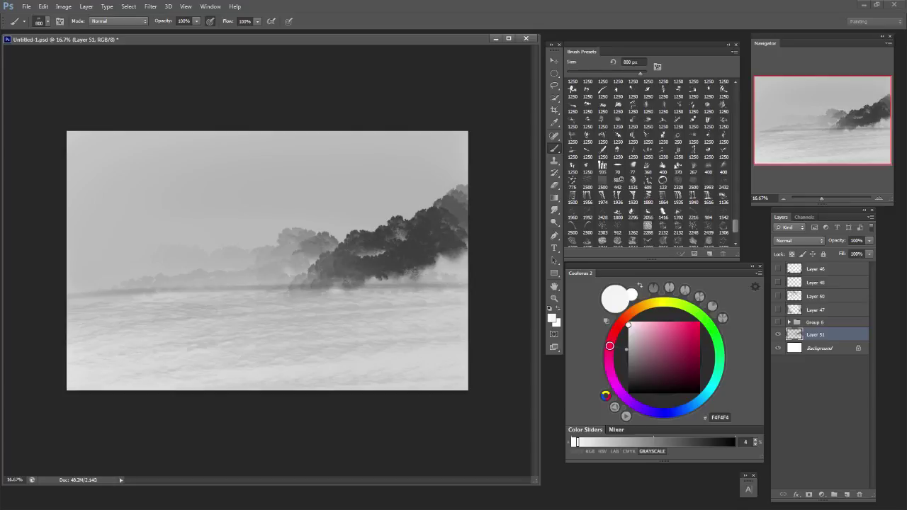
Try light splash strokes in the lower-right water with the brush enlarged to 2800 px, and undo them.
{"action": "key", "text": "bracketright"}
{"action": "key", "text": "bracketright"}
{"action": "key", "text": "bracketright"}
{"action": "key", "text": "bracketright"}
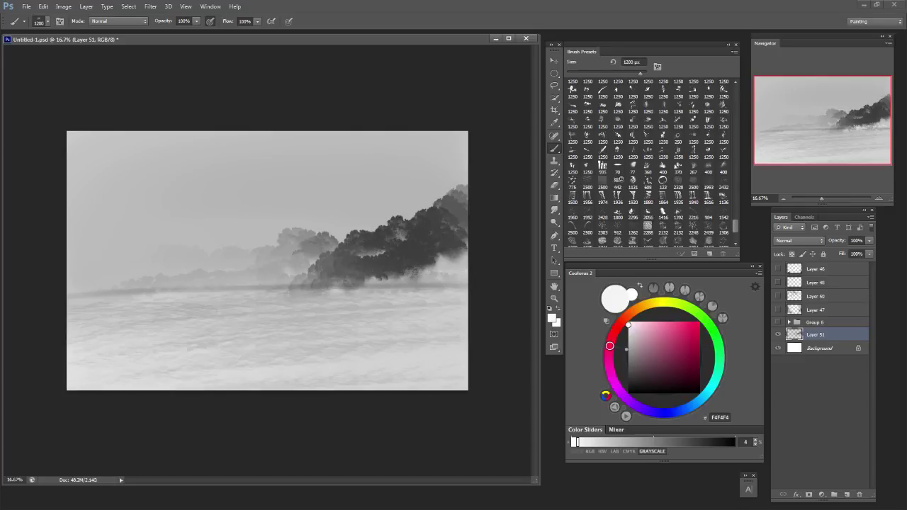
{"action": "key", "text": "bracketright"}
{"action": "key", "text": "bracketright"}
{"action": "key", "text": "bracketright"}
{"action": "key", "text": "bracketright"}
{"action": "key", "text": "bracketright"}
{"action": "key", "text": "bracketright"}
{"action": "key", "text": "bracketright"}
{"action": "key", "text": "bracketright"}
{"action": "key", "text": "bracketright"}
{"action": "key", "text": "bracketright"}
{"action": "key", "text": "bracketright"}
{"action": "key", "text": "bracketright"}
{"action": "key", "text": "bracketright"}
{"action": "key", "text": "bracketright"}
{"action": "key", "text": "bracketright"}
{"action": "key", "text": "bracketright"}
{"action": "left_click", "coordinate": [454, 381]}
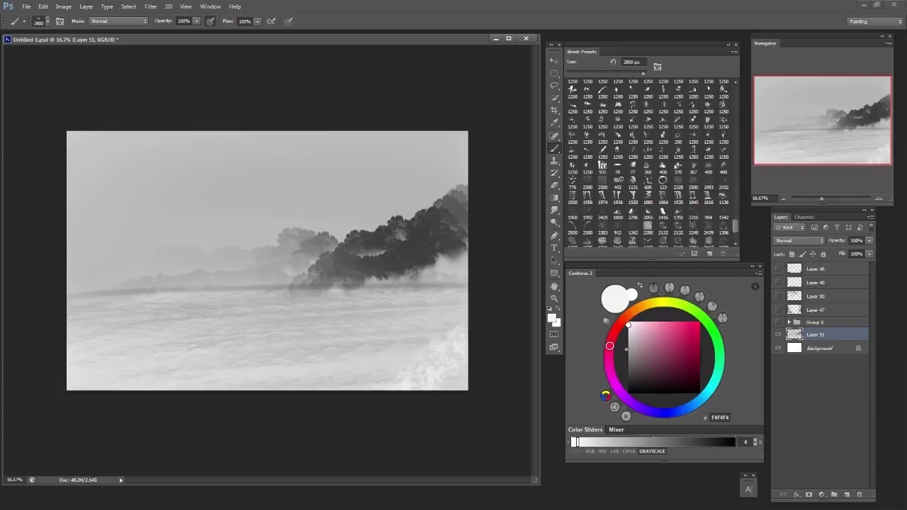
{"action": "key", "text": "ctrl+z"}
{"action": "mouse_move", "coordinate": [445, 367]}
{"action": "left_mouse_down"}
{"action": "mouse_move", "coordinate": [416, 376]}
{"action": "mouse_move", "coordinate": [315, 381]}
{"action": "left_mouse_up"}
{"action": "key", "text": "ctrl+z"}
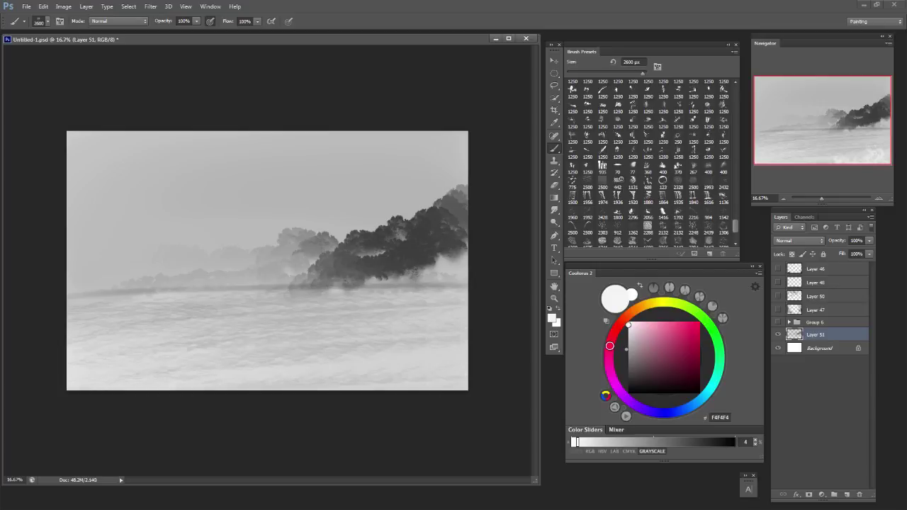
Swap to white and paint splashes along the lower-right edge of the canvas with a 2600 px brush.
{"action": "key", "text": "bracketleft"}
{"action": "key", "text": "bracketleft"}
{"action": "key", "text": "x"}
{"action": "left_click_drag", "start_coordinate": [438, 378], "coordinate": [308, 379]}
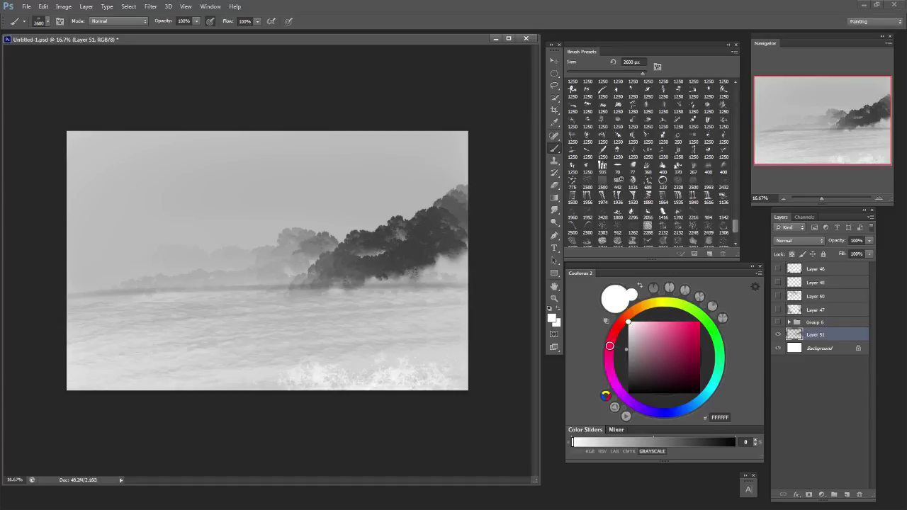
Paint white splashes at the left end of the horizon with a smaller brush, undoing the first, longer stroke.
{"action": "left_click_drag", "start_coordinate": [73, 296], "coordinate": [177, 294]}
{"action": "key", "text": "ctrl+z"}
{"action": "key", "text": "bracketleft"}
{"action": "key", "text": "bracketleft"}
{"action": "left_click_drag", "start_coordinate": [72, 291], "coordinate": [125, 287]}
{"action": "key", "text": "bracketleft"}
{"action": "key", "text": "bracketleft"}
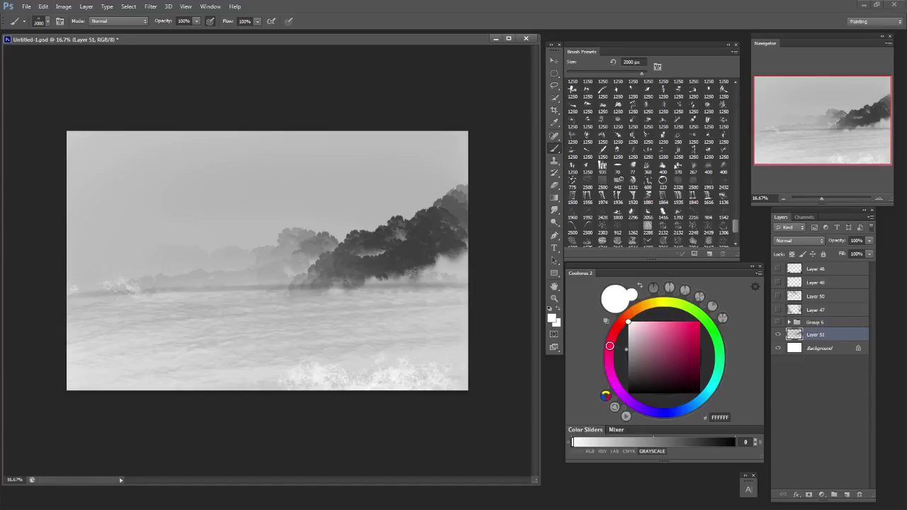
Try white splashes along the middle of the horizon with a 1600 px brush, and undo them.
{"action": "left_click_drag", "start_coordinate": [233, 291], "coordinate": [331, 292]}
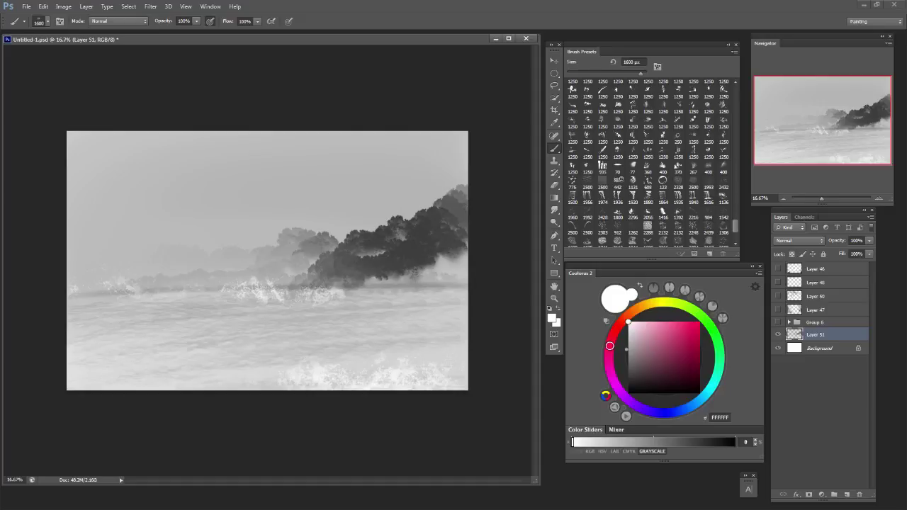
{"action": "key", "text": "ctrl+z"}
{"action": "key", "text": "bracketleft"}
{"action": "key", "text": "bracketleft"}
{"action": "key", "text": "bracketleft"}
{"action": "key", "text": "bracketleft"}
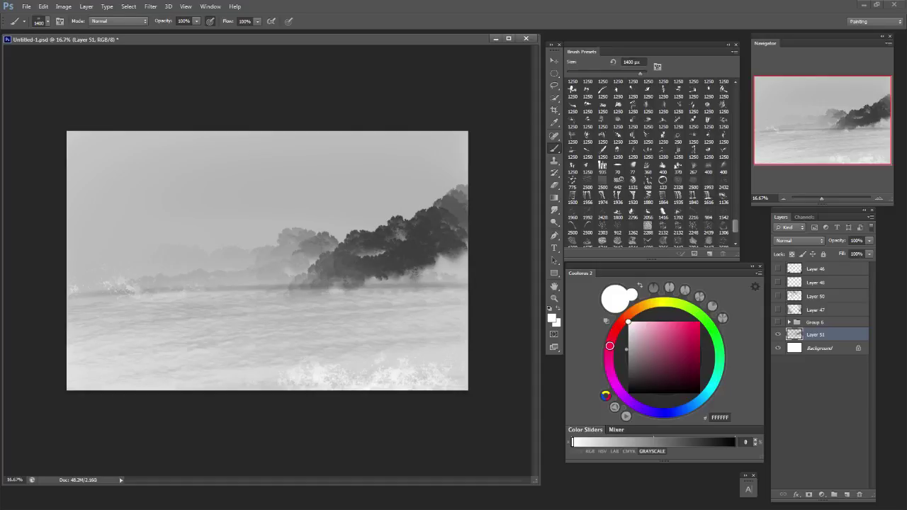
Try white strokes over the foreground using the second 2500 px texture preset enlarged to 3100 px, and undo them.
{"action": "left_click", "coordinate": [602, 182]}
{"action": "key", "text": "bracketright"}
{"action": "key", "text": "bracketright"}
{"action": "key", "text": "bracketright"}
{"action": "key", "text": "bracketright"}
{"action": "key", "text": "bracketright"}
{"action": "key", "text": "bracketright"}
{"action": "left_click_drag", "start_coordinate": [190, 427], "coordinate": [397, 428]}
{"action": "key", "text": "ctrl+z"}
{"action": "key", "text": "ctrl+z"}
{"action": "key", "text": "ctrl+z"}
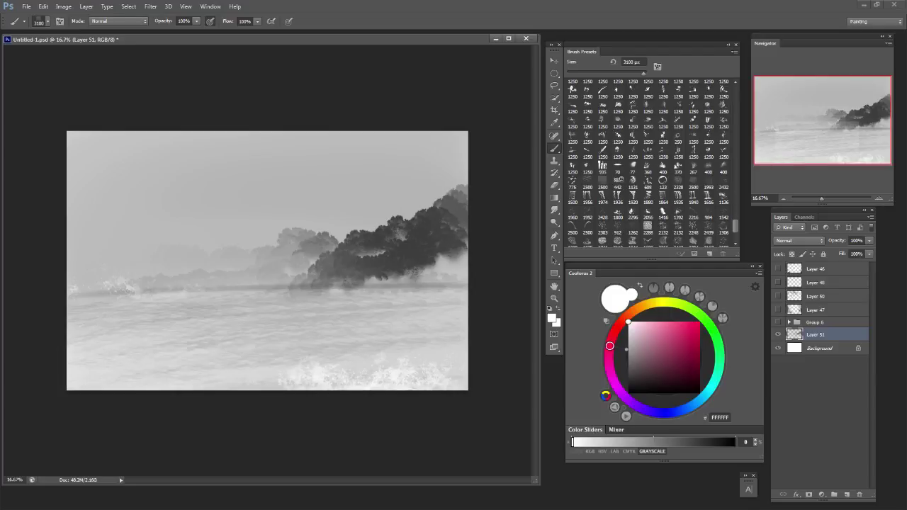
Switch to the 1993 px brush preset and reduce its size to 1500 px.
{"action": "key", "text": "bracketleft"}
{"action": "key", "text": "bracketleft"}
{"action": "key", "text": "bracketleft"}
{"action": "key", "text": "bracketleft"}
{"action": "key", "text": "bracketleft"}
{"action": "key", "text": "bracketleft"}
{"action": "key", "text": "bracketleft"}
{"action": "key", "text": "bracketleft"}
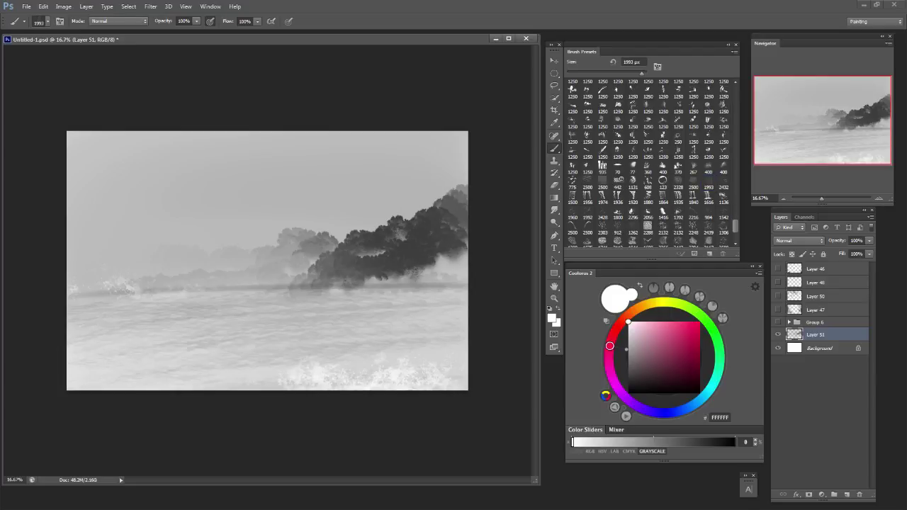
{"action": "key", "text": "bracketleft"}
{"action": "key", "text": "bracketleft"}
{"action": "key", "text": "bracketleft"}
{"action": "key", "text": "bracketleft"}
{"action": "key", "text": "bracketleft"}
{"action": "key", "text": "bracketleft"}
{"action": "key", "text": "bracketleft"}
{"action": "key", "text": "bracketleft"}
Stamp a large white cloud above the dark hill using the 1467 px preset enlarged to 2400 px, undoing a second stroke beside it.
{"action": "scroll", "coordinate": [675, 166], "scroll_direction": "up", "scroll_amount": 9}
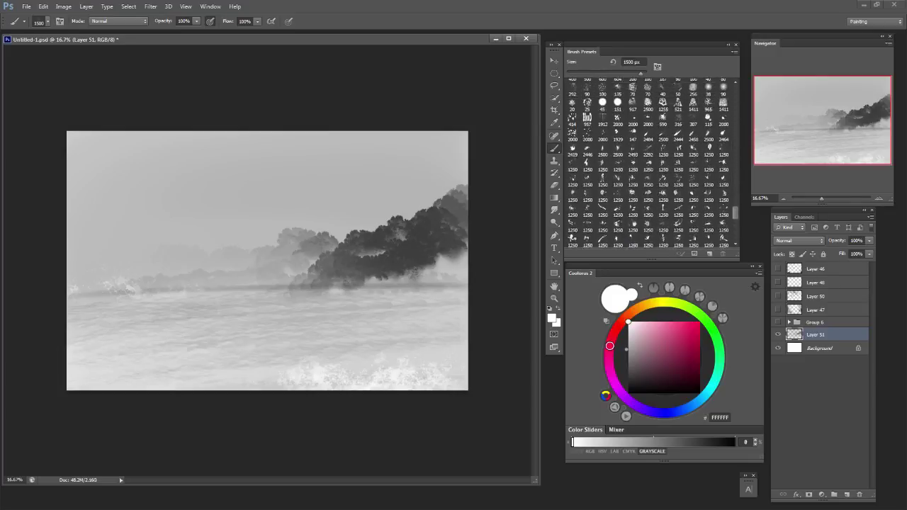
{"action": "scroll", "coordinate": [652, 162], "scroll_direction": "up", "scroll_amount": 10}
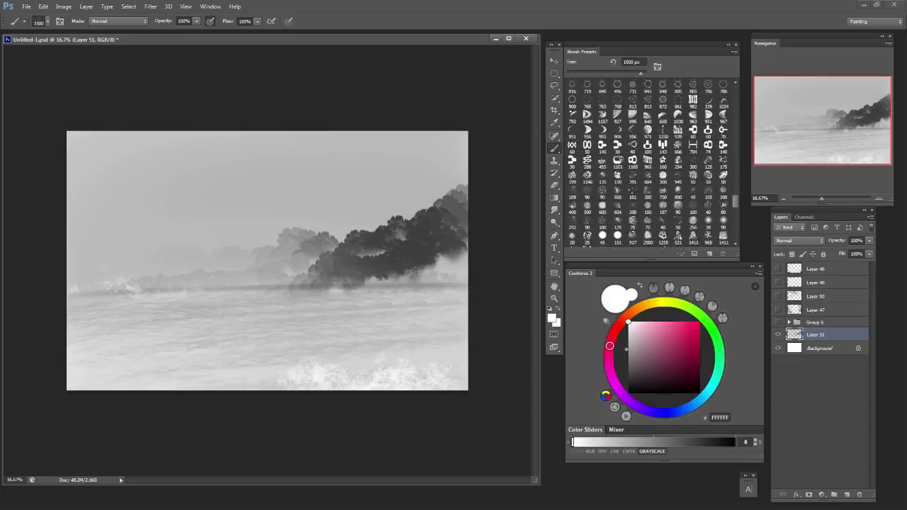
{"action": "scroll", "coordinate": [653, 163], "scroll_direction": "up", "scroll_amount": 5}
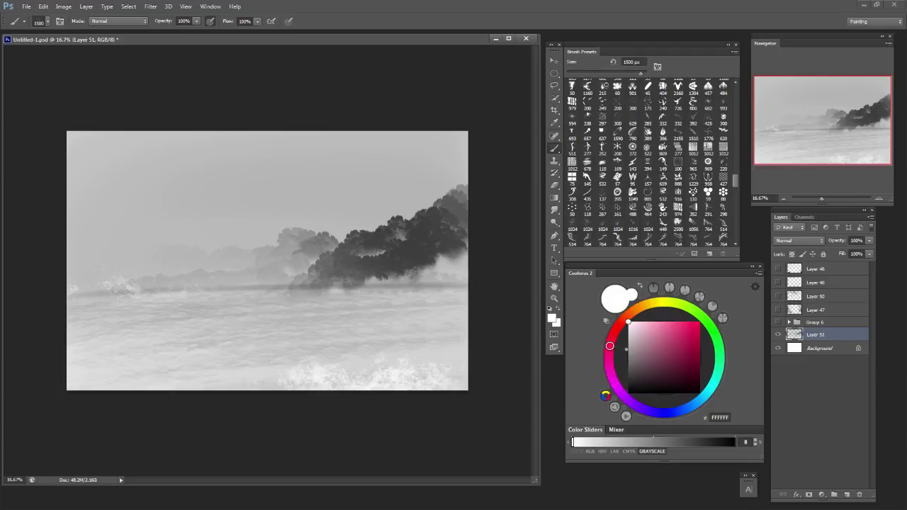
{"action": "scroll", "coordinate": [652, 163], "scroll_direction": "up", "scroll_amount": 1}
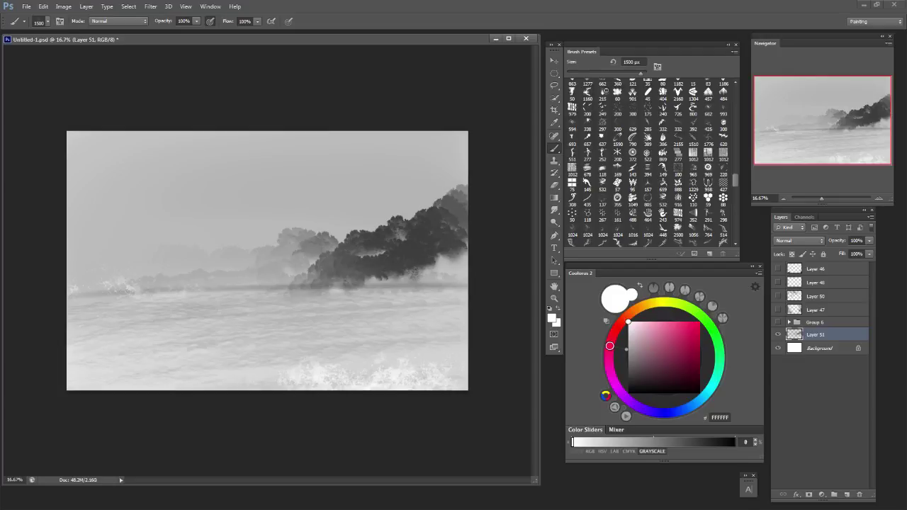
{"action": "scroll", "coordinate": [648, 163], "scroll_direction": "up", "scroll_amount": 8}
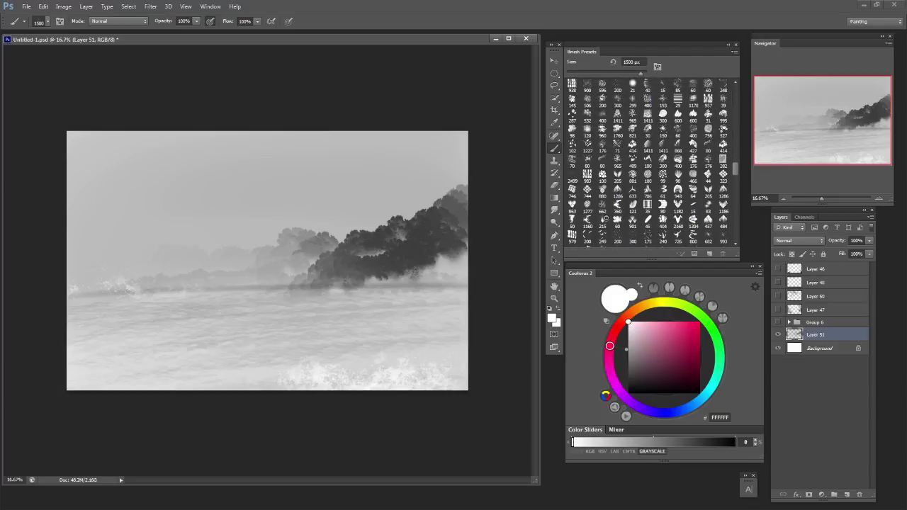
{"action": "scroll", "coordinate": [648, 163], "scroll_direction": "up", "scroll_amount": 10}
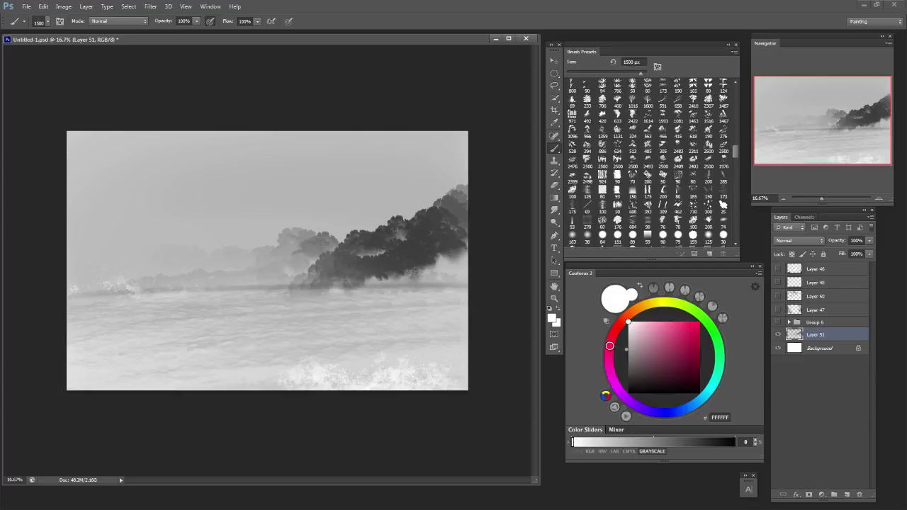
{"action": "scroll", "coordinate": [648, 162], "scroll_direction": "down", "scroll_amount": 8}
{"action": "scroll", "coordinate": [647, 163], "scroll_direction": "up", "scroll_amount": 7}
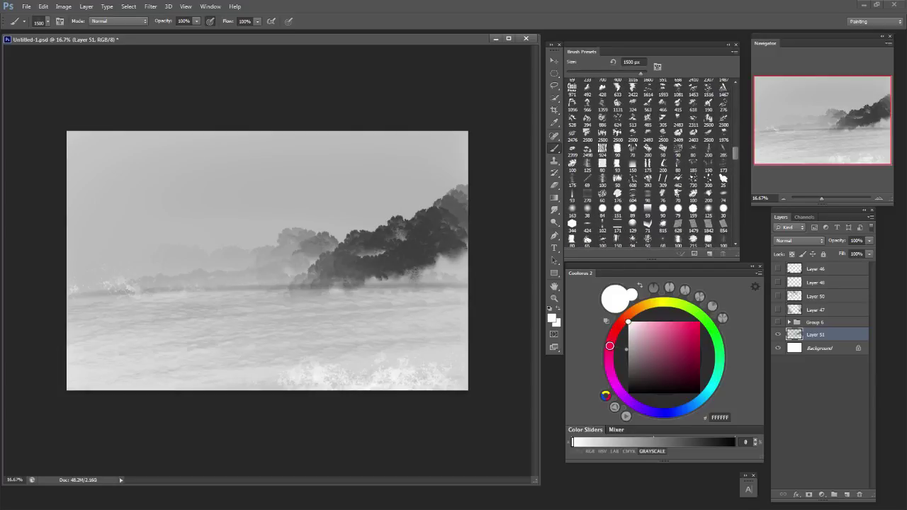
{"action": "scroll", "coordinate": [653, 163], "scroll_direction": "up", "scroll_amount": 1}
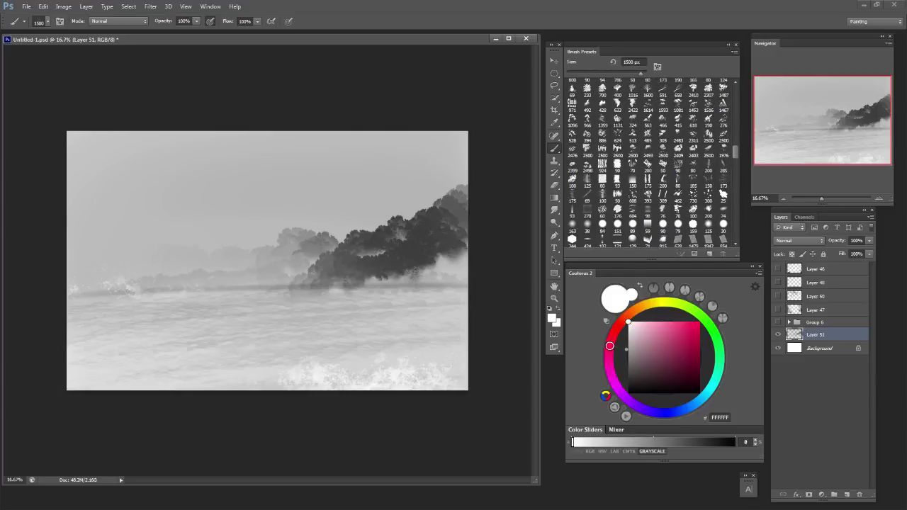
{"action": "left_click", "coordinate": [723, 105]}
{"action": "key", "text": "bracketright"}
{"action": "key", "text": "bracketright"}
{"action": "key", "text": "bracketright"}
{"action": "key", "text": "bracketright"}
{"action": "key", "text": "bracketright"}
{"action": "key", "text": "bracketright"}
{"action": "key", "text": "bracketright"}
{"action": "key", "text": "bracketright"}
{"action": "key", "text": "bracketright"}
{"action": "key", "text": "bracketright"}
{"action": "key", "text": "bracketright"}
{"action": "key", "text": "bracketright"}
{"action": "key", "text": "bracketright"}
{"action": "key", "text": "bracketright"}
{"action": "left_click", "coordinate": [342, 176]}
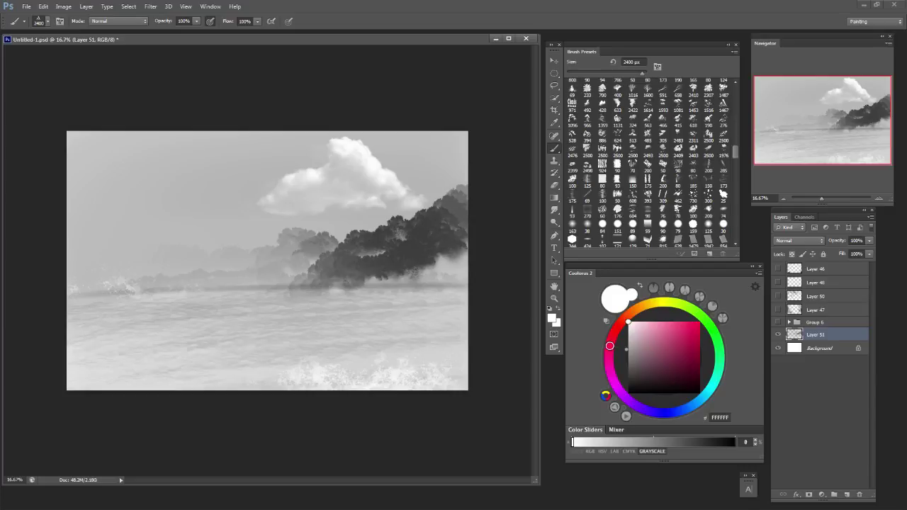
{"action": "left_click_drag", "start_coordinate": [236, 170], "coordinate": [206, 170]}
{"action": "key", "text": "ctrl+z"}
Try the 1131 px cloud preset over the hill's upper end at 1300 px and 1100 px, undoing both stamps.
{"action": "left_click", "coordinate": [617, 119]}
{"action": "key", "text": "bracketright"}
{"action": "key", "text": "bracketright"}
{"action": "left_click", "coordinate": [427, 163]}
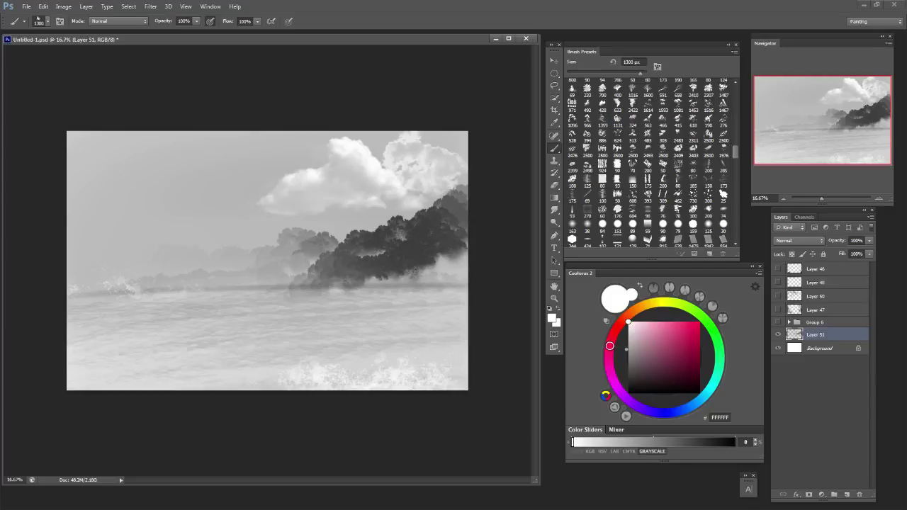
{"action": "key", "text": "ctrl+z"}
{"action": "left_click", "coordinate": [422, 177]}
{"action": "key", "text": "ctrl+z"}
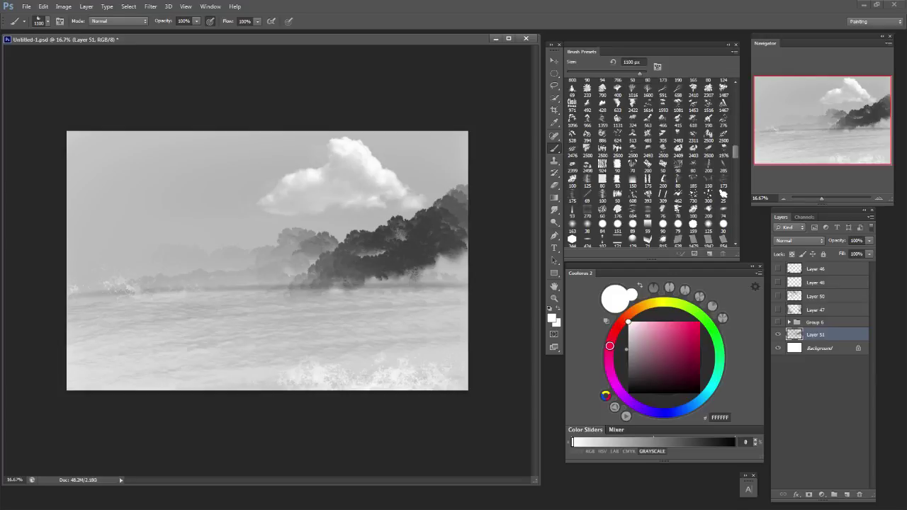
Try the 2422 px cloud preset beside the large cloud at 2400 px and 2200 px, undoing both stamps.
{"action": "left_click", "coordinate": [633, 105]}
{"action": "left_click", "coordinate": [283, 177]}
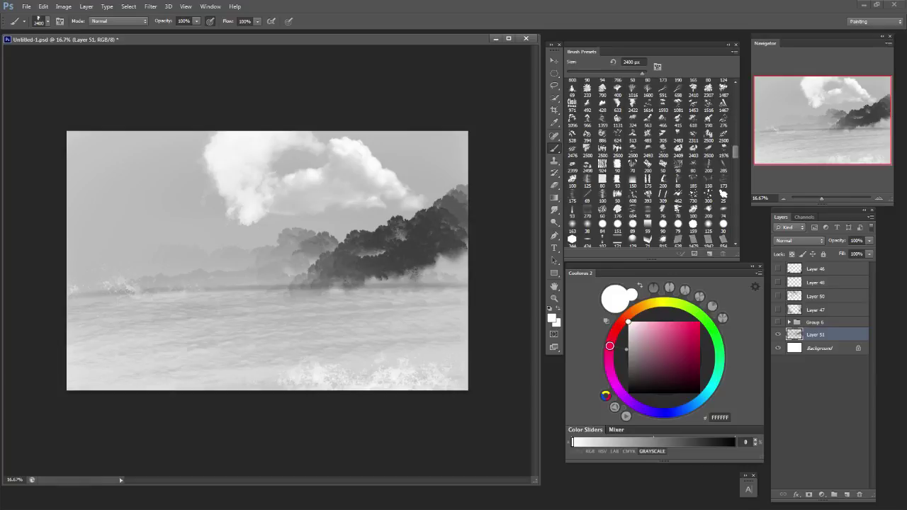
{"action": "key", "text": "ctrl+z"}
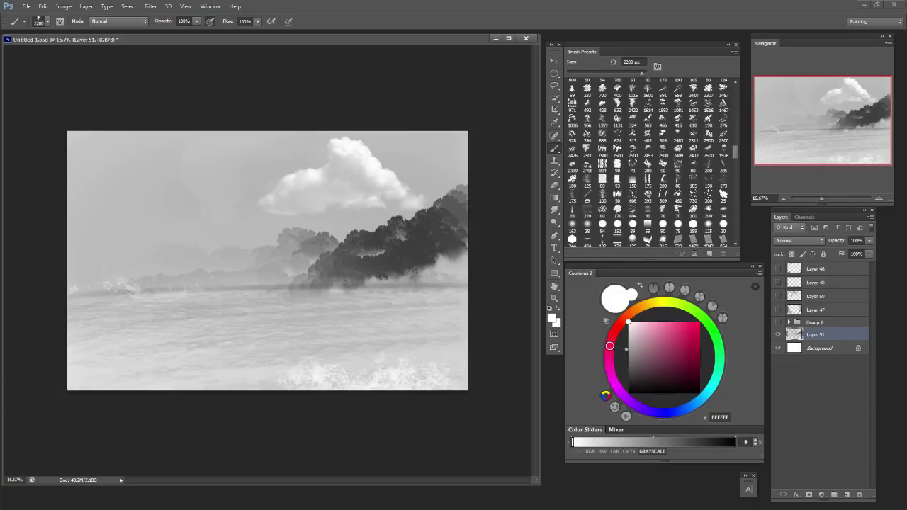
{"action": "left_click", "coordinate": [269, 177]}
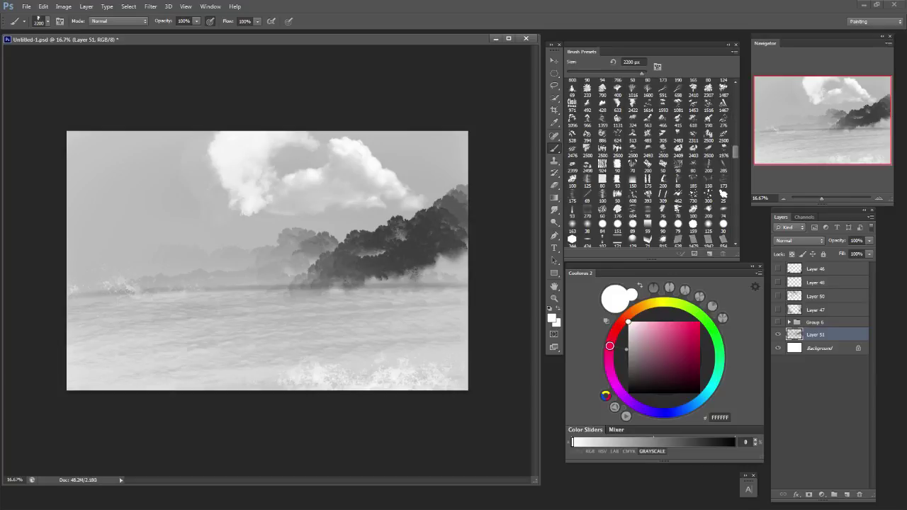
{"action": "key", "text": "ctrl+z"}
Try the first 2500 px cloud preset at the left end of the sky, and undo the stamp.
{"action": "left_click", "coordinate": [708, 135]}
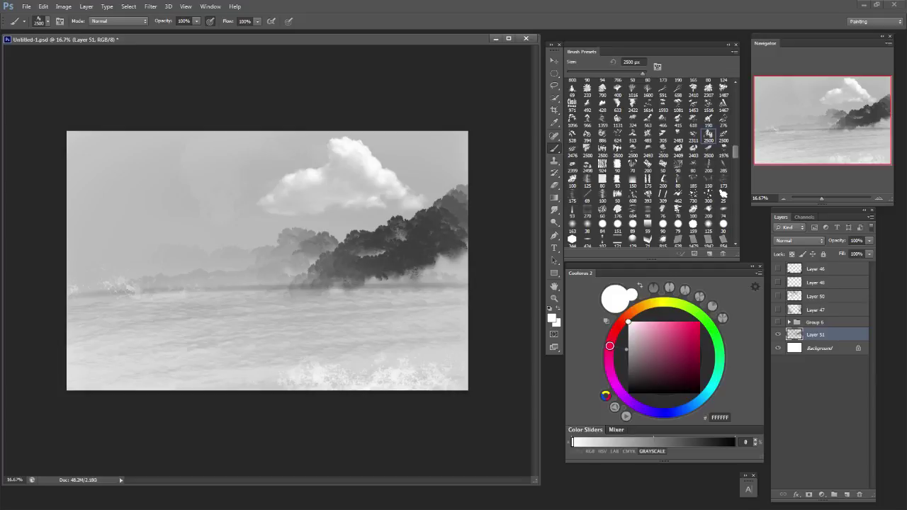
{"action": "left_click", "coordinate": [110, 188]}
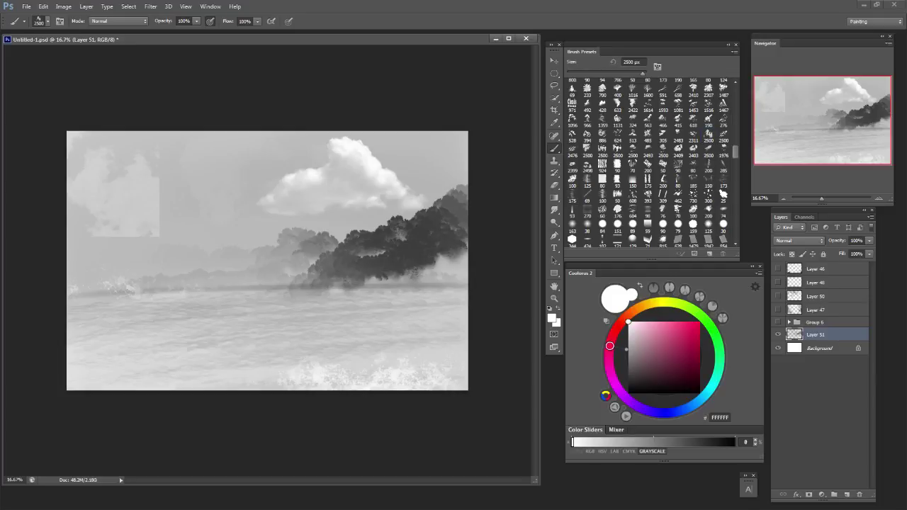
{"action": "key", "text": "ctrl+z"}
Try the second 2500 px cloud preset left of the large cloud at 2500, 2400 and 2000 px, undoing each stamp.
{"action": "left_click", "coordinate": [206, 132]}
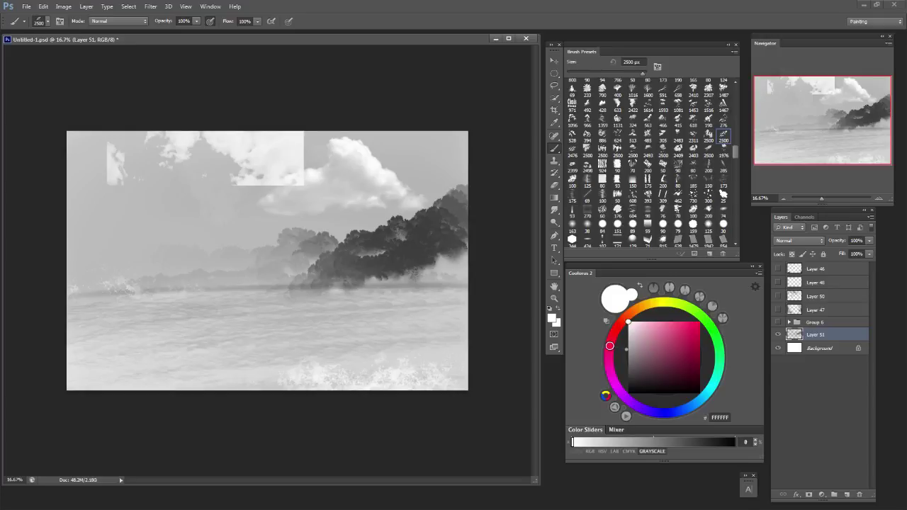
{"action": "key", "text": "bracketleft"}
{"action": "key", "text": "ctrl+z"}
{"action": "left_click", "coordinate": [214, 189]}
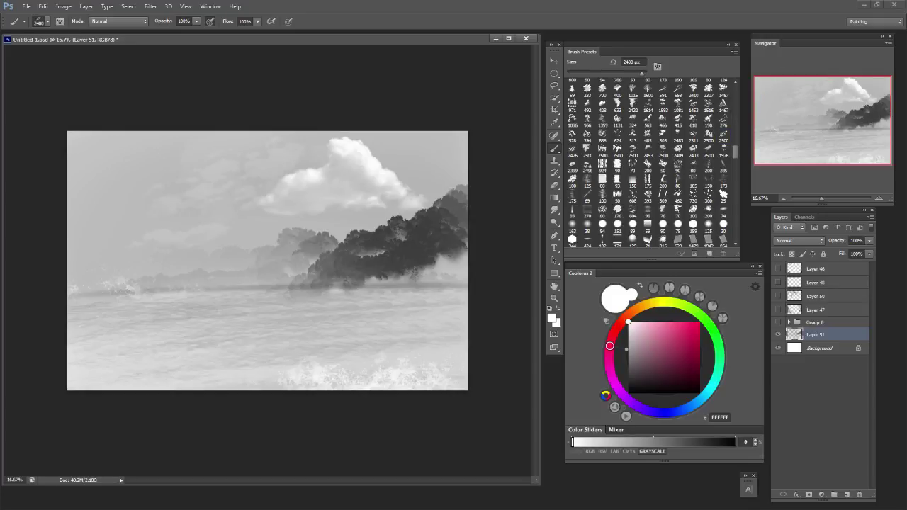
{"action": "left_click", "coordinate": [228, 186]}
{"action": "key", "text": "ctrl+alt+z"}
{"action": "key", "text": "ctrl+alt+z"}
{"action": "key", "text": "bracketleft"}
{"action": "key", "text": "bracketleft"}
{"action": "key", "text": "bracketleft"}
{"action": "key", "text": "bracketleft"}
{"action": "left_click", "coordinate": [234, 190]}
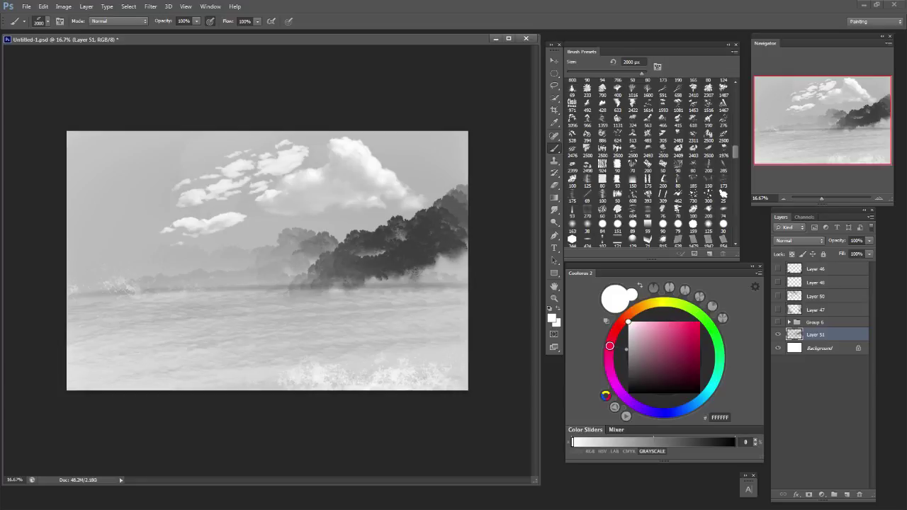
{"action": "key", "text": "ctrl+z"}
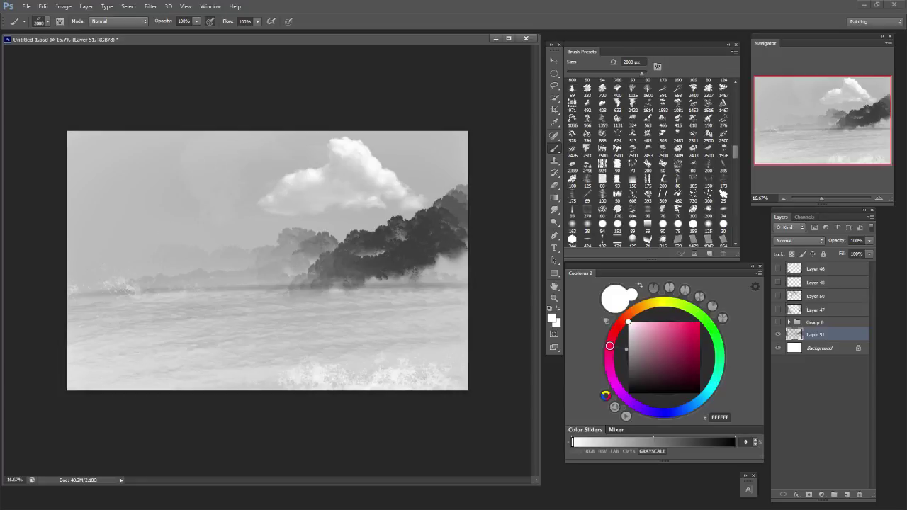
Stamp small white clouds right of the large cloud using the 618 px preset at 1400 px, undoing a first stamp at 1000 px.
{"action": "left_click", "coordinate": [693, 120]}
{"action": "key", "text": "bracketright"}
{"action": "key", "text": "bracketright"}
{"action": "key", "text": "bracketright"}
{"action": "key", "text": "bracketright"}
{"action": "left_click", "coordinate": [423, 159]}
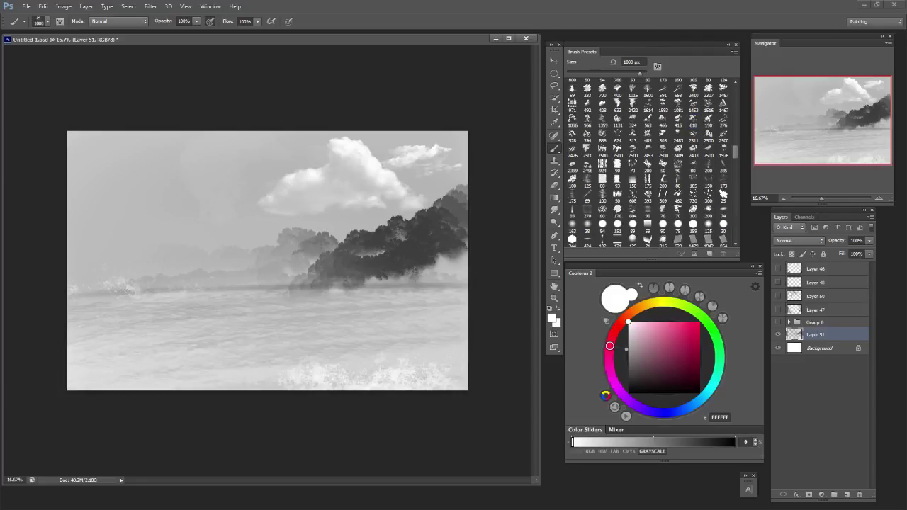
{"action": "key", "text": "ctrl+z"}
{"action": "key", "text": "bracketright"}
{"action": "key", "text": "bracketright"}
{"action": "key", "text": "bracketright"}
{"action": "key", "text": "bracketright"}
{"action": "left_click", "coordinate": [420, 157]}
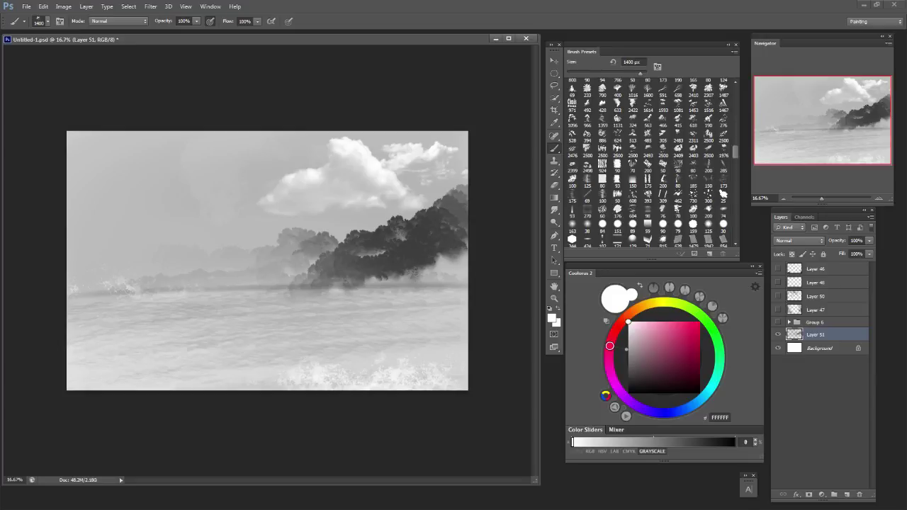
Enlarge the cloud brush to 2400 px and stamp scattered clouds along the sky's upper-left edge.
{"action": "key", "text": "bracketright"}
{"action": "key", "text": "bracketright"}
{"action": "key", "text": "bracketright"}
{"action": "key", "text": "bracketright"}
{"action": "key", "text": "bracketright"}
{"action": "key", "text": "bracketright"}
{"action": "left_click", "coordinate": [163, 142]}
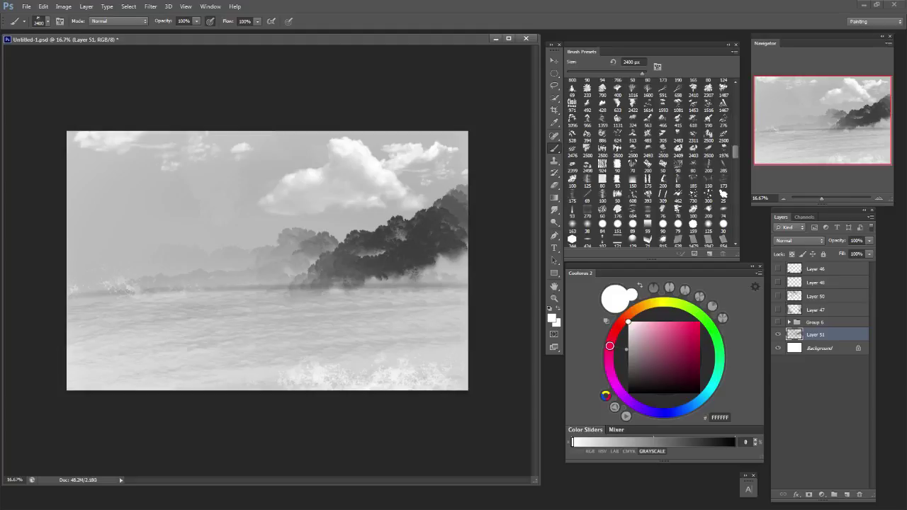
Reduce the brush to 1500 px and add white clouds to the left of the large cloud.
{"action": "key", "text": "bracketleft"}
{"action": "key", "text": "bracketleft"}
{"action": "key", "text": "bracketleft"}
{"action": "key", "text": "bracketleft"}
{"action": "key", "text": "bracketleft"}
{"action": "key", "text": "bracketleft"}
{"action": "key", "text": "bracketleft"}
{"action": "left_click", "coordinate": [226, 185]}
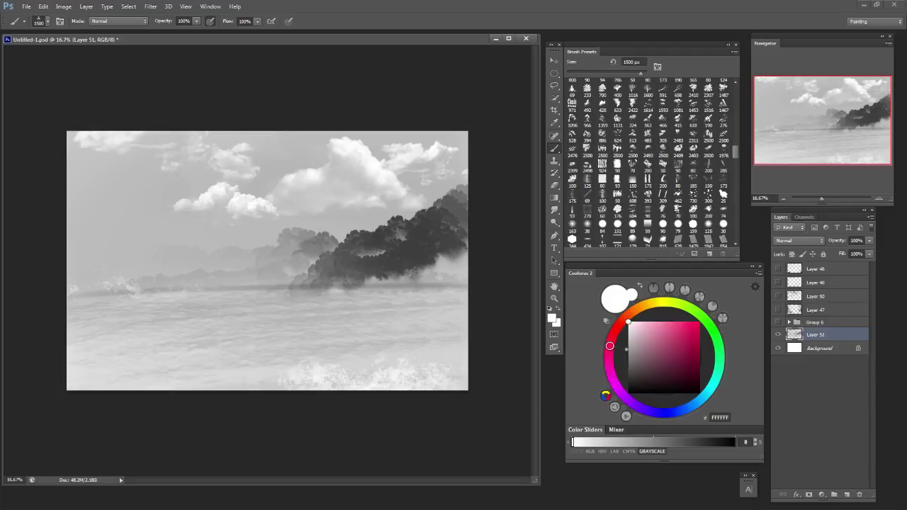
Stamp thin clouds along the sky's top edge using the 886 px preset at 1800 px, undoing a first stamp at 1600 px.
{"action": "left_click", "coordinate": [602, 135]}
{"action": "key", "text": "bracketright"}
{"action": "key", "text": "bracketright"}
{"action": "key", "text": "bracketright"}
{"action": "key", "text": "bracketright"}
{"action": "key", "text": "bracketright"}
{"action": "key", "text": "bracketright"}
{"action": "key", "text": "bracketright"}
{"action": "key", "text": "bracketright"}
{"action": "left_click", "coordinate": [297, 142]}
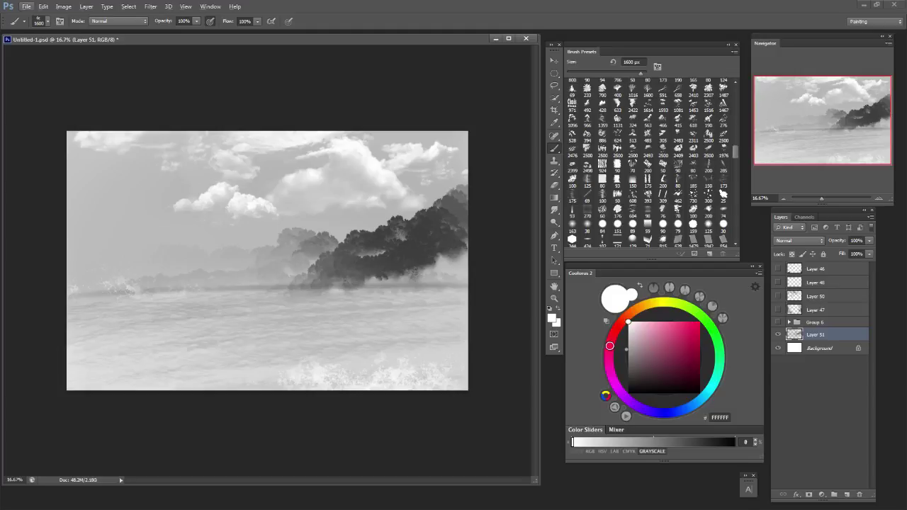
{"action": "key", "text": "ctrl+alt+z"}
{"action": "key", "text": "bracketright"}
{"action": "left_click", "coordinate": [293, 140]}
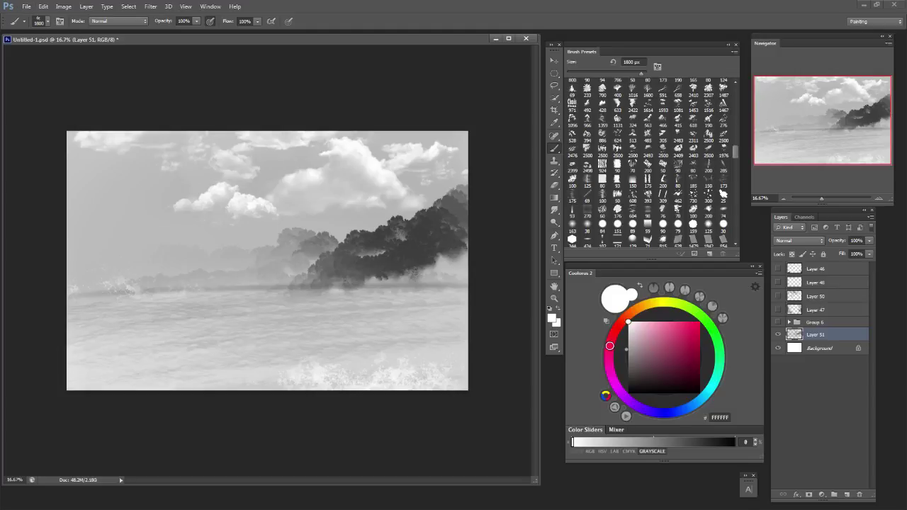
Build up clouds at the sky's left end with the 1800 px brush and a 2500 px cloud preset enlarged to 2700 px.
{"action": "left_click", "coordinate": [86, 182]}
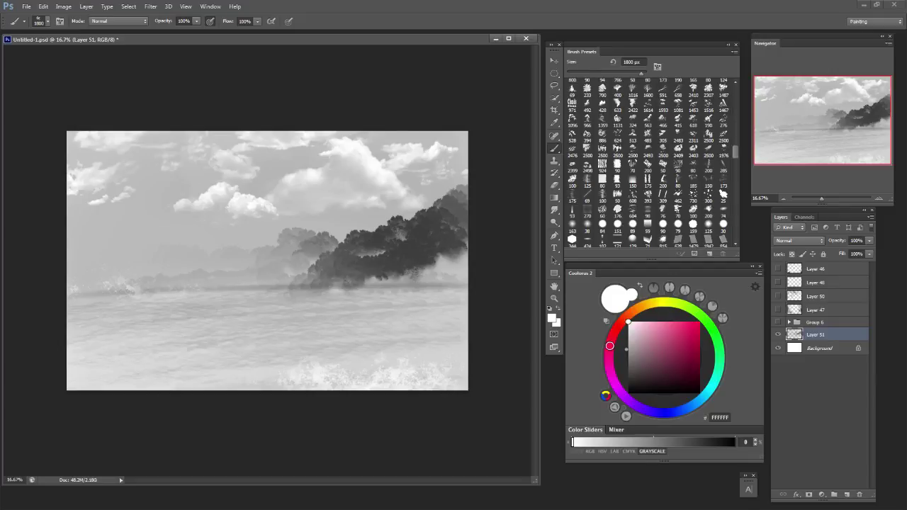
{"action": "left_click", "coordinate": [587, 151]}
{"action": "left_click", "coordinate": [86, 170]}
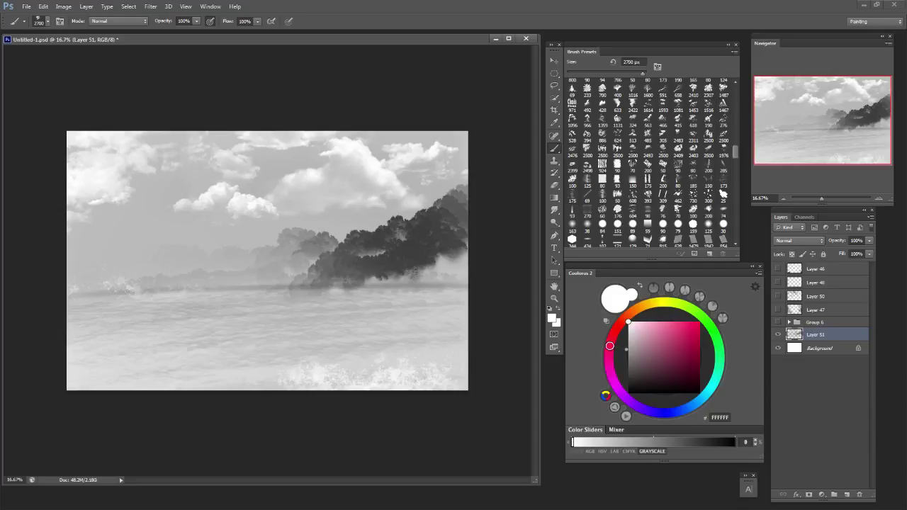
Switch to the 38 px soft round preset and adjust its size to 500 px.
{"action": "left_click", "coordinate": [587, 225]}
{"action": "key", "text": "bracketright"}
{"action": "key", "text": "bracketright"}
{"action": "key", "text": "bracketright"}
{"action": "key", "text": "bracketright"}
{"action": "key", "text": "bracketright"}
{"action": "key", "text": "bracketright"}
{"action": "key", "text": "bracketright"}
{"action": "key", "text": "bracketright"}
{"action": "key", "text": "bracketright"}
{"action": "key", "text": "bracketright"}
{"action": "key", "text": "bracketright"}
{"action": "key", "text": "bracketright"}
{"action": "key", "text": "bracketright"}
{"action": "key", "text": "bracketright"}
{"action": "key", "text": "bracketright"}
{"action": "key", "text": "bracketright"}
{"action": "key", "text": "bracketright"}
{"action": "key", "text": "bracketright"}
{"action": "key", "text": "bracketright"}
{"action": "key", "text": "bracketright"}
{"action": "key", "text": "bracketright"}
{"action": "key", "text": "bracketright"}
{"action": "key", "text": "bracketright"}
{"action": "key", "text": "bracketright"}
{"action": "key", "text": "bracketleft"}
{"action": "key", "text": "bracketleft"}
{"action": "key", "text": "bracketleft"}
{"action": "key", "text": "bracketleft"}
{"action": "key", "text": "bracketleft"}
{"action": "key", "text": "bracketleft"}
Enlarge another brush preset to 2700 px and sample dark gray 474747 from the hill, undoing a white stroke across the distant shore.
{"action": "scroll", "coordinate": [651, 163], "scroll_direction": "up", "scroll_amount": 13}
{"action": "scroll", "coordinate": [653, 163], "scroll_direction": "down", "scroll_amount": 10}
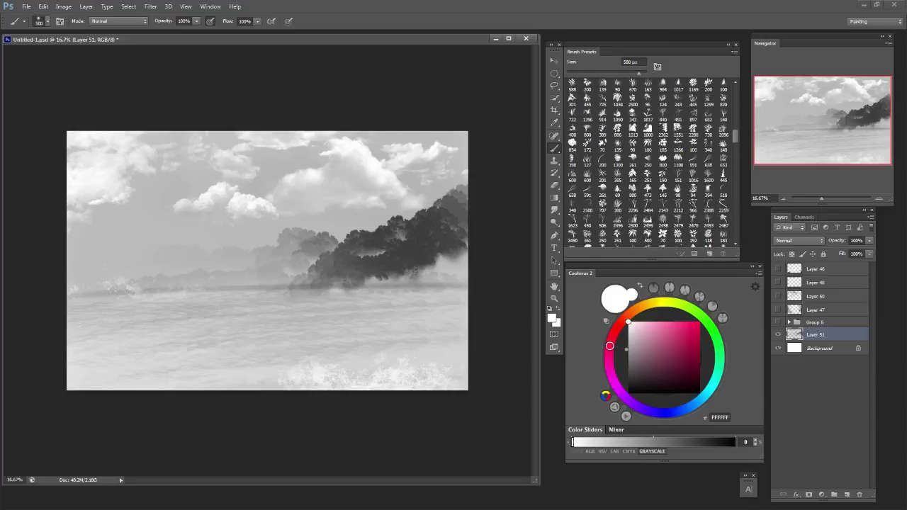
{"action": "key", "text": "bracketright"}
{"action": "key", "text": "bracketright"}
{"action": "key", "text": "bracketright"}
{"action": "key", "text": "bracketright"}
{"action": "key", "text": "bracketright"}
{"action": "key", "text": "bracketright"}
{"action": "left_click_drag", "start_coordinate": [248, 265], "coordinate": [78, 264]}
{"action": "key", "text": "ctrl+z"}
{"action": "left_click", "coordinate": [370, 261], "text": "alt"}
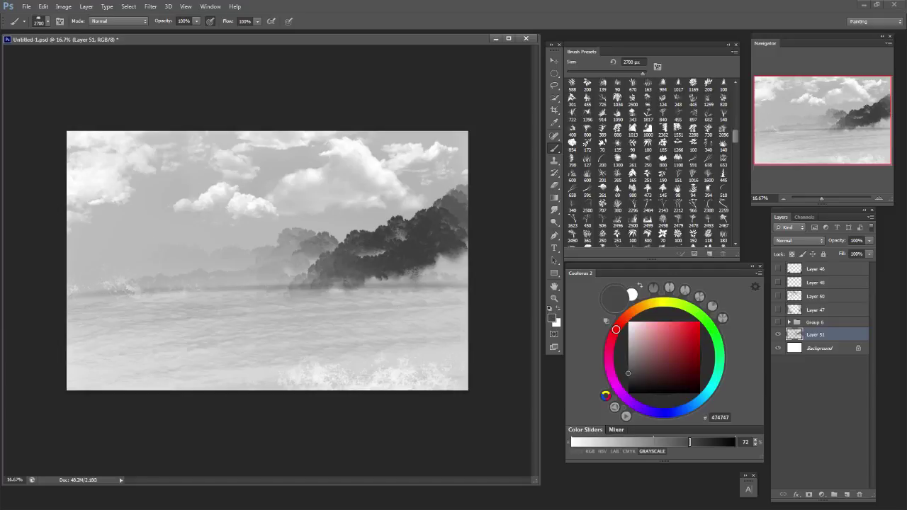
Stamp dark gray palm trees along the far shore at the scene's left with a 3300 px brush, undoing the first stroke.
{"action": "key", "text": "bracketright"}
{"action": "key", "text": "bracketright"}
{"action": "key", "text": "bracketright"}
{"action": "key", "text": "bracketright"}
{"action": "key", "text": "bracketright"}
{"action": "key", "text": "bracketright"}
{"action": "key", "text": "bracketright"}
{"action": "key", "text": "bracketright"}
{"action": "left_click_drag", "start_coordinate": [105, 246], "coordinate": [148, 262]}
{"action": "key", "text": "ctrl+z"}
{"action": "key", "text": "bracketright"}
{"action": "key", "text": "bracketright"}
{"action": "left_click", "coordinate": [163, 262]}
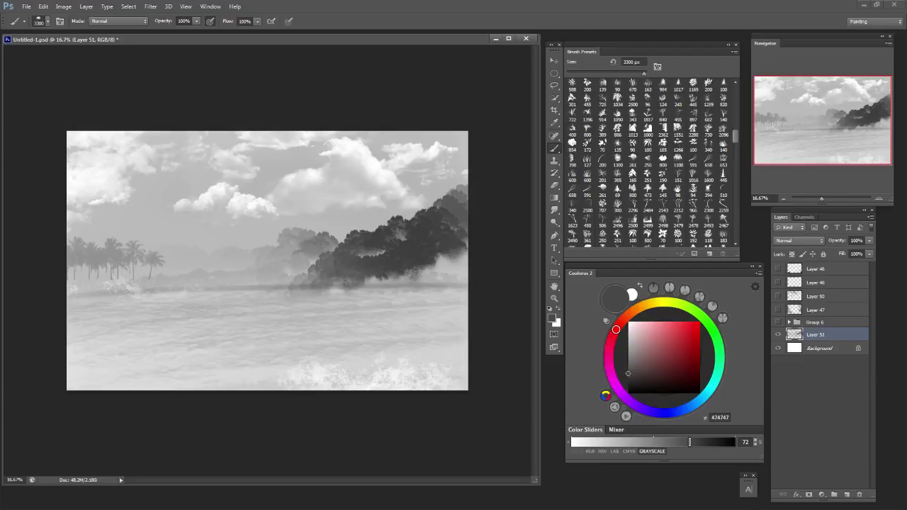
Add a new layer with Normal blending above Layer 51, and make Layer 51 active again.
{"action": "scroll", "coordinate": [648, 163], "scroll_direction": "up", "scroll_amount": 2}
{"action": "scroll", "coordinate": [653, 163], "scroll_direction": "up", "scroll_amount": 4}
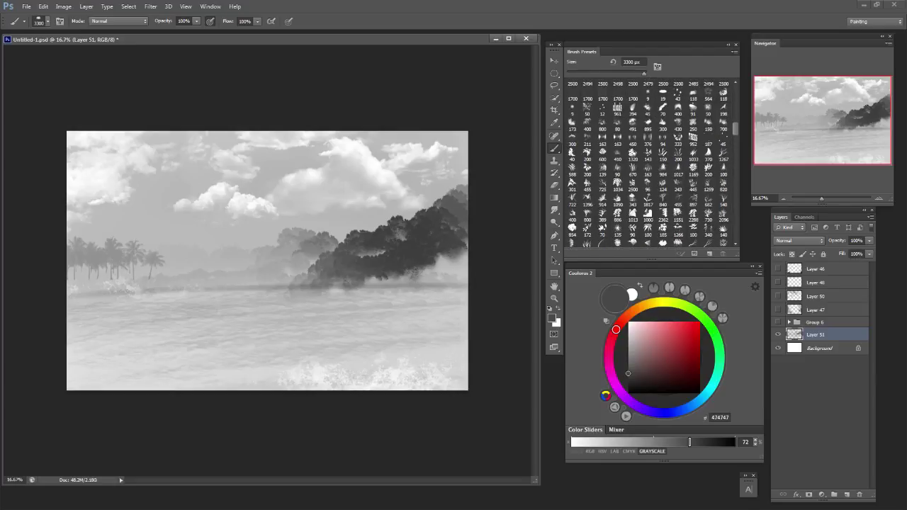
{"action": "scroll", "coordinate": [647, 164], "scroll_direction": "up", "scroll_amount": 2}
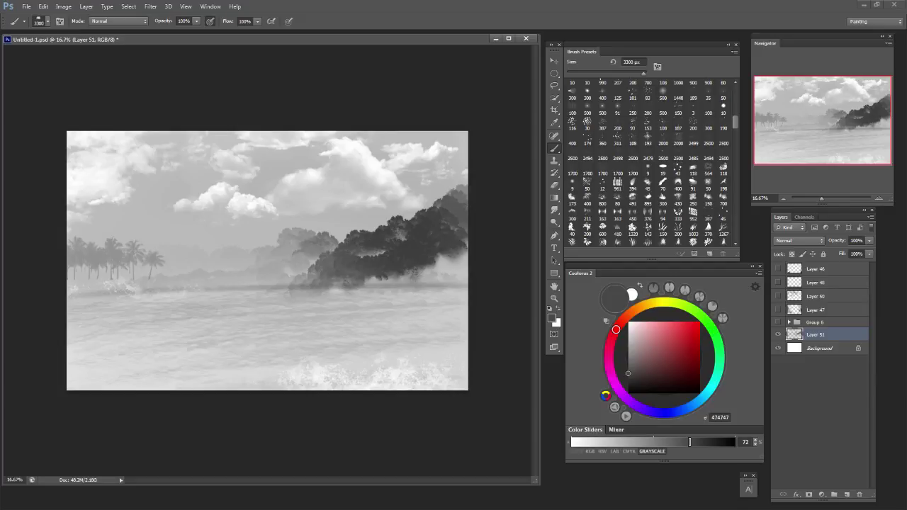
{"action": "left_click", "coordinate": [847, 495]}
{"action": "left_click", "coordinate": [800, 241]}
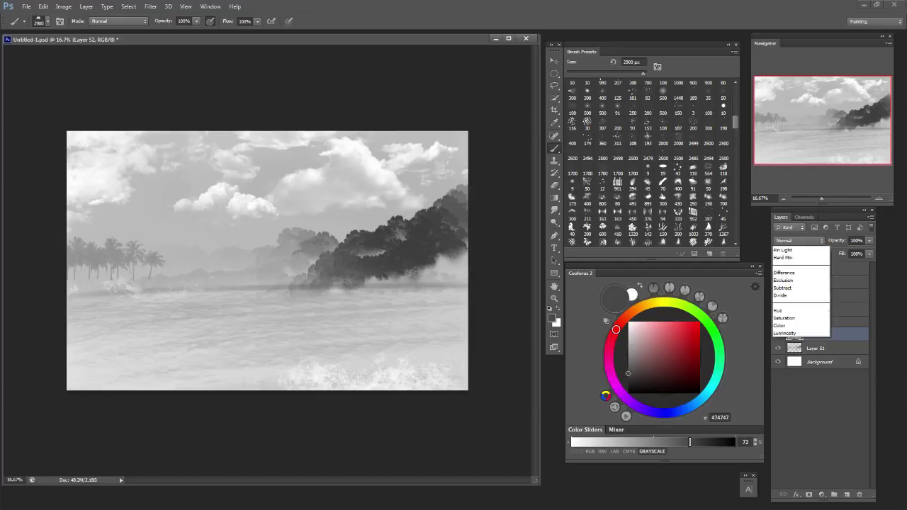
{"action": "left_click", "coordinate": [794, 341]}
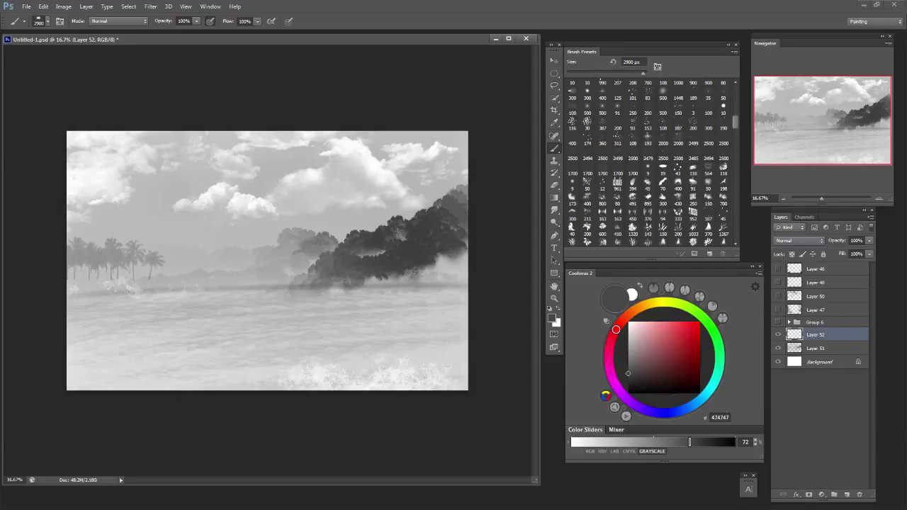
{"action": "left_click", "coordinate": [815, 348]}
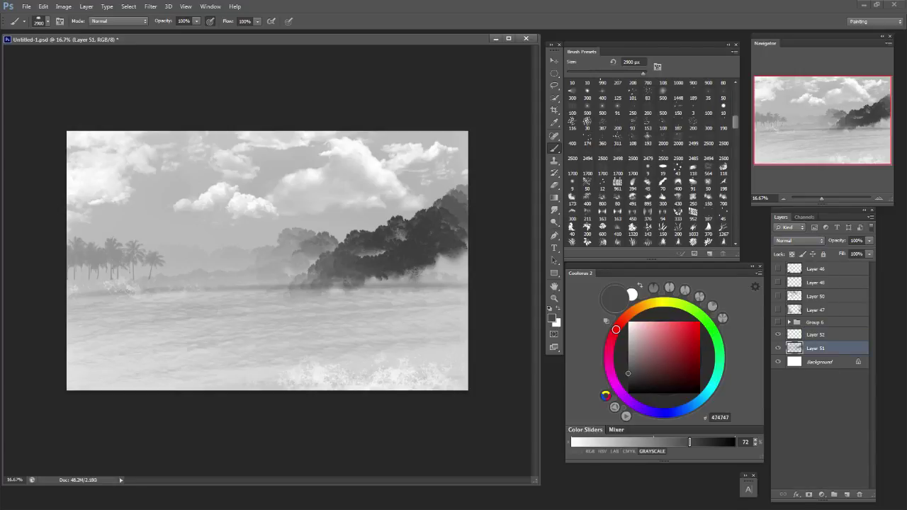
Switch to the Eraser, reduce its size to 200 px and dab it once on the sky between the clouds.
{"action": "scroll", "coordinate": [653, 164], "scroll_direction": "up", "scroll_amount": 5}
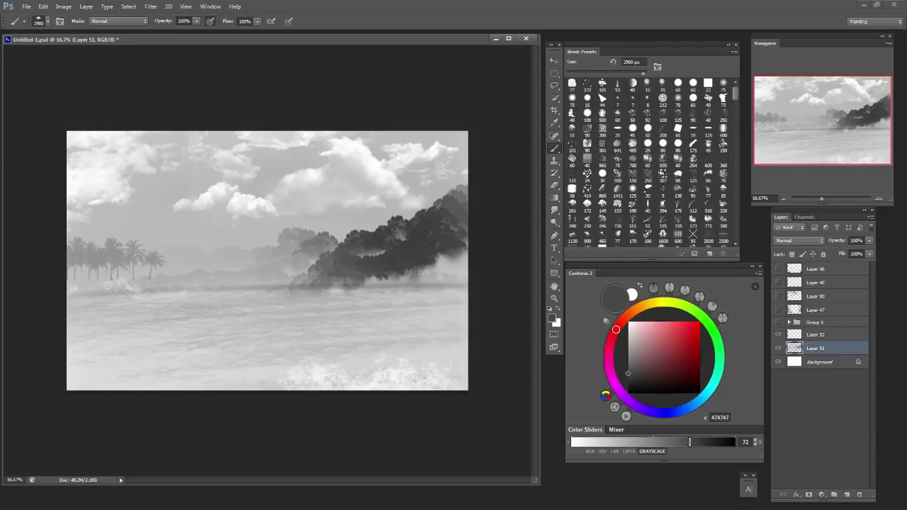
{"action": "scroll", "coordinate": [647, 162], "scroll_direction": "down", "scroll_amount": 4}
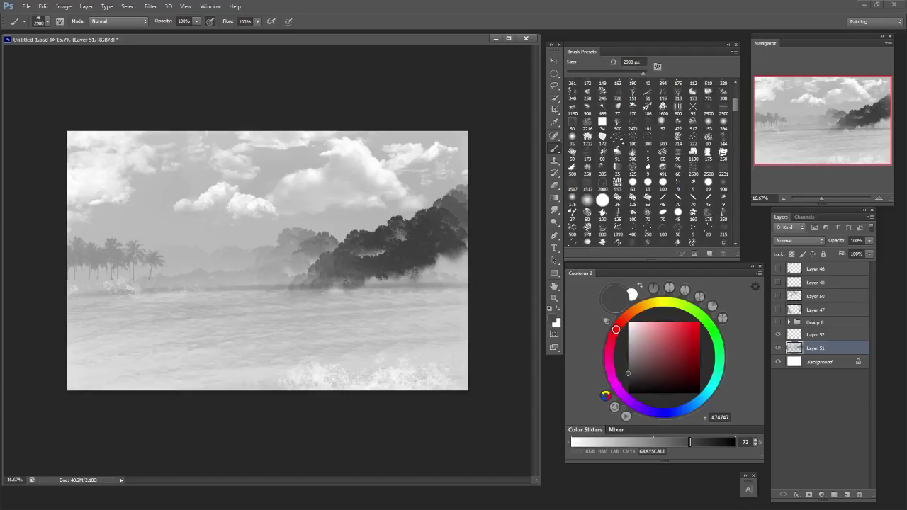
{"action": "key", "text": "e"}
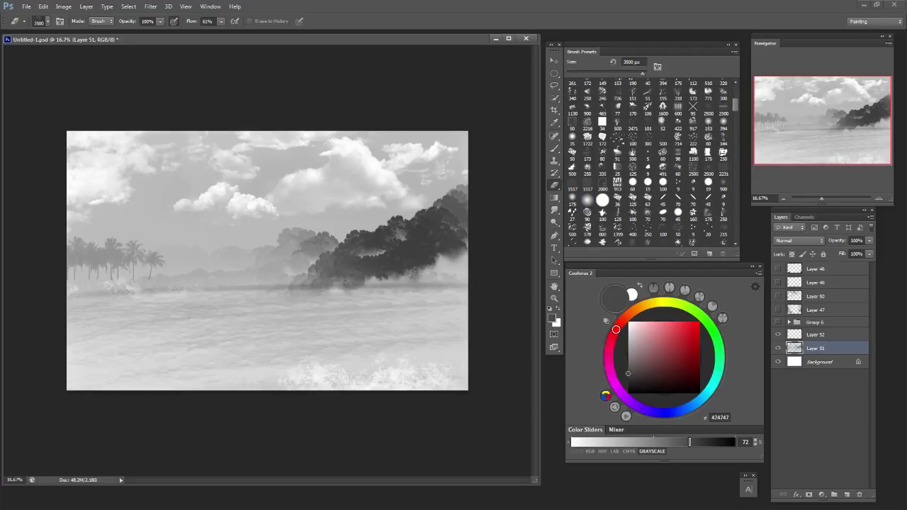
{"action": "key", "text": "bracketleft"}
{"action": "key", "text": "bracketleft"}
{"action": "key", "text": "bracketleft"}
{"action": "key", "text": "bracketleft"}
{"action": "key", "text": "bracketleft"}
{"action": "key", "text": "bracketleft"}
{"action": "key", "text": "bracketleft"}
{"action": "key", "text": "bracketleft"}
{"action": "key", "text": "bracketleft"}
{"action": "key", "text": "bracketleft"}
{"action": "key", "text": "bracketleft"}
{"action": "key", "text": "bracketleft"}
{"action": "key", "text": "bracketleft"}
{"action": "key", "text": "bracketleft"}
{"action": "key", "text": "bracketleft"}
{"action": "key", "text": "bracketleft"}
{"action": "key", "text": "bracketleft"}
{"action": "key", "text": "bracketleft"}
{"action": "key", "text": "bracketleft"}
{"action": "key", "text": "bracketleft"}
{"action": "key", "text": "bracketleft"}
{"action": "key", "text": "bracketleft"}
{"action": "left_click", "coordinate": [161, 196]}
Erase a soft round sun glow between the clouds on Layer 51 with the eraser enlarged to 1100 px.
{"action": "key", "text": "alt+bracketright"}
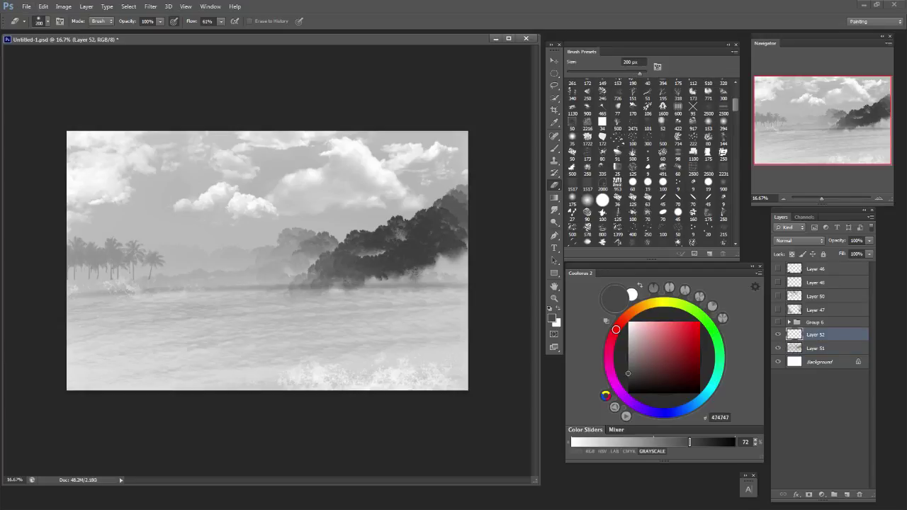
{"action": "key", "text": "bracketright"}
{"action": "key", "text": "bracketright"}
{"action": "key", "text": "bracketright"}
{"action": "key", "text": "bracketright"}
{"action": "key", "text": "bracketright"}
{"action": "key", "text": "bracketright"}
{"action": "key", "text": "bracketright"}
{"action": "key", "text": "bracketright"}
{"action": "key", "text": "bracketright"}
{"action": "key", "text": "bracketright"}
{"action": "key", "text": "alt+bracketleft"}
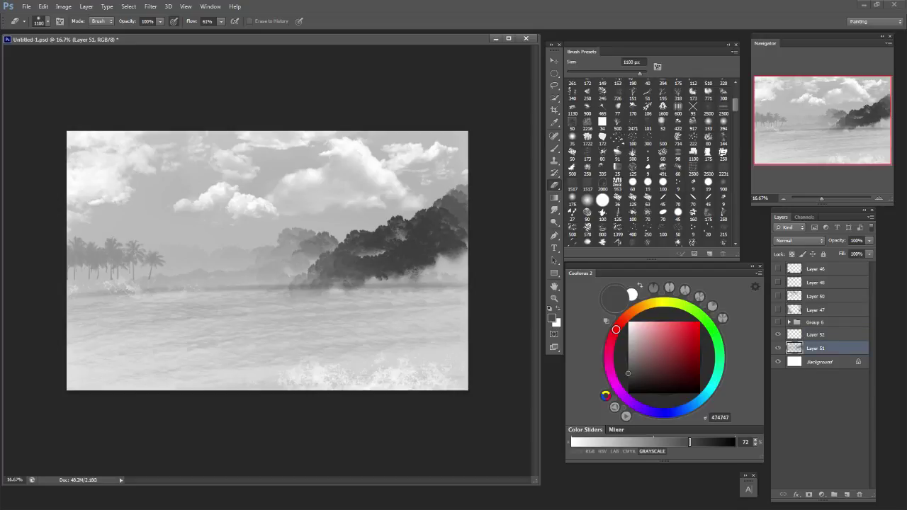
{"action": "left_click_drag", "start_coordinate": [175, 193], "coordinate": [176, 191]}
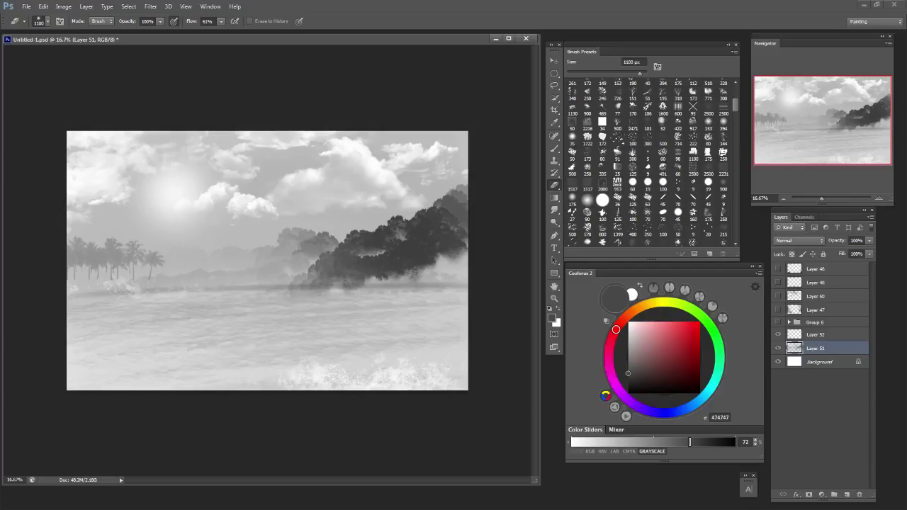
Add a new layer above Layer 51, set its blend mode to Multiply, and switch to the Brush.
{"action": "key", "text": "ctrl+minus"}
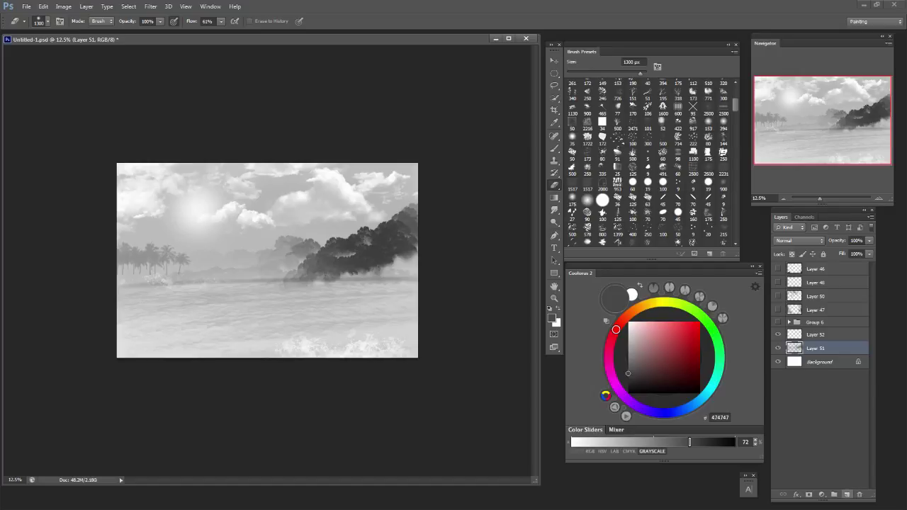
{"action": "left_click", "coordinate": [846, 495]}
{"action": "left_click", "coordinate": [798, 241]}
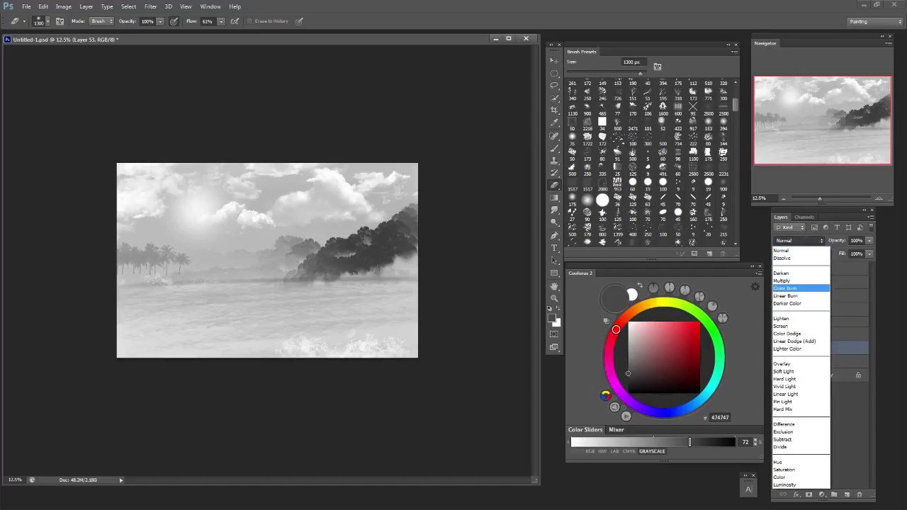
{"action": "left_click", "coordinate": [781, 280]}
{"action": "key", "text": "b"}
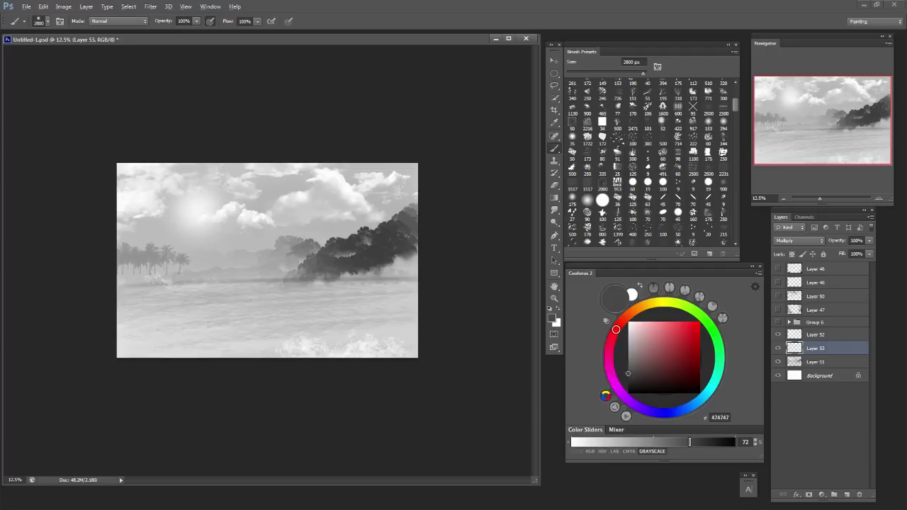
Sample dark gray from the hill and shade the water's right edge with a very large soft brush, undoing misplaced dabs.
{"action": "left_click", "coordinate": [355, 256], "text": "alt"}
{"action": "left_click", "coordinate": [368, 312]}
{"action": "key", "text": "ctrl+z"}
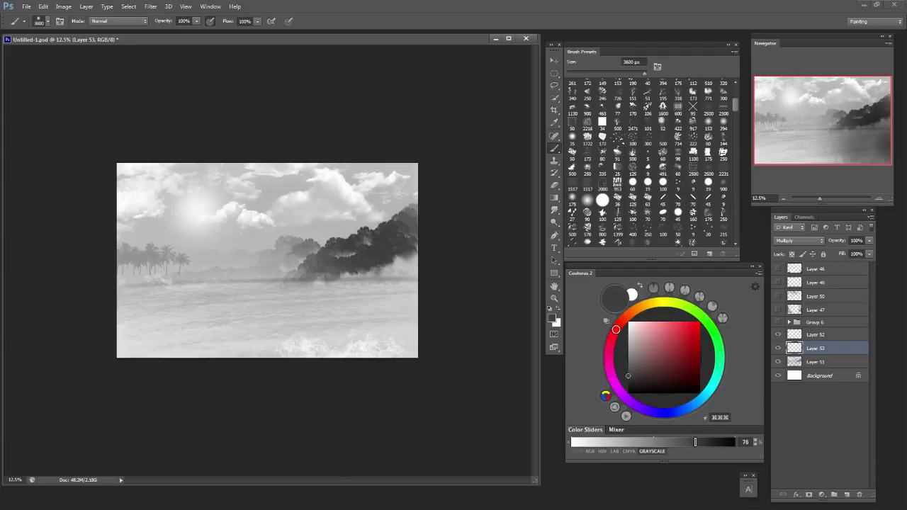
{"action": "key", "text": "bracketright"}
{"action": "key", "text": "bracketright"}
{"action": "left_click", "coordinate": [428, 322]}
{"action": "left_click", "coordinate": [397, 277]}
{"action": "key", "text": "ctrl+z"}
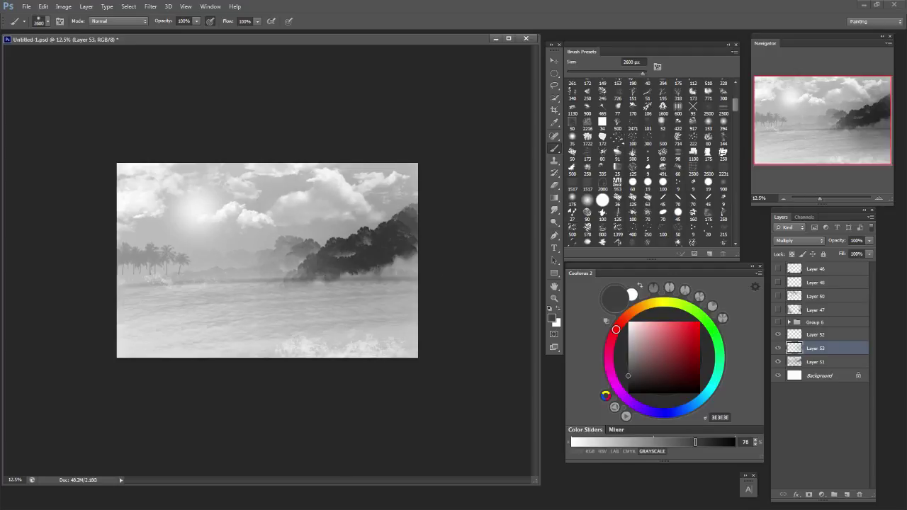
Shade the water below the hill and the foreground foam with the soft brush reduced to 2200 px.
{"action": "key", "text": "bracketleft"}
{"action": "key", "text": "bracketleft"}
{"action": "key", "text": "bracketleft"}
{"action": "key", "text": "bracketleft"}
{"action": "left_click", "coordinate": [351, 278]}
{"action": "left_click", "coordinate": [323, 374]}
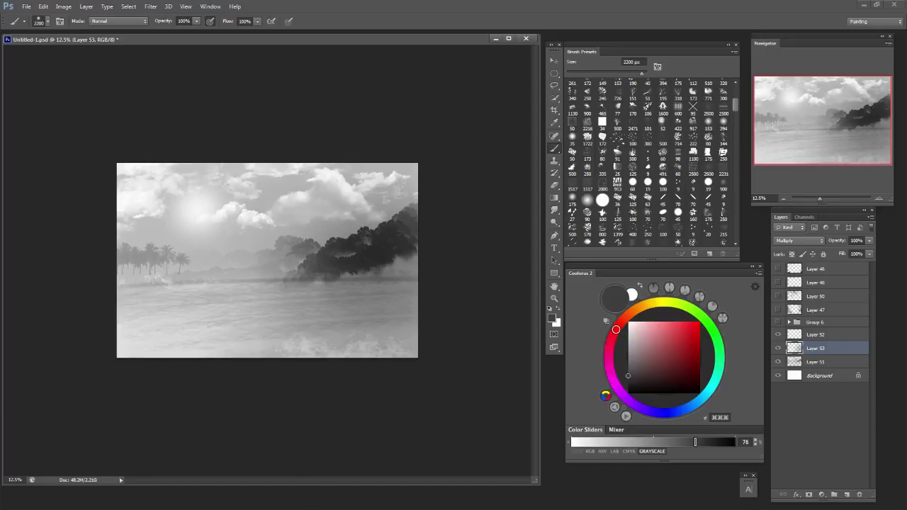
Darken the shoreline beneath the palm trees with the soft brush at 1200 px, undoing an oversized first dab.
{"action": "left_click", "coordinate": [165, 277]}
{"action": "key", "text": "ctrl+z"}
{"action": "key", "text": "bracketleft"}
{"action": "key", "text": "bracketleft"}
{"action": "key", "text": "bracketleft"}
{"action": "key", "text": "bracketleft"}
{"action": "left_click_drag", "start_coordinate": [136, 278], "coordinate": [182, 278]}
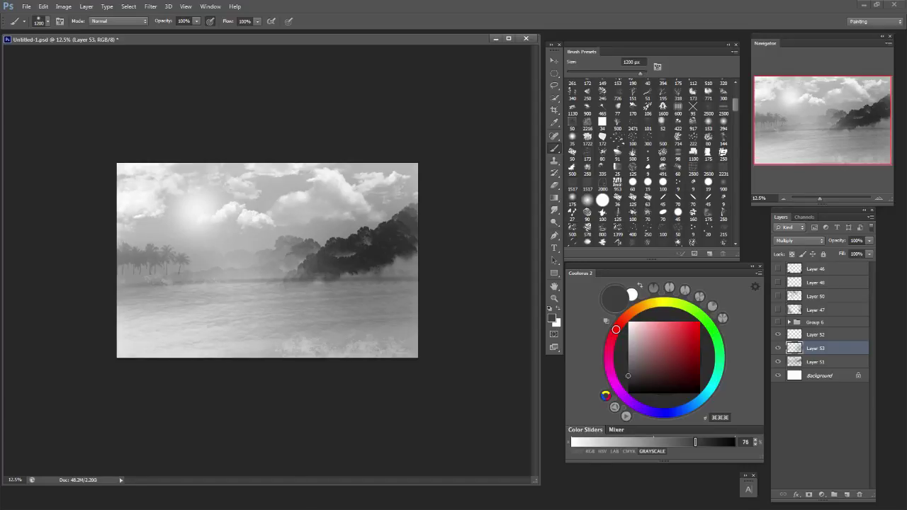
Try shading the sky around the sun glow with dark and sampled light gray strokes, undoing them.
{"action": "mouse_move", "coordinate": [142, 231]}
{"action": "left_mouse_down"}
{"action": "mouse_move", "coordinate": [199, 228]}
{"action": "mouse_move", "coordinate": [180, 218]}
{"action": "mouse_move", "coordinate": [275, 212]}
{"action": "left_mouse_up"}
{"action": "key", "text": "ctrl+z"}
{"action": "left_click", "coordinate": [175, 231], "text": "alt"}
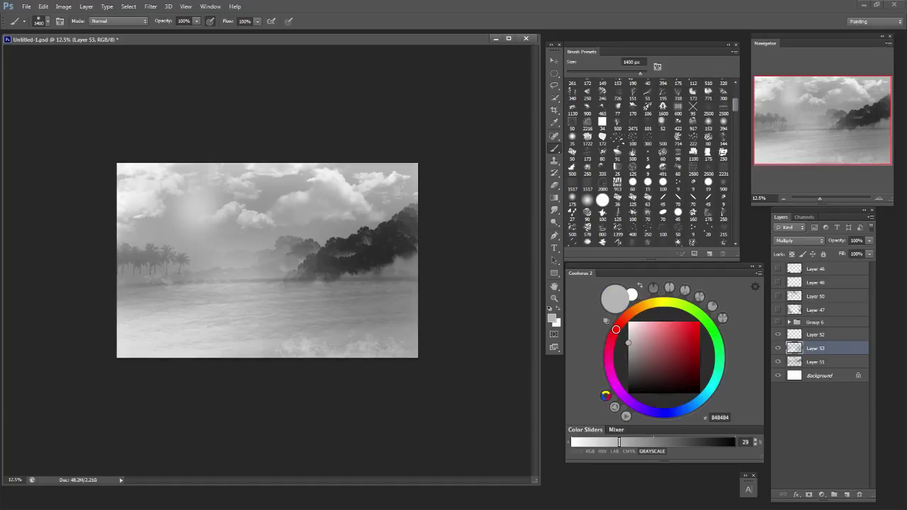
{"action": "key", "text": "ctrl+z"}
Erase the dark shading across the middle of the water with a 900 px eraser, undoing a first stroke below the hill.
{"action": "key", "text": "e"}
{"action": "left_click_drag", "start_coordinate": [301, 294], "coordinate": [386, 296]}
{"action": "key", "text": "bracketleft"}
{"action": "key", "text": "ctrl+z"}
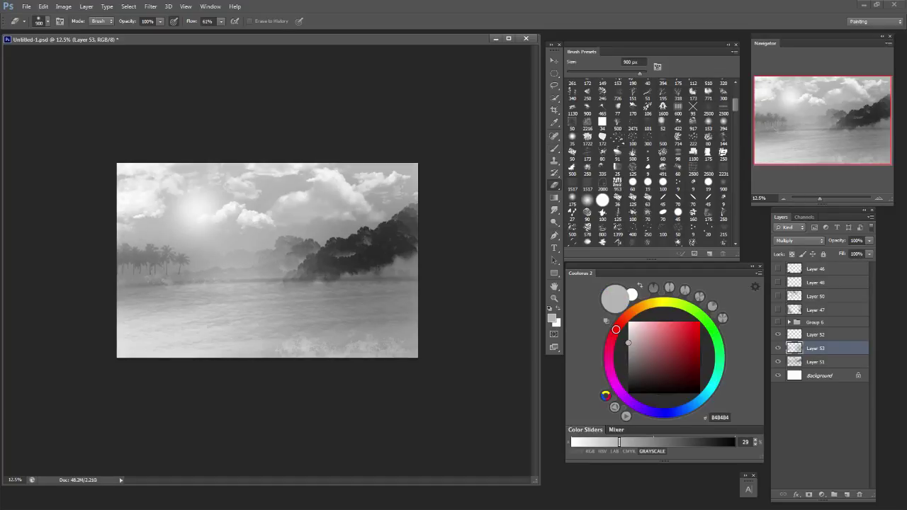
{"action": "mouse_move", "coordinate": [277, 295]}
{"action": "left_mouse_down"}
{"action": "mouse_move", "coordinate": [186, 296]}
{"action": "mouse_move", "coordinate": [342, 297]}
{"action": "mouse_move", "coordinate": [177, 292]}
{"action": "left_mouse_up"}
Erase shading from the foreground water and the foam along the canvas bottom with a smaller eraser, ending at 700 px.
{"action": "key", "text": "bracketleft"}
{"action": "key", "text": "bracketleft"}
{"action": "key", "text": "bracketleft"}
{"action": "key", "text": "bracketleft"}
{"action": "mouse_move", "coordinate": [361, 329]}
{"action": "left_mouse_down"}
{"action": "mouse_move", "coordinate": [249, 330]}
{"action": "mouse_move", "coordinate": [365, 348]}
{"action": "left_mouse_up"}
{"action": "key", "text": "bracketright"}
{"action": "key", "text": "bracketright"}
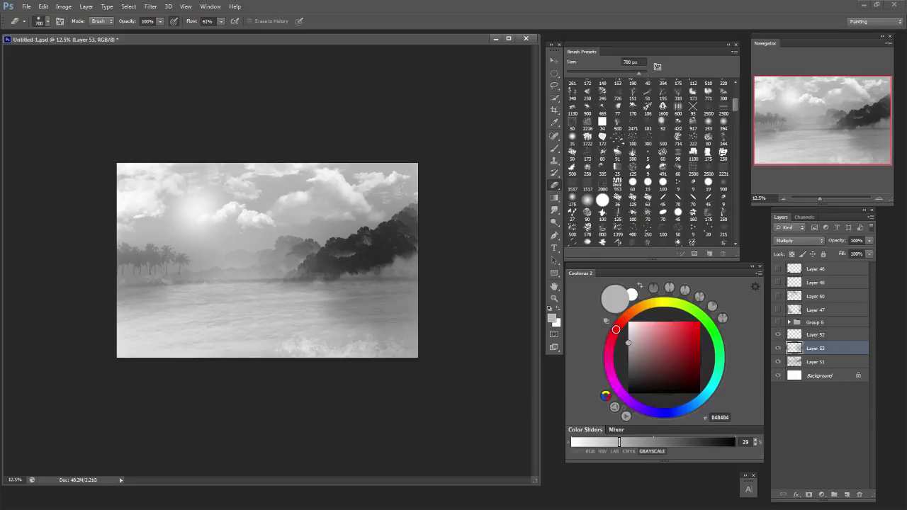
{"action": "left_click_drag", "start_coordinate": [287, 356], "coordinate": [404, 355]}
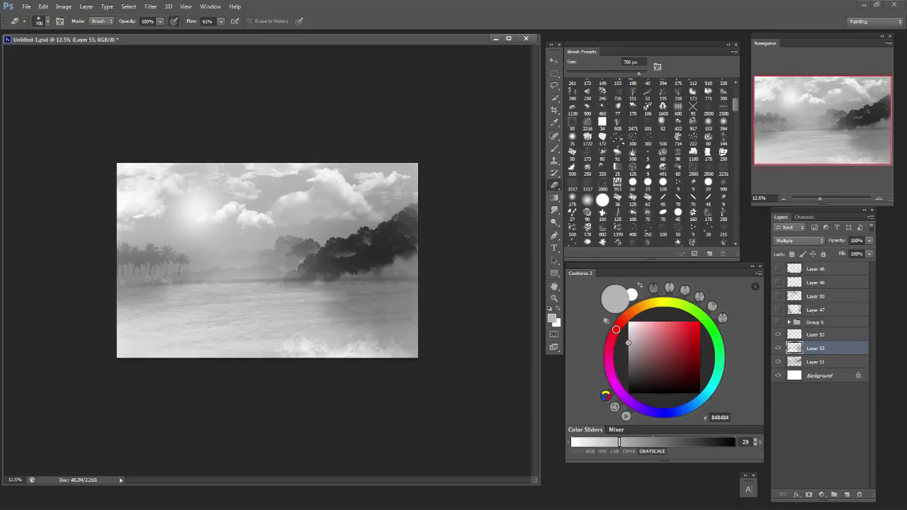
Add a new Normal layer above the Multiply shading layer and switch to the Brush.
{"action": "key", "text": "ctrl+shift+alt+n"}
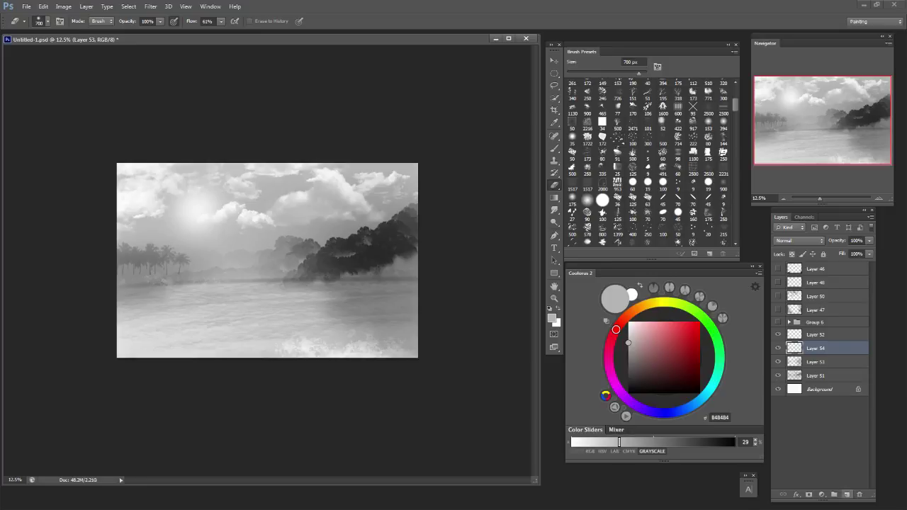
{"action": "key", "text": "b"}
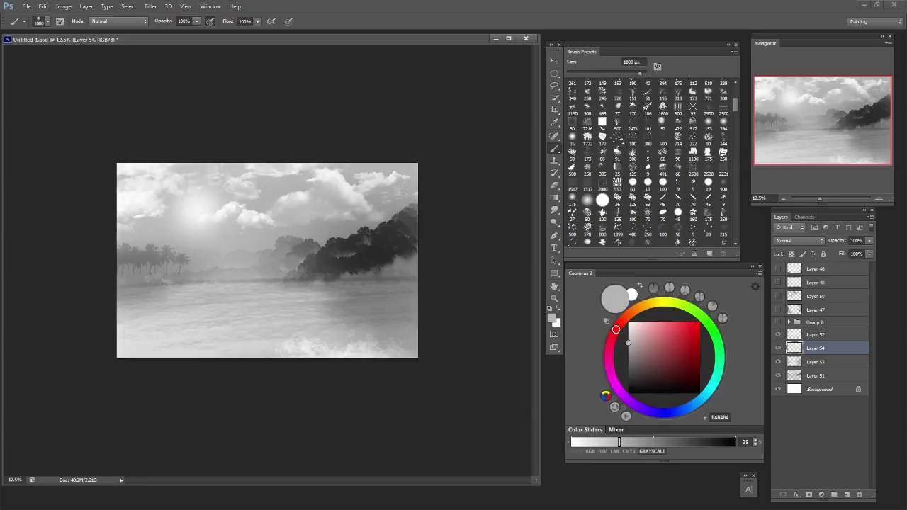
{"action": "scroll", "coordinate": [652, 162], "scroll_direction": "down", "scroll_amount": 6}
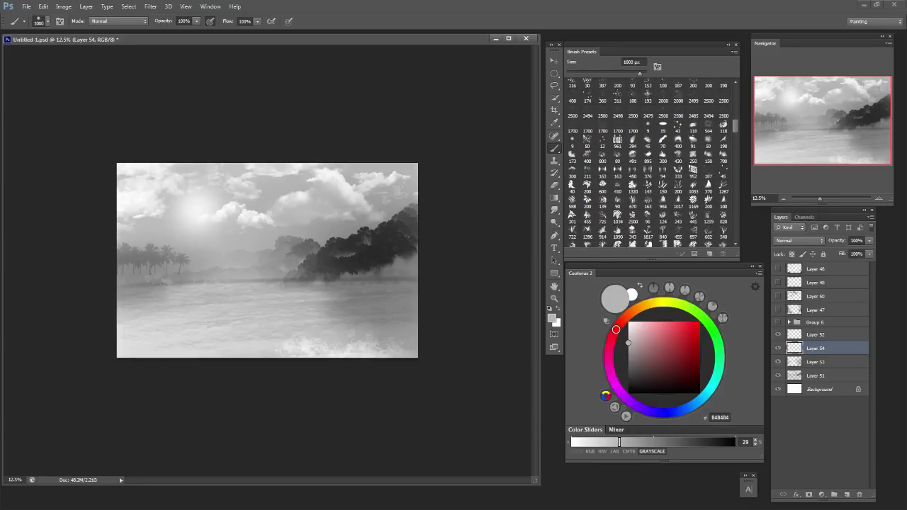
Try the 45 px preset enlarged to 150 px below the hill, and switch to the 50 px preset.
{"action": "left_click", "coordinate": [648, 141]}
{"action": "key", "text": "]"}
{"action": "key", "text": "]"}
{"action": "key", "text": "]"}
{"action": "key", "text": "]"}
{"action": "key", "text": "]"}
{"action": "key", "text": "]"}
{"action": "key", "text": "]"}
{"action": "key", "text": "]"}
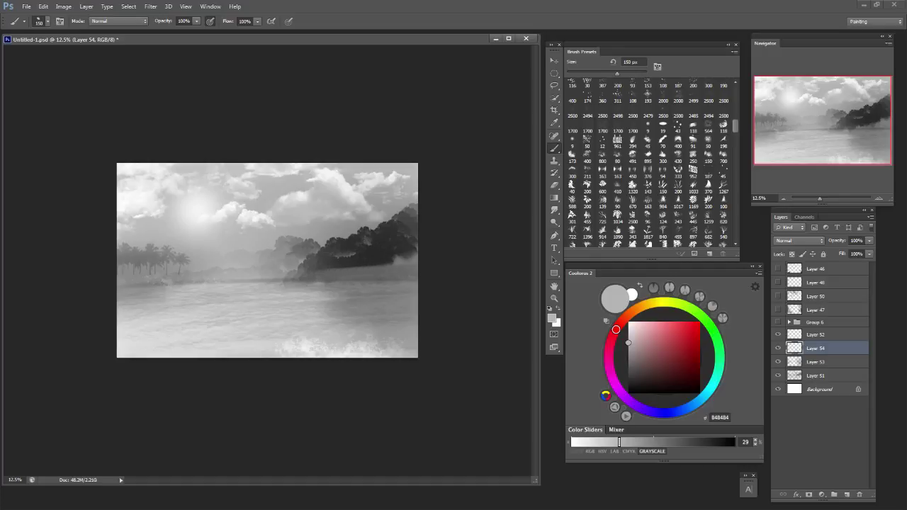
{"action": "left_click", "coordinate": [708, 141]}
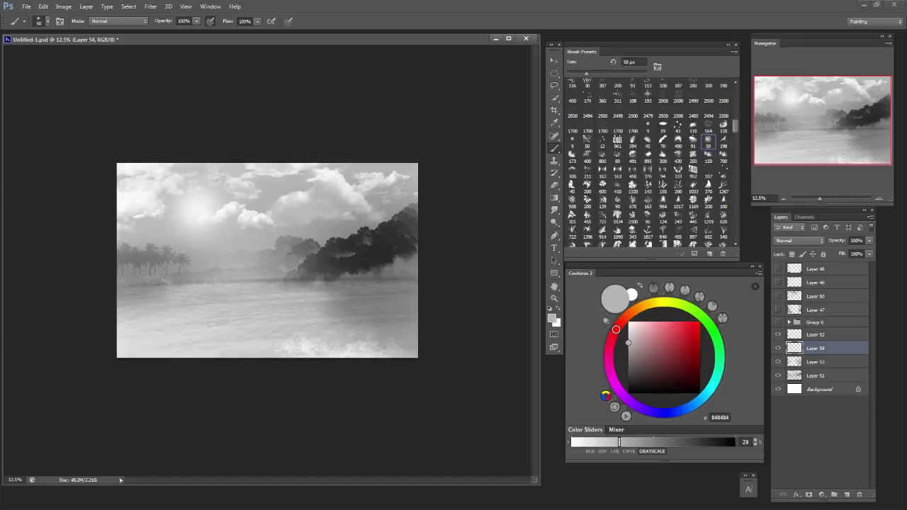
Select the 895 px brush preset and enlarge it to 2000 px.
{"action": "left_click", "coordinate": [648, 156]}
{"action": "key", "text": "]"}
{"action": "key", "text": "]"}
{"action": "key", "text": "]"}
{"action": "key", "text": "]"}
{"action": "key", "text": "]"}
{"action": "key", "text": "]"}
{"action": "key", "text": "]"}
{"action": "key", "text": "]"}
Try light gray mist strokes along the waterline below the hill, undoing each one.
{"action": "left_click_drag", "start_coordinate": [415, 275], "coordinate": [278, 281]}
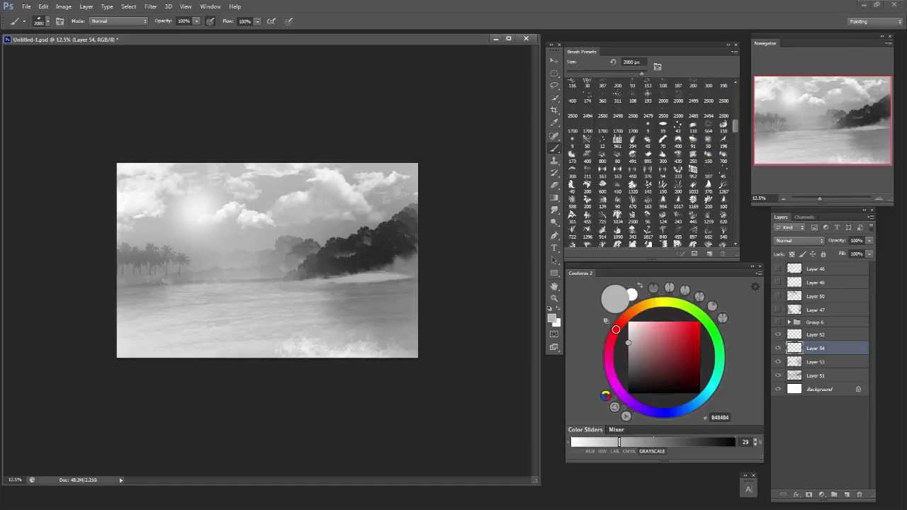
{"action": "key", "text": "ctrl+z"}
{"action": "left_click_drag", "start_coordinate": [417, 274], "coordinate": [285, 274]}
{"action": "key", "text": "ctrl+z"}
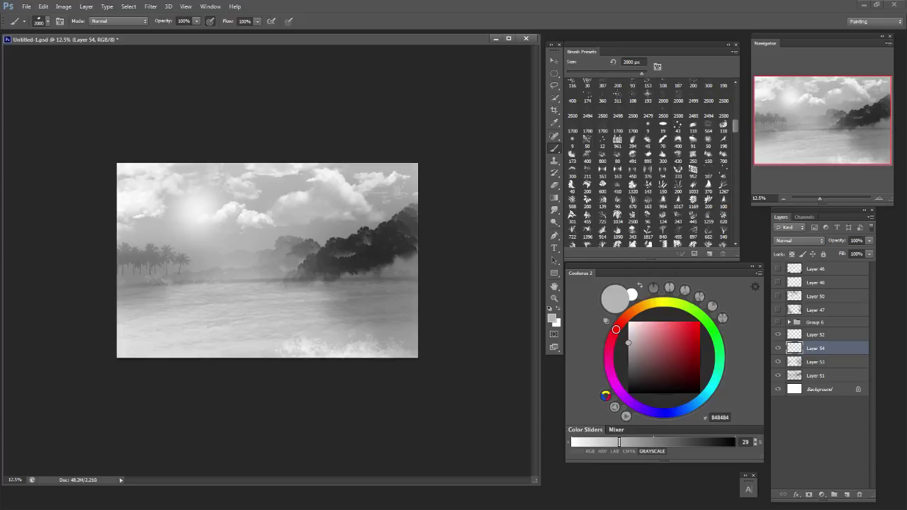
Paint a white mist band along the whole waterline with the brush at 1600 px, undoing a first stroke at 2000 px.
{"action": "left_click", "coordinate": [628, 323]}
{"action": "left_click_drag", "start_coordinate": [401, 276], "coordinate": [259, 276]}
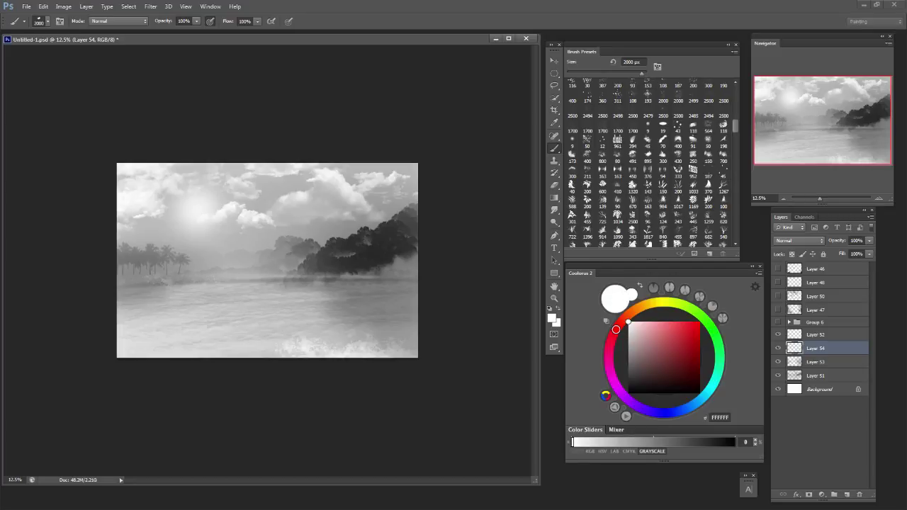
{"action": "key", "text": "bracketleft"}
{"action": "key", "text": "bracketleft"}
{"action": "key", "text": "bracketleft"}
{"action": "key", "text": "bracketleft"}
{"action": "key", "text": "ctrl+z"}
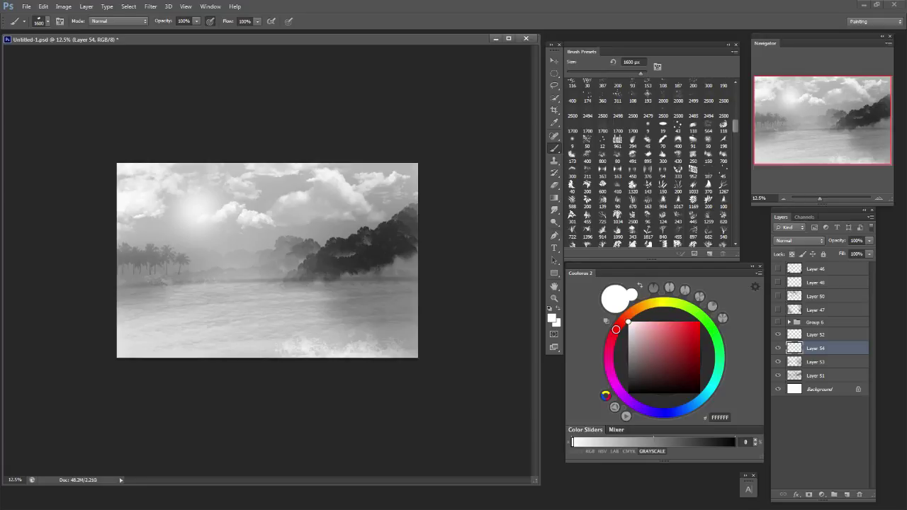
{"action": "mouse_move", "coordinate": [304, 279]}
{"action": "left_mouse_down"}
{"action": "mouse_move", "coordinate": [375, 279]}
{"action": "mouse_move", "coordinate": [159, 279]}
{"action": "mouse_move", "coordinate": [375, 278]}
{"action": "left_mouse_up"}
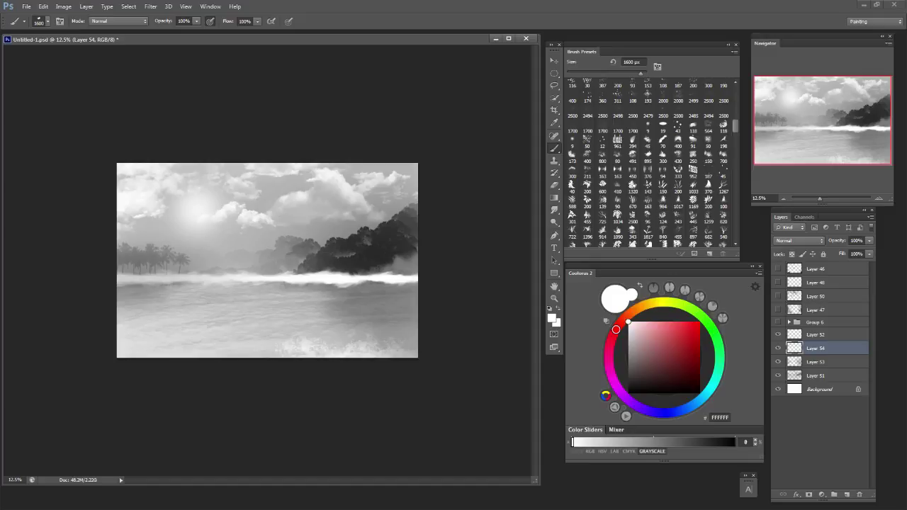
Soften the white mist band by erasing along its lower edge below the hill and across the middle.
{"action": "key", "text": "e"}
{"action": "left_click_drag", "start_coordinate": [407, 279], "coordinate": [290, 280]}
{"action": "mouse_move", "coordinate": [225, 281]}
{"action": "left_mouse_down"}
{"action": "mouse_move", "coordinate": [122, 281]}
{"action": "mouse_move", "coordinate": [308, 287]}
{"action": "left_mouse_up"}
Step back once and repaint white mist along the shore beneath the palm trees with the brush at 1200 px.
{"action": "key", "text": "b"}
{"action": "key", "text": "bracketleft"}
{"action": "key", "text": "bracketleft"}
{"action": "key", "text": "bracketleft"}
{"action": "key", "text": "bracketleft"}
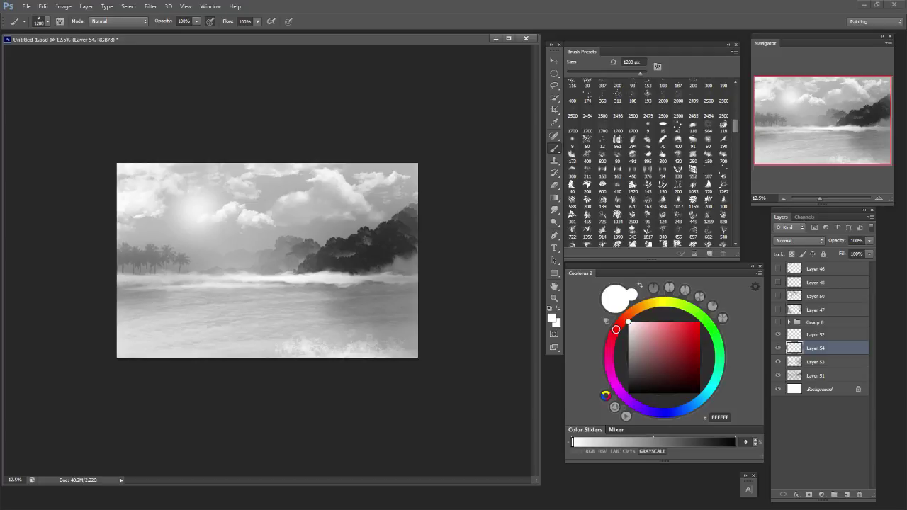
{"action": "key", "text": "ctrl+alt+z"}
{"action": "left_click_drag", "start_coordinate": [136, 280], "coordinate": [201, 284]}
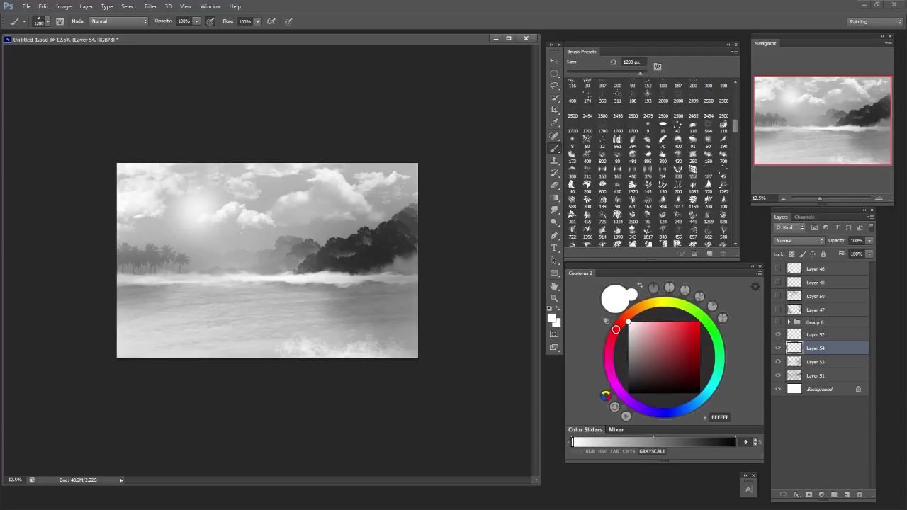
Set the blend mode of Layer 52 to Soft Light after trying Overlay.
{"action": "key", "text": "bracketright"}
{"action": "key", "text": "bracketright"}
{"action": "key", "text": "bracketright"}
{"action": "key", "text": "bracketright"}
{"action": "left_click", "coordinate": [815, 335]}
{"action": "left_click", "coordinate": [799, 241]}
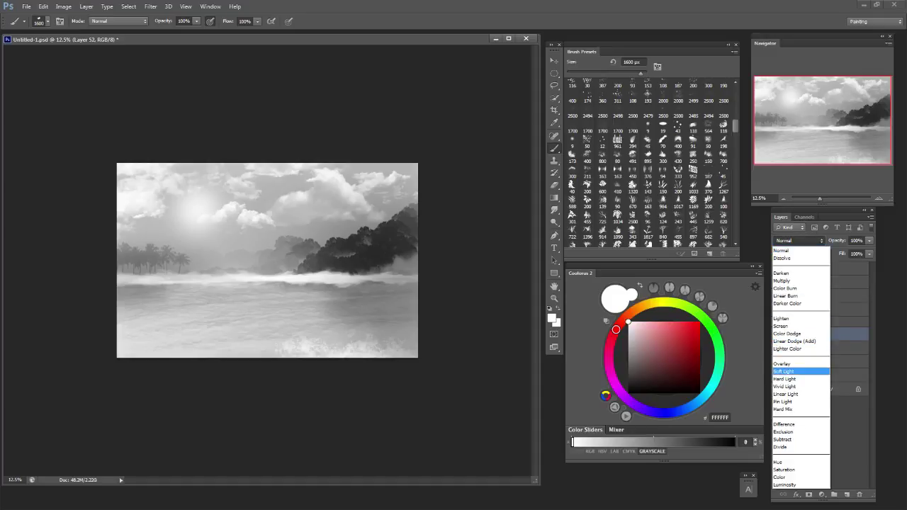
{"action": "left_click", "coordinate": [801, 369]}
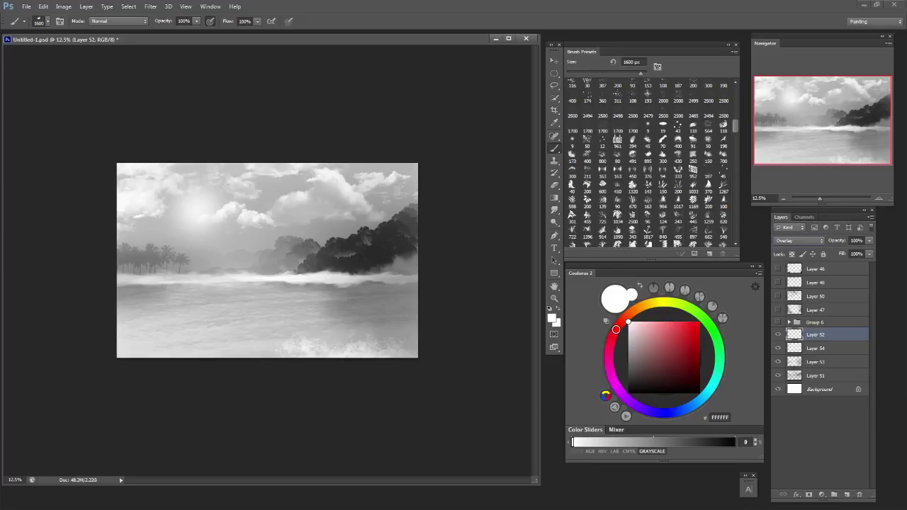
{"action": "left_click", "coordinate": [800, 240]}
{"action": "left_click", "coordinate": [800, 374]}
Tint the sky deep blue (#00476C) with a soft round brush at 2100 px, undoing a first dark navy stroke.
{"action": "scroll", "coordinate": [652, 163], "scroll_direction": "up", "scroll_amount": 5}
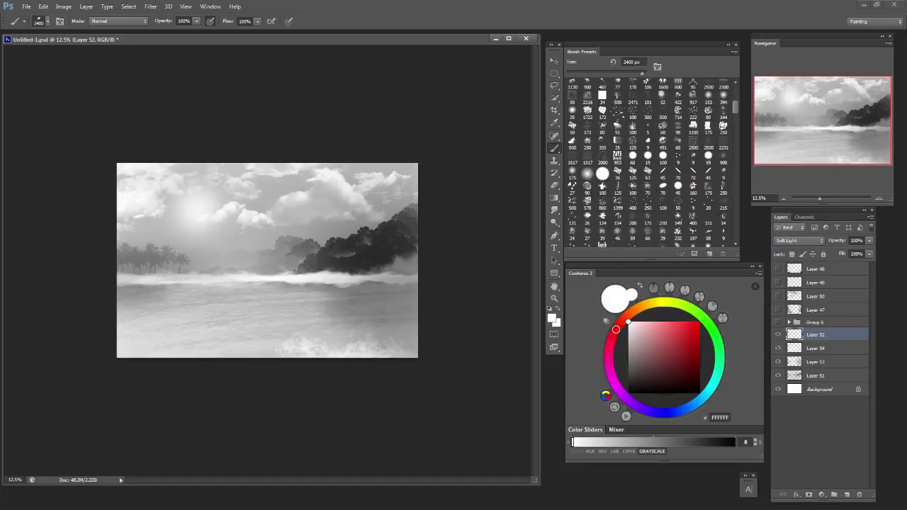
{"action": "left_click", "coordinate": [587, 174]}
{"action": "key", "text": "bracketleft"}
{"action": "left_click", "coordinate": [683, 410]}
{"action": "left_click", "coordinate": [676, 373]}
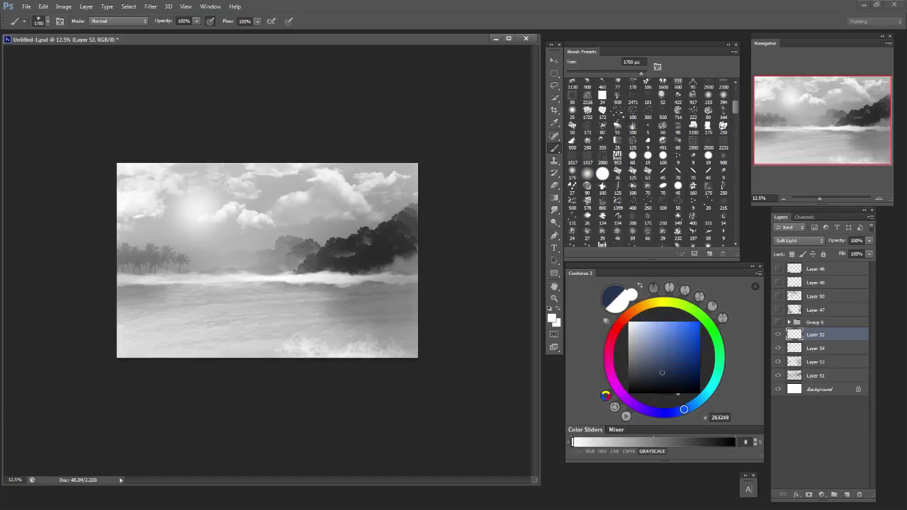
{"action": "key", "text": "bracketright"}
{"action": "key", "text": "bracketright"}
{"action": "key", "text": "bracketright"}
{"action": "key", "text": "bracketright"}
{"action": "mouse_move", "coordinate": [414, 167]}
{"action": "left_mouse_down"}
{"action": "mouse_move", "coordinate": [397, 176]}
{"action": "mouse_move", "coordinate": [180, 171]}
{"action": "left_mouse_up"}
{"action": "key", "text": "ctrl+z"}
{"action": "left_click", "coordinate": [700, 362]}
{"action": "left_click", "coordinate": [700, 400]}
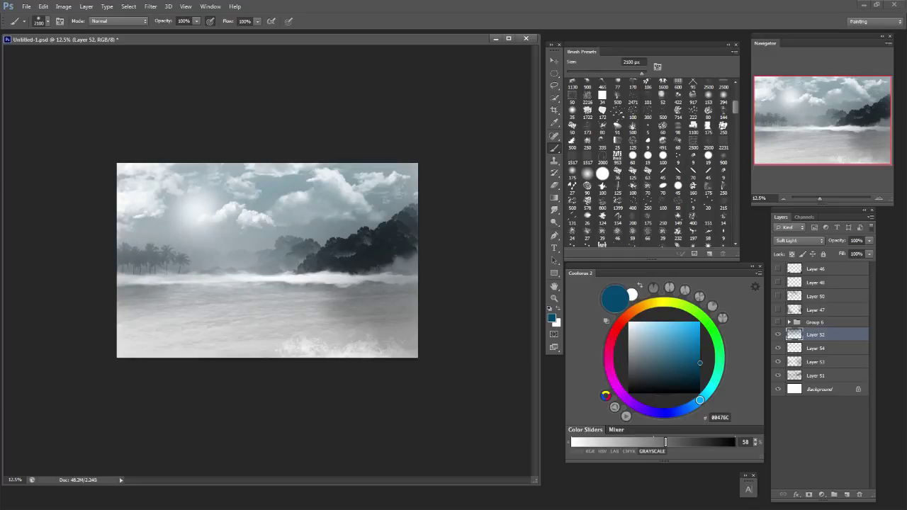
Brighten the sky around the sun with light blue (#4AB3E8) at 1100 px, undoing a larger first stroke over the misty horizon.
{"action": "left_click", "coordinate": [676, 328]}
{"action": "left_click_drag", "start_coordinate": [277, 244], "coordinate": [191, 245]}
{"action": "key", "text": "bracketleft"}
{"action": "key", "text": "bracketleft"}
{"action": "key", "text": "bracketleft"}
{"action": "key", "text": "bracketleft"}
{"action": "key", "text": "ctrl+z"}
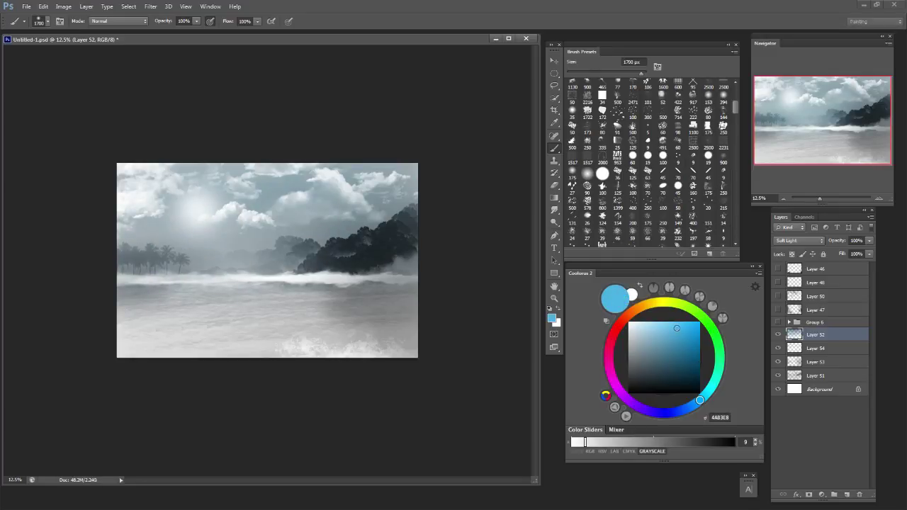
{"action": "key", "text": "bracketleft"}
{"action": "key", "text": "bracketleft"}
{"action": "key", "text": "bracketleft"}
{"action": "key", "text": "bracketleft"}
{"action": "key", "text": "bracketleft"}
{"action": "key", "text": "bracketleft"}
{"action": "key", "text": "bracketleft"}
{"action": "key", "text": "bracketleft"}
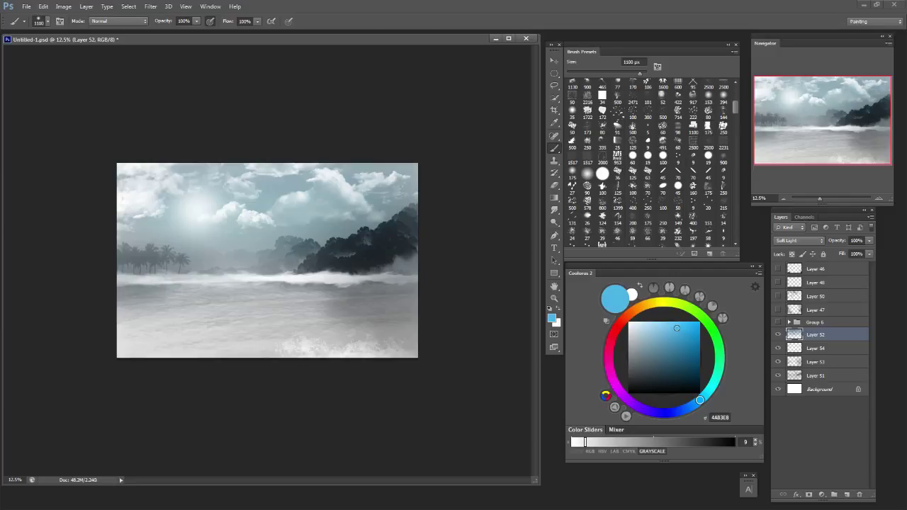
Erase some of the blue tint from the large cloud above the hill with the Eraser, starting at 400 px.
{"action": "key", "text": "e"}
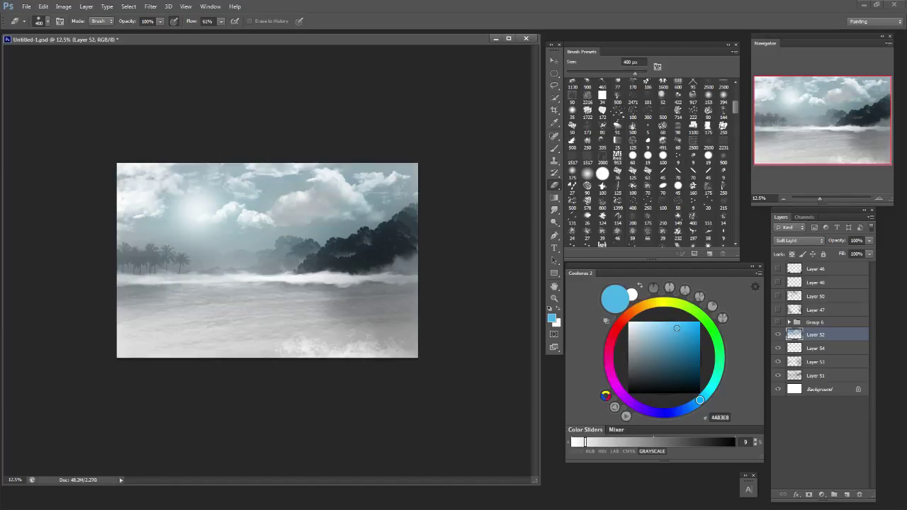
{"action": "key", "text": "bracketleft"}
{"action": "key", "text": "bracketleft"}
{"action": "key", "text": "bracketleft"}
{"action": "key", "text": "bracketleft"}
Warm the sun and its glow with golden yellow soft-brush strokes, varying the brush size.
{"action": "key", "text": "b"}
{"action": "left_click", "coordinate": [648, 304]}
{"action": "left_click", "coordinate": [683, 323]}
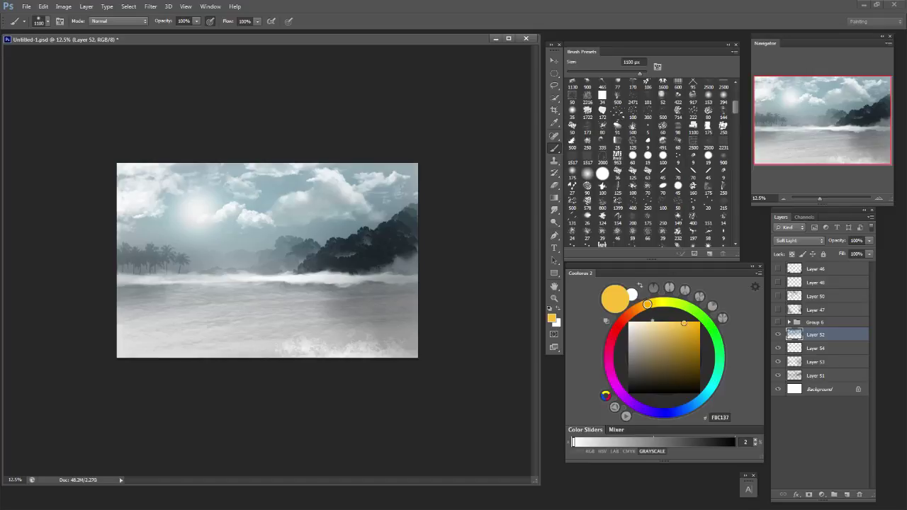
{"action": "key", "text": "bracketleft"}
{"action": "key", "text": "bracketleft"}
{"action": "key", "text": "bracketleft"}
{"action": "key", "text": "bracketleft"}
{"action": "key", "text": "bracketleft"}
{"action": "key", "text": "bracketleft"}
{"action": "key", "text": "bracketleft"}
{"action": "key", "text": "bracketleft"}
{"action": "key", "text": "bracketleft"}
{"action": "key", "text": "bracketleft"}
{"action": "key", "text": "bracketright"}
{"action": "key", "text": "bracketright"}
{"action": "key", "text": "bracketright"}
{"action": "key", "text": "bracketright"}
{"action": "key", "text": "bracketright"}
{"action": "key", "text": "bracketright"}
{"action": "key", "text": "bracketright"}
{"action": "key", "text": "bracketright"}
{"action": "key", "text": "bracketright"}
{"action": "key", "text": "bracketright"}
{"action": "key", "text": "bracketright"}
{"action": "key", "text": "bracketright"}
Spread an ochre (#A17815) haze around and below the sun with the soft brush enlarged to 900 px.
{"action": "left_click", "coordinate": [690, 348]}
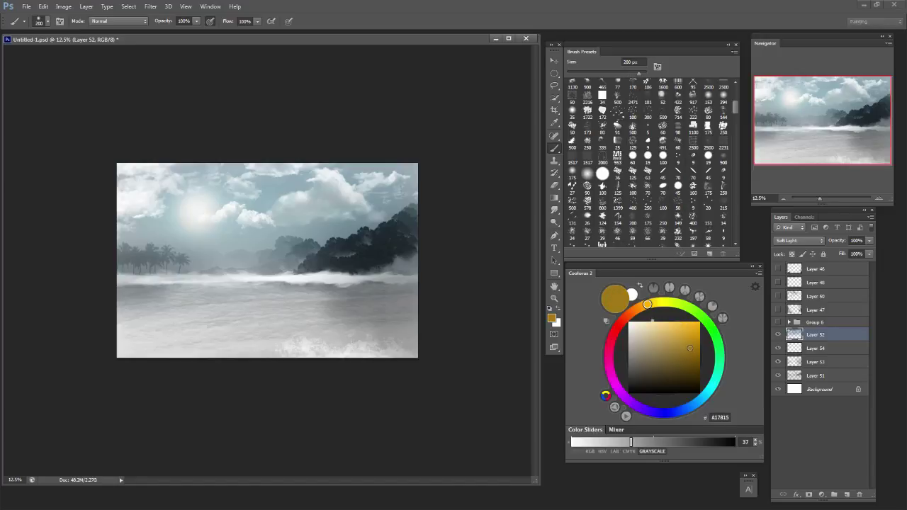
{"action": "key", "text": "bracketright"}
{"action": "key", "text": "bracketright"}
{"action": "left_click", "coordinate": [716, 339]}
{"action": "left_click", "coordinate": [693, 330]}
{"action": "left_click_drag", "start_coordinate": [376, 240], "coordinate": [407, 221]}
{"action": "key", "text": "ctrl+z"}
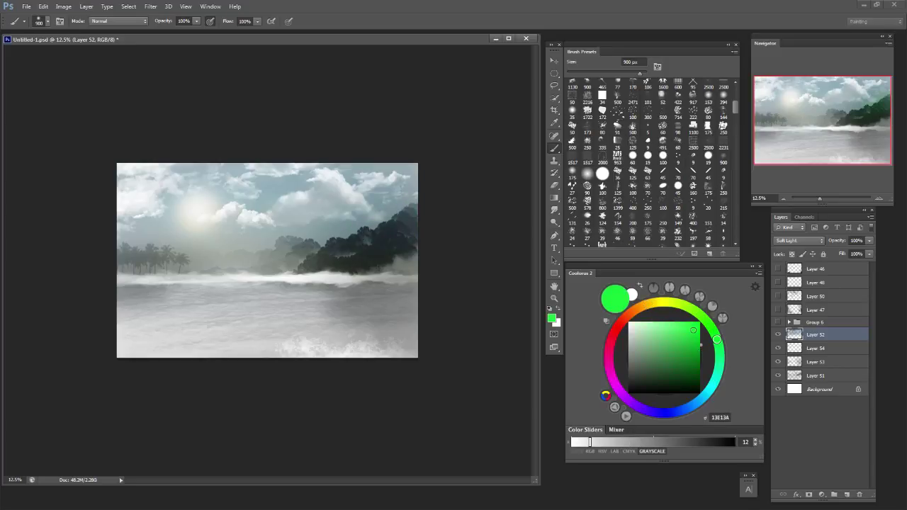
Tint the wooded hill dark green (#184731) at 900 px and the palm trees at 500 px.
{"action": "mouse_move", "coordinate": [693, 330]}
{"action": "left_mouse_down"}
{"action": "mouse_move", "coordinate": [673, 344]}
{"action": "mouse_move", "coordinate": [673, 368]}
{"action": "left_mouse_up"}
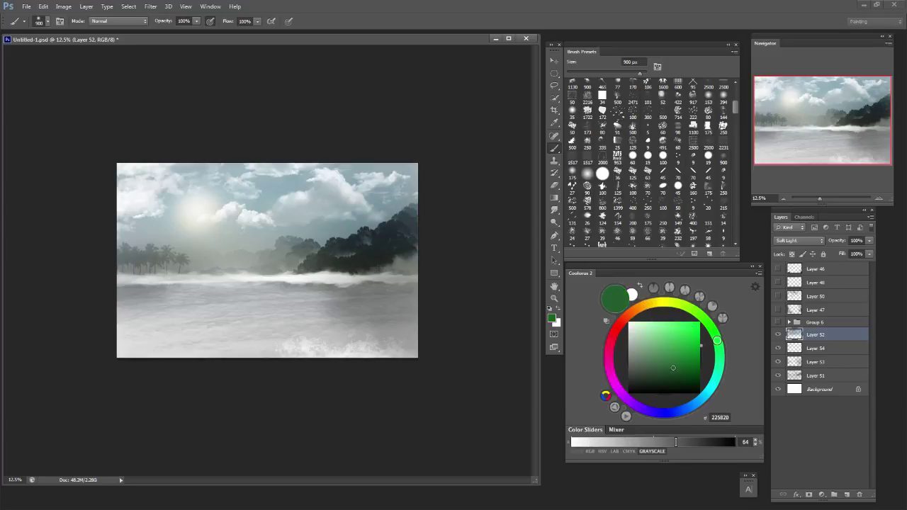
{"action": "mouse_move", "coordinate": [717, 340]}
{"action": "left_mouse_down"}
{"action": "mouse_move", "coordinate": [720, 358]}
{"action": "mouse_move", "coordinate": [673, 372]}
{"action": "left_mouse_up"}
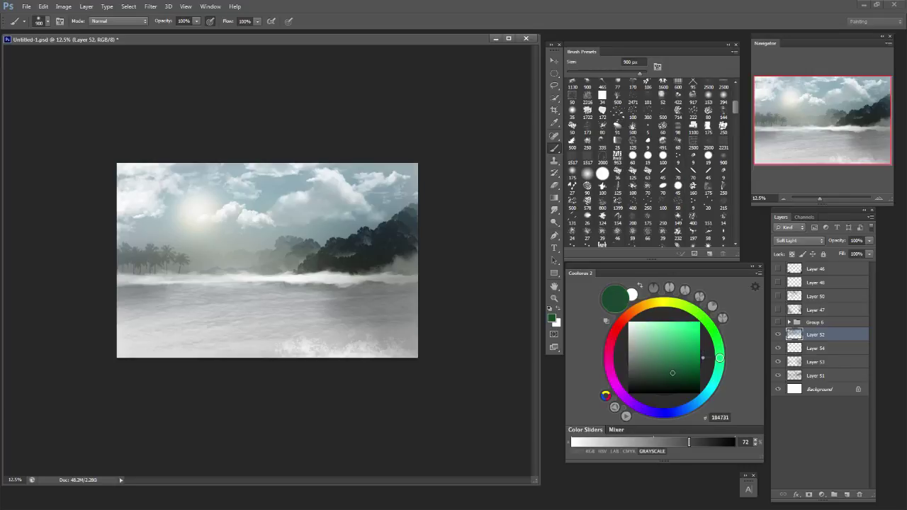
{"action": "left_click_drag", "start_coordinate": [394, 231], "coordinate": [409, 216]}
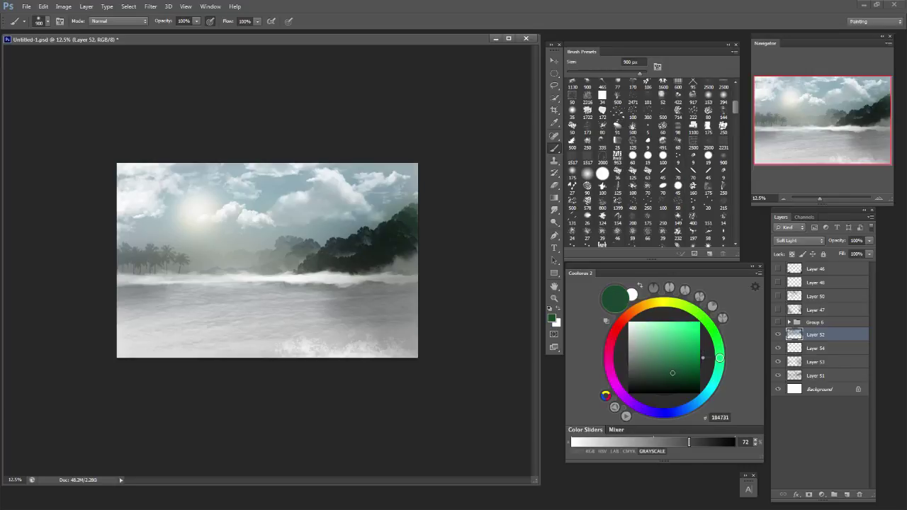
{"action": "left_click_drag", "start_coordinate": [132, 254], "coordinate": [149, 252]}
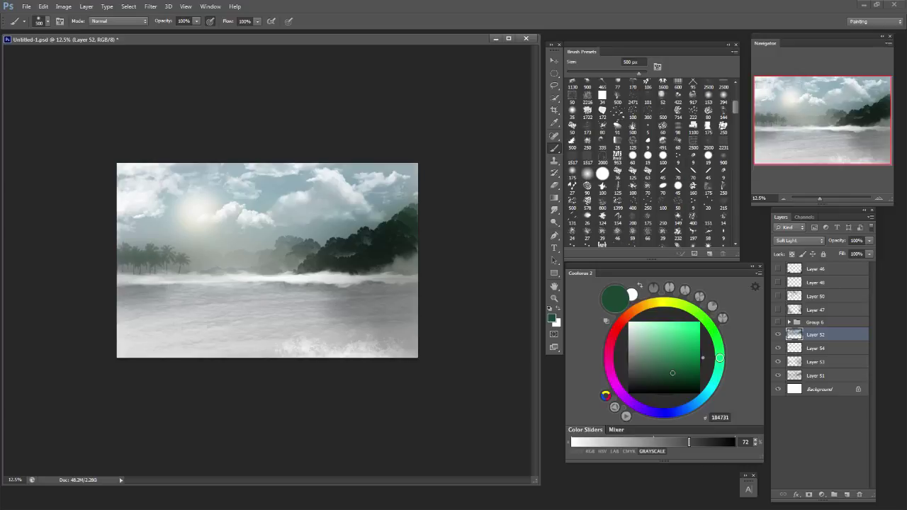
Darken the palm trees with a near-black green soft brush at 700 px.
{"action": "left_click_drag", "start_coordinate": [672, 373], "coordinate": [660, 385]}
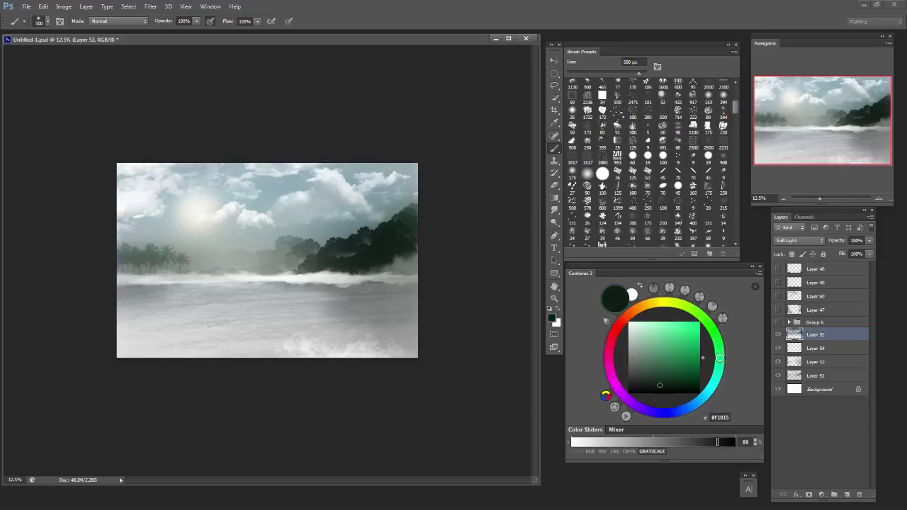
{"action": "key", "text": "bracketright"}
{"action": "key", "text": "bracketright"}
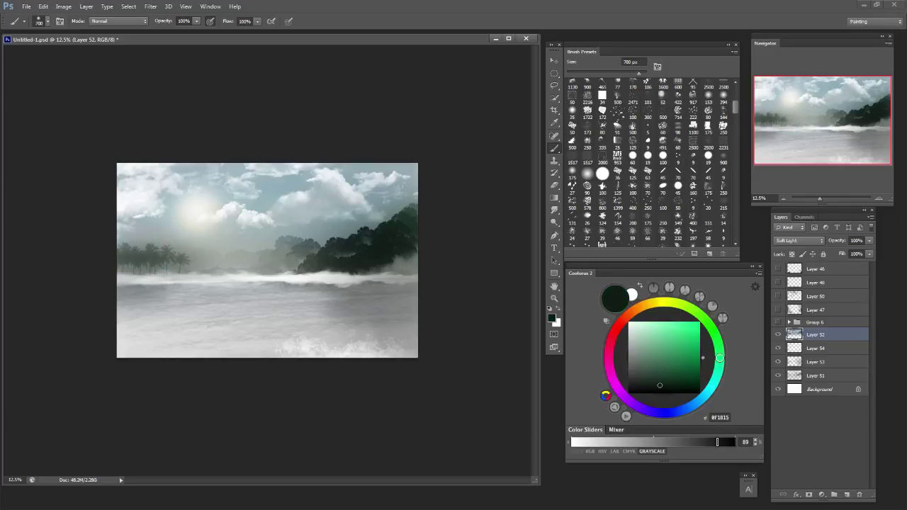
{"action": "key", "text": "bracketleft"}
{"action": "key", "text": "bracketleft"}
{"action": "key", "text": "bracketleft"}
{"action": "key", "text": "bracketleft"}
{"action": "key", "text": "bracketleft"}
{"action": "key", "text": "bracketleft"}
{"action": "key", "text": "bracketleft"}
{"action": "key", "text": "bracketleft"}
{"action": "key", "text": "bracketright"}
{"action": "key", "text": "bracketright"}
{"action": "key", "text": "bracketright"}
{"action": "key", "text": "bracketright"}
{"action": "key", "text": "bracketright"}
{"action": "key", "text": "bracketright"}
{"action": "key", "text": "bracketright"}
{"action": "key", "text": "bracketright"}
{"action": "key", "text": "bracketright"}
{"action": "key", "text": "bracketright"}
{"action": "left_click_drag", "start_coordinate": [312, 310], "coordinate": [411, 311]}
{"action": "key", "text": "ctrl+z"}
Tint the whole water surface green (#0C5C3A) with a large soft brush after trying several blue and teal hues.
{"action": "left_click", "coordinate": [681, 381]}
{"action": "left_click_drag", "start_coordinate": [682, 381], "coordinate": [678, 373]}
{"action": "left_click", "coordinate": [705, 394]}
{"action": "left_click", "coordinate": [684, 368]}
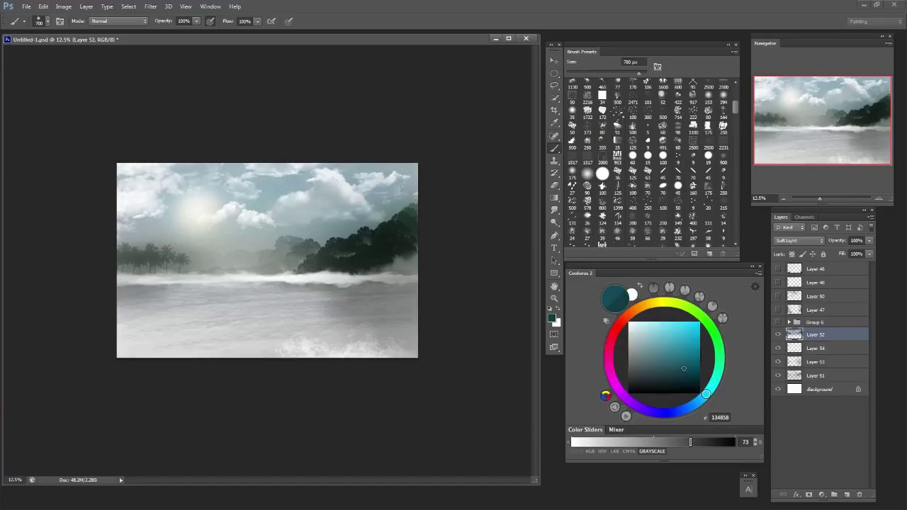
{"action": "left_click", "coordinate": [697, 402]}
{"action": "left_click", "coordinate": [673, 360]}
{"action": "left_click", "coordinate": [719, 362]}
{"action": "left_click", "coordinate": [690, 367]}
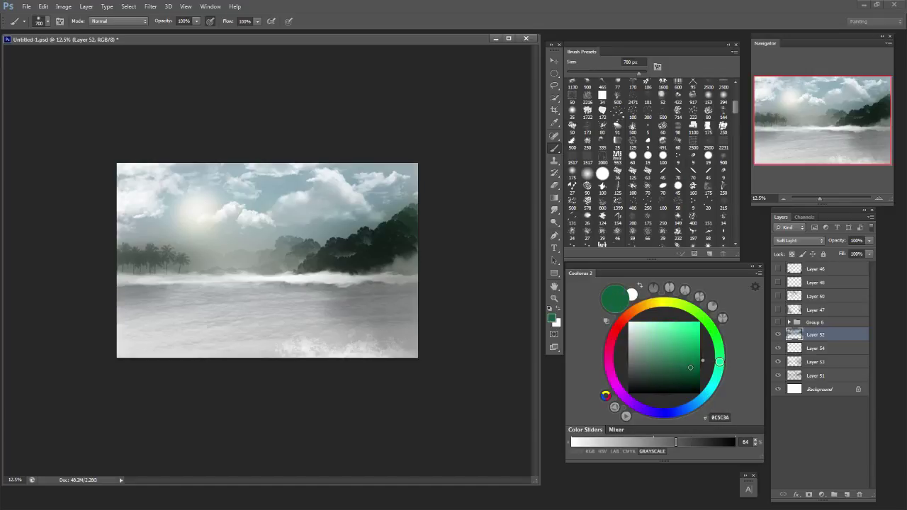
{"action": "key", "text": "bracketright"}
{"action": "key", "text": "bracketright"}
{"action": "key", "text": "bracketright"}
{"action": "key", "text": "bracketright"}
{"action": "key", "text": "bracketright"}
{"action": "key", "text": "bracketright"}
{"action": "mouse_move", "coordinate": [355, 318]}
{"action": "left_mouse_down"}
{"action": "mouse_move", "coordinate": [152, 322]}
{"action": "mouse_move", "coordinate": [389, 340]}
{"action": "left_mouse_up"}
{"action": "key", "text": "bracketleft"}
{"action": "key", "text": "bracketleft"}
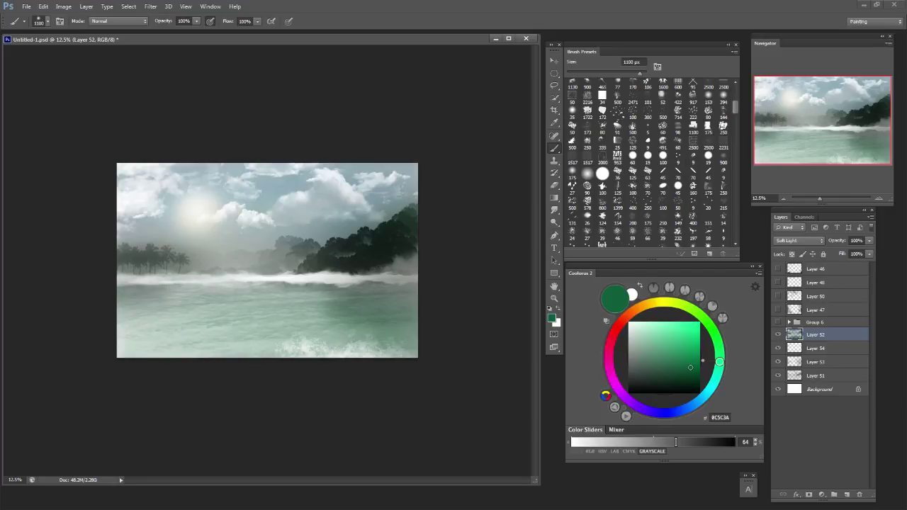
Deepen the water below the mist band with dark teal (#223A39) at brush sizes between 300 and 500 px.
{"action": "left_click_drag", "start_coordinate": [673, 355], "coordinate": [656, 377]}
{"action": "left_click_drag", "start_coordinate": [718, 373], "coordinate": [713, 384]}
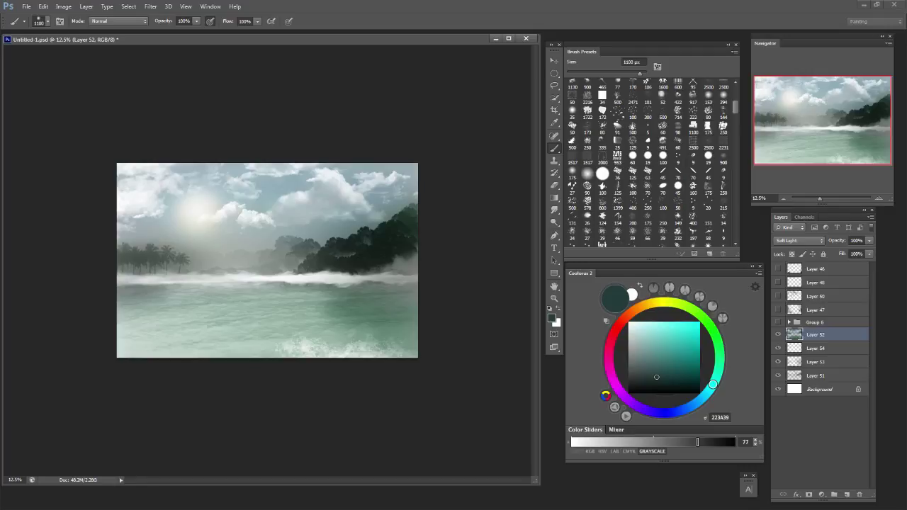
{"action": "key", "text": "bracketleft"}
{"action": "key", "text": "bracketleft"}
{"action": "key", "text": "bracketleft"}
{"action": "key", "text": "bracketleft"}
{"action": "key", "text": "bracketleft"}
{"action": "key", "text": "bracketleft"}
{"action": "key", "text": "bracketleft"}
{"action": "key", "text": "bracketleft"}
{"action": "key", "text": "bracketleft"}
{"action": "key", "text": "bracketleft"}
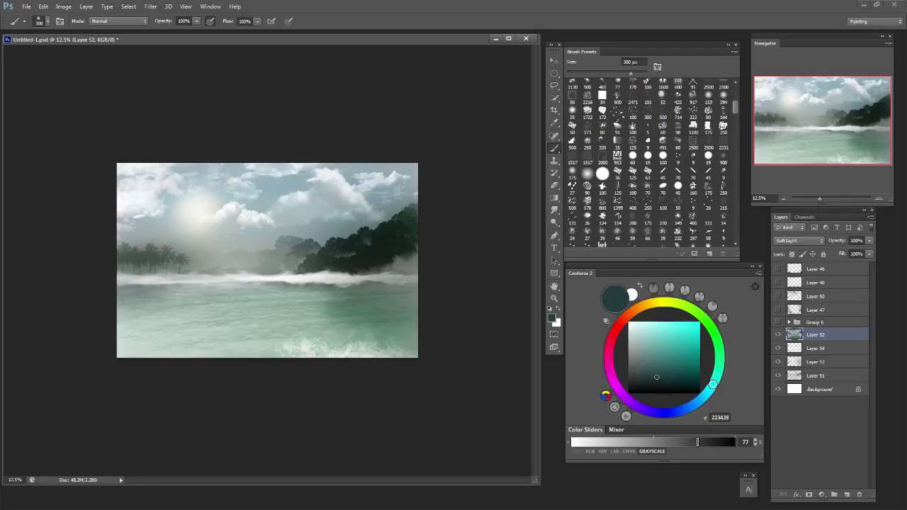
{"action": "key", "text": "bracketright"}
{"action": "key", "text": "bracketright"}
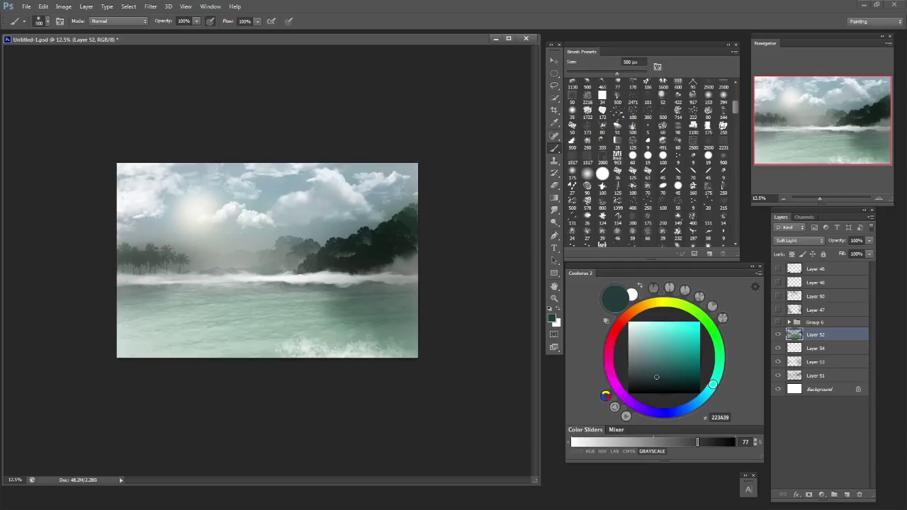
{"action": "key", "text": "bracketleft"}
{"action": "key", "text": "bracketleft"}
{"action": "key", "text": "bracketleft"}
{"action": "key", "text": "bracketleft"}
{"action": "key", "text": "bracketleft"}
{"action": "key", "text": "bracketleft"}
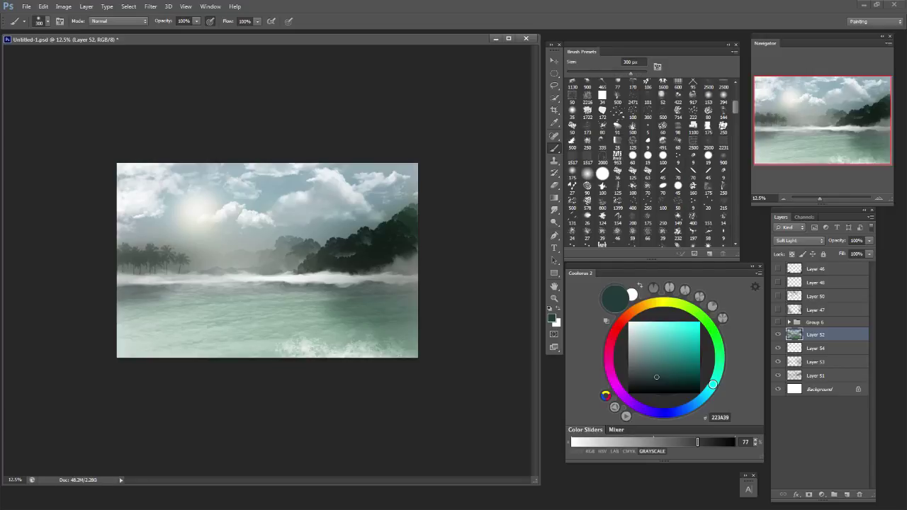
Shade the water beneath the palm trees with dark navy at 300 px, undoing a first stroke.
{"action": "left_click_drag", "start_coordinate": [656, 377], "coordinate": [675, 411]}
{"action": "mouse_move", "coordinate": [147, 288]}
{"action": "left_mouse_down"}
{"action": "mouse_move", "coordinate": [169, 300]}
{"action": "mouse_move", "coordinate": [124, 306]}
{"action": "mouse_move", "coordinate": [158, 294]}
{"action": "left_mouse_up"}
{"action": "key", "text": "ctrl+z"}
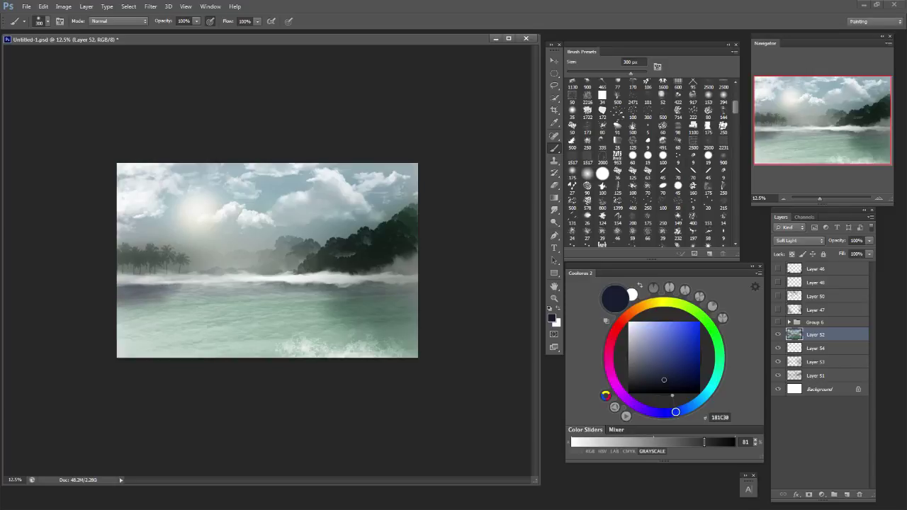
Brighten the water beneath the palms and across the lake with light green at 900 px, undoing a first stroke.
{"action": "left_click", "coordinate": [713, 332]}
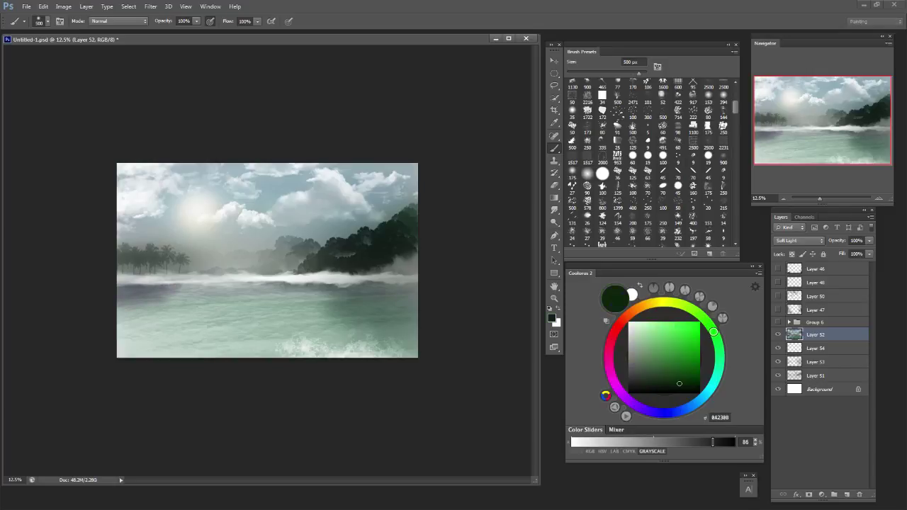
{"action": "left_click", "coordinate": [672, 328]}
{"action": "mouse_move", "coordinate": [206, 296]}
{"action": "left_mouse_down"}
{"action": "mouse_move", "coordinate": [312, 295]}
{"action": "mouse_move", "coordinate": [412, 333]}
{"action": "left_mouse_up"}
{"action": "key", "text": "ctrl+z"}
{"action": "left_click_drag", "start_coordinate": [167, 296], "coordinate": [131, 305]}
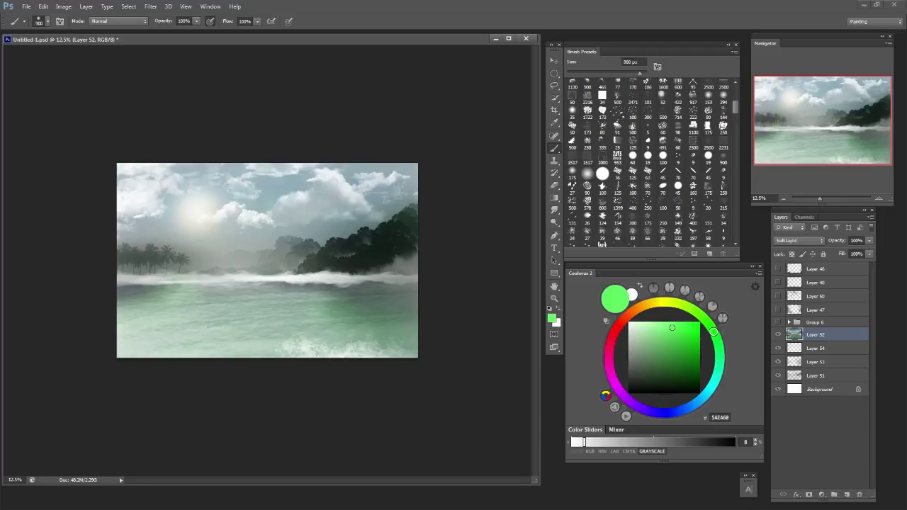
Add a new layer above the Soft Light colour layer and set its blending mode to Color Dodge.
{"action": "key", "text": "bracketleft"}
{"action": "key", "text": "bracketleft"}
{"action": "key", "text": "bracketleft"}
{"action": "key", "text": "bracketleft"}
{"action": "key", "text": "bracketleft"}
{"action": "key", "text": "bracketleft"}
{"action": "key", "text": "bracketleft"}
{"action": "key", "text": "bracketleft"}
{"action": "key", "text": "bracketleft"}
{"action": "key", "text": "bracketleft"}
{"action": "key", "text": "bracketleft"}
{"action": "key", "text": "bracketleft"}
{"action": "key", "text": "bracketleft"}
{"action": "key", "text": "bracketleft"}
{"action": "key", "text": "bracketleft"}
{"action": "key", "text": "bracketleft"}
{"action": "left_click", "coordinate": [847, 495]}
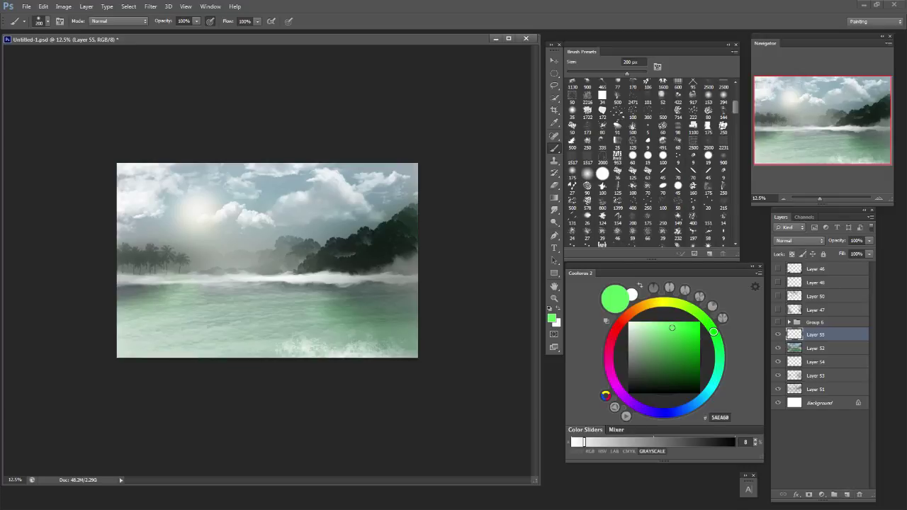
{"action": "left_click", "coordinate": [799, 240]}
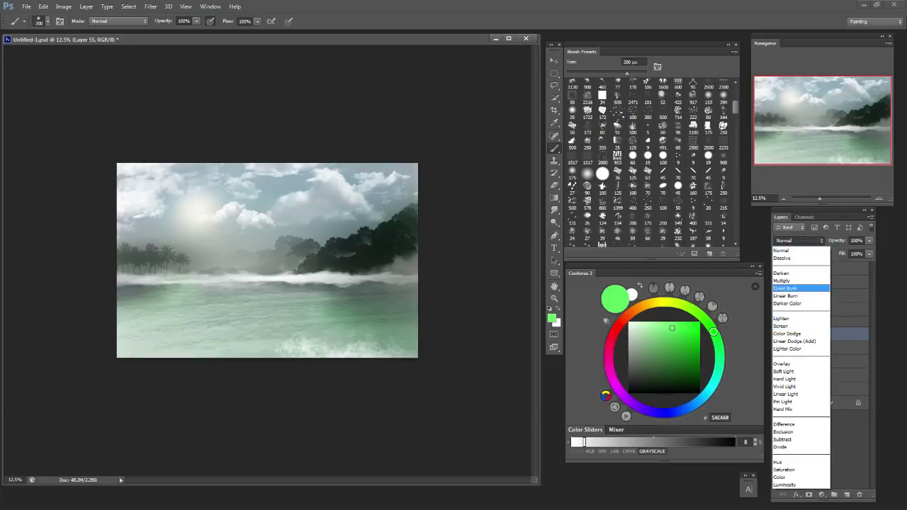
{"action": "left_click", "coordinate": [793, 333]}
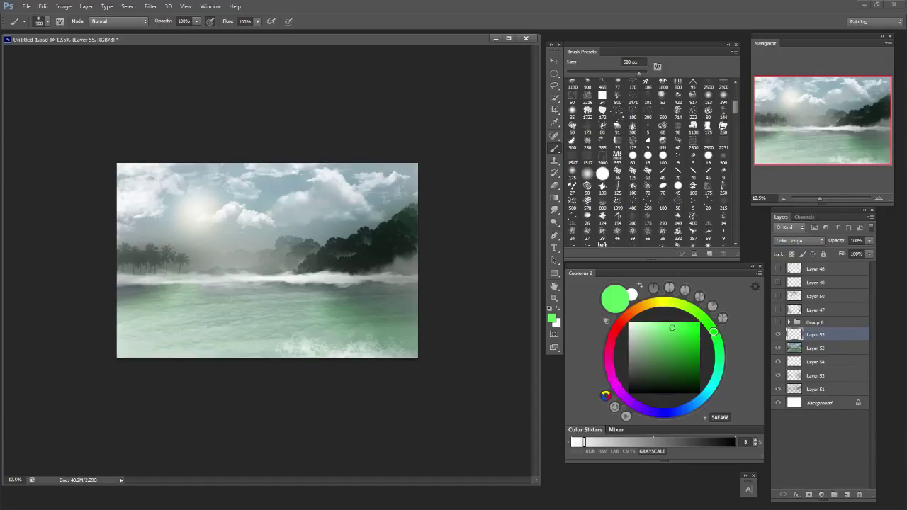
Paint a thin horizontal light streak through the sun and across the sky in near-white (#F3F3F1) sampled from the clouds, undoing trial strokes.
{"action": "left_click", "coordinate": [227, 212], "text": "alt"}
{"action": "key", "text": "["}
{"action": "key", "text": "["}
{"action": "key", "text": "["}
{"action": "key", "text": "["}
{"action": "key", "text": "["}
{"action": "key", "text": "["}
{"action": "key", "text": "["}
{"action": "key", "text": "["}
{"action": "key", "text": "["}
{"action": "key", "text": "["}
{"action": "key", "text": "["}
{"action": "key", "text": "["}
{"action": "left_click_drag", "start_coordinate": [250, 206], "coordinate": [329, 207]}
{"action": "key", "text": "ctrl+z"}
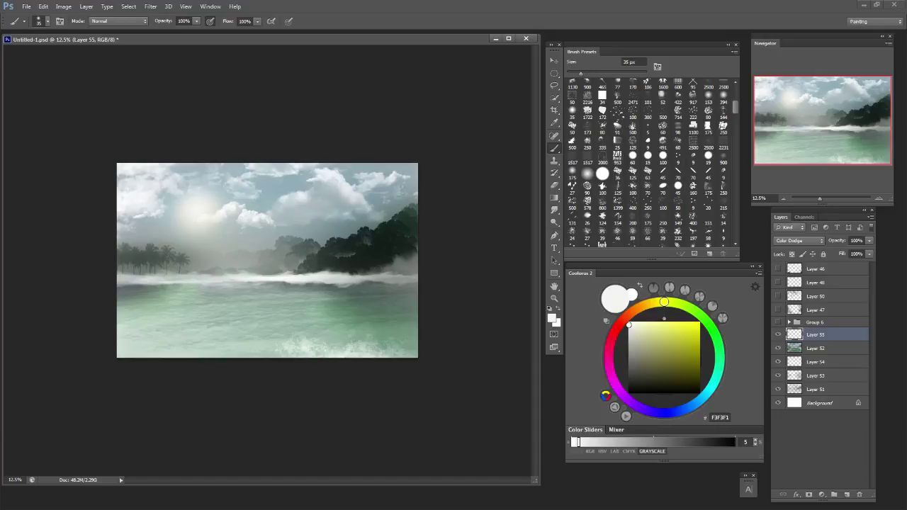
{"action": "left_click_drag", "start_coordinate": [197, 210], "coordinate": [415, 208]}
{"action": "key", "text": "ctrl+z"}
{"action": "left_click_drag", "start_coordinate": [248, 210], "coordinate": [415, 210]}
{"action": "key", "text": "bracketleft"}
{"action": "key", "text": "bracketleft"}
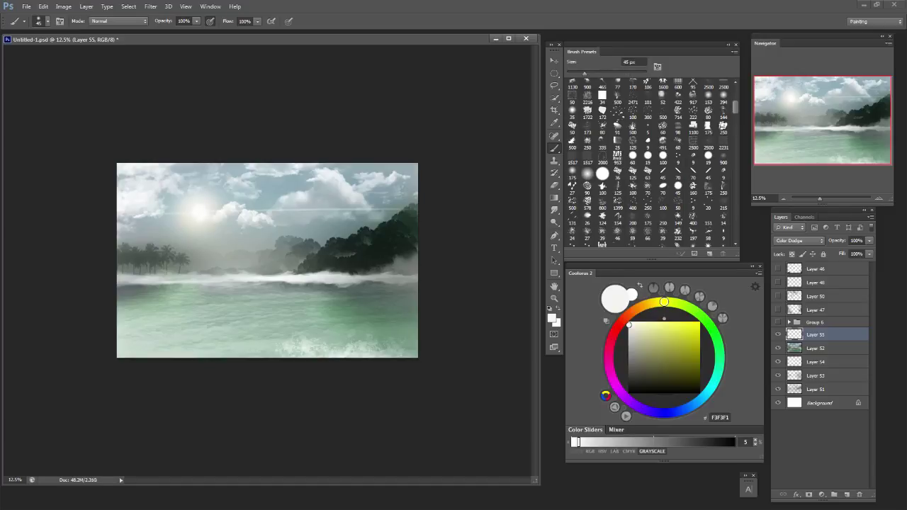
{"action": "left_click_drag", "start_coordinate": [201, 212], "coordinate": [162, 212]}
Try to brighten the top of the sky with a broad stroke of grey-blue sampled from it.
{"action": "key", "text": "bracketright"}
{"action": "key", "text": "bracketright"}
{"action": "key", "text": "bracketright"}
{"action": "key", "text": "bracketright"}
{"action": "key", "text": "bracketleft"}
{"action": "left_click", "coordinate": [312, 177], "text": "alt"}
{"action": "key", "text": "bracketright"}
{"action": "key", "text": "bracketright"}
{"action": "key", "text": "bracketright"}
{"action": "key", "text": "bracketright"}
{"action": "key", "text": "bracketright"}
{"action": "key", "text": "bracketright"}
{"action": "key", "text": "bracketright"}
{"action": "key", "text": "bracketright"}
{"action": "key", "text": "bracketright"}
{"action": "key", "text": "bracketright"}
{"action": "key", "text": "bracketright"}
{"action": "key", "text": "bracketright"}
{"action": "left_click_drag", "start_coordinate": [259, 180], "coordinate": [415, 167]}
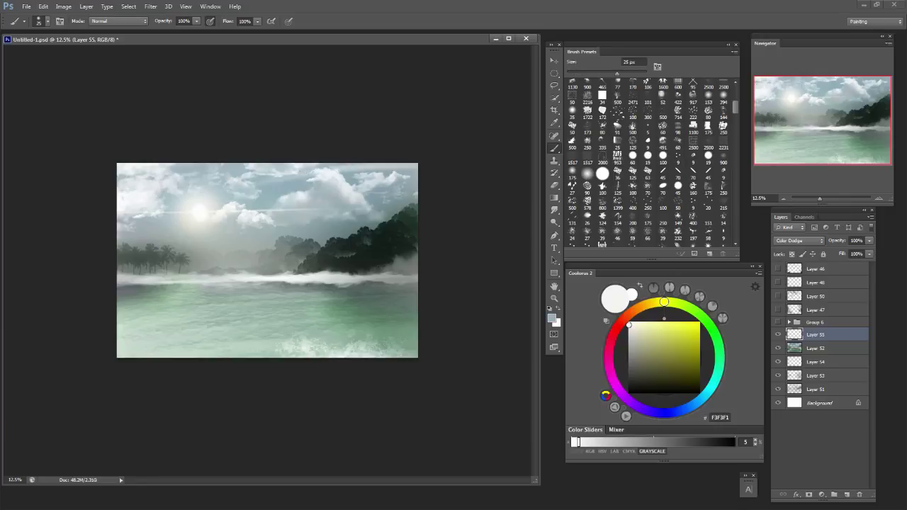
{"action": "key", "text": "ctrl+z"}
Tint the upper sky with blue (#117EA9) using a large soft brush at 1100 px, undoing the last stroke.
{"action": "left_click", "coordinate": [692, 346]}
{"action": "key", "text": "bracketright"}
{"action": "key", "text": "bracketright"}
{"action": "key", "text": "bracketright"}
{"action": "key", "text": "bracketright"}
{"action": "key", "text": "bracketright"}
{"action": "key", "text": "bracketright"}
{"action": "key", "text": "bracketright"}
{"action": "key", "text": "bracketright"}
{"action": "key", "text": "bracketright"}
{"action": "key", "text": "bracketright"}
{"action": "key", "text": "bracketright"}
{"action": "key", "text": "bracketright"}
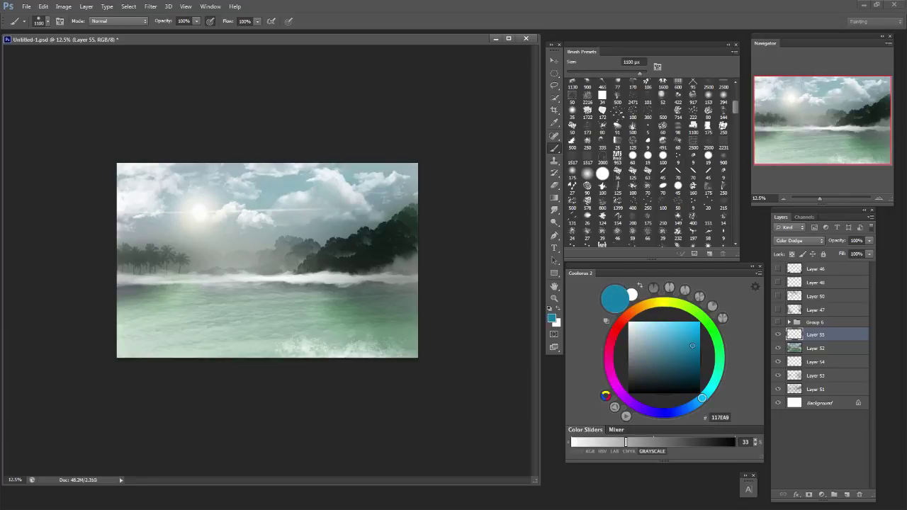
{"action": "left_click_drag", "start_coordinate": [248, 167], "coordinate": [397, 167]}
{"action": "key", "text": "ctrl+z"}
Add a dark purple (#561956) glow to the haze above the horizon at 900 to 1100 px.
{"action": "key", "text": "bracketleft"}
{"action": "key", "text": "bracketleft"}
{"action": "left_click", "coordinate": [616, 385]}
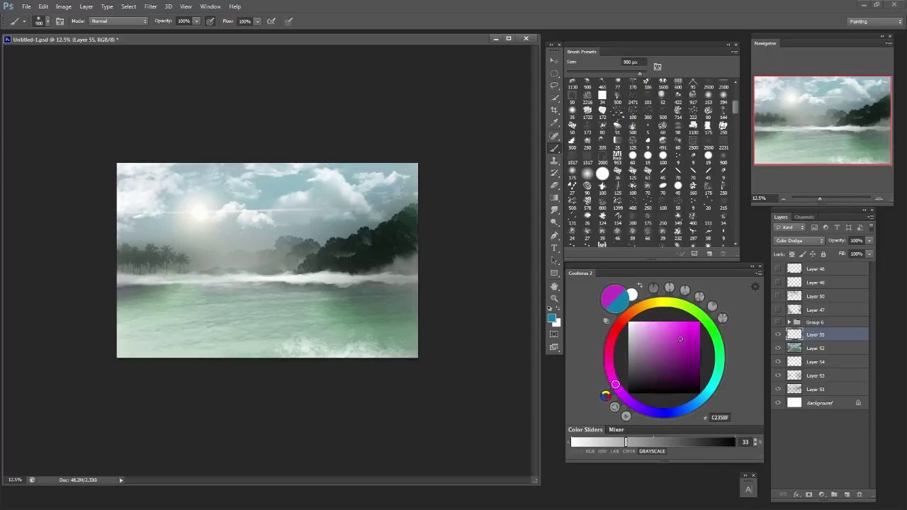
{"action": "left_click", "coordinate": [678, 368]}
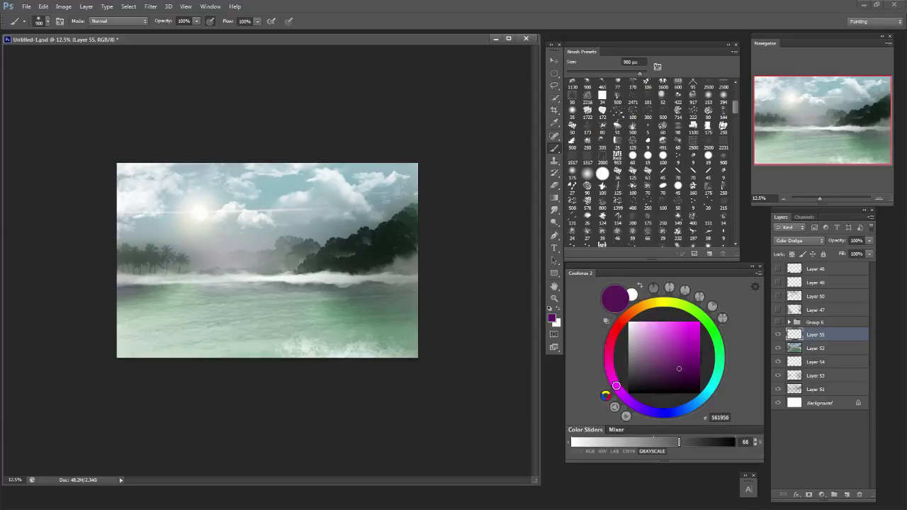
{"action": "key", "text": "bracketright"}
{"action": "key", "text": "bracketright"}
Brighten the top of the sky with a saturated blue at 1100 px, on both sides of the clouds.
{"action": "left_click", "coordinate": [685, 409]}
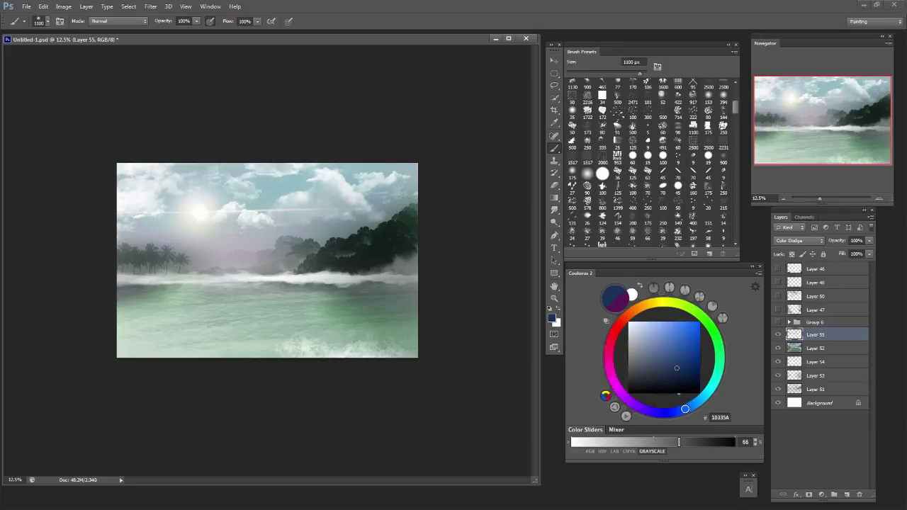
{"action": "left_click", "coordinate": [684, 334]}
{"action": "left_click_drag", "start_coordinate": [404, 168], "coordinate": [379, 173]}
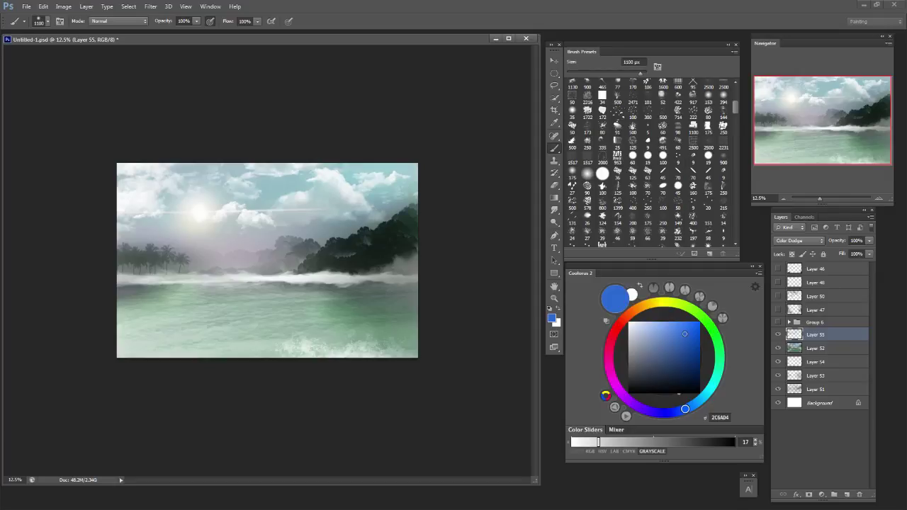
{"action": "left_click_drag", "start_coordinate": [228, 168], "coordinate": [190, 166]}
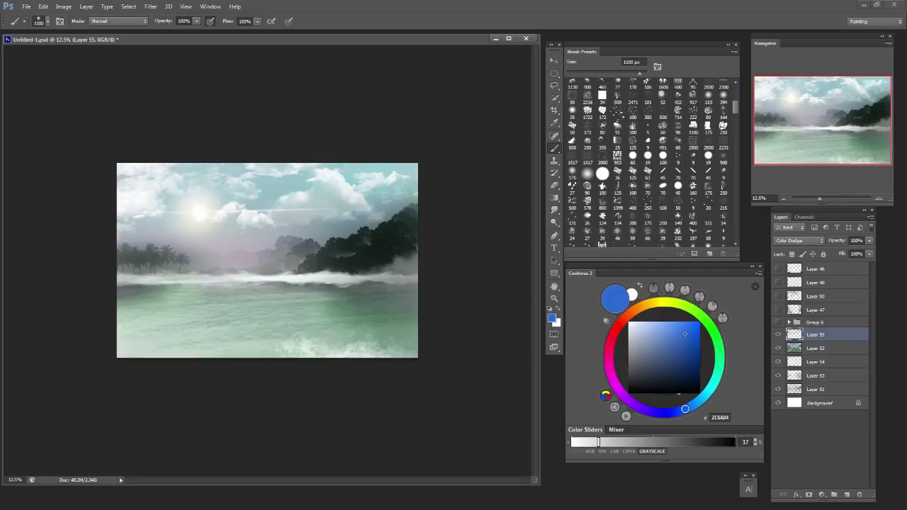
Try to brighten the water below the dark hills with green sampled from the lake at 900 px.
{"action": "key", "text": "bracketleft"}
{"action": "key", "text": "bracketleft"}
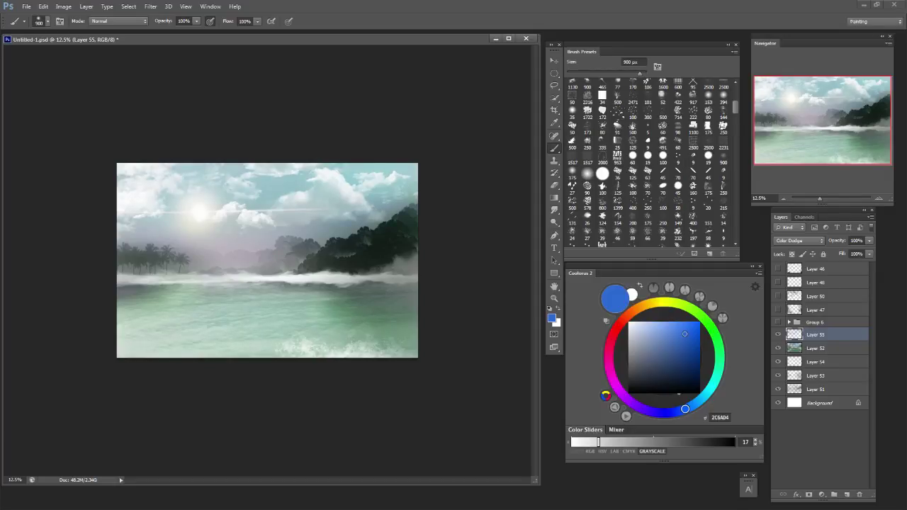
{"action": "left_click", "coordinate": [352, 310], "text": "alt"}
{"action": "mouse_move", "coordinate": [364, 313]}
{"action": "left_mouse_down"}
{"action": "mouse_move", "coordinate": [399, 310]}
{"action": "mouse_move", "coordinate": [388, 288]}
{"action": "left_mouse_up"}
{"action": "key", "text": "ctrl+z"}
Brighten the mist band along the shore with pale grey sampled from it at 150 to 500 px, undoing the last stroke under the palms.
{"action": "key", "text": "bracketleft"}
{"action": "key", "text": "bracketleft"}
{"action": "left_click", "coordinate": [368, 279], "text": "alt"}
{"action": "key", "text": "bracketleft"}
{"action": "key", "text": "bracketleft"}
{"action": "key", "text": "bracketleft"}
{"action": "key", "text": "bracketleft"}
{"action": "key", "text": "bracketleft"}
{"action": "key", "text": "bracketleft"}
{"action": "key", "text": "bracketleft"}
{"action": "key", "text": "bracketleft"}
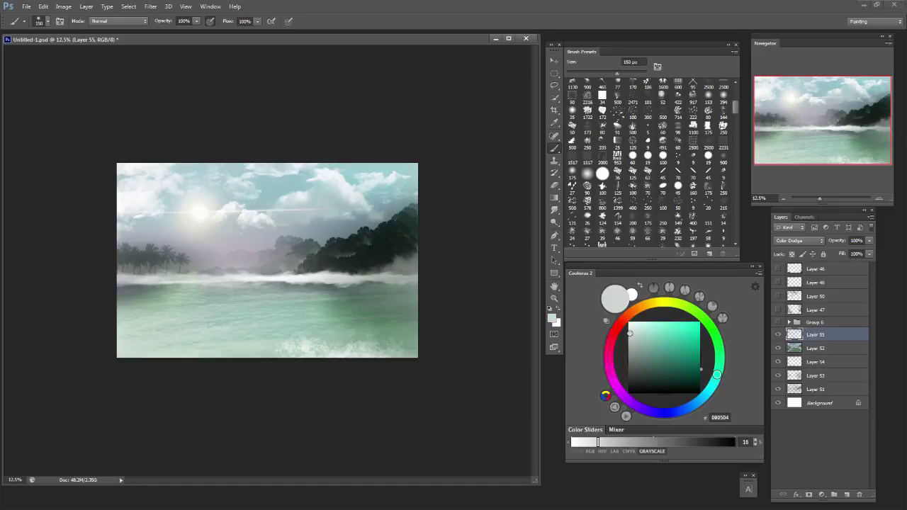
{"action": "key", "text": "bracketright"}
{"action": "key", "text": "bracketright"}
{"action": "key", "text": "bracketright"}
{"action": "key", "text": "bracketright"}
{"action": "key", "text": "bracketright"}
{"action": "key", "text": "bracketright"}
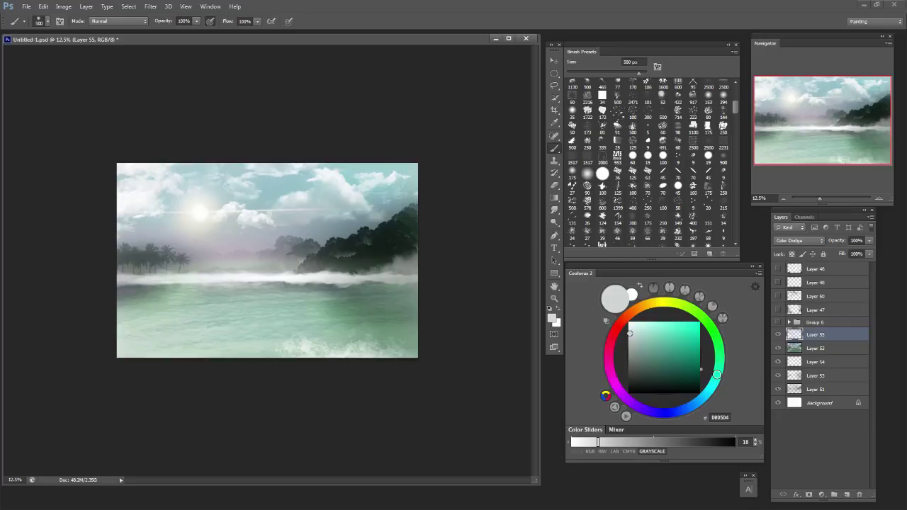
{"action": "left_click_drag", "start_coordinate": [121, 272], "coordinate": [185, 272]}
{"action": "key", "text": "ctrl+z"}
Stamp a pale round lens-flare spot on the light streak over the large cloud with a hard round brush, undoing misplaced trials.
{"action": "key", "text": "["}
{"action": "key", "text": "["}
{"action": "key", "text": "["}
{"action": "key", "text": "["}
{"action": "key", "text": "["}
{"action": "left_click", "coordinate": [239, 212]}
{"action": "key", "text": "ctrl+z"}
{"action": "key", "text": "bracketright"}
{"action": "key", "text": "bracketright"}
{"action": "key", "text": "bracketright"}
{"action": "key", "text": "bracketright"}
{"action": "left_click", "coordinate": [296, 210]}
{"action": "key", "text": "ctrl+z"}
{"action": "key", "text": "bracketleft"}
{"action": "key", "text": "bracketleft"}
{"action": "left_click", "coordinate": [307, 212]}
{"action": "key", "text": "ctrl+z"}
{"action": "left_click", "coordinate": [311, 210]}
Try a larger flare circle over the haze and a smaller one on the water, and undo them.
{"action": "key", "text": "bracketright"}
{"action": "key", "text": "bracketright"}
{"action": "key", "text": "bracketright"}
{"action": "key", "text": "bracketright"}
{"action": "key", "text": "bracketright"}
{"action": "left_click", "coordinate": [236, 245]}
{"action": "key", "text": "bracketleft"}
{"action": "key", "text": "bracketleft"}
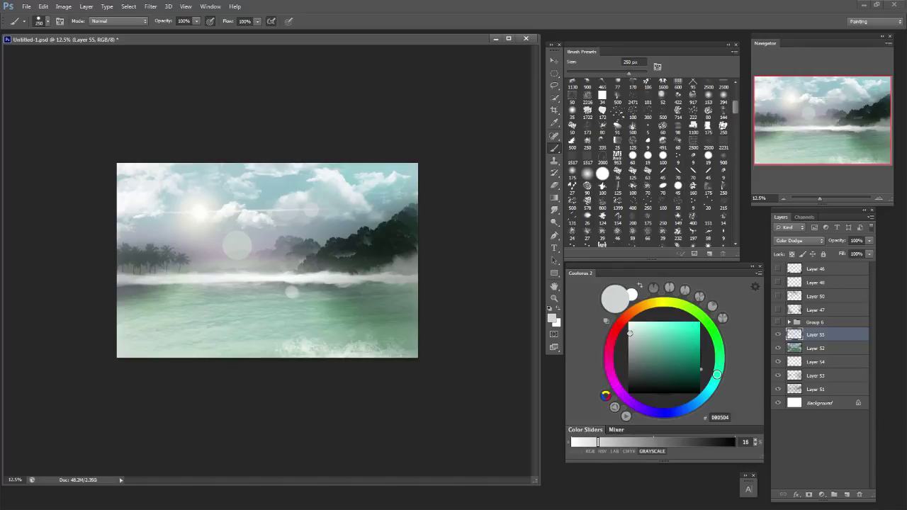
{"action": "key", "text": "ctrl+z"}
Stamp a lens-flare circle at 400 px in the haze just above the mist band, in front of the distant trees.
{"action": "key", "text": "bracketright"}
{"action": "key", "text": "bracketright"}
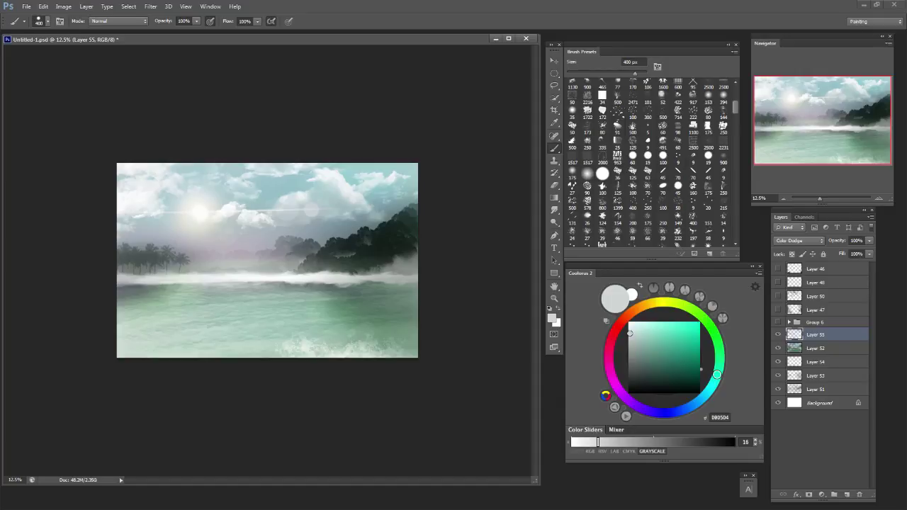
{"action": "left_click", "coordinate": [252, 256]}
Try a flare circle over the foreground spray, undo it, and reduce the brush to 175 px.
{"action": "left_click", "coordinate": [379, 335]}
{"action": "key", "text": "bracketright"}
{"action": "key", "text": "bracketright"}
{"action": "key", "text": "bracketright"}
{"action": "key", "text": "bracketright"}
{"action": "key", "text": "bracketright"}
{"action": "key", "text": "bracketright"}
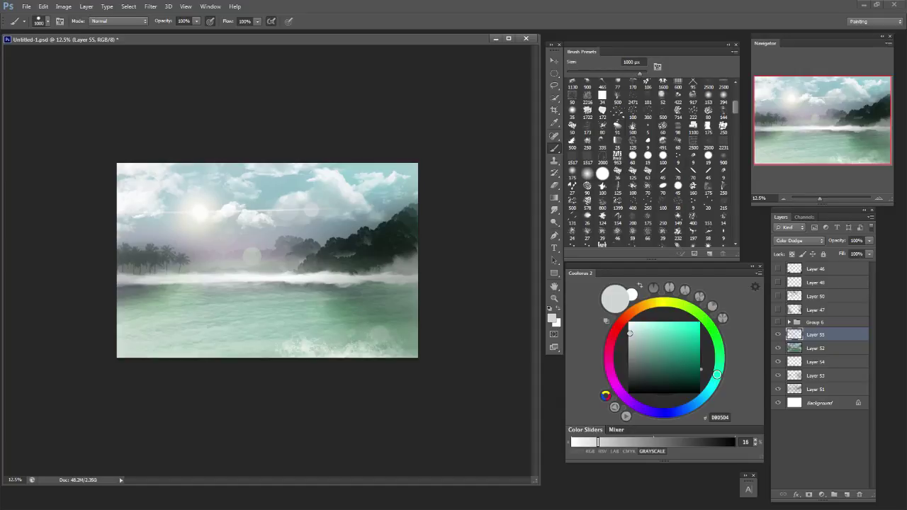
{"action": "key", "text": "ctrl+z"}
{"action": "key", "text": "bracketleft"}
{"action": "key", "text": "bracketleft"}
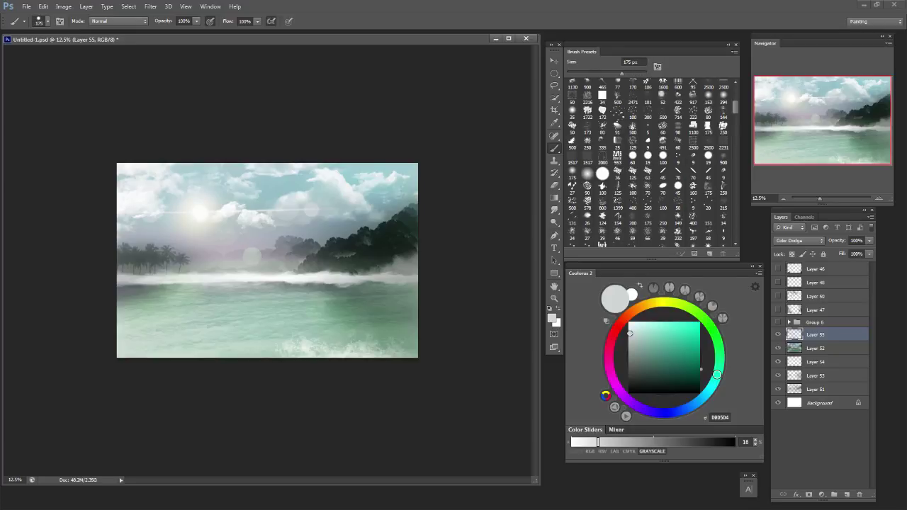
Enlarge the brush and stamp another faint flare circle on the light streak, on the near side of the sun glow.
{"action": "key", "text": "bracketright"}
{"action": "key", "text": "bracketright"}
{"action": "key", "text": "bracketright"}
{"action": "key", "text": "bracketright"}
{"action": "left_click", "coordinate": [168, 215]}
Reduce the brush to 50 px, add a new layer above the flare layer, and sample the hillside trees' dark colour.
{"action": "key", "text": "bracketleft"}
{"action": "key", "text": "bracketleft"}
{"action": "key", "text": "bracketleft"}
{"action": "key", "text": "bracketleft"}
{"action": "key", "text": "bracketleft"}
{"action": "key", "text": "bracketleft"}
{"action": "key", "text": "bracketleft"}
{"action": "key", "text": "bracketleft"}
{"action": "left_click", "coordinate": [846, 495]}
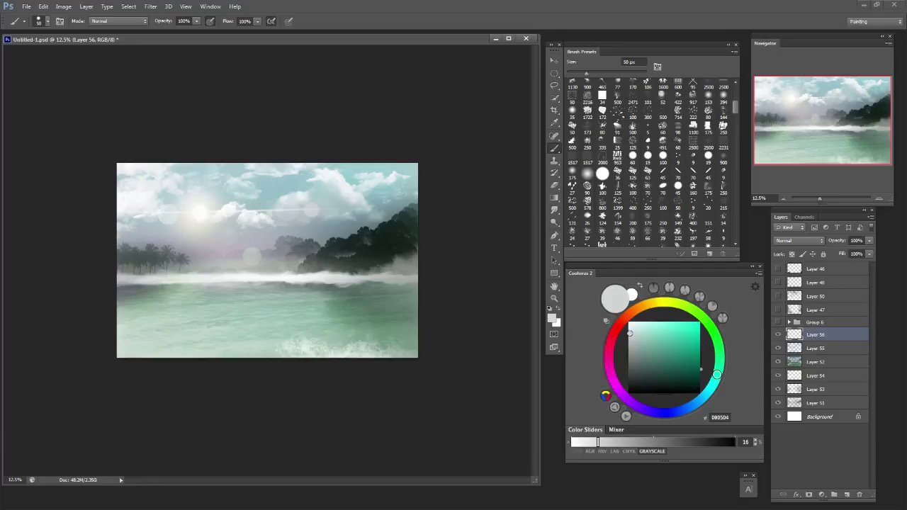
{"action": "left_click", "coordinate": [344, 244], "text": "alt"}
Paint small dark elongated hull shapes among the clouds to the right of the sun, undoing misplaced strokes.
{"action": "mouse_move", "coordinate": [308, 203]}
{"action": "left_mouse_down"}
{"action": "mouse_move", "coordinate": [328, 194]}
{"action": "mouse_move", "coordinate": [318, 203]}
{"action": "left_mouse_up"}
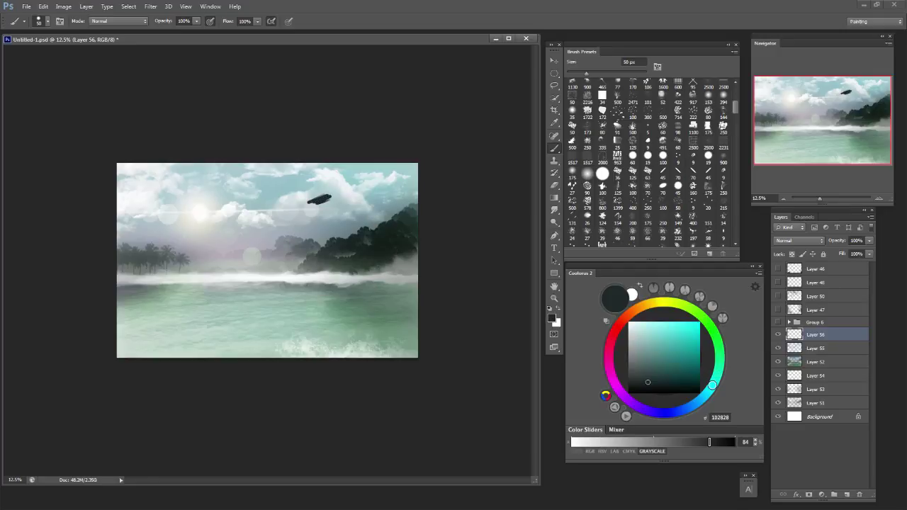
{"action": "key", "text": "ctrl+z"}
{"action": "left_click_drag", "start_coordinate": [250, 197], "coordinate": [284, 196]}
{"action": "mouse_move", "coordinate": [219, 204]}
{"action": "left_mouse_down"}
{"action": "mouse_move", "coordinate": [246, 206]}
{"action": "mouse_move", "coordinate": [252, 186]}
{"action": "mouse_move", "coordinate": [233, 191]}
{"action": "mouse_move", "coordinate": [267, 183]}
{"action": "mouse_move", "coordinate": [242, 186]}
{"action": "left_mouse_up"}
{"action": "key", "text": "ctrl+z"}
{"action": "key", "text": "ctrl+z"}
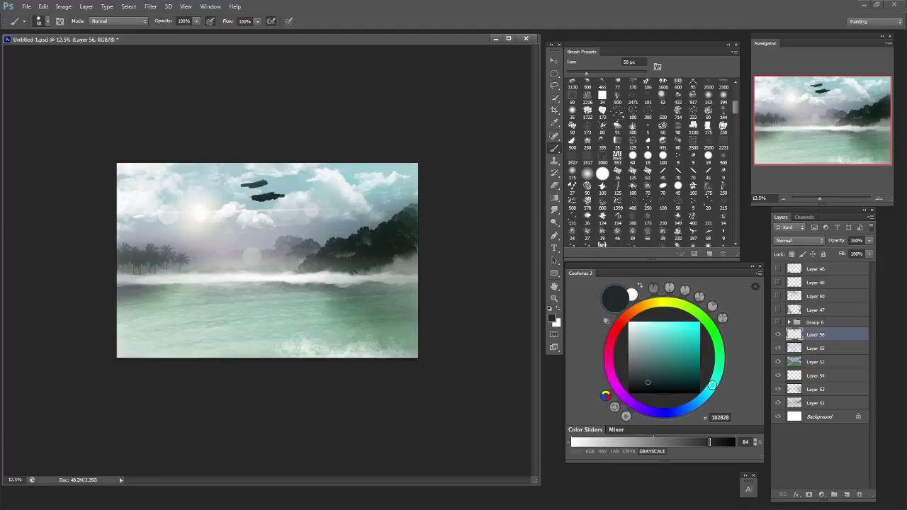
Undo the extra dark trial shapes, keep a single hull among the clouds, and touch it up with the eraser.
{"action": "mouse_move", "coordinate": [252, 226]}
{"action": "left_mouse_down"}
{"action": "mouse_move", "coordinate": [285, 219]}
{"action": "mouse_move", "coordinate": [278, 215]}
{"action": "left_mouse_up"}
{"action": "key", "text": "ctrl+z"}
{"action": "key", "text": "bracketright"}
{"action": "key", "text": "bracketright"}
{"action": "key", "text": "ctrl+alt+z"}
{"action": "key", "text": "ctrl+alt+z"}
{"action": "key", "text": "ctrl+alt+z"}
{"action": "key", "text": "e"}
{"action": "left_click", "coordinate": [268, 197]}
{"action": "key", "text": "b"}
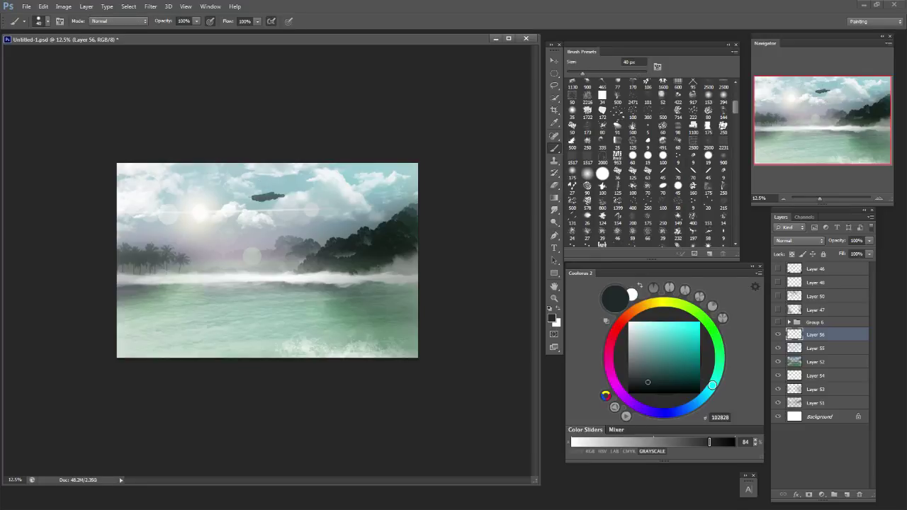
Extend the dark hull with a long tapering stroke rising toward the upper right sky, undoing misplaced attempts.
{"action": "mouse_move", "coordinate": [277, 195]}
{"action": "left_mouse_down"}
{"action": "mouse_move", "coordinate": [370, 181]}
{"action": "mouse_move", "coordinate": [345, 185]}
{"action": "mouse_move", "coordinate": [353, 179]}
{"action": "left_mouse_up"}
{"action": "key", "text": "ctrl+z"}
{"action": "key", "text": "bracketright"}
{"action": "key", "text": "bracketright"}
{"action": "left_click_drag", "start_coordinate": [276, 194], "coordinate": [357, 178]}
{"action": "left_click_drag", "start_coordinate": [256, 199], "coordinate": [340, 182]}
{"action": "left_click_drag", "start_coordinate": [279, 195], "coordinate": [312, 192]}
{"action": "key", "text": "ctrl+alt+z"}
{"action": "key", "text": "ctrl+alt+z"}
{"action": "key", "text": "ctrl+alt+z"}
Dab dark superstructure shapes onto the rear end of the hull.
{"action": "key", "text": "bracketright"}
{"action": "left_click_drag", "start_coordinate": [256, 190], "coordinate": [263, 198]}
{"action": "mouse_move", "coordinate": [268, 186]}
{"action": "left_mouse_down"}
{"action": "mouse_move", "coordinate": [268, 198]}
{"action": "mouse_move", "coordinate": [279, 196]}
{"action": "left_mouse_up"}
{"action": "left_click_drag", "start_coordinate": [248, 191], "coordinate": [234, 197]}
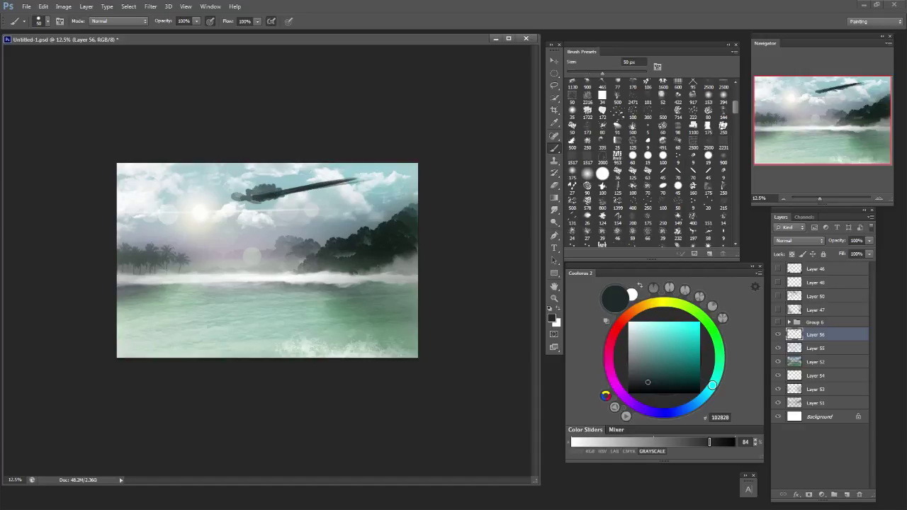
Enlarge the brush to 250 px and thicken the hull's underside with broad, semi-transparent dark strokes.
{"action": "key", "text": "bracketright"}
{"action": "key", "text": "bracketright"}
{"action": "key", "text": "bracketright"}
{"action": "key", "text": "bracketright"}
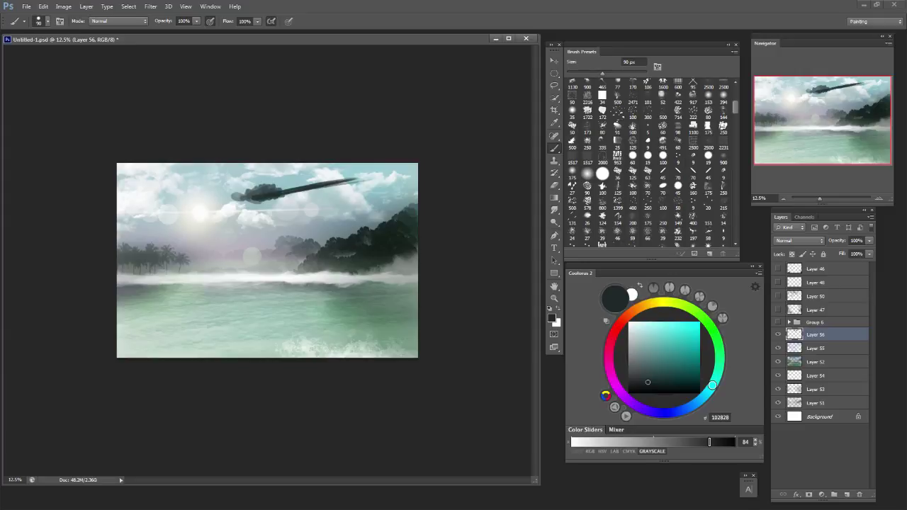
{"action": "key", "text": "bracketleft"}
{"action": "key", "text": "bracketleft"}
{"action": "key", "text": "bracketright"}
{"action": "key", "text": "bracketright"}
{"action": "key", "text": "bracketright"}
{"action": "key", "text": "bracketright"}
{"action": "key", "text": "bracketright"}
{"action": "key", "text": "bracketright"}
{"action": "key", "text": "bracketright"}
{"action": "key", "text": "bracketright"}
{"action": "mouse_move", "coordinate": [294, 197]}
{"action": "left_mouse_down"}
{"action": "mouse_move", "coordinate": [248, 203]}
{"action": "mouse_move", "coordinate": [379, 179]}
{"action": "left_mouse_up"}
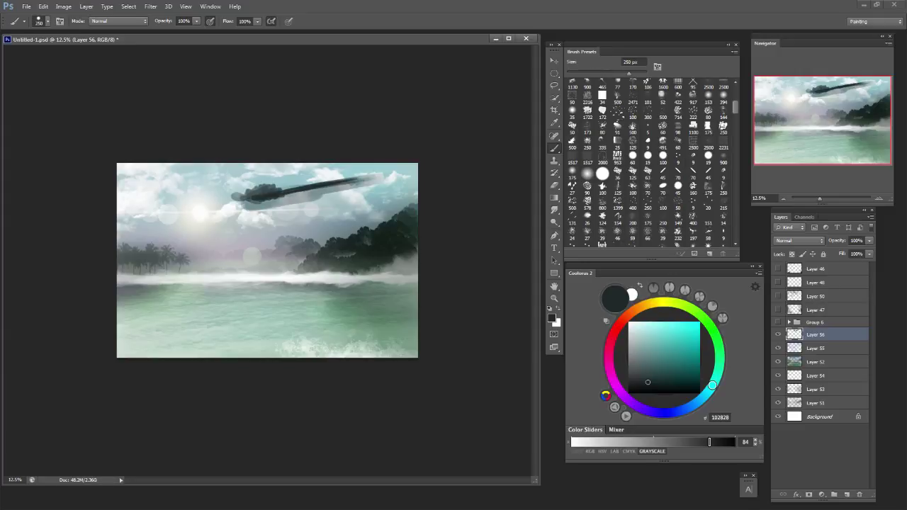
{"action": "left_click_drag", "start_coordinate": [248, 204], "coordinate": [353, 185]}
{"action": "left_click_drag", "start_coordinate": [248, 204], "coordinate": [289, 200]}
Erase the faint tapering tip at the front of the hull with a 600 px eraser.
{"action": "key", "text": "bracketleft"}
{"action": "key", "text": "bracketleft"}
{"action": "key", "text": "bracketleft"}
{"action": "key", "text": "bracketleft"}
{"action": "key", "text": "bracketleft"}
{"action": "key", "text": "bracketleft"}
{"action": "key", "text": "e"}
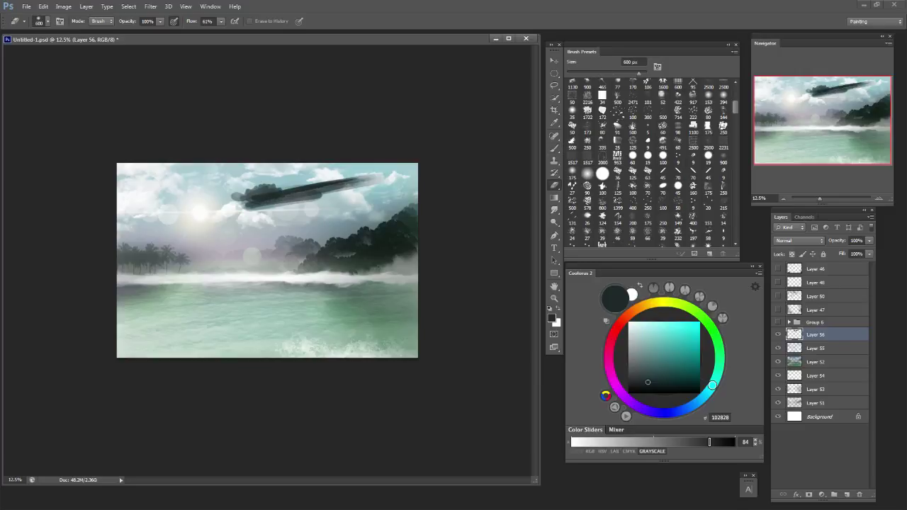
{"action": "left_click_drag", "start_coordinate": [384, 177], "coordinate": [359, 182]}
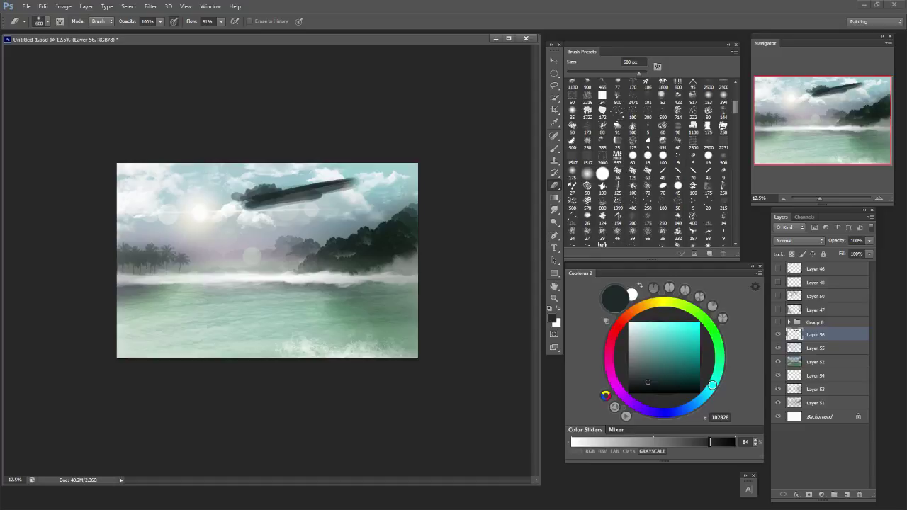
Choose a hard-edged eraser brush, cut the hull's front end off straight, and size the eraser to 150 px.
{"action": "left_click", "coordinate": [617, 173]}
{"action": "left_click", "coordinate": [707, 157]}
{"action": "key", "text": "bracketright"}
{"action": "key", "text": "bracketright"}
{"action": "key", "text": "bracketright"}
{"action": "key", "text": "bracketright"}
{"action": "mouse_move", "coordinate": [351, 177]}
{"action": "left_mouse_down"}
{"action": "mouse_move", "coordinate": [350, 189]}
{"action": "mouse_move", "coordinate": [323, 201]}
{"action": "mouse_move", "coordinate": [255, 215]}
{"action": "mouse_move", "coordinate": [322, 201]}
{"action": "left_mouse_up"}
{"action": "key", "text": "ctrl+z"}
{"action": "key", "text": "bracketright"}
{"action": "key", "text": "bracketright"}
{"action": "key", "text": "bracketright"}
{"action": "key", "text": "bracketright"}
{"action": "key", "text": "bracketright"}
{"action": "key", "text": "bracketright"}
{"action": "key", "text": "bracketright"}
{"action": "key", "text": "bracketright"}
{"action": "key", "text": "bracketright"}
{"action": "key", "text": "bracketright"}
{"action": "key", "text": "bracketright"}
{"action": "key", "text": "bracketright"}
{"action": "key", "text": "bracketleft"}
{"action": "key", "text": "bracketleft"}
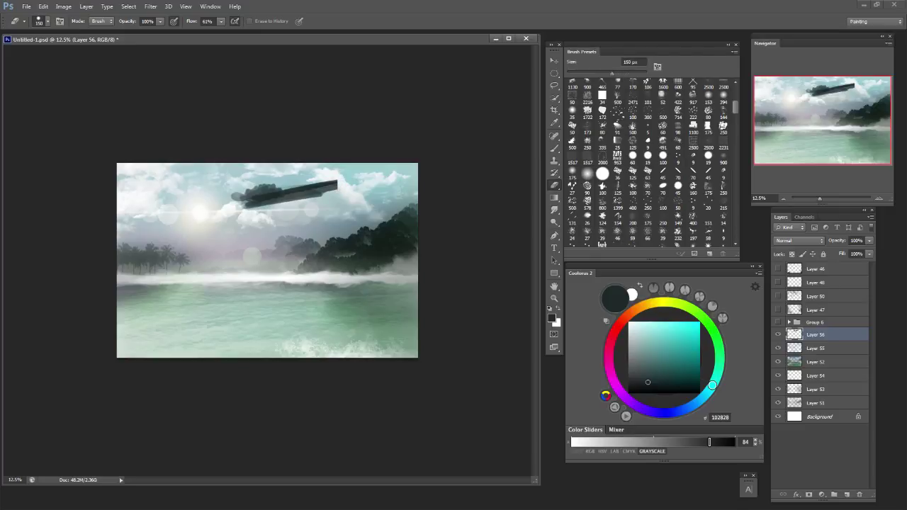
Trim the ship's rear and upper outline with the eraser, and paint thin masts and deck structures with a 40 px brush.
{"action": "mouse_move", "coordinate": [241, 203]}
{"action": "left_mouse_down"}
{"action": "mouse_move", "coordinate": [234, 196]}
{"action": "mouse_move", "coordinate": [246, 191]}
{"action": "mouse_move", "coordinate": [242, 206]}
{"action": "mouse_move", "coordinate": [335, 185]}
{"action": "mouse_move", "coordinate": [291, 174]}
{"action": "left_mouse_up"}
{"action": "key", "text": "b"}
{"action": "key", "text": "bracketleft"}
{"action": "key", "text": "bracketleft"}
{"action": "key", "text": "bracketleft"}
{"action": "key", "text": "ctrl+z"}
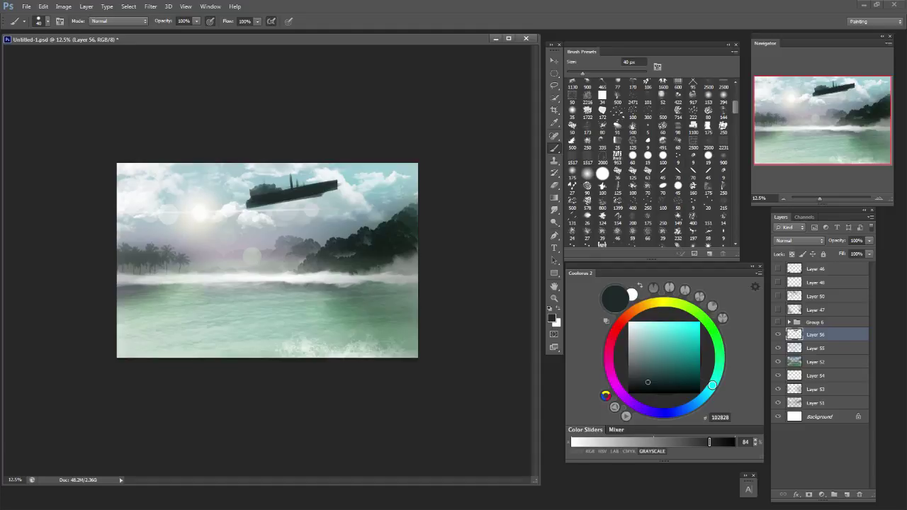
{"action": "left_click_drag", "start_coordinate": [248, 196], "coordinate": [248, 202]}
Try a dark stroke in the sky beside the ship, undo it, and compare the scene with the ship layer hidden and shown.
{"action": "left_click_drag", "start_coordinate": [168, 190], "coordinate": [207, 180]}
{"action": "key", "text": "ctrl+z"}
{"action": "left_click", "coordinate": [778, 334]}
{"action": "left_click", "coordinate": [778, 335]}
Duplicate the airship, scale the copy to about 43%, and place it just below and ahead of the original.
{"action": "left_click_drag", "start_coordinate": [291, 191], "coordinate": [179, 179]}
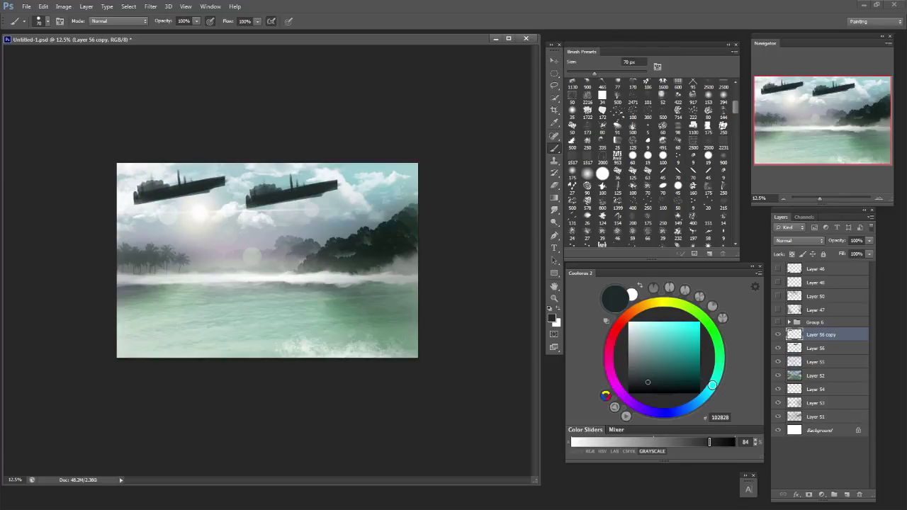
{"action": "key", "text": "ctrl+t"}
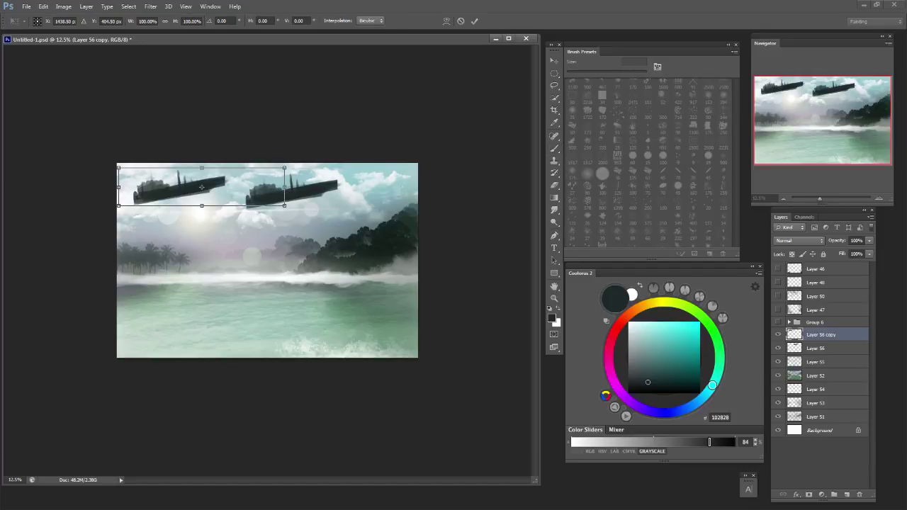
{"action": "left_click_drag", "start_coordinate": [284, 168], "coordinate": [333, 207]}
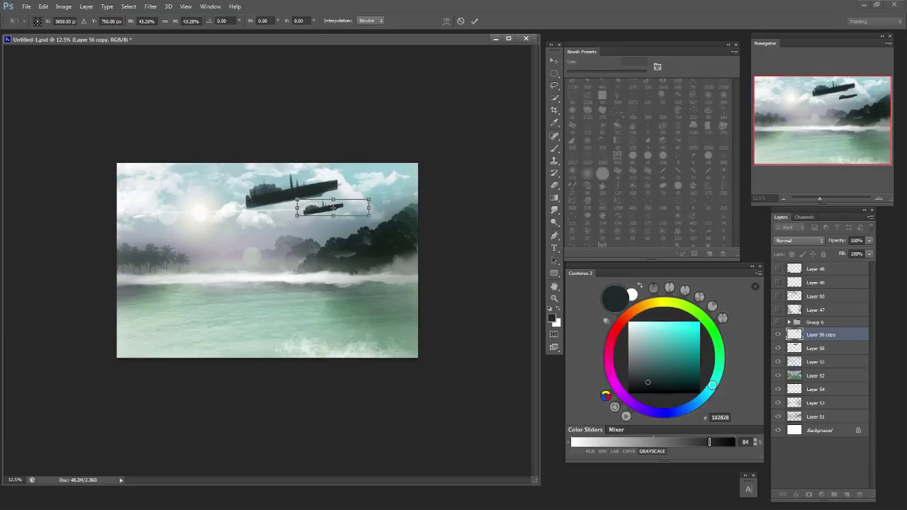
{"action": "key", "text": "Return"}
{"action": "key", "text": "b"}
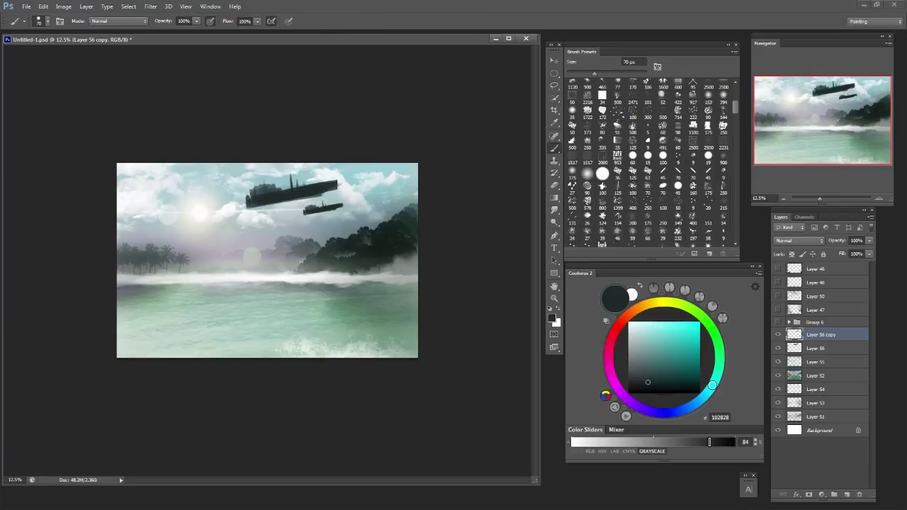
Add a new Multiply layer above the airships and sample the pale green of the water.
{"action": "key", "text": "bracketright"}
{"action": "key", "text": "bracketright"}
{"action": "key", "text": "bracketright"}
{"action": "key", "text": "bracketright"}
{"action": "left_click", "coordinate": [847, 494]}
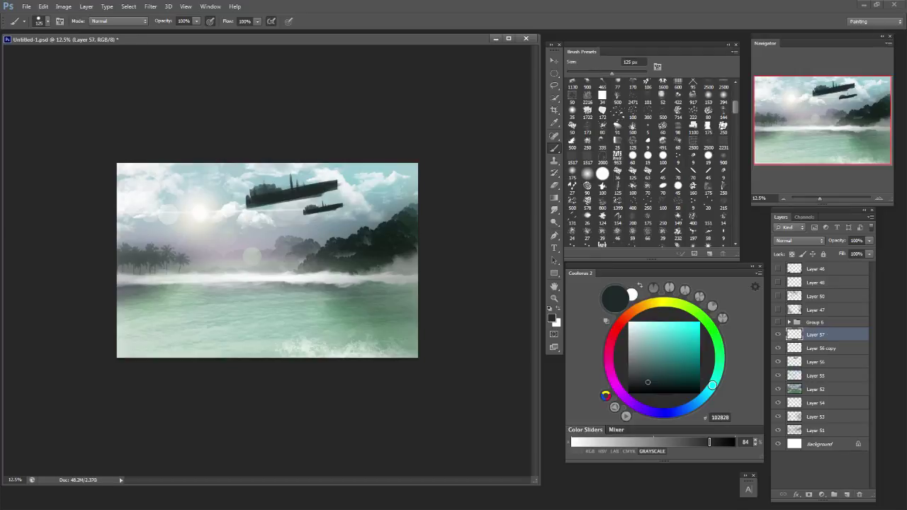
{"action": "left_click", "coordinate": [800, 240]}
{"action": "left_click", "coordinate": [783, 282]}
{"action": "key", "text": "bracketleft"}
{"action": "key", "text": "bracketleft"}
{"action": "left_click", "coordinate": [282, 303], "text": "alt"}
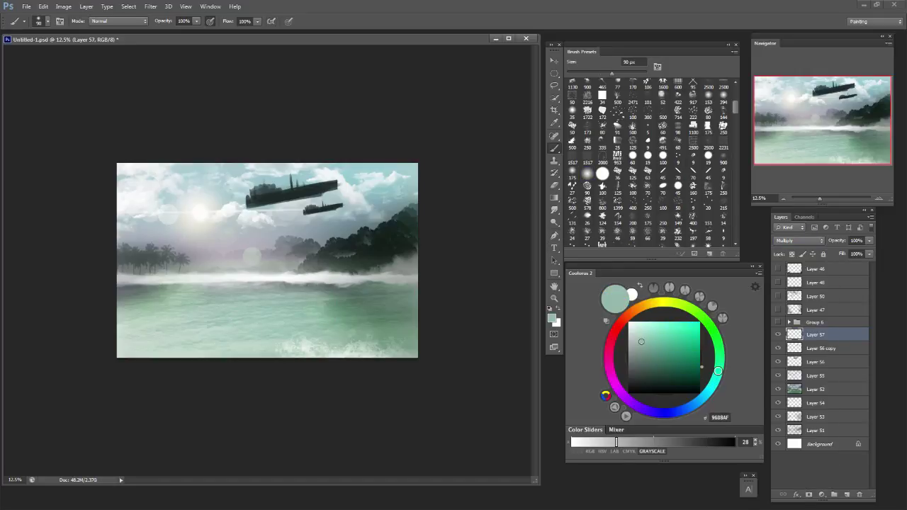
Try pale green shadow strokes at 125 px on the water and mist beneath the airships, and undo them.
{"action": "key", "text": "bracketright"}
{"action": "key", "text": "bracketright"}
{"action": "key", "text": "bracketright"}
{"action": "key", "text": "bracketright"}
{"action": "mouse_move", "coordinate": [245, 298]}
{"action": "left_mouse_down"}
{"action": "mouse_move", "coordinate": [317, 298]}
{"action": "mouse_move", "coordinate": [342, 281]}
{"action": "mouse_move", "coordinate": [369, 282]}
{"action": "left_mouse_up"}
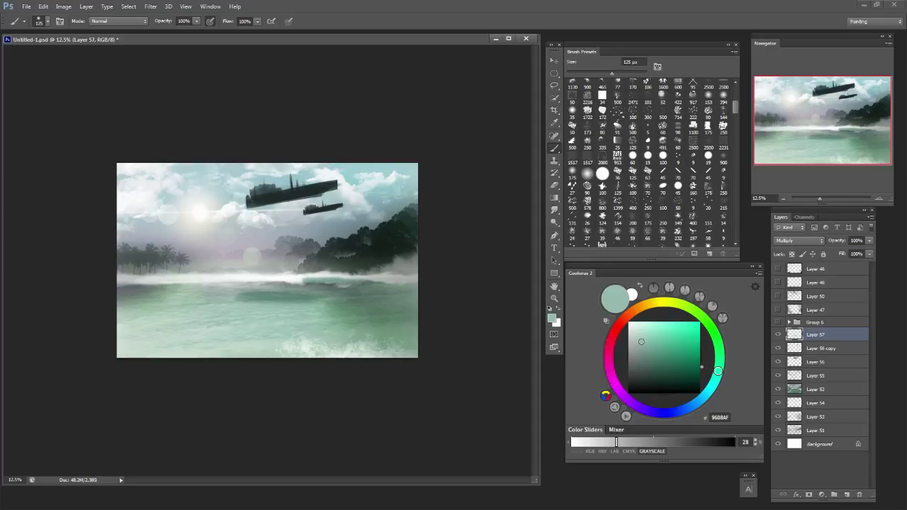
{"action": "key", "text": "ctrl+z"}
Sample the hillside's dark green, try soft ship shadows on the water below the airships, and remove them by undoing and erasing.
{"action": "key", "text": "bracketleft"}
{"action": "key", "text": "bracketleft"}
{"action": "left_click", "coordinate": [354, 249], "text": "alt"}
{"action": "left_click_drag", "start_coordinate": [248, 294], "coordinate": [336, 301]}
{"action": "key", "text": "bracketright"}
{"action": "key", "text": "bracketright"}
{"action": "key", "text": "bracketright"}
{"action": "key", "text": "bracketright"}
{"action": "key", "text": "ctrl+alt+z"}
{"action": "key", "text": "ctrl+alt+z"}
{"action": "key", "text": "ctrl+alt+z"}
{"action": "key", "text": "ctrl+alt+z"}
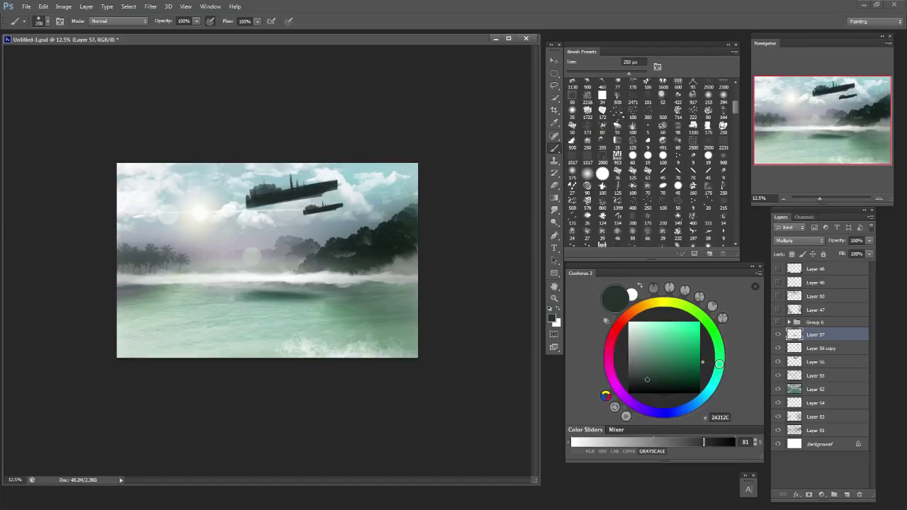
{"action": "key", "text": "e"}
{"action": "left_click_drag", "start_coordinate": [238, 298], "coordinate": [311, 301]}
Try a dark 150 px brush stroke on the water below the palm trees and undo it.
{"action": "key", "text": "b"}
{"action": "key", "text": "bracketleft"}
{"action": "key", "text": "bracketleft"}
{"action": "left_click_drag", "start_coordinate": [153, 288], "coordinate": [143, 320]}
{"action": "key", "text": "ctrl+z"}
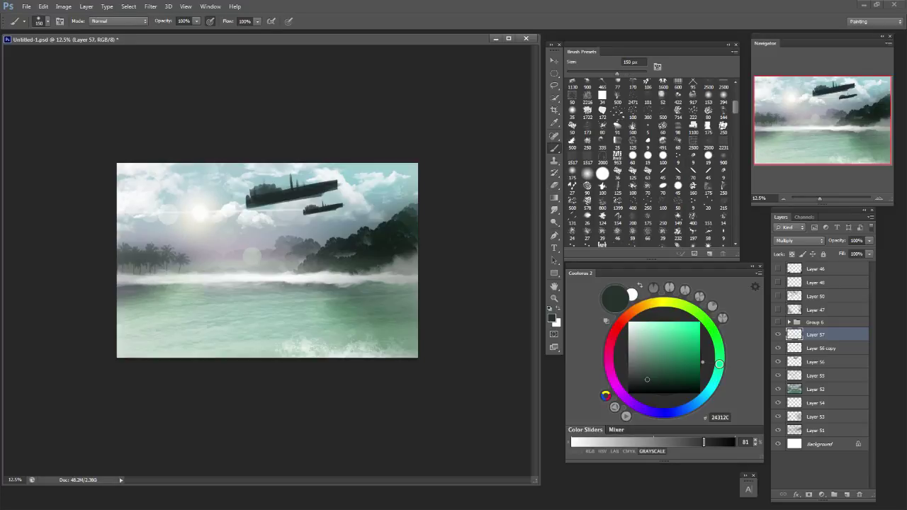
Browse the foliage brush presets, try several, and select the 800 px vegetation brush.
{"action": "scroll", "coordinate": [652, 163], "scroll_direction": "down", "scroll_amount": 10}
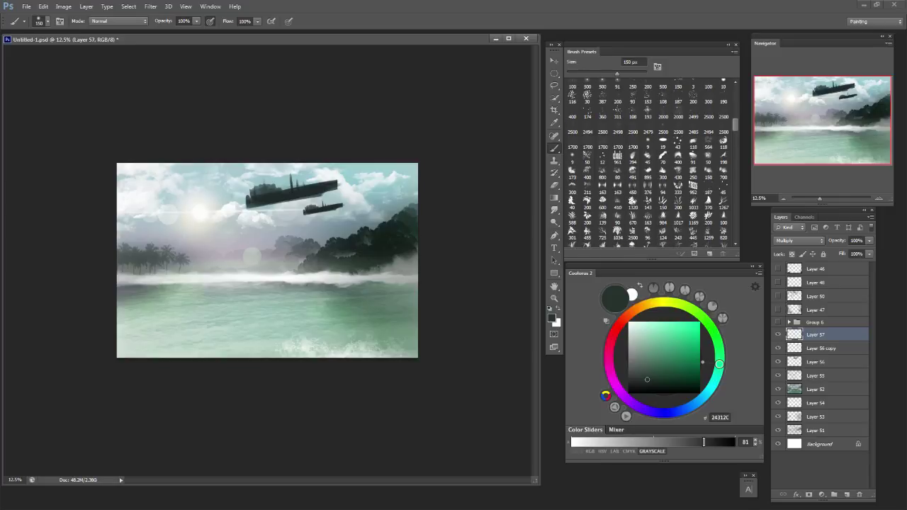
{"action": "scroll", "coordinate": [652, 164], "scroll_direction": "down", "scroll_amount": 7}
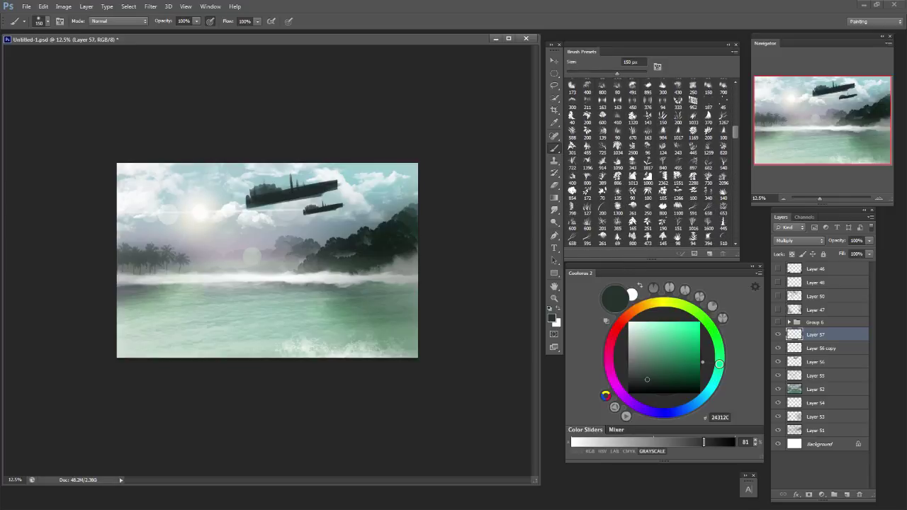
{"action": "left_click", "coordinate": [617, 167]}
{"action": "left_click", "coordinate": [632, 153]}
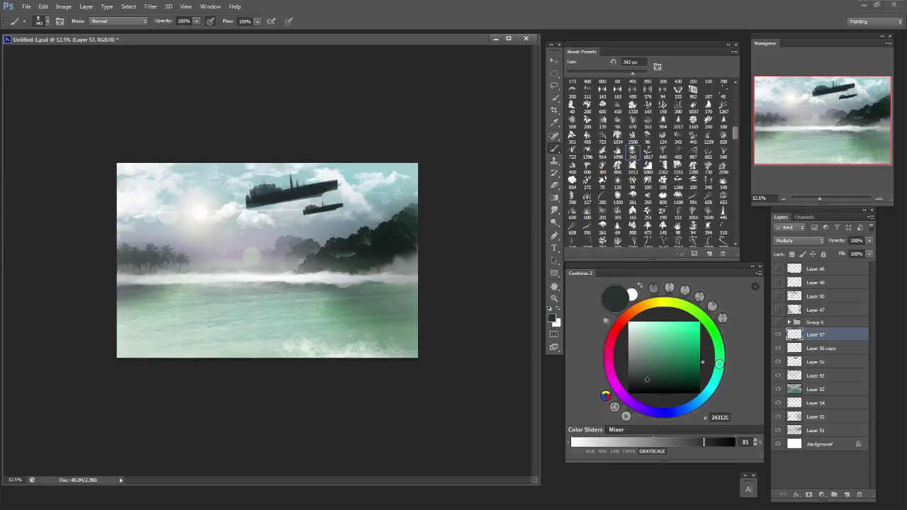
{"action": "left_click", "coordinate": [617, 137]}
{"action": "left_click", "coordinate": [633, 107]}
{"action": "left_click", "coordinate": [587, 121]}
{"action": "left_click", "coordinate": [633, 227]}
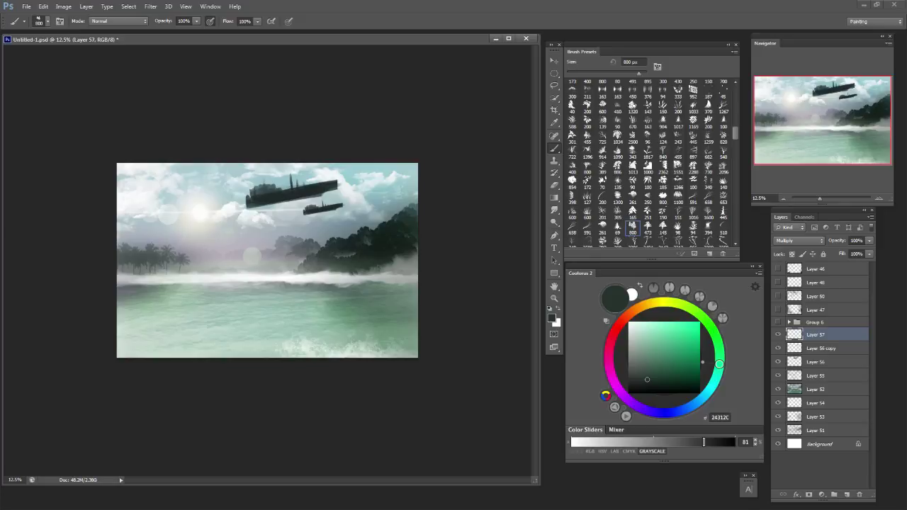
Set up a black foliage brush at 2500 px and add a new layer above the water layer.
{"action": "left_click", "coordinate": [693, 183]}
{"action": "key", "text": "bracketright"}
{"action": "key", "text": "bracketright"}
{"action": "key", "text": "bracketright"}
{"action": "key", "text": "bracketright"}
{"action": "key", "text": "bracketright"}
{"action": "key", "text": "bracketright"}
{"action": "key", "text": "bracketright"}
{"action": "key", "text": "bracketright"}
{"action": "key", "text": "bracketright"}
{"action": "key", "text": "bracketright"}
{"action": "key", "text": "bracketright"}
{"action": "key", "text": "bracketright"}
{"action": "key", "text": "bracketright"}
{"action": "key", "text": "bracketright"}
{"action": "key", "text": "bracketright"}
{"action": "key", "text": "bracketright"}
{"action": "key", "text": "bracketright"}
{"action": "key", "text": "bracketright"}
{"action": "key", "text": "bracketright"}
{"action": "key", "text": "bracketright"}
{"action": "key", "text": "d"}
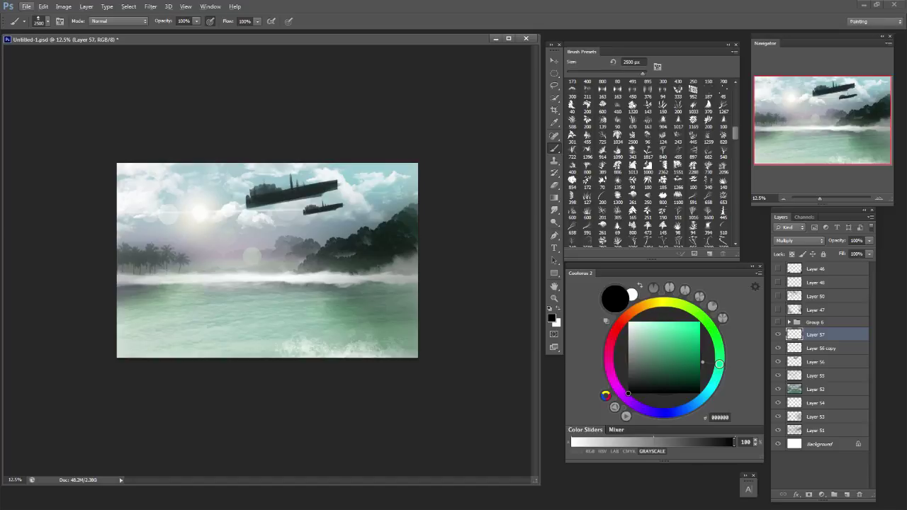
{"action": "key", "text": "ctrl+shift+alt+n"}
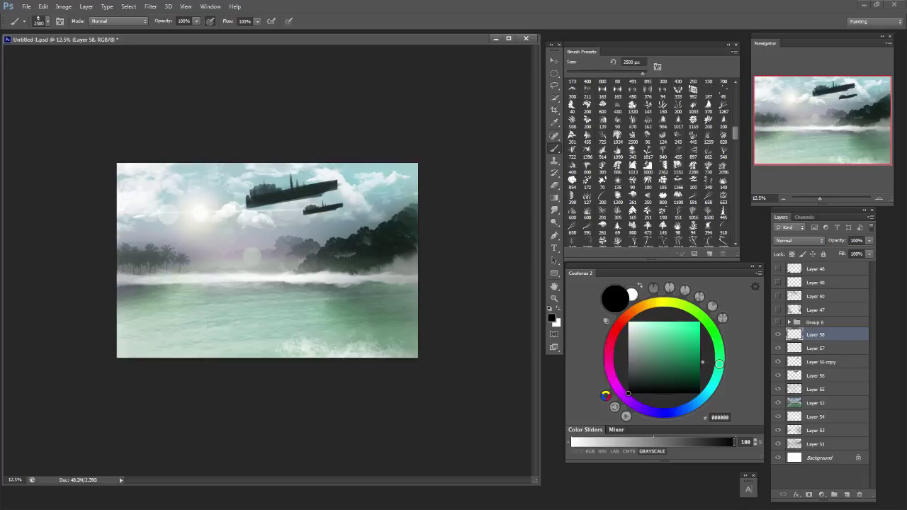
Stamp large black foliage silhouettes over the painting's lower-left corner at up to 3500 px, undoing unwanted placements.
{"action": "left_click", "coordinate": [153, 319]}
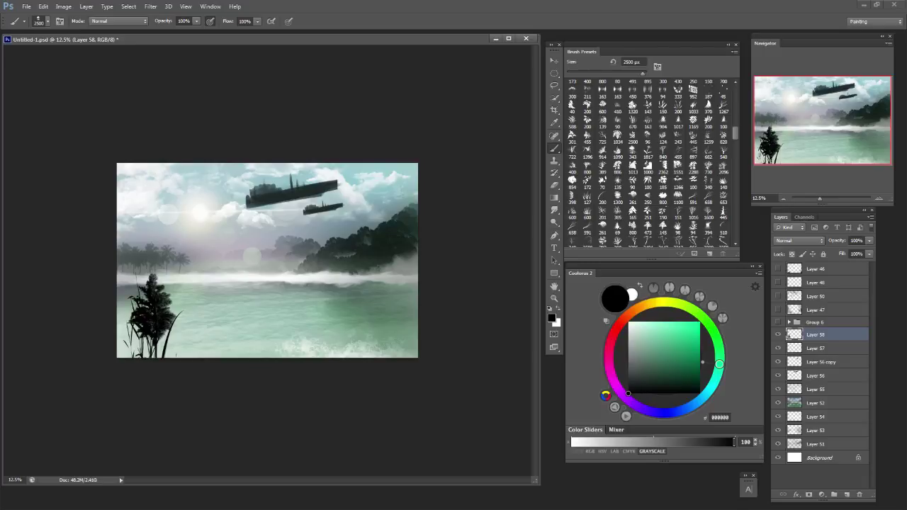
{"action": "key", "text": "ctrl+z"}
{"action": "left_click", "coordinate": [106, 312]}
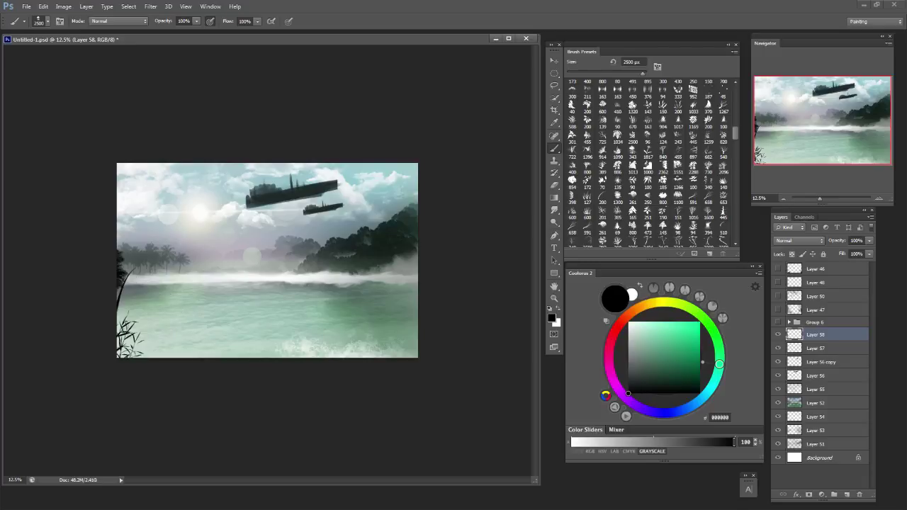
{"action": "left_click", "coordinate": [413, 337]}
{"action": "key", "text": "ctrl+z"}
{"action": "left_click", "coordinate": [169, 351]}
{"action": "key", "text": "ctrl+z"}
{"action": "key", "text": "ctrl+z"}
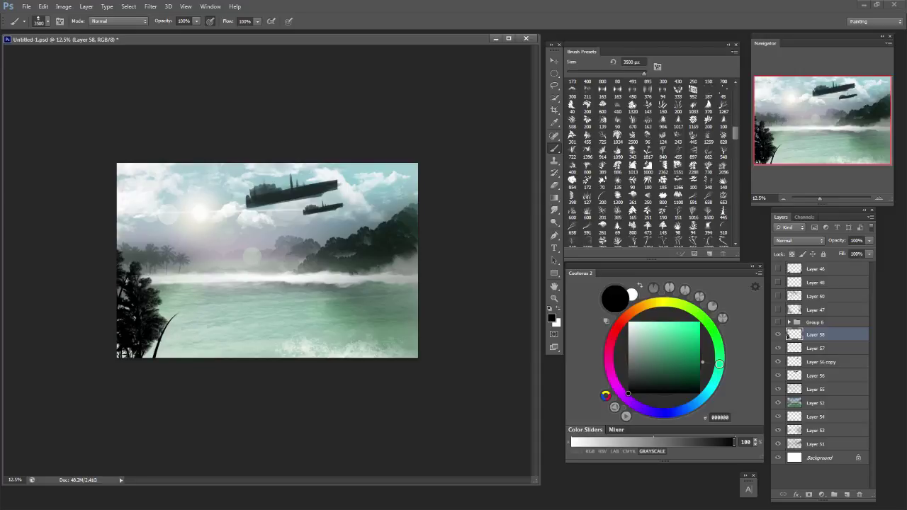
Stamp black flowering plant silhouettes over the painting's lower-right corner with the brush at 1800 px.
{"action": "key", "text": "bracketleft"}
{"action": "key", "text": "bracketleft"}
{"action": "key", "text": "bracketleft"}
{"action": "key", "text": "bracketleft"}
{"action": "key", "text": "bracketleft"}
{"action": "key", "text": "bracketleft"}
{"action": "key", "text": "bracketleft"}
{"action": "left_click", "coordinate": [403, 342]}
{"action": "key", "text": "ctrl+z"}
{"action": "left_click", "coordinate": [406, 337]}
{"action": "left_click", "coordinate": [398, 351]}
{"action": "left_click", "coordinate": [369, 354]}
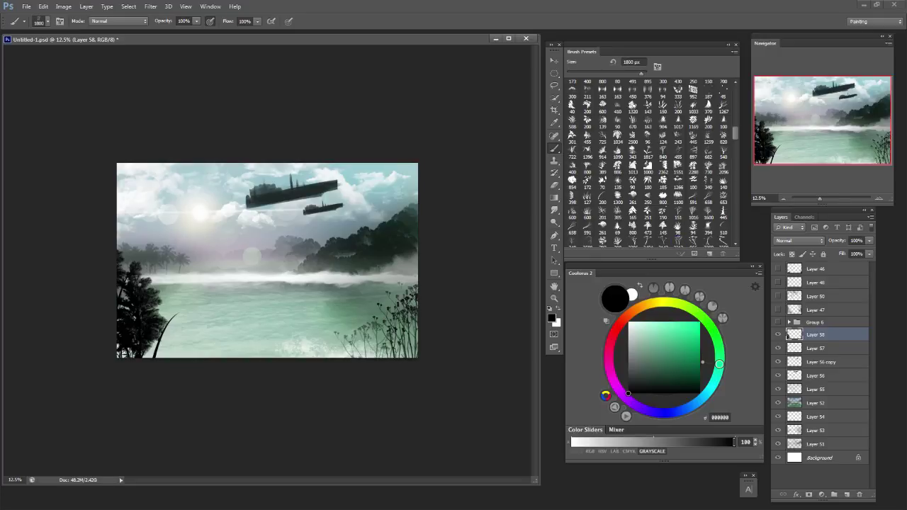
Add a low clump of black foliage along the middle of the painting's bottom edge at 1800 px.
{"action": "key", "text": "ctrl+shift+z"}
{"action": "key", "text": "ctrl+shift+z"}
{"action": "key", "text": "ctrl+shift+z"}
{"action": "key", "text": "ctrl+shift+z"}
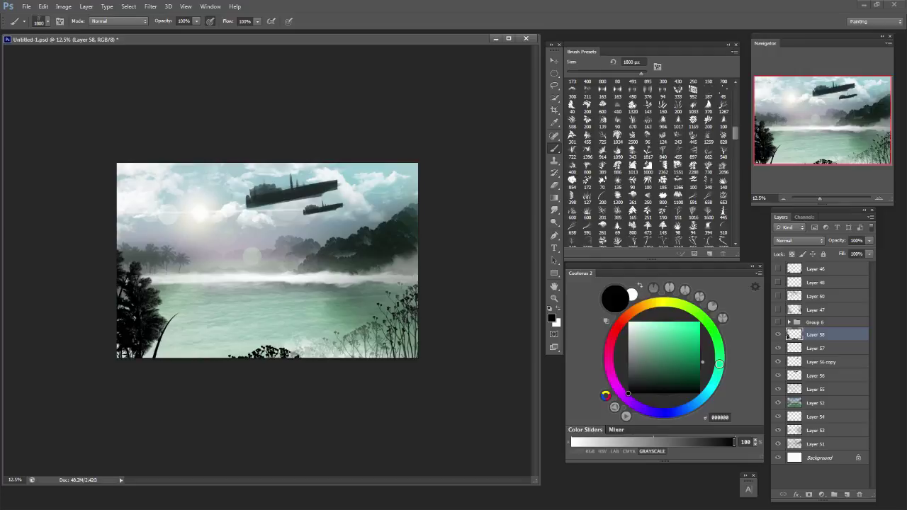
Enlarge the brush to 4600 px and stamp tall thin plant stems against the sky at the painting's left edge.
{"action": "key", "text": "bracketright"}
{"action": "key", "text": "bracketright"}
{"action": "key", "text": "bracketright"}
{"action": "key", "text": "bracketright"}
{"action": "key", "text": "bracketright"}
{"action": "key", "text": "bracketright"}
{"action": "key", "text": "ctrl+shift+z"}
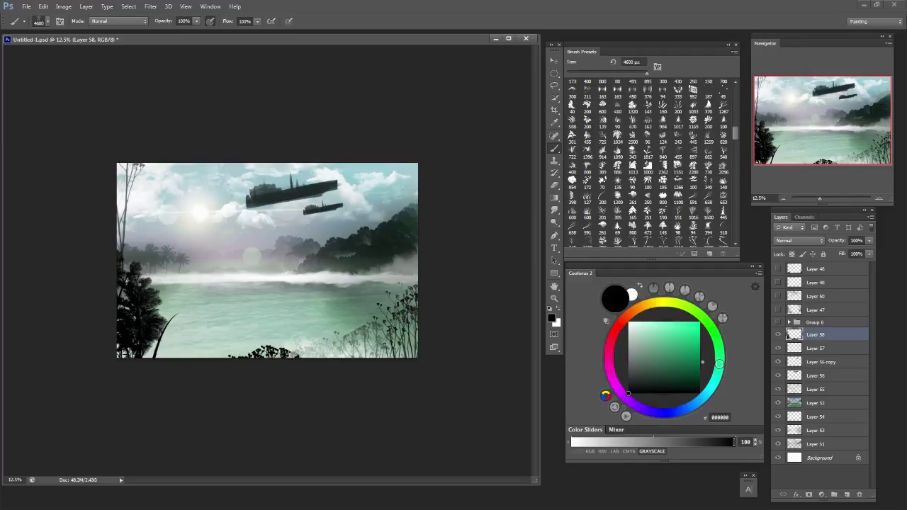
Frame the painting with dark branches on the right edge at 5000 px and tall bare trunks on the left edge.
{"action": "key", "text": "ctrl+shift+z"}
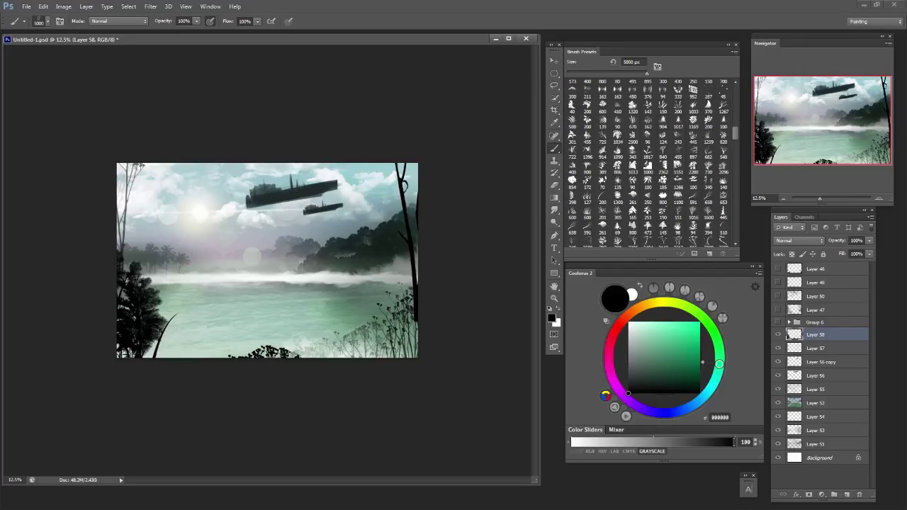
{"action": "key", "text": "ctrl+z"}
{"action": "key", "text": "ctrl+shift+z"}
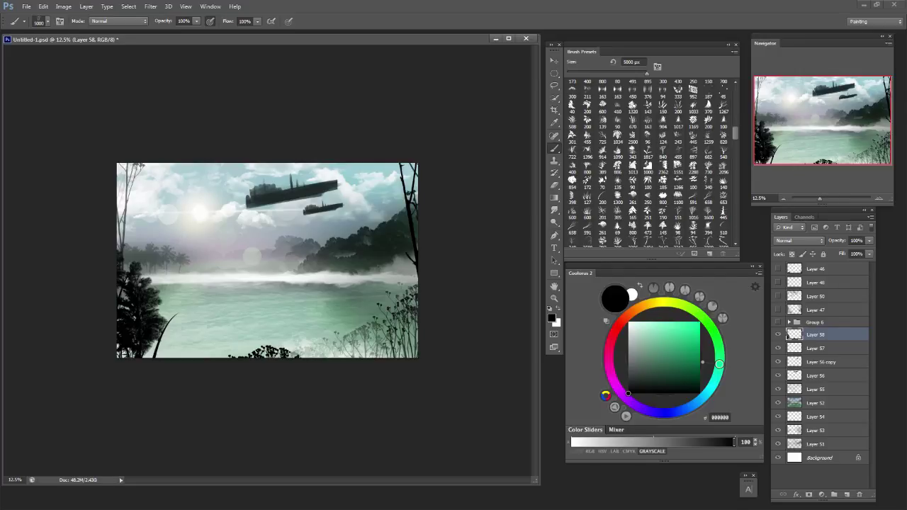
{"action": "key", "text": "ctrl+shift+z"}
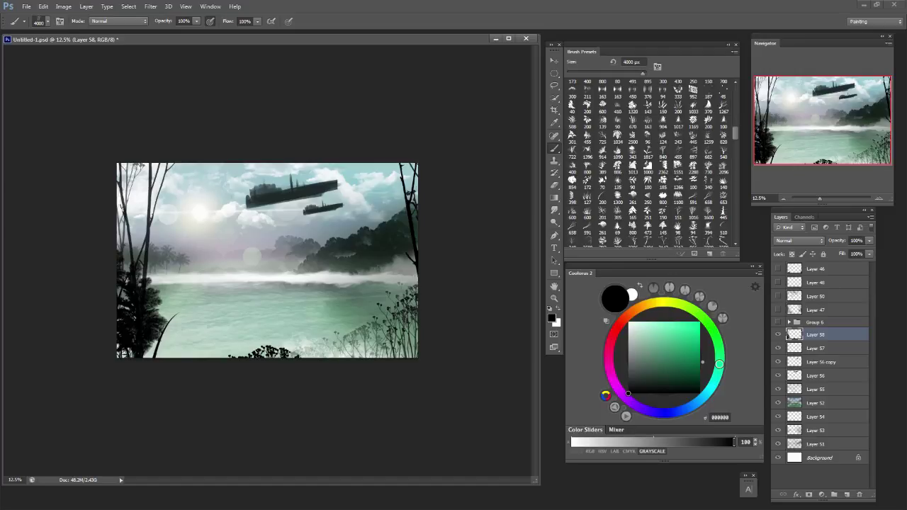
Reduce the brush to 200 px and stamp small distant vegetation in the mist beside the palms and along the hillside.
{"action": "key", "text": "bracketleft"}
{"action": "key", "text": "bracketleft"}
{"action": "key", "text": "bracketleft"}
{"action": "key", "text": "bracketleft"}
{"action": "key", "text": "bracketleft"}
{"action": "key", "text": "bracketleft"}
{"action": "key", "text": "bracketleft"}
{"action": "key", "text": "bracketleft"}
{"action": "key", "text": "bracketleft"}
{"action": "key", "text": "bracketleft"}
{"action": "key", "text": "bracketleft"}
{"action": "key", "text": "bracketleft"}
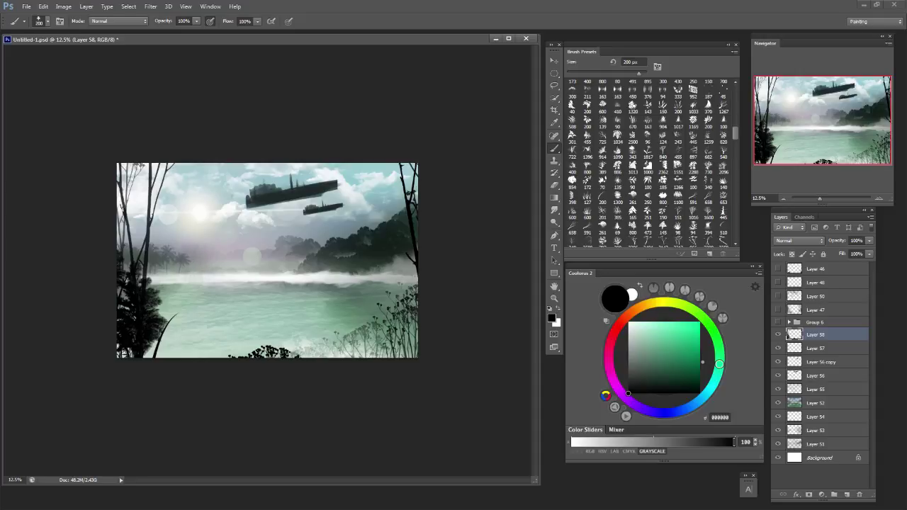
{"action": "key", "text": "bracketright"}
{"action": "key", "text": "bracketright"}
{"action": "left_click", "coordinate": [238, 262]}
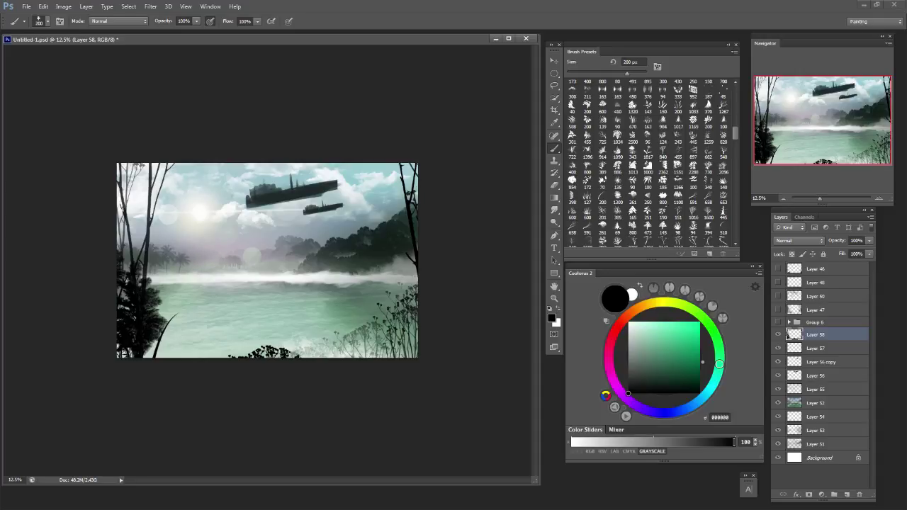
{"action": "key", "text": "ctrl+alt+z"}
{"action": "key", "text": "ctrl+alt+z"}
{"action": "left_click", "coordinate": [228, 255]}
{"action": "left_click", "coordinate": [239, 259]}
{"action": "left_click", "coordinate": [309, 234]}
{"action": "left_click", "coordinate": [323, 241]}
{"action": "left_click", "coordinate": [339, 224]}
Try the foliage brush at 700 and 1500 px, and choose a different vegetation brush preset.
{"action": "key", "text": "bracketright"}
{"action": "key", "text": "bracketright"}
{"action": "key", "text": "bracketright"}
{"action": "key", "text": "bracketright"}
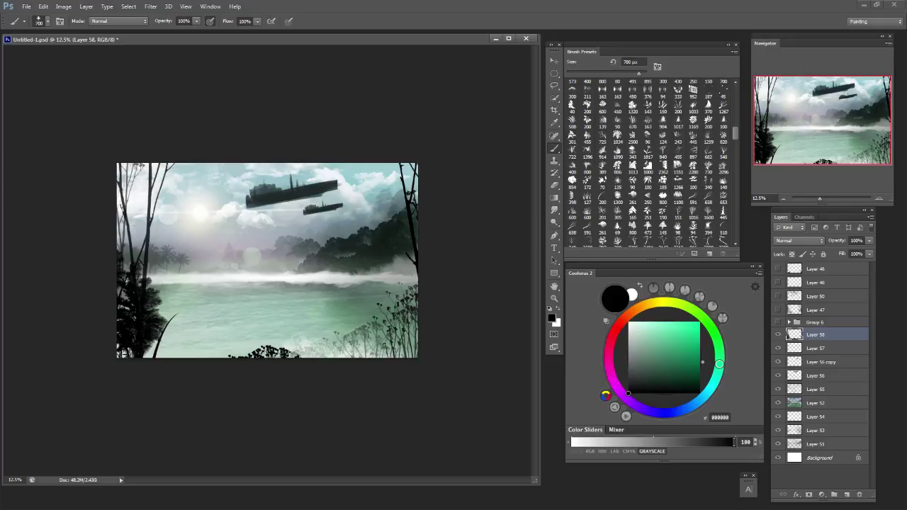
{"action": "key", "text": "bracketright"}
{"action": "key", "text": "bracketright"}
{"action": "key", "text": "bracketright"}
{"action": "key", "text": "bracketright"}
{"action": "key", "text": "bracketright"}
{"action": "key", "text": "bracketright"}
{"action": "key", "text": "bracketright"}
{"action": "key", "text": "bracketright"}
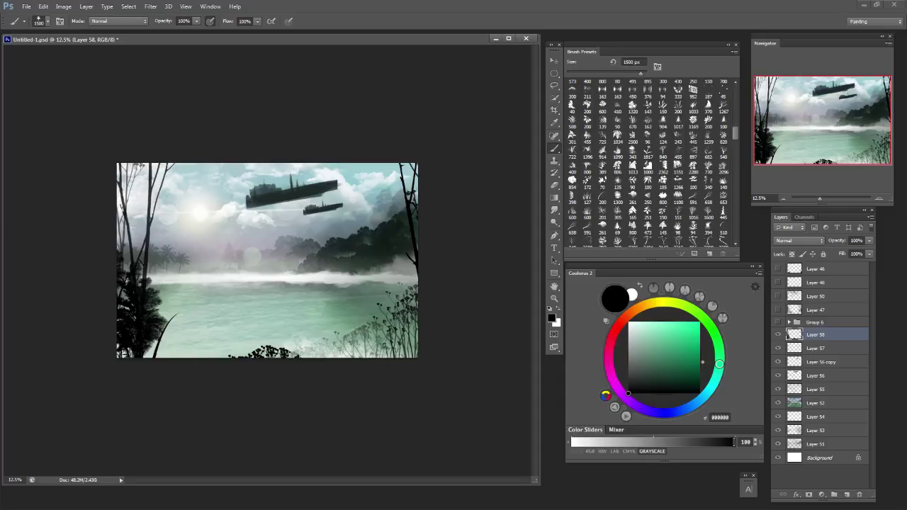
{"action": "key", "text": "bracketleft"}
{"action": "key", "text": "bracketleft"}
{"action": "key", "text": "bracketleft"}
{"action": "key", "text": "bracketleft"}
{"action": "key", "text": "bracketleft"}
{"action": "key", "text": "bracketleft"}
{"action": "key", "text": "bracketleft"}
{"action": "key", "text": "bracketleft"}
{"action": "left_click", "coordinate": [632, 182]}
{"action": "key", "text": "ctrl+z"}
Try black vegetation strokes at several brush sizes along the painting's lower-right shore and undo them.
{"action": "mouse_move", "coordinate": [325, 335]}
{"action": "left_mouse_down"}
{"action": "mouse_move", "coordinate": [323, 351]}
{"action": "mouse_move", "coordinate": [294, 352]}
{"action": "mouse_move", "coordinate": [353, 340]}
{"action": "mouse_move", "coordinate": [351, 357]}
{"action": "left_mouse_up"}
{"action": "key", "text": "bracketright"}
{"action": "key", "text": "bracketright"}
{"action": "key", "text": "bracketright"}
{"action": "key", "text": "bracketright"}
{"action": "key", "text": "bracketright"}
{"action": "key", "text": "bracketright"}
{"action": "key", "text": "bracketright"}
{"action": "key", "text": "bracketright"}
{"action": "key", "text": "ctrl+z"}
{"action": "key", "text": "ctrl+z"}
{"action": "key", "text": "bracketleft"}
{"action": "left_click", "coordinate": [342, 252]}
{"action": "key", "text": "bracketright"}
{"action": "key", "text": "bracketright"}
{"action": "key", "text": "bracketright"}
{"action": "key", "text": "bracketright"}
{"action": "key", "text": "ctrl+z"}
{"action": "left_click", "coordinate": [324, 347]}
{"action": "key", "text": "ctrl+z"}
{"action": "key", "text": "bracketleft"}
{"action": "key", "text": "bracketleft"}
{"action": "mouse_move", "coordinate": [324, 347]}
{"action": "left_mouse_down"}
{"action": "mouse_move", "coordinate": [358, 343]}
{"action": "mouse_move", "coordinate": [328, 351]}
{"action": "left_mouse_up"}
{"action": "left_click", "coordinate": [305, 350]}
{"action": "key", "text": "ctrl+z"}
Set the colour to bright green (479718) and paint grass across the lower-right foreground with an 800 px brush.
{"action": "left_click", "coordinate": [673, 354]}
{"action": "left_click", "coordinate": [713, 383]}
{"action": "key", "text": "ctrl+z"}
{"action": "key", "text": "bracketleft"}
{"action": "left_click_drag", "start_coordinate": [713, 383], "coordinate": [697, 313]}
{"action": "left_click", "coordinate": [687, 351]}
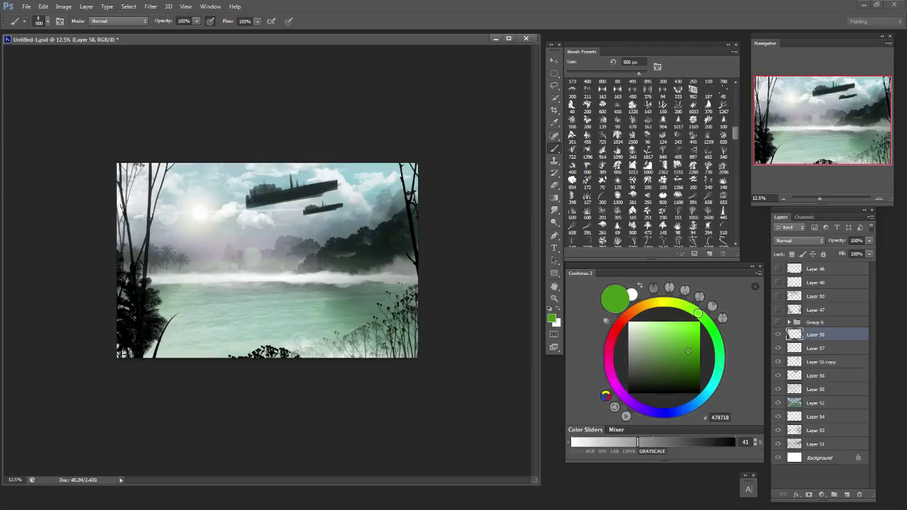
{"action": "left_click_drag", "start_coordinate": [316, 347], "coordinate": [366, 356]}
Layer darker green and olive (44471C) grass over the lower-right foreground patch with a 700 px brush.
{"action": "key", "text": "bracketleft"}
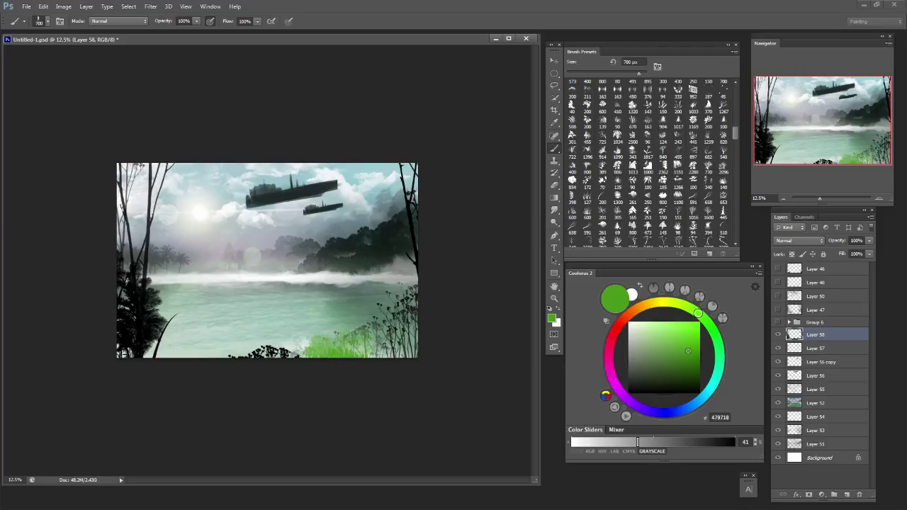
{"action": "left_click", "coordinate": [669, 371]}
{"action": "mouse_move", "coordinate": [312, 352]}
{"action": "left_mouse_down"}
{"action": "mouse_move", "coordinate": [412, 346]}
{"action": "mouse_move", "coordinate": [291, 358]}
{"action": "mouse_move", "coordinate": [373, 341]}
{"action": "left_mouse_up"}
{"action": "left_click", "coordinate": [668, 302]}
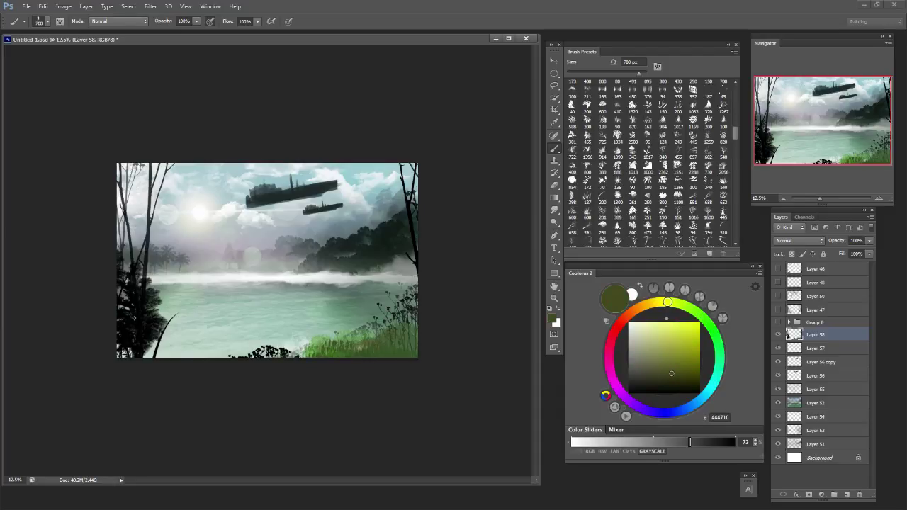
Paint pale yellow-green grass along the shore at the foot of the right hillside with a 500 px brush.
{"action": "key", "text": "bracketleft"}
{"action": "key", "text": "bracketleft"}
{"action": "left_click_drag", "start_coordinate": [358, 273], "coordinate": [413, 275]}
{"action": "key", "text": "bracketleft"}
{"action": "key", "text": "bracketleft"}
{"action": "left_click", "coordinate": [664, 331]}
{"action": "key", "text": "bracketright"}
{"action": "key", "text": "bracketright"}
{"action": "key", "text": "ctrl+z"}
{"action": "left_click_drag", "start_coordinate": [394, 272], "coordinate": [415, 272]}
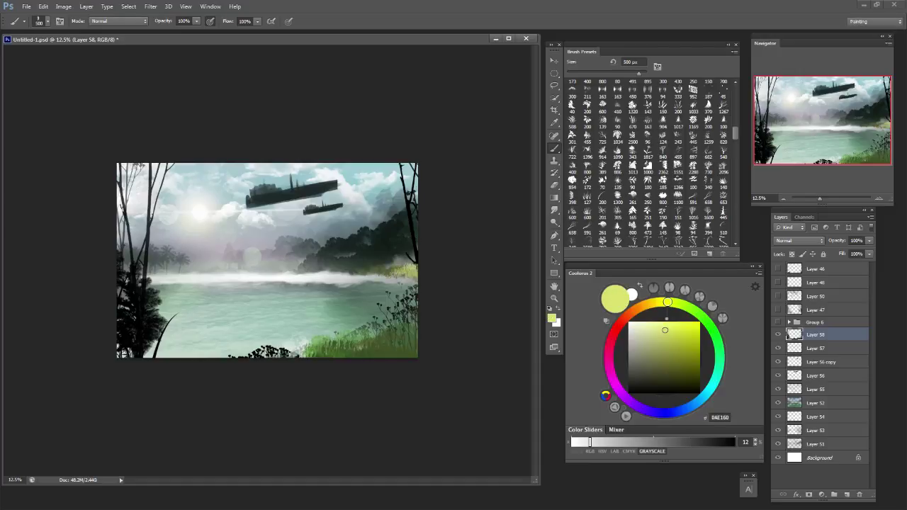
Paint pale yellow-green grass along the lower-right foreground, comparing the strokes and brush sizes.
{"action": "mouse_move", "coordinate": [351, 342]}
{"action": "left_mouse_down"}
{"action": "mouse_move", "coordinate": [324, 346]}
{"action": "mouse_move", "coordinate": [361, 338]}
{"action": "mouse_move", "coordinate": [349, 347]}
{"action": "mouse_move", "coordinate": [301, 333]}
{"action": "mouse_move", "coordinate": [290, 354]}
{"action": "left_mouse_up"}
{"action": "key", "text": "bracketright"}
{"action": "key", "text": "bracketright"}
{"action": "key", "text": "ctrl+z"}
{"action": "key", "text": "ctrl+z"}
{"action": "key", "text": "bracketleft"}
{"action": "key", "text": "bracketleft"}
{"action": "key", "text": "bracketleft"}
{"action": "key", "text": "bracketleft"}
Sample dark olive (2C3312) from the grass, shift the colour to dark green and paint grass along the lower-right edge.
{"action": "left_click", "coordinate": [327, 346], "text": "alt"}
{"action": "left_click", "coordinate": [361, 353], "text": "alt"}
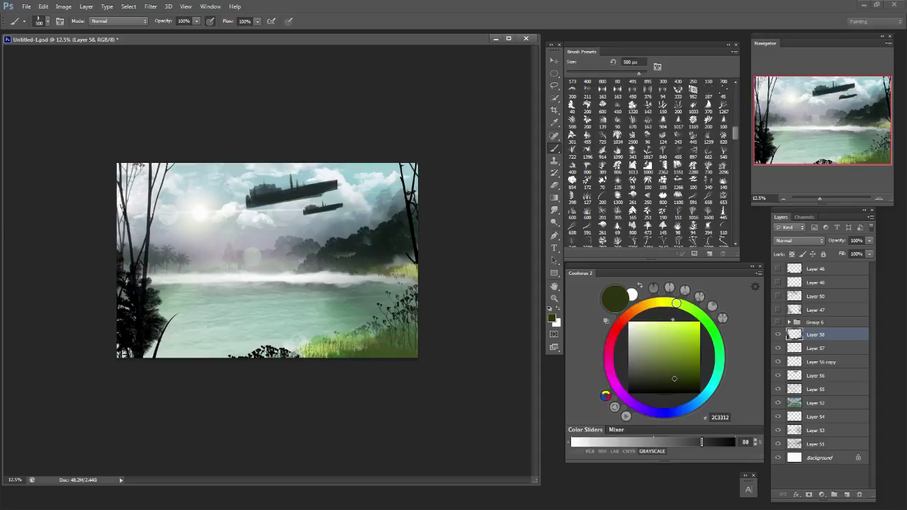
{"action": "left_click", "coordinate": [711, 329]}
{"action": "left_click", "coordinate": [682, 377]}
{"action": "mouse_move", "coordinate": [309, 356]}
{"action": "left_mouse_down"}
{"action": "mouse_move", "coordinate": [398, 343]}
{"action": "mouse_move", "coordinate": [416, 351]}
{"action": "left_mouse_up"}
Set the colour to near-black blue (0A1518) and paint dark grass along the lower shore with the 500 px brush.
{"action": "left_click", "coordinate": [704, 397]}
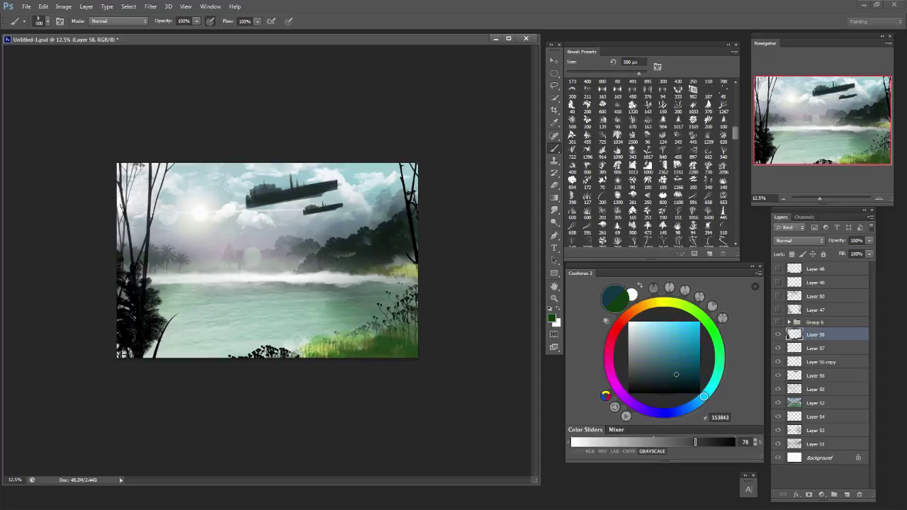
{"action": "left_click_drag", "start_coordinate": [677, 377], "coordinate": [668, 386]}
{"action": "mouse_move", "coordinate": [326, 350]}
{"action": "left_mouse_down"}
{"action": "mouse_move", "coordinate": [404, 343]}
{"action": "mouse_move", "coordinate": [408, 355]}
{"action": "mouse_move", "coordinate": [413, 309]}
{"action": "mouse_move", "coordinate": [358, 346]}
{"action": "mouse_move", "coordinate": [220, 354]}
{"action": "left_mouse_up"}
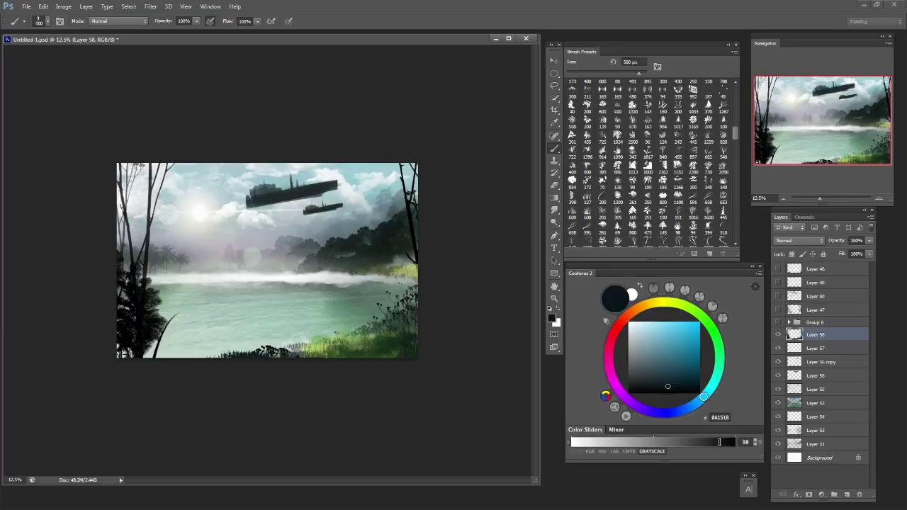
Paint small dark vegetation along the distant left shoreline, reducing the brush to about 200 px.
{"action": "key", "text": "bracketleft"}
{"action": "key", "text": "bracketleft"}
{"action": "key", "text": "bracketleft"}
{"action": "mouse_move", "coordinate": [152, 284]}
{"action": "left_mouse_down"}
{"action": "mouse_move", "coordinate": [201, 281]}
{"action": "mouse_move", "coordinate": [166, 280]}
{"action": "mouse_move", "coordinate": [186, 282]}
{"action": "left_mouse_up"}
{"action": "key", "text": "ctrl+alt+z"}
{"action": "key", "text": "ctrl+alt+z"}
{"action": "key", "text": "ctrl+alt+z"}
{"action": "key", "text": "bracketleft"}
{"action": "key", "text": "bracketright"}
{"action": "key", "text": "bracketright"}
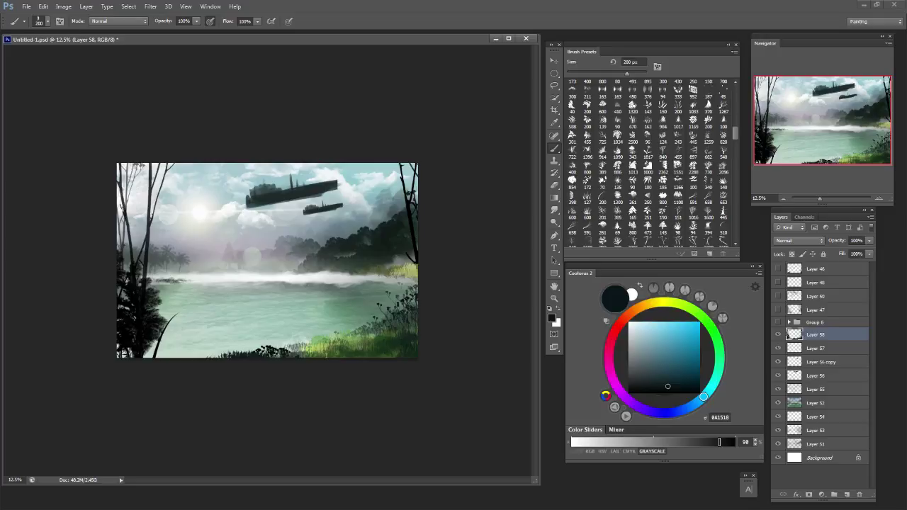
Browse the brush presets from the foliage brushes through the texture and shape brushes.
{"action": "scroll", "coordinate": [648, 163], "scroll_direction": "up", "scroll_amount": 5}
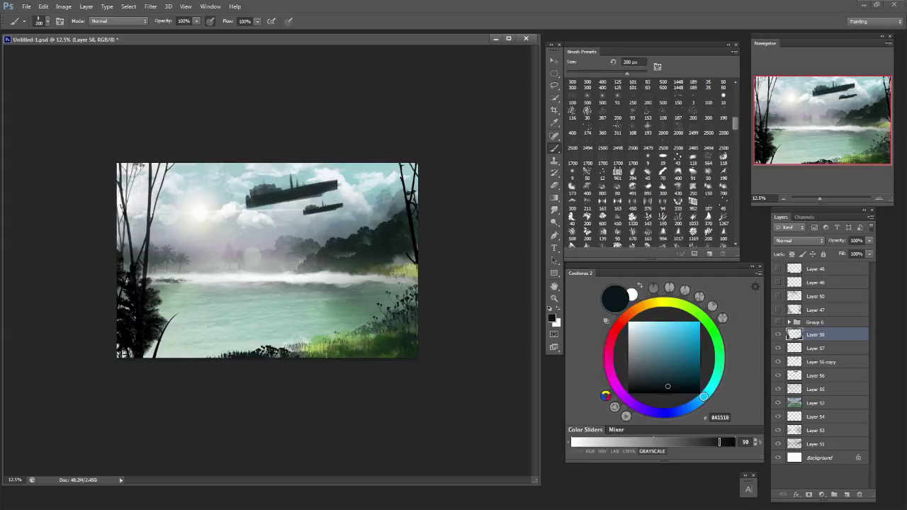
{"action": "scroll", "coordinate": [648, 163], "scroll_direction": "down", "scroll_amount": 8}
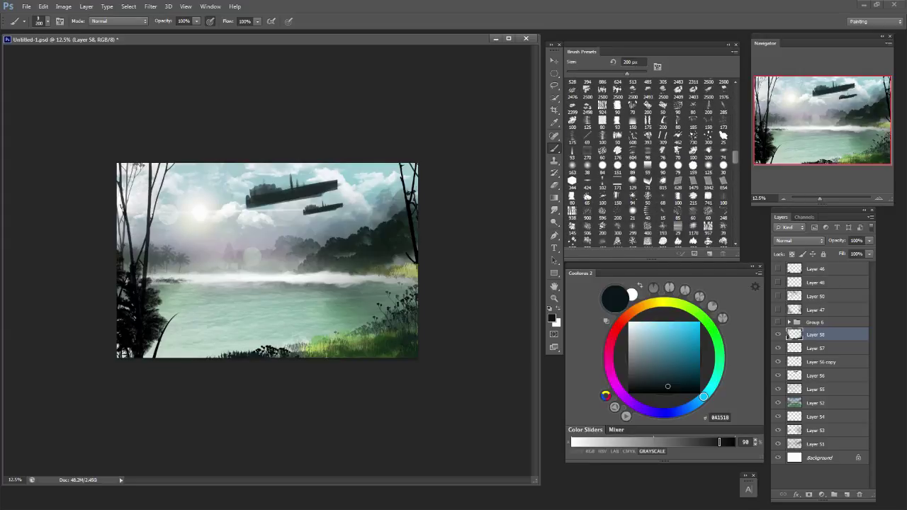
{"action": "scroll", "coordinate": [648, 163], "scroll_direction": "down", "scroll_amount": 3}
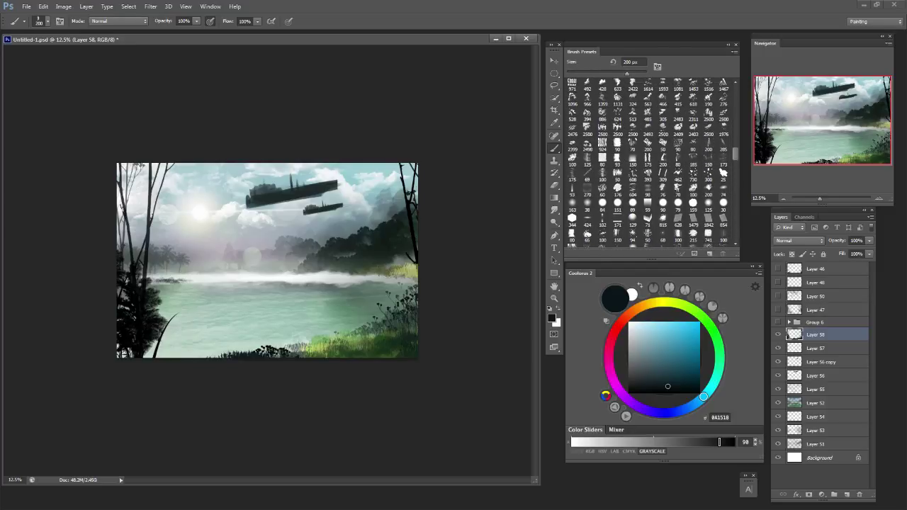
{"action": "scroll", "coordinate": [647, 163], "scroll_direction": "up", "scroll_amount": 3}
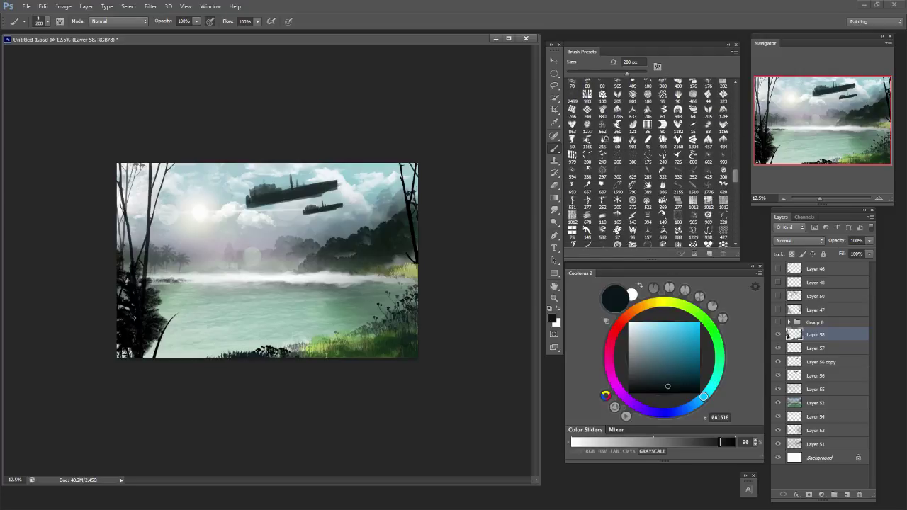
{"action": "scroll", "coordinate": [649, 163], "scroll_direction": "down", "scroll_amount": 4}
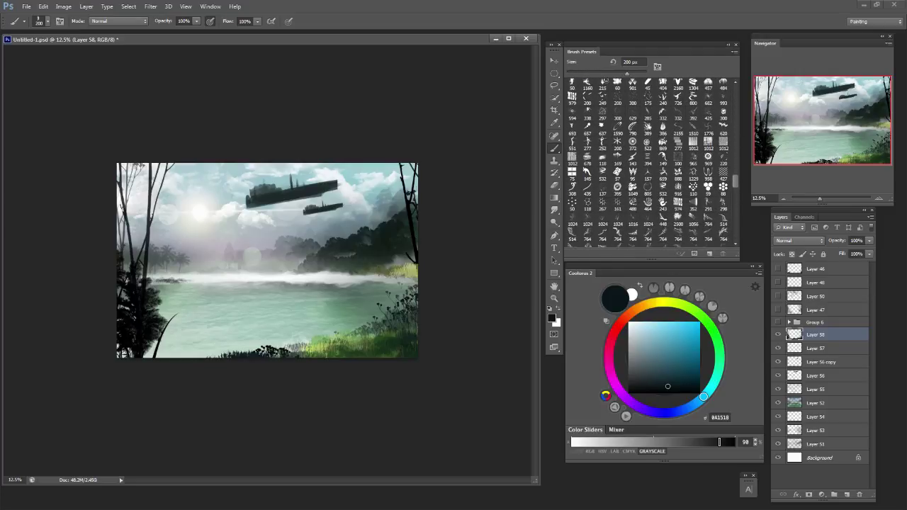
{"action": "scroll", "coordinate": [648, 163], "scroll_direction": "down", "scroll_amount": 4}
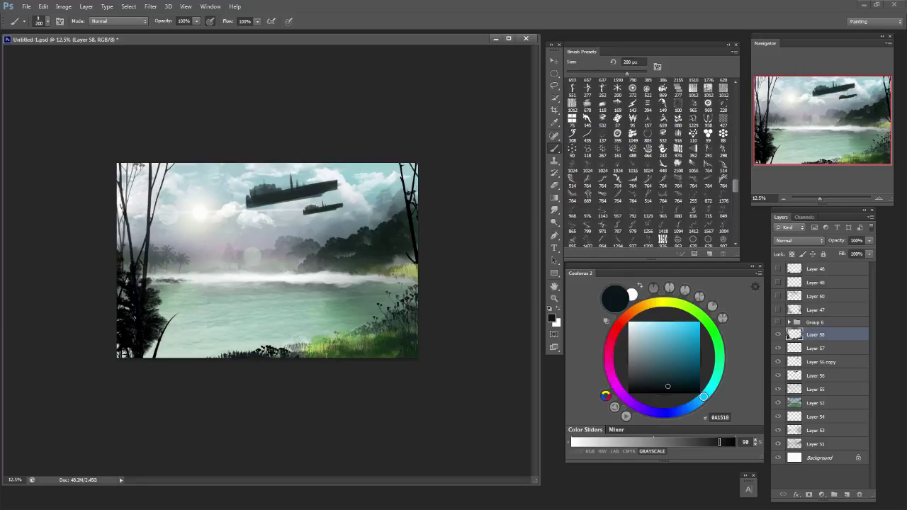
{"action": "scroll", "coordinate": [648, 163], "scroll_direction": "down", "scroll_amount": 5}
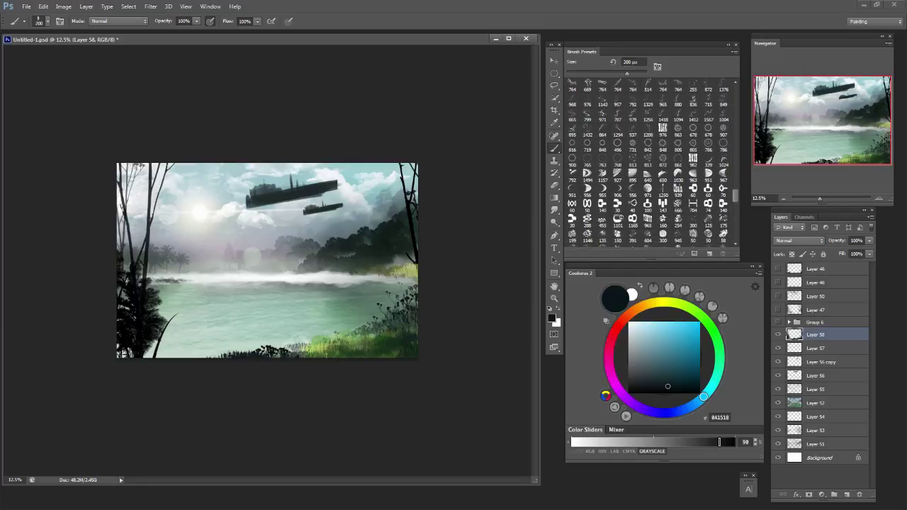
{"action": "scroll", "coordinate": [648, 163], "scroll_direction": "down", "scroll_amount": 1}
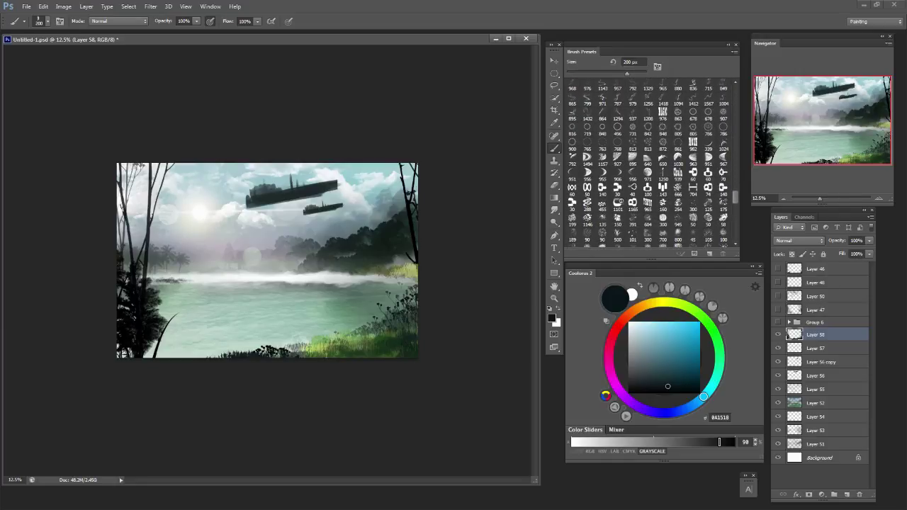
Try stamping a moon with a 500 px moon brush in the upper-right sky, in dark and near-white (E8F0F2), undoing each stamp.
{"action": "left_click", "coordinate": [647, 170]}
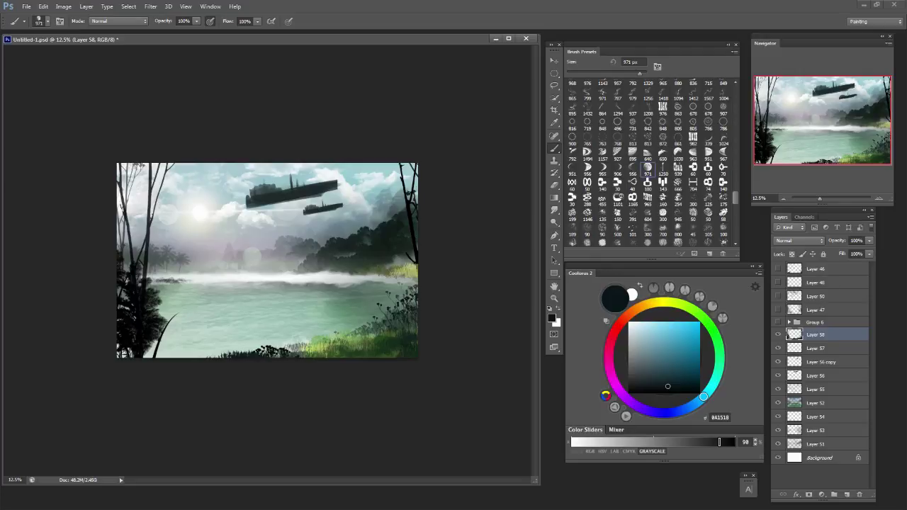
{"action": "left_click", "coordinate": [372, 178]}
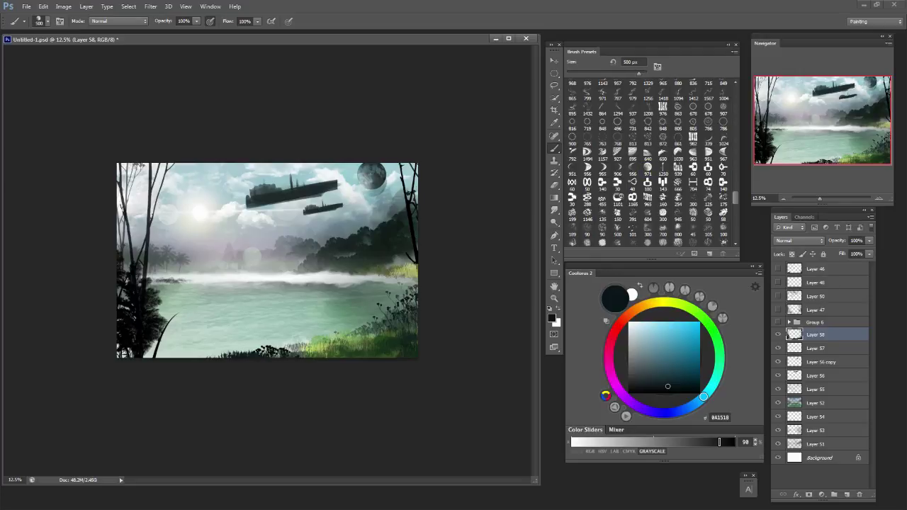
{"action": "key", "text": "ctrl+z"}
{"action": "left_click", "coordinate": [349, 178], "text": "alt"}
{"action": "left_click", "coordinate": [370, 179]}
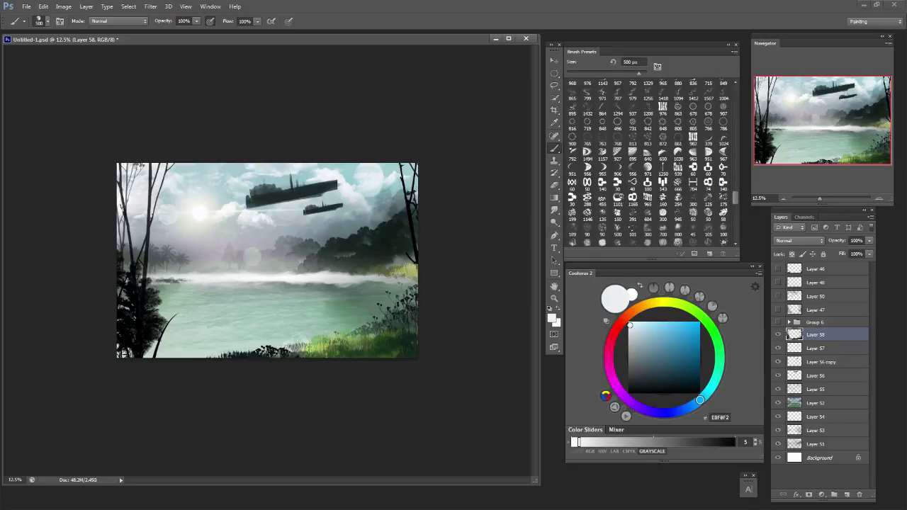
{"action": "key", "text": "ctrl+z"}
Try a larger near-white moon in the upper-right sky with the brush at 1100 px and undo it.
{"action": "key", "text": "bracketright"}
{"action": "key", "text": "bracketright"}
{"action": "key", "text": "bracketright"}
{"action": "key", "text": "bracketright"}
{"action": "key", "text": "bracketright"}
{"action": "key", "text": "bracketright"}
{"action": "left_click", "coordinate": [387, 182]}
{"action": "key", "text": "ctrl+z"}
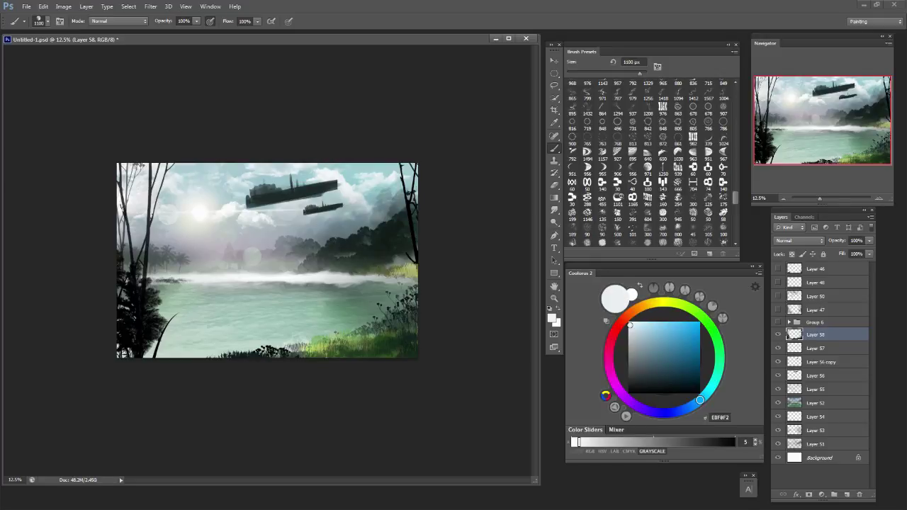
Try moon stamps at several smaller sizes on both sides of the sky, undoing each one.
{"action": "key", "text": "bracketleft"}
{"action": "key", "text": "bracketleft"}
{"action": "key", "text": "bracketleft"}
{"action": "key", "text": "bracketleft"}
{"action": "left_click", "coordinate": [357, 182]}
{"action": "key", "text": "ctrl+z"}
{"action": "left_click", "coordinate": [177, 186]}
{"action": "key", "text": "ctrl+z"}
{"action": "key", "text": "bracketright"}
{"action": "key", "text": "bracketright"}
{"action": "key", "text": "bracketright"}
{"action": "left_click", "coordinate": [371, 179]}
{"action": "key", "text": "ctrl+z"}
{"action": "key", "text": "bracketleft"}
{"action": "key", "text": "bracketleft"}
Choose the chain brush and try light chain strokes across the lake, undoing each one.
{"action": "scroll", "coordinate": [648, 162], "scroll_direction": "down", "scroll_amount": 2}
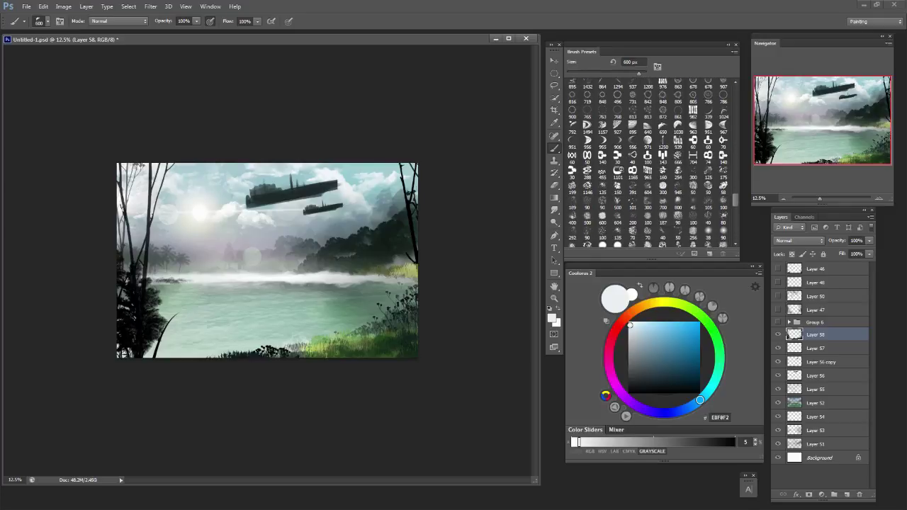
{"action": "left_click", "coordinate": [617, 156]}
{"action": "key", "text": "bracketright"}
{"action": "key", "text": "bracketright"}
{"action": "key", "text": "bracketright"}
{"action": "key", "text": "bracketright"}
{"action": "key", "text": "bracketright"}
{"action": "key", "text": "bracketright"}
{"action": "key", "text": "bracketright"}
{"action": "key", "text": "bracketright"}
{"action": "key", "text": "bracketright"}
{"action": "key", "text": "bracketright"}
{"action": "mouse_move", "coordinate": [373, 243]}
{"action": "left_mouse_down"}
{"action": "mouse_move", "coordinate": [298, 251]}
{"action": "mouse_move", "coordinate": [161, 332]}
{"action": "left_mouse_up"}
{"action": "key", "text": "ctrl+z"}
{"action": "left_click_drag", "start_coordinate": [344, 206], "coordinate": [209, 352]}
{"action": "key", "text": "ctrl+z"}
Try a curved black chain stroke from the small airship to the lower shore at 175 px and undo it.
{"action": "key", "text": "x"}
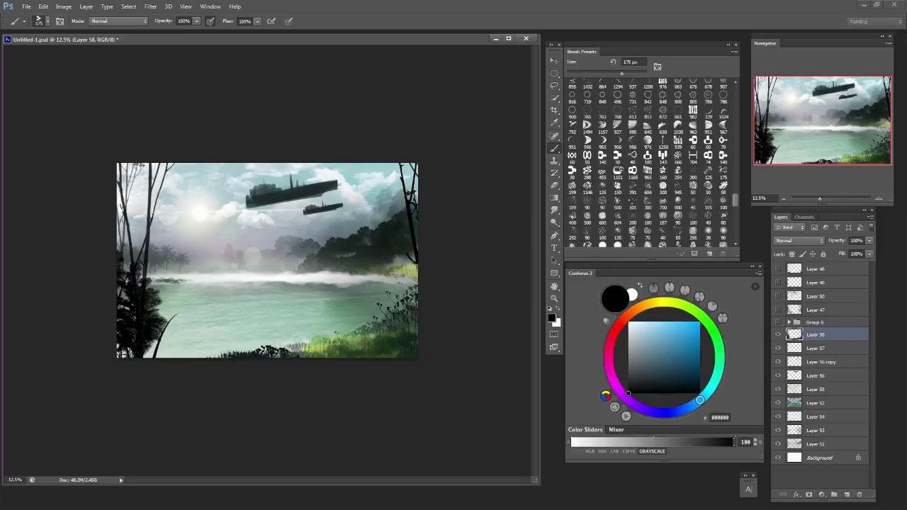
{"action": "left_click_drag", "start_coordinate": [362, 210], "coordinate": [213, 323]}
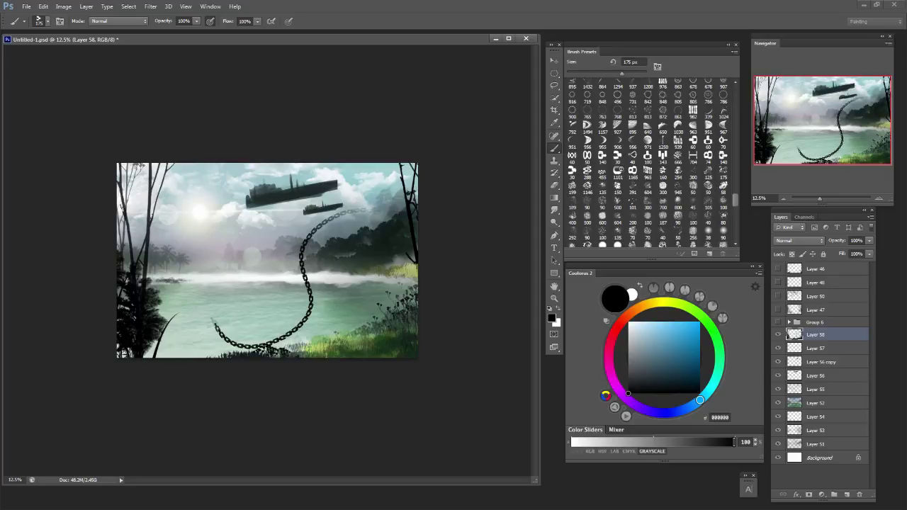
{"action": "key", "text": "ctrl+z"}
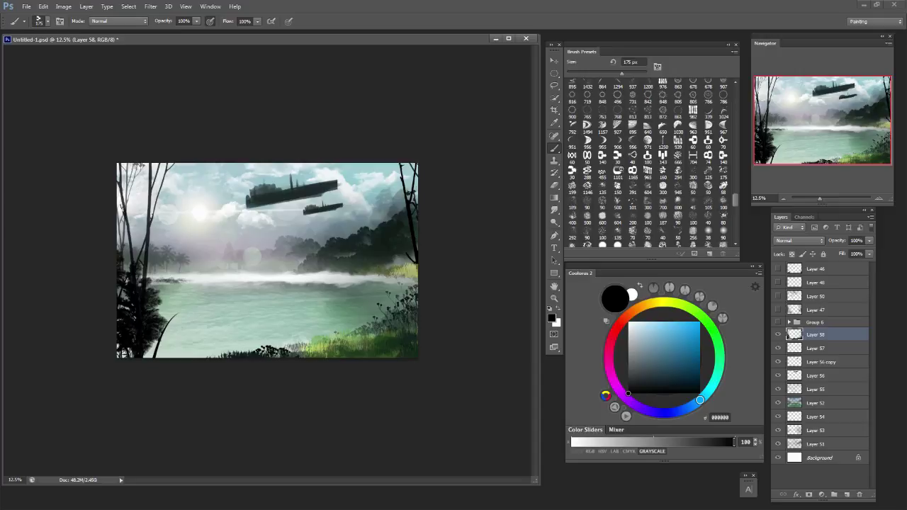
Browse the remaining brush presets down to the waterfall brushes.
{"action": "left_click", "coordinate": [787, 336]}
{"action": "scroll", "coordinate": [652, 163], "scroll_direction": "down", "scroll_amount": 5}
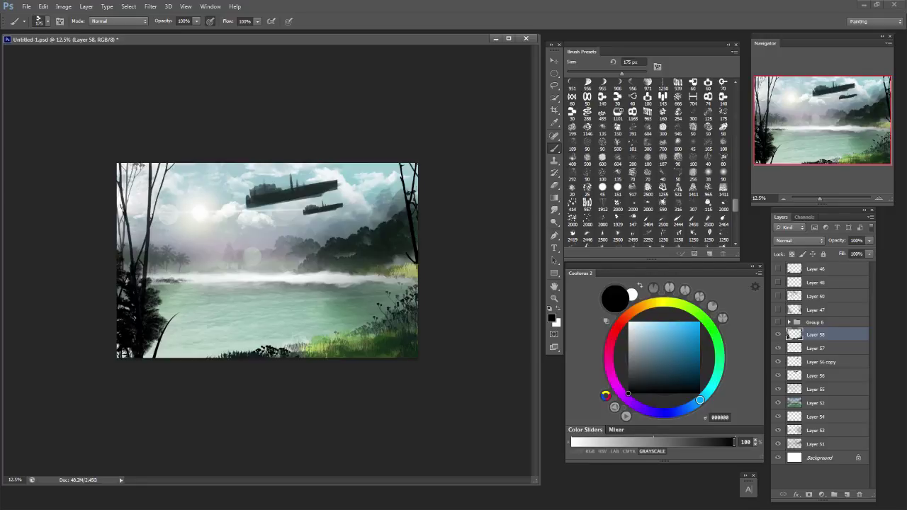
{"action": "scroll", "coordinate": [652, 163], "scroll_direction": "down", "scroll_amount": 8}
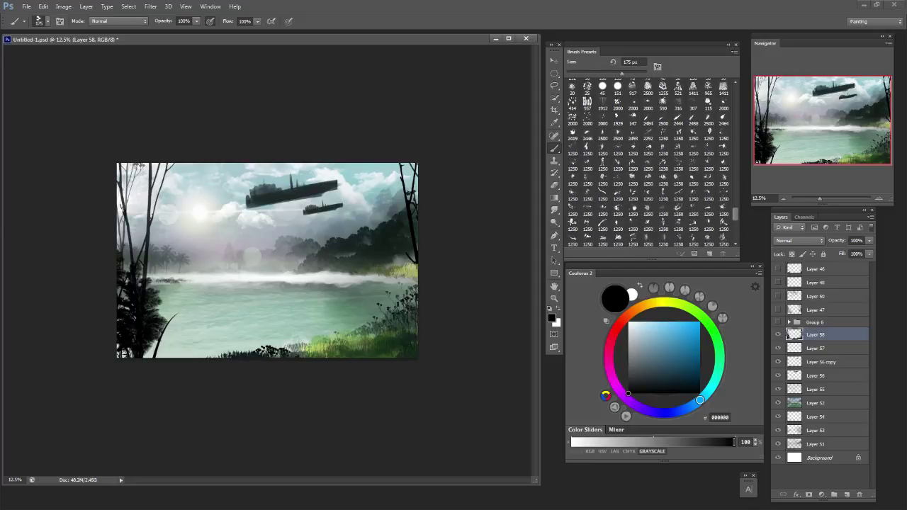
{"action": "scroll", "coordinate": [653, 163], "scroll_direction": "down", "scroll_amount": 6}
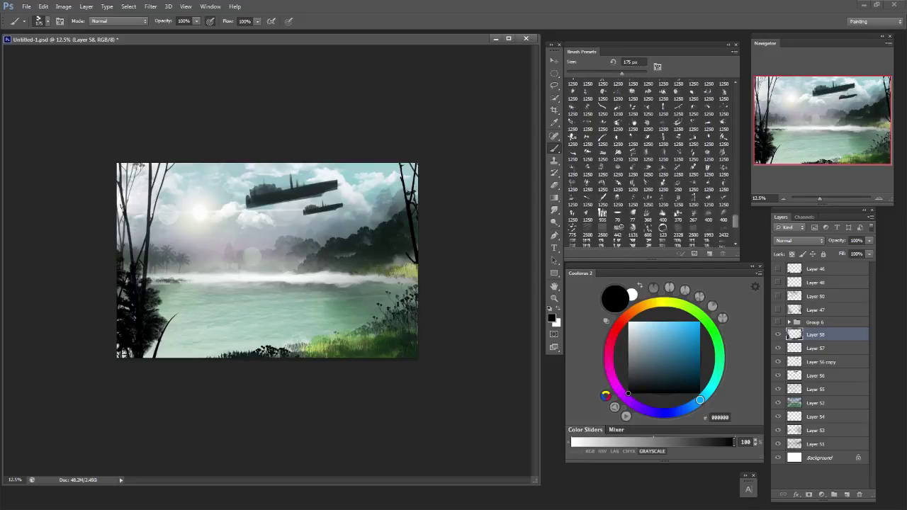
{"action": "scroll", "coordinate": [653, 164], "scroll_direction": "down", "scroll_amount": 1}
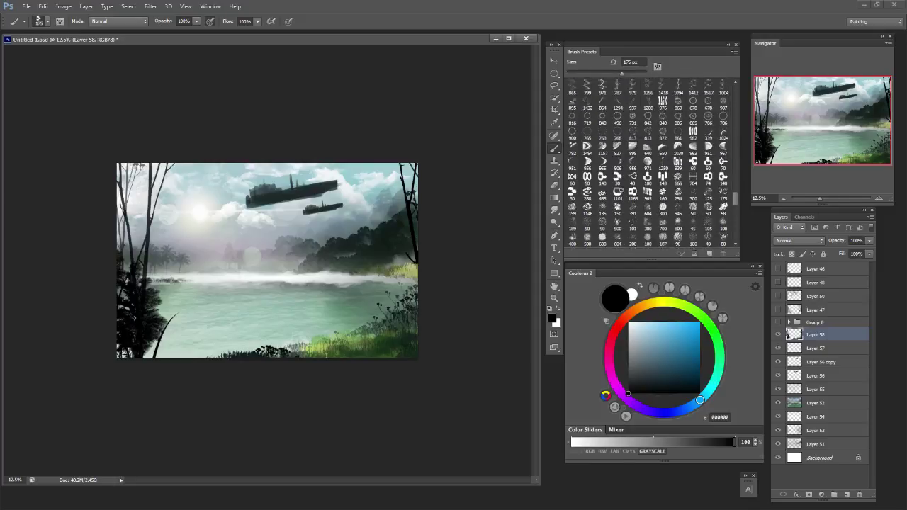
{"action": "scroll", "coordinate": [653, 164], "scroll_direction": "down", "scroll_amount": 5}
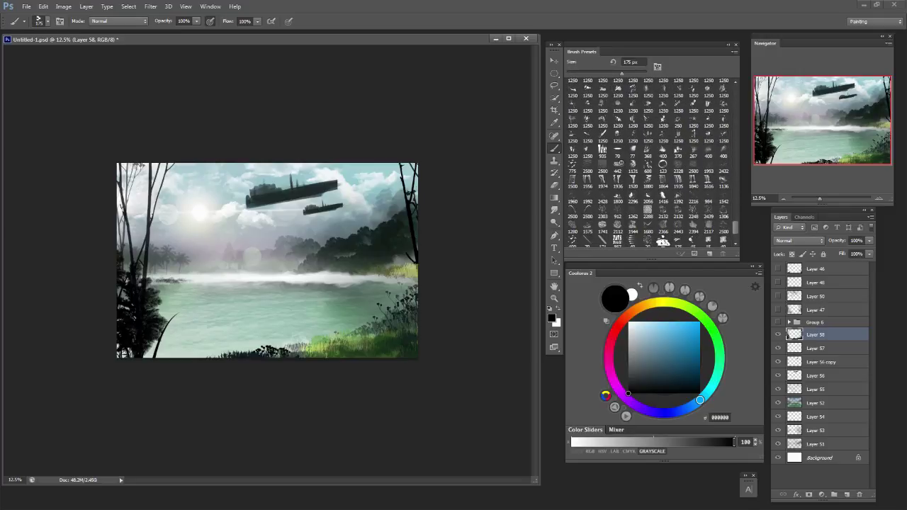
{"action": "scroll", "coordinate": [652, 164], "scroll_direction": "down", "scroll_amount": 1}
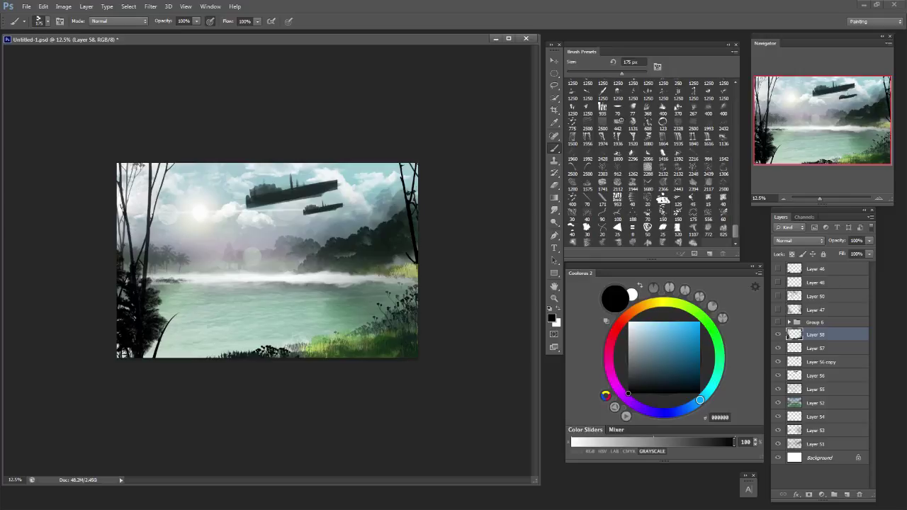
Set up a waterfall brush at 700 px in light grey (E0E0E0), trying and undoing one stamp on the right hillside.
{"action": "left_click", "coordinate": [617, 138]}
{"action": "key", "text": "bracketleft"}
{"action": "key", "text": "bracketleft"}
{"action": "key", "text": "bracketleft"}
{"action": "key", "text": "bracketleft"}
{"action": "key", "text": "bracketleft"}
{"action": "key", "text": "bracketleft"}
{"action": "key", "text": "bracketleft"}
{"action": "key", "text": "bracketleft"}
{"action": "key", "text": "bracketleft"}
{"action": "key", "text": "bracketleft"}
{"action": "key", "text": "bracketleft"}
{"action": "key", "text": "bracketleft"}
{"action": "key", "text": "bracketleft"}
{"action": "left_click", "coordinate": [590, 442]}
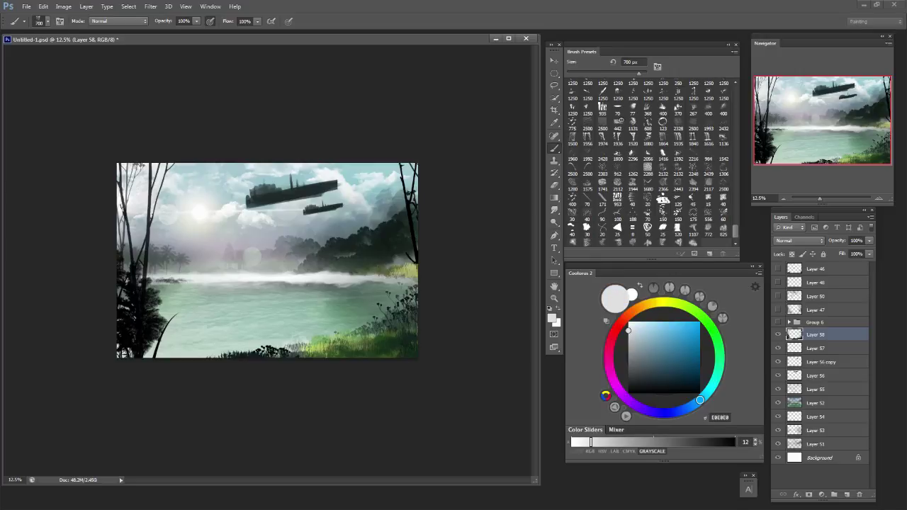
{"action": "left_click", "coordinate": [376, 255]}
{"action": "key", "text": "ctrl+z"}
Paint two light grey waterfalls down the right hillside to the misty shore, reducing the brush to 500 px.
{"action": "key", "text": "bracketleft"}
{"action": "key", "text": "bracketleft"}
{"action": "left_click_drag", "start_coordinate": [340, 257], "coordinate": [340, 274]}
{"action": "left_click", "coordinate": [377, 258]}
{"action": "key", "text": "ctrl+z"}
{"action": "key", "text": "bracketleft"}
{"action": "key", "text": "bracketleft"}
{"action": "left_click", "coordinate": [372, 261]}
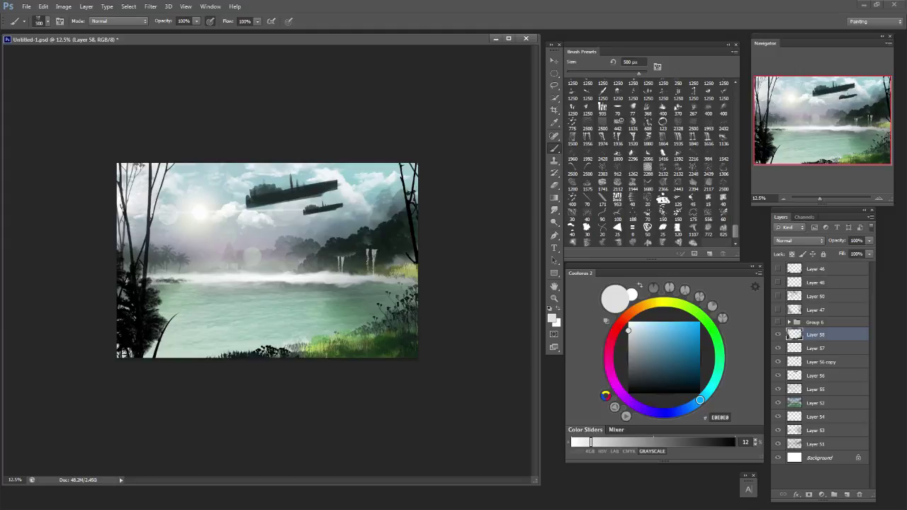
Try two other custom brush presets from the library, adjusting their sizes up and down.
{"action": "left_click", "coordinate": [587, 169]}
{"action": "key", "text": "bracketleft"}
{"action": "key", "text": "bracketleft"}
{"action": "key", "text": "bracketleft"}
{"action": "key", "text": "bracketleft"}
{"action": "key", "text": "bracketleft"}
{"action": "key", "text": "bracketleft"}
{"action": "key", "text": "bracketleft"}
{"action": "key", "text": "bracketleft"}
{"action": "left_click", "coordinate": [724, 124]}
{"action": "key", "text": "bracketleft"}
{"action": "key", "text": "bracketleft"}
{"action": "key", "text": "bracketleft"}
{"action": "key", "text": "bracketleft"}
{"action": "key", "text": "bracketleft"}
{"action": "key", "text": "bracketleft"}
{"action": "key", "text": "bracketleft"}
{"action": "key", "text": "bracketleft"}
{"action": "key", "text": "bracketleft"}
{"action": "key", "text": "bracketleft"}
{"action": "key", "text": "bracketleft"}
{"action": "key", "text": "bracketleft"}
{"action": "key", "text": "bracketleft"}
{"action": "key", "text": "bracketleft"}
{"action": "key", "text": "bracketleft"}
{"action": "key", "text": "bracketleft"}
{"action": "key", "text": "bracketleft"}
{"action": "key", "text": "bracketleft"}
{"action": "key", "text": "bracketleft"}
{"action": "key", "text": "bracketleft"}
{"action": "key", "text": "bracketright"}
{"action": "key", "text": "bracketright"}
{"action": "key", "text": "bracketright"}
{"action": "key", "text": "bracketright"}
{"action": "key", "text": "bracketright"}
{"action": "key", "text": "bracketright"}
{"action": "key", "text": "bracketright"}
{"action": "key", "text": "bracketright"}
{"action": "key", "text": "bracketleft"}
{"action": "key", "text": "bracketleft"}
{"action": "key", "text": "bracketleft"}
{"action": "key", "text": "bracketleft"}
{"action": "key", "text": "bracketleft"}
{"action": "key", "text": "bracketleft"}
{"action": "key", "text": "bracketright"}
{"action": "key", "text": "bracketright"}
{"action": "key", "text": "bracketright"}
{"action": "key", "text": "bracketright"}
Set up the water ripple brush at 800 px in white (FFFFFF), trying and undoing light grey stamps on the lake.
{"action": "left_click", "coordinate": [573, 199]}
{"action": "key", "text": "bracketright"}
{"action": "key", "text": "bracketright"}
{"action": "key", "text": "bracketright"}
{"action": "key", "text": "bracketright"}
{"action": "key", "text": "bracketright"}
{"action": "key", "text": "bracketright"}
{"action": "key", "text": "bracketleft"}
{"action": "key", "text": "bracketleft"}
{"action": "left_click", "coordinate": [352, 298]}
{"action": "key", "text": "ctrl+z"}
{"action": "key", "text": "bracketright"}
{"action": "key", "text": "bracketright"}
{"action": "key", "text": "bracketright"}
{"action": "key", "text": "bracketright"}
{"action": "key", "text": "bracketleft"}
{"action": "key", "text": "bracketleft"}
{"action": "left_click", "coordinate": [213, 300]}
{"action": "key", "text": "bracketleft"}
{"action": "key", "text": "bracketleft"}
{"action": "key", "text": "ctrl+z"}
{"action": "left_click", "coordinate": [628, 322]}
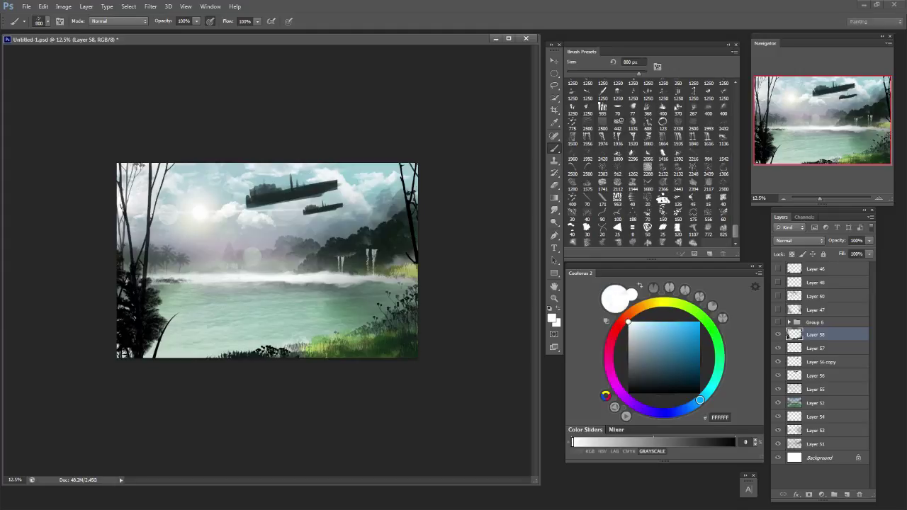
Stamp white ripples over the lake's surface at 800 px, undoing and repeating the first stamp.
{"action": "left_click", "coordinate": [212, 291]}
{"action": "key", "text": "ctrl+z"}
{"action": "left_click", "coordinate": [208, 299]}
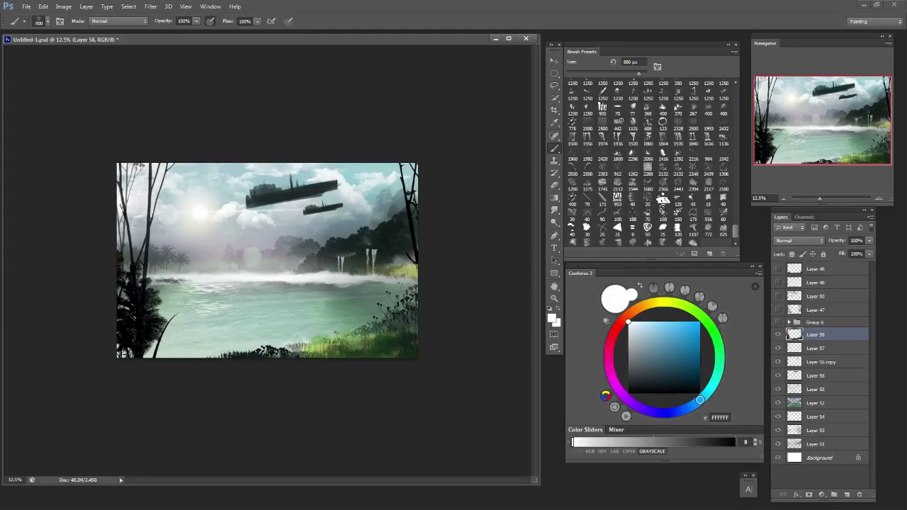
{"action": "left_click", "coordinate": [214, 321]}
{"action": "left_click", "coordinate": [357, 291]}
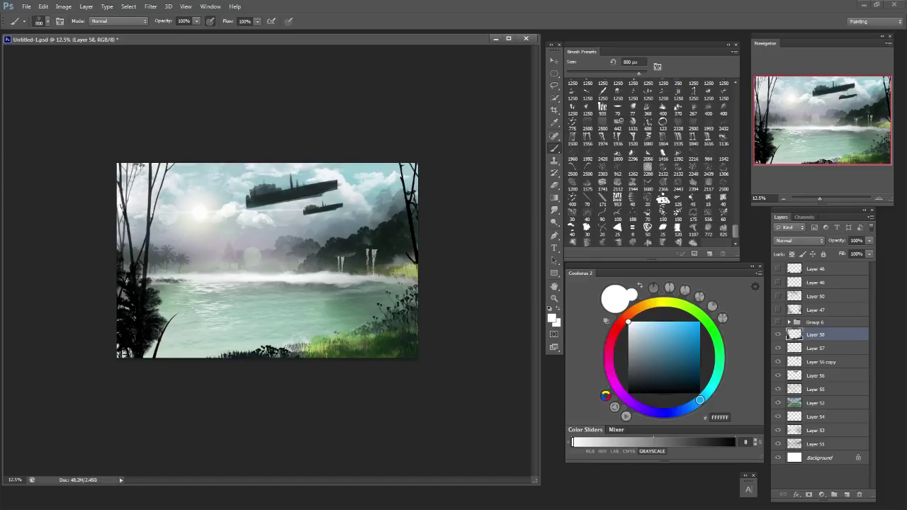
Try larger white ripple stamps across the lake at up to 1600 px and at 1000 px, stepping back through them.
{"action": "key", "text": "ctrl+z"}
{"action": "left_click", "coordinate": [362, 288]}
{"action": "key", "text": "bracketright"}
{"action": "key", "text": "bracketright"}
{"action": "key", "text": "ctrl+z"}
{"action": "left_click", "coordinate": [363, 303]}
{"action": "key", "text": "bracketright"}
{"action": "key", "text": "ctrl+z"}
{"action": "left_click_drag", "start_coordinate": [376, 326], "coordinate": [260, 320]}
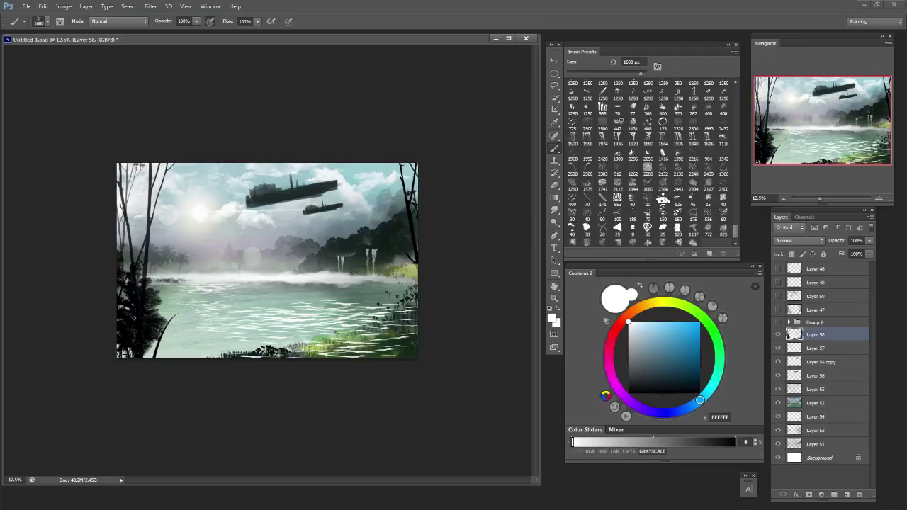
{"action": "key", "text": "ctrl+z"}
{"action": "key", "text": "bracketleft"}
{"action": "left_click", "coordinate": [327, 339]}
{"action": "key", "text": "ctrl+z"}
{"action": "left_click", "coordinate": [224, 302]}
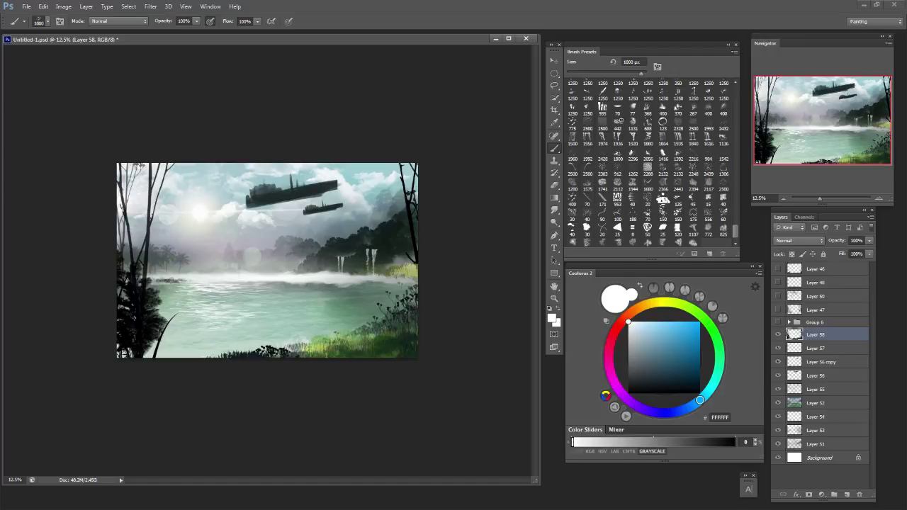
{"action": "key", "text": "ctrl+alt+z"}
{"action": "key", "text": "ctrl+alt+z"}
Stamp white water ripples across the upper lake below the mist, trying 1800 px before settling on 1400 px.
{"action": "key", "text": "bracketright"}
{"action": "key", "text": "bracketright"}
{"action": "key", "text": "bracketright"}
{"action": "key", "text": "bracketright"}
{"action": "key", "text": "ctrl+z"}
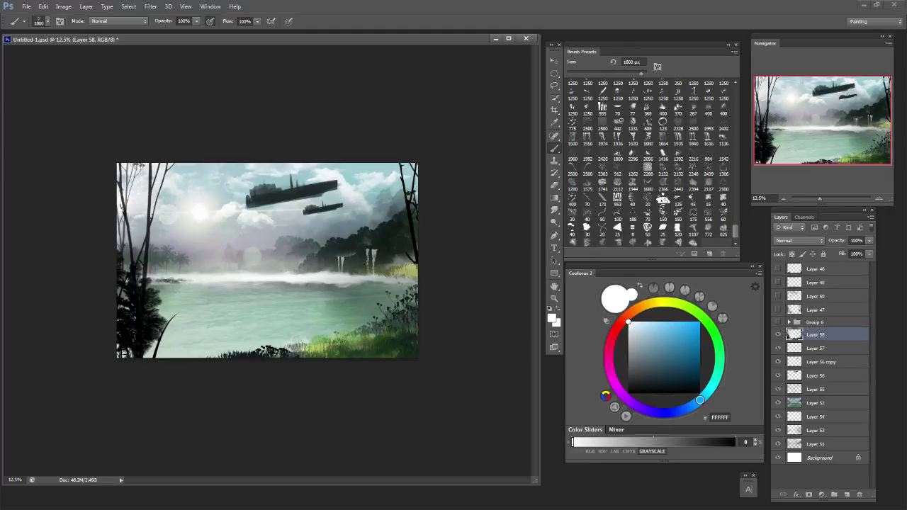
{"action": "left_click", "coordinate": [221, 296]}
{"action": "key", "text": "ctrl+z"}
{"action": "key", "text": "bracketleft"}
{"action": "key", "text": "bracketleft"}
{"action": "key", "text": "ctrl+z"}
{"action": "key", "text": "ctrl+z"}
{"action": "key", "text": "ctrl+z"}
{"action": "key", "text": "ctrl+z"}
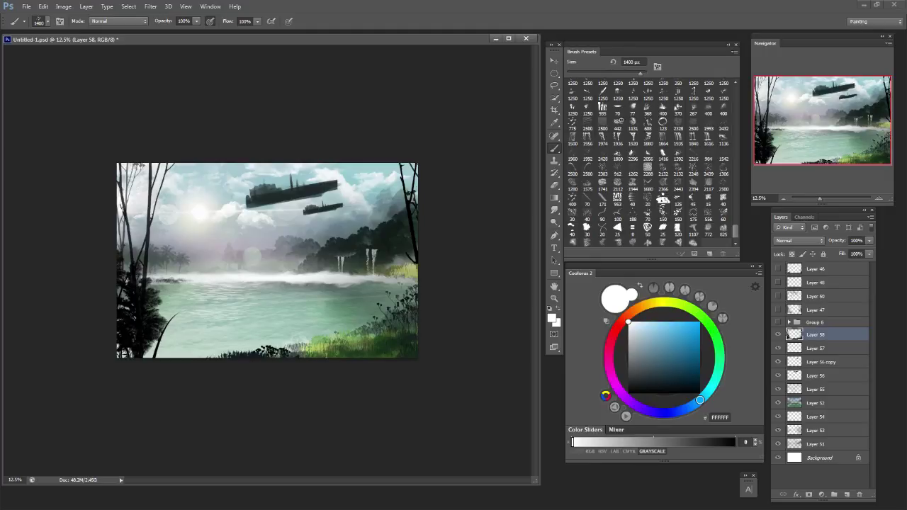
{"action": "key", "text": "ctrl+z"}
{"action": "key", "text": "ctrl+z"}
{"action": "key", "text": "ctrl+z"}
{"action": "key", "text": "ctrl+z"}
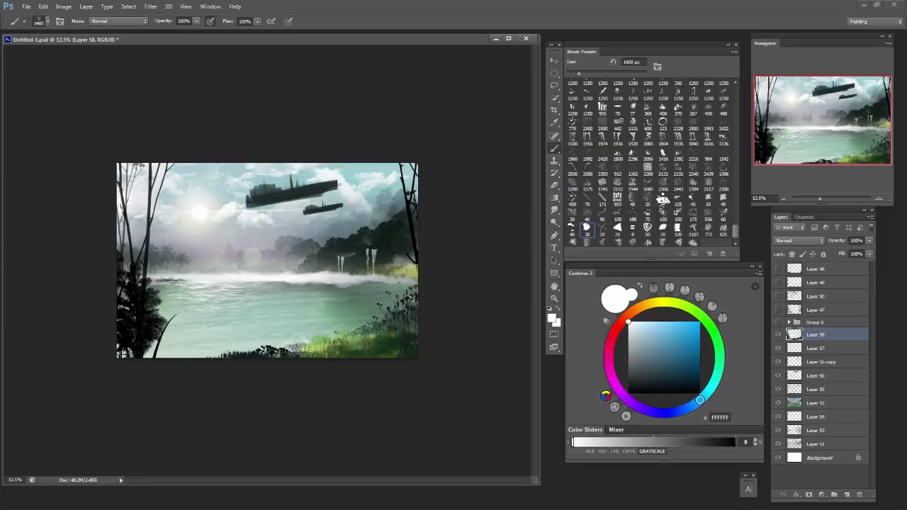
Try a short white stroke with the 30 px shape brush enlarged, at the lake's shore below the waterfalls, and undo it.
{"action": "left_click", "coordinate": [586, 229]}
{"action": "key", "text": "bracketright"}
{"action": "key", "text": "bracketright"}
{"action": "key", "text": "bracketright"}
{"action": "key", "text": "bracketright"}
{"action": "key", "text": "bracketright"}
{"action": "key", "text": "bracketright"}
{"action": "key", "text": "bracketright"}
{"action": "key", "text": "bracketright"}
{"action": "key", "text": "bracketleft"}
{"action": "key", "text": "bracketleft"}
{"action": "key", "text": "bracketleft"}
{"action": "key", "text": "bracketleft"}
{"action": "left_click_drag", "start_coordinate": [364, 284], "coordinate": [381, 283]}
{"action": "key", "text": "bracketright"}
{"action": "key", "text": "bracketright"}
{"action": "key", "text": "bracketright"}
{"action": "key", "text": "bracketright"}
{"action": "key", "text": "bracketright"}
{"action": "key", "text": "bracketright"}
{"action": "key", "text": "bracketright"}
{"action": "key", "text": "bracketright"}
{"action": "key", "text": "ctrl+z"}
Try a near-black (101010) stroke at 250 px along the misty shore below the waterfalls and undo it.
{"action": "left_click", "coordinate": [628, 384]}
{"action": "left_click_drag", "start_coordinate": [627, 383], "coordinate": [628, 384]}
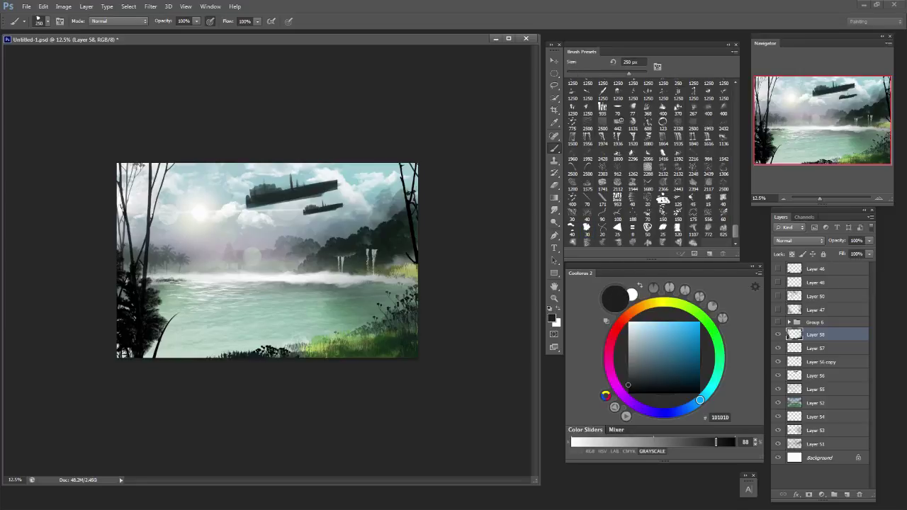
{"action": "left_click_drag", "start_coordinate": [346, 277], "coordinate": [378, 282]}
{"action": "key", "text": "ctrl+z"}
Set up a 1250 px splatter brush at 2000 px in black (000000), trying and undoing one stamp mid-scene.
{"action": "scroll", "coordinate": [649, 163], "scroll_direction": "up", "scroll_amount": 7}
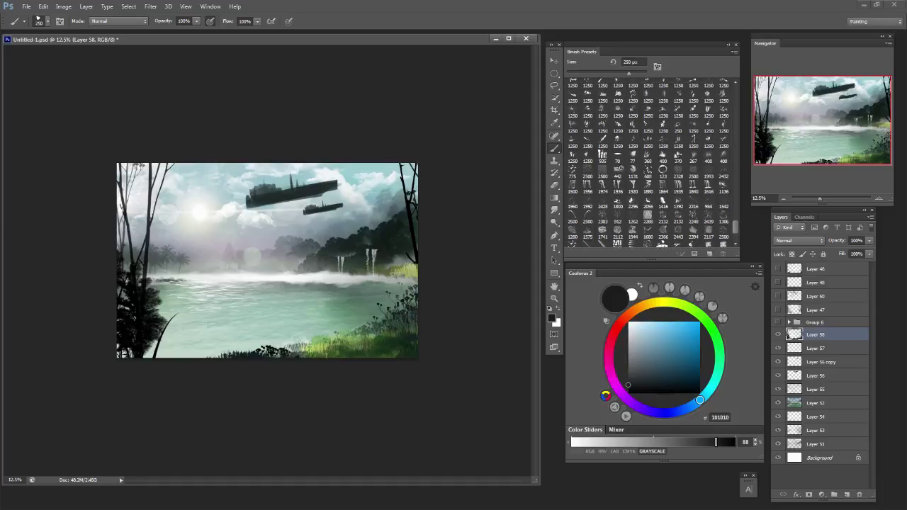
{"action": "scroll", "coordinate": [649, 164], "scroll_direction": "up", "scroll_amount": 3}
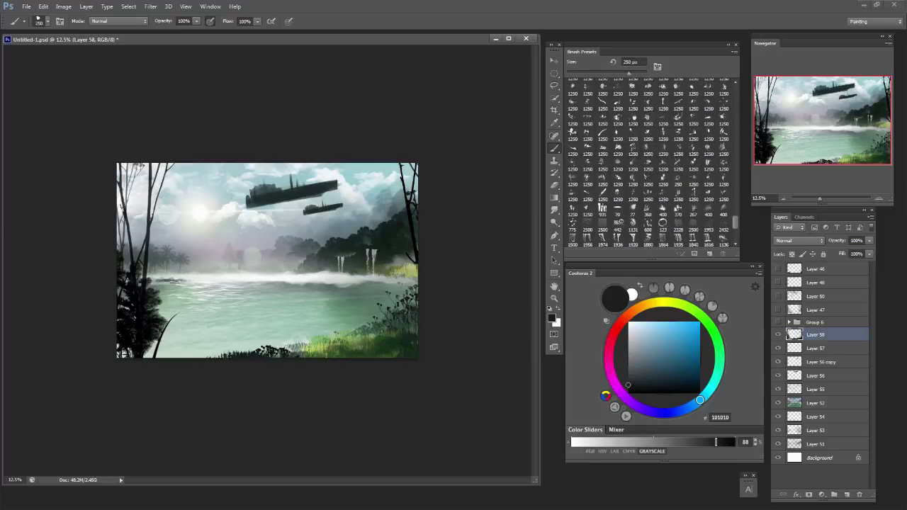
{"action": "scroll", "coordinate": [623, 178], "scroll_direction": "down", "scroll_amount": 1}
{"action": "left_click", "coordinate": [617, 183]}
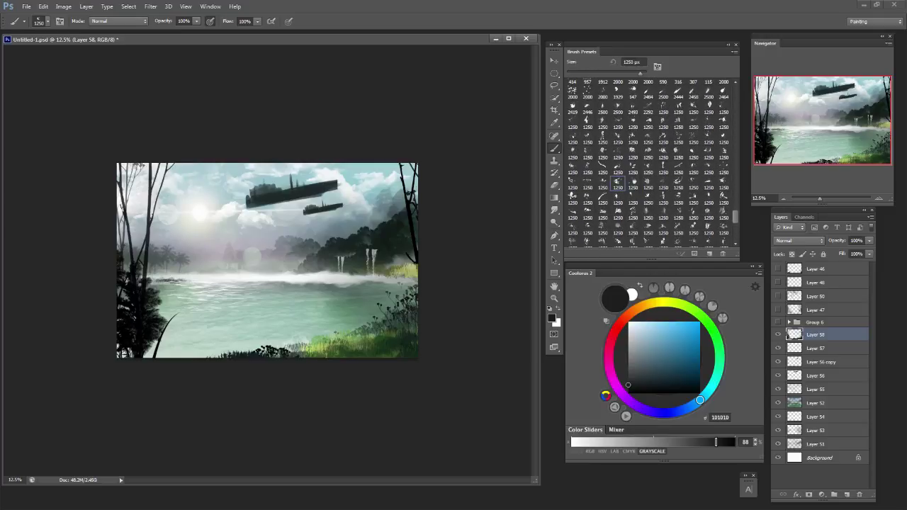
{"action": "key", "text": "d"}
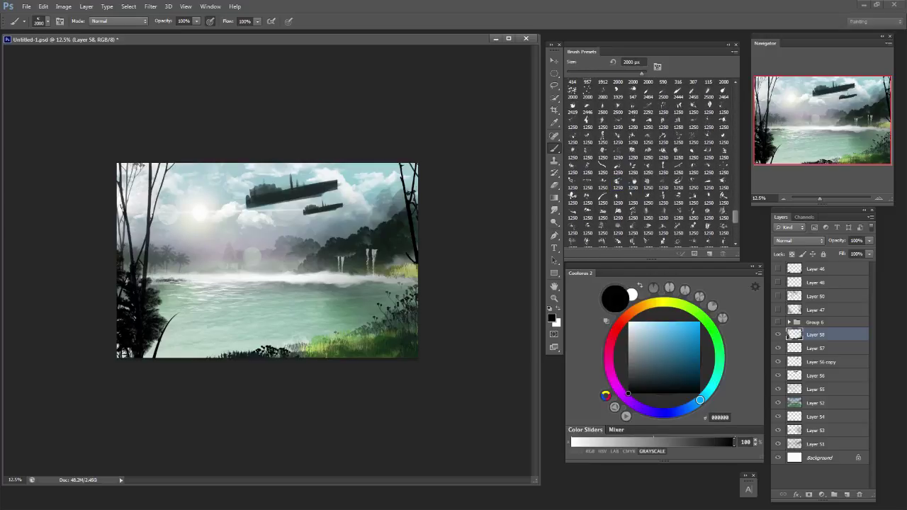
{"action": "left_click", "coordinate": [266, 262]}
{"action": "key", "text": "ctrl+z"}
Try another splatter brush in black at up to 1800 px below the small airship and on the lake, undoing each stamp.
{"action": "left_click", "coordinate": [633, 169]}
{"action": "left_click", "coordinate": [315, 296]}
{"action": "key", "text": "ctrl+z"}
{"action": "key", "text": "bracketright"}
{"action": "key", "text": "bracketright"}
{"action": "key", "text": "bracketright"}
{"action": "left_click", "coordinate": [336, 245]}
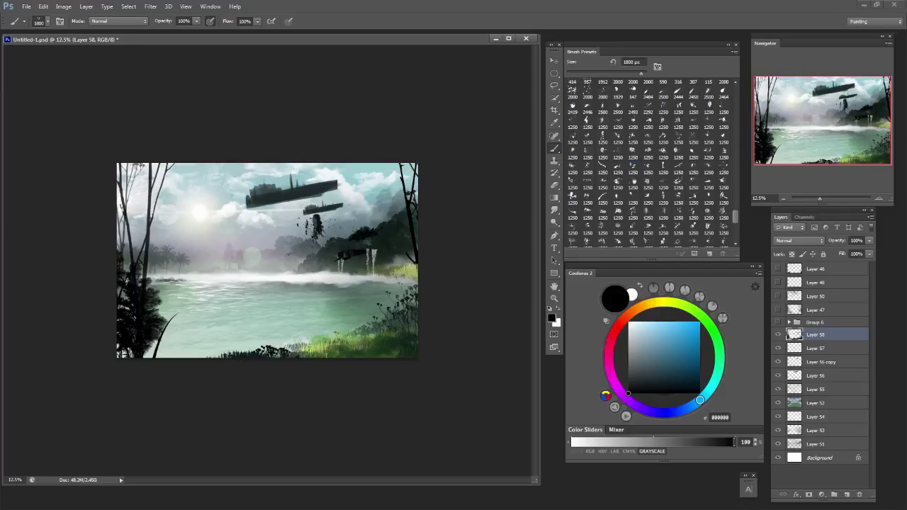
{"action": "key", "text": "ctrl+z"}
{"action": "left_click", "coordinate": [233, 297]}
{"action": "key", "text": "ctrl+z"}
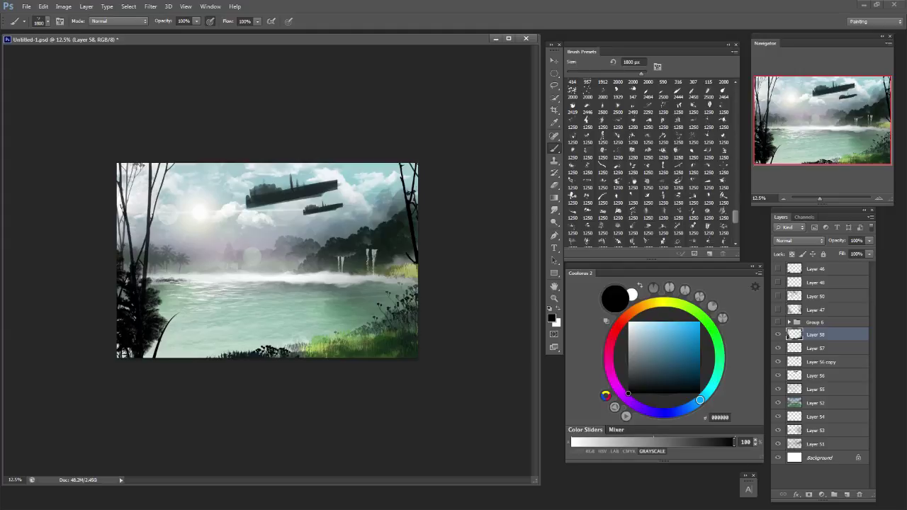
Stamp black dripping splatter across the middle of the scene with the 1912 px drip brush enlarged to 2300 px.
{"action": "scroll", "coordinate": [652, 163], "scroll_direction": "up", "scroll_amount": 3}
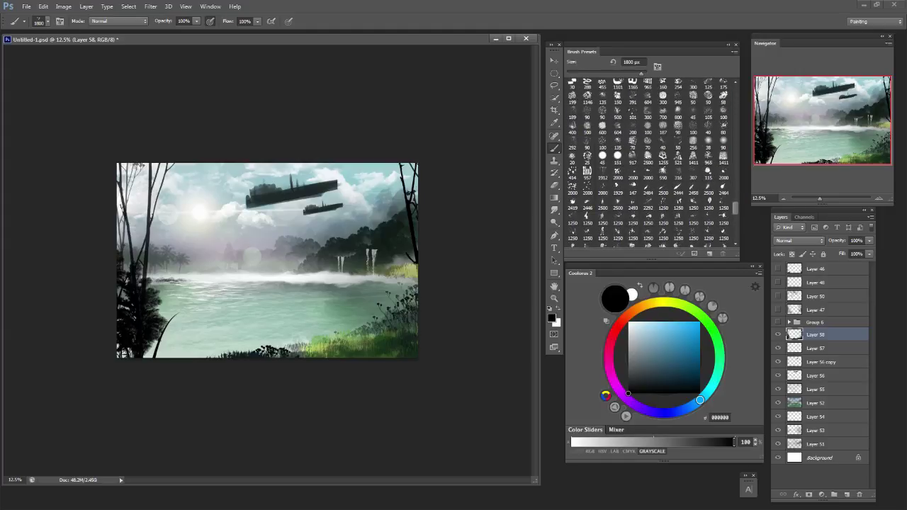
{"action": "scroll", "coordinate": [651, 162], "scroll_direction": "up", "scroll_amount": 1}
{"action": "left_click", "coordinate": [602, 177]}
{"action": "key", "text": "bracketright"}
{"action": "key", "text": "bracketright"}
{"action": "key", "text": "bracketright"}
{"action": "key", "text": "bracketright"}
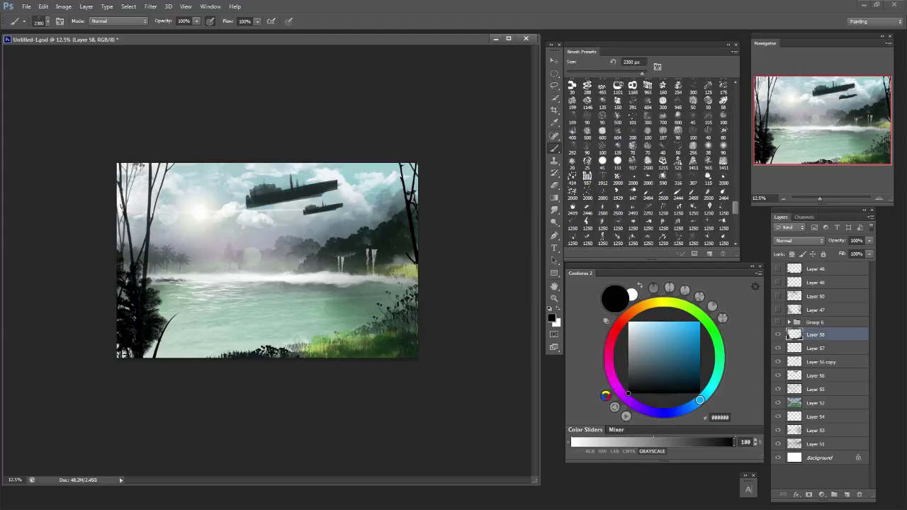
{"action": "left_click_drag", "start_coordinate": [257, 256], "coordinate": [250, 261]}
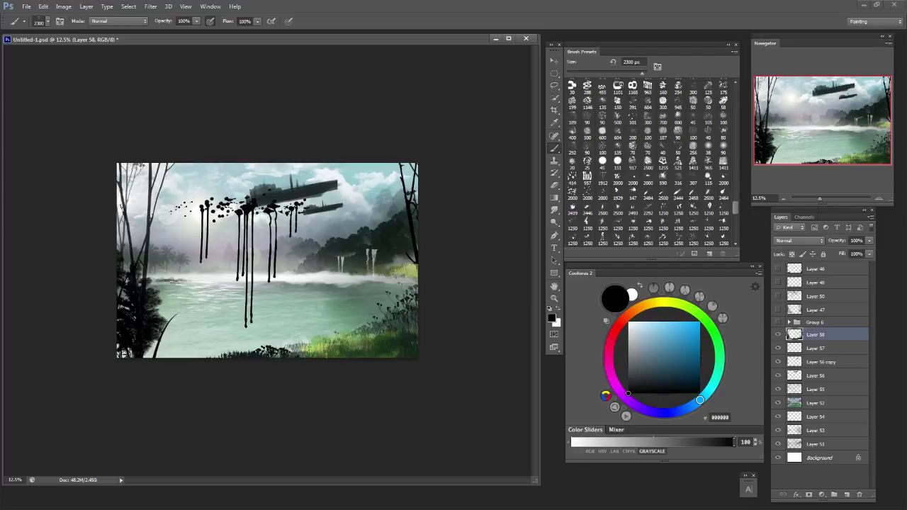
Undo the black drip stamp, try the 2300 px drip brush in red (DA2100) across the scene, and undo it too.
{"action": "key", "text": "ctrl+z"}
{"action": "left_click", "coordinate": [621, 323]}
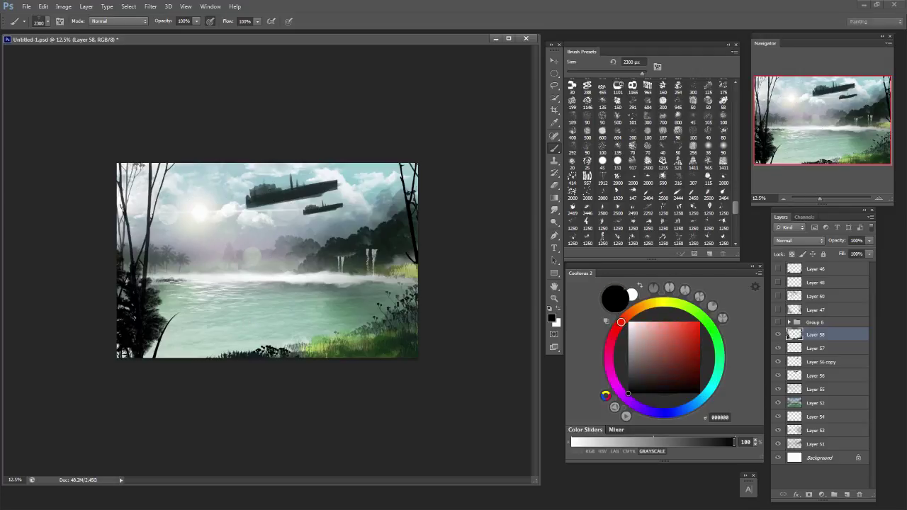
{"action": "left_click", "coordinate": [700, 331]}
{"action": "left_click", "coordinate": [246, 252]}
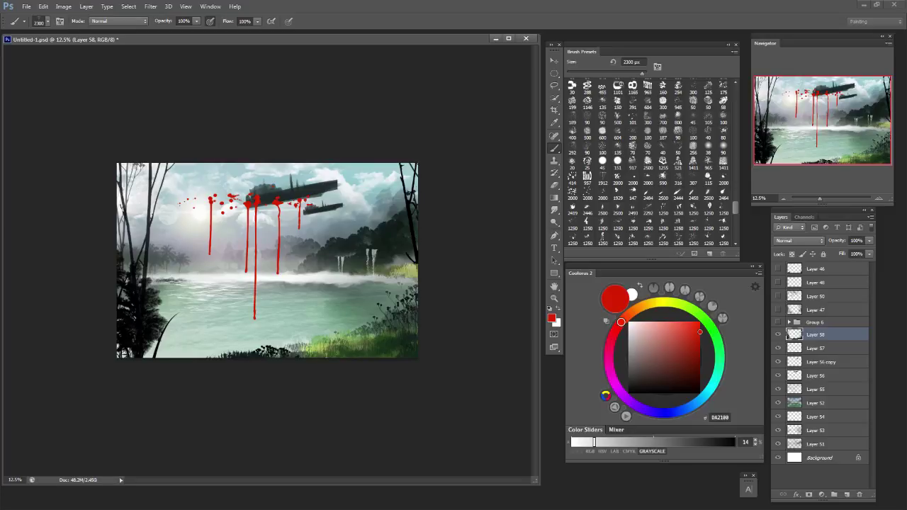
{"action": "key", "text": "ctrl+z"}
Try the 101 px brush beside the small airship, undo it, and reset the foreground colour to black.
{"action": "left_click", "coordinate": [632, 119]}
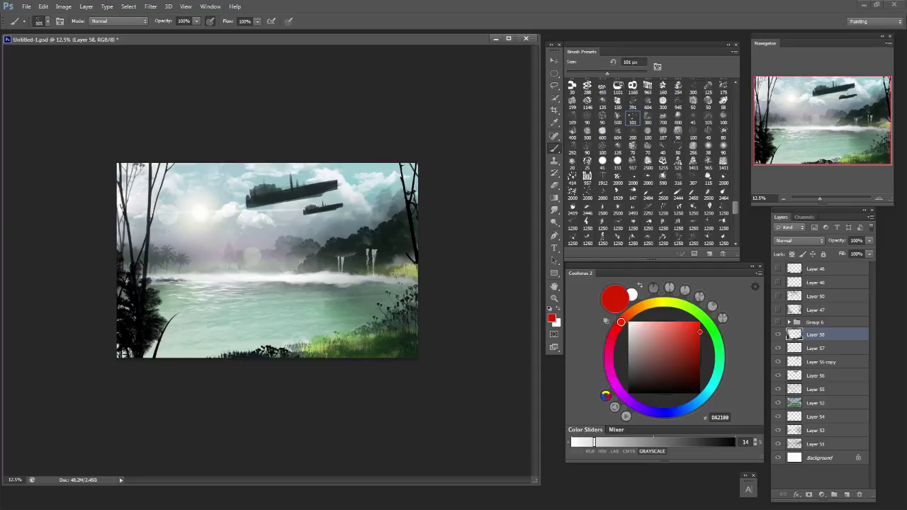
{"action": "left_click", "coordinate": [357, 212]}
{"action": "key", "text": "ctrl+z"}
{"action": "key", "text": "ctrl+z"}
{"action": "key", "text": "d"}
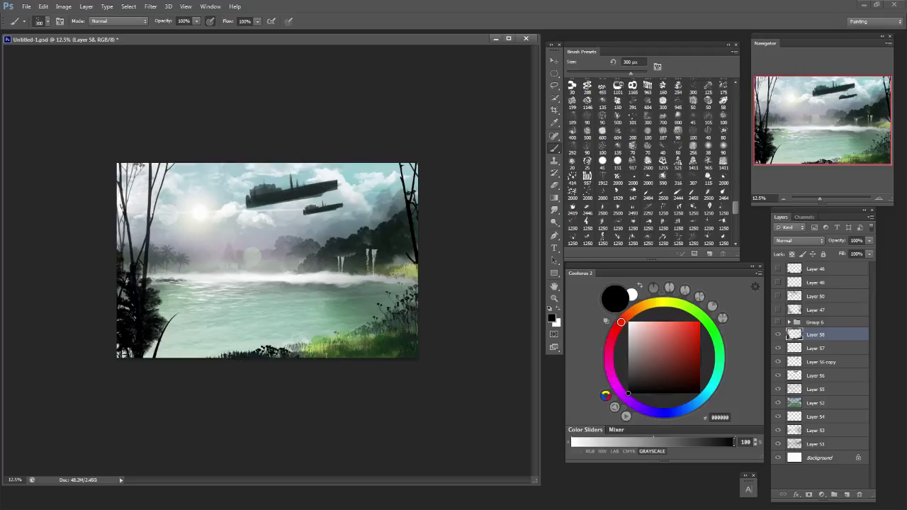
{"action": "key", "text": "bracketleft"}
Find the bird brush among the presets, reduce its size, and try a stamp beside the sun, undoing it.
{"action": "left_click", "coordinate": [588, 193]}
{"action": "scroll", "coordinate": [647, 163], "scroll_direction": "up", "scroll_amount": 8}
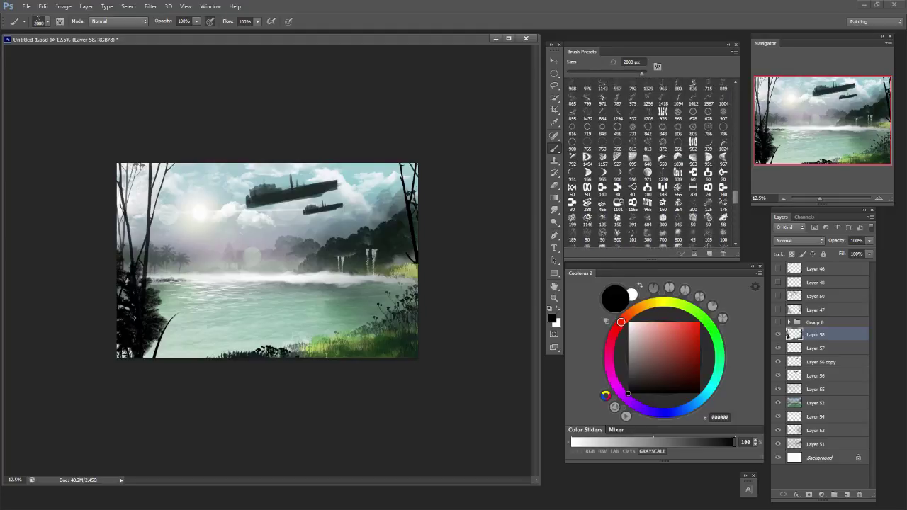
{"action": "scroll", "coordinate": [648, 163], "scroll_direction": "up", "scroll_amount": 5}
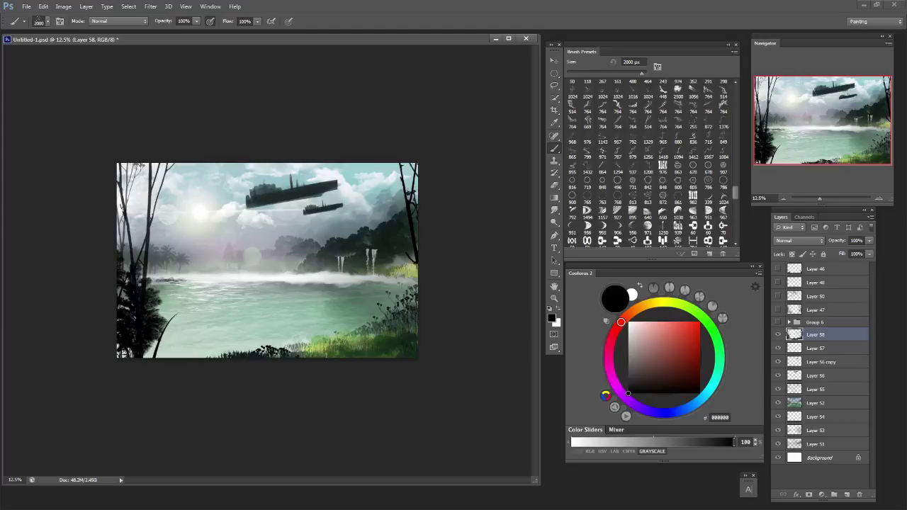
{"action": "scroll", "coordinate": [647, 163], "scroll_direction": "up", "scroll_amount": 3}
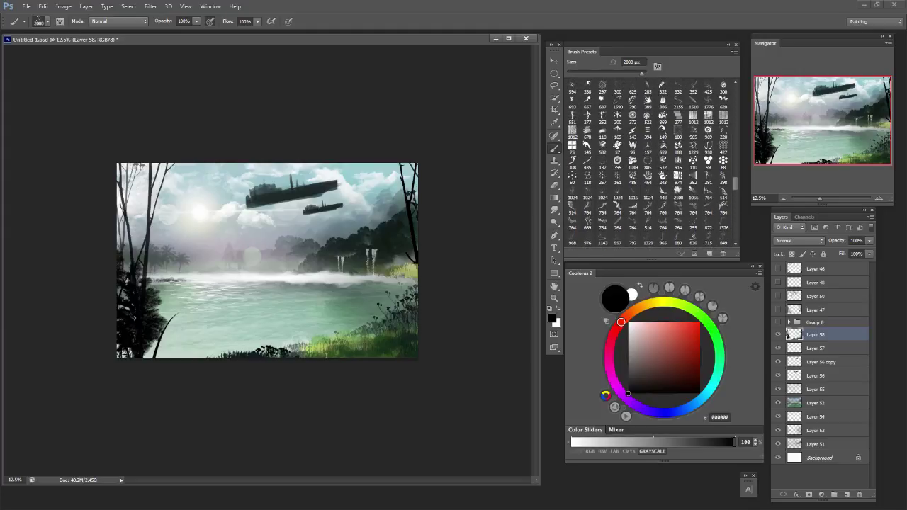
{"action": "scroll", "coordinate": [648, 163], "scroll_direction": "up", "scroll_amount": 3}
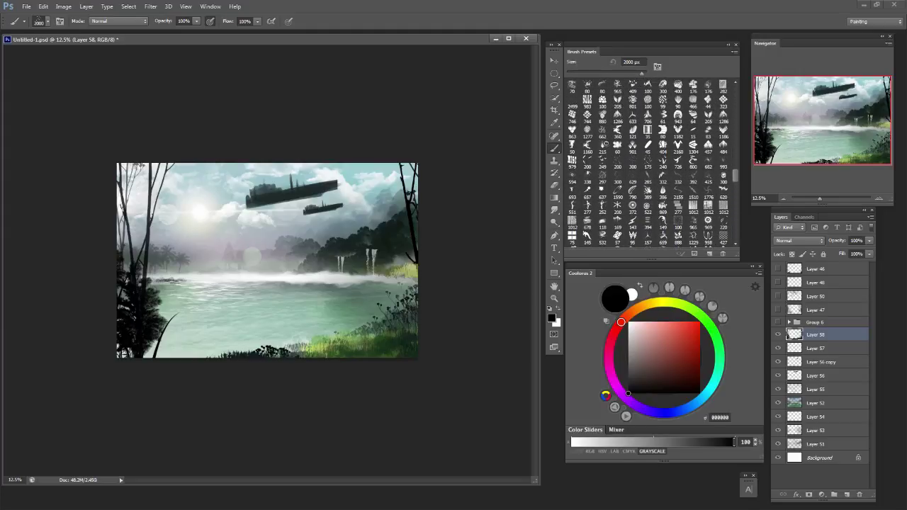
{"action": "key", "text": "bracketleft"}
{"action": "key", "text": "bracketleft"}
{"action": "key", "text": "bracketleft"}
{"action": "key", "text": "bracketleft"}
{"action": "key", "text": "bracketleft"}
{"action": "left_click", "coordinate": [196, 197]}
{"action": "key", "text": "ctrl+z"}
Try black bird stamps at several sizes around the sun, undoing each one.
{"action": "key", "text": "bracketright"}
{"action": "key", "text": "bracketright"}
{"action": "key", "text": "bracketright"}
{"action": "key", "text": "bracketright"}
{"action": "key", "text": "bracketleft"}
{"action": "key", "text": "bracketleft"}
{"action": "key", "text": "bracketleft"}
{"action": "key", "text": "bracketleft"}
{"action": "key", "text": "bracketleft"}
{"action": "key", "text": "bracketleft"}
{"action": "left_click", "coordinate": [225, 195]}
{"action": "key", "text": "ctrl+z"}
{"action": "left_click", "coordinate": [190, 206]}
{"action": "key", "text": "ctrl+z"}
{"action": "left_click", "coordinate": [203, 189]}
{"action": "key", "text": "ctrl+z"}
Shrink the bird brush and stamp one small black bird just above the sun, undoing the earlier attempts.
{"action": "key", "text": "bracketleft"}
{"action": "key", "text": "bracketleft"}
{"action": "key", "text": "bracketleft"}
{"action": "key", "text": "bracketleft"}
{"action": "left_click", "coordinate": [201, 205]}
{"action": "key", "text": "ctrl+z"}
{"action": "left_click", "coordinate": [197, 204]}
{"action": "key", "text": "ctrl+z"}
{"action": "left_click", "coordinate": [192, 201]}
Try two more small bird stamps in the sky between the tall trees and the sun, undoing each.
{"action": "left_click", "coordinate": [157, 177]}
{"action": "key", "text": "ctrl+z"}
{"action": "left_click", "coordinate": [179, 190]}
{"action": "key", "text": "ctrl+z"}
Enlarge the bird brush to 3300 px and try a flock beside the airships, undoing the stamp.
{"action": "key", "text": "bracketright"}
{"action": "key", "text": "bracketright"}
{"action": "key", "text": "bracketright"}
{"action": "key", "text": "bracketright"}
{"action": "key", "text": "bracketright"}
{"action": "key", "text": "bracketright"}
{"action": "key", "text": "bracketright"}
{"action": "key", "text": "bracketright"}
{"action": "key", "text": "bracketright"}
{"action": "left_click", "coordinate": [350, 197]}
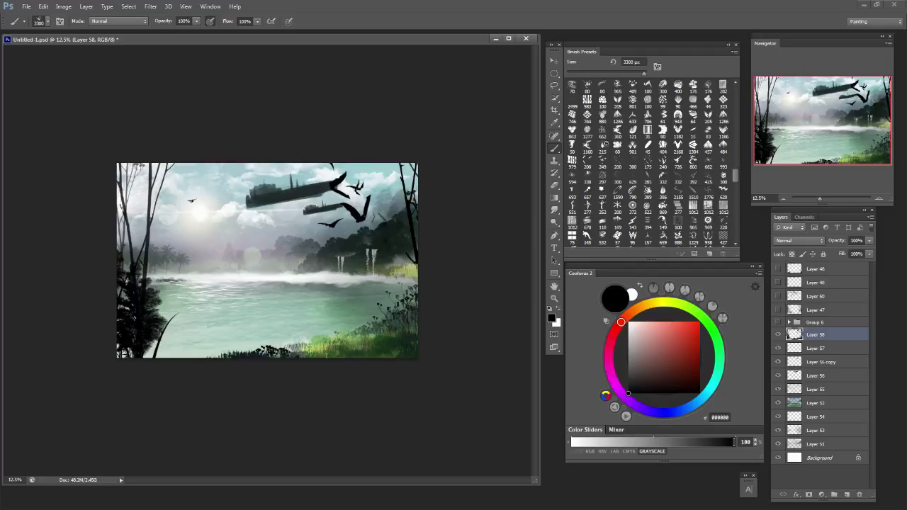
{"action": "key", "text": "ctrl+z"}
Reduce the bird brush to 2500 px and try a flock over the waterfall hills, undoing the stamp.
{"action": "key", "text": "bracketleft"}
{"action": "key", "text": "bracketleft"}
{"action": "key", "text": "bracketleft"}
{"action": "key", "text": "bracketleft"}
{"action": "key", "text": "bracketleft"}
{"action": "key", "text": "bracketleft"}
{"action": "key", "text": "bracketleft"}
{"action": "key", "text": "bracketleft"}
{"action": "left_click", "coordinate": [377, 228]}
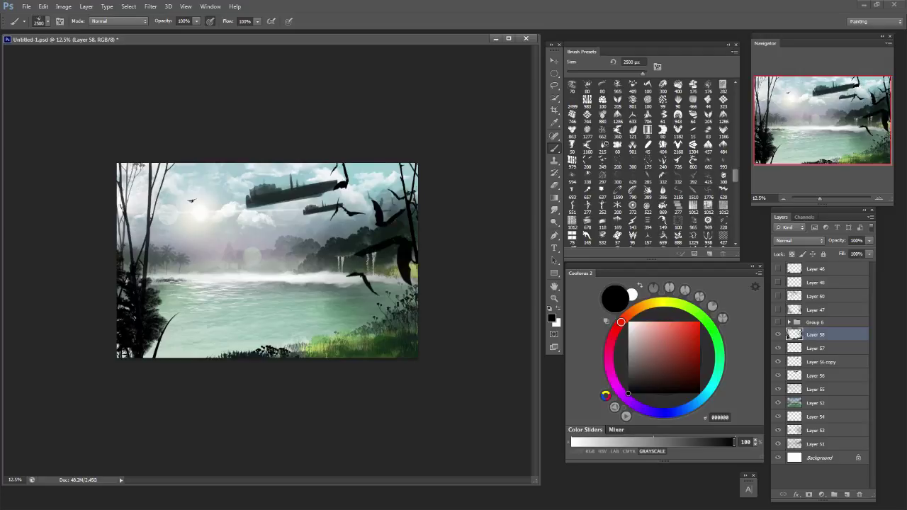
{"action": "key", "text": "ctrl+z"}
Sample the 726, 240, 800 and 682 px brushes and try an enlarged stamp above the waterfall hills, undoing it.
{"action": "left_click", "coordinate": [678, 163]}
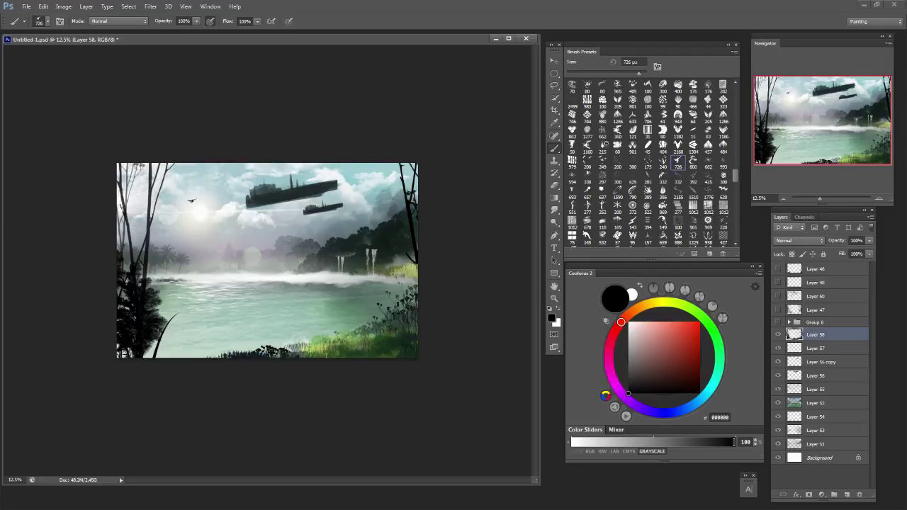
{"action": "left_click", "coordinate": [663, 162]}
{"action": "left_click", "coordinate": [693, 162]}
{"action": "left_click", "coordinate": [708, 162]}
{"action": "key", "text": "bracketright"}
{"action": "key", "text": "bracketright"}
{"action": "key", "text": "bracketright"}
{"action": "key", "text": "bracketright"}
{"action": "key", "text": "bracketright"}
{"action": "key", "text": "bracketright"}
{"action": "left_click", "coordinate": [374, 211]}
{"action": "key", "text": "ctrl+z"}
Reduce the brush to 900 px and try a black stamp in the sky beyond the airships, undoing it.
{"action": "key", "text": "bracketleft"}
{"action": "key", "text": "bracketleft"}
{"action": "key", "text": "bracketleft"}
{"action": "left_click", "coordinate": [374, 199]}
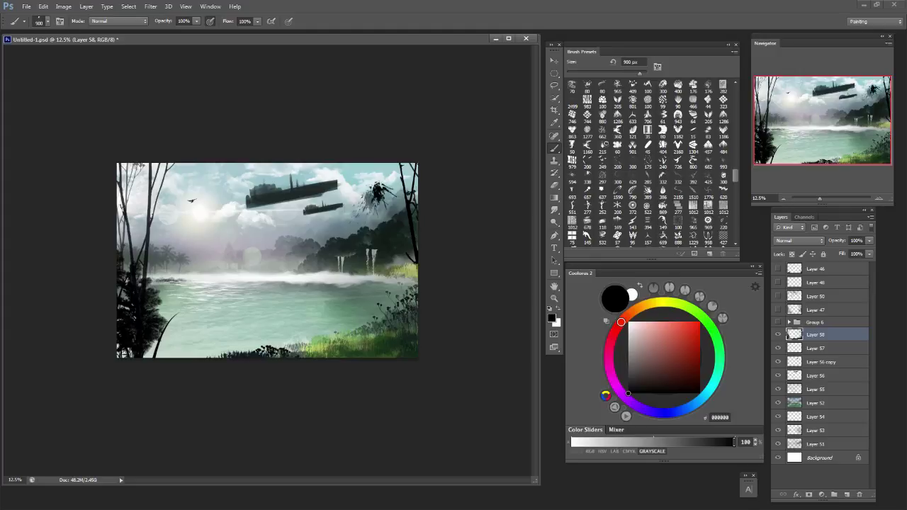
{"action": "key", "text": "ctrl+z"}
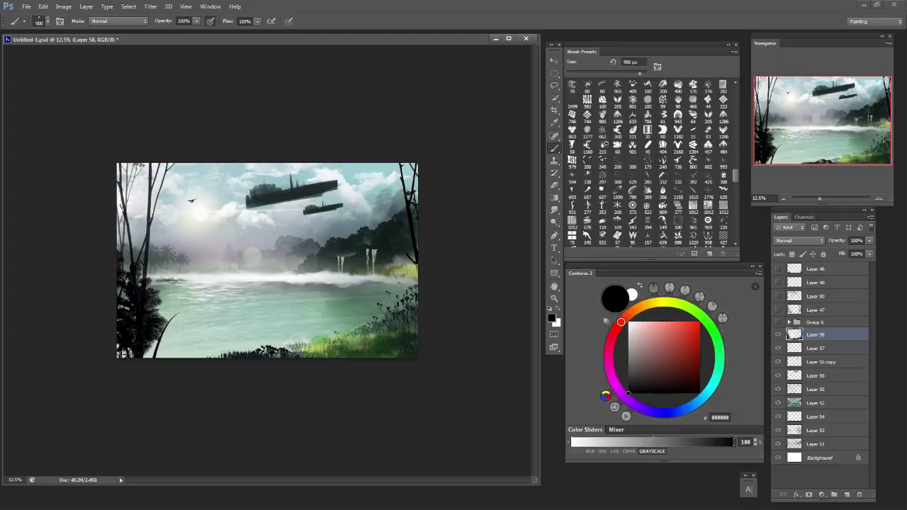
Set up the oval ring brush at 2100 px and try a stamp over the waterfall hills, undoing it.
{"action": "key", "text": "bracketright"}
{"action": "key", "text": "bracketright"}
{"action": "key", "text": "bracketright"}
{"action": "key", "text": "bracketright"}
{"action": "key", "text": "bracketright"}
{"action": "key", "text": "bracketright"}
{"action": "key", "text": "bracketright"}
{"action": "key", "text": "bracketright"}
{"action": "key", "text": "bracketright"}
{"action": "key", "text": "bracketright"}
{"action": "key", "text": "bracketright"}
{"action": "key", "text": "bracketright"}
{"action": "key", "text": "bracketright"}
{"action": "key", "text": "bracketright"}
{"action": "left_click", "coordinate": [369, 226]}
{"action": "key", "text": "ctrl+z"}
Create a new layer and stamp a tilted black oval ring beside the small airship, replacing a faint first attempt.
{"action": "left_click", "coordinate": [847, 495]}
{"action": "left_click", "coordinate": [369, 227]}
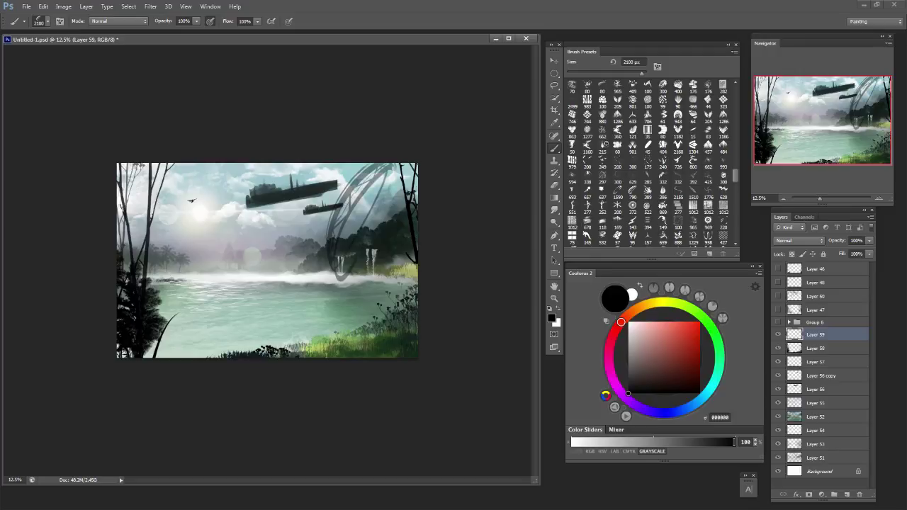
{"action": "key", "text": "ctrl+z"}
{"action": "left_click", "coordinate": [371, 214]}
Fade the ring structure into the haze behind the hills with the Eraser enlarged to 900 px.
{"action": "key", "text": "e"}
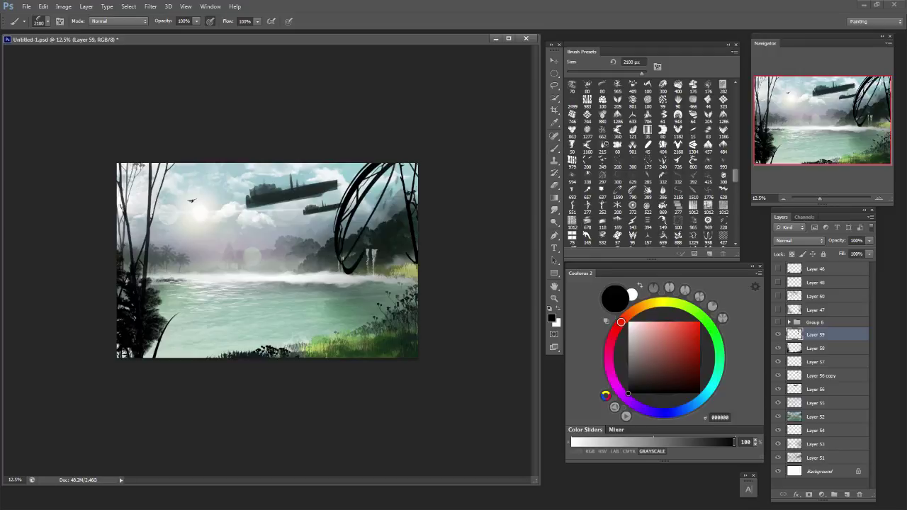
{"action": "mouse_move", "coordinate": [340, 248]}
{"action": "left_mouse_down"}
{"action": "mouse_move", "coordinate": [356, 266]}
{"action": "mouse_move", "coordinate": [335, 250]}
{"action": "mouse_move", "coordinate": [346, 210]}
{"action": "mouse_move", "coordinate": [375, 179]}
{"action": "mouse_move", "coordinate": [367, 173]}
{"action": "left_mouse_up"}
{"action": "key", "text": "ctrl+z"}
{"action": "key", "text": "bracketright"}
{"action": "key", "text": "bracketright"}
{"action": "key", "text": "bracketright"}
{"action": "key", "text": "bracketright"}
{"action": "key", "text": "bracketright"}
{"action": "key", "text": "bracketright"}
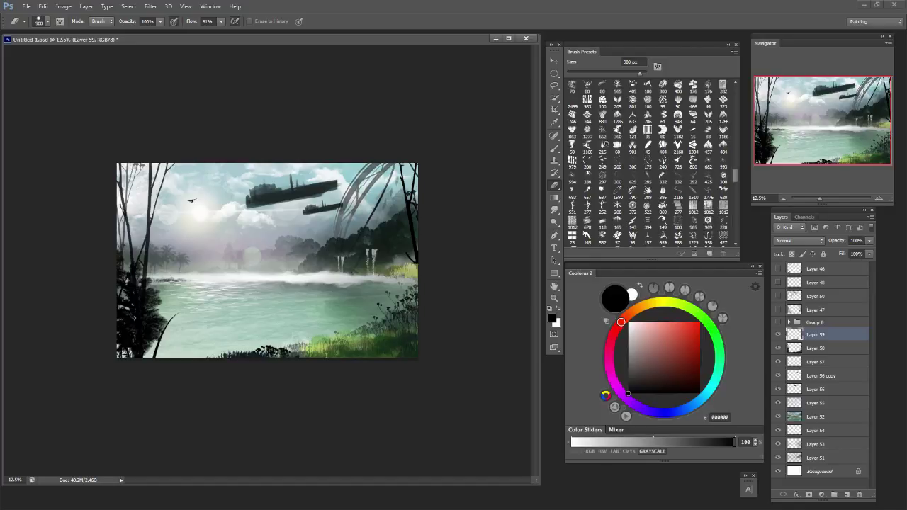
{"action": "mouse_move", "coordinate": [372, 213]}
{"action": "left_mouse_down"}
{"action": "mouse_move", "coordinate": [385, 186]}
{"action": "mouse_move", "coordinate": [380, 198]}
{"action": "mouse_move", "coordinate": [359, 199]}
{"action": "left_mouse_up"}
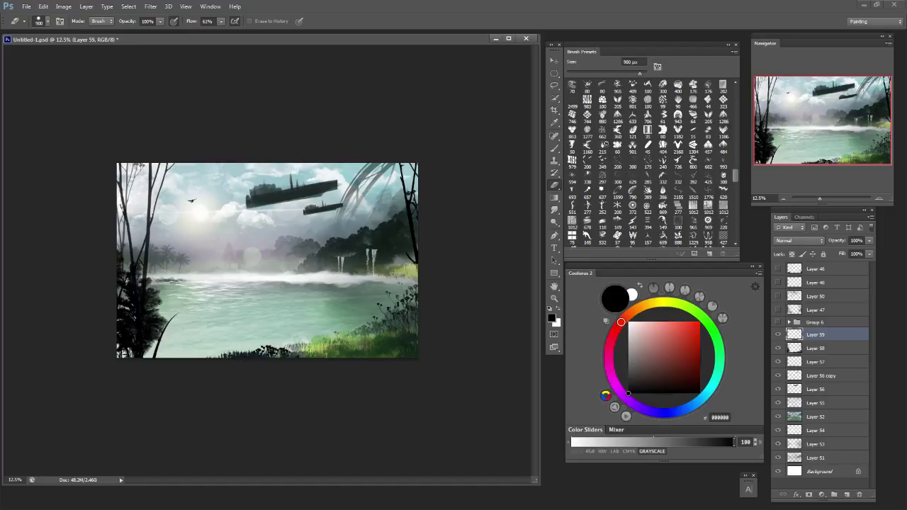
Switch to the 332 px brush, enlarge it to 1300 px, and try a stamp over the faded ring, undoing it.
{"action": "key", "text": "b"}
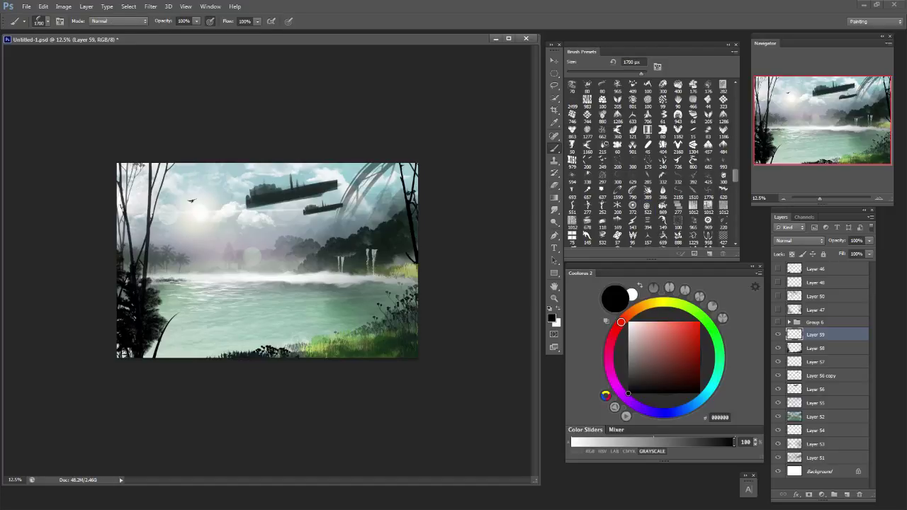
{"action": "left_click", "coordinate": [663, 176]}
{"action": "key", "text": "bracketright"}
{"action": "key", "text": "bracketright"}
{"action": "key", "text": "bracketright"}
{"action": "key", "text": "bracketright"}
{"action": "key", "text": "bracketright"}
{"action": "key", "text": "bracketright"}
{"action": "key", "text": "bracketright"}
{"action": "key", "text": "bracketright"}
{"action": "key", "text": "bracketright"}
{"action": "key", "text": "bracketright"}
{"action": "left_click", "coordinate": [373, 213]}
{"action": "key", "text": "ctrl+z"}
Enlarge the brush to 2100 px and try several black stamps over the faded ring, undoing each.
{"action": "key", "text": "bracketright"}
{"action": "key", "text": "bracketright"}
{"action": "key", "text": "bracketright"}
{"action": "key", "text": "bracketright"}
{"action": "key", "text": "bracketright"}
{"action": "key", "text": "bracketright"}
{"action": "key", "text": "bracketright"}
{"action": "key", "text": "bracketright"}
{"action": "left_click", "coordinate": [371, 206]}
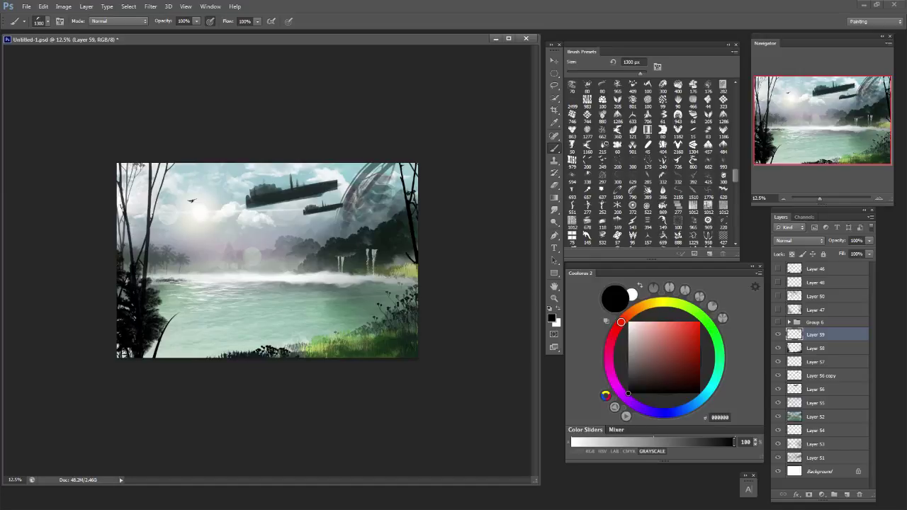
{"action": "key", "text": "ctrl+z"}
{"action": "left_click", "coordinate": [378, 204]}
{"action": "key", "text": "ctrl+z"}
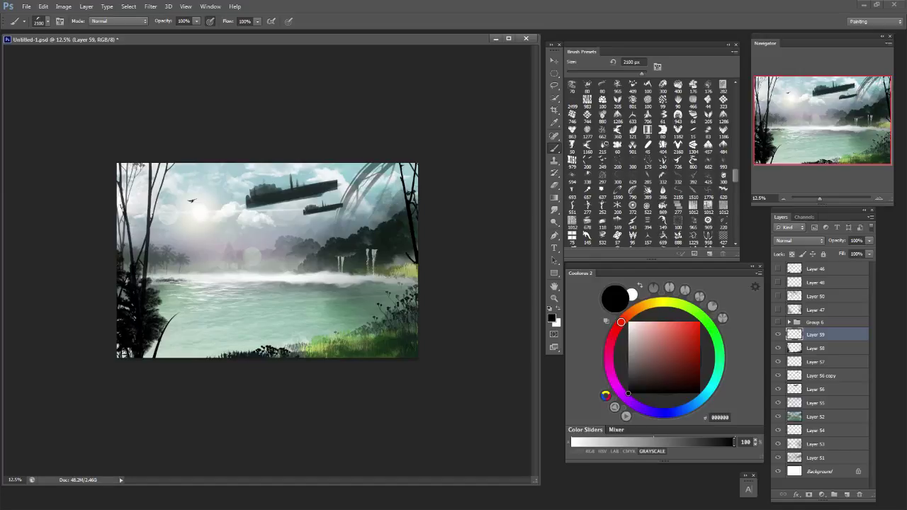
{"action": "left_click", "coordinate": [371, 217]}
{"action": "key", "text": "ctrl+z"}
{"action": "key", "text": "ctrl+z"}
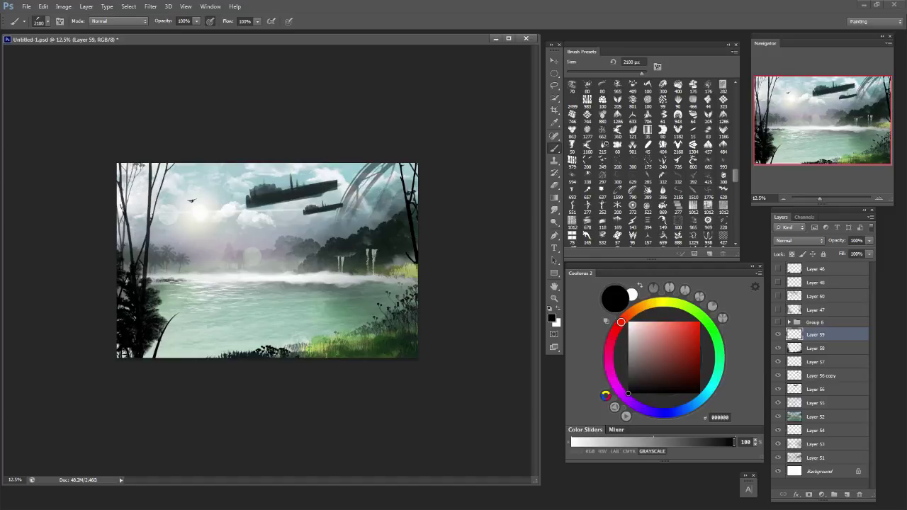
Try two black stamps over the dark trees at the lake's near shore with the 2100 px brush.
{"action": "left_click", "coordinate": [136, 224]}
{"action": "key", "text": "ctrl+z"}
{"action": "left_click", "coordinate": [122, 249]}
{"action": "key", "text": "ctrl+z"}
{"action": "key", "text": "ctrl+z"}
Try stamping a flock of black birds across the sky and lake with a bird brush enlarged to 2700 px.
{"action": "left_click", "coordinate": [587, 163]}
{"action": "key", "text": "bracketright"}
{"action": "key", "text": "bracketright"}
{"action": "key", "text": "bracketright"}
{"action": "key", "text": "bracketright"}
{"action": "key", "text": "bracketright"}
{"action": "key", "text": "bracketright"}
{"action": "key", "text": "bracketright"}
{"action": "key", "text": "bracketright"}
{"action": "left_click", "coordinate": [602, 163]}
{"action": "left_click", "coordinate": [618, 163]}
{"action": "key", "text": "bracketright"}
{"action": "key", "text": "bracketright"}
{"action": "key", "text": "bracketright"}
{"action": "key", "text": "bracketright"}
{"action": "key", "text": "bracketright"}
{"action": "key", "text": "bracketright"}
{"action": "key", "text": "bracketright"}
{"action": "key", "text": "bracketright"}
{"action": "key", "text": "bracketright"}
{"action": "key", "text": "bracketright"}
{"action": "key", "text": "bracketright"}
{"action": "key", "text": "bracketright"}
{"action": "left_click", "coordinate": [213, 187]}
{"action": "key", "text": "ctrl+z"}
{"action": "left_click", "coordinate": [181, 204]}
{"action": "key", "text": "ctrl+z"}
{"action": "left_click", "coordinate": [206, 234]}
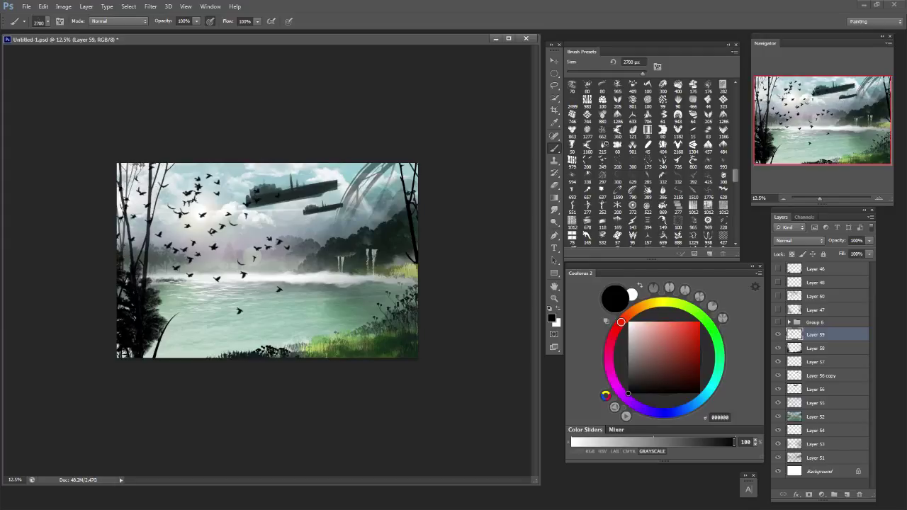
{"action": "key", "text": "ctrl+z"}
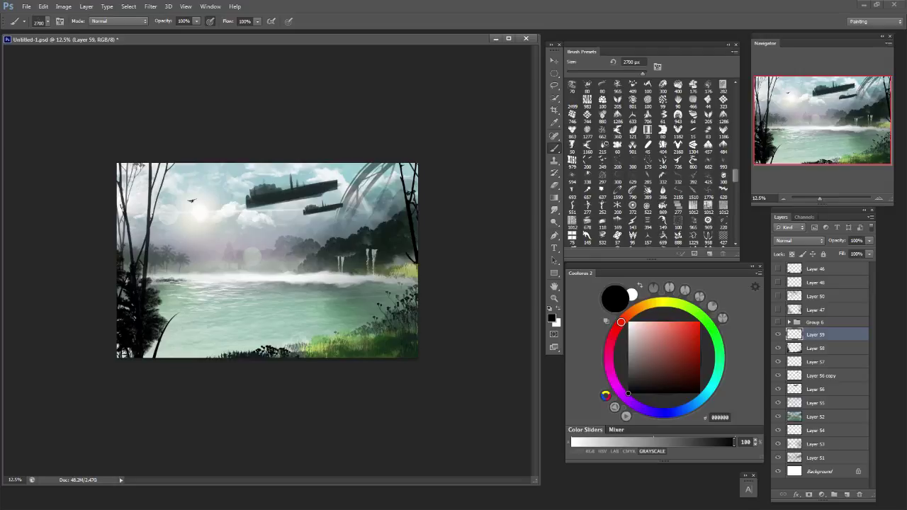
Switch to the 620 px brush, enlarge it to 1400 px, and try a stamp over the misty lake horizon.
{"action": "left_click", "coordinate": [648, 162]}
{"action": "left_click", "coordinate": [663, 162]}
{"action": "left_click", "coordinate": [662, 191]}
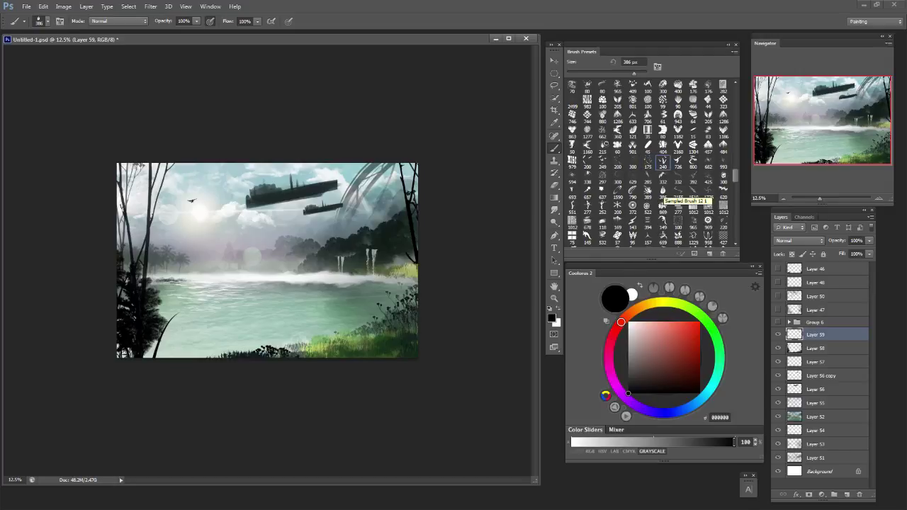
{"action": "left_click", "coordinate": [718, 191]}
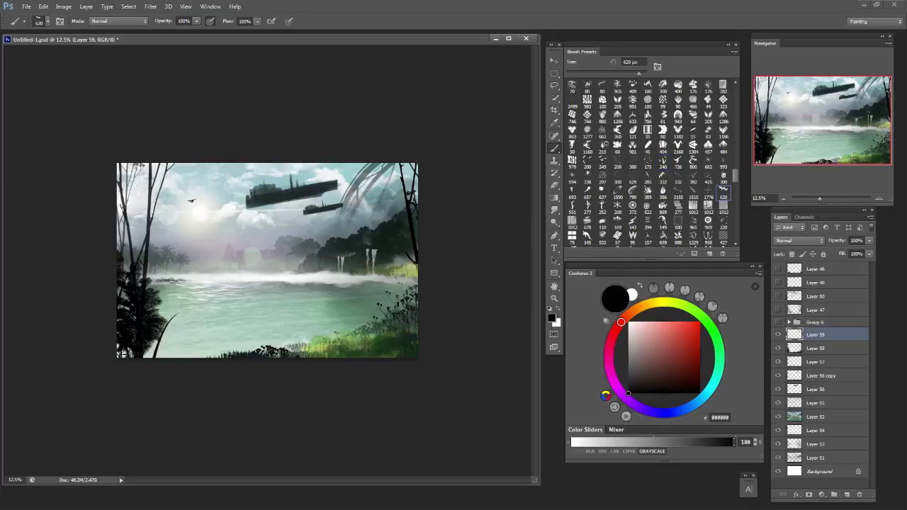
{"action": "key", "text": "bracketright"}
{"action": "key", "text": "bracketright"}
{"action": "key", "text": "bracketright"}
{"action": "key", "text": "bracketright"}
{"action": "key", "text": "bracketright"}
{"action": "key", "text": "bracketright"}
{"action": "key", "text": "bracketright"}
{"action": "key", "text": "bracketright"}
{"action": "left_click", "coordinate": [278, 239]}
{"action": "key", "text": "ctrl+z"}
Switch to the 801 px brush, enlarge it, and try a black stamp over the grassy bank.
{"action": "scroll", "coordinate": [648, 164], "scroll_direction": "up", "scroll_amount": 5}
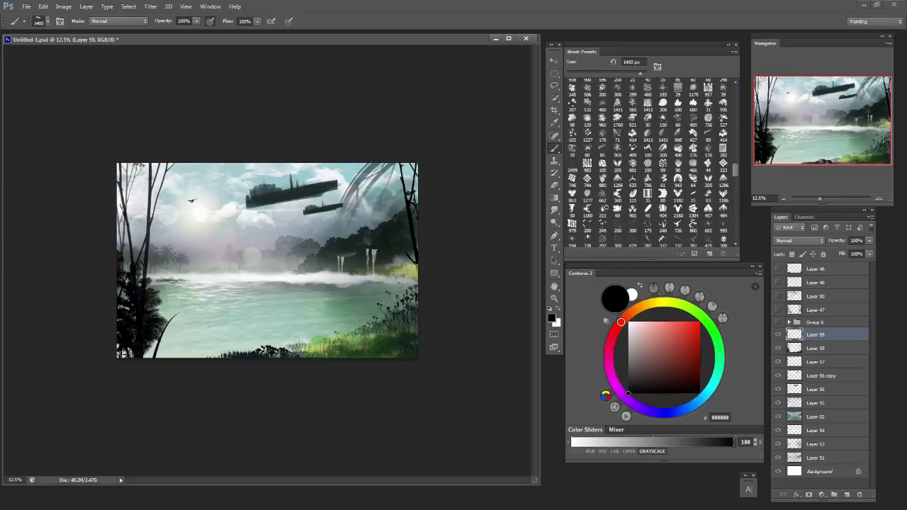
{"action": "scroll", "coordinate": [649, 164], "scroll_direction": "up", "scroll_amount": 1}
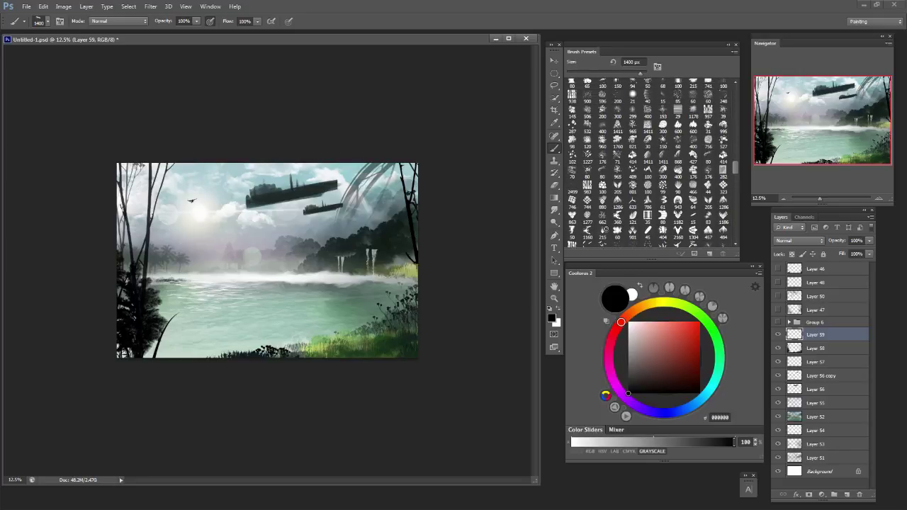
{"action": "key", "text": "bracketright"}
{"action": "key", "text": "bracketright"}
{"action": "key", "text": "bracketright"}
{"action": "key", "text": "bracketright"}
{"action": "key", "text": "bracketright"}
{"action": "key", "text": "bracketright"}
{"action": "left_click", "coordinate": [633, 186]}
{"action": "key", "text": "bracketright"}
{"action": "key", "text": "bracketright"}
{"action": "key", "text": "bracketright"}
{"action": "key", "text": "bracketright"}
{"action": "left_click", "coordinate": [348, 325]}
{"action": "key", "text": "ctrl+z"}
Try a band of overlapping black shapes from the hills across the lake with the brush at 1200 px.
{"action": "key", "text": "bracketleft"}
{"action": "key", "text": "bracketleft"}
{"action": "key", "text": "bracketleft"}
{"action": "key", "text": "bracketleft"}
{"action": "mouse_move", "coordinate": [373, 234]}
{"action": "left_mouse_down"}
{"action": "mouse_move", "coordinate": [165, 301]}
{"action": "mouse_move", "coordinate": [375, 241]}
{"action": "left_mouse_up"}
{"action": "key", "text": "ctrl+z"}
{"action": "key", "text": "bracketright"}
{"action": "key", "text": "bracketright"}
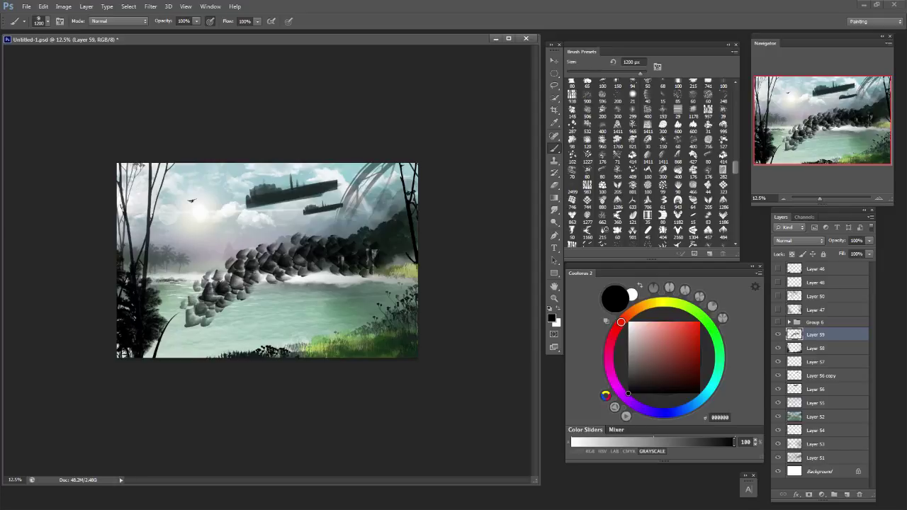
{"action": "key", "text": "ctrl+z"}
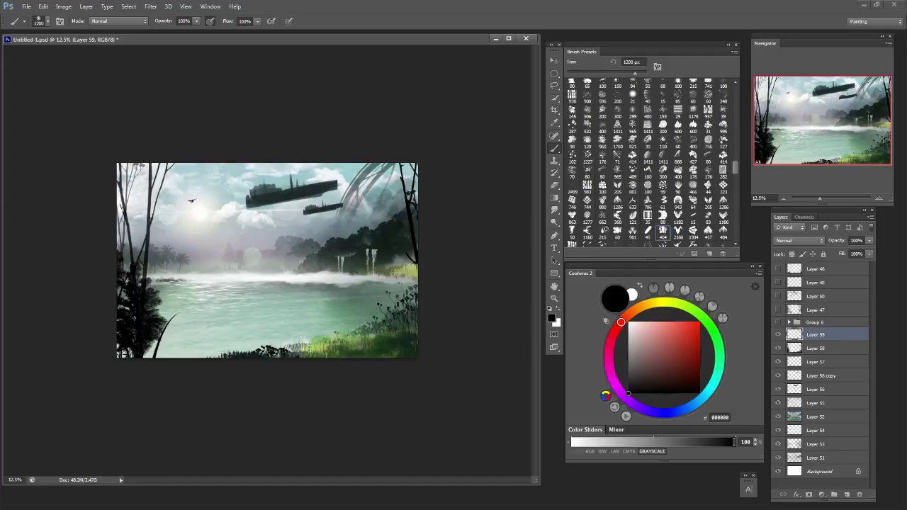
Switch to the 965 px brush, enlarge it, and try several black stamps over the water's edge and grassy bank.
{"action": "left_click", "coordinate": [617, 172]}
{"action": "key", "text": "]"}
{"action": "key", "text": "]"}
{"action": "key", "text": "]"}
{"action": "key", "text": "]"}
{"action": "key", "text": "]"}
{"action": "key", "text": "]"}
{"action": "key", "text": "]"}
{"action": "key", "text": "]"}
{"action": "left_click", "coordinate": [330, 295]}
{"action": "key", "text": "ctrl+z"}
{"action": "left_click", "coordinate": [324, 305]}
{"action": "mouse_move", "coordinate": [324, 305]}
{"action": "left_mouse_down"}
{"action": "mouse_move", "coordinate": [287, 333]}
{"action": "mouse_move", "coordinate": [296, 351]}
{"action": "mouse_move", "coordinate": [360, 334]}
{"action": "mouse_move", "coordinate": [286, 343]}
{"action": "mouse_move", "coordinate": [292, 347]}
{"action": "left_mouse_up"}
{"action": "key", "text": "ctrl+z"}
{"action": "left_click", "coordinate": [334, 333]}
{"action": "key", "text": "ctrl+z"}
Reduce the brush to 1500 px and paint a short black stroke over the grassy bank.
{"action": "key", "text": "["}
{"action": "key", "text": "["}
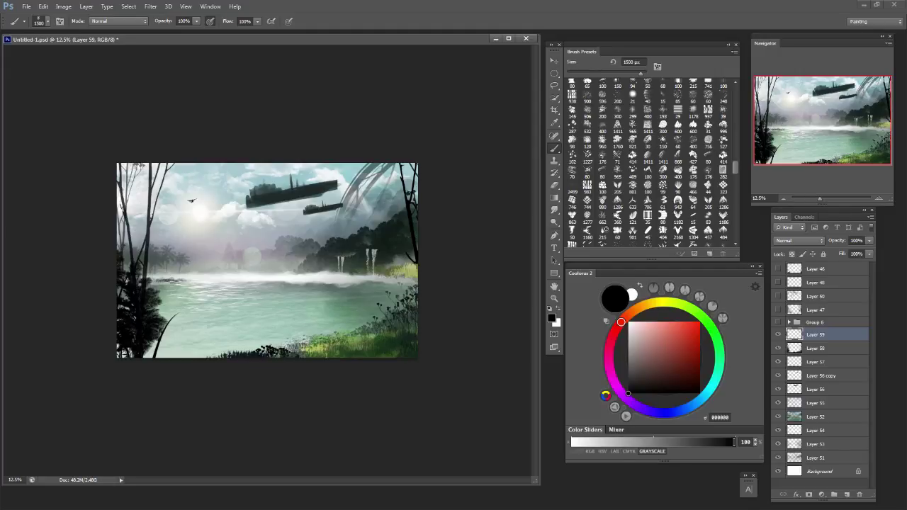
{"action": "mouse_move", "coordinate": [383, 330]}
{"action": "left_mouse_down"}
{"action": "mouse_move", "coordinate": [346, 333]}
{"action": "mouse_move", "coordinate": [372, 331]}
{"action": "left_mouse_up"}
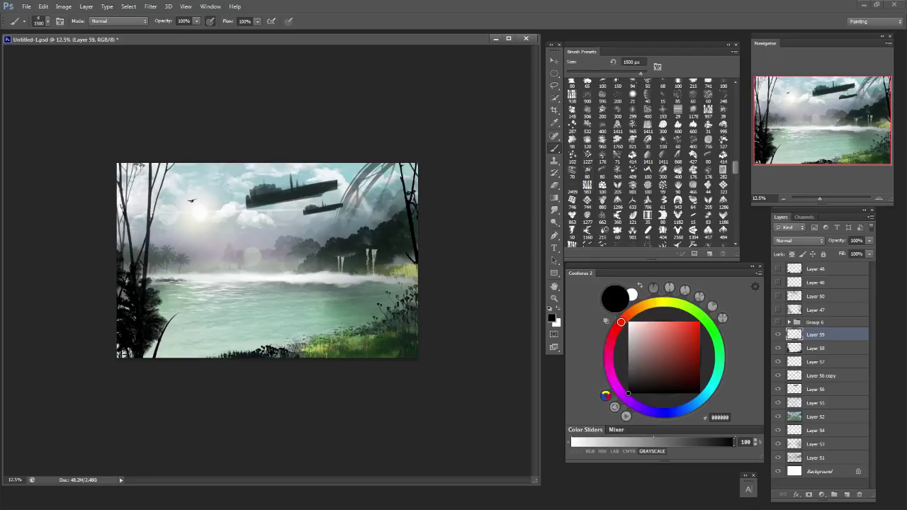
{"action": "left_click", "coordinate": [720, 359]}
{"action": "left_click", "coordinate": [677, 341]}
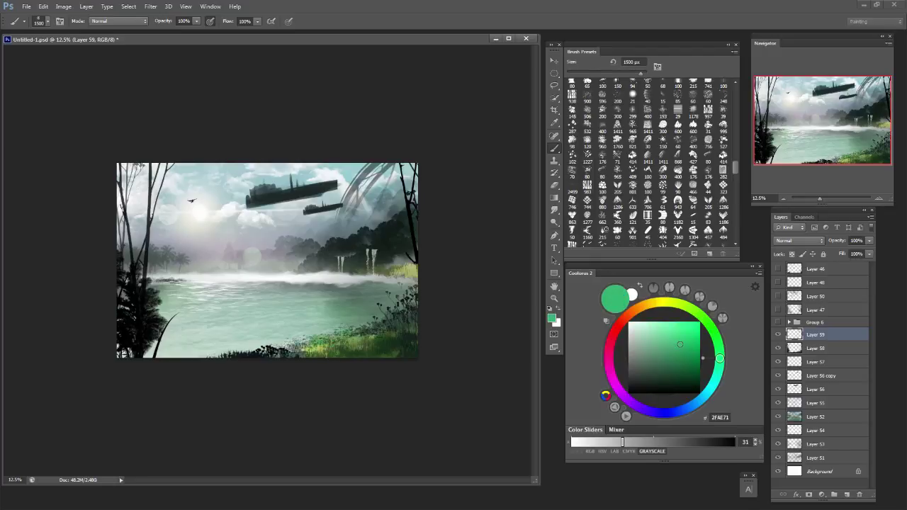
{"action": "left_click", "coordinate": [648, 329]}
{"action": "left_click_drag", "start_coordinate": [649, 329], "coordinate": [660, 348]}
{"action": "left_click", "coordinate": [644, 306]}
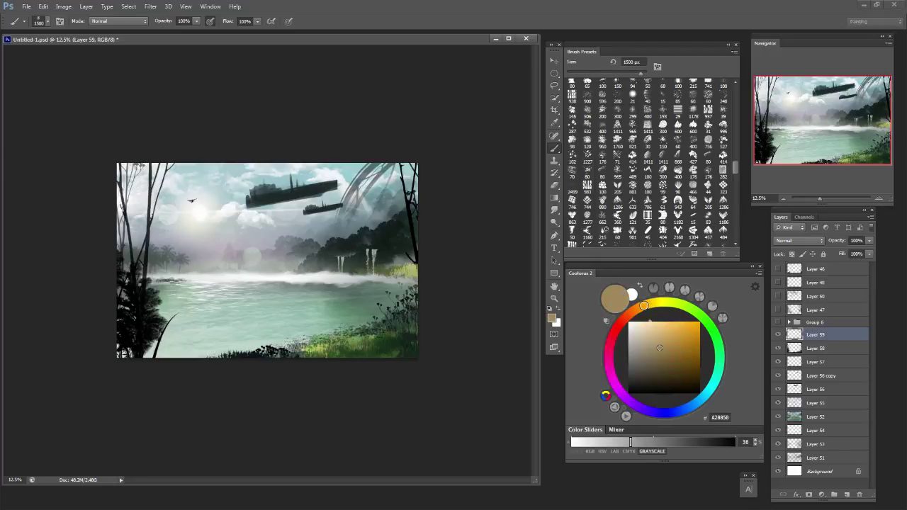
Dab vivid magenta flowers over the shrubs on the right bank, enlarging the brush to 2100 px.
{"action": "left_click", "coordinate": [615, 384]}
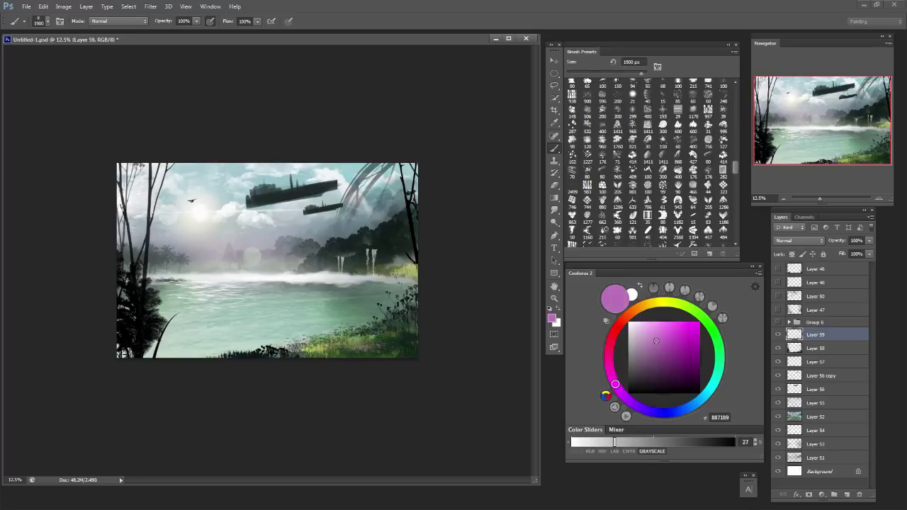
{"action": "key", "text": "bracketright"}
{"action": "key", "text": "bracketright"}
{"action": "left_click", "coordinate": [688, 341]}
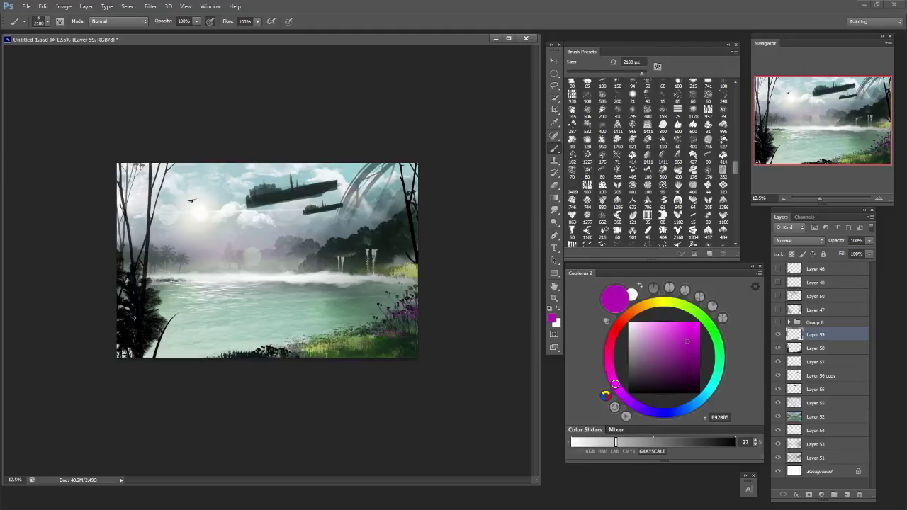
Reduce the brush to 1500 px and dab magenta flowers on the plants along the lower centre bank.
{"action": "left_click", "coordinate": [252, 343]}
{"action": "key", "text": "ctrl+z"}
{"action": "key", "text": "bracketleft"}
{"action": "key", "text": "bracketleft"}
{"action": "key", "text": "bracketleft"}
{"action": "key", "text": "bracketleft"}
{"action": "key", "text": "bracketleft"}
{"action": "key", "text": "bracketleft"}
{"action": "left_click", "coordinate": [247, 353]}
{"action": "key", "text": "ctrl+z"}
Switch to a red-orange colour, try a smaller dab on the grassy bank and undo it.
{"action": "left_click_drag", "start_coordinate": [615, 384], "coordinate": [628, 316]}
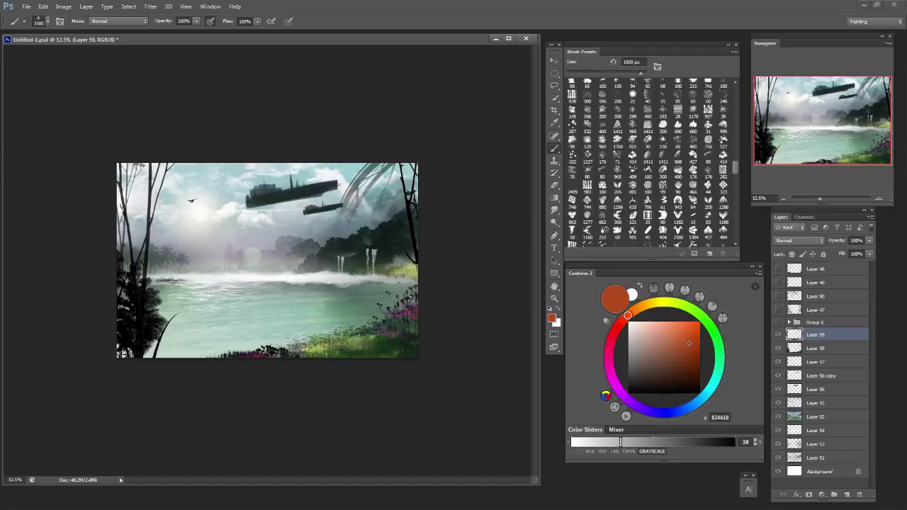
{"action": "key", "text": "bracketleft"}
{"action": "key", "text": "bracketleft"}
{"action": "key", "text": "bracketleft"}
{"action": "key", "text": "bracketleft"}
{"action": "key", "text": "bracketleft"}
{"action": "key", "text": "bracketleft"}
{"action": "key", "text": "bracketright"}
{"action": "key", "text": "bracketright"}
{"action": "left_click", "coordinate": [365, 346]}
{"action": "key", "text": "ctrl+z"}
{"action": "key", "text": "bracketleft"}
{"action": "key", "text": "bracketleft"}
Select the 71 px brush preset, try an enlarged red-orange dab on the grassy bank and undo it.
{"action": "left_click", "coordinate": [618, 157]}
{"action": "key", "text": "bracketright"}
{"action": "key", "text": "bracketright"}
{"action": "key", "text": "bracketright"}
{"action": "key", "text": "bracketright"}
{"action": "key", "text": "bracketright"}
{"action": "key", "text": "bracketright"}
{"action": "key", "text": "bracketright"}
{"action": "key", "text": "bracketright"}
{"action": "key", "text": "bracketright"}
{"action": "key", "text": "bracketright"}
{"action": "key", "text": "bracketright"}
{"action": "left_click", "coordinate": [367, 350]}
{"action": "key", "text": "ctrl+z"}
Enlarge the brush further, try a red-orange stroke from the right-hand shrubs over the water and undo it.
{"action": "key", "text": "bracketright"}
{"action": "key", "text": "bracketright"}
{"action": "key", "text": "bracketright"}
{"action": "key", "text": "bracketright"}
{"action": "key", "text": "bracketright"}
{"action": "key", "text": "bracketright"}
{"action": "key", "text": "bracketright"}
{"action": "key", "text": "bracketright"}
{"action": "key", "text": "bracketright"}
{"action": "key", "text": "bracketright"}
{"action": "key", "text": "bracketright"}
{"action": "key", "text": "bracketright"}
{"action": "key", "text": "bracketright"}
{"action": "key", "text": "bracketright"}
{"action": "key", "text": "bracketright"}
{"action": "left_click", "coordinate": [379, 312]}
{"action": "left_click_drag", "start_coordinate": [379, 312], "coordinate": [354, 310]}
{"action": "key", "text": "ctrl+z"}
Reduce the brush to 1200 px, try a red-orange stroke across the foreground water and undo it.
{"action": "key", "text": "bracketleft"}
{"action": "key", "text": "bracketleft"}
{"action": "key", "text": "bracketleft"}
{"action": "key", "text": "bracketleft"}
{"action": "key", "text": "bracketleft"}
{"action": "key", "text": "bracketleft"}
{"action": "key", "text": "bracketleft"}
{"action": "key", "text": "bracketleft"}
{"action": "left_click_drag", "start_coordinate": [303, 328], "coordinate": [284, 332]}
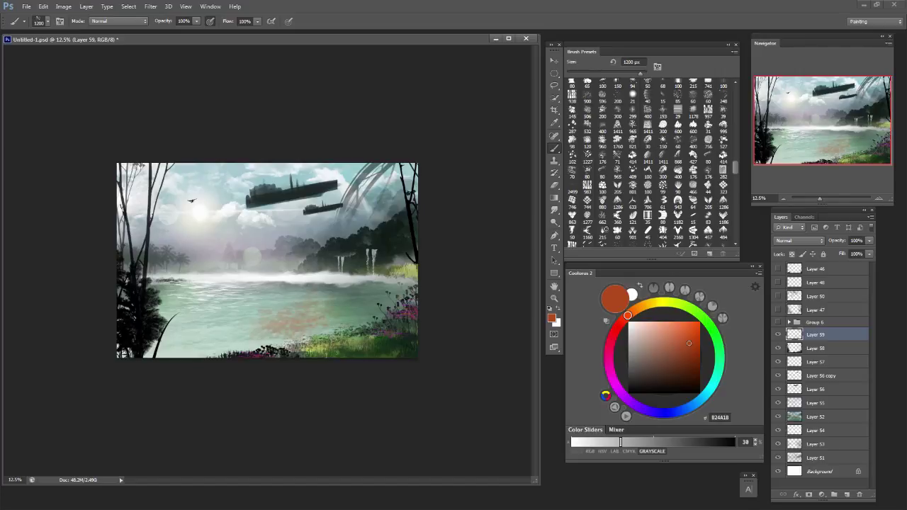
{"action": "key", "text": "ctrl+z"}
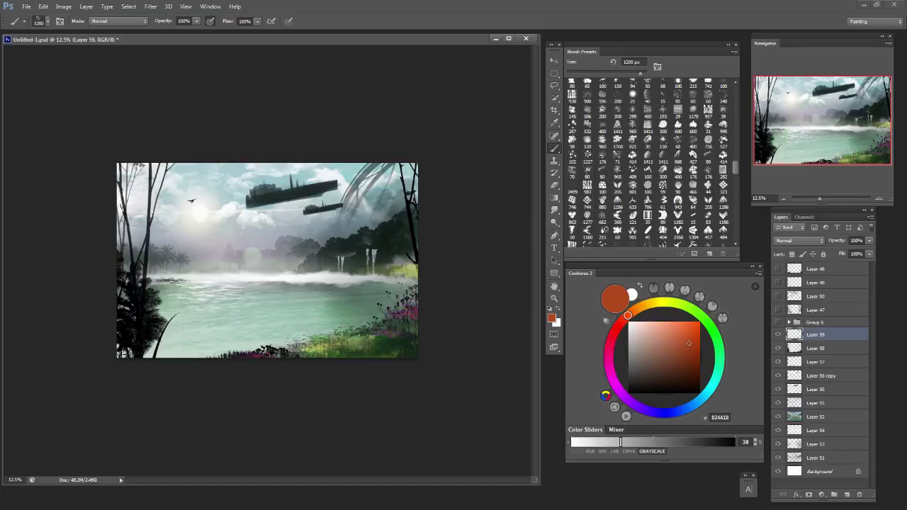
Select a plant-shaped brush preset and enlarge it to 1300 px.
{"action": "scroll", "coordinate": [648, 164], "scroll_direction": "up", "scroll_amount": 2}
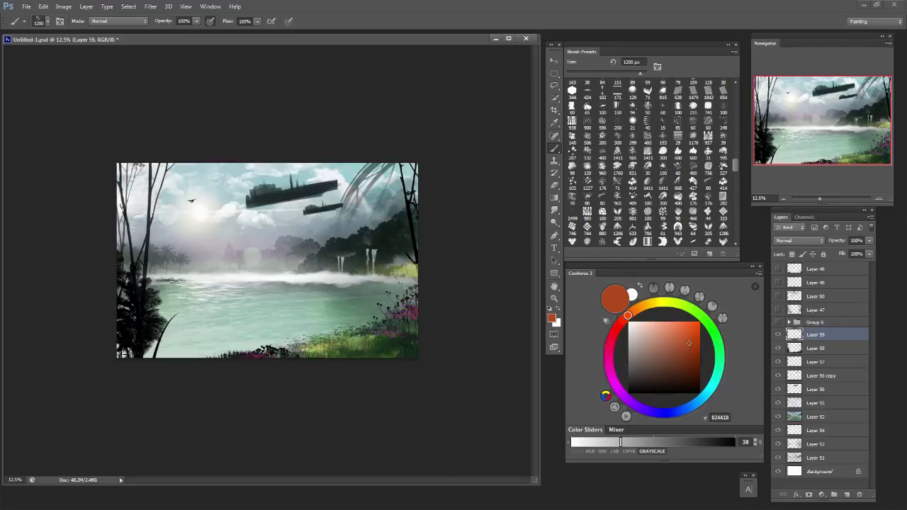
{"action": "scroll", "coordinate": [647, 164], "scroll_direction": "up", "scroll_amount": 6}
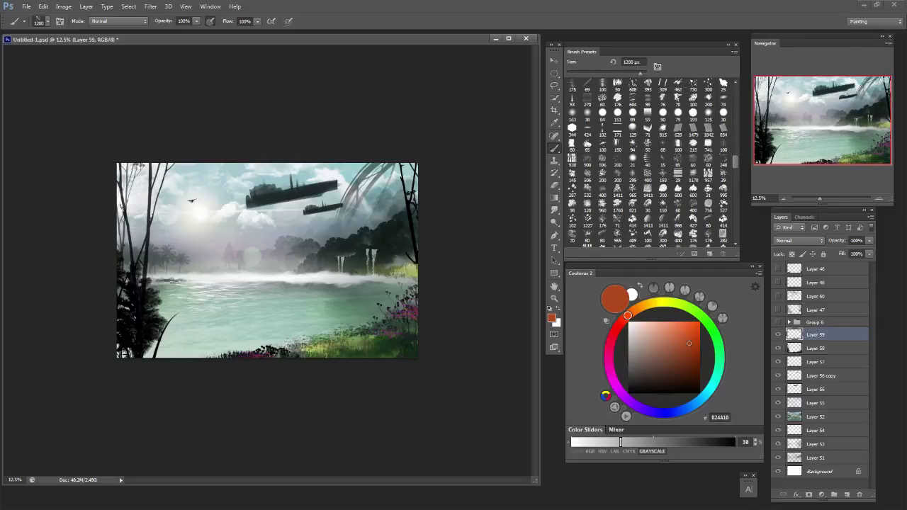
{"action": "scroll", "coordinate": [648, 164], "scroll_direction": "up", "scroll_amount": 1}
{"action": "scroll", "coordinate": [647, 164], "scroll_direction": "up", "scroll_amount": 2}
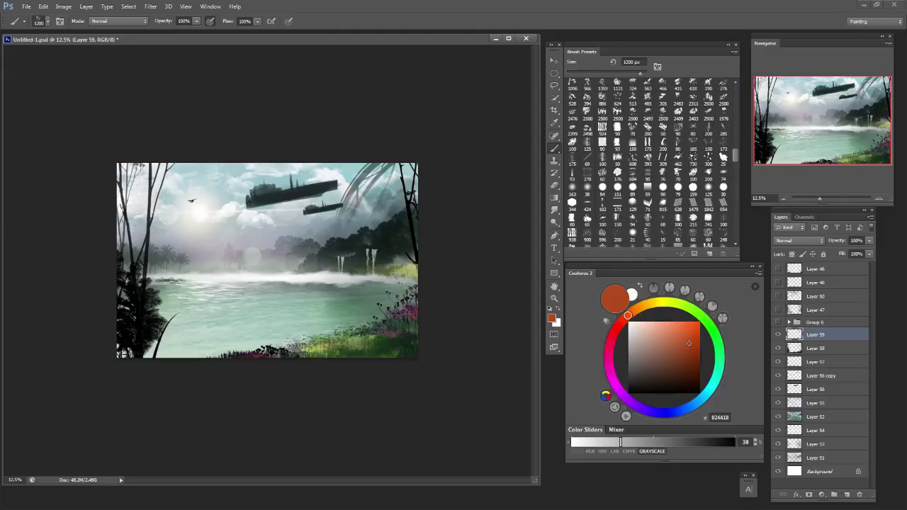
{"action": "scroll", "coordinate": [647, 163], "scroll_direction": "up", "scroll_amount": 3}
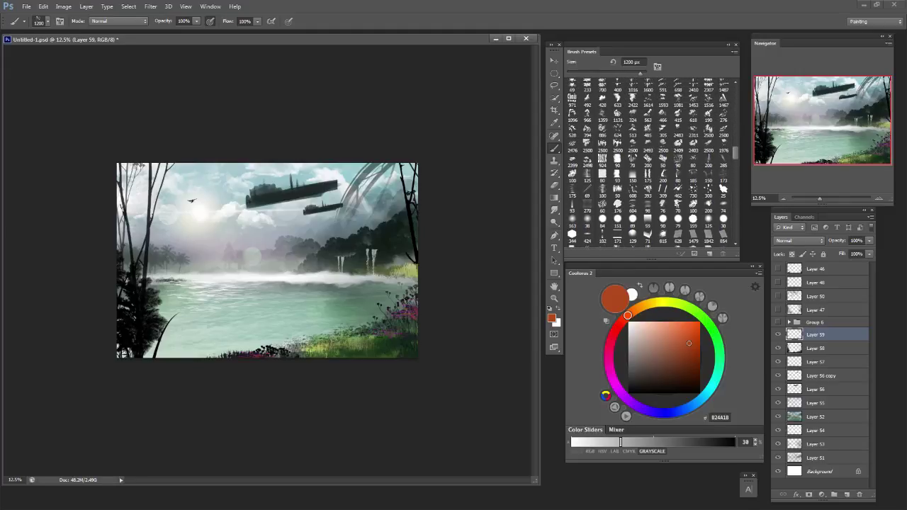
{"action": "scroll", "coordinate": [647, 163], "scroll_direction": "up", "scroll_amount": 3}
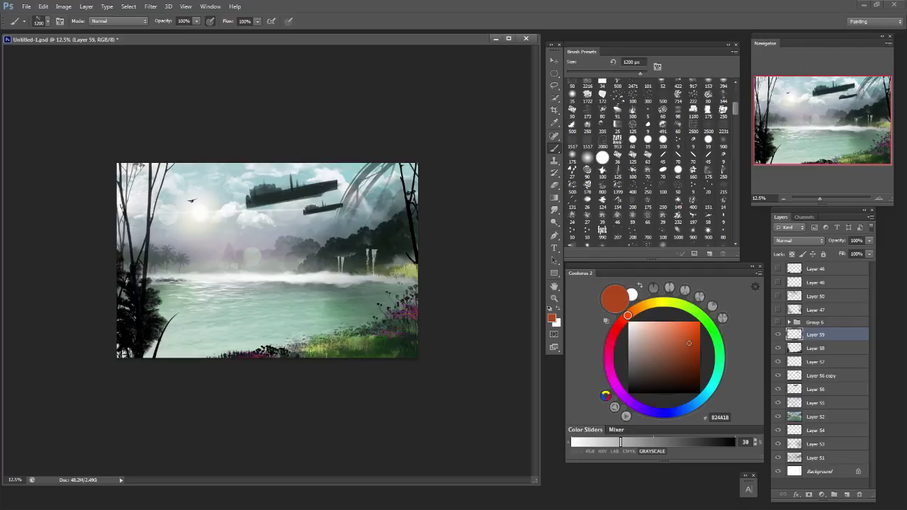
{"action": "scroll", "coordinate": [653, 163], "scroll_direction": "up", "scroll_amount": 10}
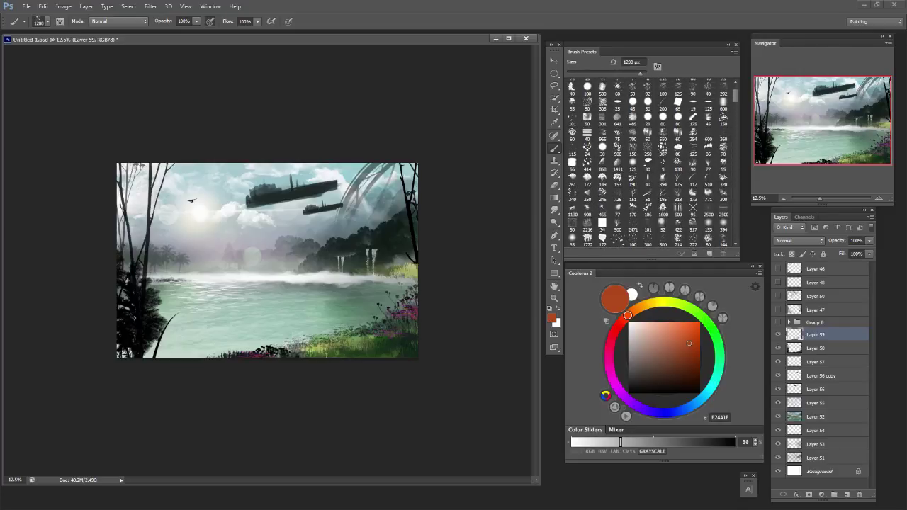
{"action": "scroll", "coordinate": [652, 163], "scroll_direction": "up", "scroll_amount": 2}
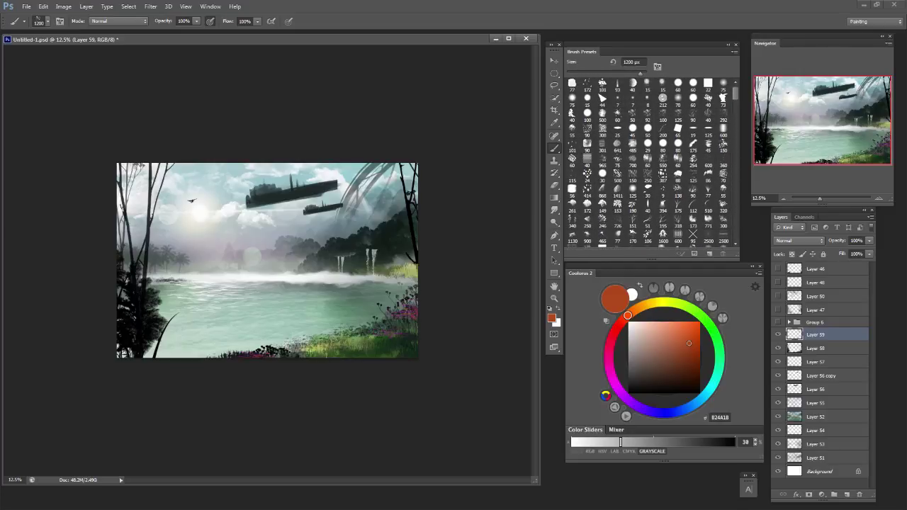
{"action": "scroll", "coordinate": [601, 97], "scroll_direction": "down", "scroll_amount": 9}
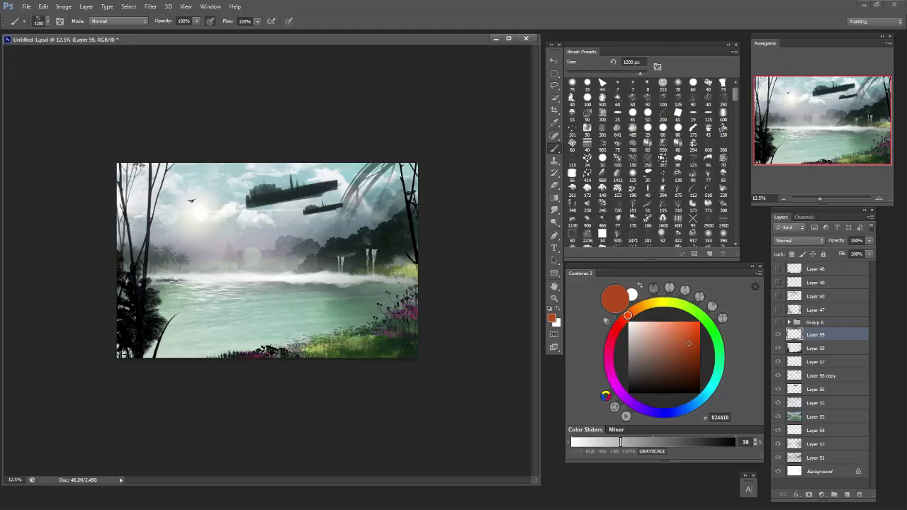
{"action": "scroll", "coordinate": [653, 163], "scroll_direction": "down", "scroll_amount": 5}
{"action": "scroll", "coordinate": [601, 136], "scroll_direction": "down", "scroll_amount": 3}
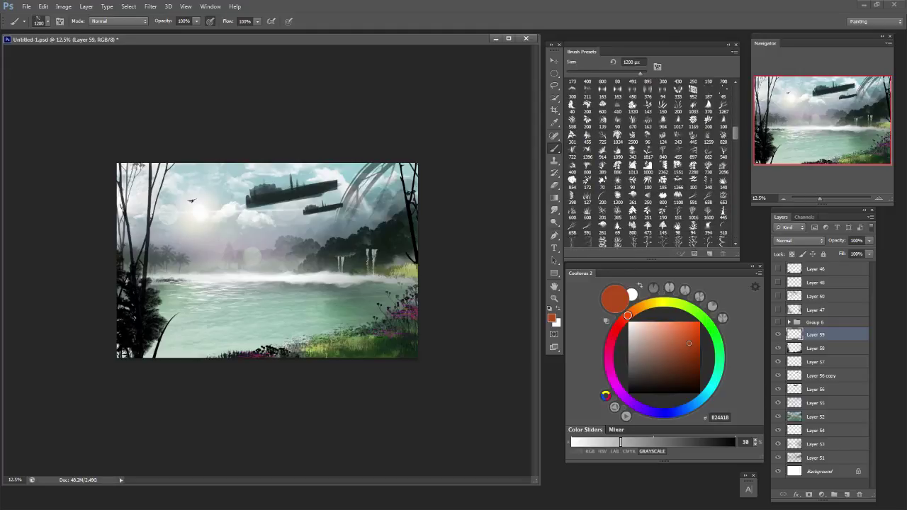
{"action": "left_click", "coordinate": [601, 136]}
{"action": "key", "text": "]"}
{"action": "key", "text": "]"}
{"action": "key", "text": "]"}
{"action": "key", "text": "]"}
{"action": "key", "text": "]"}
{"action": "key", "text": "]"}
{"action": "key", "text": "]"}
{"action": "key", "text": "]"}
{"action": "key", "text": "]"}
{"action": "key", "text": "]"}
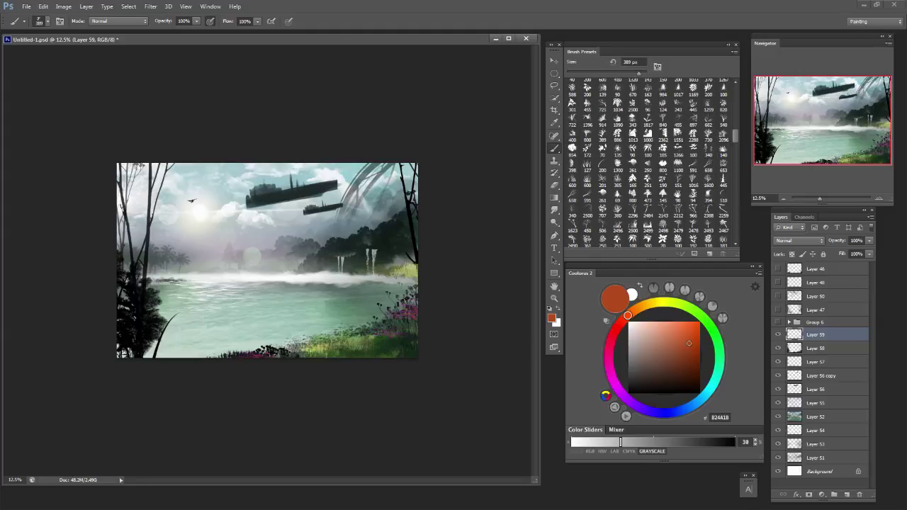
Set the brush colour to black (000000) and try plant stamps on the grassy bank.
{"action": "left_click", "coordinate": [347, 333]}
{"action": "key", "text": "ctrl+z"}
{"action": "left_click", "coordinate": [629, 392]}
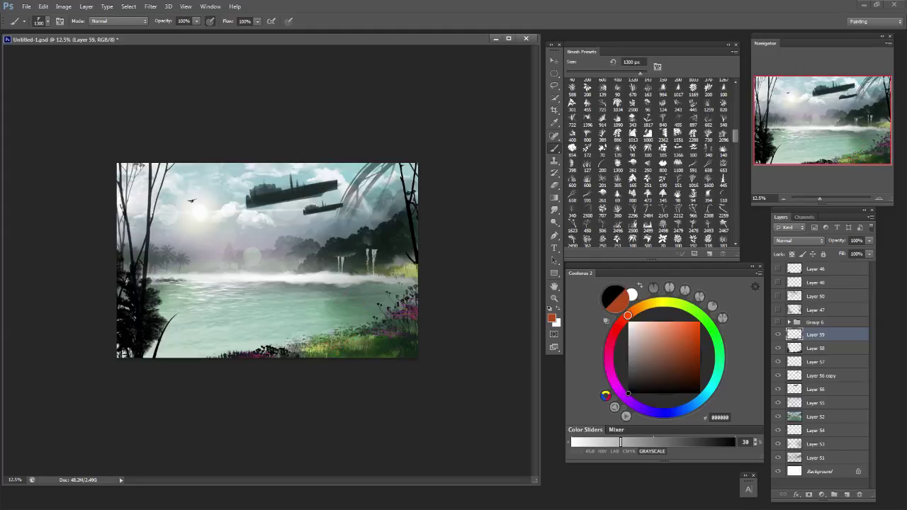
{"action": "left_click", "coordinate": [367, 331]}
{"action": "key", "text": "ctrl+z"}
{"action": "key", "text": "["}
{"action": "key", "text": "["}
{"action": "left_click", "coordinate": [385, 333]}
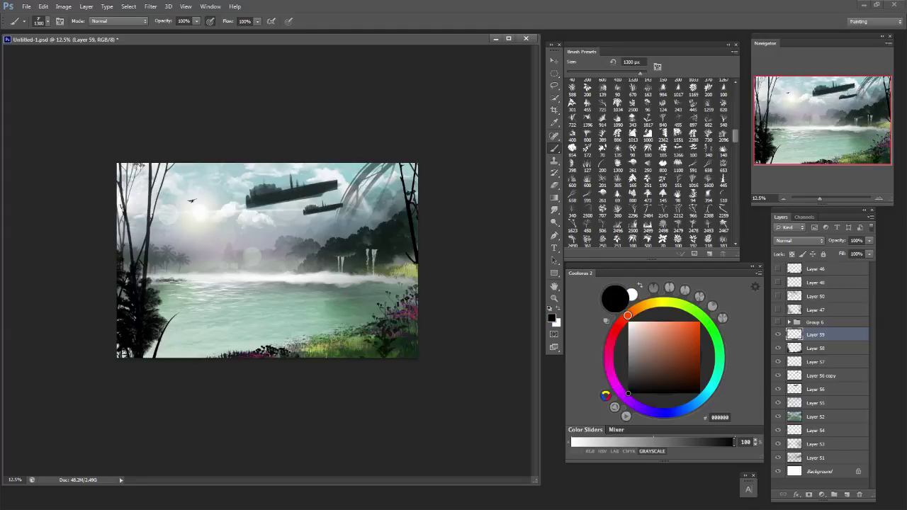
Enlarge the plant brush to 1900 px and stamp a black leafy plant on the grassy bank.
{"action": "key", "text": "]"}
{"action": "key", "text": "]"}
{"action": "key", "text": "]"}
{"action": "key", "text": "]"}
{"action": "key", "text": "]"}
{"action": "key", "text": "]"}
{"action": "key", "text": "]"}
{"action": "key", "text": "]"}
{"action": "left_click", "coordinate": [344, 357]}
{"action": "key", "text": "ctrl+z"}
{"action": "left_click", "coordinate": [349, 341]}
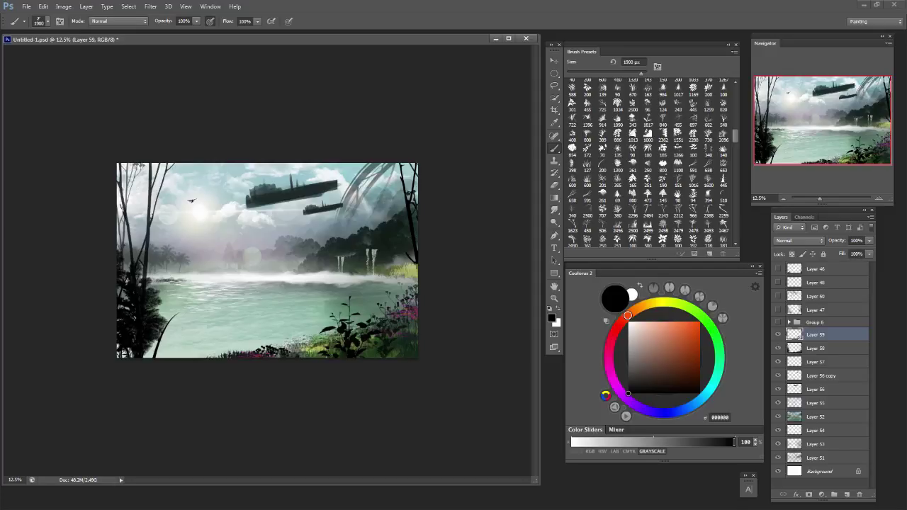
Stamp more black plants in the painting's lower-right corner and along the lower centre bank with a smaller brush.
{"action": "key", "text": "bracketleft"}
{"action": "key", "text": "bracketleft"}
{"action": "key", "text": "bracketleft"}
{"action": "key", "text": "bracketleft"}
{"action": "key", "text": "bracketleft"}
{"action": "left_click", "coordinate": [406, 352]}
{"action": "left_click", "coordinate": [273, 360]}
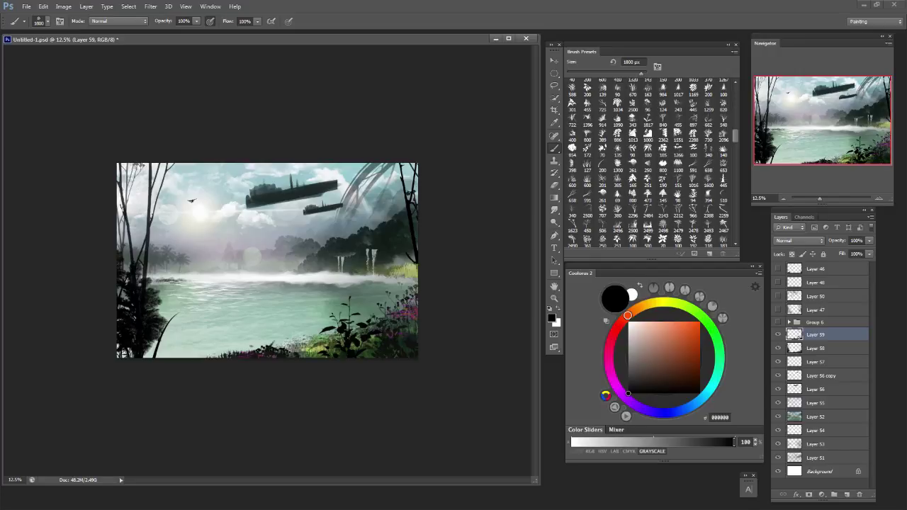
Try black plant stamps along the lower-left edge of the lake and undo them.
{"action": "left_click", "coordinate": [181, 360]}
{"action": "key", "text": "ctrl+z"}
{"action": "left_click", "coordinate": [174, 353]}
{"action": "key", "text": "ctrl+z"}
Select another plant brush preset, reduce it to 1100 px, try black stamps over the water and lower bank, and undo them.
{"action": "left_click", "coordinate": [632, 226]}
{"action": "key", "text": "bracketleft"}
{"action": "key", "text": "bracketleft"}
{"action": "key", "text": "bracketleft"}
{"action": "key", "text": "bracketleft"}
{"action": "key", "text": "bracketleft"}
{"action": "key", "text": "bracketleft"}
{"action": "key", "text": "bracketleft"}
{"action": "key", "text": "bracketleft"}
{"action": "key", "text": "bracketleft"}
{"action": "key", "text": "bracketleft"}
{"action": "left_click", "coordinate": [264, 298]}
{"action": "key", "text": "ctrl+z"}
{"action": "left_click", "coordinate": [260, 338]}
{"action": "key", "text": "ctrl+z"}
{"action": "left_click", "coordinate": [219, 347]}
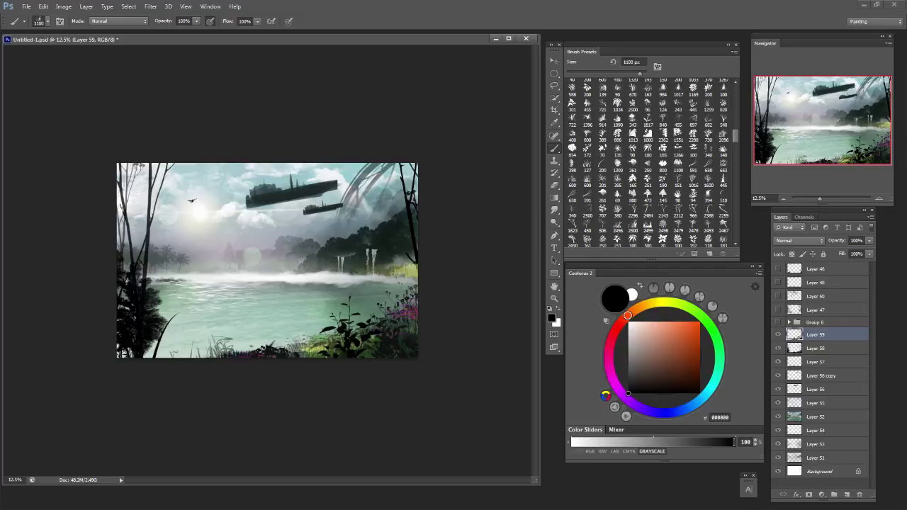
{"action": "key", "text": "ctrl+z"}
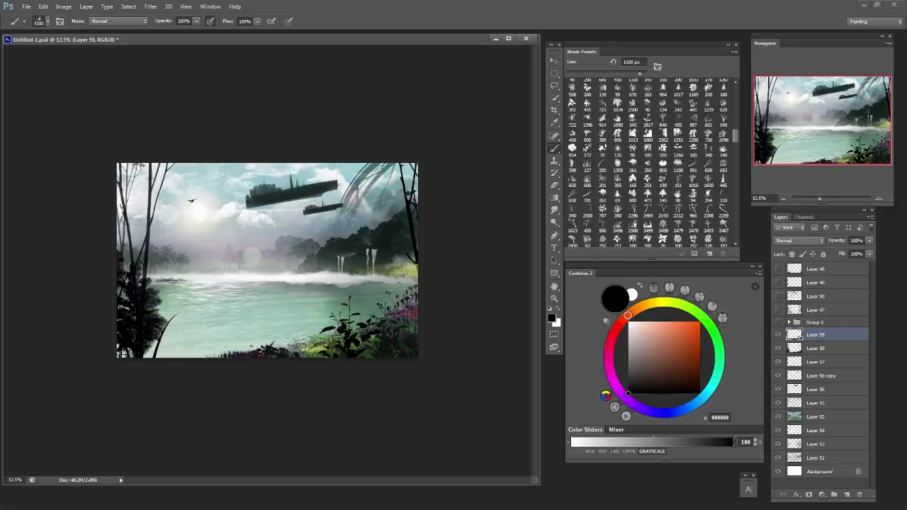
Pick the 250 px speckle brush preset from the brush library and try different sizes for it.
{"action": "scroll", "coordinate": [648, 163], "scroll_direction": "up", "scroll_amount": 5}
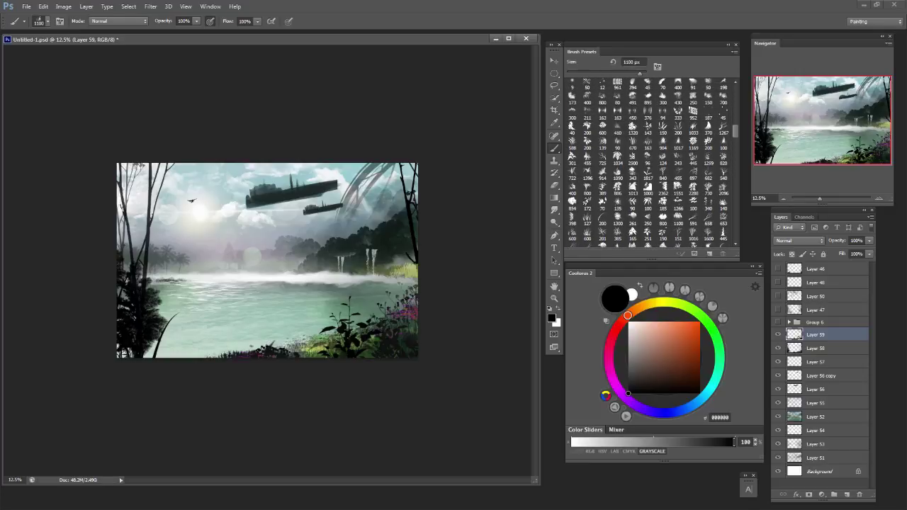
{"action": "scroll", "coordinate": [648, 164], "scroll_direction": "up", "scroll_amount": 5}
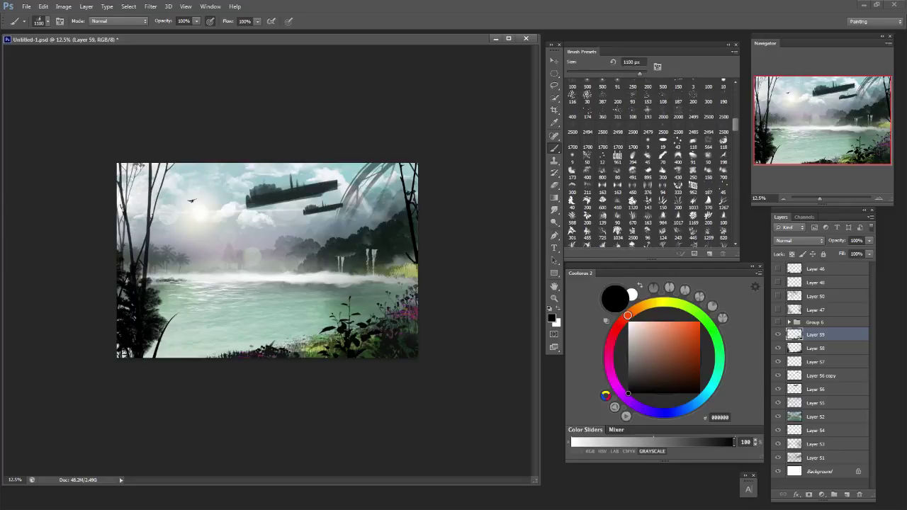
{"action": "scroll", "coordinate": [648, 163], "scroll_direction": "up", "scroll_amount": 5}
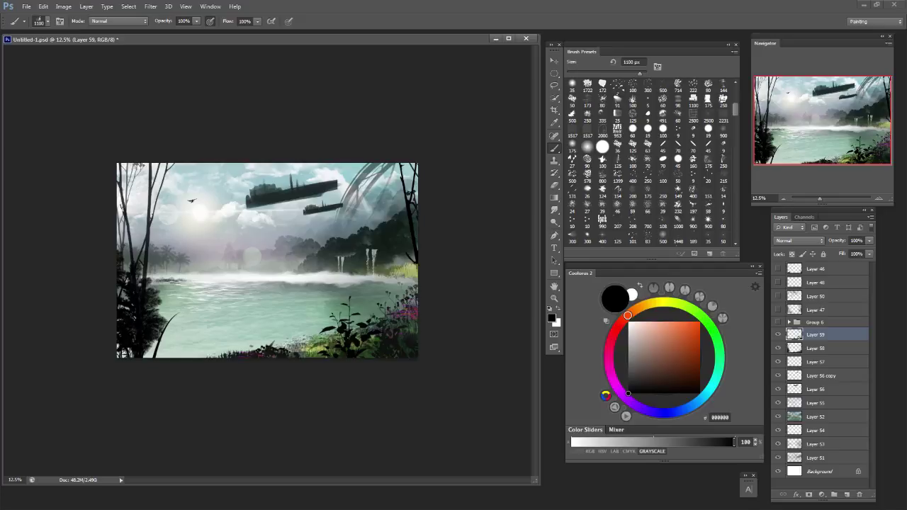
{"action": "scroll", "coordinate": [648, 164], "scroll_direction": "down", "scroll_amount": 1}
{"action": "left_click", "coordinate": [647, 171]}
{"action": "key", "text": "bracketright"}
{"action": "key", "text": "bracketright"}
{"action": "key", "text": "bracketright"}
{"action": "key", "text": "bracketright"}
{"action": "key", "text": "bracketright"}
{"action": "key", "text": "bracketright"}
{"action": "key", "text": "bracketright"}
{"action": "key", "text": "bracketright"}
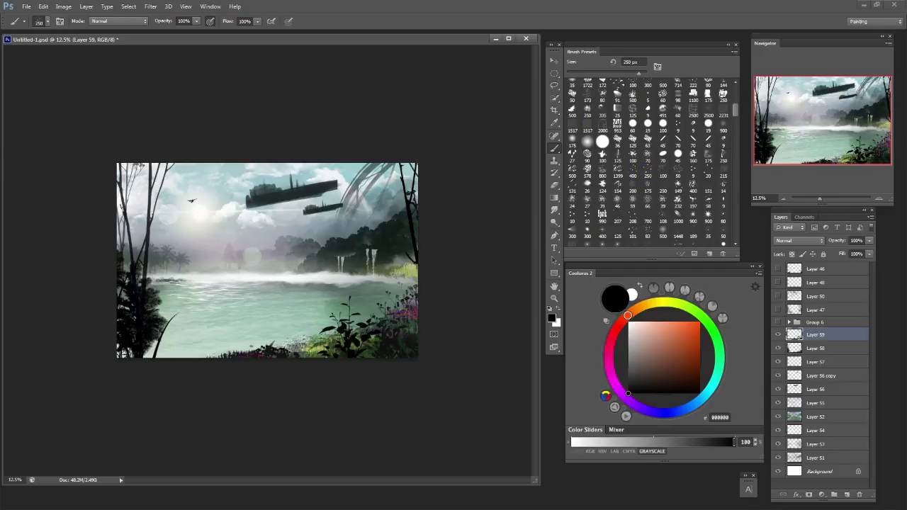
{"action": "key", "text": "bracketleft"}
{"action": "key", "text": "bracketleft"}
{"action": "key", "text": "bracketleft"}
{"action": "key", "text": "bracketleft"}
{"action": "key", "text": "bracketleft"}
{"action": "key", "text": "bracketleft"}
{"action": "key", "text": "bracketright"}
{"action": "key", "text": "bracketright"}
{"action": "key", "text": "bracketright"}
{"action": "key", "text": "bracketright"}
{"action": "key", "text": "bracketright"}
{"action": "key", "text": "bracketright"}
{"action": "key", "text": "bracketleft"}
{"action": "key", "text": "bracketleft"}
{"action": "key", "text": "bracketleft"}
{"action": "key", "text": "bracketleft"}
{"action": "key", "text": "bracketleft"}
{"action": "key", "text": "bracketleft"}
Go through several scatter and texture brush presets, enlarge the last one, try a black stamp over the misty far shore, and undo it.
{"action": "left_click", "coordinate": [618, 172]}
{"action": "left_click", "coordinate": [709, 171]}
{"action": "left_click", "coordinate": [618, 217]}
{"action": "left_click", "coordinate": [587, 217]}
{"action": "left_click", "coordinate": [573, 187]}
{"action": "left_click", "coordinate": [708, 202]}
{"action": "left_click", "coordinate": [693, 187]}
{"action": "left_click", "coordinate": [708, 187]}
{"action": "key", "text": "bracketright"}
{"action": "key", "text": "bracketright"}
{"action": "key", "text": "bracketright"}
{"action": "key", "text": "bracketright"}
{"action": "key", "text": "bracketright"}
{"action": "key", "text": "bracketright"}
{"action": "key", "text": "bracketright"}
{"action": "key", "text": "bracketright"}
{"action": "key", "text": "bracketright"}
{"action": "key", "text": "bracketright"}
{"action": "key", "text": "bracketright"}
{"action": "key", "text": "bracketright"}
{"action": "left_click", "coordinate": [291, 248]}
{"action": "key", "text": "ctrl+z"}
Enlarge the brush to 2300 px, try a black stroke across the lower lake, and undo it.
{"action": "key", "text": "bracketright"}
{"action": "key", "text": "bracketright"}
{"action": "key", "text": "bracketright"}
{"action": "key", "text": "bracketright"}
{"action": "scroll", "coordinate": [648, 168], "scroll_direction": "up", "scroll_amount": 4}
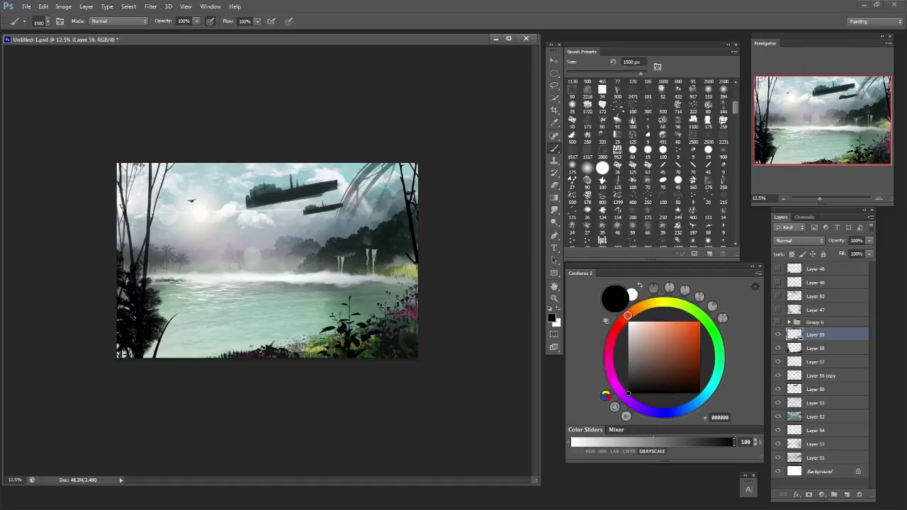
{"action": "scroll", "coordinate": [618, 150], "scroll_direction": "up", "scroll_amount": 1}
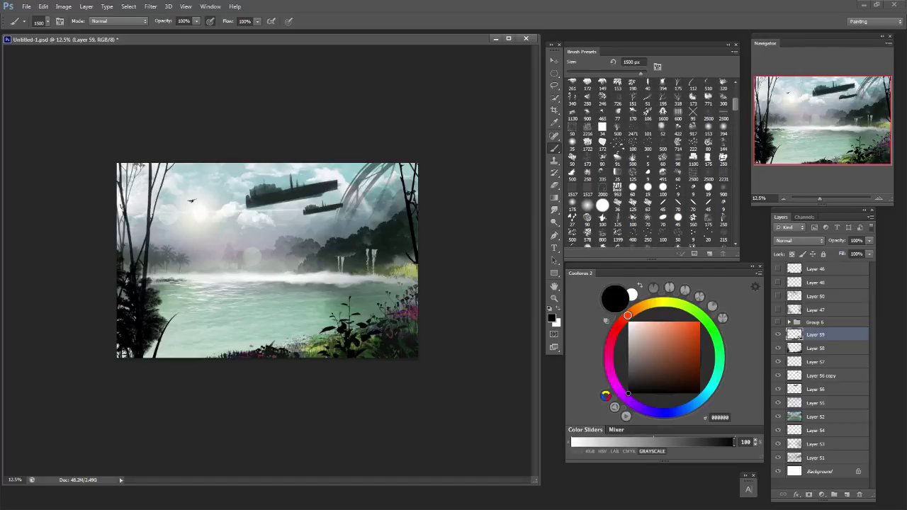
{"action": "key", "text": "bracketright"}
{"action": "key", "text": "bracketright"}
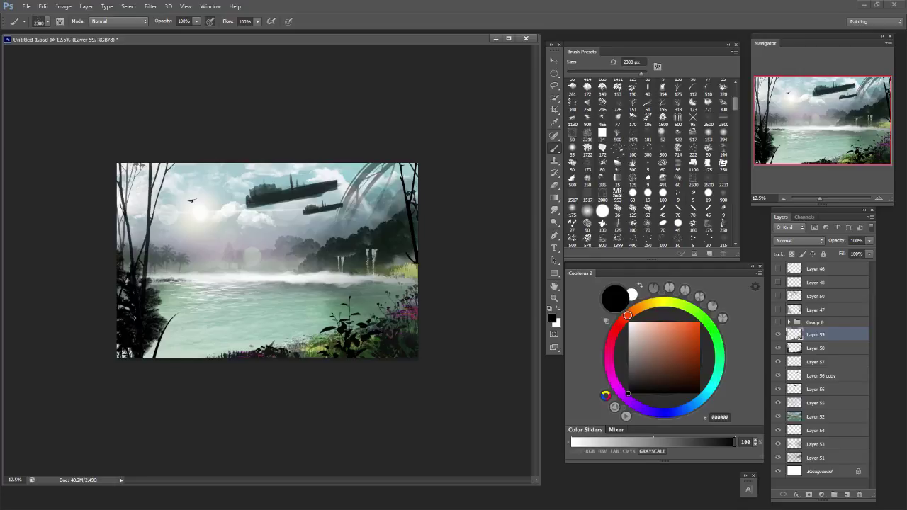
{"action": "left_click_drag", "start_coordinate": [199, 333], "coordinate": [305, 315]}
{"action": "key", "text": "ctrl+z"}
Select the 1100 px brush preset, reduce it to 1000 px, try a black stamp on the water below the waterfalls, and undo it.
{"action": "key", "text": "bracketleft"}
{"action": "key", "text": "bracketleft"}
{"action": "left_click", "coordinate": [693, 165]}
{"action": "key", "text": "bracketleft"}
{"action": "left_click", "coordinate": [331, 289]}
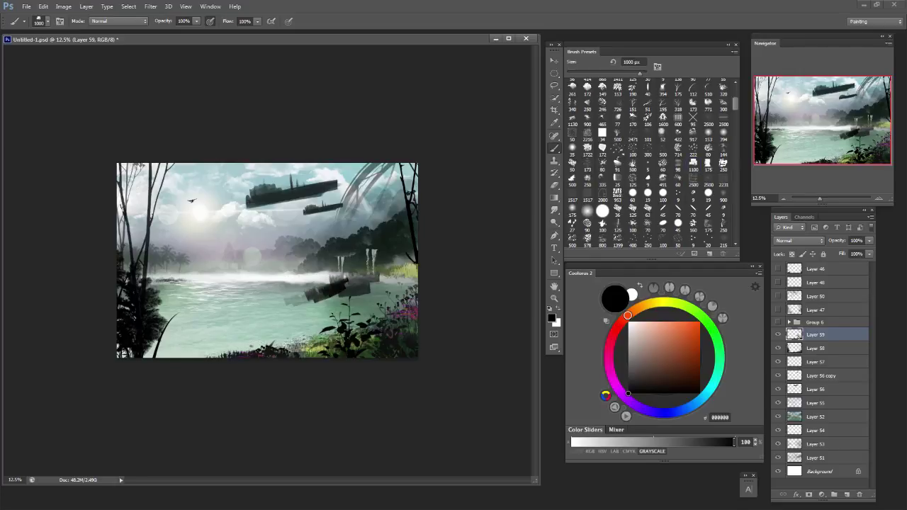
{"action": "key", "text": "ctrl+z"}
Select the 250 px and then the 917 px brush preset, try an enlarged black stamp near the far waterline, and undo it.
{"action": "left_click", "coordinate": [722, 164]}
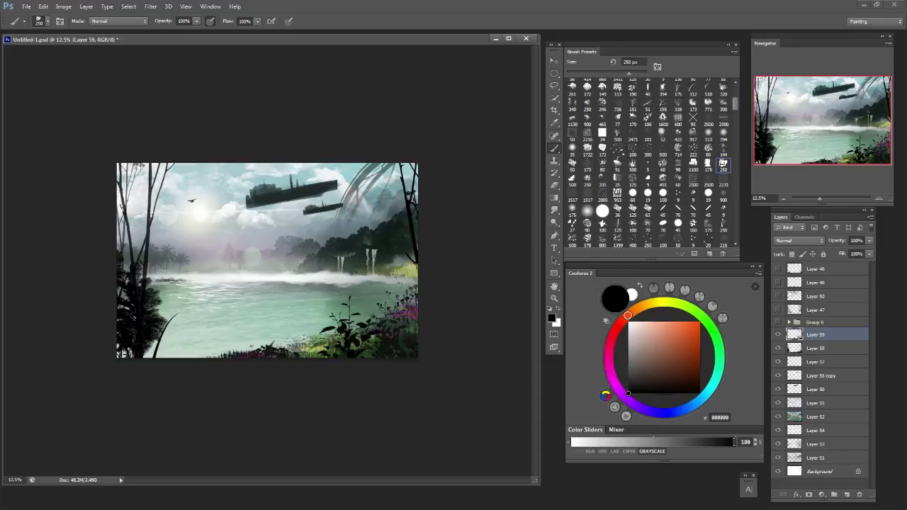
{"action": "left_click", "coordinate": [692, 135]}
{"action": "key", "text": "bracketright"}
{"action": "key", "text": "bracketright"}
{"action": "left_click", "coordinate": [348, 283]}
{"action": "key", "text": "ctrl+z"}
Reduce the brush to 900 px, try black branch stamps over the hills and beside the tall trees, and undo them.
{"action": "key", "text": "bracketleft"}
{"action": "key", "text": "bracketleft"}
{"action": "key", "text": "bracketleft"}
{"action": "key", "text": "bracketleft"}
{"action": "key", "text": "bracketleft"}
{"action": "key", "text": "bracketleft"}
{"action": "left_click", "coordinate": [362, 229]}
{"action": "key", "text": "ctrl+z"}
{"action": "left_click", "coordinate": [176, 238]}
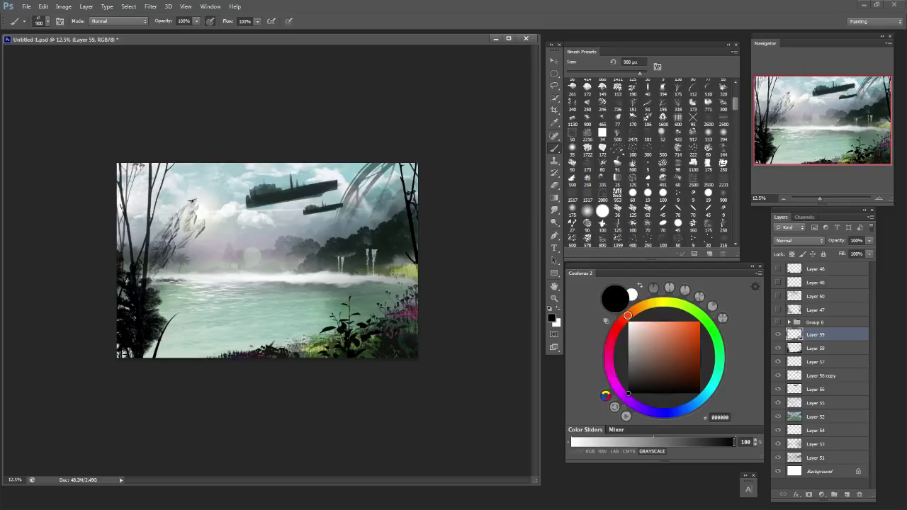
{"action": "key", "text": "ctrl+z"}
{"action": "left_click", "coordinate": [155, 221]}
{"action": "key", "text": "ctrl+z"}
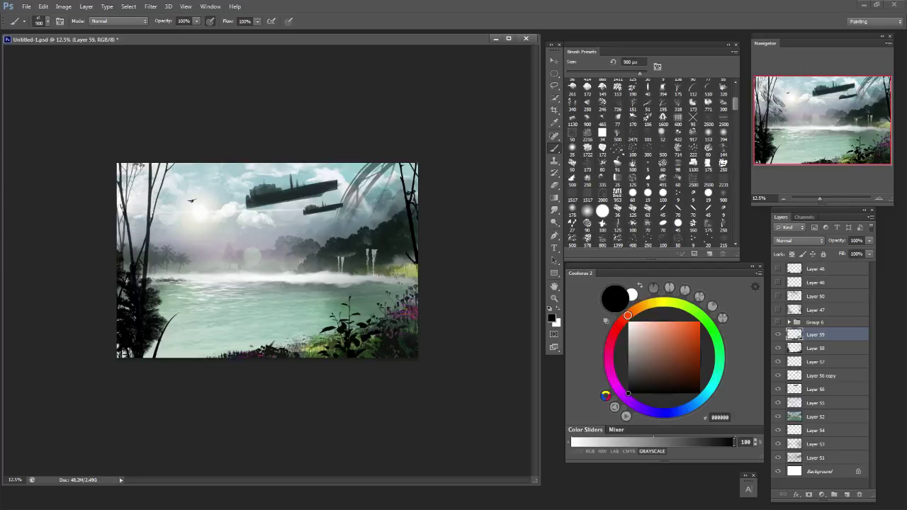
{"action": "left_click", "coordinate": [167, 245]}
{"action": "key", "text": "ctrl+z"}
Enlarge the branch brush to 1300 px, try black marks beside the tall trees at that and a smaller size, and undo them.
{"action": "key", "text": "bracketright"}
{"action": "key", "text": "bracketright"}
{"action": "key", "text": "bracketright"}
{"action": "key", "text": "bracketright"}
{"action": "left_click", "coordinate": [147, 223]}
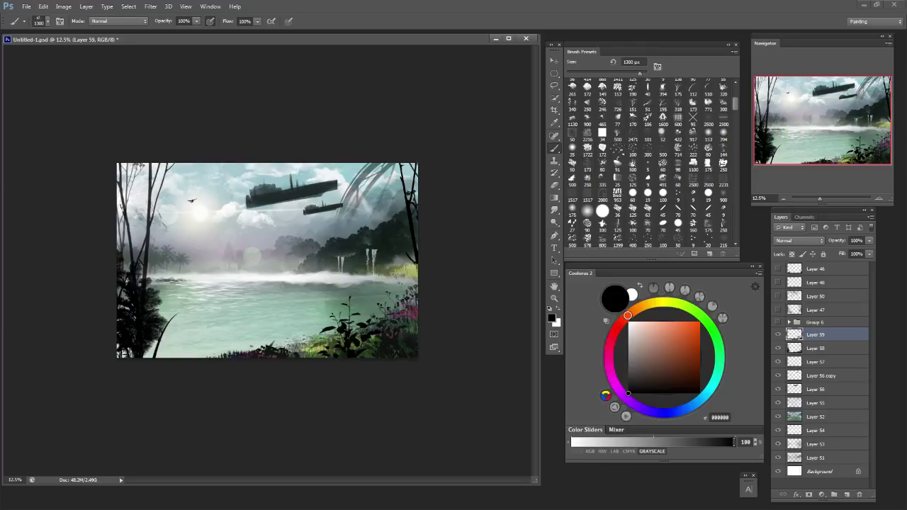
{"action": "left_click_drag", "start_coordinate": [150, 221], "coordinate": [174, 245]}
{"action": "key", "text": "bracketleft"}
{"action": "key", "text": "bracketleft"}
{"action": "key", "text": "bracketleft"}
{"action": "key", "text": "bracketleft"}
{"action": "key", "text": "ctrl+z"}
{"action": "left_click", "coordinate": [142, 286], "text": "alt"}
{"action": "left_click", "coordinate": [160, 232]}
{"action": "key", "text": "ctrl+z"}
Try black marks on the water with the 714 px and 172 px brush presets and undo them.
{"action": "left_click", "coordinate": [678, 148]}
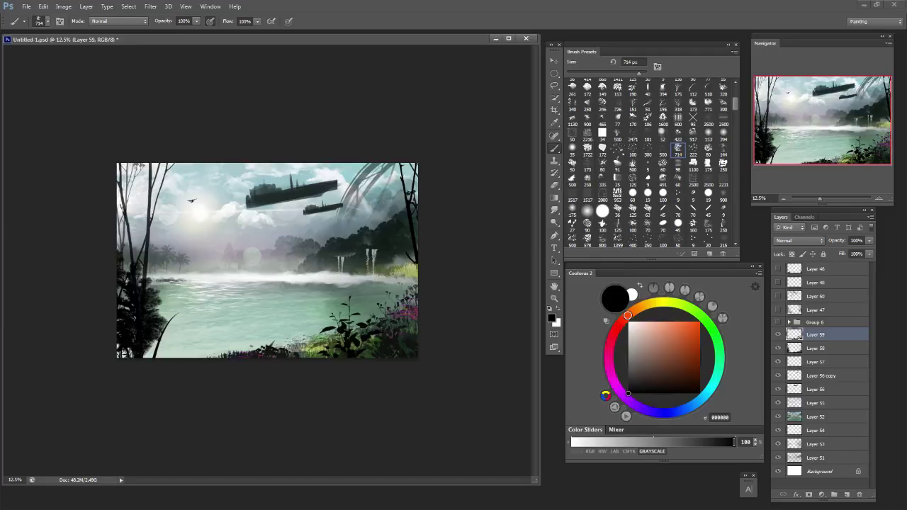
{"action": "left_click", "coordinate": [327, 296]}
{"action": "key", "text": "ctrl+z"}
{"action": "left_click", "coordinate": [708, 147]}
{"action": "left_click", "coordinate": [602, 149]}
{"action": "left_click_drag", "start_coordinate": [369, 290], "coordinate": [355, 298]}
{"action": "key", "text": "ctrl+z"}
Try the 1722 px and 35 px brush presets, enlarging the second one.
{"action": "left_click", "coordinate": [587, 150]}
{"action": "left_click", "coordinate": [573, 149]}
{"action": "key", "text": "bracketright"}
{"action": "key", "text": "bracketright"}
{"action": "key", "text": "bracketright"}
{"action": "key", "text": "bracketright"}
{"action": "key", "text": "bracketright"}
{"action": "key", "text": "bracketright"}
{"action": "key", "text": "bracketright"}
{"action": "key", "text": "bracketright"}
{"action": "scroll", "coordinate": [652, 163], "scroll_direction": "up", "scroll_amount": 5}
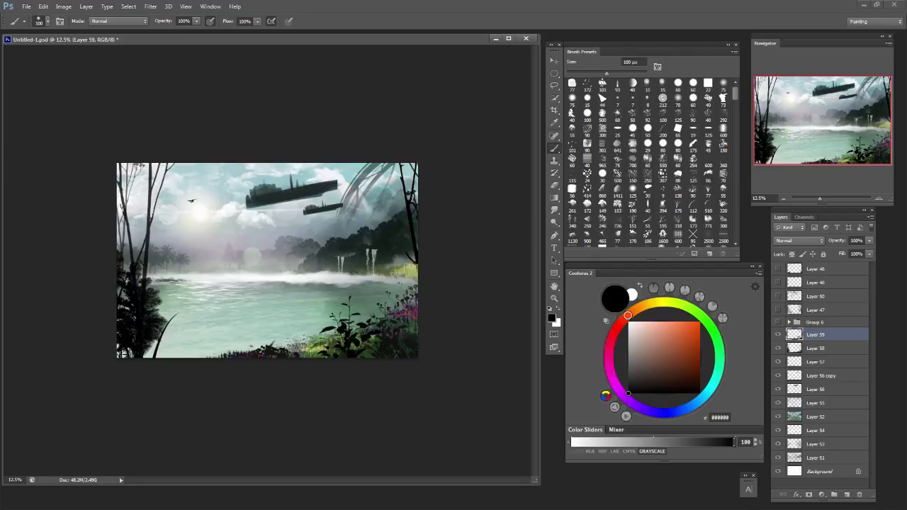
Enlarge the 100 px brush, try a black stroke across the lower lake, and undo it.
{"action": "key", "text": "bracketright"}
{"action": "key", "text": "bracketright"}
{"action": "key", "text": "bracketright"}
{"action": "key", "text": "bracketright"}
{"action": "key", "text": "bracketright"}
{"action": "key", "text": "bracketright"}
{"action": "key", "text": "bracketright"}
{"action": "mouse_move", "coordinate": [347, 316]}
{"action": "left_mouse_down"}
{"action": "mouse_move", "coordinate": [277, 343]}
{"action": "mouse_move", "coordinate": [293, 329]}
{"action": "mouse_move", "coordinate": [201, 341]}
{"action": "left_mouse_up"}
{"action": "key", "text": "ctrl+z"}
Reduce the brush to 175 px, undo the test stroke on the water, and paint small black foliage clumps along the lower centre bank.
{"action": "key", "text": "bracketleft"}
{"action": "key", "text": "bracketleft"}
{"action": "key", "text": "bracketleft"}
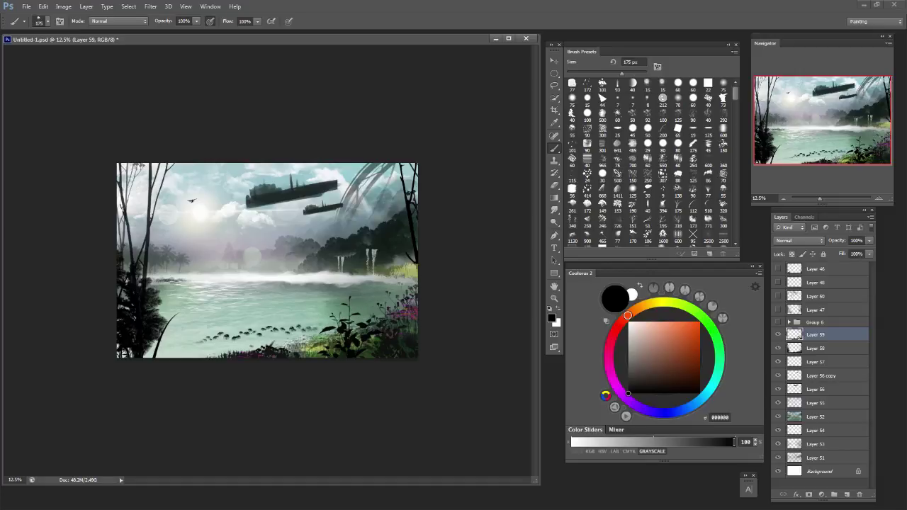
{"action": "key", "text": "ctrl+z"}
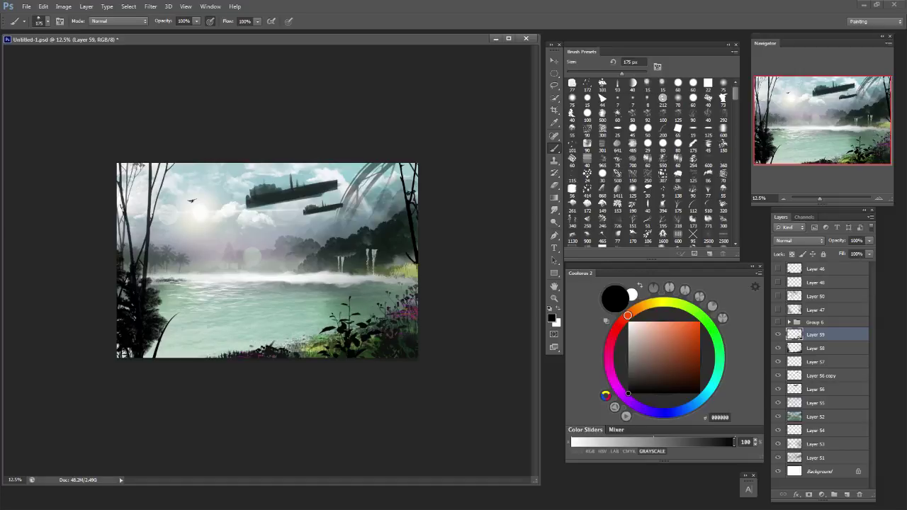
{"action": "left_click_drag", "start_coordinate": [260, 343], "coordinate": [202, 354]}
{"action": "left_click_drag", "start_coordinate": [309, 333], "coordinate": [254, 341]}
Enlarge the brush to 250 px, try black strokes over the lower-left water, undo them, and test the 387 px brush preset.
{"action": "key", "text": "bracketright"}
{"action": "key", "text": "bracketright"}
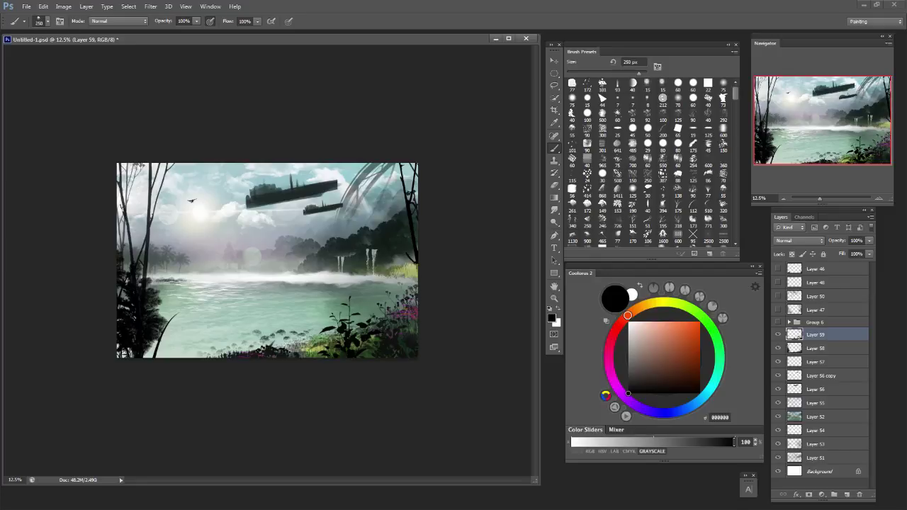
{"action": "mouse_move", "coordinate": [168, 325]}
{"action": "left_mouse_down"}
{"action": "mouse_move", "coordinate": [262, 339]}
{"action": "mouse_move", "coordinate": [167, 332]}
{"action": "mouse_move", "coordinate": [264, 347]}
{"action": "left_mouse_up"}
{"action": "key", "text": "ctrl+z"}
{"action": "key", "text": "bracketright"}
{"action": "key", "text": "bracketright"}
{"action": "key", "text": "ctrl+z"}
{"action": "key", "text": "bracketleft"}
{"action": "left_click", "coordinate": [662, 176]}
{"action": "key", "text": "ctrl+z"}
Look through the brush presets for another foliage or splatter tip.
{"action": "key", "text": "e"}
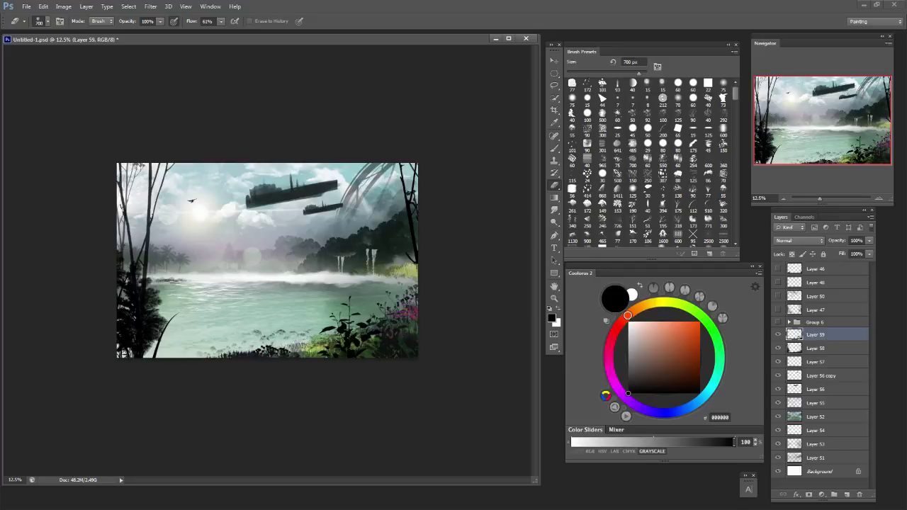
{"action": "scroll", "coordinate": [587, 221], "scroll_direction": "down", "scroll_amount": 6}
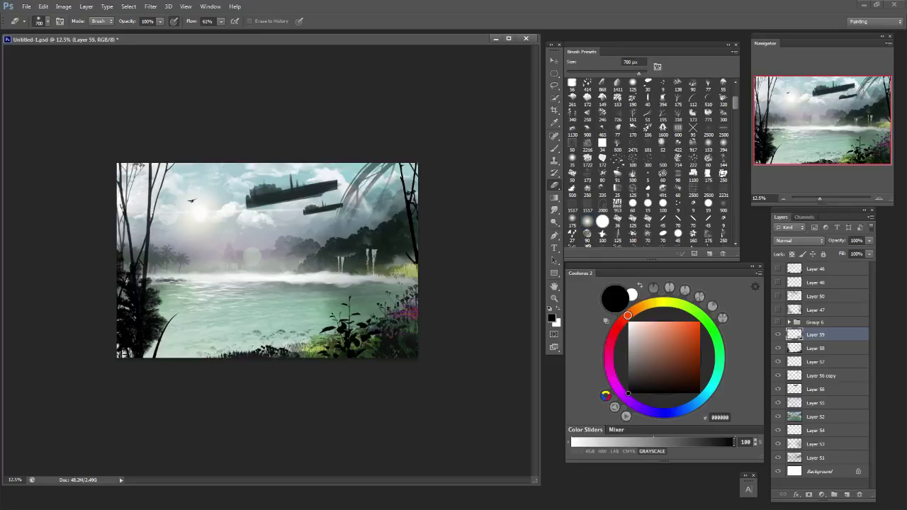
{"action": "key", "text": "b"}
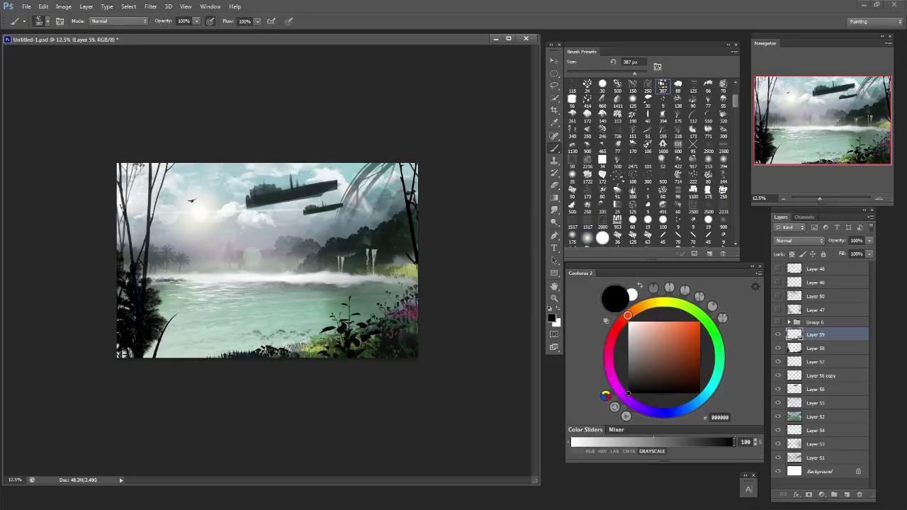
{"action": "scroll", "coordinate": [653, 163], "scroll_direction": "down", "scroll_amount": 10}
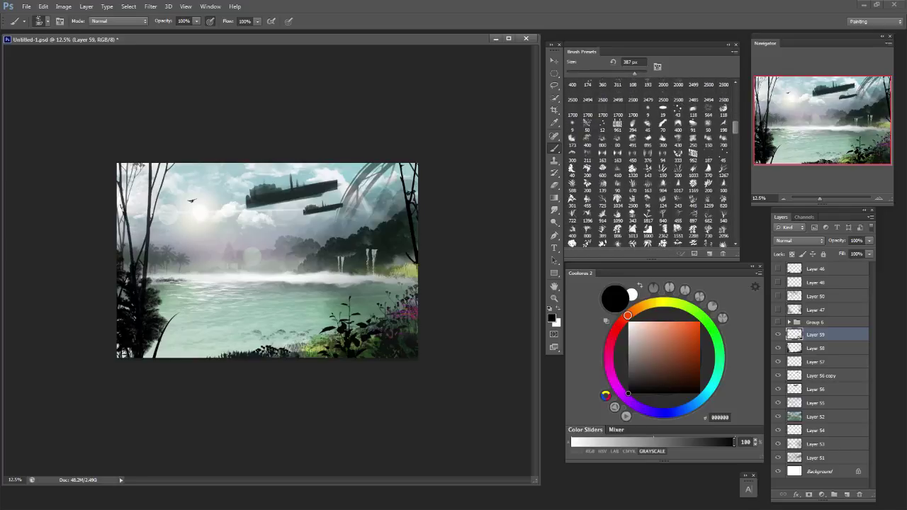
{"action": "scroll", "coordinate": [653, 163], "scroll_direction": "down", "scroll_amount": 5}
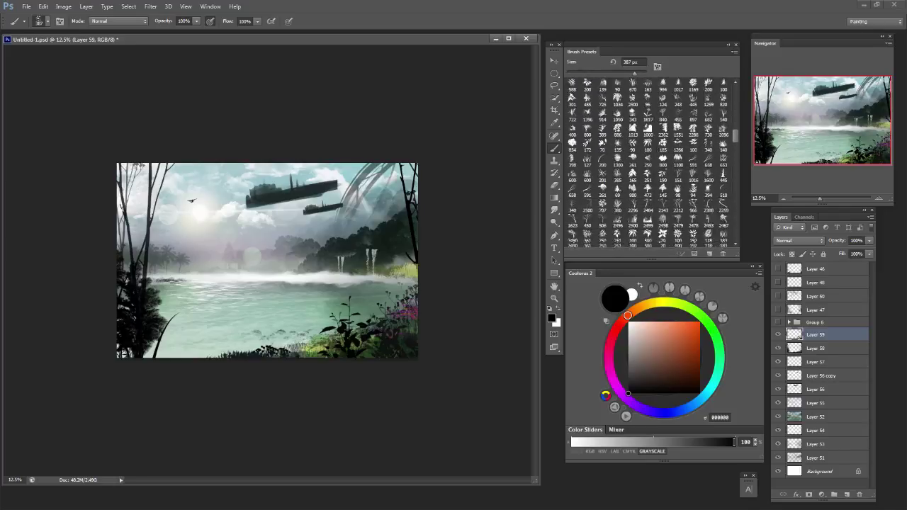
{"action": "scroll", "coordinate": [653, 163], "scroll_direction": "down", "scroll_amount": 6}
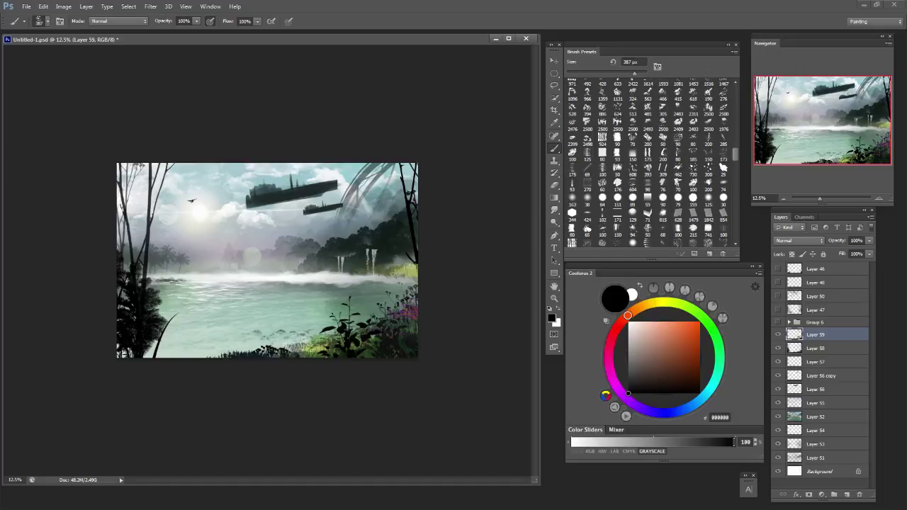
{"action": "scroll", "coordinate": [652, 163], "scroll_direction": "up", "scroll_amount": 1}
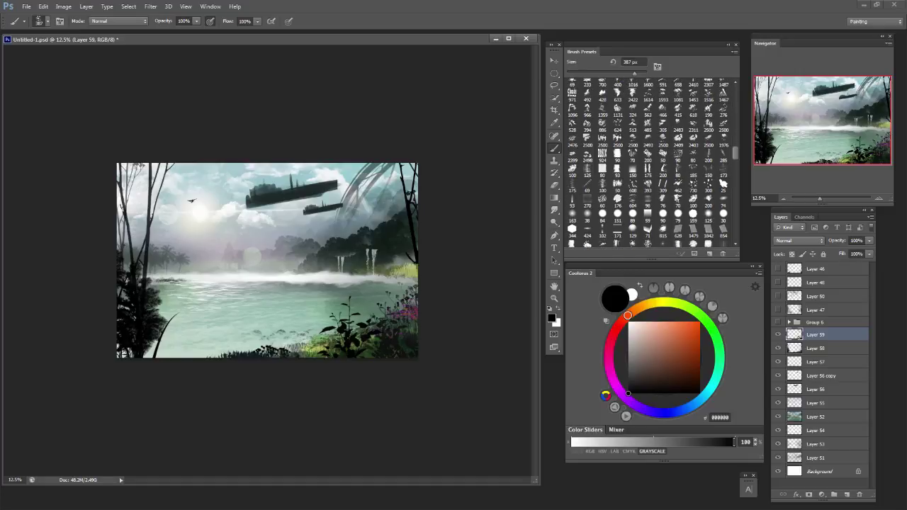
Choose a splatter brush preset, enlarge it, try a black dab on the water above the lower-right bank, and undo it.
{"action": "left_click", "coordinate": [633, 185]}
{"action": "key", "text": "bracketright"}
{"action": "key", "text": "bracketright"}
{"action": "key", "text": "bracketright"}
{"action": "key", "text": "bracketright"}
{"action": "key", "text": "bracketright"}
{"action": "key", "text": "bracketright"}
{"action": "key", "text": "bracketright"}
{"action": "key", "text": "bracketright"}
{"action": "key", "text": "bracketright"}
{"action": "key", "text": "bracketright"}
{"action": "left_click", "coordinate": [365, 294]}
{"action": "key", "text": "ctrl+z"}
Try further textured brush presets in black over the lower-right bank, enlarging the last one, and undo the test marks.
{"action": "left_click", "coordinate": [648, 186]}
{"action": "left_click", "coordinate": [345, 317]}
{"action": "key", "text": "ctrl+z"}
{"action": "left_click", "coordinate": [350, 311]}
{"action": "left_click", "coordinate": [587, 185]}
{"action": "left_click", "coordinate": [573, 186]}
{"action": "left_click", "coordinate": [573, 171]}
{"action": "key", "text": "]"}
{"action": "key", "text": "]"}
{"action": "key", "text": "]"}
{"action": "key", "text": "]"}
{"action": "left_click_drag", "start_coordinate": [367, 274], "coordinate": [351, 319]}
{"action": "key", "text": "ctrl+z"}
Try three more brush presets with long diagonal strokes from the waterfalls down to the lower bank, undoing each test.
{"action": "left_click", "coordinate": [709, 156]}
{"action": "left_click_drag", "start_coordinate": [369, 240], "coordinate": [328, 339]}
{"action": "key", "text": "ctrl+z"}
{"action": "left_click", "coordinate": [724, 154]}
{"action": "left_click_drag", "start_coordinate": [372, 262], "coordinate": [332, 342]}
{"action": "key", "text": "ctrl+z"}
{"action": "left_click", "coordinate": [709, 185]}
{"action": "mouse_move", "coordinate": [368, 283]}
{"action": "left_mouse_down"}
{"action": "mouse_move", "coordinate": [331, 345]}
{"action": "mouse_move", "coordinate": [315, 353]}
{"action": "left_mouse_up"}
{"action": "key", "text": "ctrl+z"}
{"action": "key", "text": "ctrl+z"}
Enlarge the brush to 500 px, set the colour to light blue 6E96FF, test a dab on the lower bank, and undo it.
{"action": "key", "text": "]"}
{"action": "key", "text": "]"}
{"action": "key", "text": "]"}
{"action": "key", "text": "]"}
{"action": "left_click", "coordinate": [683, 331]}
{"action": "left_click", "coordinate": [676, 413]}
{"action": "left_click", "coordinate": [700, 399]}
{"action": "left_click", "coordinate": [700, 337]}
{"action": "left_click", "coordinate": [681, 411]}
{"action": "left_click", "coordinate": [669, 323]}
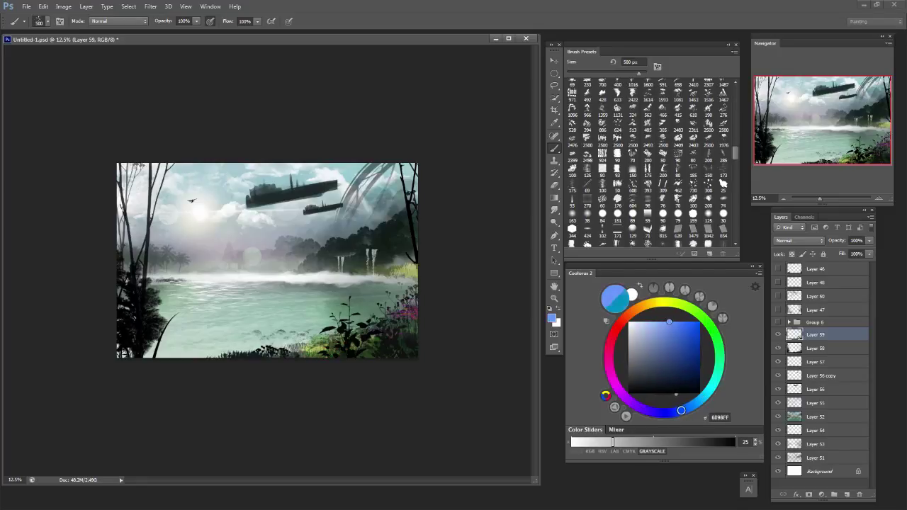
{"action": "left_click_drag", "start_coordinate": [681, 411], "coordinate": [680, 411]}
{"action": "left_click", "coordinate": [343, 356]}
{"action": "key", "text": "ctrl+z"}
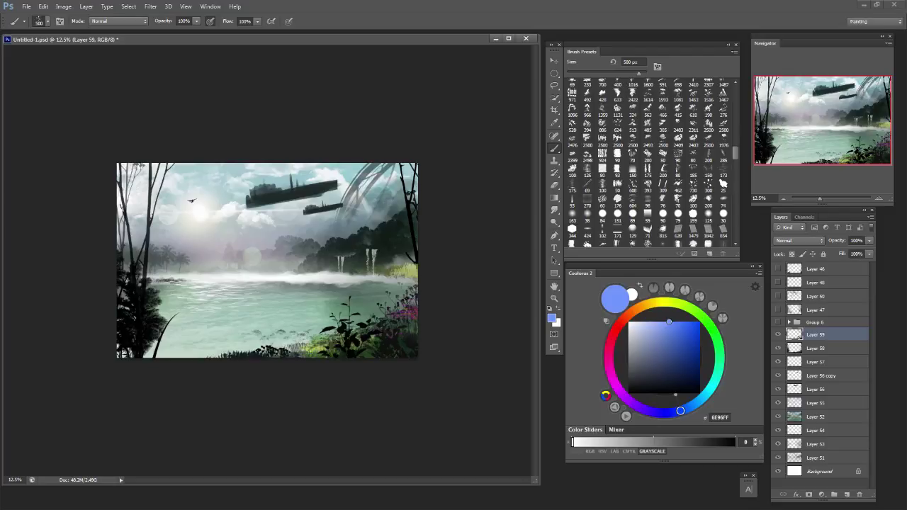
Test a dab on the lower-left water and try larger and smaller brush sizes.
{"action": "left_click", "coordinate": [221, 347]}
{"action": "key", "text": "bracketleft"}
{"action": "key", "text": "bracketleft"}
{"action": "key", "text": "bracketleft"}
{"action": "key", "text": "bracketleft"}
{"action": "key", "text": "bracketright"}
{"action": "key", "text": "bracketright"}
{"action": "key", "text": "bracketright"}
{"action": "key", "text": "bracketright"}
{"action": "key", "text": "bracketright"}
{"action": "key", "text": "bracketright"}
{"action": "key", "text": "bracketleft"}
{"action": "key", "text": "bracketleft"}
{"action": "key", "text": "bracketleft"}
{"action": "key", "text": "bracketleft"}
{"action": "key", "text": "bracketleft"}
{"action": "key", "text": "bracketleft"}
Choose another brush preset, enlarge it, try a short vertical stroke above the foreground plants, and undo it.
{"action": "left_click", "coordinate": [572, 200]}
{"action": "key", "text": "bracketright"}
{"action": "key", "text": "bracketright"}
{"action": "key", "text": "bracketright"}
{"action": "key", "text": "bracketright"}
{"action": "key", "text": "bracketright"}
{"action": "key", "text": "bracketright"}
{"action": "key", "text": "bracketright"}
{"action": "key", "text": "bracketright"}
{"action": "left_click_drag", "start_coordinate": [361, 288], "coordinate": [361, 316]}
{"action": "key", "text": "ctrl+z"}
Sample the pale green of the lower water as the painting colour and reduce the brush below 175 px.
{"action": "scroll", "coordinate": [650, 163], "scroll_direction": "down", "scroll_amount": 1}
{"action": "scroll", "coordinate": [647, 160], "scroll_direction": "up", "scroll_amount": 1}
{"action": "left_click", "coordinate": [239, 346], "text": "alt"}
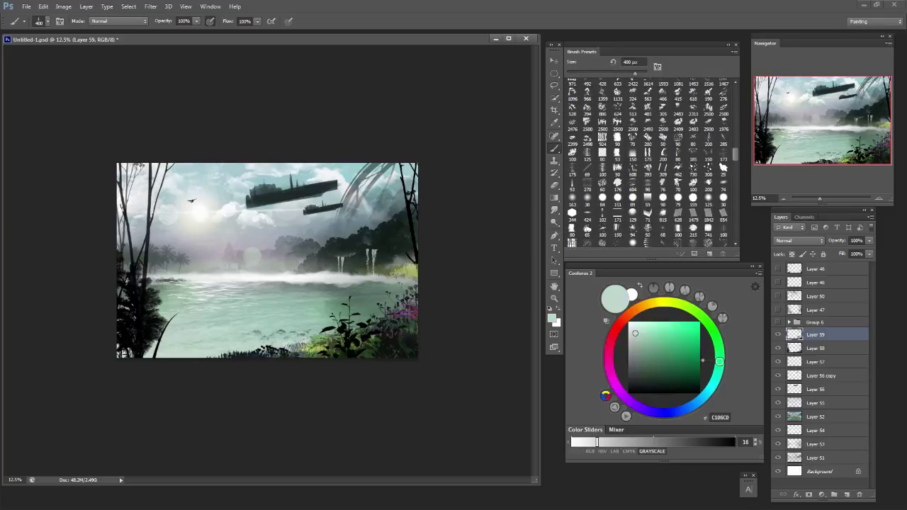
{"action": "key", "text": "bracketleft"}
{"action": "key", "text": "bracketleft"}
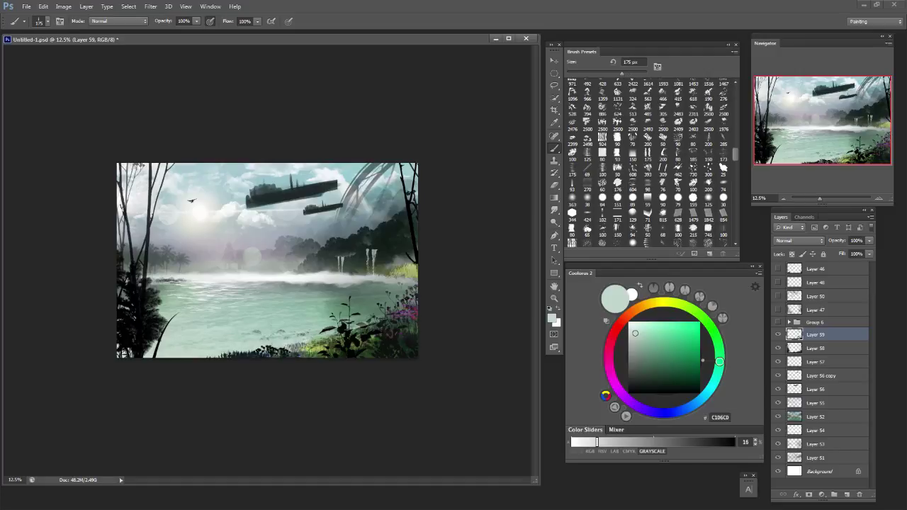
{"action": "key", "text": "bracketleft"}
{"action": "key", "text": "bracketleft"}
{"action": "key", "text": "bracketleft"}
{"action": "key", "text": "bracketleft"}
Sample grey-green from the upper water, set the brush to 400 px, and paint a horizontal stroke along the far waterline, undoing the first two attempts.
{"action": "left_click", "coordinate": [274, 286], "text": "alt"}
{"action": "key", "text": "bracketright"}
{"action": "key", "text": "bracketright"}
{"action": "key", "text": "bracketright"}
{"action": "key", "text": "bracketright"}
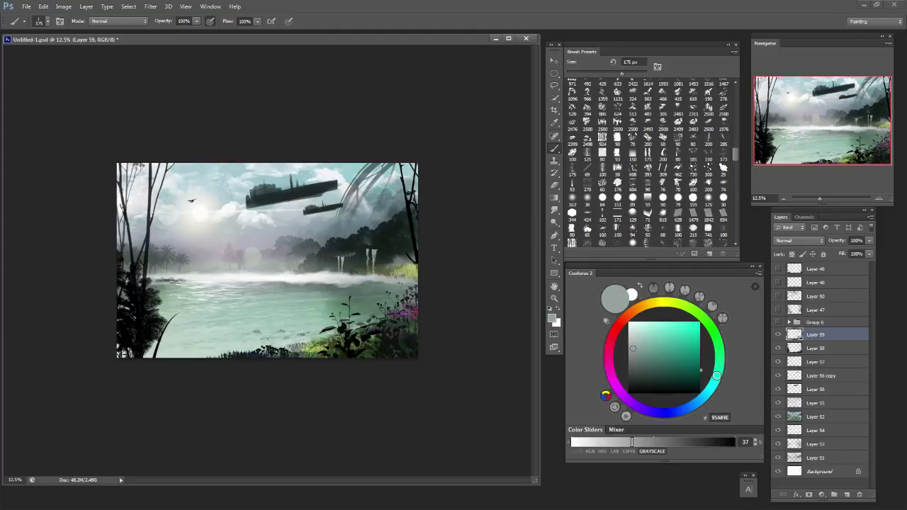
{"action": "key", "text": "bracketright"}
{"action": "key", "text": "bracketright"}
{"action": "key", "text": "bracketright"}
{"action": "key", "text": "bracketright"}
{"action": "left_click_drag", "start_coordinate": [347, 279], "coordinate": [184, 280]}
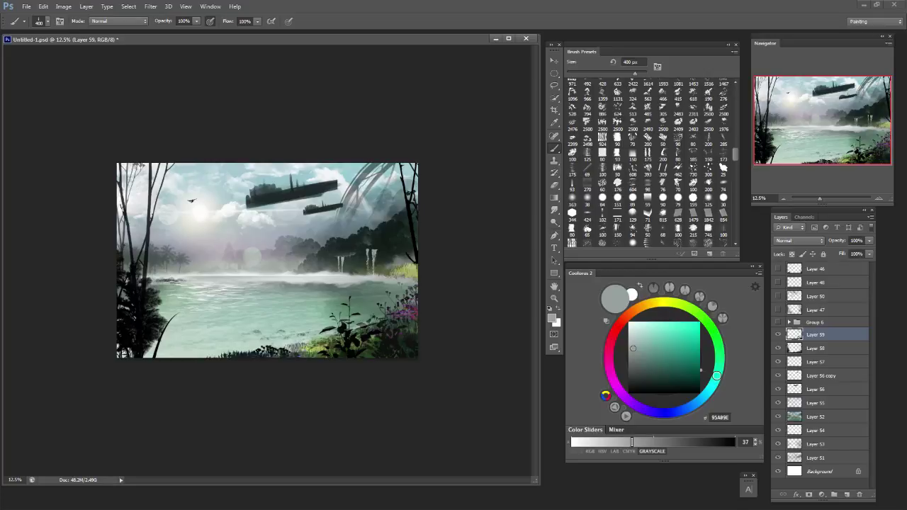
{"action": "key", "text": "ctrl+z"}
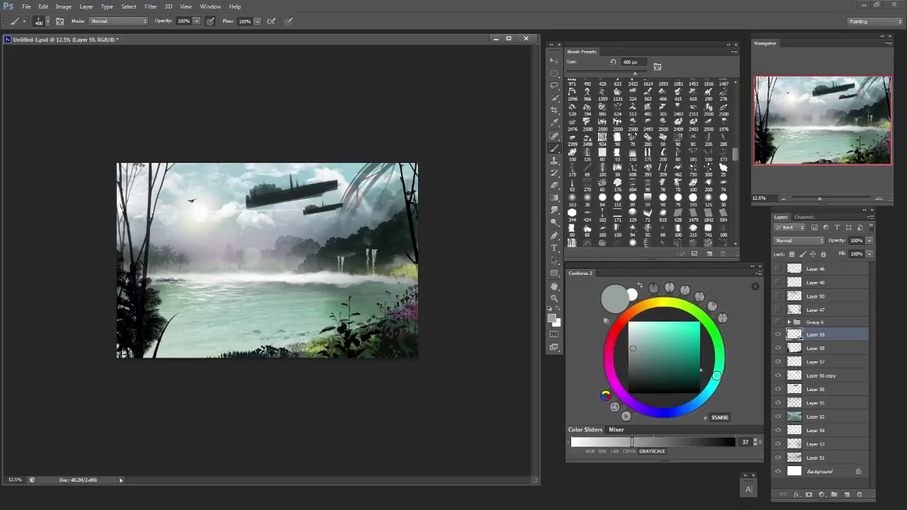
{"action": "left_click_drag", "start_coordinate": [185, 281], "coordinate": [351, 282]}
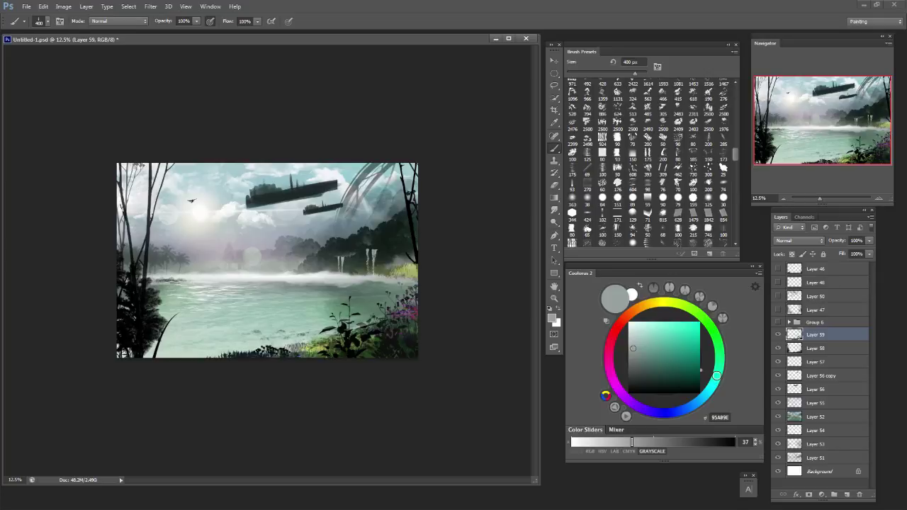
{"action": "key", "text": "ctrl+z"}
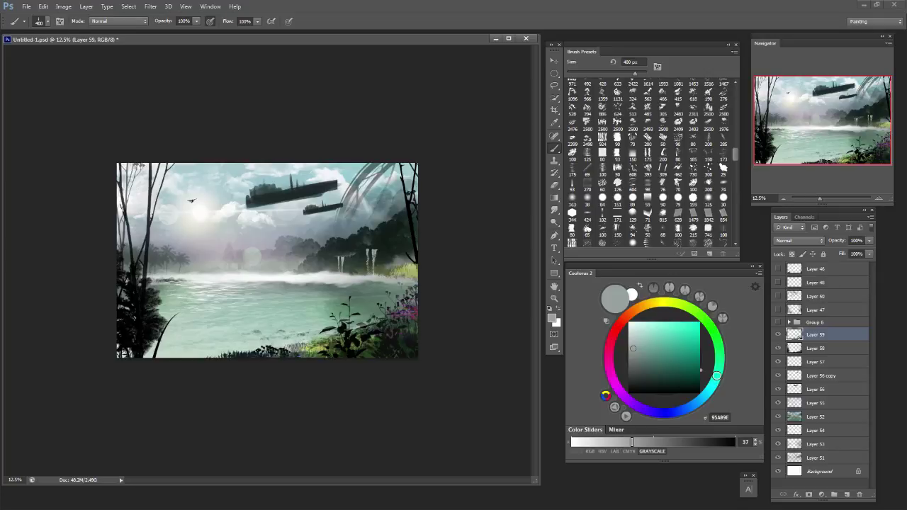
{"action": "left_click_drag", "start_coordinate": [302, 278], "coordinate": [161, 279]}
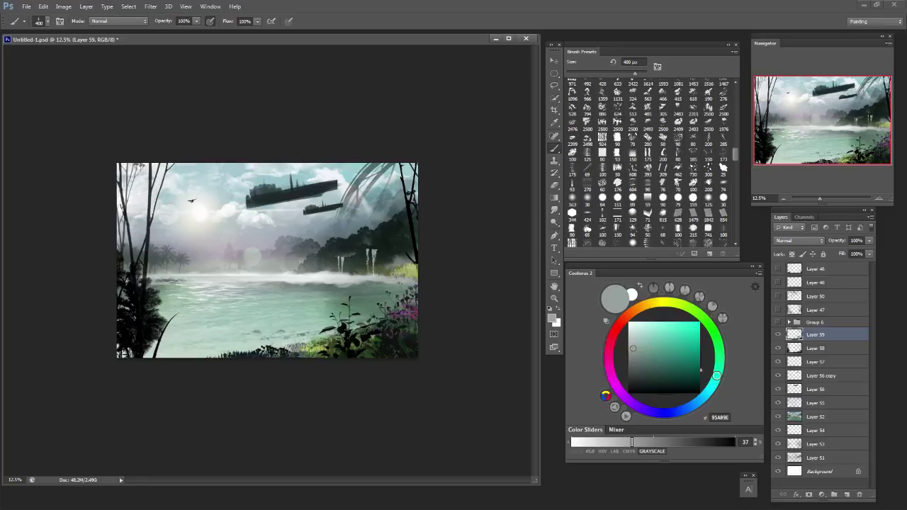
Enlarge the brush to 1200 px and look through the brush presets for a different tip.
{"action": "key", "text": "bracketright"}
{"action": "key", "text": "bracketright"}
{"action": "key", "text": "bracketright"}
{"action": "key", "text": "bracketright"}
{"action": "key", "text": "bracketright"}
{"action": "key", "text": "bracketright"}
{"action": "key", "text": "bracketright"}
{"action": "key", "text": "bracketright"}
{"action": "scroll", "coordinate": [647, 168], "scroll_direction": "up", "scroll_amount": 4}
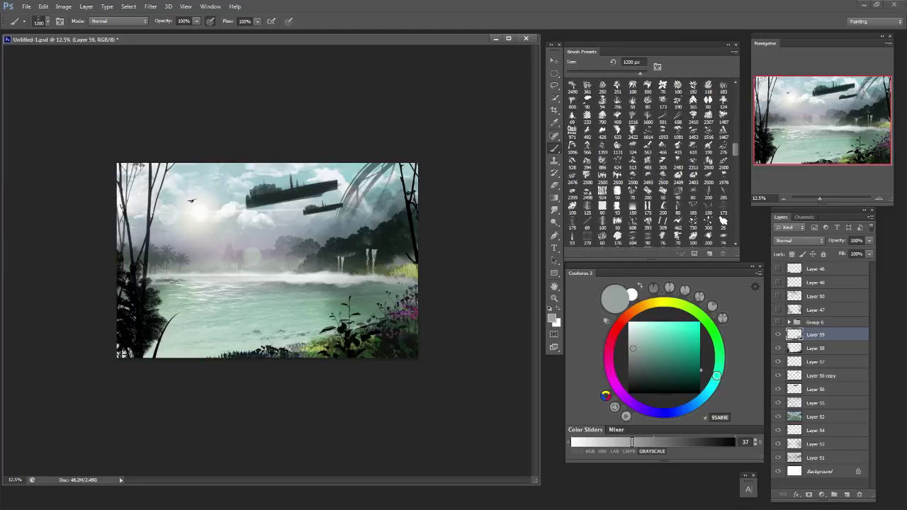
{"action": "scroll", "coordinate": [647, 168], "scroll_direction": "up", "scroll_amount": 3}
{"action": "scroll", "coordinate": [648, 168], "scroll_direction": "down", "scroll_amount": 10}
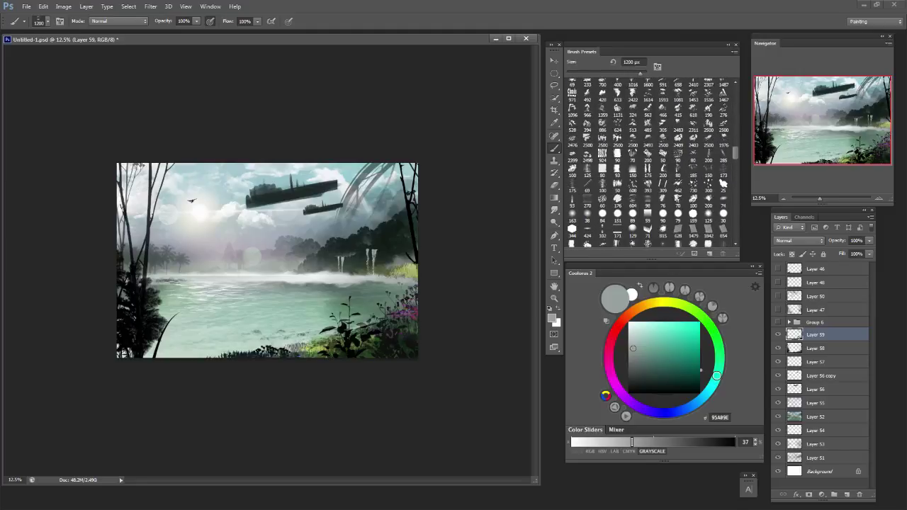
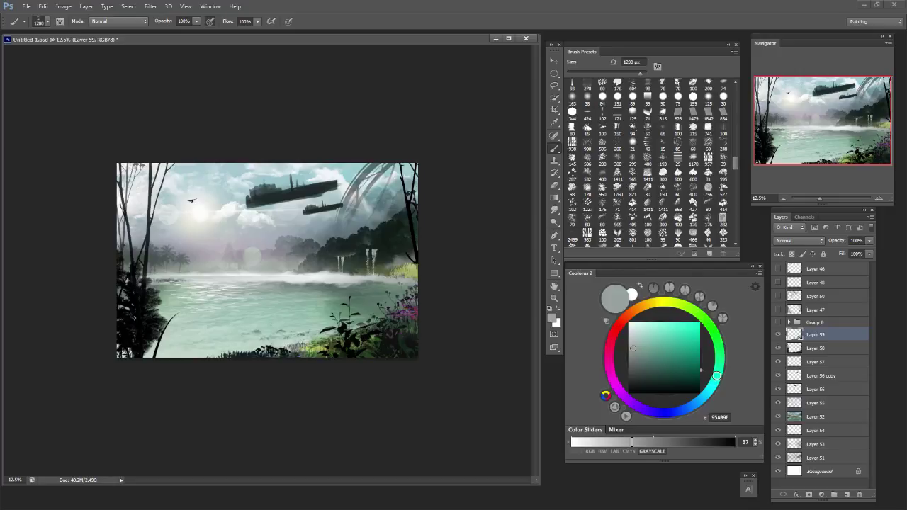
Sample near-black 050505 from the foreground plants, try a 600 px foliage stroke over the lower-right water, and undo it.
{"action": "key", "text": "bracketleft"}
{"action": "key", "text": "bracketleft"}
{"action": "key", "text": "bracketleft"}
{"action": "key", "text": "bracketleft"}
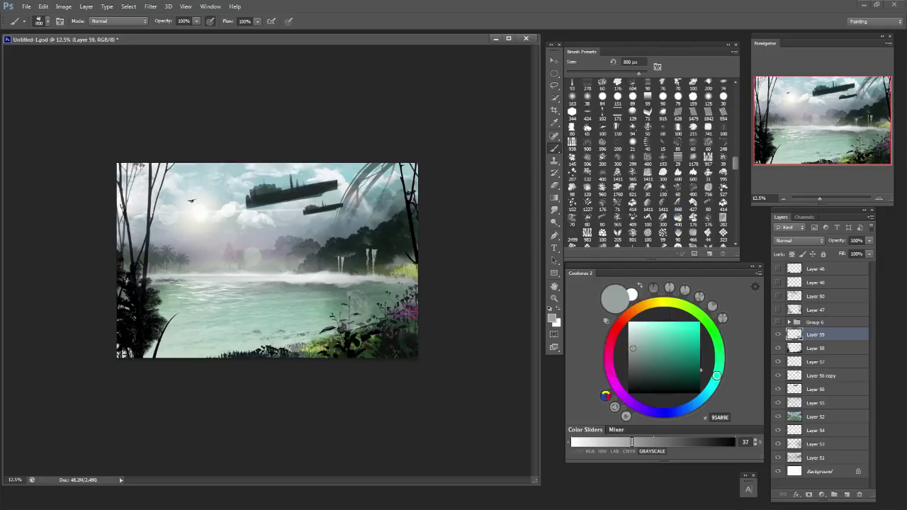
{"action": "left_click", "coordinate": [347, 342], "text": "alt"}
{"action": "key", "text": "bracketleft"}
{"action": "key", "text": "bracketleft"}
{"action": "key", "text": "bracketleft"}
{"action": "key", "text": "bracketleft"}
{"action": "left_click_drag", "start_coordinate": [300, 316], "coordinate": [358, 309]}
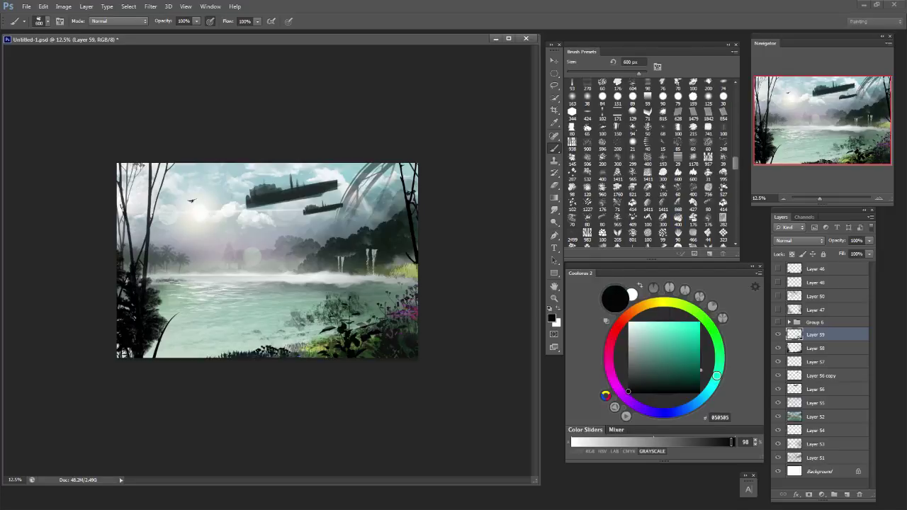
{"action": "key", "text": "ctrl+z"}
Reduce the brush to 250 px, try a near-black foliage stroke across the water above the lower bank, and undo it.
{"action": "key", "text": "bracketleft"}
{"action": "key", "text": "bracketleft"}
{"action": "left_click_drag", "start_coordinate": [262, 330], "coordinate": [374, 326]}
{"action": "key", "text": "ctrl+z"}
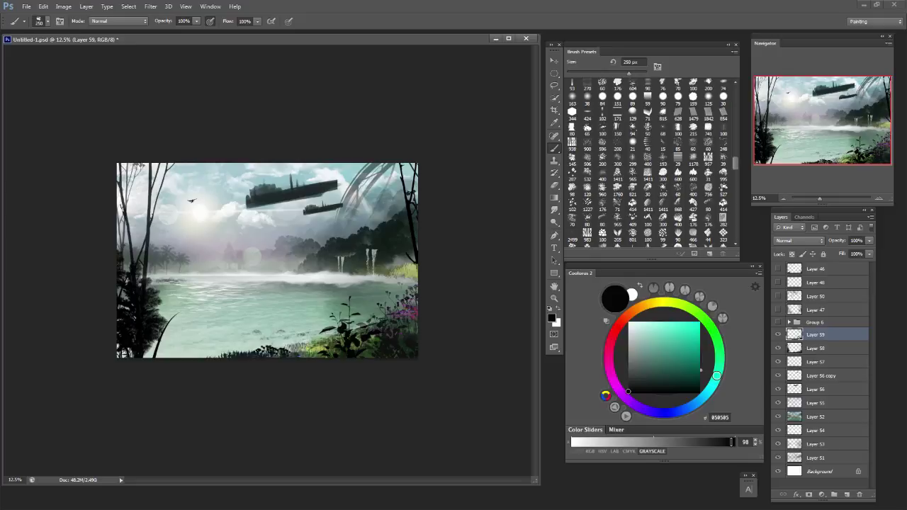
Switch to another brush tip, reduce its size, try near-black strokes across the sky and lake, and undo them.
{"action": "left_click", "coordinate": [663, 202]}
{"action": "key", "text": "bracketleft"}
{"action": "key", "text": "bracketleft"}
{"action": "key", "text": "bracketleft"}
{"action": "key", "text": "bracketleft"}
{"action": "left_click_drag", "start_coordinate": [220, 303], "coordinate": [327, 170]}
{"action": "key", "text": "ctrl+z"}
{"action": "left_click_drag", "start_coordinate": [168, 190], "coordinate": [256, 343]}
{"action": "key", "text": "ctrl+z"}
Choose a different brush tip, try near-black diagonal strokes from the sky into the water at small and large sizes, and undo them.
{"action": "left_click", "coordinate": [633, 204]}
{"action": "left_click_drag", "start_coordinate": [180, 181], "coordinate": [234, 326]}
{"action": "key", "text": "ctrl+z"}
{"action": "key", "text": "bracketright"}
{"action": "key", "text": "bracketright"}
{"action": "key", "text": "bracketright"}
{"action": "key", "text": "bracketright"}
{"action": "key", "text": "bracketright"}
{"action": "key", "text": "bracketright"}
{"action": "key", "text": "bracketright"}
{"action": "key", "text": "bracketright"}
{"action": "mouse_move", "coordinate": [178, 181]}
{"action": "left_mouse_down"}
{"action": "mouse_move", "coordinate": [241, 326]}
{"action": "mouse_move", "coordinate": [367, 320]}
{"action": "left_mouse_up"}
{"action": "key", "text": "ctrl+alt+z"}
{"action": "key", "text": "ctrl+alt+z"}
Reduce the brush, try three long near-black strokes across the lower water, and undo each one.
{"action": "key", "text": "bracketleft"}
{"action": "key", "text": "bracketleft"}
{"action": "key", "text": "bracketleft"}
{"action": "key", "text": "bracketleft"}
{"action": "left_click_drag", "start_coordinate": [306, 326], "coordinate": [205, 327]}
{"action": "key", "text": "ctrl+z"}
{"action": "left_click_drag", "start_coordinate": [313, 333], "coordinate": [174, 343]}
{"action": "key", "text": "ctrl+z"}
{"action": "mouse_move", "coordinate": [361, 311]}
{"action": "left_mouse_down"}
{"action": "mouse_move", "coordinate": [237, 317]}
{"action": "mouse_move", "coordinate": [198, 330]}
{"action": "left_mouse_up"}
{"action": "key", "text": "ctrl+z"}
Shrink the brush further, test three shorter near-black strokes on the water beside the foreground plants, and undo each one.
{"action": "key", "text": "bracketleft"}
{"action": "key", "text": "bracketleft"}
{"action": "key", "text": "bracketleft"}
{"action": "key", "text": "bracketleft"}
{"action": "key", "text": "bracketleft"}
{"action": "key", "text": "bracketleft"}
{"action": "left_click_drag", "start_coordinate": [330, 316], "coordinate": [224, 320]}
{"action": "key", "text": "ctrl+z"}
{"action": "key", "text": "bracketleft"}
{"action": "left_click_drag", "start_coordinate": [320, 316], "coordinate": [251, 320]}
{"action": "key", "text": "ctrl+z"}
{"action": "left_click_drag", "start_coordinate": [319, 323], "coordinate": [222, 328]}
{"action": "key", "text": "ctrl+z"}
Enlarge the brush, pick another tip, try a near-black stroke over the lower water, and undo it.
{"action": "key", "text": "bracketright"}
{"action": "key", "text": "bracketright"}
{"action": "key", "text": "bracketright"}
{"action": "key", "text": "bracketright"}
{"action": "key", "text": "bracketright"}
{"action": "key", "text": "bracketright"}
{"action": "key", "text": "bracketright"}
{"action": "key", "text": "bracketright"}
{"action": "left_click", "coordinate": [708, 204]}
{"action": "left_click_drag", "start_coordinate": [340, 324], "coordinate": [238, 330]}
{"action": "key", "text": "ctrl+z"}
Choose a different textured brush tip from the presets and enlarge it to 1500 px.
{"action": "key", "text": "bracketright"}
{"action": "key", "text": "bracketright"}
{"action": "key", "text": "bracketright"}
{"action": "key", "text": "bracketright"}
{"action": "key", "text": "bracketright"}
{"action": "key", "text": "bracketright"}
{"action": "key", "text": "bracketright"}
{"action": "key", "text": "bracketright"}
{"action": "left_click", "coordinate": [708, 174]}
{"action": "key", "text": "bracketright"}
{"action": "key", "text": "bracketright"}
{"action": "key", "text": "bracketright"}
{"action": "key", "text": "bracketright"}
{"action": "key", "text": "bracketright"}
{"action": "key", "text": "bracketright"}
{"action": "key", "text": "bracketright"}
{"action": "key", "text": "bracketright"}
{"action": "key", "text": "bracketright"}
{"action": "left_click", "coordinate": [708, 172]}
{"action": "key", "text": "bracketright"}
{"action": "key", "text": "bracketright"}
{"action": "key", "text": "bracketright"}
{"action": "key", "text": "bracketright"}
{"action": "key", "text": "bracketright"}
{"action": "key", "text": "bracketright"}
{"action": "key", "text": "bracketright"}
{"action": "key", "text": "bracketright"}
{"action": "key", "text": "bracketright"}
{"action": "key", "text": "bracketright"}
{"action": "key", "text": "bracketright"}
{"action": "key", "text": "bracketright"}
{"action": "key", "text": "bracketright"}
{"action": "key", "text": "bracketright"}
{"action": "key", "text": "bracketright"}
{"action": "key", "text": "bracketright"}
{"action": "key", "text": "bracketright"}
{"action": "key", "text": "bracketright"}
{"action": "key", "text": "bracketright"}
{"action": "key", "text": "bracketright"}
Try near-black dabs and strokes of the 1500 px texture over the lower water, and undo each one.
{"action": "left_click", "coordinate": [318, 313]}
{"action": "key", "text": "ctrl+z"}
{"action": "left_click_drag", "start_coordinate": [307, 326], "coordinate": [210, 352]}
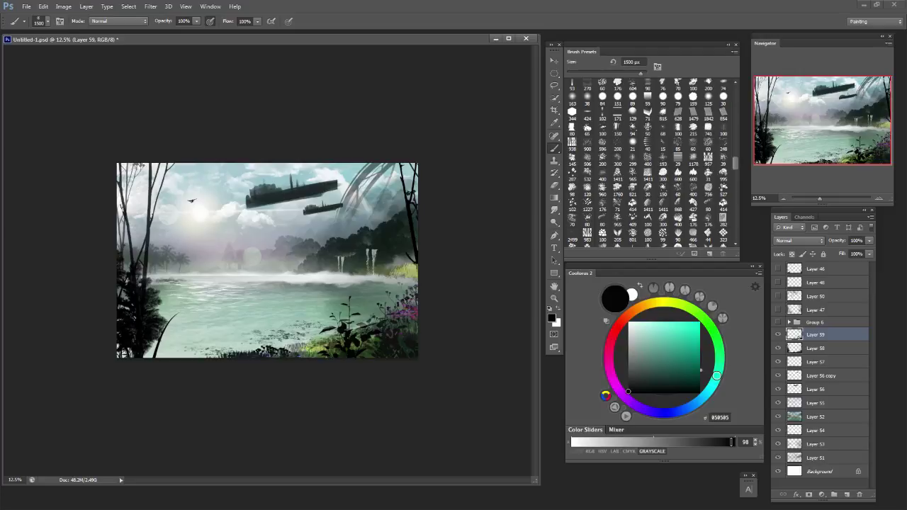
{"action": "key", "text": "ctrl+z"}
{"action": "left_click_drag", "start_coordinate": [301, 336], "coordinate": [221, 351]}
{"action": "key", "text": "ctrl+z"}
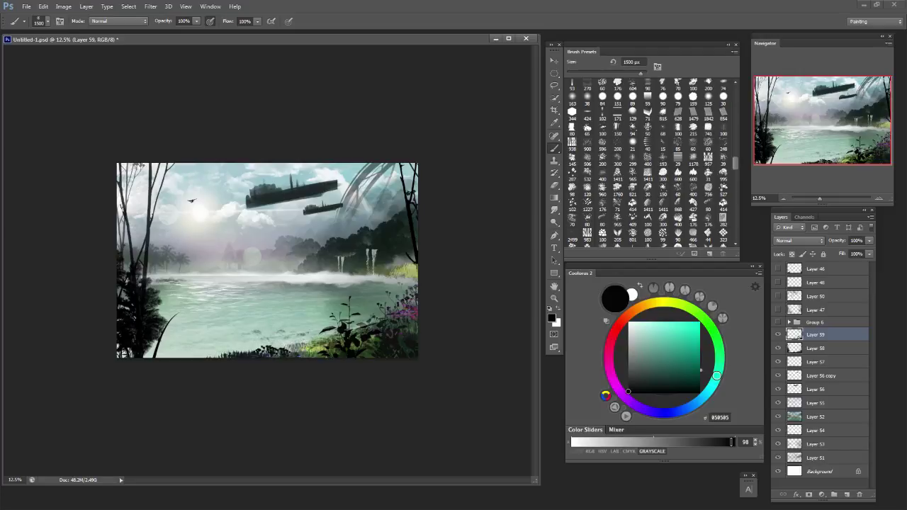
Set the colour to dark green 215638 and paint 1500 px texture over the lower water and right bank, undoing the first dab.
{"action": "left_click", "coordinate": [719, 353]}
{"action": "left_click_drag", "start_coordinate": [685, 354], "coordinate": [672, 368]}
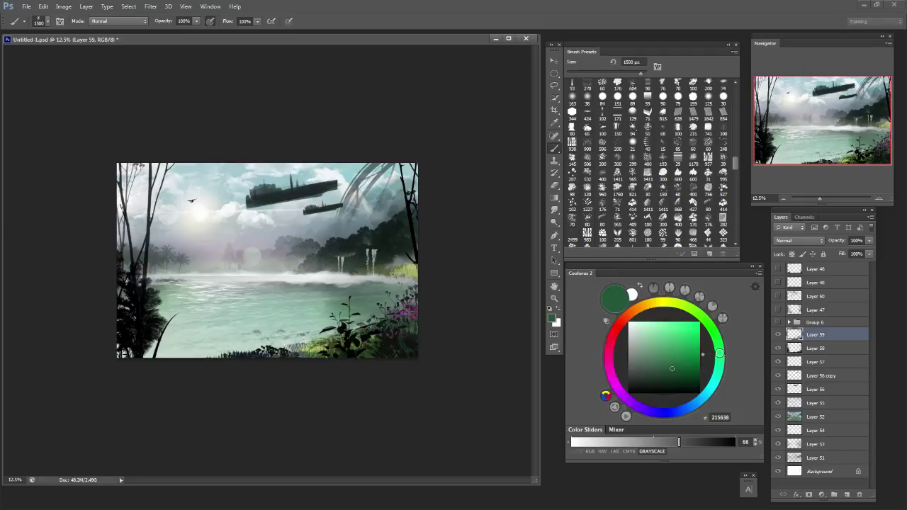
{"action": "left_click", "coordinate": [260, 340]}
{"action": "key", "text": "ctrl+z"}
{"action": "left_click_drag", "start_coordinate": [226, 353], "coordinate": [193, 356]}
{"action": "left_click", "coordinate": [314, 328]}
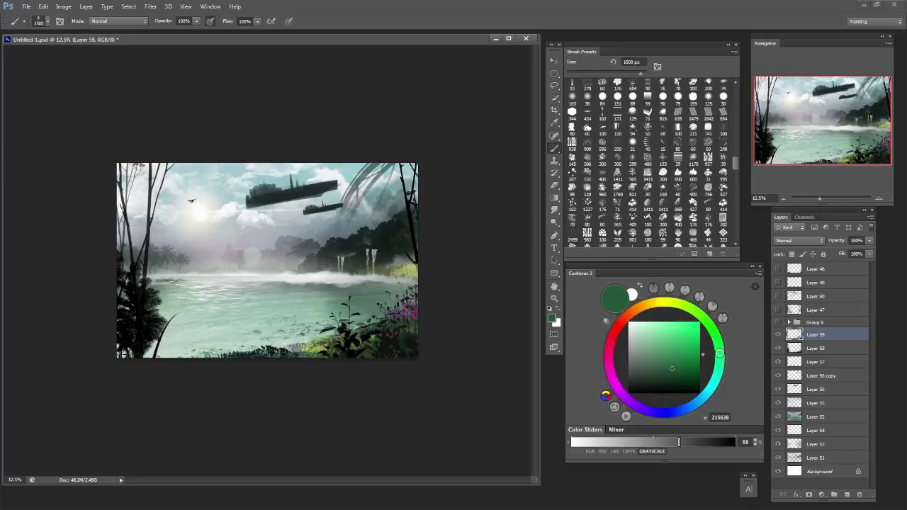
{"action": "left_click", "coordinate": [377, 311]}
{"action": "left_click", "coordinate": [329, 319]}
Reduce the brush to 600 px and add a dark green dab along the right bank.
{"action": "key", "text": "bracketleft"}
{"action": "key", "text": "bracketleft"}
{"action": "key", "text": "bracketleft"}
{"action": "key", "text": "bracketleft"}
{"action": "key", "text": "bracketleft"}
{"action": "key", "text": "bracketleft"}
{"action": "key", "text": "bracketleft"}
{"action": "left_click", "coordinate": [370, 312]}
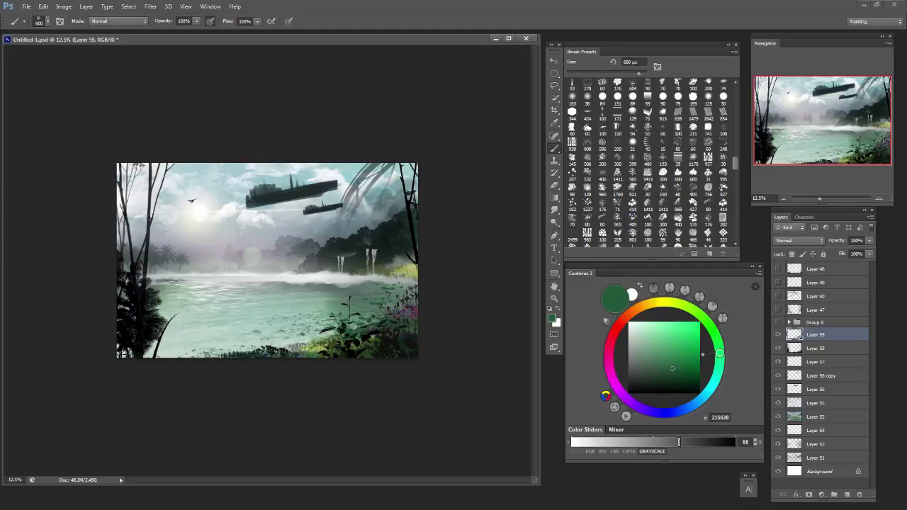
Reset the colour to black 000000 and enlarge the brush to 1700 px, undoing the two test dabs on the lower water.
{"action": "key", "text": "bracketright"}
{"action": "key", "text": "bracketright"}
{"action": "key", "text": "bracketright"}
{"action": "key", "text": "d"}
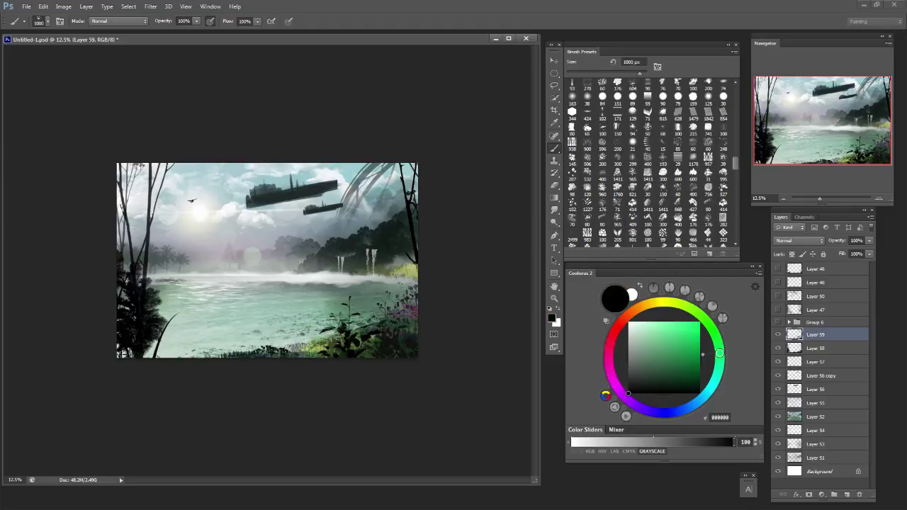
{"action": "left_click", "coordinate": [260, 333]}
{"action": "key", "text": "ctrl+z"}
{"action": "key", "text": "bracketright"}
{"action": "key", "text": "bracketright"}
{"action": "key", "text": "bracketright"}
{"action": "key", "text": "bracketright"}
{"action": "key", "text": "bracketright"}
{"action": "key", "text": "bracketright"}
{"action": "key", "text": "bracketright"}
{"action": "key", "text": "bracketright"}
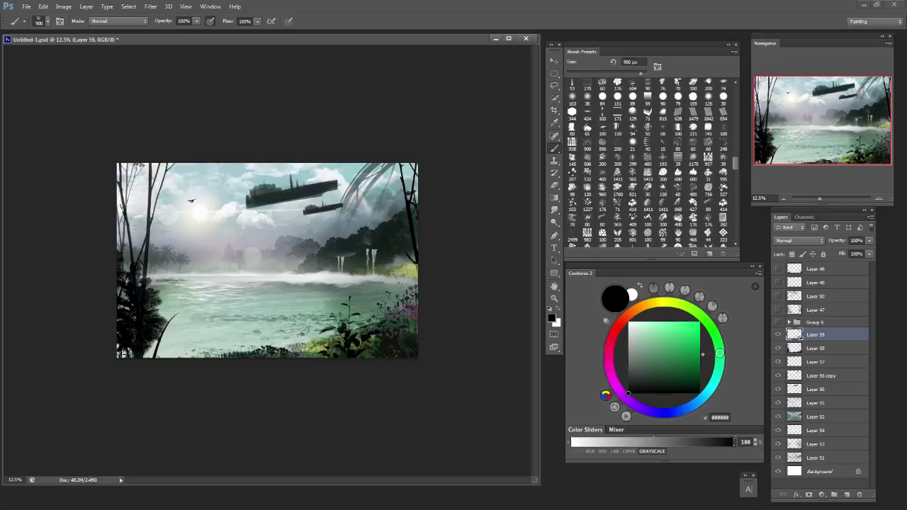
{"action": "left_click", "coordinate": [254, 342]}
{"action": "key", "text": "ctrl+z"}
Try stamping a row of black rocks across the lower-left water, and undo all the stamps.
{"action": "left_click", "coordinate": [238, 341]}
{"action": "left_click", "coordinate": [227, 338]}
{"action": "left_click", "coordinate": [212, 344]}
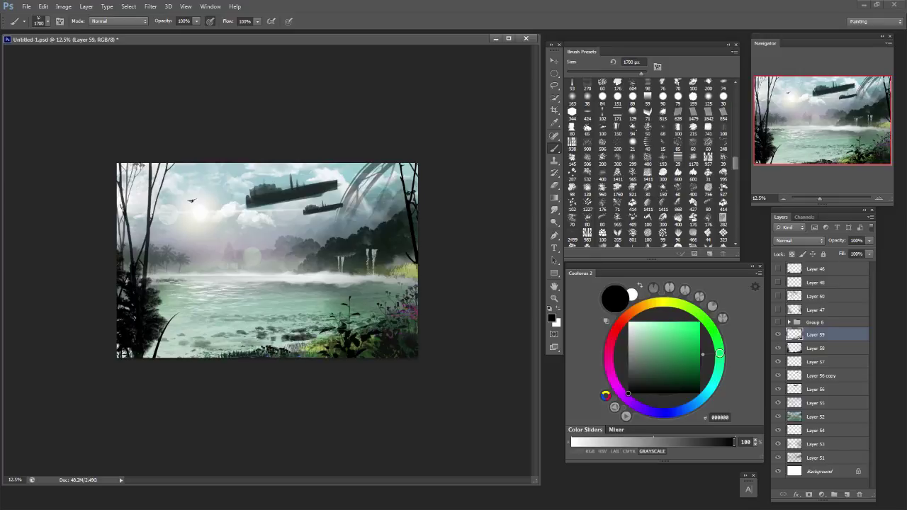
{"action": "left_click", "coordinate": [181, 350]}
{"action": "key", "text": "ctrl+alt+z"}
{"action": "key", "text": "ctrl+alt+z"}
{"action": "key", "text": "ctrl+alt+z"}
{"action": "key", "text": "ctrl+alt+z"}
{"action": "key", "text": "ctrl+alt+z"}
Stamp black rocks at 1700 px along the near shore of the lower water, undoing the last stamp beside the plants.
{"action": "left_click", "coordinate": [245, 339]}
{"action": "left_click", "coordinate": [238, 347]}
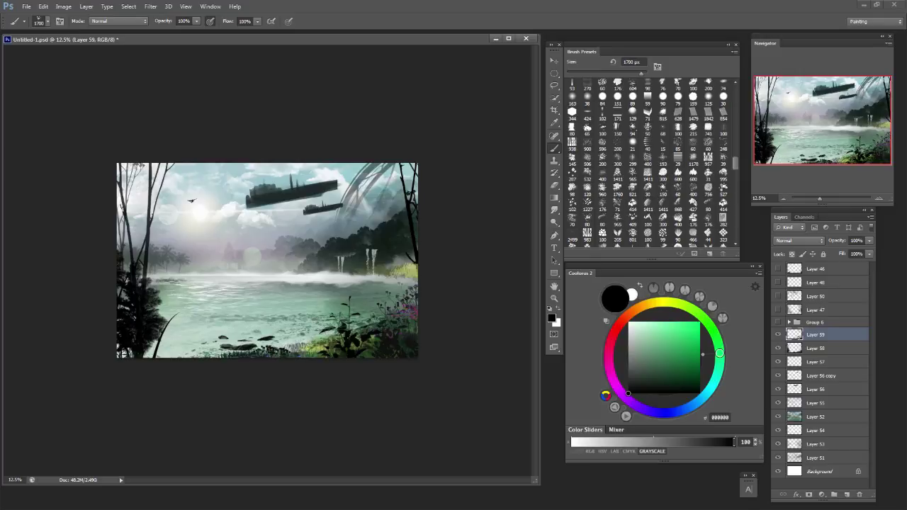
{"action": "left_click", "coordinate": [204, 352]}
{"action": "left_click", "coordinate": [173, 355]}
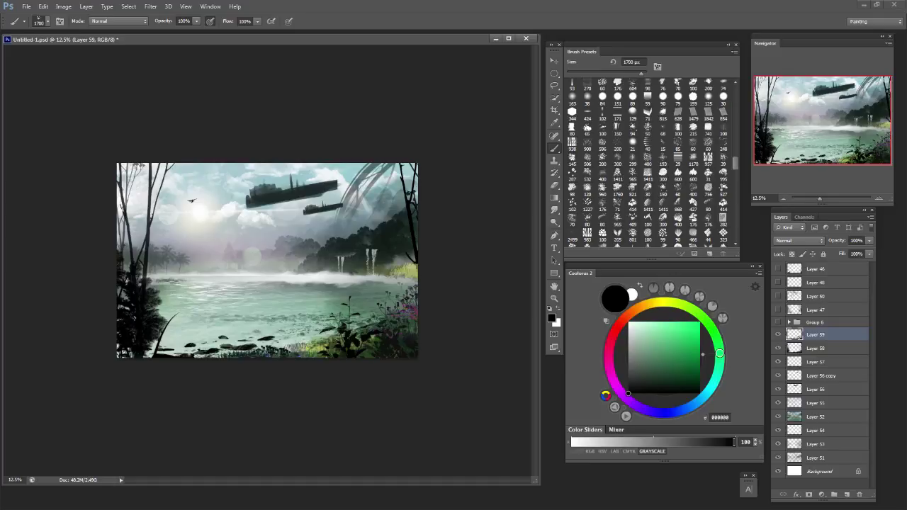
{"action": "left_click", "coordinate": [309, 339]}
{"action": "left_click", "coordinate": [321, 337]}
{"action": "key", "text": "ctrl+z"}
Set the colour to pale grey-blue, try 1300 px stamps over the shoreline rocks, and undo the unwanted ones.
{"action": "left_click_drag", "start_coordinate": [629, 339], "coordinate": [640, 342]}
{"action": "left_click", "coordinate": [710, 389]}
{"action": "left_click", "coordinate": [248, 345]}
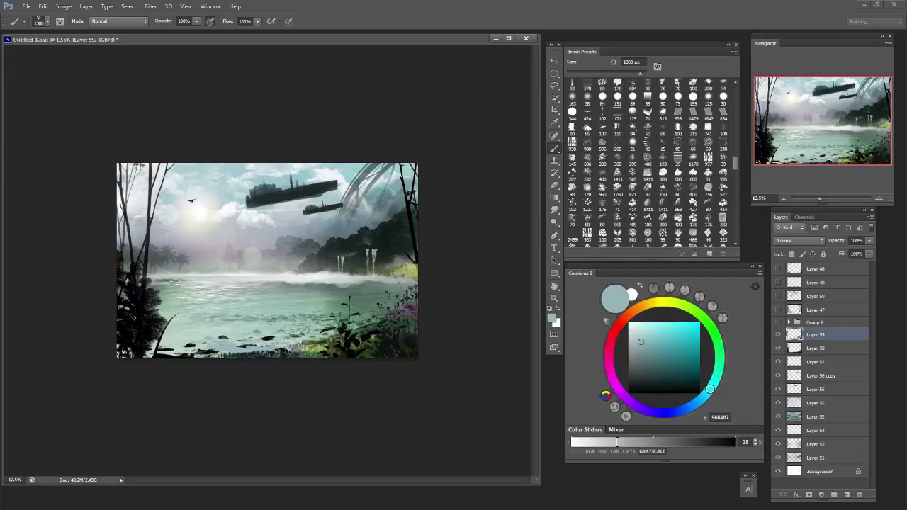
{"action": "key", "text": "ctrl+z"}
{"action": "left_click", "coordinate": [224, 351]}
{"action": "left_click", "coordinate": [224, 348]}
{"action": "left_click", "coordinate": [196, 352]}
{"action": "key", "text": "ctrl+alt+z"}
{"action": "key", "text": "ctrl+alt+z"}
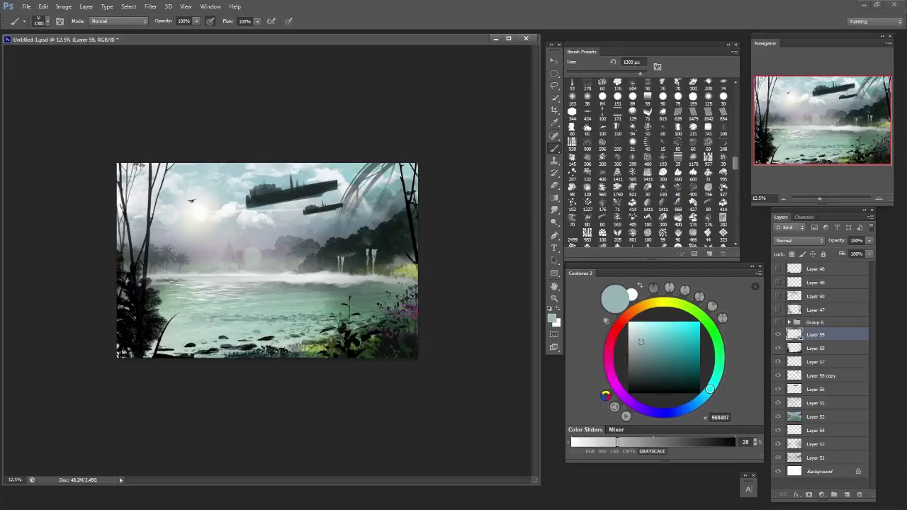
Reduce the brush to 700 px and stamp pale grey-blue over the near shoreline rocks, undoing the unwanted stamps.
{"action": "left_click", "coordinate": [227, 350]}
{"action": "left_click", "coordinate": [229, 347]}
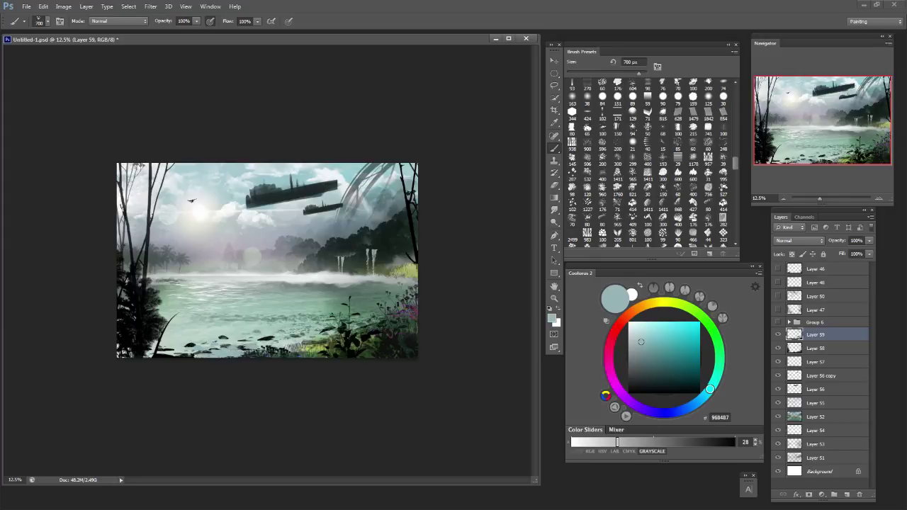
{"action": "key", "text": "ctrl+alt+z"}
{"action": "key", "text": "ctrl+alt+z"}
{"action": "key", "text": "bracketleft"}
{"action": "key", "text": "bracketleft"}
{"action": "key", "text": "bracketleft"}
{"action": "key", "text": "bracketleft"}
{"action": "key", "text": "bracketleft"}
{"action": "key", "text": "bracketleft"}
{"action": "left_click", "coordinate": [234, 351]}
{"action": "key", "text": "ctrl+z"}
{"action": "left_click", "coordinate": [224, 347]}
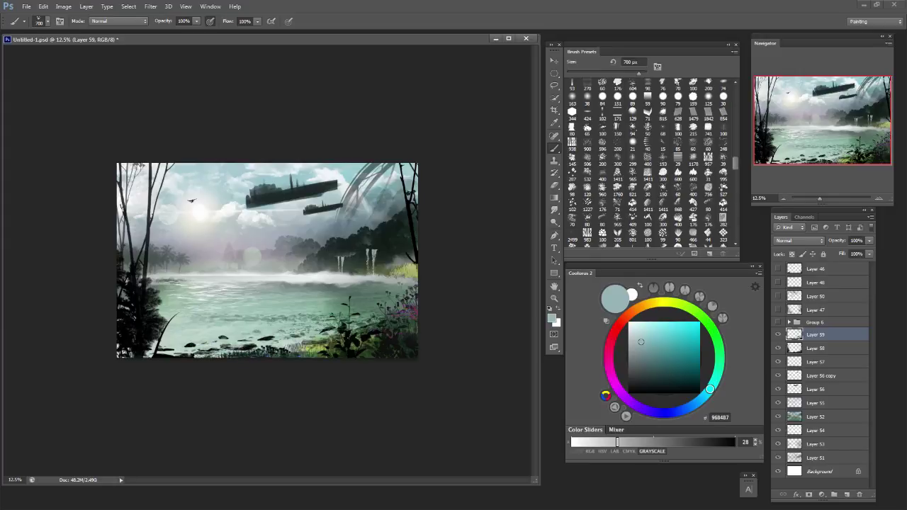
{"action": "left_click", "coordinate": [165, 356]}
Try a larger pale grey-blue stamp on the near shore beside the plants, and undo it.
{"action": "key", "text": "bracketright"}
{"action": "key", "text": "bracketright"}
{"action": "key", "text": "bracketright"}
{"action": "key", "text": "bracketright"}
{"action": "left_click", "coordinate": [287, 338]}
{"action": "key", "text": "ctrl+z"}
Sample a pale grey-green from the water and stamp it at 900 px over the near shoreline rocks, undoing the first stamp.
{"action": "key", "text": "bracketleft"}
{"action": "key", "text": "bracketleft"}
{"action": "left_click", "coordinate": [241, 325], "text": "alt"}
{"action": "left_click", "coordinate": [252, 343]}
{"action": "key", "text": "ctrl+z"}
{"action": "left_click", "coordinate": [269, 342]}
{"action": "left_click", "coordinate": [242, 342]}
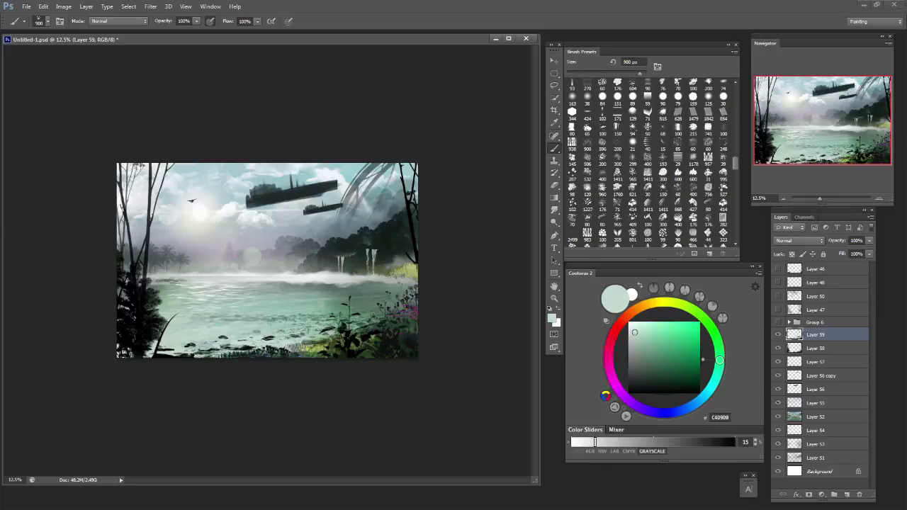
{"action": "left_click", "coordinate": [220, 338]}
Try a pale 1300 px stamp on the lower water beside the plants, and undo it.
{"action": "key", "text": "bracketright"}
{"action": "key", "text": "bracketright"}
{"action": "key", "text": "bracketright"}
{"action": "key", "text": "bracketright"}
{"action": "left_click", "coordinate": [294, 328]}
{"action": "key", "text": "ctrl+z"}
Sample dark grey 353837 and stamp rocks at 1100 px across the near shore, undoing the first 1300 px stamp.
{"action": "left_click", "coordinate": [270, 335], "text": "alt"}
{"action": "left_click", "coordinate": [287, 328]}
{"action": "key", "text": "ctrl+z"}
{"action": "key", "text": "bracketleft"}
{"action": "key", "text": "bracketleft"}
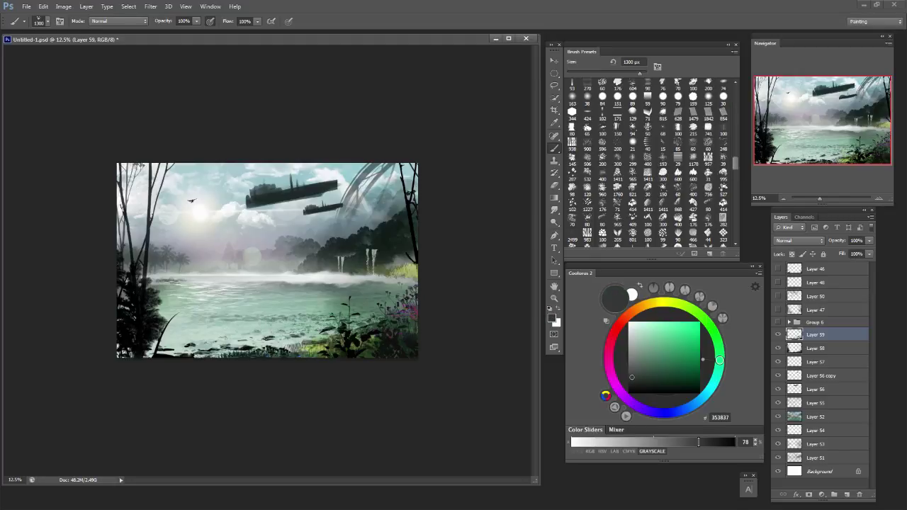
{"action": "left_click", "coordinate": [293, 334]}
{"action": "left_click", "coordinate": [290, 345]}
{"action": "left_click", "coordinate": [254, 344]}
{"action": "left_click", "coordinate": [231, 347]}
Enlarge the brush to 1500 px and stamp dark grey rocks in the lower-left water.
{"action": "key", "text": "bracketright"}
{"action": "key", "text": "bracketright"}
{"action": "key", "text": "bracketright"}
{"action": "key", "text": "bracketright"}
{"action": "left_click", "coordinate": [177, 335]}
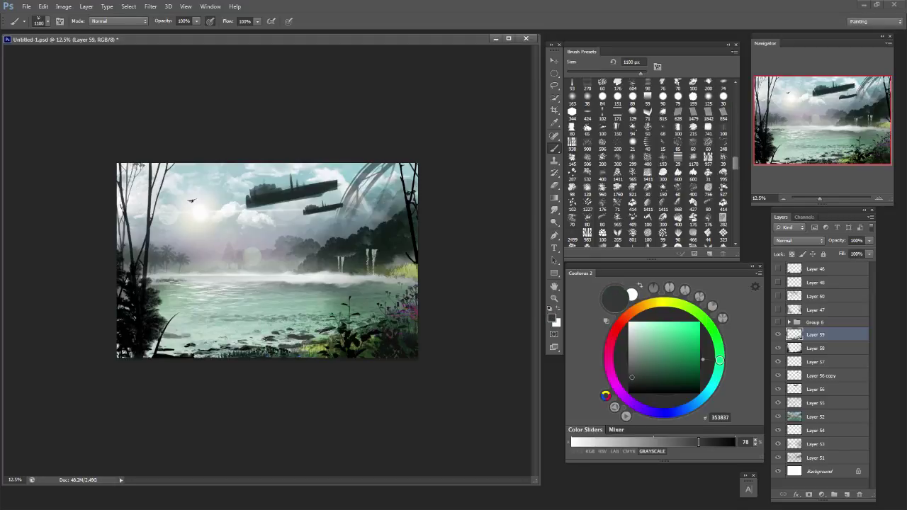
{"action": "left_click", "coordinate": [188, 332]}
Try dark grey rock stamps at 1500 and 1300 px over the right-hand plants, and undo them.
{"action": "left_click", "coordinate": [347, 310]}
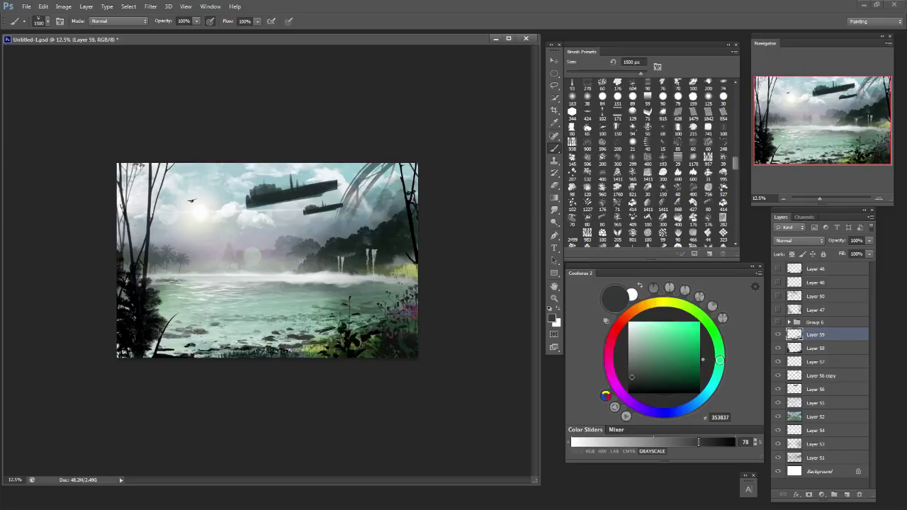
{"action": "key", "text": "bracketleft"}
{"action": "key", "text": "bracketleft"}
{"action": "key", "text": "ctrl+z"}
{"action": "left_click", "coordinate": [345, 323]}
{"action": "key", "text": "ctrl+z"}
Sample near-black 121313 from the plants and stamp rocks at 1300 px along the right shore, undoing the first attempt.
{"action": "left_click", "coordinate": [346, 332], "text": "alt"}
{"action": "left_click", "coordinate": [345, 332], "text": "alt"}
{"action": "left_click", "coordinate": [362, 310]}
{"action": "key", "text": "ctrl+z"}
{"action": "left_click", "coordinate": [364, 311]}
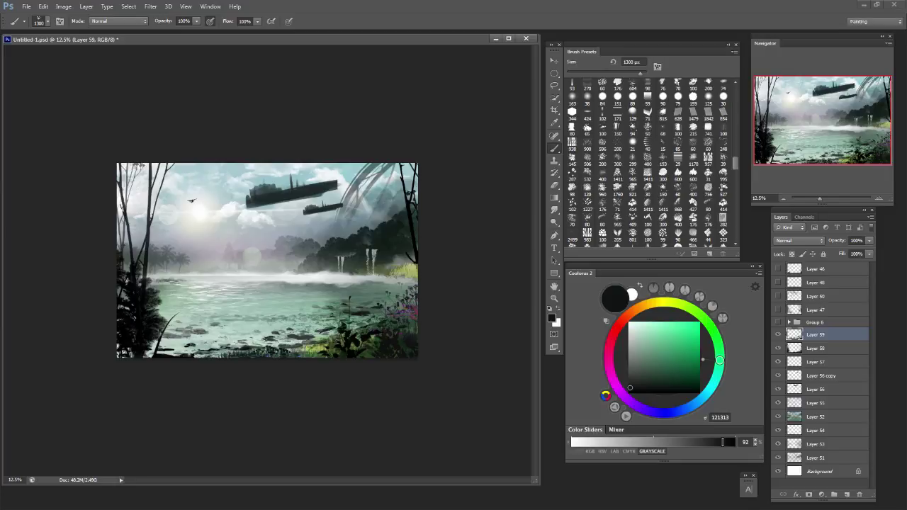
Paint near-black rocks at 1300 px across the middle and left of the lower water.
{"action": "left_click_drag", "start_coordinate": [245, 331], "coordinate": [306, 324]}
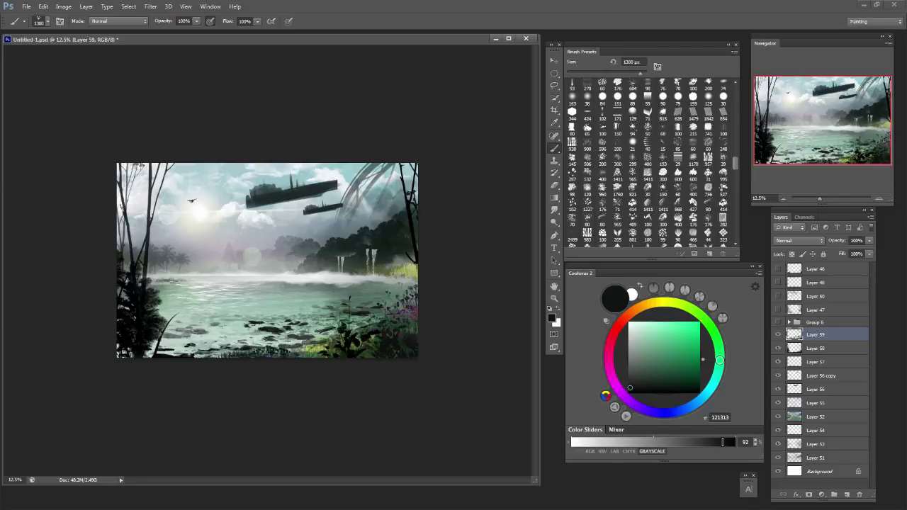
{"action": "left_click_drag", "start_coordinate": [204, 336], "coordinate": [253, 335]}
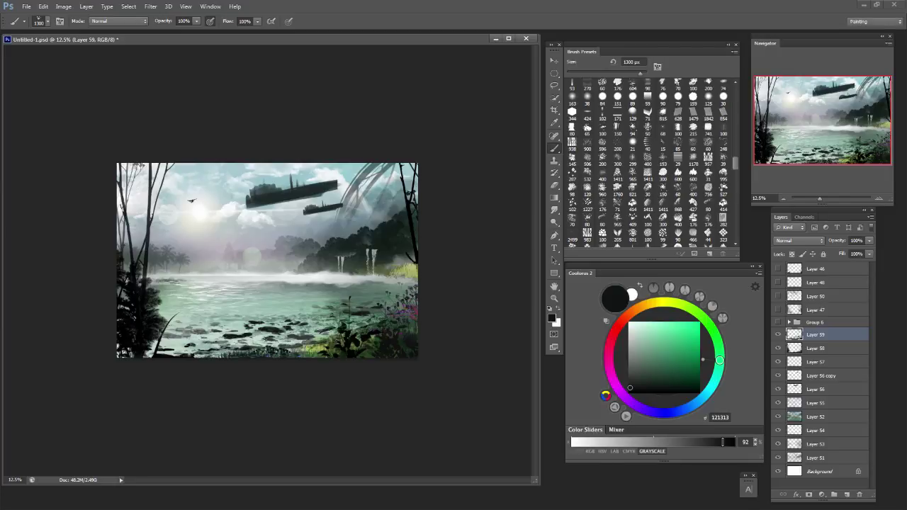
{"action": "left_click_drag", "start_coordinate": [166, 339], "coordinate": [225, 335]}
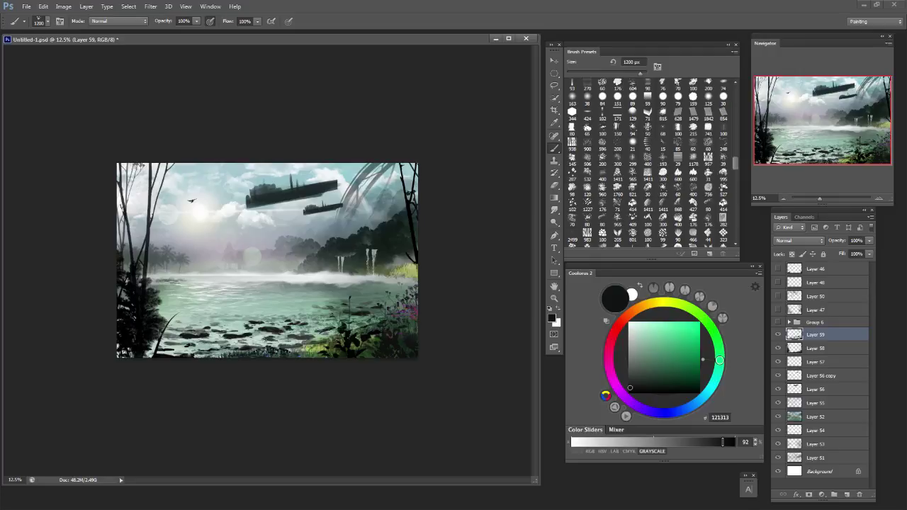
Swap the painting colour to near-white F7F7F7 and reduce the brush to 800 px.
{"action": "key", "text": "x"}
{"action": "key", "text": "bracketleft"}
{"action": "key", "text": "bracketleft"}
{"action": "key", "text": "bracketleft"}
{"action": "key", "text": "bracketleft"}
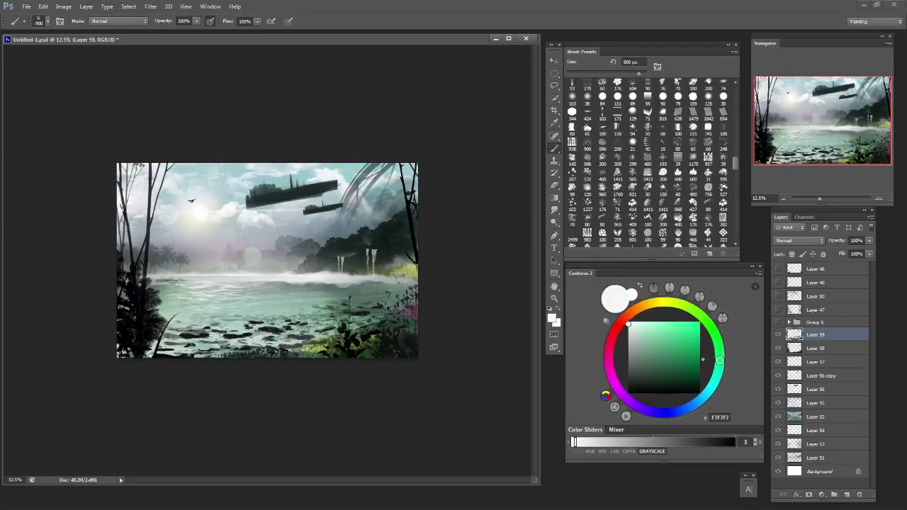
Try near-white stamps on the right shore with the enlarged rock brush and the 71 px brush preset, and undo both.
{"action": "key", "text": "bracketright"}
{"action": "key", "text": "bracketright"}
{"action": "key", "text": "bracketright"}
{"action": "key", "text": "bracketright"}
{"action": "key", "text": "bracketright"}
{"action": "key", "text": "bracketright"}
{"action": "key", "text": "bracketright"}
{"action": "left_click", "coordinate": [393, 306]}
{"action": "key", "text": "ctrl+z"}
{"action": "left_click", "coordinate": [617, 204]}
{"action": "left_click", "coordinate": [390, 285]}
{"action": "key", "text": "ctrl+z"}
Choose the 965 px brush preset, enlarge it to 1700 px and stamp near-white texture on the right shore.
{"action": "left_click", "coordinate": [617, 219]}
{"action": "key", "text": "bracketright"}
{"action": "key", "text": "bracketright"}
{"action": "key", "text": "bracketright"}
{"action": "key", "text": "bracketright"}
{"action": "key", "text": "bracketright"}
{"action": "key", "text": "bracketright"}
{"action": "key", "text": "bracketright"}
{"action": "key", "text": "bracketright"}
{"action": "left_click", "coordinate": [390, 299]}
Stamp near-white texture at 1500 px and smaller over the lower water rocks and plants, undoing the last stamp.
{"action": "key", "text": "bracketleft"}
{"action": "key", "text": "bracketleft"}
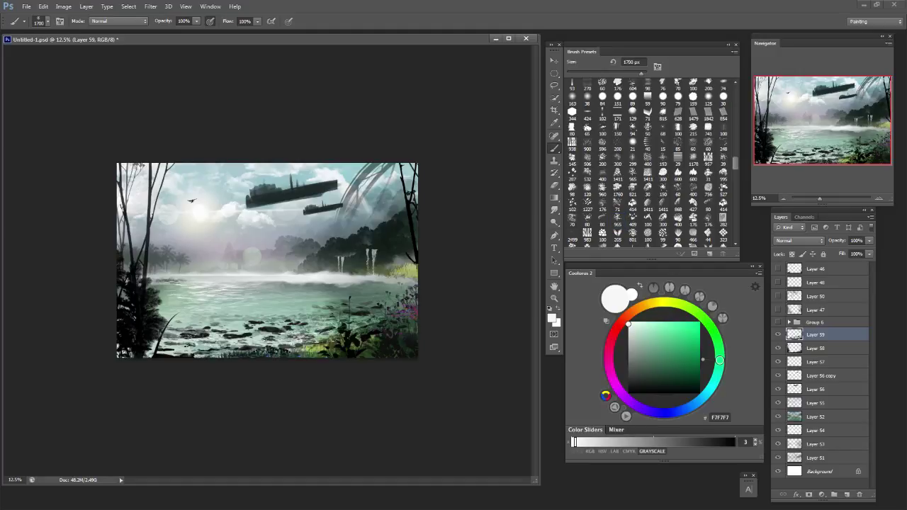
{"action": "left_click", "coordinate": [278, 328]}
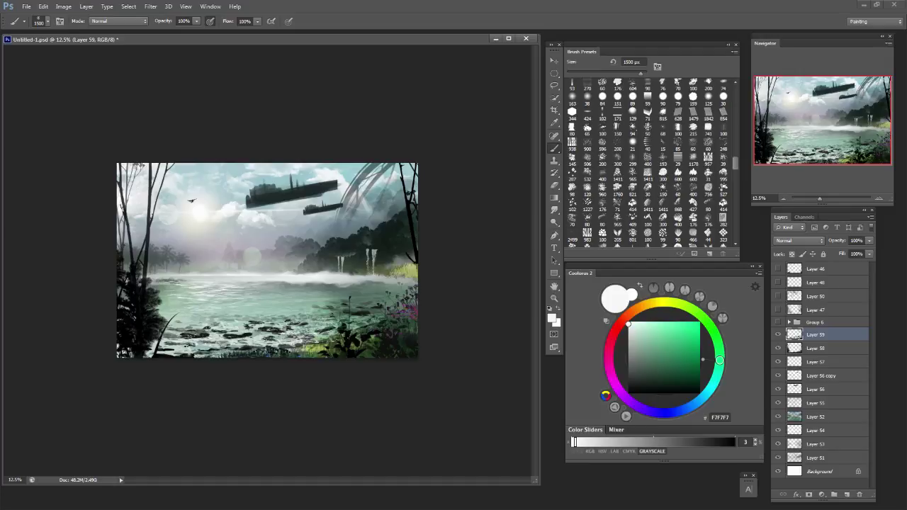
{"action": "left_click", "coordinate": [334, 323]}
{"action": "left_click", "coordinate": [362, 323]}
{"action": "left_click", "coordinate": [355, 305]}
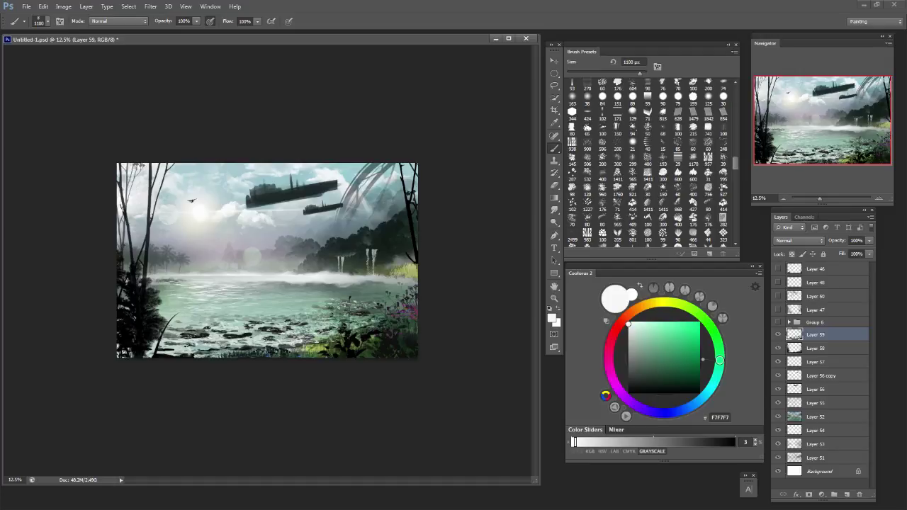
{"action": "key", "text": "ctrl+z"}
Stamp near-white highlights at 1100 px on the far water at centre and left, undoing the first one at the right.
{"action": "left_click", "coordinate": [334, 287]}
{"action": "key", "text": "ctrl+z"}
{"action": "left_click", "coordinate": [244, 287]}
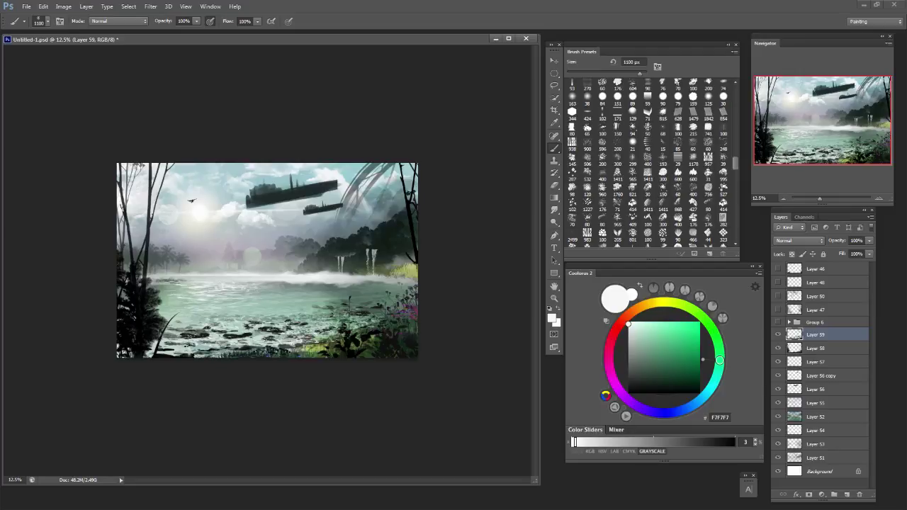
{"action": "left_click", "coordinate": [214, 291]}
Enlarge the brush to 1700 px and add near-white texture over the lower-left rocks and near shore, undoing the first stamp.
{"action": "left_click", "coordinate": [180, 333]}
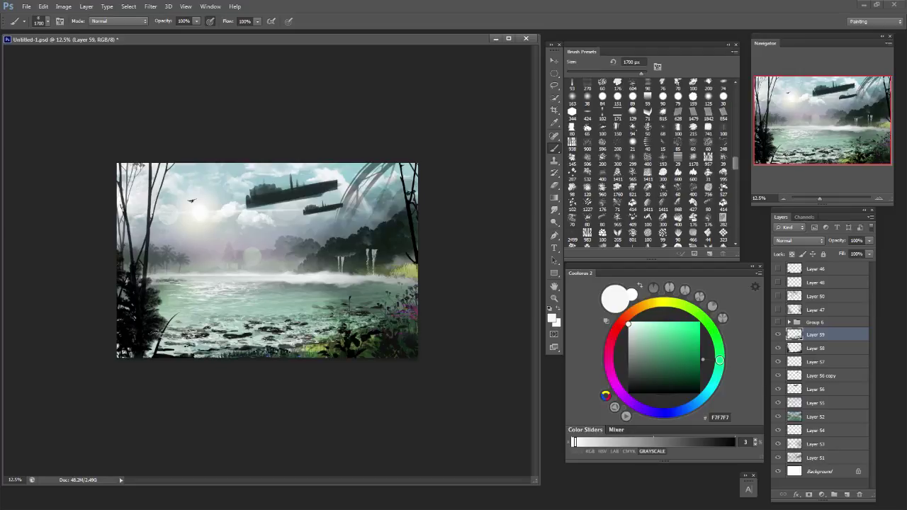
{"action": "key", "text": "ctrl+z"}
{"action": "left_click", "coordinate": [182, 345]}
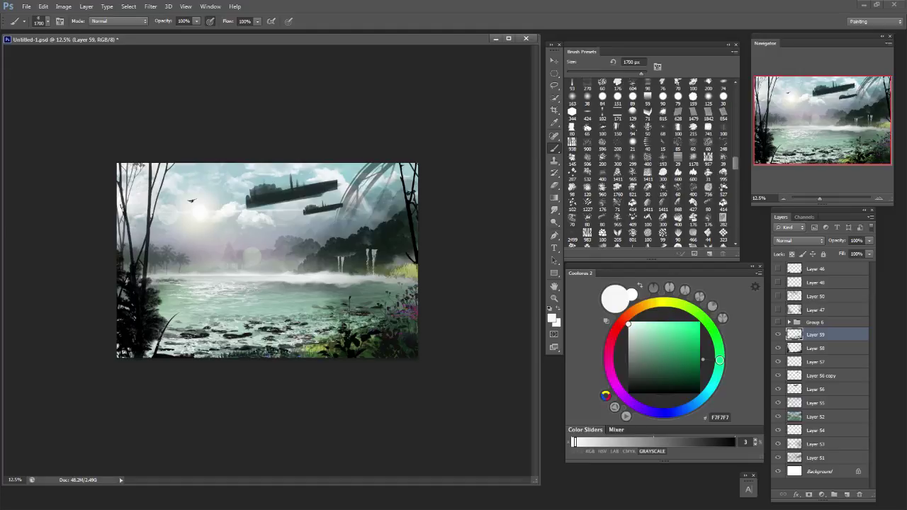
{"action": "left_click_drag", "start_coordinate": [273, 352], "coordinate": [223, 352]}
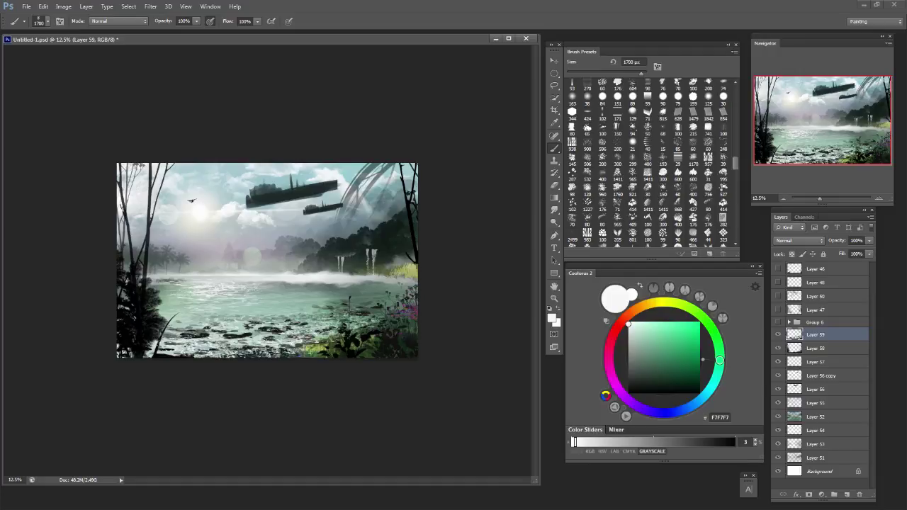
Try a near-white stamp with the 207 px brush preset enlarged to 1000 px on the right-hand water, and undo it.
{"action": "left_click", "coordinate": [586, 174]}
{"action": "left_click", "coordinate": [572, 174]}
{"action": "key", "text": "bracketright"}
{"action": "key", "text": "bracketright"}
{"action": "key", "text": "bracketright"}
{"action": "key", "text": "bracketright"}
{"action": "key", "text": "bracketright"}
{"action": "key", "text": "bracketright"}
{"action": "key", "text": "bracketright"}
{"action": "key", "text": "bracketright"}
{"action": "left_click", "coordinate": [352, 297]}
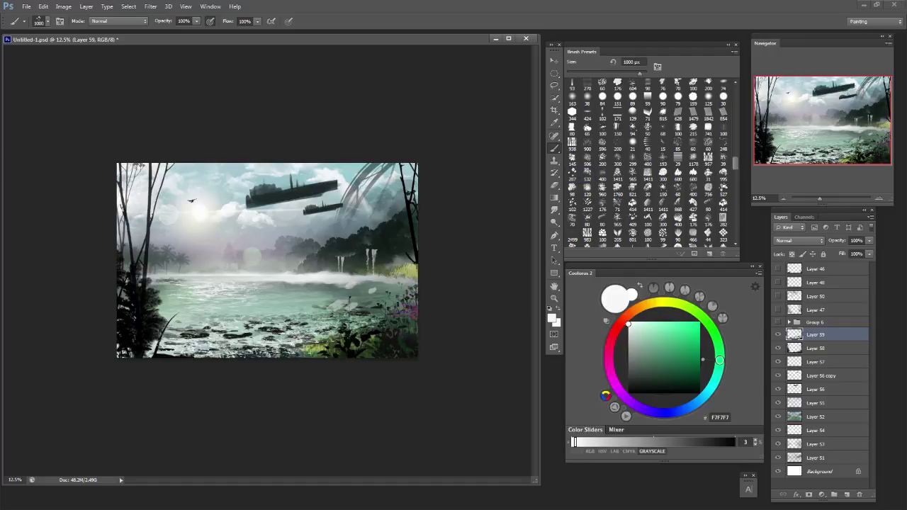
{"action": "key", "text": "ctrl+z"}
Select the 31 px brush preset and try a near-white stroke on the right-hand water, undoing it.
{"action": "left_click", "coordinate": [708, 175]}
{"action": "left_click_drag", "start_coordinate": [340, 301], "coordinate": [374, 300]}
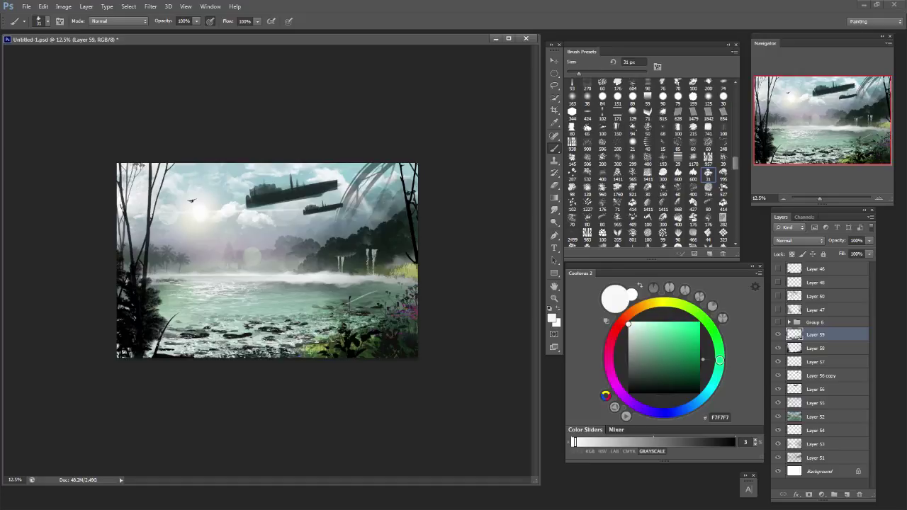
{"action": "key", "text": "ctrl+z"}
Set the brush size to 200 px.
{"action": "key", "text": "bracketright"}
{"action": "key", "text": "bracketright"}
{"action": "key", "text": "bracketright"}
{"action": "key", "text": "bracketright"}
{"action": "key", "text": "bracketright"}
{"action": "key", "text": "bracketright"}
{"action": "key", "text": "bracketright"}
{"action": "key", "text": "bracketright"}
{"action": "key", "text": "bracketright"}
{"action": "key", "text": "bracketright"}
{"action": "key", "text": "bracketright"}
{"action": "key", "text": "bracketright"}
{"action": "key", "text": "bracketright"}
{"action": "key", "text": "bracketright"}
{"action": "key", "text": "bracketright"}
{"action": "key", "text": "bracketright"}
{"action": "key", "text": "bracketright"}
{"action": "key", "text": "bracketleft"}
{"action": "key", "text": "bracketleft"}
{"action": "key", "text": "bracketleft"}
{"action": "key", "text": "bracketleft"}
{"action": "key", "text": "bracketleft"}
{"action": "key", "text": "bracketleft"}
{"action": "key", "text": "bracketleft"}
{"action": "key", "text": "bracketleft"}
{"action": "key", "text": "bracketleft"}
{"action": "key", "text": "bracketleft"}
{"action": "key", "text": "bracketright"}
{"action": "key", "text": "bracketright"}
{"action": "key", "text": "bracketright"}
{"action": "key", "text": "bracketright"}
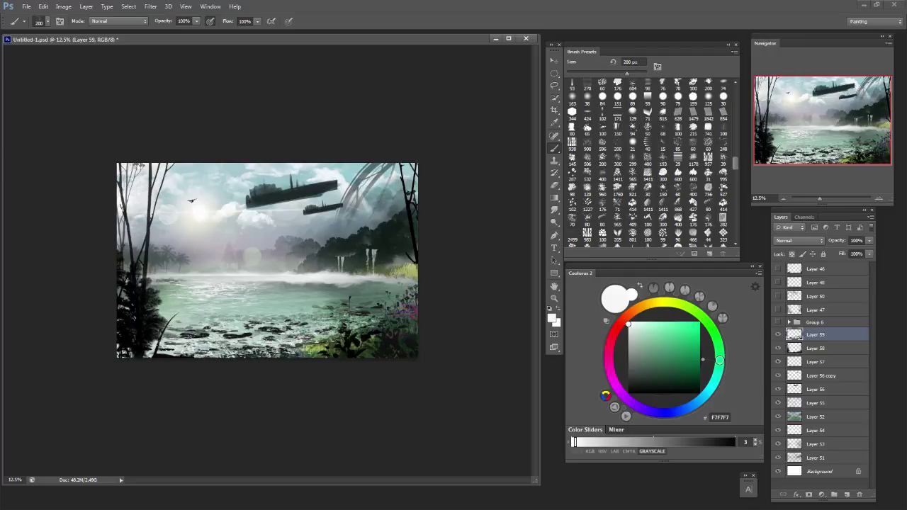
Set the brush size to 300 px.
{"action": "key", "text": "bracketleft"}
{"action": "key", "text": "bracketleft"}
{"action": "key", "text": "bracketright"}
{"action": "key", "text": "bracketright"}
{"action": "key", "text": "bracketright"}
{"action": "key", "text": "bracketright"}
{"action": "key", "text": "bracketright"}
{"action": "key", "text": "bracketright"}
{"action": "key", "text": "bracketright"}
{"action": "key", "text": "bracketright"}
{"action": "key", "text": "bracketright"}
{"action": "key", "text": "bracketright"}
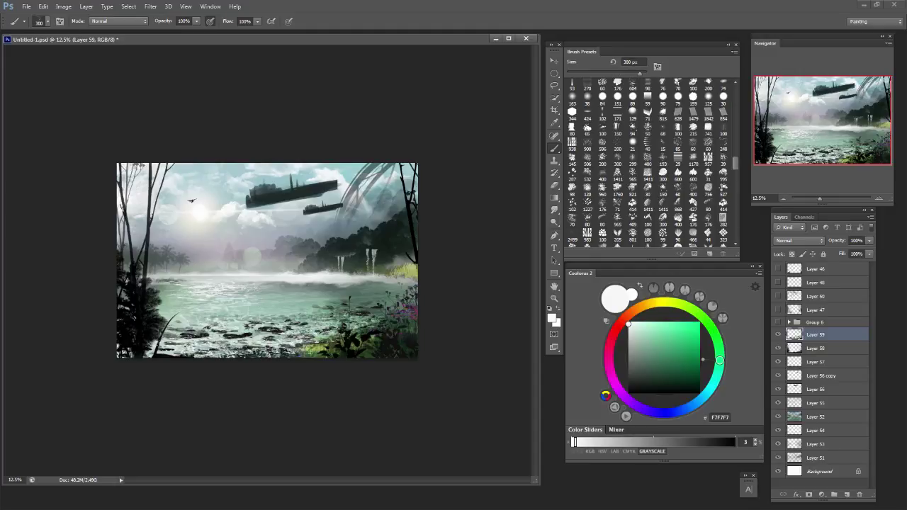
{"action": "key", "text": "bracketleft"}
{"action": "key", "text": "bracketleft"}
{"action": "key", "text": "bracketleft"}
{"action": "key", "text": "bracketleft"}
{"action": "key", "text": "bracketleft"}
{"action": "key", "text": "bracketleft"}
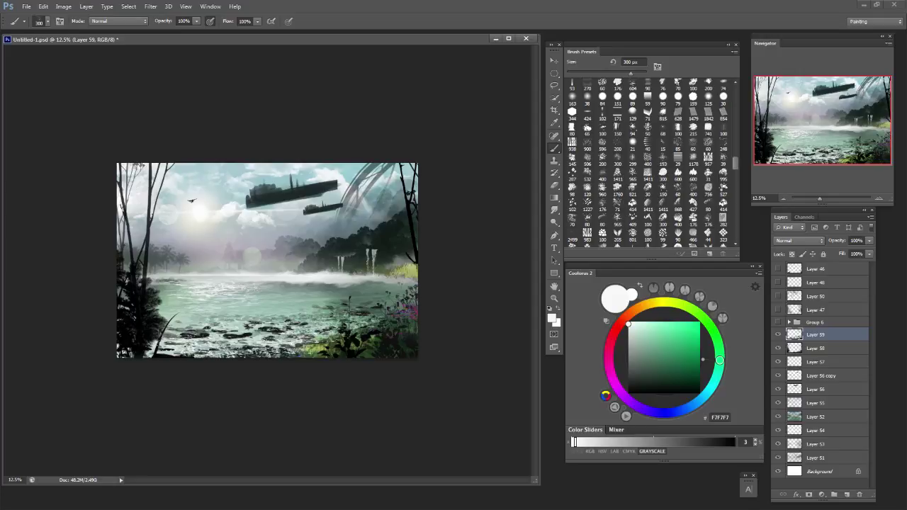
Select the 995 px brush preset, sample grey-green 576663 from the water, and try a stamp on the lower-right shore, undoing it.
{"action": "left_click", "coordinate": [334, 288], "text": "alt"}
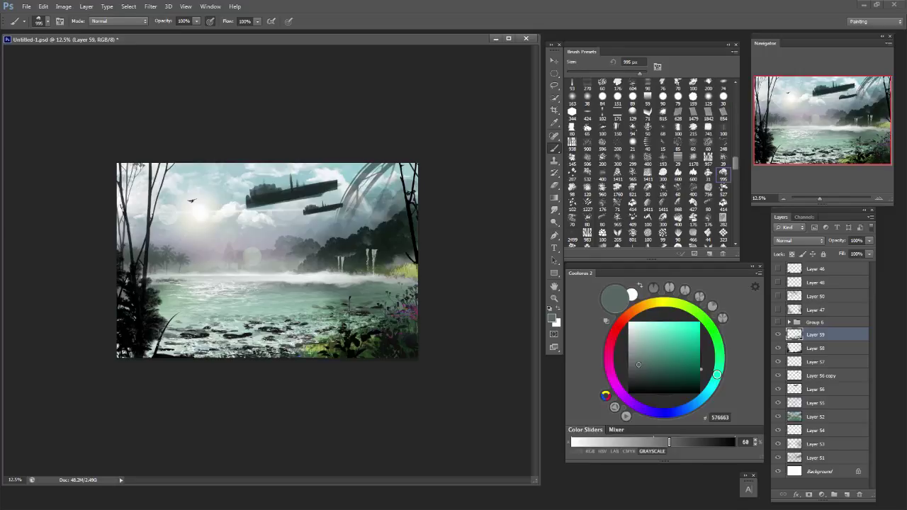
{"action": "key", "text": "bracketright"}
{"action": "key", "text": "bracketright"}
{"action": "key", "text": "bracketleft"}
{"action": "key", "text": "bracketleft"}
{"action": "left_click", "coordinate": [359, 314]}
{"action": "key", "text": "ctrl+z"}
Enlarge the brush and try a grey-green stamp on the right-hand water near the far shore, undoing it.
{"action": "key", "text": "bracketright"}
{"action": "key", "text": "bracketright"}
{"action": "key", "text": "bracketright"}
{"action": "key", "text": "bracketright"}
{"action": "key", "text": "bracketright"}
{"action": "key", "text": "bracketright"}
{"action": "key", "text": "bracketright"}
{"action": "key", "text": "bracketright"}
{"action": "left_click", "coordinate": [378, 280]}
{"action": "key", "text": "ctrl+z"}
Sample dark green 131F1A from the right-hand trees and try strokes on both sides of the scene, undoing each one.
{"action": "left_click", "coordinate": [391, 242], "text": "alt"}
{"action": "left_click_drag", "start_coordinate": [383, 197], "coordinate": [342, 311]}
{"action": "key", "text": "ctrl+z"}
{"action": "key", "text": "bracketleft"}
{"action": "key", "text": "bracketleft"}
{"action": "key", "text": "bracketleft"}
{"action": "key", "text": "bracketleft"}
{"action": "key", "text": "bracketleft"}
{"action": "key", "text": "bracketleft"}
{"action": "left_click_drag", "start_coordinate": [161, 198], "coordinate": [201, 292]}
{"action": "key", "text": "ctrl+z"}
Enlarge the brush up to 1100 px and try dark green strokes over the left-hand trees, undoing them.
{"action": "key", "text": "bracketright"}
{"action": "key", "text": "bracketright"}
{"action": "key", "text": "bracketright"}
{"action": "key", "text": "bracketright"}
{"action": "key", "text": "bracketright"}
{"action": "key", "text": "bracketright"}
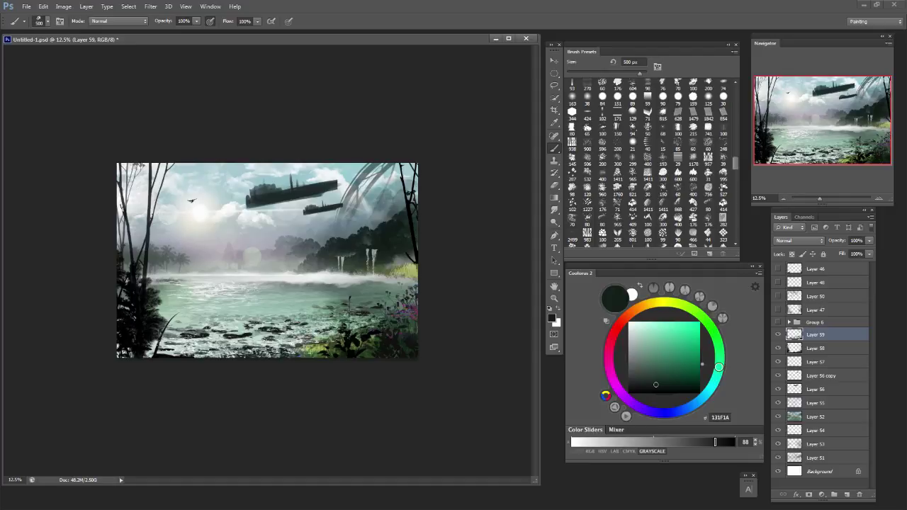
{"action": "left_click_drag", "start_coordinate": [134, 200], "coordinate": [175, 275]}
{"action": "mouse_move", "coordinate": [162, 258]}
{"action": "left_mouse_down"}
{"action": "mouse_move", "coordinate": [133, 237]}
{"action": "mouse_move", "coordinate": [137, 221]}
{"action": "mouse_move", "coordinate": [127, 238]}
{"action": "left_mouse_up"}
{"action": "key", "text": "ctrl+z"}
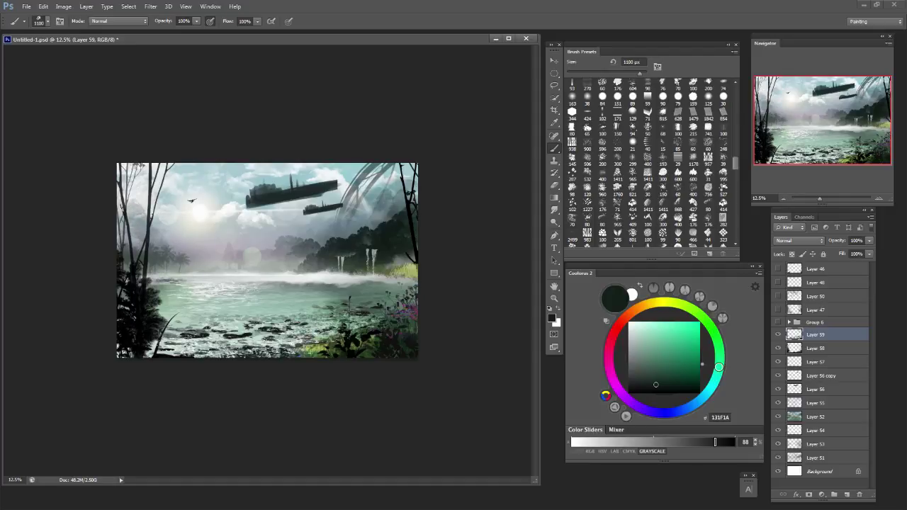
Reduce the brush and try a dark green stamp in the middle of the far shore, undoing it.
{"action": "key", "text": "bracketleft"}
{"action": "key", "text": "bracketleft"}
{"action": "left_click", "coordinate": [268, 247]}
{"action": "key", "text": "ctrl+z"}
Set the brush to 600 px and try dark green strokes over the distant right-hand hills and sky, undoing them.
{"action": "key", "text": "bracketleft"}
{"action": "key", "text": "bracketleft"}
{"action": "key", "text": "bracketleft"}
{"action": "left_click_drag", "start_coordinate": [332, 218], "coordinate": [366, 192]}
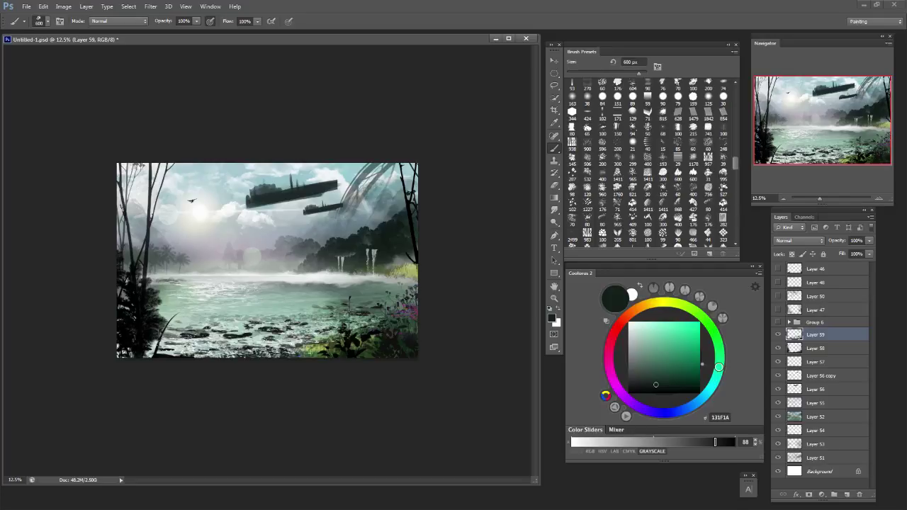
{"action": "key", "text": "ctrl+z"}
{"action": "left_click_drag", "start_coordinate": [320, 241], "coordinate": [396, 206]}
{"action": "key", "text": "ctrl+z"}
{"action": "left_click_drag", "start_coordinate": [320, 244], "coordinate": [327, 240]}
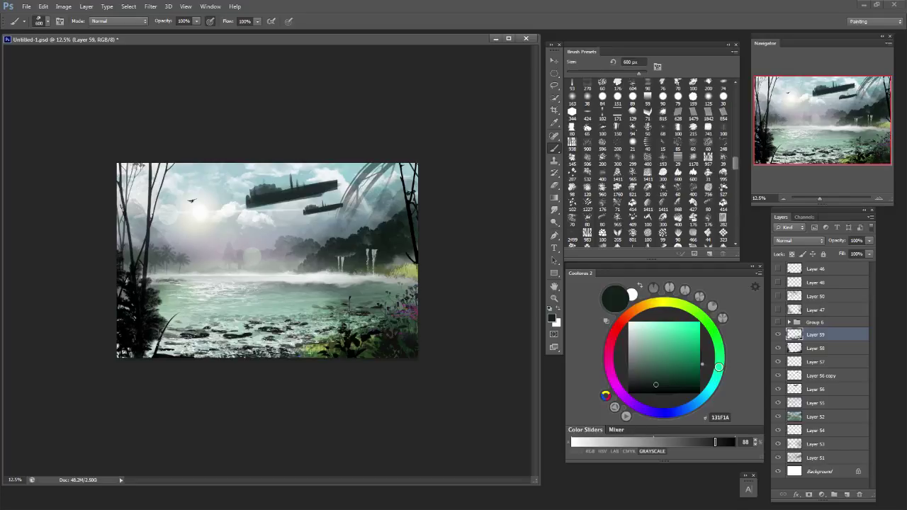
{"action": "key", "text": "ctrl+z"}
{"action": "key", "text": "ctrl+z"}
Add a new layer and try 600 px dark green strokes over the right-hand hills and central far shore, undoing both.
{"action": "key", "text": "ctrl+shift+alt+n"}
{"action": "left_click_drag", "start_coordinate": [316, 244], "coordinate": [410, 198]}
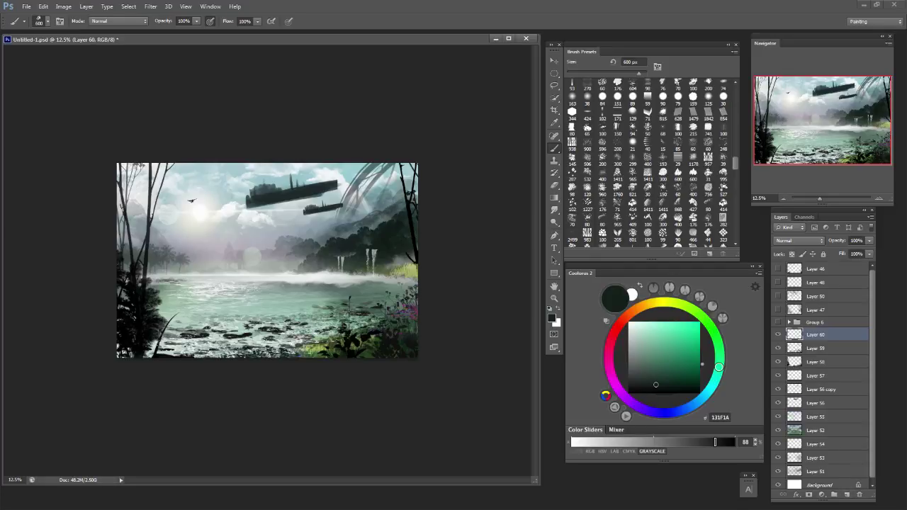
{"action": "key", "text": "ctrl+z"}
{"action": "left_click_drag", "start_coordinate": [253, 261], "coordinate": [323, 221]}
{"action": "key", "text": "ctrl+z"}
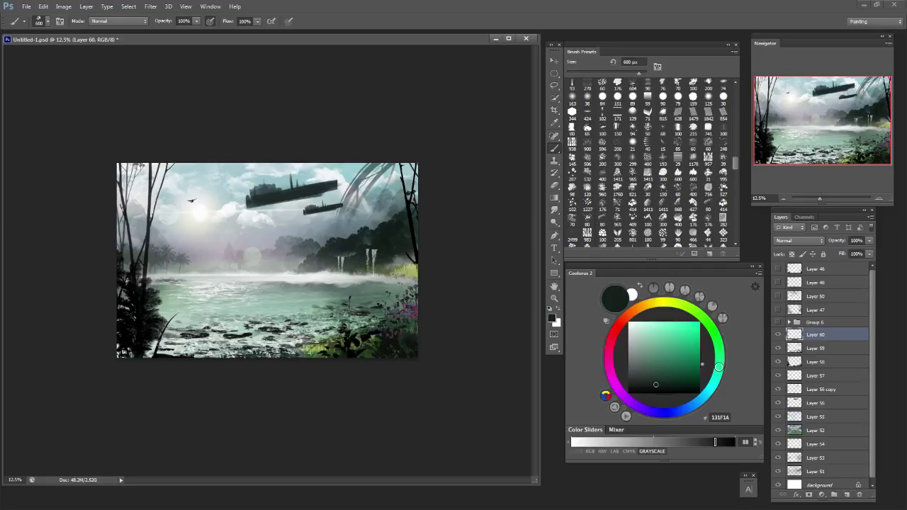
Try dark green stamps on the right-hand water above the foreground plants, undoing each one.
{"action": "key", "text": "]"}
{"action": "key", "text": "]"}
{"action": "key", "text": "]"}
{"action": "key", "text": "]"}
{"action": "left_click", "coordinate": [383, 289]}
{"action": "key", "text": "ctrl+z"}
{"action": "left_click", "coordinate": [386, 299]}
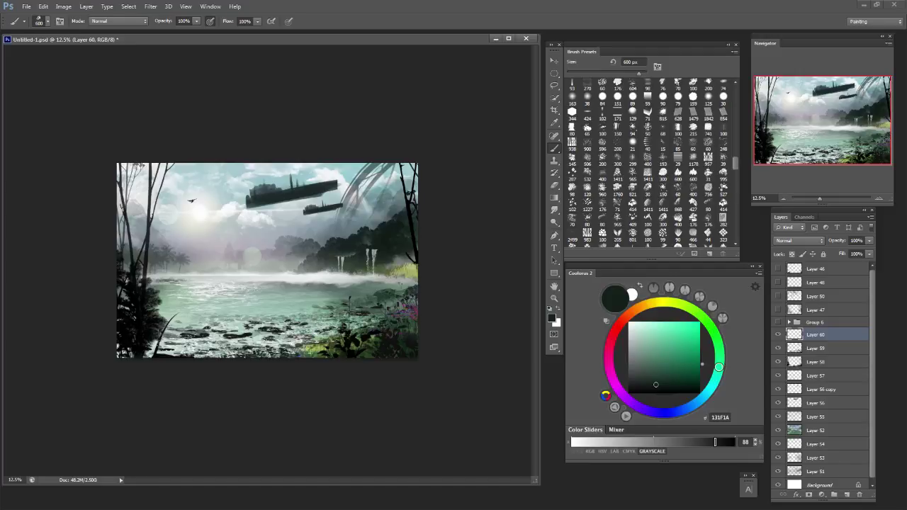
{"action": "key", "text": "ctrl+z"}
Try dark strokes across the lower-left foreground rocks while varying the brush size up to 1000 px, undoing them.
{"action": "mouse_move", "coordinate": [254, 321]}
{"action": "left_mouse_down"}
{"action": "mouse_move", "coordinate": [295, 321]}
{"action": "mouse_move", "coordinate": [253, 341]}
{"action": "mouse_move", "coordinate": [190, 350]}
{"action": "left_mouse_up"}
{"action": "key", "text": "ctrl+z"}
{"action": "key", "text": "["}
{"action": "key", "text": "["}
{"action": "key", "text": "["}
{"action": "key", "text": "["}
{"action": "key", "text": "["}
{"action": "key", "text": "["}
{"action": "key", "text": "ctrl+z"}
{"action": "key", "text": "]"}
{"action": "key", "text": "]"}
{"action": "key", "text": "]"}
{"action": "key", "text": "]"}
{"action": "key", "text": "]"}
{"action": "key", "text": "]"}
{"action": "key", "text": "ctrl+z"}
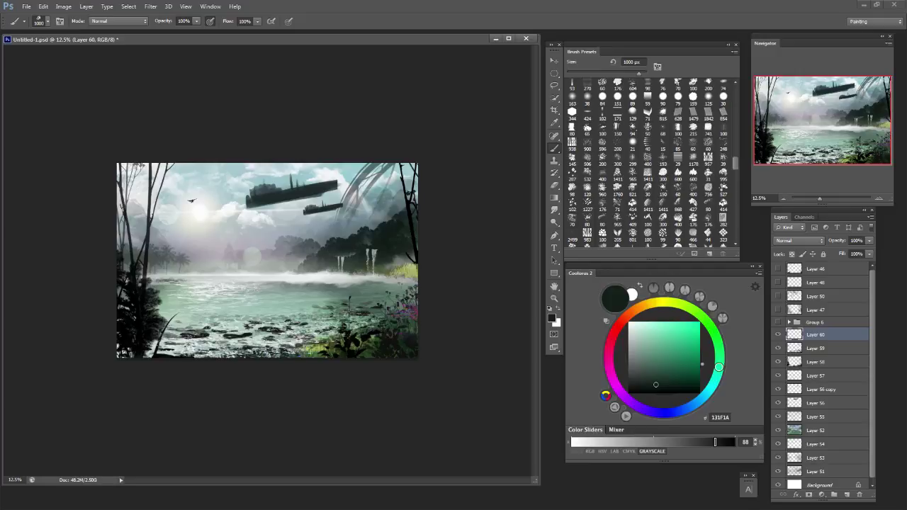
Reduce the brush and try single dark stamps at the water's edge on the left shore, undoing each one.
{"action": "key", "text": "["}
{"action": "key", "text": "["}
{"action": "key", "text": "["}
{"action": "left_click", "coordinate": [176, 287]}
{"action": "key", "text": "ctrl+z"}
{"action": "key", "text": "["}
{"action": "left_click", "coordinate": [171, 282]}
{"action": "key", "text": "ctrl+z"}
Paint a low strip of dark rocks along the distant left shore with a smaller brush, and set the brush size to 200 px.
{"action": "key", "text": "["}
{"action": "key", "text": "["}
{"action": "key", "text": "["}
{"action": "key", "text": "["}
{"action": "mouse_move", "coordinate": [155, 284]}
{"action": "left_mouse_down"}
{"action": "mouse_move", "coordinate": [201, 286]}
{"action": "mouse_move", "coordinate": [160, 274]}
{"action": "mouse_move", "coordinate": [167, 271]}
{"action": "mouse_move", "coordinate": [214, 281]}
{"action": "left_mouse_up"}
{"action": "key", "text": "ctrl+z"}
{"action": "key", "text": "ctrl+z"}
{"action": "key", "text": "]"}
{"action": "key", "text": "]"}
{"action": "key", "text": "]"}
{"action": "key", "text": "]"}
{"action": "key", "text": "]"}
{"action": "key", "text": "]"}
{"action": "key", "text": "]"}
{"action": "key", "text": "]"}
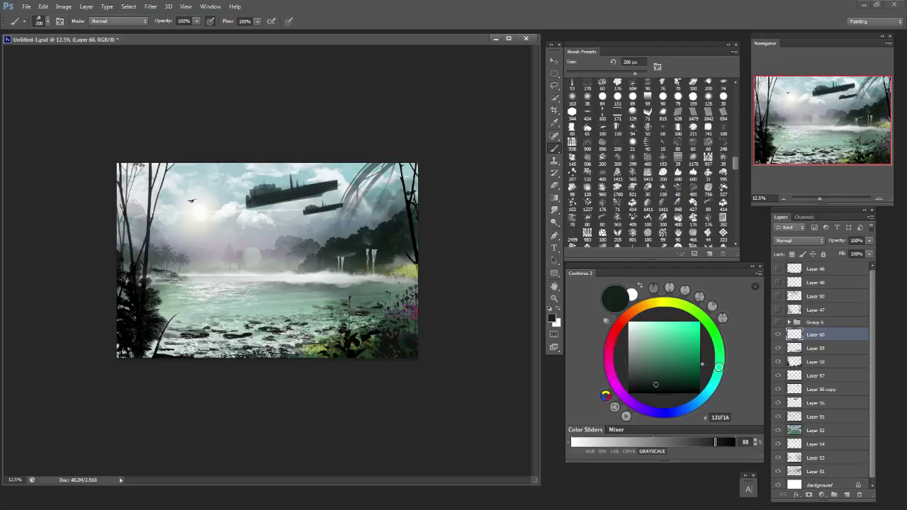
Try larger dark rock stamps over the distant left shore with the brush enlarged to 900 px, undoing them.
{"action": "left_click", "coordinate": [180, 271]}
{"action": "key", "text": "ctrl+z"}
{"action": "key", "text": "ctrl+z"}
{"action": "key", "text": "ctrl+z"}
{"action": "key", "text": "ctrl+z"}
{"action": "key", "text": "ctrl+z"}
{"action": "key", "text": "ctrl+z"}
{"action": "key", "text": "ctrl+z"}
{"action": "key", "text": "ctrl+z"}
{"action": "key", "text": "ctrl+z"}
{"action": "key", "text": "ctrl+z"}
{"action": "key", "text": "ctrl+z"}
{"action": "key", "text": "ctrl+z"}
{"action": "key", "text": "ctrl+z"}
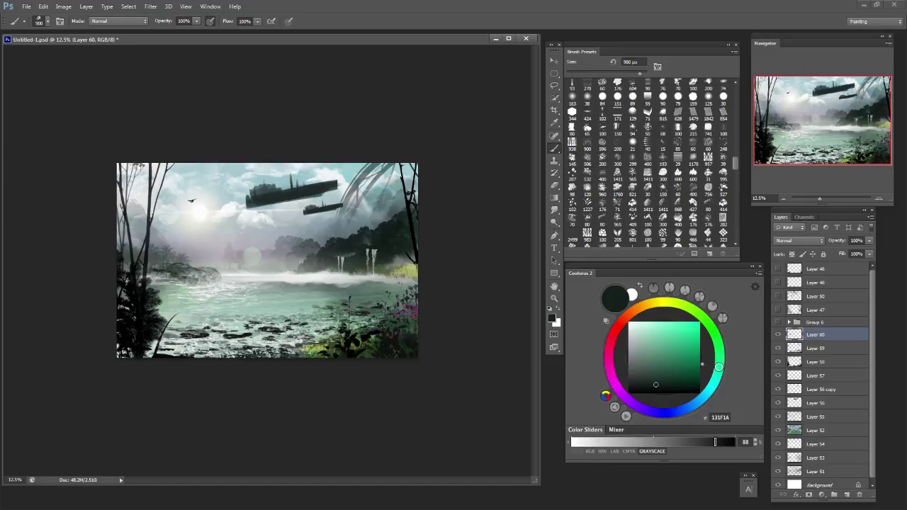
Change the paint colour to near-black 111312 and try rock stamps on the left shore at 900 and 700 px, undoing them.
{"action": "key", "text": "ctrl+z"}
{"action": "key", "text": "ctrl+z"}
{"action": "key", "text": "ctrl+z"}
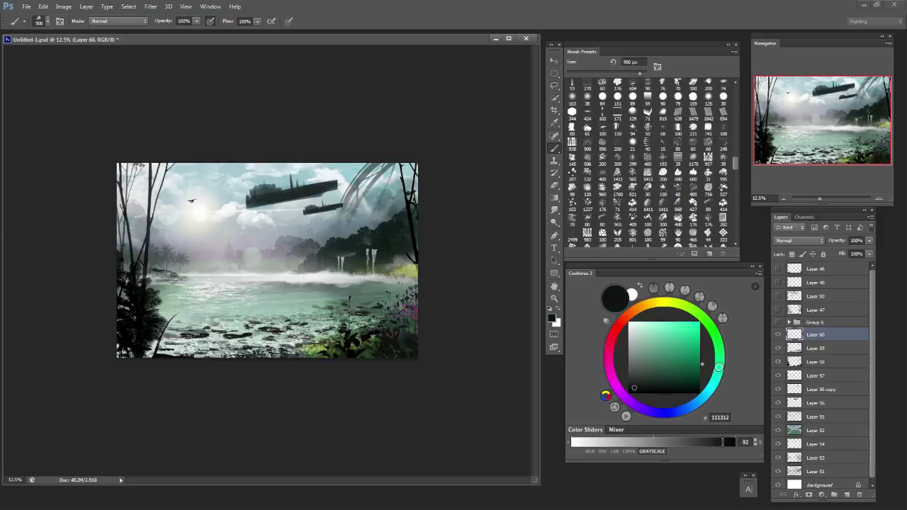
{"action": "key", "text": "ctrl+z"}
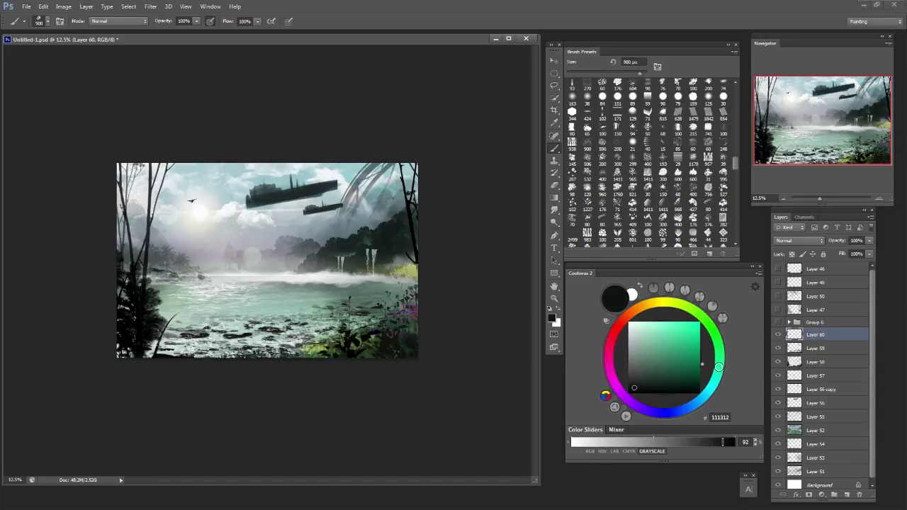
{"action": "key", "text": "ctrl+z"}
{"action": "key", "text": "ctrl+z"}
{"action": "key", "text": "ctrl+z"}
{"action": "key", "text": "ctrl+z"}
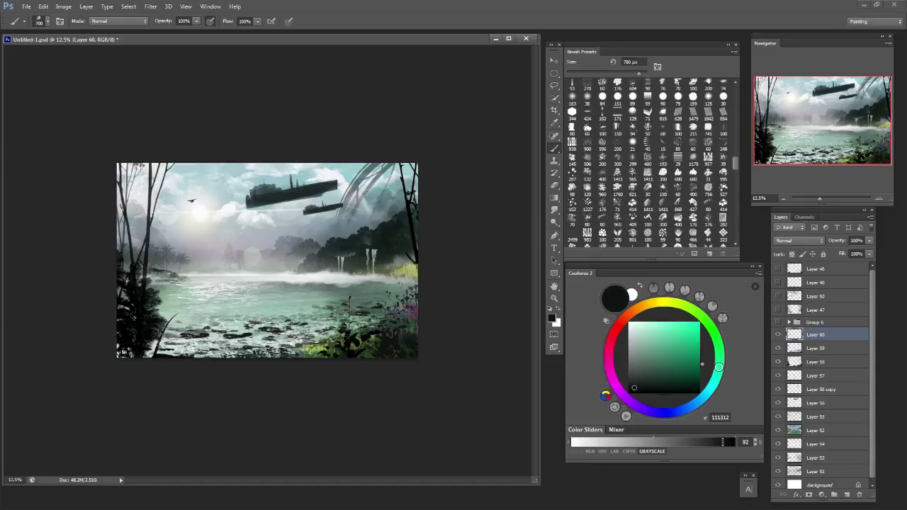
Paint a near-black rock mound on the distant left shore and soften it with the 600 px eraser.
{"action": "key", "text": "bracketleft"}
{"action": "key", "text": "bracketleft"}
{"action": "key", "text": "ctrl+z"}
{"action": "key", "text": "ctrl+z"}
{"action": "key", "text": "e"}
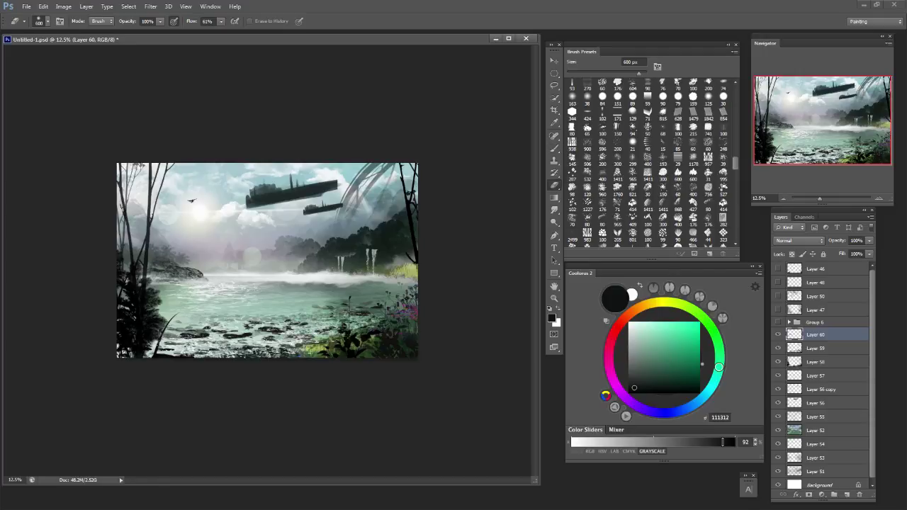
{"action": "key", "text": "b"}
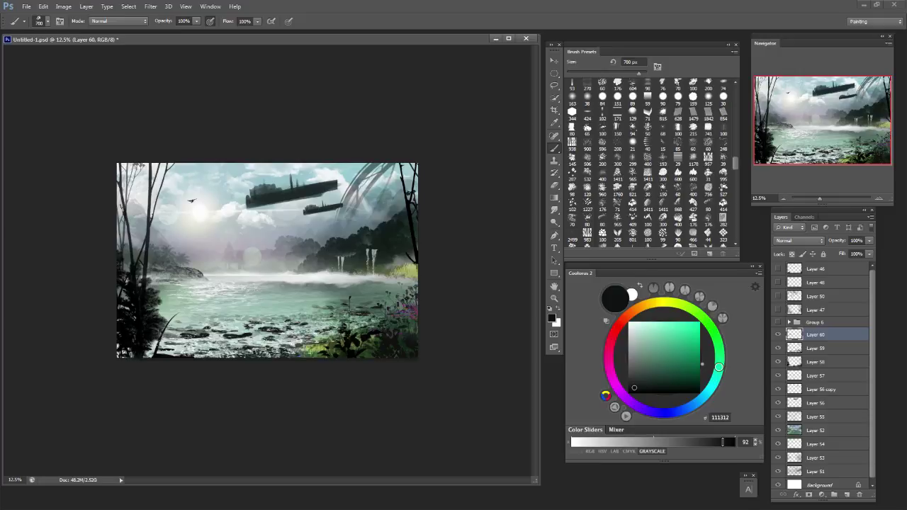
Try near-black rock stamps on the central far shore with the brush at 500 px, undoing the unwanted ones.
{"action": "key", "text": "ctrl+z"}
{"action": "key", "text": "ctrl+z"}
{"action": "key", "text": "ctrl+z"}
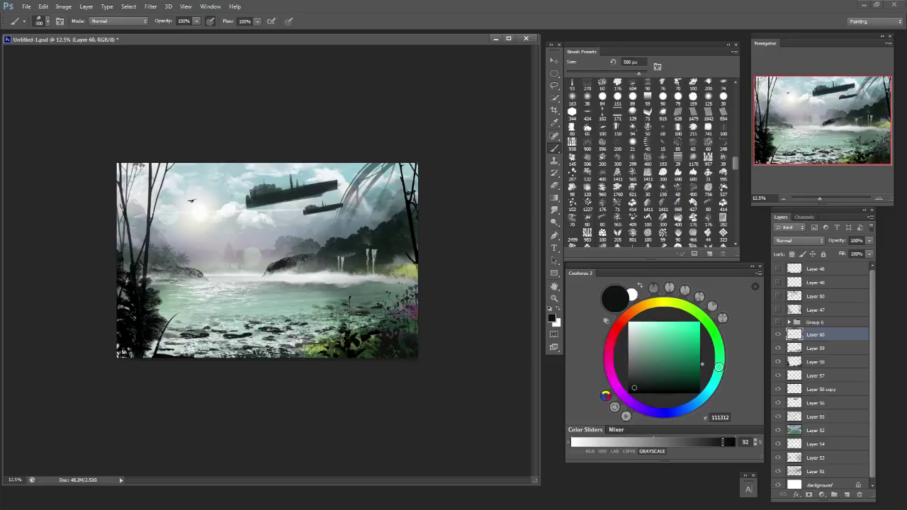
{"action": "key", "text": "ctrl+z"}
{"action": "key", "text": "ctrl+z"}
{"action": "key", "text": "ctrl+z"}
{"action": "key", "text": "ctrl+z"}
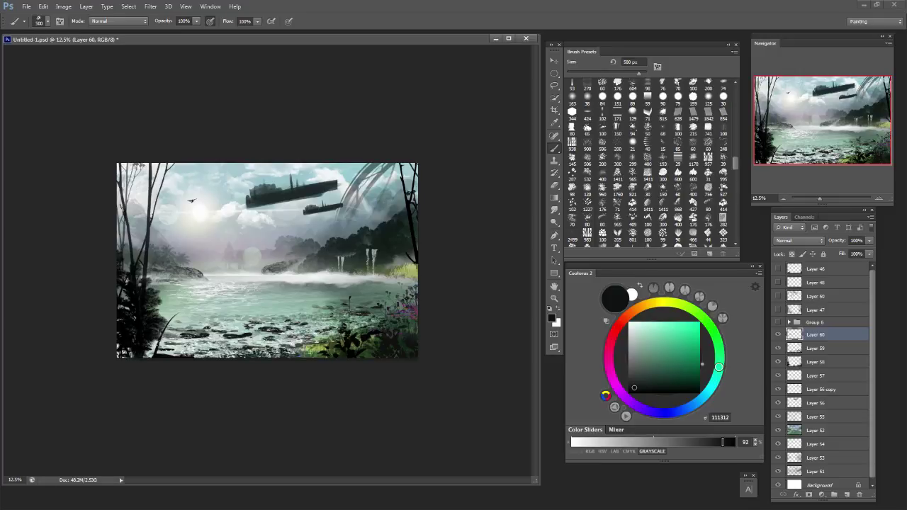
Undo the latest rock stamps and erase along the base of the central far shore with the 600 px eraser.
{"action": "key", "text": "ctrl+z"}
{"action": "key", "text": "ctrl+z"}
{"action": "key", "text": "e"}
{"action": "mouse_move", "coordinate": [263, 279]}
{"action": "left_mouse_down"}
{"action": "mouse_move", "coordinate": [303, 259]}
{"action": "mouse_move", "coordinate": [282, 266]}
{"action": "left_mouse_up"}
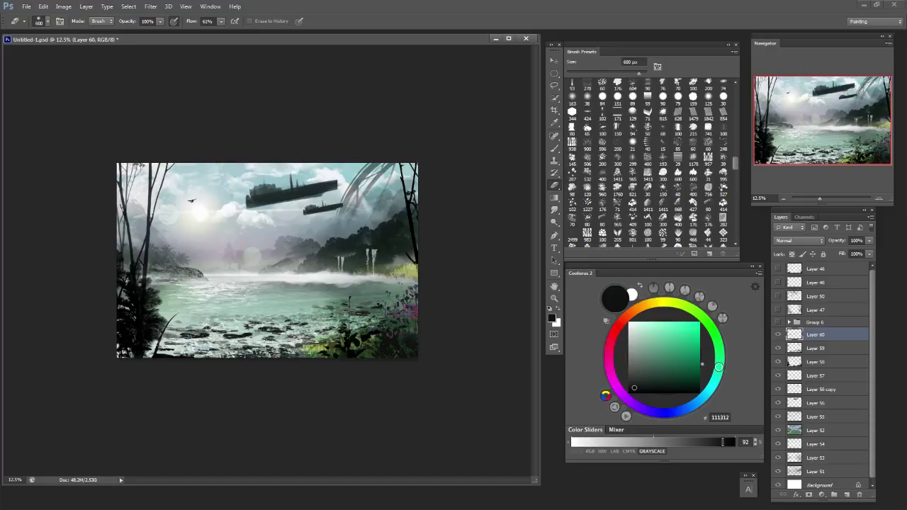
Try a textured rock brush at 500 px as a tall near-black column on the distant left shore, undoing the strokes.
{"action": "left_click", "coordinate": [648, 160]}
{"action": "left_click", "coordinate": [724, 175]}
{"action": "left_click", "coordinate": [723, 160]}
{"action": "key", "text": "b"}
{"action": "left_click_drag", "start_coordinate": [193, 185], "coordinate": [185, 259]}
{"action": "key", "text": "ctrl+z"}
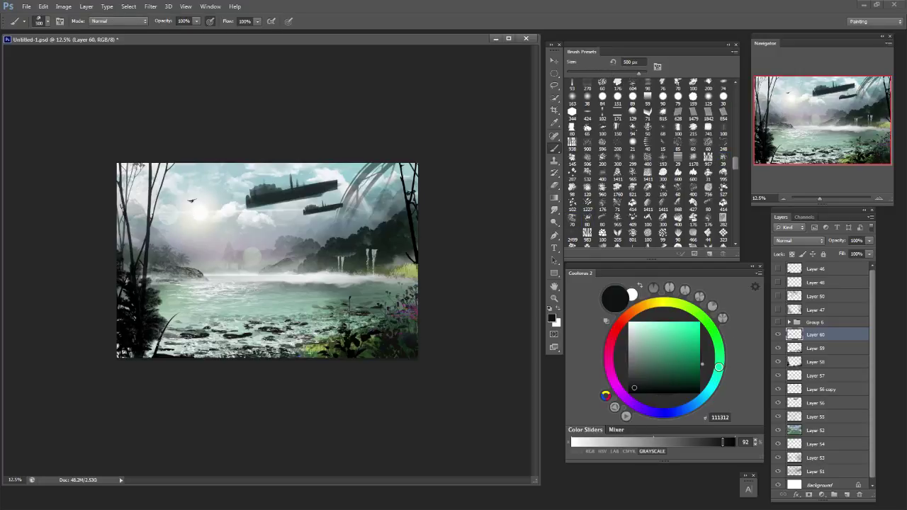
{"action": "left_click_drag", "start_coordinate": [165, 170], "coordinate": [166, 265]}
{"action": "key", "text": "ctrl+z"}
Try near-black rock columns on the distant left shore with the brush at 700 and 500 px, undoing each one.
{"action": "key", "text": "bracketright"}
{"action": "key", "text": "bracketright"}
{"action": "left_click_drag", "start_coordinate": [185, 192], "coordinate": [185, 265]}
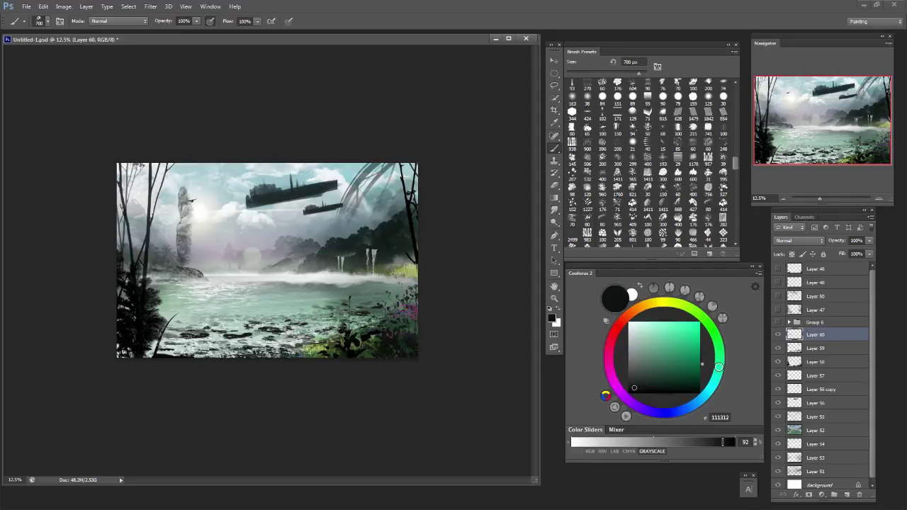
{"action": "key", "text": "ctrl+z"}
{"action": "left_click_drag", "start_coordinate": [186, 204], "coordinate": [189, 264]}
{"action": "key", "text": "ctrl+z"}
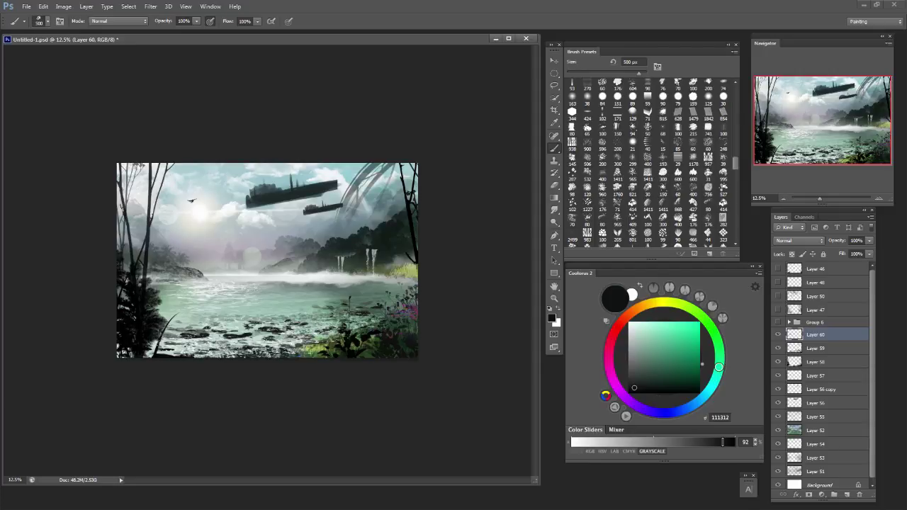
{"action": "key", "text": "bracketleft"}
{"action": "key", "text": "bracketleft"}
{"action": "mouse_move", "coordinate": [184, 196]}
{"action": "left_mouse_down"}
{"action": "mouse_move", "coordinate": [182, 254]}
{"action": "mouse_move", "coordinate": [191, 265]}
{"action": "left_mouse_up"}
{"action": "key", "text": "ctrl+alt+z"}
{"action": "key", "text": "ctrl+alt+z"}
Try the 300 px textured brush for a narrow dark spire on the distant left shore, undoing the strokes.
{"action": "left_click", "coordinate": [663, 220]}
{"action": "left_click_drag", "start_coordinate": [184, 216], "coordinate": [187, 262]}
{"action": "key", "text": "ctrl+alt+z"}
{"action": "left_click_drag", "start_coordinate": [185, 221], "coordinate": [188, 265]}
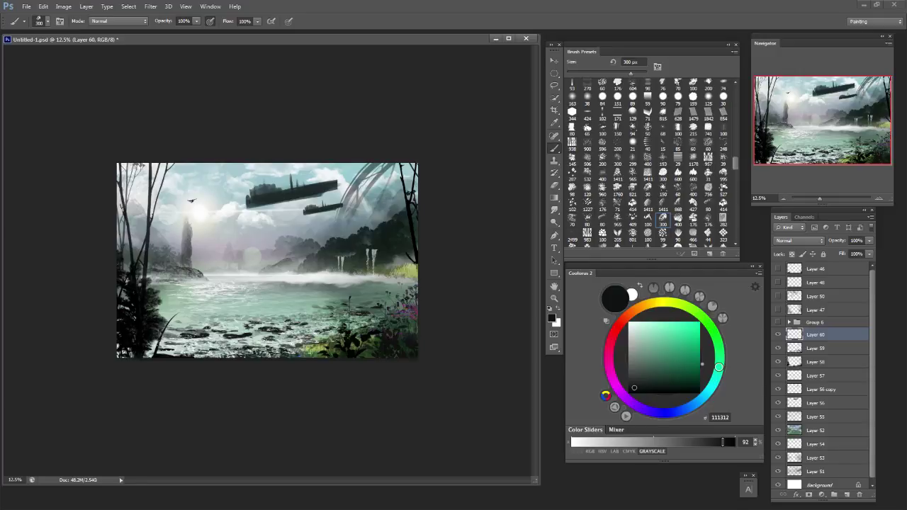
{"action": "key", "text": "ctrl+z"}
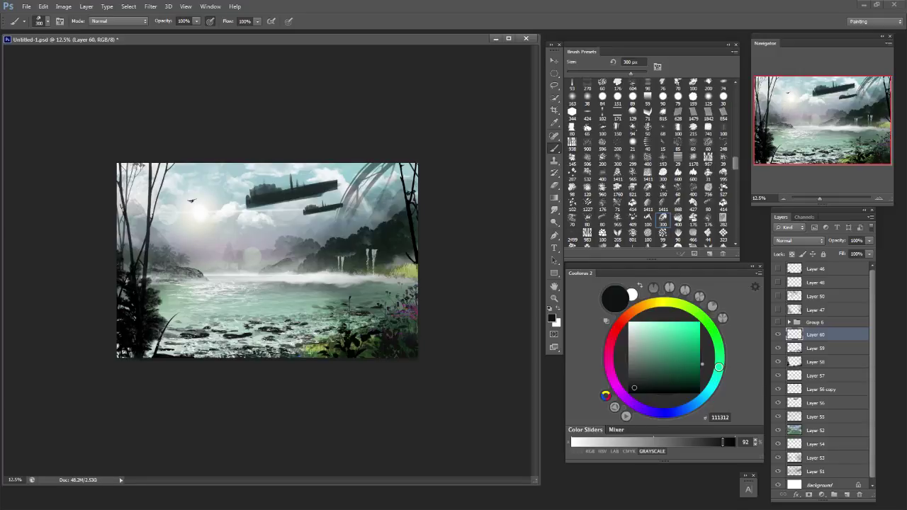
Add a new layer and try dark spire strokes on the distant left shore with the 300 px brush, undoing them.
{"action": "left_click", "coordinate": [847, 494]}
{"action": "mouse_move", "coordinate": [177, 258]}
{"action": "left_mouse_down"}
{"action": "mouse_move", "coordinate": [178, 228]}
{"action": "mouse_move", "coordinate": [186, 267]}
{"action": "left_mouse_up"}
{"action": "key", "text": "ctrl+z"}
{"action": "mouse_move", "coordinate": [183, 222]}
{"action": "left_mouse_down"}
{"action": "mouse_move", "coordinate": [182, 272]}
{"action": "mouse_move", "coordinate": [190, 273]}
{"action": "mouse_move", "coordinate": [185, 233]}
{"action": "mouse_move", "coordinate": [185, 266]}
{"action": "left_mouse_up"}
{"action": "key", "text": "ctrl+z"}
Enlarge the brush to 900 px and stamp a near-black rock pillar on the distant left shore, undoing the unwanted stamps.
{"action": "key", "text": "bracketright"}
{"action": "key", "text": "bracketright"}
{"action": "key", "text": "bracketright"}
{"action": "key", "text": "bracketright"}
{"action": "key", "text": "bracketright"}
{"action": "key", "text": "bracketright"}
{"action": "key", "text": "ctrl+z"}
{"action": "left_click", "coordinate": [180, 231]}
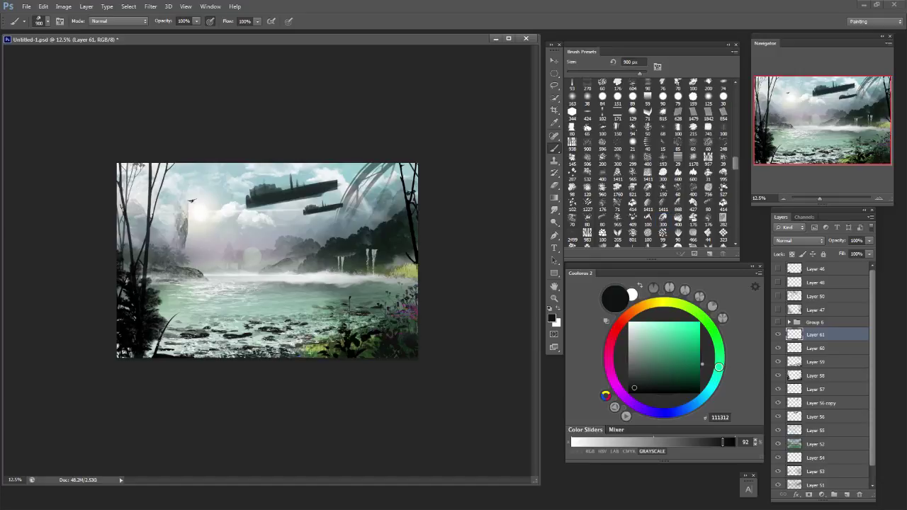
{"action": "key", "text": "ctrl+z"}
{"action": "left_click", "coordinate": [180, 236]}
{"action": "key", "text": "ctrl+z"}
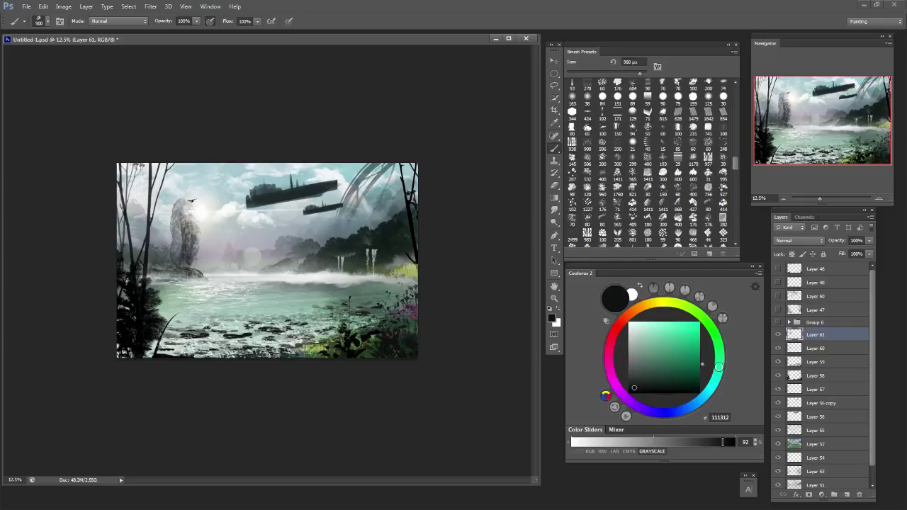
{"action": "key", "text": "ctrl+z"}
{"action": "key", "text": "ctrl+z"}
Rework the left-shore rock pillar into a slim tower with the 500 px eraser and 800 px brush, undoing unwanted strokes.
{"action": "key", "text": "e"}
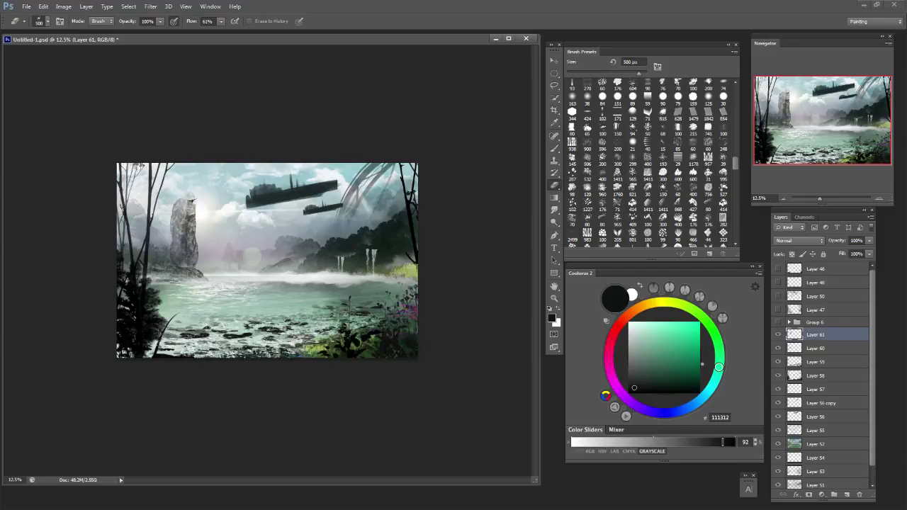
{"action": "key", "text": "ctrl+z"}
{"action": "key", "text": "ctrl+z"}
{"action": "key", "text": "ctrl+z"}
{"action": "key", "text": "ctrl+z"}
{"action": "key", "text": "ctrl+z"}
{"action": "key", "text": "ctrl+z"}
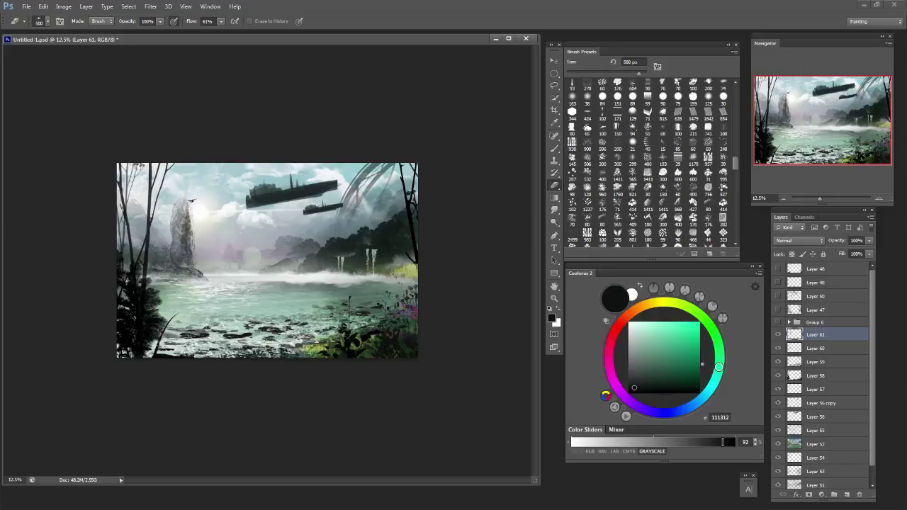
{"action": "key", "text": "ctrl+z"}
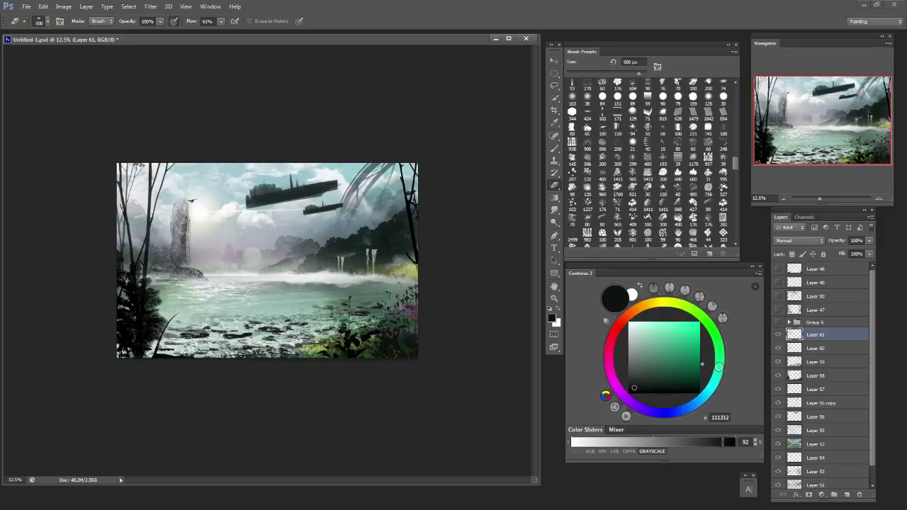
{"action": "key", "text": "ctrl+z"}
{"action": "key", "text": "ctrl+z"}
{"action": "key", "text": "ctrl+z"}
{"action": "key", "text": "ctrl+z"}
{"action": "key", "text": "ctrl+z"}
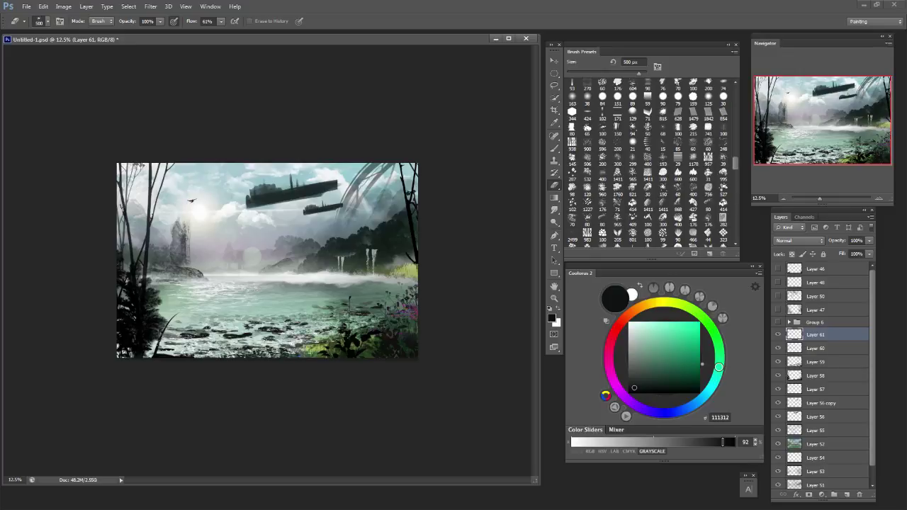
{"action": "key", "text": "b"}
{"action": "key", "text": "ctrl+z"}
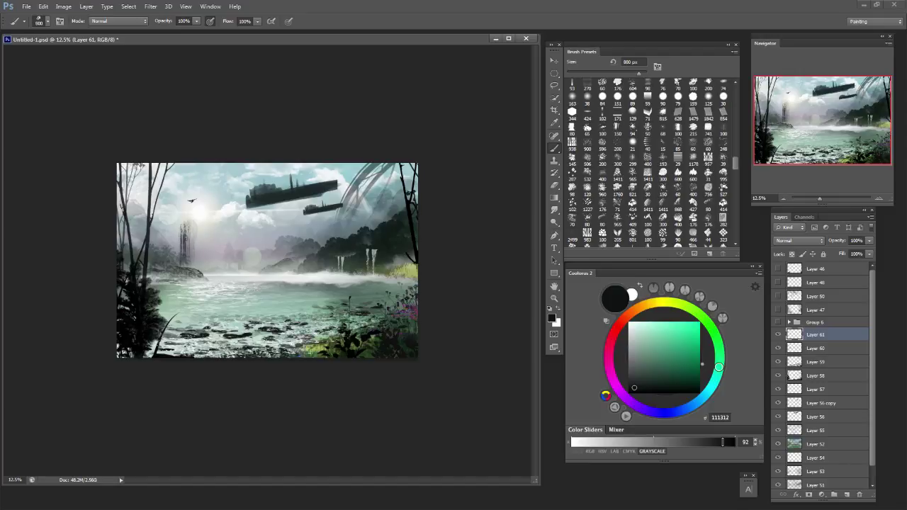
Try dark tower stamps beside the central far hills with the brush at 800 and 400 px, undoing the unwanted ones.
{"action": "left_click", "coordinate": [279, 245]}
{"action": "key", "text": "ctrl+z"}
{"action": "left_click", "coordinate": [277, 240]}
{"action": "key", "text": "bracketleft"}
{"action": "key", "text": "bracketleft"}
{"action": "key", "text": "bracketleft"}
{"action": "key", "text": "bracketleft"}
{"action": "left_click", "coordinate": [280, 253]}
{"action": "left_click", "coordinate": [287, 251]}
{"action": "key", "text": "ctrl+z"}
Try stacking dark stamps into a central far-shore spire at 400 px and a larger one at 800 px, undoing them.
{"action": "left_click", "coordinate": [263, 250]}
{"action": "left_click", "coordinate": [266, 252]}
{"action": "left_click", "coordinate": [266, 229]}
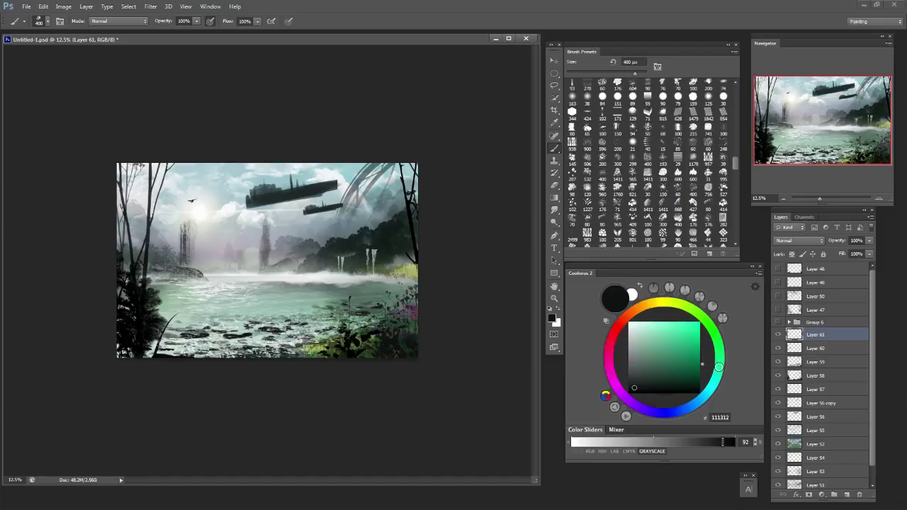
{"action": "left_click", "coordinate": [267, 222]}
{"action": "left_click", "coordinate": [267, 230]}
{"action": "key", "text": "ctrl+z"}
{"action": "key", "text": "bracketright"}
{"action": "key", "text": "bracketright"}
{"action": "key", "text": "bracketright"}
{"action": "key", "text": "bracketright"}
{"action": "left_click", "coordinate": [267, 234]}
{"action": "key", "text": "ctrl+z"}
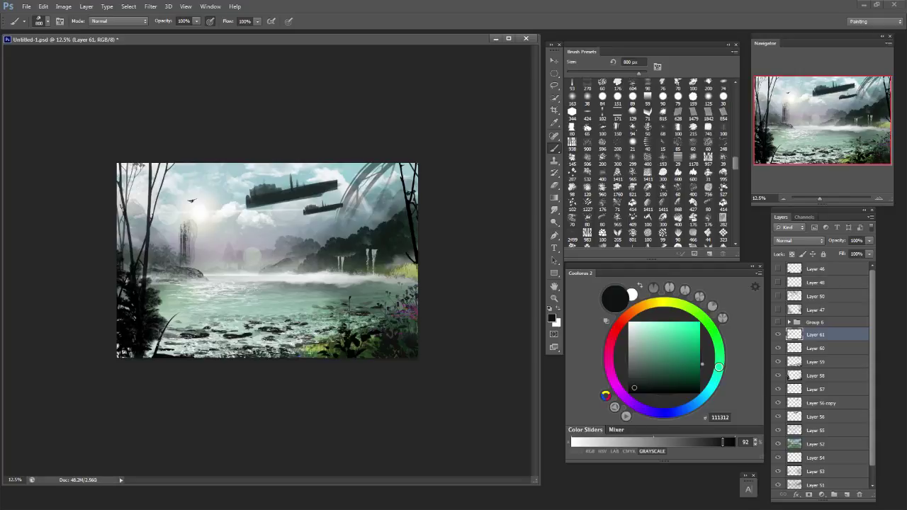
Switch to other rock brush presets and try stamps on the central far shore at two sizes, undoing them.
{"action": "left_click", "coordinate": [632, 204]}
{"action": "key", "text": "ctrl+z"}
{"action": "key", "text": "ctrl+z"}
{"action": "left_click", "coordinate": [647, 204]}
{"action": "left_click", "coordinate": [267, 248]}
{"action": "key", "text": "ctrl+z"}
{"action": "key", "text": "bracketleft"}
{"action": "key", "text": "bracketleft"}
{"action": "key", "text": "bracketleft"}
{"action": "key", "text": "bracketleft"}
{"action": "left_click", "coordinate": [265, 239]}
{"action": "key", "text": "ctrl+z"}
Shrink the rock brush and try small rocks on the central far shore and along the left waterline, undoing them.
{"action": "key", "text": "bracketleft"}
{"action": "key", "text": "bracketleft"}
{"action": "key", "text": "bracketleft"}
{"action": "key", "text": "bracketleft"}
{"action": "left_click", "coordinate": [258, 250]}
{"action": "key", "text": "ctrl+z"}
{"action": "left_click_drag", "start_coordinate": [176, 272], "coordinate": [246, 277]}
{"action": "key", "text": "ctrl+z"}
Enlarge the rock brush to 1300 px and stamp near-black rocks on the right bank, undoing the unwanted stamps.
{"action": "key", "text": "bracketright"}
{"action": "key", "text": "bracketright"}
{"action": "key", "text": "bracketright"}
{"action": "key", "text": "bracketright"}
{"action": "key", "text": "bracketright"}
{"action": "key", "text": "bracketright"}
{"action": "left_click", "coordinate": [376, 308]}
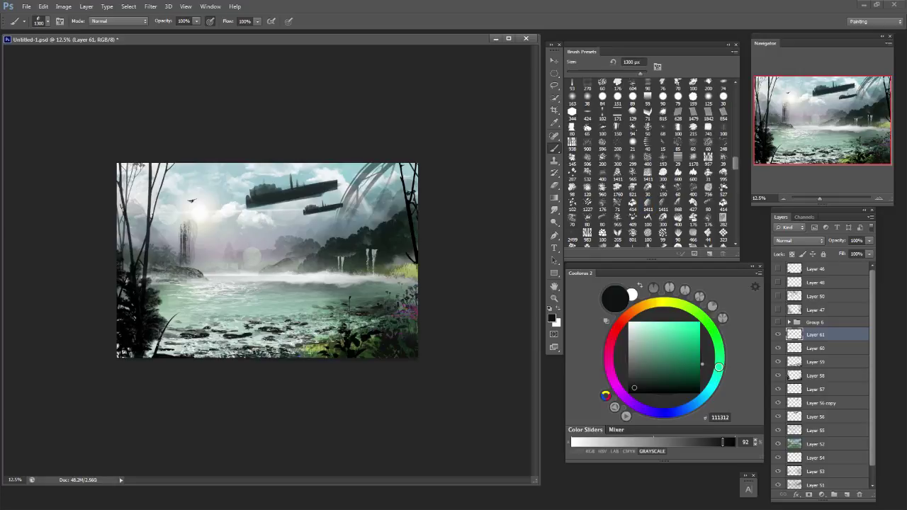
{"action": "key", "text": "ctrl+z"}
{"action": "key", "text": "ctrl+z"}
{"action": "key", "text": "ctrl+z"}
{"action": "key", "text": "ctrl+z"}
{"action": "key", "text": "ctrl+z"}
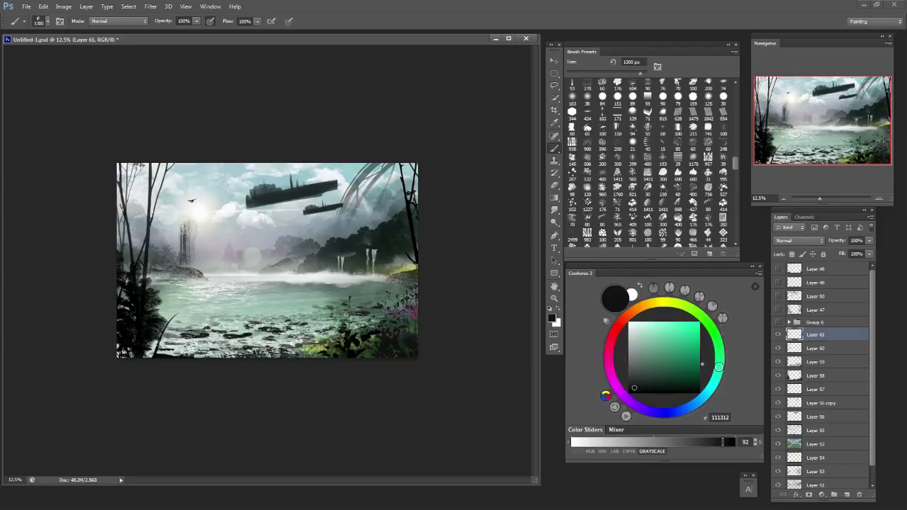
{"action": "key", "text": "ctrl+z"}
{"action": "key", "text": "ctrl+z"}
{"action": "key", "text": "ctrl+z"}
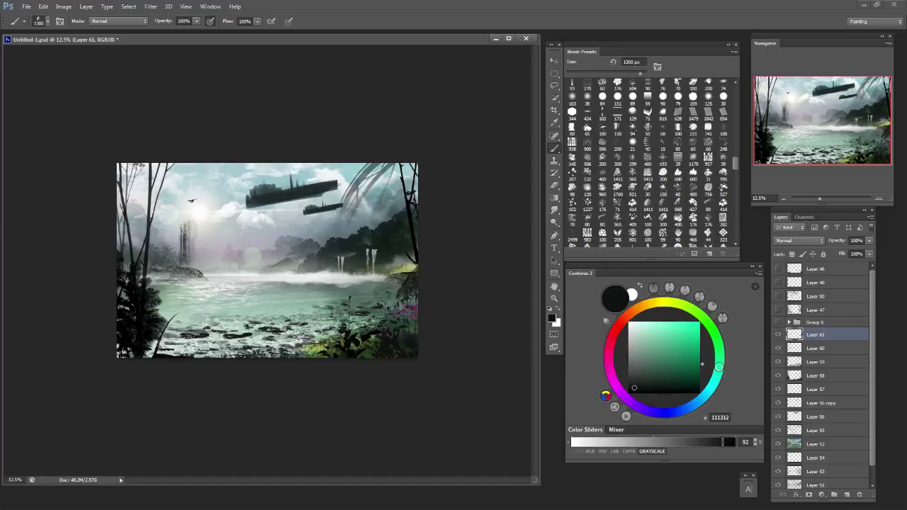
Stamp a large near-black rock on the left bank behind the foreground plants with the 1300 px brush.
{"action": "left_click_drag", "start_coordinate": [144, 277], "coordinate": [163, 297]}
{"action": "key", "text": "ctrl+z"}
{"action": "left_click", "coordinate": [154, 292]}
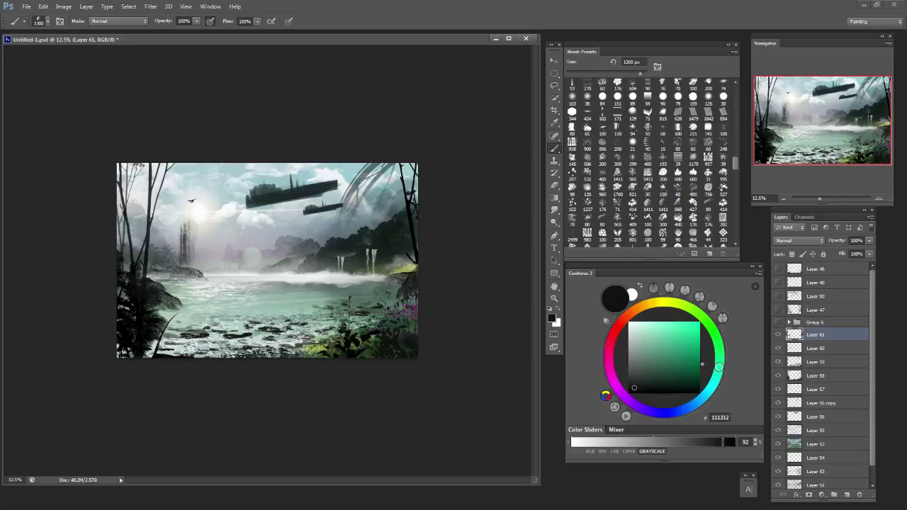
Try bright green 3ACB27 foliage on the right-bank rocks with a foliage brush at 300 px, undoing the strokes.
{"action": "left_click", "coordinate": [708, 324]}
{"action": "left_click", "coordinate": [685, 338]}
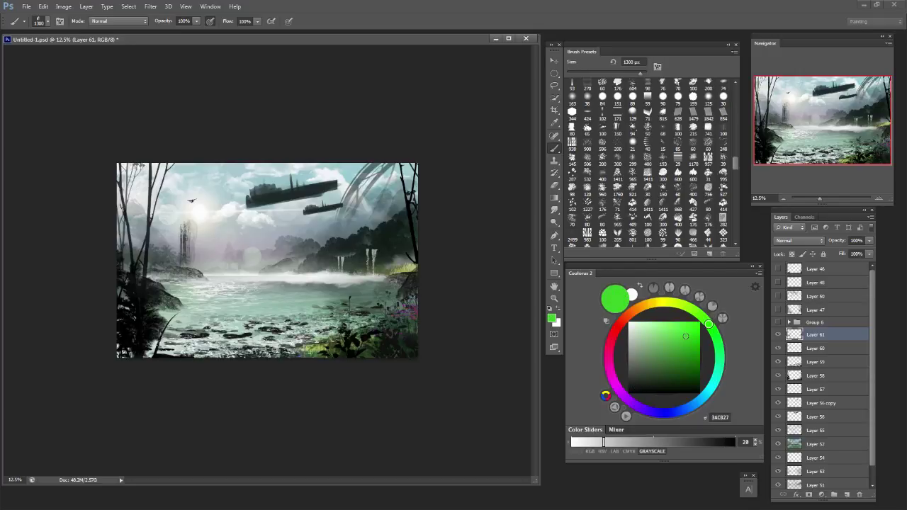
{"action": "left_click", "coordinate": [602, 160]}
{"action": "key", "text": "bracketleft"}
{"action": "key", "text": "bracketleft"}
{"action": "key", "text": "bracketleft"}
{"action": "key", "text": "bracketleft"}
{"action": "key", "text": "bracketleft"}
{"action": "key", "text": "bracketleft"}
{"action": "left_click_drag", "start_coordinate": [393, 280], "coordinate": [403, 281]}
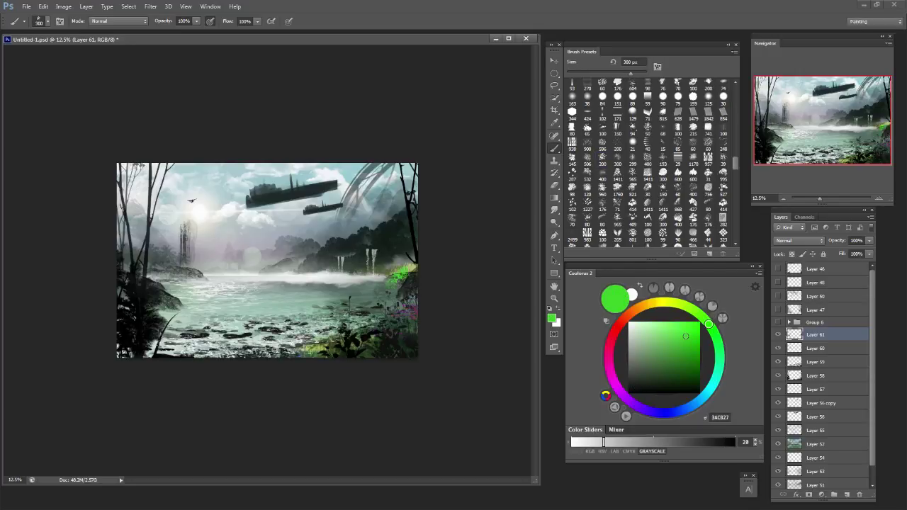
{"action": "key", "text": "ctrl+z"}
{"action": "left_click", "coordinate": [394, 277]}
{"action": "key", "text": "ctrl+z"}
Change the paint colour to the darker green 1A6735.
{"action": "left_click", "coordinate": [674, 330]}
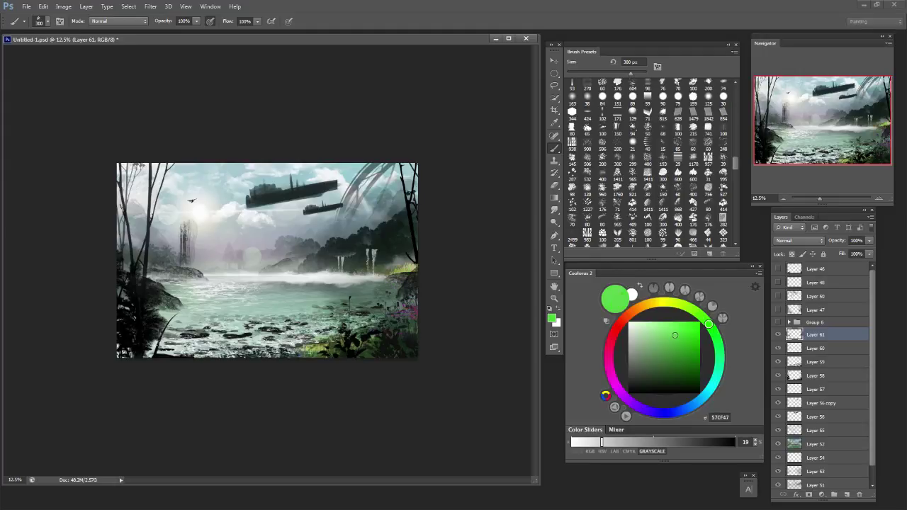
{"action": "mouse_move", "coordinate": [719, 364]}
{"action": "left_mouse_down"}
{"action": "mouse_move", "coordinate": [716, 340]}
{"action": "mouse_move", "coordinate": [720, 348]}
{"action": "left_mouse_up"}
{"action": "left_click", "coordinate": [670, 369]}
{"action": "left_click", "coordinate": [680, 364]}
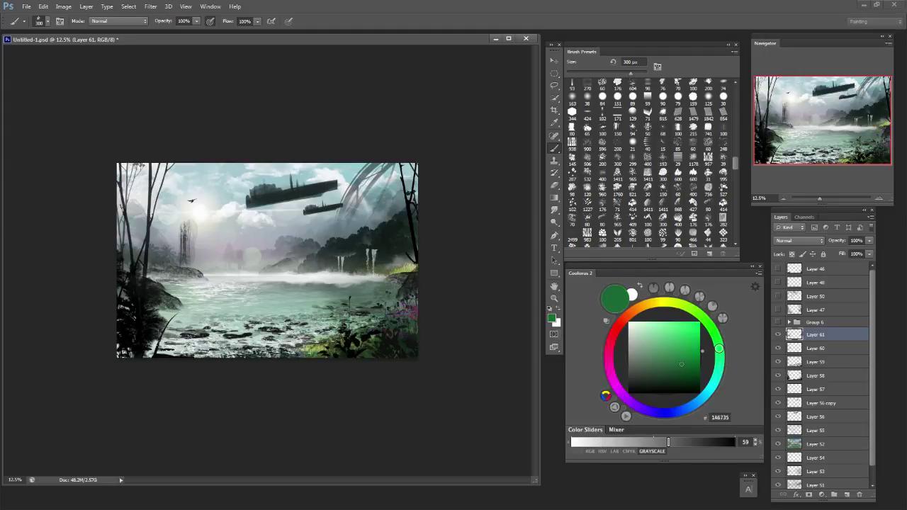
Sample dark green 15201C from the right bank and paint foliage there and at the left tower's base at 250 px.
{"action": "left_click", "coordinate": [402, 283], "text": "alt"}
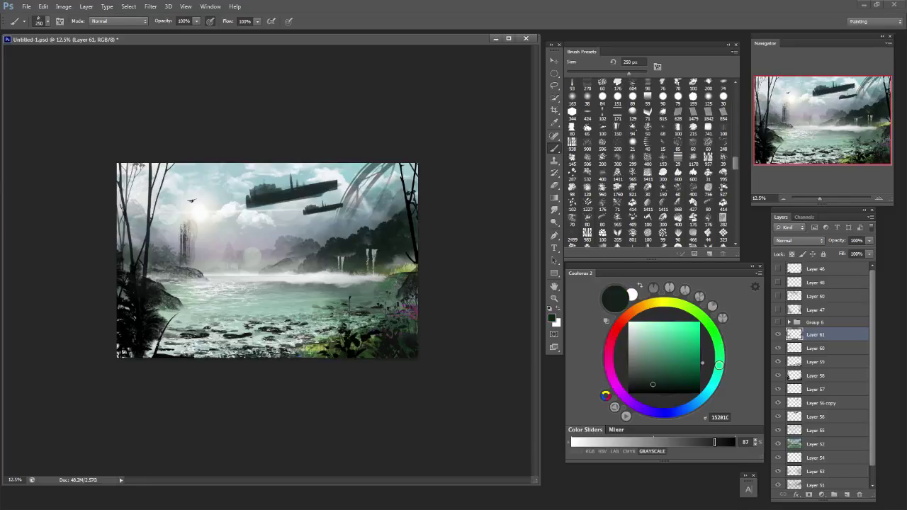
{"action": "left_click", "coordinate": [397, 276]}
{"action": "left_click", "coordinate": [408, 267]}
{"action": "left_click", "coordinate": [386, 280]}
{"action": "left_click", "coordinate": [380, 285]}
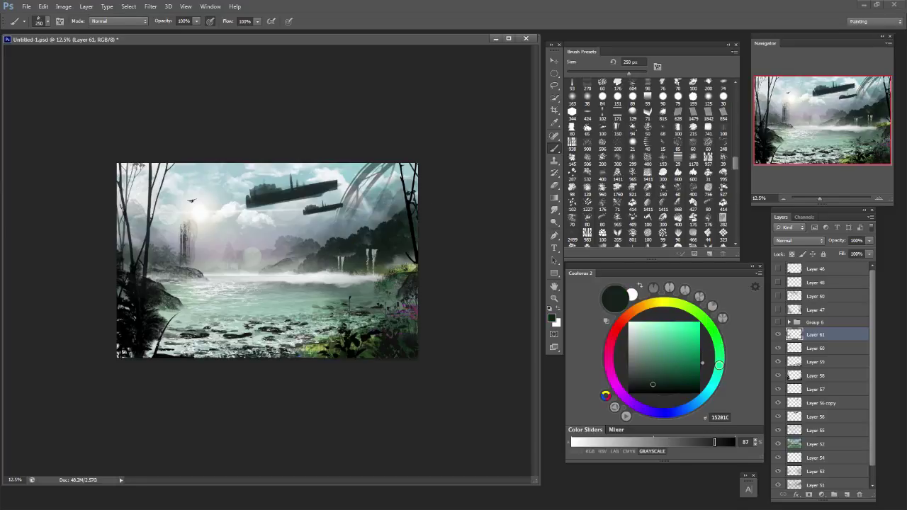
{"action": "left_click", "coordinate": [184, 267]}
{"action": "left_click_drag", "start_coordinate": [191, 265], "coordinate": [209, 280]}
Set the paint colour to green 238238 and paint foliage over the foreground banks, undoing the unwanted strokes.
{"action": "key", "text": "bracketleft"}
{"action": "left_click", "coordinate": [680, 357]}
{"action": "left_click_drag", "start_coordinate": [719, 364], "coordinate": [717, 342]}
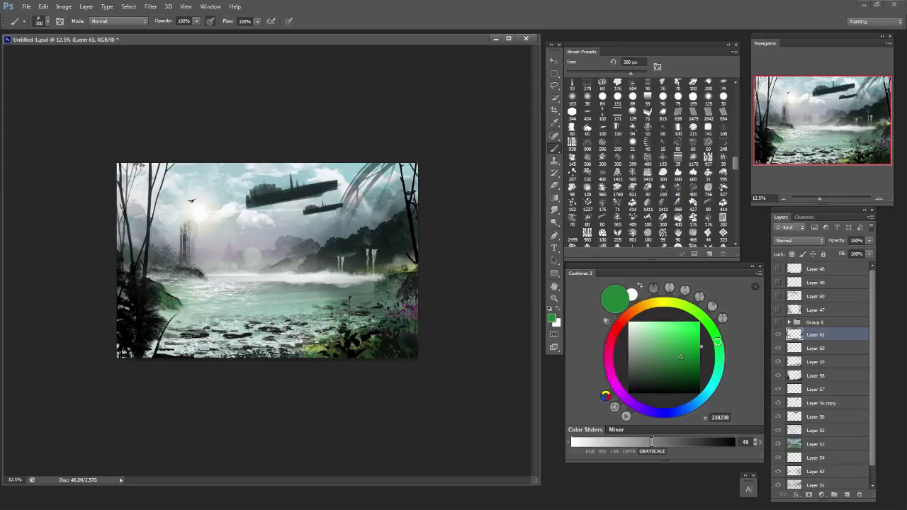
{"action": "left_click_drag", "start_coordinate": [353, 347], "coordinate": [279, 349]}
{"action": "key", "text": "ctrl+z"}
{"action": "key", "text": "ctrl+z"}
{"action": "key", "text": "ctrl+z"}
{"action": "mouse_move", "coordinate": [156, 353]}
{"action": "left_mouse_down"}
{"action": "mouse_move", "coordinate": [129, 343]}
{"action": "mouse_move", "coordinate": [140, 350]}
{"action": "left_mouse_up"}
{"action": "key", "text": "ctrl+z"}
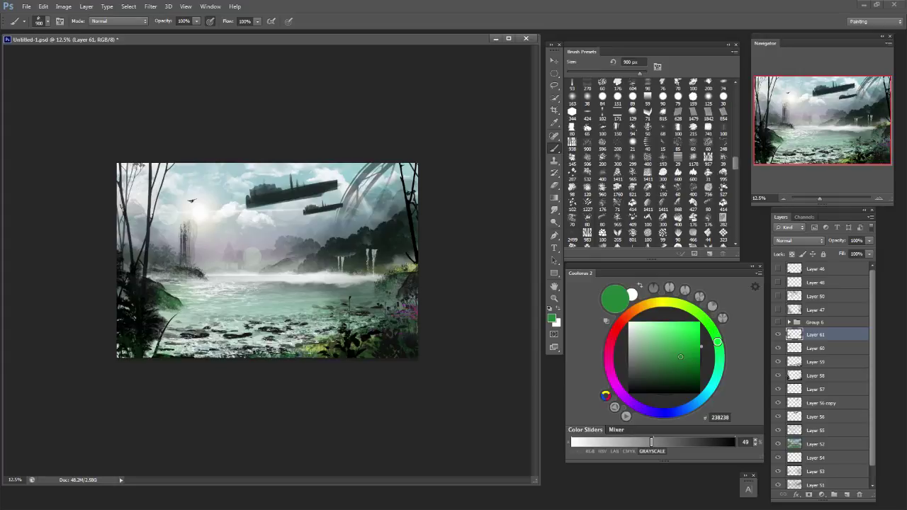
Paint dark green leaves in the upper part of the tree on the right bank at 700 px, undoing the unwanted stroke.
{"action": "key", "text": "bracketleft"}
{"action": "key", "text": "bracketleft"}
{"action": "key", "text": "bracketleft"}
{"action": "key", "text": "bracketleft"}
{"action": "key", "text": "bracketleft"}
{"action": "key", "text": "bracketleft"}
{"action": "left_click_drag", "start_coordinate": [404, 282], "coordinate": [416, 286]}
{"action": "left_click_drag", "start_coordinate": [401, 174], "coordinate": [406, 185]}
{"action": "key", "text": "ctrl+z"}
{"action": "left_click", "coordinate": [682, 376]}
{"action": "left_click", "coordinate": [406, 173]}
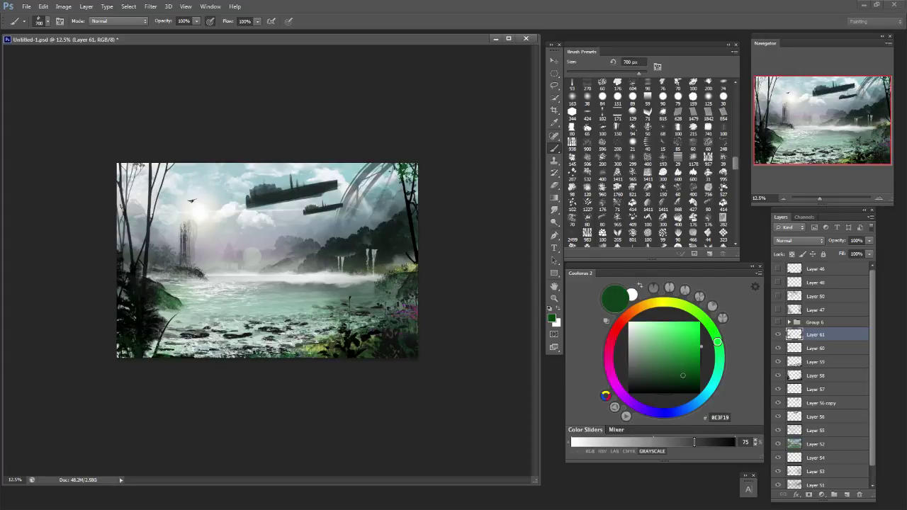
Set the paint colour to a light yellow-green and dab leaf highlights onto the right tree's crown at 500 px.
{"action": "key", "text": "bracketleft"}
{"action": "key", "text": "bracketleft"}
{"action": "key", "text": "bracketleft"}
{"action": "key", "text": "bracketleft"}
{"action": "key", "text": "bracketright"}
{"action": "key", "text": "bracketright"}
{"action": "key", "text": "bracketright"}
{"action": "key", "text": "bracketright"}
{"action": "key", "text": "bracketleft"}
{"action": "key", "text": "bracketleft"}
{"action": "left_click", "coordinate": [673, 332]}
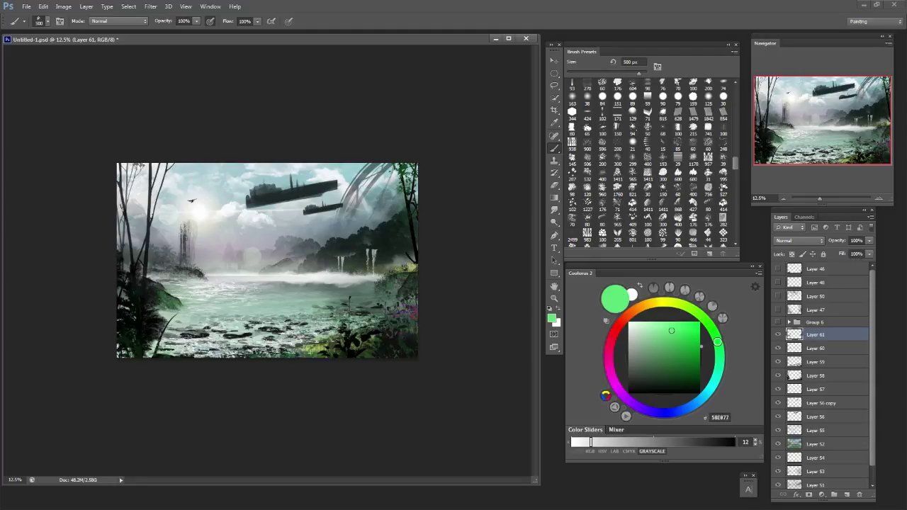
{"action": "left_click", "coordinate": [691, 309]}
{"action": "left_click", "coordinate": [402, 174]}
Add light yellow-green leaves lower down the right tree and its bank, reducing the foliage brush below 300 px for the lowest ones.
{"action": "key", "text": "bracketright"}
{"action": "key", "text": "bracketright"}
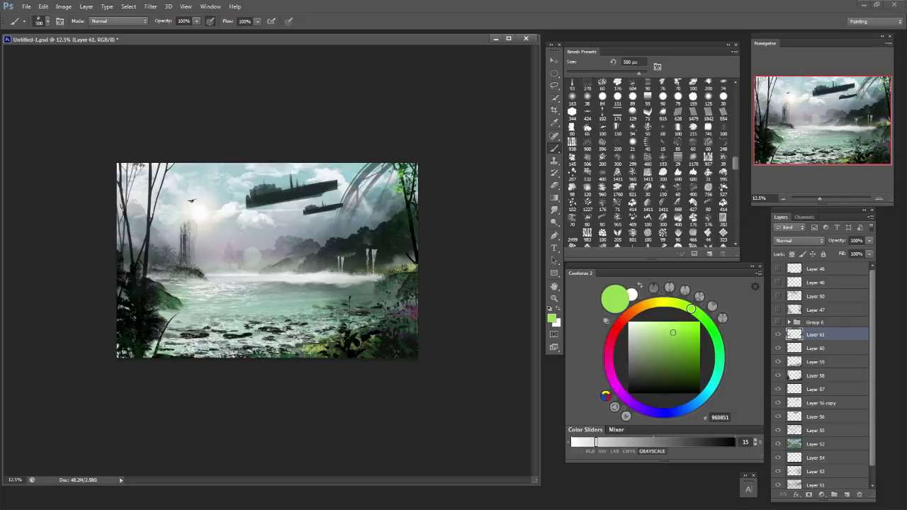
{"action": "left_click", "coordinate": [400, 212]}
{"action": "mouse_move", "coordinate": [404, 227]}
{"action": "left_mouse_down"}
{"action": "mouse_move", "coordinate": [411, 248]}
{"action": "mouse_move", "coordinate": [402, 233]}
{"action": "left_mouse_up"}
{"action": "key", "text": "ctrl+z"}
{"action": "key", "text": "bracketleft"}
{"action": "key", "text": "bracketleft"}
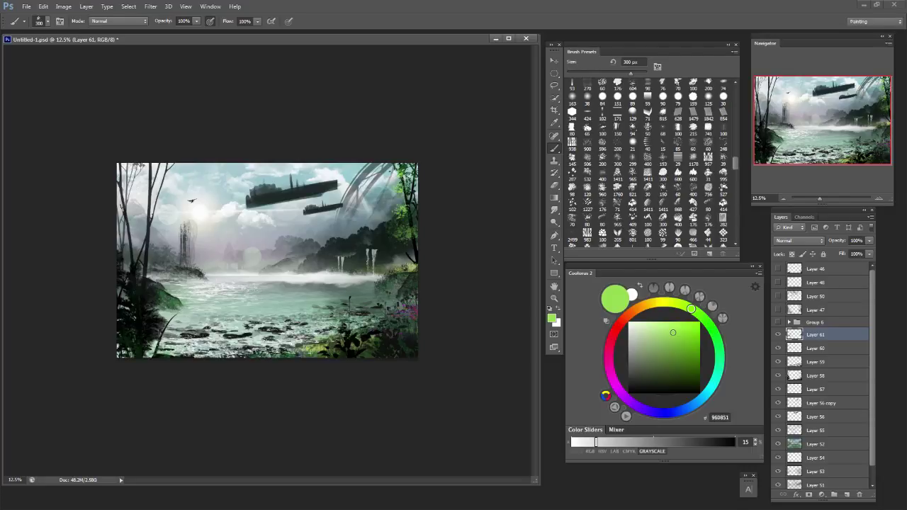
{"action": "key", "text": "bracketleft"}
{"action": "key", "text": "bracketleft"}
{"action": "key", "text": "bracketleft"}
{"action": "key", "text": "bracketleft"}
{"action": "left_click_drag", "start_coordinate": [404, 265], "coordinate": [415, 265]}
Switch to a muted olive green and paint leaves on the upper branches of the left trees at 600 px.
{"action": "key", "text": "bracketright"}
{"action": "key", "text": "bracketright"}
{"action": "key", "text": "bracketright"}
{"action": "key", "text": "bracketright"}
{"action": "key", "text": "bracketright"}
{"action": "key", "text": "bracketright"}
{"action": "key", "text": "bracketright"}
{"action": "key", "text": "bracketright"}
{"action": "key", "text": "bracketright"}
{"action": "key", "text": "bracketright"}
{"action": "key", "text": "bracketright"}
{"action": "left_click", "coordinate": [680, 365]}
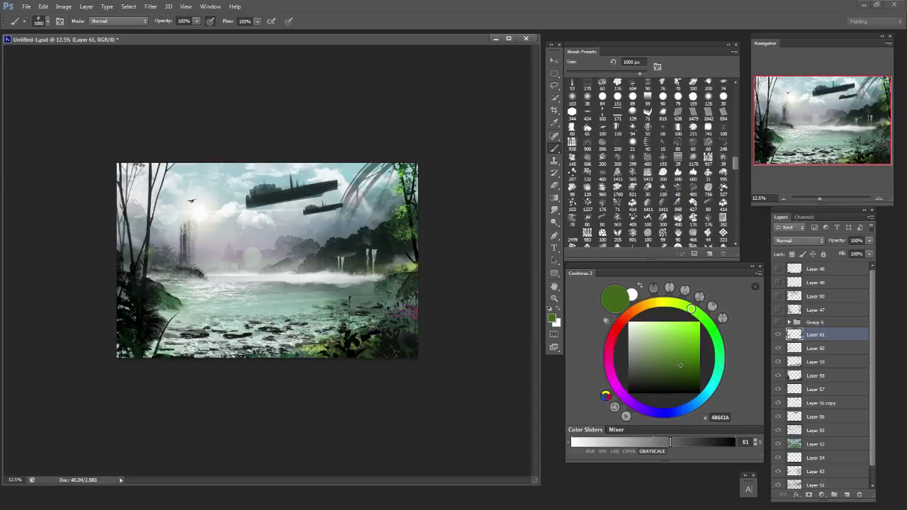
{"action": "key", "text": "bracketleft"}
{"action": "key", "text": "bracketleft"}
{"action": "key", "text": "bracketleft"}
{"action": "key", "text": "bracketleft"}
{"action": "left_click", "coordinate": [168, 171]}
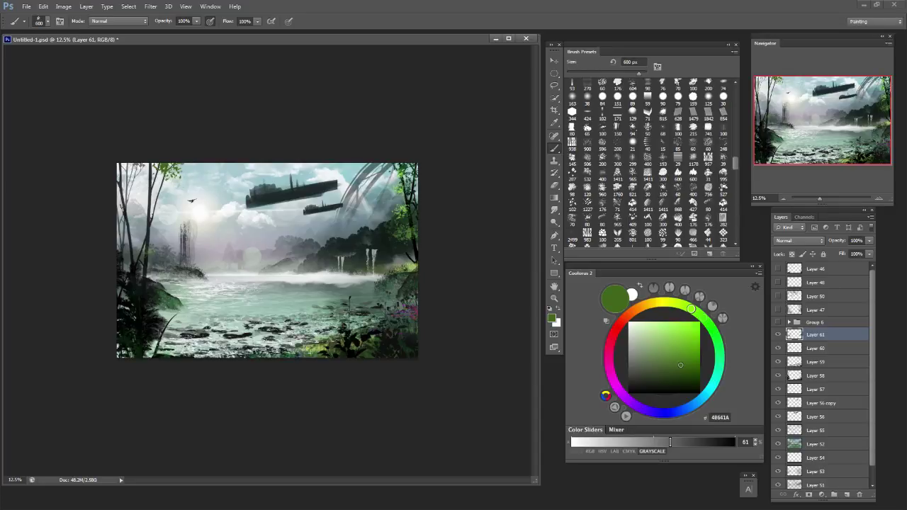
Set the paint colour to dark green 153911 and fill out the crowns of the left trees and the right tree at 600 to 800 px.
{"action": "left_click", "coordinate": [709, 325]}
{"action": "left_click", "coordinate": [677, 377]}
{"action": "left_click", "coordinate": [171, 170]}
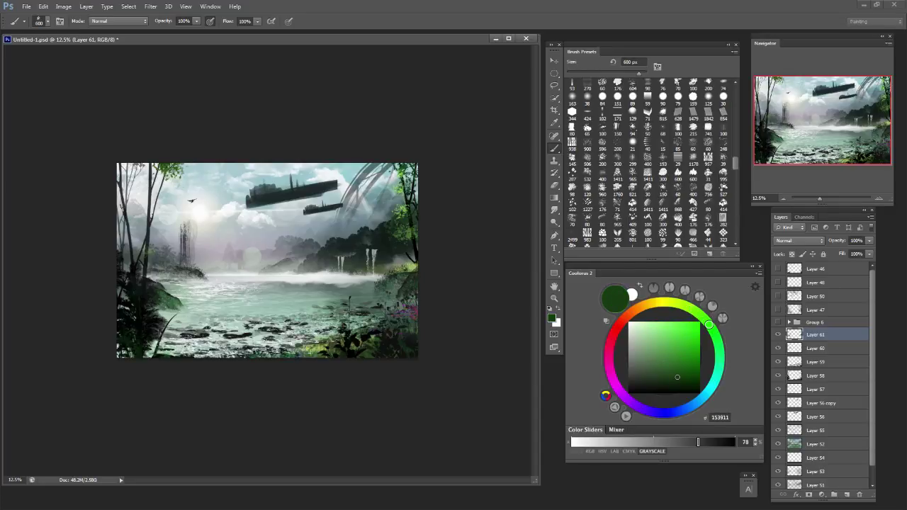
{"action": "left_click", "coordinate": [150, 171]}
{"action": "left_click", "coordinate": [149, 182]}
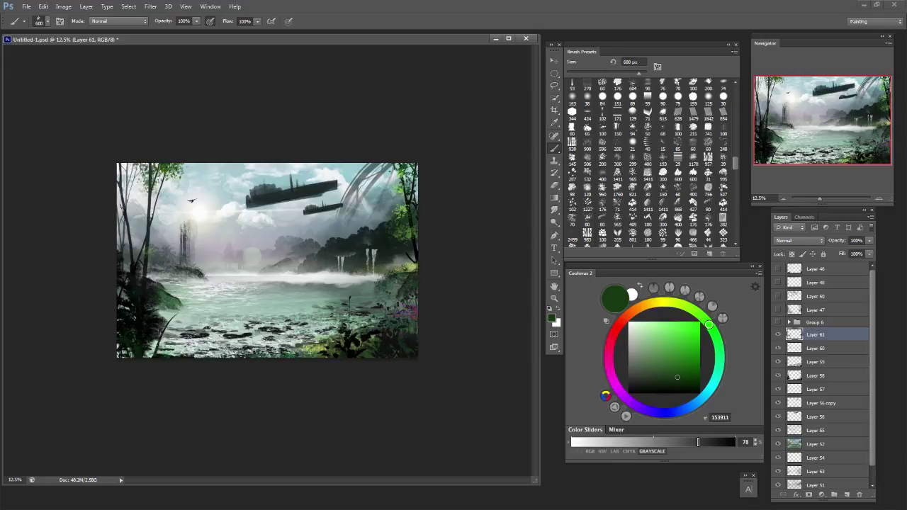
{"action": "left_click", "coordinate": [126, 179]}
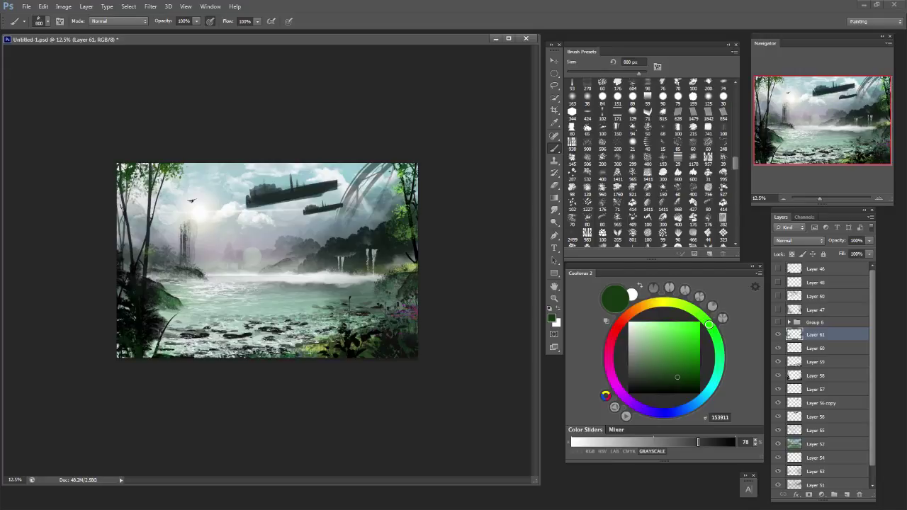
{"action": "left_click", "coordinate": [401, 176]}
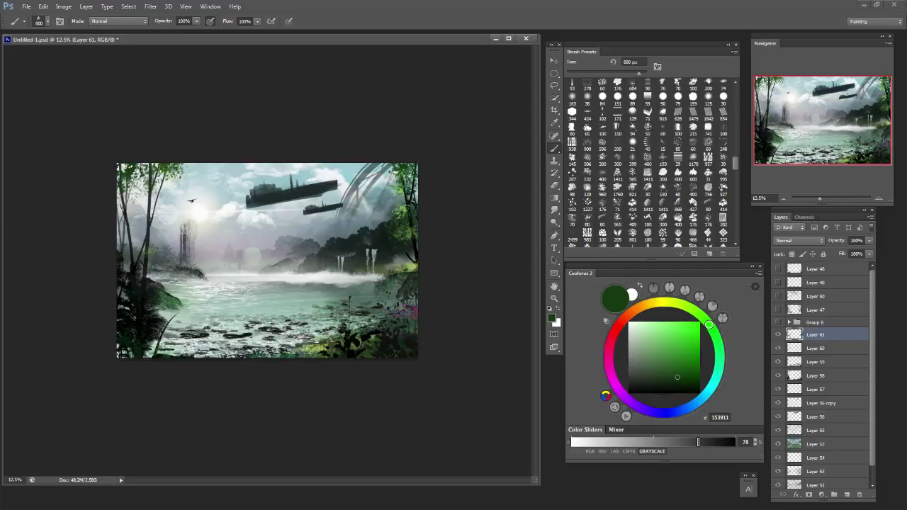
Try another brush preset with strokes over the sky above the right hills and the misty distance, undoing each one.
{"action": "left_click", "coordinate": [723, 173]}
{"action": "key", "text": "["}
{"action": "key", "text": "["}
{"action": "key", "text": "["}
{"action": "key", "text": "["}
{"action": "key", "text": "["}
{"action": "left_click_drag", "start_coordinate": [363, 208], "coordinate": [325, 228]}
{"action": "key", "text": "ctrl+z"}
{"action": "key", "text": "["}
{"action": "key", "text": "["}
{"action": "key", "text": "["}
{"action": "left_click_drag", "start_coordinate": [268, 230], "coordinate": [240, 253]}
{"action": "key", "text": "ctrl+z"}
Try the same preset at a larger size on the foreground water, undoing both dabs.
{"action": "key", "text": "]"}
{"action": "key", "text": "]"}
{"action": "key", "text": "]"}
{"action": "key", "text": "]"}
{"action": "key", "text": "]"}
{"action": "key", "text": "]"}
{"action": "key", "text": "]"}
{"action": "key", "text": "]"}
{"action": "left_click", "coordinate": [307, 351]}
{"action": "key", "text": "ctrl+z"}
{"action": "left_click", "coordinate": [319, 349]}
{"action": "key", "text": "ctrl+z"}
Choose a different textured brush preset and set its size to 500 px.
{"action": "left_click", "coordinate": [602, 219]}
{"action": "key", "text": "bracketright"}
{"action": "key", "text": "bracketright"}
{"action": "key", "text": "bracketright"}
{"action": "key", "text": "bracketright"}
{"action": "key", "text": "bracketright"}
{"action": "key", "text": "bracketright"}
{"action": "key", "text": "bracketright"}
{"action": "key", "text": "bracketright"}
{"action": "key", "text": "bracketright"}
{"action": "key", "text": "bracketright"}
{"action": "key", "text": "bracketright"}
{"action": "key", "text": "bracketright"}
{"action": "key", "text": "bracketright"}
{"action": "key", "text": "bracketright"}
{"action": "key", "text": "bracketright"}
{"action": "key", "text": "bracketright"}
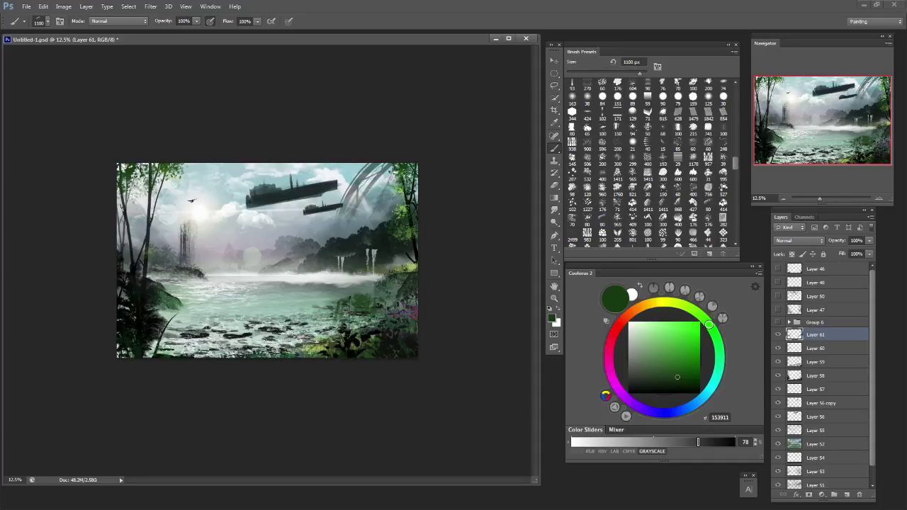
{"action": "key", "text": "bracketleft"}
{"action": "key", "text": "bracketleft"}
{"action": "key", "text": "bracketleft"}
{"action": "key", "text": "bracketleft"}
{"action": "key", "text": "bracketleft"}
{"action": "key", "text": "bracketleft"}
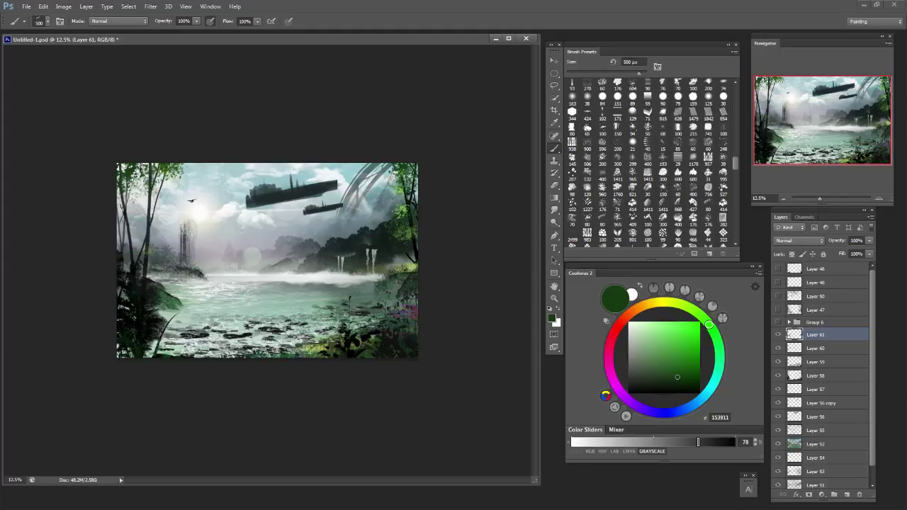
Change the paint colour to near-black 0D0E0C and enlarge the brush to 600 px.
{"action": "left_click", "coordinate": [636, 389]}
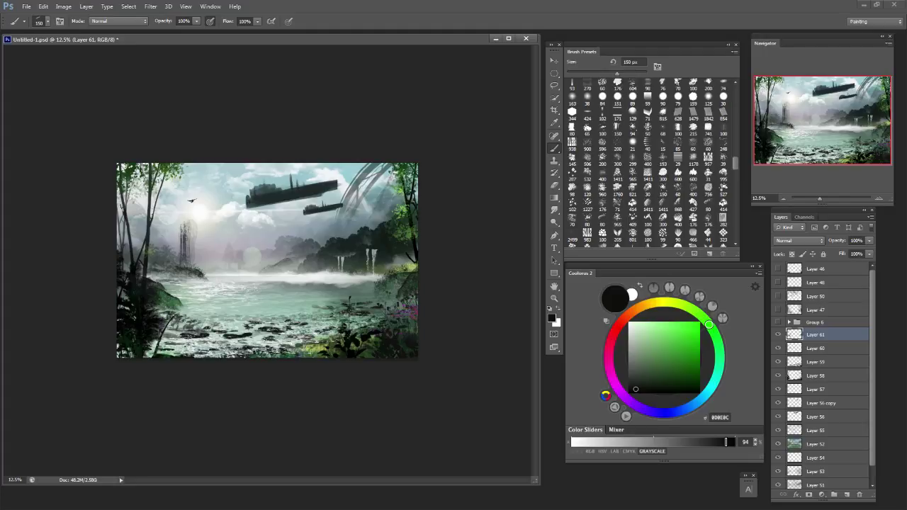
{"action": "key", "text": "bracketright"}
{"action": "key", "text": "bracketright"}
{"action": "key", "text": "bracketright"}
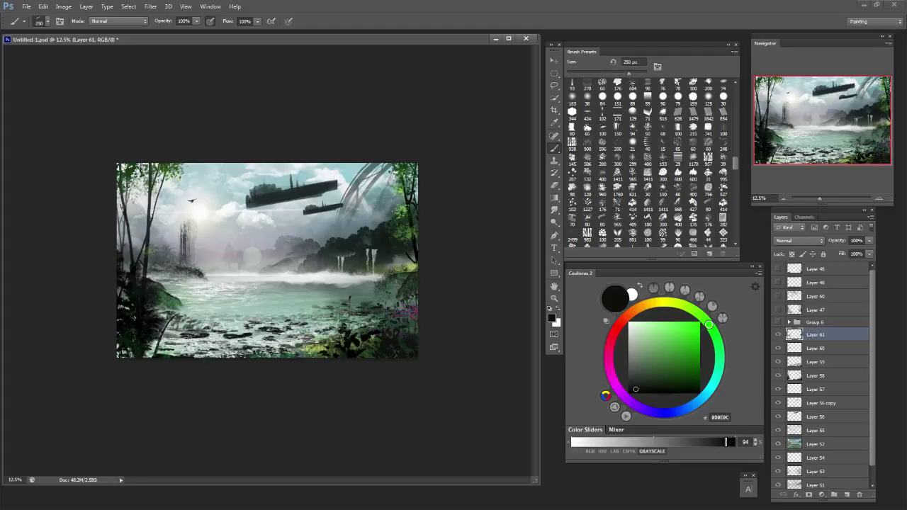
{"action": "key", "text": "bracketright"}
{"action": "key", "text": "bracketright"}
{"action": "key", "text": "bracketright"}
{"action": "key", "text": "bracketright"}
{"action": "key", "text": "ctrl+minus"}
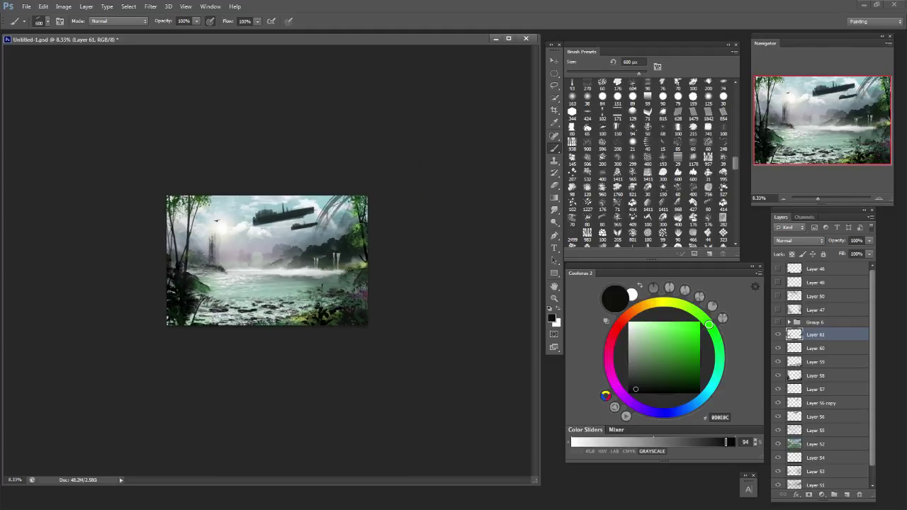
{"action": "key", "text": "ctrl+plus"}
Create a new layer above the foliage layer and set its blending mode to Multiply.
{"action": "left_click", "coordinate": [847, 495]}
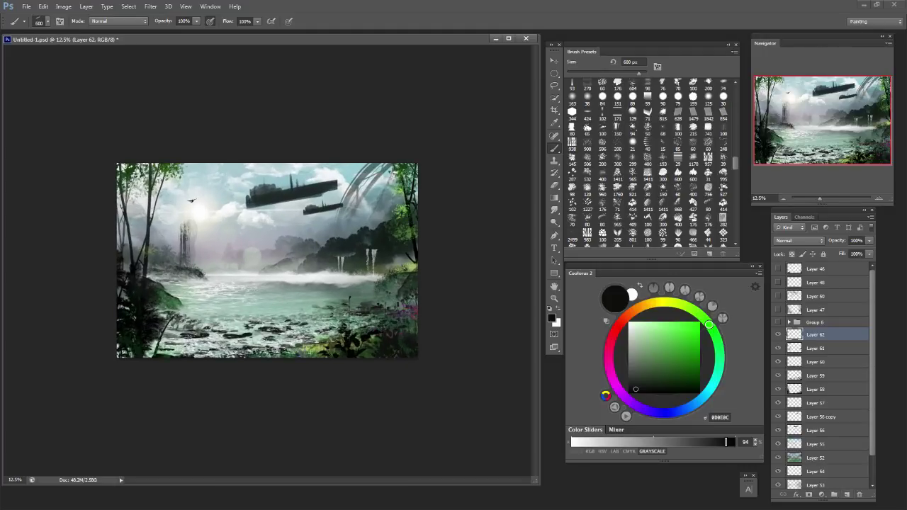
{"action": "left_click", "coordinate": [800, 240]}
{"action": "left_click", "coordinate": [782, 280]}
Try a near-black diagonal stroke across the lower right shoreline at 250 px, and undo it.
{"action": "key", "text": "bracketright"}
{"action": "key", "text": "bracketright"}
{"action": "key", "text": "bracketright"}
{"action": "key", "text": "bracketright"}
{"action": "key", "text": "bracketleft"}
{"action": "key", "text": "bracketleft"}
{"action": "key", "text": "bracketleft"}
{"action": "key", "text": "bracketleft"}
{"action": "key", "text": "bracketleft"}
{"action": "key", "text": "bracketleft"}
{"action": "key", "text": "bracketleft"}
{"action": "key", "text": "bracketleft"}
{"action": "left_click_drag", "start_coordinate": [372, 298], "coordinate": [283, 346]}
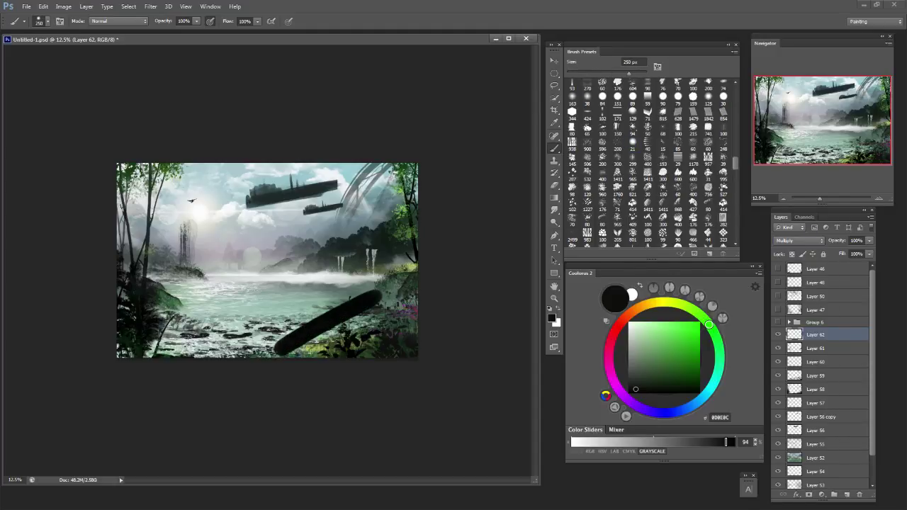
{"action": "key", "text": "ctrl+z"}
Find the large soft round brush among the presets and enlarge it to 1400 px.
{"action": "scroll", "coordinate": [653, 164], "scroll_direction": "up", "scroll_amount": 10}
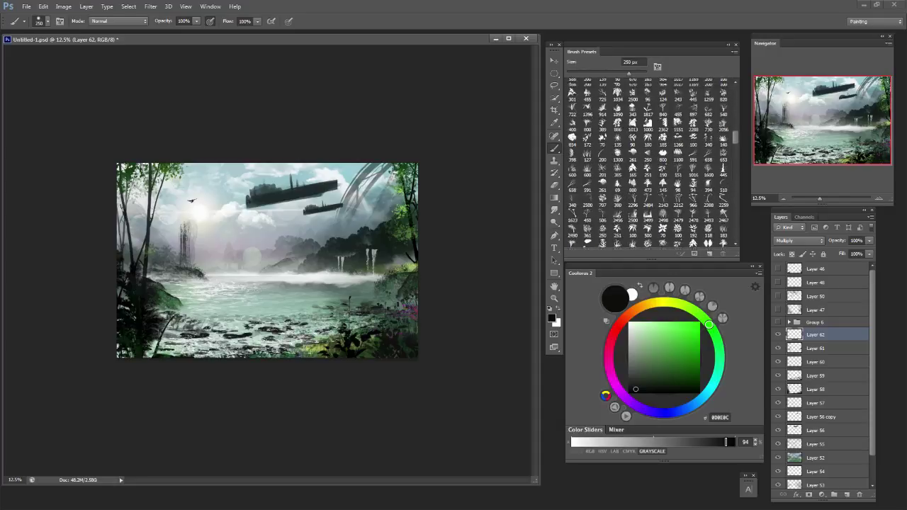
{"action": "scroll", "coordinate": [652, 163], "scroll_direction": "up", "scroll_amount": 8}
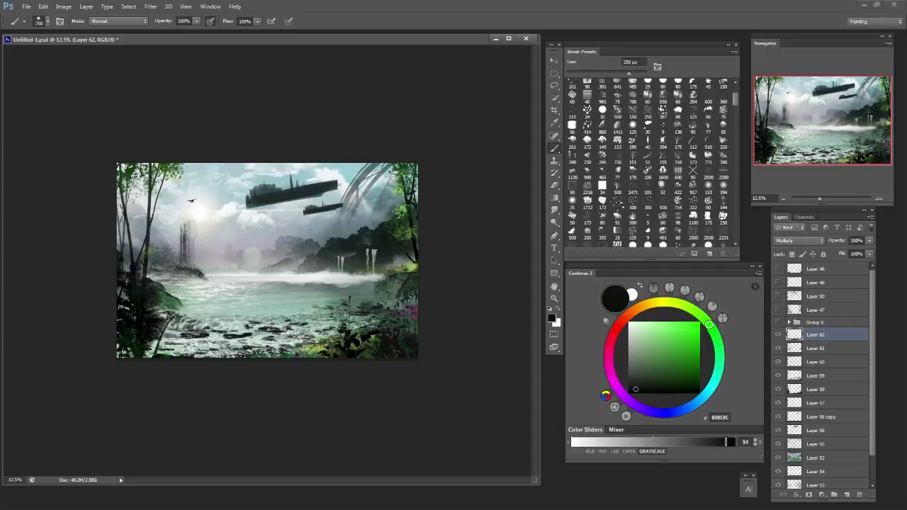
{"action": "scroll", "coordinate": [653, 164], "scroll_direction": "down", "scroll_amount": 3}
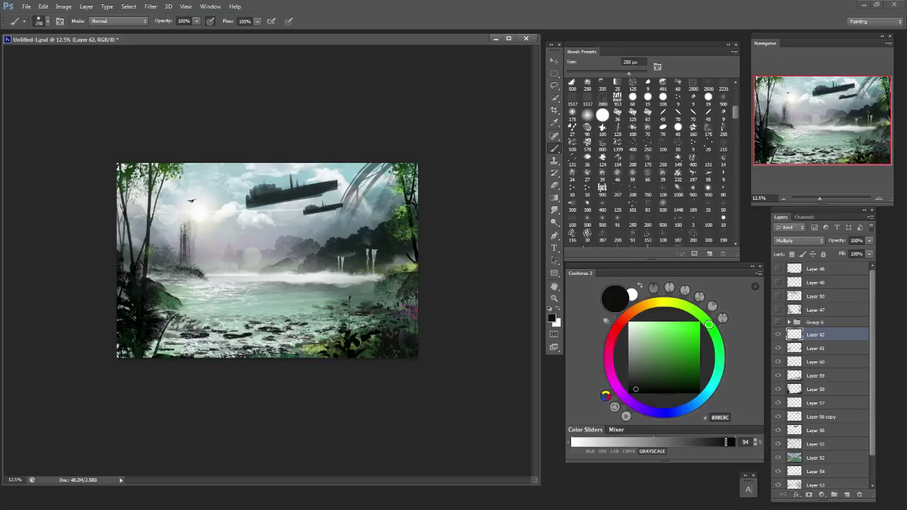
{"action": "left_click", "coordinate": [587, 115]}
{"action": "key", "text": "bracketright"}
{"action": "key", "text": "bracketright"}
{"action": "key", "text": "bracketright"}
{"action": "key", "text": "bracketright"}
{"action": "key", "text": "bracketright"}
{"action": "key", "text": "bracketright"}
{"action": "key", "text": "bracketright"}
{"action": "key", "text": "bracketright"}
{"action": "key", "text": "bracketright"}
{"action": "key", "text": "bracketright"}
{"action": "key", "text": "bracketright"}
{"action": "key", "text": "bracketright"}
Try a dark green 173423 stroke across the lower right foreground at 1400 px, and undo it.
{"action": "left_click", "coordinate": [389, 339], "text": "alt"}
{"action": "left_click_drag", "start_coordinate": [397, 343], "coordinate": [348, 347]}
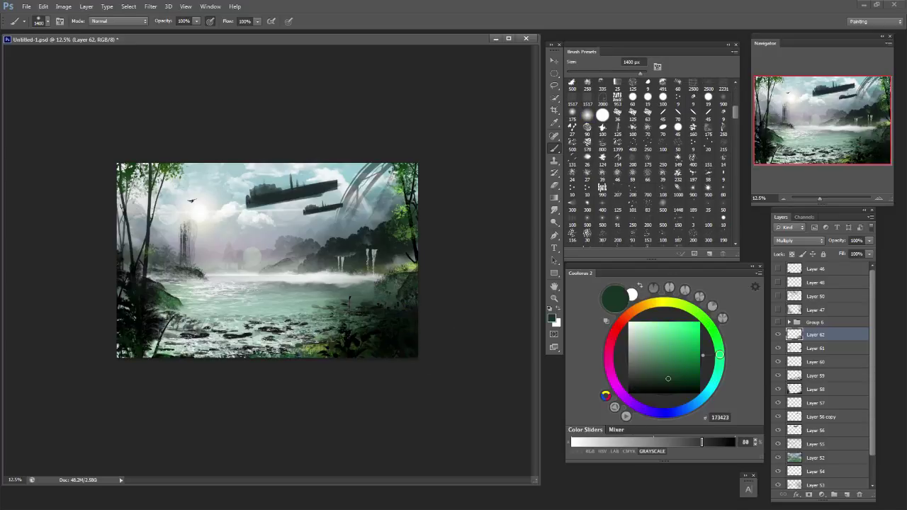
{"action": "key", "text": "ctrl+z"}
Reduce the brush to 175 px, stroke shading beside the left bank, and sample the grey-green 768870 there.
{"action": "key", "text": "bracketleft"}
{"action": "key", "text": "bracketleft"}
{"action": "key", "text": "bracketleft"}
{"action": "key", "text": "bracketleft"}
{"action": "key", "text": "bracketleft"}
{"action": "key", "text": "bracketleft"}
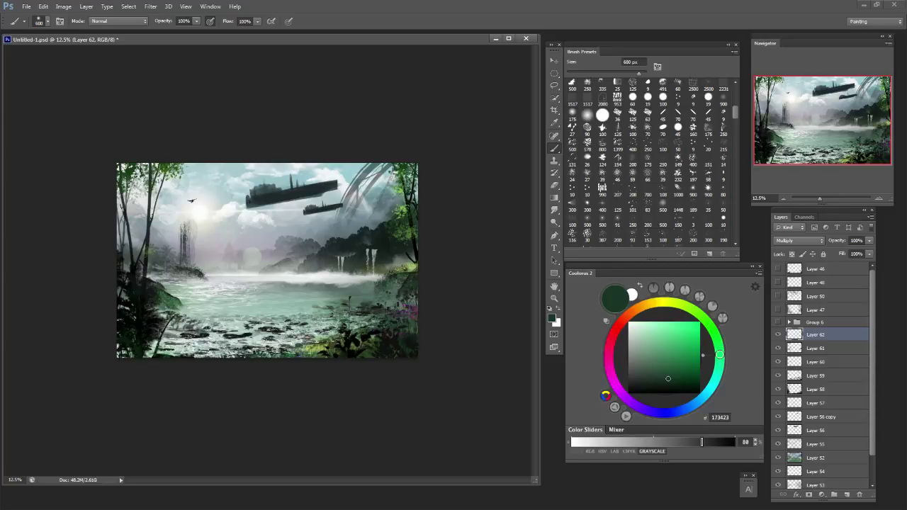
{"action": "key", "text": "bracketleft"}
{"action": "key", "text": "bracketleft"}
{"action": "key", "text": "bracketleft"}
{"action": "key", "text": "bracketleft"}
{"action": "key", "text": "bracketleft"}
{"action": "key", "text": "bracketleft"}
{"action": "key", "text": "bracketleft"}
{"action": "key", "text": "bracketleft"}
{"action": "left_click_drag", "start_coordinate": [169, 284], "coordinate": [214, 285]}
{"action": "left_click", "coordinate": [190, 285], "text": "alt"}
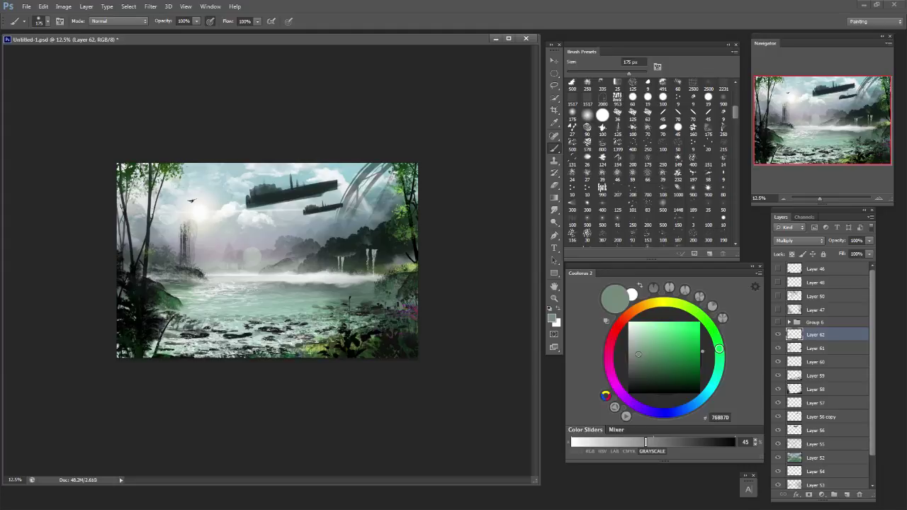
Try dark green 124925 shading over the water beside the left bank at 600 px, and undo it.
{"action": "key", "text": "bracketright"}
{"action": "key", "text": "bracketright"}
{"action": "key", "text": "bracketright"}
{"action": "key", "text": "bracketright"}
{"action": "left_click", "coordinate": [682, 373]}
{"action": "key", "text": "ctrl+z"}
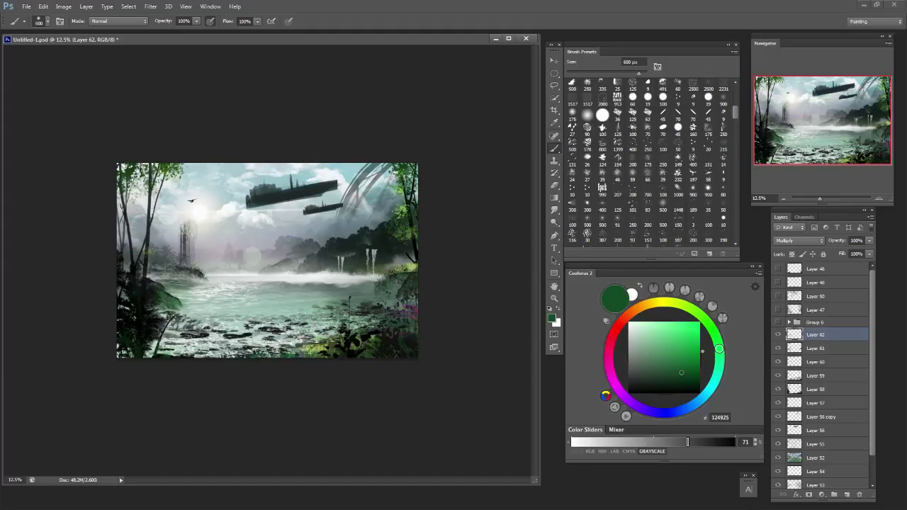
{"action": "mouse_move", "coordinate": [169, 292]}
{"action": "left_mouse_down"}
{"action": "mouse_move", "coordinate": [192, 292]}
{"action": "mouse_move", "coordinate": [238, 319]}
{"action": "left_mouse_up"}
{"action": "key", "text": "ctrl+z"}
Shade the lake and lower foreground with dark blue 24435A, enlarging the brush from 500 to 900 px.
{"action": "left_click", "coordinate": [696, 403]}
{"action": "left_click", "coordinate": [671, 368]}
{"action": "key", "text": "bracketleft"}
{"action": "left_click_drag", "start_coordinate": [297, 319], "coordinate": [360, 316]}
{"action": "key", "text": "bracketright"}
{"action": "key", "text": "bracketright"}
{"action": "key", "text": "bracketright"}
{"action": "key", "text": "bracketright"}
{"action": "left_click_drag", "start_coordinate": [326, 354], "coordinate": [126, 357]}
Soften the blue shading over the middle of the lake with a 600 px soft round eraser.
{"action": "key", "text": "e"}
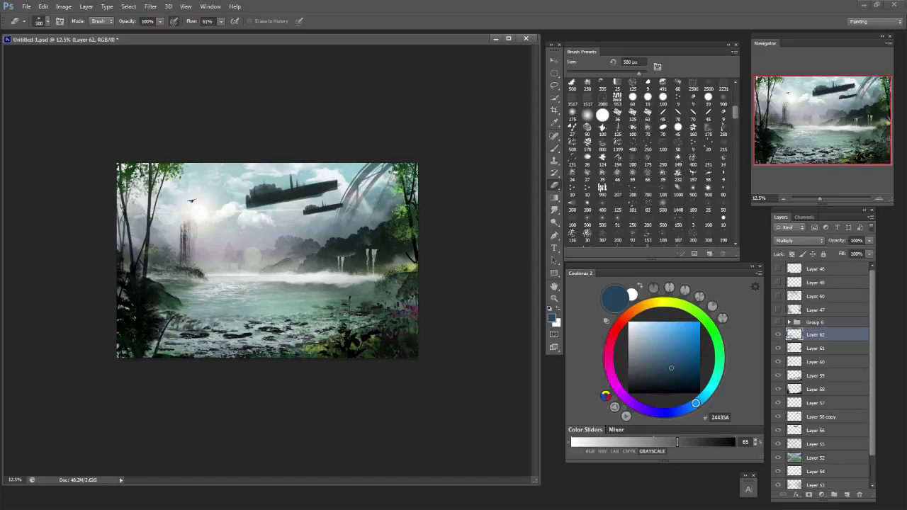
{"action": "left_click", "coordinate": [587, 114]}
{"action": "mouse_move", "coordinate": [282, 332]}
{"action": "left_mouse_down"}
{"action": "mouse_move", "coordinate": [220, 333]}
{"action": "mouse_move", "coordinate": [209, 298]}
{"action": "left_mouse_up"}
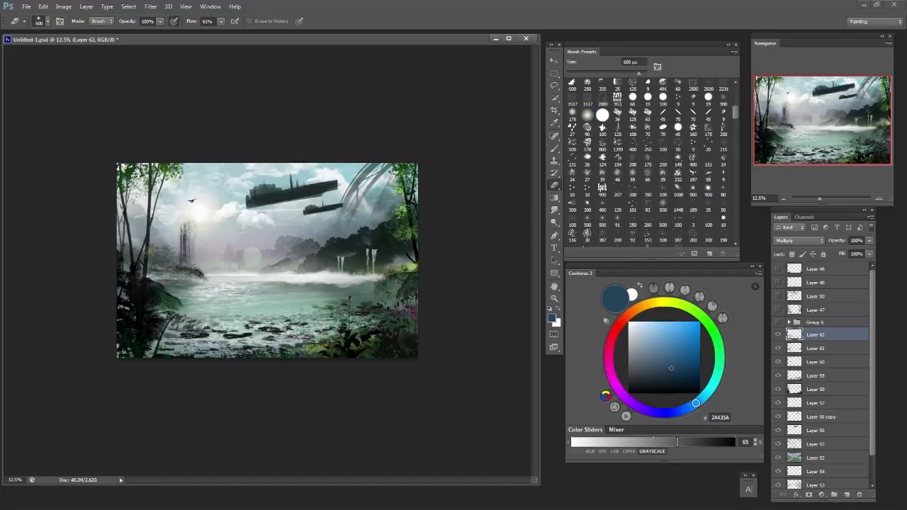
Undo the light blue trial stroke and tint the upper sky beside the left trees with 7EB7E1 at 1100 px.
{"action": "key", "text": "b"}
{"action": "left_click", "coordinate": [660, 330]}
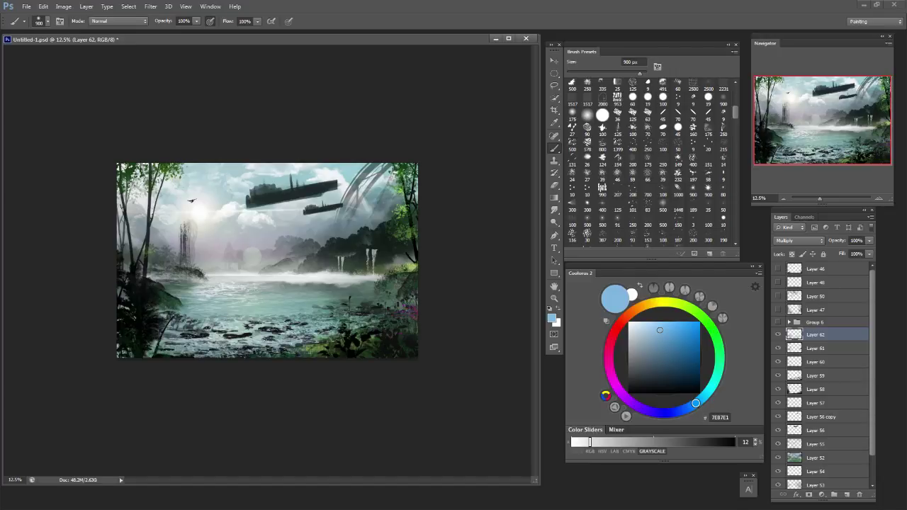
{"action": "key", "text": "bracketright"}
{"action": "key", "text": "bracketright"}
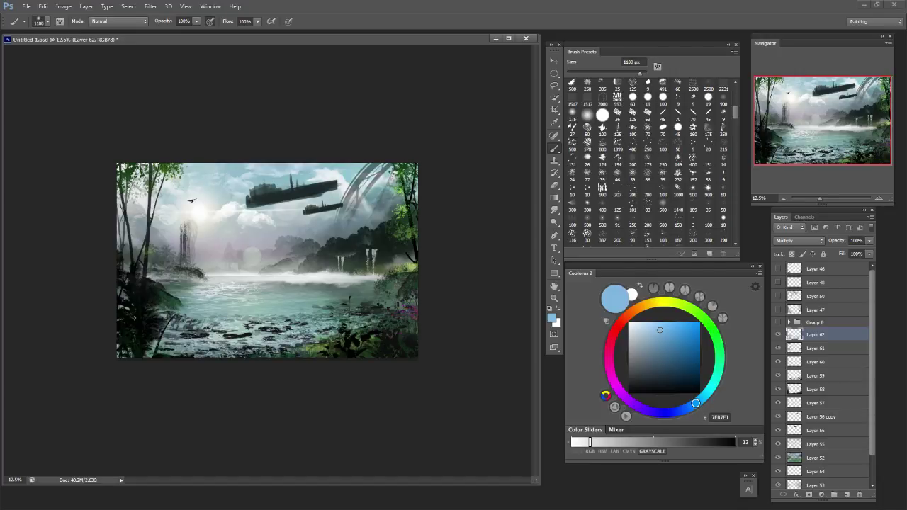
{"action": "key", "text": "ctrl+z"}
{"action": "left_click_drag", "start_coordinate": [190, 167], "coordinate": [227, 167]}
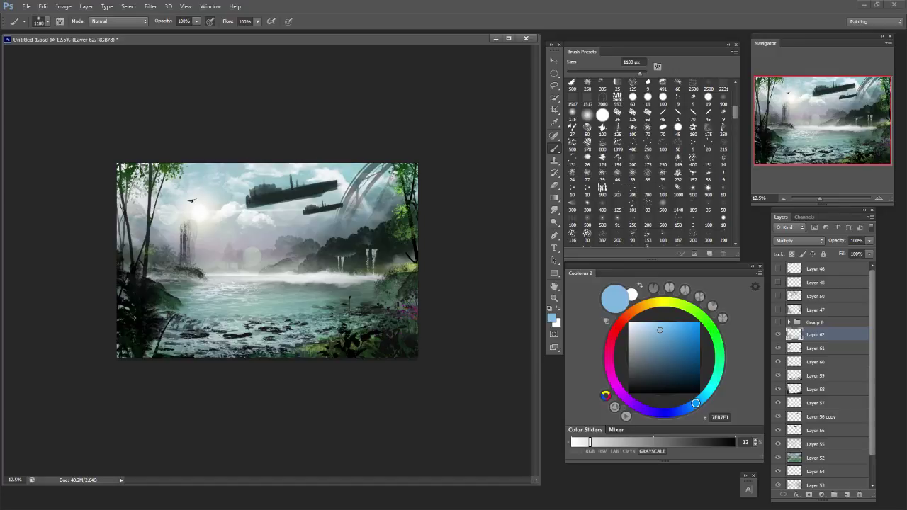
Tone the sky around the left trees with its sampled pale blue, and sample dark grey 242424 from the right edge.
{"action": "left_click", "coordinate": [185, 181], "text": "alt"}
{"action": "left_click", "coordinate": [185, 182]}
{"action": "left_click", "coordinate": [126, 193]}
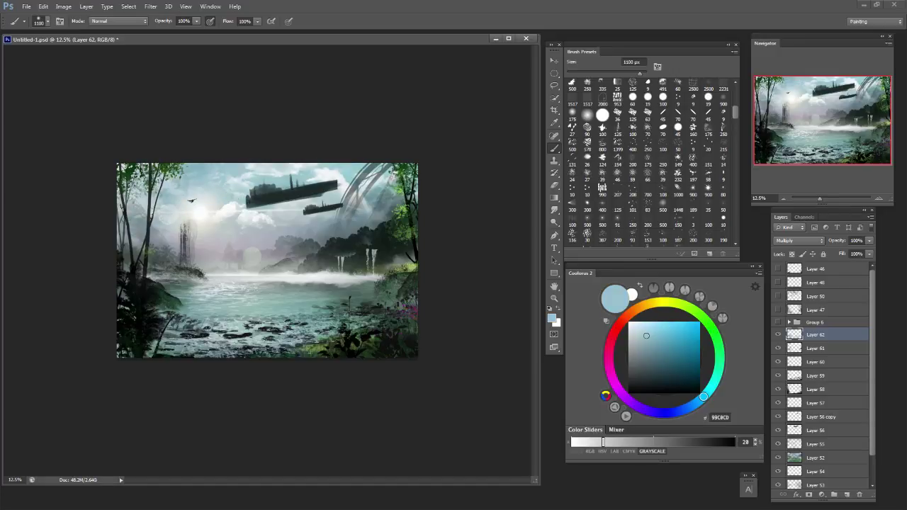
{"action": "left_click", "coordinate": [416, 236], "text": "alt"}
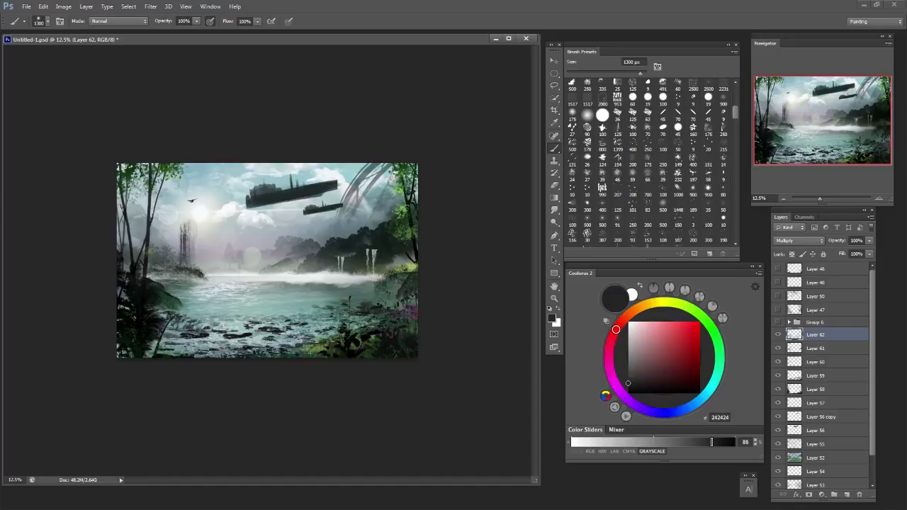
{"action": "key", "text": "e"}
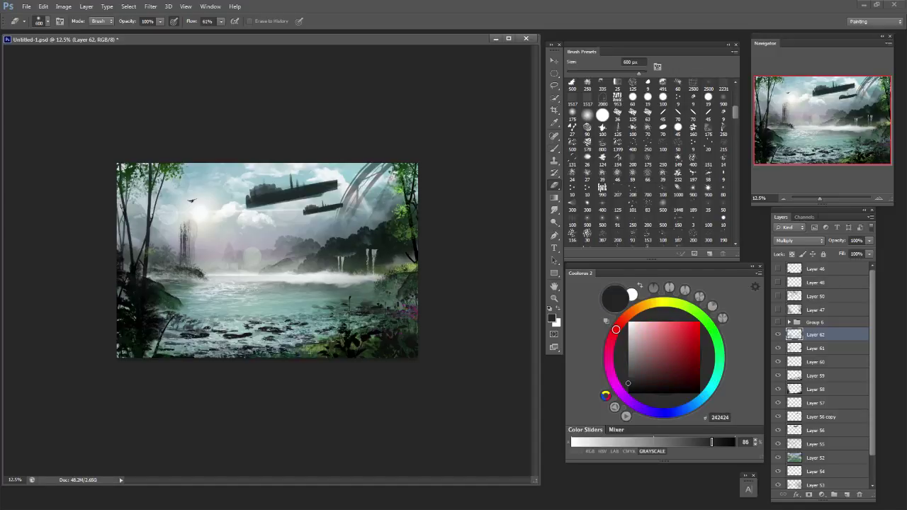
{"action": "key", "text": "b"}
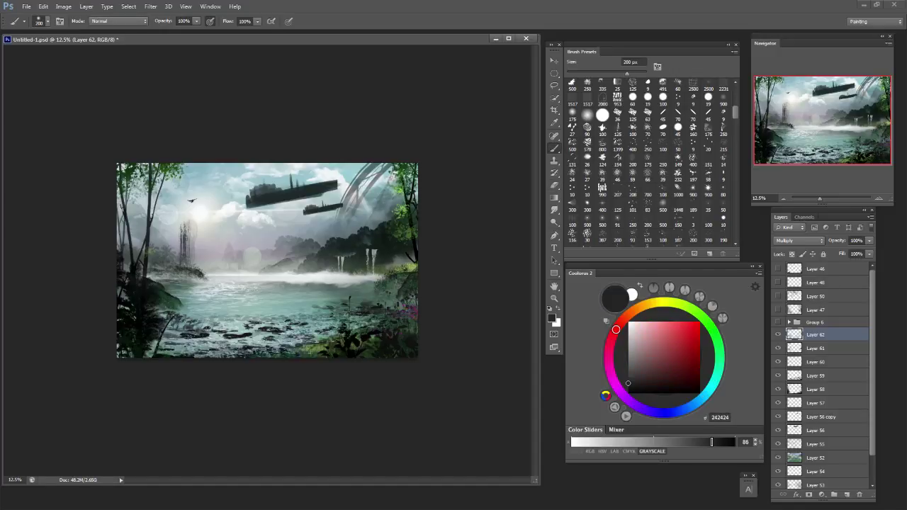
Shade the far waterline below the mist with sampled grey-green 586E67, reducing the brush to 100 px.
{"action": "left_click", "coordinate": [298, 285], "text": "alt"}
{"action": "key", "text": "bracketleft"}
{"action": "key", "text": "bracketleft"}
{"action": "left_click_drag", "start_coordinate": [281, 282], "coordinate": [365, 281]}
{"action": "key", "text": "ctrl+z"}
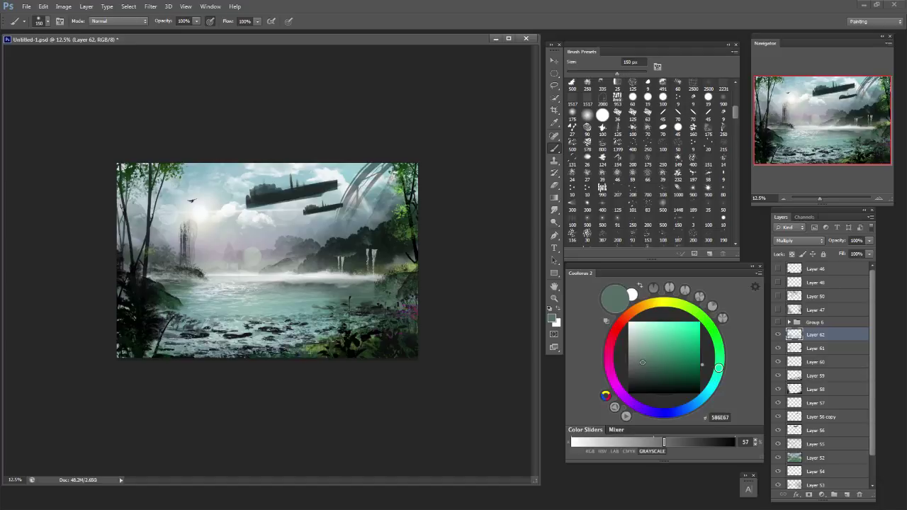
{"action": "key", "text": "bracketleft"}
{"action": "key", "text": "bracketleft"}
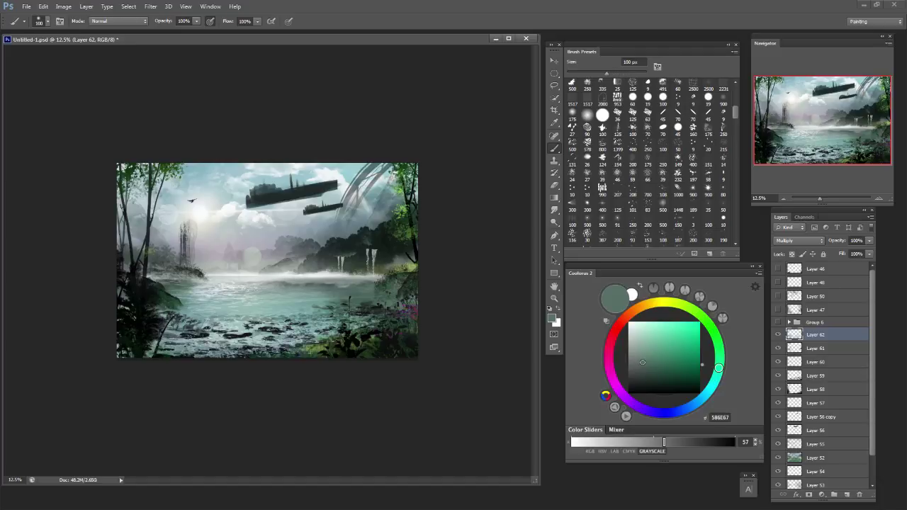
{"action": "left_click_drag", "start_coordinate": [341, 278], "coordinate": [200, 280]}
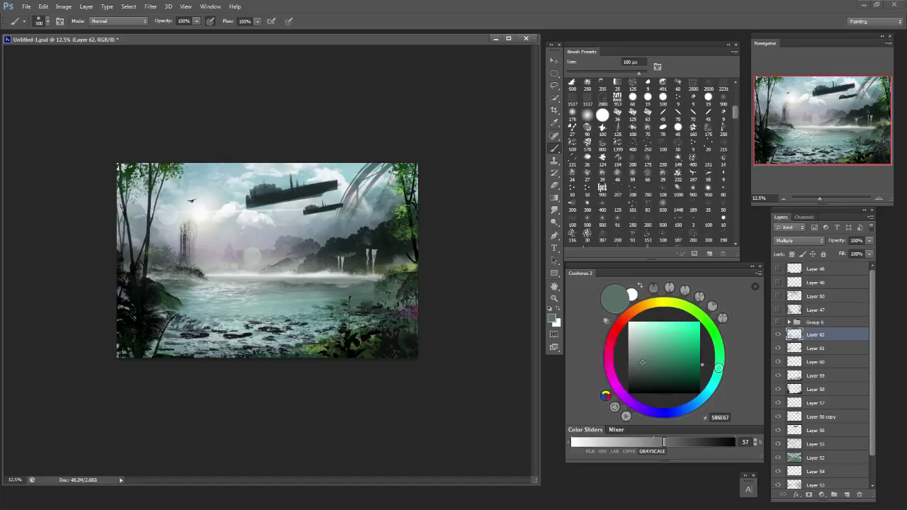
Try dark green 104936 shading across the far water at 500 px, and undo it.
{"action": "key", "text": "bracketright"}
{"action": "key", "text": "bracketright"}
{"action": "key", "text": "bracketright"}
{"action": "key", "text": "bracketright"}
{"action": "key", "text": "bracketright"}
{"action": "key", "text": "bracketright"}
{"action": "key", "text": "bracketright"}
{"action": "key", "text": "bracketright"}
{"action": "left_click", "coordinate": [361, 286], "text": "alt"}
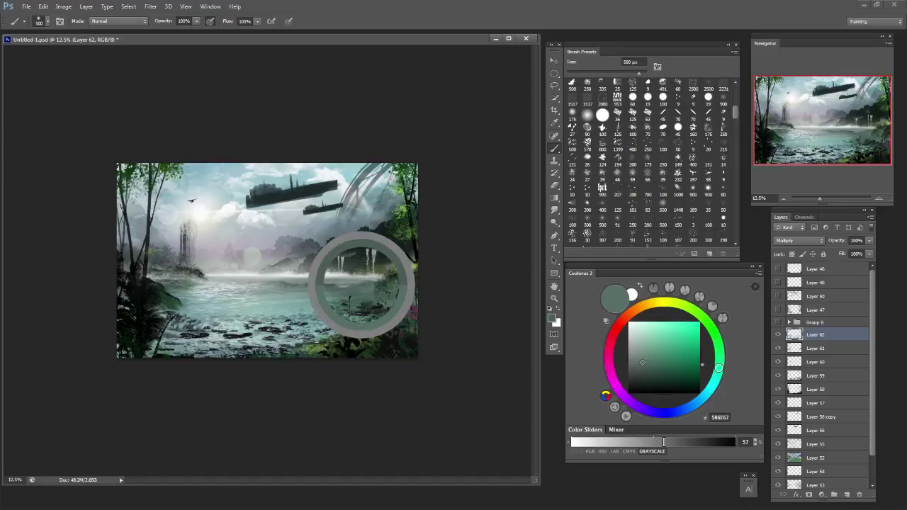
{"action": "left_click", "coordinate": [684, 373]}
{"action": "mouse_move", "coordinate": [358, 291]}
{"action": "left_mouse_down"}
{"action": "mouse_move", "coordinate": [289, 298]}
{"action": "mouse_move", "coordinate": [256, 287]}
{"action": "left_mouse_up"}
{"action": "key", "text": "ctrl+z"}
{"action": "key", "text": "ctrl+alt+z"}
{"action": "key", "text": "ctrl+alt+z"}
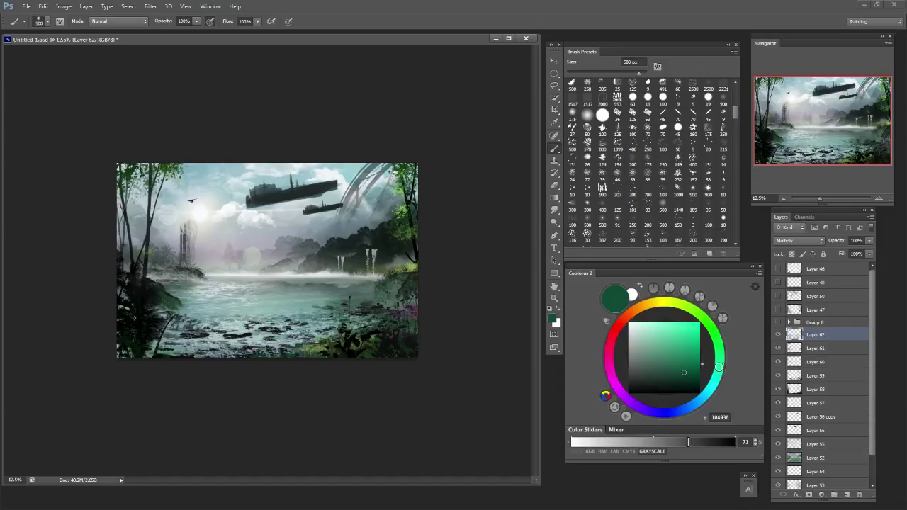
Erase some shading from the rocky water in the lower centre at 400 px.
{"action": "key", "text": "e"}
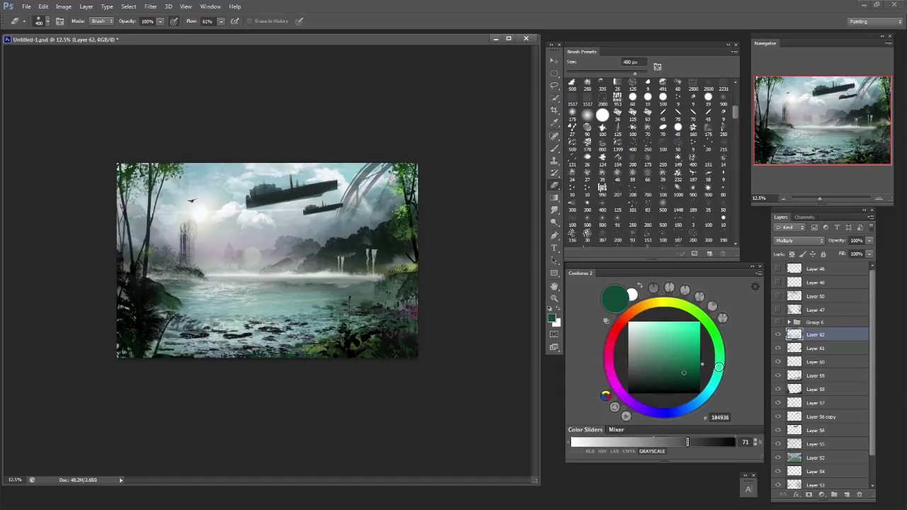
{"action": "left_click_drag", "start_coordinate": [284, 324], "coordinate": [293, 324]}
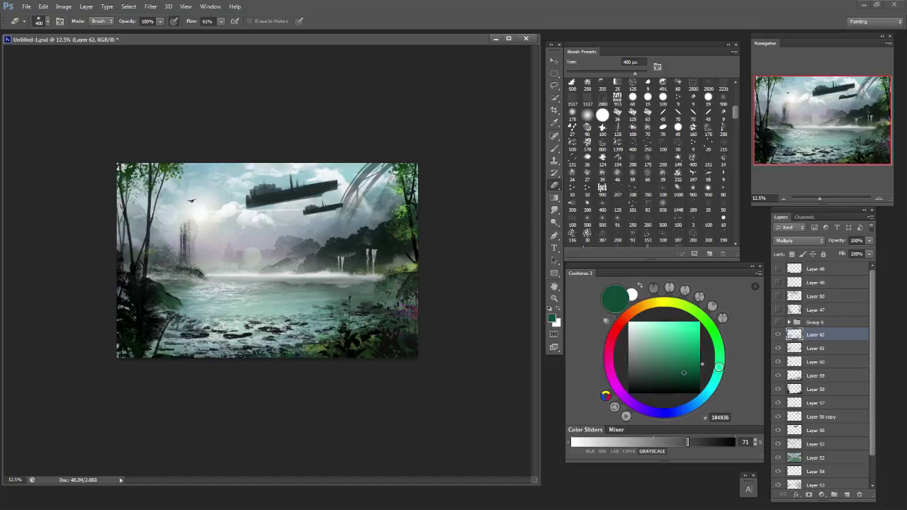
Create a new layer above the Multiply layer and set its blending mode to Color Dodge.
{"action": "left_click", "coordinate": [846, 494]}
{"action": "left_click", "coordinate": [800, 241]}
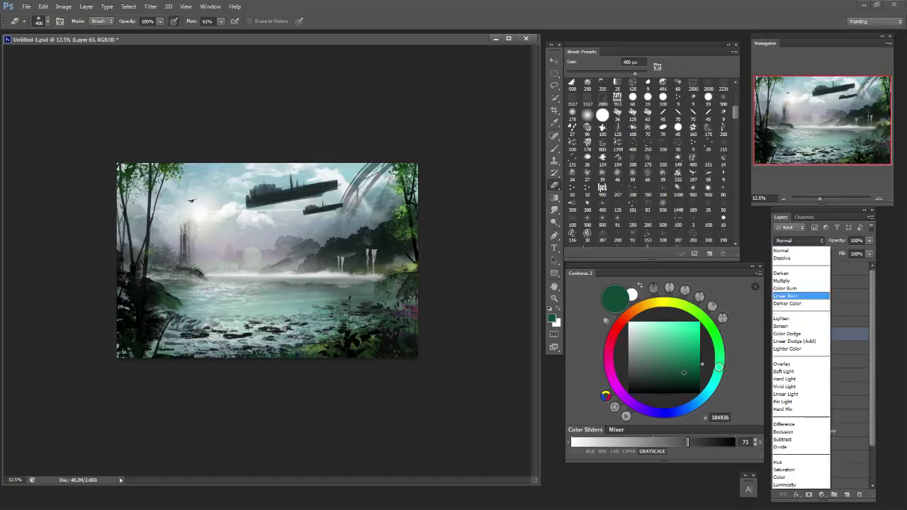
{"action": "left_click", "coordinate": [785, 288]}
{"action": "left_click", "coordinate": [800, 241]}
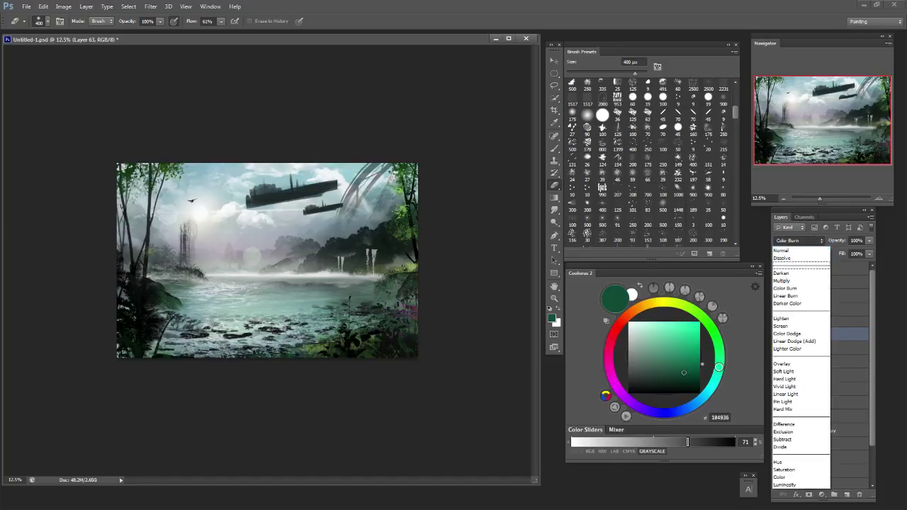
{"action": "left_click", "coordinate": [785, 336]}
Brighten the lake surface near the left bank with sampled grey-teal 93A8A5 at 700 px.
{"action": "key", "text": "b"}
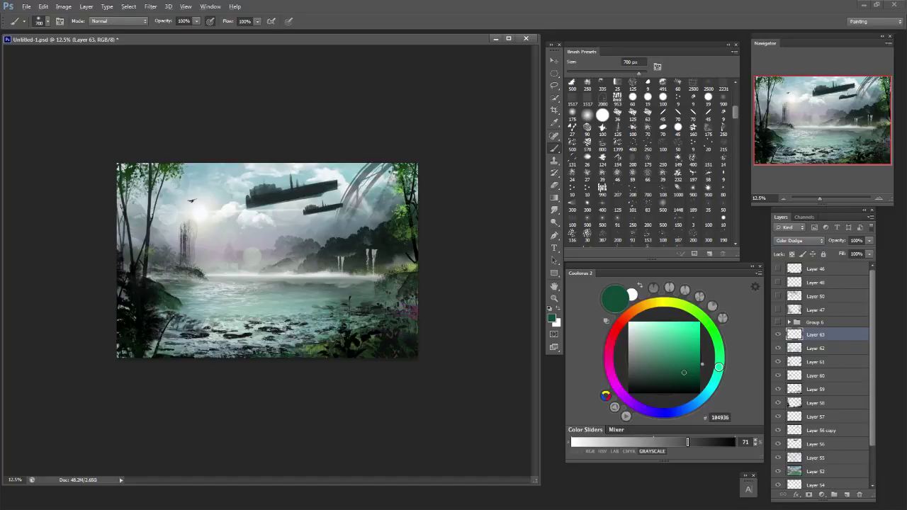
{"action": "left_click", "coordinate": [205, 290], "text": "alt"}
{"action": "left_click_drag", "start_coordinate": [204, 294], "coordinate": [282, 297]}
{"action": "key", "text": "ctrl+z"}
{"action": "left_click_drag", "start_coordinate": [206, 293], "coordinate": [279, 293]}
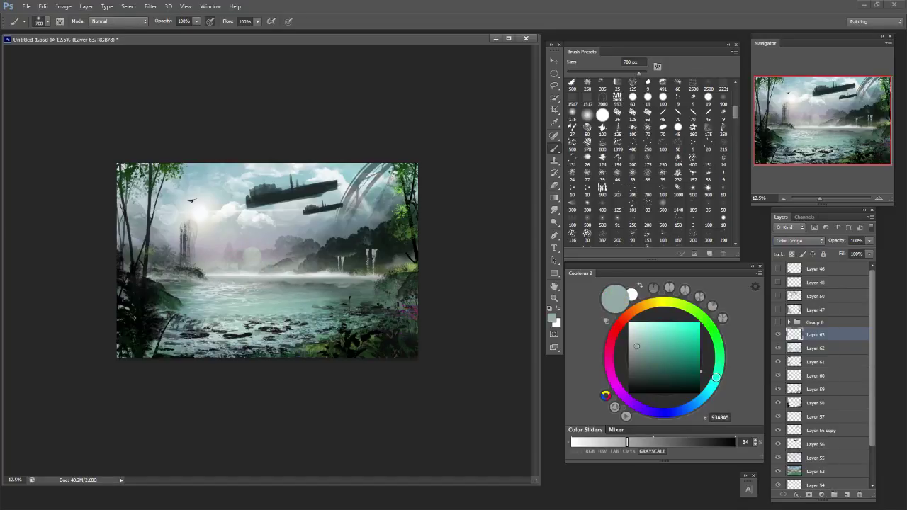
Reduce the brush to 300 px and sample olive 7E895D to brighten the lower right foreground plants.
{"action": "key", "text": "bracketleft"}
{"action": "key", "text": "bracketleft"}
{"action": "key", "text": "bracketleft"}
{"action": "key", "text": "bracketleft"}
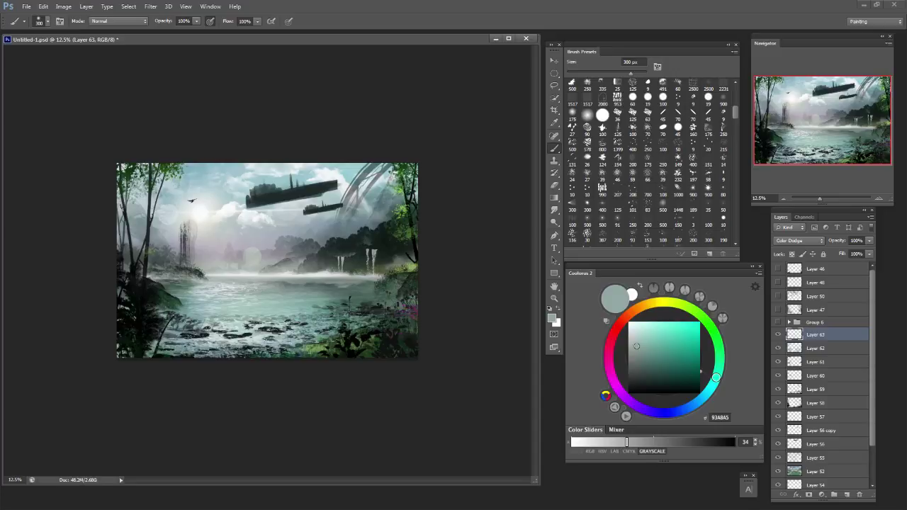
{"action": "left_click", "coordinate": [320, 347], "text": "alt"}
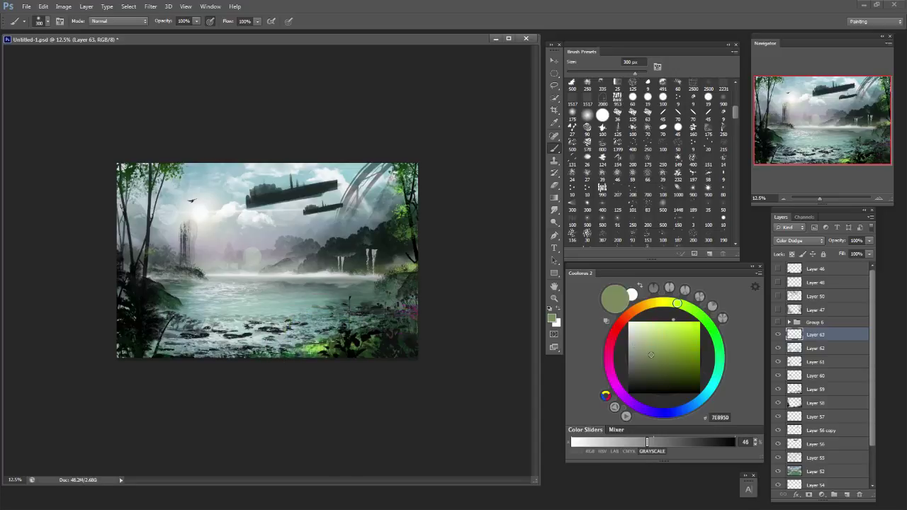
Add an olive glow along the far waterline and waterfall bases, reducing the brush to 35 px.
{"action": "mouse_move", "coordinate": [364, 272]}
{"action": "left_mouse_down"}
{"action": "mouse_move", "coordinate": [394, 268]}
{"action": "mouse_move", "coordinate": [262, 272]}
{"action": "left_mouse_up"}
{"action": "key", "text": "bracketleft"}
{"action": "key", "text": "bracketleft"}
{"action": "key", "text": "bracketleft"}
{"action": "key", "text": "bracketleft"}
{"action": "key", "text": "bracketleft"}
{"action": "key", "text": "bracketleft"}
{"action": "key", "text": "bracketleft"}
{"action": "key", "text": "bracketleft"}
{"action": "key", "text": "bracketleft"}
{"action": "key", "text": "bracketleft"}
{"action": "left_click_drag", "start_coordinate": [320, 271], "coordinate": [183, 276]}
{"action": "key", "text": "ctrl+z"}
{"action": "key", "text": "bracketleft"}
{"action": "key", "text": "bracketleft"}
{"action": "key", "text": "bracketleft"}
{"action": "key", "text": "bracketleft"}
{"action": "mouse_move", "coordinate": [281, 272]}
{"action": "left_mouse_down"}
{"action": "mouse_move", "coordinate": [233, 271]}
{"action": "mouse_move", "coordinate": [272, 270]}
{"action": "mouse_move", "coordinate": [251, 270]}
{"action": "left_mouse_up"}
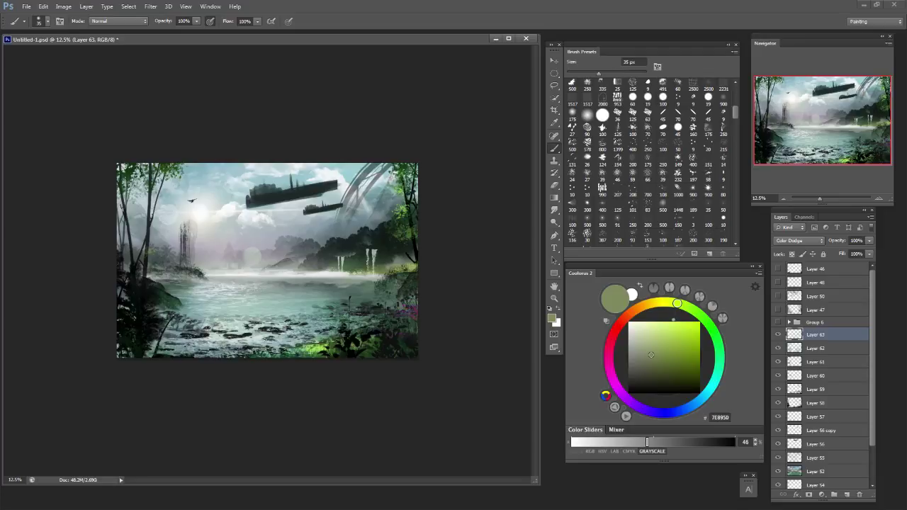
Brighten the shoreline at the base of the distant tower with olive at 100 px.
{"action": "key", "text": "bracketright"}
{"action": "key", "text": "bracketright"}
{"action": "key", "text": "bracketright"}
{"action": "key", "text": "bracketright"}
{"action": "key", "text": "bracketright"}
{"action": "key", "text": "bracketright"}
{"action": "key", "text": "bracketright"}
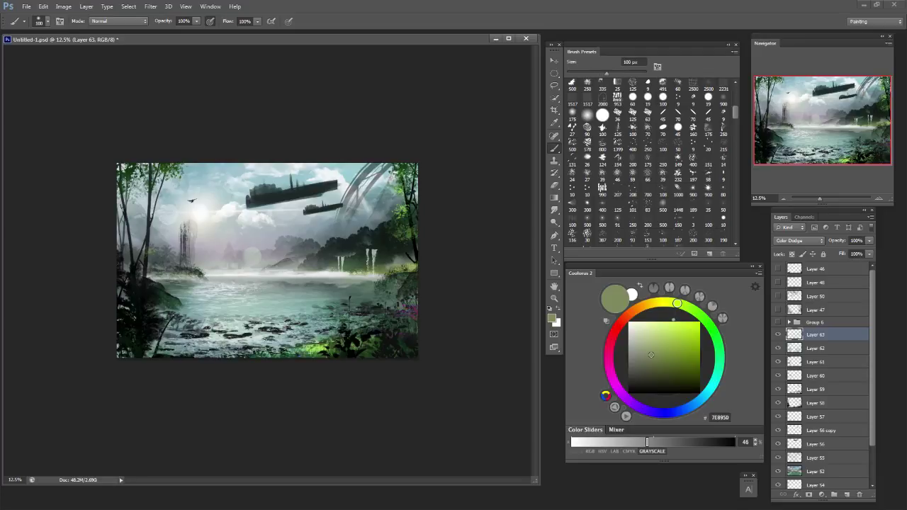
{"action": "left_click_drag", "start_coordinate": [171, 274], "coordinate": [187, 274]}
Sample the left tree's leaf green, change the paint colour to pale yellow F8E079, and undo the trial stroke.
{"action": "key", "text": "bracketright"}
{"action": "key", "text": "bracketright"}
{"action": "key", "text": "bracketright"}
{"action": "key", "text": "bracketright"}
{"action": "key", "text": "bracketright"}
{"action": "key", "text": "bracketright"}
{"action": "left_click", "coordinate": [172, 279], "text": "alt"}
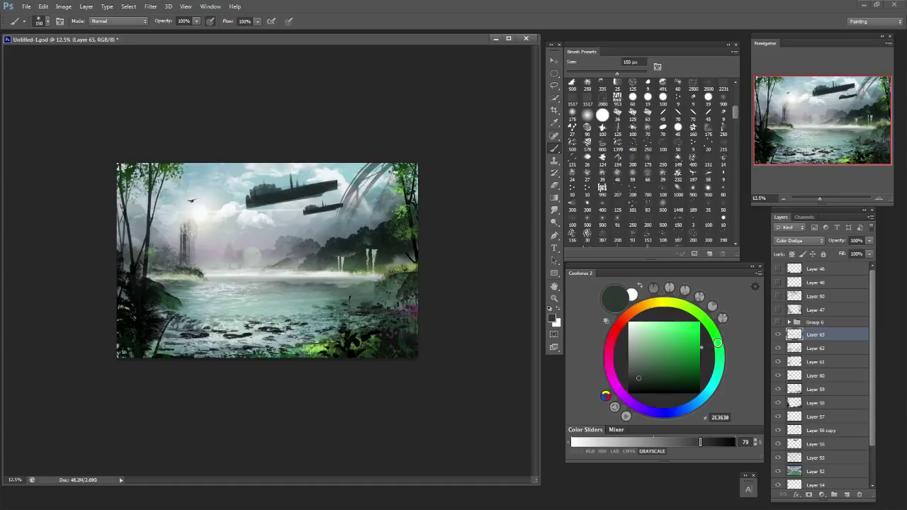
{"action": "left_click", "coordinate": [166, 166], "text": "alt"}
{"action": "left_click", "coordinate": [664, 323]}
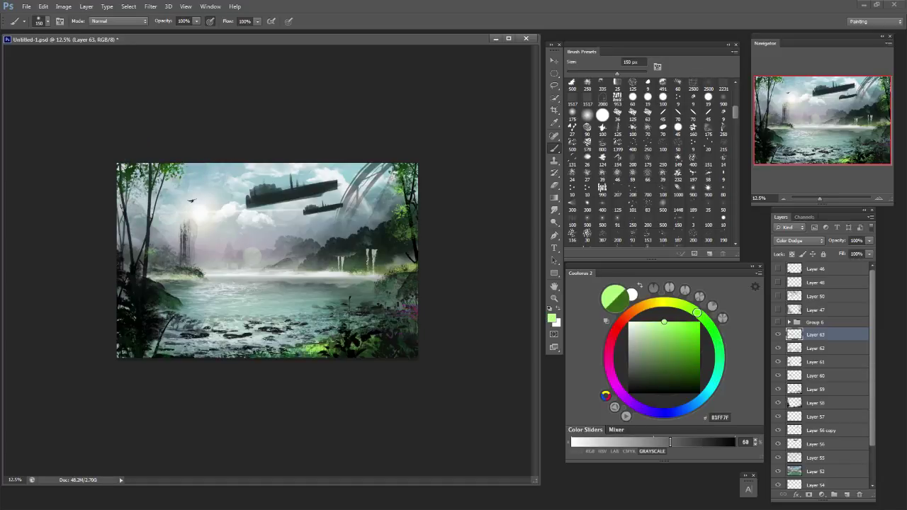
{"action": "left_click", "coordinate": [659, 303]}
{"action": "key", "text": "bracketright"}
{"action": "key", "text": "bracketright"}
{"action": "key", "text": "ctrl+z"}
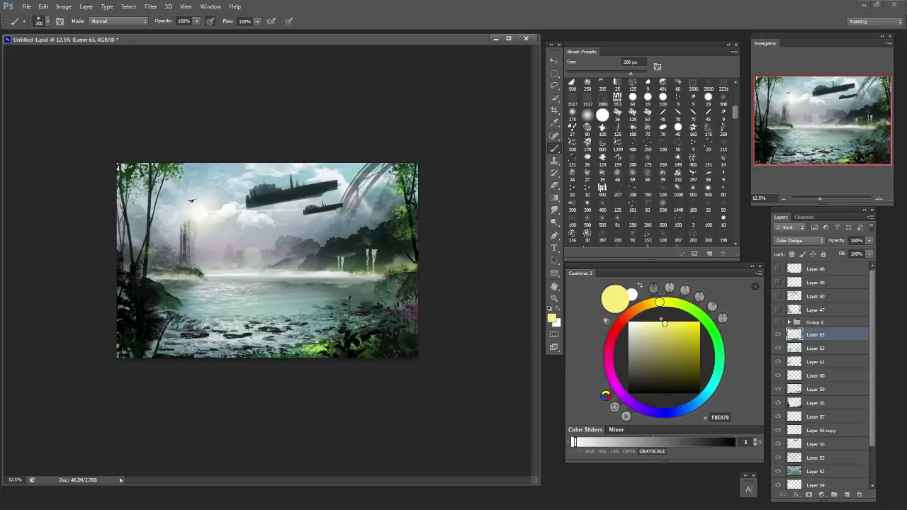
Enlarge the brush to 1100 px and brighten the upper tree foliage with pale yellow.
{"action": "key", "text": "bracketright"}
{"action": "key", "text": "bracketright"}
{"action": "key", "text": "bracketright"}
{"action": "key", "text": "bracketright"}
{"action": "key", "text": "bracketright"}
{"action": "key", "text": "bracketright"}
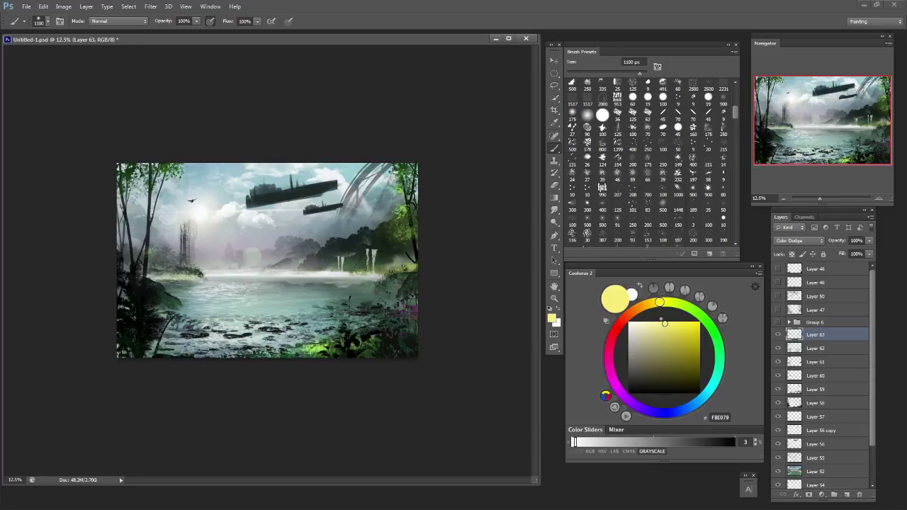
{"action": "mouse_move", "coordinate": [139, 170]}
{"action": "left_mouse_down"}
{"action": "mouse_move", "coordinate": [152, 180]}
{"action": "mouse_move", "coordinate": [191, 169]}
{"action": "left_mouse_up"}
Sample the sky blue, brighten it, and glaze the left tree trunks and right foliage at 900 px.
{"action": "left_click", "coordinate": [190, 172], "text": "alt"}
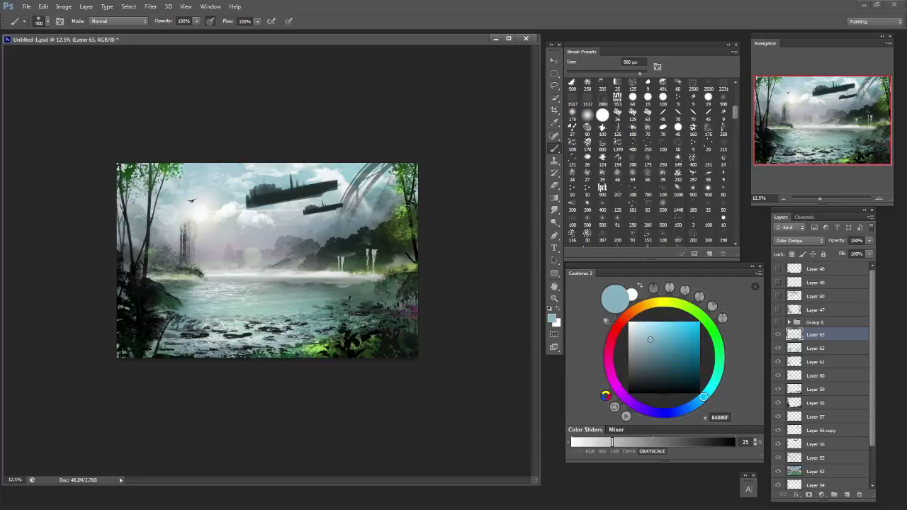
{"action": "left_click_drag", "start_coordinate": [148, 204], "coordinate": [135, 237]}
{"action": "left_click_drag", "start_coordinate": [657, 331], "coordinate": [664, 322]}
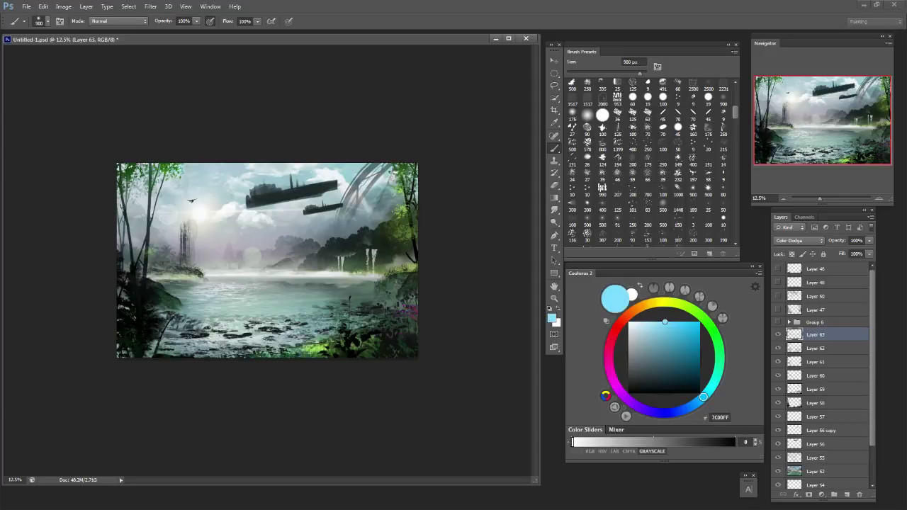
{"action": "left_click_drag", "start_coordinate": [136, 213], "coordinate": [150, 245]}
{"action": "left_click_drag", "start_coordinate": [408, 216], "coordinate": [410, 239]}
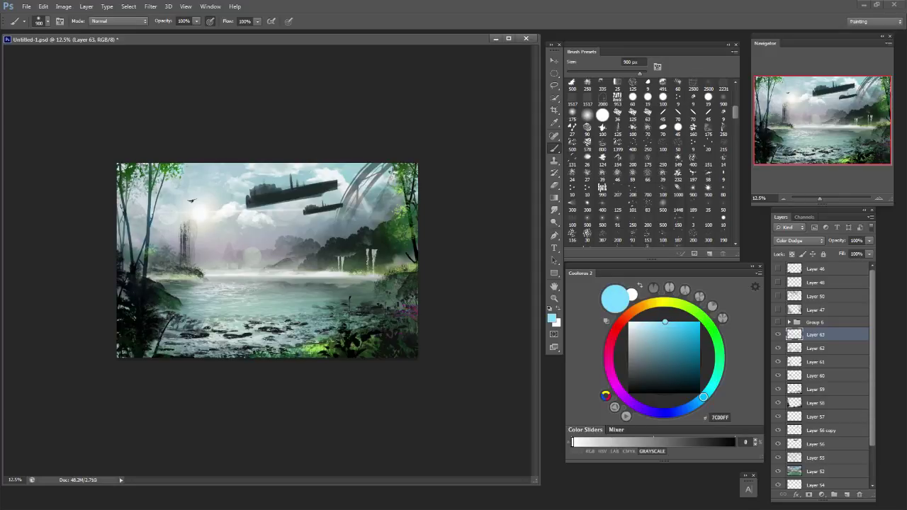
Reduce the brush to 700 px and glaze light blue across the foreground water and the right shoreline.
{"action": "key", "text": "bracketleft"}
{"action": "key", "text": "bracketleft"}
{"action": "key", "text": "bracketleft"}
{"action": "key", "text": "bracketleft"}
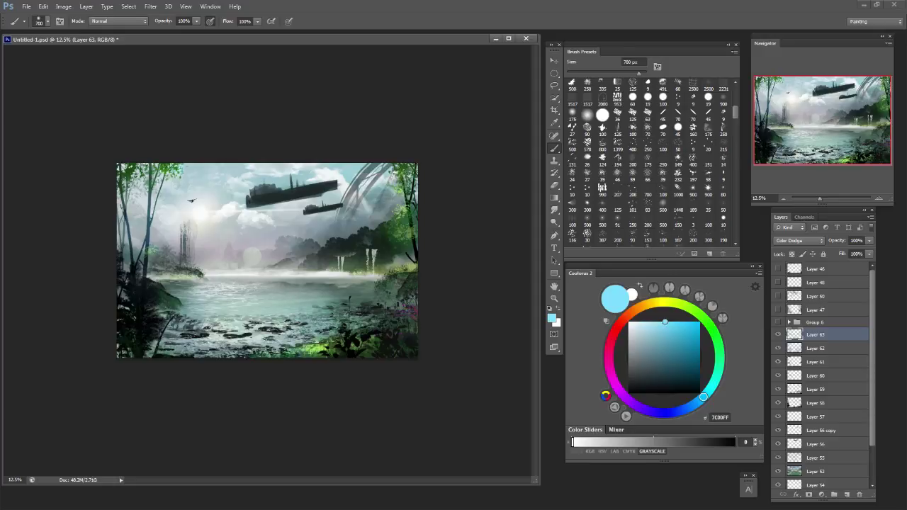
{"action": "left_click_drag", "start_coordinate": [232, 336], "coordinate": [323, 338]}
{"action": "left_click_drag", "start_coordinate": [343, 296], "coordinate": [393, 294]}
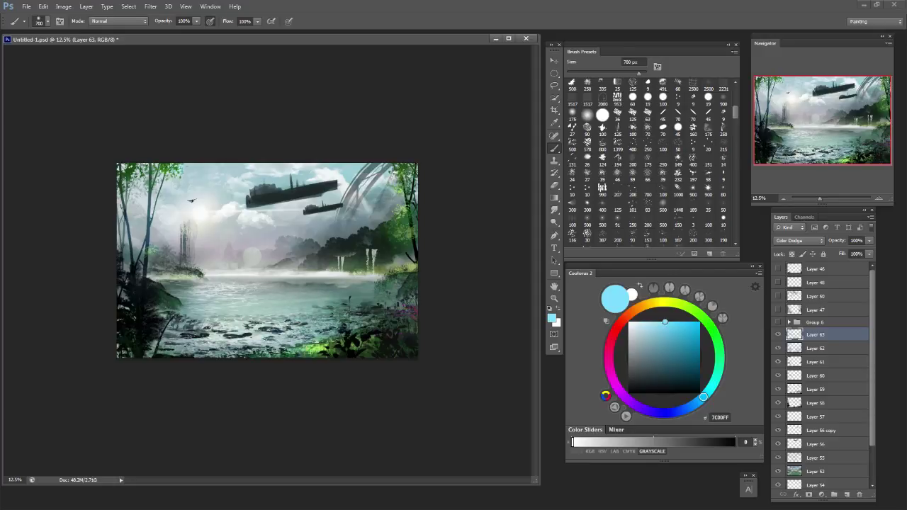
Sample the pale blue of the distant dome on the horizon and reduce the brush to 150 px.
{"action": "key", "text": "bracketleft"}
{"action": "key", "text": "bracketleft"}
{"action": "key", "text": "bracketleft"}
{"action": "key", "text": "bracketleft"}
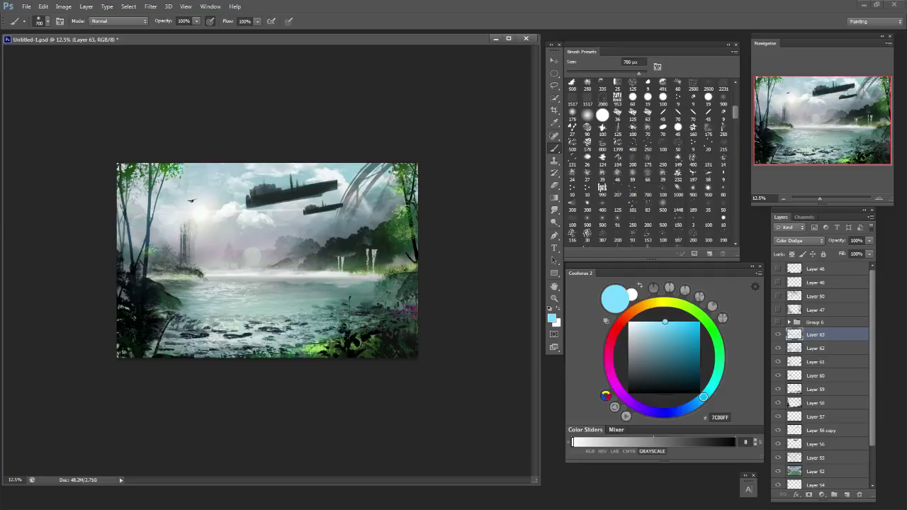
{"action": "key", "text": "bracketright"}
{"action": "key", "text": "bracketleft"}
{"action": "key", "text": "bracketleft"}
{"action": "key", "text": "bracketleft"}
{"action": "key", "text": "bracketleft"}
{"action": "left_click", "coordinate": [252, 255], "text": "alt"}
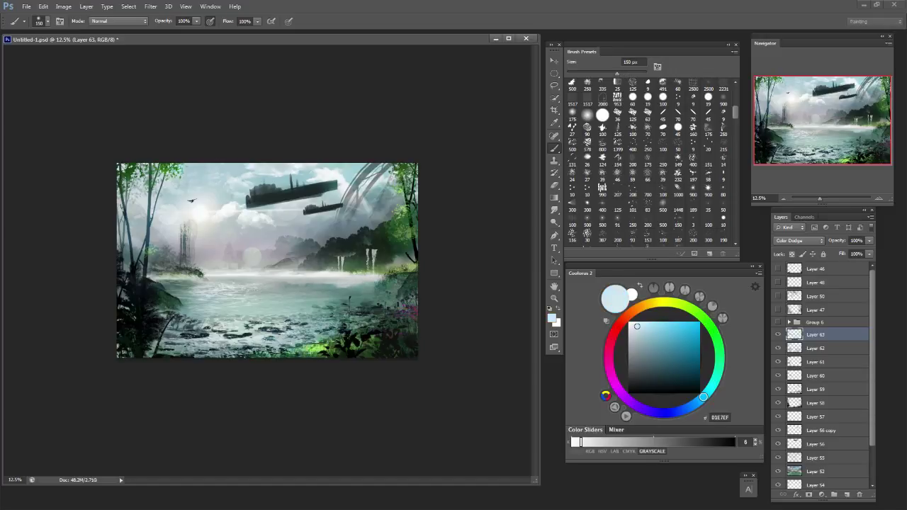
Try a pale blue mist stroke along the far shoreline at 300 px and undo it.
{"action": "key", "text": "bracketleft"}
{"action": "key", "text": "bracketleft"}
{"action": "key", "text": "bracketleft"}
{"action": "key", "text": "bracketleft"}
{"action": "key", "text": "bracketleft"}
{"action": "key", "text": "bracketleft"}
{"action": "key", "text": "bracketleft"}
{"action": "key", "text": "bracketleft"}
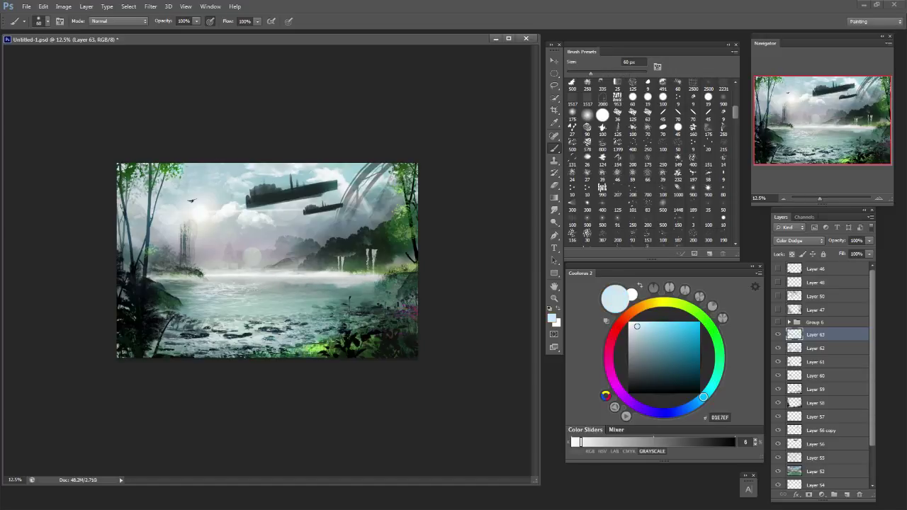
{"action": "key", "text": "bracketright"}
{"action": "key", "text": "bracketright"}
{"action": "key", "text": "bracketright"}
{"action": "key", "text": "bracketright"}
{"action": "key", "text": "bracketright"}
{"action": "key", "text": "bracketright"}
{"action": "mouse_move", "coordinate": [233, 253]}
{"action": "left_mouse_down"}
{"action": "mouse_move", "coordinate": [162, 253]}
{"action": "mouse_move", "coordinate": [321, 262]}
{"action": "left_mouse_up"}
{"action": "key", "text": "ctrl+z"}
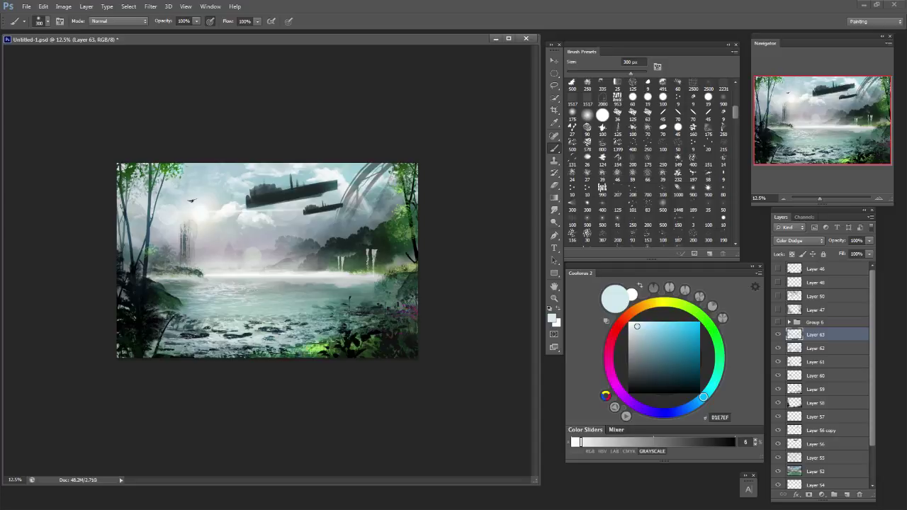
Enlarge the brush to 1100 px, glaze pale blue over the right foliage and foreground plants, and undo the last stroke.
{"action": "key", "text": "bracketright"}
{"action": "key", "text": "bracketright"}
{"action": "key", "text": "bracketright"}
{"action": "key", "text": "bracketright"}
{"action": "key", "text": "bracketright"}
{"action": "key", "text": "bracketright"}
{"action": "left_click", "coordinate": [393, 218]}
{"action": "left_click", "coordinate": [394, 312]}
{"action": "left_click", "coordinate": [366, 340]}
{"action": "mouse_move", "coordinate": [313, 361]}
{"action": "left_mouse_down"}
{"action": "mouse_move", "coordinate": [144, 360]}
{"action": "mouse_move", "coordinate": [145, 325]}
{"action": "left_mouse_up"}
{"action": "key", "text": "bracketright"}
{"action": "key", "text": "bracketright"}
{"action": "key", "text": "ctrl+z"}
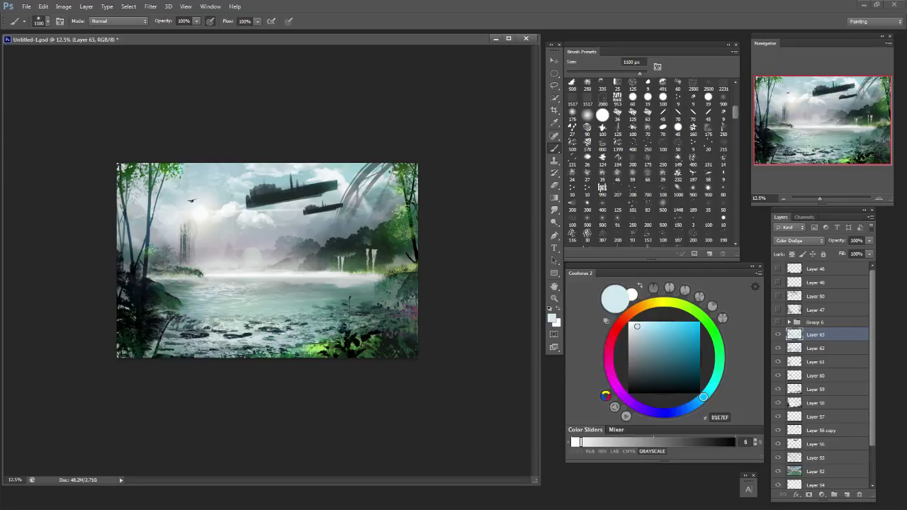
Glaze the left bank plants and tree trunks with pale blue, reducing the brush to 700 px.
{"action": "left_click", "coordinate": [139, 326]}
{"action": "key", "text": "bracketleft"}
{"action": "key", "text": "bracketleft"}
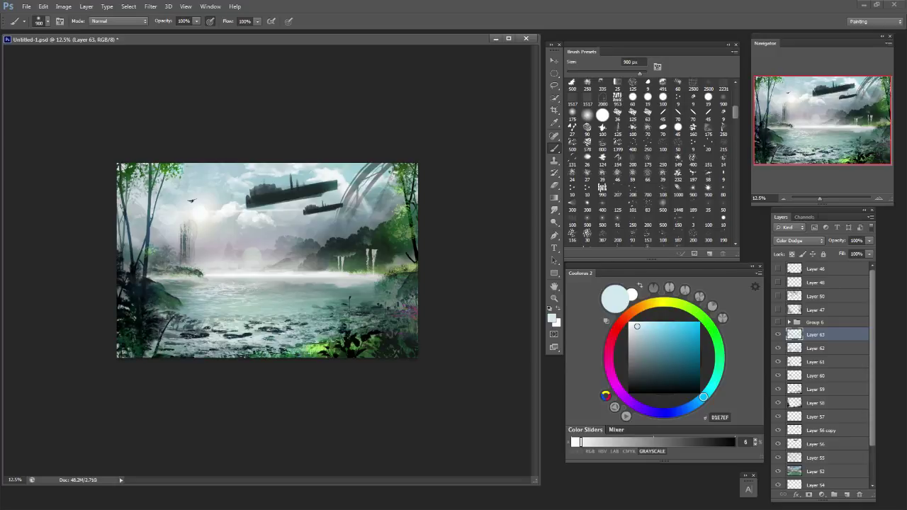
{"action": "key", "text": "bracketleft"}
{"action": "key", "text": "bracketleft"}
{"action": "left_click", "coordinate": [149, 251]}
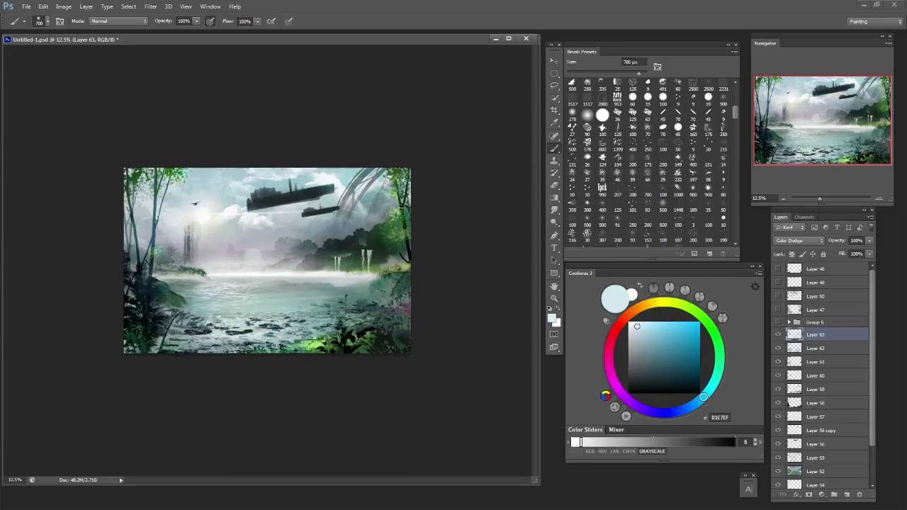
Group Layers 51 through 63 and toggle the new group's visibility to check its contents.
{"action": "key", "text": "ctrl+minus"}
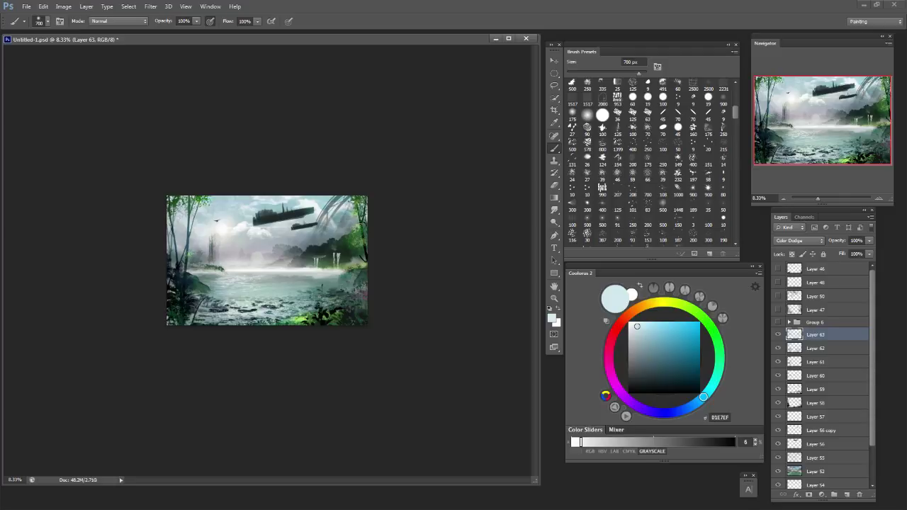
{"action": "scroll", "coordinate": [822, 375], "scroll_direction": "down", "scroll_amount": 3}
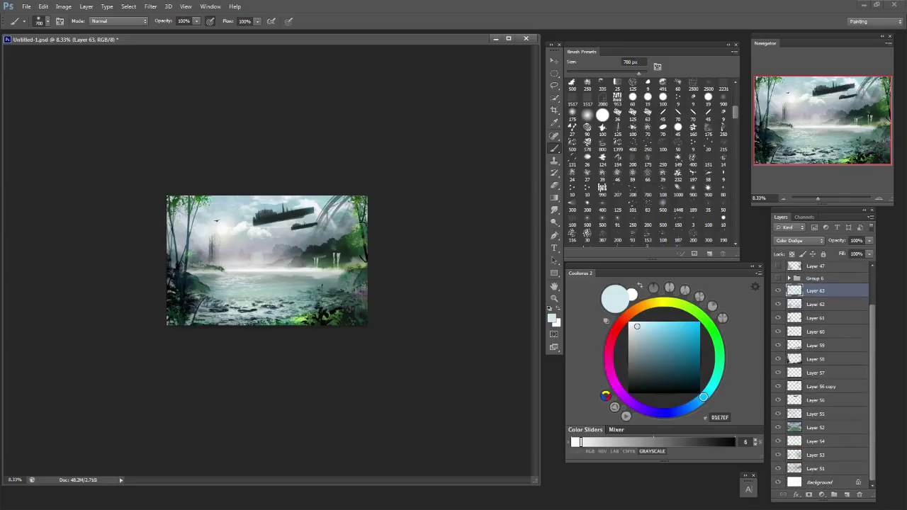
{"action": "left_click", "coordinate": [816, 468], "text": "shift"}
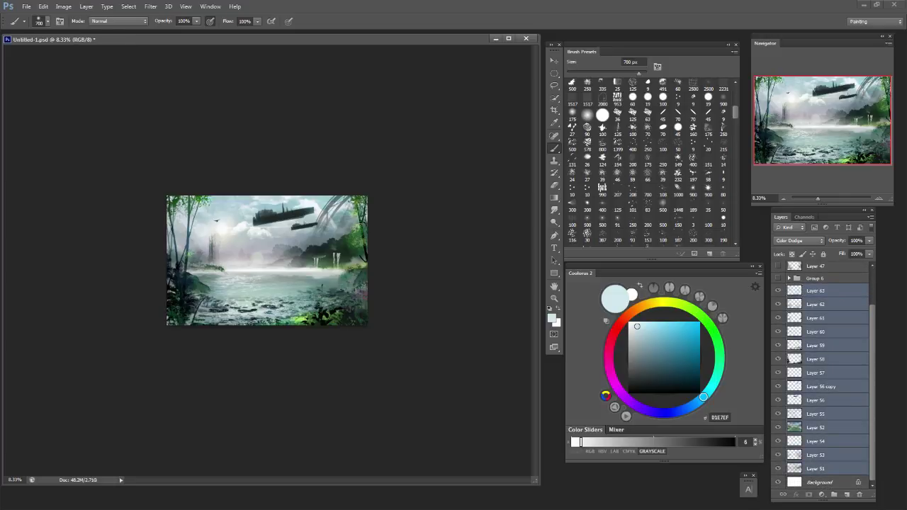
{"action": "key", "text": "ctrl+g"}
{"action": "left_click", "coordinate": [778, 333]}
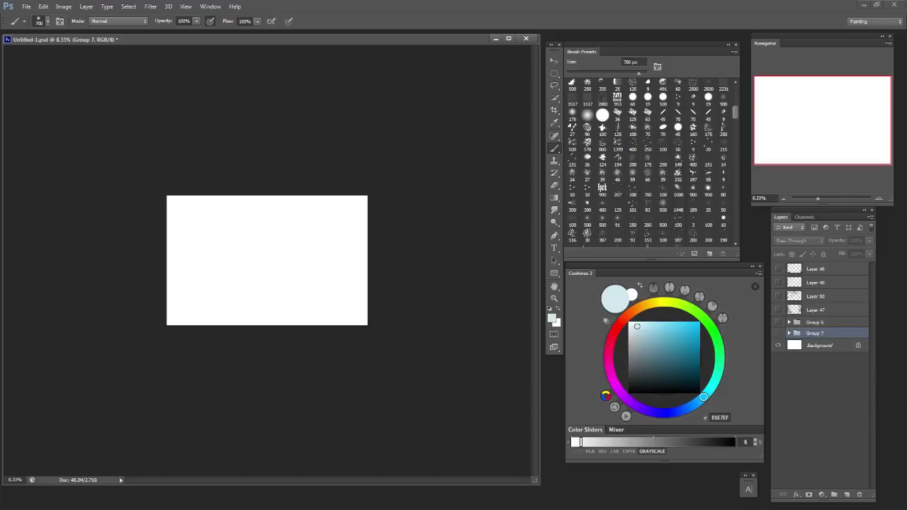
{"action": "left_click", "coordinate": [778, 333]}
{"action": "key", "text": "ctrl+plus"}
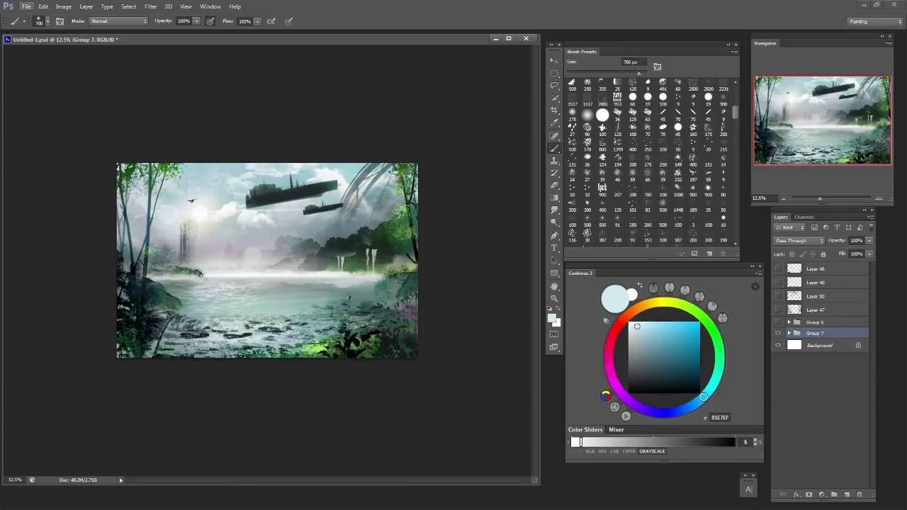
Save a JPEG copy of the landscape named "quick landscape" at Maximum quality 12 with Baseline Standard format.
{"action": "left_click", "coordinate": [26, 6]}
{"action": "left_click", "coordinate": [42, 120]}
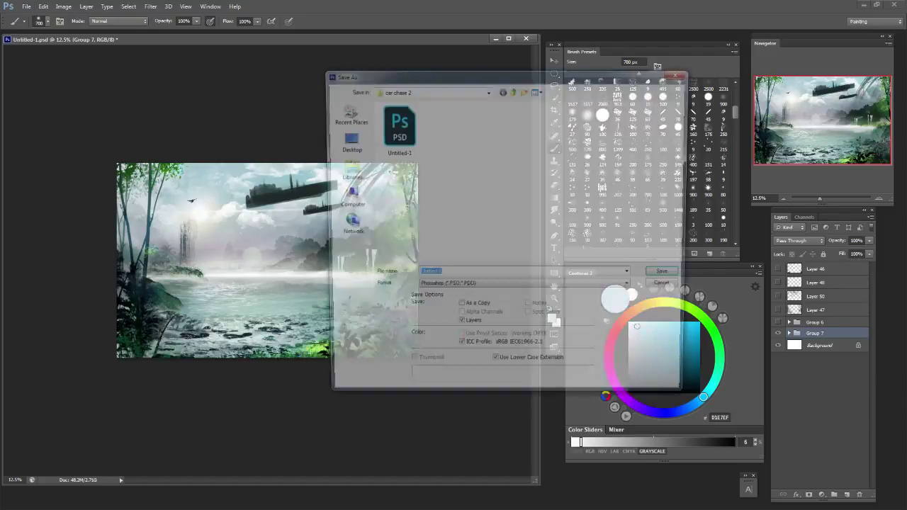
{"action": "left_click", "coordinate": [525, 288]}
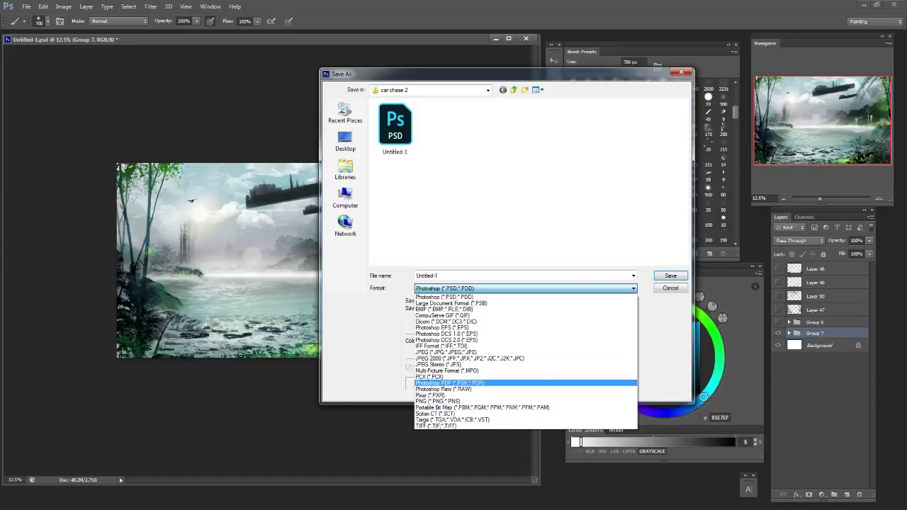
{"action": "left_click", "coordinate": [525, 352]}
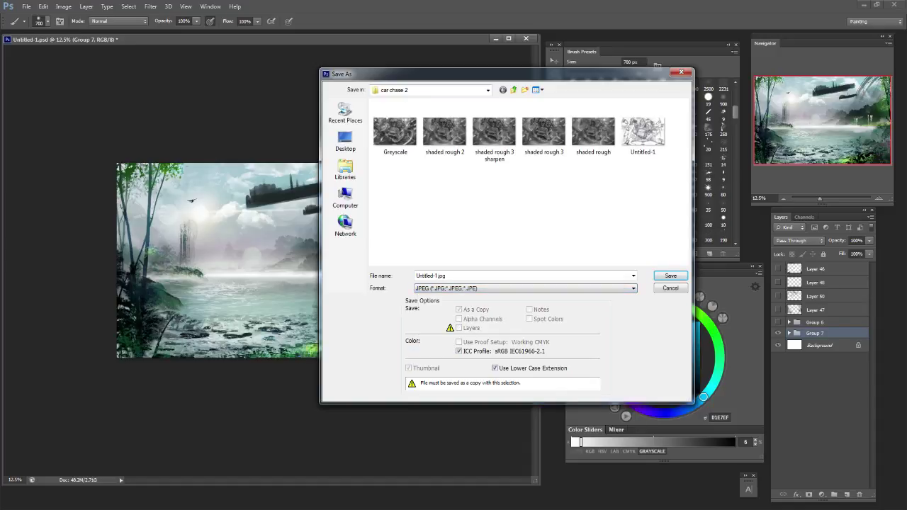
{"action": "left_click", "coordinate": [439, 276]}
{"action": "left_click_drag", "start_coordinate": [438, 275], "coordinate": [416, 276]}
{"action": "type", "text": "quic"}
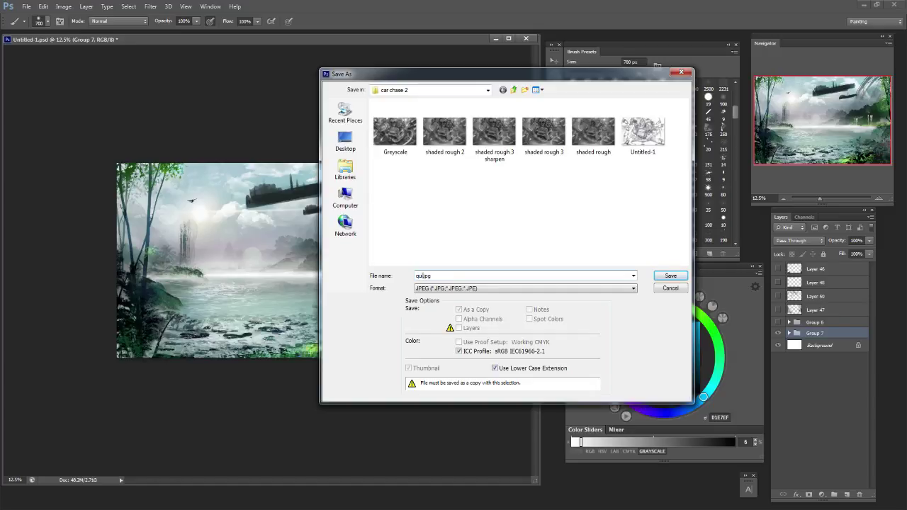
{"action": "type", "text": "k landscape"}
{"action": "key", "text": "Return"}
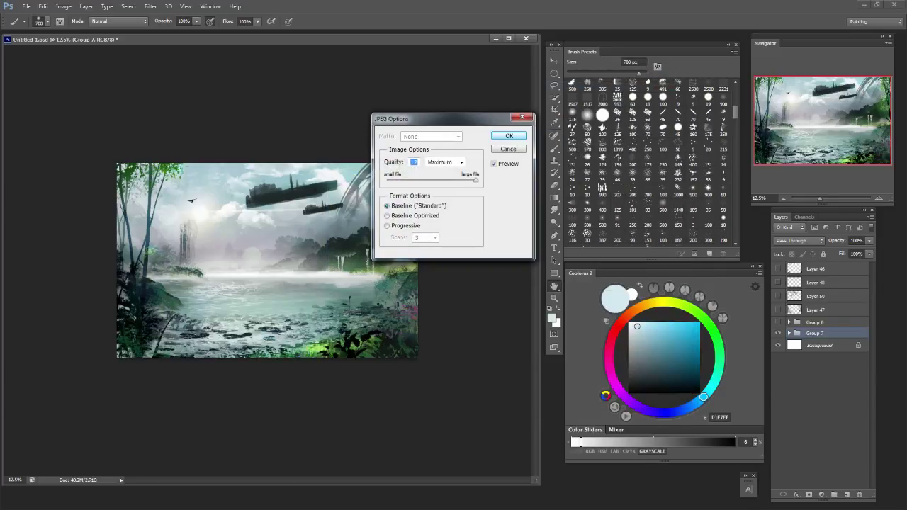
{"action": "key", "text": "Return"}
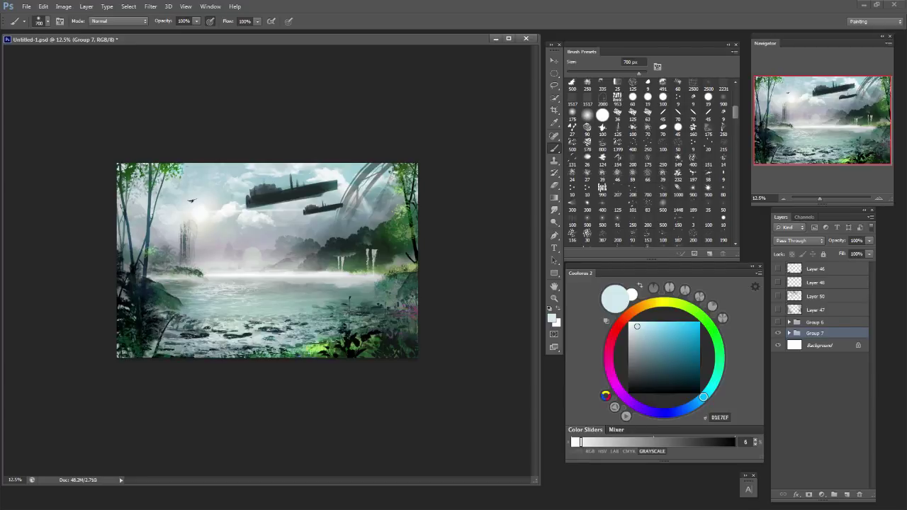
Hide the landscape group, show Layers 46, 48, 50, 47 and Group 6, and select Layer 46.
{"action": "left_click", "coordinate": [778, 333]}
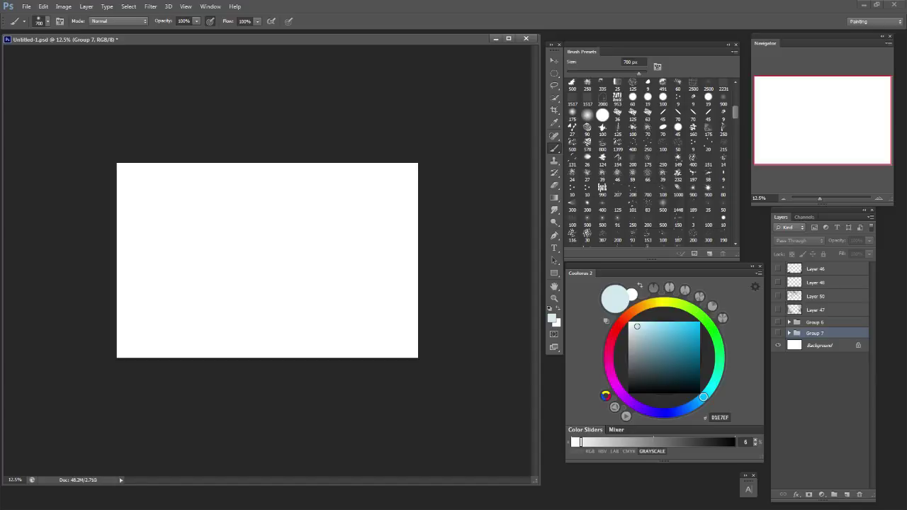
{"action": "left_click_drag", "start_coordinate": [778, 269], "coordinate": [777, 322]}
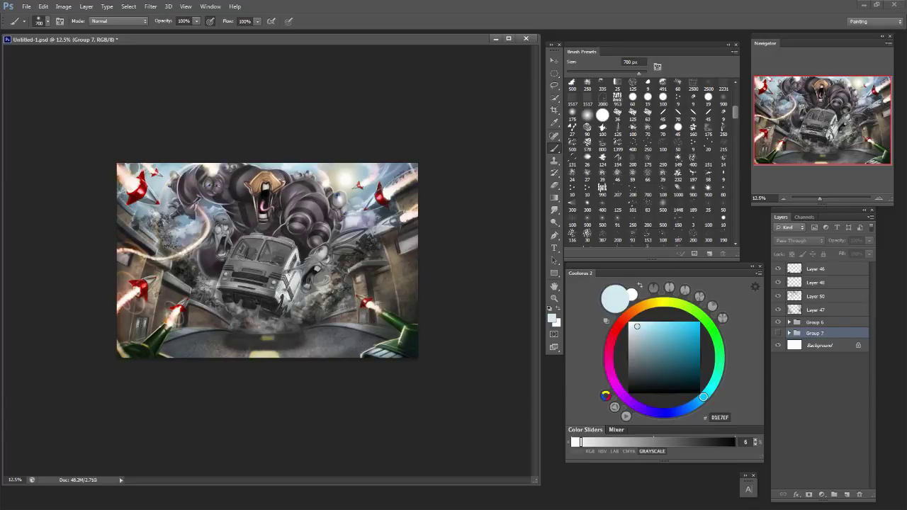
{"action": "left_click", "coordinate": [815, 269]}
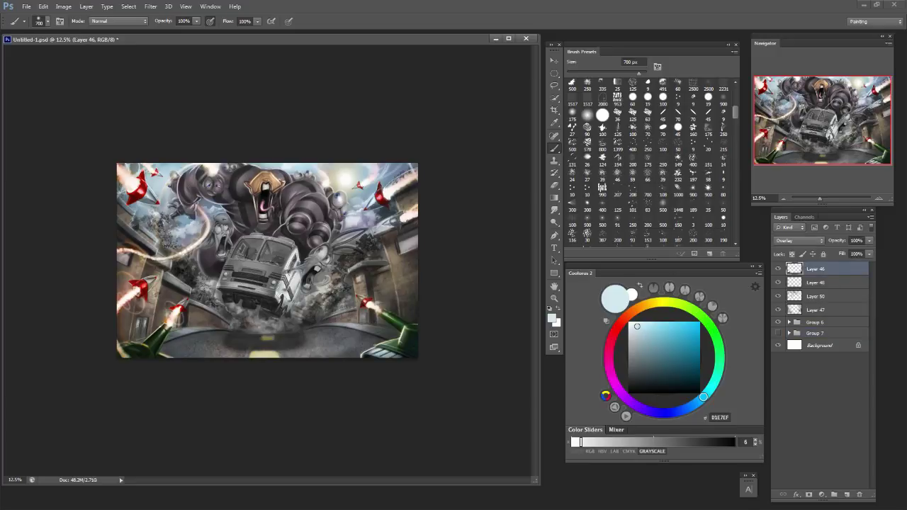
Toggle the visibility of Layers 46, 48 and 50 to compare their effect, and select Layer 50.
{"action": "left_click", "coordinate": [778, 269]}
{"action": "left_click", "coordinate": [778, 270]}
{"action": "key", "text": "ctrl+plus"}
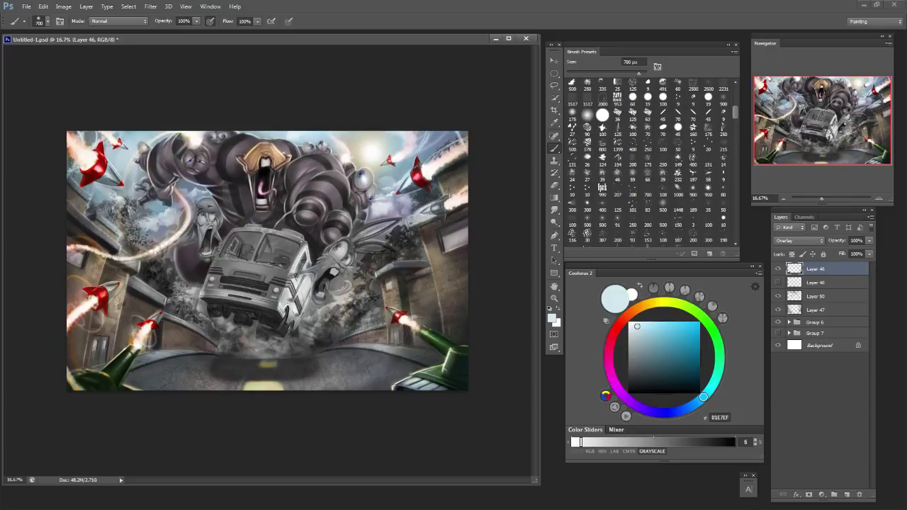
{"action": "left_click", "coordinate": [778, 282]}
{"action": "left_click", "coordinate": [778, 297]}
{"action": "left_click", "coordinate": [778, 297]}
{"action": "left_click", "coordinate": [816, 296]}
Sample the red of the upper right rocket at 80 px and paint it on the uncoloured rocket below.
{"action": "key", "text": "ctrl+plus"}
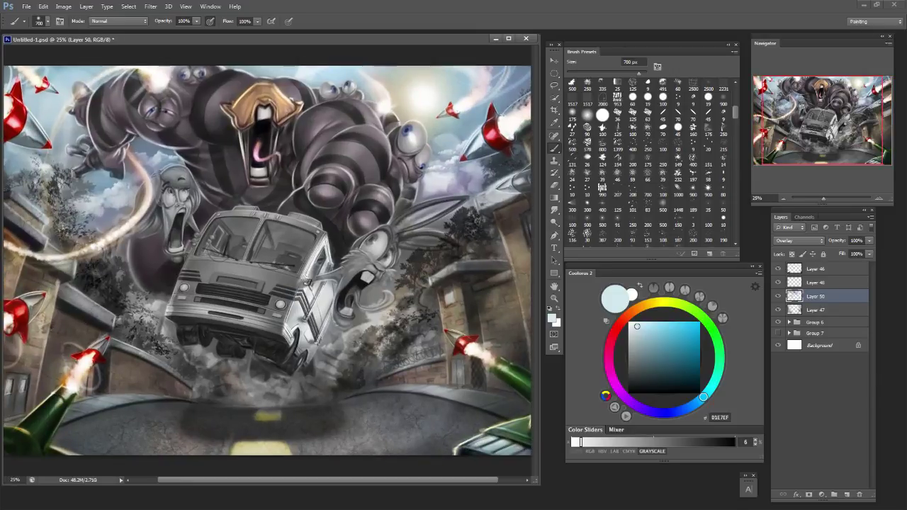
{"action": "left_click_drag", "start_coordinate": [285, 261], "coordinate": [248, 261]}
{"action": "key", "text": "bracketleft"}
{"action": "key", "text": "bracketleft"}
{"action": "key", "text": "bracketleft"}
{"action": "key", "text": "bracketleft"}
{"action": "key", "text": "bracketleft"}
{"action": "key", "text": "bracketleft"}
{"action": "key", "text": "bracketleft"}
{"action": "key", "text": "bracketleft"}
{"action": "key", "text": "bracketleft"}
{"action": "key", "text": "bracketleft"}
{"action": "key", "text": "bracketleft"}
{"action": "key", "text": "bracketleft"}
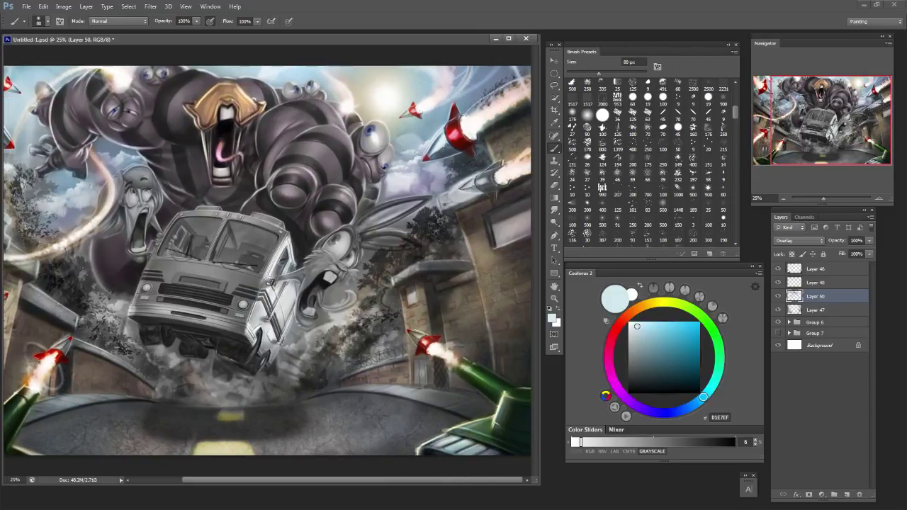
{"action": "left_click", "coordinate": [622, 321]}
{"action": "left_click", "coordinate": [661, 345]}
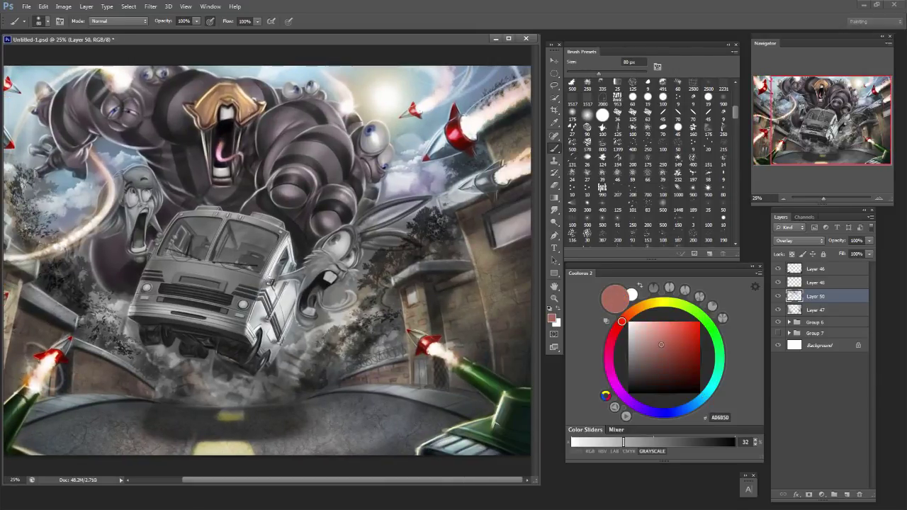
{"action": "left_click", "coordinate": [465, 144], "text": "alt"}
{"action": "mouse_move", "coordinate": [490, 174]}
{"action": "left_mouse_down"}
{"action": "mouse_move", "coordinate": [482, 183]}
{"action": "mouse_move", "coordinate": [488, 187]}
{"action": "left_mouse_up"}
Change the paint colour to fully saturated bright red and brighten the lower rocket's body with a smaller brush.
{"action": "left_click_drag", "start_coordinate": [688, 332], "coordinate": [699, 322]}
{"action": "key", "text": "bracketleft"}
{"action": "key", "text": "bracketleft"}
{"action": "key", "text": "bracketleft"}
{"action": "key", "text": "bracketleft"}
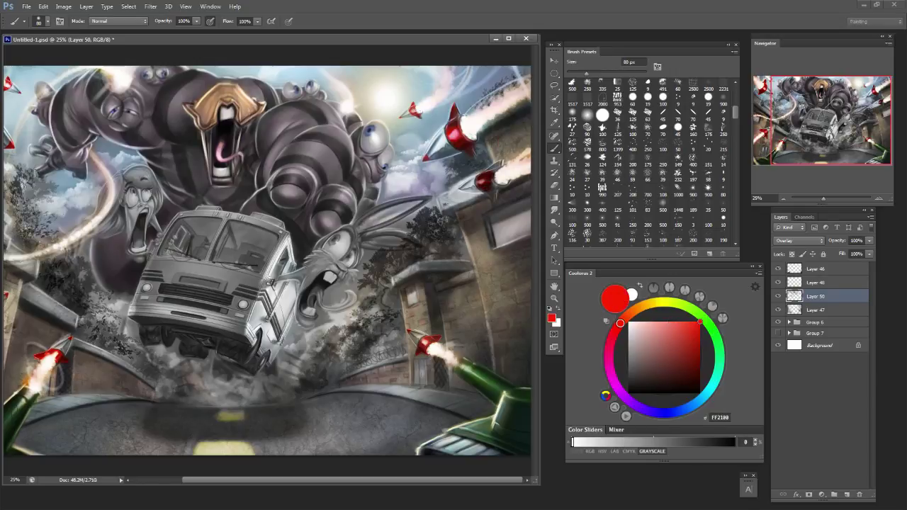
{"action": "left_click_drag", "start_coordinate": [488, 176], "coordinate": [481, 176]}
{"action": "key", "text": "bracketleft"}
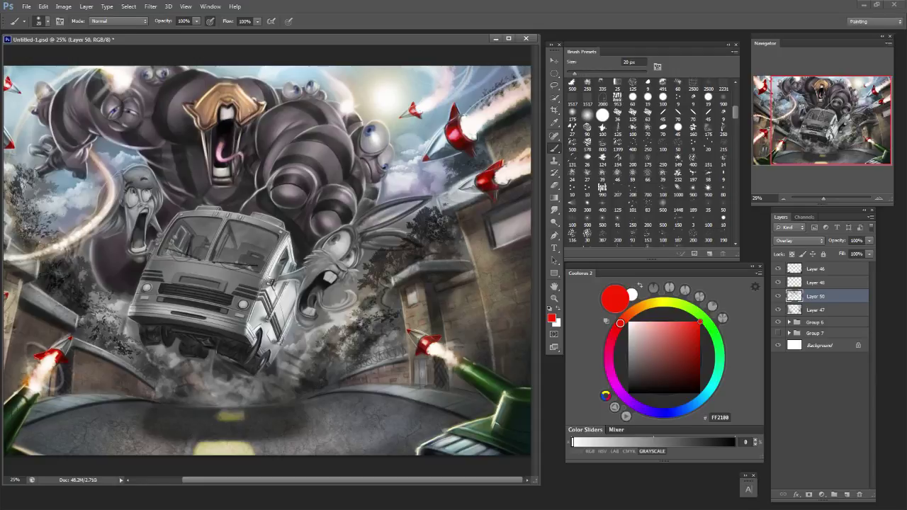
Sample the lower rocket's reds, lighten the colour to salmon pink, and paint a small highlight on its body.
{"action": "left_click", "coordinate": [486, 192], "text": "alt"}
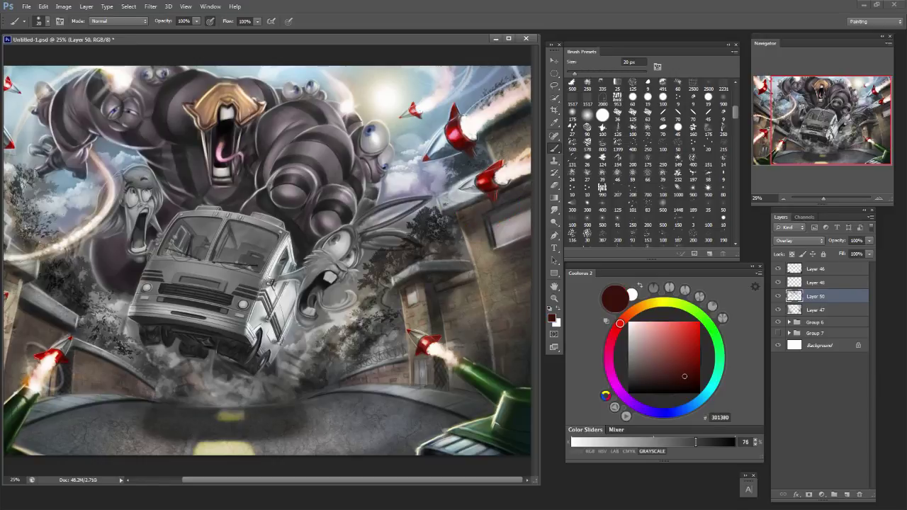
{"action": "left_click", "coordinate": [480, 179], "text": "alt"}
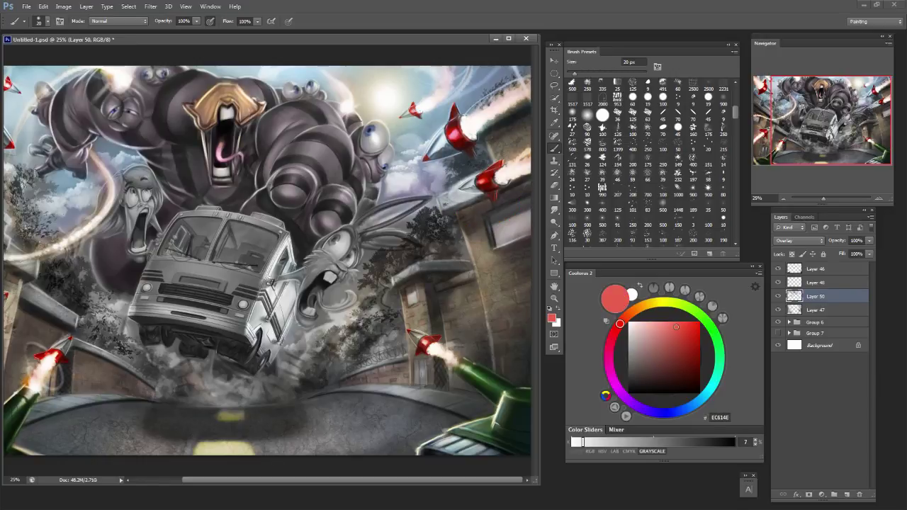
{"action": "left_click_drag", "start_coordinate": [676, 327], "coordinate": [666, 322]}
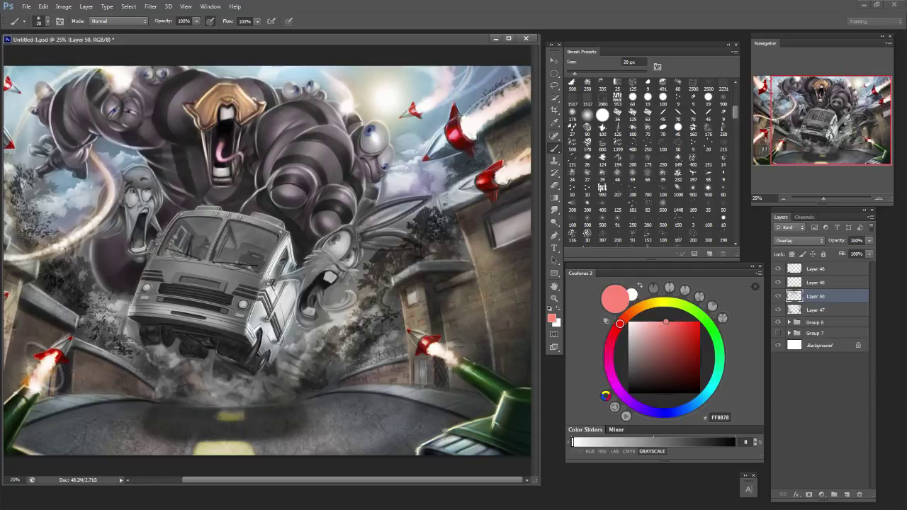
{"action": "left_click_drag", "start_coordinate": [476, 180], "coordinate": [487, 175]}
{"action": "key", "text": "bracketleft"}
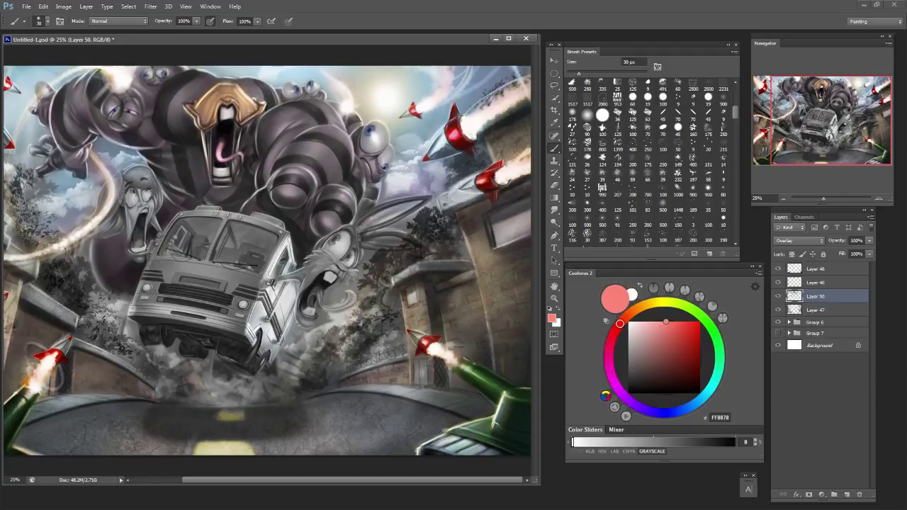
Try a sampled-colour stroke on the upper right rocket's fin, and set the paint to near-white (F5FBFF) with a 40 px brush.
{"action": "left_click", "coordinate": [488, 173], "text": "alt"}
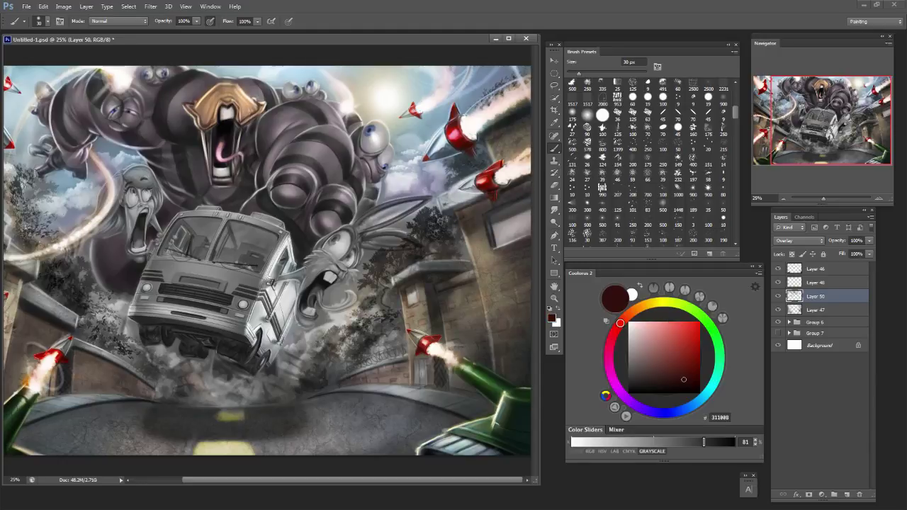
{"action": "left_click", "coordinate": [470, 129], "text": "alt"}
{"action": "left_click_drag", "start_coordinate": [441, 136], "coordinate": [428, 158]}
{"action": "key", "text": "ctrl+z"}
{"action": "left_click_drag", "start_coordinate": [646, 323], "coordinate": [631, 322]}
{"action": "key", "text": "bracketright"}
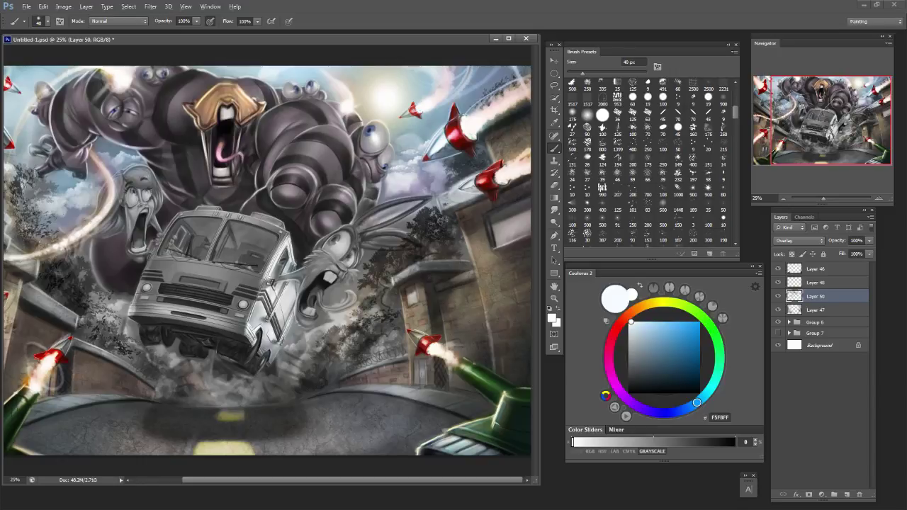
Sample the grey nose of the rocket below it and darken the paint colour to blue-black (1F262C).
{"action": "left_click", "coordinate": [474, 189], "text": "alt"}
{"action": "left_click_drag", "start_coordinate": [655, 368], "coordinate": [650, 381]}
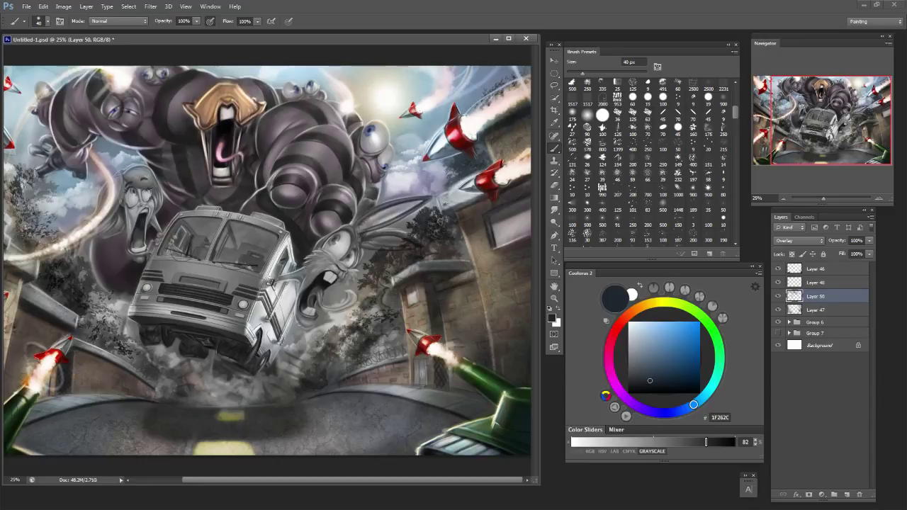
Sample the red and the grey nose of the middle left rocket, reduce the brush to 20 px, and darken the grey to 272624.
{"action": "scroll", "coordinate": [267, 261], "scroll_direction": "left", "scroll_amount": 3}
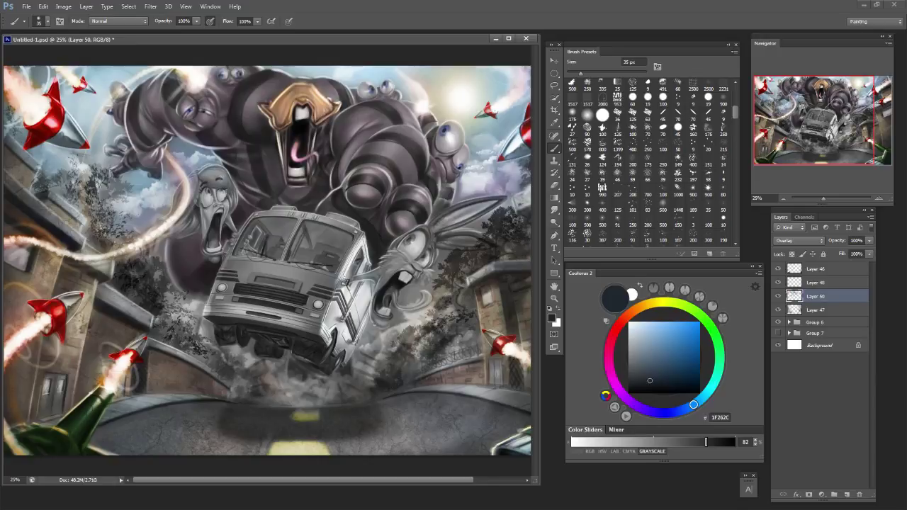
{"action": "right_click", "coordinate": [58, 321], "text": "alt+shift"}
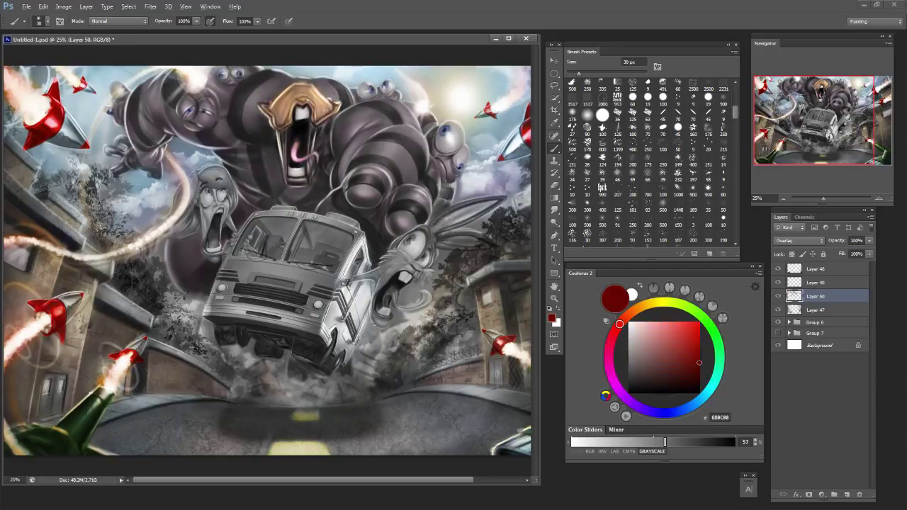
{"action": "left_click", "coordinate": [71, 303], "text": "alt"}
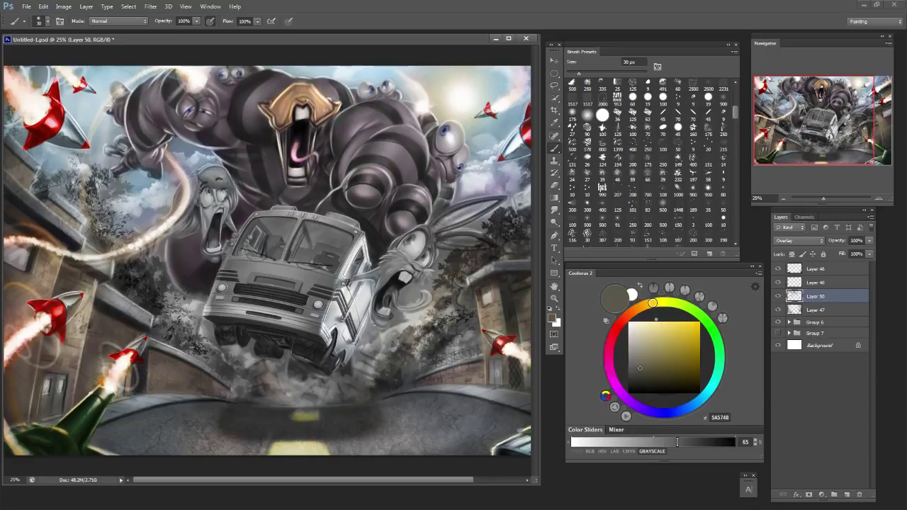
{"action": "key", "text": "bracketleft"}
{"action": "left_click", "coordinate": [71, 305], "text": "alt"}
{"action": "left_click_drag", "start_coordinate": [680, 442], "coordinate": [710, 442]}
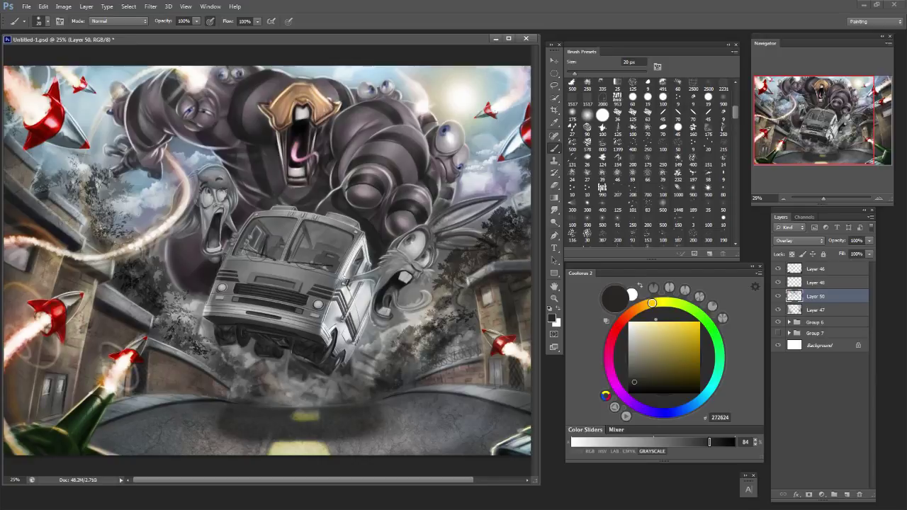
Hide the car-chase layers and show Group 7 to view the lake landscape, and switch back to the car-chase illustration.
{"action": "key", "text": "ctrl+minus"}
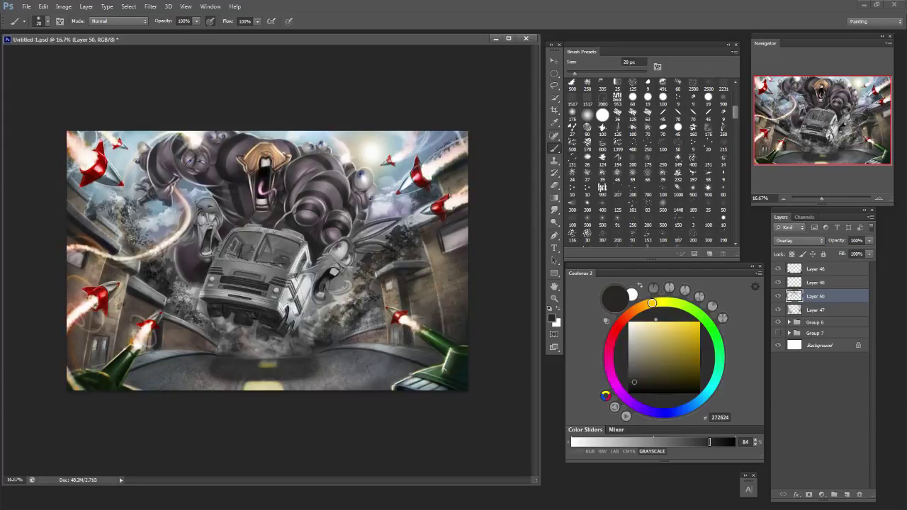
{"action": "left_click_drag", "start_coordinate": [778, 269], "coordinate": [778, 323]}
{"action": "left_click", "coordinate": [778, 333]}
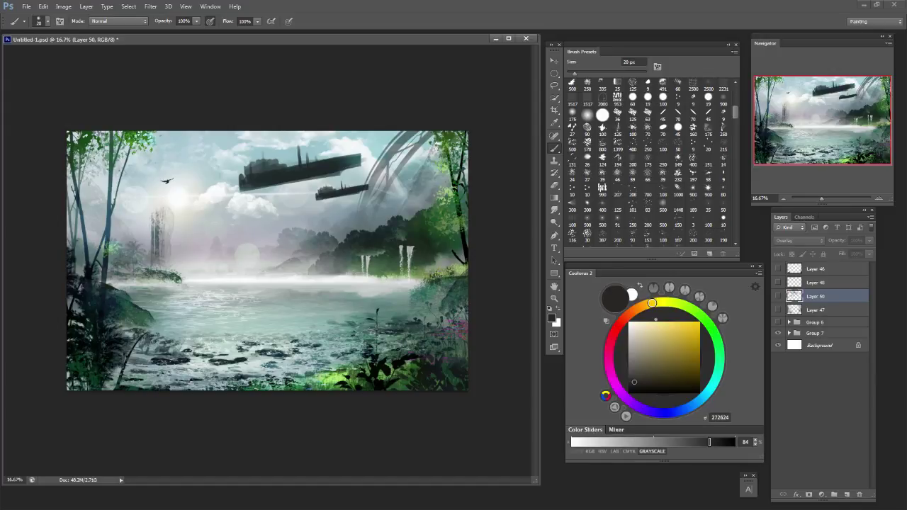
{"action": "key", "text": "bracketright"}
{"action": "key", "text": "bracketright"}
{"action": "key", "text": "bracketright"}
{"action": "key", "text": "bracketleft"}
{"action": "key", "text": "bracketleft"}
{"action": "key", "text": "bracketleft"}
{"action": "left_click", "coordinate": [778, 333]}
{"action": "left_click_drag", "start_coordinate": [778, 268], "coordinate": [778, 309]}
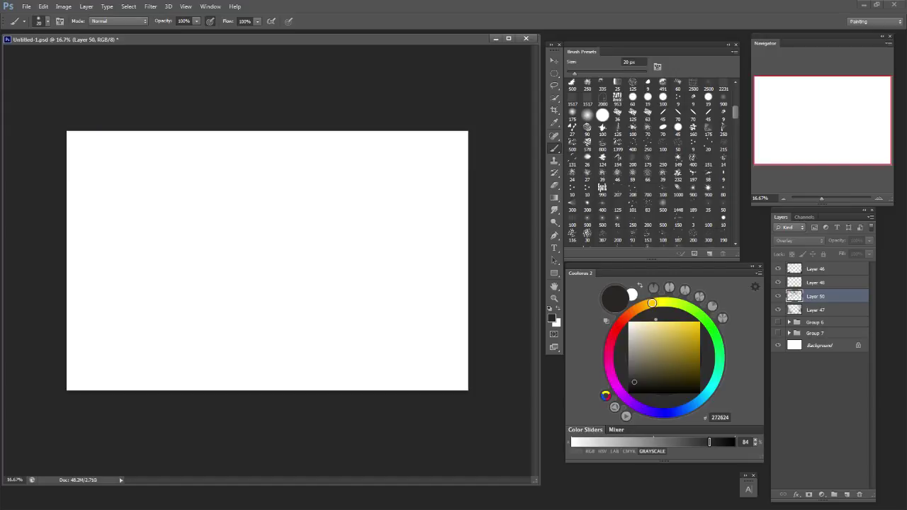
{"action": "left_click", "coordinate": [778, 322]}
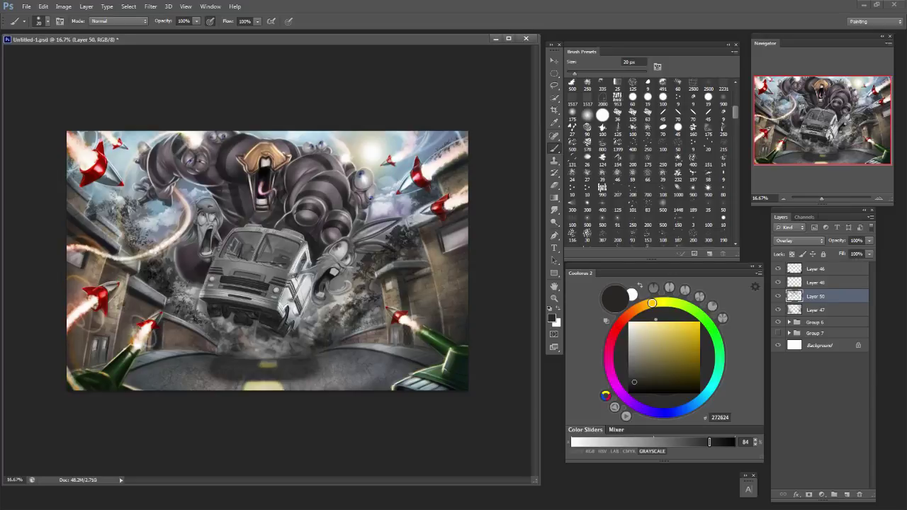
Sample the van's grey, lighten it to near-white (E1E8EB), and paint a short stroke beside the lower left rocket launcher.
{"action": "key", "text": "bracketright"}
{"action": "key", "text": "bracketright"}
{"action": "left_click", "coordinate": [302, 280], "text": "alt"}
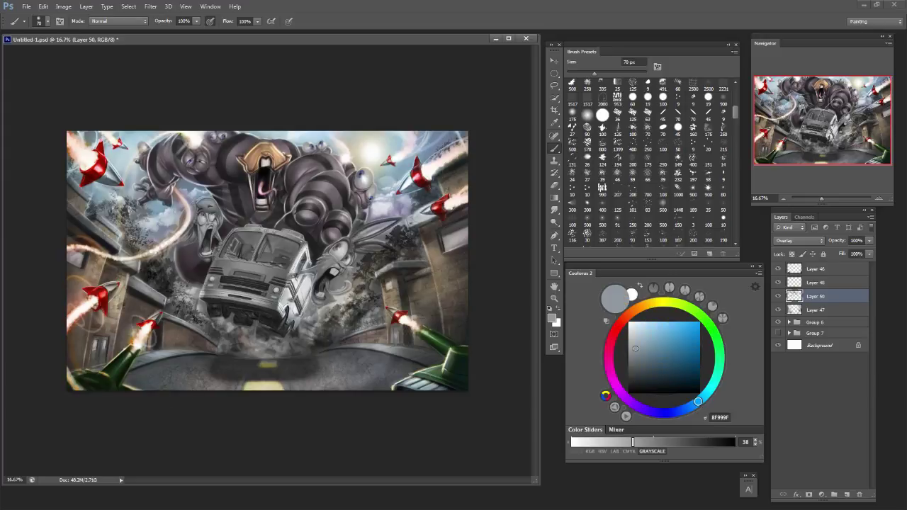
{"action": "left_click", "coordinate": [631, 327]}
{"action": "mouse_move", "coordinate": [145, 359]}
{"action": "left_mouse_down"}
{"action": "mouse_move", "coordinate": [190, 351]}
{"action": "mouse_move", "coordinate": [176, 354]}
{"action": "left_mouse_up"}
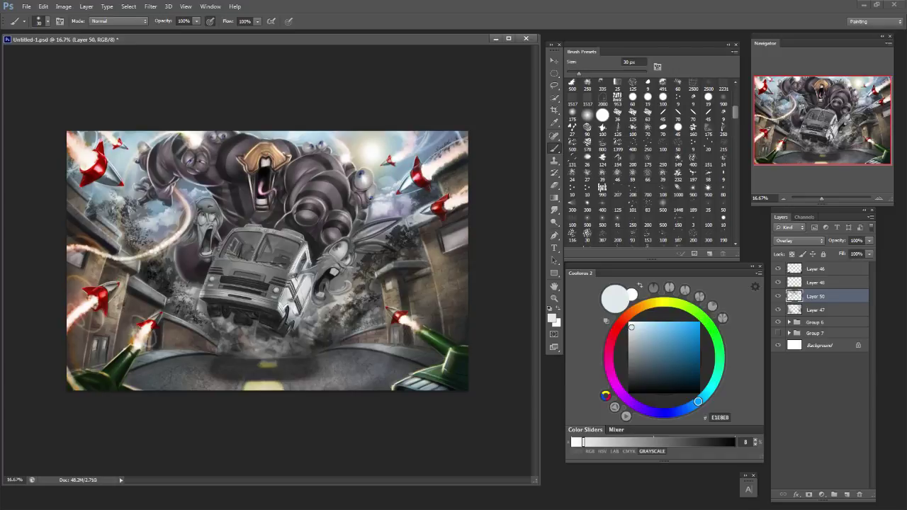
{"action": "key", "text": "bracketleft"}
Change the paint colour to a near-black magenta (15080F).
{"action": "left_click", "coordinate": [651, 327]}
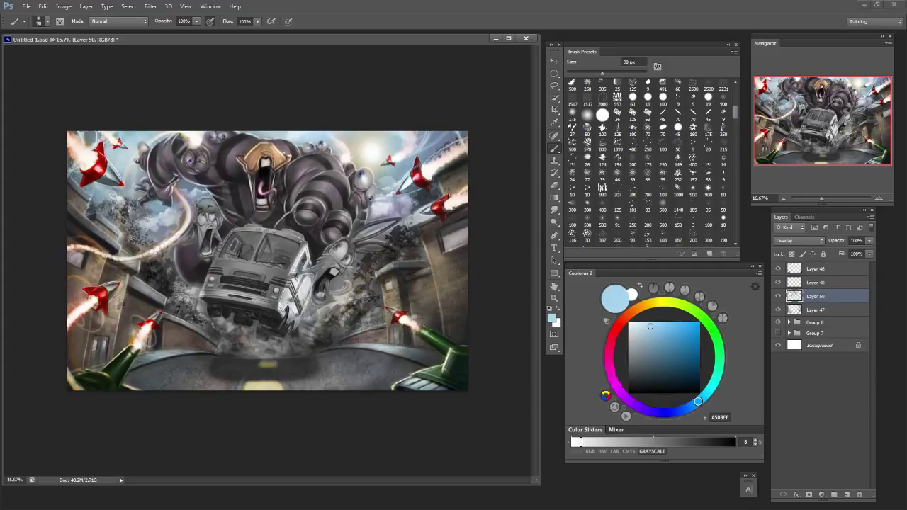
{"action": "left_click", "coordinate": [659, 383]}
{"action": "left_click", "coordinate": [609, 352]}
{"action": "left_click", "coordinate": [659, 388]}
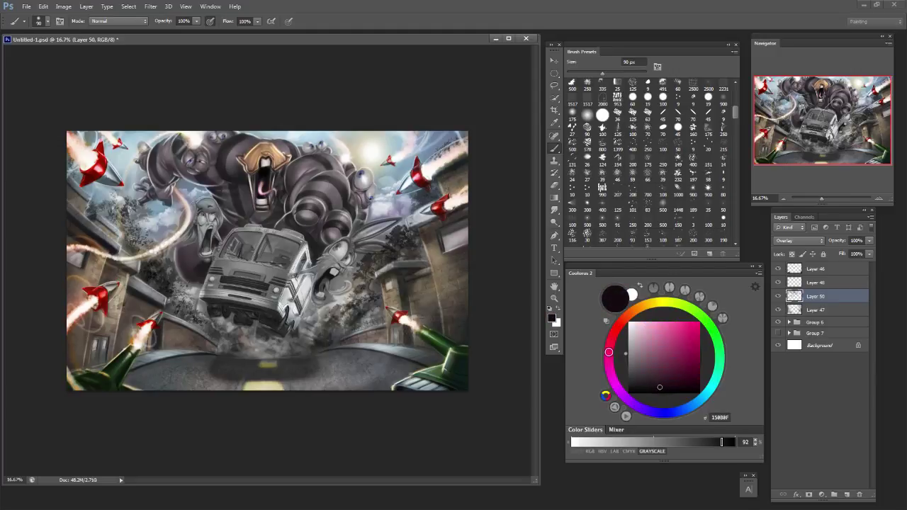
{"action": "key", "text": "bracketright"}
{"action": "key", "text": "bracketright"}
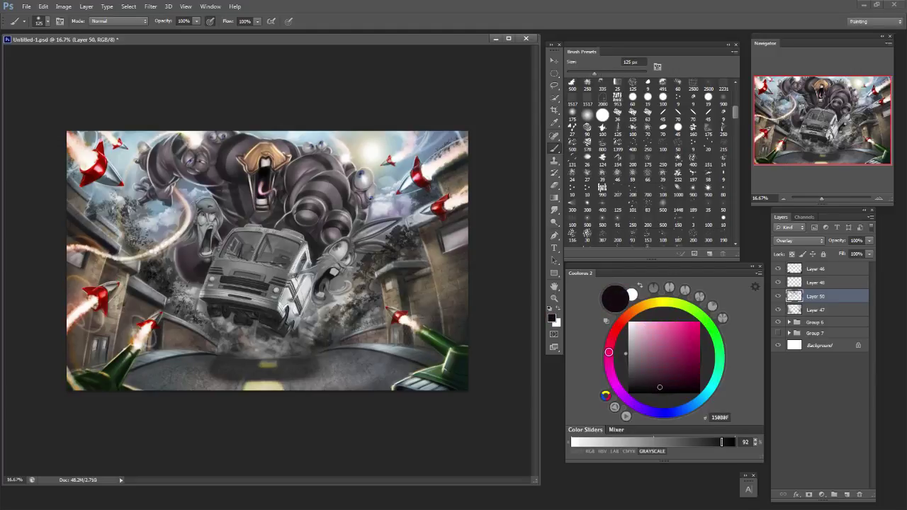
{"action": "key", "text": "bracketleft"}
{"action": "key", "text": "bracketleft"}
{"action": "key", "text": "bracketleft"}
{"action": "key", "text": "bracketleft"}
{"action": "key", "text": "bracketright"}
{"action": "key", "text": "bracketright"}
{"action": "key", "text": "bracketright"}
{"action": "key", "text": "bracketright"}
{"action": "key", "text": "bracketright"}
{"action": "key", "text": "bracketright"}
{"action": "key", "text": "bracketleft"}
{"action": "key", "text": "bracketleft"}
{"action": "key", "text": "bracketleft"}
{"action": "key", "text": "bracketleft"}
{"action": "key", "text": "bracketleft"}
{"action": "key", "text": "bracketleft"}
{"action": "key", "text": "bracketleft"}
{"action": "key", "text": "bracketleft"}
{"action": "key", "text": "bracketright"}
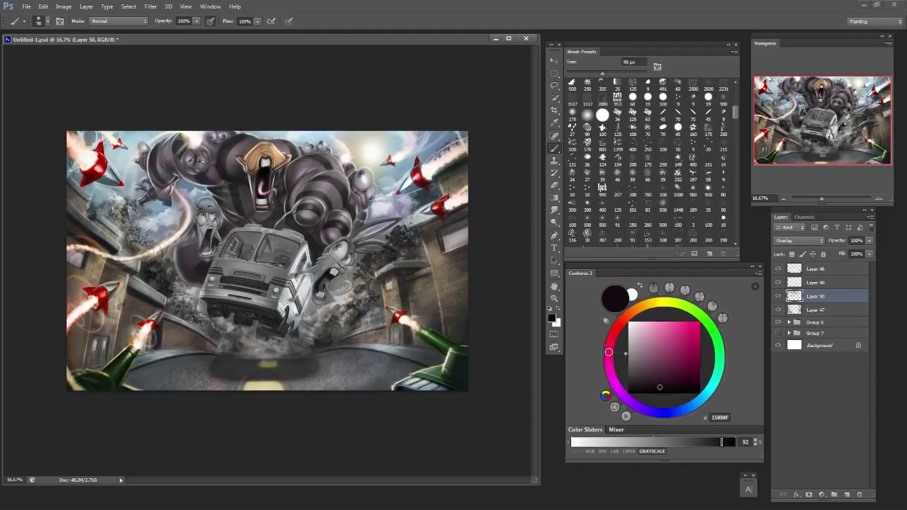
Try stamping the 957 px "Blood" lettering brush, enlarged to 2100 px, over the right half of the illustration.
{"action": "scroll", "coordinate": [648, 162], "scroll_direction": "down", "scroll_amount": 10}
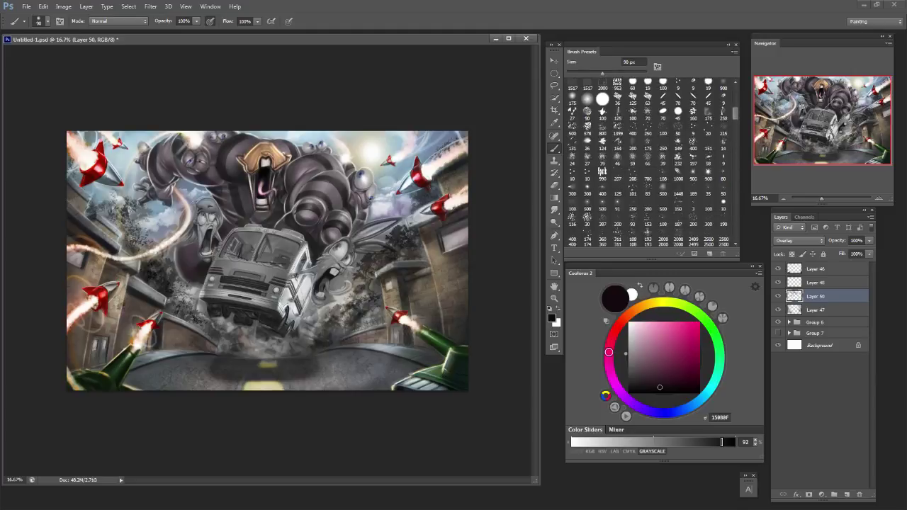
{"action": "scroll", "coordinate": [652, 163], "scroll_direction": "up", "scroll_amount": 2}
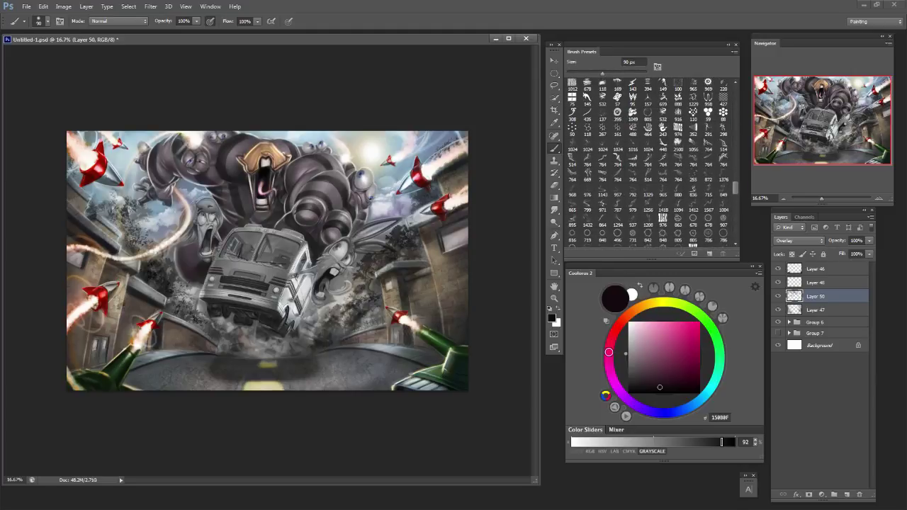
{"action": "scroll", "coordinate": [648, 162], "scroll_direction": "down", "scroll_amount": 3}
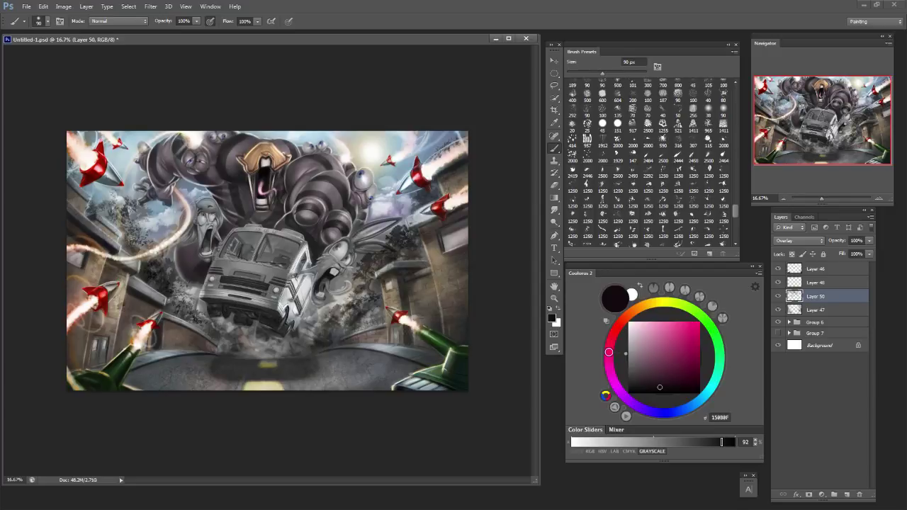
{"action": "left_click", "coordinate": [587, 140]}
{"action": "key", "text": "]"}
{"action": "key", "text": "]"}
{"action": "key", "text": "]"}
{"action": "key", "text": "]"}
{"action": "key", "text": "]"}
{"action": "key", "text": "]"}
{"action": "key", "text": "]"}
{"action": "key", "text": "]"}
{"action": "key", "text": "]"}
{"action": "key", "text": "]"}
{"action": "key", "text": "]"}
{"action": "key", "text": "]"}
{"action": "left_click_drag", "start_coordinate": [356, 153], "coordinate": [349, 163]}
{"action": "key", "text": "ctrl+z"}
{"action": "left_click", "coordinate": [376, 248]}
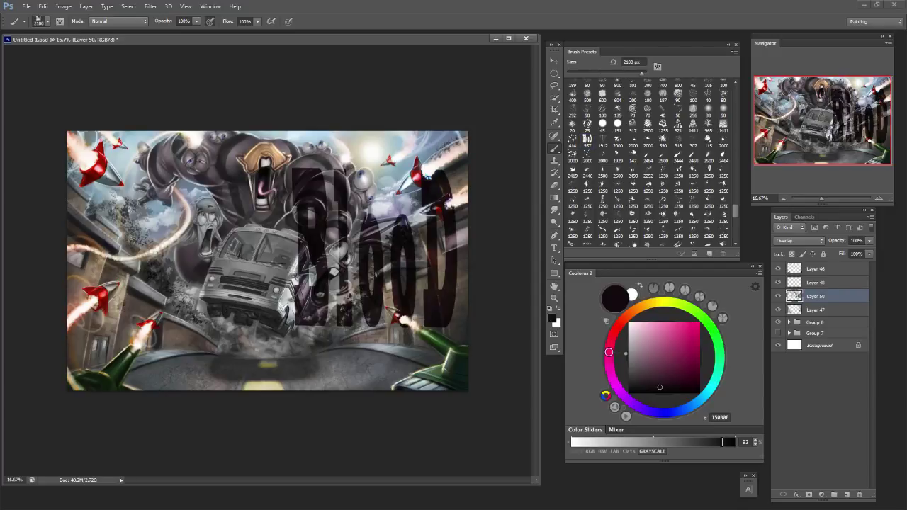
{"action": "key", "text": "ctrl+z"}
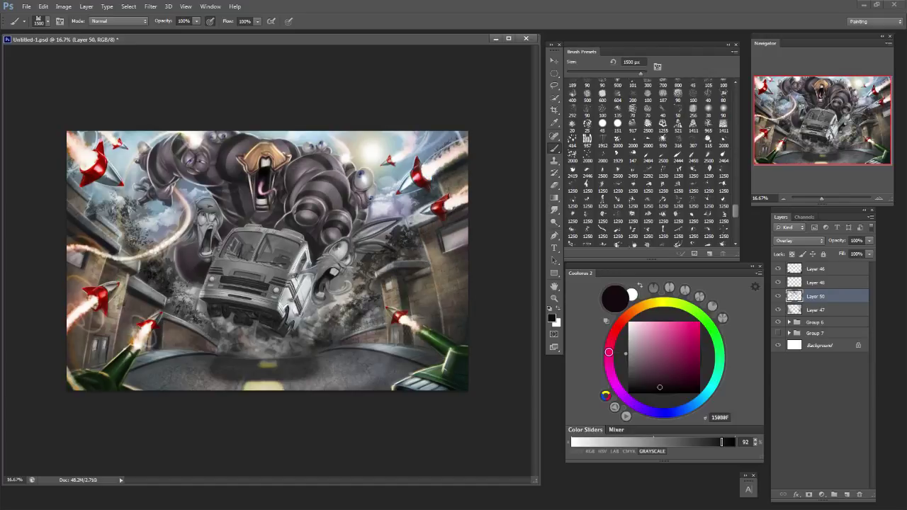
Browse the brush presets and reduce the current brush to 700 px.
{"action": "scroll", "coordinate": [652, 162], "scroll_direction": "up", "scroll_amount": 15}
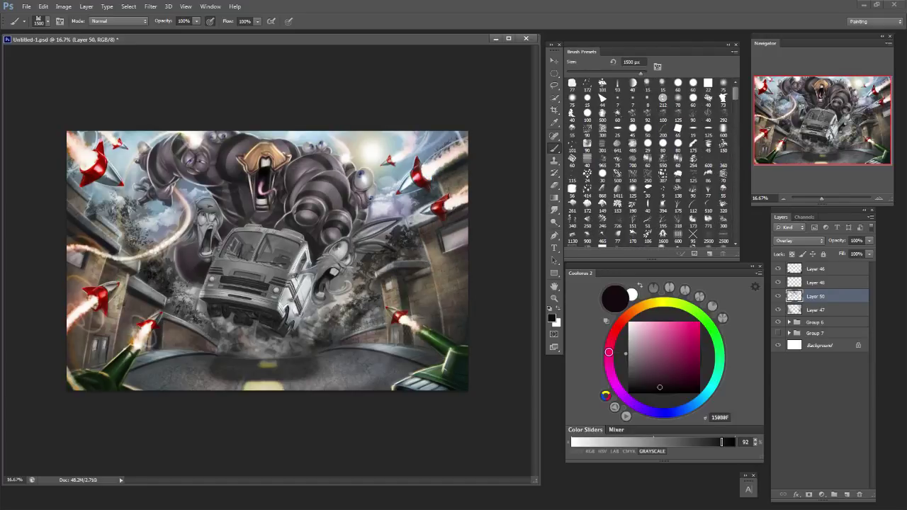
{"action": "scroll", "coordinate": [653, 162], "scroll_direction": "down", "scroll_amount": 12}
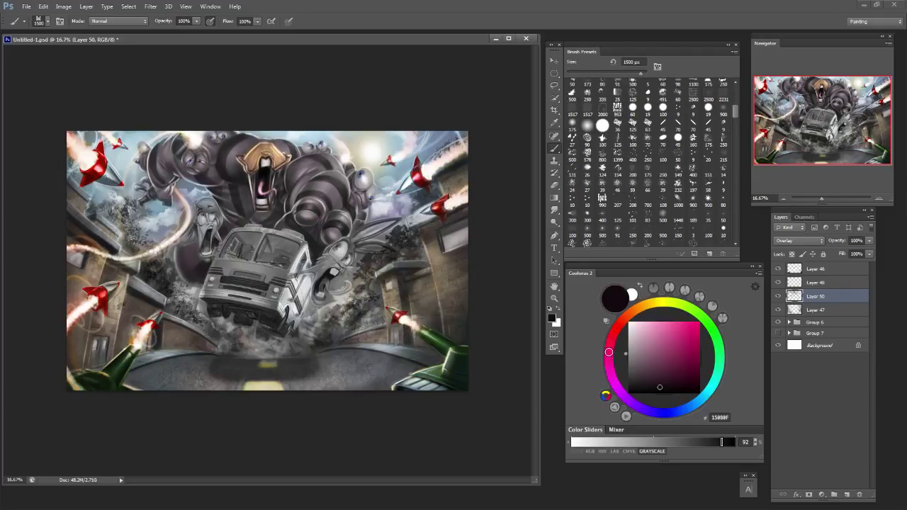
{"action": "key", "text": "bracketleft"}
{"action": "key", "text": "bracketleft"}
{"action": "key", "text": "bracketleft"}
{"action": "key", "text": "bracketleft"}
{"action": "scroll", "coordinate": [647, 163], "scroll_direction": "up", "scroll_amount": 1}
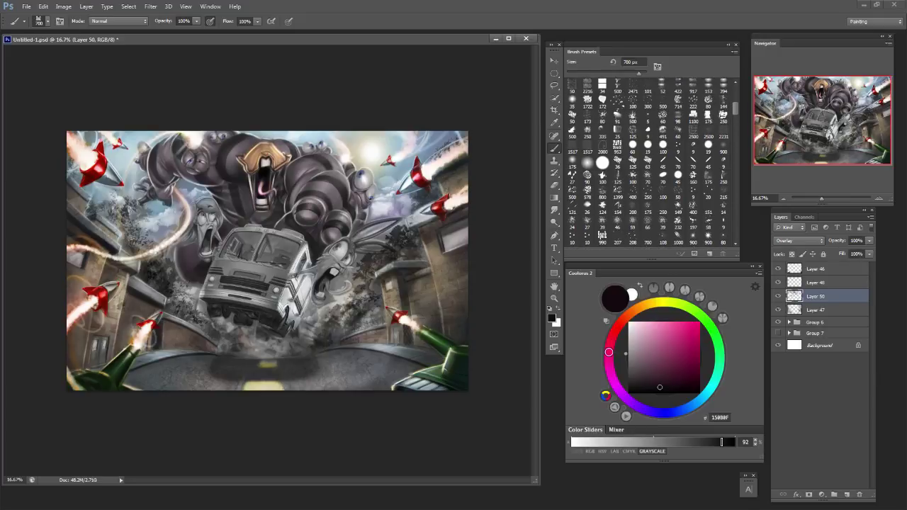
Save the illustration as Untitled-1 in Photoshop format in the car chase 2 folder, replacing the existing file.
{"action": "left_click", "coordinate": [26, 6]}
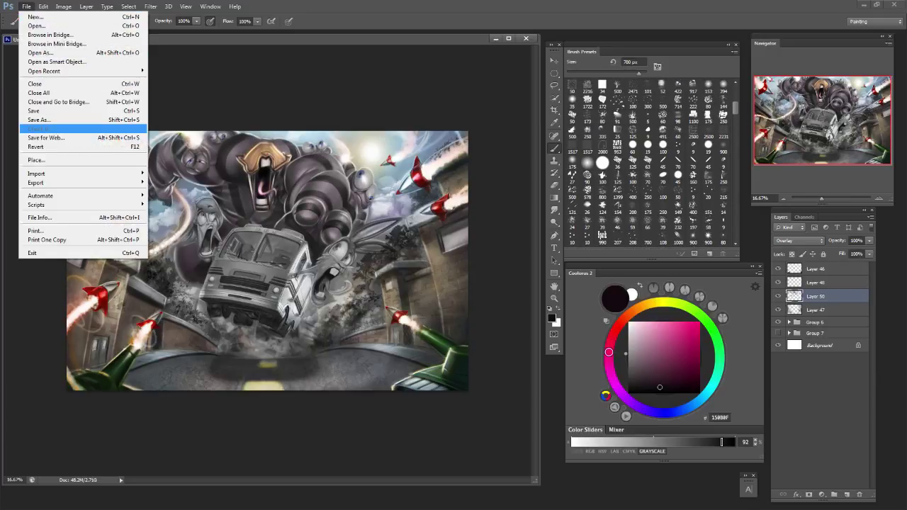
{"action": "left_click", "coordinate": [42, 120]}
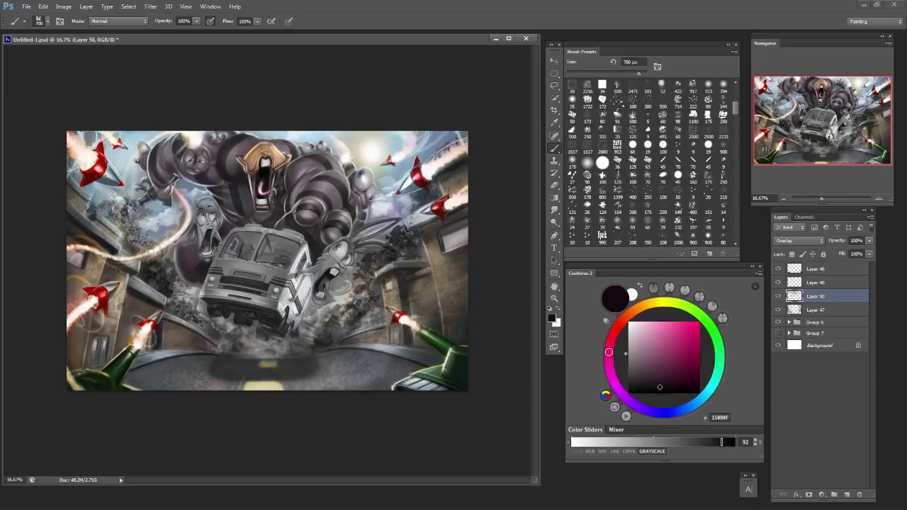
{"action": "key", "text": "Return"}
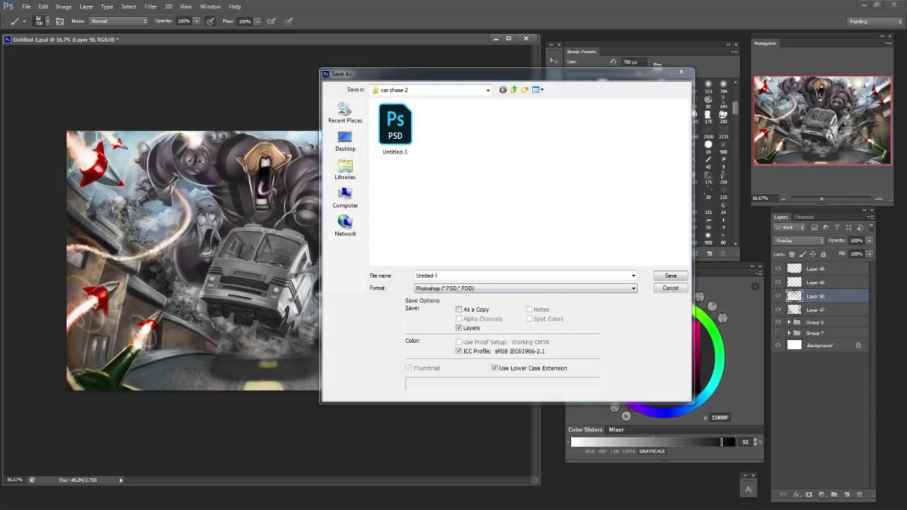
{"action": "key", "text": "Return"}
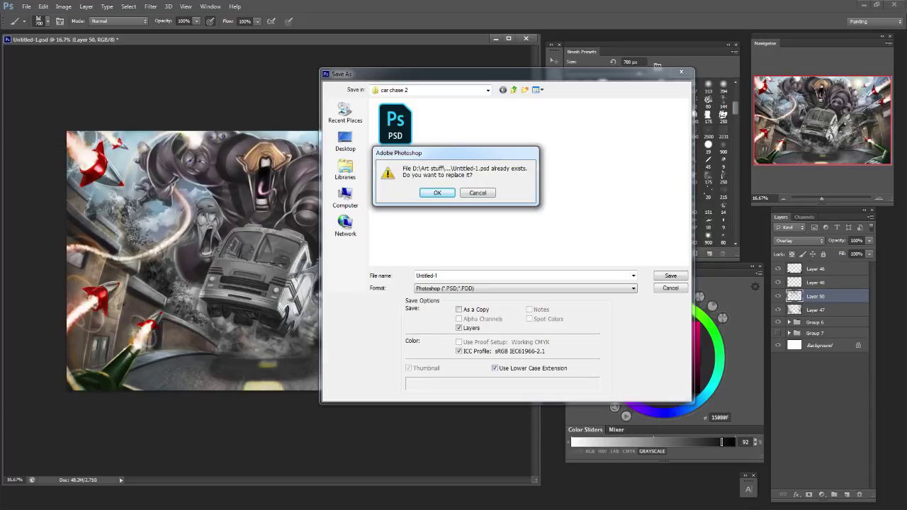
{"action": "key", "text": "Return"}
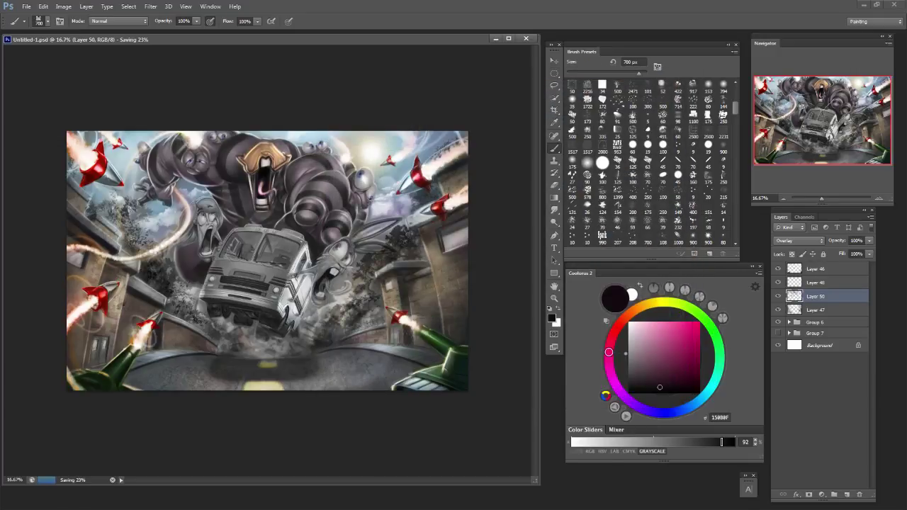
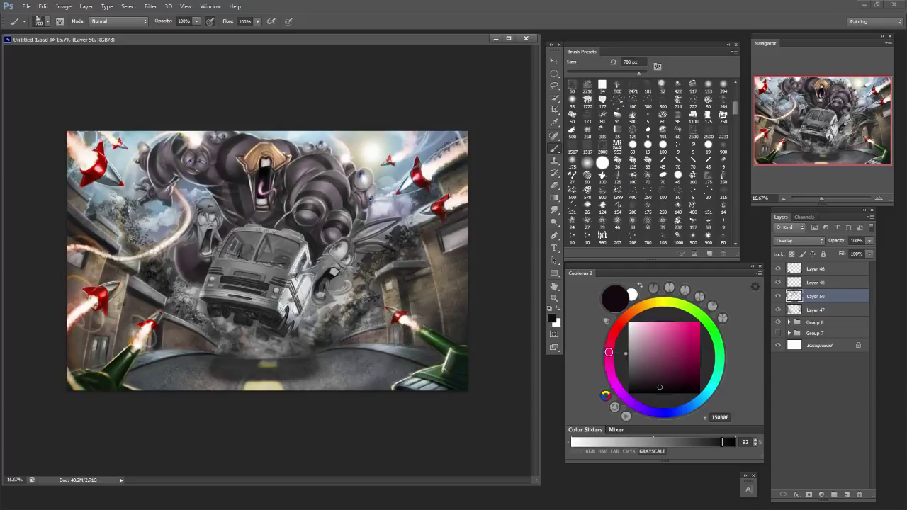
Choose the large soft round brush preset and switch to the Eraser at 400 px.
{"action": "scroll", "coordinate": [652, 163], "scroll_direction": "up", "scroll_amount": 3}
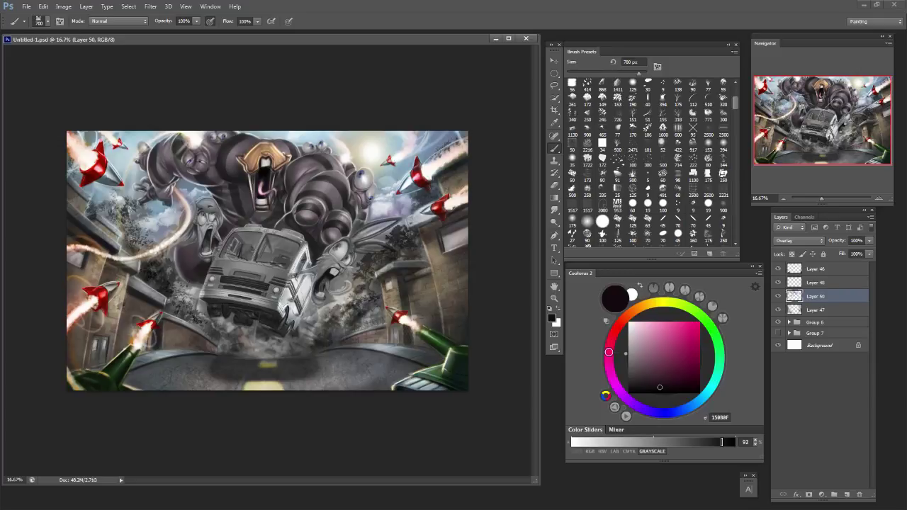
{"action": "scroll", "coordinate": [647, 169], "scroll_direction": "up", "scroll_amount": 4}
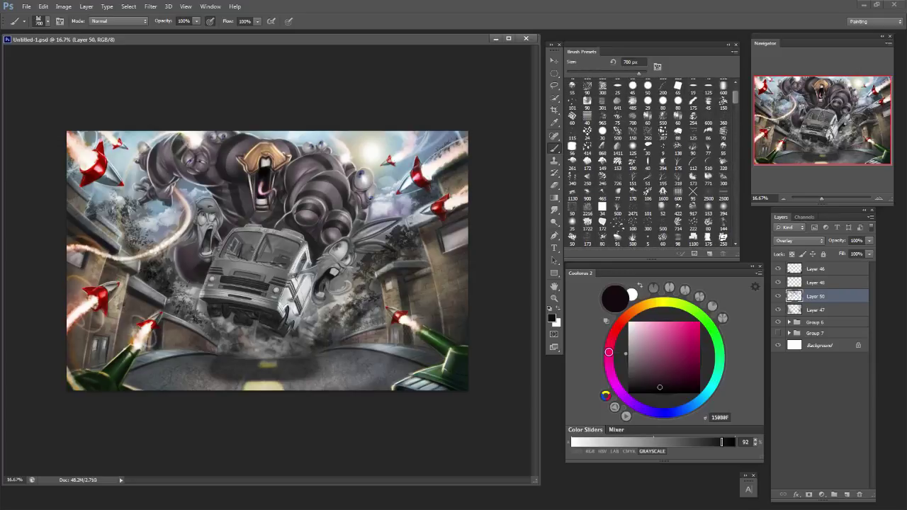
{"action": "scroll", "coordinate": [652, 163], "scroll_direction": "down", "scroll_amount": 9}
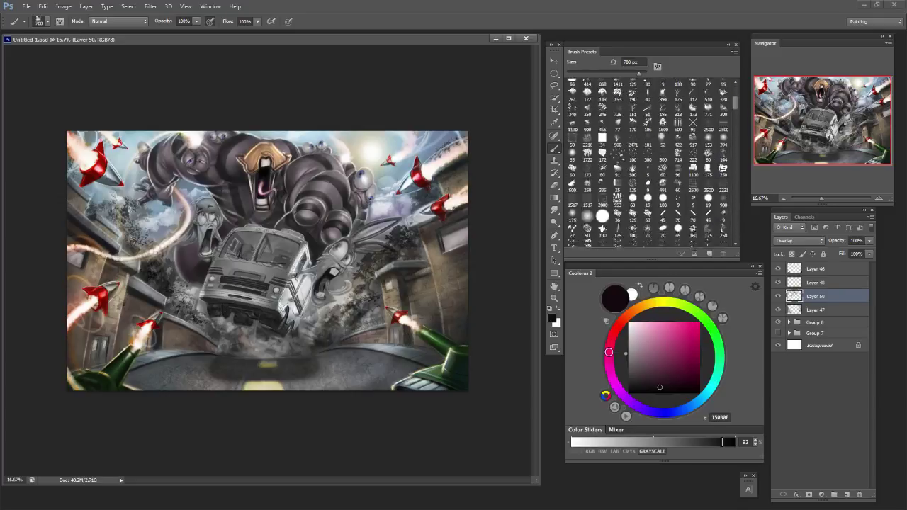
{"action": "left_click", "coordinate": [587, 146]}
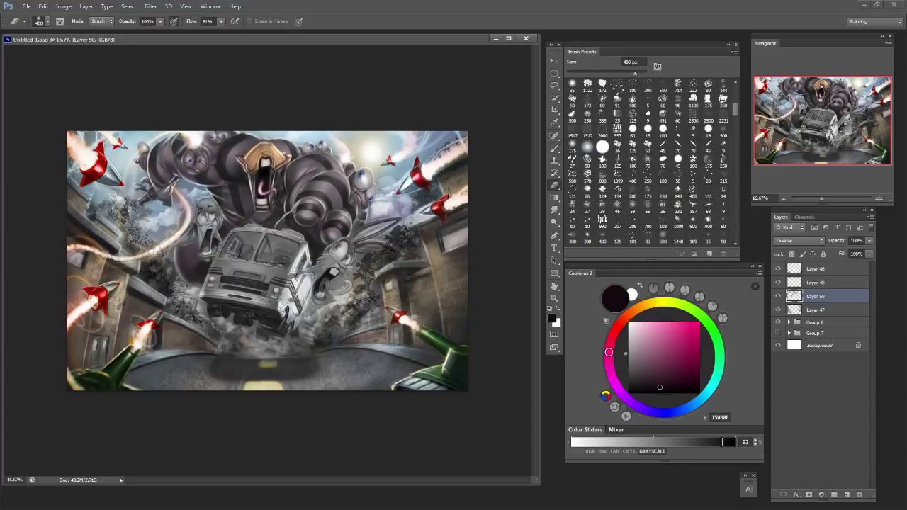
Switch to the Brush at 500 px and compare the illustration with Layer 50 hidden and shown.
{"action": "key", "text": "bracketleft"}
{"action": "key", "text": "bracketleft"}
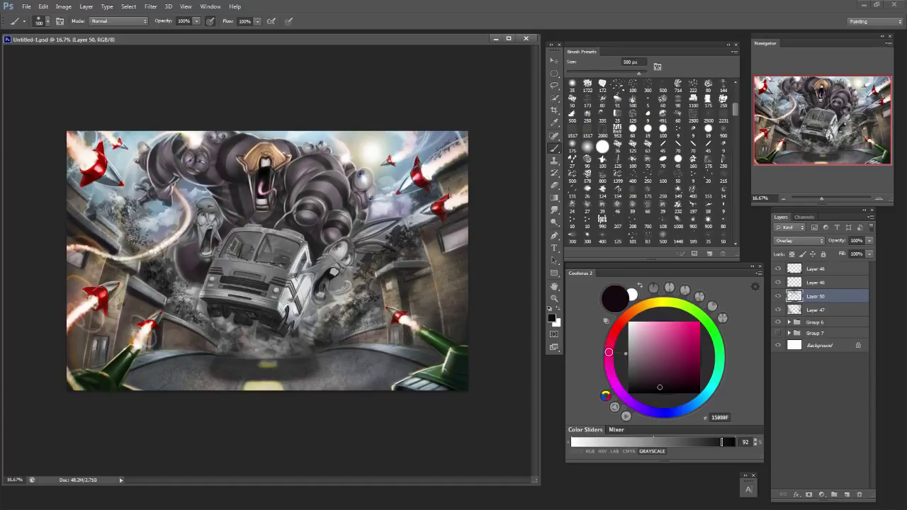
{"action": "key", "text": "ctrl+plus"}
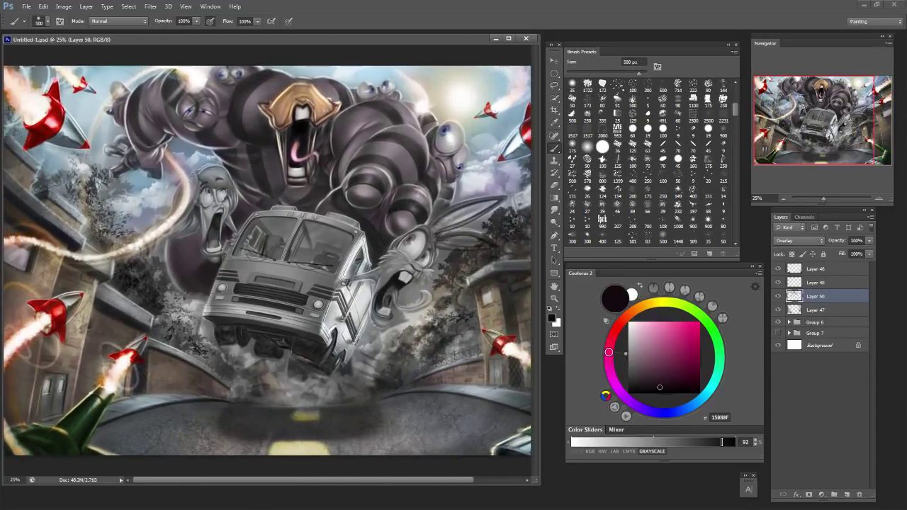
{"action": "key", "text": "ctrl+minus"}
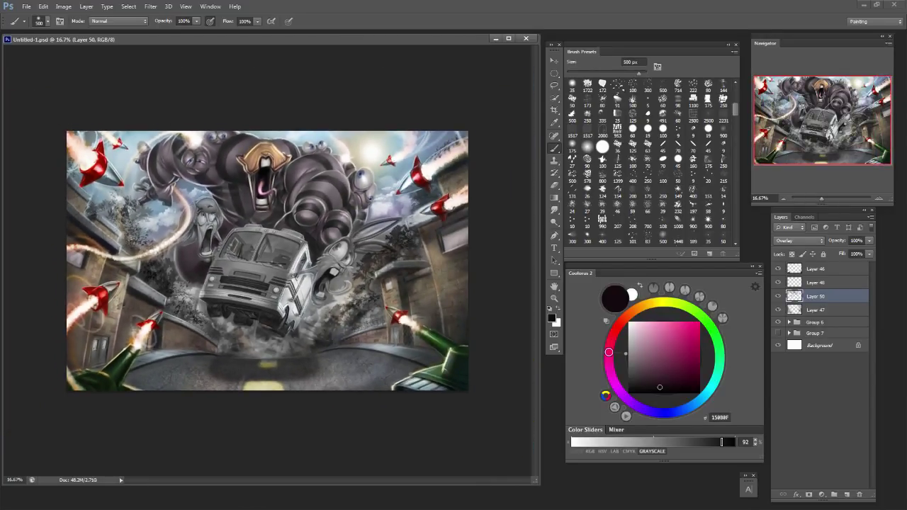
{"action": "left_click", "coordinate": [777, 296]}
{"action": "left_click", "coordinate": [778, 296]}
Reduce the brush to 200 px and pick the green 106016 as the painting colour on Layer 50.
{"action": "left_click", "coordinate": [624, 318]}
{"action": "left_click", "coordinate": [670, 322]}
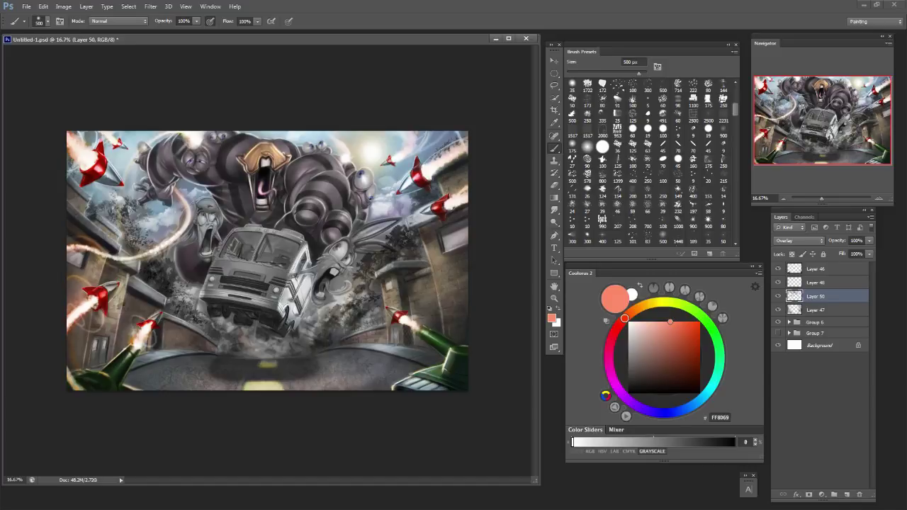
{"action": "key", "text": "]"}
{"action": "key", "text": "["}
{"action": "left_click", "coordinate": [710, 326]}
{"action": "left_click_drag", "start_coordinate": [683, 335], "coordinate": [685, 363]}
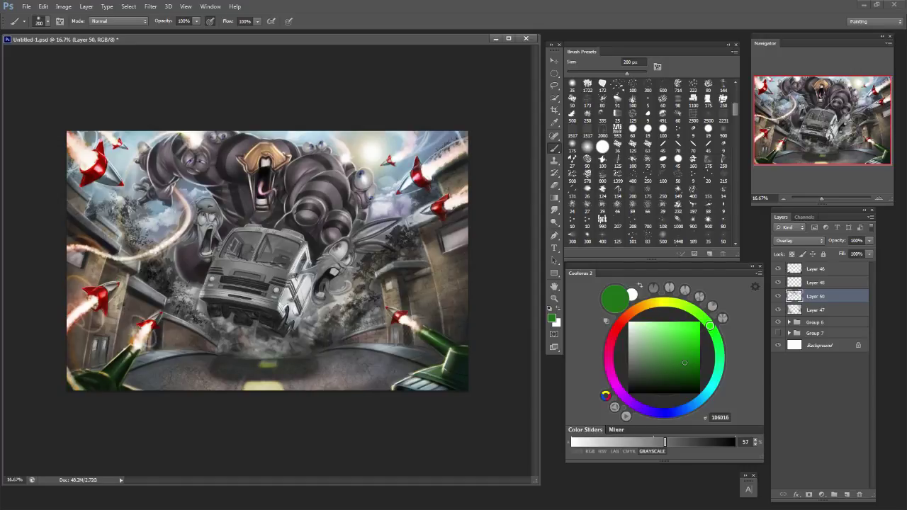
Compare the illustration with Layer 48 hidden and shown, and do the same for Layer 46.
{"action": "key", "text": "bracketleft"}
{"action": "key", "text": "bracketleft"}
{"action": "key", "text": "bracketleft"}
{"action": "key", "text": "bracketleft"}
{"action": "left_click", "coordinate": [815, 283]}
{"action": "left_click", "coordinate": [778, 283]}
{"action": "left_click", "coordinate": [778, 282]}
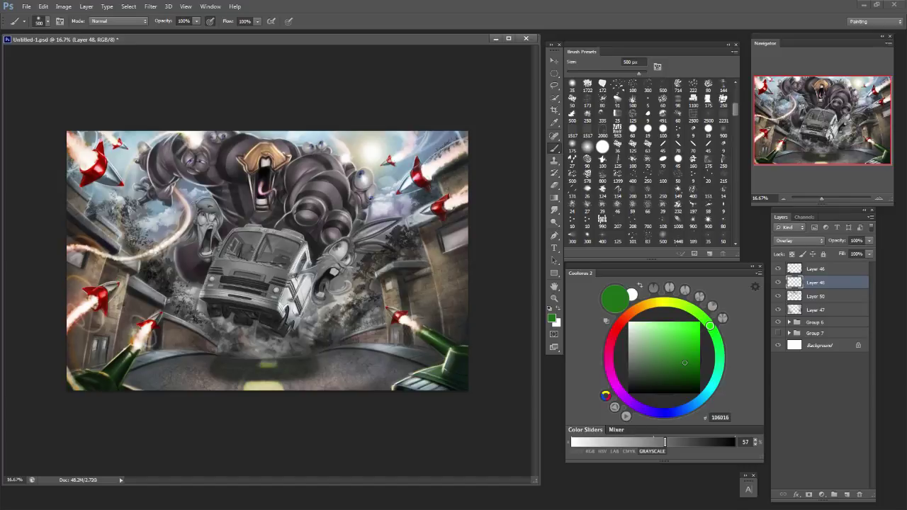
{"action": "left_click", "coordinate": [815, 269]}
{"action": "left_click", "coordinate": [778, 269]}
{"action": "left_click", "coordinate": [777, 270]}
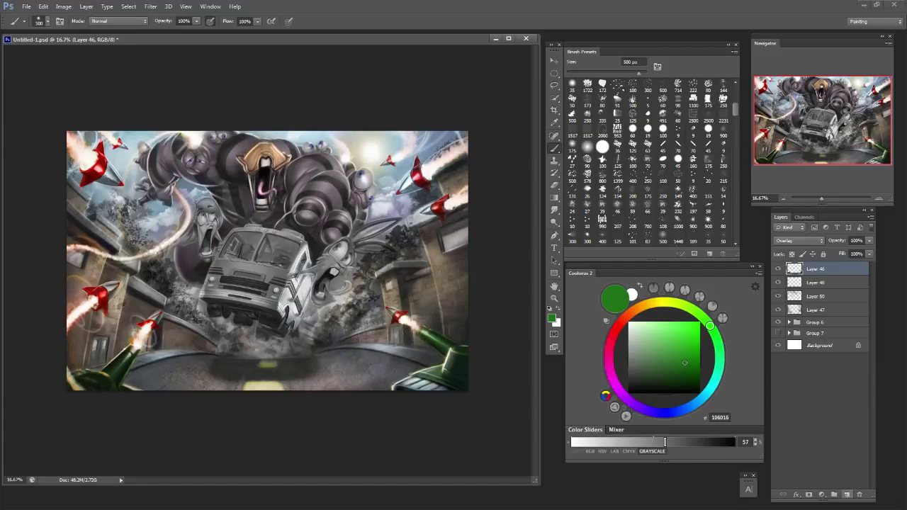
Create a new layer above Layer 46 and set its blend mode to Overlay.
{"action": "left_click", "coordinate": [847, 494]}
{"action": "left_click", "coordinate": [797, 240]}
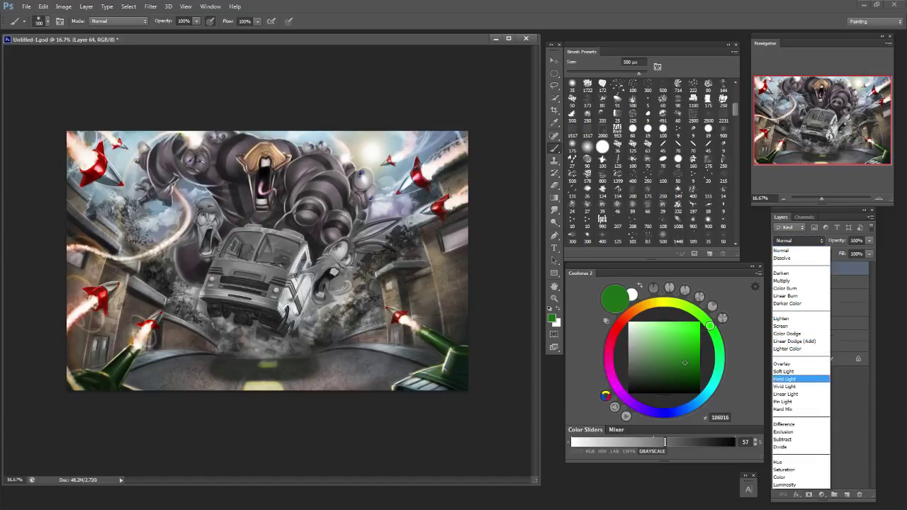
{"action": "left_click", "coordinate": [782, 364]}
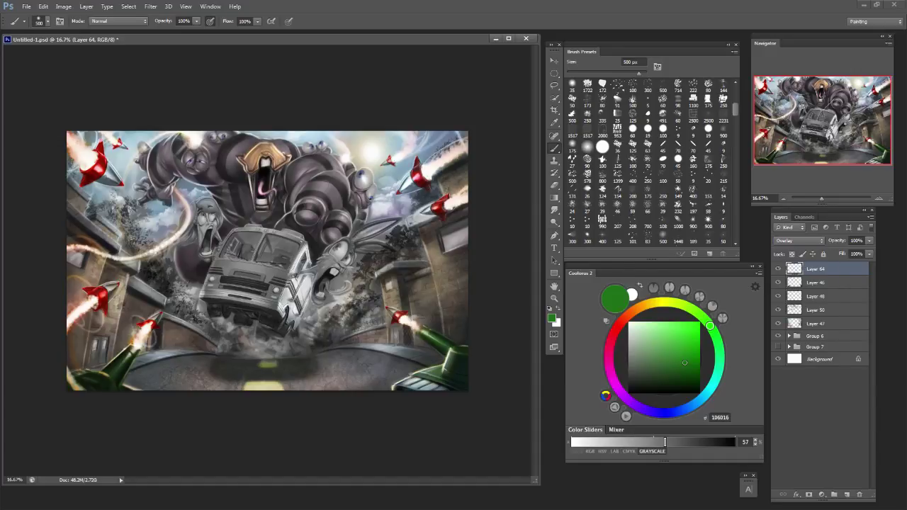
Undo a green test stroke on the right-hand foliage and mix the darker green 22442F.
{"action": "left_click", "coordinate": [679, 375]}
{"action": "left_click_drag", "start_coordinate": [391, 233], "coordinate": [410, 243]}
{"action": "key", "text": "ctrl+z"}
{"action": "left_click_drag", "start_coordinate": [679, 376], "coordinate": [657, 383]}
{"action": "left_click_drag", "start_coordinate": [710, 326], "coordinate": [719, 350]}
{"action": "left_click_drag", "start_coordinate": [659, 380], "coordinate": [664, 375]}
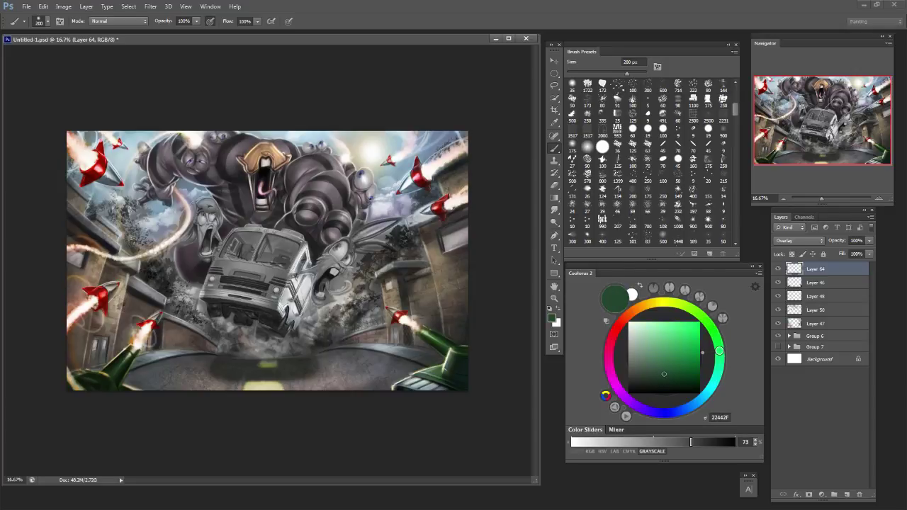
Paint the dark green over the trees to the right of the truck with a 150 px brush.
{"action": "key", "text": "bracketleft"}
{"action": "key", "text": "bracketleft"}
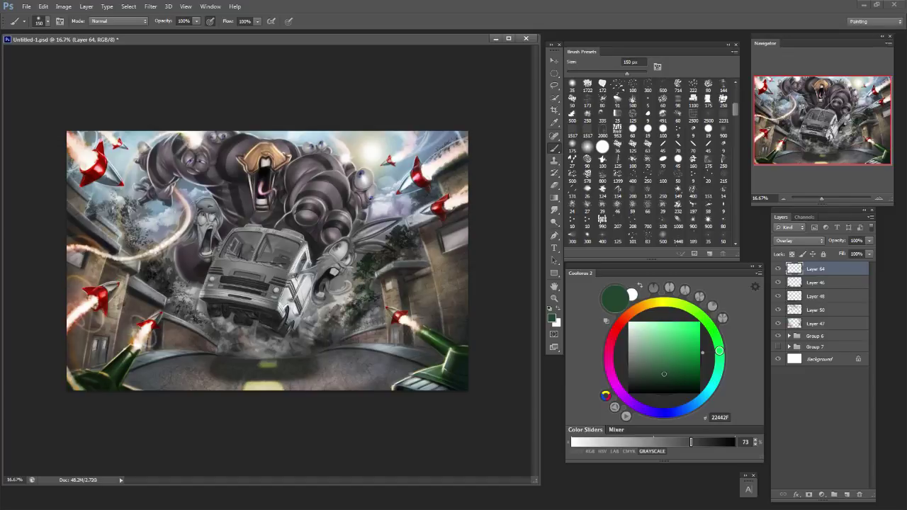
{"action": "key", "text": "bracketright"}
{"action": "key", "text": "bracketright"}
{"action": "key", "text": "bracketleft"}
{"action": "key", "text": "bracketleft"}
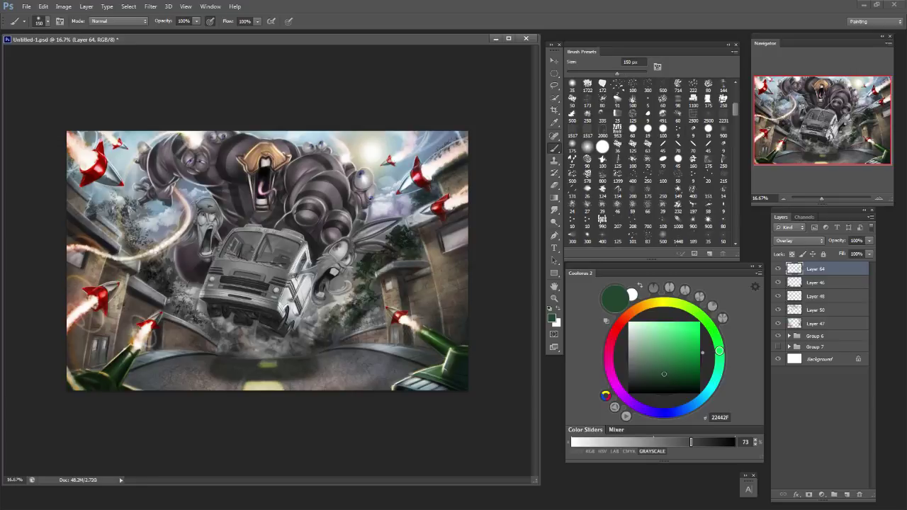
{"action": "left_click_drag", "start_coordinate": [420, 202], "coordinate": [413, 209]}
{"action": "left_click", "coordinate": [414, 210]}
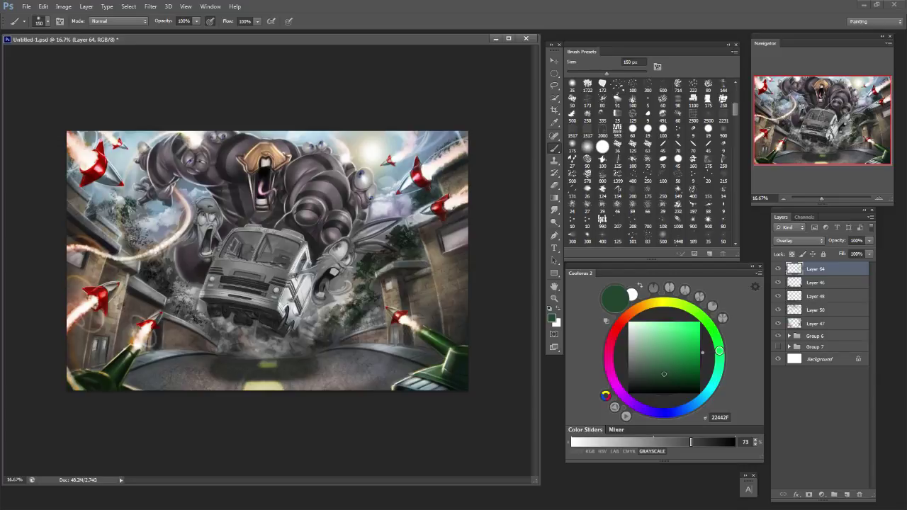
Paint the dark green over the foliage along the left buildings with a 100 px brush.
{"action": "key", "text": "bracketleft"}
{"action": "key", "text": "bracketleft"}
{"action": "left_click_drag", "start_coordinate": [72, 161], "coordinate": [72, 170]}
{"action": "mouse_move", "coordinate": [129, 221]}
{"action": "left_mouse_down"}
{"action": "mouse_move", "coordinate": [135, 243]}
{"action": "mouse_move", "coordinate": [146, 237]}
{"action": "mouse_move", "coordinate": [171, 264]}
{"action": "mouse_move", "coordinate": [170, 305]}
{"action": "mouse_move", "coordinate": [180, 283]}
{"action": "mouse_move", "coordinate": [205, 331]}
{"action": "left_mouse_up"}
Pick the light green 76EAA3 and reduce the brush to 45 px for foliage highlights.
{"action": "left_click", "coordinate": [663, 332]}
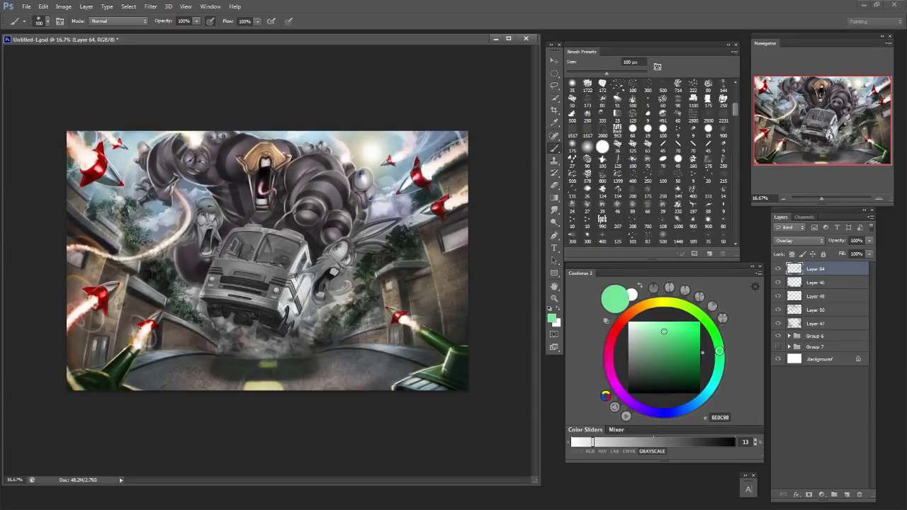
{"action": "mouse_move", "coordinate": [663, 332]}
{"action": "left_mouse_down"}
{"action": "mouse_move", "coordinate": [688, 323]}
{"action": "mouse_move", "coordinate": [663, 328]}
{"action": "left_mouse_up"}
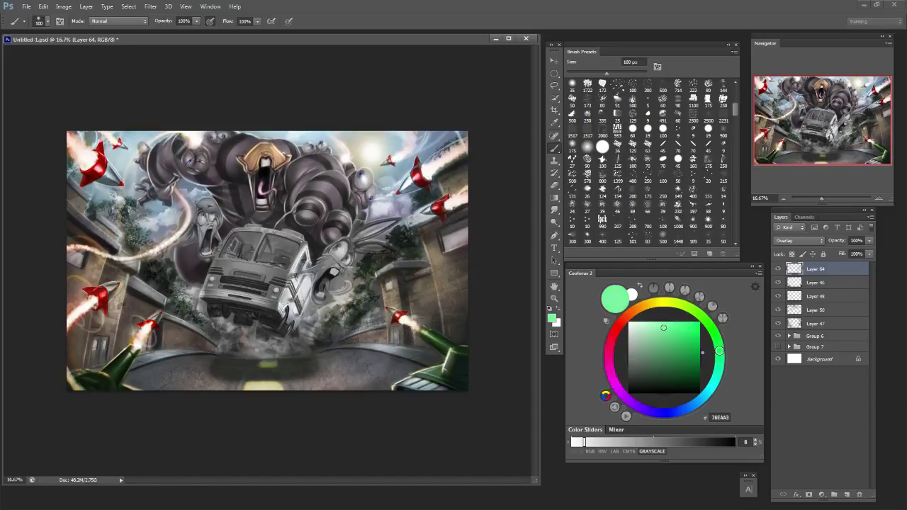
{"action": "key", "text": "bracketleft"}
{"action": "key", "text": "bracketleft"}
{"action": "key", "text": "bracketleft"}
{"action": "key", "text": "bracketleft"}
{"action": "key", "text": "bracketleft"}
{"action": "key", "text": "bracketleft"}
Pick the yellow-green ECFE59 and paint highlights on the foliage on both sides with a brush of about 60 px.
{"action": "left_click", "coordinate": [649, 326]}
{"action": "mouse_move", "coordinate": [682, 304]}
{"action": "left_mouse_down"}
{"action": "mouse_move", "coordinate": [671, 301]}
{"action": "mouse_move", "coordinate": [674, 322]}
{"action": "left_mouse_up"}
{"action": "left_click", "coordinate": [675, 322]}
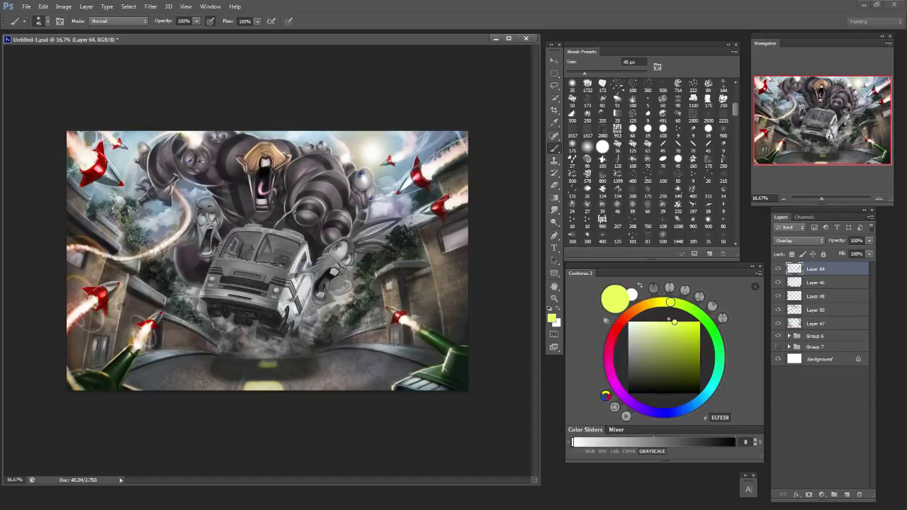
{"action": "key", "text": "bracketright"}
{"action": "key", "text": "bracketright"}
{"action": "key", "text": "bracketright"}
{"action": "key", "text": "bracketright"}
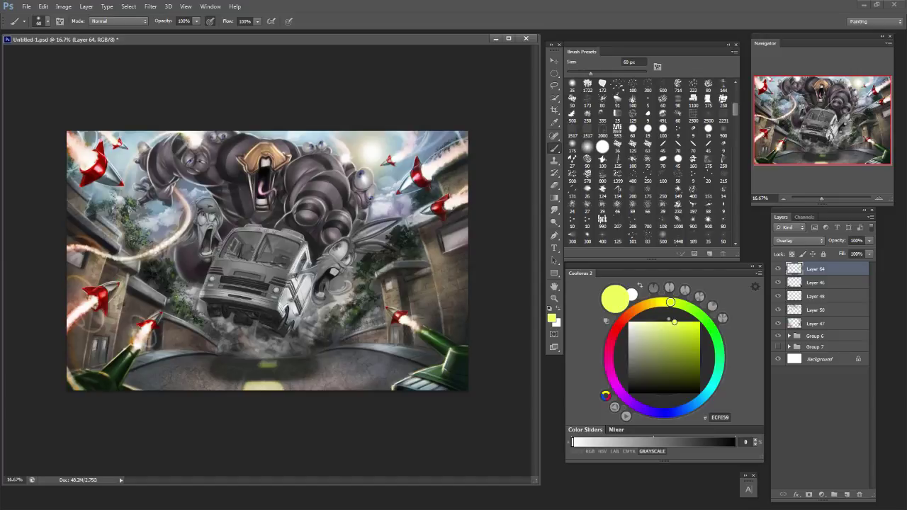
{"action": "key", "text": "bracketleft"}
{"action": "key", "text": "bracketleft"}
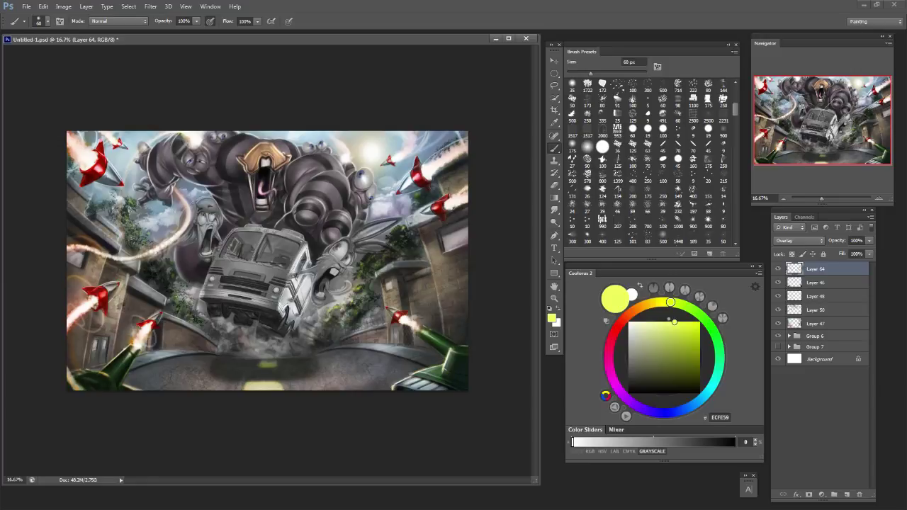
Add more yellow-green accents to the foliage while varying the brush size, finishing at 150 px.
{"action": "key", "text": "bracketleft"}
{"action": "key", "text": "bracketleft"}
{"action": "key", "text": "bracketleft"}
{"action": "key", "text": "bracketleft"}
{"action": "key", "text": "bracketleft"}
{"action": "key", "text": "bracketleft"}
{"action": "key", "text": "bracketleft"}
{"action": "key", "text": "bracketleft"}
{"action": "key", "text": "bracketright"}
{"action": "key", "text": "bracketright"}
{"action": "key", "text": "bracketright"}
{"action": "key", "text": "bracketright"}
{"action": "key", "text": "bracketright"}
{"action": "key", "text": "bracketright"}
{"action": "key", "text": "bracketright"}
{"action": "key", "text": "bracketright"}
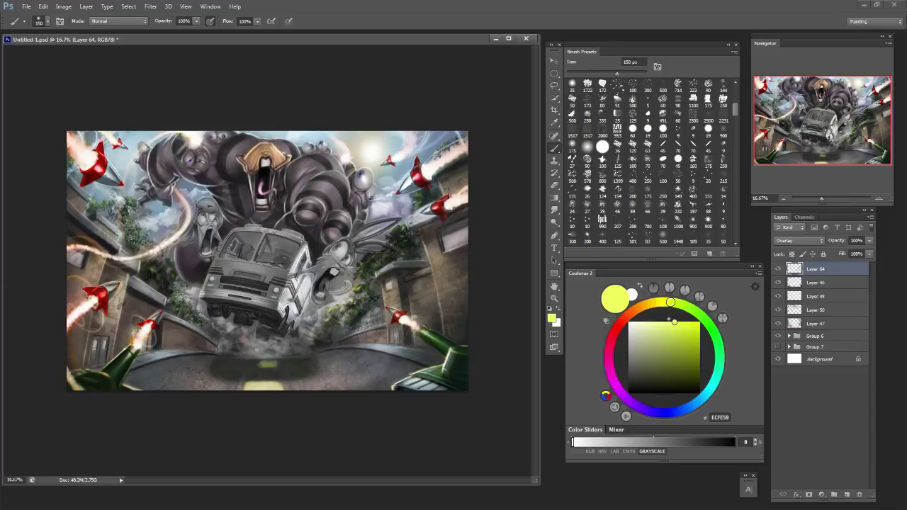
Tint the left foliage and the dust beneath the truck yellow-green with the 150 px brush.
{"action": "left_click", "coordinate": [156, 284]}
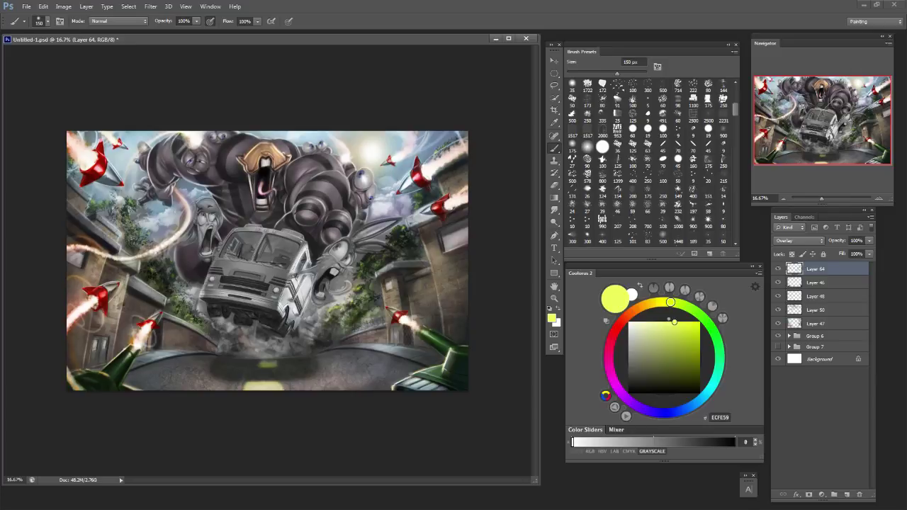
{"action": "key", "text": "bracketright"}
{"action": "key", "text": "bracketright"}
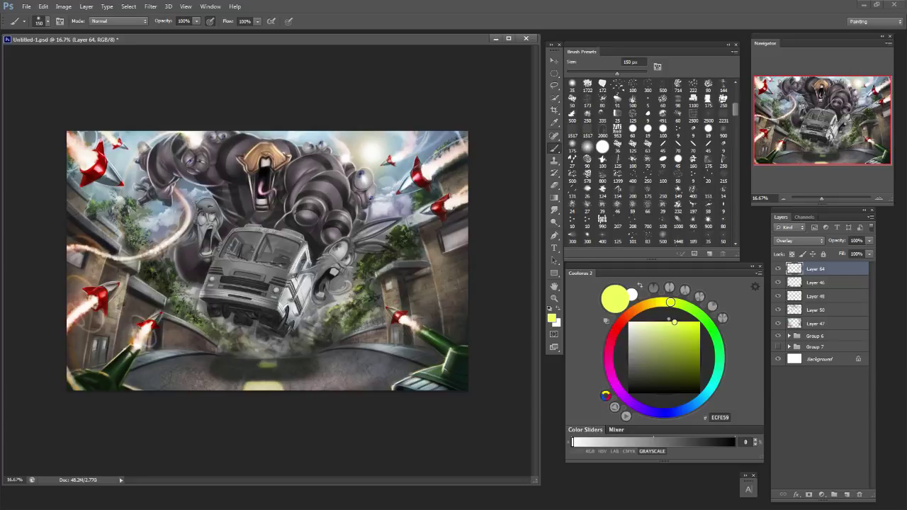
Create a new layer above Layer 64 and set its blend mode to Soft Light.
{"action": "left_click", "coordinate": [846, 493]}
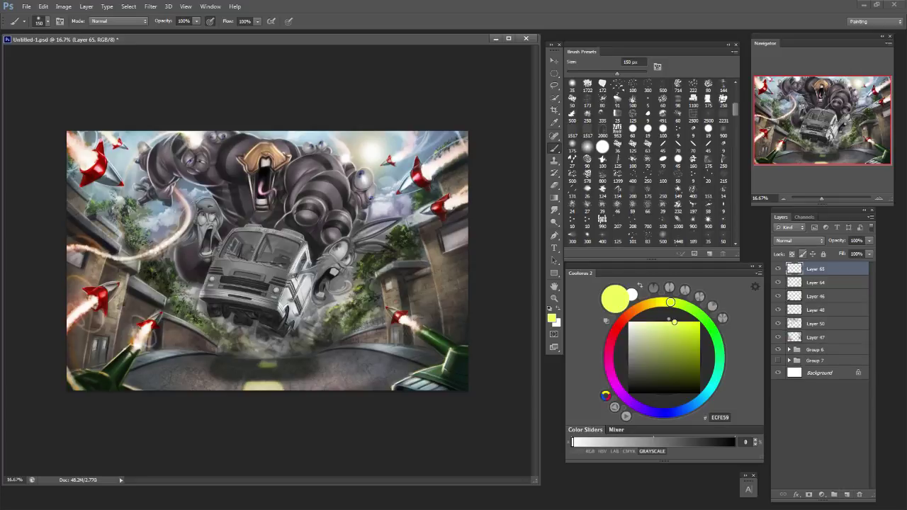
{"action": "left_click", "coordinate": [799, 241]}
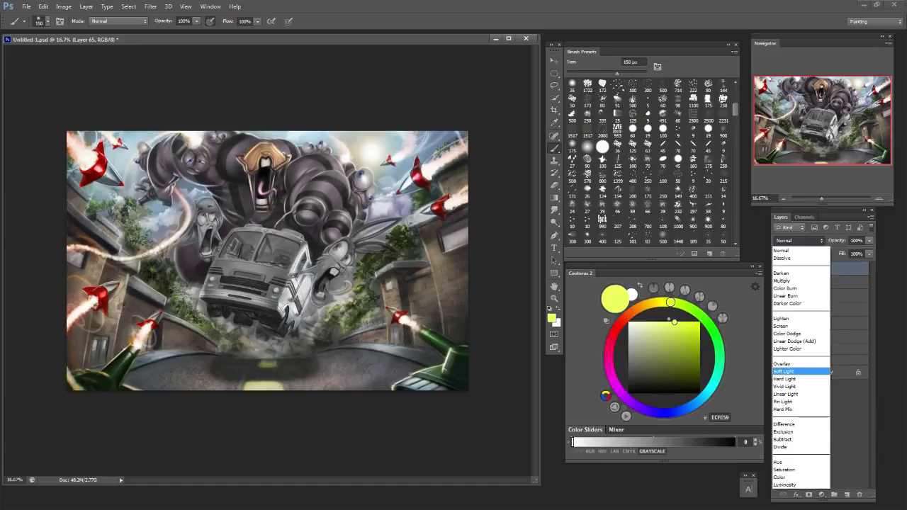
{"action": "left_click", "coordinate": [783, 372]}
Sample the off-white FFF9F6 and brighten the dust beneath the truck with a small brush of varying size.
{"action": "key", "text": "bracketleft"}
{"action": "key", "text": "bracketleft"}
{"action": "key", "text": "bracketleft"}
{"action": "key", "text": "bracketleft"}
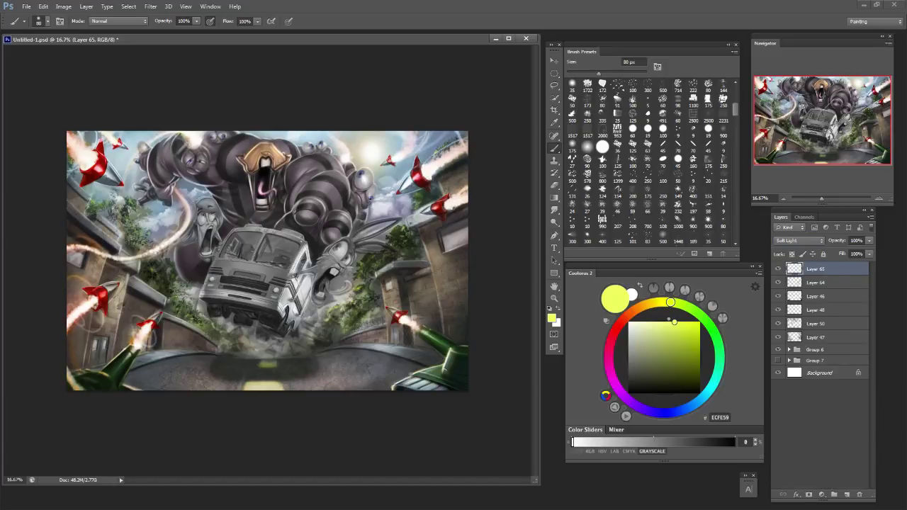
{"action": "left_click", "coordinate": [258, 347], "text": "alt"}
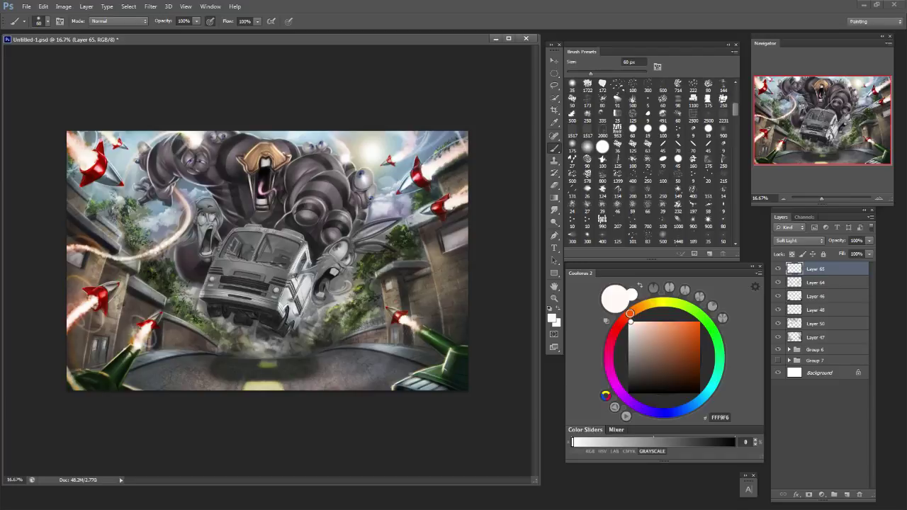
{"action": "key", "text": "bracketright"}
{"action": "key", "text": "bracketleft"}
{"action": "key", "text": "bracketleft"}
{"action": "key", "text": "bracketleft"}
{"action": "key", "text": "bracketleft"}
{"action": "key", "text": "bracketleft"}
{"action": "key", "text": "bracketright"}
{"action": "key", "text": "bracketright"}
{"action": "key", "text": "bracketright"}
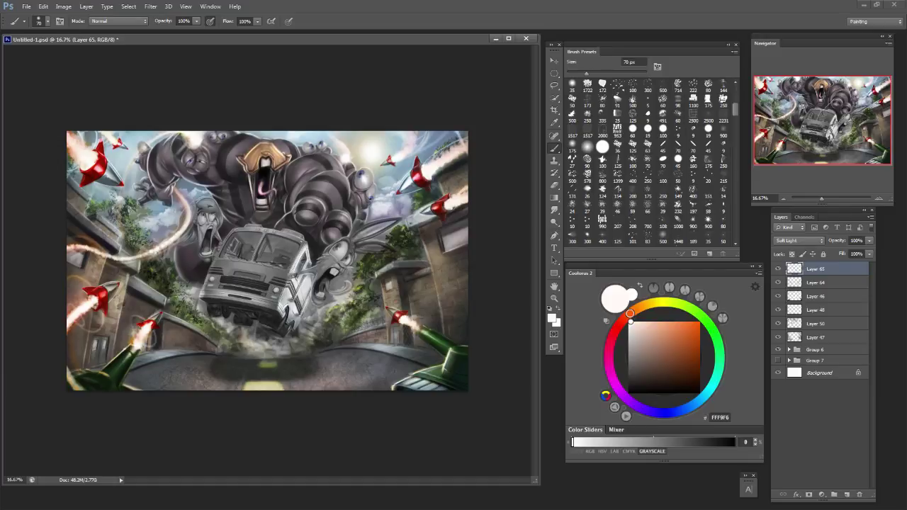
Brush off-white dust along the road edge on both sides of the truck at 40 to 50 px, undoing one stroke.
{"action": "key", "text": "bracketleft"}
{"action": "mouse_move", "coordinate": [218, 351]}
{"action": "left_mouse_down"}
{"action": "mouse_move", "coordinate": [232, 348]}
{"action": "mouse_move", "coordinate": [208, 339]}
{"action": "mouse_move", "coordinate": [205, 347]}
{"action": "left_mouse_up"}
{"action": "key", "text": "bracketright"}
{"action": "key", "text": "bracketright"}
{"action": "key", "text": "bracketright"}
{"action": "key", "text": "ctrl+z"}
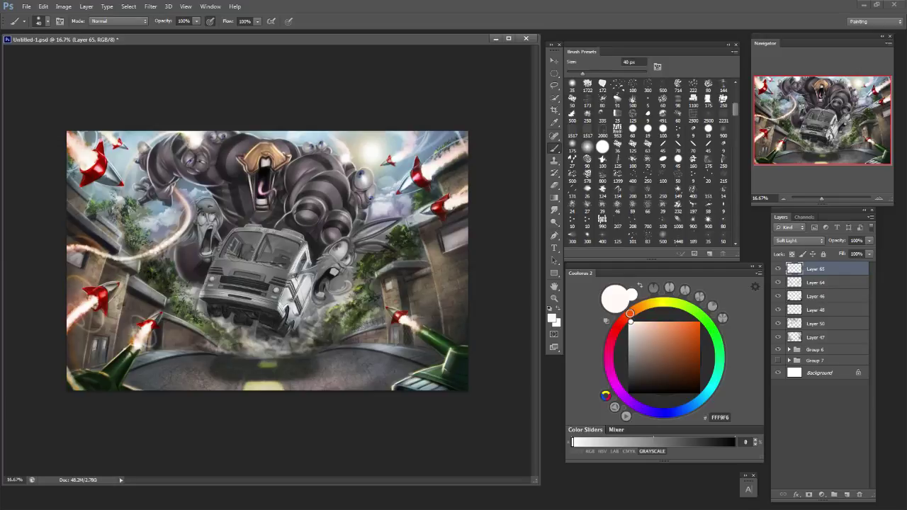
{"action": "mouse_move", "coordinate": [310, 348]}
{"action": "left_mouse_down"}
{"action": "mouse_move", "coordinate": [323, 345]}
{"action": "mouse_move", "coordinate": [299, 355]}
{"action": "left_mouse_up"}
{"action": "left_click_drag", "start_coordinate": [231, 354], "coordinate": [186, 367]}
{"action": "left_click_drag", "start_coordinate": [303, 353], "coordinate": [312, 353]}
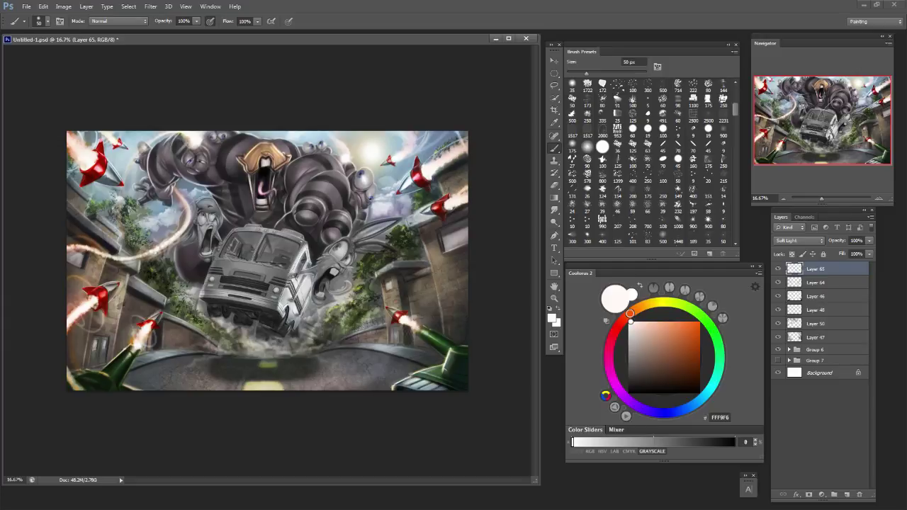
Sample the grey-blue 84A2B4 from the sky and paint haze around the truck and foliage with a brush of about 90 px.
{"action": "key", "text": "bracketright"}
{"action": "key", "text": "bracketright"}
{"action": "key", "text": "bracketright"}
{"action": "key", "text": "bracketright"}
{"action": "left_click", "coordinate": [263, 301], "text": "alt"}
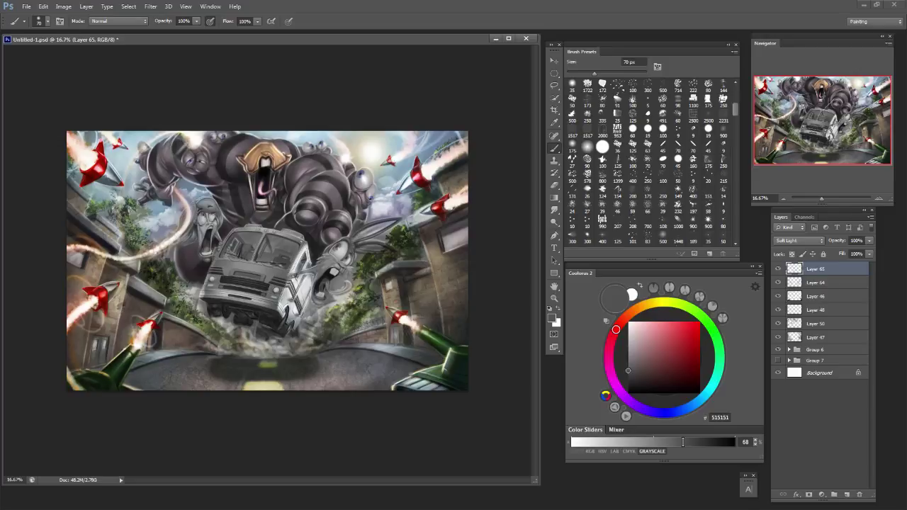
{"action": "left_click", "coordinate": [398, 168], "text": "alt"}
{"action": "key", "text": "bracketright"}
{"action": "key", "text": "bracketright"}
{"action": "key", "text": "bracketright"}
{"action": "key", "text": "bracketright"}
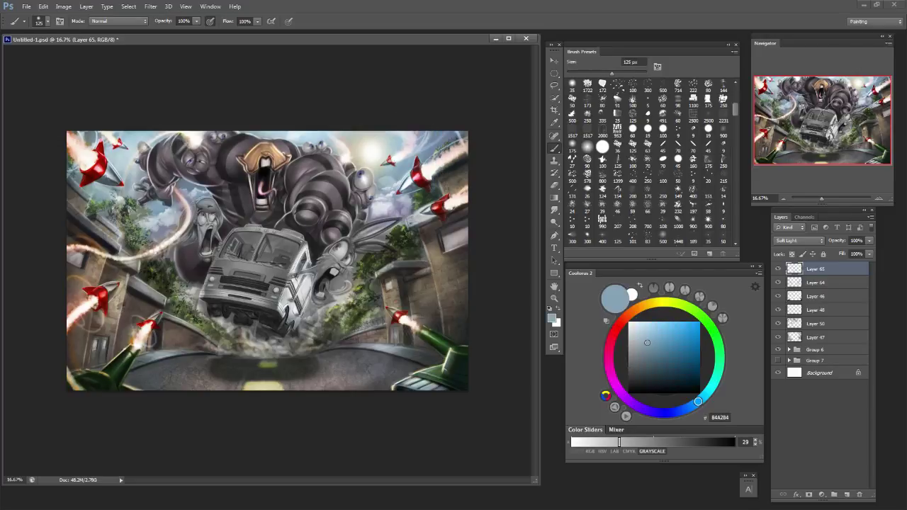
{"action": "key", "text": "bracketleft"}
{"action": "key", "text": "bracketleft"}
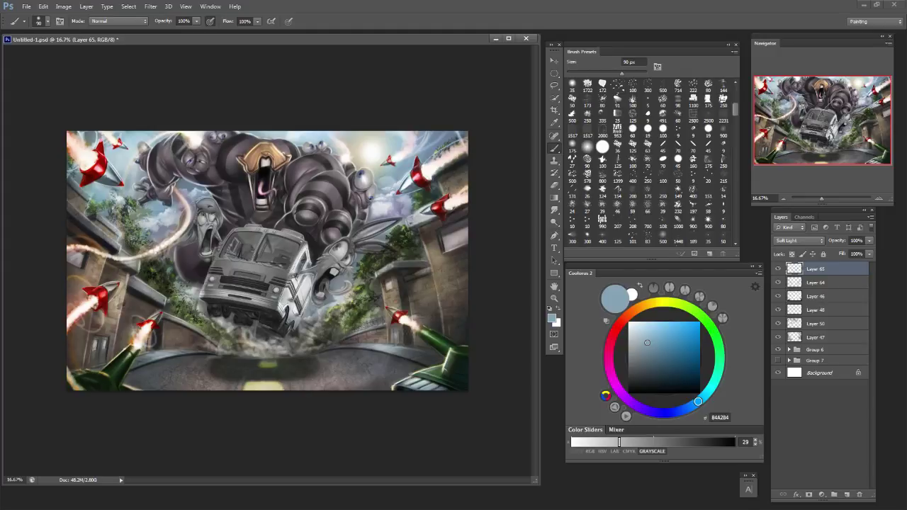
Enlarge the brush to 250 px, pick the light blue A6D8F5 and tint the dust beside the truck's rear wheel.
{"action": "key", "text": "bracketright"}
{"action": "key", "text": "bracketright"}
{"action": "key", "text": "bracketright"}
{"action": "key", "text": "bracketright"}
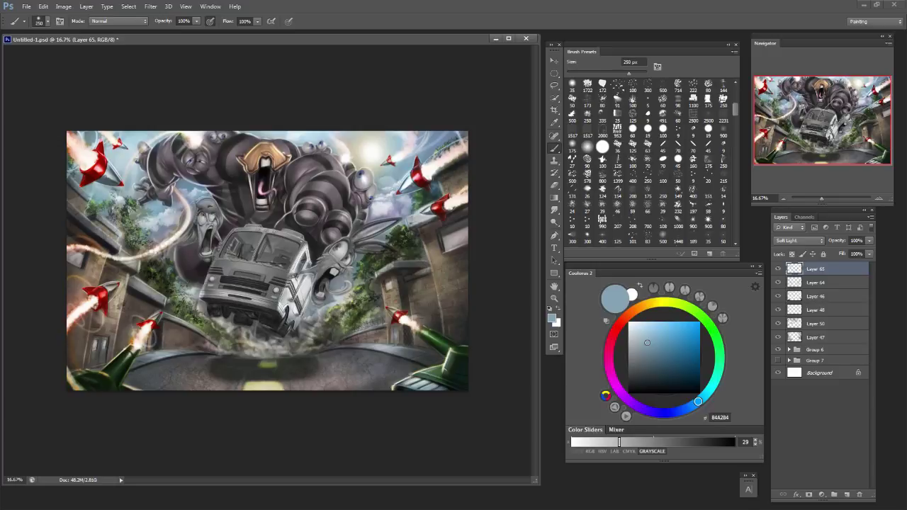
{"action": "left_click", "coordinate": [651, 324]}
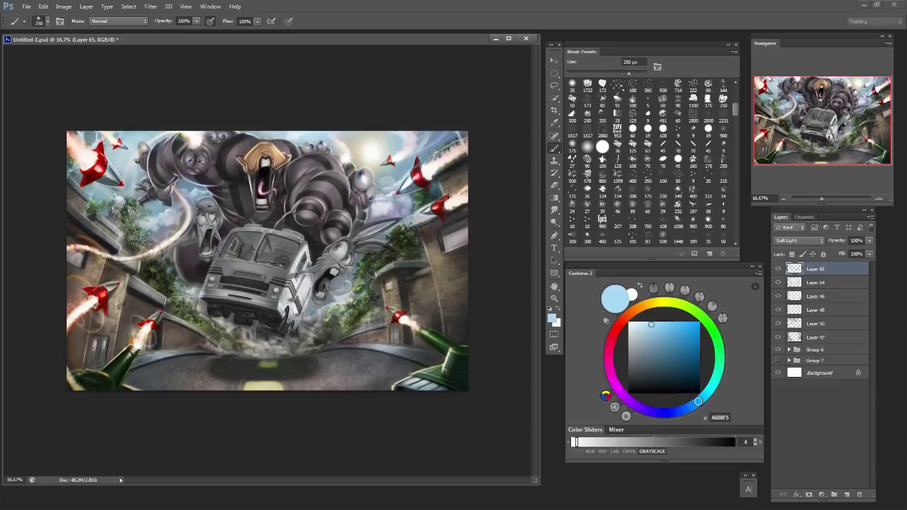
{"action": "left_click_drag", "start_coordinate": [330, 314], "coordinate": [317, 323]}
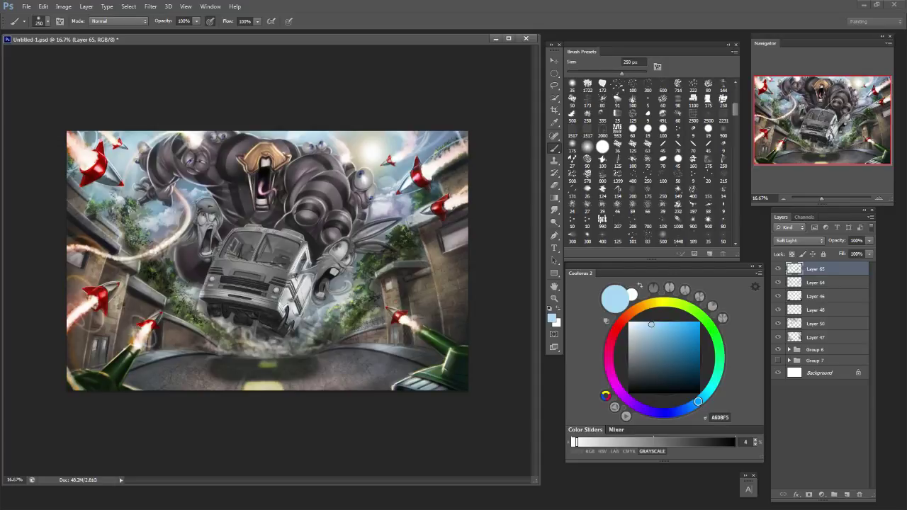
Tint the dust around the truck with yellow and the orange FF8F50, varying the brush between 125 and 175 px.
{"action": "key", "text": "bracketleft"}
{"action": "key", "text": "bracketleft"}
{"action": "left_click", "coordinate": [659, 302]}
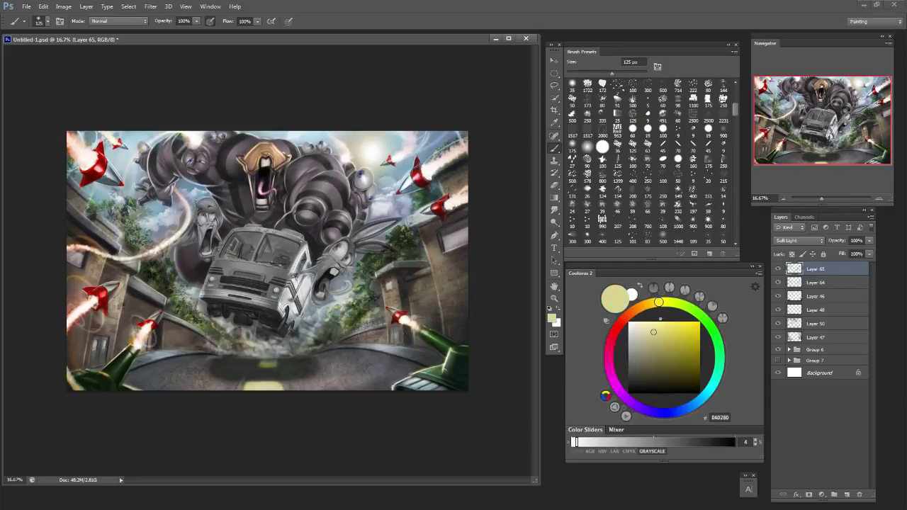
{"action": "left_click", "coordinate": [695, 330]}
{"action": "left_click", "coordinate": [630, 314]}
{"action": "left_click", "coordinate": [677, 322]}
{"action": "key", "text": "bracketright"}
{"action": "key", "text": "bracketright"}
{"action": "key", "text": "bracketright"}
{"action": "key", "text": "bracketright"}
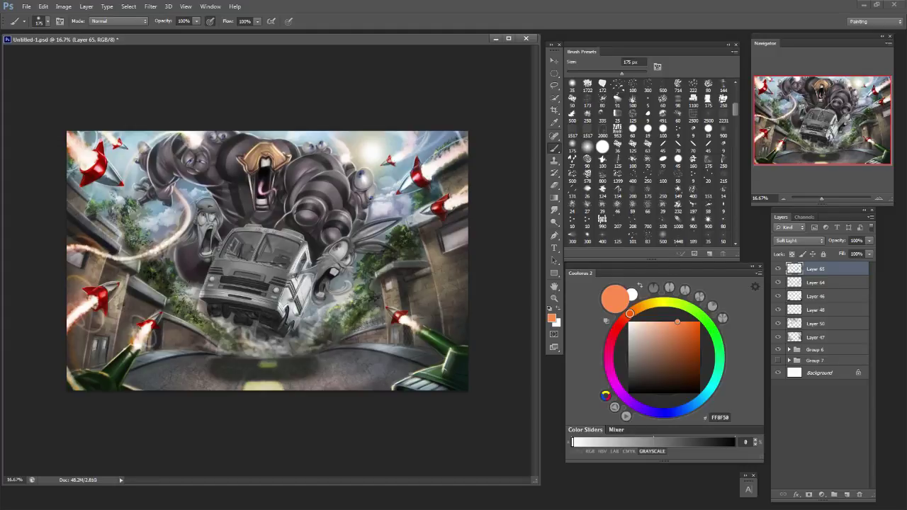
Add a layer at the top of the stack, set its blend mode to Overlay, and prepare a yellow 90 px brush.
{"action": "left_click", "coordinate": [847, 495]}
{"action": "left_click", "coordinate": [656, 303]}
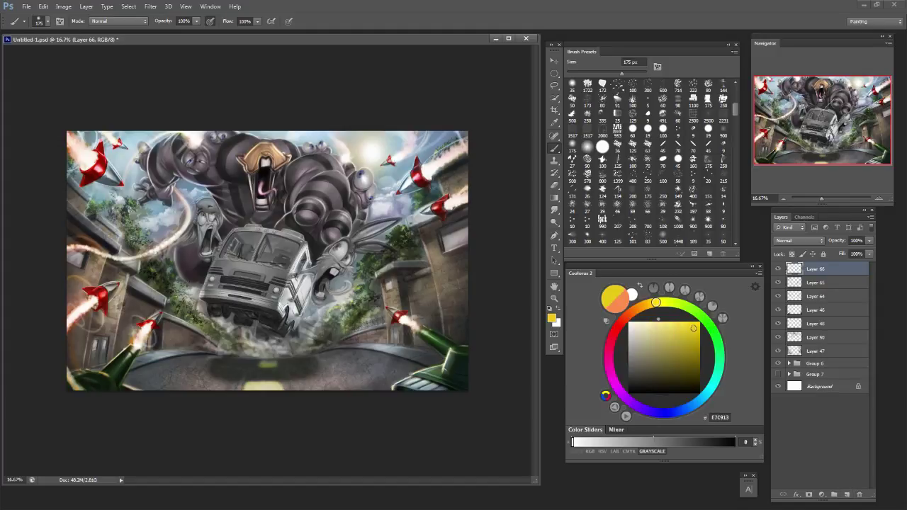
{"action": "left_click", "coordinate": [687, 327]}
{"action": "key", "text": "["}
{"action": "key", "text": "["}
{"action": "key", "text": "["}
{"action": "key", "text": "["}
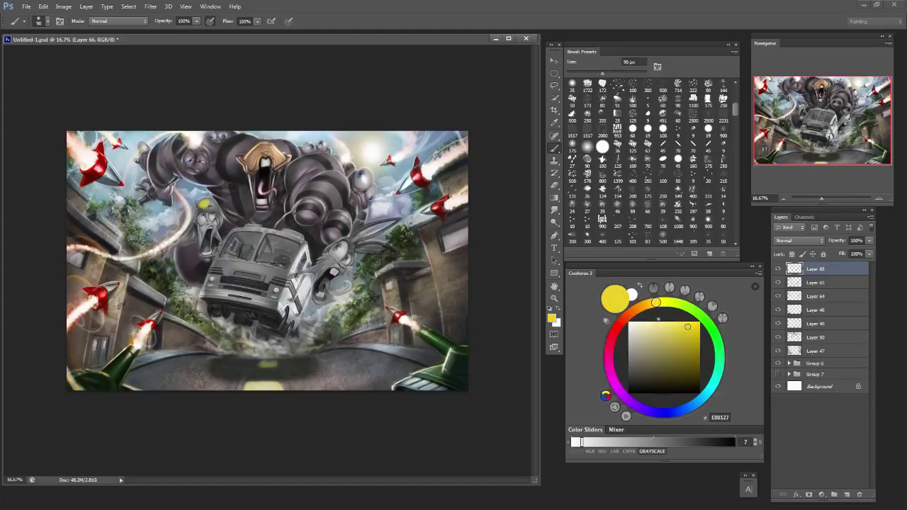
{"action": "left_click", "coordinate": [807, 241]}
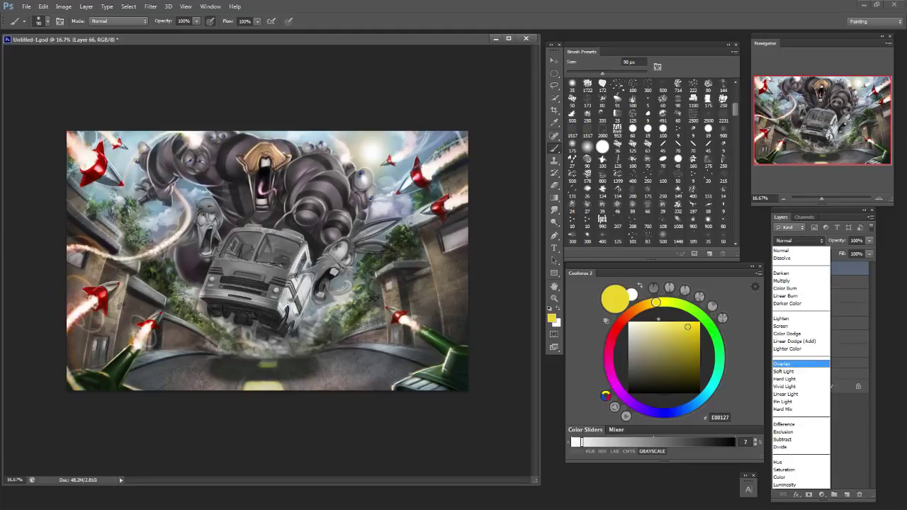
{"action": "left_click", "coordinate": [801, 363]}
Undo the bright yellow test stroke, pick the muted gold C8A545 and paint the crown of the screaming woman's hair.
{"action": "left_click_drag", "start_coordinate": [201, 200], "coordinate": [216, 211]}
{"action": "key", "text": "ctrl+z"}
{"action": "left_click", "coordinate": [658, 328]}
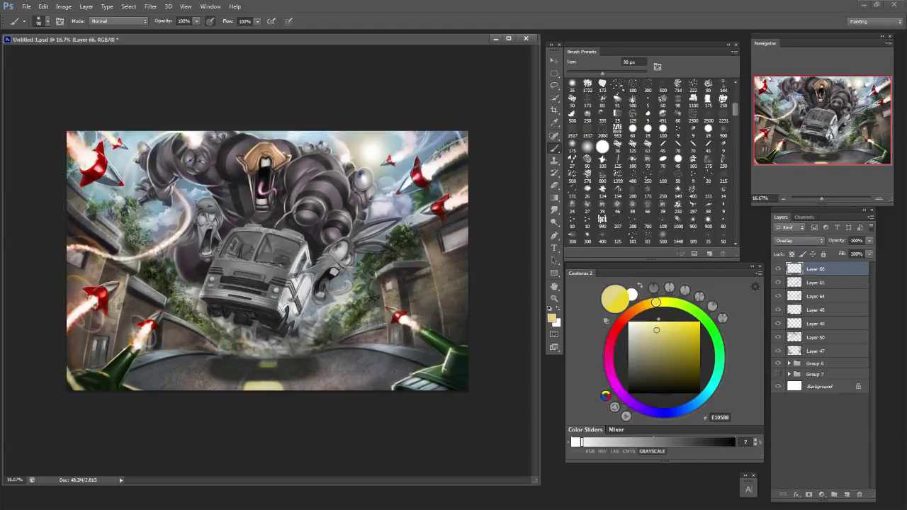
{"action": "left_click", "coordinate": [648, 304]}
{"action": "left_click", "coordinate": [675, 336]}
{"action": "left_click_drag", "start_coordinate": [200, 201], "coordinate": [216, 212]}
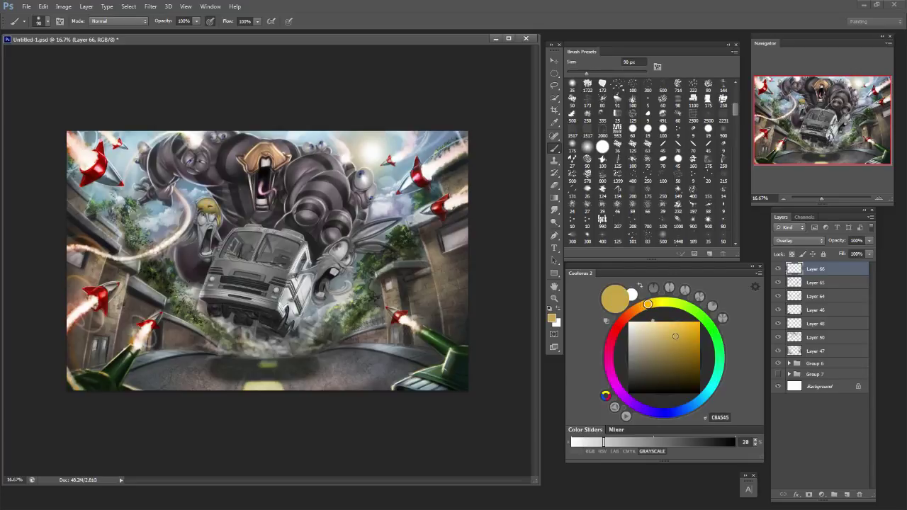
Paint the rest of the woman's hair in muted gold with a brush of 50 to 70 px.
{"action": "key", "text": "bracketleft"}
{"action": "key", "text": "bracketleft"}
{"action": "key", "text": "bracketleft"}
{"action": "key", "text": "bracketleft"}
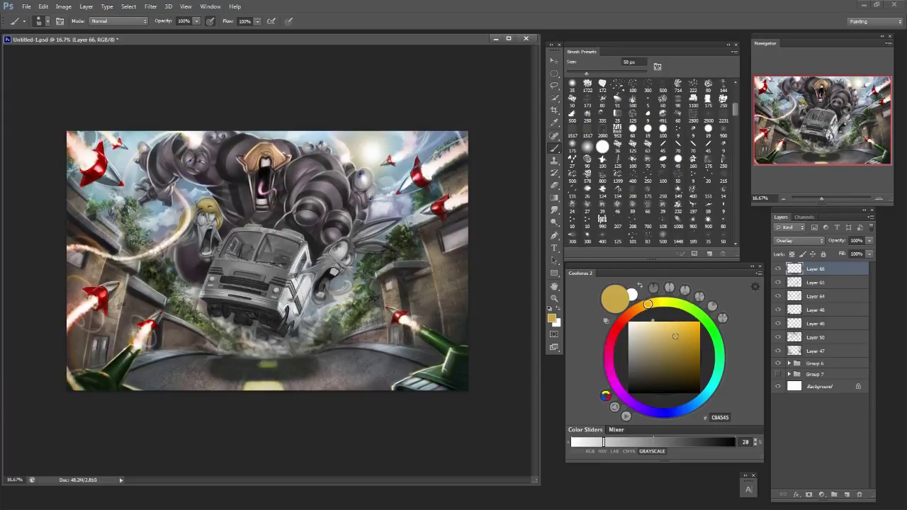
{"action": "left_click_drag", "start_coordinate": [185, 223], "coordinate": [193, 236]}
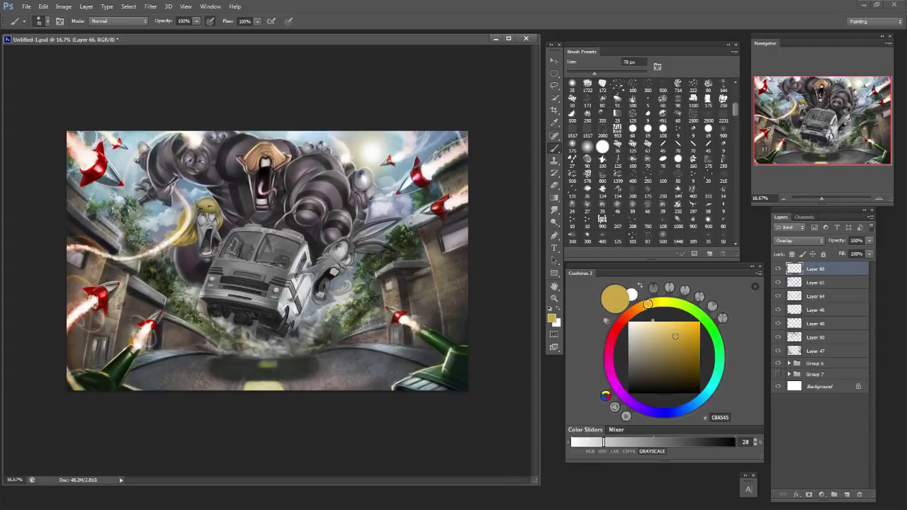
{"action": "left_click_drag", "start_coordinate": [197, 213], "coordinate": [195, 217]}
Try a pale peach F7C79C stroke on the woman's hair and undo it.
{"action": "key", "text": "ctrl+plus"}
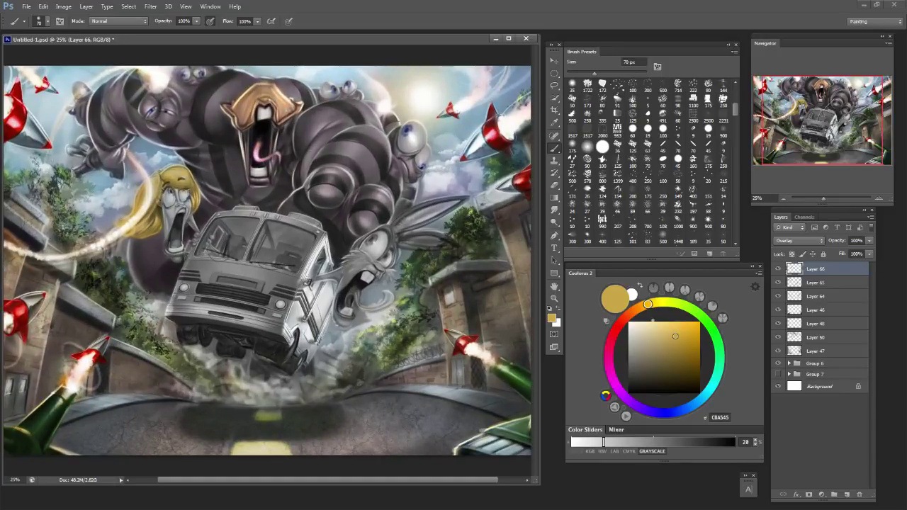
{"action": "left_click", "coordinate": [634, 310]}
{"action": "left_click", "coordinate": [689, 336]}
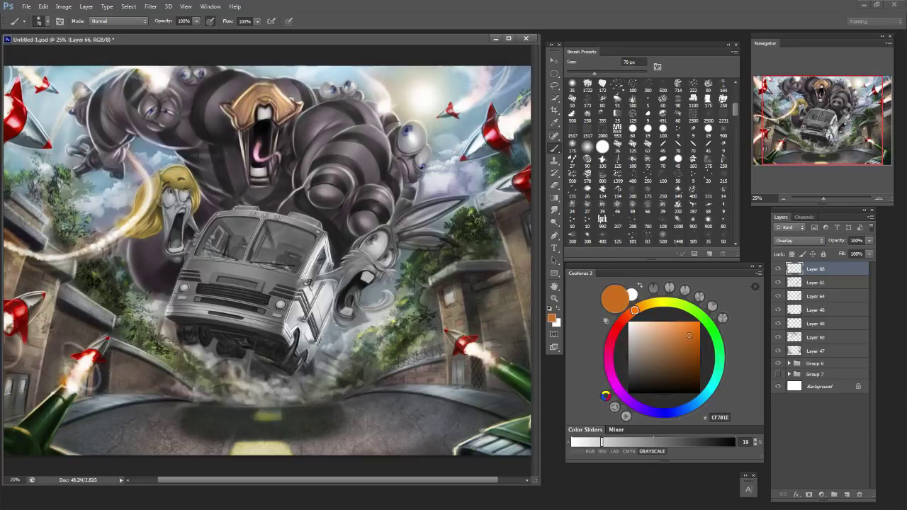
{"action": "left_click_drag", "start_coordinate": [689, 336], "coordinate": [655, 324]}
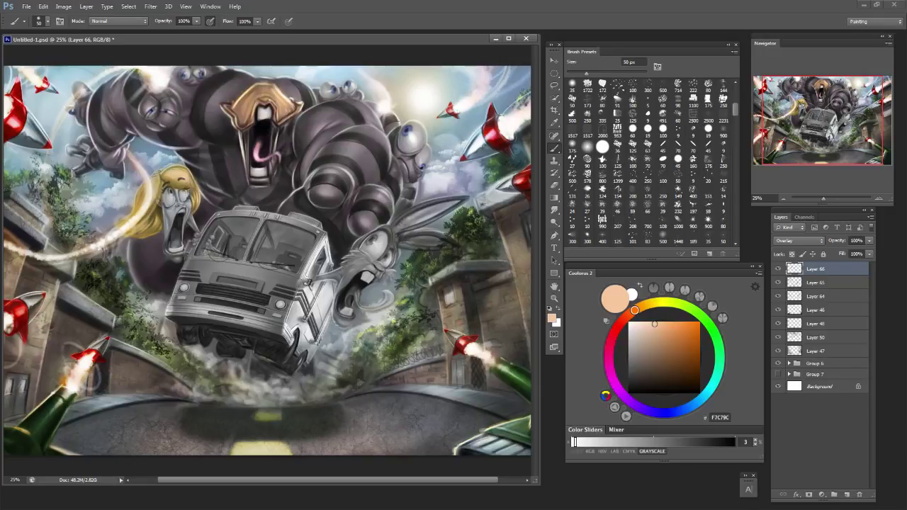
{"action": "left_click_drag", "start_coordinate": [157, 182], "coordinate": [155, 193]}
{"action": "key", "text": "ctrl+z"}
Pick the bright yellow F7FF4E and highlight the crown of the woman's hair with a 90 px brush.
{"action": "key", "text": "bracketright"}
{"action": "key", "text": "bracketright"}
{"action": "left_click", "coordinate": [157, 185], "text": "alt"}
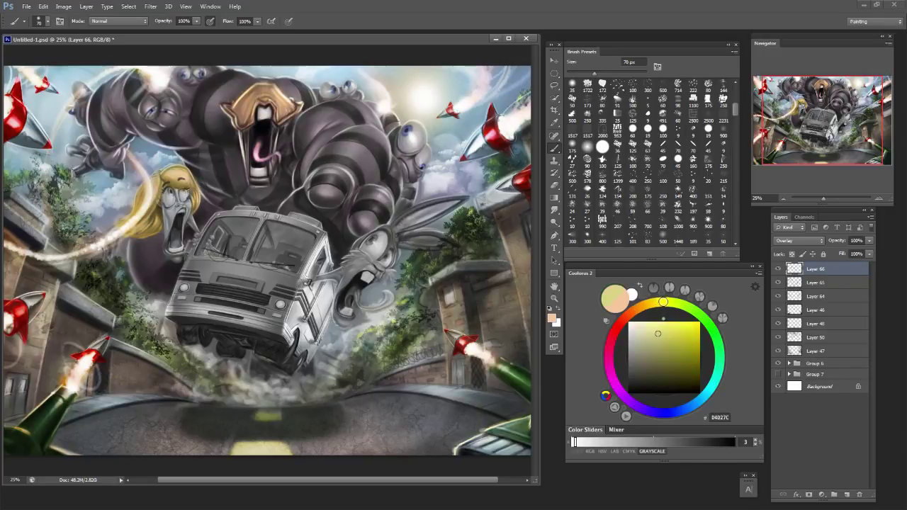
{"action": "left_click", "coordinate": [666, 303]}
{"action": "left_click", "coordinate": [681, 322]}
{"action": "key", "text": "bracketright"}
{"action": "key", "text": "bracketright"}
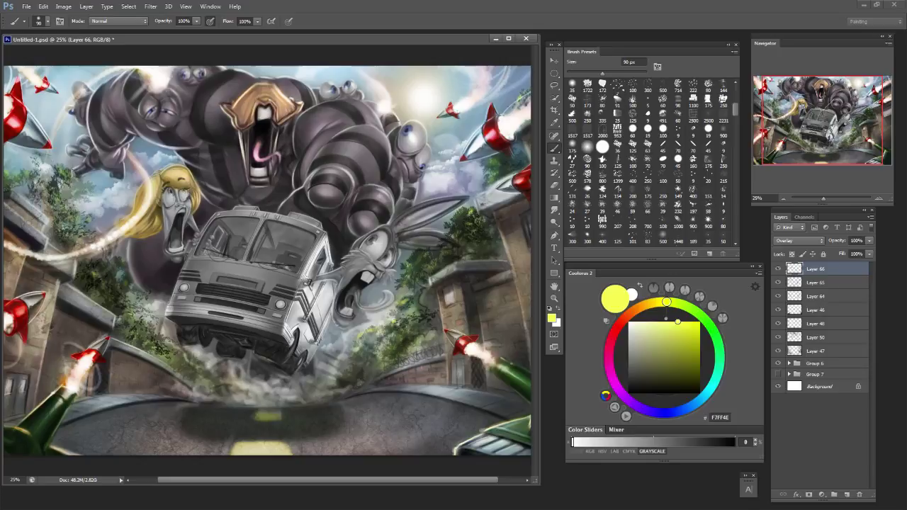
{"action": "left_click_drag", "start_coordinate": [177, 168], "coordinate": [184, 171]}
Reduce the brush to 30 to 40 px and paint bright yellow highlights along the outer hair strands.
{"action": "key", "text": "bracketleft"}
{"action": "key", "text": "bracketleft"}
{"action": "key", "text": "bracketleft"}
{"action": "key", "text": "bracketleft"}
{"action": "key", "text": "bracketleft"}
{"action": "key", "text": "bracketleft"}
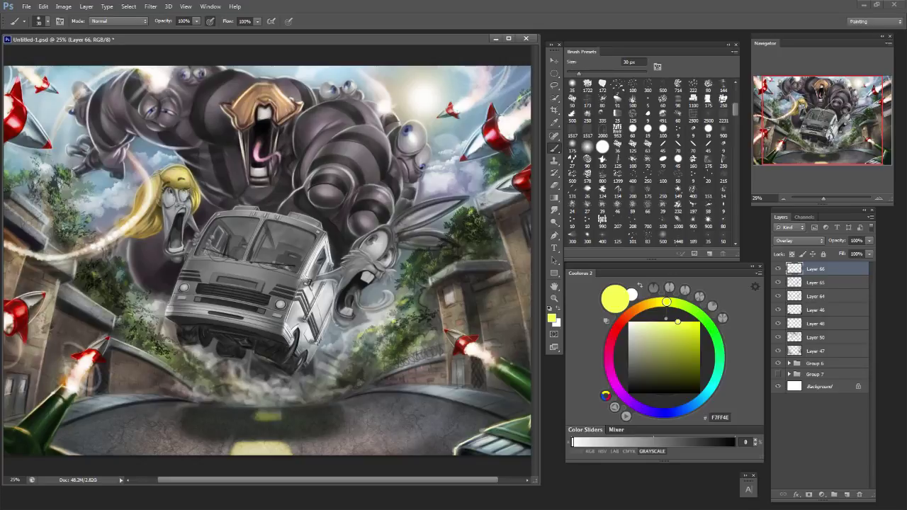
{"action": "key", "text": "bracketright"}
{"action": "mouse_move", "coordinate": [126, 223]}
{"action": "left_mouse_down"}
{"action": "mouse_move", "coordinate": [138, 191]}
{"action": "mouse_move", "coordinate": [163, 168]}
{"action": "left_mouse_up"}
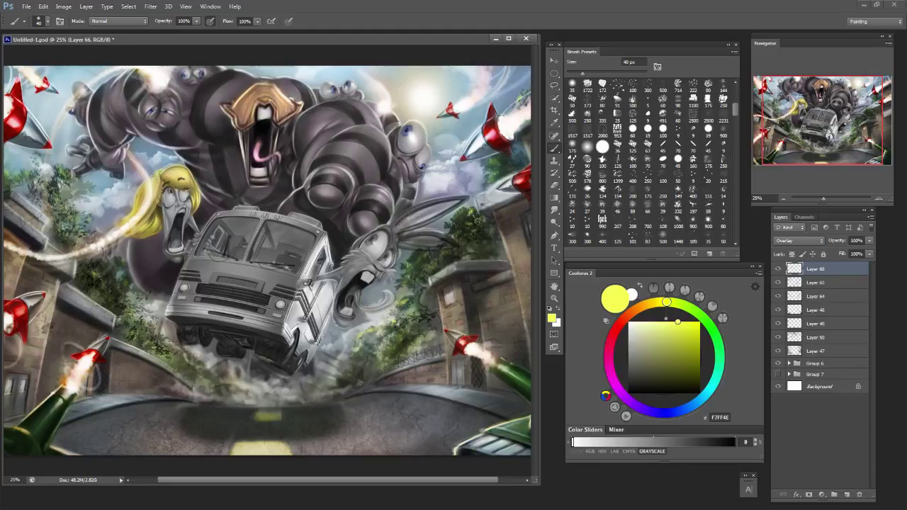
Pick the golden yellow FFDA10 and warm up the woman's hair with a brush of about 50 px.
{"action": "left_click_drag", "start_coordinate": [657, 302], "coordinate": [654, 302]}
{"action": "left_click_drag", "start_coordinate": [678, 323], "coordinate": [691, 322]}
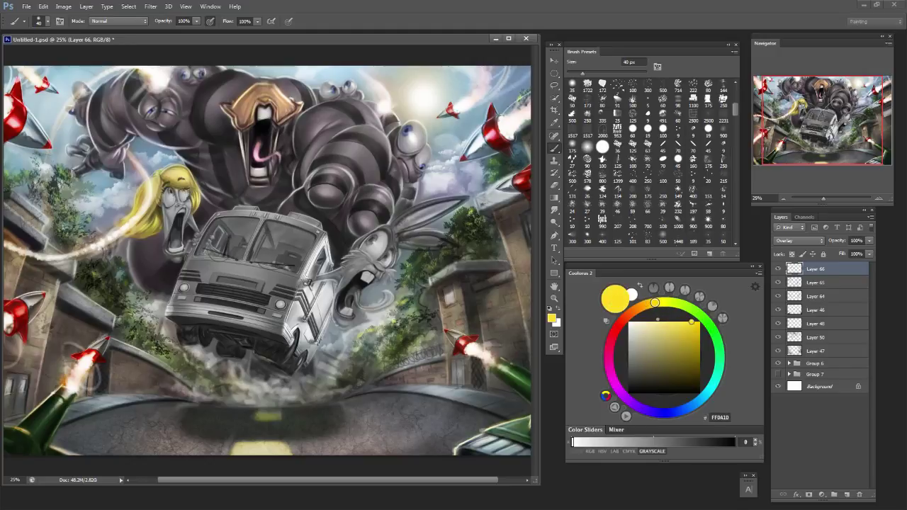
{"action": "key", "text": "bracketright"}
{"action": "key", "text": "bracketright"}
Sample a dark tone from the hair, shift it to a dark red-brown and shade the lower hair at 125 px.
{"action": "left_click", "coordinate": [159, 218], "text": "alt"}
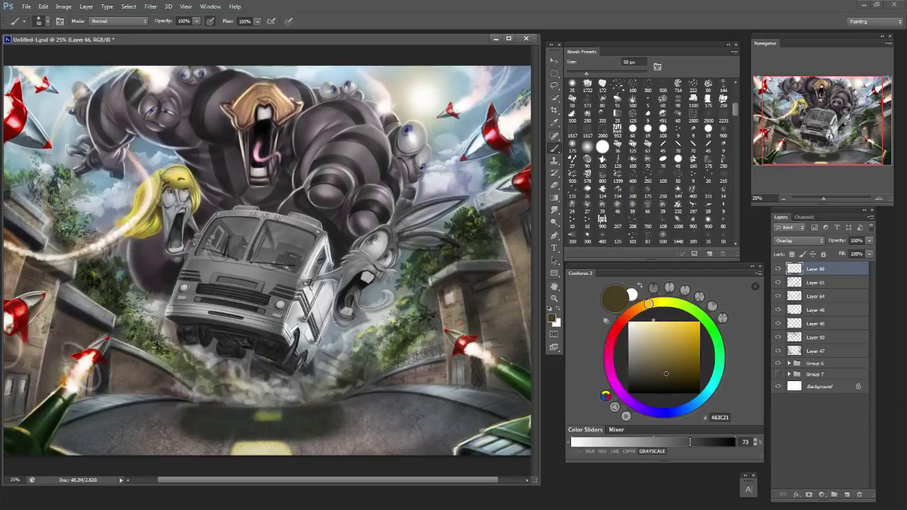
{"action": "key", "text": "bracketright"}
{"action": "key", "text": "bracketright"}
{"action": "key", "text": "bracketright"}
{"action": "key", "text": "bracketright"}
{"action": "key", "text": "bracketright"}
{"action": "key", "text": "bracketright"}
{"action": "left_click", "coordinate": [624, 319]}
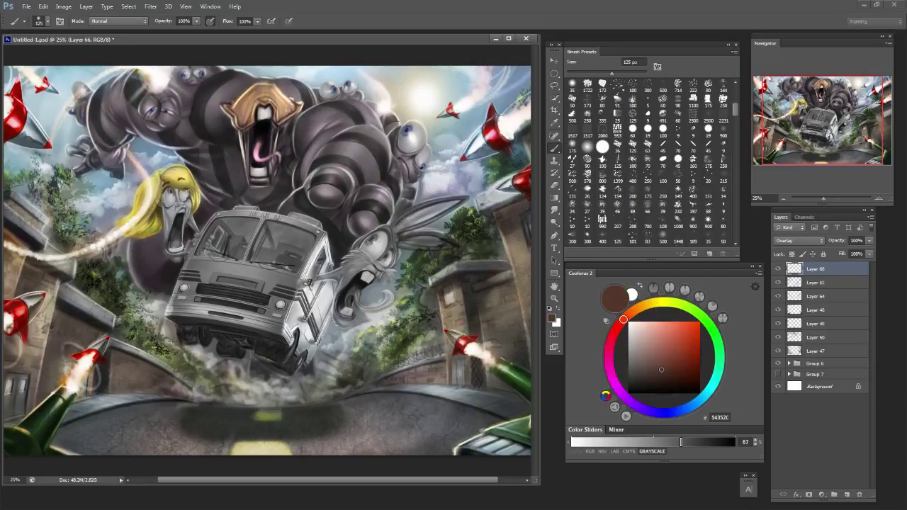
{"action": "left_click", "coordinate": [682, 383]}
{"action": "left_click_drag", "start_coordinate": [155, 212], "coordinate": [153, 219]}
Reduce the brush to 60 px and darken the woman's fringe with the dark red-brown.
{"action": "key", "text": "bracketleft"}
{"action": "key", "text": "bracketleft"}
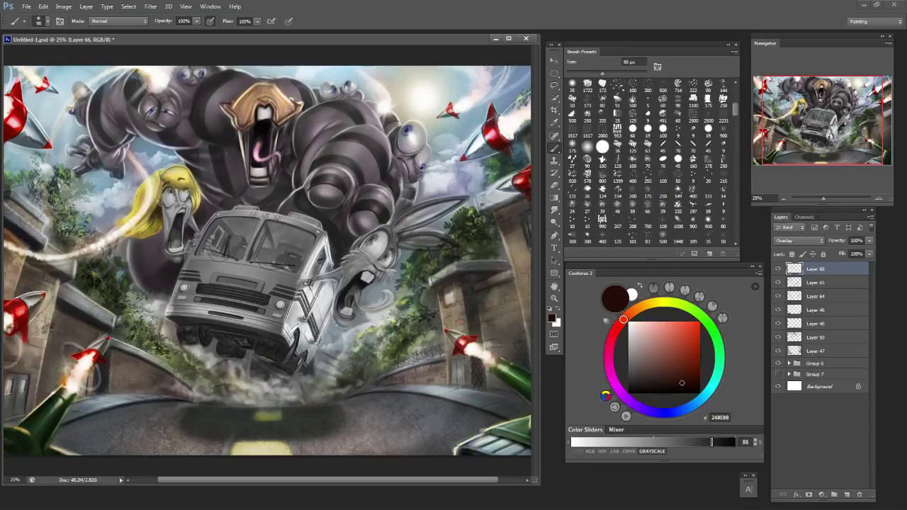
{"action": "key", "text": "bracketleft"}
{"action": "mouse_move", "coordinate": [193, 196]}
{"action": "left_mouse_down"}
{"action": "mouse_move", "coordinate": [197, 207]}
{"action": "mouse_move", "coordinate": [194, 192]}
{"action": "mouse_move", "coordinate": [170, 185]}
{"action": "left_mouse_up"}
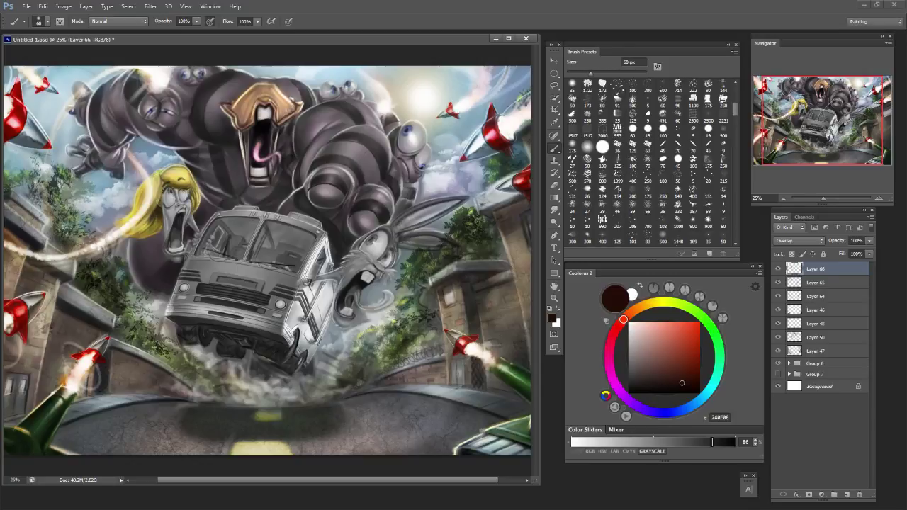
Deepen the dark red-brown shading within the hair strands, varying the brush size down to about 45 px.
{"action": "key", "text": "bracketright"}
{"action": "key", "text": "bracketright"}
{"action": "key", "text": "bracketright"}
{"action": "key", "text": "bracketright"}
{"action": "key", "text": "bracketleft"}
{"action": "key", "text": "bracketleft"}
{"action": "key", "text": "bracketleft"}
{"action": "key", "text": "bracketleft"}
{"action": "key", "text": "bracketleft"}
{"action": "key", "text": "bracketleft"}
{"action": "key", "text": "bracketleft"}
{"action": "key", "text": "bracketleft"}
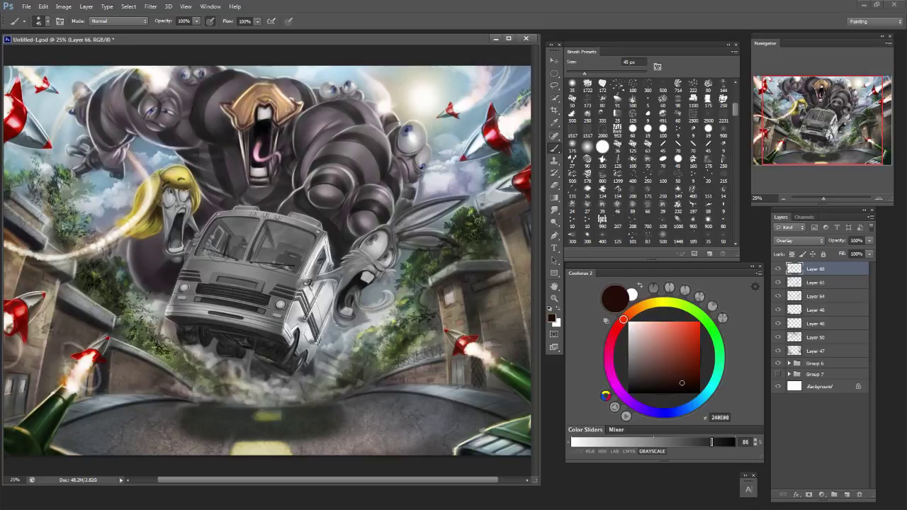
{"action": "key", "text": "bracketleft"}
{"action": "key", "text": "bracketleft"}
{"action": "key", "text": "bracketleft"}
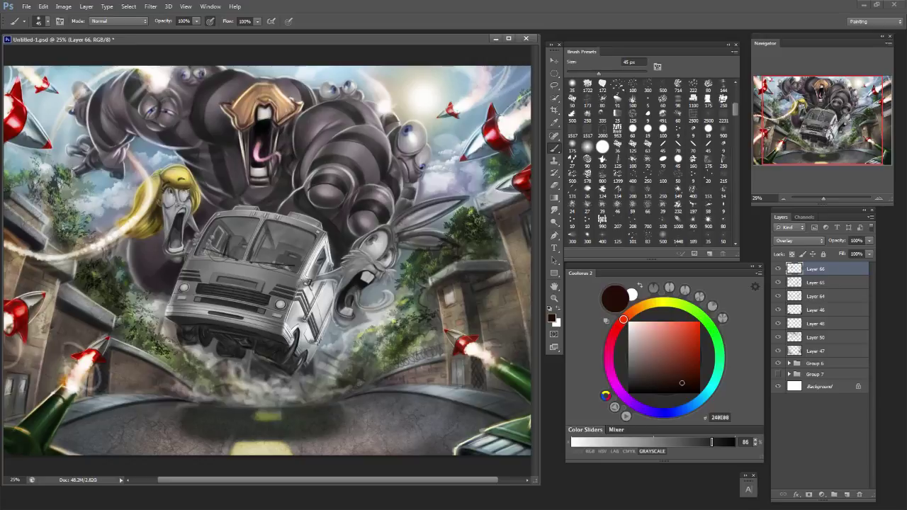
{"action": "key", "text": "bracketleft"}
{"action": "key", "text": "bracketleft"}
{"action": "key", "text": "bracketleft"}
{"action": "key", "text": "bracketleft"}
Sample olive and light yellow F2D967 from the hair and brush highlights at 35 to 60 px, undoing one stroke.
{"action": "left_click", "coordinate": [146, 217], "text": "alt"}
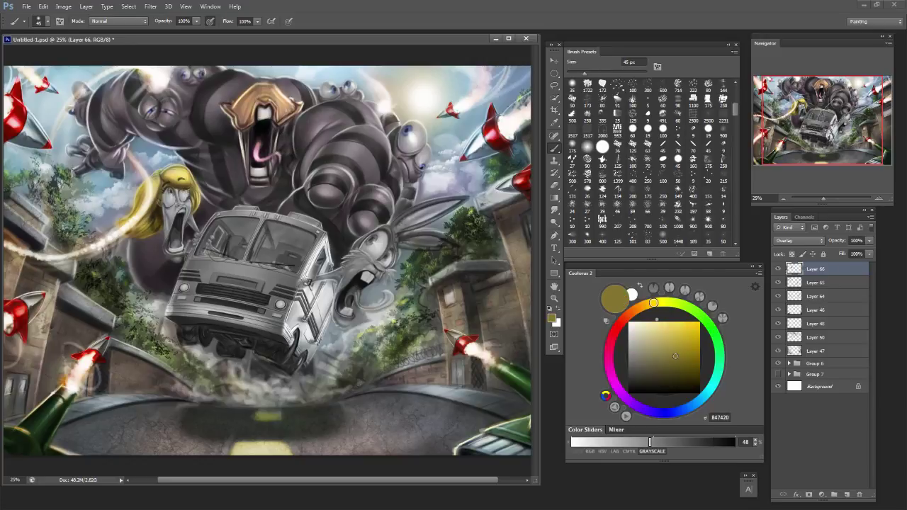
{"action": "left_click", "coordinate": [144, 229], "text": "alt"}
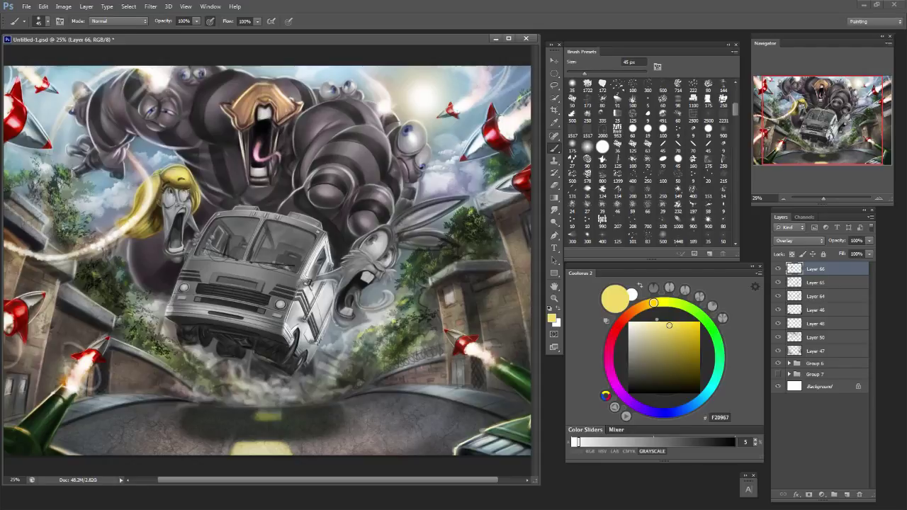
{"action": "mouse_move", "coordinate": [170, 169]}
{"action": "left_mouse_down"}
{"action": "mouse_move", "coordinate": [161, 175]}
{"action": "mouse_move", "coordinate": [189, 187]}
{"action": "mouse_move", "coordinate": [155, 197]}
{"action": "mouse_move", "coordinate": [155, 223]}
{"action": "left_mouse_up"}
{"action": "key", "text": "bracketleft"}
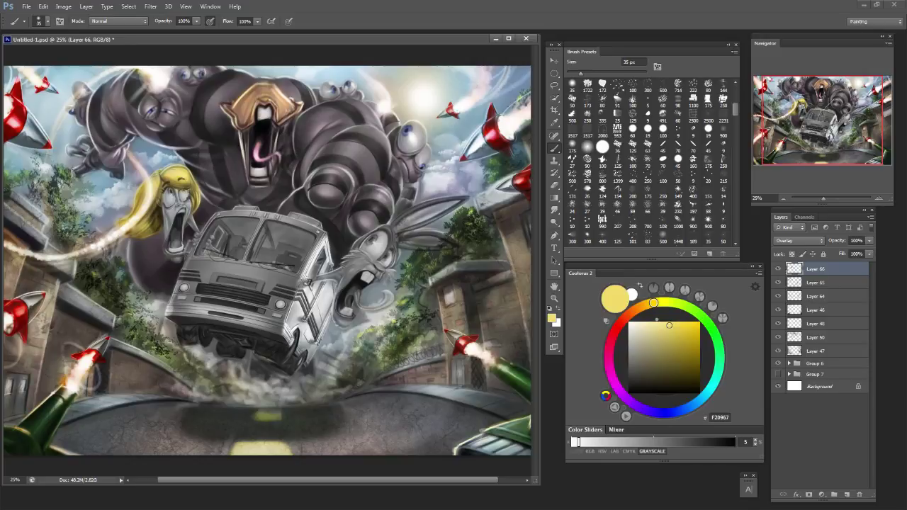
{"action": "key", "text": "ctrl+z"}
{"action": "key", "text": "bracketright"}
{"action": "key", "text": "bracketright"}
{"action": "key", "text": "bracketright"}
{"action": "key", "text": "bracketright"}
{"action": "left_click_drag", "start_coordinate": [193, 191], "coordinate": [195, 212]}
Pick the rust brown 823912 and shade the hair beside the woman's face with a 45 px brush.
{"action": "left_click", "coordinate": [684, 345]}
{"action": "left_click", "coordinate": [629, 314]}
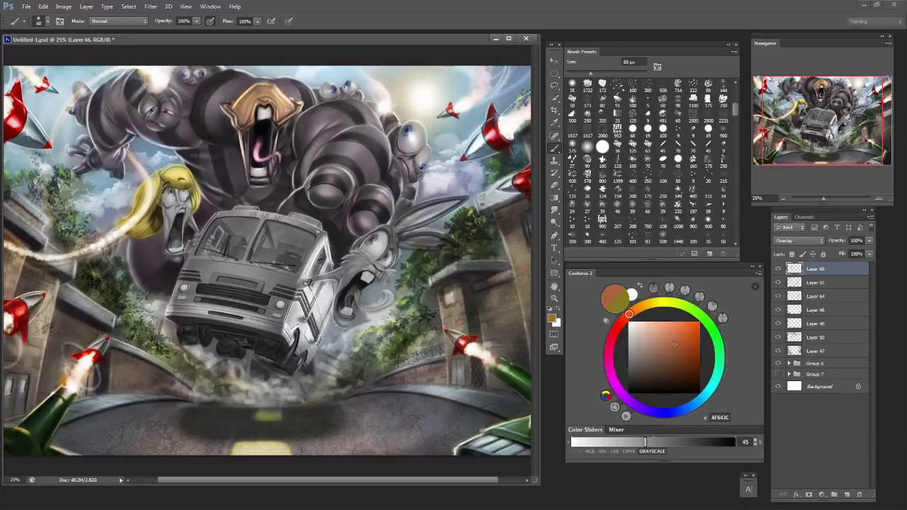
{"action": "left_click", "coordinate": [689, 356]}
{"action": "key", "text": "bracketleft"}
{"action": "key", "text": "bracketleft"}
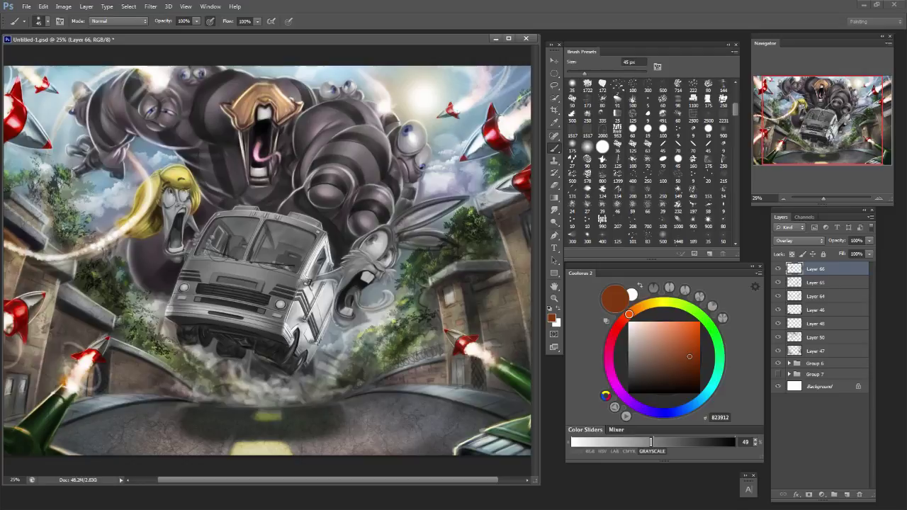
{"action": "left_click_drag", "start_coordinate": [196, 189], "coordinate": [193, 200]}
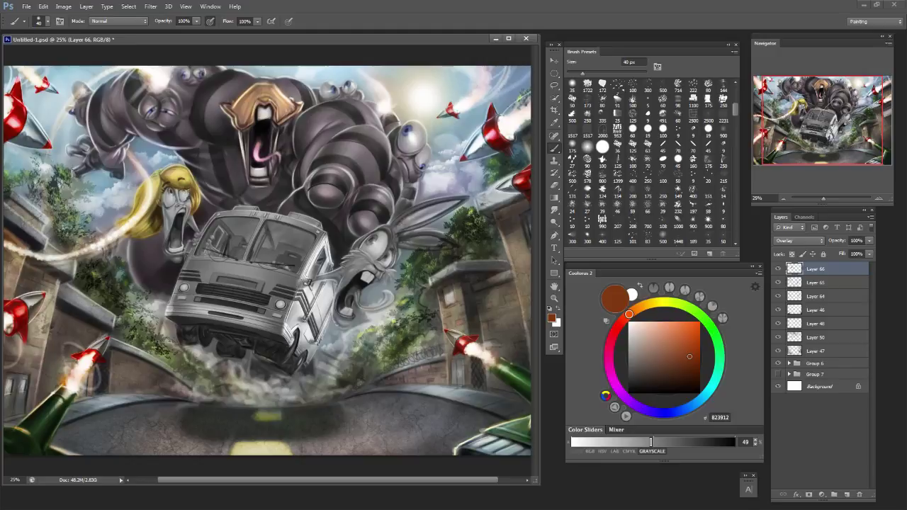
Extend the rust-brown shading across the fringe and lower hair, varying the brush size around 40 px.
{"action": "key", "text": "bracketright"}
{"action": "key", "text": "bracketright"}
{"action": "key", "text": "bracketright"}
{"action": "key", "text": "bracketleft"}
{"action": "key", "text": "bracketleft"}
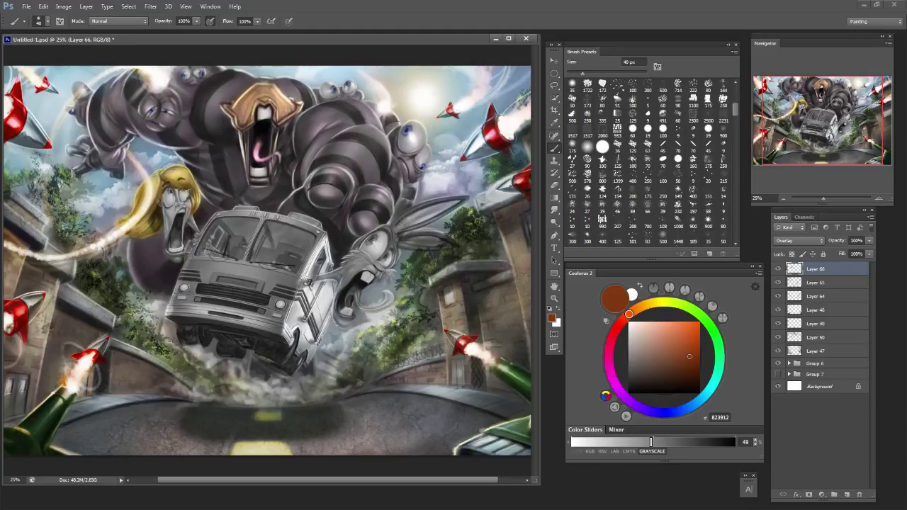
{"action": "key", "text": "bracketleft"}
{"action": "key", "text": "bracketright"}
{"action": "key", "text": "bracketright"}
{"action": "key", "text": "bracketright"}
{"action": "key", "text": "bracketright"}
{"action": "key", "text": "bracketright"}
{"action": "key", "text": "bracketright"}
{"action": "left_click", "coordinate": [145, 232]}
{"action": "key", "text": "e"}
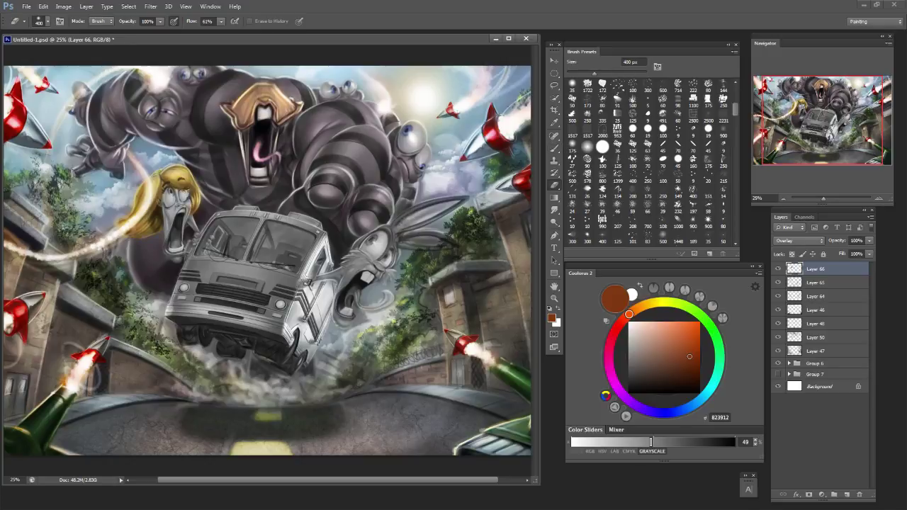
{"action": "key", "text": "b"}
Sample the dark olive 55451A and dark brown 2F2715 from the hair and deepen its shadow strands.
{"action": "left_click", "coordinate": [145, 234], "text": "alt"}
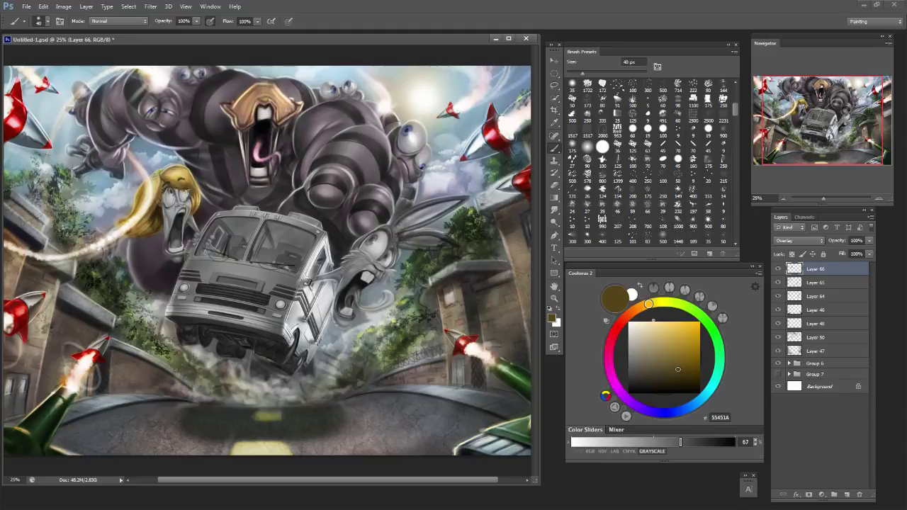
{"action": "key", "text": "bracketright"}
{"action": "left_click", "coordinate": [146, 222], "text": "alt"}
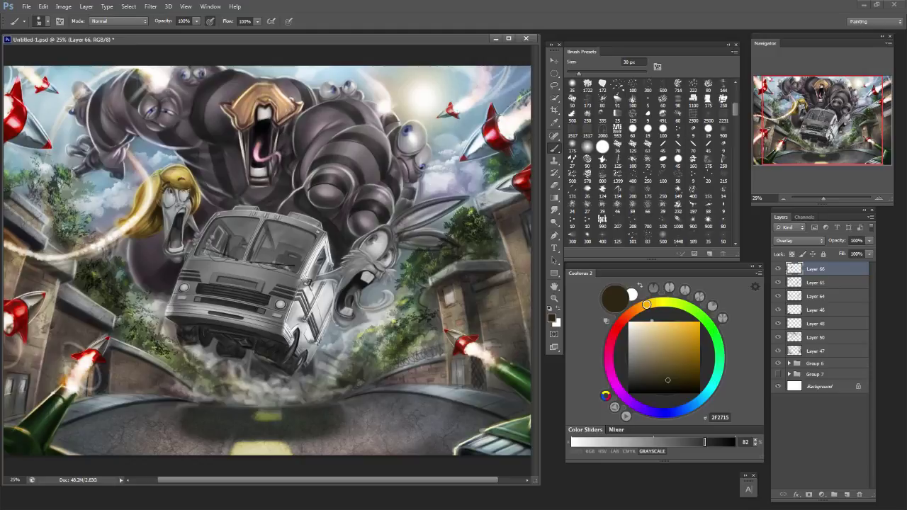
Pick the bright yellow FFF860 and brush highlights onto the back of the woman's hair with a brush of about 40 px.
{"action": "key", "text": "bracketright"}
{"action": "key", "text": "bracketright"}
{"action": "left_click", "coordinate": [170, 174], "text": "alt"}
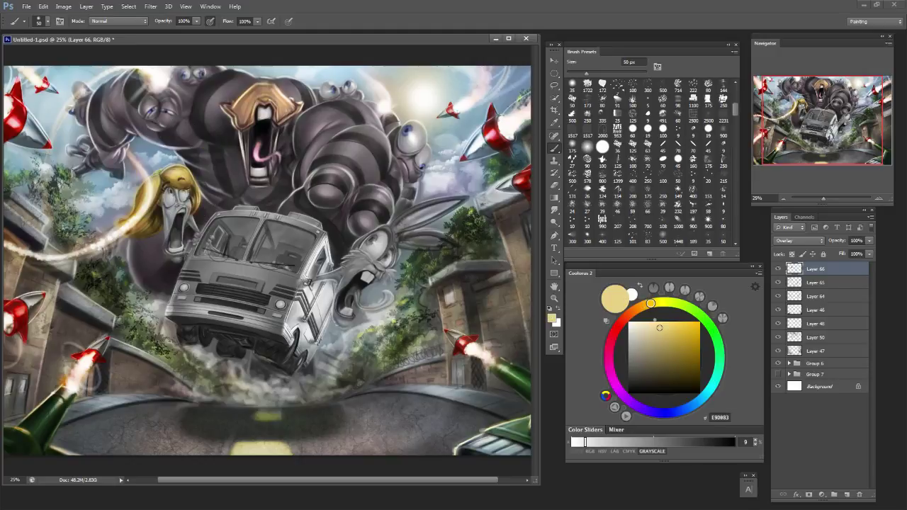
{"action": "left_click", "coordinate": [661, 302]}
{"action": "left_click", "coordinate": [672, 321]}
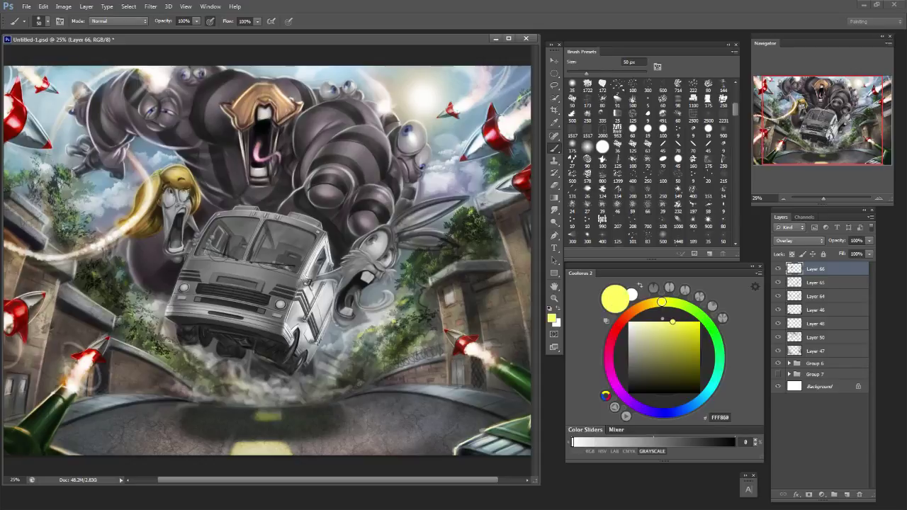
{"action": "key", "text": "bracketright"}
{"action": "key", "text": "bracketright"}
{"action": "key", "text": "bracketleft"}
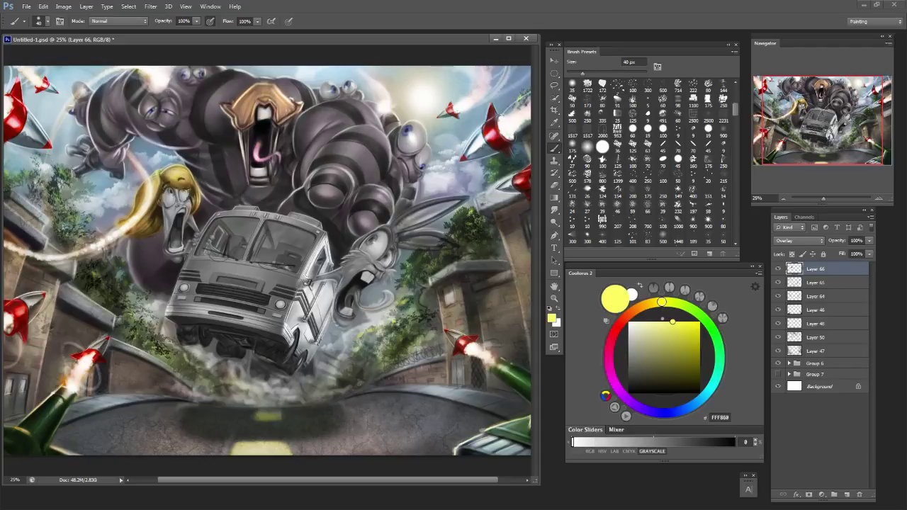
{"action": "key", "text": "bracketleft"}
{"action": "left_click_drag", "start_coordinate": [140, 187], "coordinate": [133, 211]}
Extend the bright-yellow highlights over the fringe and down the lower hair, varying the brush size.
{"action": "key", "text": "bracketright"}
{"action": "key", "text": "bracketright"}
{"action": "key", "text": "bracketleft"}
{"action": "left_click_drag", "start_coordinate": [161, 185], "coordinate": [154, 204]}
{"action": "mouse_move", "coordinate": [198, 185]}
{"action": "left_mouse_down"}
{"action": "mouse_move", "coordinate": [193, 207]}
{"action": "mouse_move", "coordinate": [132, 231]}
{"action": "left_mouse_up"}
{"action": "key", "text": "bracketleft"}
{"action": "key", "text": "bracketright"}
{"action": "key", "text": "bracketright"}
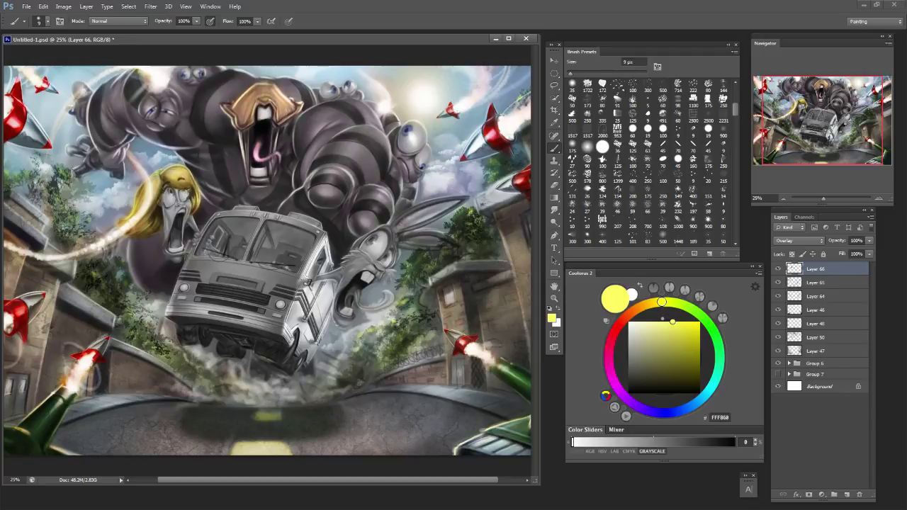
Sample the ochre 8C7339 from the hair and shade its outer edge and crown with a 25 px brush.
{"action": "key", "text": "bracketright"}
{"action": "key", "text": "bracketright"}
{"action": "key", "text": "bracketright"}
{"action": "left_click", "coordinate": [134, 208], "text": "alt"}
{"action": "left_click_drag", "start_coordinate": [130, 217], "coordinate": [118, 221]}
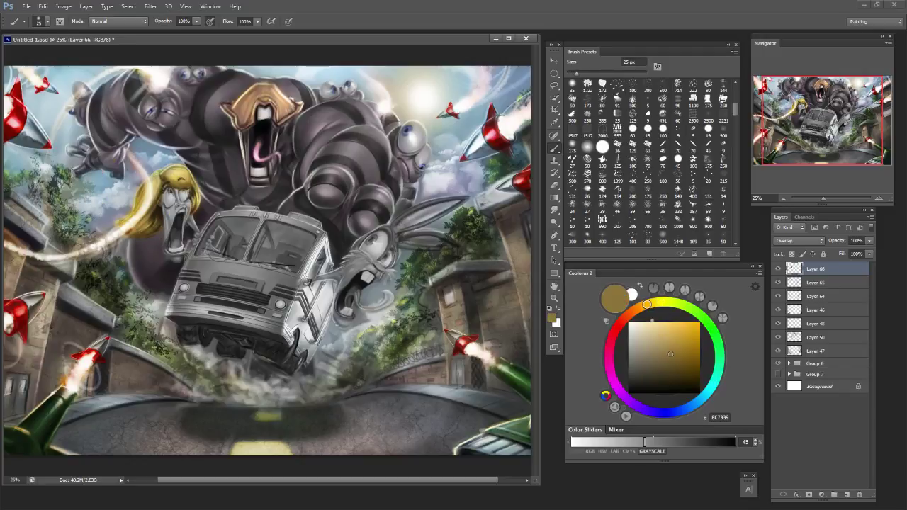
{"action": "left_click_drag", "start_coordinate": [157, 178], "coordinate": [155, 193]}
Sample the light gold EBC66F from the hair and paint fringe highlights with a 15 to 25 px brush.
{"action": "left_click", "coordinate": [153, 186], "text": "alt"}
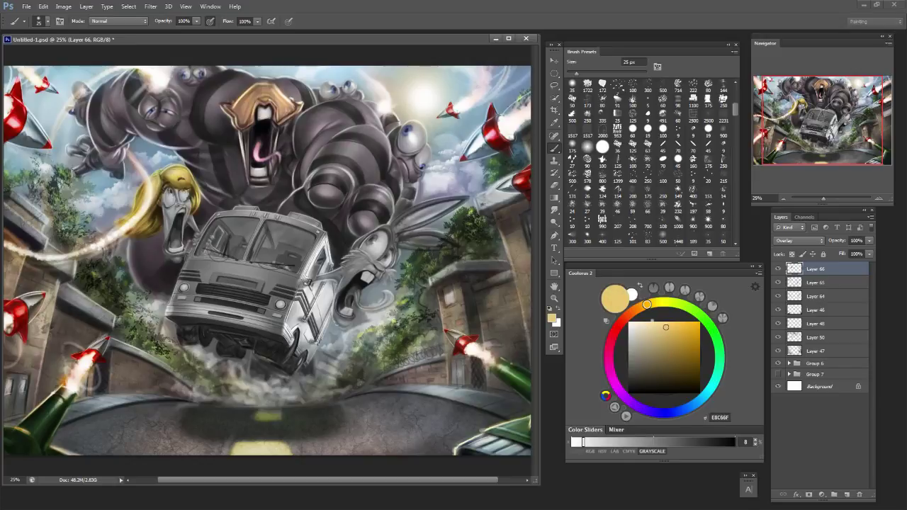
{"action": "left_click_drag", "start_coordinate": [175, 180], "coordinate": [185, 184]}
{"action": "key", "text": "bracketleft"}
{"action": "left_click_drag", "start_coordinate": [190, 182], "coordinate": [191, 187]}
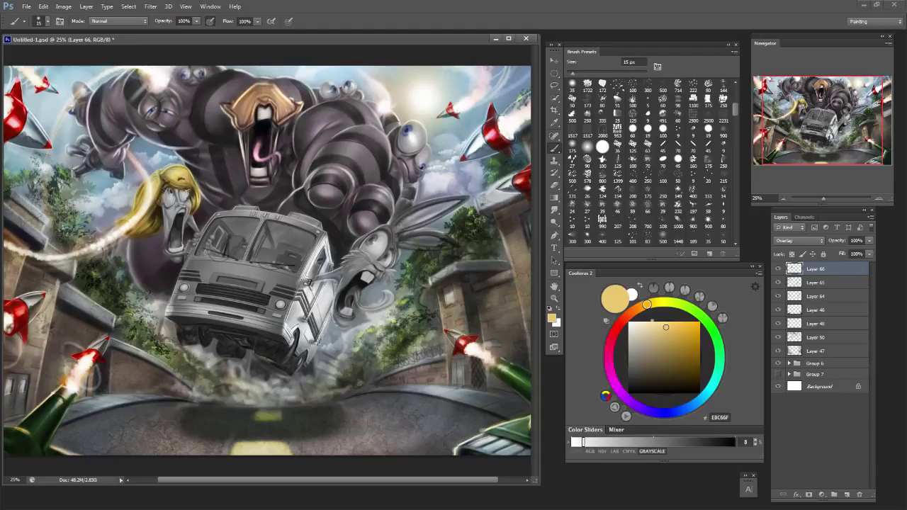
Sample the dark olive 655121 and shade the lower strands of the woman's hair with a 25 px brush.
{"action": "key", "text": "bracketright"}
{"action": "key", "text": "bracketright"}
{"action": "key", "text": "bracketleft"}
{"action": "key", "text": "bracketleft"}
{"action": "key", "text": "bracketleft"}
{"action": "key", "text": "bracketleft"}
{"action": "key", "text": "bracketright"}
{"action": "key", "text": "bracketright"}
{"action": "key", "text": "bracketright"}
{"action": "key", "text": "bracketright"}
{"action": "key", "text": "bracketright"}
{"action": "key", "text": "bracketright"}
{"action": "left_click", "coordinate": [142, 238], "text": "alt"}
{"action": "left_click_drag", "start_coordinate": [148, 235], "coordinate": [157, 228]}
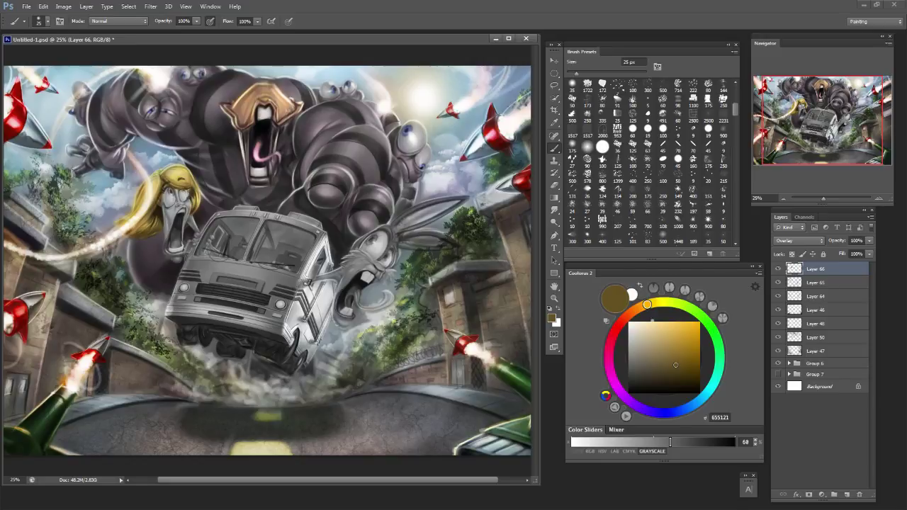
Pick the salmon skin tone E19978 and add a new layer set to Overlay for the woman's skin.
{"action": "left_click", "coordinate": [627, 315]}
{"action": "left_click_drag", "start_coordinate": [673, 351], "coordinate": [662, 331]}
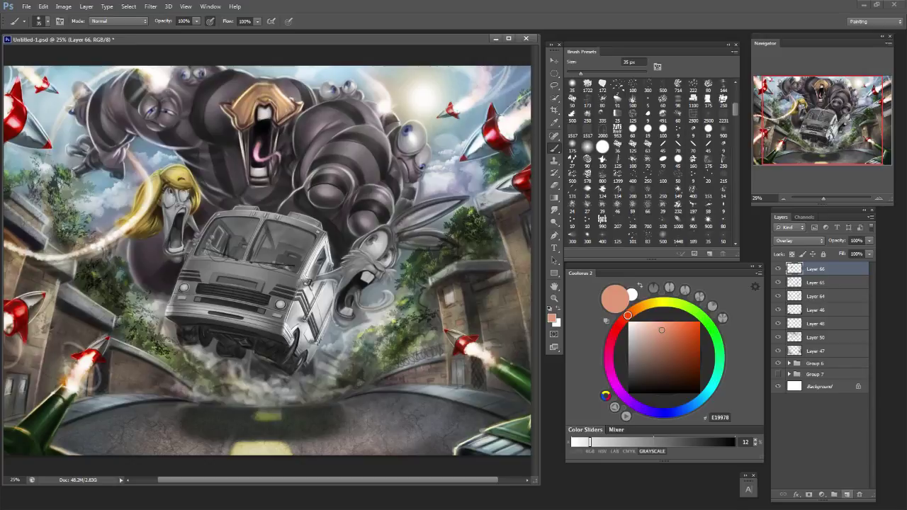
{"action": "left_click", "coordinate": [846, 495]}
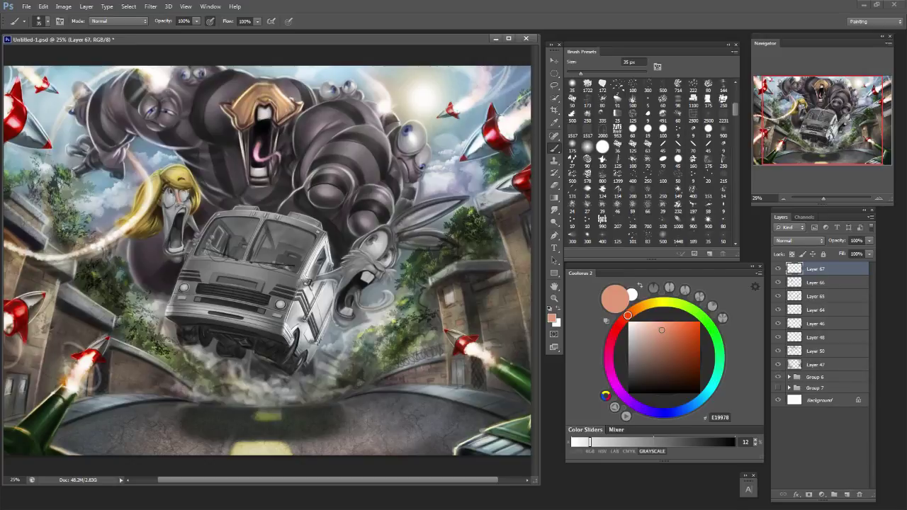
{"action": "left_click", "coordinate": [799, 240]}
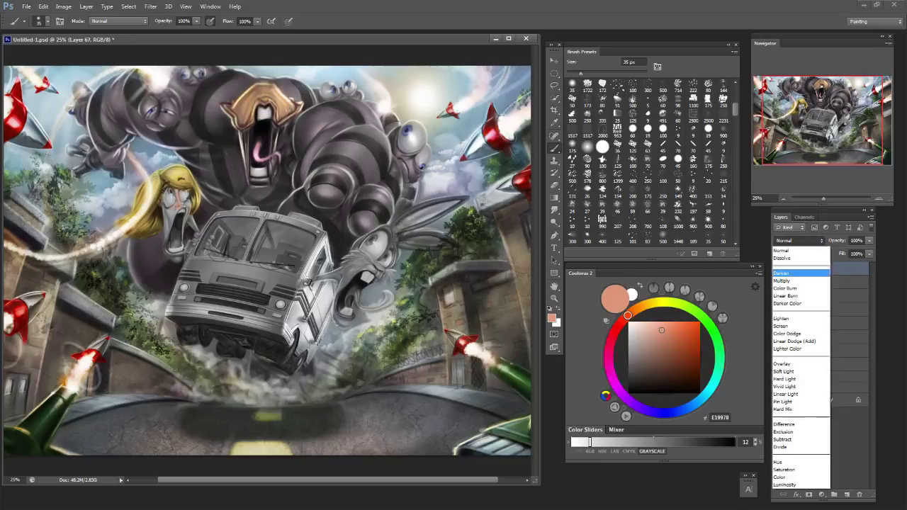
{"action": "left_click", "coordinate": [797, 355]}
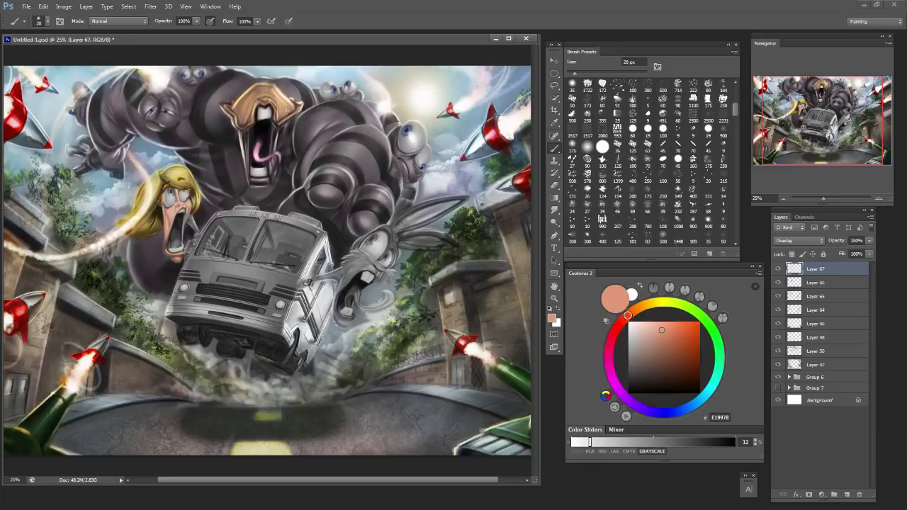
Paint the woman's face and fingers salmon with a 20 px brush, erasing colour that spills over the edges.
{"action": "key", "text": "e"}
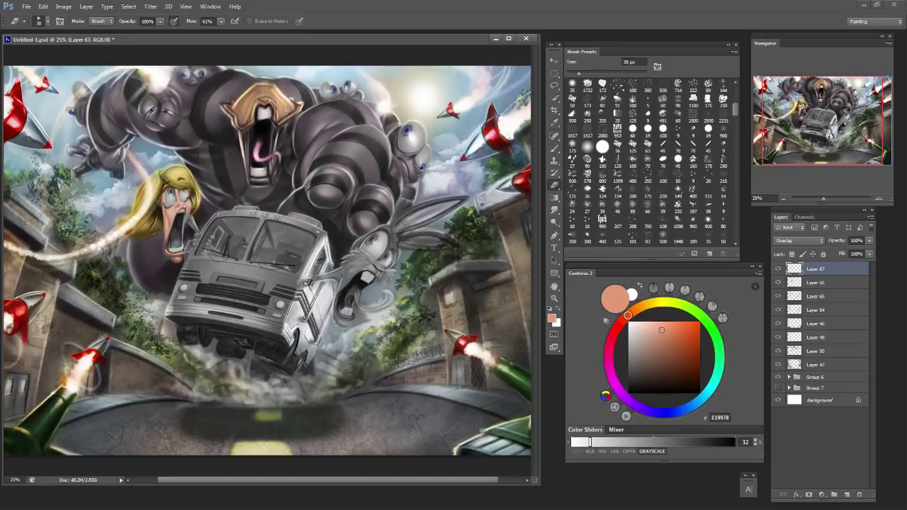
{"action": "key", "text": "b"}
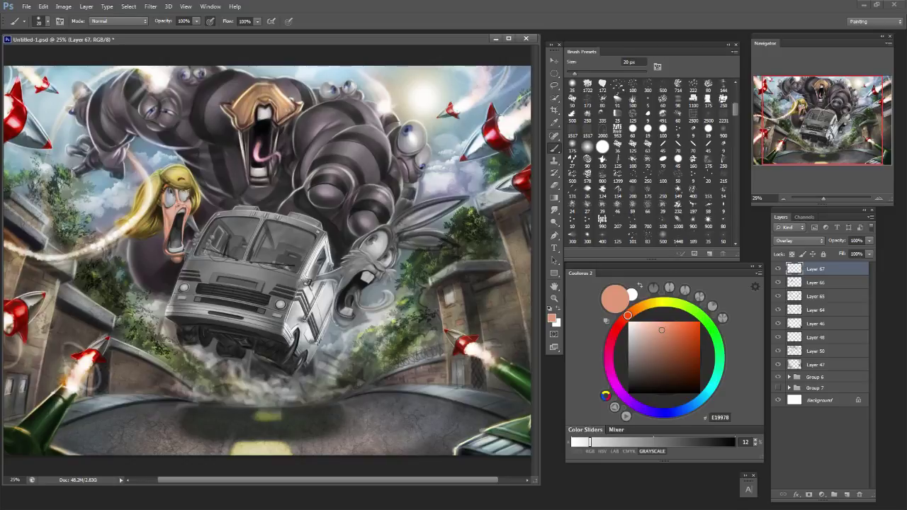
{"action": "key", "text": "bracketleft"}
{"action": "key", "text": "e"}
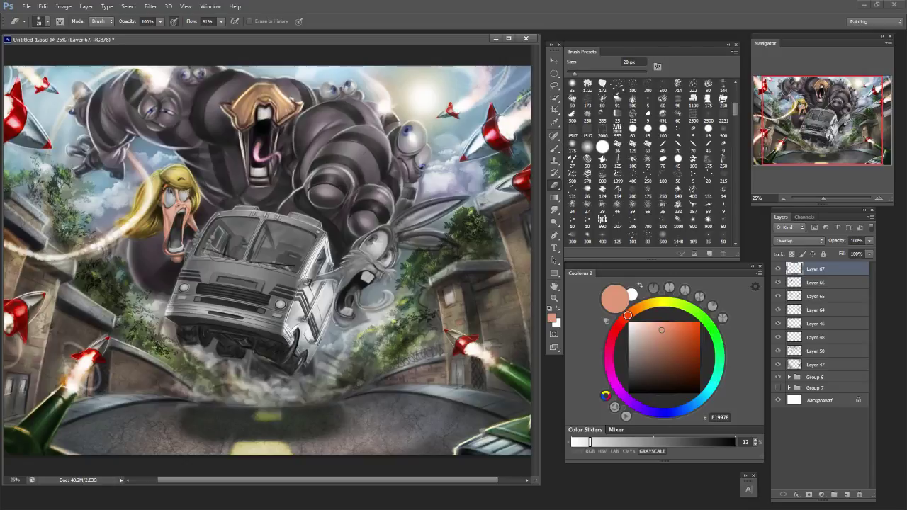
{"action": "key", "text": "b"}
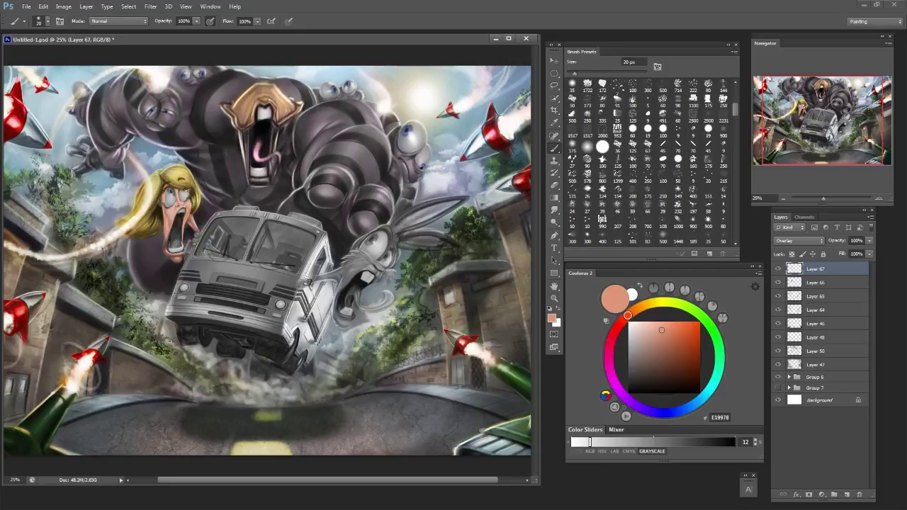
{"action": "key", "text": "e"}
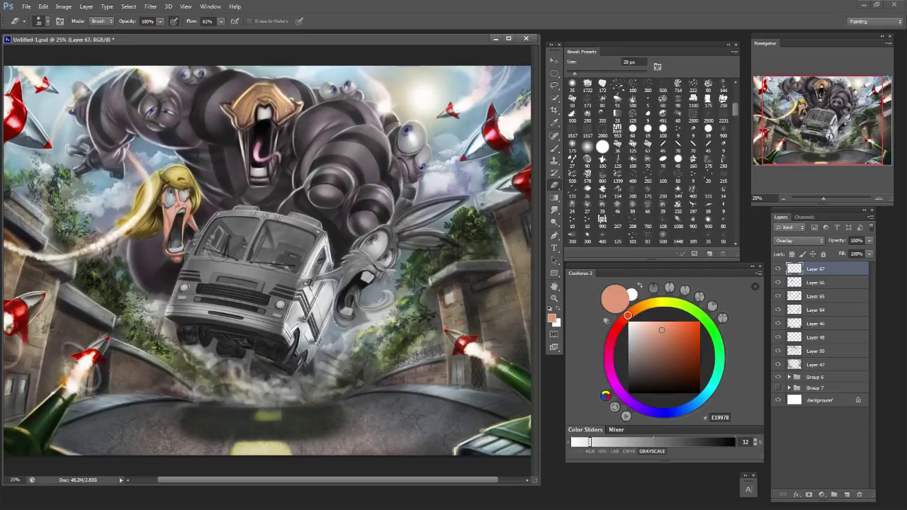
{"action": "key", "text": "b"}
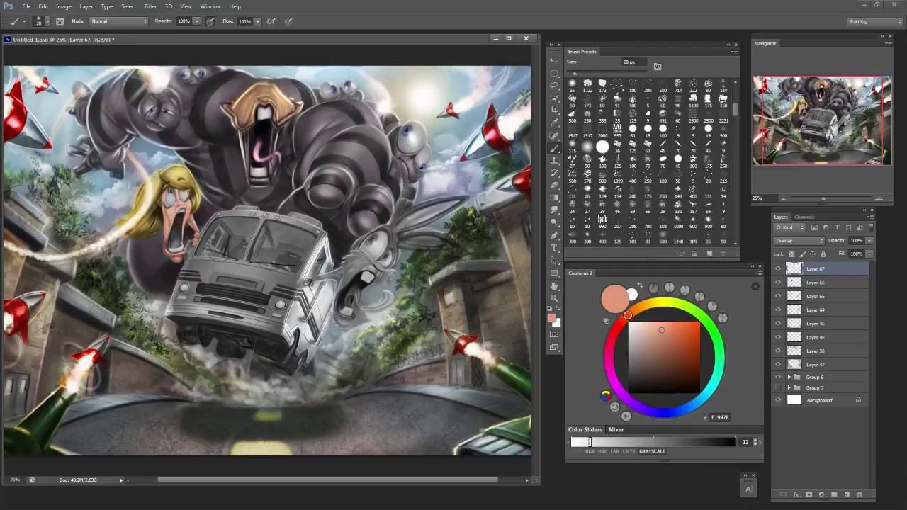
{"action": "key", "text": "e"}
{"action": "key", "text": "b"}
Pick a saturated blue and colour the irises of the woman's eyes with a 20 px brush.
{"action": "key", "text": "ctrl+minus"}
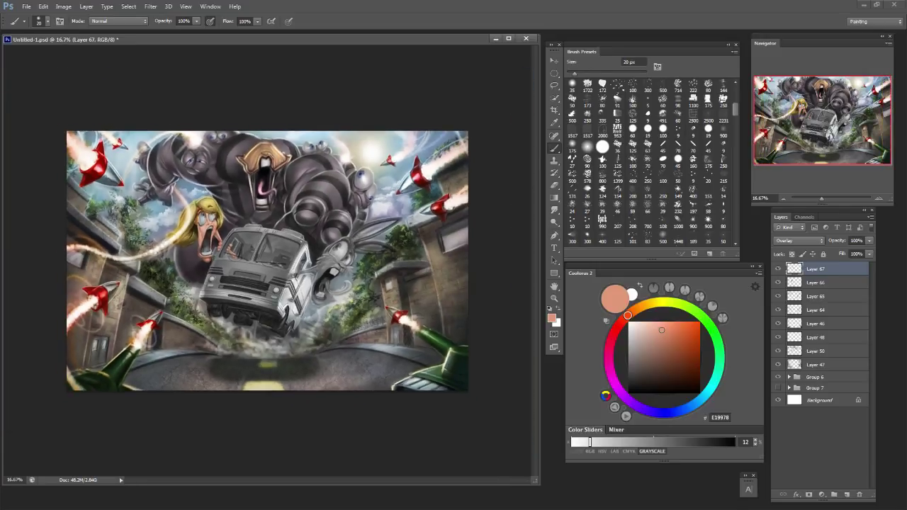
{"action": "key", "text": "ctrl+plus"}
{"action": "key", "text": "ctrl+plus"}
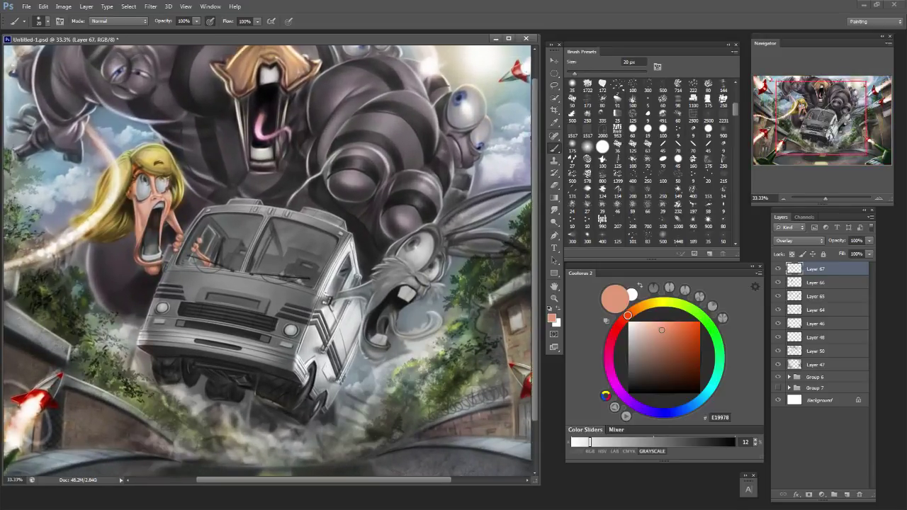
{"action": "left_click_drag", "start_coordinate": [165, 184], "coordinate": [182, 205]}
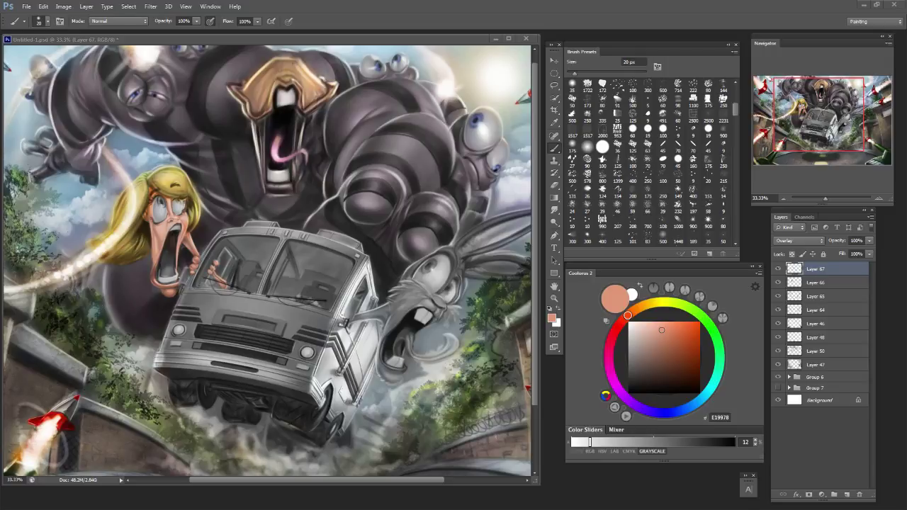
{"action": "left_click", "coordinate": [682, 332]}
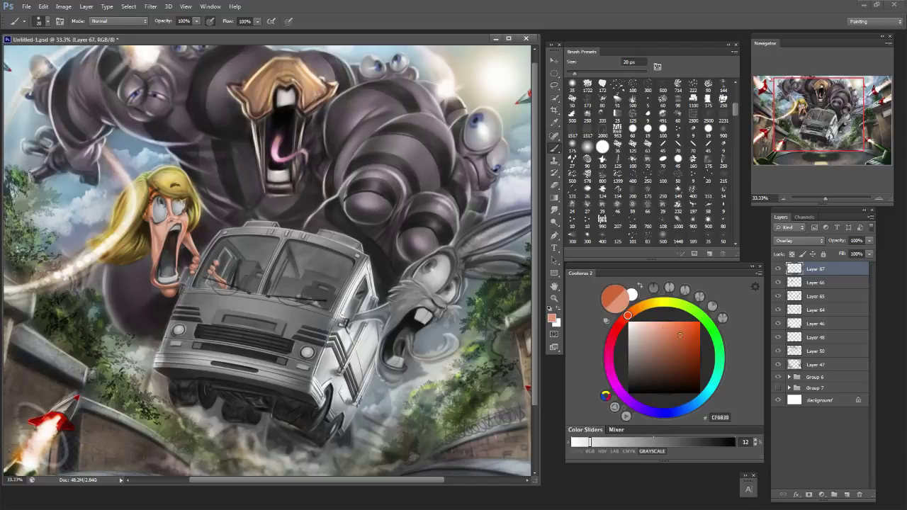
{"action": "left_click", "coordinate": [672, 413]}
{"action": "left_click", "coordinate": [698, 329]}
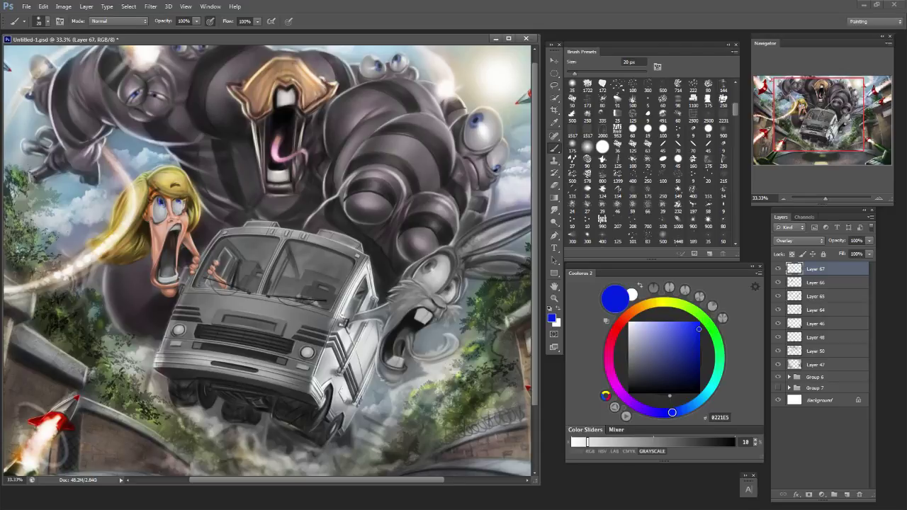
Brighten the woman's irises with the light blue 56B4FF and pick the dark purple 1A1027 for the eye shadows.
{"action": "left_click", "coordinate": [694, 404]}
{"action": "left_click", "coordinate": [700, 346]}
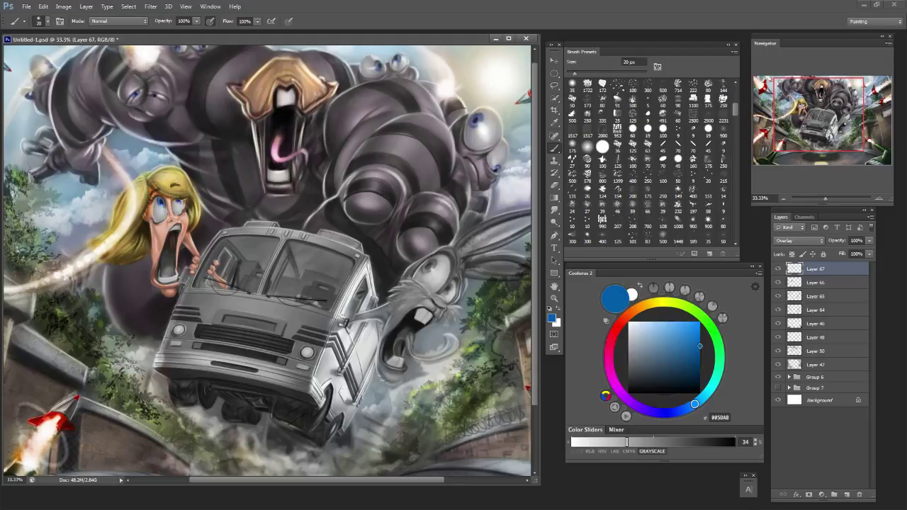
{"action": "left_click_drag", "start_coordinate": [698, 330], "coordinate": [676, 321]}
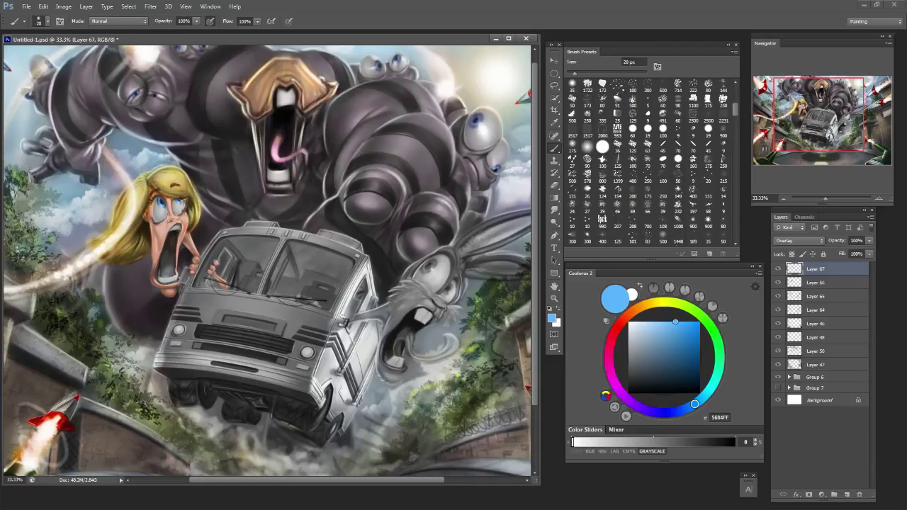
{"action": "left_click", "coordinate": [638, 407]}
{"action": "left_click", "coordinate": [670, 382]}
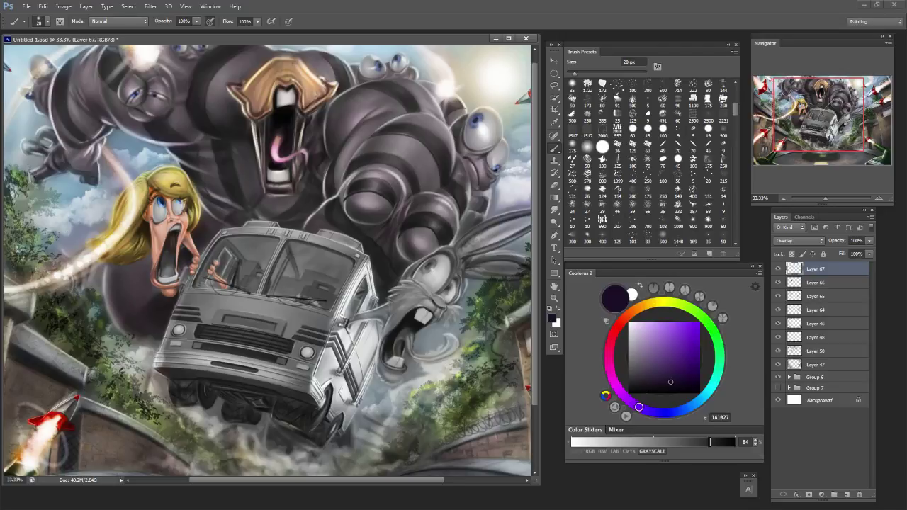
Pick white and brighten the woman's eyes and teeth with an 8 to 15 px brush.
{"action": "left_click", "coordinate": [628, 323]}
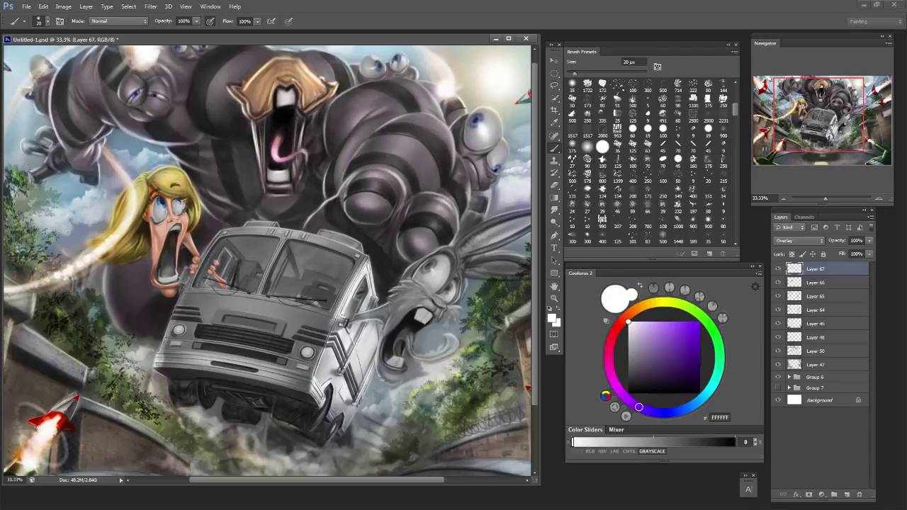
{"action": "left_click", "coordinate": [700, 399]}
{"action": "key", "text": "bracketleft"}
{"action": "key", "text": "bracketleft"}
{"action": "key", "text": "bracketleft"}
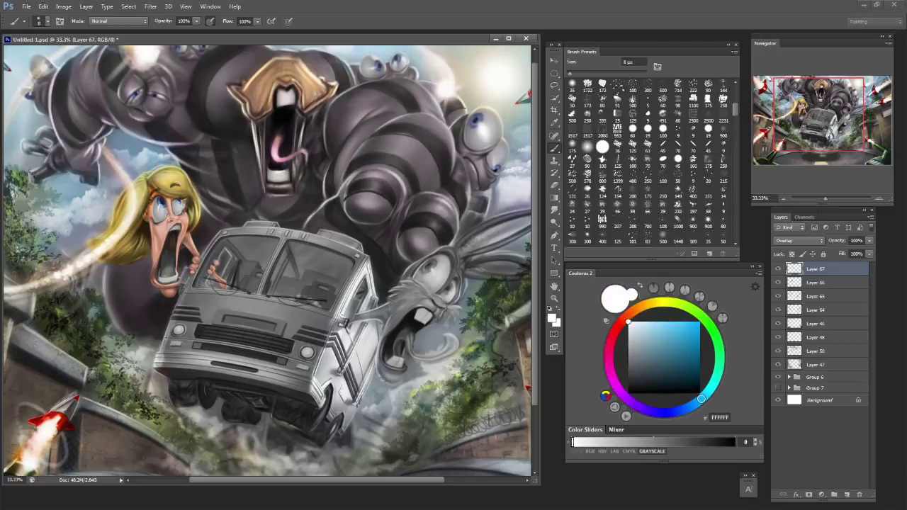
{"action": "key", "text": "bracketright"}
{"action": "key", "text": "bracketright"}
{"action": "key", "text": "bracketleft"}
{"action": "key", "text": "bracketright"}
{"action": "key", "text": "bracketright"}
{"action": "key", "text": "bracketleft"}
{"action": "key", "text": "bracketright"}
{"action": "key", "text": "bracketright"}
{"action": "key", "text": "bracketright"}
{"action": "key", "text": "bracketright"}
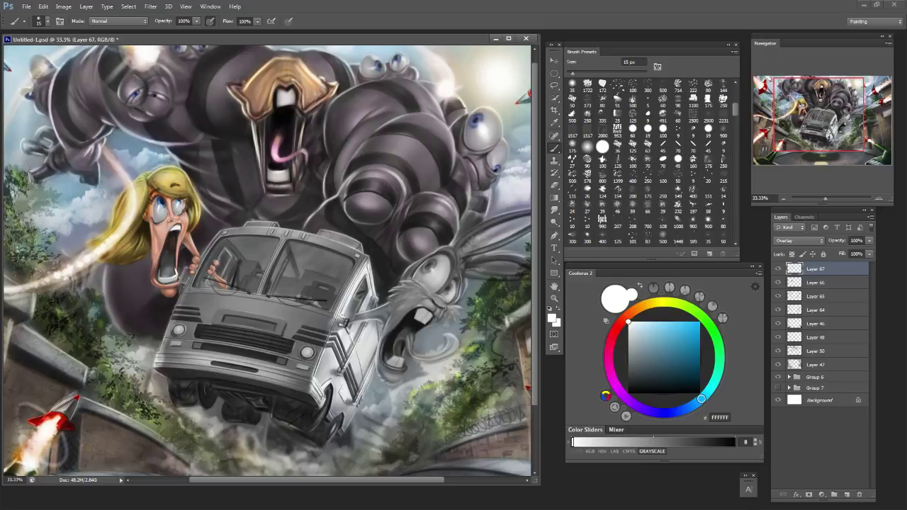
Pick the dark red 642021 and tint the inside of the woman's open mouth, varying the brush size up to 25 px.
{"action": "left_click", "coordinate": [346, 358], "text": "alt"}
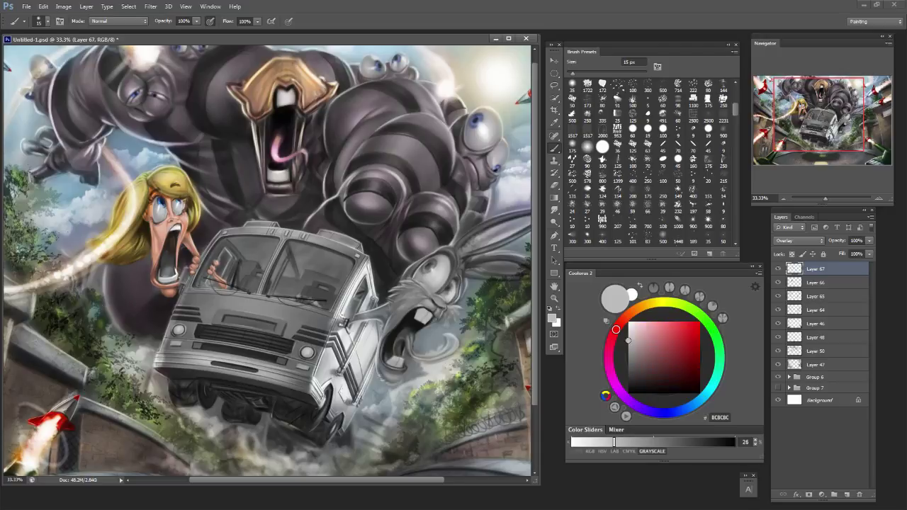
{"action": "left_click", "coordinate": [215, 271], "text": "alt"}
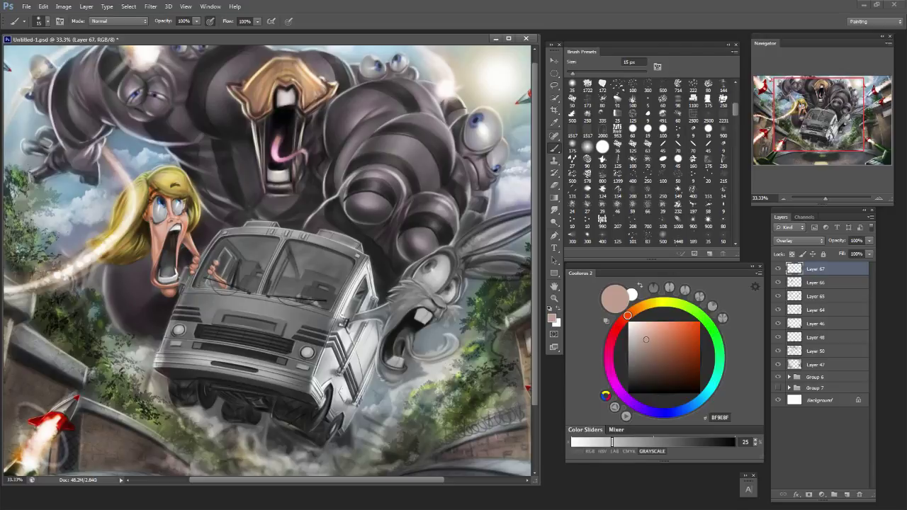
{"action": "left_click", "coordinate": [616, 331]}
{"action": "left_click", "coordinate": [677, 365]}
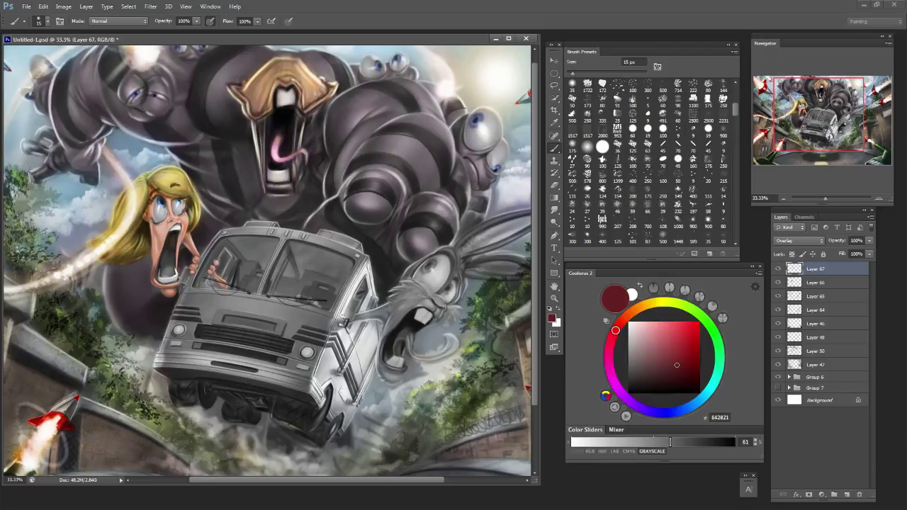
{"action": "key", "text": "bracketleft"}
{"action": "key", "text": "bracketleft"}
{"action": "key", "text": "bracketright"}
{"action": "key", "text": "bracketright"}
{"action": "left_click_drag", "start_coordinate": [172, 228], "coordinate": [178, 224]}
{"action": "key", "text": "bracketleft"}
{"action": "key", "text": "bracketleft"}
{"action": "key", "text": "bracketleft"}
{"action": "key", "text": "bracketleft"}
{"action": "key", "text": "bracketright"}
{"action": "key", "text": "bracketright"}
{"action": "key", "text": "bracketright"}
{"action": "key", "text": "bracketright"}
{"action": "key", "text": "bracketright"}
{"action": "key", "text": "bracketright"}
Undo the dark stroke on the lower lip and repaint the lip in the rose red BF595A at 25 px.
{"action": "left_click_drag", "start_coordinate": [164, 287], "coordinate": [174, 286]}
{"action": "key", "text": "ctrl+z"}
{"action": "left_click_drag", "start_coordinate": [672, 350], "coordinate": [666, 340]}
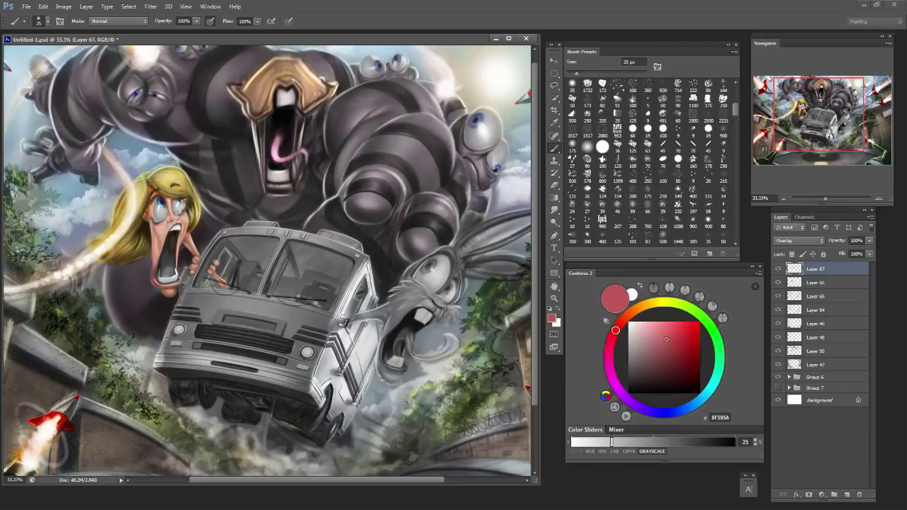
{"action": "left_click_drag", "start_coordinate": [161, 285], "coordinate": [166, 287]}
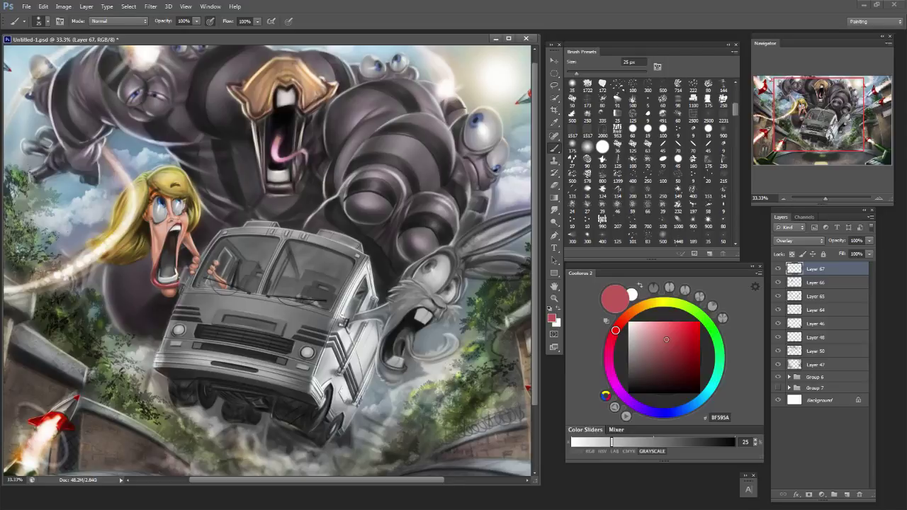
Reduce the brush to 15 px and pick a near-black for the woman's dark facial accents.
{"action": "key", "text": "bracketleft"}
{"action": "key", "text": "bracketleft"}
{"action": "key", "text": "bracketleft"}
{"action": "key", "text": "bracketleft"}
{"action": "key", "text": "bracketright"}
{"action": "key", "text": "bracketright"}
{"action": "key", "text": "bracketright"}
{"action": "key", "text": "bracketright"}
{"action": "left_click", "coordinate": [634, 384]}
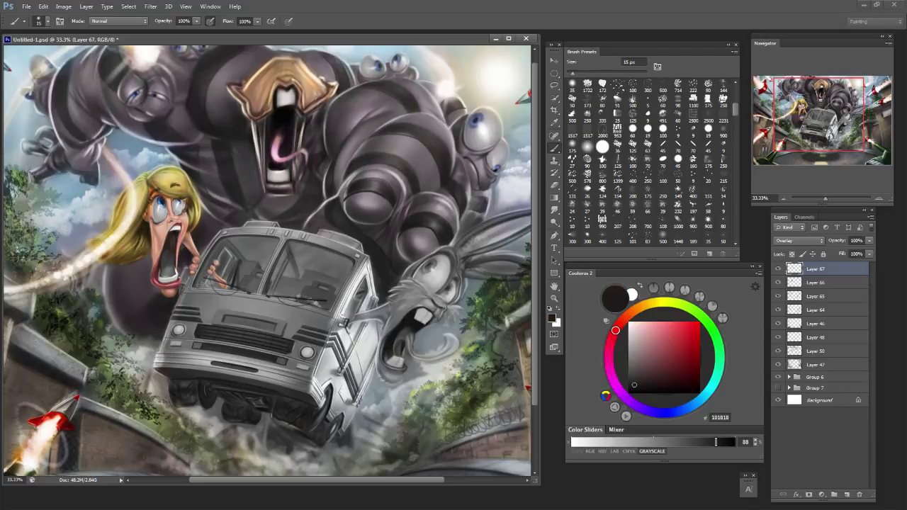
Pick a dark navy blue and darken the woman's eyelashes and eye contours with a 9 to 15 px brush.
{"action": "key", "text": "bracketleft"}
{"action": "key", "text": "bracketleft"}
{"action": "key", "text": "bracketleft"}
{"action": "key", "text": "bracketleft"}
{"action": "left_click", "coordinate": [666, 381]}
{"action": "left_click", "coordinate": [674, 412]}
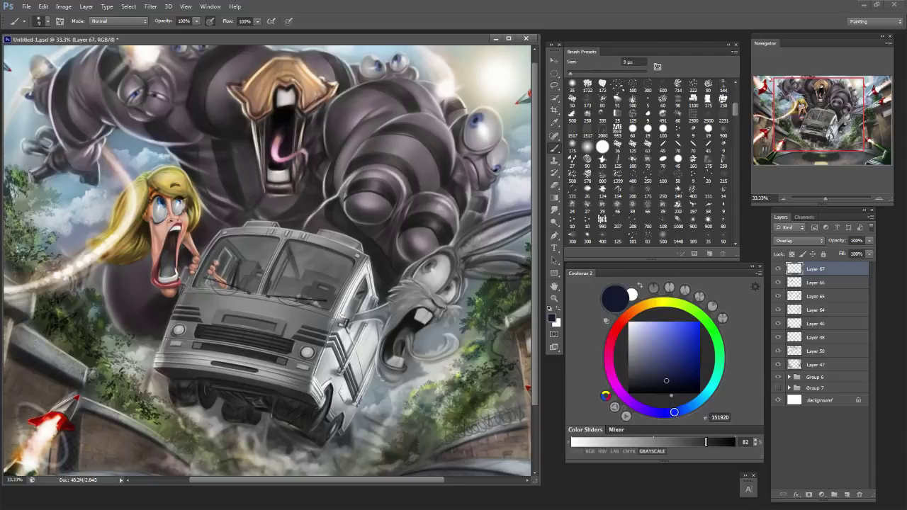
{"action": "key", "text": "bracketright"}
{"action": "key", "text": "bracketright"}
{"action": "key", "text": "bracketleft"}
{"action": "key", "text": "bracketleft"}
{"action": "key", "text": "bracketleft"}
{"action": "key", "text": "bracketleft"}
{"action": "key", "text": "bracketright"}
{"action": "key", "text": "bracketright"}
{"action": "key", "text": "bracketright"}
{"action": "key", "text": "bracketright"}
Sample the blonde E5C974 from the hair and lighten it to pale cream, and sample the van's grey and the near-white EEEFEF.
{"action": "left_click", "coordinate": [166, 185], "text": "alt"}
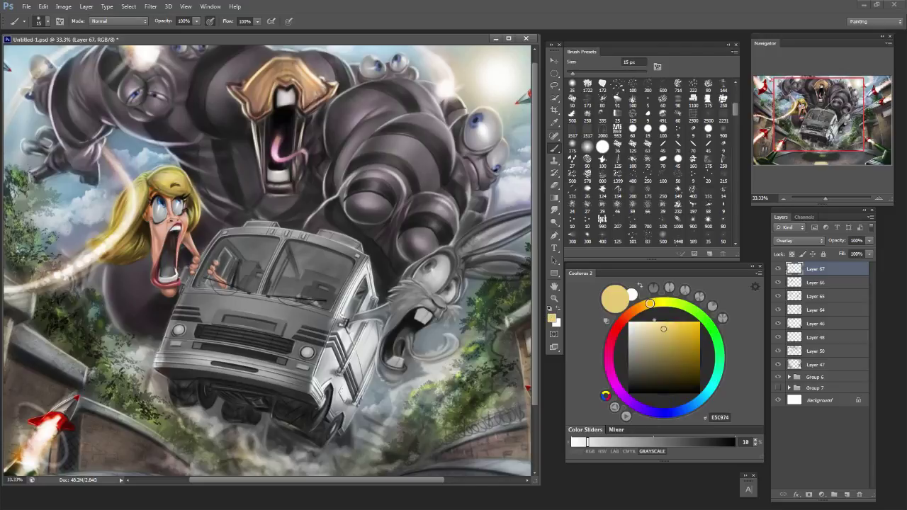
{"action": "left_click_drag", "start_coordinate": [659, 328], "coordinate": [641, 322]}
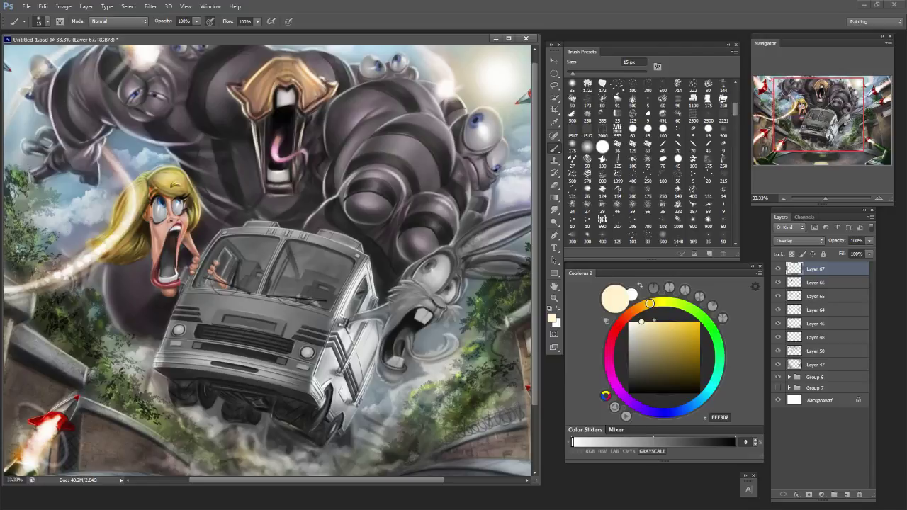
{"action": "left_click", "coordinate": [245, 304], "text": "alt"}
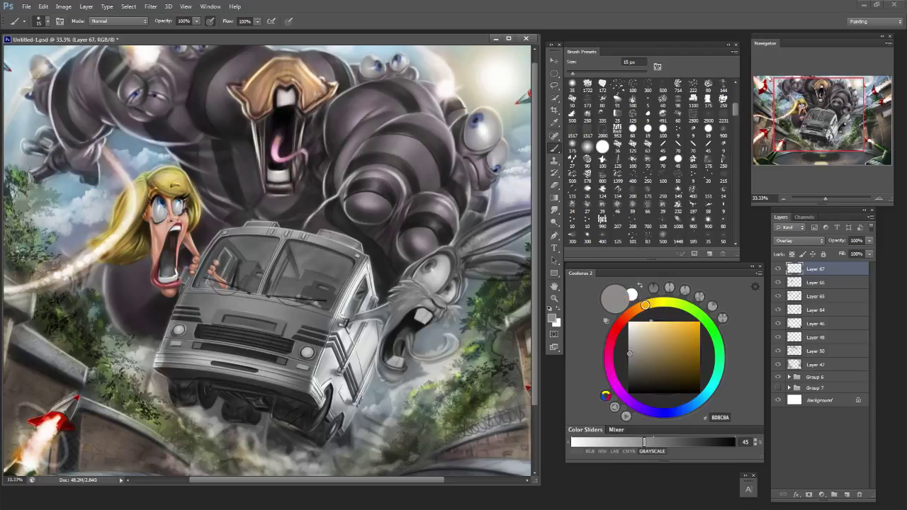
{"action": "left_click", "coordinate": [344, 323], "text": "alt"}
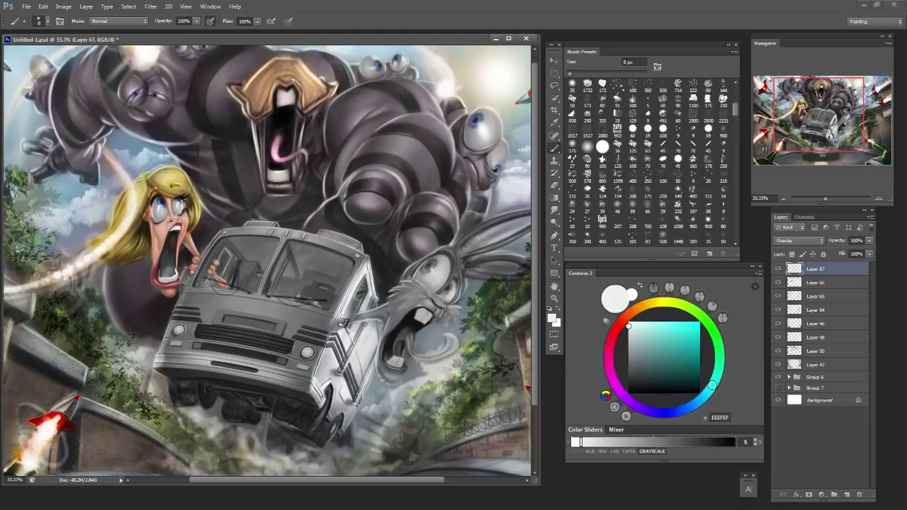
Enlarge the brush to 25 px, touch up the skin beside the woman's mouth with AE775E and sample the orange skin tone E08358.
{"action": "key", "text": "bracketright"}
{"action": "key", "text": "bracketright"}
{"action": "key", "text": "bracketright"}
{"action": "key", "text": "bracketright"}
{"action": "key", "text": "bracketleft"}
{"action": "key", "text": "bracketleft"}
{"action": "key", "text": "bracketright"}
{"action": "key", "text": "bracketright"}
{"action": "key", "text": "bracketright"}
{"action": "left_click", "coordinate": [197, 255], "text": "alt"}
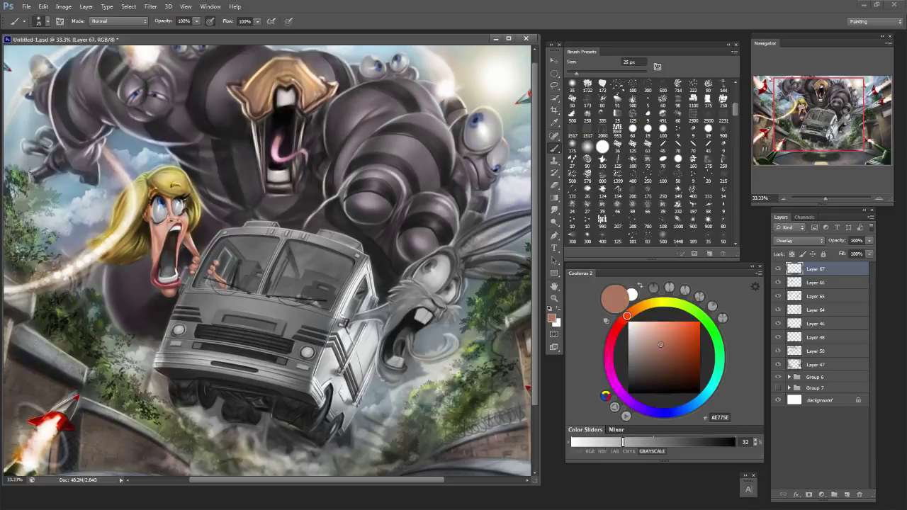
{"action": "left_click_drag", "start_coordinate": [189, 242], "coordinate": [194, 251]}
{"action": "left_click", "coordinate": [185, 227], "text": "alt"}
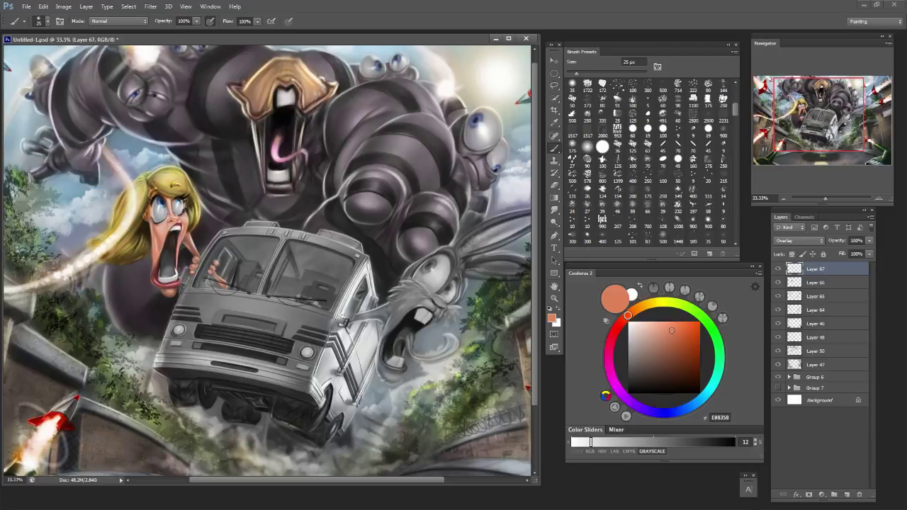
Pick a very dark purple and shade the woman's cheek beside the open mouth, varying the brush size up to 25 px.
{"action": "left_click", "coordinate": [637, 406]}
{"action": "left_click", "coordinate": [659, 387]}
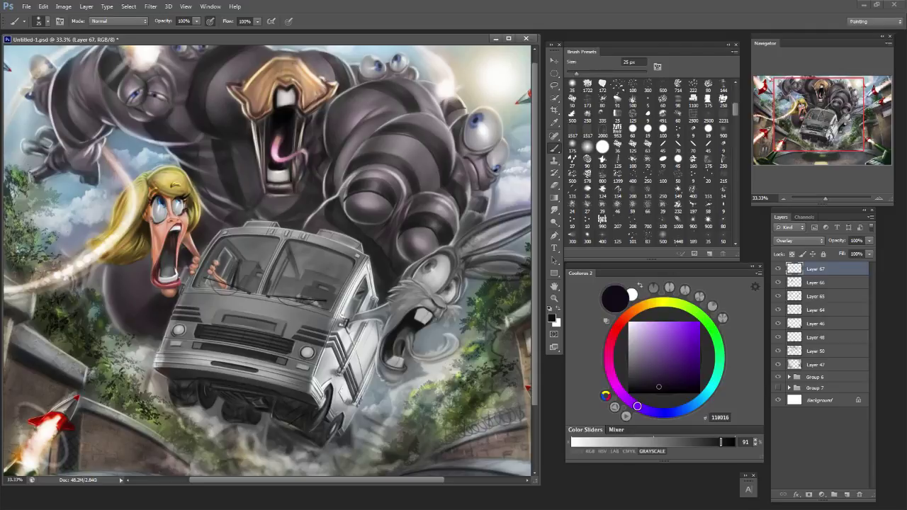
{"action": "key", "text": "bracketleft"}
{"action": "key", "text": "bracketleft"}
{"action": "key", "text": "bracketleft"}
{"action": "key", "text": "bracketleft"}
{"action": "key", "text": "bracketright"}
{"action": "key", "text": "bracketright"}
{"action": "key", "text": "bracketleft"}
{"action": "key", "text": "bracketleft"}
{"action": "key", "text": "bracketleft"}
{"action": "key", "text": "bracketleft"}
{"action": "key", "text": "bracketright"}
{"action": "key", "text": "bracketright"}
{"action": "key", "text": "bracketright"}
{"action": "key", "text": "bracketright"}
{"action": "left_click_drag", "start_coordinate": [157, 240], "coordinate": [158, 252]}
Shift the shading colour to the dark magenta 3F1927 and adjust the brush size for the woman's face.
{"action": "left_click", "coordinate": [610, 368]}
{"action": "left_click", "coordinate": [654, 385]}
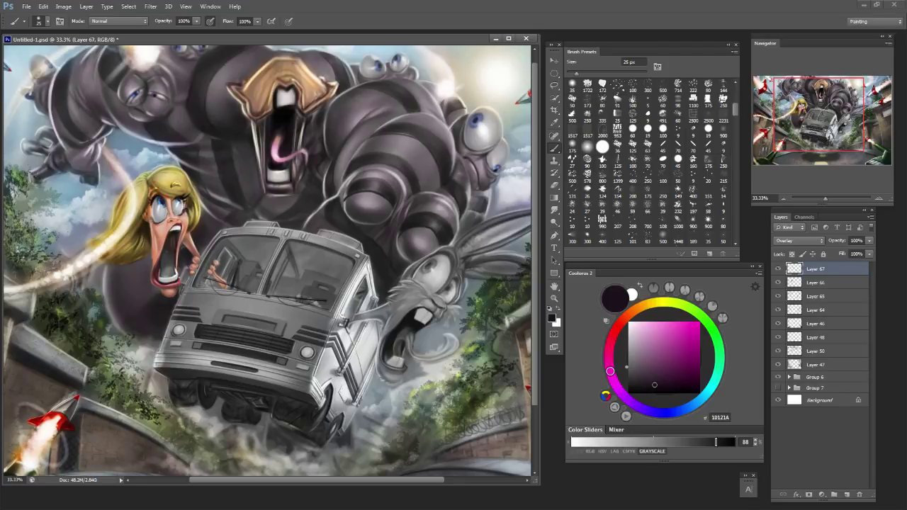
{"action": "left_click_drag", "start_coordinate": [610, 372], "coordinate": [609, 350]}
{"action": "left_click_drag", "start_coordinate": [655, 386], "coordinate": [670, 375]}
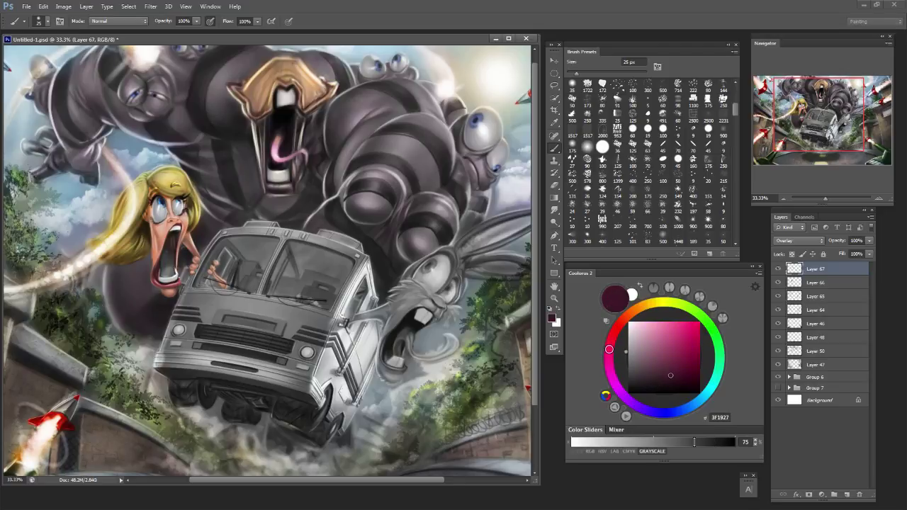
{"action": "key", "text": "bracketright"}
{"action": "key", "text": "bracketright"}
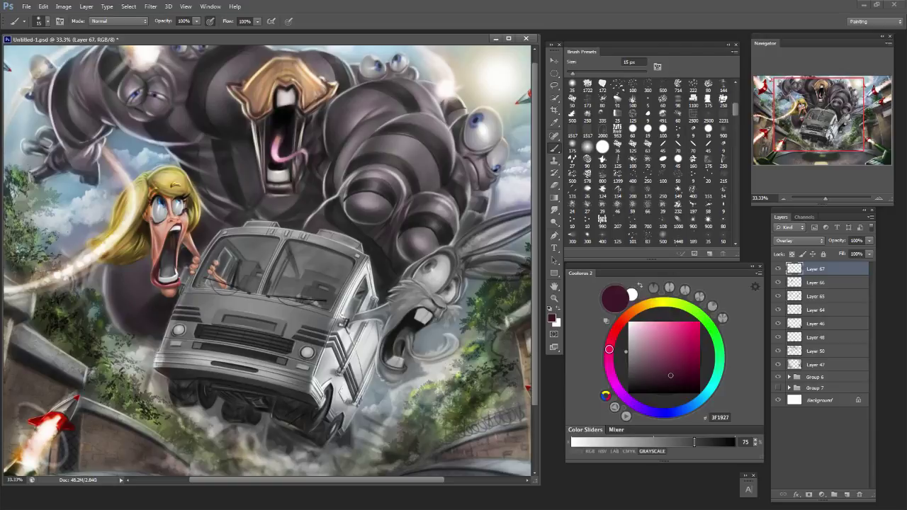
Change the shading colour to the dark red 531515 and refine it to the warmer red-brown 49150C.
{"action": "left_click", "coordinate": [678, 365]}
{"action": "left_click", "coordinate": [616, 330]}
{"action": "left_click", "coordinate": [681, 370]}
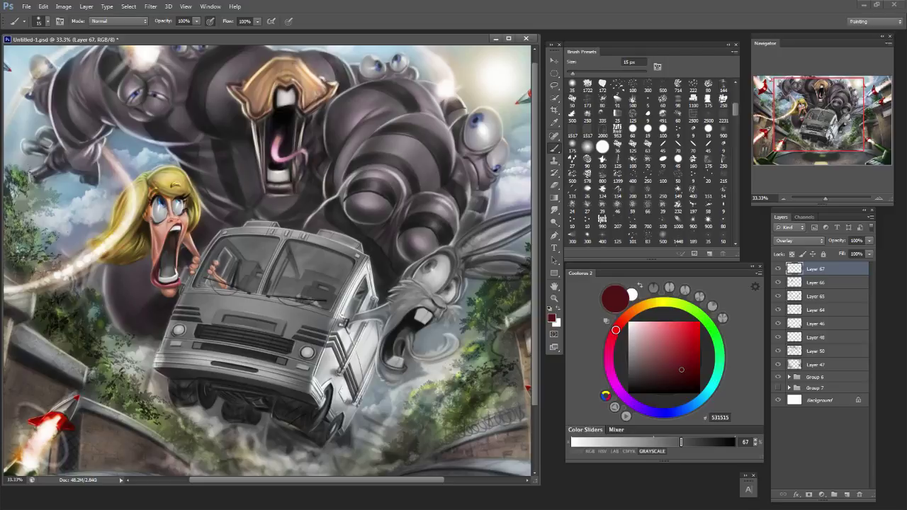
{"action": "left_click_drag", "start_coordinate": [615, 329], "coordinate": [621, 322]}
{"action": "left_click", "coordinate": [688, 373]}
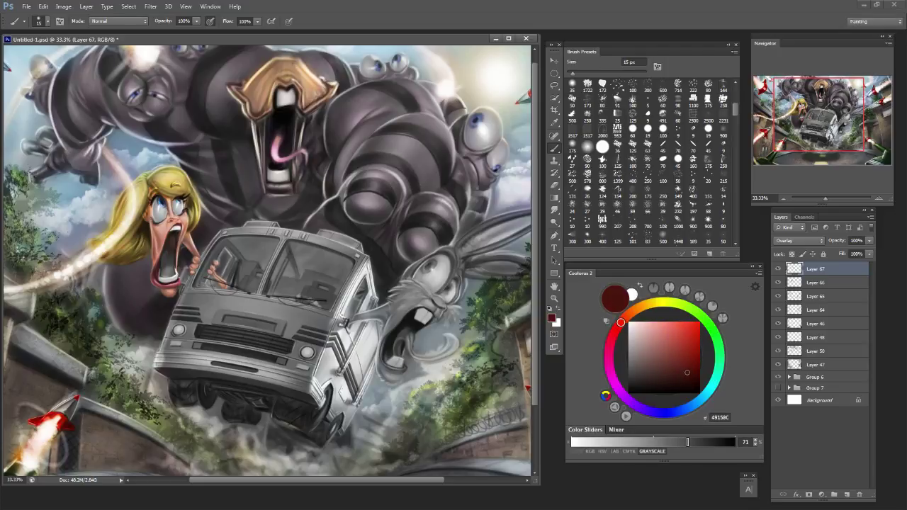
Deepen the shadows on the woman's cheek and around her eyes with the red-brown 49150C, using a brush of about 20 px.
{"action": "key", "text": "bracketright"}
{"action": "key", "text": "bracketright"}
{"action": "left_click_drag", "start_coordinate": [157, 233], "coordinate": [156, 250]}
{"action": "left_click_drag", "start_coordinate": [151, 208], "coordinate": [151, 218]}
{"action": "key", "text": "bracketright"}
{"action": "key", "text": "bracketright"}
{"action": "key", "text": "bracketleft"}
{"action": "left_click_drag", "start_coordinate": [166, 200], "coordinate": [166, 211]}
{"action": "key", "text": "bracketright"}
{"action": "key", "text": "bracketright"}
{"action": "key", "text": "bracketleft"}
{"action": "left_click_drag", "start_coordinate": [155, 224], "coordinate": [153, 236]}
{"action": "left_click_drag", "start_coordinate": [162, 237], "coordinate": [163, 251]}
{"action": "left_click_drag", "start_coordinate": [160, 241], "coordinate": [161, 257]}
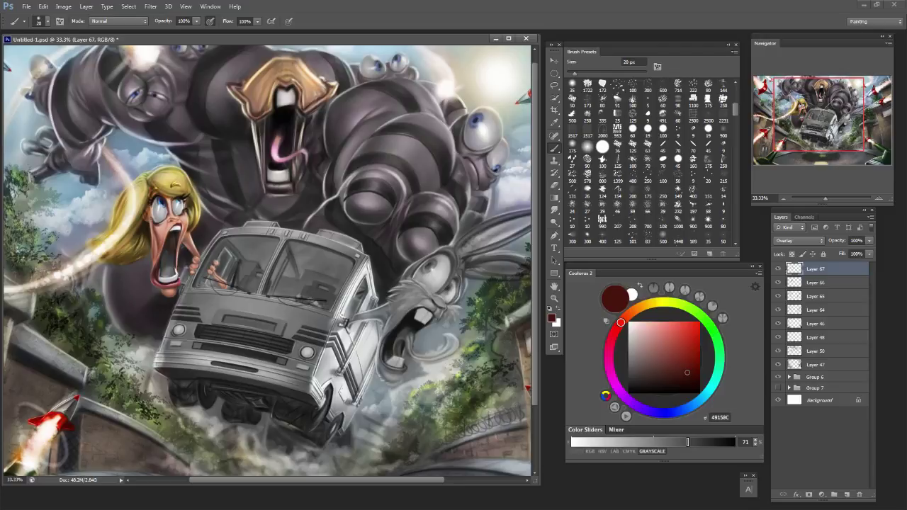
Sample the light skin tone DFAD99 and the brown 905341 from the woman's cheek, enlarging the brush from 8 to 15 px.
{"action": "left_click", "coordinate": [161, 234], "text": "alt"}
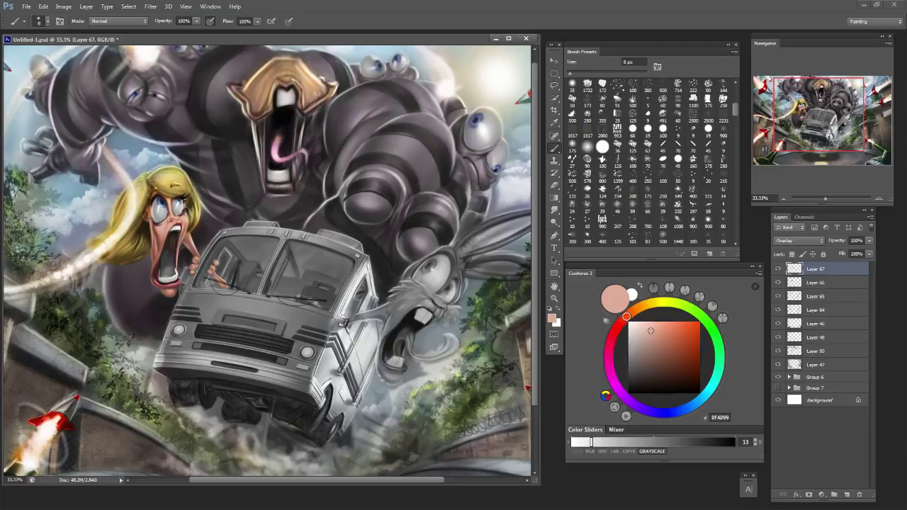
{"action": "key", "text": "bracketright"}
{"action": "key", "text": "bracketright"}
{"action": "key", "text": "bracketright"}
{"action": "key", "text": "bracketright"}
{"action": "key", "text": "bracketright"}
{"action": "key", "text": "bracketright"}
{"action": "left_click", "coordinate": [158, 237], "text": "alt"}
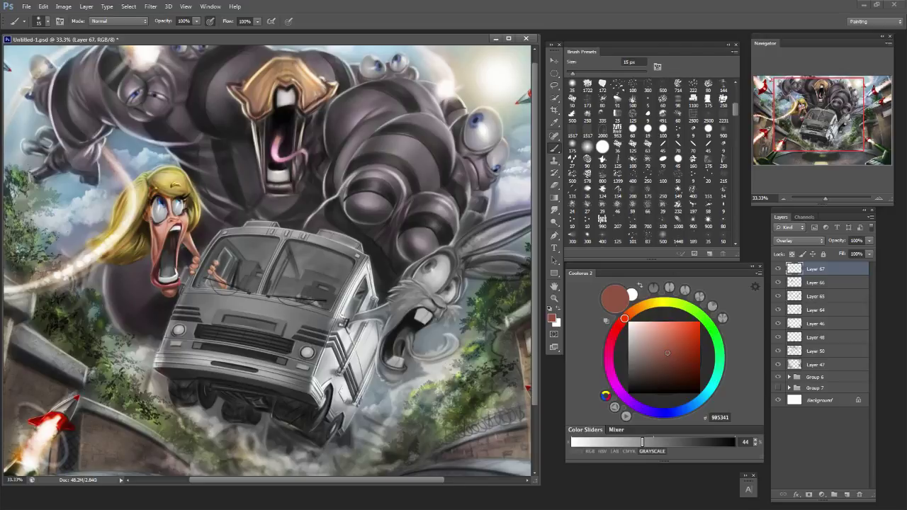
Tint the rabbit's nose red with a 25 px brush, picking the crimson 7F1A2F and the brick red 7A210C.
{"action": "key", "text": "ctrl+minus"}
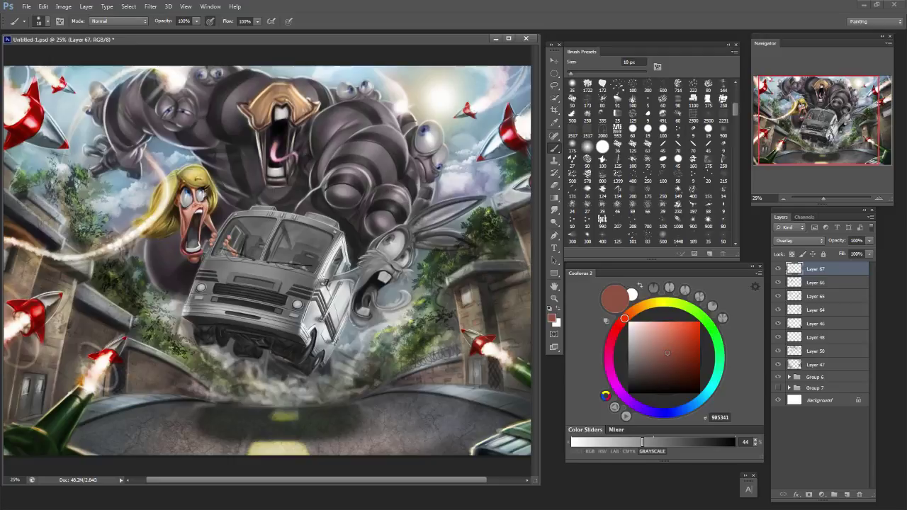
{"action": "left_click", "coordinate": [692, 331]}
{"action": "left_click_drag", "start_coordinate": [624, 318], "coordinate": [610, 341]}
{"action": "left_click", "coordinate": [684, 357]}
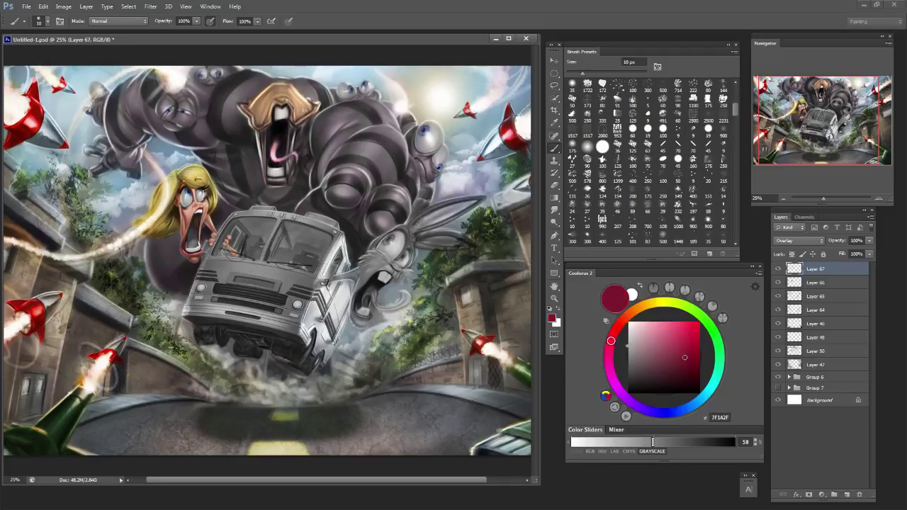
{"action": "key", "text": "bracketright"}
{"action": "key", "text": "bracketright"}
{"action": "key", "text": "bracketright"}
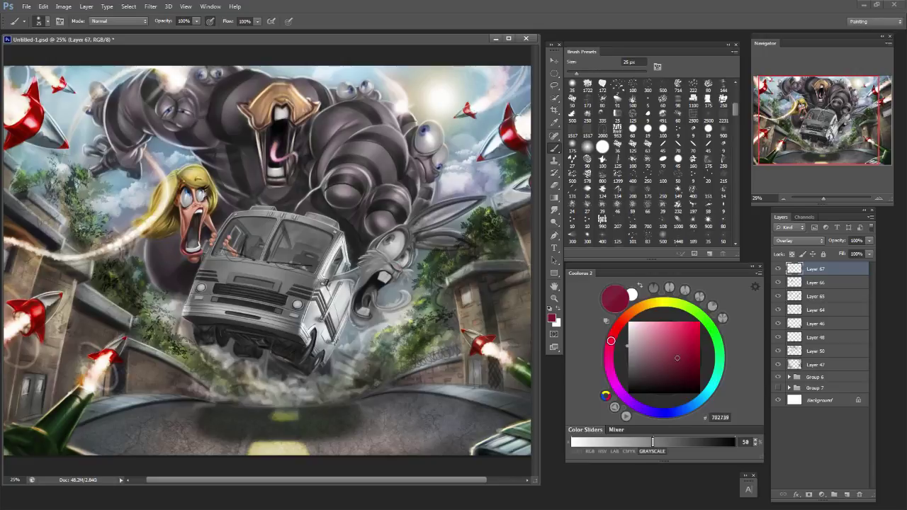
{"action": "left_click", "coordinate": [622, 320]}
{"action": "left_click", "coordinate": [692, 359]}
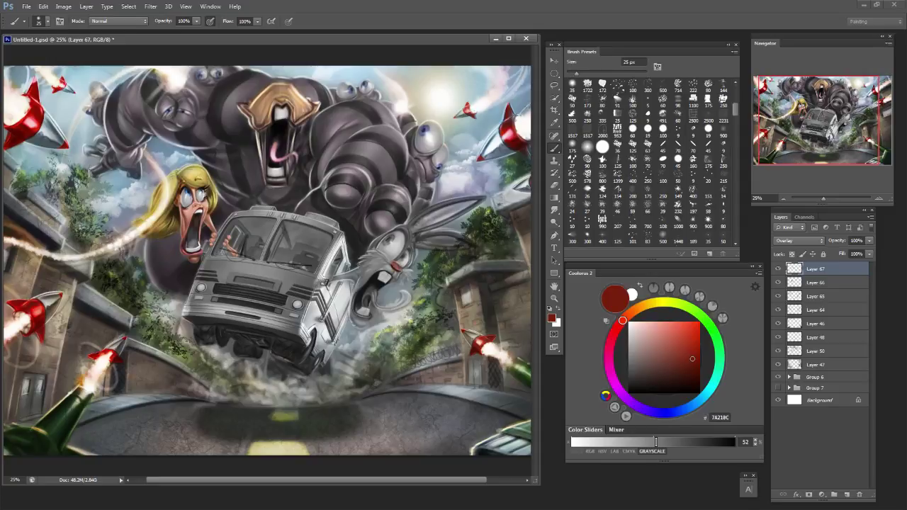
Set the brush to 35 px and try a pale pink and a tan paint colour (D5A963).
{"action": "key", "text": "bracketleft"}
{"action": "left_click", "coordinate": [646, 325]}
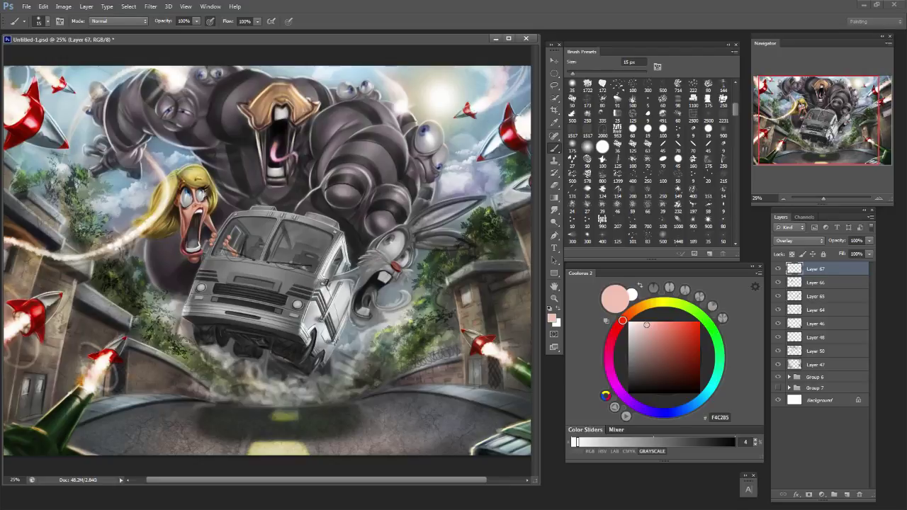
{"action": "key", "text": "bracketright"}
{"action": "key", "text": "bracketright"}
{"action": "key", "text": "bracketright"}
{"action": "key", "text": "bracketright"}
{"action": "key", "text": "bracketright"}
{"action": "key", "text": "bracketleft"}
{"action": "key", "text": "bracketleft"}
{"action": "key", "text": "bracketleft"}
{"action": "key", "text": "bracketleft"}
{"action": "left_click", "coordinate": [642, 306]}
{"action": "left_click", "coordinate": [666, 333]}
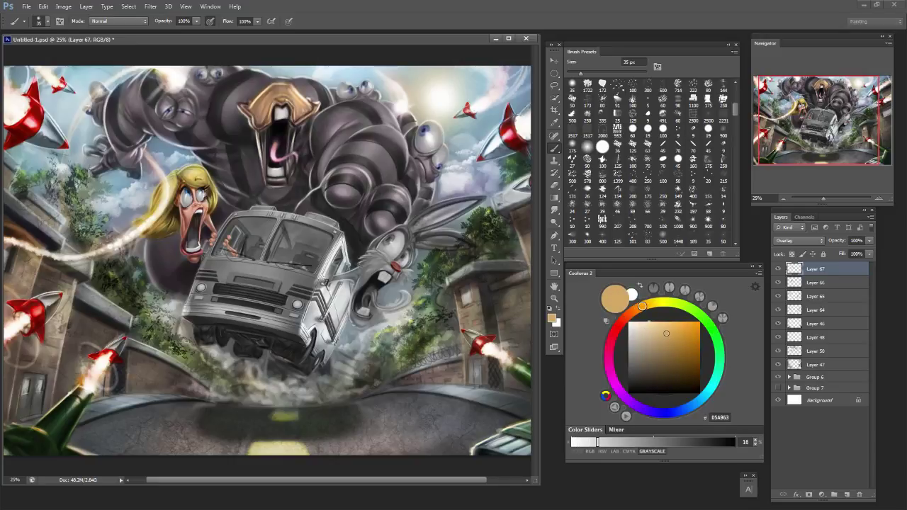
Choose a pale blue paint colour and brush a highlight along the donkey's upper ear.
{"action": "left_click", "coordinate": [700, 399]}
{"action": "left_click", "coordinate": [644, 327]}
{"action": "left_click_drag", "start_coordinate": [416, 219], "coordinate": [460, 199]}
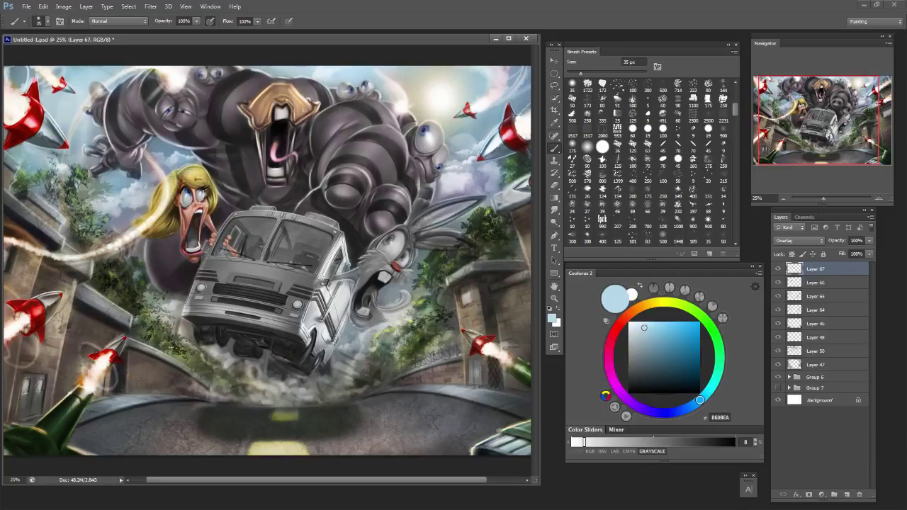
Vary the brush size for pale blue touches on the donkey, ending at 50 px.
{"action": "key", "text": "bracketleft"}
{"action": "key", "text": "bracketleft"}
{"action": "key", "text": "bracketleft"}
{"action": "key", "text": "bracketleft"}
{"action": "key", "text": "bracketleft"}
{"action": "key", "text": "bracketleft"}
{"action": "key", "text": "bracketleft"}
{"action": "key", "text": "bracketleft"}
{"action": "key", "text": "bracketleft"}
{"action": "key", "text": "bracketleft"}
{"action": "key", "text": "bracketright"}
{"action": "key", "text": "bracketright"}
{"action": "key", "text": "bracketright"}
{"action": "key", "text": "bracketright"}
{"action": "key", "text": "bracketleft"}
{"action": "key", "text": "bracketleft"}
{"action": "key", "text": "bracketright"}
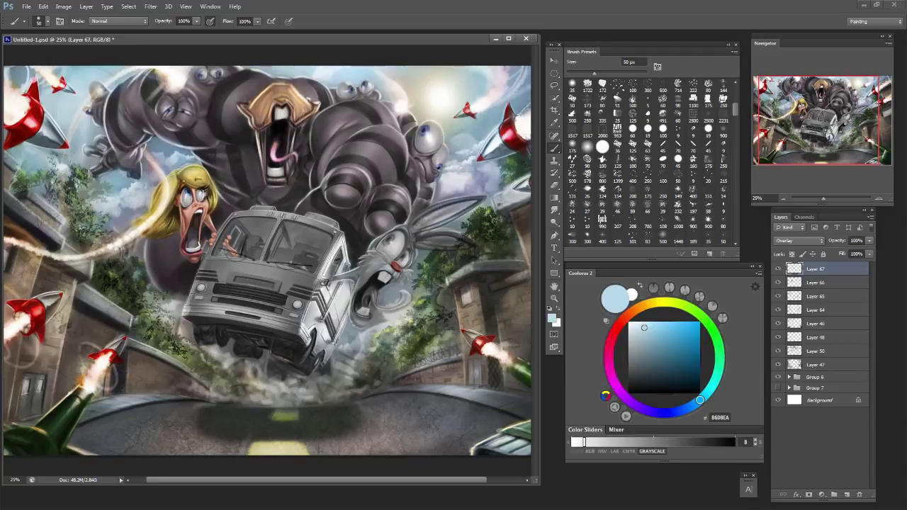
Sample the monster's dark purple-grey (353136) and shade around the donkey's brow and eyes with 30 and 20 px brushes.
{"action": "mouse_move", "coordinate": [644, 329]}
{"action": "left_mouse_down"}
{"action": "mouse_move", "coordinate": [633, 328]}
{"action": "mouse_move", "coordinate": [636, 352]}
{"action": "left_mouse_up"}
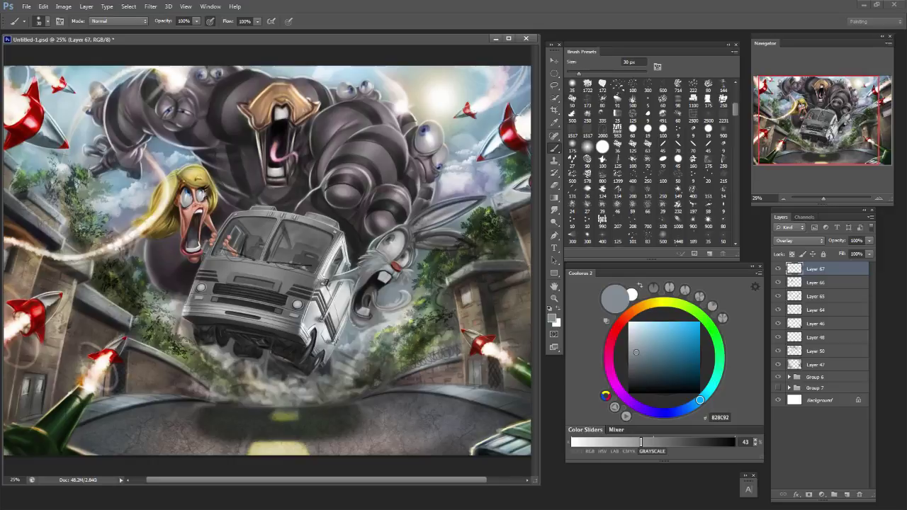
{"action": "key", "text": "bracketright"}
{"action": "left_click", "coordinate": [354, 221], "text": "alt"}
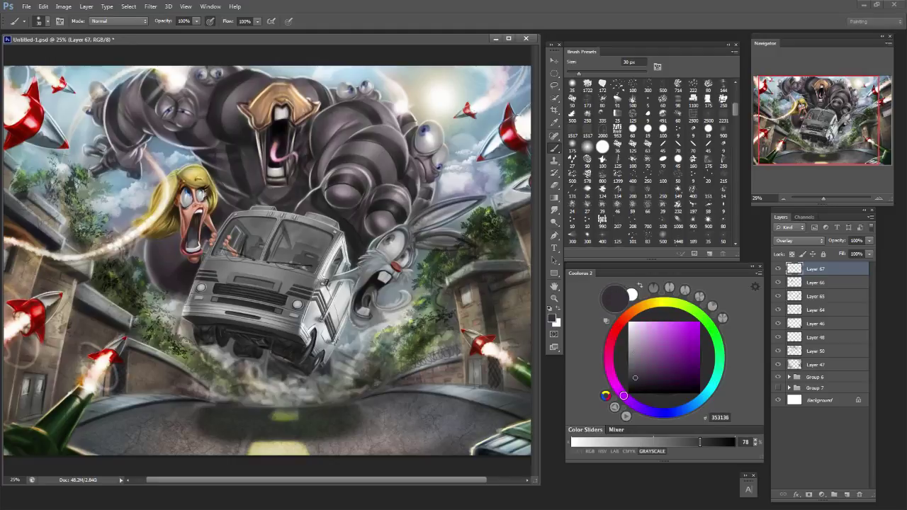
{"action": "mouse_move", "coordinate": [399, 230]}
{"action": "left_mouse_down"}
{"action": "mouse_move", "coordinate": [406, 235]}
{"action": "mouse_move", "coordinate": [377, 245]}
{"action": "left_mouse_up"}
{"action": "key", "text": "bracketleft"}
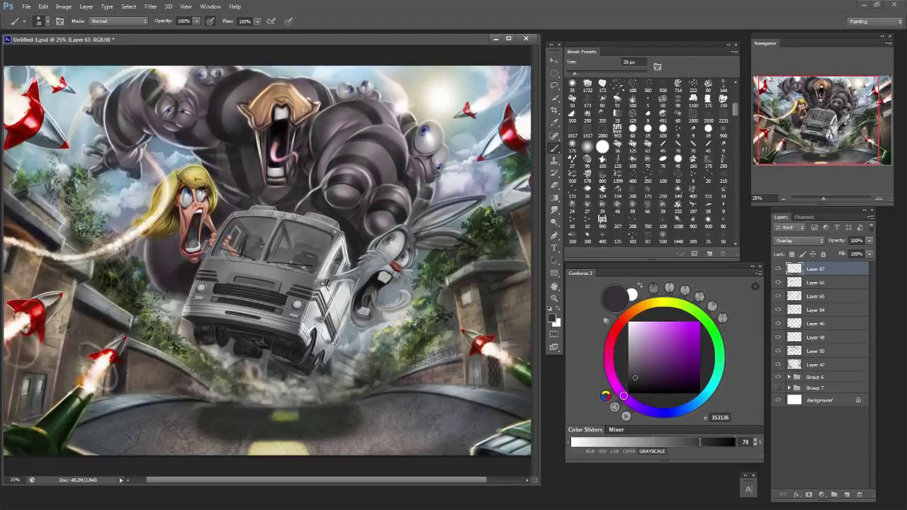
{"action": "left_click_drag", "start_coordinate": [409, 253], "coordinate": [403, 268]}
Shade the donkey's lower ear in the dark purple-grey with a 70 px brush.
{"action": "key", "text": "bracketright"}
{"action": "key", "text": "bracketright"}
{"action": "key", "text": "bracketright"}
{"action": "key", "text": "bracketright"}
{"action": "key", "text": "bracketright"}
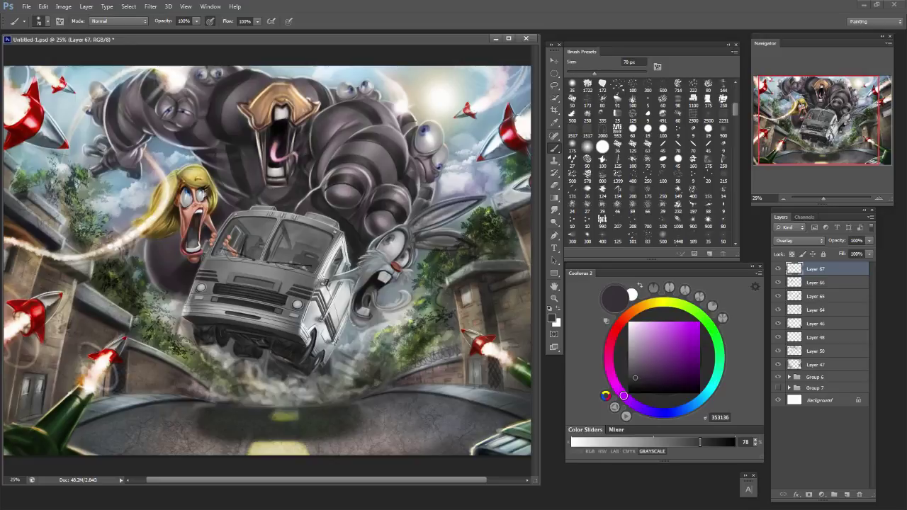
{"action": "left_click_drag", "start_coordinate": [426, 239], "coordinate": [454, 241]}
Shade along the donkey's upper ear in dark purple-grey with a 30 px brush.
{"action": "key", "text": "bracketleft"}
{"action": "key", "text": "bracketleft"}
{"action": "key", "text": "bracketleft"}
{"action": "key", "text": "bracketleft"}
{"action": "left_click_drag", "start_coordinate": [446, 219], "coordinate": [482, 201]}
{"action": "left_click_drag", "start_coordinate": [415, 231], "coordinate": [445, 223]}
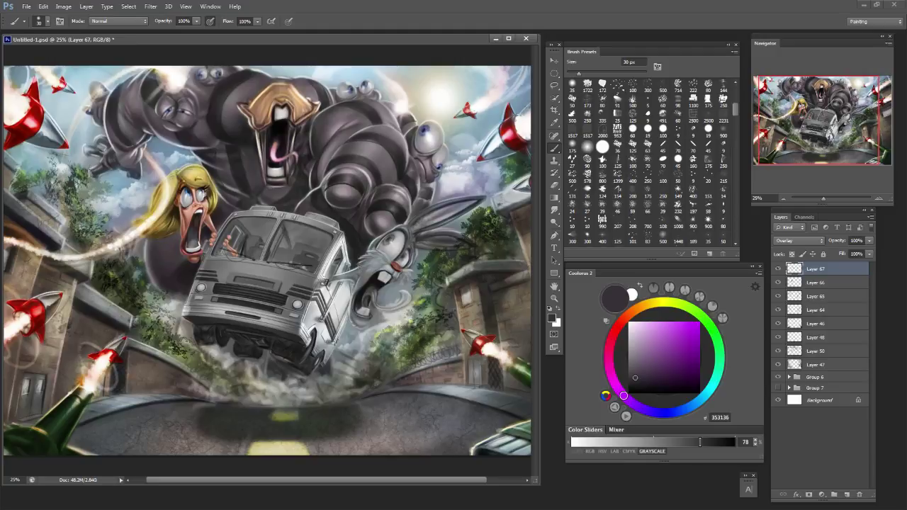
Try a dark red and a deep violet, then settle on a muted violet-grey (5C596D) with a 20 px brush.
{"action": "key", "text": "bracketleft"}
{"action": "left_click_drag", "start_coordinate": [612, 339], "coordinate": [616, 328]}
{"action": "left_click", "coordinate": [661, 367]}
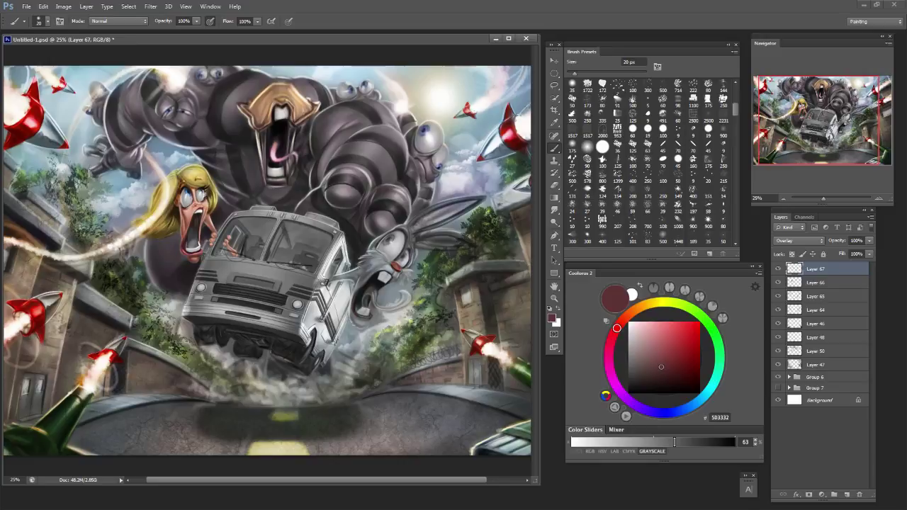
{"action": "left_click", "coordinate": [656, 412]}
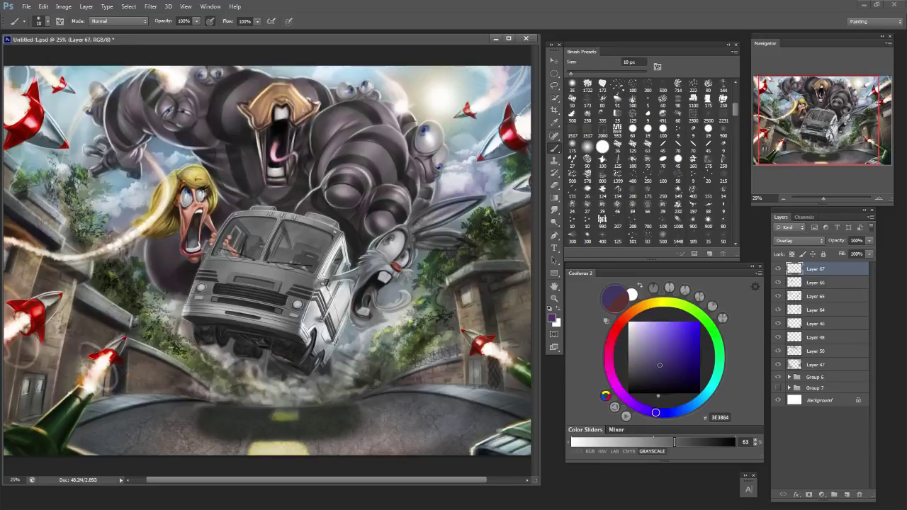
{"action": "left_click", "coordinate": [641, 363]}
{"action": "key", "text": "bracketright"}
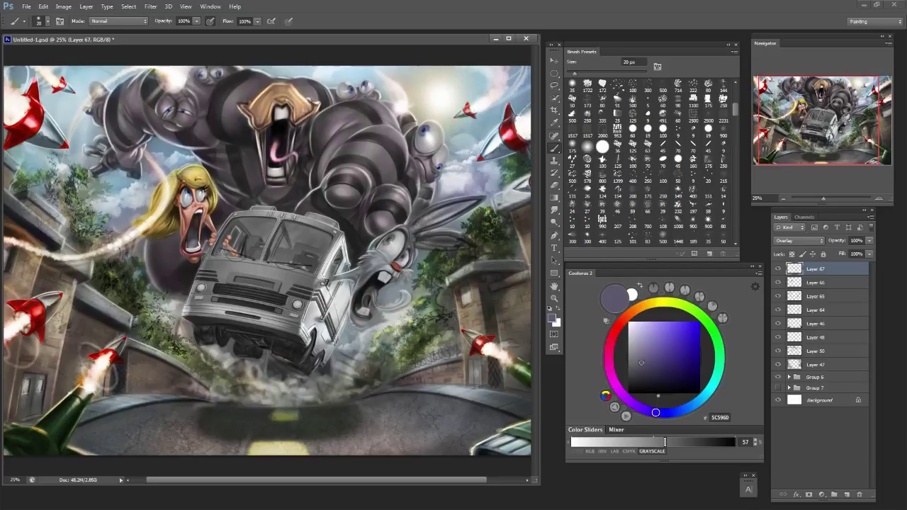
Sample the neutral grey (545357) beside the donkey's muzzle and vary the brush size around 50 px for shading.
{"action": "left_click", "coordinate": [365, 275], "text": "alt"}
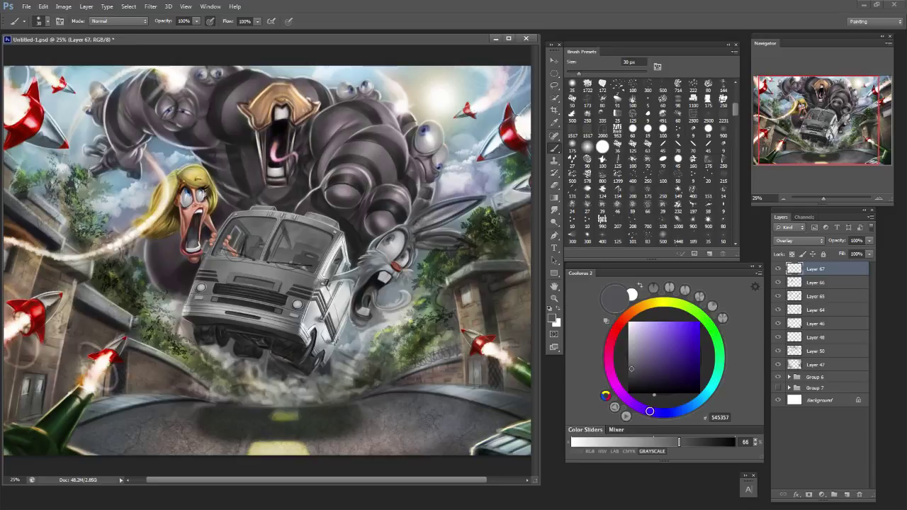
{"action": "key", "text": "bracketleft"}
{"action": "key", "text": "bracketright"}
{"action": "key", "text": "bracketright"}
{"action": "key", "text": "bracketright"}
{"action": "key", "text": "bracketright"}
{"action": "key", "text": "bracketright"}
{"action": "key", "text": "bracketright"}
{"action": "key", "text": "bracketright"}
{"action": "key", "text": "bracketright"}
{"action": "key", "text": "bracketright"}
{"action": "key", "text": "bracketleft"}
{"action": "key", "text": "bracketleft"}
{"action": "key", "text": "bracketleft"}
{"action": "key", "text": "bracketleft"}
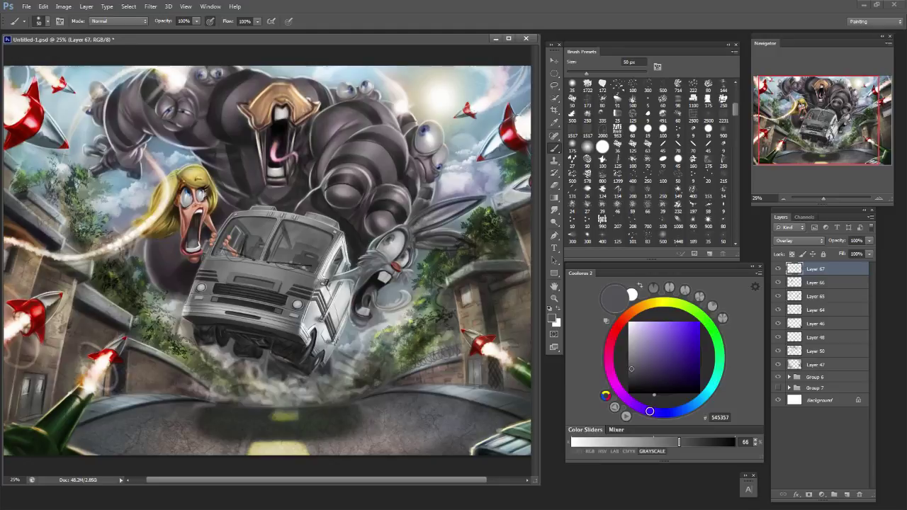
{"action": "key", "text": "bracketleft"}
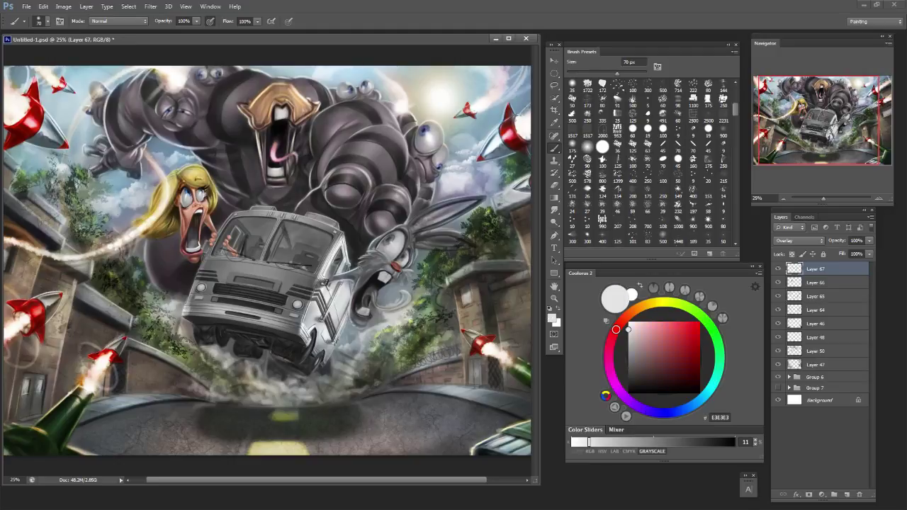
{"action": "left_click_drag", "start_coordinate": [228, 263], "coordinate": [310, 278]}
{"action": "key", "text": "ctrl+z"}
{"action": "mouse_move", "coordinate": [231, 265]}
{"action": "left_mouse_down"}
{"action": "mouse_move", "coordinate": [302, 277]}
{"action": "mouse_move", "coordinate": [274, 228]}
{"action": "left_mouse_up"}
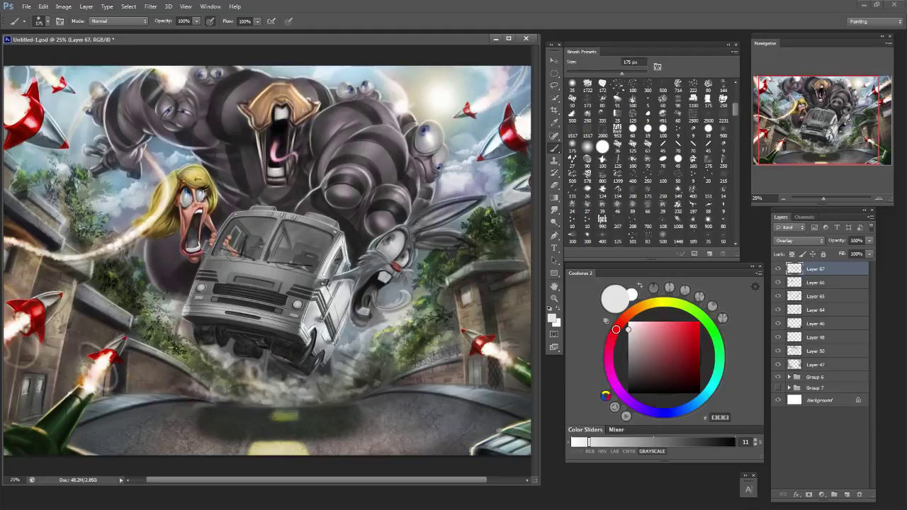
{"action": "key", "text": "ctrl+z"}
Paint a light grey (E3E3E3) highlight across the bus front just below the windshield with a 40 px brush.
{"action": "key", "text": "bracketleft"}
{"action": "key", "text": "bracketleft"}
{"action": "key", "text": "bracketleft"}
{"action": "key", "text": "bracketleft"}
{"action": "key", "text": "bracketleft"}
{"action": "key", "text": "bracketleft"}
{"action": "key", "text": "bracketleft"}
{"action": "key", "text": "bracketleft"}
{"action": "key", "text": "bracketleft"}
{"action": "key", "text": "bracketleft"}
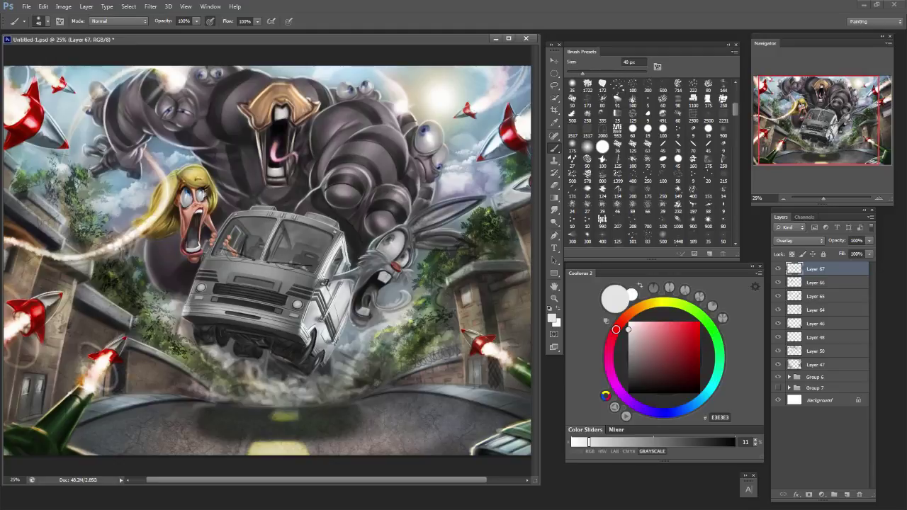
{"action": "left_click_drag", "start_coordinate": [241, 262], "coordinate": [288, 266]}
Paint a light grey highlight along the bus's front bumper with a 70 px brush.
{"action": "key", "text": "bracketright"}
{"action": "key", "text": "bracketright"}
{"action": "key", "text": "bracketright"}
{"action": "key", "text": "bracketright"}
{"action": "key", "text": "bracketright"}
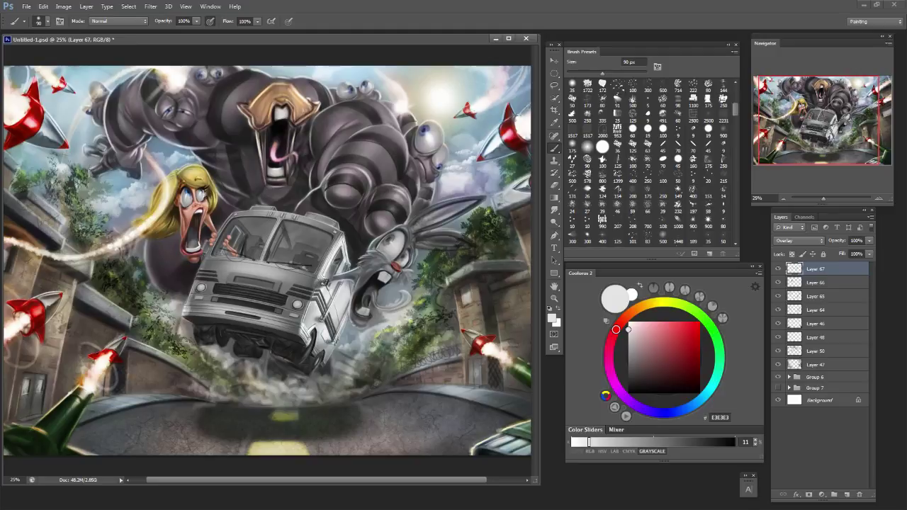
{"action": "key", "text": "bracketleft"}
{"action": "key", "text": "bracketleft"}
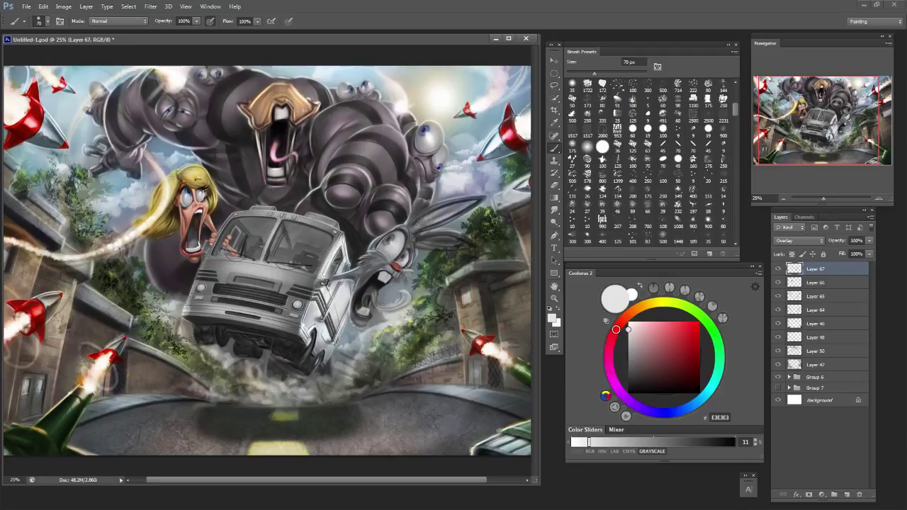
{"action": "left_click_drag", "start_coordinate": [216, 306], "coordinate": [277, 315]}
Brighten the bus's front and roof in light grey, varying the brush between about 45 and 150 px.
{"action": "key", "text": "bracketleft"}
{"action": "key", "text": "bracketleft"}
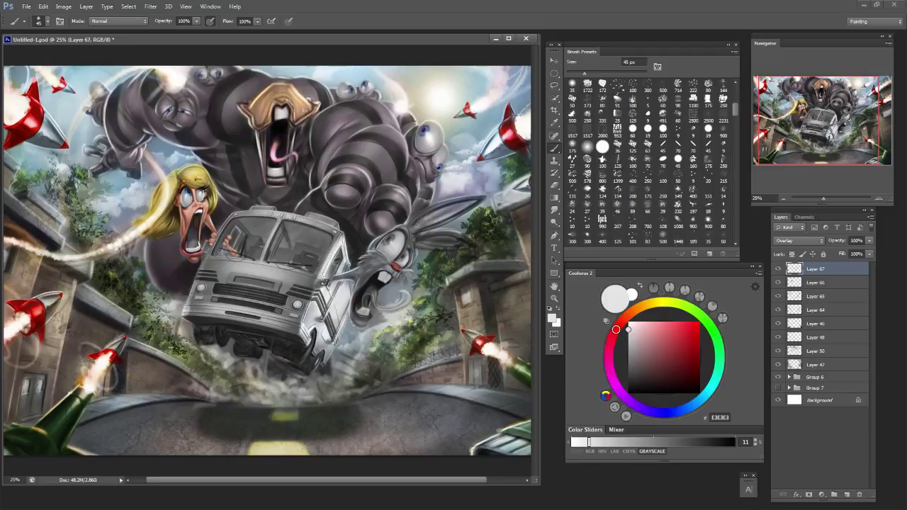
{"action": "key", "text": "bracketright"}
{"action": "key", "text": "bracketright"}
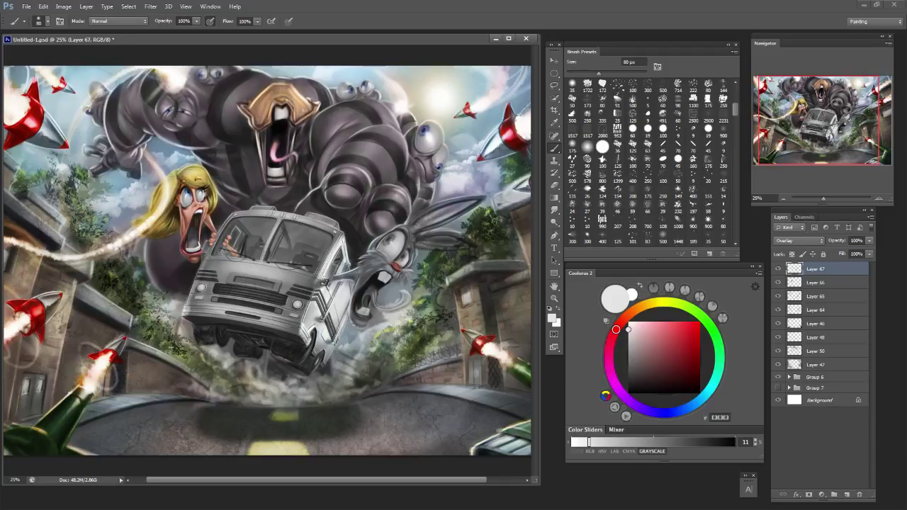
{"action": "key", "text": "bracketleft"}
{"action": "key", "text": "bracketleft"}
{"action": "key", "text": "bracketright"}
{"action": "key", "text": "bracketright"}
{"action": "key", "text": "bracketright"}
{"action": "key", "text": "bracketright"}
{"action": "key", "text": "bracketright"}
{"action": "key", "text": "bracketright"}
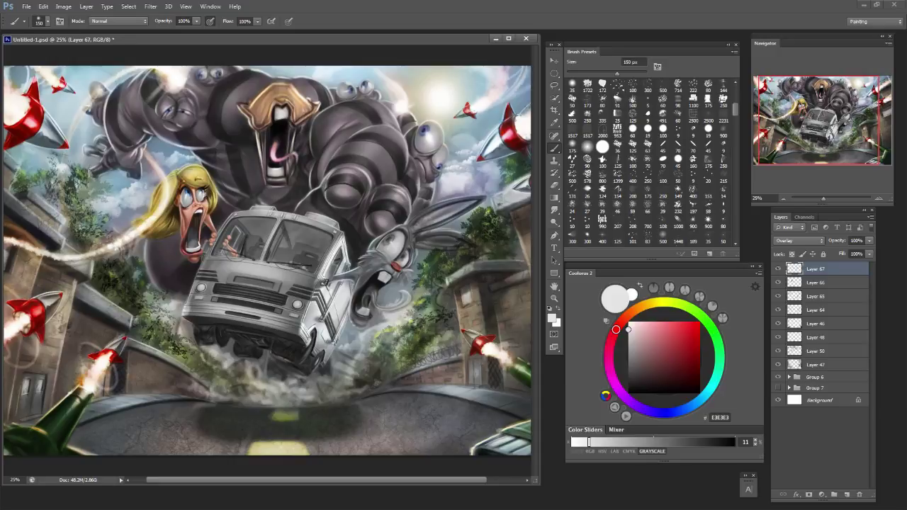
{"action": "key", "text": "bracketleft"}
{"action": "key", "text": "bracketleft"}
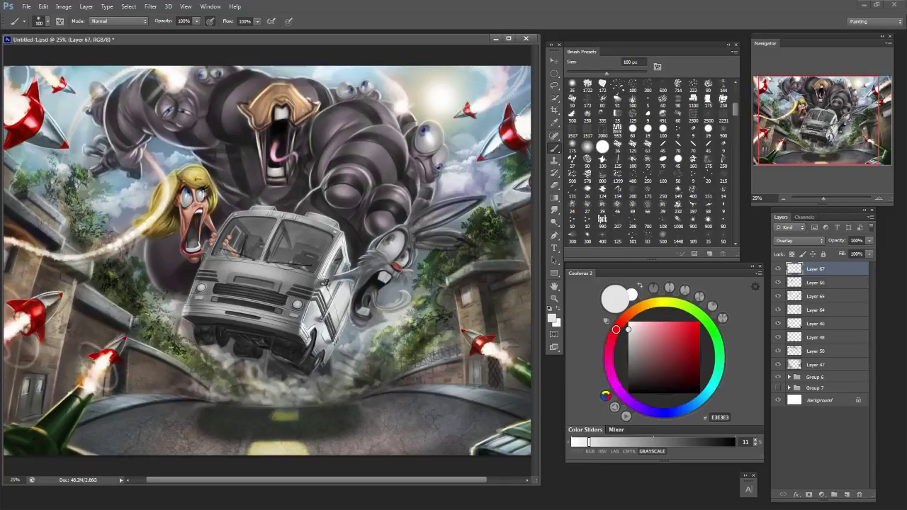
Reduce the brush to 60 px and sample the dark grey (4B474A) beside the donkey's muzzle.
{"action": "key", "text": "bracketleft"}
{"action": "key", "text": "bracketleft"}
{"action": "key", "text": "bracketleft"}
{"action": "key", "text": "bracketleft"}
{"action": "left_click", "coordinate": [366, 277], "text": "alt"}
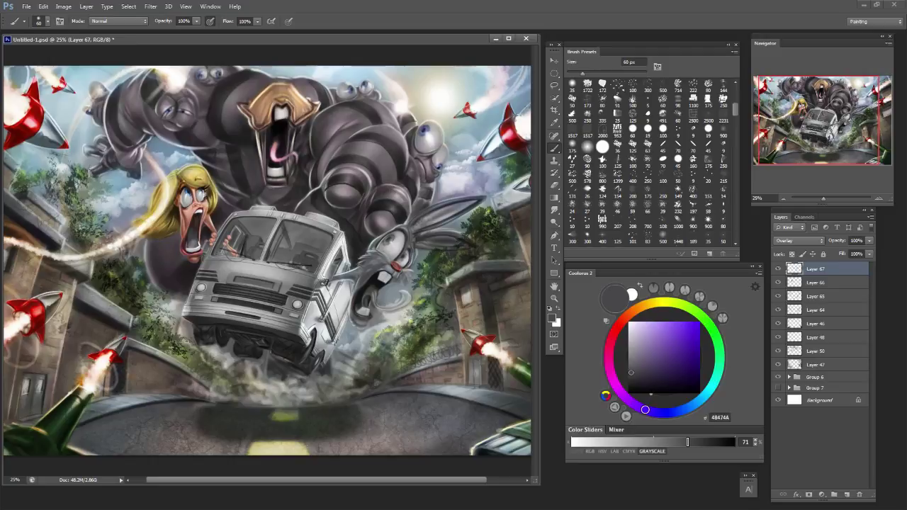
Sample a light grey (CDCDCD) from the donkey's upper eye and dab it on the eyeball with a 45 px brush.
{"action": "key", "text": "bracketleft"}
{"action": "key", "text": "bracketright"}
{"action": "key", "text": "bracketright"}
{"action": "left_click", "coordinate": [395, 249], "text": "alt"}
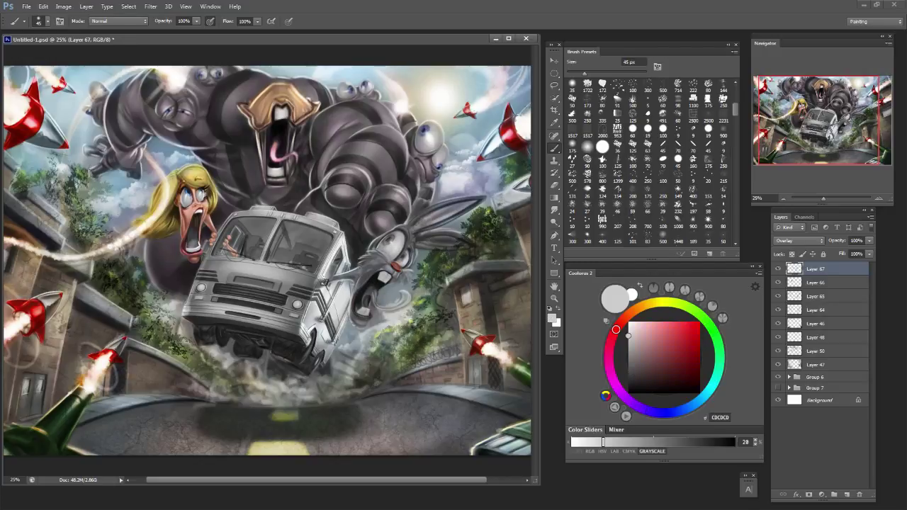
{"action": "left_click", "coordinate": [394, 243]}
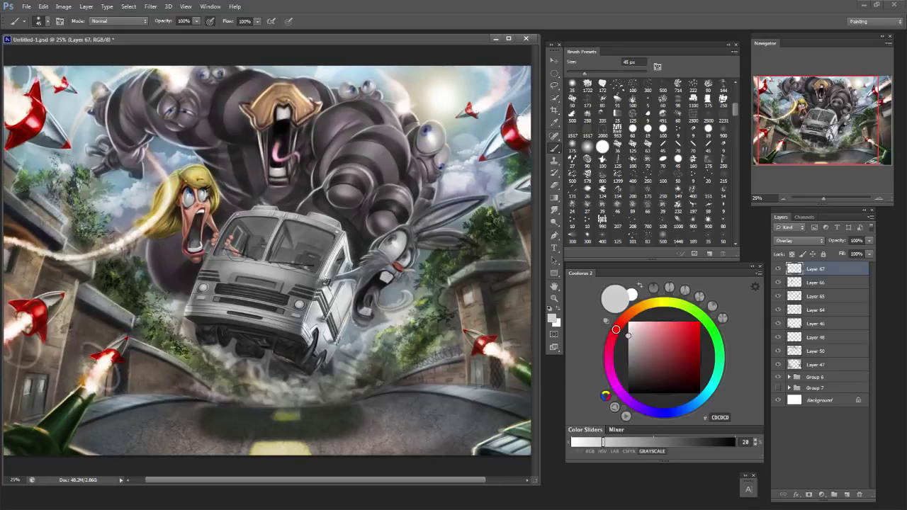
Choose an orange-brown (864E25) and colour the donkey's upper eye with a smaller brush.
{"action": "left_click", "coordinate": [612, 339]}
{"action": "mouse_move", "coordinate": [655, 339]}
{"action": "left_mouse_down"}
{"action": "mouse_move", "coordinate": [673, 341]}
{"action": "mouse_move", "coordinate": [680, 355]}
{"action": "left_mouse_up"}
{"action": "left_click", "coordinate": [633, 312]}
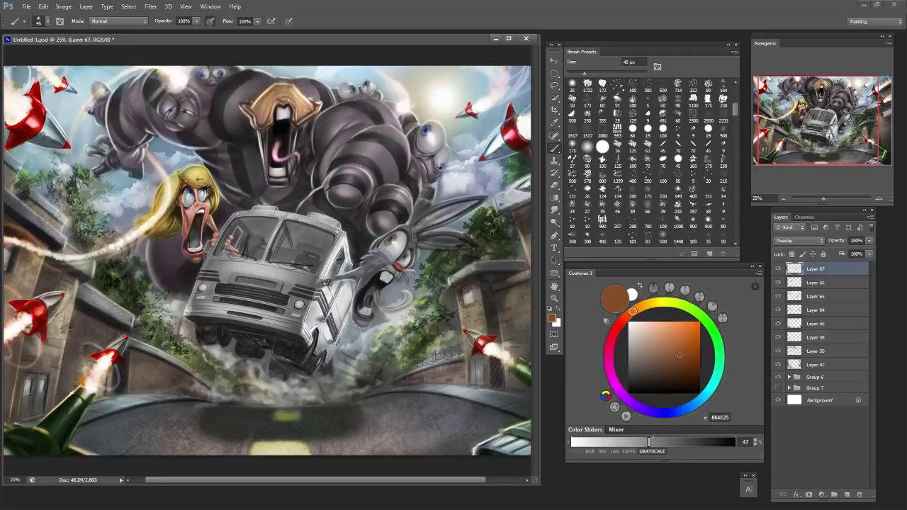
{"action": "key", "text": "bracketleft"}
{"action": "left_click_drag", "start_coordinate": [388, 243], "coordinate": [394, 239]}
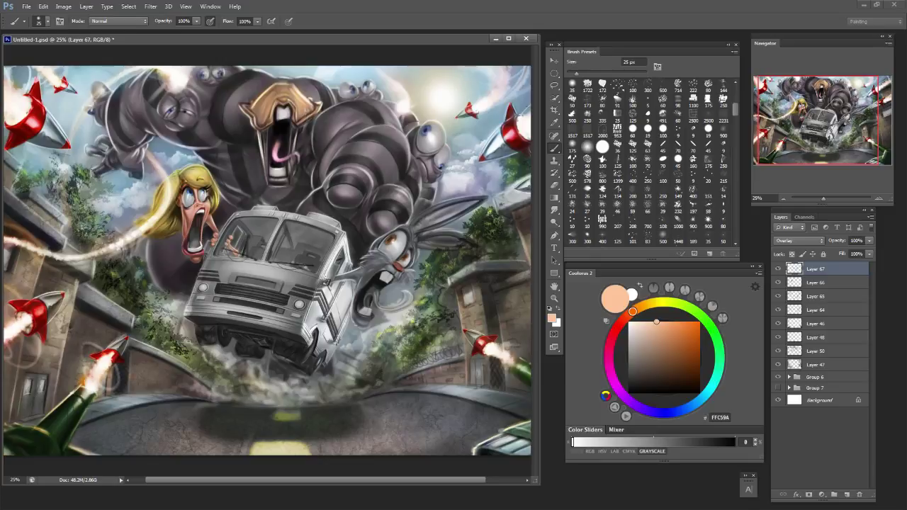
Dab a pale peach (FFC59A) on both of the donkey's eyes with a 45 px brush.
{"action": "key", "text": "bracketright"}
{"action": "key", "text": "bracketright"}
{"action": "left_click", "coordinate": [393, 241]}
{"action": "left_click", "coordinate": [405, 258]}
Choose an off-white (EFECEA) and dab highlights on the donkey's lower eye while enlarging the brush.
{"action": "left_click", "coordinate": [630, 326]}
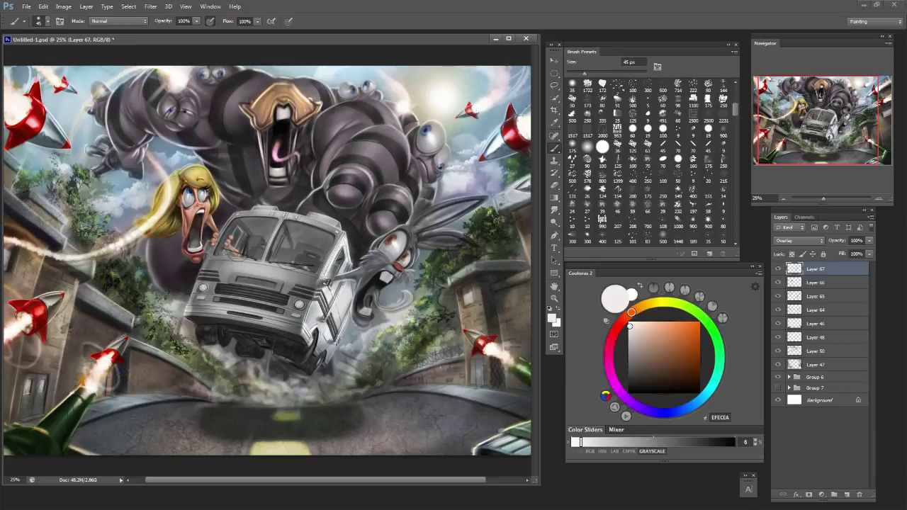
{"action": "left_click", "coordinate": [407, 262]}
{"action": "key", "text": "bracketright"}
{"action": "key", "text": "bracketright"}
{"action": "key", "text": "bracketright"}
{"action": "key", "text": "bracketright"}
{"action": "left_click", "coordinate": [398, 254]}
{"action": "key", "text": "bracketright"}
{"action": "key", "text": "bracketright"}
{"action": "key", "text": "bracketright"}
{"action": "key", "text": "bracketright"}
Choose a dark red paint colour and set the brush to 45 px.
{"action": "key", "text": "bracketleft"}
{"action": "key", "text": "bracketleft"}
{"action": "key", "text": "bracketleft"}
{"action": "key", "text": "bracketleft"}
{"action": "key", "text": "bracketleft"}
{"action": "key", "text": "bracketleft"}
{"action": "left_click", "coordinate": [689, 343]}
{"action": "left_click_drag", "start_coordinate": [631, 312], "coordinate": [621, 322]}
{"action": "left_click", "coordinate": [682, 363]}
{"action": "key", "text": "bracketright"}
{"action": "key", "text": "bracketright"}
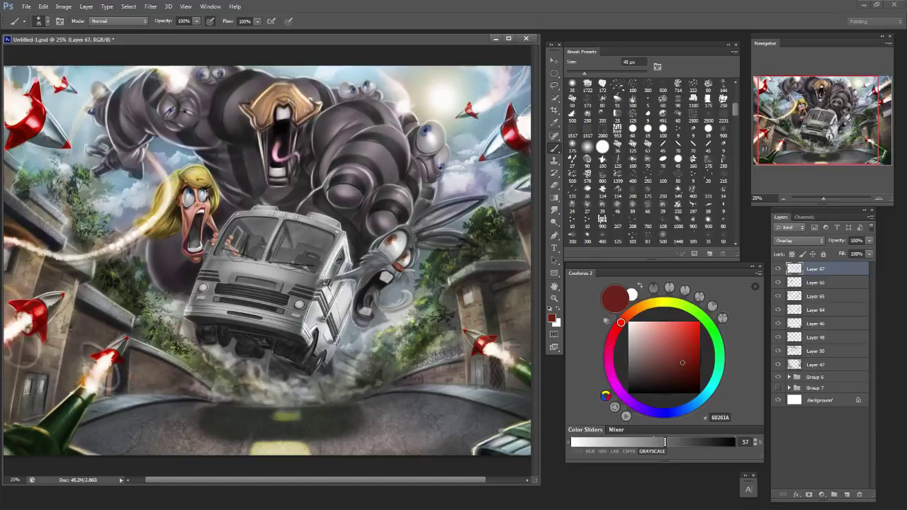
Sample a skin tone from the bus passenger's hand, then a grey from the donkey, and paint below its lower eye at 35 px.
{"action": "key", "text": "bracketleft"}
{"action": "left_click", "coordinate": [230, 245], "text": "alt"}
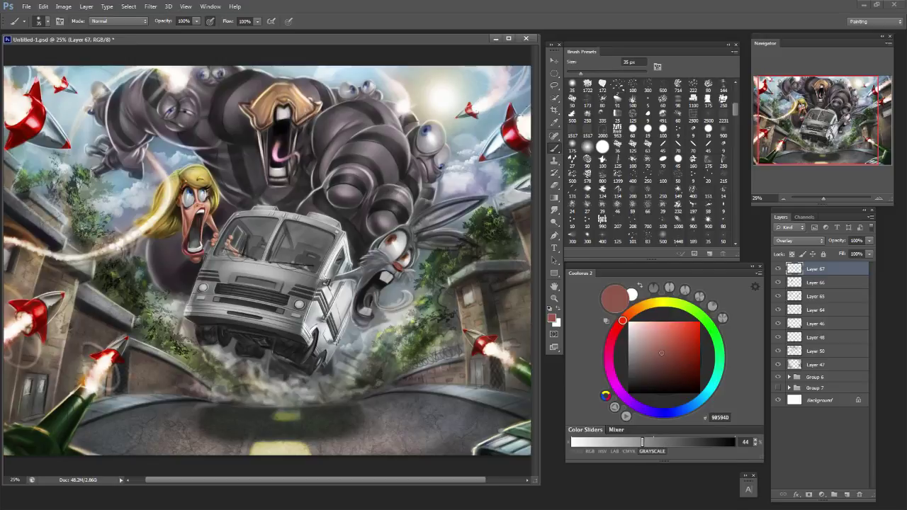
{"action": "left_click", "coordinate": [404, 265], "text": "alt"}
{"action": "left_click_drag", "start_coordinate": [399, 264], "coordinate": [402, 270]}
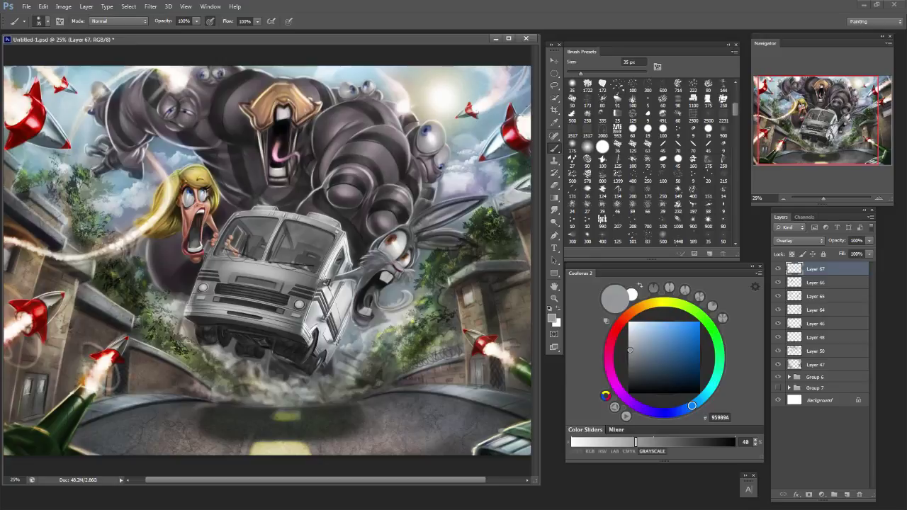
Choose a rose red, then a deeper red, and tint the donkey's eyes with a 25 px brush.
{"action": "left_click", "coordinate": [617, 327]}
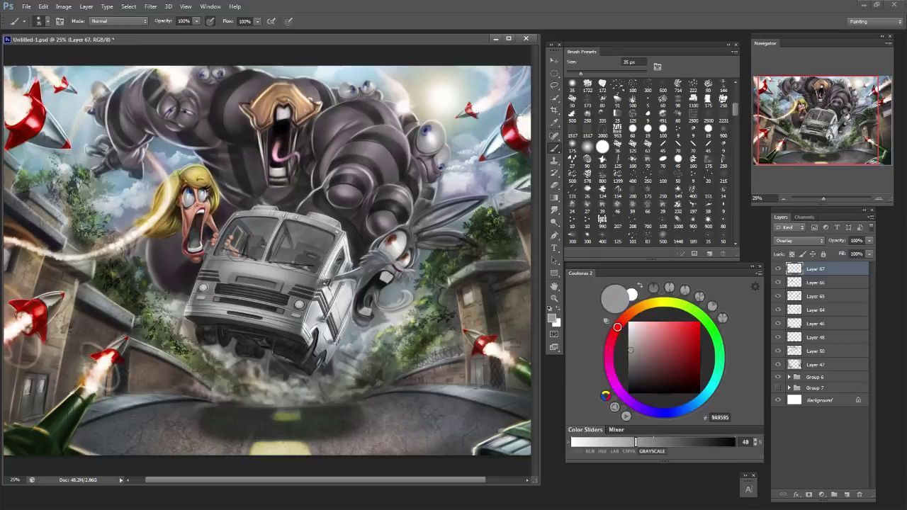
{"action": "left_click", "coordinate": [669, 336]}
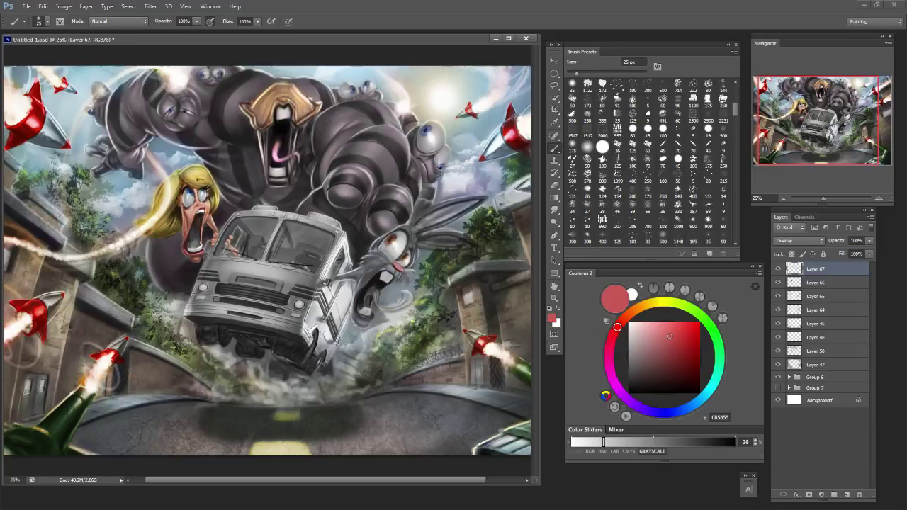
{"action": "left_click", "coordinate": [683, 344]}
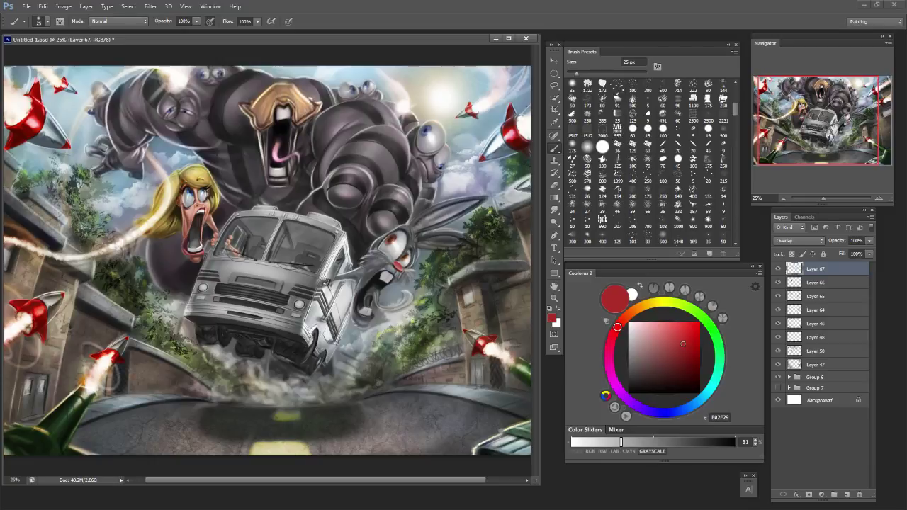
Choose a dark orange-brown (7B2E00) for tinting the donkey's irises with a small 15 px brush.
{"action": "left_click", "coordinate": [692, 353]}
{"action": "left_click", "coordinate": [630, 313]}
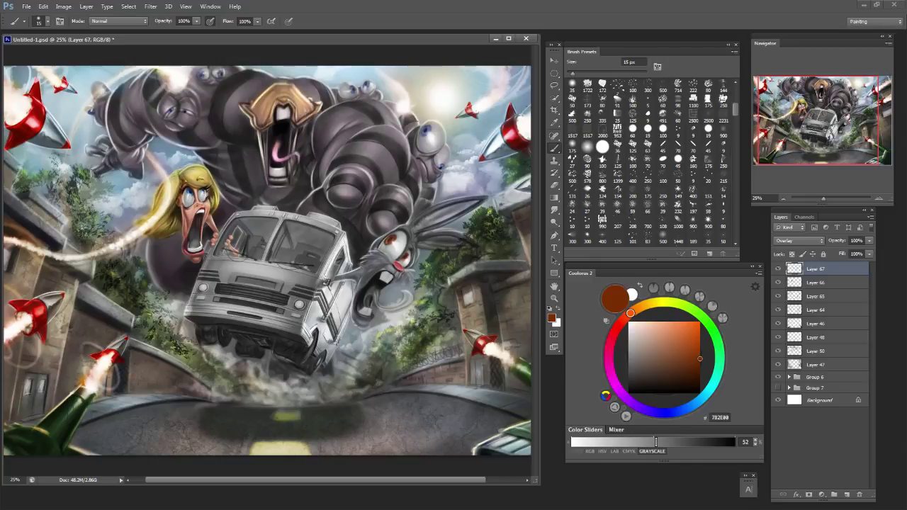
{"action": "key", "text": "bracketright"}
{"action": "key", "text": "d"}
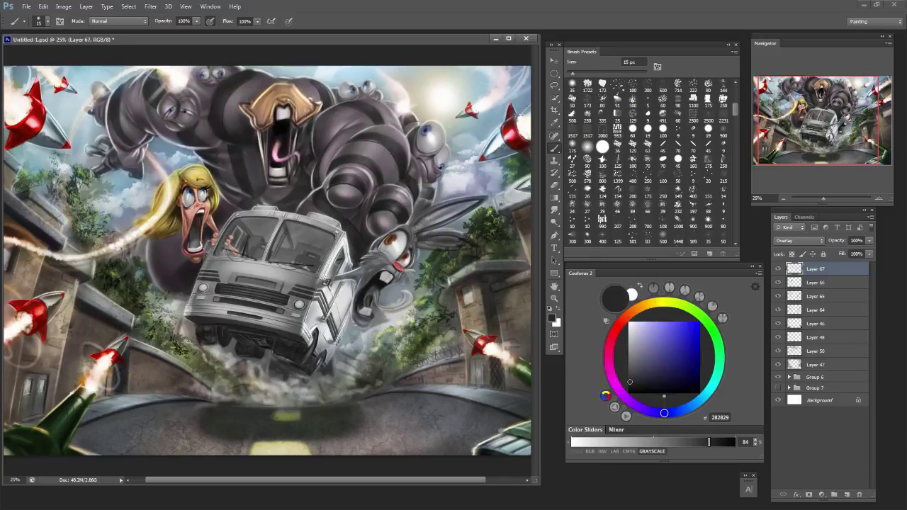
{"action": "left_click_drag", "start_coordinate": [406, 236], "coordinate": [396, 259]}
{"action": "key", "text": "ctrl+z"}
Sample a blue-grey from the donkey's ear and tint its muzzle, enlarging the brush to 45 px.
{"action": "left_click", "coordinate": [444, 213], "text": "alt"}
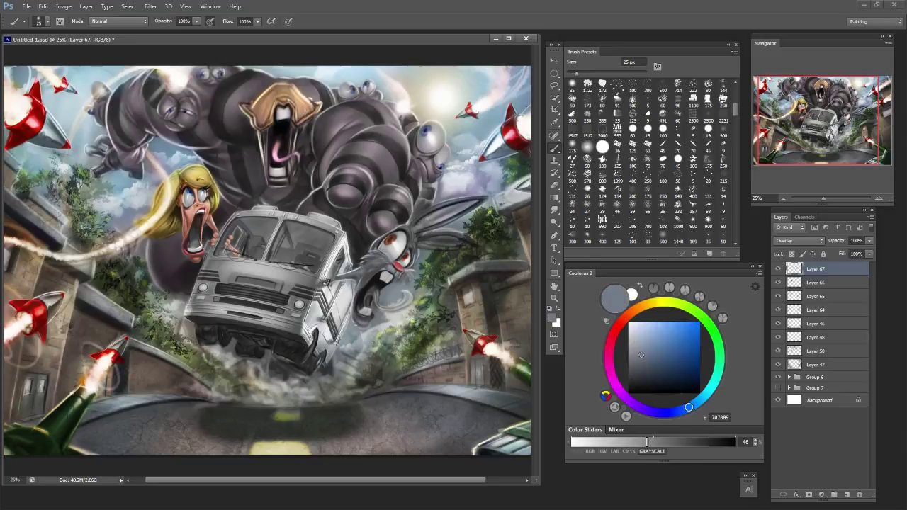
{"action": "key", "text": "bracketright"}
{"action": "key", "text": "bracketright"}
{"action": "left_click_drag", "start_coordinate": [372, 268], "coordinate": [381, 268]}
{"action": "key", "text": "bracketright"}
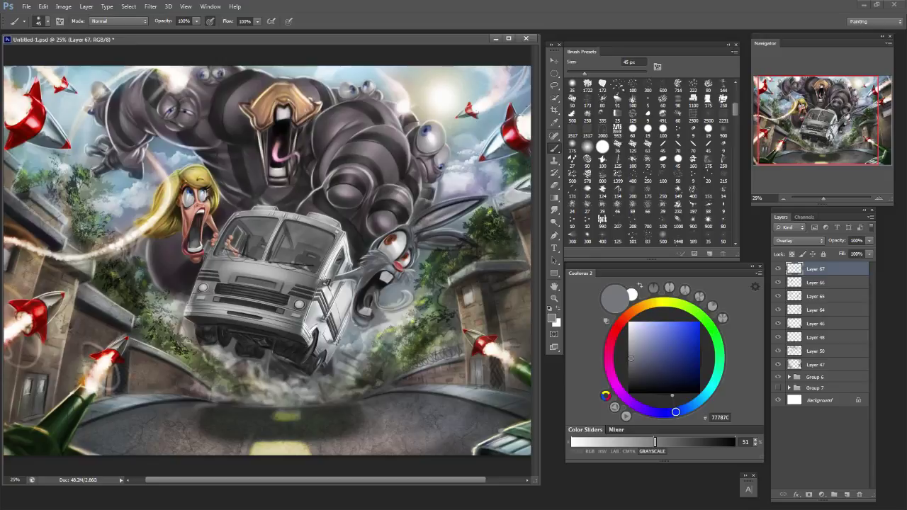
Choose a pale lavender, then a salmon pink (E6AE99), and vary the brush size, ending at 25 px.
{"action": "left_click", "coordinate": [642, 332]}
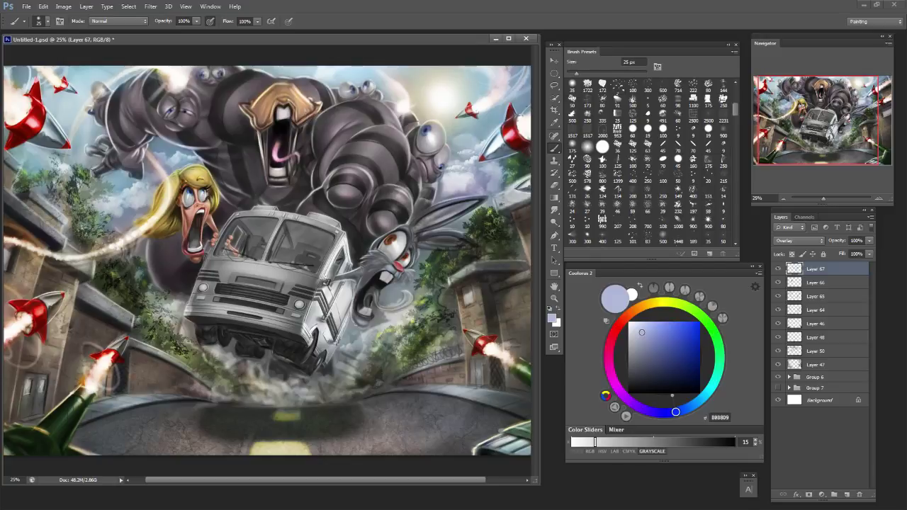
{"action": "left_click", "coordinate": [626, 318]}
{"action": "left_click", "coordinate": [652, 329]}
{"action": "key", "text": "bracketleft"}
{"action": "key", "text": "bracketleft"}
{"action": "key", "text": "bracketleft"}
{"action": "key", "text": "bracketleft"}
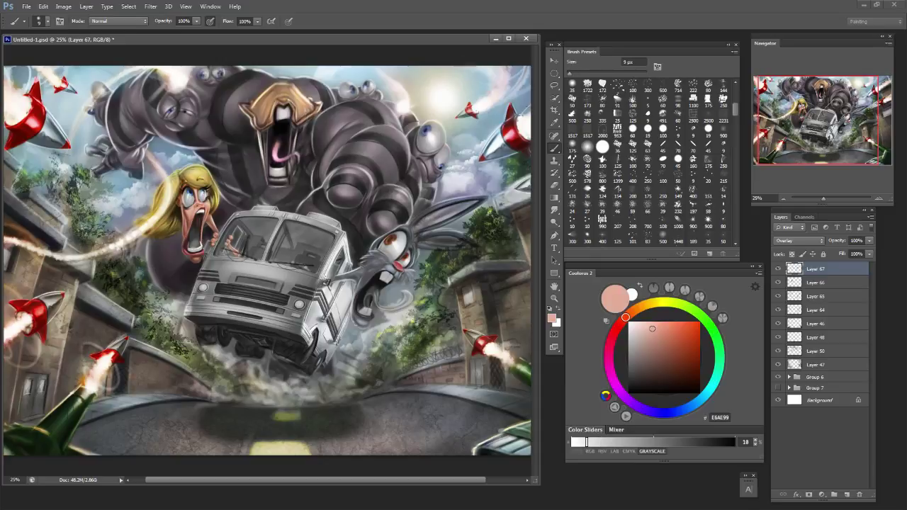
{"action": "key", "text": "bracketleft"}
{"action": "key", "text": "bracketleft"}
{"action": "key", "text": "bracketleft"}
{"action": "key", "text": "bracketleft"}
{"action": "key", "text": "bracketright"}
{"action": "key", "text": "bracketright"}
{"action": "key", "text": "bracketright"}
{"action": "key", "text": "bracketright"}
{"action": "key", "text": "bracketright"}
{"action": "key", "text": "bracketright"}
{"action": "key", "text": "bracketright"}
{"action": "key", "text": "bracketright"}
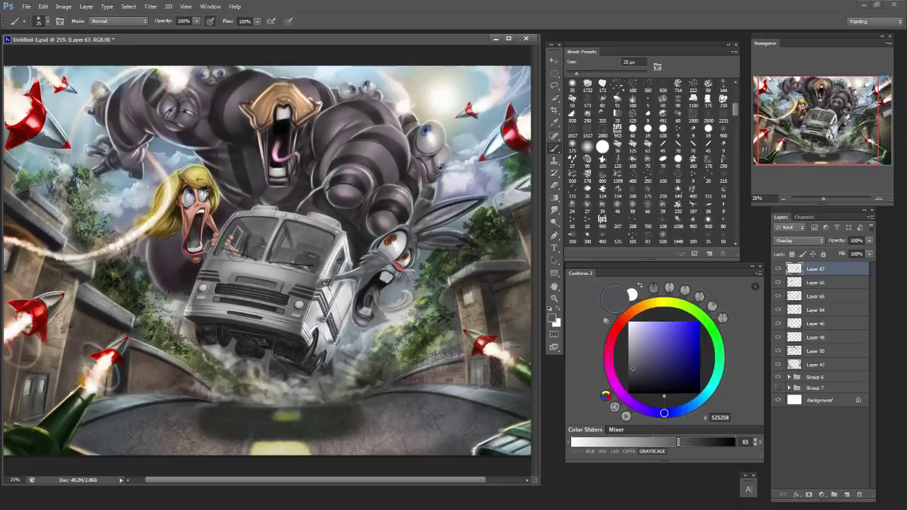
Choose a dark blue-black (202028) and darken the bus's side below the donkey with the brush reduced to 20 px.
{"action": "left_click", "coordinate": [639, 383]}
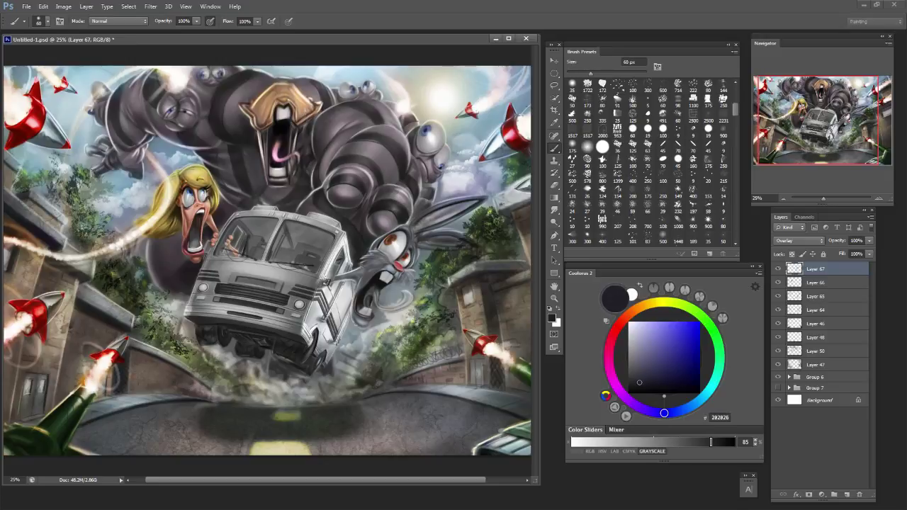
{"action": "key", "text": "bracketleft"}
{"action": "key", "text": "bracketleft"}
{"action": "key", "text": "bracketleft"}
{"action": "key", "text": "bracketleft"}
{"action": "key", "text": "bracketleft"}
{"action": "key", "text": "bracketleft"}
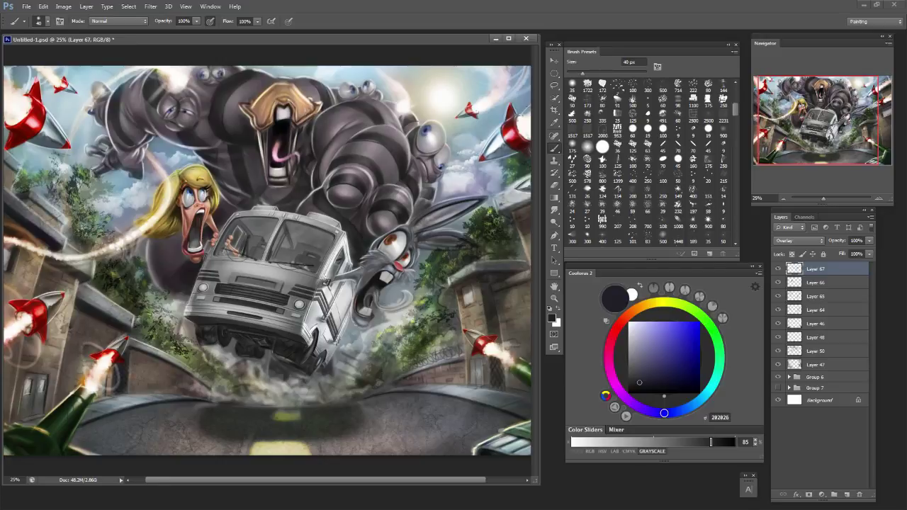
{"action": "key", "text": "bracketleft"}
{"action": "key", "text": "bracketleft"}
{"action": "key", "text": "bracketleft"}
{"action": "key", "text": "bracketleft"}
{"action": "key", "text": "bracketleft"}
{"action": "key", "text": "bracketleft"}
{"action": "key", "text": "bracketleft"}
{"action": "key", "text": "bracketleft"}
{"action": "key", "text": "bracketleft"}
{"action": "left_click_drag", "start_coordinate": [350, 302], "coordinate": [331, 340]}
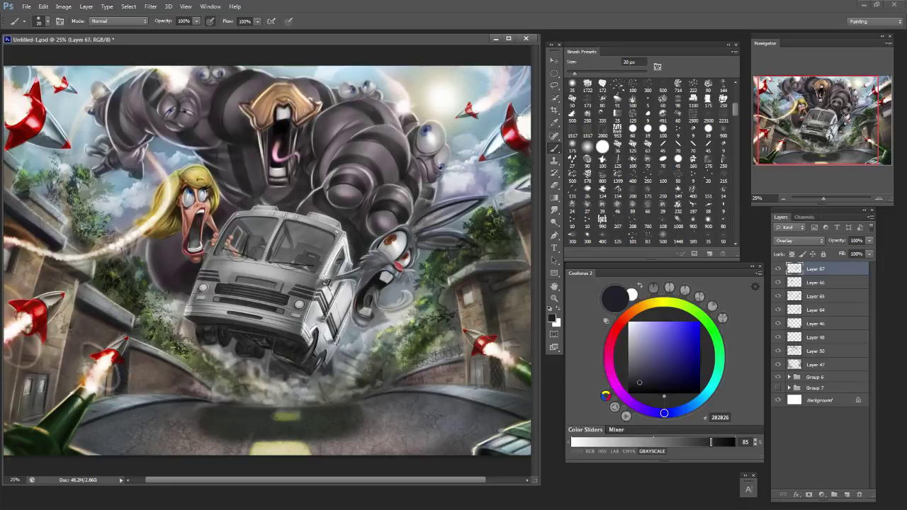
Shade the bus's front corner beside the grille with the same dark tone, enlarging the brush from 50 px to 70 px.
{"action": "key", "text": "bracketright"}
{"action": "key", "text": "bracketright"}
{"action": "key", "text": "bracketright"}
{"action": "key", "text": "bracketright"}
{"action": "key", "text": "bracketright"}
{"action": "key", "text": "bracketleft"}
{"action": "key", "text": "bracketleft"}
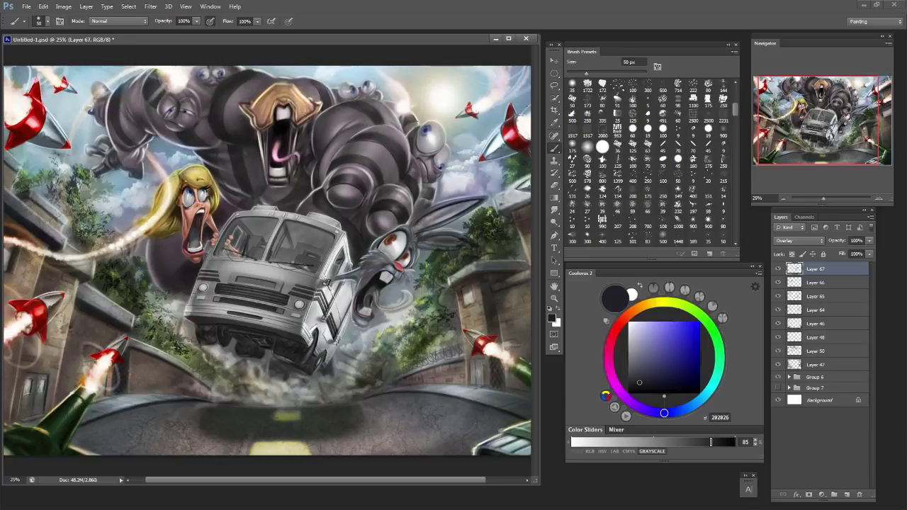
{"action": "left_click_drag", "start_coordinate": [319, 291], "coordinate": [306, 293]}
{"action": "key", "text": "bracketleft"}
{"action": "key", "text": "bracketright"}
{"action": "key", "text": "bracketright"}
{"action": "key", "text": "bracketright"}
{"action": "key", "text": "bracketright"}
{"action": "key", "text": "bracketright"}
{"action": "key", "text": "bracketright"}
{"action": "key", "text": "bracketright"}
{"action": "key", "text": "bracketright"}
{"action": "key", "text": "bracketright"}
{"action": "key", "text": "bracketleft"}
{"action": "key", "text": "bracketleft"}
{"action": "key", "text": "bracketleft"}
{"action": "key", "text": "bracketleft"}
Choose a pale sky blue (C4EBF4) and tint the bus's headlights with a 50 px brush.
{"action": "left_click", "coordinate": [648, 304]}
{"action": "left_click", "coordinate": [690, 337]}
{"action": "left_click", "coordinate": [621, 323]}
{"action": "left_click", "coordinate": [650, 322]}
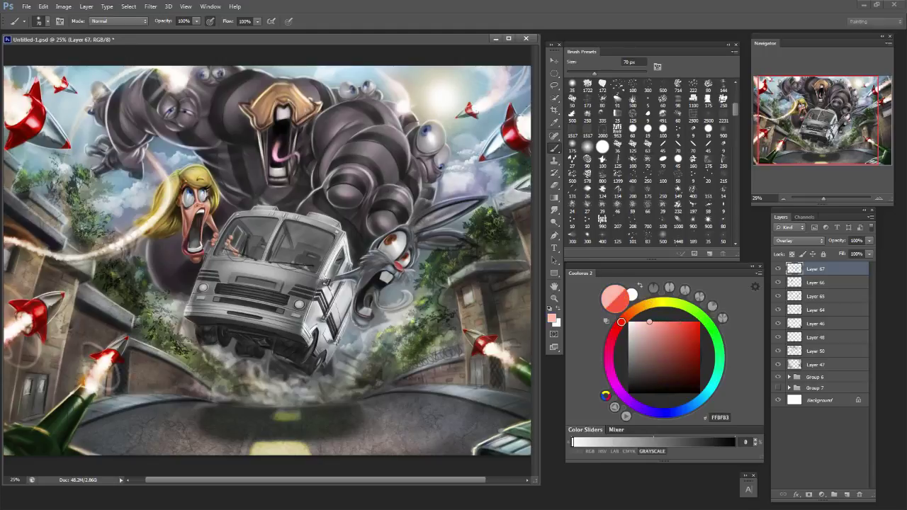
{"action": "left_click", "coordinate": [703, 397]}
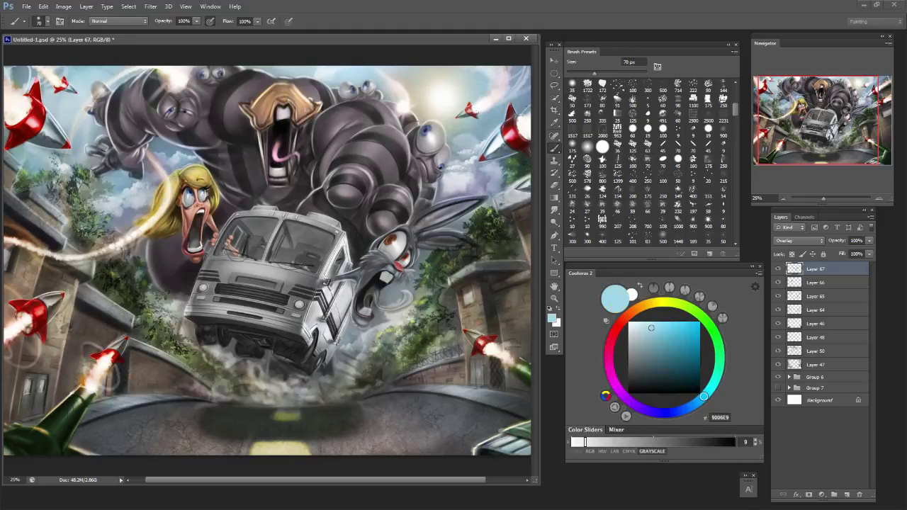
{"action": "left_click", "coordinate": [643, 325]}
{"action": "key", "text": "bracketright"}
{"action": "key", "text": "bracketright"}
{"action": "key", "text": "bracketright"}
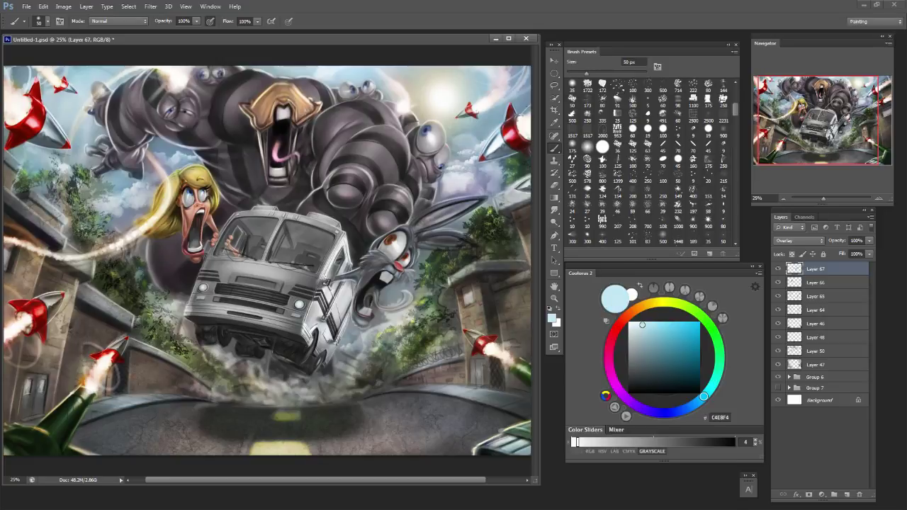
{"action": "left_click", "coordinate": [204, 287]}
Choose a pale yellow and colour the small signal lights beneath the bus's headlights with a 40 px brush.
{"action": "left_click", "coordinate": [656, 302]}
{"action": "left_click", "coordinate": [639, 308]}
{"action": "left_click", "coordinate": [678, 334]}
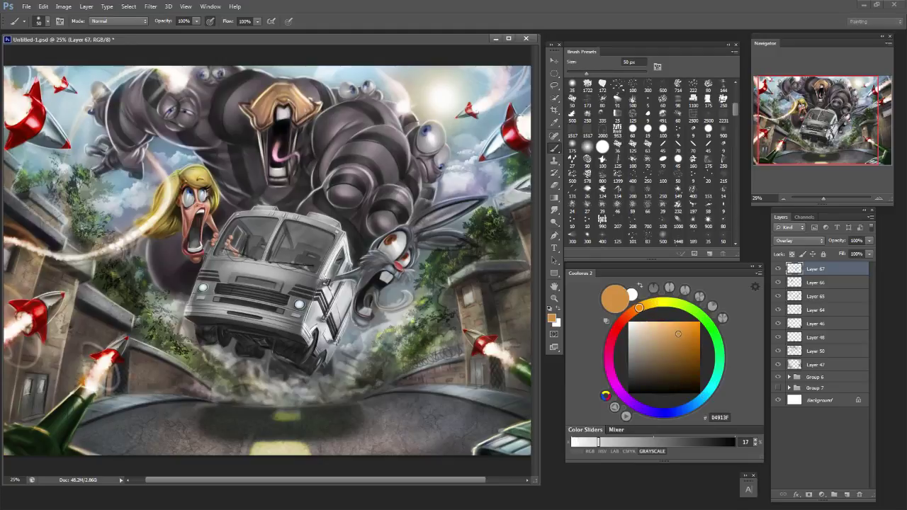
{"action": "left_click_drag", "start_coordinate": [678, 334], "coordinate": [655, 326]}
{"action": "left_click", "coordinate": [652, 303]}
{"action": "left_click", "coordinate": [297, 315]}
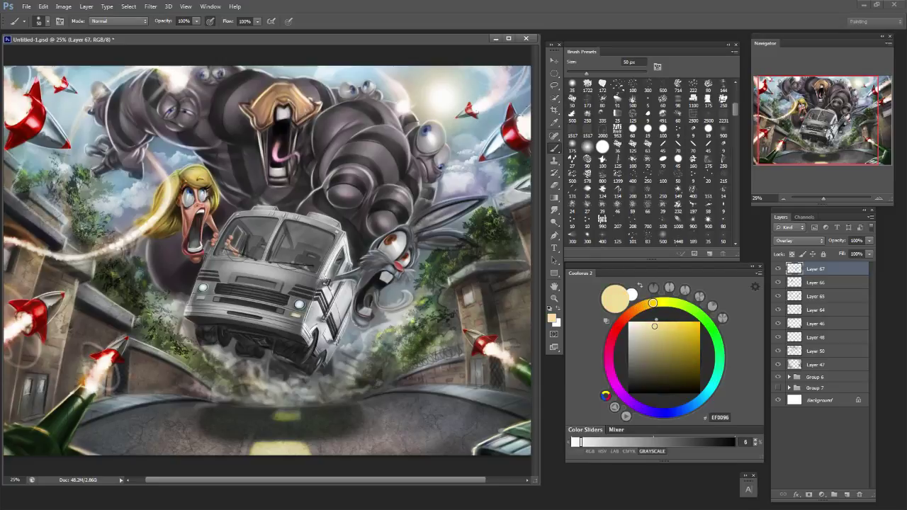
{"action": "key", "text": "["}
{"action": "left_click", "coordinate": [200, 298]}
{"action": "left_click", "coordinate": [199, 297]}
{"action": "left_click", "coordinate": [297, 315]}
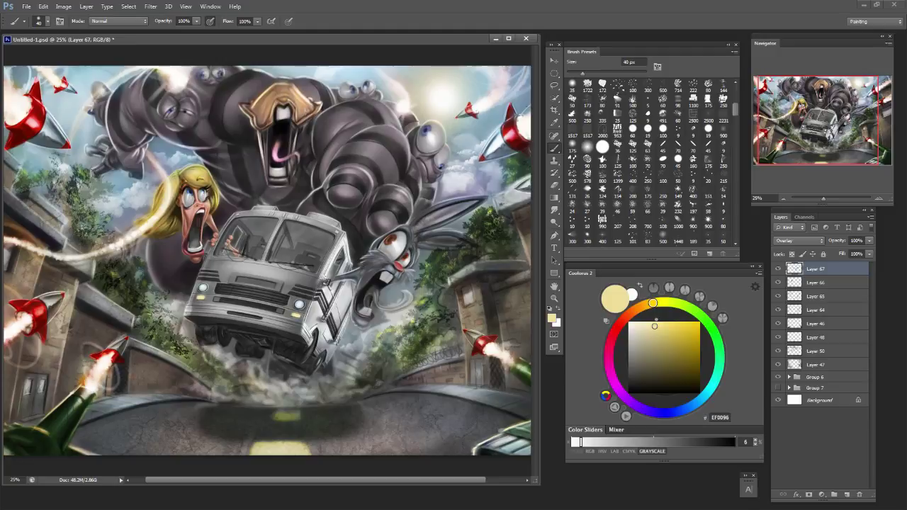
Try a pale yellow dab on the bus's roof, then sample the blonde woman's skin tone and adjust the brush size.
{"action": "left_click", "coordinate": [237, 216]}
{"action": "key", "text": "ctrl+z"}
{"action": "left_click", "coordinate": [189, 221], "text": "alt"}
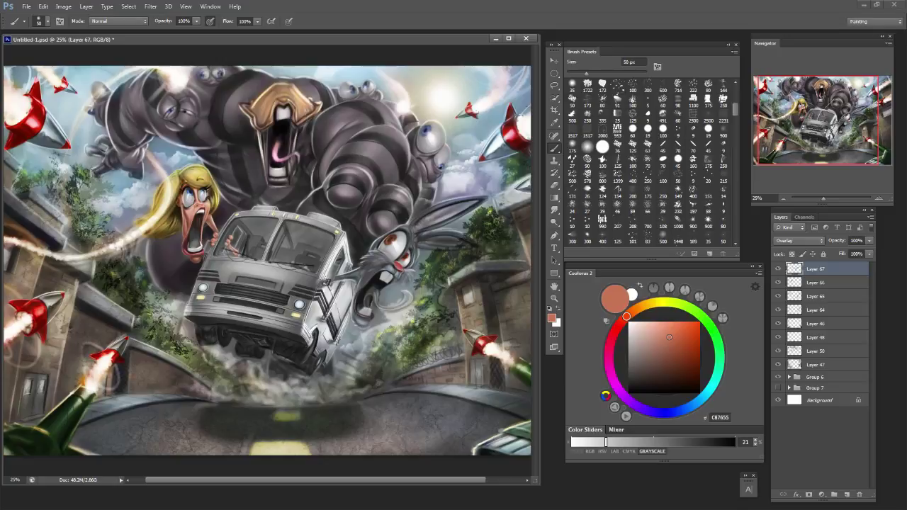
{"action": "key", "text": "bracketright"}
{"action": "key", "text": "bracketright"}
{"action": "key", "text": "bracketright"}
{"action": "key", "text": "bracketright"}
{"action": "key", "text": "bracketright"}
{"action": "key", "text": "bracketright"}
{"action": "key", "text": "bracketleft"}
{"action": "key", "text": "bracketleft"}
{"action": "key", "text": "bracketleft"}
{"action": "key", "text": "bracketleft"}
Sample the pale grey of the woman's eye and highlight the edge of the donkey's lower eye with a 10 px brush.
{"action": "left_click", "coordinate": [190, 199], "text": "alt"}
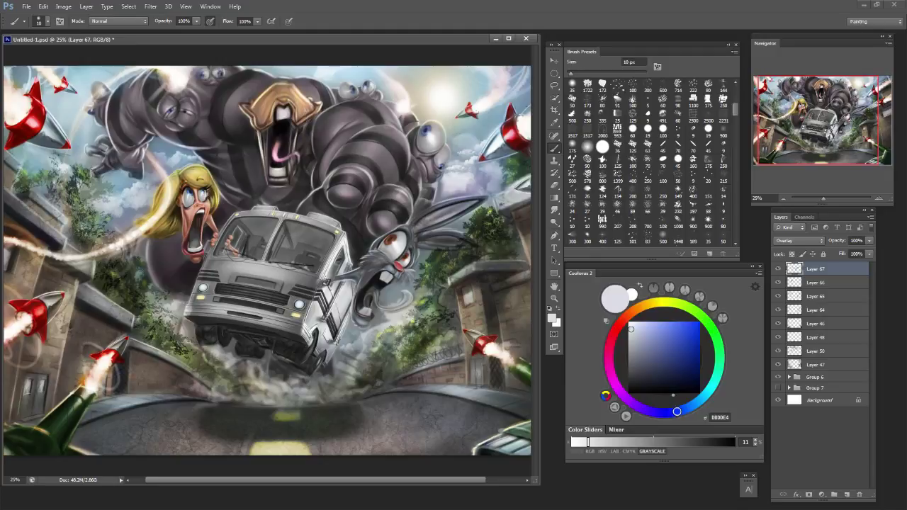
{"action": "left_click_drag", "start_coordinate": [409, 253], "coordinate": [407, 266]}
{"action": "key", "text": "bracketright"}
{"action": "key", "text": "bracketright"}
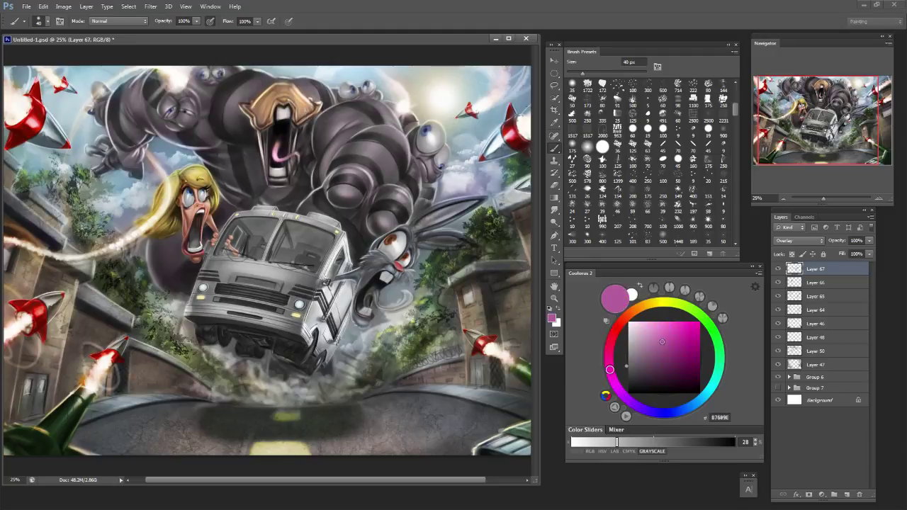
Sample pink from the big monster's tongue and colour the donkey's mouth and tongue, stepping back unwanted strokes.
{"action": "left_click", "coordinate": [277, 157], "text": "alt"}
{"action": "mouse_move", "coordinate": [372, 287]}
{"action": "left_mouse_down"}
{"action": "mouse_move", "coordinate": [386, 309]}
{"action": "mouse_move", "coordinate": [409, 296]}
{"action": "mouse_move", "coordinate": [394, 310]}
{"action": "mouse_move", "coordinate": [359, 311]}
{"action": "left_mouse_up"}
{"action": "key", "text": "bracketright"}
{"action": "key", "text": "ctrl+alt+z"}
{"action": "key", "text": "ctrl+alt+z"}
{"action": "key", "text": "bracketleft"}
{"action": "key", "text": "ctrl+z"}
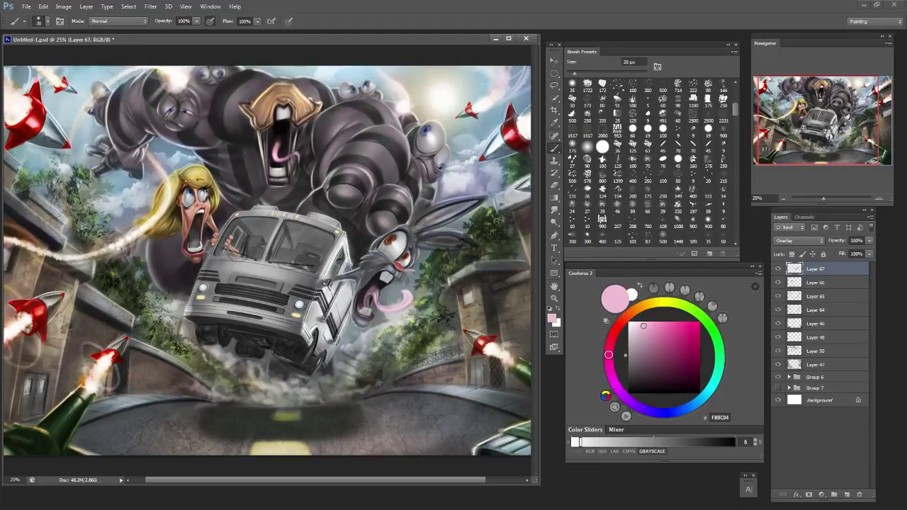
Sample off-white and grey tones from the donkey's upper teeth and lighten its lower teeth with a 20 px brush.
{"action": "mouse_move", "coordinate": [643, 326]}
{"action": "left_mouse_down"}
{"action": "mouse_move", "coordinate": [633, 328]}
{"action": "mouse_move", "coordinate": [646, 304]}
{"action": "left_mouse_up"}
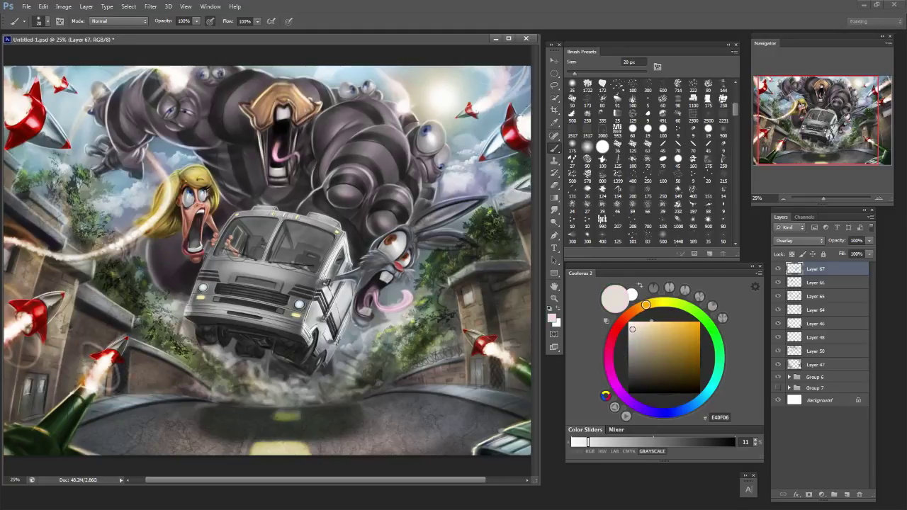
{"action": "key", "text": "bracketright"}
{"action": "key", "text": "bracketright"}
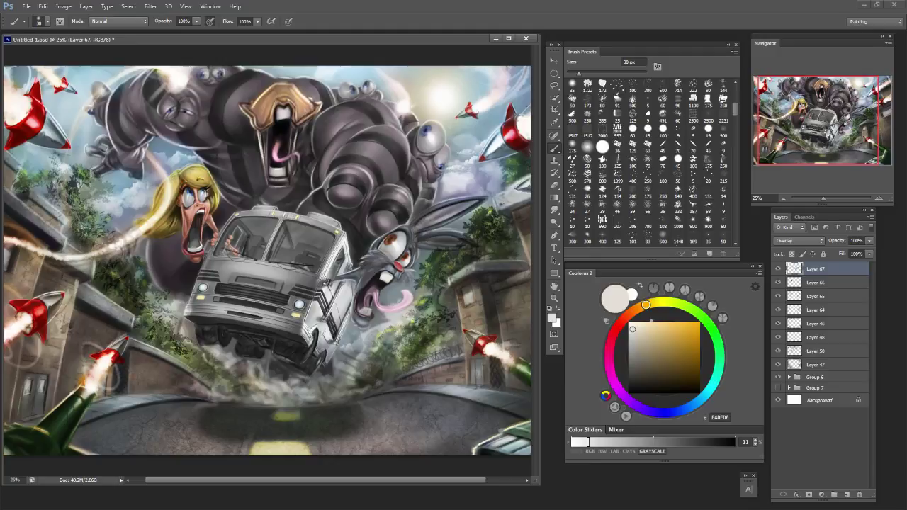
{"action": "left_click", "coordinate": [390, 275], "text": "alt"}
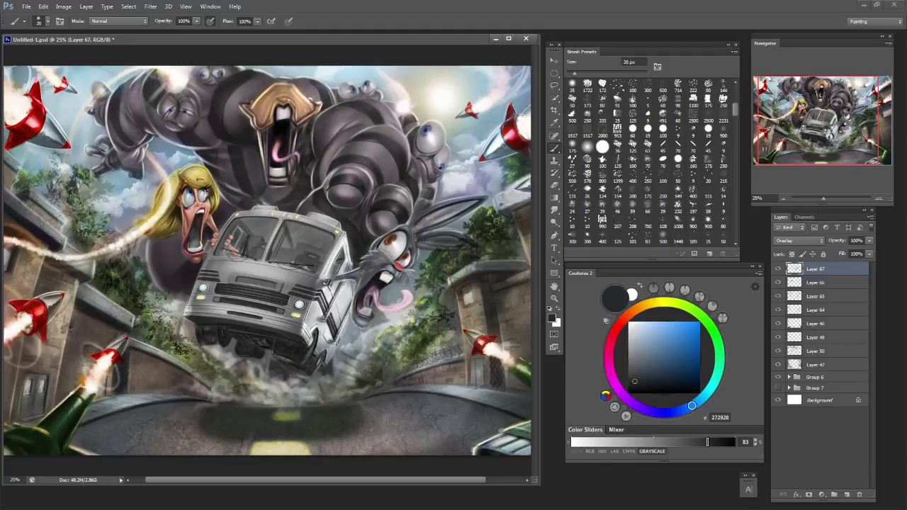
{"action": "left_click", "coordinate": [387, 277], "text": "alt"}
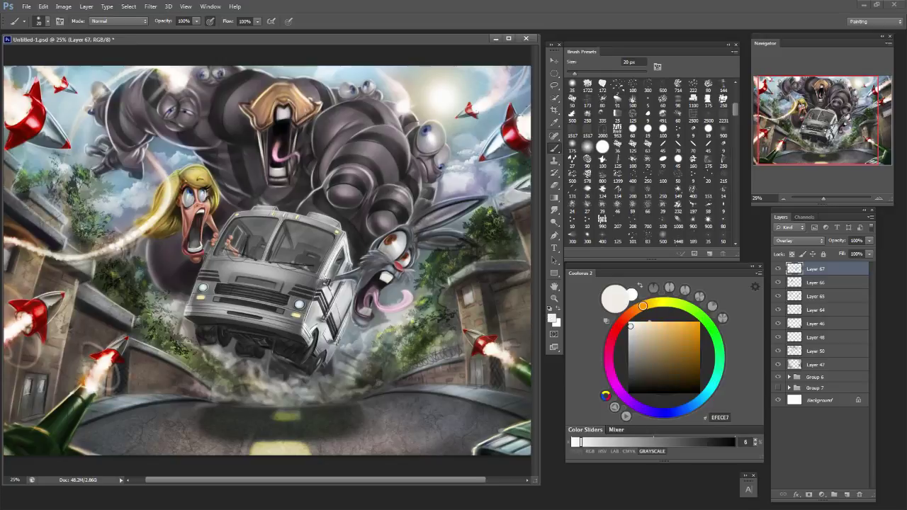
{"action": "left_click", "coordinate": [385, 272], "text": "alt"}
{"action": "left_click_drag", "start_coordinate": [364, 313], "coordinate": [370, 310]}
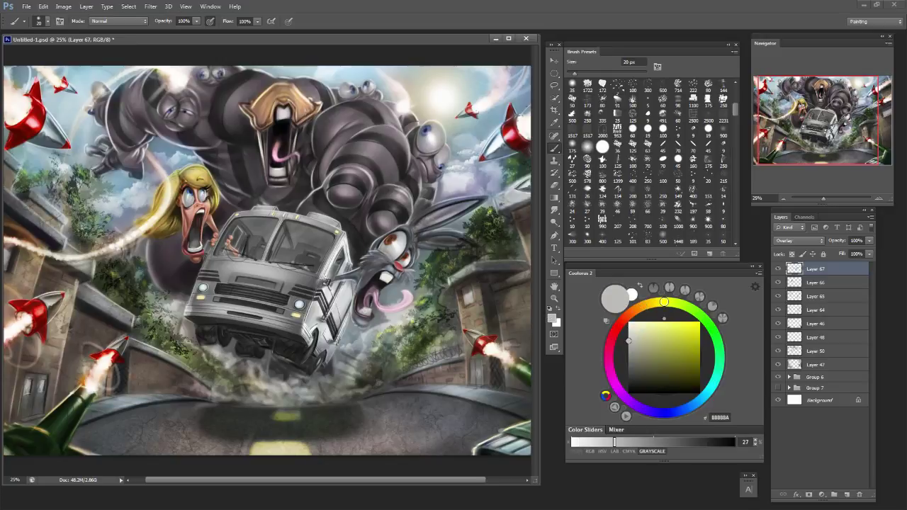
Sample off-white from the donkey's teeth, try a highlight across its upper eye, and reduce the brush to 10 px.
{"action": "left_click", "coordinate": [386, 277], "text": "alt"}
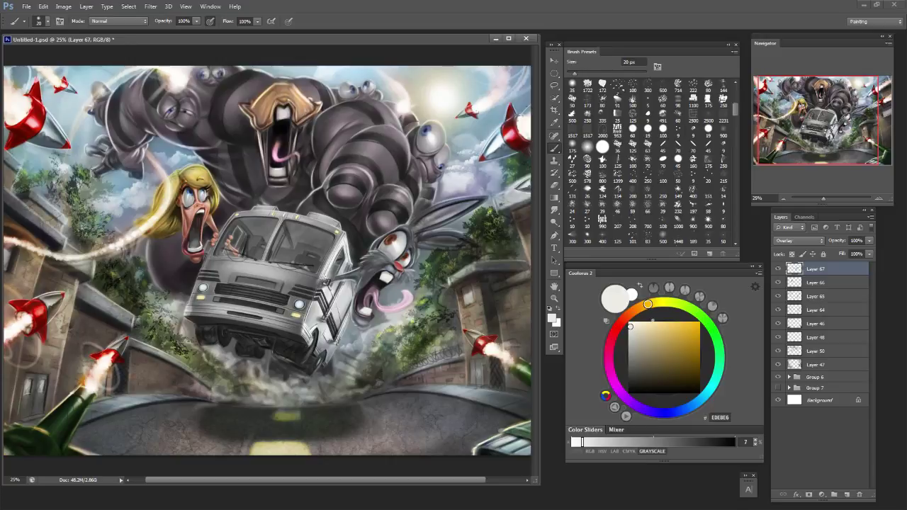
{"action": "key", "text": "bracketright"}
{"action": "left_click_drag", "start_coordinate": [380, 248], "coordinate": [395, 234]}
{"action": "key", "text": "ctrl+z"}
{"action": "key", "text": "bracketleft"}
{"action": "key", "text": "bracketleft"}
{"action": "key", "text": "bracketleft"}
{"action": "key", "text": "bracketleft"}
{"action": "key", "text": "bracketleft"}
{"action": "key", "text": "bracketleft"}
{"action": "key", "text": "bracketright"}
{"action": "key", "text": "bracketright"}
{"action": "key", "text": "bracketright"}
{"action": "key", "text": "bracketleft"}
{"action": "key", "text": "bracketleft"}
{"action": "key", "text": "bracketright"}
{"action": "key", "text": "bracketright"}
Save the illustration to the Desktop, confirming the file dialog both times it is opened.
{"action": "key", "text": "ctrl+shift+s"}
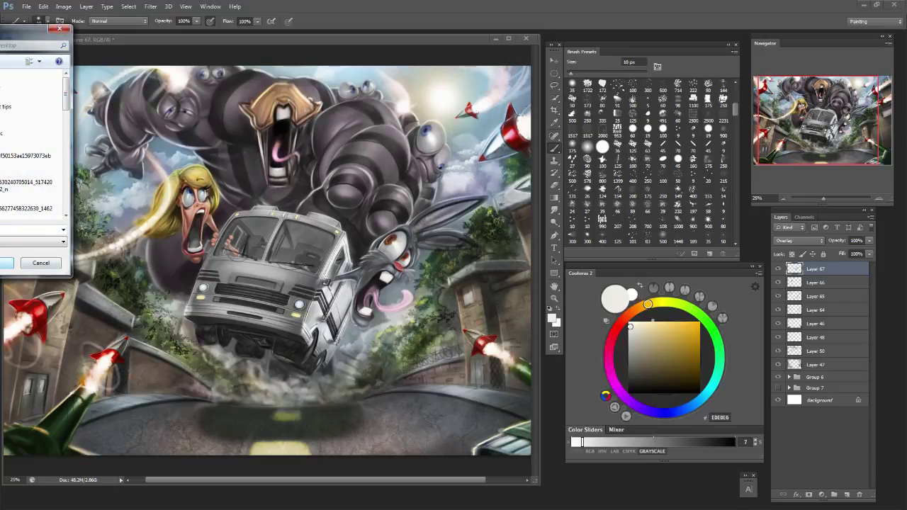
{"action": "key", "text": "Return"}
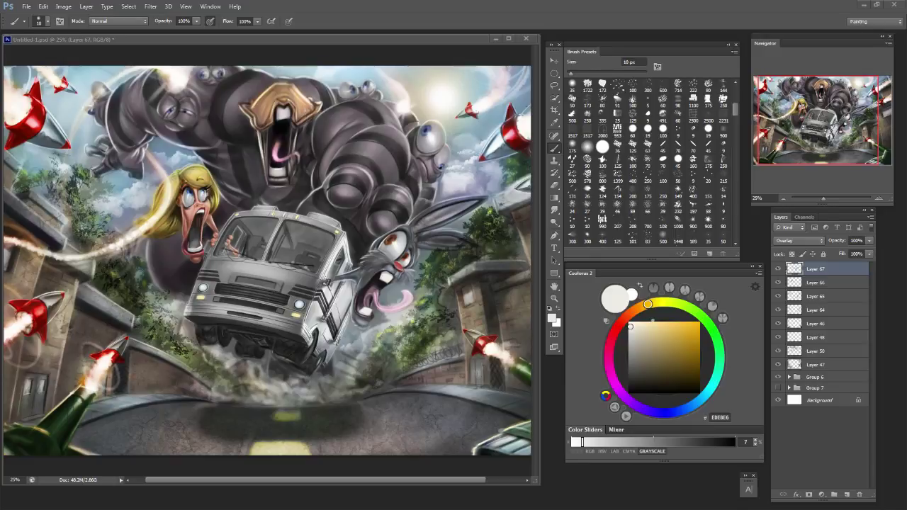
{"action": "key", "text": "ctrl+o"}
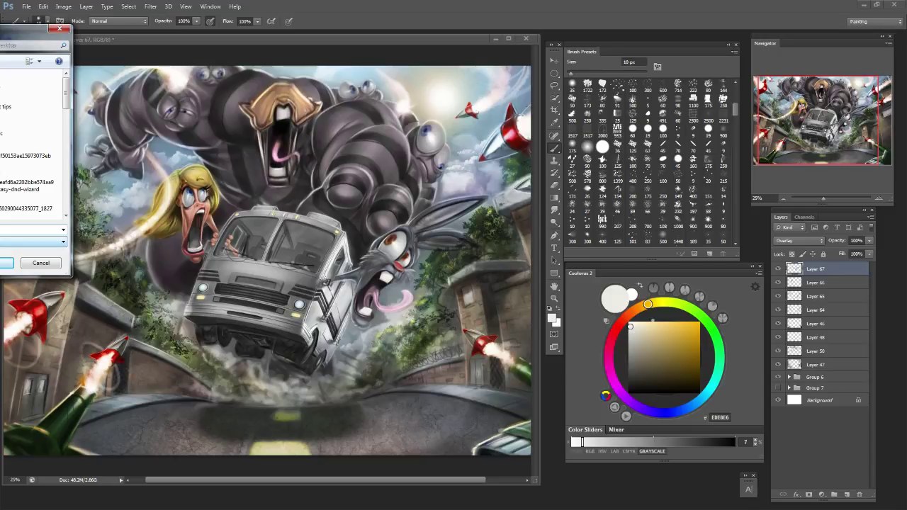
{"action": "key", "text": "Return"}
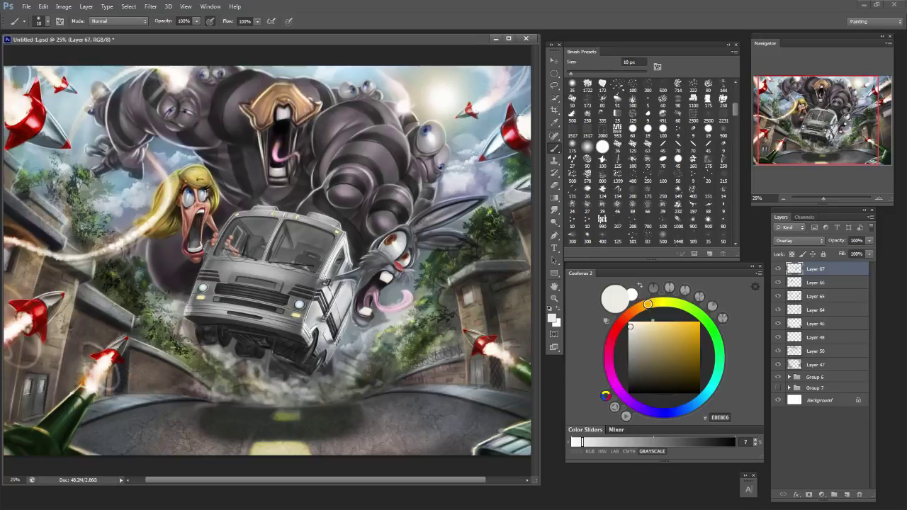
Choose dark maroon 301416, dark violet 211633 and near-black 0F0815 in turn as the paint colour, enlarging the brush to 30 px.
{"action": "left_click", "coordinate": [614, 333]}
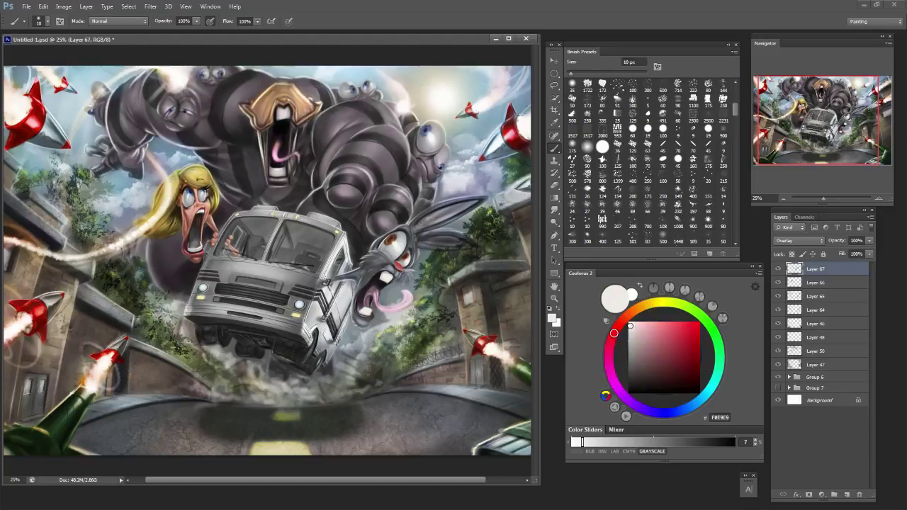
{"action": "left_click", "coordinate": [670, 379]}
{"action": "key", "text": "bracketright"}
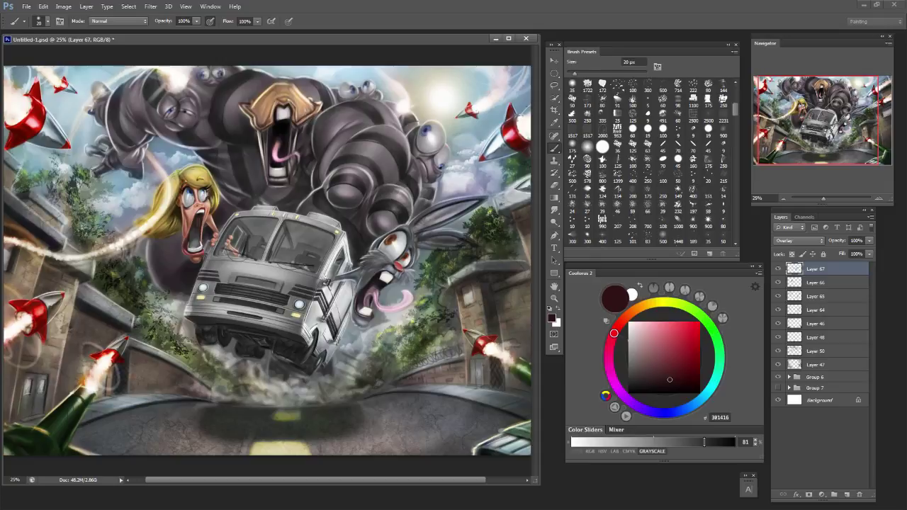
{"action": "left_click", "coordinate": [611, 370]}
{"action": "left_click", "coordinate": [640, 408]}
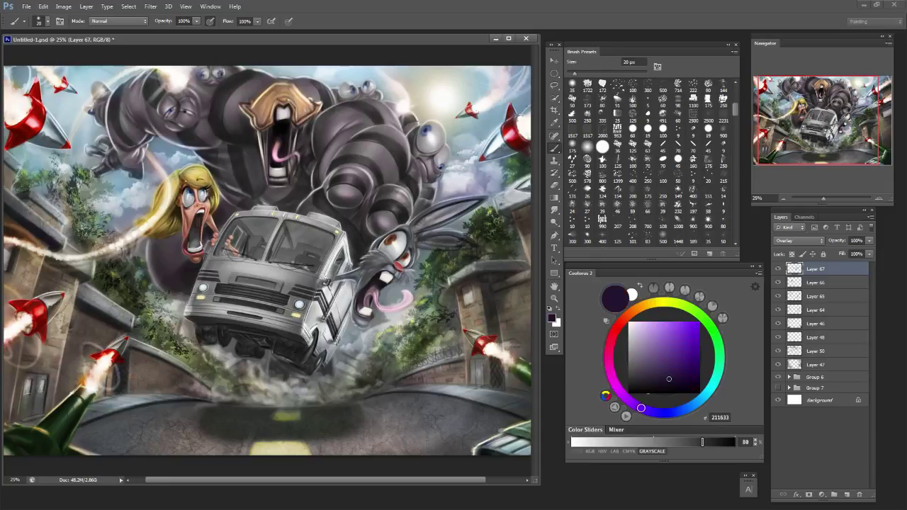
{"action": "left_click", "coordinate": [658, 388]}
{"action": "key", "text": "bracketright"}
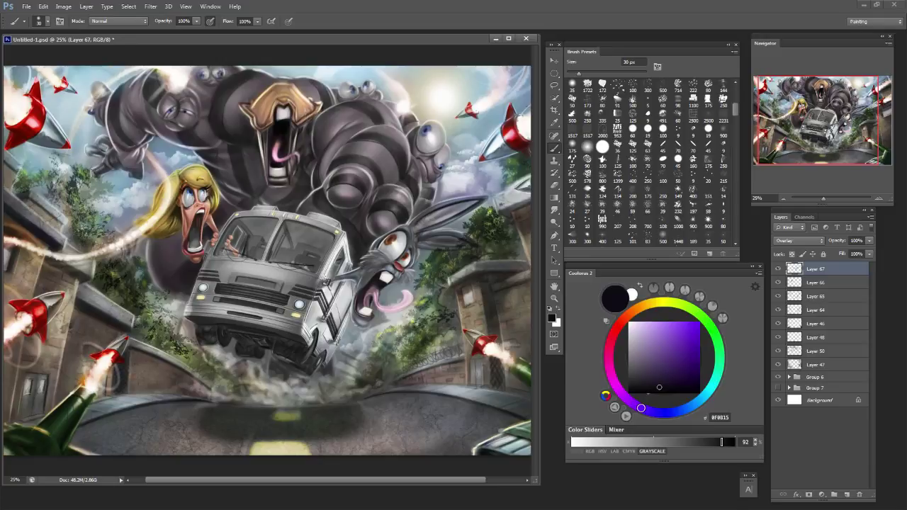
Choose a deep red, coral FF5251 and near-white FFF4F4 in turn as the paint colour, ending with an 8 px brush.
{"action": "left_click", "coordinate": [615, 330]}
{"action": "left_click", "coordinate": [686, 343]}
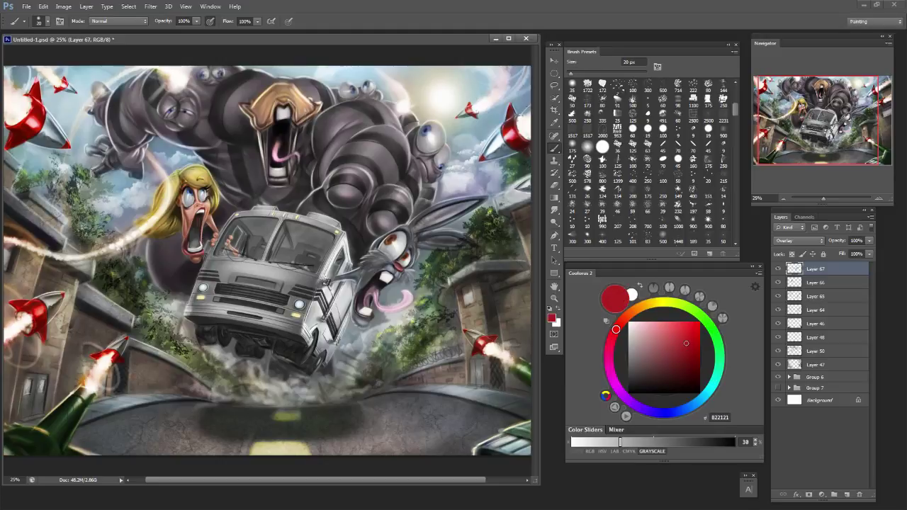
{"action": "left_click", "coordinate": [676, 321]}
{"action": "key", "text": "bracketright"}
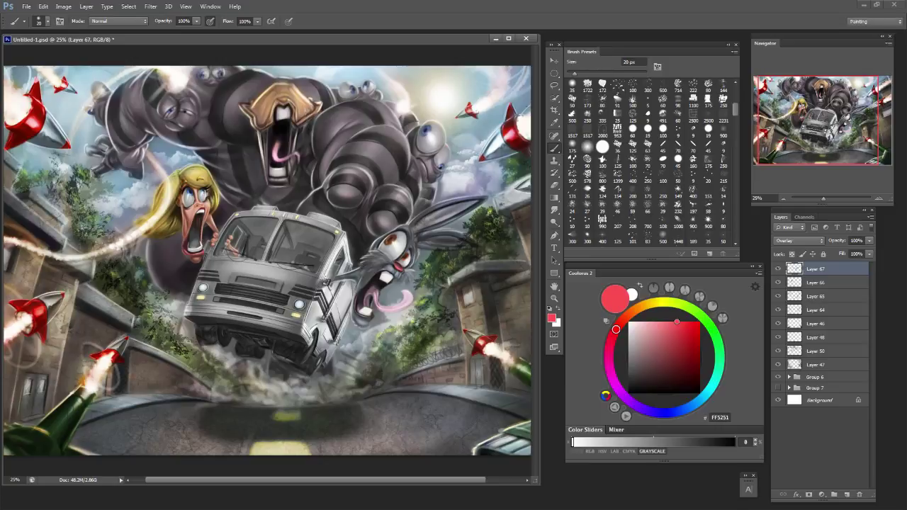
{"action": "left_click", "coordinate": [631, 322]}
{"action": "key", "text": "bracketleft"}
{"action": "key", "text": "bracketleft"}
{"action": "key", "text": "bracketleft"}
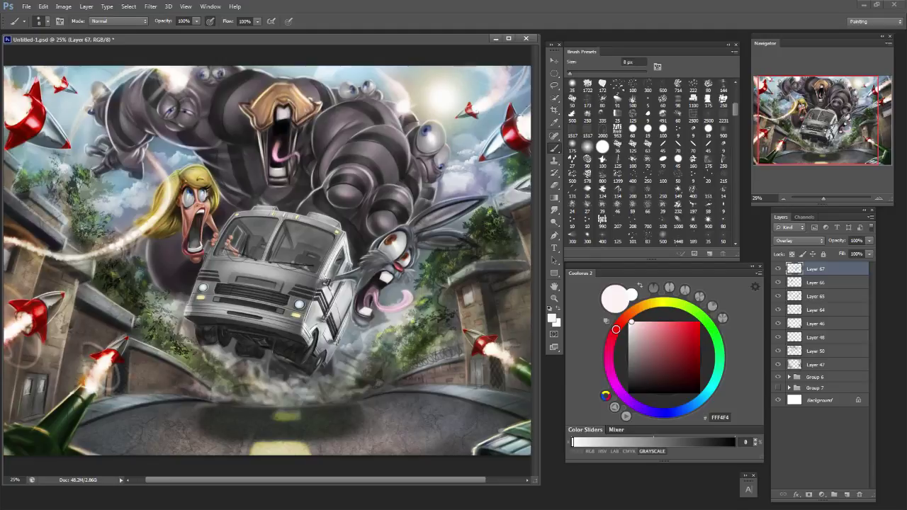
Sample dark grey from the bus's grille, shift its hue to red, and choose light pink with a 50 px brush.
{"action": "key", "text": "bracketright"}
{"action": "key", "text": "bracketright"}
{"action": "left_click", "coordinate": [284, 299], "text": "alt"}
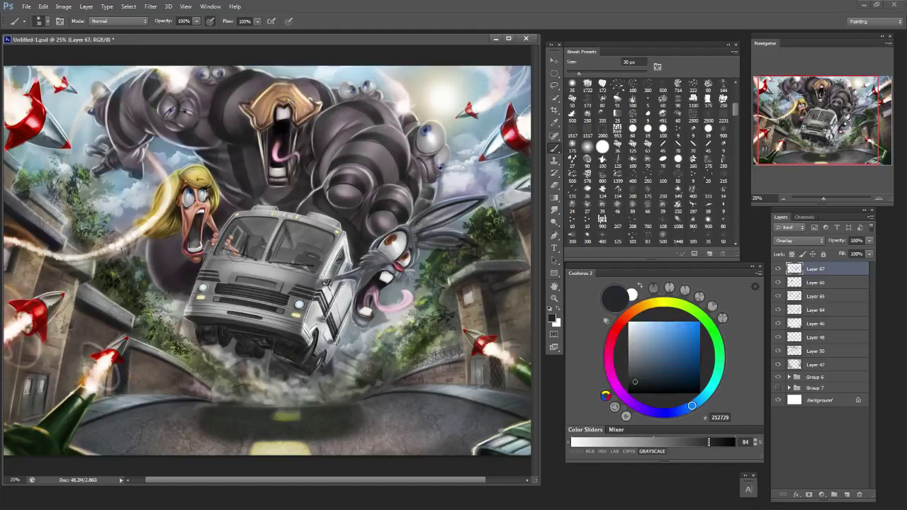
{"action": "key", "text": "bracketleft"}
{"action": "left_click", "coordinate": [618, 326]}
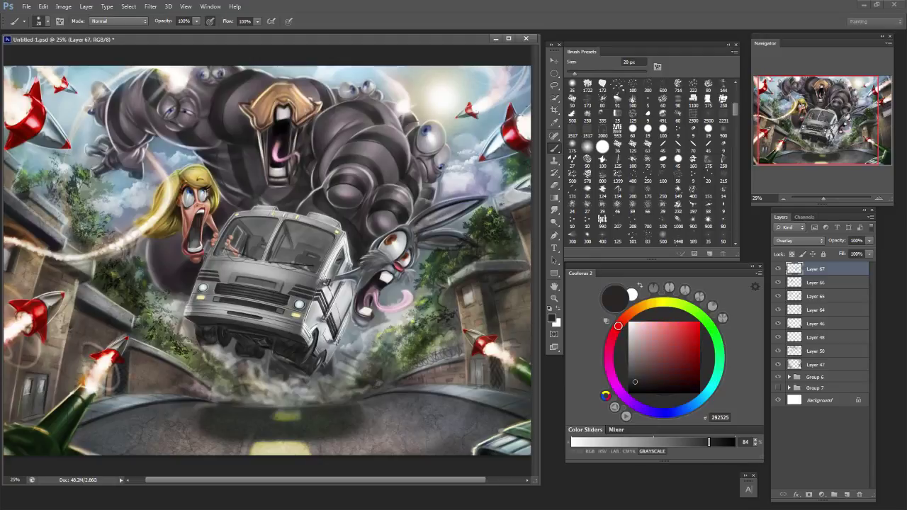
{"action": "left_click", "coordinate": [648, 325]}
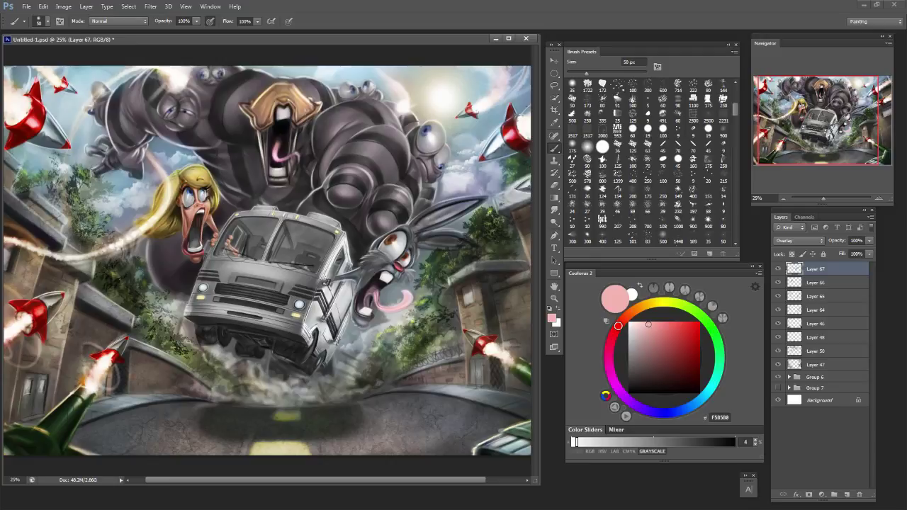
Choose near-black blue 07060C and darken the inside of the donkey's mouth beside its teeth.
{"action": "left_click", "coordinate": [652, 412]}
{"action": "left_click", "coordinate": [663, 390]}
{"action": "key", "text": "["}
{"action": "key", "text": "["}
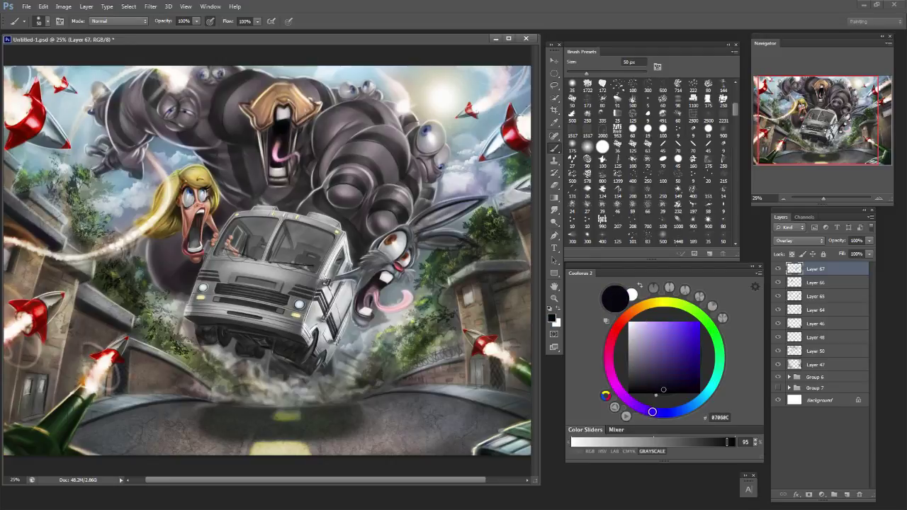
{"action": "left_click_drag", "start_coordinate": [366, 294], "coordinate": [366, 304]}
Choose dark navy 101442 and shade along the underside of the donkey's tongue with a 20 px brush.
{"action": "key", "text": "bracketleft"}
{"action": "key", "text": "bracketleft"}
{"action": "key", "text": "bracketleft"}
{"action": "left_click", "coordinate": [678, 374]}
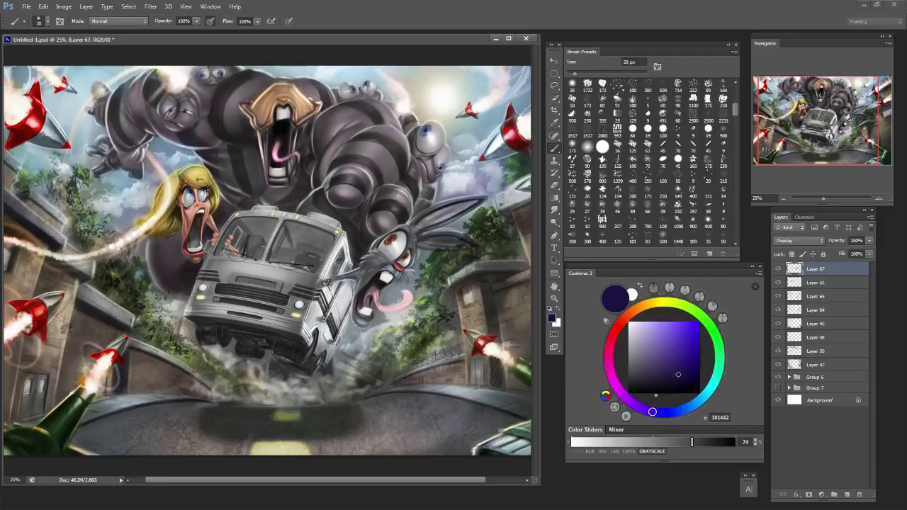
{"action": "key", "text": "bracketleft"}
{"action": "key", "text": "bracketleft"}
{"action": "key", "text": "bracketleft"}
{"action": "key", "text": "bracketleft"}
{"action": "key", "text": "bracketleft"}
{"action": "key", "text": "bracketright"}
{"action": "key", "text": "bracketright"}
{"action": "key", "text": "bracketright"}
{"action": "key", "text": "bracketright"}
{"action": "left_click_drag", "start_coordinate": [383, 310], "coordinate": [394, 312]}
{"action": "key", "text": "bracketleft"}
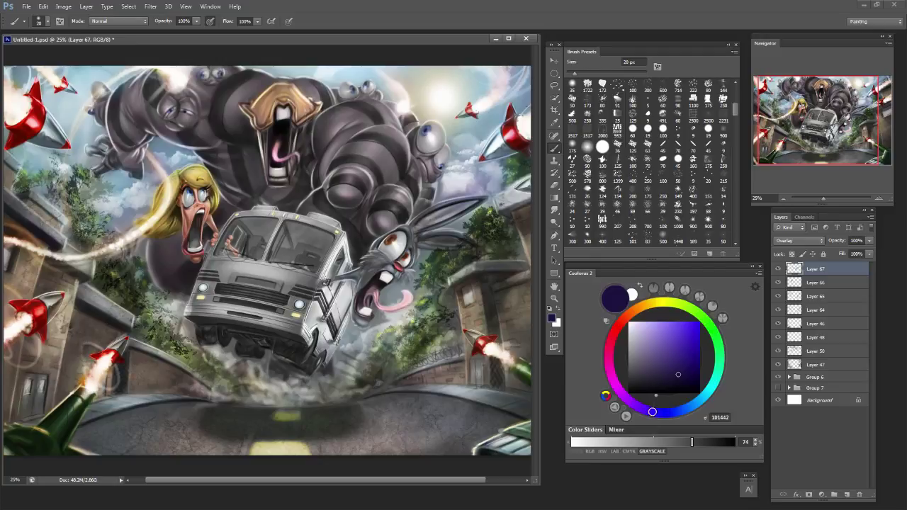
Choose dark magenta 421838 and near-black 1A1618 in turn as the paint colour, ending with a 25 px brush.
{"action": "key", "text": "bracketright"}
{"action": "key", "text": "bracketright"}
{"action": "key", "text": "bracketright"}
{"action": "left_click", "coordinate": [612, 376]}
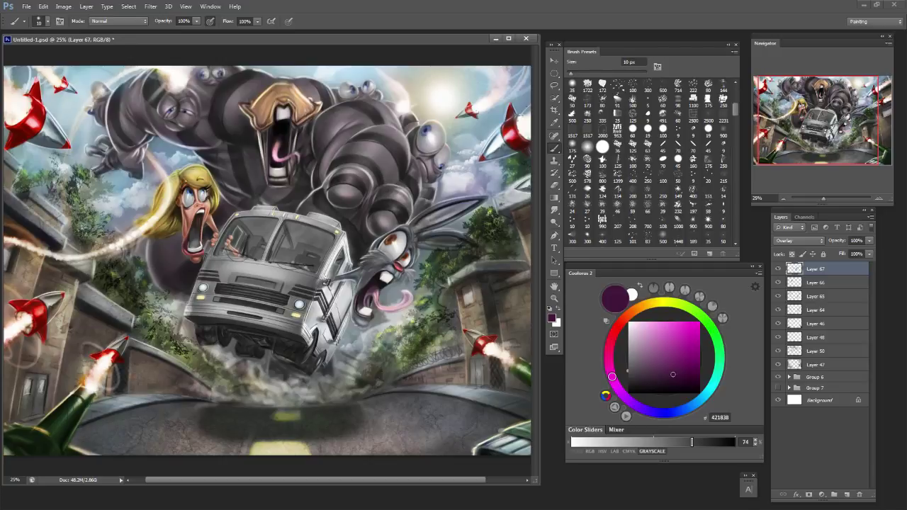
{"action": "key", "text": "bracketleft"}
{"action": "key", "text": "bracketright"}
{"action": "key", "text": "bracketright"}
{"action": "key", "text": "bracketright"}
{"action": "key", "text": "bracketright"}
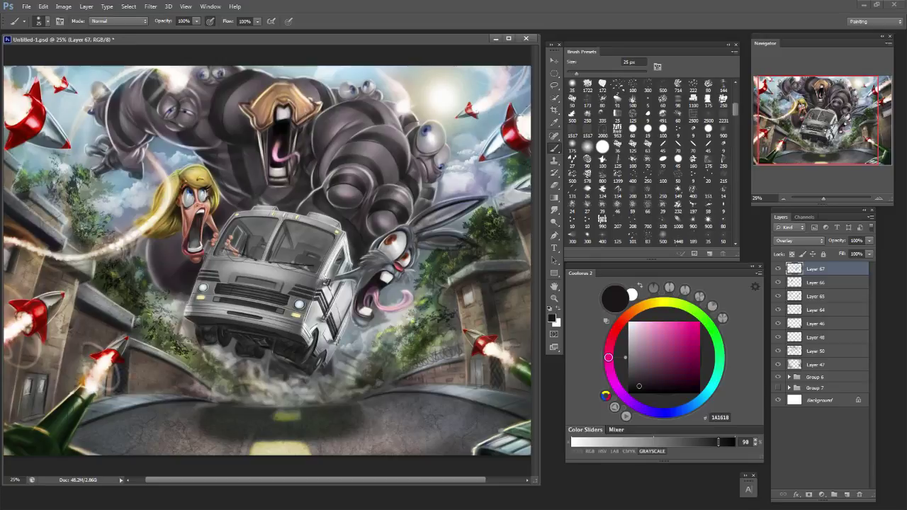
Sample a light grey and a darker warm grey from the bus's side panel, with a 15 px brush.
{"action": "key", "text": "bracketleft"}
{"action": "left_click", "coordinate": [338, 289], "text": "alt"}
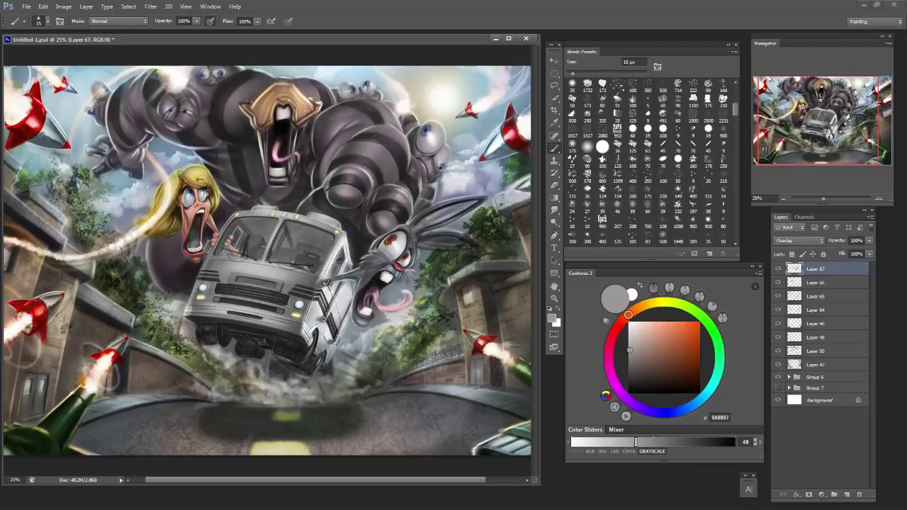
{"action": "left_click", "coordinate": [335, 292], "text": "alt"}
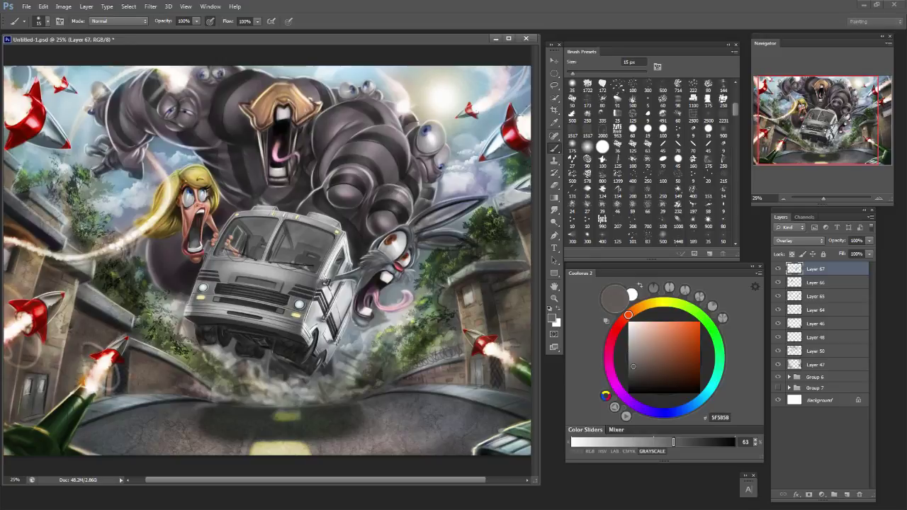
Sample pale grey beside the bus's side window, choose dark slate 344146, and shade the window area with a 100 px brush.
{"action": "left_click", "coordinate": [346, 248], "text": "alt"}
{"action": "key", "text": "]"}
{"action": "key", "text": "]"}
{"action": "key", "text": "]"}
{"action": "key", "text": "]"}
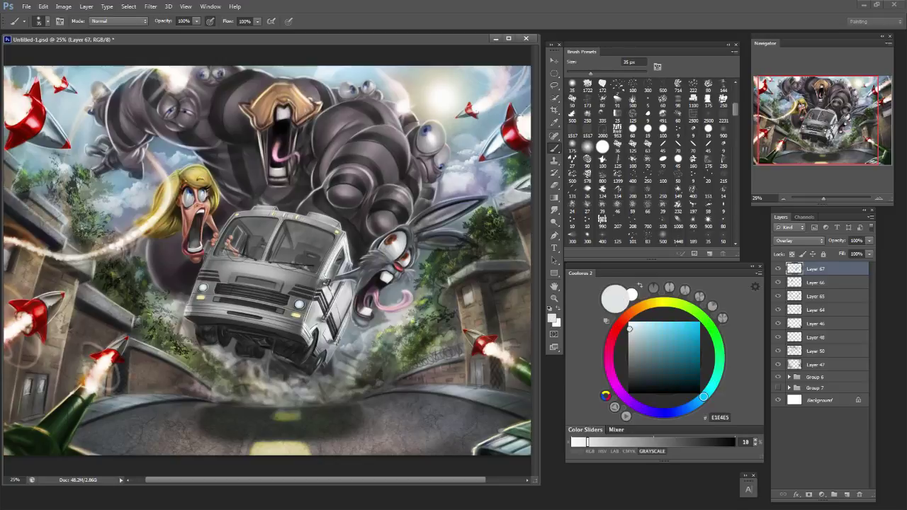
{"action": "left_click", "coordinate": [646, 374]}
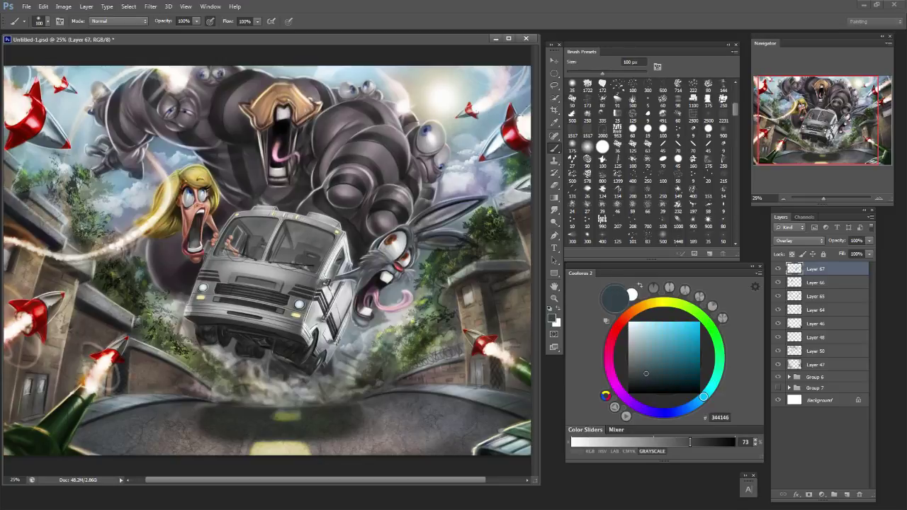
{"action": "left_click_drag", "start_coordinate": [343, 240], "coordinate": [331, 271]}
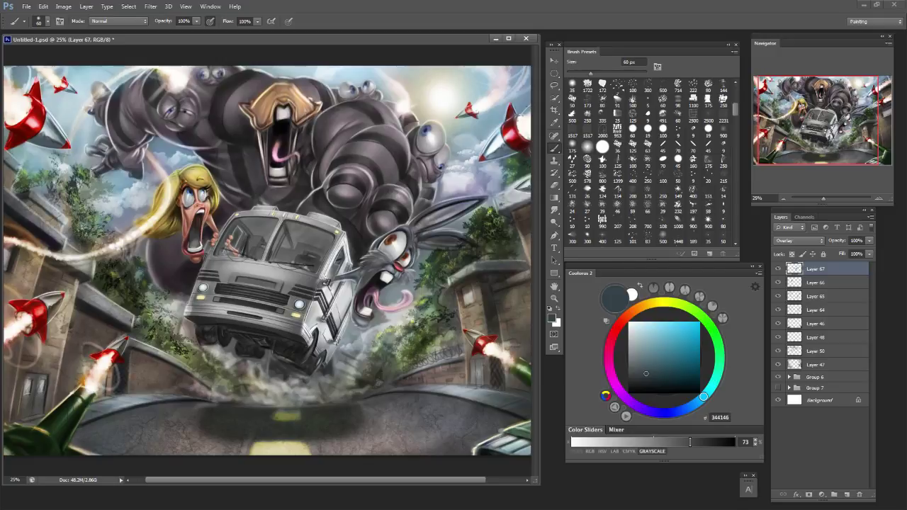
Sample dark blue-grey from the bus's windshield and shade its second pane, reducing the brush to 25 px and resampling the grey.
{"action": "key", "text": "["}
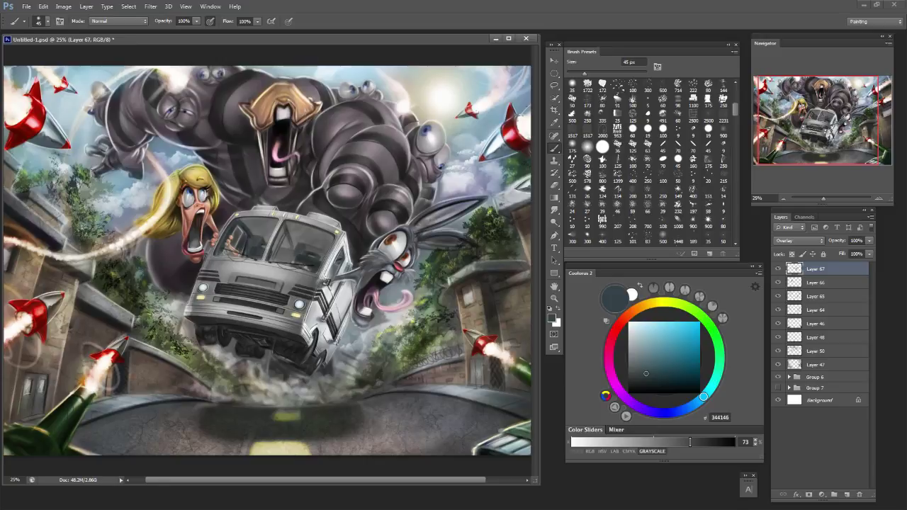
{"action": "left_click", "coordinate": [245, 239], "text": "alt"}
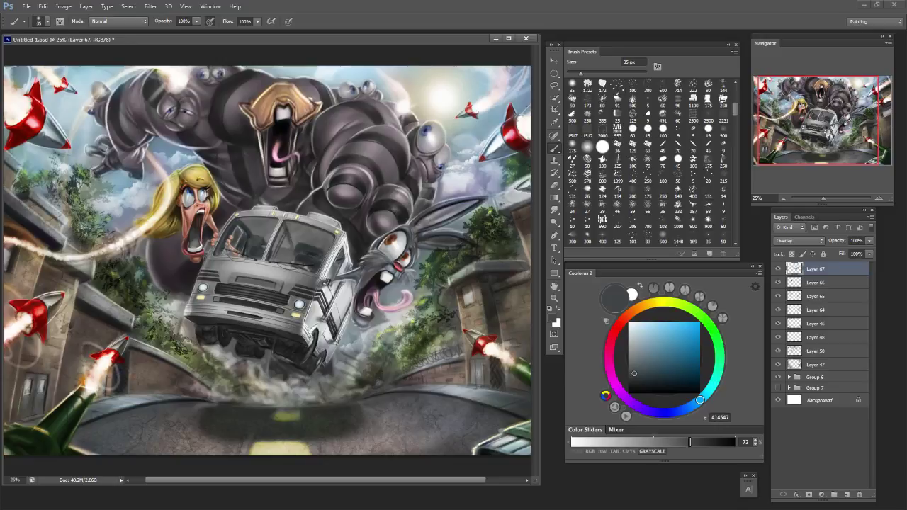
{"action": "left_click", "coordinate": [291, 255]}
{"action": "mouse_move", "coordinate": [290, 250]}
{"action": "left_mouse_down"}
{"action": "mouse_move", "coordinate": [286, 261]}
{"action": "mouse_move", "coordinate": [276, 255]}
{"action": "mouse_move", "coordinate": [288, 224]}
{"action": "left_mouse_up"}
{"action": "key", "text": "["}
{"action": "key", "text": "bracketleft"}
{"action": "left_click", "coordinate": [286, 255], "text": "alt"}
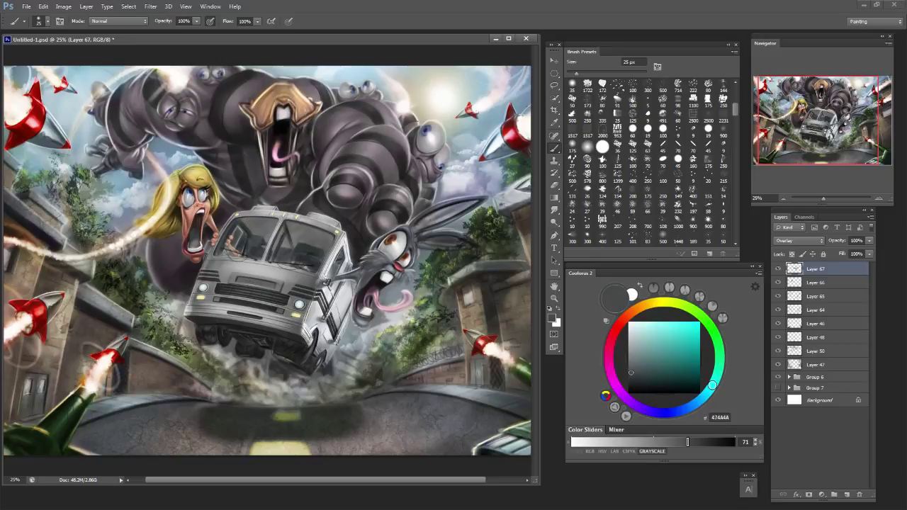
Choose light grey DEDEDE for highlights on the bus and enlarge the brush to 80 px.
{"action": "key", "text": "bracketright"}
{"action": "key", "text": "bracketright"}
{"action": "left_click", "coordinate": [629, 331]}
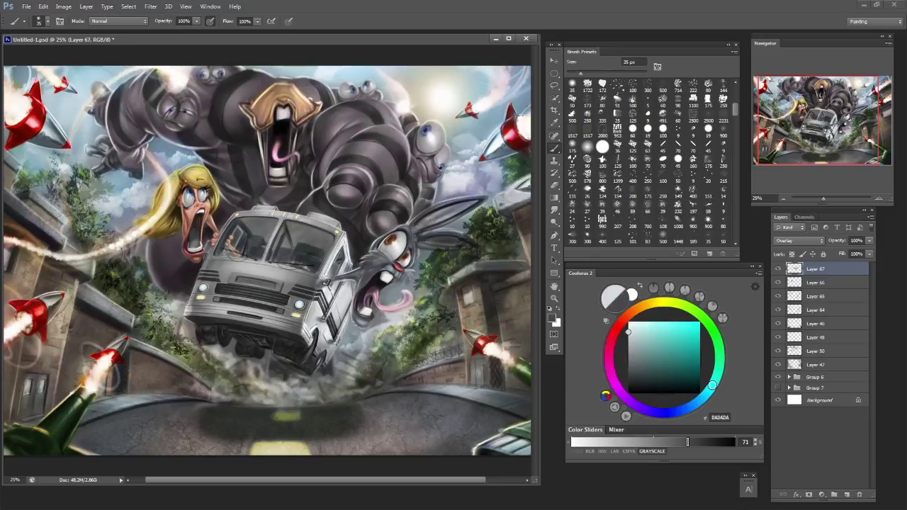
{"action": "key", "text": "bracketleft"}
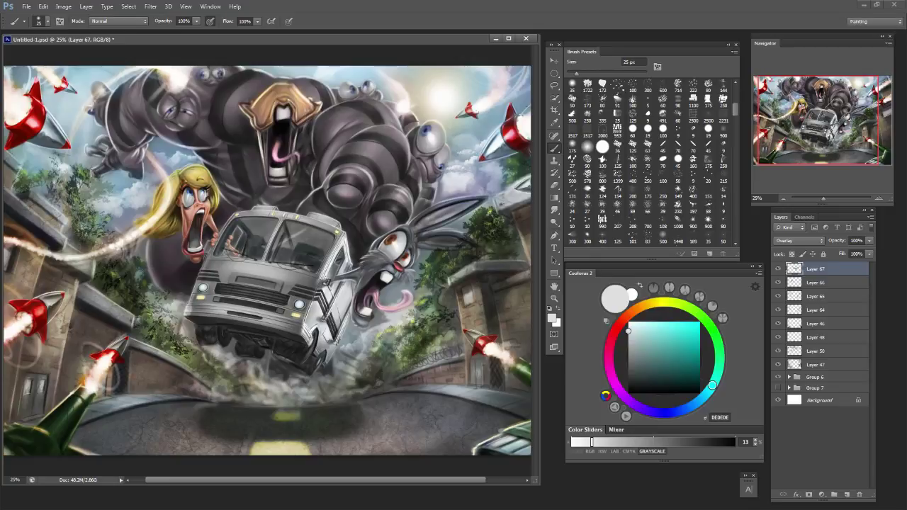
{"action": "key", "text": "bracketleft"}
{"action": "key", "text": "bracketright"}
{"action": "key", "text": "bracketright"}
{"action": "key", "text": "bracketright"}
{"action": "key", "text": "bracketright"}
{"action": "key", "text": "bracketright"}
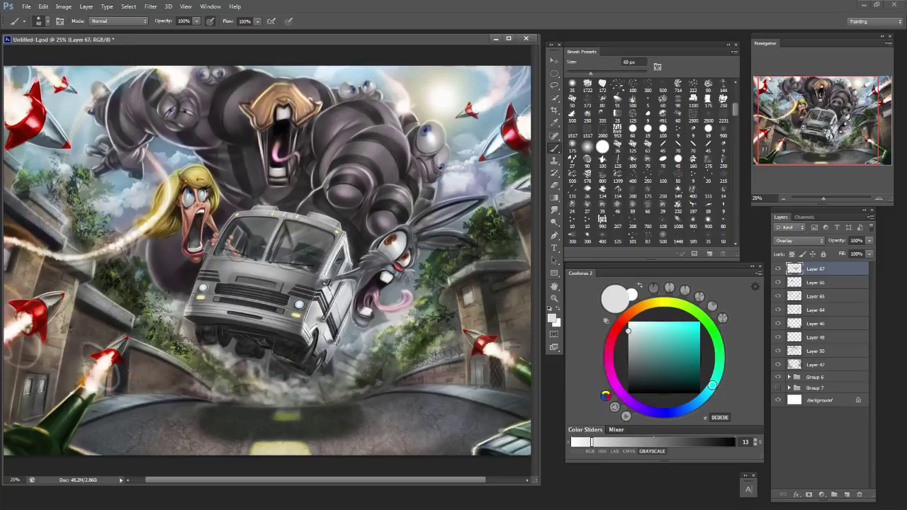
{"action": "key", "text": "bracketright"}
{"action": "key", "text": "bracketright"}
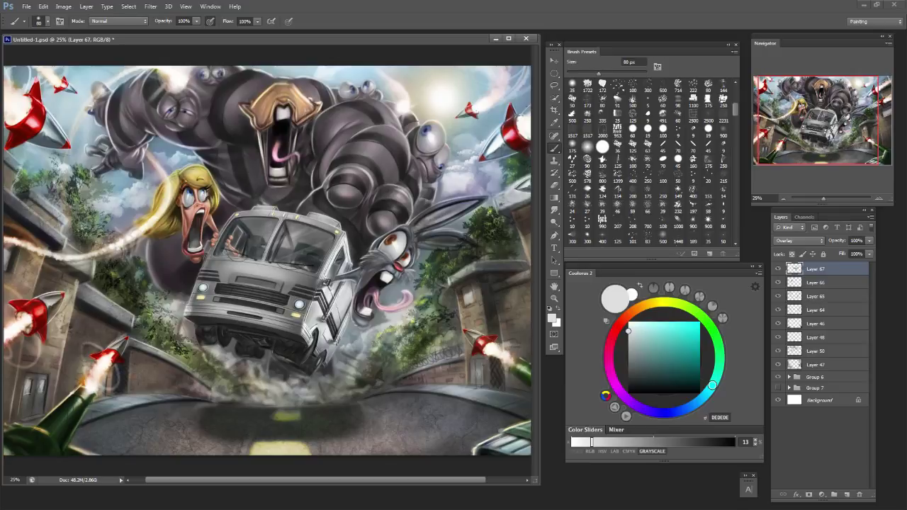
Brush a light grey highlight along the lower part of the bus's second windshield pane with an 80 px brush, toggling the stroke to compare.
{"action": "key", "text": "bracketleft"}
{"action": "key", "text": "bracketleft"}
{"action": "key", "text": "bracketleft"}
{"action": "key", "text": "bracketleft"}
{"action": "key", "text": "bracketleft"}
{"action": "key", "text": "bracketright"}
{"action": "key", "text": "bracketright"}
{"action": "key", "text": "bracketright"}
{"action": "key", "text": "bracketright"}
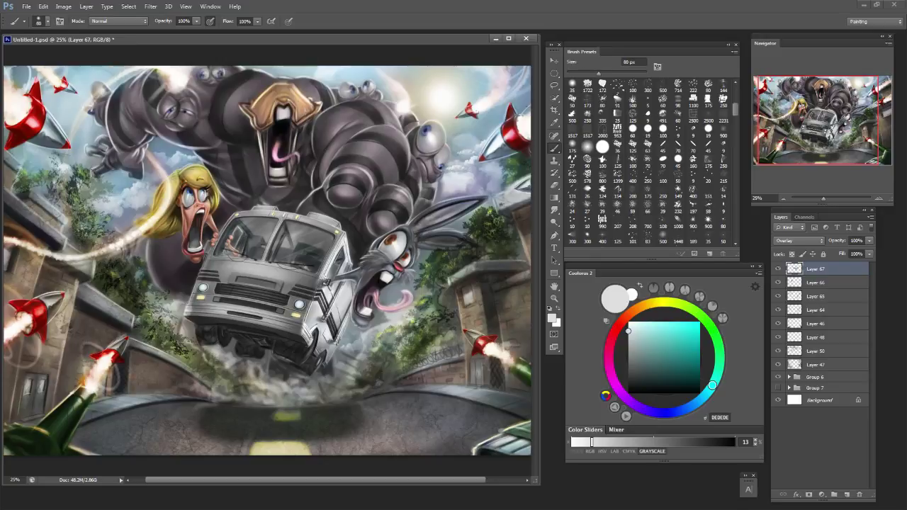
{"action": "left_click_drag", "start_coordinate": [292, 254], "coordinate": [325, 257]}
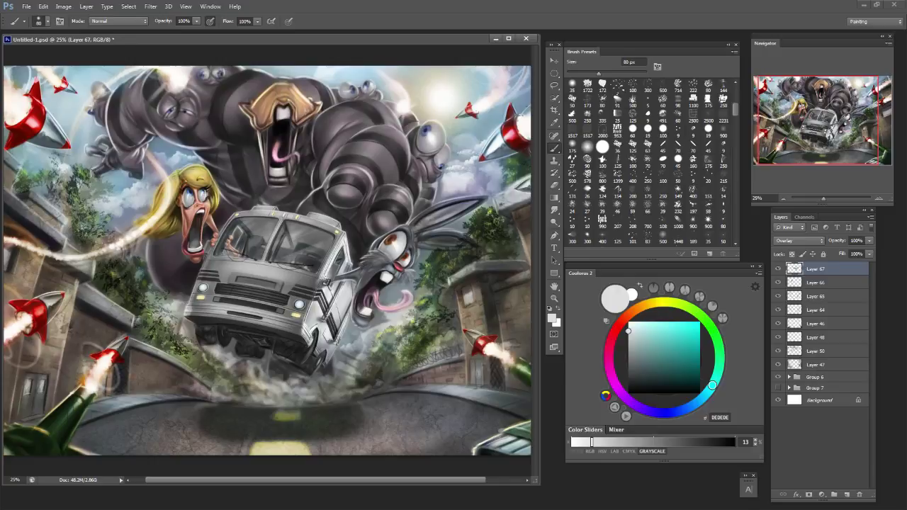
{"action": "key", "text": "ctrl+z"}
{"action": "key", "text": "ctrl+z"}
Brush light grey highlights down the bus's front corner from the windshield to the bumper, reducing the brush to 35 px.
{"action": "key", "text": "bracketleft"}
{"action": "key", "text": "bracketleft"}
{"action": "key", "text": "bracketleft"}
{"action": "key", "text": "bracketleft"}
{"action": "left_click_drag", "start_coordinate": [334, 243], "coordinate": [316, 284]}
{"action": "key", "text": "ctrl+z"}
{"action": "key", "text": "ctrl+z"}
{"action": "left_click_drag", "start_coordinate": [317, 282], "coordinate": [306, 317]}
{"action": "key", "text": "ctrl+shift+z"}
{"action": "key", "text": "bracketleft"}
{"action": "key", "text": "bracketleft"}
{"action": "key", "text": "bracketleft"}
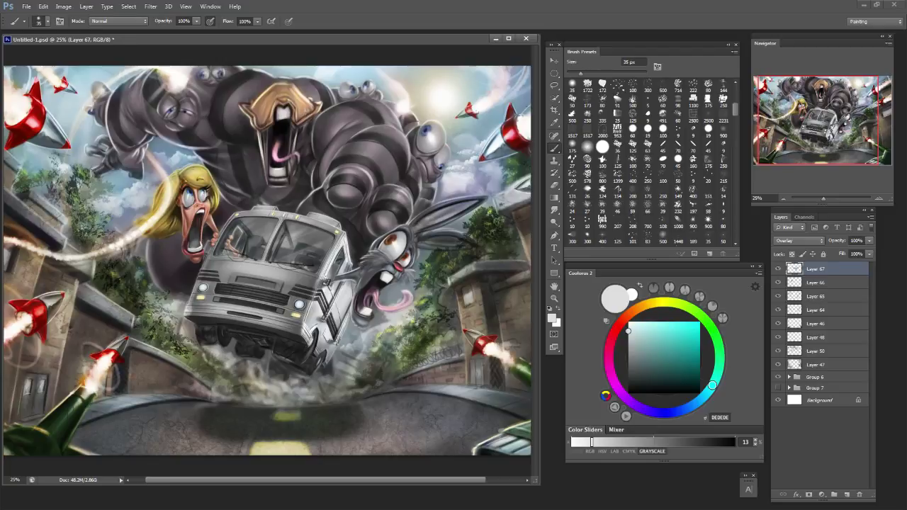
Add light grey highlights to the lower side of the bus around the wheel with a brush of up to 45 px.
{"action": "left_click_drag", "start_coordinate": [334, 319], "coordinate": [330, 333]}
{"action": "key", "text": "ctrl+shift+z"}
{"action": "key", "text": "ctrl+shift+z"}
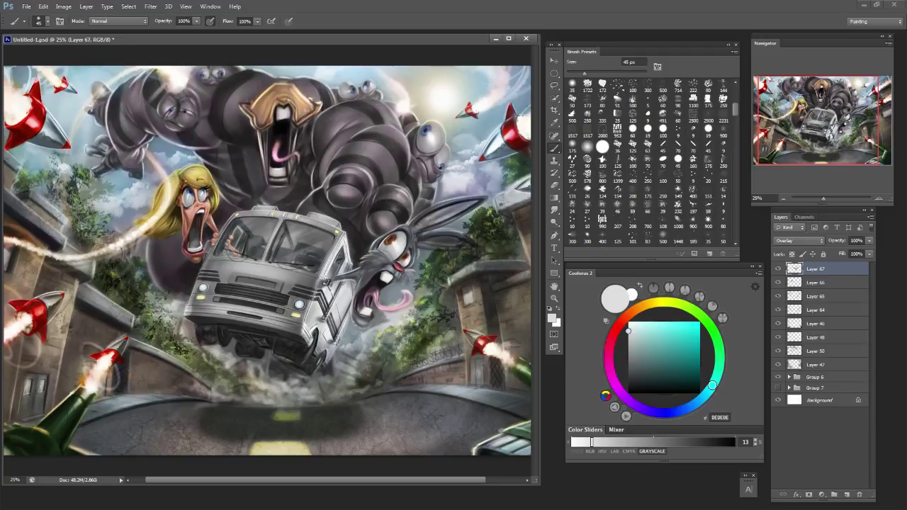
{"action": "left_click_drag", "start_coordinate": [346, 323], "coordinate": [329, 357]}
Lighten the paint colour to E6E6E6 and brush a highlight along the bus's front bumper with a 45 px brush.
{"action": "key", "text": "bracketright"}
{"action": "key", "text": "bracketright"}
{"action": "key", "text": "bracketright"}
{"action": "key", "text": "bracketright"}
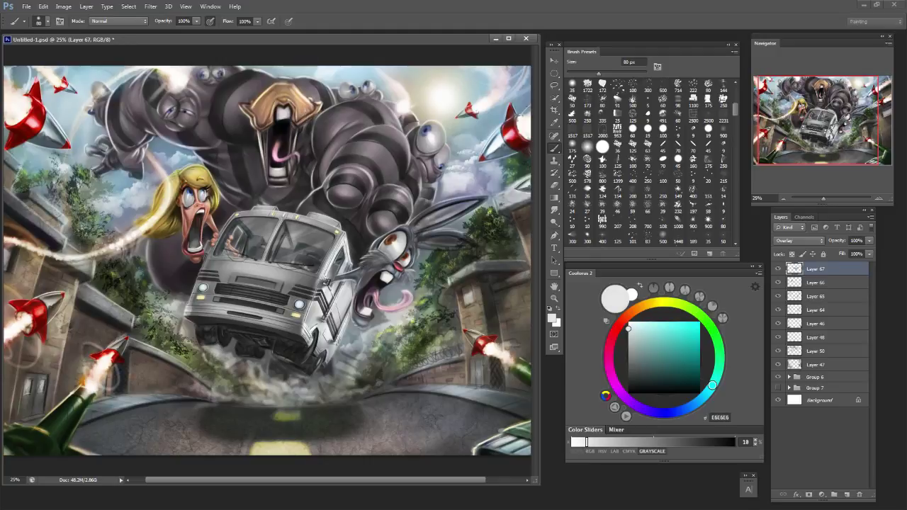
{"action": "key", "text": "bracketleft"}
{"action": "key", "text": "bracketleft"}
{"action": "key", "text": "bracketleft"}
{"action": "key", "text": "bracketleft"}
{"action": "left_click_drag", "start_coordinate": [221, 318], "coordinate": [276, 326]}
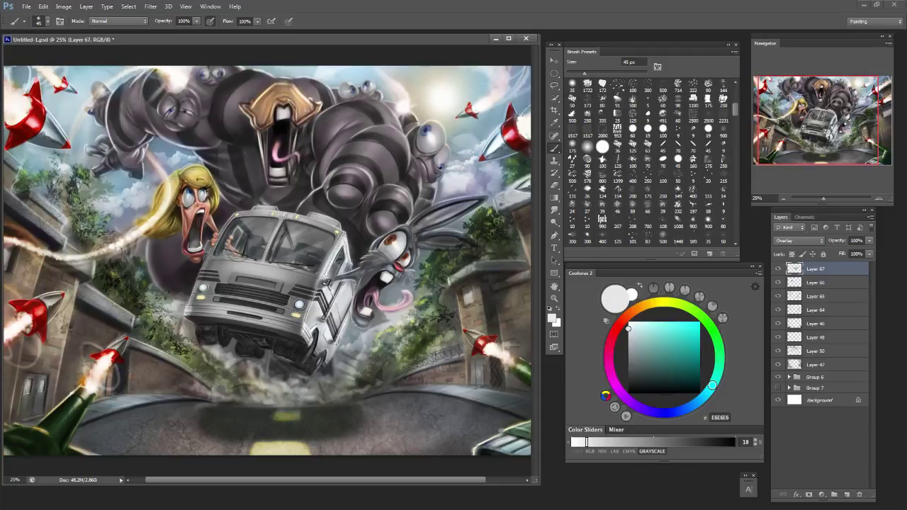
Sample mid-grey 6F7273 from the end of the bus's front bumper and paint it over part of the bumper.
{"action": "left_click", "coordinate": [302, 325], "text": "alt"}
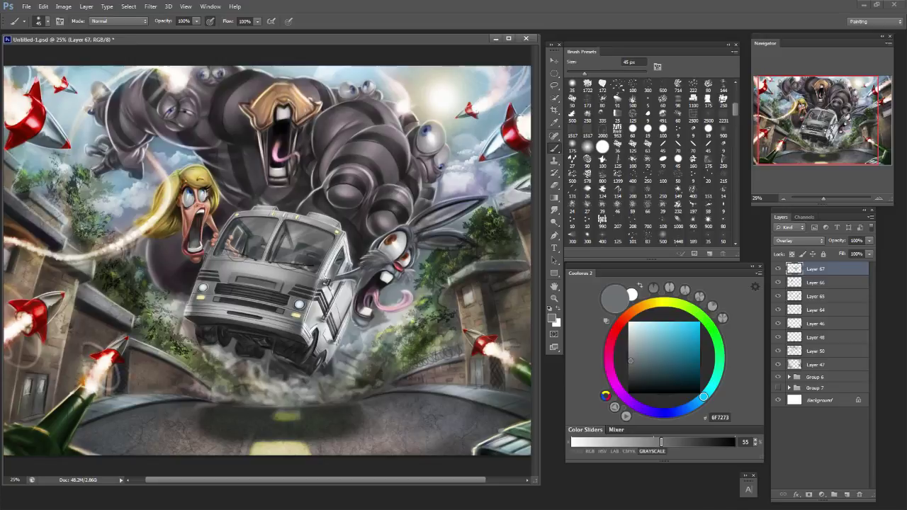
{"action": "key", "text": "bracketright"}
{"action": "key", "text": "bracketright"}
{"action": "key", "text": "bracketright"}
{"action": "left_click_drag", "start_coordinate": [286, 319], "coordinate": [285, 327]}
{"action": "key", "text": "bracketright"}
{"action": "key", "text": "bracketright"}
{"action": "key", "text": "bracketright"}
{"action": "key", "text": "bracketright"}
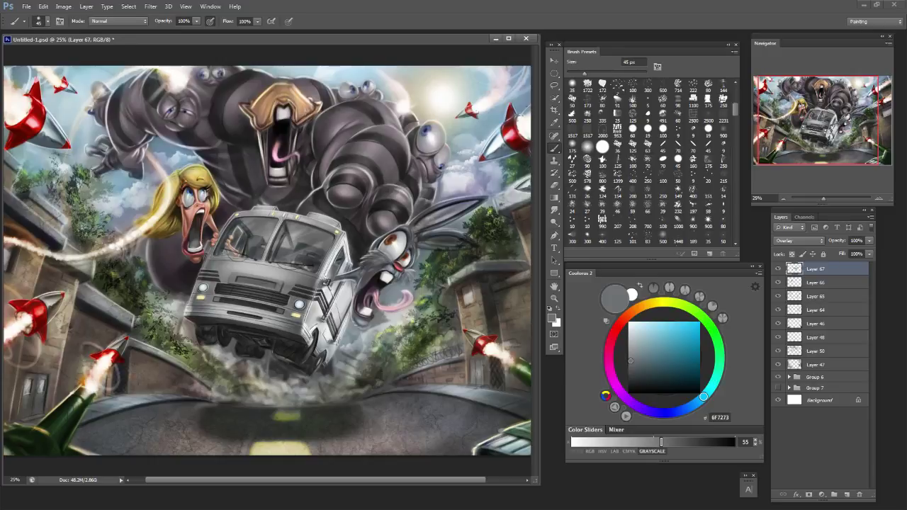
Sample dark grey 353434 from the bus and paint shadows along its front underside, reducing the brush to 35 px.
{"action": "left_click", "coordinate": [284, 330], "text": "alt"}
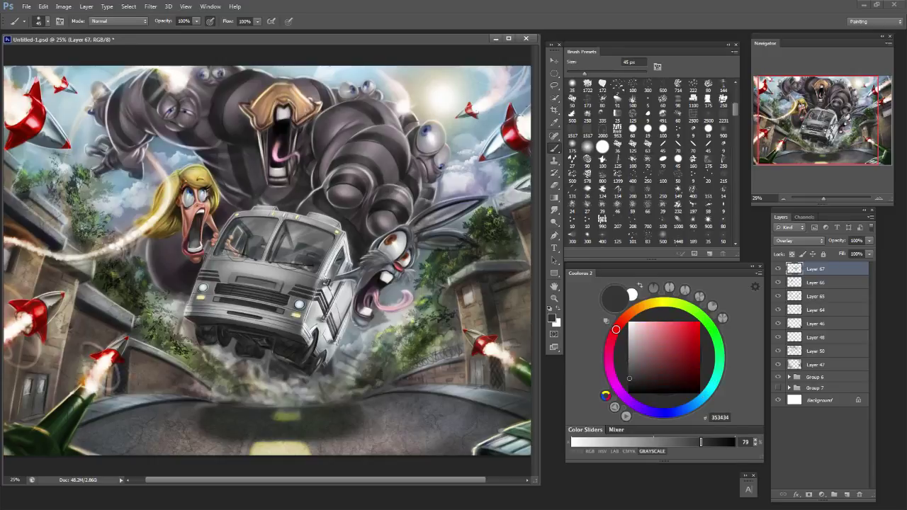
{"action": "left_click_drag", "start_coordinate": [283, 339], "coordinate": [291, 341]}
{"action": "left_click_drag", "start_coordinate": [236, 334], "coordinate": [245, 337]}
{"action": "key", "text": "bracketleft"}
{"action": "key", "text": "bracketleft"}
{"action": "key", "text": "bracketleft"}
{"action": "key", "text": "bracketleft"}
{"action": "key", "text": "bracketleft"}
{"action": "key", "text": "bracketleft"}
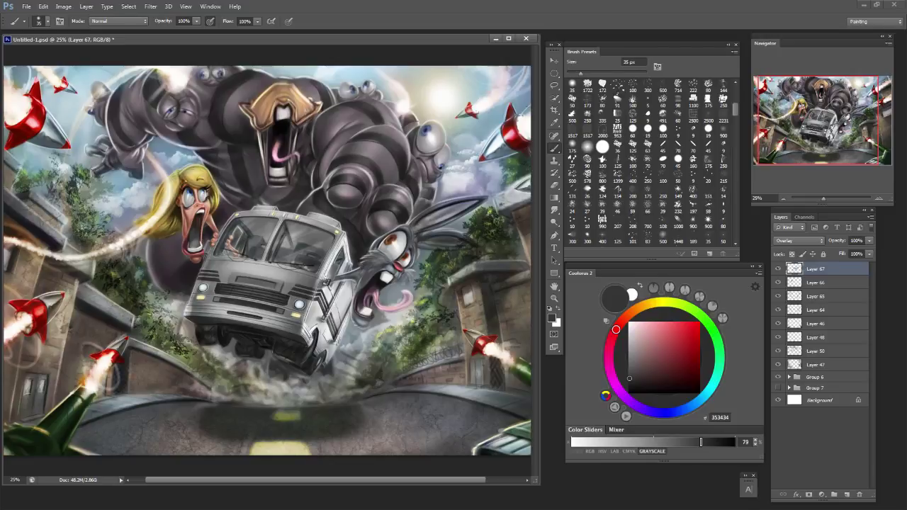
Shade the bus with dark navy 181833 and 1C1C28 using a brush of up to 80 px, and clean up with the eraser.
{"action": "left_click", "coordinate": [664, 413]}
{"action": "left_click", "coordinate": [666, 379]}
{"action": "key", "text": "bracketright"}
{"action": "key", "text": "bracketright"}
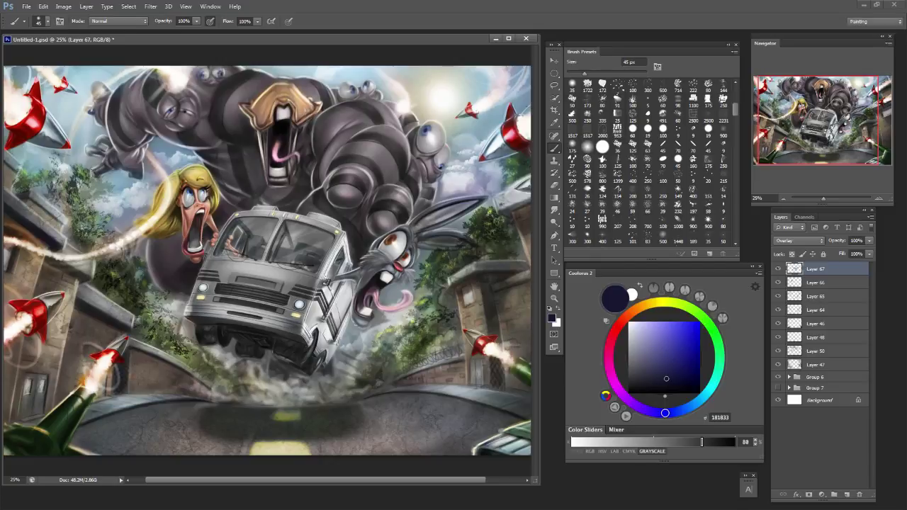
{"action": "key", "text": "bracketright"}
{"action": "key", "text": "bracketright"}
{"action": "key", "text": "bracketright"}
{"action": "key", "text": "bracketright"}
{"action": "left_click", "coordinate": [653, 381]}
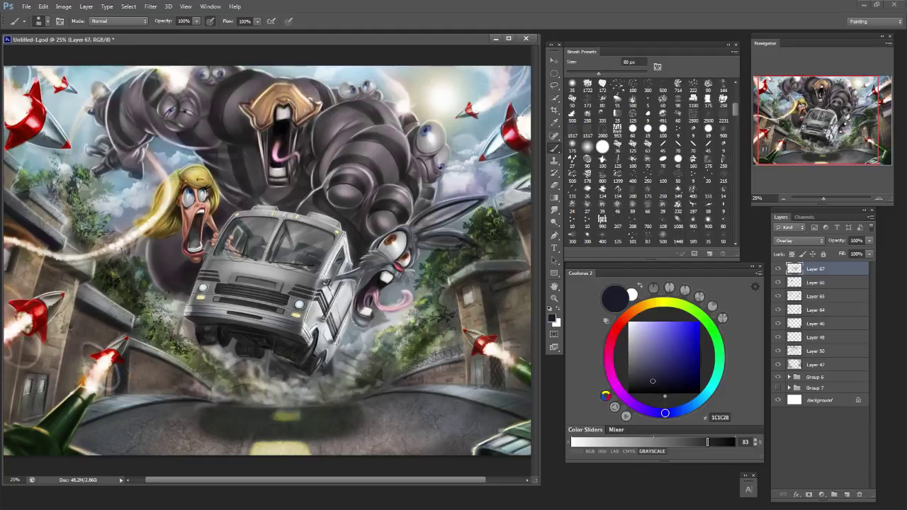
{"action": "key", "text": "e"}
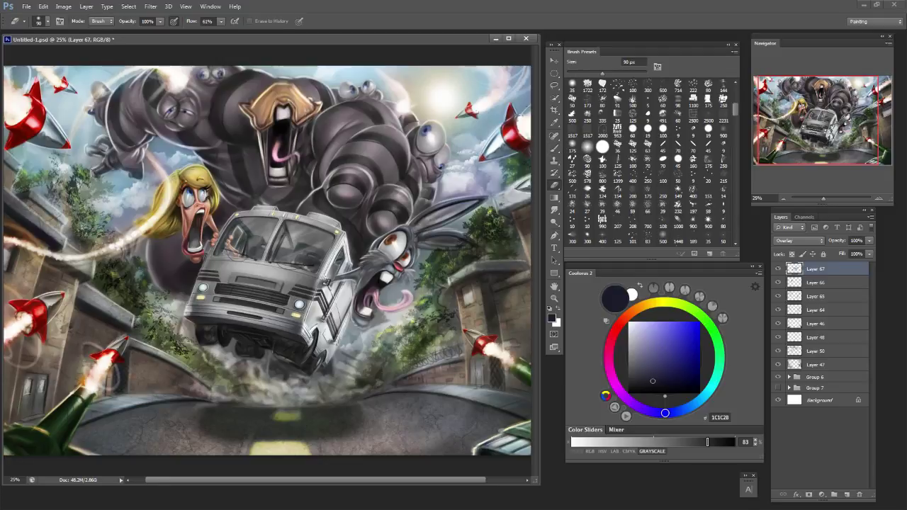
{"action": "key", "text": "b"}
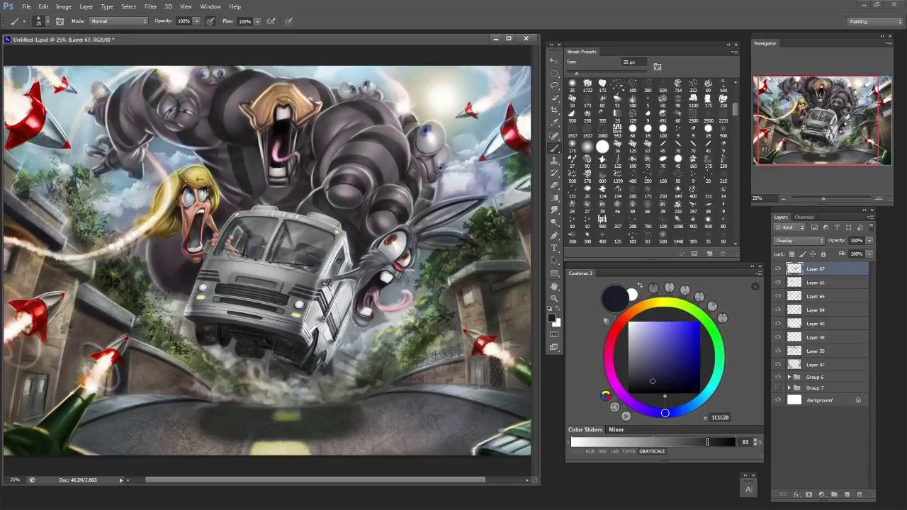
Brush pale lilac highlights onto the bus, shifting from bluish grey to a pinkish lilac with a 45 to 60 px brush.
{"action": "left_click", "coordinate": [632, 337]}
{"action": "key", "text": "bracketright"}
{"action": "key", "text": "bracketright"}
{"action": "key", "text": "bracketright"}
{"action": "key", "text": "bracketright"}
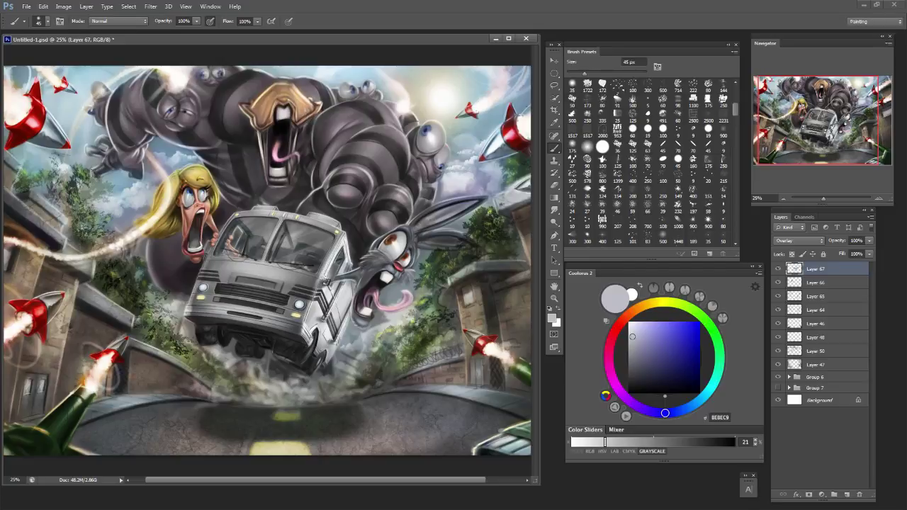
{"action": "left_click", "coordinate": [616, 387]}
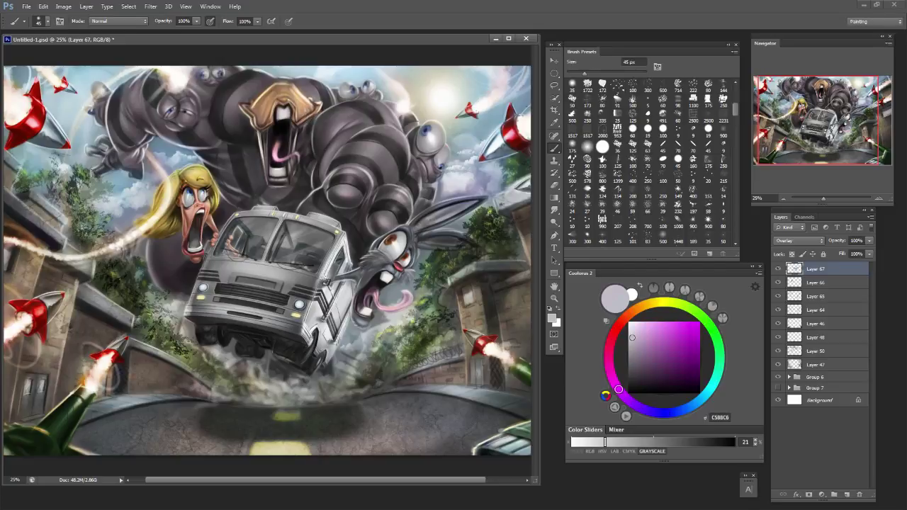
{"action": "left_click", "coordinate": [635, 333]}
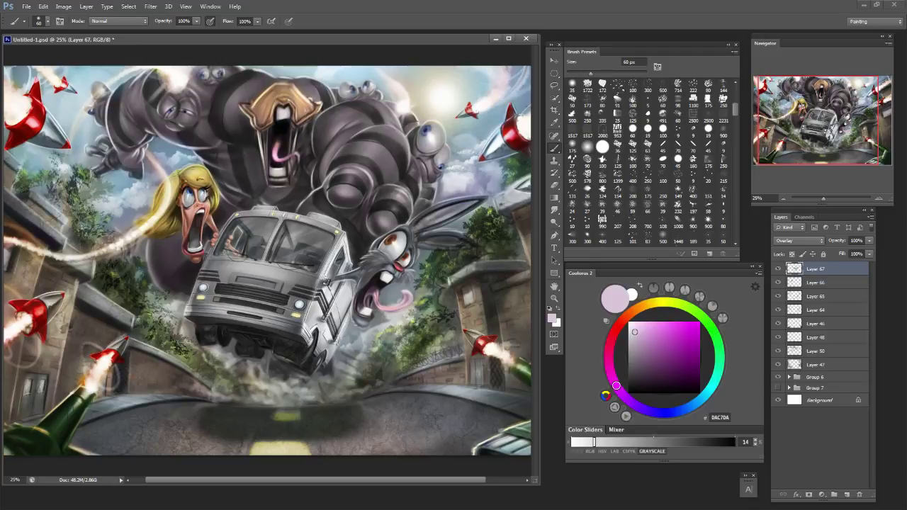
Try to darken the bus's hood above the grille with near-black 161616, and undo the strokes.
{"action": "left_click", "coordinate": [629, 387]}
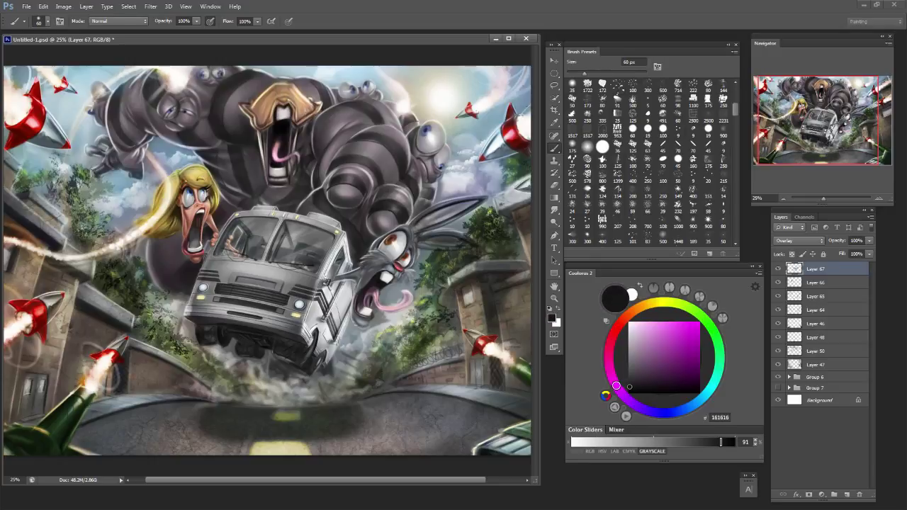
{"action": "left_click_drag", "start_coordinate": [239, 280], "coordinate": [268, 284]}
{"action": "key", "text": "ctrl+z"}
{"action": "key", "text": "bracketleft"}
{"action": "key", "text": "bracketleft"}
{"action": "key", "text": "ctrl+alt+z"}
{"action": "key", "text": "ctrl+alt+z"}
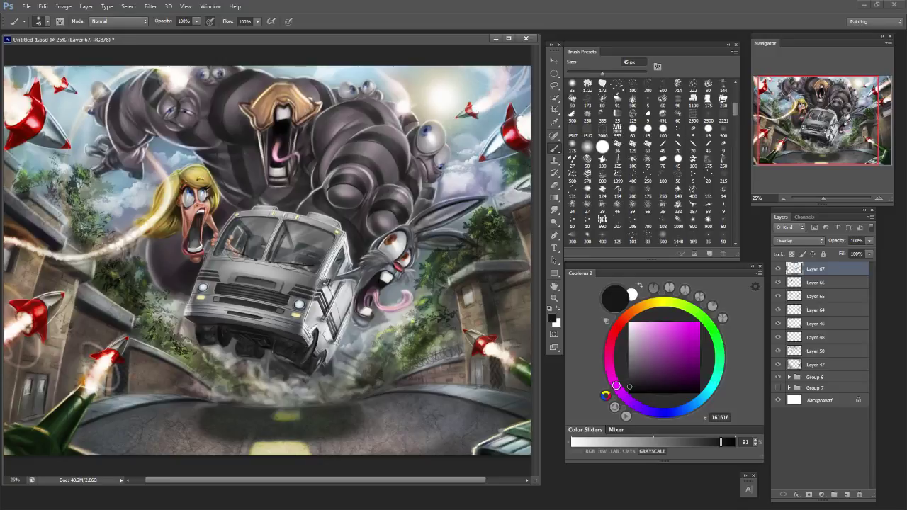
Adjust the brush size and paint a near-black 161616 shadow down the bus's front edge beside the headlight.
{"action": "key", "text": "bracketright"}
{"action": "key", "text": "bracketright"}
{"action": "key", "text": "bracketright"}
{"action": "key", "text": "bracketright"}
{"action": "key", "text": "bracketright"}
{"action": "key", "text": "bracketright"}
{"action": "key", "text": "bracketleft"}
{"action": "key", "text": "bracketleft"}
{"action": "key", "text": "bracketleft"}
{"action": "key", "text": "bracketleft"}
{"action": "key", "text": "bracketleft"}
{"action": "key", "text": "bracketleft"}
{"action": "left_click_drag", "start_coordinate": [200, 279], "coordinate": [194, 296]}
Mix plum tones 64374C and 723055 for a 45 px brush and lighten the paint colour to soft pink.
{"action": "left_click", "coordinate": [613, 334]}
{"action": "left_click", "coordinate": [668, 365]}
{"action": "left_click", "coordinate": [609, 356]}
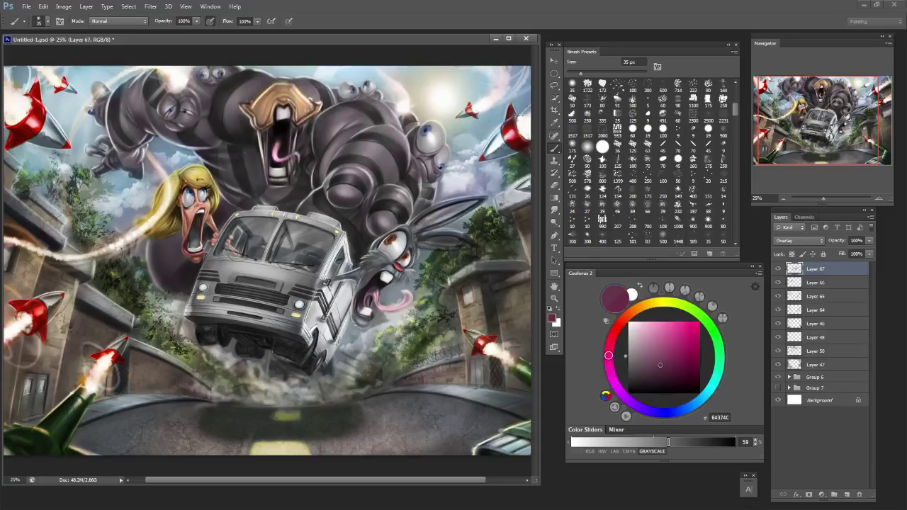
{"action": "left_click", "coordinate": [661, 361]}
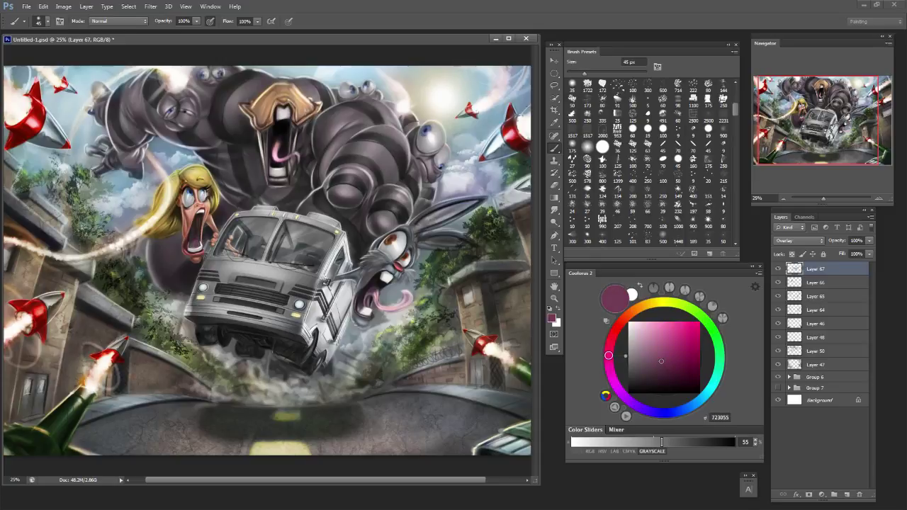
{"action": "left_click", "coordinate": [642, 341]}
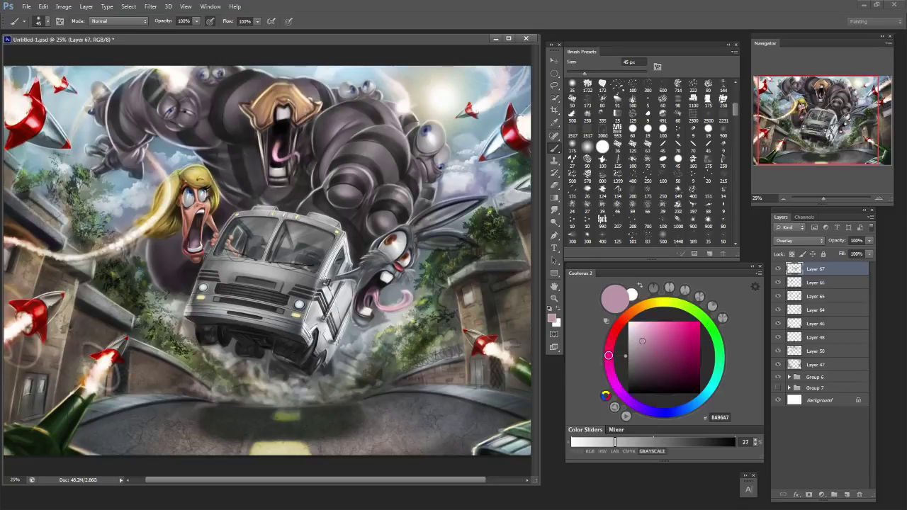
{"action": "left_click_drag", "start_coordinate": [651, 326], "coordinate": [642, 325]}
{"action": "left_click_drag", "start_coordinate": [609, 355], "coordinate": [611, 340]}
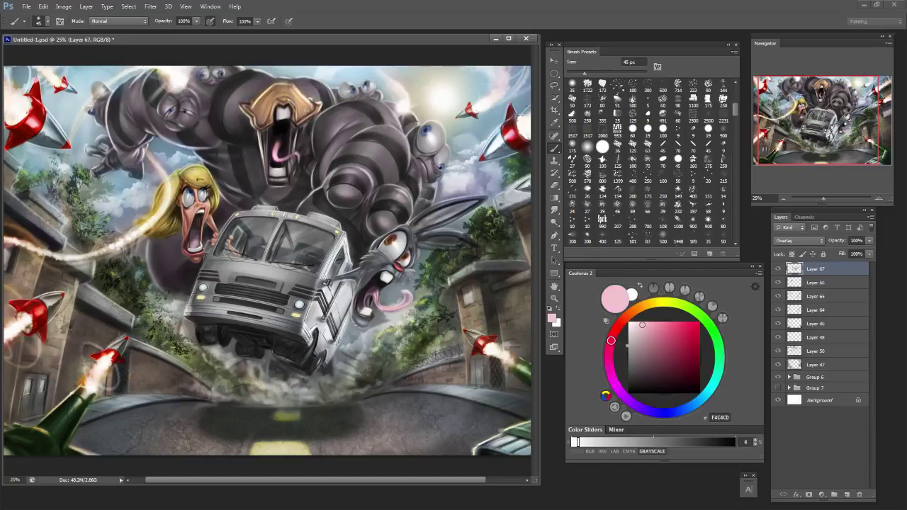
Sample the dark tone in the blonde woman's mouth, deepen it to maroon 421927 and paint it inside her mouth.
{"action": "key", "text": "bracketleft"}
{"action": "key", "text": "bracketleft"}
{"action": "left_click", "coordinate": [197, 236], "text": "alt"}
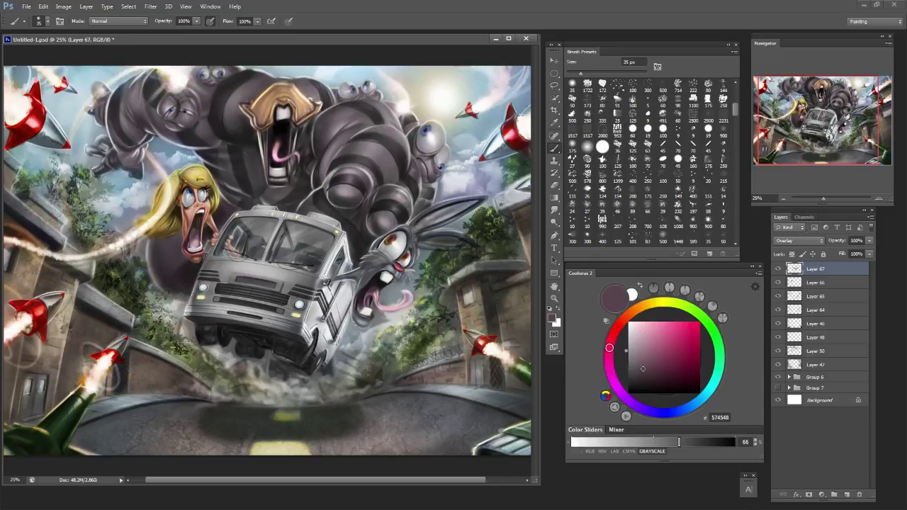
{"action": "left_click_drag", "start_coordinate": [667, 367], "coordinate": [671, 374]}
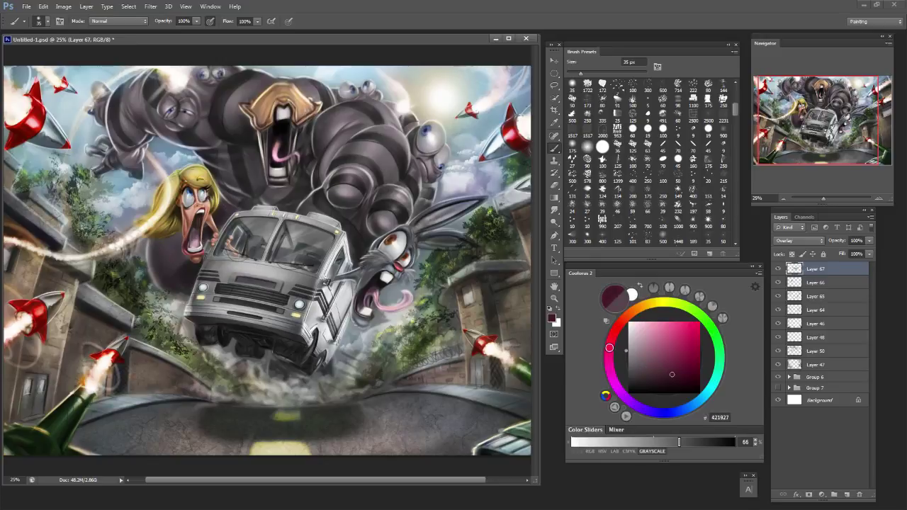
{"action": "key", "text": "bracketright"}
{"action": "left_click_drag", "start_coordinate": [192, 231], "coordinate": [195, 236]}
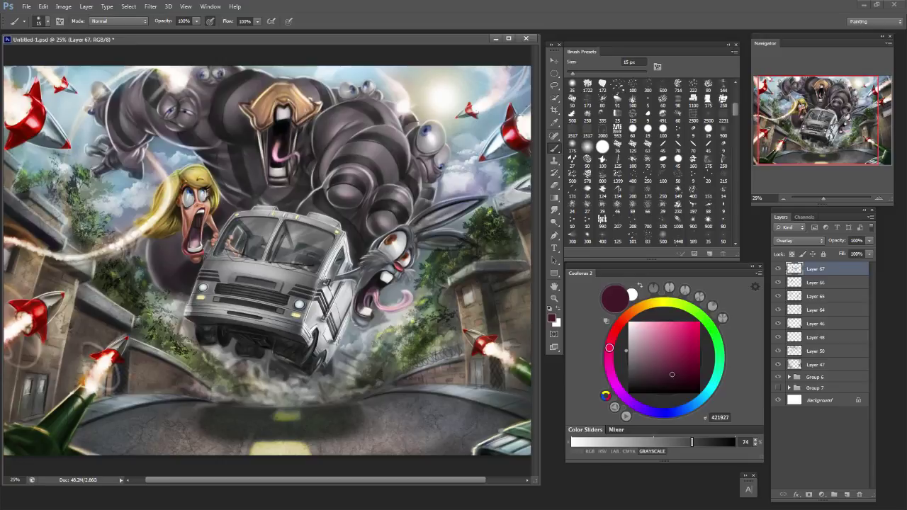
Touch up the painting with sampled greys 606164 and 1E1F1F, using a small brush of up to 25 px.
{"action": "key", "text": "bracketright"}
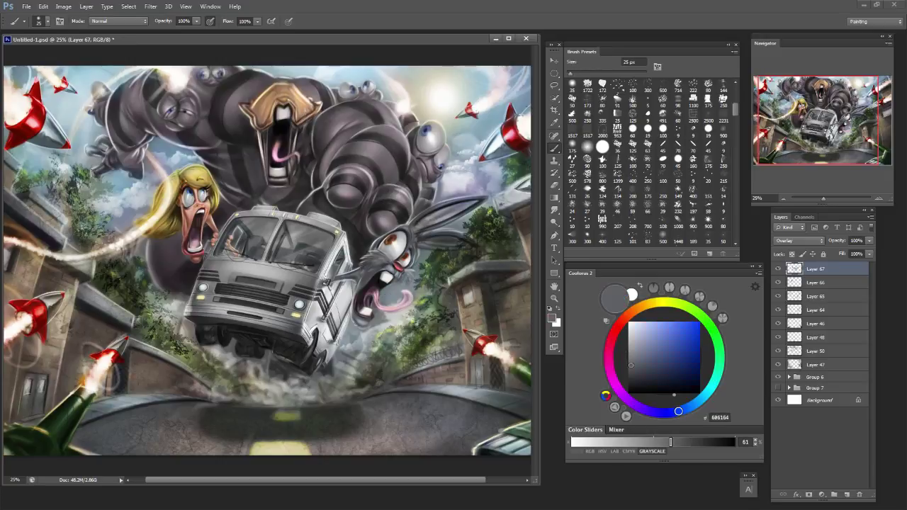
{"action": "key", "text": "bracketleft"}
{"action": "key", "text": "bracketleft"}
{"action": "key", "text": "bracketleft"}
{"action": "key", "text": "bracketleft"}
{"action": "key", "text": "bracketright"}
{"action": "key", "text": "bracketright"}
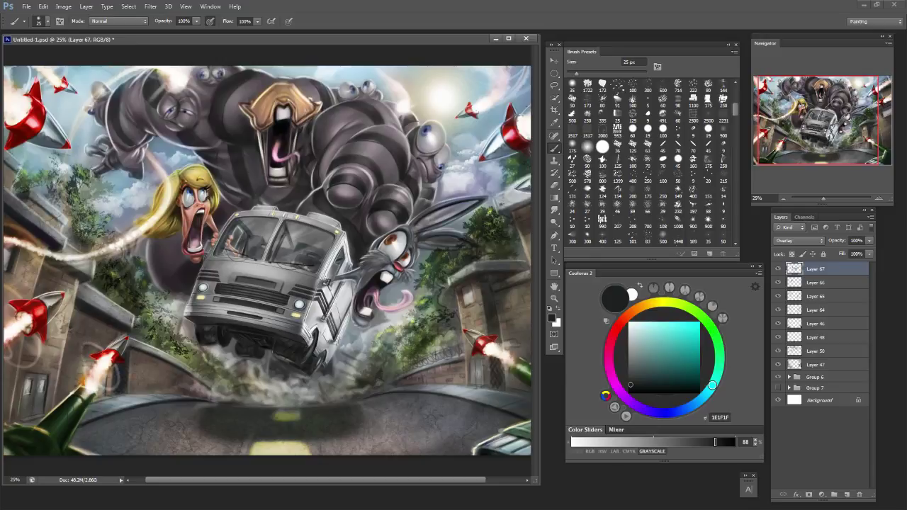
{"action": "key", "text": "bracketleft"}
{"action": "key", "text": "bracketleft"}
Sample a grey from the bus's hood and change it to dark blue 0F1327 for shading with a 45 px brush.
{"action": "left_click", "coordinate": [284, 273], "text": "alt"}
{"action": "key", "text": "bracketright"}
{"action": "key", "text": "bracketright"}
{"action": "left_click_drag", "start_coordinate": [661, 385], "coordinate": [672, 383]}
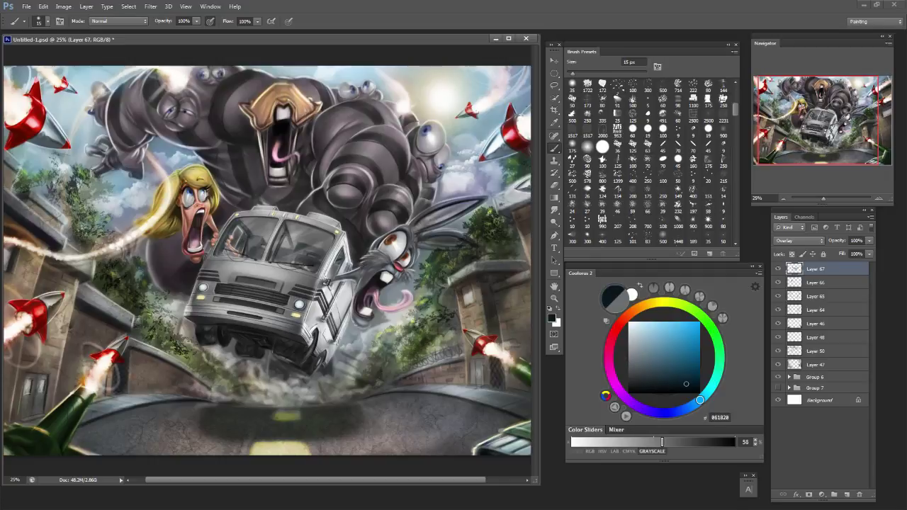
{"action": "left_click", "coordinate": [676, 412]}
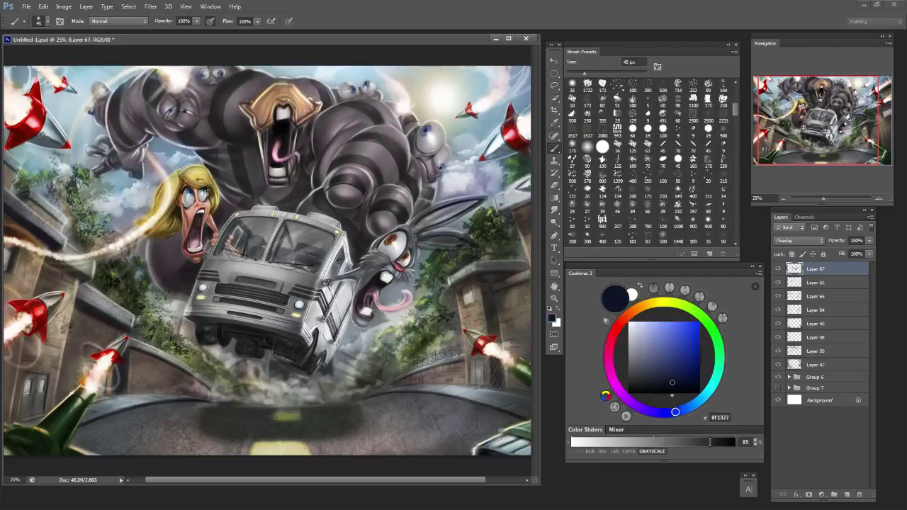
Switch the paint colour to red C44221 and enlarge the brush to 150 px for tinting the bus.
{"action": "key", "text": "bracketright"}
{"action": "key", "text": "bracketright"}
{"action": "left_click", "coordinate": [623, 320]}
{"action": "left_click", "coordinate": [688, 338]}
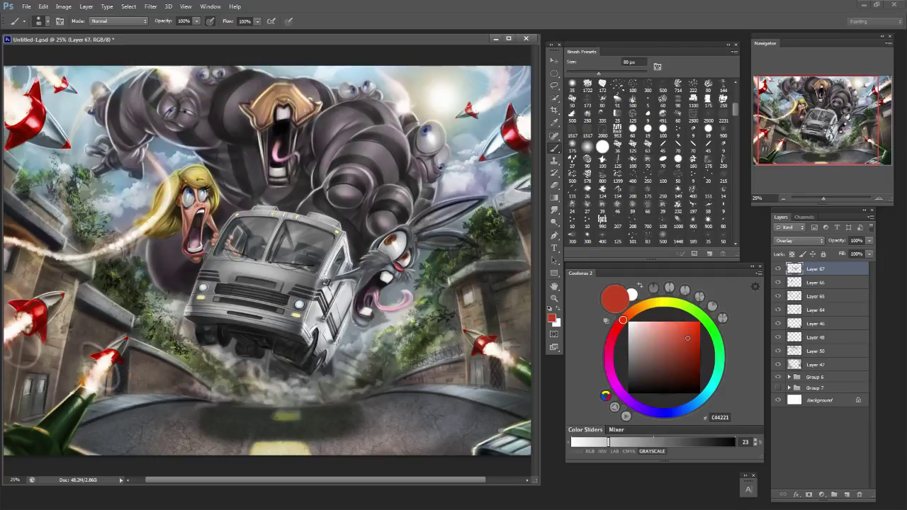
{"action": "key", "text": "bracketright"}
{"action": "key", "text": "bracketright"}
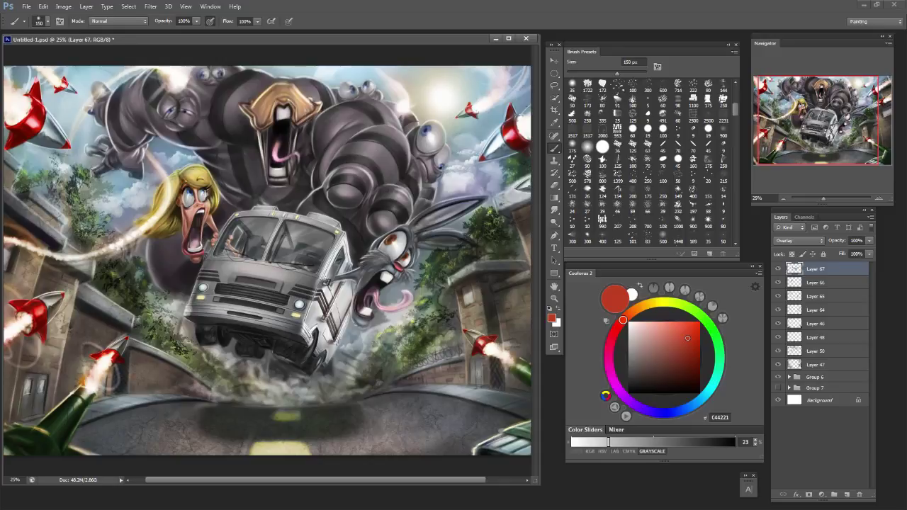
Warm the bus's light areas with pale pink and light yellow FFE8AB using the 150 px brush.
{"action": "left_click", "coordinate": [640, 326]}
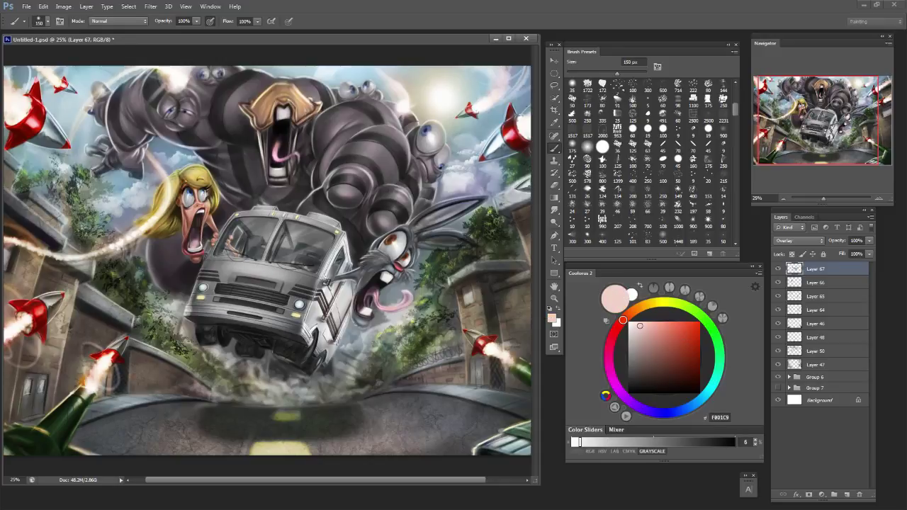
{"action": "left_click", "coordinate": [649, 304]}
{"action": "left_click", "coordinate": [653, 322]}
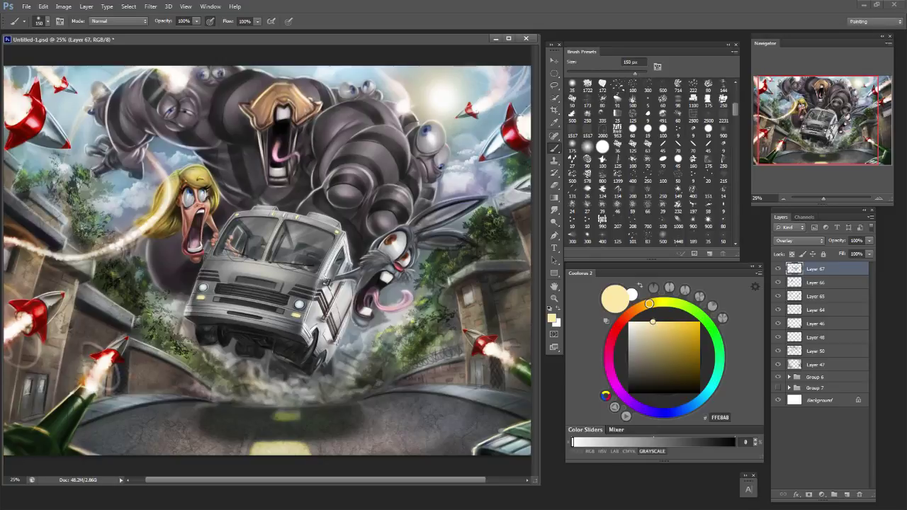
Tint the bus's windshield with bright cyan at 150 px, and switch to pale blue with a 45 px brush.
{"action": "left_click", "coordinate": [705, 395]}
{"action": "left_click", "coordinate": [690, 334]}
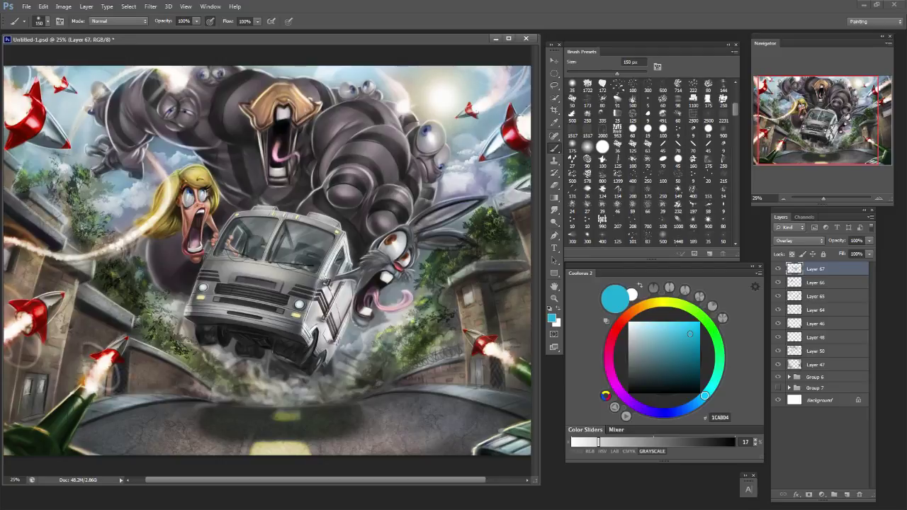
{"action": "key", "text": "bracketleft"}
{"action": "key", "text": "bracketleft"}
{"action": "key", "text": "bracketleft"}
{"action": "key", "text": "bracketleft"}
{"action": "key", "text": "bracketleft"}
{"action": "key", "text": "bracketleft"}
{"action": "key", "text": "bracketleft"}
{"action": "key", "text": "bracketleft"}
{"action": "left_click", "coordinate": [650, 322]}
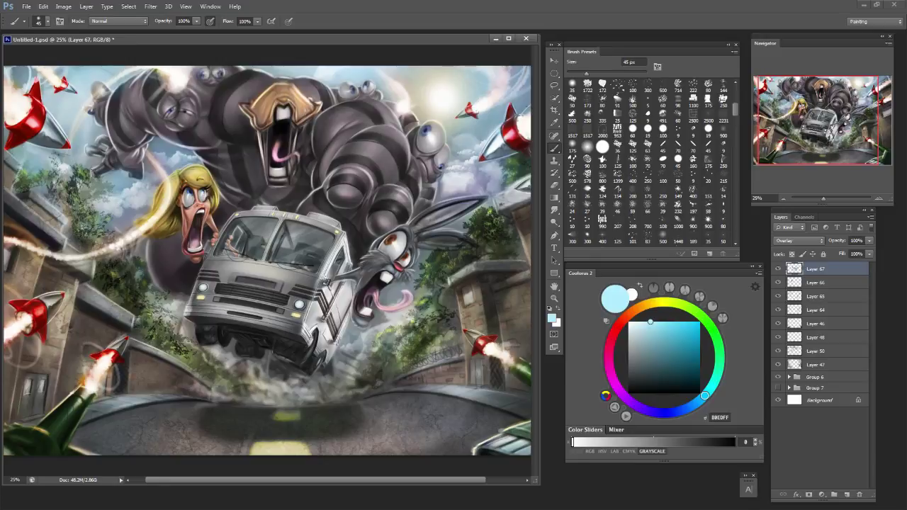
Enlarge the brush to 60 px and intensify the sampled pale yellow EAD99C to golden yellow FFD53F.
{"action": "key", "text": "bracketright"}
{"action": "key", "text": "bracketright"}
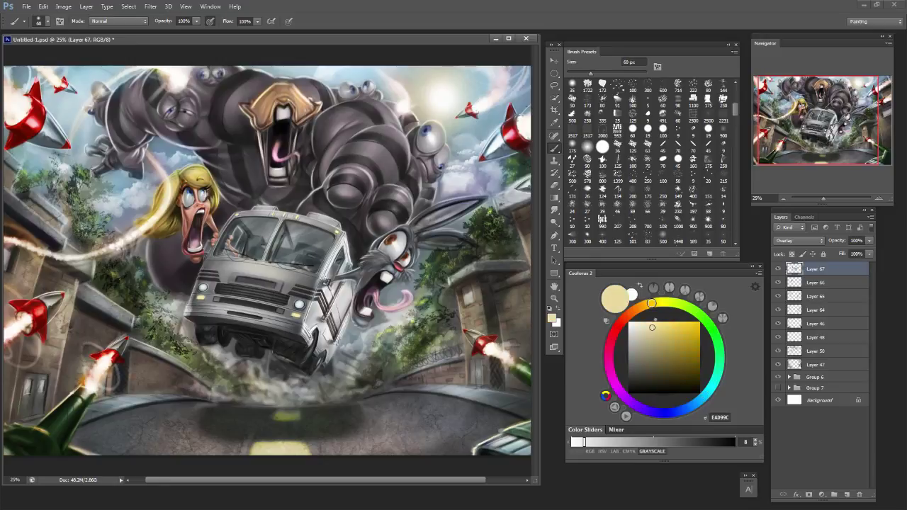
{"action": "left_click_drag", "start_coordinate": [656, 323], "coordinate": [681, 322]}
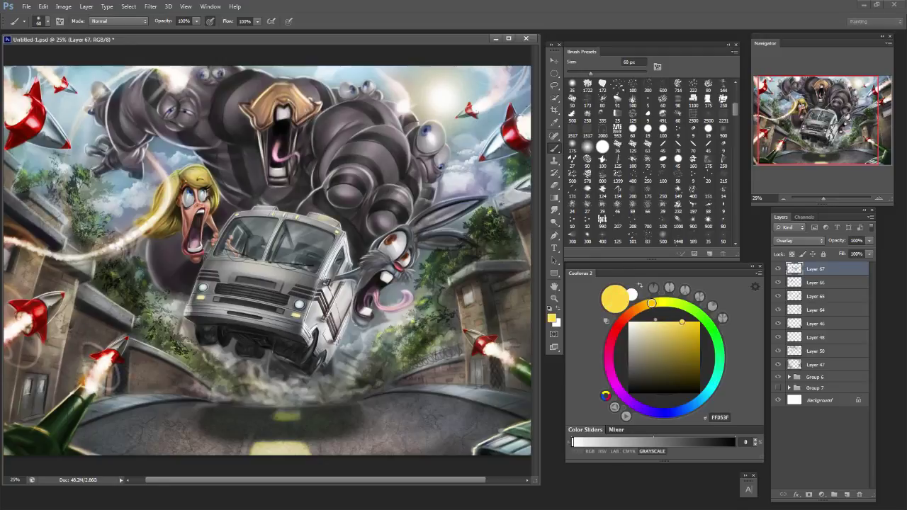
Reduce the brush to 35 px, pick up light grey BFBFBF and shift it to light pink.
{"action": "key", "text": "bracketleft"}
{"action": "key", "text": "bracketleft"}
{"action": "key", "text": "bracketleft"}
{"action": "key", "text": "bracketleft"}
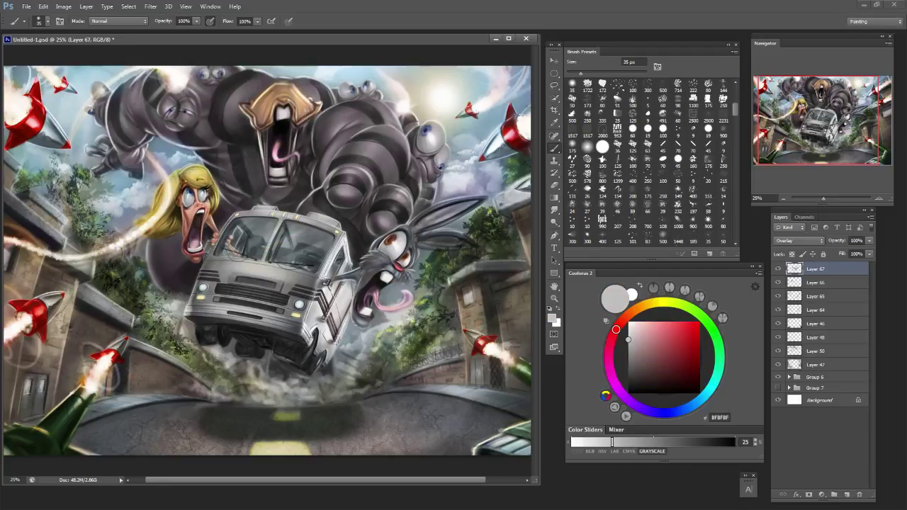
{"action": "left_click", "coordinate": [644, 326]}
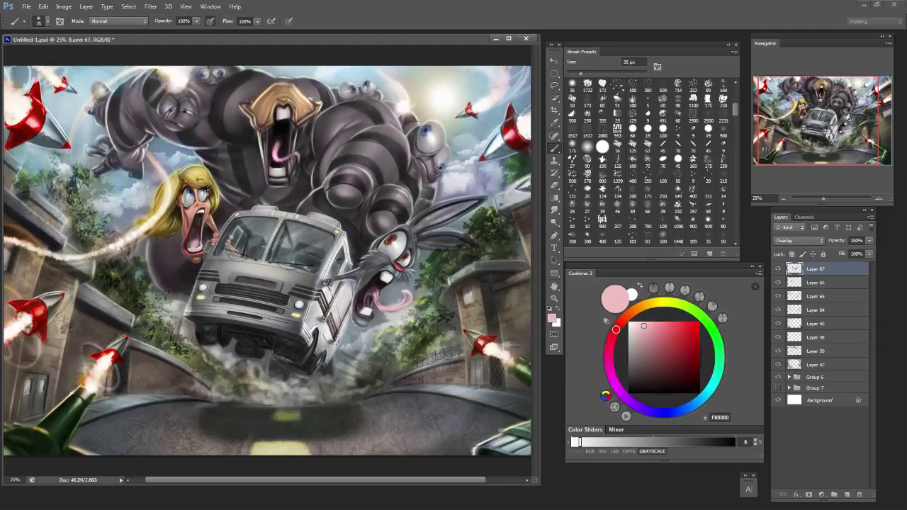
Shift the paint colour to teal and darken it to 133536 for shading with a brush of up to 45 px.
{"action": "left_click_drag", "start_coordinate": [677, 412], "coordinate": [711, 388]}
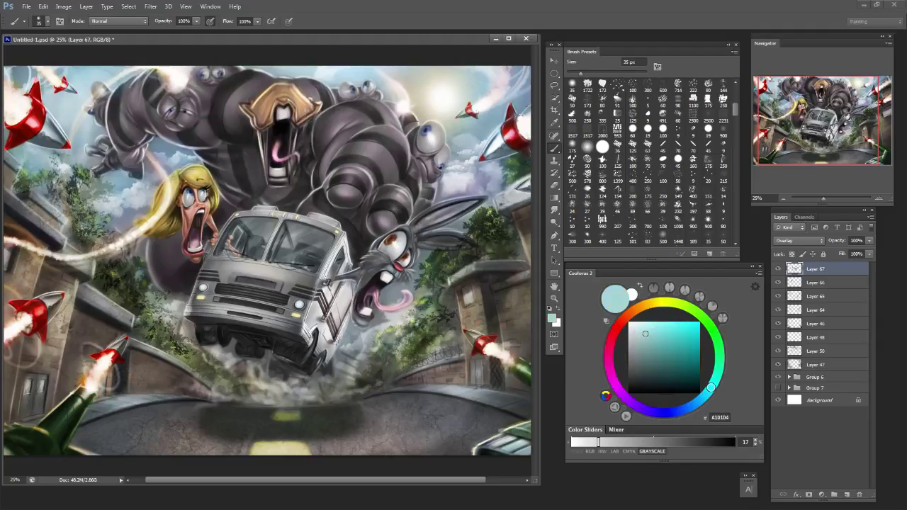
{"action": "left_click", "coordinate": [673, 377]}
{"action": "key", "text": "bracketright"}
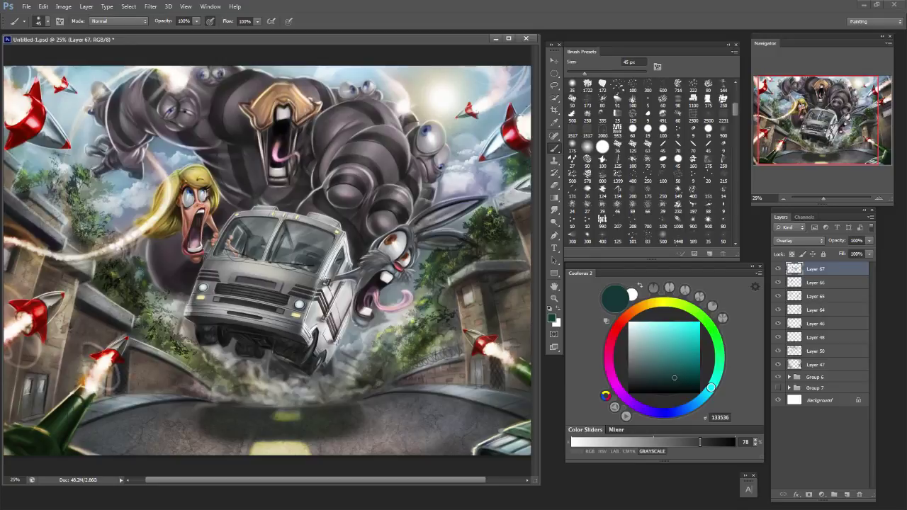
{"action": "key", "text": "bracketleft"}
{"action": "key", "text": "bracketleft"}
Enlarge the brush to 150 px, brighten the dark teal to 309A9F, and switch to pale cyan with a 100 px brush.
{"action": "key", "text": "bracketright"}
{"action": "key", "text": "bracketright"}
{"action": "key", "text": "bracketright"}
{"action": "key", "text": "bracketright"}
{"action": "left_click", "coordinate": [678, 348]}
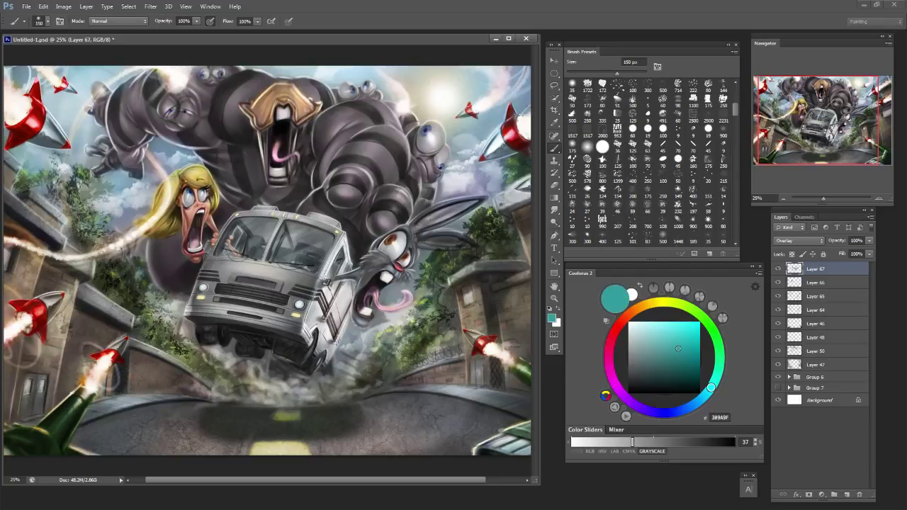
{"action": "key", "text": "bracketleft"}
{"action": "key", "text": "bracketleft"}
{"action": "left_click", "coordinate": [650, 322]}
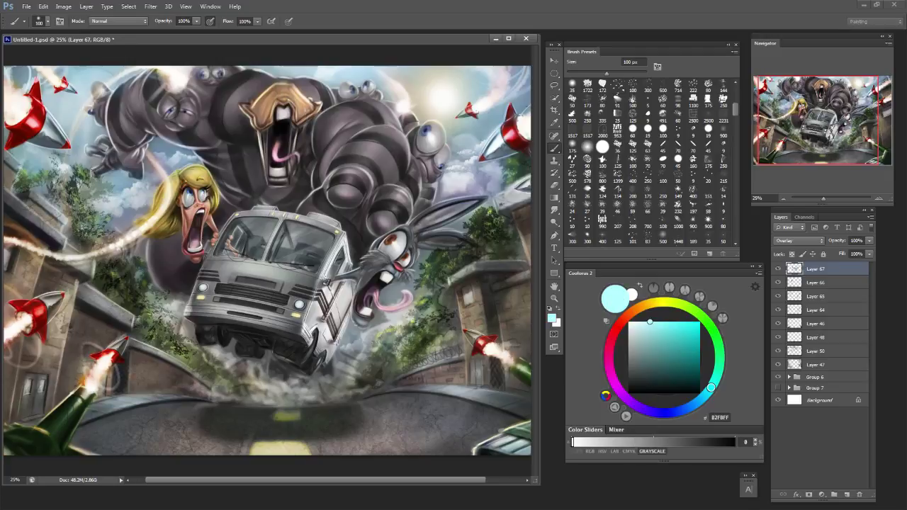
Adjust the brush size for painting in pale cyan on the Overlay layer, working at 100 px.
{"action": "key", "text": "bracketright"}
{"action": "key", "text": "bracketright"}
{"action": "key", "text": "bracketleft"}
{"action": "key", "text": "bracketleft"}
{"action": "key", "text": "bracketright"}
{"action": "key", "text": "bracketright"}
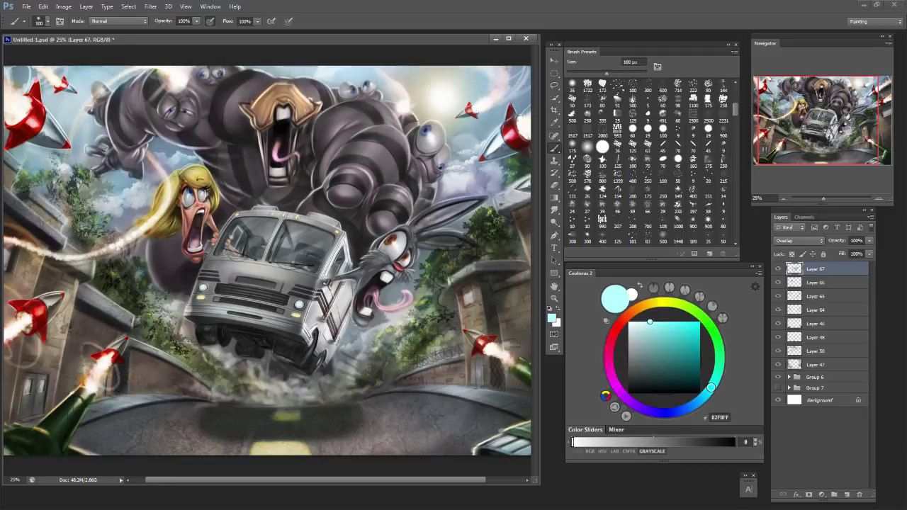
{"action": "key", "text": "bracketright"}
{"action": "key", "text": "bracketright"}
{"action": "key", "text": "bracketright"}
{"action": "key", "text": "bracketright"}
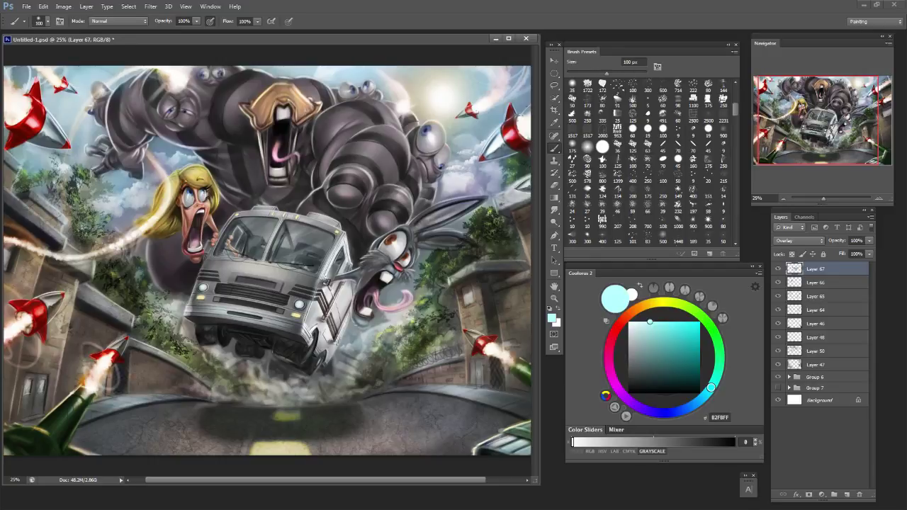
Reduce the brush to 9 px and shift the paint colour from pale cyan to warm off-white FFF7E9.
{"action": "key", "text": "bracketleft"}
{"action": "key", "text": "bracketleft"}
{"action": "key", "text": "bracketleft"}
{"action": "key", "text": "bracketleft"}
{"action": "key", "text": "bracketleft"}
{"action": "key", "text": "bracketleft"}
{"action": "key", "text": "bracketleft"}
{"action": "left_click_drag", "start_coordinate": [650, 321], "coordinate": [634, 322]}
{"action": "left_click", "coordinate": [646, 304]}
{"action": "key", "text": "bracketleft"}
{"action": "key", "text": "bracketleft"}
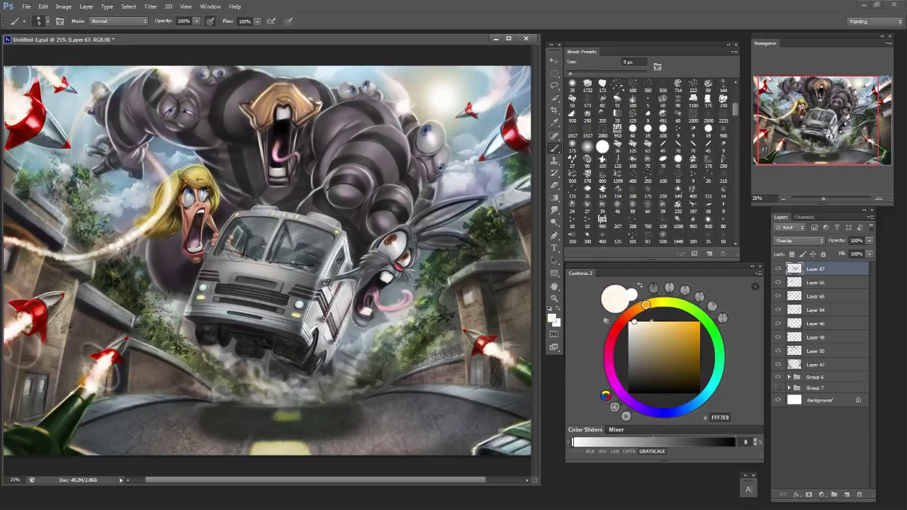
Vary the size of the warm off-white brush for highlights and bring it up to 200 px.
{"action": "key", "text": "bracketright"}
{"action": "key", "text": "bracketright"}
{"action": "key", "text": "bracketleft"}
{"action": "key", "text": "bracketleft"}
{"action": "key", "text": "bracketleft"}
{"action": "key", "text": "bracketleft"}
{"action": "key", "text": "bracketleft"}
{"action": "key", "text": "bracketleft"}
{"action": "key", "text": "bracketleft"}
{"action": "key", "text": "bracketleft"}
{"action": "key", "text": "bracketright"}
{"action": "key", "text": "bracketright"}
{"action": "key", "text": "bracketright"}
{"action": "key", "text": "bracketright"}
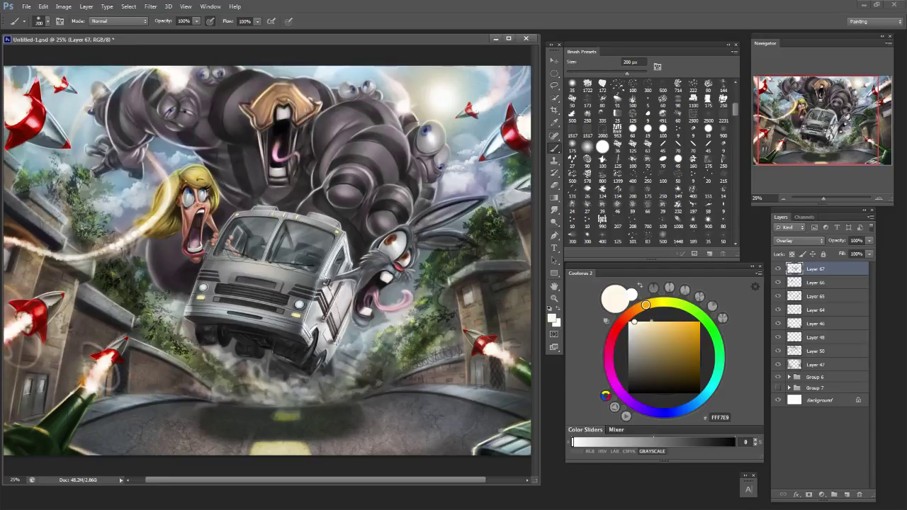
Reduce the warm off-white brush to 40 px for finer highlights.
{"action": "key", "text": "bracketleft"}
{"action": "key", "text": "bracketleft"}
{"action": "key", "text": "bracketleft"}
{"action": "key", "text": "bracketleft"}
{"action": "key", "text": "bracketleft"}
{"action": "key", "text": "bracketleft"}
{"action": "key", "text": "bracketleft"}
{"action": "key", "text": "bracketleft"}
{"action": "key", "text": "bracketleft"}
{"action": "key", "text": "bracketleft"}
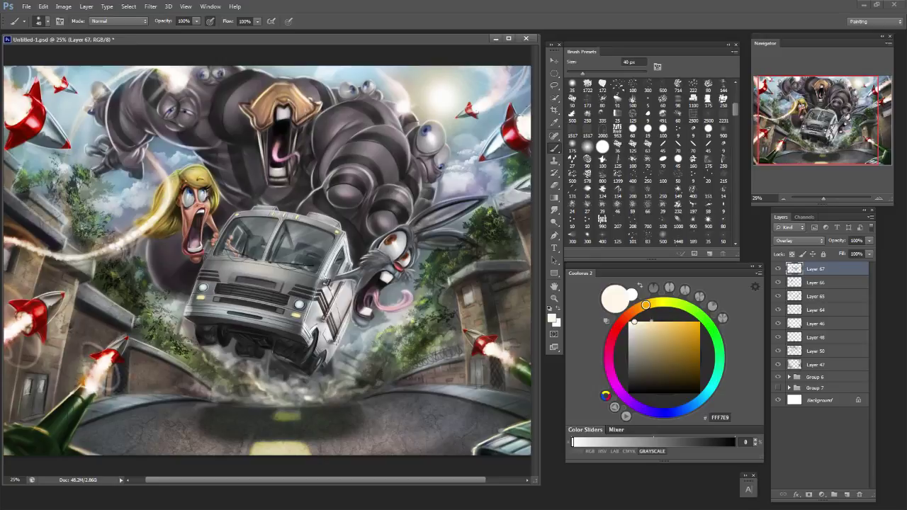
Enlarge the off-white brush to 125 px for broader highlights and bring it down to 90 px.
{"action": "key", "text": "bracketright"}
{"action": "key", "text": "bracketright"}
{"action": "key", "text": "bracketright"}
{"action": "key", "text": "bracketright"}
{"action": "key", "text": "bracketright"}
{"action": "key", "text": "bracketright"}
{"action": "key", "text": "bracketright"}
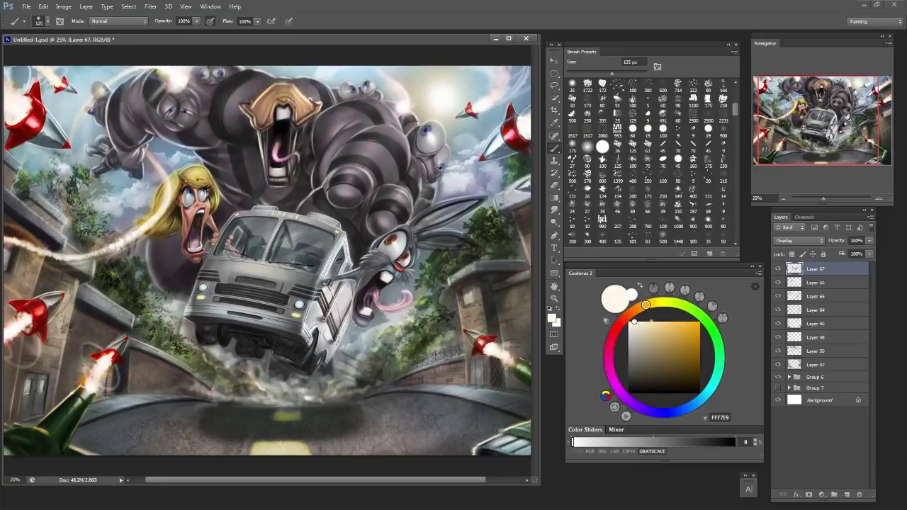
{"action": "key", "text": "bracketright"}
{"action": "key", "text": "bracketright"}
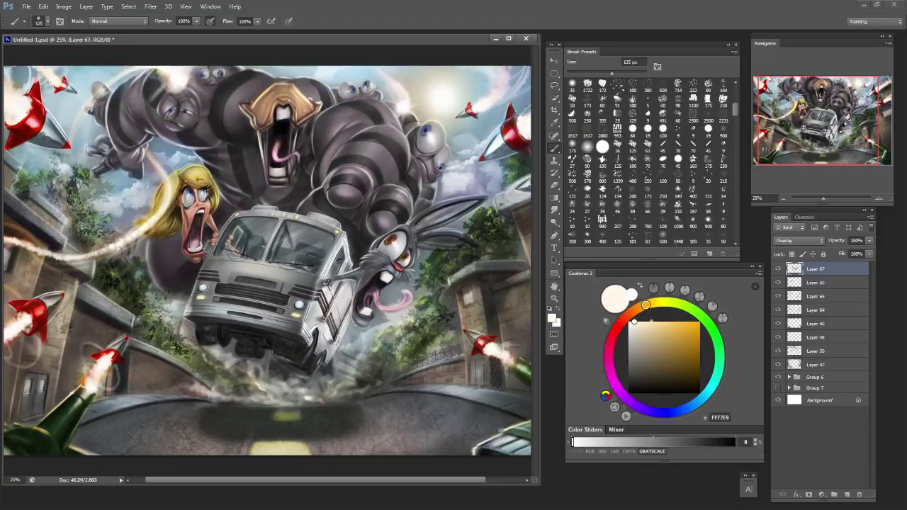
{"action": "key", "text": "bracketleft"}
{"action": "key", "text": "bracketleft"}
{"action": "key", "text": "bracketleft"}
{"action": "key", "text": "bracketleft"}
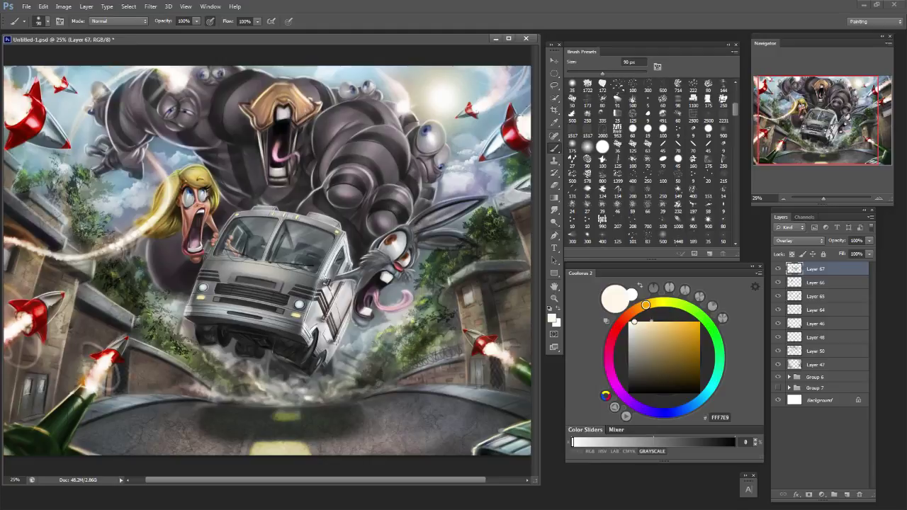
Brush warm off-white at 250 px over the dust beside the bus's rear wheel, undoing the stroke across the dust beneath the bus.
{"action": "key", "text": "bracketright"}
{"action": "key", "text": "bracketright"}
{"action": "key", "text": "bracketright"}
{"action": "key", "text": "bracketright"}
{"action": "key", "text": "bracketright"}
{"action": "key", "text": "bracketright"}
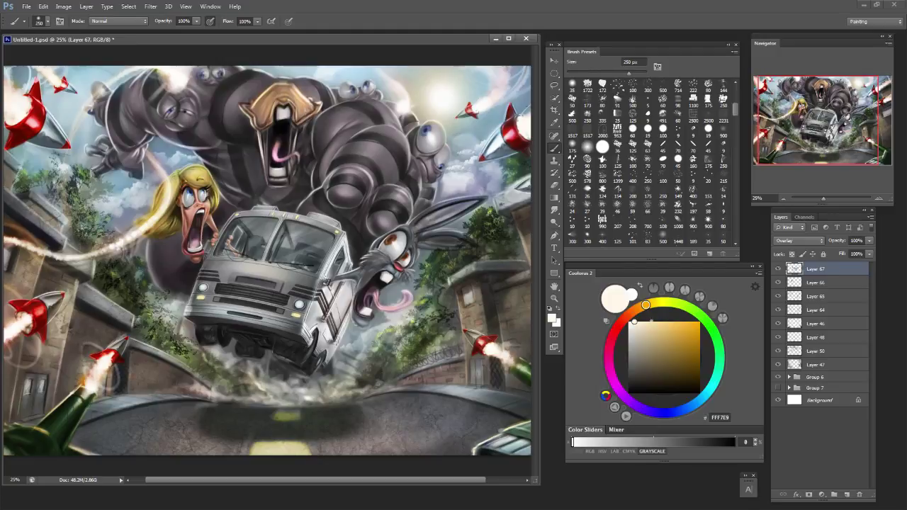
{"action": "left_click_drag", "start_coordinate": [287, 388], "coordinate": [341, 389]}
{"action": "key", "text": "ctrl+z"}
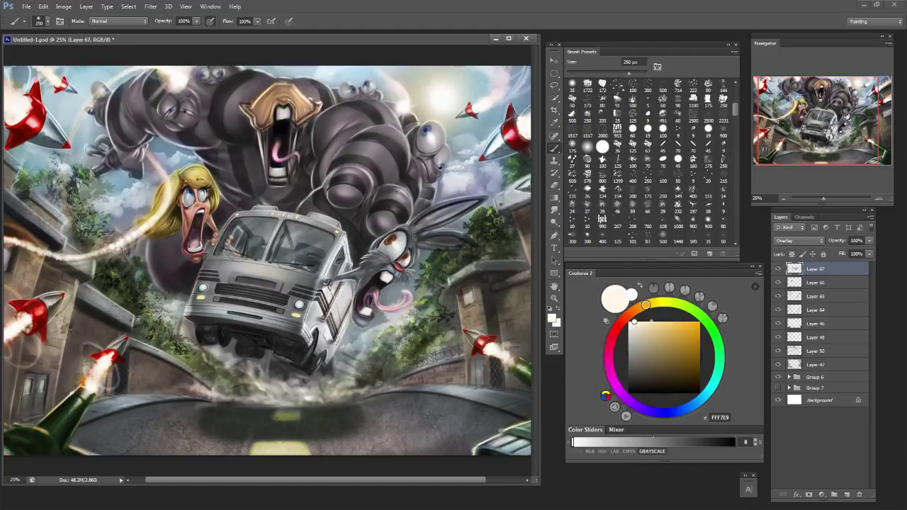
{"action": "left_click_drag", "start_coordinate": [366, 349], "coordinate": [341, 375]}
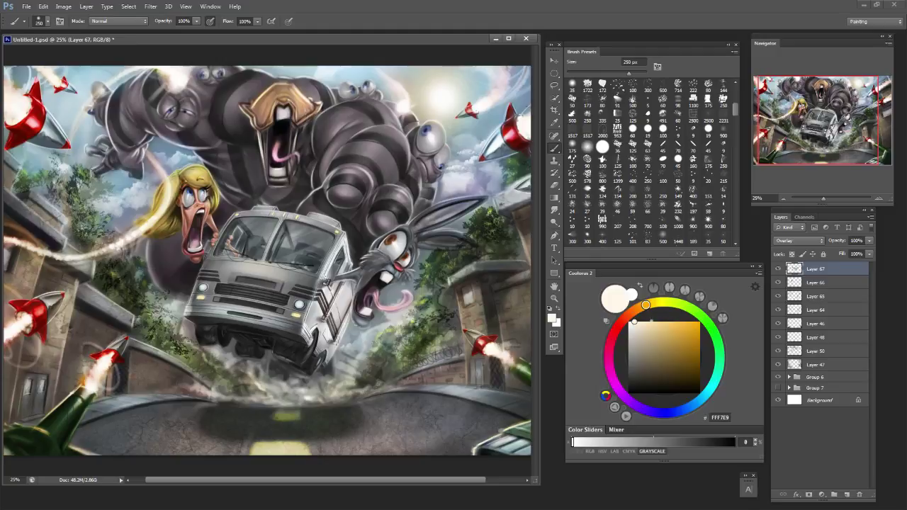
{"action": "left_click_drag", "start_coordinate": [356, 336], "coordinate": [337, 364]}
Reduce the brush to 125 px, sample grey-blue beside the rabbit's mouth and lighten it to a pale blue-grey.
{"action": "key", "text": "bracketleft"}
{"action": "key", "text": "bracketleft"}
{"action": "key", "text": "bracketleft"}
{"action": "key", "text": "bracketleft"}
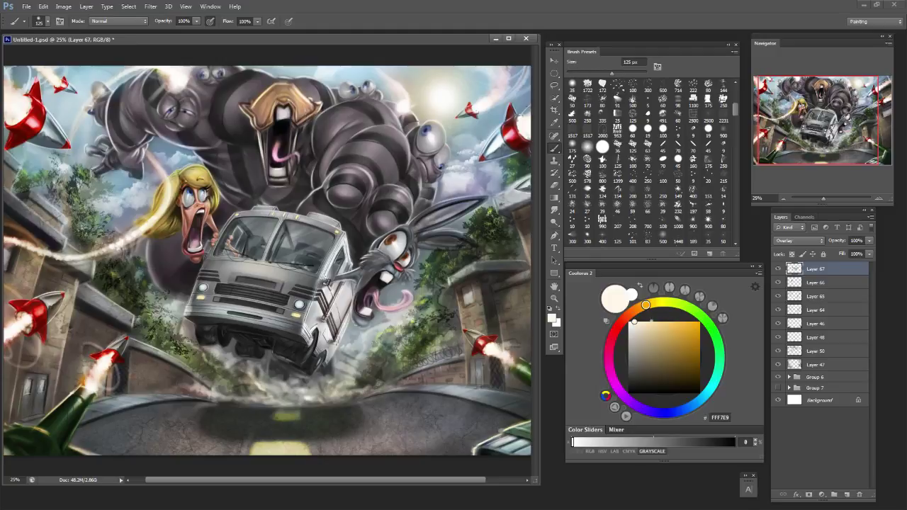
{"action": "left_click", "coordinate": [393, 299], "text": "alt"}
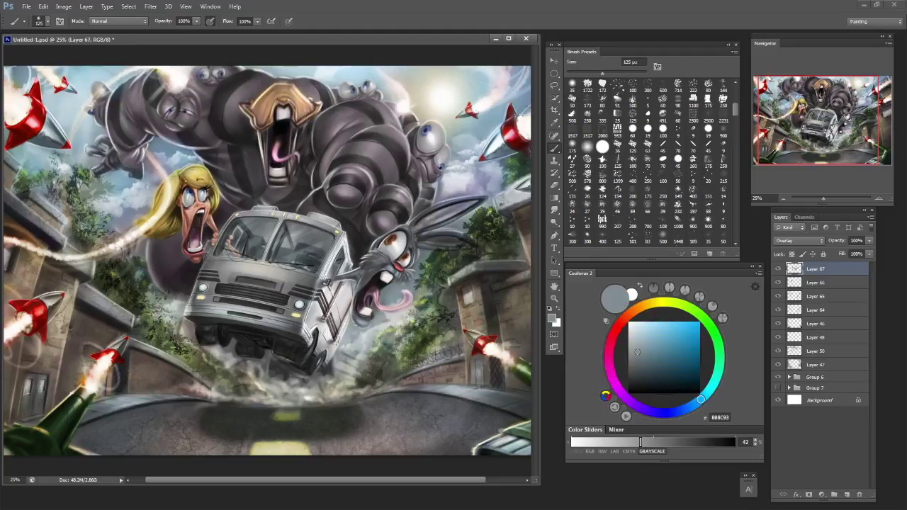
{"action": "key", "text": "bracketleft"}
{"action": "key", "text": "bracketleft"}
{"action": "key", "text": "bracketright"}
{"action": "key", "text": "bracketright"}
{"action": "left_click_drag", "start_coordinate": [646, 347], "coordinate": [645, 340]}
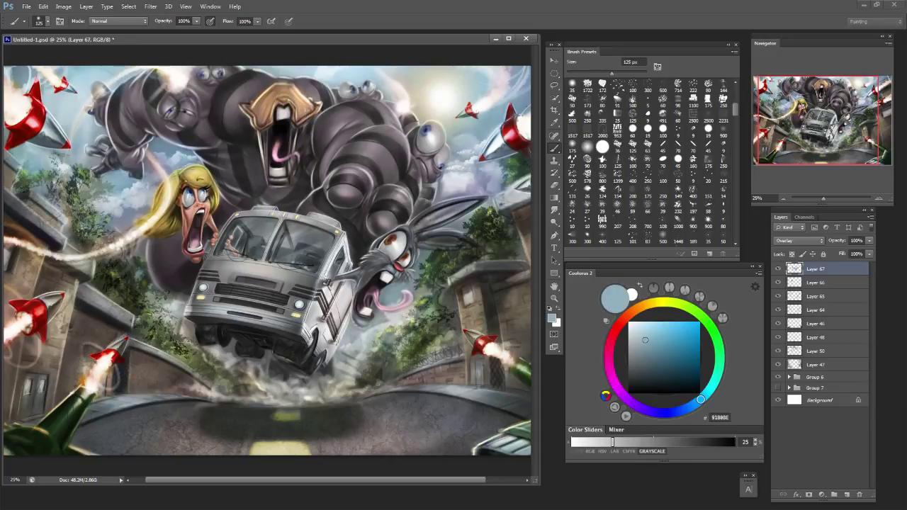
Paint the rabbit's lower ear with sampled dark slate 3C444C and with sampled pale periwinkle using a 40 px brush.
{"action": "left_click", "coordinate": [432, 247], "text": "alt"}
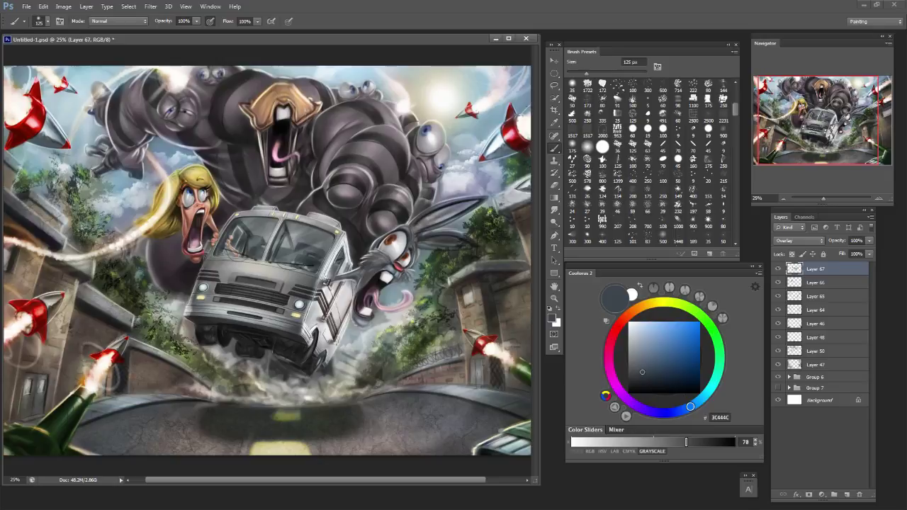
{"action": "key", "text": "bracketleft"}
{"action": "key", "text": "bracketleft"}
{"action": "key", "text": "bracketleft"}
{"action": "key", "text": "bracketleft"}
{"action": "key", "text": "bracketleft"}
{"action": "key", "text": "bracketleft"}
{"action": "left_click_drag", "start_coordinate": [423, 247], "coordinate": [438, 249]}
{"action": "left_click", "coordinate": [434, 245], "text": "alt"}
{"action": "key", "text": "bracketleft"}
{"action": "left_click_drag", "start_coordinate": [423, 247], "coordinate": [443, 246]}
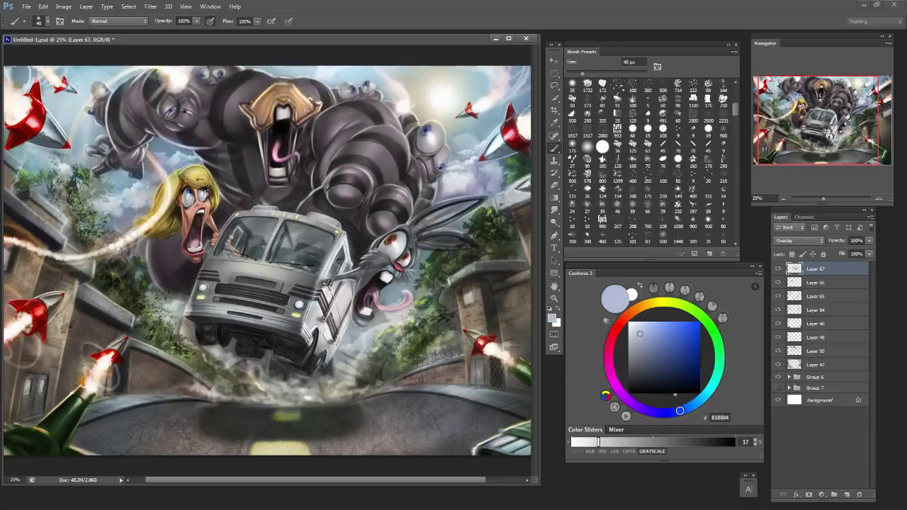
Sample muted violet tones from the rabbit's upper ear, varying the brush from 30 px up to 70 px.
{"action": "key", "text": "bracketleft"}
{"action": "key", "text": "bracketleft"}
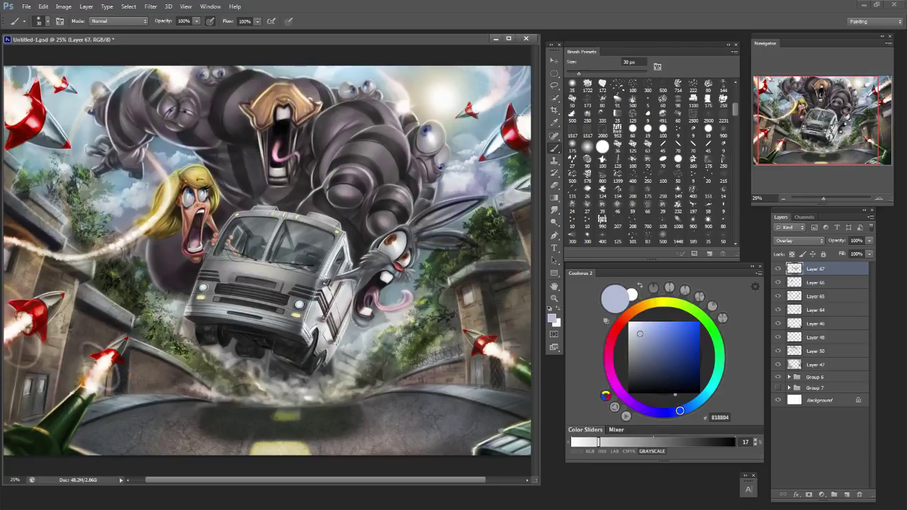
{"action": "left_click", "coordinate": [446, 202], "text": "alt"}
{"action": "key", "text": "bracketright"}
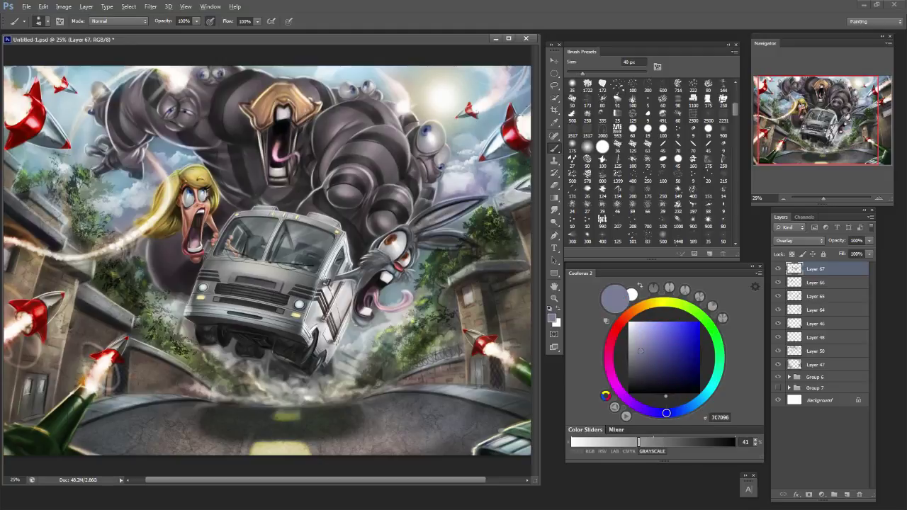
{"action": "left_click", "coordinate": [447, 195], "text": "alt"}
{"action": "key", "text": "bracketright"}
{"action": "key", "text": "bracketright"}
{"action": "key", "text": "bracketright"}
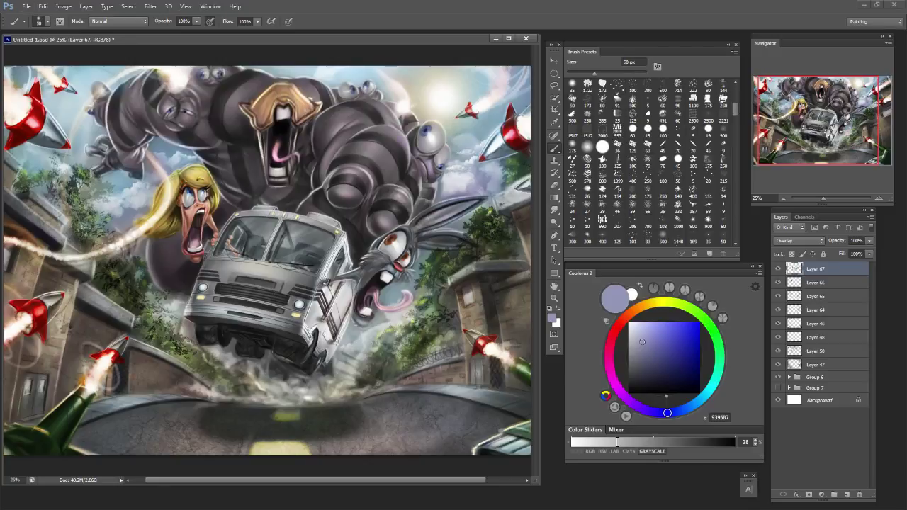
Try a stroke of near-white sampled from the sun along the edge of the monster's coiled arm, and undo it.
{"action": "key", "text": "bracketright"}
{"action": "key", "text": "bracketright"}
{"action": "left_click", "coordinate": [438, 97], "text": "alt"}
{"action": "key", "text": "bracketleft"}
{"action": "left_click_drag", "start_coordinate": [407, 139], "coordinate": [407, 164]}
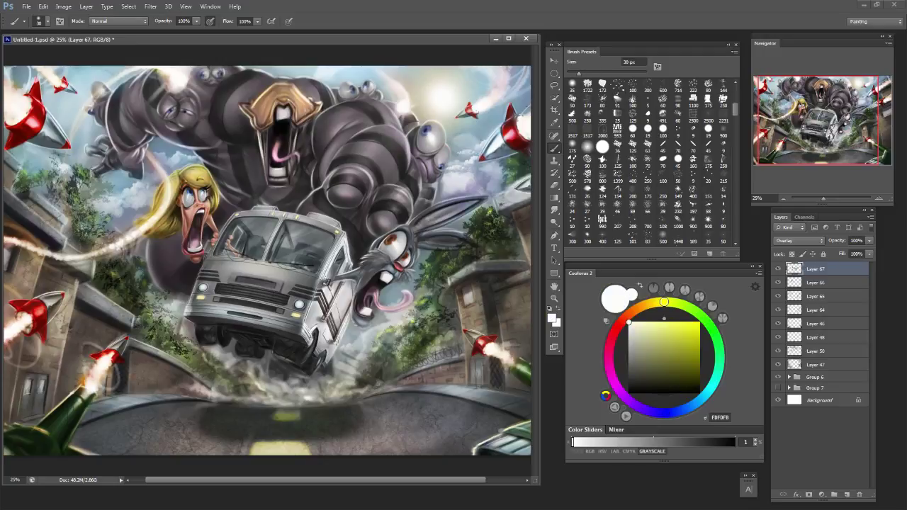
{"action": "key", "text": "ctrl+z"}
Change the paint colour to pale peach FFE5CA and adjust the brush from 30 px to 50 px.
{"action": "left_click", "coordinate": [651, 323]}
{"action": "left_click", "coordinate": [637, 309]}
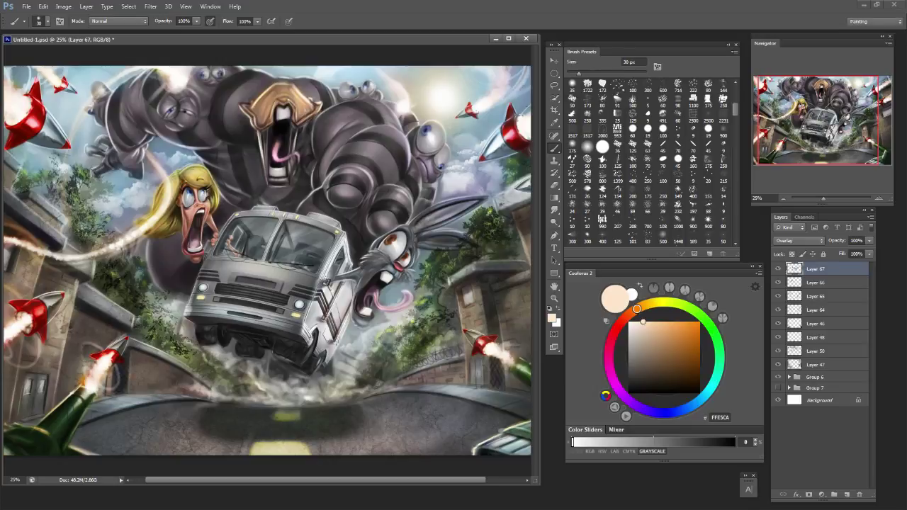
{"action": "key", "text": "bracketleft"}
{"action": "key", "text": "bracketright"}
{"action": "key", "text": "bracketright"}
{"action": "key", "text": "bracketright"}
{"action": "key", "text": "bracketright"}
{"action": "key", "text": "bracketright"}
{"action": "key", "text": "bracketleft"}
{"action": "key", "text": "bracketleft"}
{"action": "key", "text": "bracketleft"}
{"action": "key", "text": "bracketleft"}
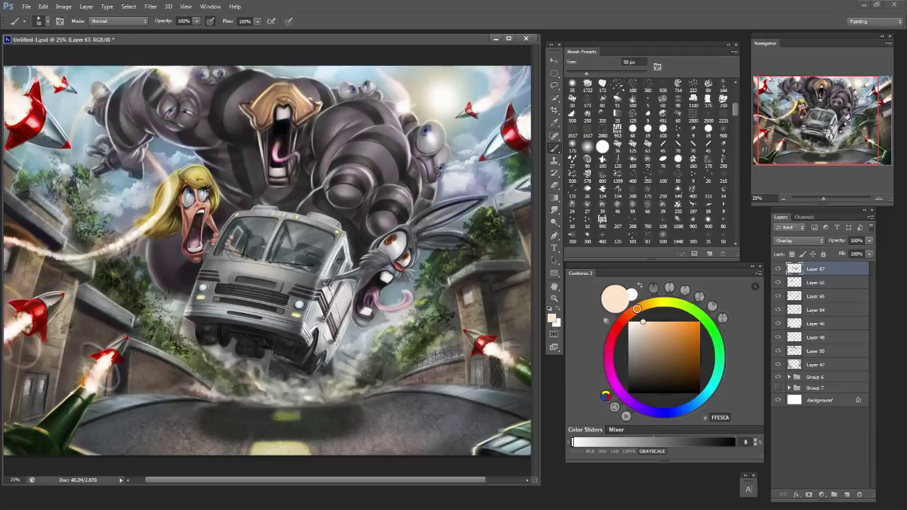
Intensify the pale peach, shift its hue to salmon FFC29E, and work the brush size up to 125 px.
{"action": "left_click_drag", "start_coordinate": [643, 322], "coordinate": [658, 321]}
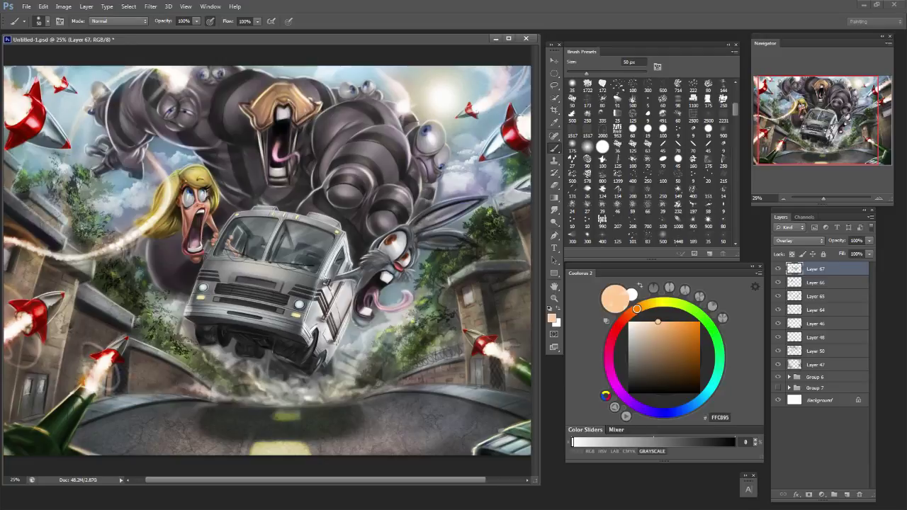
{"action": "left_click", "coordinate": [630, 313]}
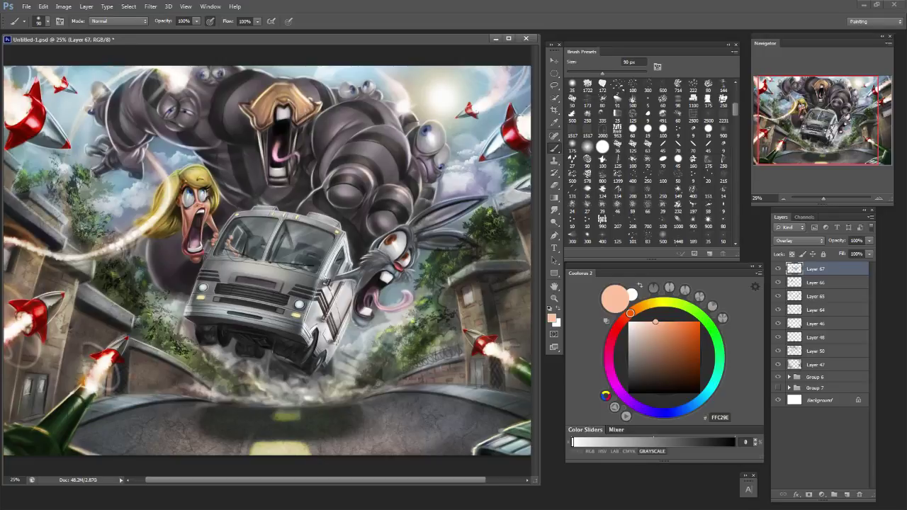
{"action": "key", "text": "bracketright"}
{"action": "key", "text": "bracketright"}
{"action": "key", "text": "bracketleft"}
{"action": "key", "text": "bracketleft"}
{"action": "key", "text": "bracketleft"}
{"action": "key", "text": "bracketleft"}
{"action": "key", "text": "bracketleft"}
{"action": "key", "text": "bracketleft"}
{"action": "key", "text": "bracketright"}
{"action": "key", "text": "bracketleft"}
{"action": "key", "text": "bracketleft"}
{"action": "key", "text": "bracketright"}
{"action": "key", "text": "bracketright"}
{"action": "key", "text": "bracketright"}
{"action": "key", "text": "bracketright"}
{"action": "key", "text": "bracketright"}
{"action": "key", "text": "bracketright"}
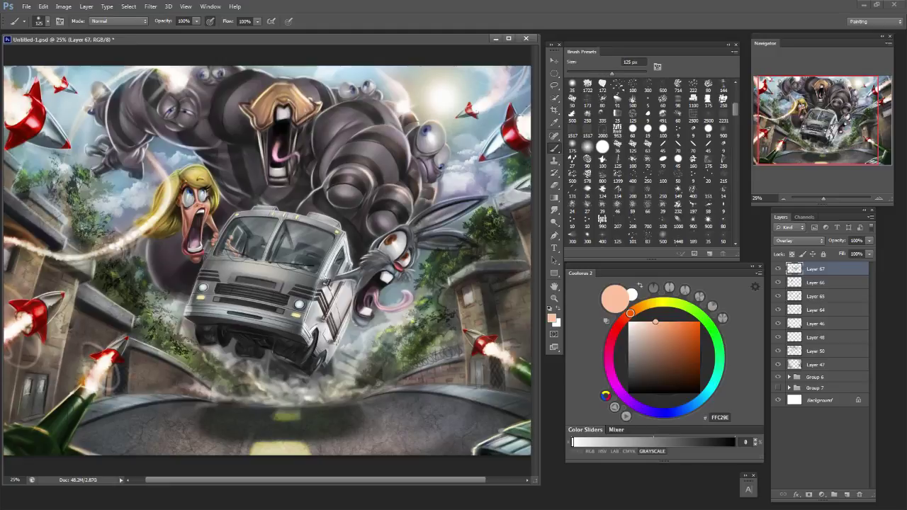
Reduce the salmon brush for finer tinting and bring it back up to 90 px.
{"action": "key", "text": "bracketleft"}
{"action": "key", "text": "bracketleft"}
{"action": "key", "text": "bracketleft"}
{"action": "key", "text": "bracketleft"}
{"action": "key", "text": "bracketleft"}
{"action": "key", "text": "bracketleft"}
{"action": "key", "text": "bracketleft"}
{"action": "key", "text": "bracketright"}
{"action": "key", "text": "bracketright"}
{"action": "key", "text": "bracketright"}
{"action": "key", "text": "bracketright"}
{"action": "key", "text": "bracketright"}
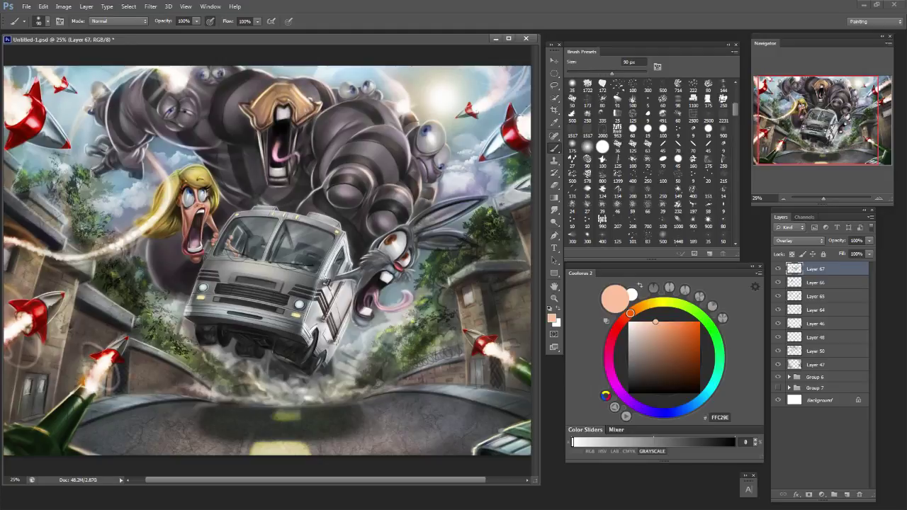
Tint the monster's raised hand and forearm with salmon and bring the brush to 125 px.
{"action": "key", "text": "bracketright"}
{"action": "key", "text": "bracketright"}
{"action": "key", "text": "bracketleft"}
{"action": "key", "text": "bracketleft"}
{"action": "left_click_drag", "start_coordinate": [105, 104], "coordinate": [110, 138]}
{"action": "key", "text": "bracketright"}
{"action": "key", "text": "bracketright"}
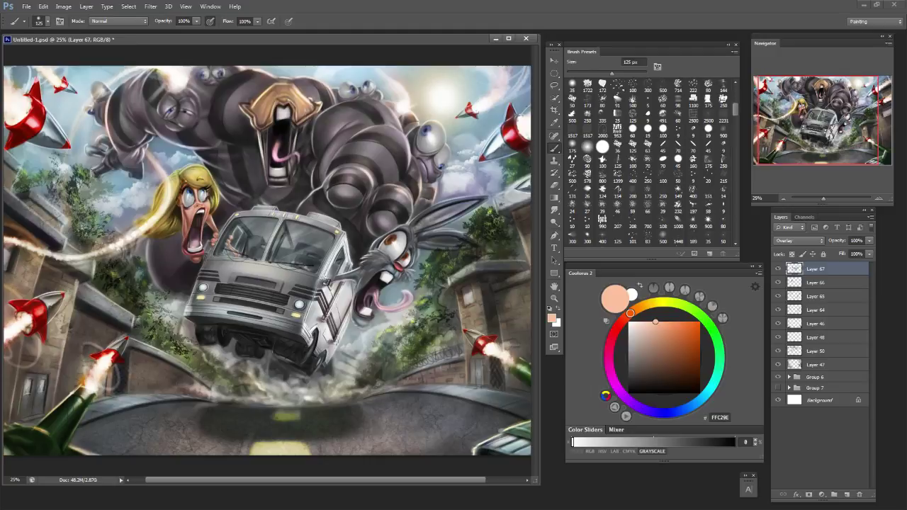
Shrink the salmon brush for finer tinting and bring it back up to 70 px.
{"action": "key", "text": "bracketleft"}
{"action": "key", "text": "bracketleft"}
{"action": "key", "text": "bracketleft"}
{"action": "key", "text": "bracketleft"}
{"action": "key", "text": "bracketleft"}
{"action": "key", "text": "bracketleft"}
{"action": "key", "text": "bracketleft"}
{"action": "key", "text": "bracketright"}
{"action": "key", "text": "bracketright"}
{"action": "key", "text": "bracketright"}
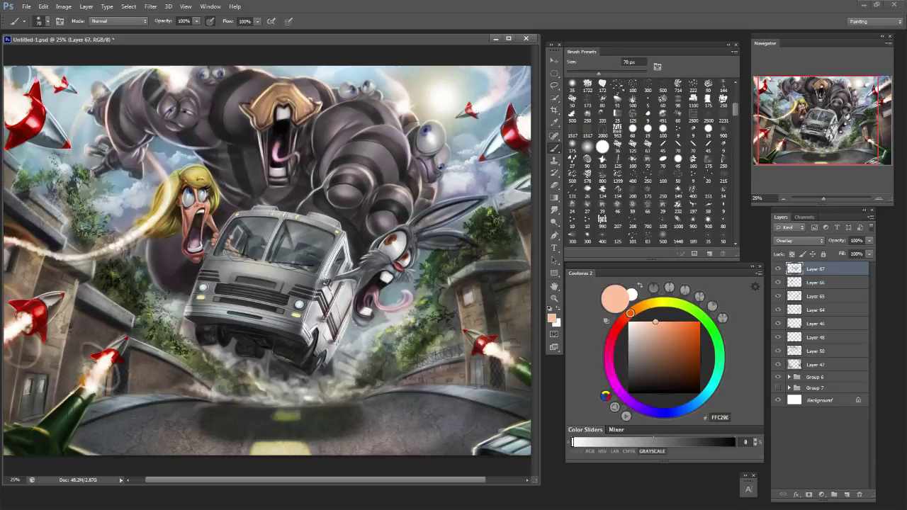
Tint the smoke trail above the blonde character with a larger salmon brush, then reduce the brush to 50 px.
{"action": "key", "text": "bracketright"}
{"action": "key", "text": "bracketright"}
{"action": "key", "text": "bracketright"}
{"action": "key", "text": "bracketright"}
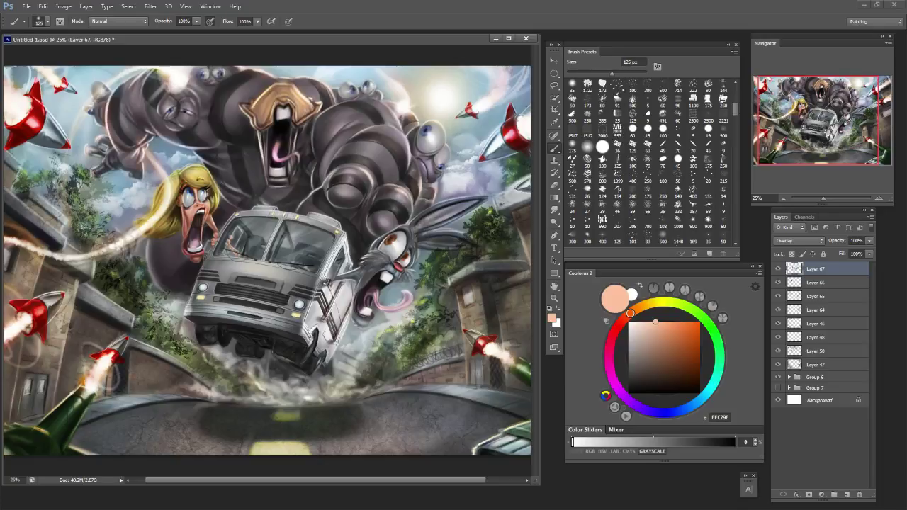
{"action": "key", "text": "bracketleft"}
{"action": "key", "text": "bracketleft"}
{"action": "left_click_drag", "start_coordinate": [156, 158], "coordinate": [165, 169]}
{"action": "key", "text": "bracketleft"}
{"action": "key", "text": "bracketleft"}
{"action": "key", "text": "bracketleft"}
{"action": "key", "text": "bracketleft"}
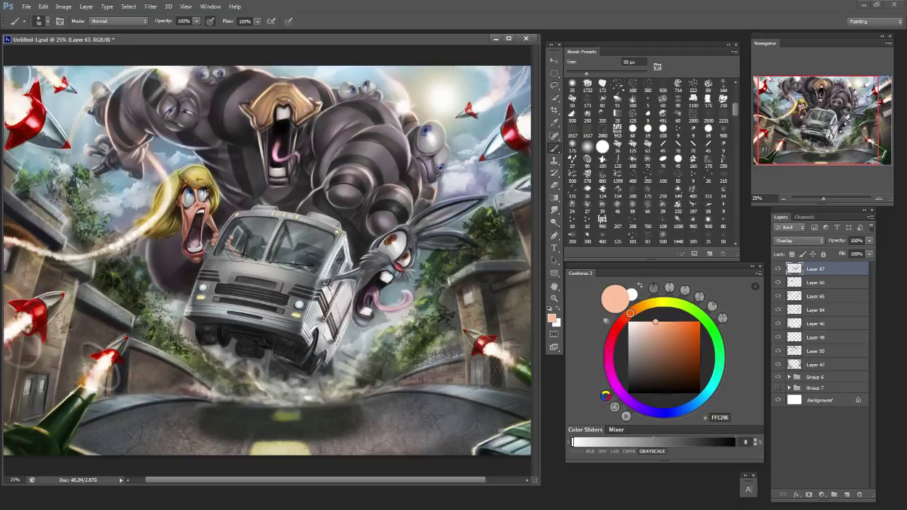
Work the brush size up to 90 px and switch the paint colour to a pale grey-blue.
{"action": "key", "text": "bracketleft"}
{"action": "key", "text": "bracketright"}
{"action": "key", "text": "bracketright"}
{"action": "key", "text": "bracketright"}
{"action": "key", "text": "bracketright"}
{"action": "key", "text": "bracketright"}
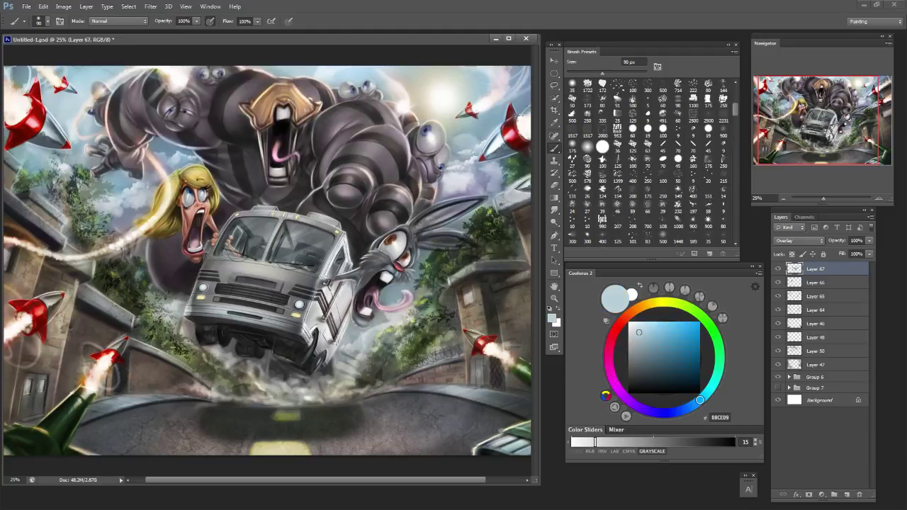
Sample grey-blue from the sky beside the monster's hand, lighten it to CFE2EB, and enlarge the brush to 250 px.
{"action": "left_click", "coordinate": [71, 135], "text": "alt"}
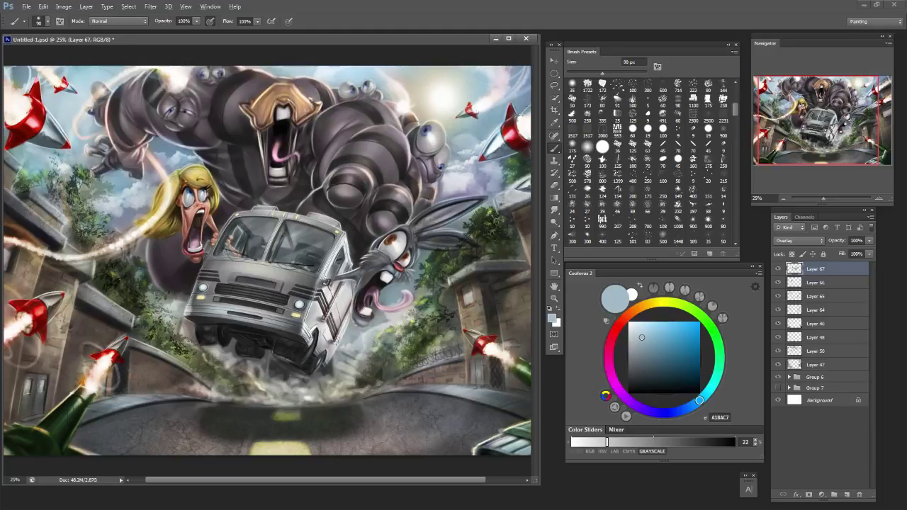
{"action": "left_click", "coordinate": [47, 149], "text": "alt"}
{"action": "left_click_drag", "start_coordinate": [644, 331], "coordinate": [637, 327]}
{"action": "key", "text": "bracketright"}
{"action": "key", "text": "bracketright"}
{"action": "key", "text": "bracketright"}
{"action": "key", "text": "bracketright"}
{"action": "key", "text": "bracketright"}
{"action": "key", "text": "bracketright"}
Brush pale blue haze over the trees and sky around the blonde character, reducing the brush to 175 px.
{"action": "left_click_drag", "start_coordinate": [34, 176], "coordinate": [46, 200]}
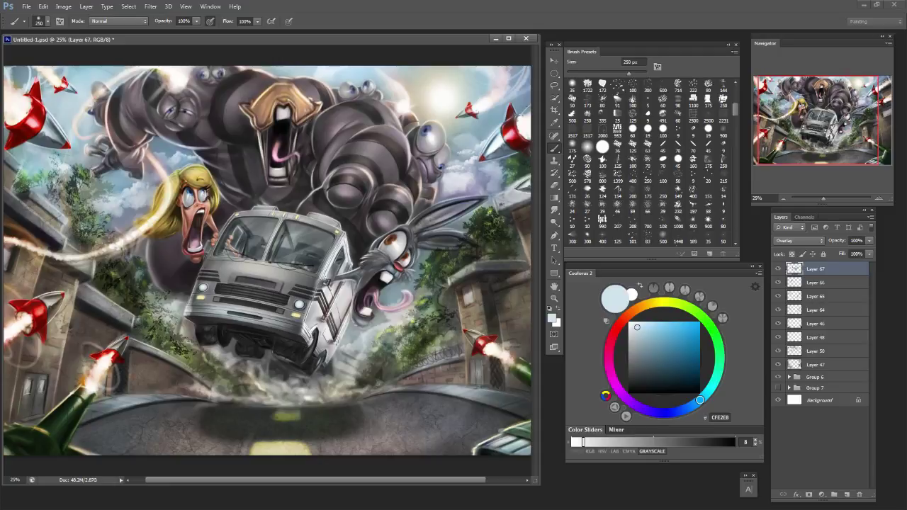
{"action": "mouse_move", "coordinate": [74, 169]}
{"action": "left_mouse_down"}
{"action": "mouse_move", "coordinate": [96, 207]}
{"action": "mouse_move", "coordinate": [114, 190]}
{"action": "mouse_move", "coordinate": [129, 211]}
{"action": "mouse_move", "coordinate": [135, 206]}
{"action": "left_mouse_up"}
{"action": "key", "text": "bracketleft"}
{"action": "key", "text": "bracketleft"}
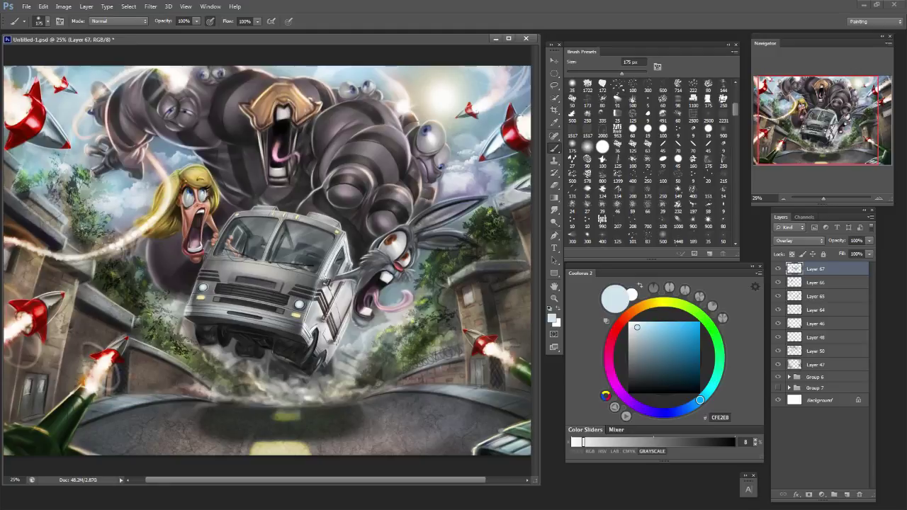
{"action": "mouse_move", "coordinate": [166, 154]}
{"action": "left_mouse_down"}
{"action": "mouse_move", "coordinate": [173, 159]}
{"action": "mouse_move", "coordinate": [157, 149]}
{"action": "mouse_move", "coordinate": [187, 152]}
{"action": "mouse_move", "coordinate": [150, 146]}
{"action": "mouse_move", "coordinate": [151, 132]}
{"action": "left_mouse_up"}
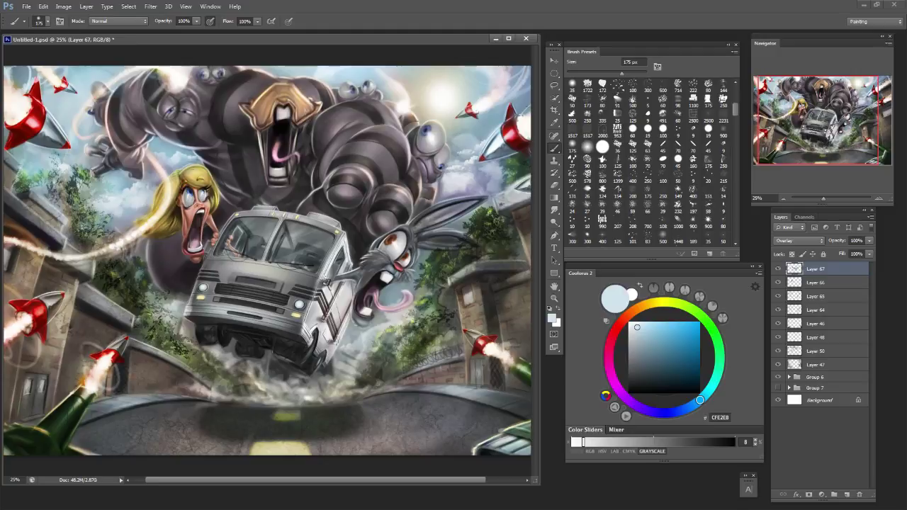
Try salmon pink F9C1AE, change the paint colour to lavender C5C6FF, and reduce the brush to 70 px.
{"action": "left_click", "coordinate": [624, 318]}
{"action": "left_click", "coordinate": [650, 324]}
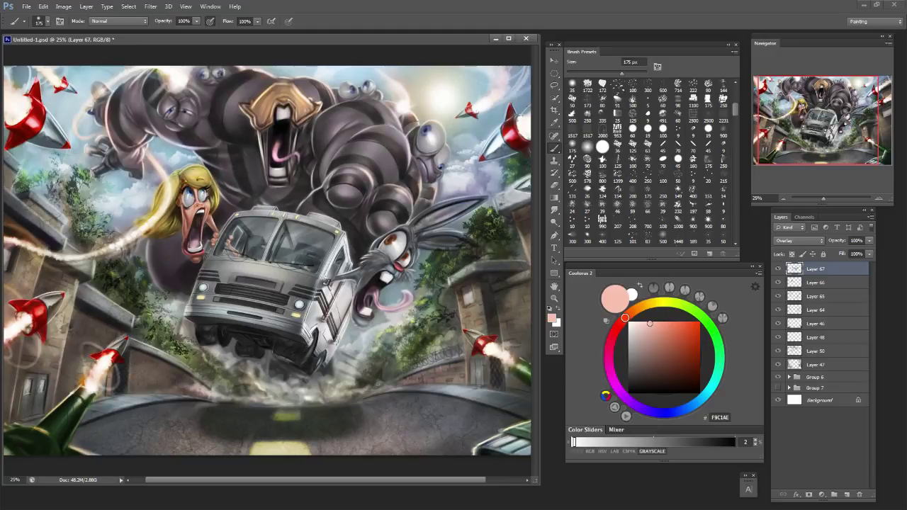
{"action": "left_click", "coordinate": [666, 413]}
{"action": "left_click", "coordinate": [644, 322]}
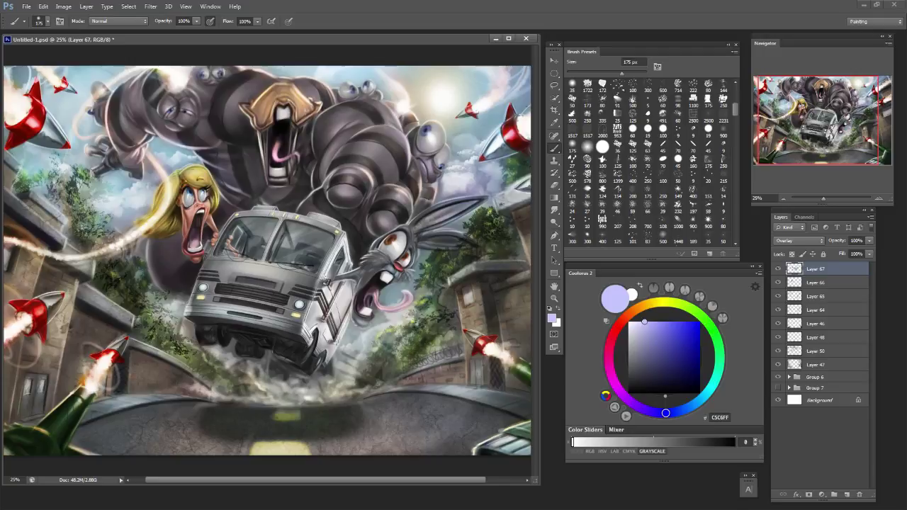
{"action": "key", "text": "bracketleft"}
{"action": "key", "text": "bracketleft"}
{"action": "key", "text": "bracketleft"}
{"action": "key", "text": "bracketleft"}
{"action": "key", "text": "bracketleft"}
{"action": "key", "text": "bracketleft"}
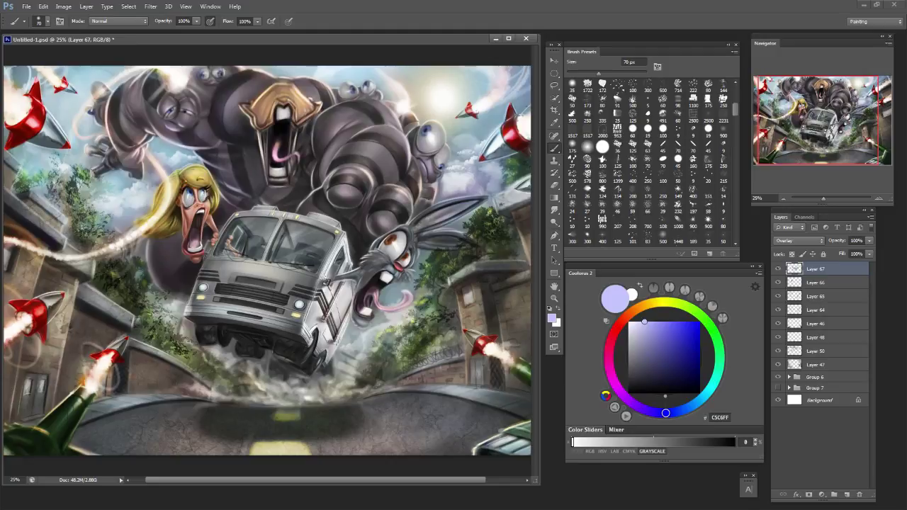
Sample the glow above the monster's drooping eyes, reduce the brush to 20 px, and shift the colour to pale golden yellow.
{"action": "left_click", "coordinate": [171, 91], "text": "alt"}
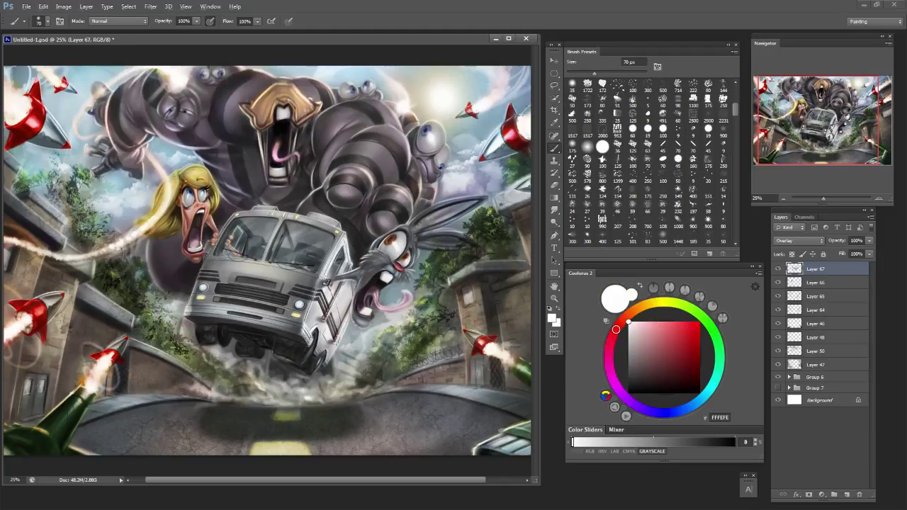
{"action": "left_click", "coordinate": [168, 93], "text": "alt"}
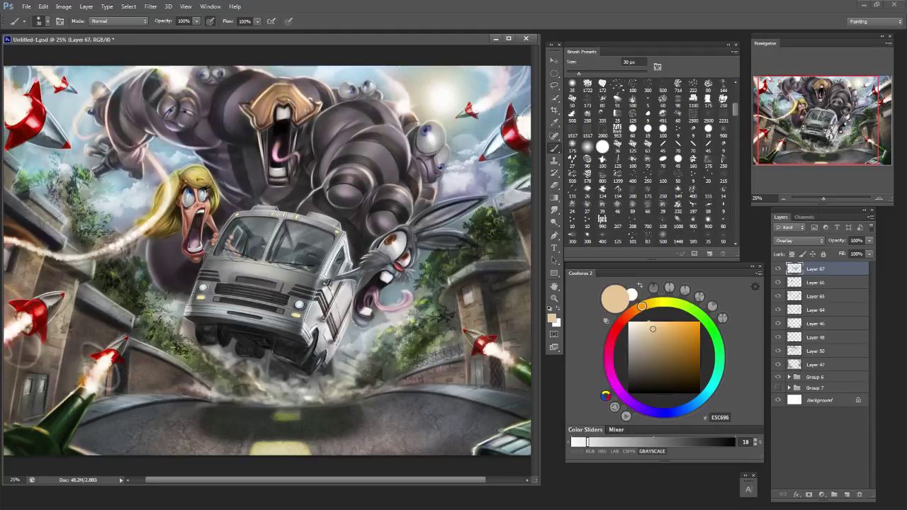
{"action": "key", "text": "bracketleft"}
{"action": "left_click", "coordinate": [630, 323]}
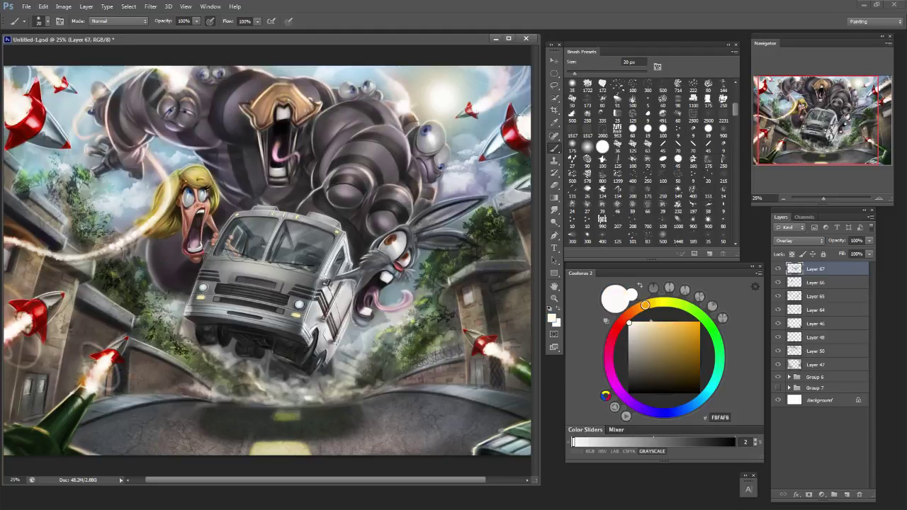
{"action": "left_click", "coordinate": [655, 322]}
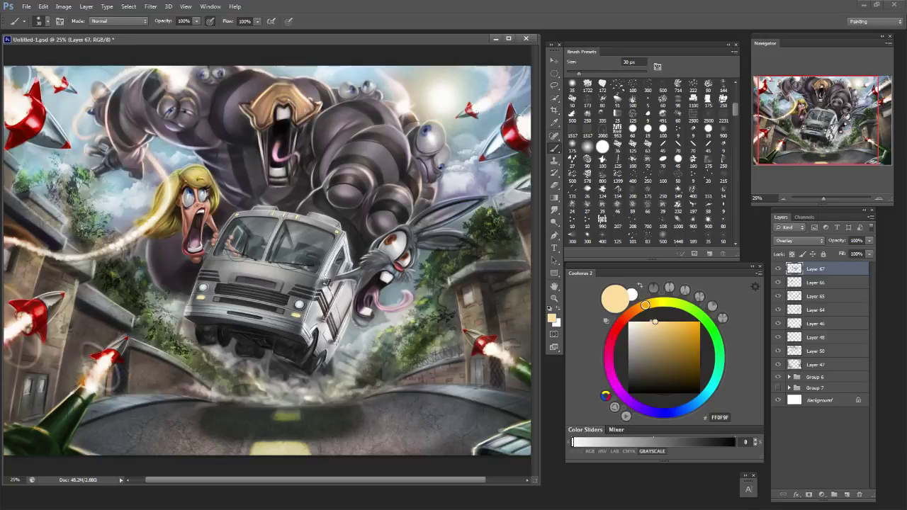
Sample the bus headlight and the lower rocket's flame, and brighten the tan to a warm golden peach.
{"action": "key", "text": "bracketleft"}
{"action": "left_click", "coordinate": [204, 288], "text": "alt"}
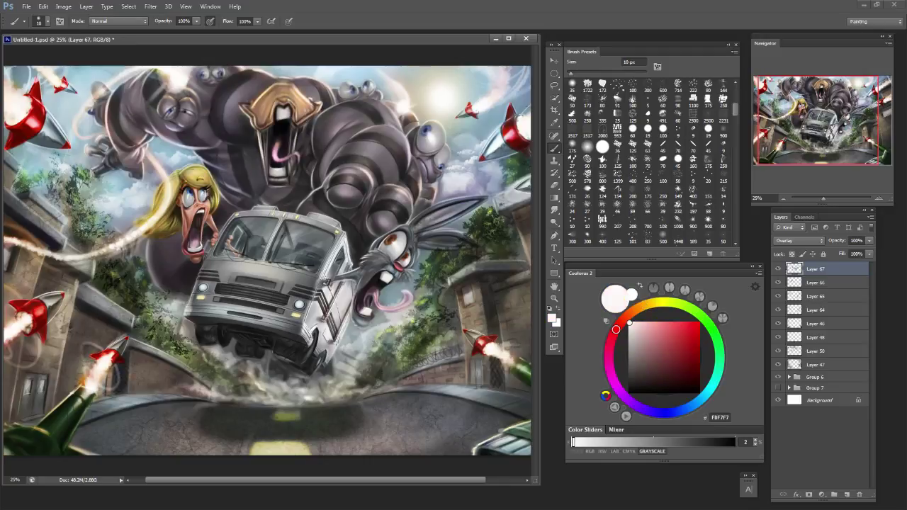
{"action": "left_click", "coordinate": [101, 366], "text": "alt"}
{"action": "left_click", "coordinate": [87, 392], "text": "alt"}
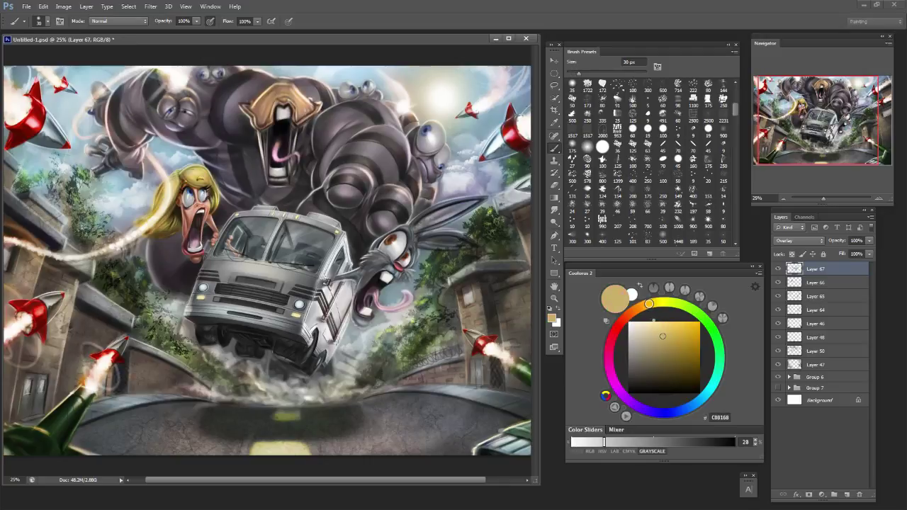
{"action": "mouse_move", "coordinate": [662, 337]}
{"action": "left_mouse_down"}
{"action": "mouse_move", "coordinate": [664, 323]}
{"action": "mouse_move", "coordinate": [643, 306]}
{"action": "left_mouse_up"}
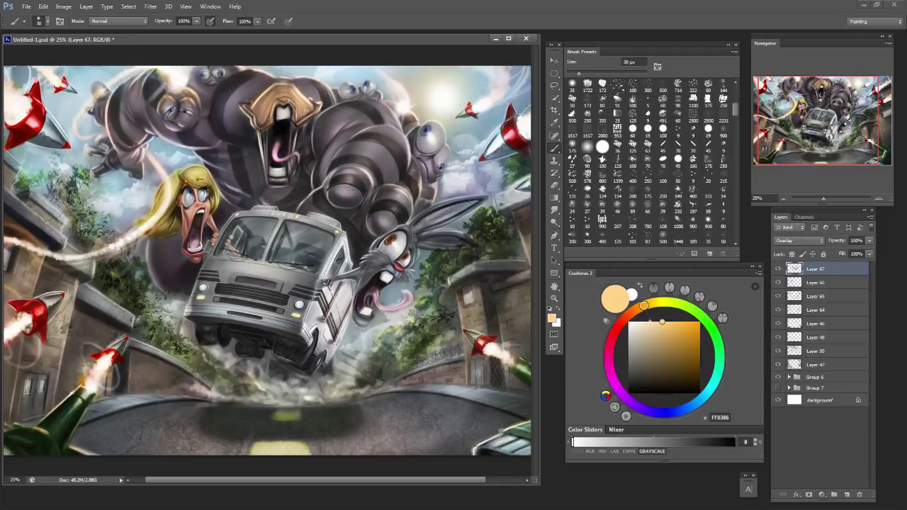
Try a stroke of dark mauve 554D51 sampled from the monster on the arm beside its eyes, and undo it.
{"action": "key", "text": "bracketright"}
{"action": "left_click", "coordinate": [89, 109], "text": "alt"}
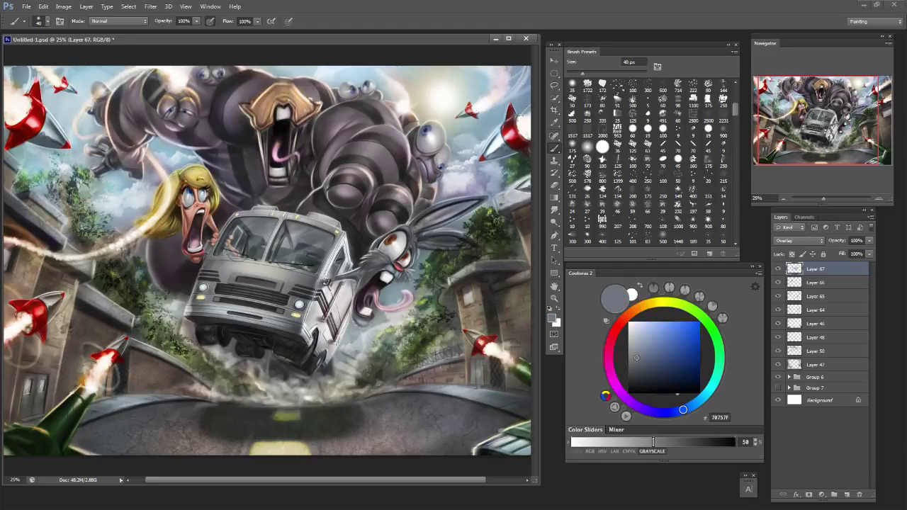
{"action": "key", "text": "]"}
{"action": "left_click", "coordinate": [217, 86], "text": "alt"}
{"action": "mouse_move", "coordinate": [211, 81]}
{"action": "left_mouse_down"}
{"action": "mouse_move", "coordinate": [220, 83]}
{"action": "mouse_move", "coordinate": [201, 102]}
{"action": "left_mouse_up"}
{"action": "key", "text": "ctrl+z"}
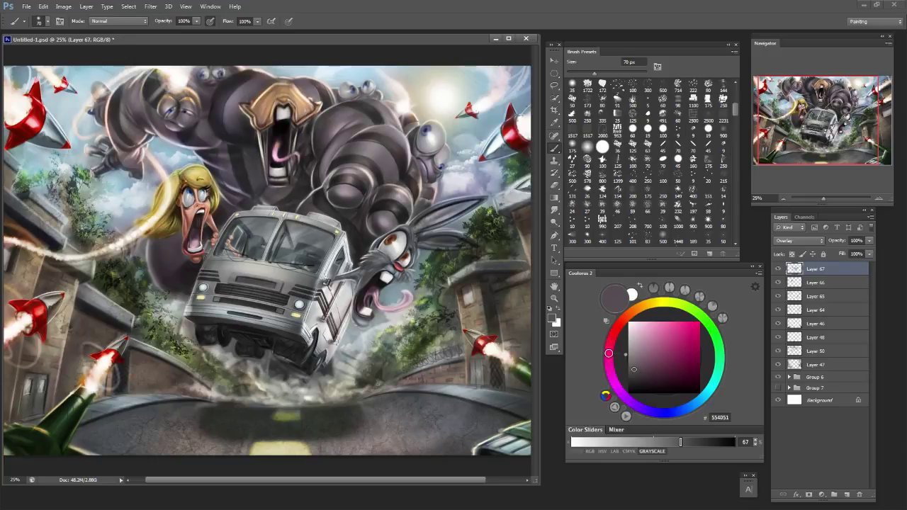
Sample dark plum 2D272A from the shadow above the rabbit character and set the brush to 70 px.
{"action": "key", "text": "bracketright"}
{"action": "key", "text": "bracketright"}
{"action": "key", "text": "bracketright"}
{"action": "key", "text": "bracketright"}
{"action": "key", "text": "bracketleft"}
{"action": "key", "text": "bracketleft"}
{"action": "left_click", "coordinate": [353, 217], "text": "alt"}
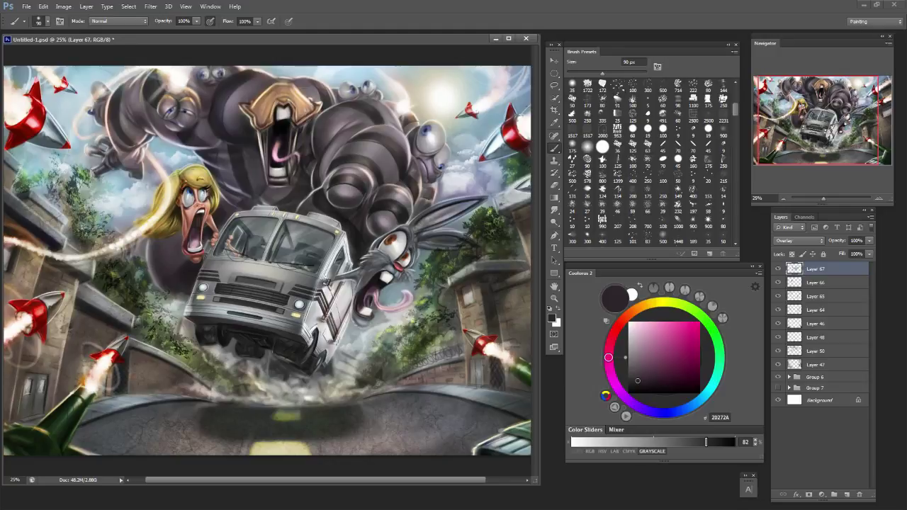
{"action": "key", "text": "bracketleft"}
{"action": "key", "text": "bracketleft"}
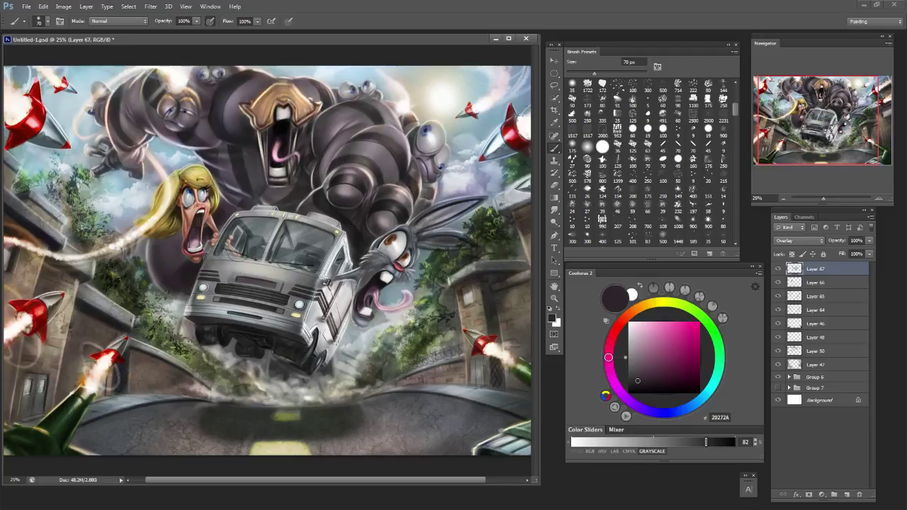
Vary the dark plum brush size for shading the monster, ending at 90 px.
{"action": "left_click_drag", "start_coordinate": [594, 74], "coordinate": [602, 73]}
{"action": "key", "text": "bracketleft"}
{"action": "key", "text": "bracketleft"}
{"action": "key", "text": "bracketleft"}
{"action": "key", "text": "bracketleft"}
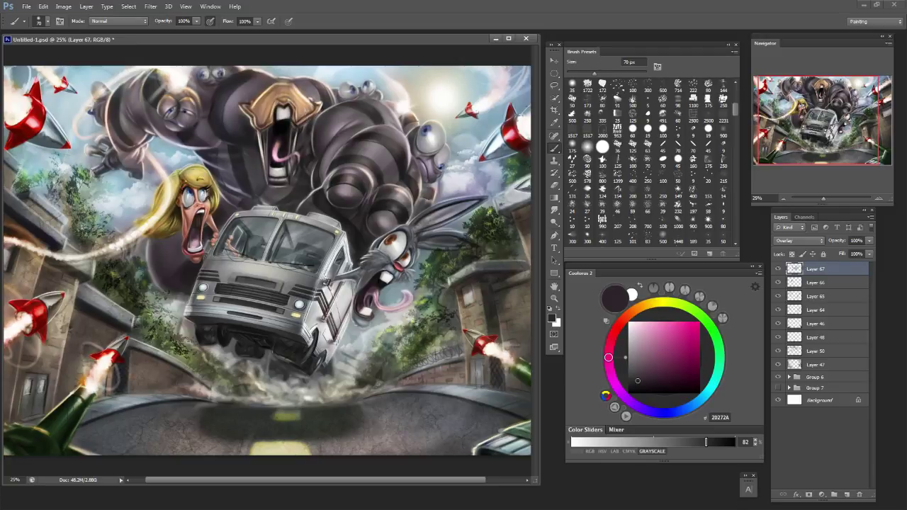
{"action": "key", "text": "bracketright"}
{"action": "key", "text": "bracketright"}
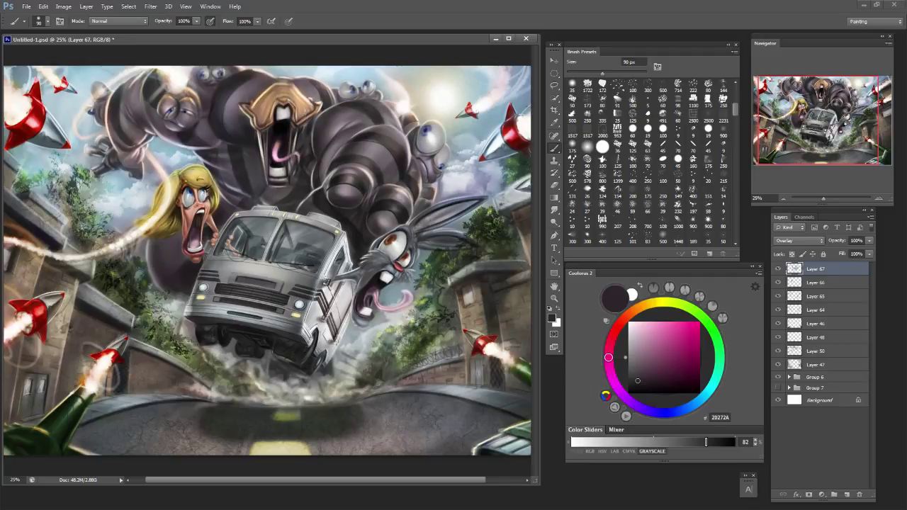
Darken the monster's upper arm beside its drooping eyes with dark plum, using a smaller brush.
{"action": "key", "text": "bracketleft"}
{"action": "key", "text": "bracketleft"}
{"action": "left_click_drag", "start_coordinate": [203, 109], "coordinate": [205, 115]}
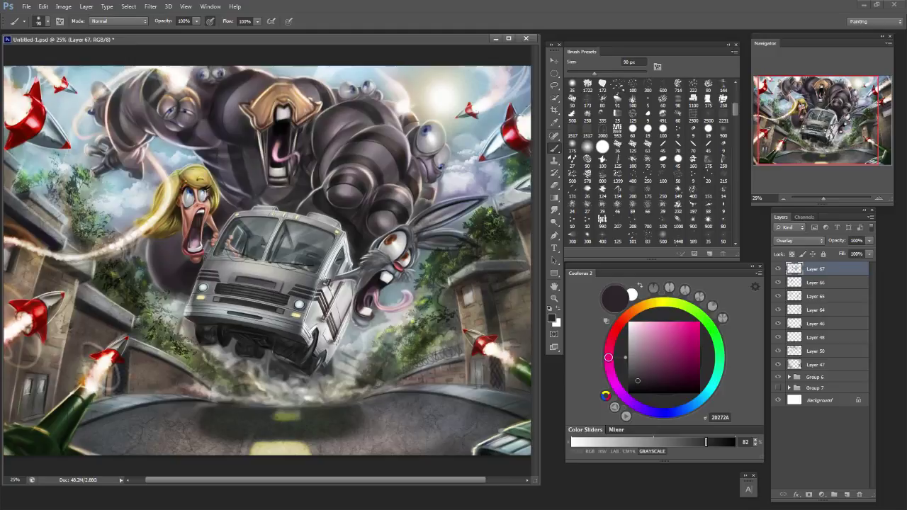
{"action": "key", "text": "bracketleft"}
{"action": "key", "text": "bracketleft"}
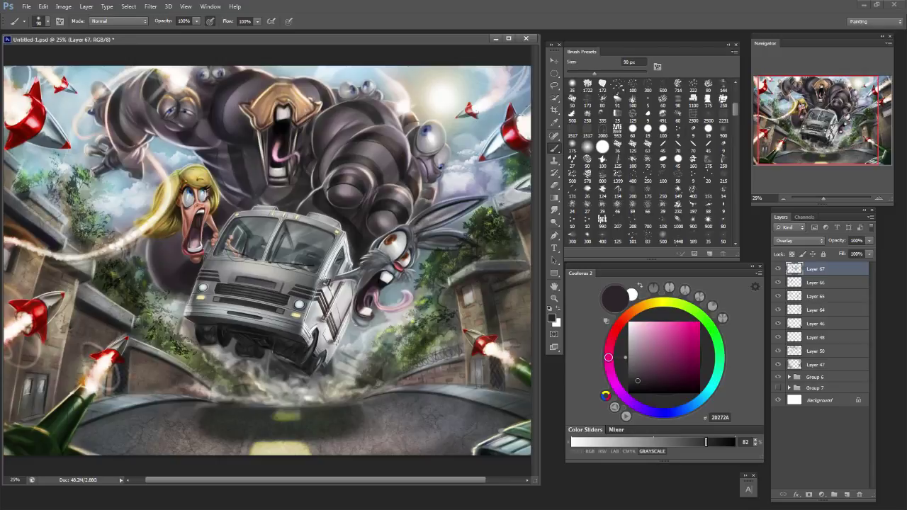
Reduce the dark plum brush to 60 px and view the whole illustration at 16.67%.
{"action": "key", "text": "bracketleft"}
{"action": "key", "text": "bracketleft"}
{"action": "key", "text": "bracketleft"}
{"action": "key", "text": "bracketleft"}
{"action": "key", "text": "bracketleft"}
{"action": "key", "text": "bracketleft"}
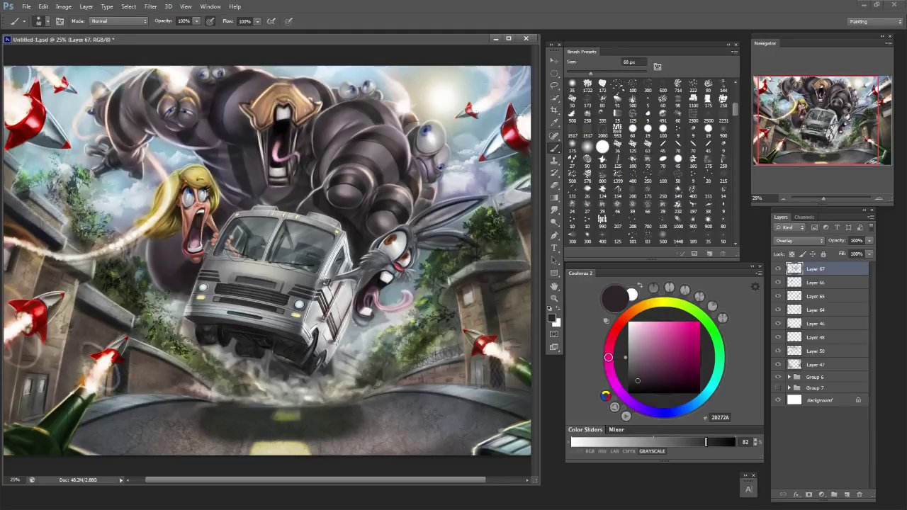
{"action": "key", "text": "ctrl+minus"}
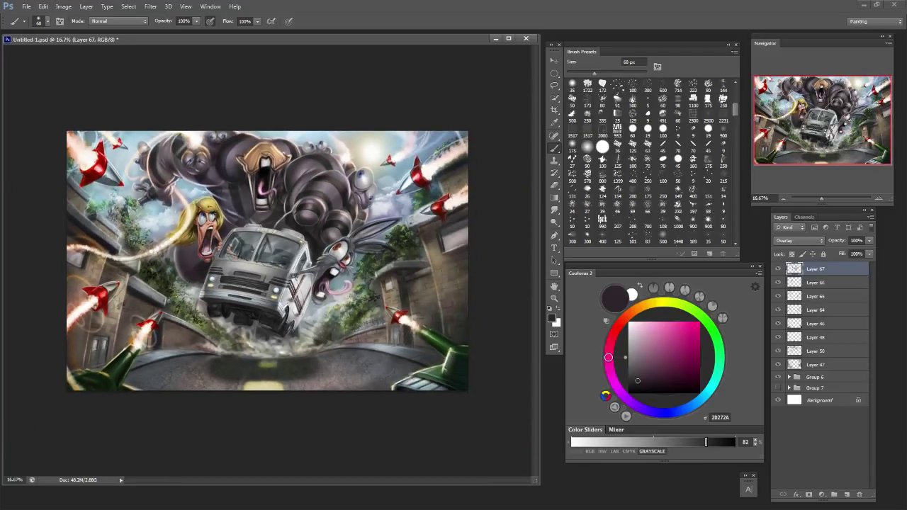
Enlarge the brush, sample mauve from the monster's coiled arm, and lighten it to pale pink F7E6F0.
{"action": "key", "text": "bracketright"}
{"action": "key", "text": "bracketright"}
{"action": "key", "text": "bracketright"}
{"action": "key", "text": "bracketright"}
{"action": "left_click", "coordinate": [317, 185], "text": "alt"}
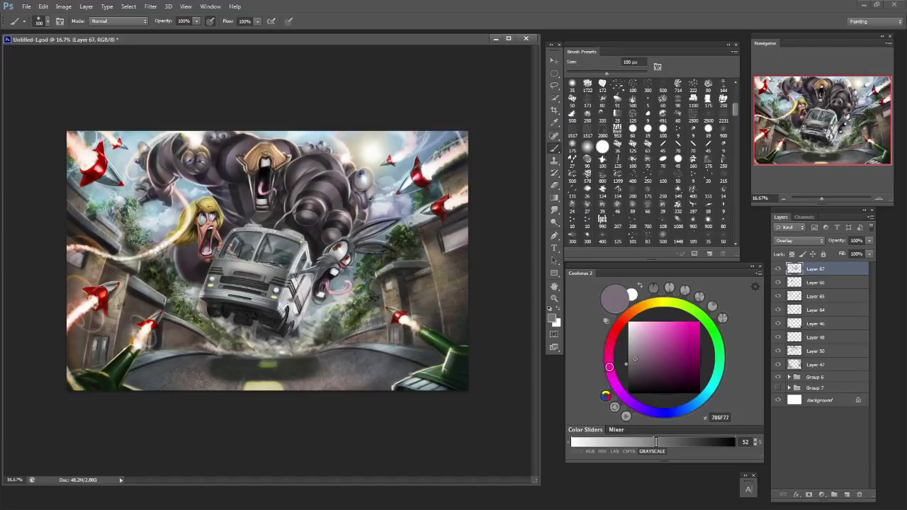
{"action": "left_click", "coordinate": [319, 186], "text": "alt"}
{"action": "left_click", "coordinate": [633, 323]}
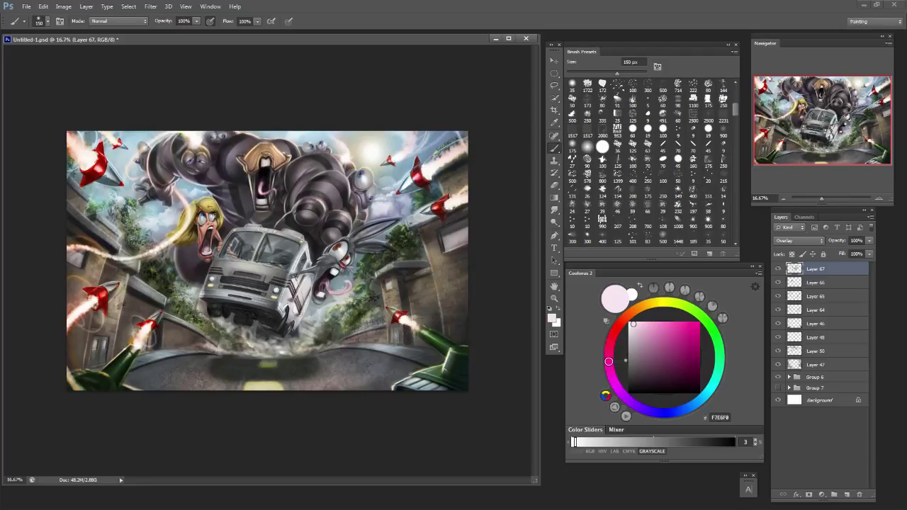
Reduce the brush to 80 px, sample dark mauve 584F56 from the coiled arm, and lighten it to 42% grayscale.
{"action": "key", "text": "bracketleft"}
{"action": "key", "text": "bracketleft"}
{"action": "key", "text": "bracketleft"}
{"action": "key", "text": "bracketleft"}
{"action": "left_click", "coordinate": [337, 201], "text": "alt"}
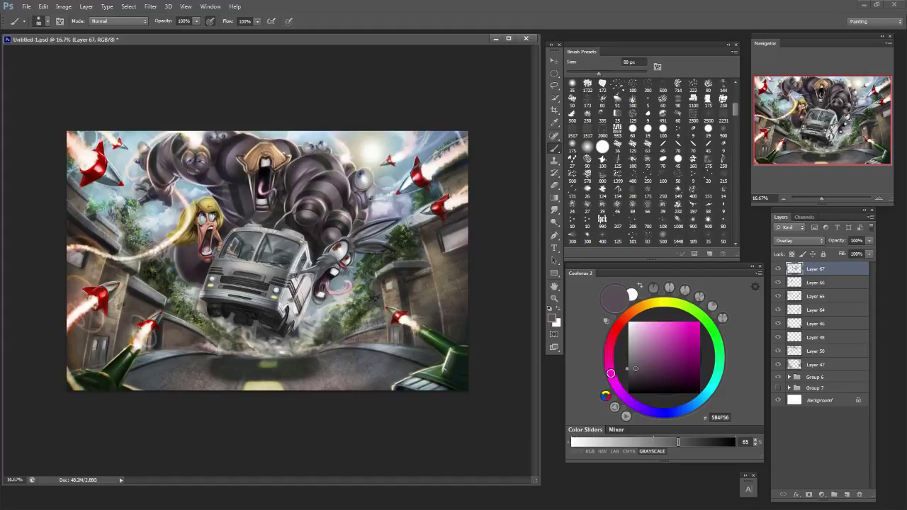
{"action": "left_click_drag", "start_coordinate": [678, 442], "coordinate": [640, 442]}
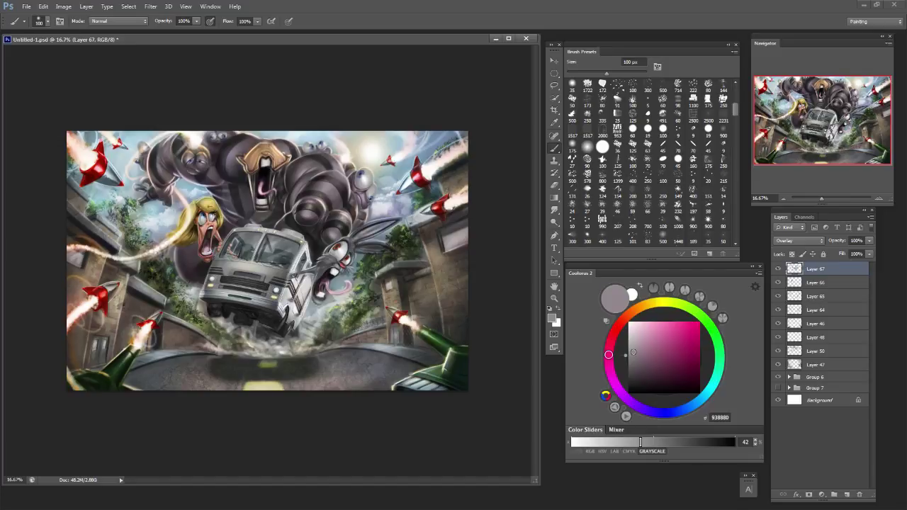
Sample pale blue B3D5E8 from the sky beside the monster's head and reduce the brush to 60 px.
{"action": "left_click", "coordinate": [320, 143], "text": "alt"}
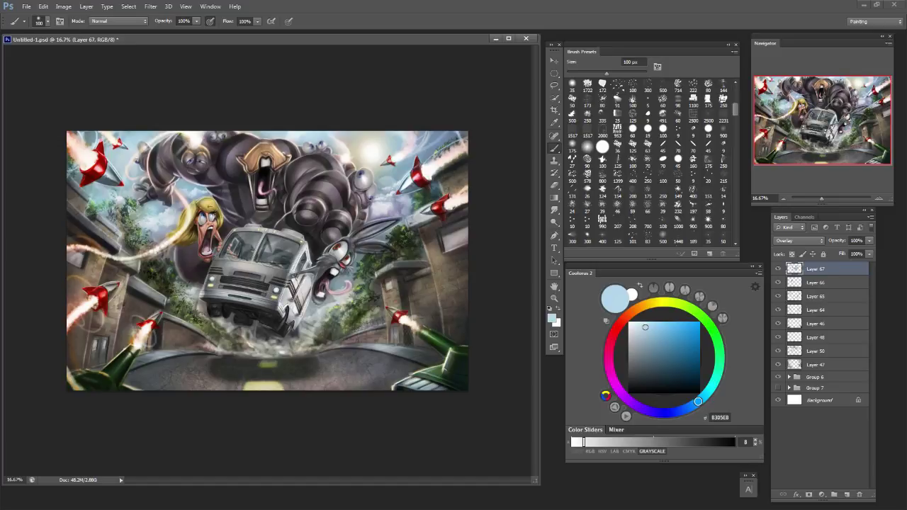
{"action": "key", "text": "bracketleft"}
{"action": "key", "text": "bracketleft"}
{"action": "key", "text": "ctrl+minus"}
{"action": "key", "text": "ctrl+plus"}
{"action": "key", "text": "ctrl+plus"}
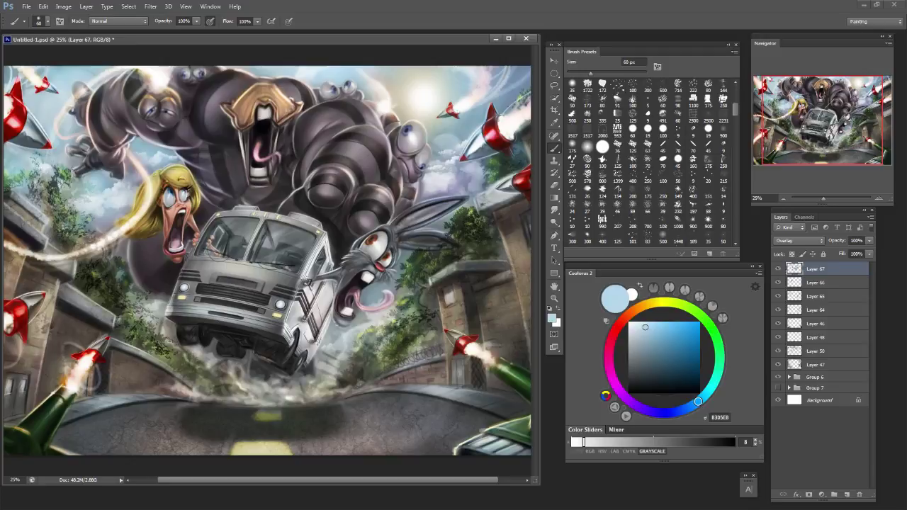
Save the illustration under its existing name Untitled-1 in Photoshop format with layers, replacing the previous file.
{"action": "left_click", "coordinate": [26, 6]}
{"action": "left_click", "coordinate": [42, 119]}
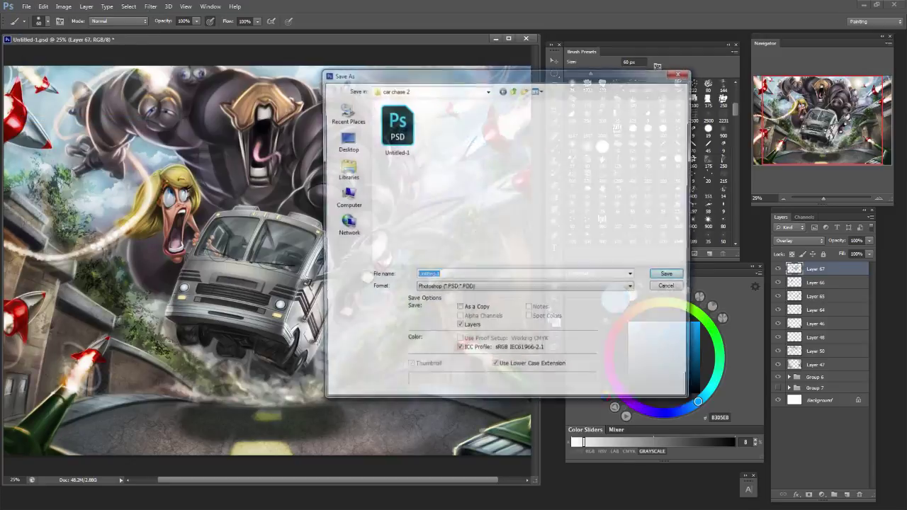
{"action": "key", "text": "Return"}
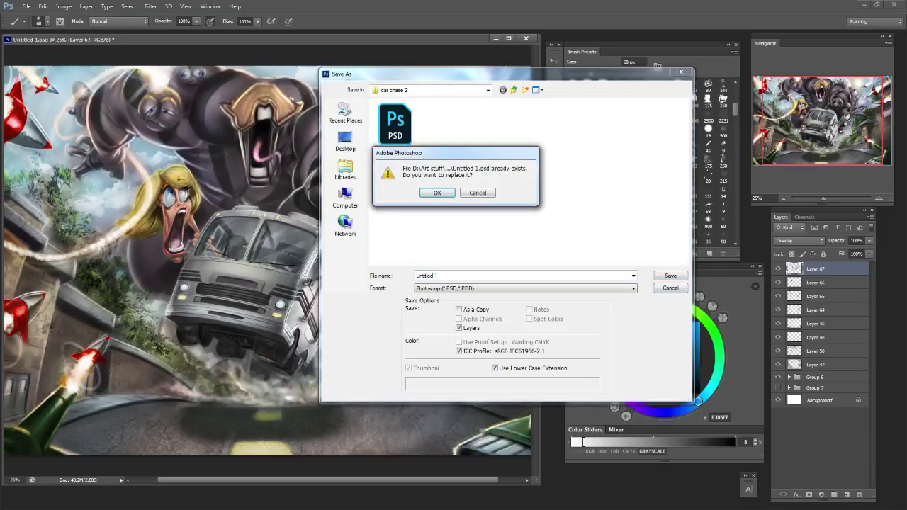
{"action": "key", "text": "Return"}
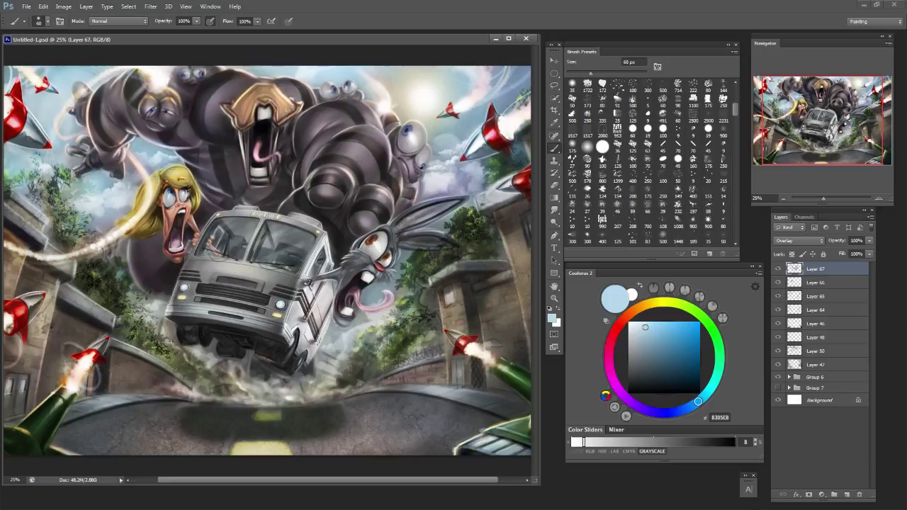
Sample a pale peach at 5% grayscale from the large rocket beside the monster's eyes and reduce the brush to 35 px.
{"action": "left_click", "coordinate": [508, 105], "text": "alt"}
{"action": "key", "text": "bracketleft"}
{"action": "key", "text": "bracketleft"}
{"action": "key", "text": "bracketleft"}
{"action": "key", "text": "bracketleft"}
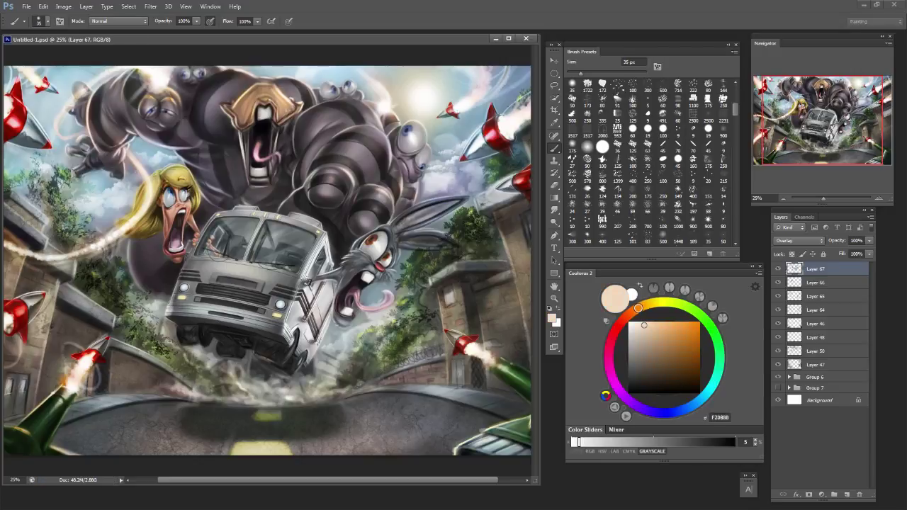
Try a pale peach highlight stroke along the rabbit's upper ear.
{"action": "left_click_drag", "start_coordinate": [415, 204], "coordinate": [466, 197]}
{"action": "key", "text": "ctrl+s"}
{"action": "key", "text": "ctrl+z"}
Reduce the pale peach brush to 9 px for fine highlights.
{"action": "key", "text": "bracketleft"}
{"action": "key", "text": "bracketleft"}
{"action": "key", "text": "bracketleft"}
{"action": "key", "text": "bracketleft"}
{"action": "key", "text": "bracketleft"}
{"action": "key", "text": "bracketleft"}
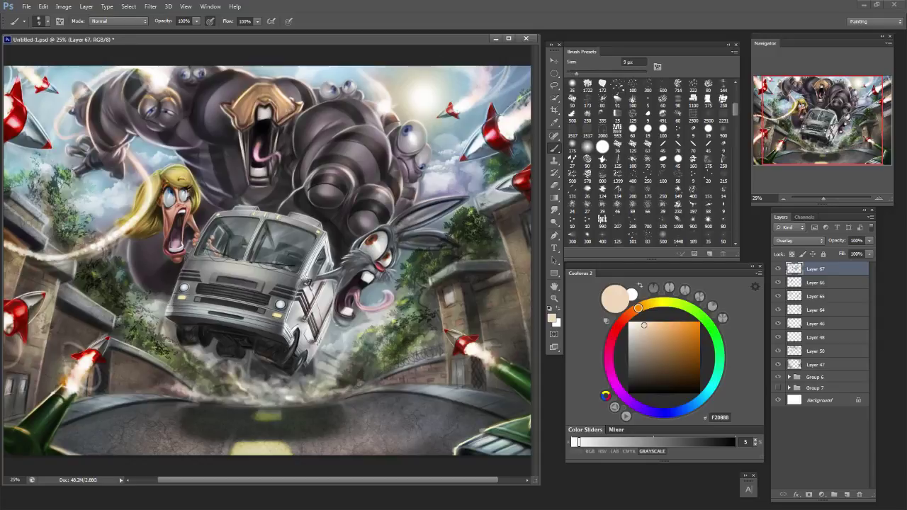
Vary the brush size, return it to 9 px, and sample muted blue-violet 8788A4 from the rabbit's ears.
{"action": "key", "text": "bracketright"}
{"action": "key", "text": "bracketright"}
{"action": "key", "text": "bracketright"}
{"action": "key", "text": "bracketright"}
{"action": "key", "text": "bracketright"}
{"action": "key", "text": "bracketright"}
{"action": "key", "text": "bracketright"}
{"action": "key", "text": "bracketright"}
{"action": "key", "text": "bracketleft"}
{"action": "key", "text": "bracketleft"}
{"action": "key", "text": "bracketleft"}
{"action": "key", "text": "bracketleft"}
{"action": "key", "text": "bracketleft"}
{"action": "key", "text": "bracketleft"}
{"action": "left_click", "coordinate": [425, 221], "text": "alt"}
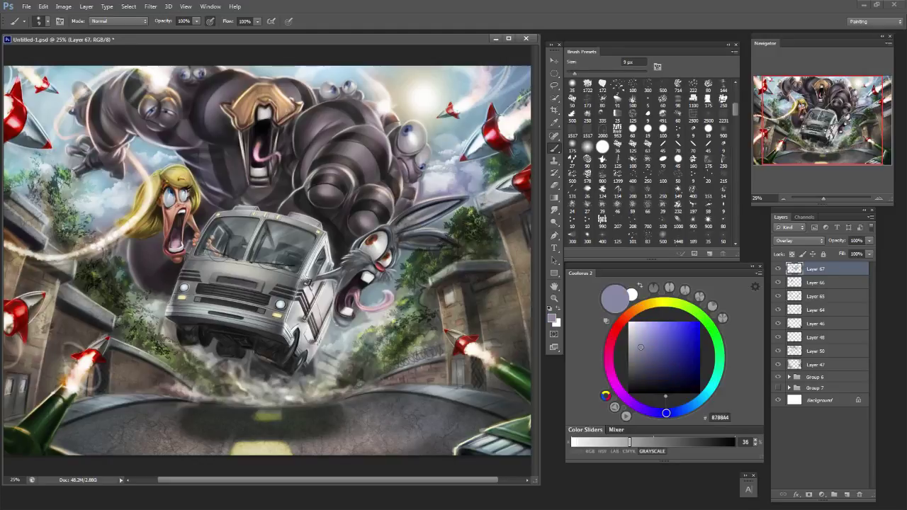
Enlarge the blue-violet brush to 150 px.
{"action": "key", "text": "bracketright"}
{"action": "key", "text": "bracketright"}
{"action": "key", "text": "bracketright"}
{"action": "key", "text": "bracketright"}
{"action": "key", "text": "bracketright"}
{"action": "key", "text": "bracketright"}
{"action": "key", "text": "bracketright"}
{"action": "key", "text": "bracketright"}
{"action": "key", "text": "bracketright"}
{"action": "key", "text": "bracketright"}
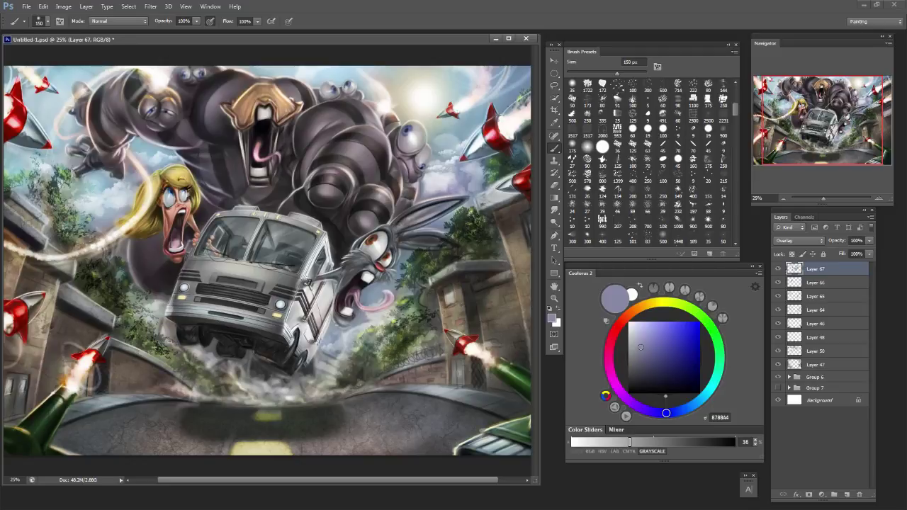
Deepen the brush colour to a stronger blue-violet at 47% grayscale and enlarge the brush to 800 px.
{"action": "left_click", "coordinate": [659, 355]}
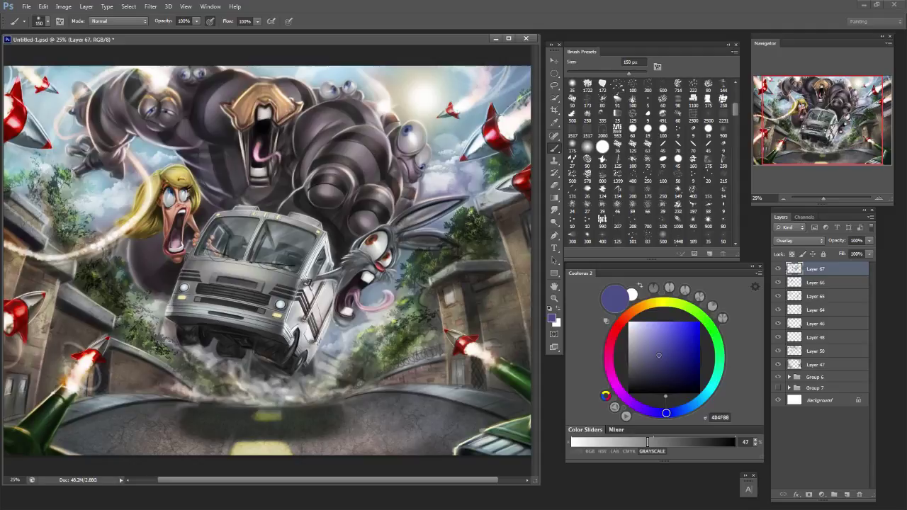
{"action": "key", "text": "bracketright"}
{"action": "key", "text": "bracketright"}
{"action": "key", "text": "bracketright"}
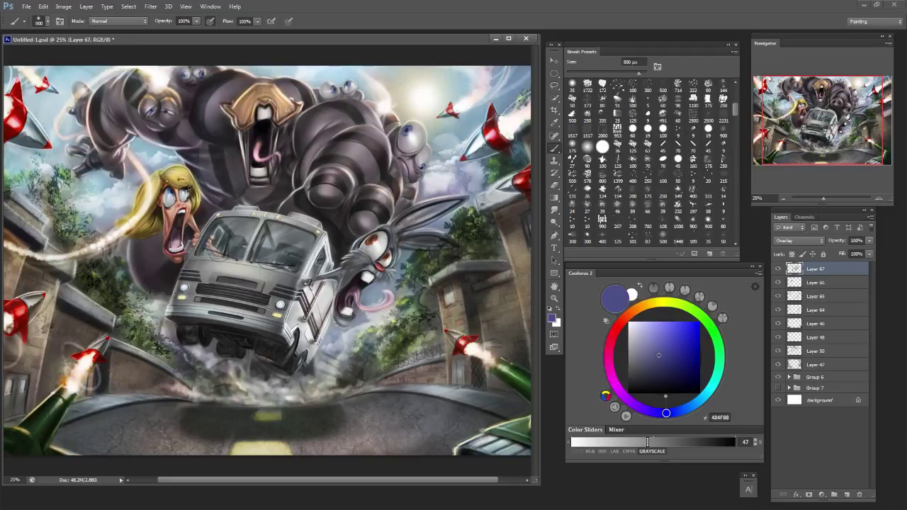
Reduce the brush to 250 px and try a blue-violet stroke over the dust and foliage beside the van.
{"action": "key", "text": "["}
{"action": "key", "text": "["}
{"action": "key", "text": "["}
{"action": "key", "text": "["}
{"action": "key", "text": "["}
{"action": "key", "text": "["}
{"action": "left_click_drag", "start_coordinate": [340, 368], "coordinate": [380, 328]}
{"action": "key", "text": "ctrl+z"}
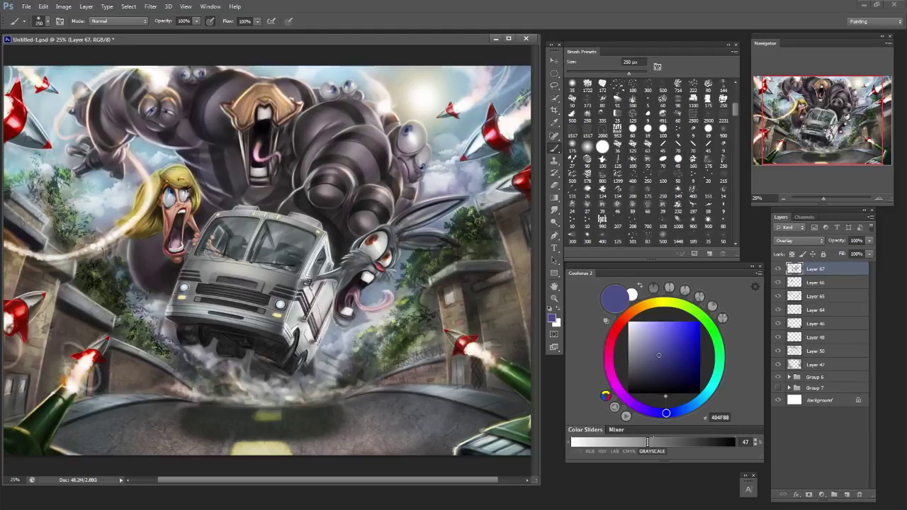
Reduce the brush to 125 px, sample grey-blue 9AA8BA below the smoke trail, and paint a short stroke there.
{"action": "key", "text": "bracketleft"}
{"action": "key", "text": "bracketleft"}
{"action": "key", "text": "bracketleft"}
{"action": "key", "text": "bracketleft"}
{"action": "left_click", "coordinate": [119, 244], "text": "alt"}
{"action": "left_click_drag", "start_coordinate": [120, 245], "coordinate": [123, 258]}
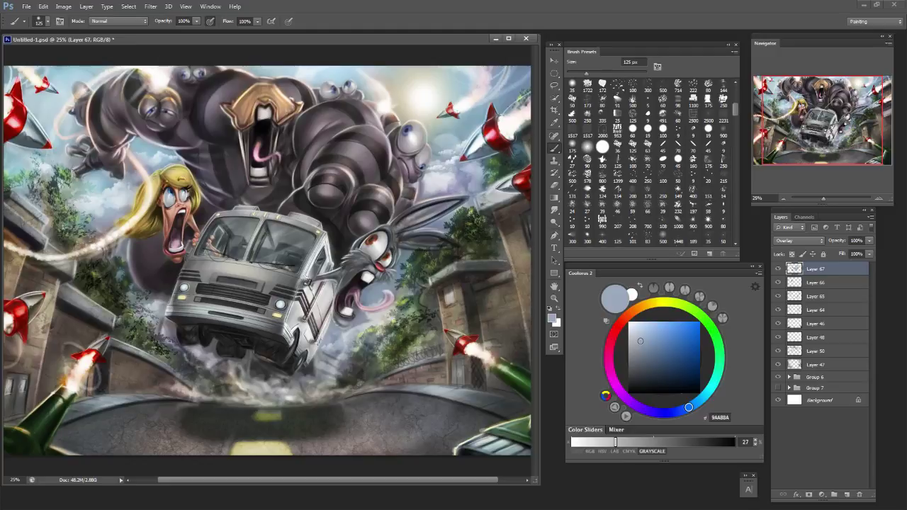
Reduce the brush to 50 px, sample pale grey C1C4C9, and paint a short stroke down the monster's lower body edge.
{"action": "key", "text": "bracketleft"}
{"action": "key", "text": "bracketleft"}
{"action": "key", "text": "bracketleft"}
{"action": "key", "text": "bracketleft"}
{"action": "key", "text": "bracketleft"}
{"action": "key", "text": "bracketleft"}
{"action": "left_click", "coordinate": [126, 248], "text": "alt"}
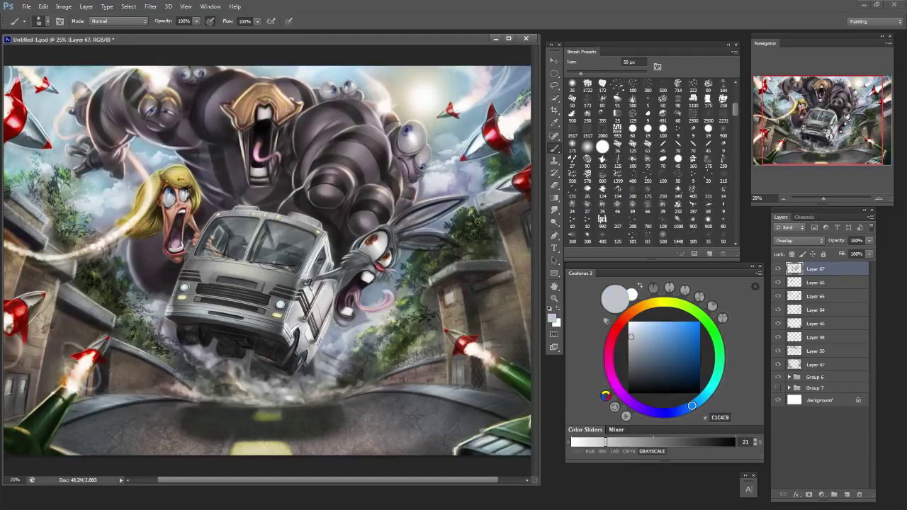
{"action": "left_click_drag", "start_coordinate": [131, 264], "coordinate": [139, 284]}
Switch the brush colour to red DA412C and set the brush size to 70 px.
{"action": "key", "text": "bracketright"}
{"action": "key", "text": "bracketright"}
{"action": "key", "text": "bracketright"}
{"action": "key", "text": "bracketright"}
{"action": "key", "text": "bracketright"}
{"action": "key", "text": "bracketright"}
{"action": "key", "text": "bracketright"}
{"action": "key", "text": "bracketright"}
{"action": "key", "text": "bracketright"}
{"action": "key", "text": "bracketleft"}
{"action": "key", "text": "bracketleft"}
{"action": "key", "text": "bracketleft"}
{"action": "key", "text": "bracketleft"}
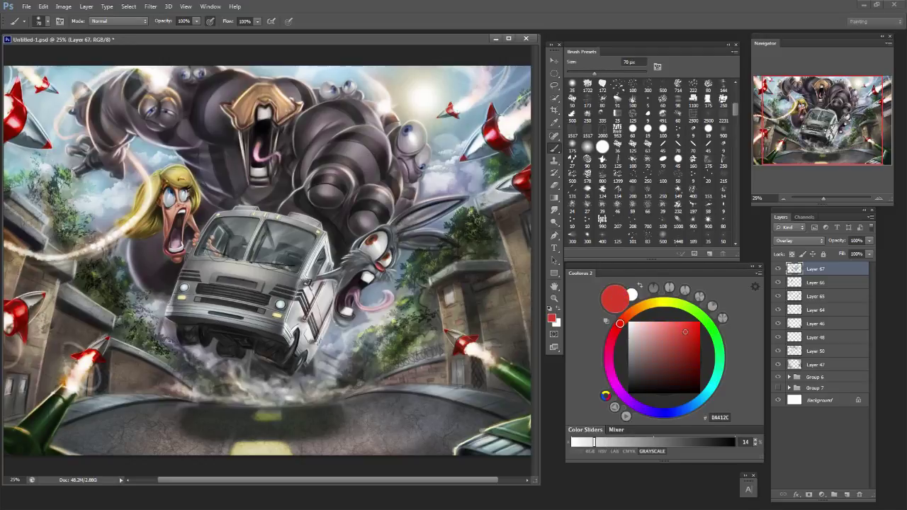
Enlarge the red brush to 250 px.
{"action": "key", "text": "bracketright"}
{"action": "key", "text": "bracketright"}
{"action": "key", "text": "bracketright"}
{"action": "key", "text": "bracketright"}
{"action": "key", "text": "bracketright"}
{"action": "key", "text": "bracketright"}
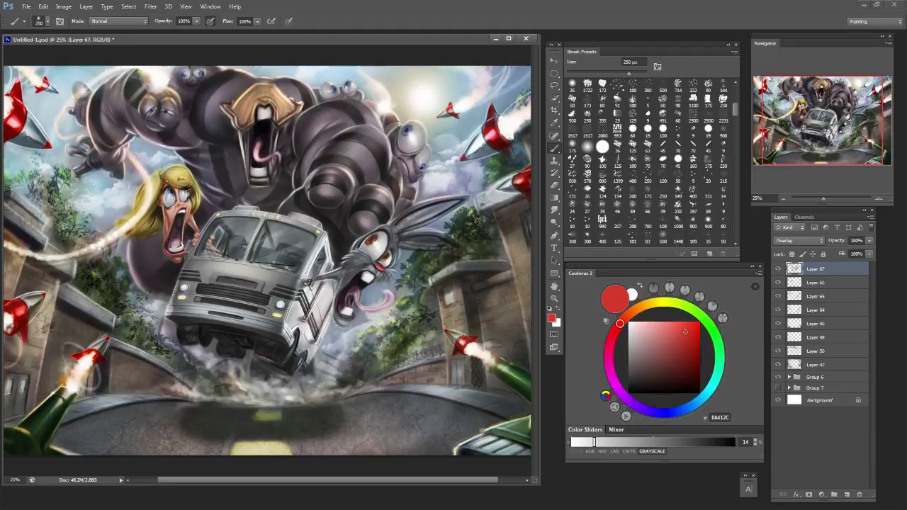
{"action": "key", "text": "bracketleft"}
{"action": "key", "text": "bracketleft"}
{"action": "key", "text": "bracketleft"}
{"action": "key", "text": "bracketleft"}
{"action": "key", "text": "bracketleft"}
{"action": "key", "text": "bracketleft"}
{"action": "key", "text": "bracketright"}
{"action": "key", "text": "bracketright"}
{"action": "key", "text": "bracketright"}
{"action": "key", "text": "bracketright"}
{"action": "key", "text": "bracketright"}
{"action": "key", "text": "bracketright"}
{"action": "key", "text": "bracketleft"}
{"action": "key", "text": "bracketleft"}
{"action": "key", "text": "bracketleft"}
{"action": "key", "text": "bracketleft"}
Sample pale peach D4BAA6, paint a short stroke on the road near the green car, and set the brush to 90 px.
{"action": "key", "text": "bracketright"}
{"action": "key", "text": "bracketright"}
{"action": "key", "text": "bracketright"}
{"action": "key", "text": "bracketright"}
{"action": "key", "text": "bracketright"}
{"action": "key", "text": "bracketright"}
{"action": "key", "text": "bracketright"}
{"action": "key", "text": "bracketright"}
{"action": "key", "text": "bracketleft"}
{"action": "key", "text": "bracketleft"}
{"action": "left_click", "coordinate": [483, 353], "text": "alt"}
{"action": "left_click_drag", "start_coordinate": [446, 423], "coordinate": [464, 421]}
{"action": "key", "text": "bracketleft"}
{"action": "key", "text": "bracketleft"}
{"action": "key", "text": "bracketleft"}
{"action": "key", "text": "bracketleft"}
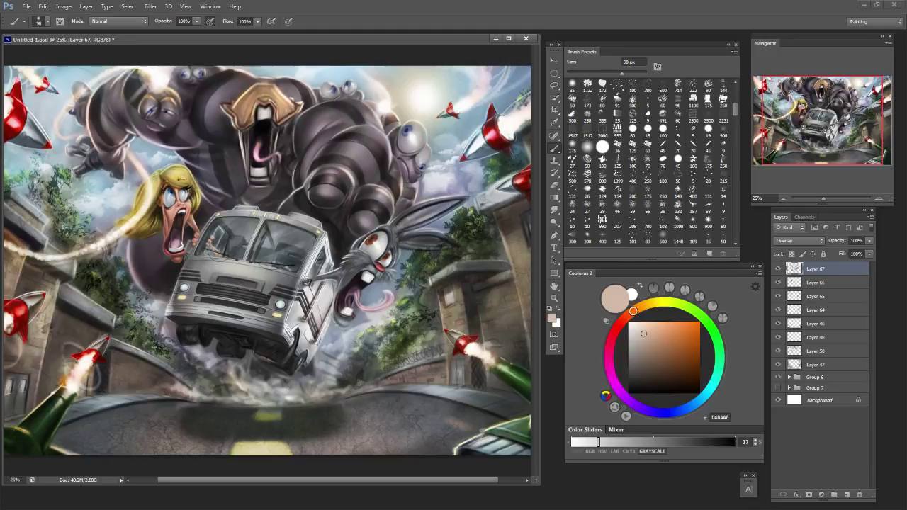
Enlarge the pale peach brush to 400 px.
{"action": "key", "text": "bracketright"}
{"action": "key", "text": "bracketright"}
{"action": "key", "text": "bracketright"}
{"action": "key", "text": "bracketright"}
{"action": "key", "text": "bracketright"}
{"action": "key", "text": "bracketright"}
{"action": "key", "text": "bracketleft"}
{"action": "key", "text": "bracketleft"}
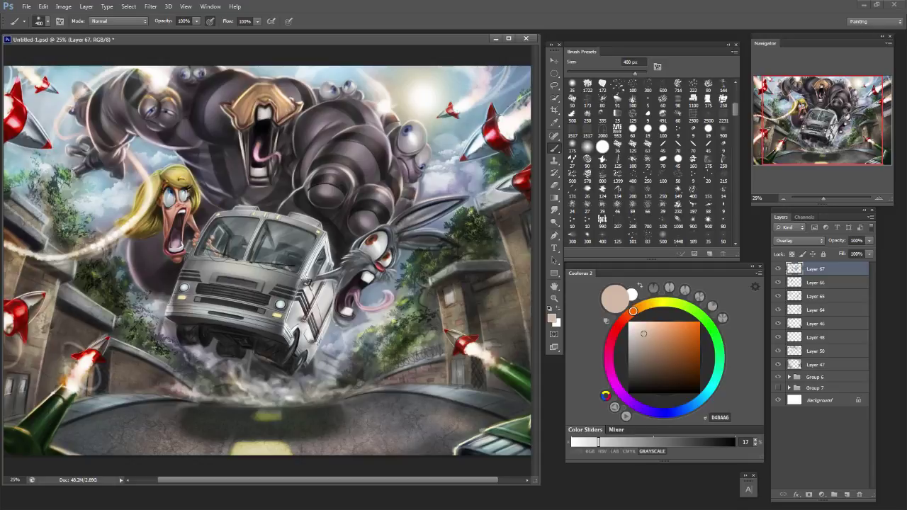
Reduce the brush to 200 px and deepen its colour to burnt orange B76C33.
{"action": "key", "text": "bracketleft"}
{"action": "key", "text": "bracketleft"}
{"action": "key", "text": "bracketleft"}
{"action": "key", "text": "bracketleft"}
{"action": "key", "text": "bracketleft"}
{"action": "key", "text": "bracketleft"}
{"action": "key", "text": "bracketleft"}
{"action": "key", "text": "bracketleft"}
{"action": "key", "text": "bracketright"}
{"action": "key", "text": "bracketright"}
{"action": "left_click", "coordinate": [679, 343]}
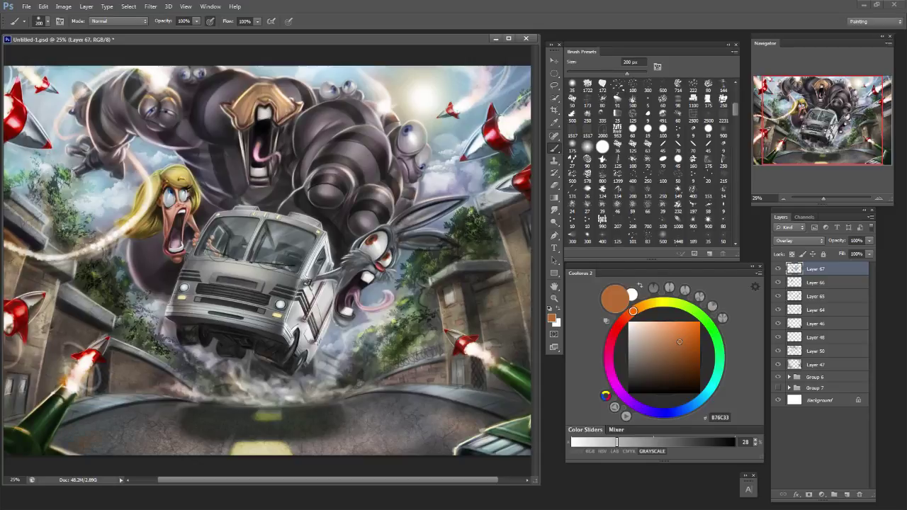
Lighten the brush colour to near-white FEF9F4 and reduce the brush to 80 px.
{"action": "left_click", "coordinate": [631, 322]}
{"action": "key", "text": "bracketleft"}
{"action": "key", "text": "bracketleft"}
{"action": "key", "text": "bracketleft"}
{"action": "key", "text": "bracketleft"}
{"action": "key", "text": "bracketleft"}
{"action": "key", "text": "bracketleft"}
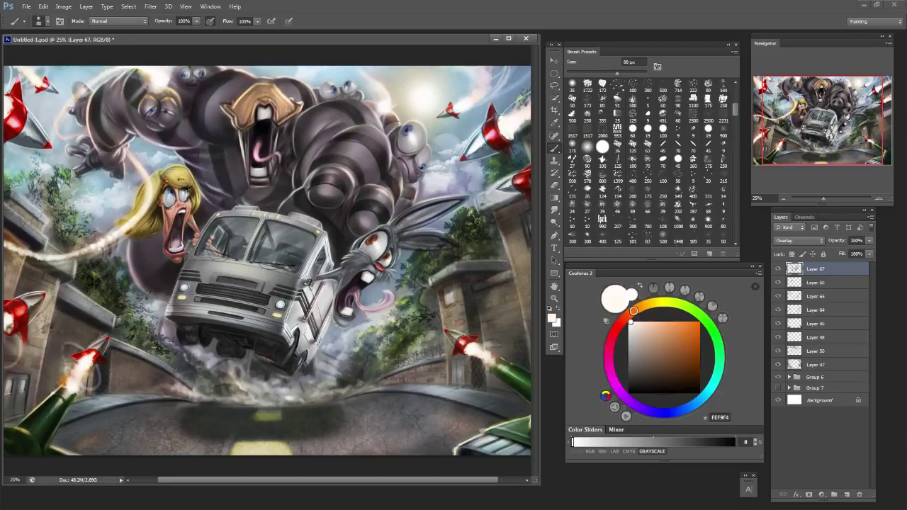
Enlarge the brush to 200 px and change its colour to light orange FEBE8A.
{"action": "key", "text": "bracketright"}
{"action": "key", "text": "bracketright"}
{"action": "key", "text": "bracketright"}
{"action": "key", "text": "bracketright"}
{"action": "key", "text": "bracketright"}
{"action": "key", "text": "bracketright"}
{"action": "key", "text": "bracketright"}
{"action": "key", "text": "bracketright"}
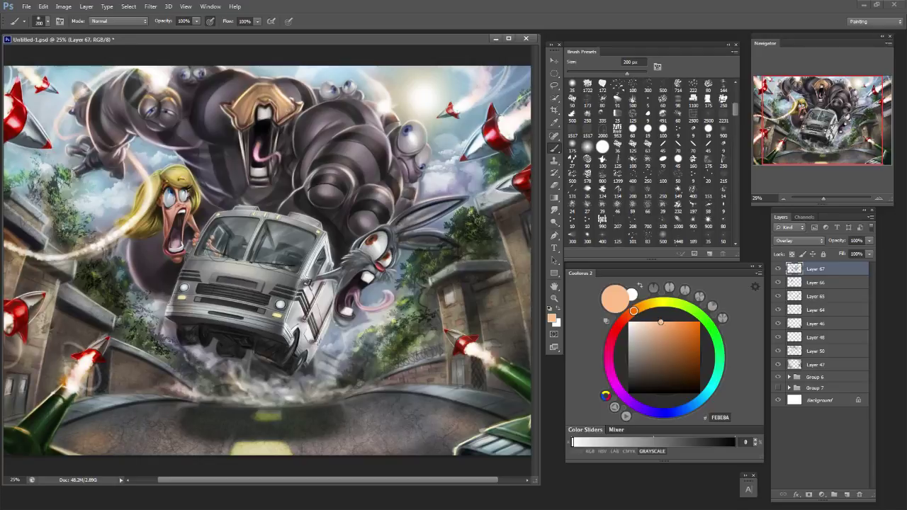
Paint a light orange highlight with a smaller brush along the green launcher tube in the illustration's lower-left corner.
{"action": "key", "text": "bracketleft"}
{"action": "key", "text": "bracketleft"}
{"action": "key", "text": "bracketleft"}
{"action": "key", "text": "bracketleft"}
{"action": "key", "text": "bracketleft"}
{"action": "key", "text": "bracketleft"}
{"action": "key", "text": "bracketleft"}
{"action": "key", "text": "bracketleft"}
{"action": "left_click_drag", "start_coordinate": [58, 387], "coordinate": [36, 408]}
Enlarge the brush to 150 px and lighten its colour to pale peach FFD1AD.
{"action": "key", "text": "bracketright"}
{"action": "key", "text": "bracketright"}
{"action": "key", "text": "bracketright"}
{"action": "key", "text": "bracketright"}
{"action": "key", "text": "bracketright"}
{"action": "key", "text": "bracketright"}
{"action": "key", "text": "bracketright"}
{"action": "key", "text": "bracketright"}
{"action": "left_click", "coordinate": [648, 322]}
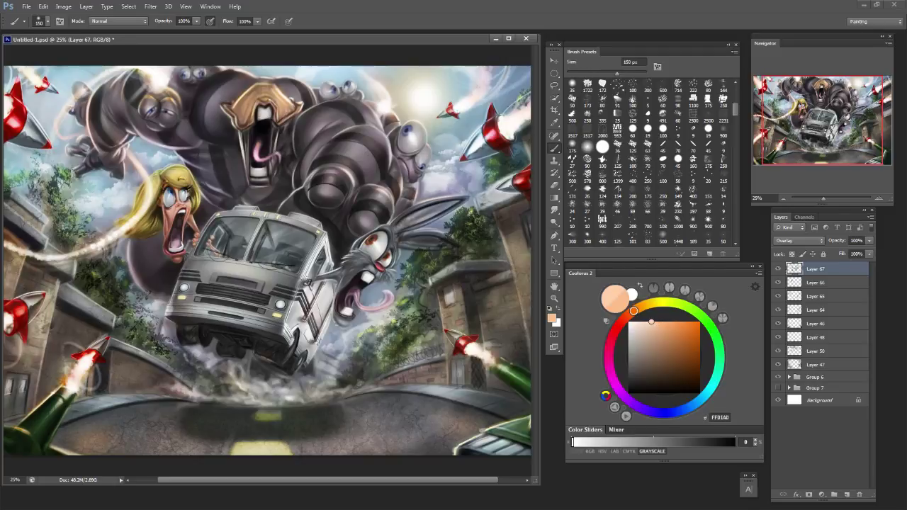
Reduce the brush to 100 px, lighten it to peach FFD7B7 and highlight the green launcher tube at the illustration's right edge.
{"action": "key", "text": "bracketright"}
{"action": "key", "text": "bracketright"}
{"action": "key", "text": "bracketright"}
{"action": "key", "text": "bracketright"}
{"action": "key", "text": "bracketleft"}
{"action": "key", "text": "bracketleft"}
{"action": "key", "text": "bracketleft"}
{"action": "key", "text": "bracketleft"}
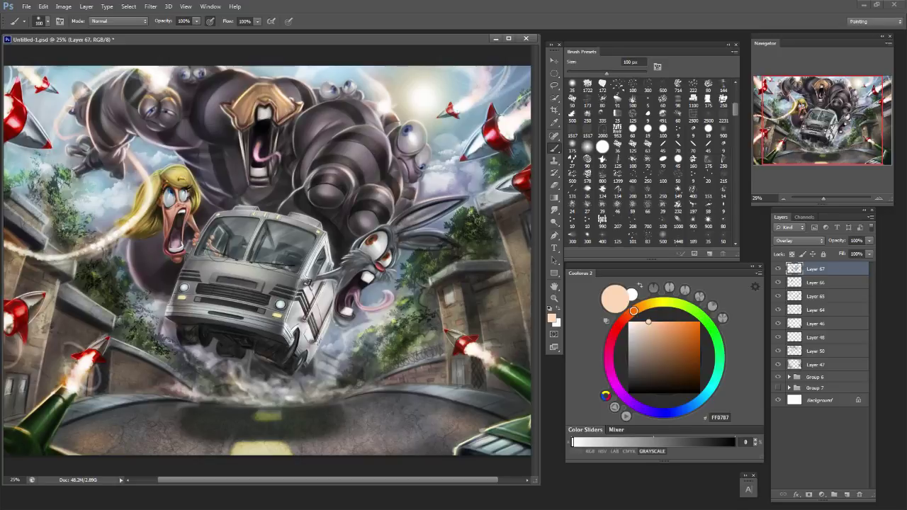
{"action": "left_click_drag", "start_coordinate": [515, 373], "coordinate": [527, 383]}
Adjust the peach brush size to 60 px for smaller highlights.
{"action": "key", "text": "bracketright"}
{"action": "key", "text": "bracketright"}
{"action": "key", "text": "bracketright"}
{"action": "key", "text": "bracketright"}
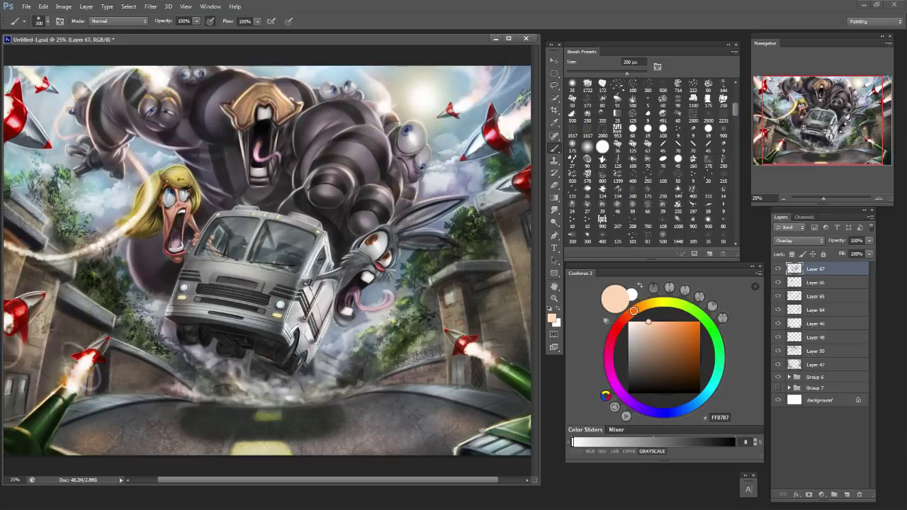
{"action": "key", "text": "bracketleft"}
{"action": "key", "text": "bracketleft"}
{"action": "key", "text": "bracketleft"}
{"action": "key", "text": "bracketleft"}
{"action": "key", "text": "bracketleft"}
{"action": "key", "text": "bracketleft"}
{"action": "key", "text": "bracketleft"}
{"action": "key", "text": "bracketleft"}
{"action": "key", "text": "bracketleft"}
{"action": "key", "text": "bracketleft"}
{"action": "key", "text": "bracketleft"}
{"action": "key", "text": "bracketleft"}
{"action": "key", "text": "bracketleft"}
{"action": "key", "text": "bracketleft"}
{"action": "key", "text": "bracketleft"}
{"action": "key", "text": "bracketleft"}
{"action": "key", "text": "bracketright"}
{"action": "key", "text": "bracketright"}
{"action": "key", "text": "bracketright"}
{"action": "key", "text": "bracketright"}
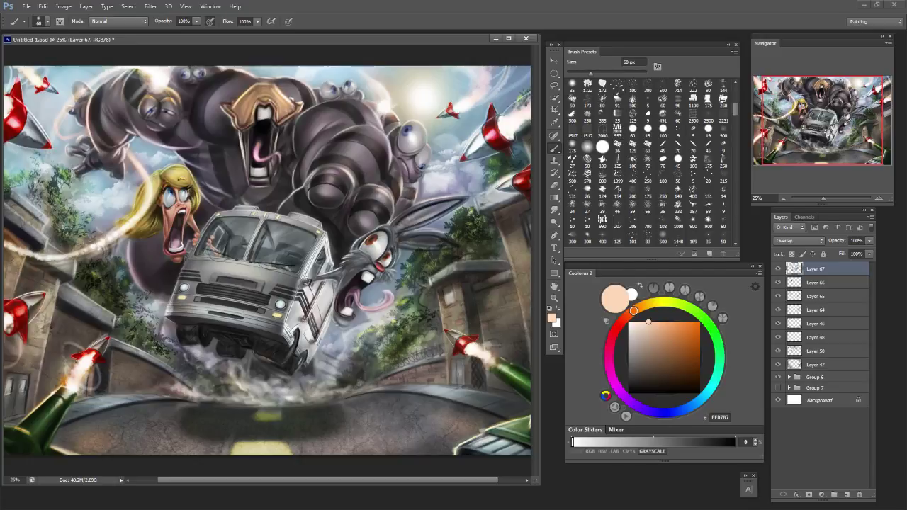
Reduce the peach brush to 20 px for fine highlights.
{"action": "key", "text": "bracketright"}
{"action": "key", "text": "bracketright"}
{"action": "key", "text": "bracketright"}
{"action": "key", "text": "bracketright"}
{"action": "key", "text": "bracketright"}
{"action": "key", "text": "bracketright"}
{"action": "key", "text": "bracketright"}
{"action": "key", "text": "bracketright"}
{"action": "key", "text": "bracketleft"}
{"action": "key", "text": "bracketleft"}
{"action": "key", "text": "bracketleft"}
{"action": "key", "text": "bracketleft"}
{"action": "key", "text": "bracketleft"}
{"action": "key", "text": "bracketleft"}
{"action": "key", "text": "bracketleft"}
{"action": "key", "text": "bracketleft"}
{"action": "key", "text": "bracketleft"}
{"action": "key", "text": "bracketleft"}
{"action": "key", "text": "bracketleft"}
{"action": "key", "text": "bracketleft"}
{"action": "key", "text": "bracketleft"}
{"action": "key", "text": "bracketleft"}
{"action": "key", "text": "bracketleft"}
{"action": "key", "text": "bracketleft"}
{"action": "key", "text": "bracketright"}
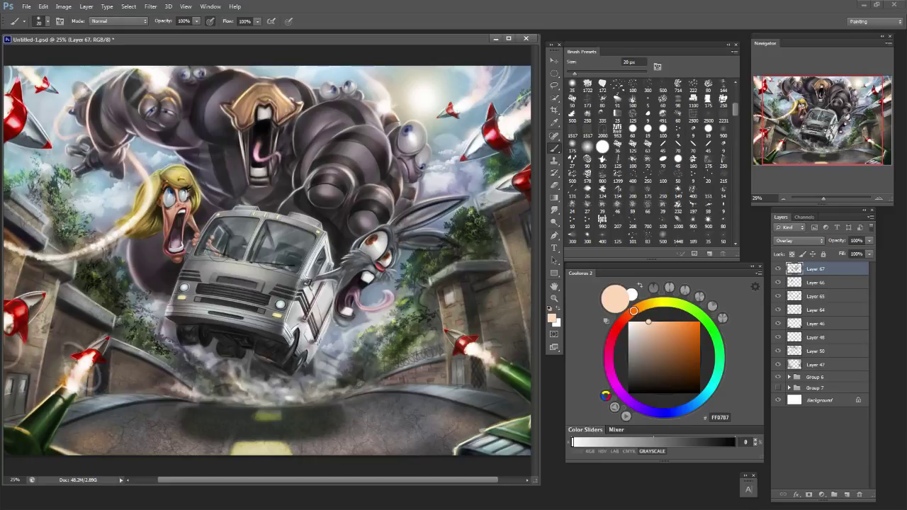
Enlarge the peach brush to 125 px for broader highlights.
{"action": "key", "text": "bracketleft"}
{"action": "key", "text": "bracketright"}
{"action": "key", "text": "bracketright"}
{"action": "key", "text": "bracketright"}
{"action": "key", "text": "bracketright"}
{"action": "key", "text": "bracketright"}
{"action": "key", "text": "bracketright"}
{"action": "key", "text": "bracketright"}
{"action": "key", "text": "bracketright"}
{"action": "key", "text": "bracketright"}
{"action": "key", "text": "bracketright"}
{"action": "key", "text": "bracketleft"}
{"action": "key", "text": "bracketleft"}
{"action": "key", "text": "bracketleft"}
{"action": "key", "text": "bracketleft"}
{"action": "key", "text": "bracketright"}
{"action": "key", "text": "bracketright"}
{"action": "key", "text": "bracketright"}
{"action": "key", "text": "bracketright"}
{"action": "key", "text": "bracketright"}
{"action": "key", "text": "bracketright"}
{"action": "key", "text": "bracketright"}
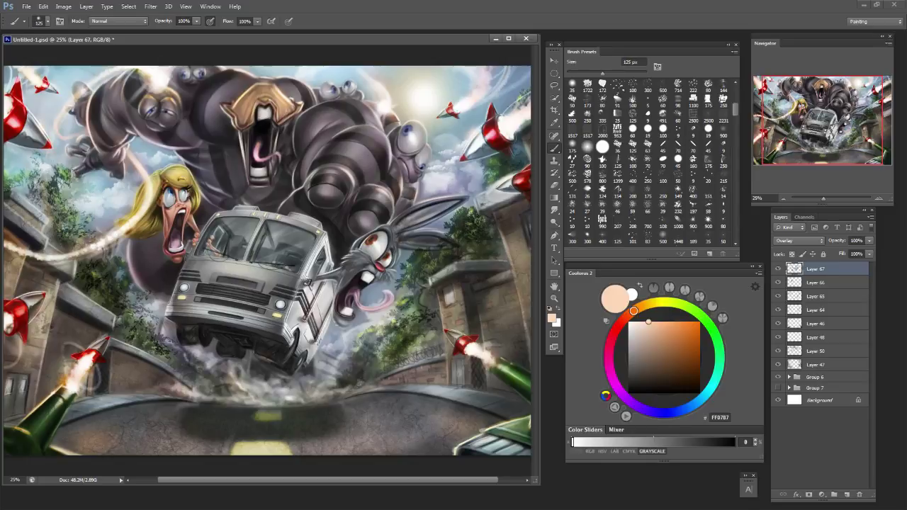
Reduce the peach brush to 70 px and check the whole illustration.
{"action": "key", "text": "bracketleft"}
{"action": "key", "text": "bracketleft"}
{"action": "key", "text": "bracketleft"}
{"action": "key", "text": "bracketleft"}
{"action": "key", "text": "ctrl+minus"}
{"action": "key", "text": "ctrl+minus"}
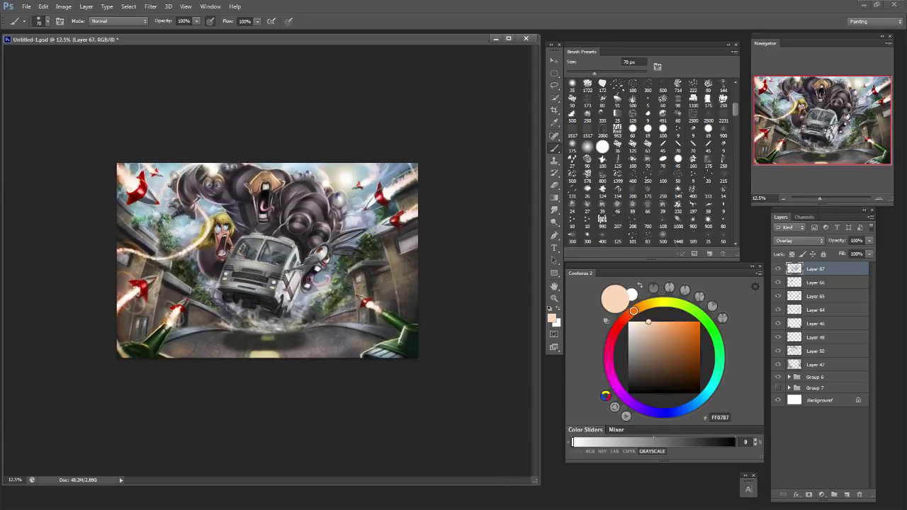
{"action": "key", "text": "ctrl+plus"}
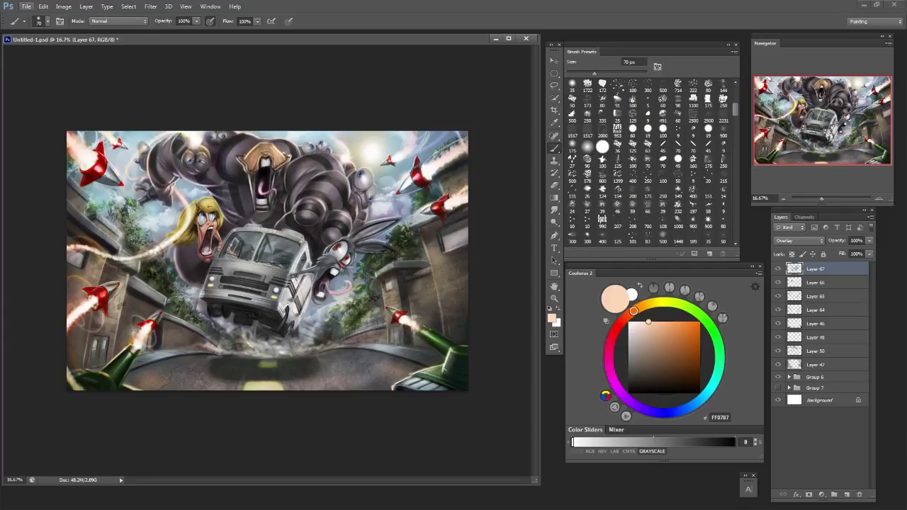
Save the illustration as Untitled-1 in Photoshop format in the car chase 2 folder, replacing the existing file.
{"action": "left_click", "coordinate": [26, 6]}
{"action": "left_click", "coordinate": [42, 120]}
{"action": "key", "text": "ctrl+shift+s"}
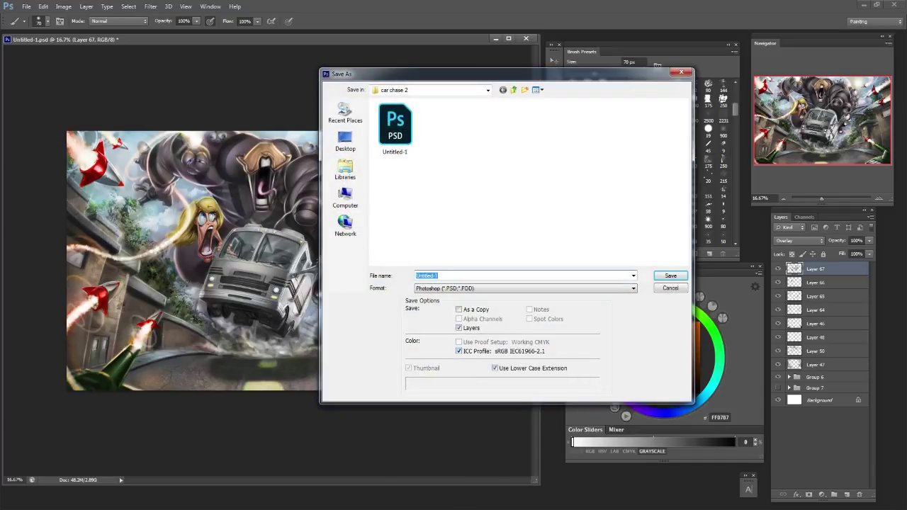
{"action": "key", "text": "Return"}
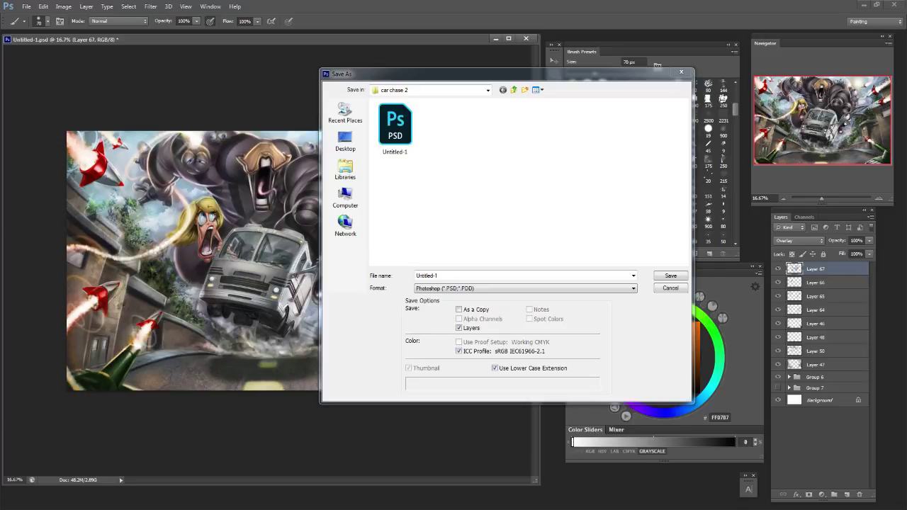
{"action": "key", "text": "Return"}
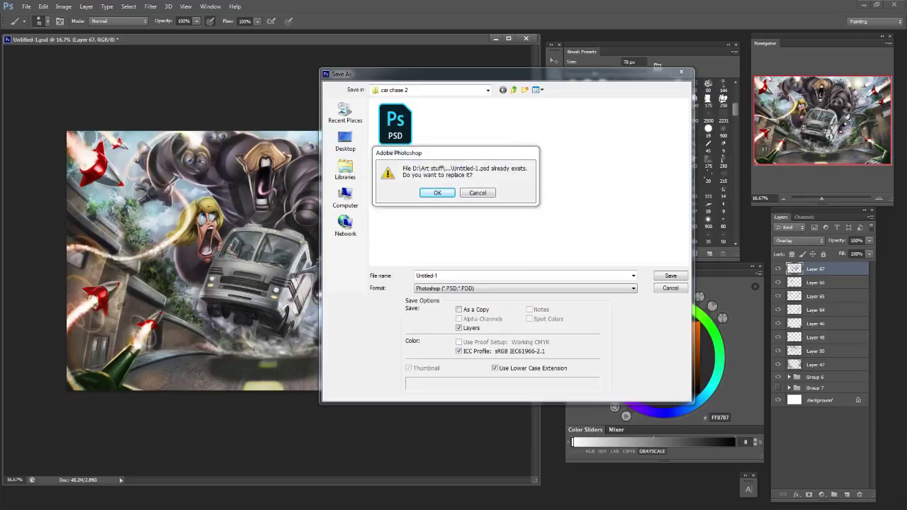
{"action": "key", "text": "Return"}
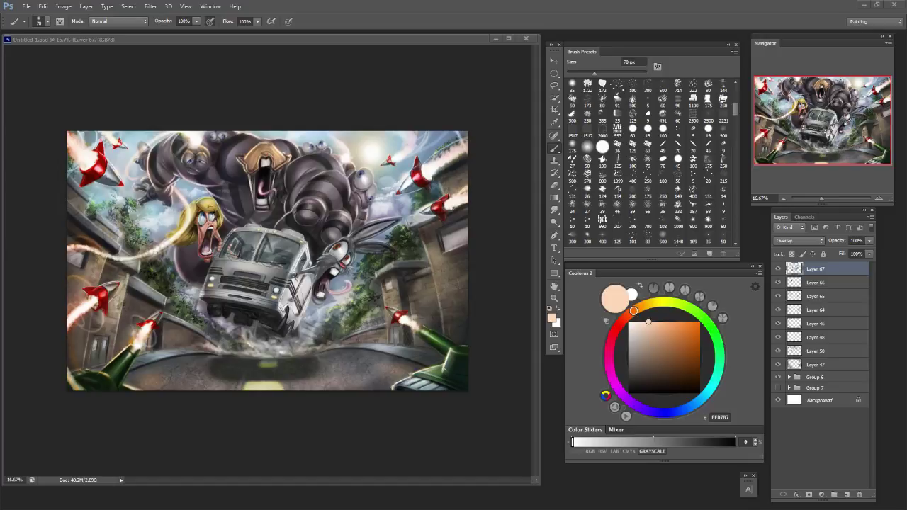
{"action": "key", "text": "ctrl+o"}
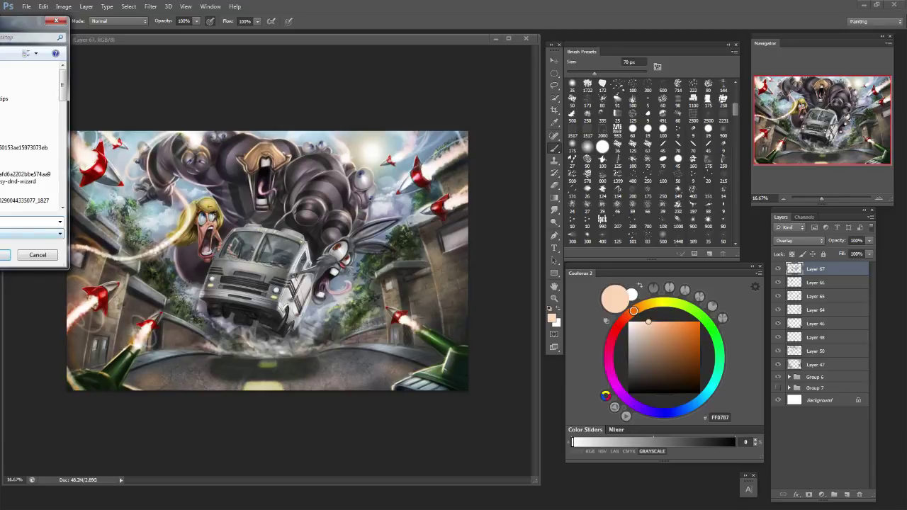
{"action": "key", "text": "Escape"}
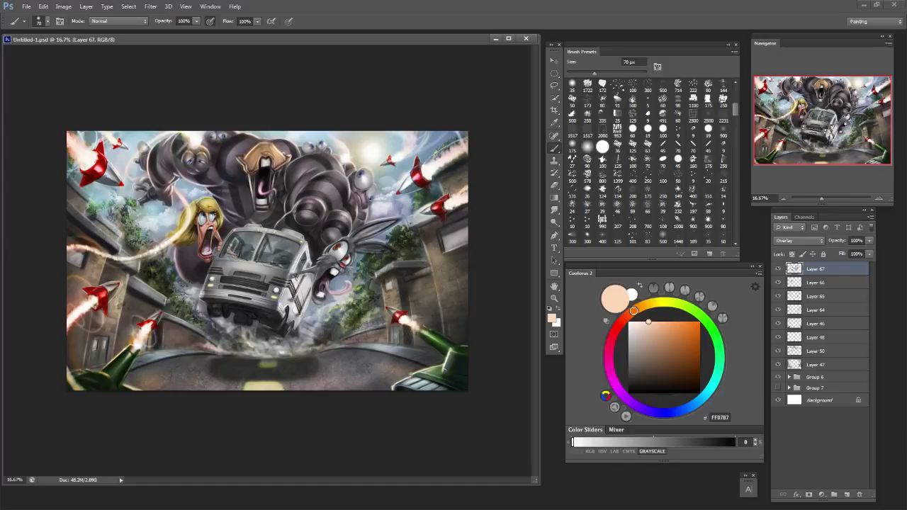
Hide Layer 67 down to Layer 47 to examine the greyscale painting underneath, and show all of them again.
{"action": "left_click_drag", "start_coordinate": [778, 268], "coordinate": [778, 364]}
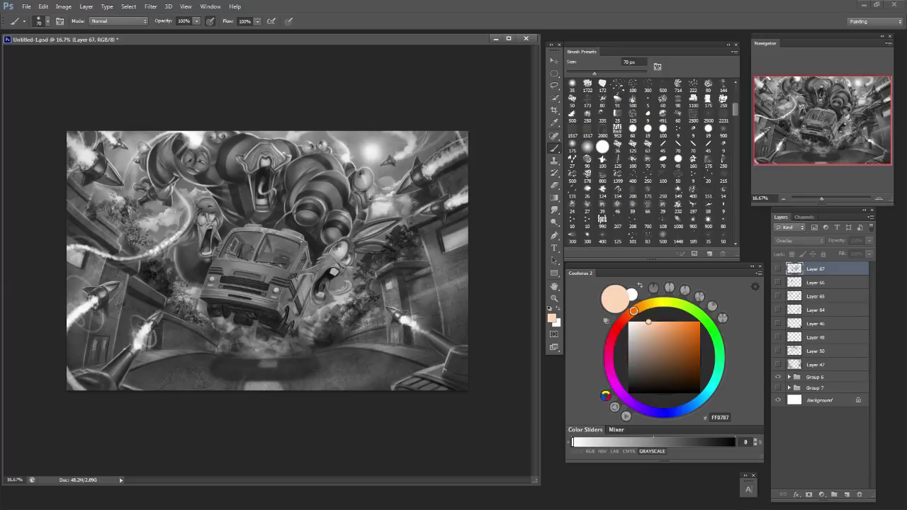
{"action": "key", "text": "ctrl+plus"}
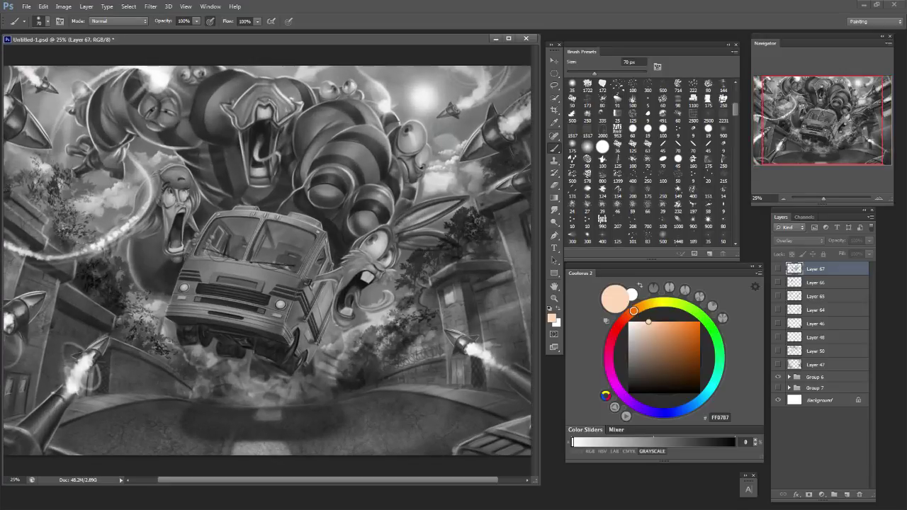
{"action": "key", "text": "ctrl+minus"}
{"action": "left_click_drag", "start_coordinate": [777, 268], "coordinate": [778, 364]}
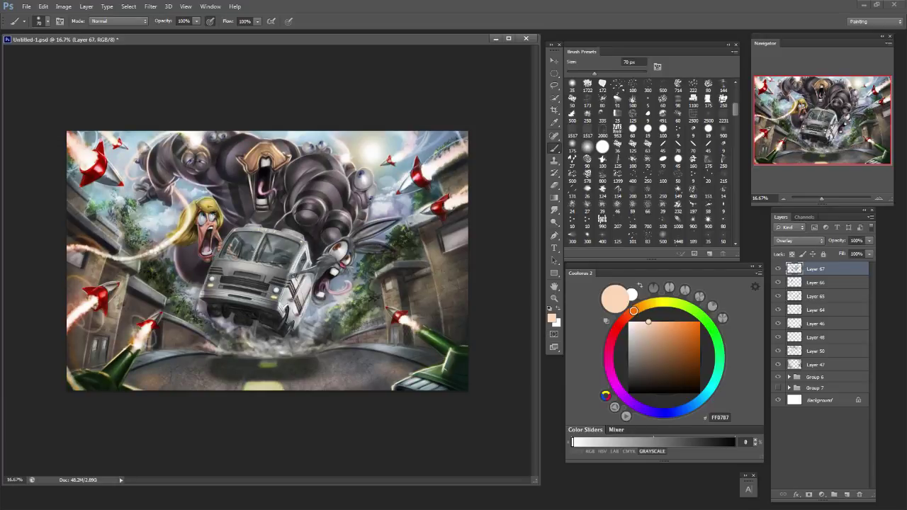
{"action": "key", "text": "bracketright"}
{"action": "key", "text": "bracketright"}
{"action": "key", "text": "e"}
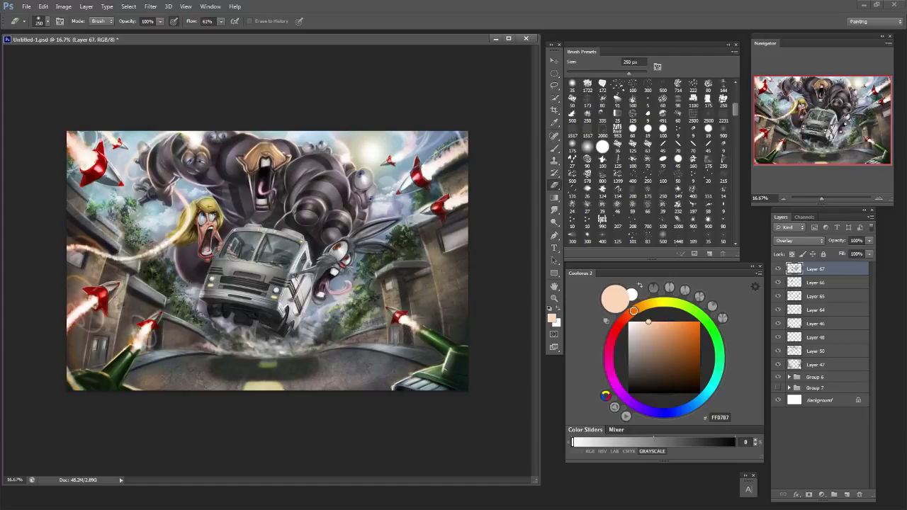
{"action": "key", "text": "b"}
{"action": "key", "text": "ctrl+plus"}
{"action": "key", "text": "ctrl+minus"}
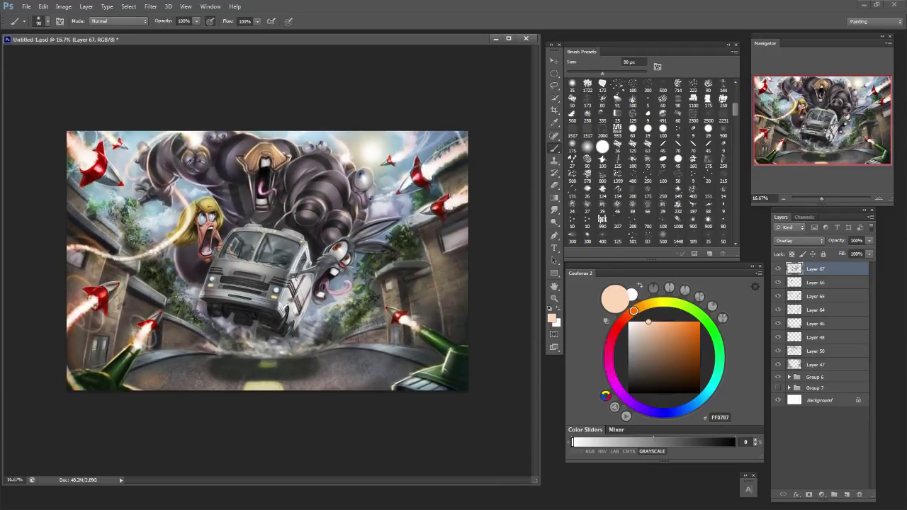
Try a stroke across the right part of the road in dark grey 434344 sampled from the painting, and undo it.
{"action": "left_click", "coordinate": [151, 378], "text": "alt"}
{"action": "key", "text": "bracketleft"}
{"action": "key", "text": "bracketleft"}
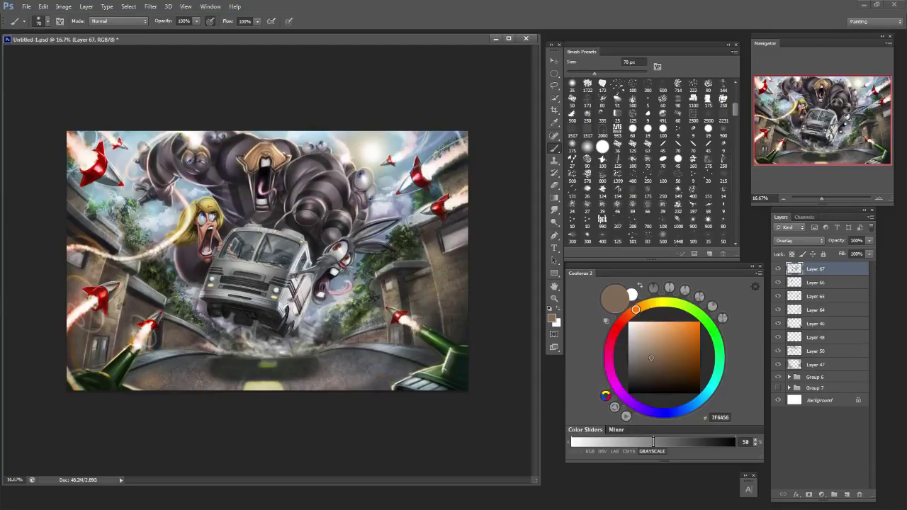
{"action": "key", "text": "bracketleft"}
{"action": "left_click", "coordinate": [383, 370], "text": "alt"}
{"action": "left_click_drag", "start_coordinate": [367, 371], "coordinate": [398, 371]}
{"action": "key", "text": "ctrl+z"}
{"action": "key", "text": "e"}
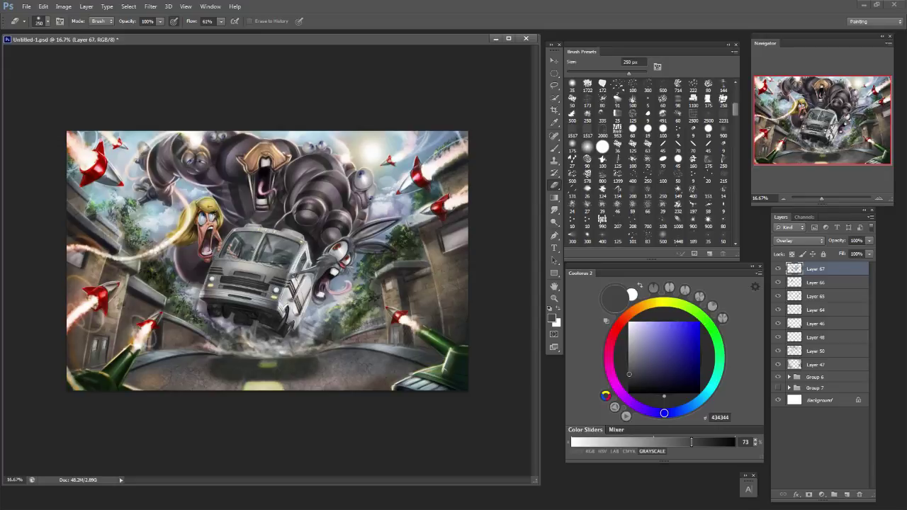
{"action": "key", "text": "b"}
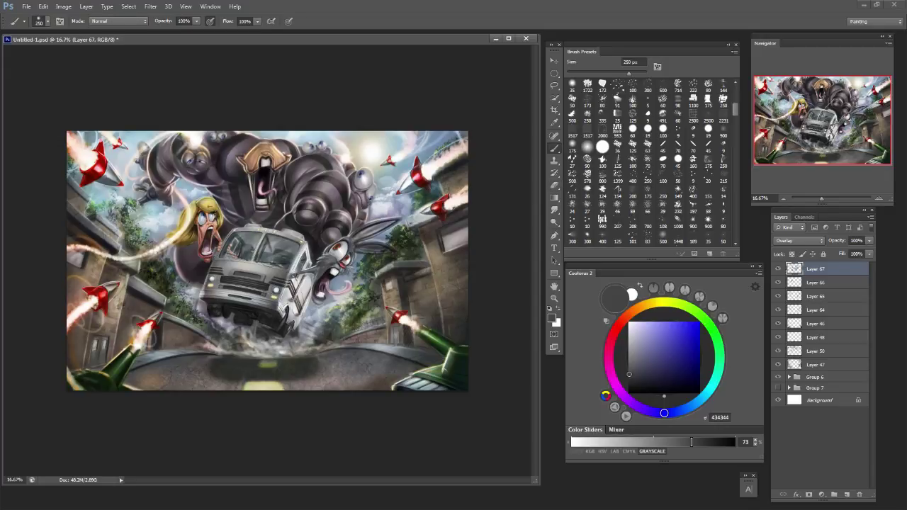
Set the brush colour to light orange F9BE5E and paint a short tint on the road beside the lower-right launcher.
{"action": "left_click", "coordinate": [278, 346], "text": "alt"}
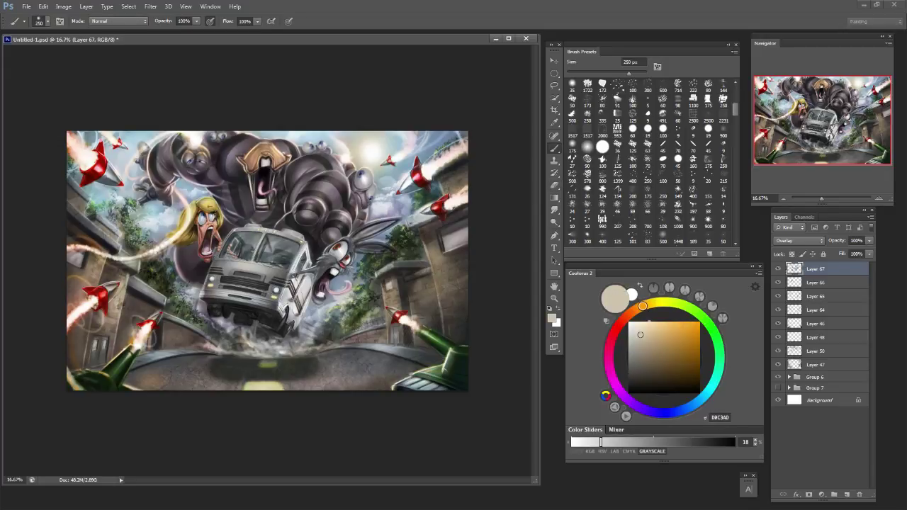
{"action": "left_click", "coordinate": [672, 324]}
{"action": "left_click_drag", "start_coordinate": [381, 384], "coordinate": [391, 383]}
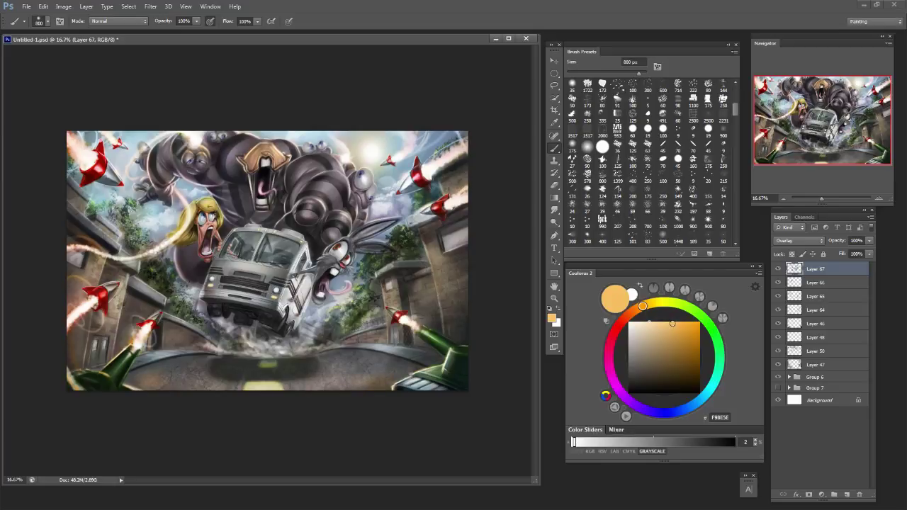
Tint the flames of the two lower rockets leaving the green launchers light orange, using a brush of up to 400 px.
{"action": "left_click_drag", "start_coordinate": [405, 322], "coordinate": [413, 328]}
{"action": "key", "text": "bracketright"}
{"action": "key", "text": "bracketright"}
{"action": "key", "text": "bracketright"}
{"action": "key", "text": "bracketright"}
{"action": "key", "text": "bracketright"}
{"action": "key", "text": "bracketright"}
{"action": "left_click", "coordinate": [415, 320]}
{"action": "left_click", "coordinate": [141, 339]}
{"action": "left_click", "coordinate": [141, 332]}
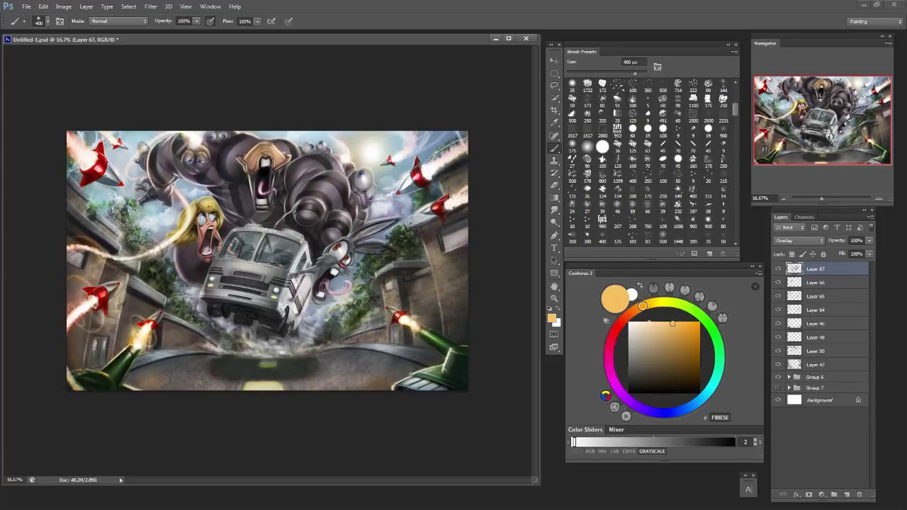
Undo the last flame dab and try an orange dab on the red rocket's trail at the illustration's left edge, undoing it too.
{"action": "key", "text": "ctrl+z"}
{"action": "left_click", "coordinate": [81, 310]}
{"action": "key", "text": "ctrl+z"}
Reduce the brush to 175 px and tint the flames of the upper-left and upper-right red rockets light orange.
{"action": "key", "text": "bracketleft"}
{"action": "key", "text": "bracketleft"}
{"action": "left_click", "coordinate": [71, 158]}
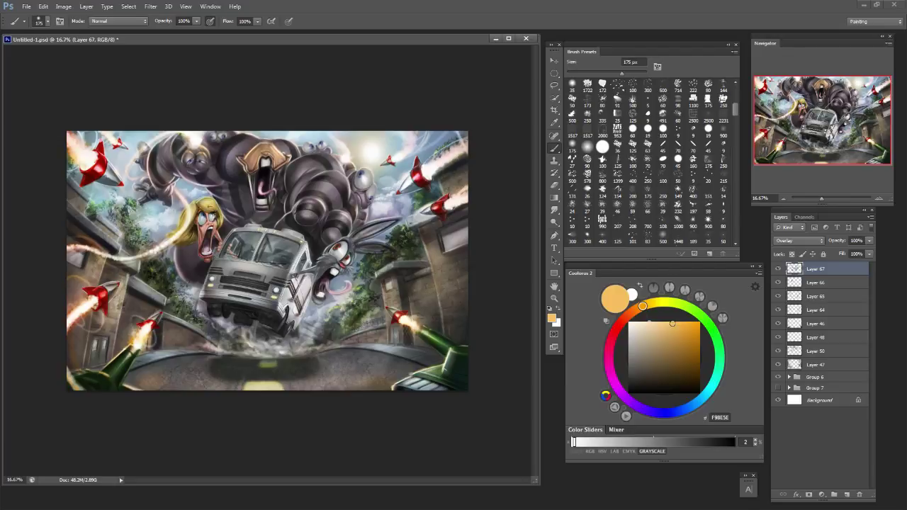
{"action": "left_click", "coordinate": [444, 166]}
{"action": "left_click", "coordinate": [405, 158]}
Change the brush colour to magenta pink F757C2 and enlarge the brush to 250 px.
{"action": "left_click", "coordinate": [610, 367]}
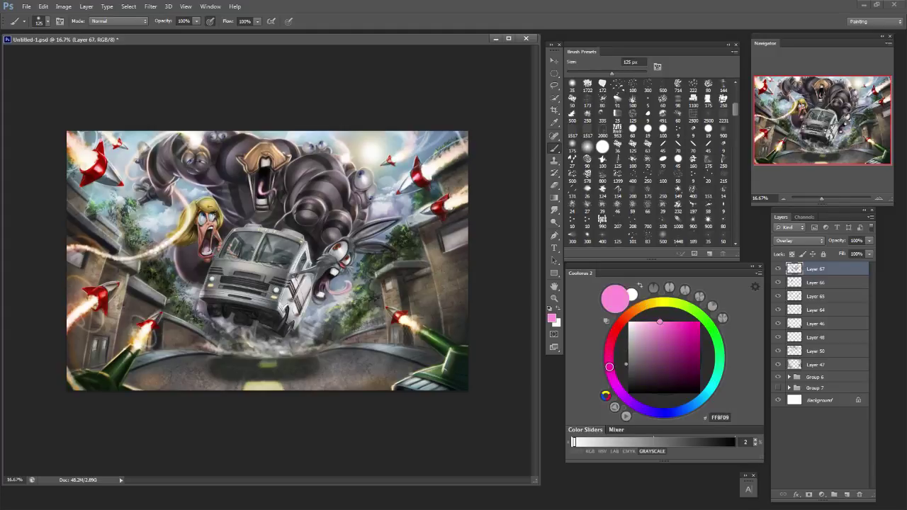
{"action": "left_click", "coordinate": [675, 324]}
{"action": "key", "text": "bracketright"}
{"action": "key", "text": "bracketright"}
{"action": "key", "text": "bracketright"}
{"action": "key", "text": "bracketright"}
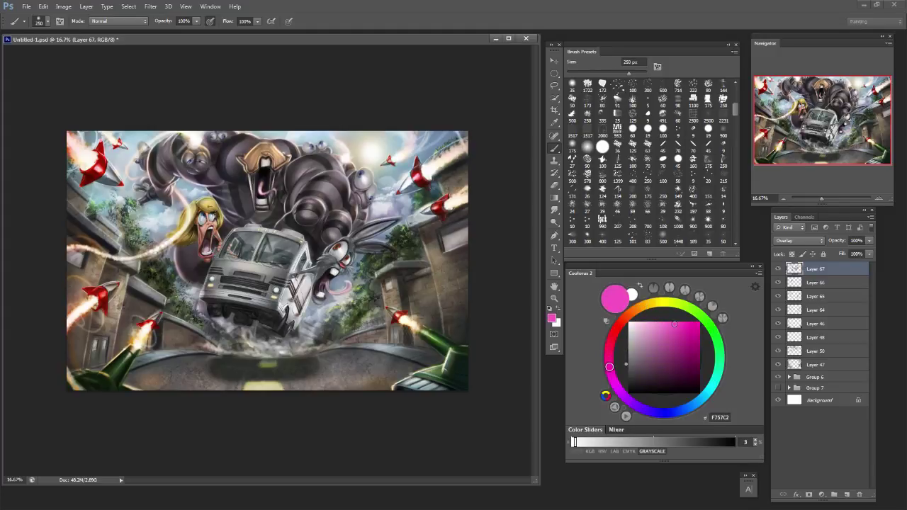
Add magenta pink tints to the illustration on the Overlay layer, varying the brush size up to 400 px.
{"action": "key", "text": "bracketleft"}
{"action": "key", "text": "bracketleft"}
{"action": "key", "text": "bracketleft"}
{"action": "key", "text": "bracketleft"}
{"action": "key", "text": "bracketleft"}
{"action": "key", "text": "bracketleft"}
{"action": "key", "text": "bracketright"}
{"action": "key", "text": "bracketright"}
{"action": "key", "text": "bracketright"}
{"action": "key", "text": "bracketright"}
{"action": "key", "text": "bracketleft"}
{"action": "key", "text": "bracketleft"}
{"action": "key", "text": "bracketright"}
{"action": "key", "text": "bracketright"}
{"action": "key", "text": "bracketright"}
{"action": "key", "text": "bracketright"}
{"action": "key", "text": "bracketright"}
{"action": "key", "text": "bracketright"}
{"action": "key", "text": "bracketright"}
{"action": "key", "text": "bracketright"}
{"action": "key", "text": "ctrl+plus"}
{"action": "key", "text": "ctrl+minus"}
Change the brush colour from magenta to a light salmon.
{"action": "left_click", "coordinate": [630, 314]}
{"action": "left_click_drag", "start_coordinate": [666, 326], "coordinate": [666, 338]}
{"action": "left_click", "coordinate": [646, 305]}
{"action": "left_click", "coordinate": [621, 322]}
{"action": "left_click", "coordinate": [662, 327]}
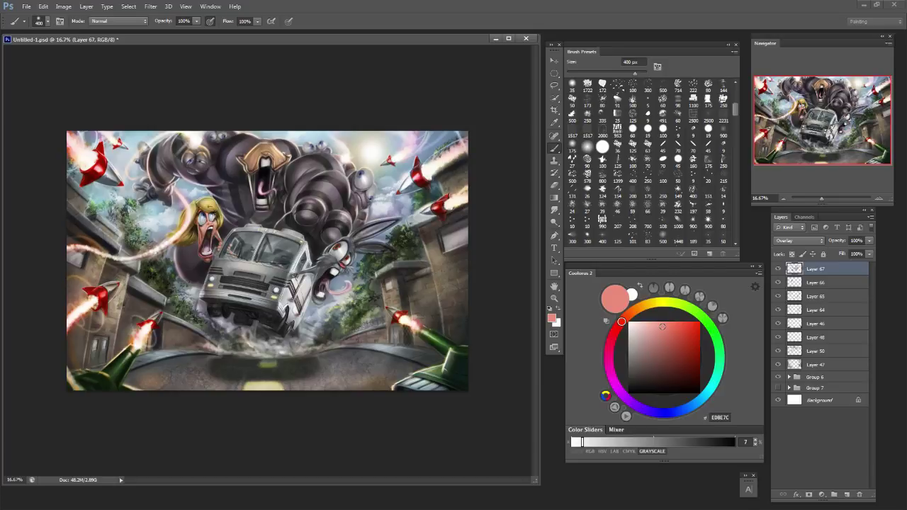
{"action": "key", "text": "ctrl+plus"}
{"action": "key", "text": "ctrl+minus"}
Sample light orange DA986C near the upper-right red rocket and adjust the brush to 25 px for fine touch-ups.
{"action": "left_click", "coordinate": [419, 150], "text": "alt"}
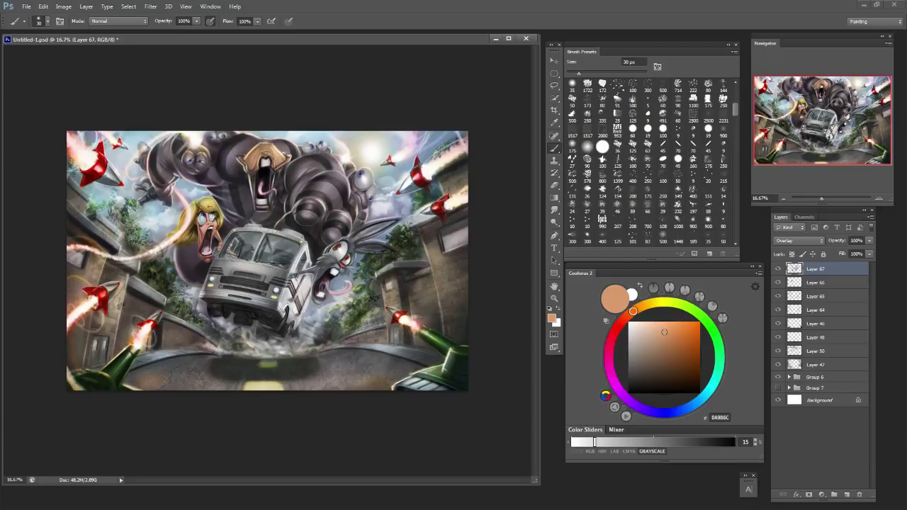
{"action": "key", "text": "ctrl+plus"}
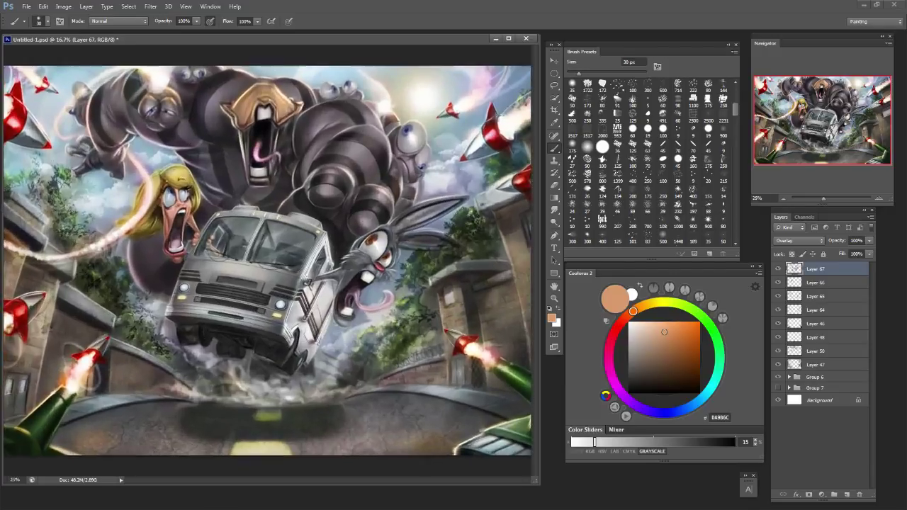
{"action": "key", "text": "bracketleft"}
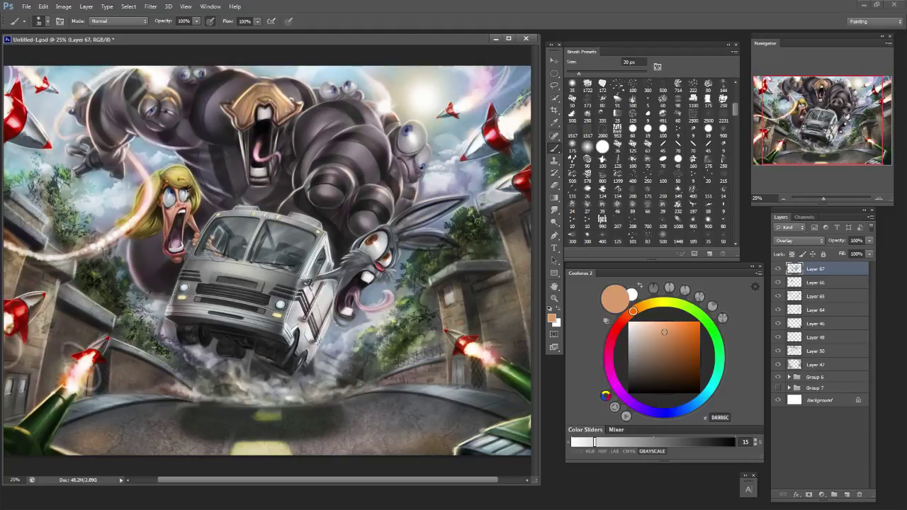
{"action": "key", "text": "bracketleft"}
{"action": "key", "text": "bracketright"}
{"action": "key", "text": "bracketright"}
{"action": "key", "text": "bracketright"}
{"action": "key", "text": "bracketright"}
{"action": "key", "text": "bracketleft"}
{"action": "key", "text": "bracketleft"}
Change the brush colour to vivid orange E8781F and add tints around the illustration's left half with varying brush sizes.
{"action": "left_click", "coordinate": [690, 328]}
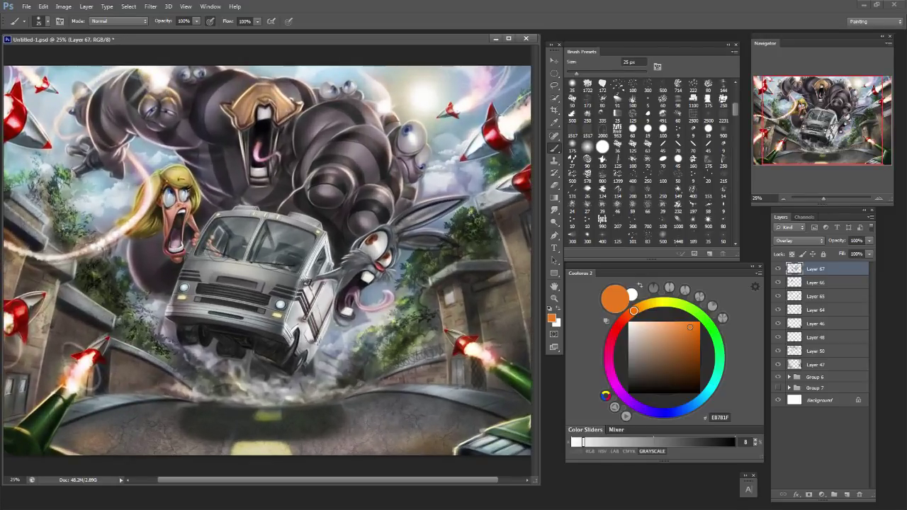
{"action": "scroll", "coordinate": [267, 260], "scroll_direction": "left", "scroll_amount": 1}
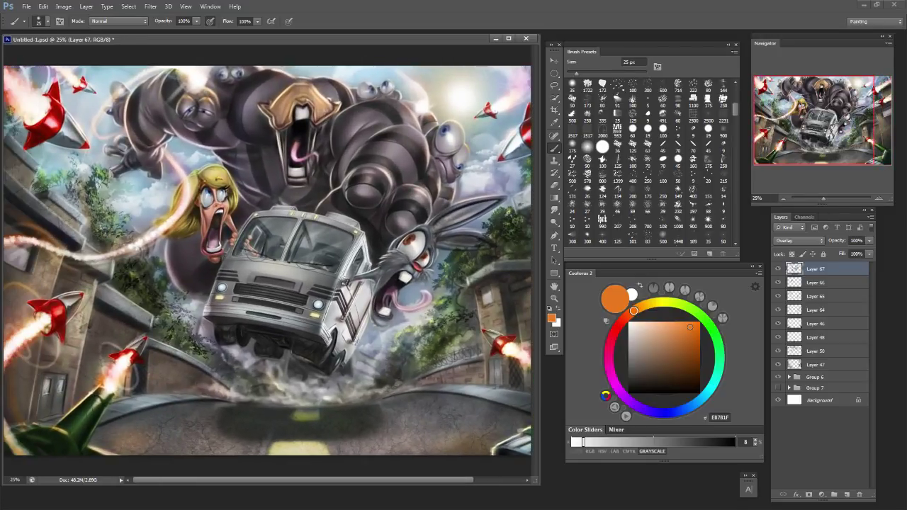
{"action": "key", "text": "bracketright"}
{"action": "key", "text": "bracketleft"}
{"action": "key", "text": "bracketleft"}
{"action": "key", "text": "bracketleft"}
{"action": "key", "text": "bracketleft"}
{"action": "key", "text": "bracketright"}
{"action": "key", "text": "bracketright"}
{"action": "key", "text": "bracketright"}
{"action": "key", "text": "bracketright"}
{"action": "key", "text": "bracketright"}
{"action": "key", "text": "bracketright"}
{"action": "key", "text": "bracketleft"}
{"action": "key", "text": "bracketleft"}
{"action": "key", "text": "bracketleft"}
{"action": "key", "text": "bracketleft"}
{"action": "key", "text": "bracketleft"}
{"action": "key", "text": "bracketleft"}
{"action": "key", "text": "bracketright"}
{"action": "key", "text": "bracketright"}
{"action": "key", "text": "bracketleft"}
{"action": "key", "text": "bracketleft"}
{"action": "key", "text": "bracketright"}
{"action": "key", "text": "bracketright"}
Change the brush colour to near-black 0F0E0C and reduce the brush to 60 px for shading.
{"action": "left_click", "coordinate": [644, 389]}
{"action": "key", "text": "bracketleft"}
{"action": "key", "text": "bracketleft"}
{"action": "key", "text": "bracketleft"}
{"action": "key", "text": "bracketleft"}
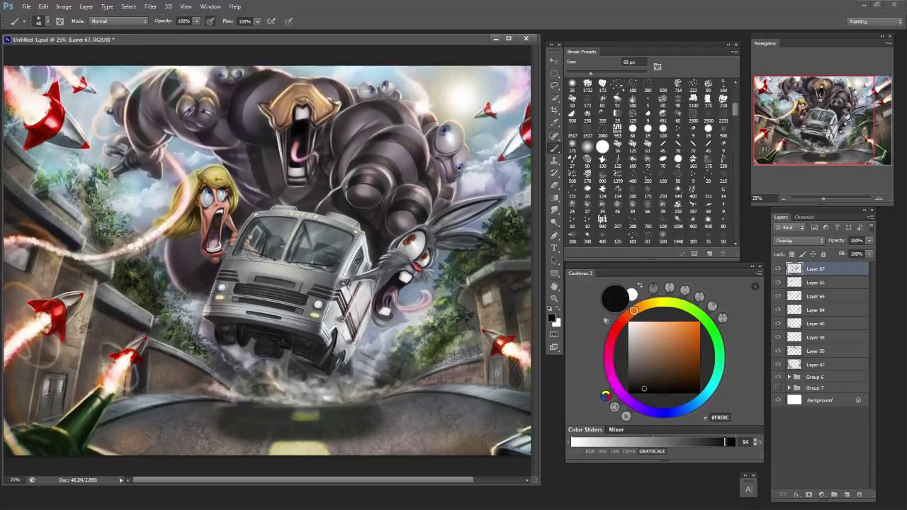
Shift the near-black brush colour to a blue hue and enlarge the brush to 150 px for broader shading.
{"action": "left_click", "coordinate": [671, 412]}
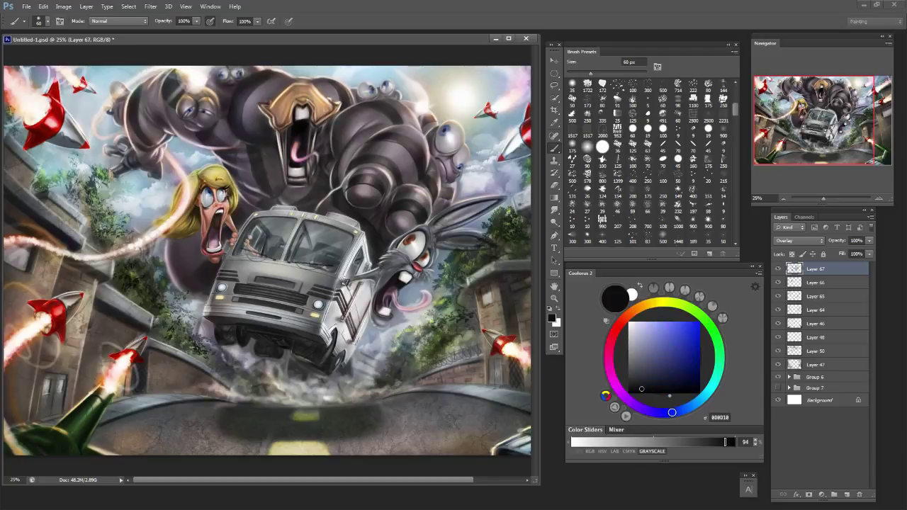
{"action": "key", "text": "bracketright"}
{"action": "key", "text": "bracketright"}
{"action": "key", "text": "bracketright"}
{"action": "key", "text": "bracketright"}
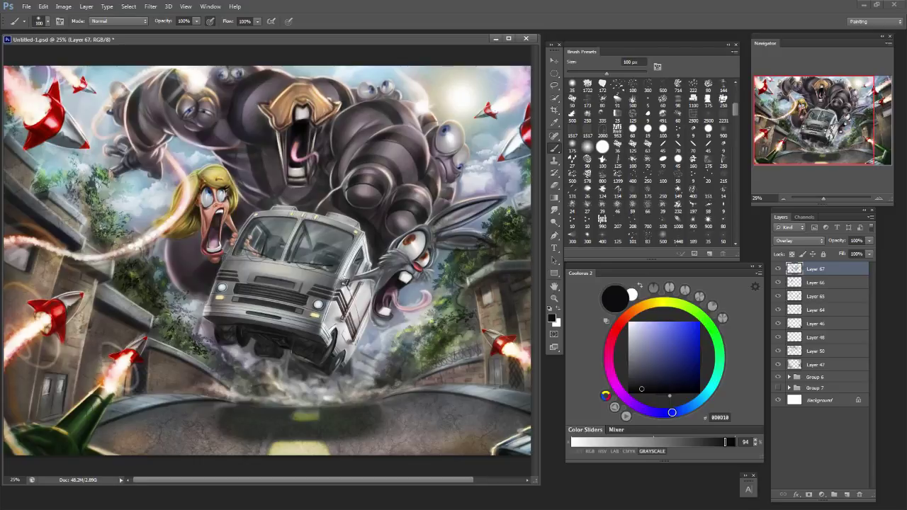
{"action": "key", "text": "bracketright"}
{"action": "key", "text": "bracketright"}
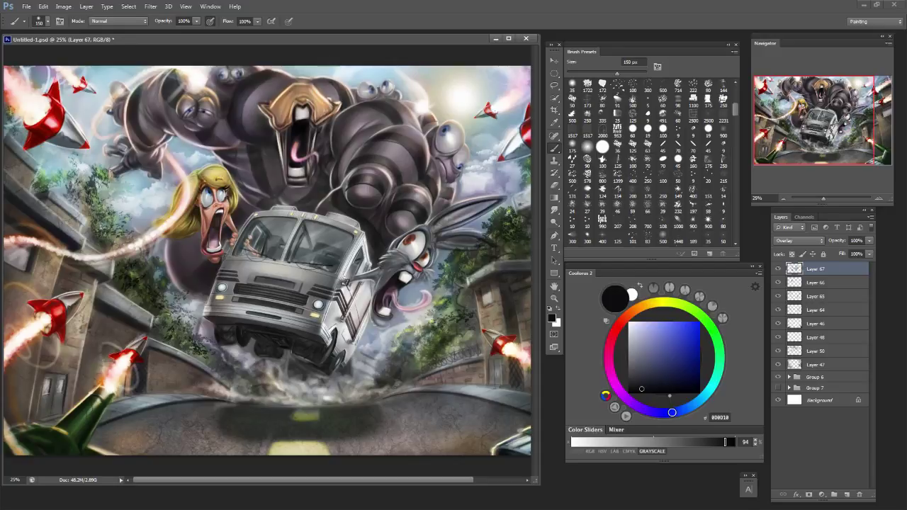
{"action": "key", "text": "ctrl+minus"}
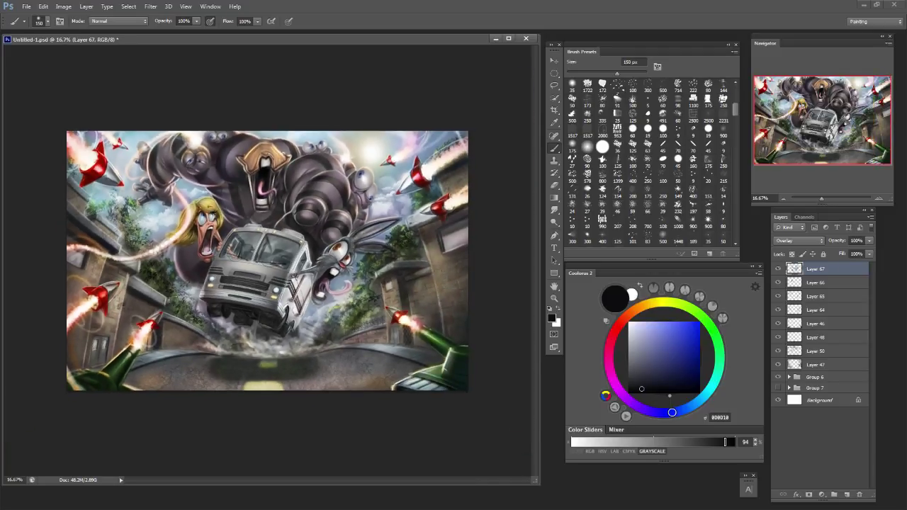
{"action": "key", "text": "ctrl+plus"}
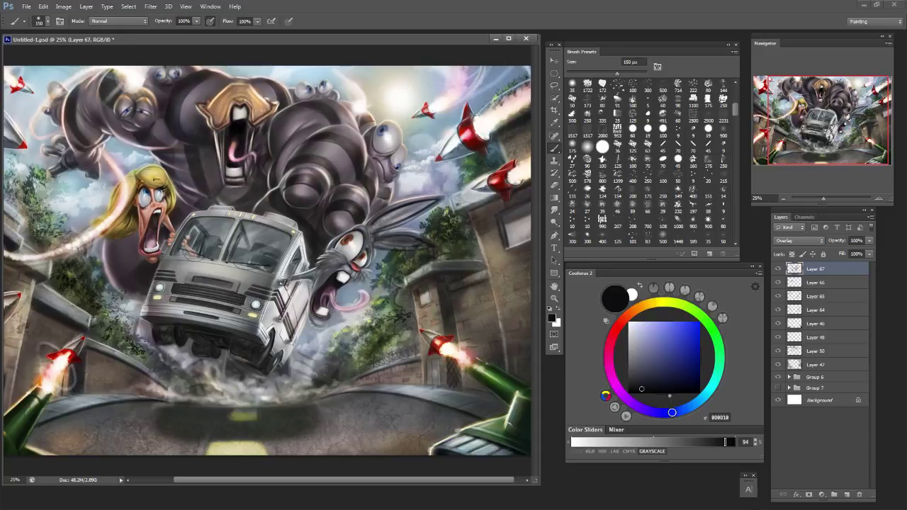
Sample dark brown 413632 beside the rabbit's ears and reduce the brush to 35 px for fine shading.
{"action": "left_click", "coordinate": [372, 190], "text": "alt"}
{"action": "key", "text": "bracketleft"}
{"action": "key", "text": "bracketleft"}
{"action": "key", "text": "bracketleft"}
{"action": "key", "text": "bracketleft"}
{"action": "key", "text": "bracketleft"}
{"action": "key", "text": "bracketleft"}
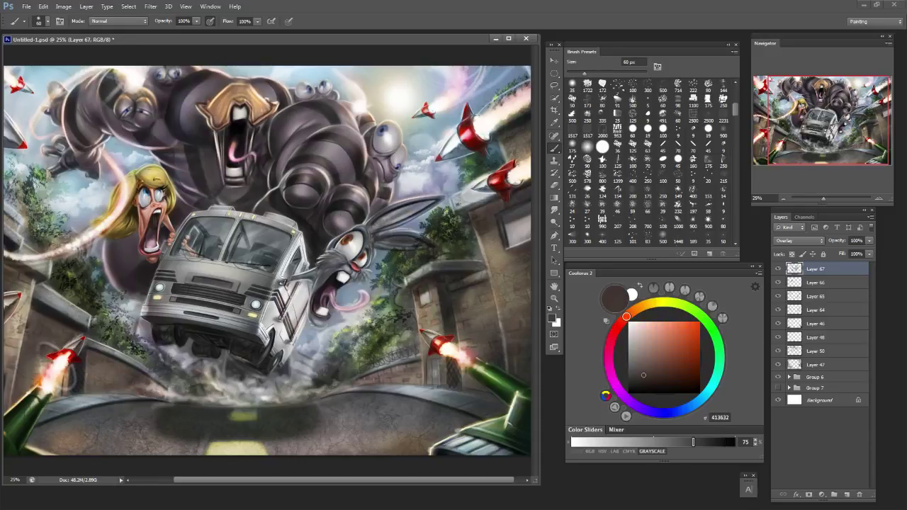
{"action": "key", "text": "bracketleft"}
{"action": "key", "text": "bracketleft"}
{"action": "key", "text": "bracketleft"}
{"action": "key", "text": "bracketleft"}
{"action": "key", "text": "bracketleft"}
{"action": "key", "text": "bracketleft"}
{"action": "key", "text": "bracketleft"}
{"action": "key", "text": "bracketleft"}
{"action": "key", "text": "bracketright"}
{"action": "key", "text": "bracketright"}
{"action": "key", "text": "bracketright"}
{"action": "key", "text": "bracketright"}
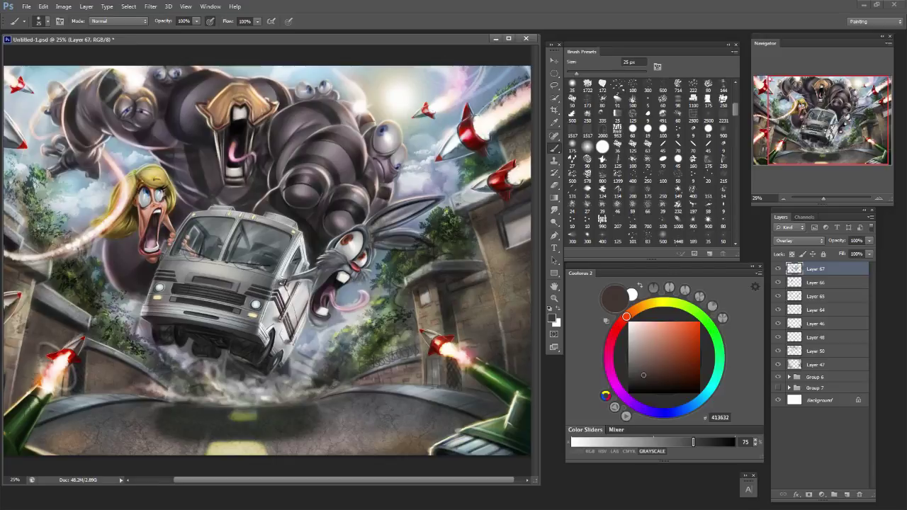
{"action": "key", "text": "bracketleft"}
{"action": "key", "text": "bracketleft"}
{"action": "left_click_drag", "start_coordinate": [267, 260], "coordinate": [255, 260]}
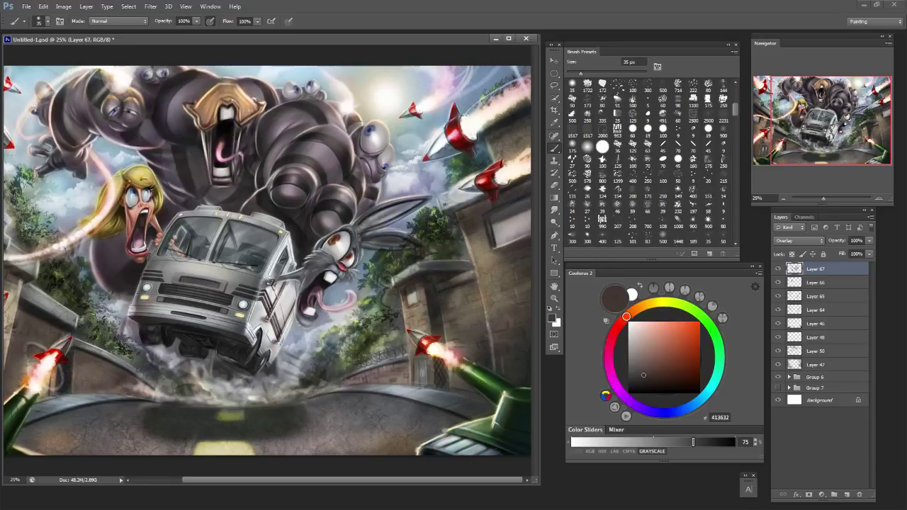
Sample dark slate 282A2E from the van's grille and enlarge the brush to 45 px for shading.
{"action": "left_click", "coordinate": [205, 298], "text": "alt"}
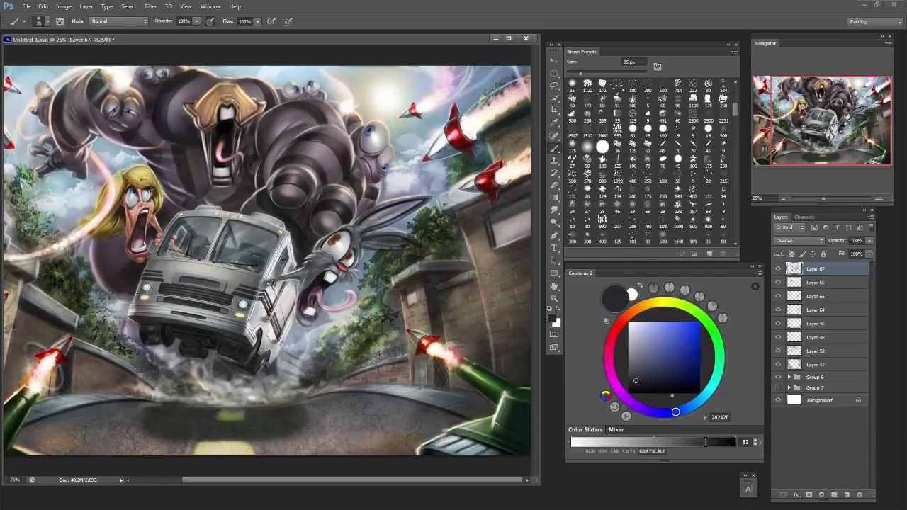
{"action": "key", "text": "bracketright"}
{"action": "key", "text": "bracketright"}
{"action": "key", "text": "ctrl+minus"}
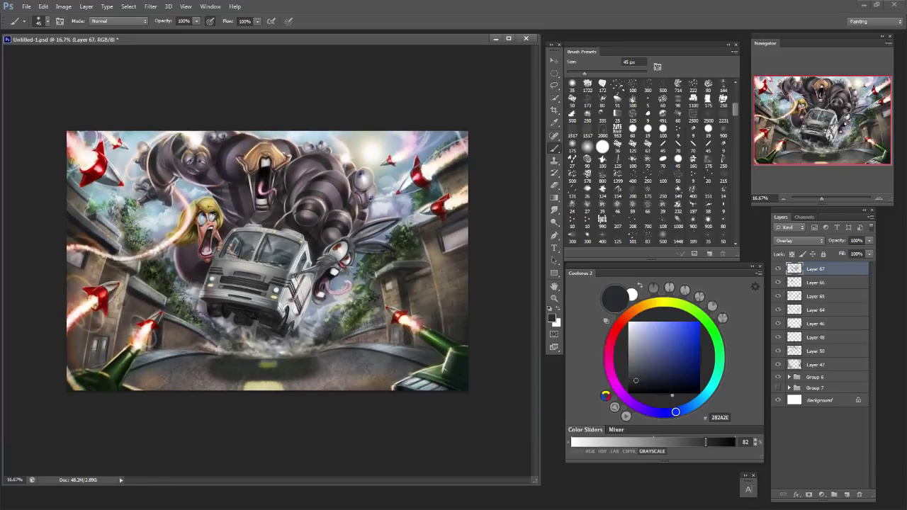
Try a broad dark stroke with a 300 px brush from the road up to the rabbit and undo it.
{"action": "key", "text": "bracketright"}
{"action": "key", "text": "bracketright"}
{"action": "key", "text": "bracketright"}
{"action": "key", "text": "bracketright"}
{"action": "key", "text": "bracketright"}
{"action": "key", "text": "bracketright"}
{"action": "key", "text": "bracketright"}
{"action": "key", "text": "bracketright"}
{"action": "key", "text": "bracketright"}
{"action": "key", "text": "bracketright"}
{"action": "key", "text": "bracketright"}
{"action": "key", "text": "bracketright"}
{"action": "mouse_move", "coordinate": [300, 387]}
{"action": "left_mouse_down"}
{"action": "mouse_move", "coordinate": [368, 269]}
{"action": "mouse_move", "coordinate": [350, 267]}
{"action": "left_mouse_up"}
{"action": "key", "text": "ctrl+z"}
Change the brush colour to white FCFCFC, set the brush to 150 px and add a new layer above the Overlay layer.
{"action": "left_click", "coordinate": [643, 331]}
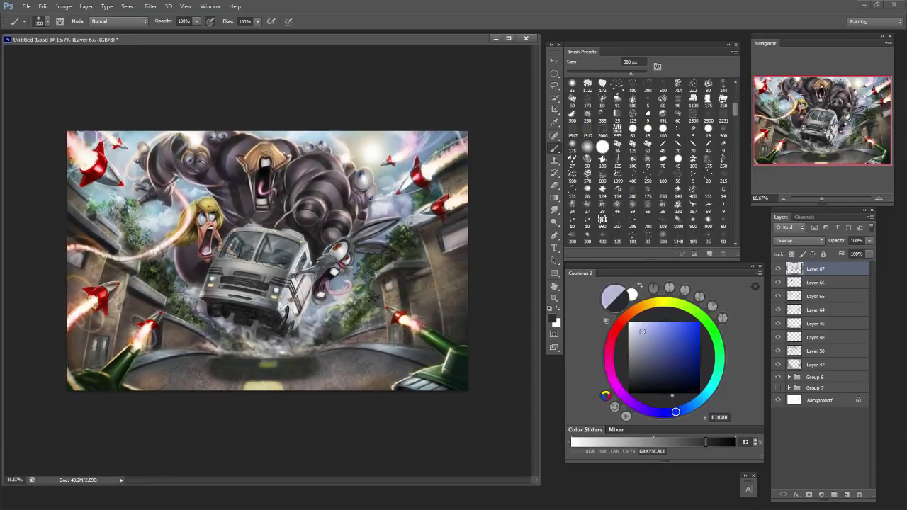
{"action": "key", "text": "x"}
{"action": "key", "text": "bracketleft"}
{"action": "key", "text": "bracketleft"}
{"action": "left_click", "coordinate": [847, 494]}
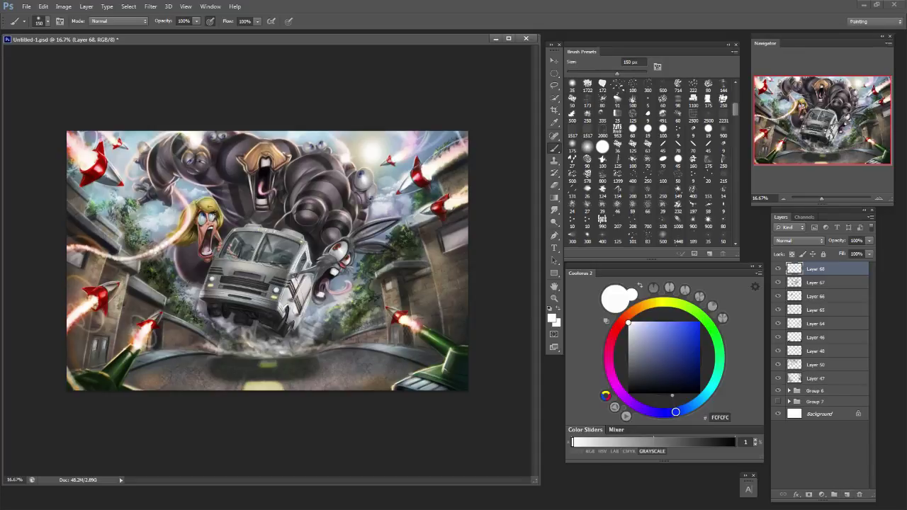
Try a 150 px white trail curving over the road and 60 px trails on both sides of the illustration, undoing all of them.
{"action": "mouse_move", "coordinate": [382, 386]}
{"action": "left_mouse_down"}
{"action": "mouse_move", "coordinate": [391, 354]}
{"action": "mouse_move", "coordinate": [225, 331]}
{"action": "left_mouse_up"}
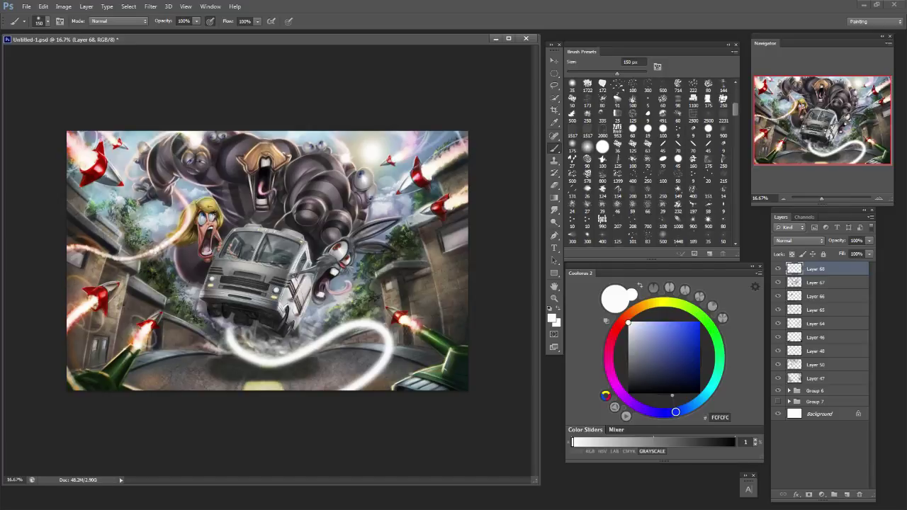
{"action": "key", "text": "ctrl+z"}
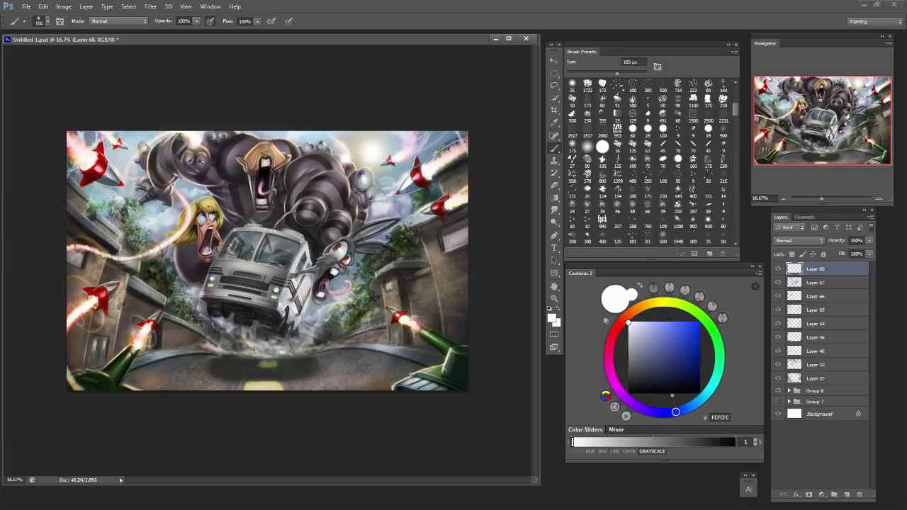
{"action": "key", "text": "bracketleft"}
{"action": "key", "text": "bracketleft"}
{"action": "key", "text": "bracketleft"}
{"action": "key", "text": "bracketleft"}
{"action": "mouse_move", "coordinate": [467, 304]}
{"action": "left_mouse_down"}
{"action": "mouse_move", "coordinate": [401, 274]}
{"action": "mouse_move", "coordinate": [370, 212]}
{"action": "left_mouse_up"}
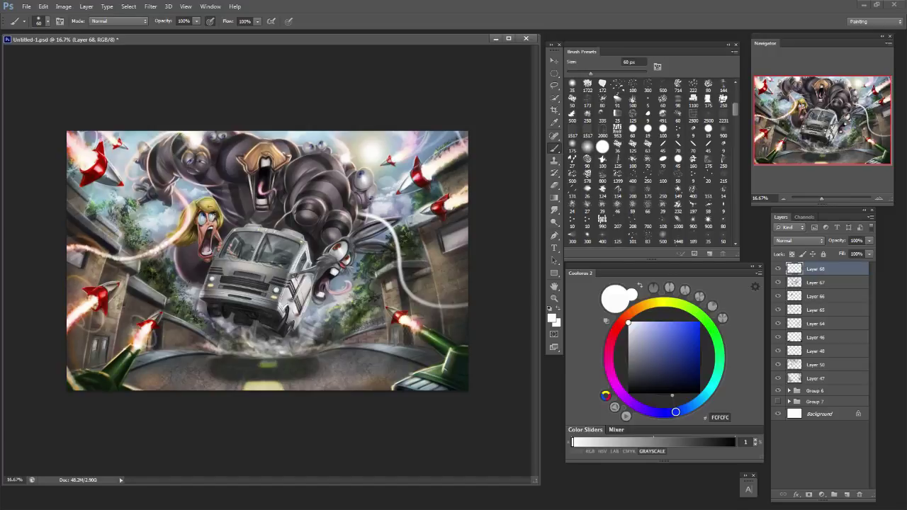
{"action": "mouse_move", "coordinate": [68, 260]}
{"action": "left_mouse_down"}
{"action": "mouse_move", "coordinate": [155, 245]}
{"action": "mouse_move", "coordinate": [188, 186]}
{"action": "left_mouse_up"}
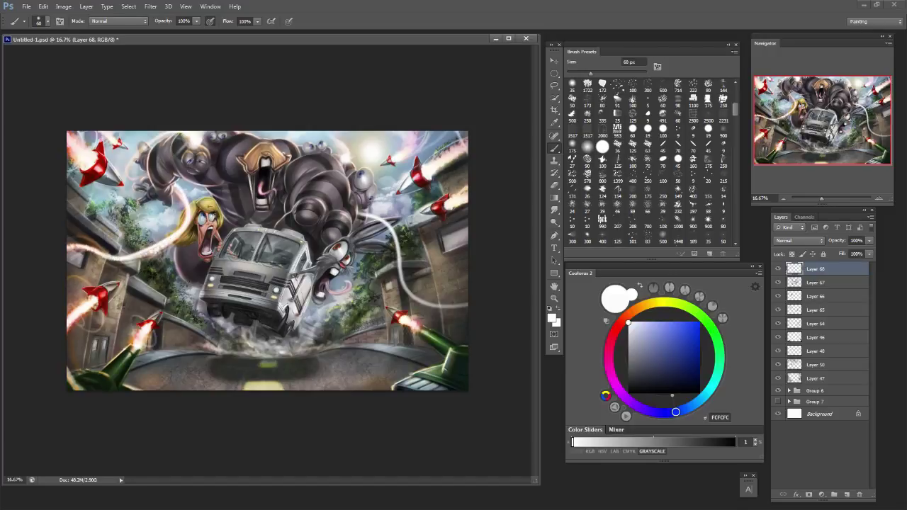
{"action": "key", "text": "ctrl+alt+z"}
{"action": "key", "text": "ctrl+alt+z"}
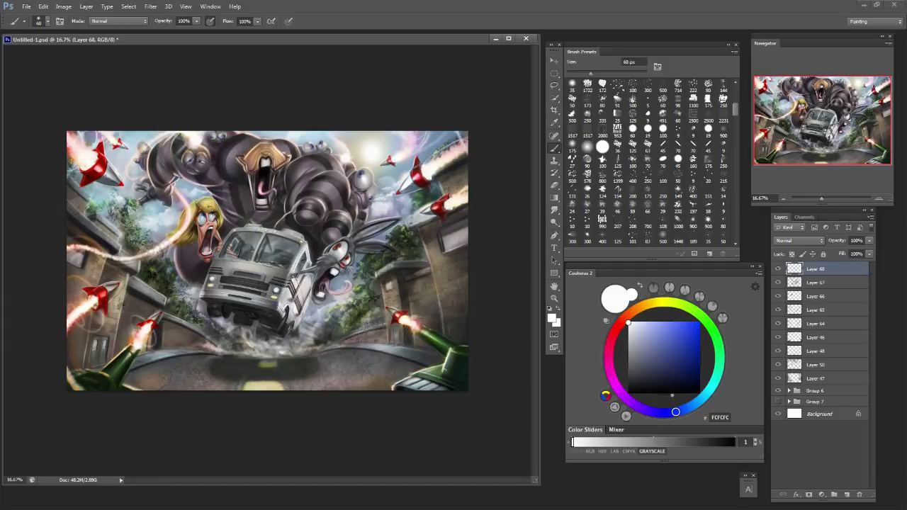
Try two more curved 60 px white trails from the right edge toward the rabbit's ears and undo them.
{"action": "mouse_move", "coordinate": [468, 306]}
{"action": "left_mouse_down"}
{"action": "mouse_move", "coordinate": [410, 303]}
{"action": "mouse_move", "coordinate": [386, 227]}
{"action": "left_mouse_up"}
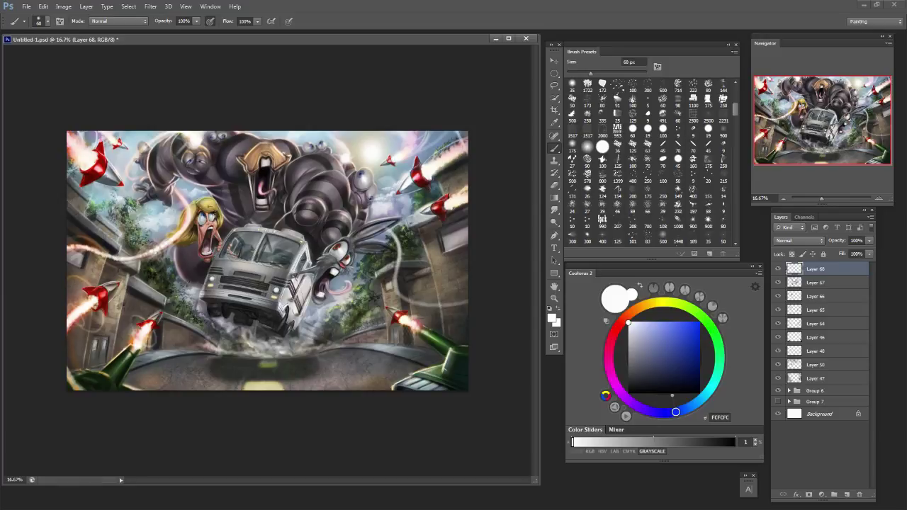
{"action": "key", "text": "ctrl+z"}
{"action": "mouse_move", "coordinate": [468, 312]}
{"action": "left_mouse_down"}
{"action": "mouse_move", "coordinate": [421, 317]}
{"action": "mouse_move", "coordinate": [370, 207]}
{"action": "left_mouse_up"}
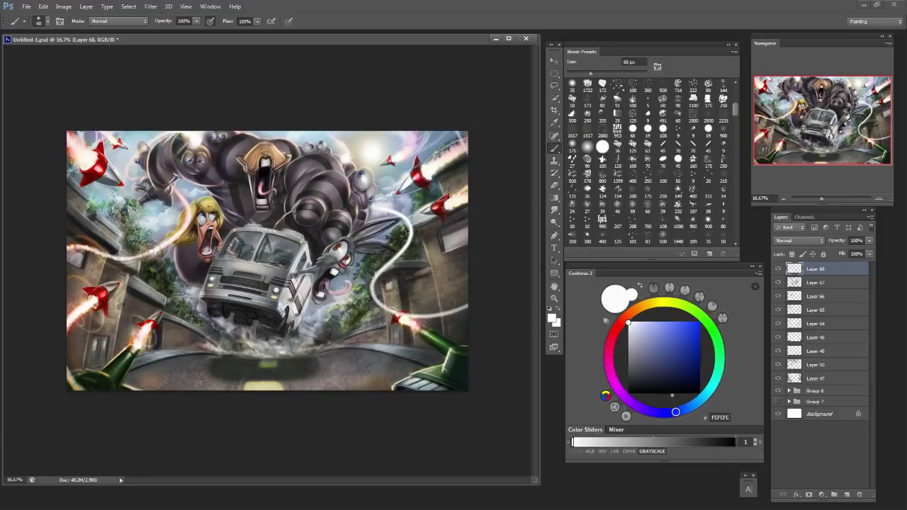
{"action": "key", "text": "ctrl+alt+z"}
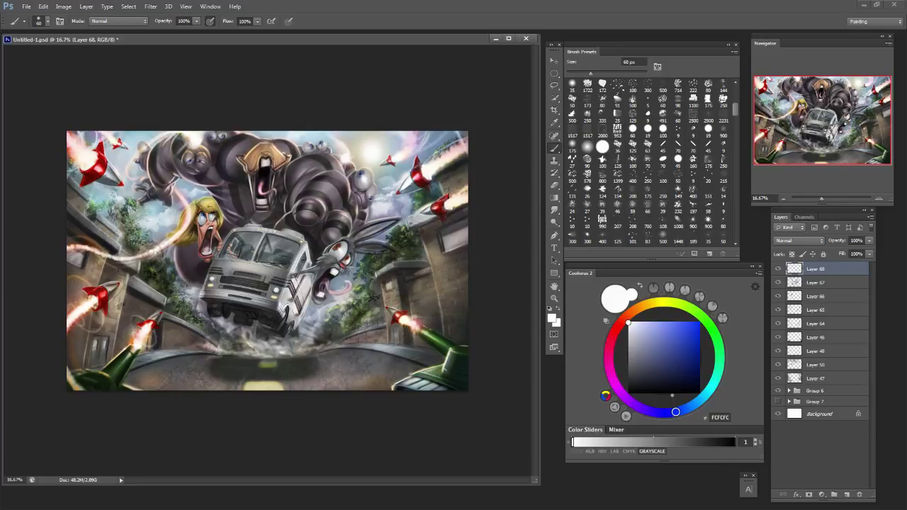
{"action": "key", "text": "ctrl+shift+z"}
{"action": "key", "text": "ctrl+alt+z"}
Adjust the brush to 35 px and change its colour to light tan D7A178.
{"action": "key", "text": "bracketright"}
{"action": "key", "text": "bracketright"}
{"action": "key", "text": "bracketleft"}
{"action": "key", "text": "bracketleft"}
{"action": "key", "text": "bracketleft"}
{"action": "key", "text": "bracketleft"}
{"action": "key", "text": "bracketright"}
{"action": "key", "text": "bracketright"}
{"action": "left_click", "coordinate": [632, 312]}
{"action": "left_click", "coordinate": [659, 333]}
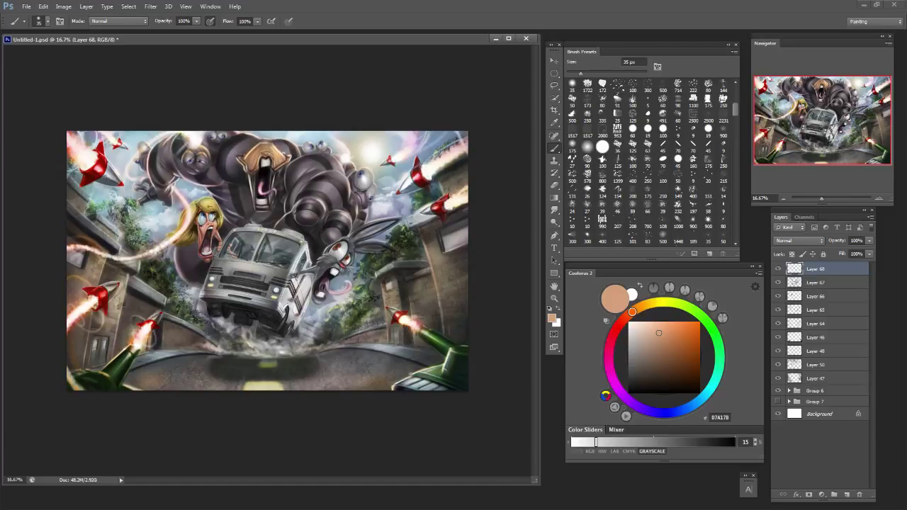
Paint an off-white FBF6F3 smoke trail from the road up past the lower-right rocket, using a 250 px textured brush preset.
{"action": "scroll", "coordinate": [647, 163], "scroll_direction": "down", "scroll_amount": 10}
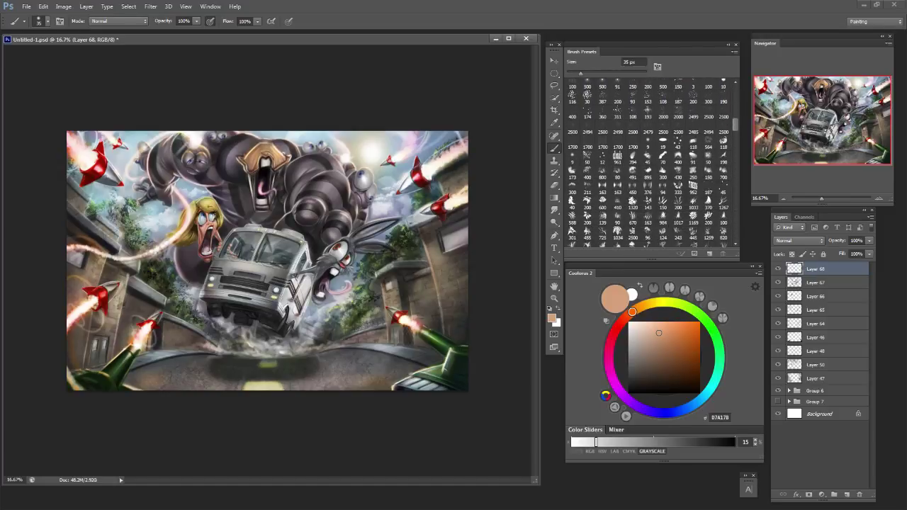
{"action": "scroll", "coordinate": [648, 164], "scroll_direction": "up", "scroll_amount": 1}
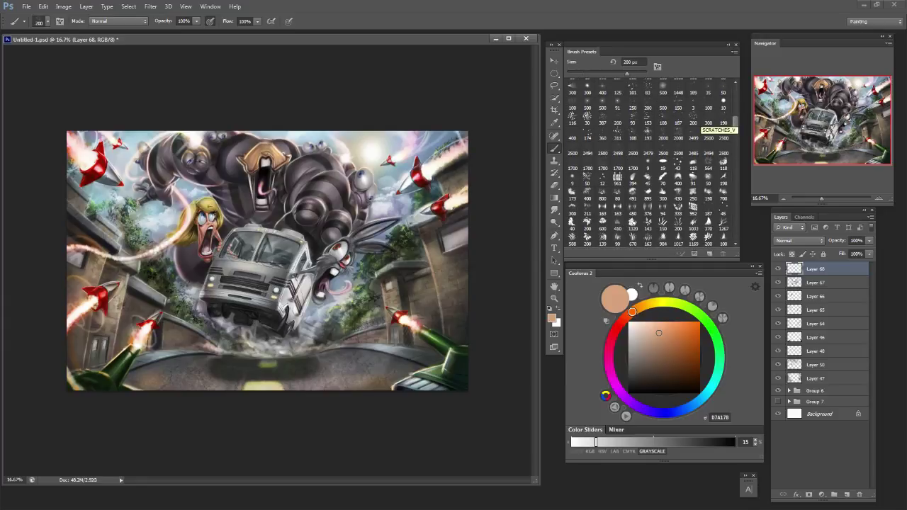
{"action": "scroll", "coordinate": [693, 129], "scroll_direction": "down", "scroll_amount": 1}
{"action": "scroll", "coordinate": [648, 164], "scroll_direction": "up", "scroll_amount": 4}
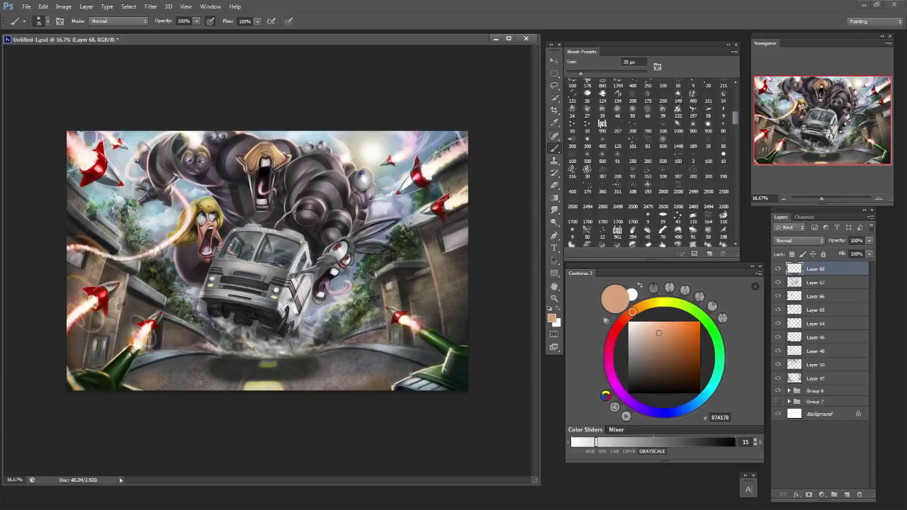
{"action": "scroll", "coordinate": [647, 164], "scroll_direction": "down", "scroll_amount": 5}
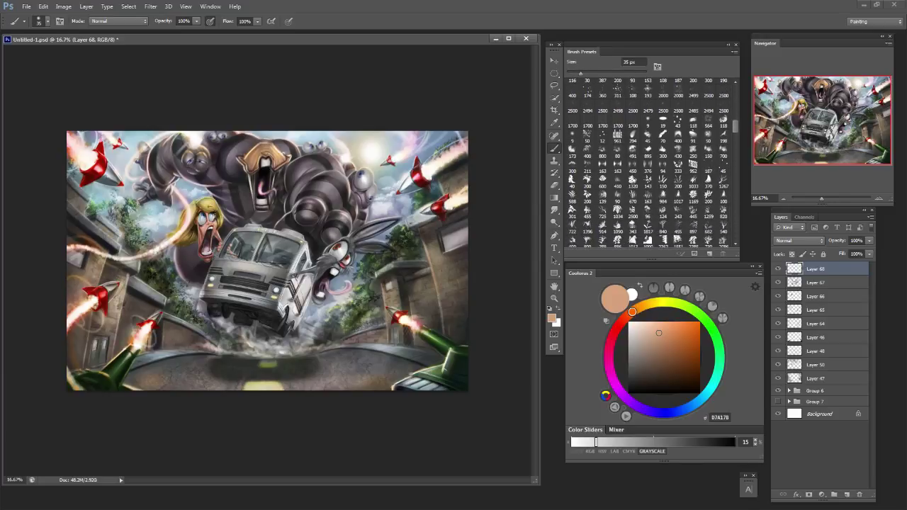
{"action": "left_click", "coordinate": [693, 151]}
{"action": "left_click", "coordinate": [693, 151]}
{"action": "left_click_drag", "start_coordinate": [643, 338], "coordinate": [630, 323]}
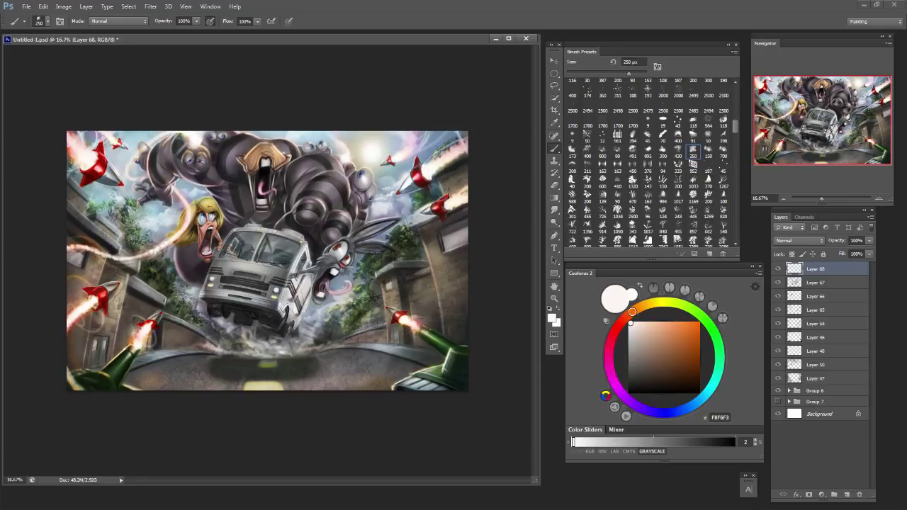
{"action": "left_click_drag", "start_coordinate": [319, 387], "coordinate": [378, 296]}
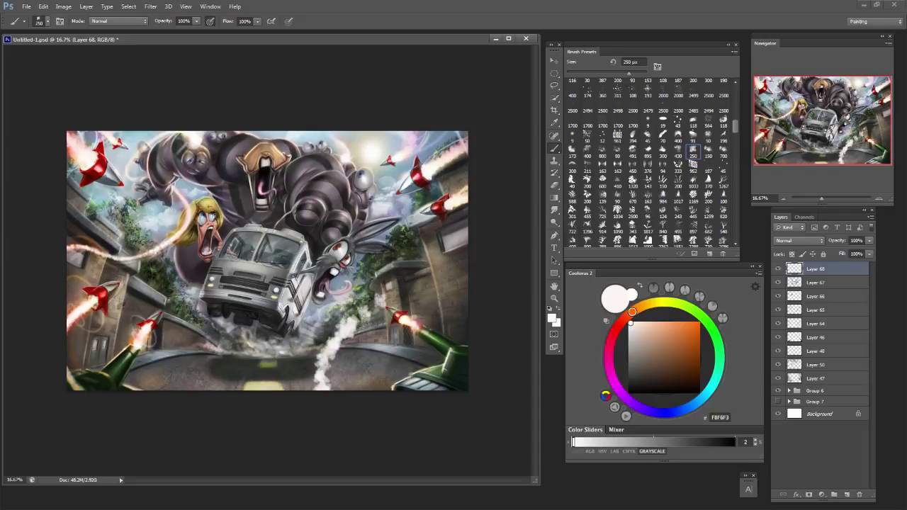
Undo the last smoke trail and try a narrower 175 px trail from the road toward the lower-right rocket, undoing it as well.
{"action": "key", "text": "ctrl+z"}
{"action": "key", "text": "bracketleft"}
{"action": "key", "text": "bracketleft"}
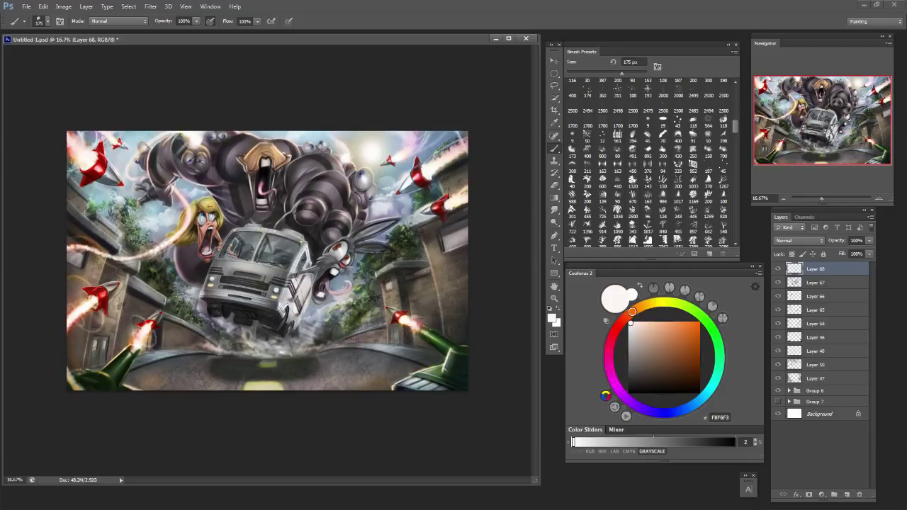
{"action": "left_click_drag", "start_coordinate": [333, 385], "coordinate": [410, 327]}
{"action": "key", "text": "ctrl+z"}
Try steeper off-white smoke trails at up to 150 px from the road up past the rabbit's right side and undo them.
{"action": "left_click_drag", "start_coordinate": [310, 387], "coordinate": [390, 254]}
{"action": "key", "text": "bracketleft"}
{"action": "key", "text": "bracketleft"}
{"action": "key", "text": "bracketleft"}
{"action": "key", "text": "bracketleft"}
{"action": "key", "text": "bracketleft"}
{"action": "key", "text": "bracketright"}
{"action": "key", "text": "bracketright"}
{"action": "key", "text": "bracketright"}
{"action": "key", "text": "bracketright"}
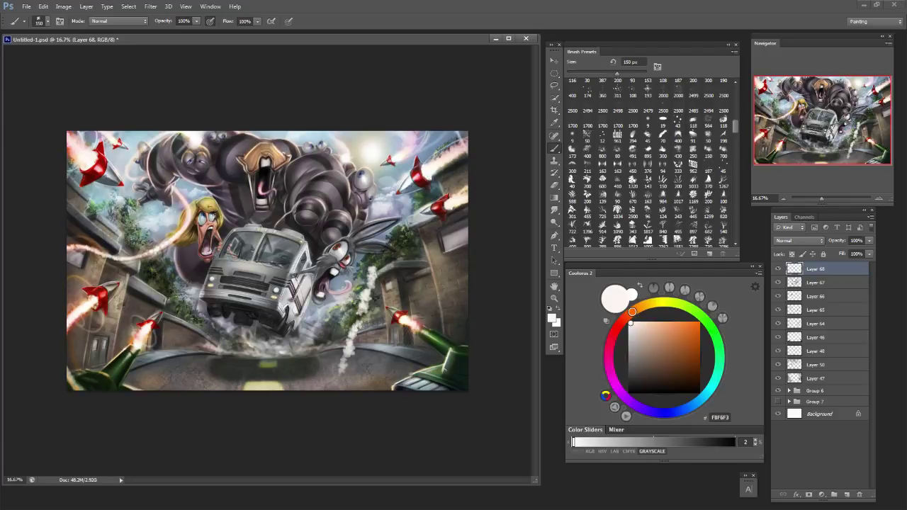
{"action": "left_click_drag", "start_coordinate": [333, 388], "coordinate": [376, 260]}
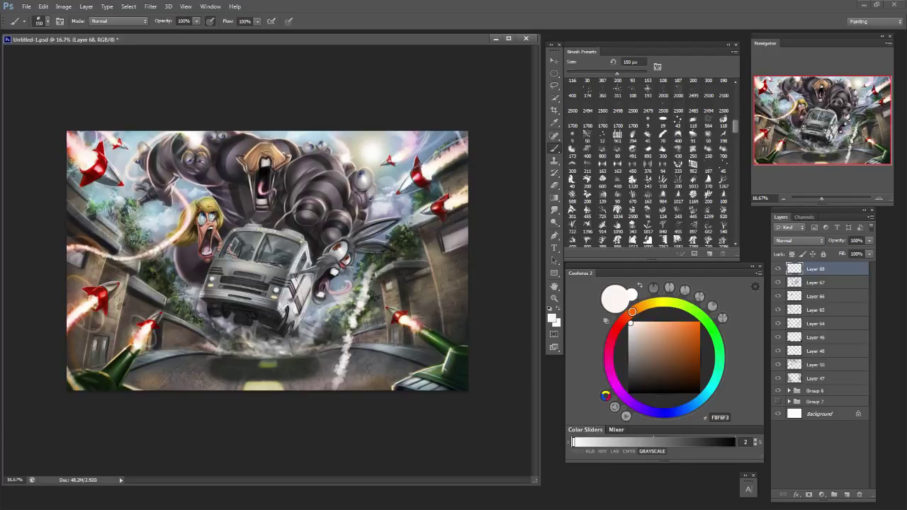
{"action": "key", "text": "ctrl+z"}
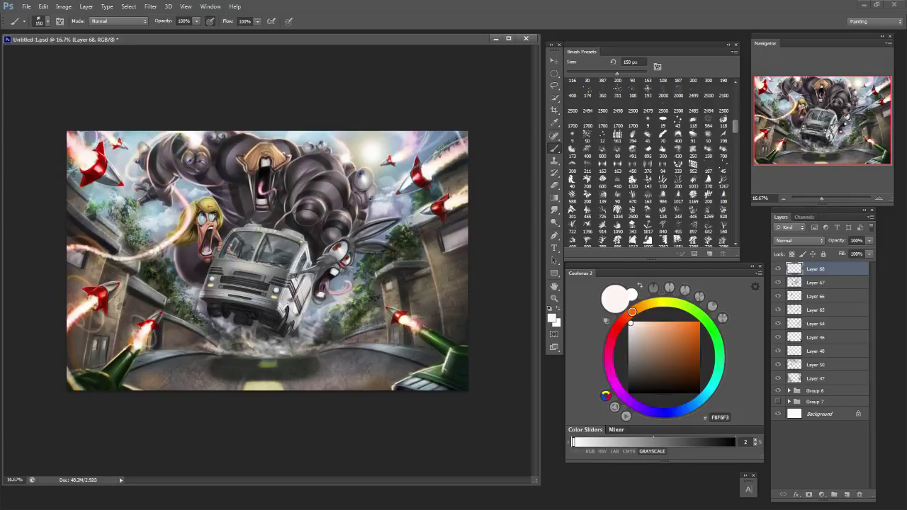
Save the illustration as the Photoshop file Untitled-1 in the car chase 2 folder, replacing the existing file.
{"action": "left_click", "coordinate": [27, 7]}
{"action": "left_click", "coordinate": [42, 120]}
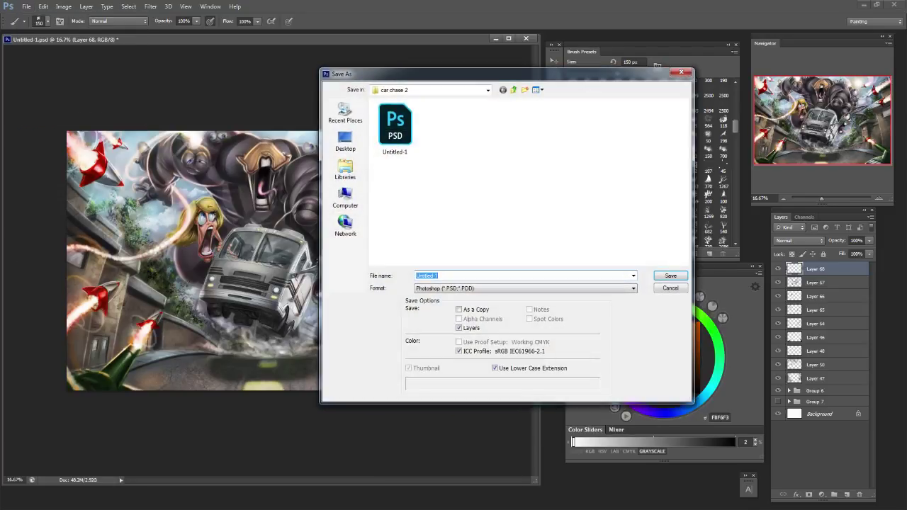
{"action": "key", "text": "Return"}
{"action": "key", "text": "Return"}
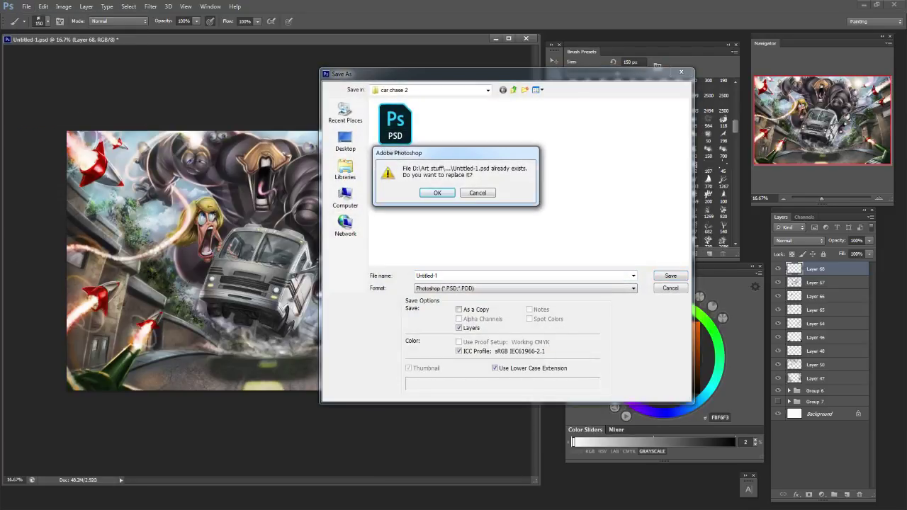
{"action": "key", "text": "y"}
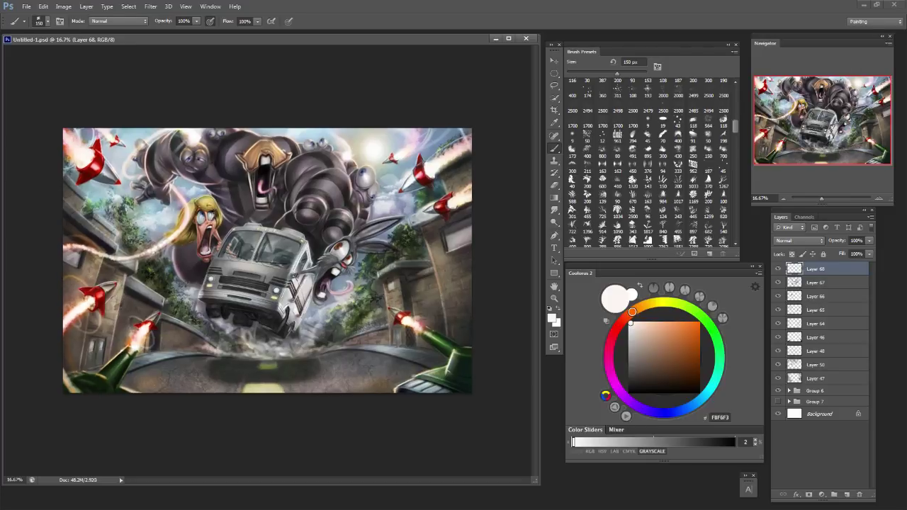
Paint a short off-white stroke with an 80 px textured brush beside the monster's raised arm near the upper-left rockets.
{"action": "key", "text": "ctrl+plus"}
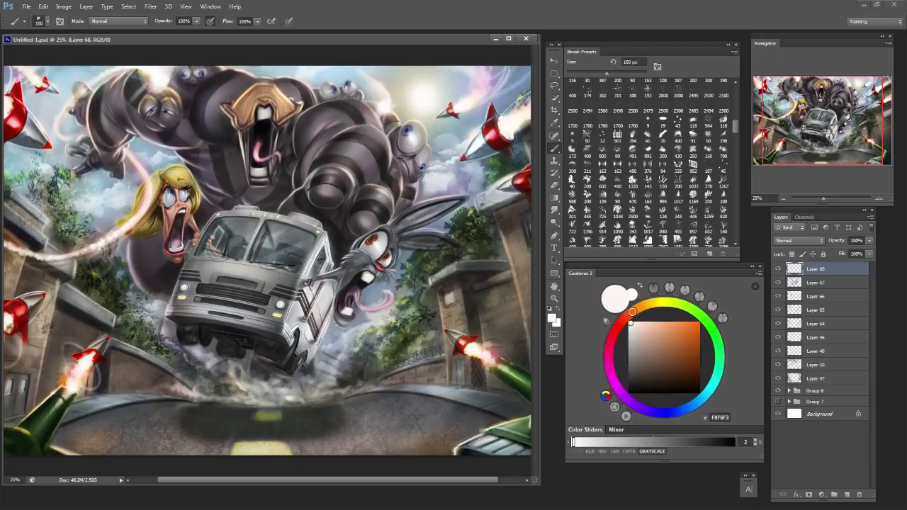
{"action": "key", "text": "bracketleft"}
{"action": "key", "text": "bracketleft"}
{"action": "key", "text": "bracketleft"}
{"action": "key", "text": "bracketleft"}
{"action": "left_click_drag", "start_coordinate": [56, 126], "coordinate": [76, 138]}
{"action": "key", "text": "ctrl+plus"}
{"action": "key", "text": "ctrl+minus"}
{"action": "key", "text": "ctrl+minus"}
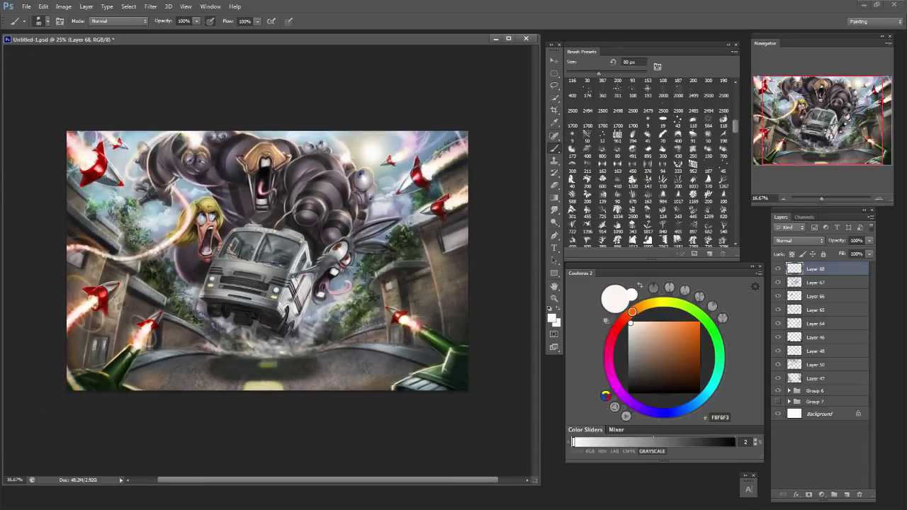
{"action": "key", "text": "ctrl+plus"}
{"action": "key", "text": "ctrl+minus"}
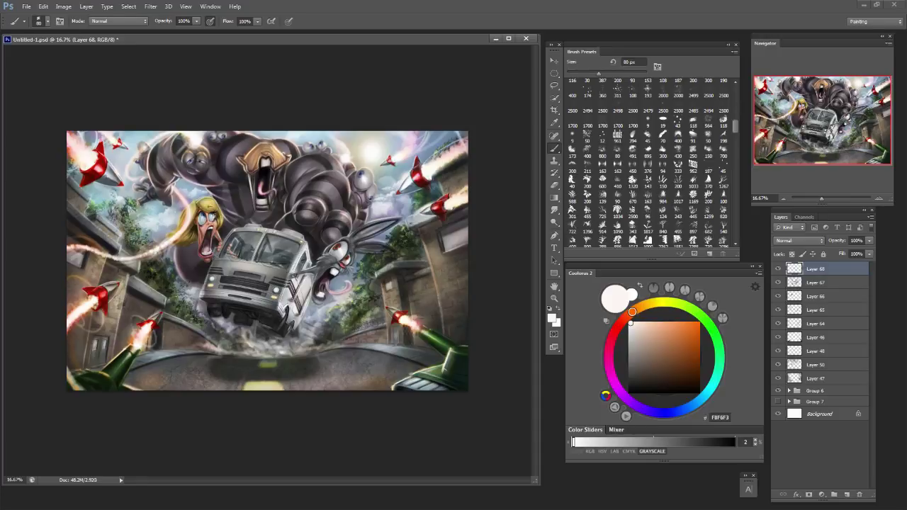
{"action": "key", "text": "e"}
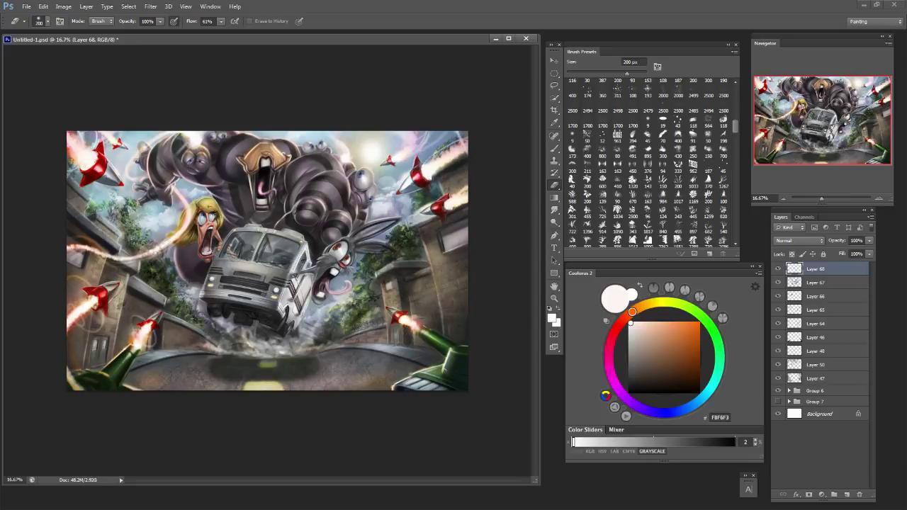
{"action": "key", "text": "ctrl+plus"}
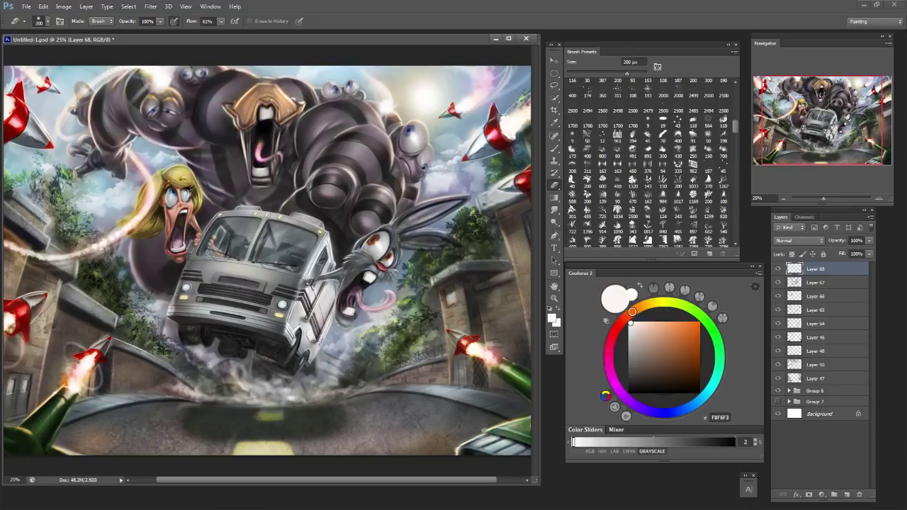
{"action": "key", "text": "ctrl+minus"}
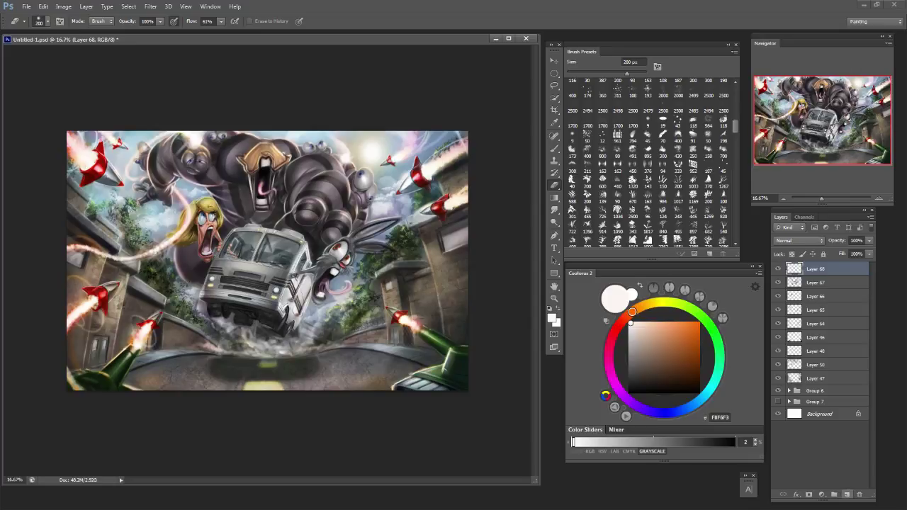
Add a new layer above Layer 68 and paint a thin 9 px stroke in sampled grey-beige A19A8F along the road edge right of the dust.
{"action": "left_click", "coordinate": [847, 494]}
{"action": "key", "text": "b"}
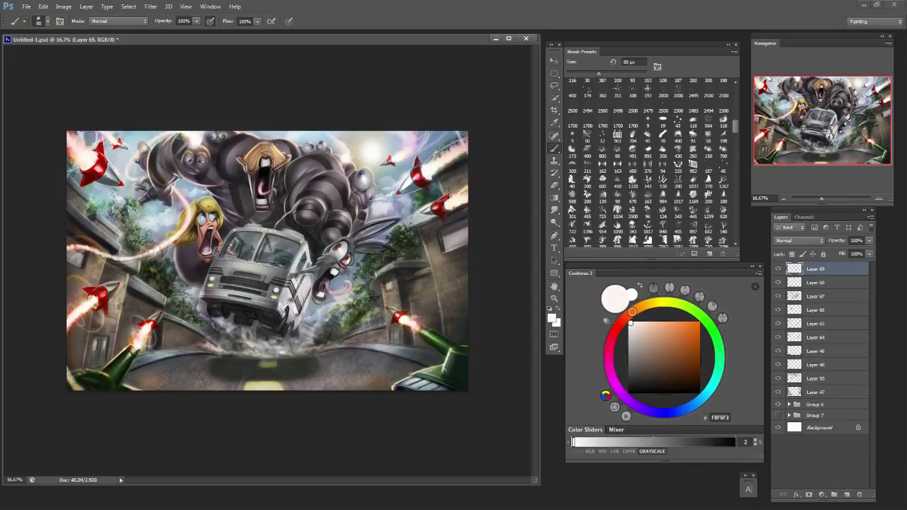
{"action": "key", "text": "ctrl+plus"}
{"action": "key", "text": "bracketleft"}
{"action": "key", "text": "bracketleft"}
{"action": "key", "text": "bracketleft"}
{"action": "key", "text": "bracketleft"}
{"action": "key", "text": "bracketleft"}
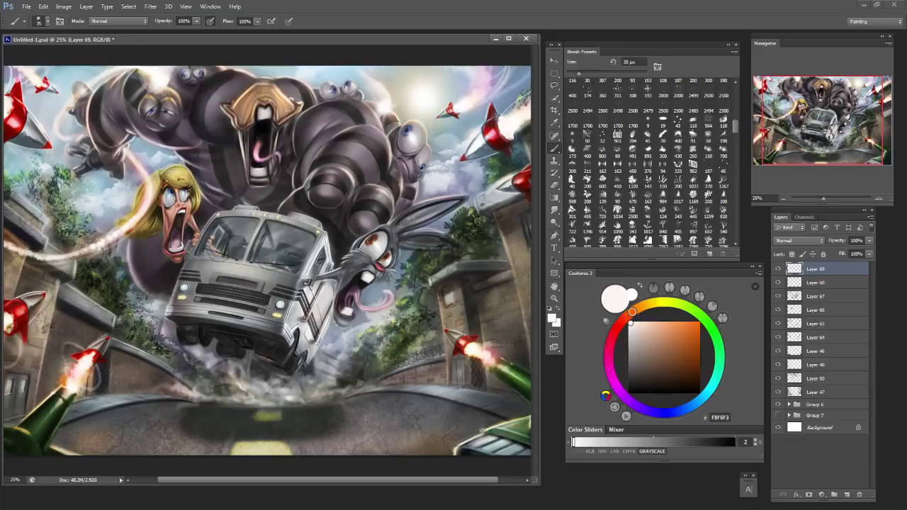
{"action": "key", "text": "bracketleft"}
{"action": "key", "text": "bracketleft"}
{"action": "left_click", "coordinate": [234, 275], "text": "alt"}
{"action": "key", "text": "bracketleft"}
{"action": "key", "text": "bracketleft"}
{"action": "key", "text": "bracketleft"}
{"action": "key", "text": "bracketleft"}
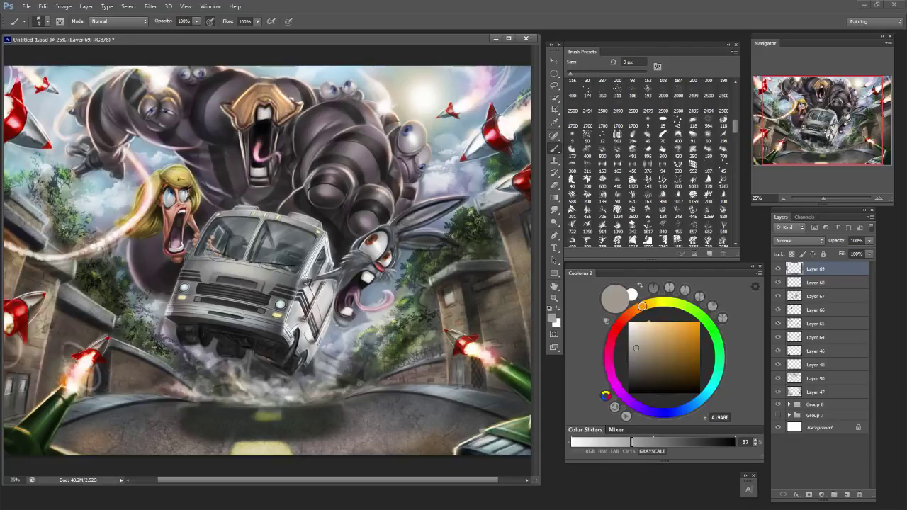
{"action": "left_click_drag", "start_coordinate": [349, 397], "coordinate": [379, 392]}
Choose a soft round brush preset at 8 px, sample light grey D7D7D7 from the van and highlight the right-hand building's roof edge.
{"action": "scroll", "coordinate": [648, 163], "scroll_direction": "up", "scroll_amount": 5}
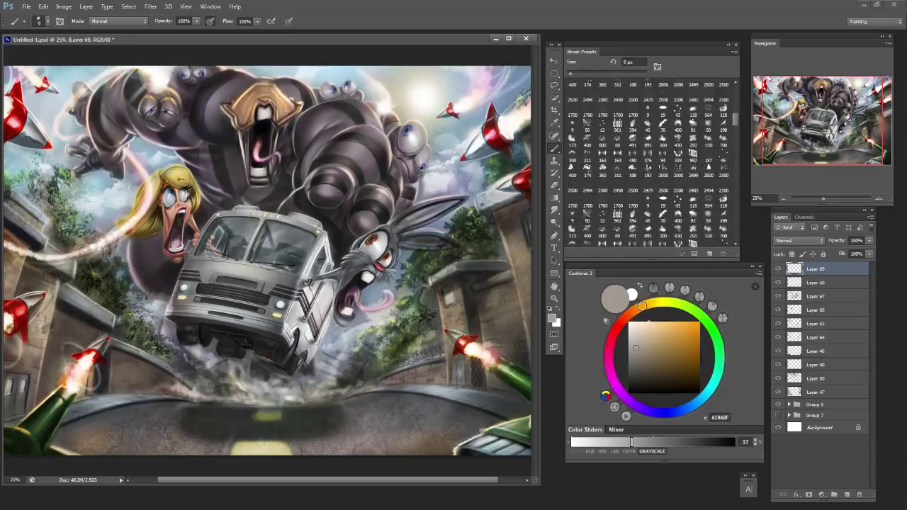
{"action": "scroll", "coordinate": [652, 163], "scroll_direction": "up", "scroll_amount": 6}
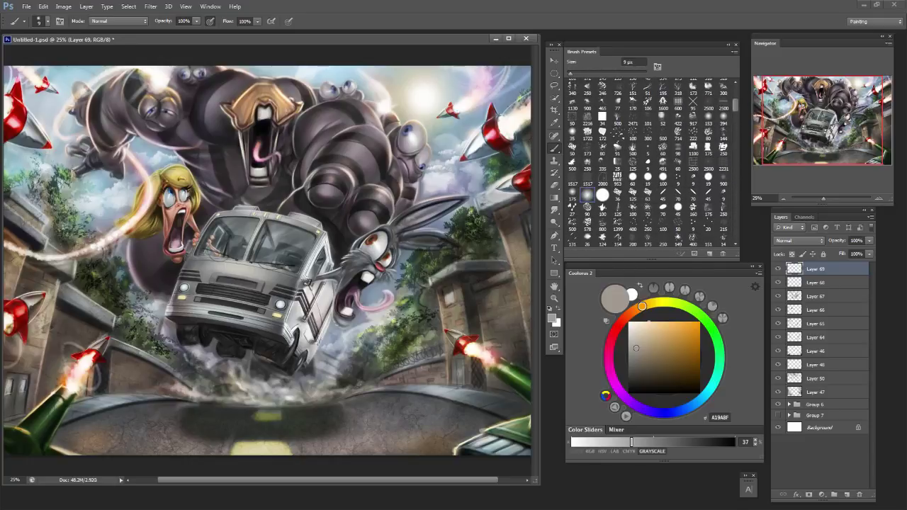
{"action": "key", "text": "bracketleft"}
{"action": "key", "text": "bracketleft"}
{"action": "key", "text": "bracketleft"}
{"action": "key", "text": "bracketleft"}
{"action": "key", "text": "bracketleft"}
{"action": "key", "text": "bracketleft"}
{"action": "key", "text": "bracketright"}
{"action": "key", "text": "bracketright"}
{"action": "key", "text": "bracketright"}
{"action": "key", "text": "bracketright"}
{"action": "key", "text": "bracketright"}
{"action": "key", "text": "bracketright"}
{"action": "key", "text": "bracketright"}
{"action": "key", "text": "bracketright"}
{"action": "key", "text": "bracketleft"}
{"action": "key", "text": "bracketleft"}
{"action": "left_click", "coordinate": [311, 294], "text": "alt"}
{"action": "left_click_drag", "start_coordinate": [430, 276], "coordinate": [451, 264]}
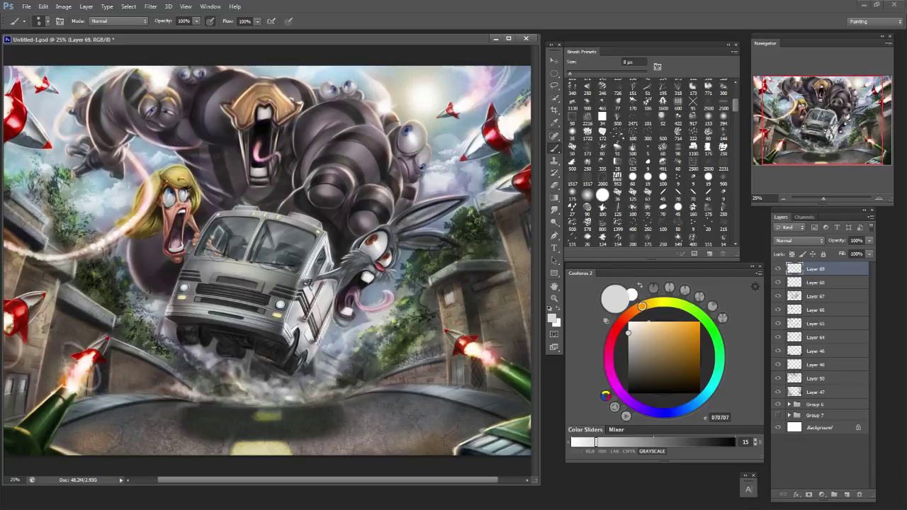
Enlarge the brush to 45 px and add a new layer directly above Layer 67 with the Overlay blend mode.
{"action": "key", "text": "bracketleft"}
{"action": "key", "text": "]"}
{"action": "key", "text": "]"}
{"action": "key", "text": "]"}
{"action": "key", "text": "]"}
{"action": "key", "text": "]"}
{"action": "key", "text": "]"}
{"action": "key", "text": "]"}
{"action": "key", "text": "]"}
{"action": "left_click", "coordinate": [816, 283]}
{"action": "left_click", "coordinate": [817, 296]}
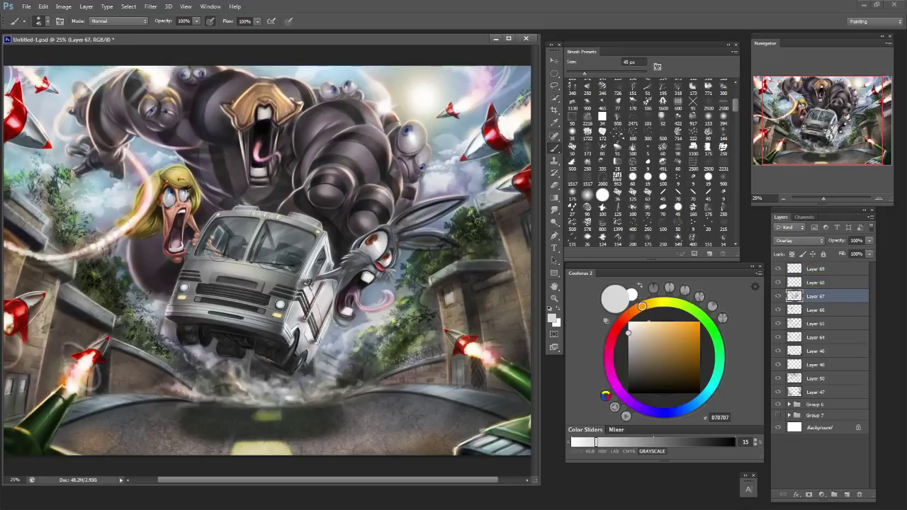
{"action": "left_click", "coordinate": [778, 297]}
{"action": "left_click", "coordinate": [778, 297]}
{"action": "left_click", "coordinate": [846, 495]}
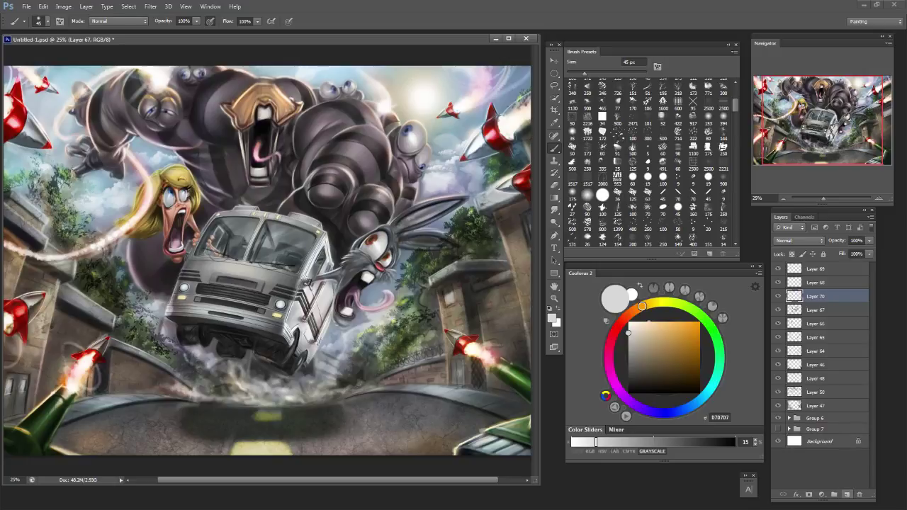
{"action": "left_click", "coordinate": [799, 240]}
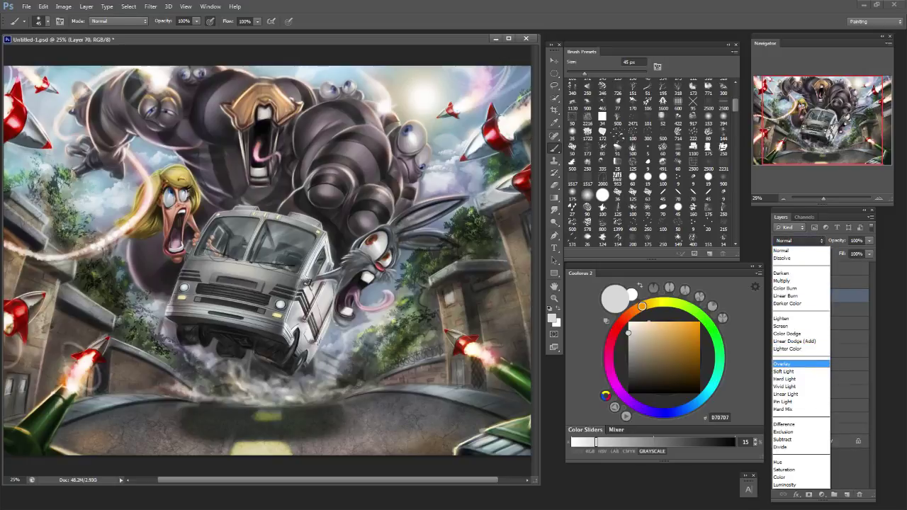
{"action": "left_click", "coordinate": [782, 364]}
Paint light grey Overlay highlights with a 35 px brush along the big monster's left fang and the upper edge of its beak.
{"action": "key", "text": "ctrl+minus"}
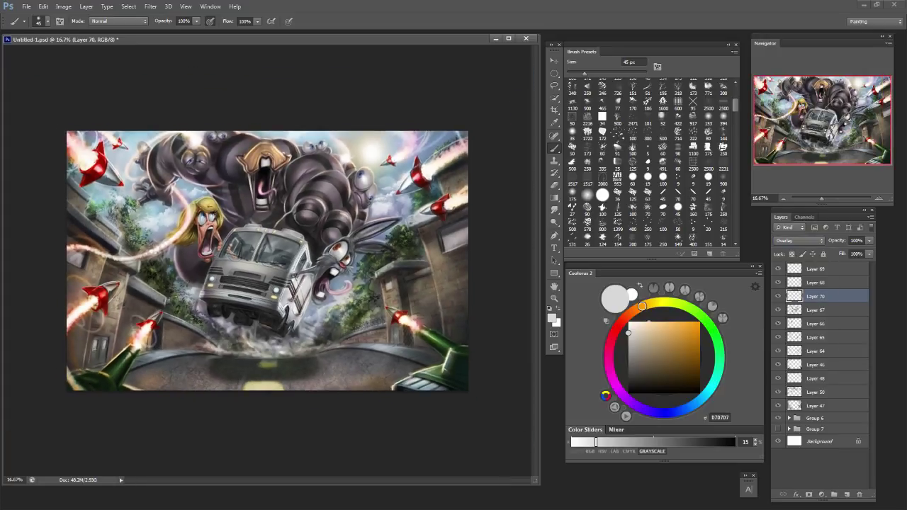
{"action": "key", "text": "ctrl+plus"}
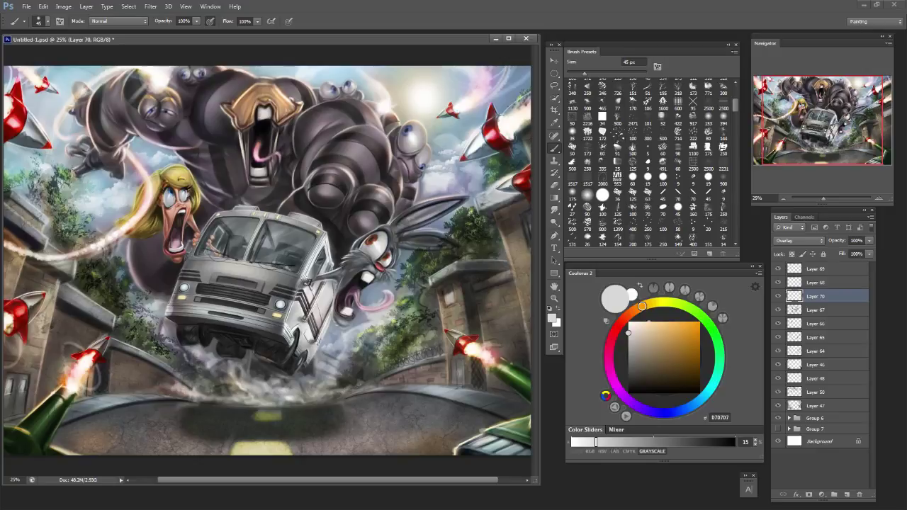
{"action": "key", "text": "bracketleft"}
{"action": "left_click_drag", "start_coordinate": [239, 134], "coordinate": [245, 172]}
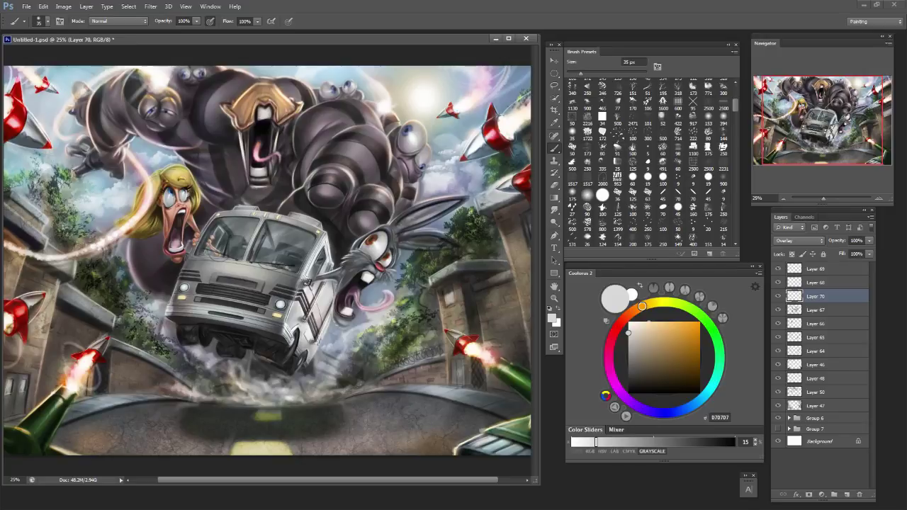
{"action": "left_click_drag", "start_coordinate": [222, 104], "coordinate": [260, 84]}
Try brush sizes up to 100 px and settle on a 15 px brush for finer highlights.
{"action": "key", "text": "bracketleft"}
{"action": "key", "text": "bracketleft"}
{"action": "key", "text": "bracketright"}
{"action": "key", "text": "bracketright"}
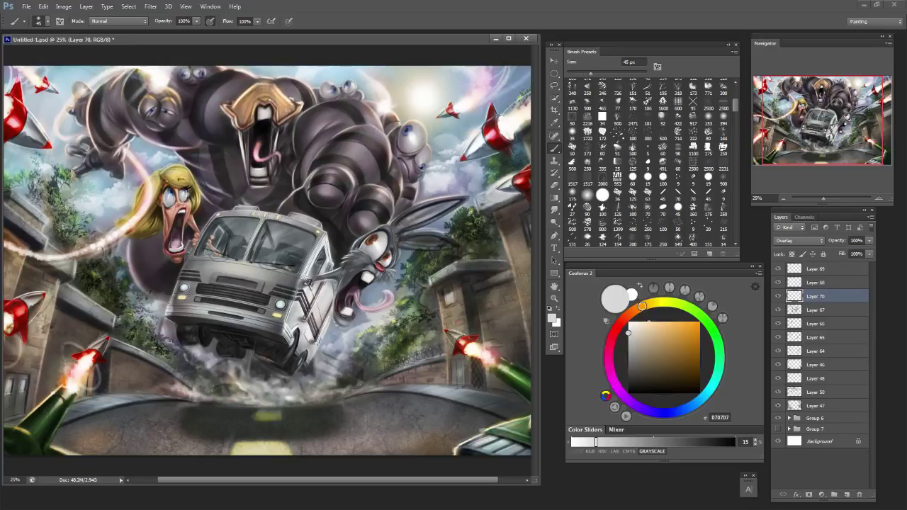
{"action": "key", "text": "bracketright"}
{"action": "key", "text": "bracketright"}
{"action": "key", "text": "bracketright"}
{"action": "key", "text": "bracketright"}
{"action": "key", "text": "bracketright"}
{"action": "key", "text": "bracketright"}
{"action": "key", "text": "bracketright"}
{"action": "key", "text": "bracketright"}
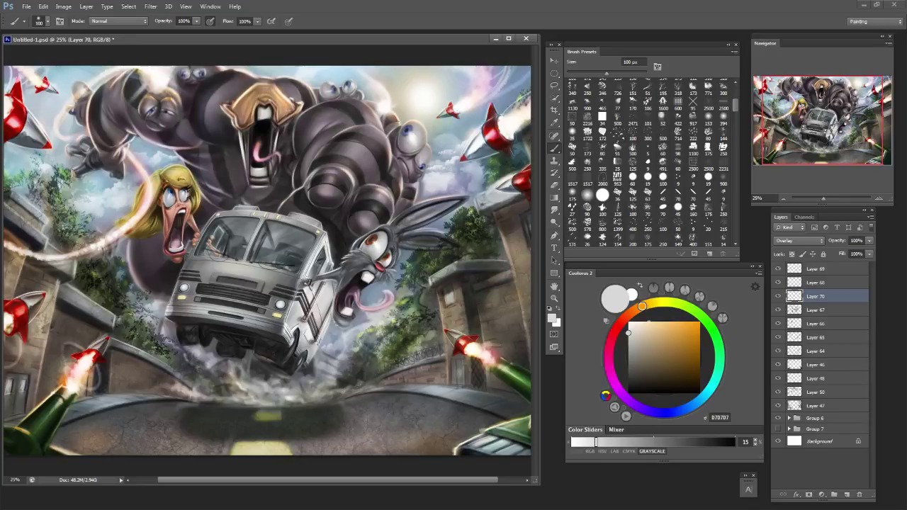
{"action": "key", "text": "bracketleft"}
{"action": "key", "text": "bracketleft"}
{"action": "key", "text": "bracketleft"}
{"action": "key", "text": "bracketleft"}
{"action": "key", "text": "bracketleft"}
{"action": "key", "text": "bracketleft"}
{"action": "key", "text": "bracketleft"}
{"action": "key", "text": "bracketleft"}
{"action": "key", "text": "bracketleft"}
{"action": "key", "text": "bracketleft"}
{"action": "left_click_drag", "start_coordinate": [274, 261], "coordinate": [267, 261]}
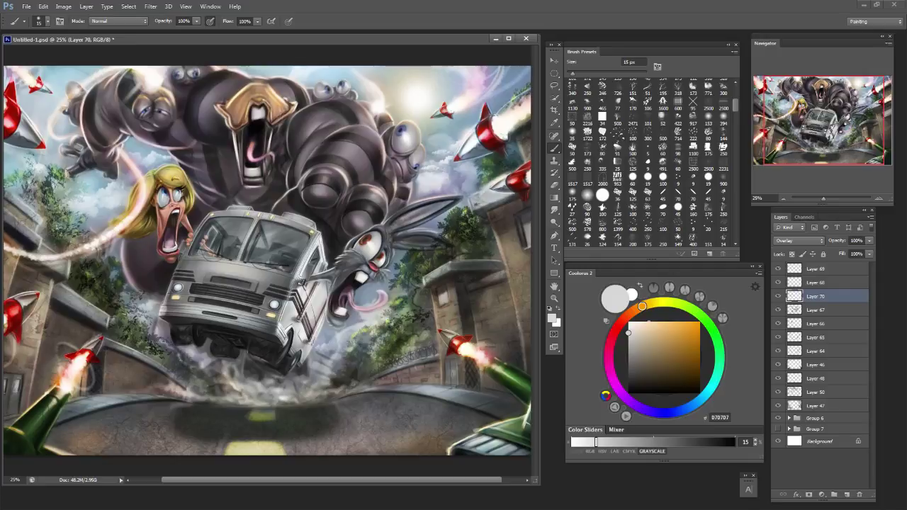
Paint a light blue A2B5E0 tint on the right building's roof edge and prepare a 15 px brush in paler blue D9E2F7.
{"action": "left_click", "coordinate": [283, 284], "text": "alt"}
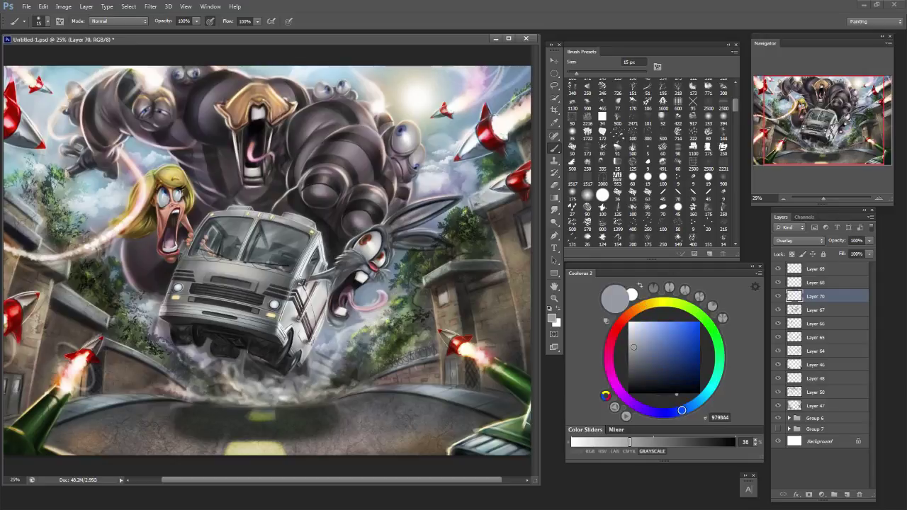
{"action": "key", "text": "bracketright"}
{"action": "left_click", "coordinate": [647, 331]}
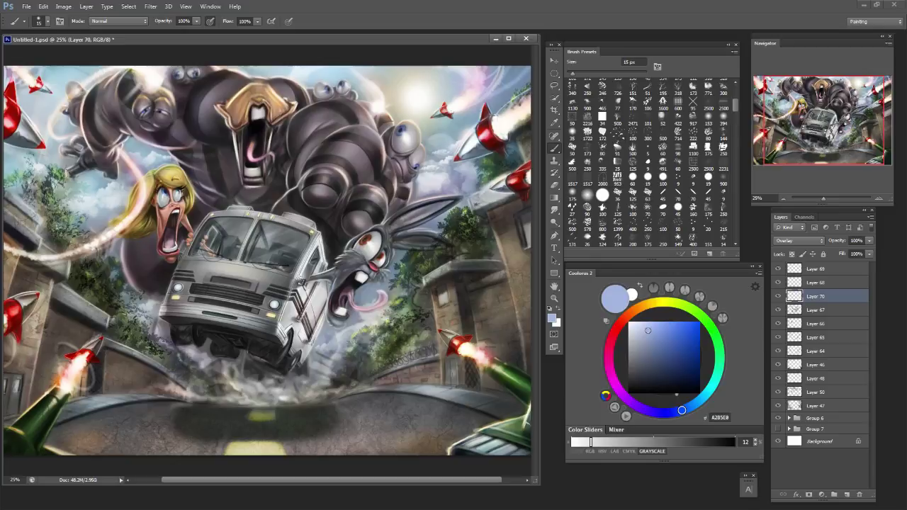
{"action": "key", "text": "bracketright"}
{"action": "key", "text": "bracketright"}
{"action": "left_click_drag", "start_coordinate": [438, 269], "coordinate": [450, 263]}
{"action": "key", "text": "bracketleft"}
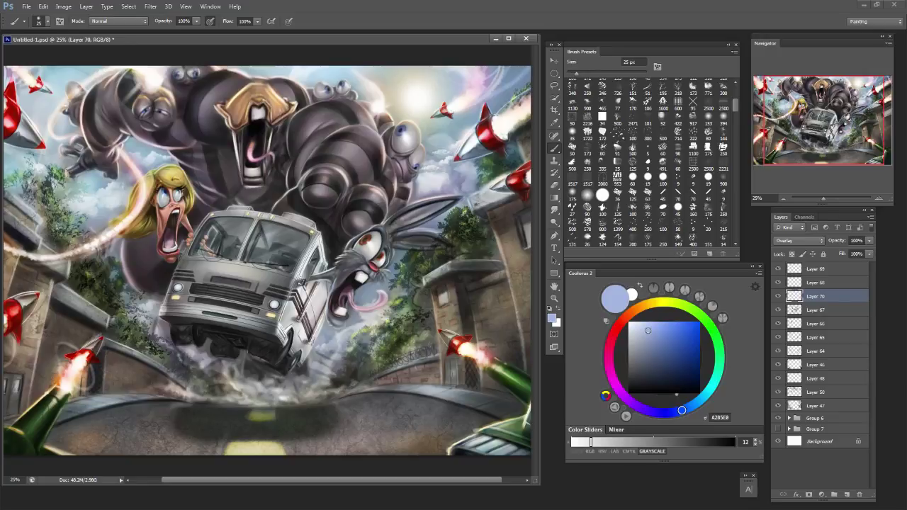
{"action": "left_click", "coordinate": [637, 324]}
{"action": "key", "text": "bracketleft"}
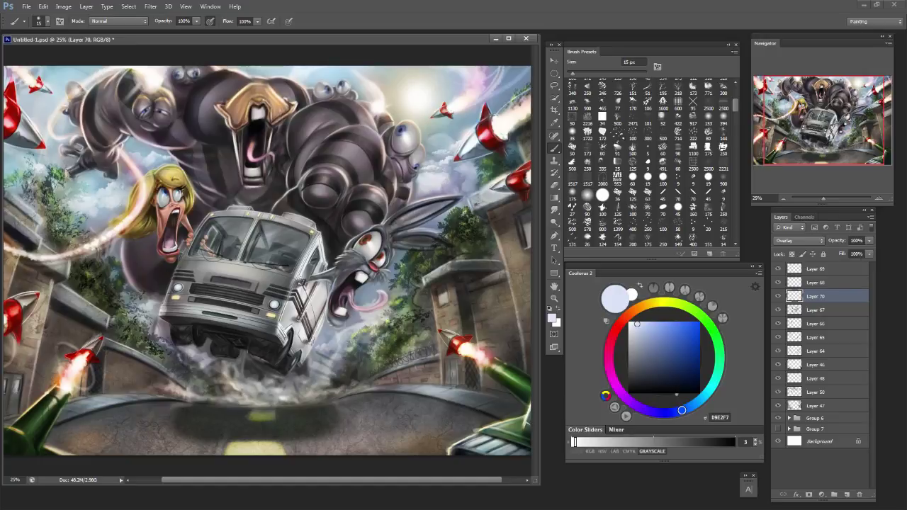
Examine the new Overlay highlights both up close and across the whole illustration.
{"action": "key", "text": "ctrl+minus"}
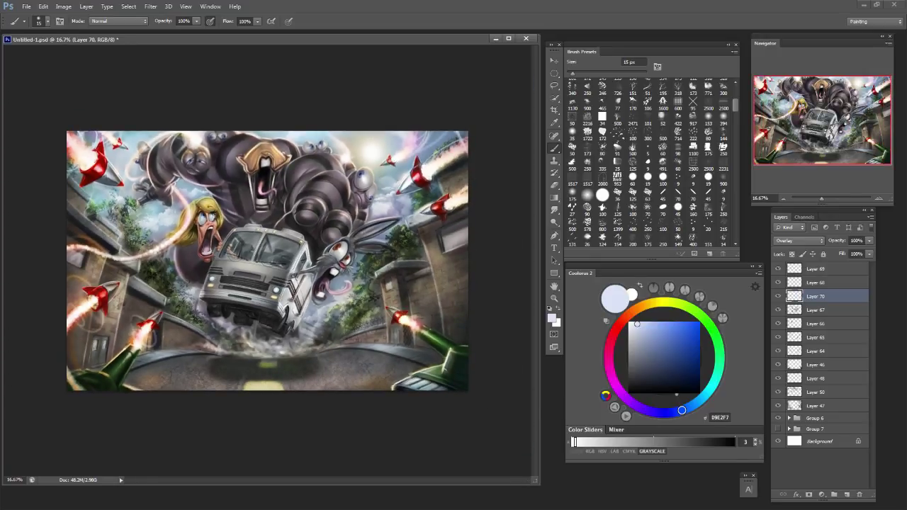
{"action": "key", "text": "ctrl+plus"}
{"action": "key", "text": "ctrl+minus"}
{"action": "key", "text": "ctrl+plus"}
{"action": "key", "text": "ctrl+plus"}
{"action": "key", "text": "ctrl+minus"}
{"action": "key", "text": "ctrl+plus"}
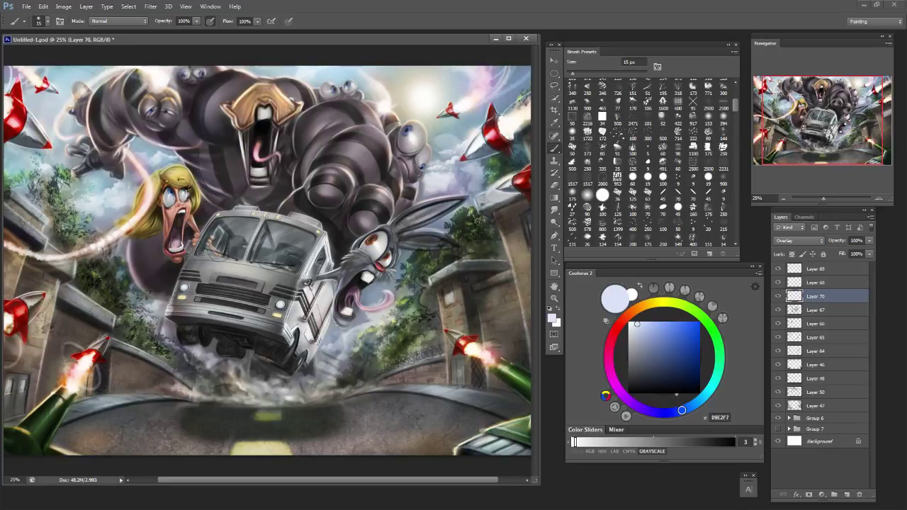
{"action": "key", "text": "ctrl+plus"}
{"action": "key", "text": "ctrl+minus"}
{"action": "key", "text": "ctrl+minus"}
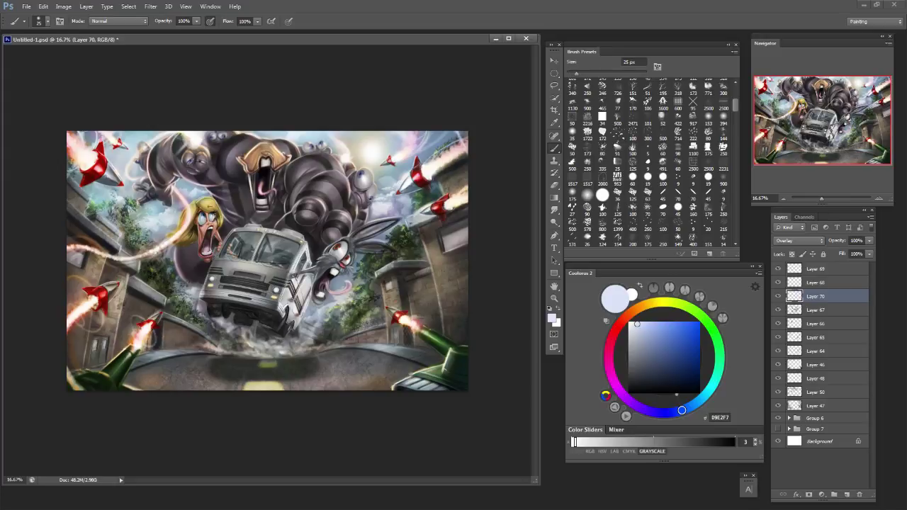
Compare the whole illustration with the Layer 70 Overlay highlights hidden and shown.
{"action": "key", "text": "ctrl+plus"}
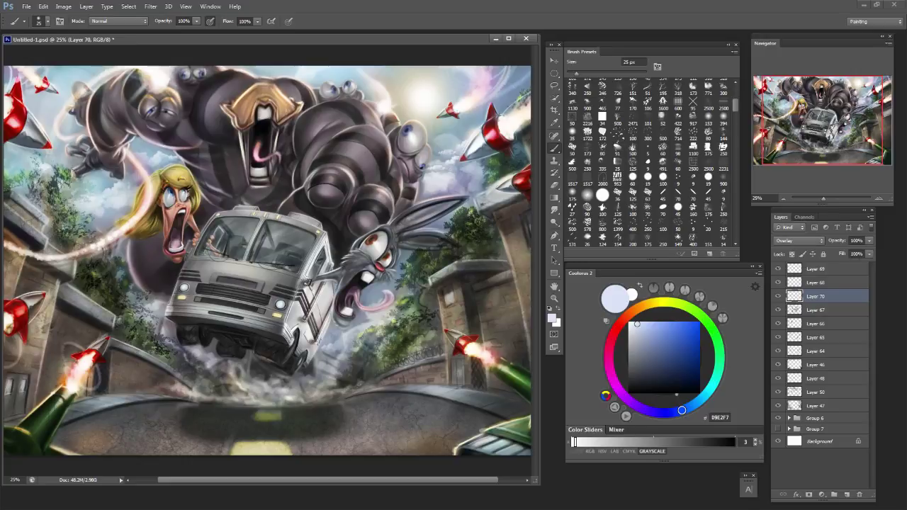
{"action": "key", "text": "ctrl+minus"}
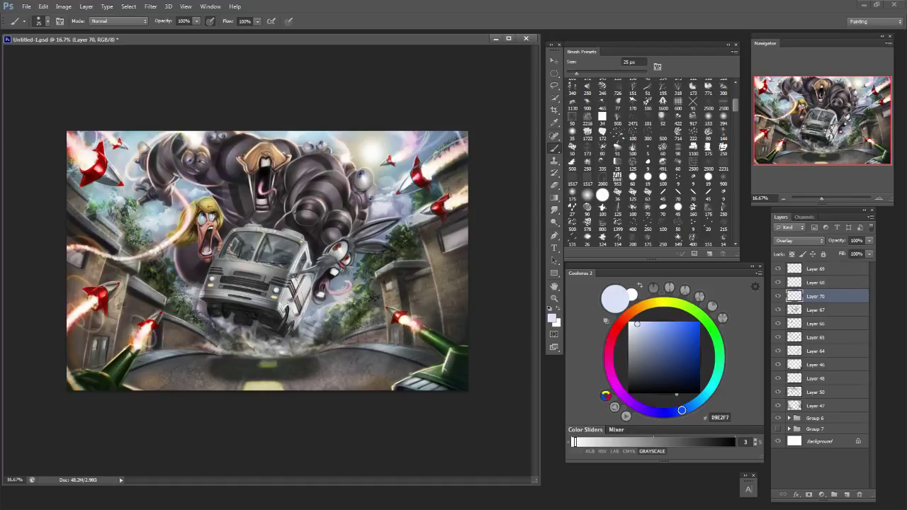
{"action": "left_click", "coordinate": [778, 296]}
{"action": "left_click", "coordinate": [777, 296]}
Try light peach FFCC9B for Overlay tinting and enlarge the brush to 175 px.
{"action": "left_click", "coordinate": [636, 309]}
{"action": "left_click", "coordinate": [656, 322]}
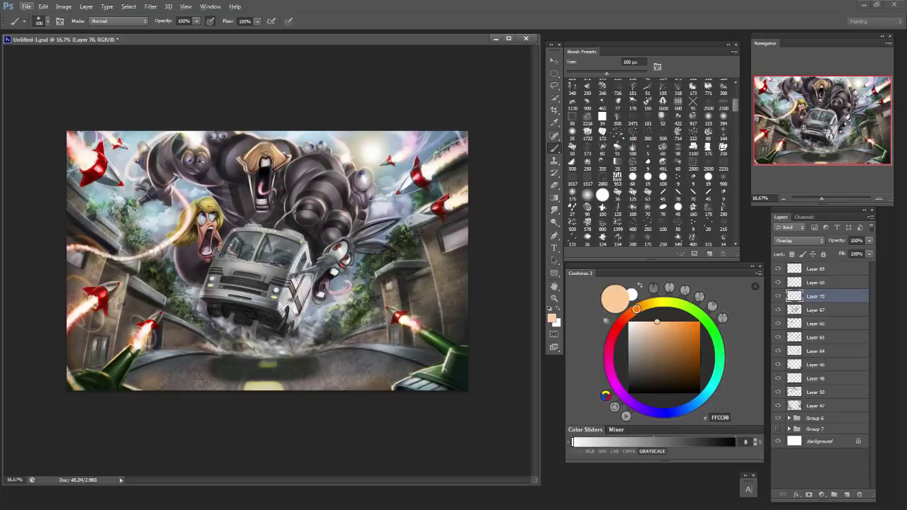
{"action": "key", "text": "bracketright"}
{"action": "key", "text": "bracketright"}
{"action": "key", "text": "bracketright"}
{"action": "key", "text": "bracketright"}
{"action": "key", "text": "bracketright"}
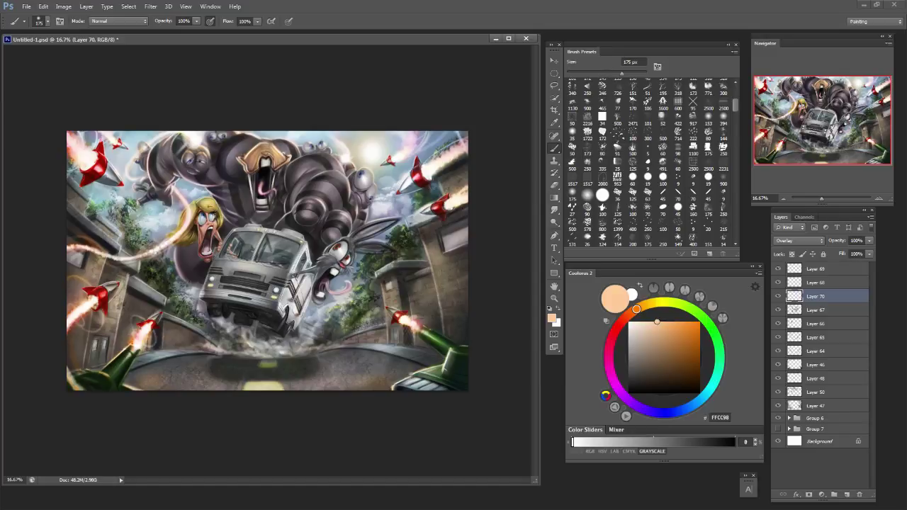
Tint the sky around the sun with magenta E32F9E on the Overlay layer, varying a large soft brush.
{"action": "left_click_drag", "start_coordinate": [614, 333], "coordinate": [609, 364]}
{"action": "left_click", "coordinate": [684, 329]}
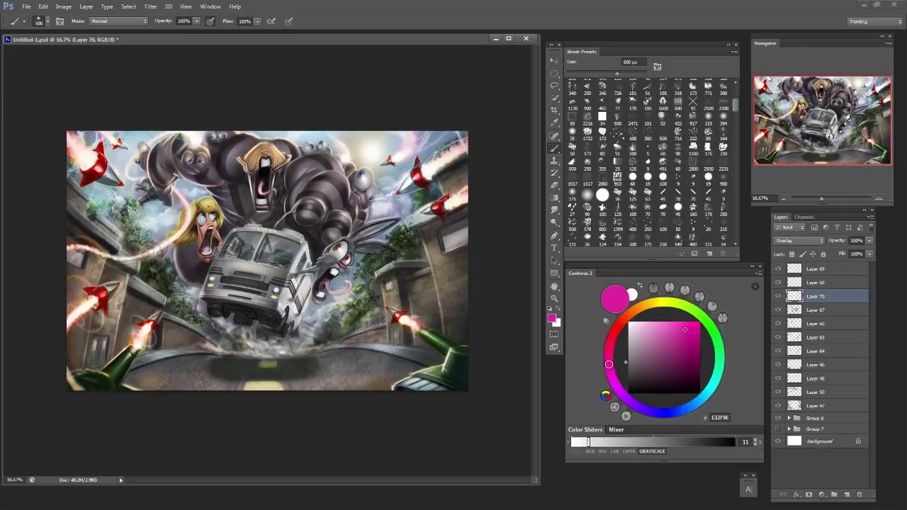
{"action": "key", "text": "bracketleft"}
{"action": "key", "text": "bracketleft"}
{"action": "key", "text": "bracketleft"}
{"action": "key", "text": "bracketleft"}
{"action": "key", "text": "bracketleft"}
{"action": "key", "text": "bracketleft"}
{"action": "key", "text": "bracketleft"}
{"action": "key", "text": "bracketright"}
{"action": "key", "text": "bracketright"}
{"action": "key", "text": "bracketright"}
{"action": "key", "text": "bracketright"}
{"action": "key", "text": "bracketright"}
{"action": "key", "text": "bracketright"}
{"action": "key", "text": "bracketright"}
{"action": "key", "text": "bracketright"}
{"action": "key", "text": "bracketright"}
{"action": "key", "text": "bracketright"}
{"action": "key", "text": "bracketright"}
{"action": "key", "text": "bracketright"}
{"action": "key", "text": "bracketright"}
{"action": "key", "text": "bracketright"}
{"action": "key", "text": "bracketright"}
{"action": "key", "text": "bracketright"}
{"action": "key", "text": "bracketright"}
{"action": "key", "text": "bracketright"}
{"action": "key", "text": "bracketleft"}
{"action": "key", "text": "bracketleft"}
{"action": "key", "text": "bracketleft"}
{"action": "key", "text": "bracketleft"}
{"action": "key", "text": "bracketleft"}
{"action": "key", "text": "bracketleft"}
{"action": "key", "text": "bracketleft"}
{"action": "key", "text": "bracketleft"}
{"action": "key", "text": "bracketleft"}
{"action": "key", "text": "bracketleft"}
Try dark blue 02175A Overlay shading with brush sizes between 175 and 1200 px and undo the last stroke.
{"action": "left_click", "coordinate": [678, 411]}
{"action": "left_click", "coordinate": [697, 368]}
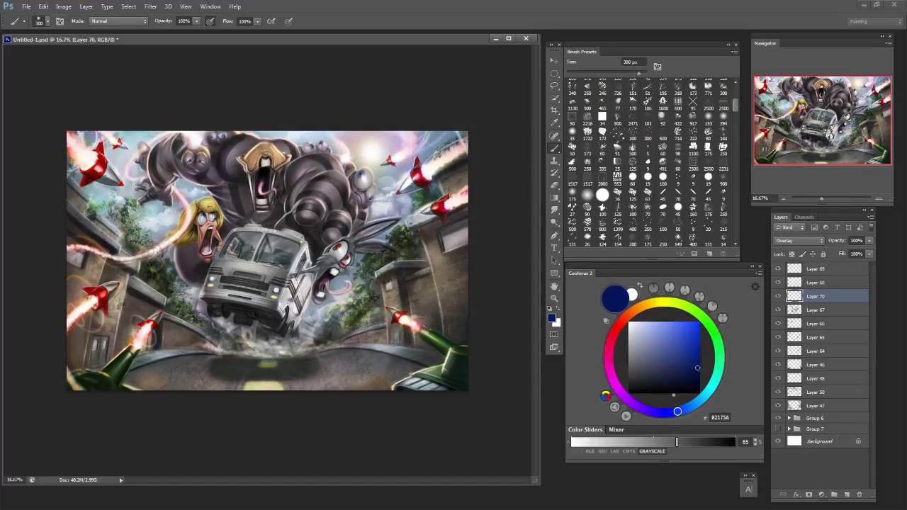
{"action": "key", "text": "bracketright"}
{"action": "key", "text": "bracketright"}
{"action": "key", "text": "bracketright"}
{"action": "key", "text": "bracketright"}
{"action": "key", "text": "bracketright"}
{"action": "key", "text": "bracketright"}
{"action": "key", "text": "bracketleft"}
{"action": "key", "text": "bracketleft"}
{"action": "key", "text": "bracketleft"}
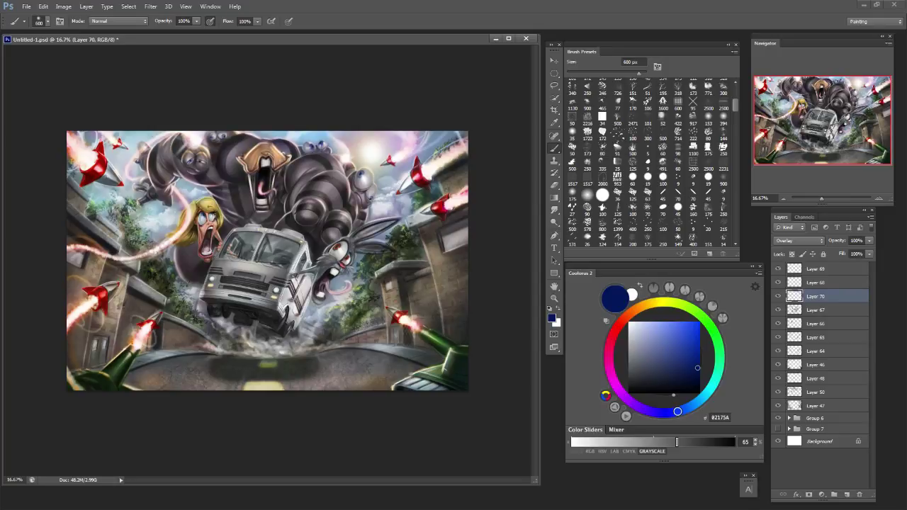
{"action": "key", "text": "bracketleft"}
{"action": "key", "text": "bracketleft"}
{"action": "key", "text": "bracketleft"}
{"action": "key", "text": "bracketleft"}
{"action": "key", "text": "bracketleft"}
{"action": "key", "text": "bracketleft"}
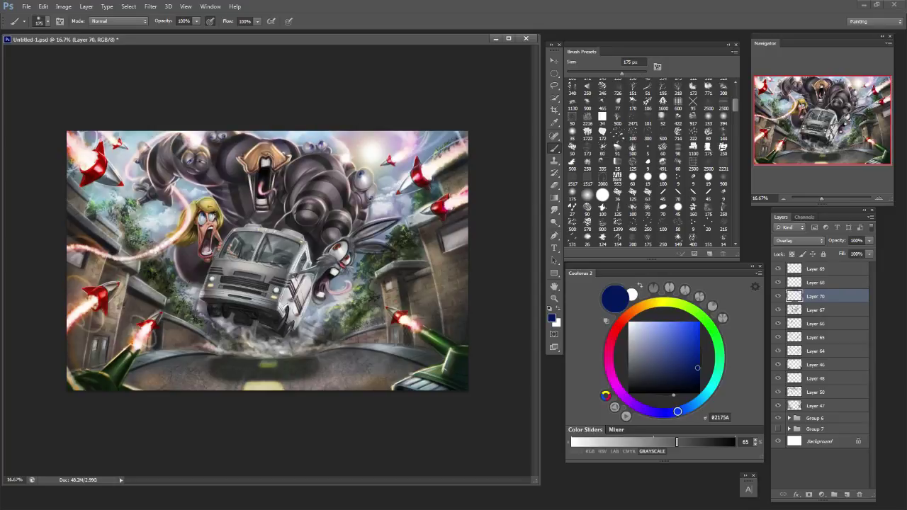
{"action": "key", "text": "bracketleft"}
{"action": "key", "text": "bracketleft"}
{"action": "key", "text": "bracketleft"}
{"action": "key", "text": "bracketleft"}
{"action": "key", "text": "bracketright"}
{"action": "key", "text": "bracketright"}
{"action": "key", "text": "bracketright"}
{"action": "key", "text": "bracketright"}
{"action": "key", "text": "bracketright"}
{"action": "key", "text": "bracketright"}
{"action": "key", "text": "bracketright"}
{"action": "key", "text": "bracketright"}
{"action": "key", "text": "bracketright"}
{"action": "key", "text": "bracketright"}
{"action": "key", "text": "bracketright"}
{"action": "key", "text": "bracketright"}
{"action": "key", "text": "bracketright"}
{"action": "key", "text": "bracketright"}
{"action": "key", "text": "bracketright"}
{"action": "key", "text": "bracketright"}
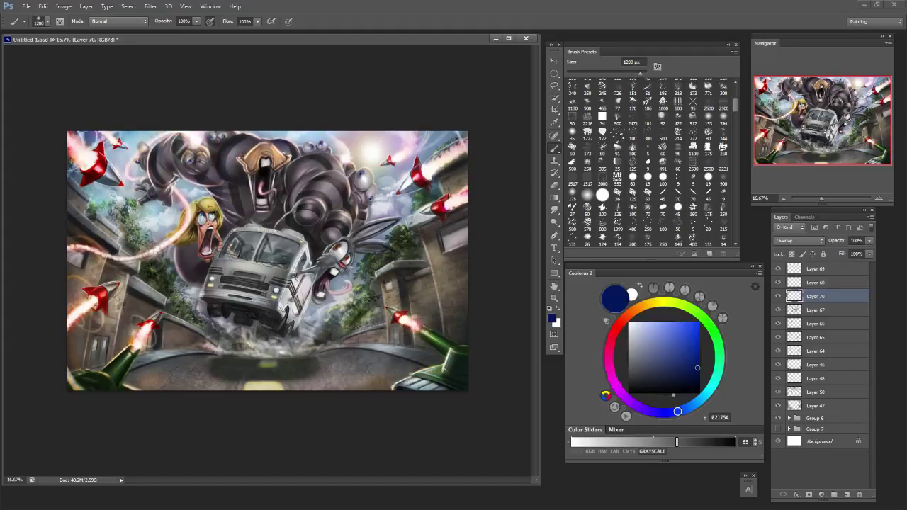
{"action": "key", "text": "ctrl+z"}
{"action": "key", "text": "ctrl+z"}
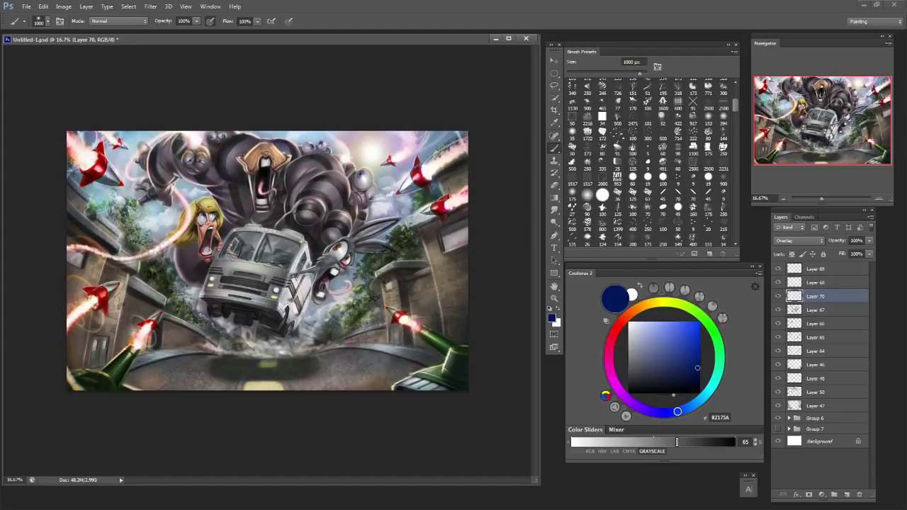
Shade the left trees with dark violet 130C26 using a 400 px brush, and undo the extra dab near the rabbit's mouth.
{"action": "key", "text": "bracketleft"}
{"action": "key", "text": "bracketleft"}
{"action": "key", "text": "bracketleft"}
{"action": "key", "text": "bracketleft"}
{"action": "key", "text": "bracketleft"}
{"action": "key", "text": "bracketleft"}
{"action": "key", "text": "bracketleft"}
{"action": "key", "text": "bracketleft"}
{"action": "key", "text": "bracketleft"}
{"action": "key", "text": "bracketleft"}
{"action": "key", "text": "bracketleft"}
{"action": "key", "text": "bracketleft"}
{"action": "left_click", "coordinate": [678, 383]}
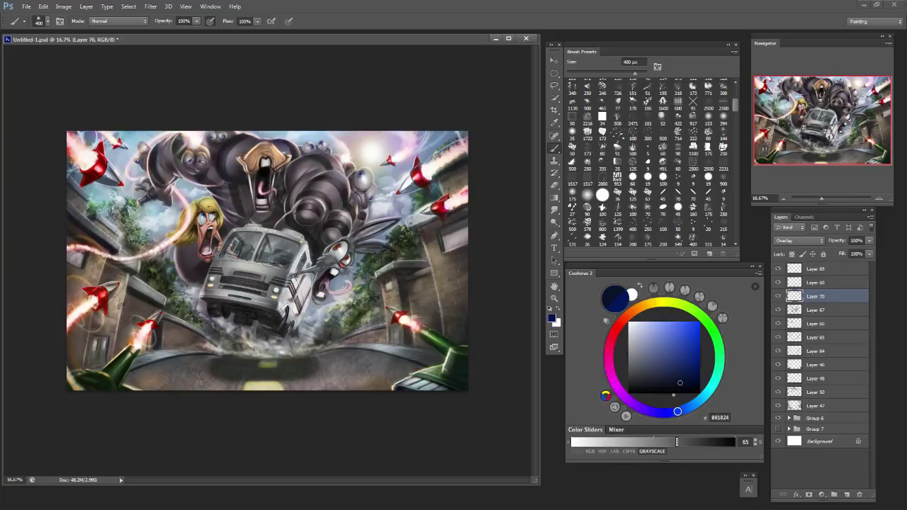
{"action": "left_click_drag", "start_coordinate": [677, 412], "coordinate": [649, 411]}
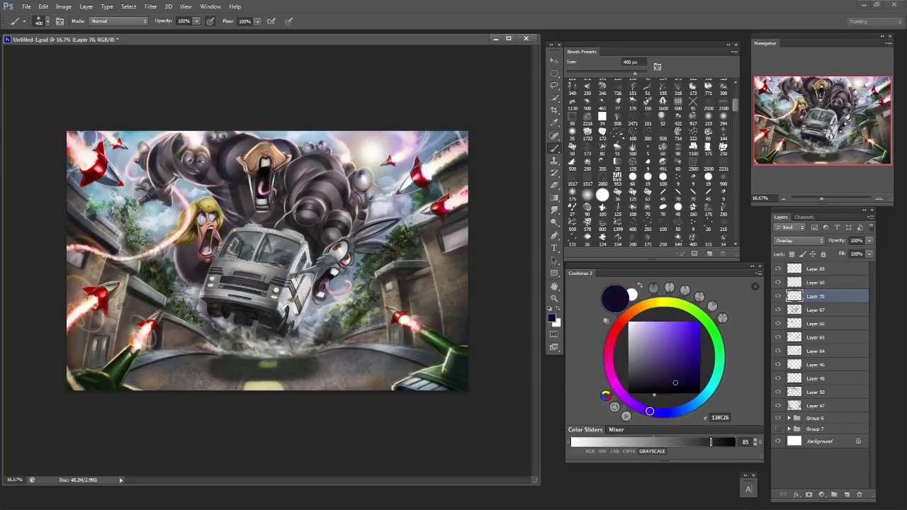
{"action": "left_click", "coordinate": [152, 234]}
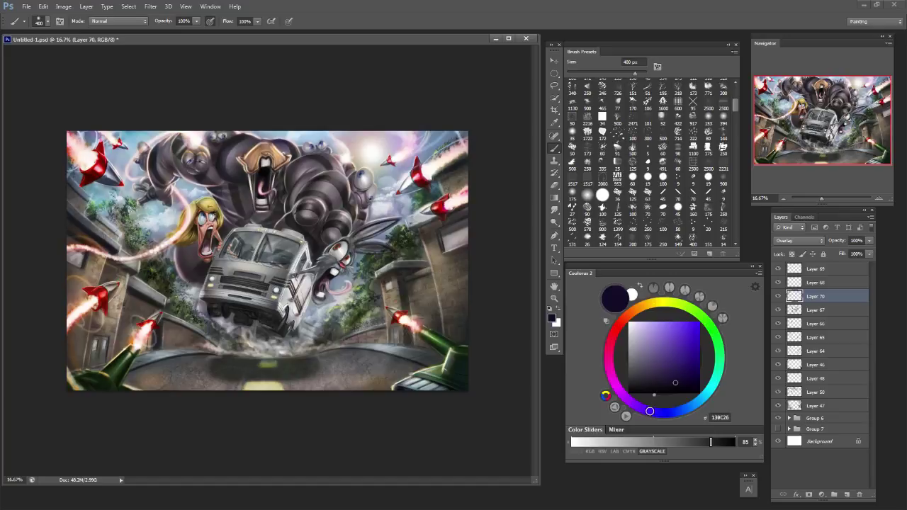
{"action": "left_click", "coordinate": [345, 281]}
{"action": "key", "text": "ctrl+z"}
Paint light cyan 82F0FF Overlay tints on the left foliage and the upper right corner with 250 px and 175 px brushes.
{"action": "left_click", "coordinate": [677, 342]}
{"action": "left_click_drag", "start_coordinate": [650, 410], "coordinate": [709, 390]}
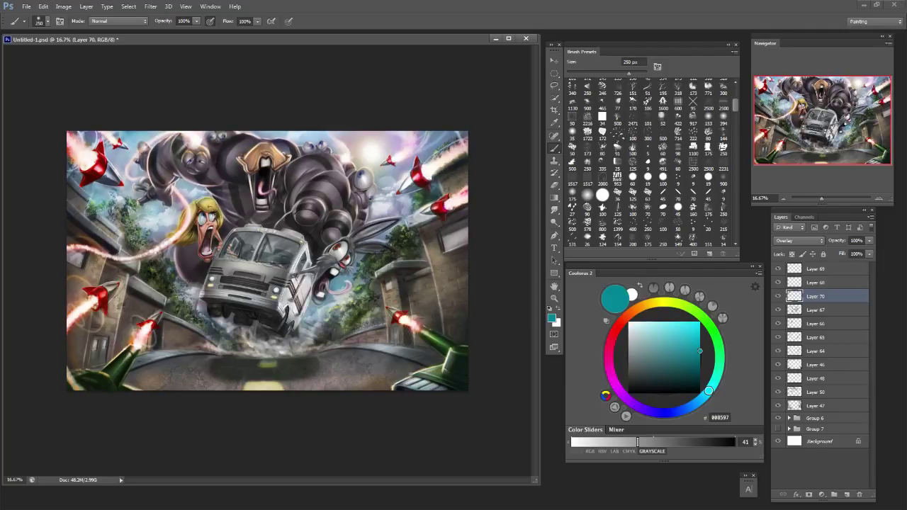
{"action": "key", "text": "bracketright"}
{"action": "key", "text": "bracketright"}
{"action": "left_click", "coordinate": [663, 322]}
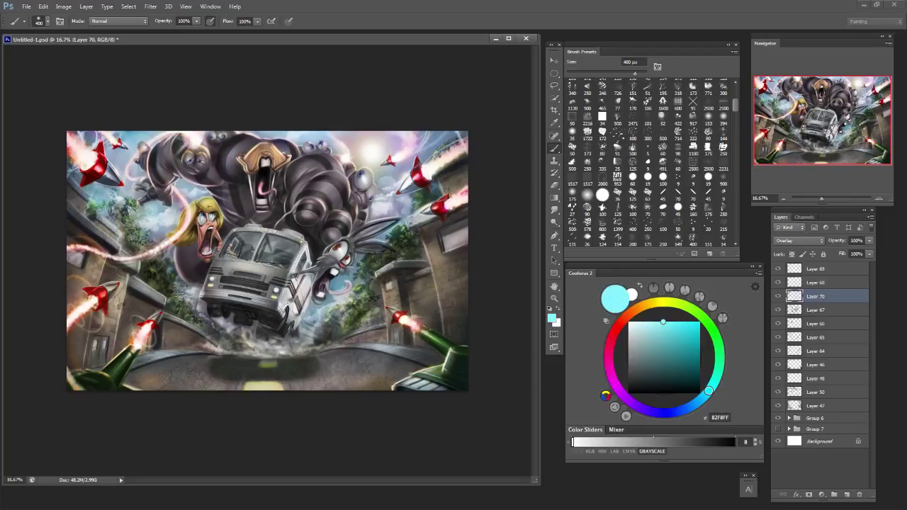
{"action": "key", "text": "bracketleft"}
{"action": "key", "text": "bracketleft"}
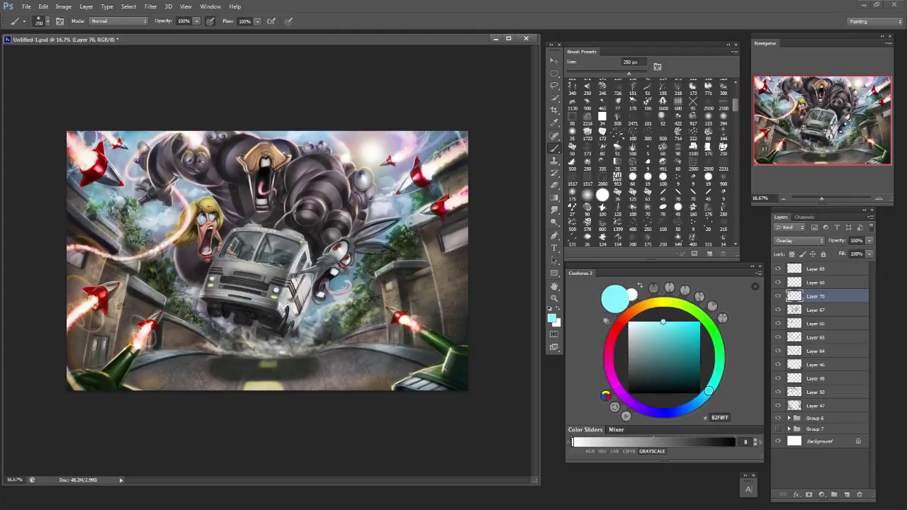
{"action": "left_click_drag", "start_coordinate": [157, 284], "coordinate": [156, 291]}
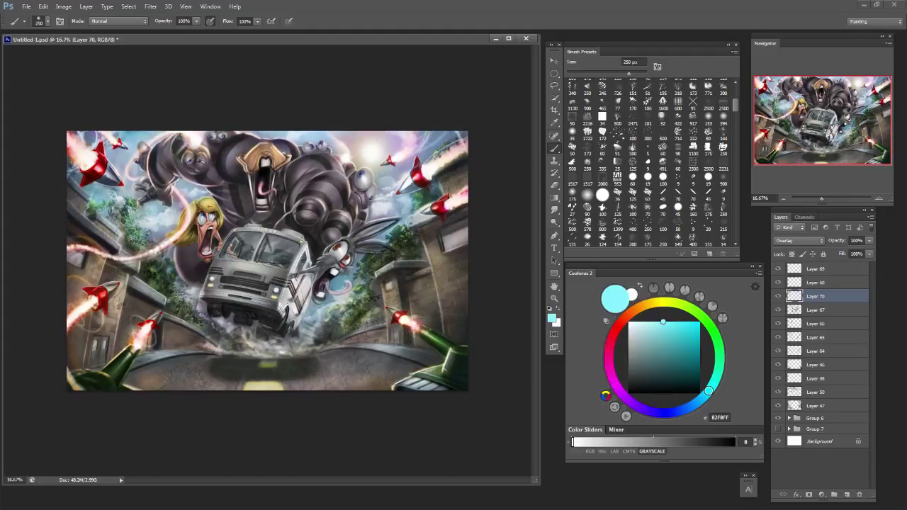
{"action": "left_click_drag", "start_coordinate": [97, 205], "coordinate": [103, 207]}
{"action": "key", "text": "bracketleft"}
{"action": "key", "text": "bracketleft"}
{"action": "left_click_drag", "start_coordinate": [443, 147], "coordinate": [459, 138]}
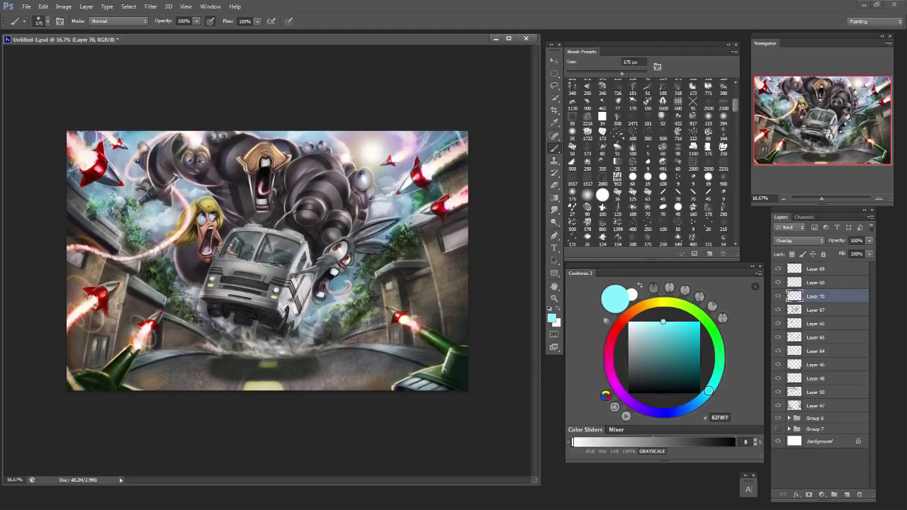
{"action": "key", "text": "bracketright"}
{"action": "key", "text": "bracketright"}
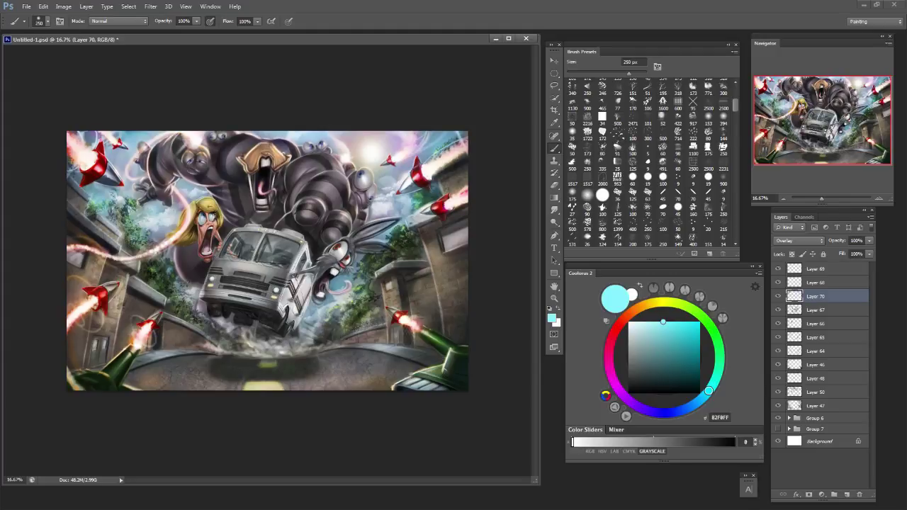
Warm the glow around the sun with orange EA5000 on the Overlay layer, resizing the brush between 175 and 400 px.
{"action": "key", "text": "bracketright"}
{"action": "key", "text": "bracketright"}
{"action": "left_click", "coordinate": [628, 314]}
{"action": "left_click", "coordinate": [700, 323]}
{"action": "left_click", "coordinate": [700, 328]}
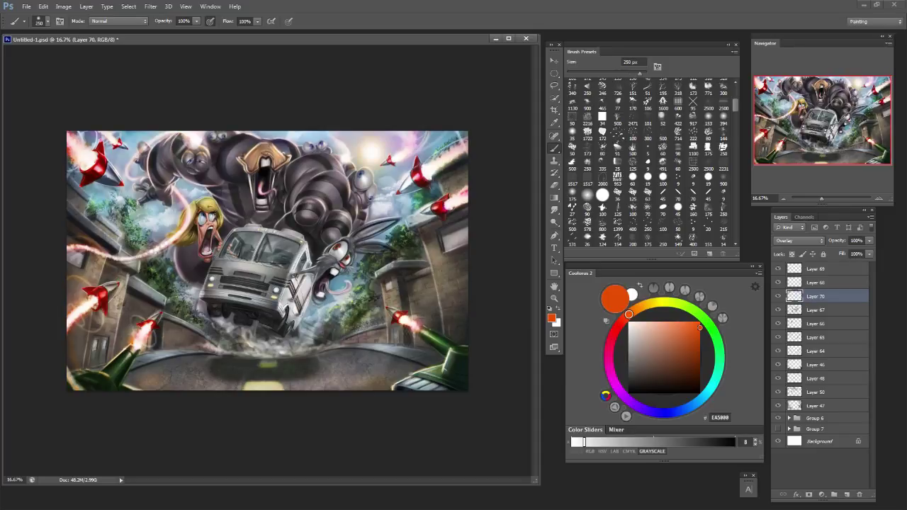
{"action": "key", "text": "bracketright"}
{"action": "key", "text": "bracketright"}
{"action": "key", "text": "bracketright"}
{"action": "key", "text": "bracketright"}
{"action": "key", "text": "bracketright"}
{"action": "key", "text": "bracketright"}
{"action": "key", "text": "bracketright"}
{"action": "key", "text": "bracketright"}
{"action": "key", "text": "bracketleft"}
{"action": "key", "text": "bracketleft"}
{"action": "key", "text": "bracketleft"}
{"action": "key", "text": "bracketleft"}
{"action": "key", "text": "ctrl+plus"}
{"action": "left_click_drag", "start_coordinate": [268, 261], "coordinate": [306, 261]}
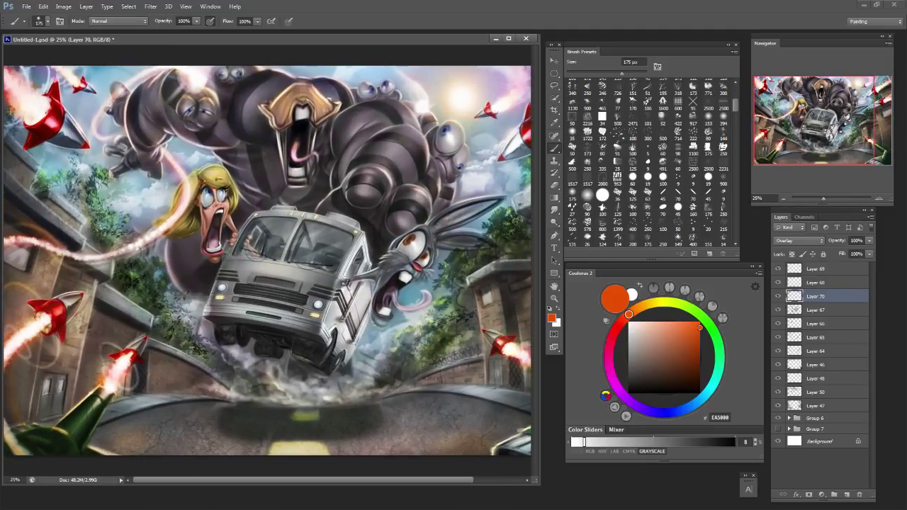
{"action": "key", "text": "ctrl+minus"}
{"action": "key", "text": "bracketright"}
{"action": "key", "text": "bracketright"}
{"action": "key", "text": "bracketright"}
{"action": "key", "text": "bracketright"}
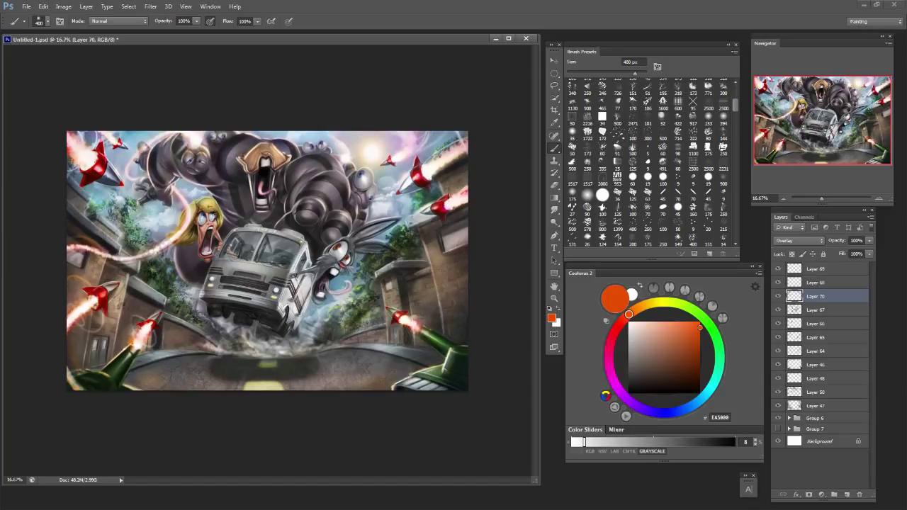
{"action": "key", "text": "bracketleft"}
Try a 6 px light grey DAD5D0 stroke at the big monster's mouth on a new layer above Layer 69, and undo it with the layer.
{"action": "left_click", "coordinate": [816, 268]}
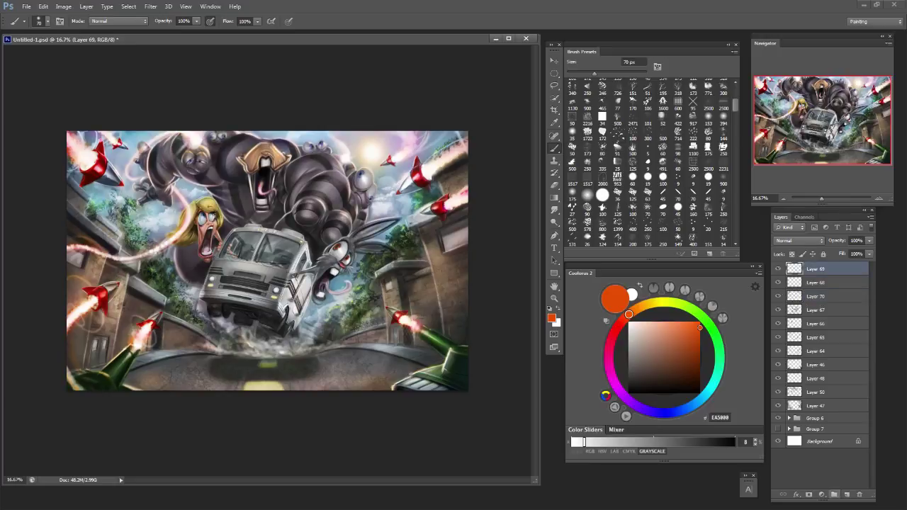
{"action": "left_click", "coordinate": [847, 495]}
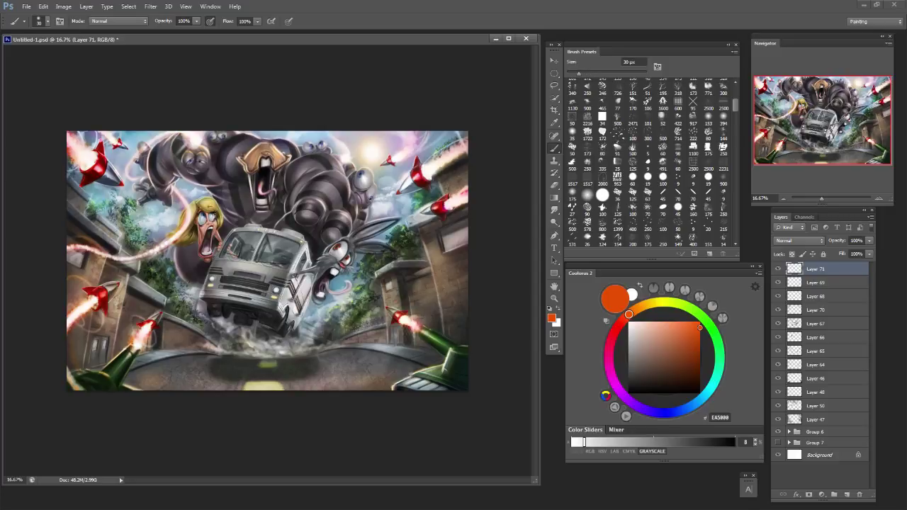
{"action": "key", "text": "ctrl+equal"}
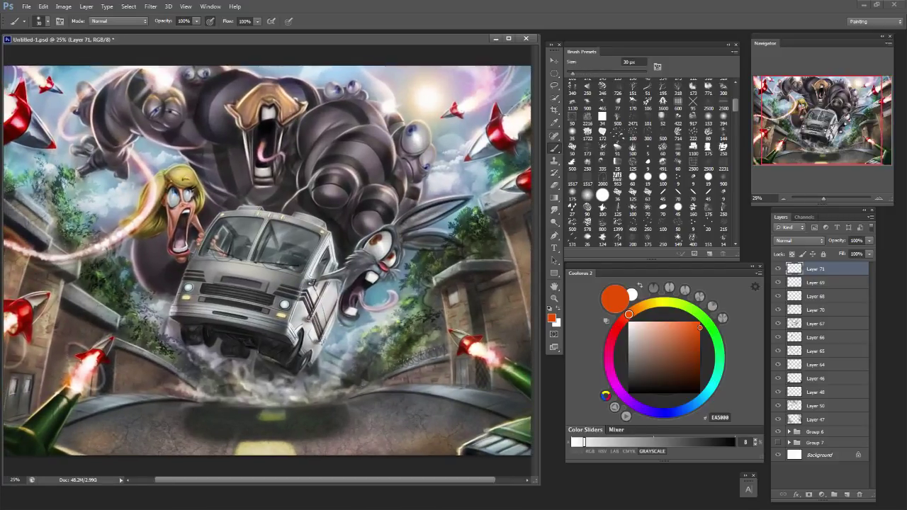
{"action": "key", "text": "bracketleft"}
{"action": "key", "text": "bracketleft"}
{"action": "key", "text": "bracketleft"}
{"action": "key", "text": "bracketleft"}
{"action": "left_click", "coordinate": [280, 139], "text": "alt"}
{"action": "key", "text": "bracketleft"}
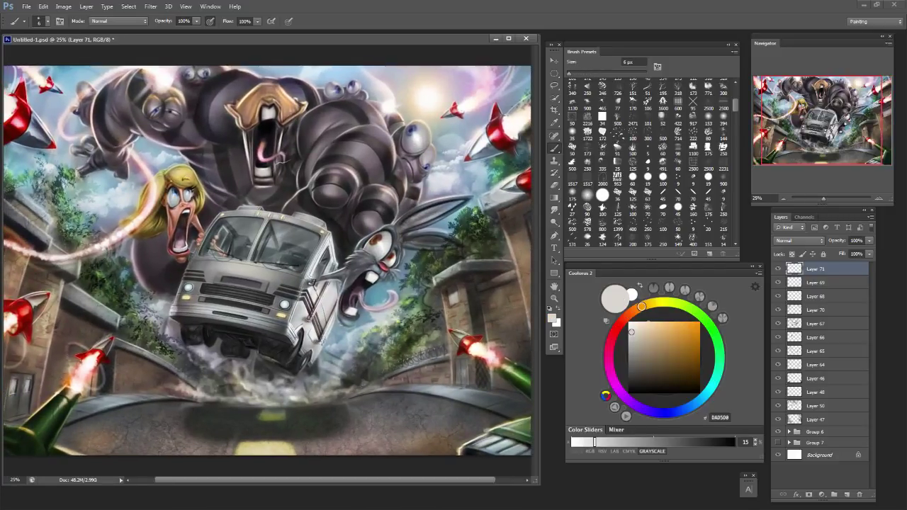
{"action": "key", "text": "ctrl+alt+z"}
{"action": "key", "text": "ctrl+alt+z"}
{"action": "key", "text": "ctrl+alt+z"}
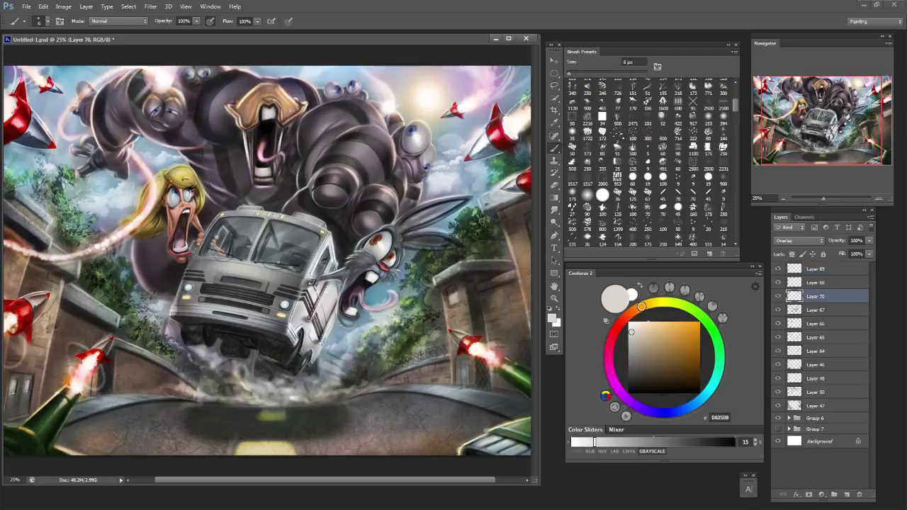
Select Layer 69 and compare the illustration with that layer hidden and shown.
{"action": "left_click", "coordinate": [815, 270]}
{"action": "left_click", "coordinate": [778, 270]}
{"action": "left_click", "coordinate": [778, 269]}
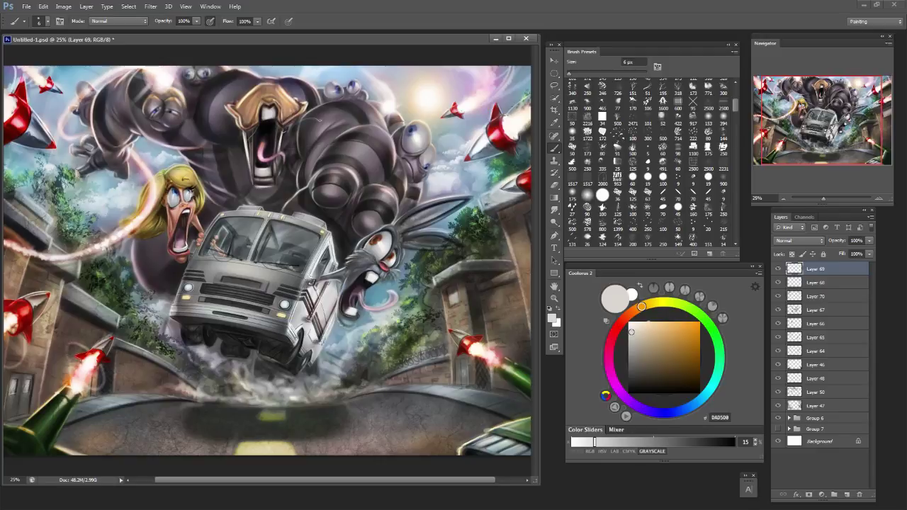
Paint thin light grey DAD5D0 saliva strokes around the big monster's mouth on Layer 69 with a 10 px brush.
{"action": "key", "text": "bracketleft"}
{"action": "key", "text": "bracketright"}
{"action": "key", "text": "bracketright"}
{"action": "key", "text": "bracketleft"}
{"action": "left_click_drag", "start_coordinate": [264, 145], "coordinate": [273, 150]}
{"action": "left_click_drag", "start_coordinate": [292, 130], "coordinate": [287, 139]}
{"action": "left_click_drag", "start_coordinate": [263, 119], "coordinate": [260, 147]}
{"action": "key", "text": "ctrl+z"}
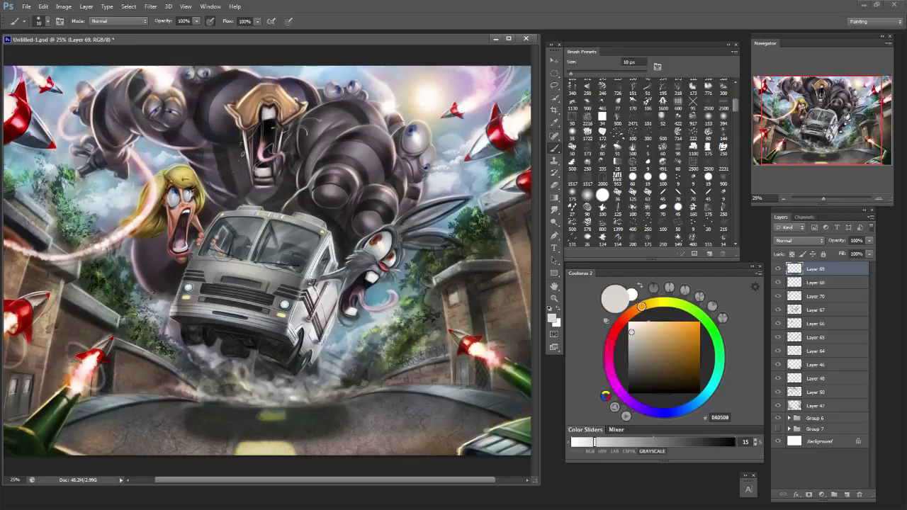
{"action": "left_click_drag", "start_coordinate": [253, 167], "coordinate": [251, 134]}
Add small light grey spit drops around the characters' open mouths, varying the brush size and finishing at 7 px.
{"action": "key", "text": "bracketleft"}
{"action": "key", "text": "bracketleft"}
{"action": "key", "text": "bracketright"}
{"action": "key", "text": "bracketright"}
{"action": "key", "text": "bracketright"}
{"action": "key", "text": "bracketright"}
{"action": "key", "text": "bracketleft"}
{"action": "key", "text": "bracketleft"}
{"action": "key", "text": "bracketleft"}
{"action": "key", "text": "bracketleft"}
{"action": "key", "text": "bracketleft"}
{"action": "key", "text": "bracketleft"}
{"action": "key", "text": "bracketright"}
{"action": "key", "text": "bracketright"}
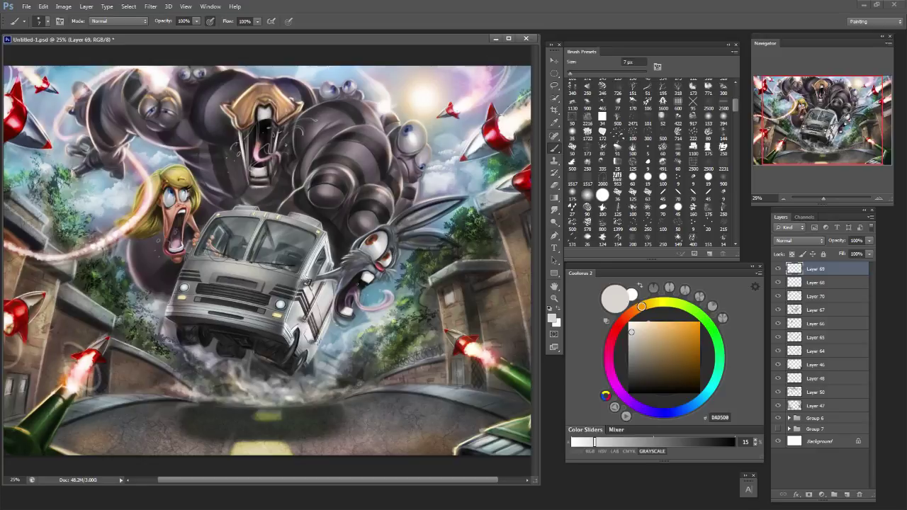
Sample the pale pink ECE1E1 near the rabbit's upper ear and touch up highlights there with a 15 px brush.
{"action": "key", "text": "bracketleft"}
{"action": "key", "text": "bracketleft"}
{"action": "left_click", "coordinate": [432, 199], "text": "alt"}
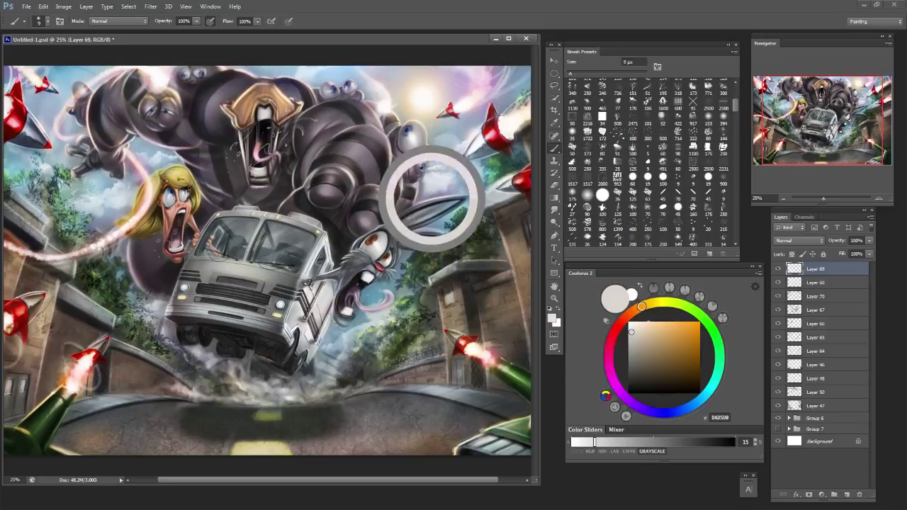
{"action": "key", "text": "bracketright"}
{"action": "key", "text": "bracketright"}
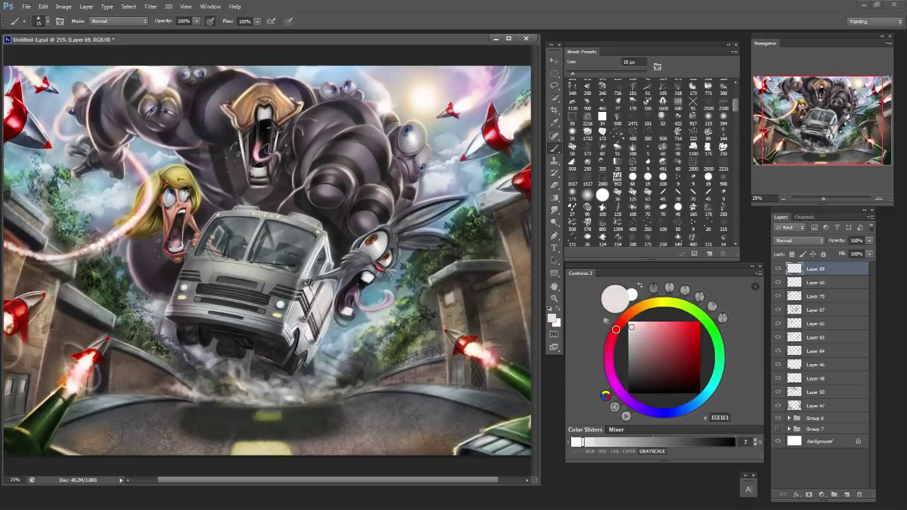
{"action": "left_click", "coordinate": [637, 321]}
{"action": "key", "text": "bracketleft"}
{"action": "key", "text": "bracketleft"}
Shade the rabbit's lower ear with sampled blue-greys such as 577189, 617184, 555F67 and 3E4243, using a 25 px brush.
{"action": "left_click", "coordinate": [440, 233], "text": "alt"}
{"action": "key", "text": "bracketright"}
{"action": "key", "text": "bracketright"}
{"action": "key", "text": "bracketright"}
{"action": "key", "text": "bracketright"}
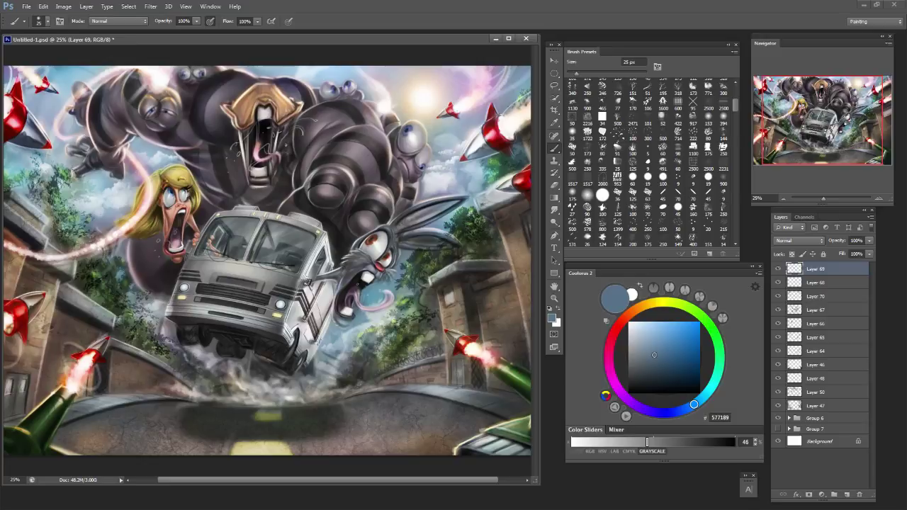
{"action": "left_click", "coordinate": [429, 232], "text": "alt"}
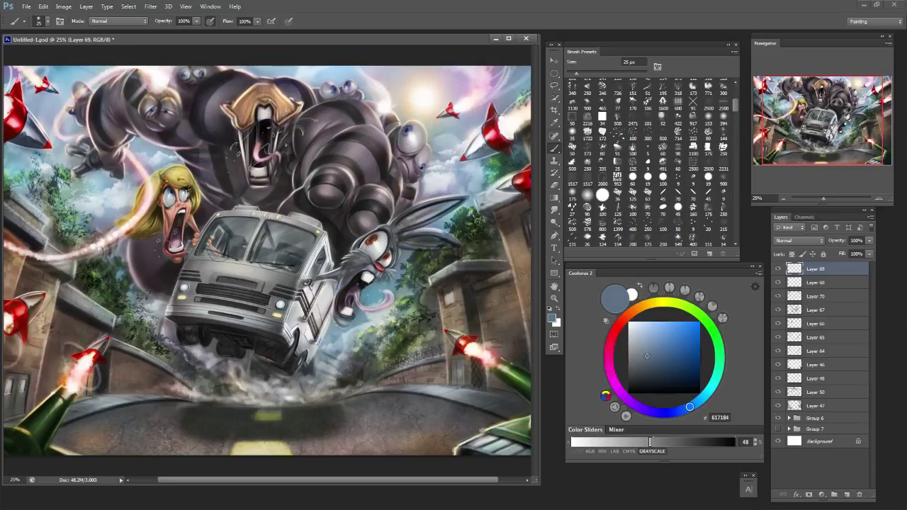
{"action": "left_click", "coordinate": [439, 235], "text": "alt"}
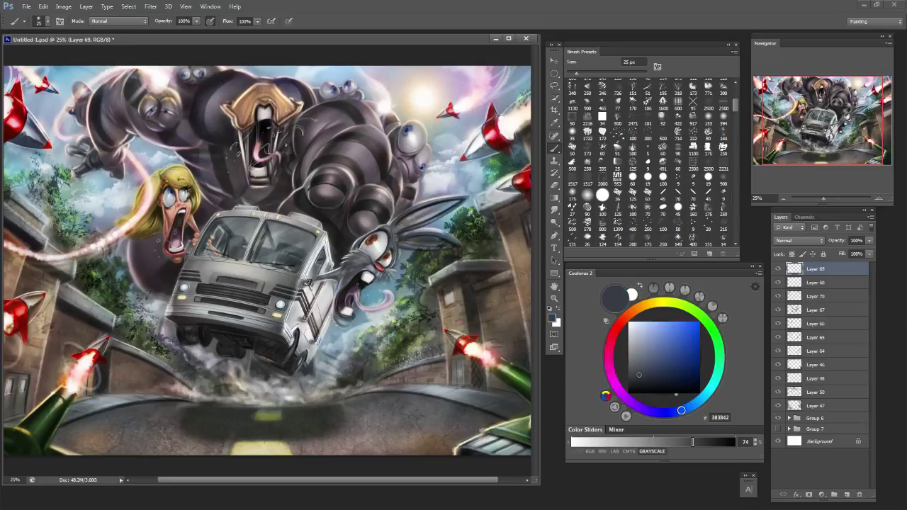
{"action": "left_click", "coordinate": [431, 245], "text": "alt"}
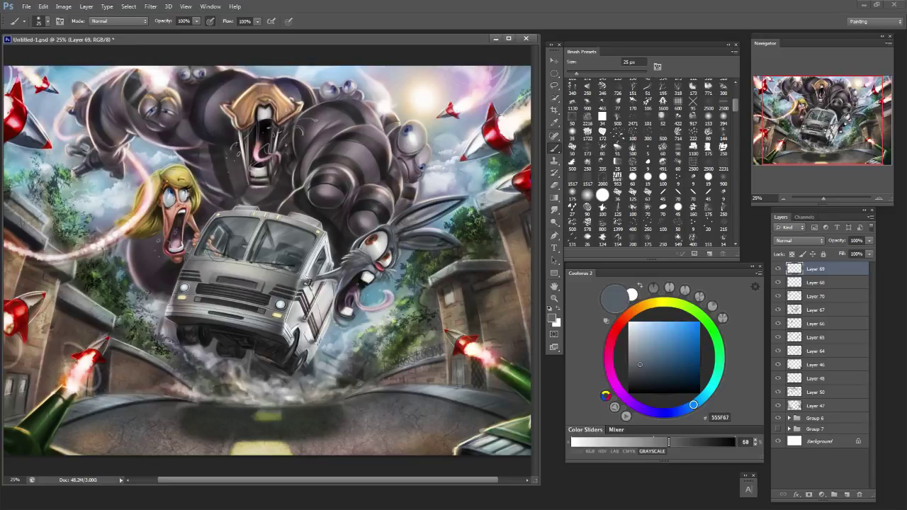
{"action": "left_click", "coordinate": [430, 241], "text": "alt"}
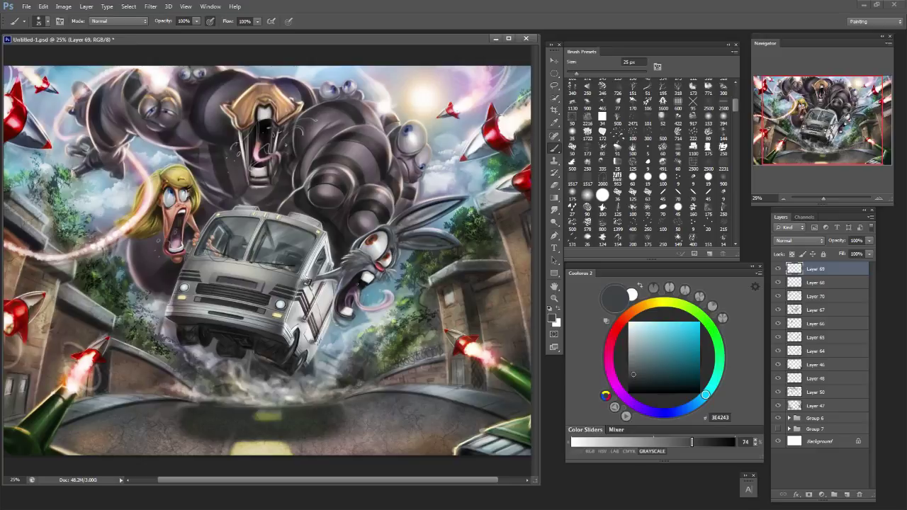
{"action": "left_click", "coordinate": [427, 240], "text": "alt"}
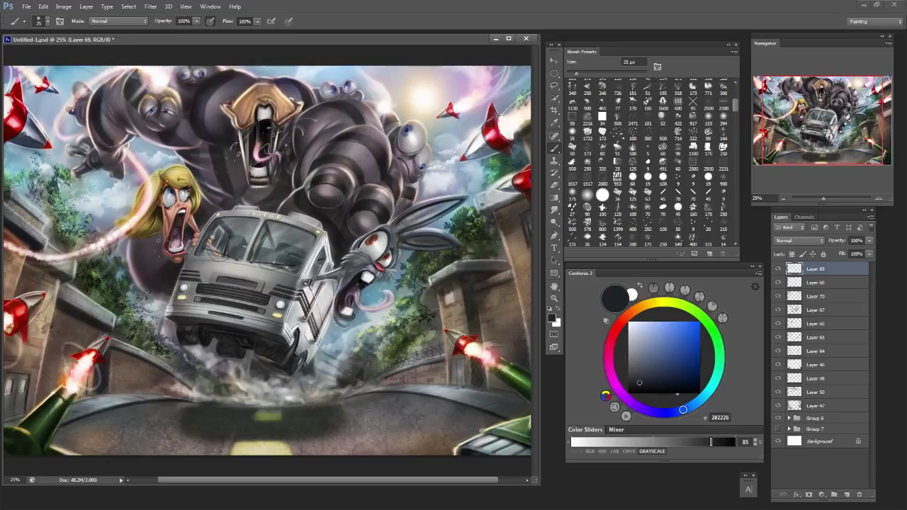
Try a broad dark stroke across the rabbit's ears and a 15 px grey 8F8F95 stroke along the upper ear, undoing both.
{"action": "key", "text": "bracketright"}
{"action": "key", "text": "bracketright"}
{"action": "key", "text": "bracketright"}
{"action": "key", "text": "bracketright"}
{"action": "key", "text": "bracketright"}
{"action": "key", "text": "bracketright"}
{"action": "mouse_move", "coordinate": [454, 202]}
{"action": "left_mouse_down"}
{"action": "mouse_move", "coordinate": [411, 219]}
{"action": "mouse_move", "coordinate": [411, 238]}
{"action": "left_mouse_up"}
{"action": "left_click", "coordinate": [418, 212], "text": "alt"}
{"action": "key", "text": "bracketleft"}
{"action": "key", "text": "bracketleft"}
{"action": "key", "text": "bracketleft"}
{"action": "key", "text": "bracketleft"}
{"action": "key", "text": "ctrl+z"}
{"action": "key", "text": "bracketleft"}
{"action": "key", "text": "bracketleft"}
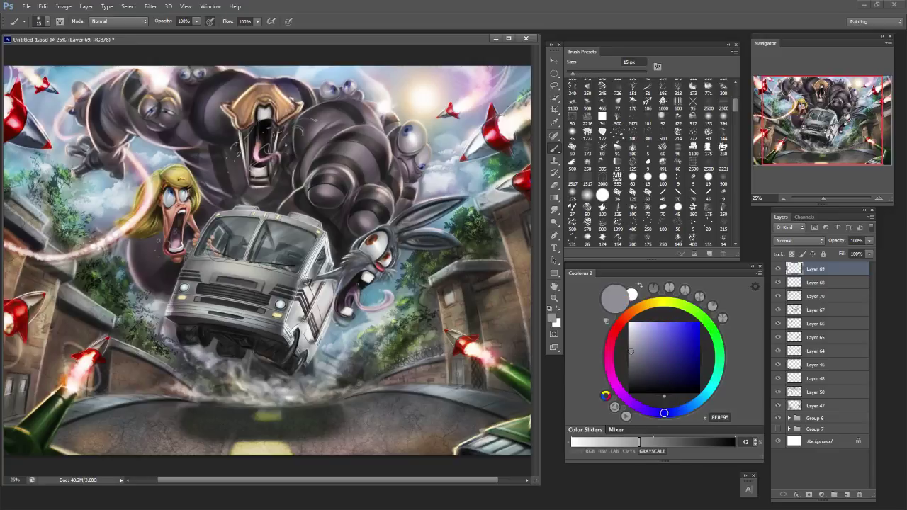
{"action": "left_click_drag", "start_coordinate": [415, 206], "coordinate": [392, 225]}
{"action": "key", "text": "ctrl+z"}
Blend the shading of the rabbit's ears with sampled tones 515760, 547691, 3E454D and 68717F, using 15 to 45 px brushes.
{"action": "left_click", "coordinate": [409, 215], "text": "alt"}
{"action": "key", "text": "bracketright"}
{"action": "key", "text": "bracketright"}
{"action": "left_click", "coordinate": [412, 221], "text": "alt"}
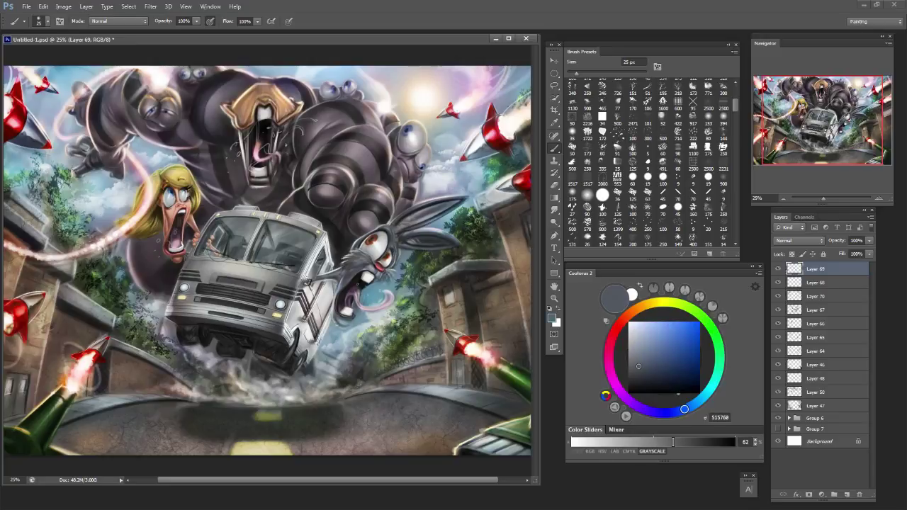
{"action": "left_click", "coordinate": [423, 221], "text": "alt"}
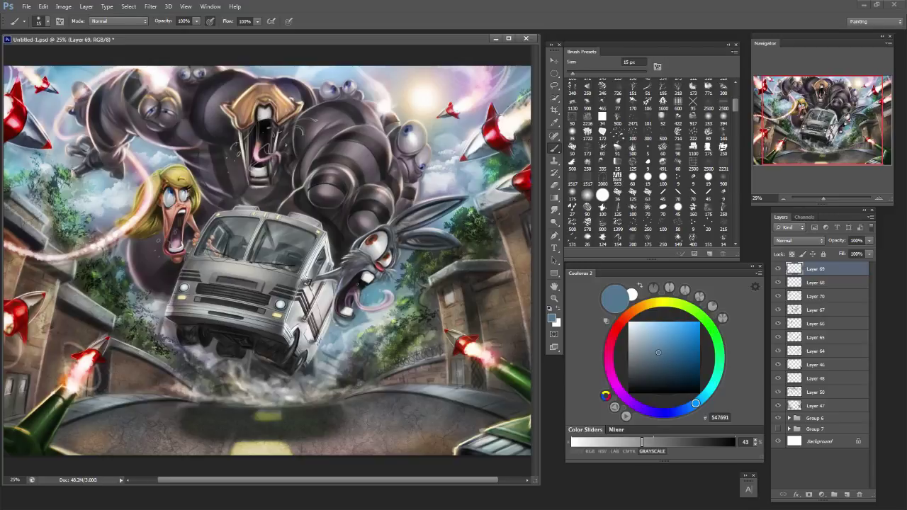
{"action": "left_click", "coordinate": [423, 234], "text": "alt"}
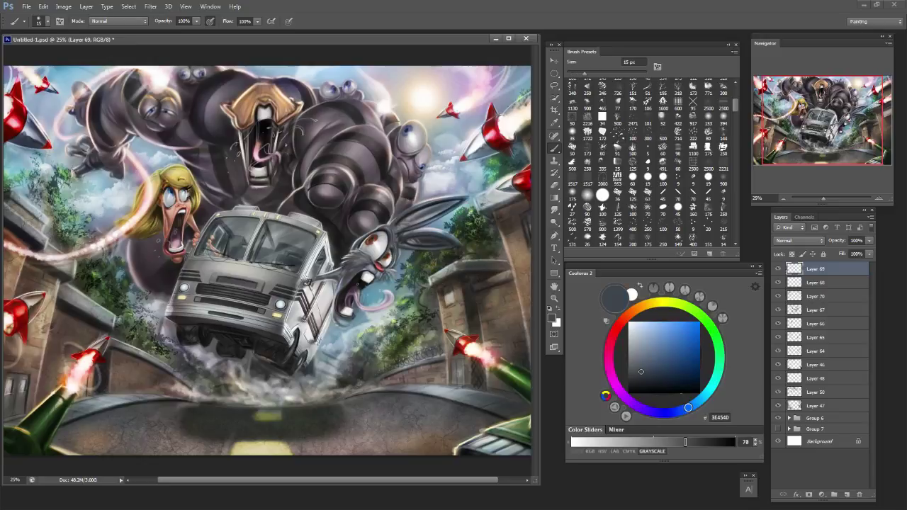
{"action": "left_click", "coordinate": [418, 245], "text": "alt"}
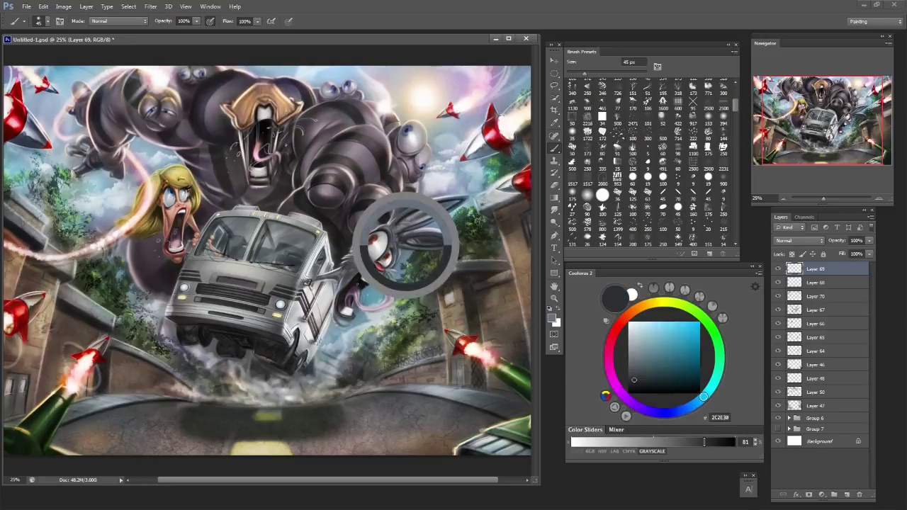
{"action": "key", "text": "bracketleft"}
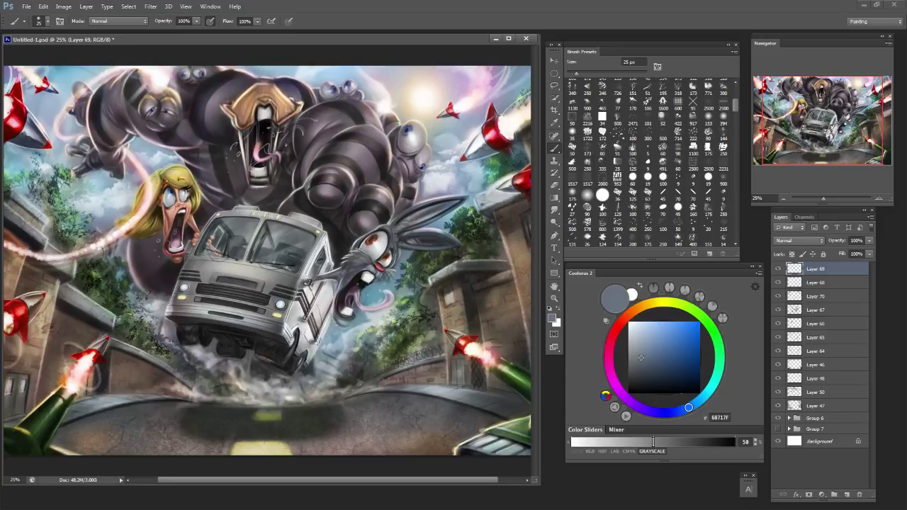
Shift the brush colour to muted green 5E7568 and touch up around the rabbit's ears with a 35 px brush.
{"action": "scroll", "coordinate": [267, 261], "scroll_direction": "left", "scroll_amount": 1}
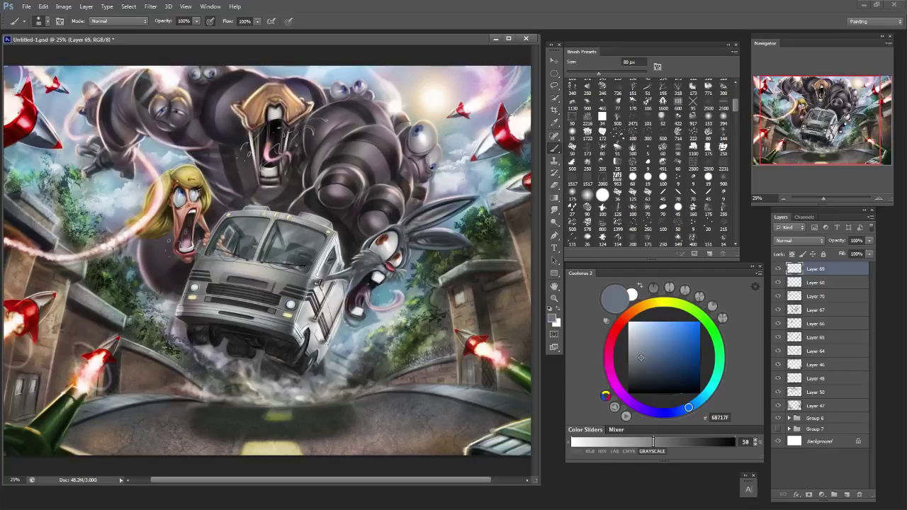
{"action": "key", "text": "bracketleft"}
{"action": "key", "text": "bracketleft"}
{"action": "key", "text": "bracketleft"}
{"action": "key", "text": "bracketleft"}
{"action": "left_click_drag", "start_coordinate": [689, 408], "coordinate": [720, 354]}
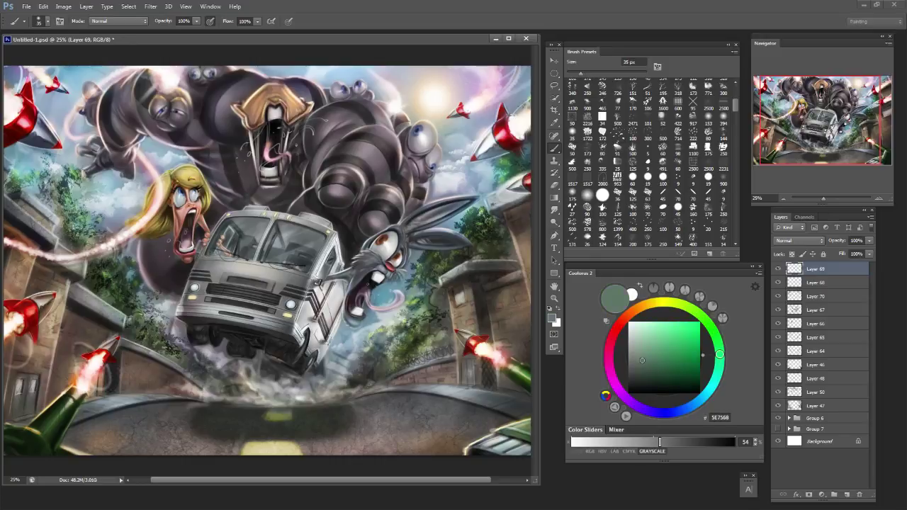
{"action": "key", "text": "bracketright"}
{"action": "key", "text": "bracketright"}
{"action": "key", "text": "bracketright"}
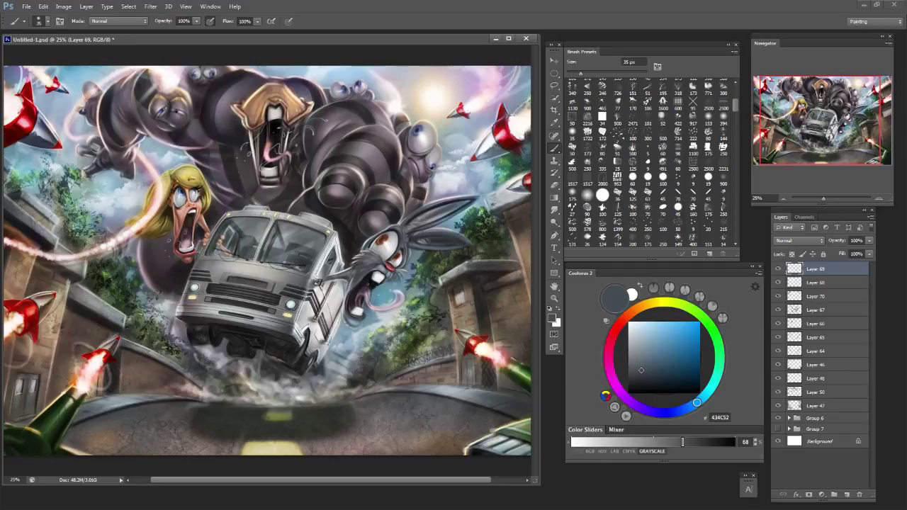
Darken the base of the rabbit's ears with sampled dark blue-greys including 474851, resizing the brush between 25 and 60 px.
{"action": "left_click", "coordinate": [436, 208], "text": "alt"}
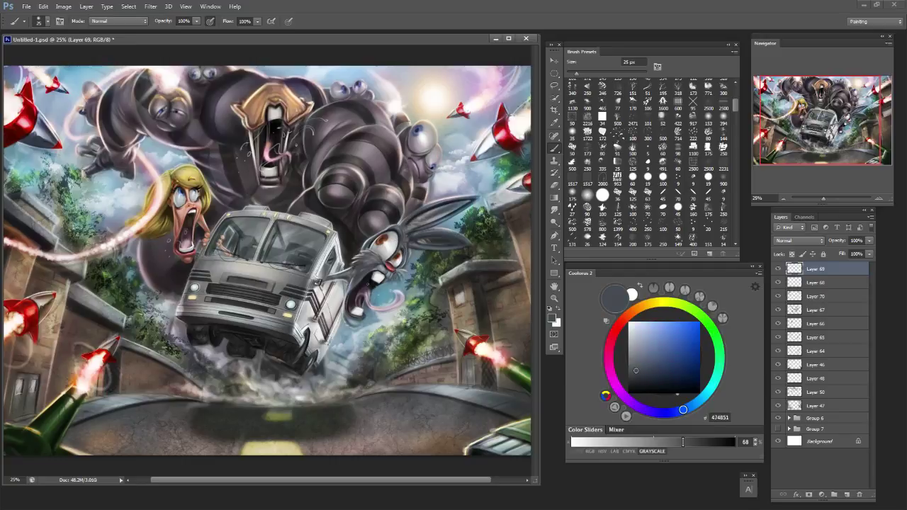
{"action": "left_click", "coordinate": [413, 232], "text": "alt"}
{"action": "left_click_drag", "start_coordinate": [416, 232], "coordinate": [421, 235]}
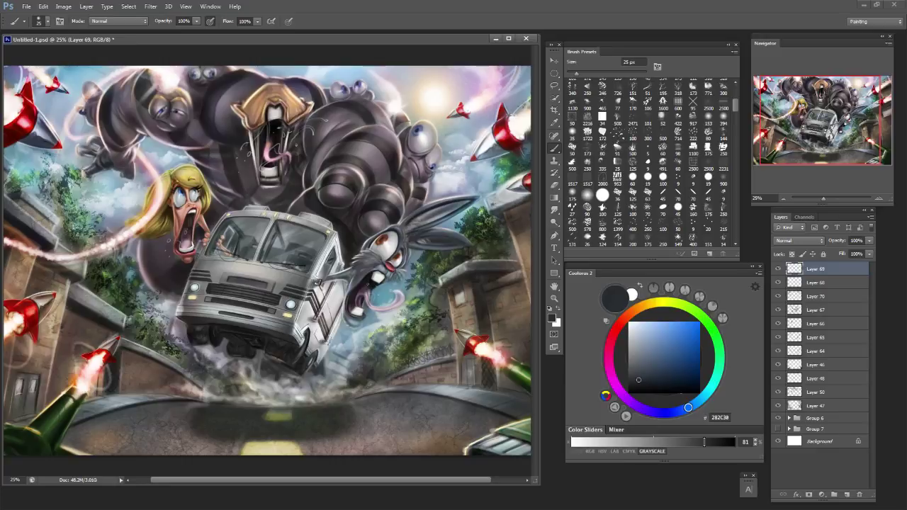
{"action": "key", "text": "bracketright"}
{"action": "key", "text": "bracketleft"}
{"action": "key", "text": "bracketleft"}
{"action": "key", "text": "bracketright"}
{"action": "key", "text": "bracketright"}
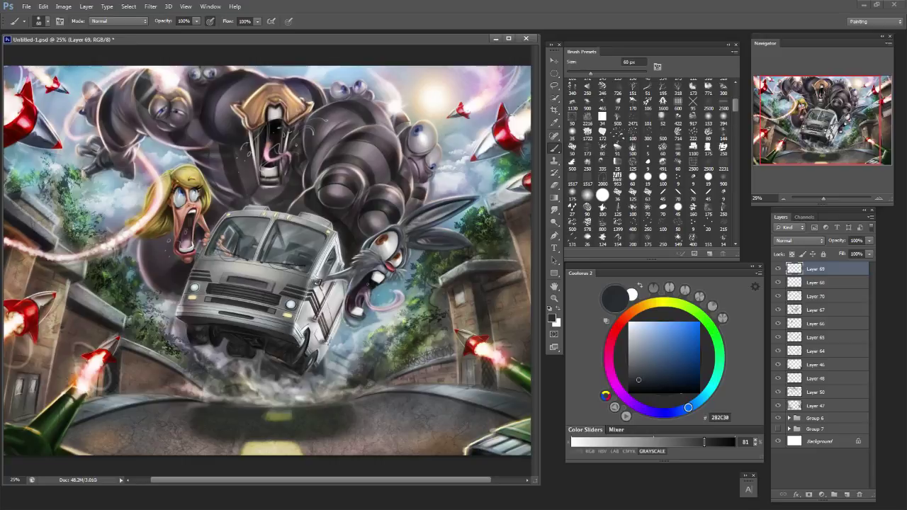
{"action": "key", "text": "bracketleft"}
{"action": "key", "text": "bracketleft"}
{"action": "key", "text": "bracketleft"}
{"action": "key", "text": "bracketleft"}
Retouch the area beside the rabbit's tongue with sampled mauve 958A90 and blue-grey 7293A8, starting from a 45 px brush.
{"action": "left_click", "coordinate": [399, 297], "text": "alt"}
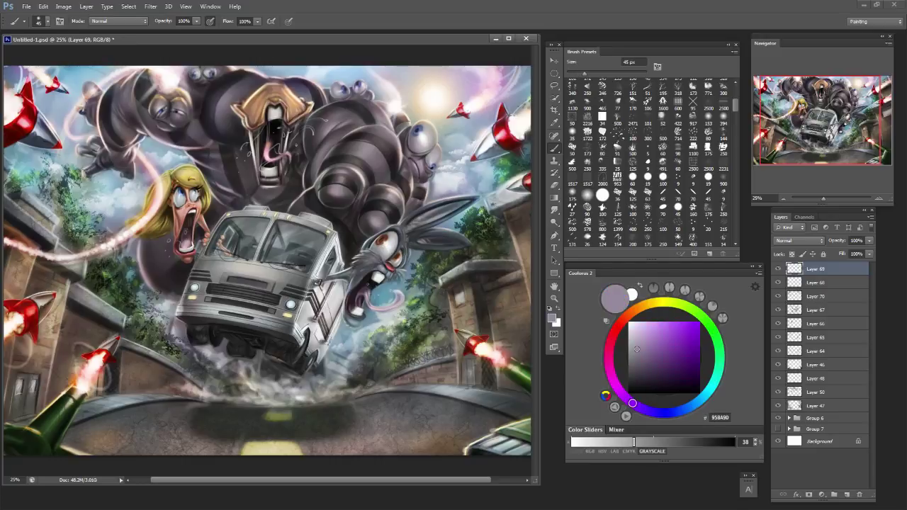
{"action": "left_click", "coordinate": [405, 292], "text": "alt"}
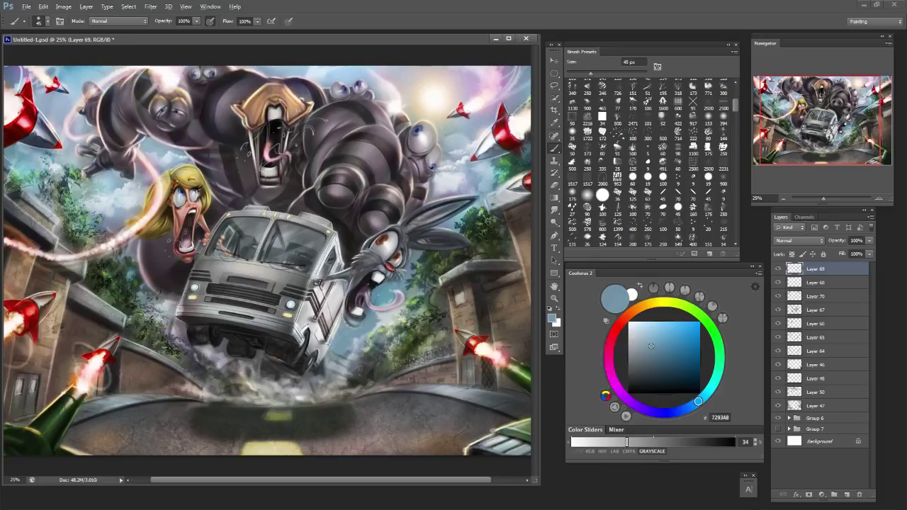
{"action": "left_click", "coordinate": [401, 294], "text": "alt"}
{"action": "key", "text": "bracketright"}
{"action": "key", "text": "bracketright"}
Paint dust strokes beneath the van in pale grey C1CDCE sampled near the rabbit's chin, reducing the brush from 70 px.
{"action": "left_click", "coordinate": [346, 354], "text": "alt"}
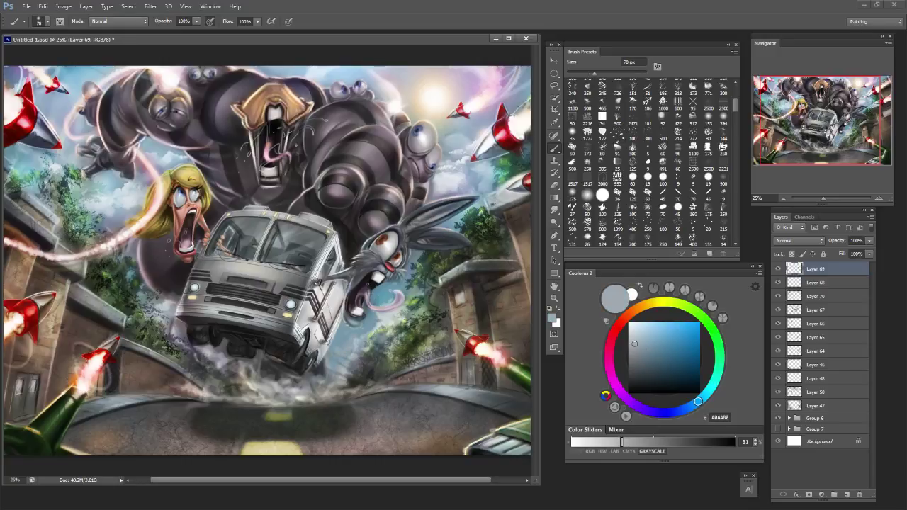
{"action": "left_click", "coordinate": [351, 336], "text": "alt"}
{"action": "key", "text": "bracketleft"}
{"action": "key", "text": "bracketleft"}
{"action": "key", "text": "bracketleft"}
{"action": "key", "text": "bracketleft"}
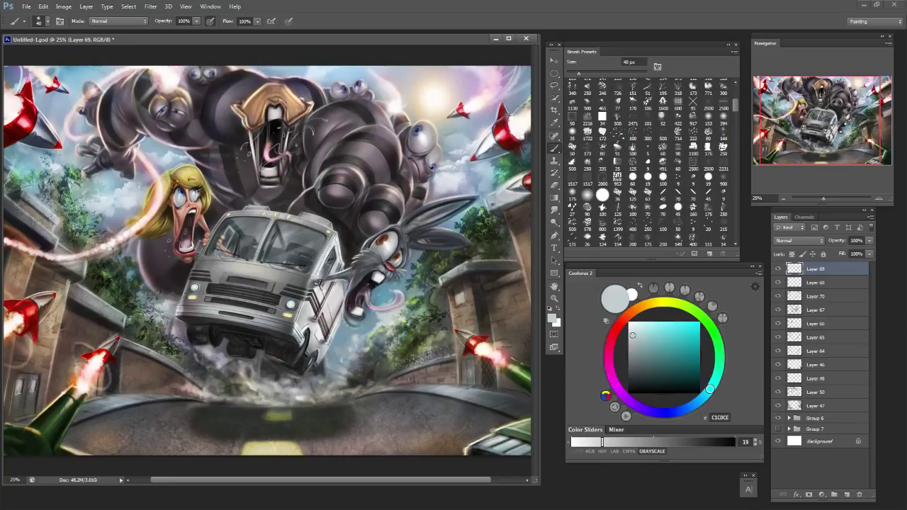
{"action": "key", "text": "bracketleft"}
{"action": "left_click_drag", "start_coordinate": [339, 369], "coordinate": [312, 398]}
{"action": "mouse_move", "coordinate": [260, 390]}
{"action": "left_mouse_down"}
{"action": "mouse_move", "coordinate": [289, 396]}
{"action": "mouse_move", "coordinate": [278, 398]}
{"action": "left_mouse_up"}
Stroke light grey D2CFC8 dust under the van's rear wheel with a 50 px brush and compare it undone and redone.
{"action": "left_click", "coordinate": [296, 394], "text": "alt"}
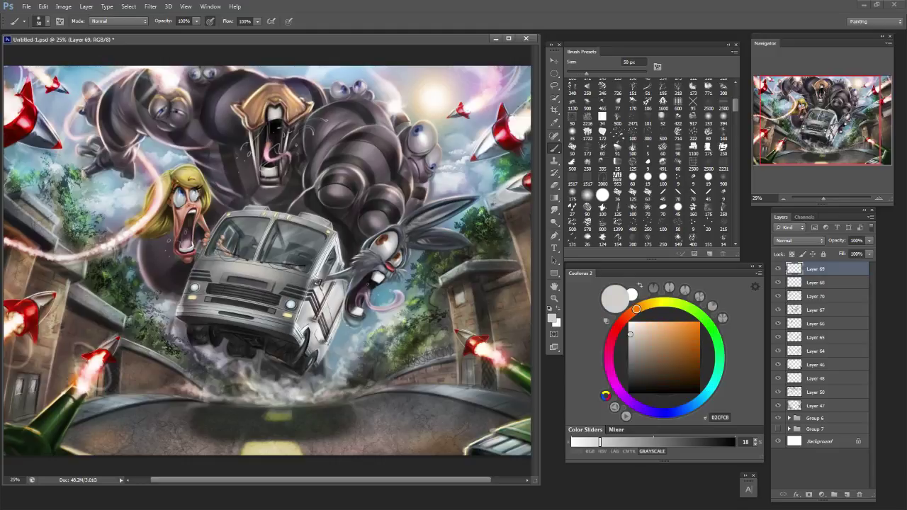
{"action": "left_click_drag", "start_coordinate": [314, 365], "coordinate": [321, 390]}
{"action": "key", "text": "ctrl+z"}
{"action": "key", "text": "ctrl+z"}
Browse the brush presets and choose the 250 px textured brush for the dust.
{"action": "scroll", "coordinate": [652, 162], "scroll_direction": "down", "scroll_amount": 10}
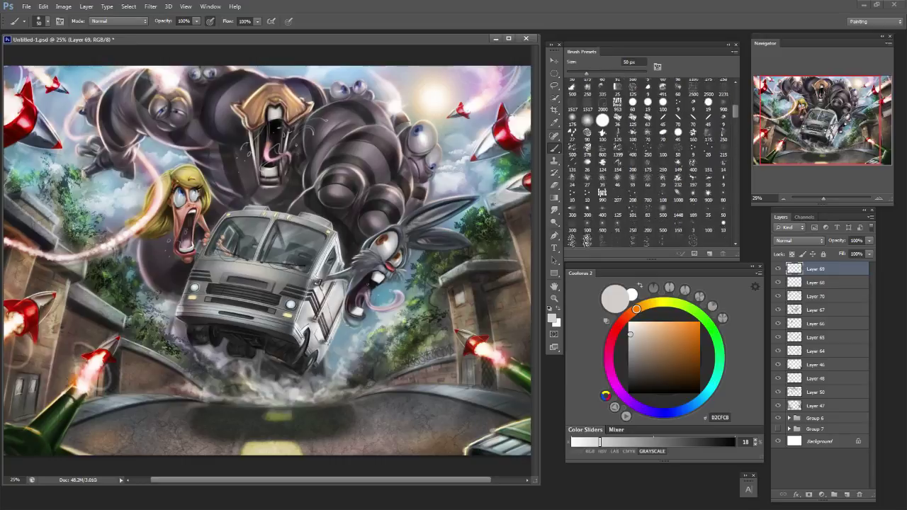
{"action": "scroll", "coordinate": [652, 163], "scroll_direction": "down", "scroll_amount": 10}
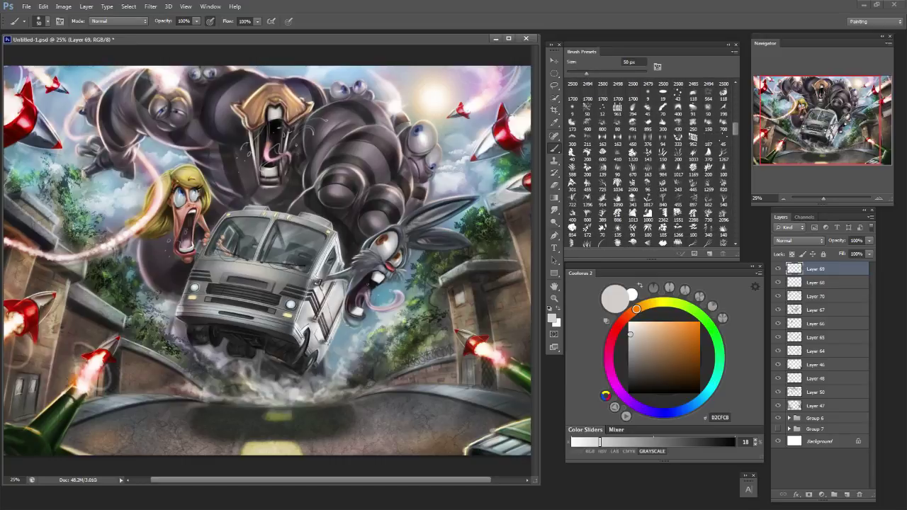
{"action": "scroll", "coordinate": [651, 163], "scroll_direction": "up", "scroll_amount": 15}
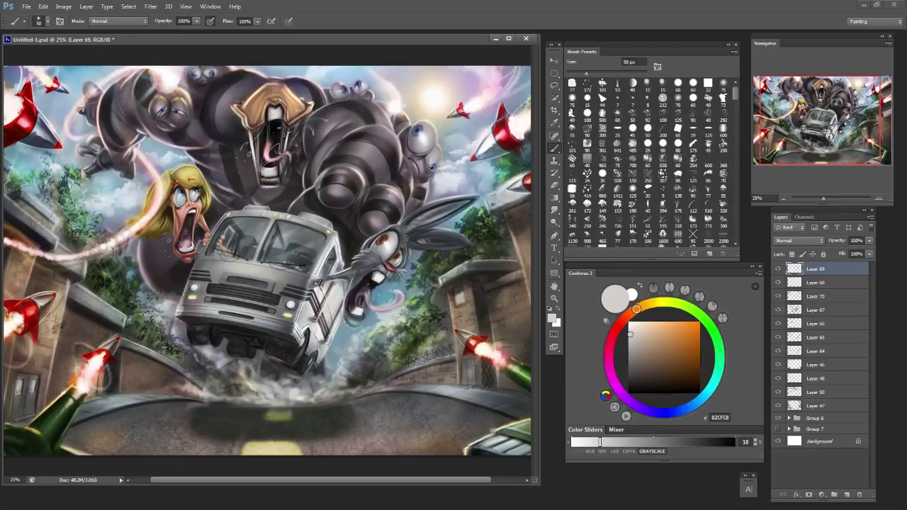
{"action": "scroll", "coordinate": [652, 163], "scroll_direction": "down", "scroll_amount": 3}
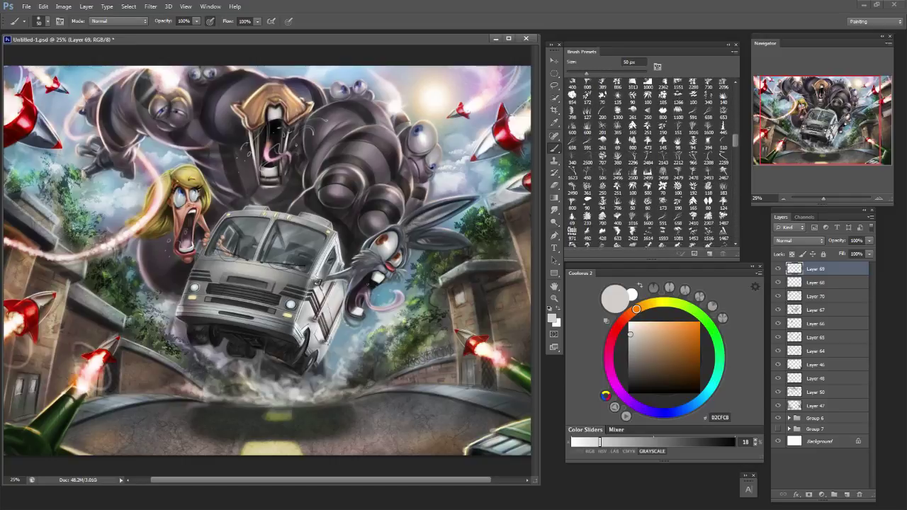
{"action": "scroll", "coordinate": [652, 163], "scroll_direction": "down", "scroll_amount": 1}
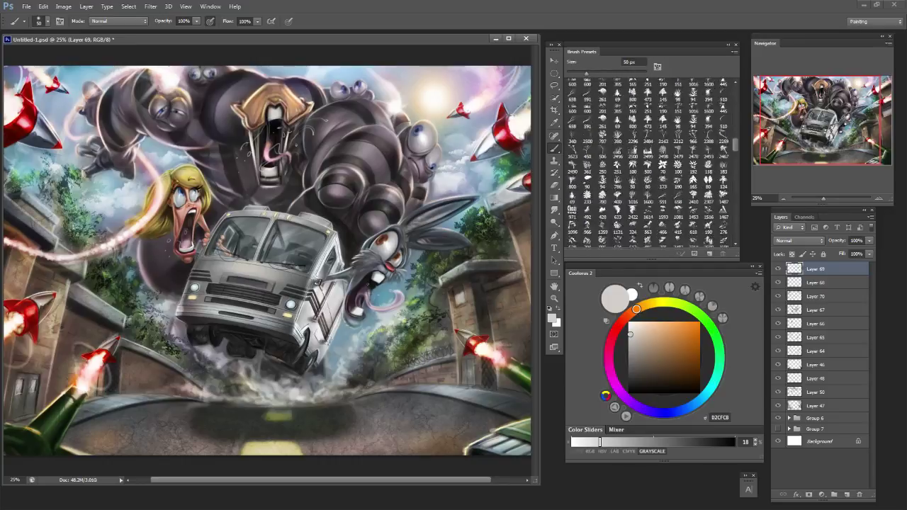
{"action": "scroll", "coordinate": [652, 163], "scroll_direction": "up", "scroll_amount": 5}
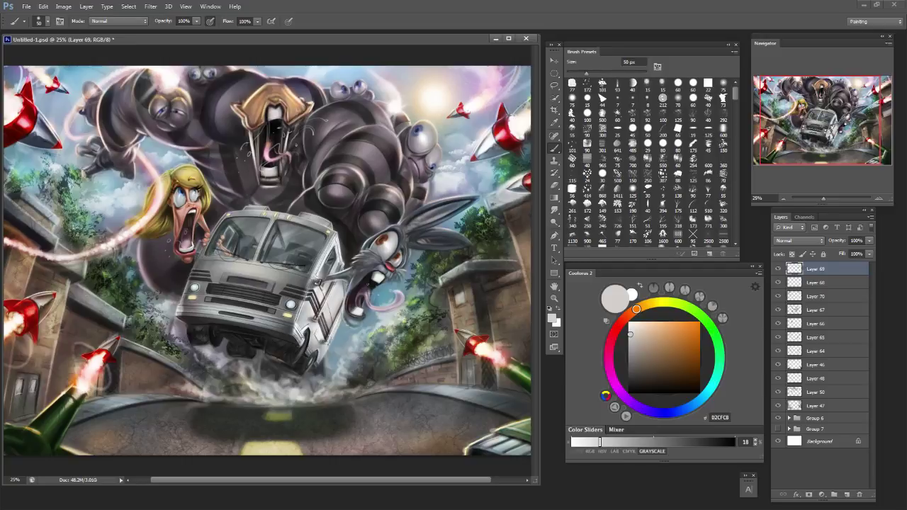
{"action": "scroll", "coordinate": [652, 163], "scroll_direction": "down", "scroll_amount": 5}
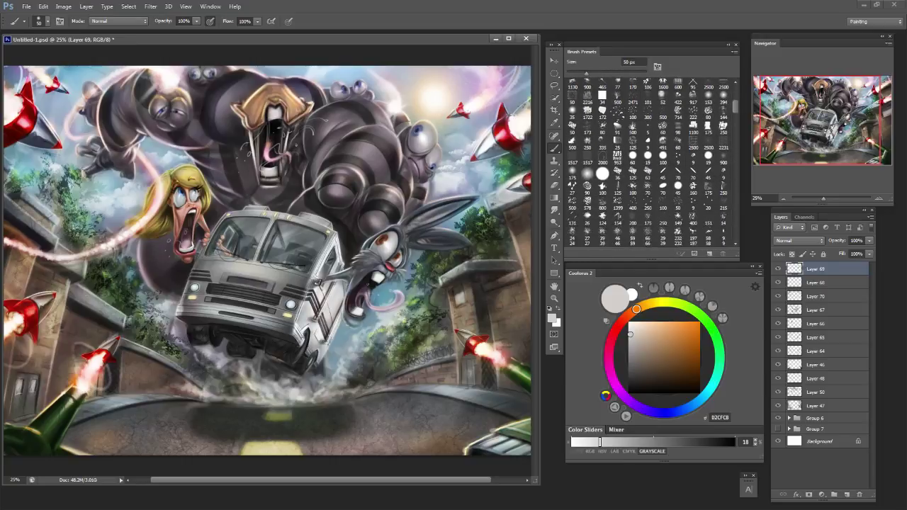
{"action": "scroll", "coordinate": [652, 163], "scroll_direction": "down", "scroll_amount": 5}
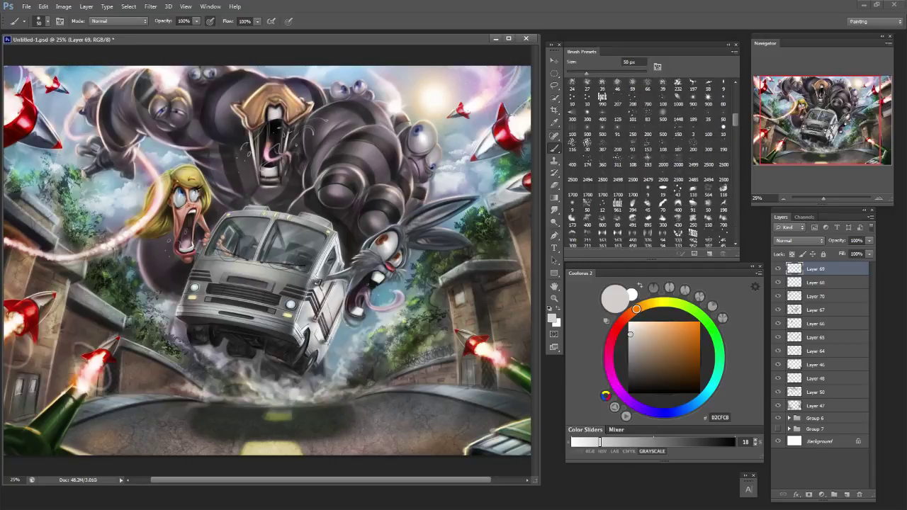
{"action": "scroll", "coordinate": [693, 189], "scroll_direction": "down", "scroll_amount": 2}
{"action": "left_click", "coordinate": [693, 189]}
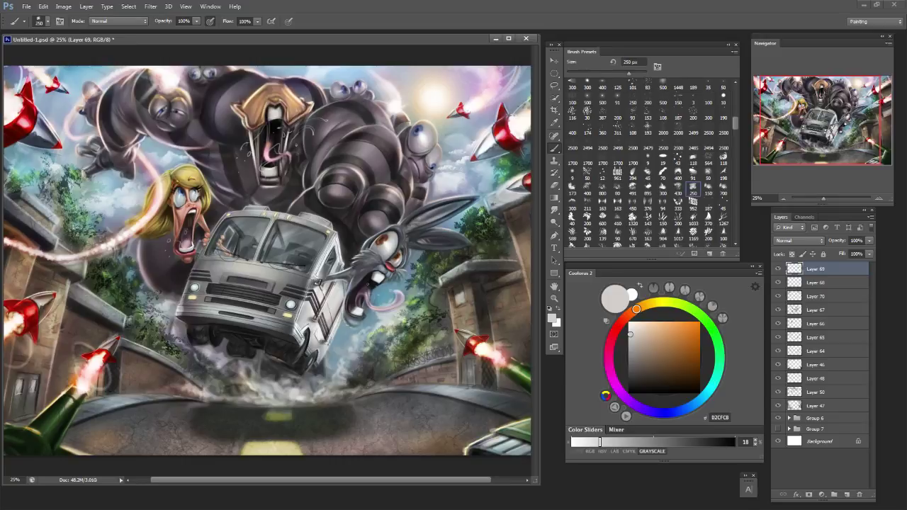
Reduce the textured brush to 90 px and try a dust stroke beside the van's rear wheel.
{"action": "key", "text": "bracketleft"}
{"action": "key", "text": "bracketleft"}
{"action": "key", "text": "bracketleft"}
{"action": "key", "text": "bracketleft"}
{"action": "key", "text": "bracketleft"}
{"action": "key", "text": "bracketleft"}
{"action": "key", "text": "bracketleft"}
{"action": "key", "text": "bracketleft"}
{"action": "key", "text": "bracketleft"}
{"action": "key", "text": "bracketleft"}
{"action": "left_click_drag", "start_coordinate": [319, 371], "coordinate": [312, 383]}
{"action": "key", "text": "bracketright"}
{"action": "key", "text": "bracketright"}
{"action": "key", "text": "bracketright"}
{"action": "key", "text": "bracketright"}
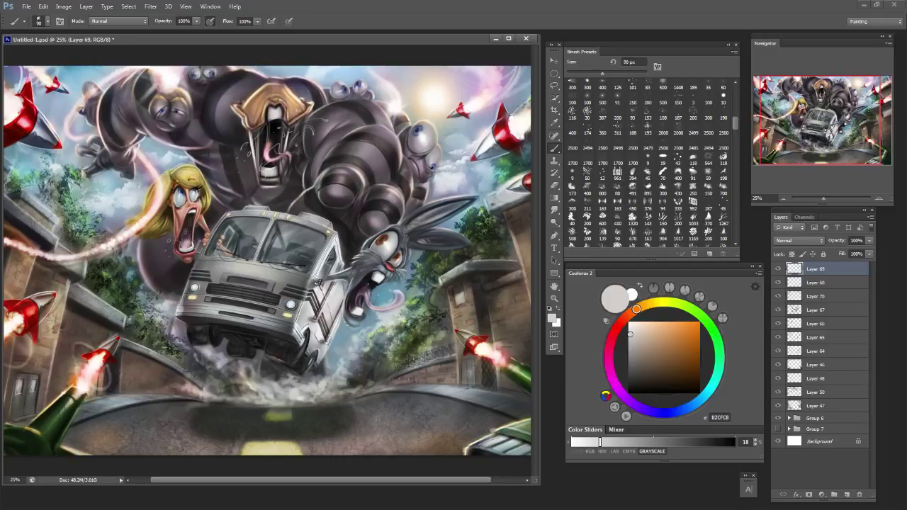
{"action": "key", "text": "ctrl+z"}
Try dust dabs under the middle of the van, reducing the brush to 70 px, and undo them.
{"action": "mouse_move", "coordinate": [286, 379]}
{"action": "left_mouse_down"}
{"action": "mouse_move", "coordinate": [323, 386]}
{"action": "mouse_move", "coordinate": [258, 363]}
{"action": "mouse_move", "coordinate": [265, 371]}
{"action": "mouse_move", "coordinate": [259, 355]}
{"action": "mouse_move", "coordinate": [265, 370]}
{"action": "mouse_move", "coordinate": [292, 380]}
{"action": "left_mouse_up"}
{"action": "key", "text": "ctrl+z"}
{"action": "key", "text": "bracketleft"}
{"action": "key", "text": "ctrl+z"}
{"action": "key", "text": "ctrl+z"}
{"action": "key", "text": "ctrl+z"}
{"action": "key", "text": "ctrl+alt+z"}
{"action": "key", "text": "ctrl+alt+z"}
{"action": "key", "text": "ctrl+alt+z"}
{"action": "key", "text": "ctrl+alt+z"}
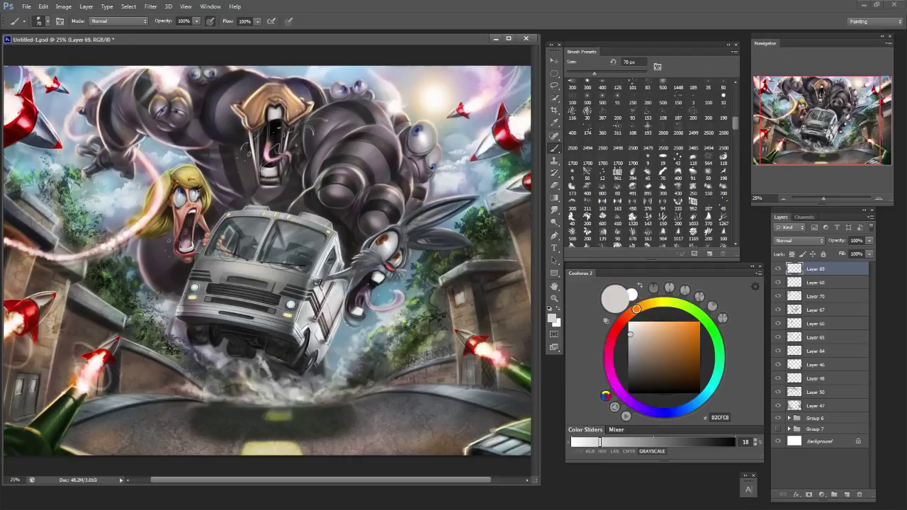
Try a 90 px dust stroke along the road behind the rear wheel and undo it.
{"action": "key", "text": "bracketright"}
{"action": "key", "text": "bracketright"}
{"action": "mouse_move", "coordinate": [304, 391]}
{"action": "left_mouse_down"}
{"action": "mouse_move", "coordinate": [299, 379]}
{"action": "mouse_move", "coordinate": [277, 379]}
{"action": "mouse_move", "coordinate": [339, 391]}
{"action": "left_mouse_up"}
{"action": "key", "text": "ctrl+alt+z"}
{"action": "key", "text": "ctrl+alt+z"}
{"action": "key", "text": "ctrl+alt+z"}
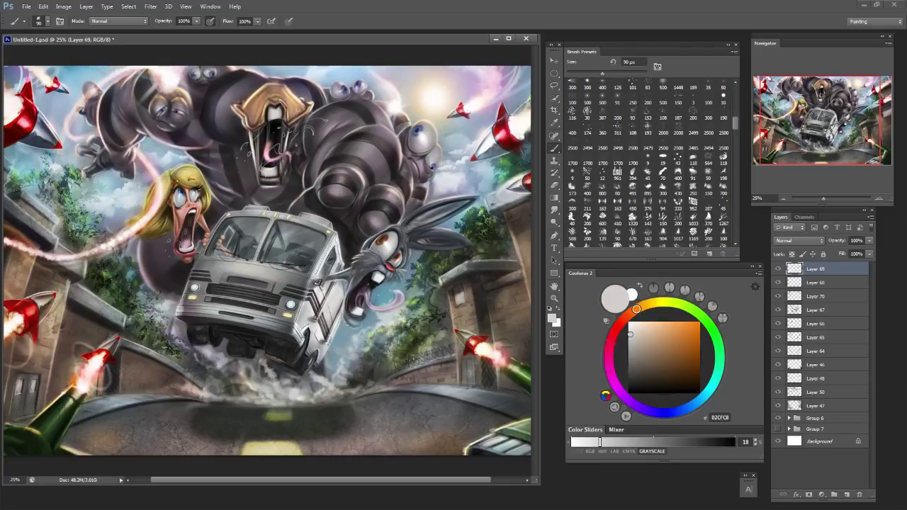
{"action": "key", "text": "ctrl+alt+z"}
Try sweeping light grey dust from the rear wheel to beneath the van's front and step back through the strokes.
{"action": "mouse_move", "coordinate": [310, 379]}
{"action": "left_mouse_down"}
{"action": "mouse_move", "coordinate": [345, 390]}
{"action": "mouse_move", "coordinate": [307, 395]}
{"action": "mouse_move", "coordinate": [300, 380]}
{"action": "mouse_move", "coordinate": [278, 400]}
{"action": "mouse_move", "coordinate": [240, 357]}
{"action": "left_mouse_up"}
{"action": "key", "text": "ctrl+alt+z"}
{"action": "key", "text": "ctrl+alt+z"}
{"action": "key", "text": "ctrl+alt+z"}
{"action": "key", "text": "ctrl+alt+z"}
{"action": "key", "text": "ctrl+alt+z"}
{"action": "key", "text": "ctrl+alt+z"}
{"action": "key", "text": "ctrl+alt+z"}
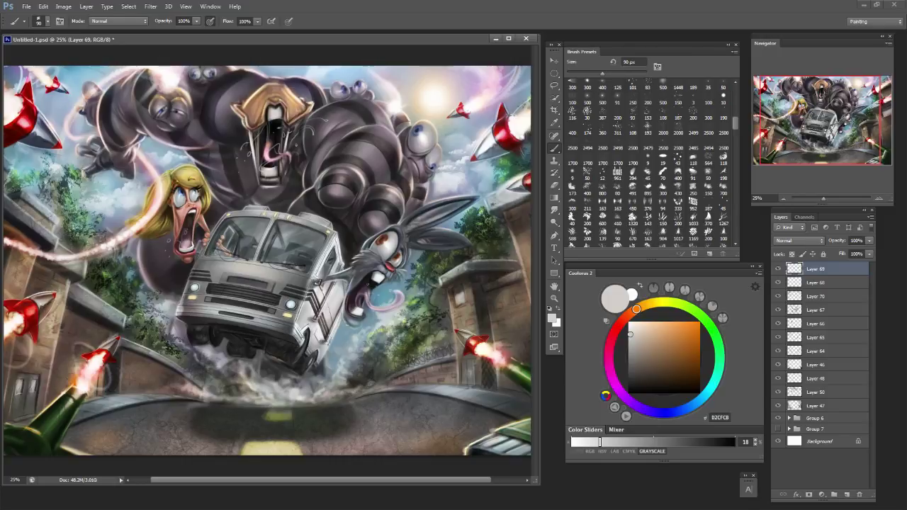
Try several short light grey dust strokes between the van's underside and the road, undoing each attempt.
{"action": "left_click_drag", "start_coordinate": [272, 393], "coordinate": [248, 360]}
{"action": "key", "text": "ctrl+alt+z"}
{"action": "key", "text": "e"}
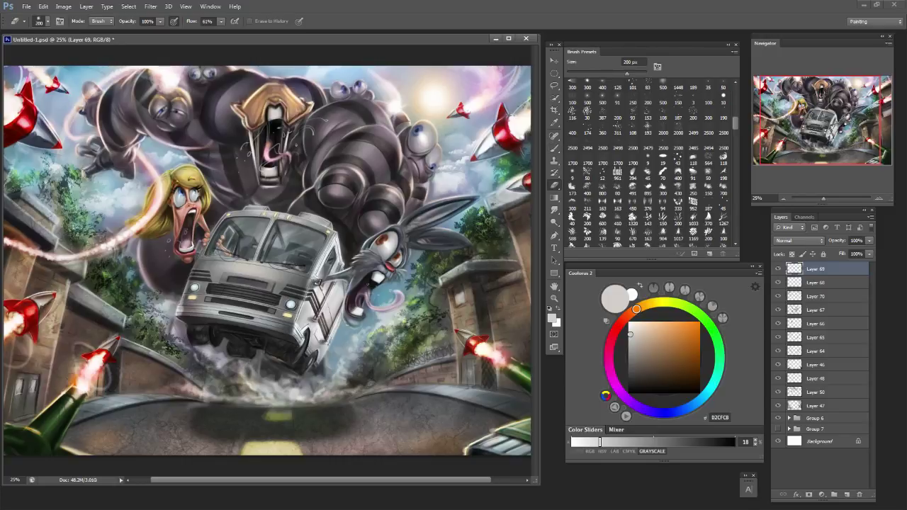
{"action": "key", "text": "b"}
{"action": "mouse_move", "coordinate": [264, 392]}
{"action": "left_mouse_down"}
{"action": "mouse_move", "coordinate": [247, 359]}
{"action": "mouse_move", "coordinate": [252, 378]}
{"action": "left_mouse_up"}
{"action": "key", "text": "ctrl+alt+z"}
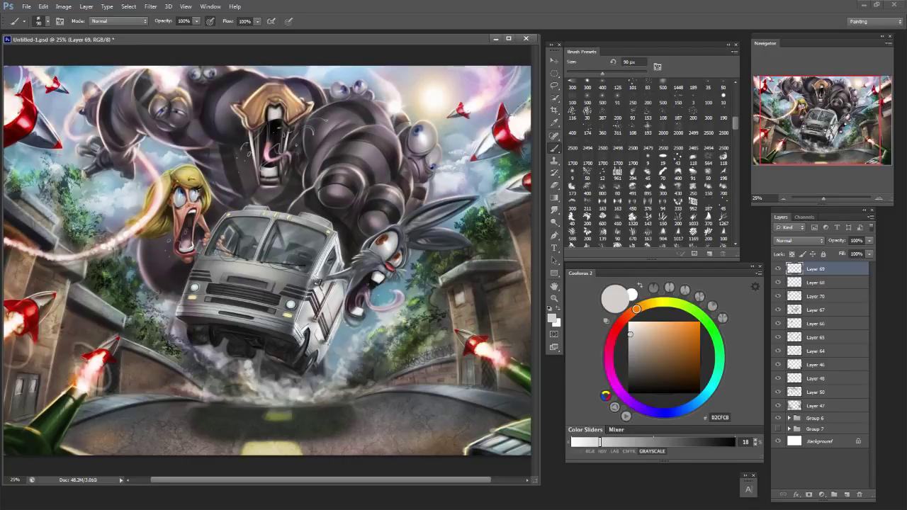
{"action": "mouse_move", "coordinate": [310, 375]}
{"action": "left_mouse_down"}
{"action": "mouse_move", "coordinate": [323, 387]}
{"action": "mouse_move", "coordinate": [310, 374]}
{"action": "left_mouse_up"}
{"action": "key", "text": "ctrl+alt+z"}
{"action": "key", "text": "ctrl+alt+z"}
Paint light grey D2CFC8 dust puffs beneath the van and around its rear wheel with the 90 px textured brush.
{"action": "left_click_drag", "start_coordinate": [297, 381], "coordinate": [335, 397]}
{"action": "mouse_move", "coordinate": [291, 370]}
{"action": "left_mouse_down"}
{"action": "mouse_move", "coordinate": [314, 398]}
{"action": "mouse_move", "coordinate": [268, 397]}
{"action": "mouse_move", "coordinate": [249, 360]}
{"action": "left_mouse_up"}
{"action": "key", "text": "e"}
{"action": "key", "text": "b"}
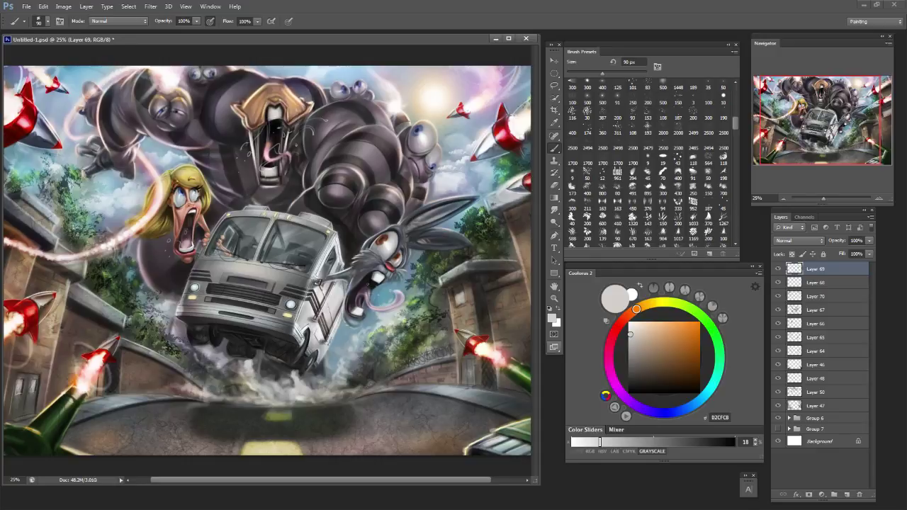
Brighten the dust puffs beneath the van with white FFFFFF strokes.
{"action": "left_click_drag", "start_coordinate": [630, 329], "coordinate": [627, 321]}
{"action": "left_click_drag", "start_coordinate": [245, 359], "coordinate": [298, 381]}
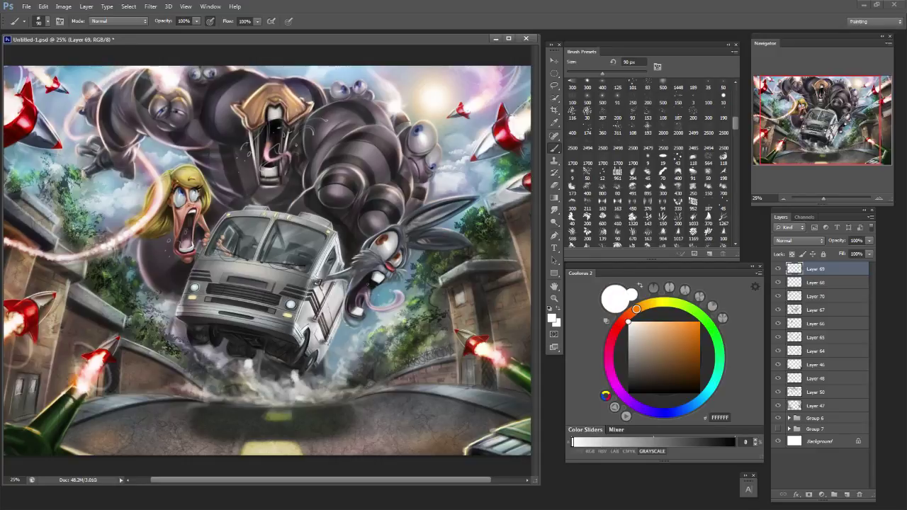
{"action": "key", "text": "e"}
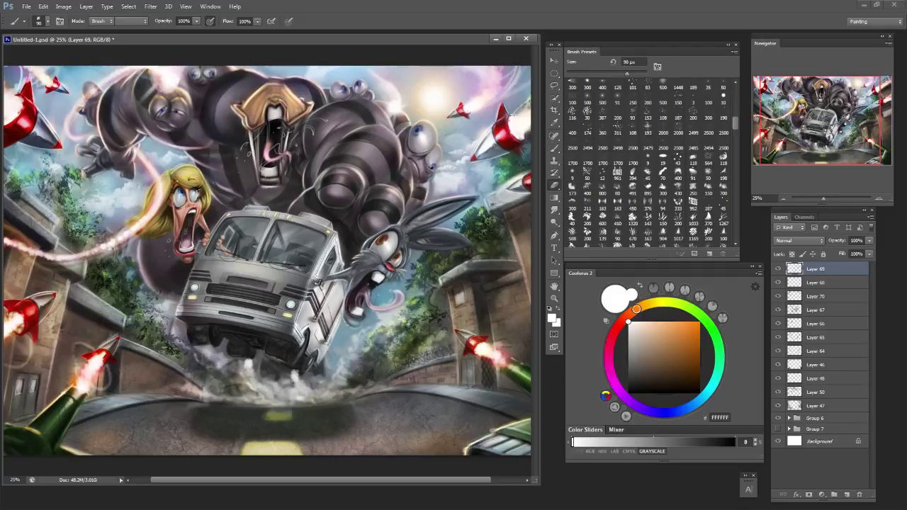
Erase part of the dust cloud beneath the van and return to the Brush tool.
{"action": "left_click_drag", "start_coordinate": [303, 386], "coordinate": [315, 391]}
{"action": "key", "text": "b"}
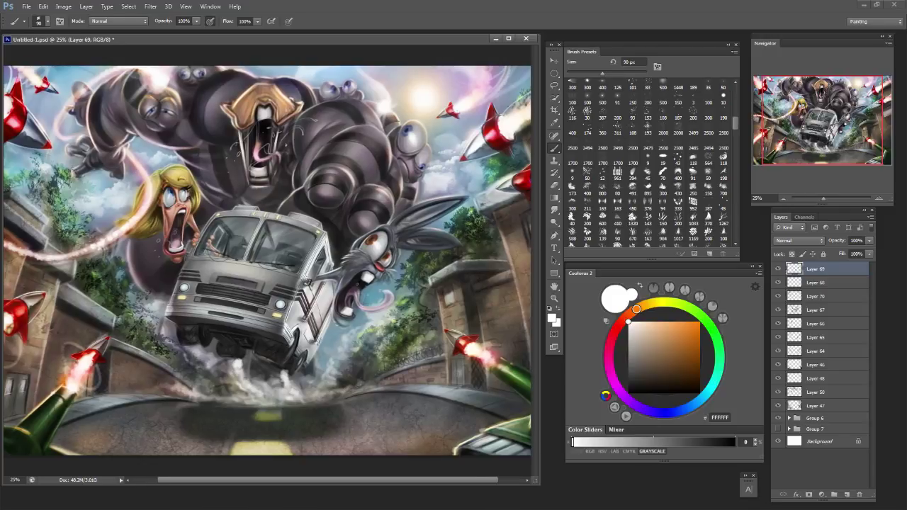
{"action": "key", "text": "ctrl+minus"}
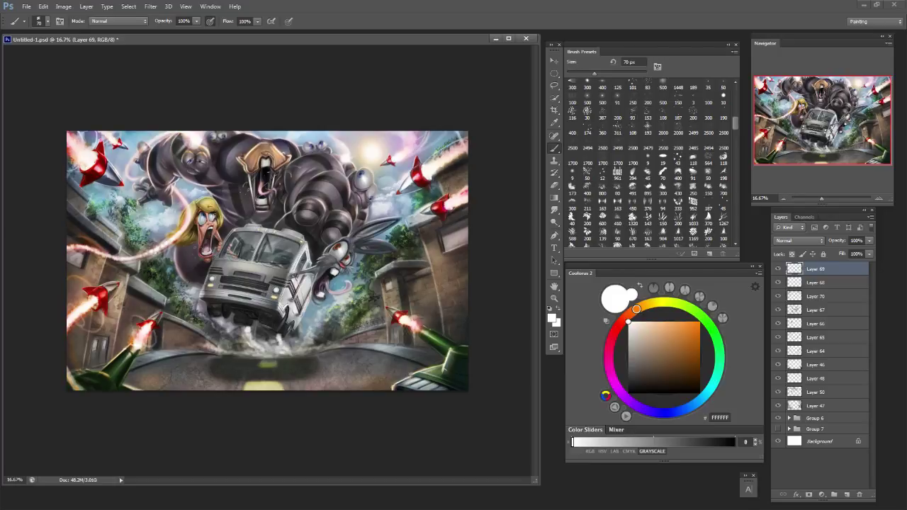
{"action": "left_click", "coordinate": [185, 7]}
{"action": "mouse_move", "coordinate": [211, 7]}
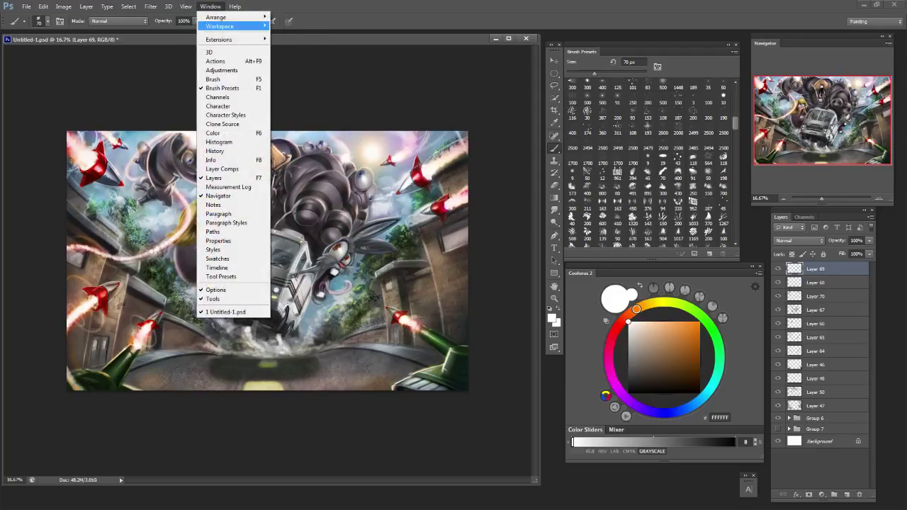
{"action": "mouse_move", "coordinate": [151, 6]}
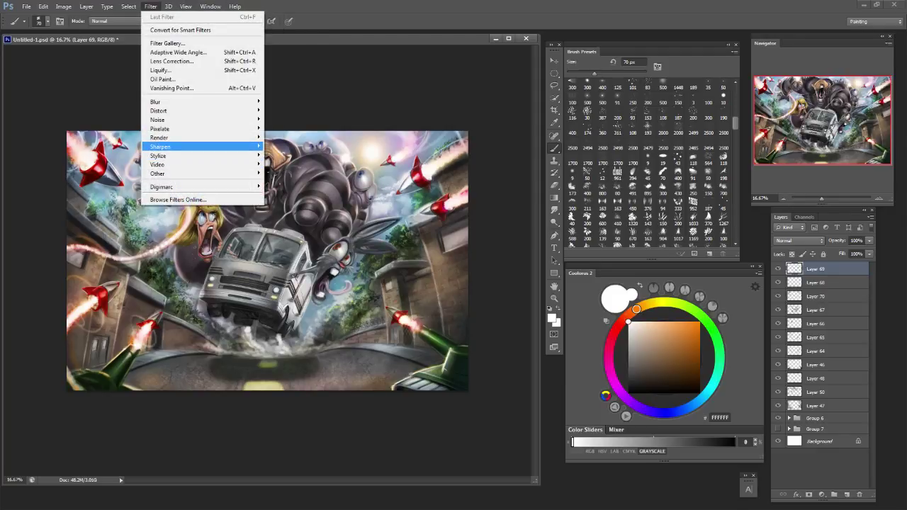
{"action": "mouse_move", "coordinate": [160, 146]}
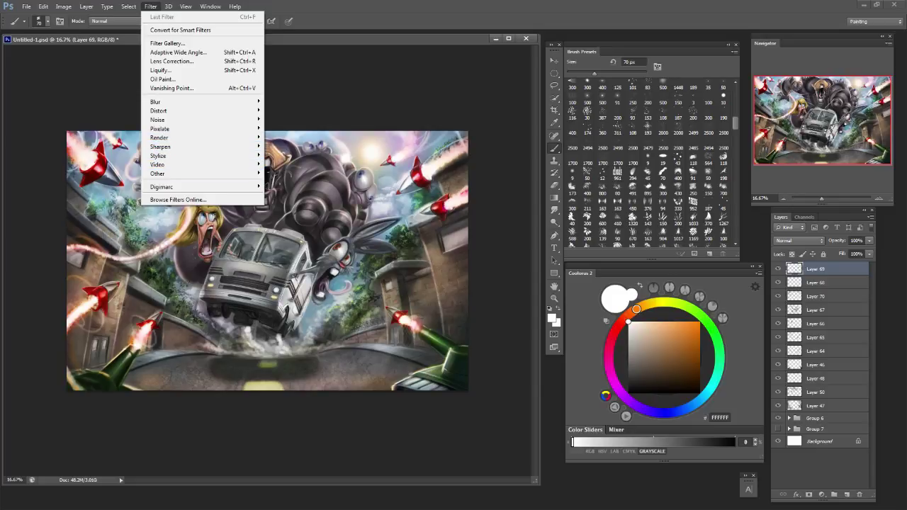
{"action": "key", "text": "Escape"}
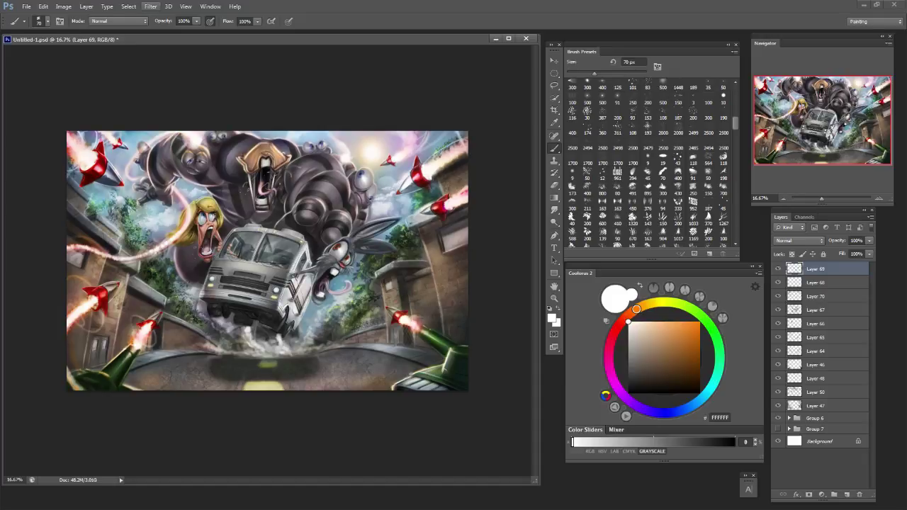
{"action": "left_click", "coordinate": [151, 7]}
{"action": "mouse_move", "coordinate": [156, 102]}
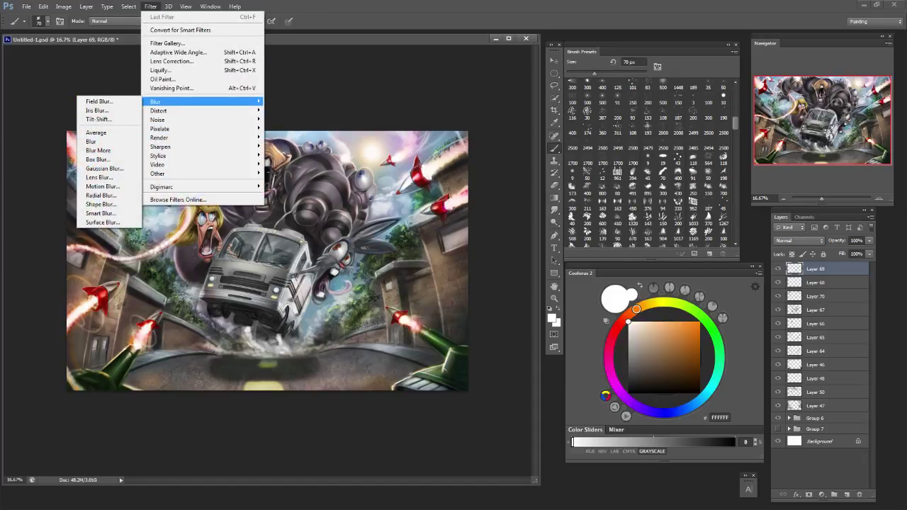
{"action": "key", "text": "Escape"}
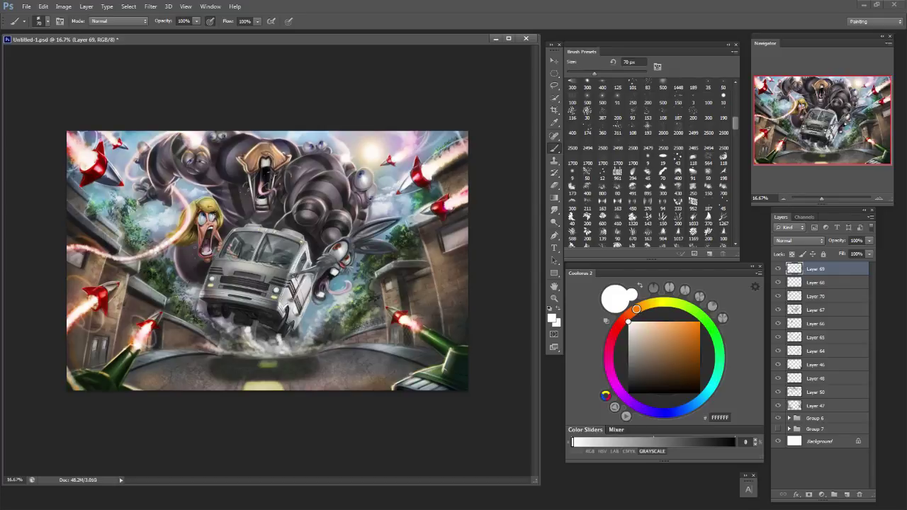
Check the content of Layer 68 and Layer 69 by toggling their visibility, keeping Layer 69 active with a 90 px brush.
{"action": "key", "text": "bracketright"}
{"action": "key", "text": "bracketright"}
{"action": "left_click", "coordinate": [815, 282]}
{"action": "left_click", "coordinate": [778, 282]}
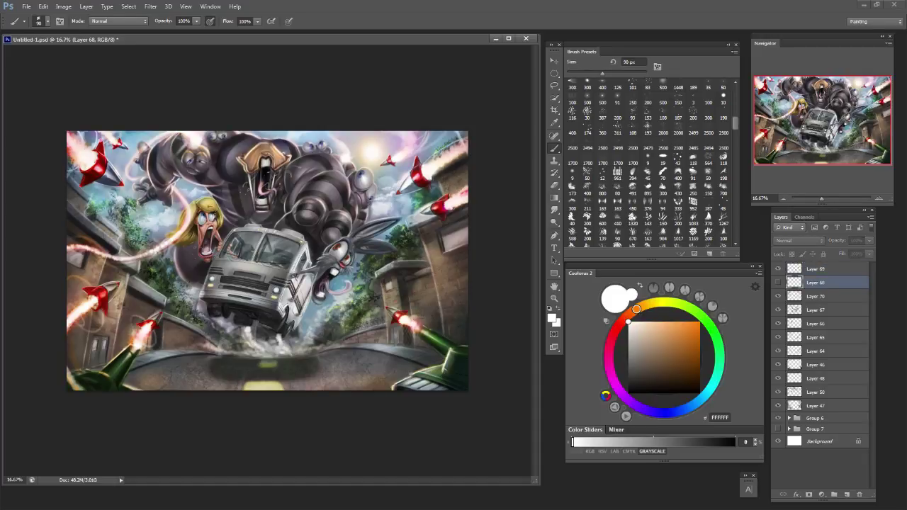
{"action": "left_click", "coordinate": [778, 282]}
{"action": "left_click", "coordinate": [815, 269]}
{"action": "left_click", "coordinate": [778, 270]}
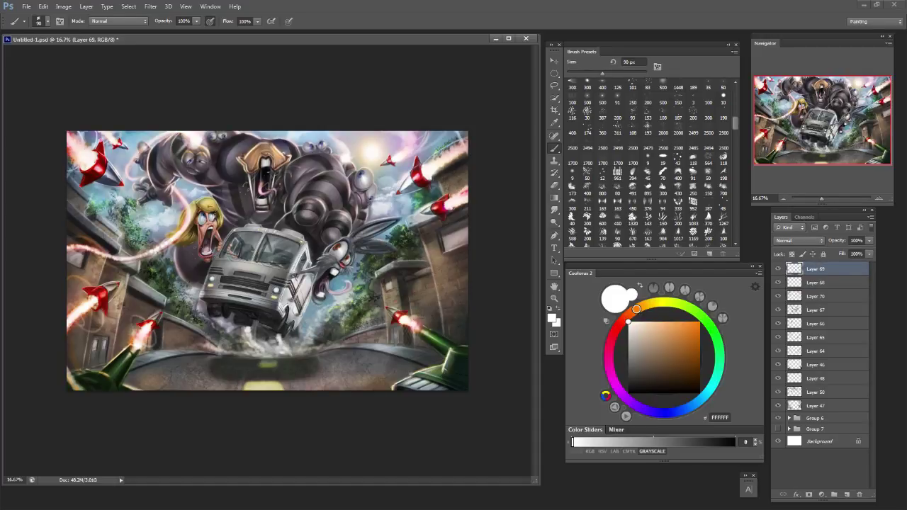
Try a white stroke in the dust near the van's rear wheel and test other brush sizes.
{"action": "left_click_drag", "start_coordinate": [312, 336], "coordinate": [294, 351]}
{"action": "key", "text": "ctrl+z"}
{"action": "key", "text": "bracketright"}
{"action": "key", "text": "bracketright"}
{"action": "key", "text": "bracketleft"}
{"action": "key", "text": "bracketleft"}
{"action": "key", "text": "bracketleft"}
{"action": "key", "text": "bracketleft"}
{"action": "key", "text": "bracketright"}
{"action": "key", "text": "bracketright"}
{"action": "scroll", "coordinate": [652, 163], "scroll_direction": "up", "scroll_amount": 10}
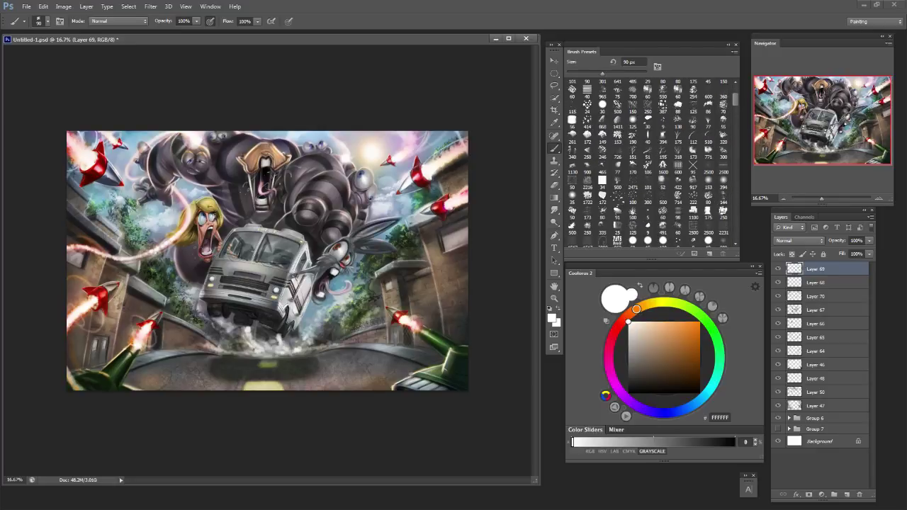
Try a different brush preset for white dust beneath the van, enlarging it to 500 px.
{"action": "left_click", "coordinate": [633, 197]}
{"action": "left_click_drag", "start_coordinate": [305, 347], "coordinate": [355, 347]}
{"action": "key", "text": "ctrl+z"}
{"action": "key", "text": "]"}
{"action": "key", "text": "]"}
{"action": "key", "text": "]"}
{"action": "key", "text": "]"}
{"action": "key", "text": "]"}
{"action": "key", "text": "]"}
{"action": "left_click", "coordinate": [278, 348]}
{"action": "key", "text": "ctrl+z"}
Set the paint color to black and the brush size to 200 px.
{"action": "key", "text": "d"}
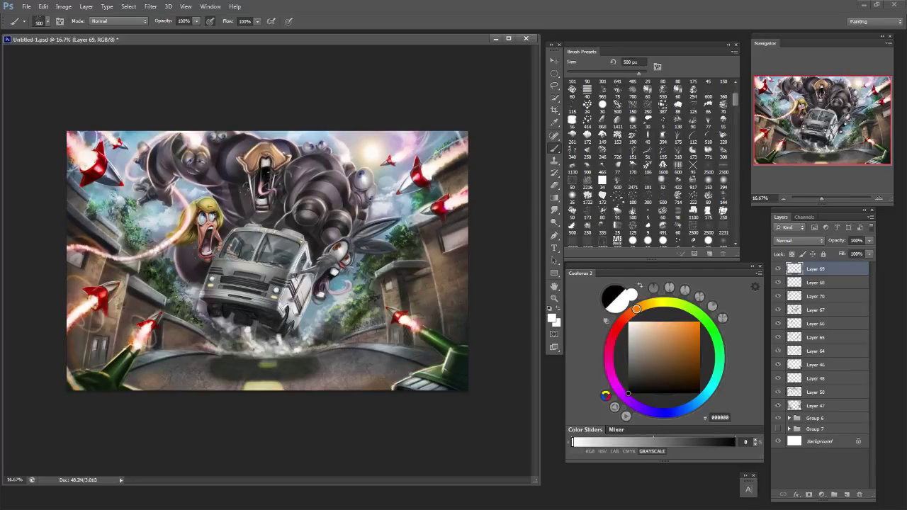
{"action": "key", "text": "bracketleft"}
{"action": "key", "text": "bracketleft"}
{"action": "key", "text": "bracketleft"}
{"action": "key", "text": "bracketleft"}
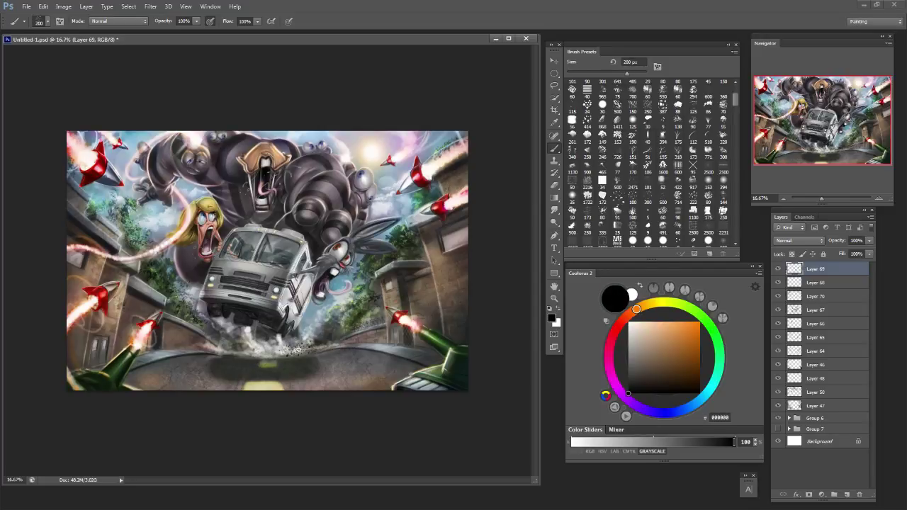
{"action": "scroll", "coordinate": [647, 164], "scroll_direction": "up", "scroll_amount": 3}
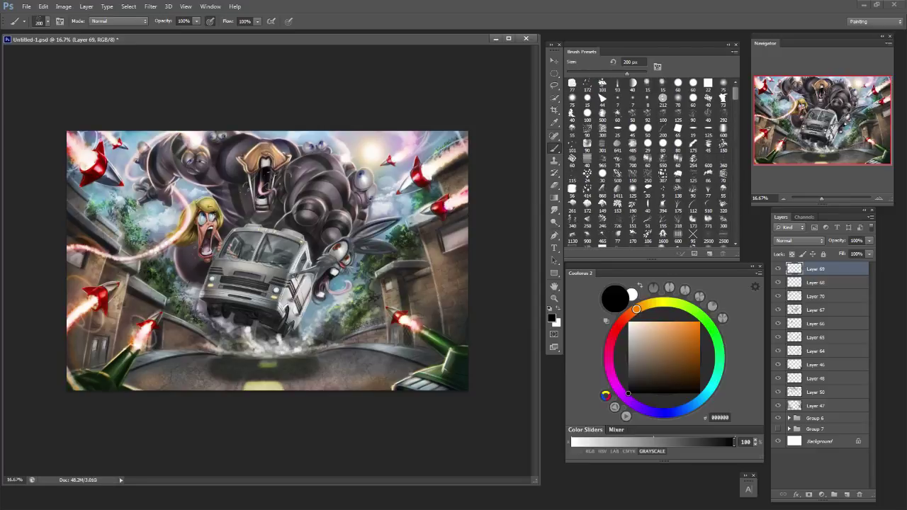
Paint white specks into the dust around the van with a splatter brush preset, finishing at 200 px.
{"action": "left_click", "coordinate": [722, 145]}
{"action": "left_click", "coordinate": [722, 160]}
{"action": "key", "text": "bracketright"}
{"action": "key", "text": "bracketright"}
{"action": "key", "text": "bracketright"}
{"action": "key", "text": "bracketright"}
{"action": "key", "text": "bracketright"}
{"action": "key", "text": "bracketright"}
{"action": "key", "text": "x"}
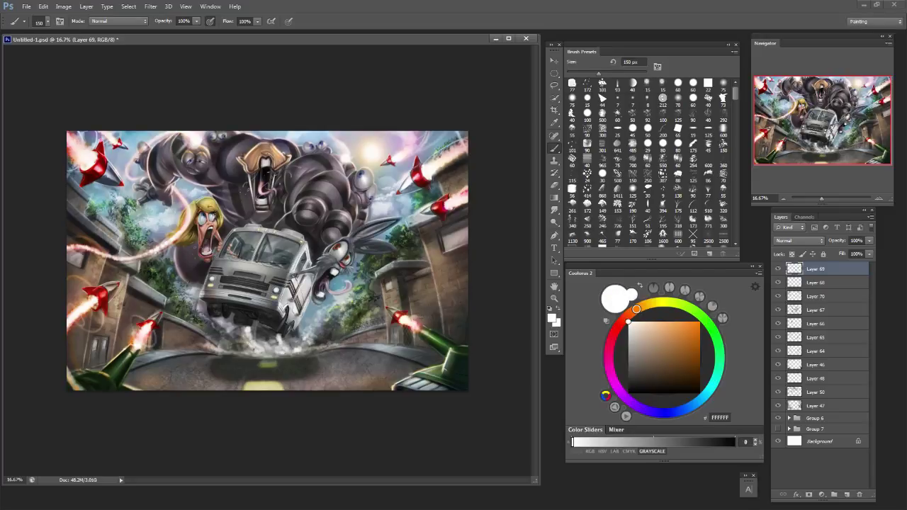
{"action": "key", "text": "bracketleft"}
{"action": "key", "text": "bracketleft"}
{"action": "key", "text": "bracketleft"}
{"action": "key", "text": "bracketleft"}
{"action": "key", "text": "ctrl+plus"}
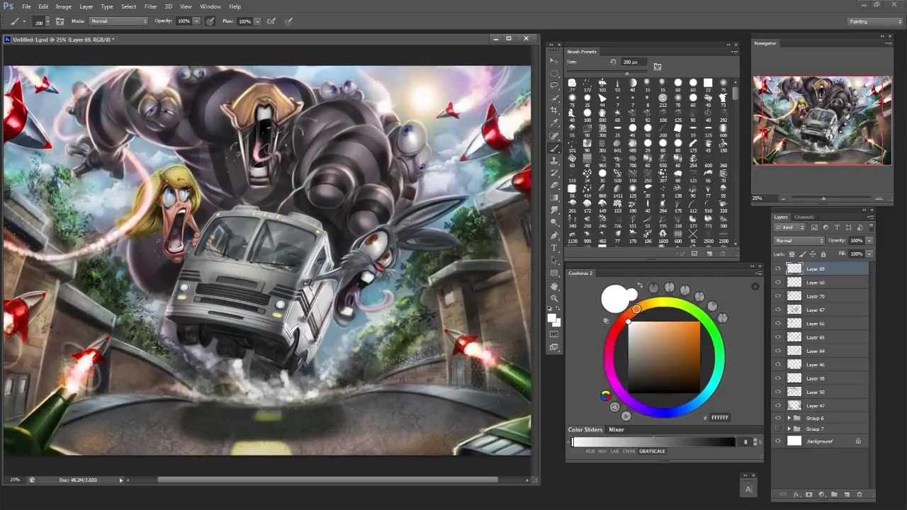
Select the 153 px brush preset.
{"action": "left_click_drag", "start_coordinate": [270, 262], "coordinate": [232, 263]}
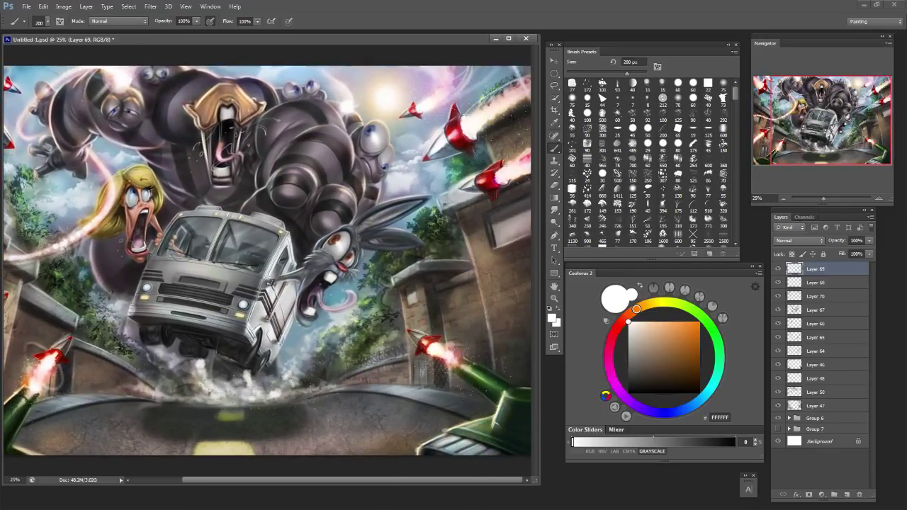
{"action": "key", "text": "ctrl+plus"}
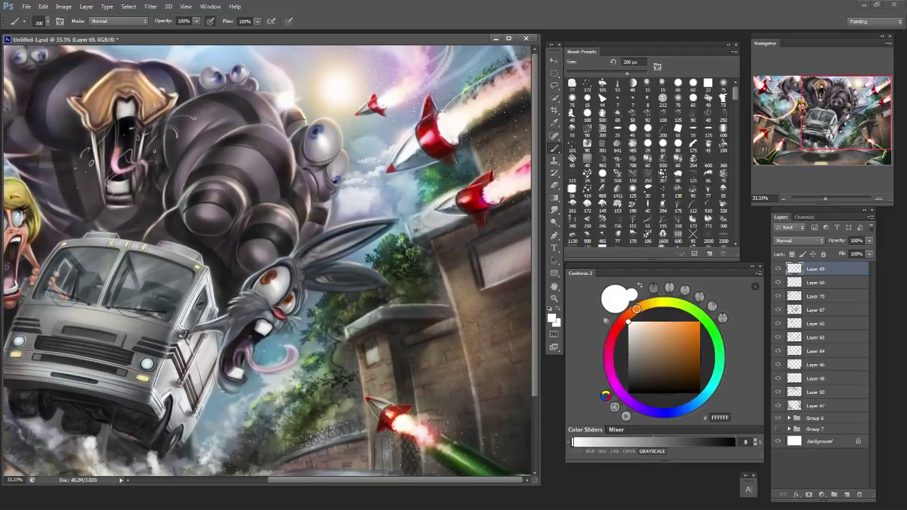
{"action": "scroll", "coordinate": [268, 261], "scroll_direction": "left", "scroll_amount": 5}
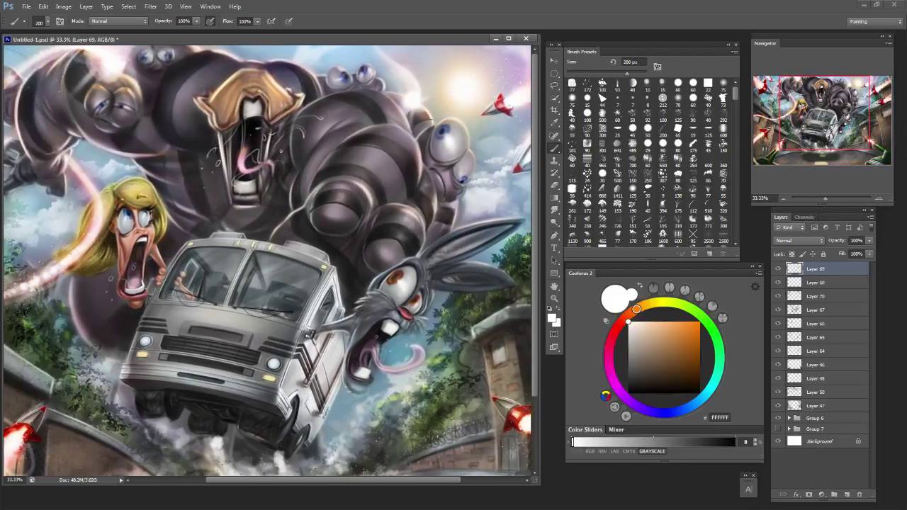
{"action": "key", "text": "ctrl+minus"}
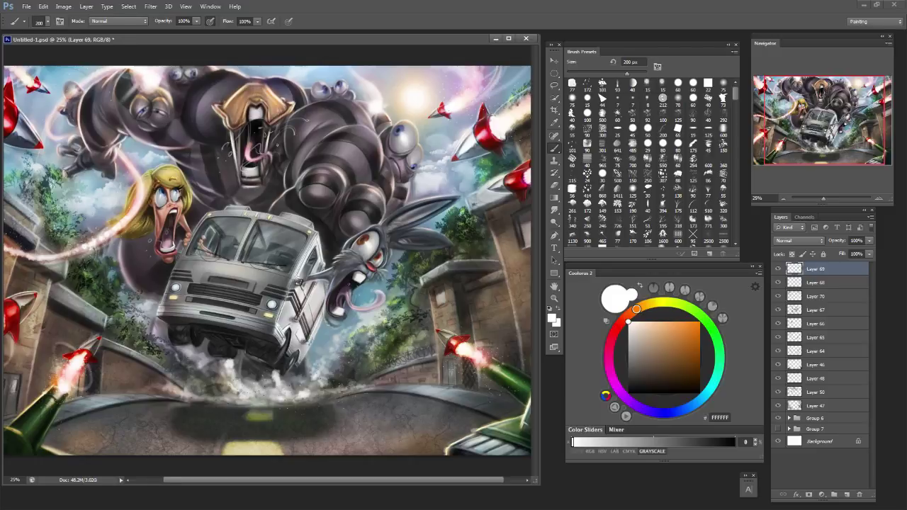
{"action": "scroll", "coordinate": [647, 163], "scroll_direction": "down", "scroll_amount": 3}
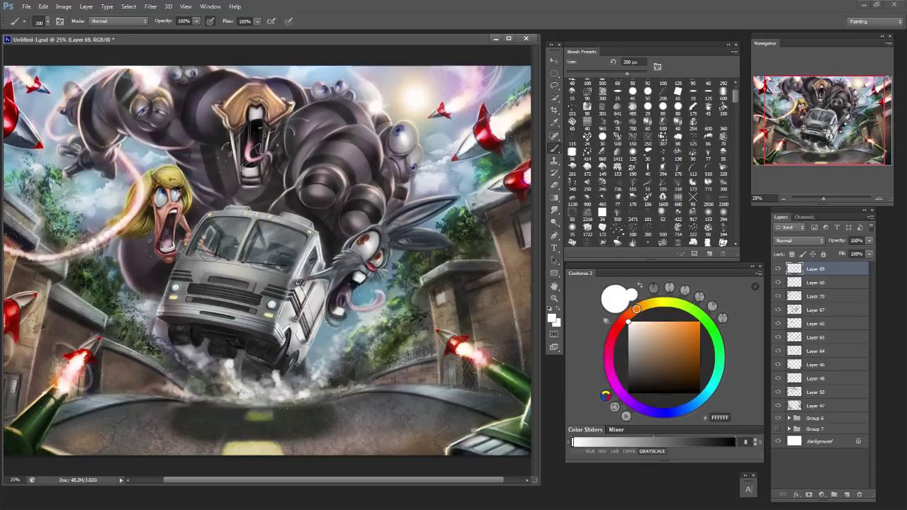
{"action": "left_click", "coordinate": [617, 164]}
{"action": "scroll", "coordinate": [617, 165], "scroll_direction": "up", "scroll_amount": 3}
{"action": "scroll", "coordinate": [617, 165], "scroll_direction": "up", "scroll_amount": 1}
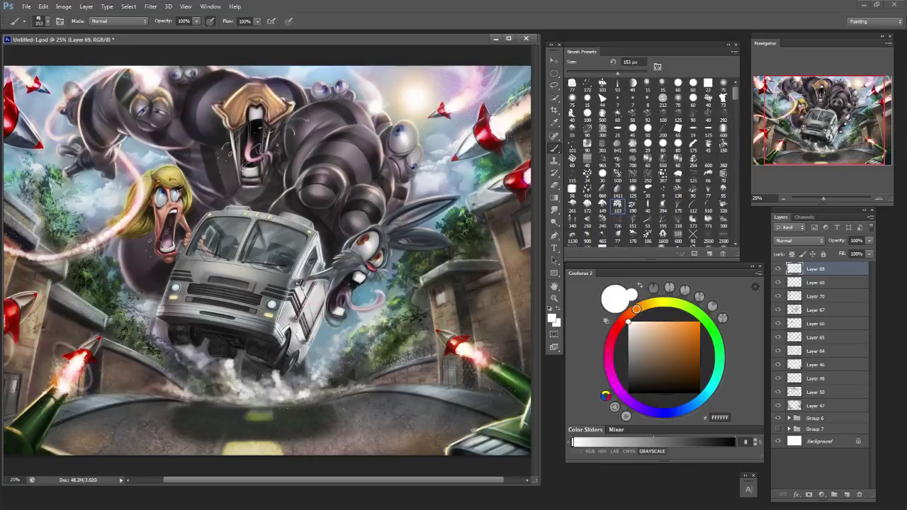
Switch to another textured brush preset at 100 px and try a white stamp beside the dust cloud.
{"action": "left_click", "coordinate": [573, 145]}
{"action": "key", "text": "bracketright"}
{"action": "key", "text": "bracketright"}
{"action": "key", "text": "bracketright"}
{"action": "key", "text": "bracketright"}
{"action": "left_click", "coordinate": [327, 375]}
{"action": "key", "text": "ctrl+z"}
Paint dark grey (#181818) debris into the dust cloud beneath the van with the 100 px brush.
{"action": "left_click", "coordinate": [628, 375]}
{"action": "left_click", "coordinate": [628, 386]}
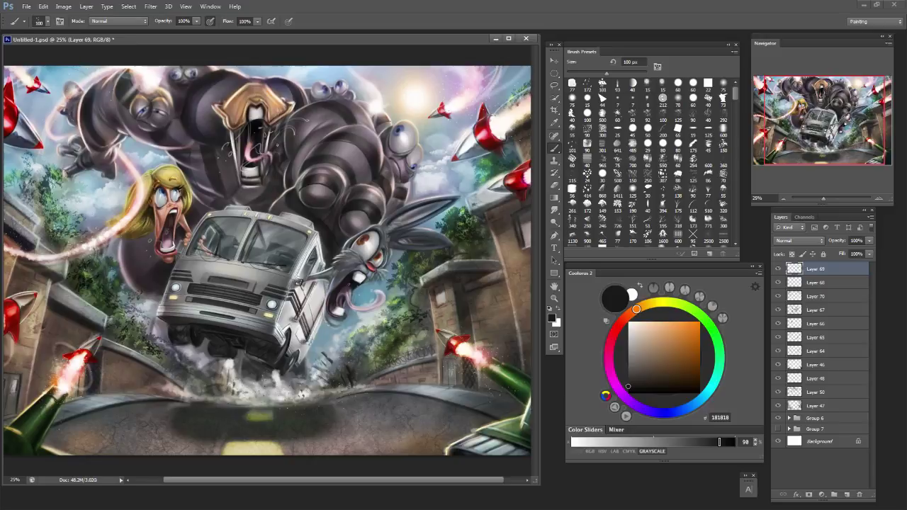
{"action": "left_click", "coordinate": [249, 399]}
{"action": "left_click", "coordinate": [277, 397]}
{"action": "key", "text": "ctrl+minus"}
{"action": "key", "text": "ctrl+plus"}
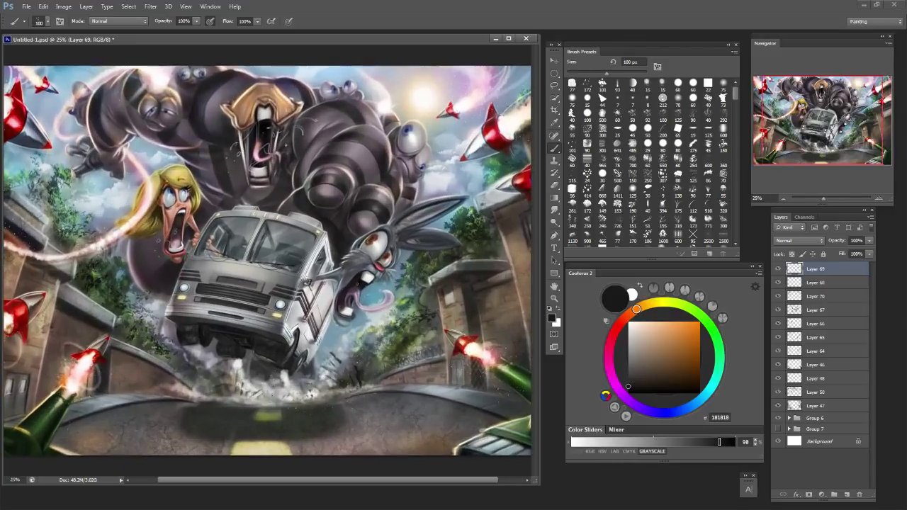
Choose another splatter brush preset, set its size to 900 px, and add a new layer above Layer 69.
{"action": "key", "text": "e"}
{"action": "key", "text": "b"}
{"action": "left_click", "coordinate": [587, 188]}
{"action": "key", "text": "bracketleft"}
{"action": "key", "text": "bracketleft"}
{"action": "key", "text": "bracketleft"}
{"action": "key", "text": "bracketleft"}
{"action": "key", "text": "bracketleft"}
{"action": "key", "text": "bracketleft"}
{"action": "key", "text": "bracketleft"}
{"action": "key", "text": "bracketleft"}
{"action": "key", "text": "bracketright"}
{"action": "key", "text": "bracketright"}
{"action": "key", "text": "bracketleft"}
{"action": "key", "text": "bracketleft"}
{"action": "key", "text": "bracketleft"}
{"action": "left_click", "coordinate": [847, 495]}
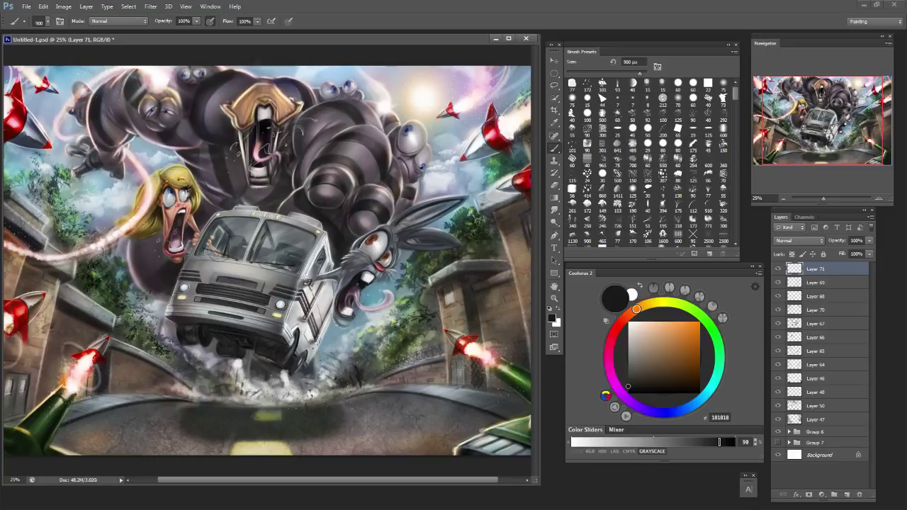
Paint dark debris specks around the dust on Layer 71 with 700 px and 500 px brushes, trimming excess with the Eraser.
{"action": "key", "text": "e"}
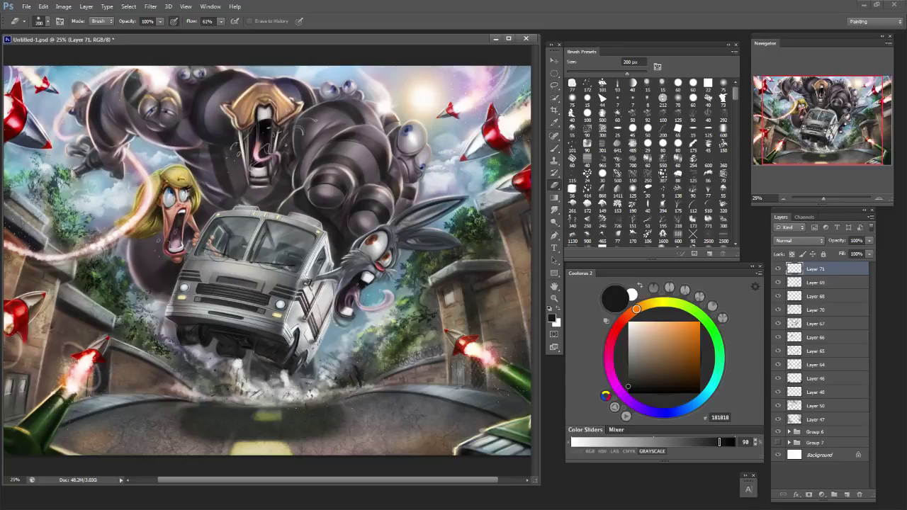
{"action": "key", "text": "b"}
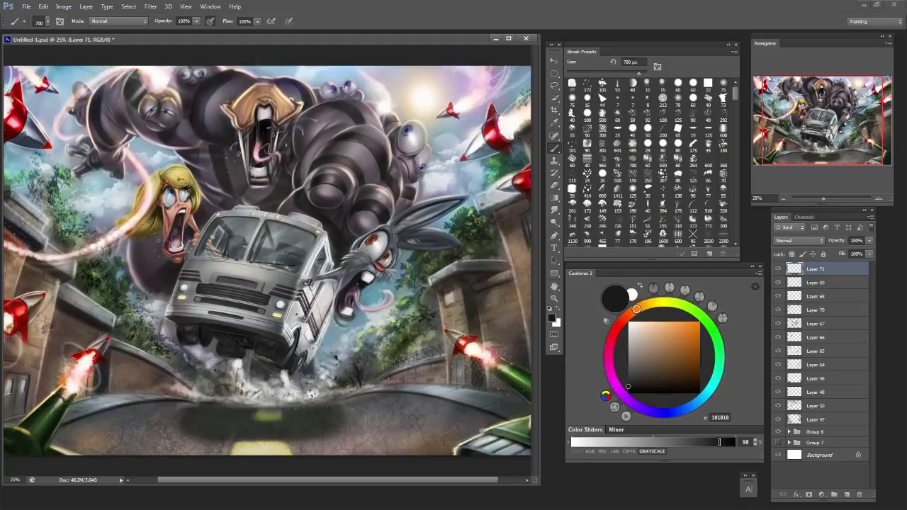
{"action": "key", "text": "e"}
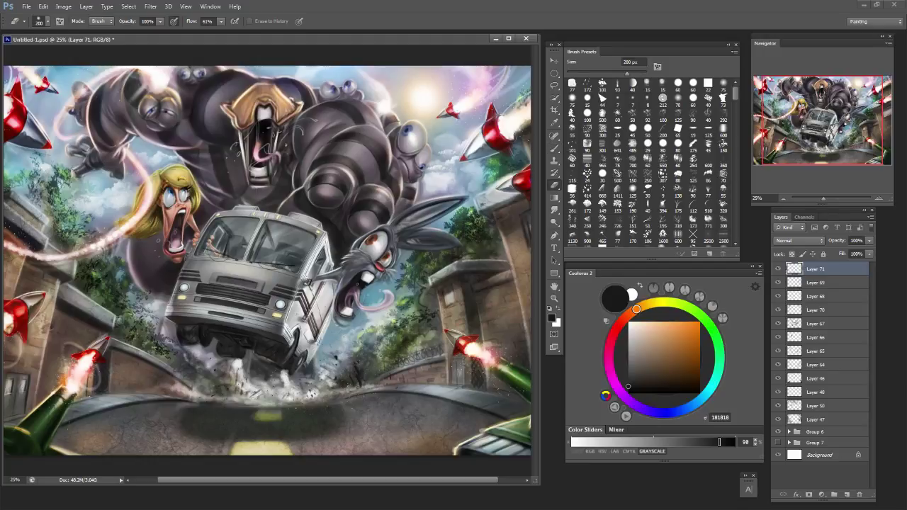
{"action": "key", "text": "b"}
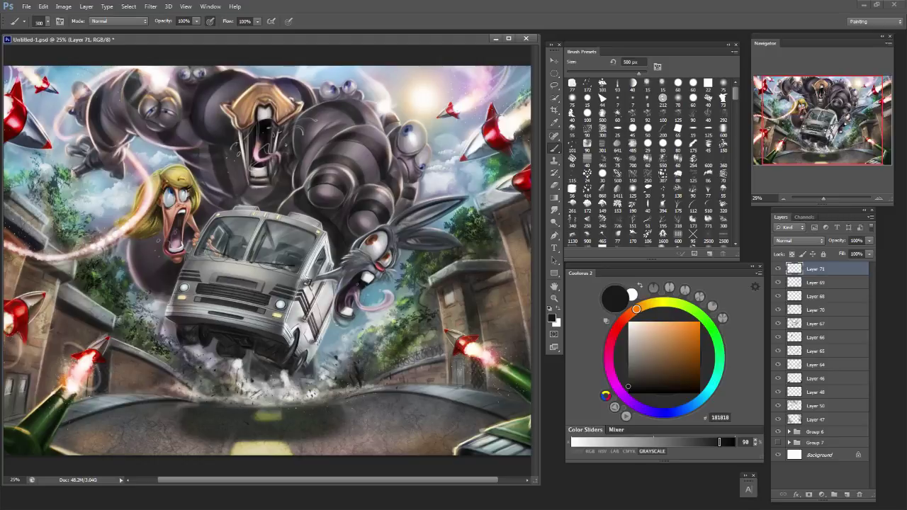
{"action": "key", "text": "bracketleft"}
{"action": "key", "text": "bracketleft"}
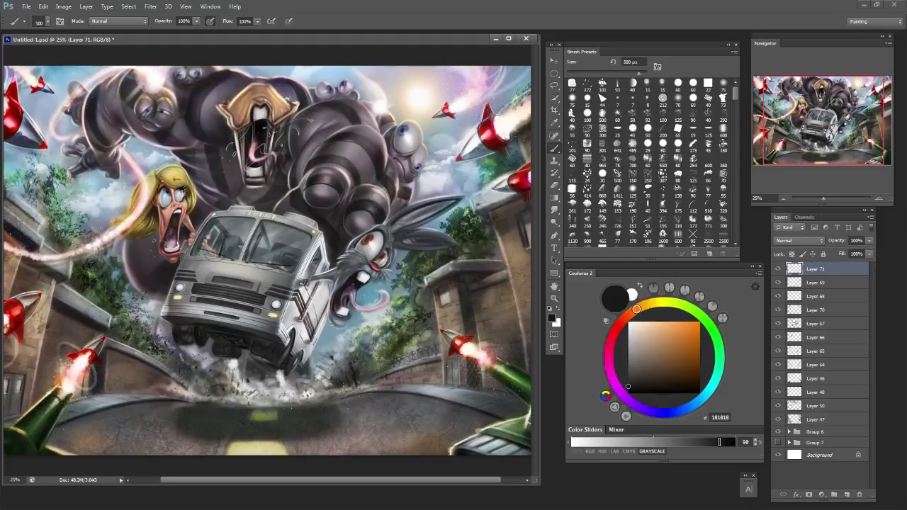
Set the foreground color to black (#000000) and enlarge the brush to 1300 px.
{"action": "left_click_drag", "start_coordinate": [647, 340], "coordinate": [629, 325]}
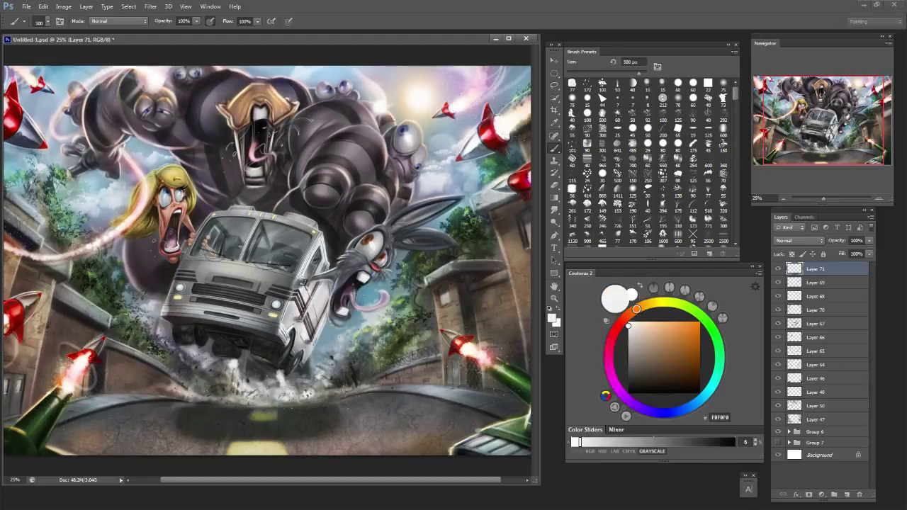
{"action": "left_click", "coordinate": [628, 393]}
{"action": "key", "text": "bracketright"}
{"action": "key", "text": "bracketright"}
{"action": "key", "text": "bracketright"}
{"action": "key", "text": "bracketright"}
{"action": "key", "text": "bracketright"}
{"action": "key", "text": "bracketright"}
{"action": "key", "text": "bracketright"}
{"action": "key", "text": "bracketright"}
{"action": "key", "text": "bracketleft"}
{"action": "key", "text": "bracketleft"}
{"action": "key", "text": "bracketleft"}
{"action": "key", "text": "bracketleft"}
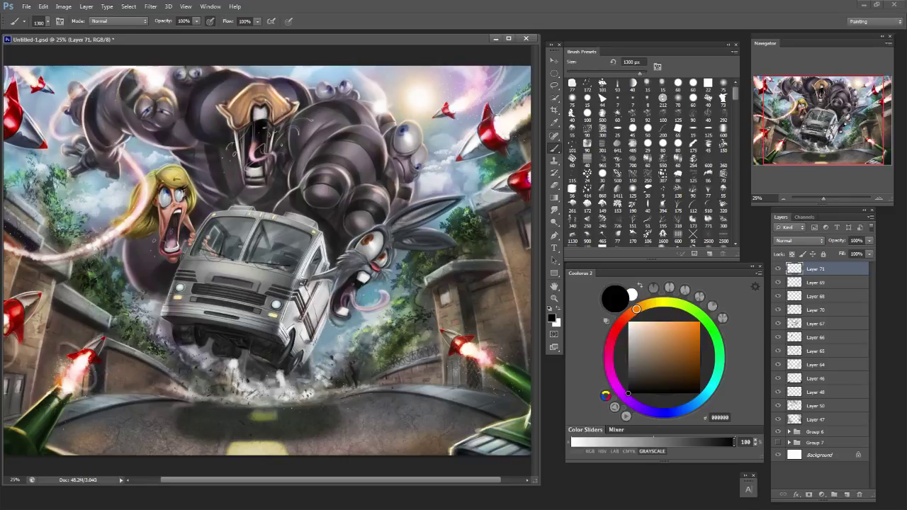
Try black texture strokes over the dust between the van and the building using resized brushes, including the 150 px preset.
{"action": "key", "text": "bracketleft"}
{"action": "key", "text": "bracketleft"}
{"action": "key", "text": "bracketleft"}
{"action": "key", "text": "bracketleft"}
{"action": "key", "text": "bracketright"}
{"action": "key", "text": "bracketright"}
{"action": "key", "text": "bracketleft"}
{"action": "key", "text": "bracketleft"}
{"action": "key", "text": "bracketleft"}
{"action": "key", "text": "bracketleft"}
{"action": "key", "text": "bracketleft"}
{"action": "key", "text": "bracketleft"}
{"action": "key", "text": "bracketleft"}
{"action": "key", "text": "bracketleft"}
{"action": "key", "text": "bracketleft"}
{"action": "key", "text": "bracketleft"}
{"action": "key", "text": "bracketleft"}
{"action": "key", "text": "bracketleft"}
{"action": "key", "text": "bracketright"}
{"action": "key", "text": "bracketright"}
{"action": "key", "text": "bracketright"}
{"action": "key", "text": "bracketright"}
{"action": "key", "text": "bracketright"}
{"action": "key", "text": "bracketright"}
{"action": "key", "text": "bracketright"}
{"action": "key", "text": "bracketright"}
{"action": "key", "text": "bracketright"}
{"action": "key", "text": "bracketright"}
{"action": "key", "text": "bracketright"}
{"action": "key", "text": "bracketright"}
{"action": "key", "text": "bracketright"}
{"action": "key", "text": "bracketright"}
{"action": "key", "text": "bracketright"}
{"action": "key", "text": "bracketleft"}
{"action": "key", "text": "bracketleft"}
{"action": "key", "text": "bracketleft"}
{"action": "key", "text": "bracketleft"}
{"action": "key", "text": "bracketleft"}
{"action": "key", "text": "bracketleft"}
{"action": "key", "text": "bracketleft"}
{"action": "key", "text": "bracketleft"}
{"action": "key", "text": "bracketleft"}
{"action": "key", "text": "bracketleft"}
{"action": "key", "text": "bracketleft"}
{"action": "key", "text": "bracketleft"}
{"action": "key", "text": "bracketleft"}
{"action": "left_click_drag", "start_coordinate": [430, 348], "coordinate": [370, 371]}
{"action": "key", "text": "ctrl+z"}
{"action": "left_click", "coordinate": [632, 176]}
{"action": "mouse_move", "coordinate": [431, 349]}
{"action": "left_mouse_down"}
{"action": "mouse_move", "coordinate": [380, 370]}
{"action": "mouse_move", "coordinate": [319, 372]}
{"action": "left_mouse_up"}
{"action": "key", "text": "ctrl+z"}
Choose the 500 px textured brush preset, test black strokes over the road at 700 px, undo them, and set the size to 500 px.
{"action": "left_click", "coordinate": [618, 176]}
{"action": "key", "text": "bracketright"}
{"action": "key", "text": "bracketright"}
{"action": "key", "text": "ctrl+z"}
{"action": "left_click_drag", "start_coordinate": [370, 343], "coordinate": [286, 399]}
{"action": "key", "text": "ctrl+z"}
{"action": "left_click", "coordinate": [633, 176]}
{"action": "key", "text": "ctrl+z"}
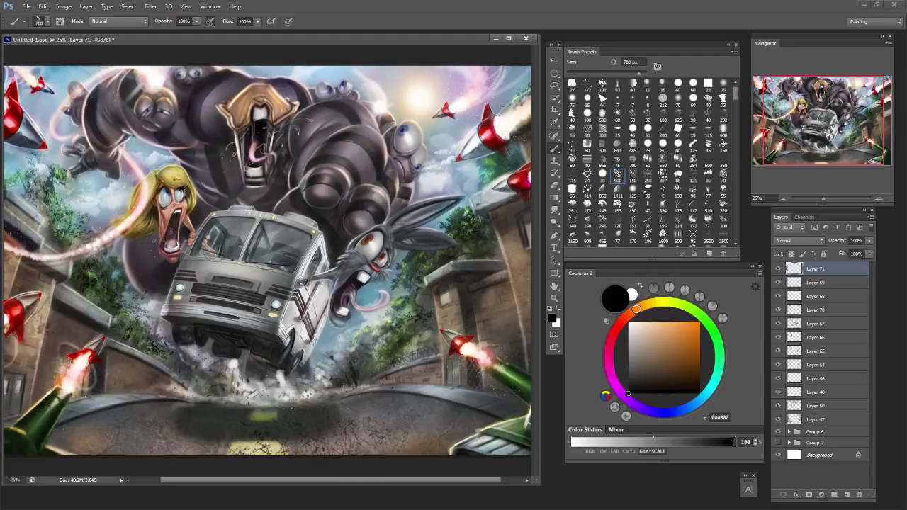
{"action": "key", "text": "ctrl+z"}
{"action": "key", "text": "bracketleft"}
{"action": "key", "text": "bracketleft"}
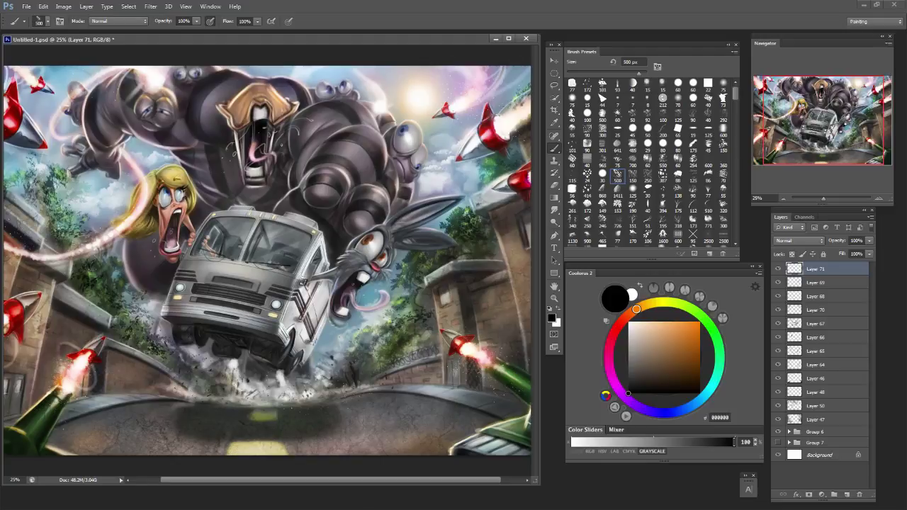
Paint black cracks across the road surface with the textured brush on Layer 71.
{"action": "key", "text": "bracketleft"}
{"action": "key", "text": "bracketleft"}
{"action": "key", "text": "bracketleft"}
{"action": "key", "text": "bracketright"}
{"action": "key", "text": "bracketright"}
{"action": "key", "text": "bracketright"}
{"action": "key", "text": "bracketright"}
{"action": "left_click_drag", "start_coordinate": [414, 390], "coordinate": [455, 397]}
Try a larger black crack stamp on the brick building wall beside the road.
{"action": "key", "text": "bracketright"}
{"action": "key", "text": "bracketright"}
{"action": "key", "text": "bracketright"}
{"action": "key", "text": "bracketright"}
{"action": "key", "text": "bracketright"}
{"action": "key", "text": "bracketright"}
{"action": "left_click", "coordinate": [468, 314]}
{"action": "key", "text": "ctrl+z"}
Sample the brown of the building wall, darken it to #462A00, and set the brush size to 400 px.
{"action": "left_click", "coordinate": [467, 315], "text": "alt"}
{"action": "key", "text": "bracketleft"}
{"action": "key", "text": "bracketleft"}
{"action": "key", "text": "bracketleft"}
{"action": "key", "text": "bracketleft"}
{"action": "key", "text": "bracketleft"}
{"action": "key", "text": "bracketleft"}
{"action": "key", "text": "bracketleft"}
{"action": "key", "text": "bracketleft"}
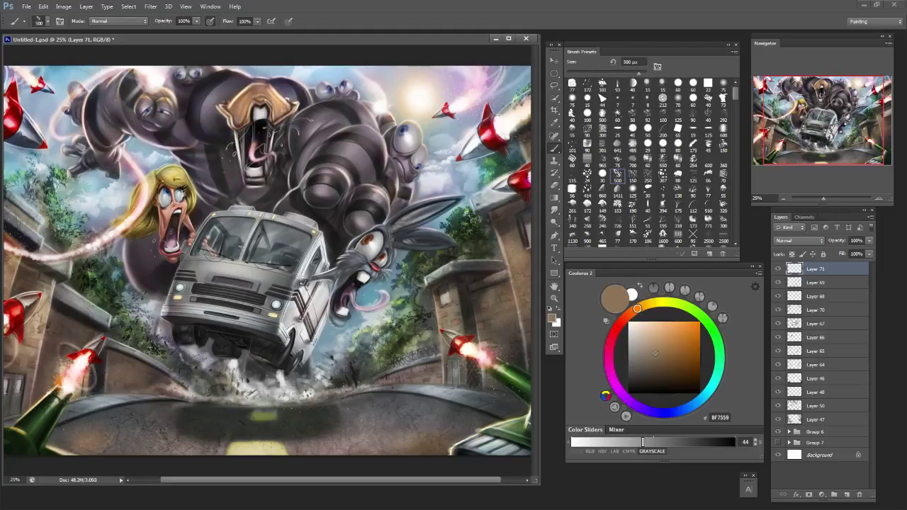
{"action": "key", "text": "bracketright"}
{"action": "key", "text": "bracketright"}
{"action": "key", "text": "bracketright"}
{"action": "key", "text": "bracketleft"}
{"action": "key", "text": "bracketleft"}
{"action": "left_click", "coordinate": [686, 373]}
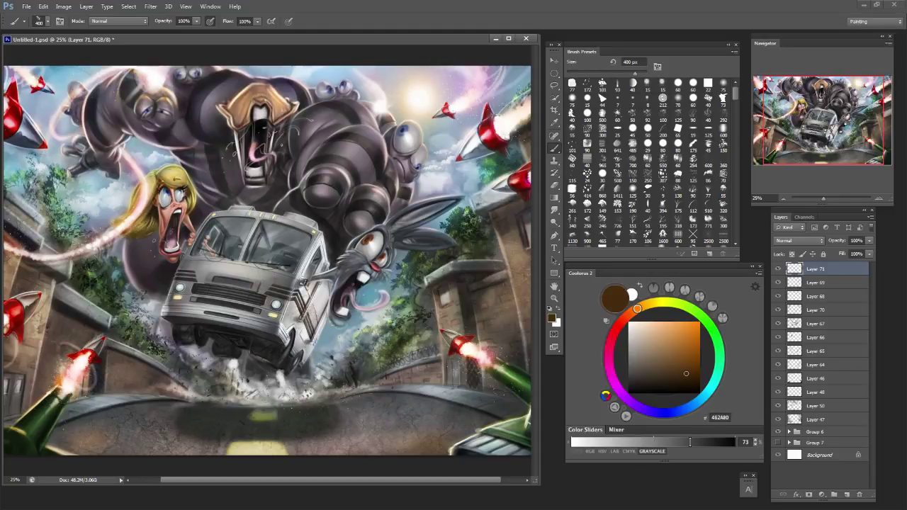
Switch to the 965 px brush preset at 700 px, change the color to white, and try stamping it on the van's windshield.
{"action": "left_click", "coordinate": [587, 176]}
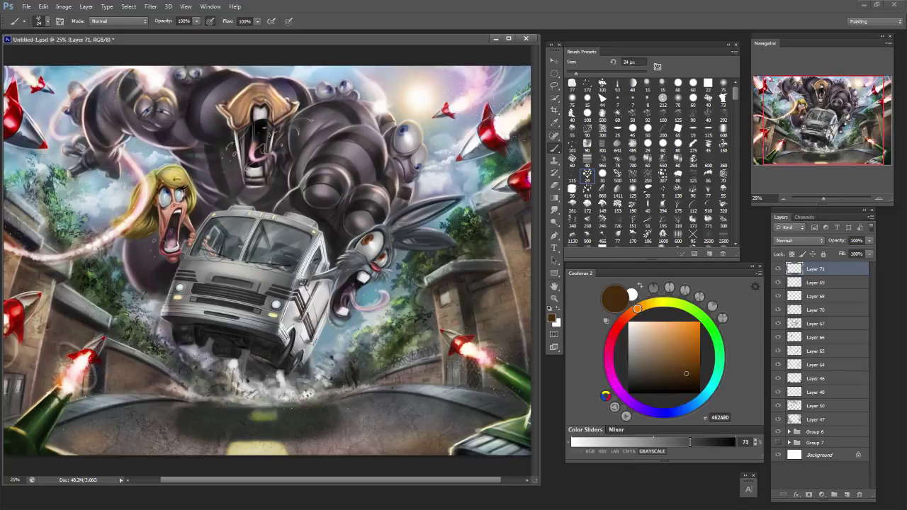
{"action": "left_click", "coordinate": [602, 161]}
{"action": "key", "text": "bracketleft"}
{"action": "key", "text": "bracketleft"}
{"action": "key", "text": "bracketleft"}
{"action": "left_click", "coordinate": [267, 291]}
{"action": "key", "text": "x"}
{"action": "left_click", "coordinate": [280, 246]}
{"action": "key", "text": "ctrl+z"}
Try white shattered-glass stamps on the van's windshield with the brush reduced to 500 px.
{"action": "key", "text": "bracketleft"}
{"action": "key", "text": "bracketleft"}
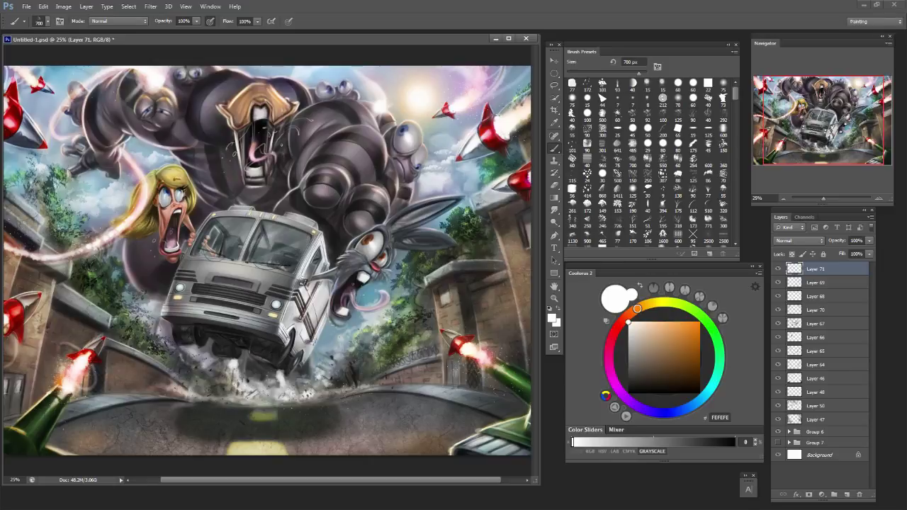
{"action": "left_click", "coordinate": [276, 255]}
{"action": "key", "text": "ctrl+z"}
{"action": "left_click", "coordinate": [282, 238]}
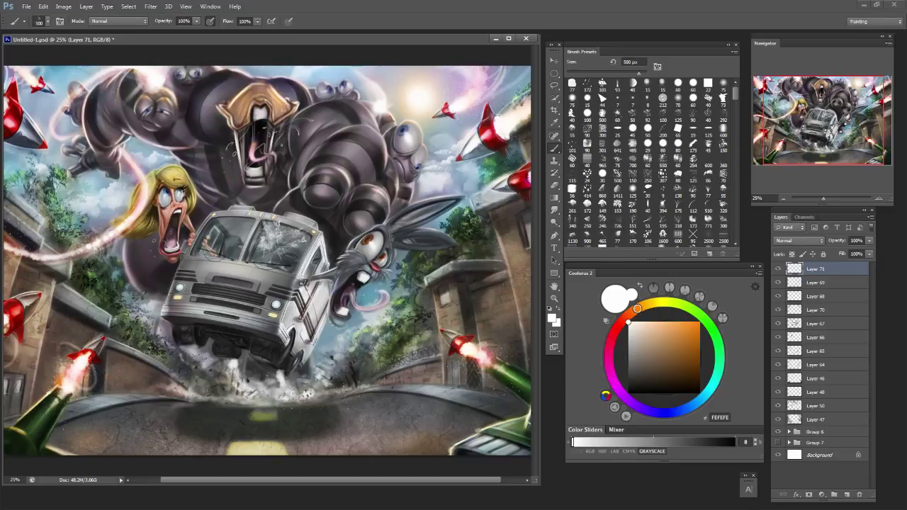
{"action": "key", "text": "ctrl+z"}
{"action": "key", "text": "ctrl+z"}
{"action": "key", "text": "ctrl+z"}
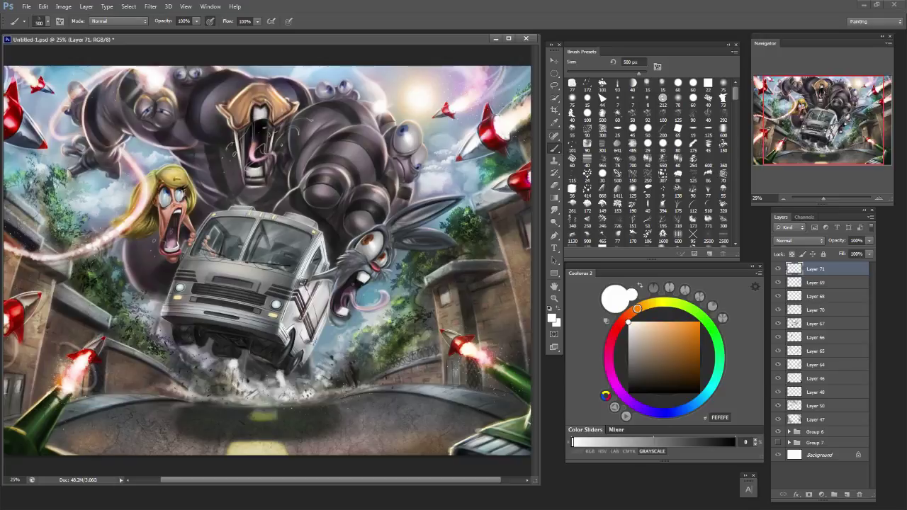
Switch to the 172 px textured brush preset, enlarge it, and try a white stamp on the windshield.
{"action": "left_click", "coordinate": [707, 115]}
{"action": "left_click", "coordinate": [587, 85]}
{"action": "key", "text": "bracketright"}
{"action": "key", "text": "bracketright"}
{"action": "key", "text": "bracketright"}
{"action": "key", "text": "bracketright"}
{"action": "key", "text": "bracketright"}
{"action": "key", "text": "bracketright"}
{"action": "key", "text": "bracketright"}
{"action": "key", "text": "bracketright"}
{"action": "left_click", "coordinate": [282, 253]}
{"action": "key", "text": "ctrl+z"}
Stamp white crack marks on the van's windshield with a 100 px brush, and reduce the brush to 80 px.
{"action": "key", "text": "bracketleft"}
{"action": "key", "text": "bracketleft"}
{"action": "key", "text": "bracketleft"}
{"action": "key", "text": "bracketleft"}
{"action": "key", "text": "bracketleft"}
{"action": "left_click", "coordinate": [266, 242]}
{"action": "key", "text": "ctrl+z"}
{"action": "left_click", "coordinate": [275, 242]}
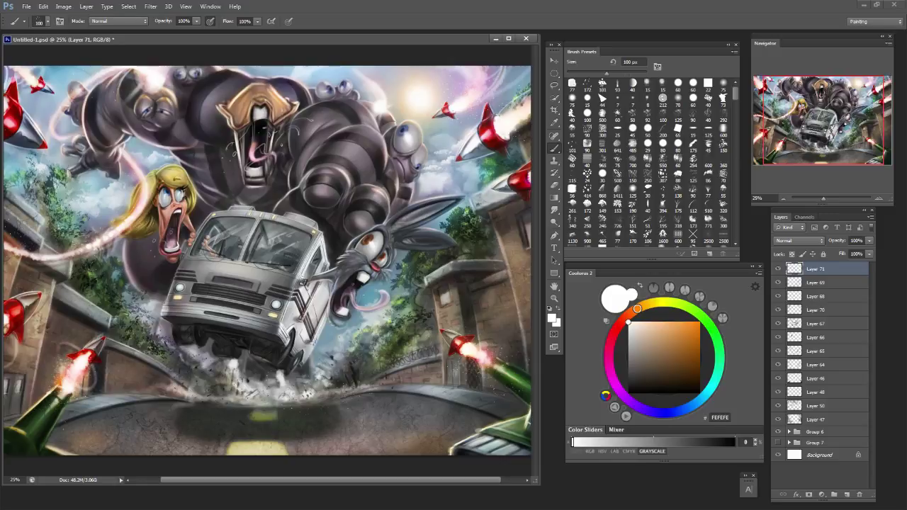
{"action": "key", "text": "bracketleft"}
{"action": "key", "text": "bracketleft"}
{"action": "key", "text": "bracketright"}
{"action": "key", "text": "bracketright"}
{"action": "key", "text": "bracketright"}
{"action": "key", "text": "bracketright"}
{"action": "key", "text": "bracketleft"}
{"action": "key", "text": "bracketleft"}
{"action": "key", "text": "bracketleft"}
{"action": "key", "text": "bracketleft"}
{"action": "key", "text": "ctrl+minus"}
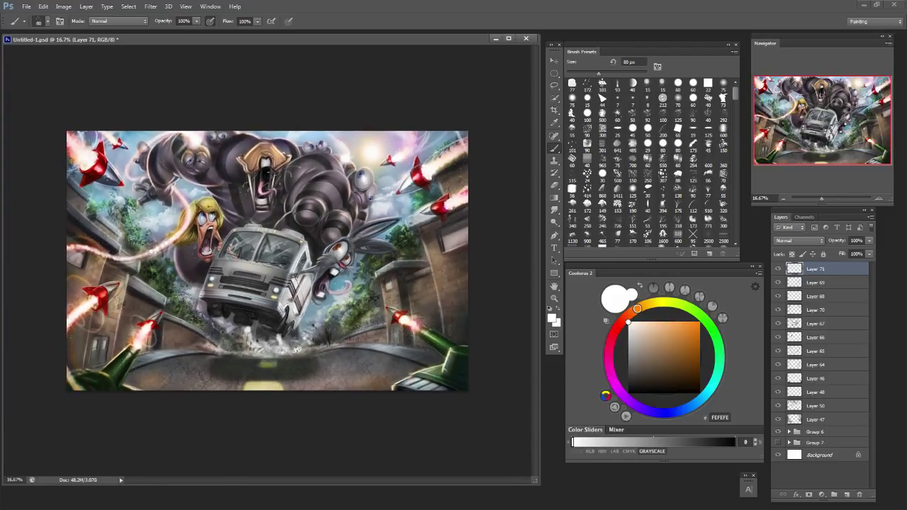
Enlarge the brush and try a white stamp in the upper-right corner of the illustration.
{"action": "key", "text": "bracketright"}
{"action": "key", "text": "bracketright"}
{"action": "key", "text": "bracketright"}
{"action": "key", "text": "bracketright"}
{"action": "key", "text": "ctrl+plus"}
{"action": "key", "text": "ctrl+minus"}
{"action": "key", "text": "bracketleft"}
{"action": "key", "text": "bracketleft"}
{"action": "key", "text": "bracketright"}
{"action": "key", "text": "bracketright"}
{"action": "key", "text": "bracketleft"}
{"action": "key", "text": "bracketleft"}
{"action": "key", "text": "bracketright"}
{"action": "key", "text": "bracketright"}
{"action": "key", "text": "bracketright"}
{"action": "key", "text": "bracketright"}
{"action": "key", "text": "bracketright"}
{"action": "key", "text": "bracketright"}
{"action": "key", "text": "bracketright"}
{"action": "key", "text": "bracketright"}
{"action": "left_click", "coordinate": [462, 144]}
{"action": "key", "text": "ctrl+z"}
{"action": "key", "text": "bracketleft"}
{"action": "key", "text": "bracketleft"}
{"action": "key", "text": "bracketleft"}
{"action": "key", "text": "bracketleft"}
{"action": "key", "text": "bracketright"}
{"action": "key", "text": "bracketright"}
{"action": "key", "text": "bracketright"}
{"action": "key", "text": "bracketright"}
{"action": "key", "text": "bracketright"}
{"action": "key", "text": "bracketright"}
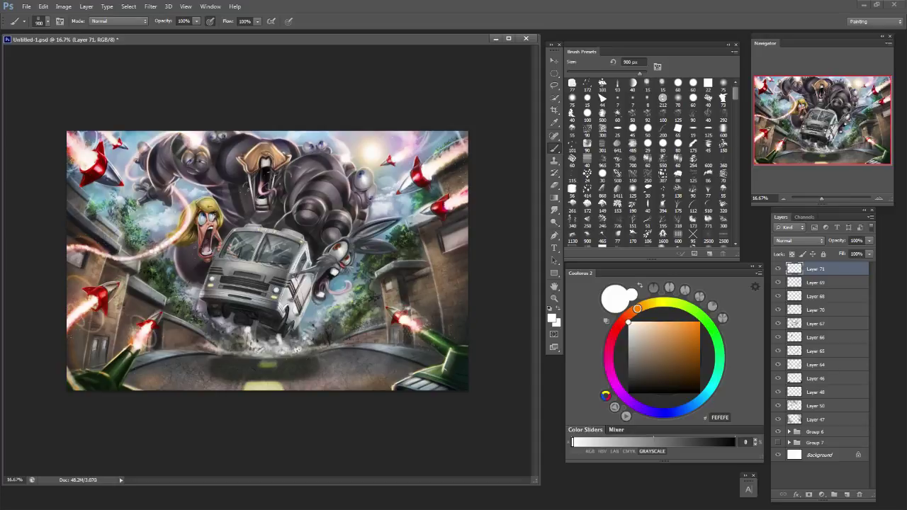
{"action": "key", "text": "bracketleft"}
{"action": "key", "text": "bracketleft"}
{"action": "key", "text": "bracketleft"}
{"action": "key", "text": "bracketleft"}
{"action": "key", "text": "bracketleft"}
{"action": "key", "text": "bracketleft"}
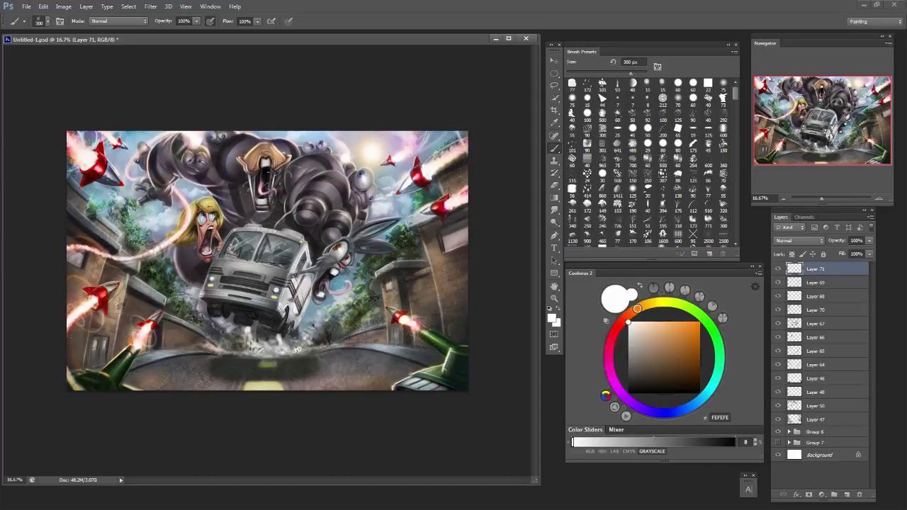
{"action": "key", "text": "bracketright"}
{"action": "key", "text": "bracketright"}
{"action": "key", "text": "bracketleft"}
{"action": "key", "text": "bracketleft"}
{"action": "key", "text": "bracketright"}
{"action": "key", "text": "bracketright"}
{"action": "key", "text": "bracketright"}
{"action": "key", "text": "bracketright"}
{"action": "key", "text": "bracketleft"}
{"action": "key", "text": "bracketleft"}
{"action": "key", "text": "bracketleft"}
{"action": "key", "text": "bracketleft"}
{"action": "key", "text": "bracketleft"}
{"action": "key", "text": "bracketleft"}
{"action": "key", "text": "bracketleft"}
{"action": "key", "text": "bracketleft"}
{"action": "key", "text": "bracketright"}
{"action": "key", "text": "bracketright"}
{"action": "key", "text": "bracketleft"}
{"action": "key", "text": "bracketleft"}
Switch to the 90 px textured brush preset and try light strokes over the dust beneath the van.
{"action": "left_click", "coordinate": [617, 131]}
{"action": "left_click", "coordinate": [588, 145]}
{"action": "key", "text": "bracketleft"}
{"action": "key", "text": "bracketright"}
{"action": "key", "text": "bracketright"}
{"action": "key", "text": "bracketleft"}
{"action": "key", "text": "bracketleft"}
{"action": "left_click_drag", "start_coordinate": [285, 338], "coordinate": [294, 348]}
{"action": "key", "text": "ctrl+z"}
{"action": "key", "text": "bracketleft"}
{"action": "key", "text": "bracketleft"}
{"action": "left_click", "coordinate": [287, 346], "text": "alt"}
{"action": "key", "text": "ctrl+z"}
Switch to the 254 px brush preset, pick a light peach color, and try a 175 px stroke on the right-hand building.
{"action": "left_click", "coordinate": [693, 162]}
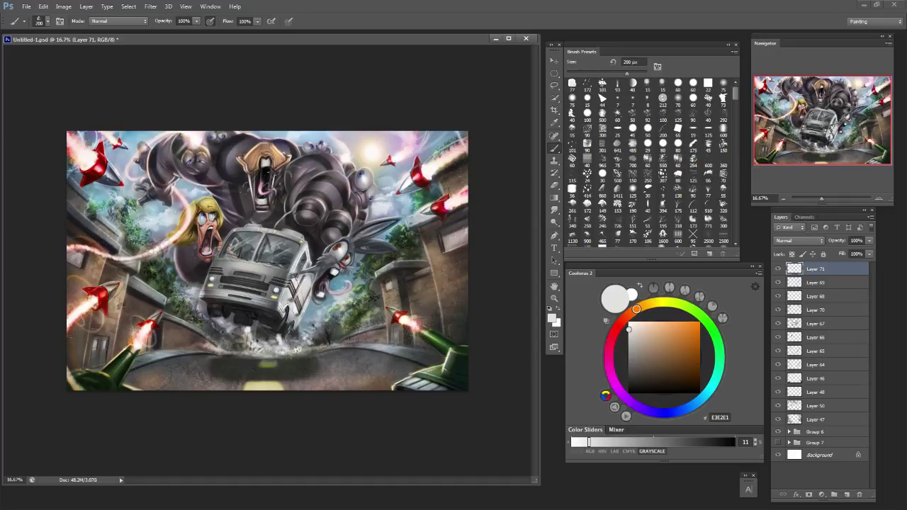
{"action": "key", "text": "bracketright"}
{"action": "key", "text": "bracketright"}
{"action": "key", "text": "bracketleft"}
{"action": "key", "text": "bracketleft"}
{"action": "key", "text": "bracketleft"}
{"action": "key", "text": "bracketright"}
{"action": "key", "text": "bracketright"}
{"action": "key", "text": "bracketright"}
{"action": "key", "text": "bracketright"}
{"action": "left_click", "coordinate": [674, 325]}
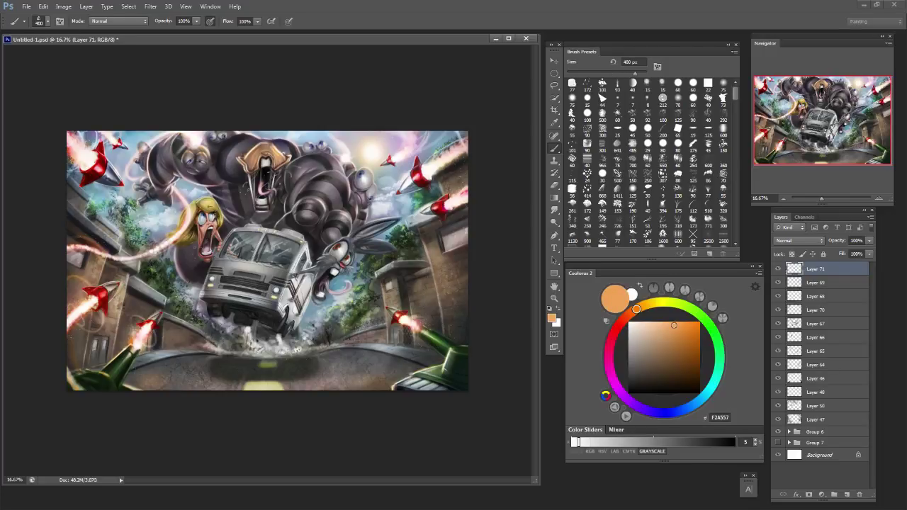
{"action": "key", "text": "bracketleft"}
{"action": "key", "text": "bracketleft"}
{"action": "key", "text": "bracketleft"}
{"action": "key", "text": "bracketleft"}
{"action": "left_click", "coordinate": [652, 322]}
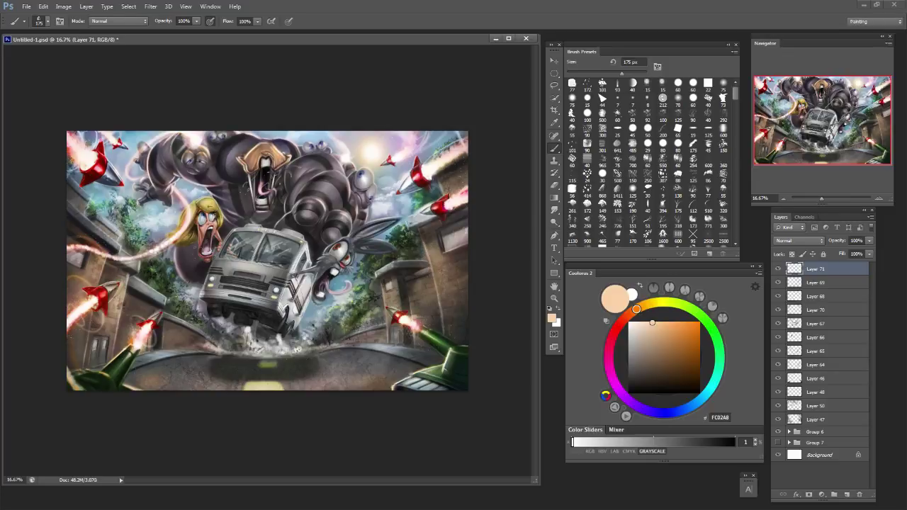
{"action": "left_click_drag", "start_coordinate": [429, 252], "coordinate": [454, 287]}
{"action": "key", "text": "ctrl+z"}
{"action": "key", "text": "ctrl+minus"}
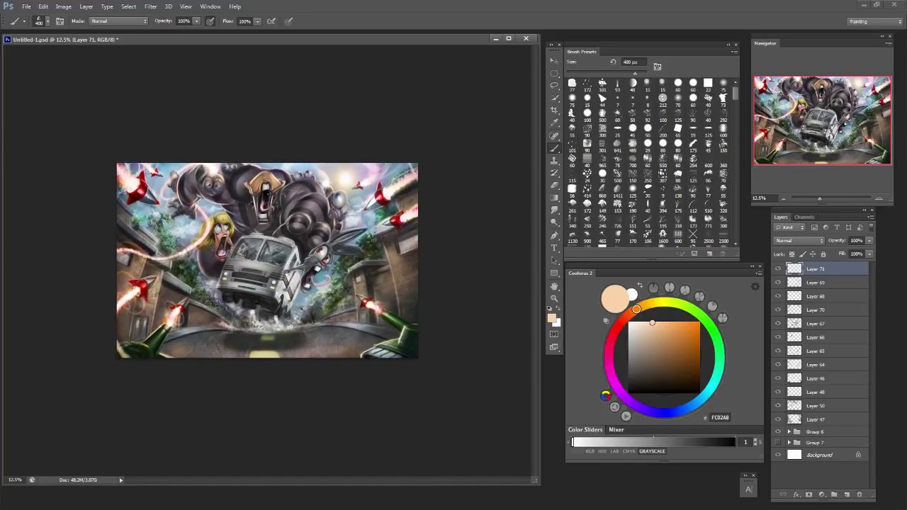
{"action": "key", "text": "ctrl+plus"}
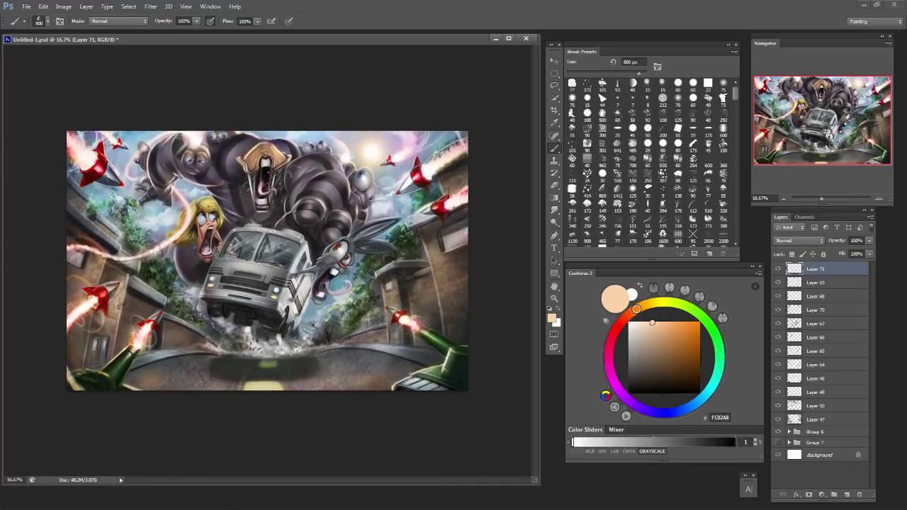
Add a new layer above Layer 71 and set its blending mode to Multiply.
{"action": "left_click", "coordinate": [847, 494]}
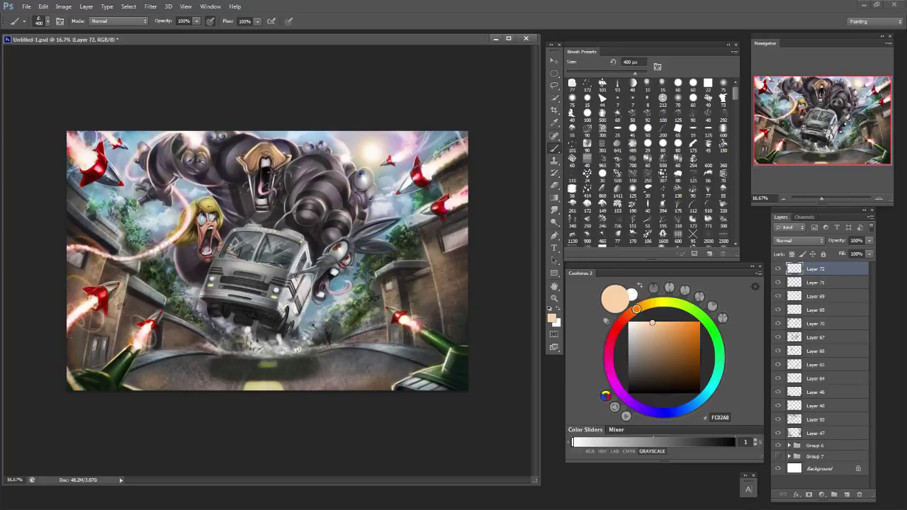
{"action": "left_click", "coordinate": [798, 241]}
{"action": "left_click", "coordinate": [782, 280]}
Choose a leaf brush at 500 px, reset the color to black, and paint dark foliage at the illustration's right and left edges.
{"action": "scroll", "coordinate": [648, 163], "scroll_direction": "down", "scroll_amount": 3}
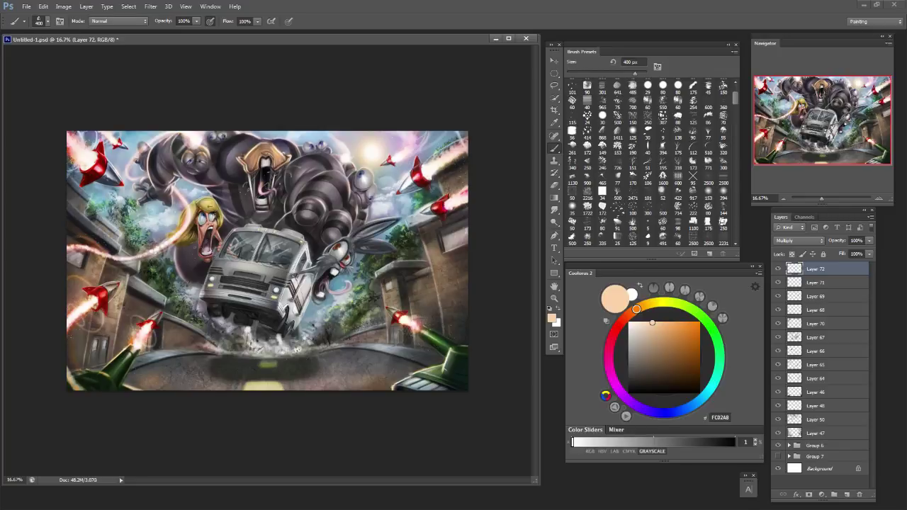
{"action": "scroll", "coordinate": [648, 162], "scroll_direction": "down", "scroll_amount": 1}
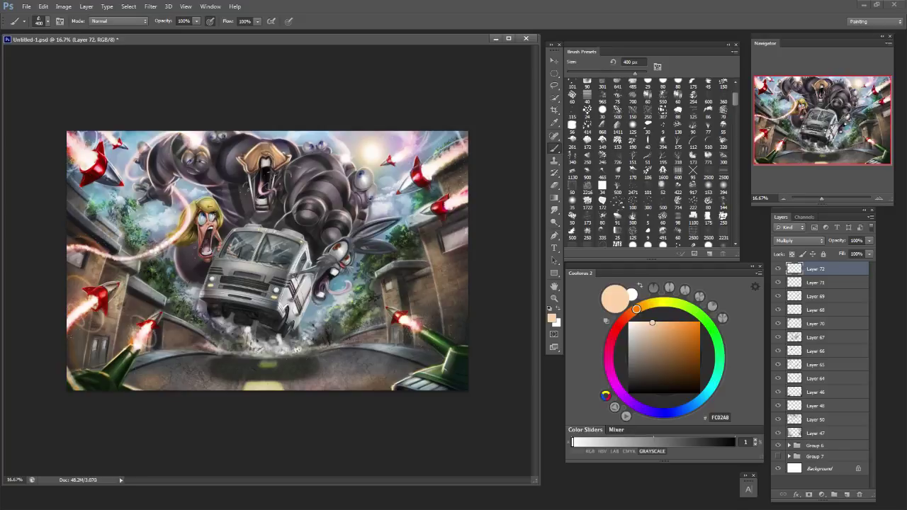
{"action": "scroll", "coordinate": [648, 163], "scroll_direction": "down", "scroll_amount": 2}
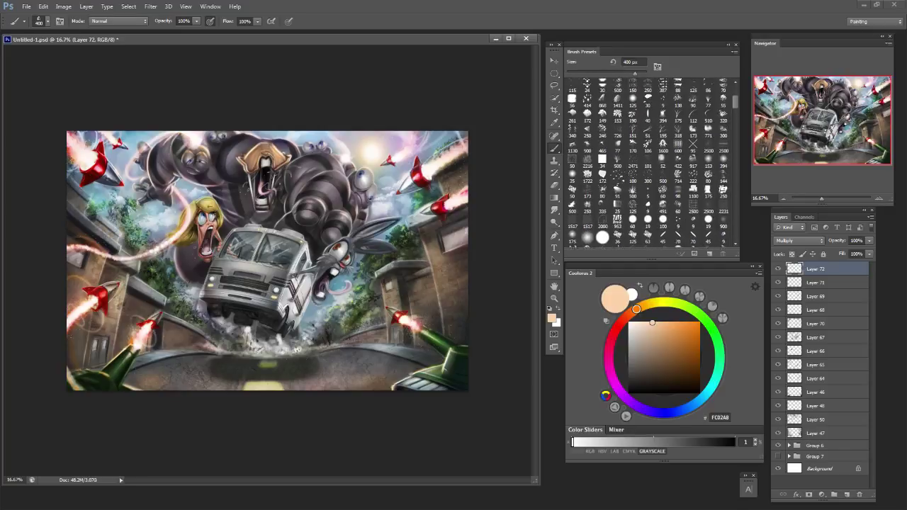
{"action": "key", "text": "bracketright"}
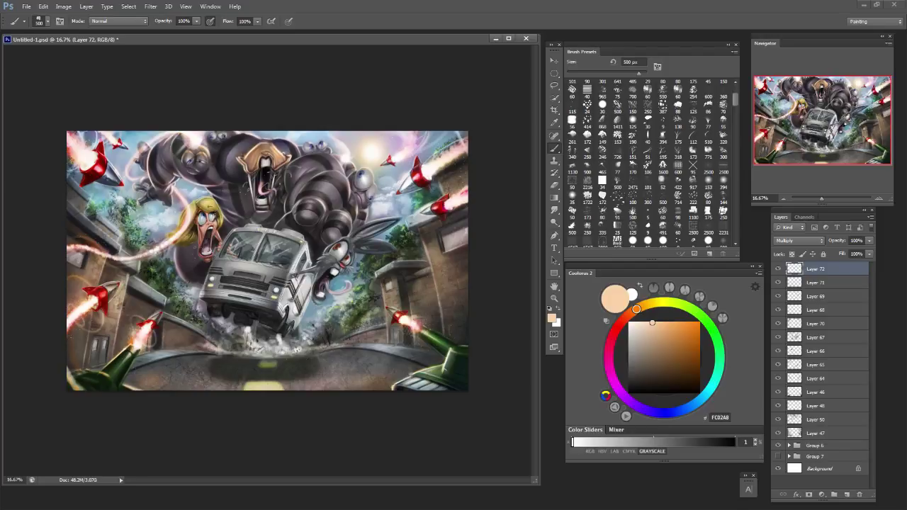
{"action": "key", "text": "d"}
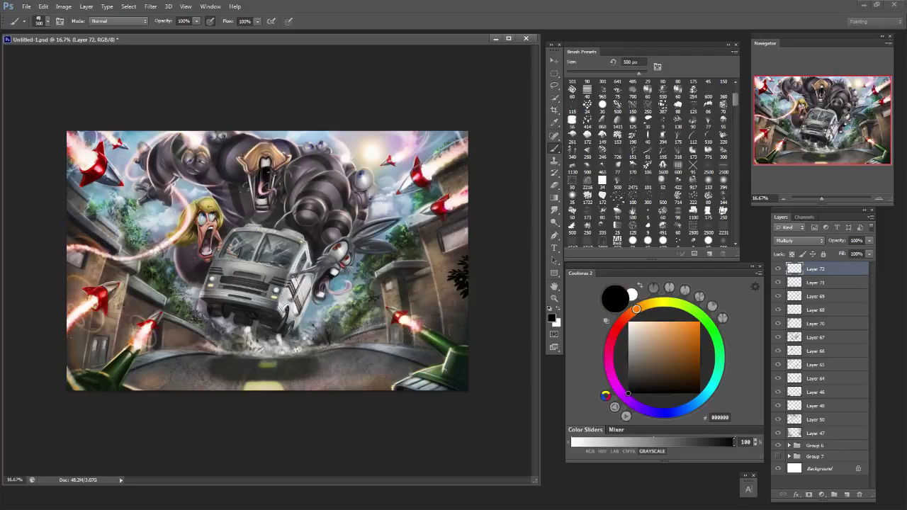
{"action": "left_click", "coordinate": [466, 255]}
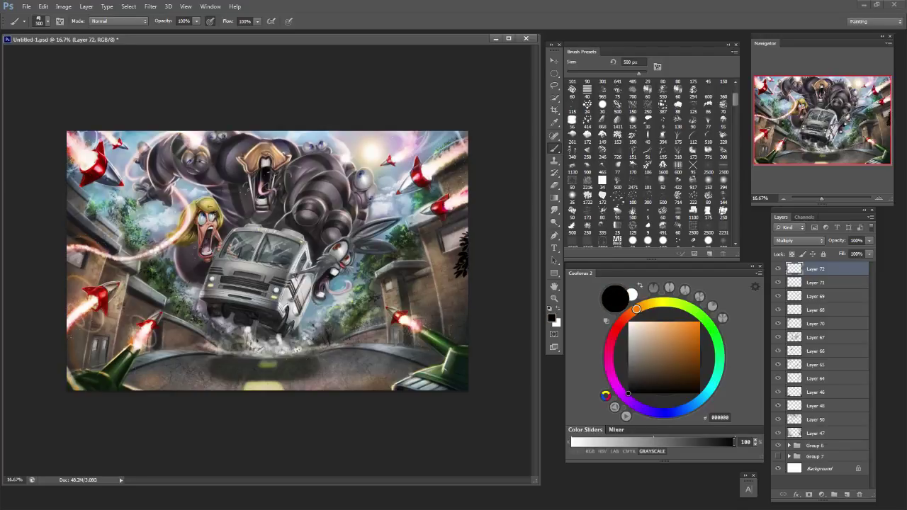
{"action": "left_click_drag", "start_coordinate": [83, 204], "coordinate": [70, 231]}
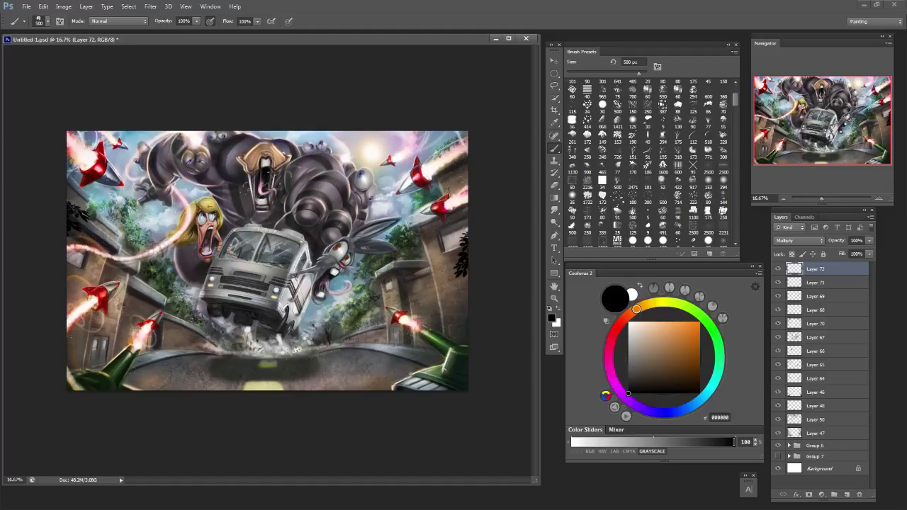
Reduce the leaf brush to 300 px and extend the black foliage down the right and left edges.
{"action": "left_click", "coordinate": [467, 165]}
{"action": "key", "text": "ctrl+z"}
{"action": "key", "text": "bracketleft"}
{"action": "key", "text": "bracketleft"}
{"action": "left_click", "coordinate": [463, 140]}
{"action": "key", "text": "ctrl+z"}
{"action": "left_click_drag", "start_coordinate": [464, 271], "coordinate": [464, 297]}
{"action": "mouse_move", "coordinate": [74, 247]}
{"action": "left_mouse_down"}
{"action": "mouse_move", "coordinate": [69, 275]}
{"action": "mouse_move", "coordinate": [77, 259]}
{"action": "left_mouse_up"}
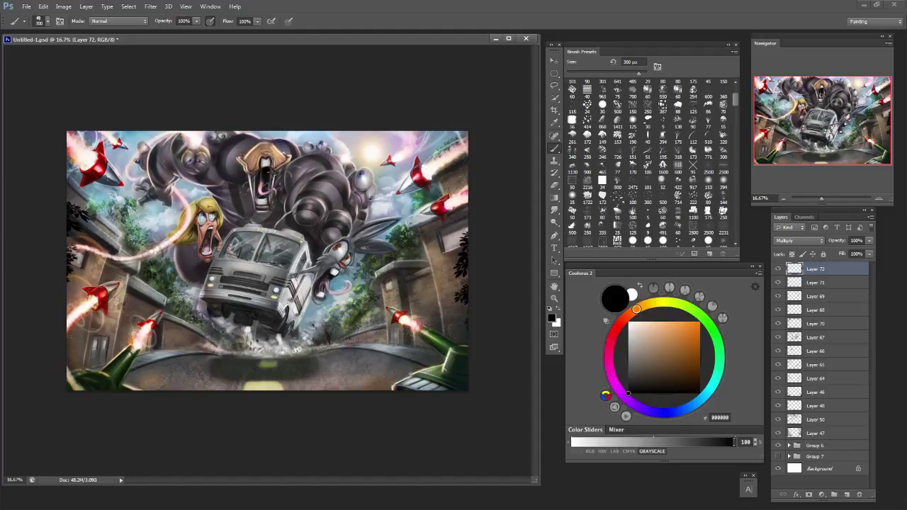
Enlarge the leaf brush and try a black foliage stroke across the upper-left corner.
{"action": "key", "text": "bracketright"}
{"action": "key", "text": "bracketright"}
{"action": "key", "text": "bracketright"}
{"action": "key", "text": "bracketright"}
{"action": "key", "text": "bracketright"}
{"action": "key", "text": "bracketright"}
{"action": "left_click_drag", "start_coordinate": [76, 136], "coordinate": [112, 138]}
{"action": "key", "text": "ctrl+z"}
Reduce the leaf brush and try a small black foliage stroke down the right-hand building.
{"action": "key", "text": "bracketleft"}
{"action": "key", "text": "bracketleft"}
{"action": "key", "text": "bracketleft"}
{"action": "key", "text": "bracketleft"}
{"action": "key", "text": "bracketleft"}
{"action": "key", "text": "bracketleft"}
{"action": "key", "text": "bracketright"}
{"action": "key", "text": "bracketright"}
{"action": "key", "text": "bracketright"}
{"action": "key", "text": "bracketright"}
{"action": "key", "text": "bracketleft"}
{"action": "key", "text": "bracketleft"}
{"action": "key", "text": "bracketleft"}
{"action": "key", "text": "bracketleft"}
{"action": "key", "text": "bracketleft"}
{"action": "key", "text": "bracketright"}
{"action": "key", "text": "bracketright"}
{"action": "key", "text": "bracketright"}
{"action": "key", "text": "bracketright"}
{"action": "key", "text": "bracketright"}
{"action": "key", "text": "bracketright"}
{"action": "key", "text": "bracketleft"}
{"action": "key", "text": "bracketleft"}
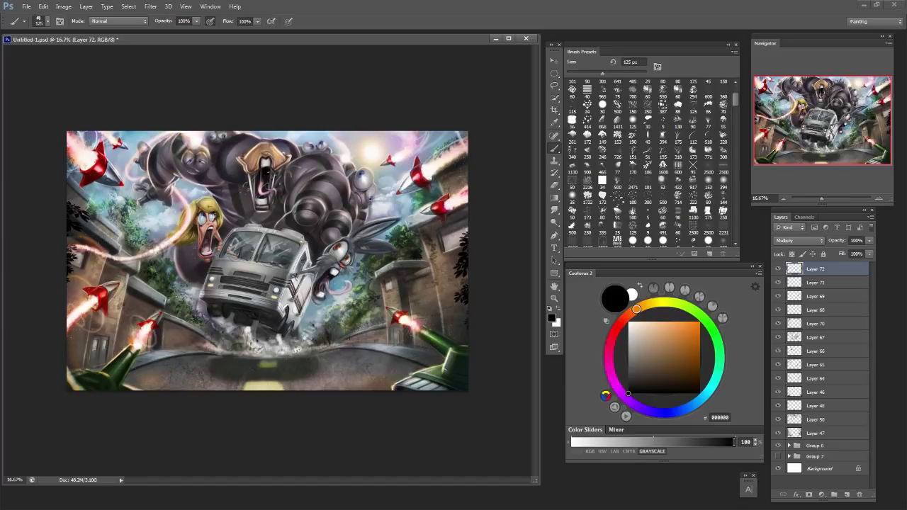
{"action": "left_click_drag", "start_coordinate": [427, 221], "coordinate": [437, 288]}
{"action": "key", "text": "ctrl+z"}
Set the color to dark green 466132 and paint foliage over the buildings with the leaf brush at 80 to 100 px.
{"action": "left_click", "coordinate": [662, 366]}
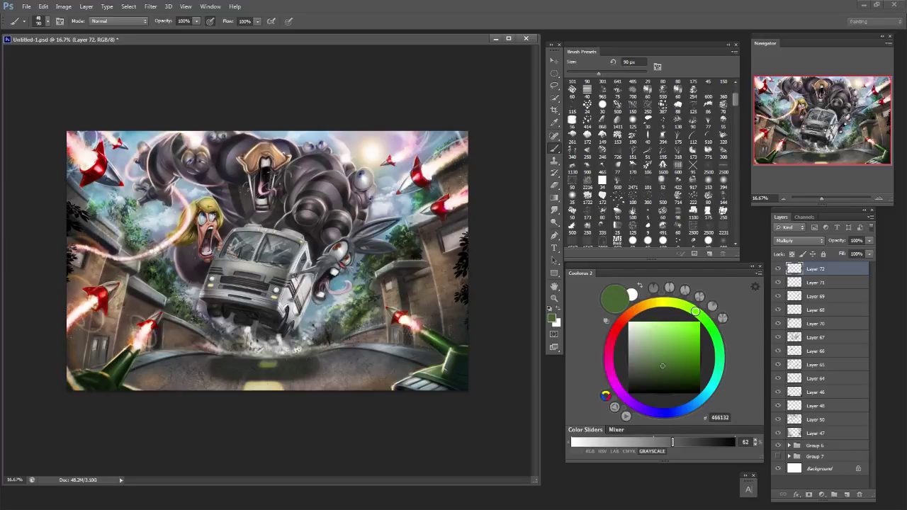
{"action": "left_click_drag", "start_coordinate": [426, 219], "coordinate": [438, 274]}
{"action": "key", "text": "bracketleft"}
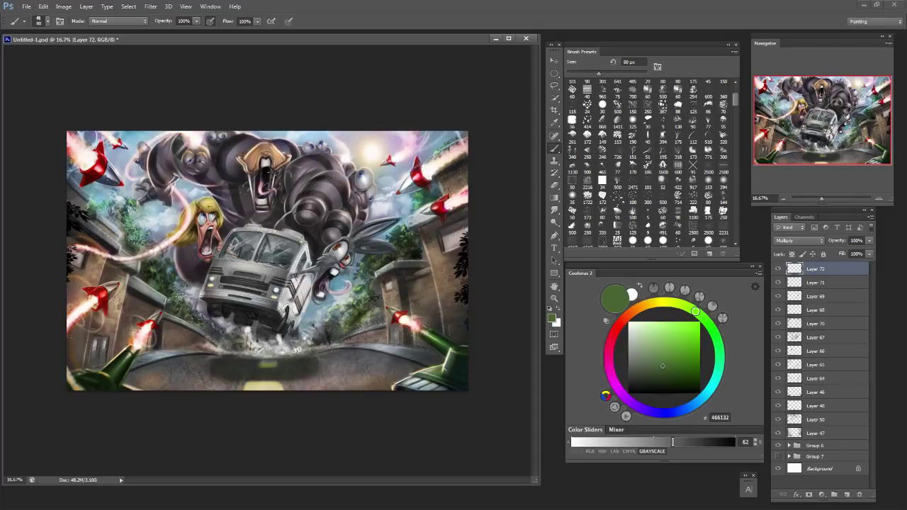
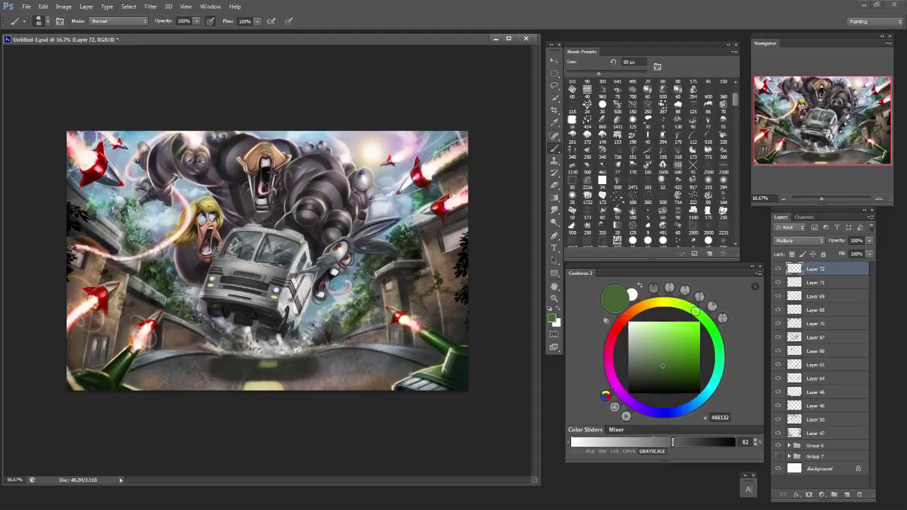
{"action": "key", "text": "bracketright"}
{"action": "key", "text": "bracketright"}
{"action": "key", "text": "bracketleft"}
{"action": "key", "text": "bracketleft"}
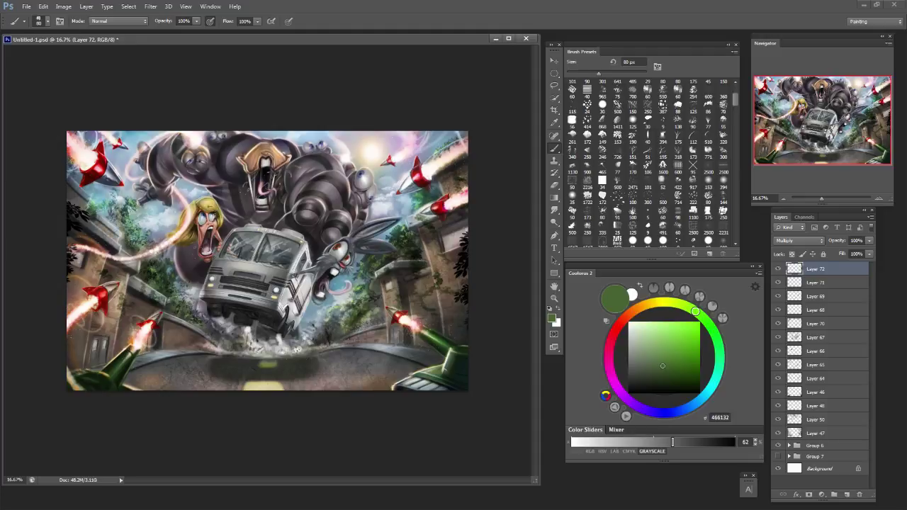
{"action": "key", "text": "bracketright"}
{"action": "key", "text": "bracketright"}
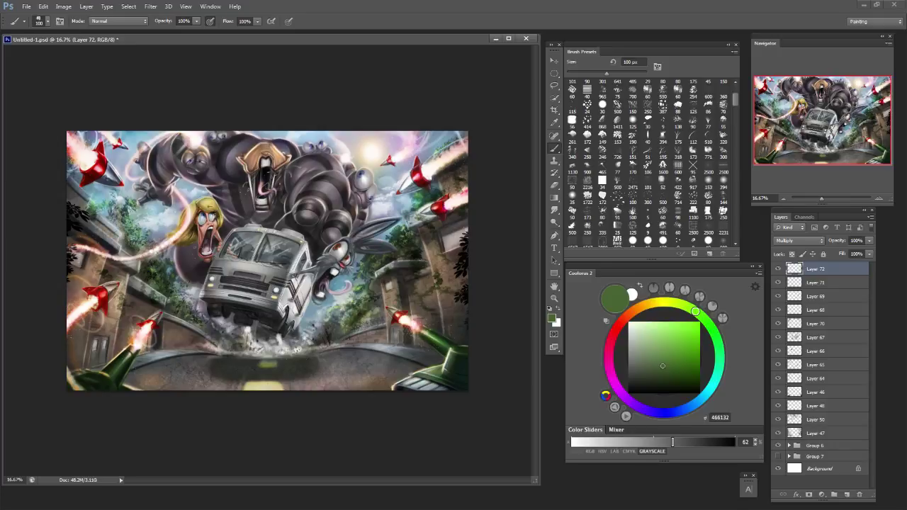
Set the color to light blue 4AD6FF with a 200 px brush, and add a new layer above the foliage layer.
{"action": "left_click", "coordinate": [406, 212], "text": "alt"}
{"action": "key", "text": "bracketleft"}
{"action": "key", "text": "bracketleft"}
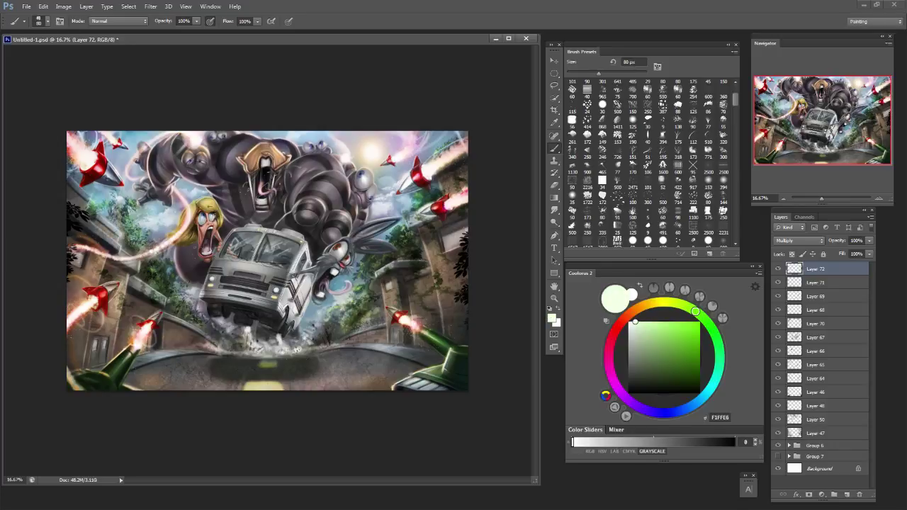
{"action": "left_click", "coordinate": [705, 396]}
{"action": "left_click_drag", "start_coordinate": [682, 336], "coordinate": [681, 322]}
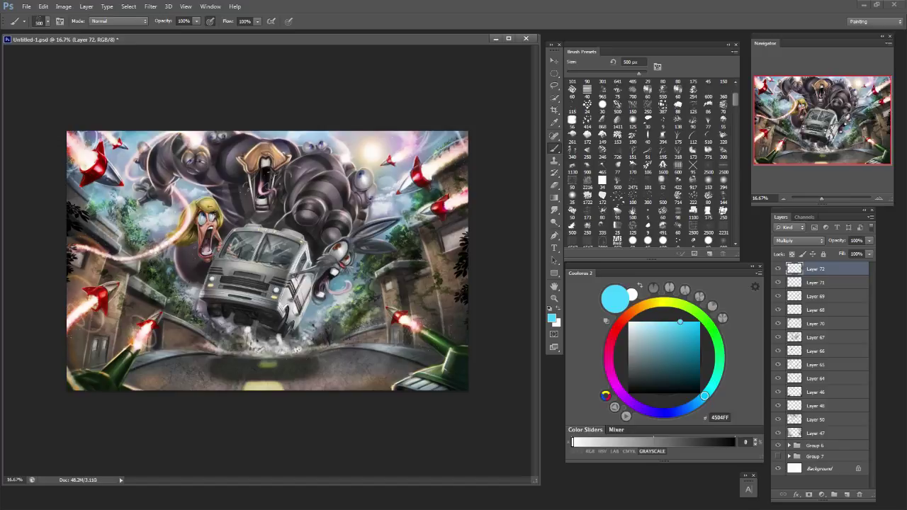
{"action": "left_click", "coordinate": [694, 352]}
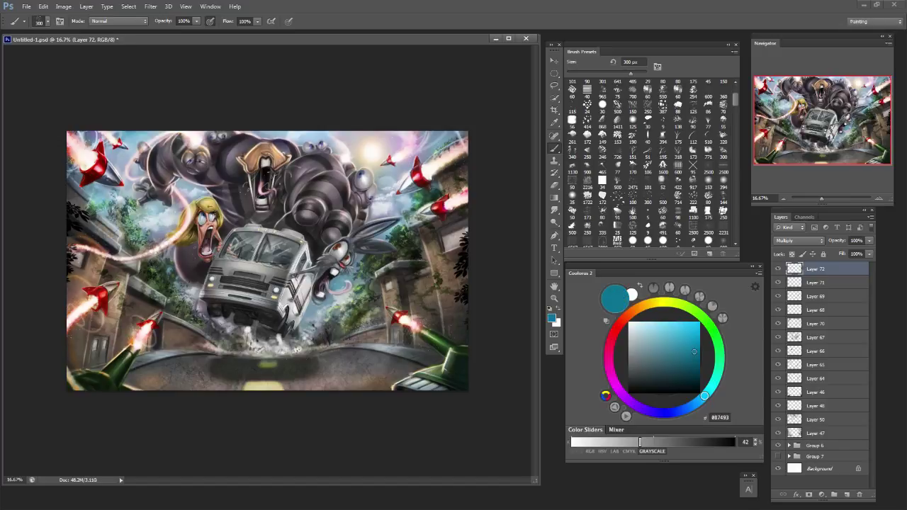
{"action": "left_click", "coordinate": [679, 321]}
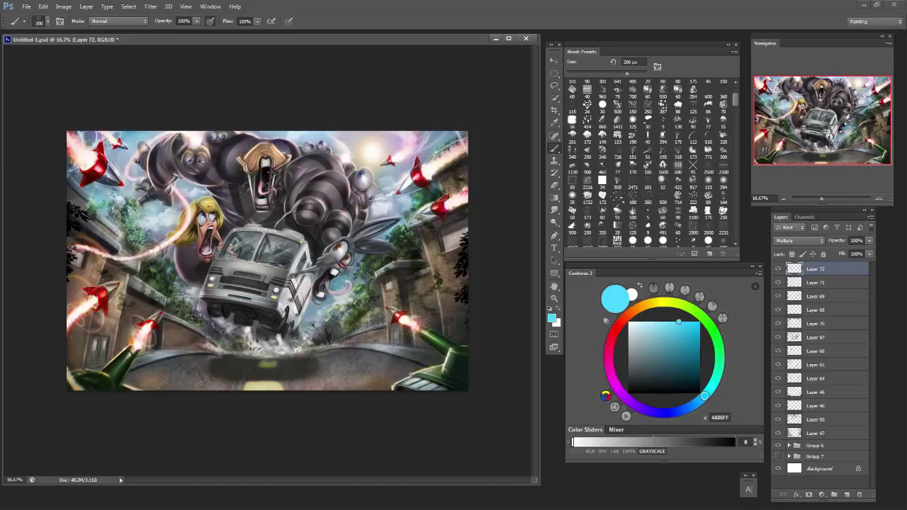
{"action": "left_click", "coordinate": [847, 494]}
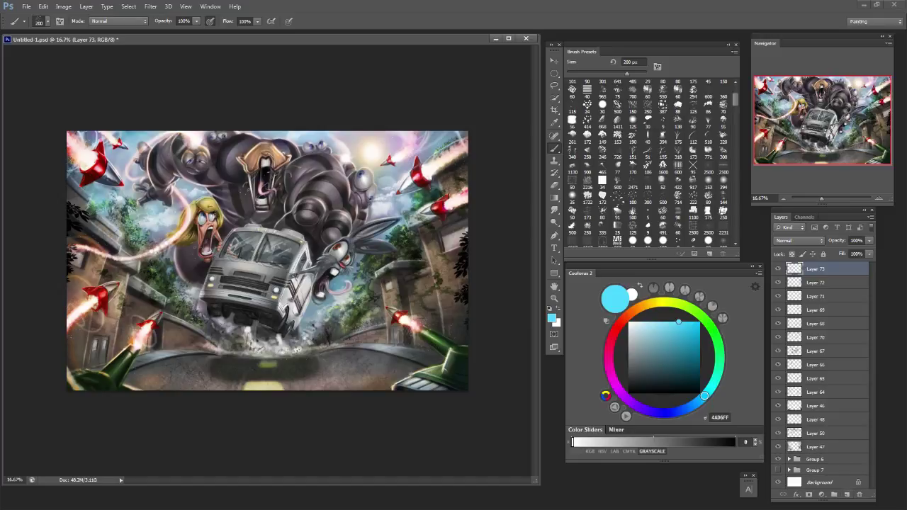
Set the color to magenta 892A69 and the brush size to 200 px.
{"action": "key", "text": "bracketleft"}
{"action": "key", "text": "bracketleft"}
{"action": "left_click_drag", "start_coordinate": [613, 335], "coordinate": [609, 367]}
{"action": "left_click", "coordinate": [677, 354]}
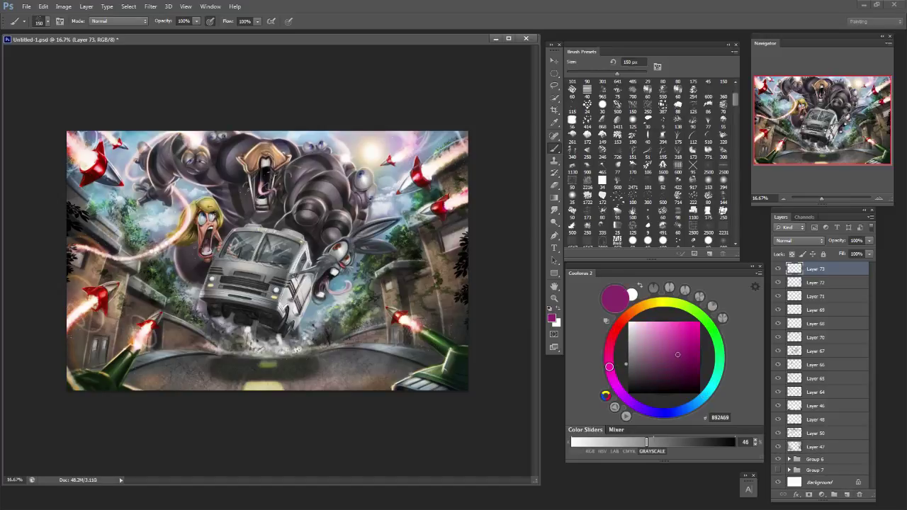
{"action": "key", "text": "bracketright"}
{"action": "key", "text": "bracketright"}
{"action": "key", "text": "bracketright"}
{"action": "key", "text": "bracketright"}
{"action": "key", "text": "bracketleft"}
{"action": "key", "text": "bracketright"}
{"action": "key", "text": "bracketright"}
{"action": "key", "text": "bracketright"}
{"action": "key", "text": "bracketright"}
{"action": "key", "text": "bracketleft"}
Add a new layer at the top of the stack and set its blend mode to Color Dodge.
{"action": "left_click", "coordinate": [847, 493]}
{"action": "left_click", "coordinate": [800, 240]}
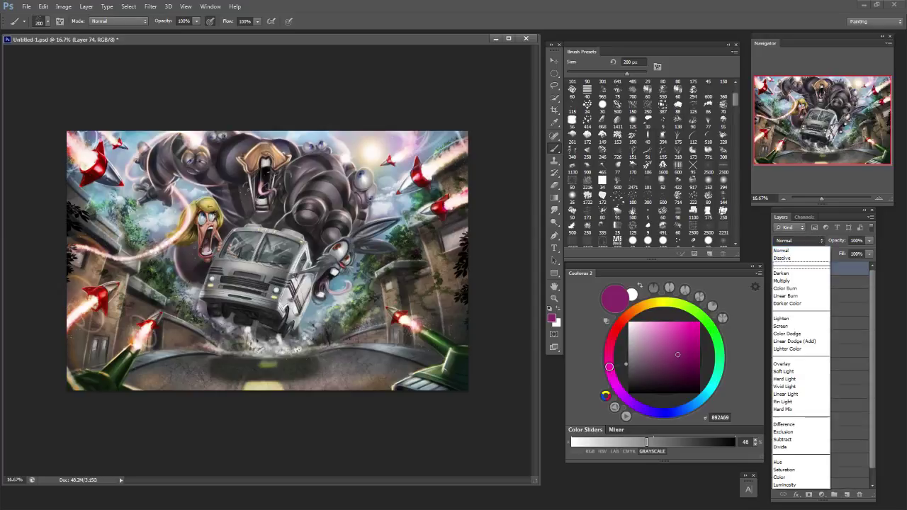
{"action": "left_click", "coordinate": [788, 333]}
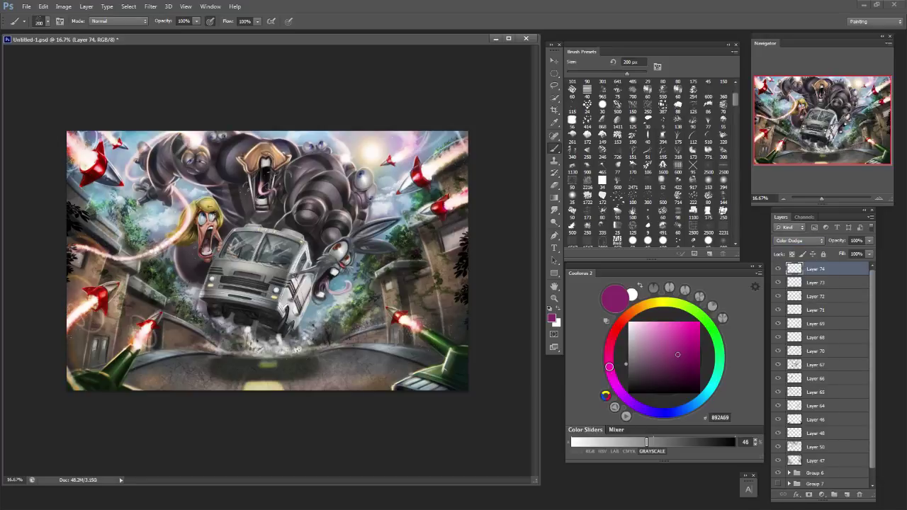
Enlarge the brush to 700 px and switch to the soft round brush.
{"action": "key", "text": "bracketright"}
{"action": "key", "text": "bracketright"}
{"action": "key", "text": "bracketright"}
{"action": "key", "text": "bracketright"}
{"action": "key", "text": "bracketright"}
{"action": "key", "text": "bracketright"}
{"action": "key", "text": "bracketright"}
{"action": "key", "text": "bracketright"}
{"action": "key", "text": "bracketright"}
{"action": "key", "text": "bracketright"}
{"action": "key", "text": "bracketleft"}
{"action": "key", "text": "bracketleft"}
{"action": "key", "text": "bracketleft"}
{"action": "key", "text": "bracketleft"}
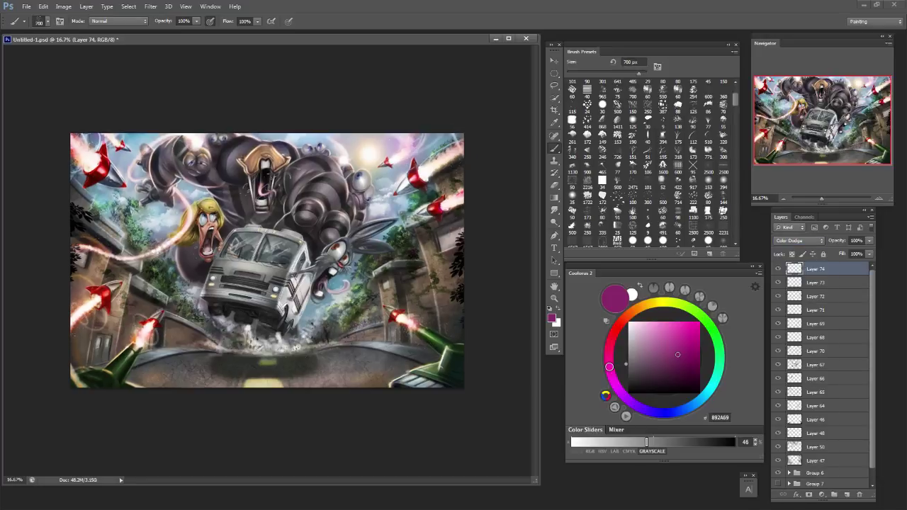
{"action": "key", "text": "ctrl+minus"}
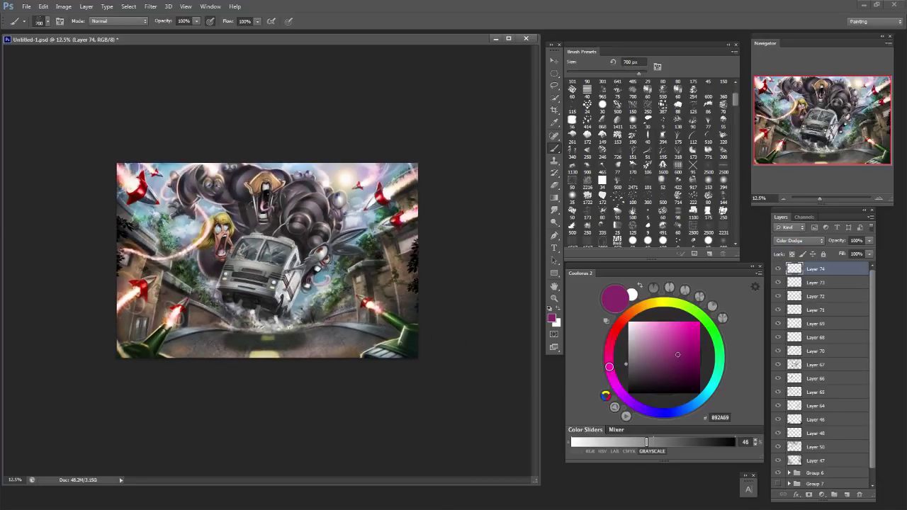
{"action": "scroll", "coordinate": [652, 164], "scroll_direction": "down", "scroll_amount": 5}
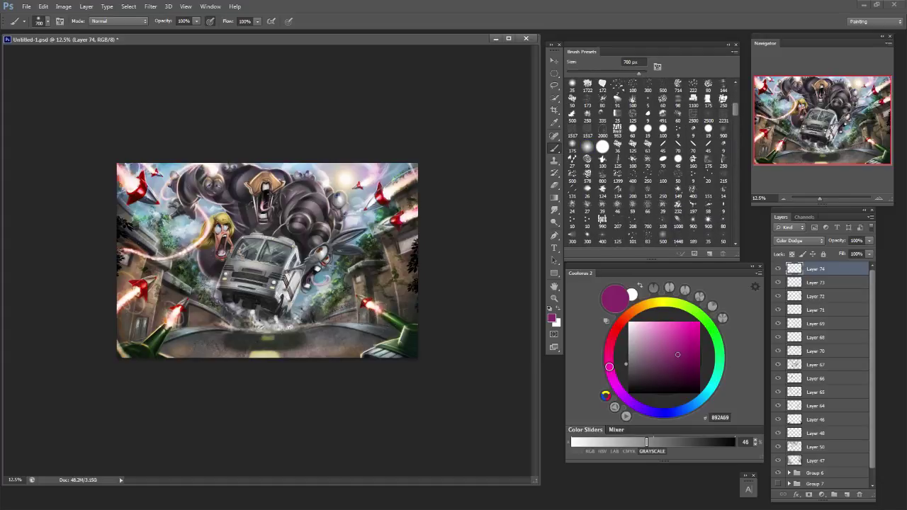
Try a magenta glow stroke at 300 px along the lower edge of the road.
{"action": "key", "text": "bracketleft"}
{"action": "key", "text": "bracketleft"}
{"action": "key", "text": "bracketleft"}
{"action": "key", "text": "bracketleft"}
{"action": "left_click_drag", "start_coordinate": [304, 352], "coordinate": [343, 352]}
{"action": "key", "text": "ctrl+z"}
Sample gray 616366 from the road and brighten the road's lower center with a 700 px soft stroke.
{"action": "left_click", "coordinate": [342, 334], "text": "alt"}
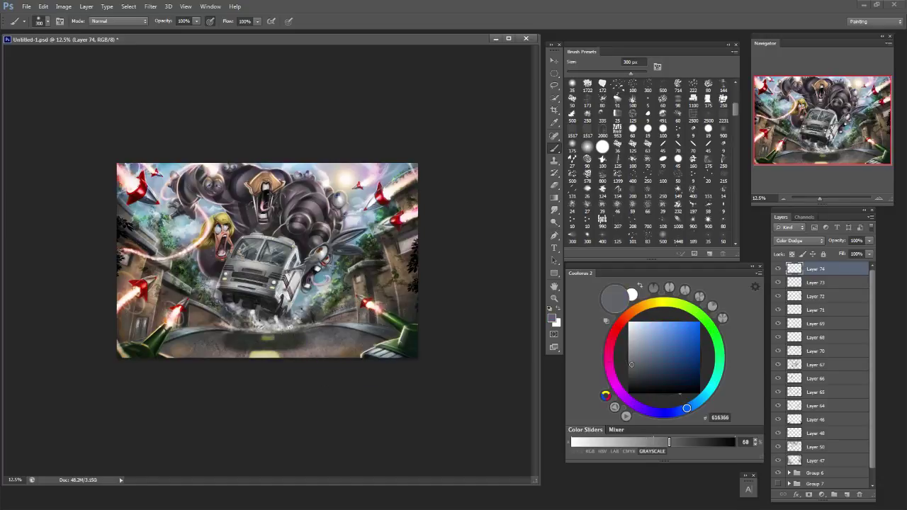
{"action": "key", "text": "bracketright"}
{"action": "key", "text": "bracketright"}
{"action": "key", "text": "bracketright"}
{"action": "key", "text": "bracketright"}
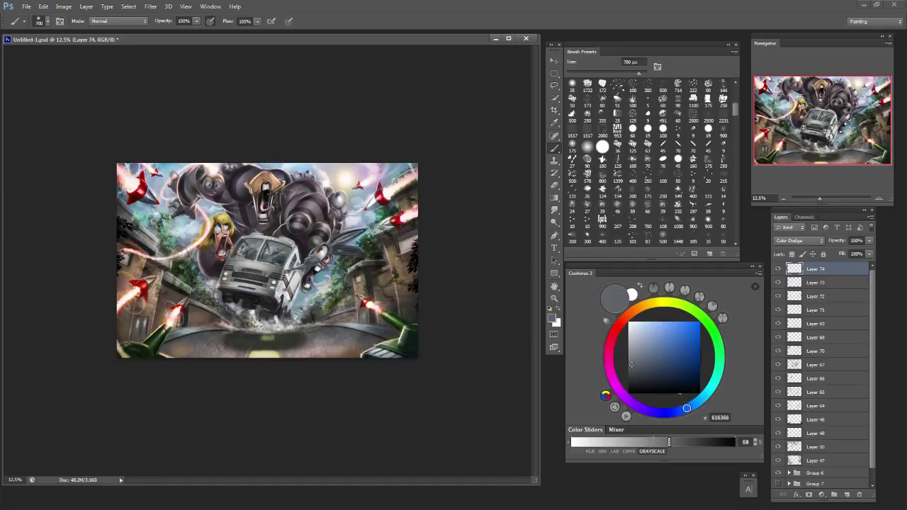
{"action": "left_click_drag", "start_coordinate": [228, 355], "coordinate": [326, 356]}
Try further gray glow strokes over the debris and beside the van.
{"action": "left_click_drag", "start_coordinate": [252, 323], "coordinate": [324, 324]}
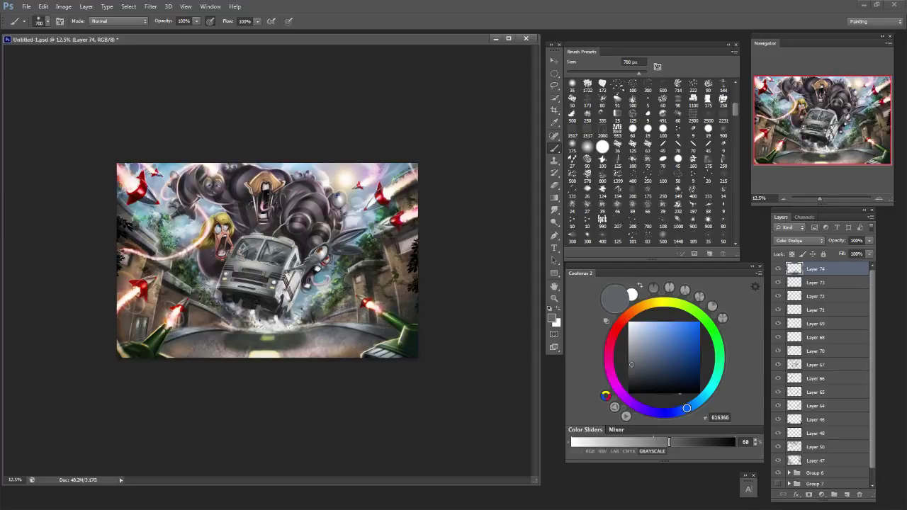
{"action": "key", "text": "ctrl+z"}
{"action": "left_click", "coordinate": [309, 293]}
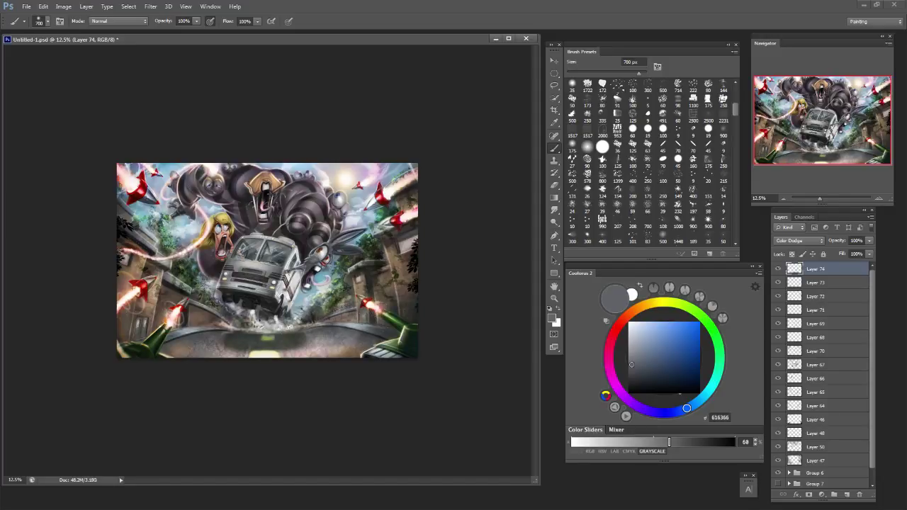
{"action": "left_click", "coordinate": [308, 269]}
{"action": "key", "text": "ctrl+z"}
{"action": "key", "text": "ctrl+alt+z"}
Reduce the soft brush to 200 px and try a gray glow stroke over the long-eared creature's ears.
{"action": "key", "text": "bracketleft"}
{"action": "key", "text": "bracketleft"}
{"action": "key", "text": "bracketleft"}
{"action": "key", "text": "bracketleft"}
{"action": "key", "text": "bracketleft"}
{"action": "left_click", "coordinate": [210, 21]}
{"action": "left_click_drag", "start_coordinate": [337, 241], "coordinate": [362, 232]}
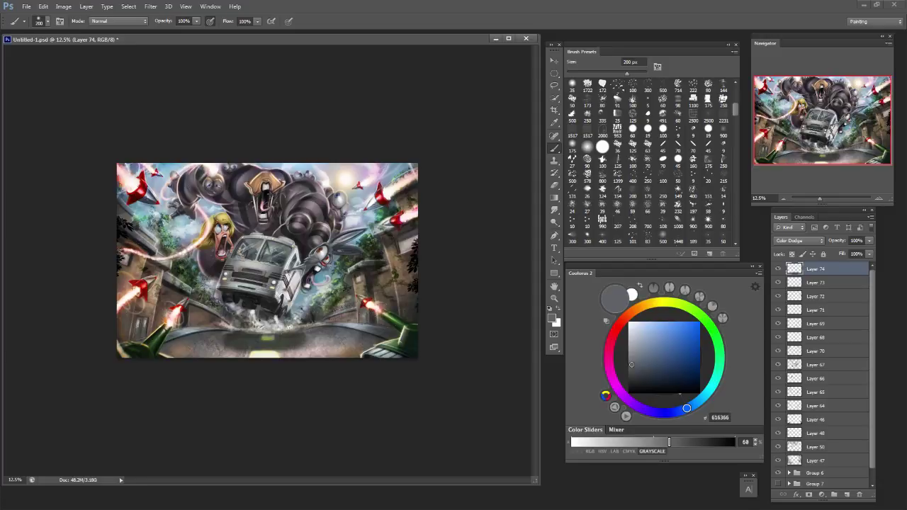
Sample light blue 8FBCC4 and try 300 px glow strokes from the creature's ears to the right-hand building.
{"action": "key", "text": "bracketright"}
{"action": "key", "text": "bracketright"}
{"action": "key", "text": "bracketright"}
{"action": "key", "text": "bracketright"}
{"action": "key", "text": "bracketright"}
{"action": "key", "text": "bracketright"}
{"action": "key", "text": "bracketright"}
{"action": "key", "text": "bracketright"}
{"action": "left_click", "coordinate": [352, 243], "text": "alt"}
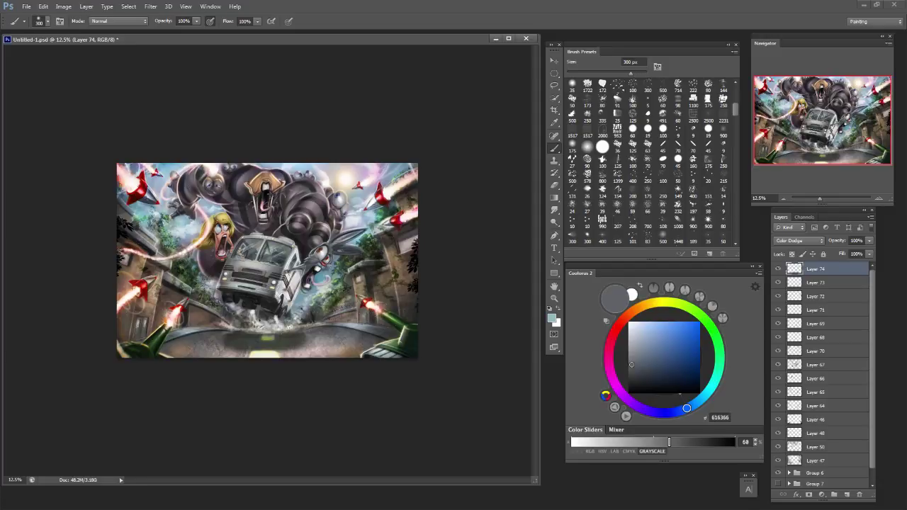
{"action": "key", "text": "ctrl+z"}
{"action": "left_click_drag", "start_coordinate": [346, 245], "coordinate": [408, 214]}
{"action": "key", "text": "bracketleft"}
{"action": "key", "text": "bracketleft"}
{"action": "key", "text": "bracketleft"}
{"action": "key", "text": "bracketleft"}
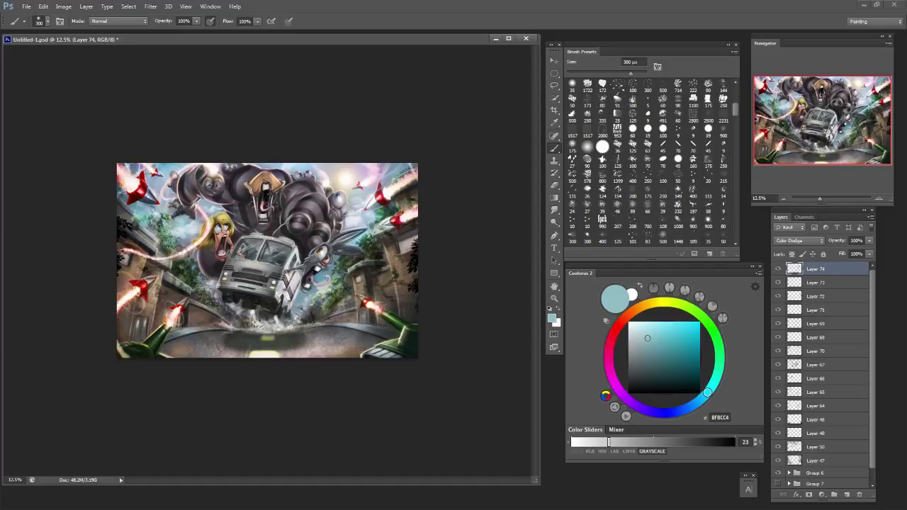
{"action": "key", "text": "ctrl+z"}
{"action": "left_click", "coordinate": [408, 217]}
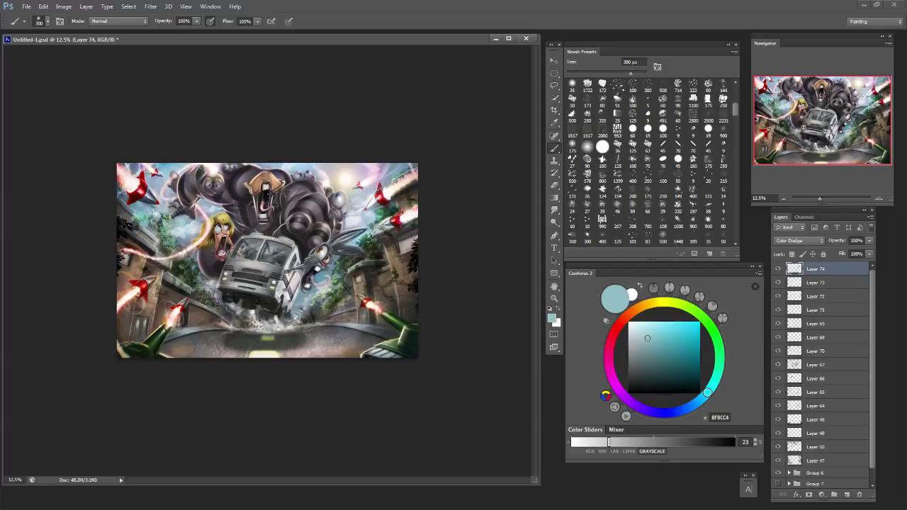
{"action": "key", "text": "ctrl+z"}
Sample pale pink F8E3DA and try glow dabs around the upper-right rocket and its trail.
{"action": "left_click", "coordinate": [385, 197], "text": "alt"}
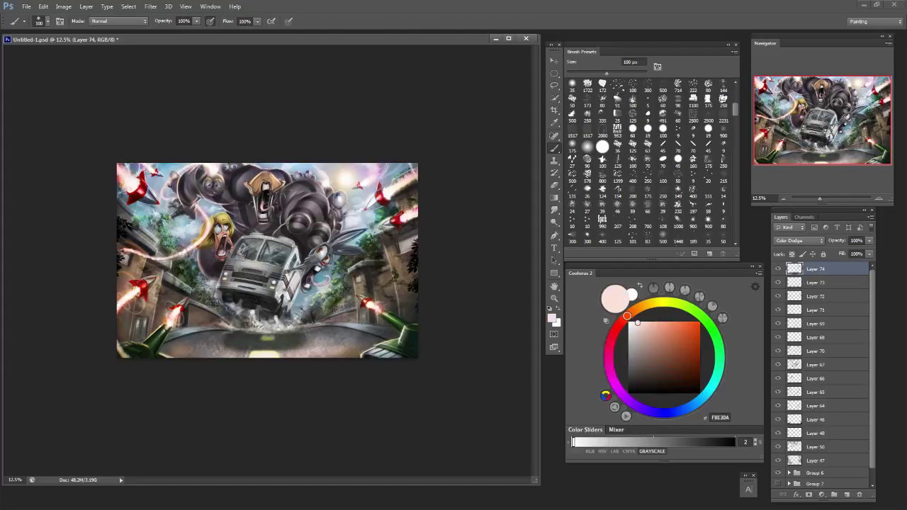
{"action": "key", "text": "bracketright"}
{"action": "key", "text": "bracketright"}
{"action": "key", "text": "bracketright"}
{"action": "key", "text": "bracketright"}
{"action": "key", "text": "bracketright"}
{"action": "key", "text": "bracketright"}
{"action": "left_click", "coordinate": [405, 174]}
{"action": "key", "text": "ctrl+z"}
{"action": "left_click_drag", "start_coordinate": [378, 187], "coordinate": [381, 197]}
{"action": "key", "text": "ctrl+z"}
Set the color to near-white FAFAFC and try a 500 px glow stroke down beside the upper-left rocket.
{"action": "left_click", "coordinate": [383, 199], "text": "alt"}
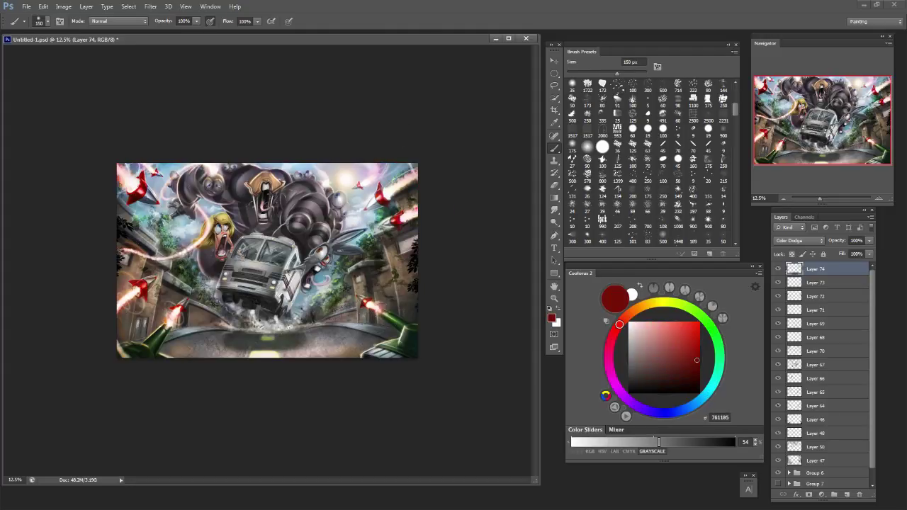
{"action": "left_click_drag", "start_coordinate": [658, 441], "coordinate": [573, 441]}
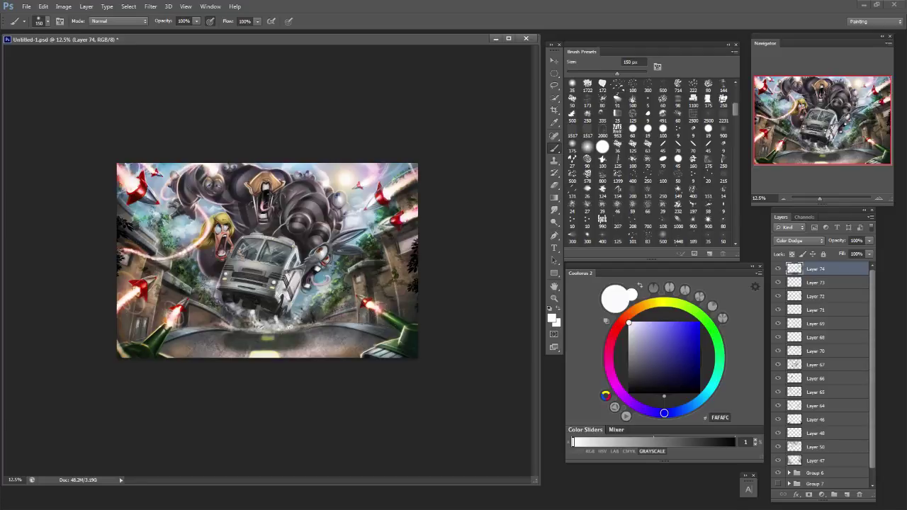
{"action": "key", "text": "bracketright"}
{"action": "key", "text": "bracketright"}
{"action": "key", "text": "bracketright"}
{"action": "key", "text": "bracketright"}
{"action": "key", "text": "bracketright"}
{"action": "key", "text": "bracketright"}
{"action": "key", "text": "bracketright"}
{"action": "key", "text": "bracketright"}
{"action": "left_click_drag", "start_coordinate": [162, 178], "coordinate": [188, 240]}
{"action": "key", "text": "ctrl+z"}
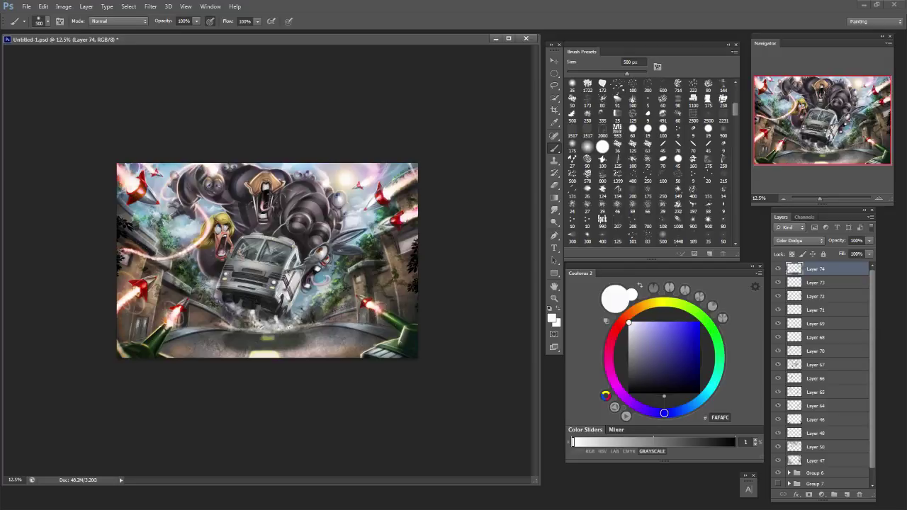
Sample cream F3E5CF from the sun and try a 700 px glow dab just below it.
{"action": "key", "text": "bracketleft"}
{"action": "key", "text": "bracketleft"}
{"action": "key", "text": "bracketleft"}
{"action": "key", "text": "bracketleft"}
{"action": "key", "text": "bracketright"}
{"action": "key", "text": "bracketright"}
{"action": "key", "text": "bracketright"}
{"action": "key", "text": "bracketright"}
{"action": "key", "text": "bracketright"}
{"action": "key", "text": "bracketright"}
{"action": "key", "text": "bracketleft"}
{"action": "key", "text": "bracketleft"}
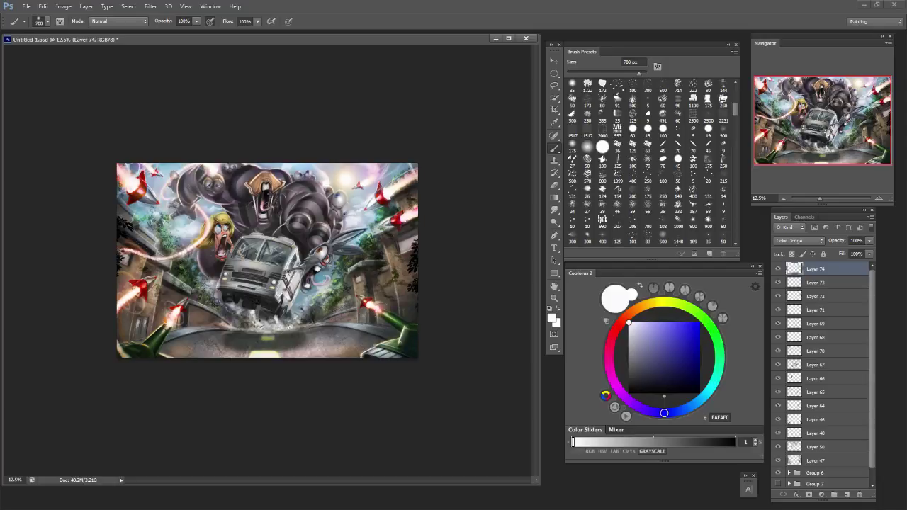
{"action": "left_click", "coordinate": [345, 179], "text": "alt"}
{"action": "left_click", "coordinate": [343, 205]}
{"action": "key", "text": "ctrl+z"}
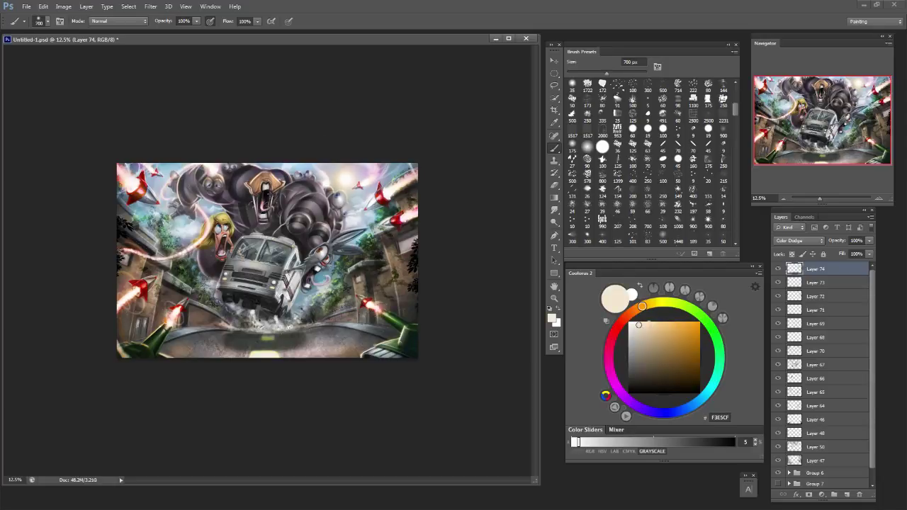
Reduce the soft brush to 300 px and dab a cream glow in the sky below the small rocket near the sun.
{"action": "key", "text": "bracketleft"}
{"action": "key", "text": "bracketleft"}
{"action": "key", "text": "bracketleft"}
{"action": "key", "text": "bracketleft"}
{"action": "key", "text": "bracketleft"}
{"action": "key", "text": "bracketleft"}
{"action": "key", "text": "bracketleft"}
{"action": "key", "text": "bracketleft"}
{"action": "key", "text": "bracketleft"}
{"action": "key", "text": "bracketleft"}
{"action": "key", "text": "bracketleft"}
{"action": "key", "text": "bracketleft"}
{"action": "key", "text": "bracketleft"}
{"action": "key", "text": "bracketleft"}
{"action": "key", "text": "bracketright"}
{"action": "key", "text": "bracketright"}
{"action": "key", "text": "bracketright"}
{"action": "key", "text": "bracketright"}
{"action": "key", "text": "bracketright"}
{"action": "key", "text": "bracketright"}
{"action": "key", "text": "bracketright"}
{"action": "key", "text": "bracketright"}
{"action": "key", "text": "bracketright"}
{"action": "key", "text": "bracketright"}
{"action": "left_click", "coordinate": [363, 194]}
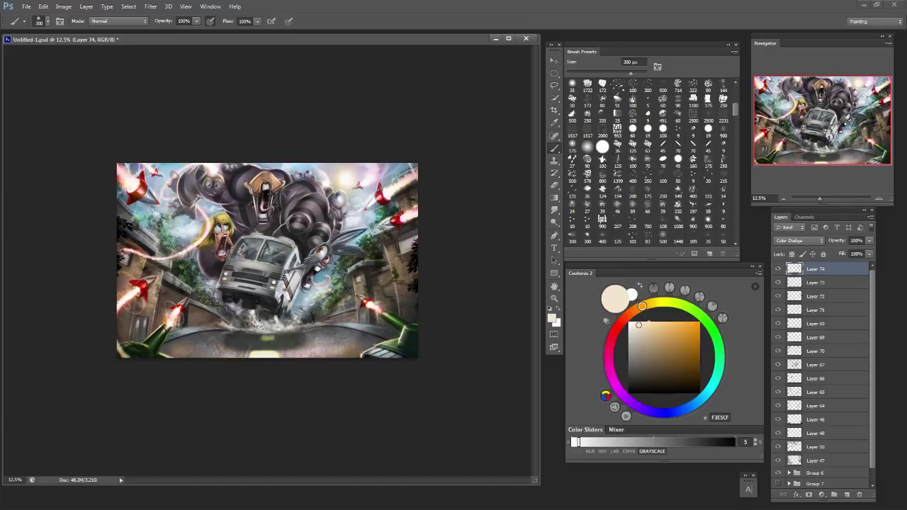
Brush a 100 px cream highlight over the debris beneath the van and reduce the brush to 40 px.
{"action": "left_click_drag", "start_coordinate": [291, 325], "coordinate": [282, 329]}
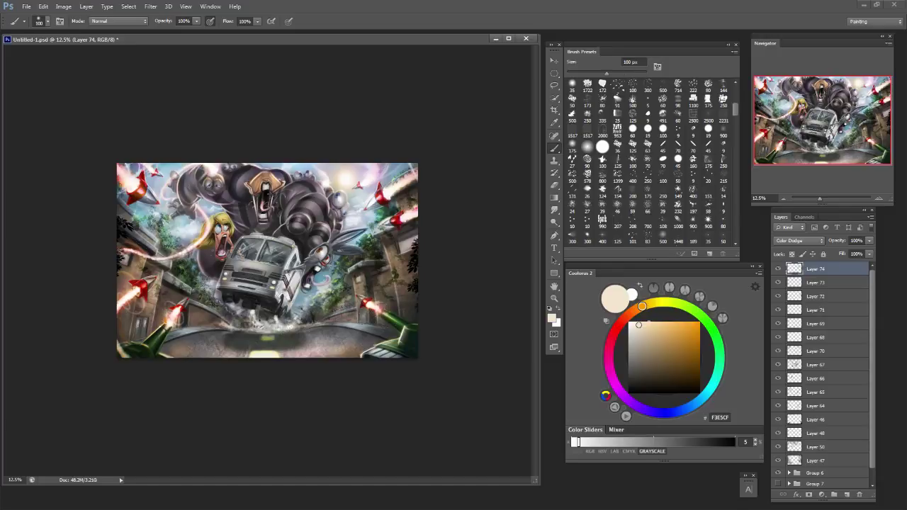
{"action": "key", "text": "["}
{"action": "key", "text": "["}
{"action": "key", "text": "["}
{"action": "key", "text": "["}
{"action": "key", "text": "["}
{"action": "key", "text": "["}
{"action": "key", "text": "["}
{"action": "key", "text": "["}
{"action": "key", "text": "["}
{"action": "key", "text": "["}
{"action": "key", "text": "]"}
{"action": "key", "text": "]"}
Sample light gray C7CAC8 near the debris and soften the debris highlight with a 200 px eraser.
{"action": "left_click", "coordinate": [297, 317], "text": "alt"}
{"action": "key", "text": "e"}
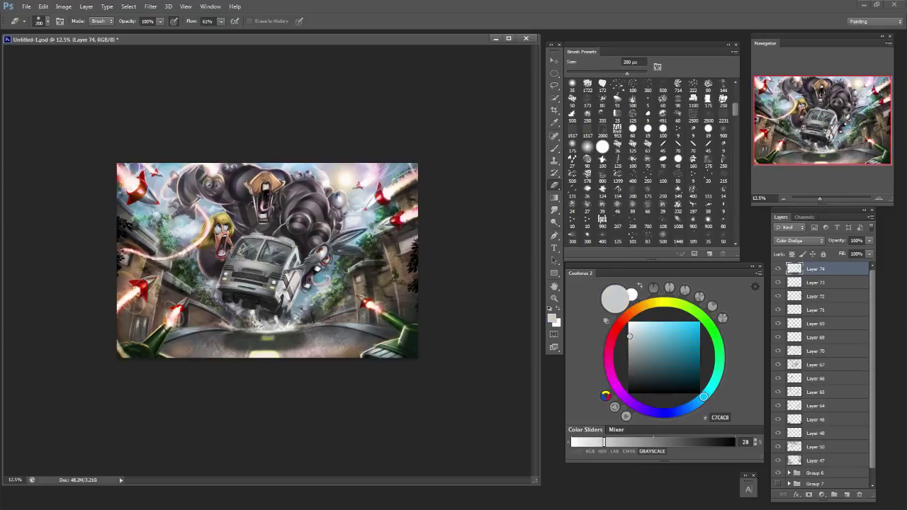
{"action": "left_click", "coordinate": [290, 327]}
{"action": "key", "text": "b"}
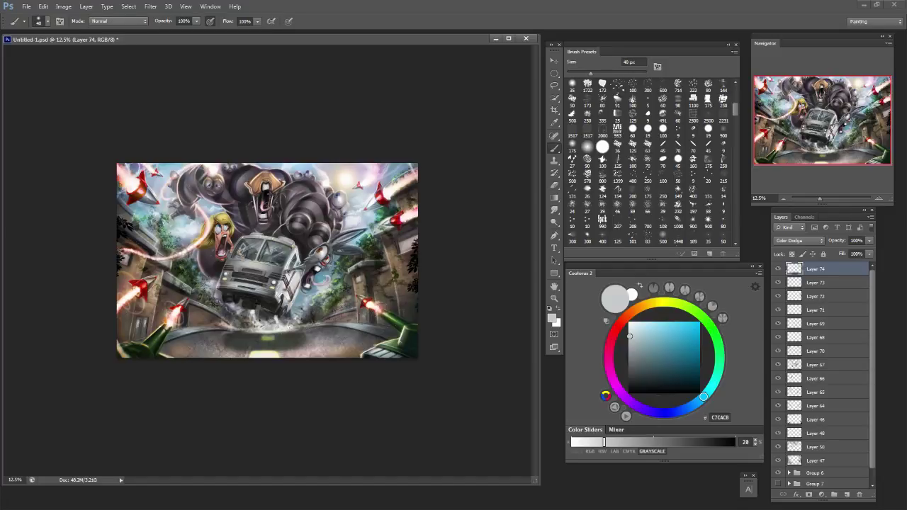
Sample blue-gray 829197 from the road's left edge and try a 90 px glow stroke along it.
{"action": "left_click", "coordinate": [192, 330], "text": "alt"}
{"action": "left_click_drag", "start_coordinate": [177, 333], "coordinate": [208, 328]}
{"action": "key", "text": "ctrl+z"}
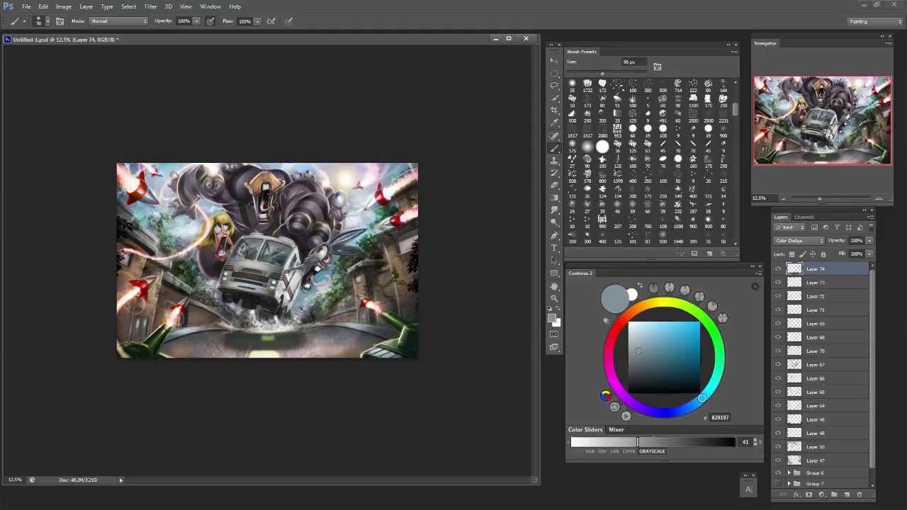
Try blue-gray glow dabs over the foliage beside the right building with an enlarged soft brush.
{"action": "key", "text": "bracketright"}
{"action": "key", "text": "bracketright"}
{"action": "key", "text": "bracketright"}
{"action": "key", "text": "bracketright"}
{"action": "left_click_drag", "start_coordinate": [358, 282], "coordinate": [358, 288]}
{"action": "left_click", "coordinate": [388, 282]}
{"action": "key", "text": "bracketleft"}
{"action": "key", "text": "bracketleft"}
{"action": "key", "text": "bracketleft"}
{"action": "key", "text": "bracketleft"}
{"action": "key", "text": "ctrl+z"}
Pick yellow, shift it to a saturated green, and use it for small glow dabs on the right building's foliage.
{"action": "left_click", "coordinate": [661, 302]}
{"action": "left_click", "coordinate": [673, 326]}
{"action": "key", "text": "bracketleft"}
{"action": "key", "text": "bracketleft"}
{"action": "key", "text": "bracketleft"}
{"action": "key", "text": "bracketleft"}
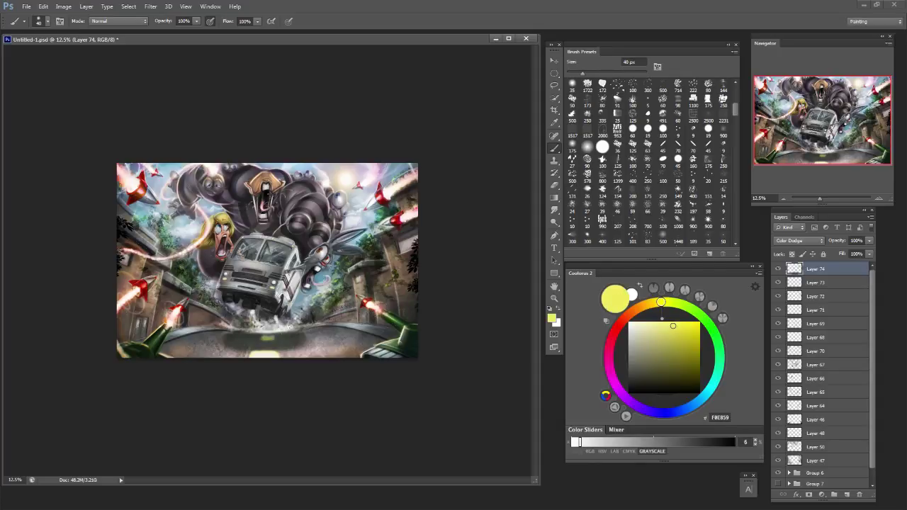
{"action": "left_click_drag", "start_coordinate": [661, 301], "coordinate": [685, 306]}
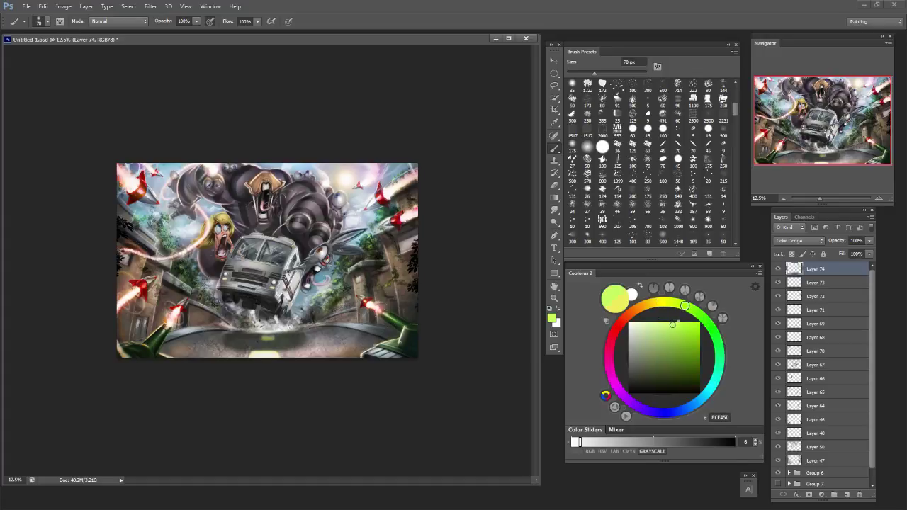
{"action": "left_click", "coordinate": [691, 341]}
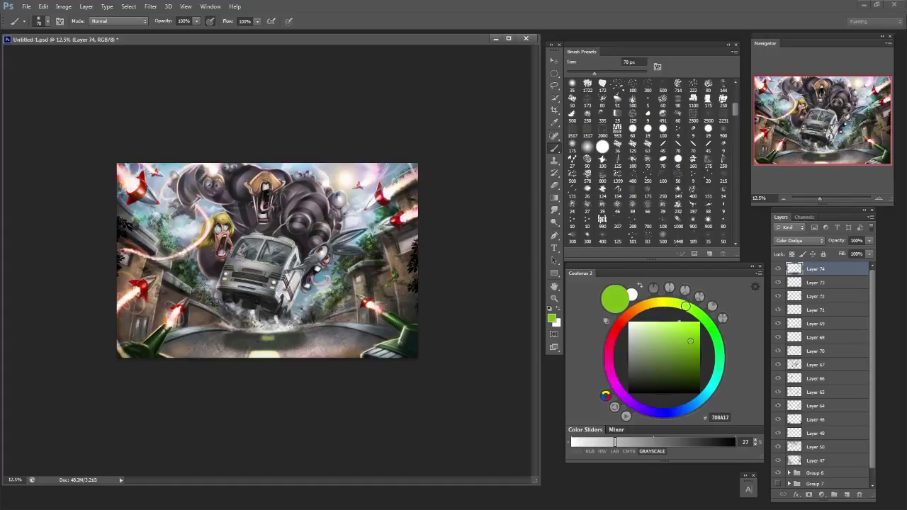
Shift the color to pale yellow-green and vary the small brush size for leaf highlights on the right-hand foliage.
{"action": "key", "text": "bracketright"}
{"action": "key", "text": "bracketright"}
{"action": "left_click", "coordinate": [387, 210], "text": "alt"}
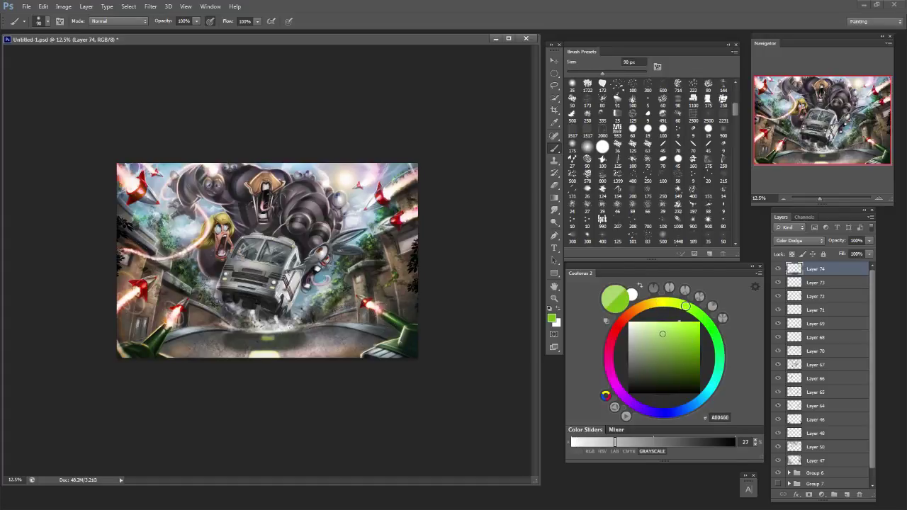
{"action": "left_click", "coordinate": [675, 303]}
{"action": "key", "text": "bracketleft"}
{"action": "key", "text": "bracketleft"}
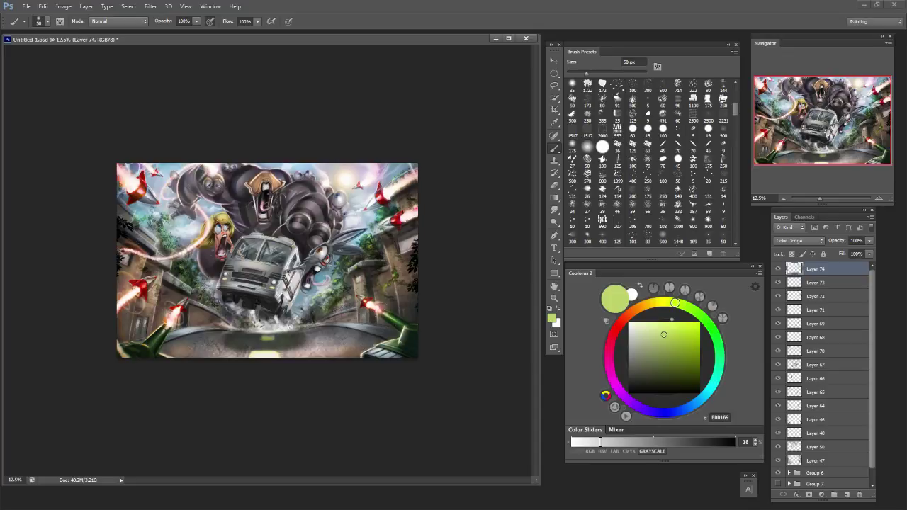
{"action": "key", "text": "bracketright"}
{"action": "key", "text": "bracketright"}
{"action": "key", "text": "bracketleft"}
{"action": "key", "text": "bracketleft"}
Enlarge the brush to 400 px, sample pale pink near the upper-right building and try a glow dab there.
{"action": "key", "text": "bracketright"}
{"action": "key", "text": "bracketright"}
{"action": "key", "text": "bracketright"}
{"action": "key", "text": "bracketright"}
{"action": "key", "text": "bracketright"}
{"action": "key", "text": "bracketright"}
{"action": "key", "text": "bracketright"}
{"action": "key", "text": "bracketright"}
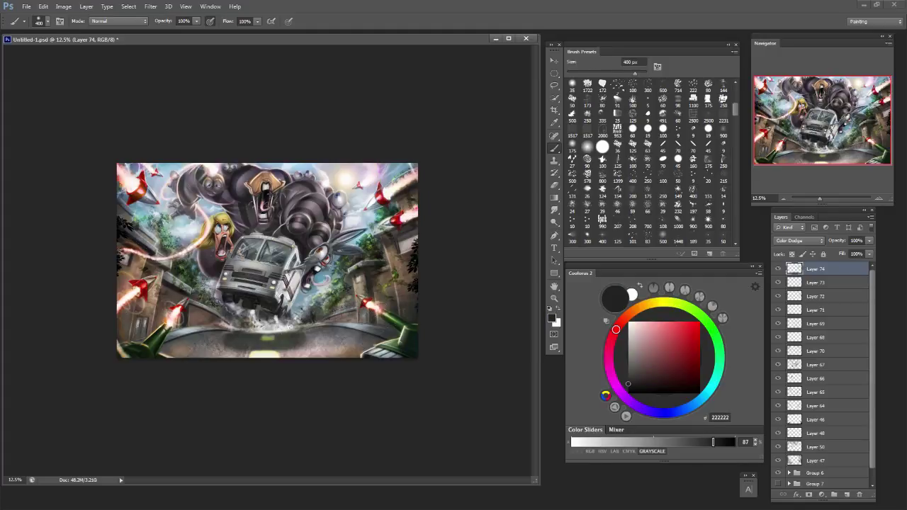
{"action": "left_click", "coordinate": [408, 178], "text": "alt"}
{"action": "left_click", "coordinate": [409, 179]}
{"action": "key", "text": "ctrl+z"}
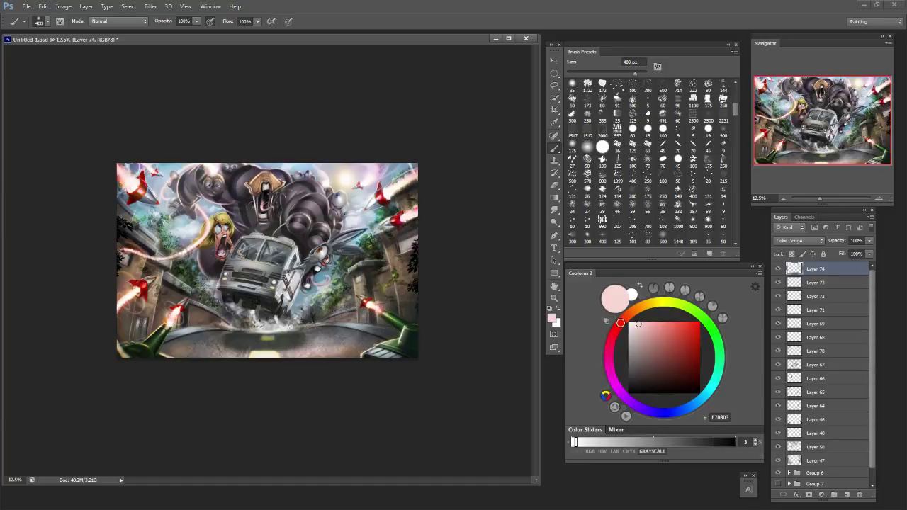
Pick dark red 381712 and dab a 600 px glow around the rocket leaving the lower-right gun.
{"action": "left_click", "coordinate": [676, 377]}
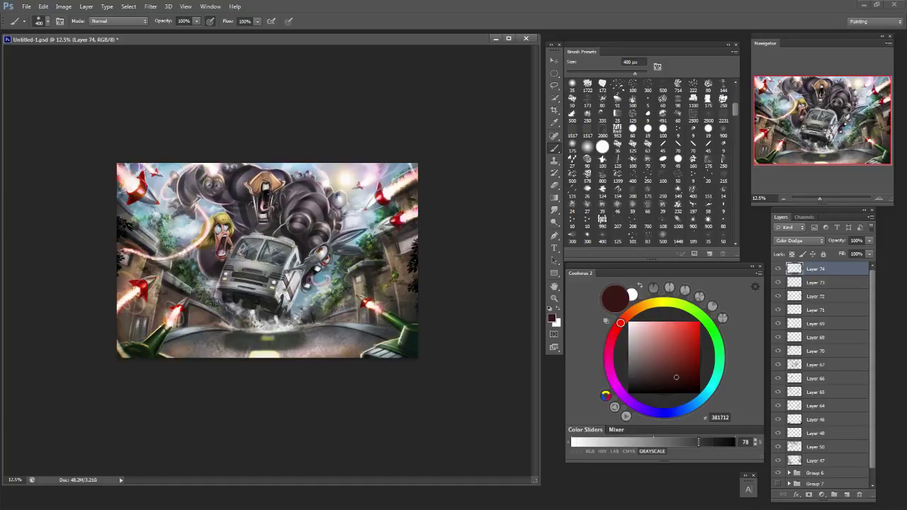
{"action": "key", "text": "bracketright"}
{"action": "key", "text": "bracketright"}
{"action": "left_click", "coordinate": [380, 308]}
Sample a pinkish gray from the road and try a 600 px glow stroke across it.
{"action": "left_click", "coordinate": [314, 348], "text": "alt"}
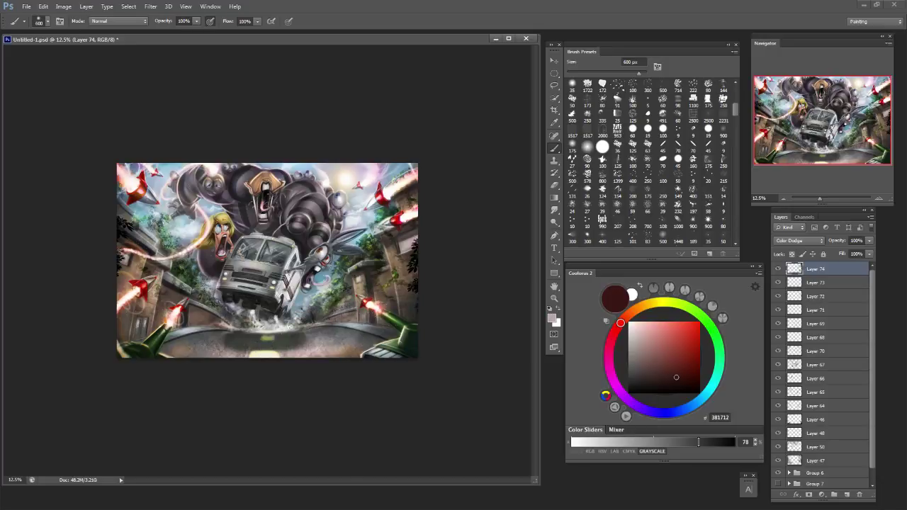
{"action": "mouse_move", "coordinate": [298, 349]}
{"action": "left_mouse_down"}
{"action": "mouse_move", "coordinate": [374, 349]}
{"action": "mouse_move", "coordinate": [312, 354]}
{"action": "left_mouse_up"}
{"action": "key", "text": "ctrl+z"}
{"action": "left_click", "coordinate": [670, 338]}
{"action": "key", "text": "ctrl+z"}
Pick blue-violet 6E71E0 and dab a 600 px glow on the road, undoing the extra stroke by the lower-right gun.
{"action": "left_click", "coordinate": [666, 413]}
{"action": "left_click", "coordinate": [664, 330]}
{"action": "key", "text": "ctrl+z"}
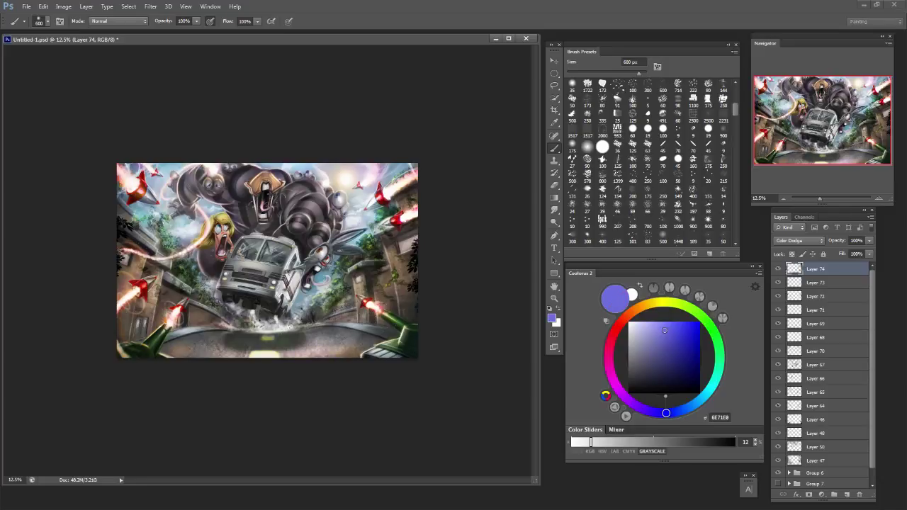
{"action": "left_click", "coordinate": [338, 351]}
{"action": "left_click_drag", "start_coordinate": [383, 354], "coordinate": [397, 344]}
{"action": "key", "text": "ctrl+z"}
Pick brick red, reduce the brush, and dab a glow on the debris beneath the van.
{"action": "left_click", "coordinate": [624, 318]}
{"action": "left_click", "coordinate": [692, 350]}
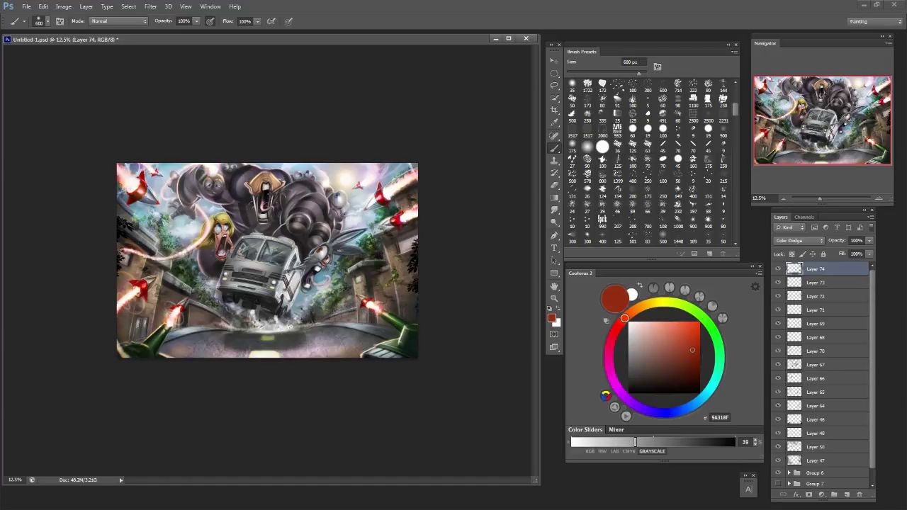
{"action": "key", "text": "["}
{"action": "key", "text": "["}
{"action": "key", "text": "["}
{"action": "key", "text": "["}
{"action": "key", "text": "["}
{"action": "key", "text": "["}
{"action": "left_click", "coordinate": [276, 320]}
Add smaller red ember glows across the debris under the van, reducing the brush to 70 px.
{"action": "key", "text": "["}
{"action": "key", "text": "["}
{"action": "left_click", "coordinate": [252, 312]}
{"action": "left_click", "coordinate": [254, 316]}
{"action": "left_click_drag", "start_coordinate": [257, 322], "coordinate": [267, 323]}
{"action": "key", "text": "["}
{"action": "key", "text": "["}
{"action": "left_click", "coordinate": [268, 324]}
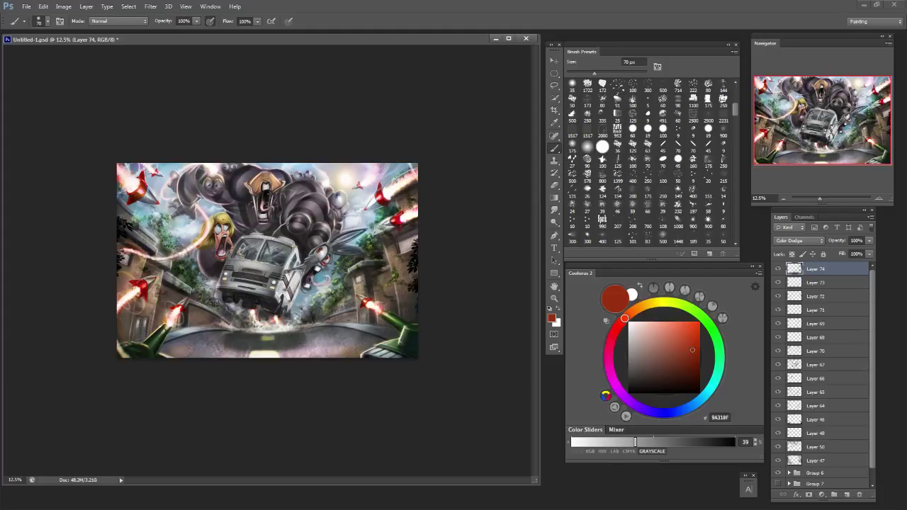
{"action": "left_click", "coordinate": [295, 322]}
Vary the brush size up to 175 px and beyond for broader red glows over the debris beneath the van.
{"action": "key", "text": "bracketright"}
{"action": "key", "text": "bracketright"}
{"action": "key", "text": "bracketright"}
{"action": "key", "text": "bracketright"}
{"action": "key", "text": "bracketleft"}
{"action": "key", "text": "bracketleft"}
{"action": "key", "text": "bracketleft"}
{"action": "key", "text": "bracketleft"}
{"action": "key", "text": "bracketright"}
{"action": "key", "text": "bracketright"}
{"action": "key", "text": "bracketright"}
{"action": "key", "text": "bracketright"}
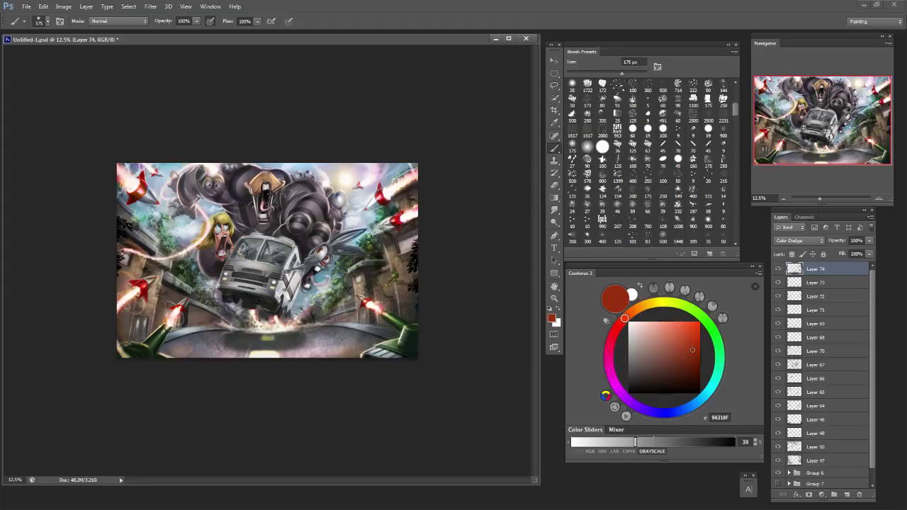
{"action": "key", "text": "bracketright"}
{"action": "key", "text": "bracketright"}
Reduce the soft brush and dab a red glow on the van's right-hand headlight.
{"action": "key", "text": "bracketleft"}
{"action": "key", "text": "bracketleft"}
{"action": "key", "text": "bracketleft"}
{"action": "key", "text": "bracketleft"}
{"action": "key", "text": "bracketleft"}
{"action": "key", "text": "bracketleft"}
{"action": "key", "text": "bracketleft"}
{"action": "key", "text": "bracketleft"}
{"action": "key", "text": "bracketleft"}
{"action": "key", "text": "bracketleft"}
{"action": "key", "text": "bracketleft"}
{"action": "key", "text": "bracketleft"}
{"action": "key", "text": "bracketleft"}
{"action": "left_click", "coordinate": [271, 287]}
{"action": "key", "text": "ctrl+equal"}
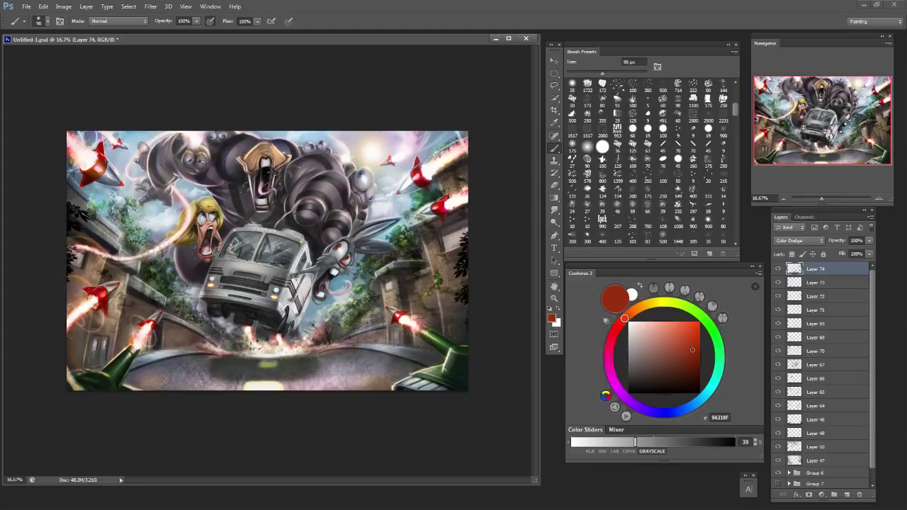
Sample gray from the long-eared creature beside the van and brush soft highlights on its head, reducing the brush to 40 px.
{"action": "key", "text": "bracketright"}
{"action": "key", "text": "bracketright"}
{"action": "left_click", "coordinate": [326, 264], "text": "alt"}
{"action": "mouse_move", "coordinate": [325, 263]}
{"action": "left_mouse_down"}
{"action": "mouse_move", "coordinate": [341, 265]}
{"action": "mouse_move", "coordinate": [344, 248]}
{"action": "left_mouse_up"}
{"action": "key", "text": "bracketright"}
{"action": "key", "text": "bracketright"}
{"action": "key", "text": "bracketleft"}
{"action": "key", "text": "bracketleft"}
{"action": "key", "text": "bracketleft"}
{"action": "key", "text": "bracketleft"}
{"action": "left_click", "coordinate": [347, 263]}
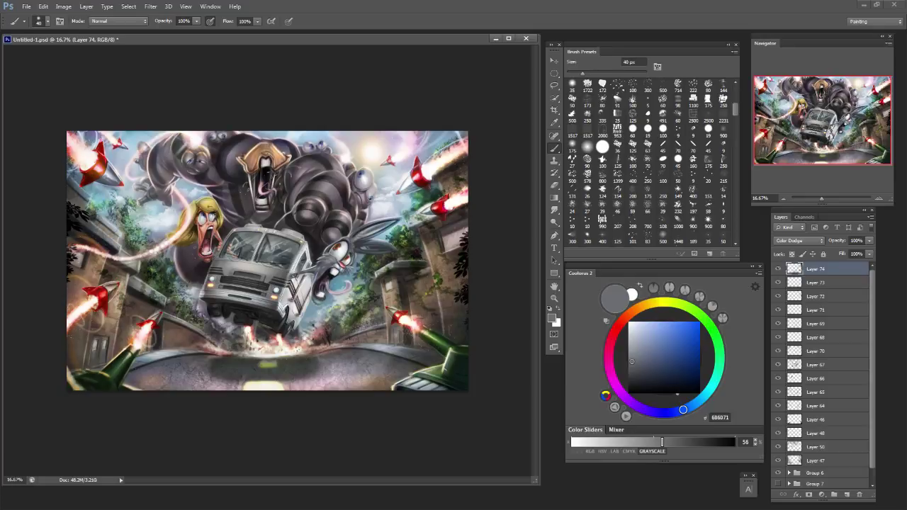
Sample light gray E8E9EA from the long-eared creature and try a highlight stroke along its ear.
{"action": "left_click", "coordinate": [334, 270], "text": "alt"}
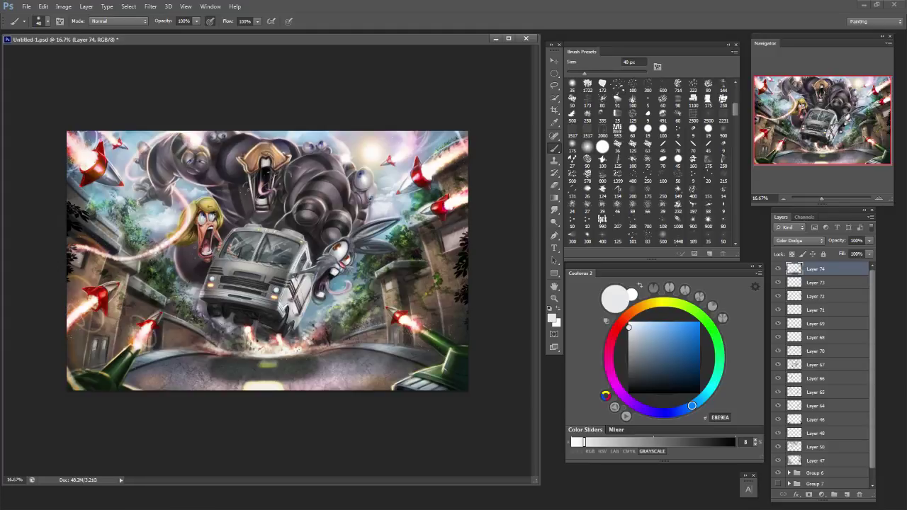
{"action": "mouse_move", "coordinate": [357, 236]}
{"action": "left_mouse_down"}
{"action": "mouse_move", "coordinate": [397, 221]}
{"action": "mouse_move", "coordinate": [369, 207]}
{"action": "left_mouse_up"}
{"action": "key", "text": "ctrl+z"}
{"action": "key", "text": "ctrl+z"}
Sample near-white FEFCFB from the glow around the sun and enlarge the soft brush to 125 px.
{"action": "key", "text": "bracketright"}
{"action": "left_click", "coordinate": [372, 157], "text": "alt"}
{"action": "key", "text": "bracketright"}
{"action": "key", "text": "bracketright"}
{"action": "key", "text": "bracketright"}
{"action": "key", "text": "bracketright"}
{"action": "key", "text": "bracketright"}
{"action": "key", "text": "bracketright"}
{"action": "key", "text": "bracketright"}
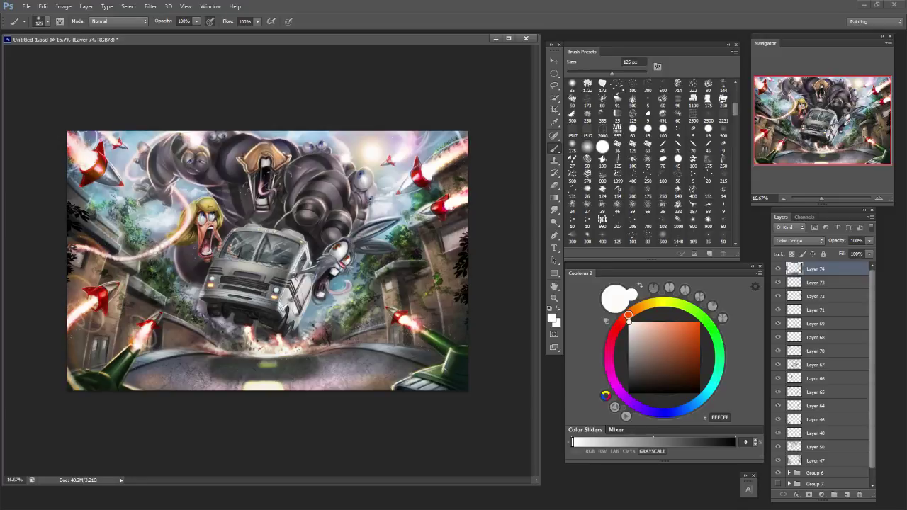
Pick brown 753F24 and vary the brush size for soft warm glow touches, ending at 50 px.
{"action": "left_click", "coordinate": [678, 360]}
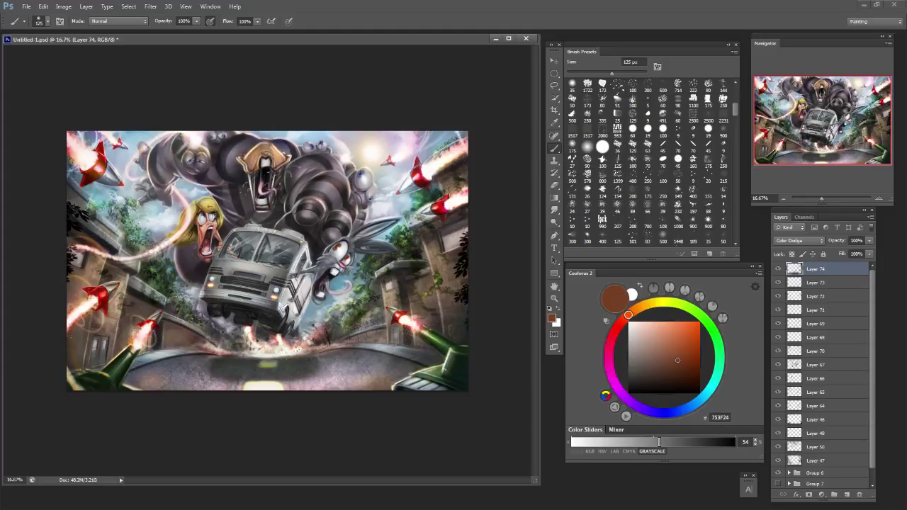
{"action": "key", "text": "bracketleft"}
{"action": "key", "text": "bracketleft"}
{"action": "key", "text": "bracketleft"}
{"action": "key", "text": "bracketleft"}
{"action": "key", "text": "bracketright"}
{"action": "key", "text": "bracketright"}
{"action": "key", "text": "bracketright"}
{"action": "key", "text": "bracketright"}
{"action": "key", "text": "bracketright"}
{"action": "key", "text": "bracketright"}
{"action": "key", "text": "bracketright"}
{"action": "key", "text": "bracketright"}
{"action": "key", "text": "bracketleft"}
{"action": "key", "text": "bracketleft"}
{"action": "key", "text": "bracketleft"}
{"action": "key", "text": "bracketleft"}
{"action": "key", "text": "bracketleft"}
{"action": "key", "text": "bracketleft"}
{"action": "key", "text": "bracketleft"}
{"action": "key", "text": "bracketleft"}
Shift the color through deep reds to salmon pink and brush a 90 px glow at the nose of the lower right-edge rocket.
{"action": "left_click", "coordinate": [679, 346]}
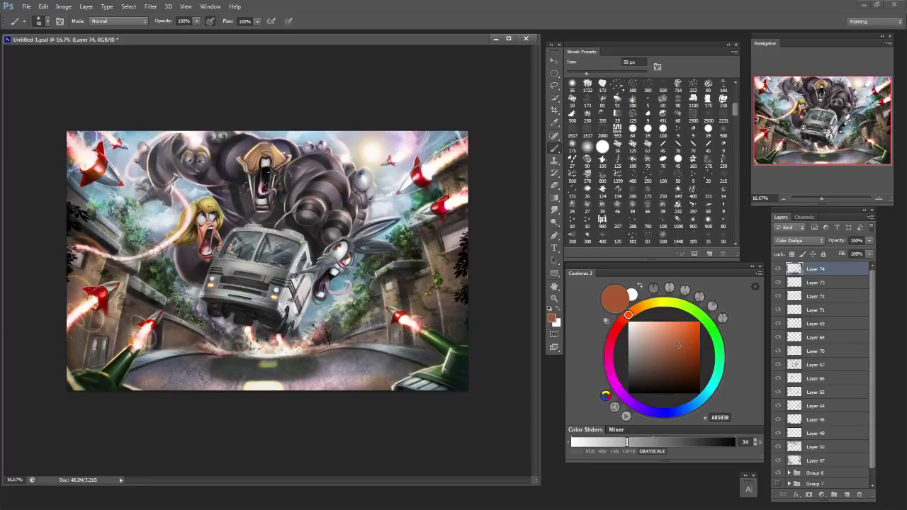
{"action": "left_click", "coordinate": [686, 374]}
{"action": "left_click", "coordinate": [622, 321]}
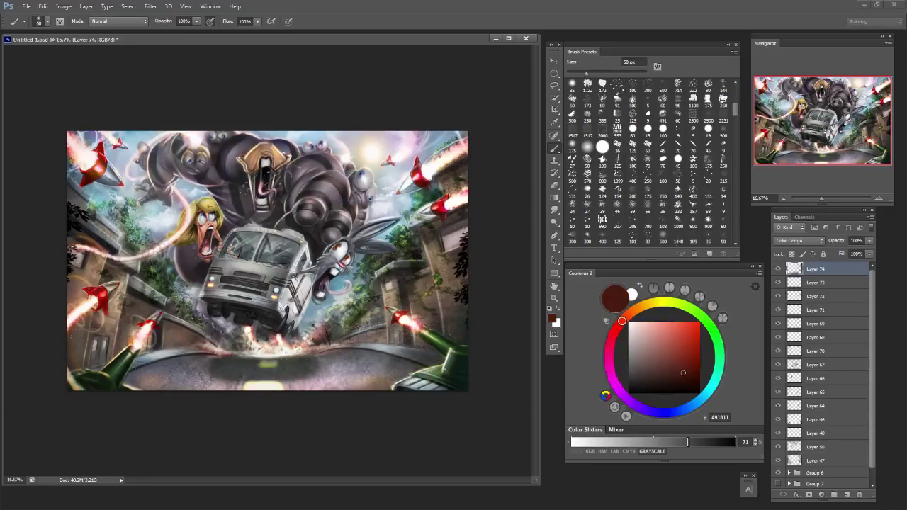
{"action": "left_click", "coordinate": [694, 353]}
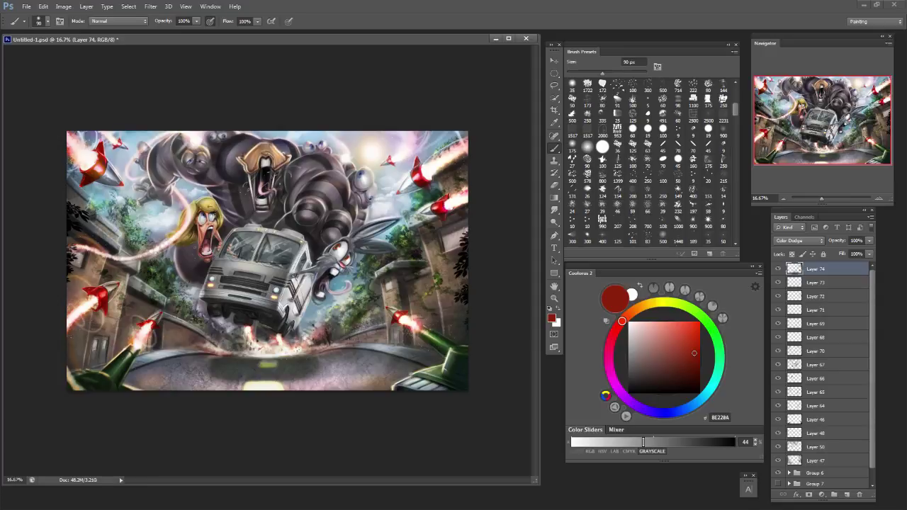
{"action": "left_click", "coordinate": [660, 324]}
{"action": "left_click_drag", "start_coordinate": [435, 206], "coordinate": [424, 214]}
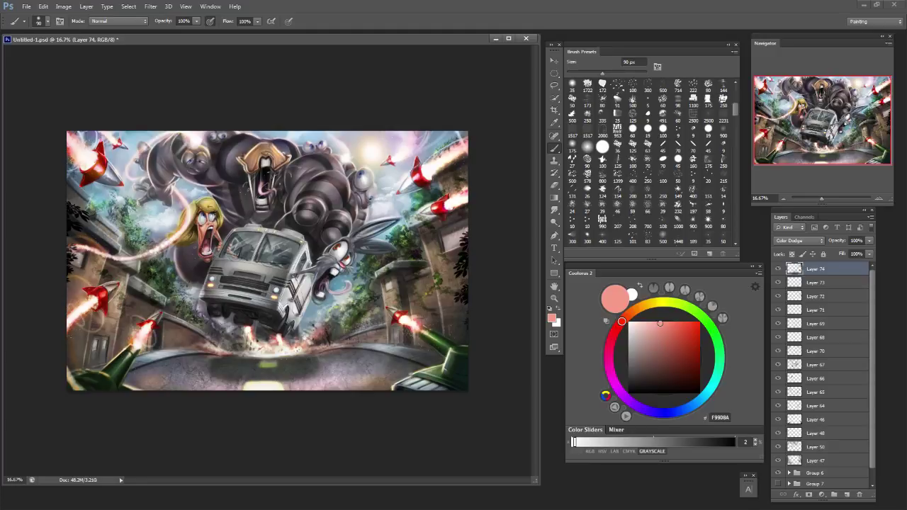
Enlarge the soft brush to 250 px and sample muted blue-violet 6C749F from the artwork's upper-left sky.
{"action": "key", "text": "bracketright"}
{"action": "key", "text": "bracketright"}
{"action": "key", "text": "bracketright"}
{"action": "key", "text": "bracketright"}
{"action": "key", "text": "bracketright"}
{"action": "key", "text": "bracketright"}
{"action": "left_click", "coordinate": [133, 145], "text": "alt"}
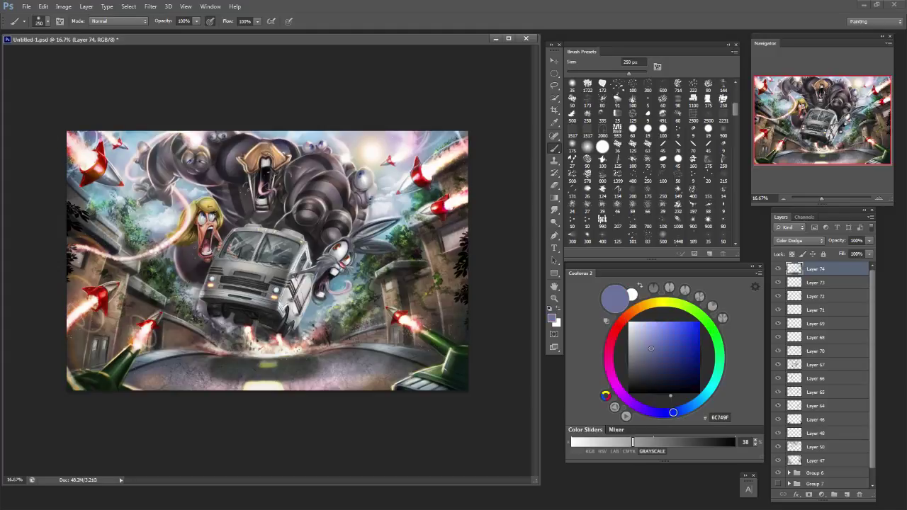
Sample near-black teal 001716 from the artwork, keeping the soft brush at 250 px.
{"action": "left_click", "coordinate": [95, 170], "text": "alt"}
{"action": "key", "text": "bracketright"}
{"action": "key", "text": "bracketright"}
{"action": "key", "text": "bracketright"}
{"action": "key", "text": "bracketright"}
{"action": "key", "text": "bracketright"}
{"action": "key", "text": "bracketright"}
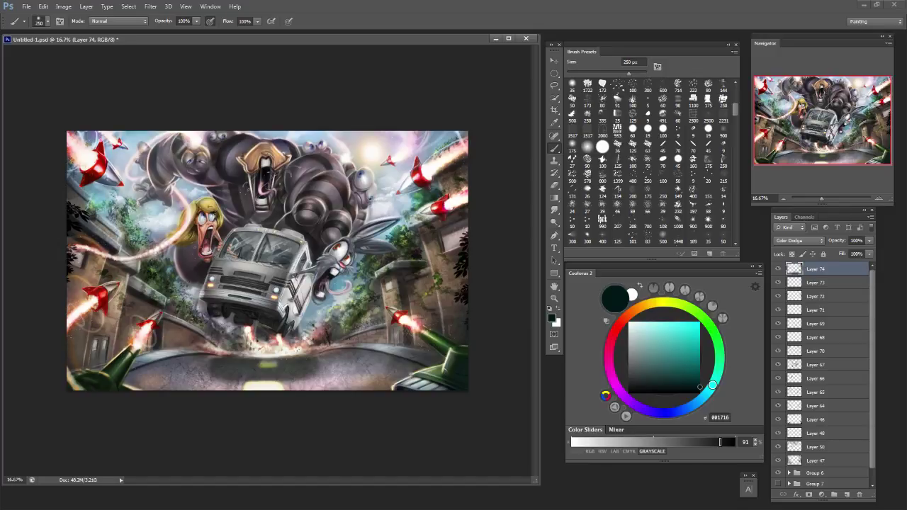
Lighten the color to turquoise, brush a 175 px glow on the right-hand building's window, and reduce the brush to 125 px.
{"action": "key", "text": "bracketleft"}
{"action": "key", "text": "bracketleft"}
{"action": "key", "text": "bracketleft"}
{"action": "key", "text": "bracketleft"}
{"action": "left_click", "coordinate": [673, 331]}
{"action": "key", "text": "bracketleft"}
{"action": "key", "text": "bracketleft"}
{"action": "mouse_move", "coordinate": [448, 244]}
{"action": "left_mouse_down"}
{"action": "mouse_move", "coordinate": [461, 236]}
{"action": "mouse_move", "coordinate": [449, 246]}
{"action": "left_mouse_up"}
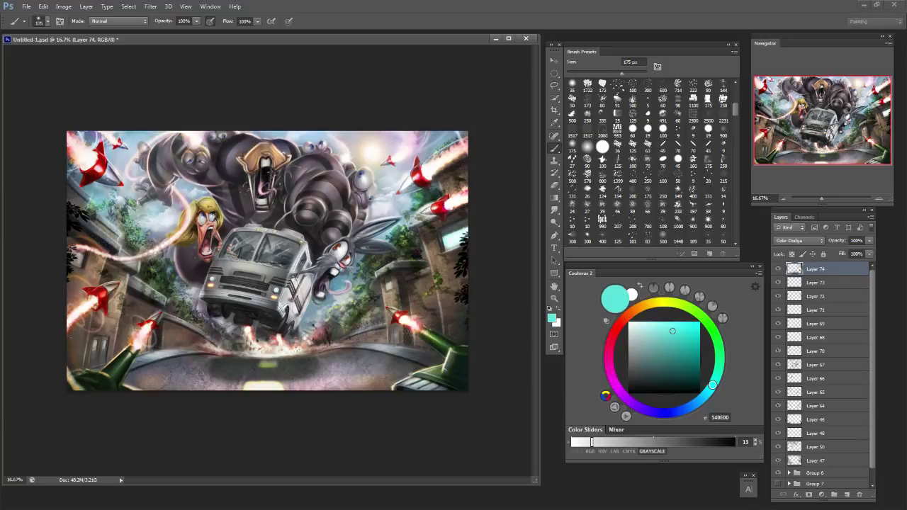
{"action": "key", "text": "bracketleft"}
{"action": "key", "text": "bracketleft"}
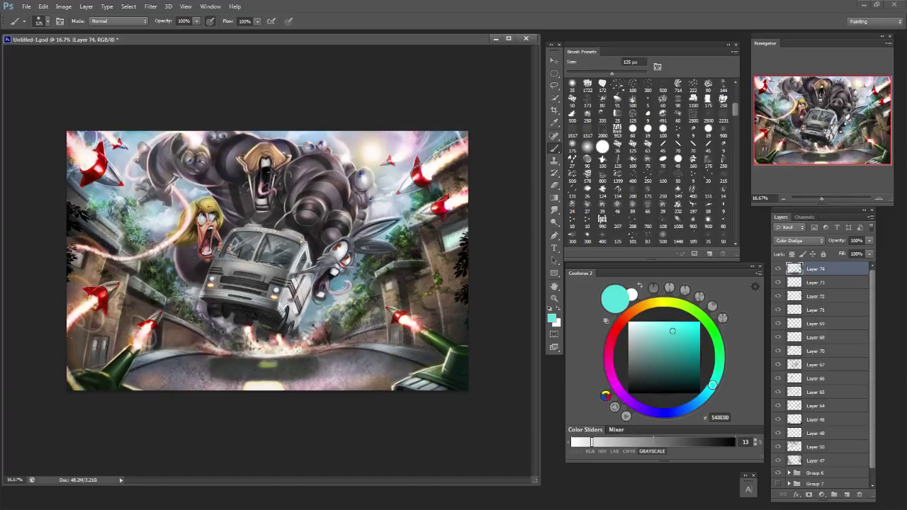
Pick light blue 3BB3F0 and brush a 250 px glow down over the right-hand building's window.
{"action": "key", "text": "bracketright"}
{"action": "key", "text": "bracketright"}
{"action": "key", "text": "bracketright"}
{"action": "key", "text": "bracketright"}
{"action": "left_click", "coordinate": [699, 401]}
{"action": "left_click", "coordinate": [682, 326]}
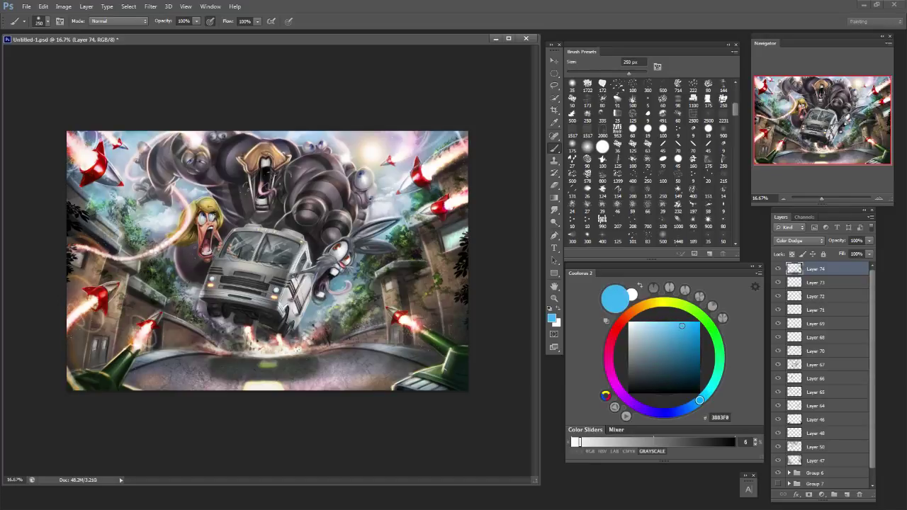
{"action": "left_click_drag", "start_coordinate": [462, 228], "coordinate": [450, 248]}
Brush a 175 px light blue glow beside the lower-left green rocket's tip and shrink the brush to 50 px.
{"action": "key", "text": "bracketleft"}
{"action": "key", "text": "bracketleft"}
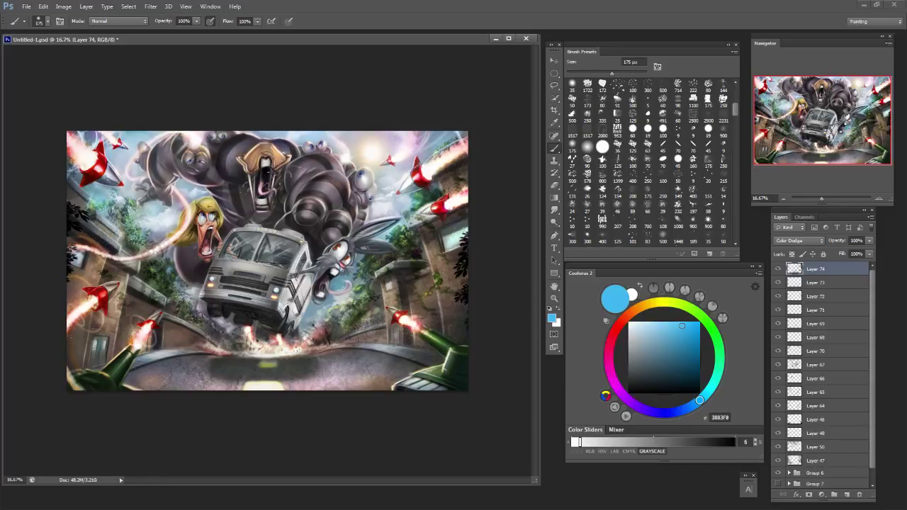
{"action": "left_click_drag", "start_coordinate": [156, 332], "coordinate": [152, 344]}
{"action": "key", "text": "bracketleft"}
{"action": "key", "text": "bracketleft"}
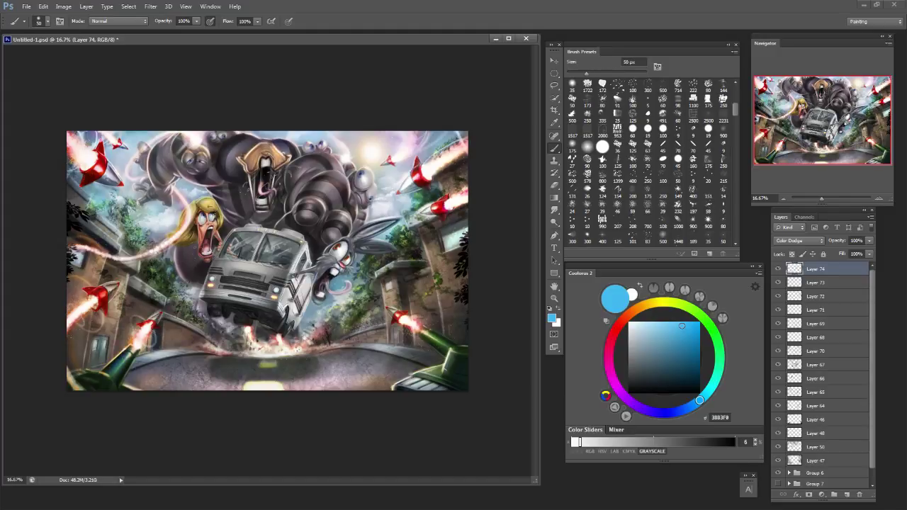
Brush a small light blue glow along the lower-right green rocket's body, adjusting the brush size and ending at 90 px.
{"action": "key", "text": "bracketleft"}
{"action": "key", "text": "bracketleft"}
{"action": "key", "text": "bracketleft"}
{"action": "key", "text": "bracketleft"}
{"action": "key", "text": "bracketleft"}
{"action": "key", "text": "bracketright"}
{"action": "key", "text": "bracketright"}
{"action": "mouse_move", "coordinate": [449, 354]}
{"action": "left_mouse_down"}
{"action": "mouse_move", "coordinate": [442, 372]}
{"action": "mouse_move", "coordinate": [416, 374]}
{"action": "mouse_move", "coordinate": [426, 386]}
{"action": "left_mouse_up"}
{"action": "key", "text": "bracketleft"}
{"action": "key", "text": "bracketright"}
{"action": "key", "text": "bracketright"}
{"action": "key", "text": "bracketright"}
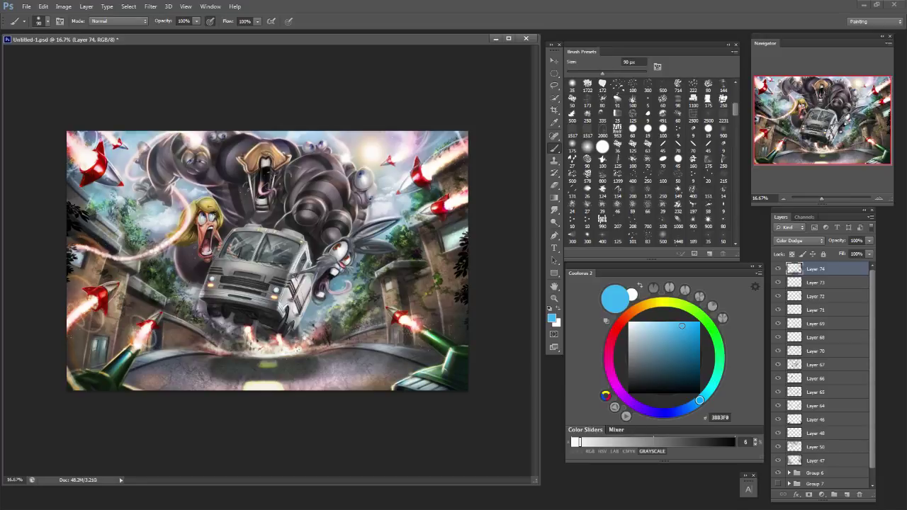
Vary the brush size back to 90 px and darken the color to medium blue 305798.
{"action": "key", "text": "bracketleft"}
{"action": "key", "text": "bracketleft"}
{"action": "key", "text": "bracketleft"}
{"action": "key", "text": "bracketleft"}
{"action": "key", "text": "bracketright"}
{"action": "key", "text": "bracketright"}
{"action": "key", "text": "bracketright"}
{"action": "key", "text": "bracketright"}
{"action": "left_click", "coordinate": [677, 351]}
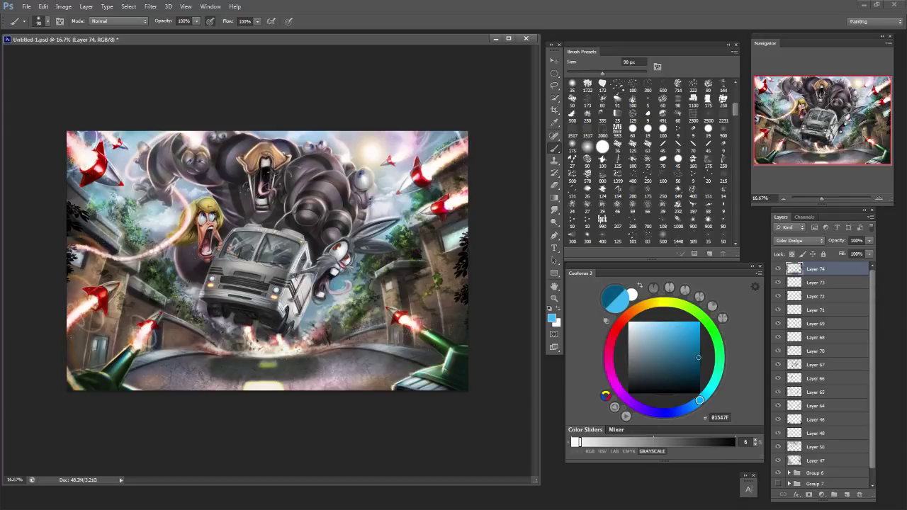
{"action": "left_click", "coordinate": [685, 408]}
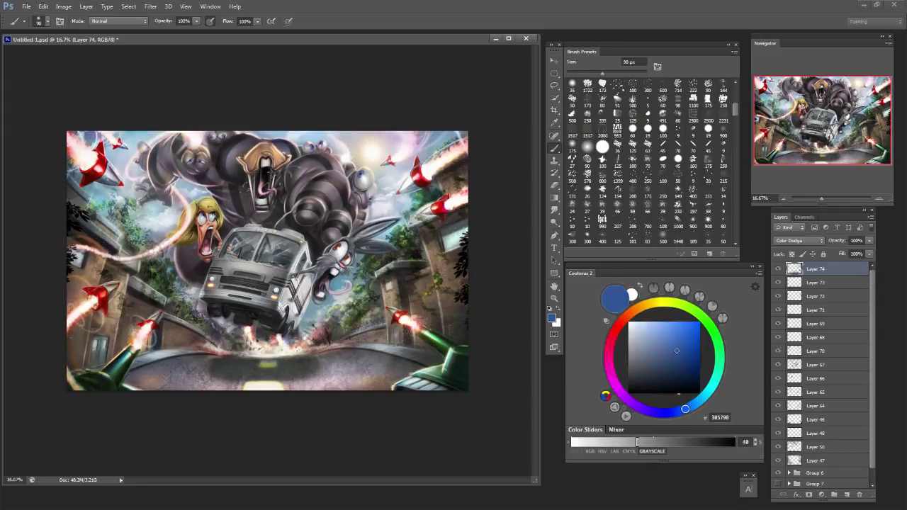
Brush blue glow into the debris beneath the van at 175 px and undo the stroke beside its rear wheel.
{"action": "key", "text": "bracketright"}
{"action": "key", "text": "bracketright"}
{"action": "key", "text": "bracketright"}
{"action": "key", "text": "bracketright"}
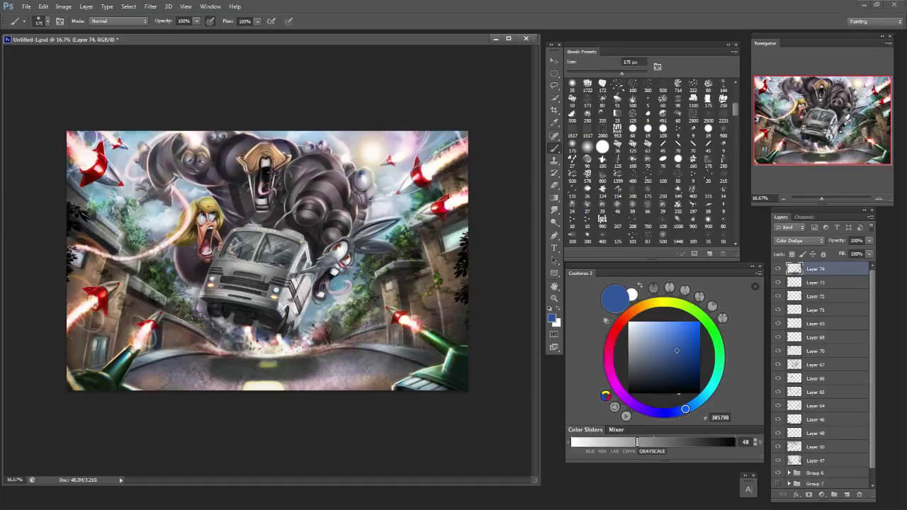
{"action": "left_click_drag", "start_coordinate": [312, 318], "coordinate": [316, 322]}
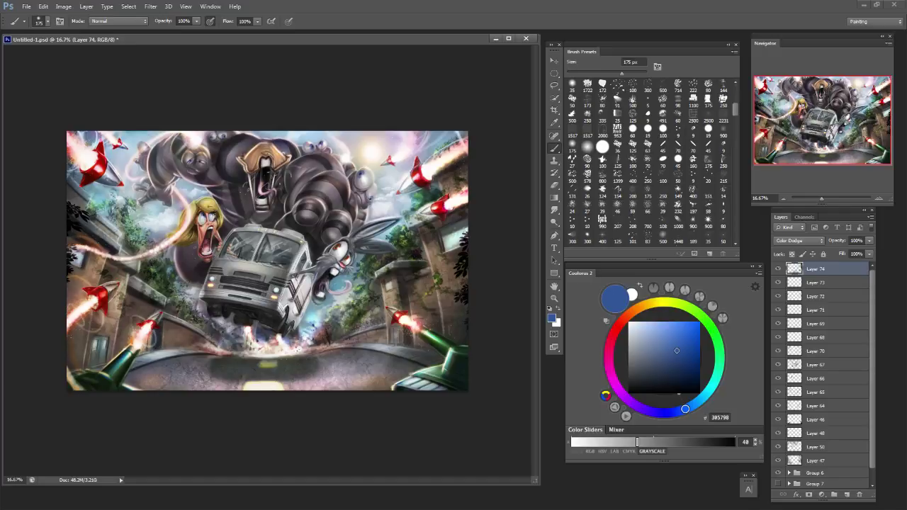
{"action": "key", "text": "ctrl+z"}
Brush blue glow touches along the road's far edge left of the debris, using 250 px and 175 px brushes.
{"action": "key", "text": "bracketright"}
{"action": "key", "text": "bracketright"}
{"action": "left_click_drag", "start_coordinate": [192, 352], "coordinate": [193, 351]}
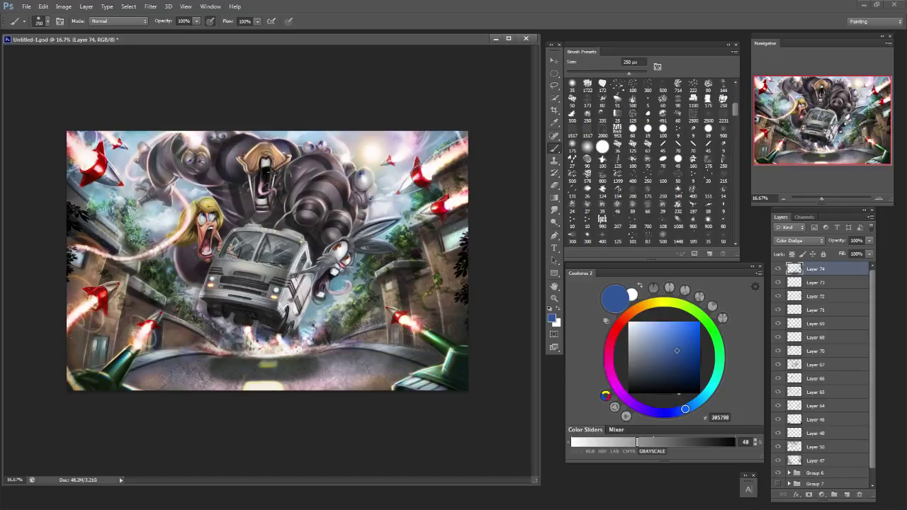
{"action": "key", "text": "bracketleft"}
{"action": "key", "text": "bracketleft"}
{"action": "left_click", "coordinate": [234, 352]}
Try a red E33A00 glow stroke over the debris beneath the van and undo it.
{"action": "left_click", "coordinate": [625, 318]}
{"action": "left_click", "coordinate": [699, 330]}
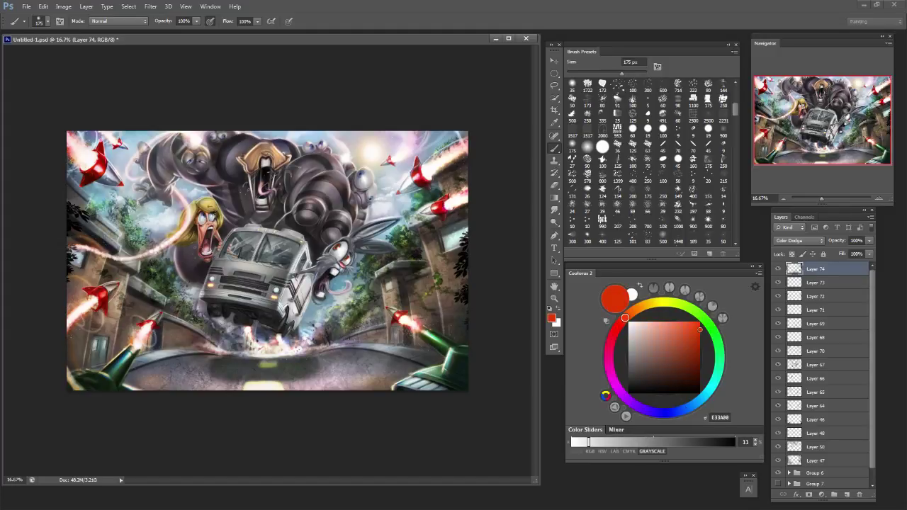
{"action": "left_click_drag", "start_coordinate": [244, 330], "coordinate": [243, 340]}
{"action": "key", "text": "ctrl+z"}
Pick dark yellow 9B7C00 and dab a 125 px glow under the van's front bumper.
{"action": "left_click", "coordinate": [215, 310], "text": "alt"}
{"action": "left_click", "coordinate": [686, 329]}
{"action": "left_click", "coordinate": [653, 320]}
{"action": "left_click_drag", "start_coordinate": [650, 303], "coordinate": [653, 303]}
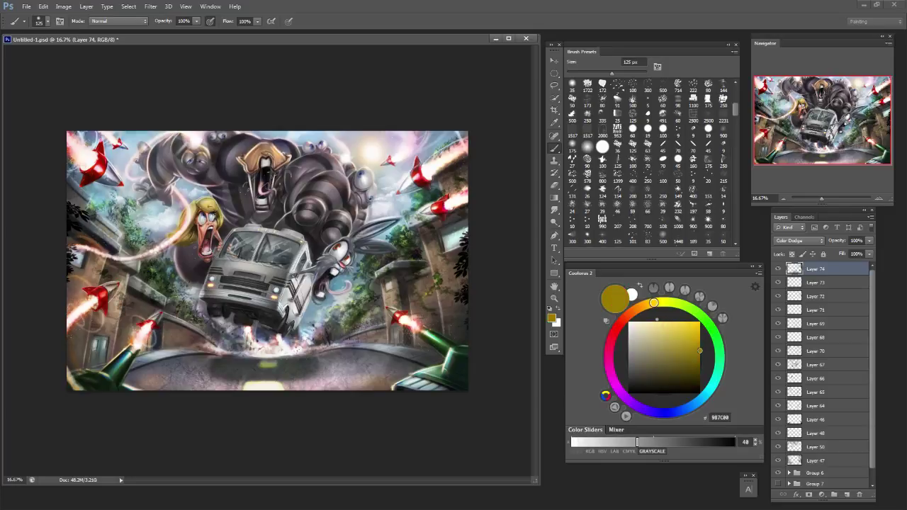
{"action": "left_click", "coordinate": [216, 312]}
Shift the color through orange C34E00 to peach FCAC77 and brush a small glow beneath the van's front.
{"action": "left_click", "coordinate": [631, 313]}
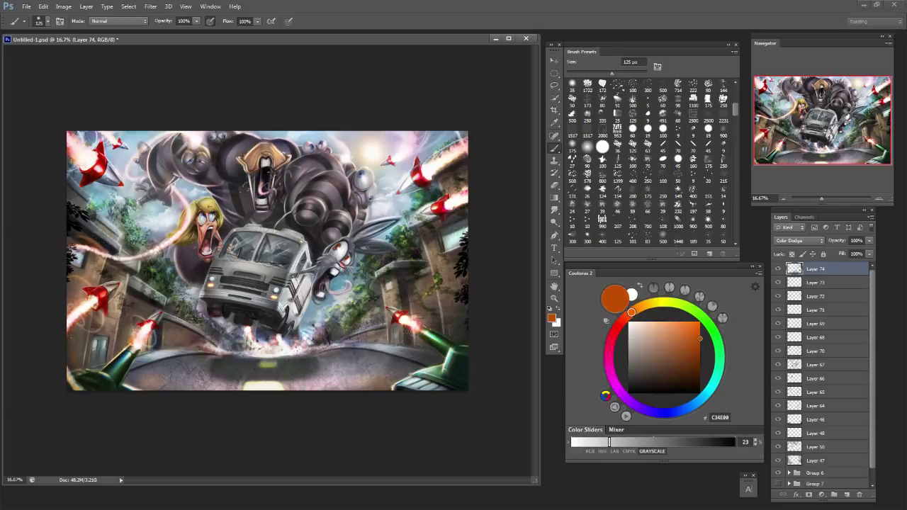
{"action": "left_click", "coordinate": [665, 322]}
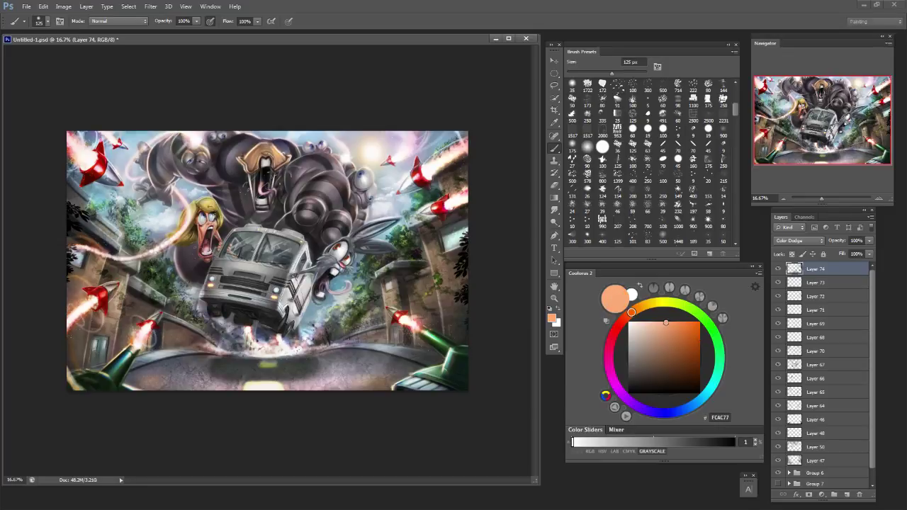
{"action": "key", "text": "bracketleft"}
{"action": "key", "text": "bracketleft"}
{"action": "left_click_drag", "start_coordinate": [263, 325], "coordinate": [271, 326]}
Vary the brush between 250 px and 40 px and brush a peach glow across the road crest below the debris.
{"action": "key", "text": "bracketright"}
{"action": "key", "text": "bracketright"}
{"action": "key", "text": "bracketright"}
{"action": "key", "text": "bracketright"}
{"action": "key", "text": "bracketright"}
{"action": "key", "text": "bracketright"}
{"action": "key", "text": "bracketright"}
{"action": "key", "text": "bracketright"}
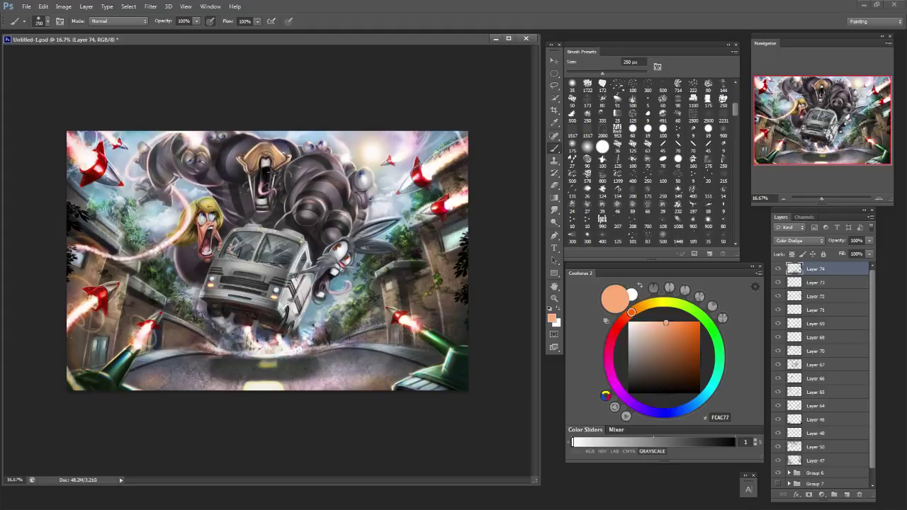
{"action": "key", "text": "bracketleft"}
{"action": "key", "text": "bracketleft"}
{"action": "key", "text": "bracketleft"}
{"action": "key", "text": "bracketleft"}
{"action": "key", "text": "bracketleft"}
{"action": "key", "text": "bracketleft"}
{"action": "left_click_drag", "start_coordinate": [245, 358], "coordinate": [298, 358]}
Change the color to deep blue 003282 and on to bright cyan, and enlarge the soft brush to 125 px.
{"action": "left_click", "coordinate": [686, 409]}
{"action": "left_click", "coordinate": [699, 356]}
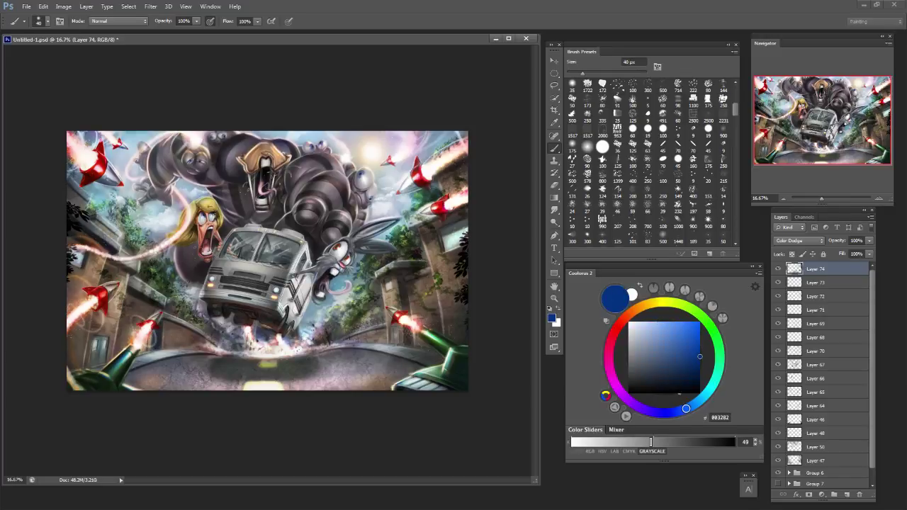
{"action": "key", "text": "bracketright"}
{"action": "key", "text": "bracketright"}
{"action": "key", "text": "bracketright"}
{"action": "key", "text": "bracketright"}
{"action": "key", "text": "bracketright"}
{"action": "left_click", "coordinate": [707, 393]}
{"action": "left_click", "coordinate": [699, 332]}
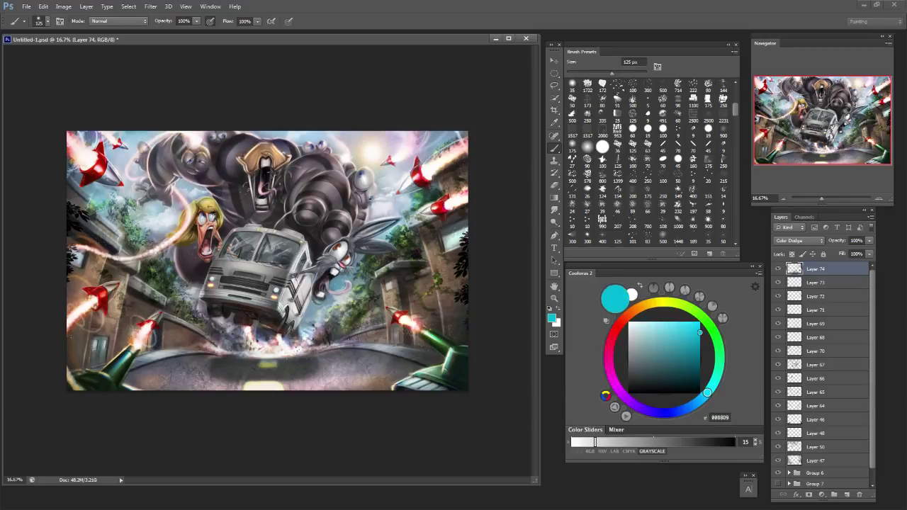
Try a larger cyan glow stroke across the road surface near the artwork's lower edge and undo it.
{"action": "key", "text": "bracketright"}
{"action": "key", "text": "bracketright"}
{"action": "left_click_drag", "start_coordinate": [224, 378], "coordinate": [187, 379]}
{"action": "key", "text": "ctrl+z"}
Try a large pale cyan glow along the right roadside and step back through the recent strokes.
{"action": "key", "text": "bracketright"}
{"action": "key", "text": "bracketright"}
{"action": "key", "text": "bracketright"}
{"action": "key", "text": "bracketright"}
{"action": "key", "text": "bracketright"}
{"action": "key", "text": "bracketright"}
{"action": "left_click", "coordinate": [640, 323]}
{"action": "left_click_drag", "start_coordinate": [364, 346], "coordinate": [437, 360]}
{"action": "key", "text": "ctrl+z"}
{"action": "key", "text": "ctrl+alt+z"}
{"action": "key", "text": "ctrl+alt+z"}
Try pale cyan strokes along the road's right and left edges and undo both.
{"action": "mouse_move", "coordinate": [361, 346]}
{"action": "left_mouse_down"}
{"action": "mouse_move", "coordinate": [425, 355]}
{"action": "mouse_move", "coordinate": [375, 348]}
{"action": "left_mouse_up"}
{"action": "key", "text": "ctrl+z"}
{"action": "left_click_drag", "start_coordinate": [140, 358], "coordinate": [197, 348]}
{"action": "key", "text": "ctrl+z"}
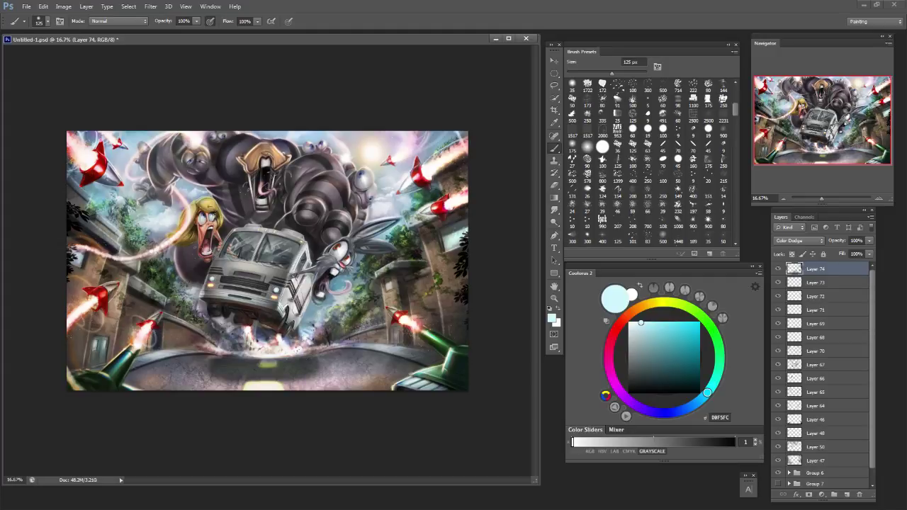
Try pale cyan glow touches on the large creature's banded arm at varied brush sizes and undo them.
{"action": "key", "text": "bracketleft"}
{"action": "key", "text": "bracketleft"}
{"action": "key", "text": "bracketleft"}
{"action": "key", "text": "bracketleft"}
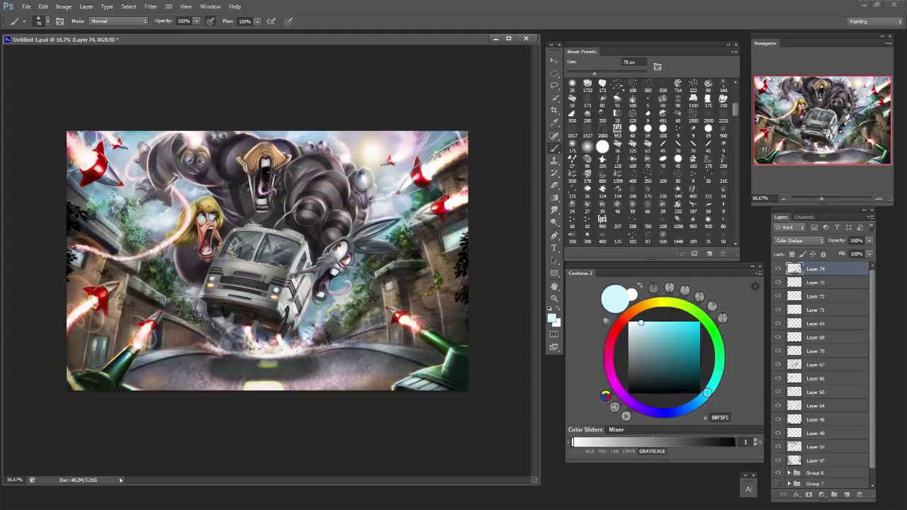
{"action": "key", "text": "bracketright"}
{"action": "key", "text": "bracketright"}
{"action": "key", "text": "bracketright"}
{"action": "key", "text": "bracketright"}
{"action": "key", "text": "bracketright"}
{"action": "key", "text": "bracketright"}
{"action": "key", "text": "bracketright"}
{"action": "key", "text": "bracketright"}
{"action": "key", "text": "ctrl+z"}
{"action": "left_click", "coordinate": [309, 206]}
{"action": "key", "text": "bracketleft"}
{"action": "key", "text": "bracketleft"}
{"action": "key", "text": "bracketleft"}
{"action": "key", "text": "bracketleft"}
{"action": "left_click_drag", "start_coordinate": [338, 216], "coordinate": [343, 219]}
{"action": "key", "text": "ctrl+alt+z"}
{"action": "key", "text": "ctrl+alt+z"}
Add soft teal glow touches on the active Color Dodge layer, alternating between larger and smaller brush sizes.
{"action": "left_click", "coordinate": [678, 350]}
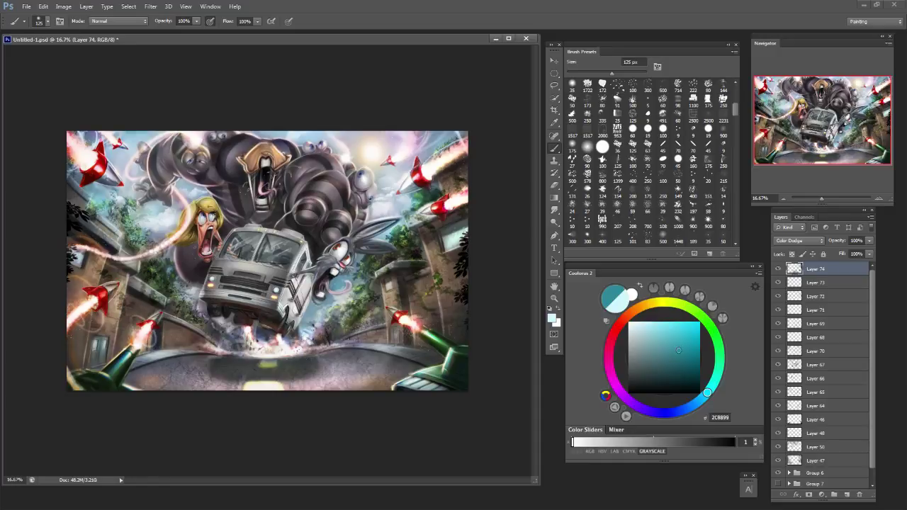
{"action": "key", "text": "bracketleft"}
{"action": "key", "text": "bracketleft"}
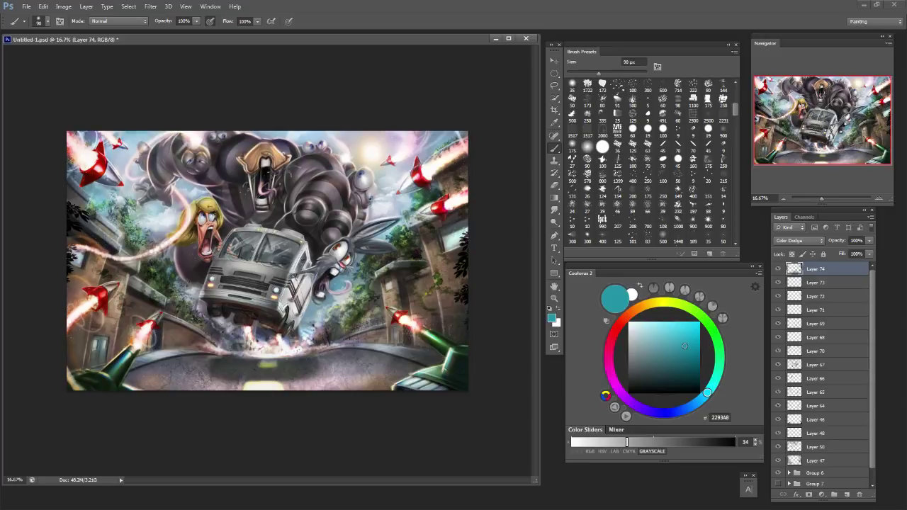
{"action": "key", "text": "bracketright"}
{"action": "key", "text": "bracketright"}
{"action": "key", "text": "bracketright"}
{"action": "key", "text": "bracketright"}
{"action": "key", "text": "bracketleft"}
{"action": "key", "text": "bracketleft"}
{"action": "key", "text": "bracketleft"}
{"action": "key", "text": "bracketleft"}
{"action": "key", "text": "bracketleft"}
{"action": "key", "text": "bracketleft"}
{"action": "key", "text": "bracketleft"}
{"action": "key", "text": "bracketleft"}
{"action": "key", "text": "bracketright"}
{"action": "key", "text": "bracketright"}
{"action": "key", "text": "bracketright"}
{"action": "key", "text": "bracketright"}
{"action": "key", "text": "bracketright"}
{"action": "key", "text": "bracketright"}
{"action": "key", "text": "bracketright"}
{"action": "key", "text": "bracketright"}
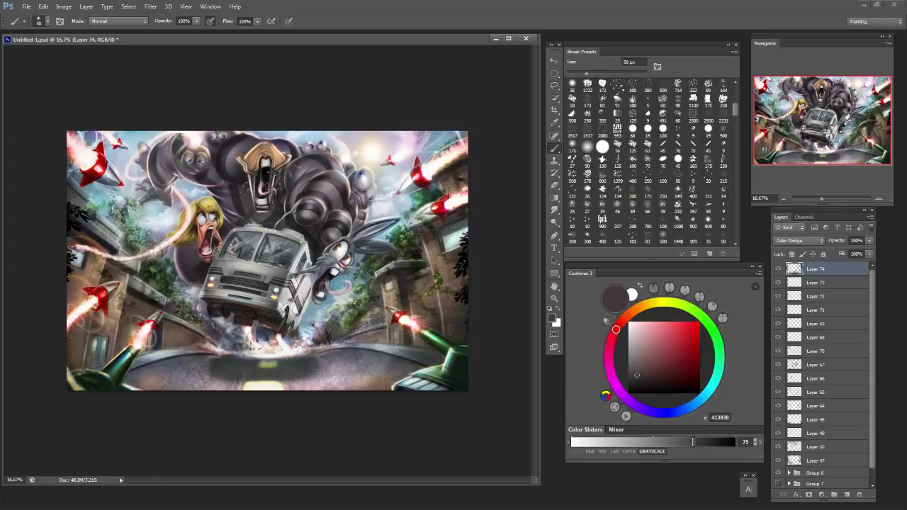
Add a blue (2E7CAD) glow to the large eyeball bulging from the big creature's shoulder with a small soft brush.
{"action": "key", "text": "bracketright"}
{"action": "key", "text": "bracketright"}
{"action": "left_click", "coordinate": [681, 345]}
{"action": "left_click", "coordinate": [697, 401]}
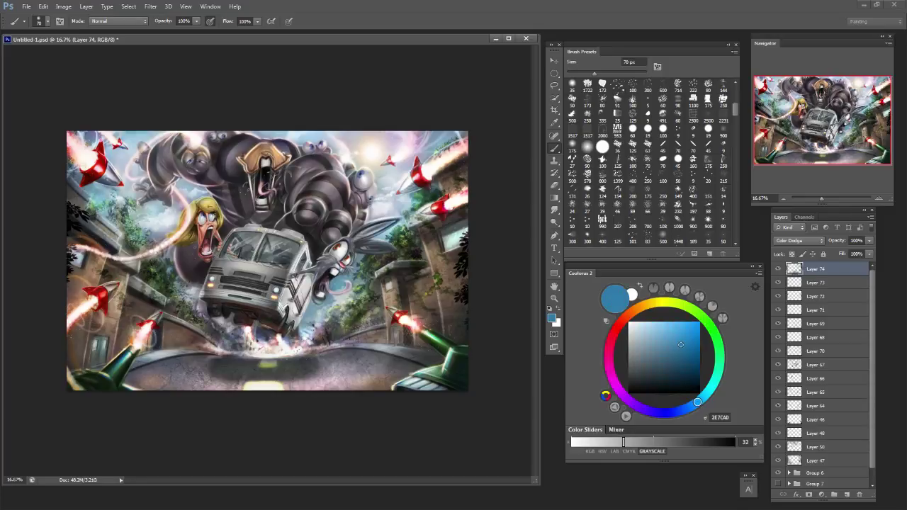
{"action": "left_click", "coordinate": [360, 175]}
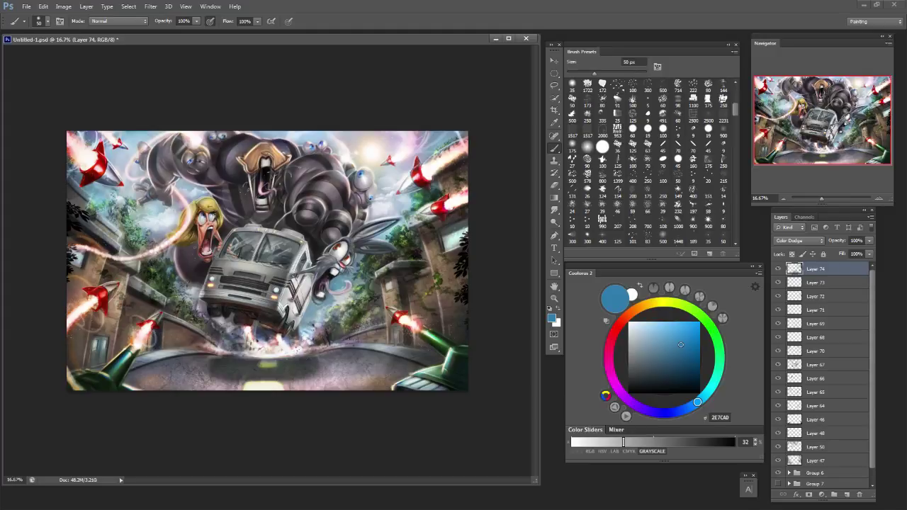
Sample the big creature's raised hand, lighten the color to a dusty pink and enlarge the brush to 175 px.
{"action": "left_click", "coordinate": [157, 198], "text": "alt"}
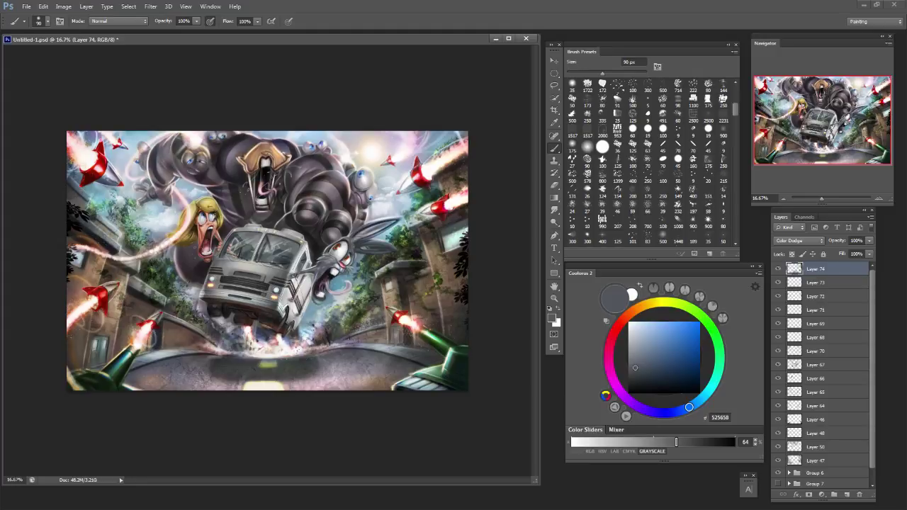
{"action": "left_click", "coordinate": [169, 162], "text": "alt"}
{"action": "left_click", "coordinate": [164, 169], "text": "alt"}
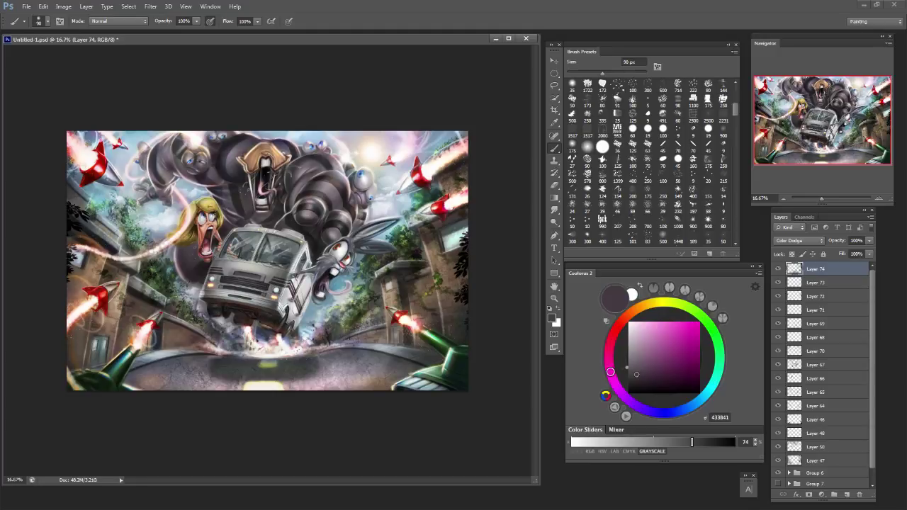
{"action": "left_click", "coordinate": [646, 339]}
{"action": "key", "text": "bracketright"}
{"action": "key", "text": "bracketright"}
{"action": "key", "text": "bracketright"}
{"action": "key", "text": "bracketright"}
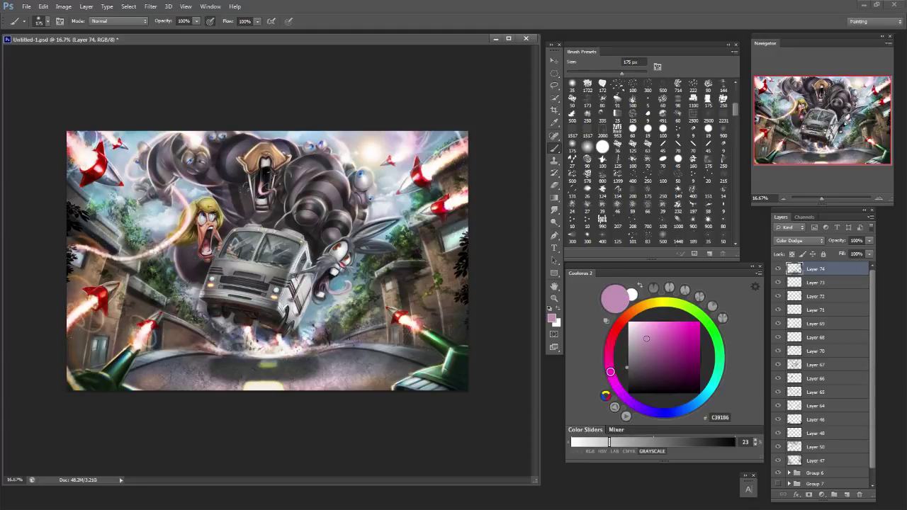
Reduce the brush to 70 px and brighten the painting color to a vivid pink.
{"action": "key", "text": "bracketleft"}
{"action": "key", "text": "bracketleft"}
{"action": "key", "text": "bracketleft"}
{"action": "key", "text": "bracketleft"}
{"action": "key", "text": "bracketleft"}
{"action": "key", "text": "bracketleft"}
{"action": "key", "text": "bracketleft"}
{"action": "key", "text": "bracketleft"}
{"action": "key", "text": "bracketright"}
{"action": "key", "text": "bracketright"}
{"action": "left_click", "coordinate": [661, 322]}
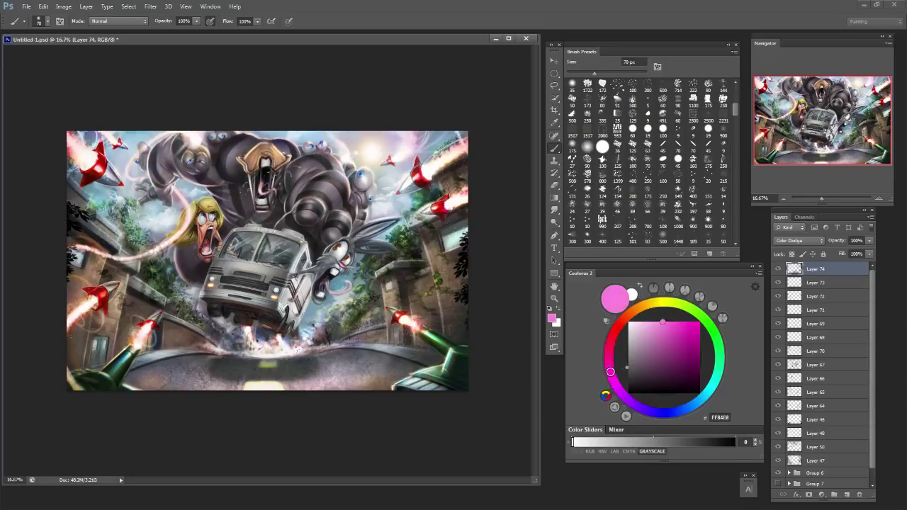
Change the glow color to olive green at 20 px, and to bright yellow with a 40 px brush.
{"action": "left_click", "coordinate": [674, 302]}
{"action": "left_click", "coordinate": [674, 341]}
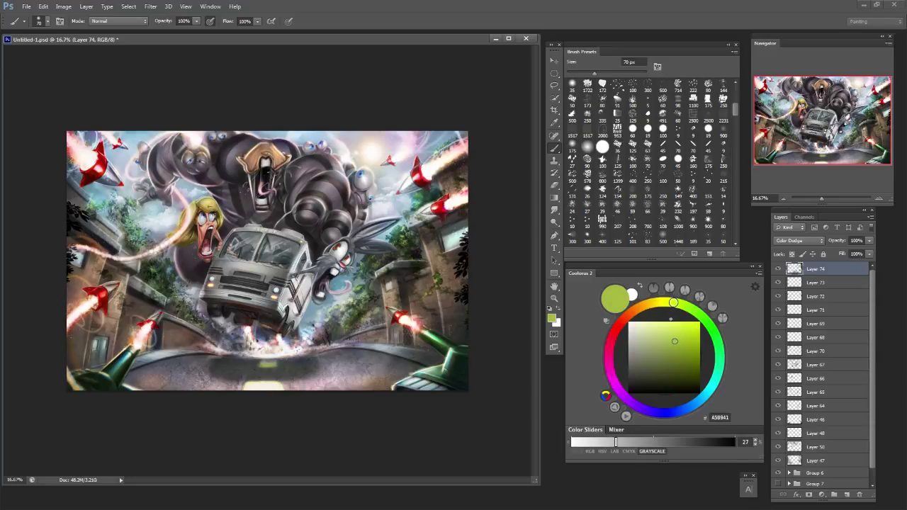
{"action": "key", "text": "bracketleft"}
{"action": "key", "text": "bracketleft"}
{"action": "key", "text": "bracketleft"}
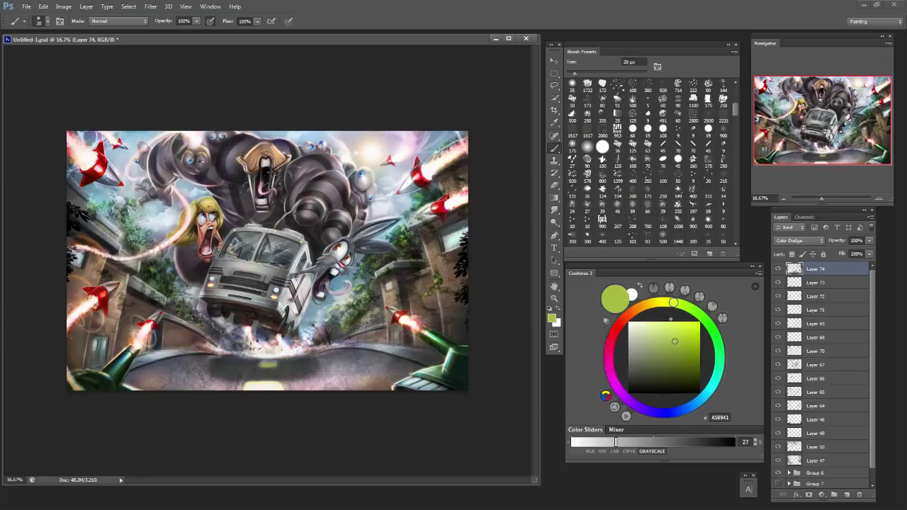
{"action": "left_click_drag", "start_coordinate": [673, 302], "coordinate": [654, 303]}
{"action": "left_click_drag", "start_coordinate": [675, 342], "coordinate": [695, 322]}
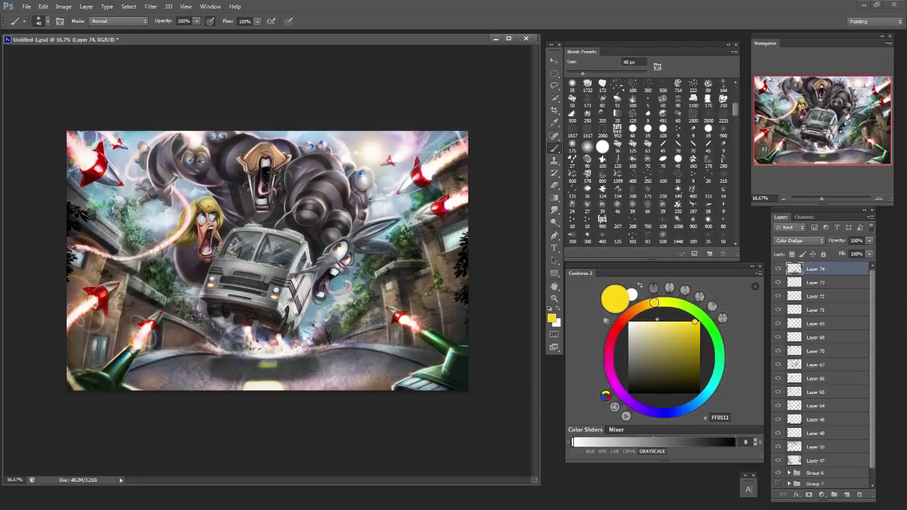
{"action": "key", "text": "bracketright"}
Paint a saturated red-orange glow inside the long-eared creature's open mouth beside the van.
{"action": "left_click", "coordinate": [625, 318]}
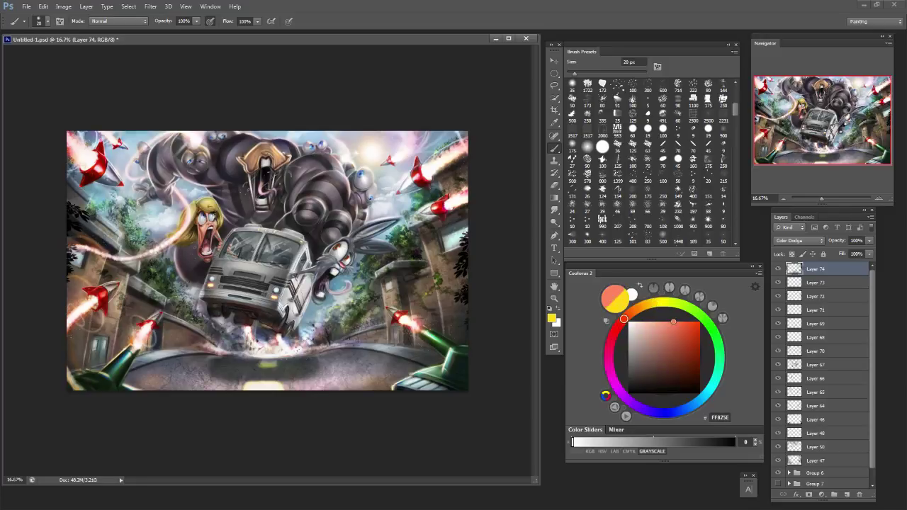
{"action": "left_click", "coordinate": [699, 326]}
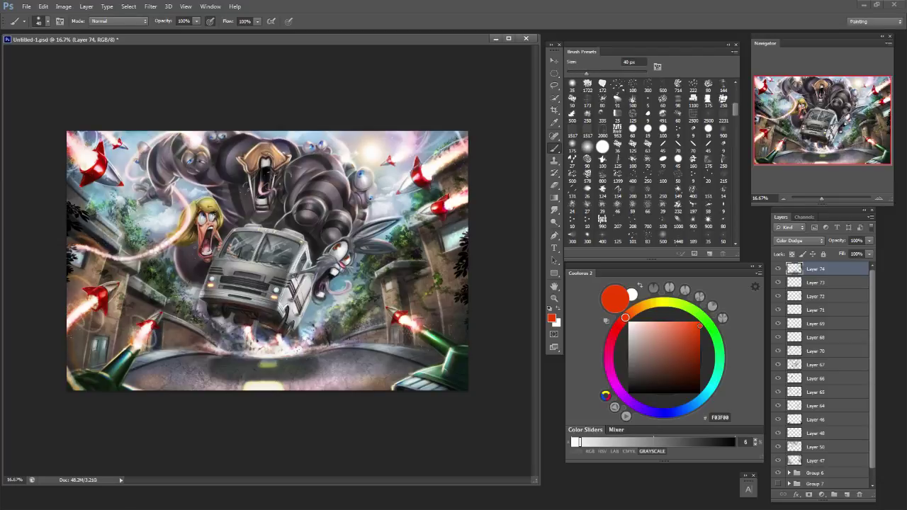
{"action": "key", "text": "bracketright"}
{"action": "key", "text": "bracketright"}
{"action": "mouse_move", "coordinate": [338, 291]}
{"action": "left_mouse_down"}
{"action": "mouse_move", "coordinate": [347, 289]}
{"action": "mouse_move", "coordinate": [321, 290]}
{"action": "left_mouse_up"}
{"action": "key", "text": "bracketleft"}
{"action": "key", "text": "bracketleft"}
Tint the big creature's dark body with a deep navy blue glow, varying the brush size.
{"action": "left_click", "coordinate": [682, 389]}
{"action": "left_click", "coordinate": [678, 411]}
{"action": "left_click", "coordinate": [698, 367]}
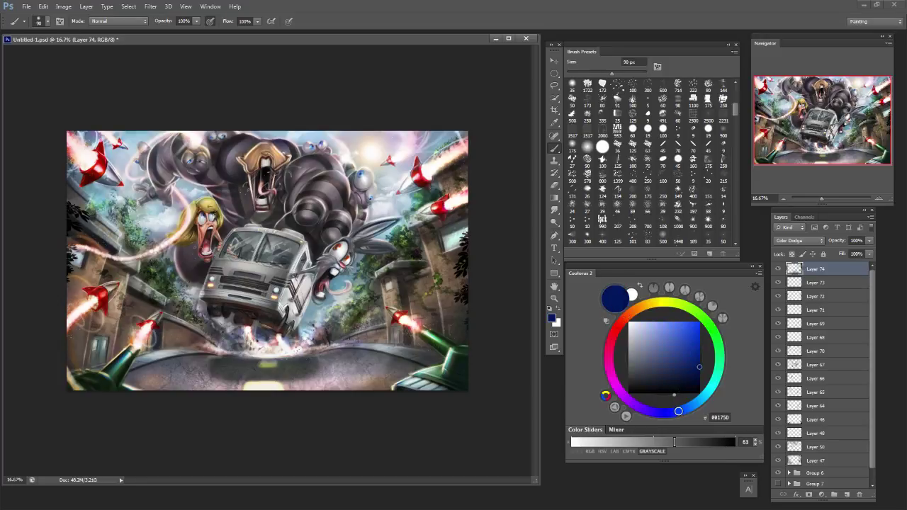
{"action": "key", "text": "bracketright"}
{"action": "key", "text": "bracketright"}
{"action": "key", "text": "bracketleft"}
{"action": "key", "text": "bracketleft"}
{"action": "key", "text": "bracketleft"}
{"action": "key", "text": "bracketleft"}
{"action": "key", "text": "bracketright"}
{"action": "key", "text": "bracketright"}
{"action": "key", "text": "bracketright"}
{"action": "key", "text": "bracketright"}
{"action": "key", "text": "bracketleft"}
{"action": "key", "text": "bracketleft"}
{"action": "key", "text": "bracketleft"}
{"action": "key", "text": "bracketleft"}
Brush a pale blue glow onto the blonde creature's body beside the van with a 175 px brush.
{"action": "key", "text": "bracketright"}
{"action": "key", "text": "bracketright"}
{"action": "left_click", "coordinate": [649, 325]}
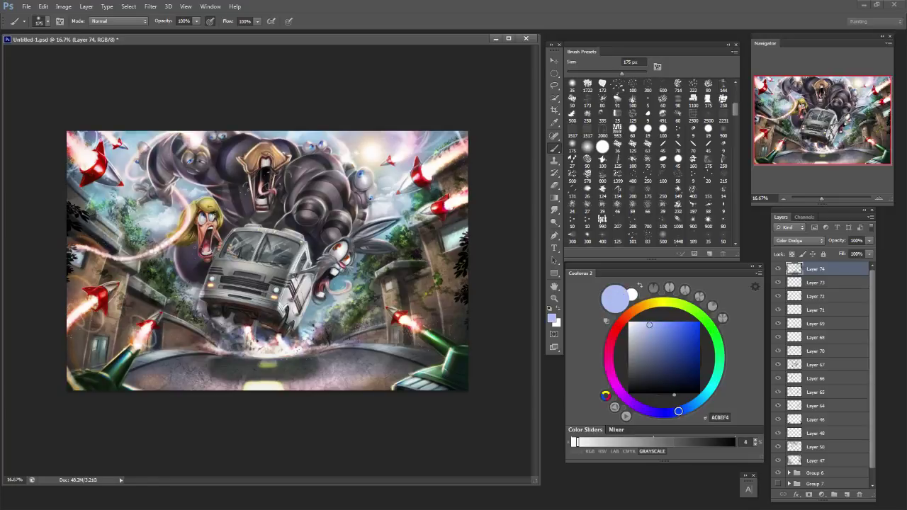
{"action": "left_click_drag", "start_coordinate": [190, 267], "coordinate": [192, 249]}
Try a larger, paler blue glow stroke over the big creature's chest beside its mouth and undo it.
{"action": "left_click", "coordinate": [639, 323]}
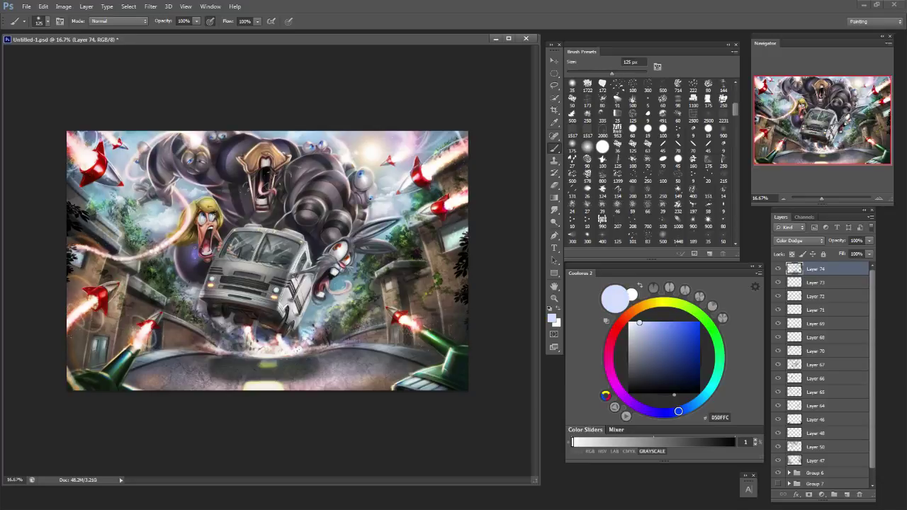
{"action": "key", "text": "bracketright"}
{"action": "key", "text": "bracketright"}
{"action": "key", "text": "bracketright"}
{"action": "key", "text": "bracketright"}
{"action": "mouse_move", "coordinate": [222, 211]}
{"action": "left_mouse_down"}
{"action": "mouse_move", "coordinate": [237, 165]}
{"action": "mouse_move", "coordinate": [246, 174]}
{"action": "left_mouse_up"}
{"action": "key", "text": "ctrl+z"}
{"action": "left_click", "coordinate": [235, 172], "text": "alt"}
{"action": "key", "text": "bracketleft"}
{"action": "key", "text": "bracketleft"}
{"action": "key", "text": "ctrl+z"}
Pick a deep indigo (241256) and adjust the brush size for tinting the big creature's body.
{"action": "left_click", "coordinate": [683, 369]}
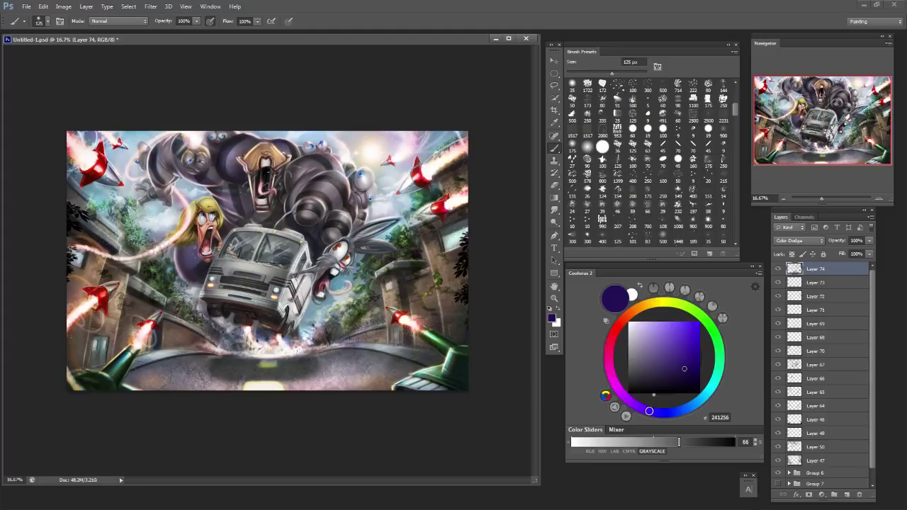
{"action": "key", "text": "bracketleft"}
{"action": "key", "text": "bracketleft"}
{"action": "key", "text": "bracketright"}
{"action": "key", "text": "bracketright"}
Reduce the brush to 50 px and add a dark teal glow around the window of the left building.
{"action": "key", "text": "bracketleft"}
{"action": "key", "text": "bracketleft"}
{"action": "key", "text": "bracketleft"}
{"action": "key", "text": "bracketleft"}
{"action": "key", "text": "bracketleft"}
{"action": "key", "text": "bracketleft"}
{"action": "key", "text": "bracketleft"}
{"action": "key", "text": "bracketleft"}
{"action": "left_click", "coordinate": [78, 343], "text": "alt"}
{"action": "key", "text": "ctrl+plus"}
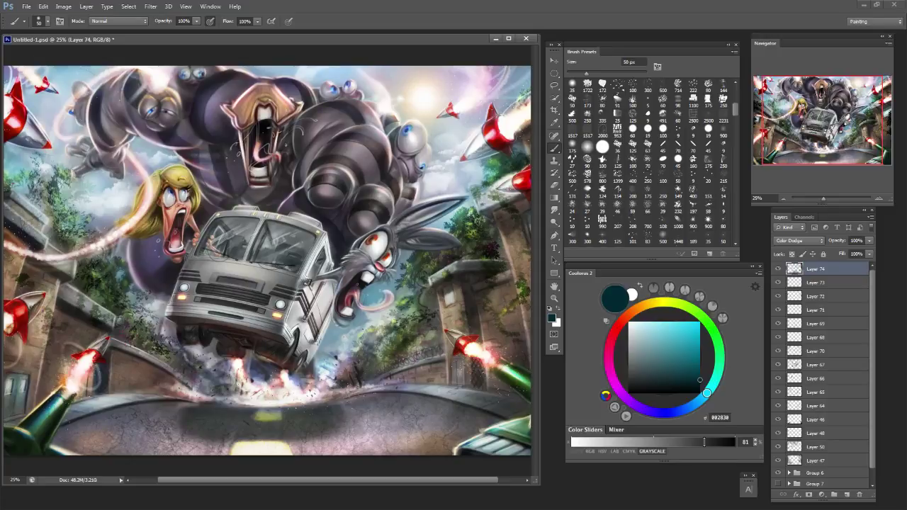
Paint a slate-blue (4A5691) glow on the big creature's torso below its mouth with a 175 px brush.
{"action": "key", "text": "bracketright"}
{"action": "key", "text": "bracketright"}
{"action": "key", "text": "bracketright"}
{"action": "key", "text": "bracketright"}
{"action": "key", "text": "bracketright"}
{"action": "key", "text": "bracketright"}
{"action": "key", "text": "bracketright"}
{"action": "key", "text": "bracketright"}
{"action": "left_click", "coordinate": [214, 199], "text": "alt"}
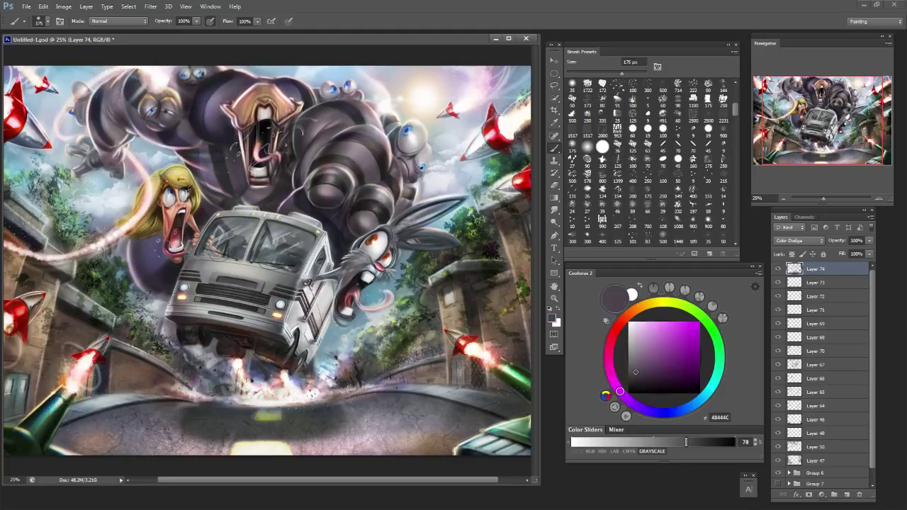
{"action": "left_click", "coordinate": [253, 198], "text": "alt"}
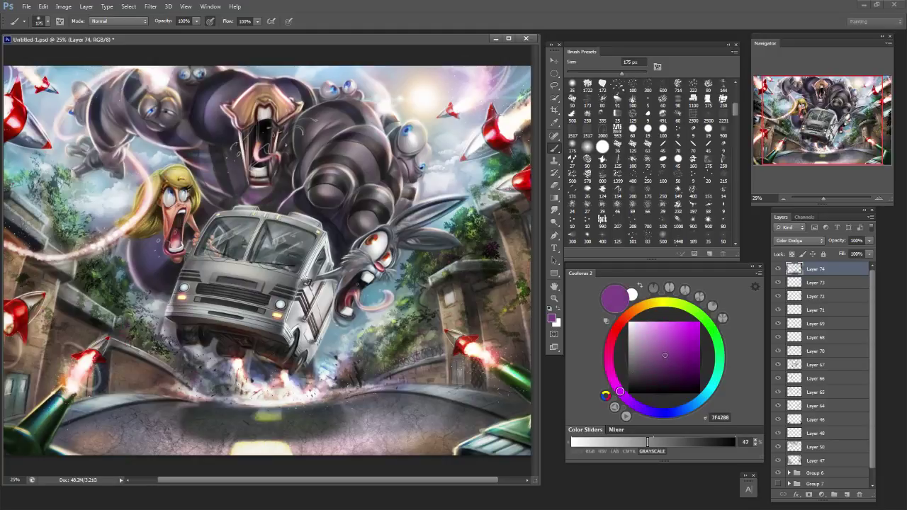
{"action": "left_click", "coordinate": [262, 202], "text": "alt"}
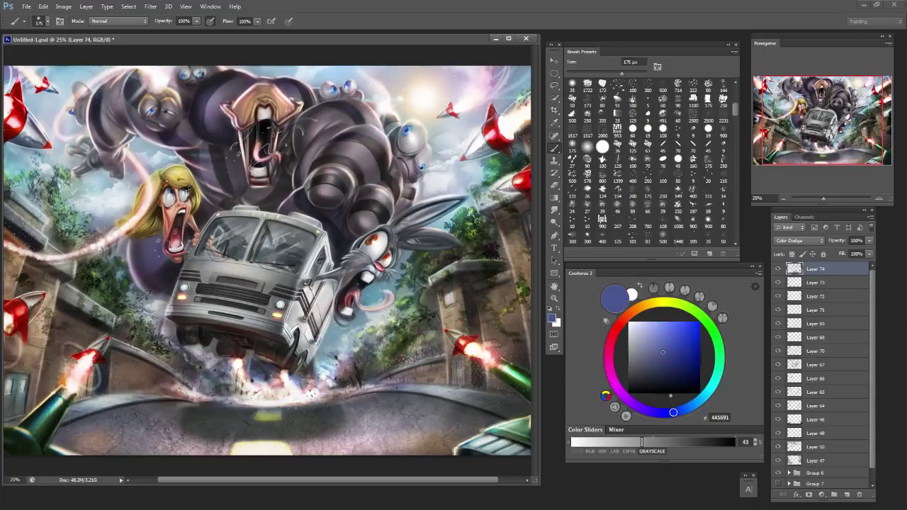
{"action": "left_click", "coordinate": [254, 195]}
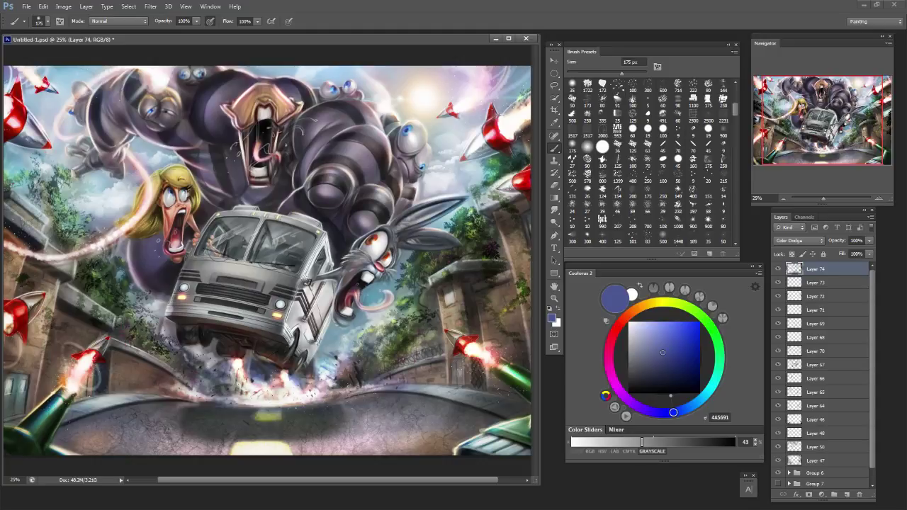
Switch the glow color to a saturated teal and add finer touches with the brush reduced to 30 px.
{"action": "left_click", "coordinate": [692, 379]}
{"action": "left_click", "coordinate": [705, 395]}
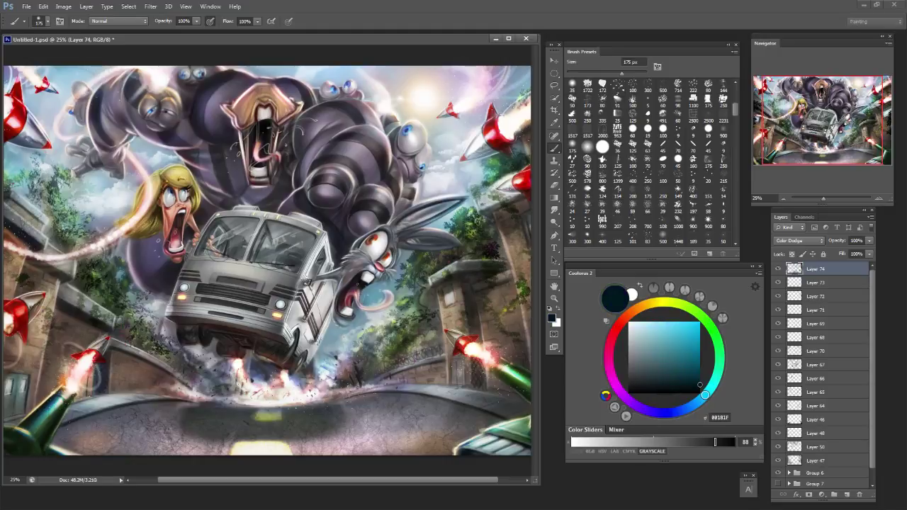
{"action": "left_click", "coordinate": [696, 342]}
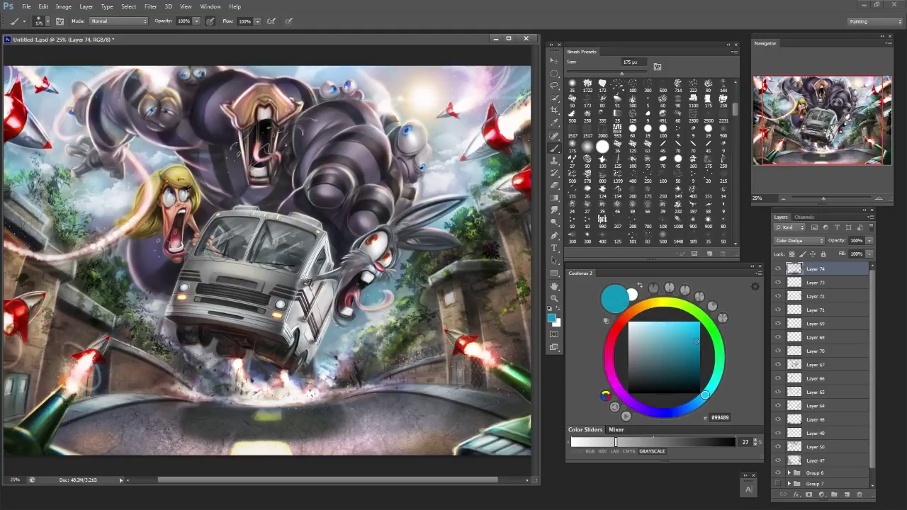
{"action": "key", "text": "bracketleft"}
{"action": "key", "text": "bracketleft"}
{"action": "key", "text": "bracketleft"}
{"action": "key", "text": "bracketleft"}
{"action": "key", "text": "bracketright"}
{"action": "key", "text": "bracketleft"}
{"action": "key", "text": "bracketleft"}
{"action": "key", "text": "bracketright"}
{"action": "key", "text": "bracketright"}
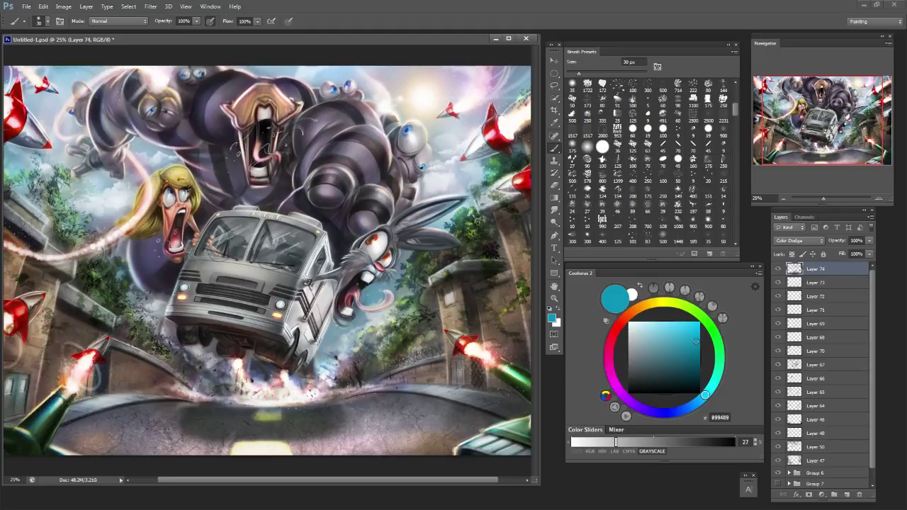
Pick a pale cyan (99E7FC) and reduce the brush to 8 px for fine glow touches.
{"action": "key", "text": "bracketleft"}
{"action": "left_click", "coordinate": [656, 323]}
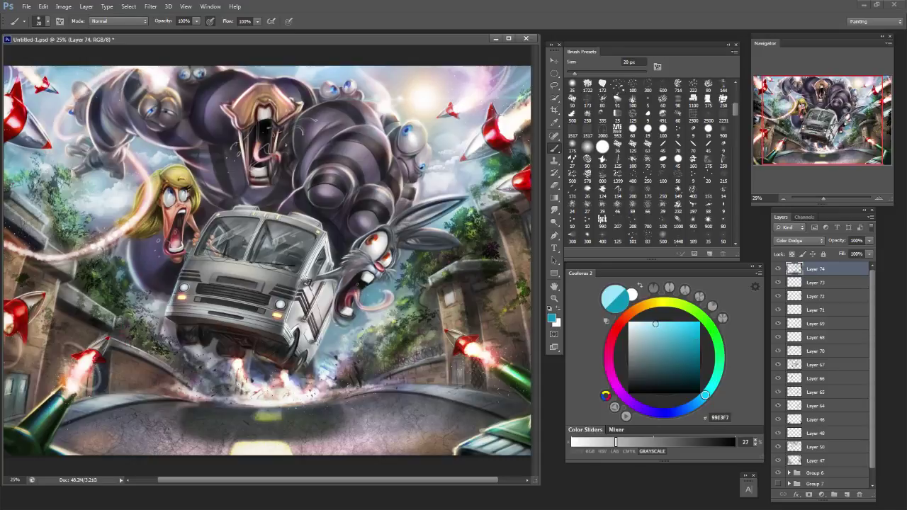
{"action": "key", "text": "bracketleft"}
{"action": "key", "text": "bracketleft"}
{"action": "key", "text": "bracketleft"}
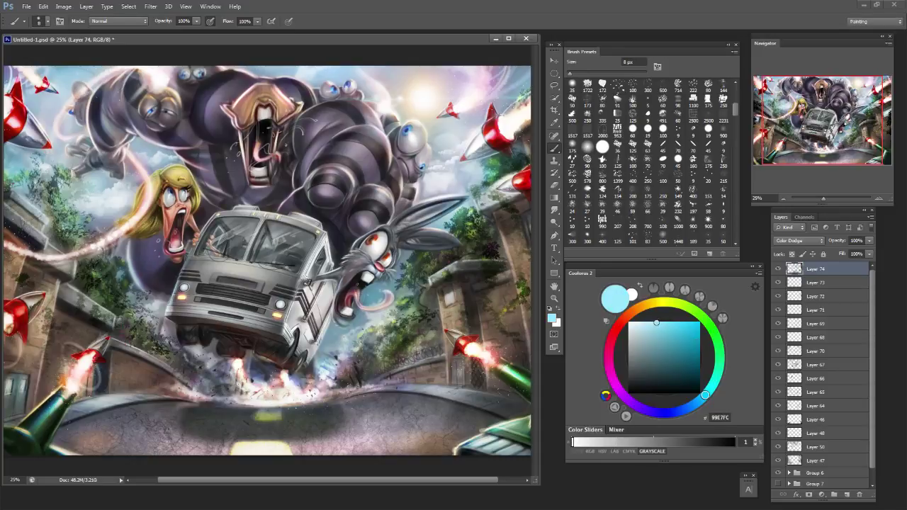
Try a light gray glow sampled from the van across its front below the windshield with a 70 px brush.
{"action": "key", "text": "bracketright"}
{"action": "key", "text": "bracketright"}
{"action": "key", "text": "bracketright"}
{"action": "key", "text": "bracketright"}
{"action": "key", "text": "bracketright"}
{"action": "key", "text": "bracketright"}
{"action": "key", "text": "bracketright"}
{"action": "key", "text": "bracketright"}
{"action": "left_click", "coordinate": [228, 267], "text": "alt"}
{"action": "left_click_drag", "start_coordinate": [228, 269], "coordinate": [292, 277]}
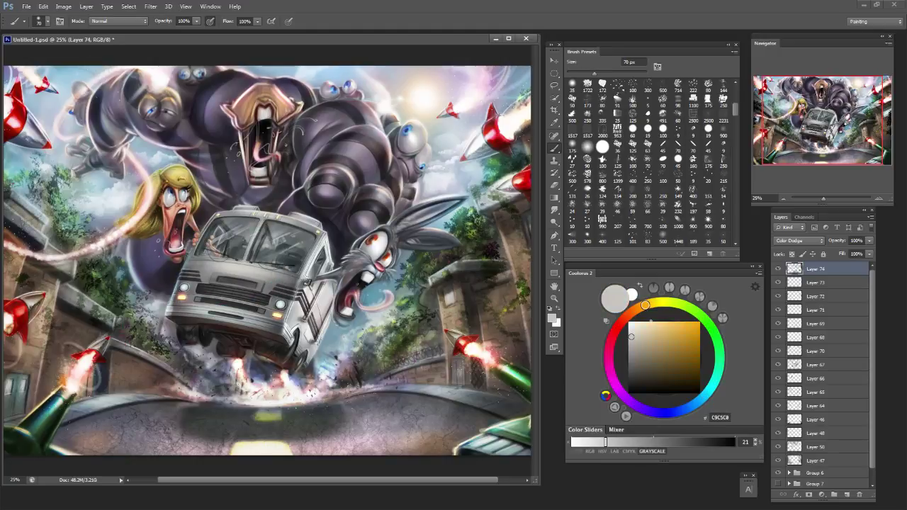
{"action": "key", "text": "ctrl+z"}
Pick a pale orange (FEDC98) and dab a soft glow by the van's right headlight with a 125 px brush.
{"action": "left_click", "coordinate": [656, 322]}
{"action": "key", "text": "bracketright"}
{"action": "key", "text": "bracketright"}
{"action": "key", "text": "bracketright"}
{"action": "key", "text": "bracketright"}
{"action": "key", "text": "bracketright"}
{"action": "key", "text": "bracketright"}
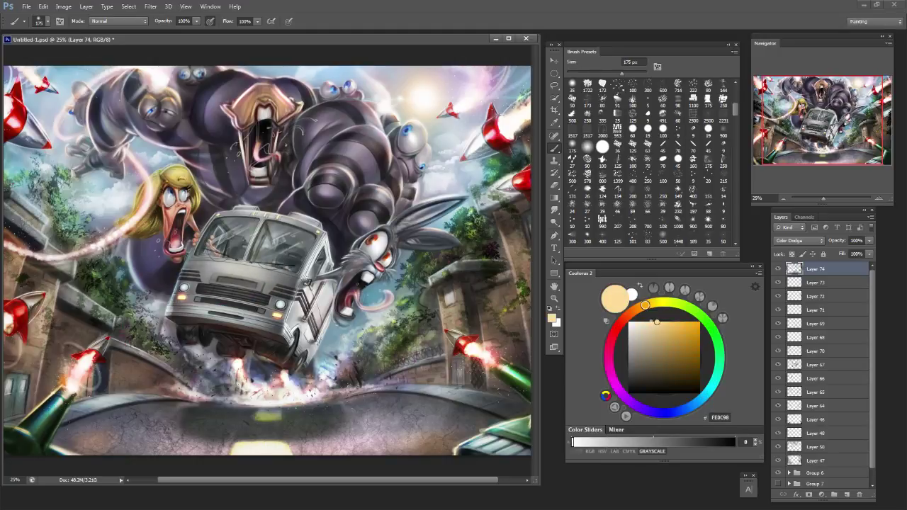
{"action": "key", "text": "bracketleft"}
{"action": "key", "text": "bracketleft"}
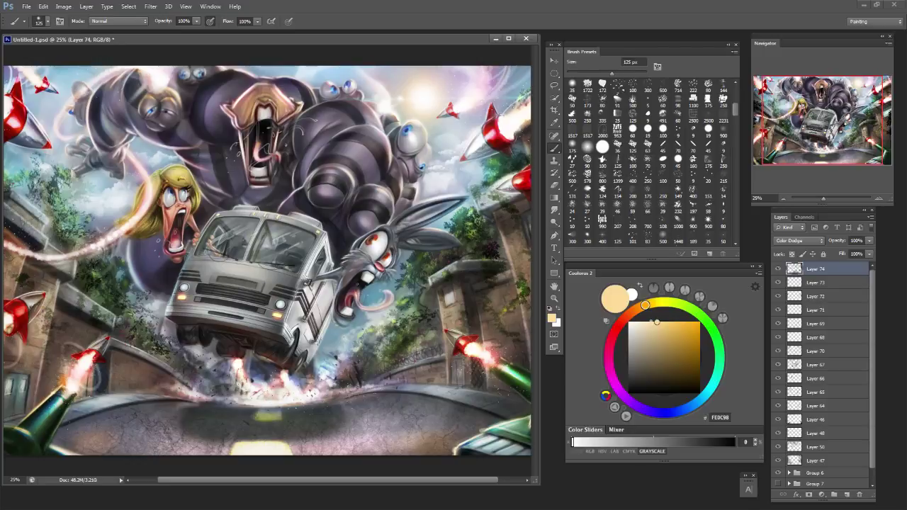
{"action": "left_click", "coordinate": [278, 295]}
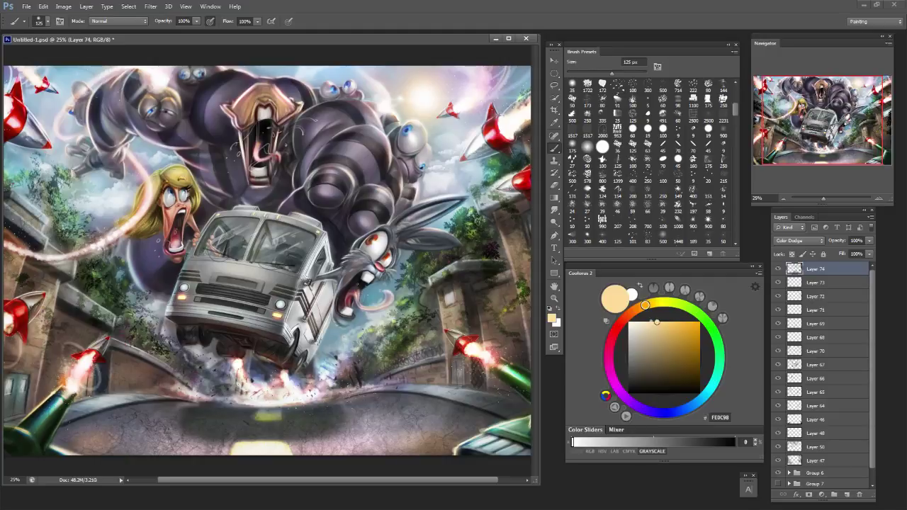
Brush a pale orange glow over the burst of flame beneath the van with the brush reduced to 90 px.
{"action": "key", "text": "bracketleft"}
{"action": "key", "text": "bracketleft"}
{"action": "left_click_drag", "start_coordinate": [239, 370], "coordinate": [253, 389]}
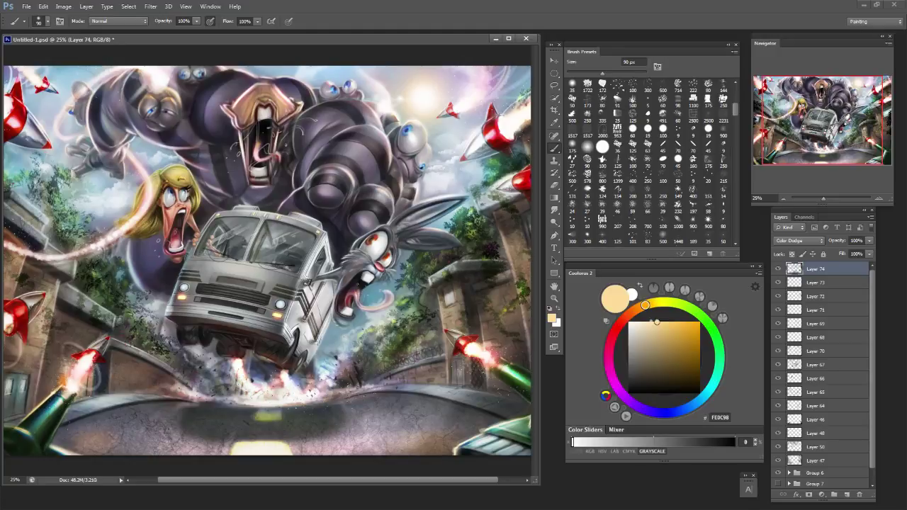
{"action": "key", "text": "bracketright"}
{"action": "key", "text": "bracketright"}
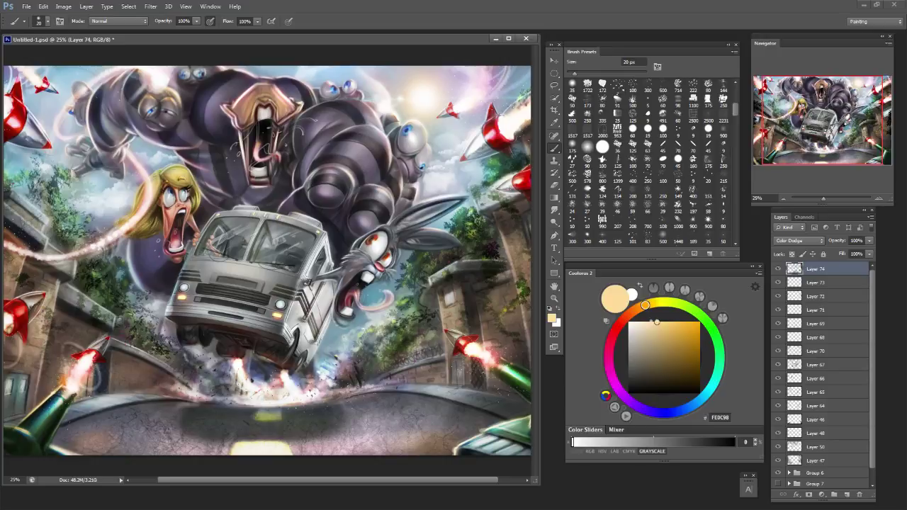
Switch the glow color to golden orange (F5B638) and add small sparks to the debris beneath the van.
{"action": "key", "text": "bracketright"}
{"action": "left_click_drag", "start_coordinate": [657, 323], "coordinate": [683, 324]}
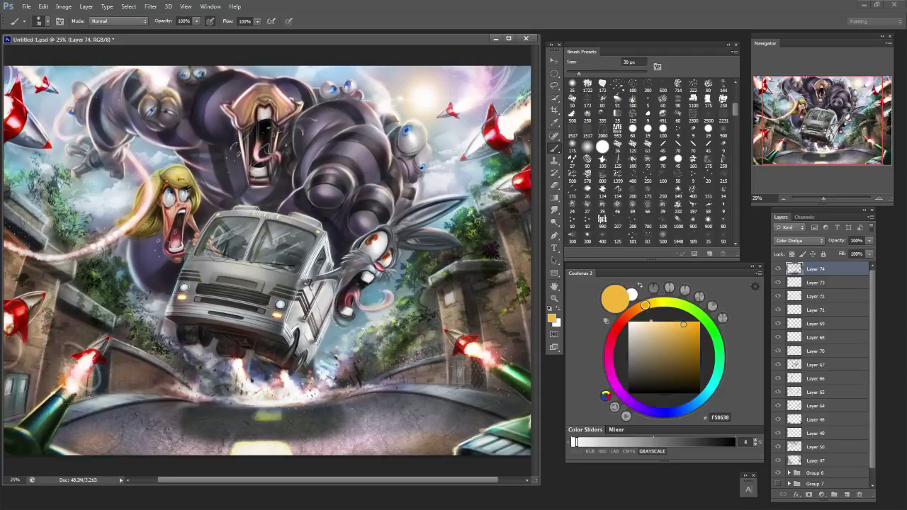
{"action": "key", "text": "bracketright"}
{"action": "key", "text": "bracketright"}
{"action": "key", "text": "bracketright"}
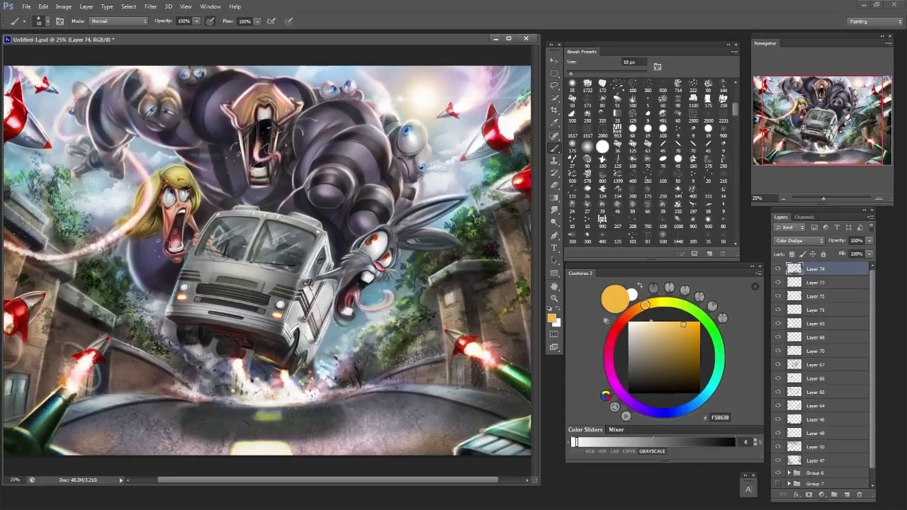
Enlarge the brush to 125 px for broader golden touches.
{"action": "key", "text": "bracketright"}
{"action": "key", "text": "bracketright"}
{"action": "key", "text": "bracketright"}
{"action": "key", "text": "bracketright"}
{"action": "key", "text": "bracketright"}
{"action": "key", "text": "bracketright"}
{"action": "key", "text": "bracketright"}
{"action": "key", "text": "bracketright"}
{"action": "key", "text": "bracketright"}
{"action": "key", "text": "bracketright"}
{"action": "key", "text": "bracketright"}
{"action": "key", "text": "bracketright"}
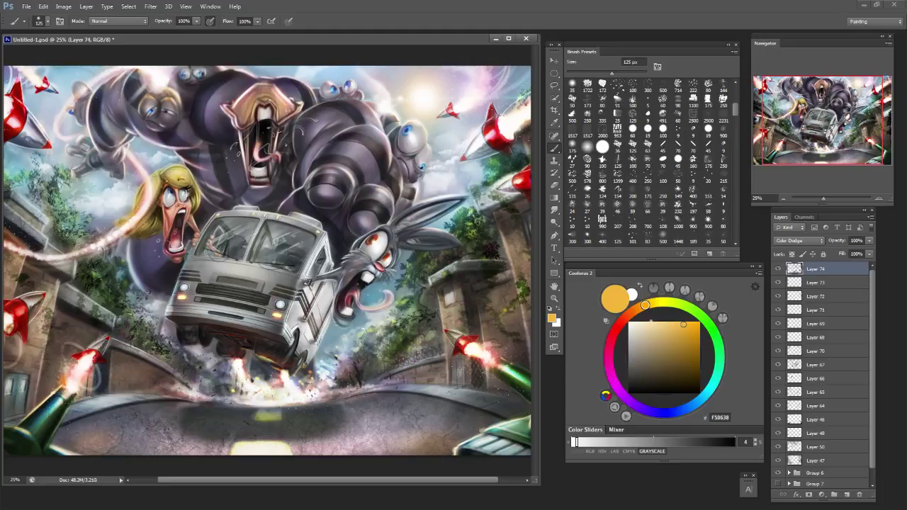
Reduce the brush to 50 px and tint the van's headlights with a bright blue glow.
{"action": "key", "text": "bracketleft"}
{"action": "key", "text": "bracketleft"}
{"action": "key", "text": "bracketleft"}
{"action": "key", "text": "bracketleft"}
{"action": "key", "text": "bracketleft"}
{"action": "key", "text": "bracketleft"}
{"action": "key", "text": "bracketright"}
{"action": "key", "text": "bracketright"}
{"action": "key", "text": "bracketright"}
{"action": "key", "text": "bracketright"}
{"action": "left_click", "coordinate": [281, 304], "text": "alt"}
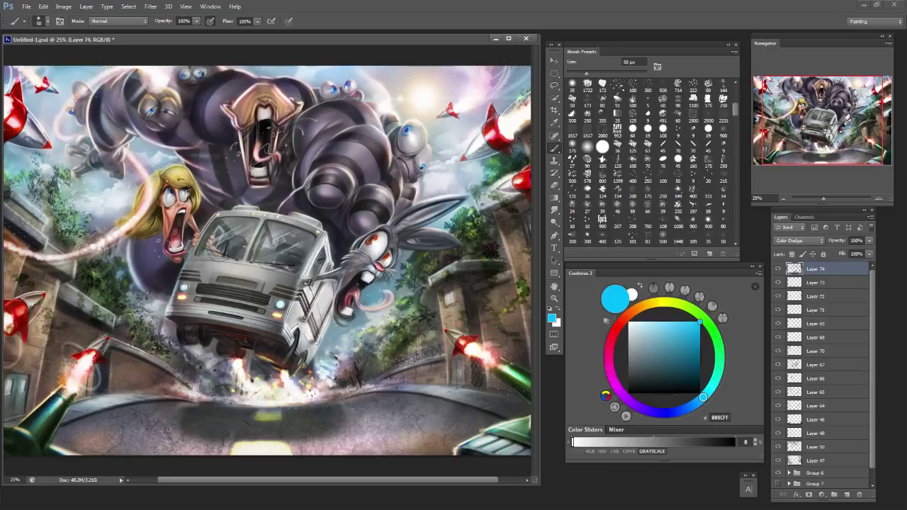
Dab a pale blue (A9CDFF) glow on the van's left headlight, and pick a bright orange-red (FC5228).
{"action": "left_click", "coordinate": [184, 288], "text": "alt"}
{"action": "left_click", "coordinate": [184, 288], "text": "alt"}
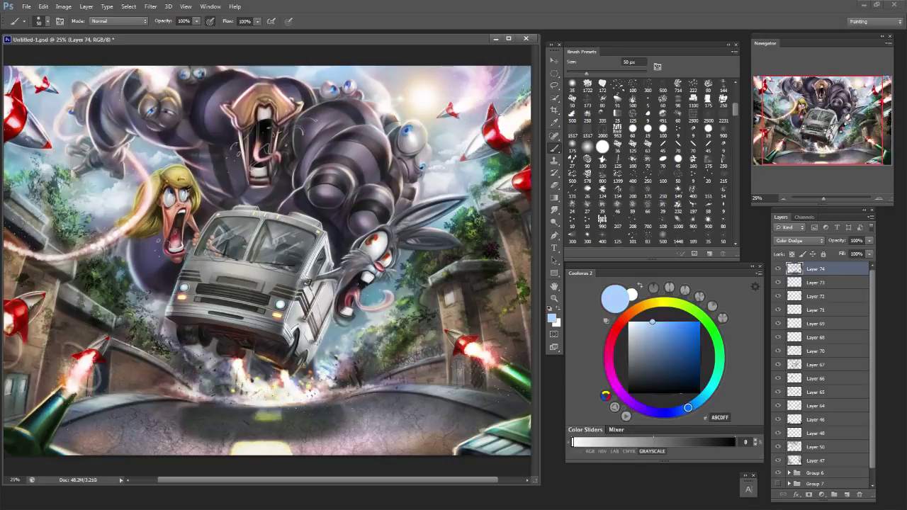
{"action": "left_click", "coordinate": [185, 288]}
{"action": "left_click", "coordinate": [182, 300], "text": "alt"}
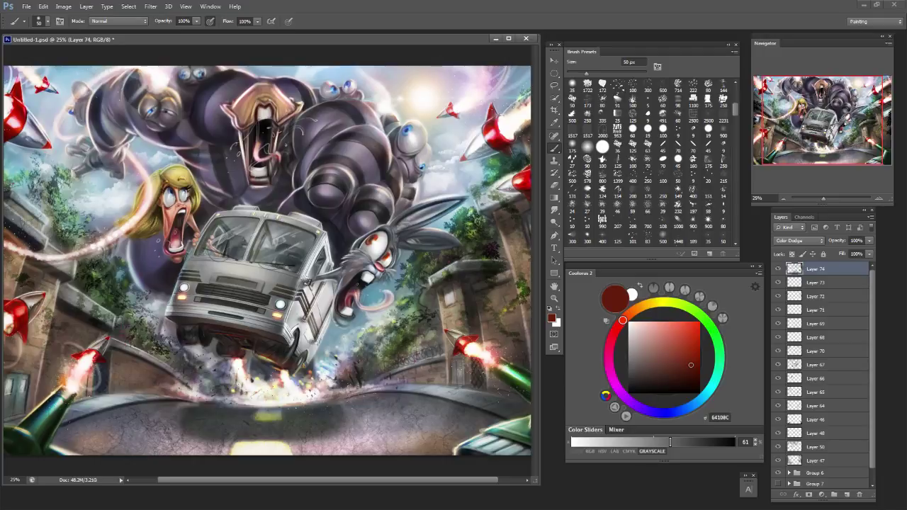
{"action": "left_click", "coordinate": [688, 322]}
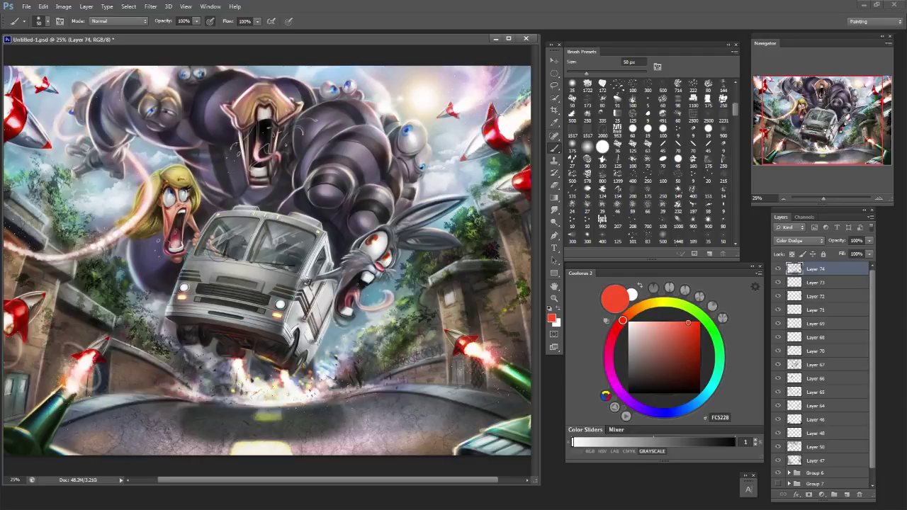
Pick a dark navy blue (0F2647) and enlarge the brush to 125 px for a subtle glow.
{"action": "key", "text": "bracketright"}
{"action": "key", "text": "bracketright"}
{"action": "left_click_drag", "start_coordinate": [700, 401], "coordinate": [687, 408]}
{"action": "left_click", "coordinate": [700, 352]}
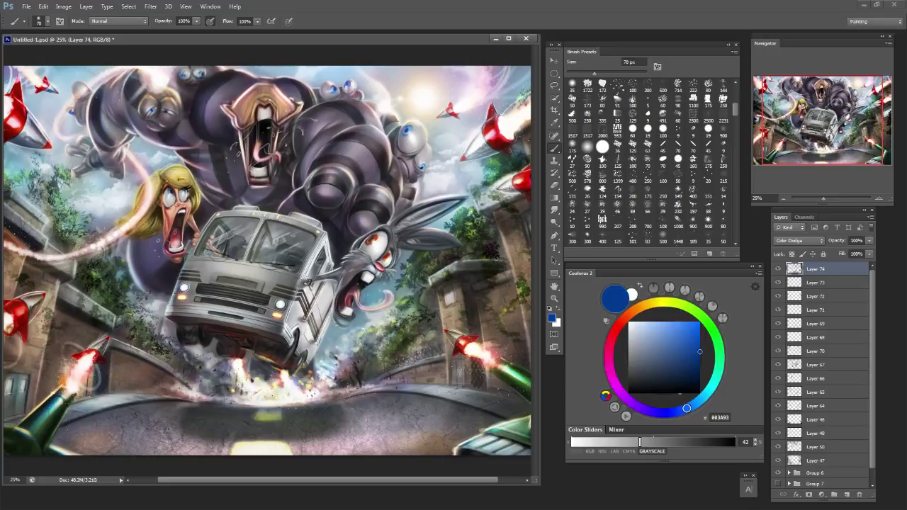
{"action": "key", "text": "bracketright"}
{"action": "key", "text": "bracketright"}
{"action": "key", "text": "bracketright"}
{"action": "key", "text": "bracketright"}
{"action": "left_click", "coordinate": [683, 372]}
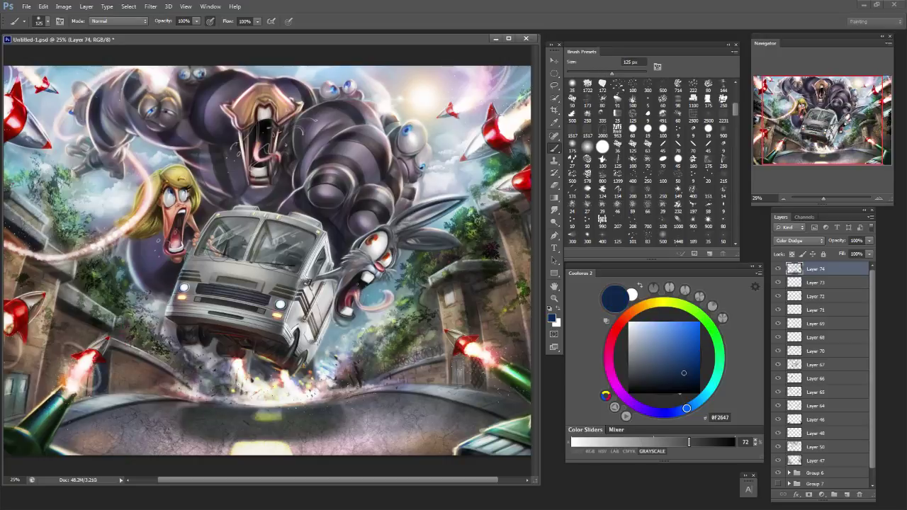
Reduce the brush to 50 px and sample a peach skin tone from the woman's face.
{"action": "key", "text": "bracketleft"}
{"action": "key", "text": "bracketleft"}
{"action": "key", "text": "bracketleft"}
{"action": "key", "text": "bracketleft"}
{"action": "left_click", "coordinate": [196, 236], "text": "alt"}
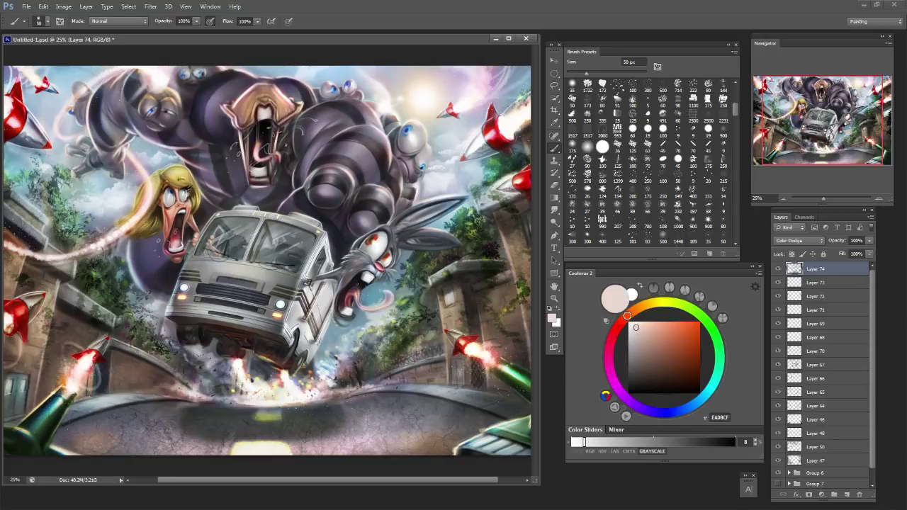
{"action": "left_click", "coordinate": [188, 205], "text": "alt"}
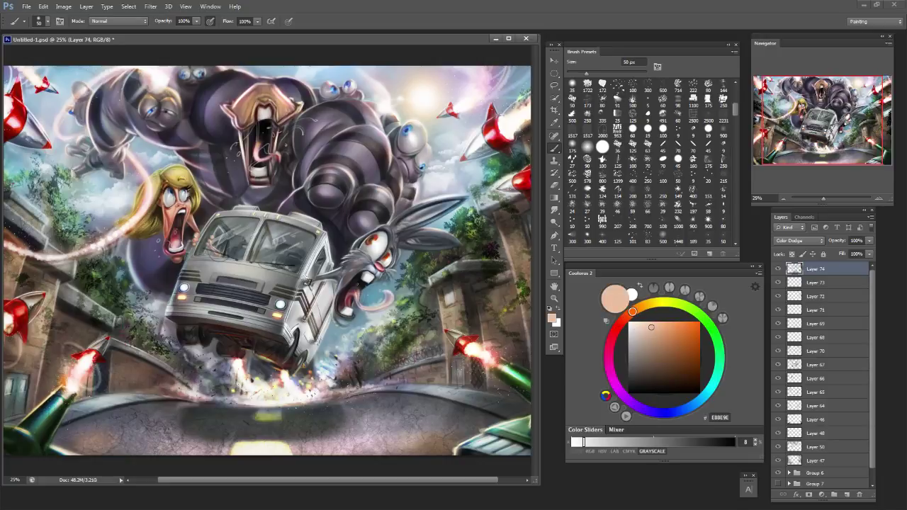
Sample a blue-gray from the rabbit's muzzle and brush a soft glow over it with a 90 px brush.
{"action": "key", "text": "bracketleft"}
{"action": "key", "text": "bracketright"}
{"action": "key", "text": "bracketright"}
{"action": "key", "text": "bracketright"}
{"action": "key", "text": "bracketright"}
{"action": "left_click", "coordinate": [360, 265], "text": "alt"}
{"action": "left_click_drag", "start_coordinate": [356, 268], "coordinate": [367, 265]}
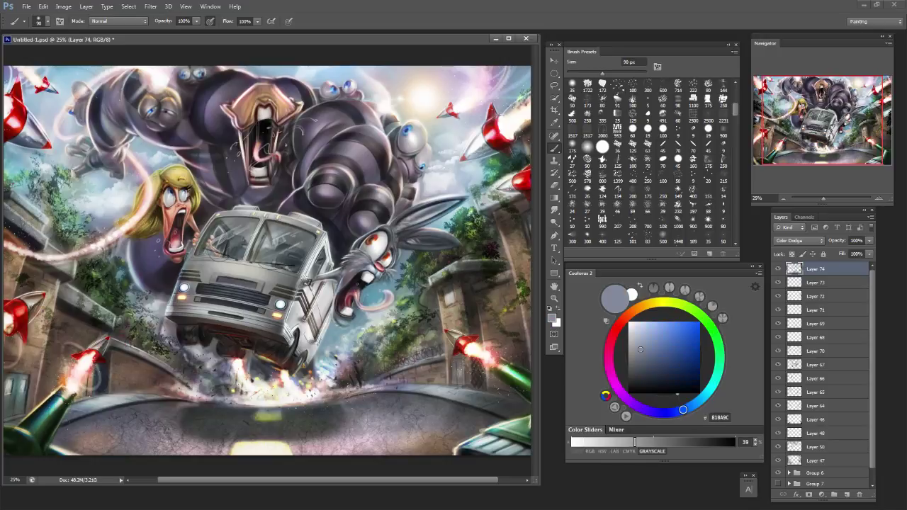
Brush the same blue-gray glow down the rabbit's face around its eye with a 40 px brush.
{"action": "key", "text": "bracketright"}
{"action": "key", "text": "bracketright"}
{"action": "key", "text": "bracketleft"}
{"action": "key", "text": "bracketleft"}
{"action": "key", "text": "bracketleft"}
{"action": "key", "text": "bracketleft"}
{"action": "key", "text": "bracketleft"}
{"action": "key", "text": "bracketleft"}
{"action": "key", "text": "bracketleft"}
{"action": "mouse_move", "coordinate": [365, 236]}
{"action": "left_mouse_down"}
{"action": "mouse_move", "coordinate": [357, 263]}
{"action": "mouse_move", "coordinate": [384, 277]}
{"action": "left_mouse_up"}
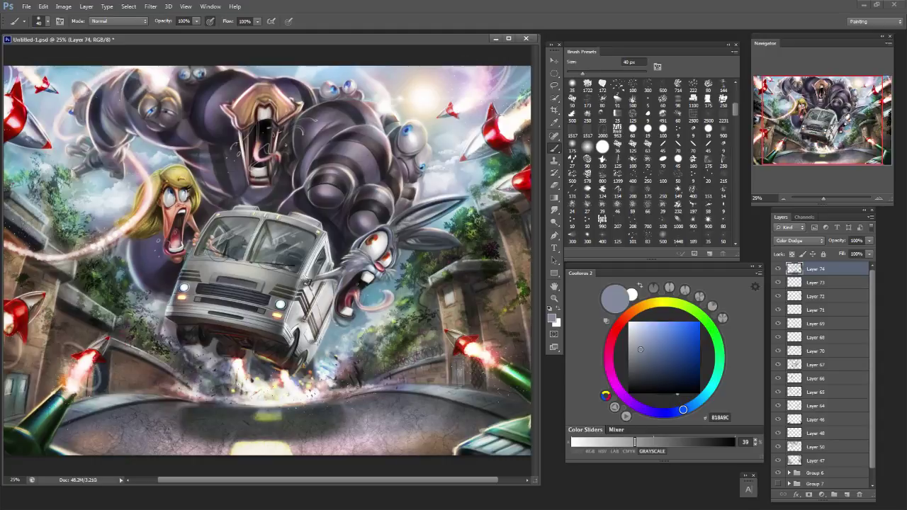
Sample the red of the small rocket at the right cannon and darken the color to reddish brown (552319).
{"action": "key", "text": "bracketleft"}
{"action": "key", "text": "bracketleft"}
{"action": "left_click", "coordinate": [465, 345], "text": "alt"}
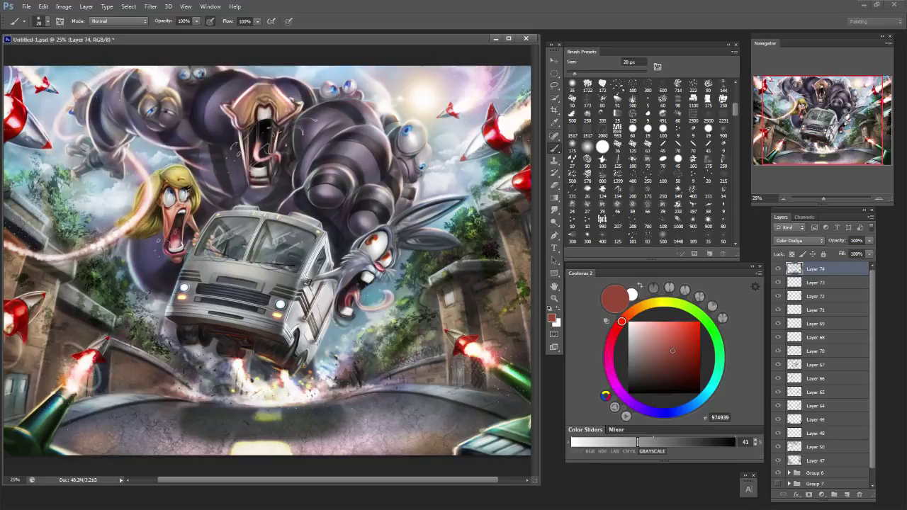
{"action": "key", "text": "bracketright"}
{"action": "left_click", "coordinate": [678, 369]}
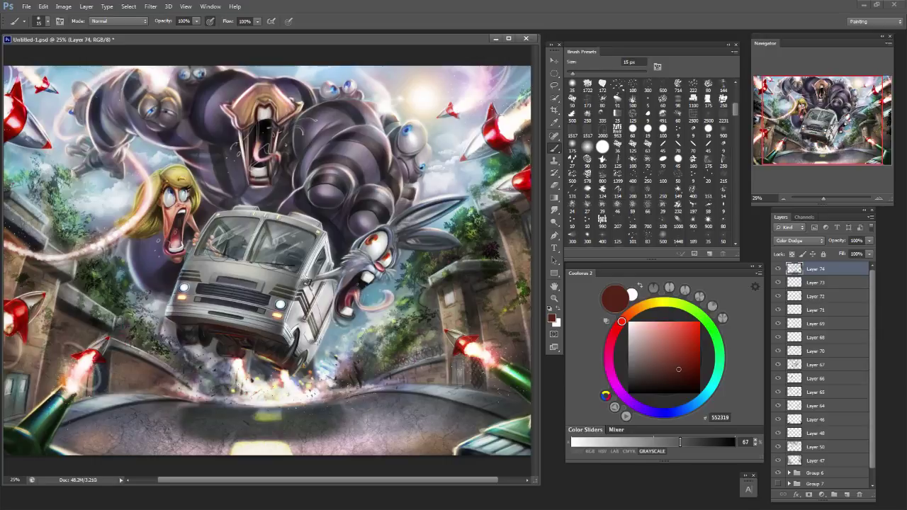
Pick a sky blue (5FD0F5) and resize the brush for small glow touches on the characters.
{"action": "key", "text": "ctrl+minus"}
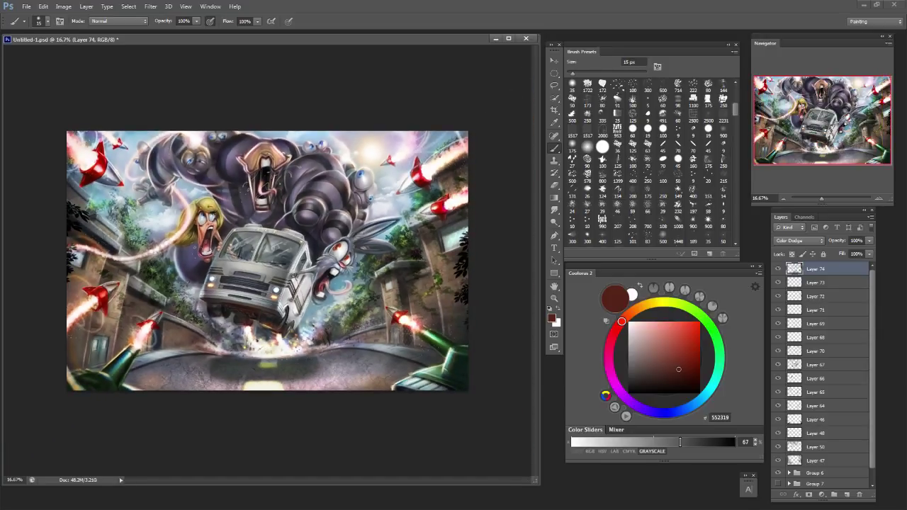
{"action": "key", "text": "ctrl+plus"}
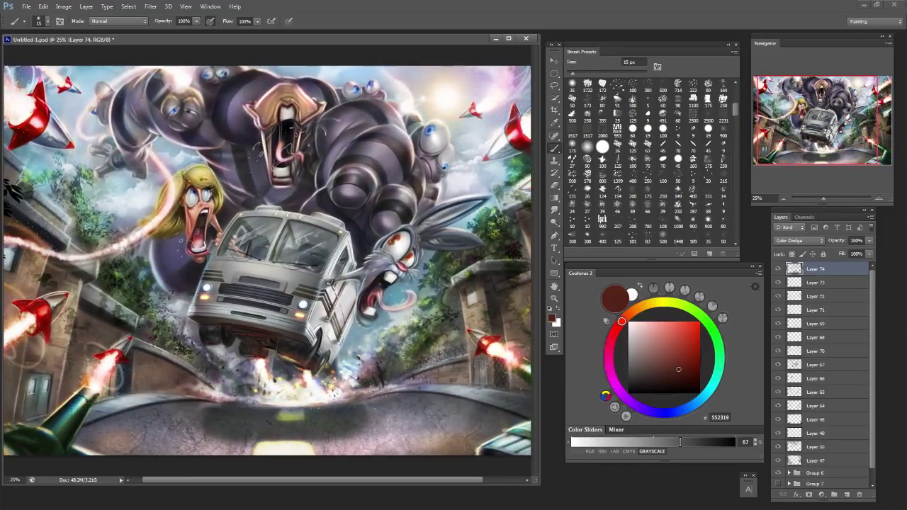
{"action": "left_click", "coordinate": [703, 397]}
{"action": "left_click", "coordinate": [672, 324]}
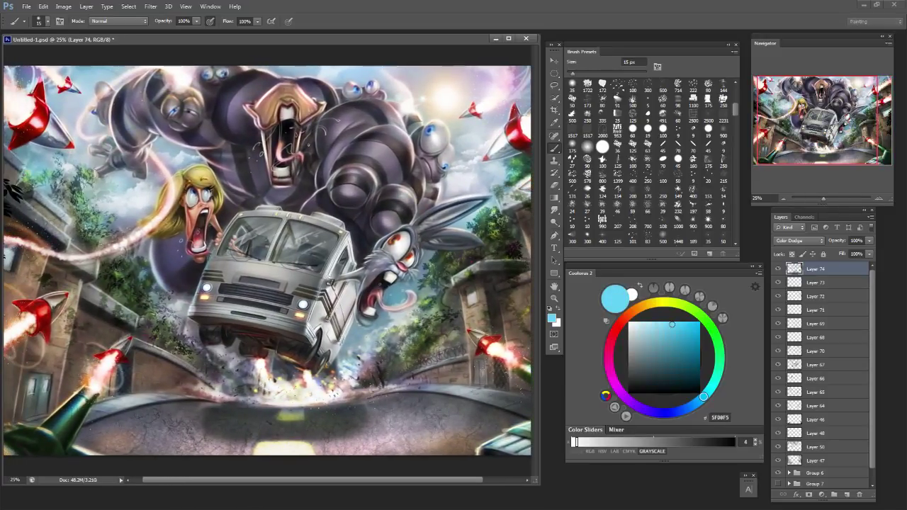
{"action": "key", "text": "["}
{"action": "key", "text": "["}
{"action": "key", "text": "bracketleft"}
{"action": "key", "text": "bracketleft"}
Sample the woman's teeth, shift the color to pale cyan (95FFFF), and add fine highlights with a 10 to 40 px brush.
{"action": "left_click", "coordinate": [204, 214], "text": "alt"}
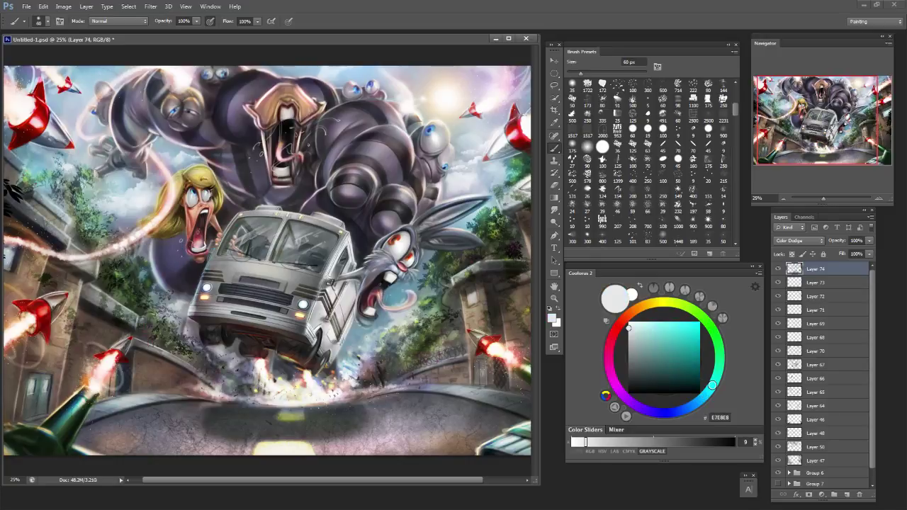
{"action": "key", "text": "bracketleft"}
{"action": "key", "text": "bracketleft"}
{"action": "left_click", "coordinate": [658, 322]}
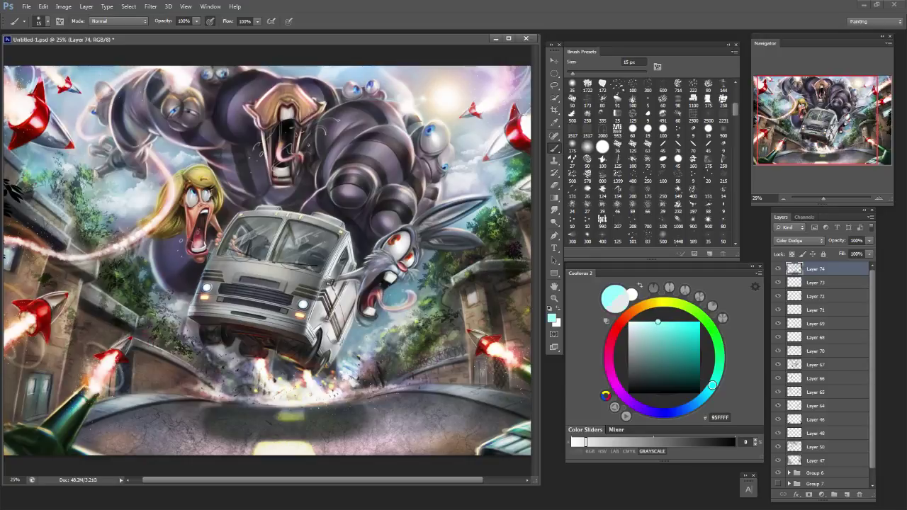
{"action": "key", "text": "bracketleft"}
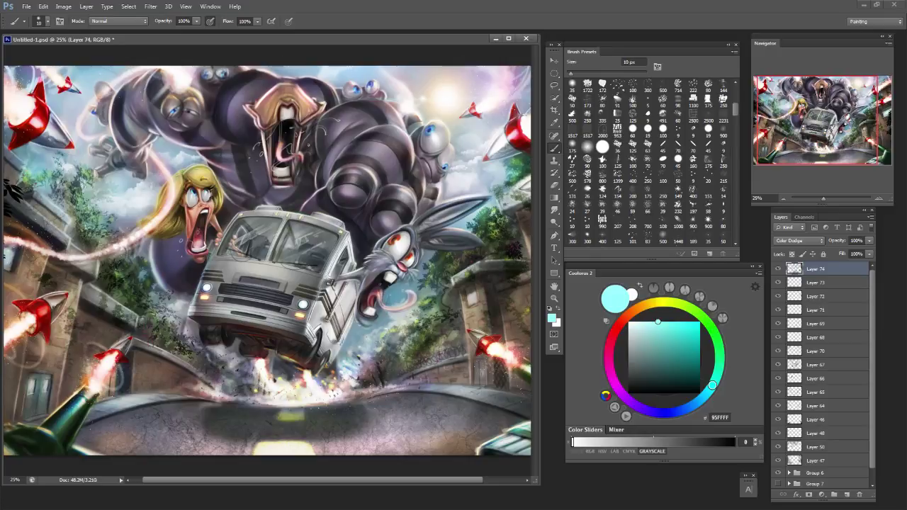
{"action": "key", "text": "bracketright"}
{"action": "key", "text": "bracketright"}
{"action": "key", "text": "bracketright"}
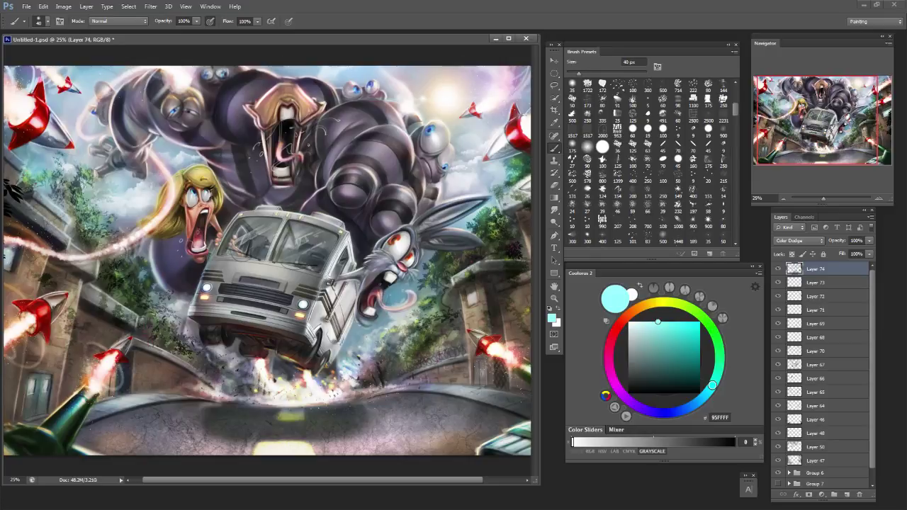
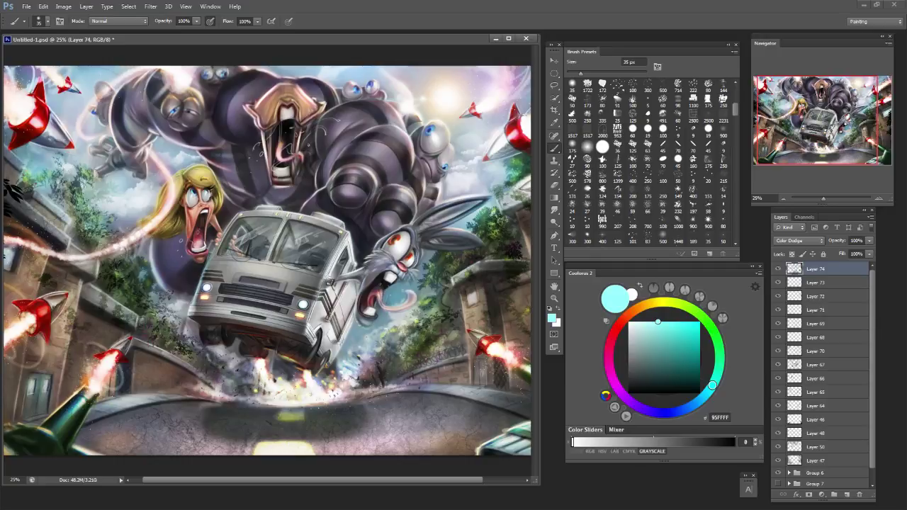
{"action": "key", "text": "bracketleft"}
{"action": "key", "text": "bracketright"}
{"action": "key", "text": "bracketright"}
Enlarge the brush to 100 px and paint a pale cyan glow along the flame leaving the right cannon.
{"action": "left_click_drag", "start_coordinate": [297, 270], "coordinate": [238, 270]}
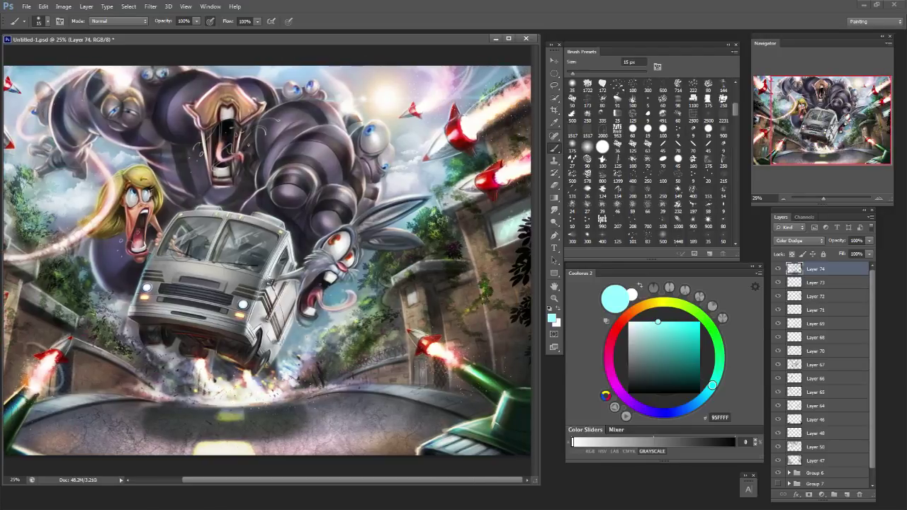
{"action": "key", "text": "bracketright"}
{"action": "key", "text": "bracketright"}
{"action": "key", "text": "bracketright"}
{"action": "key", "text": "bracketright"}
{"action": "key", "text": "bracketright"}
{"action": "key", "text": "bracketright"}
{"action": "key", "text": "bracketright"}
{"action": "key", "text": "bracketright"}
{"action": "key", "text": "bracketright"}
{"action": "key", "text": "bracketright"}
{"action": "left_click_drag", "start_coordinate": [435, 355], "coordinate": [464, 378]}
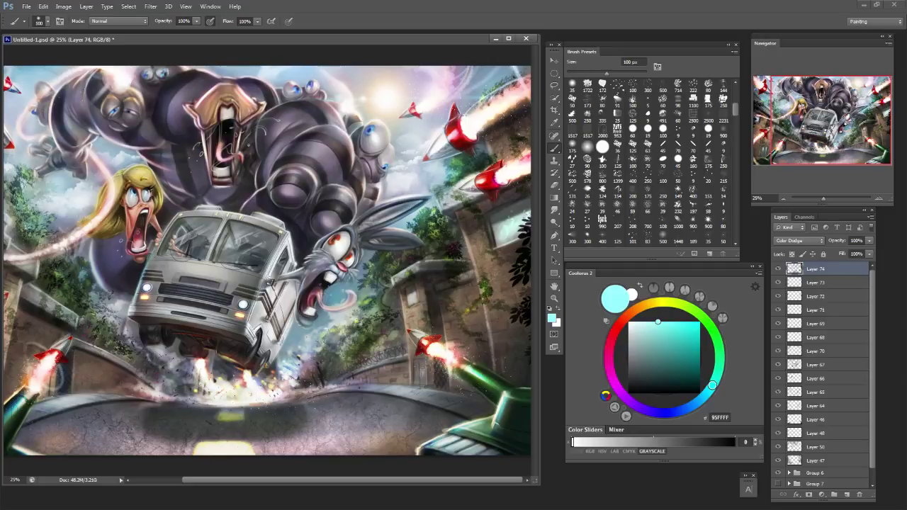
Add a finer pale cyan glow beside the right cannon's rocket flame, and reduce the brush to 35 px.
{"action": "key", "text": "bracketright"}
{"action": "key", "text": "bracketright"}
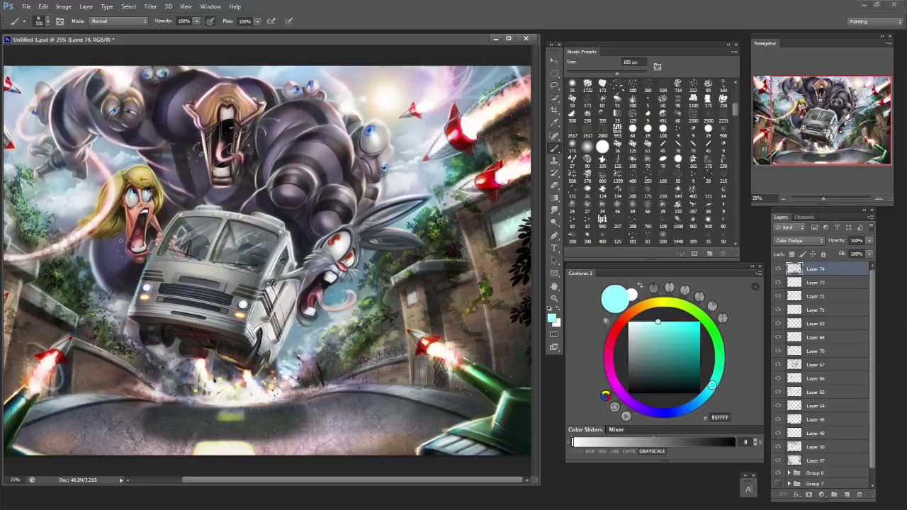
{"action": "key", "text": "bracketleft"}
{"action": "key", "text": "bracketleft"}
{"action": "key", "text": "bracketleft"}
{"action": "key", "text": "bracketleft"}
{"action": "key", "text": "bracketleft"}
{"action": "key", "text": "bracketleft"}
{"action": "key", "text": "bracketleft"}
{"action": "key", "text": "bracketleft"}
{"action": "left_click_drag", "start_coordinate": [442, 349], "coordinate": [476, 342]}
{"action": "key", "text": "bracketleft"}
{"action": "key", "text": "bracketleft"}
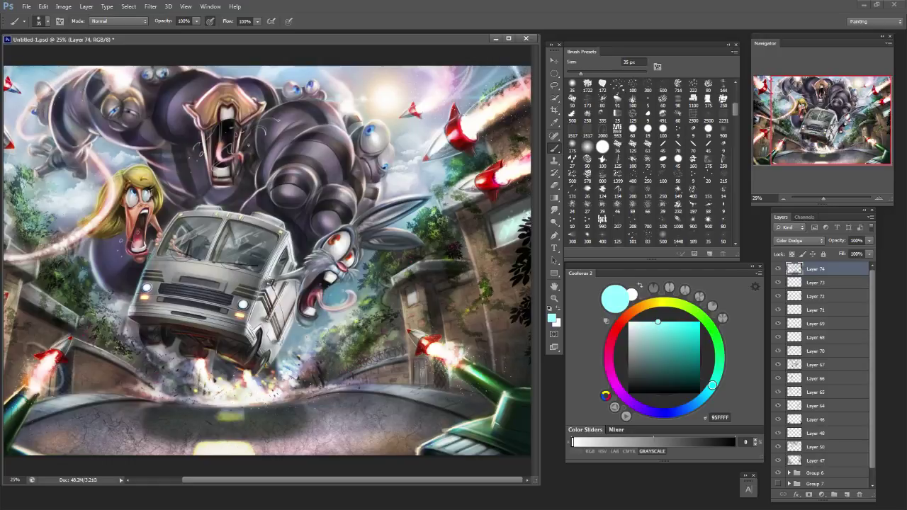
Add a small pale cyan highlight stroke along the right cannon's barrel beside the rocket flame.
{"action": "key", "text": "bracketleft"}
{"action": "left_click_drag", "start_coordinate": [448, 378], "coordinate": [463, 388]}
{"action": "left_click_drag", "start_coordinate": [283, 262], "coordinate": [358, 262]}
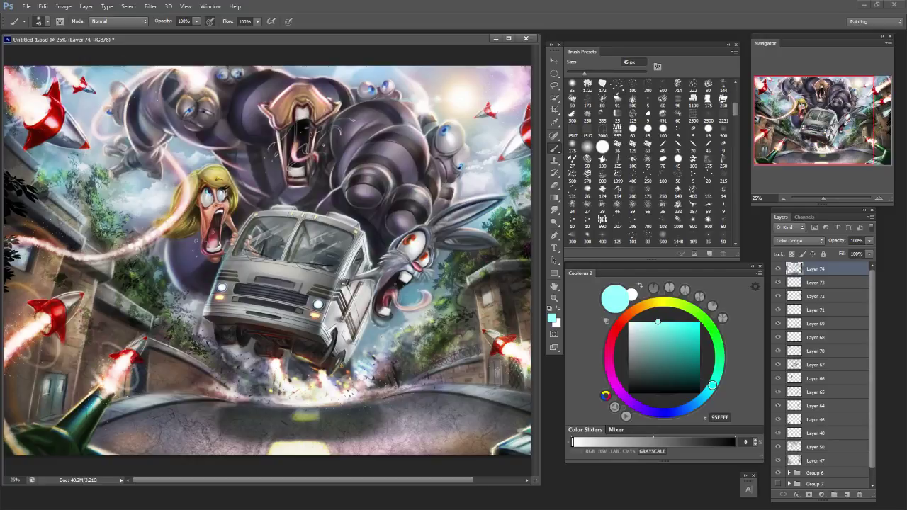
Paint a broad pale cyan glow along the flame of the lower-left flying rocket with a 200 px brush, and enlarge the brush to 300 px.
{"action": "key", "text": "bracketright"}
{"action": "key", "text": "bracketright"}
{"action": "key", "text": "bracketright"}
{"action": "key", "text": "bracketright"}
{"action": "key", "text": "bracketright"}
{"action": "key", "text": "bracketright"}
{"action": "key", "text": "bracketright"}
{"action": "key", "text": "bracketright"}
{"action": "key", "text": "bracketright"}
{"action": "key", "text": "bracketright"}
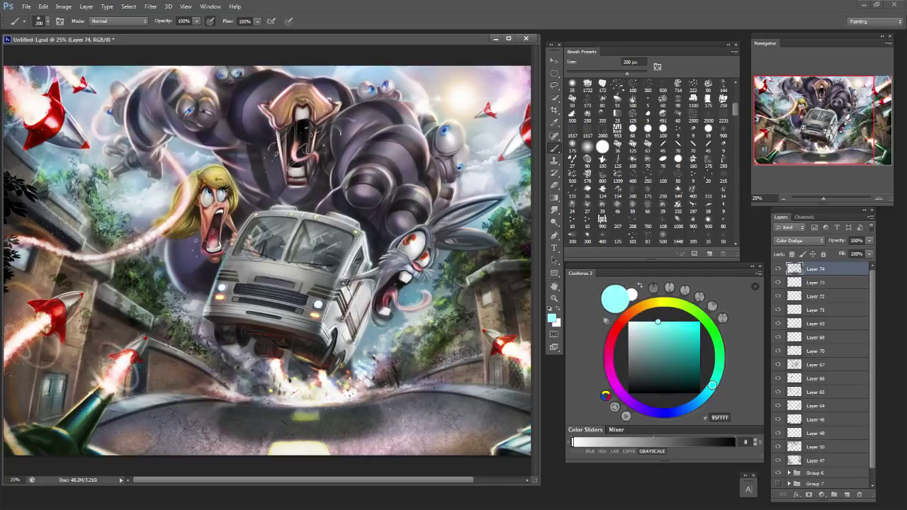
{"action": "mouse_move", "coordinate": [47, 320]}
{"action": "left_mouse_down"}
{"action": "mouse_move", "coordinate": [42, 308]}
{"action": "mouse_move", "coordinate": [29, 344]}
{"action": "mouse_move", "coordinate": [52, 333]}
{"action": "mouse_move", "coordinate": [24, 348]}
{"action": "left_mouse_up"}
{"action": "key", "text": "bracketright"}
{"action": "key", "text": "bracketright"}
{"action": "key", "text": "bracketright"}
{"action": "key", "text": "bracketright"}
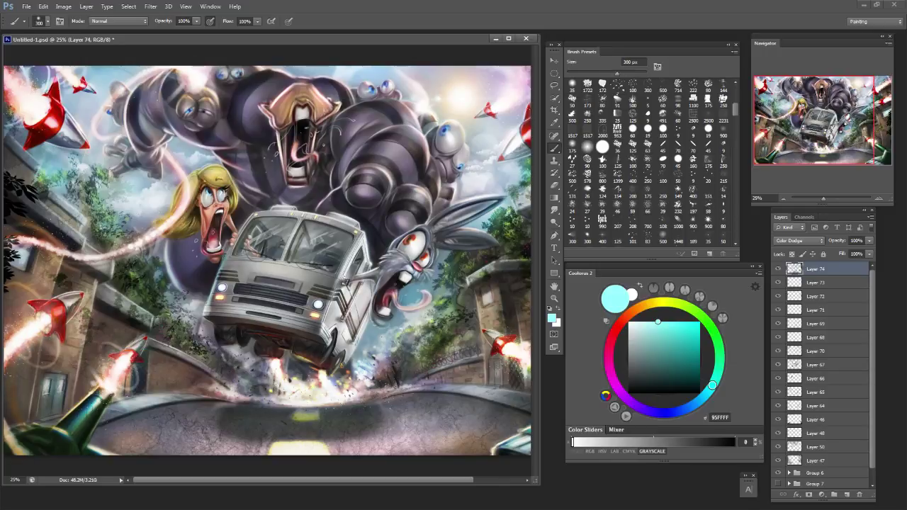
Reduce the brush to 45 px, sample the dark red of the lower-left rocket, and enlarge the brush to 100 px.
{"action": "key", "text": "bracketleft"}
{"action": "key", "text": "bracketleft"}
{"action": "key", "text": "bracketleft"}
{"action": "key", "text": "bracketleft"}
{"action": "key", "text": "bracketleft"}
{"action": "key", "text": "bracketleft"}
{"action": "key", "text": "bracketleft"}
{"action": "left_click", "coordinate": [70, 316], "text": "alt"}
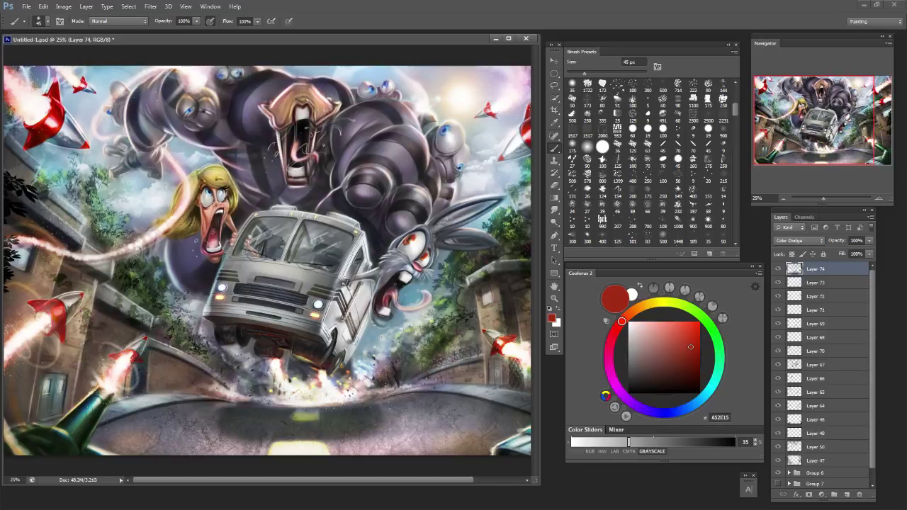
{"action": "key", "text": "bracketright"}
{"action": "key", "text": "bracketright"}
{"action": "key", "text": "bracketright"}
{"action": "key", "text": "bracketright"}
{"action": "key", "text": "bracketright"}
{"action": "key", "text": "bracketright"}
{"action": "key", "text": "ctrl+minus"}
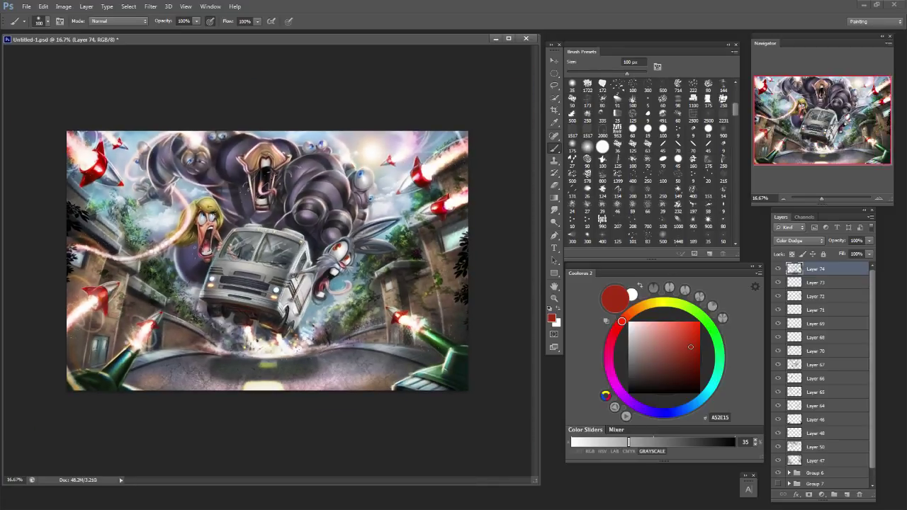
Try cream-white (FFFEF0) glows with a 300 px brush around the lower-left rocket flame and cannon, and undo the strokes.
{"action": "key", "text": "bracketright"}
{"action": "key", "text": "bracketright"}
{"action": "key", "text": "bracketright"}
{"action": "key", "text": "bracketright"}
{"action": "key", "text": "bracketright"}
{"action": "key", "text": "bracketright"}
{"action": "left_click", "coordinate": [78, 312], "text": "alt"}
{"action": "left_click", "coordinate": [81, 304]}
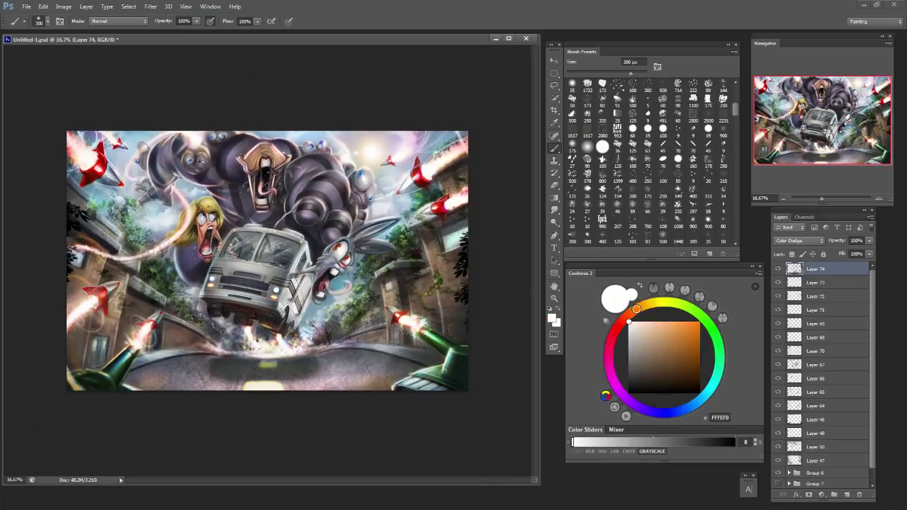
{"action": "key", "text": "ctrl+z"}
{"action": "left_click", "coordinate": [69, 316]}
{"action": "left_click_drag", "start_coordinate": [68, 330], "coordinate": [69, 385]}
{"action": "left_click", "coordinate": [74, 380]}
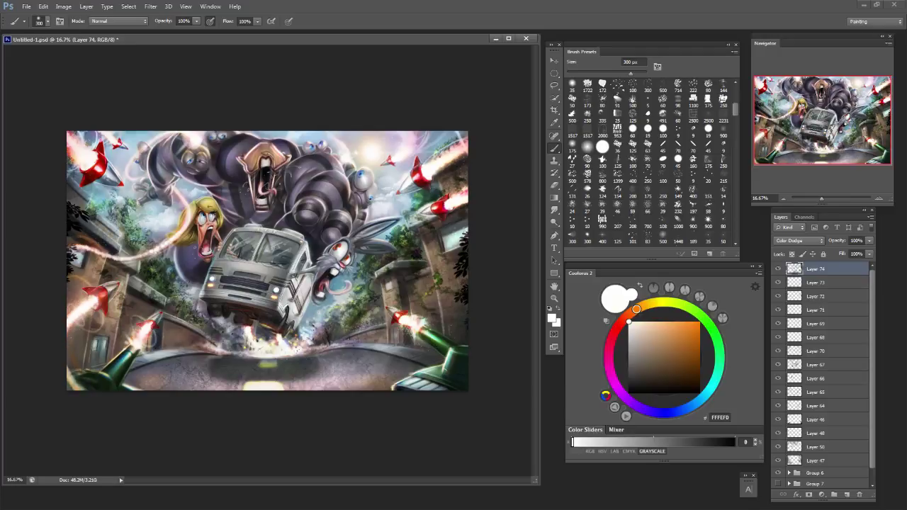
{"action": "key", "text": "ctrl+alt+z"}
{"action": "key", "text": "ctrl+alt+z"}
Sample the pink of the left rocket flame, intensify it to bright red (FC3011), and dab a 300 px glow on the left cannon.
{"action": "key", "text": "bracketleft"}
{"action": "key", "text": "bracketleft"}
{"action": "key", "text": "bracketleft"}
{"action": "key", "text": "bracketleft"}
{"action": "key", "text": "bracketleft"}
{"action": "key", "text": "bracketleft"}
{"action": "key", "text": "bracketleft"}
{"action": "left_click", "coordinate": [103, 296], "text": "alt"}
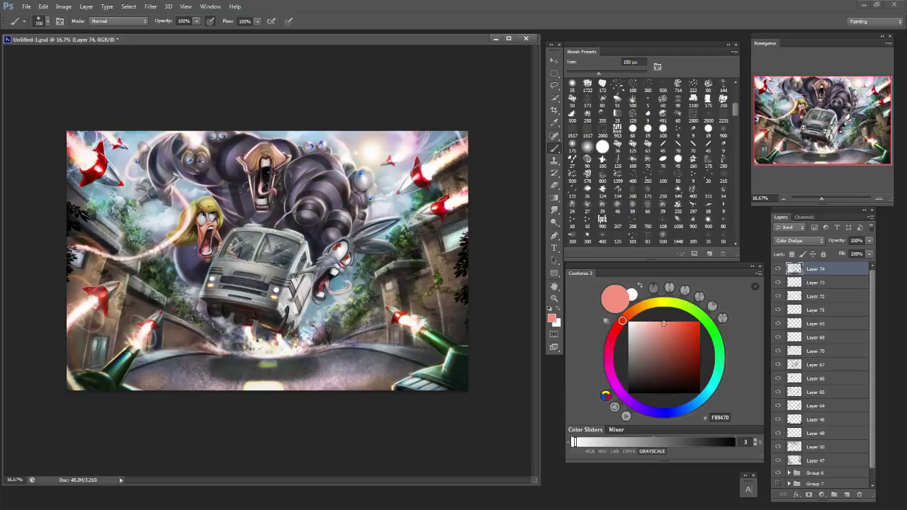
{"action": "key", "text": "bracketleft"}
{"action": "key", "text": "bracketleft"}
{"action": "key", "text": "bracketleft"}
{"action": "key", "text": "bracketright"}
{"action": "key", "text": "bracketright"}
{"action": "key", "text": "bracketright"}
{"action": "left_click", "coordinate": [694, 323]}
{"action": "left_click", "coordinate": [76, 384]}
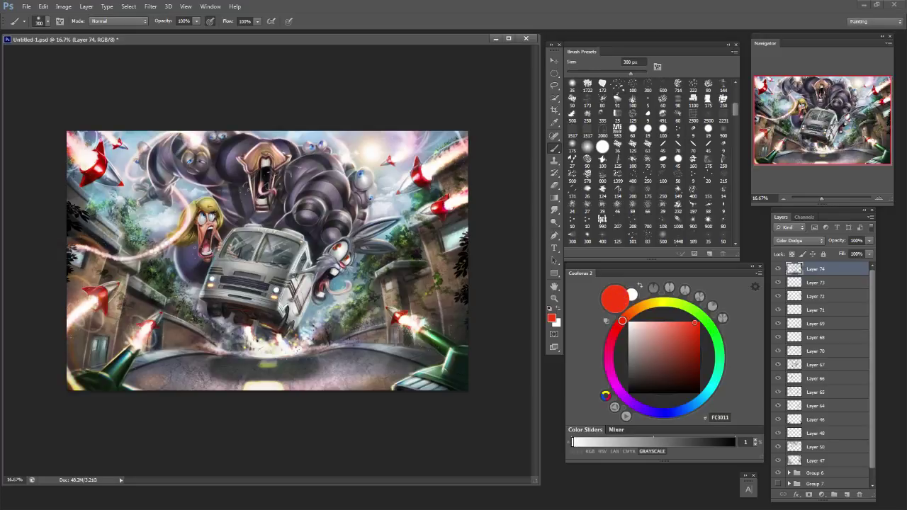
Add softer red glows near the tentacle and below the upper-right rocket with a 200 px brush, undoing the stroke along that rocket's flame.
{"action": "key", "text": "bracketleft"}
{"action": "key", "text": "bracketleft"}
{"action": "key", "text": "bracketleft"}
{"action": "key", "text": "bracketleft"}
{"action": "left_click", "coordinate": [163, 265]}
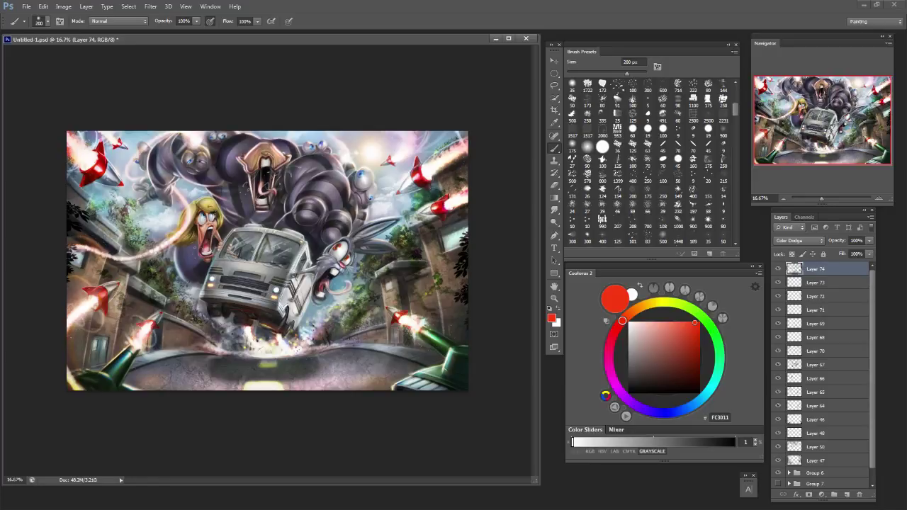
{"action": "left_click_drag", "start_coordinate": [419, 199], "coordinate": [412, 208]}
{"action": "key", "text": "bracketleft"}
{"action": "key", "text": "bracketleft"}
{"action": "mouse_move", "coordinate": [439, 170]}
{"action": "left_mouse_down"}
{"action": "mouse_move", "coordinate": [461, 156]}
{"action": "mouse_move", "coordinate": [460, 144]}
{"action": "left_mouse_up"}
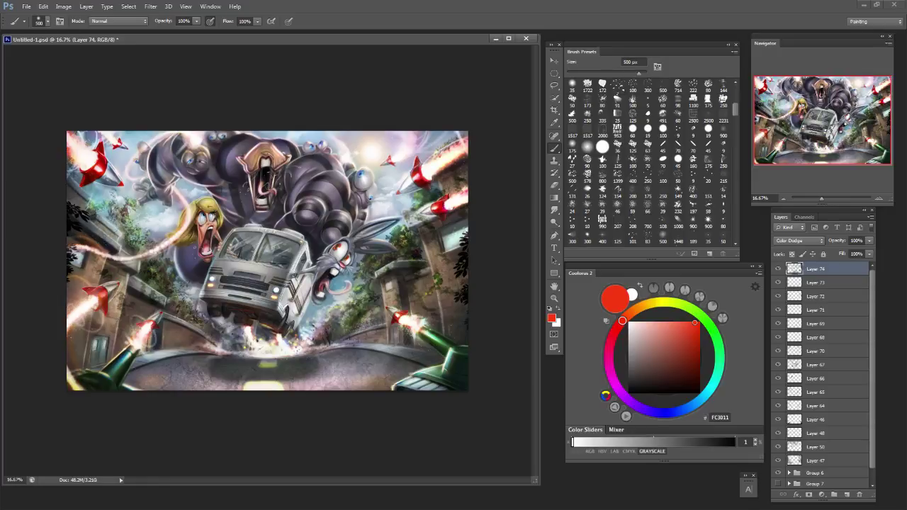
{"action": "key", "text": "ctrl+z"}
Lighten the color to near white (FFFDFC) and dab a 500 px glow on the upper-right rocket's flame.
{"action": "key", "text": "bracketright"}
{"action": "key", "text": "bracketright"}
{"action": "key", "text": "bracketright"}
{"action": "key", "text": "bracketright"}
{"action": "key", "text": "bracketright"}
{"action": "key", "text": "bracketright"}
{"action": "left_click_drag", "start_coordinate": [641, 323], "coordinate": [629, 321]}
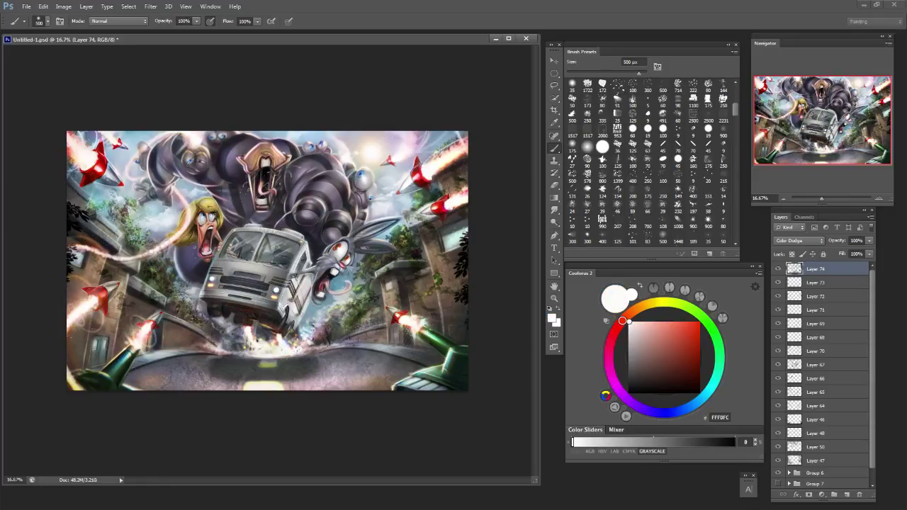
{"action": "left_click", "coordinate": [446, 151]}
Try a near-white glow with a 700 px brush on the foliage and debris beside the van's rear wheel, and undo it.
{"action": "key", "text": "bracketleft"}
{"action": "key", "text": "bracketleft"}
{"action": "key", "text": "bracketleft"}
{"action": "key", "text": "bracketleft"}
{"action": "key", "text": "bracketleft"}
{"action": "key", "text": "bracketleft"}
{"action": "key", "text": "bracketleft"}
{"action": "key", "text": "bracketleft"}
{"action": "key", "text": "bracketleft"}
{"action": "key", "text": "bracketright"}
{"action": "key", "text": "bracketright"}
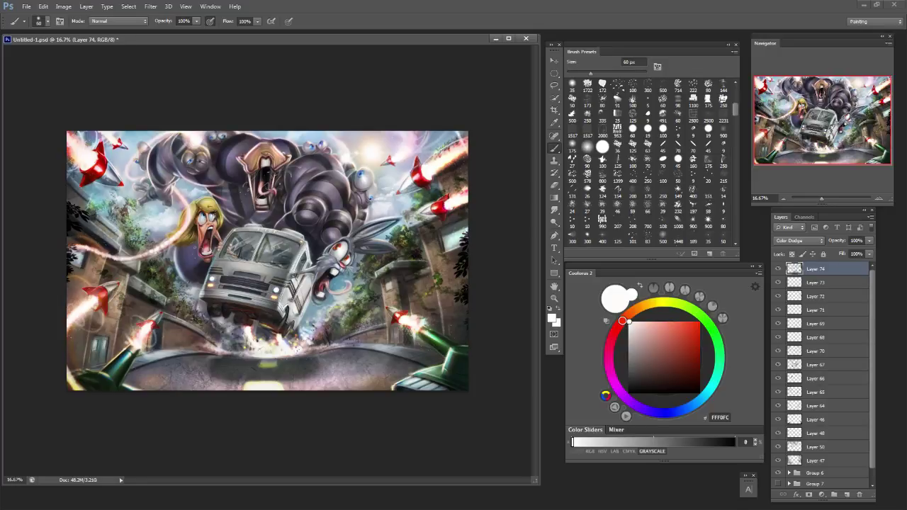
{"action": "key", "text": "bracketright"}
{"action": "key", "text": "bracketright"}
{"action": "key", "text": "bracketright"}
{"action": "key", "text": "bracketright"}
{"action": "key", "text": "bracketleft"}
{"action": "key", "text": "bracketleft"}
{"action": "key", "text": "bracketright"}
{"action": "key", "text": "bracketright"}
{"action": "key", "text": "bracketright"}
{"action": "key", "text": "bracketright"}
{"action": "key", "text": "bracketright"}
{"action": "key", "text": "bracketright"}
{"action": "key", "text": "bracketright"}
{"action": "key", "text": "bracketright"}
{"action": "key", "text": "bracketright"}
{"action": "key", "text": "bracketright"}
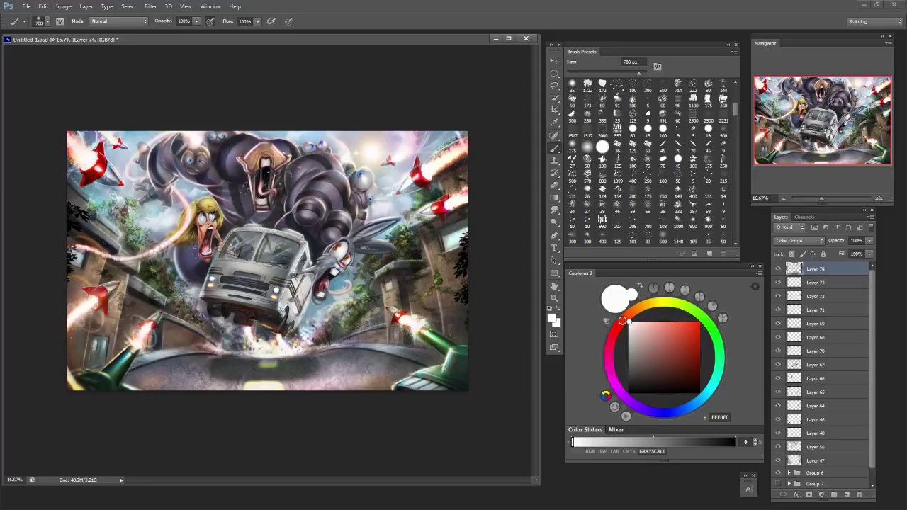
{"action": "left_click", "coordinate": [325, 319]}
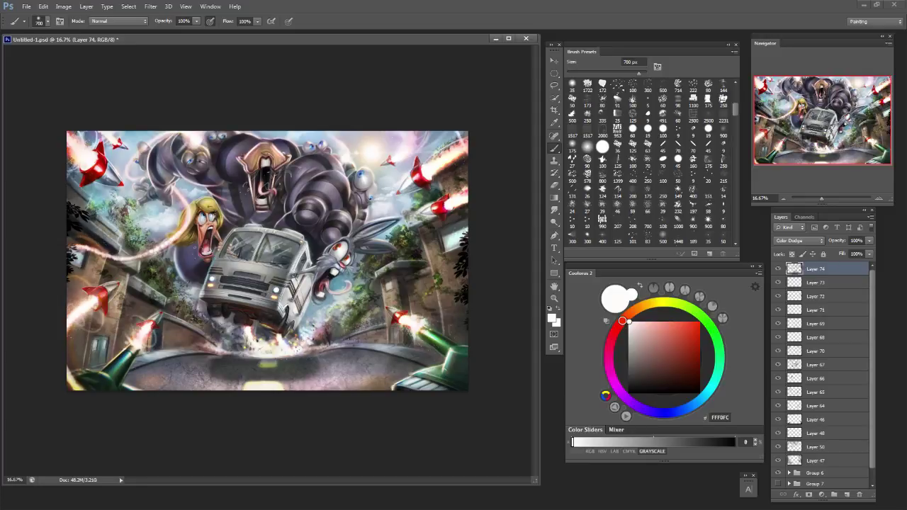
{"action": "key", "text": "ctrl+z"}
Pick a pale pink (FEE7E2) and dab soft 300 px glows around the rabbit's mouth and the side of the van.
{"action": "left_click", "coordinate": [635, 322]}
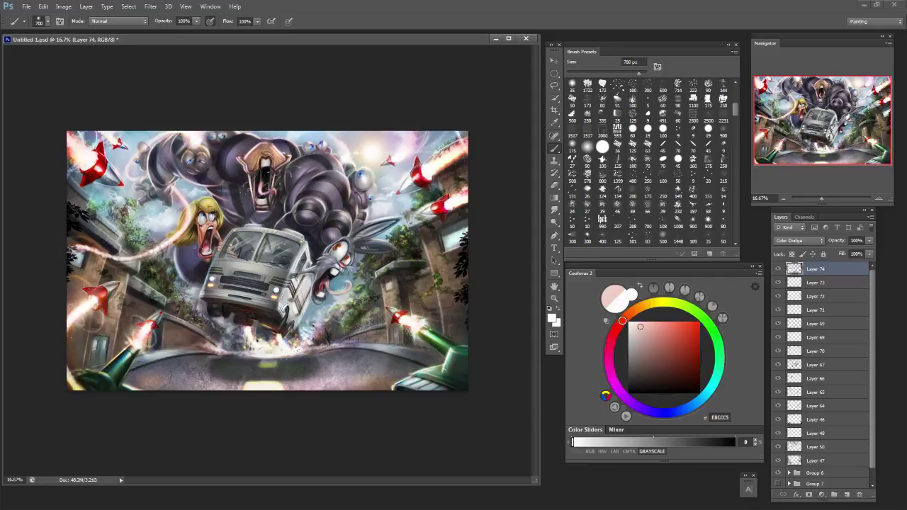
{"action": "key", "text": "bracketleft"}
{"action": "key", "text": "bracketleft"}
{"action": "key", "text": "bracketleft"}
{"action": "key", "text": "bracketleft"}
{"action": "left_click", "coordinate": [337, 282]}
{"action": "left_click", "coordinate": [321, 304]}
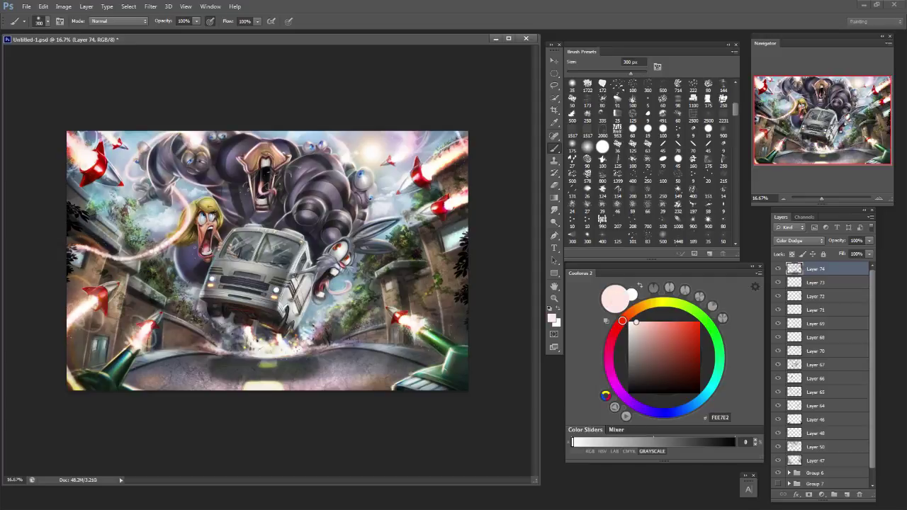
Extend the pale pink glow around the rabbit's face and over the debris dust on both sides of the van's wheels.
{"action": "mouse_move", "coordinate": [352, 278]}
{"action": "left_mouse_down"}
{"action": "mouse_move", "coordinate": [358, 260]}
{"action": "mouse_move", "coordinate": [363, 282]}
{"action": "left_mouse_up"}
{"action": "left_click", "coordinate": [355, 258]}
{"action": "left_click_drag", "start_coordinate": [331, 317], "coordinate": [314, 339]}
{"action": "left_click_drag", "start_coordinate": [222, 336], "coordinate": [202, 326]}
{"action": "left_click_drag", "start_coordinate": [316, 338], "coordinate": [329, 337]}
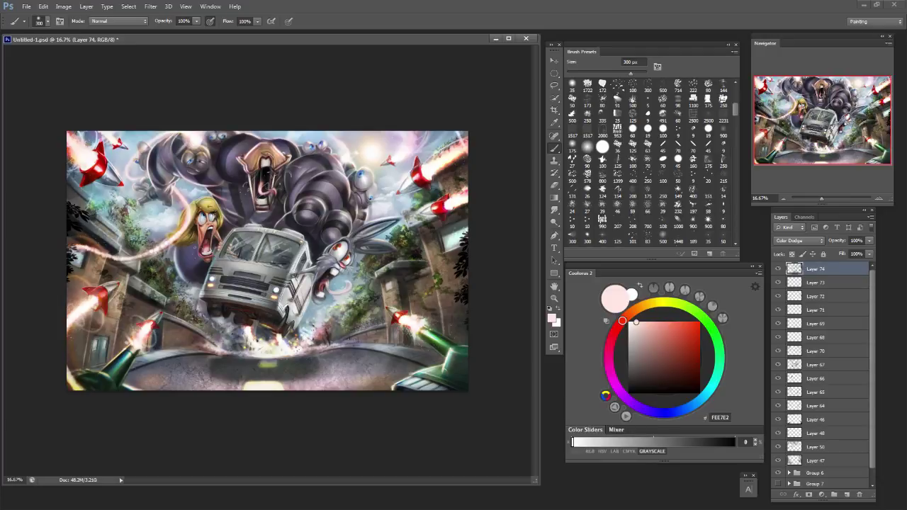
Try a strong red (EF2C00) glow on the dust under the van's front wheel, and undo it.
{"action": "left_click", "coordinate": [700, 326]}
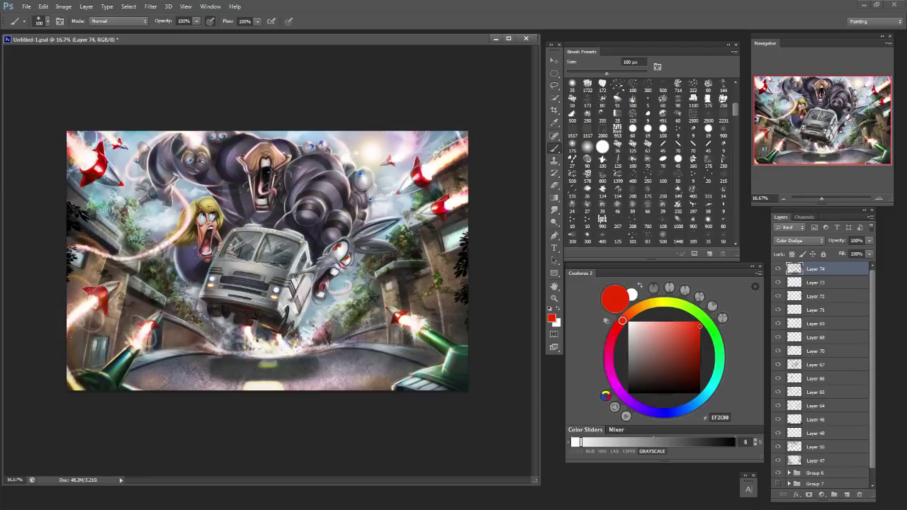
{"action": "left_click", "coordinate": [239, 331]}
{"action": "key", "text": "ctrl+z"}
Sample an orange (D88629) under the van, dab small 45 px glows on the debris by the rear wheel, and enlarge the brush to 100 px.
{"action": "key", "text": "bracketleft"}
{"action": "key", "text": "bracketleft"}
{"action": "key", "text": "bracketleft"}
{"action": "key", "text": "bracketleft"}
{"action": "key", "text": "bracketleft"}
{"action": "key", "text": "bracketleft"}
{"action": "left_click", "coordinate": [241, 331], "text": "alt"}
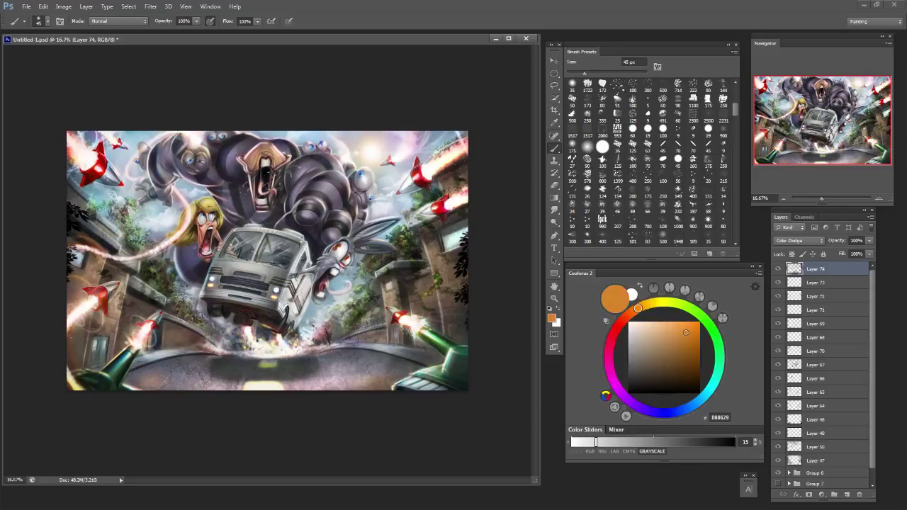
{"action": "left_click", "coordinate": [299, 341]}
{"action": "left_click", "coordinate": [322, 336]}
{"action": "key", "text": "bracketright"}
{"action": "key", "text": "bracketright"}
{"action": "key", "text": "bracketright"}
{"action": "key", "text": "bracketright"}
{"action": "key", "text": "bracketleft"}
{"action": "key", "text": "bracketleft"}
{"action": "key", "text": "bracketleft"}
{"action": "key", "text": "bracketleft"}
{"action": "key", "text": "bracketright"}
{"action": "key", "text": "bracketright"}
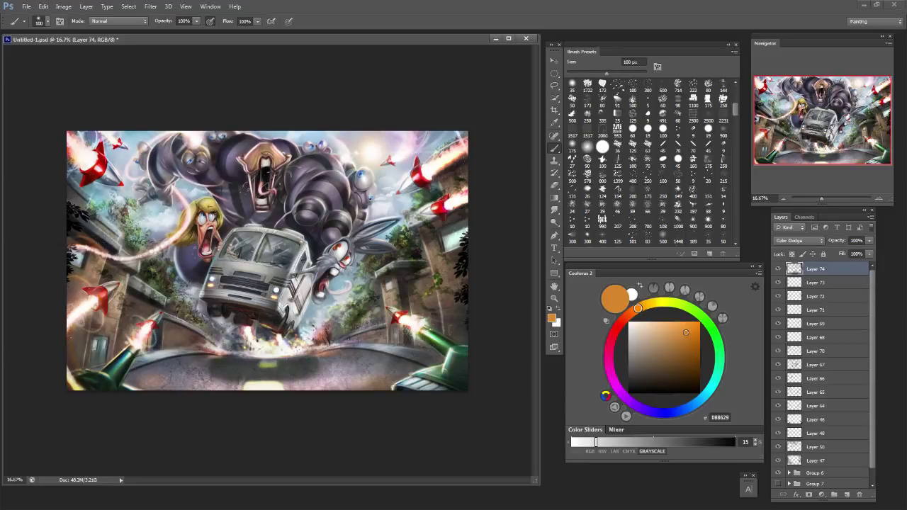
Shift the color through deep blue (002AAE) to a pale blue (E1E8FF), and set the brush size to 80 px.
{"action": "key", "text": "bracketleft"}
{"action": "key", "text": "bracketleft"}
{"action": "key", "text": "bracketright"}
{"action": "key", "text": "bracketright"}
{"action": "key", "text": "bracketleft"}
{"action": "key", "text": "bracketleft"}
{"action": "key", "text": "bracketleft"}
{"action": "key", "text": "bracketleft"}
{"action": "key", "text": "bracketleft"}
{"action": "key", "text": "bracketleft"}
{"action": "left_click", "coordinate": [678, 411]}
{"action": "left_click", "coordinate": [699, 345]}
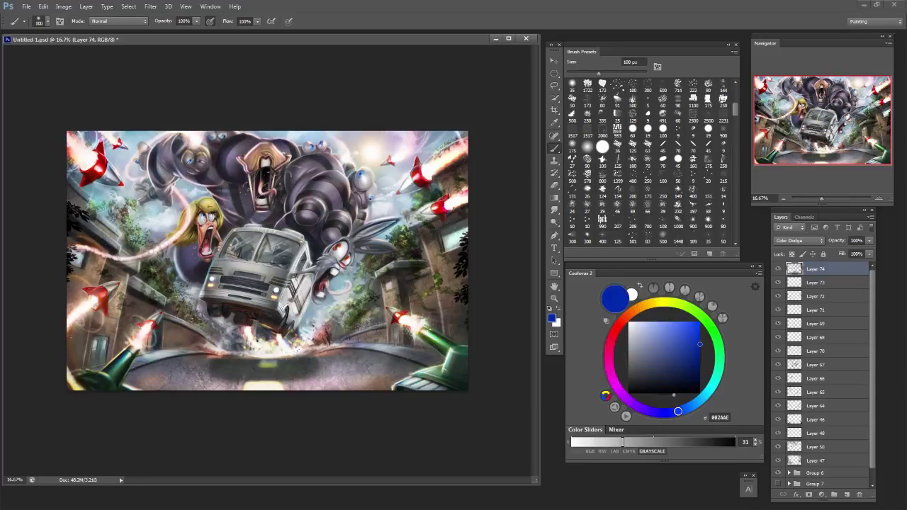
{"action": "key", "text": "bracketleft"}
{"action": "key", "text": "bracketleft"}
{"action": "left_click", "coordinate": [637, 322]}
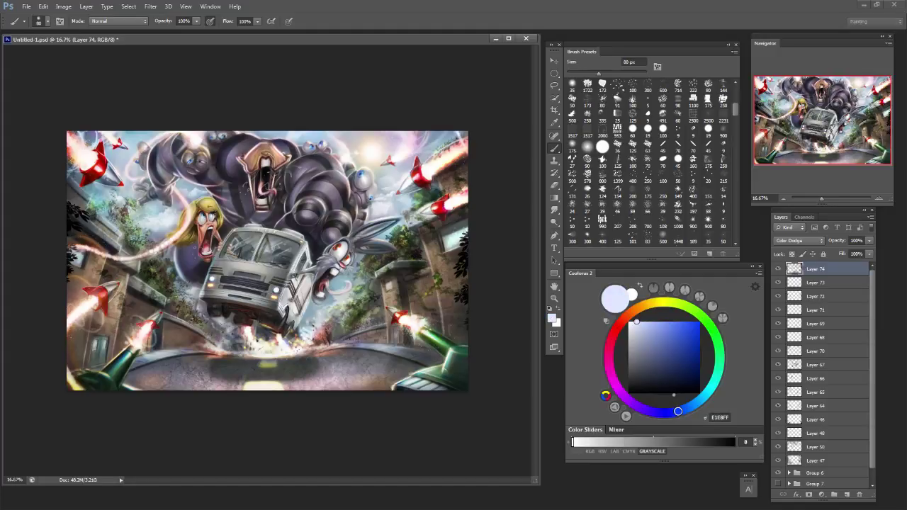
Try a pale blue glow over the wall beside the left cannon, and undo it.
{"action": "key", "text": "bracketright"}
{"action": "key", "text": "bracketright"}
{"action": "mouse_move", "coordinate": [146, 360]}
{"action": "left_mouse_down"}
{"action": "mouse_move", "coordinate": [188, 352]}
{"action": "mouse_move", "coordinate": [173, 343]}
{"action": "left_mouse_up"}
{"action": "key", "text": "ctrl+z"}
Sample the brown of the left wall and brush a 100 px glow on the wall beside the right cannon, then reduce the brush to 80 px.
{"action": "left_click", "coordinate": [168, 336], "text": "alt"}
{"action": "key", "text": "bracketright"}
{"action": "key", "text": "bracketright"}
{"action": "key", "text": "bracketright"}
{"action": "key", "text": "bracketright"}
{"action": "key", "text": "bracketleft"}
{"action": "key", "text": "bracketleft"}
{"action": "key", "text": "bracketleft"}
{"action": "key", "text": "bracketleft"}
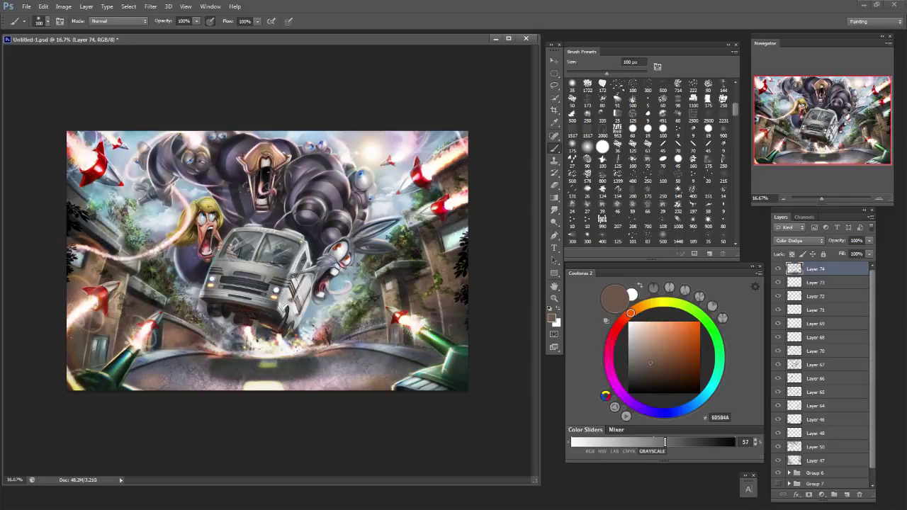
{"action": "left_click_drag", "start_coordinate": [384, 332], "coordinate": [371, 340]}
{"action": "key", "text": "bracketleft"}
{"action": "key", "text": "bracketleft"}
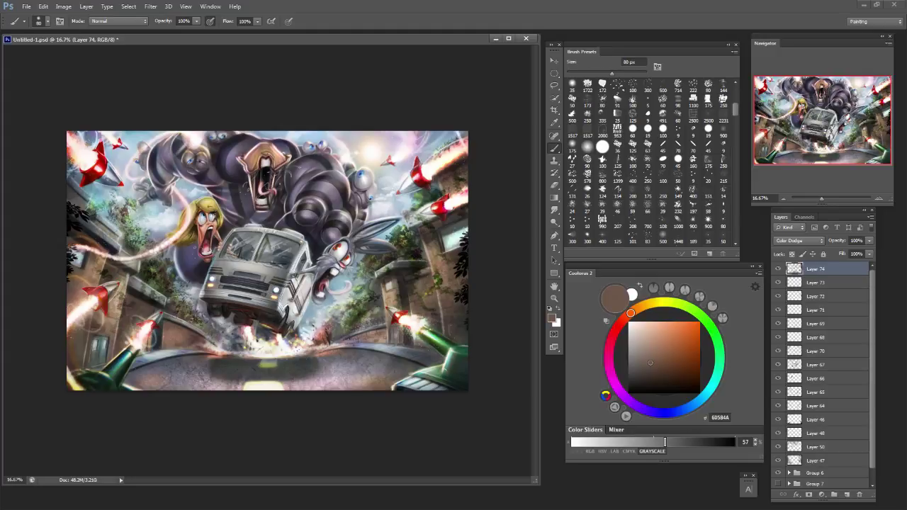
Enlarge the brush to 150 px and paint warm brown glows on the right building's wall and above the lower-left rocket.
{"action": "key", "text": "bracketright"}
{"action": "key", "text": "bracketright"}
{"action": "key", "text": "bracketright"}
{"action": "key", "text": "bracketright"}
{"action": "left_click_drag", "start_coordinate": [443, 286], "coordinate": [456, 286]}
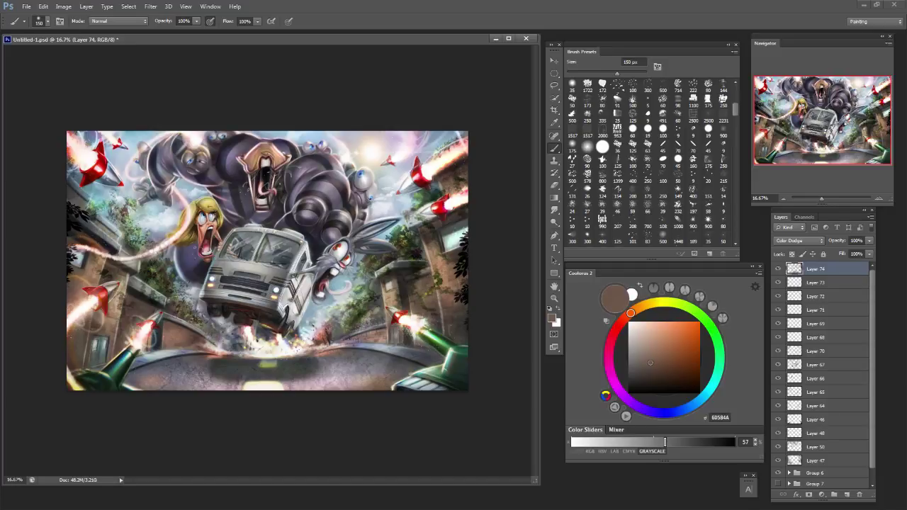
{"action": "left_click_drag", "start_coordinate": [99, 262], "coordinate": [73, 297]}
{"action": "left_click_drag", "start_coordinate": [89, 263], "coordinate": [73, 298]}
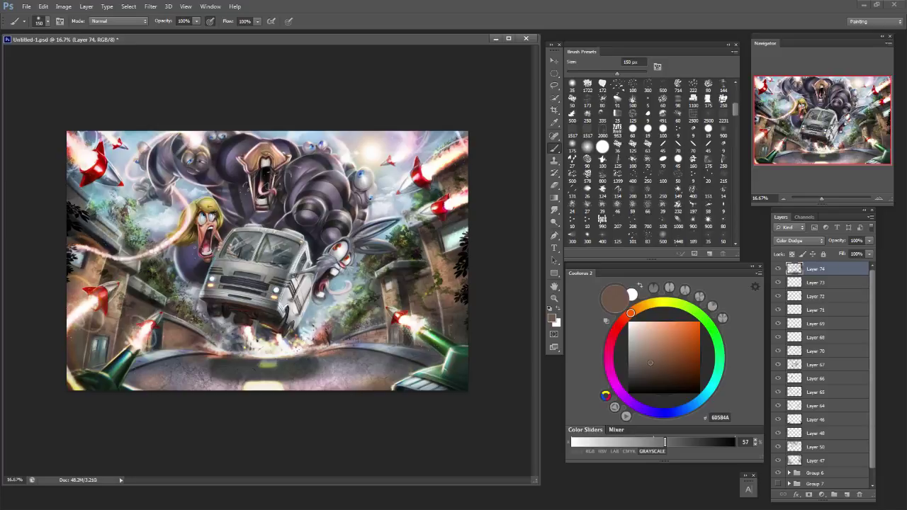
Reduce the brush to 100 px and brush brown light down the left building's corner beside the lower-left rocket.
{"action": "left_click_drag", "start_coordinate": [125, 276], "coordinate": [107, 326]}
{"action": "key", "text": "ctrl+z"}
{"action": "key", "text": "bracketleft"}
{"action": "key", "text": "bracketleft"}
{"action": "left_click_drag", "start_coordinate": [118, 294], "coordinate": [107, 331]}
{"action": "left_click_drag", "start_coordinate": [124, 275], "coordinate": [121, 292]}
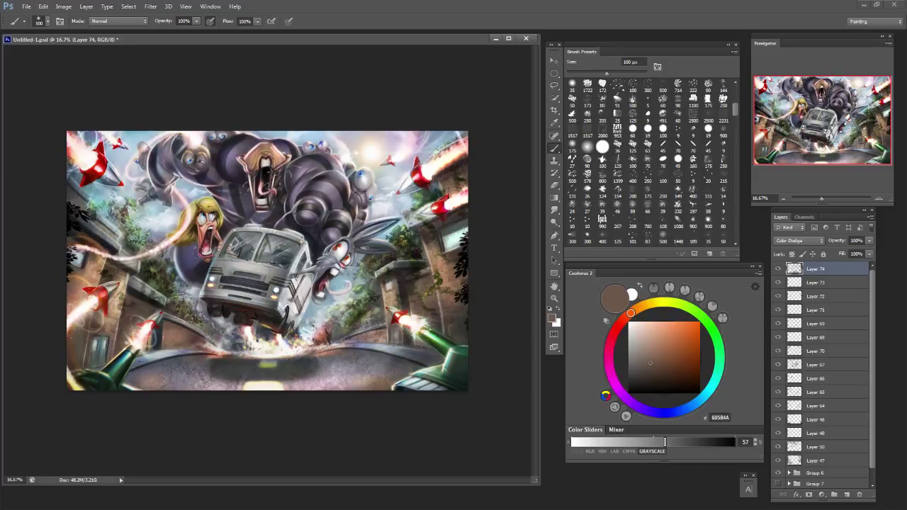
Extend the brown glow up the left building's edge and roof, finishing near the foliage with an 80 px brush.
{"action": "left_click_drag", "start_coordinate": [122, 253], "coordinate": [134, 265]}
{"action": "left_click_drag", "start_coordinate": [107, 235], "coordinate": [118, 247]}
{"action": "left_click_drag", "start_coordinate": [99, 214], "coordinate": [119, 233]}
{"action": "key", "text": "bracketleft"}
{"action": "key", "text": "bracketleft"}
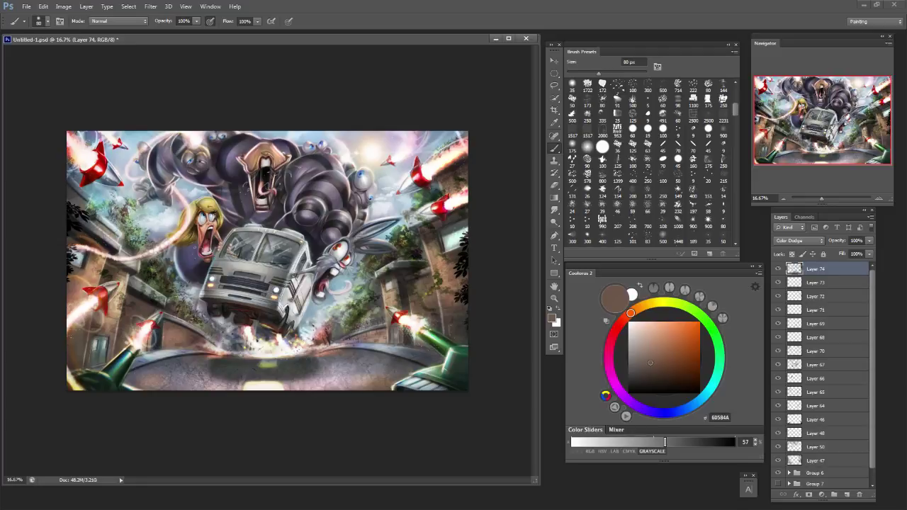
{"action": "left_click_drag", "start_coordinate": [76, 184], "coordinate": [85, 200]}
{"action": "left_click", "coordinate": [210, 7]}
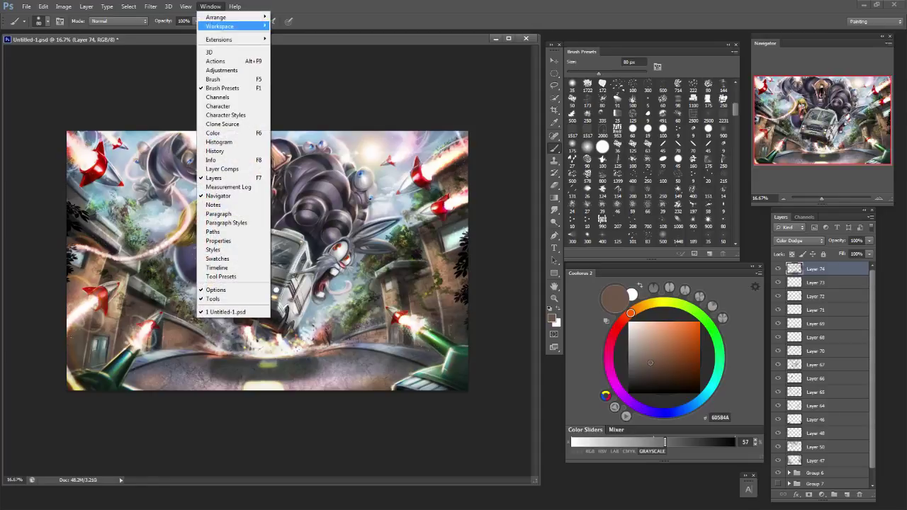
{"action": "mouse_move", "coordinate": [218, 39]}
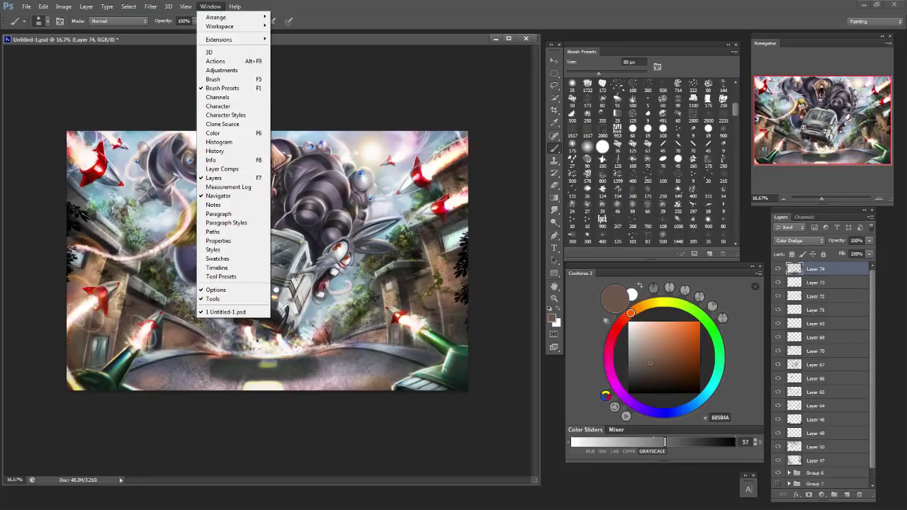
{"action": "key", "text": "Escape"}
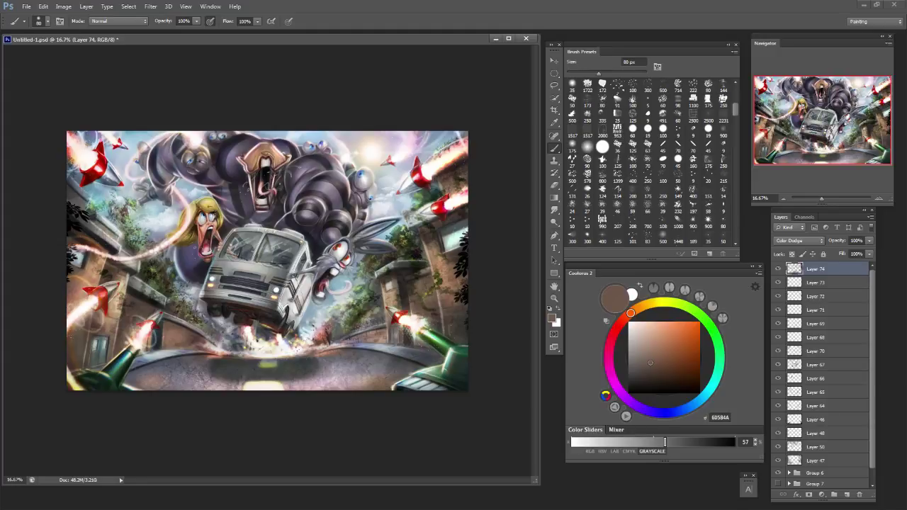
Set the brush color to a vivid blue and enlarge the brush to 100 px.
{"action": "left_click", "coordinate": [687, 408]}
{"action": "left_click", "coordinate": [700, 354]}
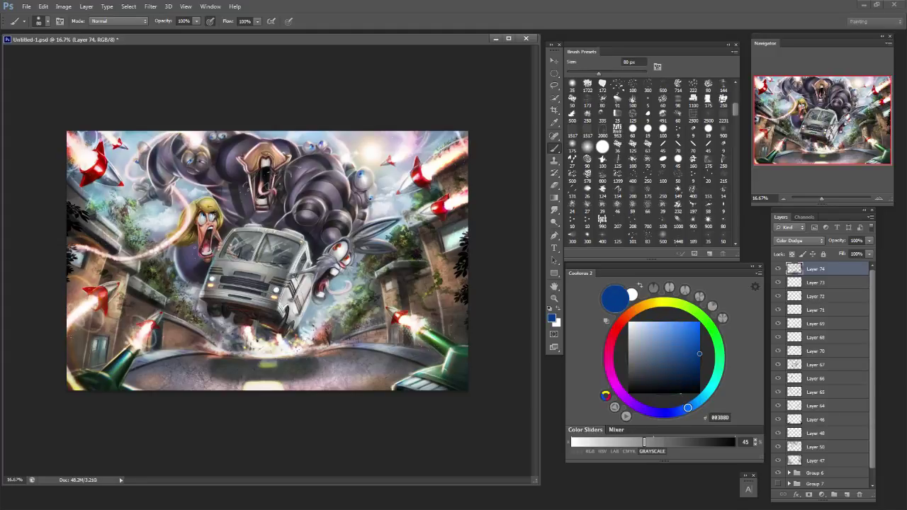
{"action": "key", "text": "bracketright"}
{"action": "key", "text": "bracketright"}
{"action": "key", "text": "bracketright"}
{"action": "key", "text": "bracketright"}
{"action": "left_click", "coordinate": [696, 325]}
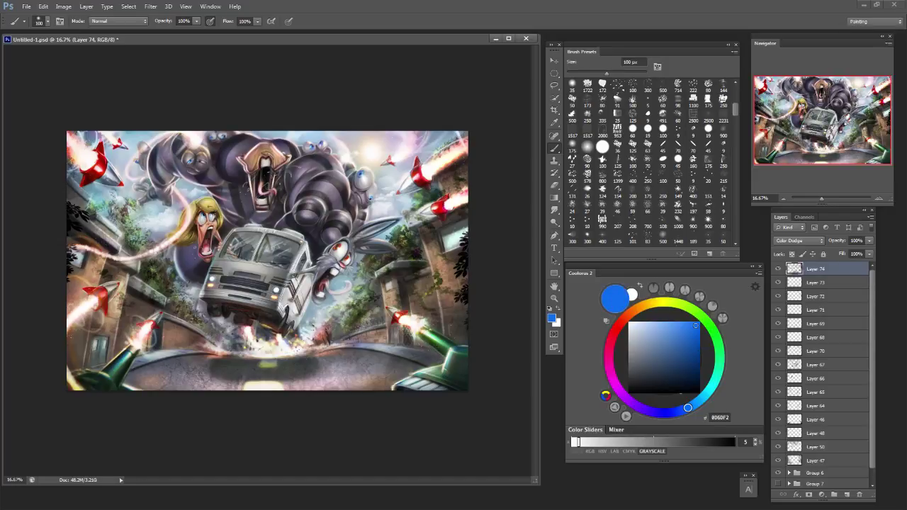
Sample the pale cyan of the right building's lit window and reduce the brush to 45 px.
{"action": "key", "text": "bracketleft"}
{"action": "key", "text": "bracketleft"}
{"action": "key", "text": "bracketleft"}
{"action": "key", "text": "bracketleft"}
{"action": "key", "text": "bracketright"}
{"action": "key", "text": "bracketright"}
{"action": "key", "text": "bracketright"}
{"action": "key", "text": "bracketright"}
{"action": "key", "text": "bracketright"}
{"action": "key", "text": "bracketright"}
{"action": "left_click", "coordinate": [454, 239], "text": "alt"}
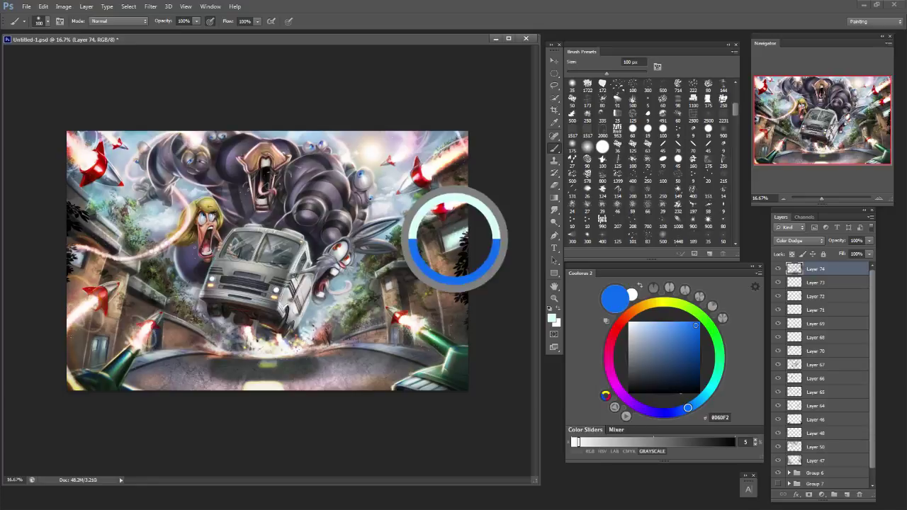
{"action": "key", "text": "bracketleft"}
{"action": "key", "text": "bracketleft"}
{"action": "key", "text": "bracketleft"}
{"action": "key", "text": "bracketleft"}
{"action": "key", "text": "bracketleft"}
{"action": "key", "text": "bracketleft"}
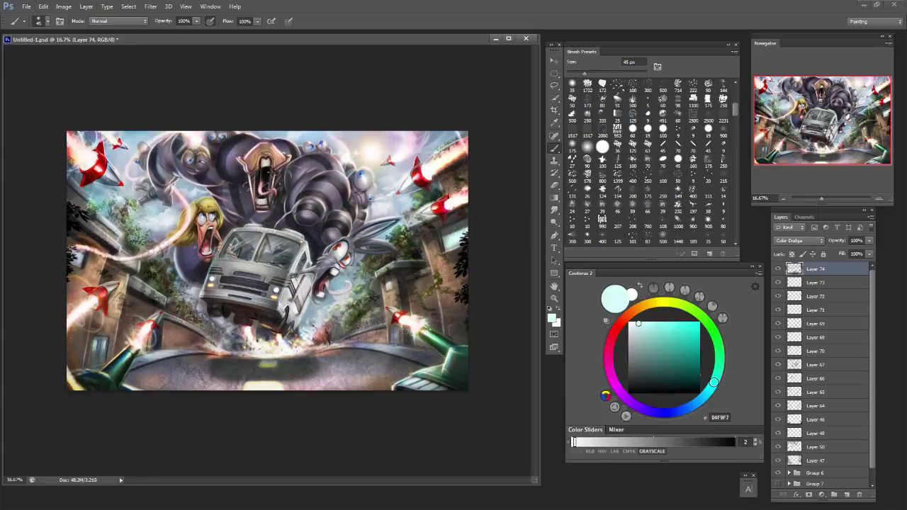
Saturate the color to a bright turquoise (67FFF6) and adjust the brush size to 100 px.
{"action": "left_click", "coordinate": [670, 323]}
{"action": "key", "text": "bracketright"}
{"action": "key", "text": "bracketright"}
{"action": "key", "text": "bracketright"}
{"action": "key", "text": "bracketright"}
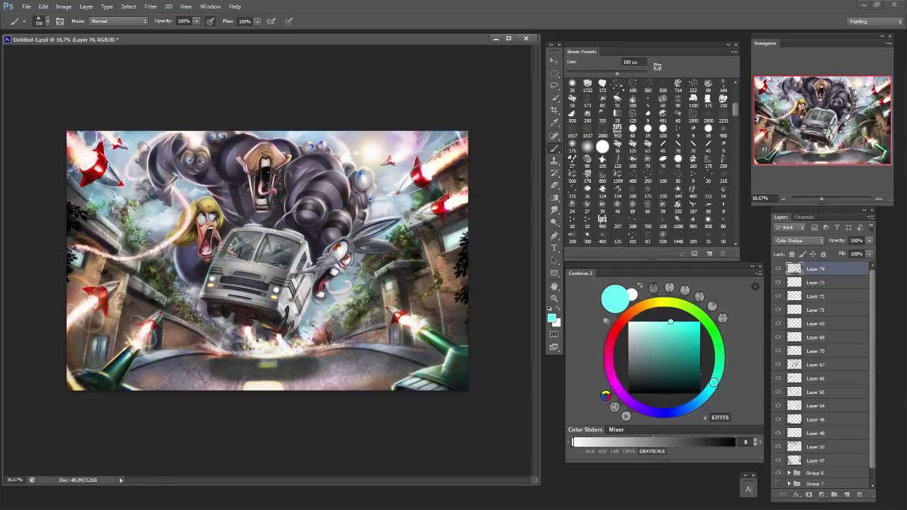
{"action": "key", "text": "bracketleft"}
{"action": "key", "text": "bracketleft"}
{"action": "key", "text": "bracketleft"}
{"action": "key", "text": "bracketleft"}
{"action": "key", "text": "bracketright"}
{"action": "key", "text": "bracketright"}
{"action": "key", "text": "bracketright"}
{"action": "key", "text": "bracketright"}
{"action": "key", "text": "bracketright"}
{"action": "key", "text": "bracketright"}
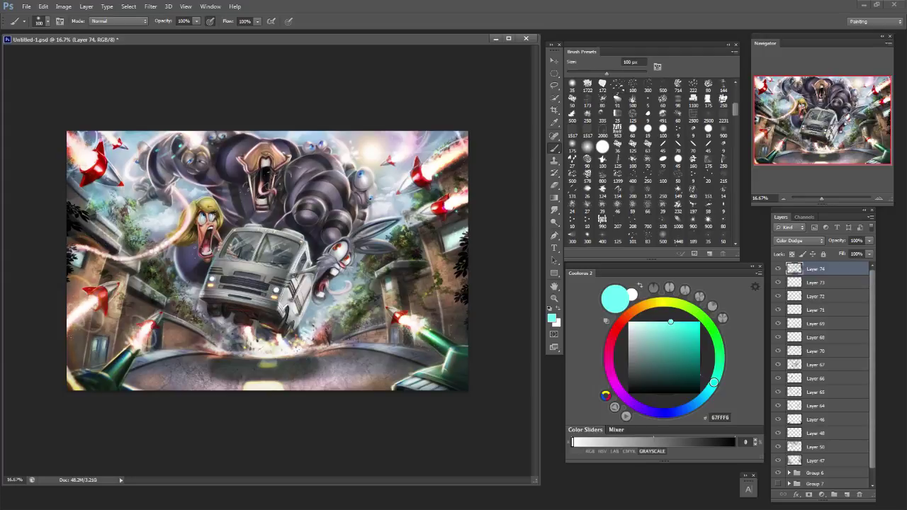
Try turquoise glows with a smaller brush on the right building's wall and above its window, undoing each stroke.
{"action": "key", "text": "ctrl+z"}
{"action": "key", "text": "bracketleft"}
{"action": "key", "text": "bracketleft"}
{"action": "key", "text": "bracketleft"}
{"action": "key", "text": "bracketleft"}
{"action": "key", "text": "bracketleft"}
{"action": "key", "text": "bracketleft"}
{"action": "left_click_drag", "start_coordinate": [440, 283], "coordinate": [442, 338]}
{"action": "key", "text": "ctrl+z"}
{"action": "left_click_drag", "start_coordinate": [446, 226], "coordinate": [460, 218]}
{"action": "key", "text": "ctrl+z"}
Sample a dark gray and an olive brown (55482A) from the right building, and enlarge the brush to 500 px.
{"action": "left_click", "coordinate": [452, 223], "text": "alt"}
{"action": "key", "text": "bracketright"}
{"action": "key", "text": "bracketright"}
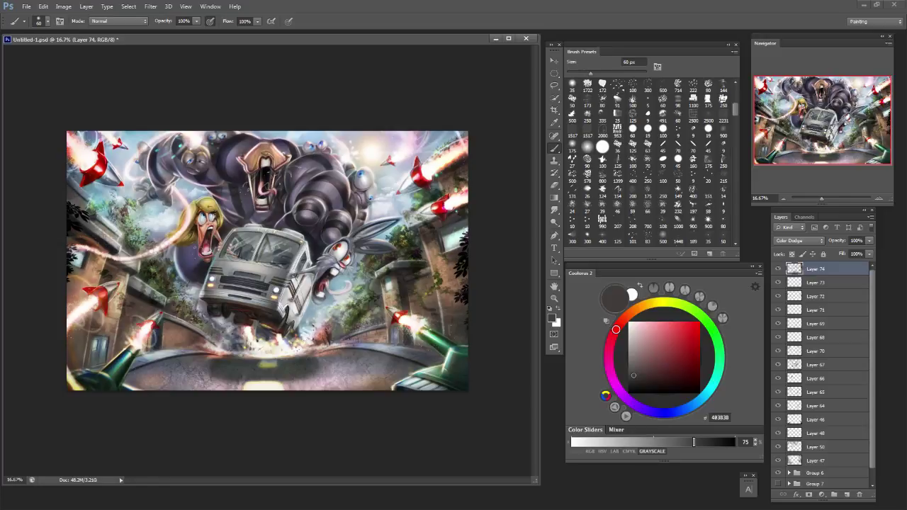
{"action": "key", "text": "bracketright"}
{"action": "key", "text": "bracketright"}
{"action": "key", "text": "bracketright"}
{"action": "key", "text": "bracketright"}
{"action": "left_click", "coordinate": [432, 289], "text": "alt"}
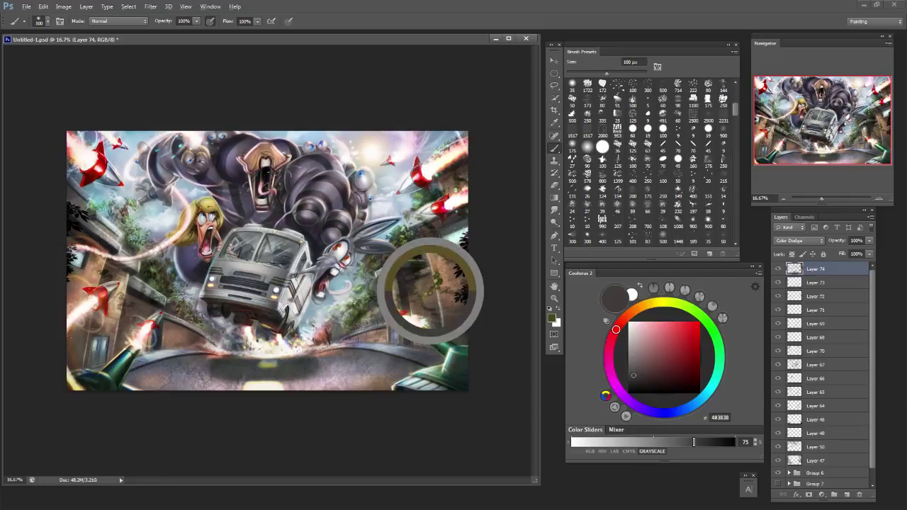
{"action": "key", "text": "bracketright"}
{"action": "key", "text": "bracketright"}
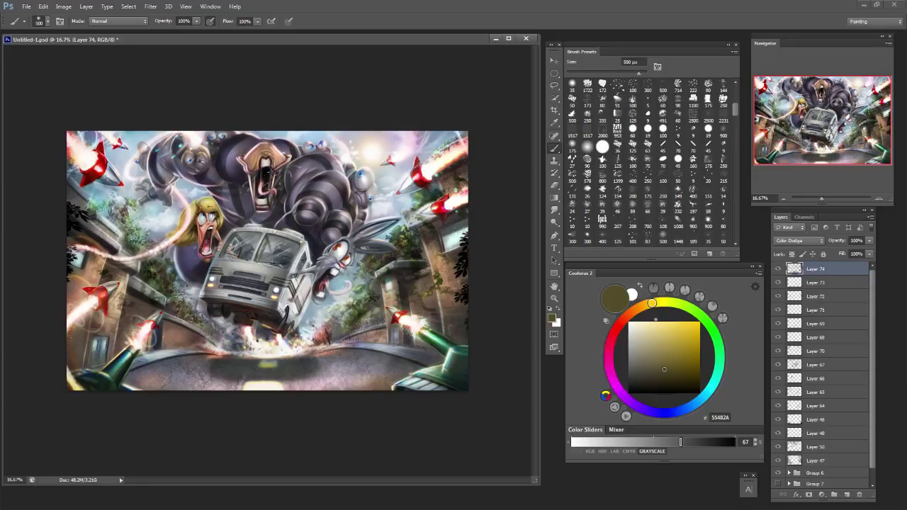
Set the brush color to a deep navy blue (000541) and reduce the brush to 150 px.
{"action": "left_click", "coordinate": [464, 333], "text": "alt"}
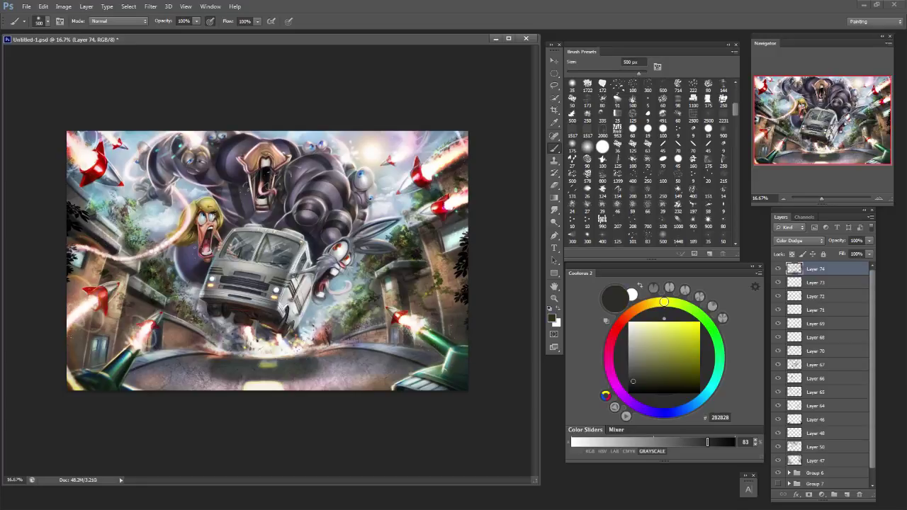
{"action": "left_click_drag", "start_coordinate": [688, 408], "coordinate": [669, 412]}
{"action": "left_click", "coordinate": [700, 374]}
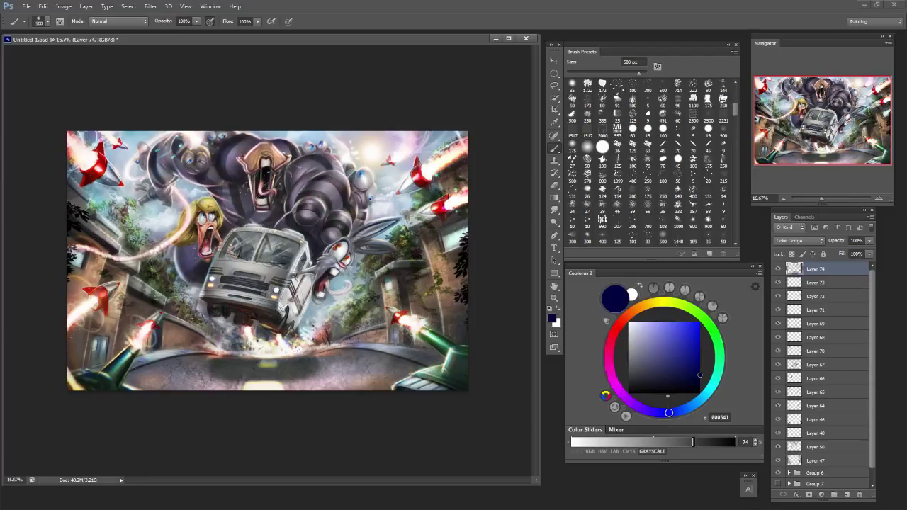
{"action": "key", "text": "bracketleft"}
{"action": "key", "text": "bracketleft"}
{"action": "key", "text": "bracketleft"}
{"action": "key", "text": "bracketleft"}
{"action": "key", "text": "bracketleft"}
{"action": "key", "text": "bracketleft"}
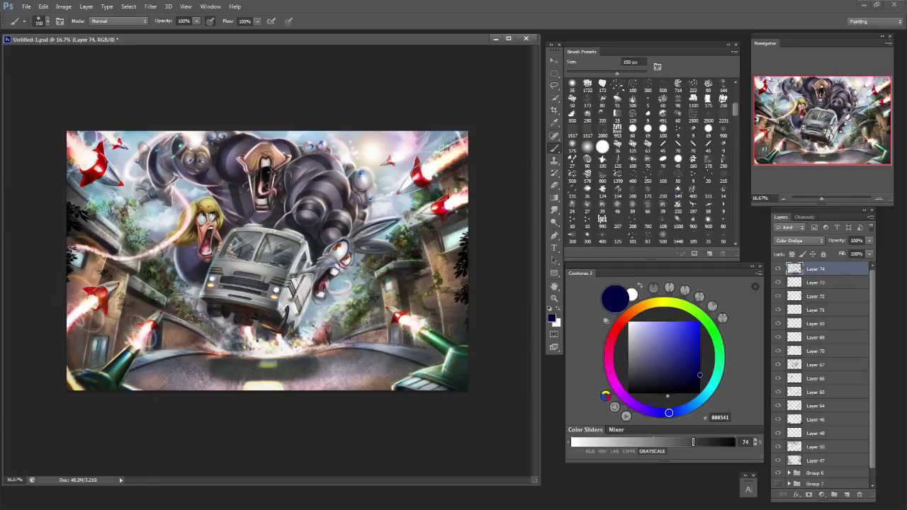
Adjust the brush size to 250 px.
{"action": "key", "text": "bracketleft"}
{"action": "key", "text": "bracketleft"}
{"action": "key", "text": "bracketleft"}
{"action": "key", "text": "bracketleft"}
{"action": "key", "text": "bracketleft"}
{"action": "key", "text": "bracketright"}
{"action": "key", "text": "bracketright"}
{"action": "key", "text": "bracketright"}
{"action": "key", "text": "bracketright"}
{"action": "key", "text": "bracketright"}
{"action": "key", "text": "bracketright"}
{"action": "key", "text": "bracketright"}
{"action": "key", "text": "bracketright"}
{"action": "key", "text": "bracketright"}
{"action": "key", "text": "bracketleft"}
{"action": "key", "text": "bracketleft"}
{"action": "key", "text": "bracketright"}
{"action": "key", "text": "bracketright"}
Sample the pink beside the upper-right rocket, darken it to a deep magenta (460130), and enlarge the brush to 800 px.
{"action": "left_click", "coordinate": [420, 146], "text": "alt"}
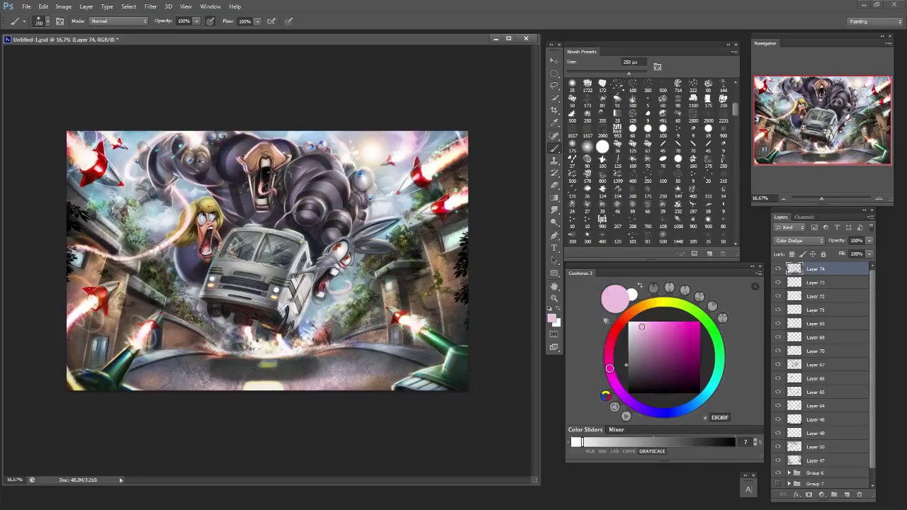
{"action": "left_click", "coordinate": [419, 145]}
{"action": "key", "text": "ctrl+z"}
{"action": "left_click", "coordinate": [698, 373]}
{"action": "key", "text": "bracketright"}
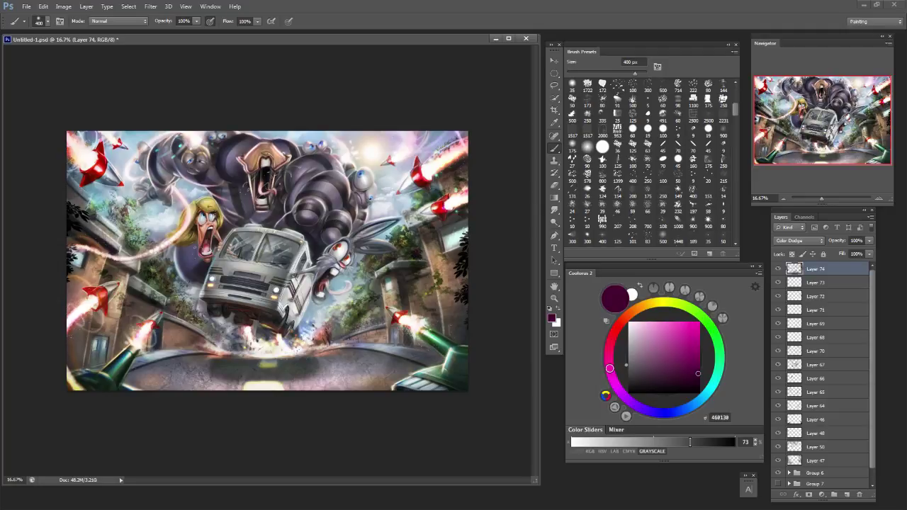
{"action": "key", "text": "bracketright"}
{"action": "key", "text": "bracketright"}
{"action": "key", "text": "bracketright"}
{"action": "key", "text": "bracketright"}
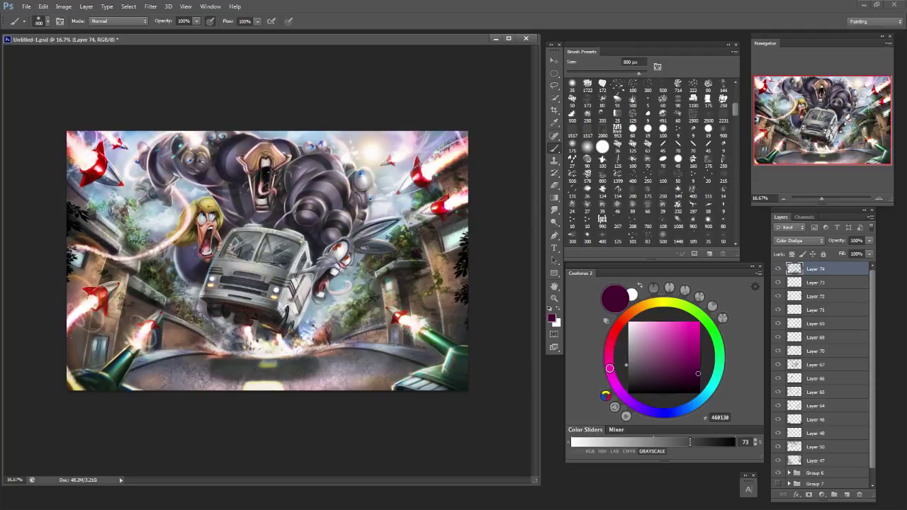
Reduce the brush to 250 px for the deep magenta glow.
{"action": "key", "text": "bracketleft"}
{"action": "key", "text": "bracketleft"}
{"action": "key", "text": "bracketleft"}
{"action": "key", "text": "bracketleft"}
{"action": "key", "text": "bracketleft"}
{"action": "key", "text": "bracketleft"}
{"action": "key", "text": "bracketleft"}
{"action": "key", "text": "bracketleft"}
{"action": "key", "text": "bracketright"}
{"action": "key", "text": "bracketright"}
{"action": "key", "text": "bracketleft"}
{"action": "key", "text": "bracketleft"}
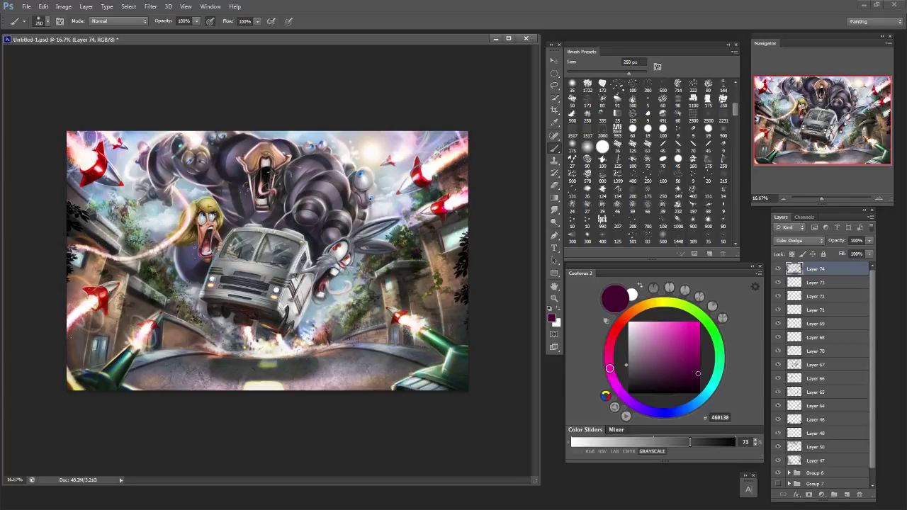
Adjust the brush size to 125 px.
{"action": "key", "text": "bracketleft"}
{"action": "key", "text": "bracketleft"}
{"action": "key", "text": "bracketright"}
{"action": "key", "text": "bracketright"}
{"action": "key", "text": "bracketright"}
{"action": "key", "text": "bracketright"}
{"action": "key", "text": "bracketright"}
{"action": "key", "text": "bracketright"}
{"action": "key", "text": "bracketright"}
{"action": "key", "text": "bracketright"}
{"action": "key", "text": "bracketleft"}
{"action": "key", "text": "bracketleft"}
{"action": "key", "text": "bracketleft"}
{"action": "key", "text": "bracketleft"}
Save the illustration as Untitled-1 in Photoshop format in the car chase 2 folder, replacing the existing file.
{"action": "left_click", "coordinate": [26, 6]}
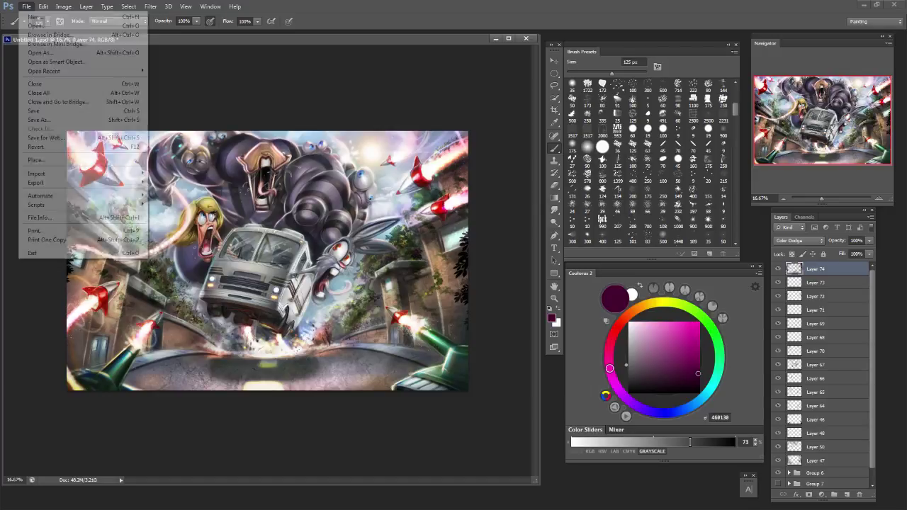
{"action": "left_click", "coordinate": [46, 119]}
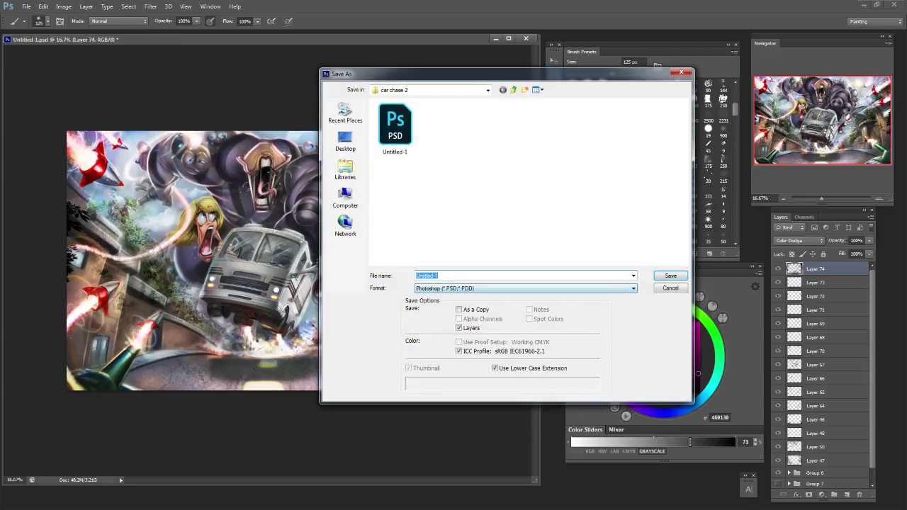
{"action": "key", "text": "Return"}
{"action": "key", "text": "Return"}
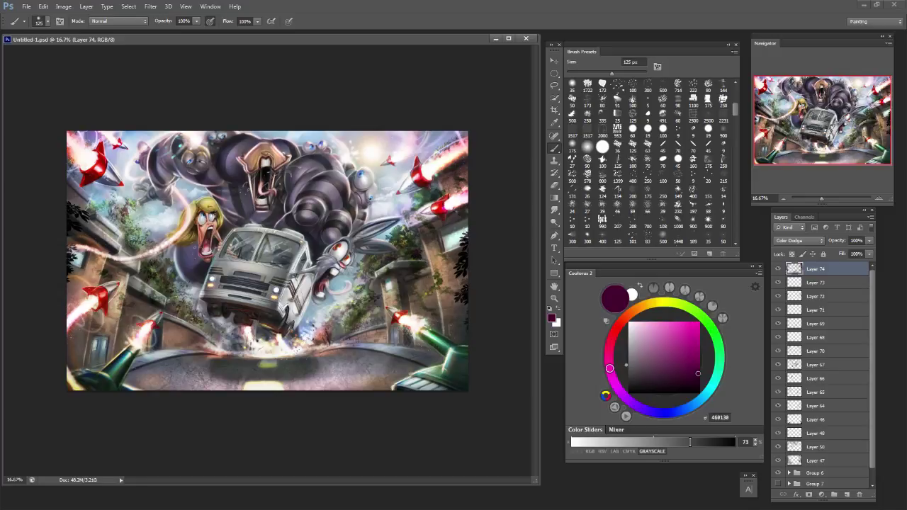
Reduce the brush to 20 px for detail work around the van and the left-hand rockets.
{"action": "scroll", "coordinate": [244, 290], "scroll_direction": "up", "scroll_amount": 2}
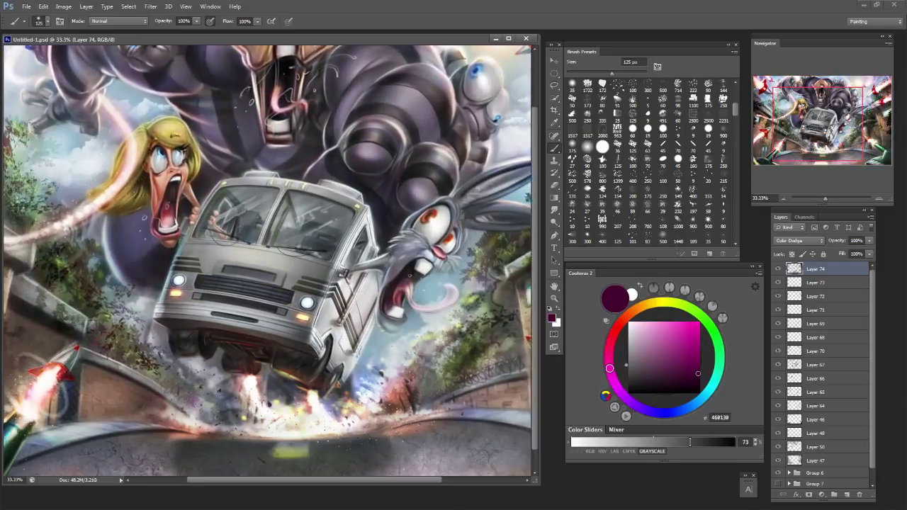
{"action": "left_click_drag", "start_coordinate": [245, 290], "coordinate": [360, 262]}
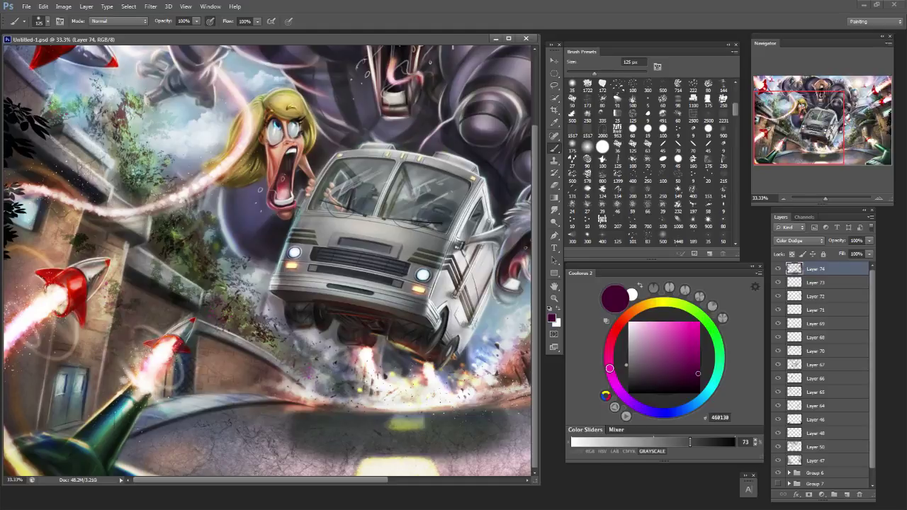
{"action": "key", "text": "bracketleft"}
{"action": "key", "text": "bracketleft"}
{"action": "key", "text": "bracketleft"}
{"action": "key", "text": "bracketleft"}
{"action": "key", "text": "bracketleft"}
{"action": "key", "text": "bracketleft"}
Set the brush color to a bright coral red (FF565C) and reduce the brush to 6 px.
{"action": "left_click", "coordinate": [615, 331]}
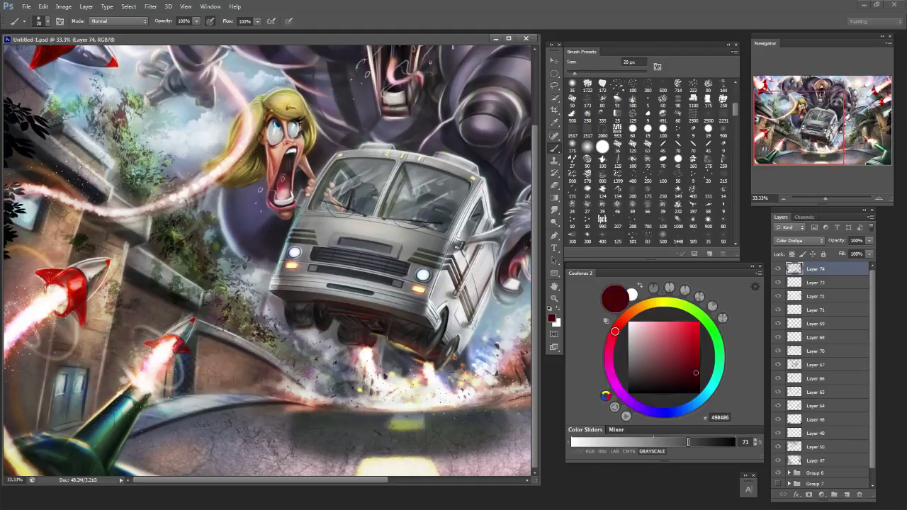
{"action": "left_click", "coordinate": [675, 323]}
{"action": "key", "text": "bracketleft"}
{"action": "key", "text": "bracketleft"}
{"action": "key", "text": "bracketleft"}
{"action": "key", "text": "bracketleft"}
{"action": "key", "text": "bracketleft"}
{"action": "key", "text": "bracketleft"}
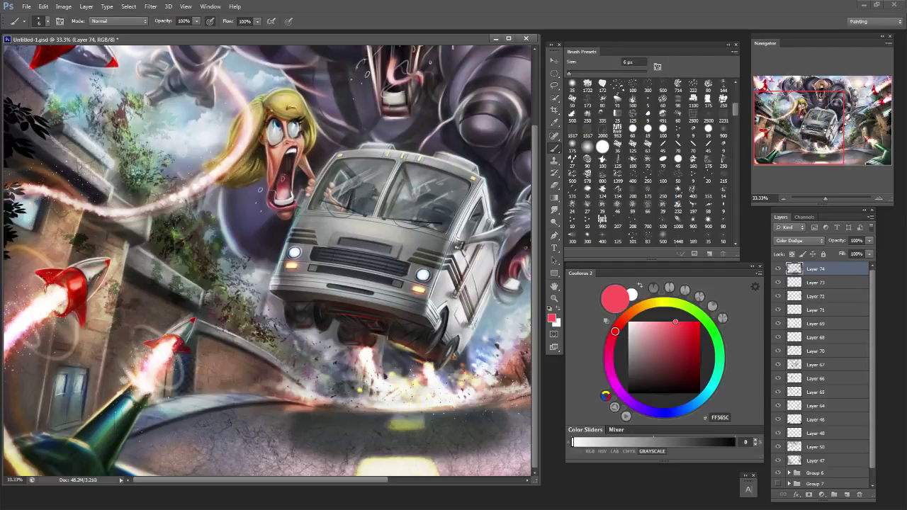
Set the brush color to orange (FF9847) and try a short highlight on the van's front wheel.
{"action": "left_click", "coordinate": [634, 311]}
{"action": "left_click_drag", "start_coordinate": [679, 335], "coordinate": [679, 322]}
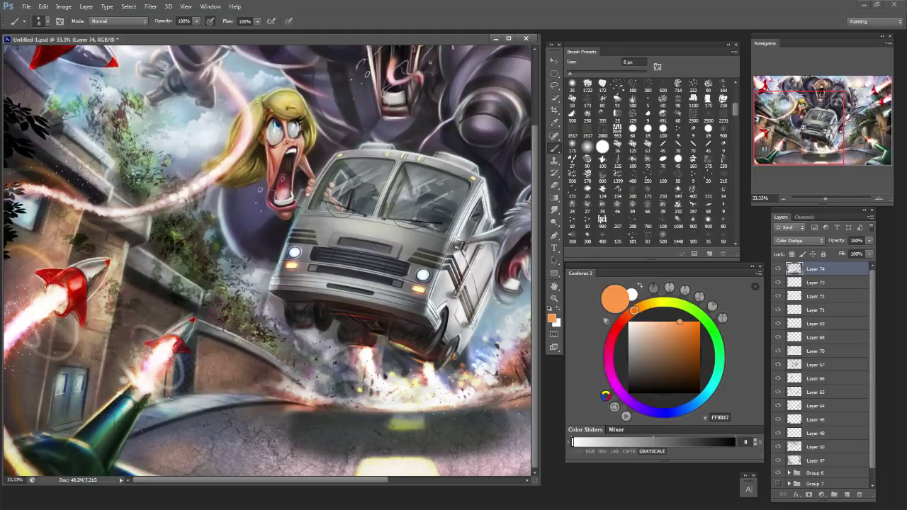
{"action": "key", "text": "bracketright"}
{"action": "key", "text": "bracketright"}
{"action": "key", "text": "bracketleft"}
{"action": "left_click_drag", "start_coordinate": [305, 329], "coordinate": [319, 330]}
{"action": "key", "text": "ctrl+z"}
Adjust the brush to 7 px and lighten its color to pale peach (FFC391).
{"action": "key", "text": "bracketright"}
{"action": "key", "text": "bracketright"}
{"action": "key", "text": "bracketright"}
{"action": "key", "text": "bracketright"}
{"action": "key", "text": "bracketleft"}
{"action": "key", "text": "bracketleft"}
{"action": "key", "text": "bracketleft"}
{"action": "key", "text": "bracketleft"}
{"action": "key", "text": "bracketright"}
{"action": "key", "text": "bracketright"}
{"action": "key", "text": "bracketleft"}
{"action": "key", "text": "bracketleft"}
{"action": "left_click_drag", "start_coordinate": [680, 322], "coordinate": [659, 322]}
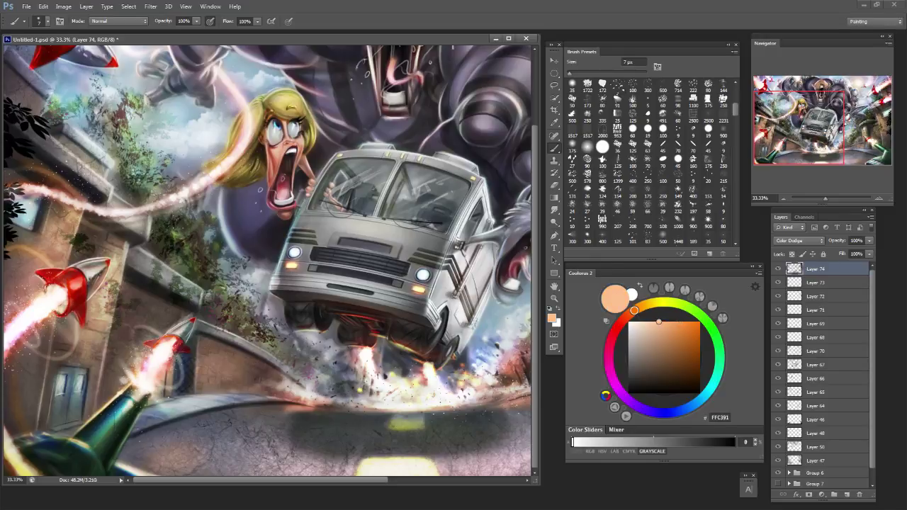
Undo the last stroke and paint a thin peach highlight along the van's underside toward the rear flame.
{"action": "key", "text": "ctrl+z"}
{"action": "left_click_drag", "start_coordinate": [375, 335], "coordinate": [424, 364]}
{"action": "key", "text": "]"}
{"action": "key", "text": "]"}
{"action": "key", "text": "]"}
{"action": "key", "text": "]"}
{"action": "key", "text": "]"}
{"action": "key", "text": "]"}
{"action": "key", "text": "e"}
{"action": "key", "text": "ctrl+z"}
Sample a beige from the flame under the van and dab it over the surrounding sparks and debris.
{"action": "key", "text": "b"}
{"action": "left_click", "coordinate": [430, 365], "text": "alt"}
{"action": "key", "text": "]"}
{"action": "key", "text": "]"}
{"action": "key", "text": "]"}
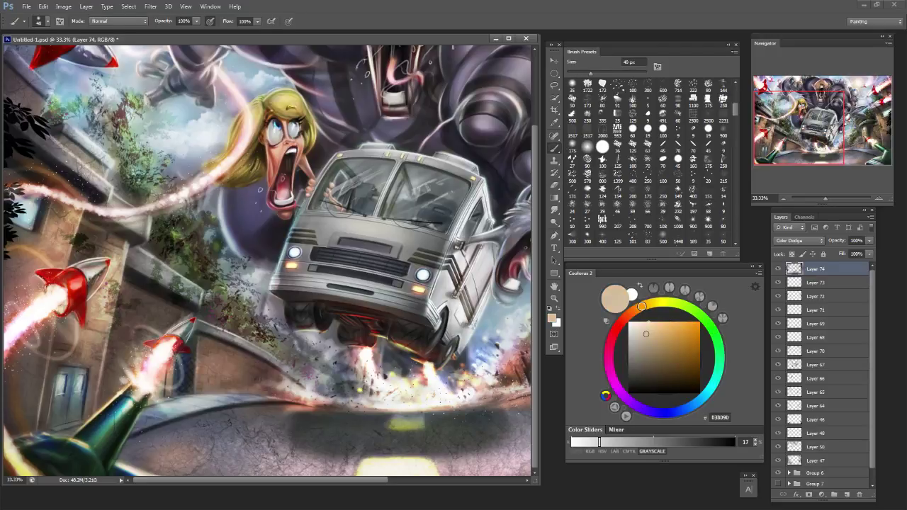
{"action": "key", "text": "]"}
{"action": "key", "text": "]"}
{"action": "key", "text": "]"}
{"action": "left_click_drag", "start_coordinate": [445, 384], "coordinate": [457, 383]}
{"action": "left_click", "coordinate": [453, 390]}
{"action": "mouse_move", "coordinate": [377, 365]}
{"action": "left_mouse_down"}
{"action": "mouse_move", "coordinate": [385, 377]}
{"action": "mouse_move", "coordinate": [372, 388]}
{"action": "left_mouse_up"}
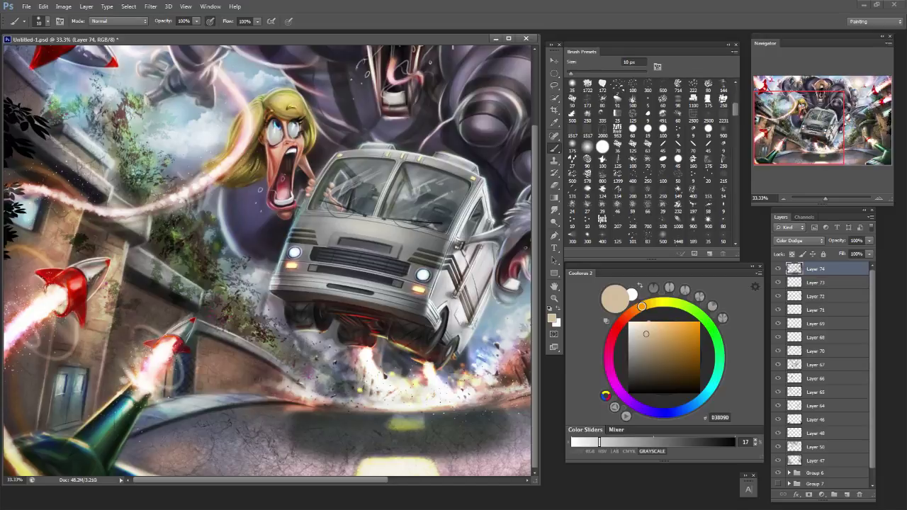
Paint small beige highlights with a 10 px brush on the debris and around the van's right-hand wheels.
{"action": "mouse_move", "coordinate": [513, 383]}
{"action": "left_mouse_down"}
{"action": "mouse_move", "coordinate": [520, 367]}
{"action": "mouse_move", "coordinate": [503, 378]}
{"action": "left_mouse_up"}
{"action": "mouse_move", "coordinate": [356, 390]}
{"action": "left_mouse_down"}
{"action": "mouse_move", "coordinate": [350, 381]}
{"action": "mouse_move", "coordinate": [365, 378]}
{"action": "left_mouse_up"}
{"action": "left_click_drag", "start_coordinate": [463, 351], "coordinate": [470, 339]}
{"action": "mouse_move", "coordinate": [445, 364]}
{"action": "left_mouse_down"}
{"action": "mouse_move", "coordinate": [451, 356]}
{"action": "mouse_move", "coordinate": [437, 342]}
{"action": "left_mouse_up"}
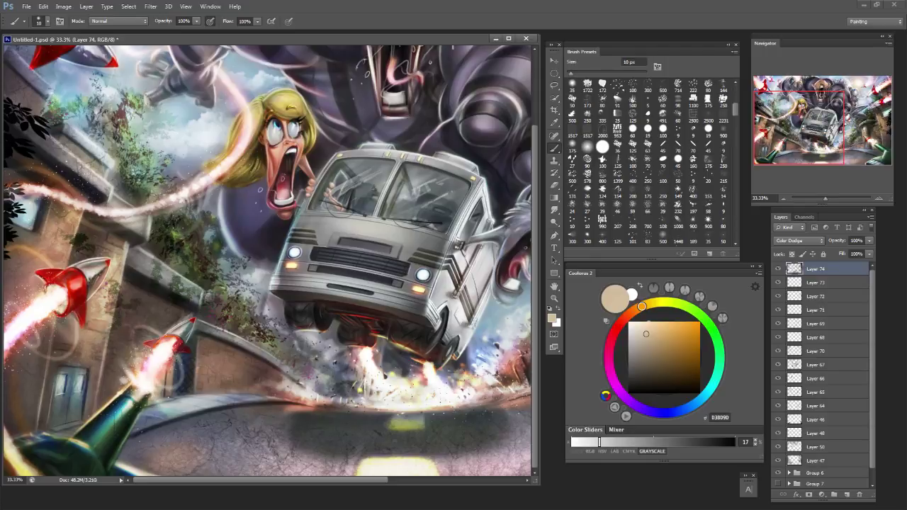
Set the brush color to pale orange (F5CF94) and try a highlight stroke on the van's front bumper.
{"action": "left_click", "coordinate": [656, 324]}
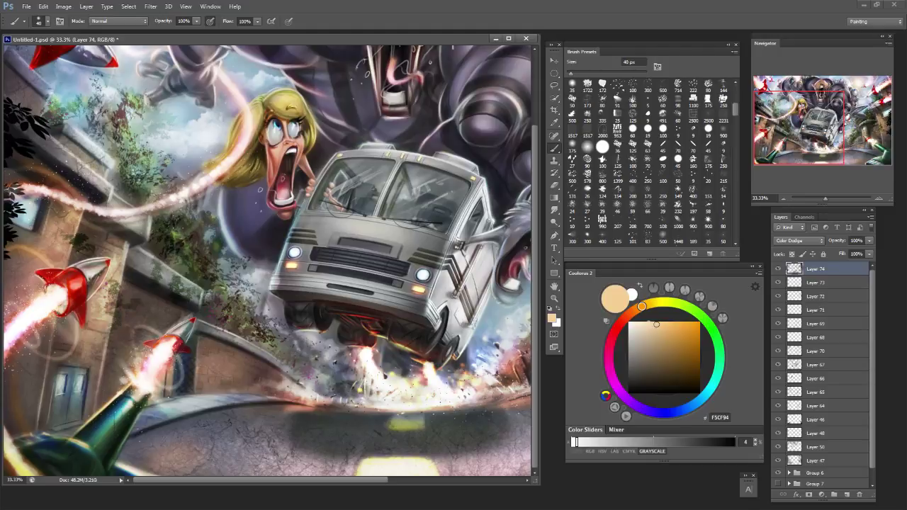
{"action": "key", "text": "bracketright"}
{"action": "key", "text": "bracketright"}
{"action": "key", "text": "bracketright"}
{"action": "key", "text": "bracketleft"}
{"action": "key", "text": "bracketright"}
{"action": "key", "text": "bracketleft"}
{"action": "key", "text": "bracketleft"}
{"action": "key", "text": "bracketleft"}
{"action": "key", "text": "bracketleft"}
{"action": "mouse_move", "coordinate": [340, 301]}
{"action": "left_mouse_down"}
{"action": "mouse_move", "coordinate": [378, 306]}
{"action": "mouse_move", "coordinate": [358, 305]}
{"action": "left_mouse_up"}
{"action": "key", "text": "ctrl+z"}
Paint short pale orange highlights just below the van's right-hand wheels, finishing with a 20 px brush.
{"action": "key", "text": "bracketright"}
{"action": "key", "text": "bracketright"}
{"action": "key", "text": "bracketright"}
{"action": "key", "text": "bracketright"}
{"action": "key", "text": "bracketleft"}
{"action": "key", "text": "bracketleft"}
{"action": "left_click_drag", "start_coordinate": [468, 354], "coordinate": [473, 375]}
{"action": "key", "text": "bracketleft"}
{"action": "left_click_drag", "start_coordinate": [468, 355], "coordinate": [469, 369]}
{"action": "key", "text": "bracketright"}
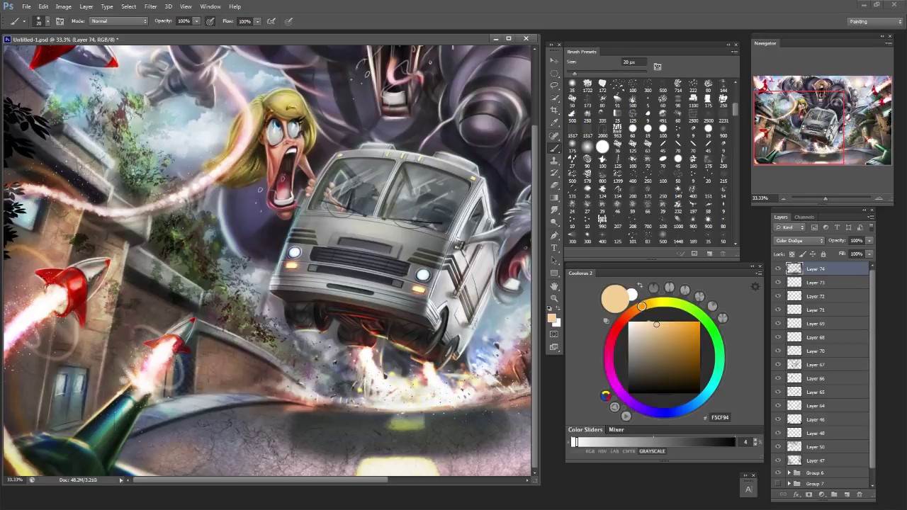
Add a pale orange stroke to the right-hand flame under the van and check the whole illustration.
{"action": "key", "text": "bracketright"}
{"action": "left_click_drag", "start_coordinate": [425, 375], "coordinate": [426, 385]}
{"action": "key", "text": "bracketright"}
{"action": "key", "text": "ctrl+minus"}
{"action": "key", "text": "ctrl+minus"}
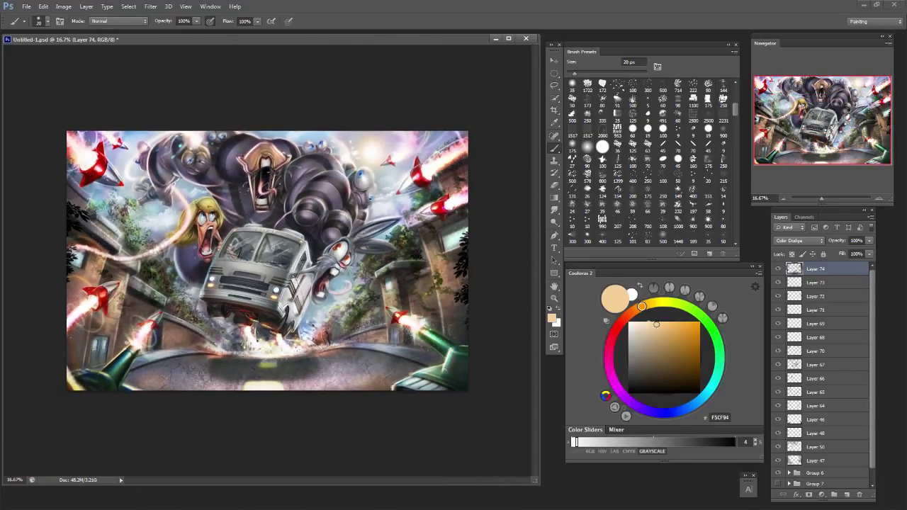
{"action": "key", "text": "ctrl+0"}
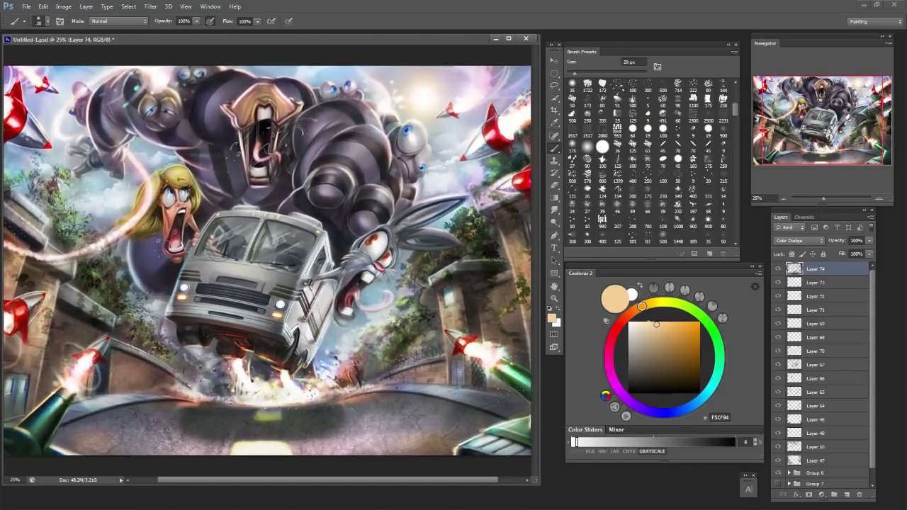
{"action": "key", "text": "ctrl+minus"}
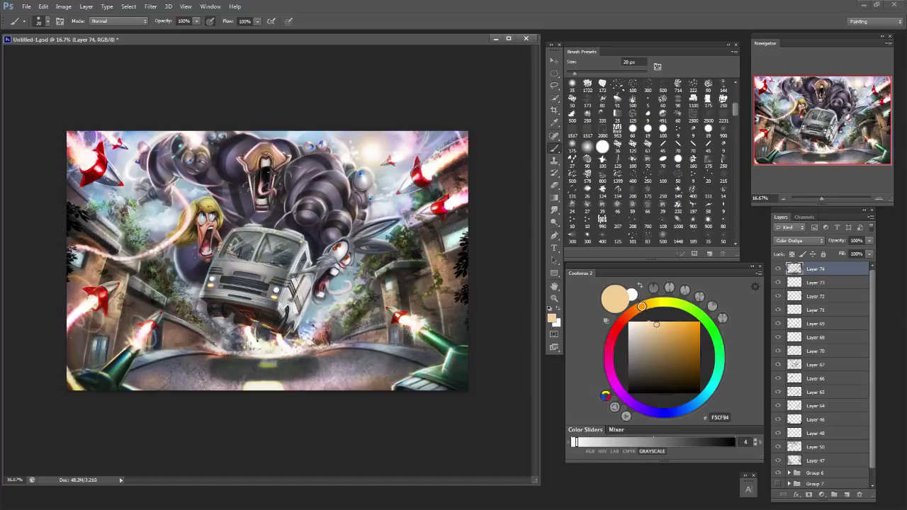
{"action": "key", "text": "ctrl+plus"}
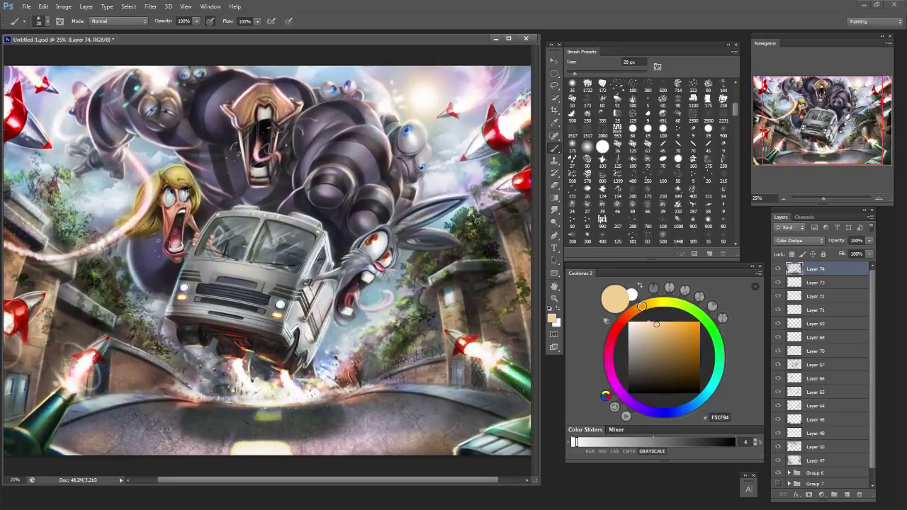
Paint a pale orange highlight beside the lower-right rocket's nose and enlarge the brush to 70 px.
{"action": "left_click_drag", "start_coordinate": [444, 341], "coordinate": [446, 361]}
{"action": "key", "text": "bracketleft"}
{"action": "key", "text": "bracketright"}
{"action": "key", "text": "bracketright"}
{"action": "key", "text": "bracketright"}
{"action": "key", "text": "bracketright"}
{"action": "key", "text": "bracketright"}
{"action": "key", "text": "bracketright"}
{"action": "key", "text": "bracketright"}
{"action": "key", "text": "bracketright"}
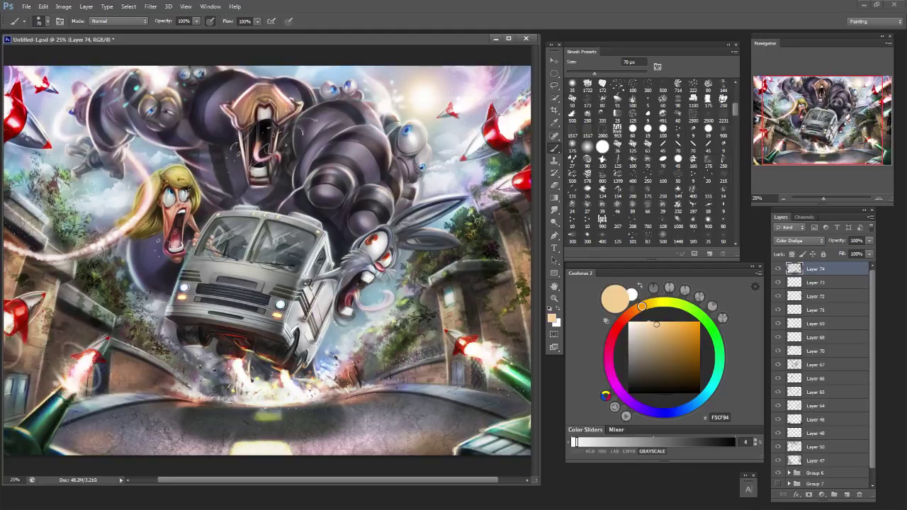
Reduce the brush to 25 px and set its color to near-black (020202).
{"action": "key", "text": "bracketleft"}
{"action": "key", "text": "bracketleft"}
{"action": "key", "text": "bracketleft"}
{"action": "key", "text": "bracketleft"}
{"action": "key", "text": "bracketleft"}
{"action": "left_click", "coordinate": [335, 356], "text": "alt"}
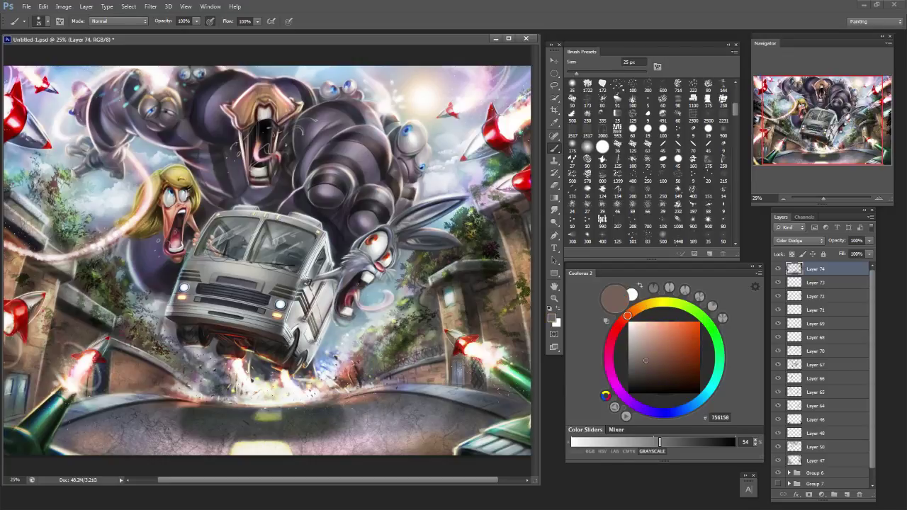
{"action": "left_click", "coordinate": [628, 393]}
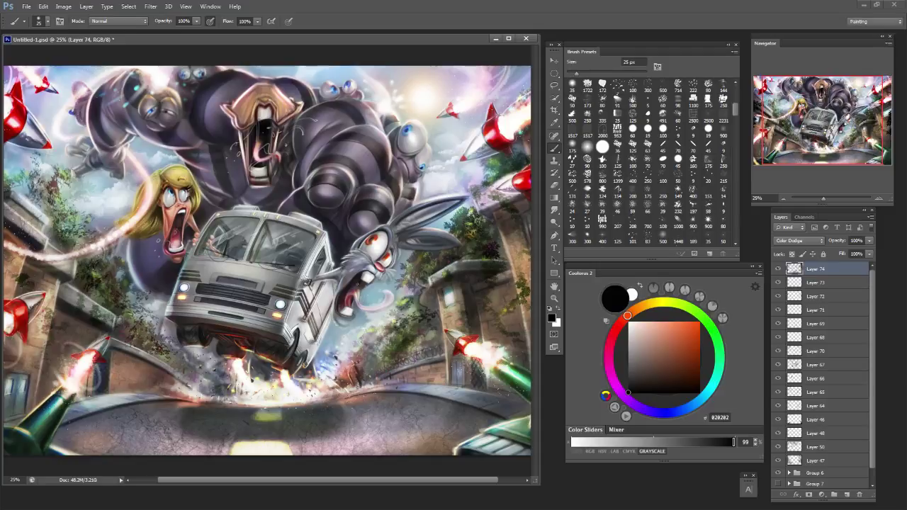
Add a new layer and stamp near-black debris specks between the van and the right-hand building with scatter brushes.
{"action": "left_click", "coordinate": [847, 495]}
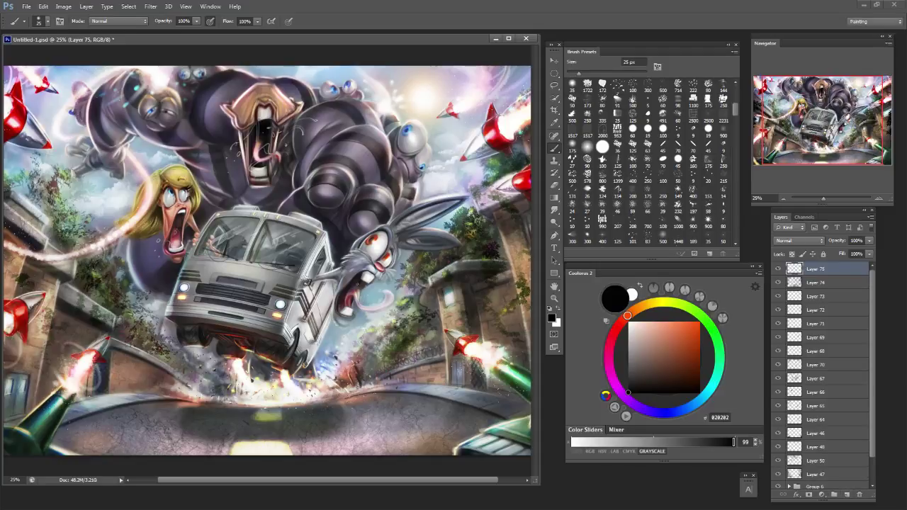
{"action": "left_click", "coordinate": [342, 333]}
{"action": "key", "text": "ctrl+z"}
{"action": "left_click", "coordinate": [617, 222]}
{"action": "key", "text": "]"}
{"action": "key", "text": "]"}
{"action": "left_click", "coordinate": [632, 222]}
{"action": "left_click", "coordinate": [633, 236]}
{"action": "left_click_drag", "start_coordinate": [363, 350], "coordinate": [390, 334]}
{"action": "left_click", "coordinate": [587, 236]}
{"action": "key", "text": "ctrl+z"}
{"action": "left_click", "coordinate": [371, 339]}
Enlarge the brush to 500 px and try stamping near-black texture on the road right of the lane marking.
{"action": "key", "text": "bracketright"}
{"action": "key", "text": "bracketright"}
{"action": "key", "text": "bracketright"}
{"action": "key", "text": "bracketright"}
{"action": "left_click_drag", "start_coordinate": [316, 433], "coordinate": [360, 443]}
{"action": "key", "text": "ctrl+z"}
{"action": "mouse_move", "coordinate": [312, 426]}
{"action": "left_mouse_down"}
{"action": "mouse_move", "coordinate": [359, 441]}
{"action": "mouse_move", "coordinate": [337, 452]}
{"action": "left_mouse_up"}
{"action": "key", "text": "ctrl+z"}
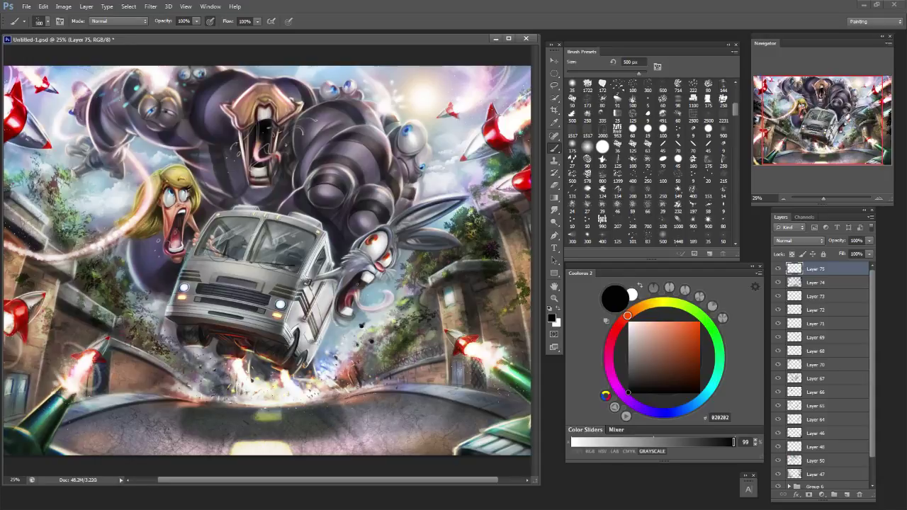
{"action": "key", "text": "ctrl+z"}
{"action": "left_click_drag", "start_coordinate": [347, 415], "coordinate": [368, 438]}
Choose the 173 px brush preset, enlarge it to 500 px, and stamp near-black texture on the road right of the lane marking.
{"action": "left_click", "coordinate": [678, 175]}
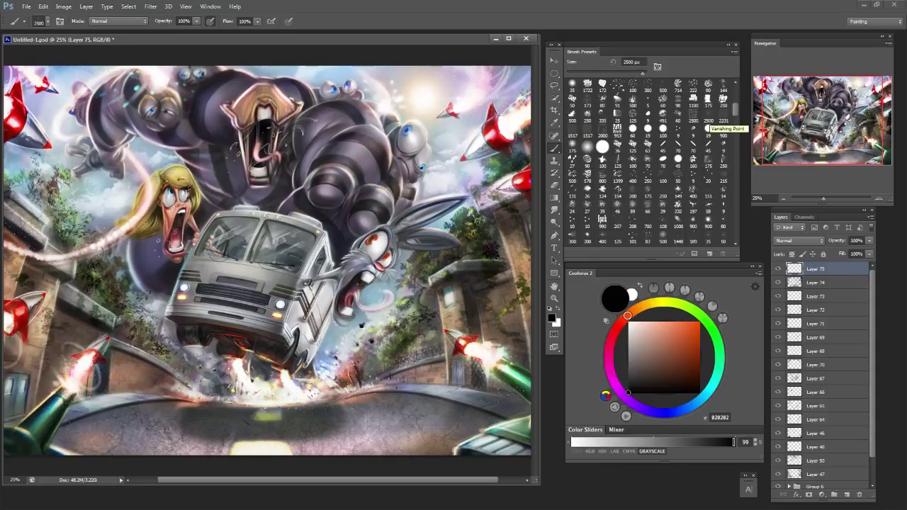
{"action": "left_click", "coordinate": [587, 101]}
{"action": "key", "text": "bracketright"}
{"action": "key", "text": "bracketright"}
{"action": "key", "text": "bracketright"}
{"action": "key", "text": "bracketright"}
{"action": "left_click", "coordinate": [362, 433]}
{"action": "key", "text": "ctrl+z"}
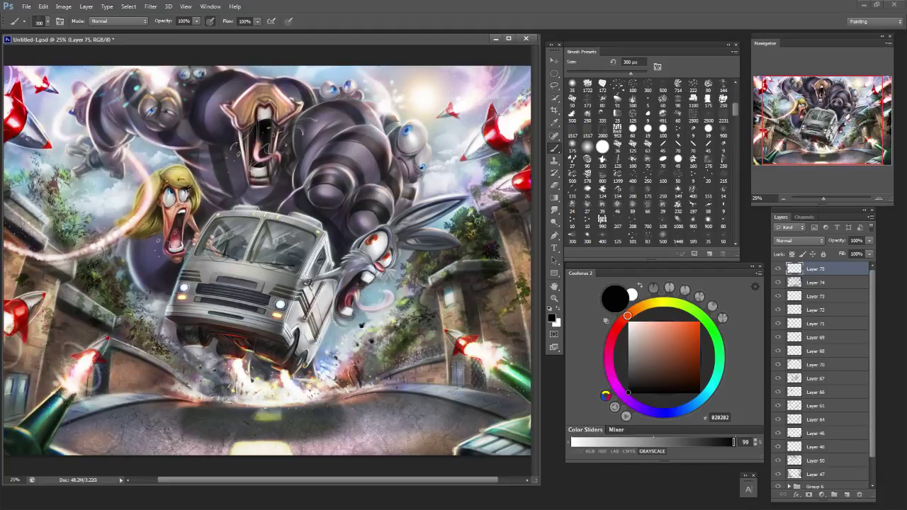
{"action": "key", "text": "bracketright"}
{"action": "key", "text": "bracketright"}
{"action": "left_click", "coordinate": [365, 438]}
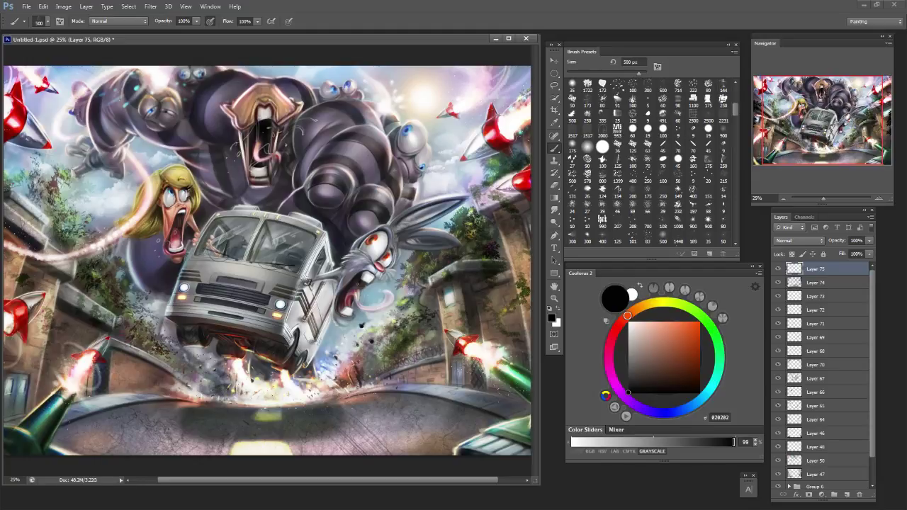
Try near-black texture on the road left of the lane marking and across it, using a smaller brush.
{"action": "left_click", "coordinate": [160, 444]}
{"action": "key", "text": "bracketleft"}
{"action": "key", "text": "bracketleft"}
{"action": "key", "text": "bracketleft"}
{"action": "key", "text": "bracketleft"}
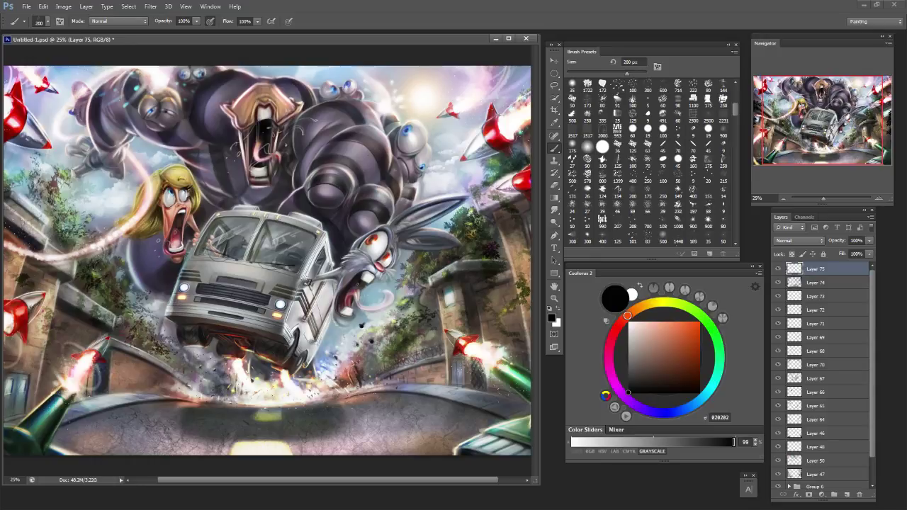
{"action": "key", "text": "bracketright"}
{"action": "key", "text": "bracketright"}
{"action": "left_click_drag", "start_coordinate": [197, 431], "coordinate": [272, 423]}
{"action": "key", "text": "ctrl+z"}
Set the brush to 200 px and try near-black texture strokes on the road's left side and right of the lane marking.
{"action": "key", "text": "bracketleft"}
{"action": "key", "text": "bracketleft"}
{"action": "key", "text": "bracketleft"}
{"action": "key", "text": "bracketleft"}
{"action": "key", "text": "bracketright"}
{"action": "key", "text": "bracketright"}
{"action": "key", "text": "bracketright"}
{"action": "key", "text": "bracketright"}
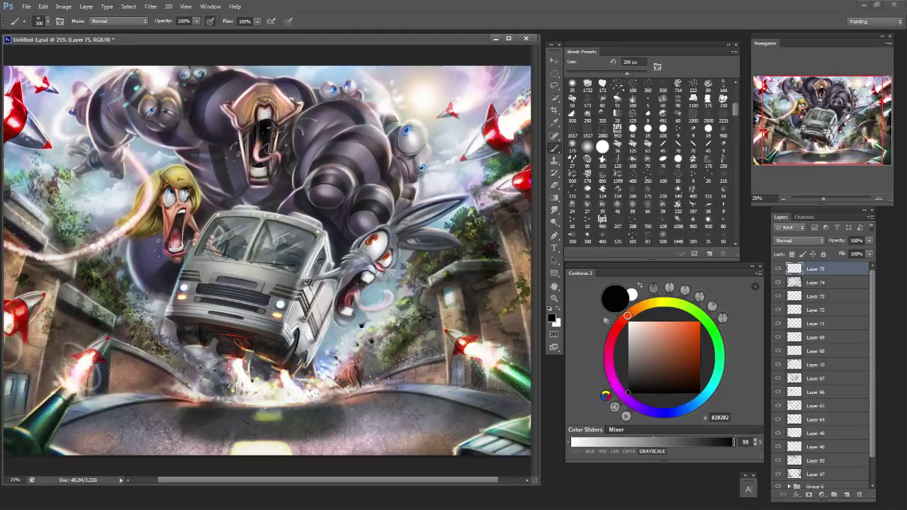
{"action": "key", "text": "e"}
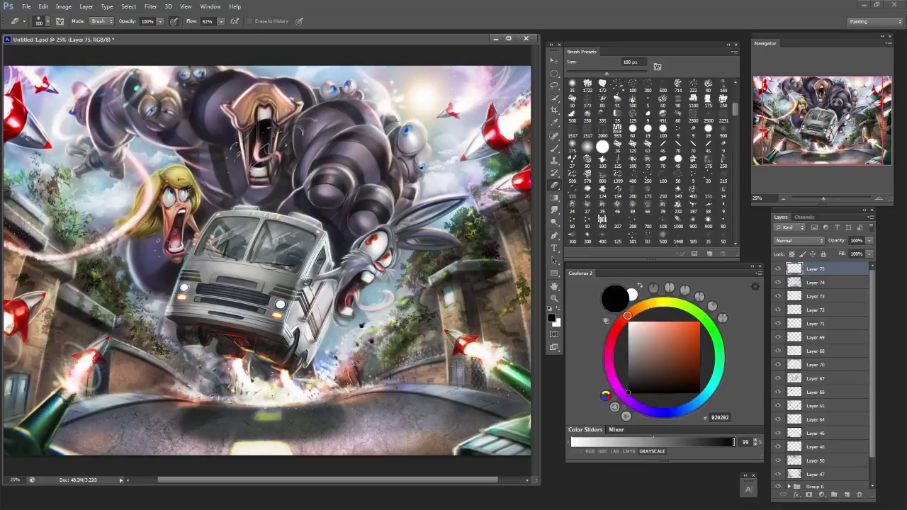
{"action": "key", "text": "b"}
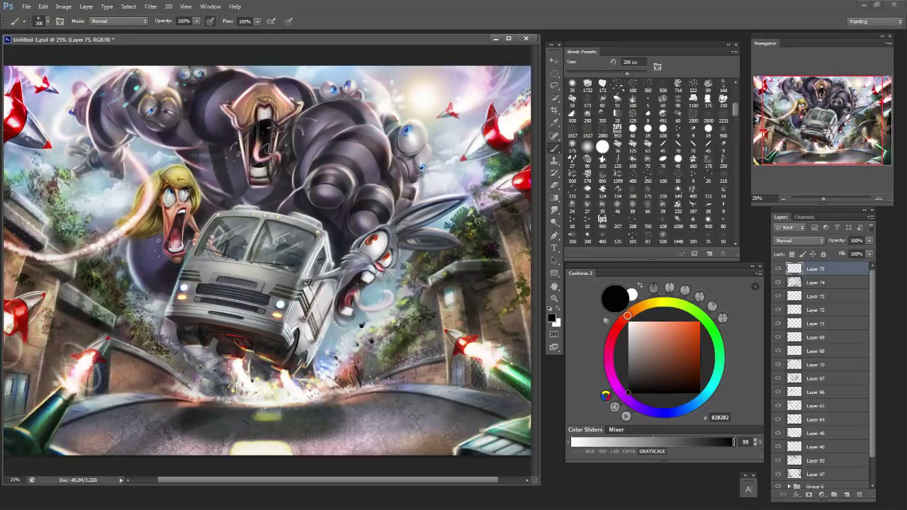
{"action": "mouse_move", "coordinate": [128, 442]}
{"action": "left_mouse_down"}
{"action": "mouse_move", "coordinate": [166, 431]}
{"action": "mouse_move", "coordinate": [155, 436]}
{"action": "left_mouse_up"}
{"action": "key", "text": "ctrl+z"}
{"action": "left_click_drag", "start_coordinate": [328, 419], "coordinate": [342, 450]}
{"action": "key", "text": "ctrl+z"}
Try broader near-black strokes right of and across the lane marking, and step back through the road texture strokes.
{"action": "left_click_drag", "start_coordinate": [327, 408], "coordinate": [395, 447]}
{"action": "left_click_drag", "start_coordinate": [350, 417], "coordinate": [397, 447]}
{"action": "key", "text": "ctrl+alt+z"}
{"action": "key", "text": "ctrl+alt+z"}
{"action": "mouse_move", "coordinate": [331, 434]}
{"action": "left_mouse_down"}
{"action": "mouse_move", "coordinate": [361, 450]}
{"action": "mouse_move", "coordinate": [398, 432]}
{"action": "left_mouse_up"}
{"action": "key", "text": "ctrl+alt+z"}
{"action": "key", "text": "ctrl+alt+z"}
{"action": "key", "text": "ctrl+alt+z"}
{"action": "key", "text": "ctrl+alt+z"}
{"action": "key", "text": "ctrl+alt+z"}
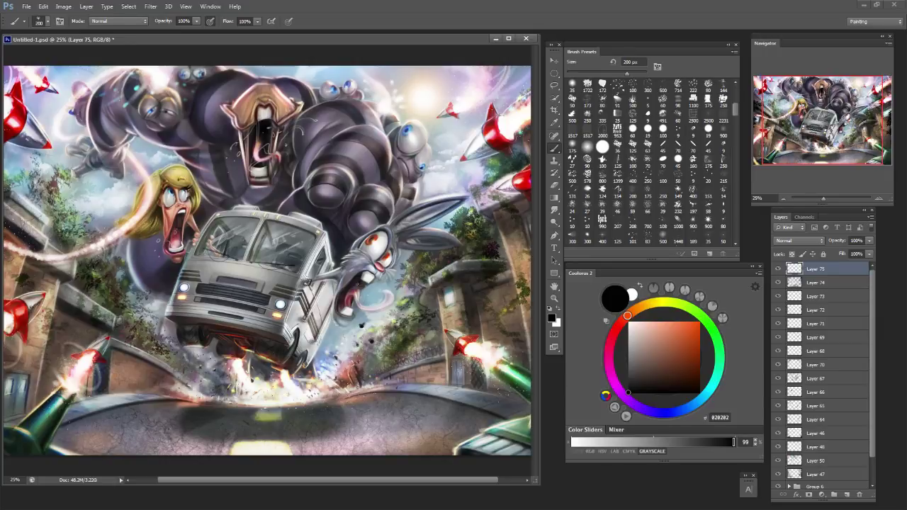
{"action": "key", "text": "ctrl+alt+z"}
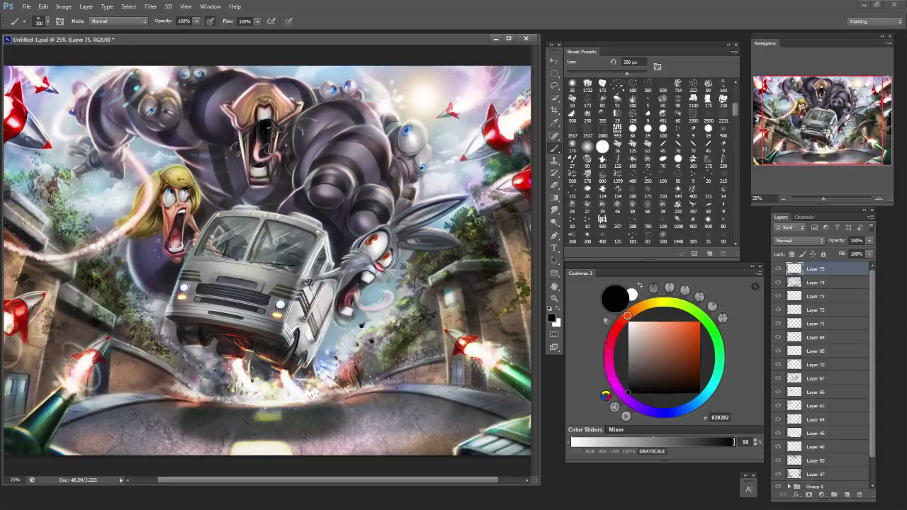
{"action": "key", "text": "ctrl+alt+z"}
{"action": "left_click_drag", "start_coordinate": [221, 427], "coordinate": [279, 438]}
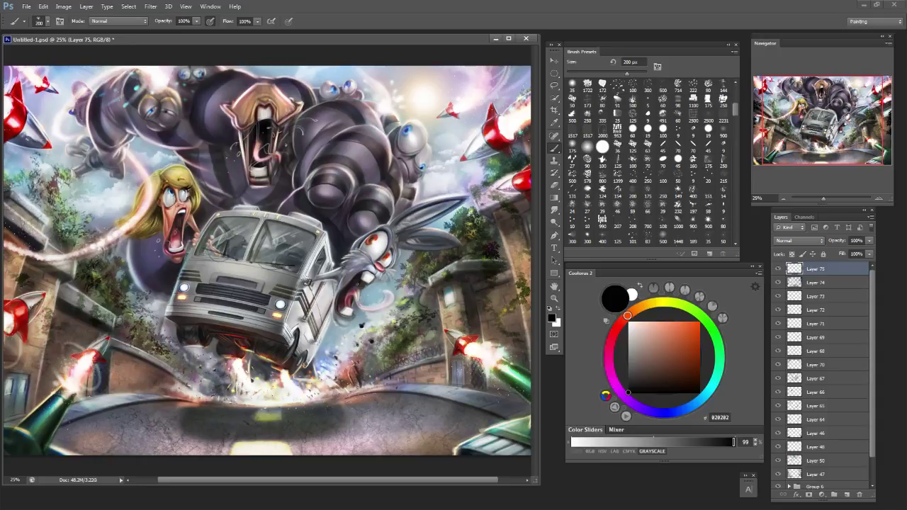
{"action": "key", "text": "ctrl+alt+z"}
{"action": "key", "text": "ctrl+alt+z"}
Try a near-black texture stroke over the missile trail in the upper-right corner of the painting.
{"action": "key", "text": "ctrl+minus"}
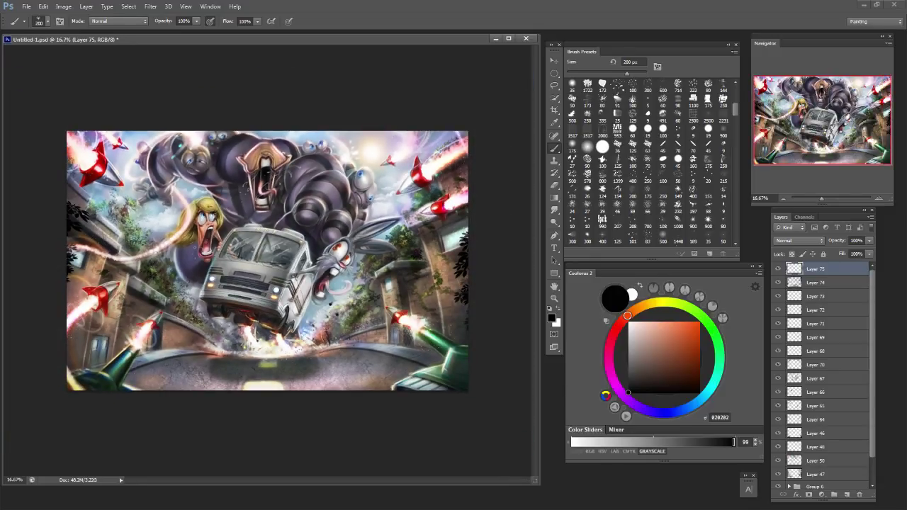
{"action": "mouse_move", "coordinate": [410, 139]}
{"action": "left_mouse_down"}
{"action": "mouse_move", "coordinate": [403, 153]}
{"action": "mouse_move", "coordinate": [459, 155]}
{"action": "left_mouse_up"}
{"action": "key", "text": "ctrl+z"}
{"action": "key", "text": "ctrl+alt+z"}
Try dark brown (471E0C), dark red (702200), blue (283891) and a sampled cream as the brush color.
{"action": "left_click", "coordinate": [688, 373]}
{"action": "key", "text": "bracketright"}
{"action": "key", "text": "bracketright"}
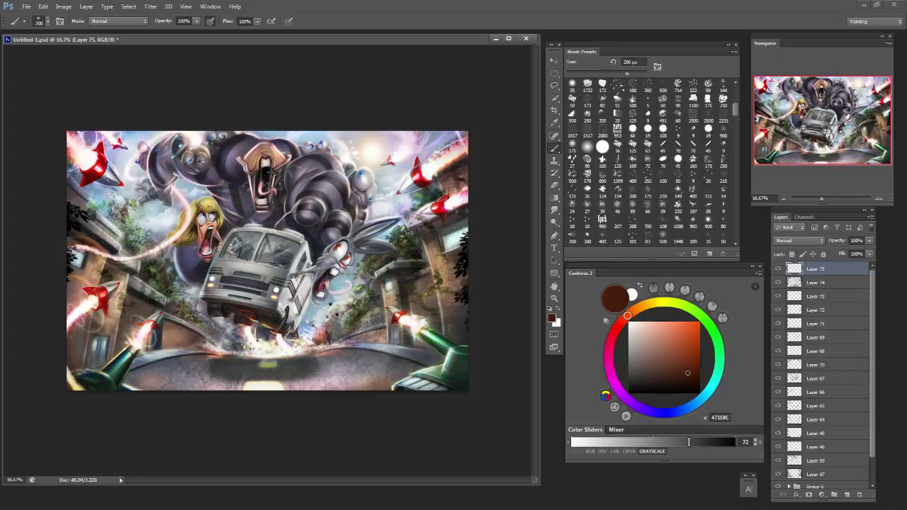
{"action": "left_click", "coordinate": [678, 353]}
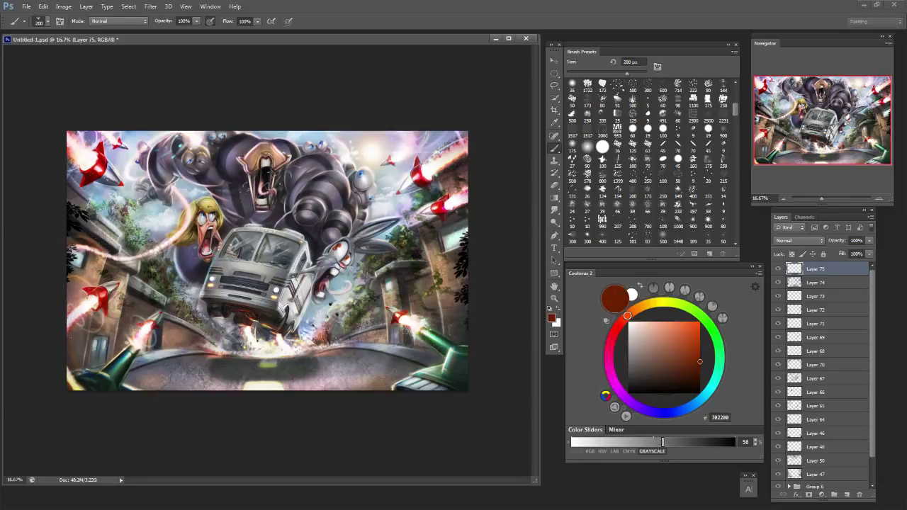
{"action": "left_click", "coordinate": [672, 412]}
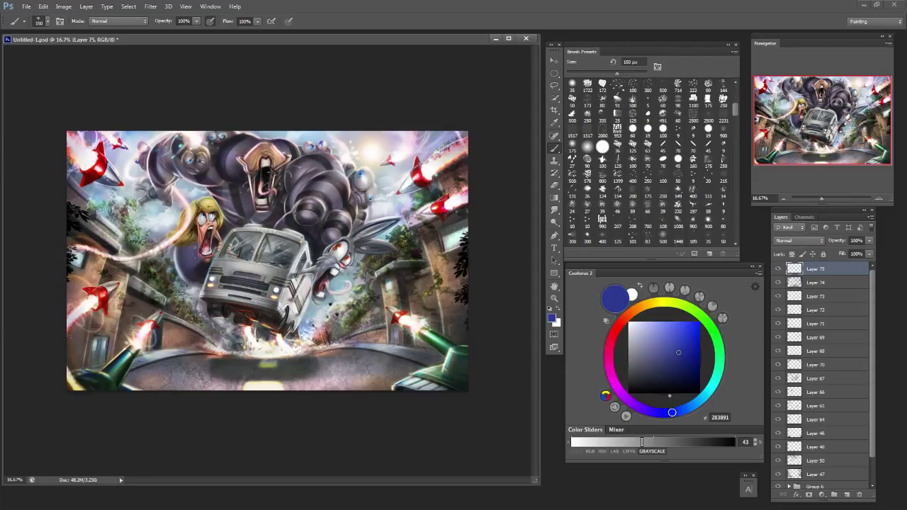
{"action": "key", "text": "e"}
{"action": "key", "text": "b"}
{"action": "key", "text": "bracketleft"}
{"action": "left_click", "coordinate": [415, 325], "text": "alt"}
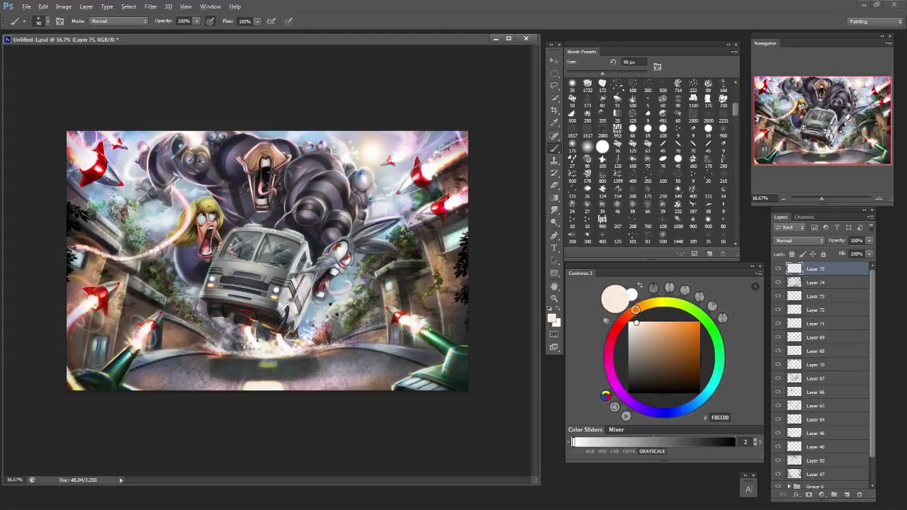
Sample near-black (030303) from the debris and dab a dark fragment beside the flames under the van with a 50 px brush.
{"action": "left_click", "coordinate": [342, 309], "text": "alt"}
{"action": "key", "text": "bracketleft"}
{"action": "key", "text": "bracketleft"}
{"action": "key", "text": "bracketleft"}
{"action": "key", "text": "bracketleft"}
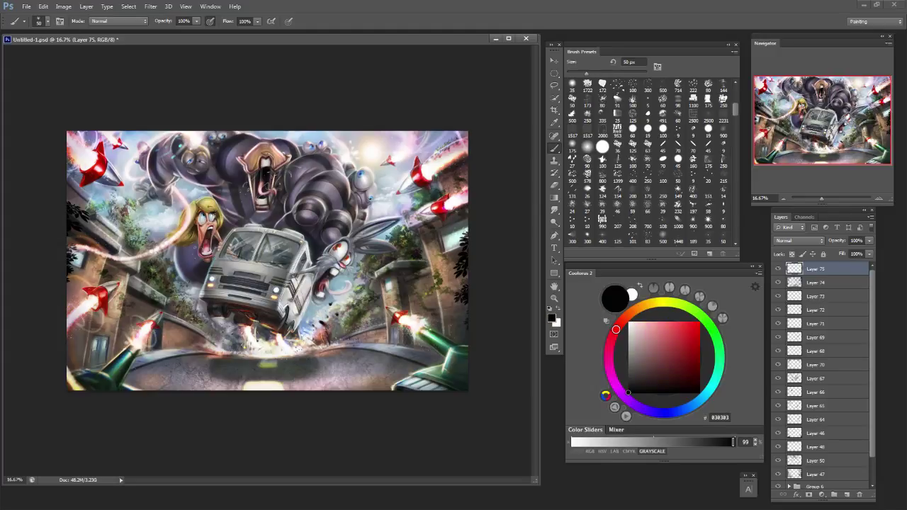
{"action": "left_click_drag", "start_coordinate": [307, 343], "coordinate": [312, 343]}
Try near-black strokes with a smaller brush on the road right of the lane marking.
{"action": "key", "text": "bracketleft"}
{"action": "key", "text": "bracketleft"}
{"action": "key", "text": "bracketleft"}
{"action": "left_click_drag", "start_coordinate": [383, 366], "coordinate": [340, 388]}
{"action": "key", "text": "ctrl+z"}
{"action": "left_click_drag", "start_coordinate": [344, 374], "coordinate": [321, 390]}
{"action": "key", "text": "ctrl+z"}
Set the brush color to off-white (F2F2F2) and the brush size to 6 px.
{"action": "key", "text": "bracketleft"}
{"action": "key", "text": "bracketleft"}
{"action": "key", "text": "bracketleft"}
{"action": "key", "text": "bracketleft"}
{"action": "key", "text": "ctrl+plus"}
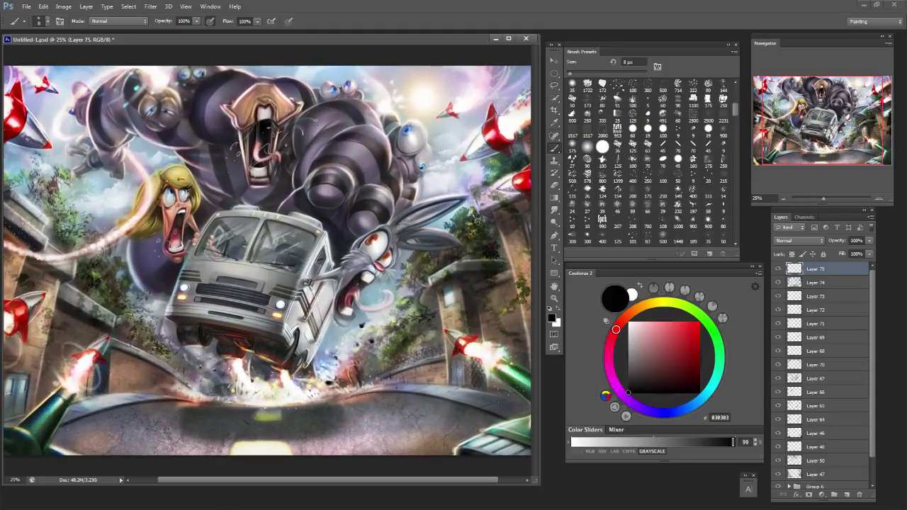
{"action": "left_click", "coordinate": [287, 233], "text": "alt"}
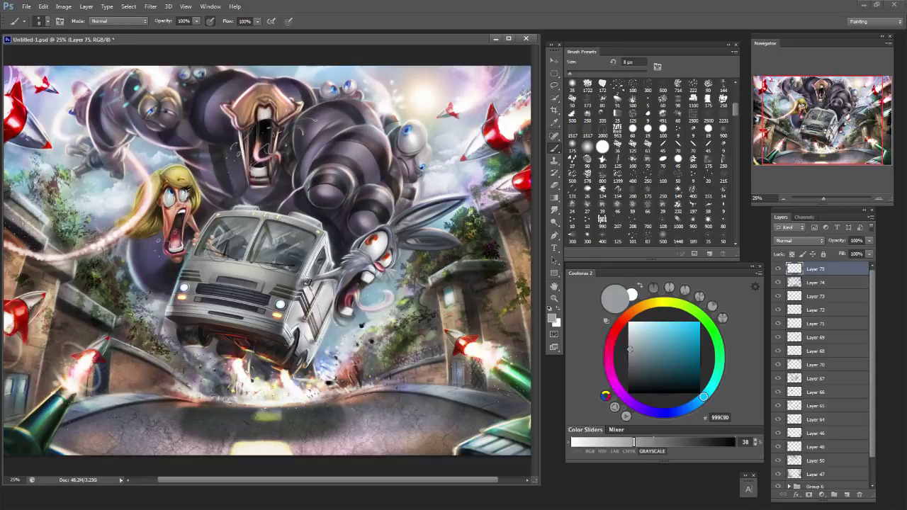
{"action": "left_click", "coordinate": [628, 325]}
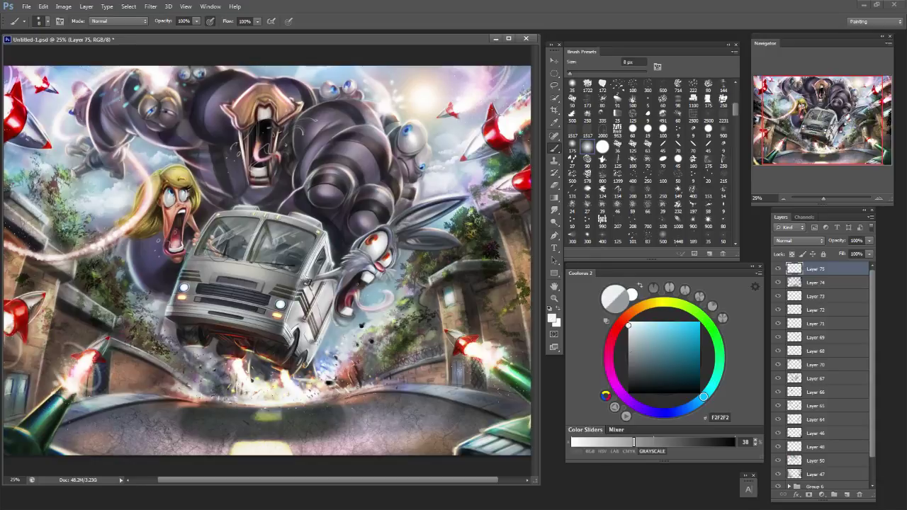
{"action": "key", "text": "bracketright"}
{"action": "key", "text": "bracketright"}
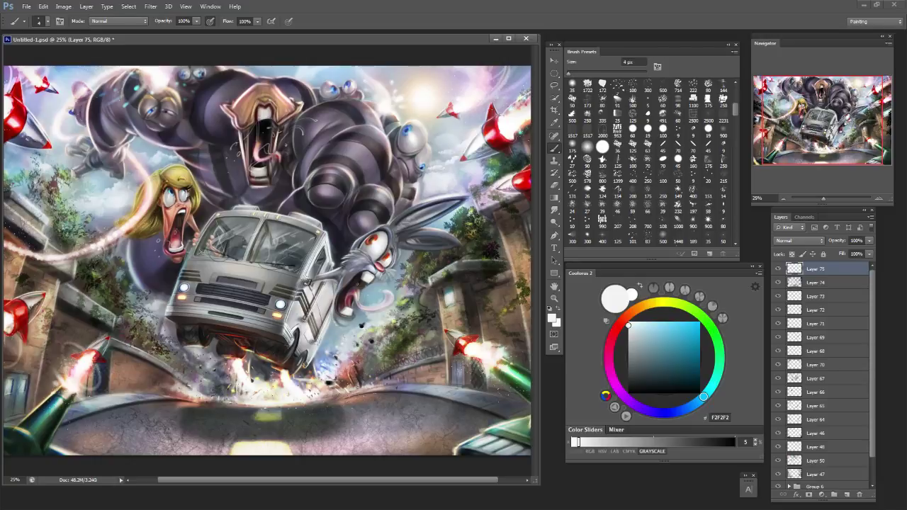
{"action": "key", "text": "ctrl+plus"}
{"action": "key", "text": "bracketright"}
{"action": "key", "text": "bracketright"}
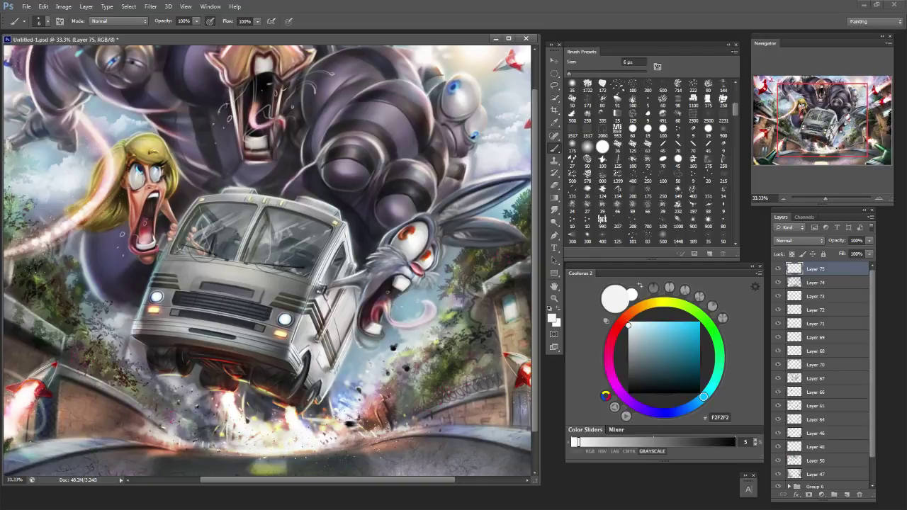
Undo the latest strokes and try off-white highlight lines along the top edge of the van's windshield.
{"action": "key", "text": "ctrl+z"}
{"action": "key", "text": "ctrl+z"}
{"action": "key", "text": "ctrl+z"}
{"action": "key", "text": "bracketright"}
{"action": "key", "text": "bracketright"}
{"action": "key", "text": "bracketright"}
{"action": "key", "text": "bracketright"}
{"action": "left_click_drag", "start_coordinate": [293, 213], "coordinate": [329, 225]}
{"action": "key", "text": "bracketleft"}
{"action": "key", "text": "bracketleft"}
{"action": "key", "text": "ctrl+z"}
{"action": "left_click_drag", "start_coordinate": [270, 208], "coordinate": [326, 228]}
{"action": "key", "text": "ctrl+z"}
{"action": "key", "text": "ctrl+z"}
{"action": "left_click_drag", "start_coordinate": [277, 210], "coordinate": [319, 223]}
{"action": "mouse_move", "coordinate": [269, 208]}
{"action": "left_mouse_down"}
{"action": "mouse_move", "coordinate": [329, 227]}
{"action": "mouse_move", "coordinate": [264, 209]}
{"action": "left_mouse_up"}
{"action": "key", "text": "ctrl+alt+z"}
{"action": "key", "text": "ctrl+alt+z"}
{"action": "key", "text": "ctrl+z"}
{"action": "key", "text": "ctrl+z"}
Retry the off-white highlight along the windshield's top edge and try one down its center divider.
{"action": "left_click_drag", "start_coordinate": [328, 226], "coordinate": [265, 207]}
{"action": "key", "text": "ctrl+z"}
{"action": "left_click_drag", "start_coordinate": [326, 224], "coordinate": [267, 208]}
{"action": "key", "text": "ctrl+z"}
{"action": "key", "text": "ctrl+z"}
{"action": "key", "text": "ctrl+z"}
{"action": "key", "text": "ctrl+z"}
{"action": "key", "text": "ctrl+z"}
{"action": "key", "text": "ctrl+z"}
{"action": "key", "text": "ctrl+z"}
{"action": "left_click_drag", "start_coordinate": [321, 223], "coordinate": [268, 208]}
{"action": "key", "text": "ctrl+z"}
{"action": "key", "text": "ctrl+z"}
{"action": "left_click_drag", "start_coordinate": [255, 224], "coordinate": [247, 249]}
{"action": "key", "text": "ctrl+z"}
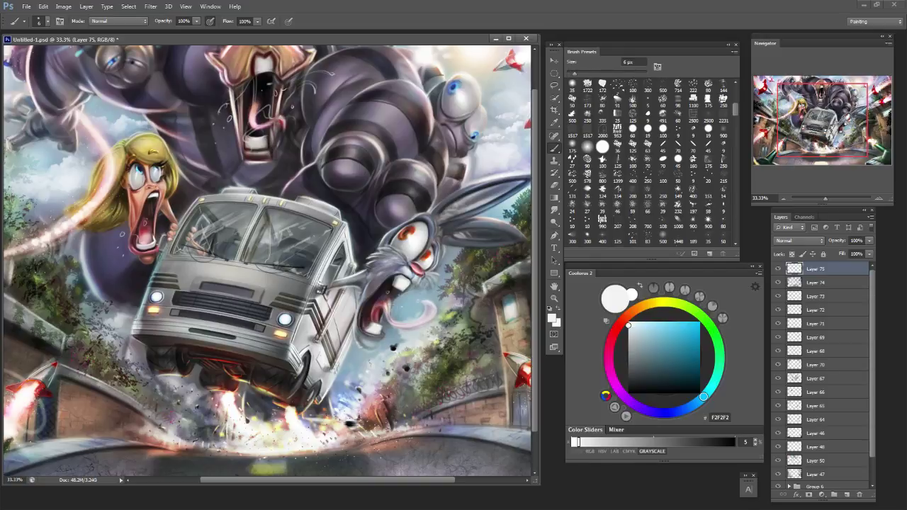
Enlarge the brush and paint an off-white highlight on the van's front bumper near the front wheel.
{"action": "key", "text": "bracketright"}
{"action": "key", "text": "bracketright"}
{"action": "key", "text": "bracketright"}
{"action": "key", "text": "bracketright"}
{"action": "key", "text": "bracketright"}
{"action": "key", "text": "bracketright"}
{"action": "key", "text": "bracketright"}
{"action": "key", "text": "bracketright"}
{"action": "key", "text": "bracketright"}
{"action": "key", "text": "bracketright"}
{"action": "key", "text": "bracketright"}
{"action": "key", "text": "bracketright"}
{"action": "left_click_drag", "start_coordinate": [299, 358], "coordinate": [294, 367]}
Sample a dark reddish gray from the area beside the van and set the brush size to 15 px.
{"action": "key", "text": "bracketleft"}
{"action": "key", "text": "bracketleft"}
{"action": "key", "text": "bracketleft"}
{"action": "key", "text": "bracketleft"}
{"action": "key", "text": "bracketleft"}
{"action": "key", "text": "bracketleft"}
{"action": "key", "text": "bracketleft"}
{"action": "key", "text": "bracketleft"}
{"action": "key", "text": "bracketleft"}
{"action": "key", "text": "bracketleft"}
{"action": "key", "text": "bracketleft"}
{"action": "key", "text": "bracketleft"}
{"action": "key", "text": "bracketleft"}
{"action": "key", "text": "bracketleft"}
{"action": "left_click", "coordinate": [351, 321], "text": "alt"}
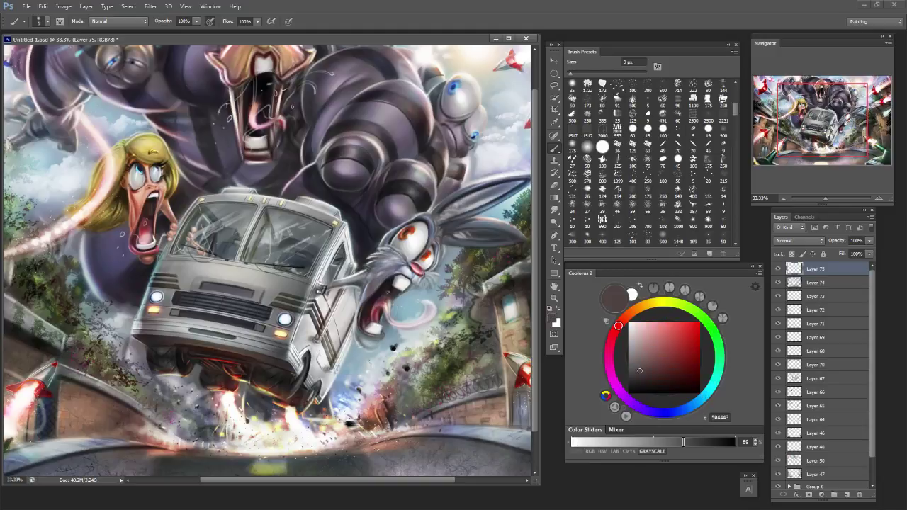
{"action": "key", "text": "bracketright"}
{"action": "key", "text": "bracketright"}
{"action": "key", "text": "bracketright"}
{"action": "key", "text": "bracketright"}
{"action": "key", "text": "bracketright"}
{"action": "key", "text": "bracketright"}
Add a new layer above the debris layer and set its blending mode to Multiply.
{"action": "left_click", "coordinate": [847, 493]}
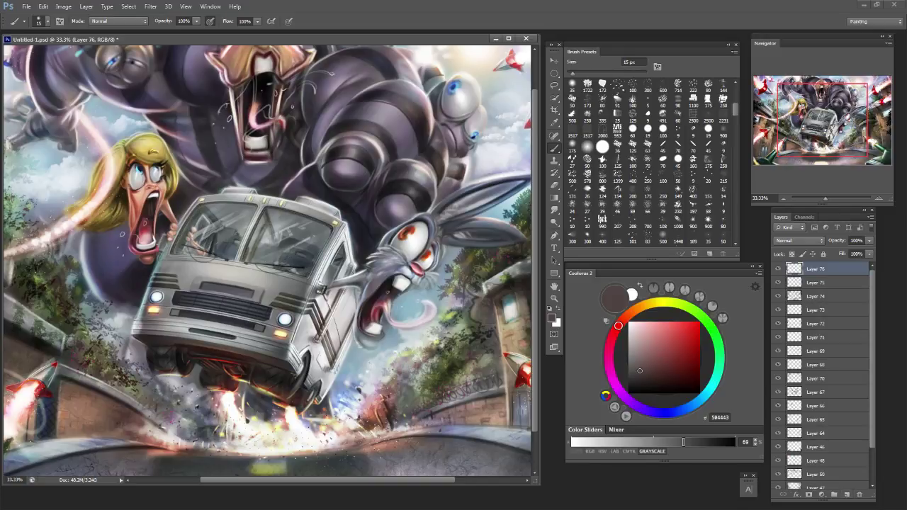
{"action": "left_click", "coordinate": [815, 283]}
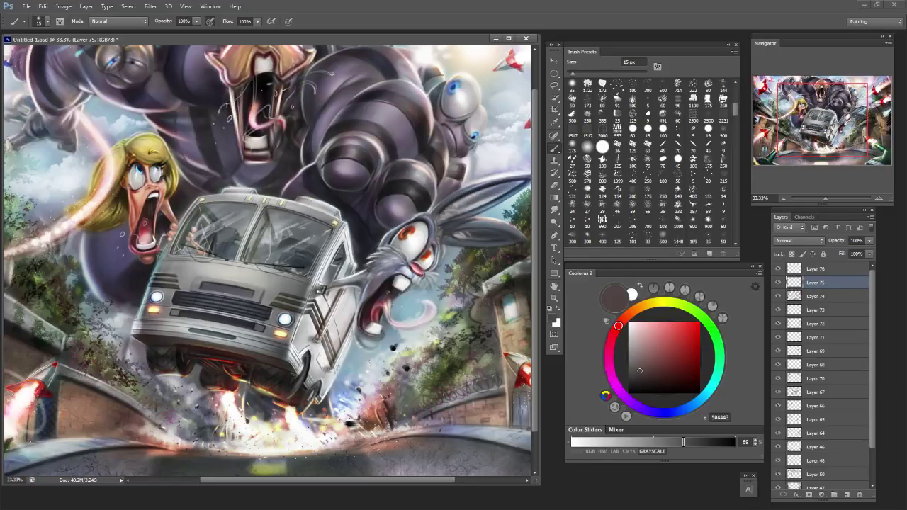
{"action": "left_click", "coordinate": [822, 269]}
{"action": "left_click", "coordinate": [799, 240]}
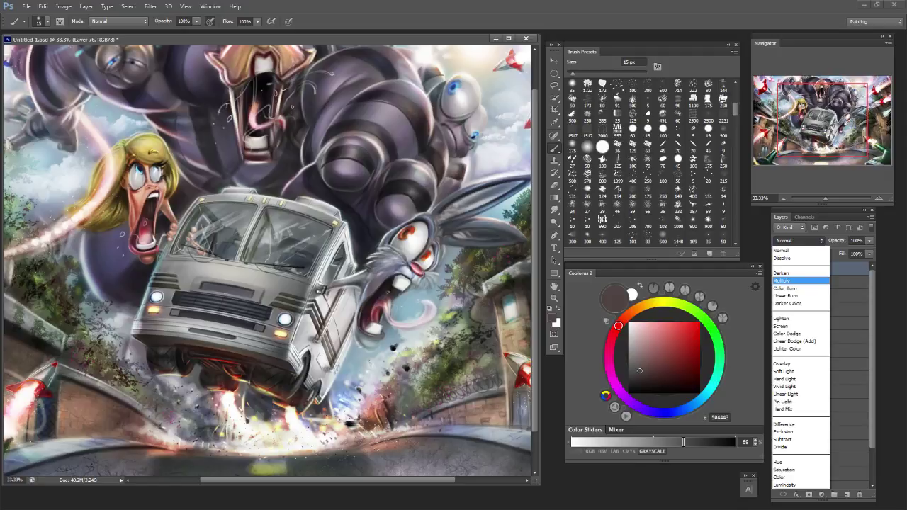
{"action": "key", "text": "Return"}
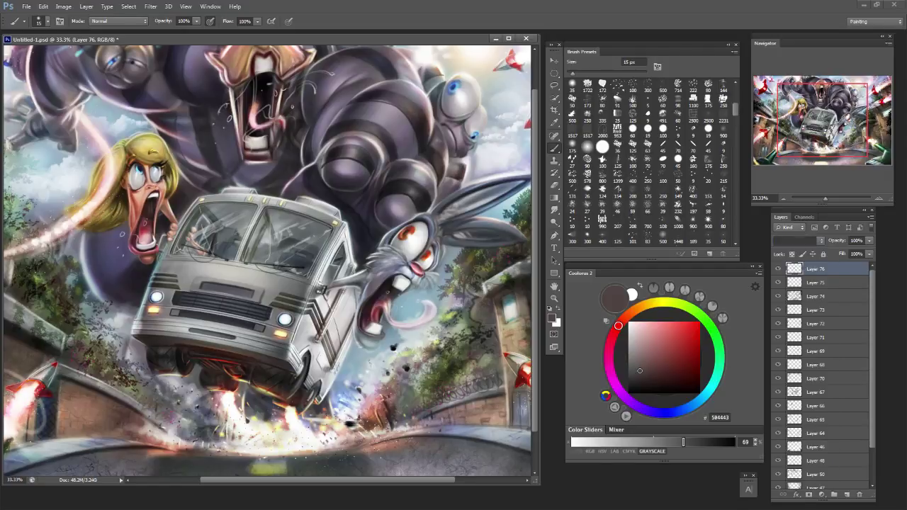
{"action": "key", "text": "ctrl+minus"}
{"action": "key", "text": "ctrl+minus"}
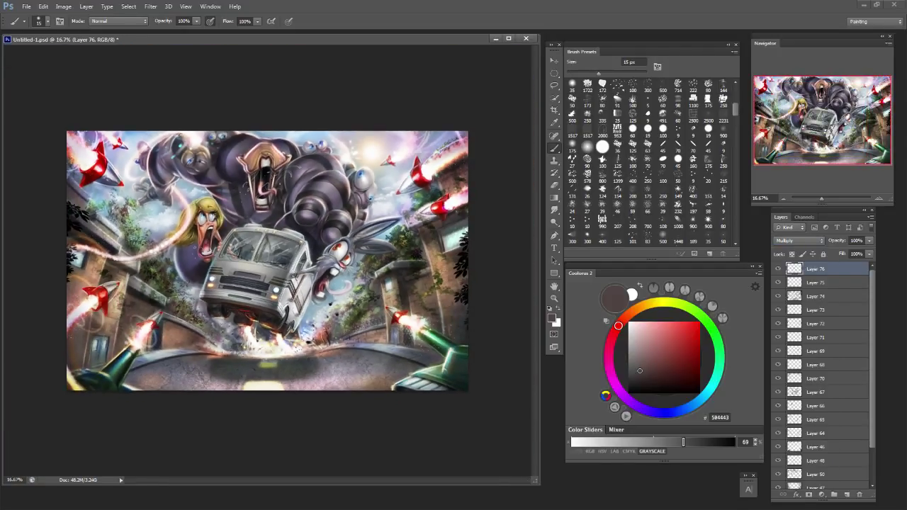
Enlarge the brush to 200 px and shade the bottom edge beside the right green cannon with a sampled bluish gray.
{"action": "key", "text": "bracketright"}
{"action": "key", "text": "bracketright"}
{"action": "key", "text": "bracketright"}
{"action": "key", "text": "bracketright"}
{"action": "key", "text": "bracketright"}
{"action": "key", "text": "bracketright"}
{"action": "key", "text": "bracketright"}
{"action": "key", "text": "bracketright"}
{"action": "key", "text": "bracketright"}
{"action": "key", "text": "bracketright"}
{"action": "key", "text": "bracketright"}
{"action": "key", "text": "bracketright"}
{"action": "key", "text": "bracketright"}
{"action": "key", "text": "bracketright"}
{"action": "key", "text": "bracketright"}
{"action": "key", "text": "bracketright"}
{"action": "left_click_drag", "start_coordinate": [442, 385], "coordinate": [379, 386]}
{"action": "key", "text": "ctrl+z"}
{"action": "left_click", "coordinate": [435, 387], "text": "alt"}
{"action": "left_click_drag", "start_coordinate": [434, 386], "coordinate": [401, 387]}
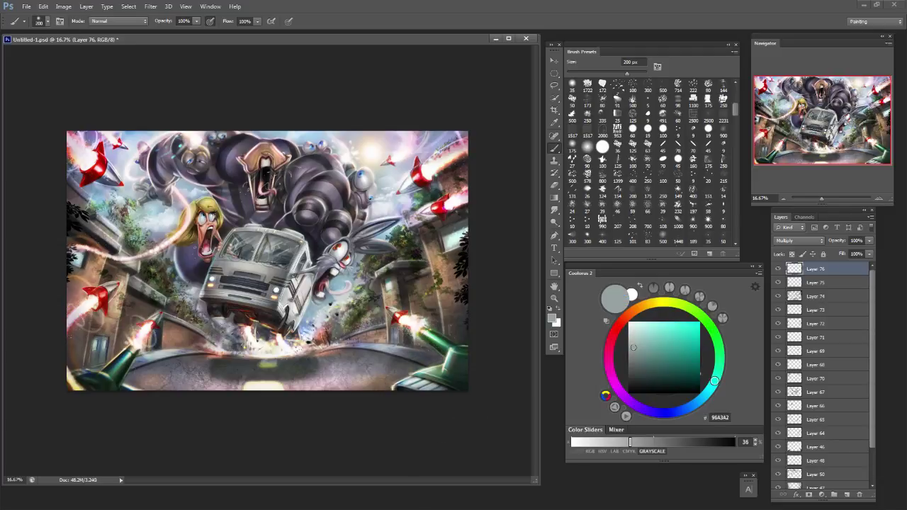
Choose a dark blue and shade the bottom edge beneath the right green cannon.
{"action": "left_click", "coordinate": [658, 412]}
{"action": "left_click_drag", "start_coordinate": [688, 376], "coordinate": [698, 372]}
{"action": "left_click_drag", "start_coordinate": [440, 388], "coordinate": [404, 387]}
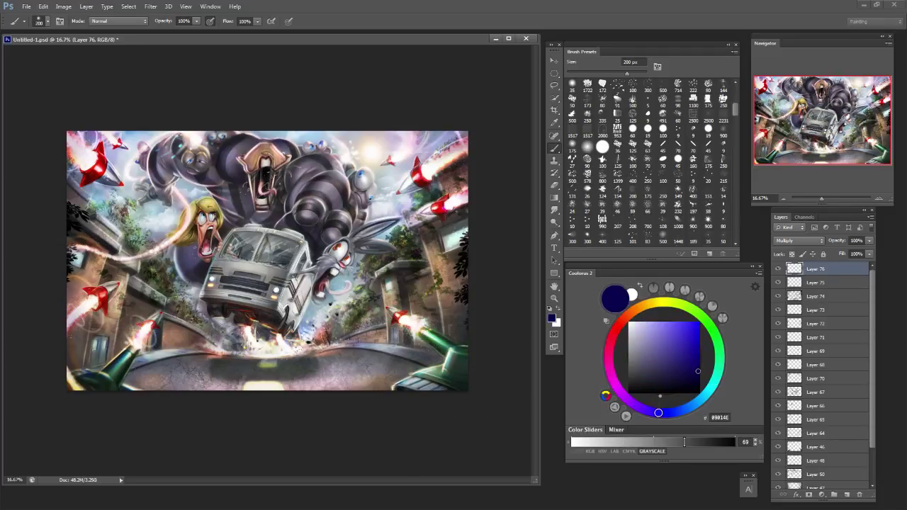
Enlarge the brush to 900 px and sample a pale lavender from the sky at the picture's top edge.
{"action": "key", "text": "bracketright"}
{"action": "key", "text": "bracketright"}
{"action": "key", "text": "bracketright"}
{"action": "key", "text": "bracketright"}
{"action": "key", "text": "bracketright"}
{"action": "key", "text": "bracketright"}
{"action": "key", "text": "bracketright"}
{"action": "key", "text": "bracketright"}
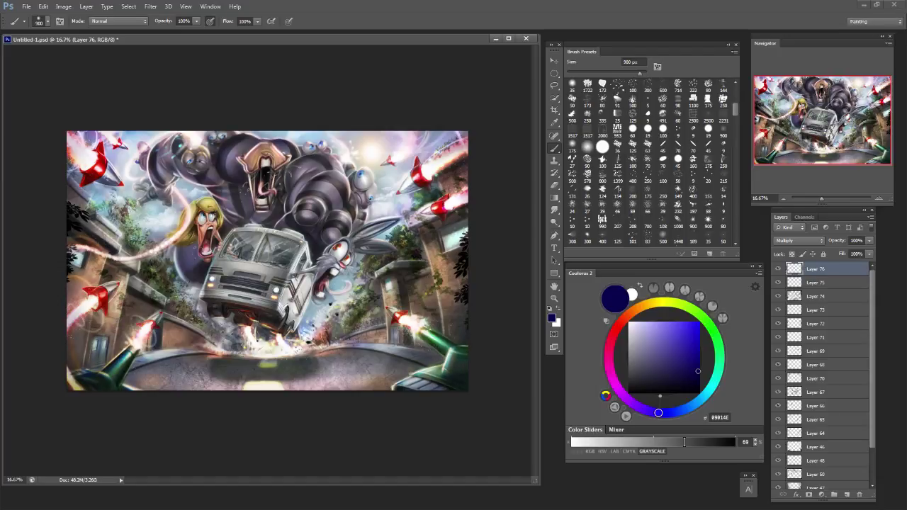
{"action": "key", "text": "bracketleft"}
{"action": "key", "text": "bracketleft"}
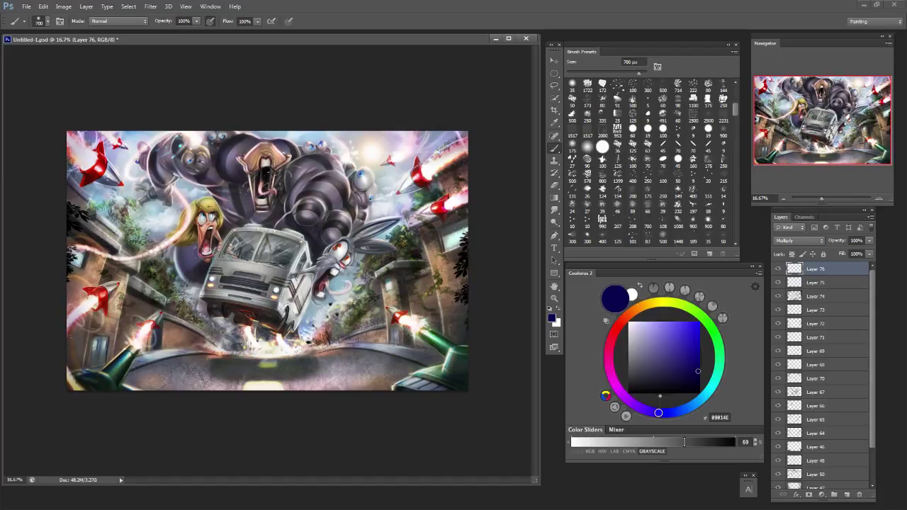
{"action": "key", "text": "bracketright"}
{"action": "key", "text": "bracketright"}
{"action": "left_click", "coordinate": [347, 133], "text": "alt"}
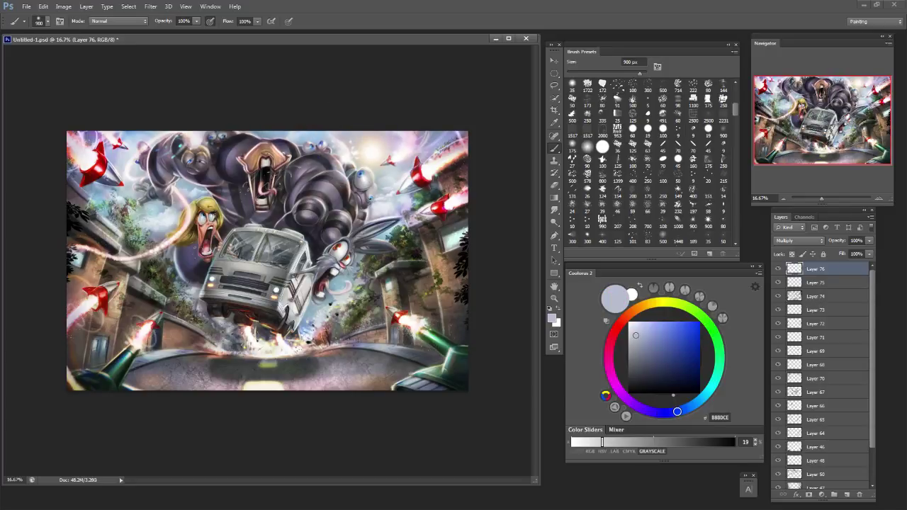
{"action": "key", "text": "ctrl+z"}
Shrink the brush and shade the sky beside the upper-left rockets with the pale lavender.
{"action": "key", "text": "bracketleft"}
{"action": "key", "text": "bracketleft"}
{"action": "key", "text": "bracketleft"}
{"action": "key", "text": "bracketleft"}
{"action": "key", "text": "bracketleft"}
{"action": "key", "text": "bracketleft"}
{"action": "key", "text": "bracketleft"}
{"action": "key", "text": "bracketleft"}
{"action": "key", "text": "bracketleft"}
{"action": "key", "text": "bracketleft"}
{"action": "left_click_drag", "start_coordinate": [265, 132], "coordinate": [337, 133]}
{"action": "key", "text": "ctrl+z"}
{"action": "mouse_move", "coordinate": [122, 133]}
{"action": "left_mouse_down"}
{"action": "mouse_move", "coordinate": [156, 133]}
{"action": "mouse_move", "coordinate": [133, 140]}
{"action": "mouse_move", "coordinate": [120, 160]}
{"action": "left_mouse_up"}
Enlarge the brush to 200 px and shade the sky on both sides of the monsters and the dust around the van.
{"action": "key", "text": "bracketright"}
{"action": "key", "text": "bracketright"}
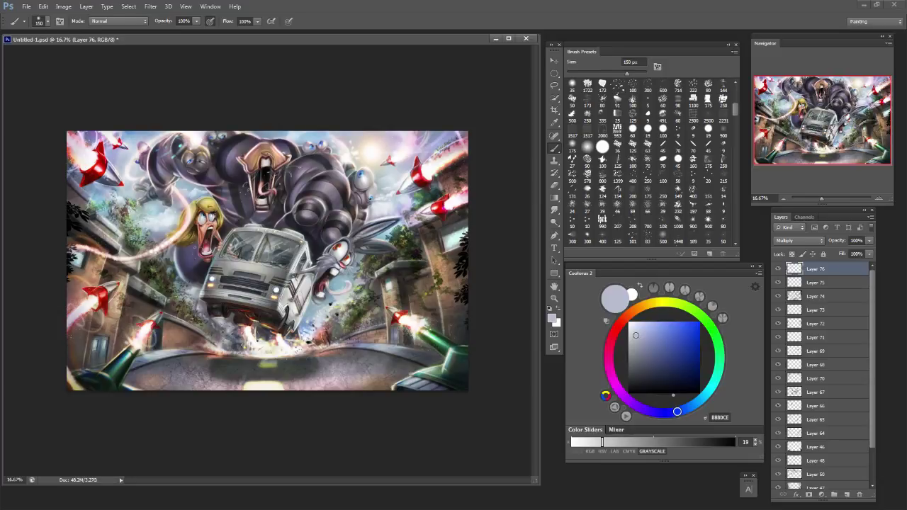
{"action": "left_click_drag", "start_coordinate": [147, 218], "coordinate": [169, 231]}
{"action": "key", "text": "ctrl+z"}
{"action": "left_click_drag", "start_coordinate": [182, 189], "coordinate": [195, 187]}
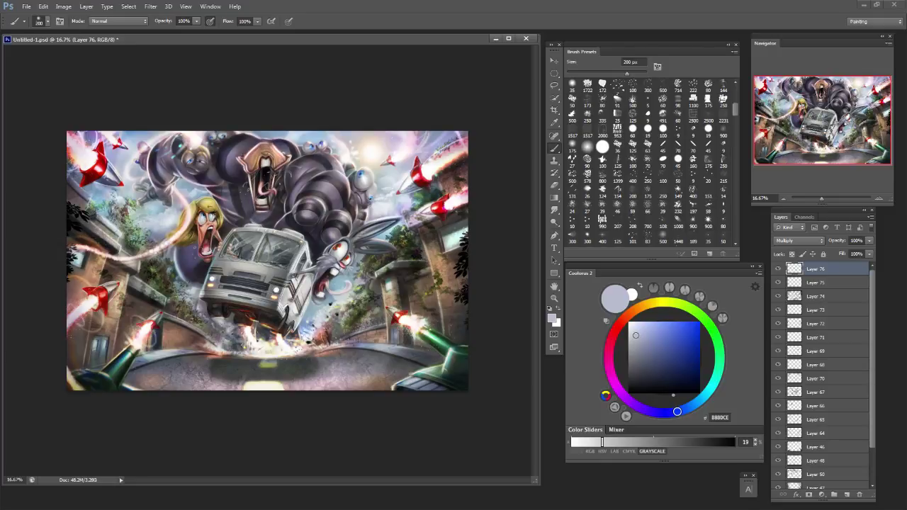
{"action": "mouse_move", "coordinate": [376, 205]}
{"action": "left_mouse_down"}
{"action": "mouse_move", "coordinate": [393, 215]}
{"action": "mouse_move", "coordinate": [387, 238]}
{"action": "left_mouse_up"}
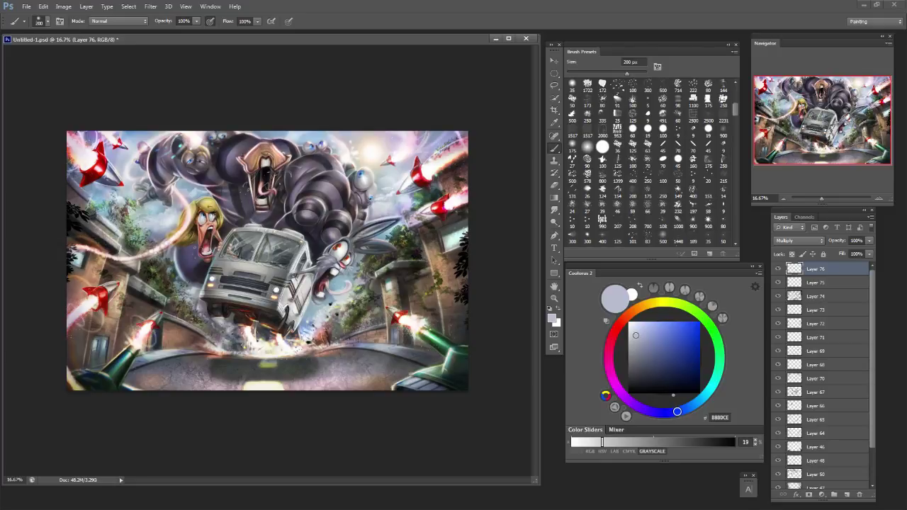
{"action": "left_click_drag", "start_coordinate": [336, 280], "coordinate": [311, 333]}
{"action": "mouse_move", "coordinate": [231, 329]}
{"action": "left_mouse_down"}
{"action": "mouse_move", "coordinate": [227, 338]}
{"action": "mouse_move", "coordinate": [204, 321]}
{"action": "mouse_move", "coordinate": [222, 334]}
{"action": "left_mouse_up"}
Choose a dark navy and try shading the debris and foliage right of the van, reducing the brush to 100 px.
{"action": "left_click", "coordinate": [678, 377]}
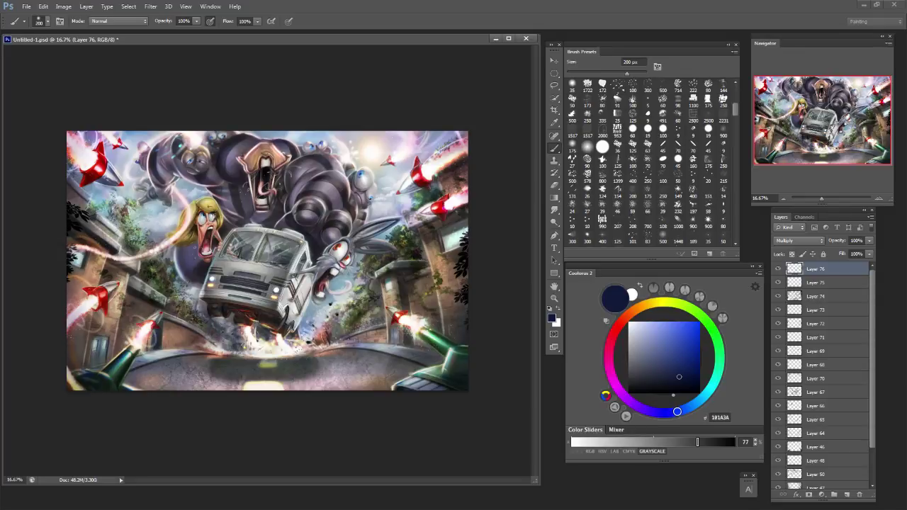
{"action": "mouse_move", "coordinate": [323, 326]}
{"action": "left_mouse_down"}
{"action": "mouse_move", "coordinate": [328, 336]}
{"action": "mouse_move", "coordinate": [387, 314]}
{"action": "mouse_move", "coordinate": [382, 305]}
{"action": "mouse_move", "coordinate": [362, 329]}
{"action": "left_mouse_up"}
{"action": "key", "text": "bracketleft"}
{"action": "key", "text": "bracketleft"}
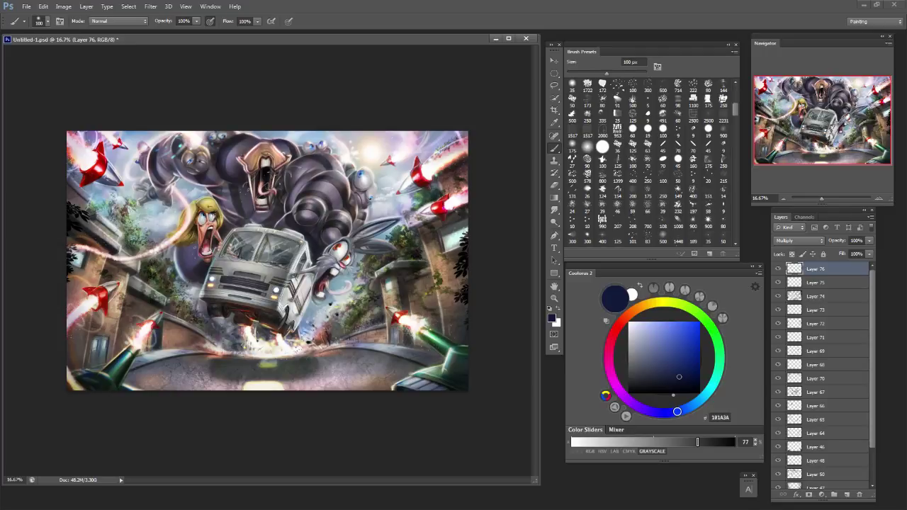
{"action": "key", "text": "ctrl+alt+z"}
{"action": "key", "text": "ctrl+alt+z"}
Shade the wall of the right-hand building in dark navy, using a 100 px brush for the second stroke.
{"action": "key", "text": "bracketright"}
{"action": "key", "text": "bracketright"}
{"action": "key", "text": "bracketright"}
{"action": "key", "text": "bracketright"}
{"action": "left_click_drag", "start_coordinate": [423, 239], "coordinate": [425, 257]}
{"action": "key", "text": "bracketleft"}
{"action": "key", "text": "bracketleft"}
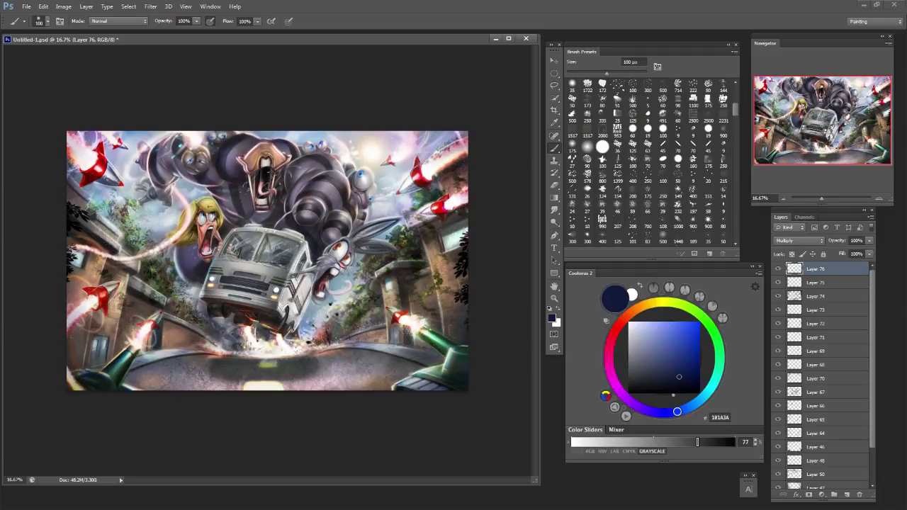
{"action": "left_click_drag", "start_coordinate": [424, 248], "coordinate": [423, 258]}
Sample a dark green from the foliage by the left building and set the brush size to 175 px.
{"action": "key", "text": "bracketleft"}
{"action": "key", "text": "bracketleft"}
{"action": "key", "text": "bracketleft"}
{"action": "key", "text": "bracketleft"}
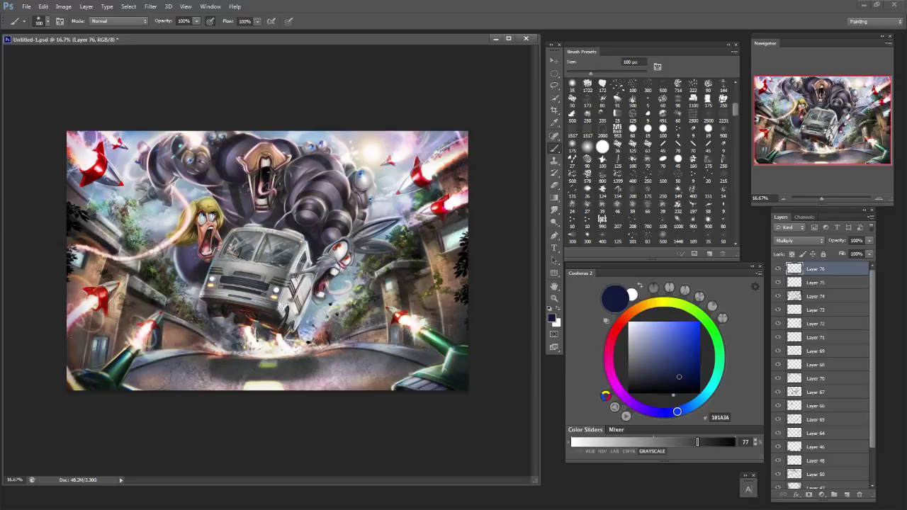
{"action": "left_click", "coordinate": [126, 241], "text": "alt"}
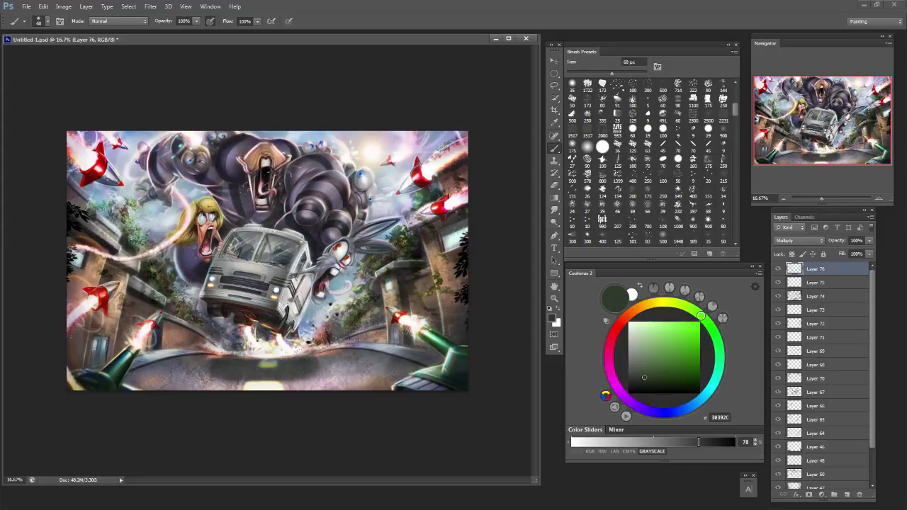
{"action": "key", "text": "bracketright"}
{"action": "key", "text": "bracketright"}
{"action": "key", "text": "bracketright"}
{"action": "key", "text": "bracketright"}
{"action": "key", "text": "bracketright"}
{"action": "key", "text": "bracketright"}
{"action": "key", "text": "bracketright"}
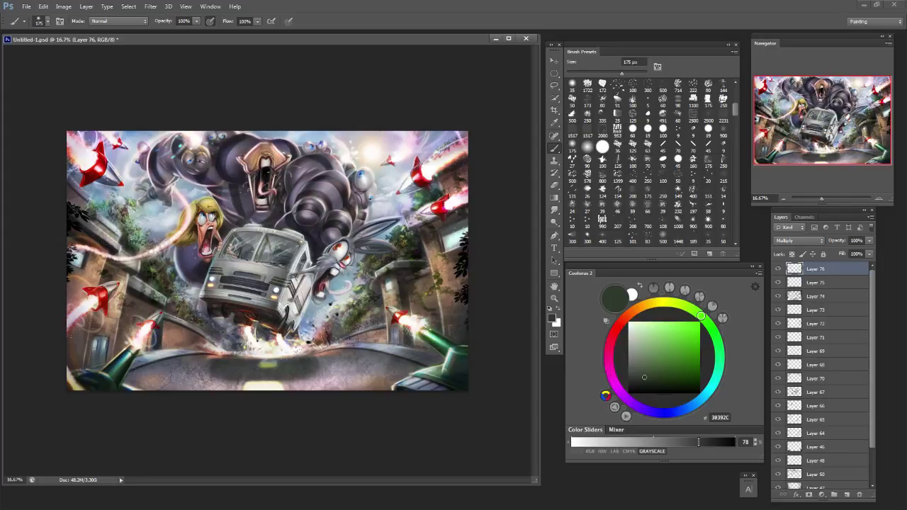
Reduce the eraser to 80 px and return to the Brush tool.
{"action": "key", "text": "e"}
{"action": "key", "text": "bracketleft"}
{"action": "key", "text": "bracketleft"}
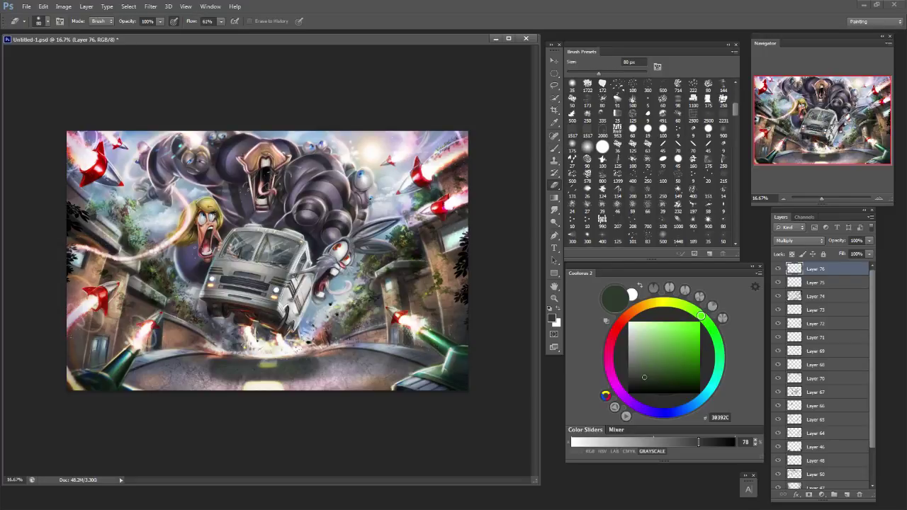
{"action": "key", "text": "b"}
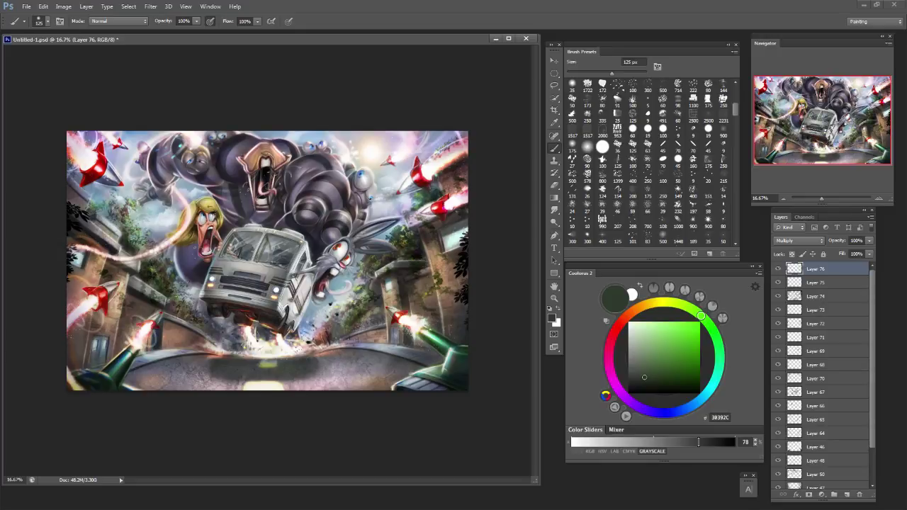
Sample a muted blue from the sky right of the monster and shade that patch of sky with it.
{"action": "left_click", "coordinate": [392, 196], "text": "alt"}
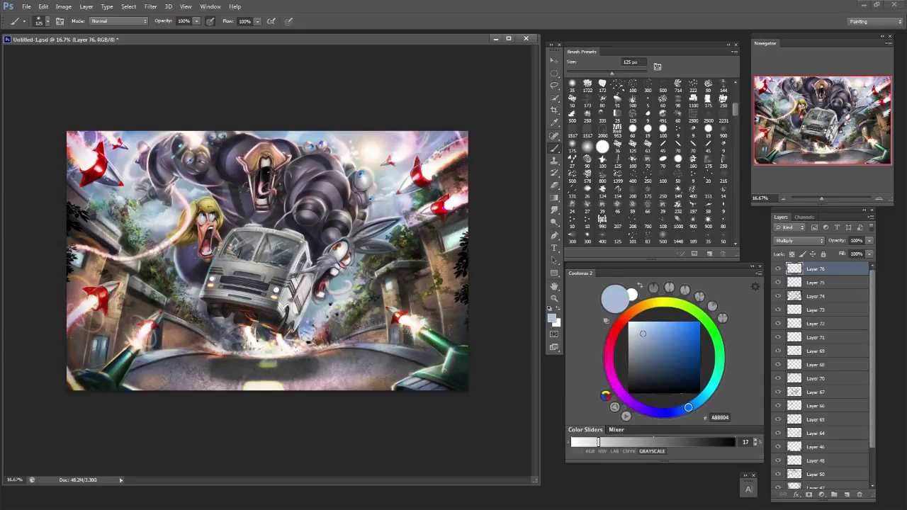
{"action": "left_click", "coordinate": [383, 207], "text": "alt"}
{"action": "left_click_drag", "start_coordinate": [383, 209], "coordinate": [398, 207]}
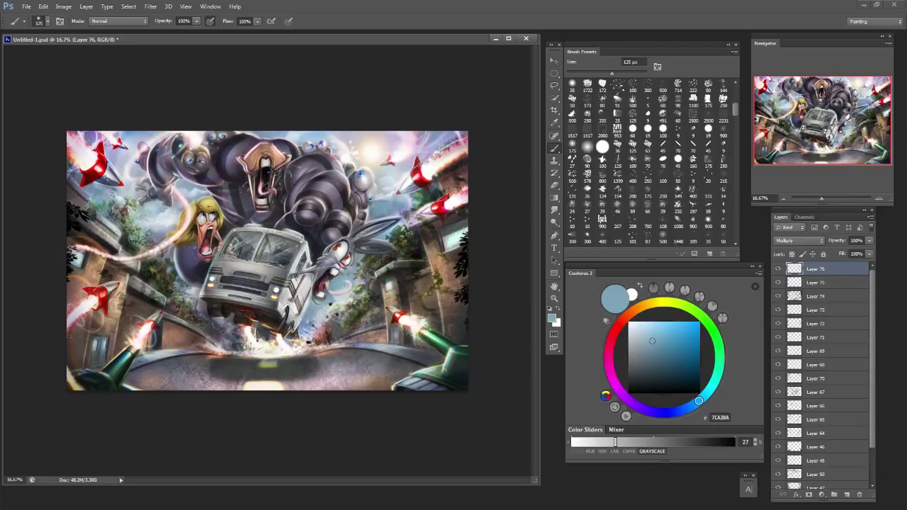
Sample a steel blue from the top edge above the open-mouthed monster and set the brush size to 125 px.
{"action": "key", "text": "bracketright"}
{"action": "key", "text": "bracketright"}
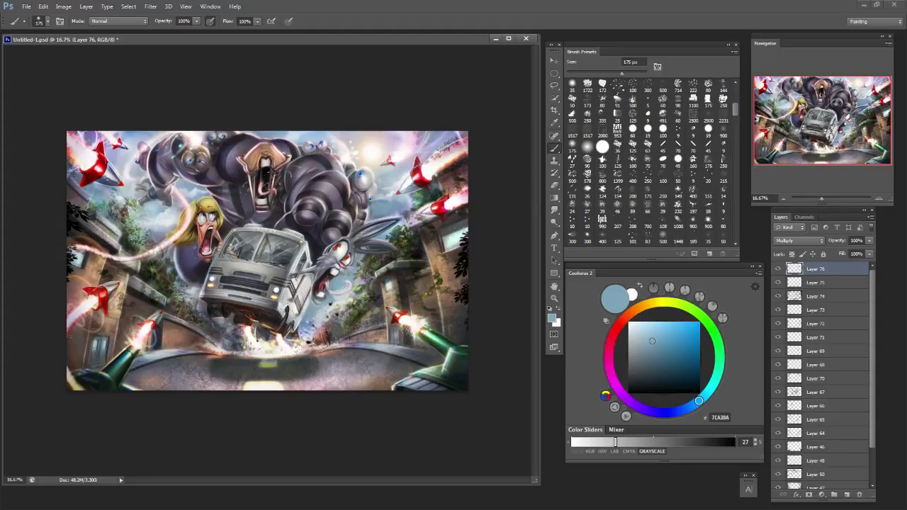
{"action": "key", "text": "bracketright"}
{"action": "key", "text": "bracketright"}
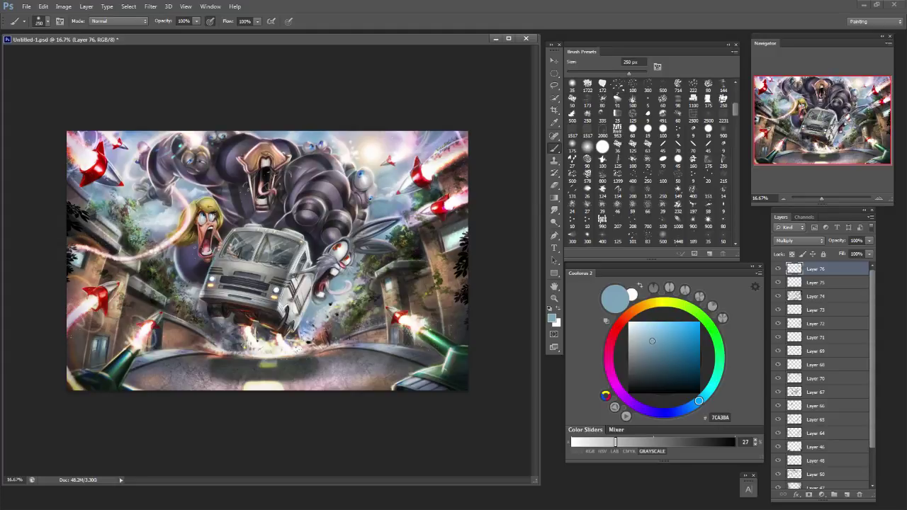
{"action": "left_click", "coordinate": [273, 133], "text": "alt"}
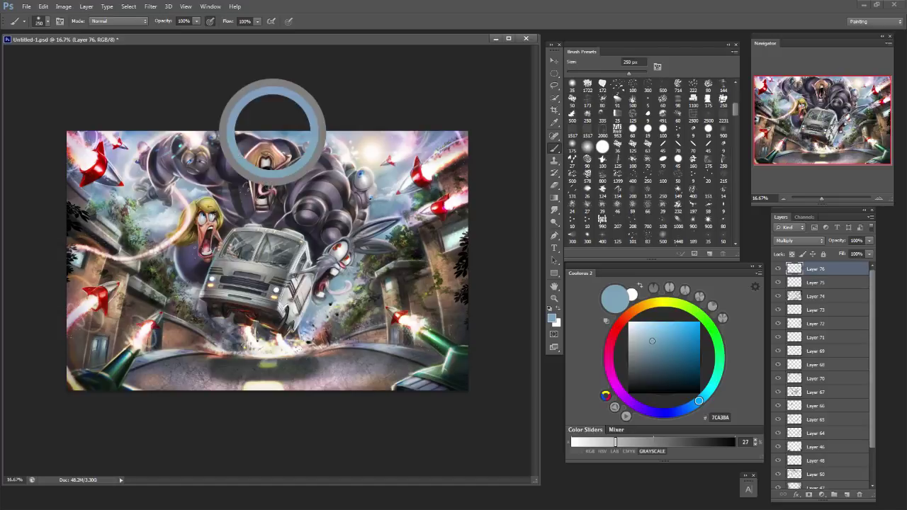
{"action": "key", "text": "bracketleft"}
{"action": "key", "text": "bracketleft"}
{"action": "key", "text": "bracketleft"}
{"action": "key", "text": "bracketleft"}
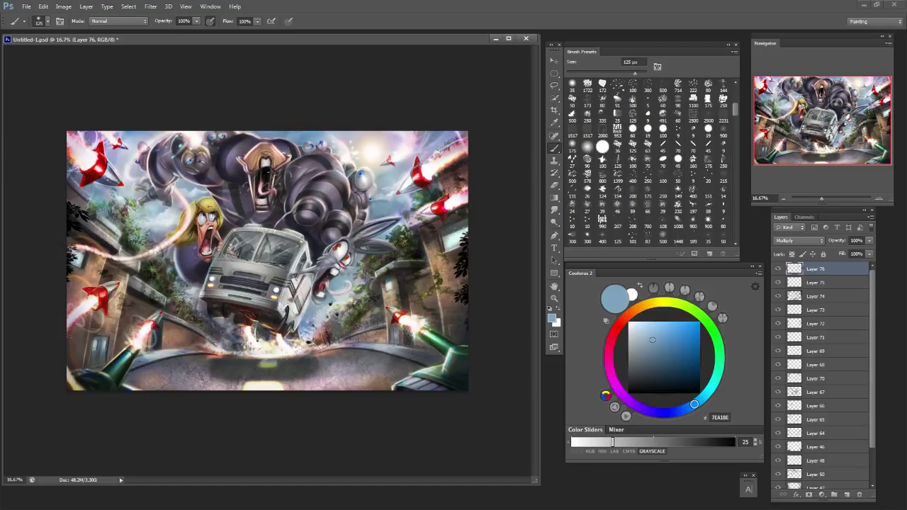
Erase some shading over the top of the open-mouthed monster's head and return to the Brush tool.
{"action": "key", "text": "e"}
{"action": "left_click_drag", "start_coordinate": [278, 140], "coordinate": [287, 140]}
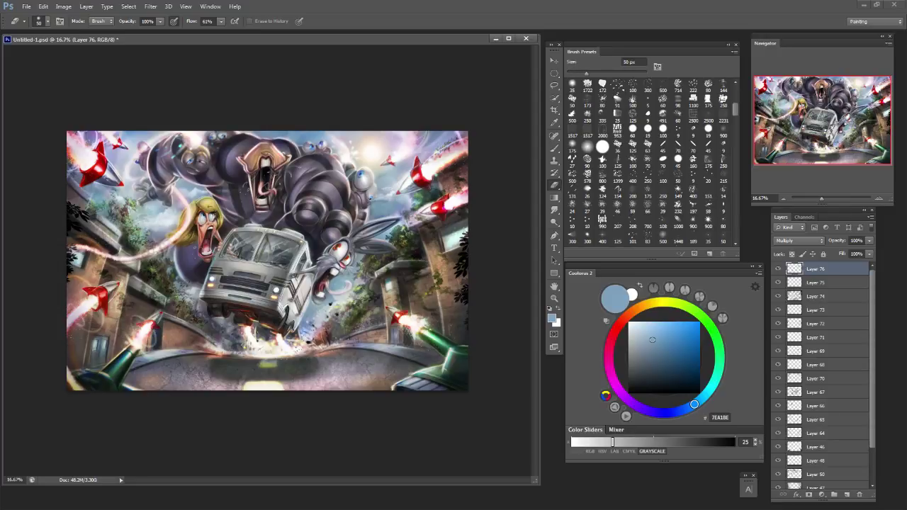
{"action": "key", "text": "b"}
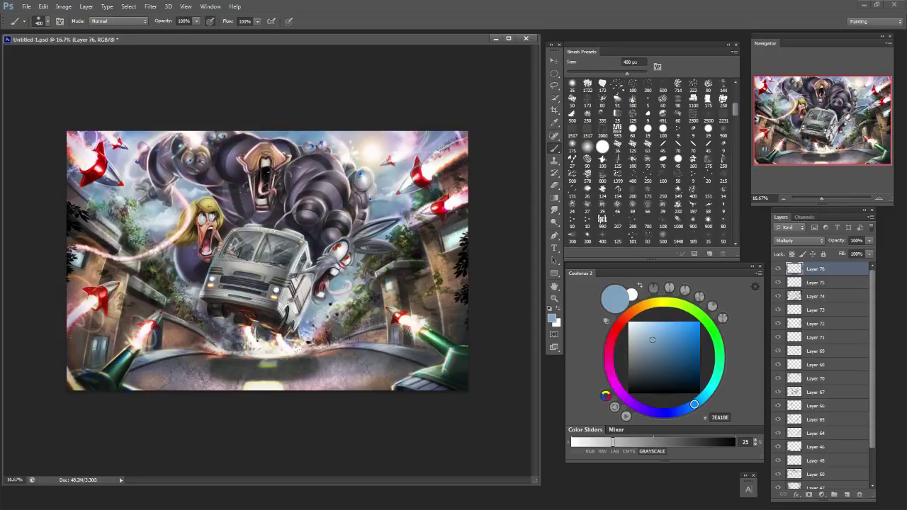
Set the brush size to 175 px.
{"action": "key", "text": "bracketright"}
{"action": "key", "text": "bracketright"}
{"action": "key", "text": "bracketleft"}
{"action": "key", "text": "bracketleft"}
{"action": "key", "text": "bracketleft"}
{"action": "key", "text": "bracketleft"}
{"action": "key", "text": "bracketleft"}
{"action": "key", "text": "bracketleft"}
{"action": "key", "text": "bracketleft"}
{"action": "key", "text": "bracketleft"}
{"action": "key", "text": "bracketright"}
{"action": "key", "text": "bracketright"}
{"action": "key", "text": "bracketright"}
{"action": "key", "text": "bracketright"}
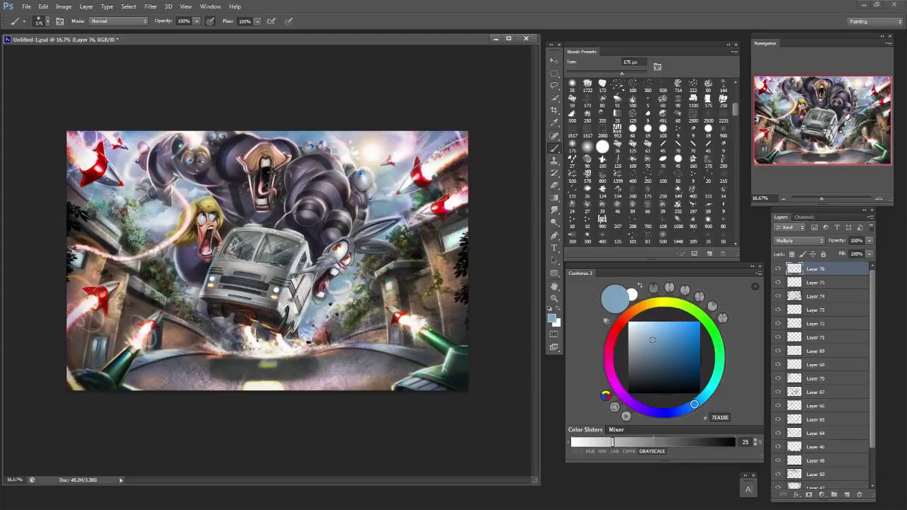
Reduce the brush and add steel-blue shading at the rabbit's eye beside the van.
{"action": "key", "text": "bracketright"}
{"action": "key", "text": "bracketright"}
{"action": "key", "text": "bracketleft"}
{"action": "key", "text": "bracketleft"}
{"action": "key", "text": "bracketleft"}
{"action": "key", "text": "bracketleft"}
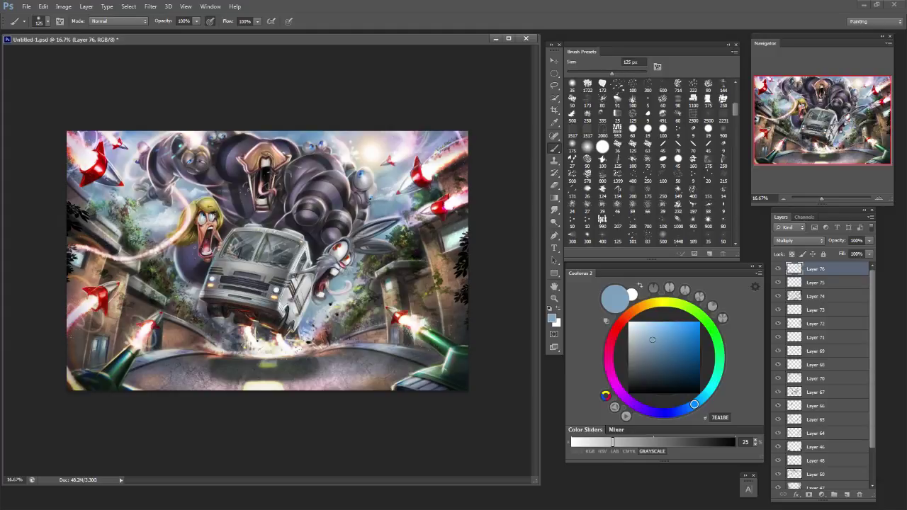
{"action": "key", "text": "bracketleft"}
{"action": "key", "text": "bracketleft"}
{"action": "left_click_drag", "start_coordinate": [341, 251], "coordinate": [340, 257]}
{"action": "key", "text": "bracketright"}
{"action": "key", "text": "bracketright"}
Sample a tan from the right-hand building's lower wall and reduce the brush to 125 px.
{"action": "left_click", "coordinate": [417, 303], "text": "alt"}
{"action": "key", "text": "bracketleft"}
{"action": "key", "text": "bracketleft"}
{"action": "key", "text": "bracketleft"}
{"action": "key", "text": "bracketleft"}
{"action": "key", "text": "bracketleft"}
{"action": "key", "text": "bracketleft"}
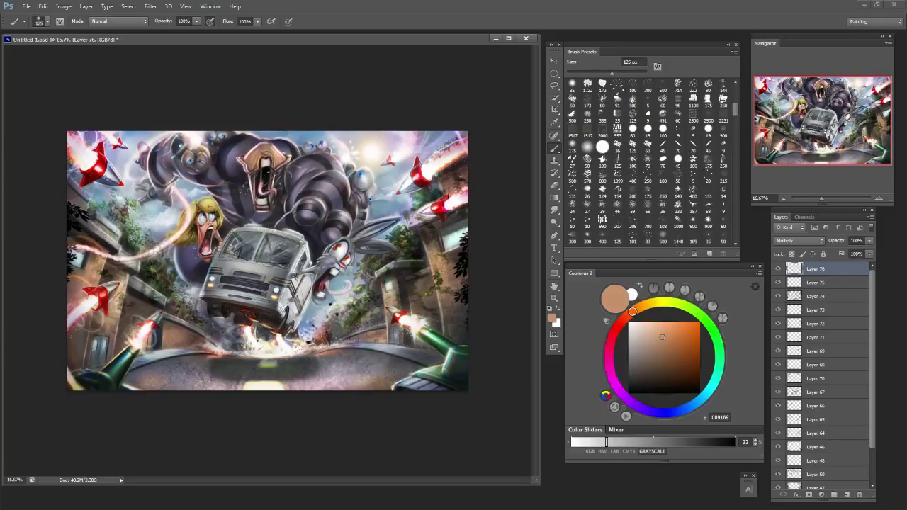
Sample a near-black green from the foliage right of the van and darken that foliage with a 200 px brush.
{"action": "key", "text": "bracketright"}
{"action": "left_click", "coordinate": [377, 307], "text": "alt"}
{"action": "key", "text": "bracketright"}
{"action": "key", "text": "bracketright"}
{"action": "left_click_drag", "start_coordinate": [377, 308], "coordinate": [377, 316]}
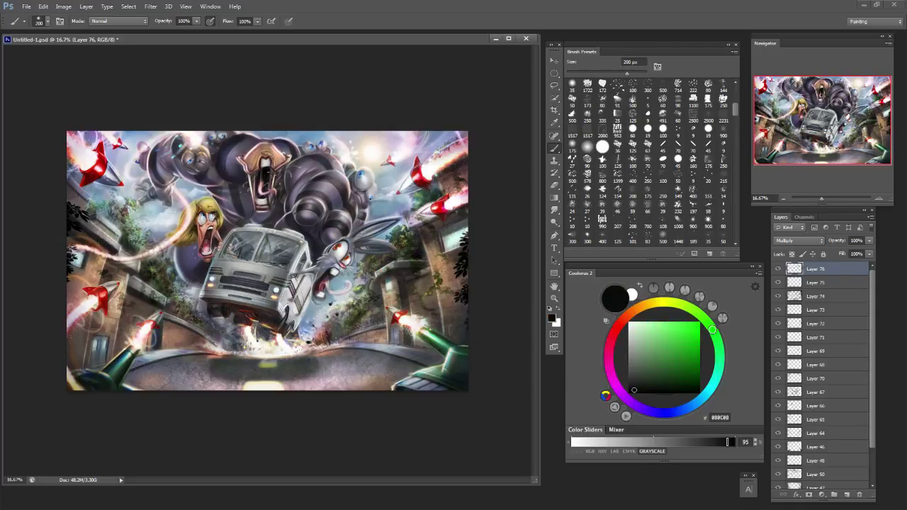
Darken the left building's wall above the red rocket with the near-black green.
{"action": "key", "text": "bracketright"}
{"action": "key", "text": "bracketright"}
{"action": "left_click_drag", "start_coordinate": [88, 268], "coordinate": [88, 285]}
{"action": "key", "text": "e"}
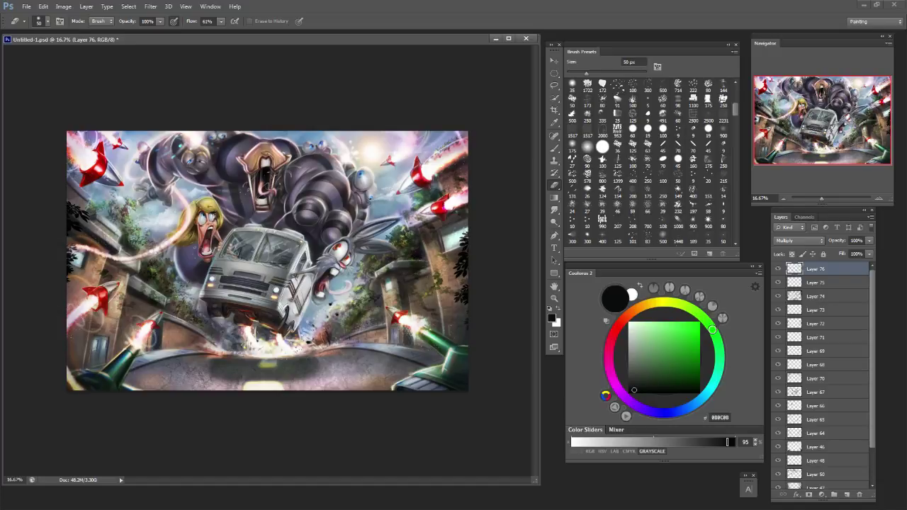
{"action": "key", "text": "ctrl+minus"}
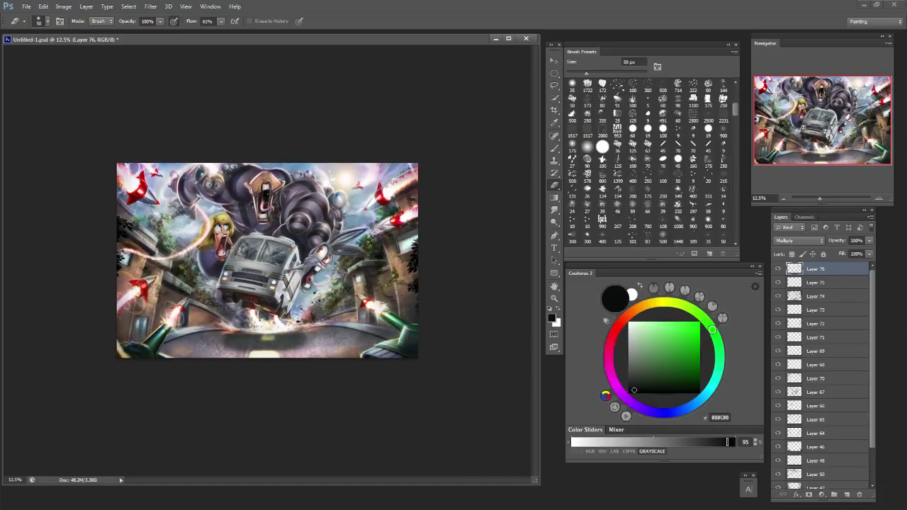
{"action": "key", "text": "b"}
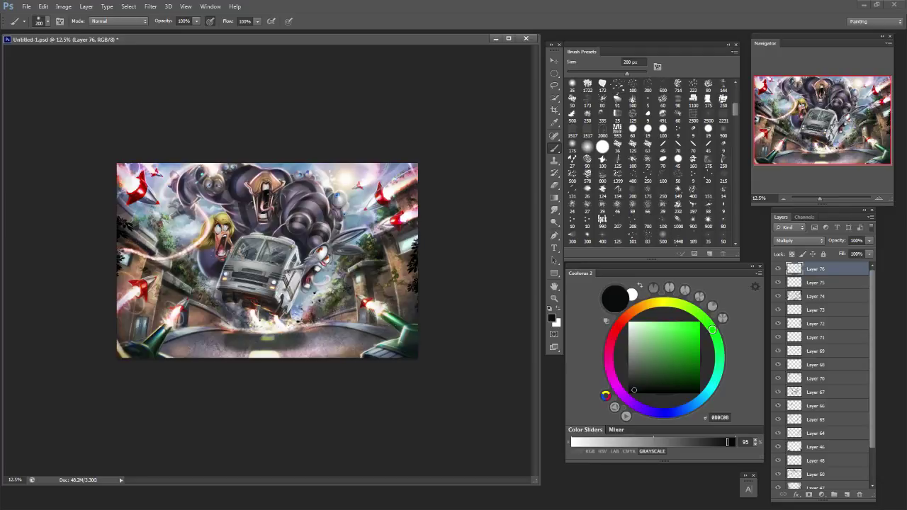
Sample the off-white of the road's center stripe, shift it to a golden ochre, and set the brush size to 45 px.
{"action": "key", "text": "bracketleft"}
{"action": "key", "text": "bracketleft"}
{"action": "left_click", "coordinate": [265, 354], "text": "alt"}
{"action": "key", "text": "bracketleft"}
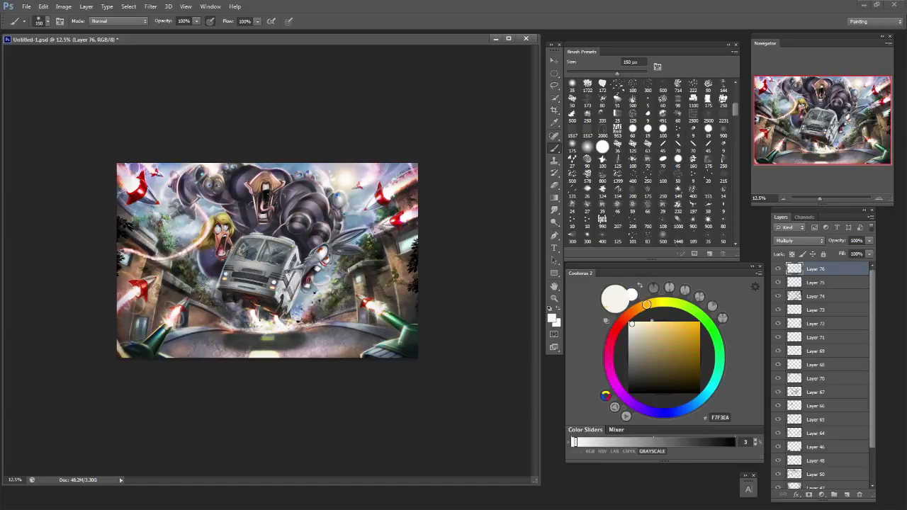
{"action": "left_click", "coordinate": [675, 323]}
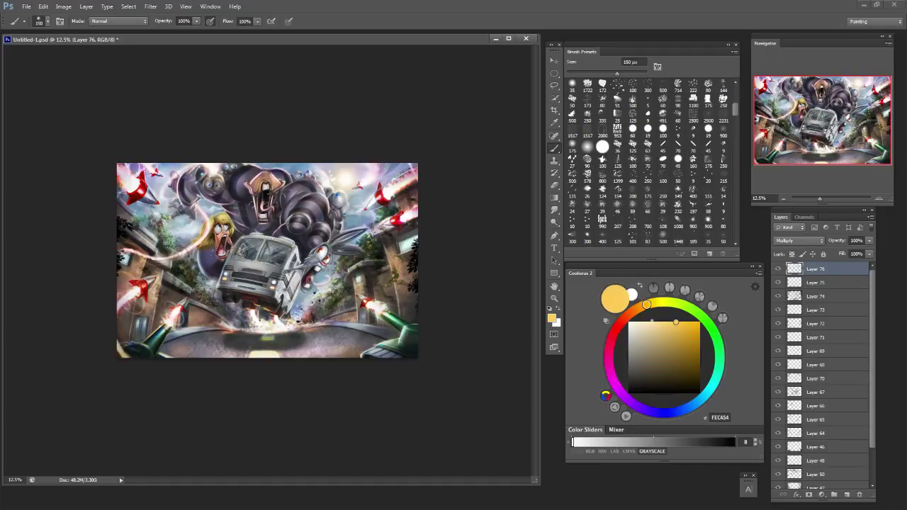
{"action": "key", "text": "ctrl+z"}
{"action": "left_click_drag", "start_coordinate": [675, 323], "coordinate": [671, 338]}
{"action": "key", "text": "bracketleft"}
{"action": "key", "text": "bracketleft"}
{"action": "key", "text": "bracketleft"}
{"action": "key", "text": "bracketleft"}
{"action": "key", "text": "bracketleft"}
{"action": "key", "text": "bracketleft"}
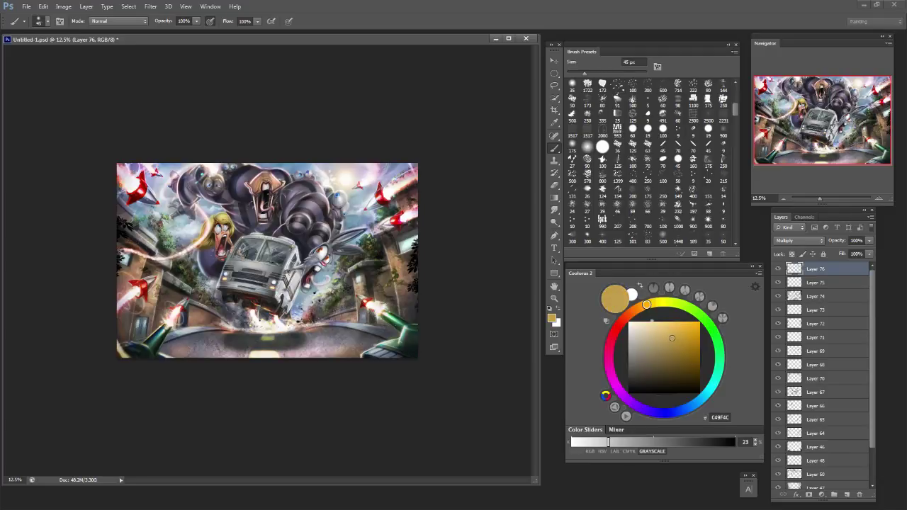
Dab golden ochre onto the yellow road stripe beneath the van and enlarge the brush to 300 px.
{"action": "left_click_drag", "start_coordinate": [265, 337], "coordinate": [265, 338]}
{"action": "key", "text": "bracketright"}
{"action": "key", "text": "bracketright"}
{"action": "key", "text": "bracketright"}
{"action": "key", "text": "bracketright"}
{"action": "key", "text": "bracketright"}
{"action": "key", "text": "bracketright"}
{"action": "key", "text": "bracketright"}
{"action": "key", "text": "bracketright"}
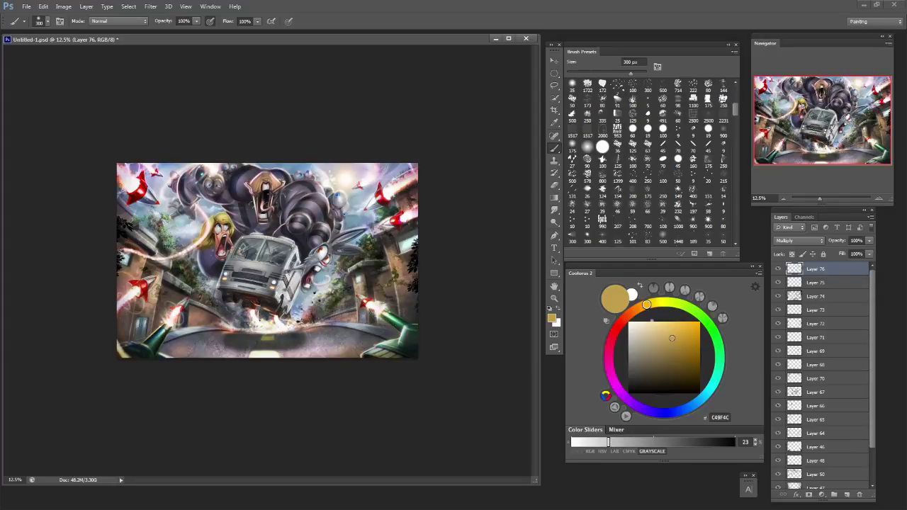
{"action": "key", "text": "bracketleft"}
{"action": "key", "text": "bracketleft"}
{"action": "key", "text": "bracketleft"}
{"action": "key", "text": "bracketleft"}
{"action": "key", "text": "bracketleft"}
{"action": "key", "text": "bracketleft"}
{"action": "key", "text": "bracketright"}
{"action": "key", "text": "bracketright"}
{"action": "key", "text": "bracketright"}
{"action": "key", "text": "bracketright"}
{"action": "key", "text": "bracketright"}
{"action": "key", "text": "bracketright"}
{"action": "key", "text": "bracketright"}
{"action": "key", "text": "bracketright"}
{"action": "key", "text": "bracketright"}
{"action": "key", "text": "bracketright"}
{"action": "key", "text": "bracketright"}
{"action": "key", "text": "bracketright"}
{"action": "key", "text": "ctrl+plus"}
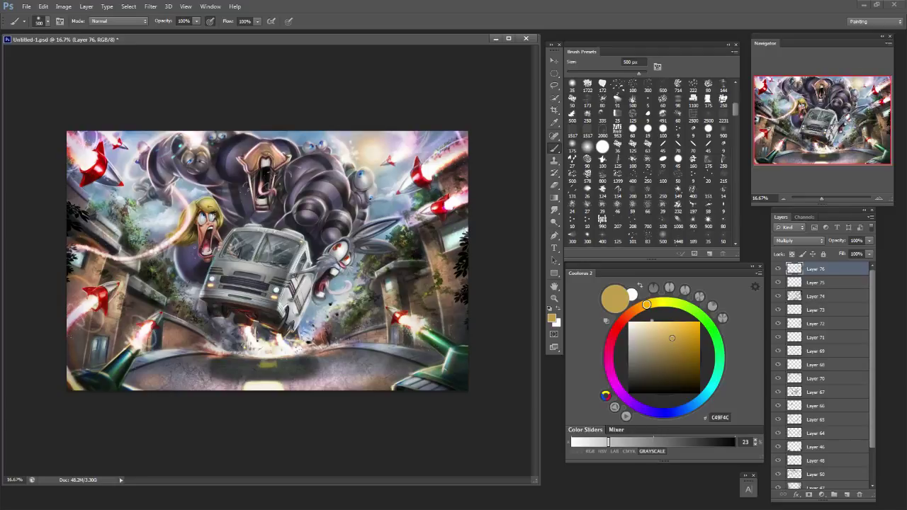
{"action": "key", "text": "bracketleft"}
{"action": "key", "text": "bracketleft"}
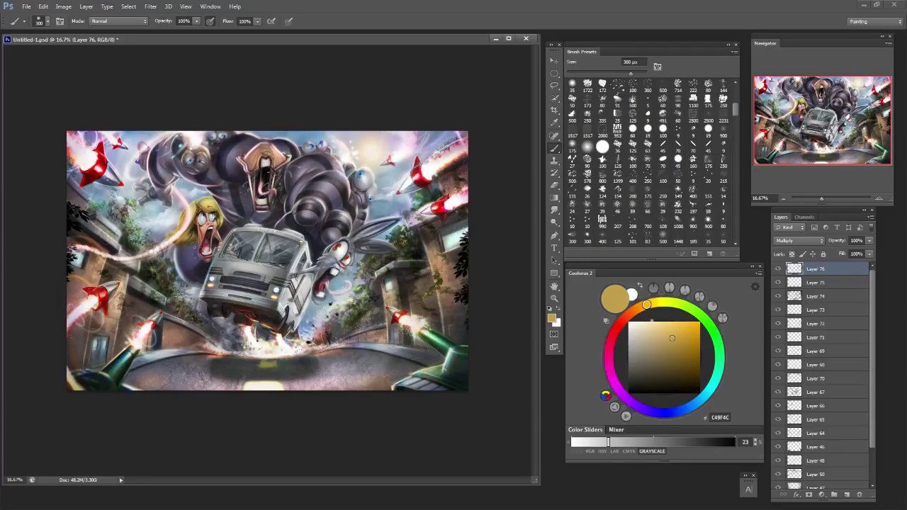
Sample pale lavender from the sky right of the monster, shift it to a strong purple, and tint the van's shaded side.
{"action": "left_click", "coordinate": [396, 142], "text": "alt"}
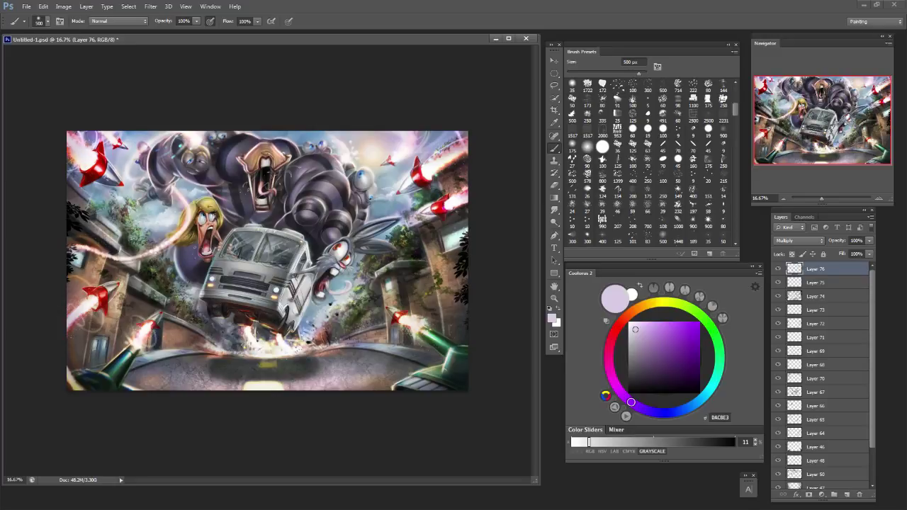
{"action": "key", "text": "e"}
{"action": "key", "text": "b"}
{"action": "key", "text": "bracketright"}
{"action": "key", "text": "bracketright"}
{"action": "left_click", "coordinate": [678, 343]}
{"action": "left_click", "coordinate": [312, 323]}
{"action": "key", "text": "ctrl+z"}
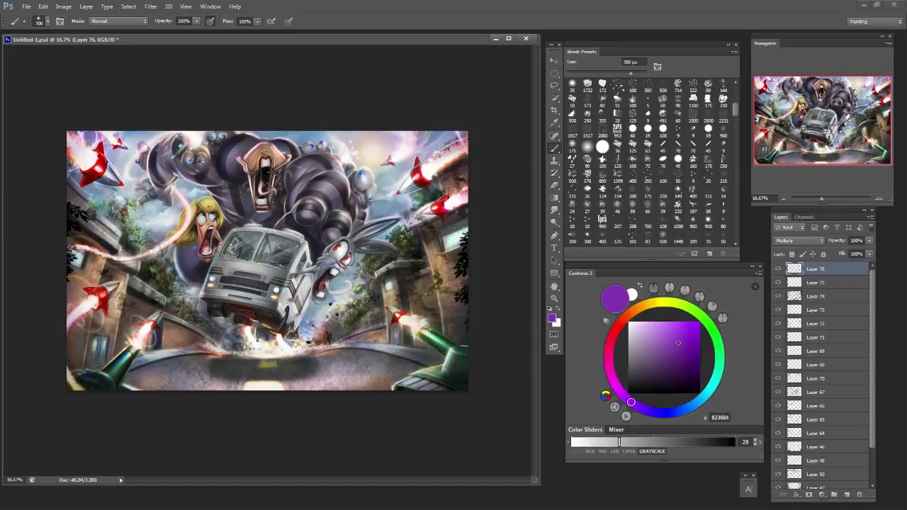
{"action": "left_click_drag", "start_coordinate": [285, 306], "coordinate": [305, 301]}
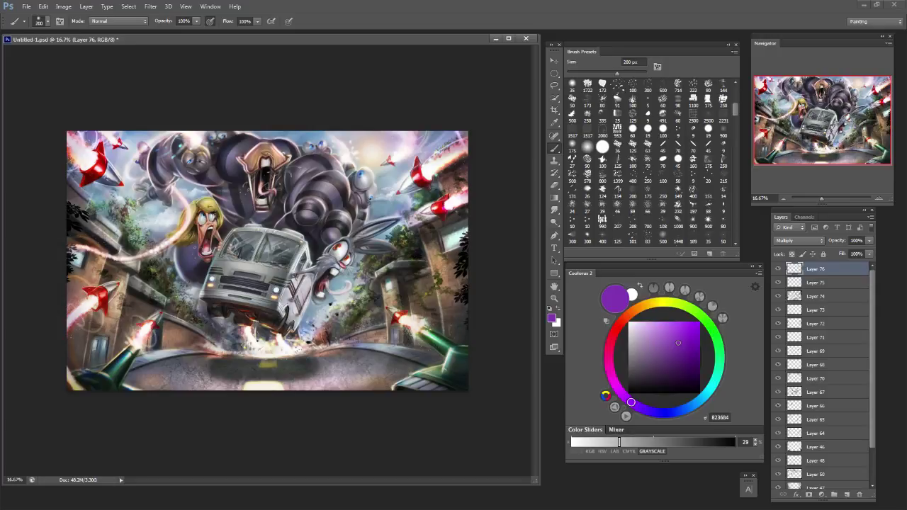
Try purple strokes on the upper part of the van's side and on the rabbit creature's face.
{"action": "left_click_drag", "start_coordinate": [304, 250], "coordinate": [297, 264]}
{"action": "key", "text": "ctrl+z"}
{"action": "left_click_drag", "start_coordinate": [327, 257], "coordinate": [323, 269]}
{"action": "key", "text": "ctrl+z"}
{"action": "key", "text": "bracketleft"}
{"action": "key", "text": "bracketleft"}
{"action": "key", "text": "bracketleft"}
{"action": "key", "text": "bracketleft"}
{"action": "key", "text": "bracketright"}
{"action": "key", "text": "bracketright"}
{"action": "key", "text": "bracketleft"}
{"action": "key", "text": "bracketleft"}
Save the illustration over the existing Untitled-1.psd and flip the canvas horizontally.
{"action": "left_click", "coordinate": [26, 6]}
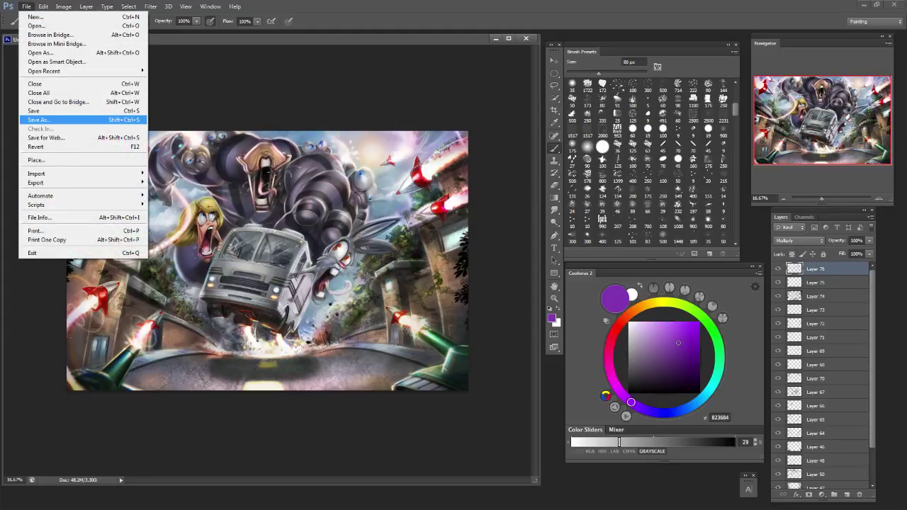
{"action": "left_click", "coordinate": [42, 120]}
{"action": "key", "text": "Return"}
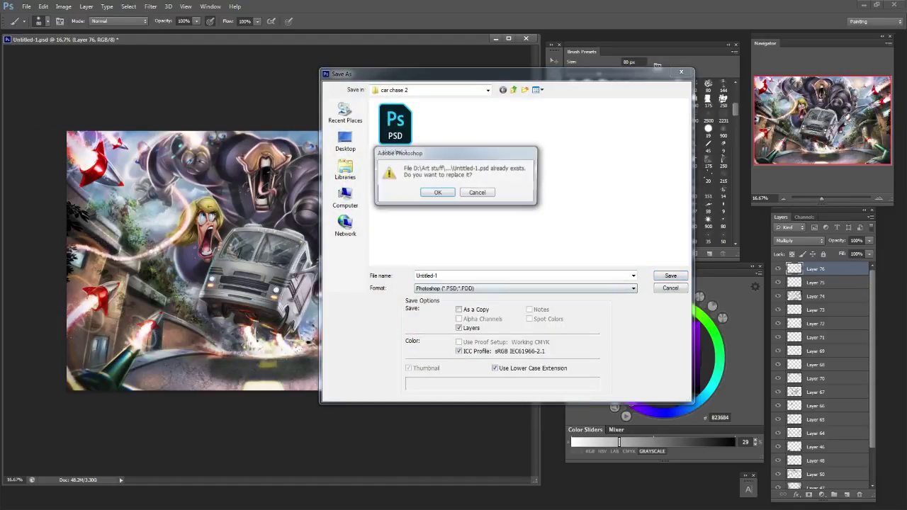
{"action": "key", "text": "Return"}
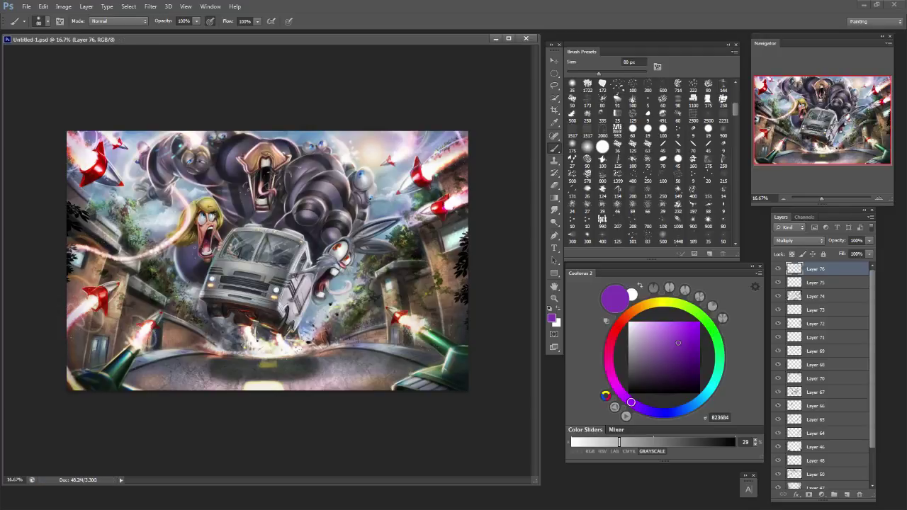
{"action": "key", "text": "h"}
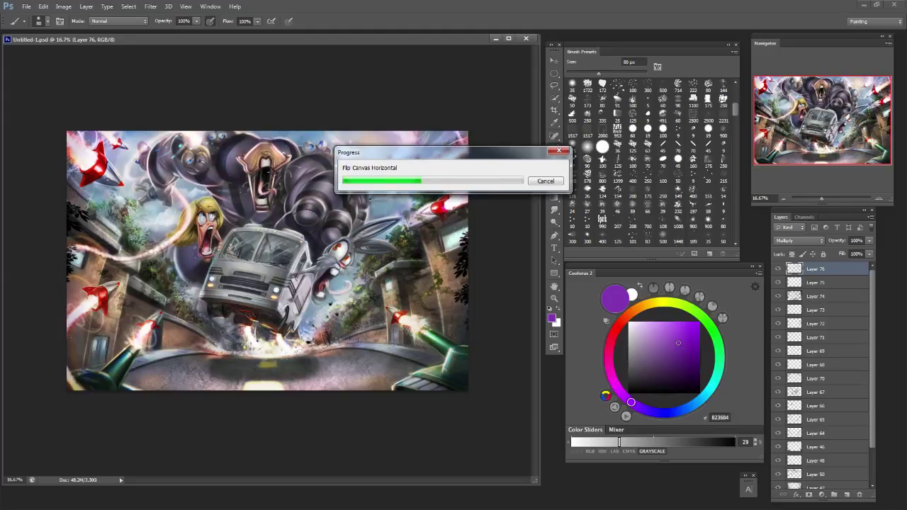
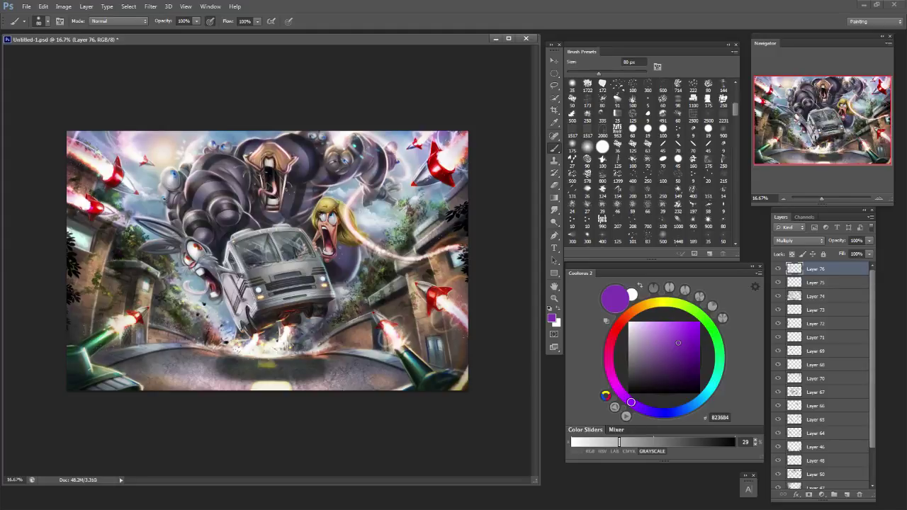
Set the brush color to dark violet 251231, enlarge the brush, and try a broad stroke along the upper-right sky.
{"action": "left_click", "coordinate": [628, 321]}
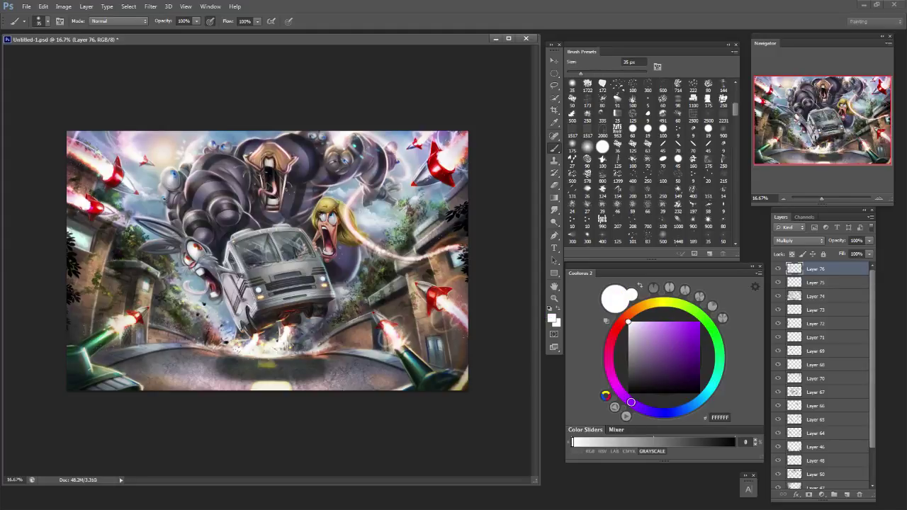
{"action": "left_click_drag", "start_coordinate": [644, 322], "coordinate": [635, 322]}
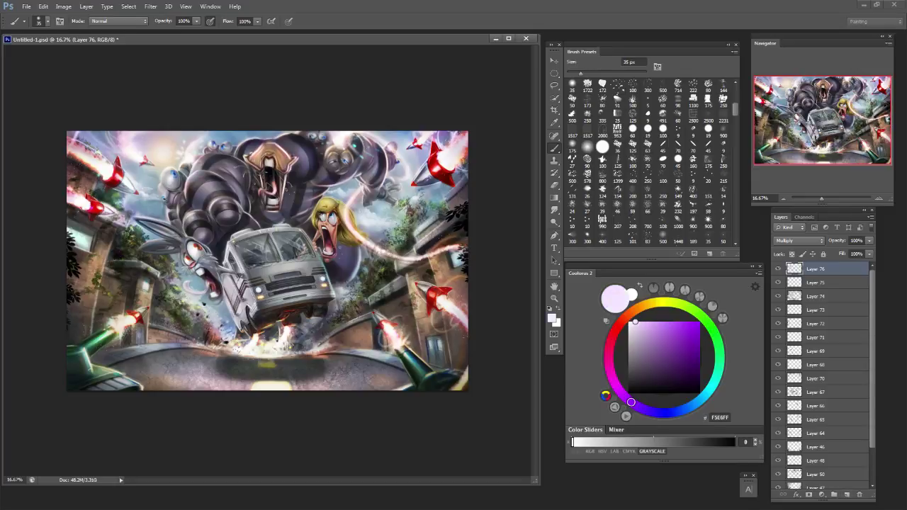
{"action": "key", "text": "bracketright"}
{"action": "key", "text": "bracketright"}
{"action": "key", "text": "bracketright"}
{"action": "key", "text": "bracketright"}
{"action": "key", "text": "bracketright"}
{"action": "key", "text": "bracketright"}
{"action": "key", "text": "bracketright"}
{"action": "key", "text": "bracketright"}
{"action": "key", "text": "bracketright"}
{"action": "key", "text": "bracketright"}
{"action": "key", "text": "bracketright"}
{"action": "left_click", "coordinate": [673, 379]}
{"action": "key", "text": "bracketright"}
{"action": "key", "text": "bracketright"}
{"action": "key", "text": "bracketright"}
{"action": "key", "text": "bracketright"}
{"action": "key", "text": "bracketright"}
{"action": "key", "text": "bracketright"}
{"action": "key", "text": "bracketright"}
{"action": "key", "text": "bracketright"}
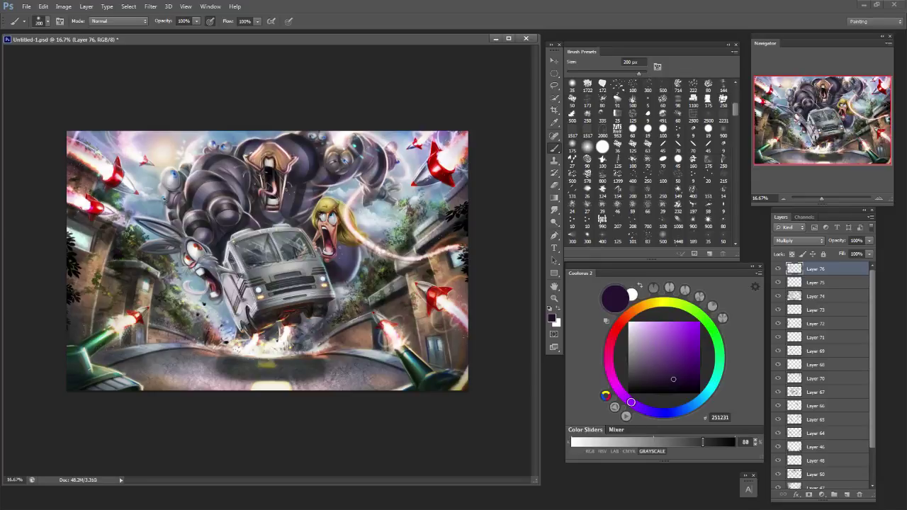
{"action": "mouse_move", "coordinate": [457, 134]}
{"action": "left_mouse_down"}
{"action": "mouse_move", "coordinate": [433, 146]}
{"action": "mouse_move", "coordinate": [452, 134]}
{"action": "mouse_move", "coordinate": [386, 137]}
{"action": "left_mouse_up"}
{"action": "key", "text": "ctrl+z"}
Reduce the brush to 150 px and darken the area beneath the large upper-right rocket with the dark violet.
{"action": "key", "text": "bracketleft"}
{"action": "key", "text": "bracketleft"}
{"action": "key", "text": "bracketleft"}
{"action": "key", "text": "bracketleft"}
{"action": "key", "text": "bracketleft"}
{"action": "key", "text": "bracketleft"}
{"action": "key", "text": "bracketleft"}
{"action": "key", "text": "bracketleft"}
{"action": "key", "text": "bracketleft"}
{"action": "key", "text": "bracketleft"}
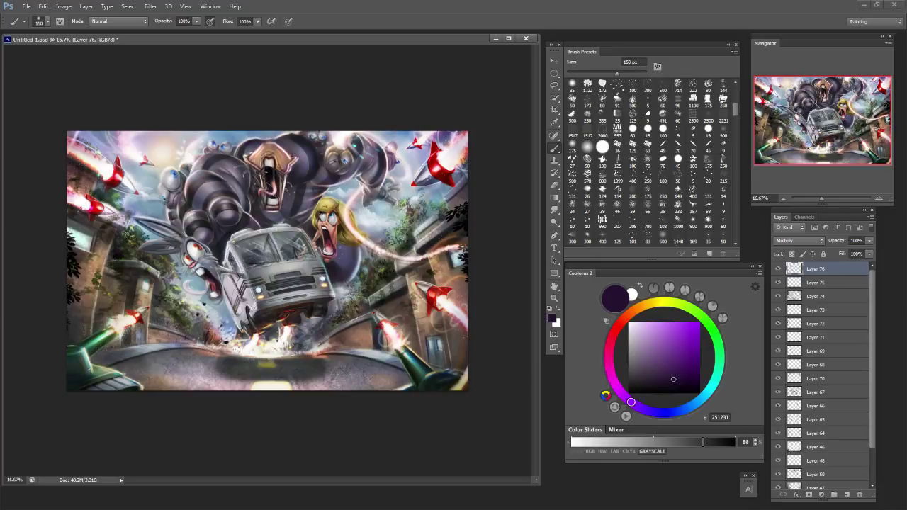
{"action": "left_click_drag", "start_coordinate": [459, 170], "coordinate": [443, 191]}
Darken the sky and rocket trail in the image's upper-left corner with a 200 px dark violet brush.
{"action": "key", "text": "bracketright"}
{"action": "key", "text": "bracketright"}
{"action": "left_click_drag", "start_coordinate": [79, 135], "coordinate": [97, 141]}
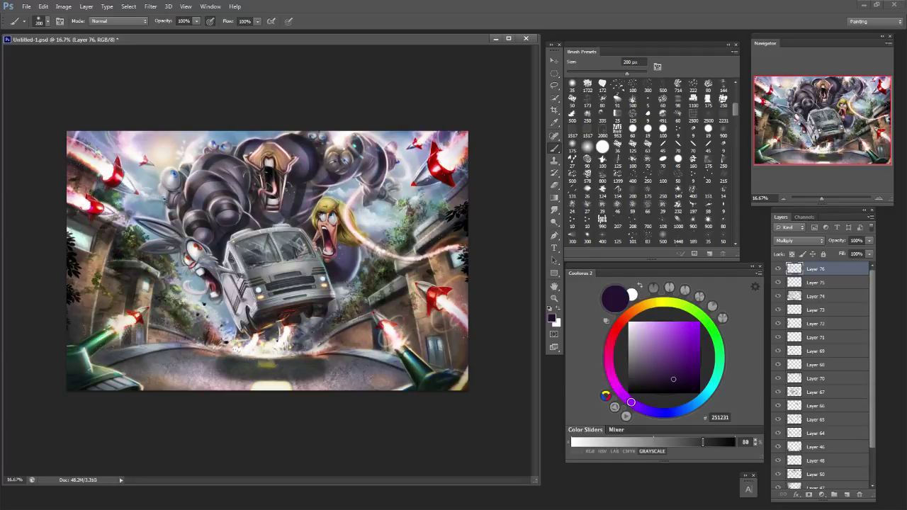
{"action": "left_click", "coordinate": [108, 135]}
{"action": "key", "text": "bracketright"}
{"action": "key", "text": "bracketright"}
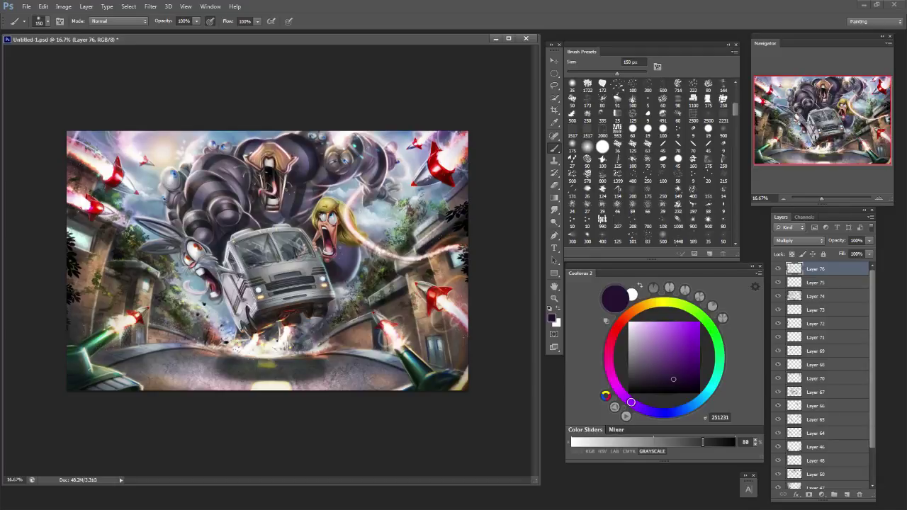
Darken the area right of the van, the monster's body above the van's roof, and its open mouth with a 150 px brush.
{"action": "left_click_drag", "start_coordinate": [335, 281], "coordinate": [347, 268]}
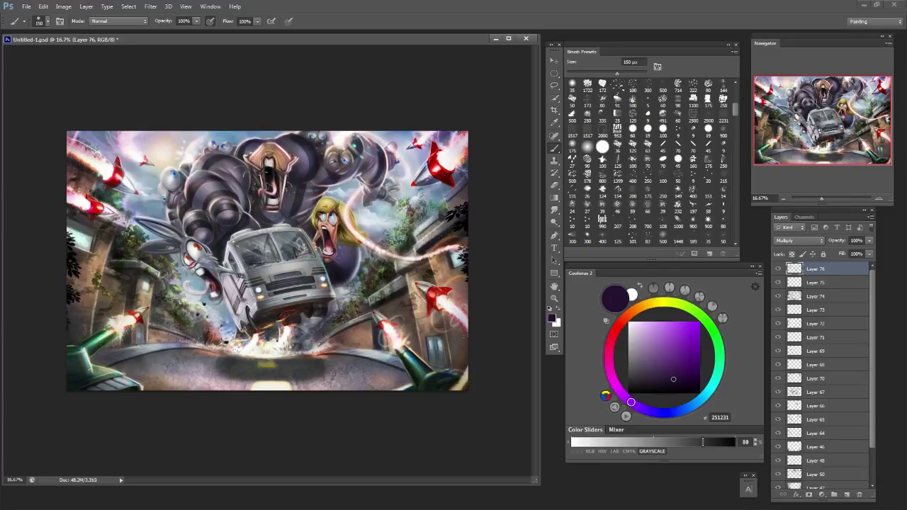
{"action": "left_click_drag", "start_coordinate": [275, 224], "coordinate": [289, 222]}
{"action": "key", "text": "bracketleft"}
{"action": "key", "text": "bracketleft"}
{"action": "key", "text": "bracketleft"}
{"action": "key", "text": "bracketleft"}
{"action": "key", "text": "bracketright"}
{"action": "key", "text": "bracketright"}
{"action": "key", "text": "bracketright"}
{"action": "key", "text": "bracketright"}
{"action": "left_click_drag", "start_coordinate": [265, 211], "coordinate": [276, 212]}
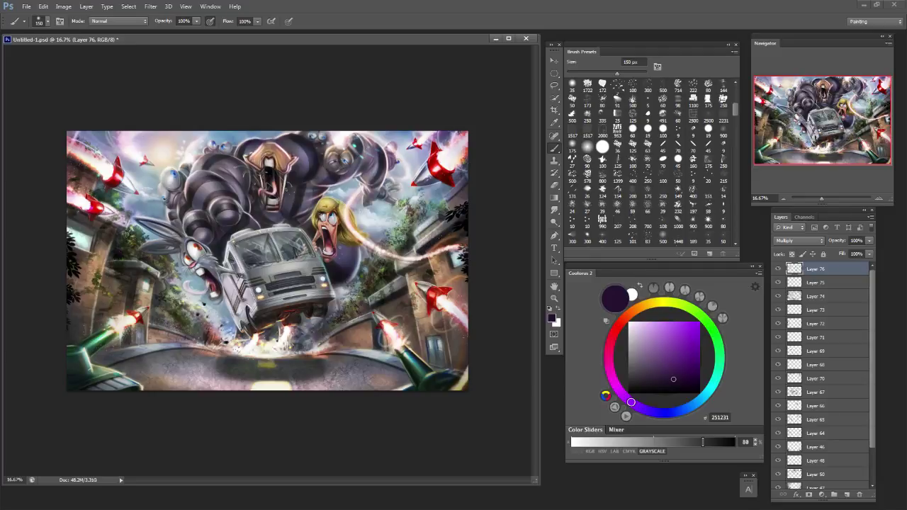
{"action": "mouse_move", "coordinate": [269, 174]}
{"action": "left_mouse_down"}
{"action": "mouse_move", "coordinate": [269, 191]}
{"action": "mouse_move", "coordinate": [282, 190]}
{"action": "left_mouse_up"}
Sample the near-black blue 191922 beside the rabbit creature and deepen the shadows around its mouth and the van's adjoining side.
{"action": "left_click", "coordinate": [256, 158], "text": "alt"}
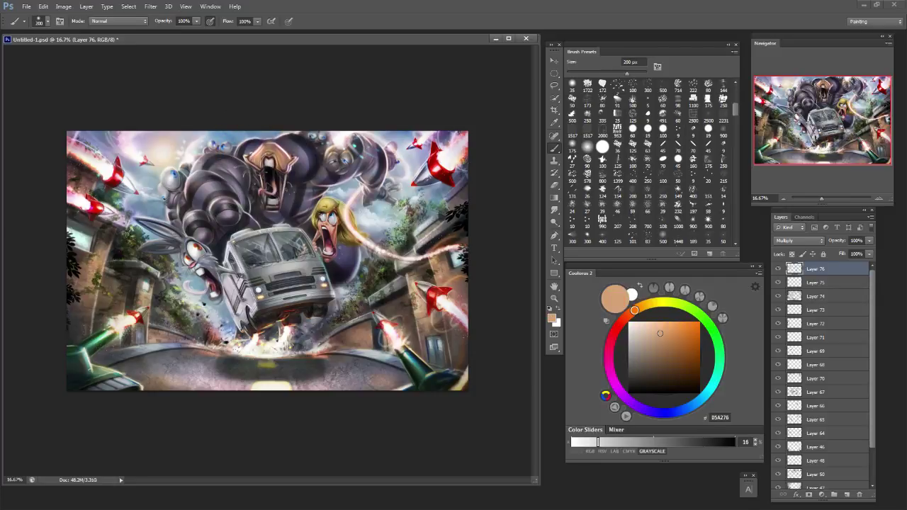
{"action": "left_click", "coordinate": [206, 234], "text": "alt"}
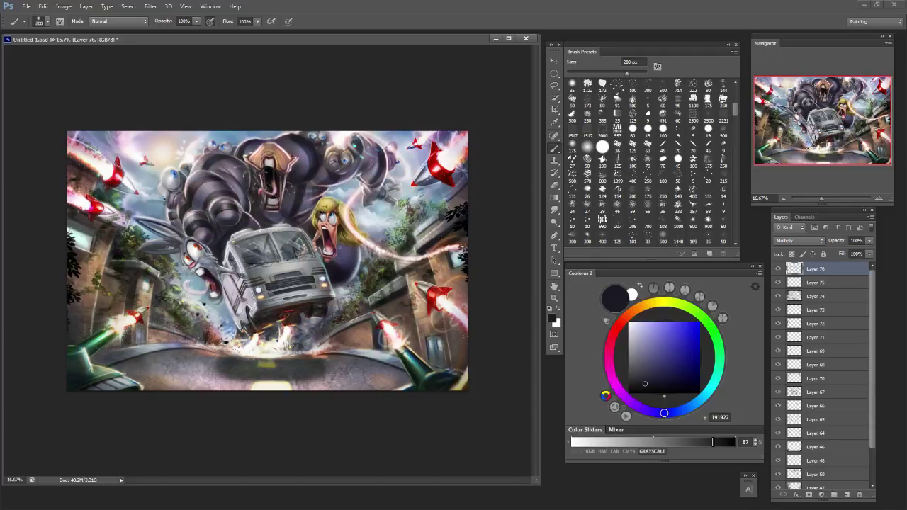
{"action": "left_click_drag", "start_coordinate": [216, 300], "coordinate": [223, 294]}
{"action": "left_click_drag", "start_coordinate": [206, 262], "coordinate": [216, 274]}
{"action": "key", "text": "bracketleft"}
{"action": "key", "text": "bracketleft"}
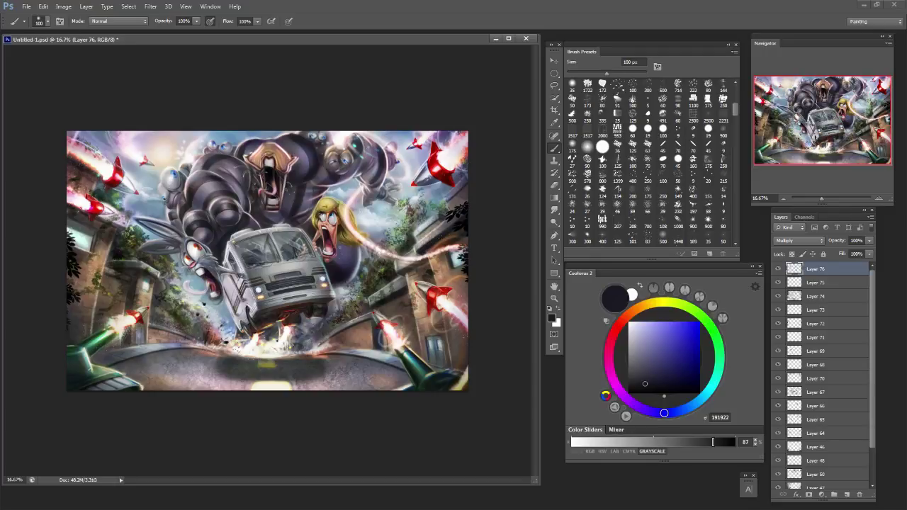
{"action": "key", "text": "bracketleft"}
{"action": "key", "text": "bracketleft"}
{"action": "left_click_drag", "start_coordinate": [223, 270], "coordinate": [229, 272]}
Switch to deep blue 000F9E, glaze the left green cannon with a 150 px brush, and reduce the brush to 80 px.
{"action": "key", "text": "bracketright"}
{"action": "key", "text": "bracketright"}
{"action": "key", "text": "bracketright"}
{"action": "key", "text": "bracketright"}
{"action": "key", "text": "bracketright"}
{"action": "key", "text": "bracketright"}
{"action": "left_click", "coordinate": [717, 345]}
{"action": "left_click", "coordinate": [699, 326]}
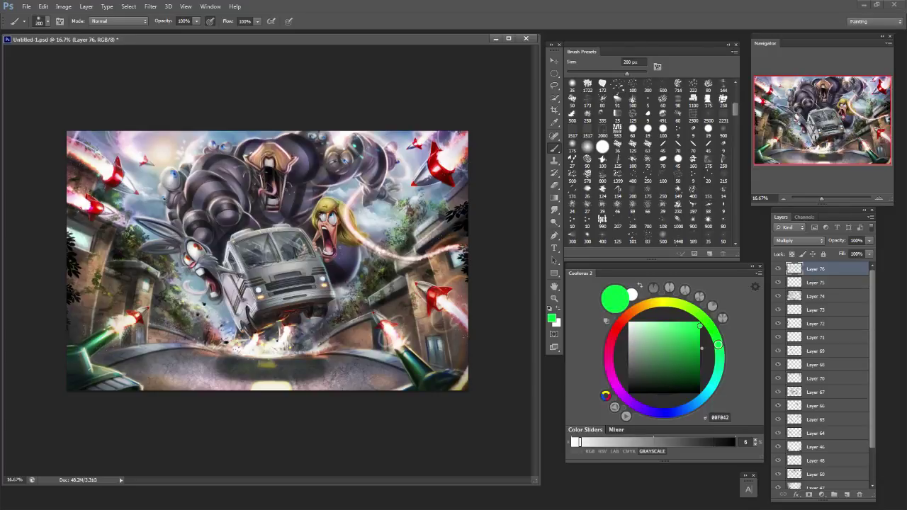
{"action": "left_click", "coordinate": [669, 413]}
{"action": "left_click", "coordinate": [699, 348]}
{"action": "key", "text": "bracketleft"}
{"action": "key", "text": "bracketleft"}
{"action": "left_click_drag", "start_coordinate": [109, 335], "coordinate": [94, 351]}
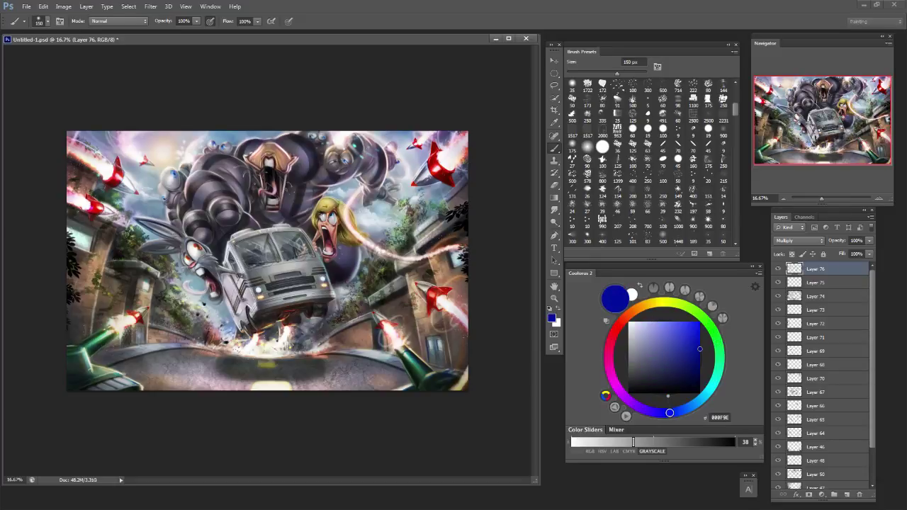
{"action": "key", "text": "bracketleft"}
{"action": "key", "text": "bracketleft"}
{"action": "key", "text": "bracketleft"}
{"action": "key", "text": "bracketleft"}
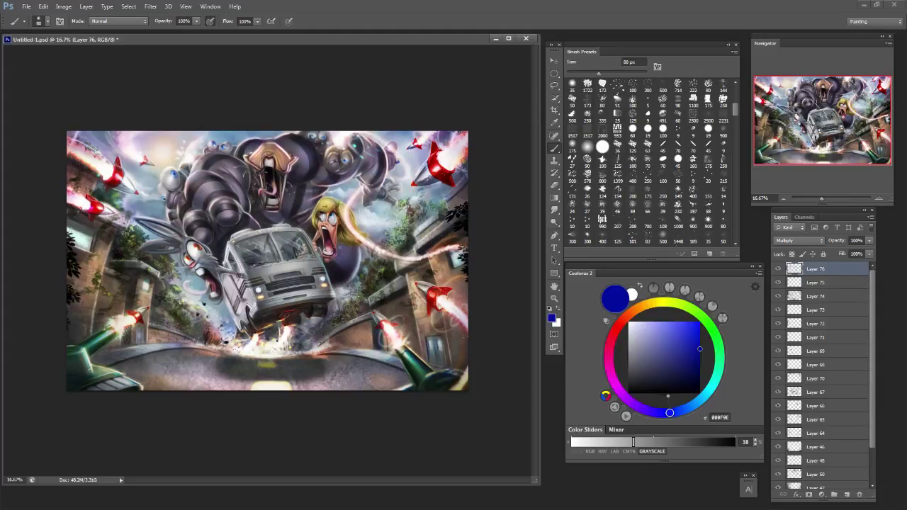
{"action": "key", "text": "bracketleft"}
{"action": "key", "text": "bracketright"}
{"action": "left_click_drag", "start_coordinate": [91, 378], "coordinate": [139, 391]}
{"action": "key", "text": "ctrl+z"}
{"action": "key", "text": "bracketleft"}
{"action": "key", "text": "bracketleft"}
{"action": "key", "text": "bracketleft"}
{"action": "key", "text": "bracketleft"}
{"action": "key", "text": "bracketleft"}
{"action": "key", "text": "bracketleft"}
{"action": "key", "text": "ctrl+z"}
{"action": "key", "text": "bracketright"}
{"action": "key", "text": "bracketright"}
{"action": "key", "text": "bracketright"}
{"action": "key", "text": "bracketright"}
{"action": "key", "text": "bracketright"}
{"action": "key", "text": "bracketright"}
{"action": "left_click_drag", "start_coordinate": [439, 339], "coordinate": [440, 358]}
{"action": "key", "text": "ctrl+z"}
{"action": "key", "text": "bracketleft"}
{"action": "key", "text": "bracketleft"}
{"action": "key", "text": "bracketleft"}
{"action": "key", "text": "bracketleft"}
{"action": "key", "text": "bracketleft"}
{"action": "key", "text": "bracketleft"}
{"action": "left_click_drag", "start_coordinate": [119, 360], "coordinate": [182, 350]}
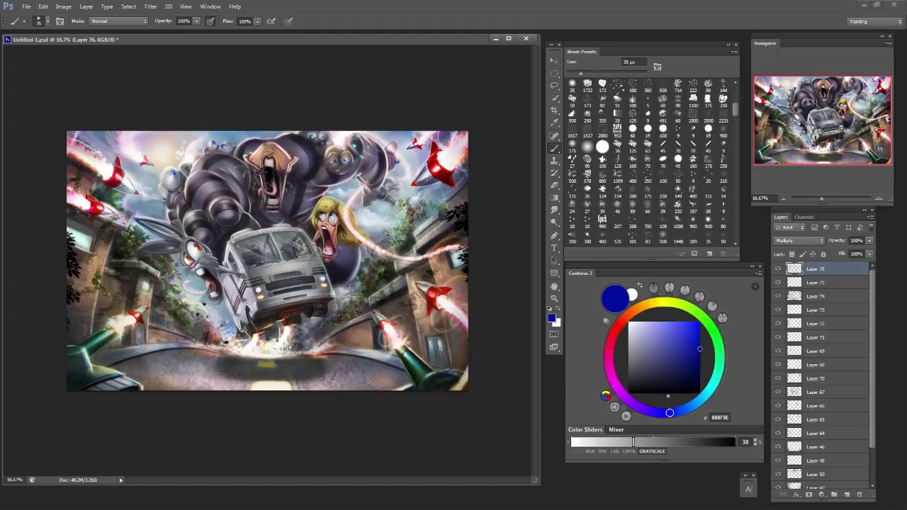
{"action": "key", "text": "ctrl+z"}
Return to the Brush, set it to 40 px, and sample near-white FFFDFD from the glow beneath the van.
{"action": "key", "text": "e"}
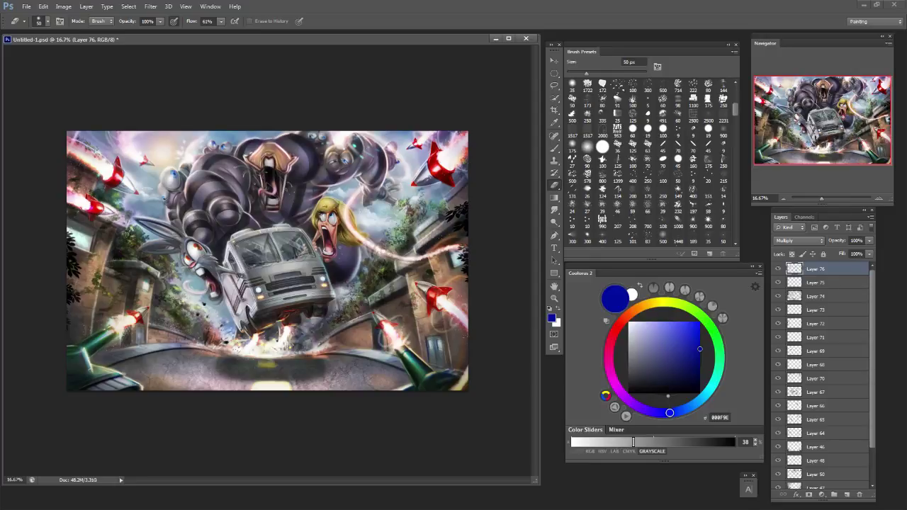
{"action": "key", "text": "b"}
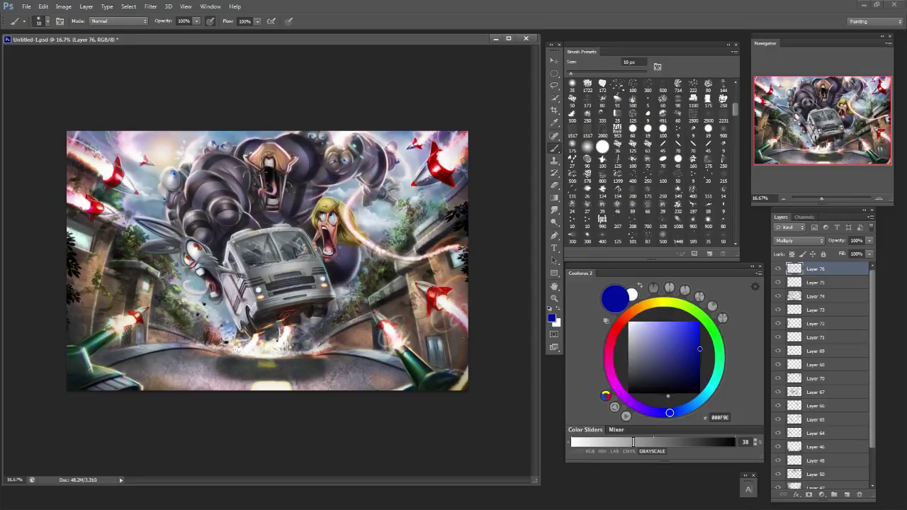
{"action": "key", "text": "bracketright"}
{"action": "key", "text": "bracketright"}
{"action": "key", "text": "bracketright"}
{"action": "left_click_drag", "start_coordinate": [579, 73], "coordinate": [582, 74]}
{"action": "left_click", "coordinate": [286, 333], "text": "alt"}
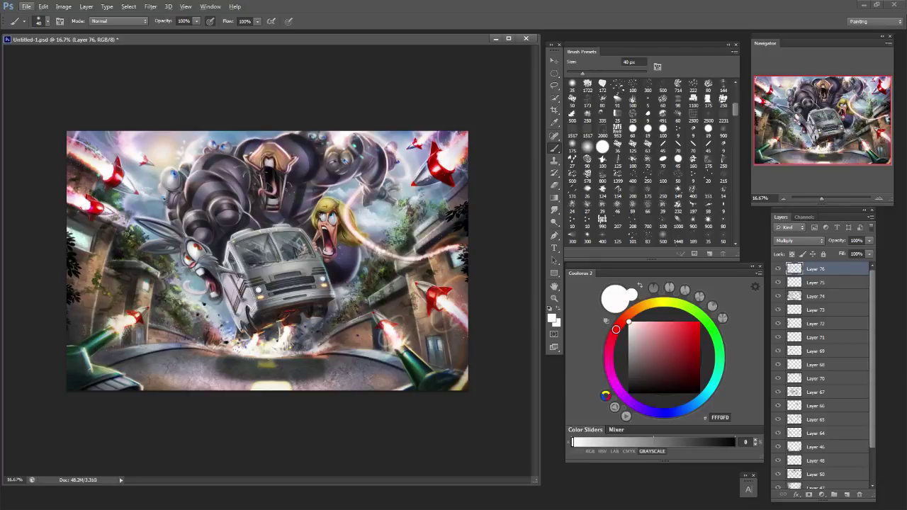
Add a new layer above Layer 76 and set its blending mode to Color Dodge.
{"action": "left_click", "coordinate": [847, 494]}
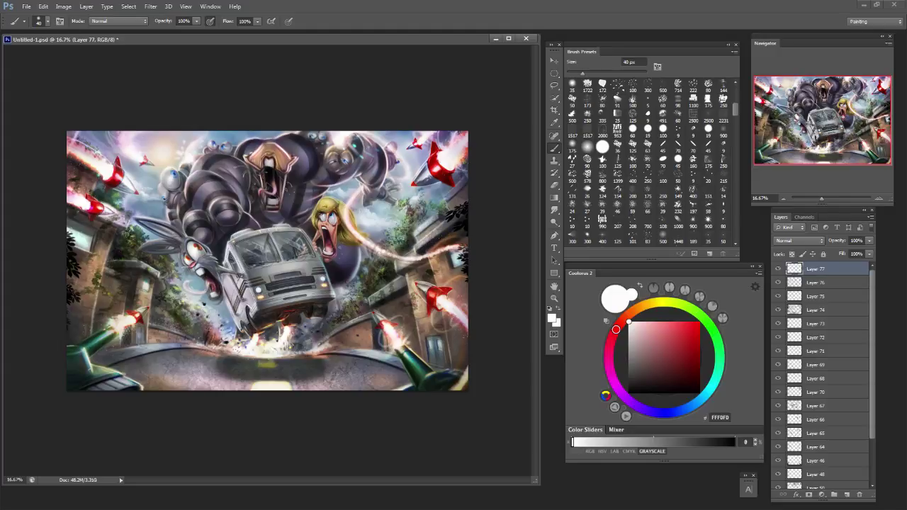
{"action": "left_click", "coordinate": [799, 241]}
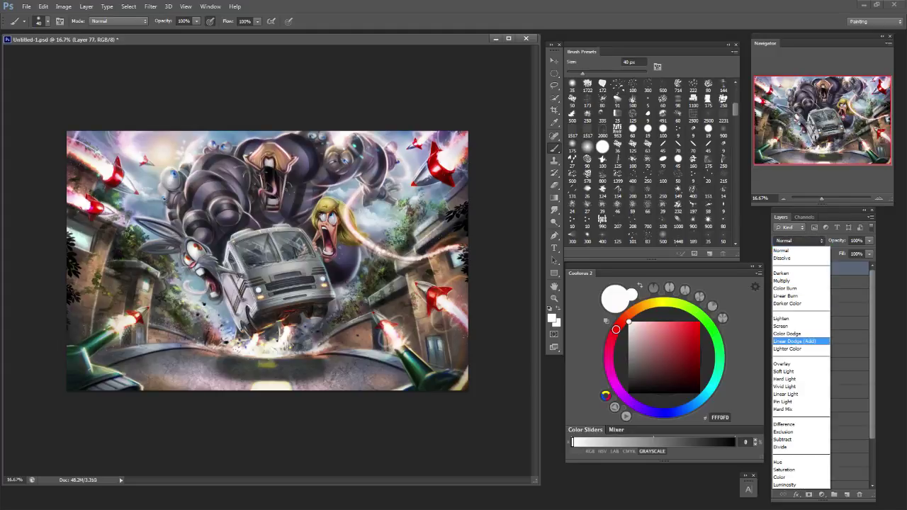
{"action": "left_click", "coordinate": [792, 334]}
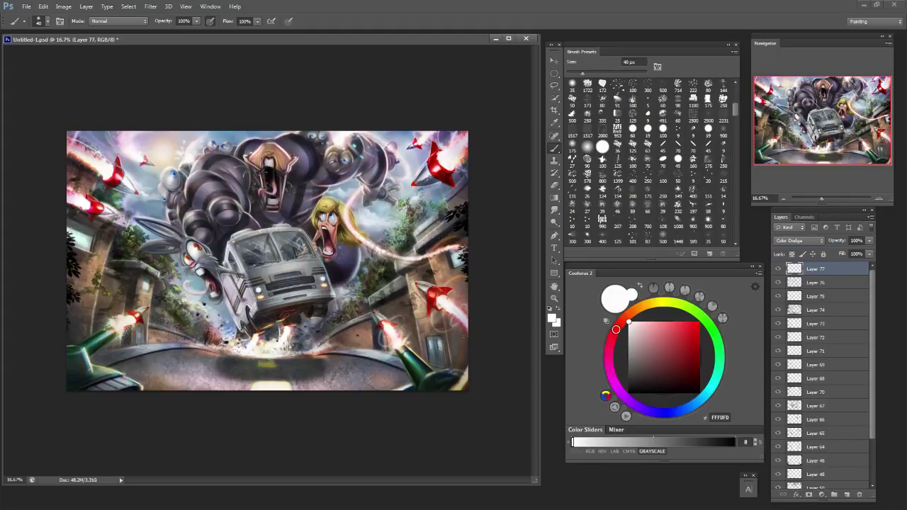
Sample near-white F5F2F5 beside the upper-right rocket and touch highlights onto the small rocket and the eyeball creature.
{"action": "left_click", "coordinate": [419, 170], "text": "alt"}
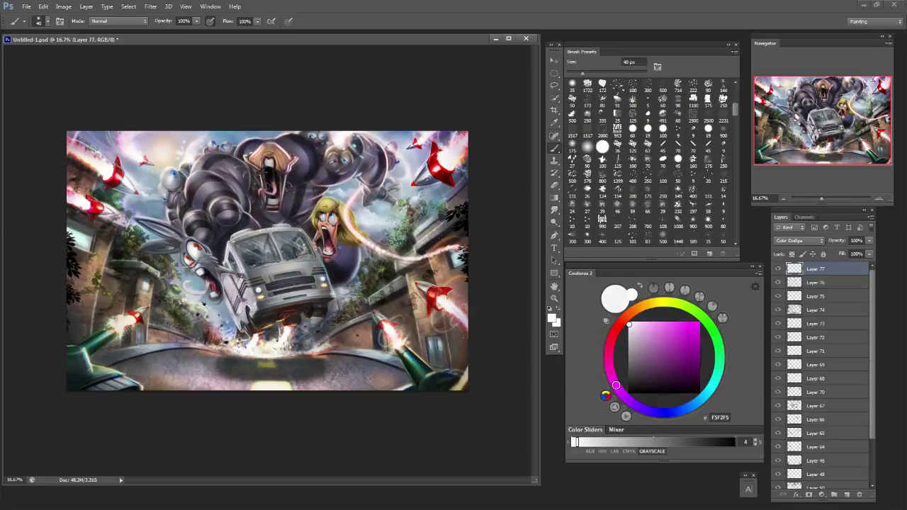
{"action": "left_click", "coordinate": [410, 146]}
{"action": "left_click_drag", "start_coordinate": [167, 209], "coordinate": [171, 223]}
{"action": "mouse_move", "coordinate": [187, 177]}
{"action": "left_mouse_down"}
{"action": "mouse_move", "coordinate": [187, 194]}
{"action": "mouse_move", "coordinate": [162, 184]}
{"action": "left_mouse_up"}
{"action": "key", "text": "ctrl+z"}
{"action": "key", "text": "ctrl+z"}
Sample the monster's body color, shift it to dark violet 301344, and enlarge the brush to 125 px.
{"action": "left_click", "coordinate": [322, 174], "text": "alt"}
{"action": "key", "text": "bracketright"}
{"action": "key", "text": "bracketright"}
{"action": "key", "text": "bracketright"}
{"action": "left_click", "coordinate": [678, 374]}
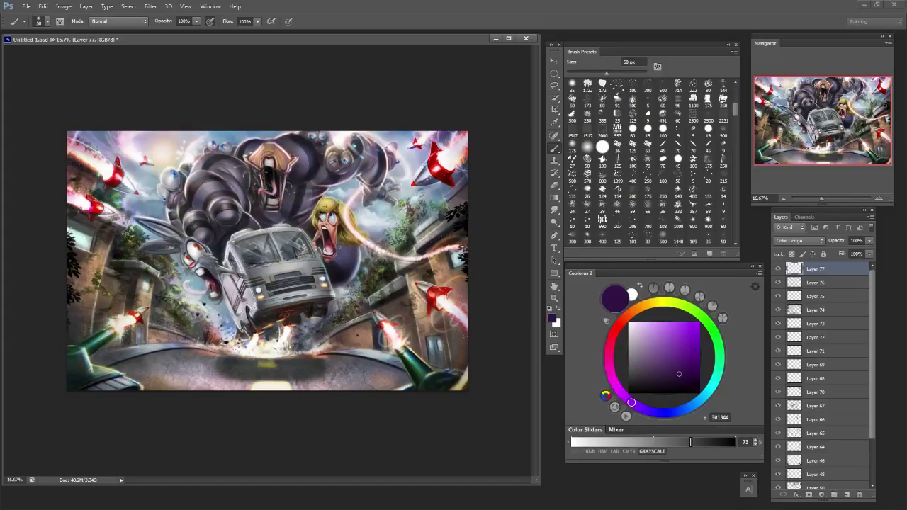
{"action": "key", "text": "bracketright"}
{"action": "key", "text": "bracketright"}
{"action": "key", "text": "bracketright"}
{"action": "key", "text": "bracketright"}
{"action": "key", "text": "bracketright"}
{"action": "key", "text": "bracketright"}
Shift the painting color to dark blue 110E38 and reduce the brush to 70 px.
{"action": "left_click", "coordinate": [659, 413]}
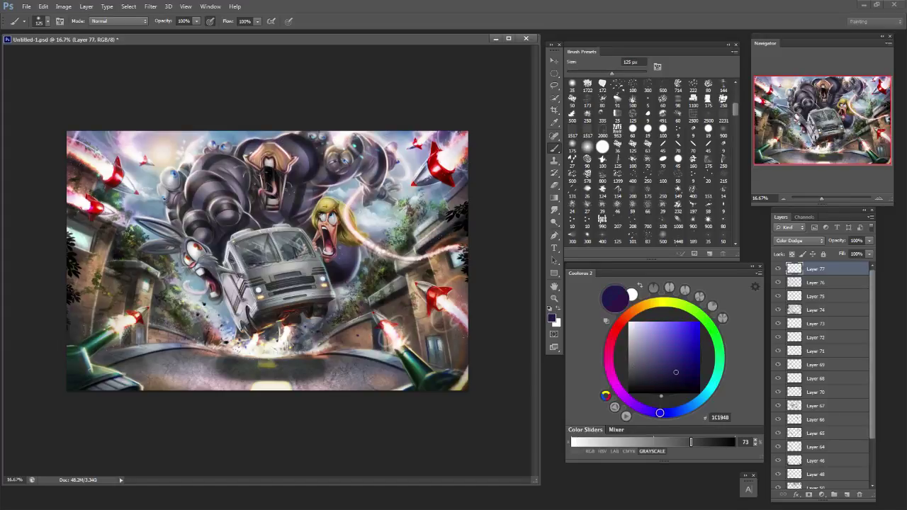
{"action": "left_click", "coordinate": [682, 376]}
{"action": "key", "text": "bracketleft"}
{"action": "key", "text": "bracketleft"}
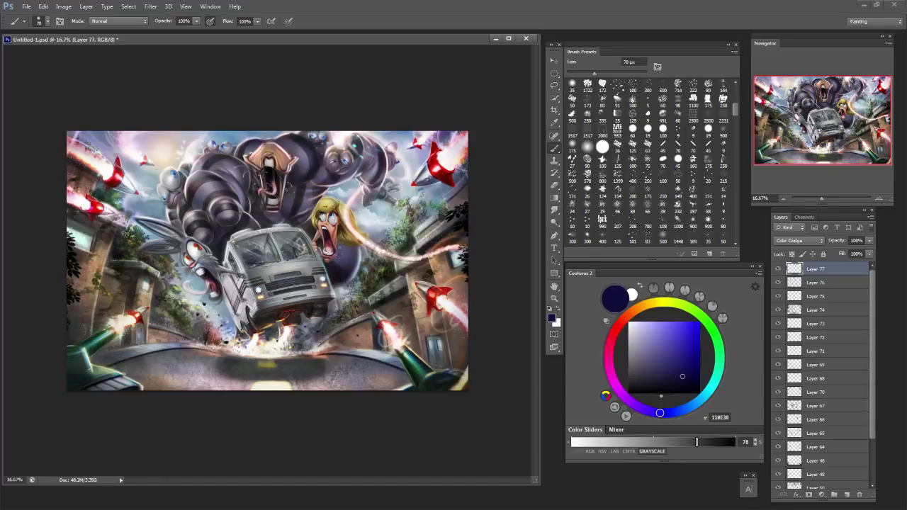
Sample a mauve grey under the monster's right arm, dab highlights on its arm and body, and set the brush to 90 px.
{"action": "left_click", "coordinate": [367, 179], "text": "alt"}
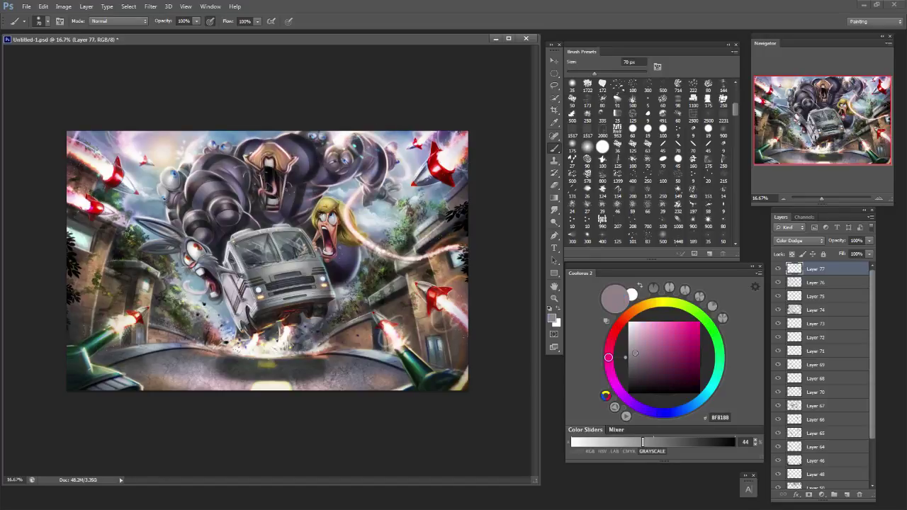
{"action": "key", "text": "bracketleft"}
{"action": "key", "text": "bracketleft"}
{"action": "key", "text": "bracketleft"}
{"action": "key", "text": "bracketleft"}
{"action": "left_click_drag", "start_coordinate": [356, 173], "coordinate": [362, 177]}
{"action": "key", "text": "bracketright"}
{"action": "key", "text": "bracketleft"}
{"action": "left_click", "coordinate": [322, 193]}
{"action": "key", "text": "bracketright"}
{"action": "key", "text": "bracketright"}
{"action": "key", "text": "bracketright"}
{"action": "key", "text": "bracketright"}
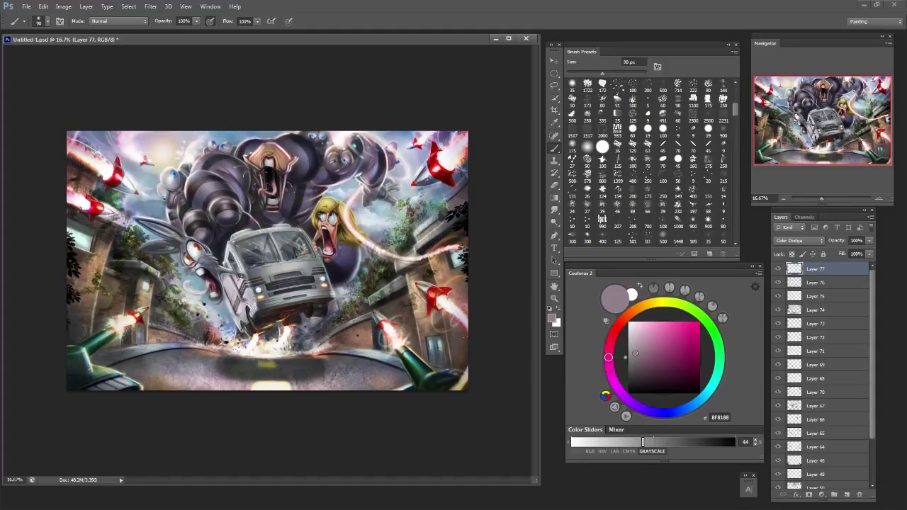
{"action": "key", "text": "bracketright"}
{"action": "mouse_move", "coordinate": [157, 210]}
{"action": "left_mouse_down"}
{"action": "mouse_move", "coordinate": [150, 197]}
{"action": "mouse_move", "coordinate": [161, 201]}
{"action": "mouse_move", "coordinate": [141, 201]}
{"action": "mouse_move", "coordinate": [157, 210]}
{"action": "mouse_move", "coordinate": [149, 206]}
{"action": "left_mouse_up"}
{"action": "key", "text": "bracketleft"}
{"action": "key", "text": "ctrl+z"}
{"action": "key", "text": "ctrl+z"}
{"action": "key", "text": "bracketleft"}
{"action": "key", "text": "bracketleft"}
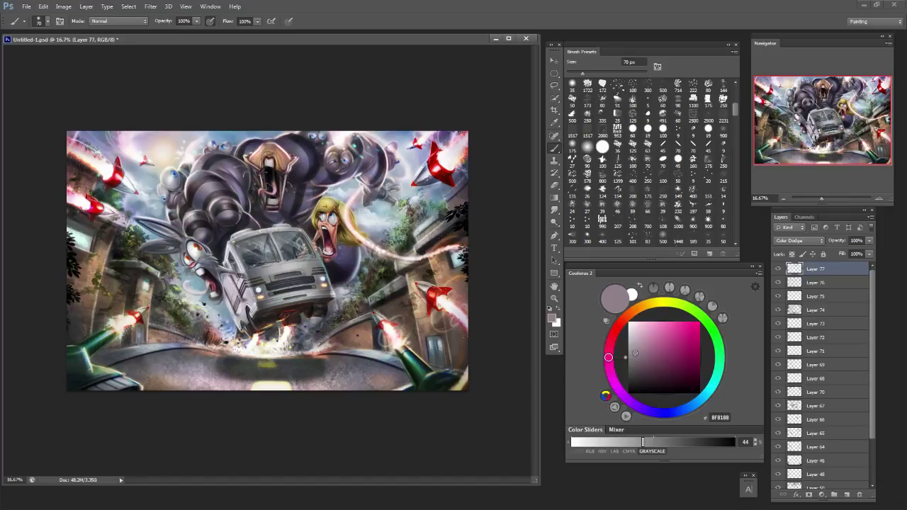
{"action": "key", "text": "ctrl+z"}
{"action": "key", "text": "bracketright"}
{"action": "key", "text": "bracketright"}
{"action": "key", "text": "bracketright"}
{"action": "key", "text": "bracketright"}
{"action": "key", "text": "bracketright"}
{"action": "key", "text": "bracketright"}
{"action": "key", "text": "bracketright"}
{"action": "key", "text": "bracketleft"}
{"action": "key", "text": "bracketleft"}
{"action": "key", "text": "bracketleft"}
{"action": "key", "text": "bracketleft"}
{"action": "key", "text": "bracketleft"}
{"action": "key", "text": "bracketleft"}
{"action": "key", "text": "bracketleft"}
{"action": "key", "text": "bracketleft"}
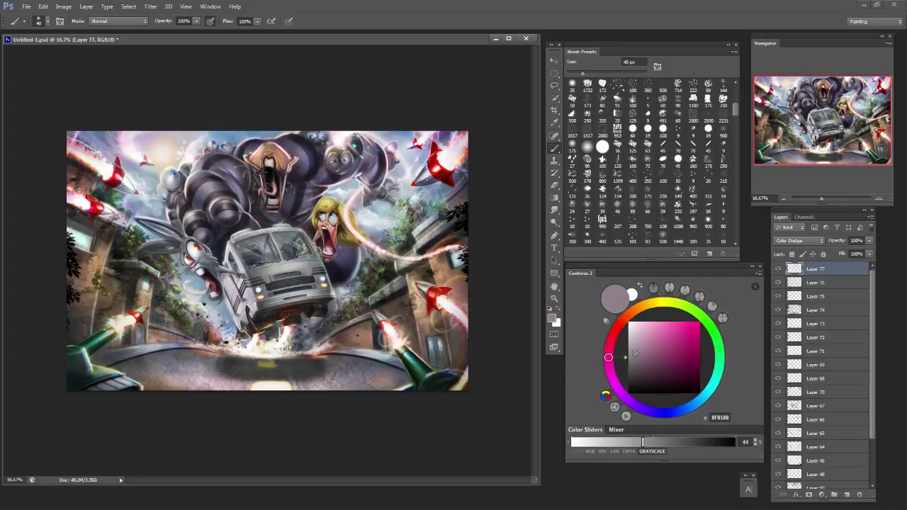
Sample the pale pink from the right rocket's exhaust trail and adjust the brush size.
{"action": "key", "text": "bracketright"}
{"action": "key", "text": "bracketright"}
{"action": "key", "text": "bracketright"}
{"action": "key", "text": "bracketright"}
{"action": "key", "text": "bracketright"}
{"action": "left_click", "coordinate": [456, 309], "text": "alt"}
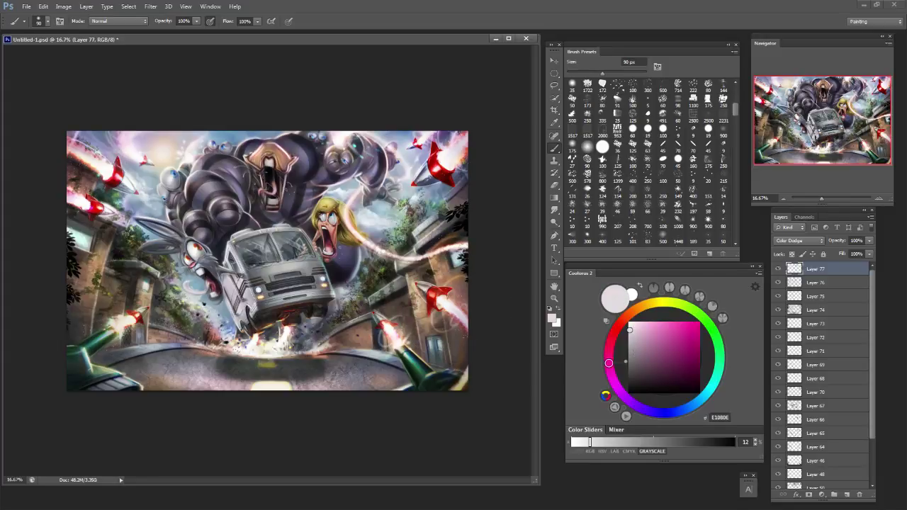
{"action": "key", "text": "bracketleft"}
{"action": "key", "text": "bracketleft"}
{"action": "key", "text": "bracketleft"}
{"action": "key", "text": "bracketleft"}
Glaze pink FF7CCA over the dust left of the van with a 600 px brush and right of it with a 400 px brush.
{"action": "key", "text": "bracketright"}
{"action": "key", "text": "bracketright"}
{"action": "key", "text": "bracketright"}
{"action": "key", "text": "bracketright"}
{"action": "key", "text": "bracketright"}
{"action": "key", "text": "bracketright"}
{"action": "key", "text": "bracketright"}
{"action": "key", "text": "bracketright"}
{"action": "key", "text": "bracketright"}
{"action": "key", "text": "bracketright"}
{"action": "left_click", "coordinate": [664, 322]}
{"action": "key", "text": "bracketright"}
{"action": "key", "text": "bracketright"}
{"action": "key", "text": "bracketright"}
{"action": "left_click", "coordinate": [207, 350]}
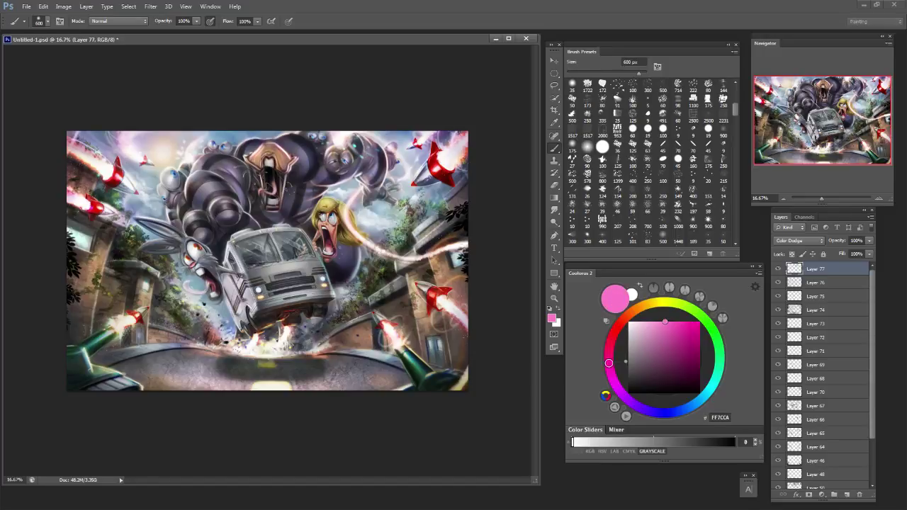
{"action": "key", "text": "ctrl+z"}
{"action": "key", "text": "bracketright"}
{"action": "key", "text": "bracketright"}
{"action": "key", "text": "bracketright"}
{"action": "left_click", "coordinate": [196, 345]}
{"action": "key", "text": "ctrl+z"}
{"action": "left_click", "coordinate": [191, 341]}
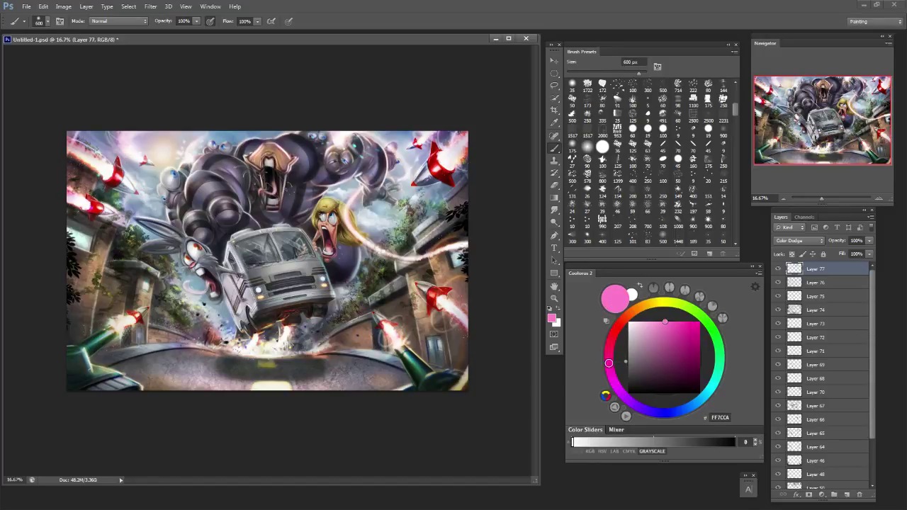
{"action": "left_click", "coordinate": [332, 343]}
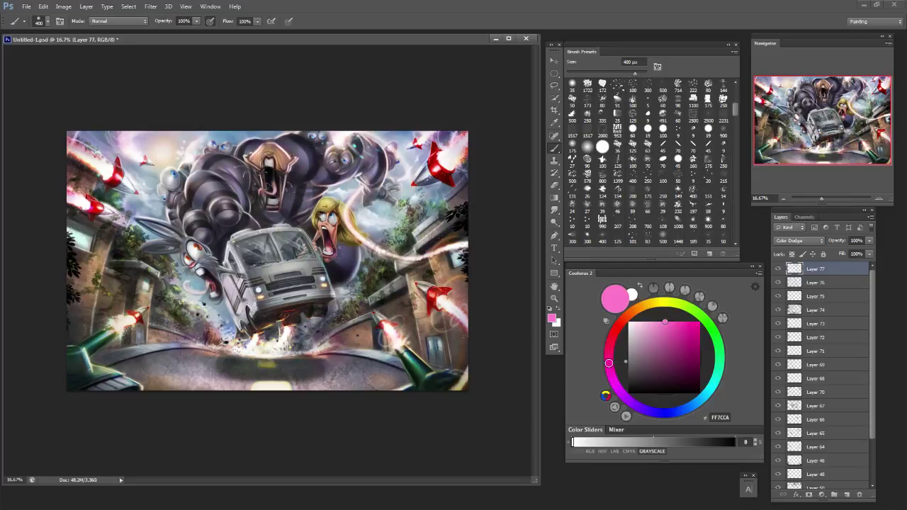
Switch to a light periwinkle blue and dab glows over the left cannon's rocket and the upper-left rocket trails.
{"action": "left_click", "coordinate": [667, 413]}
{"action": "left_click", "coordinate": [656, 322]}
{"action": "left_click", "coordinate": [338, 347]}
{"action": "key", "text": "ctrl+z"}
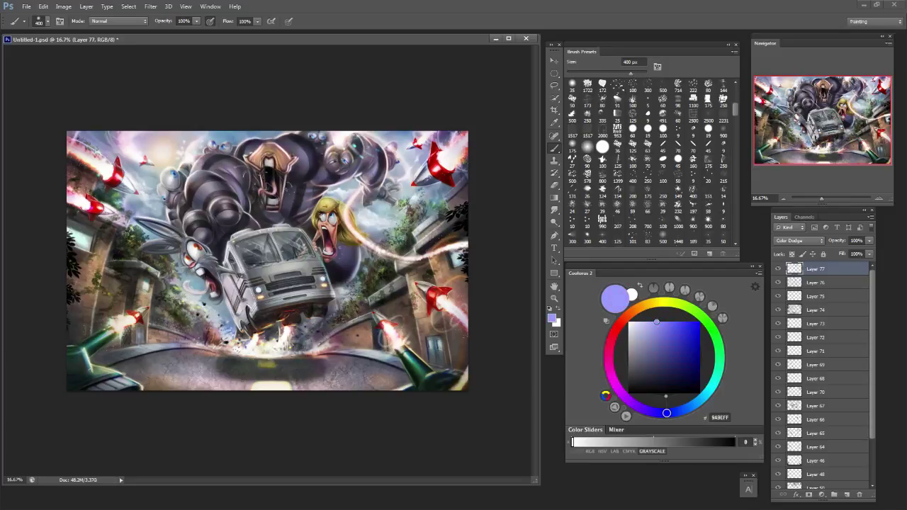
{"action": "left_click", "coordinate": [139, 348]}
{"action": "key", "text": "bracketright"}
{"action": "key", "text": "bracketright"}
{"action": "key", "text": "bracketright"}
{"action": "key", "text": "bracketright"}
{"action": "left_click", "coordinate": [127, 330]}
{"action": "left_click", "coordinate": [93, 170]}
{"action": "left_click", "coordinate": [81, 208]}
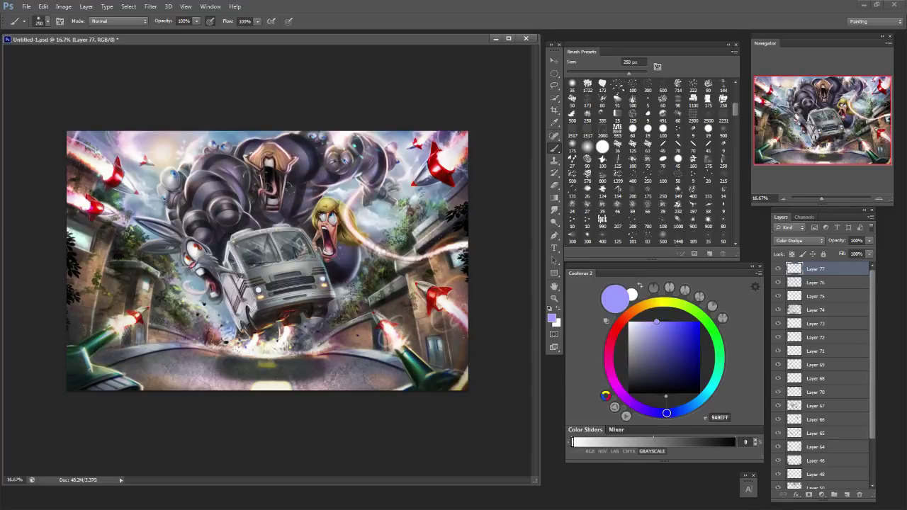
Add periwinkle glows to the upper-right rocket with a 400 px brush, and to the lower-right rockets and cannon with a smaller one.
{"action": "key", "text": "bracketright"}
{"action": "key", "text": "bracketright"}
{"action": "left_click", "coordinate": [454, 150]}
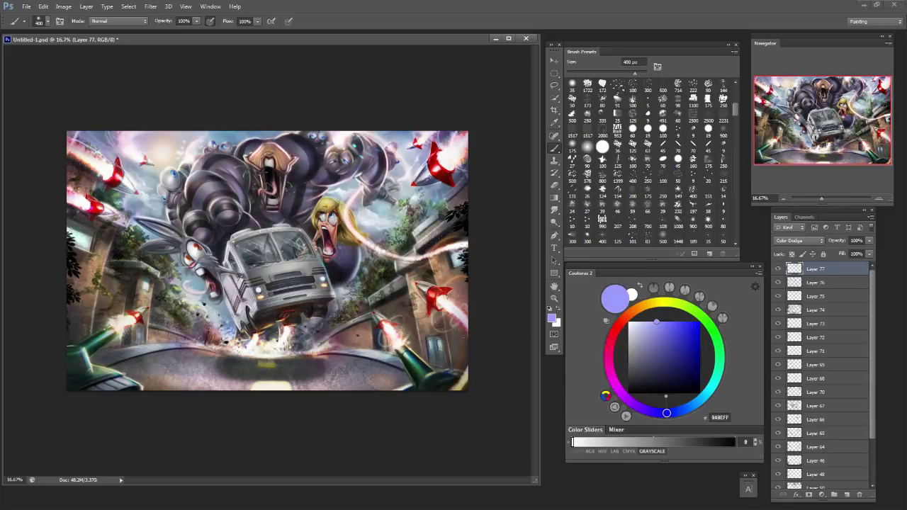
{"action": "left_click", "coordinate": [433, 137]}
{"action": "key", "text": "bracketleft"}
{"action": "key", "text": "bracketleft"}
{"action": "left_click", "coordinate": [449, 314]}
{"action": "left_click", "coordinate": [391, 344]}
{"action": "left_click", "coordinate": [414, 367]}
Glaze broad periwinkle light over the left cannon, the van and the blonde creature with an 800 px brush.
{"action": "key", "text": "bracketright"}
{"action": "key", "text": "bracketright"}
{"action": "key", "text": "bracketright"}
{"action": "key", "text": "bracketright"}
{"action": "key", "text": "bracketright"}
{"action": "key", "text": "bracketright"}
{"action": "left_click", "coordinate": [99, 352]}
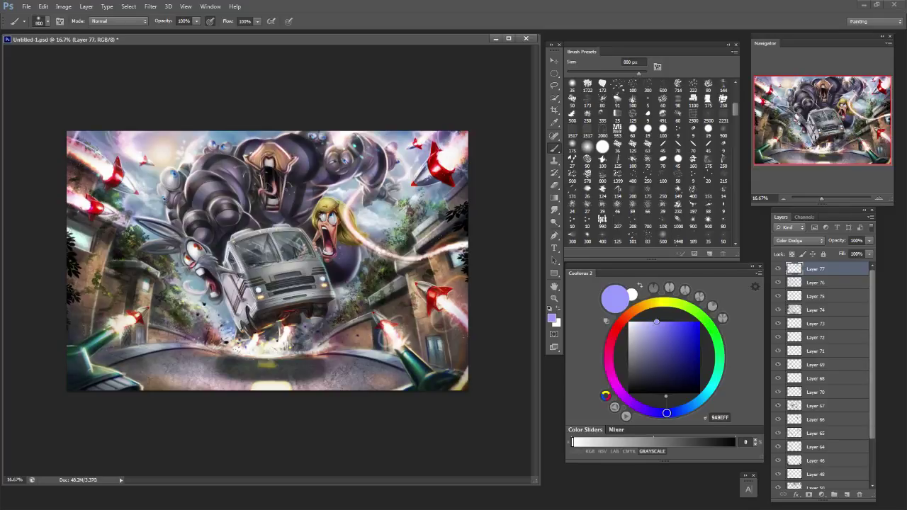
{"action": "left_click", "coordinate": [235, 292]}
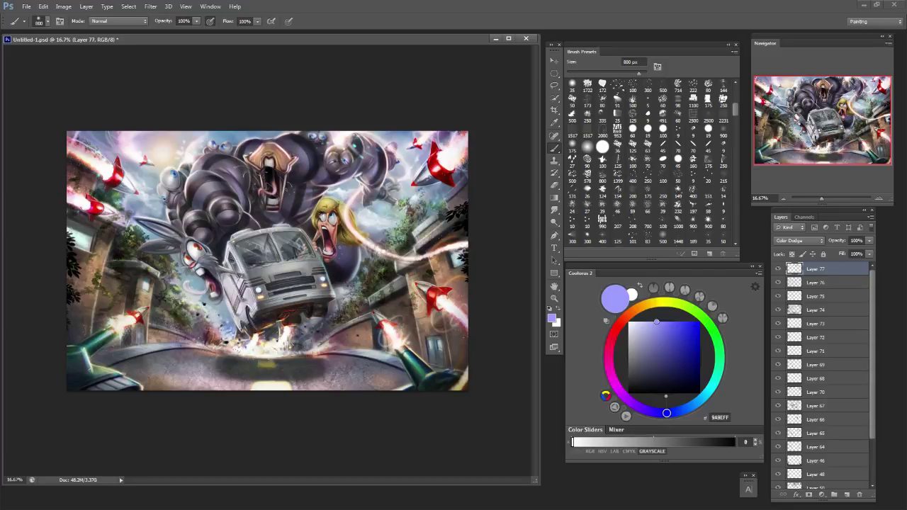
{"action": "left_click", "coordinate": [338, 252]}
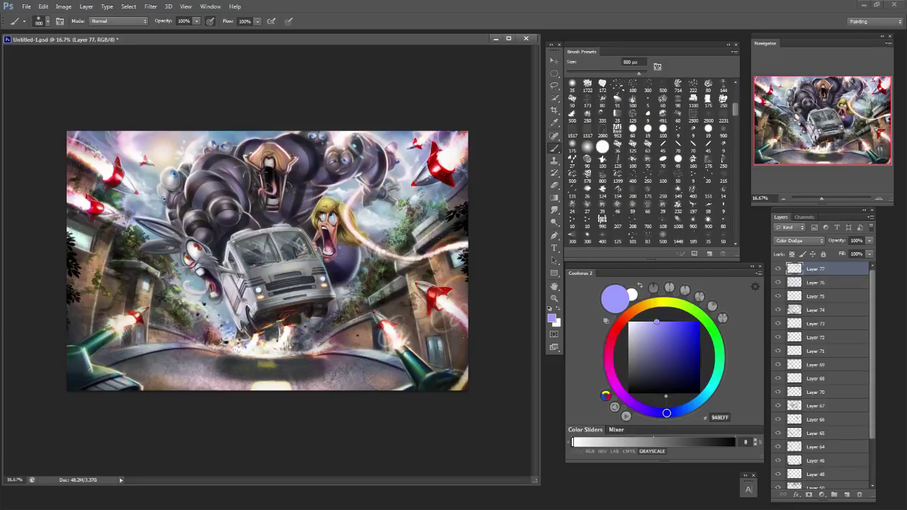
{"action": "left_click", "coordinate": [319, 228]}
{"action": "left_click", "coordinate": [246, 248]}
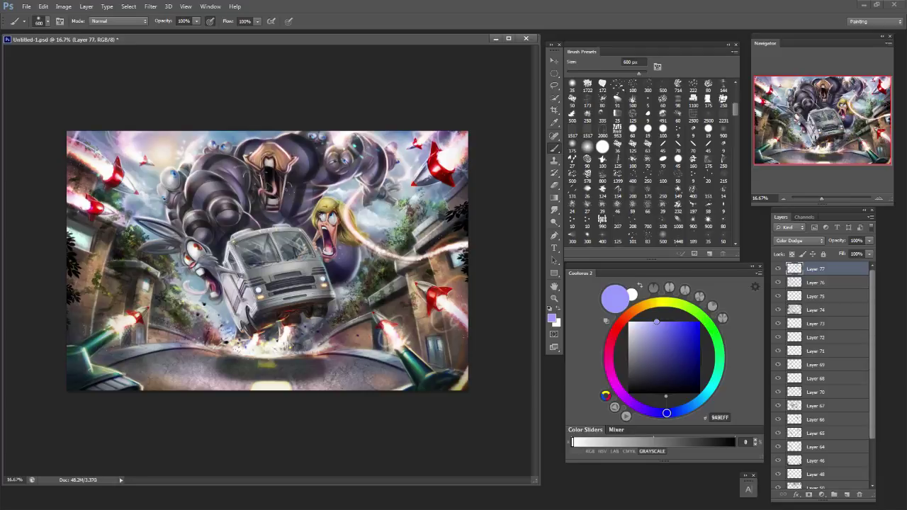
Paint small periwinkle highlights along the big coiled creature's left arm, upper back and right arm with a 60 px brush.
{"action": "key", "text": "bracketright"}
{"action": "key", "text": "bracketright"}
{"action": "key", "text": "bracketright"}
{"action": "key", "text": "bracketleft"}
{"action": "key", "text": "bracketleft"}
{"action": "key", "text": "bracketleft"}
{"action": "key", "text": "bracketleft"}
{"action": "key", "text": "bracketleft"}
{"action": "key", "text": "bracketleft"}
{"action": "key", "text": "bracketleft"}
{"action": "key", "text": "bracketleft"}
{"action": "key", "text": "bracketleft"}
{"action": "key", "text": "bracketleft"}
{"action": "left_click_drag", "start_coordinate": [179, 205], "coordinate": [178, 217]}
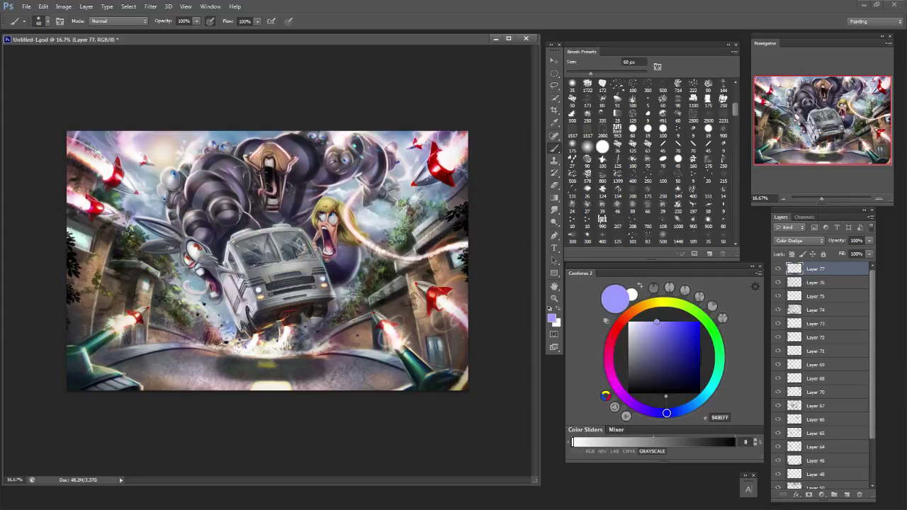
{"action": "left_click_drag", "start_coordinate": [242, 143], "coordinate": [236, 155]}
{"action": "mouse_move", "coordinate": [384, 150]}
{"action": "left_mouse_down"}
{"action": "mouse_move", "coordinate": [384, 179]}
{"action": "mouse_move", "coordinate": [363, 183]}
{"action": "left_mouse_up"}
Switch to saturated blue 005AFC and add a small glow to the left cannon's rocket with a slightly larger brush.
{"action": "left_click", "coordinate": [624, 396]}
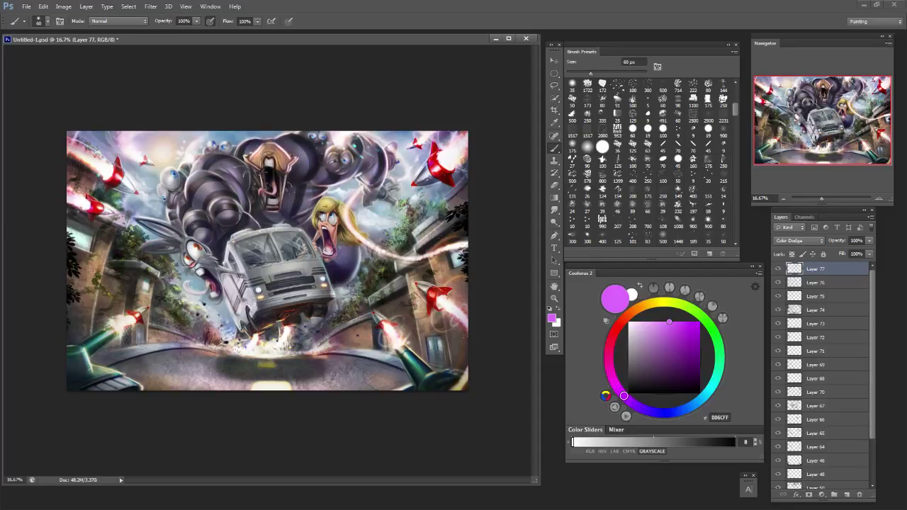
{"action": "left_click", "coordinate": [684, 409]}
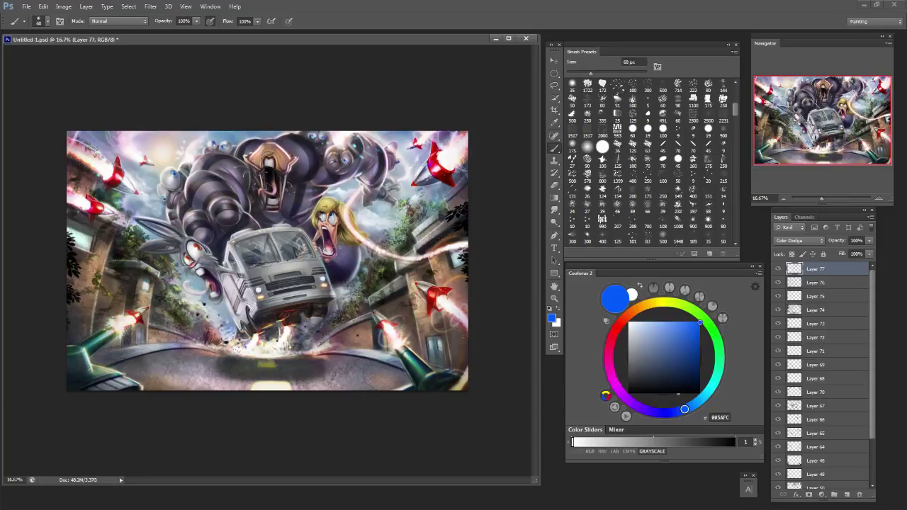
{"action": "key", "text": "bracketright"}
{"action": "key", "text": "bracketright"}
{"action": "left_click_drag", "start_coordinate": [140, 309], "coordinate": [147, 308]}
Dab blue glows over the two lower-right rockets with a 500 px brush.
{"action": "key", "text": "bracketright"}
{"action": "key", "text": "bracketright"}
{"action": "key", "text": "bracketright"}
{"action": "key", "text": "bracketright"}
{"action": "key", "text": "bracketright"}
{"action": "key", "text": "bracketright"}
{"action": "key", "text": "bracketright"}
{"action": "key", "text": "bracketright"}
{"action": "key", "text": "bracketleft"}
{"action": "key", "text": "bracketleft"}
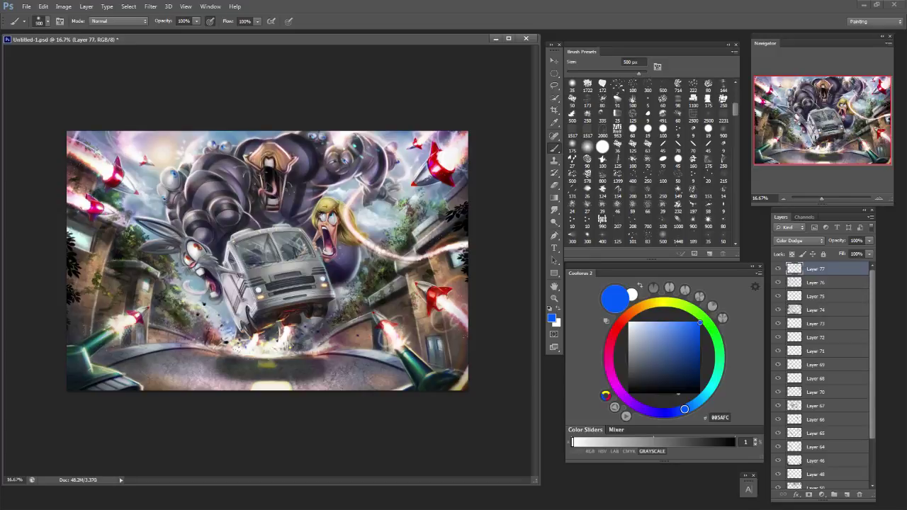
{"action": "left_click", "coordinate": [436, 298]}
{"action": "left_click", "coordinate": [394, 331]}
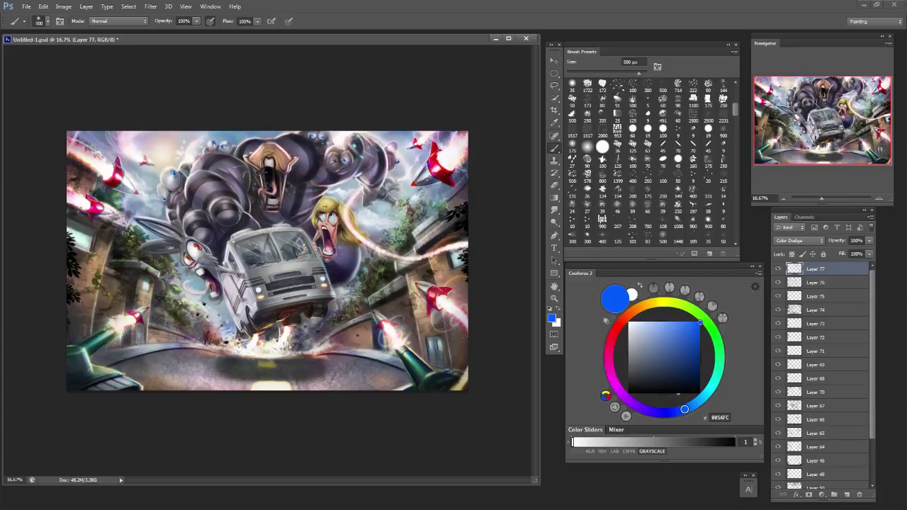
Dab blue glow on the upper-right rocket and the blonde woman's face, and reduce the brush to 200 px.
{"action": "left_click", "coordinate": [420, 143]}
{"action": "key", "text": "bracketleft"}
{"action": "key", "text": "bracketleft"}
{"action": "key", "text": "bracketleft"}
{"action": "key", "text": "bracketleft"}
{"action": "left_click", "coordinate": [333, 219]}
{"action": "key", "text": "]"}
{"action": "key", "text": "bracketleft"}
{"action": "key", "text": "bracketleft"}
{"action": "key", "text": "bracketleft"}
{"action": "key", "text": "bracketleft"}
{"action": "key", "text": "bracketleft"}
{"action": "key", "text": "bracketleft"}
{"action": "key", "text": "bracketleft"}
{"action": "key", "text": "bracketleft"}
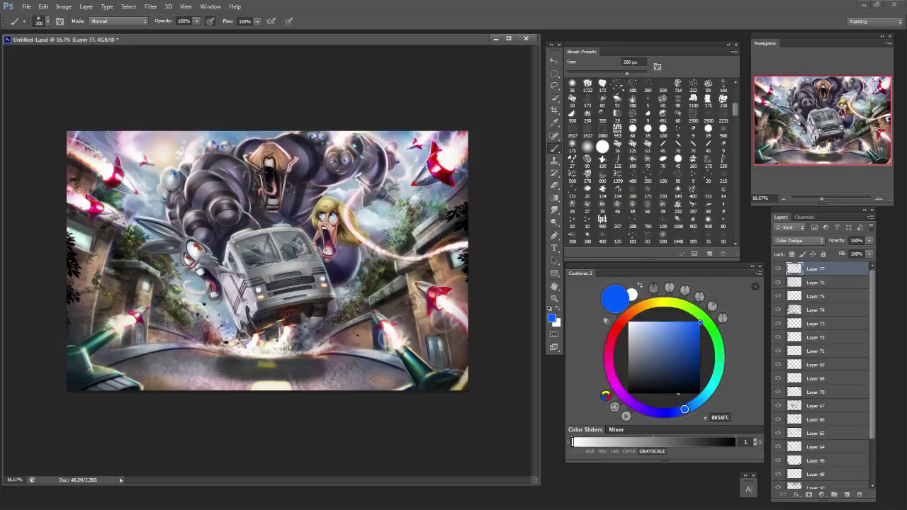
Choose a dark red color and dab a glow beneath the van with a 500 px brush.
{"action": "left_click", "coordinate": [620, 323]}
{"action": "left_click", "coordinate": [700, 342]}
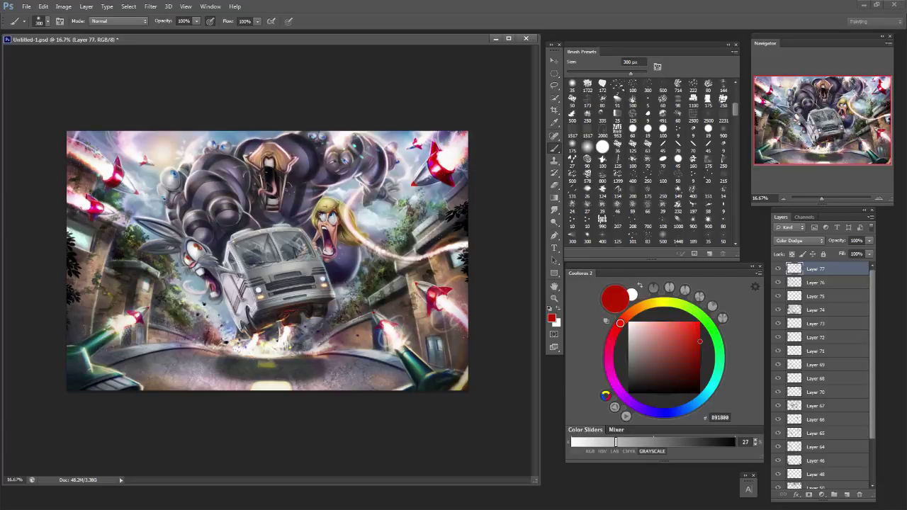
{"action": "key", "text": "bracketleft"}
{"action": "key", "text": "bracketleft"}
{"action": "key", "text": "bracketleft"}
{"action": "key", "text": "bracketleft"}
{"action": "key", "text": "bracketright"}
{"action": "key", "text": "bracketright"}
{"action": "key", "text": "bracketright"}
{"action": "key", "text": "bracketright"}
{"action": "key", "text": "bracketright"}
{"action": "key", "text": "bracketright"}
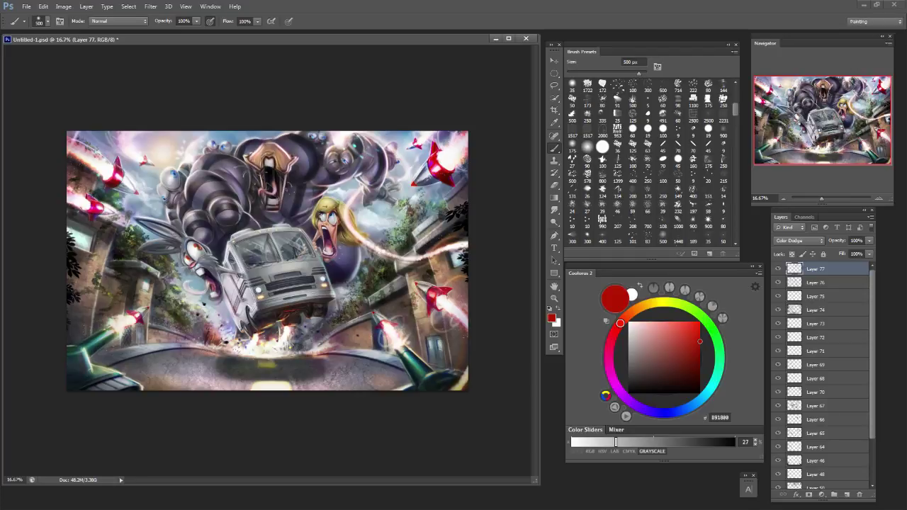
{"action": "left_click", "coordinate": [306, 329]}
Try a pale yellow stroke with a smaller brush on the debris at the road's edge beside the van.
{"action": "left_click", "coordinate": [646, 328]}
{"action": "left_click", "coordinate": [650, 303]}
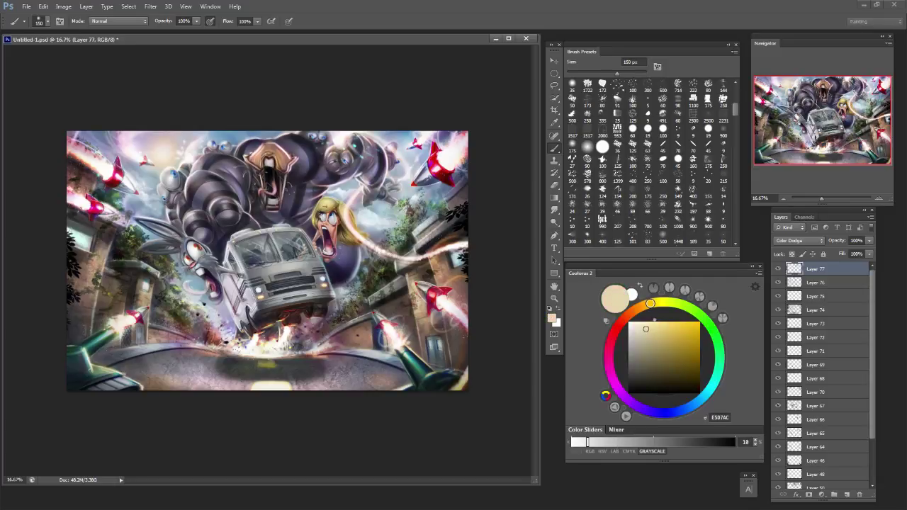
{"action": "key", "text": "bracketleft"}
{"action": "key", "text": "bracketleft"}
{"action": "key", "text": "bracketleft"}
{"action": "key", "text": "bracketleft"}
{"action": "left_click_drag", "start_coordinate": [211, 355], "coordinate": [223, 355]}
{"action": "key", "text": "ctrl+z"}
Sample an olive tone from the road below the van and try a stroke along the light trail near the artwork's right edge.
{"action": "left_click", "coordinate": [700, 322]}
{"action": "left_click", "coordinate": [678, 321]}
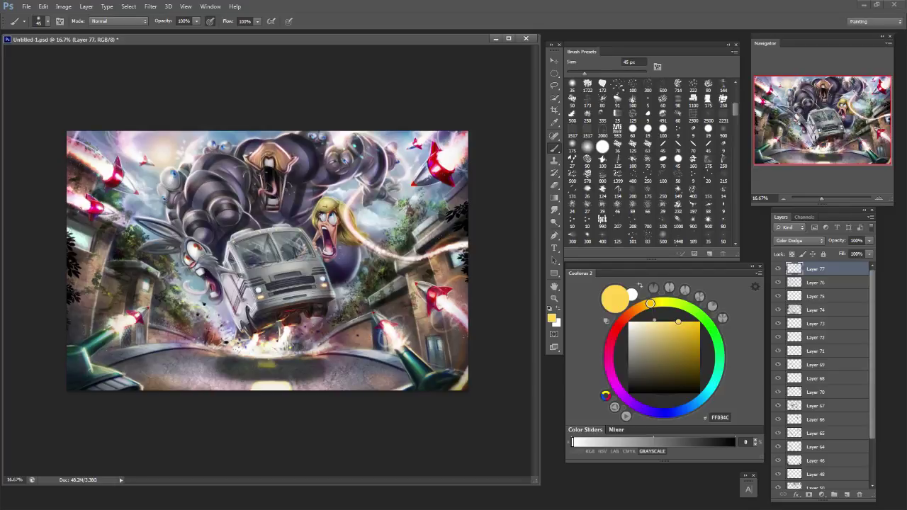
{"action": "key", "text": "bracketright"}
{"action": "left_click", "coordinate": [267, 364], "text": "alt"}
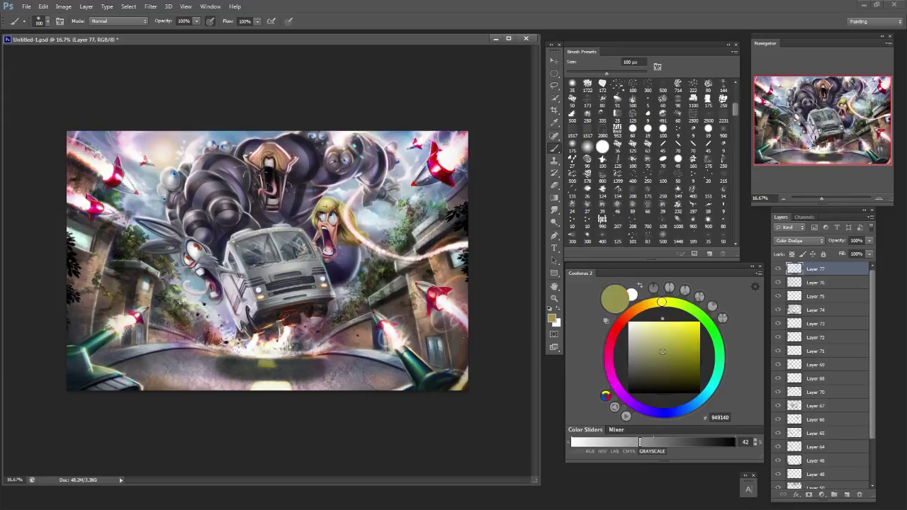
{"action": "left_click", "coordinate": [848, 494]}
{"action": "left_click_drag", "start_coordinate": [433, 254], "coordinate": [463, 248]}
{"action": "key", "text": "ctrl+z"}
Try olive glow marks at different brush sizes around the van's front wheel and lower side.
{"action": "key", "text": "bracketright"}
{"action": "key", "text": "bracketright"}
{"action": "key", "text": "bracketright"}
{"action": "key", "text": "bracketright"}
{"action": "key", "text": "bracketright"}
{"action": "key", "text": "bracketright"}
{"action": "key", "text": "bracketleft"}
{"action": "key", "text": "bracketleft"}
{"action": "key", "text": "bracketleft"}
{"action": "key", "text": "bracketleft"}
{"action": "key", "text": "bracketleft"}
{"action": "key", "text": "bracketleft"}
{"action": "key", "text": "bracketleft"}
{"action": "key", "text": "bracketleft"}
{"action": "key", "text": "bracketright"}
{"action": "key", "text": "bracketright"}
{"action": "left_click", "coordinate": [249, 333]}
{"action": "key", "text": "ctrl+z"}
{"action": "left_click_drag", "start_coordinate": [230, 309], "coordinate": [237, 328]}
{"action": "key", "text": "ctrl+z"}
Brighten the blonde woman's hair with vivid yellow (FCF200), using a fine brush of about 15 px.
{"action": "key", "text": "bracketleft"}
{"action": "key", "text": "bracketleft"}
{"action": "key", "text": "bracketleft"}
{"action": "key", "text": "bracketleft"}
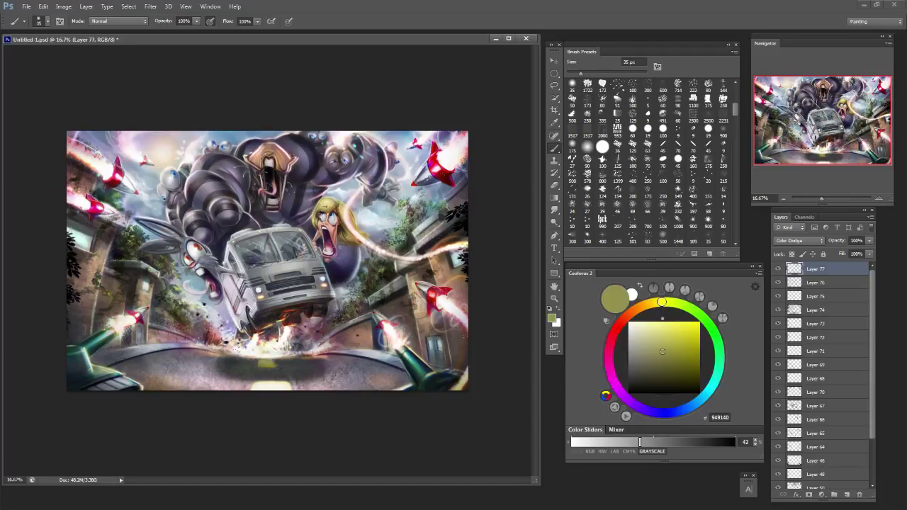
{"action": "key", "text": "bracketleft"}
{"action": "key", "text": "bracketleft"}
{"action": "key", "text": "bracketleft"}
{"action": "key", "text": "bracketleft"}
{"action": "left_click_drag", "start_coordinate": [662, 352], "coordinate": [700, 322]}
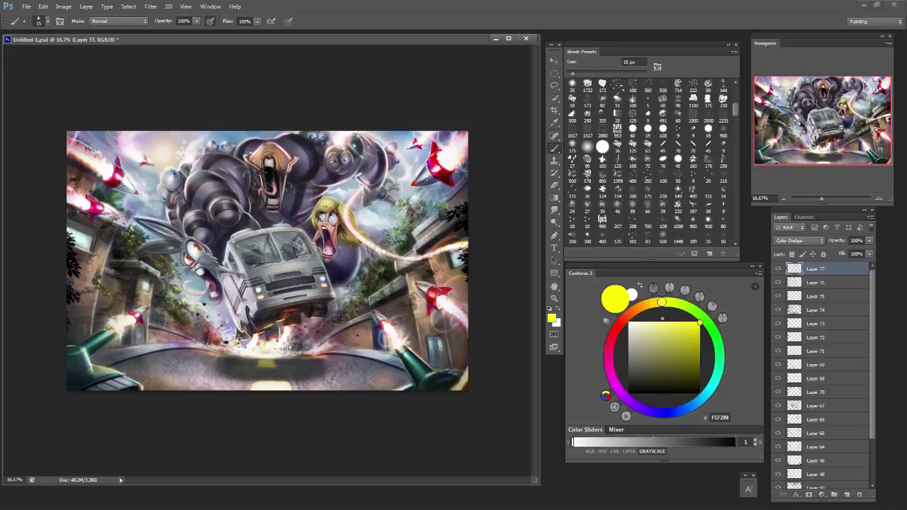
{"action": "key", "text": "bracketright"}
{"action": "key", "text": "bracketright"}
{"action": "key", "text": "bracketright"}
{"action": "key", "text": "bracketright"}
{"action": "key", "text": "bracketright"}
{"action": "key", "text": "bracketright"}
{"action": "key", "text": "bracketright"}
{"action": "key", "text": "bracketright"}
{"action": "key", "text": "bracketright"}
{"action": "key", "text": "bracketright"}
{"action": "key", "text": "bracketright"}
{"action": "key", "text": "bracketleft"}
Choose a near-white cyan (F2FEFF) and stroke highlights on the donkey's ears with a 25 px brush.
{"action": "left_click", "coordinate": [645, 304]}
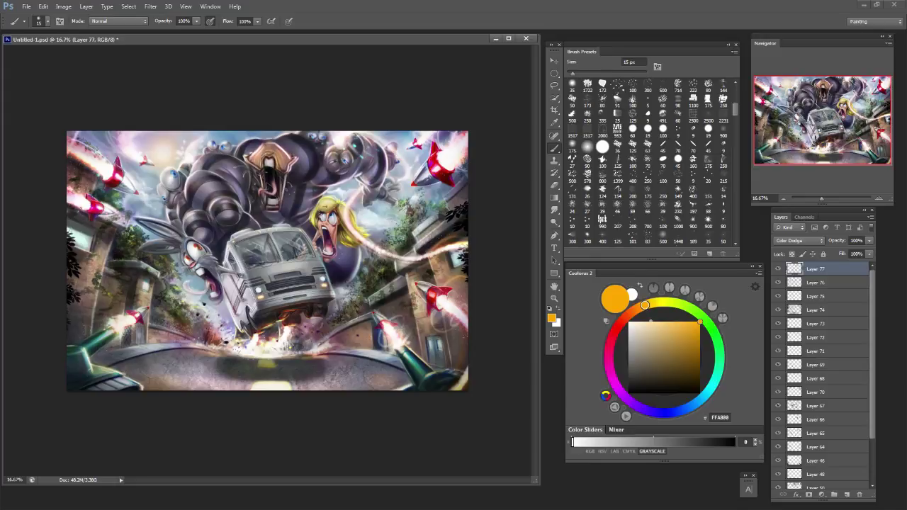
{"action": "left_click", "coordinate": [711, 388]}
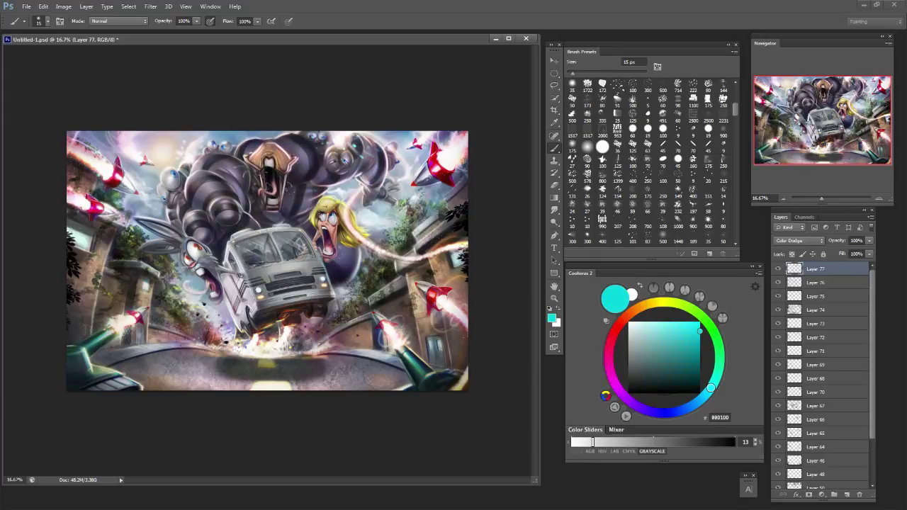
{"action": "left_click_drag", "start_coordinate": [700, 331], "coordinate": [655, 321]}
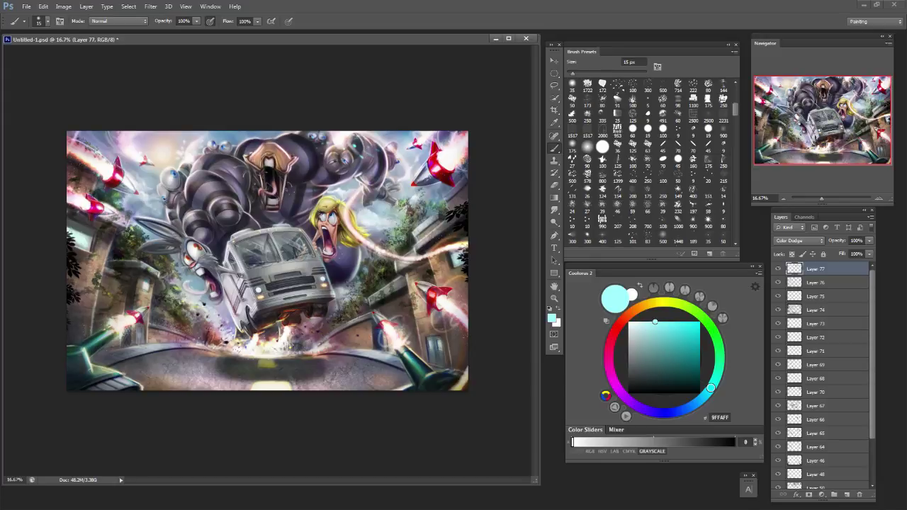
{"action": "left_click", "coordinate": [632, 321]}
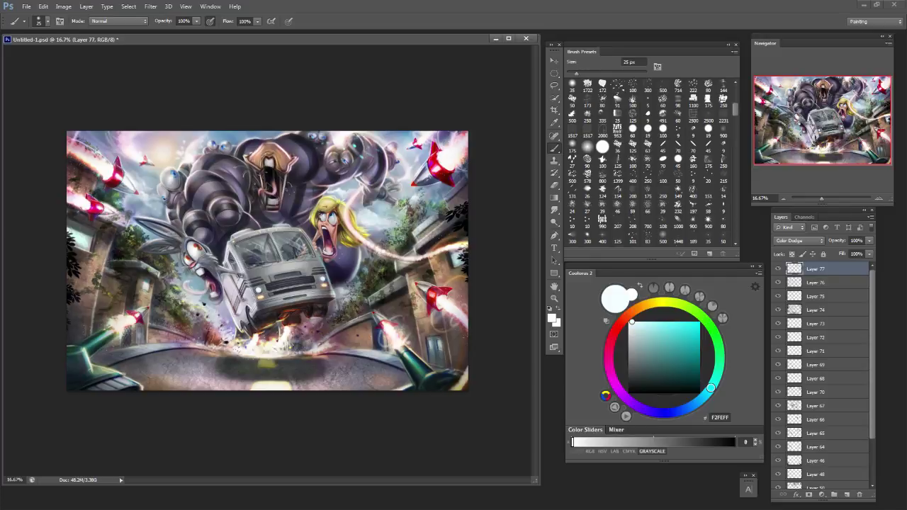
{"action": "key", "text": "bracketright"}
{"action": "key", "text": "bracketright"}
{"action": "key", "text": "bracketright"}
{"action": "left_click_drag", "start_coordinate": [146, 220], "coordinate": [168, 226]}
Sample tones from the sky, van windshield, large monster and donkey, and set the painting color to saturated orange.
{"action": "left_click", "coordinate": [155, 205], "text": "alt"}
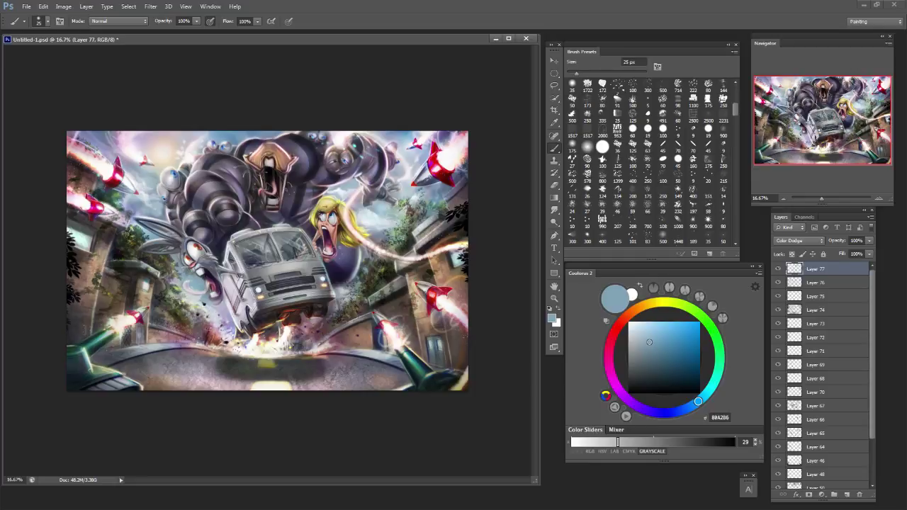
{"action": "left_click", "coordinate": [700, 367]}
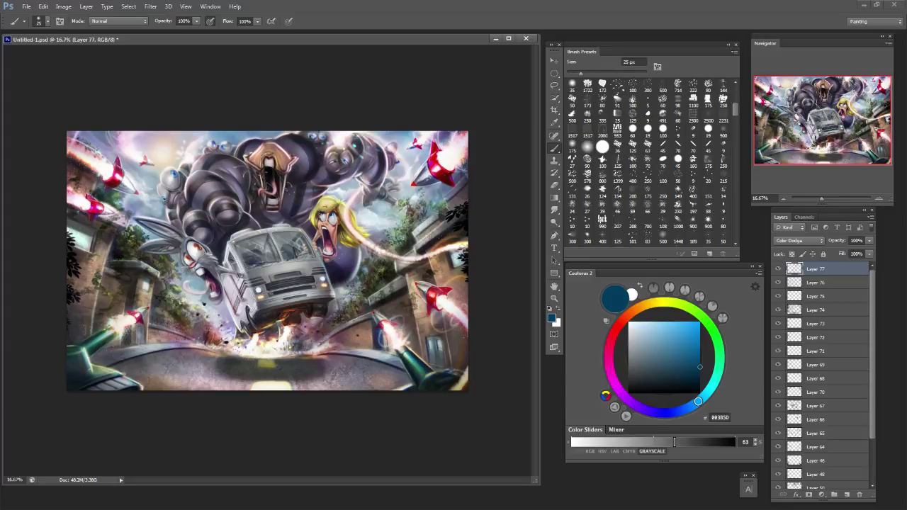
{"action": "left_click", "coordinate": [283, 248], "text": "alt"}
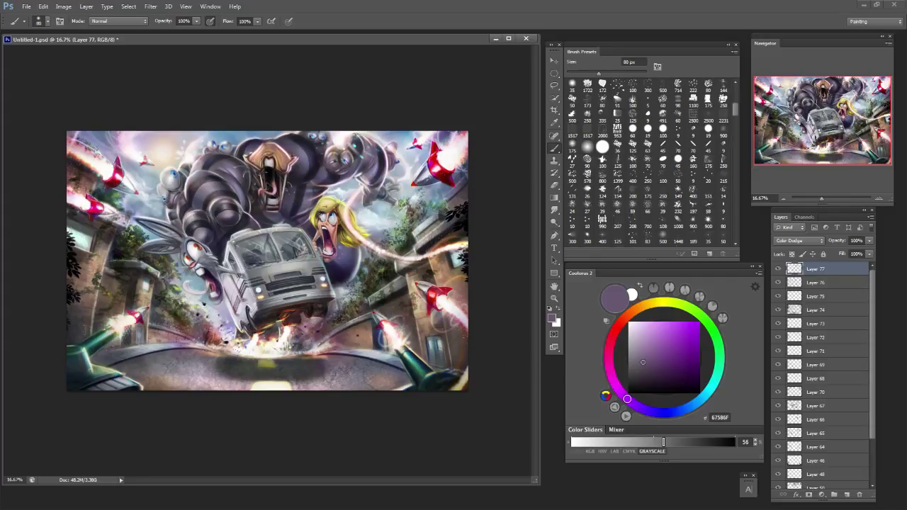
{"action": "left_click", "coordinate": [302, 166], "text": "alt"}
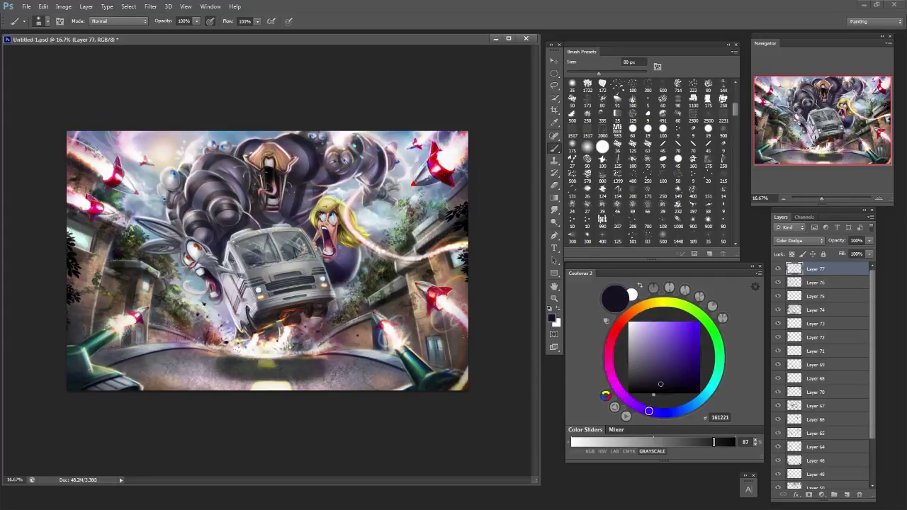
{"action": "left_click", "coordinate": [202, 253], "text": "alt"}
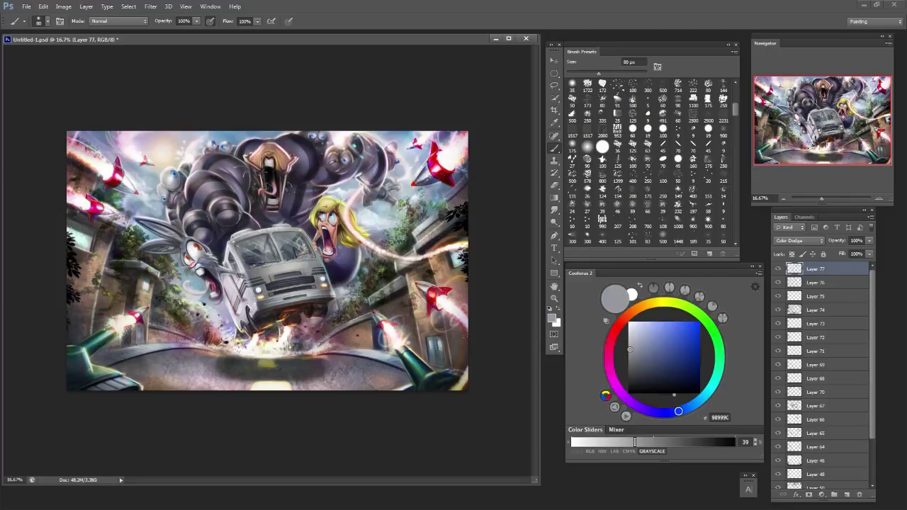
{"action": "left_click", "coordinate": [636, 309]}
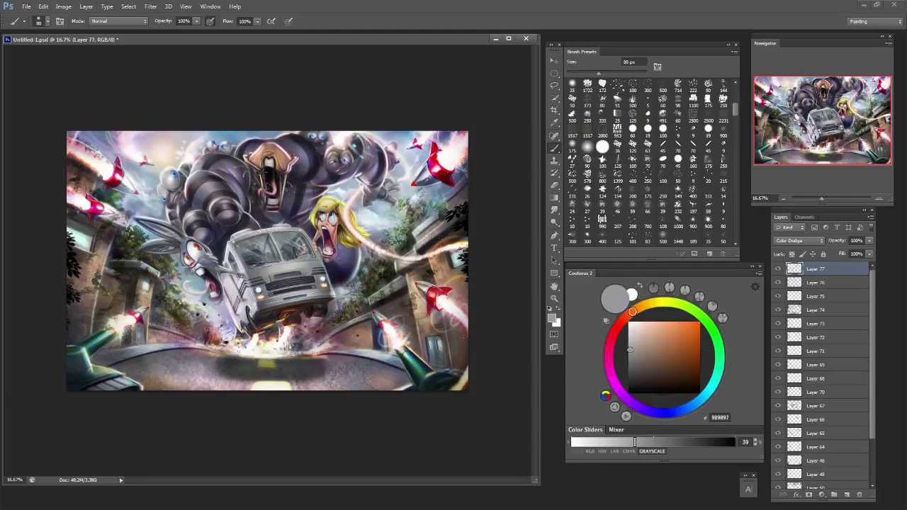
{"action": "left_click", "coordinate": [700, 322]}
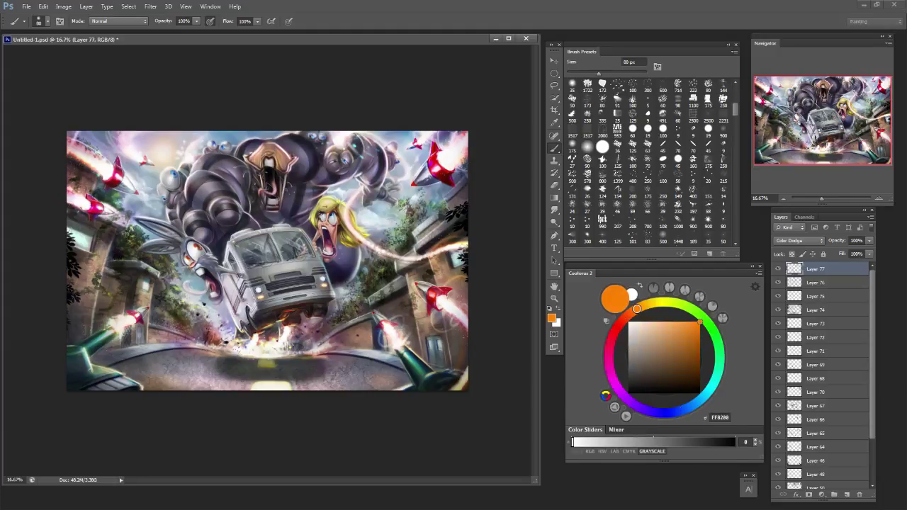
Switch the painting color to pink (FF4A89) and enlarge the brush to 150 px.
{"action": "left_click", "coordinate": [608, 349]}
{"action": "left_click", "coordinate": [678, 323]}
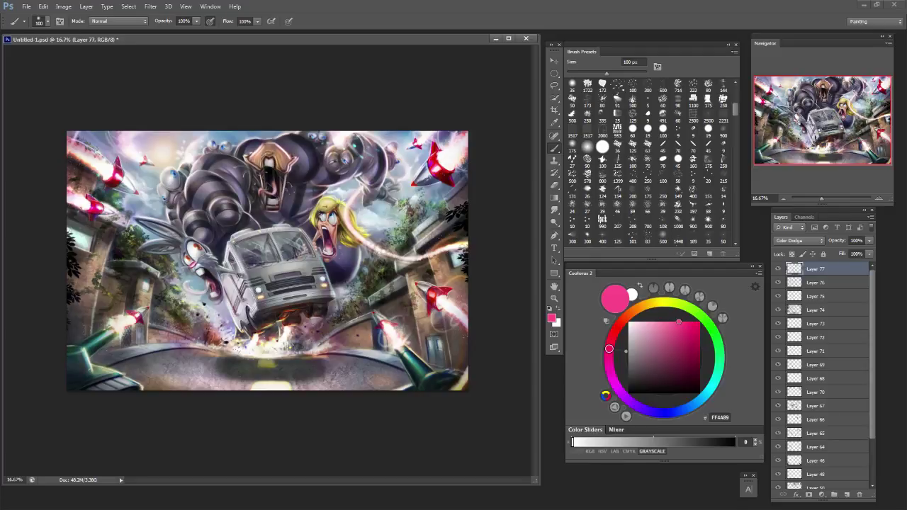
{"action": "left_click_drag", "start_coordinate": [606, 73], "coordinate": [627, 74]}
{"action": "key", "text": "ctrl+minus"}
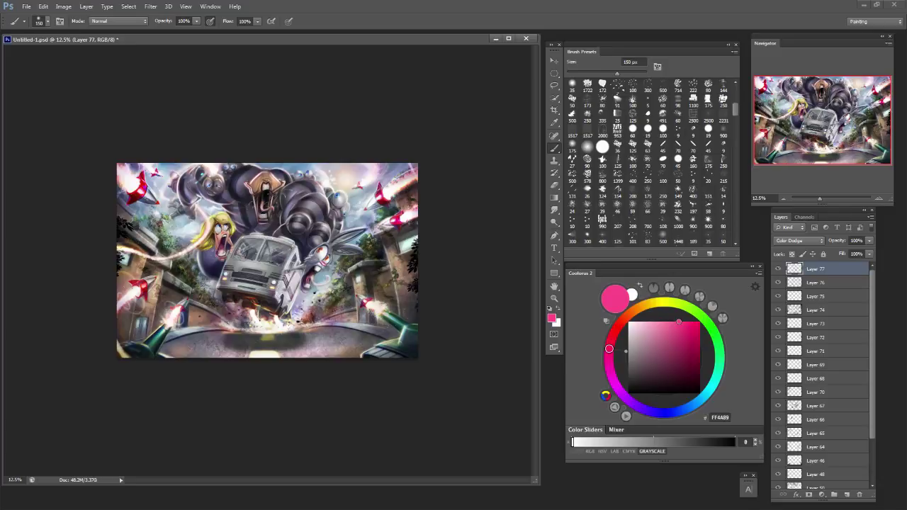
{"action": "key", "text": "ctrl+plus"}
{"action": "key", "text": "ctrl+minus"}
{"action": "key", "text": "bracketleft"}
{"action": "key", "text": "bracketleft"}
{"action": "key", "text": "bracketleft"}
{"action": "key", "text": "bracketleft"}
{"action": "key", "text": "bracketright"}
{"action": "key", "text": "bracketright"}
{"action": "key", "text": "bracketright"}
{"action": "key", "text": "bracketright"}
{"action": "key", "text": "bracketright"}
{"action": "key", "text": "bracketright"}
{"action": "key", "text": "bracketright"}
{"action": "key", "text": "bracketright"}
{"action": "key", "text": "bracketright"}
{"action": "key", "text": "bracketright"}
{"action": "key", "text": "bracketright"}
{"action": "key", "text": "bracketright"}
{"action": "key", "text": "bracketright"}
Sample golden yellow from the woman's hair and stroke a highlight on the large monster's brow with a 25 px brush.
{"action": "left_click", "coordinate": [205, 241], "text": "alt"}
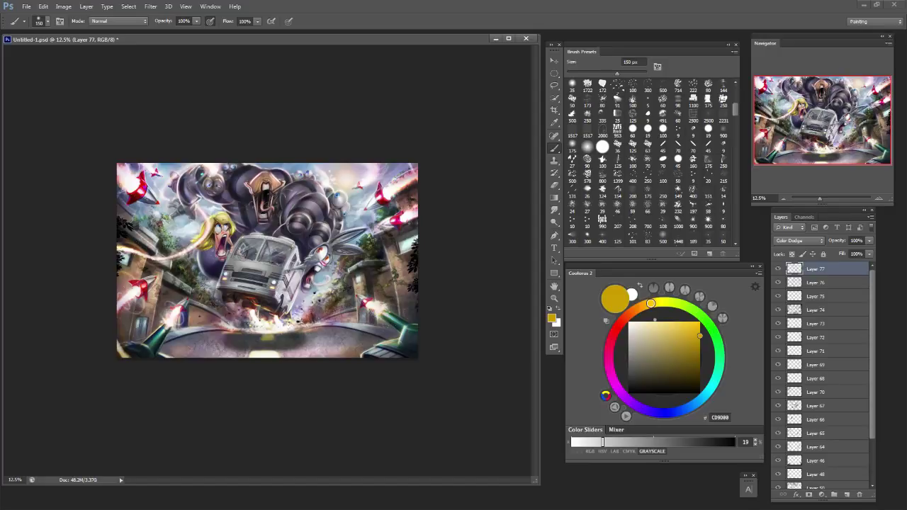
{"action": "key", "text": "bracketleft"}
{"action": "key", "text": "bracketleft"}
{"action": "key", "text": "bracketleft"}
{"action": "key", "text": "bracketleft"}
{"action": "key", "text": "bracketleft"}
{"action": "key", "text": "bracketleft"}
{"action": "key", "text": "bracketleft"}
{"action": "key", "text": "bracketleft"}
{"action": "key", "text": "ctrl+equal"}
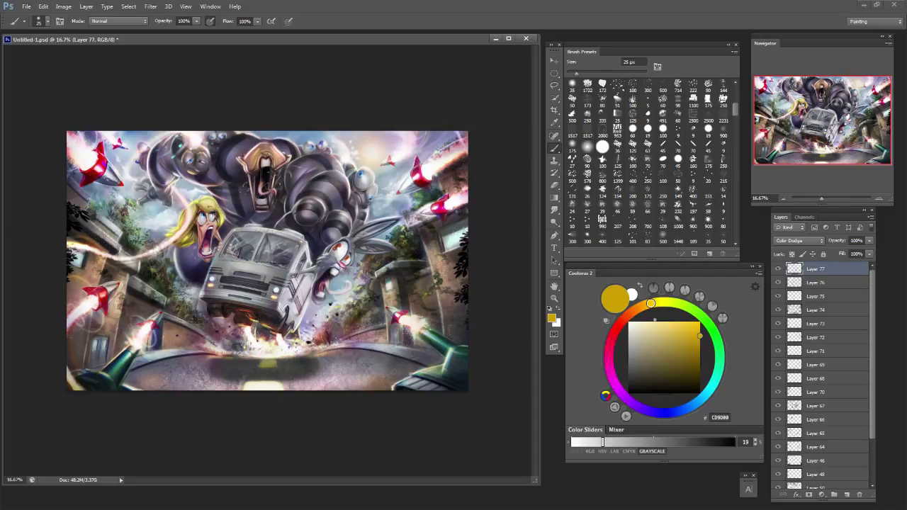
{"action": "left_click_drag", "start_coordinate": [260, 150], "coordinate": [268, 150]}
Choose a light peach color, enlarge the brush and stroke along the light trail at the artwork's left edge.
{"action": "left_click", "coordinate": [657, 328]}
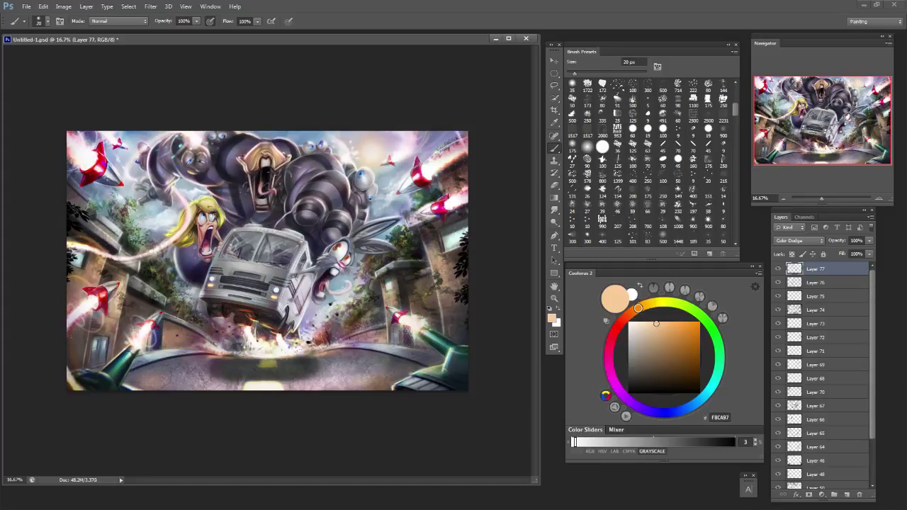
{"action": "key", "text": "bracketright"}
{"action": "key", "text": "bracketright"}
{"action": "key", "text": "bracketright"}
{"action": "key", "text": "bracketright"}
{"action": "key", "text": "bracketright"}
{"action": "key", "text": "bracketright"}
{"action": "key", "text": "bracketright"}
{"action": "key", "text": "bracketright"}
{"action": "key", "text": "bracketright"}
{"action": "left_click_drag", "start_coordinate": [103, 249], "coordinate": [68, 242]}
Sample near-white (FCFCFC) from the sparks under the van and paint a curved light trail over the road beside the lower-left cannon.
{"action": "left_click_drag", "start_coordinate": [187, 357], "coordinate": [165, 385]}
{"action": "key", "text": "ctrl+z"}
{"action": "left_click", "coordinate": [250, 339], "text": "alt"}
{"action": "left_click", "coordinate": [252, 342], "text": "alt"}
{"action": "mouse_move", "coordinate": [192, 354]}
{"action": "left_mouse_down"}
{"action": "mouse_move", "coordinate": [202, 387]}
{"action": "mouse_move", "coordinate": [163, 341]}
{"action": "mouse_move", "coordinate": [197, 323]}
{"action": "left_mouse_up"}
{"action": "key", "text": "ctrl+z"}
{"action": "key", "text": "bracketleft"}
{"action": "key", "text": "bracketleft"}
{"action": "key", "text": "bracketleft"}
{"action": "key", "text": "bracketleft"}
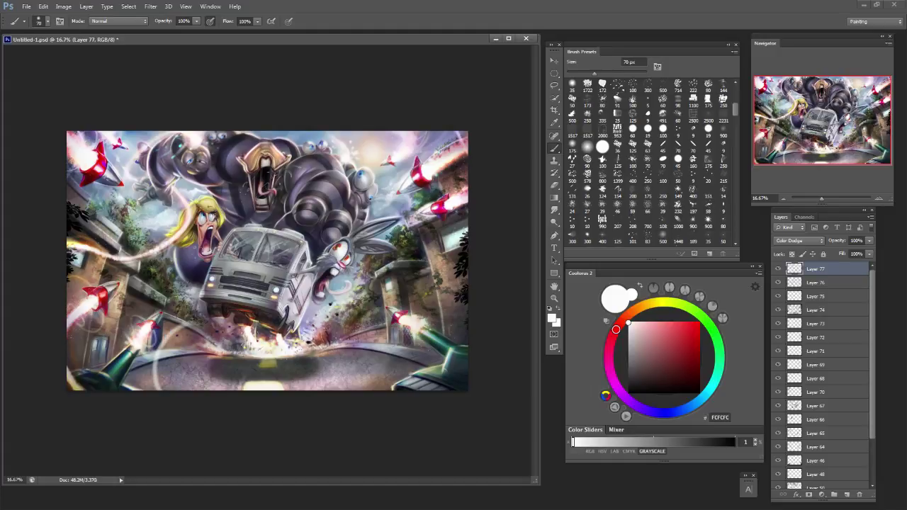
Paint curved near-white light trails over the road near the lower-right cannon with a 70 px brush, stepping back and forth through the strokes.
{"action": "mouse_move", "coordinate": [350, 330]}
{"action": "left_mouse_down"}
{"action": "mouse_move", "coordinate": [368, 388]}
{"action": "mouse_move", "coordinate": [465, 318]}
{"action": "mouse_move", "coordinate": [316, 343]}
{"action": "left_mouse_up"}
{"action": "key", "text": "ctrl+z"}
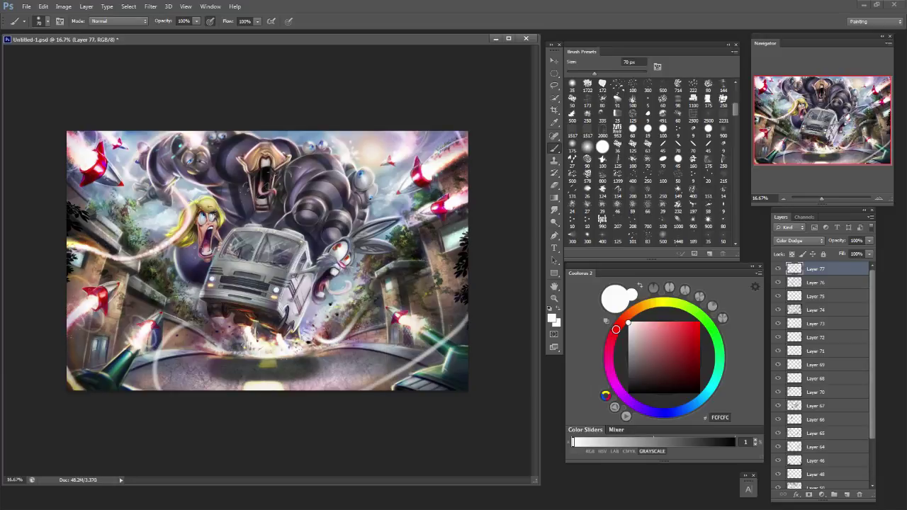
{"action": "key", "text": "ctrl+z"}
{"action": "key", "text": "ctrl+shift+z"}
{"action": "key", "text": "ctrl+shift+z"}
{"action": "key", "text": "ctrl+shift+z"}
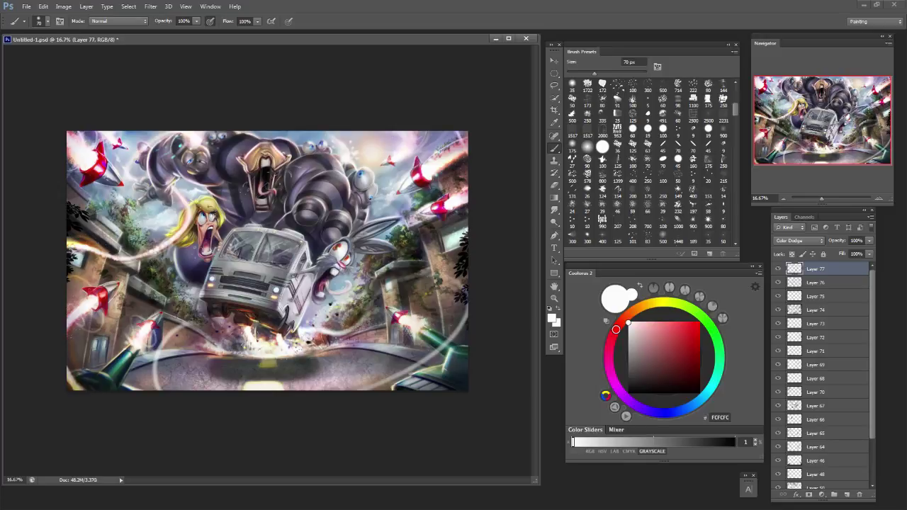
Paint a curved near-white light trail from above the lower-left cannon toward the van's underside, undoing and repeating the stroke.
{"action": "left_click_drag", "start_coordinate": [189, 322], "coordinate": [241, 346]}
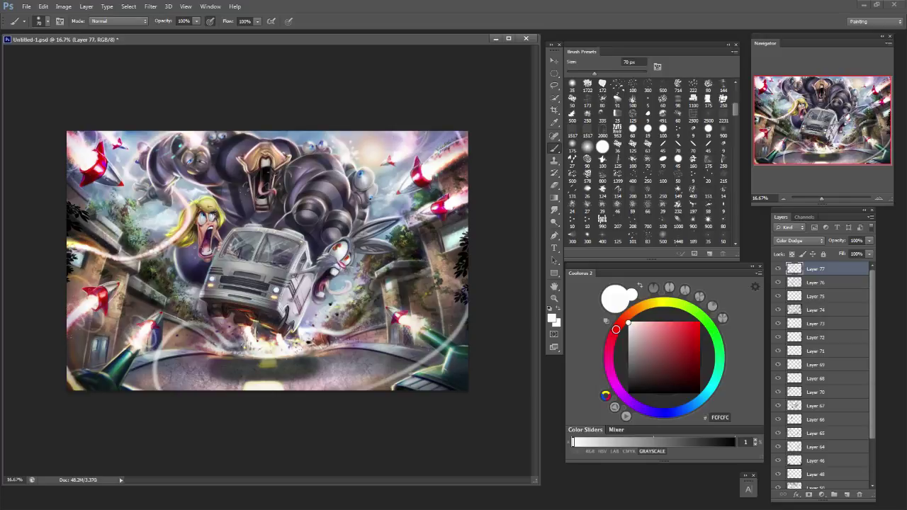
{"action": "key", "text": "ctrl+z"}
{"action": "left_click_drag", "start_coordinate": [191, 323], "coordinate": [243, 348]}
{"action": "key", "text": "ctrl+z"}
{"action": "left_click_drag", "start_coordinate": [194, 322], "coordinate": [246, 338]}
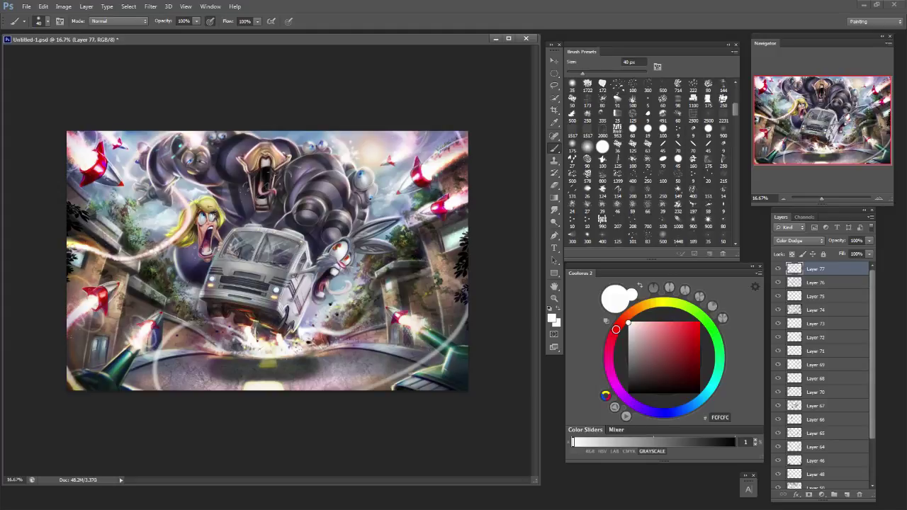
{"action": "left_click", "coordinate": [678, 206]}
{"action": "key", "text": "bracketright"}
{"action": "key", "text": "bracketright"}
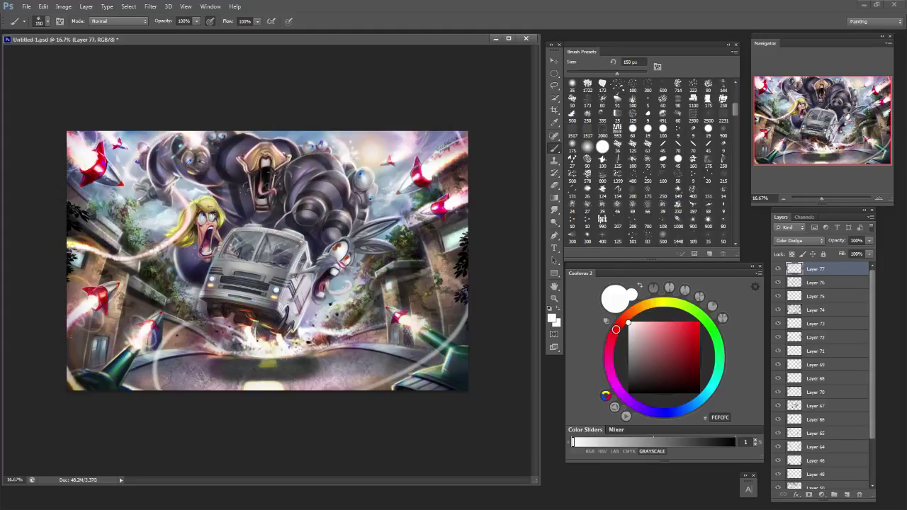
{"action": "key", "text": "bracketleft"}
{"action": "key", "text": "bracketleft"}
{"action": "key", "text": "ctrl+z"}
Choose a textured smoke brush preset and stroke near-white smoke over the start of the right-hand trail behind the van at 125 px.
{"action": "scroll", "coordinate": [648, 163], "scroll_direction": "down", "scroll_amount": 6}
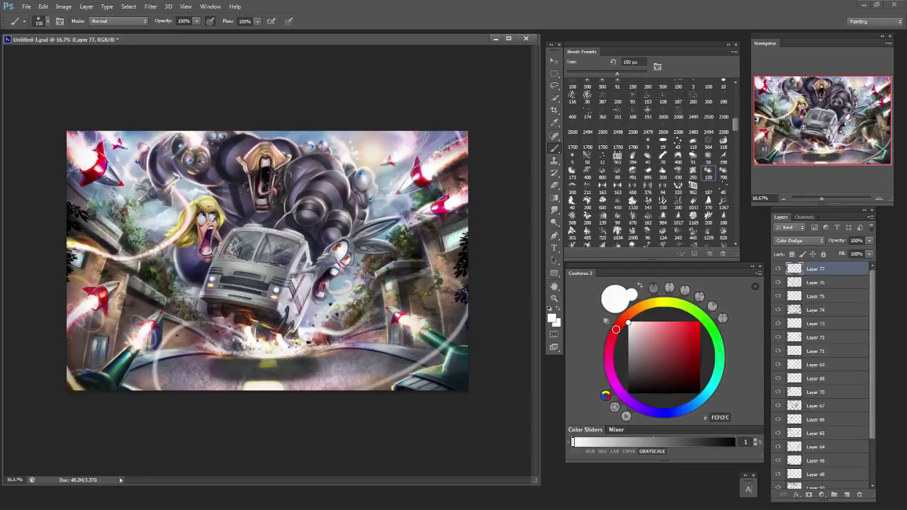
{"action": "left_click", "coordinate": [692, 173]}
{"action": "key", "text": "bracketleft"}
{"action": "key", "text": "bracketleft"}
{"action": "key", "text": "bracketleft"}
{"action": "key", "text": "bracketleft"}
{"action": "left_click_drag", "start_coordinate": [338, 331], "coordinate": [359, 323]}
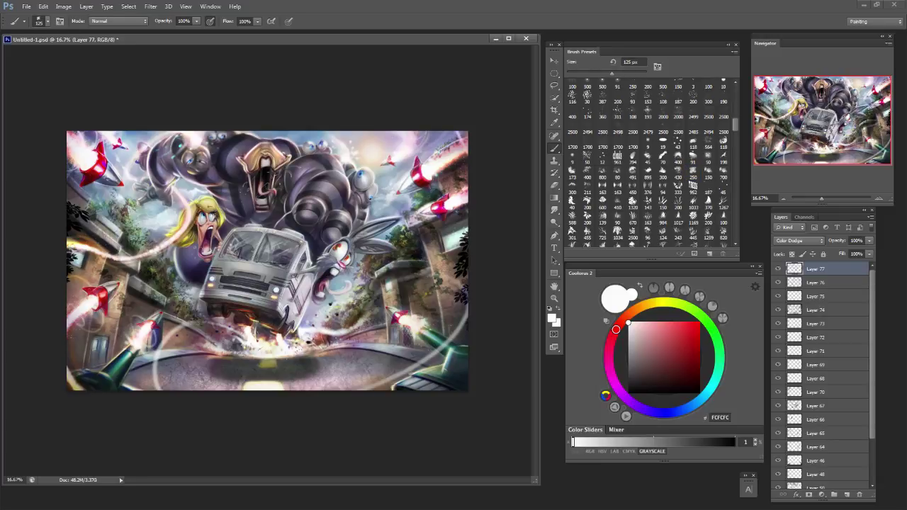
Stroke smoke texture along the right-hand light trails, up to the artwork's edge and across the road by the lower-right cannon.
{"action": "key", "text": "bracketright"}
{"action": "key", "text": "bracketright"}
{"action": "mouse_move", "coordinate": [388, 281]}
{"action": "left_mouse_down"}
{"action": "mouse_move", "coordinate": [434, 271]}
{"action": "mouse_move", "coordinate": [464, 280]}
{"action": "left_mouse_up"}
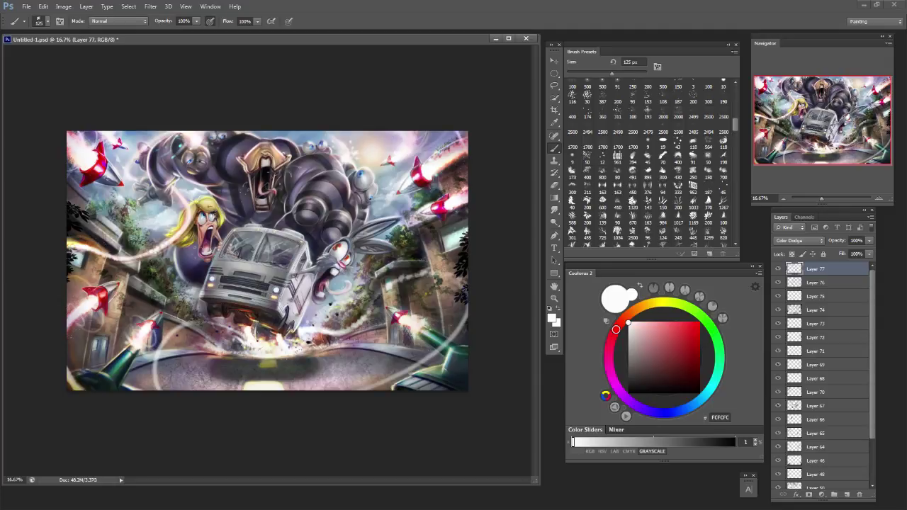
{"action": "left_click_drag", "start_coordinate": [460, 328], "coordinate": [364, 389]}
{"action": "key", "text": "bracketright"}
{"action": "key", "text": "bracketright"}
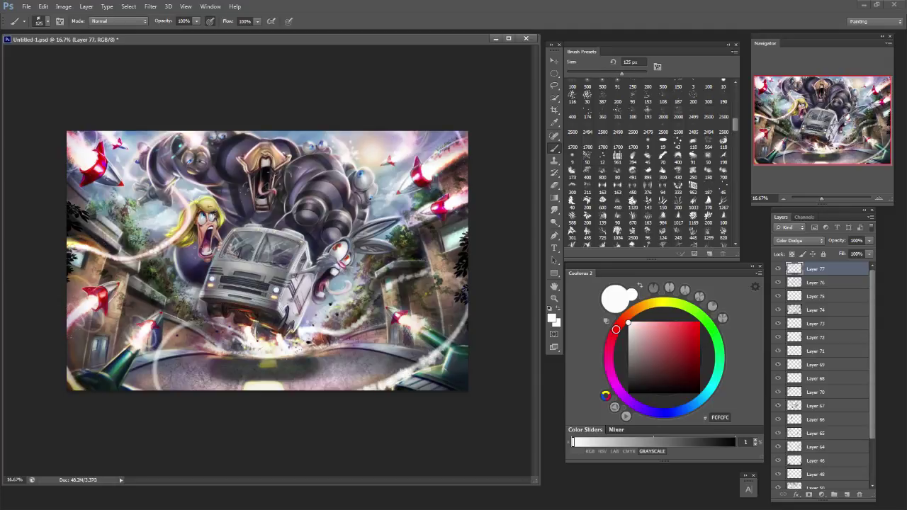
Stroke near-white smoke texture at 125 px over the curved trail between the lower-left cannon and the sparks under the van.
{"action": "key", "text": "bracketleft"}
{"action": "key", "text": "bracketleft"}
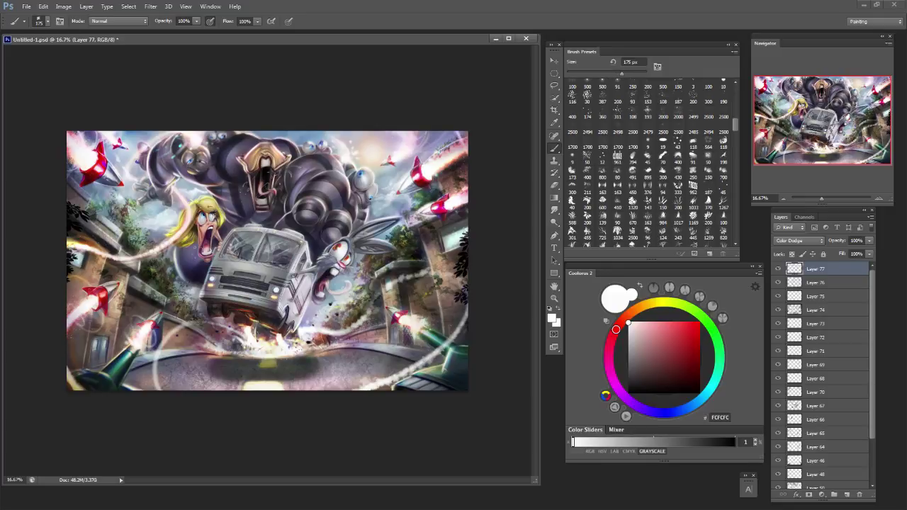
{"action": "mouse_move", "coordinate": [161, 389]}
{"action": "left_mouse_down"}
{"action": "mouse_move", "coordinate": [155, 355]}
{"action": "mouse_move", "coordinate": [188, 325]}
{"action": "mouse_move", "coordinate": [158, 389]}
{"action": "left_mouse_up"}
{"action": "key", "text": "ctrl+z"}
{"action": "key", "text": "bracketleft"}
{"action": "key", "text": "bracketleft"}
{"action": "key", "text": "ctrl+z"}
{"action": "mouse_move", "coordinate": [154, 356]}
{"action": "left_mouse_down"}
{"action": "mouse_move", "coordinate": [170, 331]}
{"action": "mouse_move", "coordinate": [221, 325]}
{"action": "left_mouse_up"}
{"action": "left_click_drag", "start_coordinate": [257, 349], "coordinate": [230, 329]}
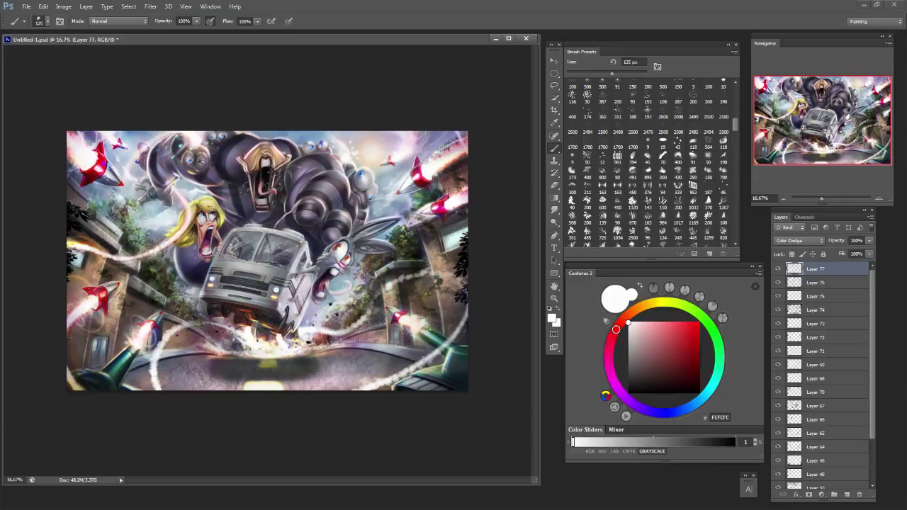
Dab near-white smoke beside the van's rear wheel where the right-hand trail begins, and undo the last dab.
{"action": "left_click", "coordinate": [296, 335]}
{"action": "left_click", "coordinate": [289, 339]}
{"action": "left_click", "coordinate": [292, 338]}
{"action": "key", "text": "bracketleft"}
{"action": "key", "text": "bracketleft"}
{"action": "key", "text": "bracketleft"}
{"action": "key", "text": "bracketleft"}
{"action": "key", "text": "ctrl+z"}
{"action": "key", "text": "e"}
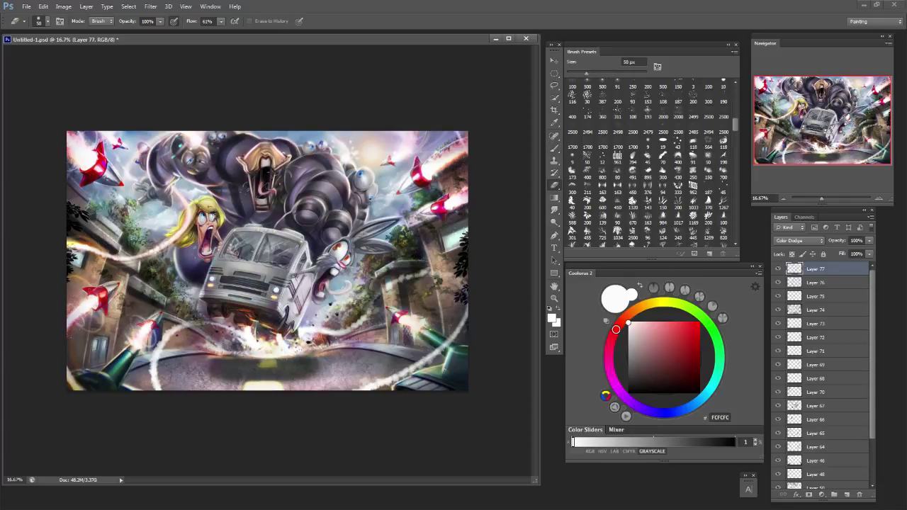
{"action": "key", "text": "b"}
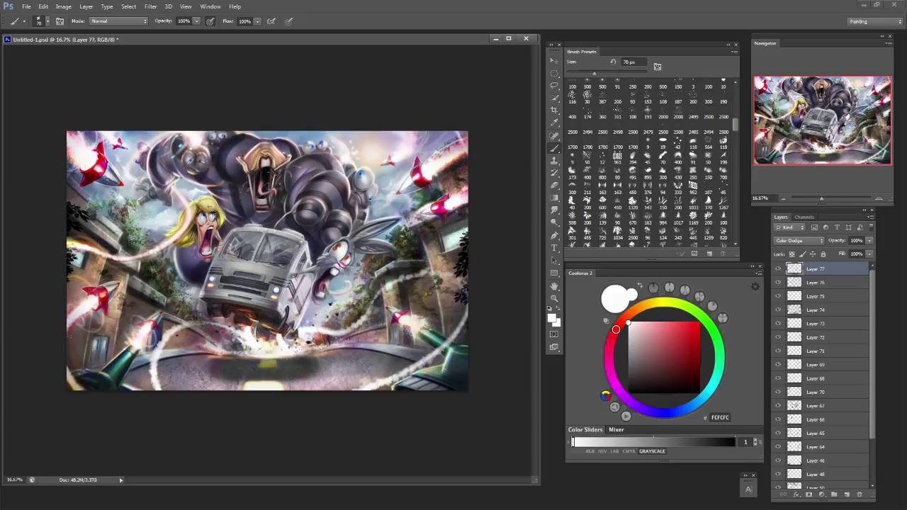
Dab near-white smoke onto the light trail above the woman's hair and at the artwork's top edge, adjusting the brush size.
{"action": "key", "text": "bracketright"}
{"action": "key", "text": "bracketright"}
{"action": "key", "text": "bracketright"}
{"action": "key", "text": "bracketright"}
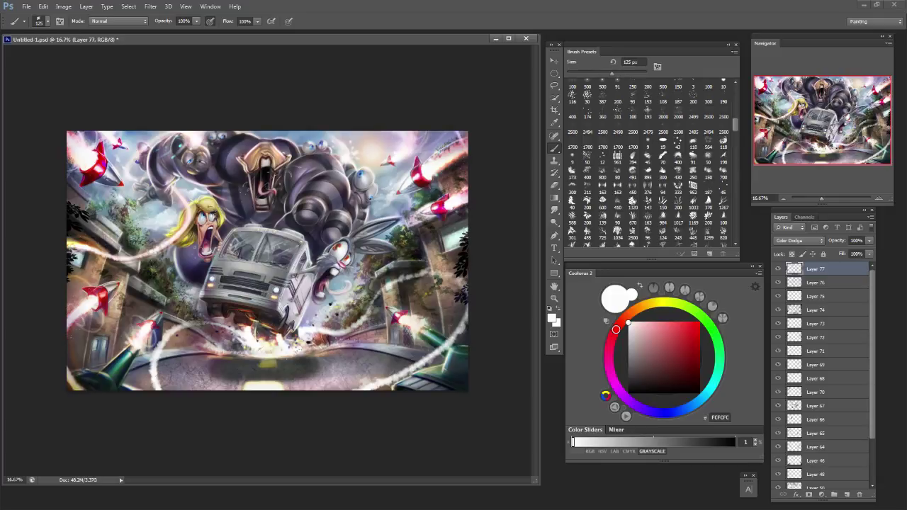
{"action": "key", "text": "e"}
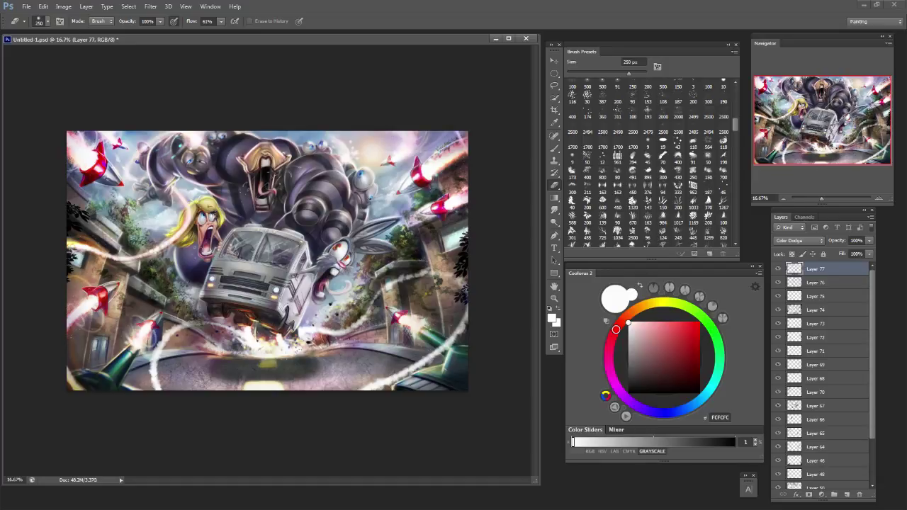
{"action": "key", "text": "b"}
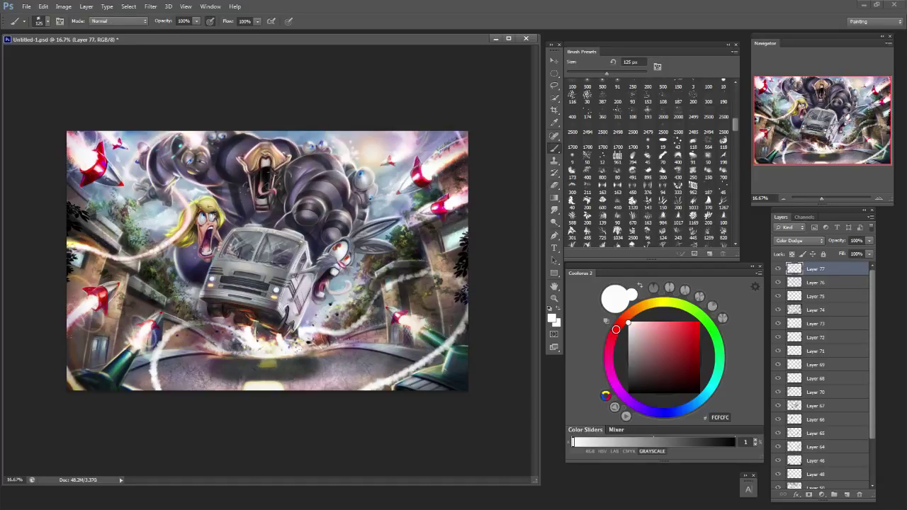
{"action": "key", "text": "bracketleft"}
{"action": "key", "text": "bracketleft"}
{"action": "left_click", "coordinate": [190, 197]}
{"action": "key", "text": "bracketright"}
{"action": "key", "text": "bracketright"}
{"action": "key", "text": "bracketright"}
{"action": "key", "text": "bracketright"}
{"action": "left_click", "coordinate": [300, 132]}
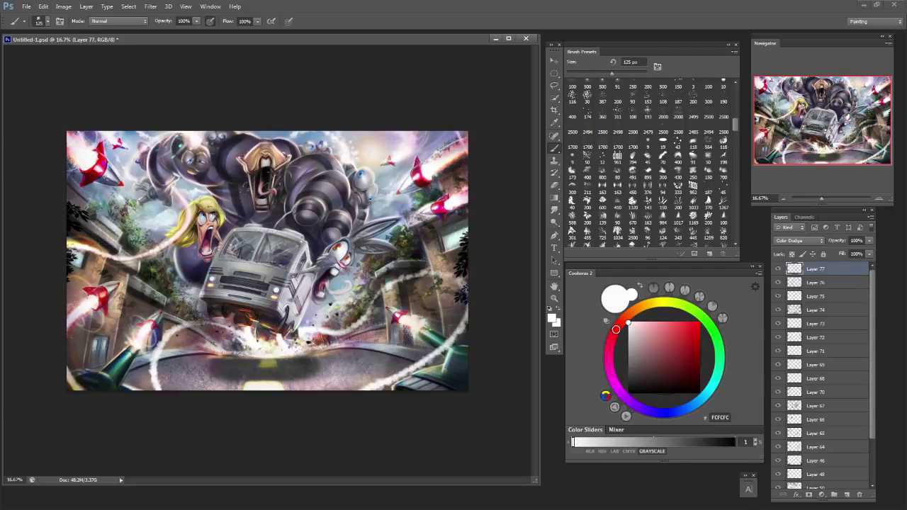
Stroke near-white smoke along the light trail running from the woman's hair to the artwork's left edge.
{"action": "key", "text": "bracketleft"}
{"action": "key", "text": "bracketleft"}
{"action": "key", "text": "bracketleft"}
{"action": "key", "text": "bracketleft"}
{"action": "key", "text": "bracketleft"}
{"action": "key", "text": "bracketleft"}
{"action": "key", "text": "bracketright"}
{"action": "key", "text": "bracketright"}
{"action": "key", "text": "bracketright"}
{"action": "key", "text": "bracketright"}
{"action": "key", "text": "bracketright"}
{"action": "key", "text": "bracketright"}
{"action": "mouse_move", "coordinate": [182, 219]}
{"action": "left_mouse_down"}
{"action": "mouse_move", "coordinate": [150, 256]}
{"action": "mouse_move", "coordinate": [70, 242]}
{"action": "left_mouse_up"}
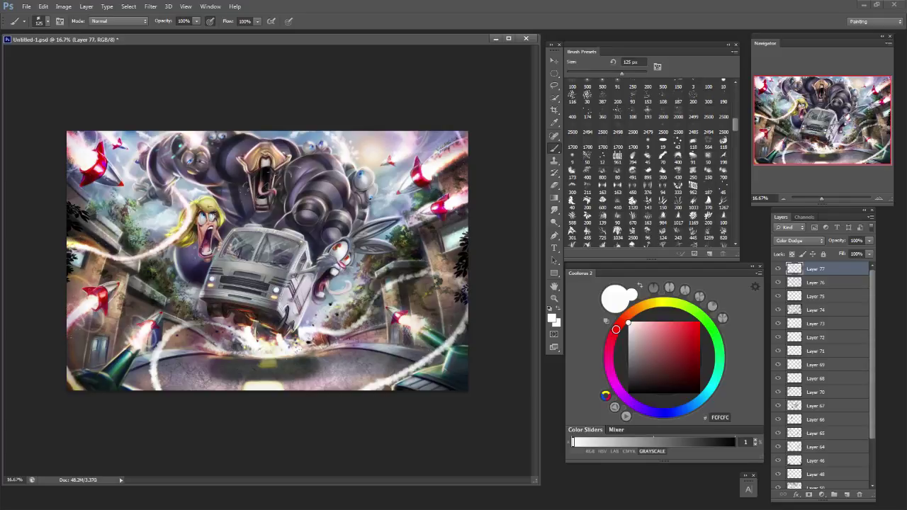
Try restroking the end of the light trail at the artwork's left edge with different smoke brush sizes, undoing the attempts.
{"action": "key", "text": "bracketright"}
{"action": "key", "text": "bracketright"}
{"action": "left_click_drag", "start_coordinate": [120, 261], "coordinate": [71, 245]}
{"action": "key", "text": "ctrl+z"}
{"action": "key", "text": "bracketleft"}
{"action": "key", "text": "bracketleft"}
{"action": "key", "text": "bracketleft"}
{"action": "key", "text": "bracketleft"}
{"action": "key", "text": "ctrl+z"}
Dab near-white smoke beside the large upper-right rocket with the smoke brush at 125 px.
{"action": "key", "text": "bracketright"}
{"action": "key", "text": "bracketright"}
{"action": "key", "text": "bracketright"}
{"action": "key", "text": "bracketright"}
{"action": "key", "text": "bracketright"}
{"action": "key", "text": "bracketright"}
{"action": "key", "text": "bracketleft"}
{"action": "key", "text": "bracketleft"}
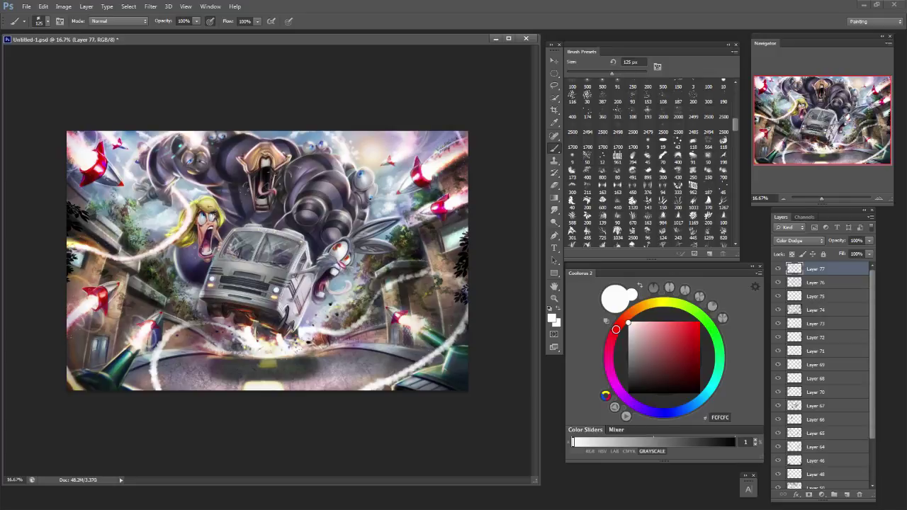
{"action": "left_click", "coordinate": [400, 169]}
Browse the brush presets, try an enlarged one with a dab in the sky beside the upper-right rocket, and undo it.
{"action": "scroll", "coordinate": [653, 164], "scroll_direction": "down", "scroll_amount": 10}
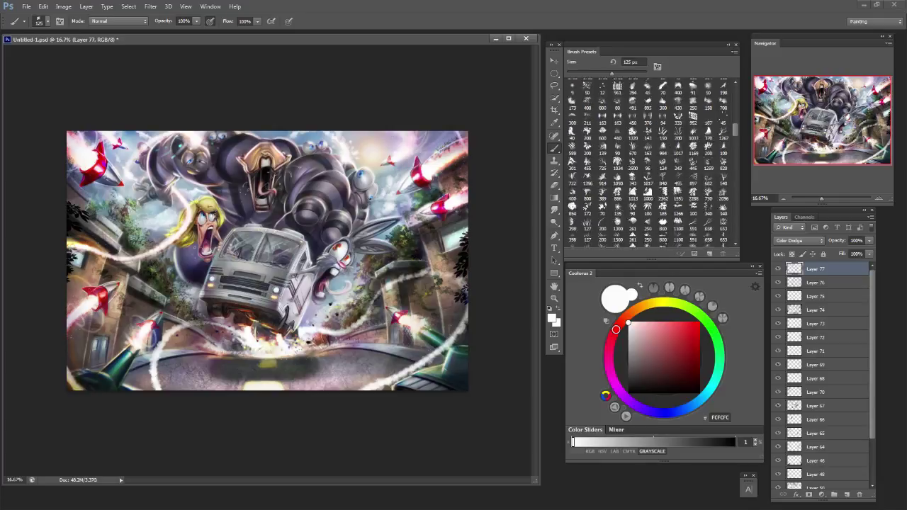
{"action": "scroll", "coordinate": [652, 163], "scroll_direction": "down", "scroll_amount": 5}
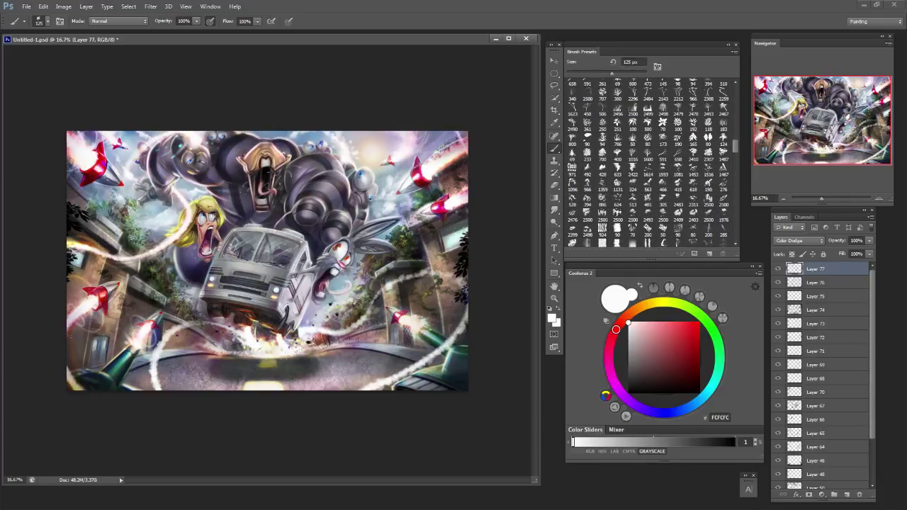
{"action": "scroll", "coordinate": [648, 162], "scroll_direction": "down", "scroll_amount": 5}
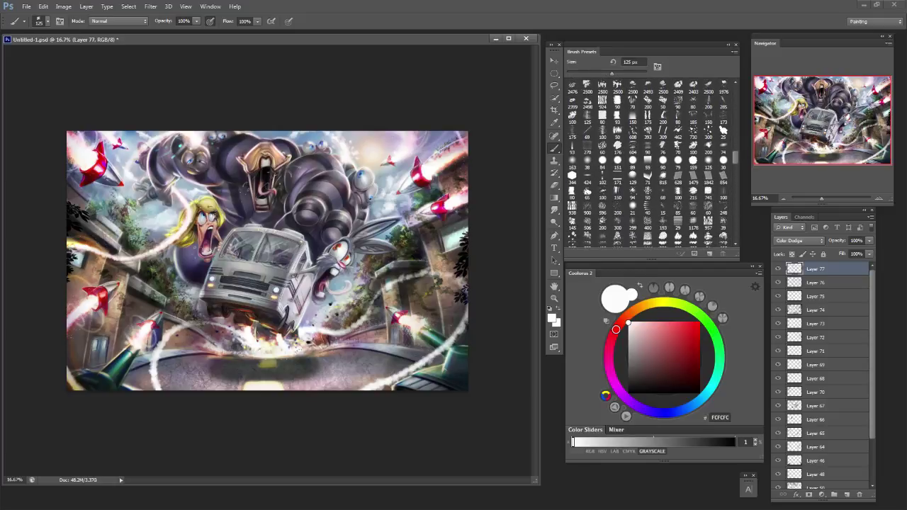
{"action": "scroll", "coordinate": [647, 163], "scroll_direction": "up", "scroll_amount": 15}
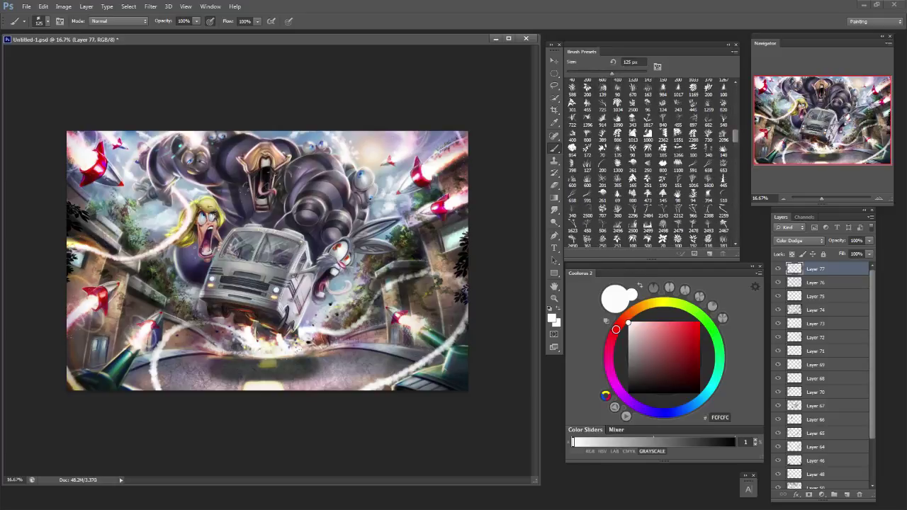
{"action": "scroll", "coordinate": [653, 163], "scroll_direction": "down", "scroll_amount": 2}
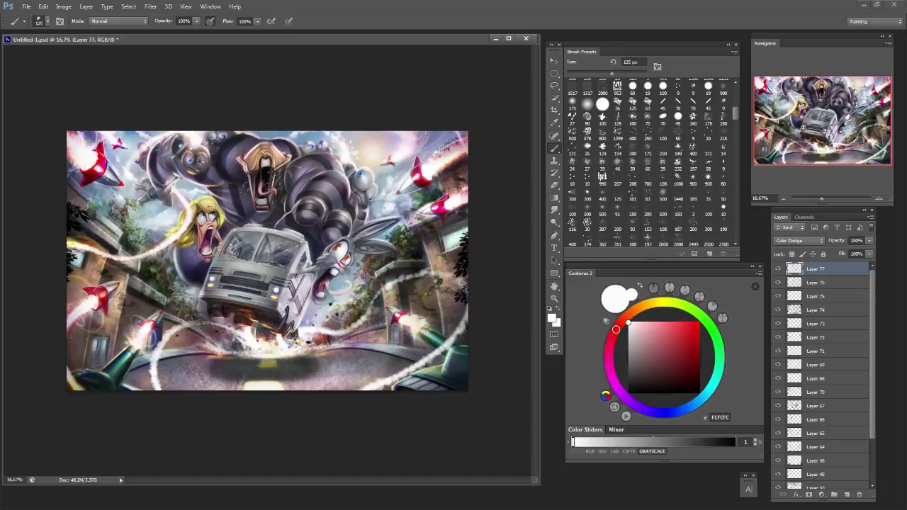
{"action": "left_click", "coordinate": [693, 209]}
{"action": "key", "text": "bracketright"}
{"action": "key", "text": "bracketright"}
{"action": "key", "text": "bracketright"}
{"action": "key", "text": "bracketright"}
{"action": "key", "text": "bracketright"}
{"action": "key", "text": "bracketright"}
{"action": "key", "text": "bracketright"}
{"action": "key", "text": "bracketright"}
{"action": "key", "text": "bracketright"}
{"action": "key", "text": "bracketright"}
{"action": "key", "text": "bracketright"}
{"action": "key", "text": "bracketright"}
{"action": "key", "text": "bracketright"}
{"action": "key", "text": "bracketright"}
{"action": "left_click", "coordinate": [386, 157]}
{"action": "key", "text": "ctrl+z"}
Set up a 700 px debris brush with the default black foreground color and add a new layer above Layer 77.
{"action": "scroll", "coordinate": [652, 162], "scroll_direction": "up", "scroll_amount": 4}
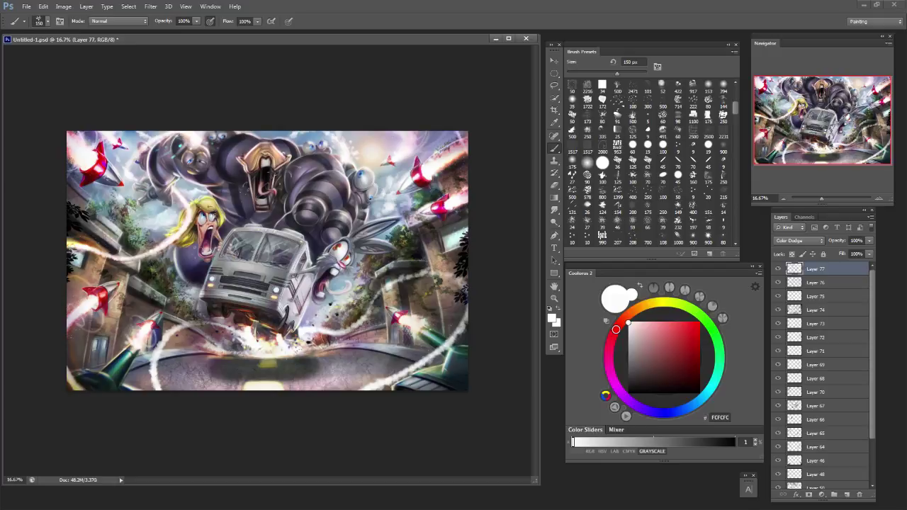
{"action": "key", "text": "bracketright"}
{"action": "key", "text": "bracketright"}
{"action": "key", "text": "bracketright"}
{"action": "key", "text": "bracketleft"}
{"action": "key", "text": "bracketleft"}
{"action": "key", "text": "bracketleft"}
{"action": "key", "text": "bracketleft"}
{"action": "left_click", "coordinate": [238, 177], "text": "alt"}
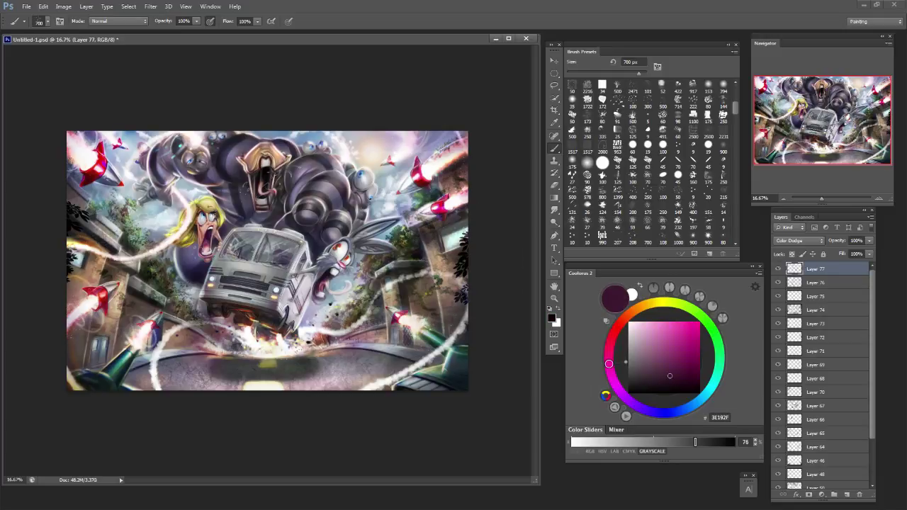
{"action": "key", "text": "d"}
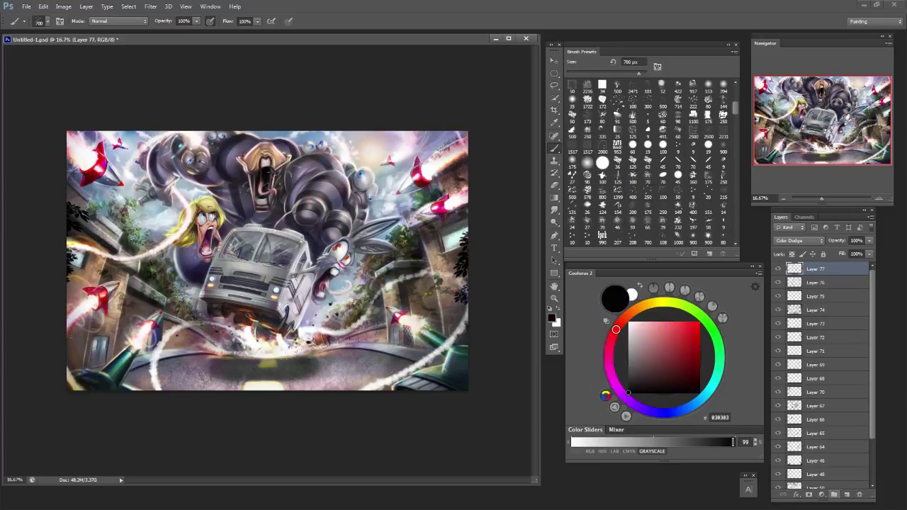
{"action": "left_click", "coordinate": [847, 493]}
Scatter black debris specks over the buildings and foliage along the artwork's right side, undoing and retrying strokes.
{"action": "left_click_drag", "start_coordinate": [386, 330], "coordinate": [428, 299]}
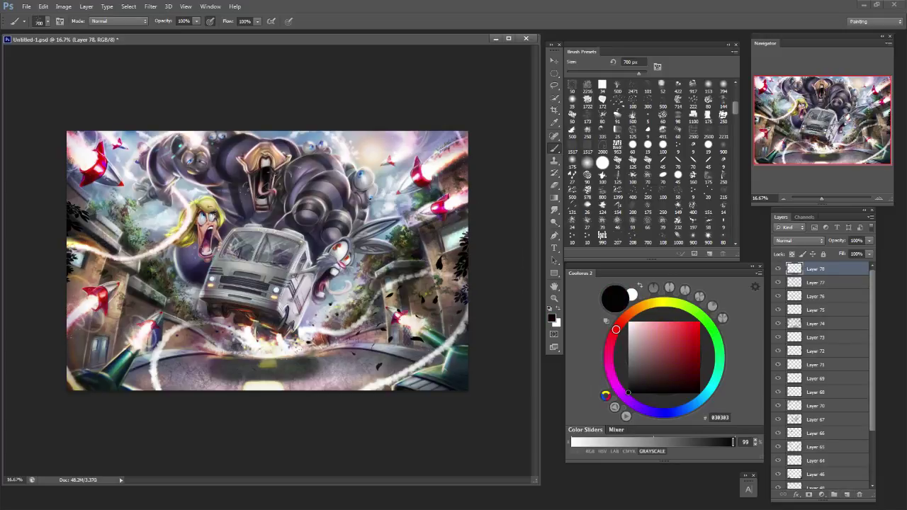
{"action": "key", "text": "ctrl+z"}
{"action": "key", "text": "]"}
{"action": "key", "text": "]"}
{"action": "left_click_drag", "start_coordinate": [457, 284], "coordinate": [419, 285]}
{"action": "key", "text": "ctrl+z"}
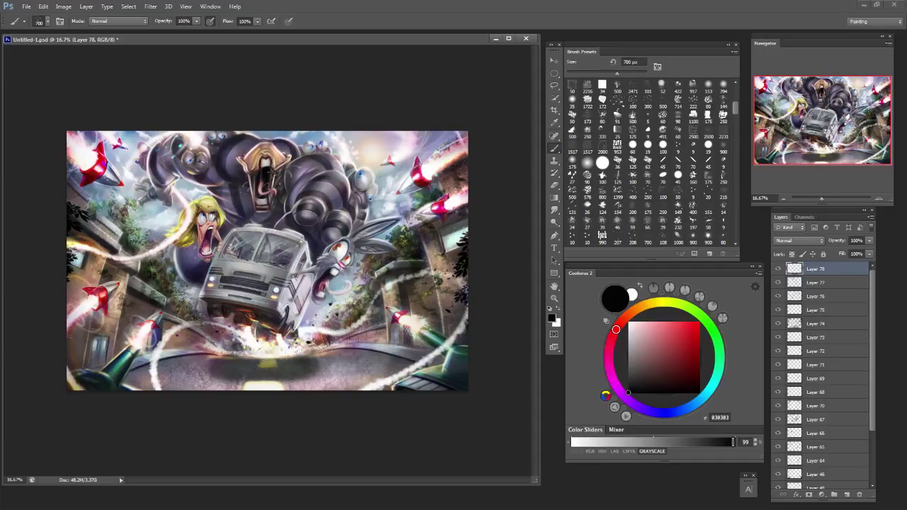
{"action": "left_click_drag", "start_coordinate": [454, 210], "coordinate": [432, 272]}
{"action": "key", "text": "ctrl+z"}
Scatter black debris along the artwork's left side and try strokes over the road, stepping back through the attempts.
{"action": "left_click_drag", "start_coordinate": [75, 240], "coordinate": [106, 273]}
{"action": "key", "text": "ctrl+z"}
{"action": "left_click_drag", "start_coordinate": [126, 384], "coordinate": [237, 380]}
{"action": "key", "text": "ctrl+z"}
{"action": "left_click_drag", "start_coordinate": [149, 379], "coordinate": [177, 371]}
{"action": "key", "text": "ctrl+z"}
{"action": "mouse_move", "coordinate": [339, 371]}
{"action": "left_mouse_down"}
{"action": "mouse_move", "coordinate": [372, 383]}
{"action": "mouse_move", "coordinate": [445, 339]}
{"action": "left_mouse_up"}
{"action": "key", "text": "ctrl+z"}
Try black debris in the artwork's upper-right corner with varied brush sizes, ending with the brush at 150 px.
{"action": "key", "text": "bracketright"}
{"action": "key", "text": "bracketright"}
{"action": "key", "text": "bracketright"}
{"action": "key", "text": "bracketright"}
{"action": "key", "text": "ctrl+z"}
{"action": "left_click_drag", "start_coordinate": [456, 136], "coordinate": [439, 141]}
{"action": "key", "text": "ctrl+z"}
{"action": "key", "text": "bracketleft"}
{"action": "key", "text": "bracketleft"}
{"action": "key", "text": "bracketleft"}
{"action": "key", "text": "bracketright"}
{"action": "key", "text": "bracketright"}
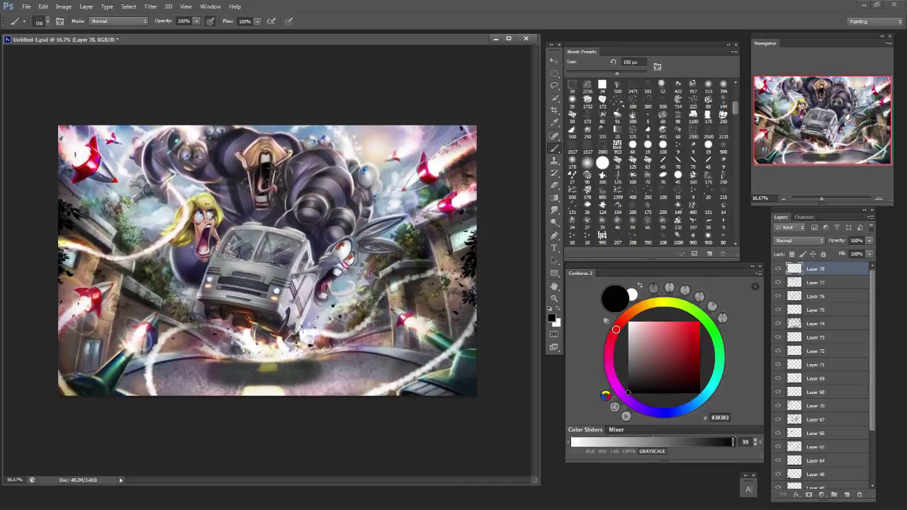
Add a drop shadow to Layer 78's black debris and set its opacity to 100%.
{"action": "key", "text": "ctrl+plus"}
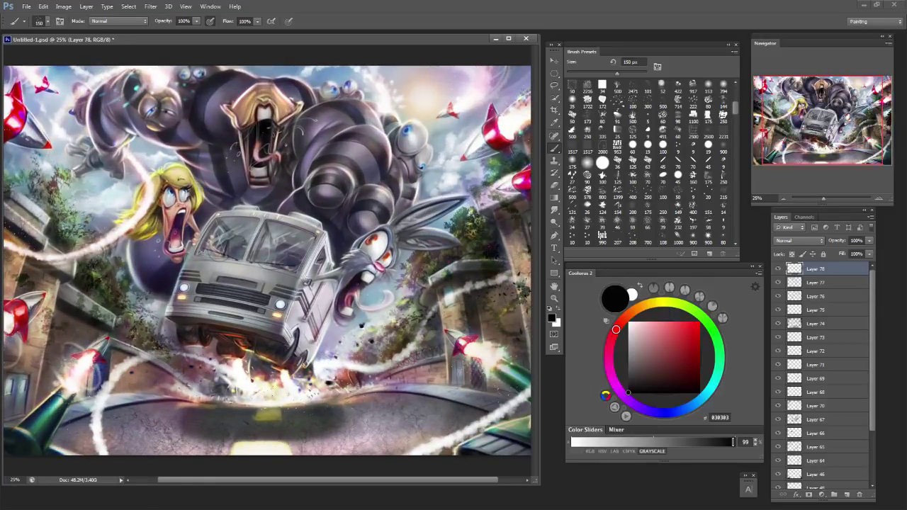
{"action": "scroll", "coordinate": [267, 261], "scroll_direction": "right", "scroll_amount": 2}
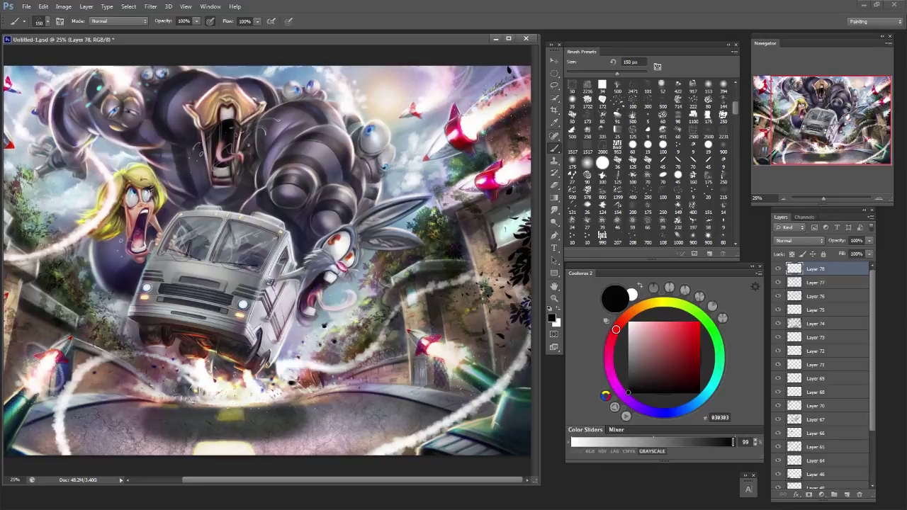
{"action": "key", "text": "ctrl+minus"}
{"action": "double_click", "coordinate": [816, 270]}
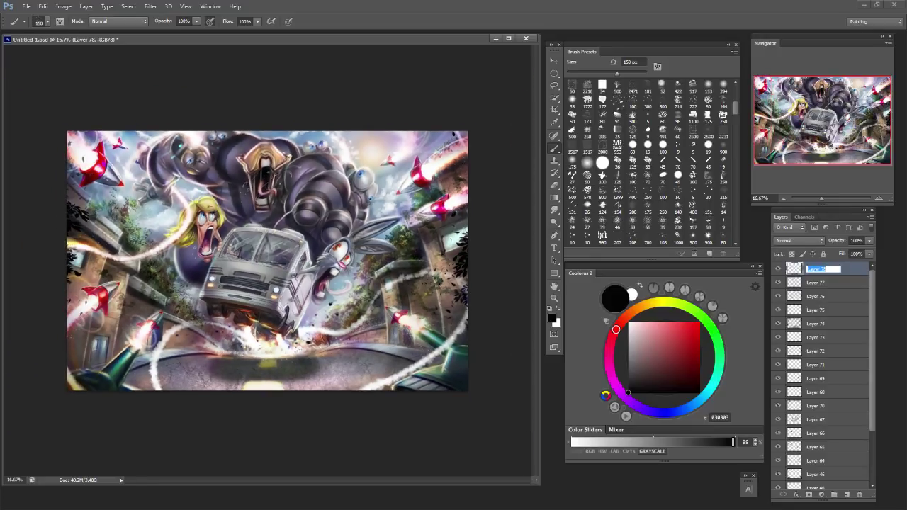
{"action": "double_click", "coordinate": [851, 270]}
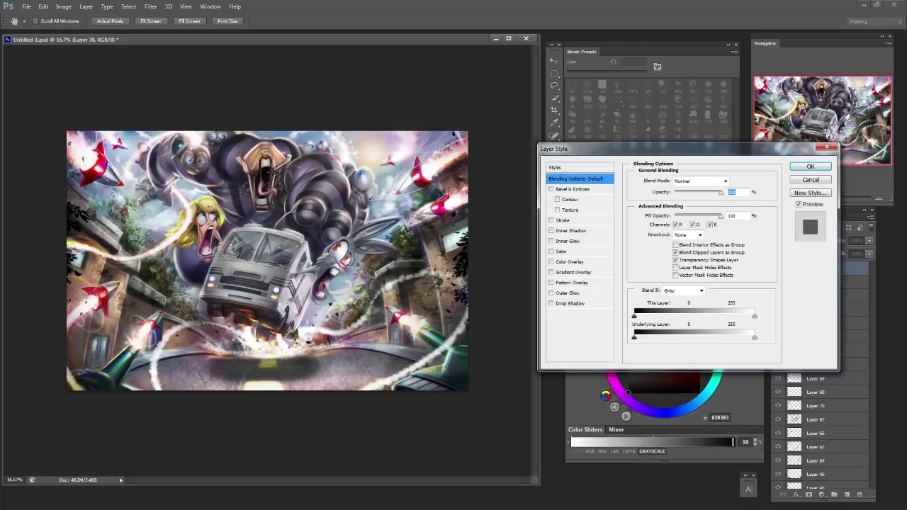
{"action": "left_click", "coordinate": [551, 303]}
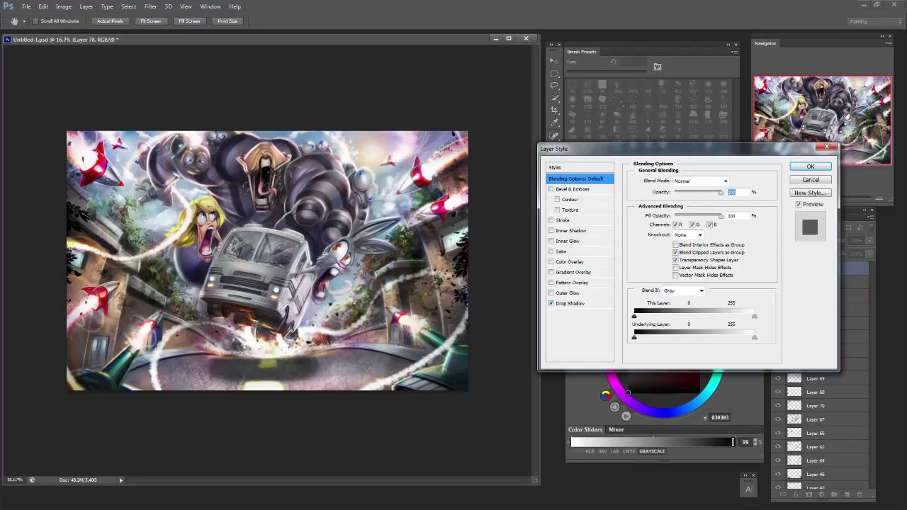
{"action": "left_click", "coordinate": [571, 303]}
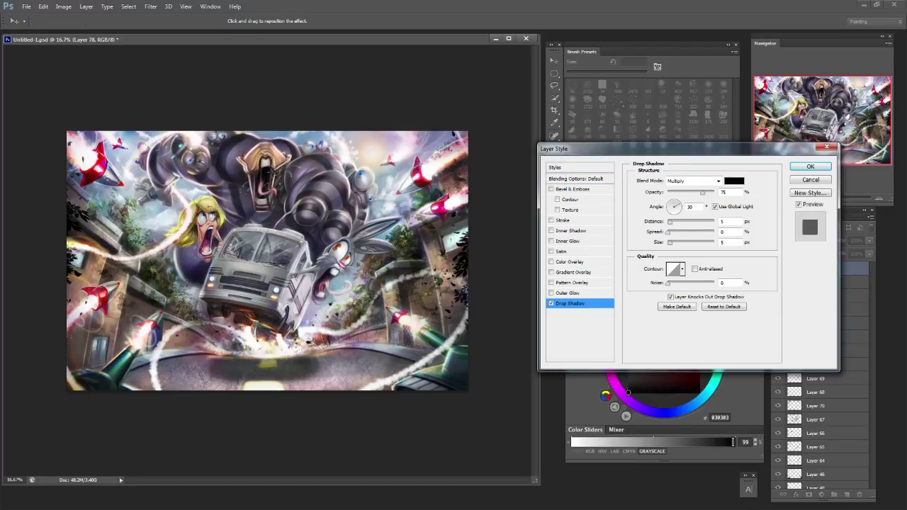
{"action": "left_click_drag", "start_coordinate": [702, 193], "coordinate": [717, 193]}
Set the drop shadow's color to light green d0ffa2 and its angle to 157°.
{"action": "left_click", "coordinate": [734, 182]}
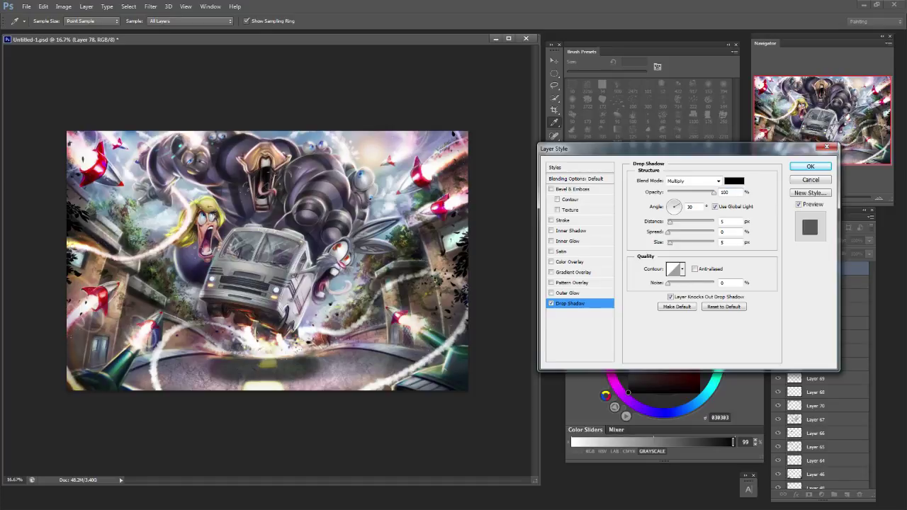
{"action": "left_click", "coordinate": [734, 180]}
{"action": "left_click", "coordinate": [664, 297]}
{"action": "left_click", "coordinate": [643, 221]}
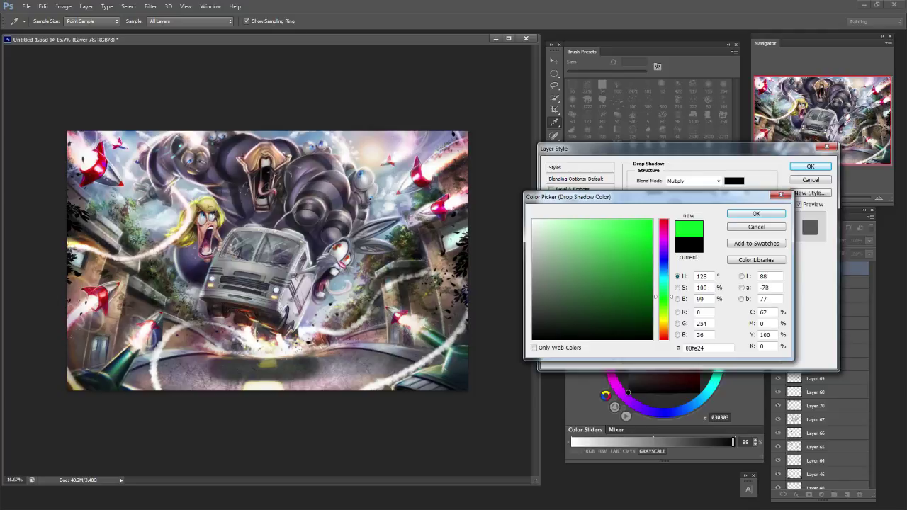
{"action": "left_click", "coordinate": [582, 231]}
{"action": "mouse_move", "coordinate": [581, 231]}
{"action": "left_mouse_down"}
{"action": "mouse_move", "coordinate": [592, 232]}
{"action": "mouse_move", "coordinate": [576, 219]}
{"action": "left_mouse_up"}
{"action": "left_click_drag", "start_coordinate": [664, 298], "coordinate": [663, 310]}
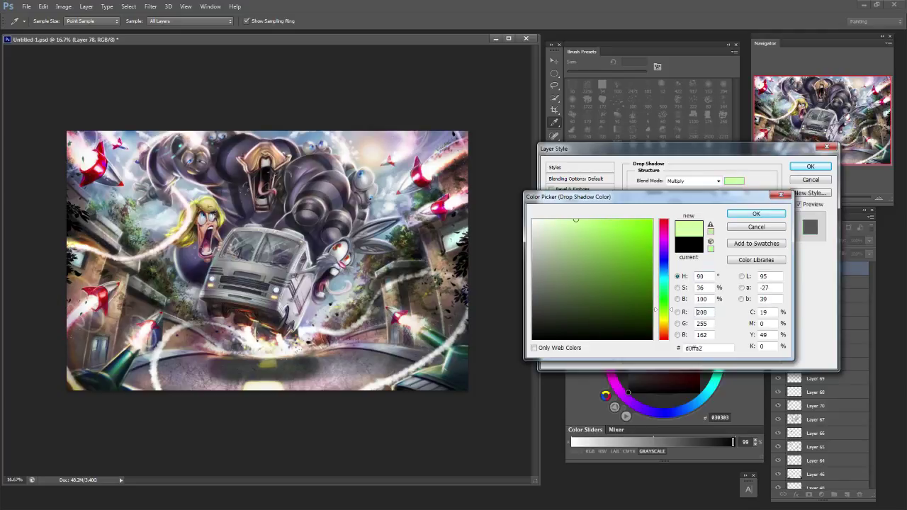
{"action": "key", "text": "Return"}
{"action": "key", "text": "Tab"}
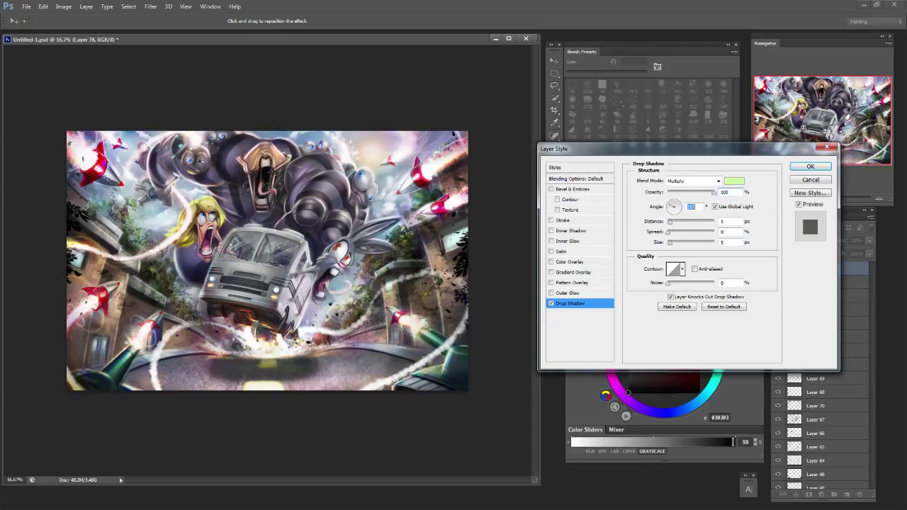
Set the drop shadow's distance to 0 px, spread to 3%, size to 6 px and blend mode to Normal.
{"action": "left_click_drag", "start_coordinate": [669, 243], "coordinate": [710, 243]}
{"action": "key", "text": "shift+Down"}
{"action": "key", "text": "shift+Down"}
{"action": "key", "text": "shift+Down"}
{"action": "key", "text": "shift+Down"}
{"action": "key", "text": "shift+Down"}
{"action": "key", "text": "shift+Tab"}
{"action": "type", "text": "3"}
{"action": "key", "text": "Tab"}
{"action": "key", "text": "shift+Down"}
{"action": "key", "text": "shift+Down"}
{"action": "key", "text": "shift+Down"}
{"action": "left_click_drag", "start_coordinate": [672, 243], "coordinate": [692, 222]}
{"action": "type", "text": "0"}
{"action": "left_click", "coordinate": [718, 182]}
{"action": "left_click", "coordinate": [691, 190]}
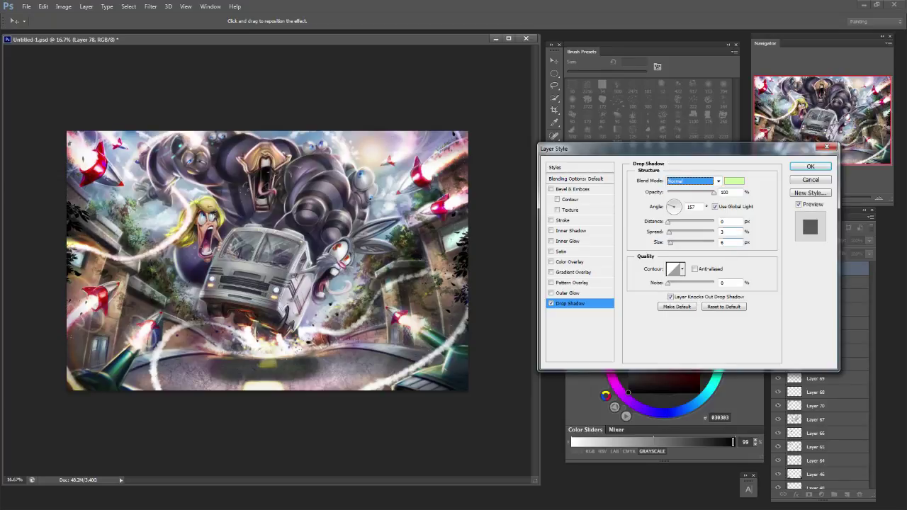
Try stronger spread and size values, reset the shadow's size and distance to 0 px, and apply the layer style.
{"action": "left_click_drag", "start_coordinate": [669, 233], "coordinate": [708, 243]}
{"action": "key", "text": "shift+Up"}
{"action": "key", "text": "shift+Up"}
{"action": "key", "text": "shift+Up"}
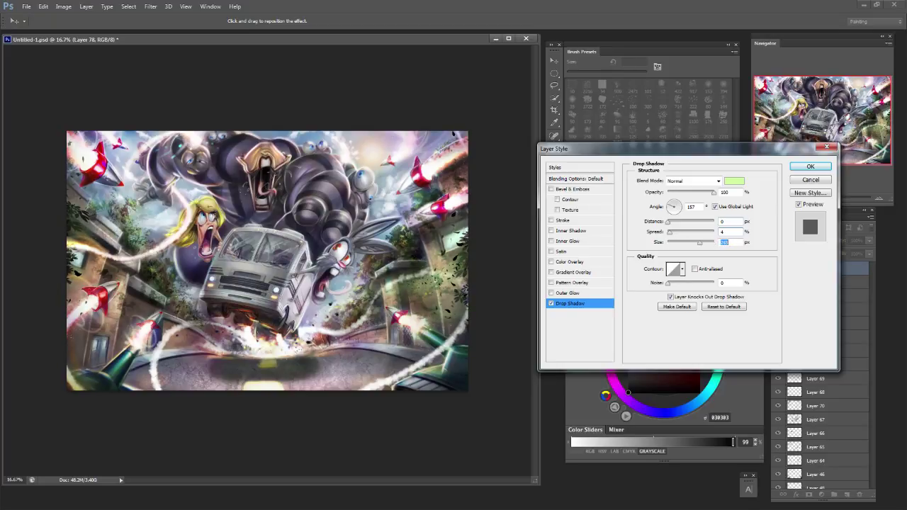
{"action": "type", "text": "0"}
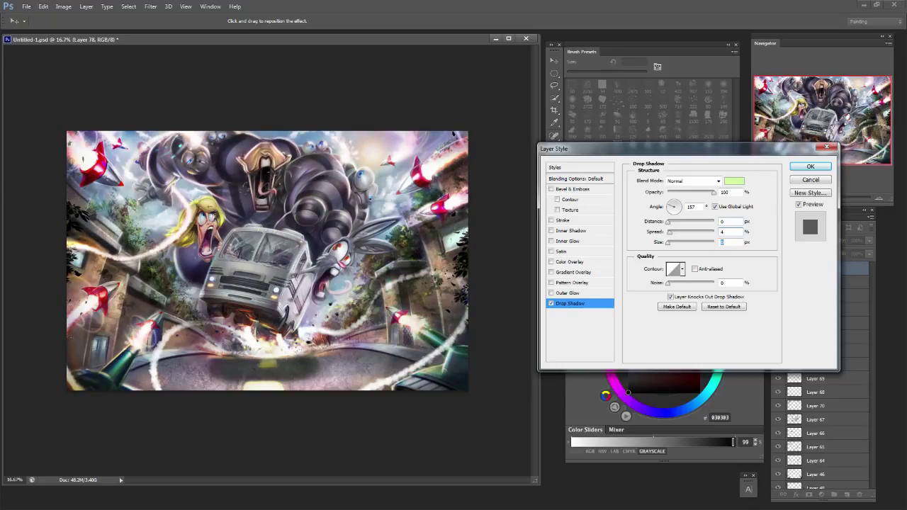
{"action": "mouse_move", "coordinate": [668, 232]}
{"action": "left_mouse_down"}
{"action": "mouse_move", "coordinate": [702, 233]}
{"action": "mouse_move", "coordinate": [667, 233]}
{"action": "mouse_move", "coordinate": [683, 223]}
{"action": "left_mouse_up"}
{"action": "key", "text": "shift+Down"}
{"action": "type", "text": "0"}
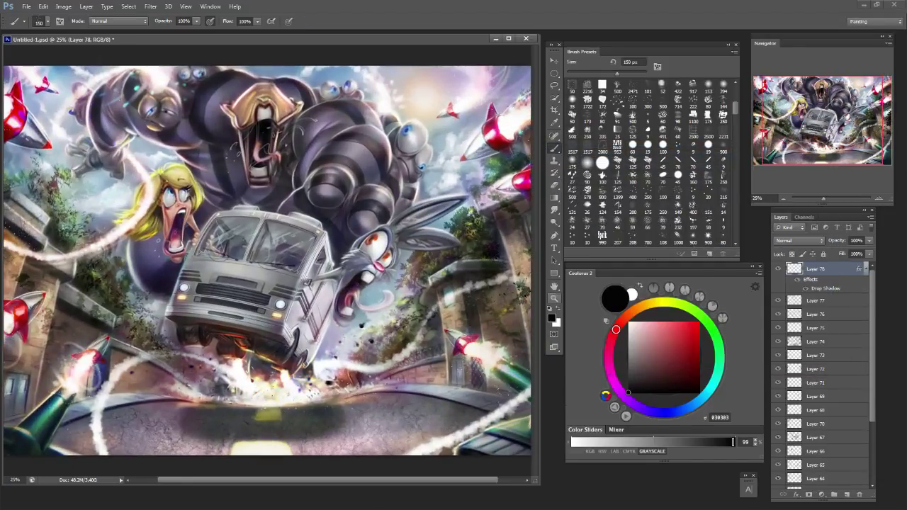
Enlarge the debris brush and scatter black specks over the artwork's lower corners and left foliage, undoing unwanted strokes.
{"action": "left_click_drag", "start_coordinate": [266, 261], "coordinate": [229, 261]}
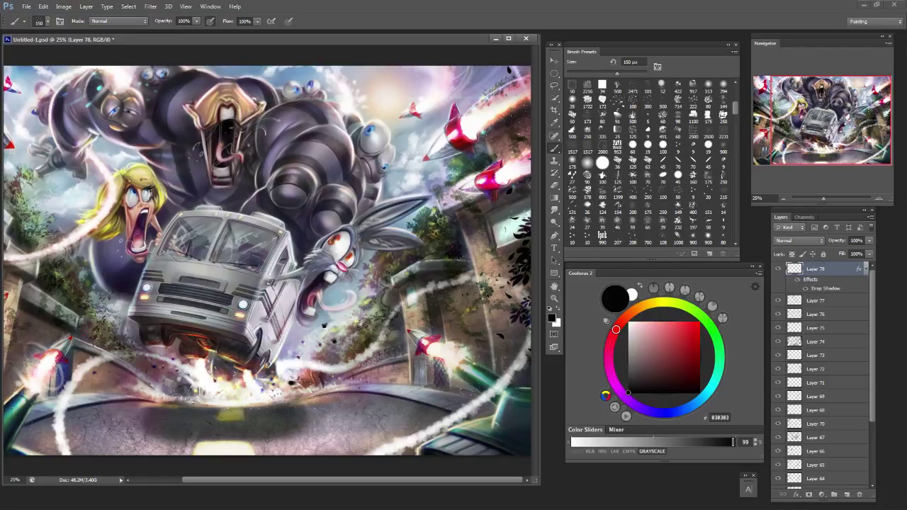
{"action": "key", "text": "ctrl+minus"}
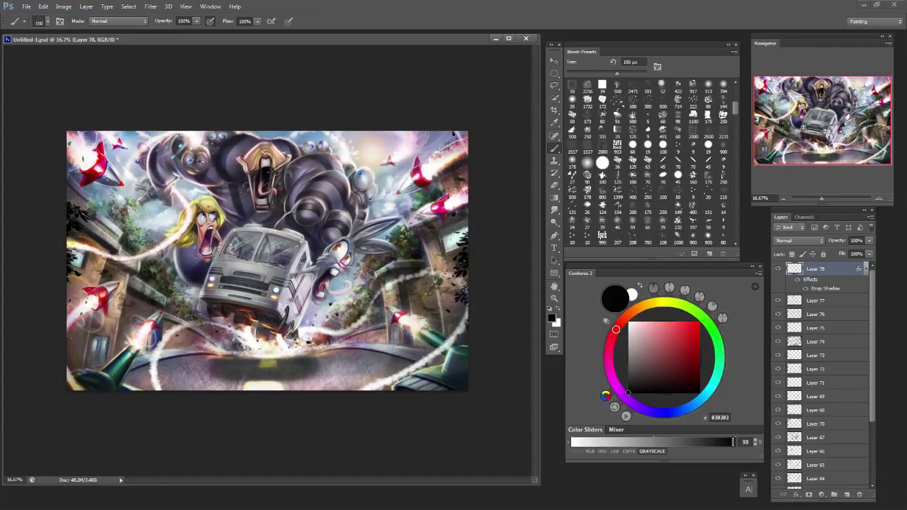
{"action": "key", "text": "bracketright"}
{"action": "key", "text": "bracketright"}
{"action": "key", "text": "bracketright"}
{"action": "key", "text": "bracketright"}
{"action": "key", "text": "bracketright"}
{"action": "key", "text": "bracketright"}
{"action": "left_click", "coordinate": [409, 370]}
{"action": "key", "text": "ctrl+z"}
{"action": "left_click", "coordinate": [401, 379]}
{"action": "key", "text": "ctrl+z"}
{"action": "left_click_drag", "start_coordinate": [476, 394], "coordinate": [348, 357]}
{"action": "left_click", "coordinate": [102, 377]}
{"action": "left_click", "coordinate": [148, 222]}
Try smaller debris strokes in the explosion beneath the van, undoing each attempt.
{"action": "key", "text": "bracketleft"}
{"action": "key", "text": "bracketleft"}
{"action": "key", "text": "bracketleft"}
{"action": "key", "text": "bracketleft"}
{"action": "key", "text": "bracketleft"}
{"action": "key", "text": "bracketleft"}
{"action": "key", "text": "bracketleft"}
{"action": "key", "text": "bracketleft"}
{"action": "key", "text": "bracketleft"}
{"action": "key", "text": "bracketleft"}
{"action": "left_click_drag", "start_coordinate": [248, 330], "coordinate": [254, 341]}
{"action": "key", "text": "ctrl+z"}
{"action": "left_click", "coordinate": [253, 344]}
{"action": "key", "text": "ctrl+z"}
Try another brush preset at several sizes in the sky beside the monster's shoulder, undoing each stroke.
{"action": "key", "text": "bracketright"}
{"action": "key", "text": "bracketright"}
{"action": "key", "text": "bracketright"}
{"action": "key", "text": "bracketright"}
{"action": "key", "text": "bracketright"}
{"action": "key", "text": "bracketright"}
{"action": "key", "text": "bracketright"}
{"action": "key", "text": "bracketright"}
{"action": "key", "text": "bracketright"}
{"action": "key", "text": "bracketright"}
{"action": "key", "text": "bracketright"}
{"action": "key", "text": "bracketright"}
{"action": "key", "text": "bracketright"}
{"action": "left_click", "coordinate": [662, 191]}
{"action": "left_click", "coordinate": [388, 163]}
{"action": "key", "text": "ctrl+z"}
{"action": "key", "text": "bracketright"}
{"action": "key", "text": "bracketright"}
{"action": "key", "text": "bracketright"}
{"action": "key", "text": "bracketright"}
{"action": "key", "text": "bracketright"}
{"action": "key", "text": "bracketright"}
{"action": "left_click_drag", "start_coordinate": [396, 146], "coordinate": [372, 165]}
{"action": "key", "text": "ctrl+z"}
Browse the brush presets and select a bird-shaped brush.
{"action": "left_click", "coordinate": [572, 208]}
{"action": "left_click", "coordinate": [573, 237]}
{"action": "scroll", "coordinate": [650, 163], "scroll_direction": "down", "scroll_amount": 10}
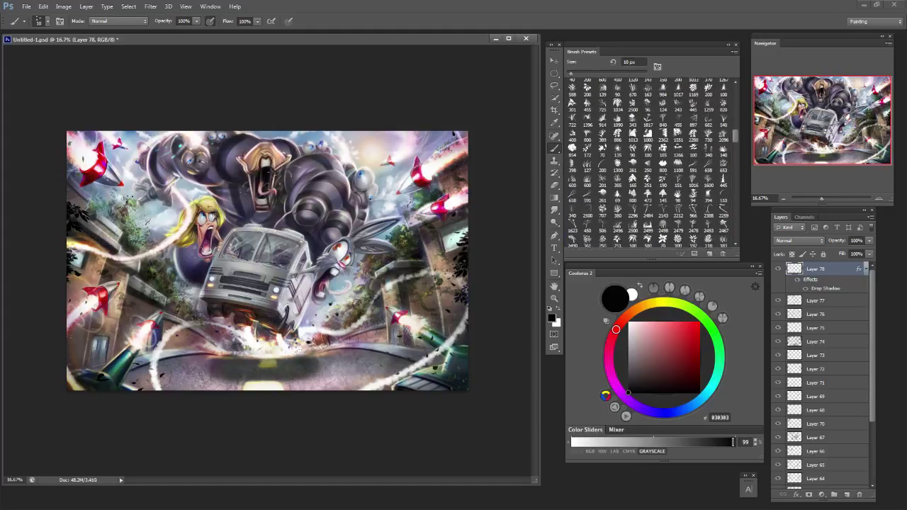
{"action": "scroll", "coordinate": [653, 163], "scroll_direction": "down", "scroll_amount": 8}
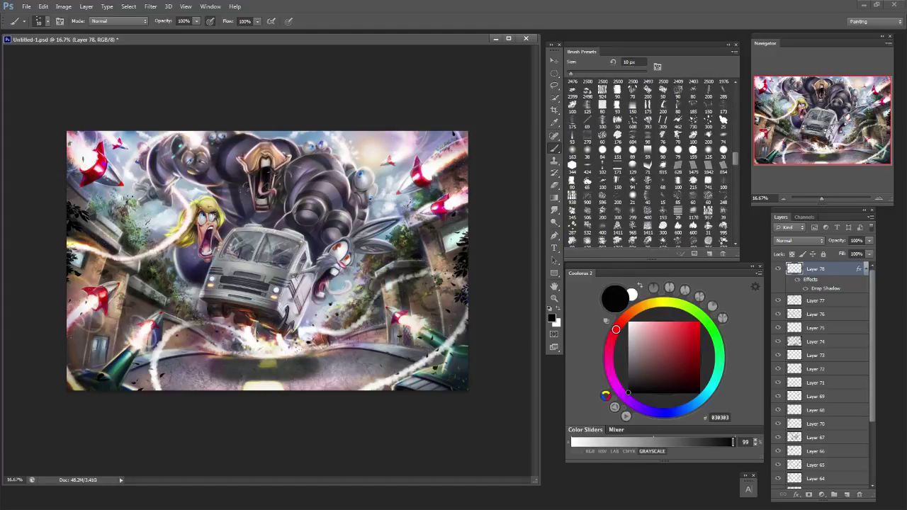
{"action": "scroll", "coordinate": [647, 163], "scroll_direction": "down", "scroll_amount": 5}
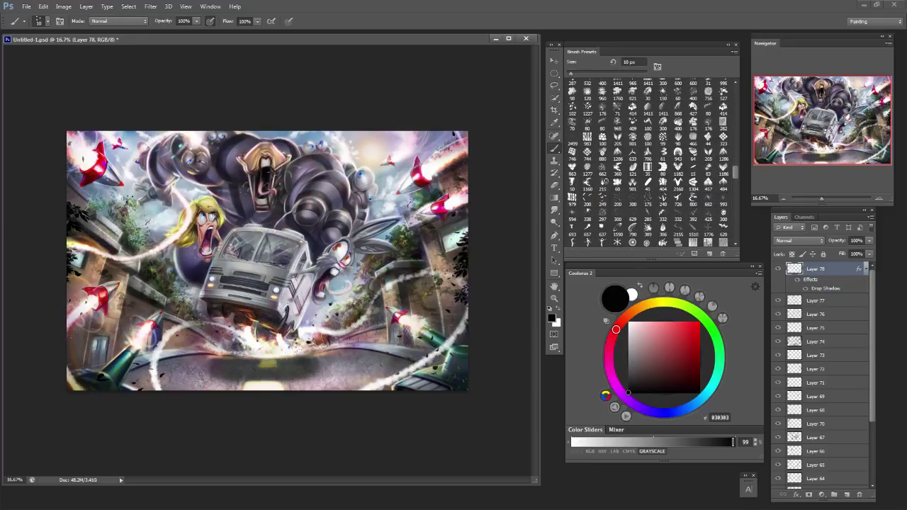
{"action": "scroll", "coordinate": [647, 163], "scroll_direction": "down", "scroll_amount": 1}
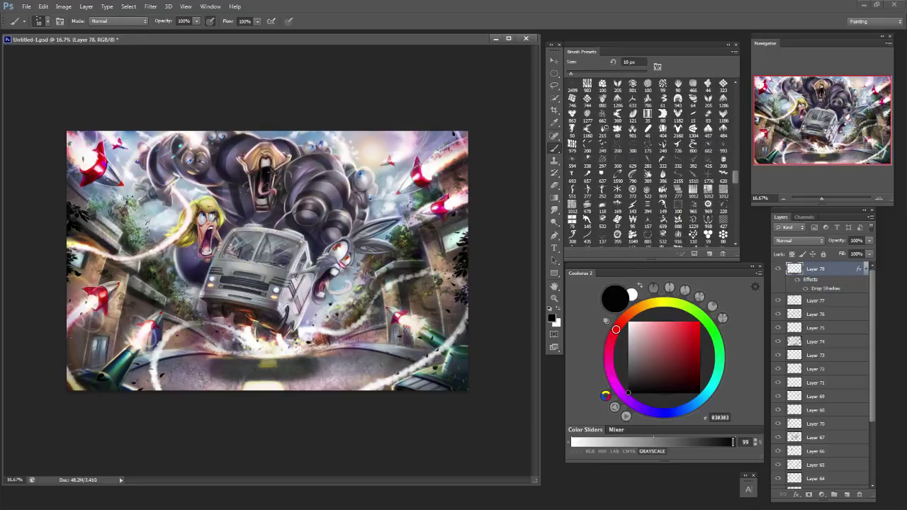
{"action": "left_click", "coordinate": [603, 147]}
Resize the bird brush and stamp a black bird in the sky between the monster and the upper-right rockets.
{"action": "key", "text": "bracketright"}
{"action": "key", "text": "bracketright"}
{"action": "key", "text": "bracketright"}
{"action": "key", "text": "bracketright"}
{"action": "key", "text": "bracketright"}
{"action": "key", "text": "bracketright"}
{"action": "key", "text": "bracketright"}
{"action": "key", "text": "bracketleft"}
{"action": "key", "text": "bracketleft"}
{"action": "key", "text": "bracketleft"}
{"action": "key", "text": "bracketleft"}
{"action": "key", "text": "bracketleft"}
{"action": "key", "text": "bracketleft"}
{"action": "left_click", "coordinate": [385, 150]}
{"action": "key", "text": "ctrl+z"}
{"action": "left_click", "coordinate": [383, 151]}
{"action": "key", "text": "e"}
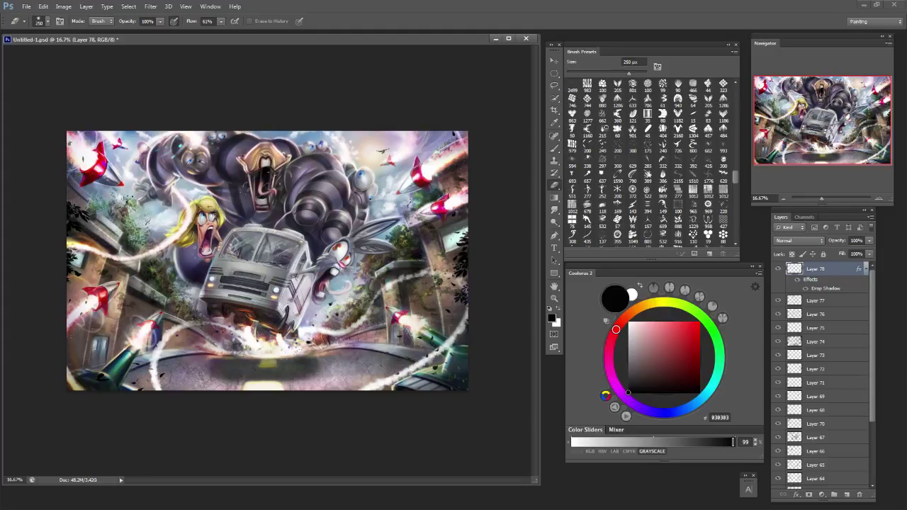
Try more small birds in the upper-right sky, switching to the neighboring bird brush and enlarging it to 500 px.
{"action": "key", "text": "b"}
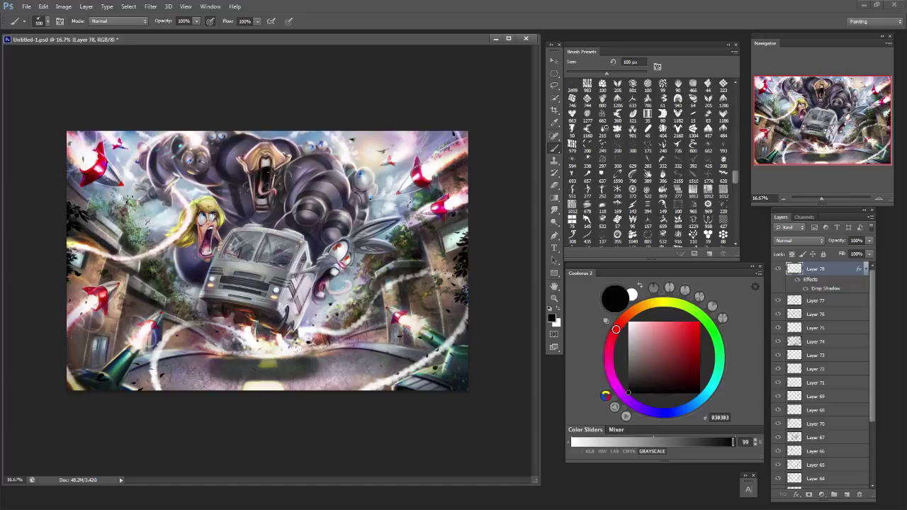
{"action": "key", "text": "bracketright"}
{"action": "key", "text": "bracketright"}
{"action": "key", "text": "bracketleft"}
{"action": "key", "text": "bracketleft"}
{"action": "key", "text": "bracketleft"}
{"action": "key", "text": "bracketleft"}
{"action": "key", "text": "bracketleft"}
{"action": "key", "text": "bracketleft"}
{"action": "left_click", "coordinate": [617, 145]}
{"action": "key", "text": "]"}
{"action": "key", "text": "]"}
{"action": "key", "text": "e"}
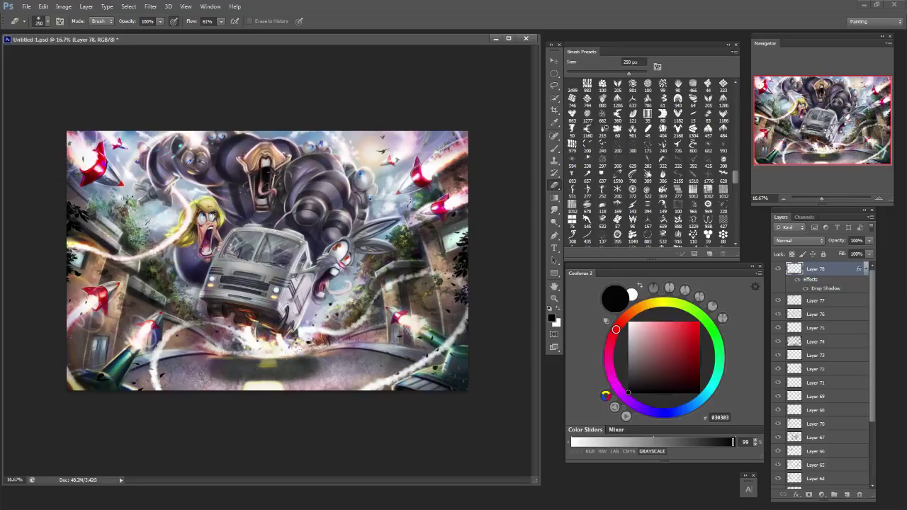
Enlarge the bird brush to 1900 px and try a flock stamp across the monster's upper body.
{"action": "key", "text": "b"}
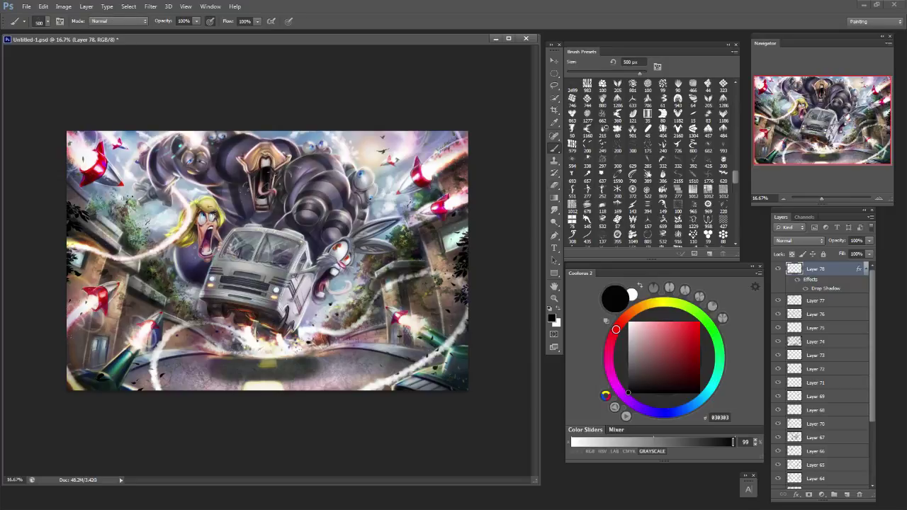
{"action": "key", "text": "]"}
{"action": "key", "text": "]"}
{"action": "key", "text": "]"}
{"action": "key", "text": "]"}
{"action": "key", "text": "]"}
{"action": "key", "text": "]"}
{"action": "key", "text": "]"}
{"action": "key", "text": "]"}
{"action": "key", "text": "]"}
{"action": "key", "text": "]"}
{"action": "key", "text": "]"}
{"action": "key", "text": "]"}
{"action": "key", "text": "]"}
{"action": "key", "text": "]"}
{"action": "left_click", "coordinate": [297, 156]}
{"action": "key", "text": "e"}
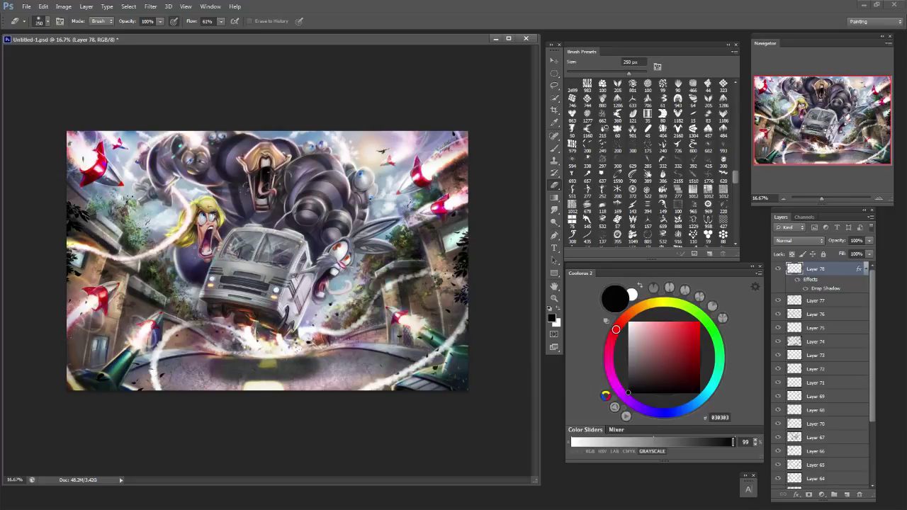
Add a new layer above Layer 78, stamp black birds near the monster's raised arm, and trim them with a 600 px eraser.
{"action": "left_click", "coordinate": [846, 493]}
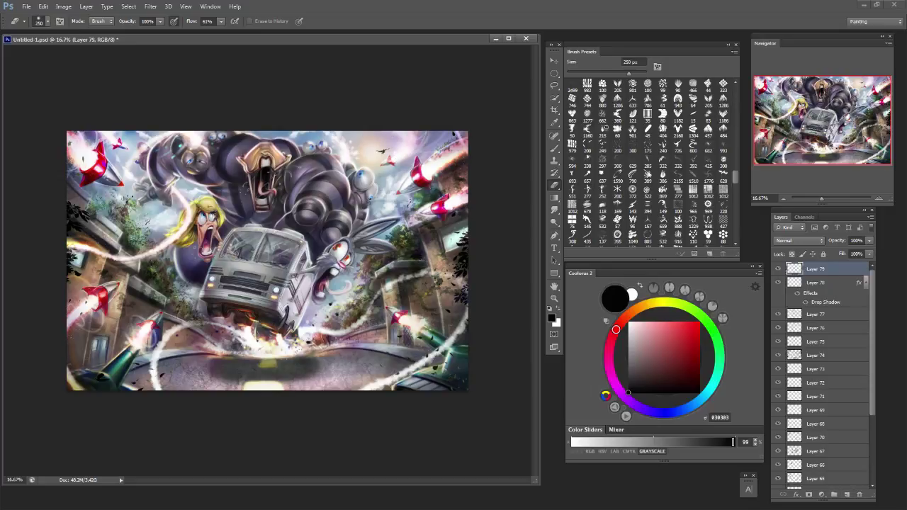
{"action": "key", "text": "b"}
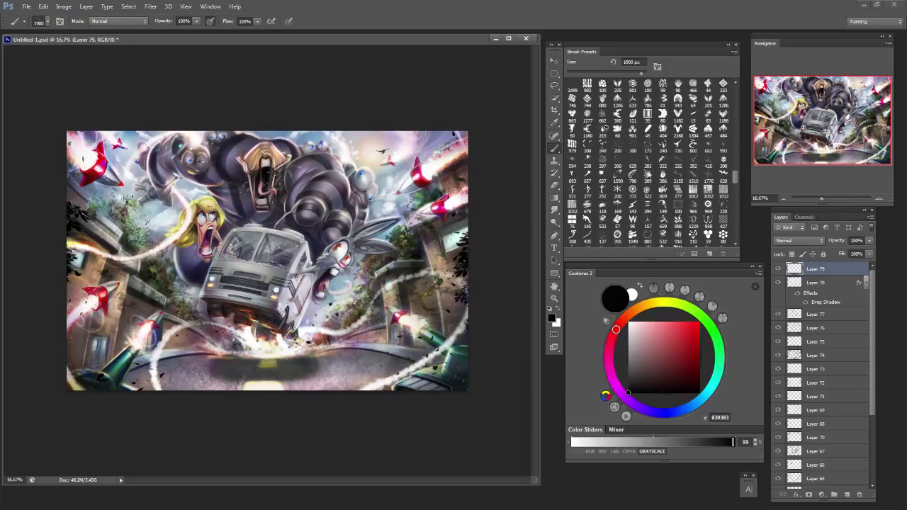
{"action": "key", "text": "e"}
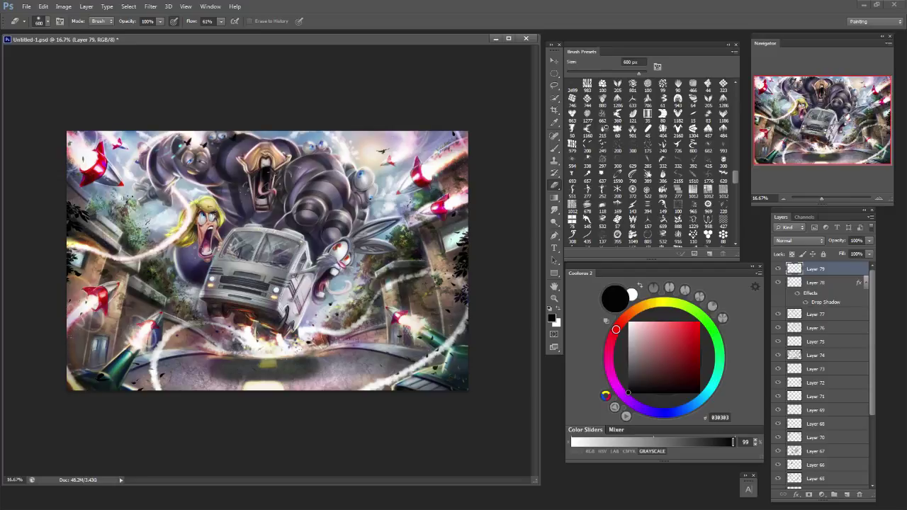
{"action": "key", "text": "b"}
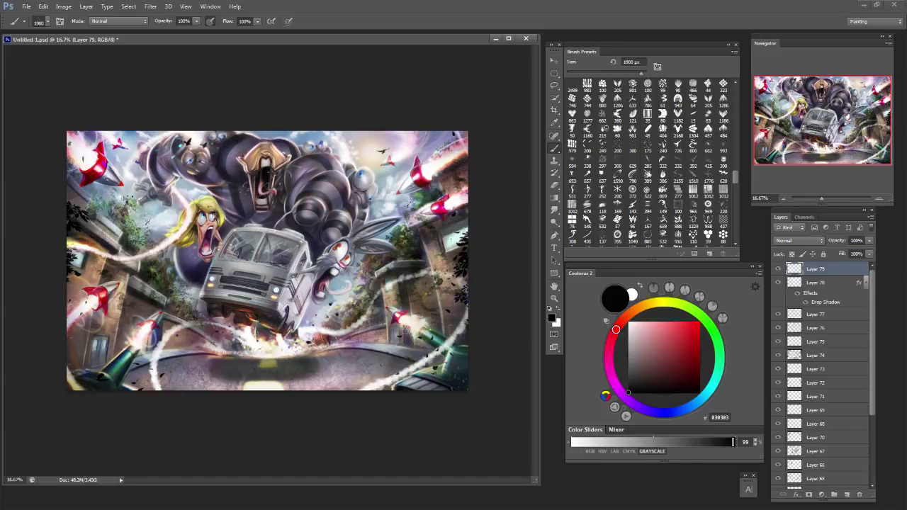
Stamp a larger flock of birds in the upper-right sky and erase the excess birds with a 175 px eraser.
{"action": "key", "text": "bracketright"}
{"action": "key", "text": "bracketright"}
{"action": "left_click", "coordinate": [392, 163]}
{"action": "key", "text": "e"}
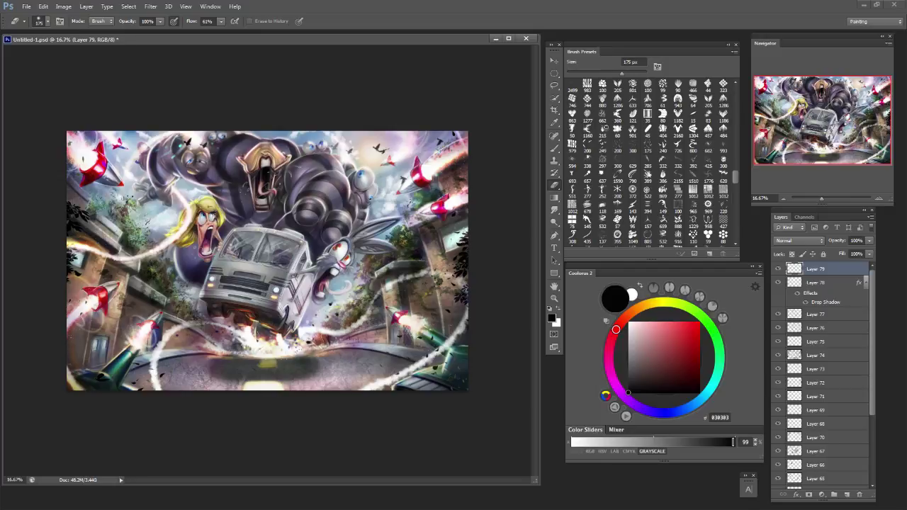
{"action": "left_click", "coordinate": [376, 146]}
{"action": "left_click", "coordinate": [440, 142]}
Stamp a larger flock of black birds across the scene and erase those over the van and the woman with a 175 px eraser.
{"action": "key", "text": "b"}
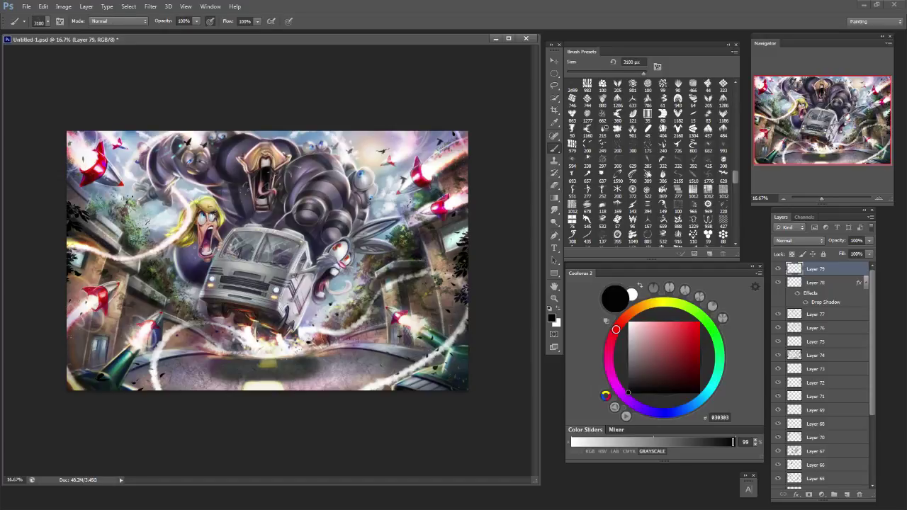
{"action": "key", "text": "ctrl+minus"}
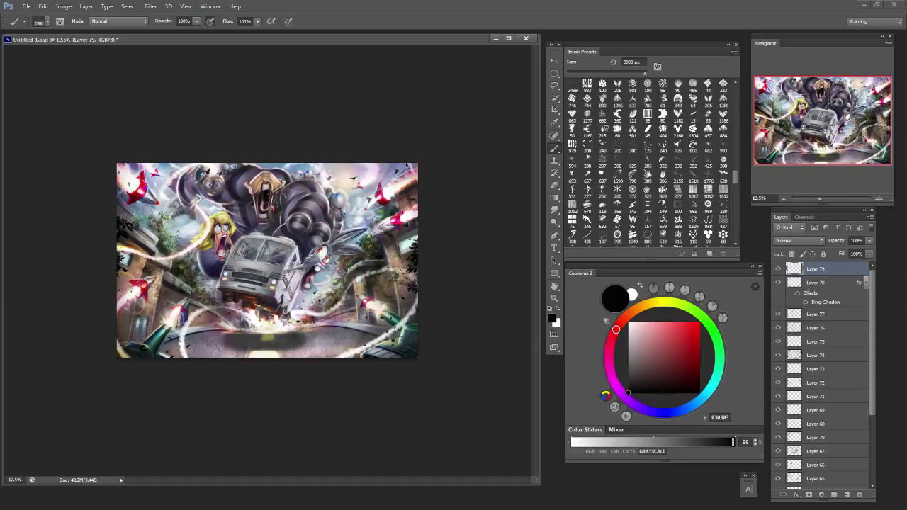
{"action": "key", "text": "bracketleft"}
{"action": "key", "text": "bracketleft"}
{"action": "key", "text": "e"}
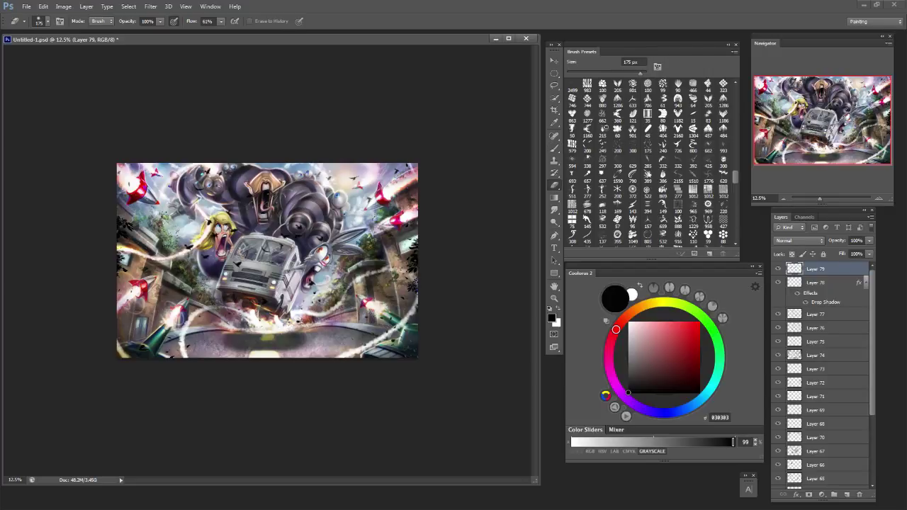
{"action": "left_click", "coordinate": [238, 264]}
{"action": "left_click", "coordinate": [233, 229]}
{"action": "left_click", "coordinate": [189, 247]}
{"action": "left_click", "coordinate": [209, 222]}
Stamp a 2700 px bird flock near the woman's head and trim it with the eraser enlarged to 1200 px.
{"action": "key", "text": "bracketright"}
{"action": "key", "text": "bracketright"}
{"action": "key", "text": "bracketright"}
{"action": "key", "text": "bracketright"}
{"action": "key", "text": "bracketright"}
{"action": "key", "text": "bracketright"}
{"action": "key", "text": "bracketright"}
{"action": "key", "text": "bracketright"}
{"action": "key", "text": "bracketright"}
{"action": "key", "text": "bracketright"}
{"action": "key", "text": "bracketright"}
{"action": "key", "text": "bracketright"}
{"action": "key", "text": "b"}
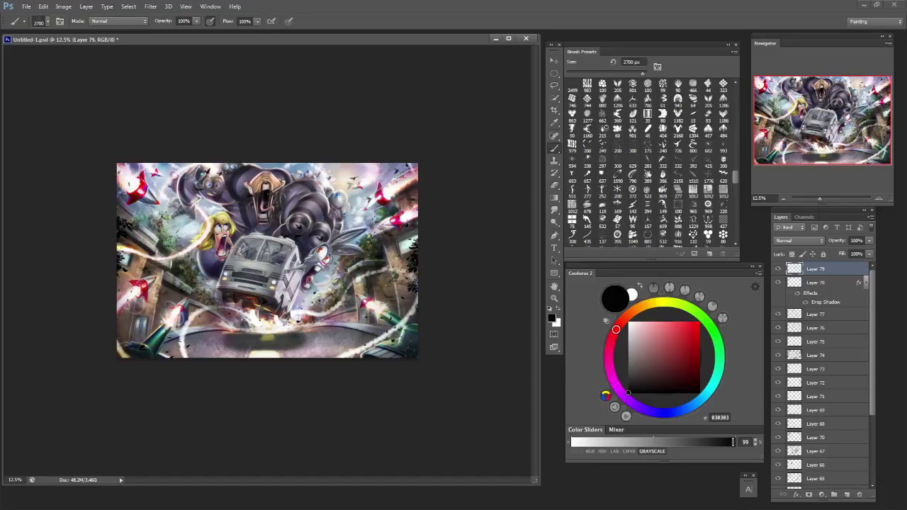
{"action": "left_click", "coordinate": [225, 208]}
{"action": "key", "text": "e"}
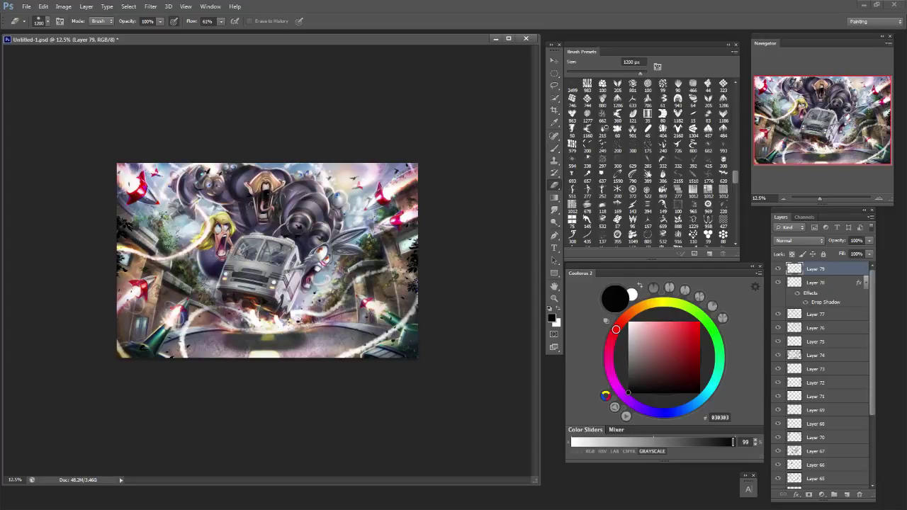
Stamp large black birds over the upper-left sky and trees, trimming the excess with the eraser reduced from 1200 to 400 px.
{"action": "key", "text": "b"}
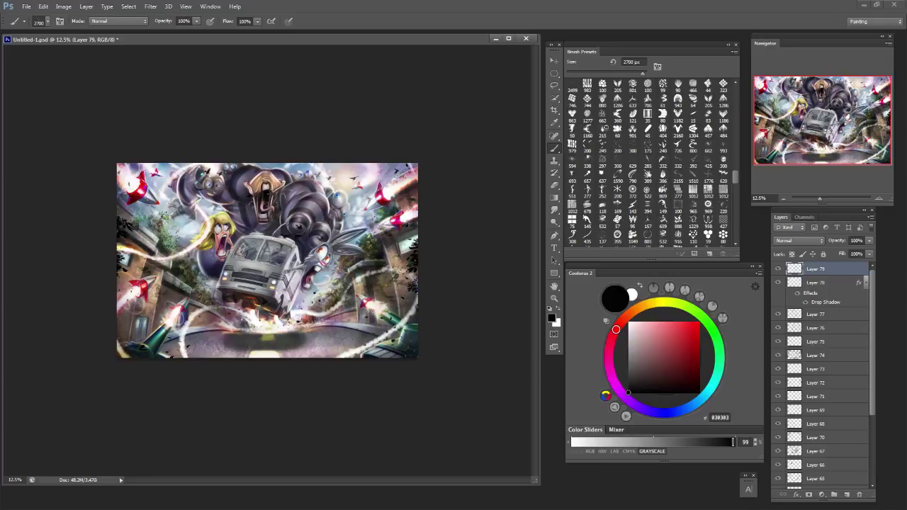
{"action": "left_click", "coordinate": [161, 201]}
{"action": "key", "text": "ctrl+minus"}
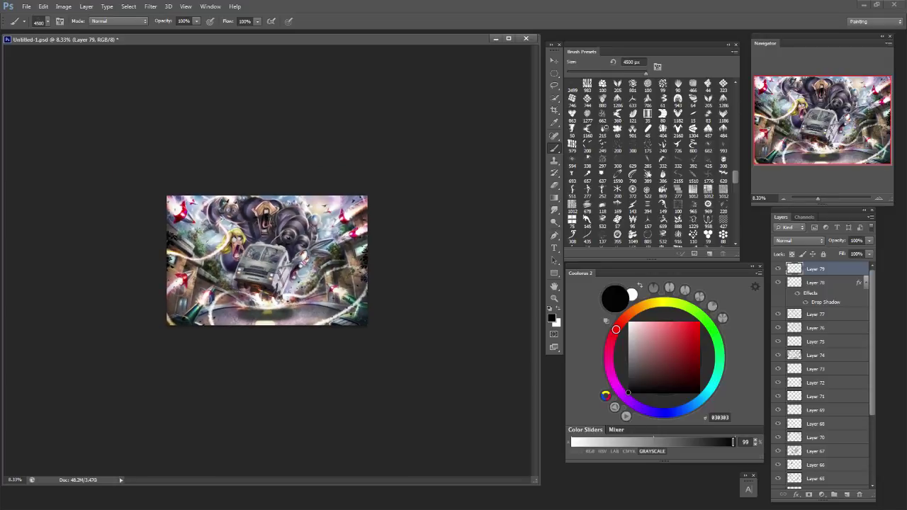
{"action": "key", "text": "e"}
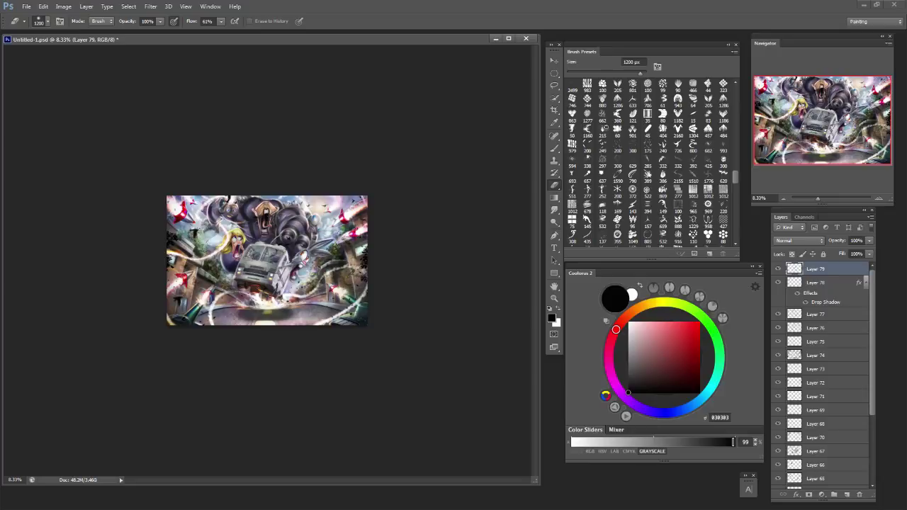
{"action": "key", "text": "bracketleft"}
{"action": "key", "text": "bracketleft"}
{"action": "key", "text": "bracketleft"}
{"action": "key", "text": "ctrl+minus"}
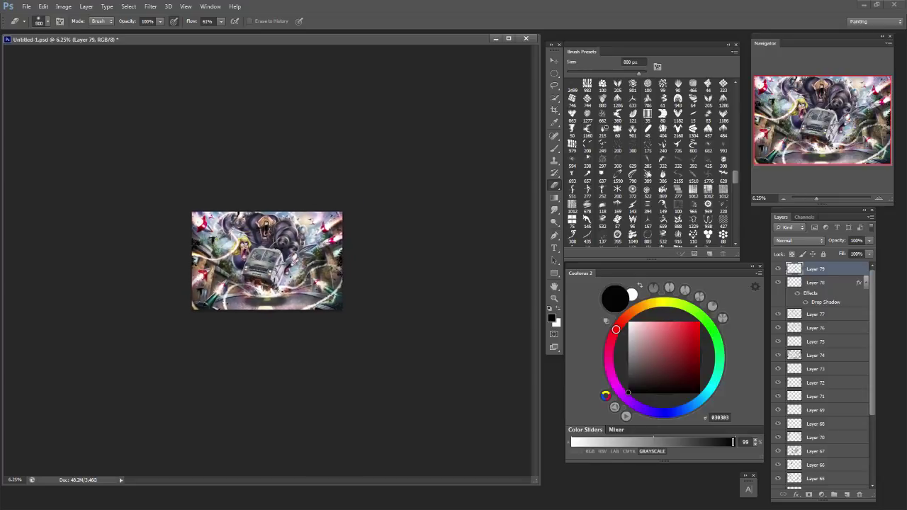
{"action": "key", "text": "ctrl+plus"}
{"action": "key", "text": "ctrl+plus"}
{"action": "key", "text": "ctrl+plus"}
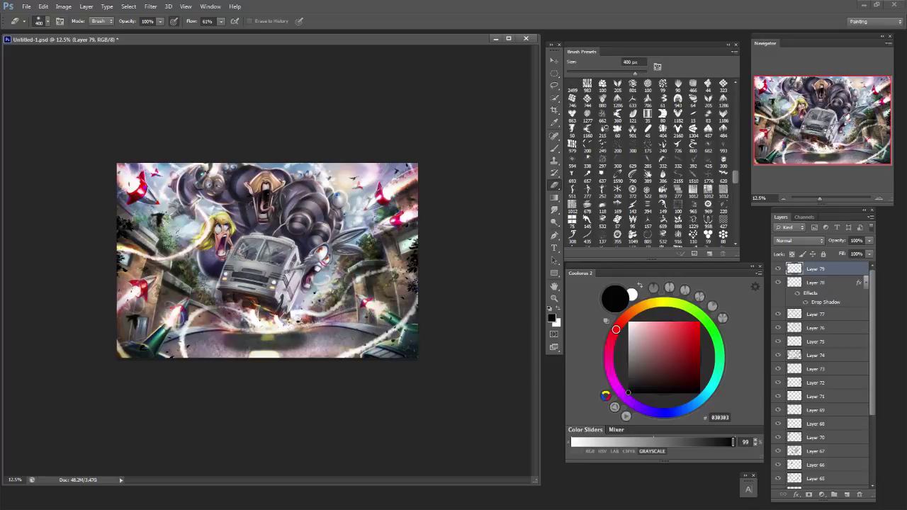
Stamp more black birds on the left side of the scene and trim them with the 400 px eraser.
{"action": "key", "text": "ctrl+minus"}
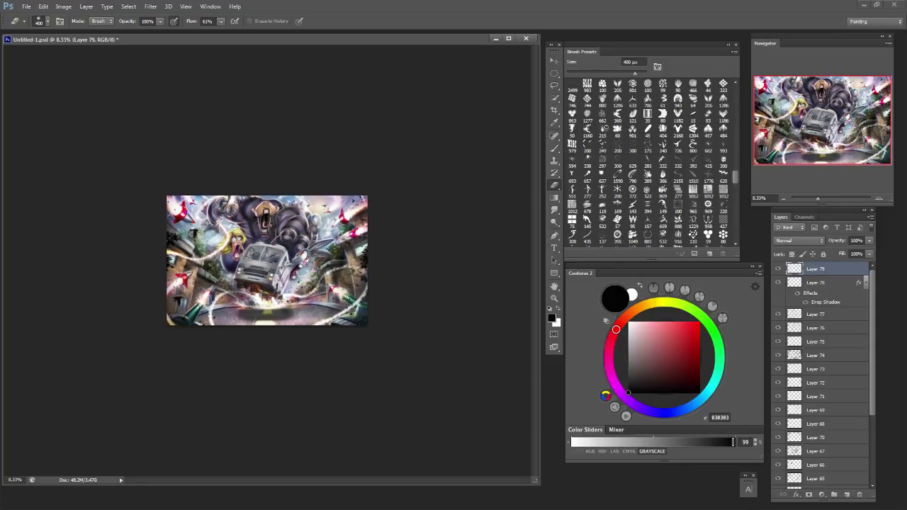
{"action": "key", "text": "b"}
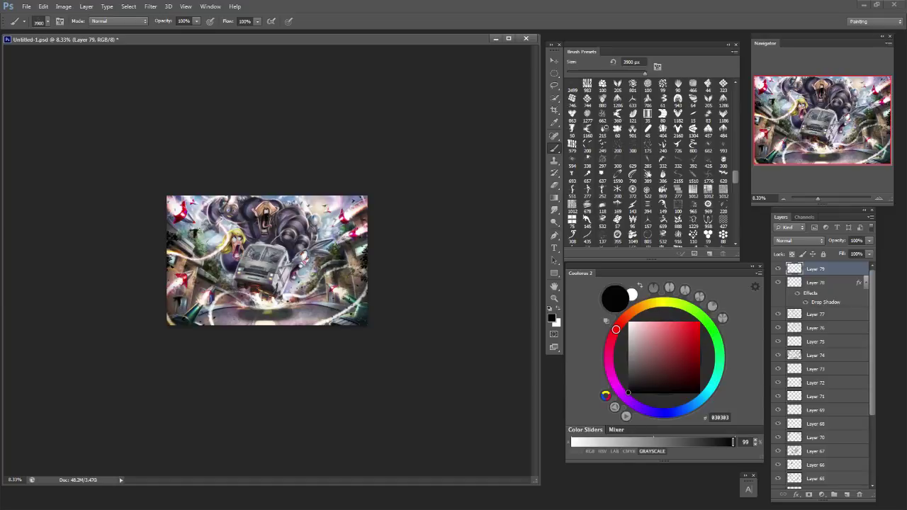
{"action": "key", "text": "bracketleft"}
{"action": "key", "text": "bracketleft"}
{"action": "key", "text": "bracketleft"}
{"action": "key", "text": "bracketleft"}
{"action": "key", "text": "e"}
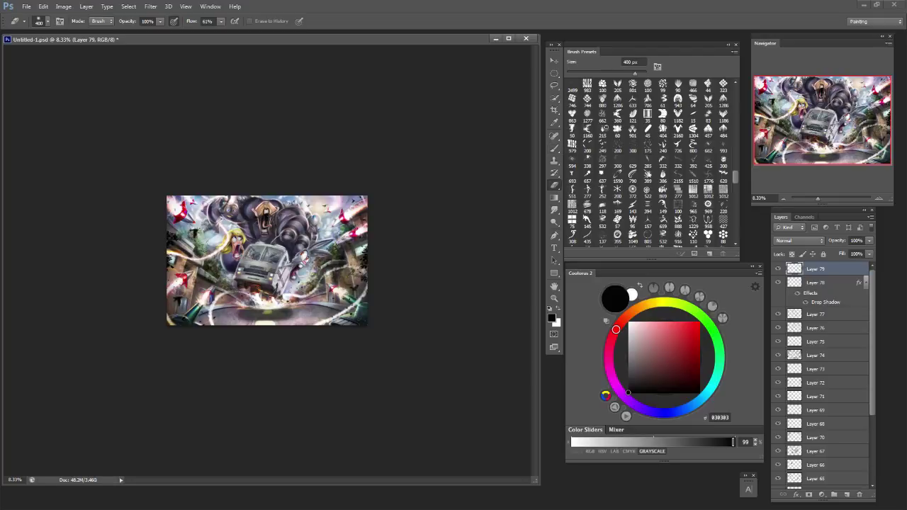
{"action": "key", "text": "ctrl+plus"}
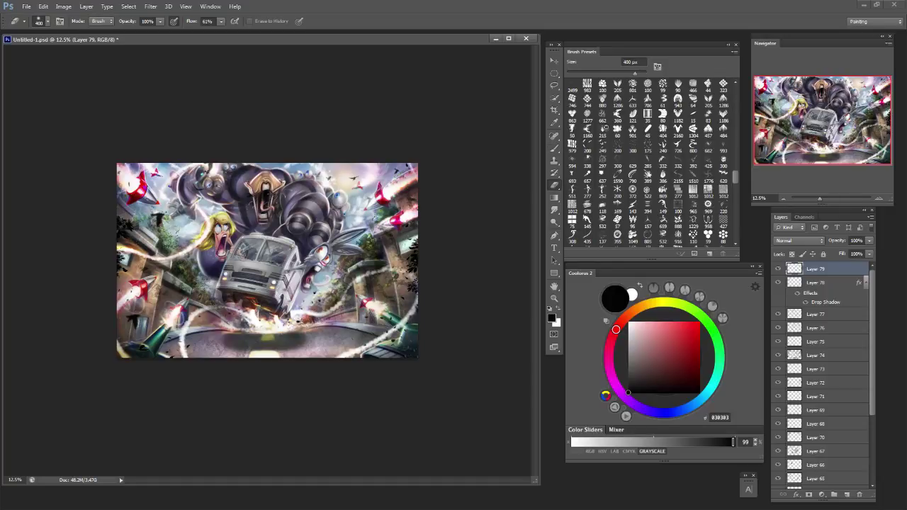
Reduce the bird brush to 400 px, switch the painting colour to white, and try touching up the large bird above the left trees.
{"action": "key", "text": "b"}
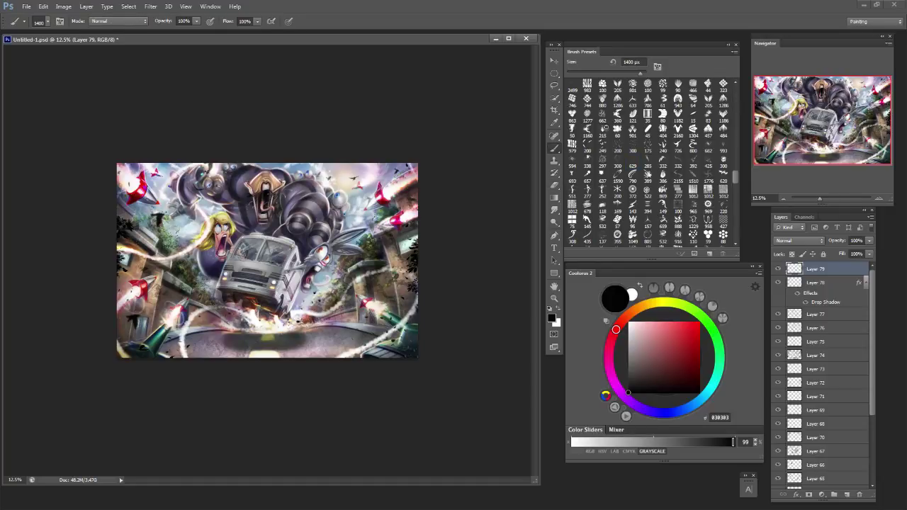
{"action": "key", "text": "bracketleft"}
{"action": "key", "text": "bracketleft"}
{"action": "key", "text": "bracketleft"}
{"action": "key", "text": "bracketleft"}
{"action": "key", "text": "bracketleft"}
{"action": "key", "text": "bracketleft"}
{"action": "key", "text": "bracketleft"}
{"action": "key", "text": "bracketleft"}
{"action": "key", "text": "bracketleft"}
{"action": "key", "text": "bracketleft"}
{"action": "key", "text": "bracketleft"}
{"action": "key", "text": "bracketleft"}
{"action": "key", "text": "ctrl+plus"}
{"action": "key", "text": "ctrl+plus"}
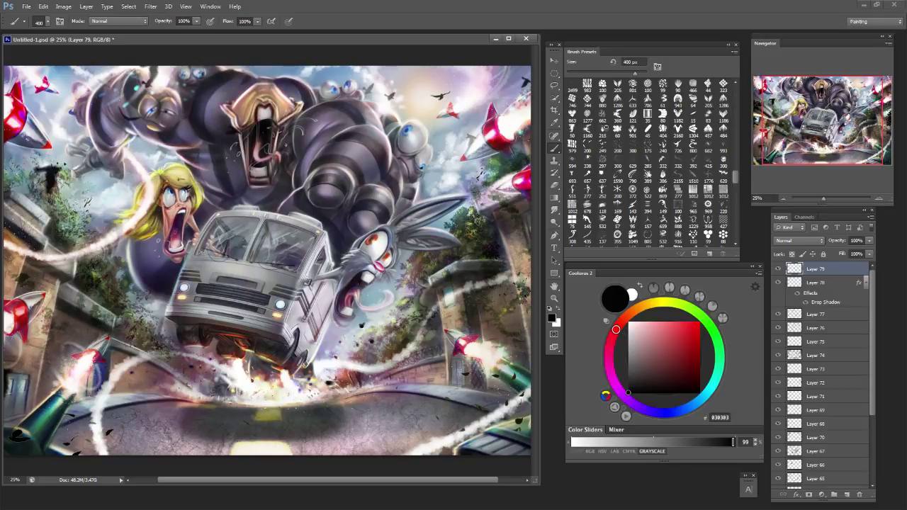
{"action": "key", "text": "x"}
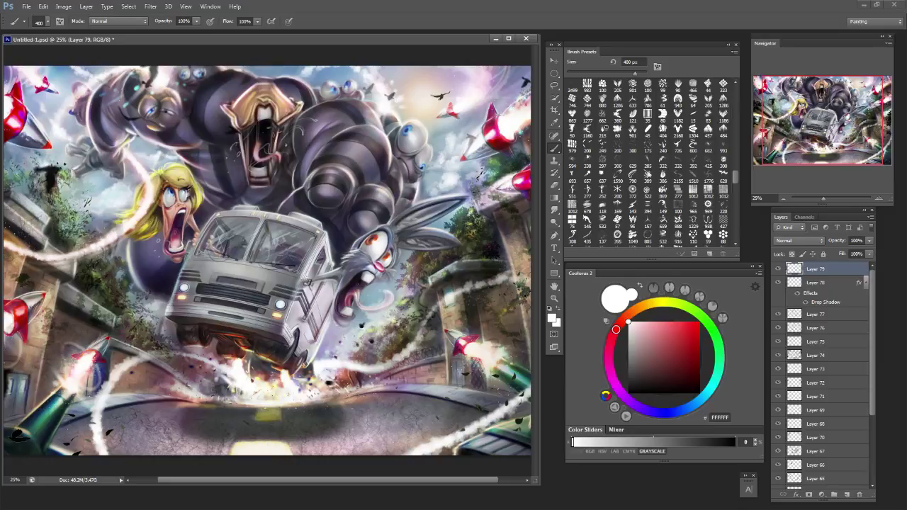
{"action": "key", "text": "bracketleft"}
{"action": "key", "text": "bracketleft"}
{"action": "key", "text": "e"}
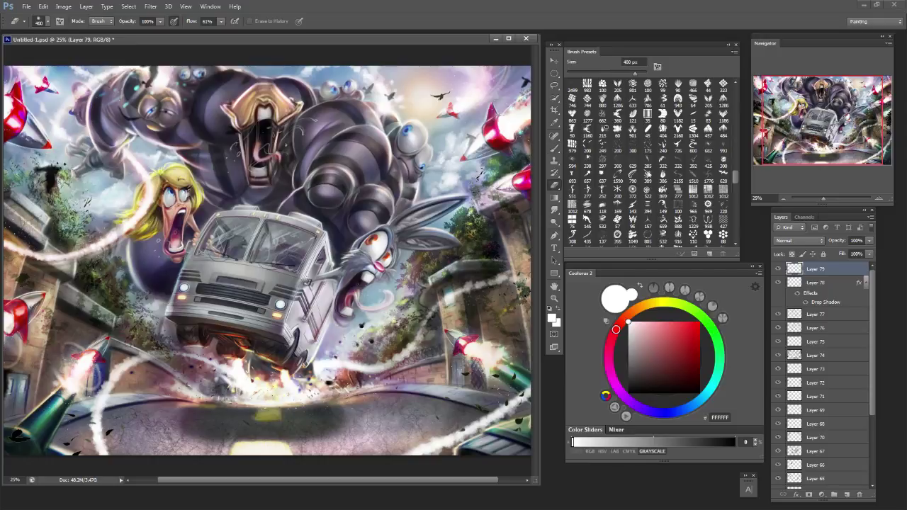
{"action": "key", "text": "b"}
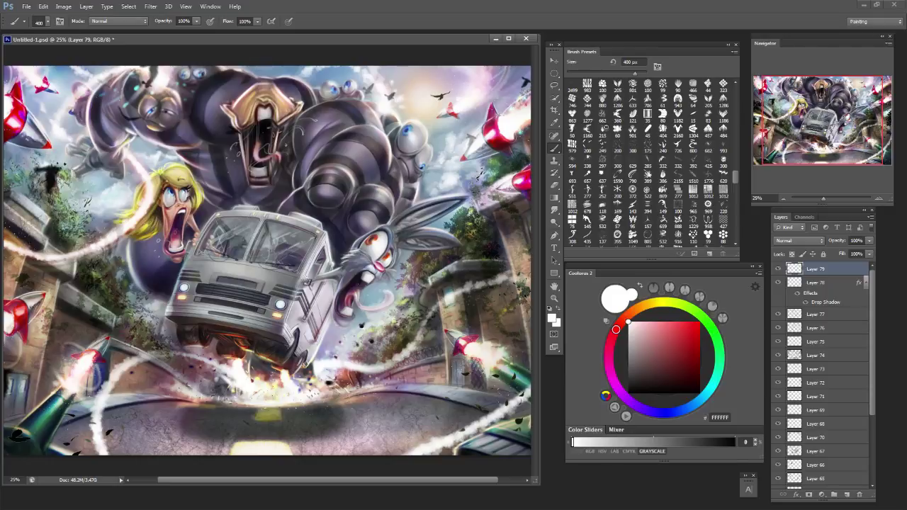
Try several other brush presets in white at varying sizes on the scene, ending with a 200 px brush.
{"action": "left_click", "coordinate": [617, 235]}
{"action": "left_click", "coordinate": [648, 221]}
{"action": "key", "text": "bracketright"}
{"action": "key", "text": "bracketright"}
{"action": "key", "text": "bracketright"}
{"action": "key", "text": "bracketright"}
{"action": "key", "text": "bracketright"}
{"action": "key", "text": "bracketright"}
{"action": "key", "text": "bracketright"}
{"action": "key", "text": "bracketright"}
{"action": "key", "text": "bracketleft"}
{"action": "key", "text": "bracketleft"}
{"action": "key", "text": "bracketleft"}
{"action": "key", "text": "bracketleft"}
{"action": "key", "text": "bracketleft"}
{"action": "key", "text": "bracketleft"}
{"action": "left_click", "coordinate": [693, 206]}
{"action": "key", "text": "bracketleft"}
{"action": "key", "text": "bracketleft"}
{"action": "left_click", "coordinate": [618, 162]}
{"action": "key", "text": "bracketright"}
{"action": "key", "text": "bracketright"}
{"action": "key", "text": "bracketleft"}
{"action": "key", "text": "bracketleft"}
{"action": "key", "text": "bracketleft"}
{"action": "key", "text": "ctrl+minus"}
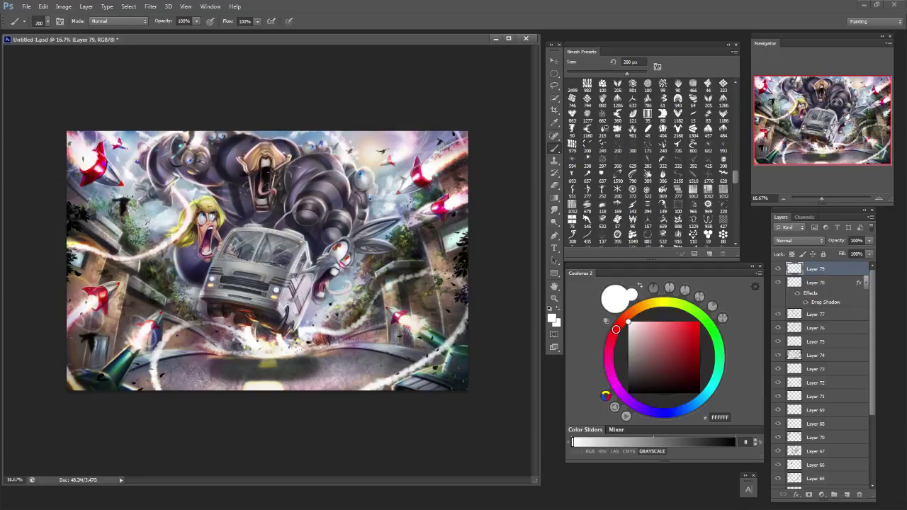
Compare the illustration with and without the birds on Layer 79.
{"action": "left_click", "coordinate": [777, 268]}
{"action": "left_click", "coordinate": [778, 269]}
{"action": "left_click", "coordinate": [777, 268]}
{"action": "left_click", "coordinate": [777, 268]}
{"action": "key", "text": "e"}
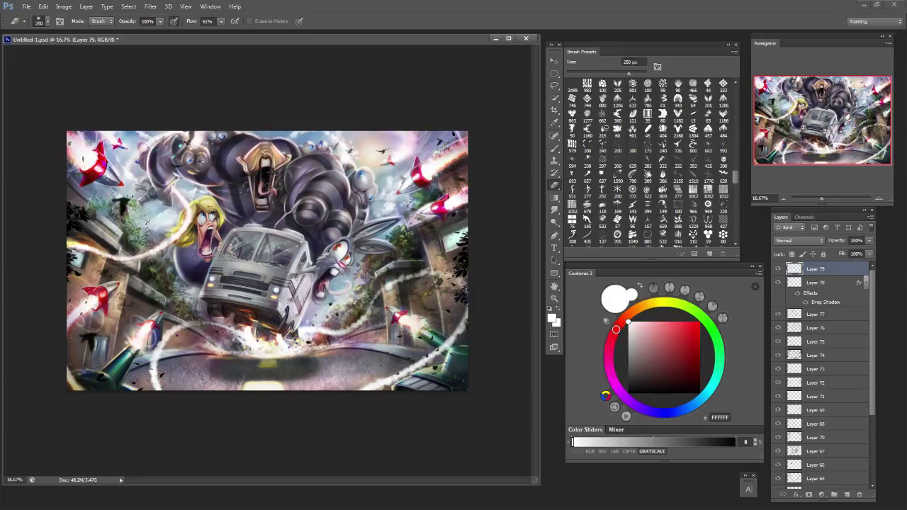
Give Layer 79 a dark red Multiply drop shadow with distance 0 px, spread 55% and size 0 px.
{"action": "double_click", "coordinate": [815, 268]}
{"action": "key", "text": "Escape"}
{"action": "double_click", "coordinate": [844, 269]}
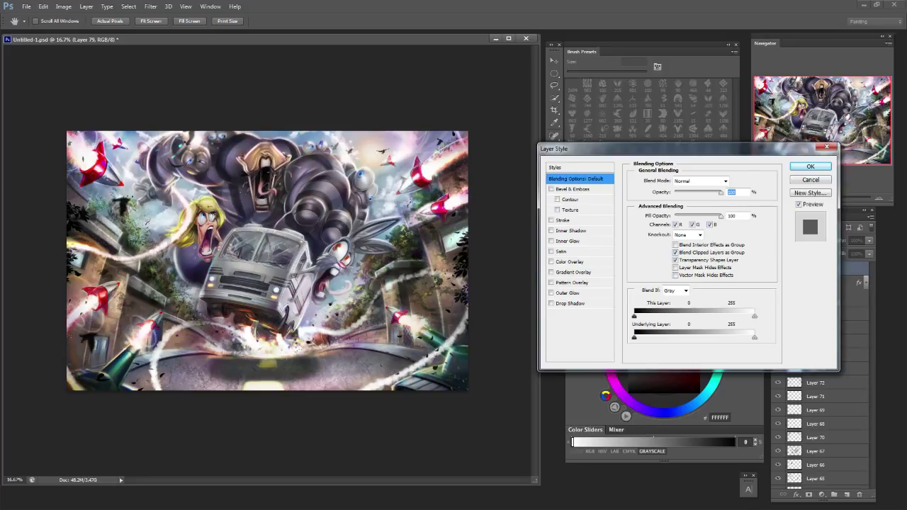
{"action": "left_click", "coordinate": [551, 303]}
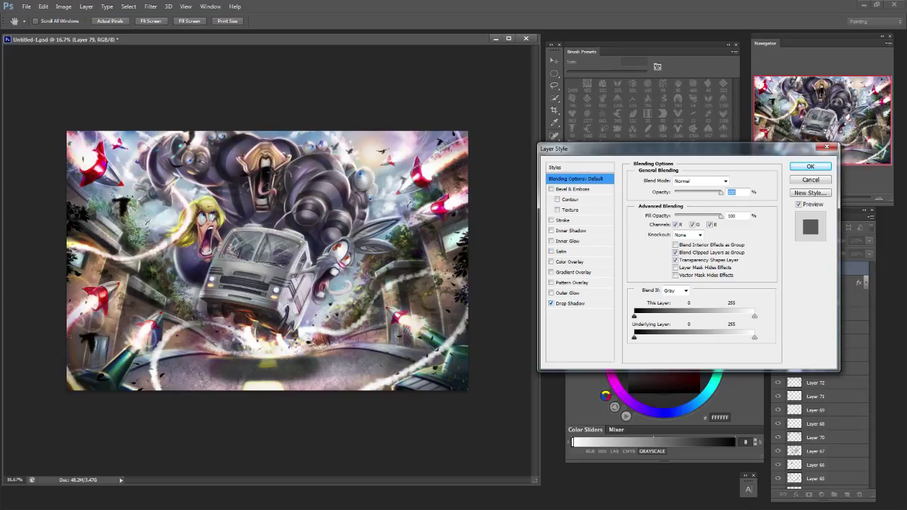
{"action": "left_click", "coordinate": [571, 303]}
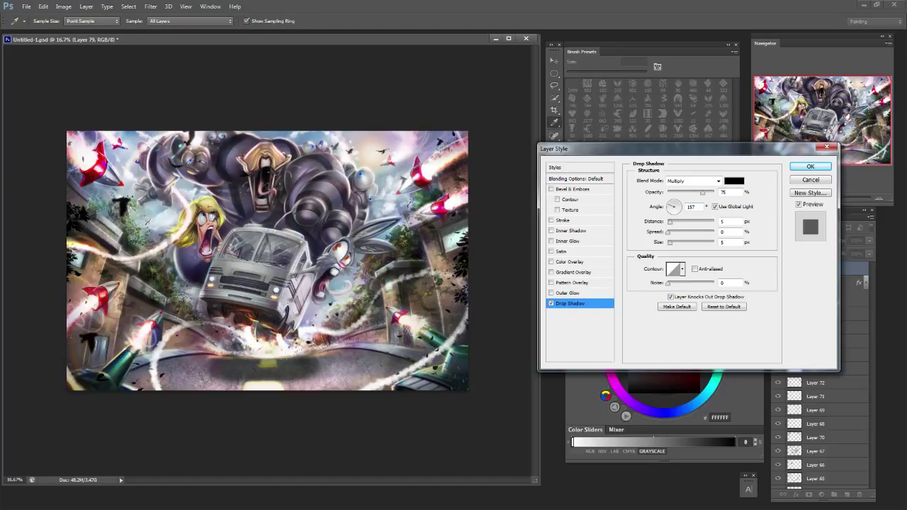
{"action": "left_click", "coordinate": [734, 180]}
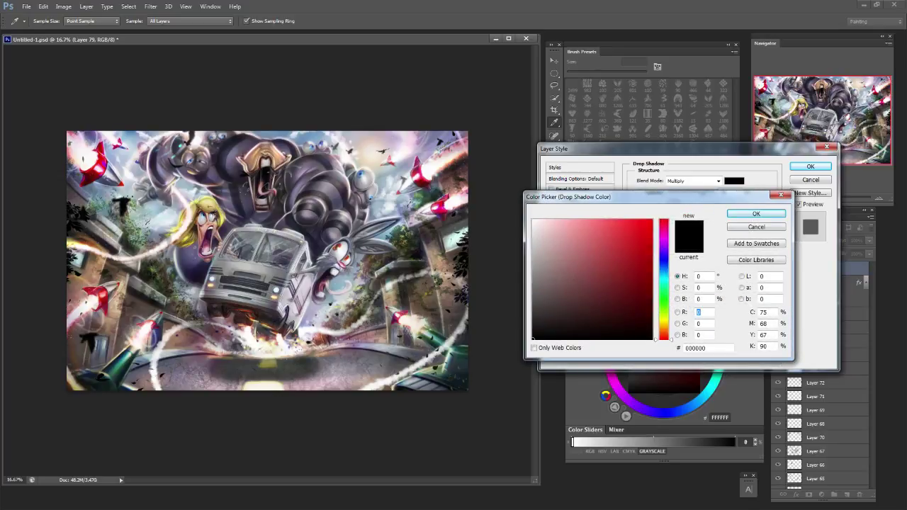
{"action": "mouse_move", "coordinate": [600, 265]}
{"action": "left_mouse_down"}
{"action": "mouse_move", "coordinate": [624, 233]}
{"action": "mouse_move", "coordinate": [580, 234]}
{"action": "mouse_move", "coordinate": [651, 238]}
{"action": "mouse_move", "coordinate": [630, 248]}
{"action": "mouse_move", "coordinate": [674, 243]}
{"action": "mouse_move", "coordinate": [673, 231]}
{"action": "mouse_move", "coordinate": [713, 231]}
{"action": "mouse_move", "coordinate": [667, 222]}
{"action": "mouse_move", "coordinate": [667, 242]}
{"action": "left_mouse_up"}
{"action": "key", "text": "Return"}
{"action": "type", "text": "0"}
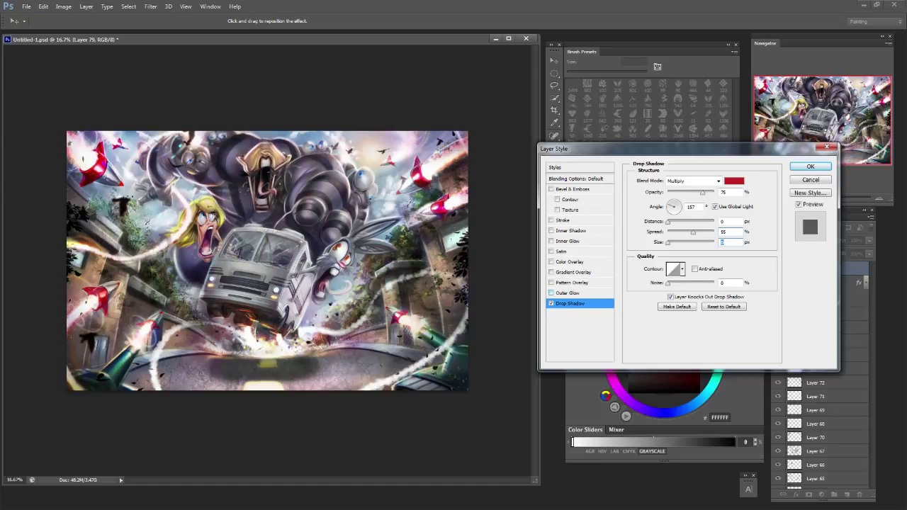
Add an outer glow to Layer 79 and set its colour to pale yellow faffbe.
{"action": "left_click", "coordinate": [551, 293]}
{"action": "left_click", "coordinate": [551, 292]}
{"action": "left_click", "coordinate": [551, 292]}
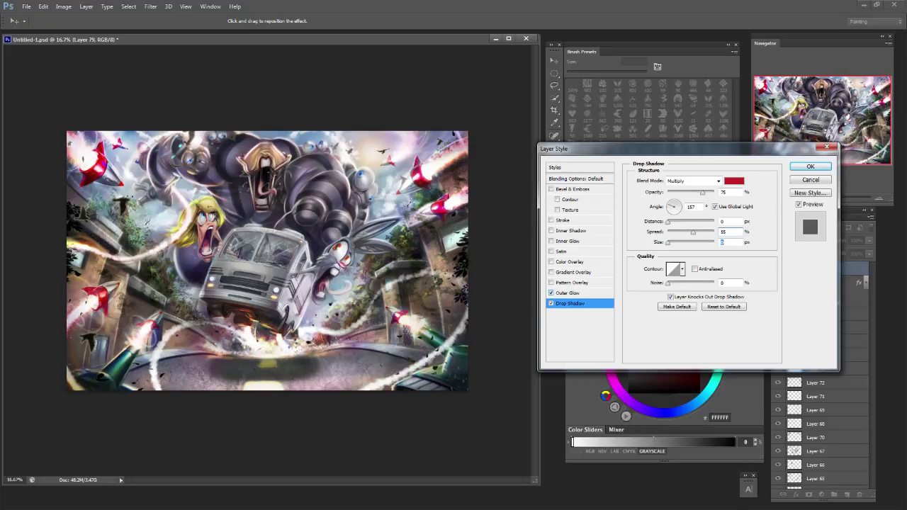
{"action": "left_click", "coordinate": [568, 293]}
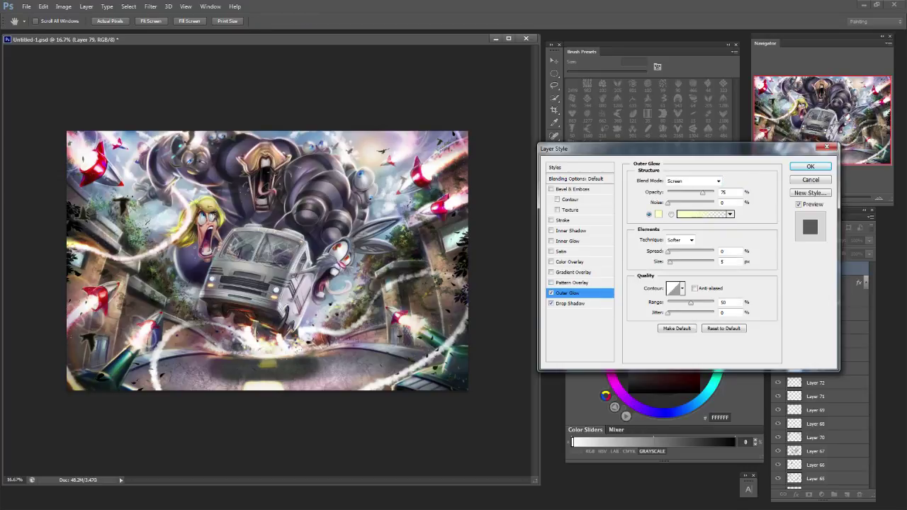
{"action": "left_click", "coordinate": [659, 214]}
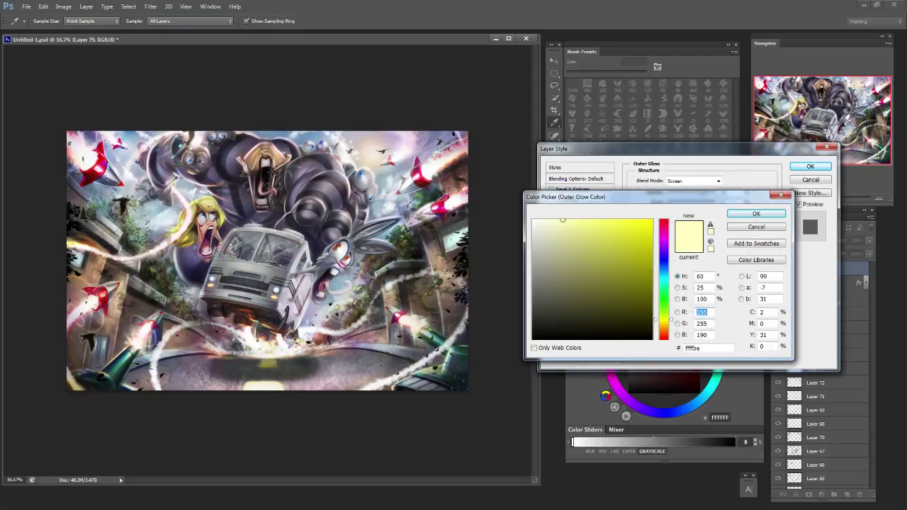
{"action": "type", "text": "190"}
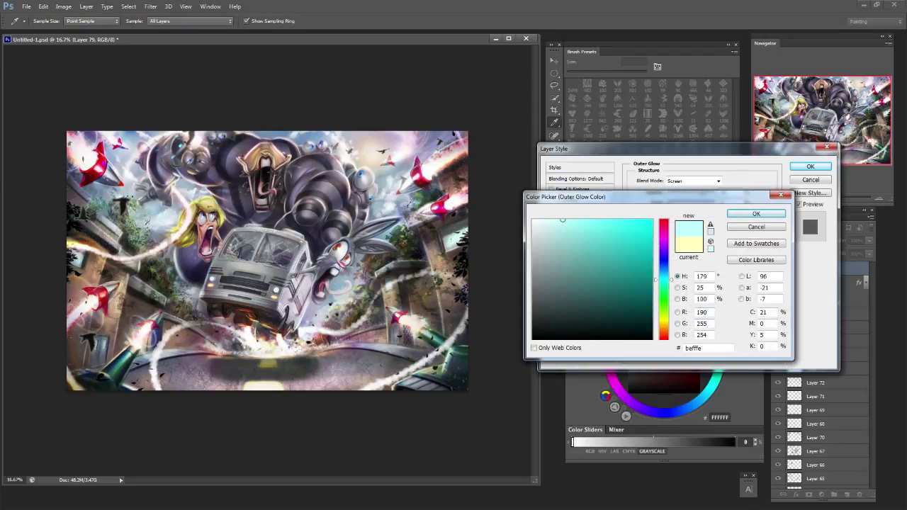
{"action": "left_click", "coordinate": [664, 318]}
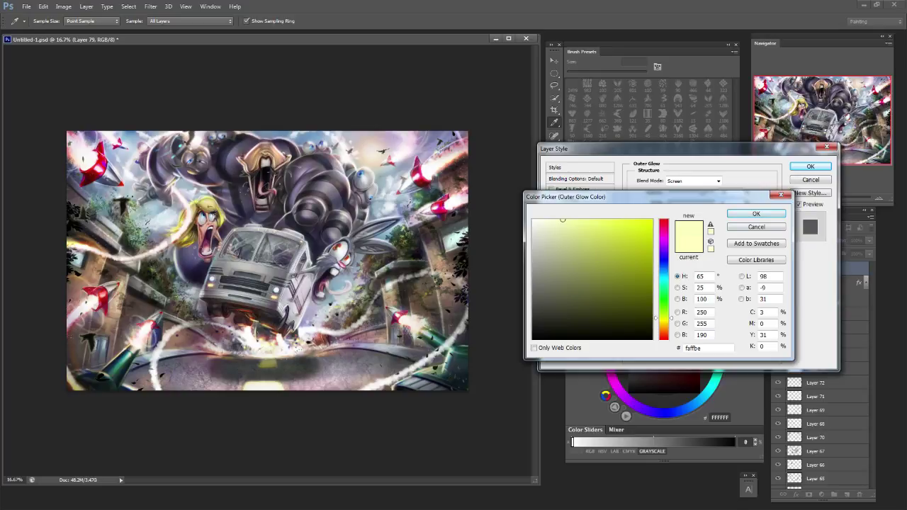
{"action": "left_click", "coordinate": [756, 214]}
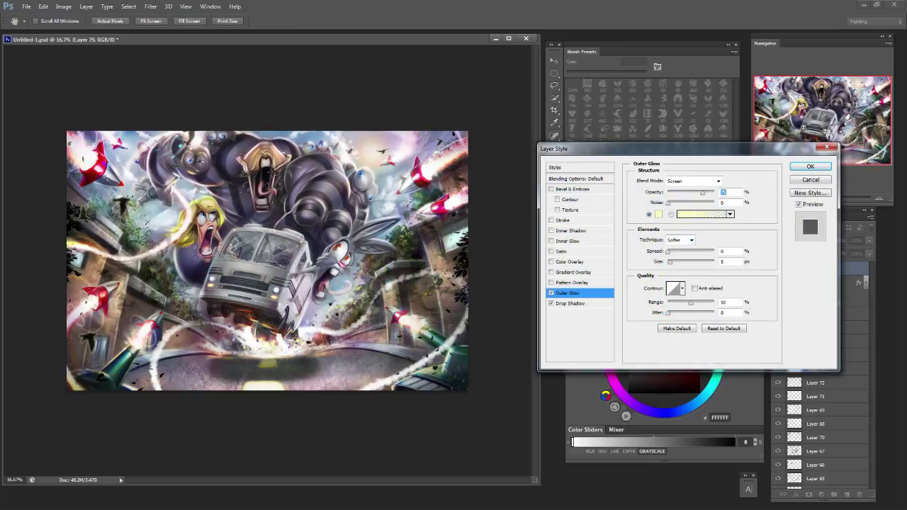
Adjust Layer 79's outer glow to spread 4%, size 0 px and range 62%.
{"action": "mouse_move", "coordinate": [670, 262]}
{"action": "left_mouse_down"}
{"action": "mouse_move", "coordinate": [689, 262]}
{"action": "mouse_move", "coordinate": [667, 263]}
{"action": "left_mouse_up"}
{"action": "mouse_move", "coordinate": [667, 252]}
{"action": "left_mouse_down"}
{"action": "mouse_move", "coordinate": [714, 253]}
{"action": "mouse_move", "coordinate": [670, 253]}
{"action": "left_mouse_up"}
{"action": "mouse_move", "coordinate": [691, 303]}
{"action": "left_mouse_down"}
{"action": "mouse_move", "coordinate": [714, 303]}
{"action": "mouse_move", "coordinate": [690, 303]}
{"action": "left_mouse_up"}
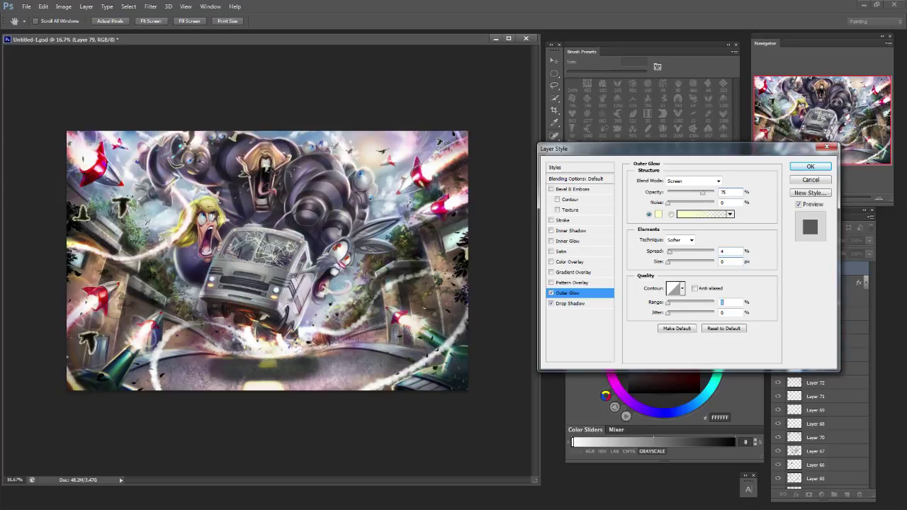
{"action": "key", "text": "shift+Down"}
{"action": "key", "text": "shift+Down"}
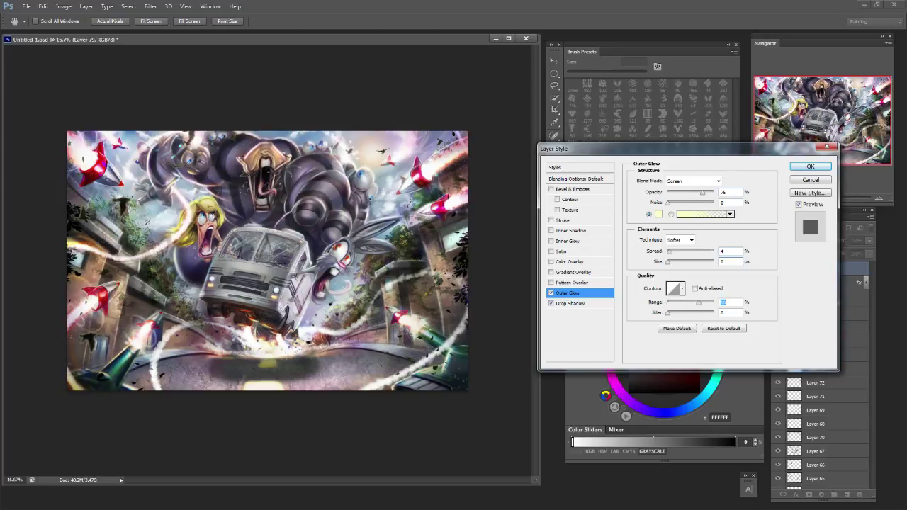
{"action": "key", "text": "shift+Up"}
{"action": "key", "text": "shift+Up"}
{"action": "key", "text": "shift+Up"}
{"action": "key", "text": "Tab"}
Set Layer 79's outer glow to Normal blend mode at 80% opacity and apply the layer style.
{"action": "left_click", "coordinate": [694, 182]}
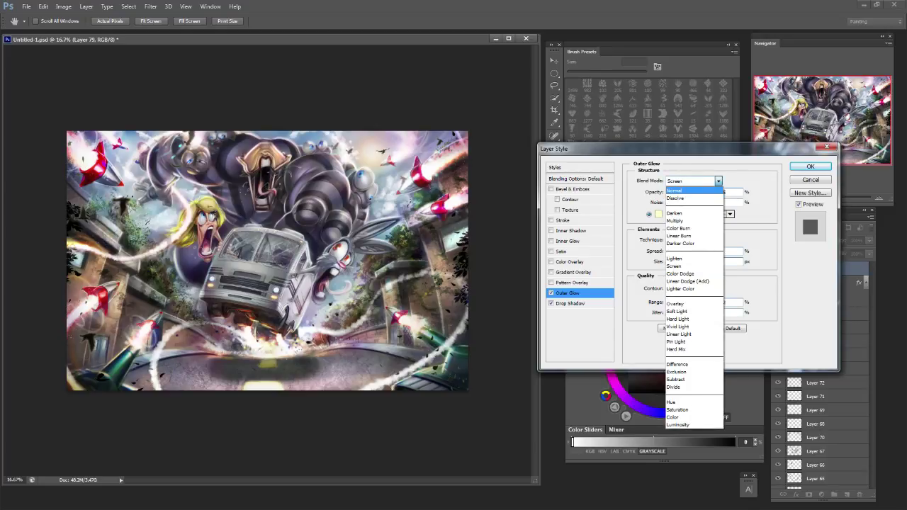
{"action": "key", "text": "Return"}
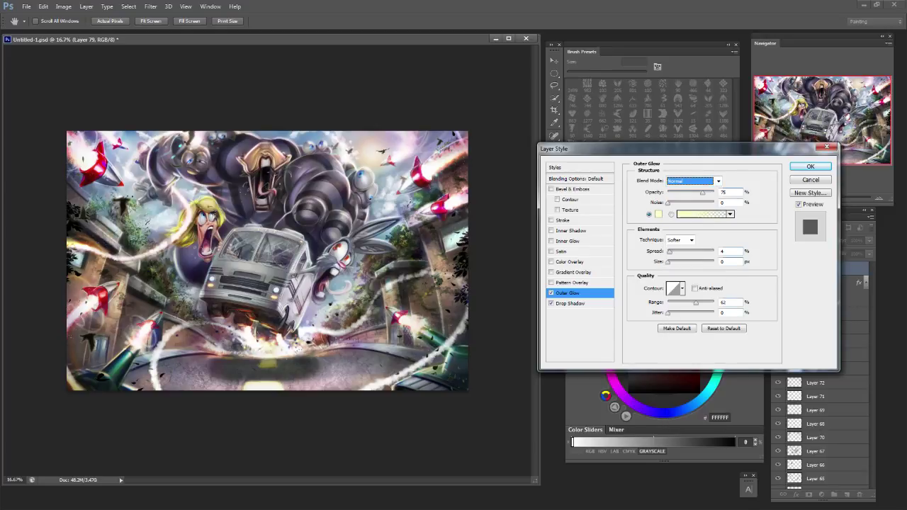
{"action": "mouse_move", "coordinate": [702, 193]}
{"action": "left_mouse_down"}
{"action": "mouse_move", "coordinate": [713, 193]}
{"action": "mouse_move", "coordinate": [692, 193]}
{"action": "left_mouse_up"}
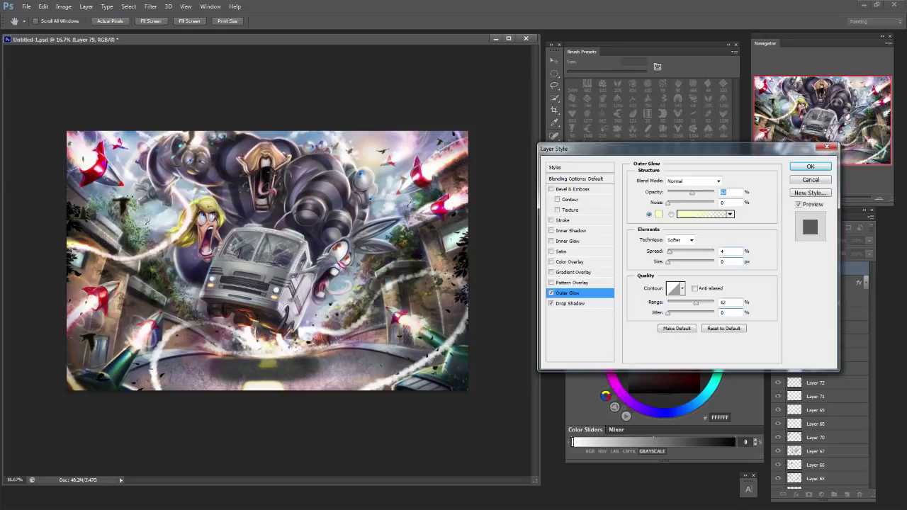
{"action": "key", "text": "shift+Down"}
{"action": "key", "text": "shift+Down"}
{"action": "key", "text": "shift+Up"}
{"action": "key", "text": "shift+Up"}
{"action": "key", "text": "shift+Up"}
{"action": "key", "text": "shift+Up"}
{"action": "key", "text": "Down"}
{"action": "key", "text": "Return"}
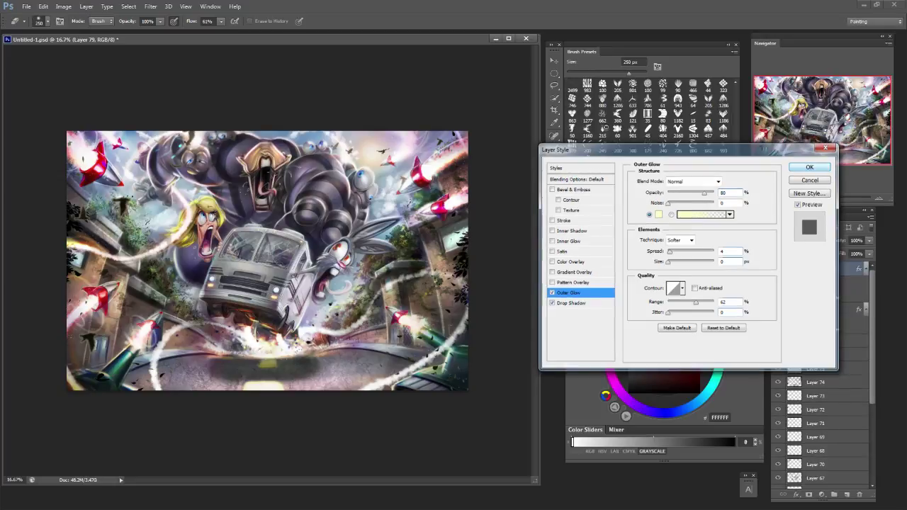
Choose a large soft round preset for the Brush tool and reduce its size.
{"action": "key", "text": "ctrl+plus"}
{"action": "key", "text": "ctrl+plus"}
{"action": "key", "text": "ctrl+plus"}
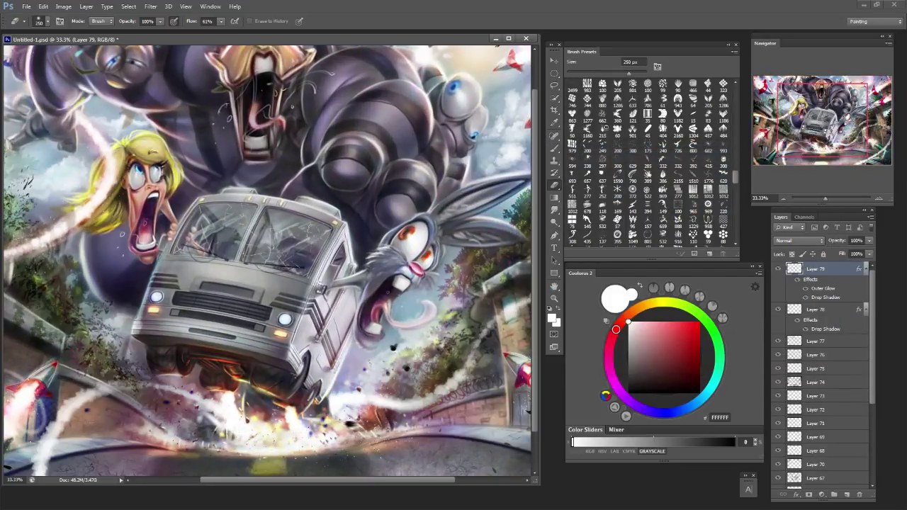
{"action": "key", "text": "ctrl+minus"}
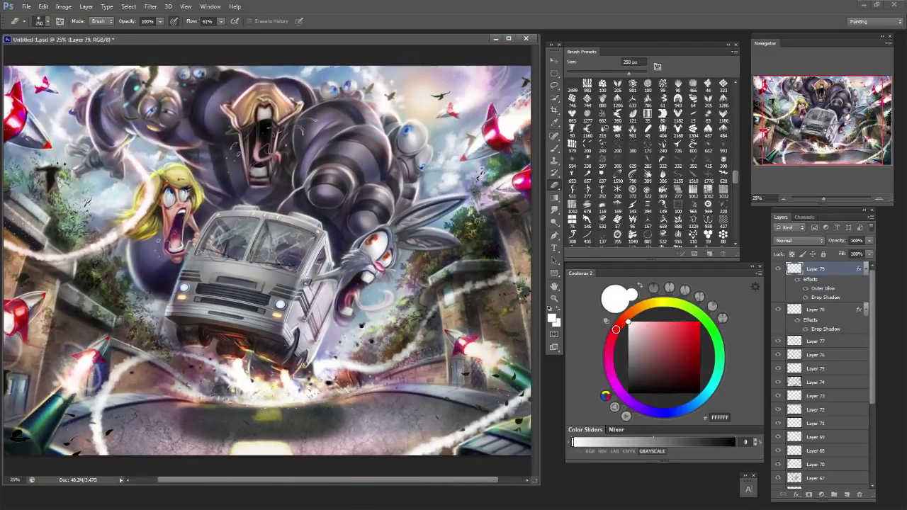
{"action": "key", "text": "ctrl+minus"}
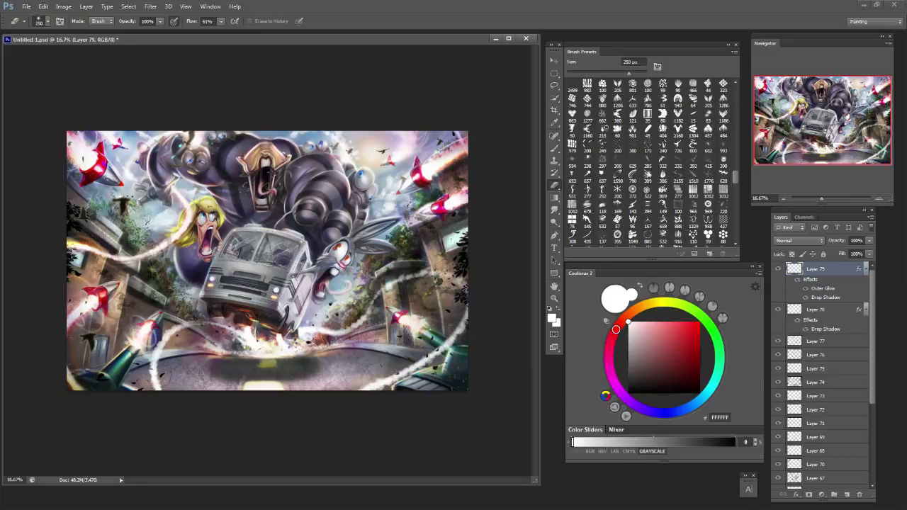
{"action": "key", "text": "b"}
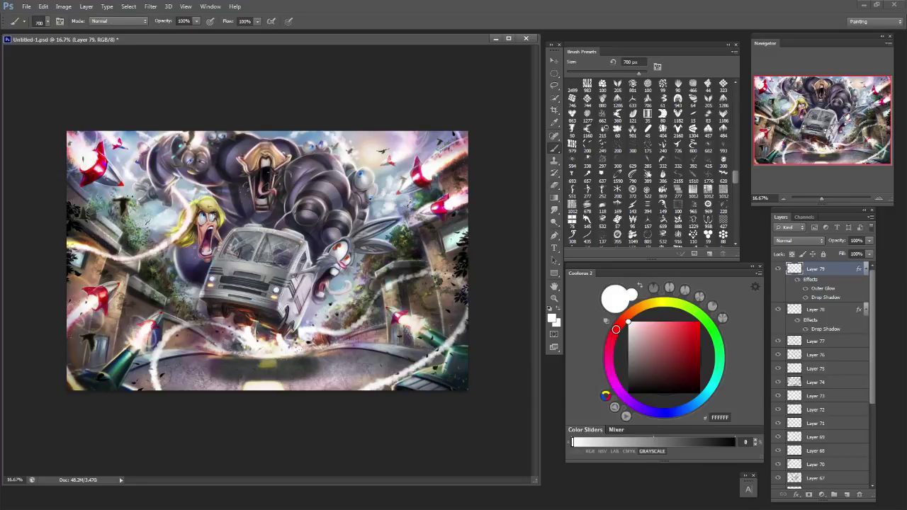
{"action": "scroll", "coordinate": [653, 163], "scroll_direction": "up", "scroll_amount": 10}
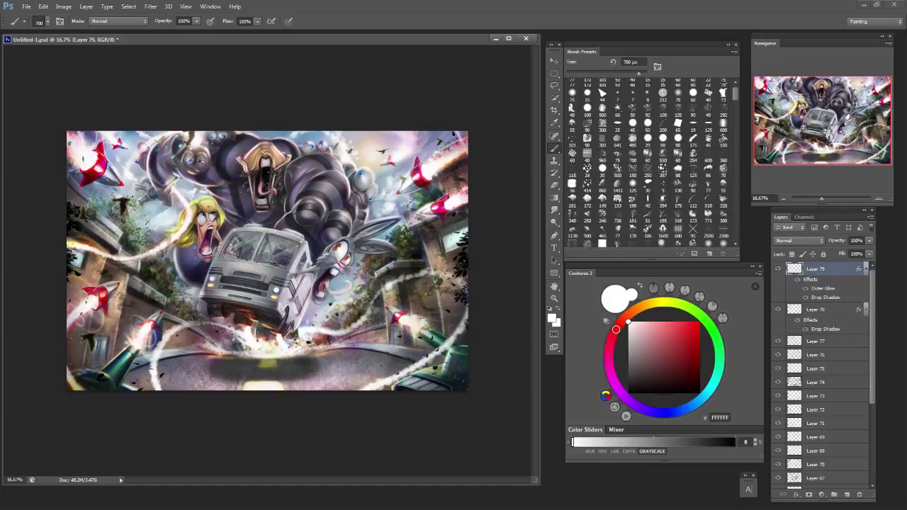
{"action": "scroll", "coordinate": [653, 163], "scroll_direction": "down", "scroll_amount": 10}
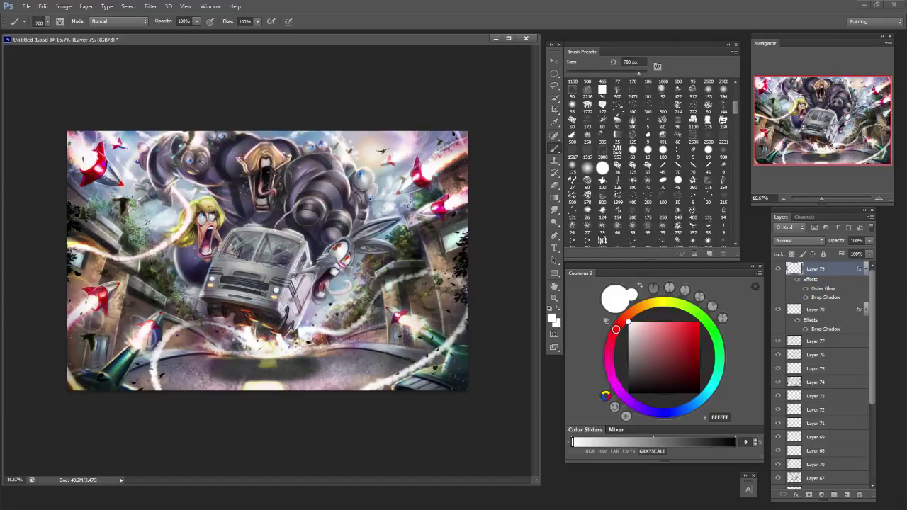
{"action": "left_click", "coordinate": [587, 168]}
{"action": "key", "text": "e"}
{"action": "key", "text": "b"}
{"action": "key", "text": "bracketleft"}
{"action": "key", "text": "bracketleft"}
{"action": "key", "text": "bracketleft"}
{"action": "key", "text": "bracketleft"}
{"action": "key", "text": "ctrl+plus"}
{"action": "key", "text": "ctrl+minus"}
Try a broad white soft-brush stroke over the lower right street and rocket, then undo it.
{"action": "left_click_drag", "start_coordinate": [356, 392], "coordinate": [468, 344]}
{"action": "key", "text": "ctrl+z"}
{"action": "key", "text": "ctrl+z"}
{"action": "key", "text": "ctrl+z"}
Enable pen pressure for brush opacity, set the size to 200 px, and try white and pink FF7171 test strokes, undoing each.
{"action": "left_click", "coordinate": [210, 21]}
{"action": "key", "text": "["}
{"action": "key", "text": "["}
{"action": "left_click_drag", "start_coordinate": [387, 387], "coordinate": [445, 337]}
{"action": "key", "text": "ctrl+z"}
{"action": "left_click_drag", "start_coordinate": [630, 322], "coordinate": [667, 323]}
{"action": "left_click_drag", "start_coordinate": [375, 385], "coordinate": [427, 362]}
{"action": "key", "text": "ctrl+z"}
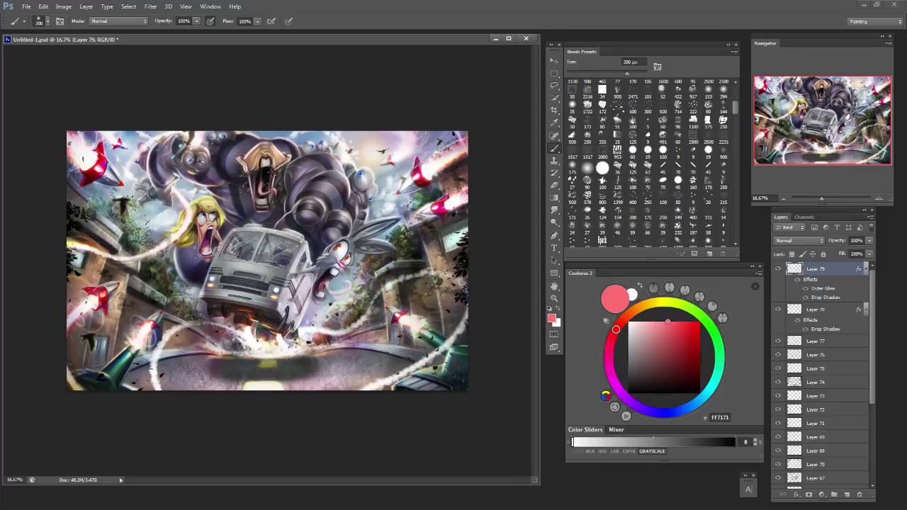
Add a new layer above Layer 79 and set its blend mode to Color Dodge.
{"action": "left_click", "coordinate": [846, 494]}
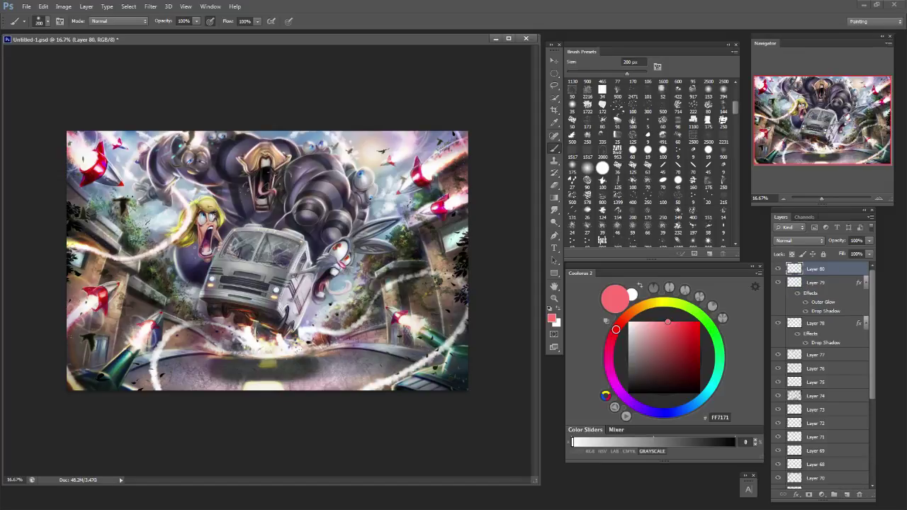
{"action": "left_click", "coordinate": [799, 241]}
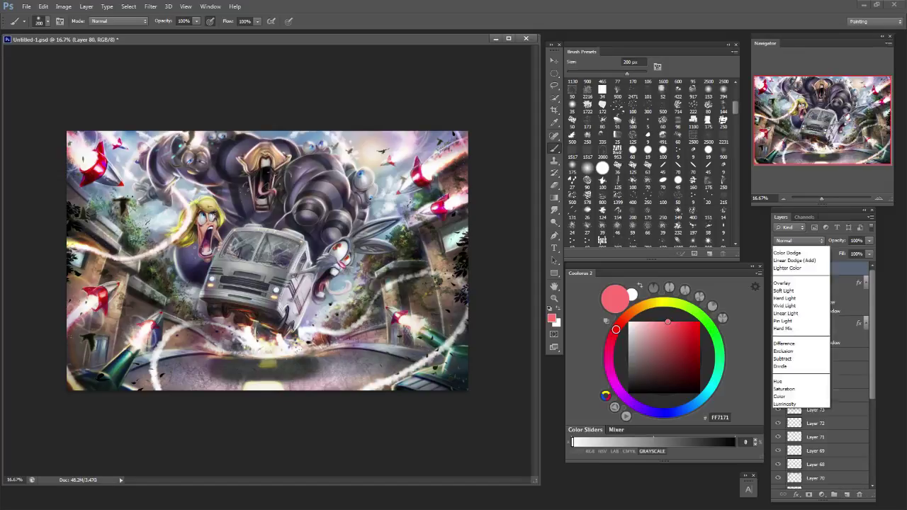
{"action": "left_click", "coordinate": [787, 333]}
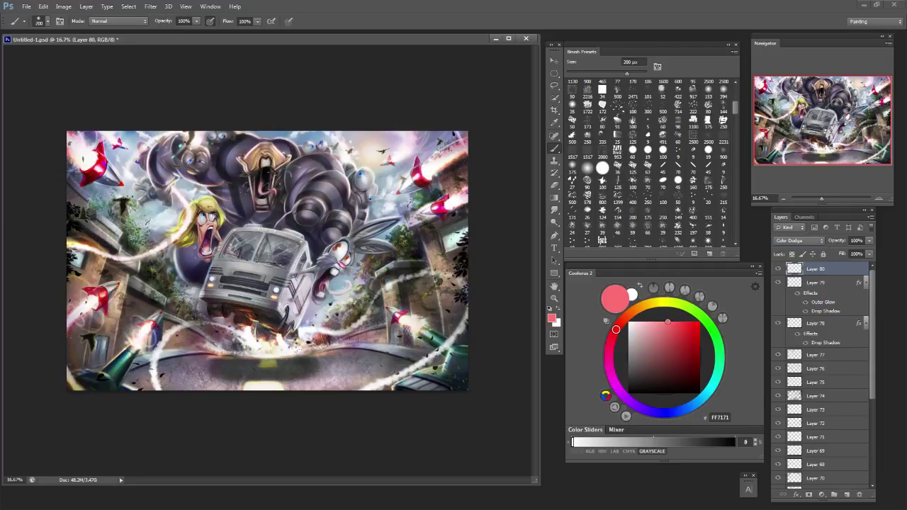
Paint dark red A42828 glow around the lower rockets and smoke trails, varying the brush size up to 150 px.
{"action": "left_click_drag", "start_coordinate": [668, 322], "coordinate": [682, 348]}
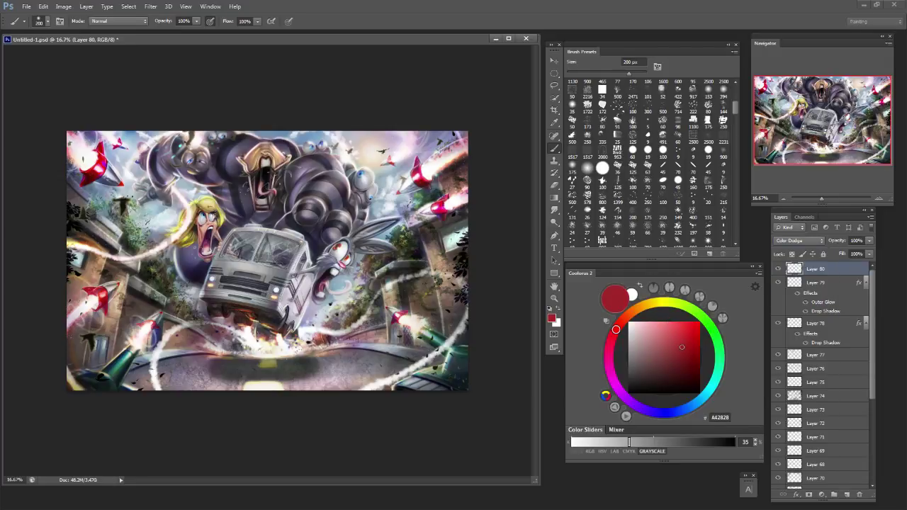
{"action": "left_click", "coordinate": [450, 340]}
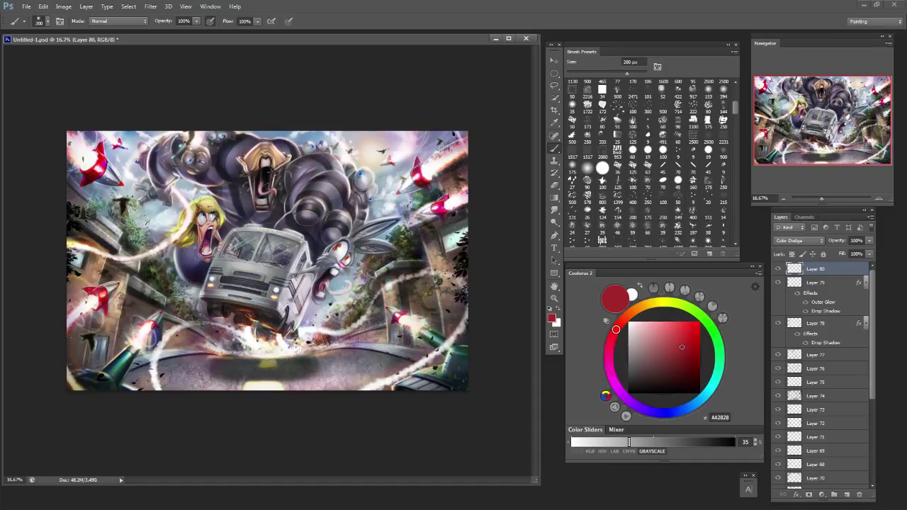
{"action": "key", "text": "bracketleft"}
{"action": "key", "text": "bracketleft"}
{"action": "key", "text": "bracketleft"}
{"action": "key", "text": "bracketleft"}
{"action": "key", "text": "bracketleft"}
{"action": "key", "text": "bracketleft"}
{"action": "key", "text": "bracketright"}
{"action": "key", "text": "bracketright"}
{"action": "left_click_drag", "start_coordinate": [157, 367], "coordinate": [158, 387]}
{"action": "key", "text": "bracketright"}
{"action": "key", "text": "bracketright"}
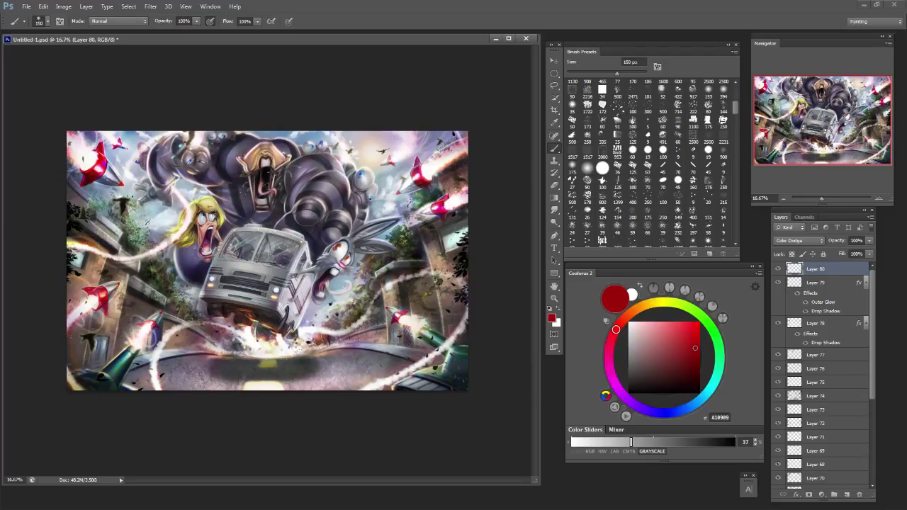
Switch to white and dab bright highlights in the sky near the sun with a 60–100 px brush, undoing the last dab.
{"action": "key", "text": "bracketleft"}
{"action": "key", "text": "bracketleft"}
{"action": "key", "text": "bracketleft"}
{"action": "key", "text": "bracketleft"}
{"action": "left_click", "coordinate": [629, 322]}
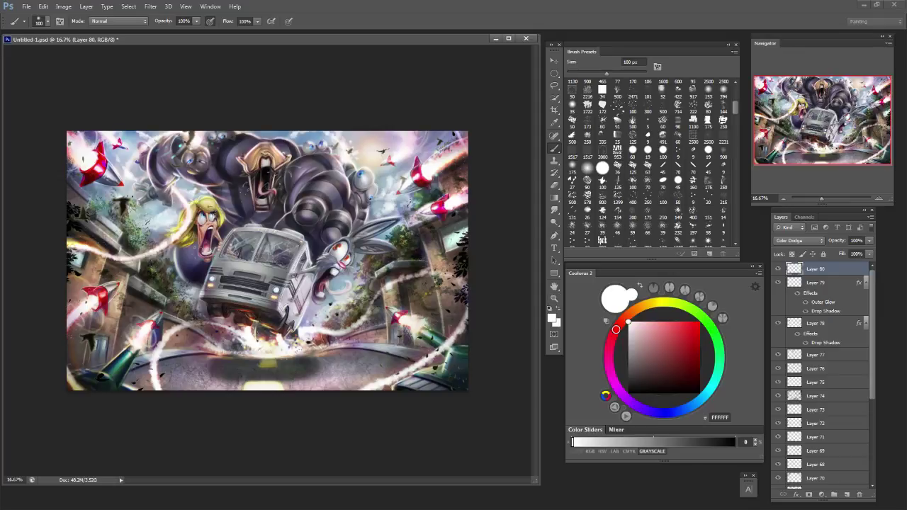
{"action": "left_click", "coordinate": [370, 152]}
{"action": "key", "text": "bracketright"}
{"action": "key", "text": "bracketright"}
{"action": "key", "text": "bracketleft"}
{"action": "key", "text": "bracketleft"}
{"action": "key", "text": "bracketleft"}
{"action": "key", "text": "bracketleft"}
{"action": "key", "text": "bracketleft"}
{"action": "key", "text": "bracketleft"}
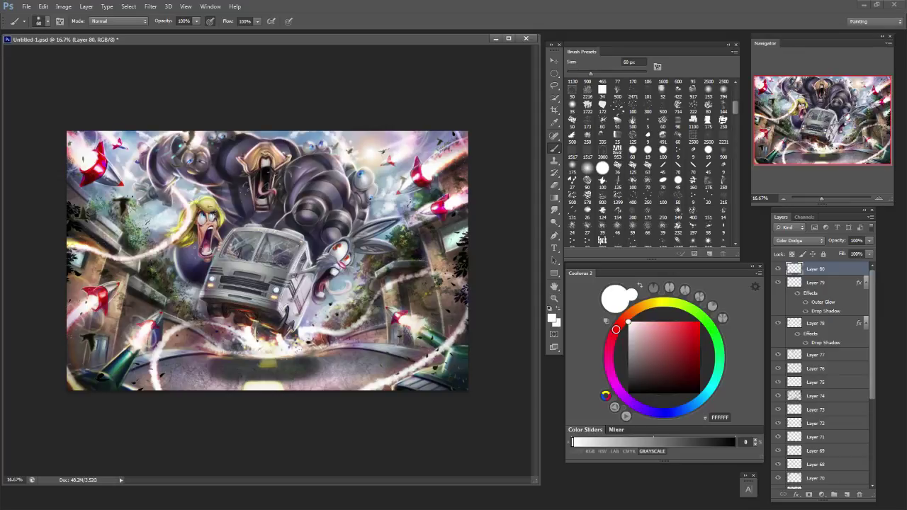
{"action": "key", "text": "ctrl+z"}
Enlarge the brush to 150 px and paint dark red glow accents on the Color Dodge layer.
{"action": "key", "text": "bracketright"}
{"action": "key", "text": "bracketright"}
{"action": "key", "text": "bracketright"}
{"action": "key", "text": "bracketright"}
{"action": "key", "text": "bracketright"}
{"action": "key", "text": "bracketright"}
{"action": "left_click", "coordinate": [687, 343]}
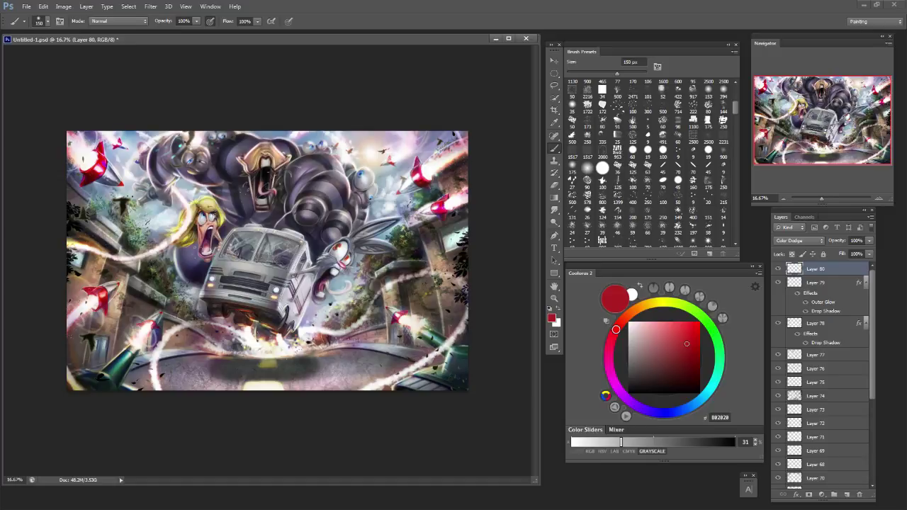
{"action": "key", "text": "bracketleft"}
{"action": "key", "text": "bracketleft"}
Paint subtle Color Dodge glow with near-black tints such as 1D1111, using brush sizes from 200 to 500 px.
{"action": "left_click", "coordinate": [657, 384]}
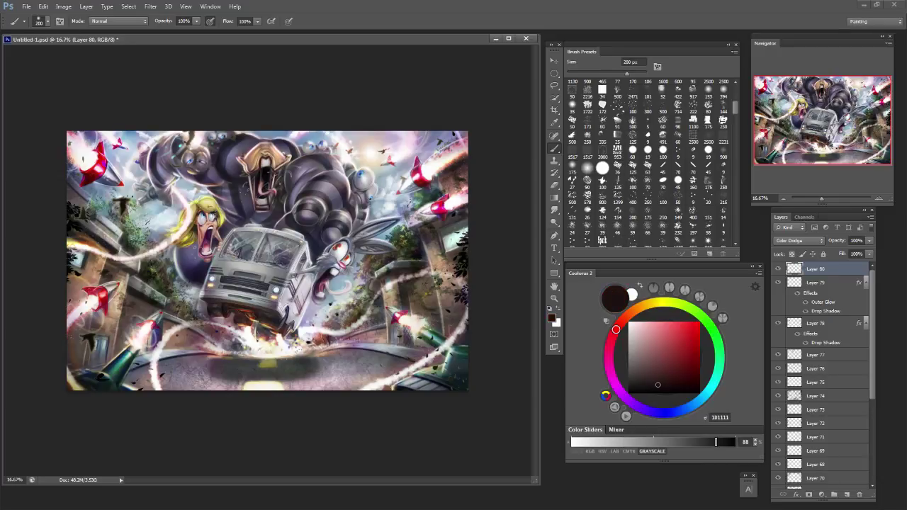
{"action": "key", "text": "bracketright"}
{"action": "key", "text": "bracketright"}
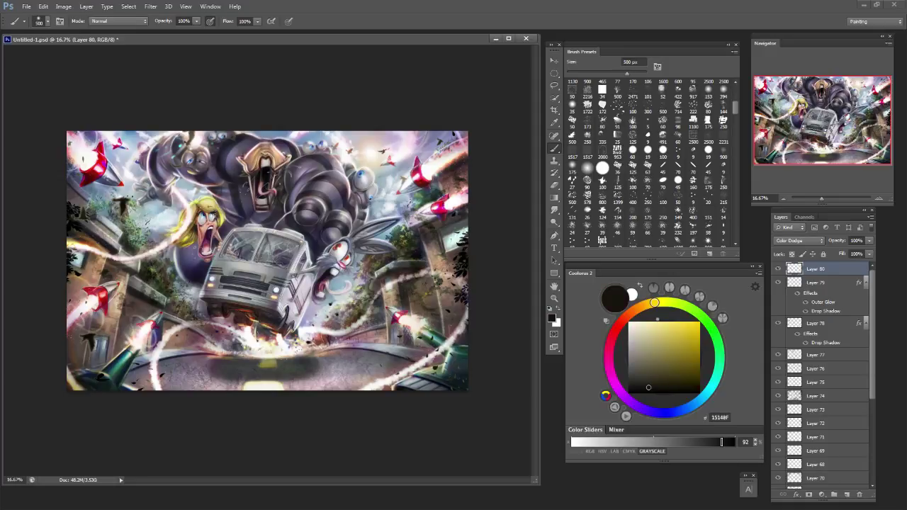
{"action": "left_click", "coordinate": [610, 345]}
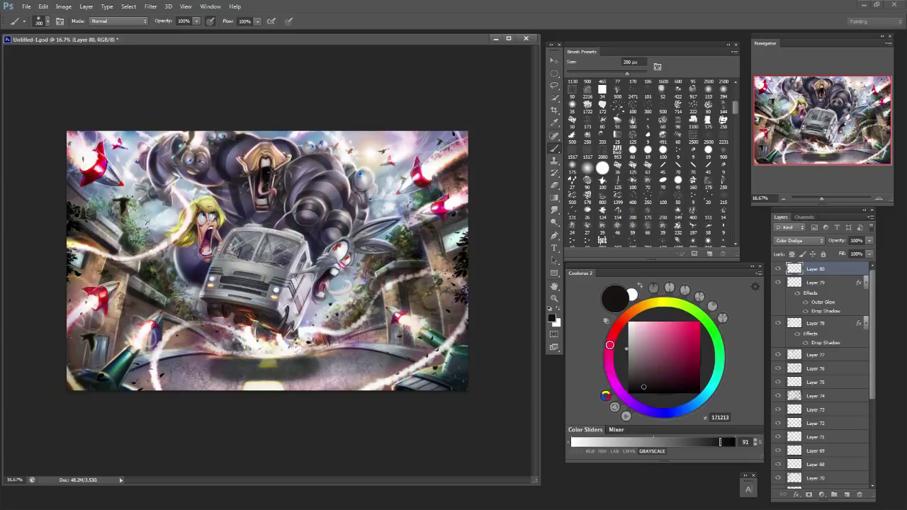
Paint crimson BF0040 glow accents, reduce the brush to 35 px, and pick a light pink for finer touches.
{"action": "left_click", "coordinate": [694, 340]}
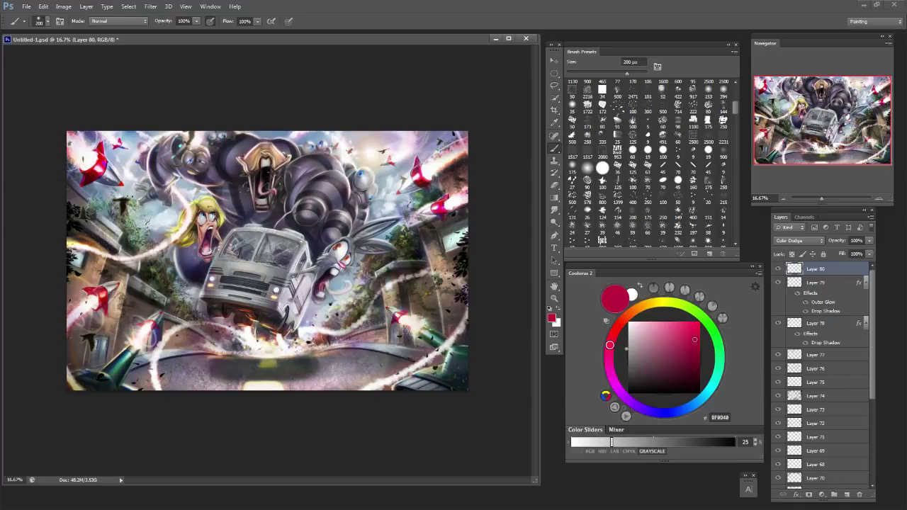
{"action": "key", "text": "["}
{"action": "key", "text": "["}
{"action": "key", "text": "["}
{"action": "key", "text": "["}
{"action": "key", "text": "["}
{"action": "key", "text": "["}
{"action": "key", "text": "["}
{"action": "left_click", "coordinate": [673, 328]}
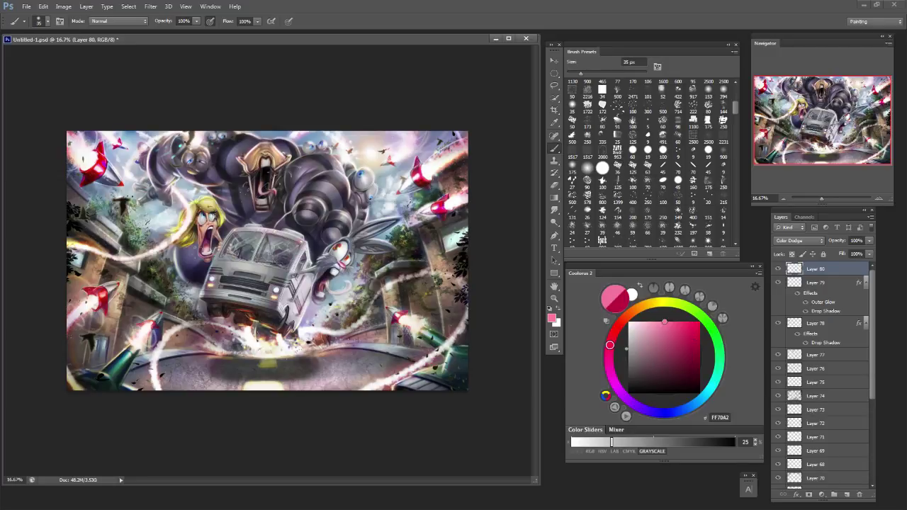
Pick orange EE823B and paint glow strokes over the buildings on the right side of the scene.
{"action": "left_click", "coordinate": [631, 313]}
{"action": "left_click", "coordinate": [681, 326]}
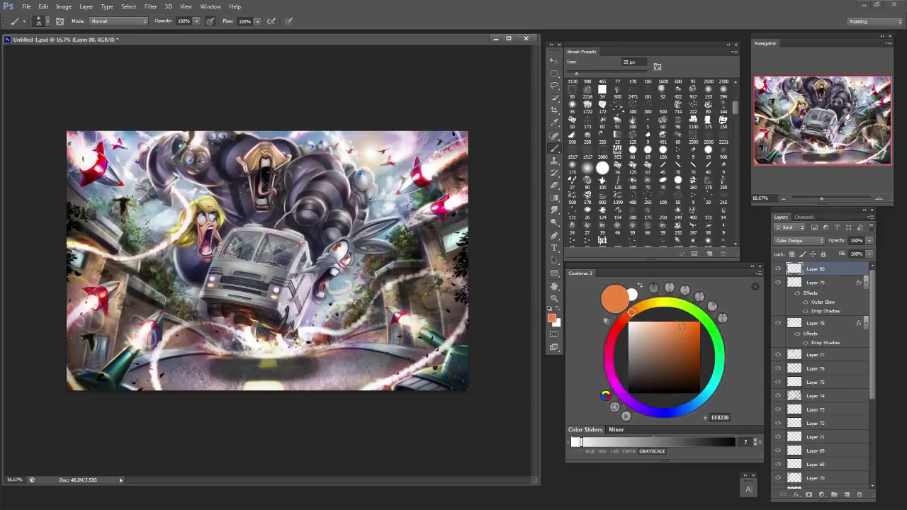
{"action": "left_click_drag", "start_coordinate": [576, 74], "coordinate": [584, 73]}
{"action": "left_click_drag", "start_coordinate": [465, 289], "coordinate": [422, 272]}
{"action": "key", "text": "bracketright"}
{"action": "key", "text": "bracketright"}
{"action": "key", "text": "bracketright"}
{"action": "key", "text": "bracketright"}
{"action": "key", "text": "bracketright"}
{"action": "key", "text": "bracketright"}
{"action": "key", "text": "bracketright"}
{"action": "key", "text": "bracketright"}
{"action": "key", "text": "bracketright"}
{"action": "key", "text": "bracketright"}
Paint orange glow around the explosion beneath the bus, varying the brush size and ending at 150 px.
{"action": "left_click_drag", "start_coordinate": [376, 296], "coordinate": [350, 334]}
{"action": "key", "text": "bracketleft"}
{"action": "key", "text": "bracketleft"}
{"action": "key", "text": "bracketleft"}
{"action": "key", "text": "bracketleft"}
{"action": "key", "text": "bracketright"}
{"action": "key", "text": "bracketright"}
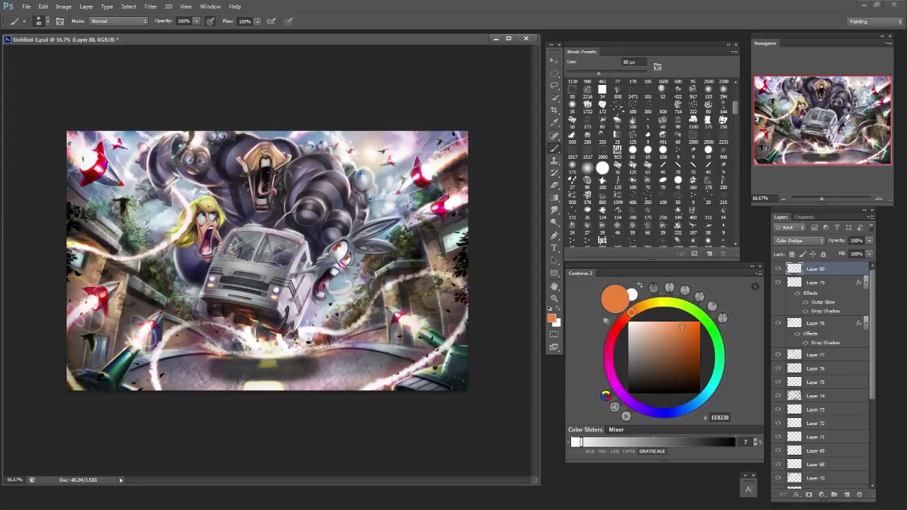
{"action": "key", "text": "bracketleft"}
{"action": "key", "text": "bracketleft"}
{"action": "key", "text": "bracketleft"}
{"action": "key", "text": "bracketleft"}
{"action": "key", "text": "bracketright"}
{"action": "key", "text": "bracketright"}
{"action": "key", "text": "bracketright"}
{"action": "key", "text": "bracketright"}
{"action": "key", "text": "bracketright"}
{"action": "key", "text": "bracketright"}
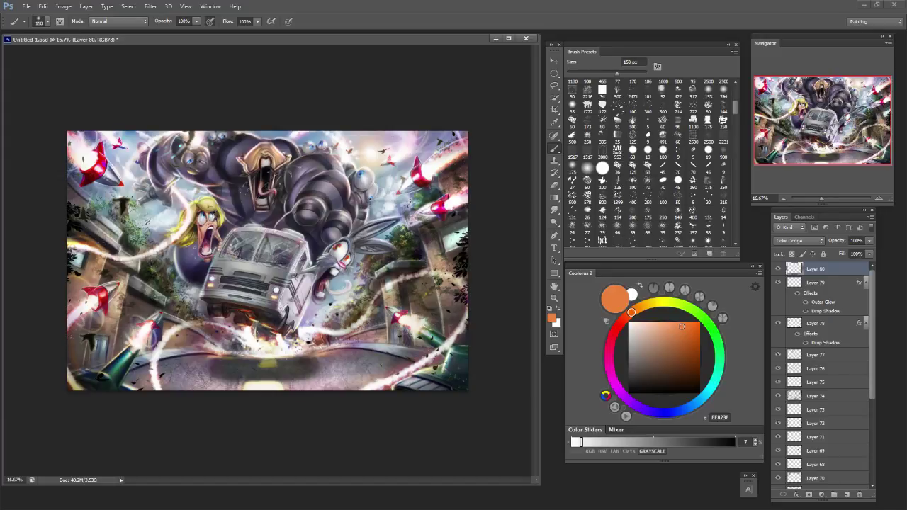
Switch to another brush preset and paint orange Color Dodge glow touches across the scene, varying the brush size and ending at 125 px.
{"action": "left_click", "coordinate": [633, 241]}
{"action": "key", "text": "bracketleft"}
{"action": "key", "text": "bracketleft"}
{"action": "key", "text": "bracketleft"}
{"action": "key", "text": "bracketleft"}
{"action": "key", "text": "bracketleft"}
{"action": "key", "text": "bracketleft"}
{"action": "key", "text": "bracketleft"}
{"action": "key", "text": "bracketleft"}
{"action": "key", "text": "bracketright"}
{"action": "key", "text": "bracketright"}
{"action": "key", "text": "bracketright"}
{"action": "key", "text": "bracketright"}
{"action": "key", "text": "bracketright"}
{"action": "key", "text": "bracketright"}
{"action": "key", "text": "bracketleft"}
{"action": "key", "text": "bracketleft"}
{"action": "key", "text": "bracketleft"}
{"action": "key", "text": "bracketleft"}
{"action": "key", "text": "bracketleft"}
{"action": "key", "text": "bracketleft"}
{"action": "key", "text": "bracketleft"}
{"action": "key", "text": "bracketleft"}
{"action": "key", "text": "bracketright"}
{"action": "key", "text": "bracketright"}
{"action": "key", "text": "bracketleft"}
{"action": "key", "text": "bracketleft"}
{"action": "key", "text": "bracketright"}
{"action": "key", "text": "bracketright"}
{"action": "key", "text": "bracketright"}
{"action": "key", "text": "bracketright"}
{"action": "key", "text": "bracketright"}
{"action": "key", "text": "bracketright"}
{"action": "key", "text": "bracketleft"}
{"action": "key", "text": "bracketleft"}
{"action": "key", "text": "bracketleft"}
{"action": "key", "text": "bracketleft"}
{"action": "key", "text": "bracketleft"}
{"action": "key", "text": "bracketleft"}
{"action": "key", "text": "bracketright"}
{"action": "key", "text": "bracketright"}
{"action": "key", "text": "bracketright"}
{"action": "key", "text": "bracketright"}
{"action": "key", "text": "bracketleft"}
{"action": "key", "text": "bracketleft"}
{"action": "key", "text": "bracketleft"}
{"action": "key", "text": "bracketleft"}
{"action": "key", "text": "bracketleft"}
{"action": "key", "text": "bracketleft"}
{"action": "key", "text": "bracketright"}
{"action": "key", "text": "bracketright"}
{"action": "key", "text": "bracketleft"}
{"action": "key", "text": "bracketleft"}
{"action": "key", "text": "bracketright"}
{"action": "key", "text": "bracketright"}
{"action": "key", "text": "bracketright"}
{"action": "key", "text": "bracketright"}
{"action": "key", "text": "bracketleft"}
{"action": "key", "text": "bracketleft"}
{"action": "key", "text": "bracketleft"}
{"action": "key", "text": "bracketleft"}
{"action": "key", "text": "bracketright"}
{"action": "key", "text": "bracketright"}
{"action": "key", "text": "bracketright"}
{"action": "key", "text": "bracketright"}
{"action": "key", "text": "bracketleft"}
{"action": "key", "text": "bracketleft"}
{"action": "key", "text": "bracketright"}
{"action": "key", "text": "bracketright"}
{"action": "key", "text": "bracketright"}
{"action": "key", "text": "bracketright"}
{"action": "key", "text": "bracketright"}
{"action": "key", "text": "bracketright"}
{"action": "key", "text": "bracketright"}
{"action": "key", "text": "bracketright"}
{"action": "key", "text": "bracketright"}
{"action": "key", "text": "bracketright"}
{"action": "key", "text": "bracketleft"}
{"action": "key", "text": "bracketleft"}
Save the illustration as Untitled-1 in Photoshop format in the car chase 2 folder.
{"action": "key", "text": "ctrl+minus"}
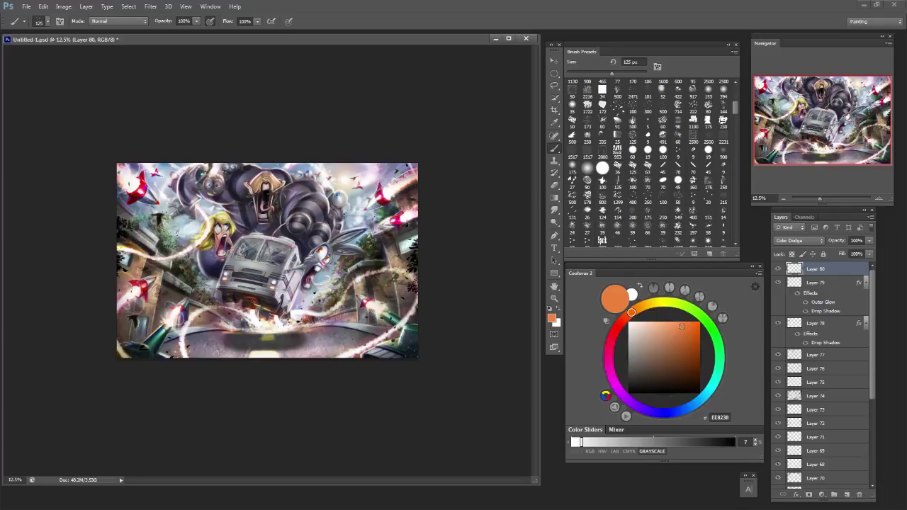
{"action": "left_click", "coordinate": [26, 6]}
{"action": "left_click", "coordinate": [37, 119]}
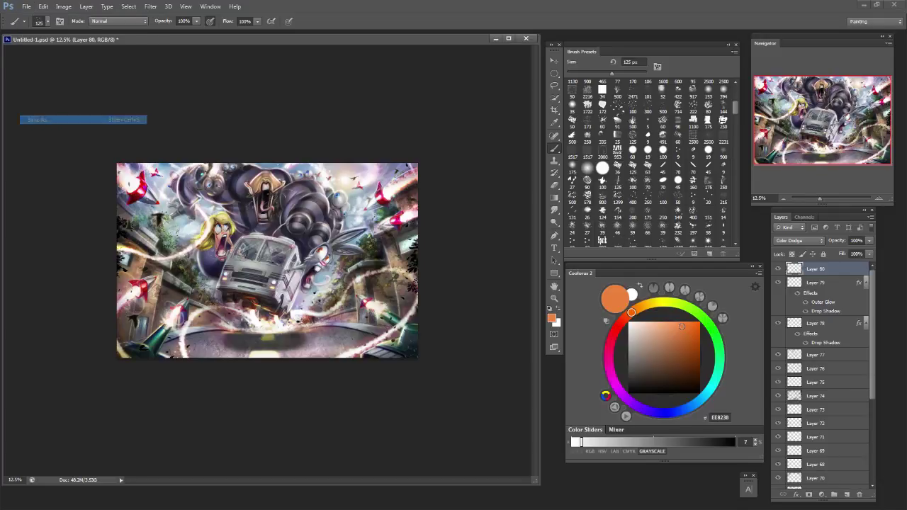
{"action": "key", "text": "Return"}
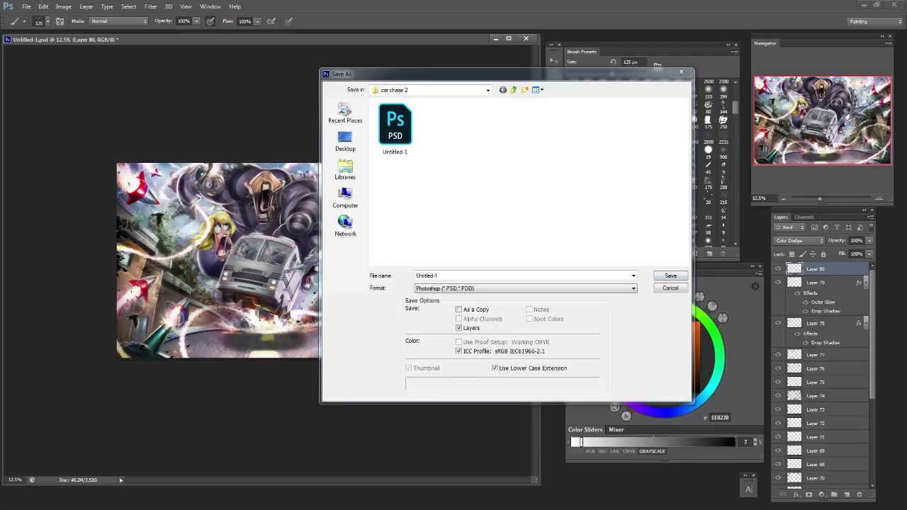
{"action": "key", "text": "Return"}
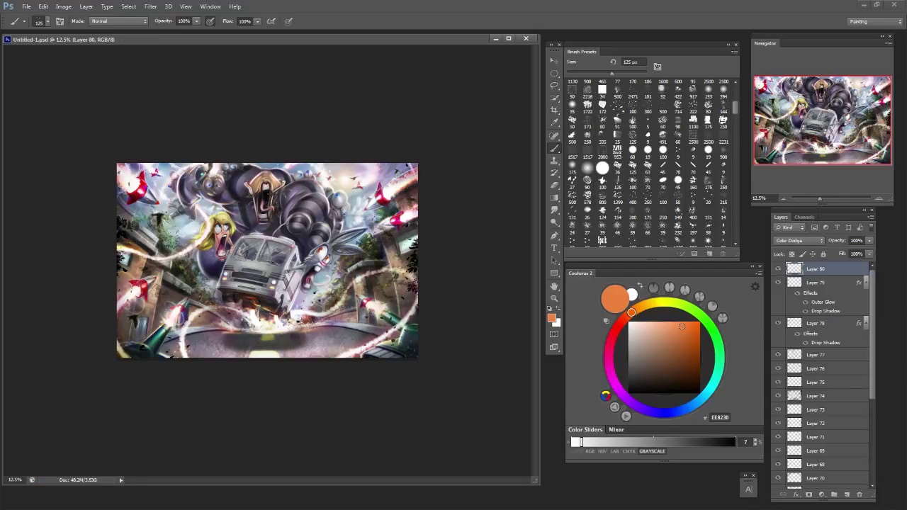
Choose the soft round brush preset, reduce it to 90 px, and pick light orange FFA266.
{"action": "key", "text": "ctrl+plus"}
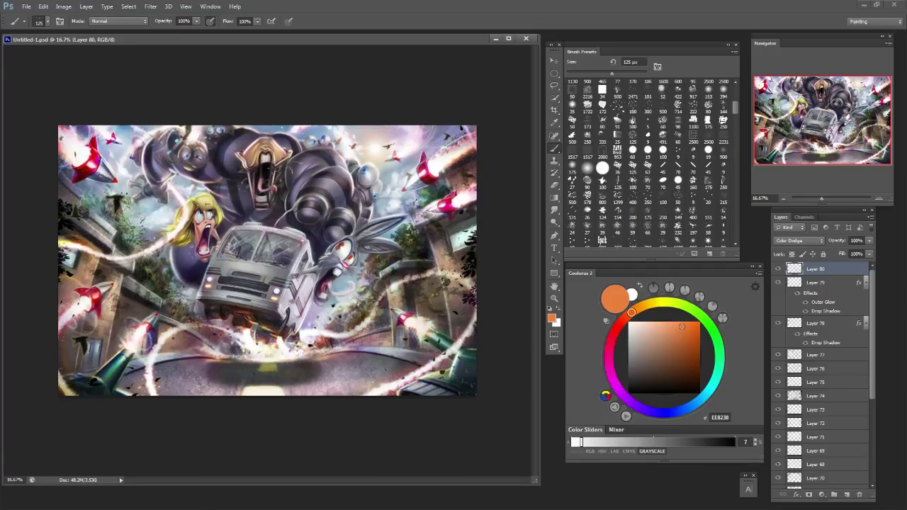
{"action": "key", "text": "ctrl+plus"}
{"action": "key", "text": "ctrl+minus"}
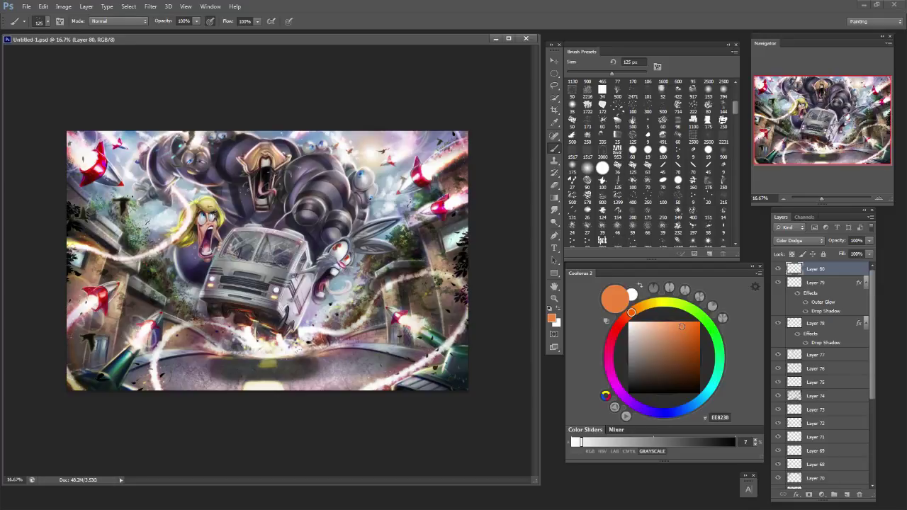
{"action": "scroll", "coordinate": [649, 163], "scroll_direction": "up", "scroll_amount": 5}
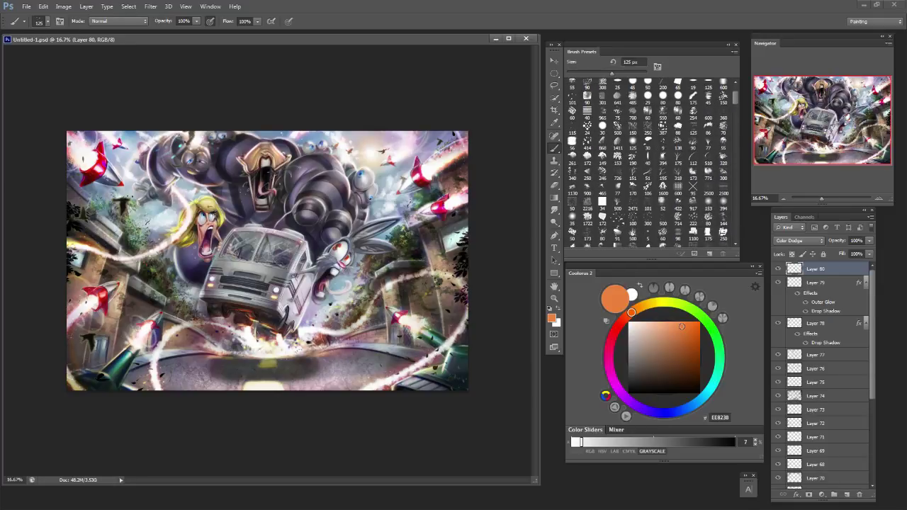
{"action": "scroll", "coordinate": [648, 162], "scroll_direction": "down", "scroll_amount": 5}
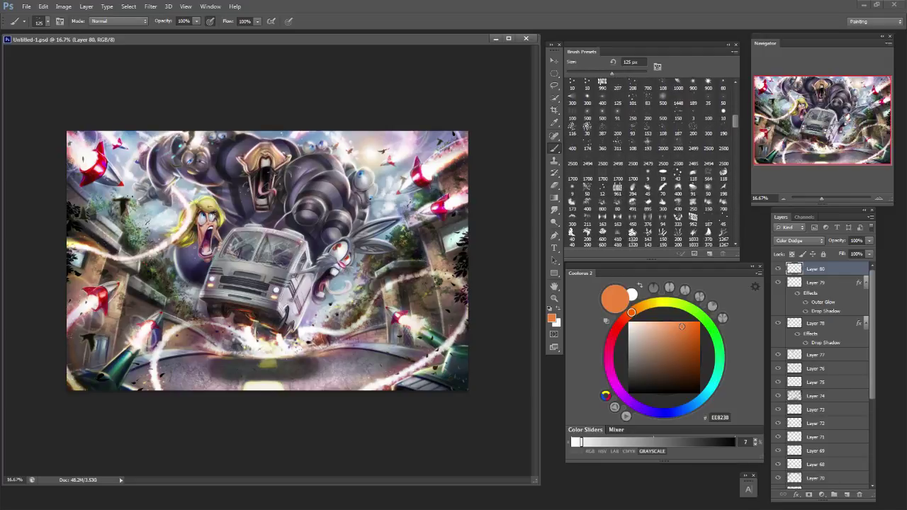
{"action": "scroll", "coordinate": [652, 162], "scroll_direction": "up", "scroll_amount": 5}
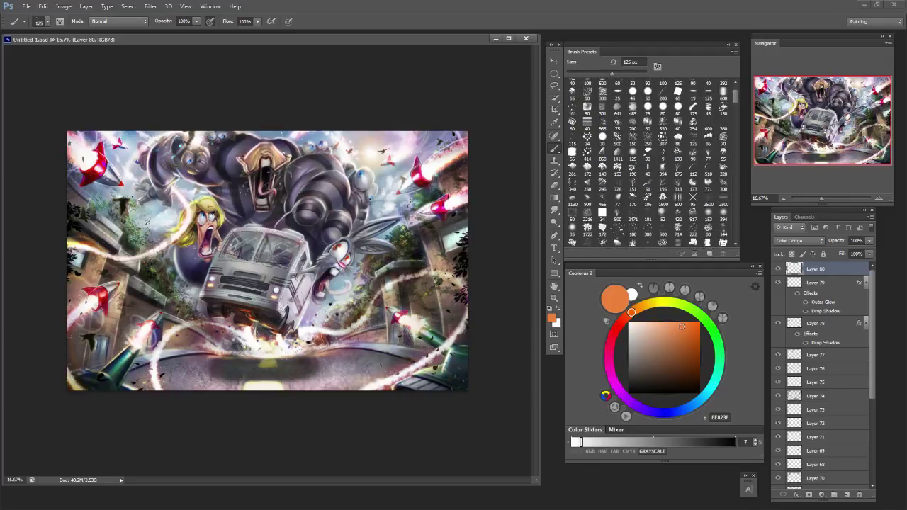
{"action": "scroll", "coordinate": [648, 162], "scroll_direction": "down", "scroll_amount": 5}
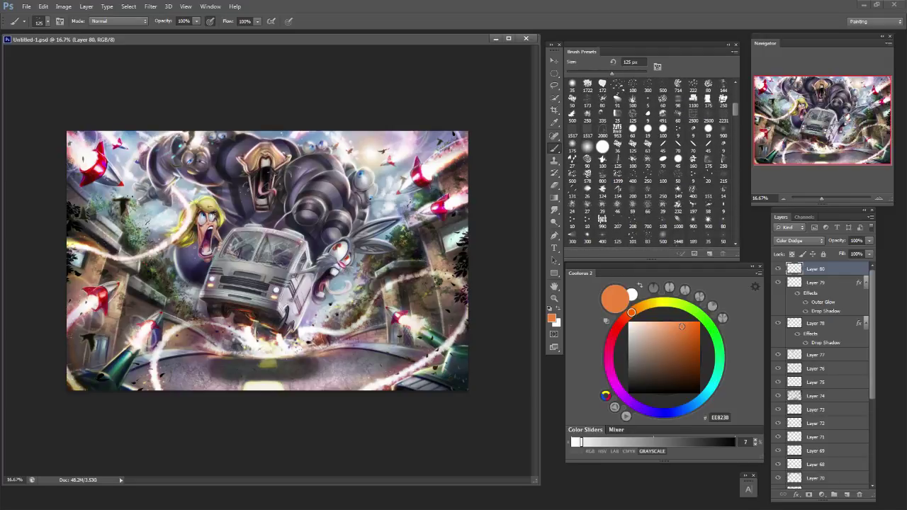
{"action": "left_click", "coordinate": [587, 147]}
{"action": "key", "text": "bracketleft"}
{"action": "key", "text": "bracketleft"}
{"action": "left_click", "coordinate": [671, 321]}
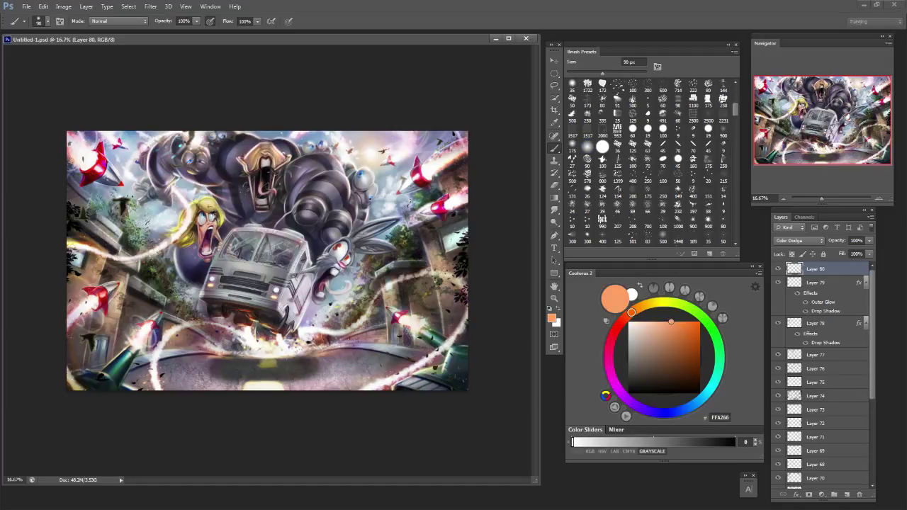
Paint light orange glow along the smoke trail in front of the right-hand buildings at 175 px, undoing unwanted strokes.
{"action": "left_click_drag", "start_coordinate": [383, 287], "coordinate": [365, 314]}
{"action": "key", "text": "ctrl+z"}
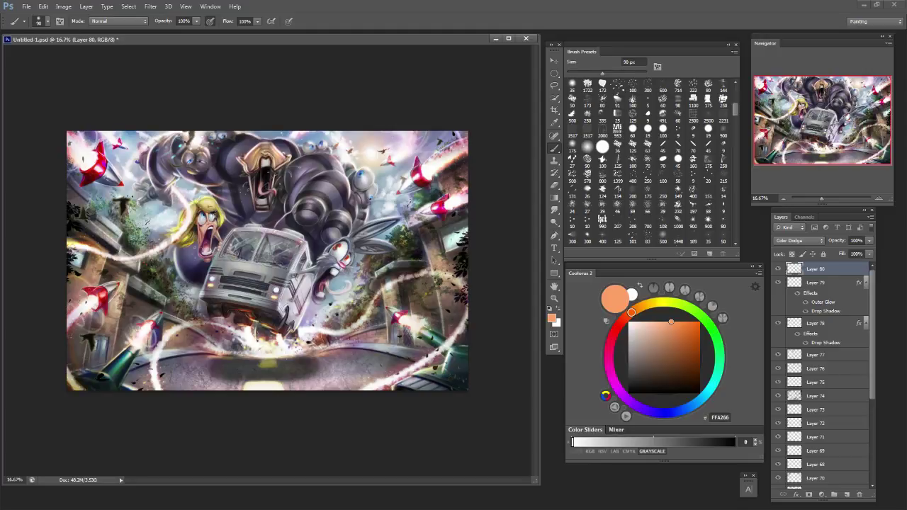
{"action": "key", "text": "bracketleft"}
{"action": "key", "text": "bracketleft"}
{"action": "key", "text": "bracketright"}
{"action": "key", "text": "bracketright"}
{"action": "key", "text": "bracketright"}
{"action": "key", "text": "bracketright"}
{"action": "key", "text": "bracketright"}
{"action": "key", "text": "bracketright"}
{"action": "key", "text": "bracketright"}
{"action": "key", "text": "bracketright"}
{"action": "key", "text": "bracketleft"}
{"action": "key", "text": "bracketleft"}
{"action": "left_click_drag", "start_coordinate": [394, 282], "coordinate": [454, 271]}
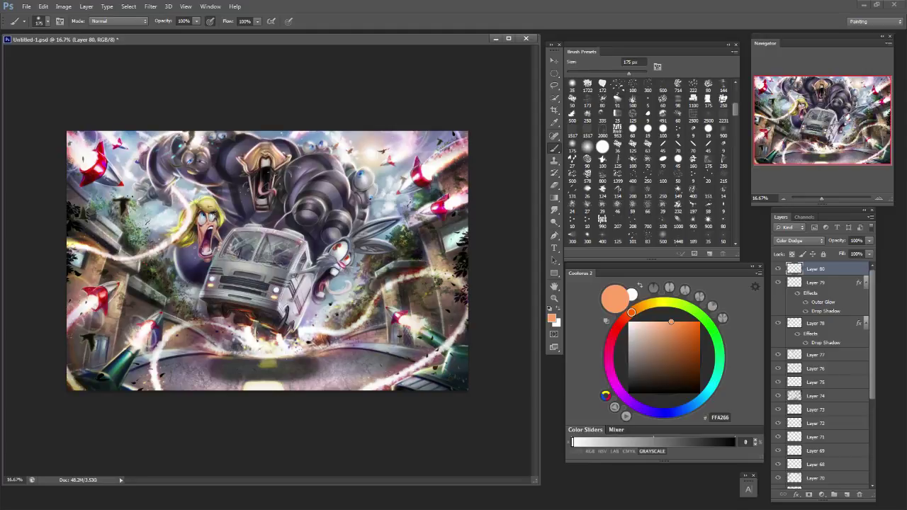
{"action": "key", "text": "bracketright"}
{"action": "key", "text": "bracketright"}
{"action": "key", "text": "ctrl+z"}
Paint light orange glow on the lower-right smoke trail with brush sizes between 90 and 175 px, undoing unwanted strokes.
{"action": "key", "text": "bracketleft"}
{"action": "key", "text": "bracketleft"}
{"action": "key", "text": "bracketleft"}
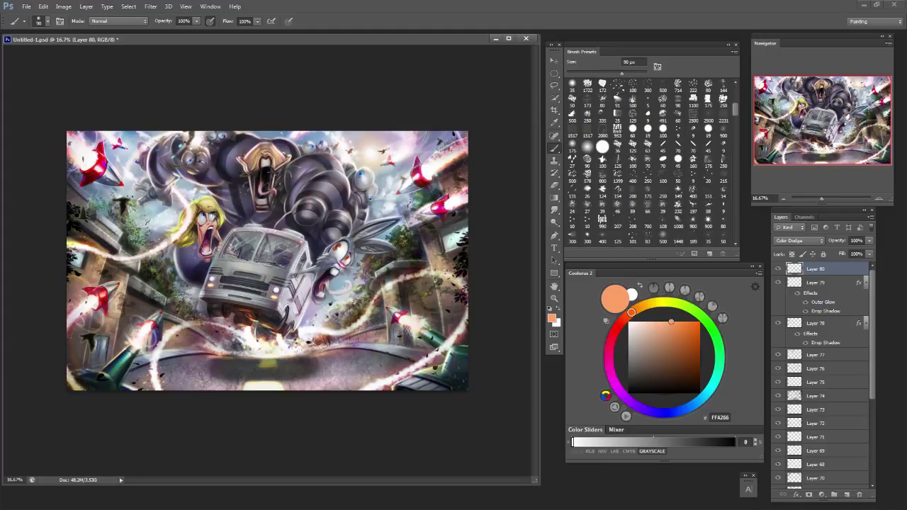
{"action": "key", "text": "bracketleft"}
{"action": "key", "text": "bracketleft"}
{"action": "left_click_drag", "start_coordinate": [403, 377], "coordinate": [427, 371]}
{"action": "left_click_drag", "start_coordinate": [362, 384], "coordinate": [401, 374]}
{"action": "key", "text": "ctrl+z"}
{"action": "left_click", "coordinate": [379, 376]}
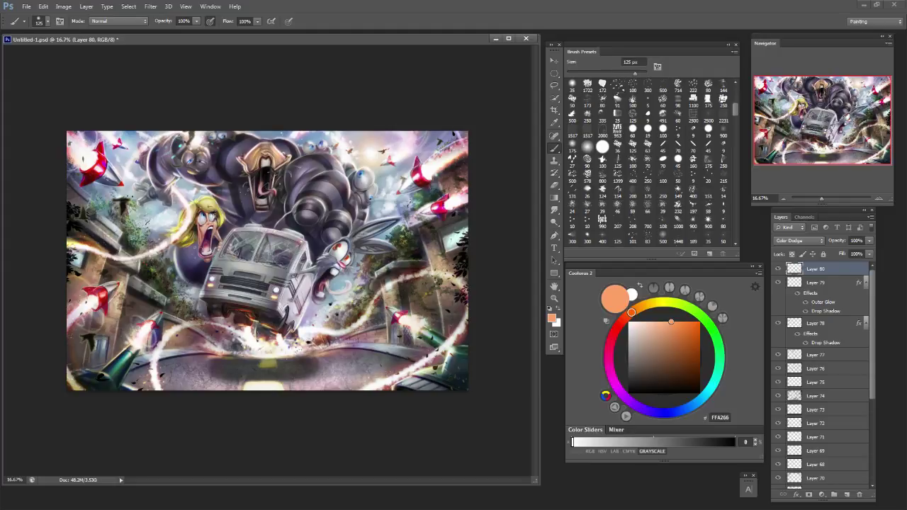
{"action": "key", "text": "ctrl+z"}
{"action": "key", "text": "ctrl+z"}
{"action": "key", "text": "bracketright"}
{"action": "key", "text": "bracketright"}
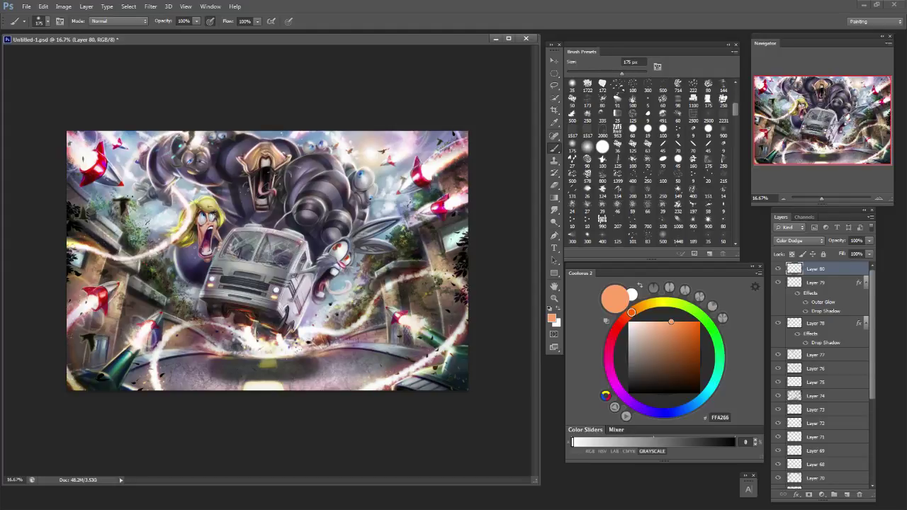
Reduce the brush to 70 px for finer light orange glow touches and check the whole illustration.
{"action": "key", "text": "bracketleft"}
{"action": "key", "text": "bracketleft"}
{"action": "key", "text": "bracketleft"}
{"action": "key", "text": "bracketleft"}
{"action": "key", "text": "bracketleft"}
{"action": "key", "text": "bracketleft"}
{"action": "key", "text": "ctrl+minus"}
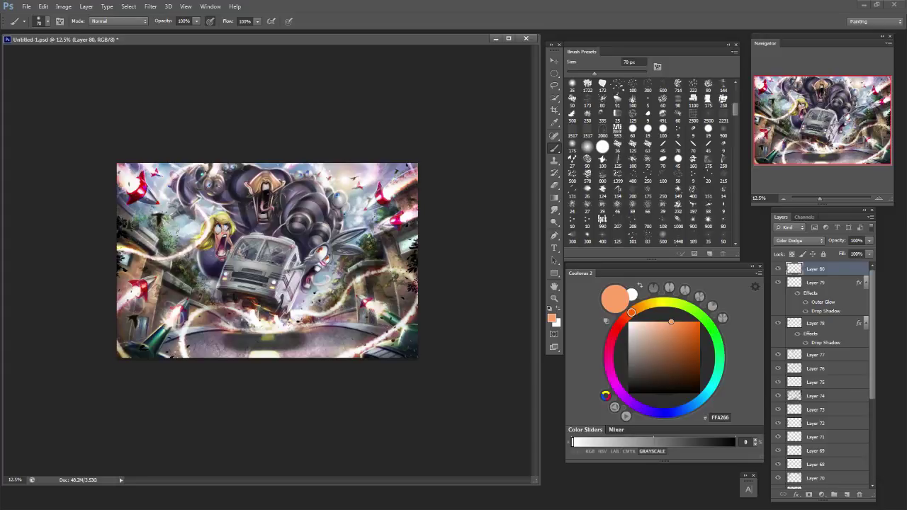
{"action": "key", "text": "ctrl+plus"}
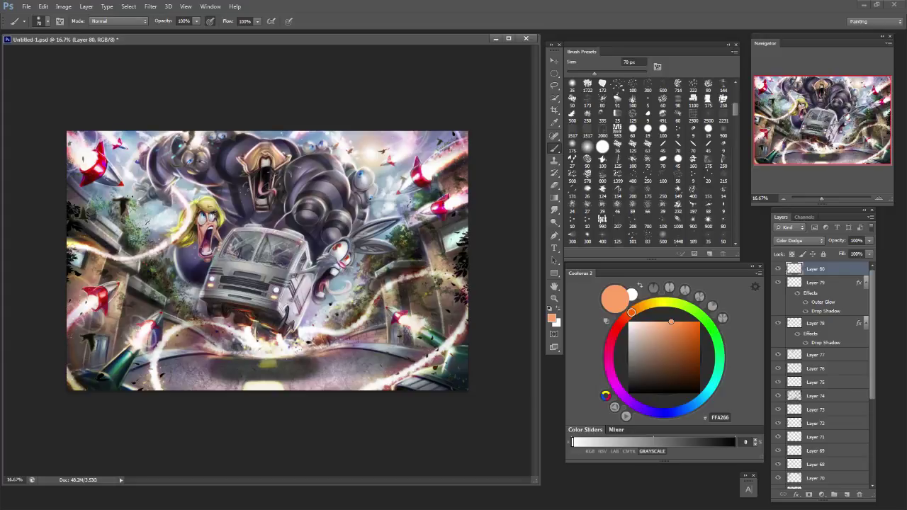
Work over the scene's light orange glow details with varying brush sizes, finishing with the brush at 9 px.
{"action": "key", "text": "bracketright"}
{"action": "key", "text": "bracketright"}
{"action": "key", "text": "bracketright"}
{"action": "key", "text": "bracketright"}
{"action": "key", "text": "bracketright"}
{"action": "key", "text": "bracketright"}
{"action": "key", "text": "bracketright"}
{"action": "key", "text": "bracketright"}
{"action": "key", "text": "bracketleft"}
{"action": "key", "text": "bracketleft"}
{"action": "key", "text": "bracketleft"}
{"action": "key", "text": "bracketleft"}
{"action": "key", "text": "bracketleft"}
{"action": "key", "text": "bracketleft"}
{"action": "key", "text": "bracketleft"}
{"action": "key", "text": "bracketleft"}
{"action": "key", "text": "bracketleft"}
{"action": "key", "text": "bracketleft"}
{"action": "key", "text": "bracketleft"}
{"action": "key", "text": "bracketleft"}
{"action": "key", "text": "bracketleft"}
{"action": "key", "text": "bracketleft"}
{"action": "key", "text": "bracketleft"}
{"action": "key", "text": "bracketright"}
{"action": "key", "text": "bracketright"}
{"action": "key", "text": "bracketright"}
{"action": "key", "text": "bracketright"}
{"action": "key", "text": "bracketright"}
{"action": "key", "text": "bracketright"}
{"action": "key", "text": "bracketright"}
{"action": "key", "text": "bracketright"}
{"action": "key", "text": "bracketleft"}
{"action": "key", "text": "bracketleft"}
{"action": "key", "text": "bracketleft"}
{"action": "key", "text": "bracketleft"}
{"action": "key", "text": "bracketleft"}
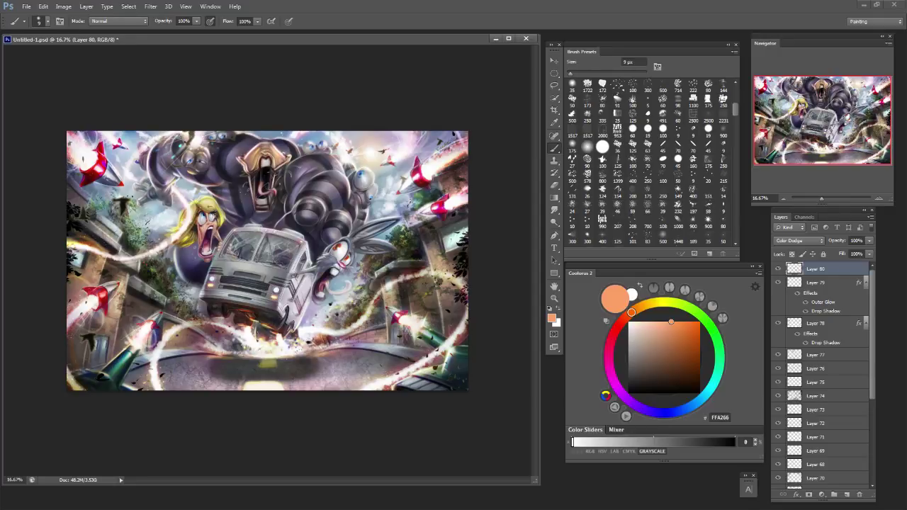
Enlarge the brush to 80 px and pick saturated orange F76200 for stronger glow accents.
{"action": "key", "text": "bracketright"}
{"action": "key", "text": "bracketright"}
{"action": "key", "text": "bracketright"}
{"action": "key", "text": "bracketright"}
{"action": "key", "text": "bracketright"}
{"action": "key", "text": "bracketright"}
{"action": "key", "text": "bracketleft"}
{"action": "key", "text": "bracketleft"}
{"action": "key", "text": "bracketleft"}
{"action": "key", "text": "bracketleft"}
{"action": "key", "text": "bracketleft"}
{"action": "key", "text": "bracketleft"}
{"action": "key", "text": "bracketright"}
{"action": "key", "text": "bracketright"}
{"action": "left_click", "coordinate": [700, 324]}
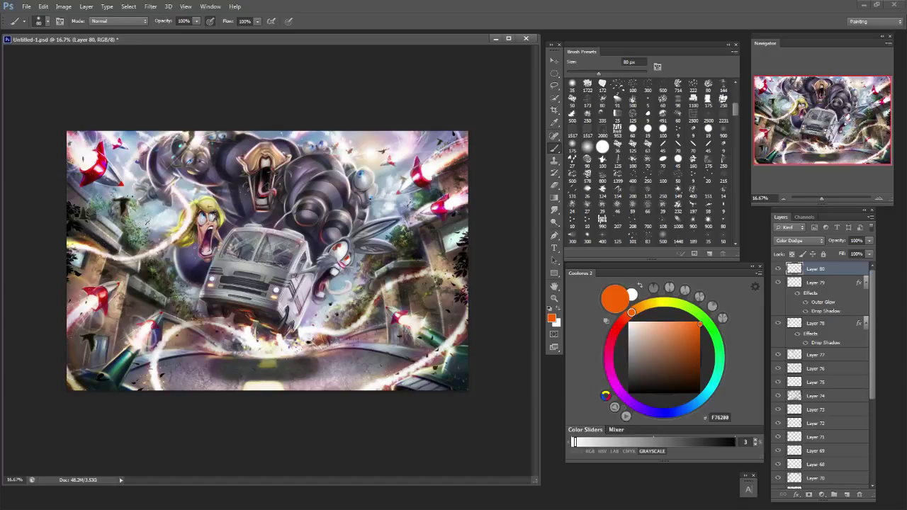
Sample a color beside the lower-right rocket, change it to light orange E3A479, and reduce the brush to 45 px.
{"action": "left_click", "coordinate": [401, 320], "text": "alt"}
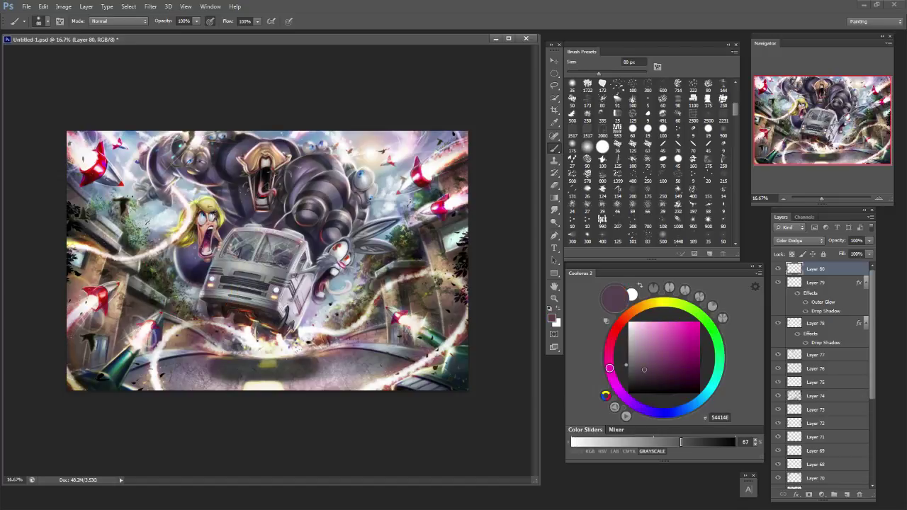
{"action": "left_click", "coordinate": [613, 335]}
{"action": "left_click", "coordinate": [664, 352]}
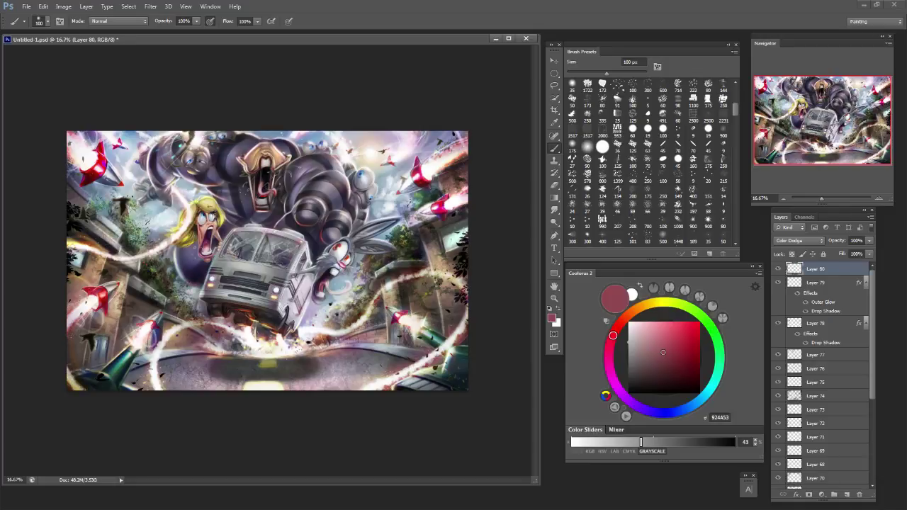
{"action": "left_click", "coordinate": [661, 329]}
{"action": "left_click", "coordinate": [631, 312]}
{"action": "key", "text": "bracketleft"}
{"action": "key", "text": "bracketleft"}
{"action": "key", "text": "bracketleft"}
{"action": "key", "text": "bracketleft"}
{"action": "key", "text": "bracketleft"}
{"action": "key", "text": "bracketleft"}
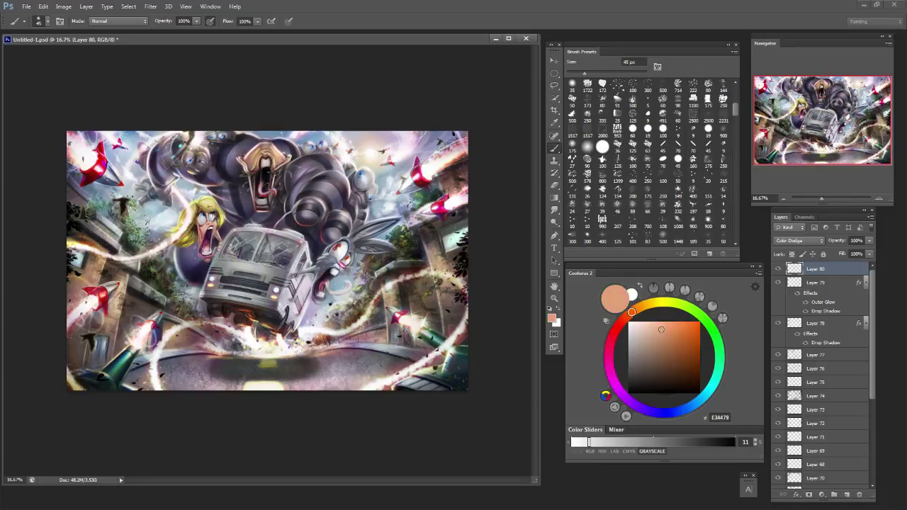
Try a light orange glow stroke beside the van's rear with a larger brush, and undo it.
{"action": "key", "text": "bracketright"}
{"action": "key", "text": "bracketright"}
{"action": "key", "text": "bracketright"}
{"action": "key", "text": "bracketright"}
{"action": "left_click_drag", "start_coordinate": [325, 326], "coordinate": [336, 317]}
{"action": "key", "text": "ctrl+z"}
Set the brush to 25 px and sample dark brown 574841 from the ground beside the van.
{"action": "key", "text": "bracketleft"}
{"action": "key", "text": "bracketleft"}
{"action": "key", "text": "bracketleft"}
{"action": "key", "text": "bracketleft"}
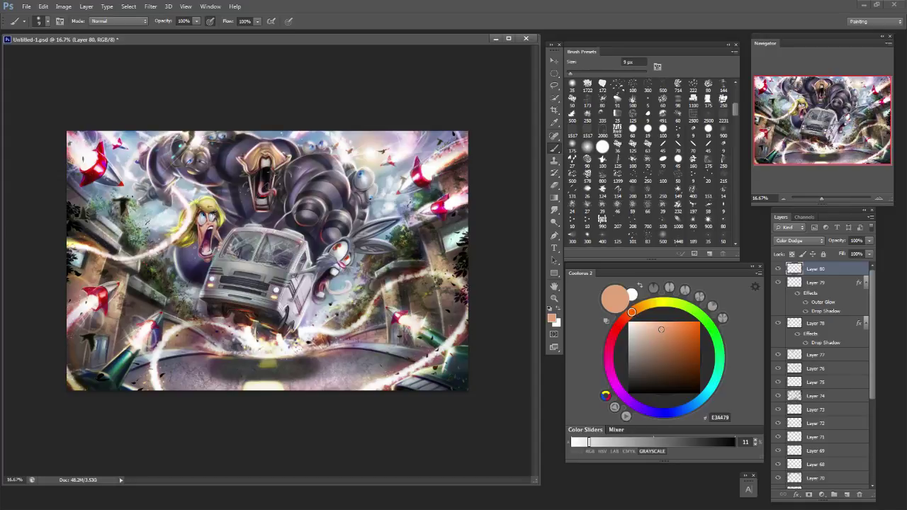
{"action": "key", "text": "bracketright"}
{"action": "key", "text": "bracketright"}
{"action": "key", "text": "bracketright"}
{"action": "key", "text": "bracketright"}
{"action": "left_click", "coordinate": [310, 342], "text": "alt"}
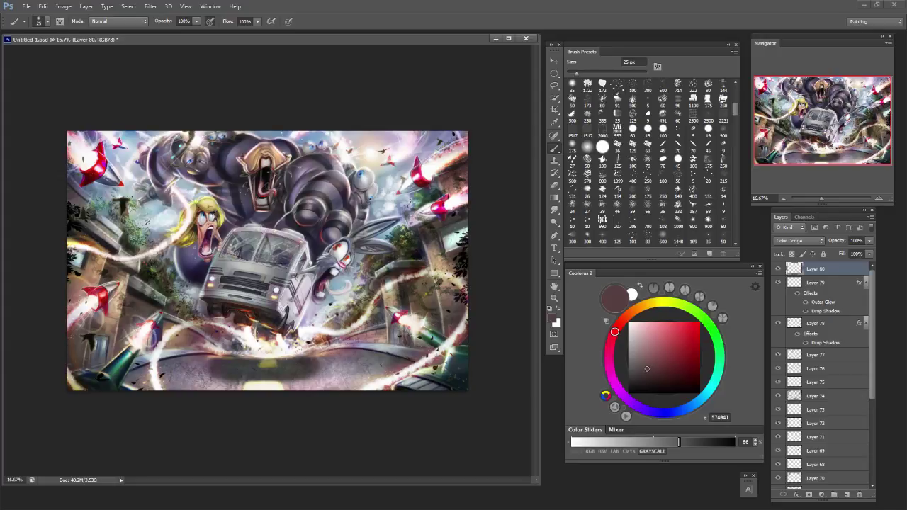
Create a new layer directly above Layer 79 and reset the foreground color to black.
{"action": "left_click", "coordinate": [815, 283]}
{"action": "left_click", "coordinate": [847, 494]}
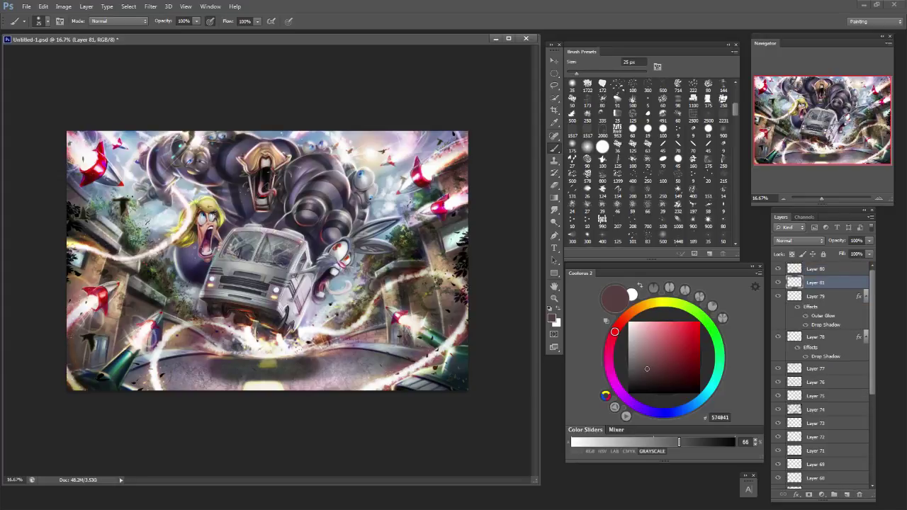
{"action": "key", "text": "d"}
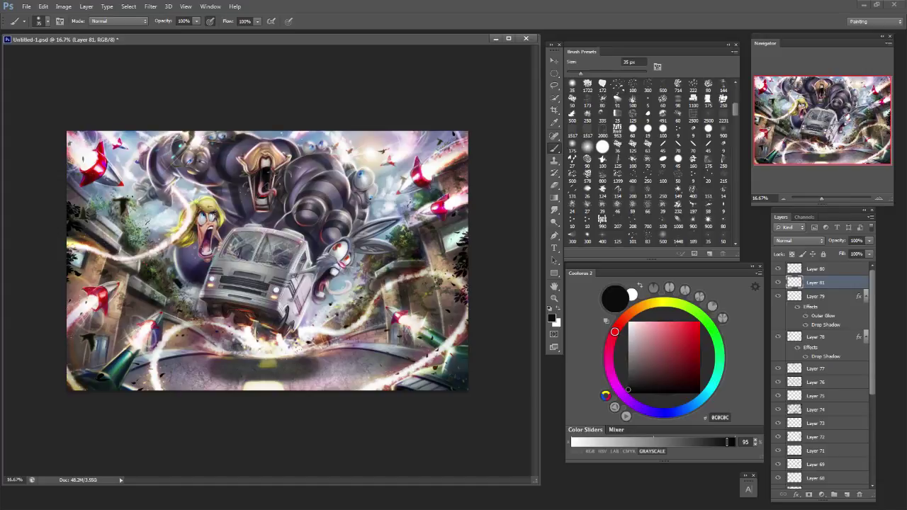
Return to Color Dodge Layer 80, sample white from the sparks, paint a stroke beside the van, and reduce the brush to 9 px.
{"action": "key", "text": "alt+bracketright"}
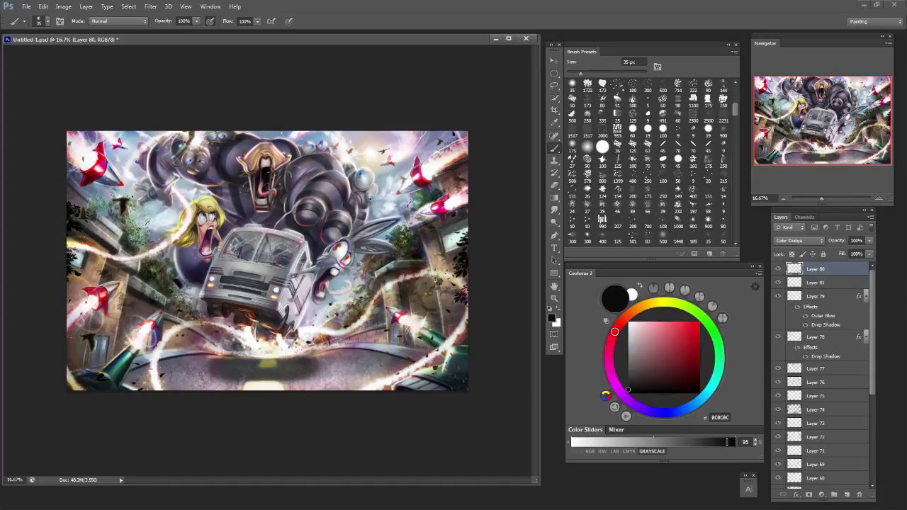
{"action": "left_click", "coordinate": [277, 345], "text": "alt"}
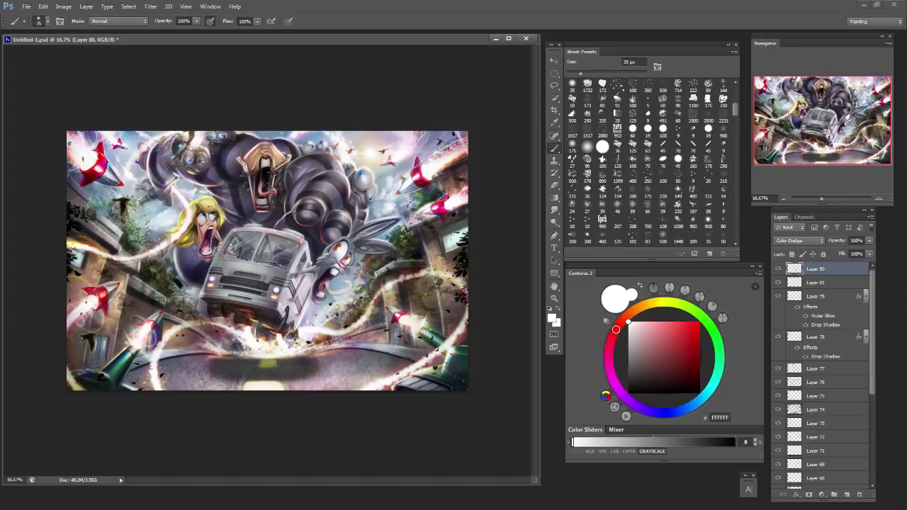
{"action": "left_click_drag", "start_coordinate": [180, 286], "coordinate": [205, 310]}
{"action": "key", "text": "bracketleft"}
{"action": "key", "text": "bracketleft"}
{"action": "key", "text": "bracketleft"}
{"action": "key", "text": "bracketleft"}
{"action": "key", "text": "bracketleft"}
{"action": "key", "text": "bracketleft"}
Change the painting color to saturated orange E56D00 and enlarge the brush to 25 px.
{"action": "left_click_drag", "start_coordinate": [650, 322], "coordinate": [669, 322]}
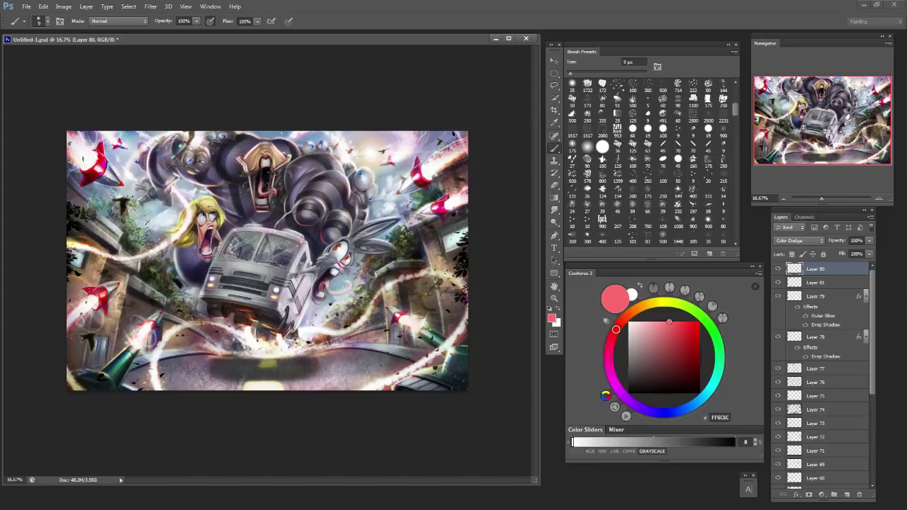
{"action": "key", "text": "bracketright"}
{"action": "key", "text": "bracketright"}
{"action": "key", "text": "bracketright"}
{"action": "key", "text": "bracketright"}
{"action": "left_click_drag", "start_coordinate": [616, 330], "coordinate": [635, 310]}
{"action": "left_click", "coordinate": [700, 329]}
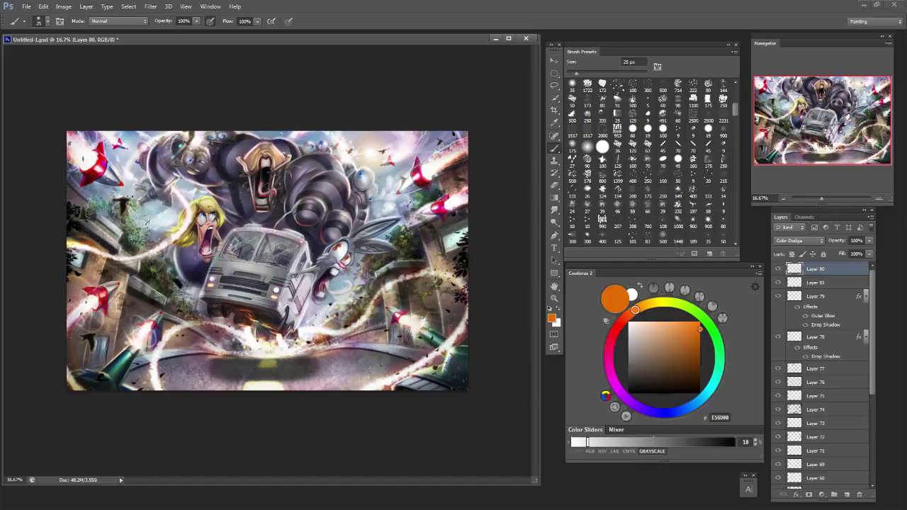
Try orange glow strokes by the van's front wheel and below the rabbit, and undo them.
{"action": "left_click_drag", "start_coordinate": [218, 333], "coordinate": [234, 341]}
{"action": "key", "text": "ctrl+z"}
{"action": "mouse_move", "coordinate": [346, 304]}
{"action": "left_mouse_down"}
{"action": "mouse_move", "coordinate": [362, 298]}
{"action": "mouse_move", "coordinate": [314, 313]}
{"action": "left_mouse_up"}
{"action": "key", "text": "ctrl+z"}
{"action": "key", "text": "ctrl+z"}
Paint orange glow along the smoke trail by the lower-right rocket and adjust the brush to 50 px.
{"action": "left_click_drag", "start_coordinate": [383, 330], "coordinate": [369, 340]}
{"action": "key", "text": "bracketleft"}
{"action": "key", "text": "bracketleft"}
{"action": "key", "text": "bracketleft"}
{"action": "key", "text": "bracketleft"}
{"action": "key", "text": "bracketleft"}
{"action": "key", "text": "bracketright"}
{"action": "key", "text": "bracketright"}
{"action": "key", "text": "bracketleft"}
{"action": "key", "text": "bracketright"}
{"action": "key", "text": "bracketright"}
{"action": "key", "text": "bracketright"}
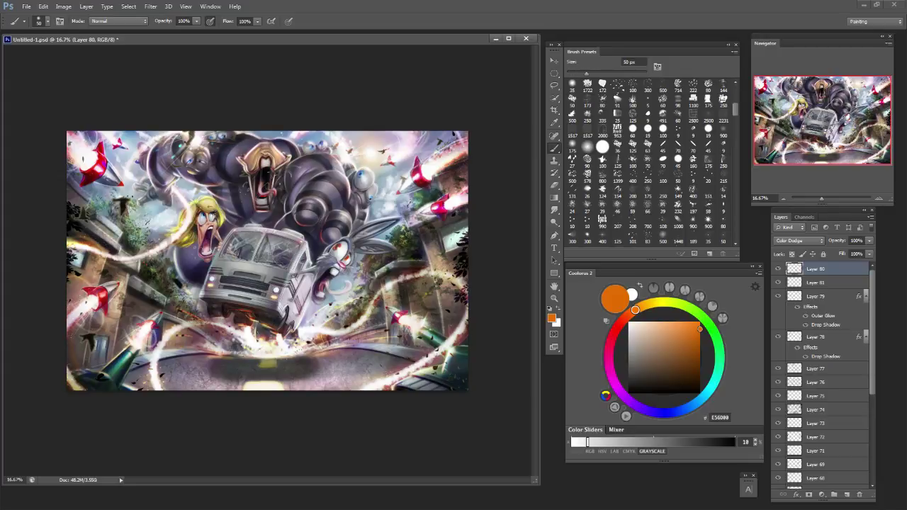
Add orange glow to the sparks beneath the van with a resized brush, then enlarge the brush to 400 px.
{"action": "key", "text": "bracketleft"}
{"action": "key", "text": "bracketleft"}
{"action": "key", "text": "bracketleft"}
{"action": "key", "text": "]"}
{"action": "key", "text": "]"}
{"action": "key", "text": "]"}
{"action": "key", "text": "]"}
{"action": "key", "text": "]"}
{"action": "left_click", "coordinate": [285, 339]}
{"action": "key", "text": "bracketright"}
{"action": "key", "text": "bracketright"}
{"action": "key", "text": "bracketright"}
{"action": "key", "text": "bracketright"}
{"action": "key", "text": "bracketright"}
{"action": "key", "text": "bracketright"}
{"action": "key", "text": "bracketright"}
{"action": "key", "text": "bracketright"}
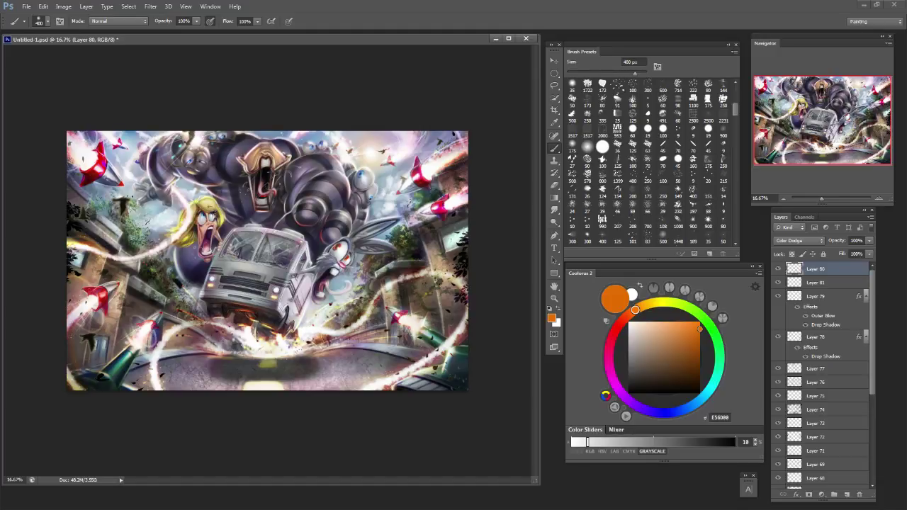
Add small orange glow strokes along the van's right side and the blonde woman's hair with a much smaller brush.
{"action": "key", "text": "bracketleft"}
{"action": "key", "text": "bracketleft"}
{"action": "key", "text": "bracketleft"}
{"action": "key", "text": "bracketleft"}
{"action": "key", "text": "bracketleft"}
{"action": "key", "text": "bracketleft"}
{"action": "key", "text": "bracketleft"}
{"action": "key", "text": "bracketleft"}
{"action": "left_click_drag", "start_coordinate": [312, 287], "coordinate": [310, 301]}
{"action": "key", "text": "bracketright"}
{"action": "key", "text": "bracketleft"}
{"action": "left_click_drag", "start_coordinate": [202, 185], "coordinate": [219, 185]}
Sample plum 813E56 from the area below the rabbit and adjust the brush to about 35 px.
{"action": "key", "text": "bracketleft"}
{"action": "key", "text": "bracketright"}
{"action": "key", "text": "bracketright"}
{"action": "key", "text": "bracketright"}
{"action": "key", "text": "bracketright"}
{"action": "key", "text": "bracketright"}
{"action": "key", "text": "bracketright"}
{"action": "key", "text": "bracketright"}
{"action": "key", "text": "bracketright"}
{"action": "key", "text": "bracketleft"}
{"action": "key", "text": "bracketleft"}
{"action": "key", "text": "bracketleft"}
{"action": "key", "text": "bracketleft"}
{"action": "key", "text": "bracketleft"}
{"action": "key", "text": "bracketleft"}
{"action": "key", "text": "bracketleft"}
{"action": "key", "text": "bracketleft"}
{"action": "key", "text": "bracketleft"}
{"action": "key", "text": "bracketright"}
{"action": "key", "text": "bracketright"}
{"action": "left_click", "coordinate": [325, 281], "text": "alt"}
{"action": "key", "text": "bracketright"}
{"action": "key", "text": "bracketright"}
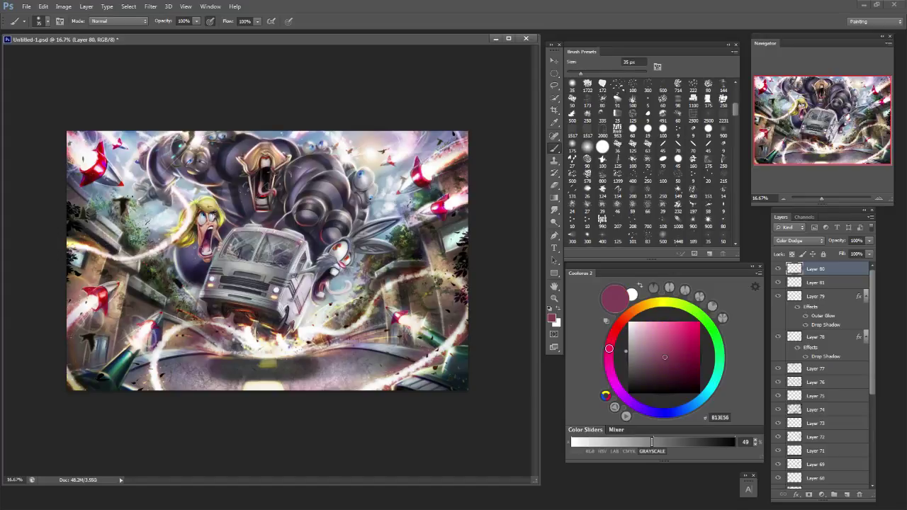
Darken the painting color to deep maroon 380C18 and adjust the brush to about 70 px.
{"action": "key", "text": "bracketleft"}
{"action": "left_click", "coordinate": [684, 377]}
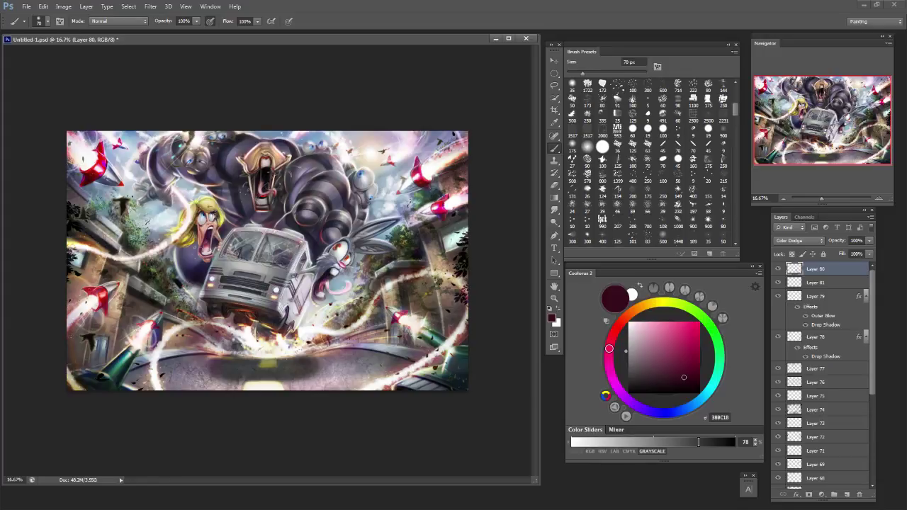
{"action": "left_click", "coordinate": [183, 21]}
{"action": "key", "text": "bracketright"}
{"action": "key", "text": "bracketright"}
{"action": "key", "text": "bracketright"}
Pick light pink E385A6 and vary the brush size around 50 px for the glow accents.
{"action": "left_click", "coordinate": [657, 330]}
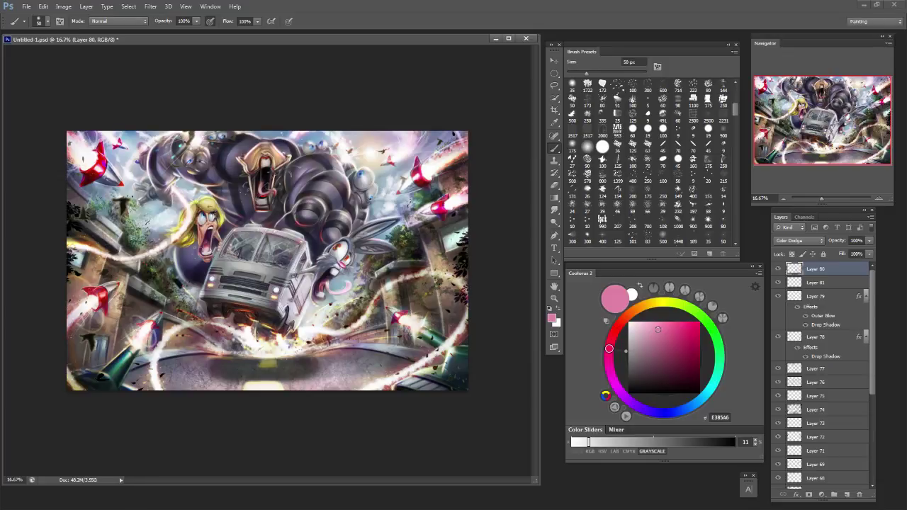
{"action": "key", "text": "bracketleft"}
{"action": "key", "text": "bracketleft"}
{"action": "key", "text": "bracketleft"}
{"action": "key", "text": "bracketleft"}
{"action": "key", "text": "bracketright"}
{"action": "key", "text": "bracketright"}
{"action": "key", "text": "bracketright"}
{"action": "key", "text": "bracketright"}
{"action": "key", "text": "bracketright"}
{"action": "key", "text": "bracketleft"}
{"action": "key", "text": "bracketright"}
{"action": "key", "text": "bracketright"}
{"action": "key", "text": "bracketright"}
{"action": "key", "text": "bracketright"}
{"action": "key", "text": "bracketright"}
{"action": "key", "text": "bracketleft"}
{"action": "key", "text": "bracketleft"}
{"action": "key", "text": "bracketleft"}
{"action": "key", "text": "bracketleft"}
Change the painting color to a dark red and enlarge the brush to 90 px.
{"action": "left_click", "coordinate": [677, 354]}
{"action": "left_click", "coordinate": [615, 330]}
{"action": "key", "text": "bracketright"}
{"action": "key", "text": "bracketright"}
{"action": "key", "text": "bracketright"}
{"action": "key", "text": "bracketright"}
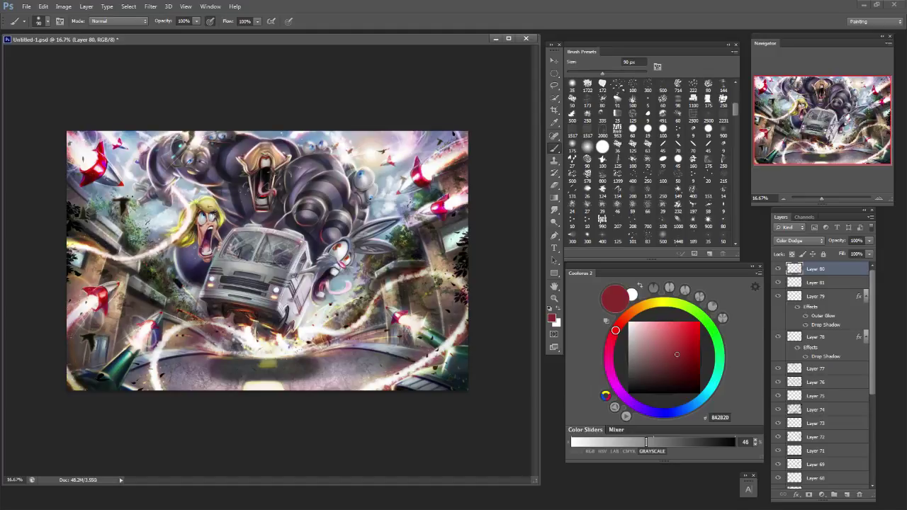
Work the dark red glow with varied brush sizes, then pick a pale pink and set the brush to 20 px.
{"action": "key", "text": "["}
{"action": "key", "text": "bracketright"}
{"action": "key", "text": "bracketright"}
{"action": "key", "text": "bracketright"}
{"action": "key", "text": "bracketright"}
{"action": "key", "text": "bracketright"}
{"action": "key", "text": "bracketright"}
{"action": "key", "text": "bracketright"}
{"action": "key", "text": "bracketright"}
{"action": "key", "text": "bracketright"}
{"action": "key", "text": "bracketright"}
{"action": "key", "text": "bracketright"}
{"action": "key", "text": "bracketright"}
{"action": "key", "text": "bracketright"}
{"action": "key", "text": "bracketleft"}
{"action": "key", "text": "bracketleft"}
{"action": "key", "text": "bracketleft"}
{"action": "key", "text": "bracketleft"}
{"action": "key", "text": "bracketleft"}
{"action": "key", "text": "bracketleft"}
{"action": "key", "text": "bracketleft"}
{"action": "key", "text": "bracketleft"}
{"action": "key", "text": "bracketleft"}
{"action": "key", "text": "bracketleft"}
{"action": "key", "text": "bracketleft"}
{"action": "key", "text": "bracketleft"}
{"action": "key", "text": "bracketleft"}
{"action": "key", "text": "bracketleft"}
{"action": "key", "text": "bracketright"}
{"action": "left_click", "coordinate": [639, 321]}
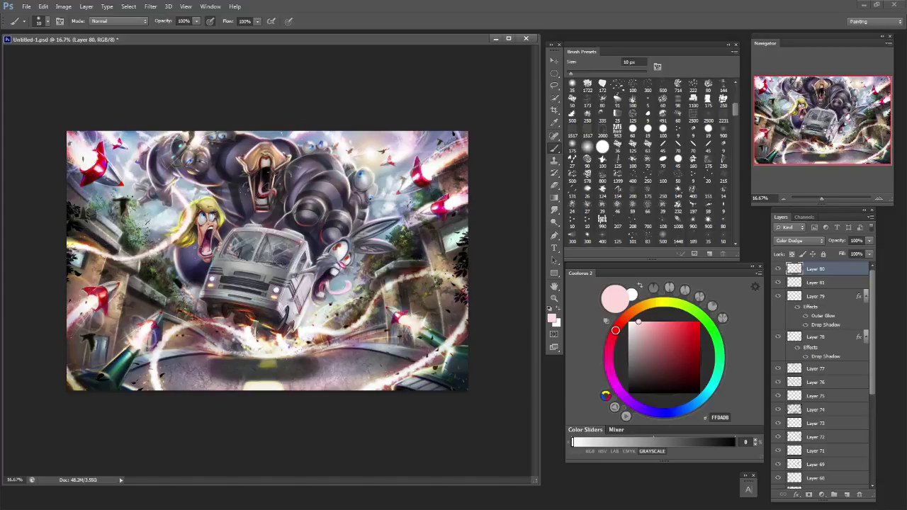
{"action": "key", "text": "bracketright"}
Paint near-black debris specks over the road beneath the van on Layer 81 and enlarge the brush to 30 px.
{"action": "key", "text": "d"}
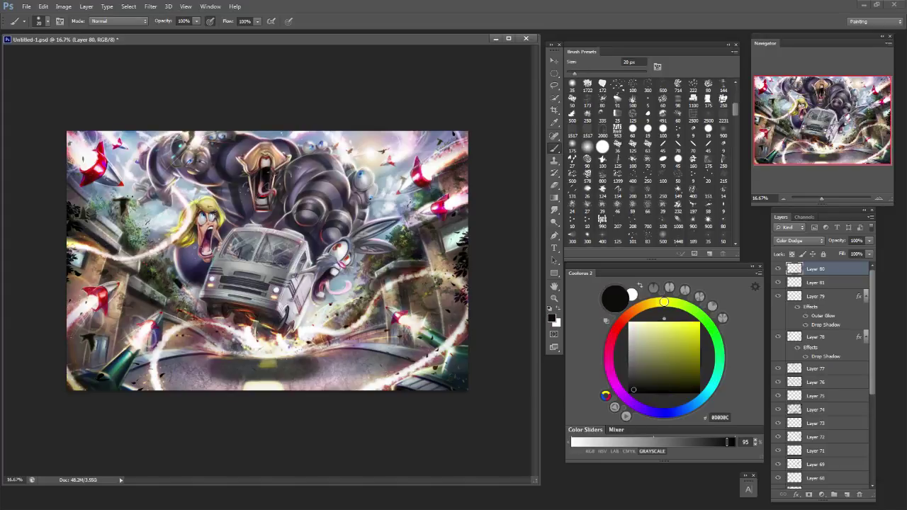
{"action": "left_click", "coordinate": [815, 283]}
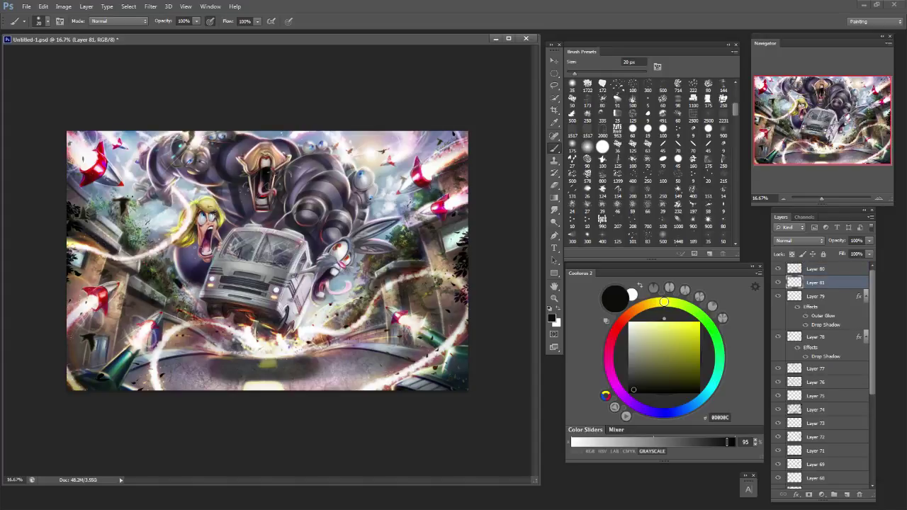
{"action": "key", "text": "alt+bracketright"}
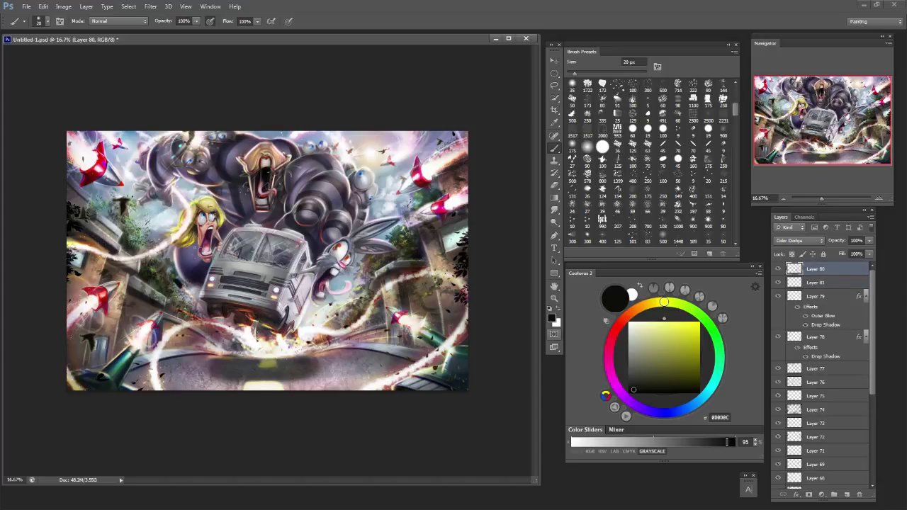
{"action": "key", "text": "alt+bracketleft"}
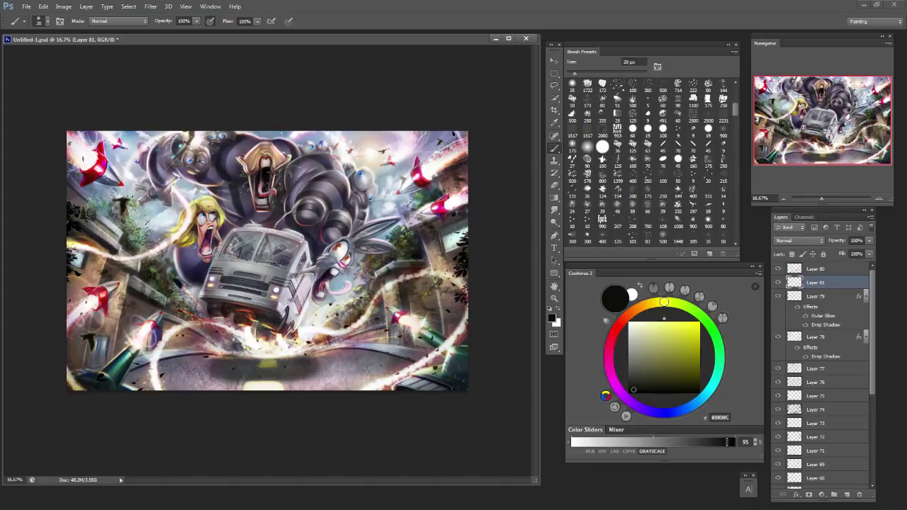
{"action": "key", "text": "bracketright"}
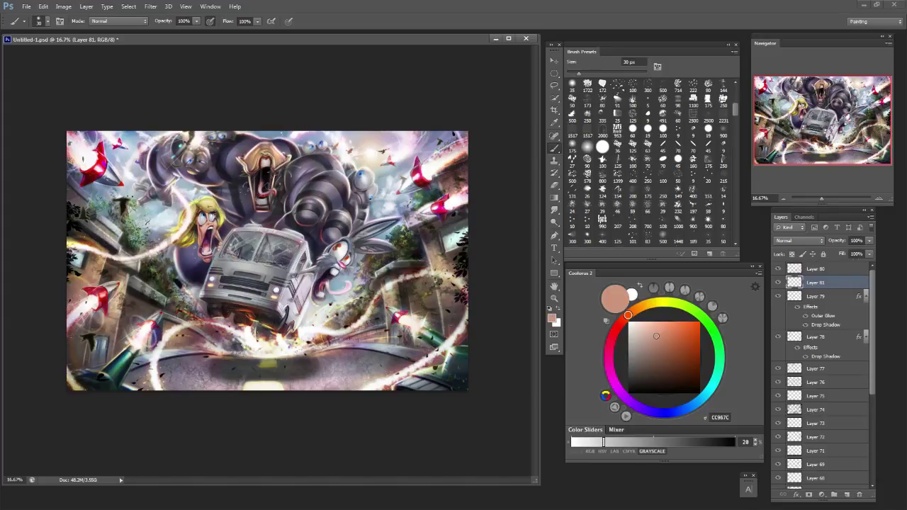
Sample white from the sparks under the van for glow on Layer 80, then return to Layer 81.
{"action": "left_click", "coordinate": [256, 343], "text": "alt"}
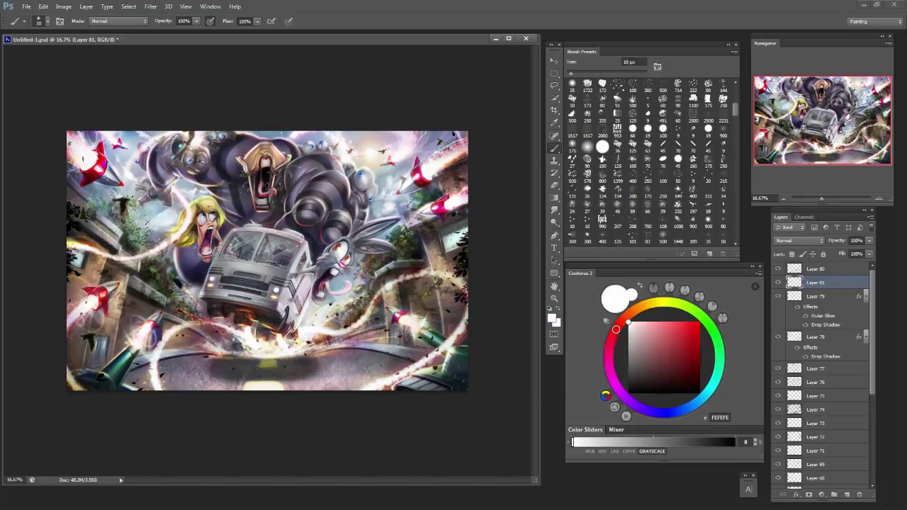
{"action": "left_click", "coordinate": [816, 269]}
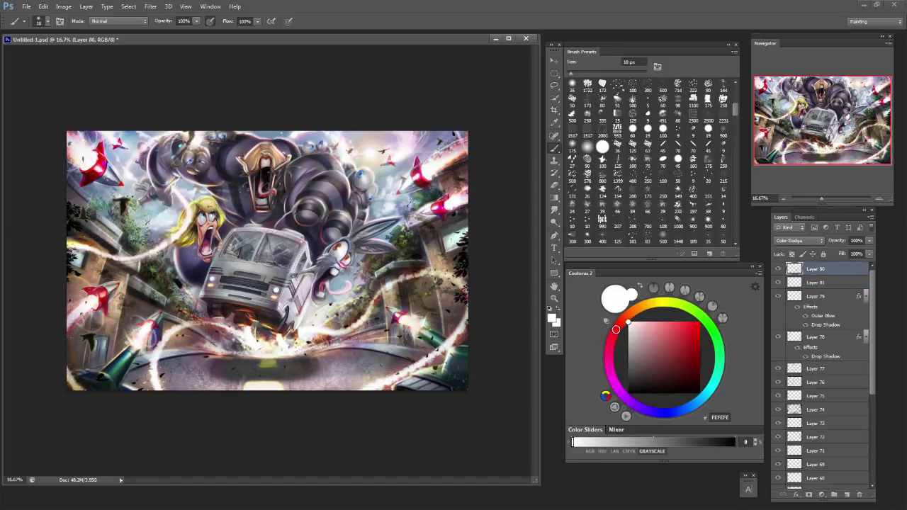
{"action": "key", "text": "alt+bracketleft"}
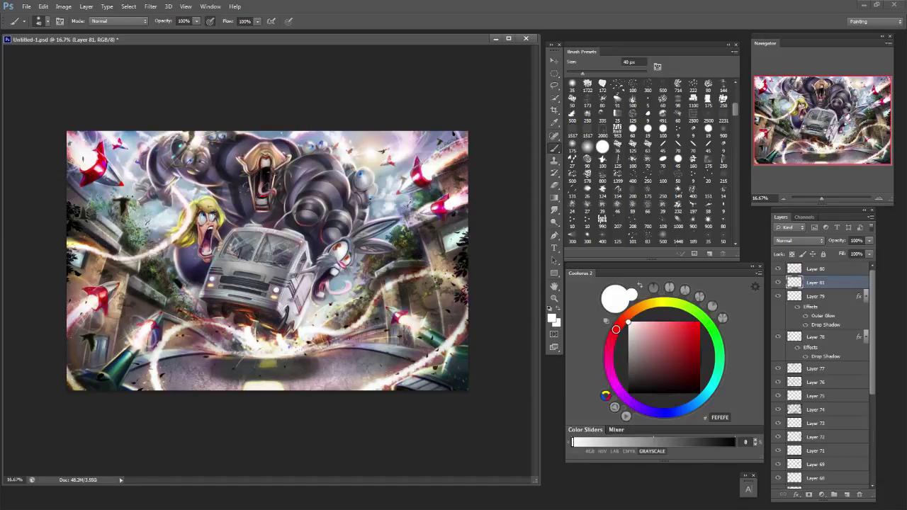
Use dark 101E10 with a resized brush for debris on Layer 81, then return to white with a 10 px brush.
{"action": "key", "text": "x"}
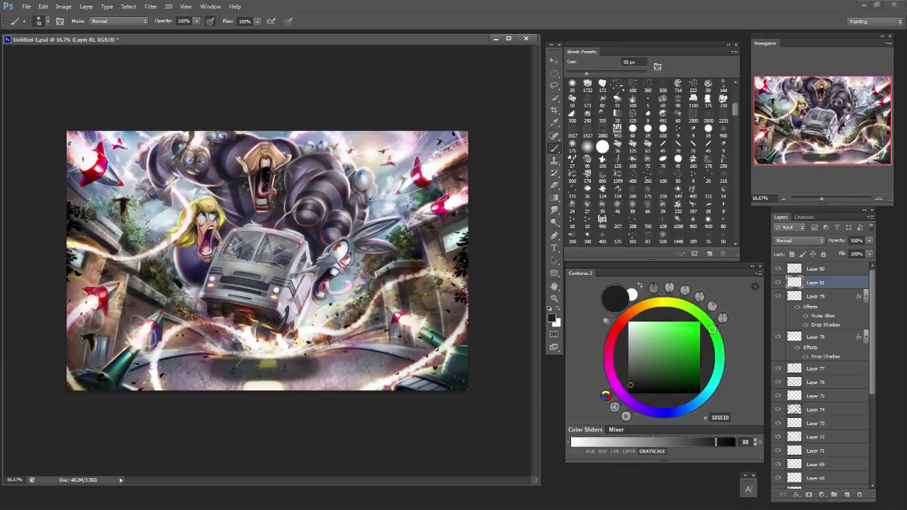
{"action": "key", "text": "bracketright"}
{"action": "key", "text": "bracketright"}
{"action": "key", "text": "bracketright"}
{"action": "key", "text": "bracketright"}
{"action": "key", "text": "x"}
{"action": "key", "text": "bracketleft"}
{"action": "key", "text": "bracketleft"}
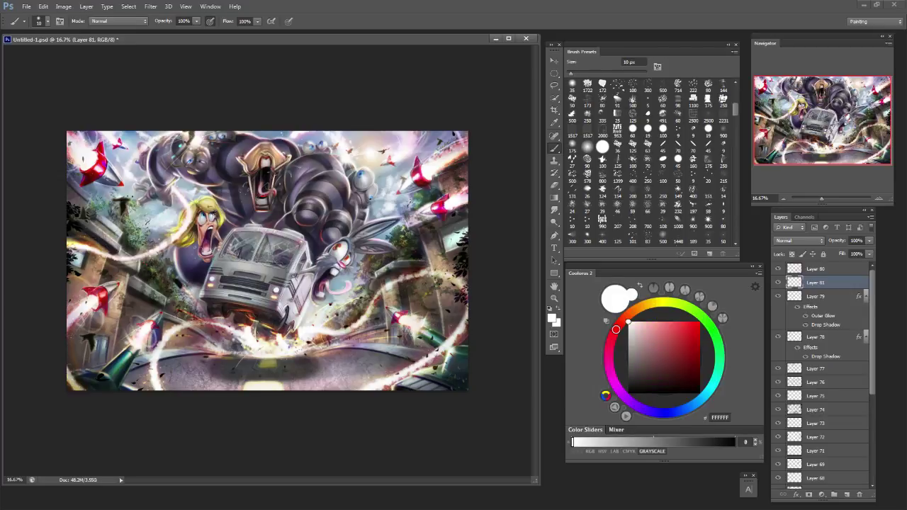
Make Layer 80 active, pick bright red FF553A and enlarge the brush.
{"action": "left_click", "coordinate": [815, 269]}
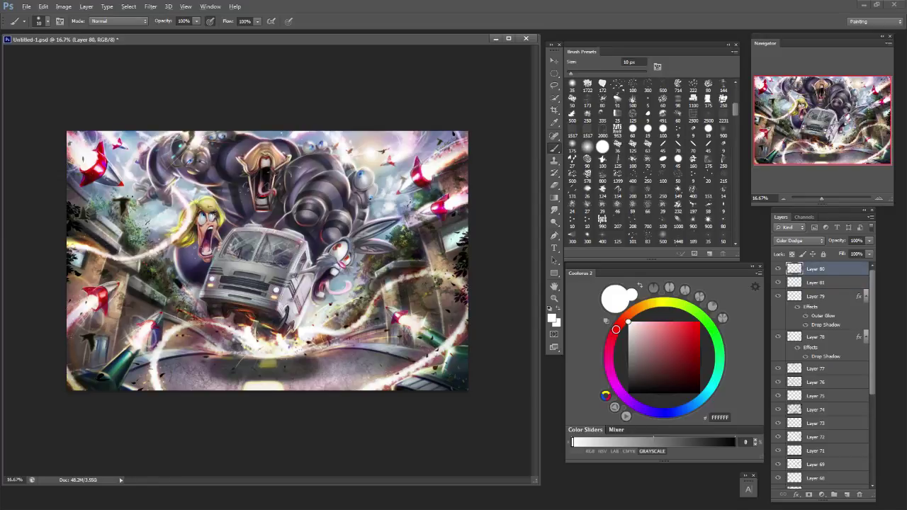
{"action": "left_click", "coordinate": [673, 372]}
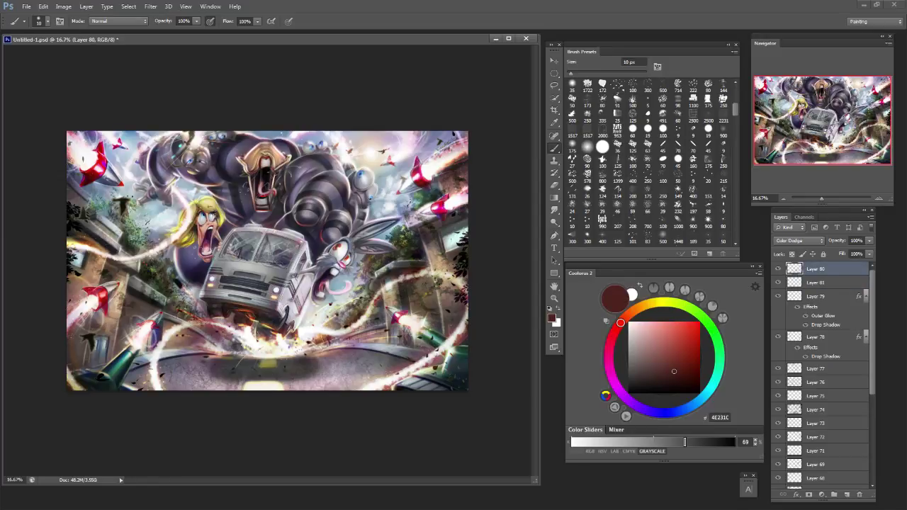
{"action": "left_click", "coordinate": [683, 322]}
{"action": "key", "text": "bracketright"}
{"action": "key", "text": "bracketright"}
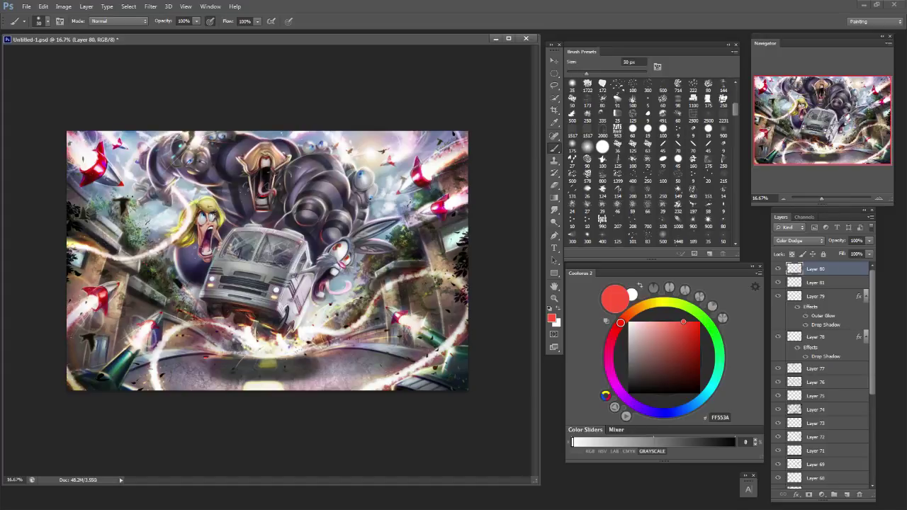
Add thin yellow FFFF50 spark streaks on the road beneath the van with a small brush, then pick off-white EEEEE1.
{"action": "key", "text": "x"}
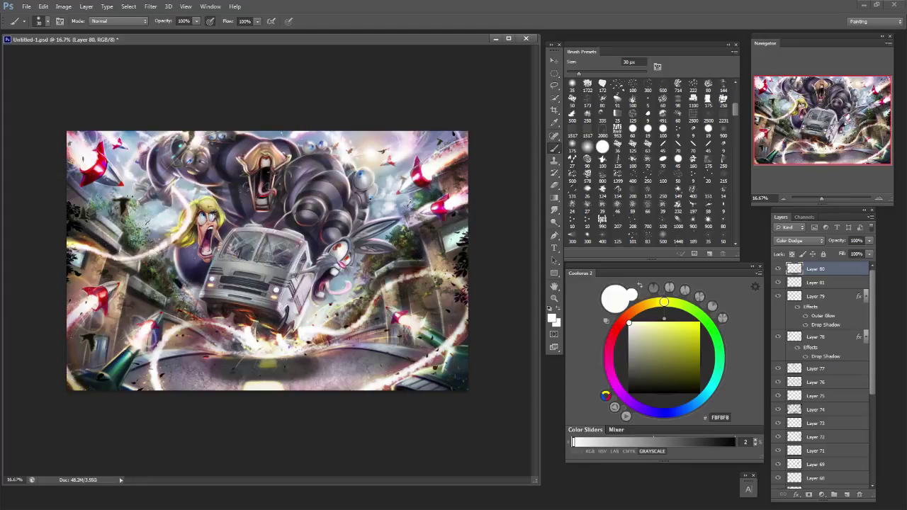
{"action": "left_click", "coordinate": [677, 322]}
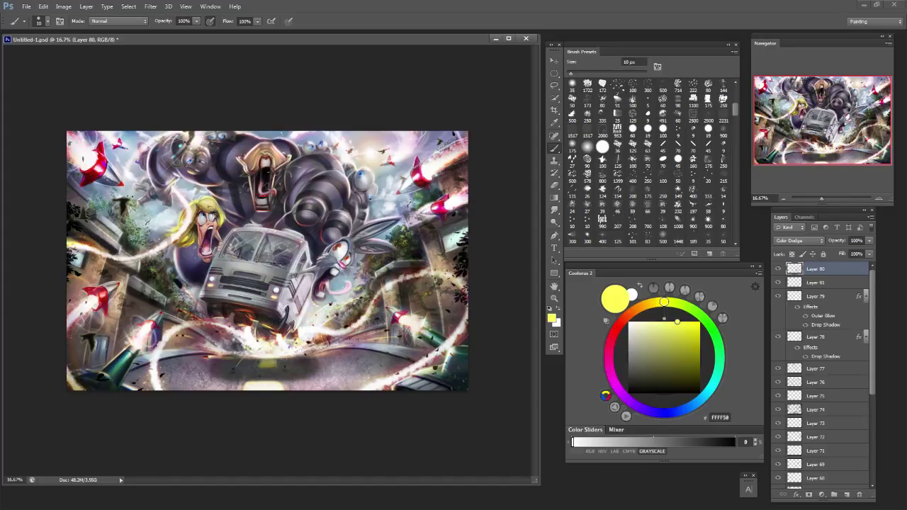
{"action": "key", "text": "bracketright"}
{"action": "key", "text": "bracketleft"}
{"action": "key", "text": "bracketright"}
{"action": "key", "text": "bracketleft"}
{"action": "key", "text": "bracketright"}
{"action": "key", "text": "bracketright"}
{"action": "key", "text": "bracketright"}
{"action": "key", "text": "bracketright"}
{"action": "key", "text": "bracketleft"}
{"action": "key", "text": "bracketleft"}
{"action": "key", "text": "bracketleft"}
{"action": "left_click", "coordinate": [632, 327]}
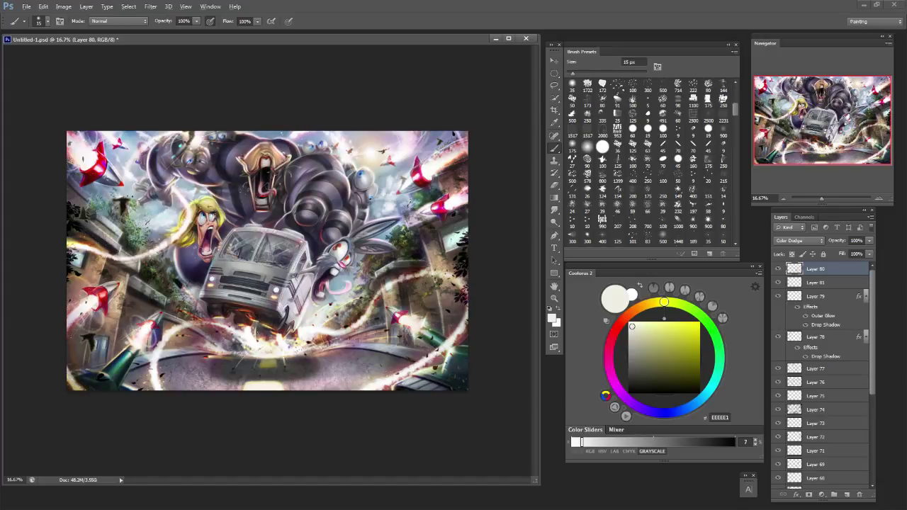
Sample a color from the road near the debris and shift it to orange C55800.
{"action": "left_click", "coordinate": [206, 356], "text": "alt"}
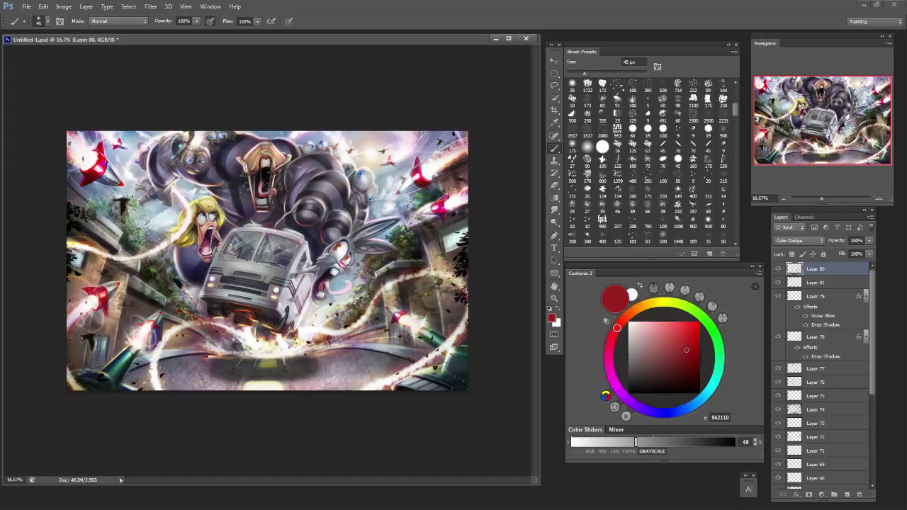
{"action": "left_click", "coordinate": [699, 338]}
{"action": "left_click", "coordinate": [634, 311]}
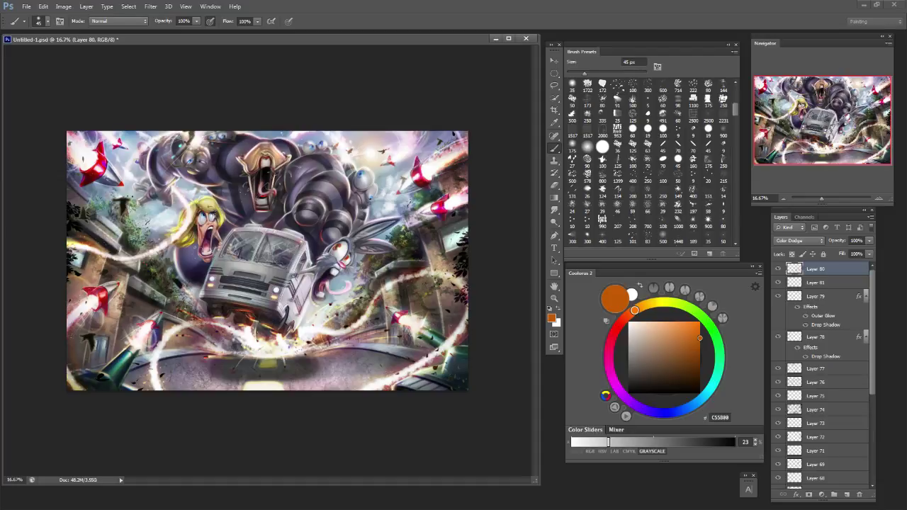
Change the color to bright orange FF8E00 and add small glowing embers on the road below the van.
{"action": "left_click", "coordinate": [267, 363], "text": "alt"}
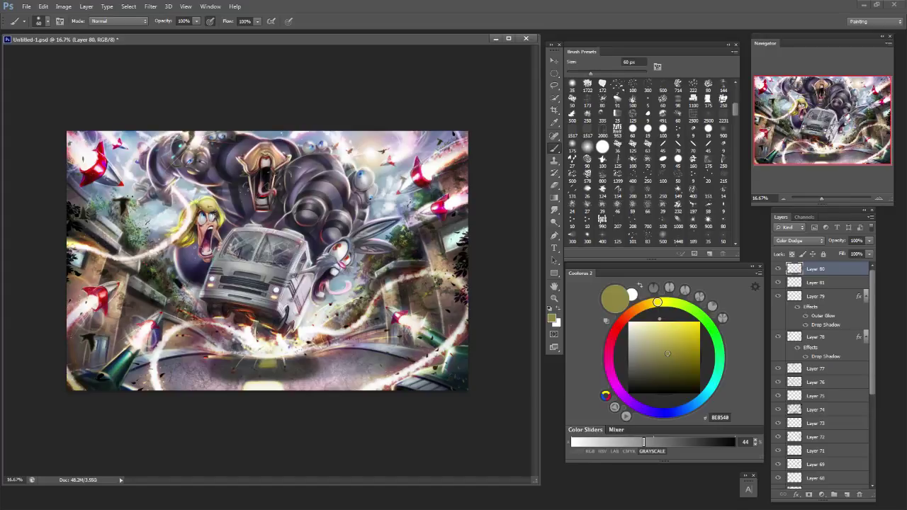
{"action": "left_click", "coordinate": [659, 322]}
{"action": "left_click", "coordinate": [639, 307]}
{"action": "left_click", "coordinate": [700, 322]}
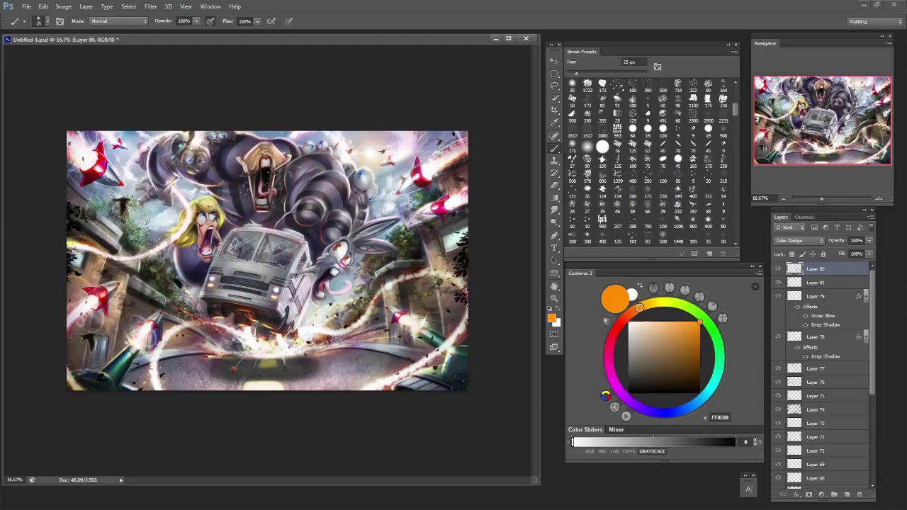
{"action": "key", "text": "]"}
{"action": "key", "text": "]"}
{"action": "key", "text": "]"}
{"action": "key", "text": "]"}
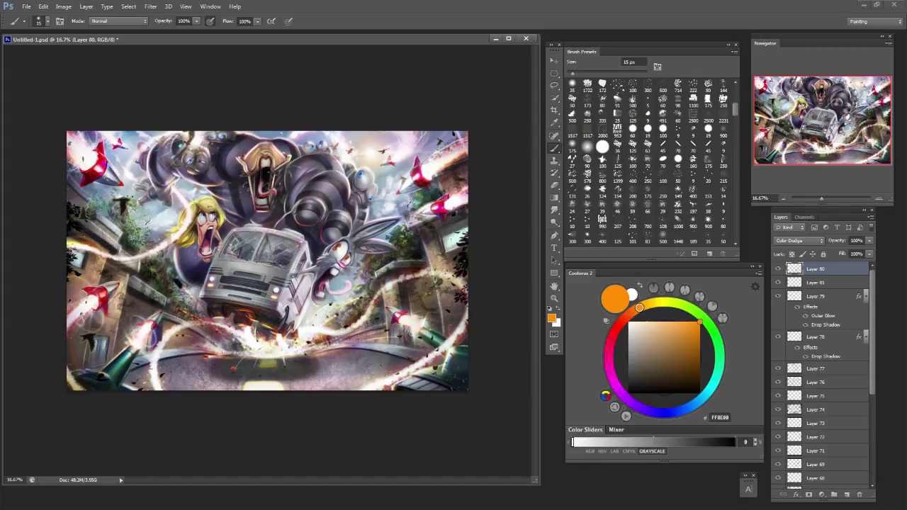
{"action": "key", "text": "bracketright"}
Set the painting color to near-black 0C0C0C with a 60 px brush and make Layer 81 active.
{"action": "left_click", "coordinate": [285, 365], "text": "alt"}
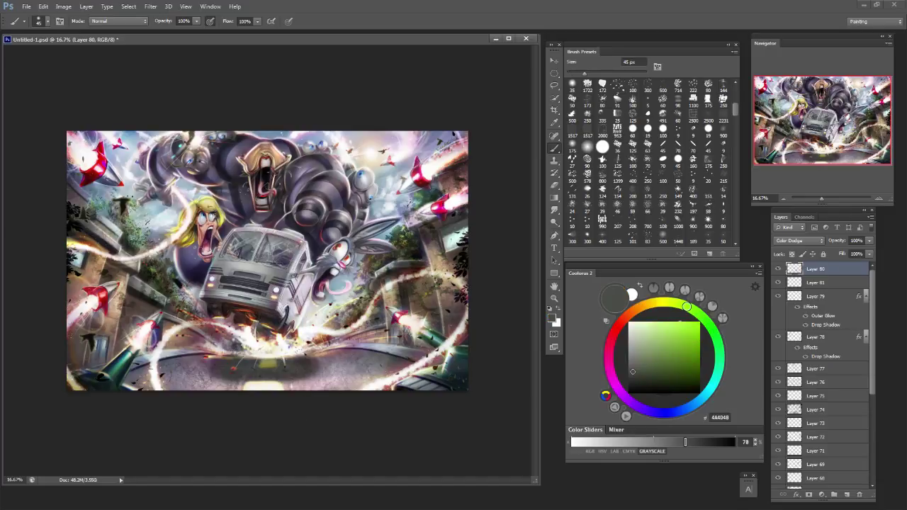
{"action": "left_click", "coordinate": [816, 282]}
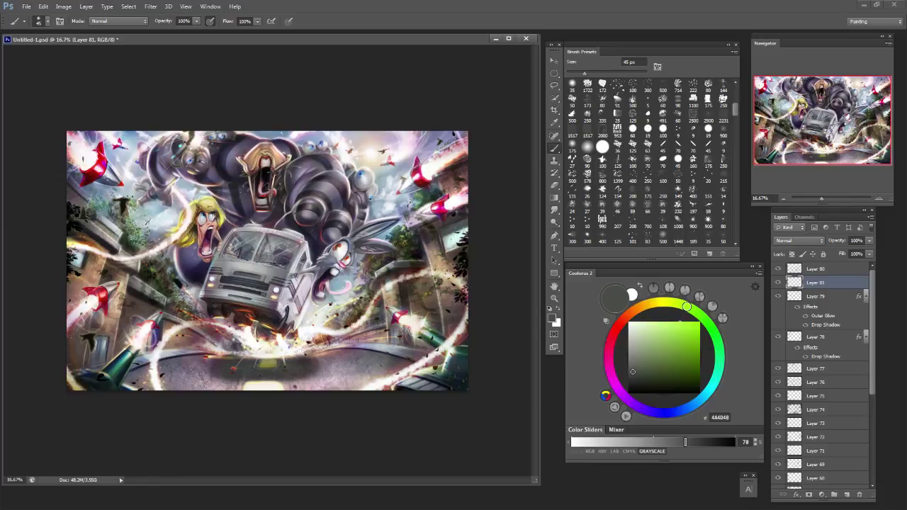
{"action": "left_click", "coordinate": [815, 269]}
{"action": "mouse_move", "coordinate": [659, 347]}
{"action": "left_mouse_down"}
{"action": "mouse_move", "coordinate": [629, 326]}
{"action": "mouse_move", "coordinate": [628, 389]}
{"action": "left_mouse_up"}
{"action": "key", "text": "bracketright"}
{"action": "key", "text": "bracketright"}
{"action": "key", "text": "bracketright"}
{"action": "key", "text": "bracketright"}
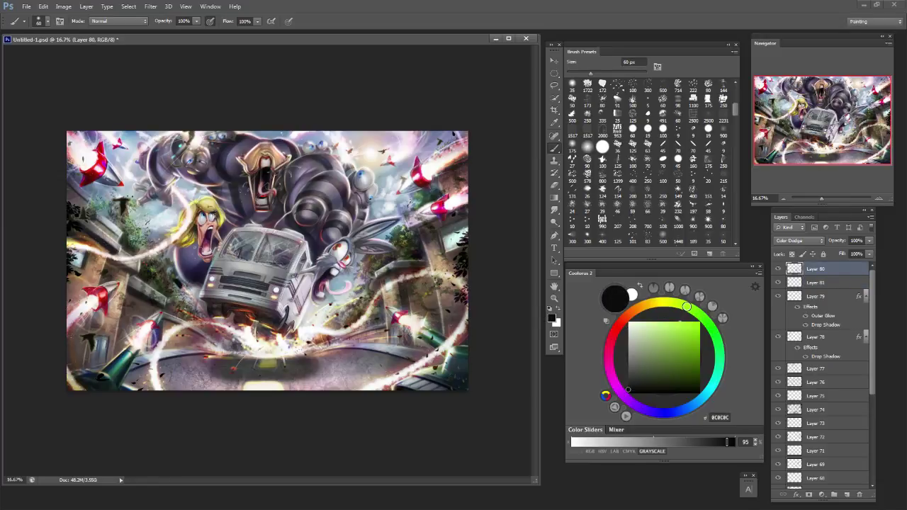
{"action": "key", "text": "alt+bracketleft"}
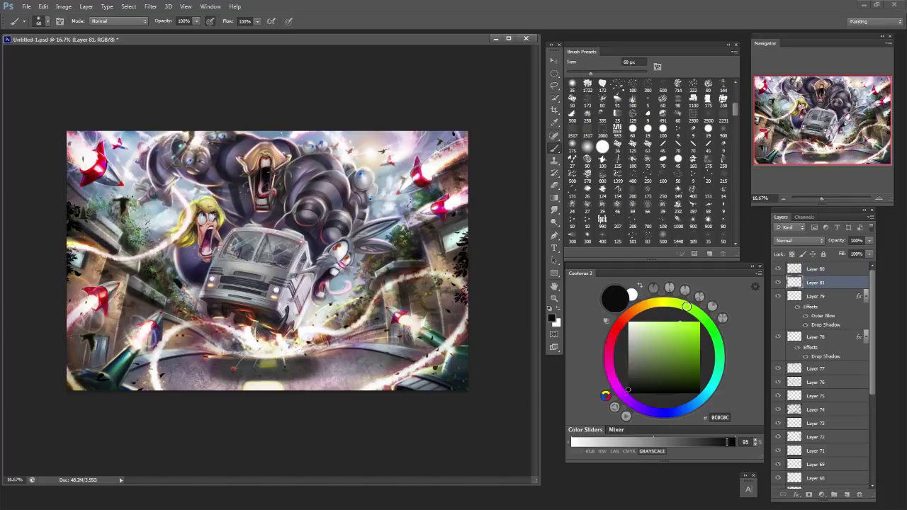
Paint more near-black debris chunks of varying size on the road below the van.
{"action": "key", "text": "bracketright"}
{"action": "left_click", "coordinate": [301, 385]}
{"action": "left_click", "coordinate": [213, 388]}
{"action": "key", "text": "bracketleft"}
{"action": "key", "text": "bracketleft"}
{"action": "left_click", "coordinate": [187, 385]}
{"action": "left_click", "coordinate": [331, 367]}
{"action": "left_click_drag", "start_coordinate": [325, 365], "coordinate": [333, 367]}
{"action": "left_click_drag", "start_coordinate": [329, 365], "coordinate": [335, 367]}
{"action": "key", "text": "e"}
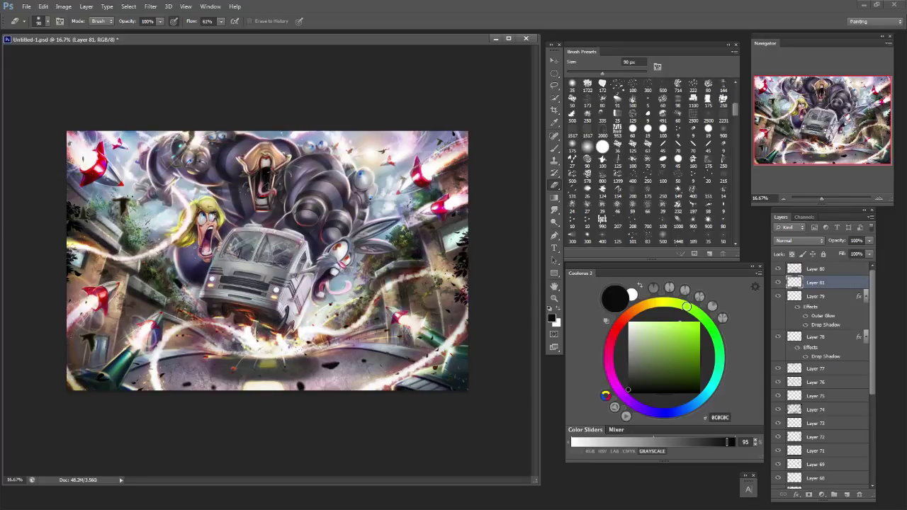
{"action": "key", "text": "b"}
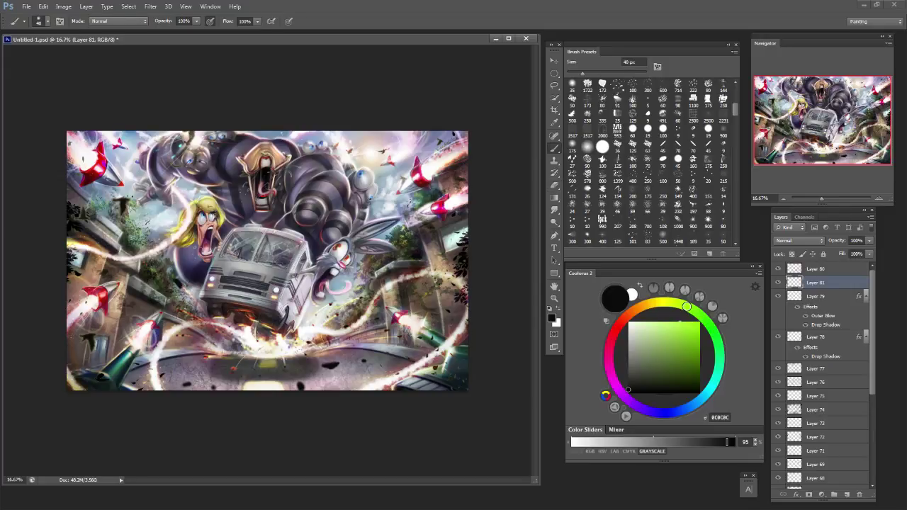
Make Layer 80 active and set the painting color to light orange E6A160.
{"action": "left_click", "coordinate": [815, 270]}
{"action": "left_click", "coordinate": [633, 311]}
{"action": "left_click", "coordinate": [666, 328]}
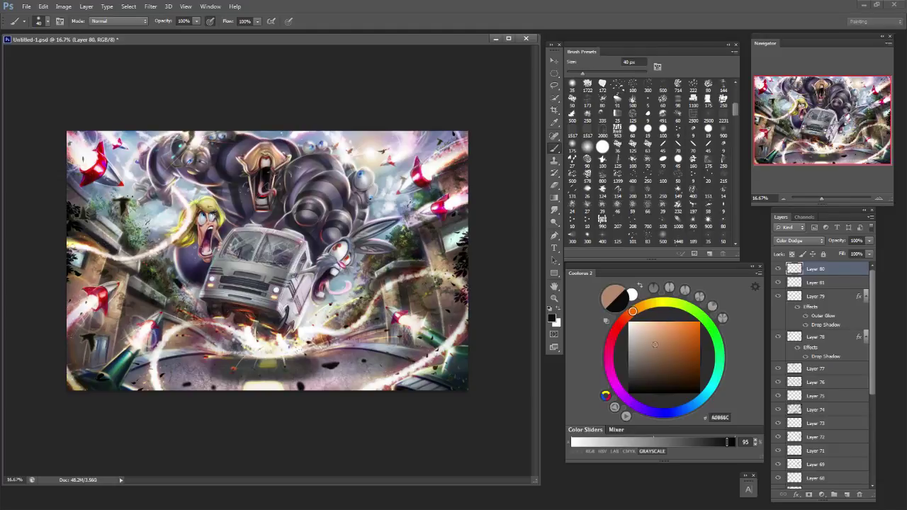
Try a wider light-orange glow stroke across the dark debris on the road and undo it.
{"action": "key", "text": "bracketright"}
{"action": "key", "text": "bracketright"}
{"action": "key", "text": "bracketright"}
{"action": "left_click_drag", "start_coordinate": [324, 366], "coordinate": [303, 361]}
{"action": "key", "text": "ctrl+z"}
{"action": "left_click", "coordinate": [815, 283]}
{"action": "key", "text": "bracketleft"}
{"action": "key", "text": "bracketleft"}
{"action": "key", "text": "bracketleft"}
{"action": "key", "text": "alt+bracketright"}
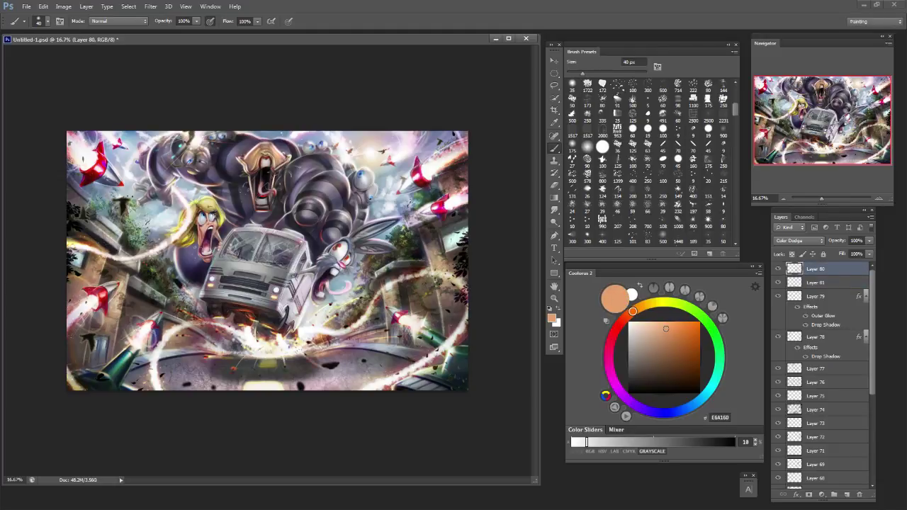
{"action": "key", "text": "alt+bracketleft"}
{"action": "key", "text": "alt+bracketright"}
Brush a light-orange glow over the dark debris on the road, using an enlarged brush.
{"action": "key", "text": "bracketright"}
{"action": "key", "text": "bracketright"}
{"action": "key", "text": "bracketright"}
{"action": "key", "text": "bracketright"}
{"action": "key", "text": "bracketright"}
{"action": "key", "text": "bracketright"}
{"action": "left_click_drag", "start_coordinate": [328, 366], "coordinate": [335, 366]}
Try a small glow stroke over the road to the left of the yellow marking and undo it.
{"action": "key", "text": "bracketleft"}
{"action": "key", "text": "bracketleft"}
{"action": "key", "text": "bracketleft"}
{"action": "key", "text": "bracketleft"}
{"action": "key", "text": "bracketleft"}
{"action": "key", "text": "bracketleft"}
{"action": "key", "text": "bracketleft"}
{"action": "mouse_move", "coordinate": [226, 364]}
{"action": "left_mouse_down"}
{"action": "mouse_move", "coordinate": [213, 387]}
{"action": "mouse_move", "coordinate": [189, 381]}
{"action": "mouse_move", "coordinate": [207, 370]}
{"action": "left_mouse_up"}
{"action": "key", "text": "bracketright"}
{"action": "key", "text": "ctrl+alt+z"}
{"action": "key", "text": "ctrl+alt+z"}
Sample near-black 0F0F0F from the road debris, set a 90 px brush and add a new layer above Layer 80.
{"action": "left_click", "coordinate": [225, 368], "text": "alt"}
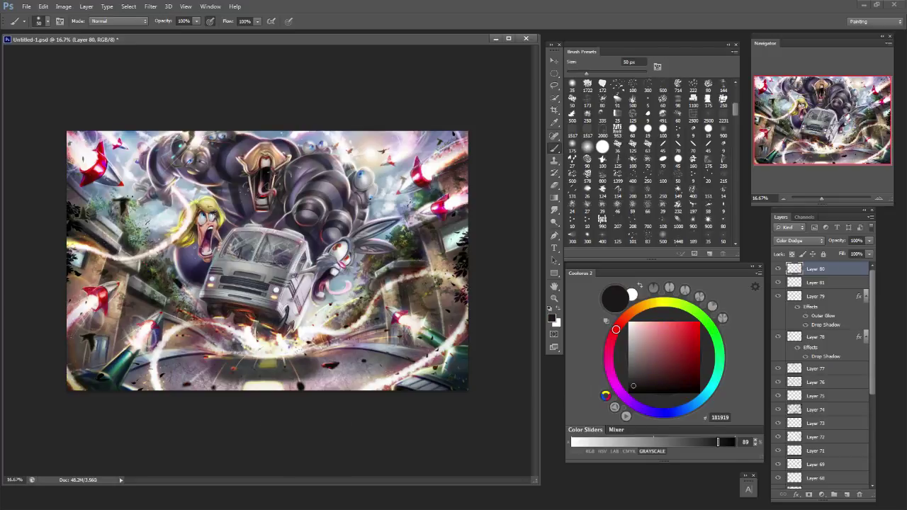
{"action": "left_click", "coordinate": [225, 368], "text": "alt"}
{"action": "left_click", "coordinate": [225, 367], "text": "alt"}
{"action": "key", "text": "bracketright"}
{"action": "key", "text": "bracketright"}
{"action": "key", "text": "bracketright"}
{"action": "key", "text": "bracketright"}
{"action": "key", "text": "bracketright"}
{"action": "key", "text": "bracketright"}
{"action": "key", "text": "bracketright"}
{"action": "key", "text": "bracketright"}
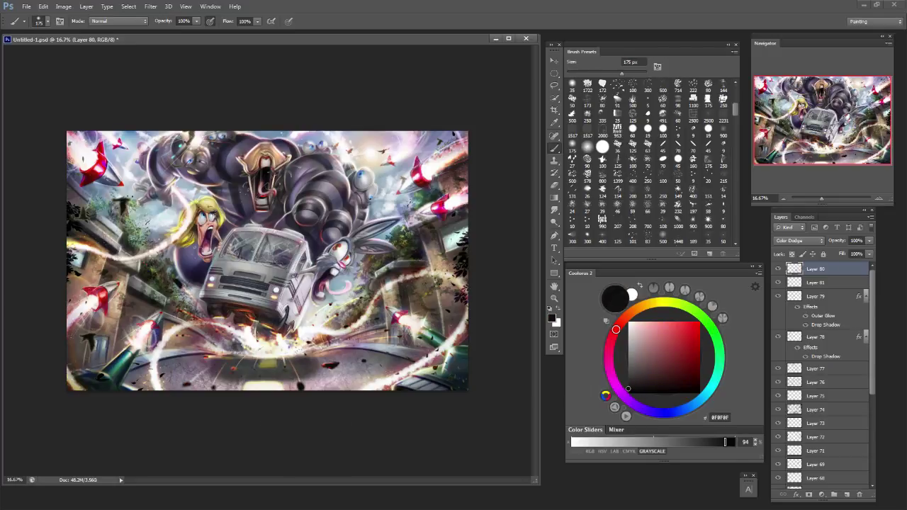
{"action": "key", "text": "bracketleft"}
{"action": "key", "text": "bracketleft"}
{"action": "key", "text": "bracketleft"}
{"action": "key", "text": "bracketleft"}
{"action": "left_click", "coordinate": [847, 494]}
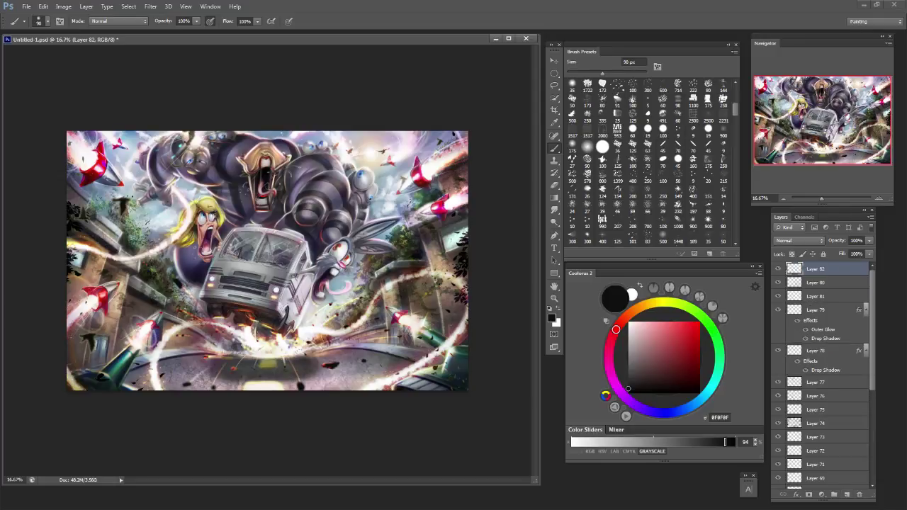
Set the new layer's blend mode to Multiply and paint a shadow under the debris with a grayish mauve sampled from the road.
{"action": "left_click", "coordinate": [800, 241]}
{"action": "left_click", "coordinate": [785, 266]}
{"action": "left_click", "coordinate": [330, 376], "text": "alt"}
{"action": "left_click_drag", "start_coordinate": [325, 377], "coordinate": [334, 377]}
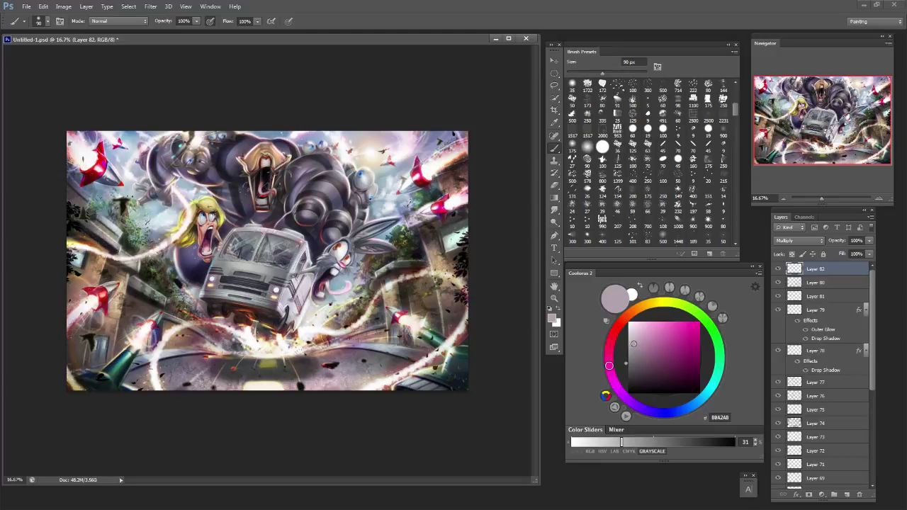
Sample a pale pink from the road near the debris, set a 45 px brush and make Layer 80 active.
{"action": "key", "text": "bracketleft"}
{"action": "left_click", "coordinate": [180, 389], "text": "alt"}
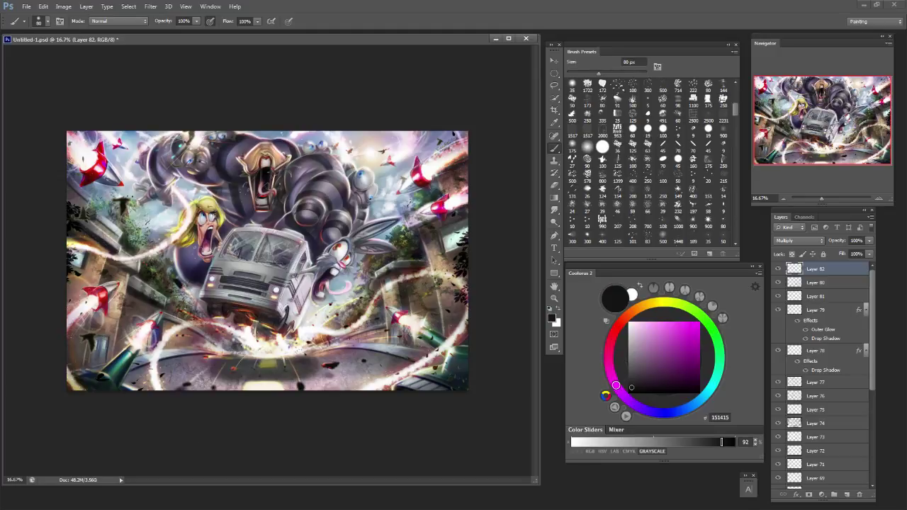
{"action": "key", "text": "bracketleft"}
{"action": "key", "text": "bracketleft"}
{"action": "key", "text": "bracketleft"}
{"action": "key", "text": "bracketleft"}
{"action": "key", "text": "bracketleft"}
{"action": "key", "text": "bracketleft"}
{"action": "left_click", "coordinate": [326, 376], "text": "alt"}
{"action": "key", "text": "bracketright"}
{"action": "key", "text": "alt+bracketleft"}
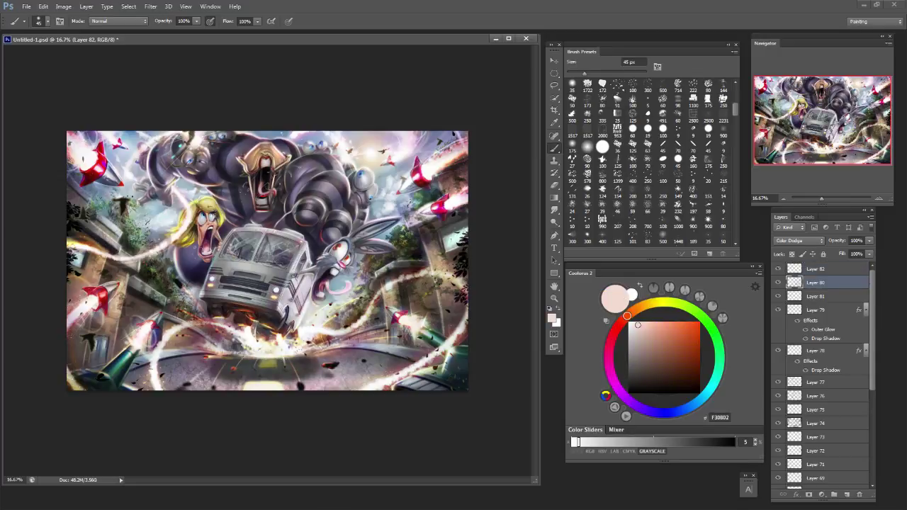
{"action": "key", "text": "bracketright"}
{"action": "key", "text": "bracketright"}
{"action": "key", "text": "bracketright"}
{"action": "key", "text": "bracketright"}
{"action": "key", "text": "alt+bracketright"}
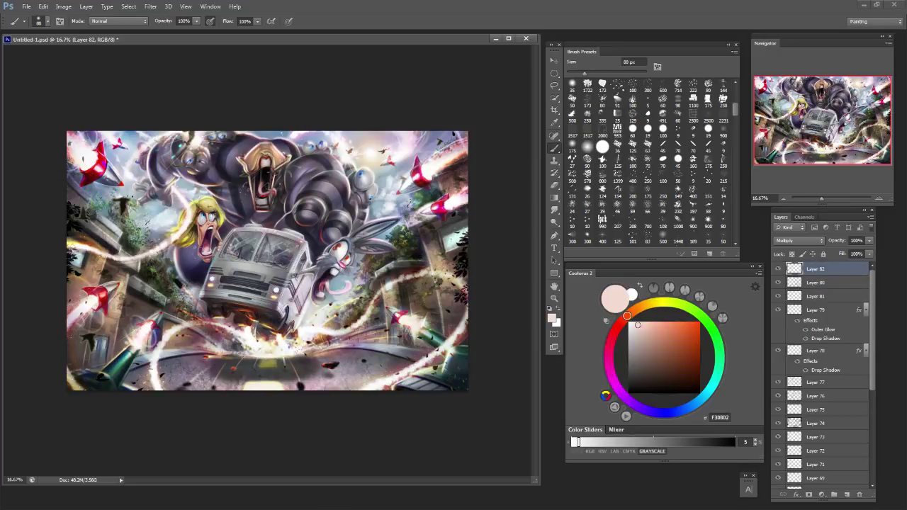
{"action": "key", "text": "alt+bracketleft"}
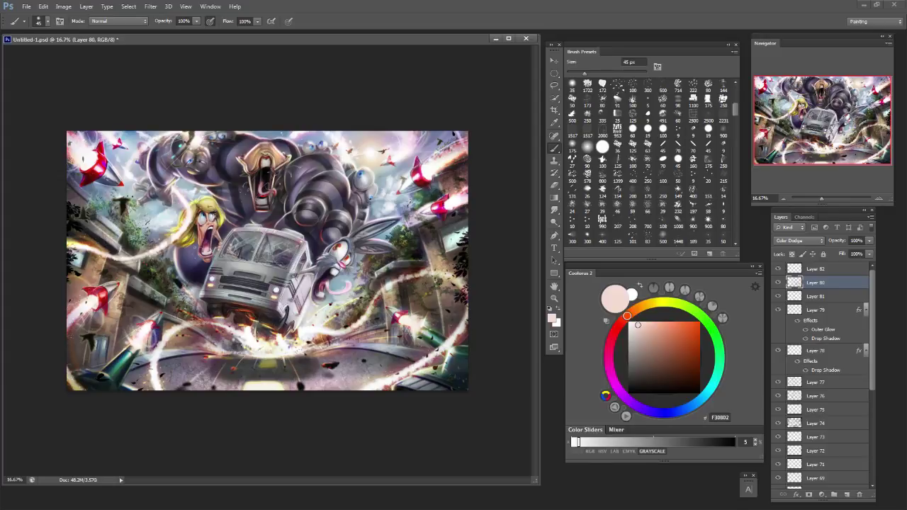
Dab pale glow on the road embers left of the yellow marking, sampling pale yellow EBE7C3 for an 80 px brush.
{"action": "left_click", "coordinate": [236, 367]}
{"action": "key", "text": "ctrl+plus"}
{"action": "left_click_drag", "start_coordinate": [248, 283], "coordinate": [283, 284]}
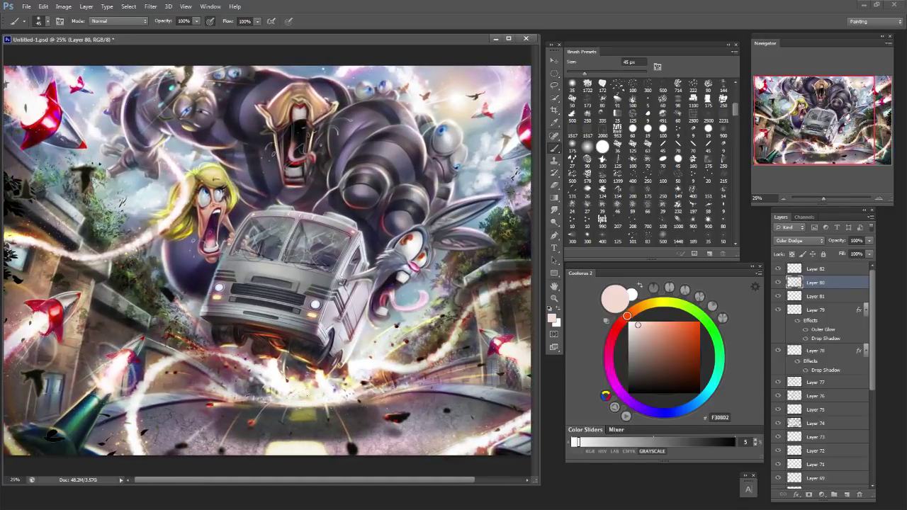
{"action": "left_click", "coordinate": [296, 448], "text": "alt"}
{"action": "key", "text": "bracketright"}
{"action": "key", "text": "bracketright"}
{"action": "key", "text": "bracketright"}
{"action": "key", "text": "bracketright"}
{"action": "left_click", "coordinate": [257, 425]}
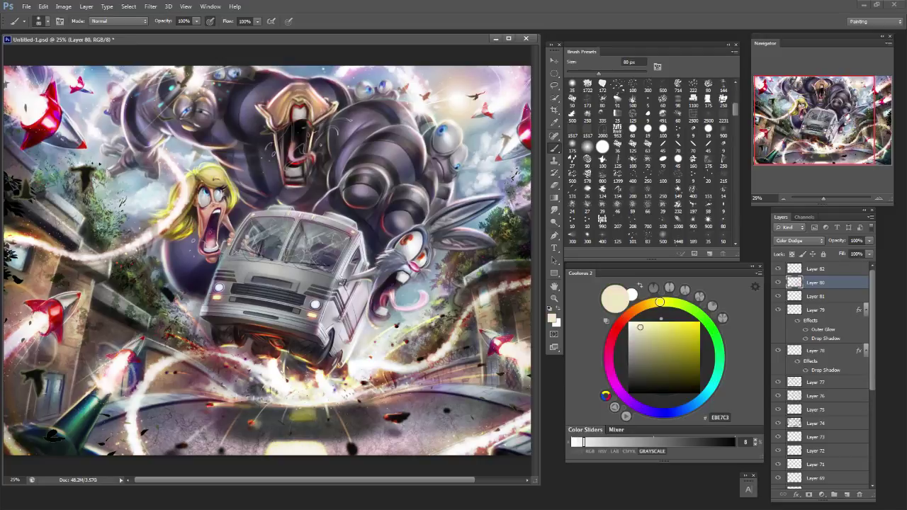
{"action": "key", "text": "ctrl+z"}
{"action": "left_click", "coordinate": [255, 417]}
Adjust the brush size and sample bright red FE453C from the small rocket on the left.
{"action": "key", "text": "bracketleft"}
{"action": "key", "text": "bracketleft"}
{"action": "key", "text": "bracketleft"}
{"action": "key", "text": "bracketleft"}
{"action": "key", "text": "bracketright"}
{"action": "key", "text": "bracketright"}
{"action": "key", "text": "bracketright"}
{"action": "key", "text": "bracketright"}
{"action": "key", "text": "bracketright"}
{"action": "key", "text": "bracketright"}
{"action": "key", "text": "bracketright"}
{"action": "key", "text": "bracketright"}
{"action": "left_click", "coordinate": [54, 310], "text": "alt"}
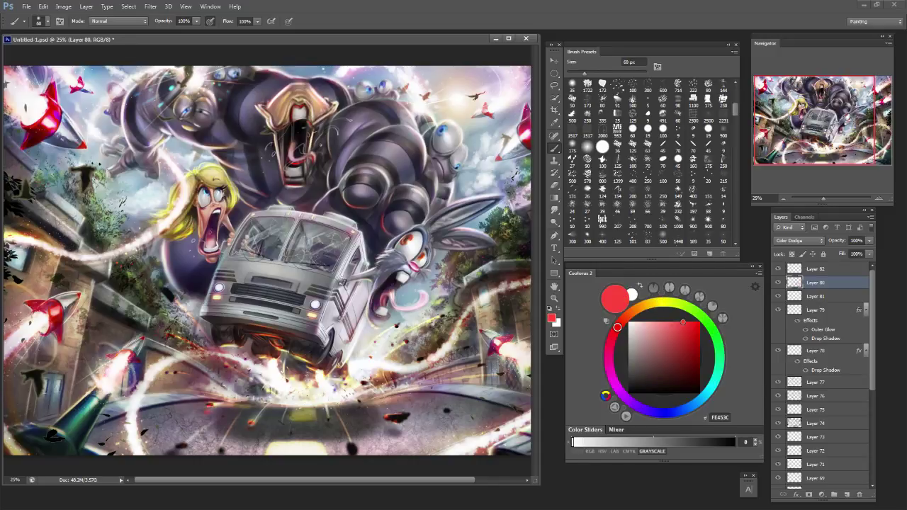
Lighten the color to pink FCA49F and add a short glow streak along the road's far edge with a 25 px brush.
{"action": "key", "text": "bracketleft"}
{"action": "key", "text": "bracketleft"}
{"action": "key", "text": "bracketleft"}
{"action": "left_click_drag", "start_coordinate": [683, 322], "coordinate": [654, 323]}
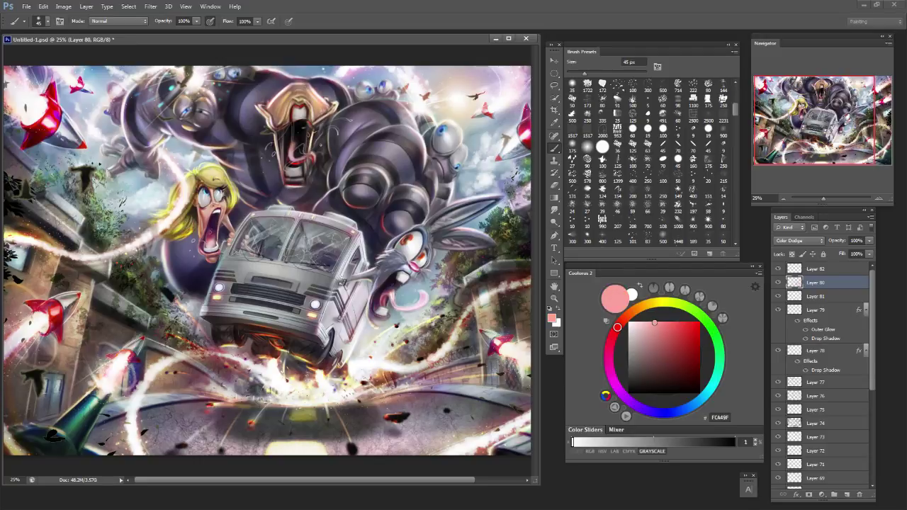
{"action": "key", "text": "bracketleft"}
{"action": "key", "text": "bracketleft"}
{"action": "left_click_drag", "start_coordinate": [216, 402], "coordinate": [226, 401]}
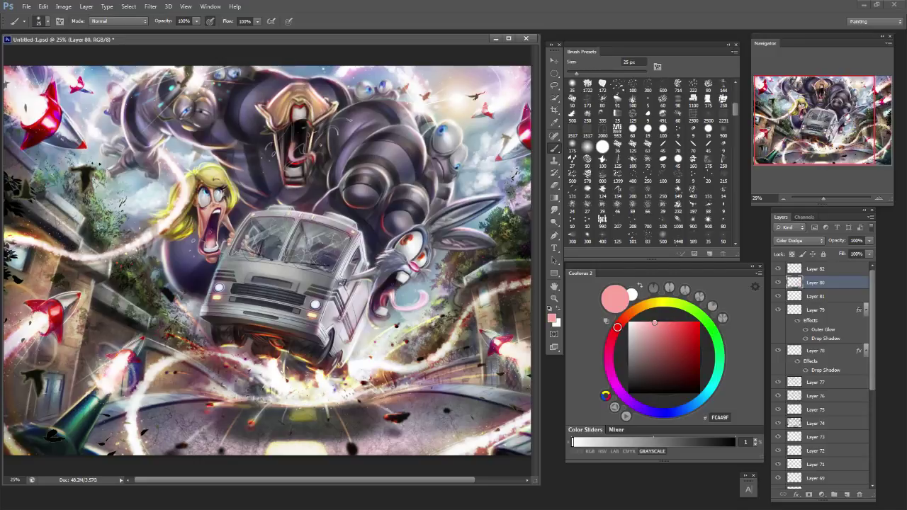
Set a 40 px brush and sample color near the large debris chunk to get deep orange DC4707.
{"action": "key", "text": "bracketright"}
{"action": "key", "text": "bracketright"}
{"action": "key", "text": "bracketright"}
{"action": "left_click", "coordinate": [395, 431], "text": "alt"}
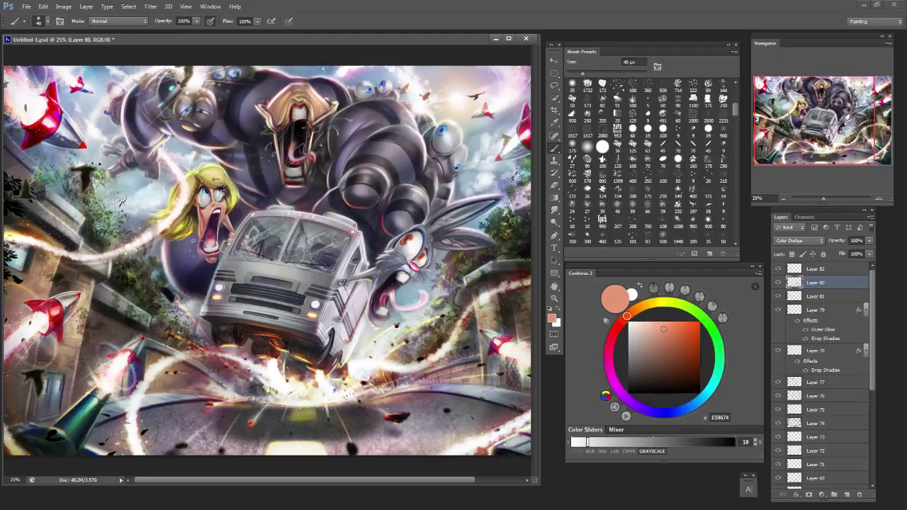
{"action": "left_click", "coordinate": [395, 431], "text": "alt"}
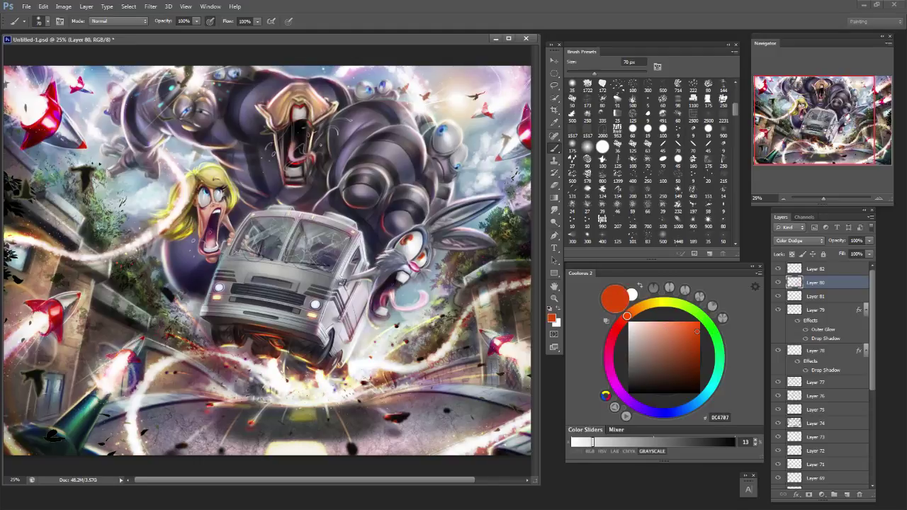
Tint the large dark debris chunk on the road's right side red-orange, working with a brush of about 70 px.
{"action": "key", "text": "bracketright"}
{"action": "key", "text": "bracketright"}
{"action": "key", "text": "bracketright"}
{"action": "key", "text": "bracketright"}
{"action": "key", "text": "bracketright"}
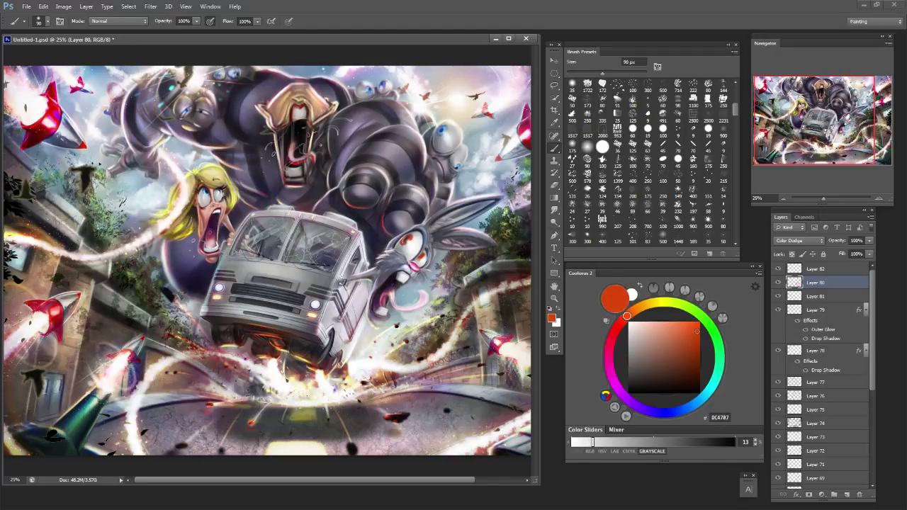
{"action": "key", "text": "bracketleft"}
{"action": "key", "text": "bracketleft"}
{"action": "key", "text": "bracketleft"}
{"action": "key", "text": "bracketleft"}
{"action": "key", "text": "bracketleft"}
{"action": "key", "text": "bracketright"}
{"action": "key", "text": "bracketright"}
{"action": "key", "text": "bracketright"}
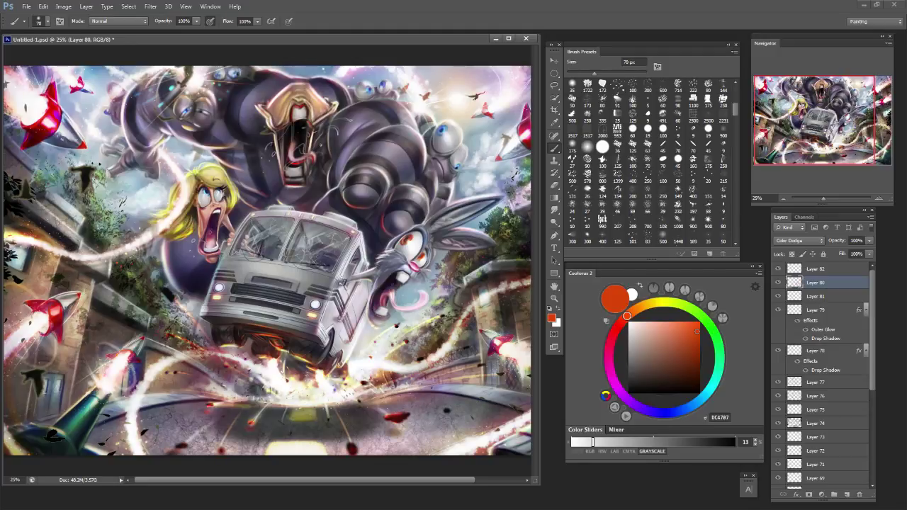
Enlarge the brush to 125 px and sample olive 8F8D48 from the yellow road marking.
{"action": "key", "text": "bracketright"}
{"action": "key", "text": "bracketright"}
{"action": "key", "text": "bracketright"}
{"action": "key", "text": "bracketright"}
{"action": "left_click", "coordinate": [304, 415], "text": "alt"}
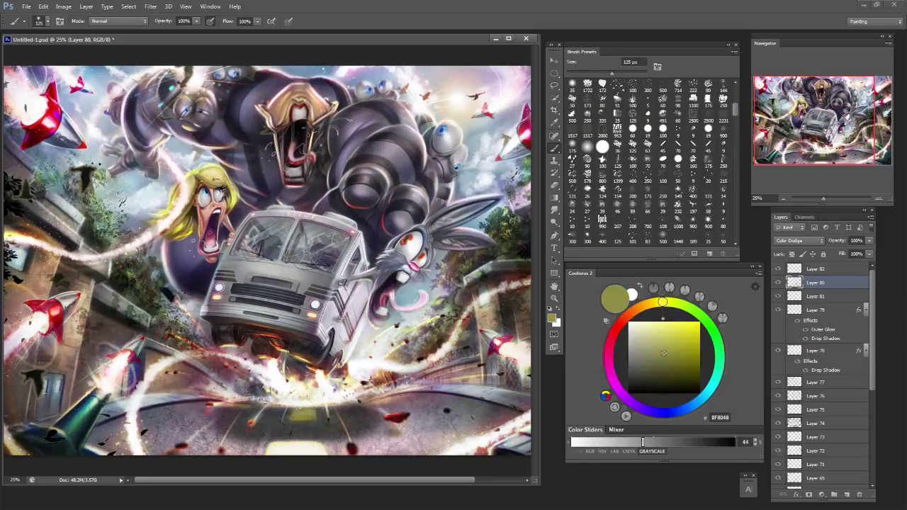
Try a thin glow streak on the road left of the sparks in a color sampled from them, and undo it.
{"action": "key", "text": "bracketleft"}
{"action": "key", "text": "bracketleft"}
{"action": "key", "text": "bracketleft"}
{"action": "key", "text": "bracketleft"}
{"action": "key", "text": "bracketleft"}
{"action": "key", "text": "bracketleft"}
{"action": "key", "text": "bracketleft"}
{"action": "key", "text": "bracketleft"}
{"action": "key", "text": "bracketleft"}
{"action": "left_click", "coordinate": [278, 387], "text": "alt"}
{"action": "left_click_drag", "start_coordinate": [209, 413], "coordinate": [236, 406]}
{"action": "key", "text": "ctrl+z"}
Sample reddish tan C88975 from the road's far edge, set a 50 px brush and pick a pale gray near the van's rear wheel.
{"action": "left_click", "coordinate": [210, 406], "text": "alt"}
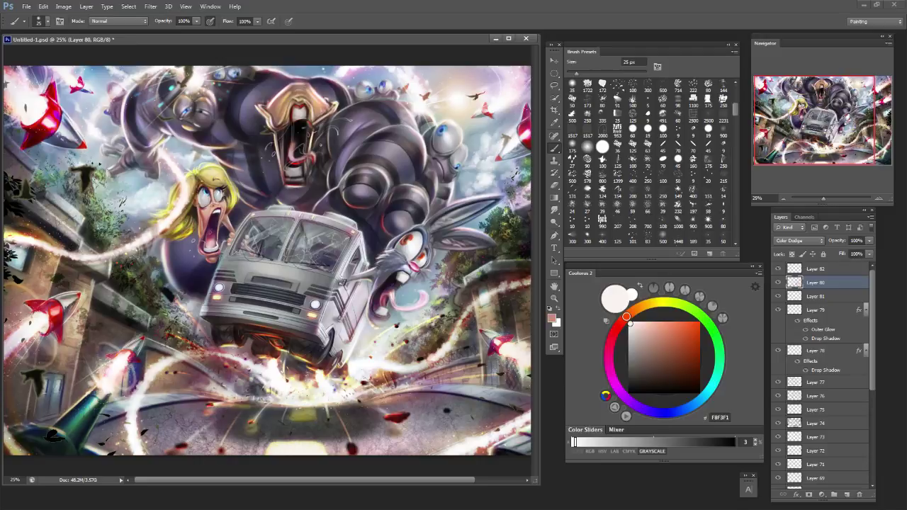
{"action": "left_click", "coordinate": [214, 411], "text": "alt"}
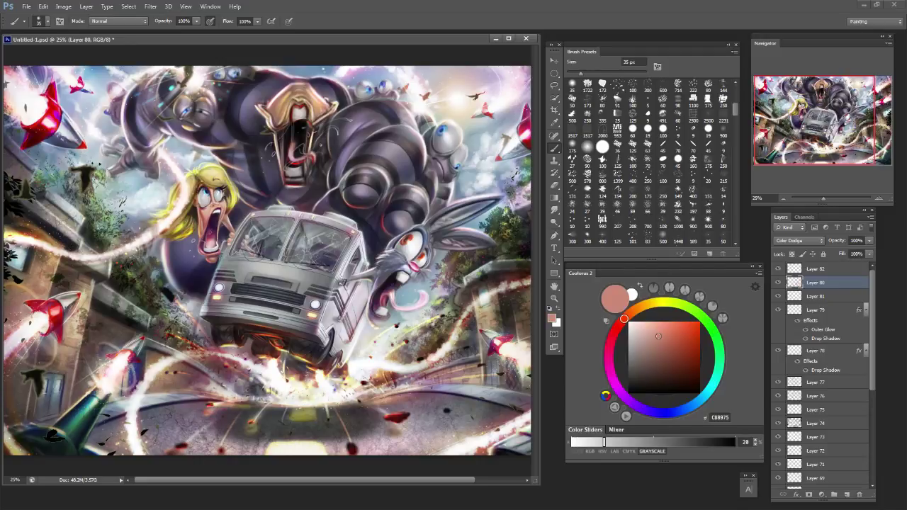
{"action": "key", "text": "bracketleft"}
{"action": "key", "text": "bracketleft"}
{"action": "key", "text": "bracketright"}
{"action": "key", "text": "bracketright"}
{"action": "key", "text": "bracketright"}
{"action": "key", "text": "bracketleft"}
{"action": "left_click", "coordinate": [367, 335], "text": "alt"}
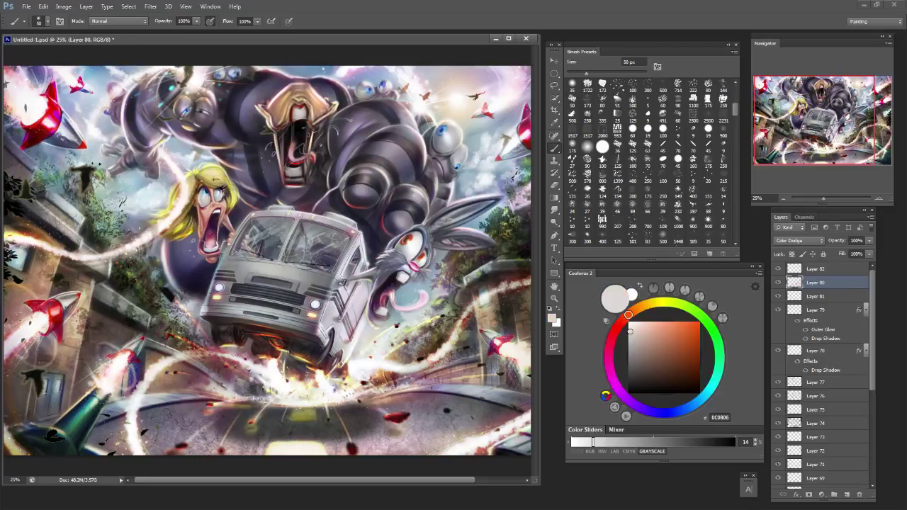
Reduce the brush to 5 px for fine accents and choose a light salmon orange as the painting color.
{"action": "key", "text": "bracketleft"}
{"action": "key", "text": "bracketright"}
{"action": "key", "text": "bracketright"}
{"action": "key", "text": "bracketleft"}
{"action": "key", "text": "bracketleft"}
{"action": "key", "text": "bracketleft"}
{"action": "key", "text": "bracketright"}
{"action": "key", "text": "bracketright"}
{"action": "key", "text": "bracketright"}
{"action": "key", "text": "bracketleft"}
{"action": "left_click", "coordinate": [667, 330]}
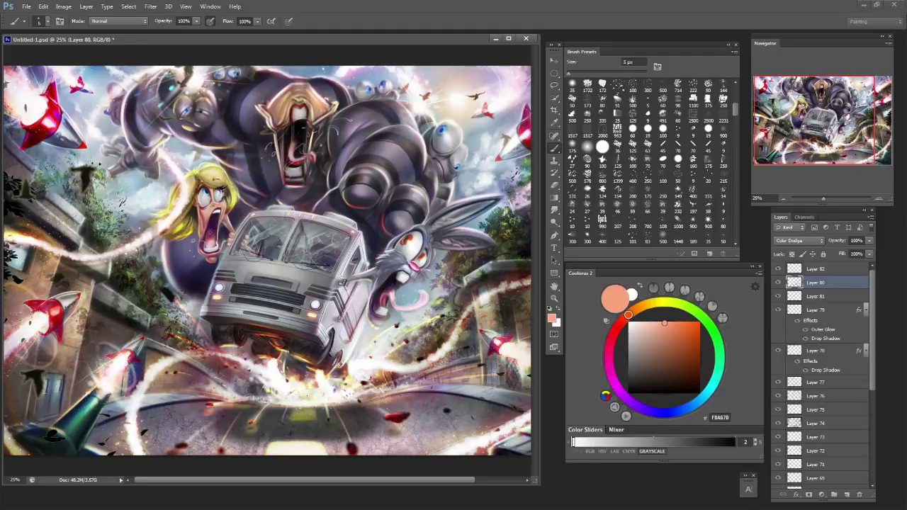
Shift the painting color to saturated orange FFA50C and enlarge the brush to 15 px.
{"action": "left_click", "coordinate": [642, 306]}
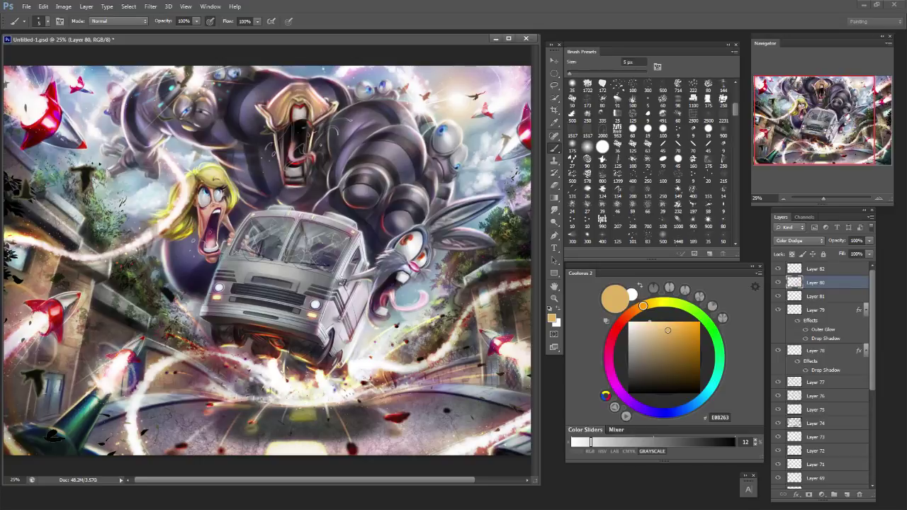
{"action": "key", "text": "bracketright"}
{"action": "key", "text": "bracketright"}
{"action": "key", "text": "bracketright"}
{"action": "key", "text": "bracketright"}
{"action": "key", "text": "bracketright"}
{"action": "key", "text": "bracketright"}
{"action": "left_click_drag", "start_coordinate": [683, 323], "coordinate": [695, 321]}
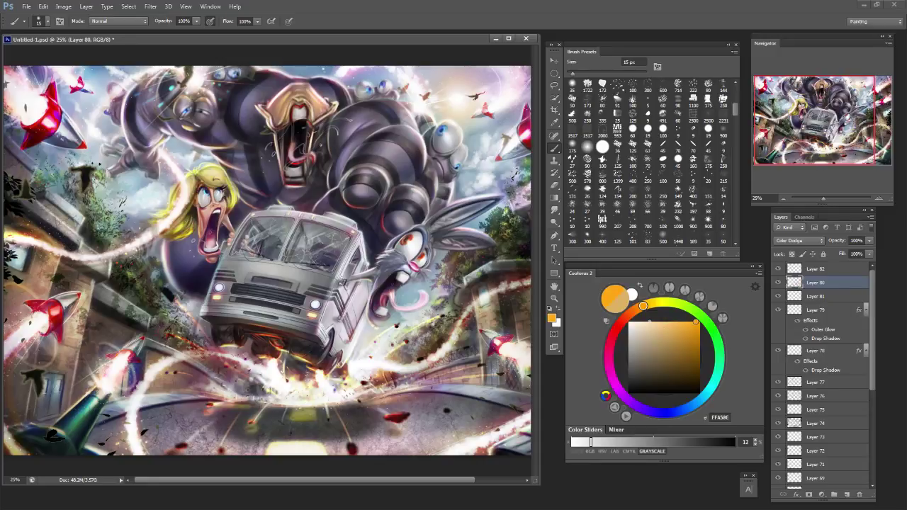
Paint orange glow over the dark debris on the road, working with brush sizes from about 45 to 100 px.
{"action": "key", "text": "bracketright"}
{"action": "key", "text": "bracketright"}
{"action": "key", "text": "bracketright"}
{"action": "key", "text": "bracketright"}
{"action": "key", "text": "bracketright"}
{"action": "key", "text": "bracketright"}
{"action": "key", "text": "bracketleft"}
{"action": "key", "text": "bracketleft"}
{"action": "key", "text": "bracketleft"}
{"action": "key", "text": "bracketleft"}
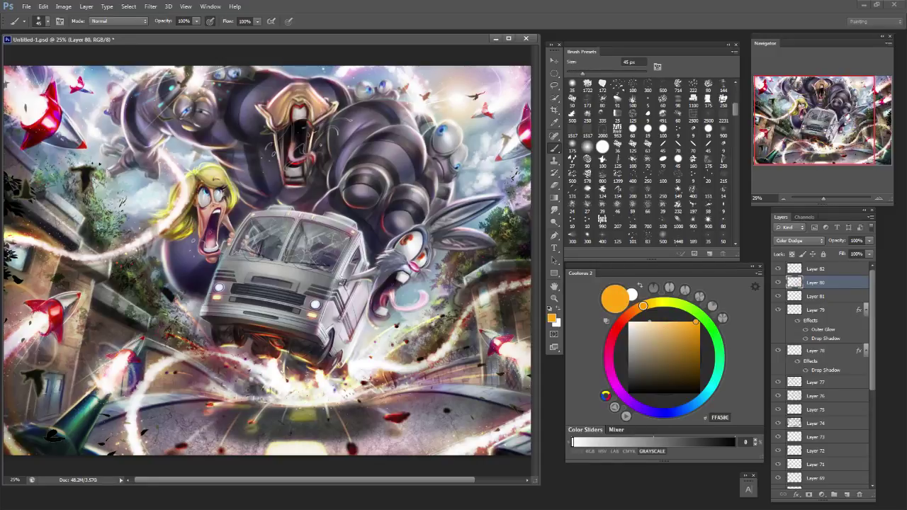
{"action": "key", "text": "bracketright"}
{"action": "key", "text": "bracketright"}
{"action": "key", "text": "bracketright"}
{"action": "key", "text": "bracketleft"}
{"action": "key", "text": "bracketleft"}
{"action": "key", "text": "bracketright"}
{"action": "key", "text": "bracketright"}
{"action": "key", "text": "bracketright"}
{"action": "key", "text": "bracketright"}
{"action": "key", "text": "bracketright"}
{"action": "key", "text": "bracketright"}
{"action": "key", "text": "bracketright"}
{"action": "key", "text": "bracketright"}
{"action": "key", "text": "bracketright"}
{"action": "key", "text": "bracketright"}
{"action": "key", "text": "bracketright"}
{"action": "key", "text": "bracketright"}
{"action": "key", "text": "bracketright"}
{"action": "key", "text": "bracketright"}
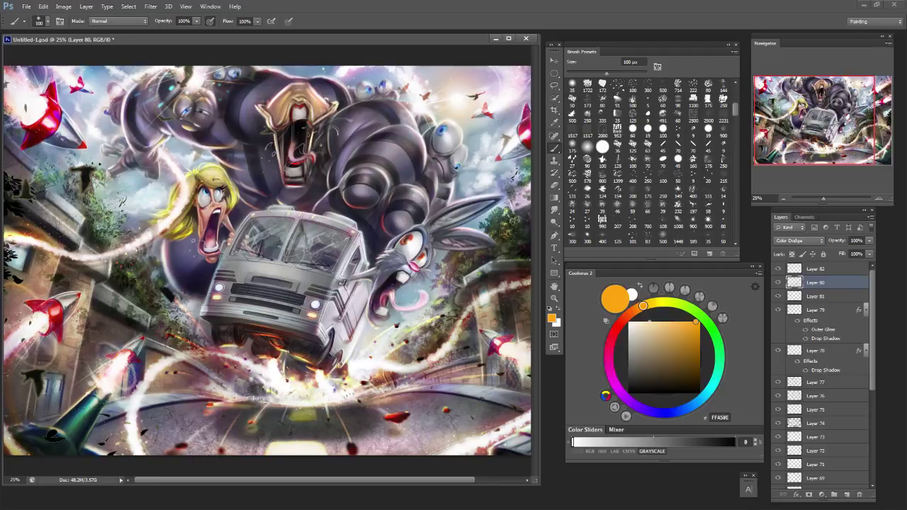
Reduce the brush and paint a short orange glow streak on the road from the small debris chunk toward the sparks.
{"action": "key", "text": "bracketleft"}
{"action": "key", "text": "bracketleft"}
{"action": "key", "text": "bracketleft"}
{"action": "key", "text": "bracketleft"}
{"action": "key", "text": "bracketleft"}
{"action": "key", "text": "bracketleft"}
{"action": "key", "text": "bracketleft"}
{"action": "key", "text": "bracketleft"}
{"action": "key", "text": "bracketleft"}
{"action": "key", "text": "bracketleft"}
{"action": "left_click_drag", "start_coordinate": [444, 409], "coordinate": [416, 397]}
Set a 15 px brush and choose bright yellow FFF424 as the painting color.
{"action": "key", "text": "bracketleft"}
{"action": "key", "text": "bracketleft"}
{"action": "key", "text": "bracketleft"}
{"action": "key", "text": "bracketleft"}
{"action": "key", "text": "bracketright"}
{"action": "key", "text": "bracketright"}
{"action": "left_click", "coordinate": [639, 322]}
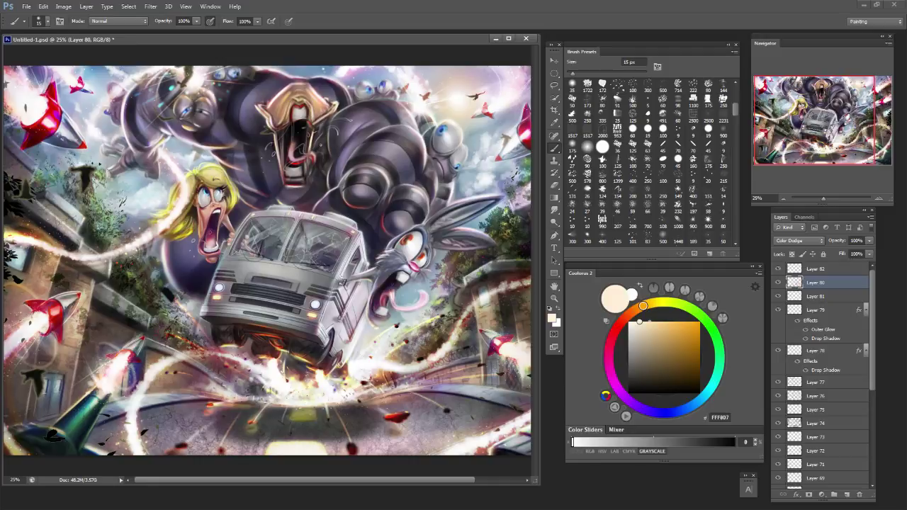
{"action": "left_click", "coordinate": [661, 323]}
{"action": "left_click", "coordinate": [661, 301]}
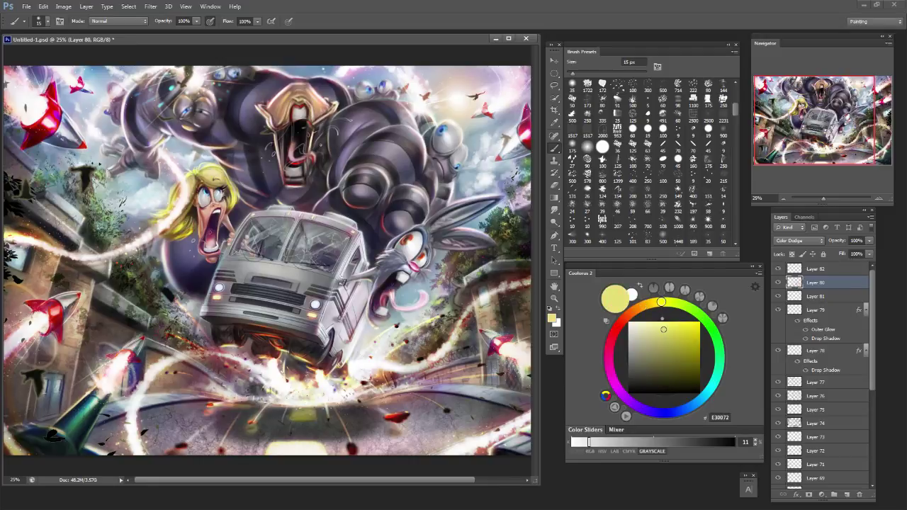
{"action": "left_click", "coordinate": [689, 323]}
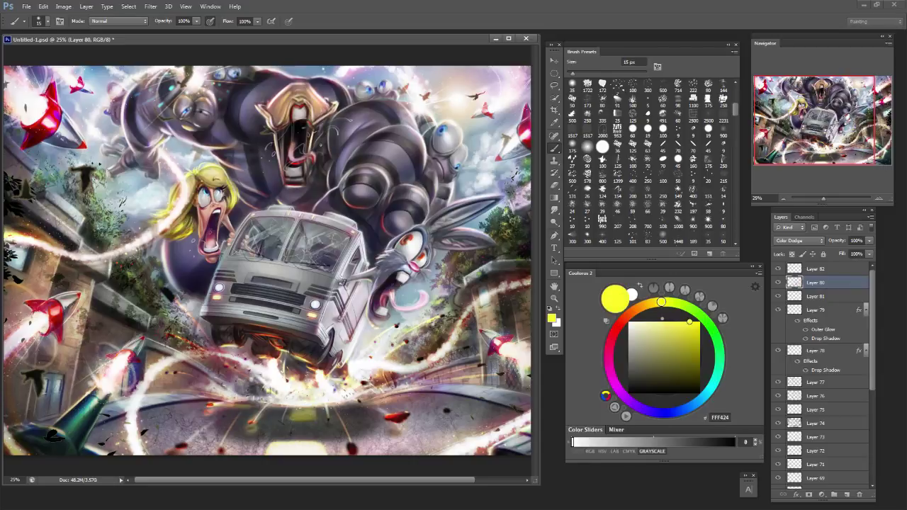
Add small bright-yellow glow accents among the sparks and debris with a brush of about 15 px.
{"action": "key", "text": "bracketleft"}
{"action": "key", "text": "bracketleft"}
{"action": "key", "text": "bracketleft"}
{"action": "key", "text": "bracketleft"}
{"action": "key", "text": "bracketright"}
{"action": "key", "text": "bracketright"}
{"action": "key", "text": "bracketright"}
{"action": "key", "text": "bracketright"}
{"action": "key", "text": "bracketright"}
{"action": "key", "text": "bracketright"}
{"action": "key", "text": "bracketleft"}
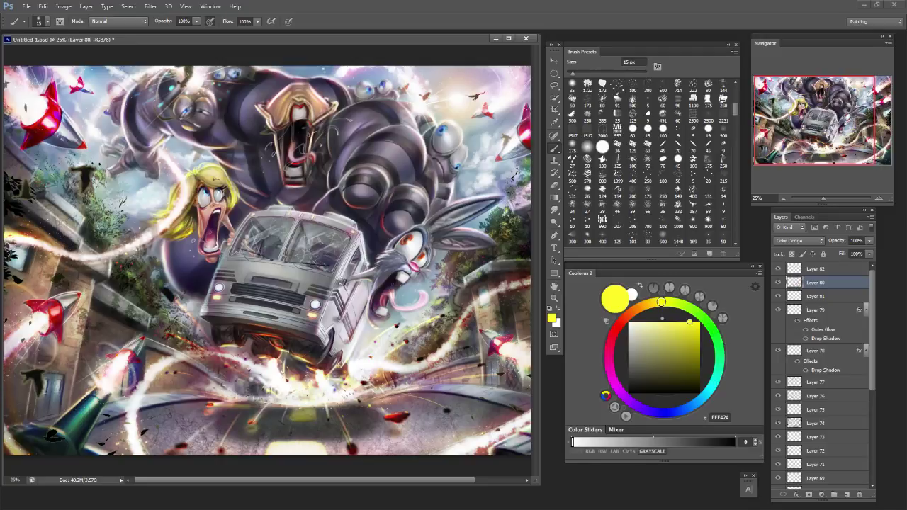
Enlarge the brush to 90 px, sample the road left of the yellow marking and adjust the color to orange E69300.
{"action": "key", "text": "bracketleft"}
{"action": "key", "text": "bracketleft"}
{"action": "key", "text": "bracketleft"}
{"action": "key", "text": "bracketright"}
{"action": "key", "text": "bracketright"}
{"action": "key", "text": "bracketright"}
{"action": "key", "text": "bracketright"}
{"action": "key", "text": "bracketright"}
{"action": "key", "text": "bracketright"}
{"action": "key", "text": "bracketright"}
{"action": "key", "text": "bracketright"}
{"action": "key", "text": "bracketright"}
{"action": "key", "text": "bracketright"}
{"action": "key", "text": "bracketright"}
{"action": "key", "text": "bracketright"}
{"action": "left_click", "coordinate": [251, 421], "text": "alt"}
{"action": "left_click", "coordinate": [699, 329]}
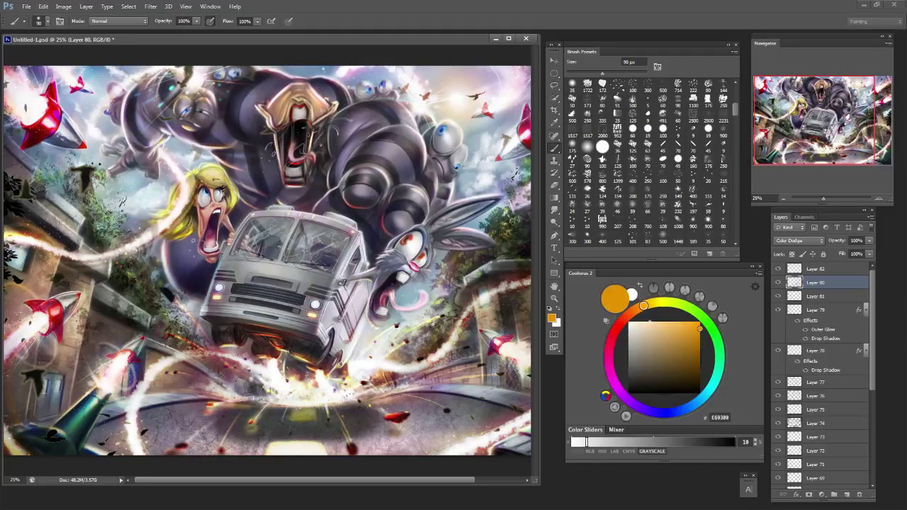
Tint the large debris chunk orange with a 70 px brush, and sample dark red from the smaller chunk beside it at 50 px.
{"action": "key", "text": "bracketright"}
{"action": "key", "text": "bracketright"}
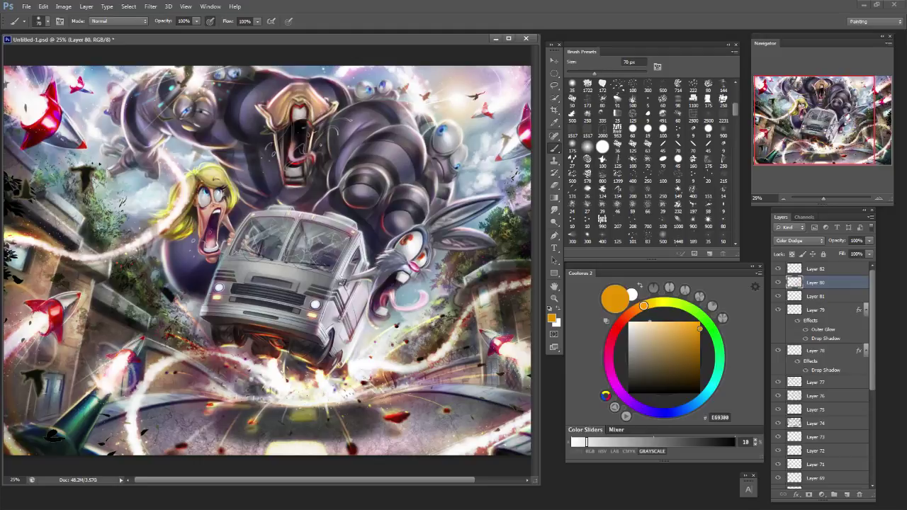
{"action": "key", "text": "bracketleft"}
{"action": "key", "text": "bracketleft"}
{"action": "left_click", "coordinate": [432, 407], "text": "alt"}
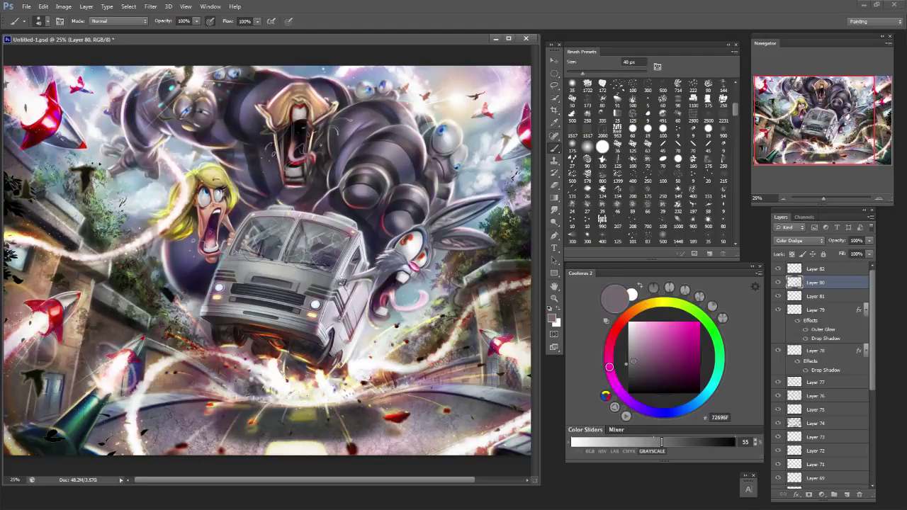
{"action": "key", "text": "e"}
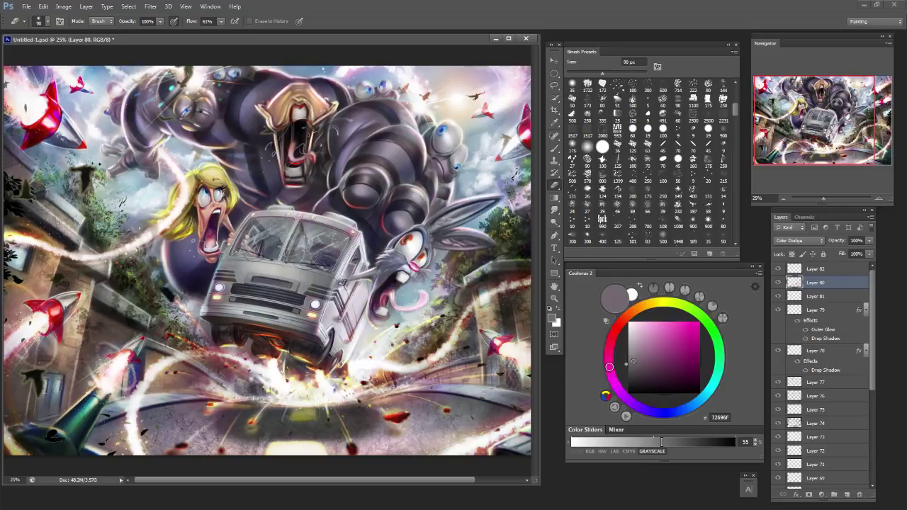
{"action": "key", "text": "b"}
{"action": "left_click", "coordinate": [446, 411], "text": "alt"}
{"action": "key", "text": "bracketright"}
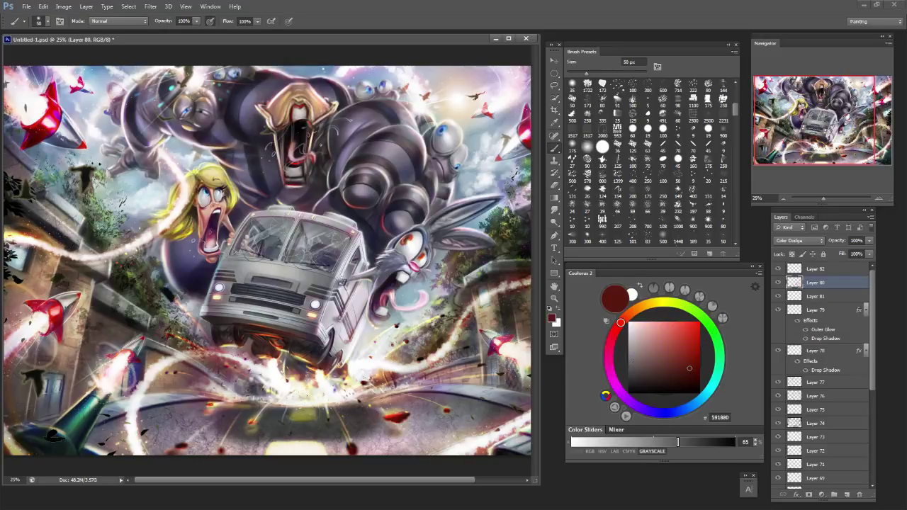
Sample olive from the road, brighten it to yellow FBE55C for the small right-hand debris chunk, and sample orange C4791B from that chunk.
{"action": "left_click", "coordinate": [254, 424], "text": "alt"}
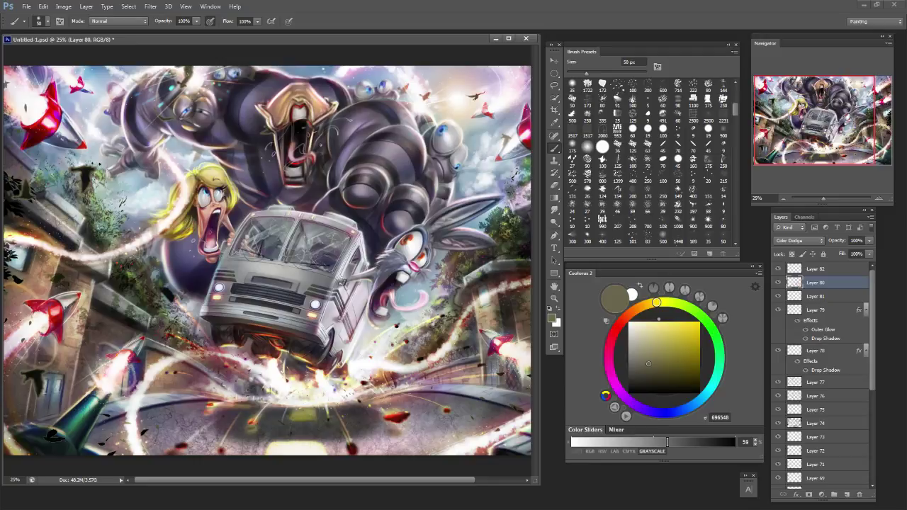
{"action": "left_click", "coordinate": [673, 323]}
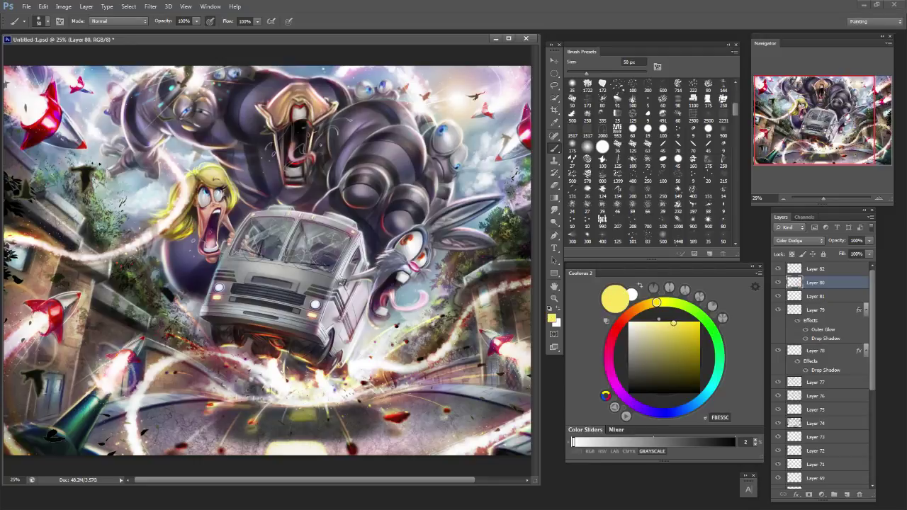
{"action": "left_click", "coordinate": [445, 417], "text": "alt"}
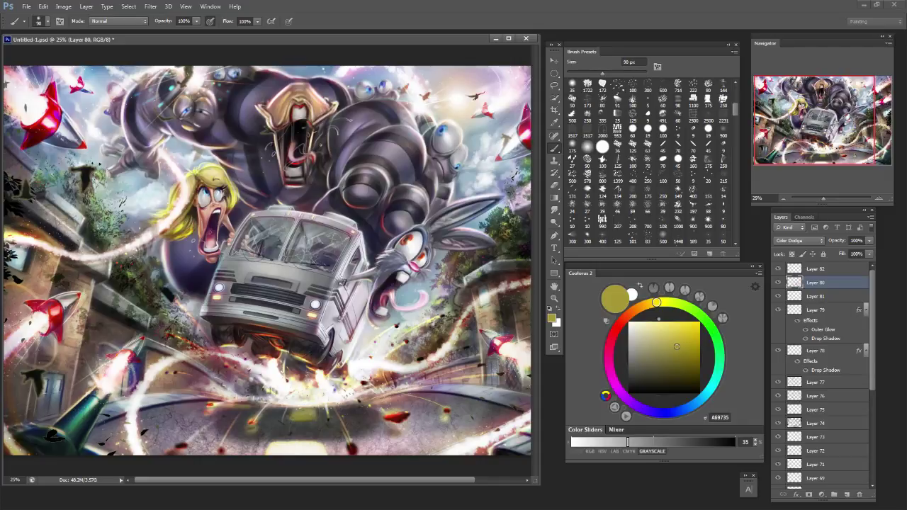
{"action": "key", "text": "bracketright"}
{"action": "key", "text": "bracketright"}
{"action": "key", "text": "bracketright"}
{"action": "key", "text": "bracketright"}
{"action": "left_click", "coordinate": [445, 416], "text": "alt"}
{"action": "left_click", "coordinate": [443, 418], "text": "alt"}
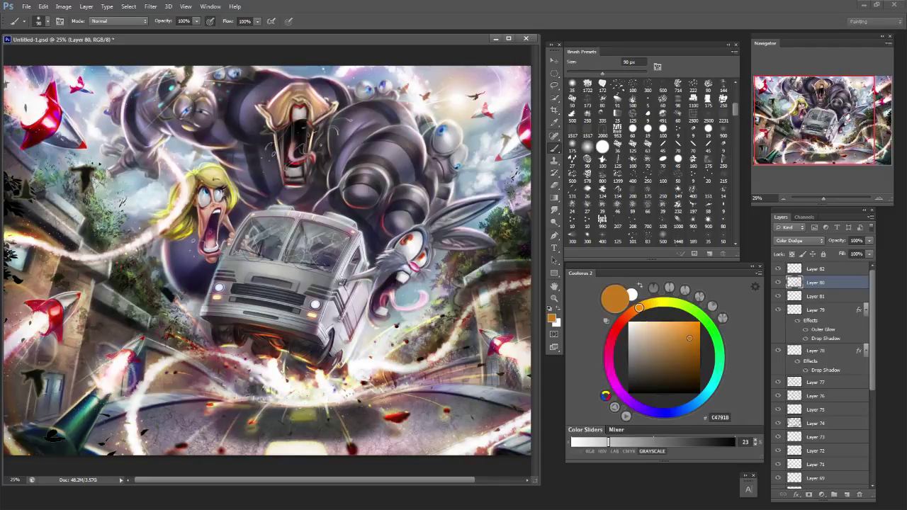
Paint a short orange glow streak at the road's far edge left of the van with a small brush.
{"action": "key", "text": "bracketleft"}
{"action": "key", "text": "bracketleft"}
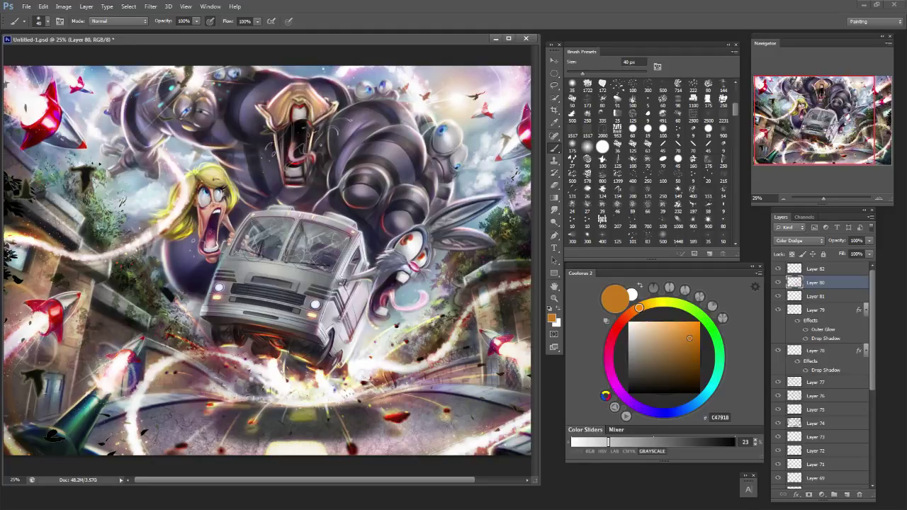
{"action": "key", "text": "bracketleft"}
{"action": "key", "text": "bracketright"}
{"action": "key", "text": "bracketright"}
{"action": "key", "text": "bracketright"}
{"action": "key", "text": "bracketright"}
{"action": "key", "text": "bracketleft"}
{"action": "key", "text": "bracketleft"}
{"action": "left_click_drag", "start_coordinate": [177, 371], "coordinate": [192, 375]}
Choose saturated blue 0063FF and add blue glow accents around the sparks, enlarging the brush to 150 px.
{"action": "left_click", "coordinate": [685, 408]}
{"action": "left_click_drag", "start_coordinate": [669, 323], "coordinate": [700, 322]}
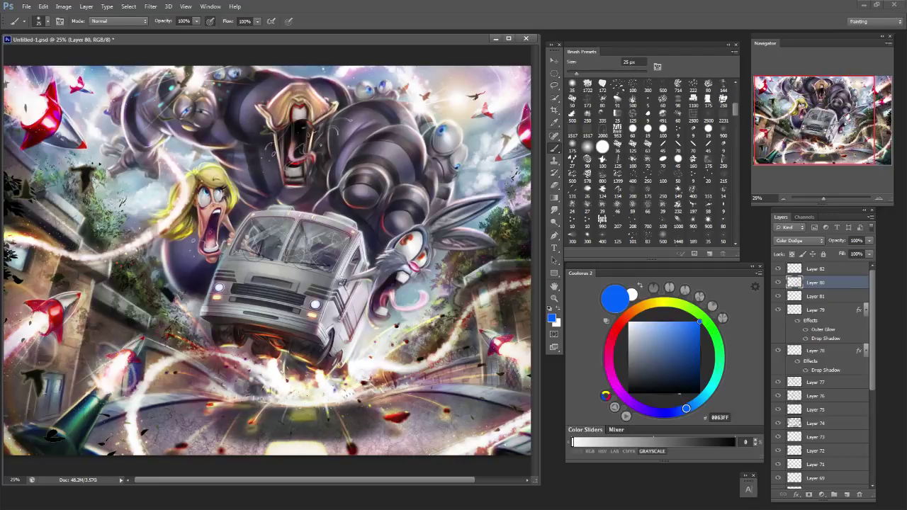
{"action": "key", "text": "bracketleft"}
{"action": "key", "text": "bracketleft"}
{"action": "key", "text": "bracketright"}
{"action": "key", "text": "bracketright"}
{"action": "key", "text": "bracketright"}
{"action": "key", "text": "bracketright"}
{"action": "key", "text": "bracketright"}
{"action": "key", "text": "bracketright"}
{"action": "key", "text": "bracketright"}
Activate the Eraser and step through the top layers to make Layer 81 active.
{"action": "key", "text": "ctrl+minus"}
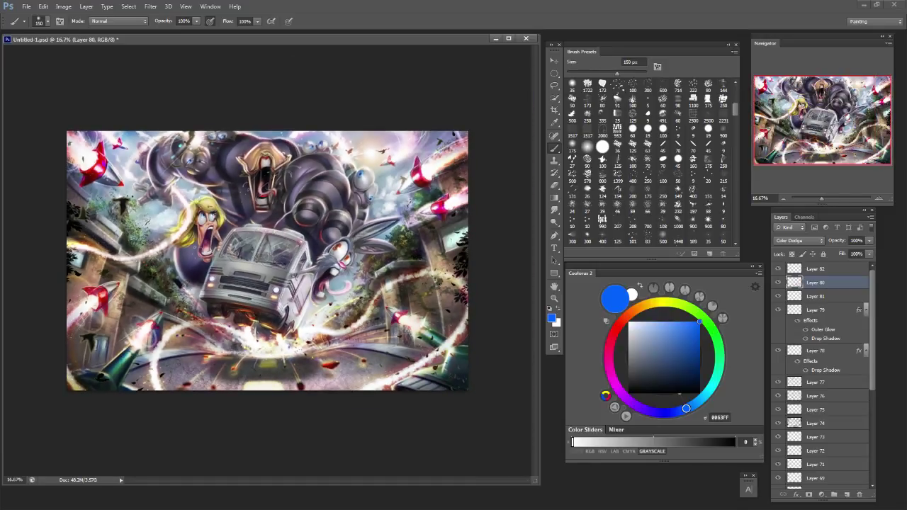
{"action": "key", "text": "e"}
{"action": "key", "text": "alt+bracketright"}
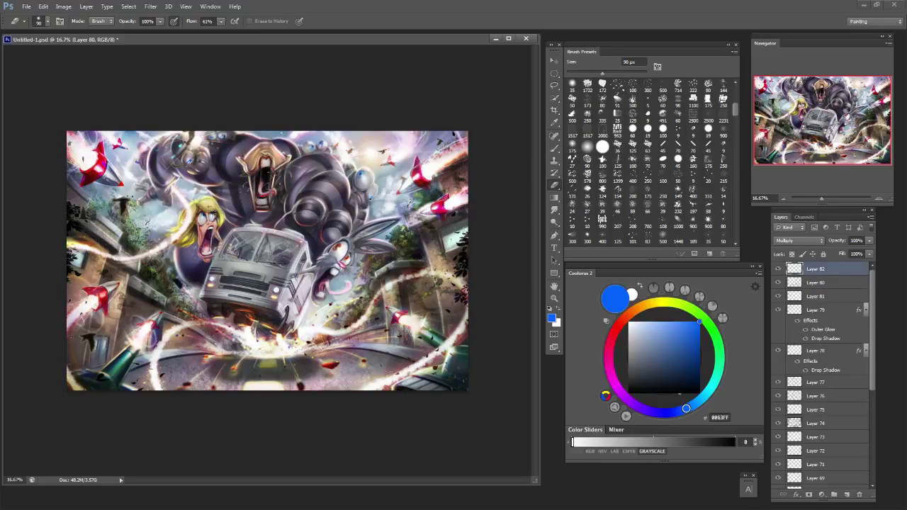
{"action": "key", "text": "alt+bracketleft"}
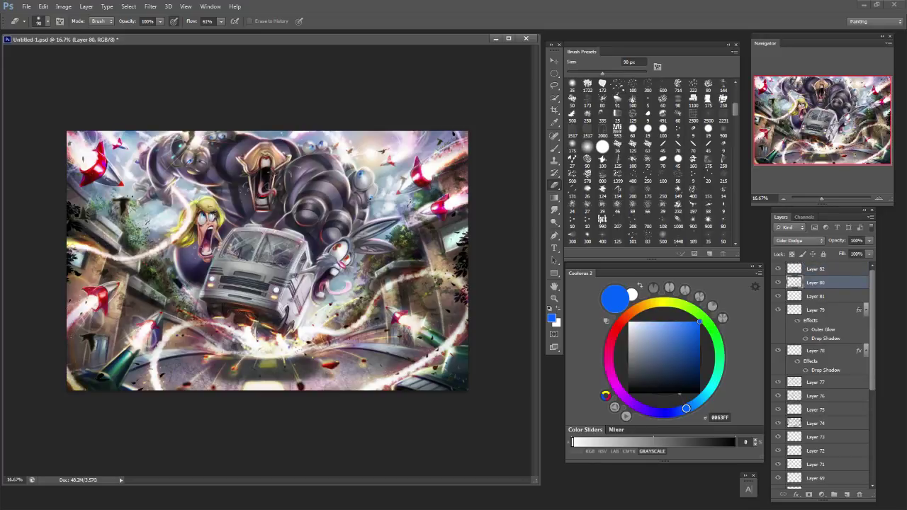
{"action": "key", "text": "alt+bracketleft"}
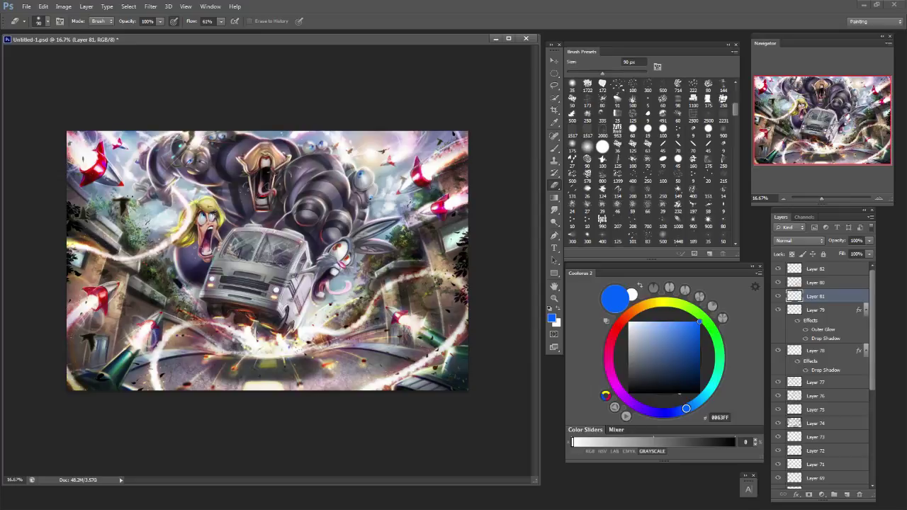
Return to the Brush tool on Layer 81 and reduce its size to 80 px.
{"action": "key", "text": "b"}
{"action": "key", "text": "e"}
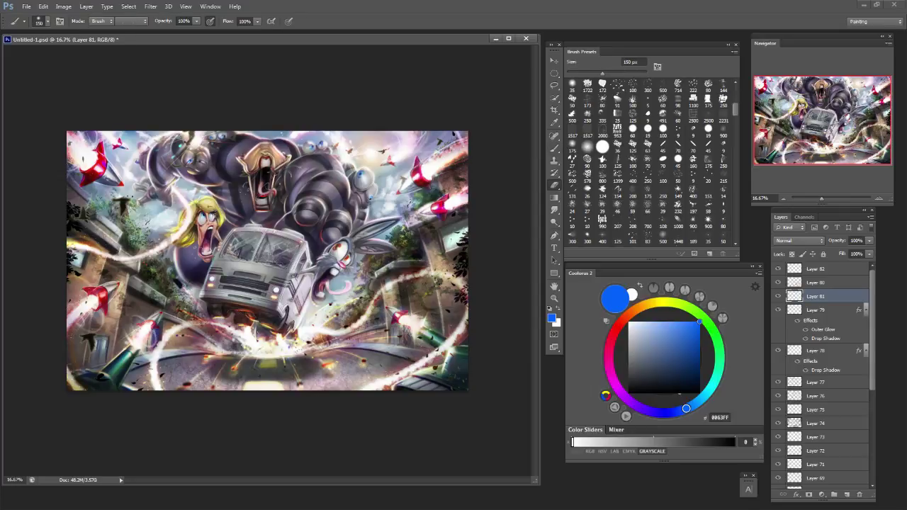
{"action": "key", "text": "b"}
{"action": "key", "text": "bracketleft"}
{"action": "key", "text": "bracketleft"}
{"action": "key", "text": "bracketleft"}
{"action": "key", "text": "bracketleft"}
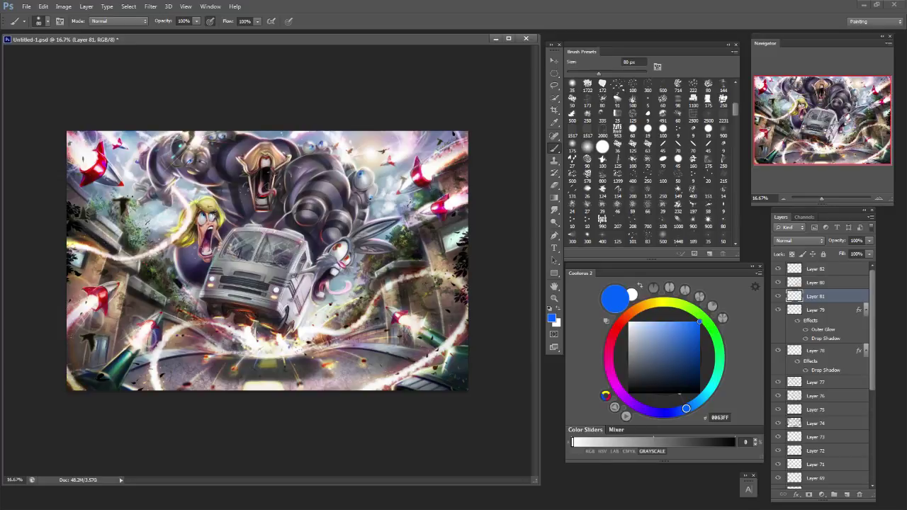
Hide and show Layer 80 to compare its glow effect, and make it the active layer for the Brush.
{"action": "key", "text": "ctrl+plus"}
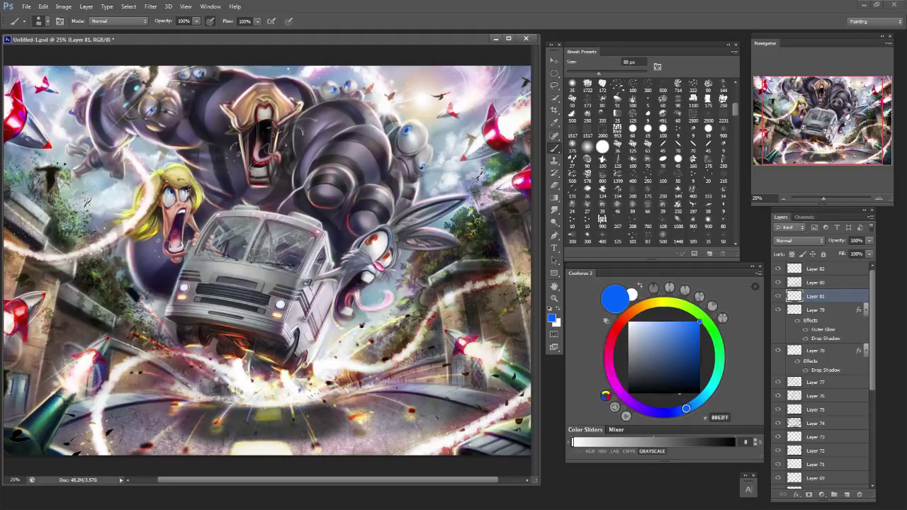
{"action": "key", "text": "ctrl+minus"}
{"action": "key", "text": "e"}
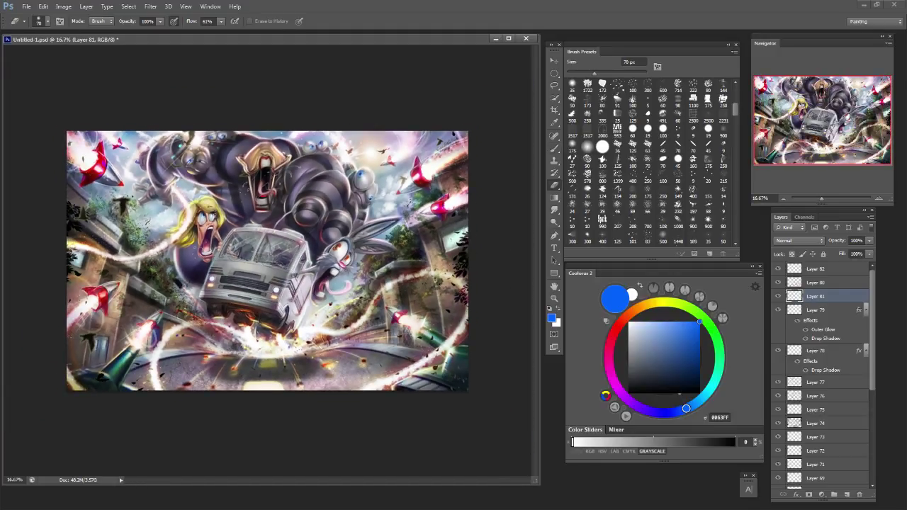
{"action": "left_click", "coordinate": [778, 283]}
{"action": "left_click", "coordinate": [778, 282]}
{"action": "left_click", "coordinate": [816, 283]}
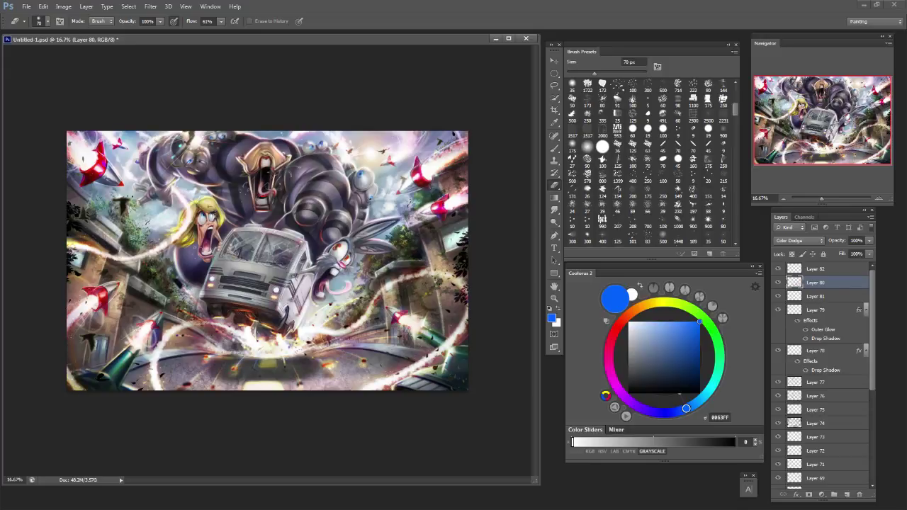
{"action": "key", "text": "b"}
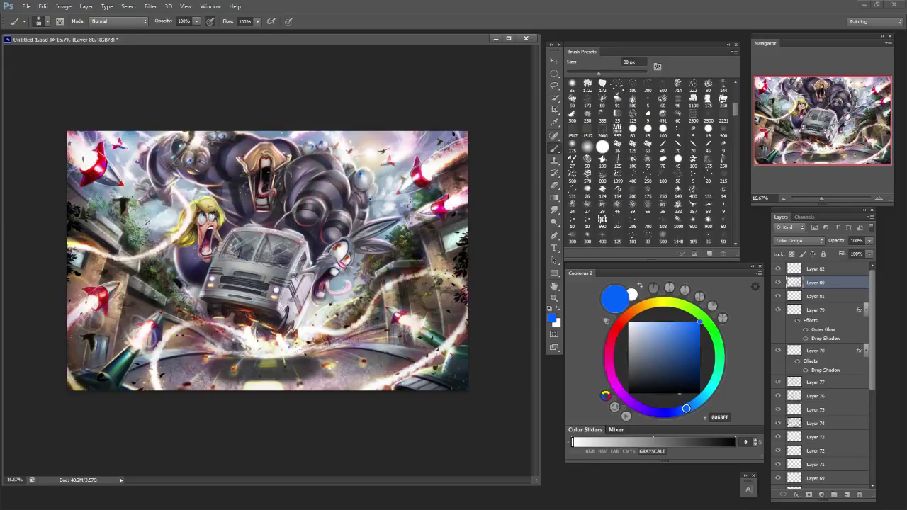
Sample a pale cream color and reduce the brush to 9 px for fine glow details on Layer 80.
{"action": "key", "text": "bracketleft"}
{"action": "key", "text": "bracketleft"}
{"action": "key", "text": "bracketleft"}
{"action": "key", "text": "bracketleft"}
{"action": "key", "text": "bracketleft"}
{"action": "key", "text": "bracketleft"}
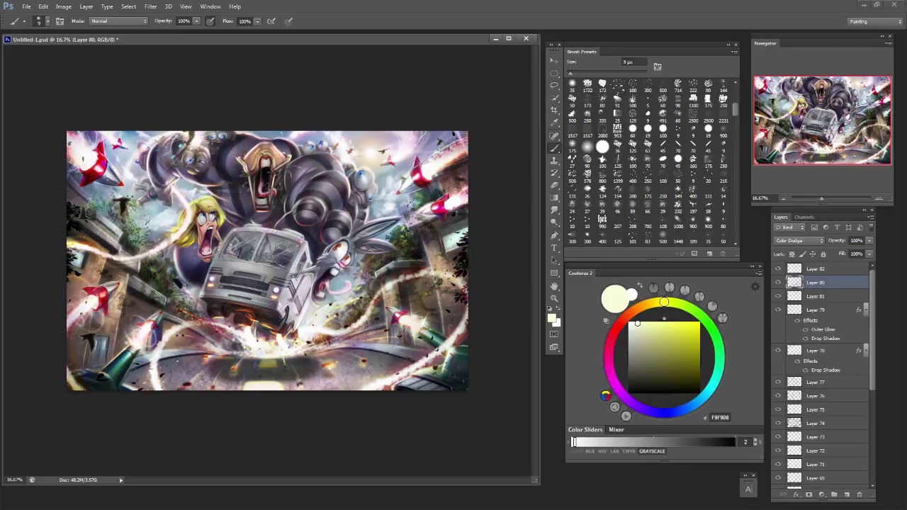
{"action": "key", "text": "bracketright"}
{"action": "key", "text": "bracketright"}
Activate the Eraser, enlarge it to 175 px and make Layer 82 active.
{"action": "key", "text": "e"}
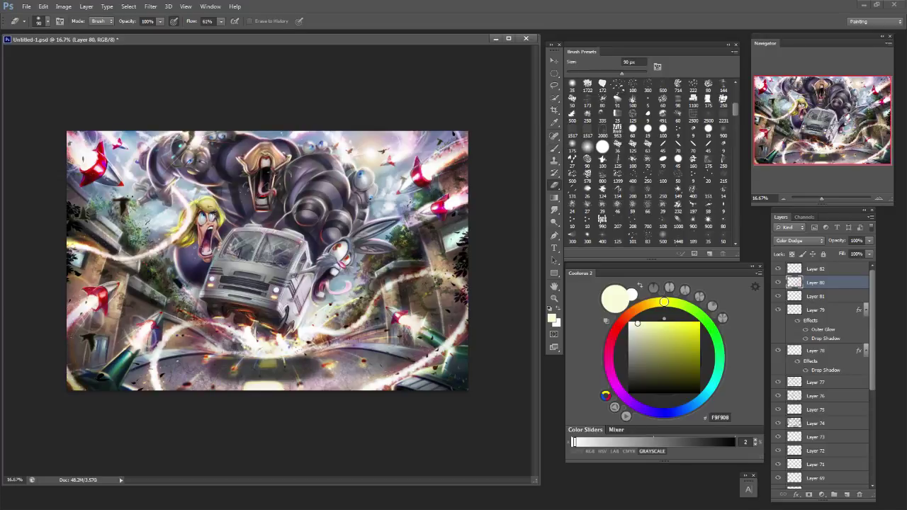
{"action": "key", "text": "bracketright"}
{"action": "key", "text": "bracketright"}
{"action": "key", "text": "bracketright"}
{"action": "key", "text": "bracketright"}
{"action": "key", "text": "alt+bracketright"}
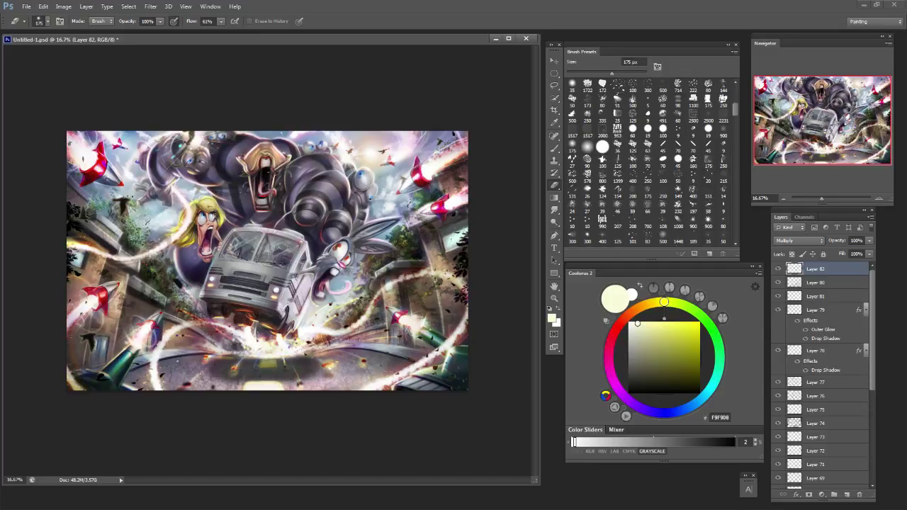
Reduce the Eraser to 90 px and alternate between Layers 81 and 80, leaving Layer 80 active.
{"action": "key", "text": "alt+bracketleft"}
{"action": "key", "text": "alt+bracketleft"}
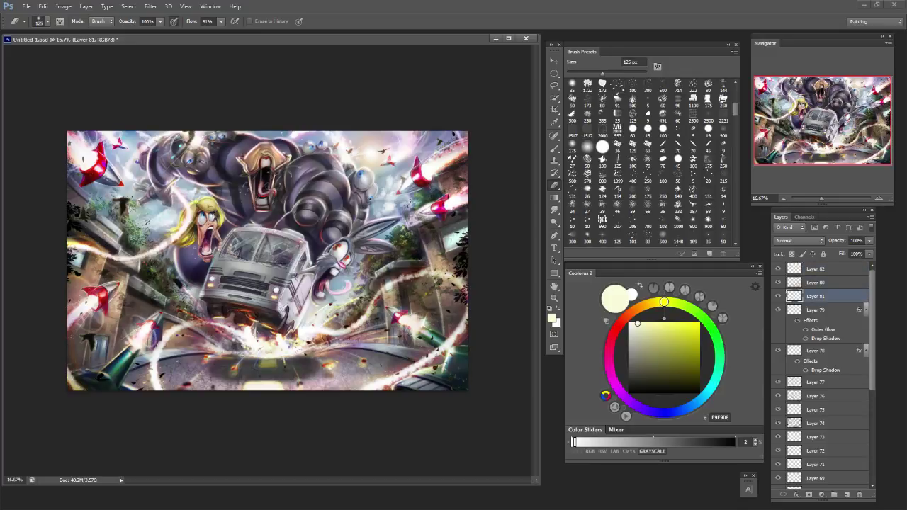
{"action": "key", "text": "bracketleft"}
{"action": "key", "text": "bracketleft"}
{"action": "key", "text": "alt+bracketright"}
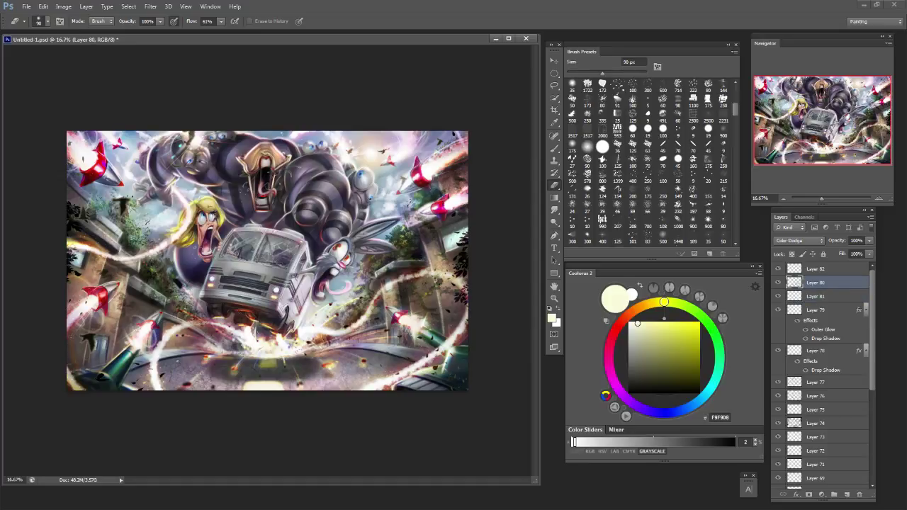
{"action": "key", "text": "alt+bracketleft"}
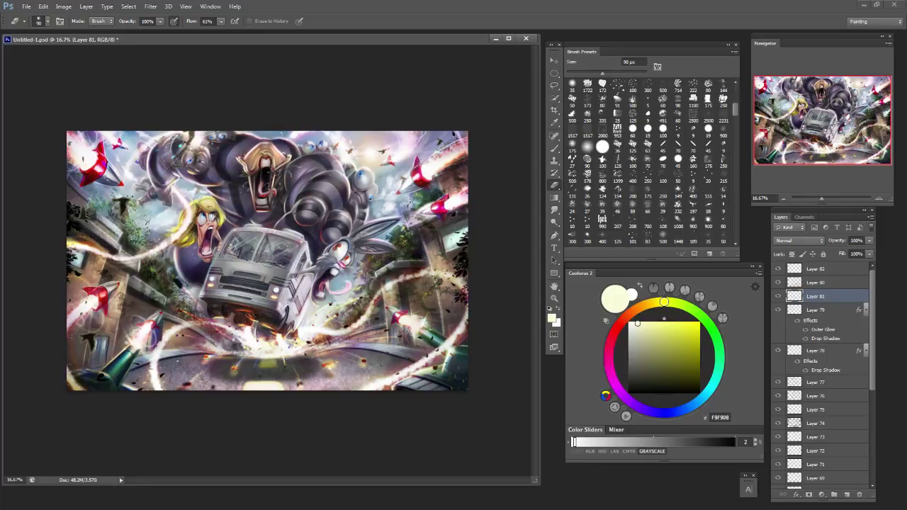
{"action": "key", "text": "alt+bracketright"}
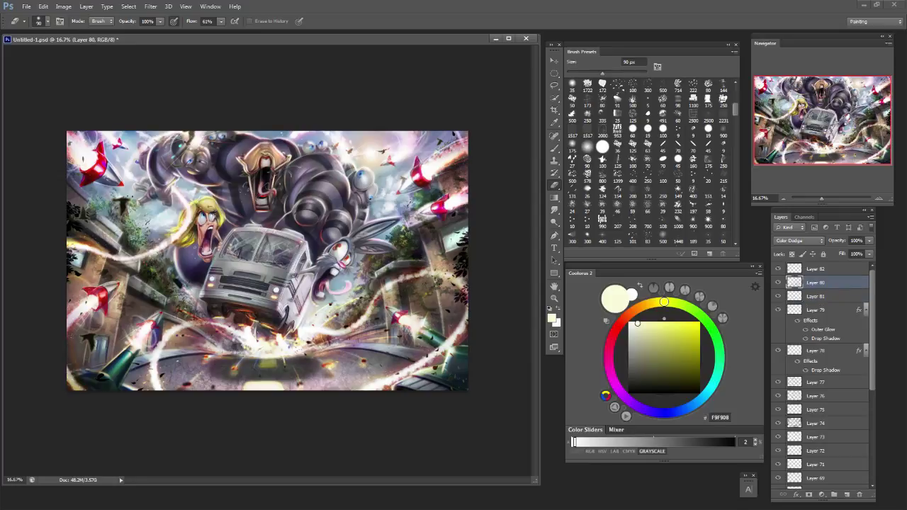
Return to the Brush on Layer 80, reduce it to 35 px and choose dark grey 3A3436.
{"action": "key", "text": "bracketright"}
{"action": "key", "text": "bracketright"}
{"action": "key", "text": "bracketleft"}
{"action": "key", "text": "bracketleft"}
{"action": "key", "text": "b"}
{"action": "key", "text": "d"}
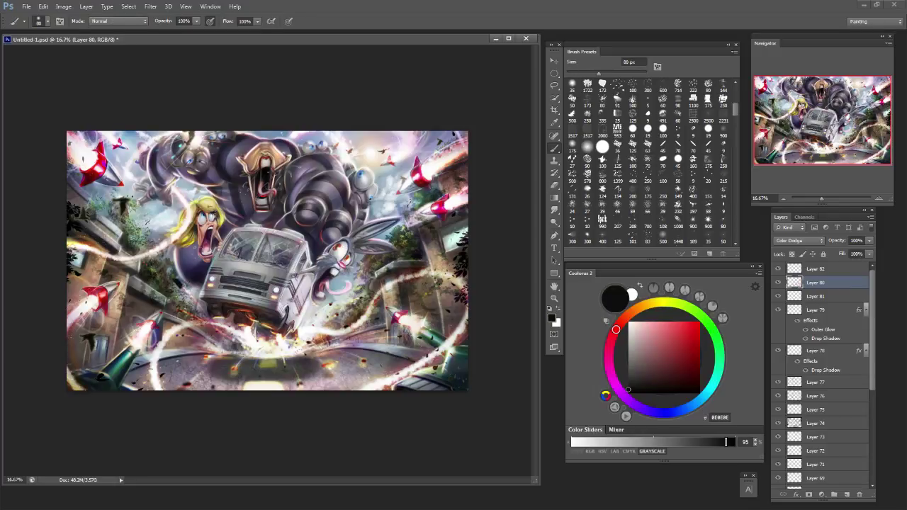
{"action": "key", "text": "bracketleft"}
{"action": "left_click", "coordinate": [694, 324]}
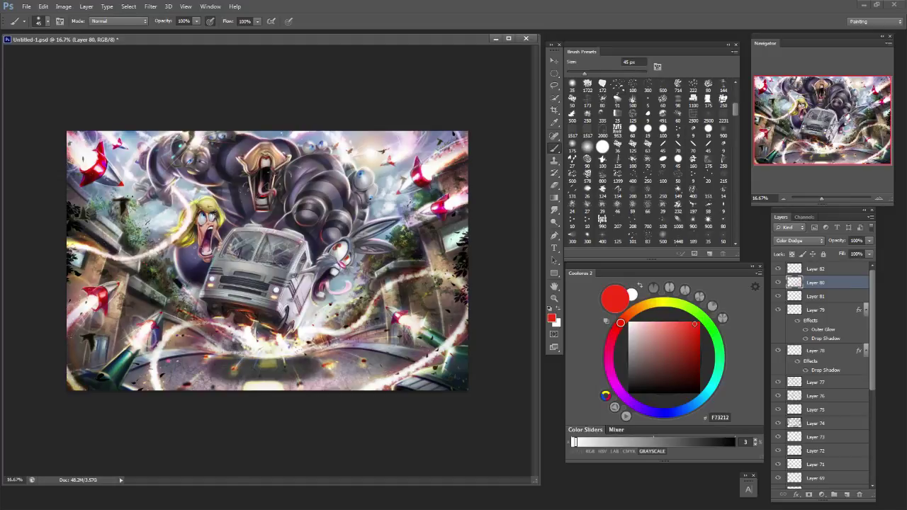
{"action": "left_click", "coordinate": [636, 377]}
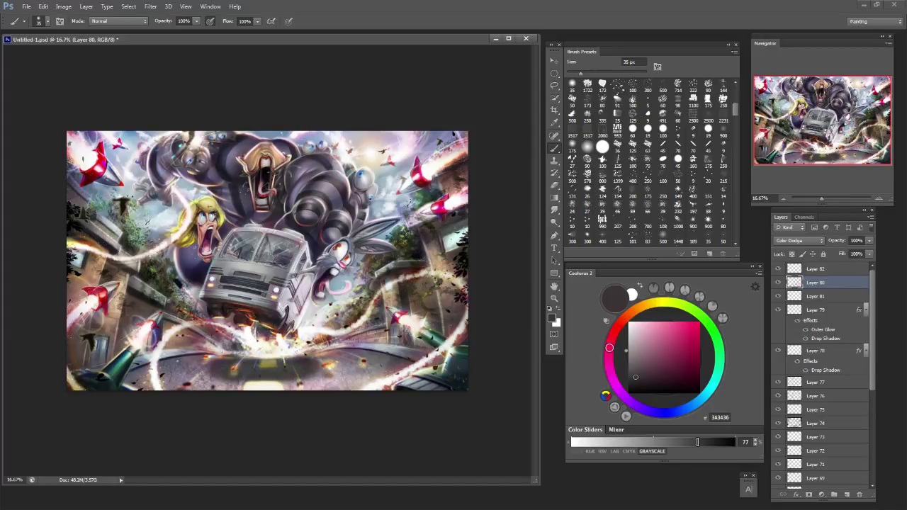
Choose near-black 0E0E0E as the paint color and make Layer 81 the active layer.
{"action": "left_click", "coordinate": [815, 269]}
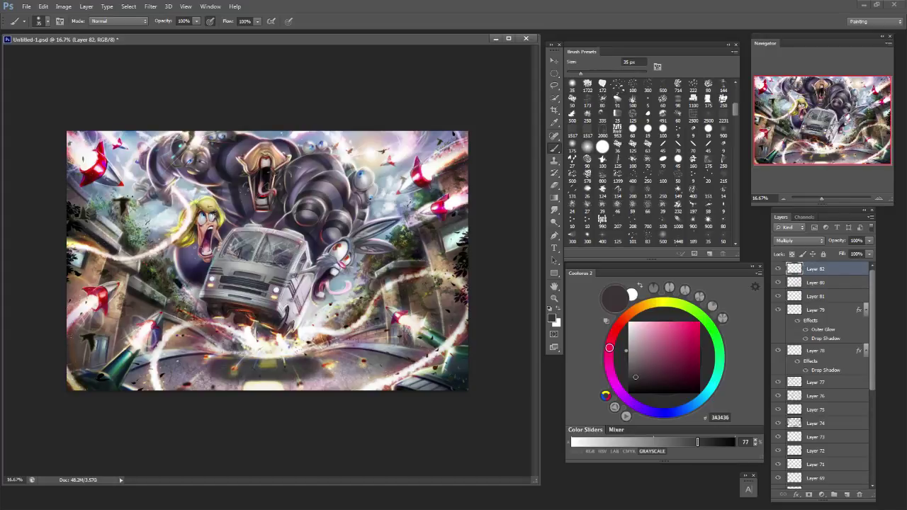
{"action": "left_click", "coordinate": [816, 282]}
{"action": "left_click", "coordinate": [815, 296]}
{"action": "left_click", "coordinate": [628, 389]}
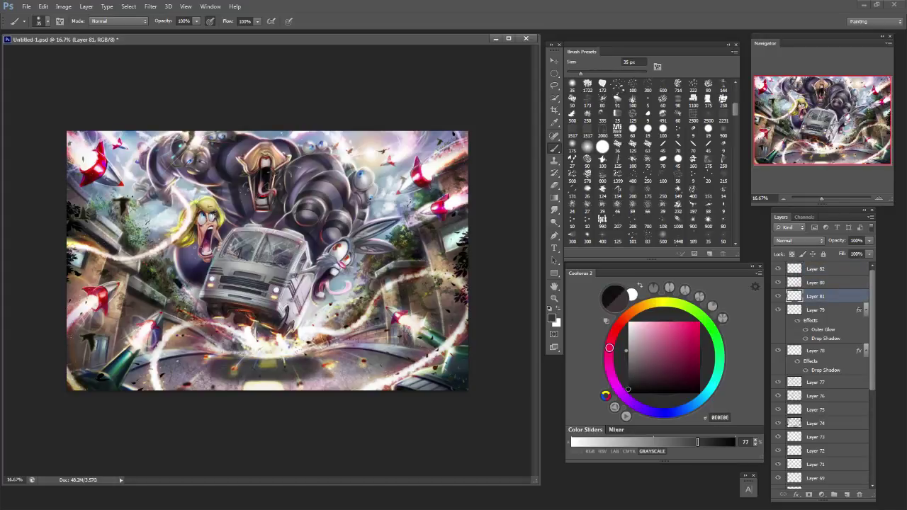
{"action": "key", "text": "alt+bracketright"}
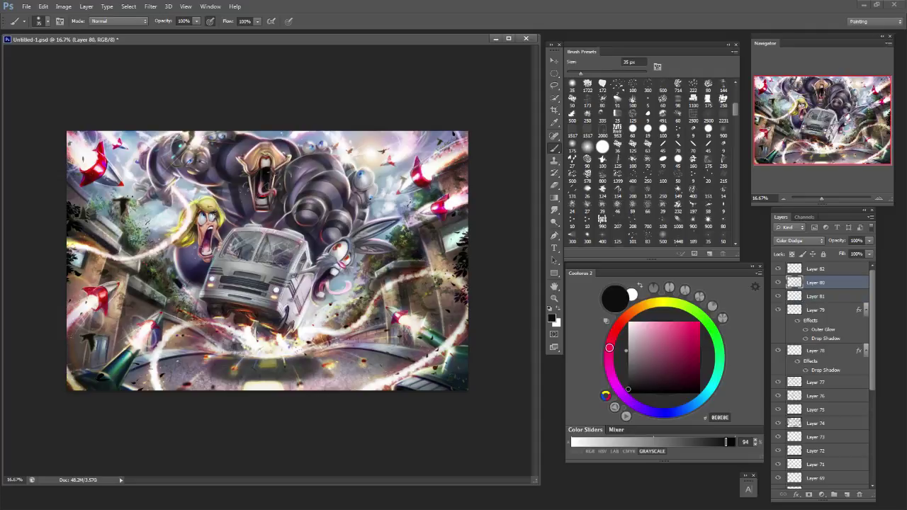
{"action": "key", "text": "alt+bracketleft"}
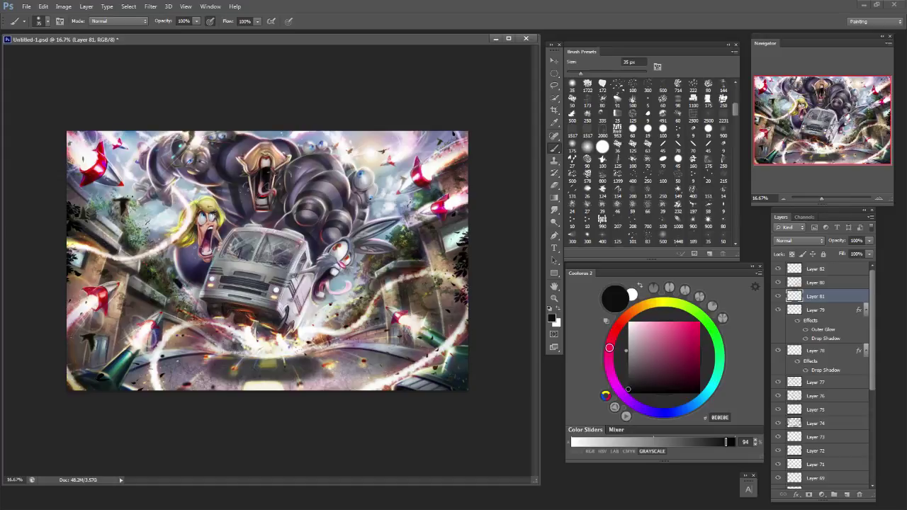
Try a near-white brush stroke across the road beside the lower-left smoke trail on Layer 81.
{"action": "key", "text": "bracketright"}
{"action": "key", "text": "bracketright"}
{"action": "key", "text": "bracketright"}
{"action": "left_click", "coordinate": [155, 362], "text": "alt"}
{"action": "left_click_drag", "start_coordinate": [138, 366], "coordinate": [202, 353]}
{"action": "key", "text": "ctrl+z"}
{"action": "key", "text": "ctrl+z"}
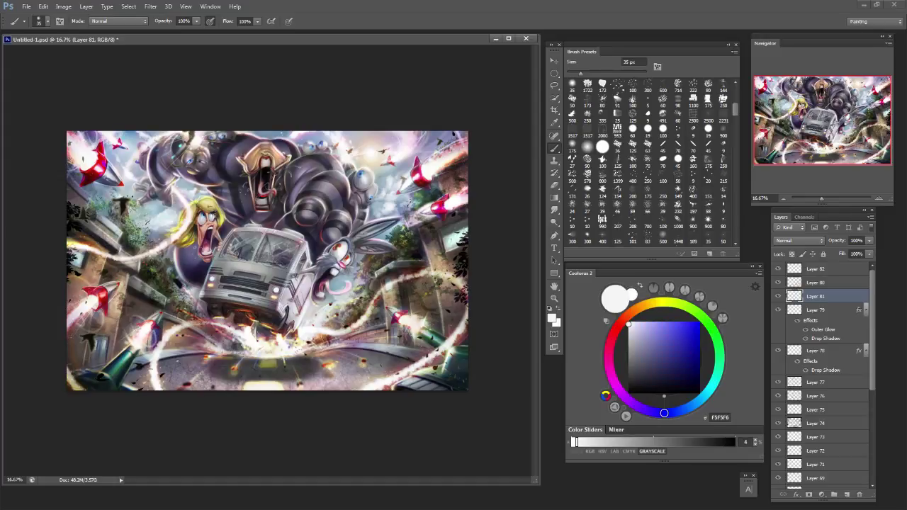
Paint a small black debris chunk beside the left red rocket on Layer 81 with a 30 px brush.
{"action": "left_click", "coordinate": [140, 367]}
{"action": "key", "text": "d"}
{"action": "left_click_drag", "start_coordinate": [113, 313], "coordinate": [119, 313]}
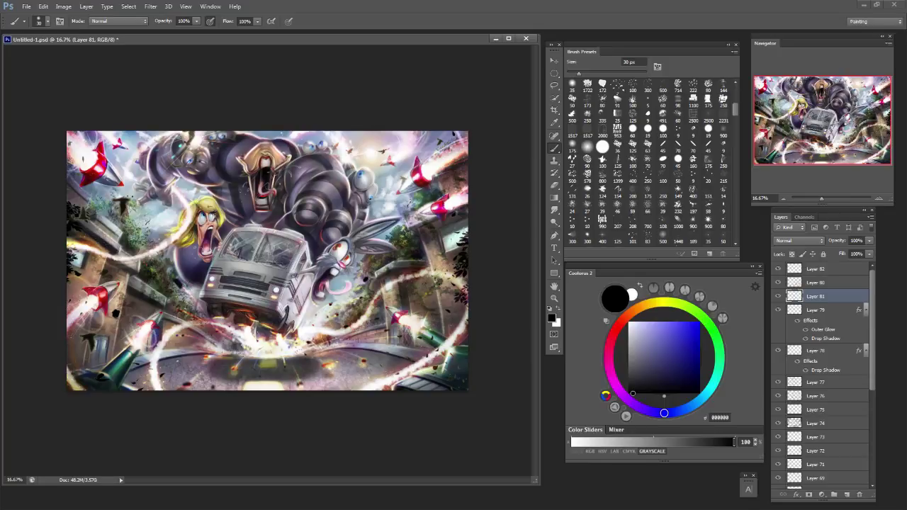
{"action": "key", "text": "]"}
{"action": "left_click", "coordinate": [815, 283]}
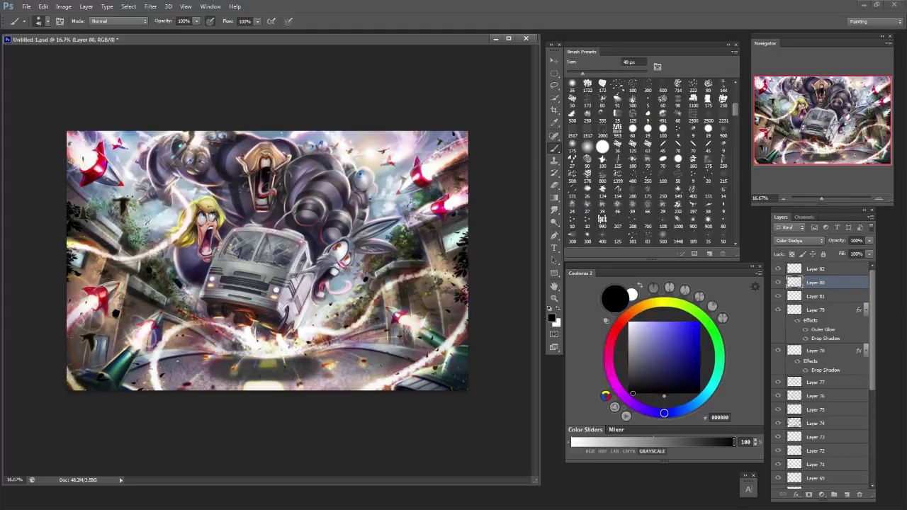
{"action": "key", "text": "bracketleft"}
{"action": "left_click", "coordinate": [815, 296]}
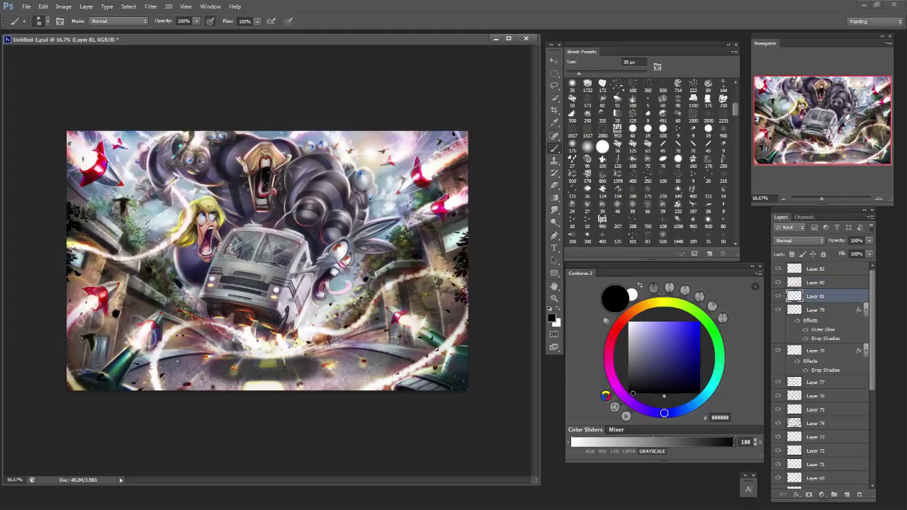
Make Layer 80 active, choose light orange FFB34C and reduce the brush to 20 px.
{"action": "left_click", "coordinate": [816, 283]}
{"action": "left_click", "coordinate": [659, 322]}
{"action": "left_click_drag", "start_coordinate": [660, 322], "coordinate": [647, 322]}
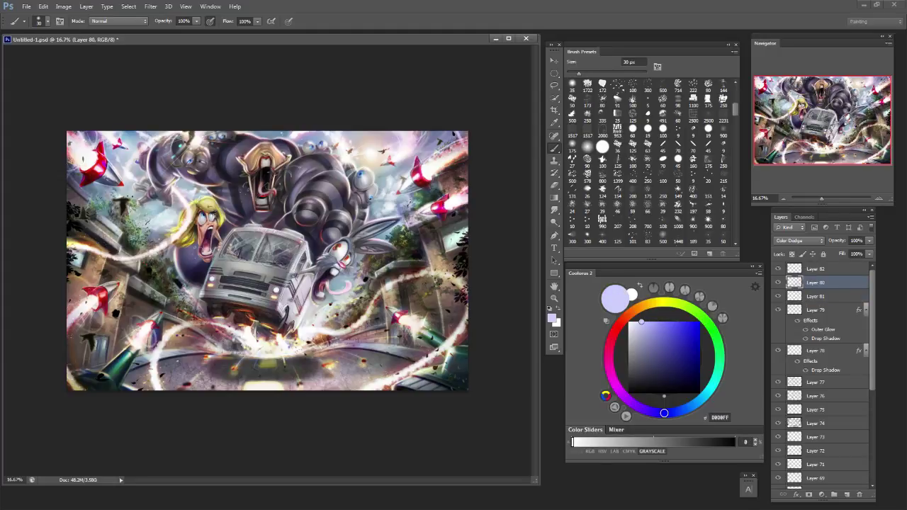
{"action": "left_click", "coordinate": [640, 306]}
{"action": "left_click", "coordinate": [678, 322]}
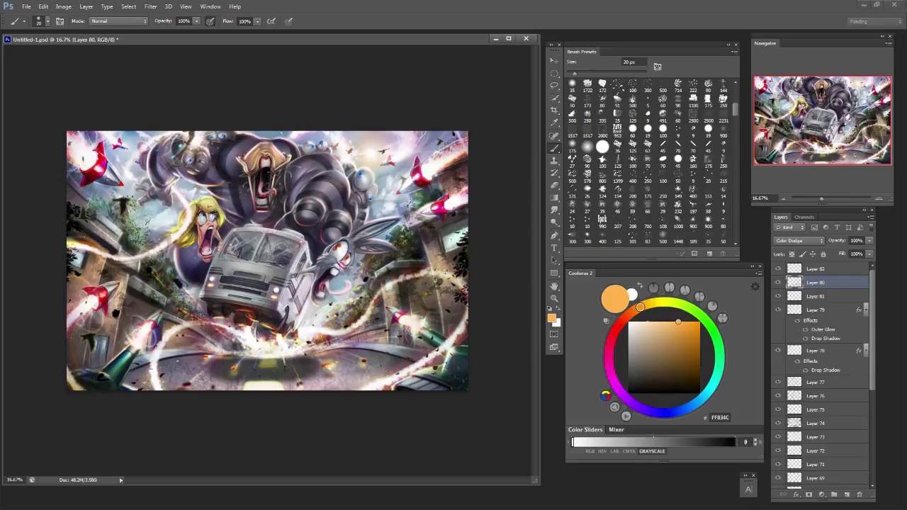
Add light orange glow strokes on Layer 80 between the new debris chunk and the lower-left rocket, varying the brush size.
{"action": "key", "text": "alt+bracketleft"}
{"action": "key", "text": "bracketright"}
{"action": "key", "text": "alt+bracketright"}
{"action": "key", "text": "bracketleft"}
{"action": "key", "text": "bracketleft"}
{"action": "left_click_drag", "start_coordinate": [119, 313], "coordinate": [135, 320]}
{"action": "key", "text": "bracketleft"}
{"action": "left_click_drag", "start_coordinate": [120, 313], "coordinate": [135, 318]}
{"action": "key", "text": "bracketleft"}
{"action": "key", "text": "bracketleft"}
{"action": "key", "text": "bracketleft"}
{"action": "key", "text": "bracketleft"}
{"action": "key", "text": "bracketleft"}
{"action": "key", "text": "bracketright"}
{"action": "key", "text": "bracketright"}
{"action": "key", "text": "bracketright"}
{"action": "key", "text": "bracketright"}
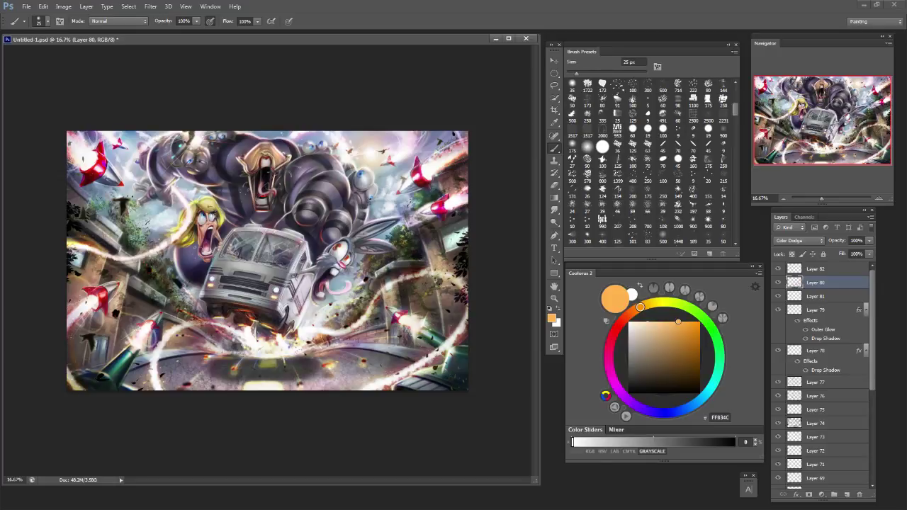
Choose saturated orange FF9200 and work glow accents into Layer 80 with repeatedly varied brush sizes, ending at 35 px.
{"action": "left_click_drag", "start_coordinate": [678, 322], "coordinate": [700, 322]}
{"action": "key", "text": "bracketright"}
{"action": "key", "text": "bracketright"}
{"action": "key", "text": "bracketright"}
{"action": "key", "text": "bracketright"}
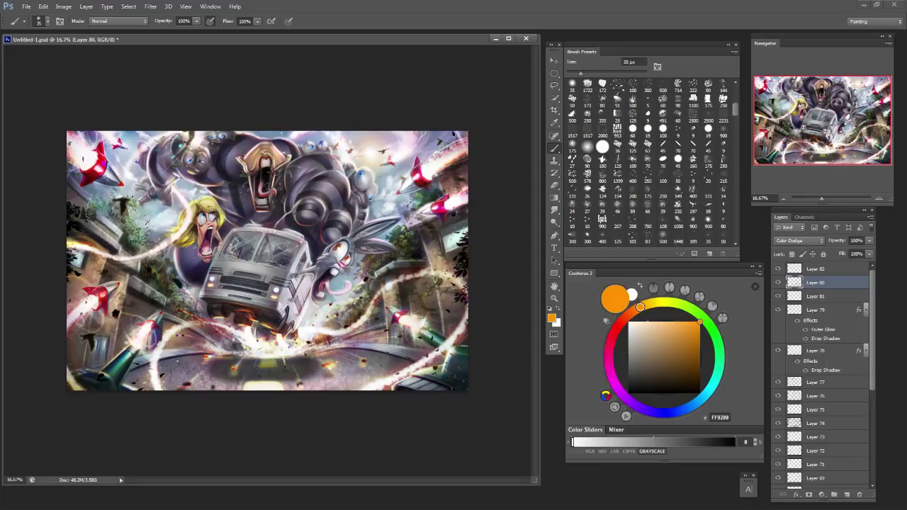
{"action": "key", "text": "bracketright"}
{"action": "key", "text": "bracketright"}
{"action": "key", "text": "bracketright"}
{"action": "key", "text": "bracketright"}
{"action": "key", "text": "bracketright"}
{"action": "key", "text": "bracketright"}
{"action": "key", "text": "bracketright"}
{"action": "key", "text": "bracketright"}
{"action": "key", "text": "bracketright"}
{"action": "key", "text": "bracketright"}
{"action": "key", "text": "e"}
{"action": "key", "text": "b"}
{"action": "key", "text": "bracketleft"}
{"action": "key", "text": "bracketleft"}
{"action": "key", "text": "bracketleft"}
{"action": "key", "text": "bracketleft"}
{"action": "key", "text": "bracketleft"}
{"action": "key", "text": "bracketleft"}
{"action": "key", "text": "bracketright"}
{"action": "key", "text": "bracketright"}
{"action": "key", "text": "bracketright"}
{"action": "key", "text": "bracketright"}
{"action": "key", "text": "bracketleft"}
{"action": "key", "text": "bracketleft"}
{"action": "key", "text": "bracketleft"}
{"action": "key", "text": "bracketleft"}
{"action": "key", "text": "bracketleft"}
{"action": "key", "text": "bracketleft"}
{"action": "key", "text": "bracketright"}
{"action": "key", "text": "bracketright"}
{"action": "key", "text": "bracketright"}
{"action": "key", "text": "bracketright"}
{"action": "key", "text": "bracketright"}
{"action": "key", "text": "bracketright"}
{"action": "key", "text": "bracketright"}
Switch to Layer 81, choose pale orange FFC089 and set the brush to 70 px.
{"action": "key", "text": "alt+bracketleft"}
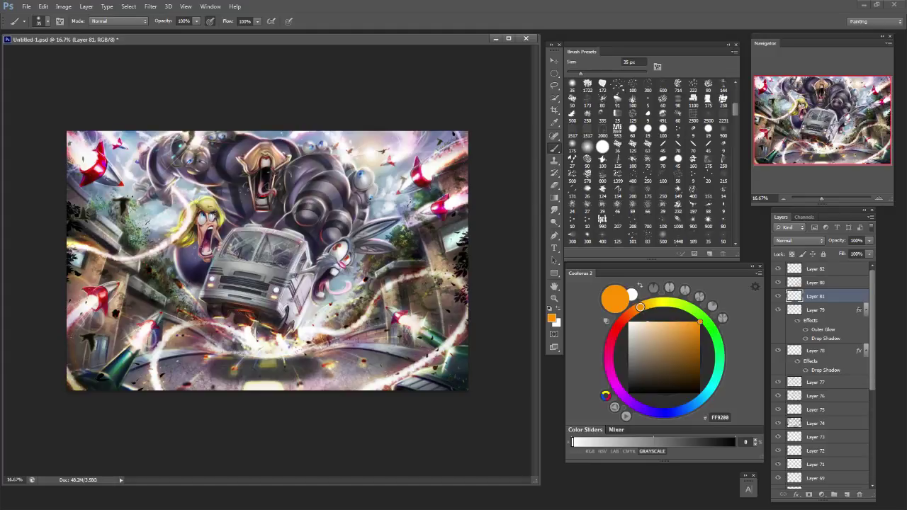
{"action": "key", "text": "bracketleft"}
{"action": "key", "text": "bracketleft"}
{"action": "key", "text": "bracketleft"}
{"action": "key", "text": "bracketleft"}
{"action": "key", "text": "bracketright"}
{"action": "key", "text": "bracketright"}
{"action": "key", "text": "bracketright"}
{"action": "key", "text": "bracketright"}
{"action": "key", "text": "bracketright"}
{"action": "key", "text": "bracketright"}
{"action": "key", "text": "bracketright"}
{"action": "left_click", "coordinate": [661, 322]}
{"action": "key", "text": "bracketleft"}
{"action": "key", "text": "bracketleft"}
{"action": "key", "text": "bracketleft"}
{"action": "key", "text": "bracketleft"}
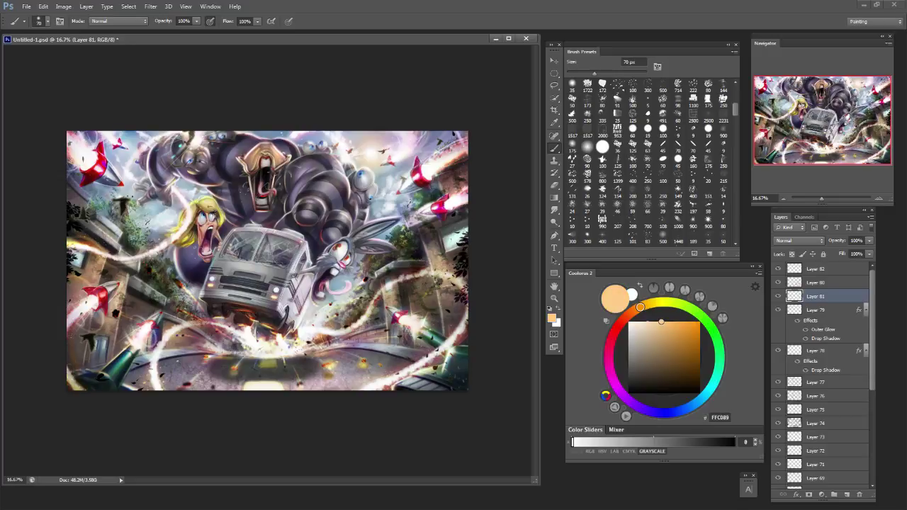
Sample pale yellow F2E292 and enlarge the brush to 80 px on Layer 81.
{"action": "key", "text": "e"}
{"action": "key", "text": "b"}
{"action": "left_click", "coordinate": [815, 283]}
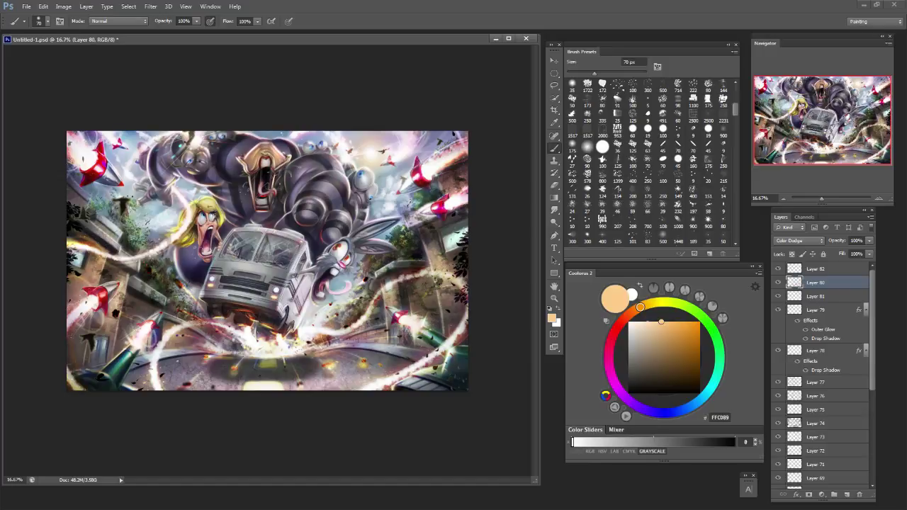
{"action": "key", "text": "["}
{"action": "left_click", "coordinate": [815, 297]}
{"action": "key", "text": "]"}
{"action": "key", "text": "]"}
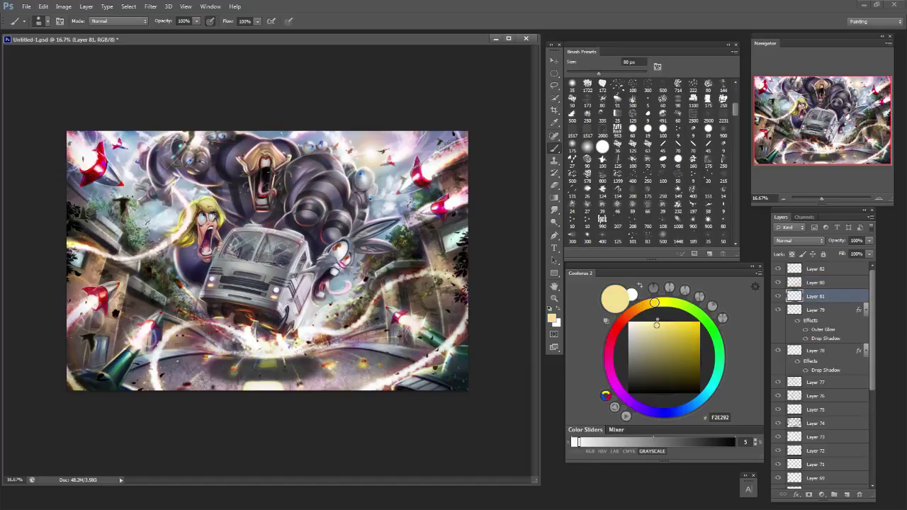
Make Layer 80 active, choose olive yellow 8B7713 and reduce the brush to 60 px.
{"action": "key", "text": "alt+bracketright"}
{"action": "key", "text": "bracketleft"}
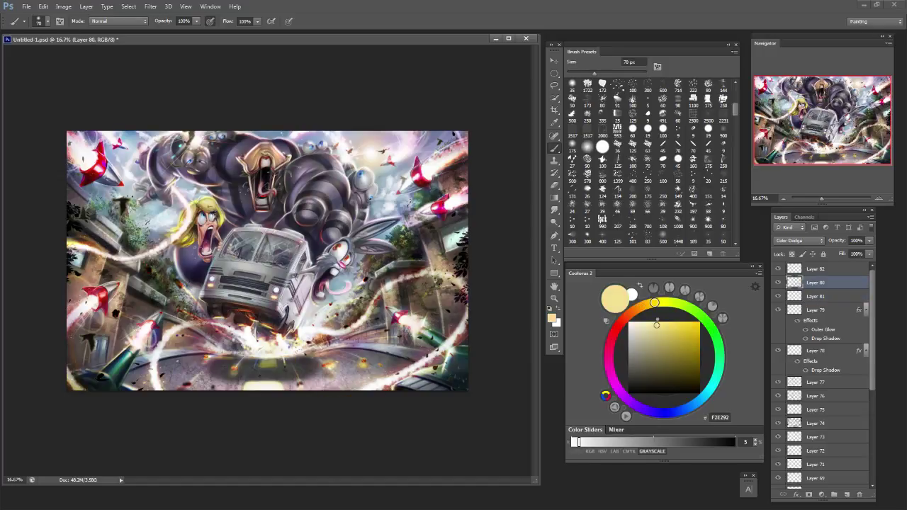
{"action": "left_click_drag", "start_coordinate": [666, 336], "coordinate": [671, 330]}
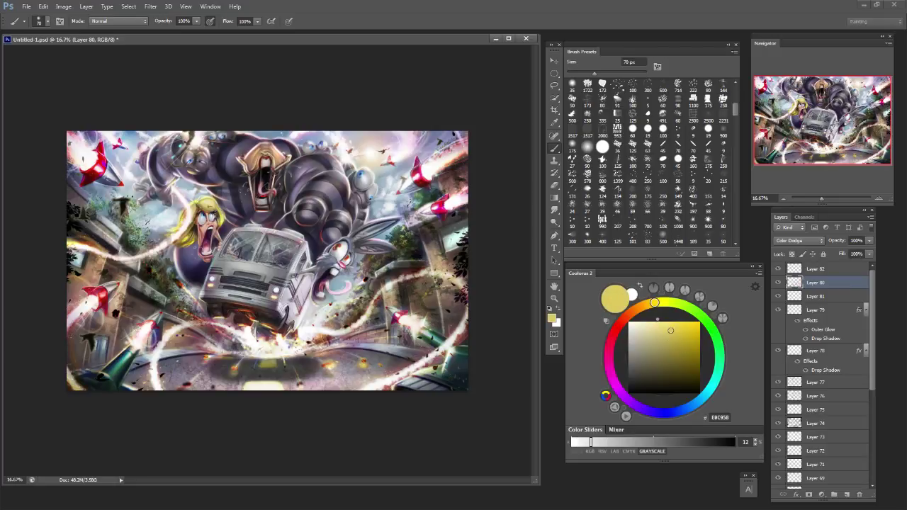
{"action": "key", "text": "bracketleft"}
{"action": "left_click", "coordinate": [690, 354]}
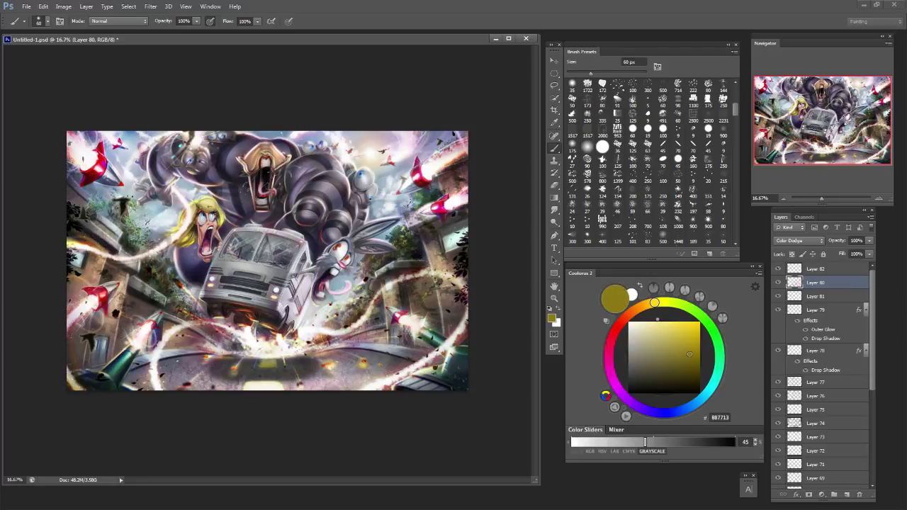
Vary the brush size for olive-yellow glow accents on Layer 80, finishing at 15 px.
{"action": "key", "text": "bracketright"}
{"action": "key", "text": "bracketright"}
{"action": "key", "text": "bracketright"}
{"action": "key", "text": "bracketright"}
{"action": "key", "text": "bracketright"}
{"action": "key", "text": "bracketright"}
{"action": "key", "text": "bracketleft"}
{"action": "key", "text": "bracketleft"}
{"action": "key", "text": "bracketleft"}
{"action": "key", "text": "bracketleft"}
{"action": "key", "text": "bracketleft"}
{"action": "key", "text": "bracketleft"}
{"action": "key", "text": "bracketleft"}
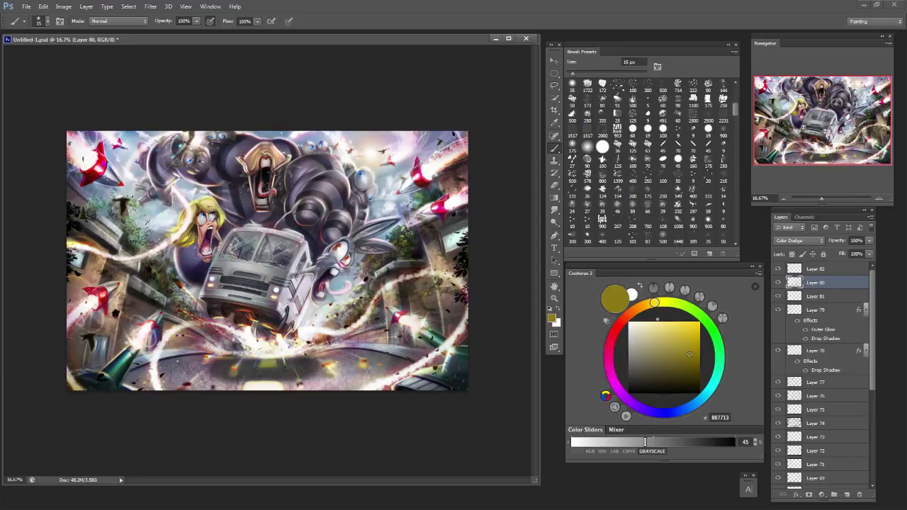
Sample near-white F7F3EF and switch to Layer 81 with a 20 px brush.
{"action": "key", "text": "bracketright"}
{"action": "key", "text": "bracketright"}
{"action": "key", "text": "bracketright"}
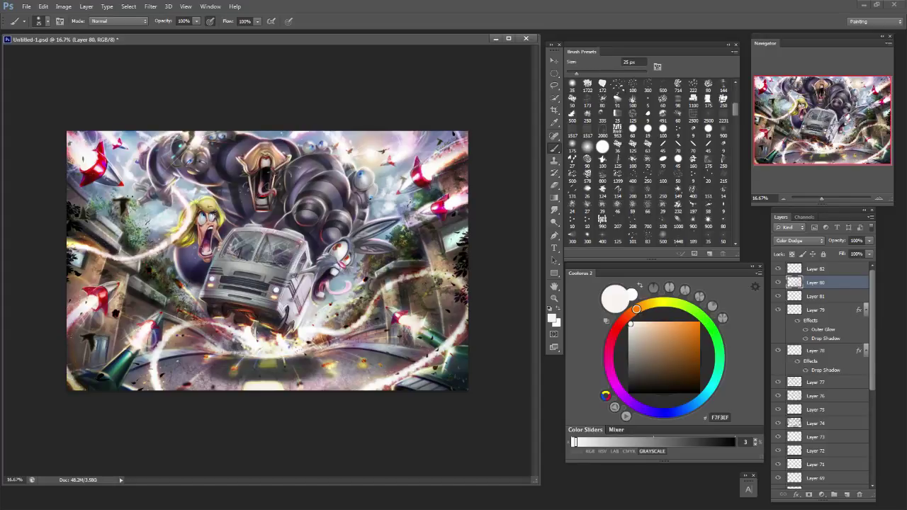
{"action": "key", "text": "alt+bracketleft"}
{"action": "key", "text": "bracketleft"}
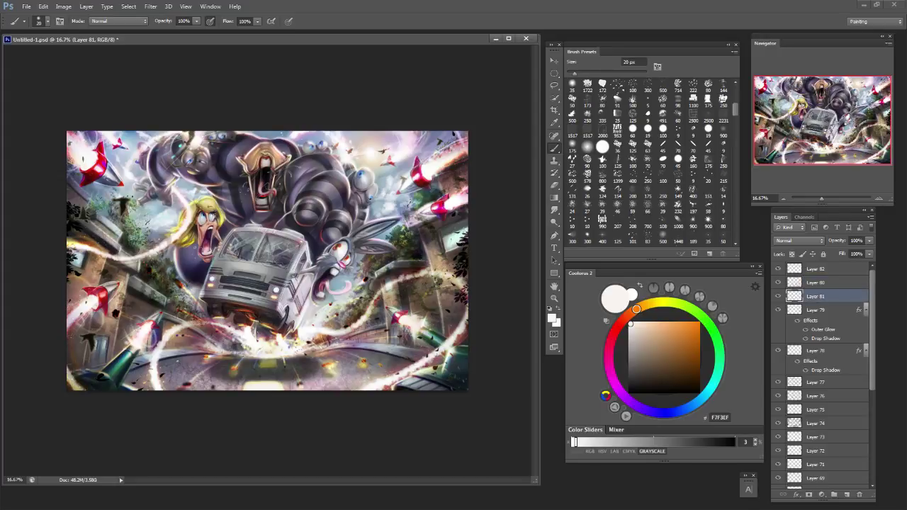
Sample brown 8B7549 with Layer 80 active and return to Layer 81.
{"action": "key", "text": "alt+bracketright"}
{"action": "left_click", "coordinate": [234, 374], "text": "alt"}
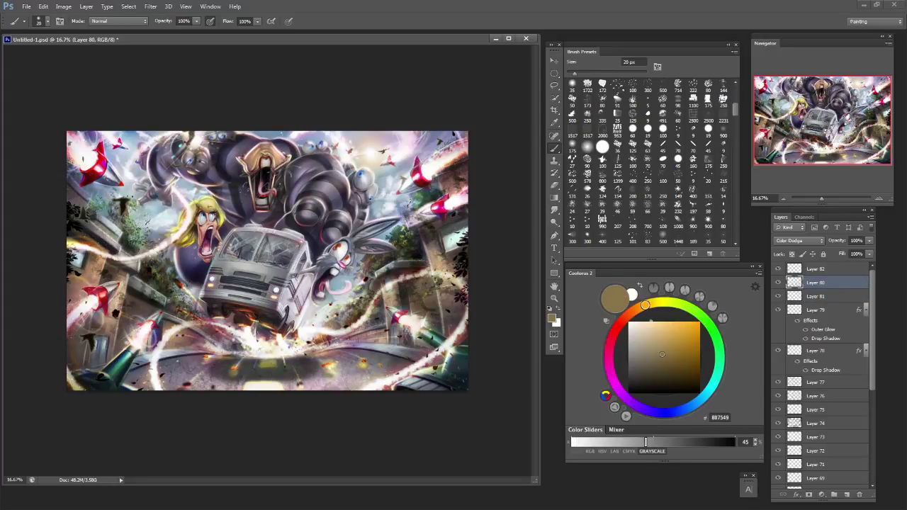
{"action": "key", "text": "alt+bracketleft"}
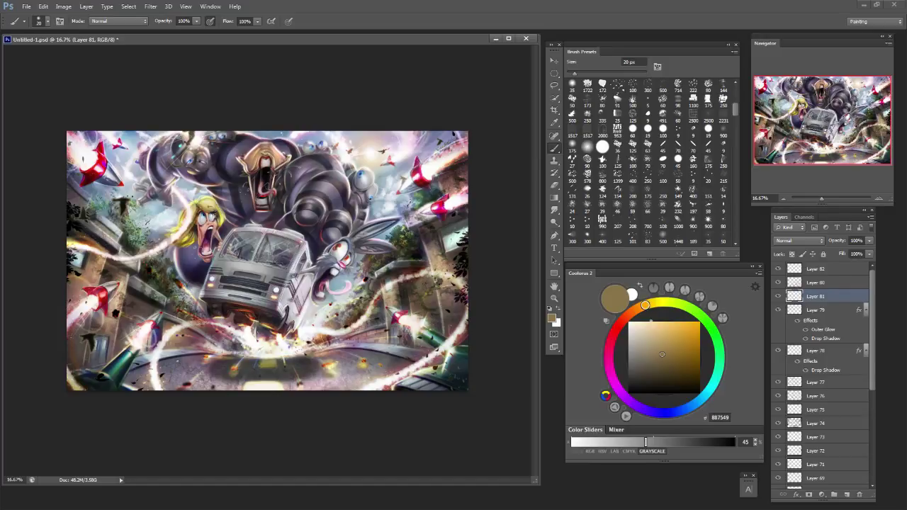
Sample off-white F5F0E4, try a stroke on the light trail right of the van, undo it and set the brush to 10 px.
{"action": "key", "text": "bracketright"}
{"action": "key", "text": "bracketright"}
{"action": "key", "text": "bracketright"}
{"action": "left_click", "coordinate": [382, 324], "text": "alt"}
{"action": "left_click_drag", "start_coordinate": [367, 328], "coordinate": [391, 325]}
{"action": "key", "text": "ctrl+z"}
{"action": "key", "text": "bracketleft"}
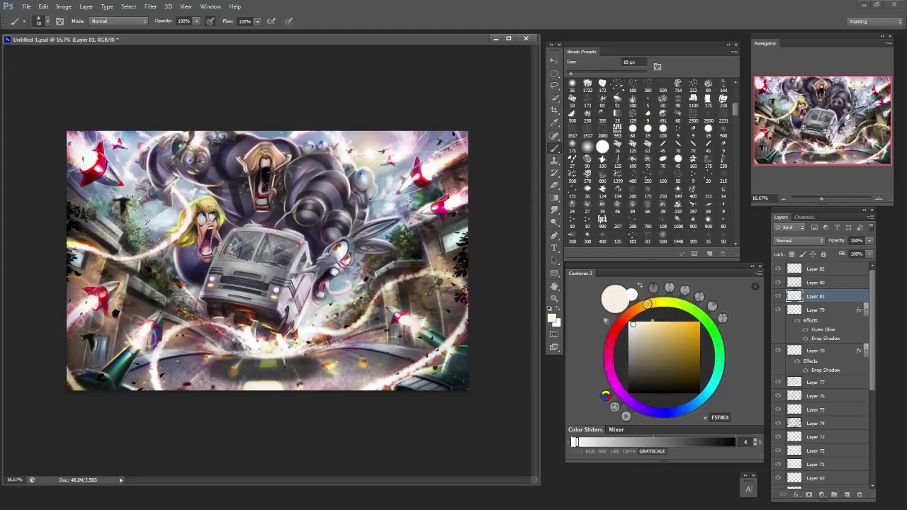
Paint off-white F5F0E4 accents left of the van's front and across the road below, using a finer and a larger brush.
{"action": "key", "text": "bracketleft"}
{"action": "key", "text": "bracketleft"}
{"action": "key", "text": "bracketleft"}
{"action": "key", "text": "bracketleft"}
{"action": "left_click_drag", "start_coordinate": [200, 313], "coordinate": [184, 304]}
{"action": "key", "text": "bracketright"}
{"action": "key", "text": "bracketright"}
{"action": "key", "text": "bracketright"}
{"action": "key", "text": "bracketright"}
{"action": "key", "text": "bracketright"}
{"action": "key", "text": "bracketright"}
{"action": "left_click_drag", "start_coordinate": [178, 347], "coordinate": [200, 345]}
Try a dark grey-green 41453F stroke over the glow beneath the van, undo it and enlarge the brush to 80 px.
{"action": "left_click", "coordinate": [263, 363], "text": "alt"}
{"action": "key", "text": "bracketright"}
{"action": "key", "text": "bracketright"}
{"action": "key", "text": "bracketright"}
{"action": "key", "text": "bracketright"}
{"action": "key", "text": "bracketright"}
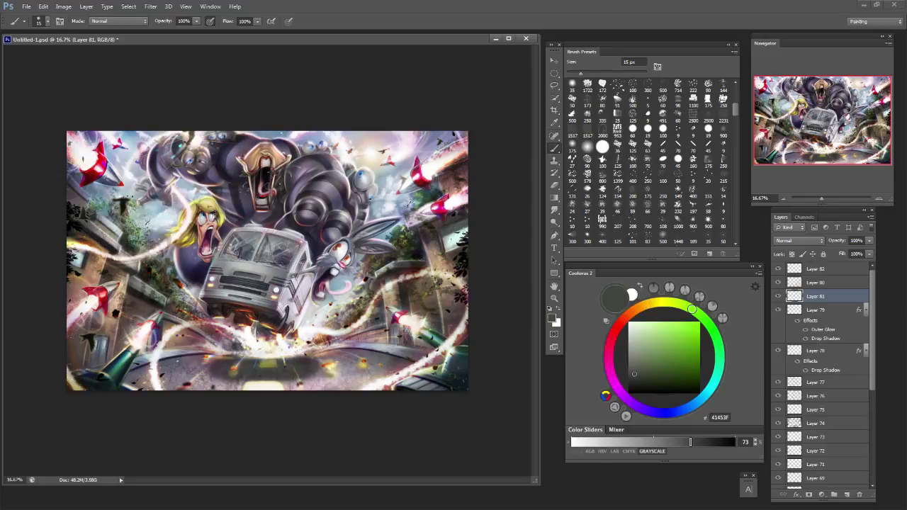
{"action": "mouse_move", "coordinate": [259, 356]}
{"action": "left_mouse_down"}
{"action": "mouse_move", "coordinate": [277, 356]}
{"action": "mouse_move", "coordinate": [273, 348]}
{"action": "left_mouse_up"}
{"action": "key", "text": "ctrl+z"}
{"action": "key", "text": "bracketright"}
{"action": "key", "text": "bracketright"}
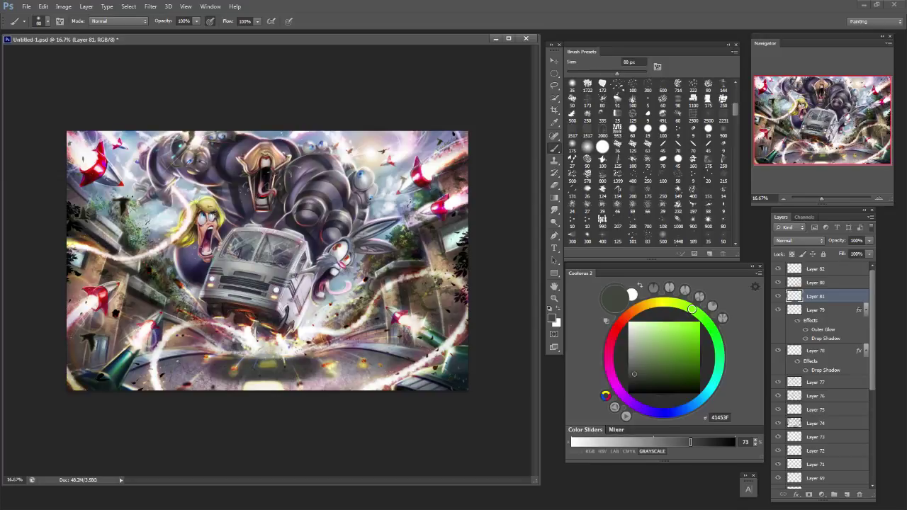
Reduce the brush to 25 px and sample a light tan from the glow beneath the van.
{"action": "key", "text": "bracketleft"}
{"action": "key", "text": "bracketleft"}
{"action": "key", "text": "bracketleft"}
{"action": "key", "text": "bracketleft"}
{"action": "key", "text": "bracketleft"}
{"action": "key", "text": "bracketleft"}
{"action": "key", "text": "bracketleft"}
{"action": "key", "text": "bracketleft"}
{"action": "left_click", "coordinate": [269, 354], "text": "alt"}
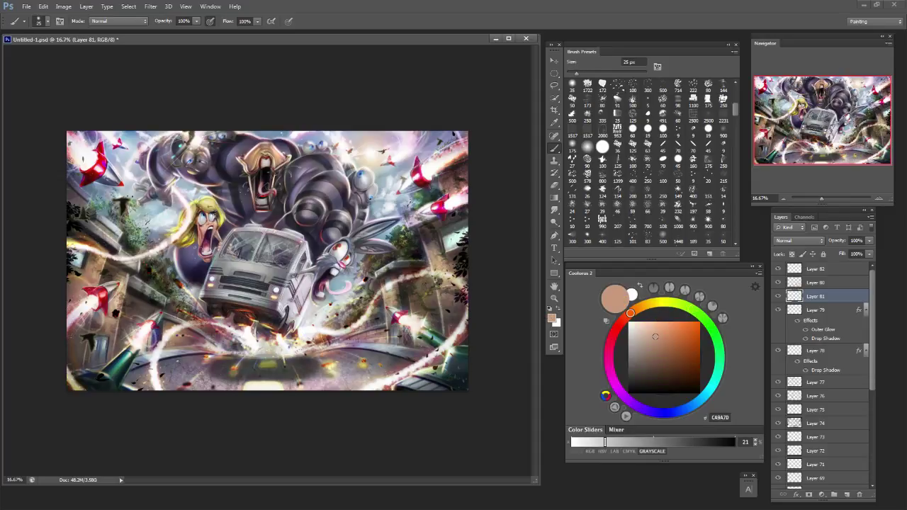
Sample near-white F5F5F5 and paint a highlight across the sparks beneath the van with a brush of about 15 px.
{"action": "key", "text": "bracketright"}
{"action": "key", "text": "bracketright"}
{"action": "left_click", "coordinate": [285, 349], "text": "alt"}
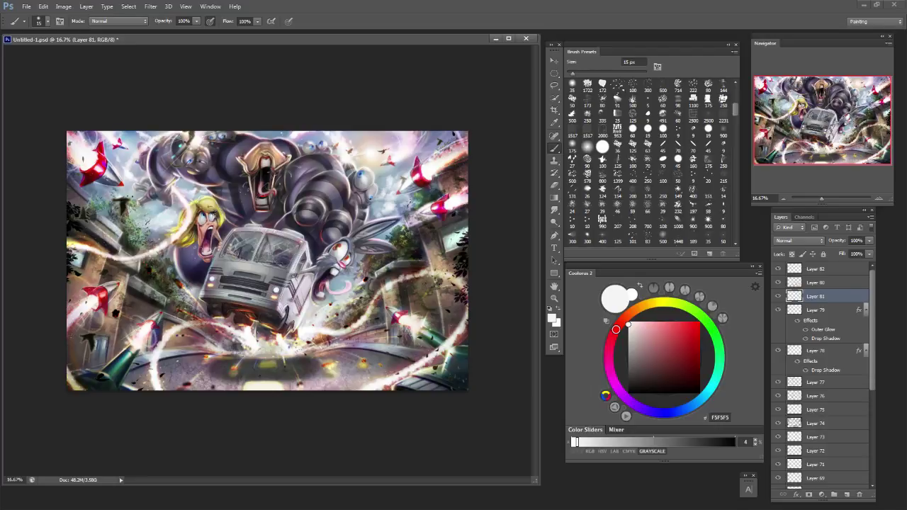
{"action": "left_click_drag", "start_coordinate": [256, 357], "coordinate": [280, 356]}
{"action": "key", "text": "bracketleft"}
{"action": "key", "text": "bracketright"}
{"action": "key", "text": "bracketright"}
Sample blue-grey 757682 from the donkey, enlarge the brush and paint over the curved light trail on the road's left side.
{"action": "left_click", "coordinate": [336, 274], "text": "alt"}
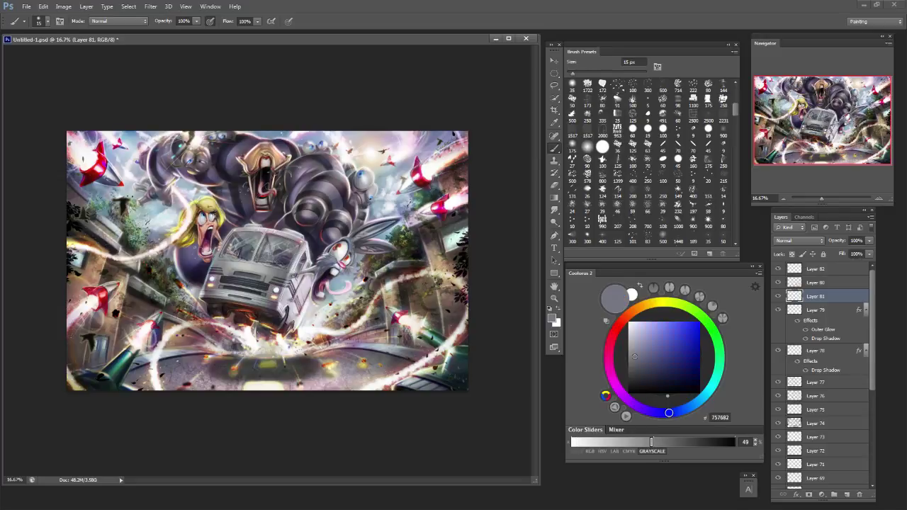
{"action": "key", "text": "bracketright"}
{"action": "key", "text": "bracketright"}
{"action": "key", "text": "bracketright"}
{"action": "key", "text": "bracketright"}
{"action": "key", "text": "bracketright"}
{"action": "key", "text": "bracketright"}
{"action": "key", "text": "bracketright"}
{"action": "key", "text": "bracketright"}
{"action": "key", "text": "bracketright"}
{"action": "left_click_drag", "start_coordinate": [156, 357], "coordinate": [167, 337]}
Choose dark blue 121A7A and tint the curved light trail on the road's left side with a 70 px brush.
{"action": "left_click_drag", "start_coordinate": [634, 357], "coordinate": [688, 359]}
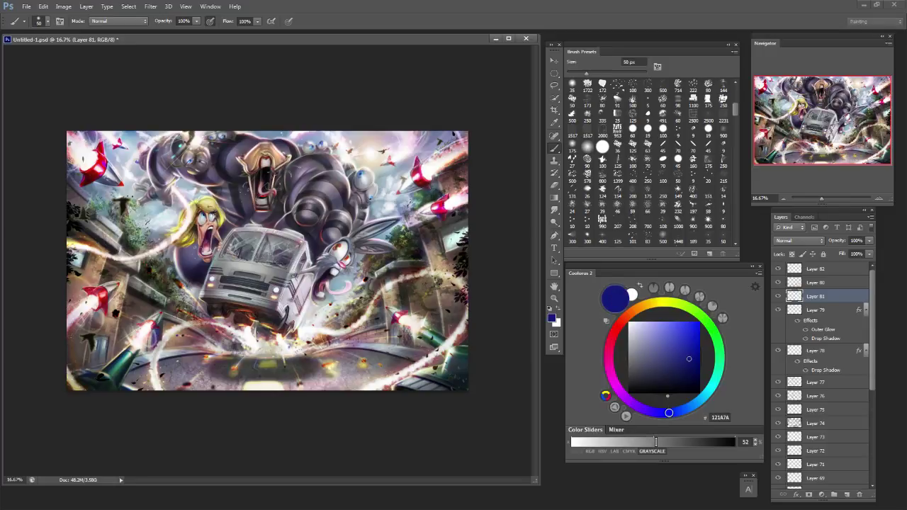
{"action": "left_click_drag", "start_coordinate": [155, 351], "coordinate": [157, 390]}
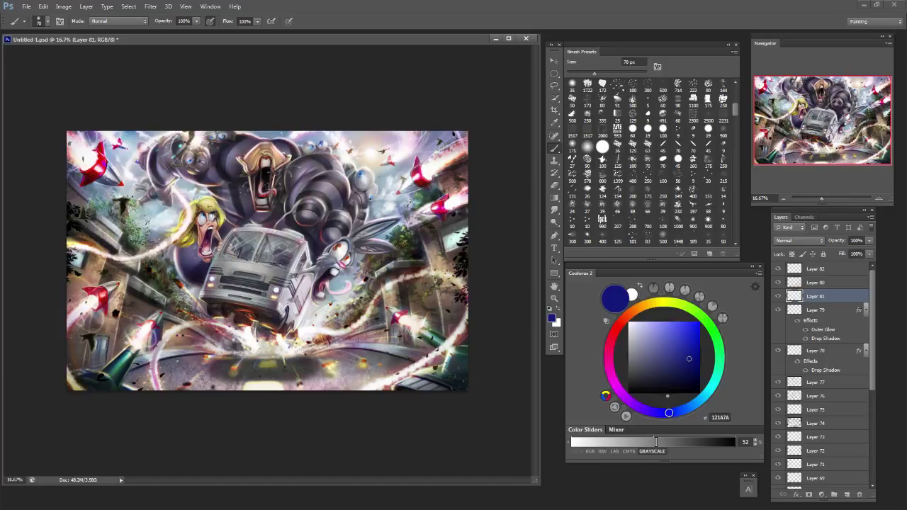
{"action": "left_click_drag", "start_coordinate": [158, 349], "coordinate": [188, 323]}
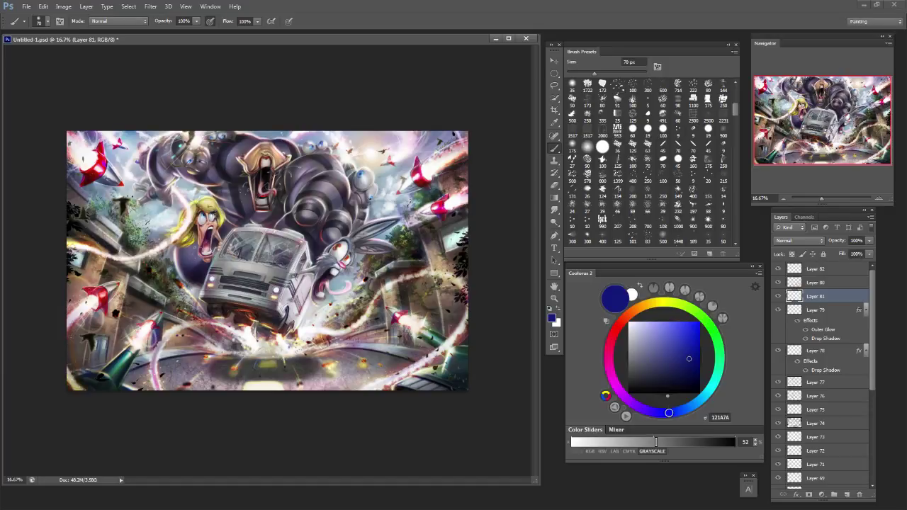
Paint dark blue along the light trail right of the van with a smaller brush, finishing at 45 px.
{"action": "key", "text": "bracketleft"}
{"action": "key", "text": "bracketleft"}
{"action": "key", "text": "bracketleft"}
{"action": "key", "text": "bracketleft"}
{"action": "key", "text": "bracketleft"}
{"action": "left_click_drag", "start_coordinate": [359, 323], "coordinate": [325, 333]}
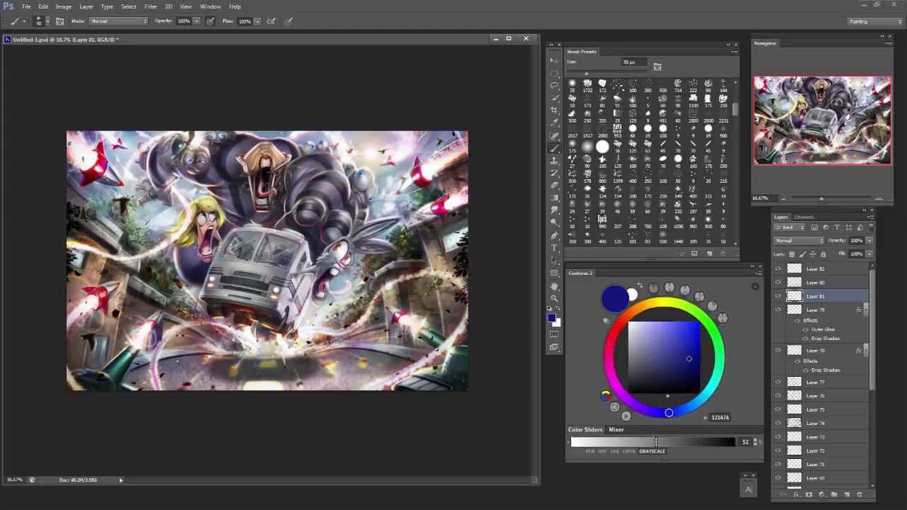
{"action": "key", "text": "bracketright"}
{"action": "key", "text": "bracketleft"}
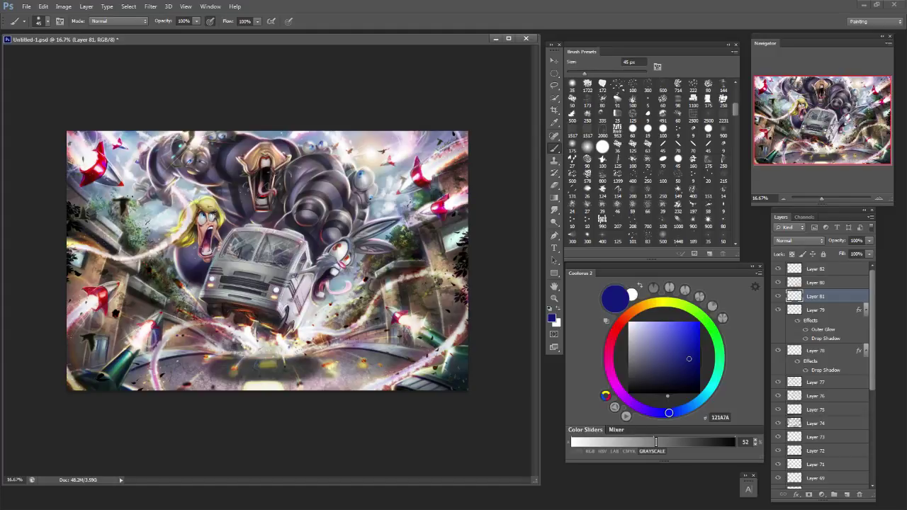
Choose mint green 7CFFD9 and enlarge the brush to 150 px on Layer 81.
{"action": "left_click", "coordinate": [671, 324]}
{"action": "left_click", "coordinate": [719, 370]}
{"action": "left_click", "coordinate": [664, 323]}
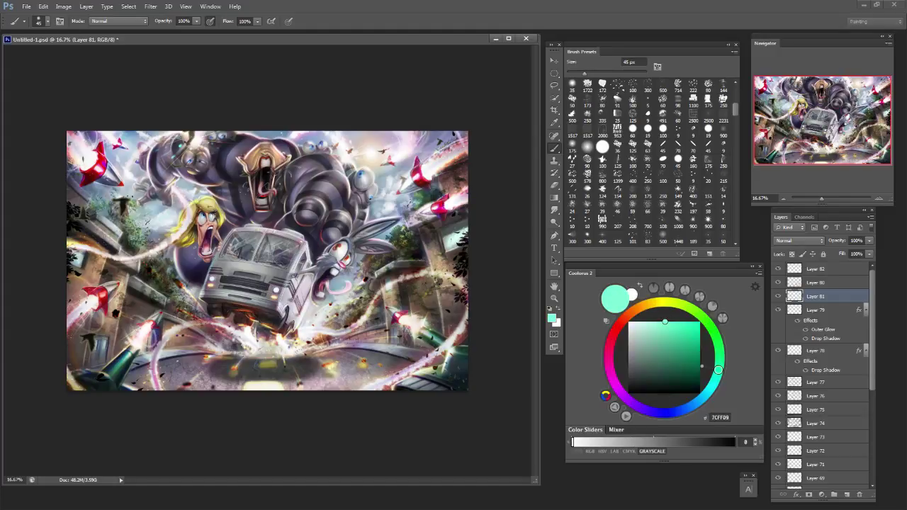
{"action": "key", "text": "bracketright"}
{"action": "key", "text": "bracketright"}
{"action": "key", "text": "bracketright"}
{"action": "key", "text": "bracketright"}
{"action": "key", "text": "bracketright"}
{"action": "key", "text": "bracketright"}
{"action": "key", "text": "bracketright"}
{"action": "key", "text": "bracketright"}
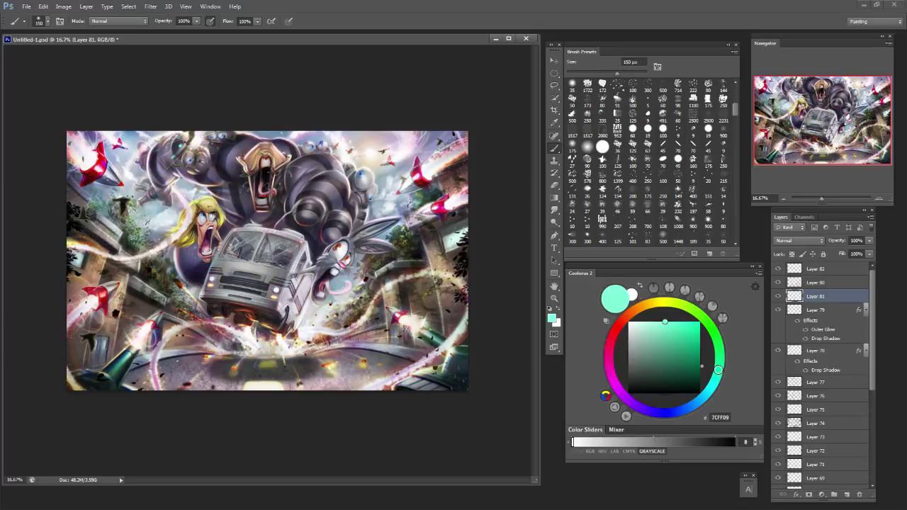
Dab mint green on the road right of the van with a smaller brush and enlarge the brush to 200 px.
{"action": "key", "text": "bracketleft"}
{"action": "key", "text": "bracketleft"}
{"action": "key", "text": "bracketleft"}
{"action": "key", "text": "bracketleft"}
{"action": "key", "text": "bracketleft"}
{"action": "key", "text": "bracketleft"}
{"action": "left_click", "coordinate": [327, 364]}
{"action": "key", "text": "bracketright"}
{"action": "key", "text": "bracketright"}
{"action": "key", "text": "bracketright"}
{"action": "key", "text": "bracketright"}
{"action": "key", "text": "bracketright"}
{"action": "key", "text": "bracketright"}
{"action": "key", "text": "bracketright"}
{"action": "key", "text": "bracketright"}
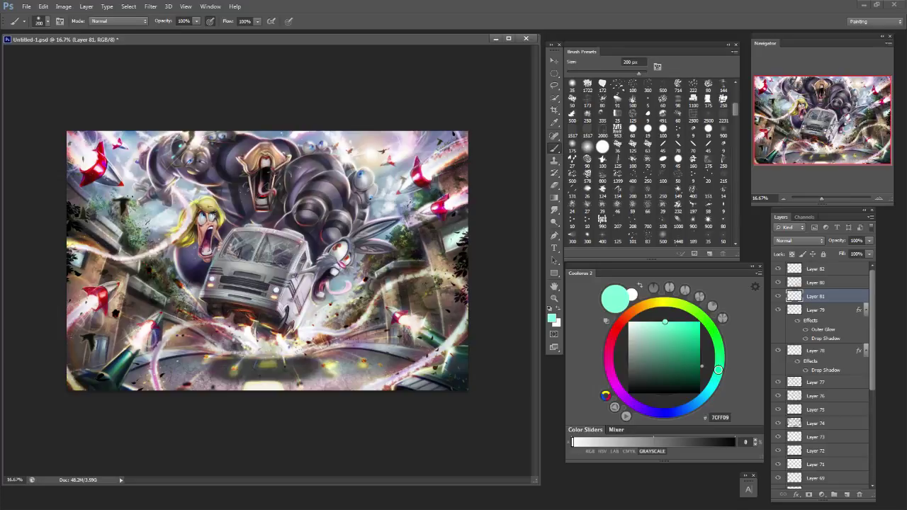
Vary the brush size for mint-green accents on Layer 81, finishing at 80 px.
{"action": "key", "text": "bracketleft"}
{"action": "key", "text": "bracketleft"}
{"action": "key", "text": "bracketright"}
{"action": "key", "text": "bracketright"}
{"action": "key", "text": "bracketleft"}
{"action": "key", "text": "bracketleft"}
{"action": "key", "text": "bracketleft"}
{"action": "key", "text": "bracketleft"}
{"action": "key", "text": "bracketleft"}
{"action": "key", "text": "bracketleft"}
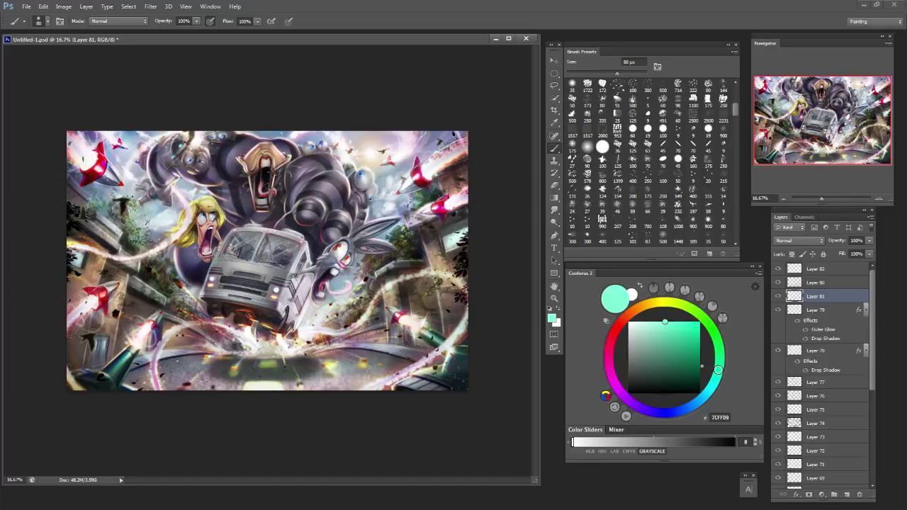
Enlarge the brush to 150 px and lighten the colour to a paler mint.
{"action": "key", "text": "bracketright"}
{"action": "key", "text": "bracketright"}
{"action": "key", "text": "bracketright"}
{"action": "key", "text": "bracketright"}
{"action": "left_click_drag", "start_coordinate": [665, 322], "coordinate": [648, 322]}
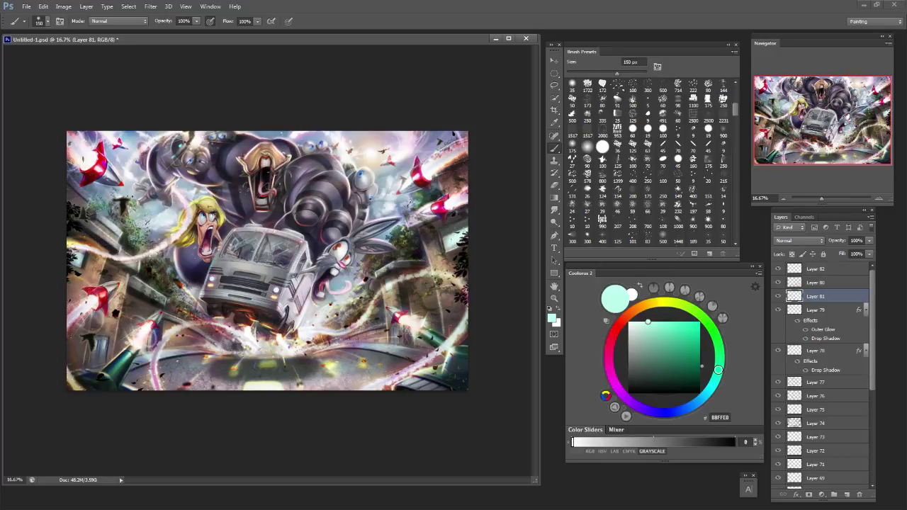
Paint pale mint glow over the donkey's ears and the blonde figure's face with a larger brush, finishing at 150 px.
{"action": "key", "text": "bracketright"}
{"action": "key", "text": "bracketright"}
{"action": "key", "text": "bracketright"}
{"action": "key", "text": "bracketright"}
{"action": "left_click_drag", "start_coordinate": [362, 231], "coordinate": [398, 219]}
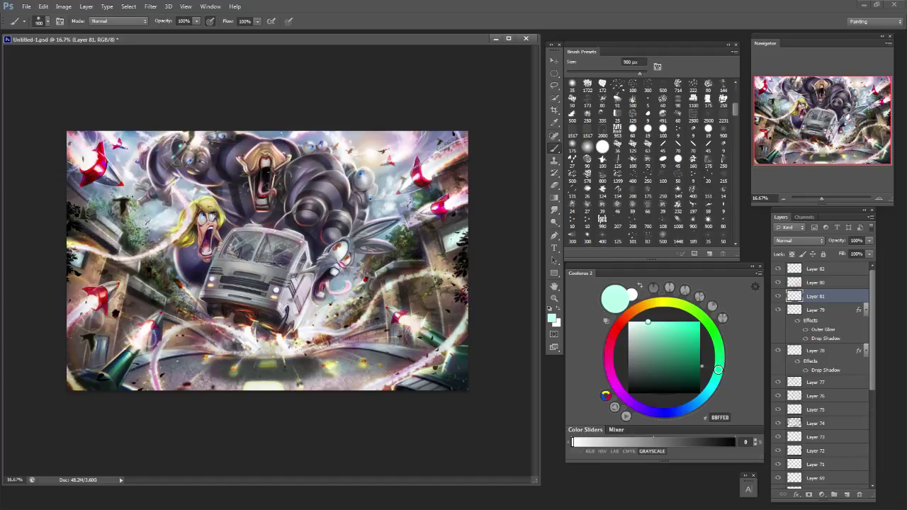
{"action": "left_click", "coordinate": [203, 228]}
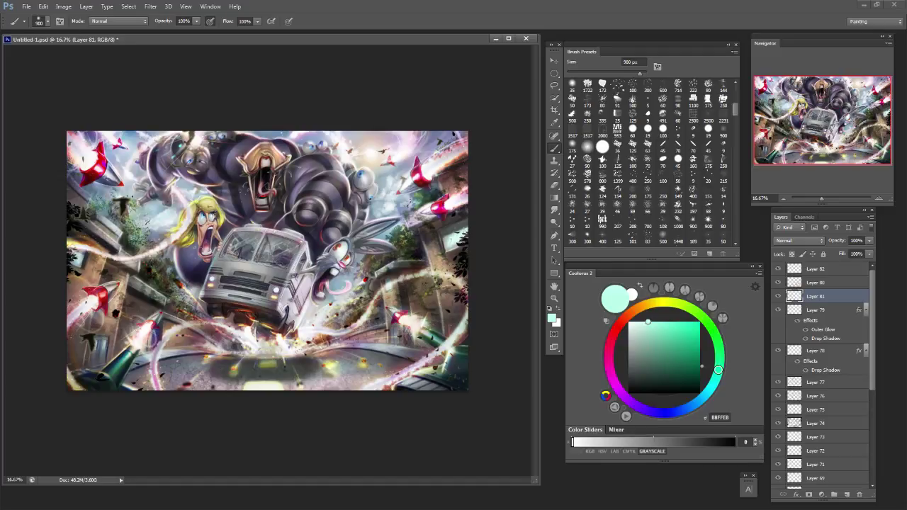
{"action": "key", "text": "bracketleft"}
{"action": "key", "text": "bracketleft"}
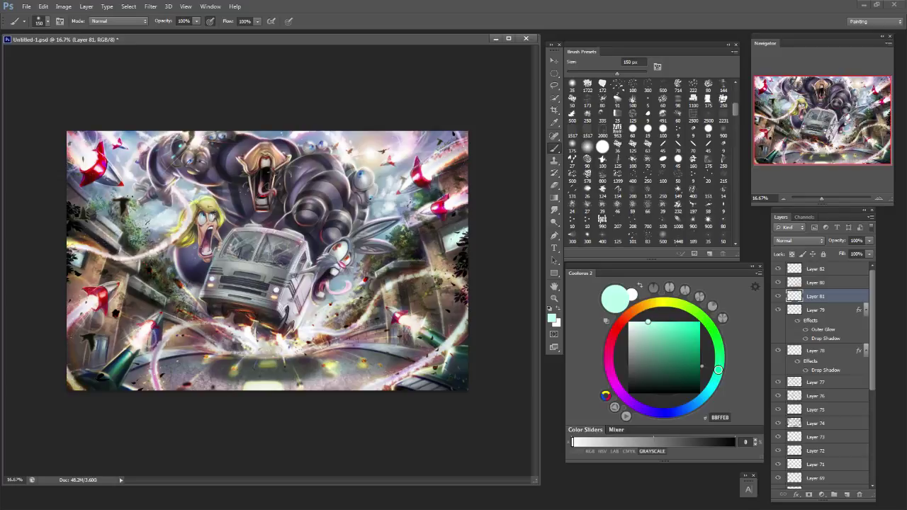
Change the painting colour from pale mint to a deep blue and reduce the brush size.
{"action": "left_click", "coordinate": [661, 414]}
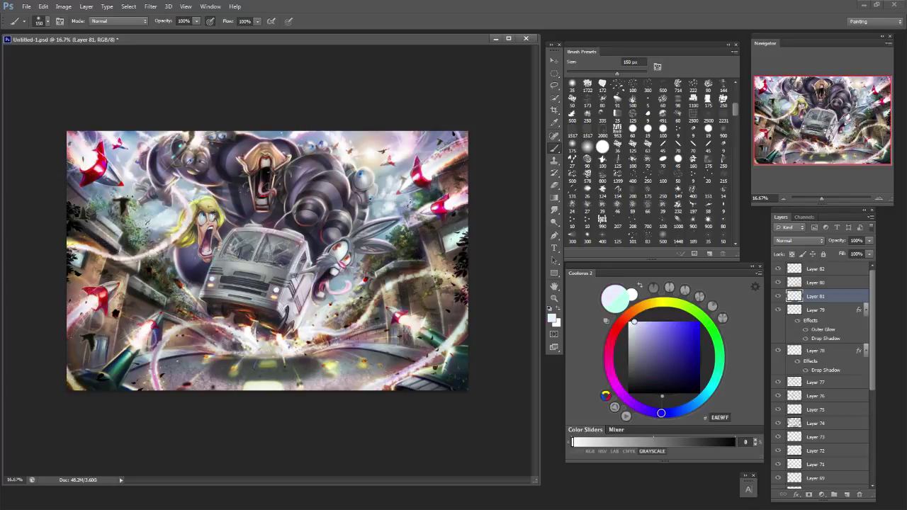
{"action": "left_click", "coordinate": [699, 346]}
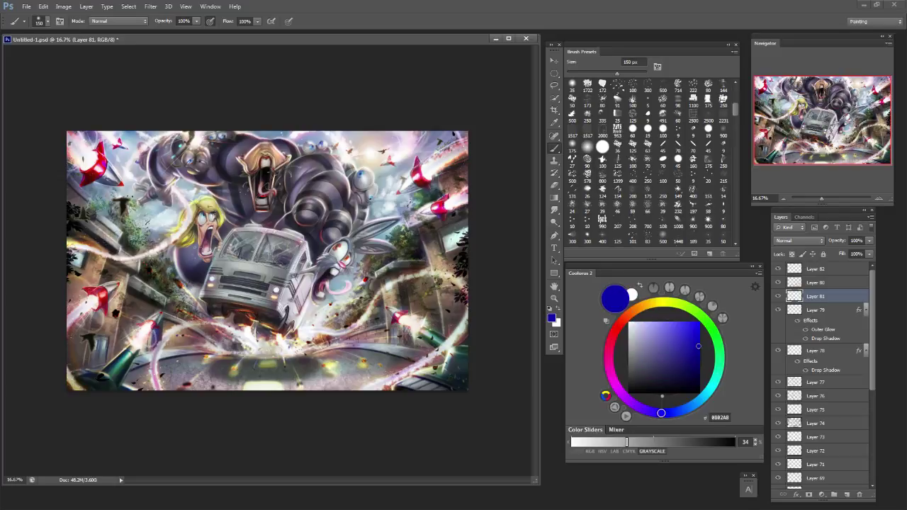
{"action": "key", "text": "bracketright"}
{"action": "key", "text": "bracketright"}
{"action": "key", "text": "bracketleft"}
{"action": "key", "text": "bracketleft"}
{"action": "key", "text": "bracketleft"}
{"action": "key", "text": "bracketleft"}
{"action": "key", "text": "bracketleft"}
{"action": "key", "text": "bracketleft"}
{"action": "key", "text": "bracketleft"}
{"action": "key", "text": "bracketleft"}
{"action": "key", "text": "bracketleft"}
{"action": "key", "text": "bracketleft"}
{"action": "key", "text": "bracketleft"}
{"action": "key", "text": "bracketright"}
{"action": "key", "text": "bracketright"}
{"action": "key", "text": "bracketright"}
{"action": "key", "text": "bracketright"}
Try deep blue shading along the van's right side at two brush sizes and undo the strokes.
{"action": "left_click_drag", "start_coordinate": [296, 278], "coordinate": [291, 297]}
{"action": "key", "text": "ctrl+z"}
{"action": "key", "text": "bracketright"}
{"action": "key", "text": "bracketright"}
{"action": "key", "text": "bracketright"}
{"action": "key", "text": "bracketright"}
{"action": "key", "text": "ctrl+z"}
Vary the brush size for the deep blue shading around the van.
{"action": "key", "text": "bracketleft"}
{"action": "key", "text": "bracketleft"}
{"action": "key", "text": "bracketleft"}
{"action": "key", "text": "bracketleft"}
{"action": "key", "text": "bracketleft"}
{"action": "key", "text": "bracketright"}
{"action": "key", "text": "bracketright"}
{"action": "key", "text": "bracketright"}
{"action": "key", "text": "bracketright"}
{"action": "key", "text": "bracketright"}
{"action": "key", "text": "bracketright"}
{"action": "key", "text": "bracketright"}
{"action": "key", "text": "bracketright"}
{"action": "key", "text": "bracketright"}
{"action": "key", "text": "bracketright"}
{"action": "key", "text": "bracketleft"}
{"action": "key", "text": "bracketleft"}
{"action": "key", "text": "bracketleft"}
{"action": "key", "text": "bracketleft"}
{"action": "key", "text": "bracketleft"}
{"action": "key", "text": "bracketleft"}
{"action": "key", "text": "bracketleft"}
{"action": "key", "text": "bracketleft"}
Choose the 19 px hard round brush, enlarge it to 35 px, and make Layer 82 active.
{"action": "left_click", "coordinate": [633, 130]}
{"action": "left_click", "coordinate": [708, 131]}
{"action": "left_click", "coordinate": [815, 269]}
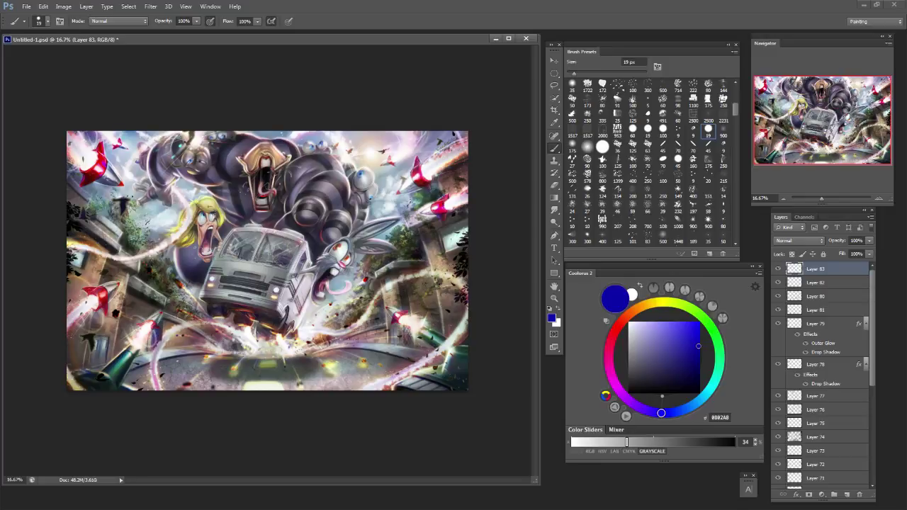
{"action": "key", "text": "bracketright"}
{"action": "key", "text": "bracketright"}
{"action": "key", "text": "bracketright"}
{"action": "key", "text": "bracketright"}
{"action": "left_click", "coordinate": [815, 283]}
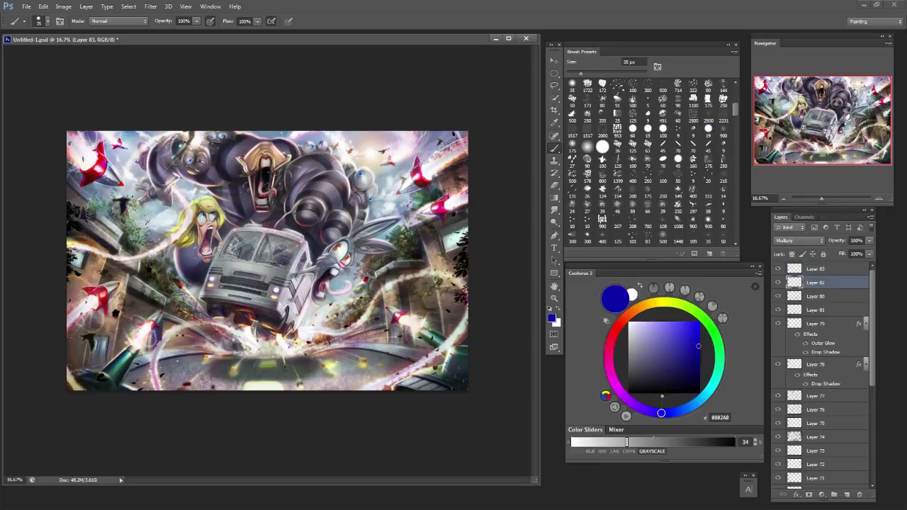
Sample the tan of the monster's face, shade its forehead on Layer 82, and enlarge the brush to 80 px.
{"action": "left_click", "coordinate": [267, 158], "text": "alt"}
{"action": "mouse_move", "coordinate": [248, 166]}
{"action": "left_mouse_down"}
{"action": "mouse_move", "coordinate": [261, 147]}
{"action": "mouse_move", "coordinate": [280, 158]}
{"action": "left_mouse_up"}
{"action": "key", "text": "bracketright"}
{"action": "key", "text": "bracketright"}
{"action": "key", "text": "bracketright"}
{"action": "key", "text": "bracketright"}
{"action": "key", "text": "bracketright"}
{"action": "key", "text": "bracketright"}
{"action": "key", "text": "bracketright"}
{"action": "key", "text": "bracketright"}
{"action": "key", "text": "bracketleft"}
{"action": "key", "text": "bracketleft"}
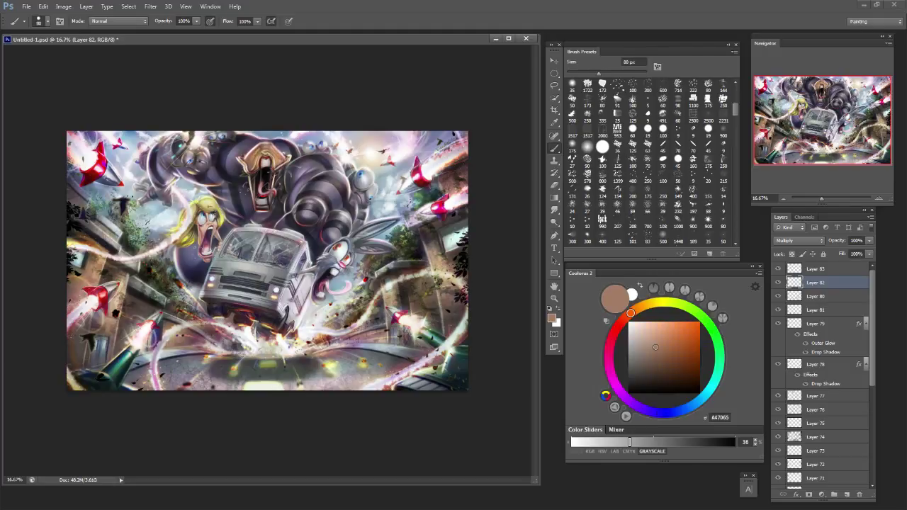
Darken the left edge of the monster's face in tan at varied brush sizes, finishing at 45 px.
{"action": "key", "text": "bracketleft"}
{"action": "key", "text": "bracketleft"}
{"action": "left_click", "coordinate": [248, 163]}
{"action": "mouse_move", "coordinate": [248, 158]}
{"action": "left_mouse_down"}
{"action": "mouse_move", "coordinate": [255, 149]}
{"action": "mouse_move", "coordinate": [285, 165]}
{"action": "mouse_move", "coordinate": [245, 166]}
{"action": "left_mouse_up"}
{"action": "key", "text": "bracketright"}
{"action": "key", "text": "bracketright"}
{"action": "key", "text": "bracketright"}
{"action": "key", "text": "bracketright"}
{"action": "key", "text": "bracketright"}
{"action": "key", "text": "bracketright"}
{"action": "key", "text": "bracketleft"}
{"action": "key", "text": "bracketleft"}
{"action": "key", "text": "bracketleft"}
{"action": "key", "text": "bracketleft"}
{"action": "key", "text": "bracketleft"}
{"action": "key", "text": "bracketleft"}
{"action": "key", "text": "ctrl+z"}
{"action": "key", "text": "ctrl+z"}
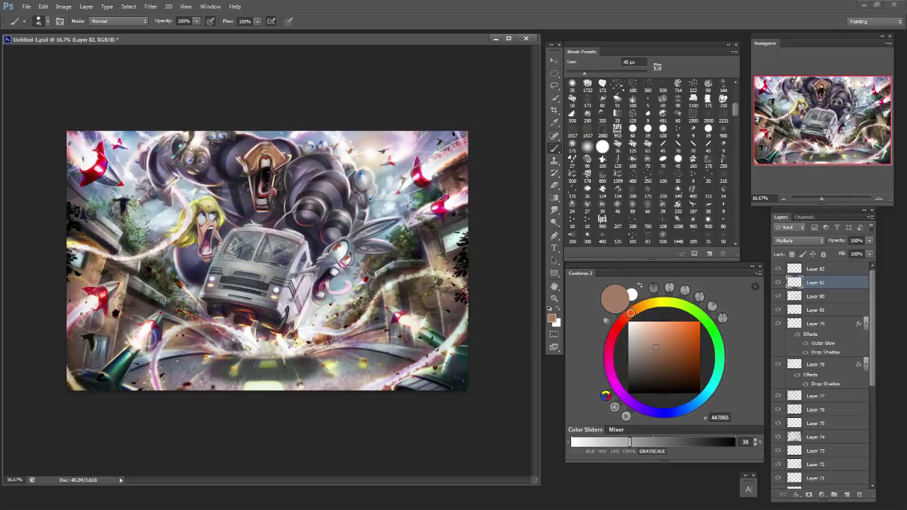
Shade the left side of the monster's open mouth in tan and enlarge the brush.
{"action": "left_click_drag", "start_coordinate": [251, 182], "coordinate": [252, 197]}
{"action": "key", "text": "bracketright"}
{"action": "key", "text": "bracketright"}
{"action": "key", "text": "bracketright"}
{"action": "key", "text": "bracketright"}
Sample a dark purple from the monster's body and shade the coils of its right shoulder at varied brush sizes.
{"action": "left_click", "coordinate": [301, 160], "text": "alt"}
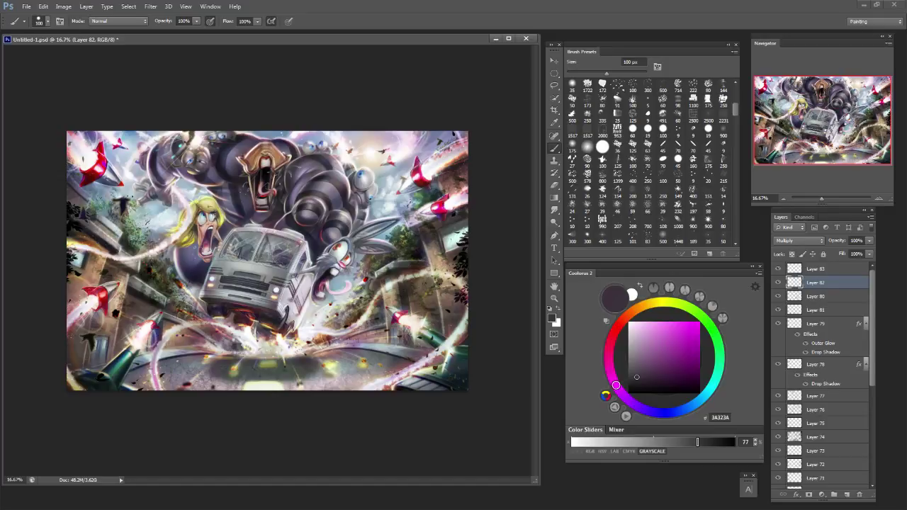
{"action": "left_click_drag", "start_coordinate": [316, 175], "coordinate": [333, 173]}
{"action": "key", "text": "bracketleft"}
{"action": "key", "text": "bracketleft"}
{"action": "key", "text": "bracketright"}
{"action": "key", "text": "bracketright"}
{"action": "key", "text": "bracketright"}
{"action": "key", "text": "bracketright"}
{"action": "key", "text": "bracketright"}
{"action": "key", "text": "bracketright"}
{"action": "key", "text": "bracketright"}
{"action": "key", "text": "bracketright"}
Switch to a soft round brush and vary its size for dark purple shading on Layer 82, finishing at 100 px.
{"action": "left_click", "coordinate": [587, 147]}
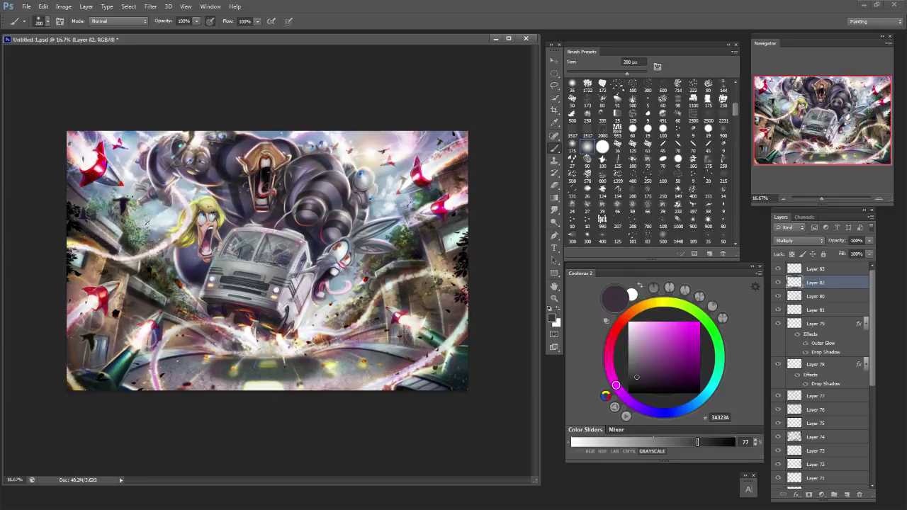
{"action": "key", "text": "bracketleft"}
{"action": "key", "text": "bracketleft"}
{"action": "key", "text": "bracketleft"}
{"action": "key", "text": "bracketleft"}
{"action": "key", "text": "bracketleft"}
{"action": "key", "text": "bracketleft"}
{"action": "key", "text": "bracketleft"}
{"action": "key", "text": "bracketleft"}
{"action": "key", "text": "bracketleft"}
{"action": "key", "text": "bracketleft"}
{"action": "key", "text": "bracketleft"}
{"action": "key", "text": "bracketleft"}
{"action": "key", "text": "bracketright"}
{"action": "key", "text": "bracketright"}
{"action": "key", "text": "bracketright"}
{"action": "key", "text": "bracketright"}
{"action": "key", "text": "bracketleft"}
{"action": "key", "text": "bracketleft"}
{"action": "key", "text": "bracketright"}
{"action": "key", "text": "bracketright"}
{"action": "key", "text": "bracketright"}
{"action": "key", "text": "bracketright"}
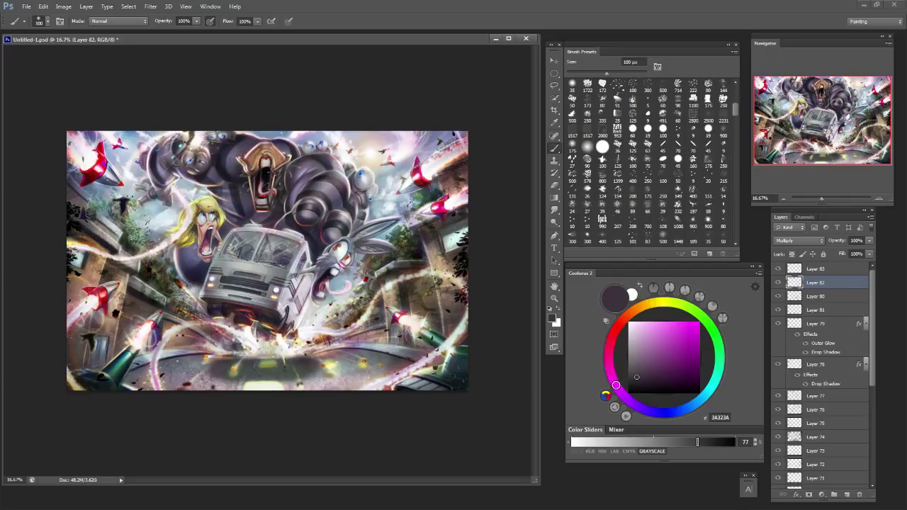
Reduce the soft brush to 35 px for finer dark purple shading and enlarge it to 150 px for broader shadows.
{"action": "key", "text": "bracketleft"}
{"action": "key", "text": "bracketleft"}
{"action": "key", "text": "bracketleft"}
{"action": "key", "text": "bracketleft"}
{"action": "key", "text": "bracketleft"}
{"action": "key", "text": "bracketleft"}
{"action": "key", "text": "bracketleft"}
{"action": "key", "text": "bracketleft"}
{"action": "key", "text": "bracketleft"}
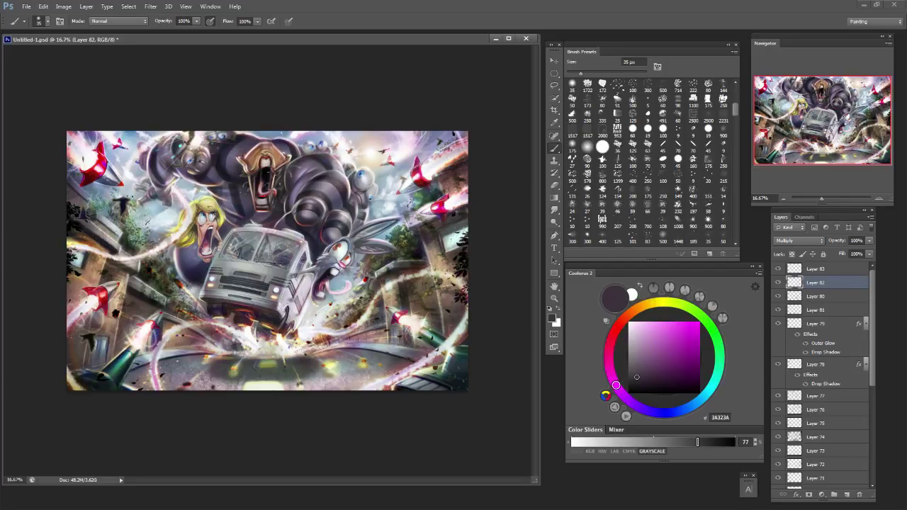
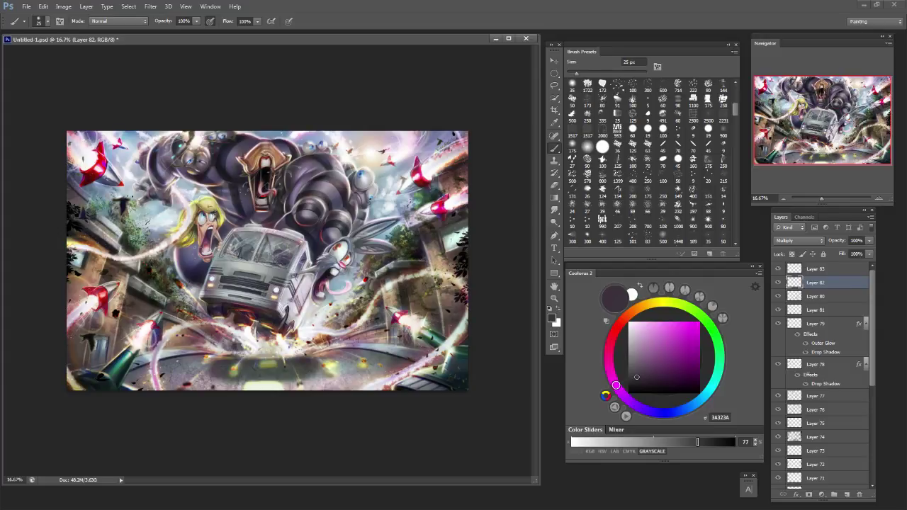
{"action": "key", "text": "bracketright"}
{"action": "key", "text": "bracketright"}
{"action": "key", "text": "bracketright"}
{"action": "key", "text": "bracketright"}
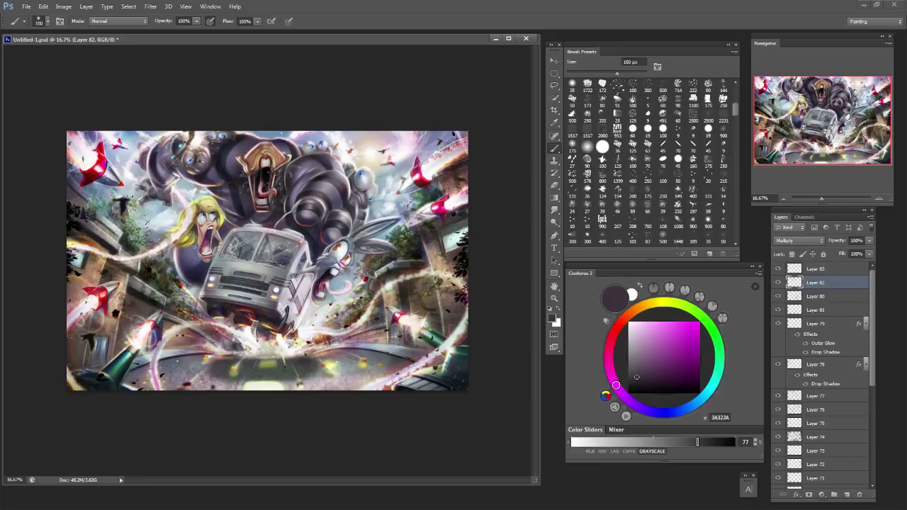
Sample a muted violet-grey beside the monster's mouth and shade the van's front above the grille with a smaller brush.
{"action": "left_click", "coordinate": [283, 187], "text": "alt"}
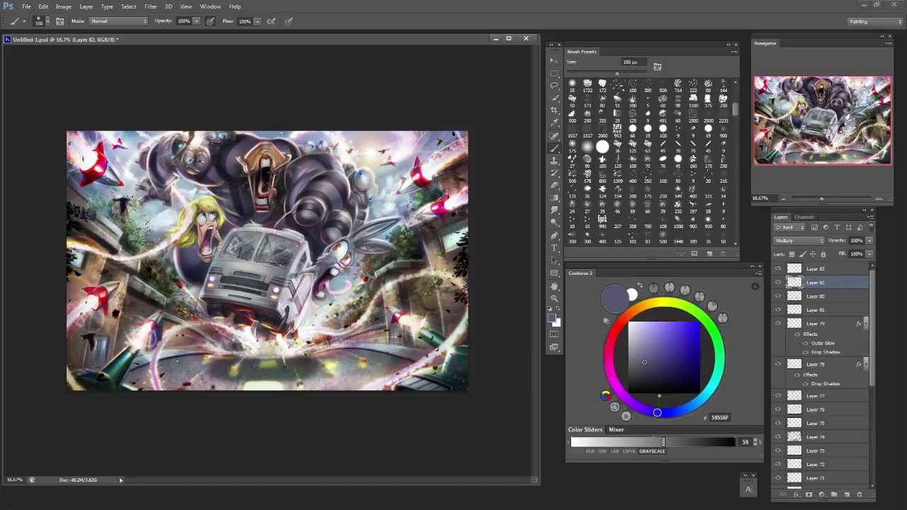
{"action": "key", "text": "bracketleft"}
{"action": "key", "text": "bracketleft"}
{"action": "key", "text": "bracketleft"}
{"action": "key", "text": "bracketleft"}
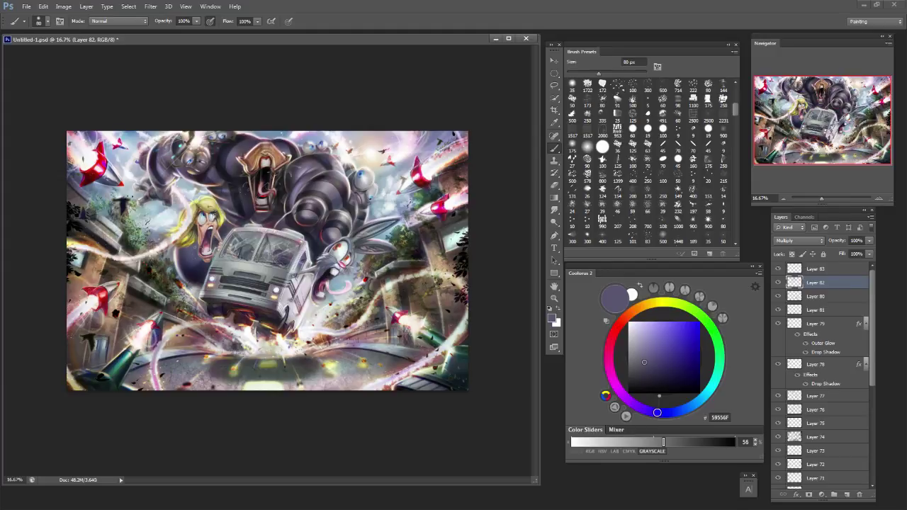
{"action": "key", "text": "bracketleft"}
{"action": "key", "text": "bracketleft"}
{"action": "key", "text": "bracketleft"}
{"action": "key", "text": "bracketleft"}
{"action": "key", "text": "bracketleft"}
{"action": "key", "text": "bracketleft"}
{"action": "left_click_drag", "start_coordinate": [236, 274], "coordinate": [245, 274]}
Clean up Layer 79 around the van with the Eraser, reduced to 40 px, and return to the Brush tool.
{"action": "key", "text": "e"}
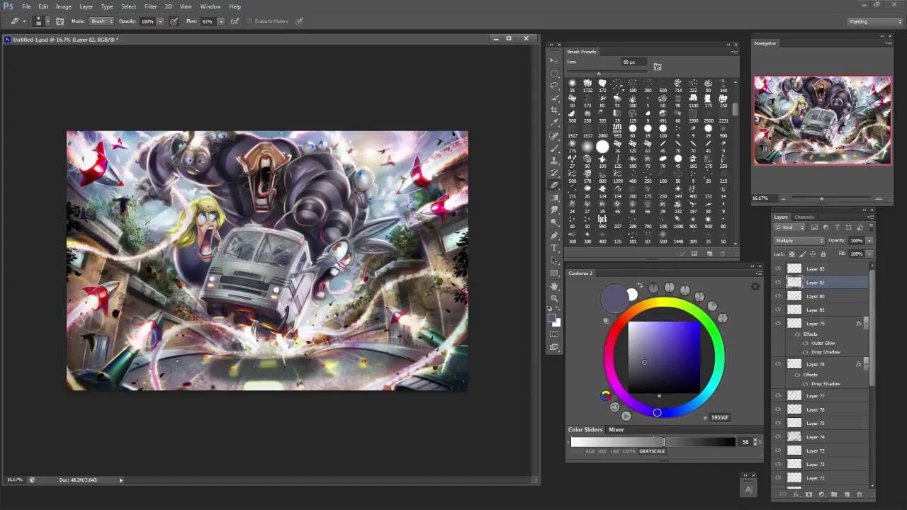
{"action": "key", "text": "ctrl+plus"}
{"action": "key", "text": "ctrl+plus"}
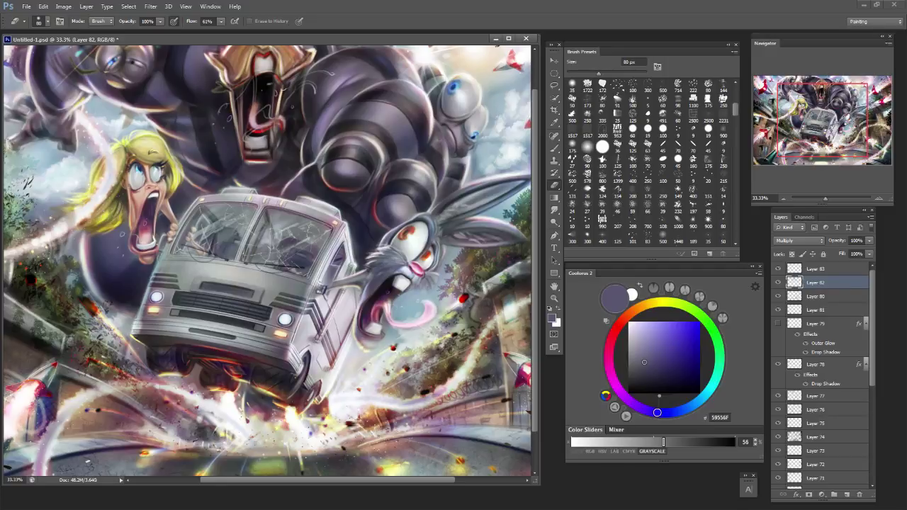
{"action": "left_click", "coordinate": [815, 324]}
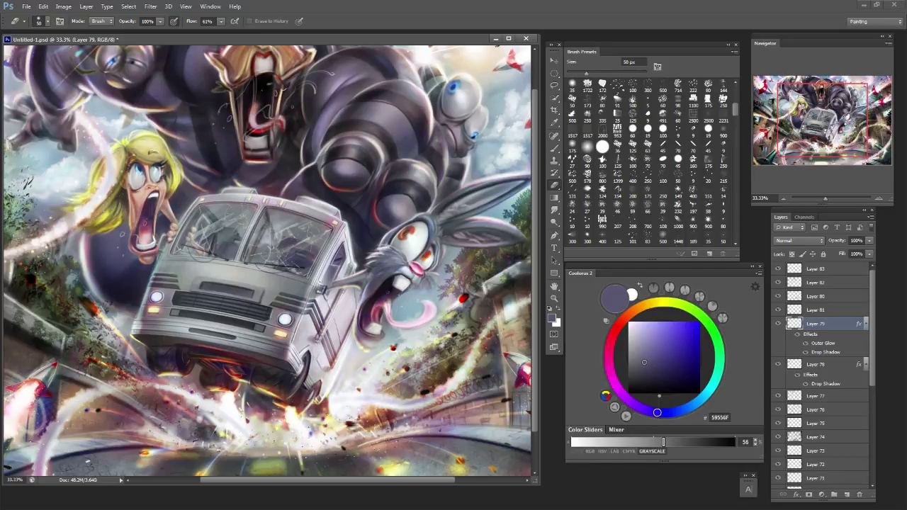
{"action": "key", "text": "ctrl+minus"}
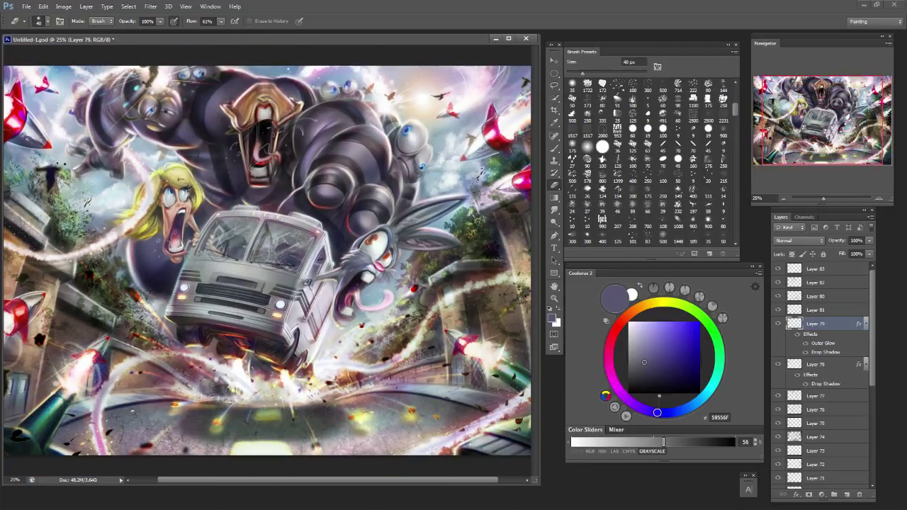
{"action": "key", "text": "ctrl+minus"}
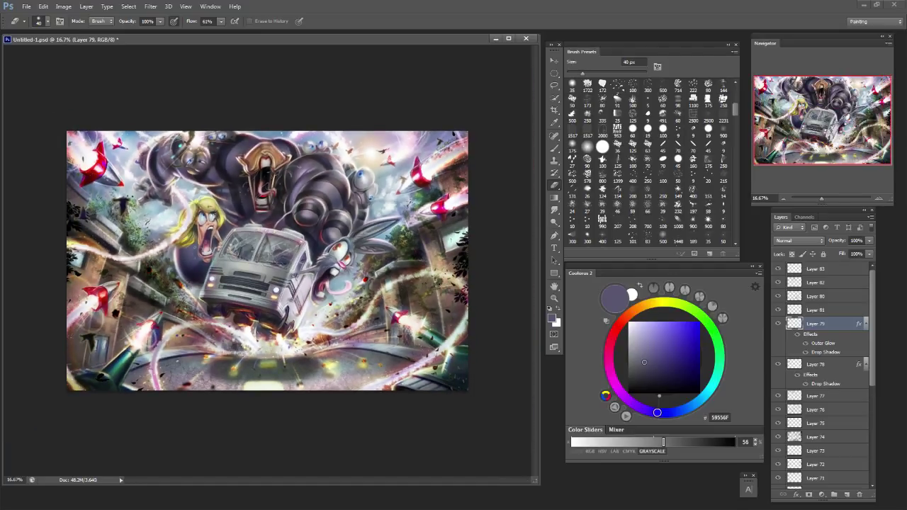
{"action": "key", "text": "b"}
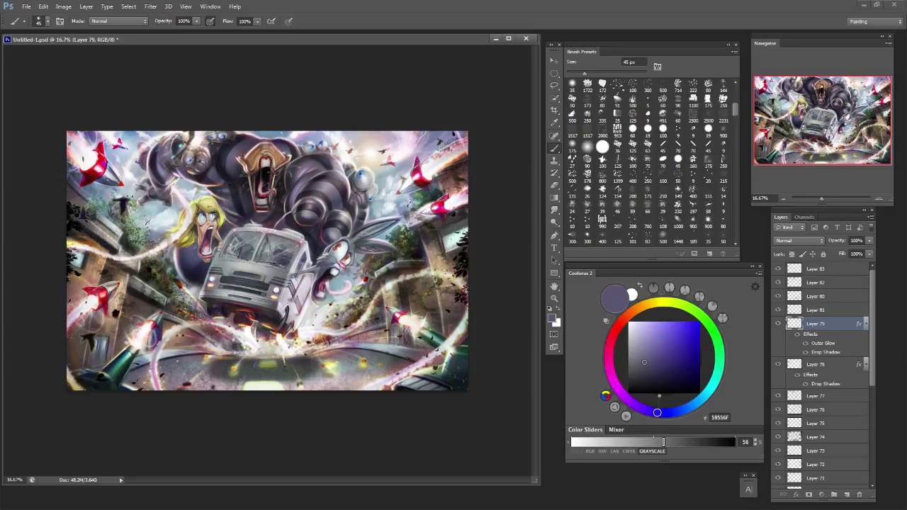
Compare the illustration with and without Layers 83, 82 and 80 by toggling each layer's visibility.
{"action": "left_click", "coordinate": [815, 269]}
{"action": "left_click", "coordinate": [778, 269]}
{"action": "left_click", "coordinate": [778, 269]}
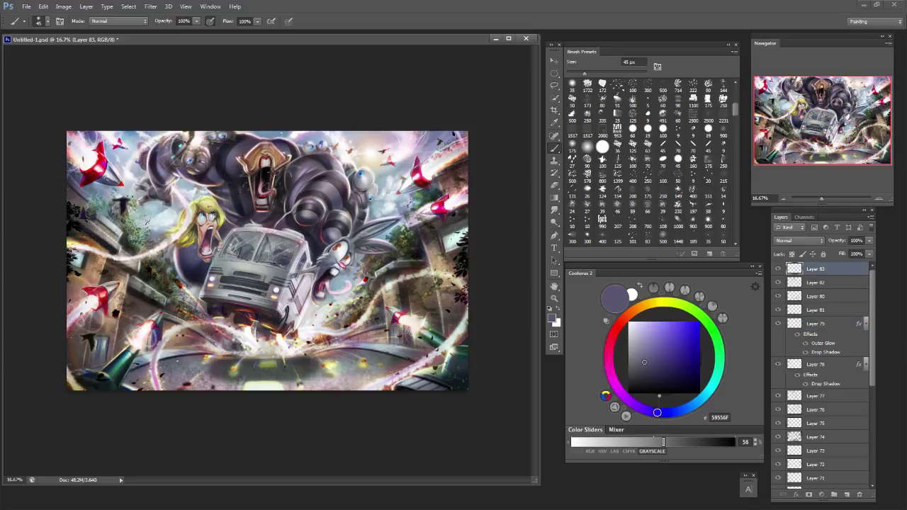
{"action": "left_click", "coordinate": [815, 283]}
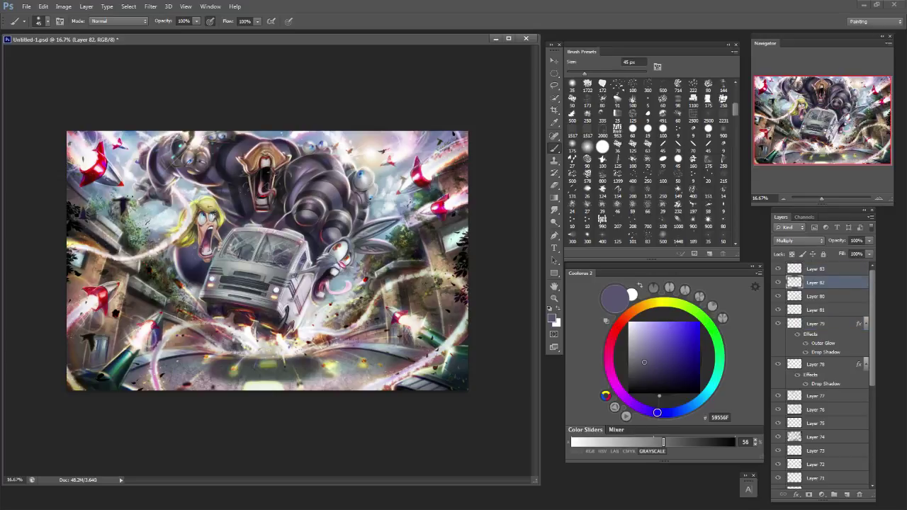
{"action": "left_click", "coordinate": [778, 283]}
{"action": "left_click", "coordinate": [778, 283]}
{"action": "left_click", "coordinate": [778, 283]}
{"action": "left_click", "coordinate": [778, 283]}
{"action": "left_click", "coordinate": [778, 296]}
{"action": "left_click", "coordinate": [778, 296]}
Select Layer 80, reduce the brush to 60 px and change the paint colour to a very dark navy blue.
{"action": "left_click", "coordinate": [816, 296]}
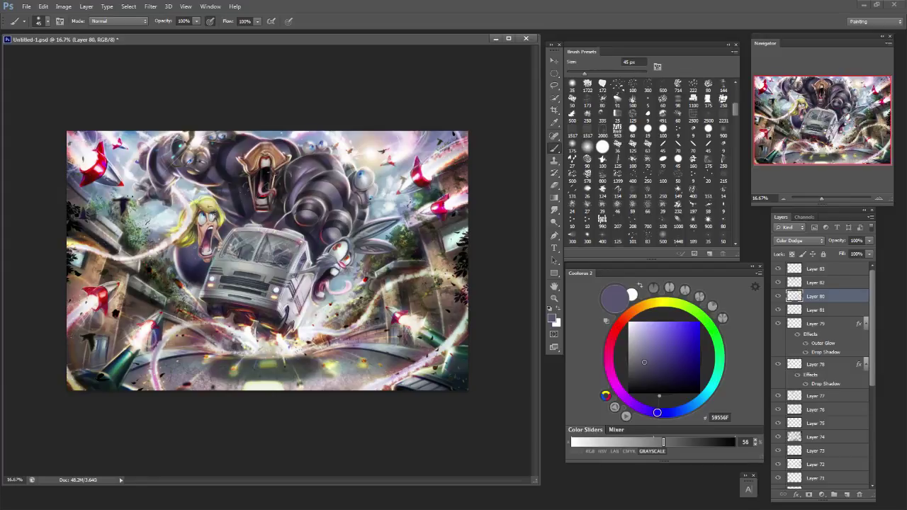
{"action": "left_click", "coordinate": [679, 365]}
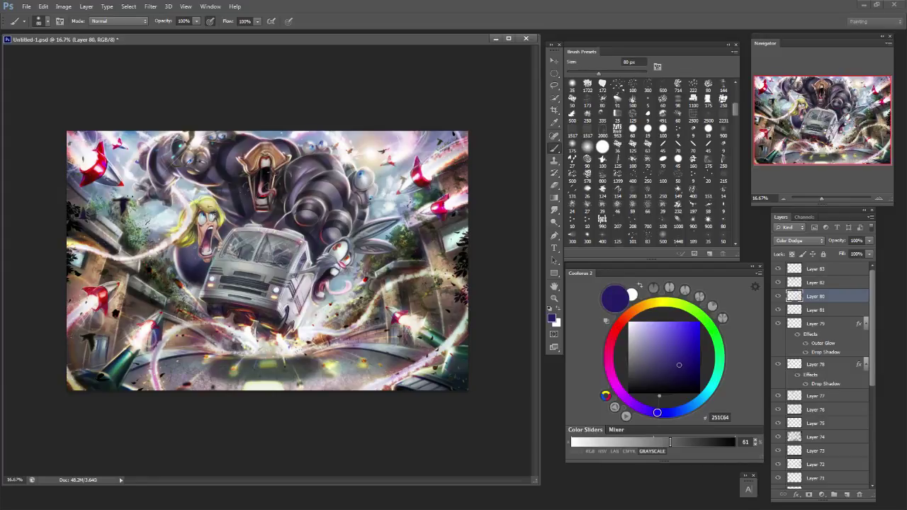
{"action": "key", "text": "bracketleft"}
{"action": "key", "text": "bracketleft"}
{"action": "left_click_drag", "start_coordinate": [678, 378], "coordinate": [695, 378]}
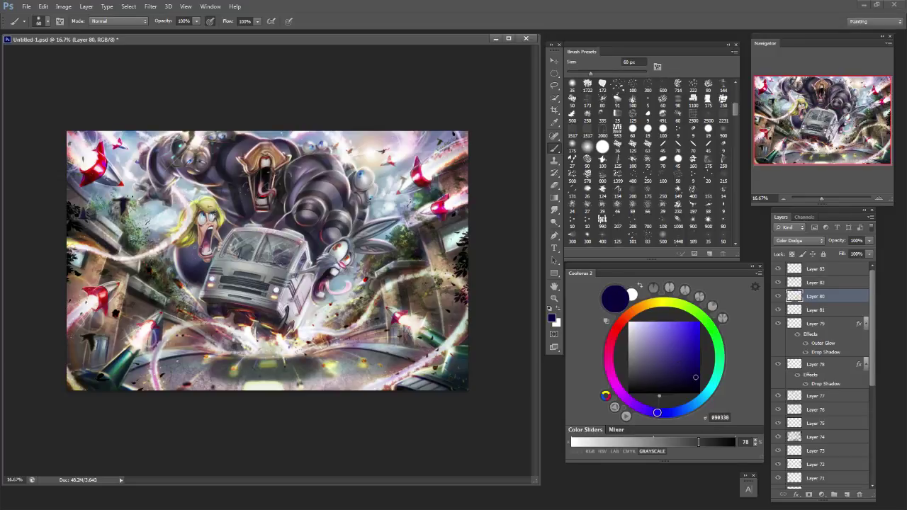
On Layer 81, paint a dark navy stroke over the building at the picture's left edge and reduce the brush to 45 px.
{"action": "left_click", "coordinate": [815, 310]}
{"action": "left_click_drag", "start_coordinate": [70, 245], "coordinate": [108, 254]}
{"action": "key", "text": "bracketleft"}
{"action": "key", "text": "bracketleft"}
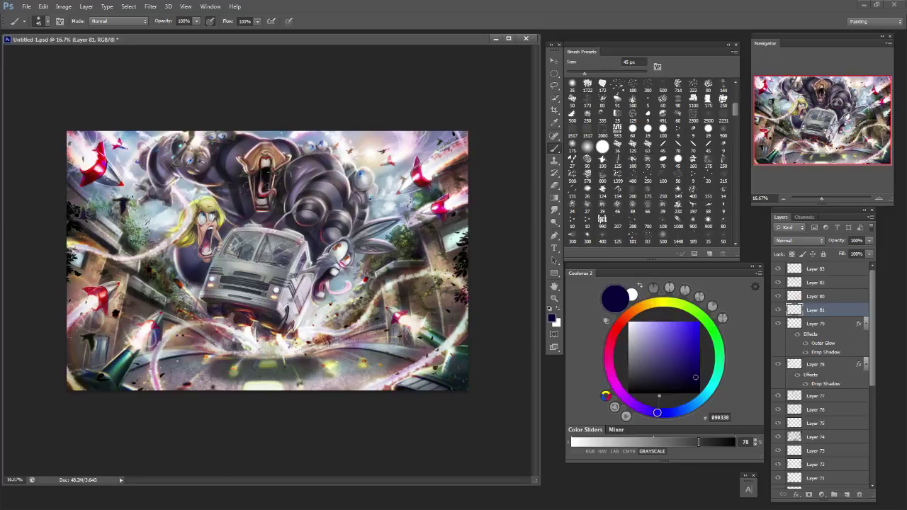
Try a dark navy stroke over the upper-right building with a larger brush.
{"action": "key", "text": "bracketright"}
{"action": "key", "text": "bracketright"}
{"action": "left_click_drag", "start_coordinate": [434, 169], "coordinate": [461, 153]}
{"action": "key", "text": "ctrl+z"}
Pick a brighter deep blue and paint it over the upper-right building and rocket area of the picture.
{"action": "left_click", "coordinate": [691, 347]}
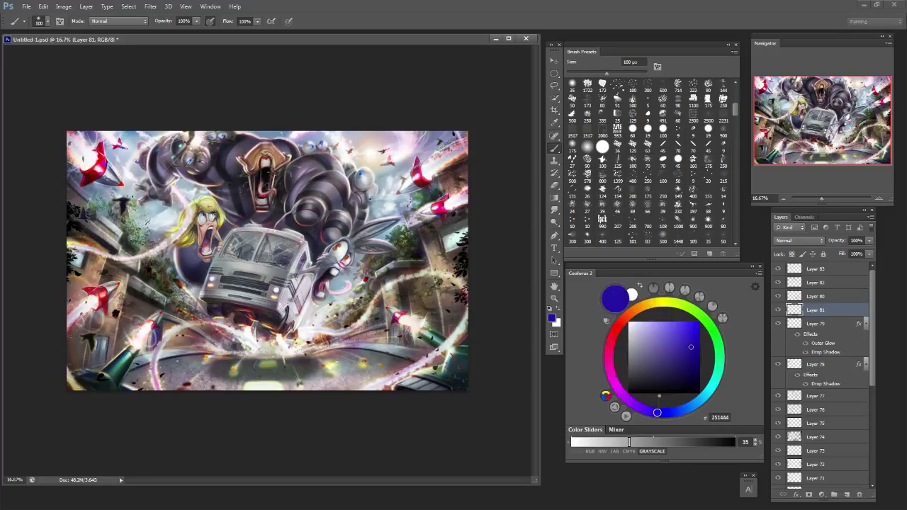
{"action": "left_click_drag", "start_coordinate": [454, 199], "coordinate": [463, 204]}
{"action": "key", "text": "ctrl+z"}
{"action": "left_click", "coordinate": [462, 196]}
{"action": "left_click_drag", "start_coordinate": [448, 145], "coordinate": [461, 157]}
Try a deep blue stroke in the picture's upper-left corner and reduce the brush to 80 px.
{"action": "left_click_drag", "start_coordinate": [70, 136], "coordinate": [83, 148]}
{"action": "key", "text": "ctrl+z"}
{"action": "key", "text": "bracketleft"}
{"action": "key", "text": "bracketleft"}
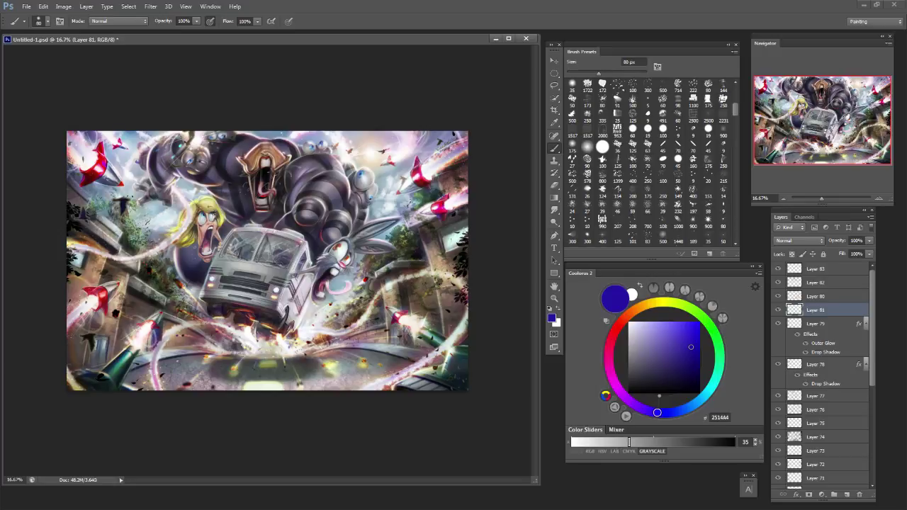
Vary the brush size, pick a bright mint green and set the brush to 100 px for accents on Layer 81.
{"action": "key", "text": "bracketleft"}
{"action": "key", "text": "bracketleft"}
{"action": "key", "text": "["}
{"action": "key", "text": "["}
{"action": "left_click", "coordinate": [706, 321]}
{"action": "left_click", "coordinate": [719, 367]}
{"action": "left_click", "coordinate": [685, 322]}
{"action": "key", "text": "]"}
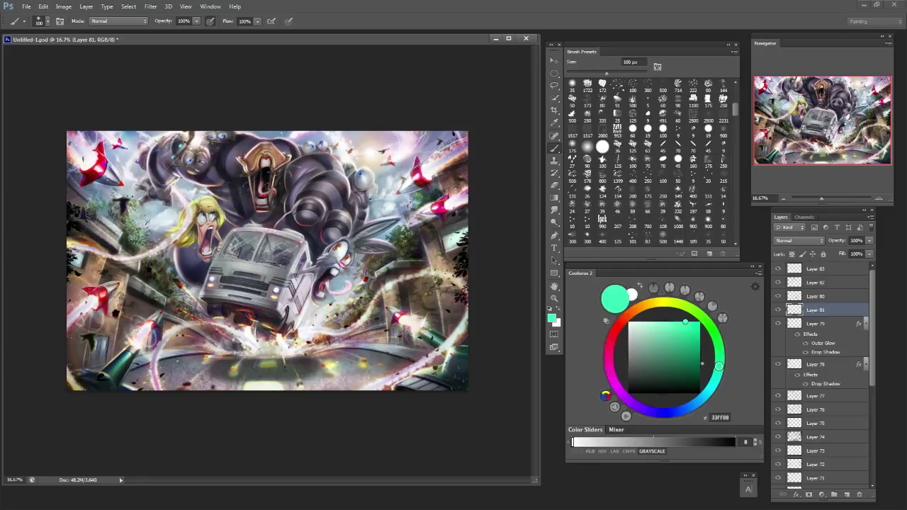
Add mint green accents on Layer 81 while varying the brush size, finishing at 60 px.
{"action": "key", "text": "bracketleft"}
{"action": "key", "text": "bracketleft"}
{"action": "key", "text": "bracketleft"}
{"action": "key", "text": "bracketleft"}
{"action": "key", "text": "bracketleft"}
{"action": "key", "text": "bracketleft"}
{"action": "key", "text": "bracketleft"}
{"action": "key", "text": "bracketright"}
{"action": "key", "text": "bracketright"}
{"action": "key", "text": "bracketright"}
{"action": "key", "text": "bracketright"}
{"action": "key", "text": "bracketright"}
{"action": "key", "text": "bracketright"}
{"action": "key", "text": "bracketright"}
{"action": "key", "text": "bracketright"}
{"action": "key", "text": "bracketleft"}
{"action": "key", "text": "bracketleft"}
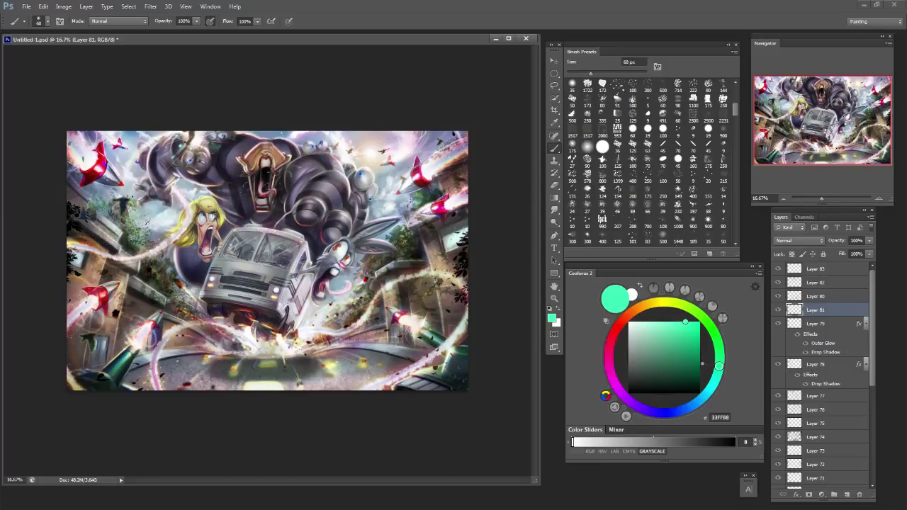
Continue the mint green accents on Layer 81, alternating between fine and broad brush sizes.
{"action": "key", "text": "["}
{"action": "key", "text": "bracketright"}
{"action": "key", "text": "bracketright"}
{"action": "key", "text": "bracketright"}
{"action": "key", "text": "bracketright"}
{"action": "key", "text": "bracketright"}
{"action": "key", "text": "bracketright"}
{"action": "key", "text": "bracketleft"}
{"action": "key", "text": "bracketleft"}
{"action": "key", "text": "bracketleft"}
{"action": "key", "text": "bracketleft"}
{"action": "key", "text": "bracketleft"}
{"action": "key", "text": "bracketleft"}
{"action": "key", "text": "bracketleft"}
{"action": "key", "text": "bracketleft"}
{"action": "key", "text": "bracketleft"}
{"action": "key", "text": "bracketleft"}
{"action": "key", "text": "bracketleft"}
{"action": "key", "text": "bracketleft"}
{"action": "key", "text": "bracketright"}
{"action": "key", "text": "bracketright"}
{"action": "key", "text": "bracketright"}
{"action": "key", "text": "bracketleft"}
{"action": "key", "text": "bracketright"}
{"action": "key", "text": "bracketright"}
{"action": "key", "text": "bracketright"}
{"action": "key", "text": "bracketright"}
Sample near-white from the sparks under the van and try a light streak across the road's left side.
{"action": "left_click", "coordinate": [271, 346], "text": "alt"}
{"action": "key", "text": "bracketleft"}
{"action": "key", "text": "bracketleft"}
{"action": "left_click_drag", "start_coordinate": [221, 361], "coordinate": [171, 382]}
{"action": "key", "text": "ctrl+z"}
{"action": "key", "text": "ctrl+z"}
{"action": "key", "text": "bracketright"}
{"action": "key", "text": "bracketright"}
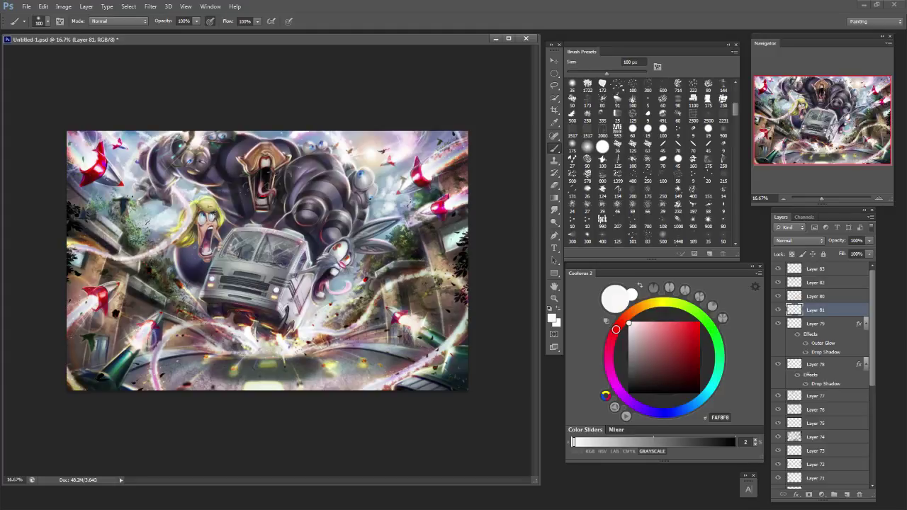
{"action": "key", "text": "ctrl+z"}
On Layer 80, sample light grey from the sparks, try a streak on the left of the road and reduce the brush to 45 px.
{"action": "left_click", "coordinate": [815, 270]}
{"action": "left_click", "coordinate": [816, 282]}
{"action": "left_click", "coordinate": [815, 296]}
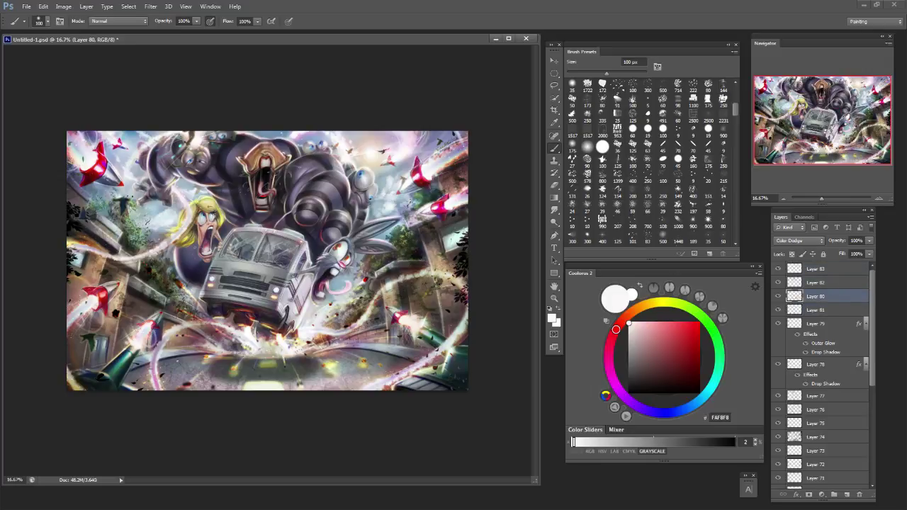
{"action": "left_click", "coordinate": [276, 342], "text": "alt"}
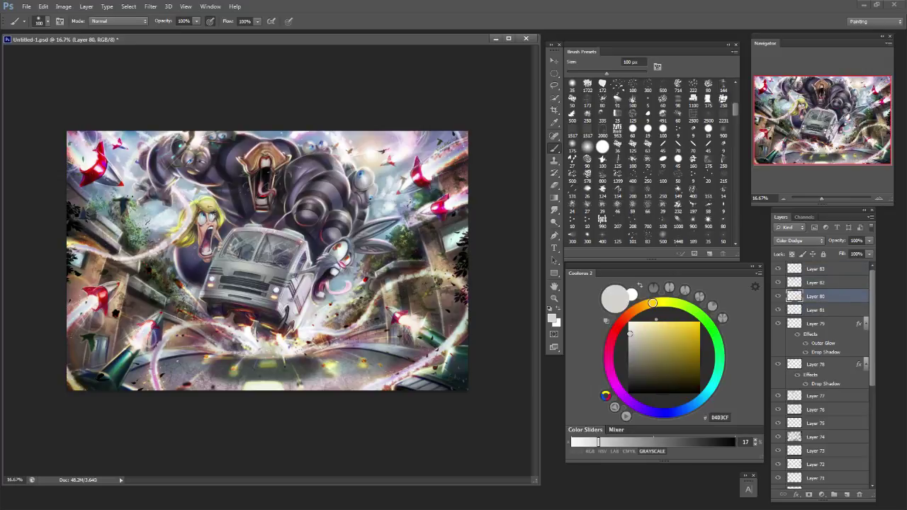
{"action": "mouse_move", "coordinate": [219, 363]}
{"action": "left_mouse_down"}
{"action": "mouse_move", "coordinate": [173, 381]}
{"action": "mouse_move", "coordinate": [190, 364]}
{"action": "left_mouse_up"}
{"action": "key", "text": "ctrl+z"}
{"action": "key", "text": "bracketleft"}
{"action": "key", "text": "bracketleft"}
{"action": "key", "text": "bracketleft"}
{"action": "key", "text": "bracketleft"}
{"action": "key", "text": "bracketleft"}
{"action": "key", "text": "bracketleft"}
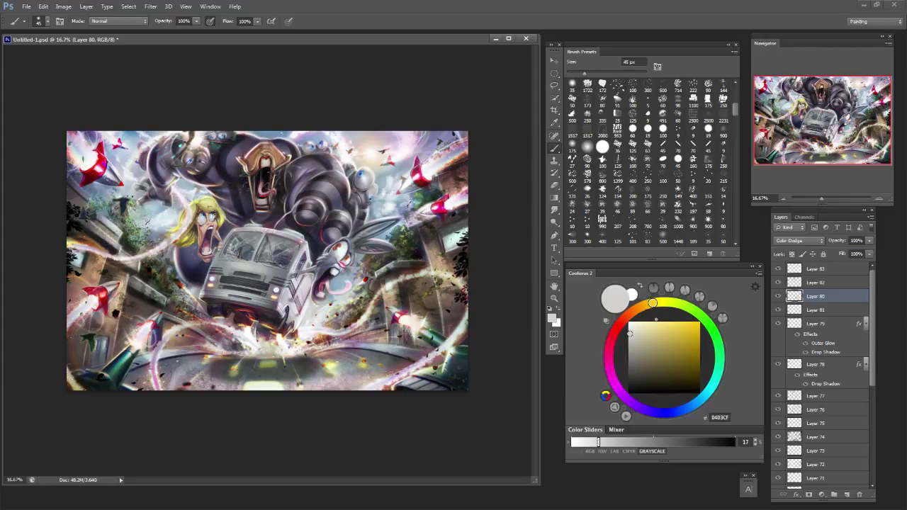
Enlarge the brush to 80 px, sample a pale greenish white from the right-hand light trail and dab a highlight onto the trail.
{"action": "key", "text": "bracketright"}
{"action": "key", "text": "bracketright"}
{"action": "key", "text": "bracketright"}
{"action": "key", "text": "bracketright"}
{"action": "left_click", "coordinate": [425, 291], "text": "alt"}
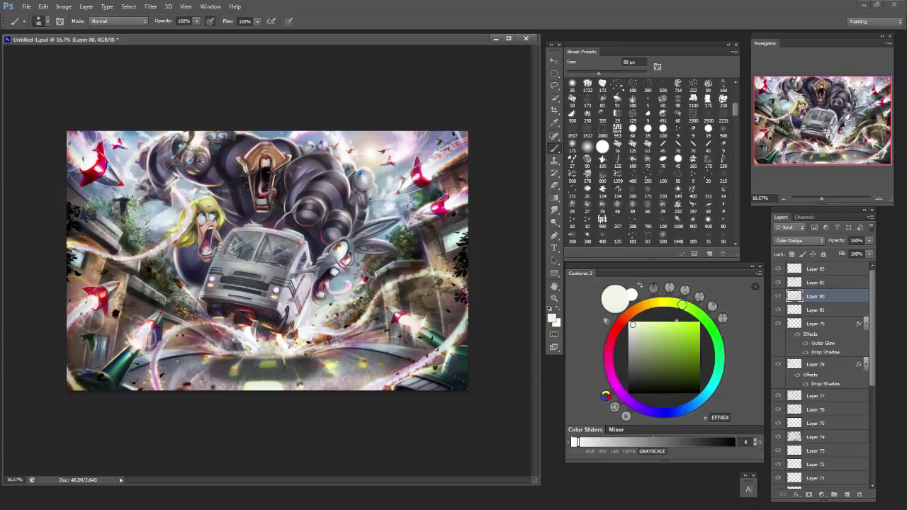
{"action": "left_click", "coordinate": [410, 287]}
{"action": "key", "text": "bracketright"}
{"action": "key", "text": "bracketright"}
Pick a pale lime green, adjust the brush size and paint a glow stroke on the road beneath the van's sparks.
{"action": "left_click", "coordinate": [655, 322]}
{"action": "key", "text": "bracketleft"}
{"action": "key", "text": "bracketleft"}
{"action": "key", "text": "bracketright"}
{"action": "key", "text": "bracketright"}
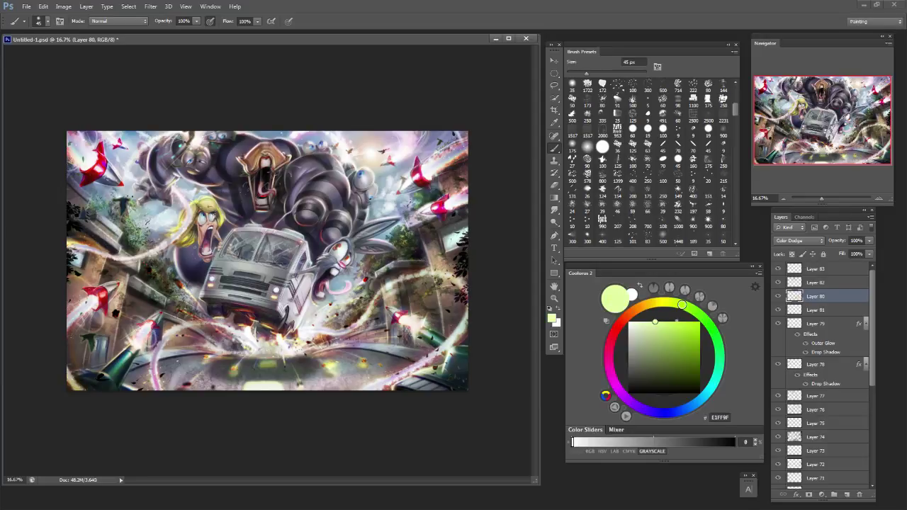
{"action": "key", "text": "bracketright"}
{"action": "key", "text": "bracketleft"}
{"action": "left_click_drag", "start_coordinate": [258, 359], "coordinate": [254, 367]}
Change the paint colour from lime to yellow and on to light orange, reducing the brush to 10 px.
{"action": "left_click_drag", "start_coordinate": [571, 74], "coordinate": [579, 74]}
{"action": "key", "text": "bracketright"}
{"action": "left_click", "coordinate": [668, 302]}
{"action": "left_click", "coordinate": [690, 322]}
{"action": "left_click", "coordinate": [638, 308]}
{"action": "left_click", "coordinate": [674, 323]}
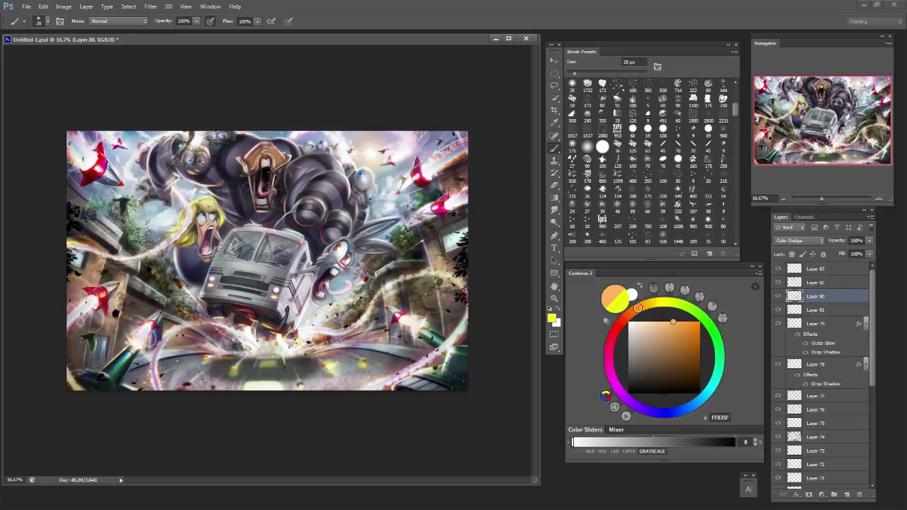
{"action": "left_click_drag", "start_coordinate": [637, 308], "coordinate": [637, 309]}
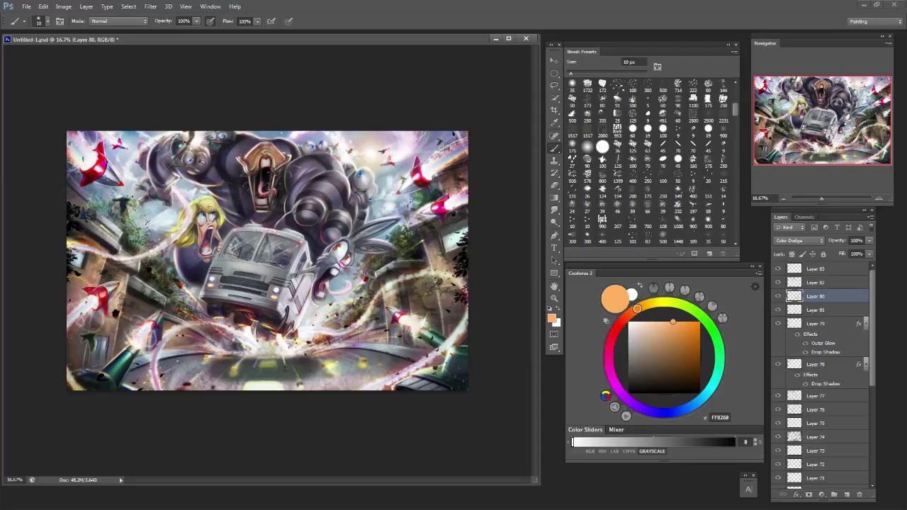
Adjust the small brush and paint a light orange spark among the debris to the right of the van.
{"action": "key", "text": "bracketleft"}
{"action": "key", "text": "bracketright"}
{"action": "key", "text": "bracketright"}
{"action": "key", "text": "bracketright"}
{"action": "key", "text": "bracketright"}
{"action": "left_click_drag", "start_coordinate": [348, 325], "coordinate": [360, 319]}
Enlarge the brush to 150 px for broader light orange glow on Layer 80.
{"action": "key", "text": "]"}
{"action": "key", "text": "]"}
{"action": "key", "text": "]"}
{"action": "key", "text": "]"}
{"action": "key", "text": "]"}
{"action": "key", "text": "]"}
{"action": "key", "text": "]"}
{"action": "key", "text": "]"}
{"action": "key", "text": "bracketright"}
{"action": "key", "text": "bracketright"}
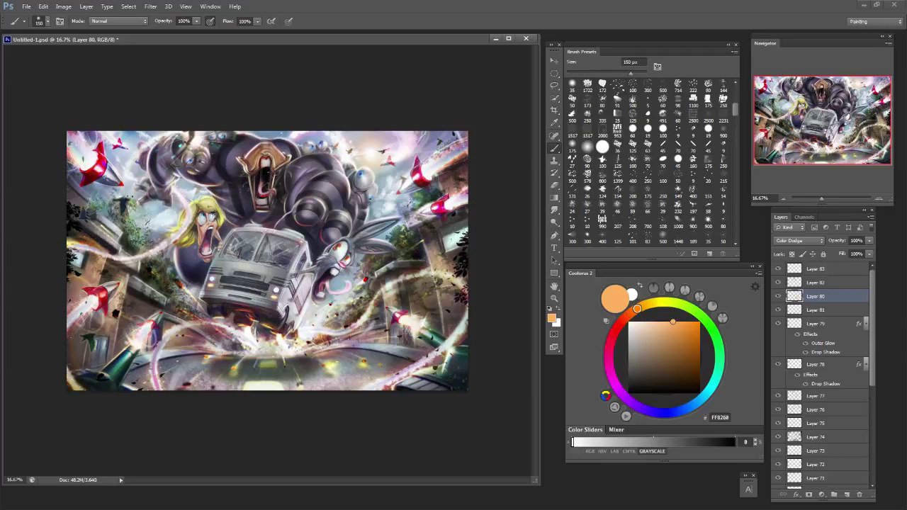
Switch the glow colour to dark green, purple and bright magenta-pink, finishing with a 200 px brush.
{"action": "left_click_drag", "start_coordinate": [673, 321], "coordinate": [700, 364]}
{"action": "left_click", "coordinate": [698, 313]}
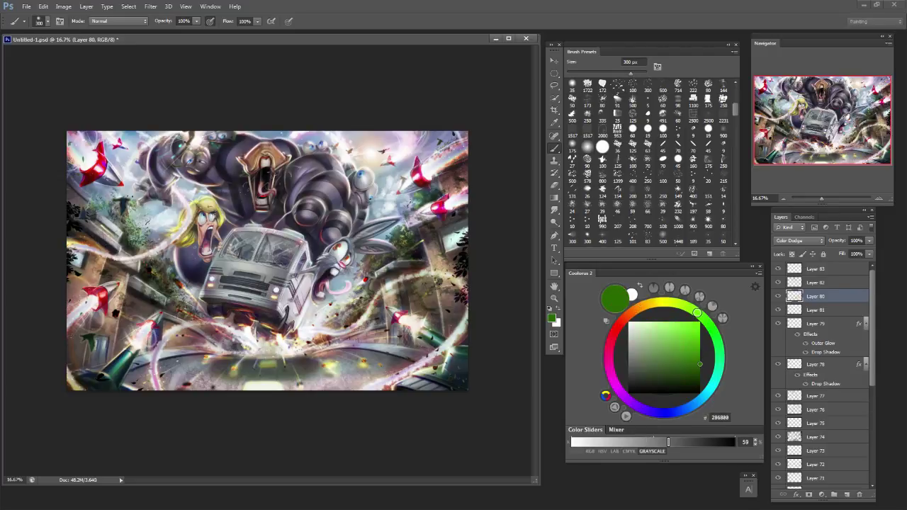
{"action": "left_click", "coordinate": [613, 377]}
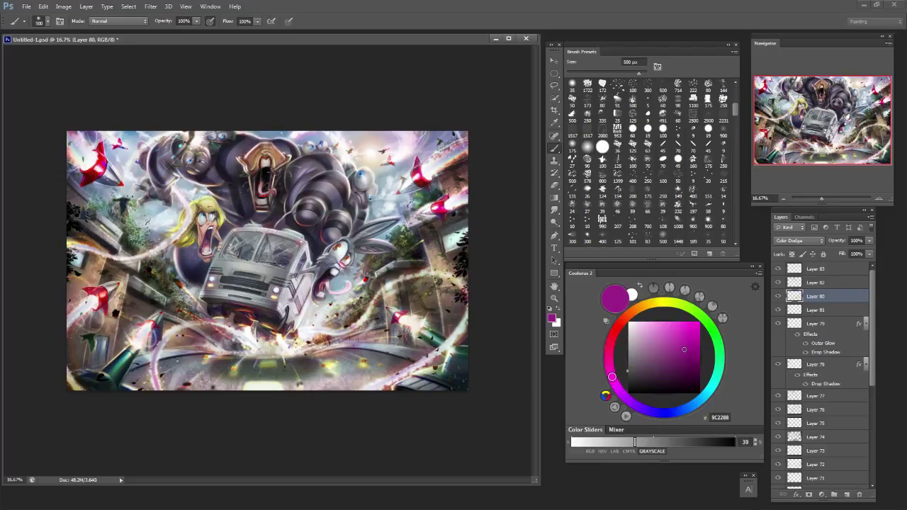
{"action": "left_click", "coordinate": [674, 326]}
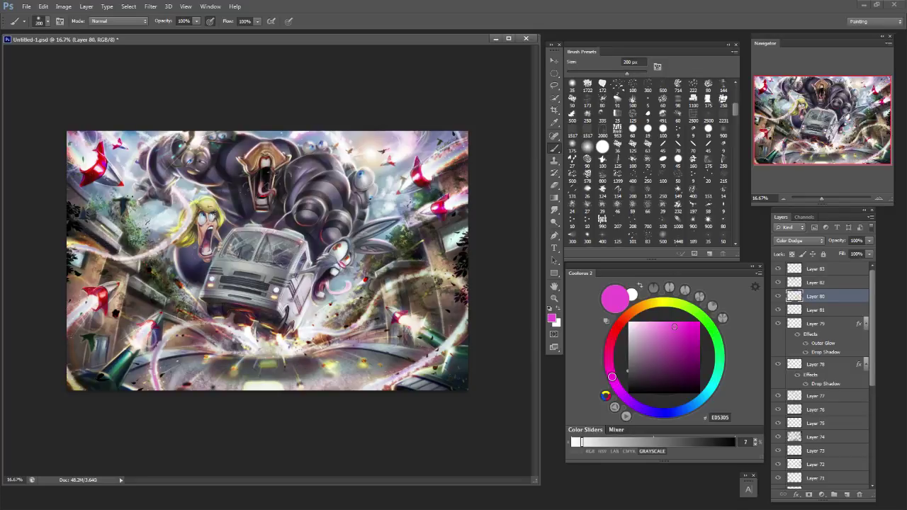
Sample a colour from the road, try a stroke there and darken the colour to deep maroon with a 100 px brush.
{"action": "left_click", "coordinate": [358, 379], "text": "alt"}
{"action": "left_click_drag", "start_coordinate": [349, 383], "coordinate": [361, 379]}
{"action": "key", "text": "ctrl+z"}
{"action": "left_click_drag", "start_coordinate": [678, 369], "coordinate": [682, 376]}
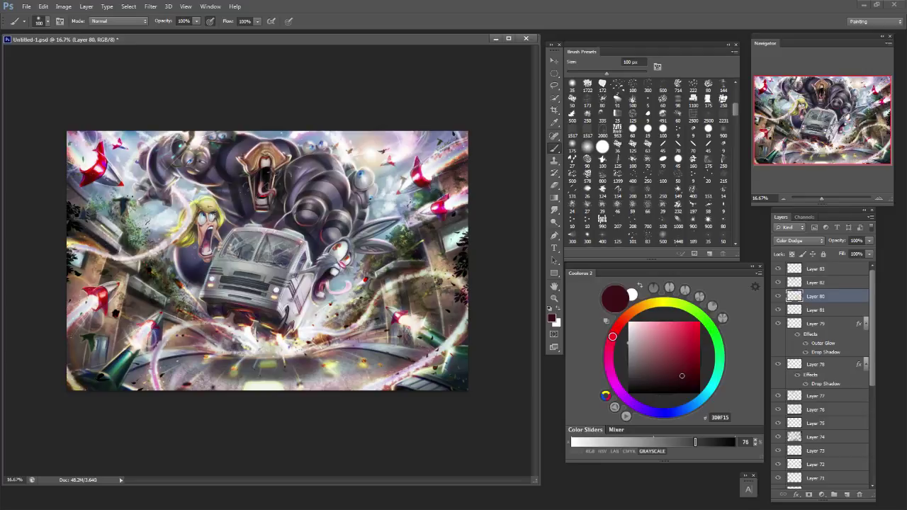
Vary the maroon glow brush on Layer 80 between smaller and larger sizes, finishing at 80 px.
{"action": "key", "text": "bracketleft"}
{"action": "key", "text": "bracketleft"}
{"action": "key", "text": "bracketright"}
{"action": "key", "text": "bracketright"}
{"action": "key", "text": "bracketleft"}
{"action": "key", "text": "bracketleft"}
{"action": "key", "text": "bracketleft"}
{"action": "key", "text": "bracketleft"}
{"action": "key", "text": "bracketleft"}
{"action": "key", "text": "bracketleft"}
{"action": "key", "text": "bracketleft"}
{"action": "key", "text": "bracketleft"}
{"action": "key", "text": "bracketright"}
{"action": "key", "text": "bracketleft"}
{"action": "key", "text": "bracketright"}
{"action": "key", "text": "bracketright"}
{"action": "key", "text": "bracketright"}
{"action": "key", "text": "bracketright"}
{"action": "key", "text": "bracketright"}
{"action": "key", "text": "bracketright"}
{"action": "key", "text": "bracketright"}
{"action": "key", "text": "bracketright"}
{"action": "key", "text": "ctrl+minus"}
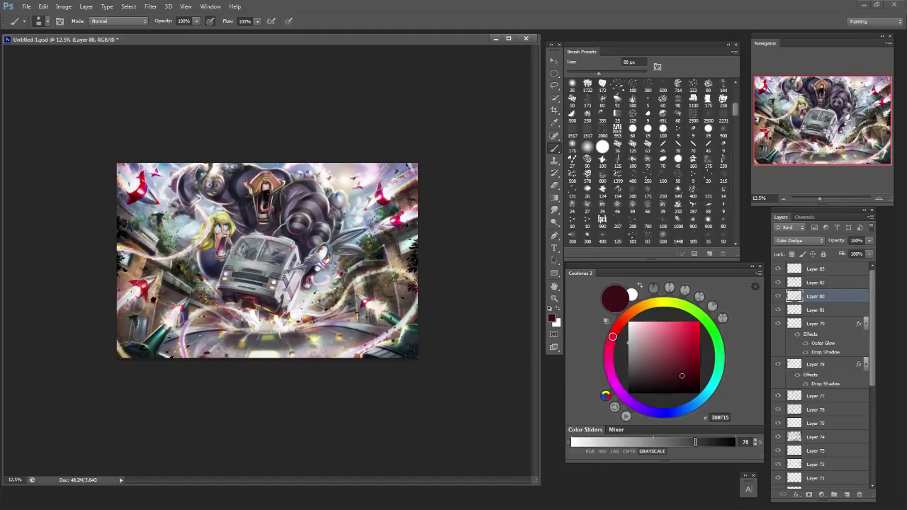
{"action": "key", "text": "ctrl+plus"}
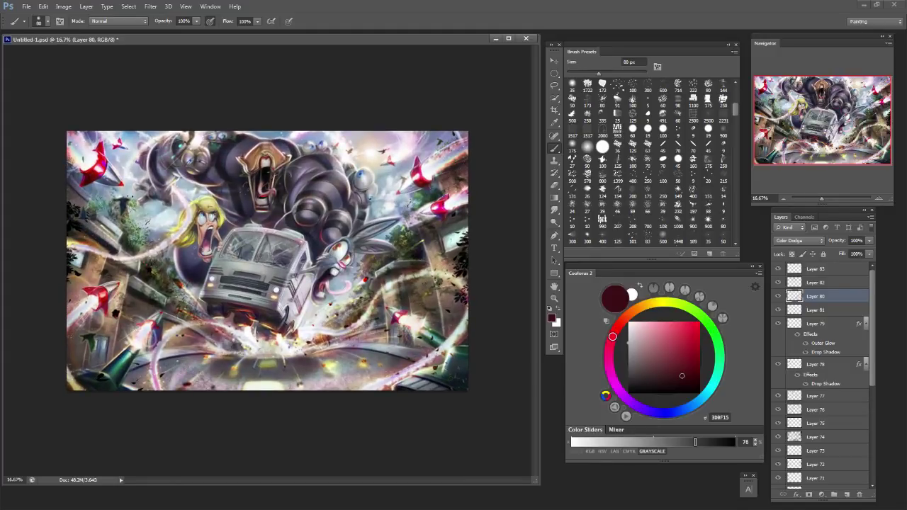
Sample pale pink and brown tones from the painting and try glow strokes on the left-hand building, undoing the rejected ones.
{"action": "left_click", "coordinate": [180, 196], "text": "alt"}
{"action": "left_click_drag", "start_coordinate": [70, 260], "coordinate": [101, 268]}
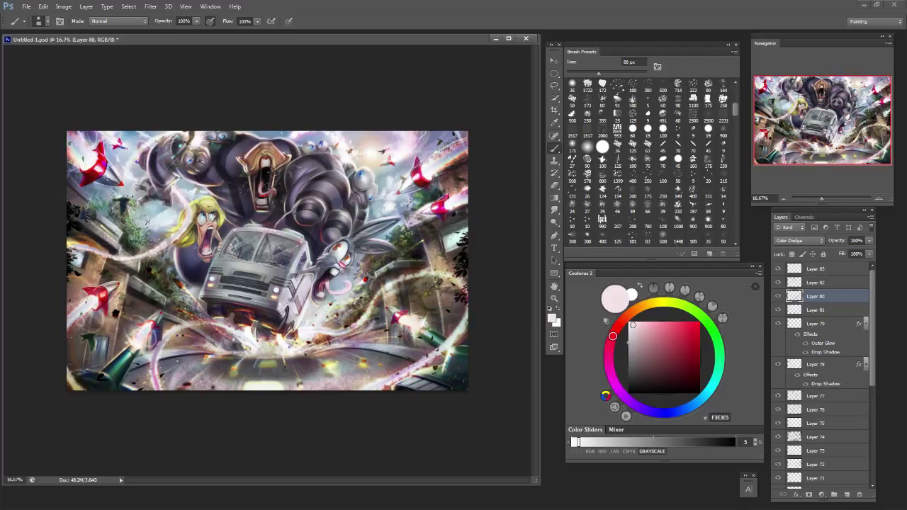
{"action": "left_click_drag", "start_coordinate": [92, 265], "coordinate": [103, 270]}
{"action": "key", "text": "ctrl+z"}
{"action": "left_click", "coordinate": [90, 265], "text": "alt"}
{"action": "mouse_move", "coordinate": [88, 263]}
{"action": "left_mouse_down"}
{"action": "mouse_move", "coordinate": [100, 269]}
{"action": "mouse_move", "coordinate": [101, 255]}
{"action": "left_mouse_up"}
{"action": "key", "text": "ctrl+z"}
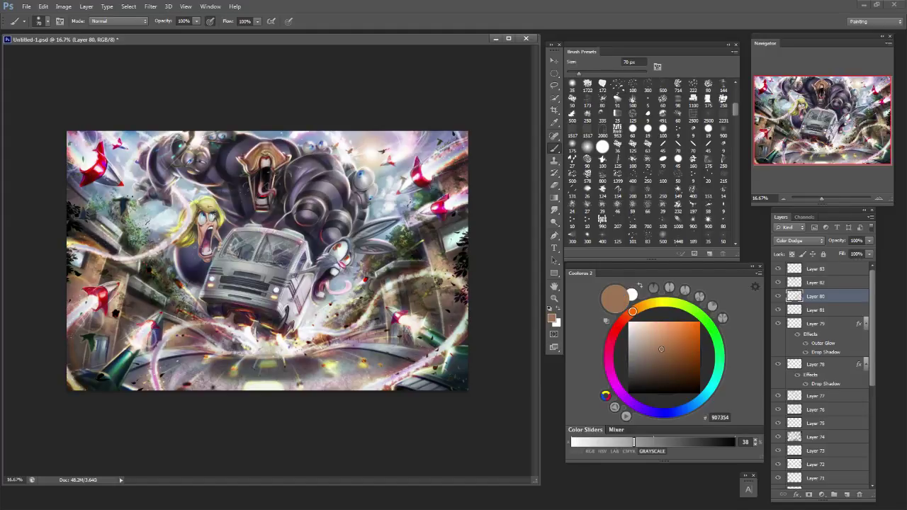
Adjust the brown glow brush to 70 px, alternating with the 40 px eraser on Layer 80.
{"action": "key", "text": "bracketright"}
{"action": "key", "text": "bracketright"}
{"action": "key", "text": "bracketright"}
{"action": "key", "text": "bracketright"}
{"action": "key", "text": "bracketright"}
{"action": "key", "text": "bracketright"}
{"action": "key", "text": "bracketright"}
{"action": "key", "text": "bracketright"}
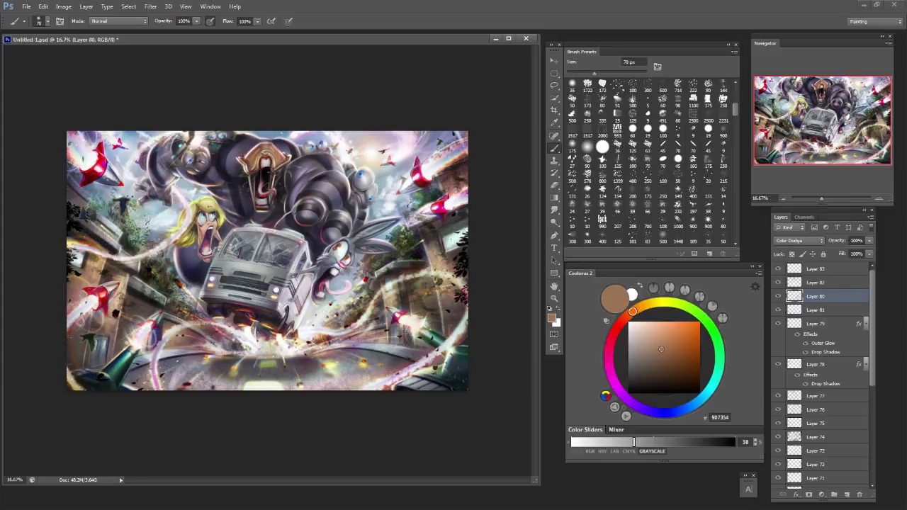
{"action": "key", "text": "e"}
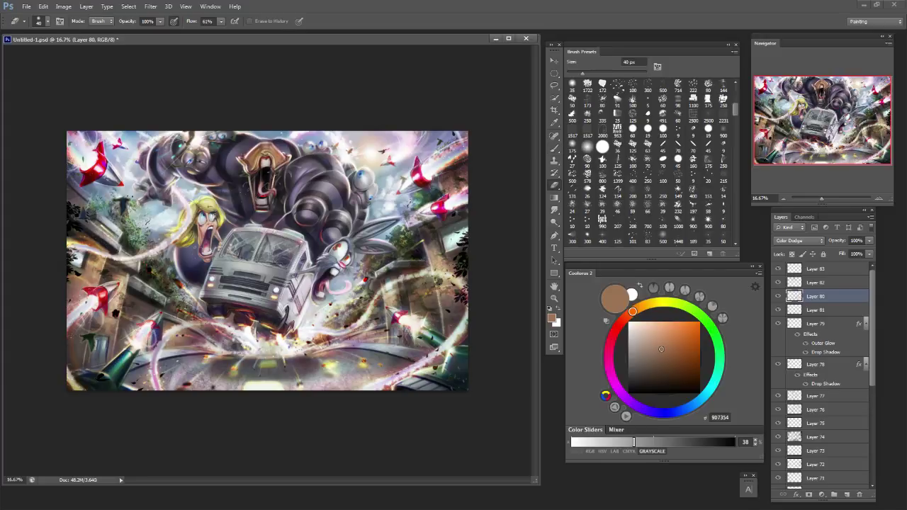
{"action": "key", "text": "b"}
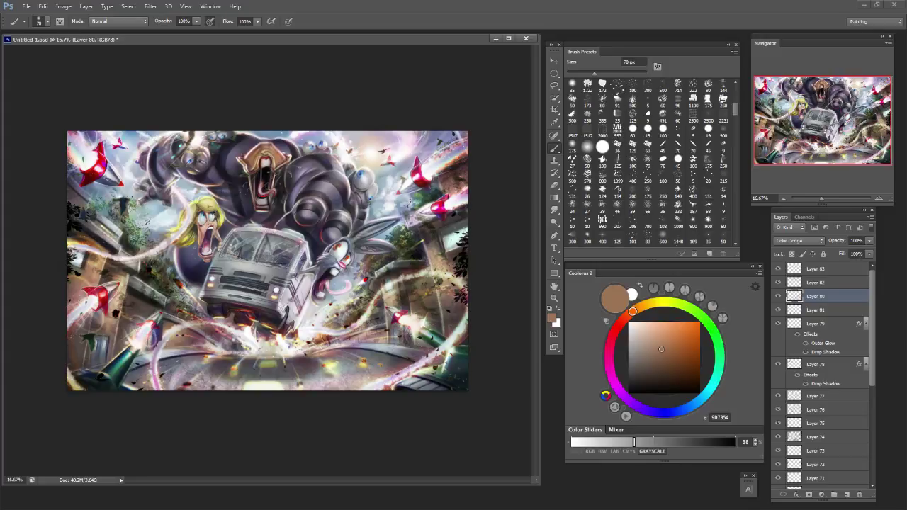
Enlarge the brush to 90 px and lighten the glow colour to pale peach-orange.
{"action": "key", "text": "bracketright"}
{"action": "key", "text": "bracketright"}
{"action": "key", "text": "bracketright"}
{"action": "key", "text": "bracketright"}
{"action": "key", "text": "e"}
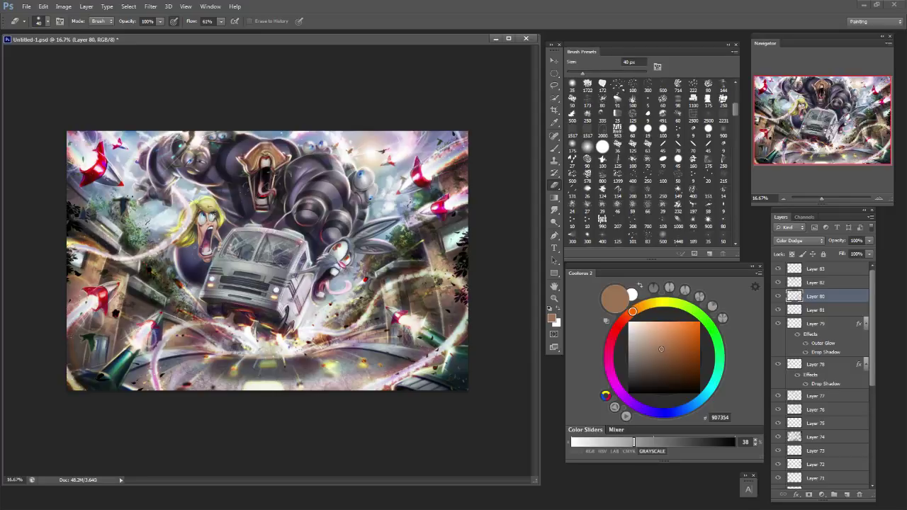
{"action": "key", "text": "b"}
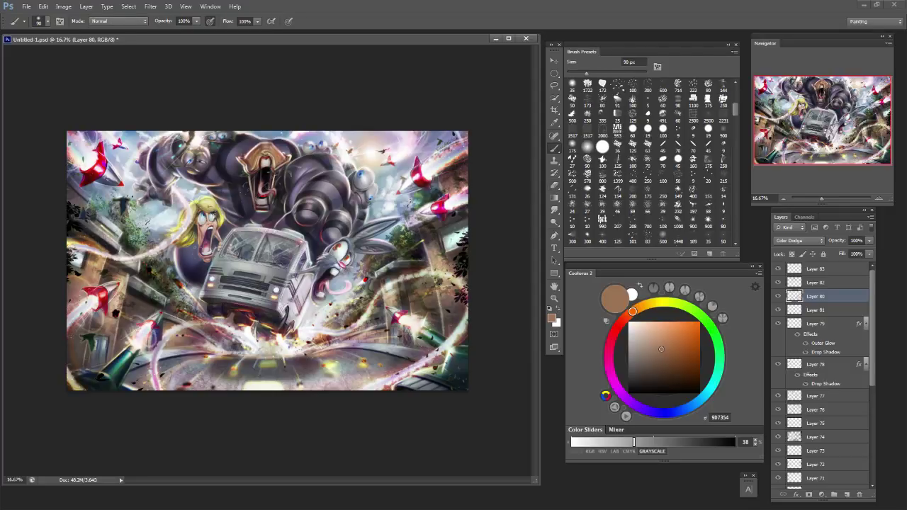
{"action": "left_click", "coordinate": [663, 322]}
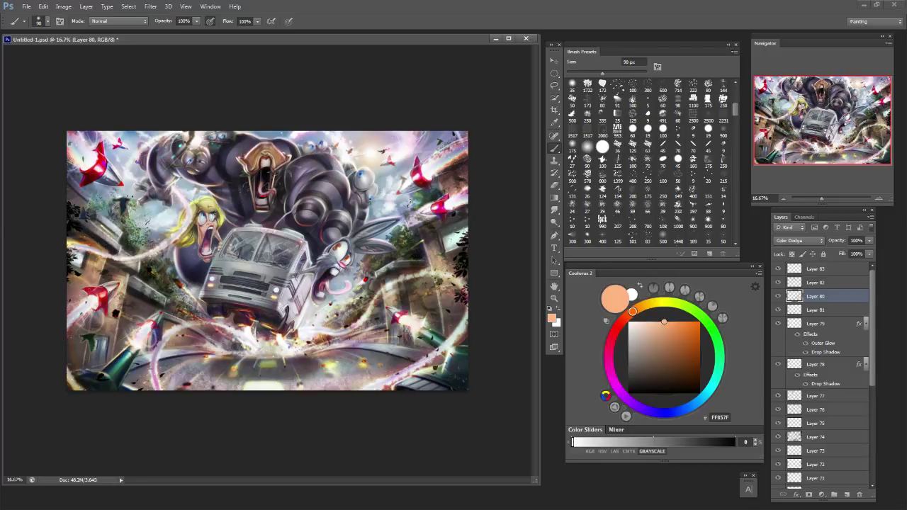
Erase a small spot of Layer 82's Multiply shading on the road below the van with the 50 px eraser.
{"action": "key", "text": "alt+bracketright"}
{"action": "key", "text": "e"}
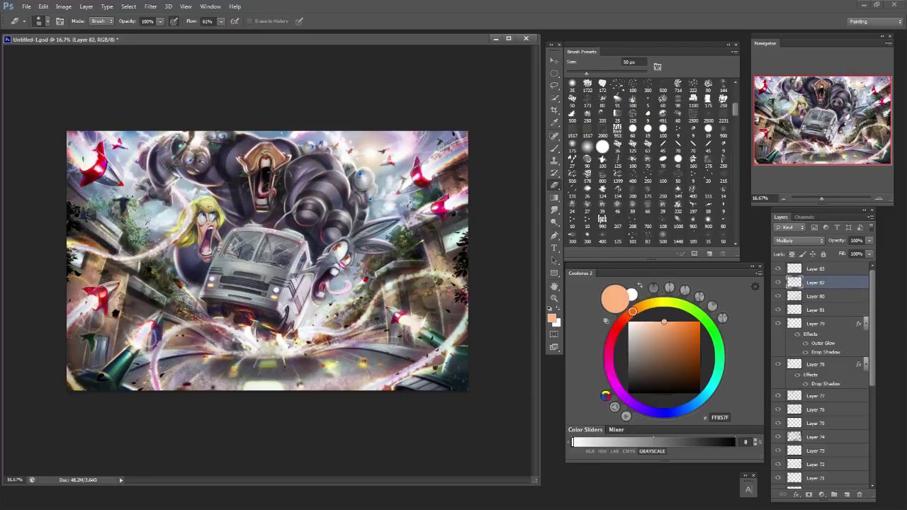
{"action": "left_click_drag", "start_coordinate": [328, 376], "coordinate": [333, 377]}
{"action": "key", "text": "b"}
Toggle Layer 80's visibility to compare the scene without its glow, and make Layer 80 active again.
{"action": "left_click", "coordinate": [815, 310]}
{"action": "left_click", "coordinate": [778, 296]}
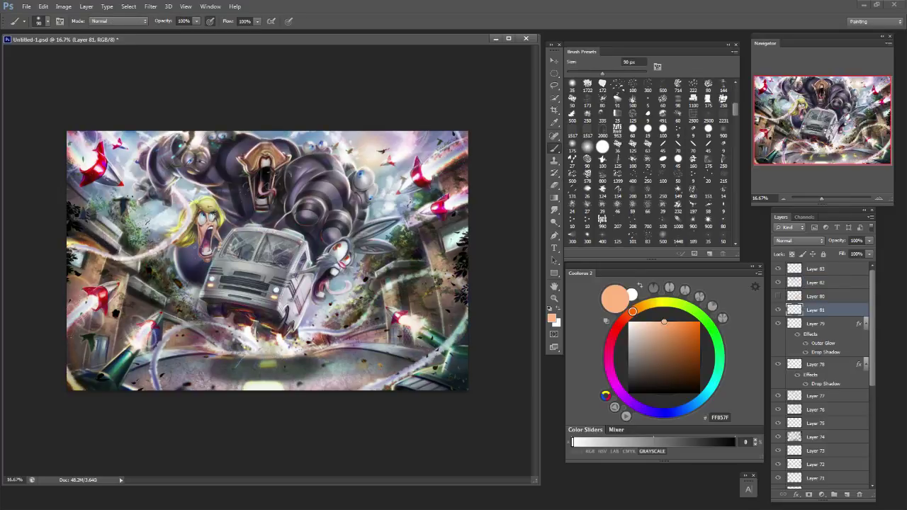
{"action": "left_click", "coordinate": [778, 296]}
{"action": "left_click", "coordinate": [815, 296]}
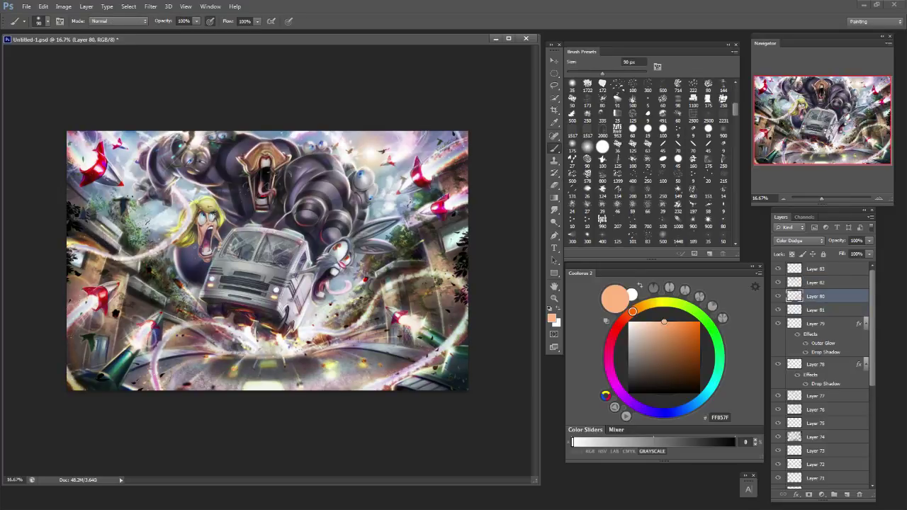
{"action": "key", "text": "alt+bracketleft"}
{"action": "key", "text": "alt+bracketright"}
Set the glow colour to dark brown and adjust the brush on Layer 80, ending at 50 px.
{"action": "left_click", "coordinate": [678, 374]}
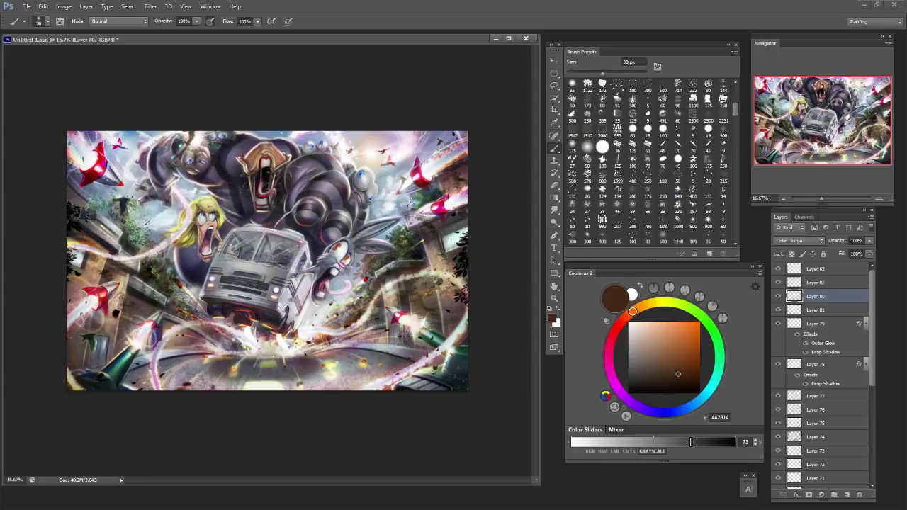
{"action": "key", "text": "bracketright"}
{"action": "key", "text": "bracketright"}
{"action": "key", "text": "bracketright"}
{"action": "key", "text": "bracketright"}
{"action": "key", "text": "bracketleft"}
{"action": "key", "text": "bracketleft"}
{"action": "key", "text": "bracketleft"}
{"action": "key", "text": "bracketleft"}
{"action": "key", "text": "bracketleft"}
{"action": "key", "text": "bracketleft"}
{"action": "key", "text": "bracketleft"}
{"action": "key", "text": "bracketleft"}
Switch the glow colour to pale beige, burnt orange and light orange, finishing with a 125 px brush.
{"action": "left_click", "coordinate": [642, 328]}
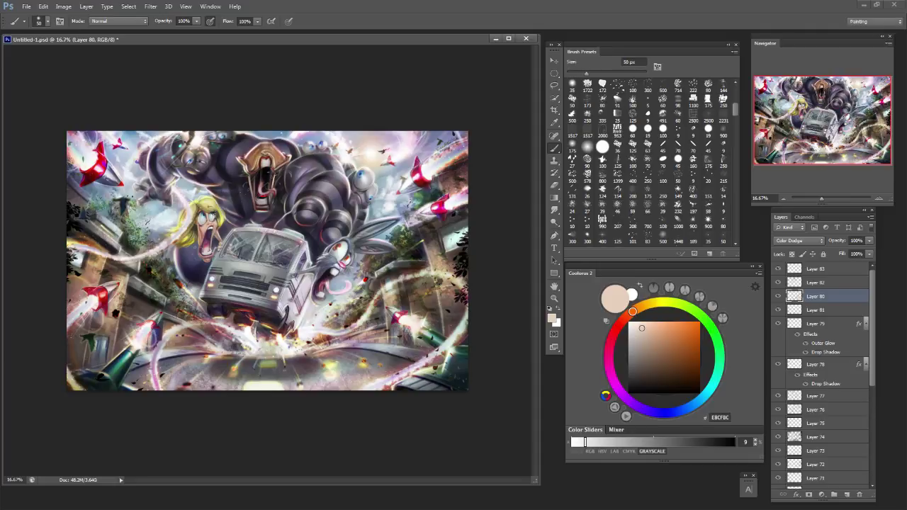
{"action": "left_click", "coordinate": [700, 342]}
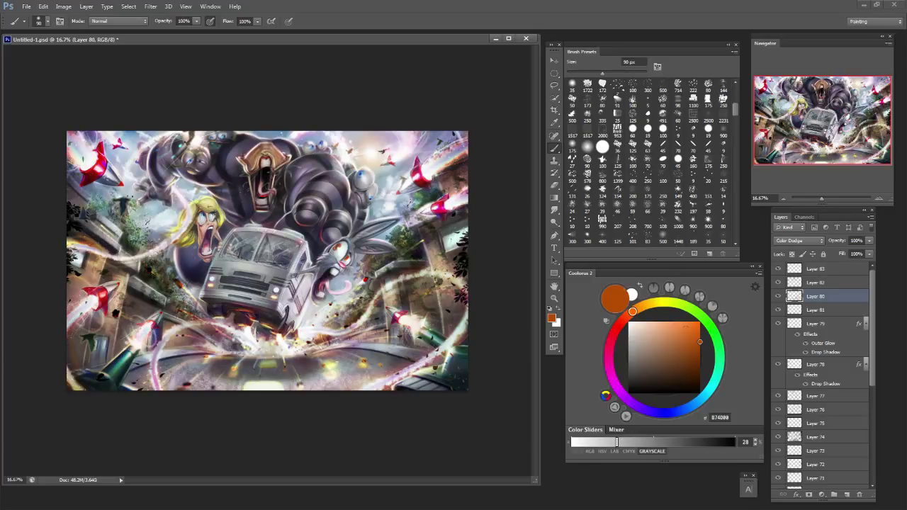
{"action": "left_click_drag", "start_coordinate": [685, 327], "coordinate": [674, 322]}
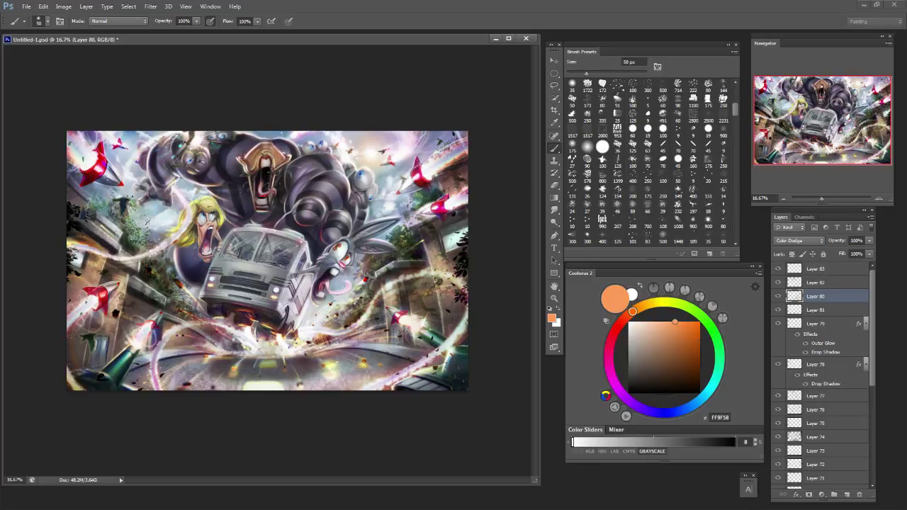
{"action": "key", "text": "bracketright"}
{"action": "key", "text": "bracketright"}
{"action": "key", "text": "bracketright"}
{"action": "key", "text": "bracketright"}
{"action": "key", "text": "bracketright"}
{"action": "key", "text": "bracketright"}
Sample colours from the van's front and the road, and try a glow dab on the road right of the van.
{"action": "left_click", "coordinate": [270, 284], "text": "alt"}
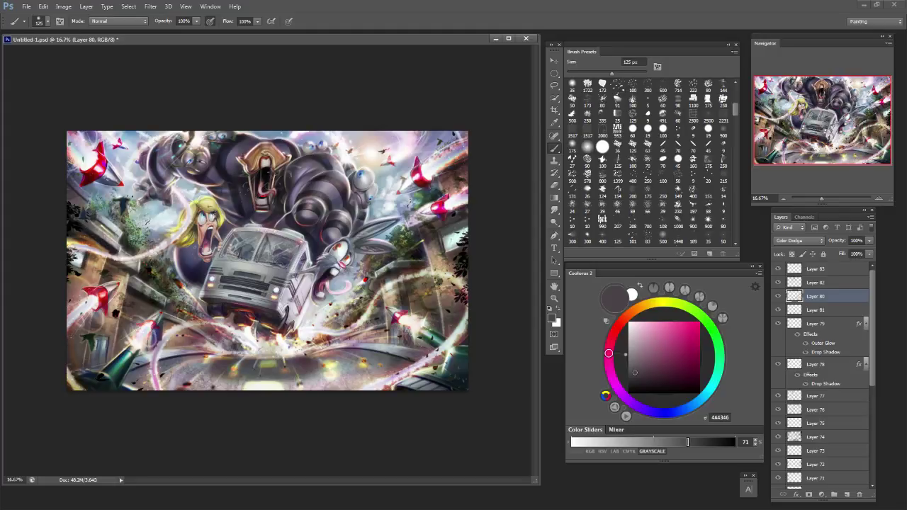
{"action": "key", "text": "bracketright"}
{"action": "key", "text": "bracketright"}
{"action": "left_click", "coordinate": [366, 367], "text": "alt"}
{"action": "left_click", "coordinate": [365, 366]}
{"action": "key", "text": "ctrl+z"}
Change the glow colour to pale blue-grey, try a dab on the road and enlarge the brush to 175 px.
{"action": "left_click", "coordinate": [637, 333]}
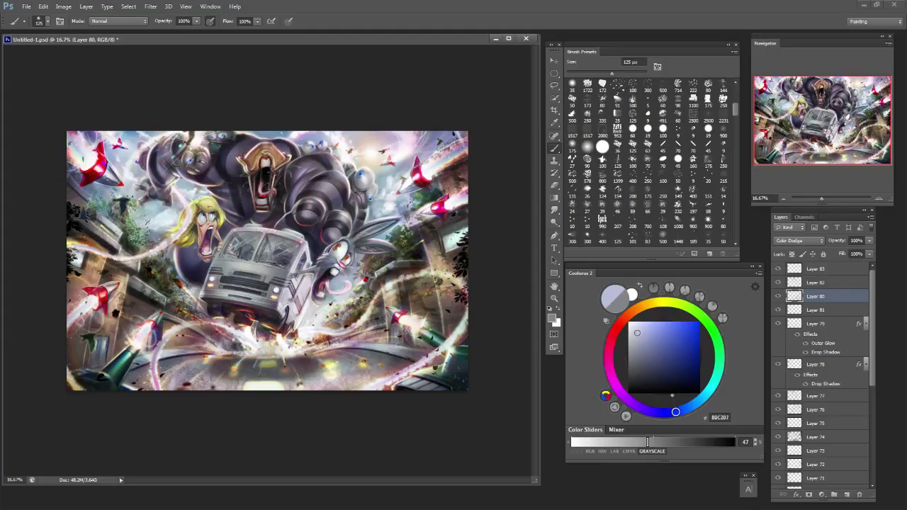
{"action": "left_click_drag", "start_coordinate": [637, 333], "coordinate": [639, 334]}
{"action": "left_click", "coordinate": [357, 367]}
{"action": "key", "text": "ctrl+z"}
{"action": "key", "text": "bracketright"}
{"action": "key", "text": "bracketright"}
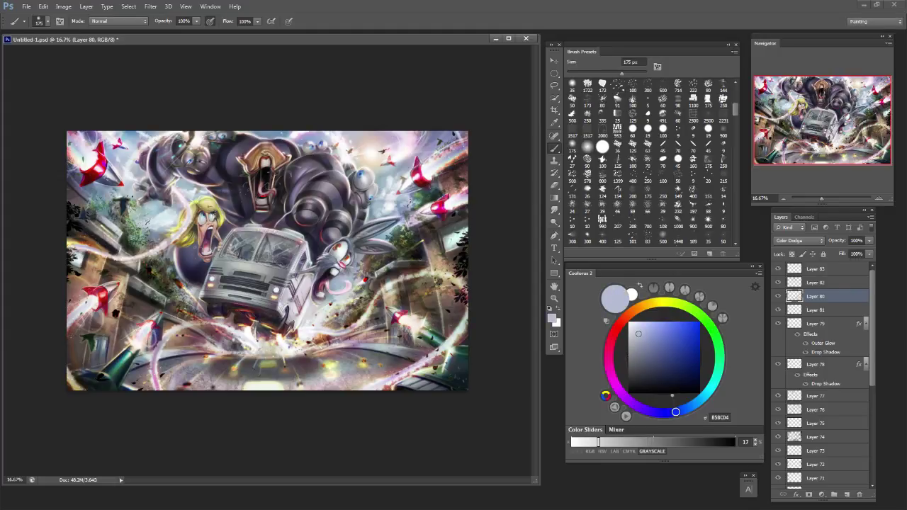
Reduce the brush and dab a pale blue-grey glow over the debris to the right of the van.
{"action": "key", "text": "bracketleft"}
{"action": "key", "text": "bracketleft"}
{"action": "key", "text": "bracketleft"}
{"action": "key", "text": "bracketleft"}
{"action": "key", "text": "bracketleft"}
{"action": "key", "text": "bracketleft"}
{"action": "left_click", "coordinate": [333, 316]}
Set the glow colour to bright orange-red with a 20 px brush.
{"action": "key", "text": "bracketleft"}
{"action": "key", "text": "bracketleft"}
{"action": "key", "text": "bracketleft"}
{"action": "key", "text": "bracketleft"}
{"action": "left_click", "coordinate": [685, 335]}
{"action": "left_click", "coordinate": [626, 316]}
{"action": "left_click", "coordinate": [699, 322]}
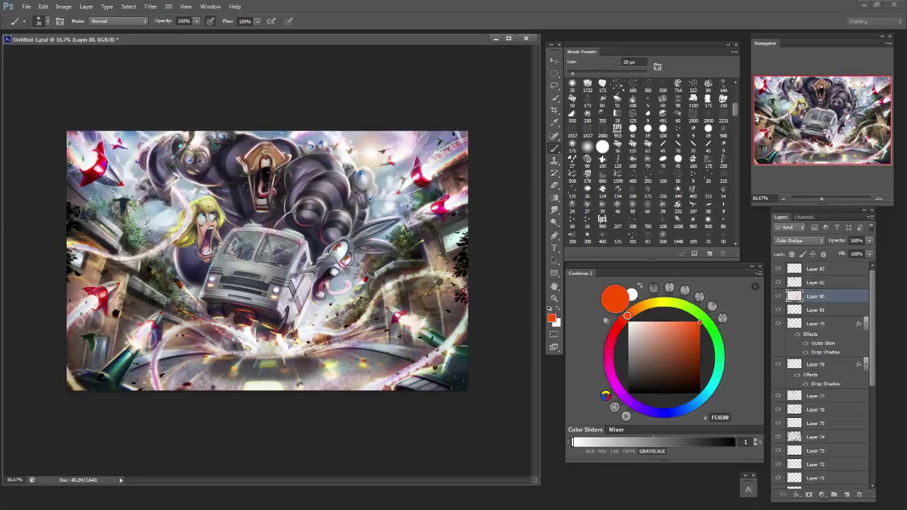
Fine-tune the small brush and paint a short orange-red glow stroke below the rabbit's jaw beside the van.
{"action": "key", "text": "bracketleft"}
{"action": "key", "text": "bracketleft"}
{"action": "key", "text": "bracketleft"}
{"action": "key", "text": "bracketright"}
{"action": "key", "text": "bracketright"}
{"action": "key", "text": "bracketright"}
{"action": "key", "text": "ctrl+plus"}
{"action": "key", "text": "ctrl+plus"}
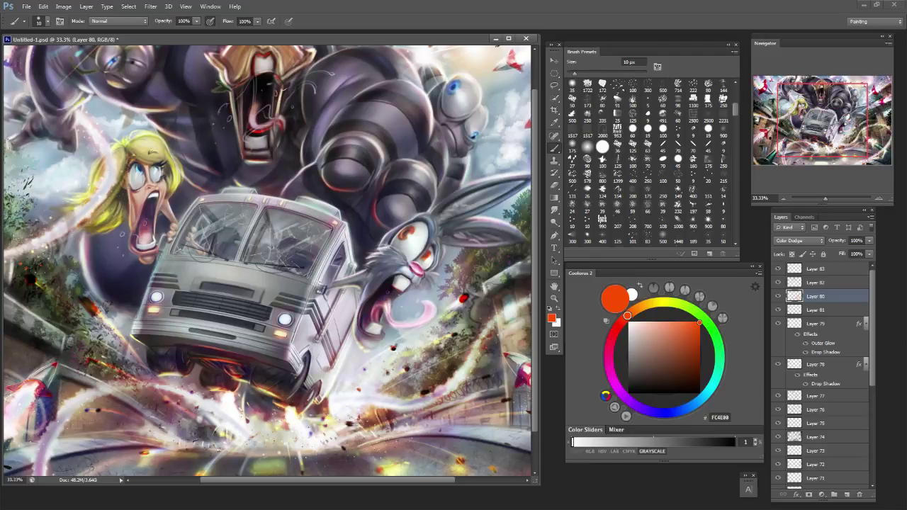
{"action": "key", "text": "bracketleft"}
{"action": "key", "text": "bracketright"}
{"action": "key", "text": "bracketright"}
{"action": "key", "text": "bracketright"}
{"action": "key", "text": "bracketright"}
{"action": "left_click_drag", "start_coordinate": [362, 333], "coordinate": [371, 338]}
Resize the brush to 25 px and darken the glow colour to deep rust red.
{"action": "key", "text": "bracketright"}
{"action": "key", "text": "bracketright"}
{"action": "key", "text": "bracketleft"}
{"action": "key", "text": "bracketleft"}
{"action": "key", "text": "bracketleft"}
{"action": "key", "text": "bracketleft"}
{"action": "key", "text": "bracketleft"}
{"action": "key", "text": "bracketleft"}
{"action": "key", "text": "bracketleft"}
{"action": "key", "text": "bracketleft"}
{"action": "key", "text": "bracketright"}
{"action": "key", "text": "bracketright"}
{"action": "key", "text": "bracketright"}
{"action": "key", "text": "bracketright"}
{"action": "left_click", "coordinate": [698, 352]}
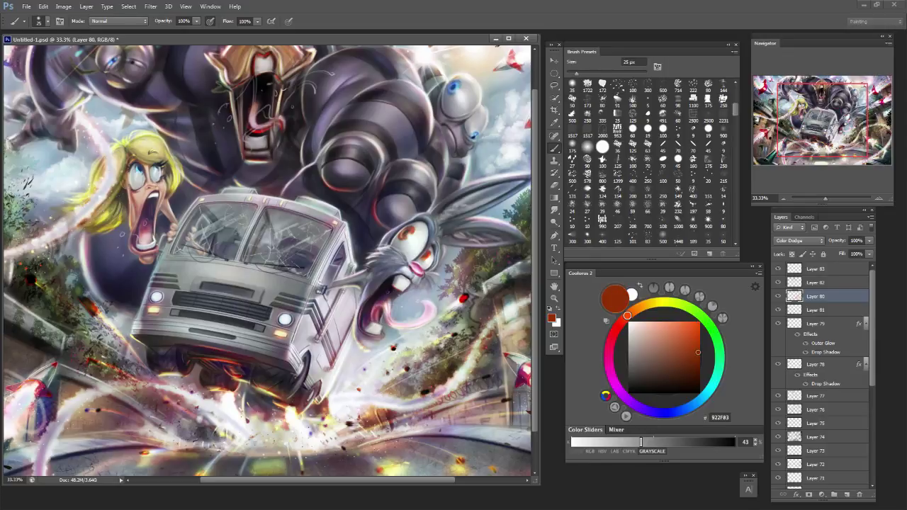
Adjust the brush around 20 px and brighten the glow colour to light orange-red.
{"action": "key", "text": "bracketright"}
{"action": "key", "text": "bracketright"}
{"action": "key", "text": "bracketleft"}
{"action": "key", "text": "bracketleft"}
{"action": "key", "text": "bracketright"}
{"action": "key", "text": "bracketright"}
{"action": "key", "text": "bracketright"}
{"action": "key", "text": "bracketright"}
{"action": "left_click", "coordinate": [679, 322]}
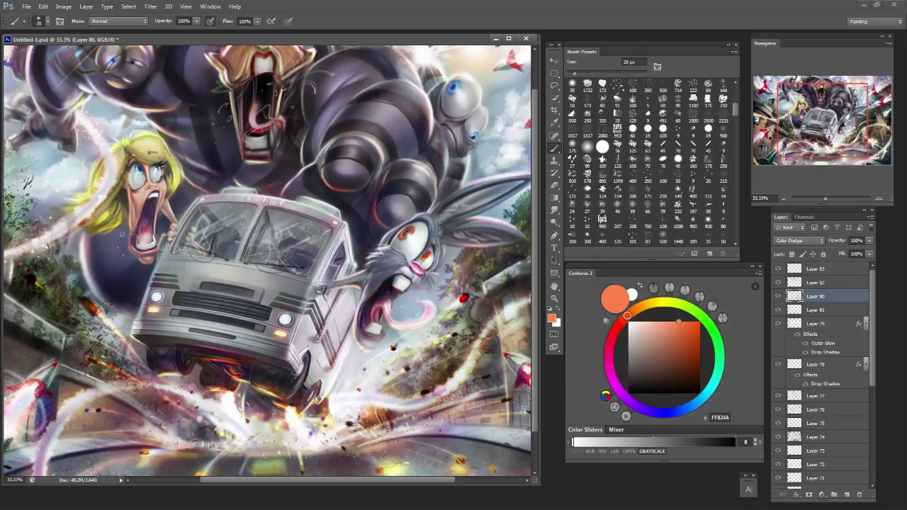
Fine-tune the brush size and paint a short light orange-red glow stroke beside the rabbit's eye, along the edge of its face.
{"action": "key", "text": "bracketright"}
{"action": "key", "text": "bracketright"}
{"action": "key", "text": "bracketright"}
{"action": "key", "text": "bracketright"}
{"action": "key", "text": "bracketleft"}
{"action": "key", "text": "bracketleft"}
{"action": "key", "text": "bracketleft"}
{"action": "key", "text": "bracketleft"}
{"action": "left_click_drag", "start_coordinate": [443, 253], "coordinate": [439, 265]}
Set the brush to 30 px and paint an orange-red glow stroke in the sparks between the van's rear wheel and the rabbit's jaw.
{"action": "key", "text": "bracketright"}
{"action": "key", "text": "bracketright"}
{"action": "key", "text": "bracketright"}
{"action": "key", "text": "bracketleft"}
{"action": "key", "text": "bracketleft"}
{"action": "key", "text": "bracketleft"}
{"action": "key", "text": "bracketleft"}
{"action": "key", "text": "bracketright"}
{"action": "key", "text": "bracketright"}
{"action": "left_click_drag", "start_coordinate": [338, 387], "coordinate": [360, 365]}
Sample a pale lavender from the light trail below the rabbit and paint a short glow stroke along it.
{"action": "left_click", "coordinate": [386, 398], "text": "alt"}
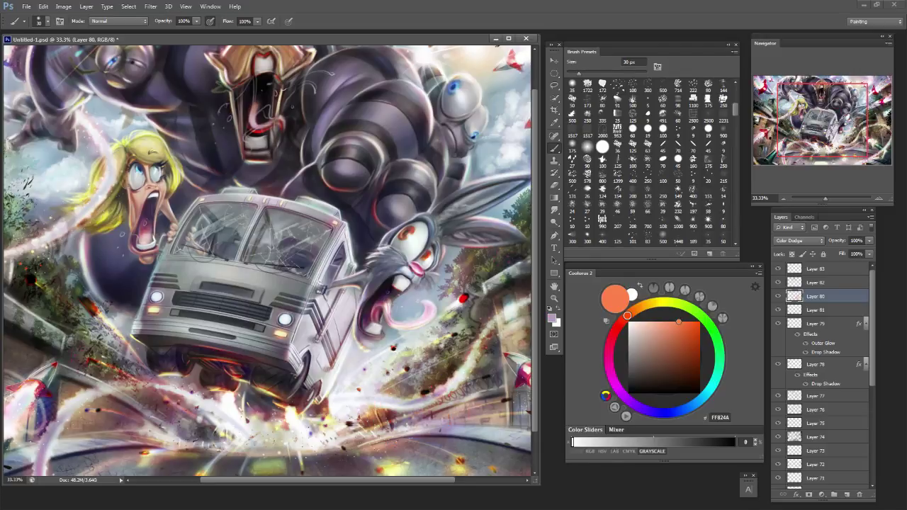
{"action": "left_click_drag", "start_coordinate": [374, 403], "coordinate": [396, 396]}
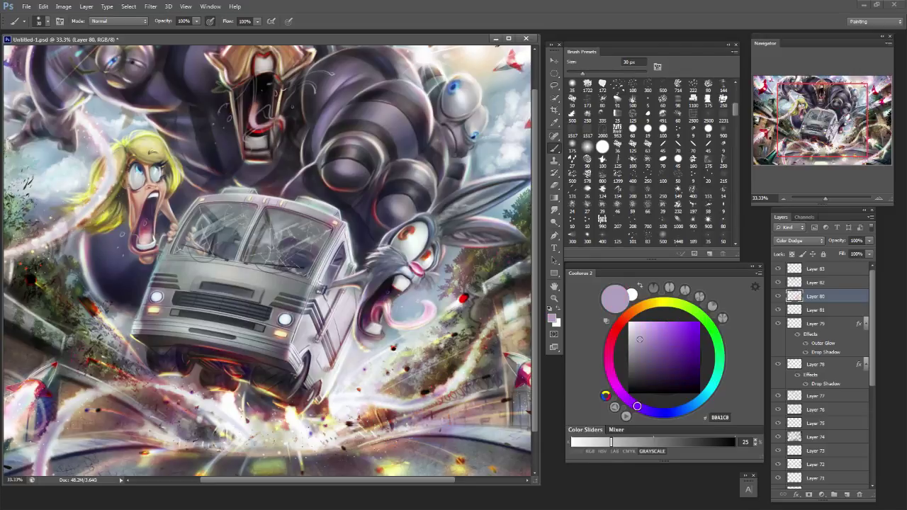
Compare the whole painting with Layer 80 hidden and shown.
{"action": "key", "text": "bracketright"}
{"action": "key", "text": "ctrl+minus"}
{"action": "key", "text": "ctrl+minus"}
{"action": "key", "text": "ctrl+minus"}
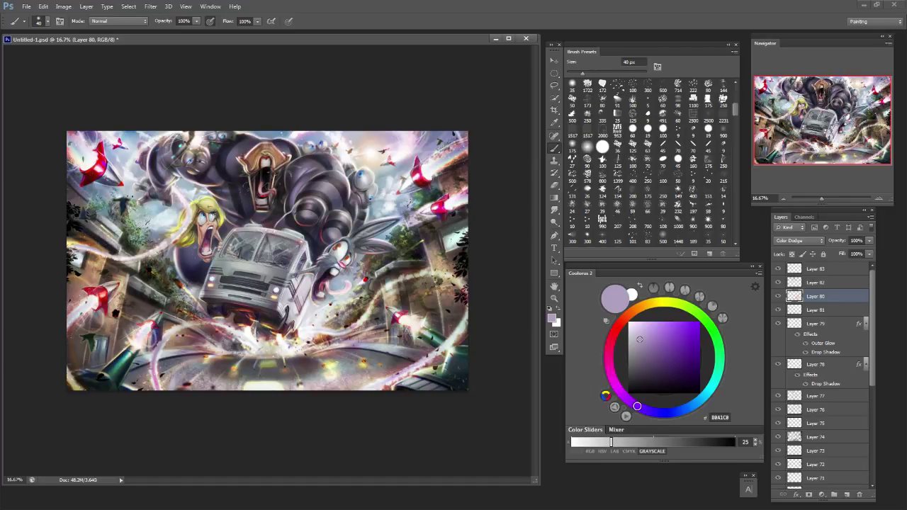
{"action": "key", "text": "ctrl+plus"}
{"action": "key", "text": "ctrl+minus"}
{"action": "left_click", "coordinate": [778, 296]}
{"action": "left_click", "coordinate": [778, 296]}
Try a pale stroke sampled from the painting along its lower-right corner on Layer 80, and undo it.
{"action": "left_click", "coordinate": [122, 364], "text": "alt"}
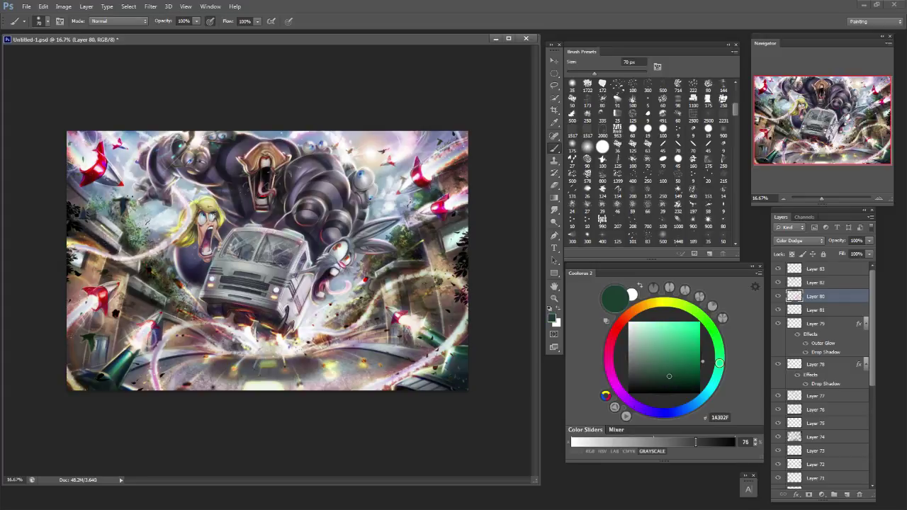
{"action": "left_click", "coordinate": [462, 346], "text": "alt"}
{"action": "mouse_move", "coordinate": [460, 349]}
{"action": "left_mouse_down"}
{"action": "mouse_move", "coordinate": [428, 378]}
{"action": "mouse_move", "coordinate": [447, 374]}
{"action": "mouse_move", "coordinate": [411, 384]}
{"action": "left_mouse_up"}
{"action": "key", "text": "ctrl+z"}
{"action": "key", "text": "ctrl+z"}
{"action": "key", "text": "ctrl+alt+z"}
{"action": "key", "text": "ctrl+alt+z"}
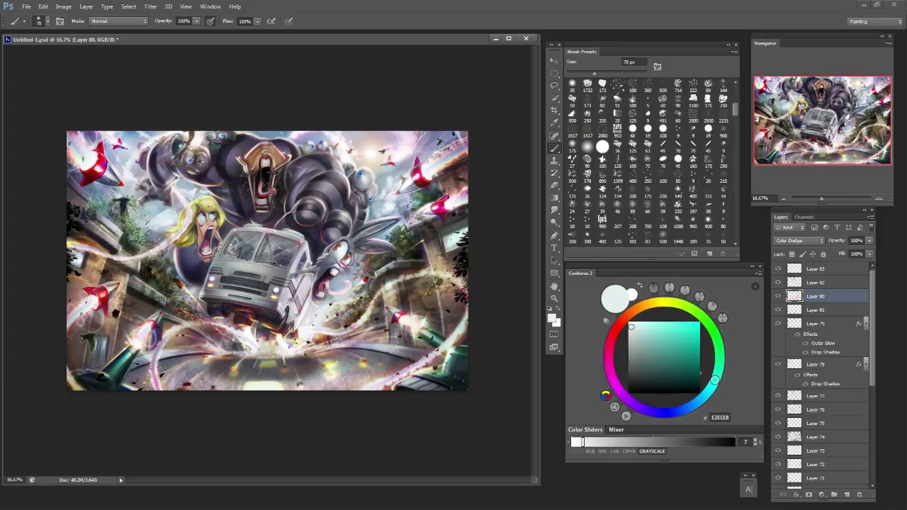
Paint a warm cream highlight on the road near the painting's lower-right corner.
{"action": "left_click", "coordinate": [637, 322]}
{"action": "left_click", "coordinate": [650, 303]}
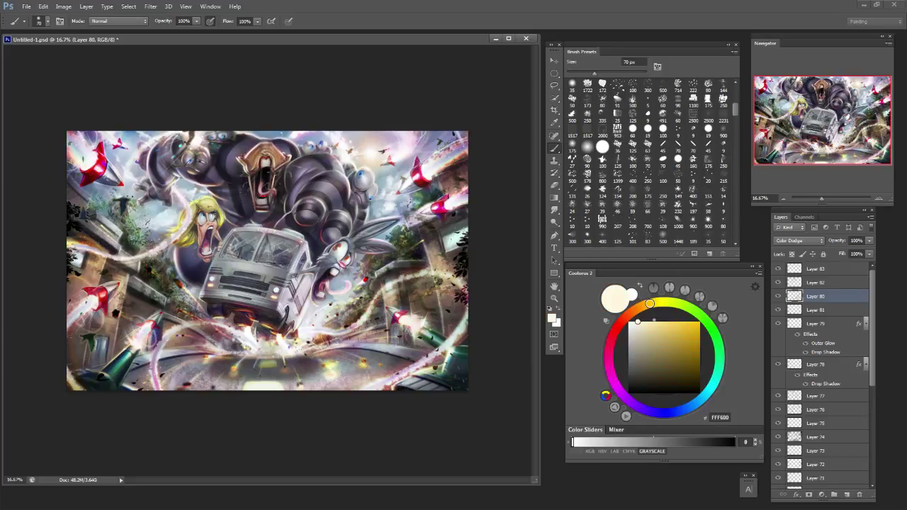
{"action": "left_click_drag", "start_coordinate": [398, 382], "coordinate": [416, 376]}
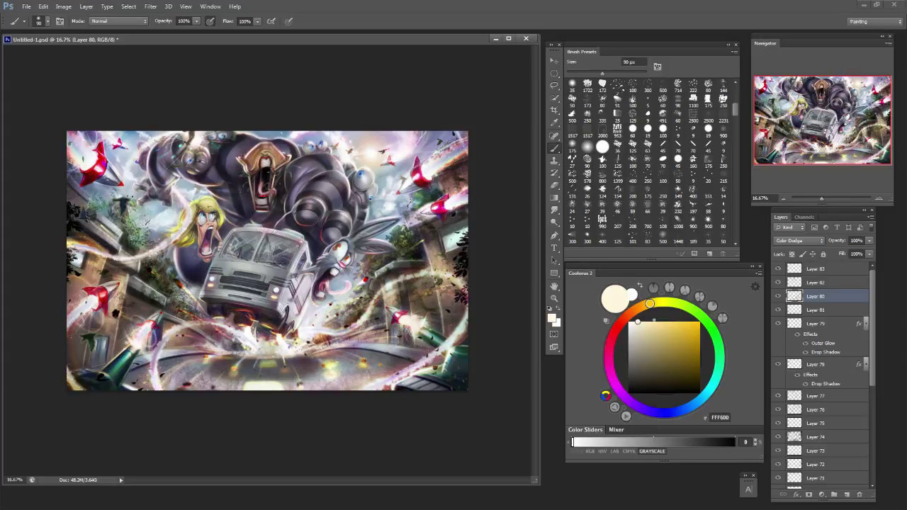
Set the brush to 20 px and pick a saturated red-orange for warm accents on Layer 80.
{"action": "key", "text": "bracketleft"}
{"action": "key", "text": "bracketleft"}
{"action": "key", "text": "bracketleft"}
{"action": "key", "text": "bracketleft"}
{"action": "key", "text": "bracketleft"}
{"action": "key", "text": "bracketright"}
{"action": "key", "text": "bracketleft"}
{"action": "left_click", "coordinate": [626, 317]}
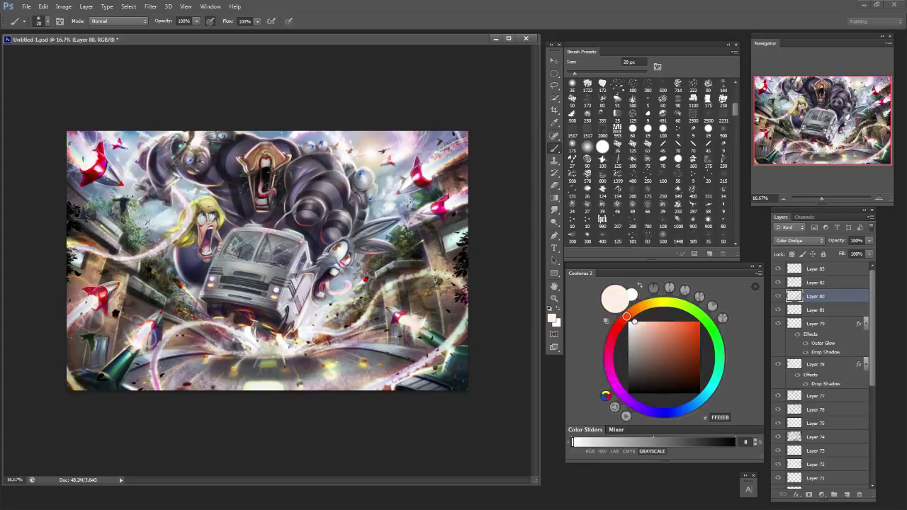
{"action": "left_click", "coordinate": [699, 336]}
{"action": "key", "text": "bracketleft"}
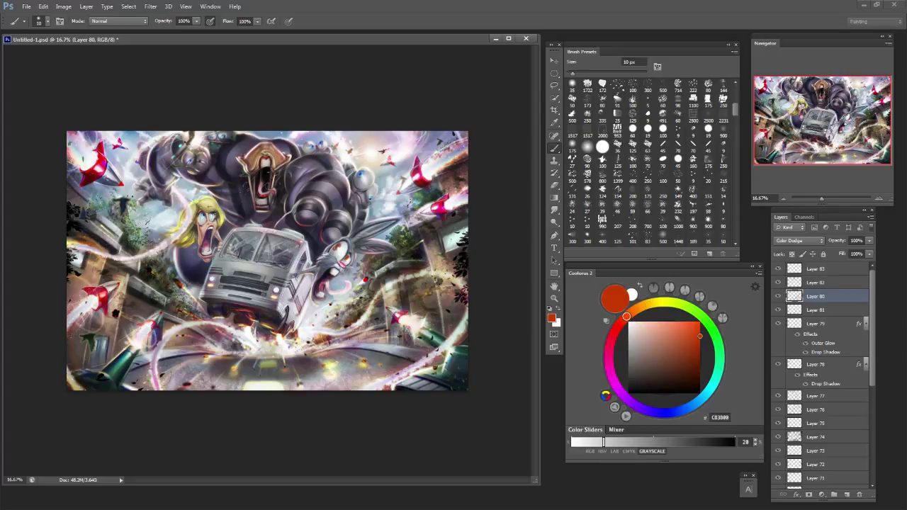
{"action": "key", "text": "bracketright"}
{"action": "key", "text": "bracketright"}
{"action": "key", "text": "ctrl+equal"}
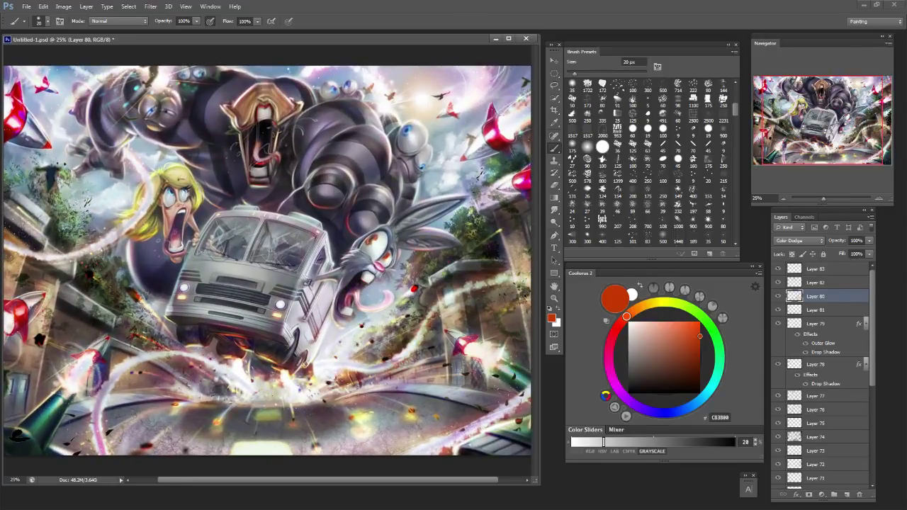
Paint a light salmon highlight along the lower front of the bus with a small brush.
{"action": "left_click", "coordinate": [667, 322]}
{"action": "key", "text": "bracketleft"}
{"action": "key", "text": "bracketleft"}
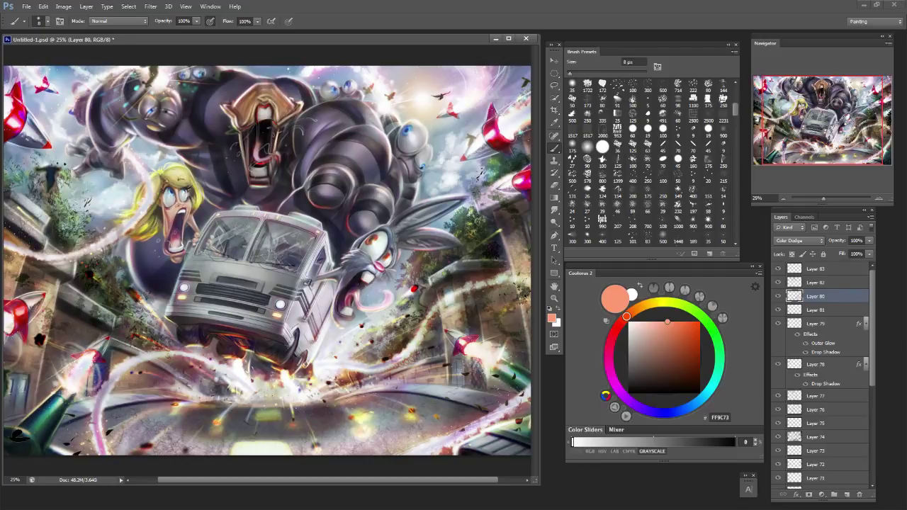
{"action": "key", "text": "bracketright"}
{"action": "key", "text": "bracketright"}
{"action": "key", "text": "bracketright"}
{"action": "key", "text": "bracketright"}
{"action": "key", "text": "bracketright"}
{"action": "key", "text": "bracketright"}
{"action": "left_click_drag", "start_coordinate": [199, 321], "coordinate": [249, 328]}
Sample an orange-brown from beneath the bus and add glow strokes around the blonde woman's face and hair.
{"action": "key", "text": "bracketright"}
{"action": "left_click", "coordinate": [264, 340], "text": "alt"}
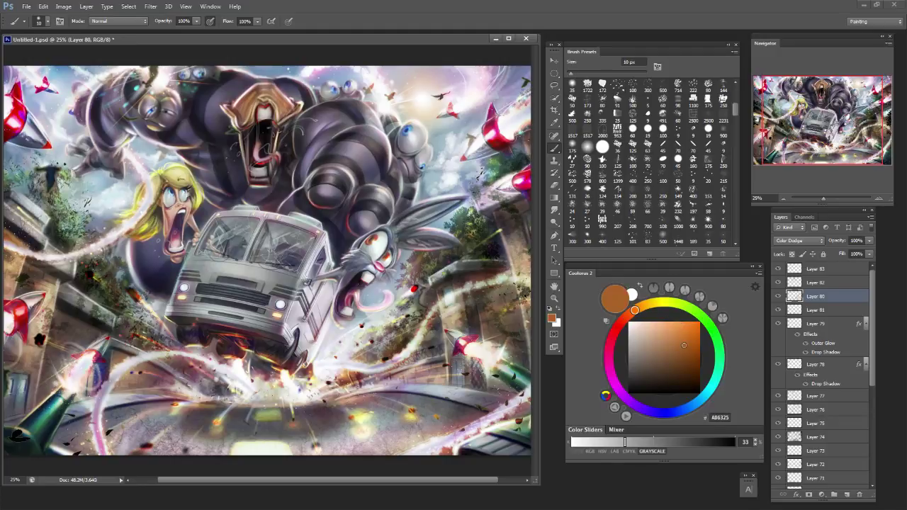
{"action": "left_click_drag", "start_coordinate": [162, 225], "coordinate": [157, 242]}
{"action": "left_click_drag", "start_coordinate": [196, 207], "coordinate": [191, 217]}
{"action": "key", "text": "bracketleft"}
{"action": "key", "text": "bracketleft"}
{"action": "key", "text": "bracketright"}
{"action": "key", "text": "bracketright"}
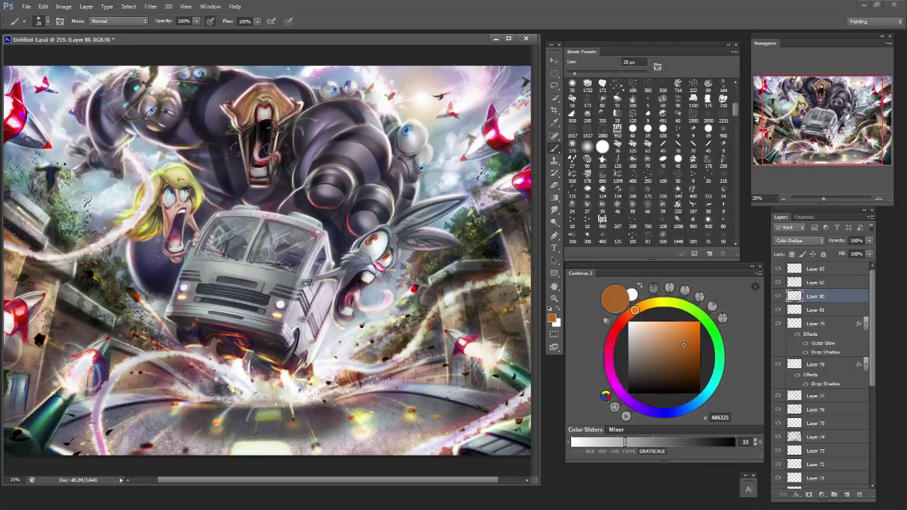
Paint an orange-brown glow on the flying debris beside the front of the bus, adjusting the brush size.
{"action": "key", "text": "bracketright"}
{"action": "key", "text": "bracketright"}
{"action": "key", "text": "bracketright"}
{"action": "key", "text": "bracketleft"}
{"action": "key", "text": "bracketleft"}
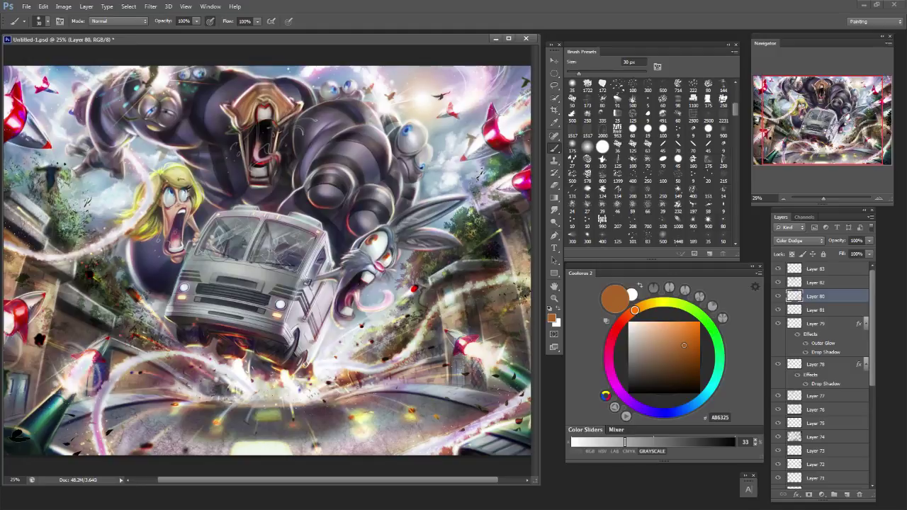
{"action": "key", "text": "bracketright"}
{"action": "key", "text": "bracketright"}
{"action": "key", "text": "bracketright"}
{"action": "key", "text": "bracketright"}
{"action": "key", "text": "bracketleft"}
{"action": "key", "text": "bracketleft"}
{"action": "key", "text": "bracketleft"}
{"action": "left_click_drag", "start_coordinate": [135, 280], "coordinate": [146, 293]}
Pick a pale pink and paint a highlight on the light trail and sparks below the bus.
{"action": "key", "text": "bracketleft"}
{"action": "key", "text": "bracketright"}
{"action": "key", "text": "bracketright"}
{"action": "key", "text": "bracketright"}
{"action": "key", "text": "bracketright"}
{"action": "left_click", "coordinate": [644, 322]}
{"action": "left_click_drag", "start_coordinate": [611, 353], "coordinate": [626, 348]}
{"action": "left_click_drag", "start_coordinate": [643, 324], "coordinate": [636, 322]}
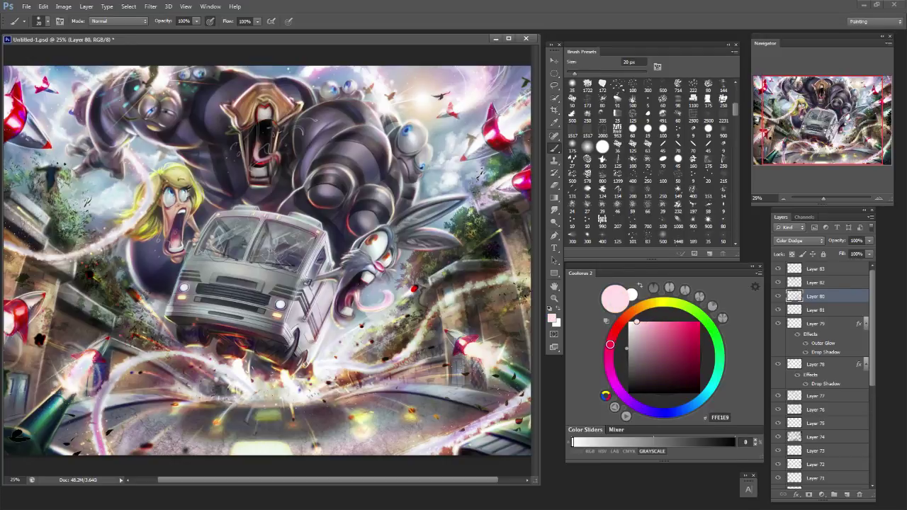
{"action": "left_click_drag", "start_coordinate": [198, 367], "coordinate": [221, 381]}
Sample a mauve from the swirling light trail at the painting's lower left, using a 40 px brush.
{"action": "left_click", "coordinate": [97, 415], "text": "alt"}
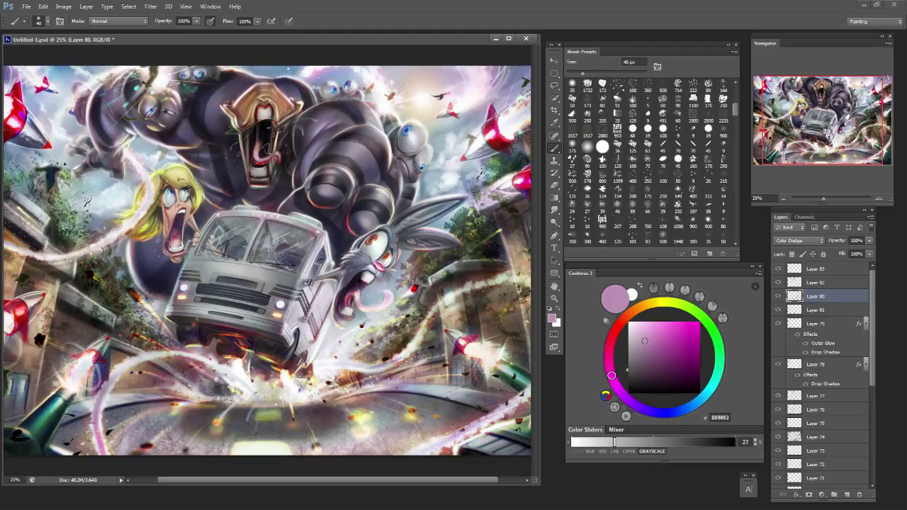
{"action": "key", "text": "ctrl+minus"}
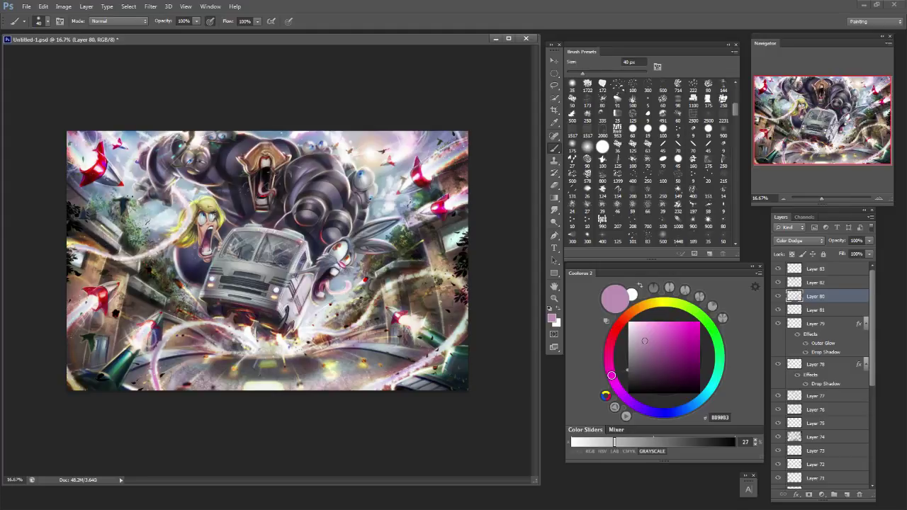
{"action": "key", "text": "ctrl+plus"}
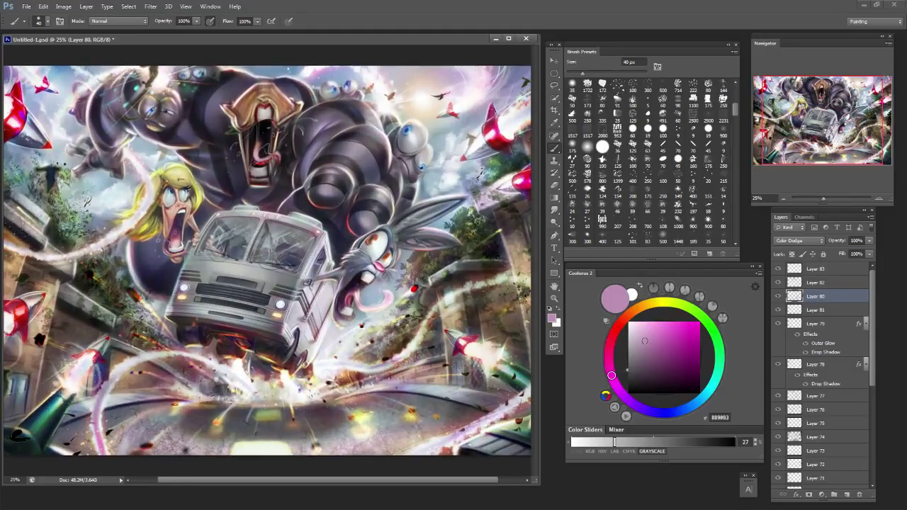
{"action": "key", "text": "ctrl+minus"}
{"action": "key", "text": "ctrl+minus"}
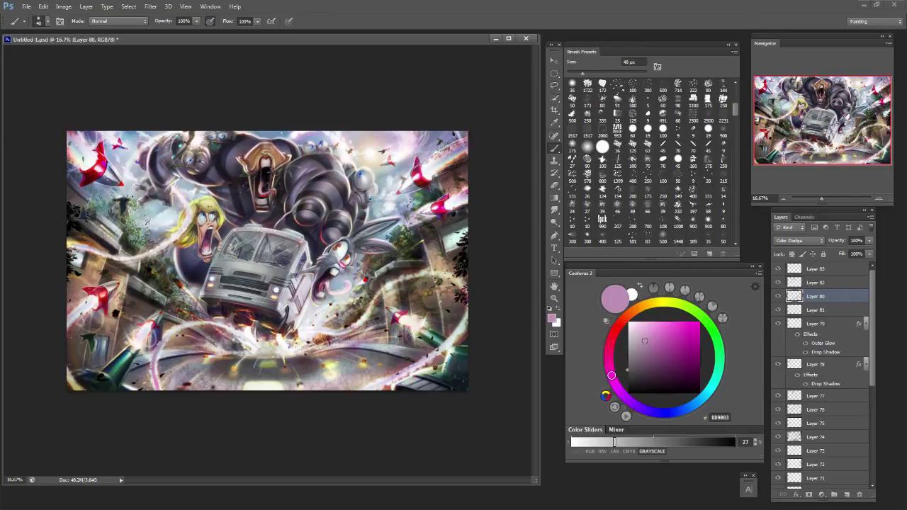
Paint bright orange glow strokes along the painting's right edge and the lower-right part of the road.
{"action": "left_click_drag", "start_coordinate": [632, 312], "coordinate": [638, 308]}
{"action": "left_click", "coordinate": [685, 321]}
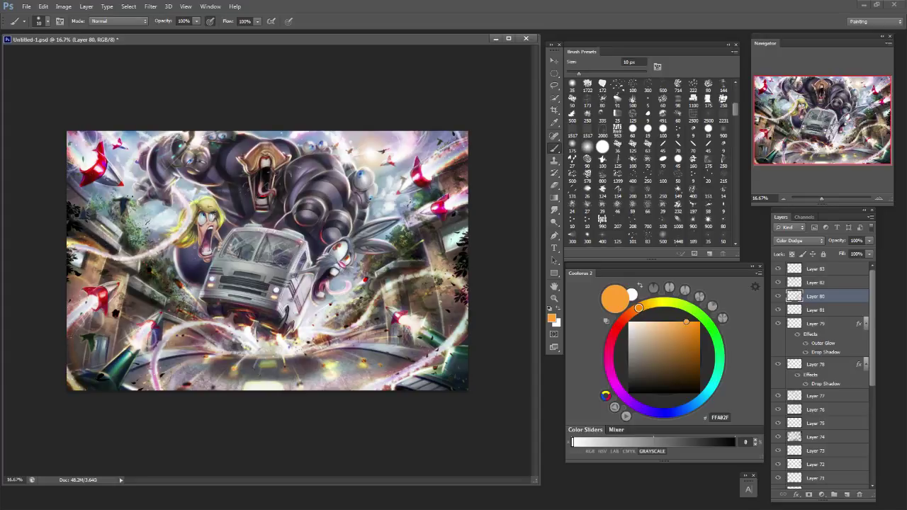
{"action": "key", "text": "bracketright"}
{"action": "key", "text": "bracketright"}
{"action": "key", "text": "bracketright"}
{"action": "left_click_drag", "start_coordinate": [456, 326], "coordinate": [466, 304]}
{"action": "left_click_drag", "start_coordinate": [382, 376], "coordinate": [403, 369]}
Try more orange strokes on the road's lower edge and the debris beside the bus, undoing each one.
{"action": "left_click_drag", "start_coordinate": [343, 387], "coordinate": [378, 376]}
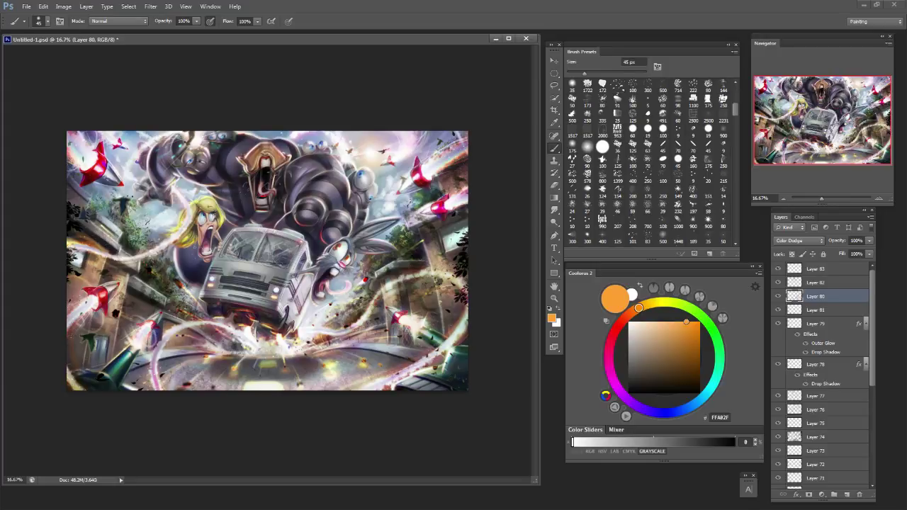
{"action": "key", "text": "ctrl+z"}
{"action": "left_click_drag", "start_coordinate": [338, 338], "coordinate": [374, 318]}
{"action": "key", "text": "ctrl+z"}
Set the brush to 45 px, sample a grey-brown from the road and make Layer 83 active.
{"action": "key", "text": "bracketright"}
{"action": "key", "text": "bracketright"}
{"action": "key", "text": "bracketright"}
{"action": "key", "text": "bracketright"}
{"action": "key", "text": "bracketright"}
{"action": "key", "text": "bracketright"}
{"action": "key", "text": "bracketright"}
{"action": "key", "text": "bracketright"}
{"action": "key", "text": "bracketleft"}
{"action": "key", "text": "bracketleft"}
{"action": "key", "text": "bracketleft"}
{"action": "key", "text": "bracketleft"}
{"action": "key", "text": "ctrl+minus"}
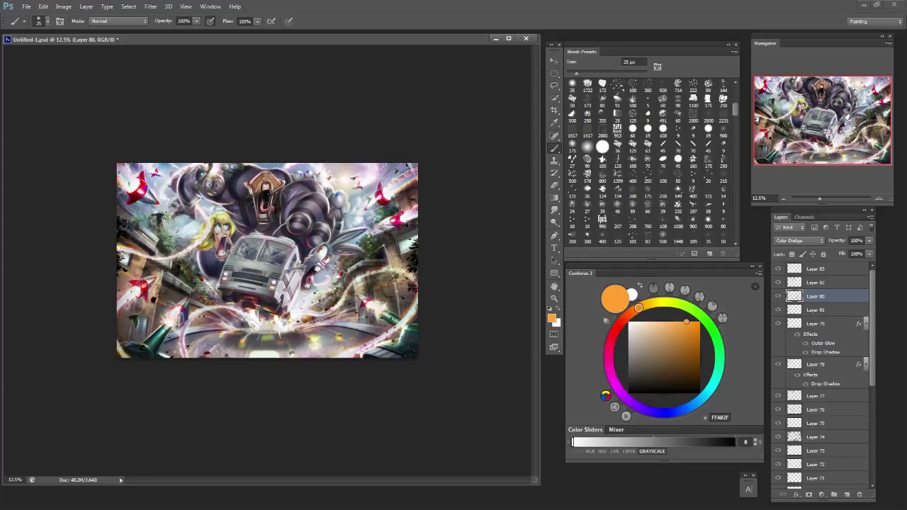
{"action": "key", "text": "ctrl+plus"}
{"action": "key", "text": "bracketright"}
{"action": "key", "text": "bracketright"}
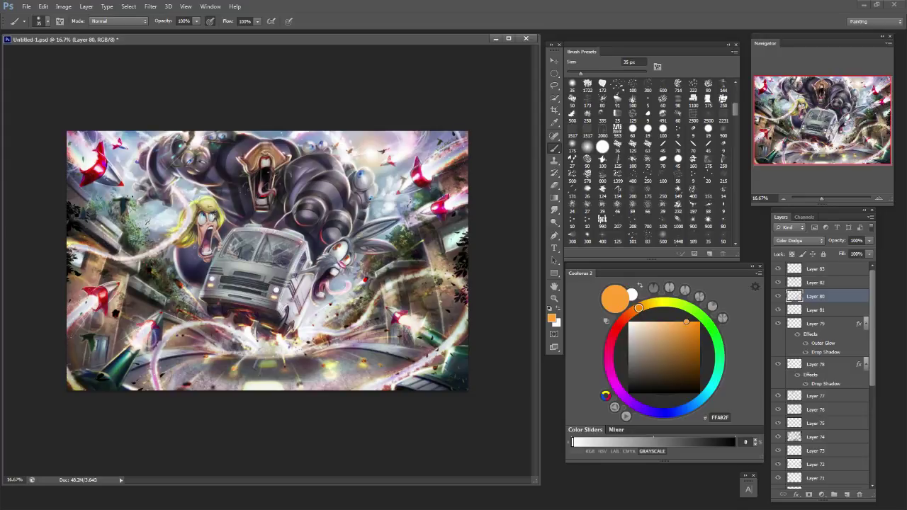
{"action": "left_click", "coordinate": [239, 378], "text": "alt"}
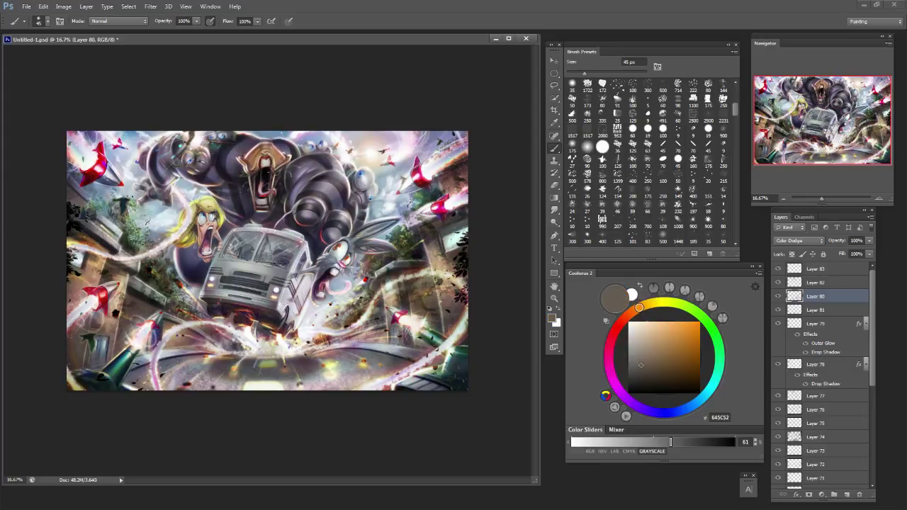
{"action": "left_click", "coordinate": [816, 268]}
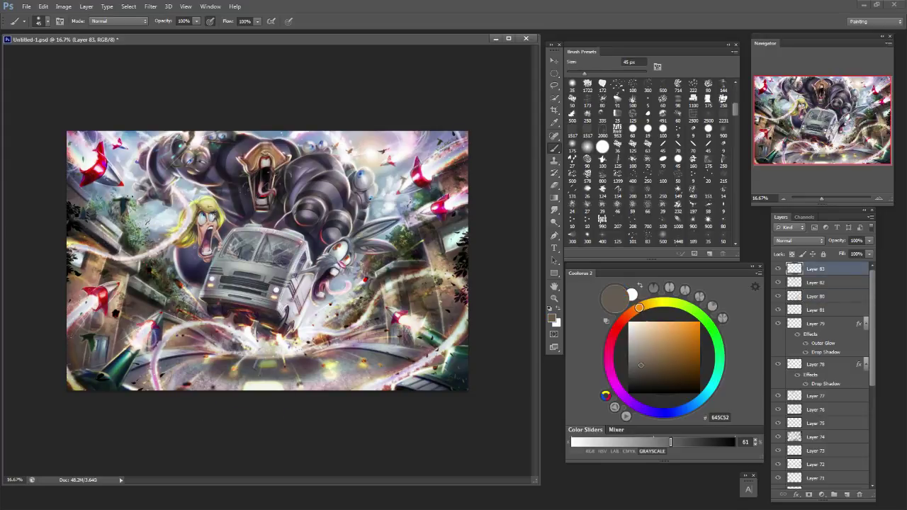
Try a muted green stroke across the road marking at the painting's bottom centre, and undo it.
{"action": "left_click", "coordinate": [402, 237], "text": "alt"}
{"action": "left_click_drag", "start_coordinate": [250, 387], "coordinate": [280, 386]}
{"action": "key", "text": "ctrl+z"}
{"action": "key", "text": "alt+period"}
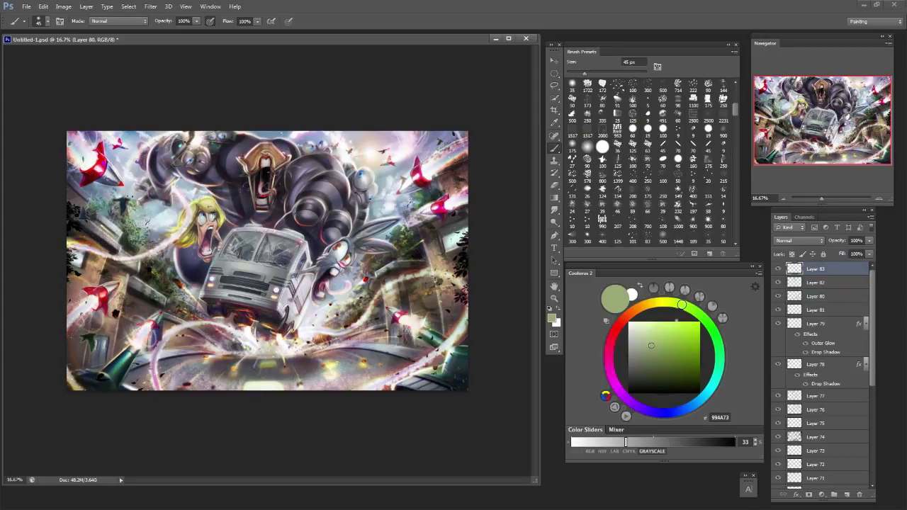
Pick a golden yellow and paint over the road marking at the painting's bottom centre on Layer 83.
{"action": "left_click", "coordinate": [649, 303]}
{"action": "left_click", "coordinate": [689, 328]}
{"action": "left_click", "coordinate": [654, 303]}
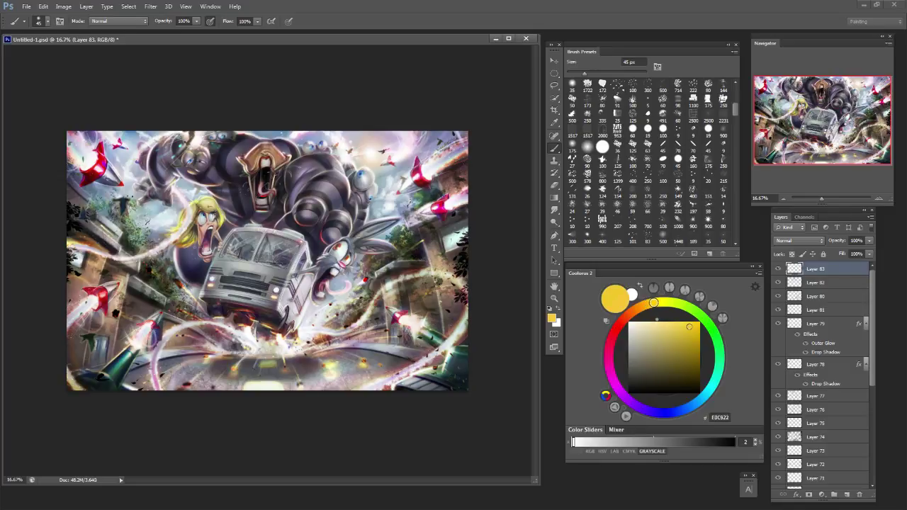
{"action": "mouse_move", "coordinate": [260, 386]}
{"action": "left_mouse_down"}
{"action": "mouse_move", "coordinate": [272, 386]}
{"action": "mouse_move", "coordinate": [245, 389]}
{"action": "left_mouse_up"}
Refine the yellow road marking's edges with dark and grey tones sampled from the road.
{"action": "left_click", "coordinate": [240, 385], "text": "alt"}
{"action": "key", "text": "bracketleft"}
{"action": "key", "text": "bracketleft"}
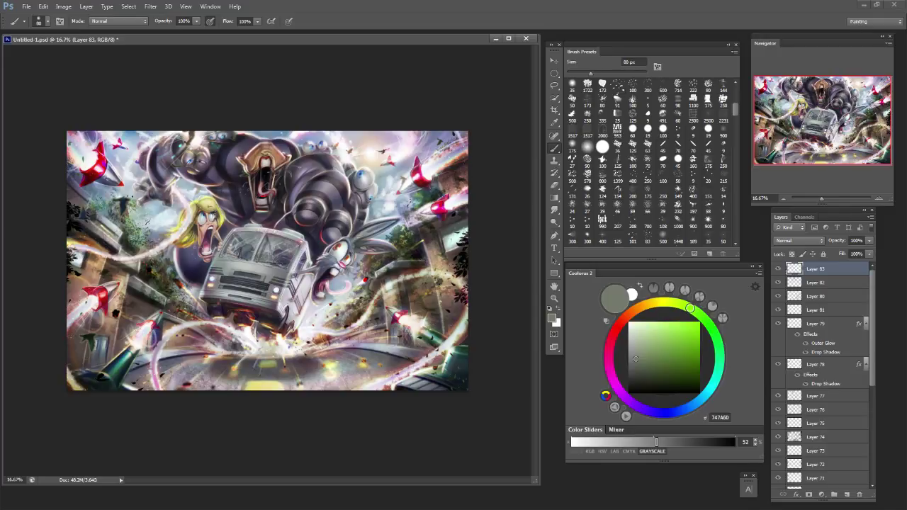
{"action": "left_click", "coordinate": [247, 387], "text": "alt"}
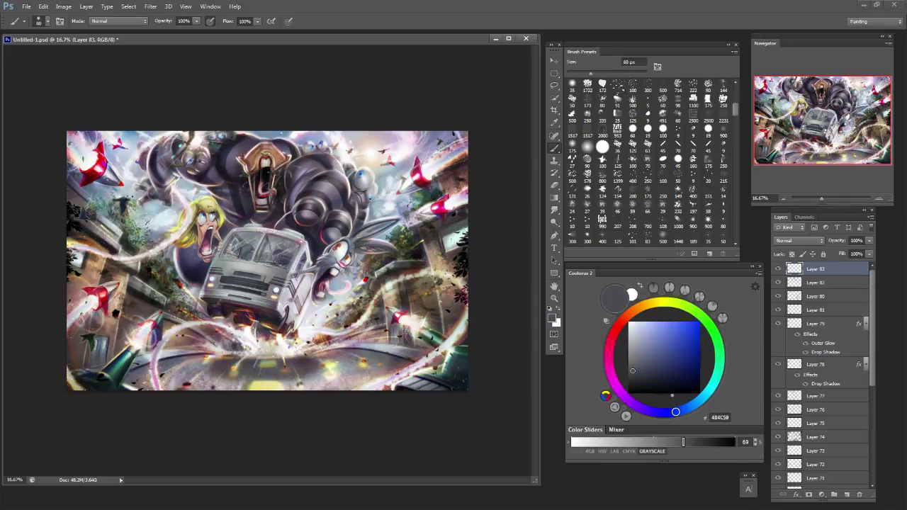
{"action": "left_click", "coordinate": [248, 386], "text": "alt"}
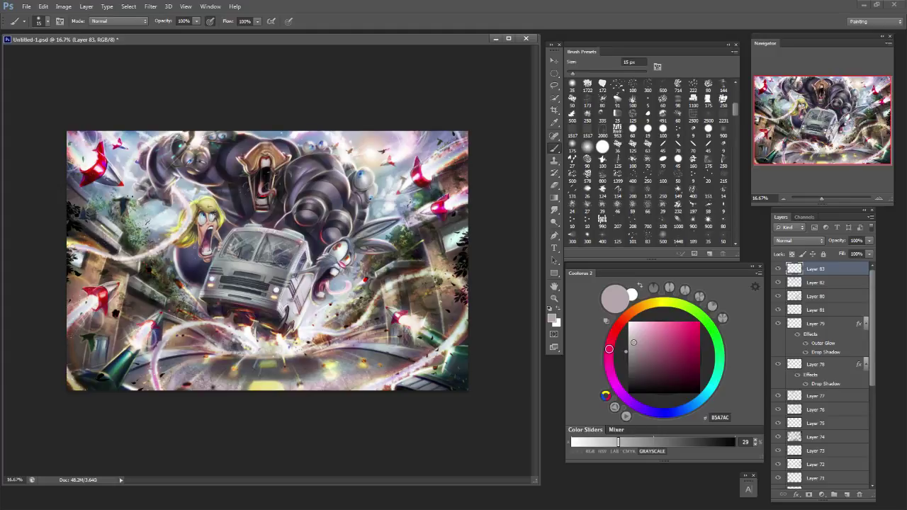
{"action": "left_click", "coordinate": [248, 386], "text": "alt"}
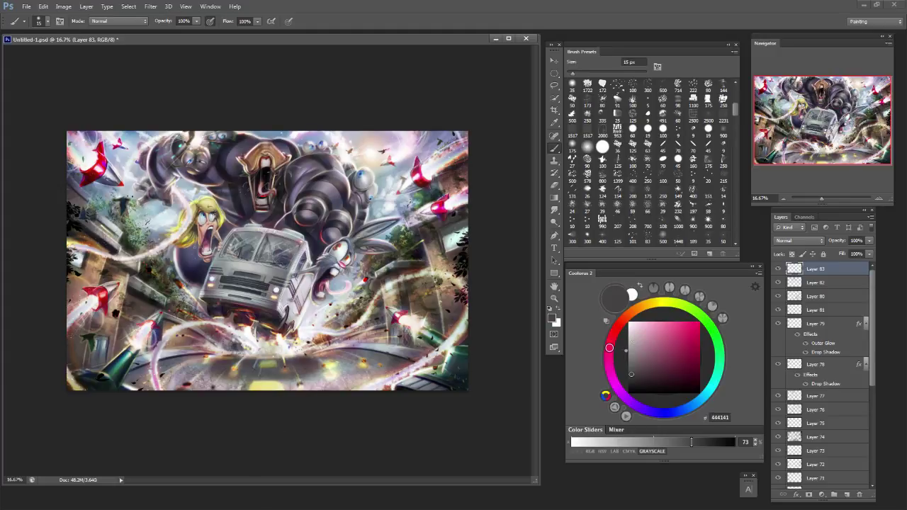
{"action": "left_click_drag", "start_coordinate": [262, 389], "coordinate": [277, 389]}
Sample a colour from the road's lower left and paint a stroke there with an enlarged brush.
{"action": "key", "text": "bracketleft"}
{"action": "key", "text": "bracketleft"}
{"action": "key", "text": "bracketright"}
{"action": "key", "text": "bracketright"}
{"action": "key", "text": "bracketright"}
{"action": "key", "text": "bracketright"}
{"action": "left_click", "coordinate": [186, 384], "text": "alt"}
{"action": "key", "text": "bracketright"}
{"action": "key", "text": "bracketright"}
{"action": "left_click_drag", "start_coordinate": [184, 388], "coordinate": [188, 382]}
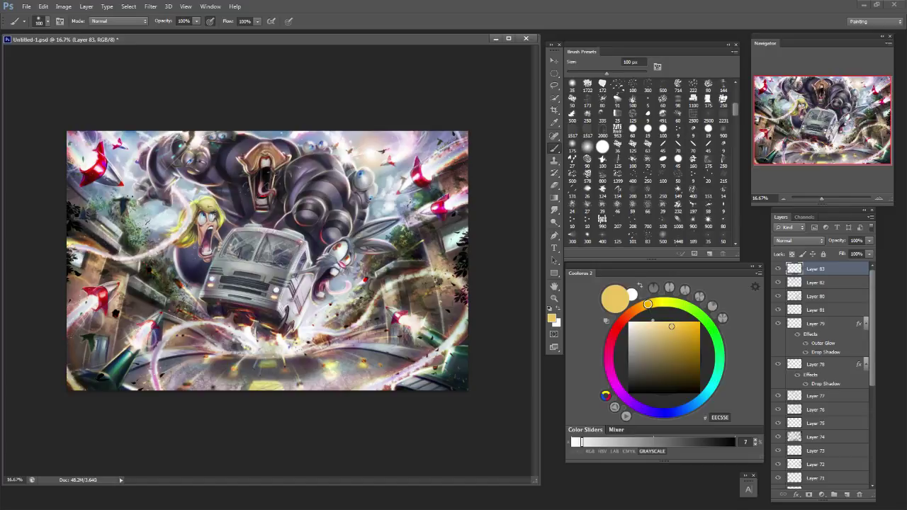
Pick a light mint green as the painting colour and set the brush to 60 px.
{"action": "key", "text": "bracketleft"}
{"action": "key", "text": "bracketleft"}
{"action": "key", "text": "bracketleft"}
{"action": "key", "text": "bracketleft"}
{"action": "left_click", "coordinate": [719, 350]}
{"action": "left_click", "coordinate": [699, 335]}
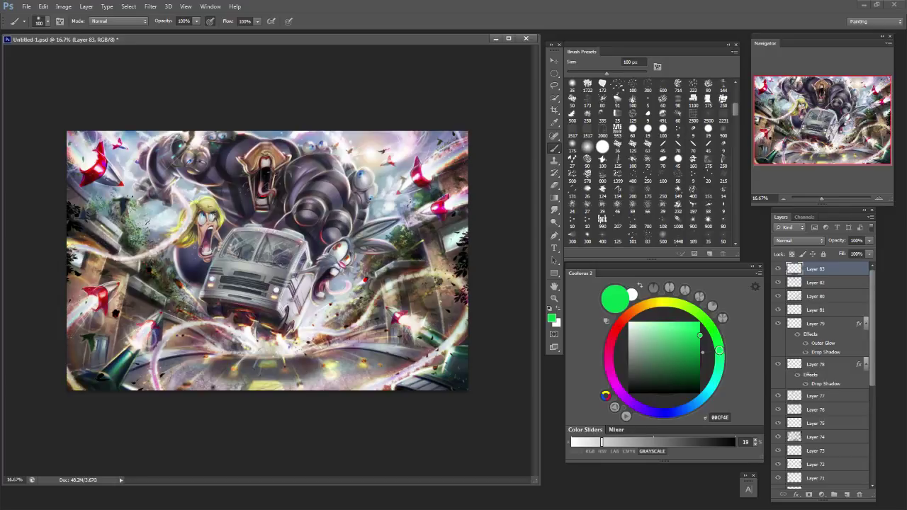
{"action": "key", "text": "bracketleft"}
{"action": "key", "text": "bracketleft"}
{"action": "left_click", "coordinate": [682, 321]}
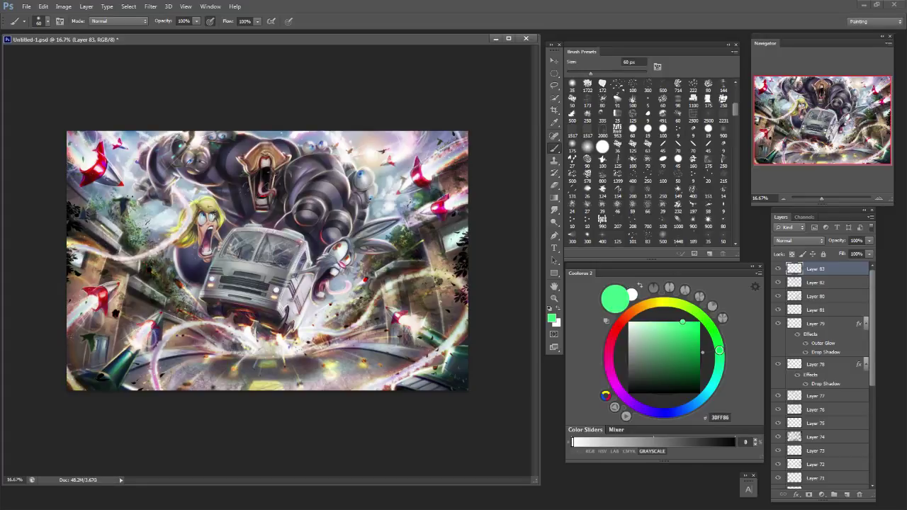
Switch from the round brush to the textured 250 px brush preset.
{"action": "key", "text": "bracketright"}
{"action": "key", "text": "bracketright"}
{"action": "key", "text": "ctrl+minus"}
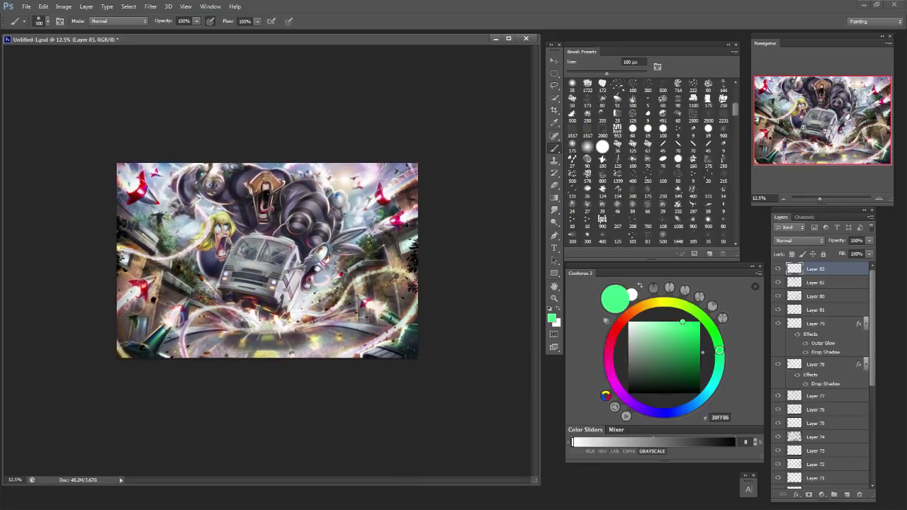
{"action": "key", "text": "ctrl+plus"}
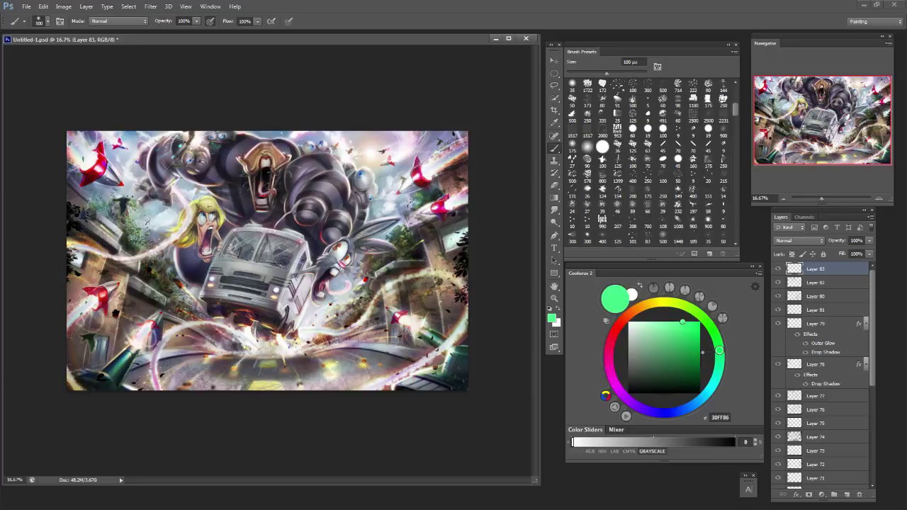
{"action": "scroll", "coordinate": [647, 163], "scroll_direction": "down", "scroll_amount": 5}
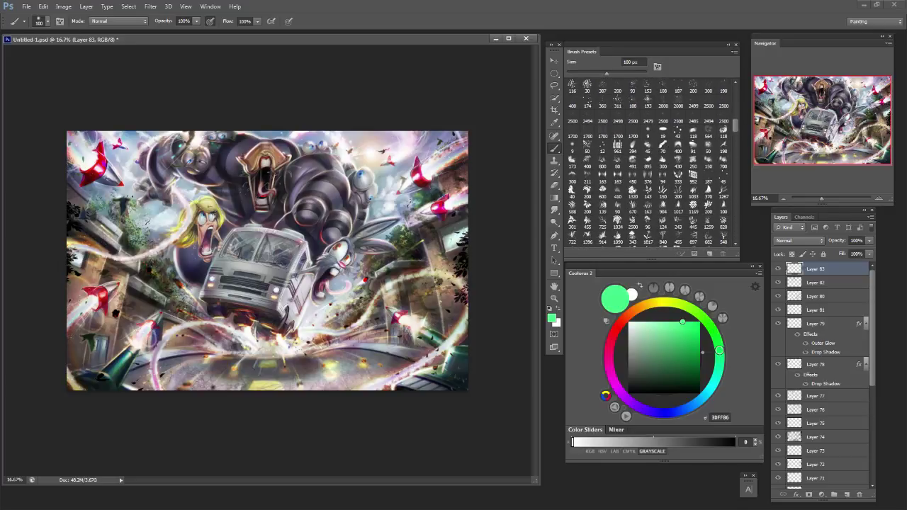
{"action": "scroll", "coordinate": [648, 163], "scroll_direction": "down", "scroll_amount": 1}
{"action": "left_click", "coordinate": [693, 157]}
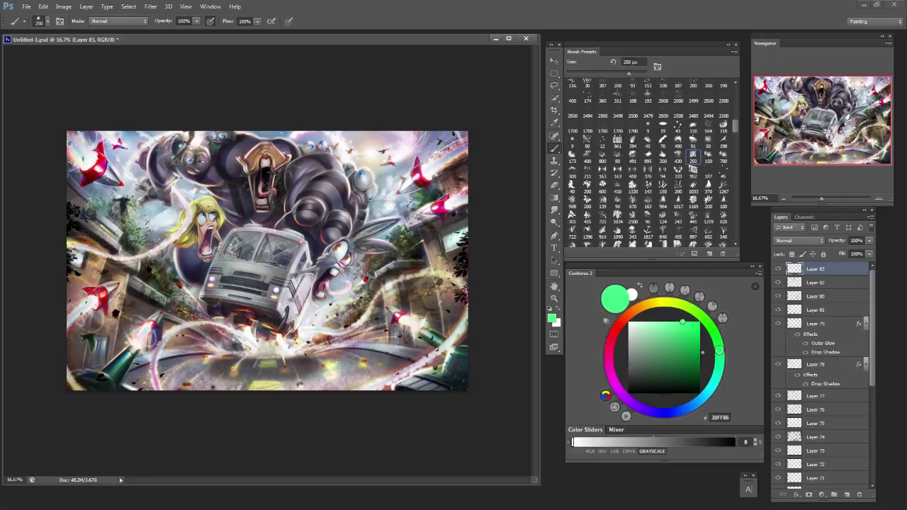
Reduce the textured brush to 40 px and pick the near-white F4F4F4 as the painting colour.
{"action": "key", "text": "bracketleft"}
{"action": "key", "text": "bracketleft"}
{"action": "key", "text": "bracketleft"}
{"action": "key", "text": "bracketleft"}
{"action": "key", "text": "bracketleft"}
{"action": "key", "text": "bracketleft"}
{"action": "key", "text": "bracketleft"}
{"action": "key", "text": "bracketleft"}
{"action": "left_click_drag", "start_coordinate": [651, 340], "coordinate": [628, 325]}
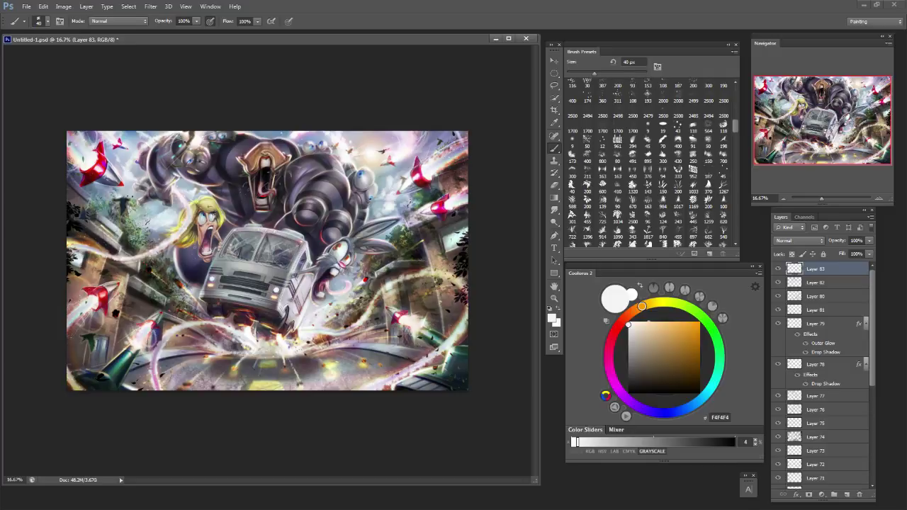
Enlarge the textured brush to 90 px for painting on Layer 83.
{"action": "key", "text": "bracketright"}
{"action": "key", "text": "bracketright"}
{"action": "key", "text": "bracketright"}
{"action": "key", "text": "bracketleft"}
{"action": "key", "text": "bracketleft"}
{"action": "key", "text": "ctrl+minus"}
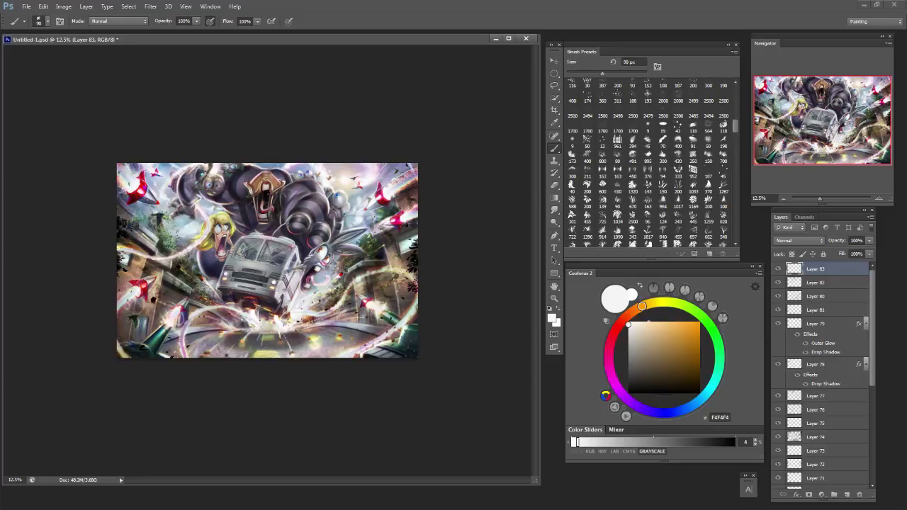
{"action": "key", "text": "ctrl+plus"}
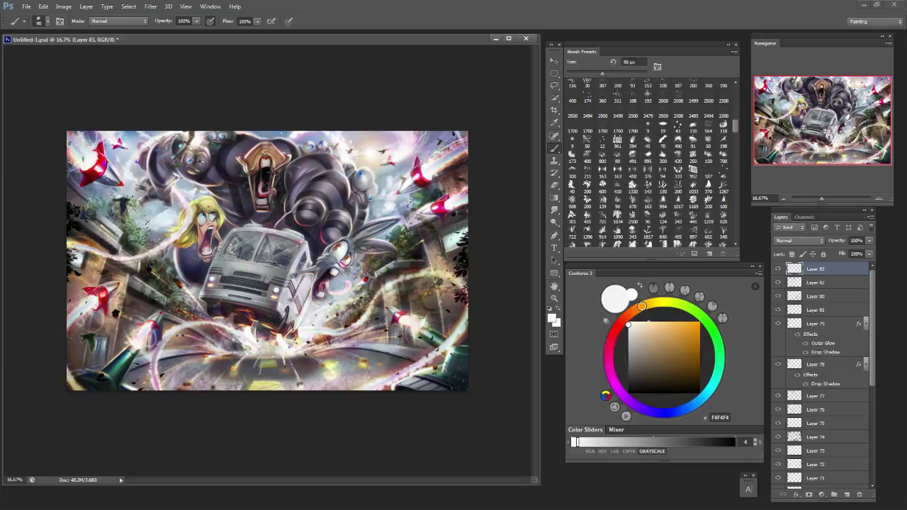
Toggle Layer 80, Layer 82 and the upper outer-glow layer off and on to examine what each adds to the painting.
{"action": "left_click", "coordinate": [778, 297]}
{"action": "left_click", "coordinate": [778, 296]}
{"action": "left_click", "coordinate": [778, 282]}
{"action": "left_click", "coordinate": [778, 282]}
{"action": "left_click", "coordinate": [777, 323]}
{"action": "left_click", "coordinate": [778, 323]}
{"action": "key", "text": "ctrl+minus"}
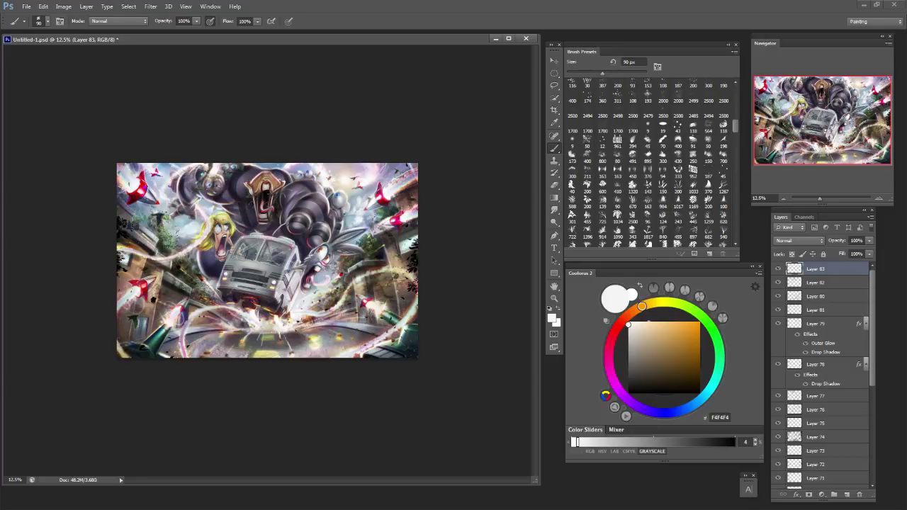
{"action": "key", "text": "ctrl+plus"}
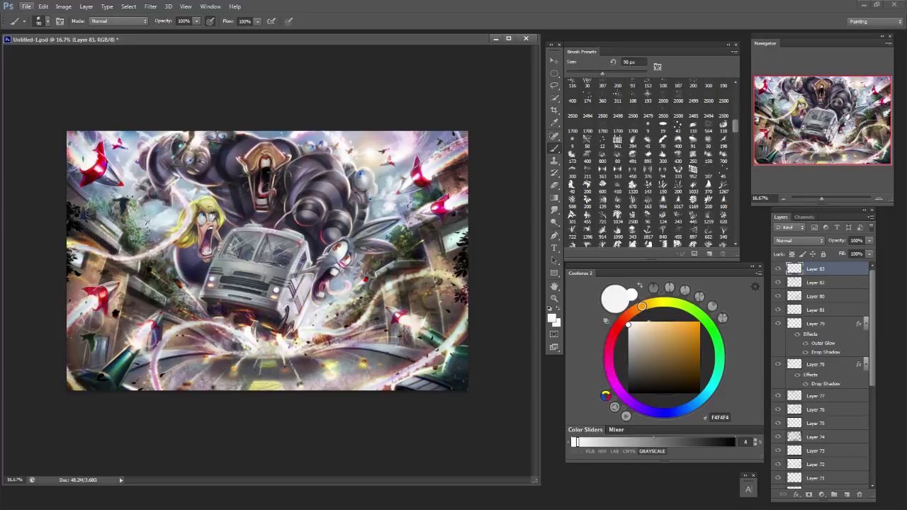
Save the painting as Untitled-1 in Photoshop format in the car chase 2 folder, replacing the existing file.
{"action": "left_click", "coordinate": [26, 6]}
{"action": "left_click", "coordinate": [71, 119]}
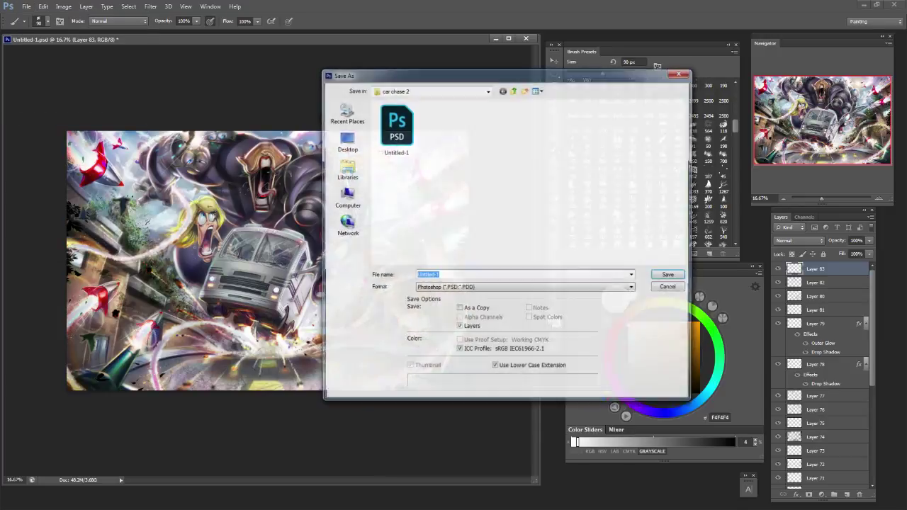
{"action": "left_click", "coordinate": [670, 288]}
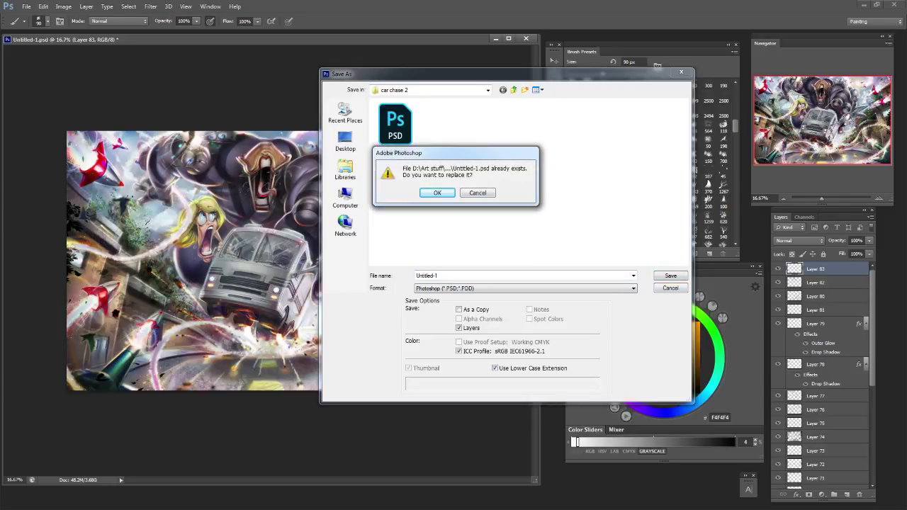
{"action": "key", "text": "Return"}
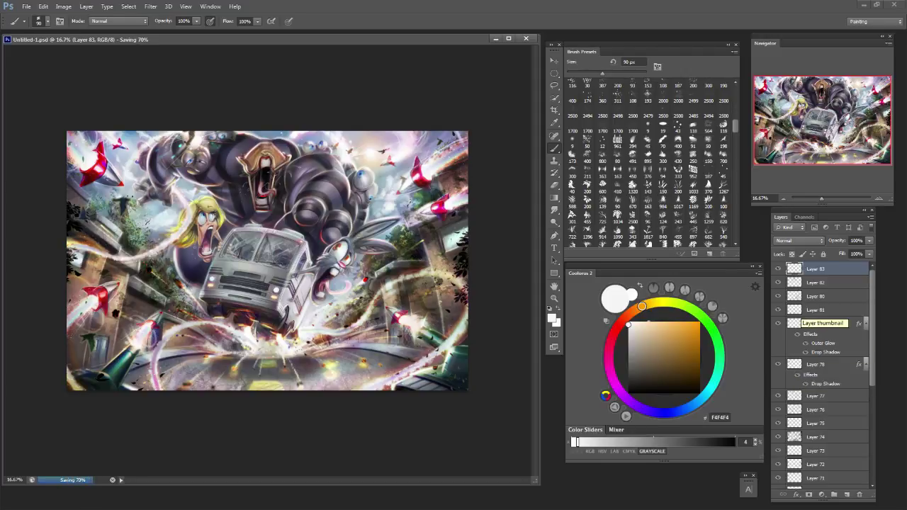
Select all the colour layers from Layer 47 up to Layer 83 and group them.
{"action": "scroll", "coordinate": [822, 376], "scroll_direction": "down", "scroll_amount": 6}
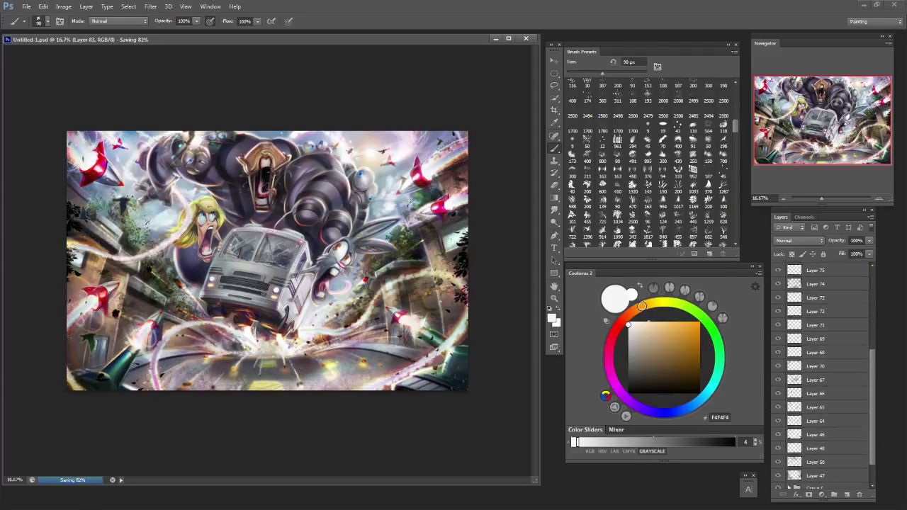
{"action": "left_click", "coordinate": [822, 447]}
{"action": "scroll", "coordinate": [822, 375], "scroll_direction": "up", "scroll_amount": 10}
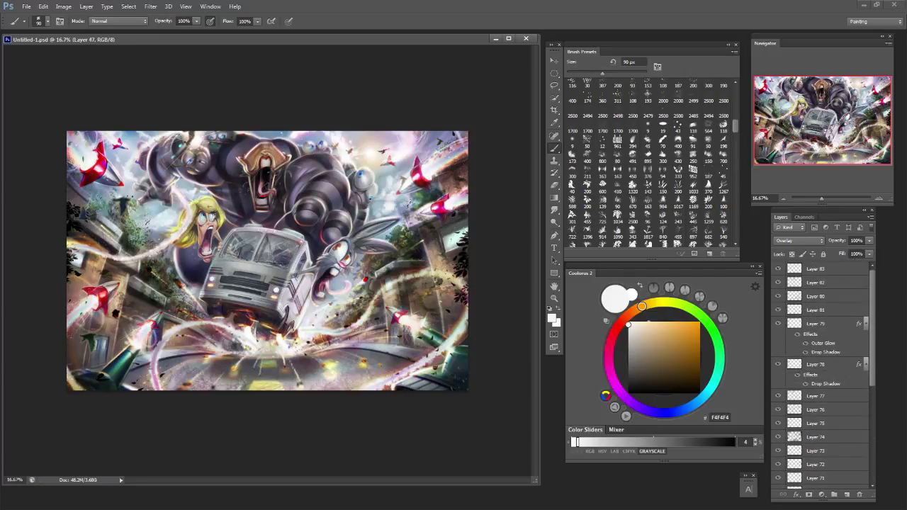
{"action": "left_click", "coordinate": [822, 269], "text": "shift"}
{"action": "key", "text": "ctrl+g"}
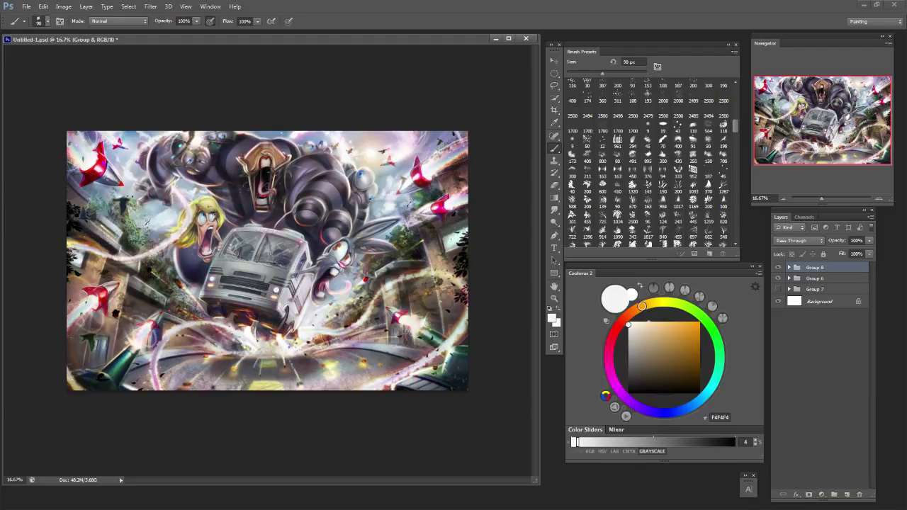
Toggle the new top group's visibility to compare the painting with and without colour, and rename the group colors.
{"action": "left_click", "coordinate": [778, 267]}
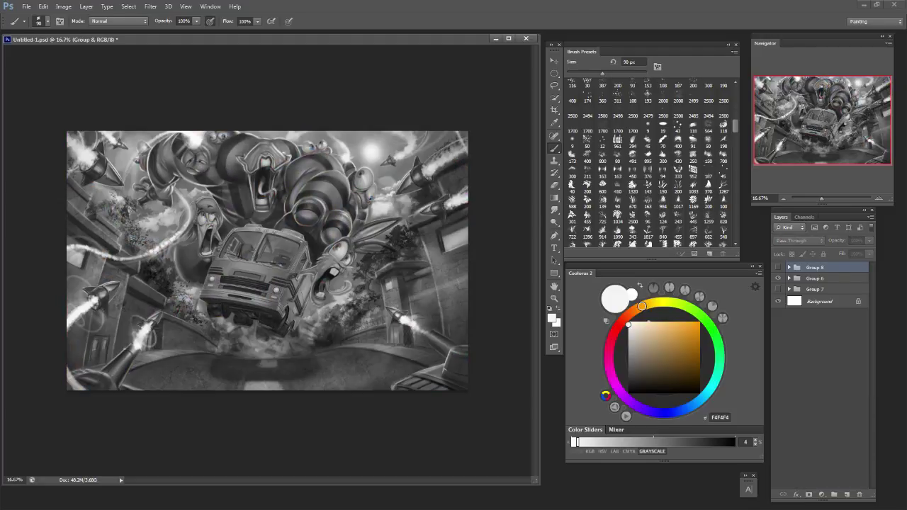
{"action": "key", "text": "ctrl+comma"}
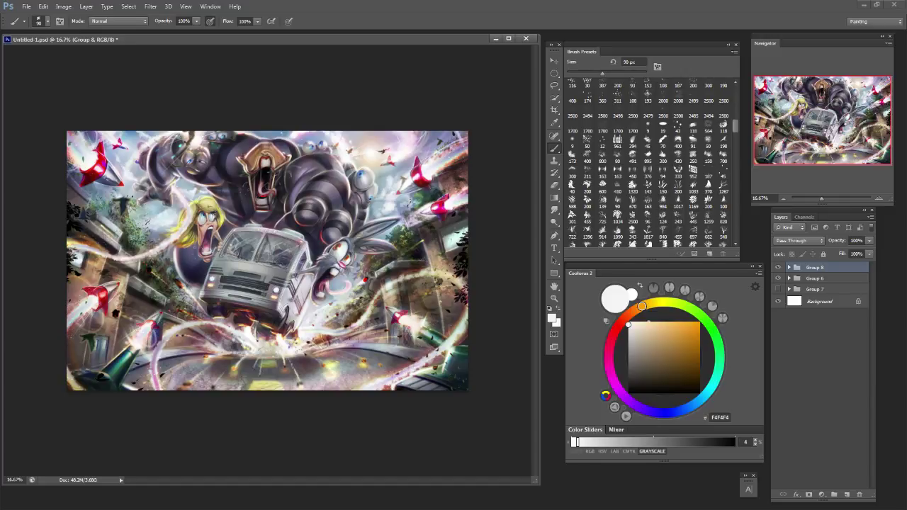
{"action": "key", "text": "ctrl+comma"}
{"action": "key", "text": "ctrl+comma"}
{"action": "double_click", "coordinate": [814, 267]}
{"action": "type", "text": "colors"}
{"action": "left_click", "coordinate": [819, 354]}
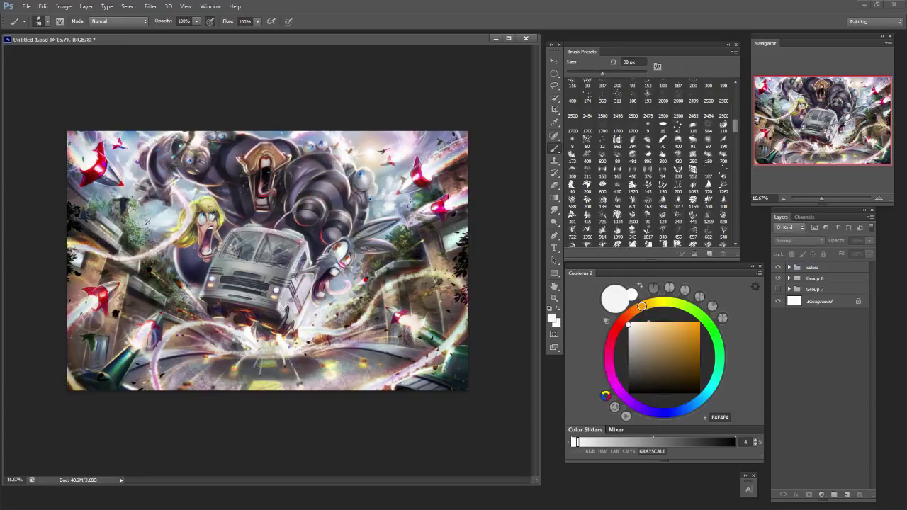
Rename Group 6 as greys.
{"action": "left_click", "coordinate": [815, 278]}
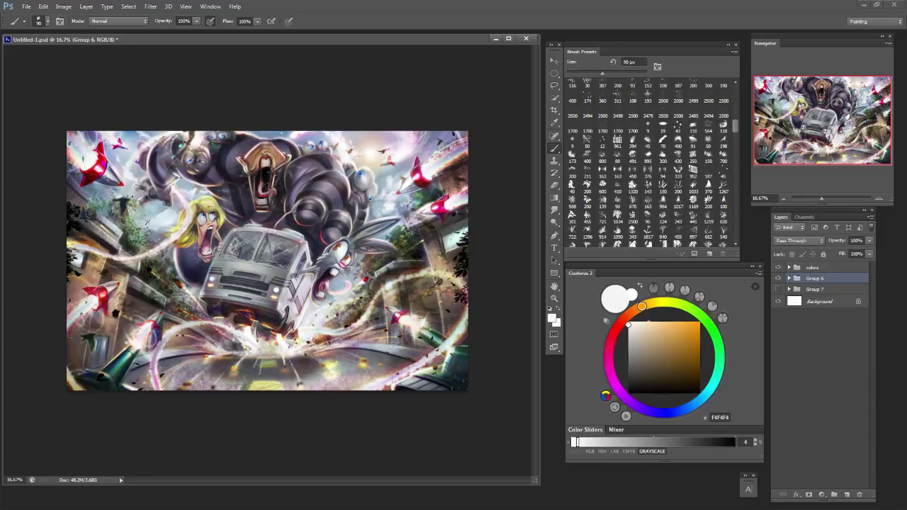
{"action": "double_click", "coordinate": [814, 277]}
{"action": "type", "text": "greys"}
{"action": "key", "text": "Return"}
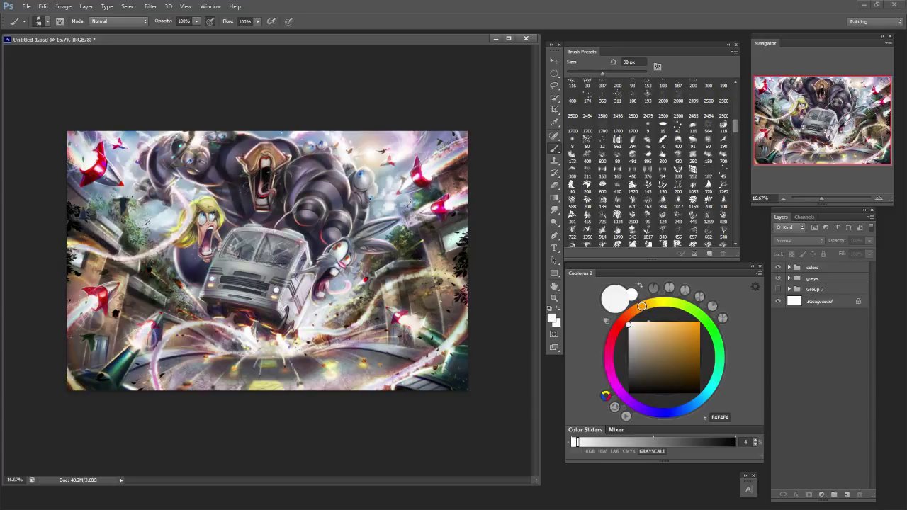
Save the regrouped painting again as Untitled-1 in Photoshop format, overwriting the existing file.
{"action": "left_click", "coordinate": [26, 6]}
{"action": "left_click", "coordinate": [42, 119]}
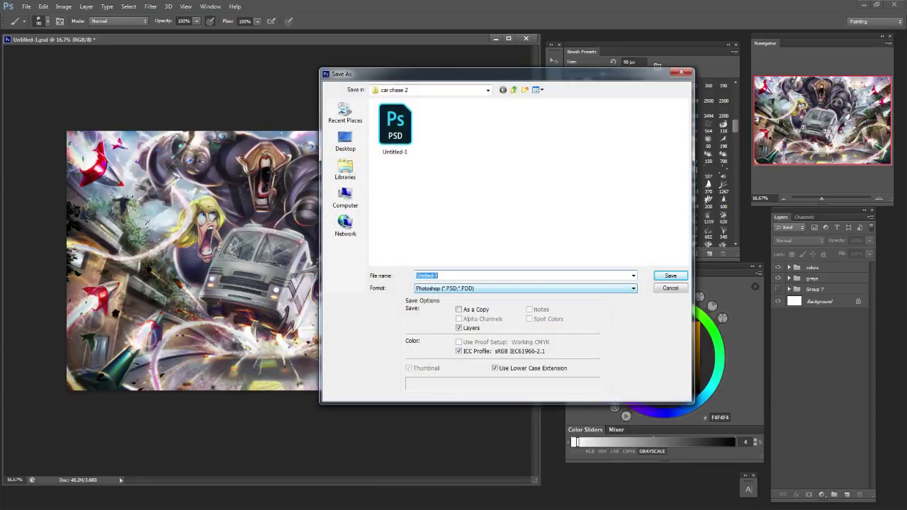
{"action": "key", "text": "Return"}
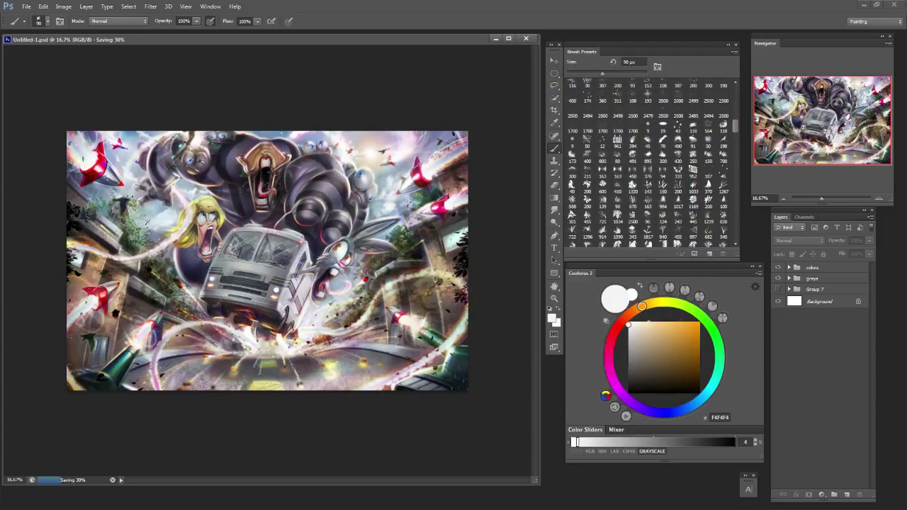
{"action": "key", "text": "ctrl+plus"}
{"action": "key", "text": "ctrl+minus"}
{"action": "key", "text": "ctrl+plus"}
{"action": "key", "text": "ctrl+minus"}
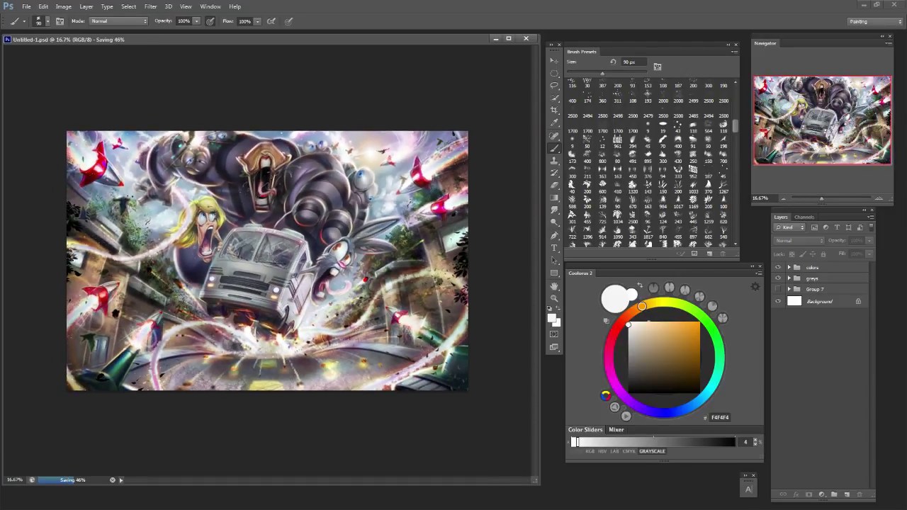
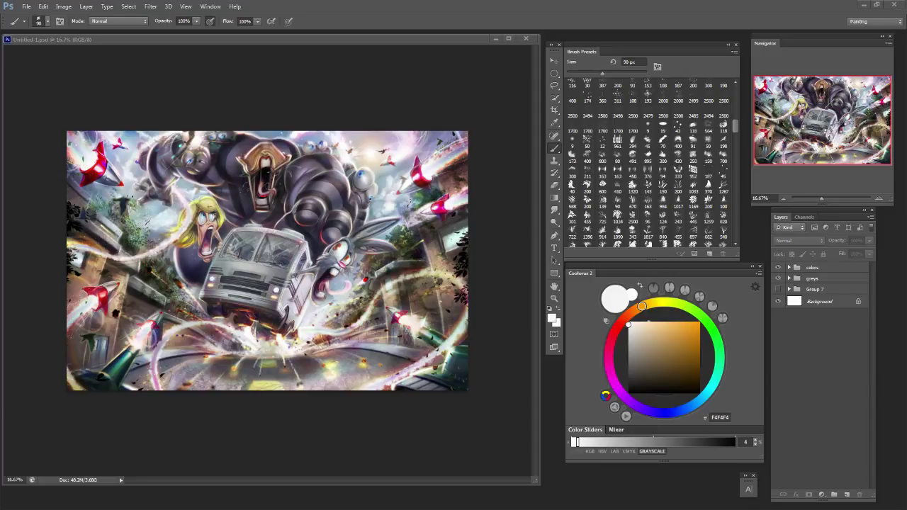
Place the Brainslug logo file in the painting, scaled to about 48%, in the lower-right corner of the artwork.
{"action": "left_click_drag", "start_coordinate": [125, 502], "coordinate": [268, 260]}
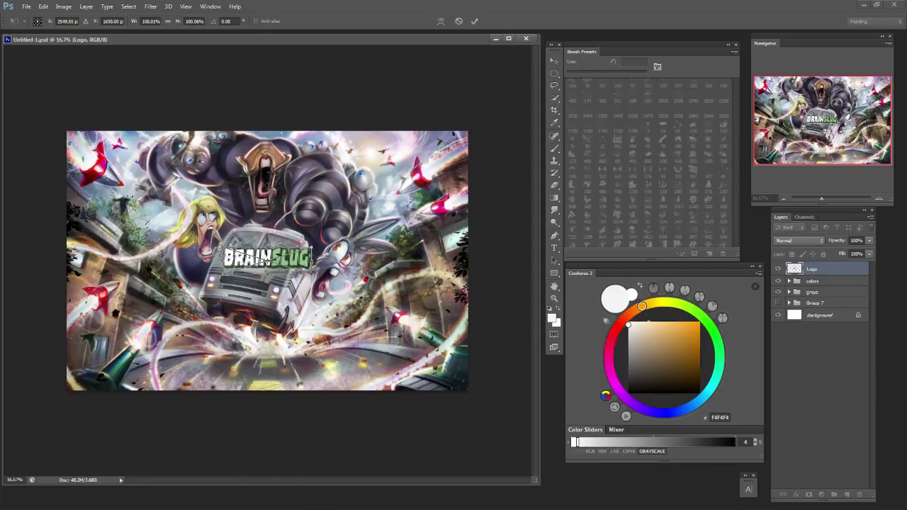
{"action": "left_click_drag", "start_coordinate": [284, 256], "coordinate": [453, 376]}
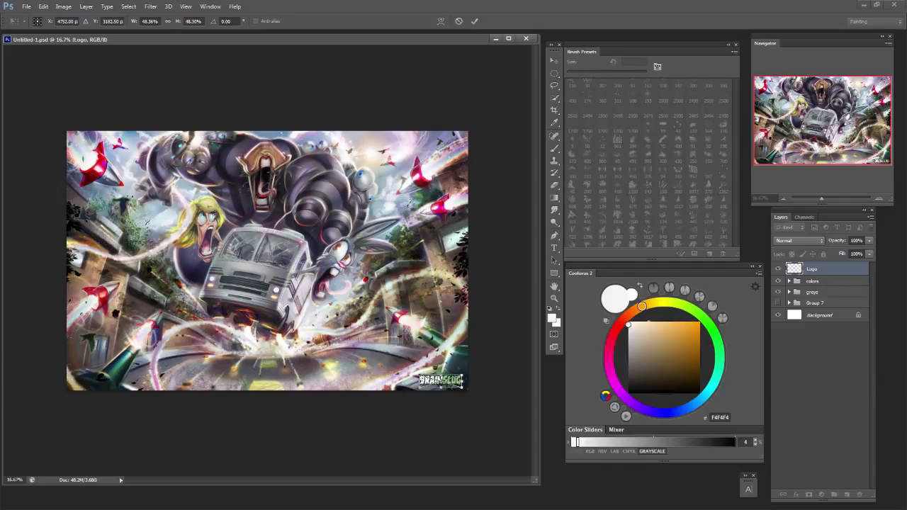
{"action": "key", "text": "Return"}
{"action": "key", "text": "b"}
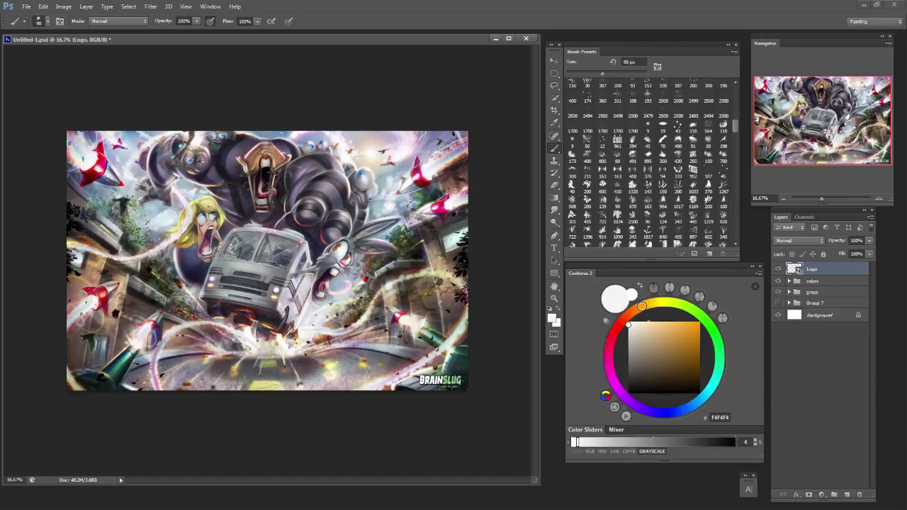
Move the Brainslug logo onto the front of the bus, just below its grille.
{"action": "key", "text": "v"}
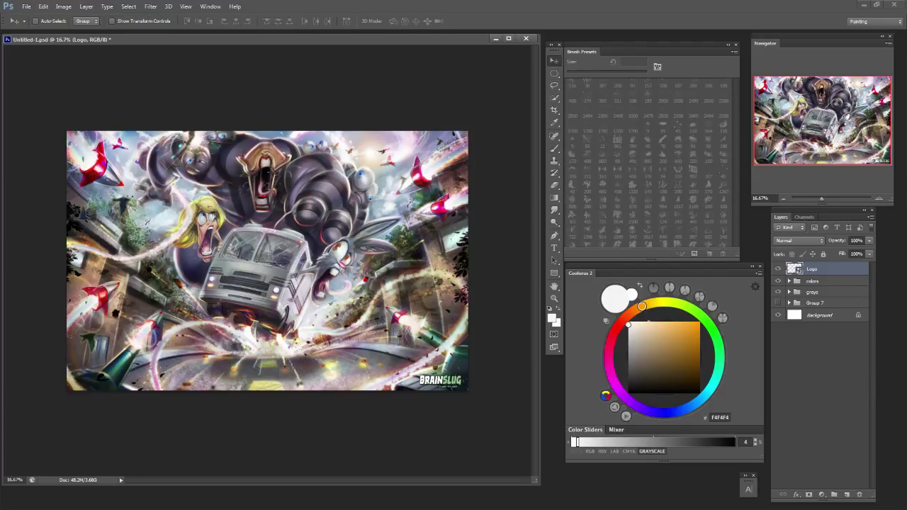
{"action": "left_click_drag", "start_coordinate": [435, 388], "coordinate": [263, 393]}
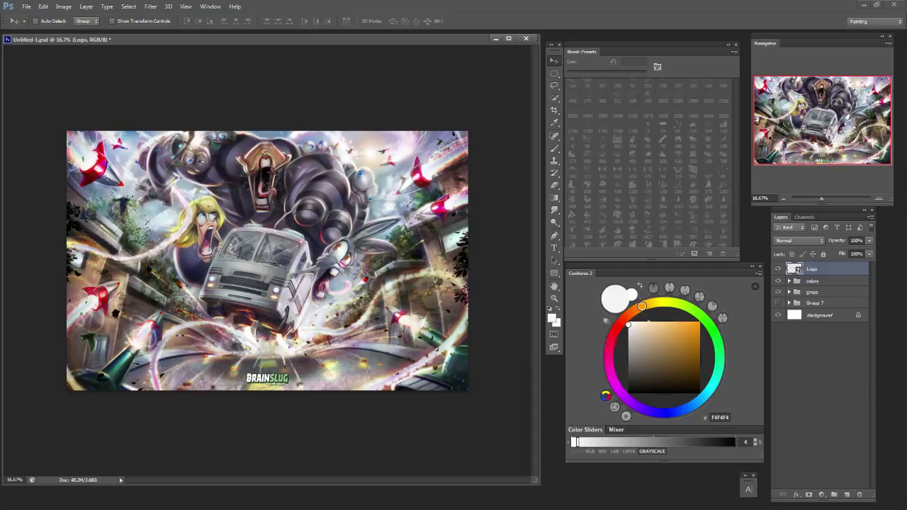
{"action": "left_click_drag", "start_coordinate": [262, 385], "coordinate": [247, 277]}
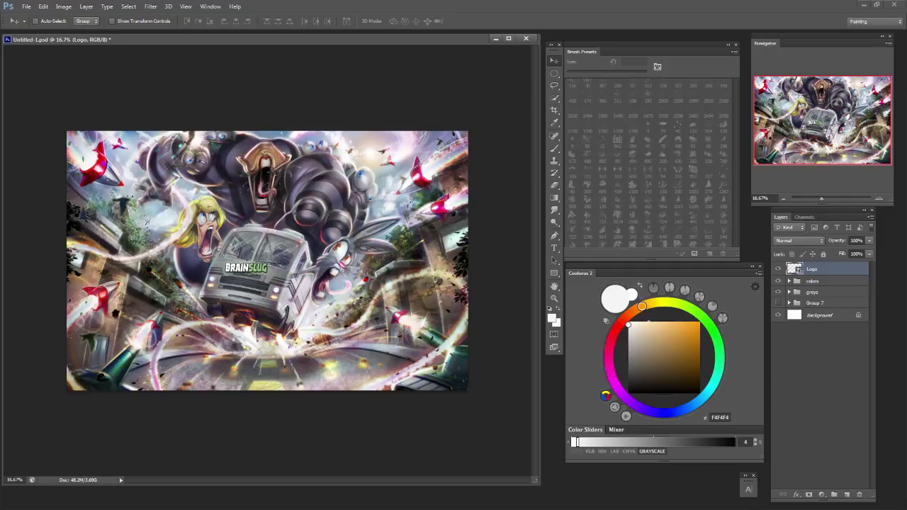
{"action": "mouse_move", "coordinate": [272, 279]}
{"action": "left_mouse_down"}
{"action": "mouse_move", "coordinate": [285, 352]}
{"action": "mouse_move", "coordinate": [300, 377]}
{"action": "mouse_move", "coordinate": [274, 255]}
{"action": "mouse_move", "coordinate": [279, 298]}
{"action": "mouse_move", "coordinate": [276, 291]}
{"action": "left_mouse_up"}
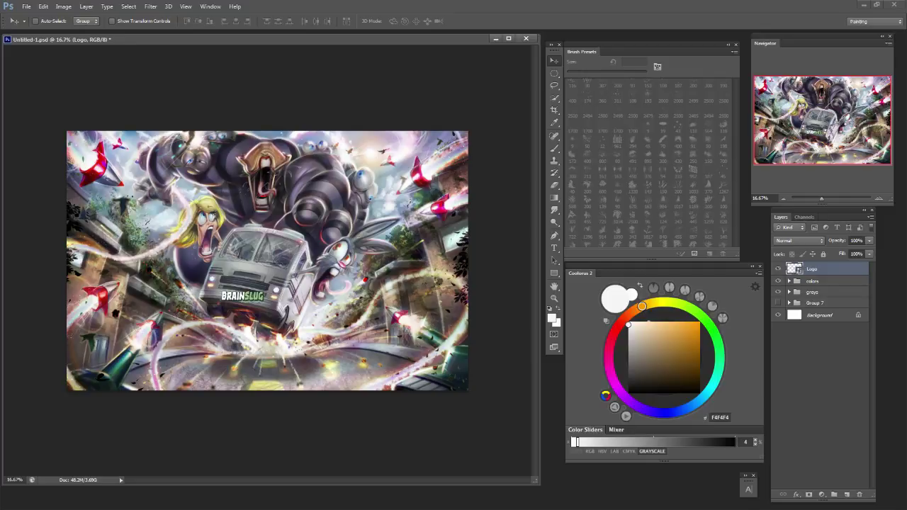
Rotate the Brainslug logo about 10 degrees and warp it to follow the bus's front bumper.
{"action": "key", "text": "ctrl+t"}
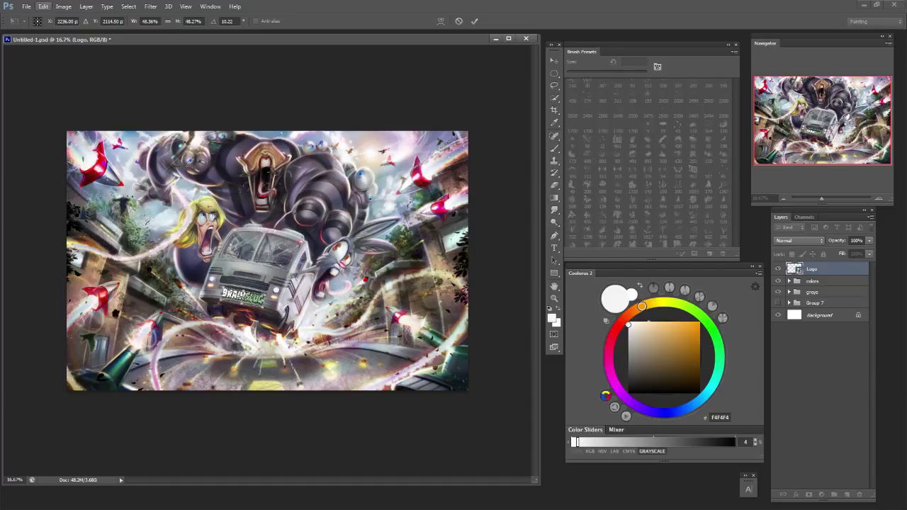
{"action": "left_click", "coordinate": [43, 6]}
{"action": "mouse_move", "coordinate": [70, 191]}
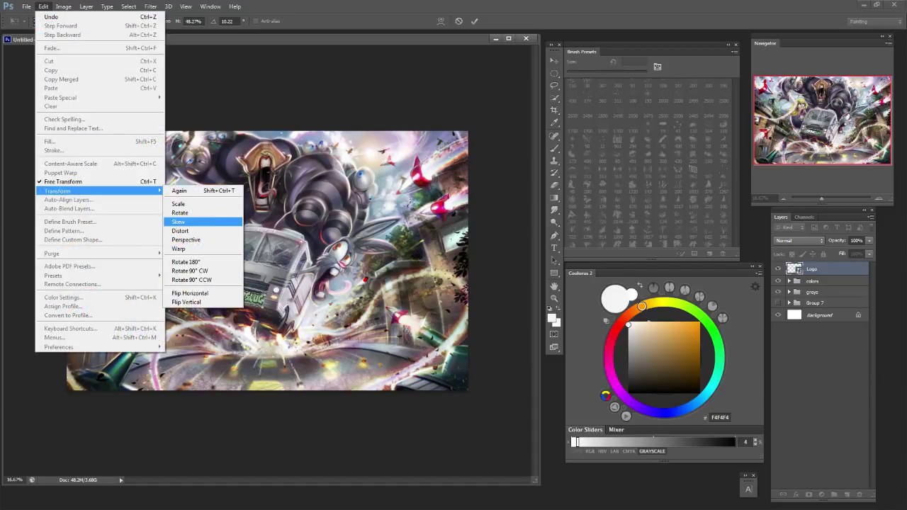
{"action": "left_click", "coordinate": [178, 248]}
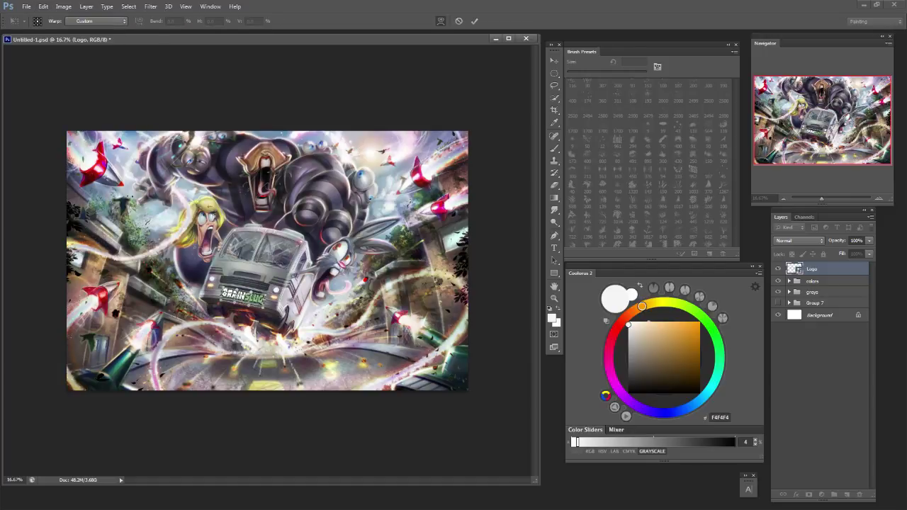
{"action": "left_click_drag", "start_coordinate": [235, 292], "coordinate": [240, 293]}
{"action": "key", "text": "Return"}
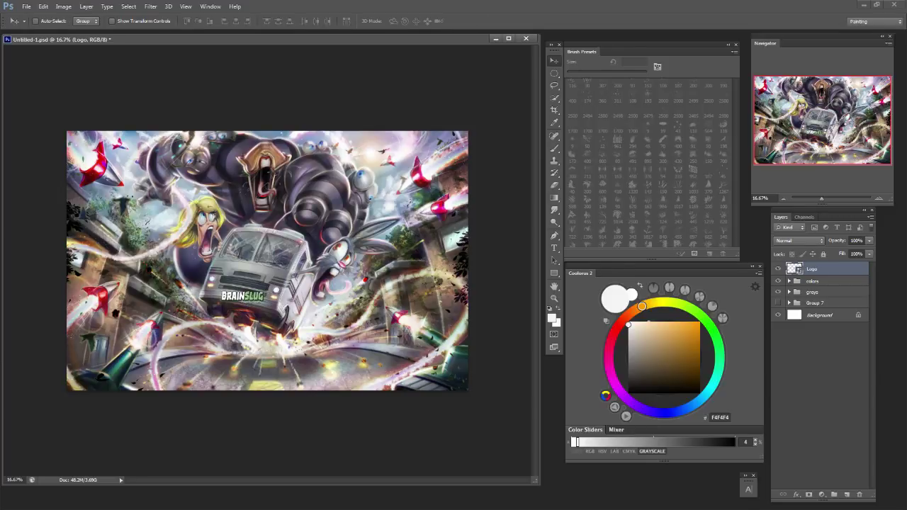
Scale the Brainslug logo to about 37% and position it on the bus's front bumper below the grille.
{"action": "left_click_drag", "start_coordinate": [299, 313], "coordinate": [296, 310]}
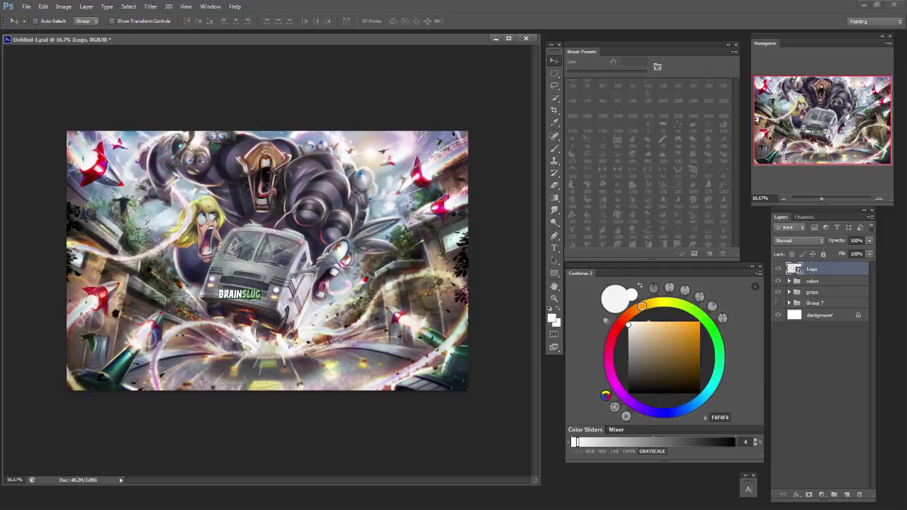
{"action": "key", "text": "ctrl+t"}
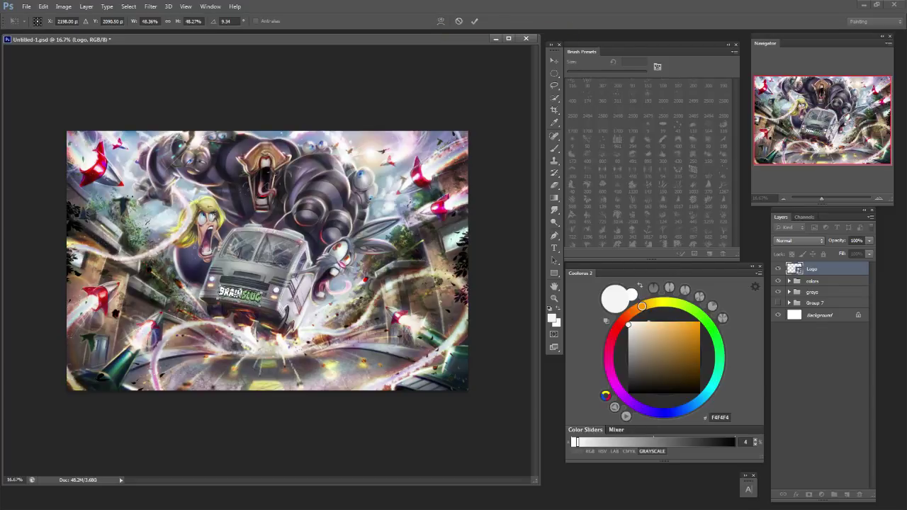
{"action": "left_click_drag", "start_coordinate": [241, 267], "coordinate": [242, 267]}
{"action": "left_click", "coordinate": [440, 20]}
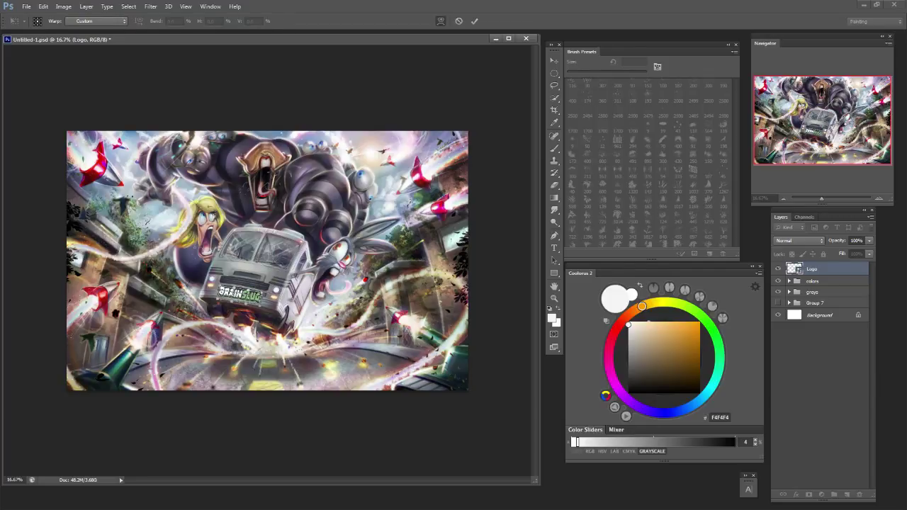
{"action": "left_click", "coordinate": [440, 21]}
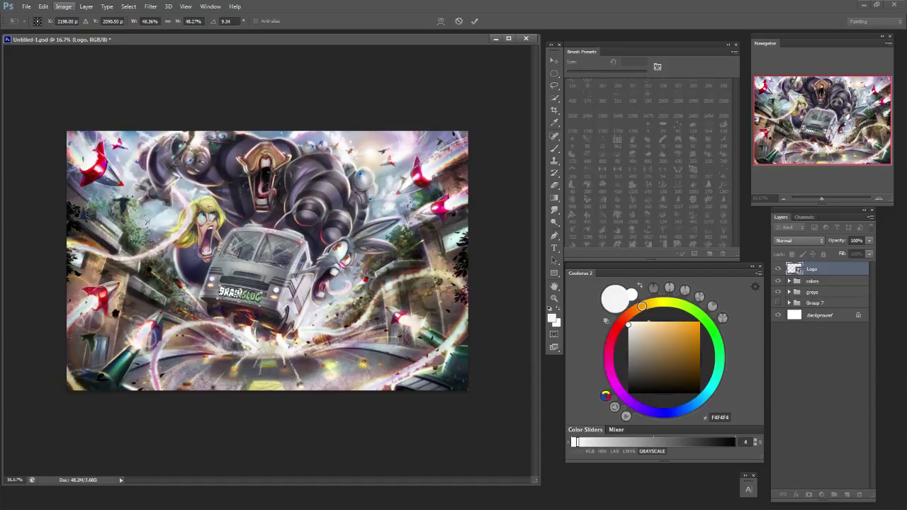
{"action": "key", "text": "ctrl+plus"}
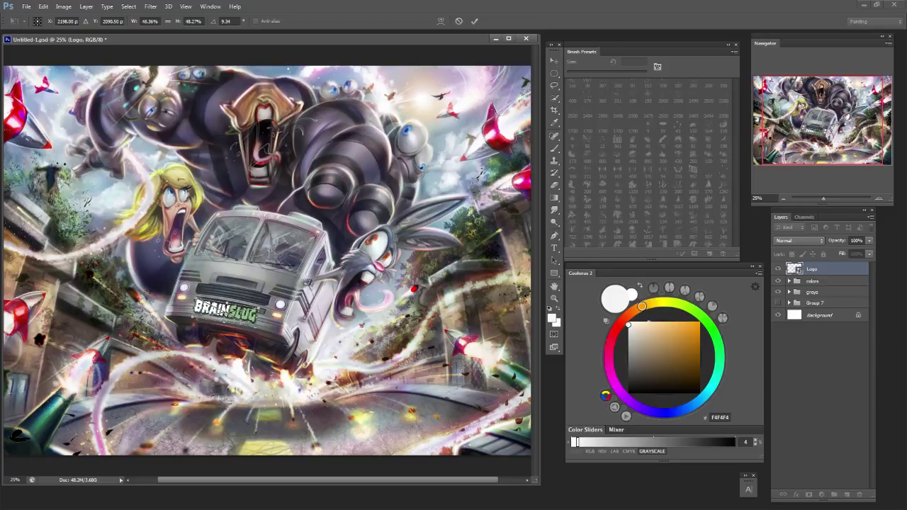
{"action": "left_click_drag", "start_coordinate": [258, 308], "coordinate": [214, 289]}
{"action": "left_click_drag", "start_coordinate": [211, 312], "coordinate": [214, 311]}
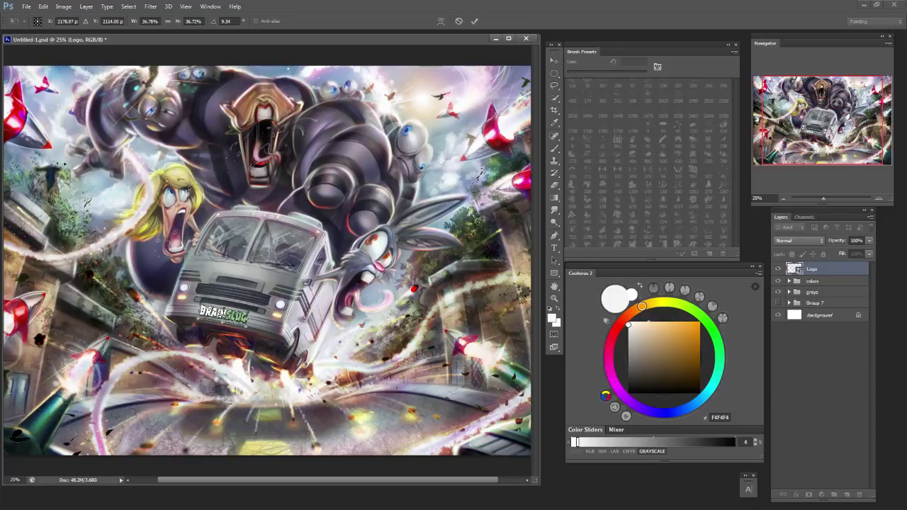
{"action": "key", "text": "Left"}
{"action": "key", "text": "Left"}
{"action": "key", "text": "Left"}
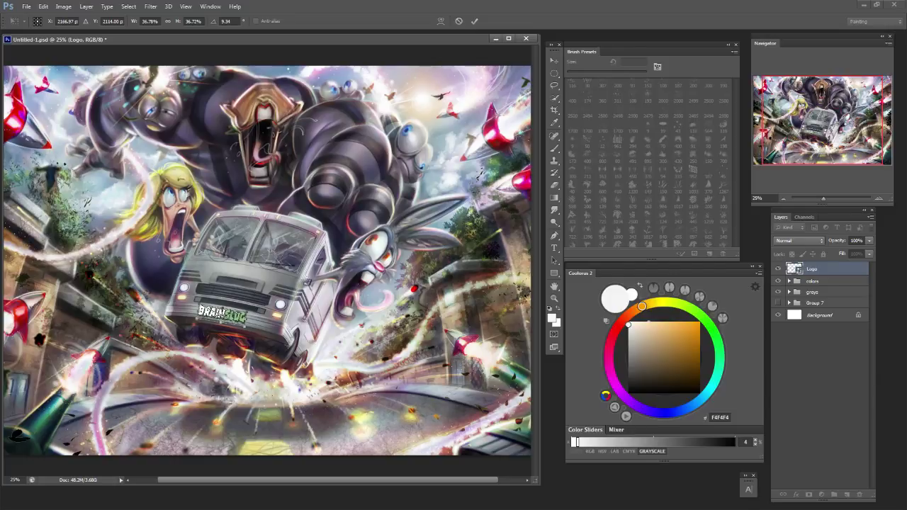
Refine the warp of the reduced Brainslug logo so its lettering follows the perspective and curve of the bus front.
{"action": "left_click", "coordinate": [43, 7]}
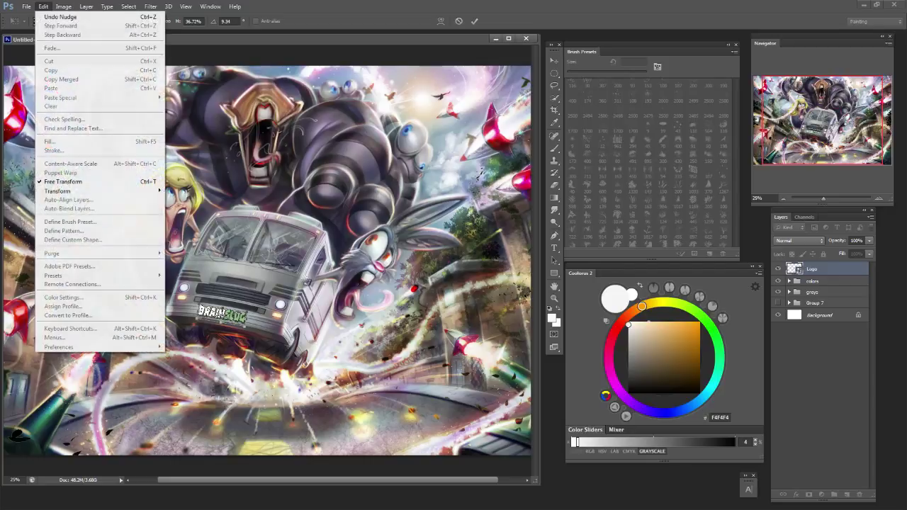
{"action": "mouse_move", "coordinate": [99, 191]}
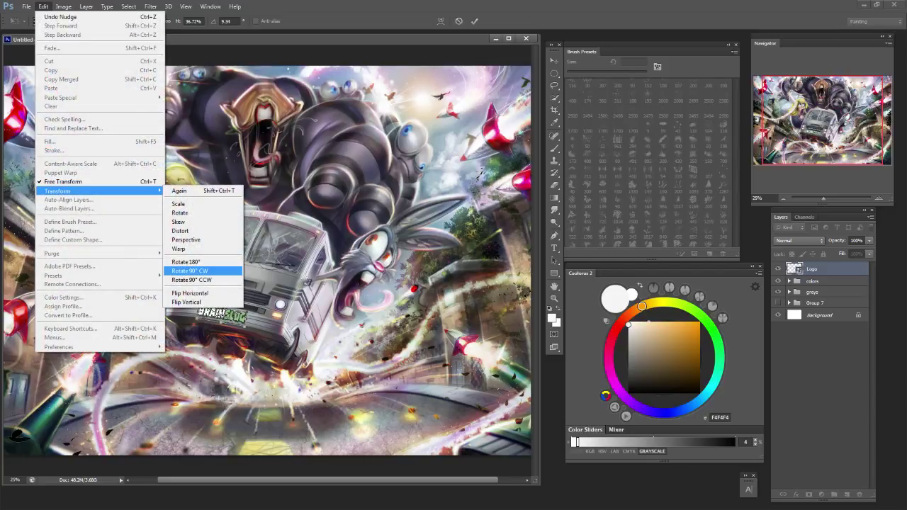
{"action": "key", "text": "Return"}
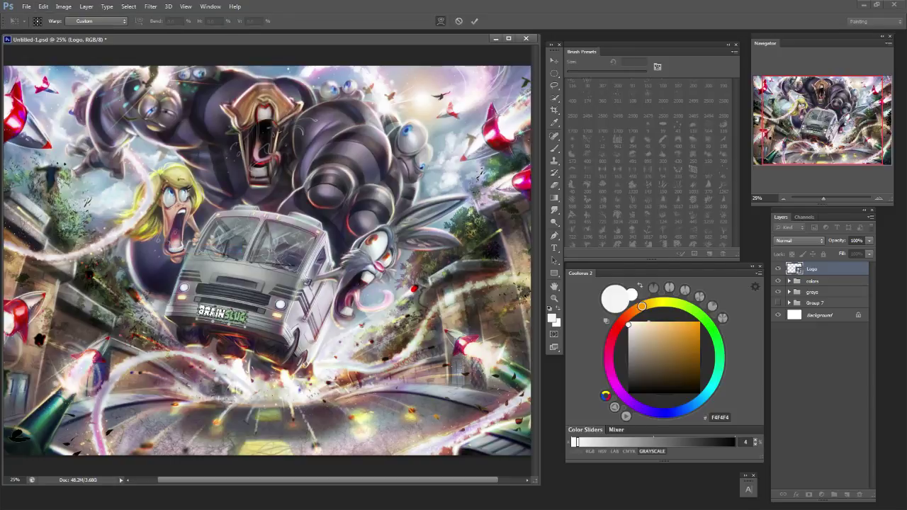
{"action": "left_click_drag", "start_coordinate": [222, 311], "coordinate": [224, 312]}
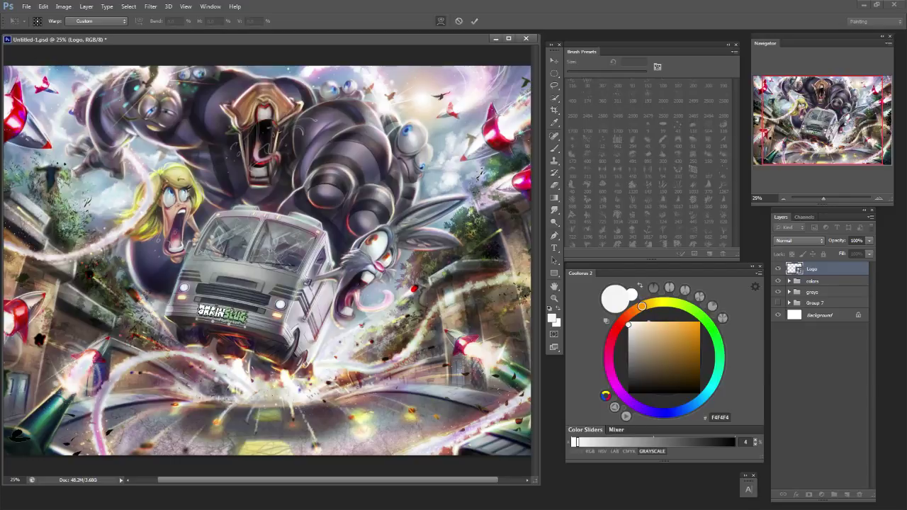
{"action": "left_click_drag", "start_coordinate": [225, 313], "coordinate": [244, 320]}
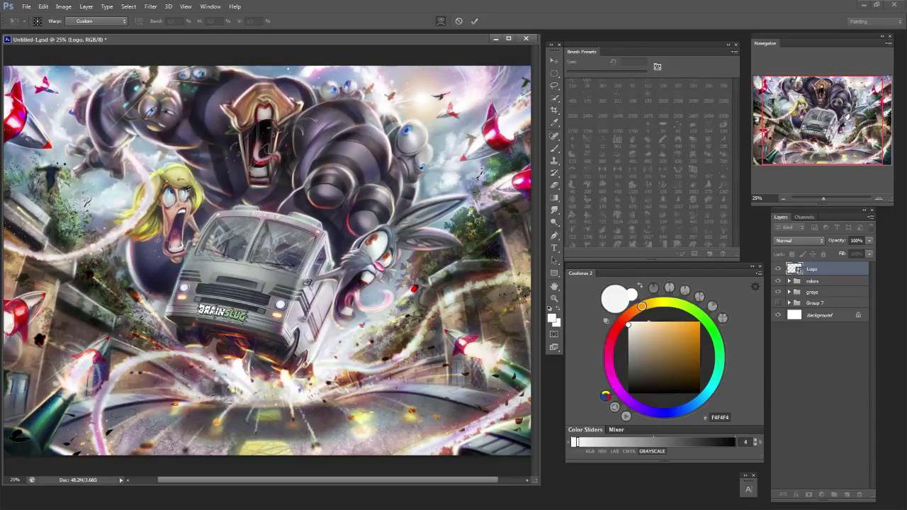
{"action": "key", "text": "ctrl+plus"}
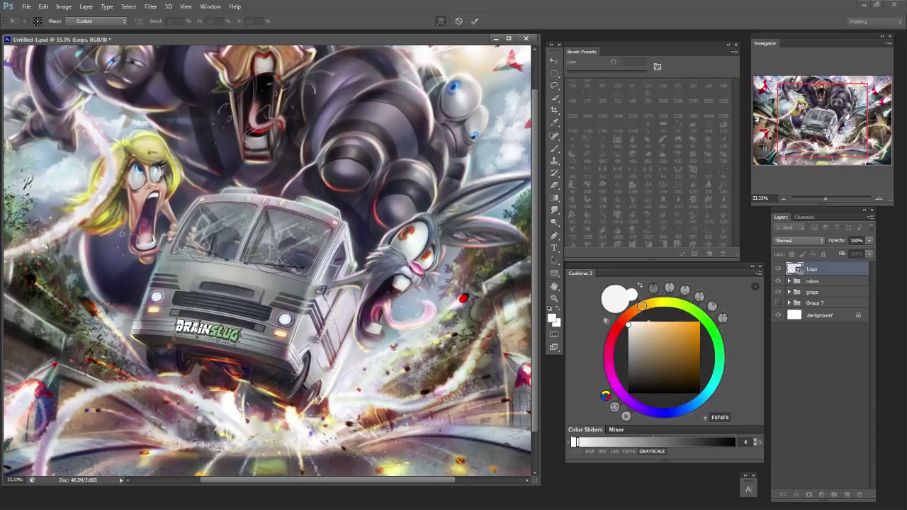
{"action": "left_click_drag", "start_coordinate": [259, 307], "coordinate": [246, 307]}
{"action": "left_click_drag", "start_coordinate": [175, 320], "coordinate": [209, 330]}
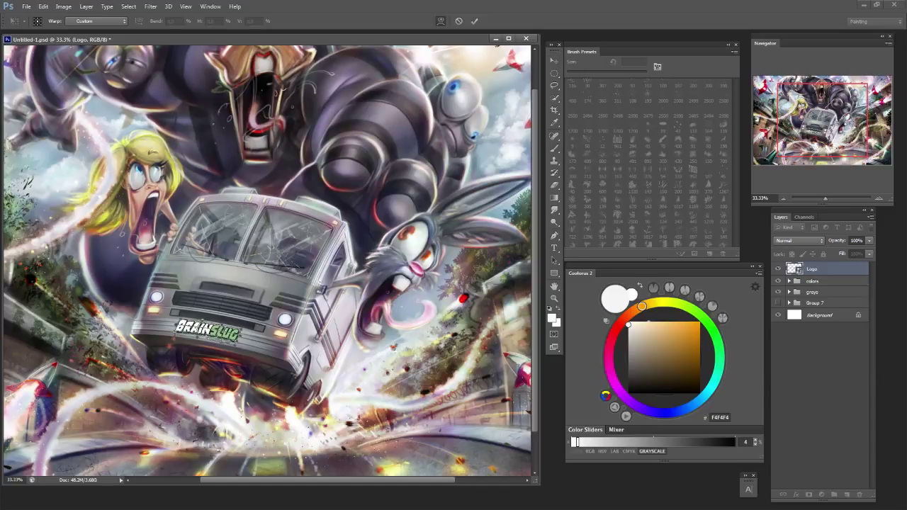
Shift the warped logo slightly lower on the bumper and resize it to about 143% width and 133% height.
{"action": "left_click", "coordinate": [441, 21]}
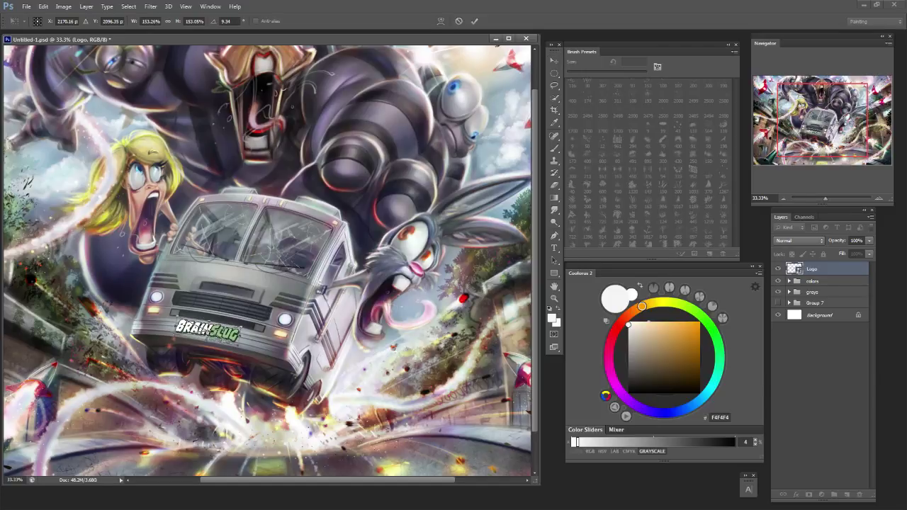
{"action": "left_click_drag", "start_coordinate": [236, 330], "coordinate": [234, 332]}
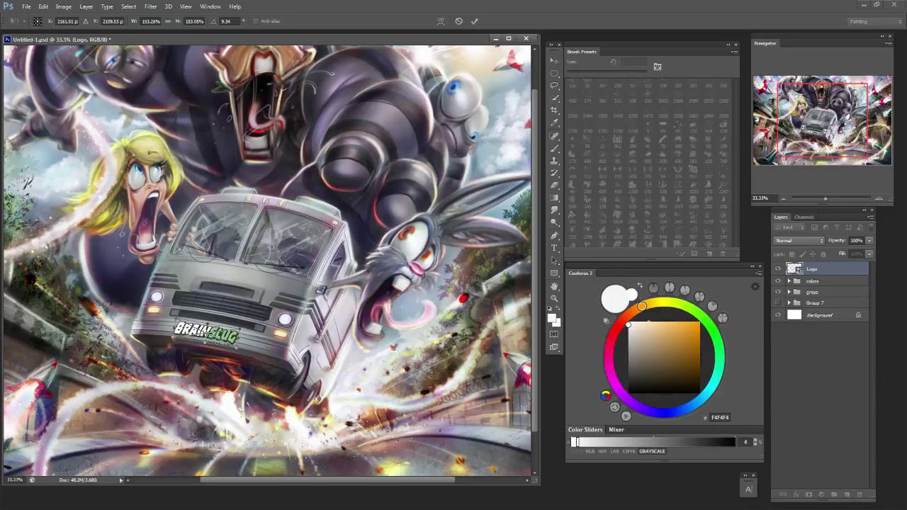
{"action": "left_click_drag", "start_coordinate": [235, 347], "coordinate": [206, 341]}
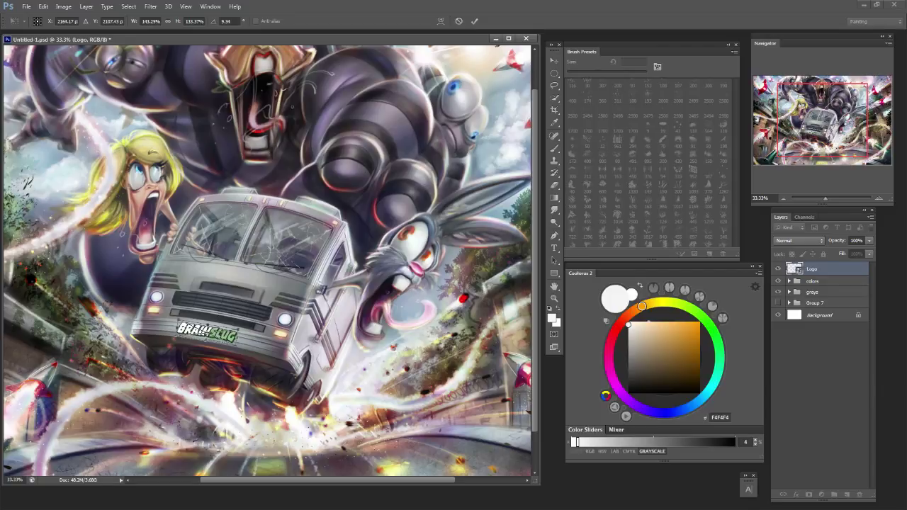
Nudge the logo sideways until it sits centred under the grille, adjust its edge slightly and apply the transformation.
{"action": "key", "text": "Left"}
{"action": "key", "text": "Left"}
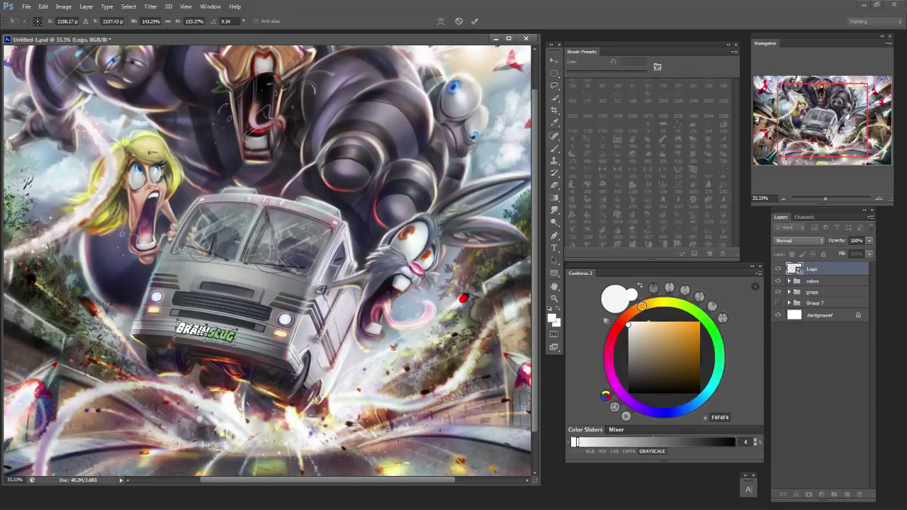
{"action": "key", "text": "Right"}
{"action": "key", "text": "Right"}
{"action": "key", "text": "Right"}
{"action": "key", "text": "Right"}
{"action": "key", "text": "Right"}
{"action": "key", "text": "Right"}
{"action": "key", "text": "Right"}
{"action": "key", "text": "Right"}
{"action": "key", "text": "Right"}
{"action": "key", "text": "Right"}
{"action": "key", "text": "Right"}
{"action": "key", "text": "Right"}
{"action": "key", "text": "Right"}
{"action": "key", "text": "Right"}
{"action": "key", "text": "Right"}
{"action": "key", "text": "Right"}
{"action": "key", "text": "Right"}
{"action": "key", "text": "Right"}
{"action": "key", "text": "Right"}
{"action": "key", "text": "Right"}
{"action": "key", "text": "Right"}
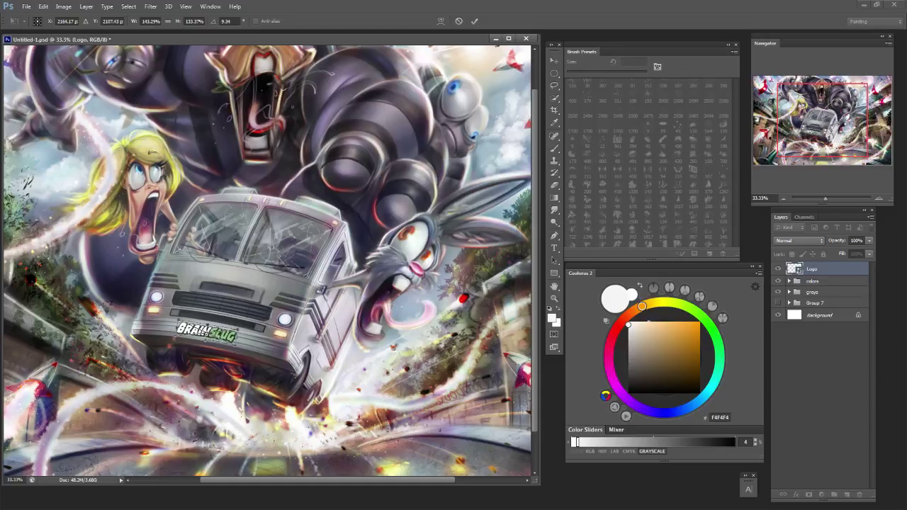
{"action": "key", "text": "Left"}
{"action": "key", "text": "Left"}
{"action": "key", "text": "Left"}
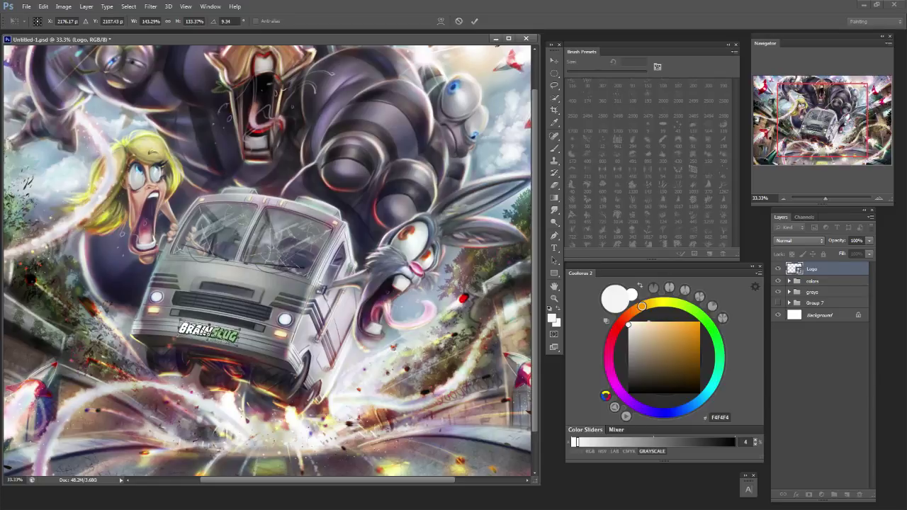
{"action": "left_click_drag", "start_coordinate": [254, 340], "coordinate": [257, 339]}
{"action": "key", "text": "Return"}
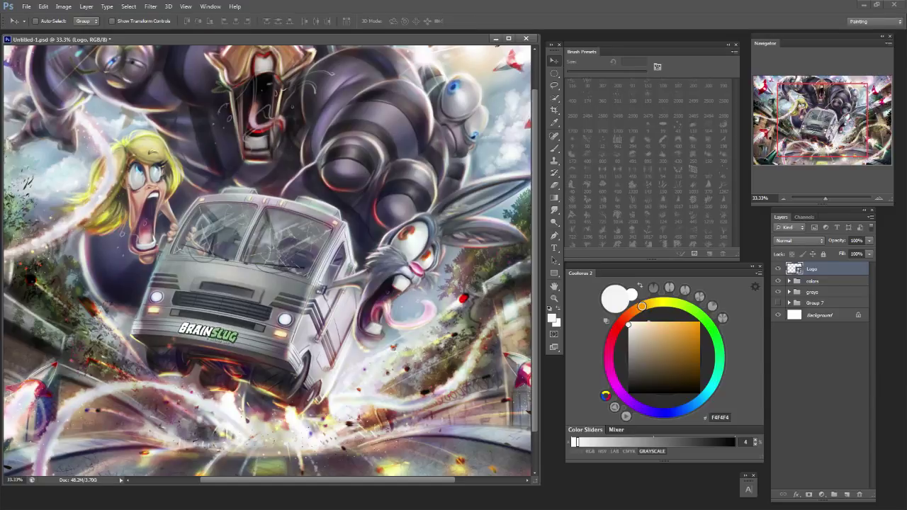
Add a Drop Shadow effect to the Logo layer with 100% opacity and a size of 0 px.
{"action": "double_click", "coordinate": [839, 269]}
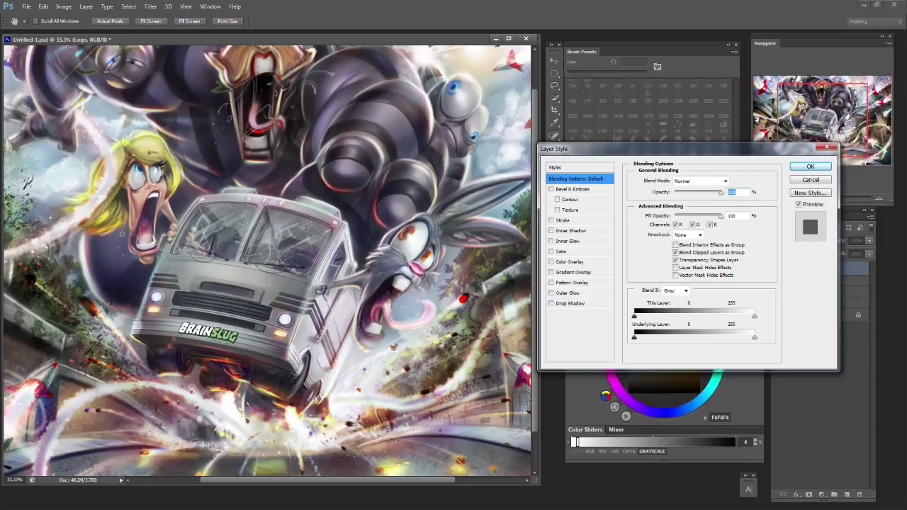
{"action": "left_click", "coordinate": [570, 303]}
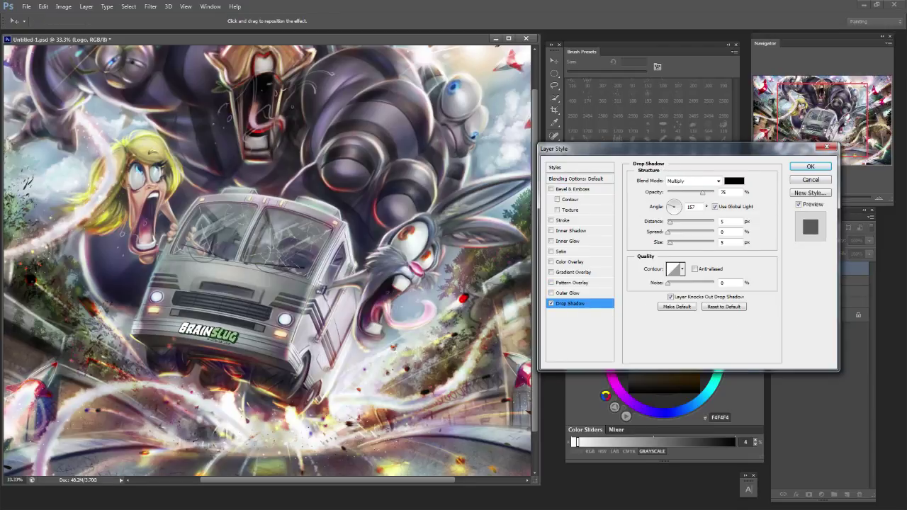
{"action": "left_click_drag", "start_coordinate": [670, 242], "coordinate": [670, 223]}
{"action": "mouse_move", "coordinate": [702, 192]}
{"action": "left_mouse_down"}
{"action": "mouse_move", "coordinate": [670, 193]}
{"action": "mouse_move", "coordinate": [714, 193]}
{"action": "left_mouse_up"}
Try the Outer Glow, Gradient Overlay and Stroke effects on the logo, switching each one off again.
{"action": "left_click", "coordinate": [551, 293]}
{"action": "left_click", "coordinate": [551, 292]}
{"action": "left_click", "coordinate": [551, 272]}
{"action": "left_click", "coordinate": [551, 272]}
{"action": "left_click", "coordinate": [551, 272]}
{"action": "left_click", "coordinate": [551, 272]}
{"action": "left_click", "coordinate": [551, 220]}
{"action": "left_click", "coordinate": [551, 220]}
{"action": "left_click", "coordinate": [552, 221]}
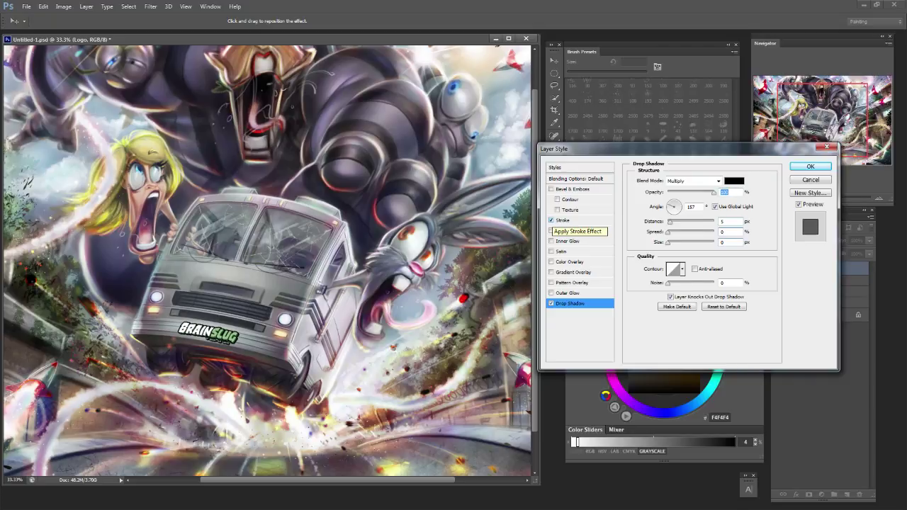
{"action": "left_click", "coordinate": [551, 221]}
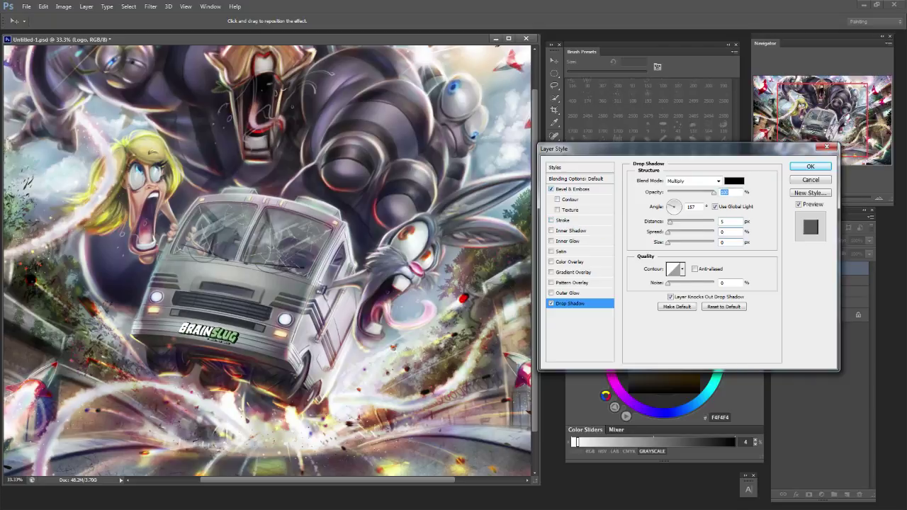
Add a Bevel & Emboss effect to the logo with 470% depth, 0 px size and 16 px soften.
{"action": "left_click", "coordinate": [551, 189]}
{"action": "left_click", "coordinate": [571, 189]}
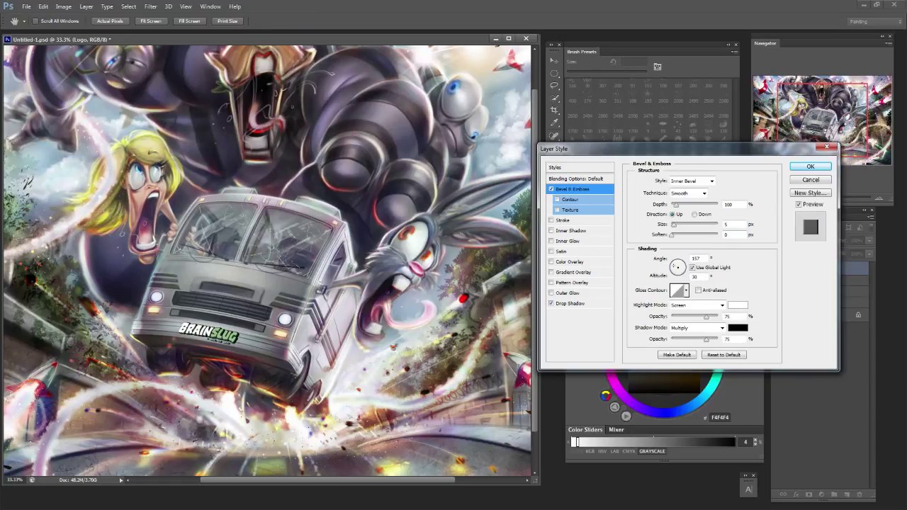
{"action": "mouse_move", "coordinate": [675, 204]}
{"action": "left_mouse_down"}
{"action": "mouse_move", "coordinate": [707, 204]}
{"action": "mouse_move", "coordinate": [686, 204]}
{"action": "left_mouse_up"}
{"action": "mouse_move", "coordinate": [673, 234]}
{"action": "left_mouse_down"}
{"action": "mouse_move", "coordinate": [717, 235]}
{"action": "mouse_move", "coordinate": [671, 224]}
{"action": "left_mouse_up"}
{"action": "mouse_move", "coordinate": [686, 205]}
{"action": "left_mouse_down"}
{"action": "mouse_move", "coordinate": [717, 205]}
{"action": "mouse_move", "coordinate": [676, 204]}
{"action": "mouse_move", "coordinate": [693, 205]}
{"action": "left_mouse_up"}
Change the bevel to an Outer Bevel with the Chisel Hard technique and a depth of 857%.
{"action": "left_click", "coordinate": [704, 193]}
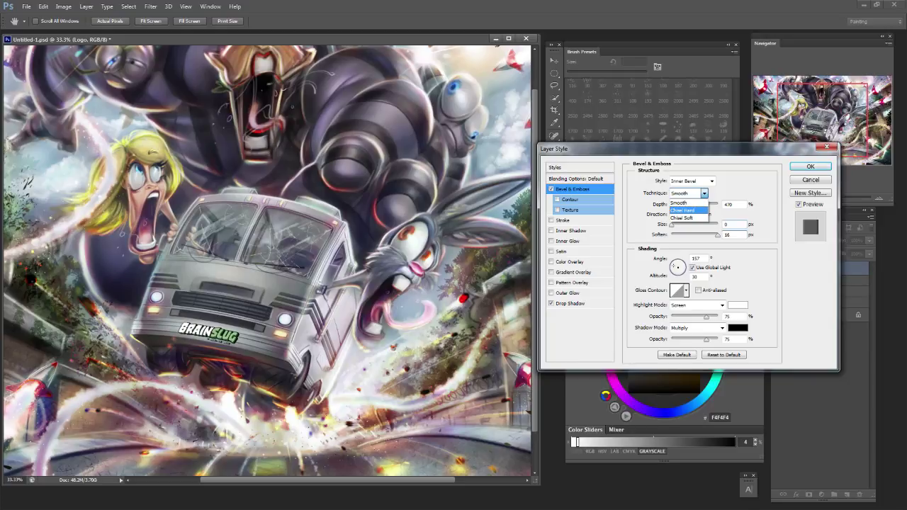
{"action": "left_click", "coordinate": [683, 211]}
{"action": "left_click_drag", "start_coordinate": [693, 205], "coordinate": [712, 205]}
{"action": "left_click", "coordinate": [712, 181]}
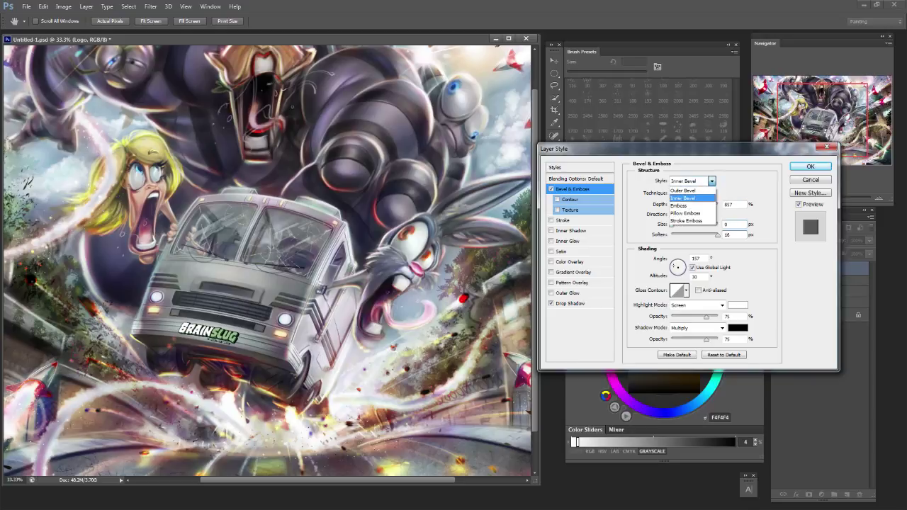
{"action": "left_click", "coordinate": [688, 190]}
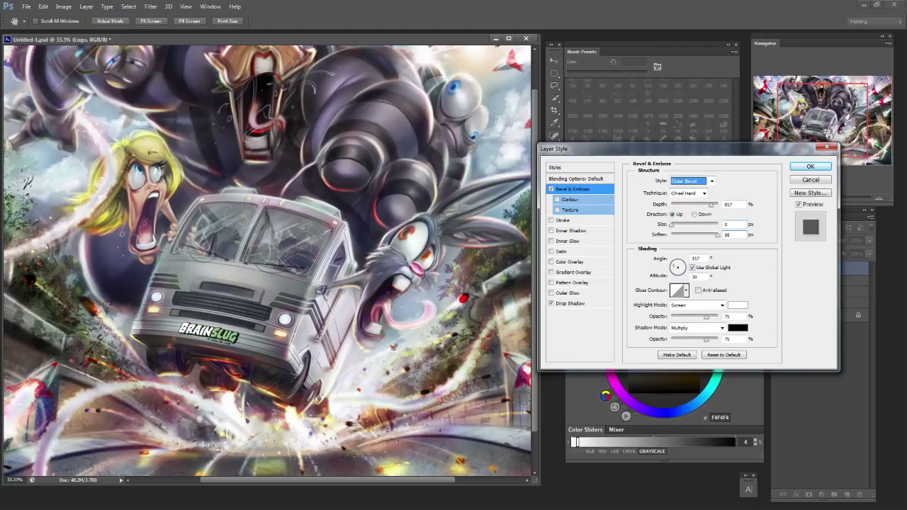
Set the bevel's size to 1 px and soften to 0 px, and compare the Down direction with Up, keeping Up.
{"action": "mouse_move", "coordinate": [671, 225]}
{"action": "left_mouse_down"}
{"action": "mouse_move", "coordinate": [687, 236]}
{"action": "mouse_move", "coordinate": [671, 235]}
{"action": "left_mouse_up"}
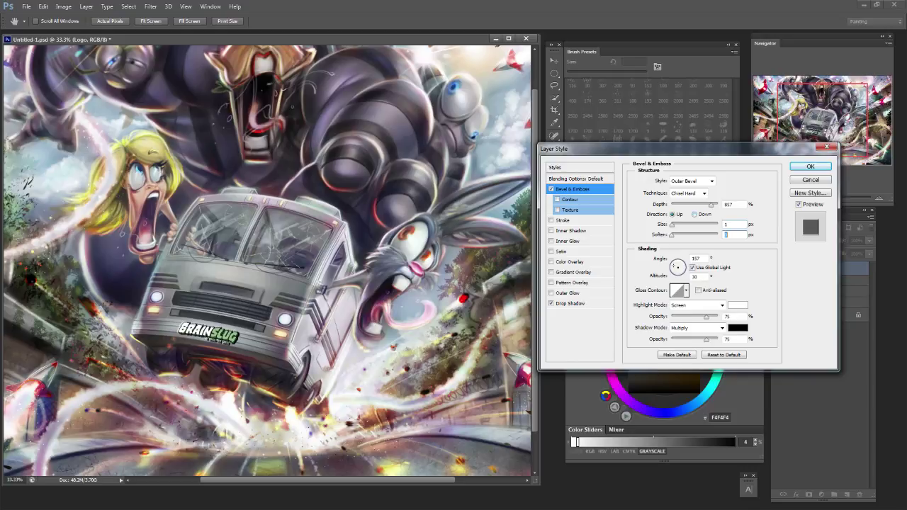
{"action": "left_click", "coordinate": [694, 214]}
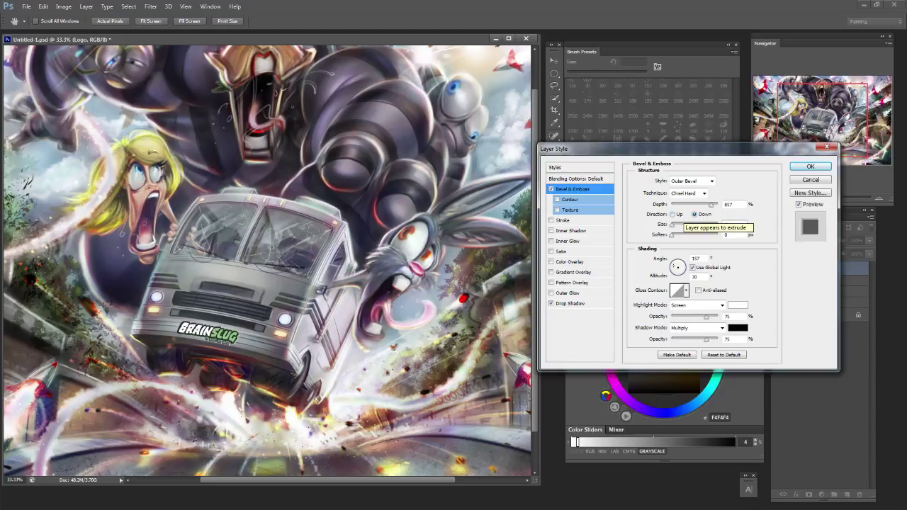
{"action": "left_click", "coordinate": [673, 214]}
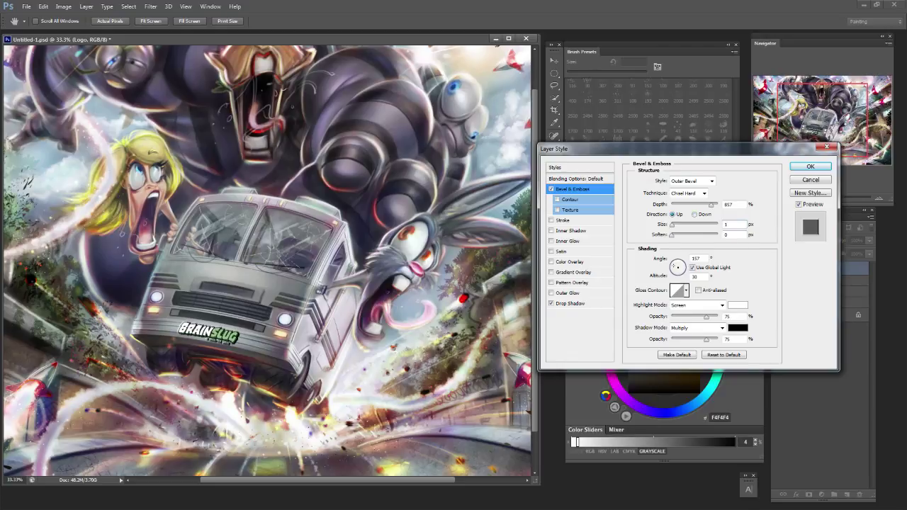
Turn off the logo's drop shadow and set the bevel's highlight opacity to 100% and shadow opacity to 53%.
{"action": "left_click", "coordinate": [551, 303]}
{"action": "left_click_drag", "start_coordinate": [705, 316], "coordinate": [686, 339]}
{"action": "type", "text": "0"}
{"action": "key", "text": "shift+Up"}
{"action": "key", "text": "shift+Up"}
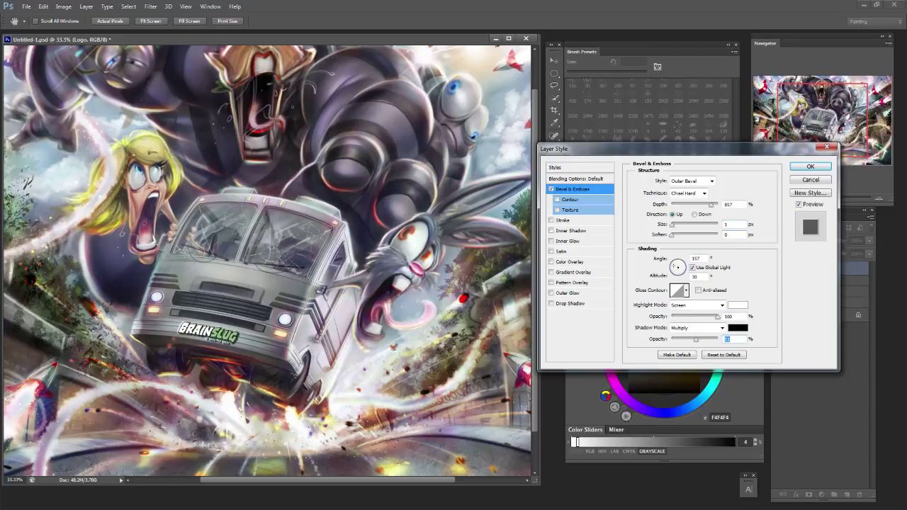
Try a larger size for the outer bevel, then reduce it to 0 px.
{"action": "mouse_move", "coordinate": [671, 236]}
{"action": "left_mouse_down"}
{"action": "mouse_move", "coordinate": [715, 235]}
{"action": "mouse_move", "coordinate": [669, 236]}
{"action": "mouse_move", "coordinate": [677, 225]}
{"action": "left_mouse_up"}
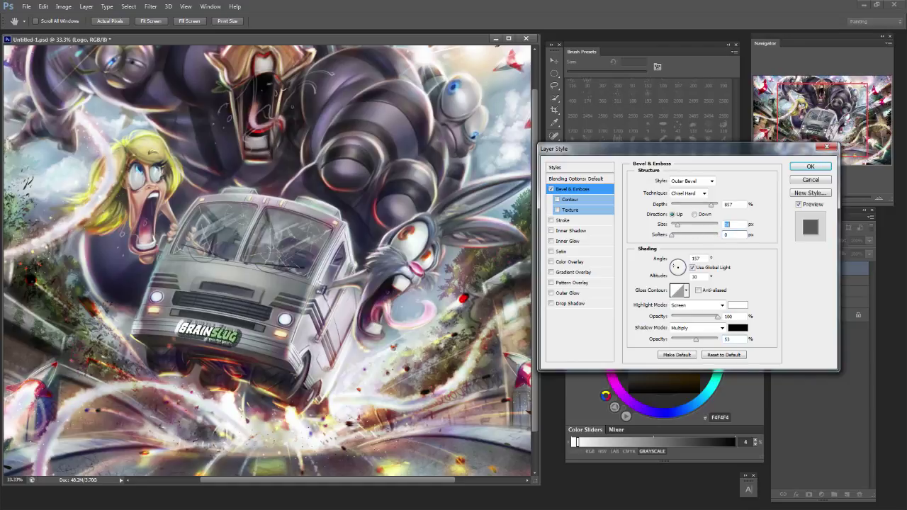
{"action": "key", "text": "Down"}
{"action": "key", "text": "Down"}
{"action": "key", "text": "Down"}
{"action": "key", "text": "Down"}
{"action": "key", "text": "Down"}
{"action": "key", "text": "Down"}
{"action": "key", "text": "Down"}
{"action": "key", "text": "Down"}
{"action": "key", "text": "Down"}
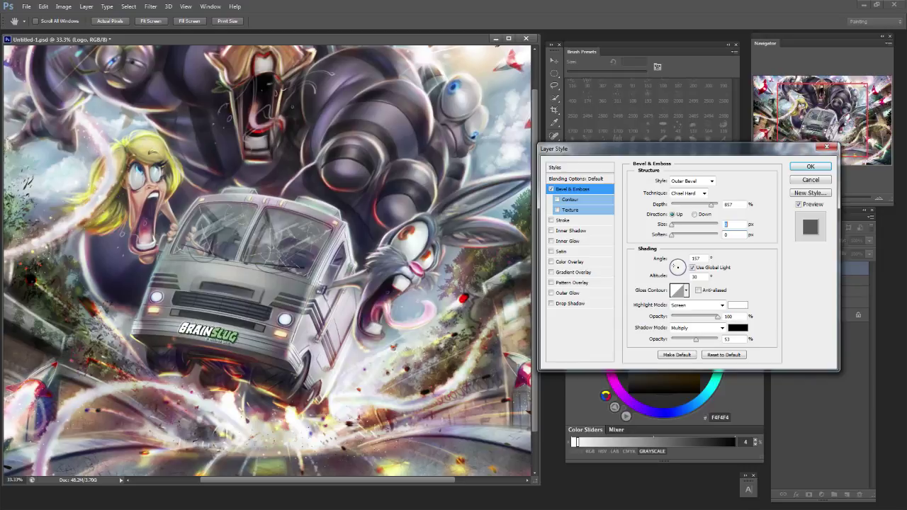
Set the logo's bevel to Pillow Emboss with 1000% depth and 2 px size, trying Chisel Soft but keeping the Chisel Hard technique.
{"action": "left_click_drag", "start_coordinate": [671, 225], "coordinate": [673, 225]}
{"action": "left_click_drag", "start_coordinate": [711, 205], "coordinate": [718, 204]}
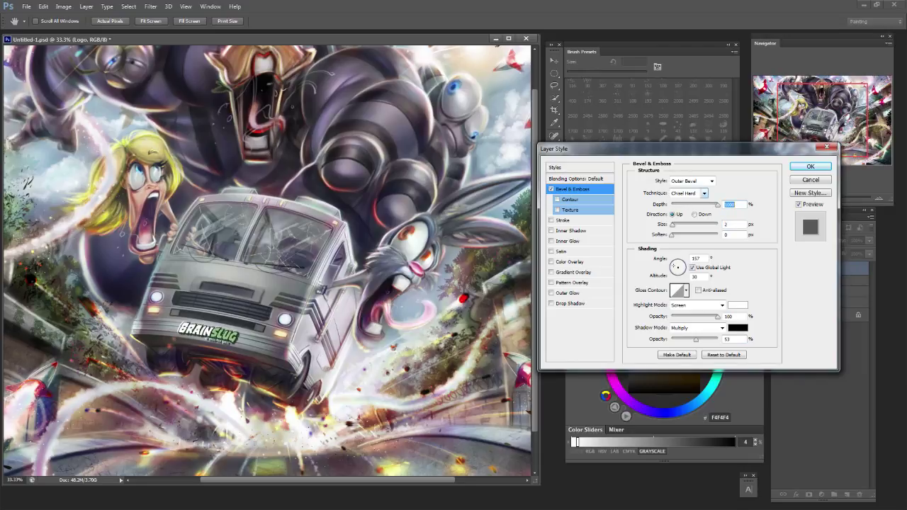
{"action": "left_click", "coordinate": [705, 193]}
{"action": "left_click", "coordinate": [685, 217]}
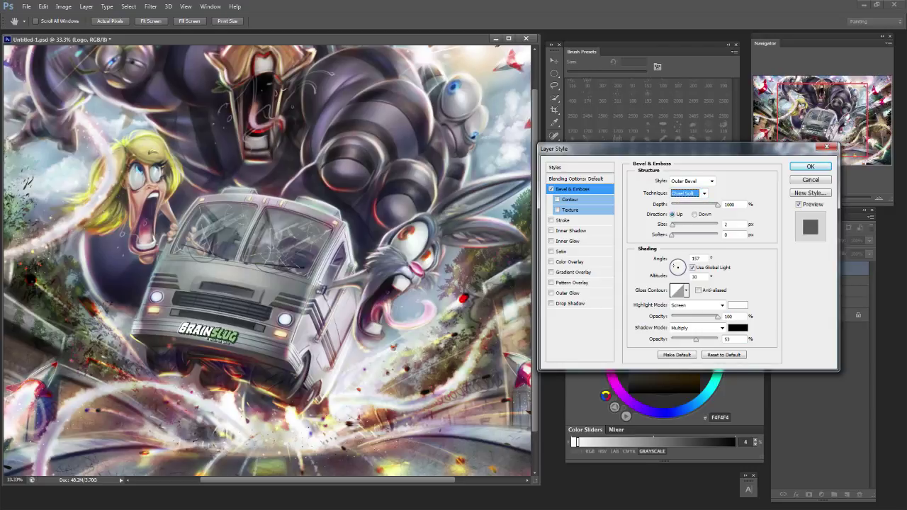
{"action": "left_click", "coordinate": [704, 192]}
{"action": "left_click", "coordinate": [679, 202]}
{"action": "left_click", "coordinate": [704, 192]}
{"action": "left_click", "coordinate": [681, 202]}
{"action": "left_click", "coordinate": [712, 181]}
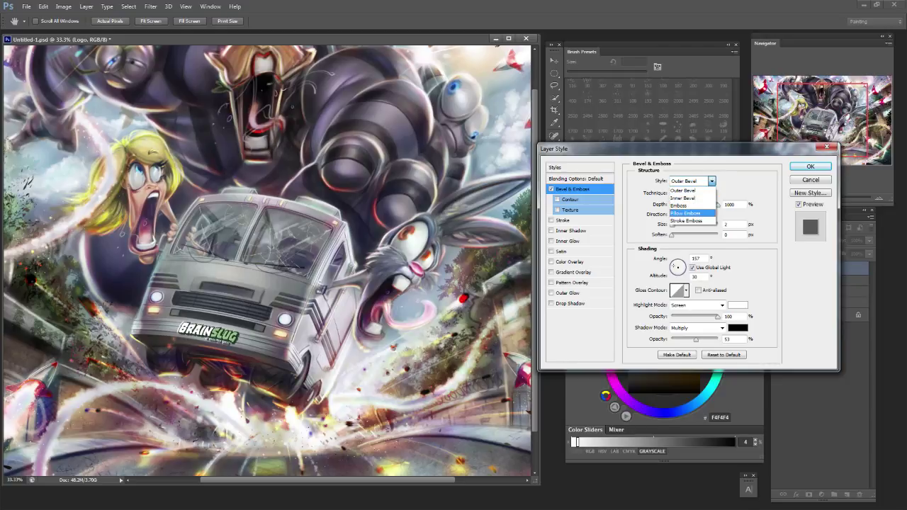
{"action": "left_click", "coordinate": [685, 212]}
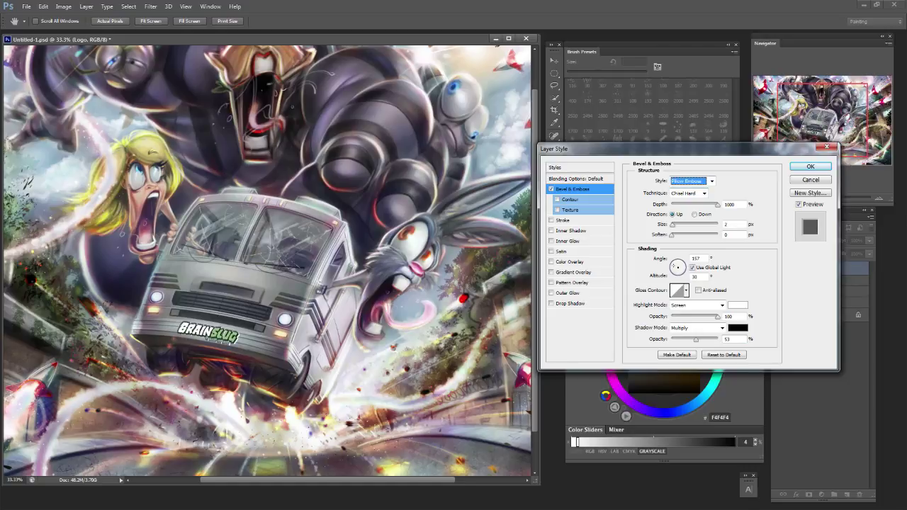
Try different light directions for the bevel's shading, settling on an angle of 41° and an altitude of 32°.
{"action": "left_click", "coordinate": [678, 266]}
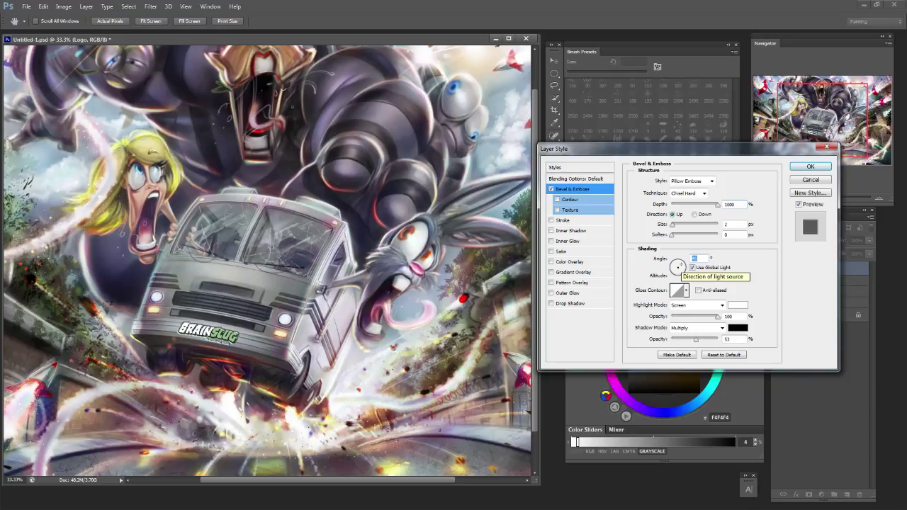
{"action": "left_click", "coordinate": [681, 272]}
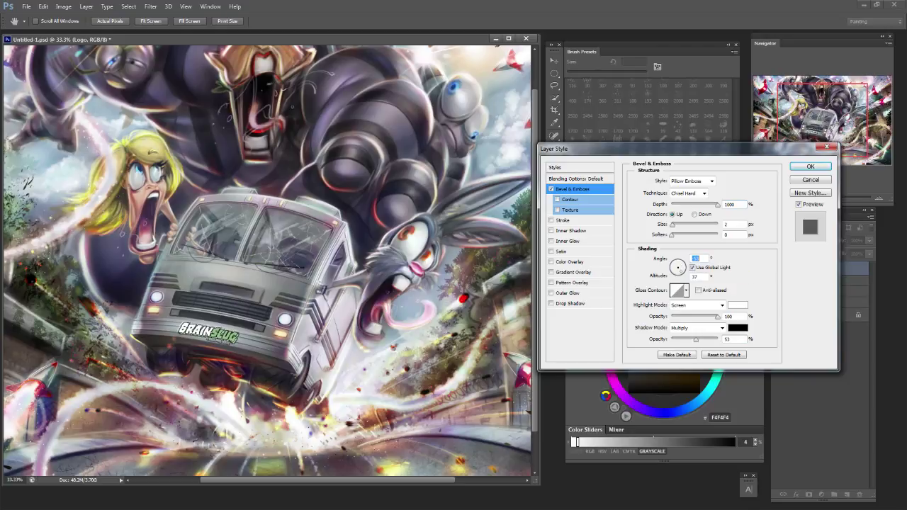
{"action": "left_click", "coordinate": [684, 262]}
{"action": "left_click", "coordinate": [682, 269]}
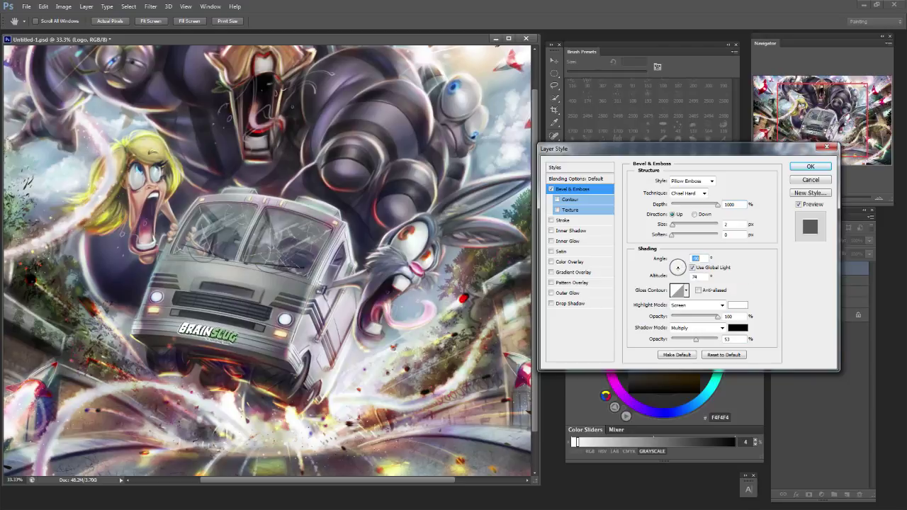
{"action": "left_click", "coordinate": [678, 271]}
{"action": "left_click", "coordinate": [684, 267]}
{"action": "left_click", "coordinate": [673, 270]}
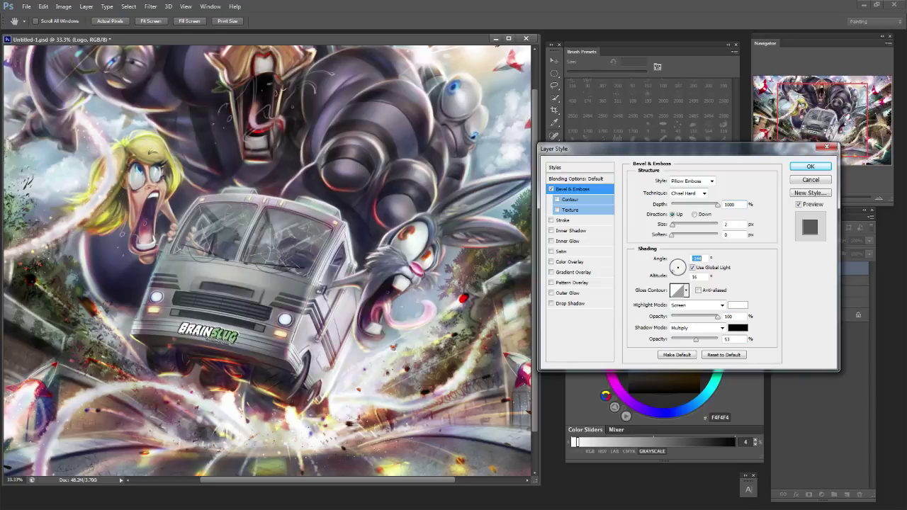
{"action": "left_click", "coordinate": [673, 262]}
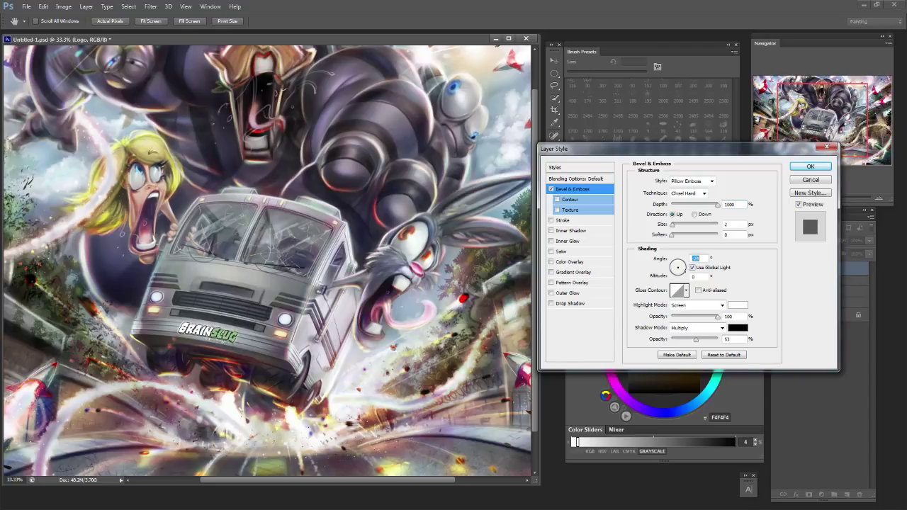
{"action": "type", "text": "-13"}
{"action": "left_click", "coordinate": [682, 267]}
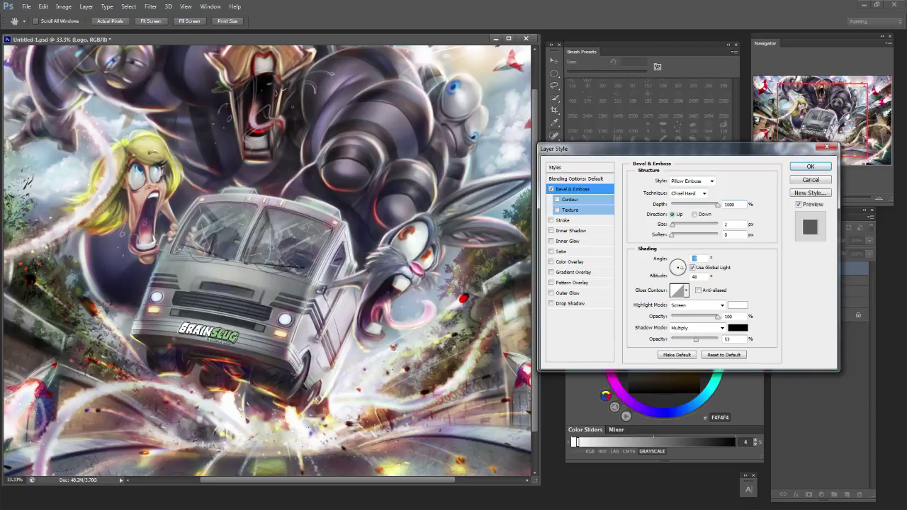
{"action": "left_click", "coordinate": [683, 263]}
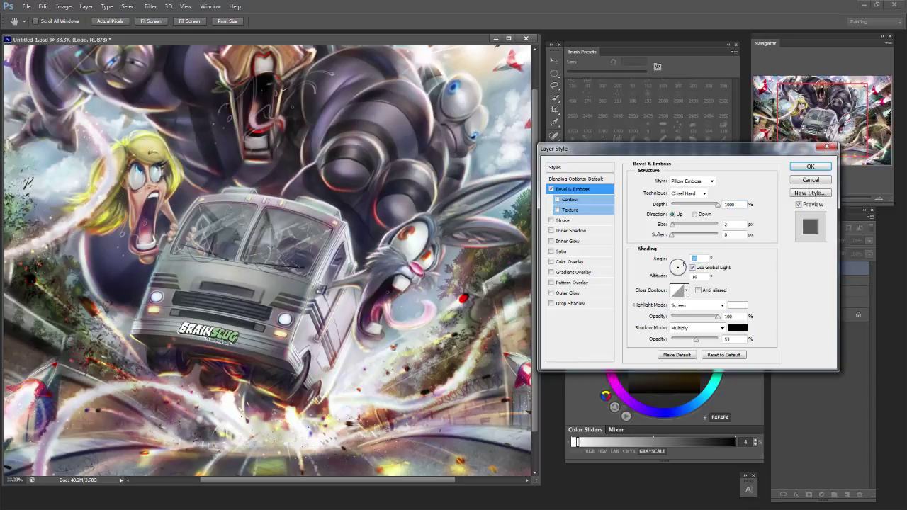
{"action": "left_click", "coordinate": [679, 259]}
{"action": "left_click", "coordinate": [679, 261]}
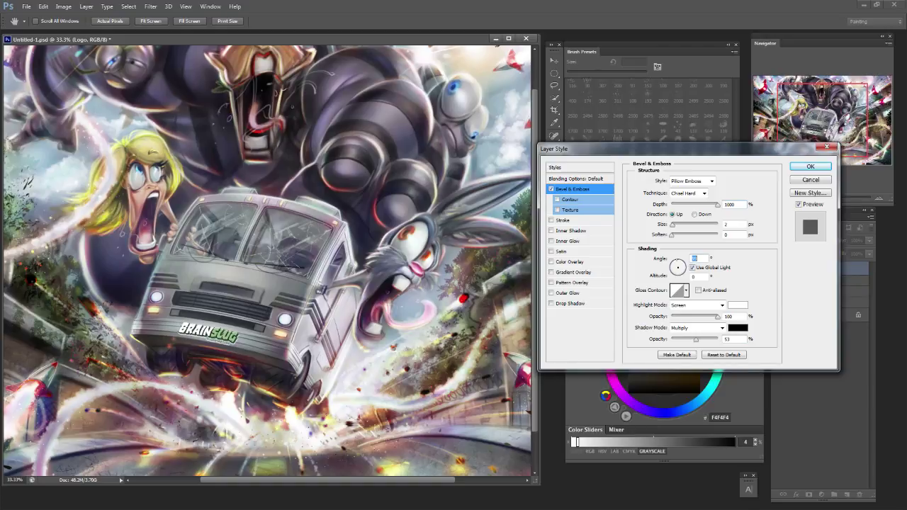
{"action": "left_click", "coordinate": [682, 260]}
{"action": "left_click", "coordinate": [685, 260]}
{"action": "left_click", "coordinate": [682, 264]}
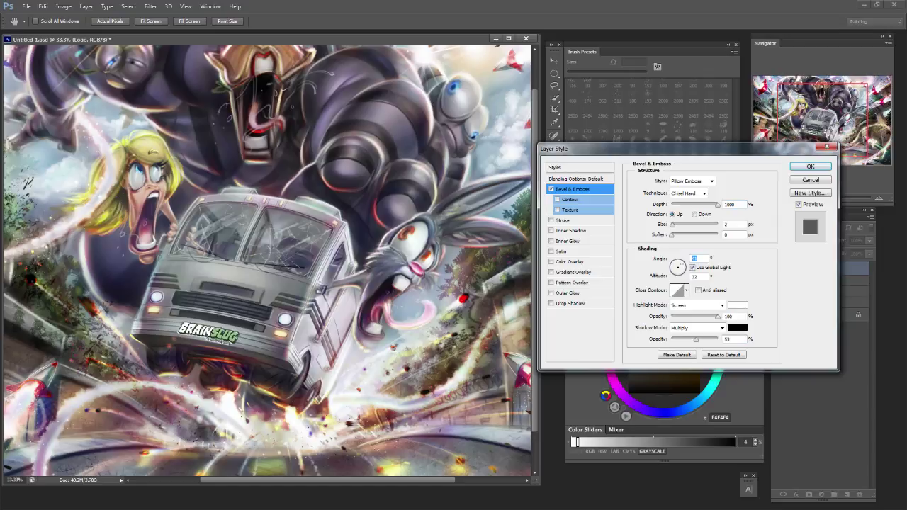
Set the bevel's shadow opacity to 89% and its shadow color to the very dark blue 02010c.
{"action": "mouse_move", "coordinate": [696, 340]}
{"action": "left_mouse_down"}
{"action": "mouse_move", "coordinate": [719, 341]}
{"action": "mouse_move", "coordinate": [673, 340]}
{"action": "mouse_move", "coordinate": [713, 340]}
{"action": "left_mouse_up"}
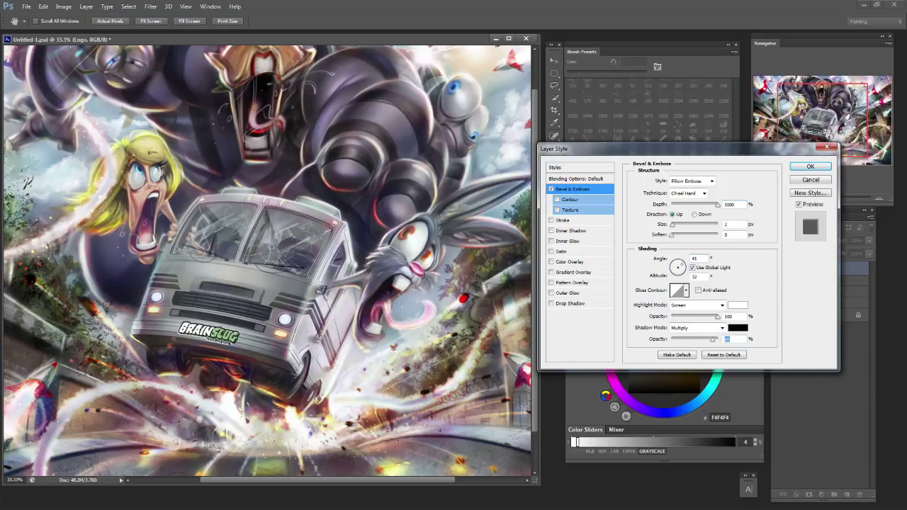
{"action": "left_click", "coordinate": [738, 328]}
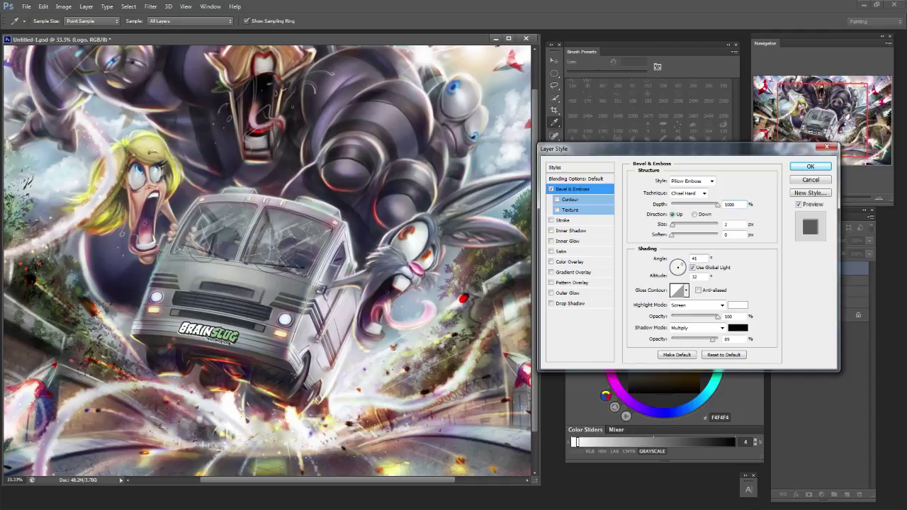
{"action": "left_click", "coordinate": [738, 327]}
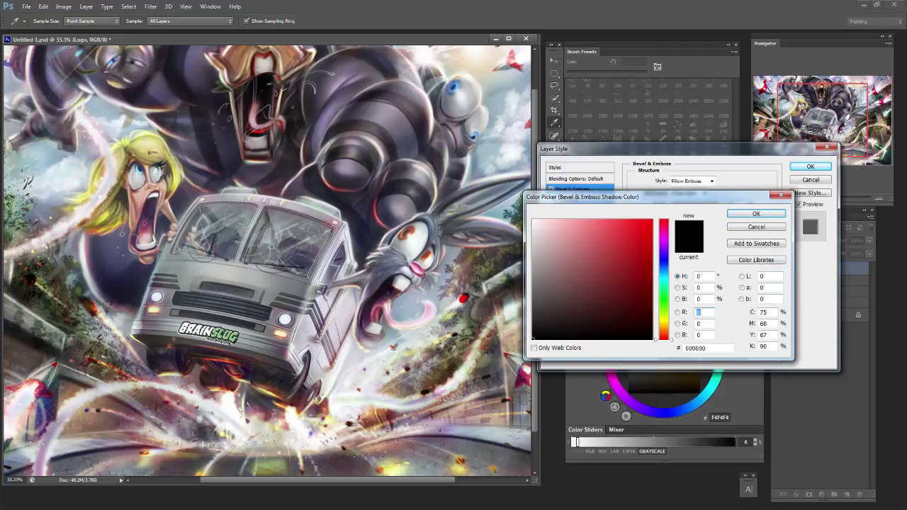
{"action": "left_click", "coordinate": [581, 262]}
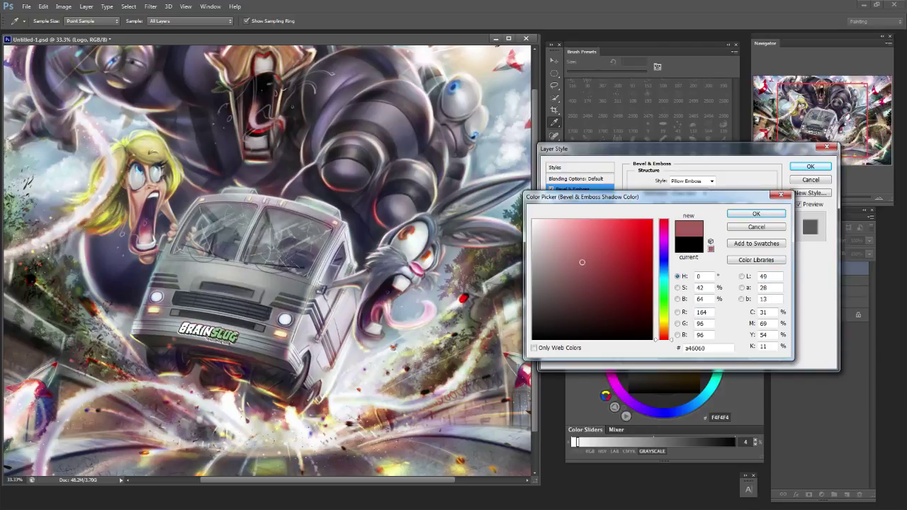
{"action": "mouse_move", "coordinate": [581, 262]}
{"action": "left_mouse_down"}
{"action": "mouse_move", "coordinate": [574, 255]}
{"action": "mouse_move", "coordinate": [570, 264]}
{"action": "left_mouse_up"}
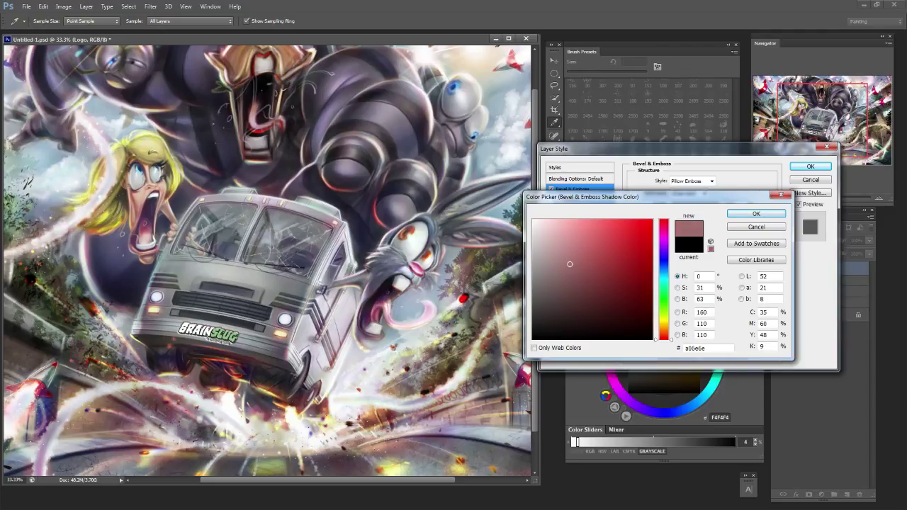
{"action": "left_click_drag", "start_coordinate": [664, 320], "coordinate": [663, 333]}
{"action": "left_click", "coordinate": [598, 339]}
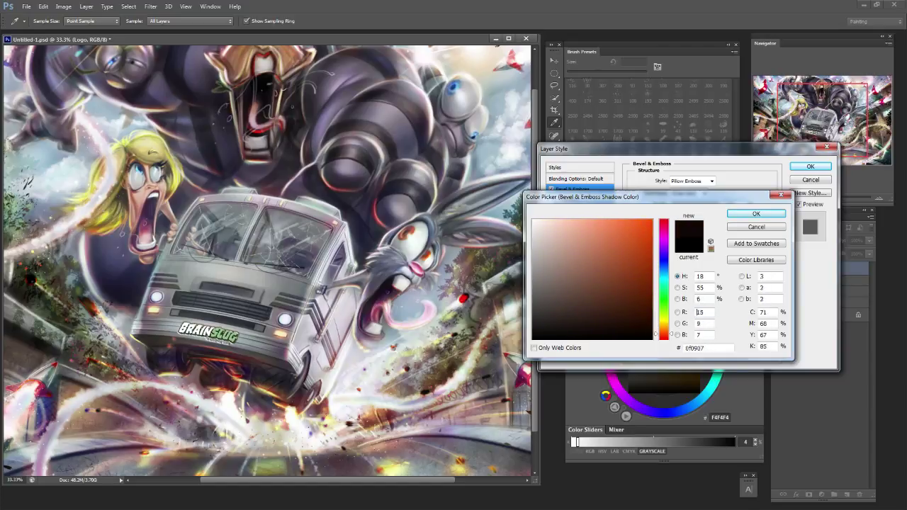
{"action": "mouse_move", "coordinate": [597, 339]}
{"action": "left_mouse_down"}
{"action": "mouse_move", "coordinate": [590, 334]}
{"action": "mouse_move", "coordinate": [620, 338]}
{"action": "mouse_move", "coordinate": [640, 325]}
{"action": "left_mouse_up"}
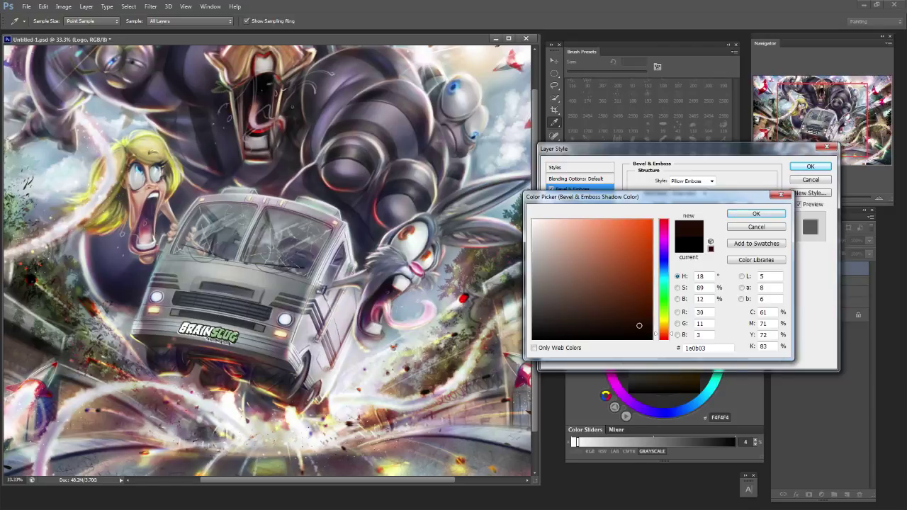
{"action": "left_click_drag", "start_coordinate": [663, 334], "coordinate": [663, 258]}
{"action": "mouse_move", "coordinate": [639, 325]}
{"action": "left_mouse_down"}
{"action": "mouse_move", "coordinate": [648, 327]}
{"action": "mouse_move", "coordinate": [643, 286]}
{"action": "mouse_move", "coordinate": [650, 333]}
{"action": "mouse_move", "coordinate": [626, 332]}
{"action": "left_mouse_up"}
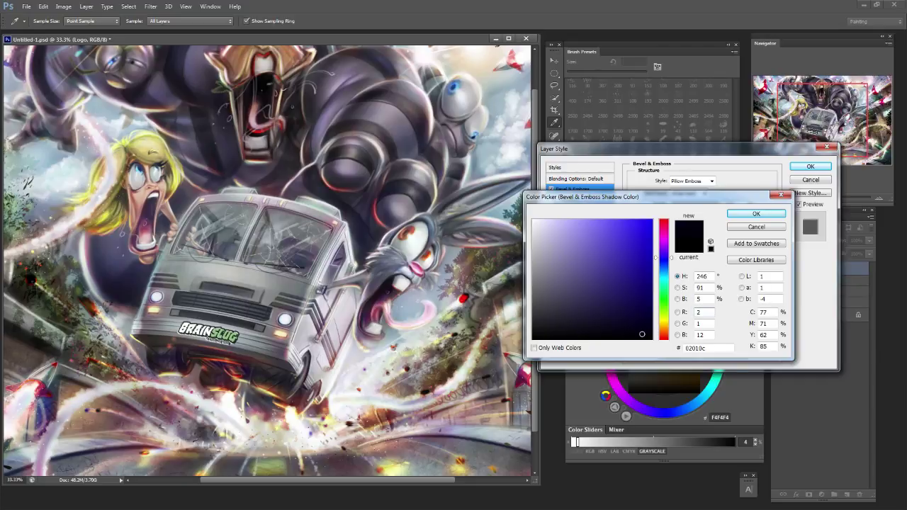
{"action": "left_click", "coordinate": [756, 213]}
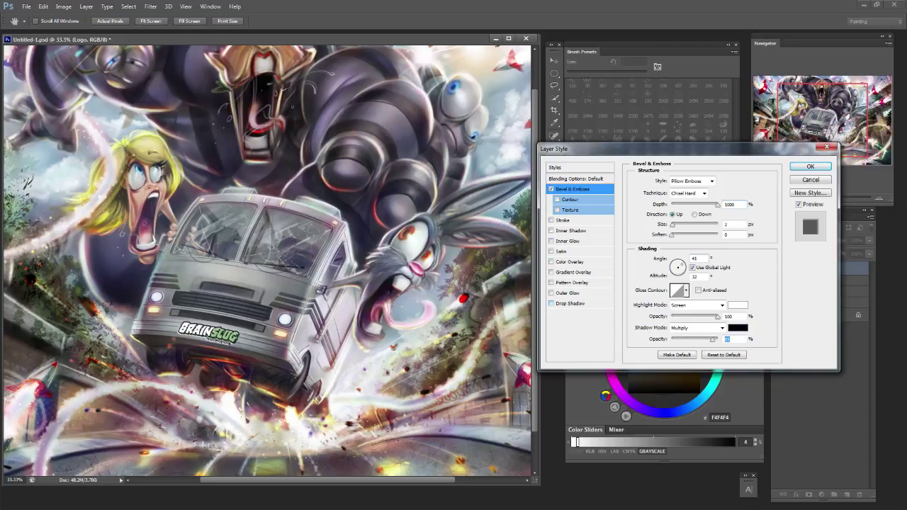
Enable the drop shadow and outer glow on the logo and apply the layer style.
{"action": "left_click", "coordinate": [551, 303]}
{"action": "left_click", "coordinate": [551, 303]}
{"action": "left_click", "coordinate": [551, 304]}
{"action": "left_click", "coordinate": [551, 293]}
{"action": "left_click", "coordinate": [551, 293]}
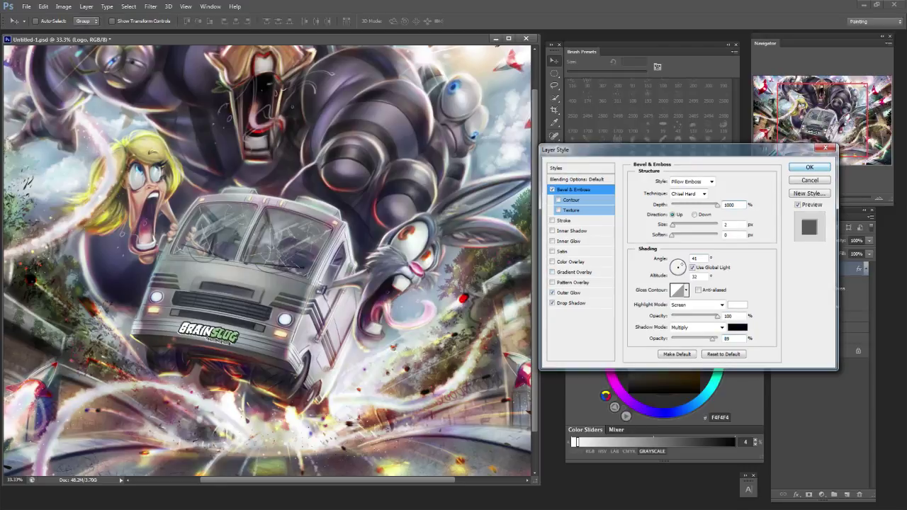
{"action": "key", "text": "Return"}
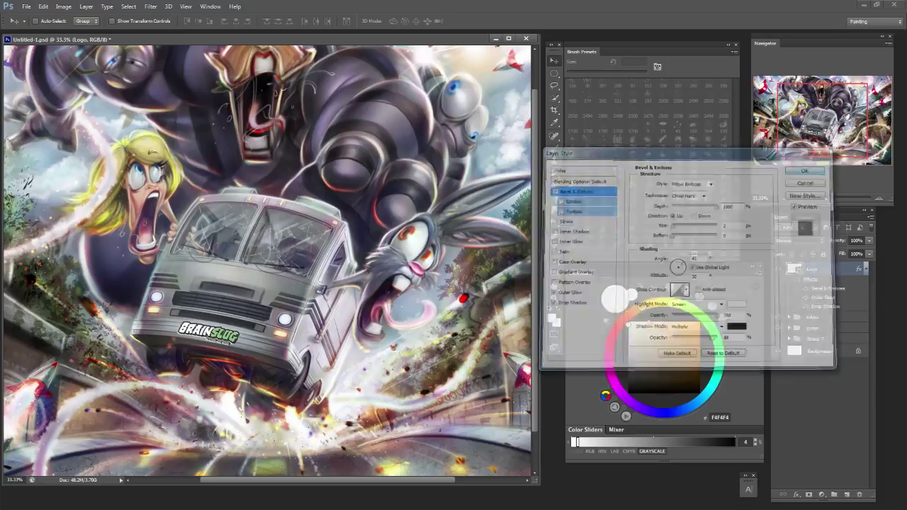
Compare the logo up close with its outer glow and drop shadow shown and hidden, leaving only the drop shadow hidden.
{"action": "left_click", "coordinate": [879, 197]}
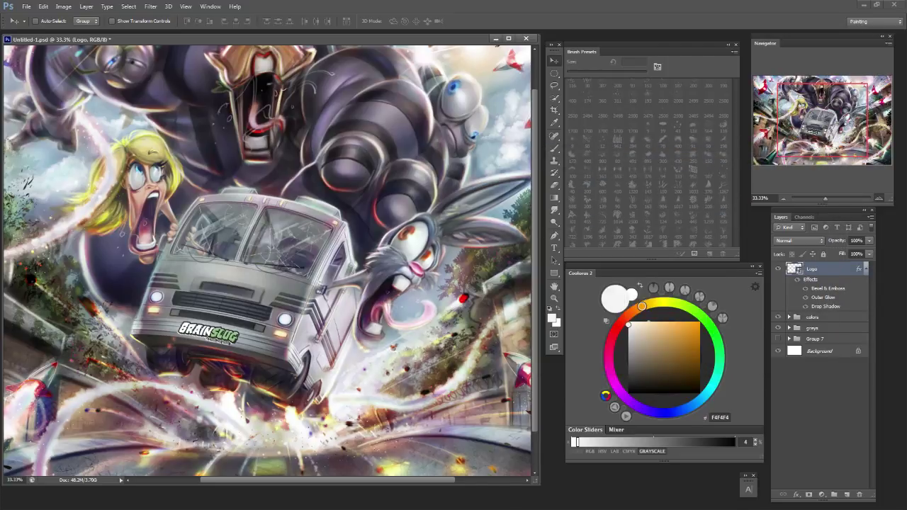
{"action": "left_click", "coordinate": [878, 198]}
{"action": "left_click_drag", "start_coordinate": [856, 130], "coordinate": [817, 125]}
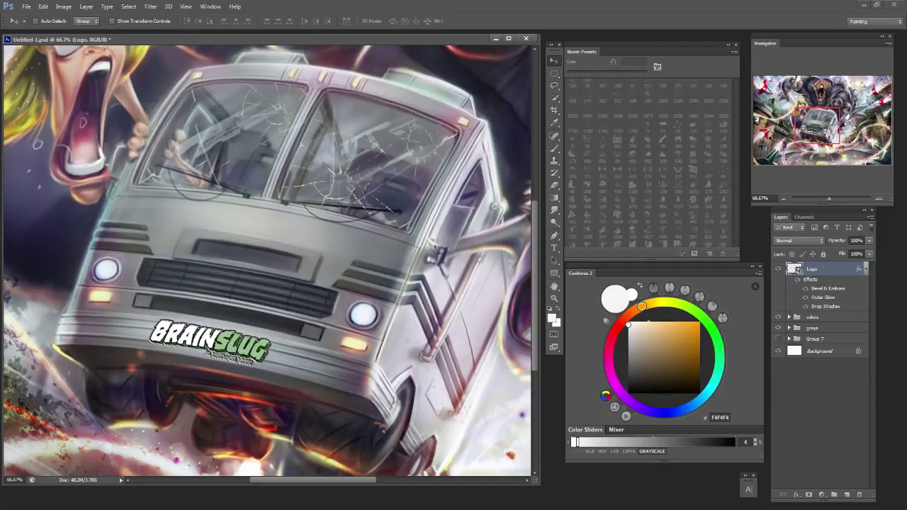
{"action": "left_click", "coordinate": [805, 297]}
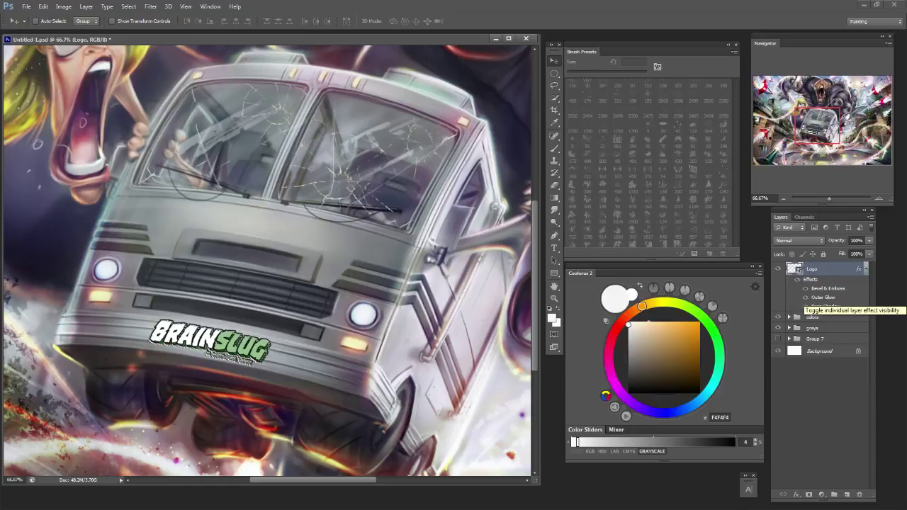
{"action": "left_click", "coordinate": [805, 306]}
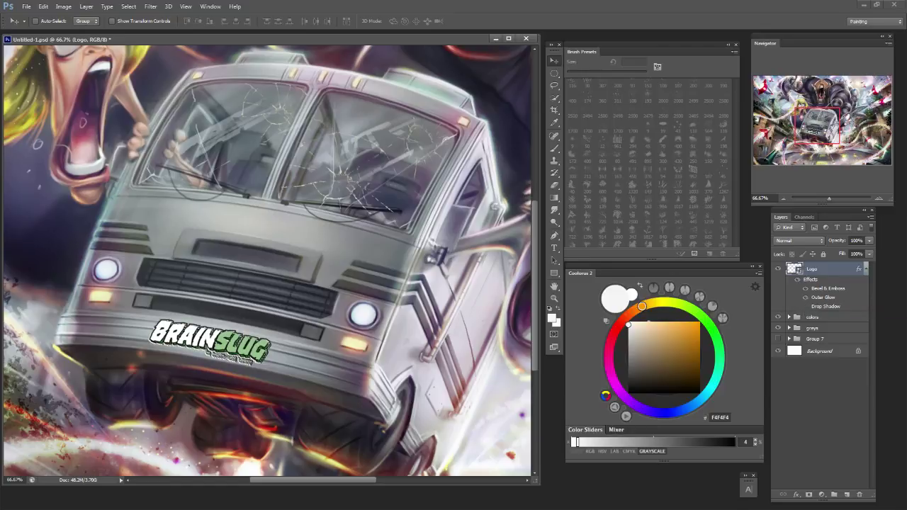
{"action": "left_click", "coordinate": [805, 307]}
{"action": "key", "text": "space"}
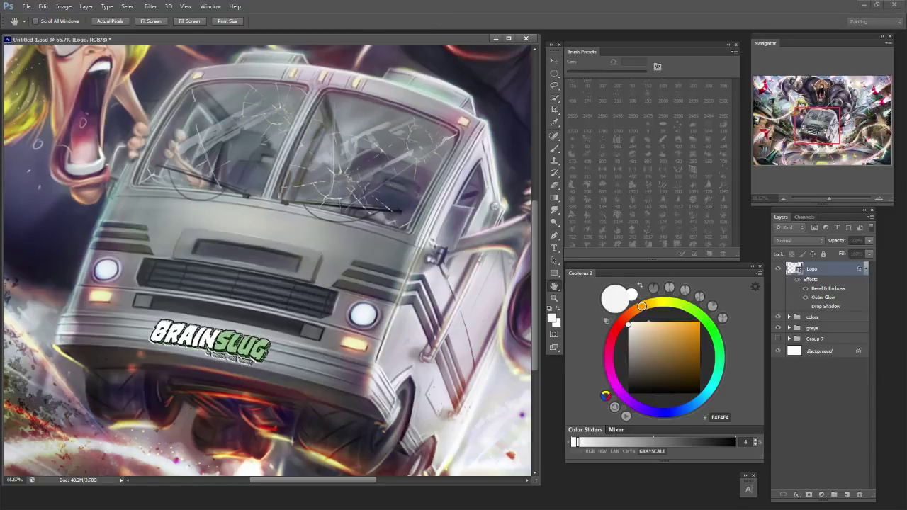
Reopen the bus logo's bevel settings and reduce the bevel's depth to 327%.
{"action": "double_click", "coordinate": [827, 288]}
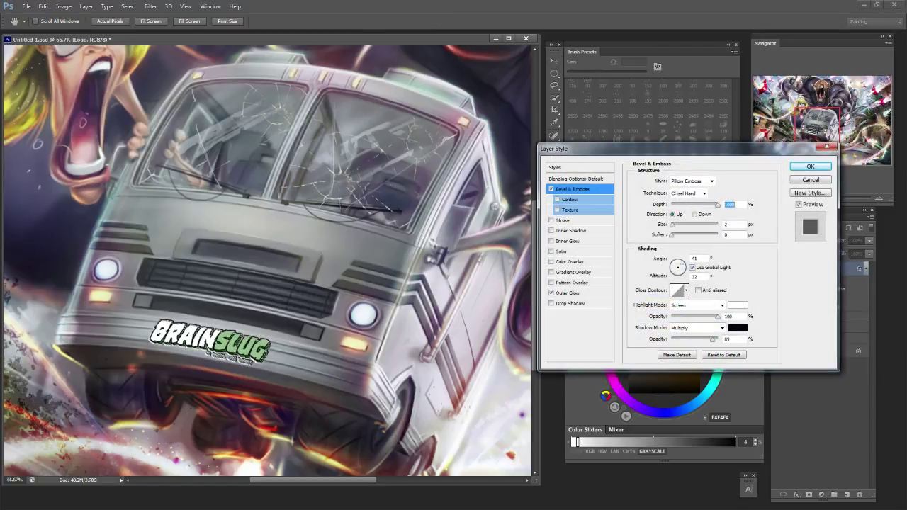
{"action": "left_click_drag", "start_coordinate": [717, 205], "coordinate": [686, 205]}
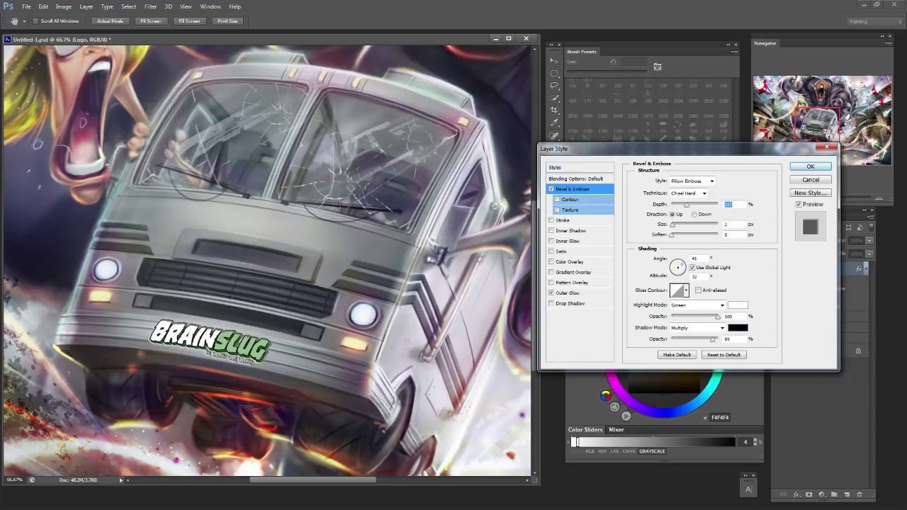
Try several other gloss contours on the bus logo's bevel, returning to the straight linear one.
{"action": "left_click", "coordinate": [685, 291]}
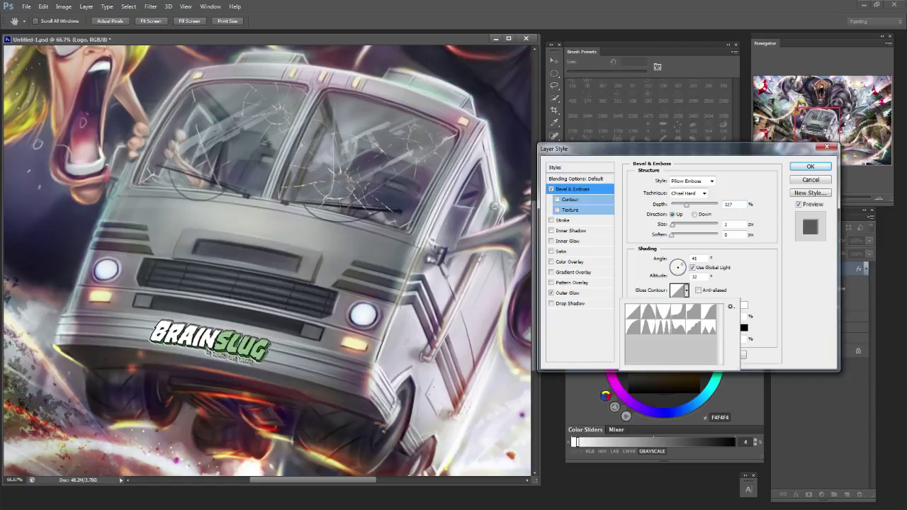
{"action": "left_click", "coordinate": [633, 326]}
{"action": "left_click", "coordinate": [648, 312]}
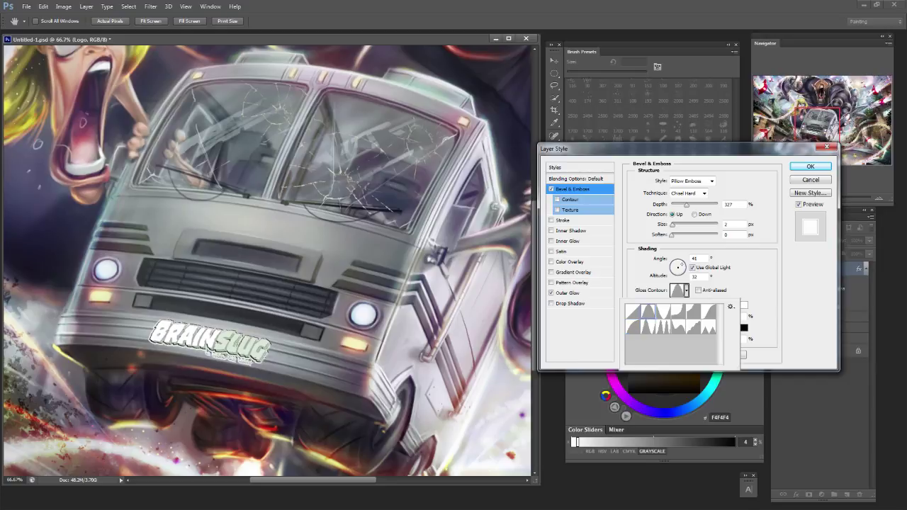
{"action": "left_click", "coordinate": [633, 312]}
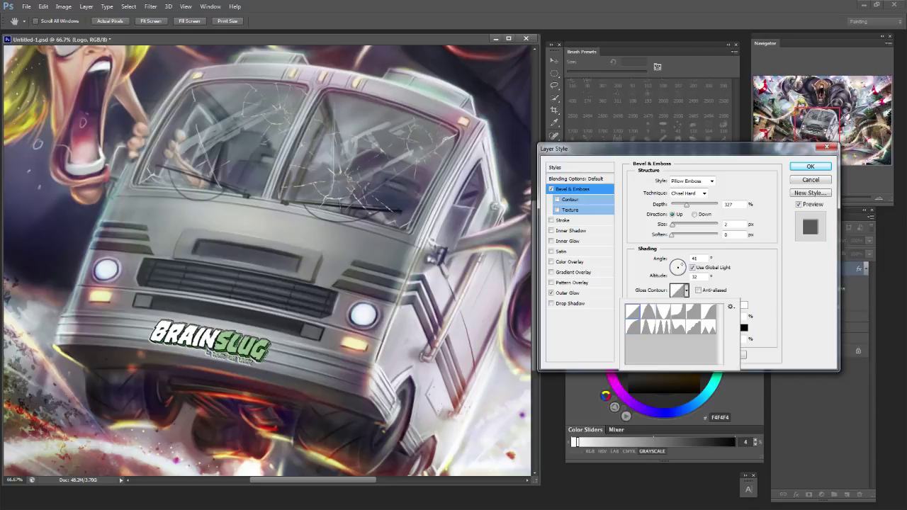
{"action": "left_click", "coordinate": [663, 312]}
{"action": "left_click", "coordinate": [678, 312]}
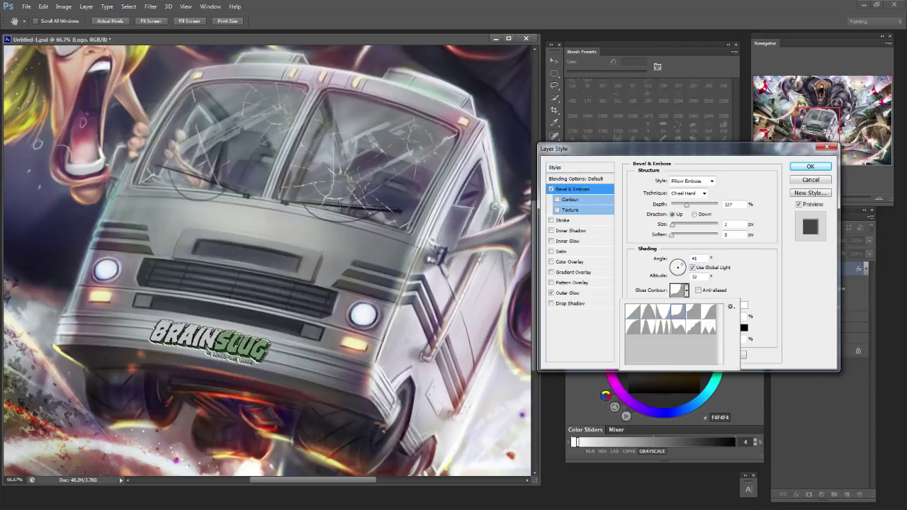
{"action": "left_click", "coordinate": [678, 325]}
{"action": "left_click", "coordinate": [633, 312]}
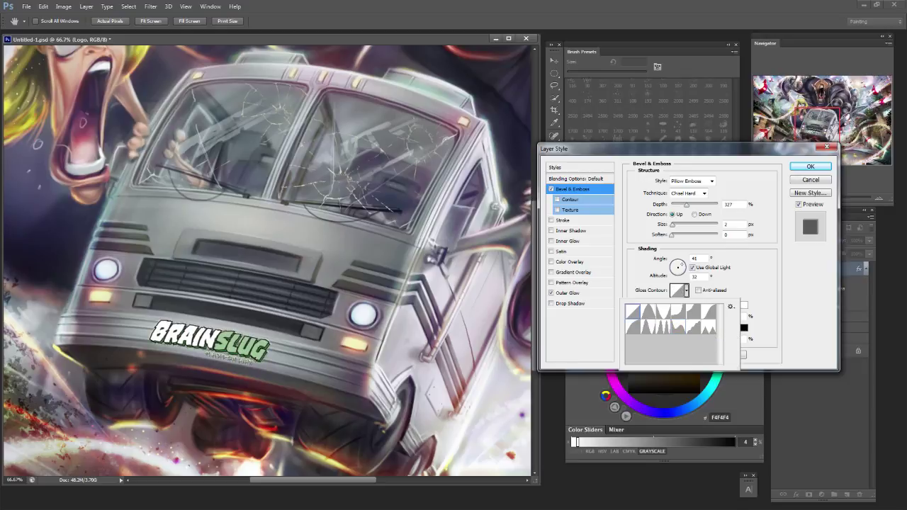
{"action": "left_click", "coordinate": [686, 290]}
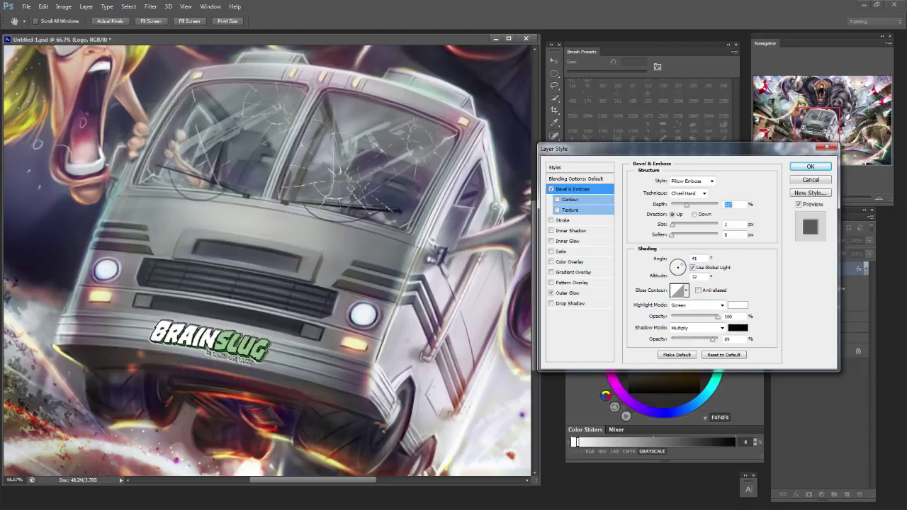
Set the bevel's highlight opacity to 41%, soften to 4 px and shadow opacity to 100%, and apply the layer style.
{"action": "double_click", "coordinate": [726, 316]}
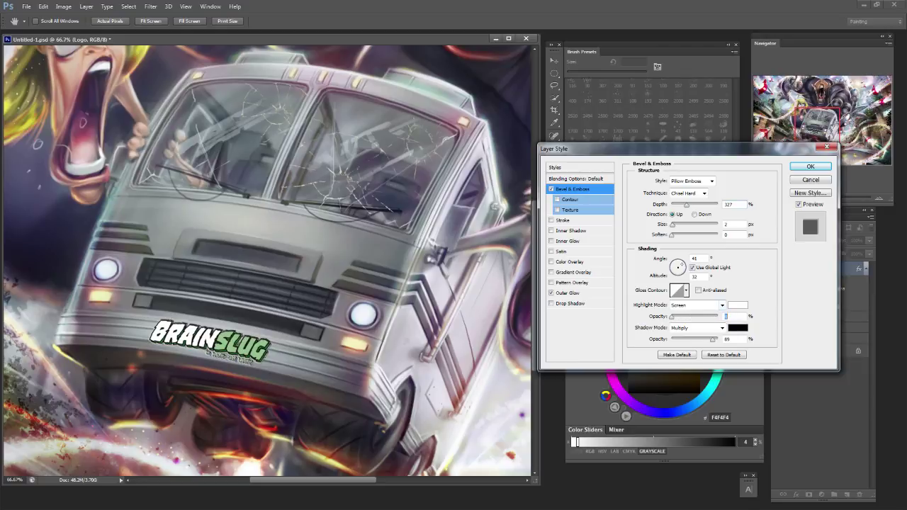
{"action": "mouse_move", "coordinate": [671, 316]}
{"action": "left_mouse_down"}
{"action": "mouse_move", "coordinate": [689, 317]}
{"action": "mouse_move", "coordinate": [712, 339]}
{"action": "mouse_move", "coordinate": [672, 340]}
{"action": "mouse_move", "coordinate": [717, 340]}
{"action": "mouse_move", "coordinate": [688, 339]}
{"action": "left_mouse_up"}
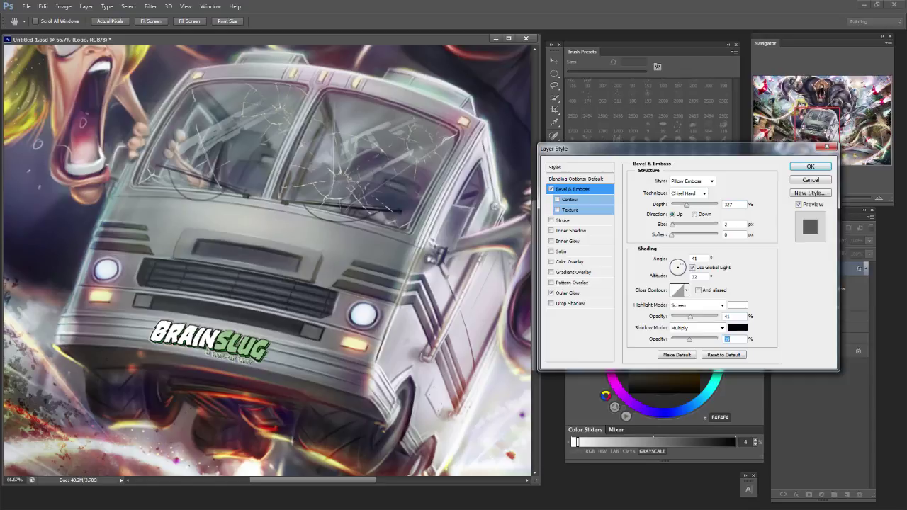
{"action": "key", "text": "Tab"}
{"action": "mouse_move", "coordinate": [673, 236]}
{"action": "left_mouse_down"}
{"action": "mouse_move", "coordinate": [700, 235]}
{"action": "mouse_move", "coordinate": [672, 235]}
{"action": "mouse_move", "coordinate": [683, 235]}
{"action": "left_mouse_up"}
{"action": "left_click_drag", "start_coordinate": [689, 340], "coordinate": [718, 339]}
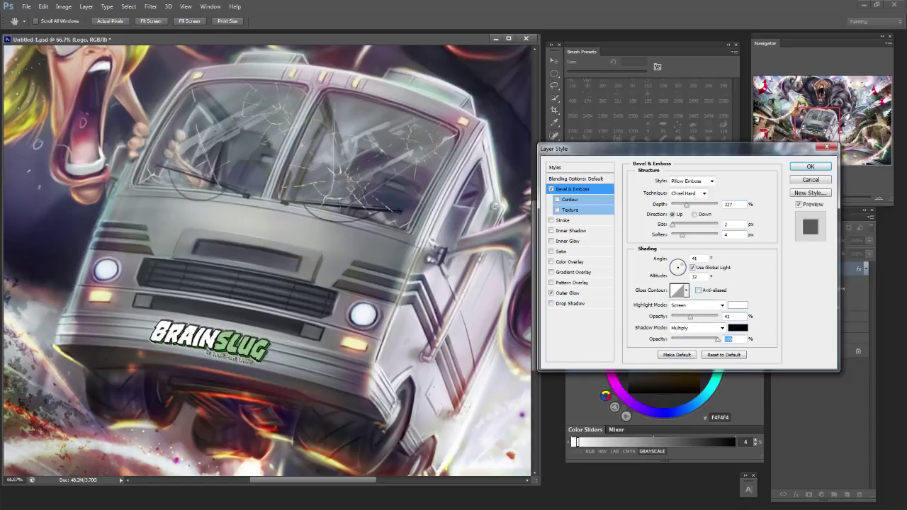
{"action": "key", "text": "Return"}
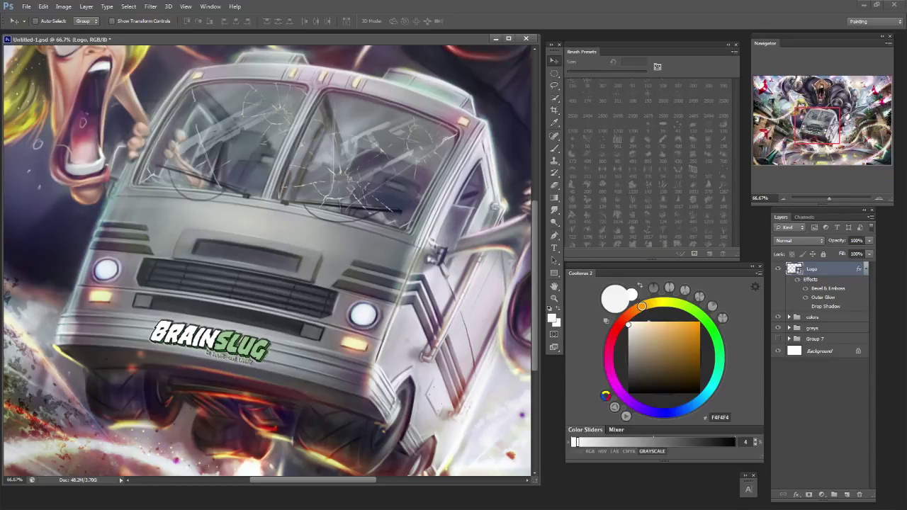
Collapse the logo layer's effects list and save the painting over the existing Untitled-1 PSD in the car chase 2 folder.
{"action": "left_click", "coordinate": [784, 199]}
{"action": "left_click", "coordinate": [783, 198]}
{"action": "left_click", "coordinate": [783, 199]}
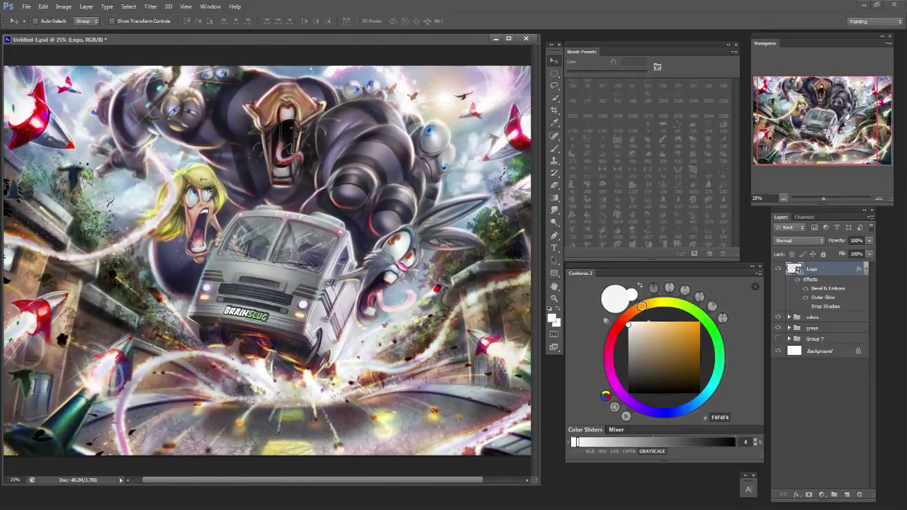
{"action": "left_click", "coordinate": [784, 197]}
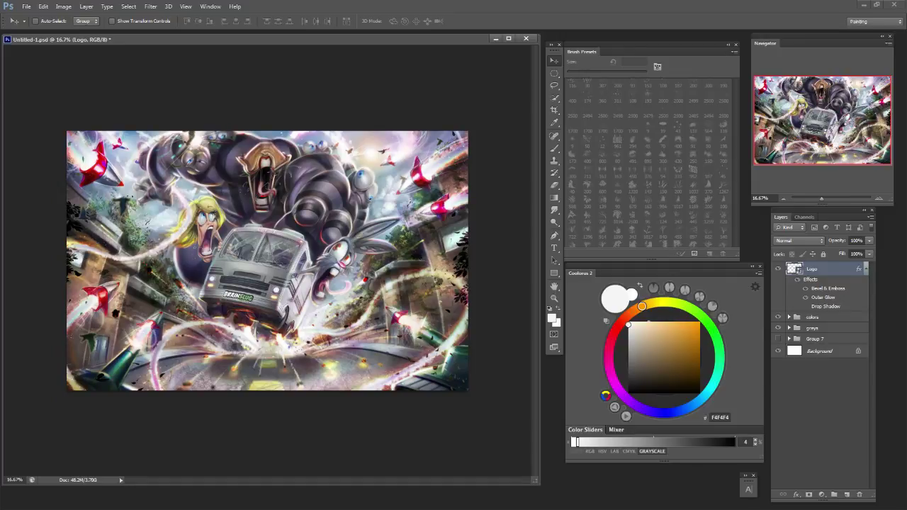
{"action": "left_click", "coordinate": [879, 198]}
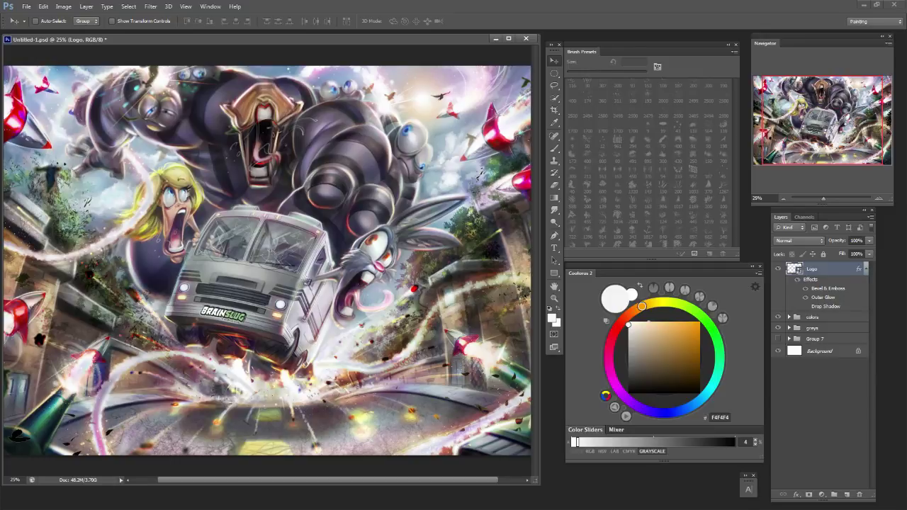
{"action": "left_click", "coordinate": [866, 269]}
{"action": "left_click", "coordinate": [26, 7]}
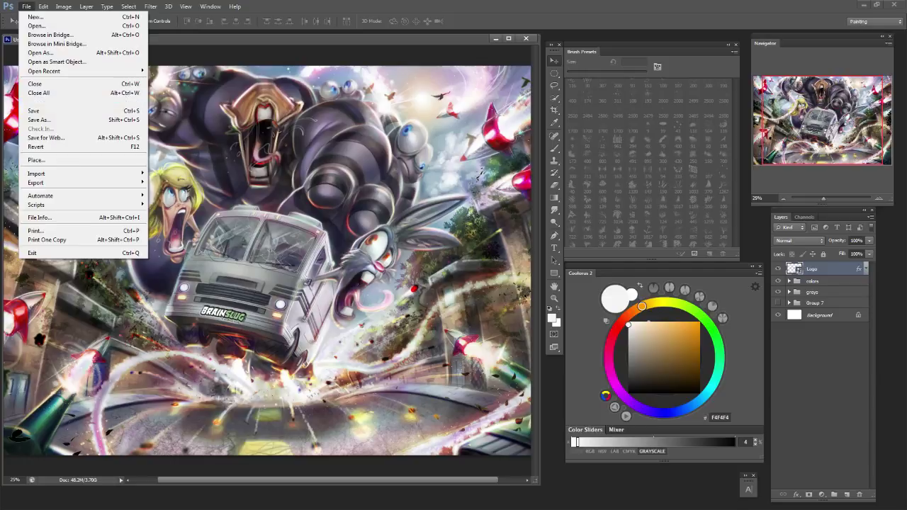
{"action": "left_click", "coordinate": [95, 119]}
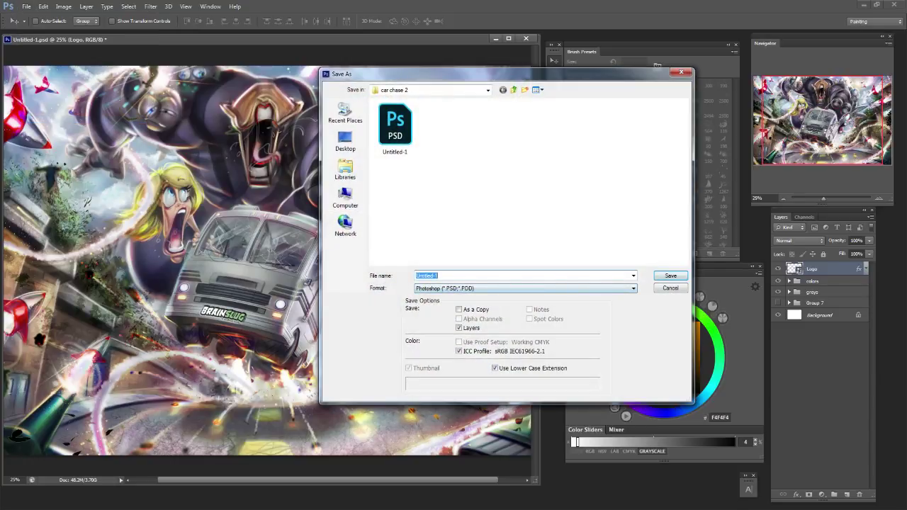
{"action": "key", "text": "Return"}
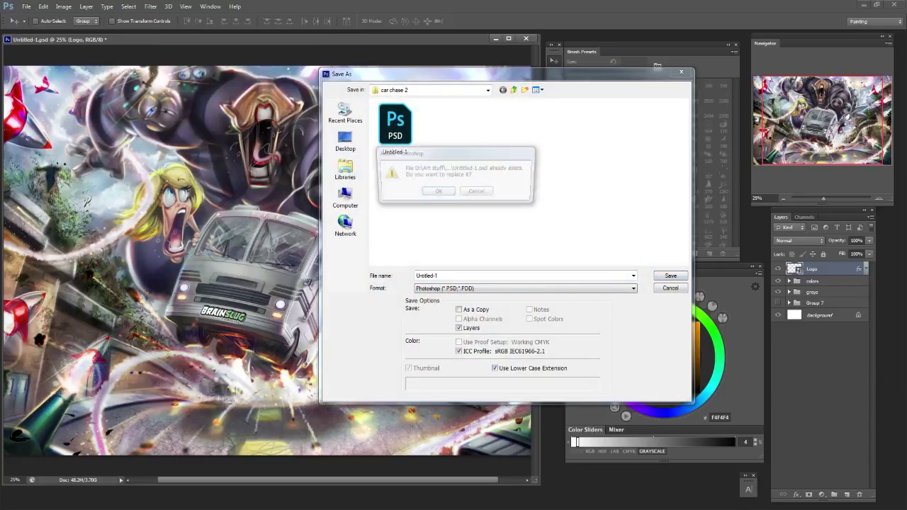
{"action": "key", "text": "Return"}
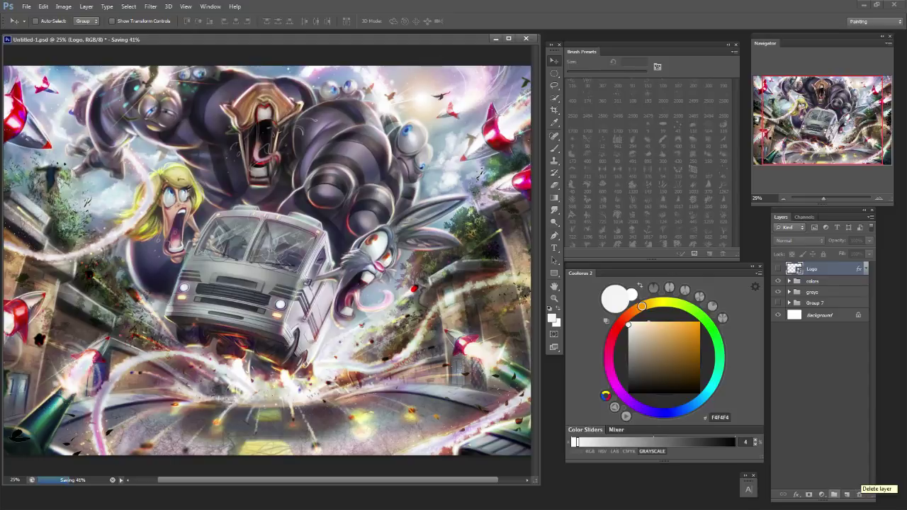
Hide the bus logo and place a new Brainslug logo, scaled to about 70%, on the road at the painting's bottom center.
{"action": "left_click", "coordinate": [846, 495]}
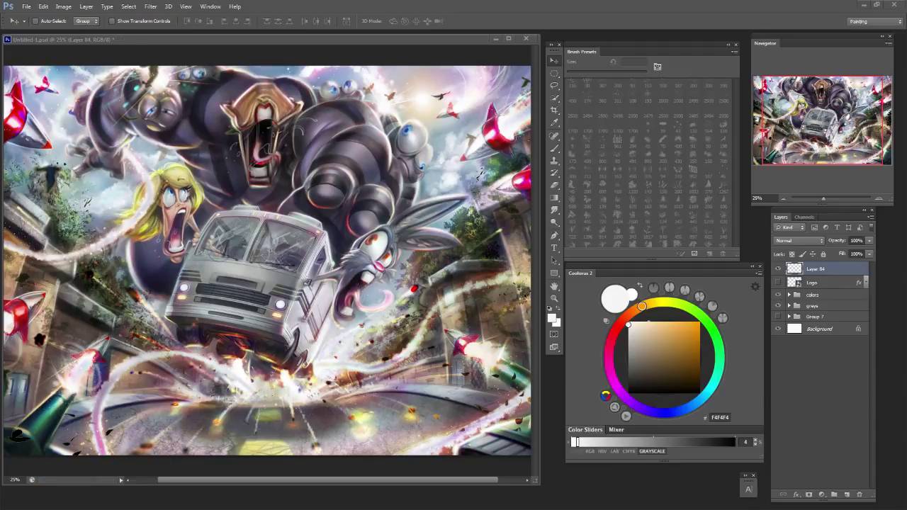
{"action": "left_click_drag", "start_coordinate": [268, 261], "coordinate": [268, 261]}
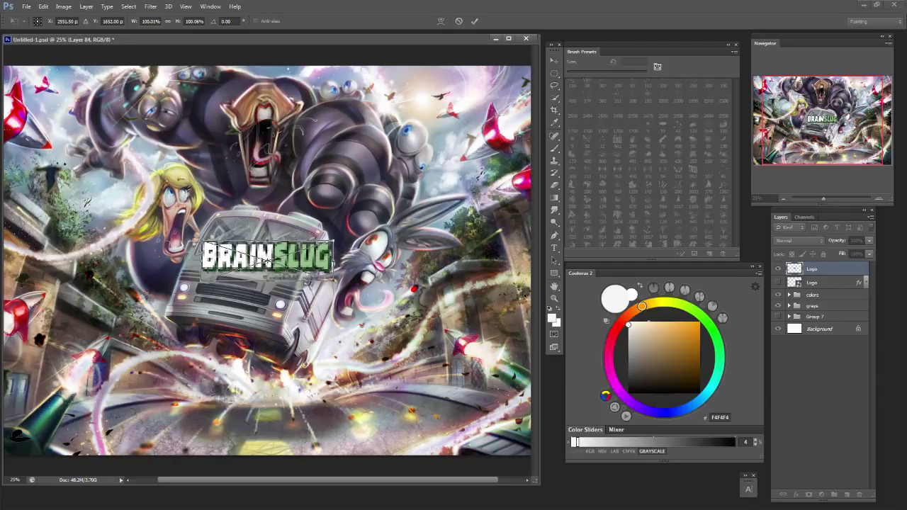
{"action": "left_click_drag", "start_coordinate": [321, 252], "coordinate": [328, 414]}
{"action": "key", "text": "ctrl+minus"}
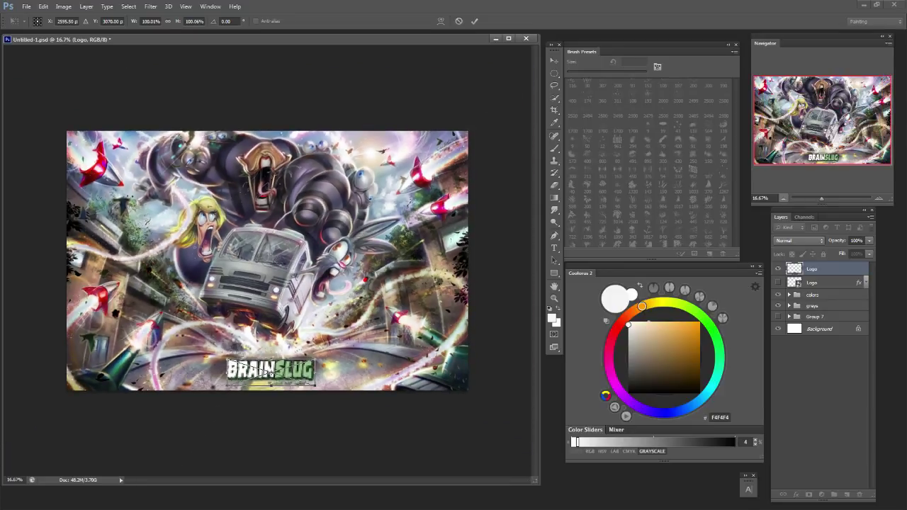
{"action": "left_click_drag", "start_coordinate": [313, 346], "coordinate": [296, 354]}
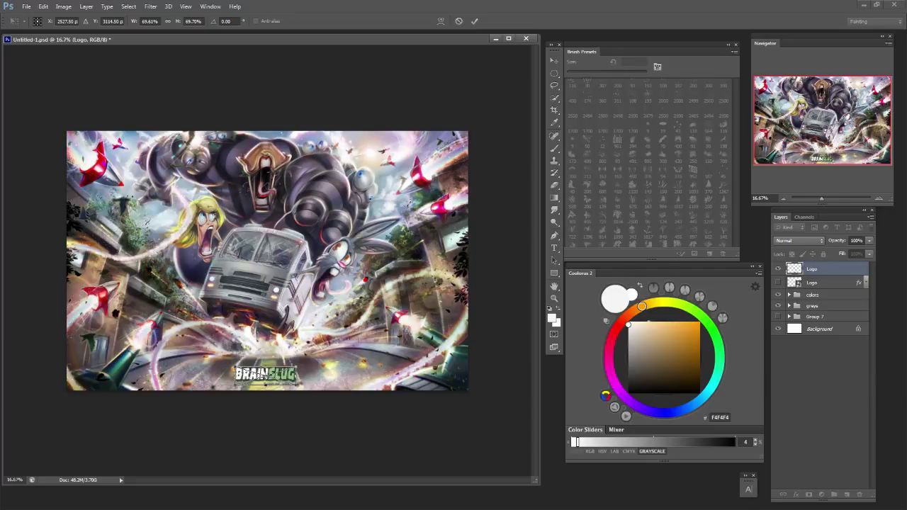
{"action": "key", "text": "Return"}
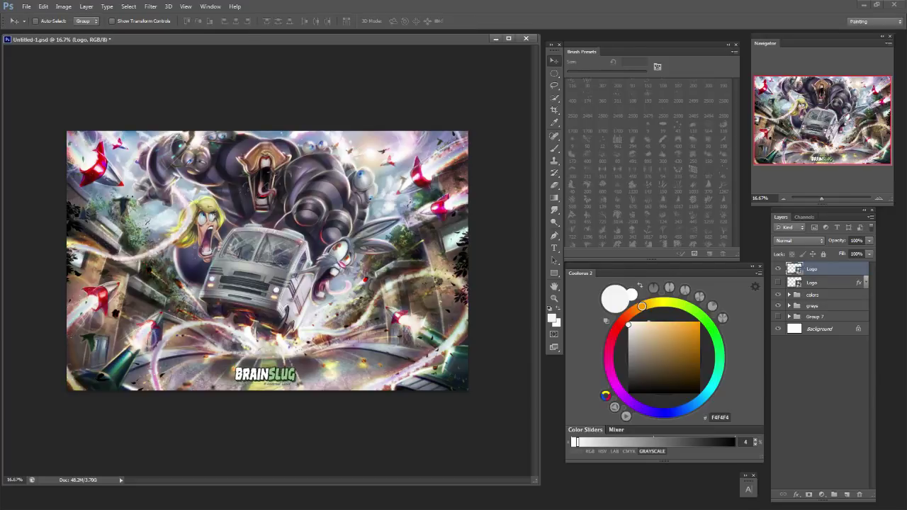
Add a drop shadow to the new road logo and set its color to the orange ffa800.
{"action": "double_click", "coordinate": [837, 269]}
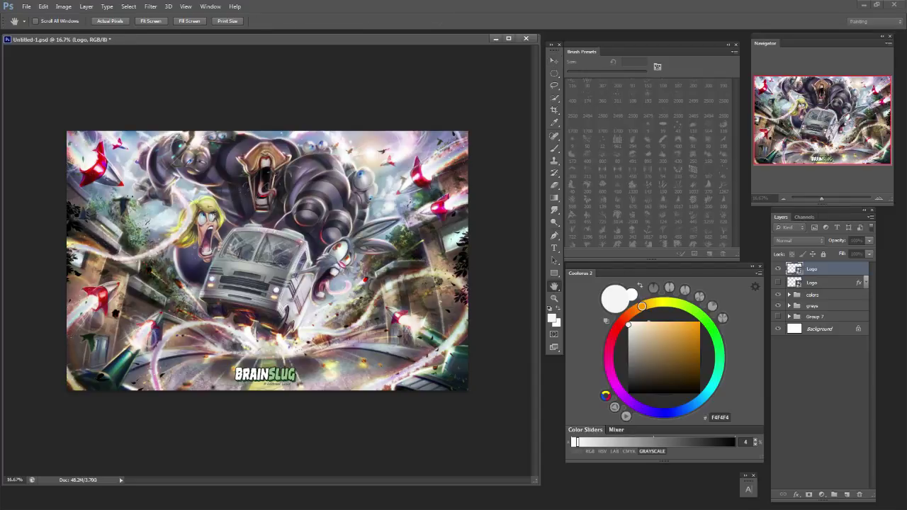
{"action": "left_click", "coordinate": [571, 303]}
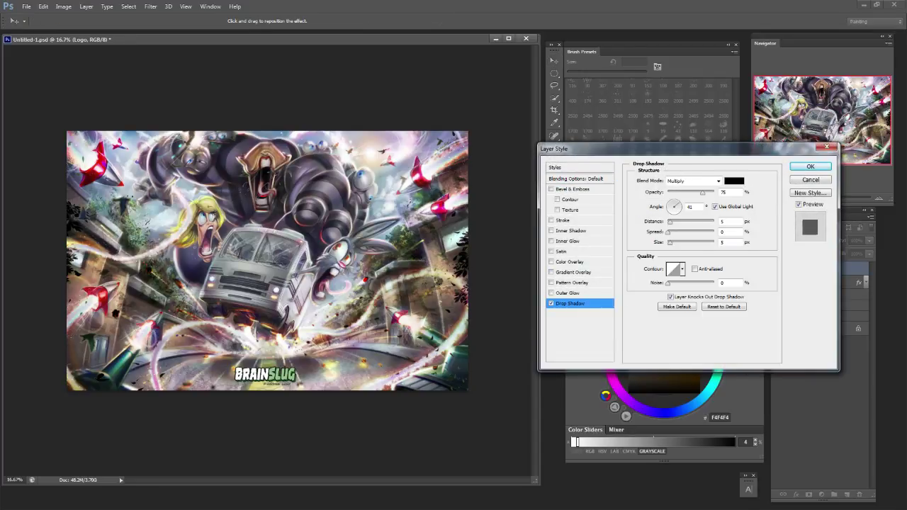
{"action": "left_click", "coordinate": [734, 182]}
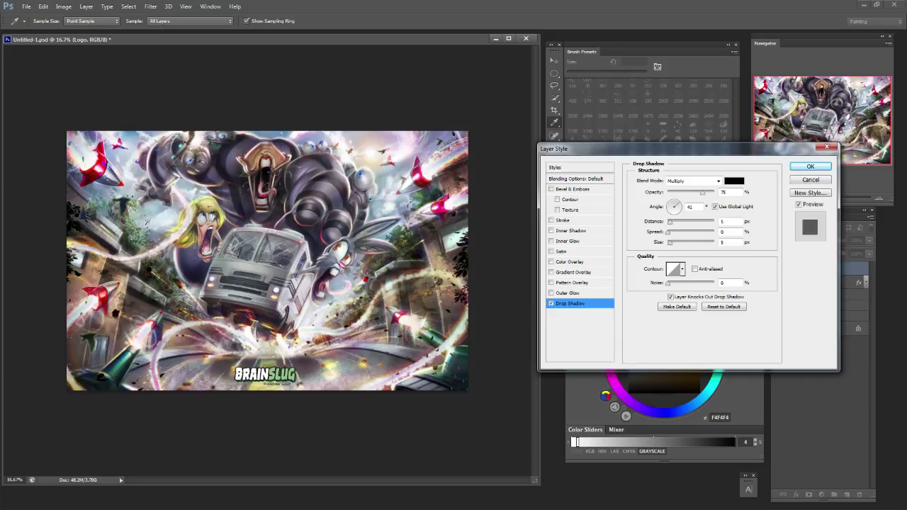
{"action": "left_click", "coordinate": [734, 181]}
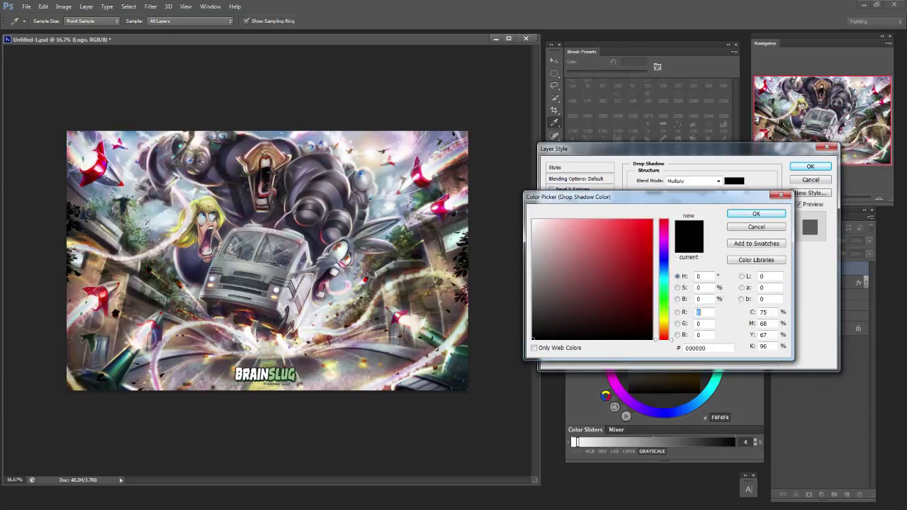
{"action": "left_click_drag", "start_coordinate": [663, 338], "coordinate": [663, 326]}
{"action": "left_click_drag", "start_coordinate": [648, 223], "coordinate": [653, 218]}
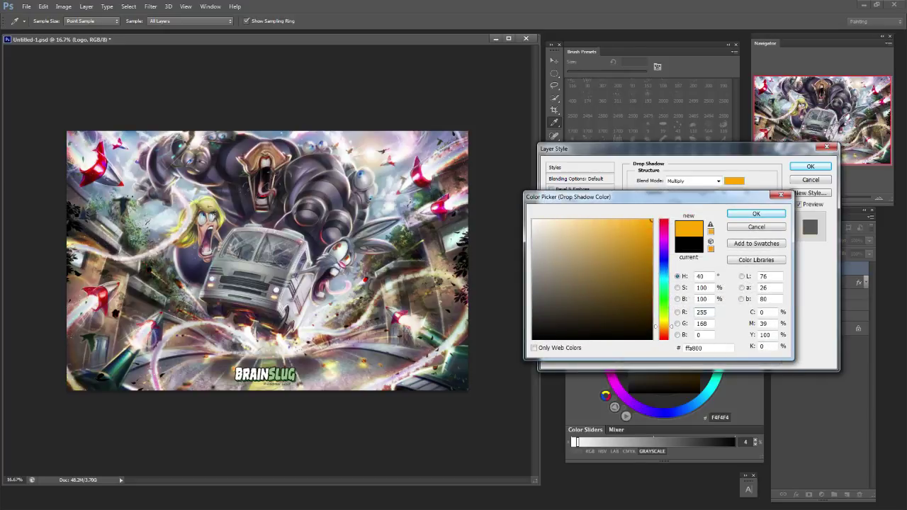
{"action": "left_click", "coordinate": [756, 214]}
{"action": "key", "text": "Return"}
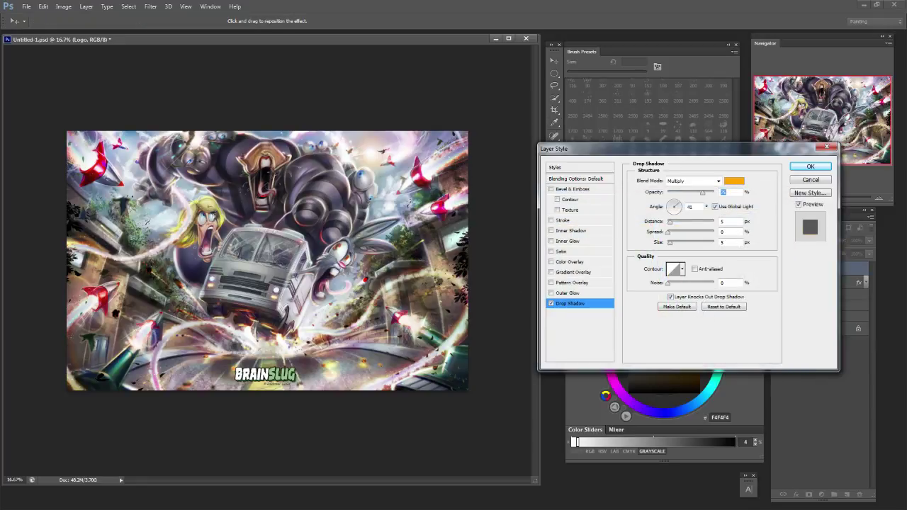
Try a wider drop shadow on the road logo with a 6 px distance, 46% spread and larger size.
{"action": "left_click_drag", "start_coordinate": [670, 243], "coordinate": [693, 243]}
{"action": "key", "text": "shift+Tab"}
{"action": "key", "text": "shift+Tab"}
{"action": "key", "text": "shift+Up"}
{"action": "key", "text": "shift+Up"}
{"action": "key", "text": "shift+Up"}
{"action": "key", "text": "shift+Up"}
{"action": "key", "text": "shift+Up"}
{"action": "key", "text": "shift+Down"}
{"action": "key", "text": "shift+Down"}
{"action": "key", "text": "shift+Down"}
{"action": "key", "text": "shift+Down"}
{"action": "key", "text": "shift+Down"}
{"action": "key", "text": "shift+Down"}
{"action": "left_click_drag", "start_coordinate": [668, 233], "coordinate": [693, 243]}
{"action": "key", "text": "shift+Down"}
{"action": "key", "text": "shift+Down"}
{"action": "key", "text": "shift+Down"}
{"action": "key", "text": "shift+Down"}
{"action": "key", "text": "shift+Down"}
{"action": "key", "text": "Down"}
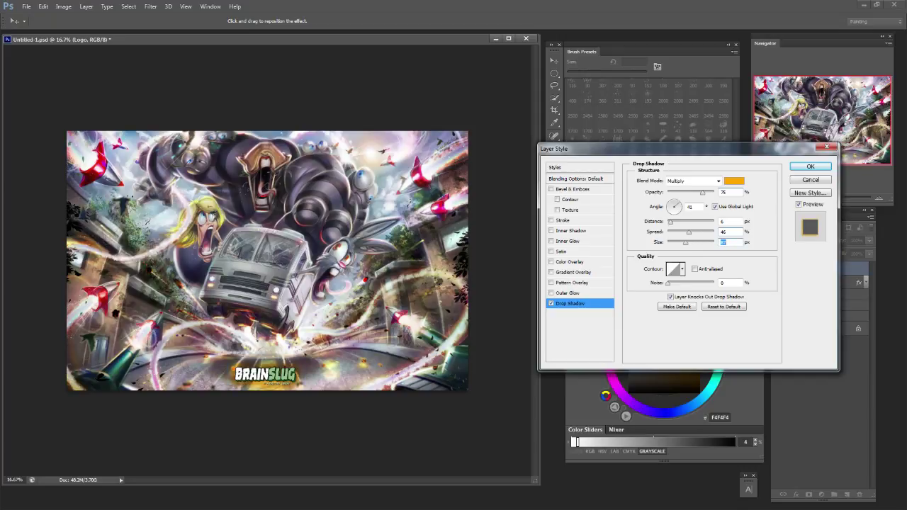
Set the drop shadow to Normal blend mode with 100% opacity, 1 px distance, 0% spread and 27 px size.
{"action": "left_click_drag", "start_coordinate": [671, 223], "coordinate": [669, 222]}
{"action": "left_click_drag", "start_coordinate": [702, 193], "coordinate": [714, 192]}
{"action": "left_click", "coordinate": [710, 182]}
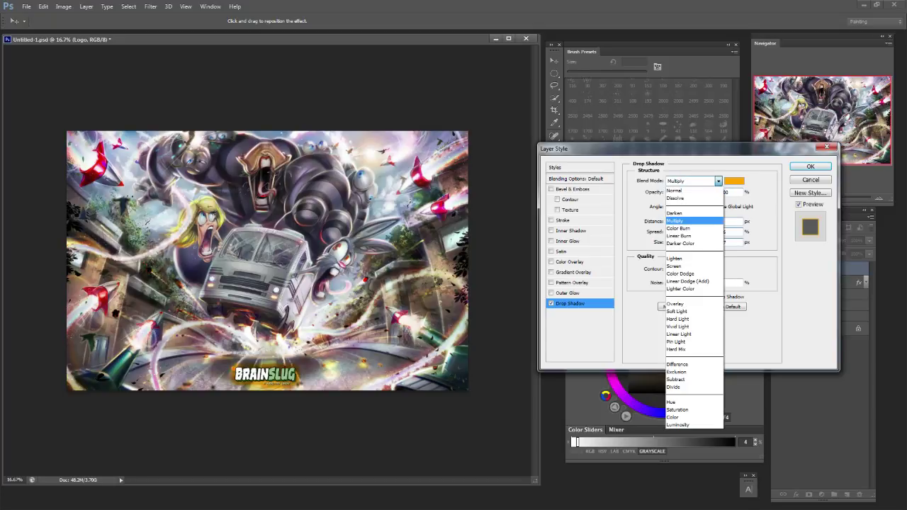
{"action": "left_click", "coordinate": [693, 190]}
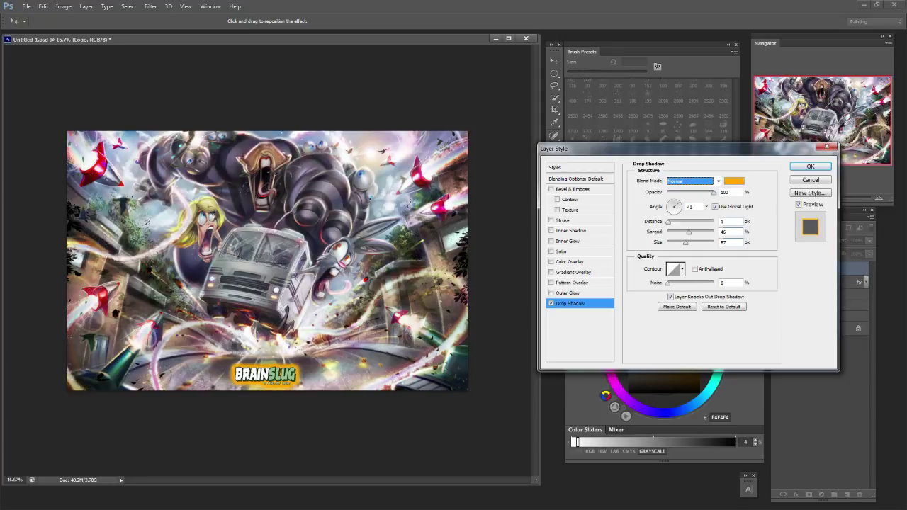
{"action": "mouse_move", "coordinate": [689, 232]}
{"action": "left_mouse_down"}
{"action": "mouse_move", "coordinate": [667, 233]}
{"action": "mouse_move", "coordinate": [692, 243]}
{"action": "mouse_move", "coordinate": [675, 243]}
{"action": "left_mouse_up"}
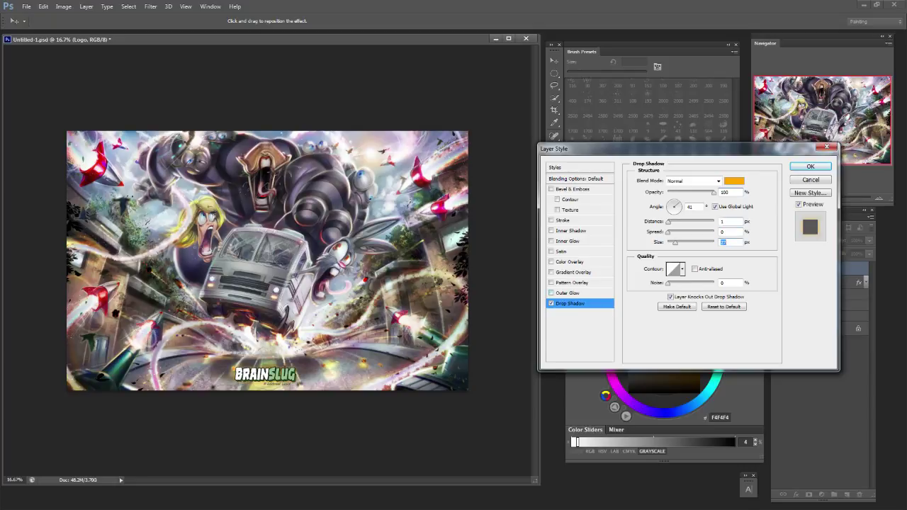
Enable an outer glow on the road logo with a 34% spread and a 43 px size.
{"action": "left_click", "coordinate": [551, 293]}
{"action": "left_click", "coordinate": [567, 294]}
{"action": "left_click_drag", "start_coordinate": [670, 262], "coordinate": [683, 250]}
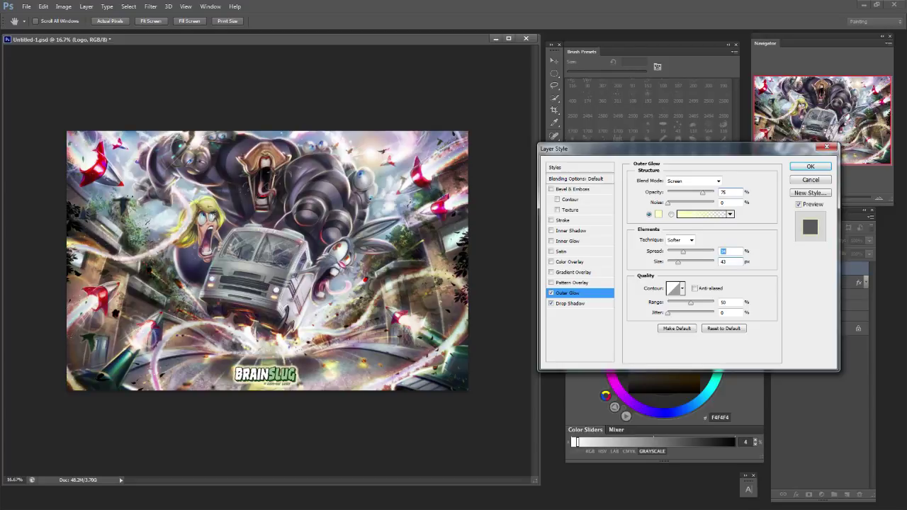
Set the road logo's outer glow to Normal blend mode with 100% opacity and a 100% range.
{"action": "mouse_move", "coordinate": [701, 192]}
{"action": "left_mouse_down"}
{"action": "mouse_move", "coordinate": [687, 192]}
{"action": "mouse_move", "coordinate": [714, 192]}
{"action": "left_mouse_up"}
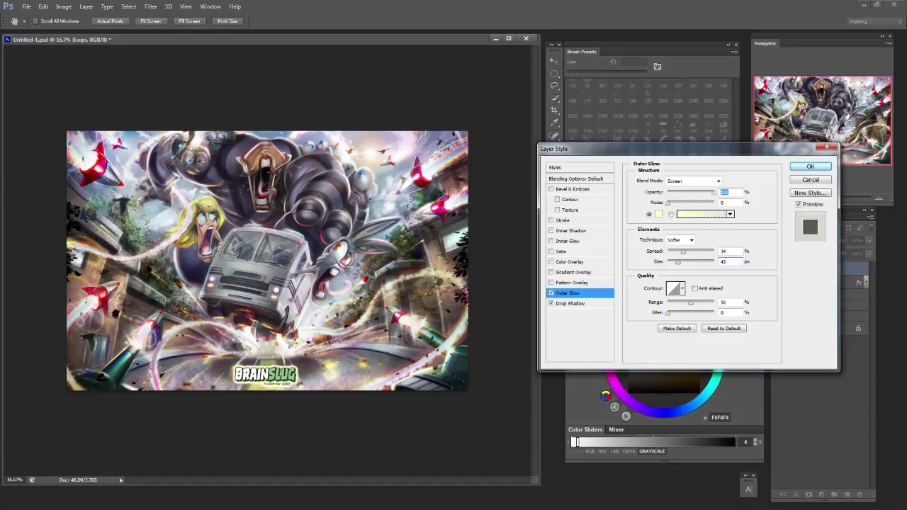
{"action": "left_click", "coordinate": [693, 181]}
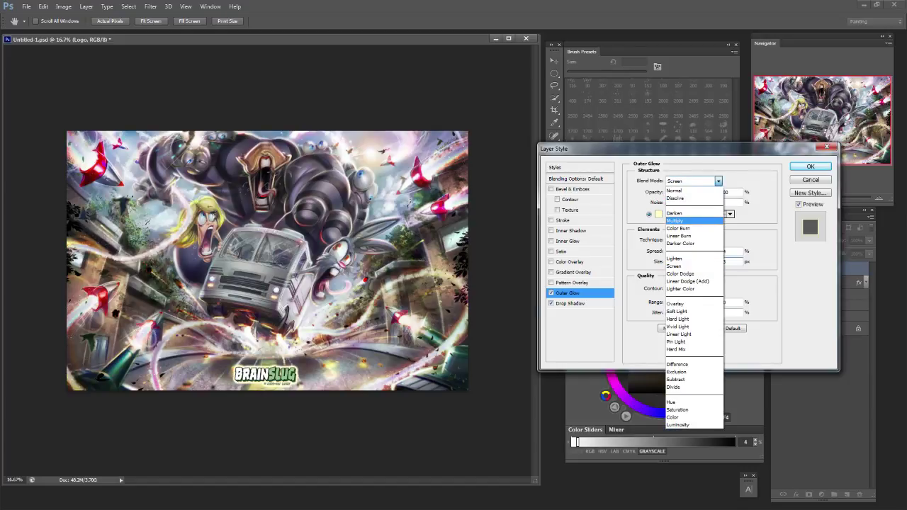
{"action": "left_click", "coordinate": [675, 190]}
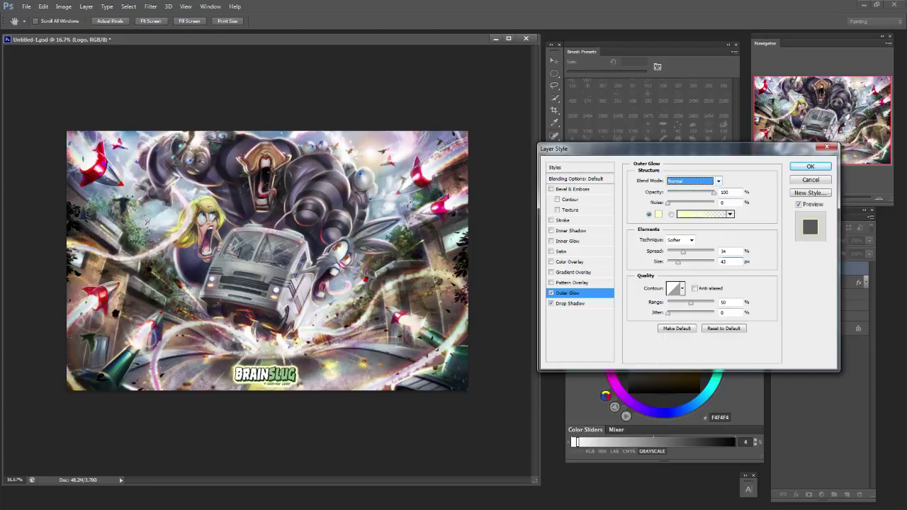
{"action": "left_click_drag", "start_coordinate": [690, 303], "coordinate": [714, 303]}
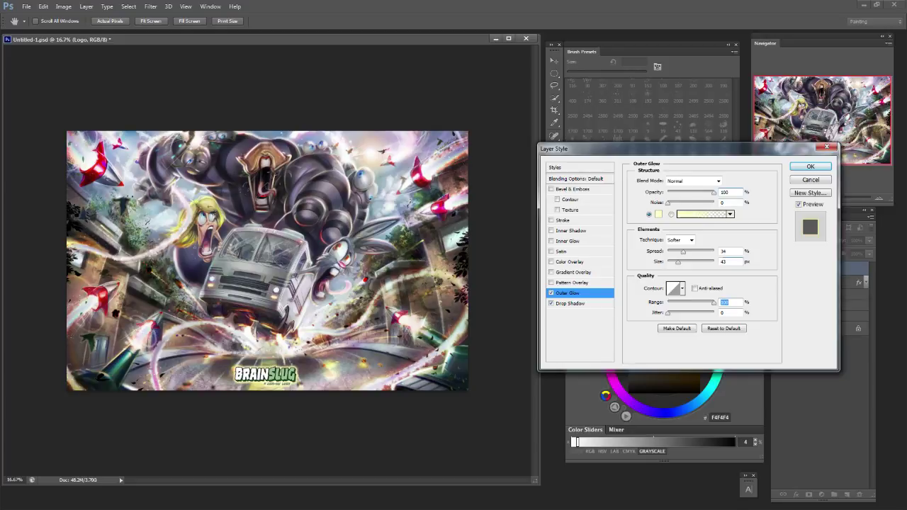
Set the outer glow's spread to 46% and its size to 29 px.
{"action": "left_click_drag", "start_coordinate": [678, 263], "coordinate": [714, 252]}
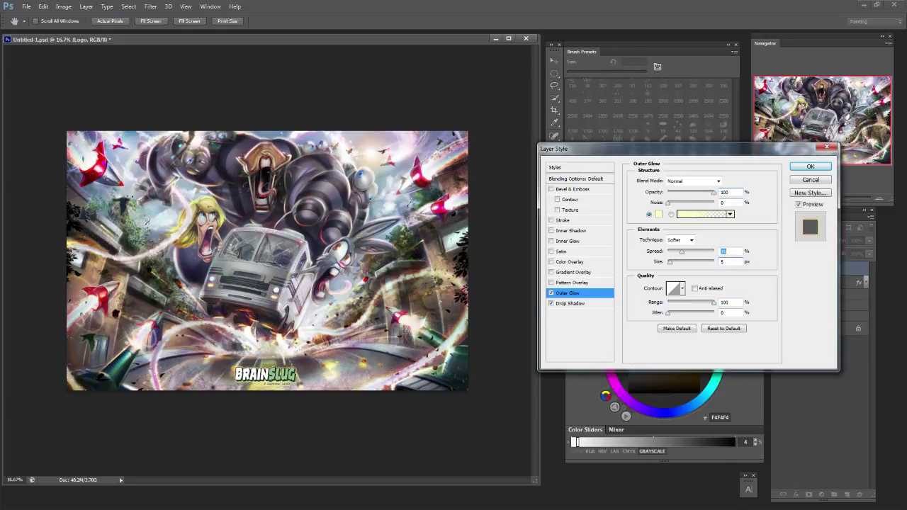
{"action": "type", "text": "46"}
{"action": "key", "text": "Tab"}
{"action": "key", "text": "shift+Up"}
{"action": "key", "text": "shift+Up"}
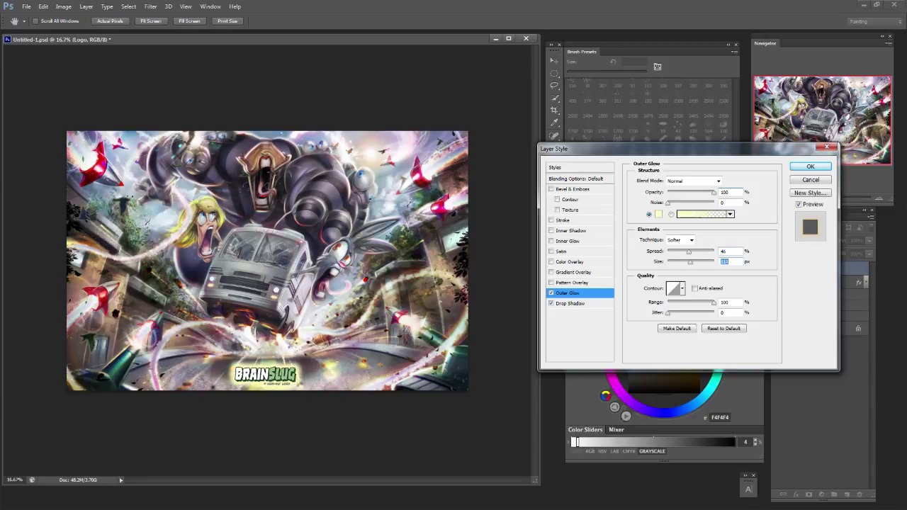
Adjust the logo's drop shadow to a 0 px distance, 12% spread and 163 px size.
{"action": "left_click", "coordinate": [571, 304]}
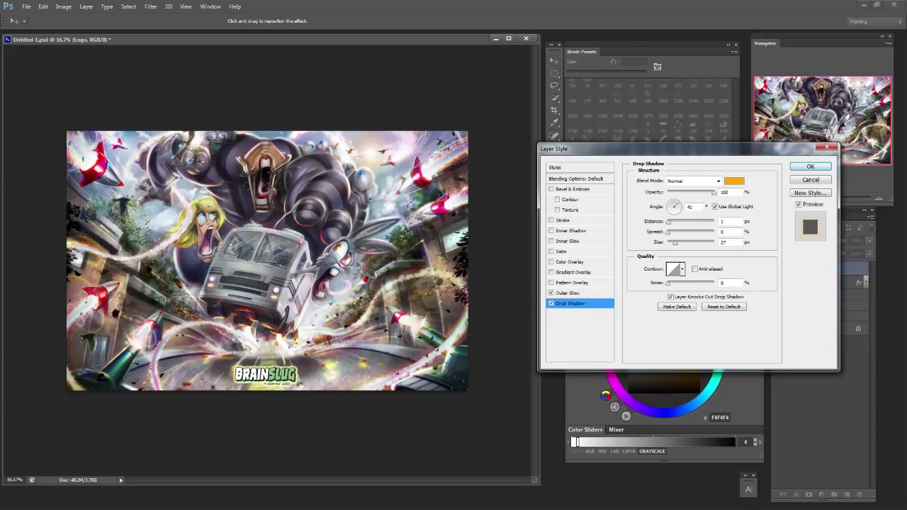
{"action": "left_click_drag", "start_coordinate": [675, 243], "coordinate": [675, 222]}
{"action": "key", "text": "shift+Up"}
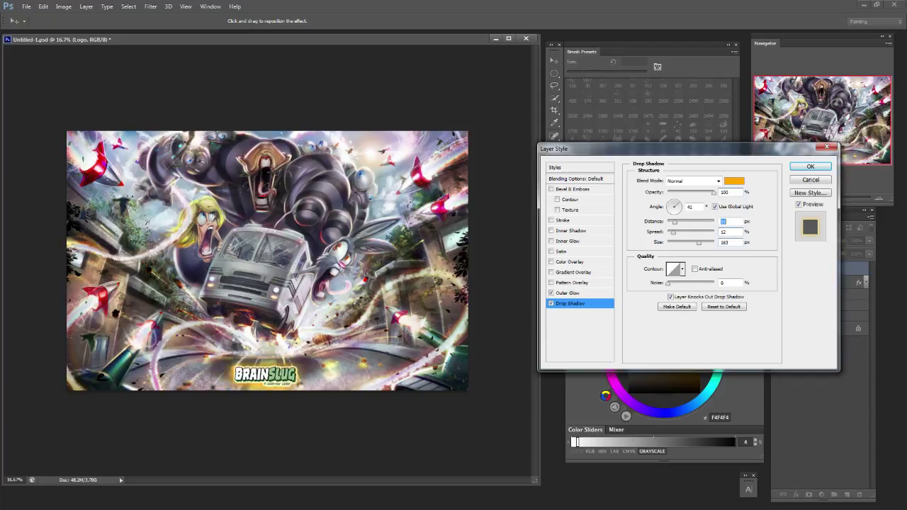
{"action": "type", "text": "0"}
Change the drop shadow color to the dark orange-brown 9b4200.
{"action": "left_click", "coordinate": [734, 182]}
{"action": "left_click", "coordinate": [734, 181]}
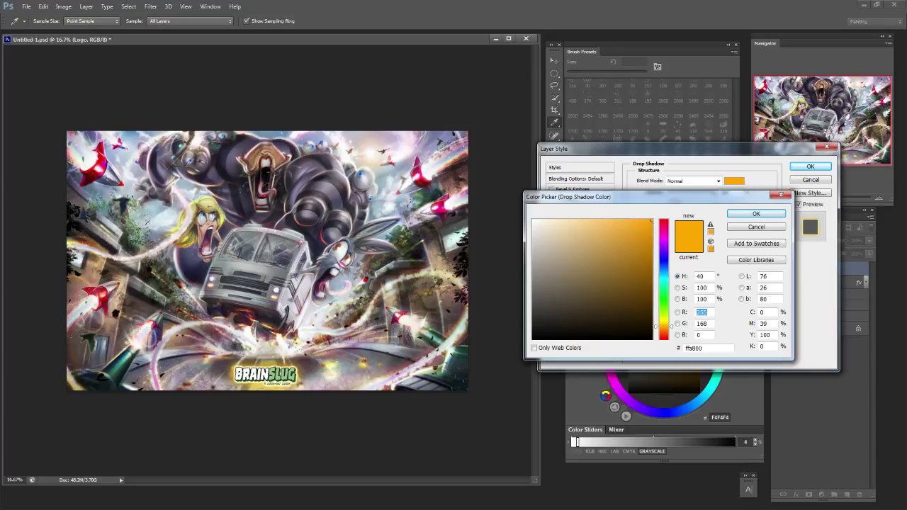
{"action": "left_click", "coordinate": [664, 331]}
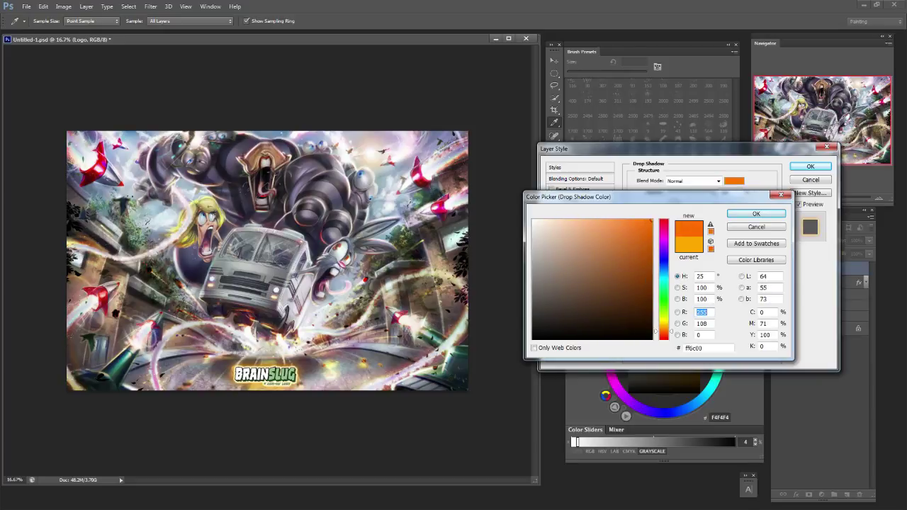
{"action": "type", "text": "155"}
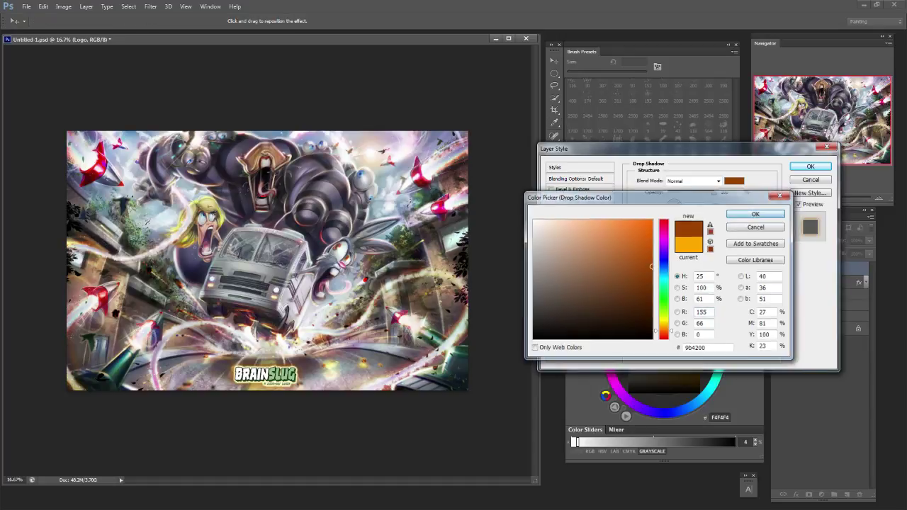
{"action": "key", "text": "Return"}
Reduce the outer glow's spread to 26% and set its color to the light orange ffc55f.
{"action": "left_click", "coordinate": [568, 294]}
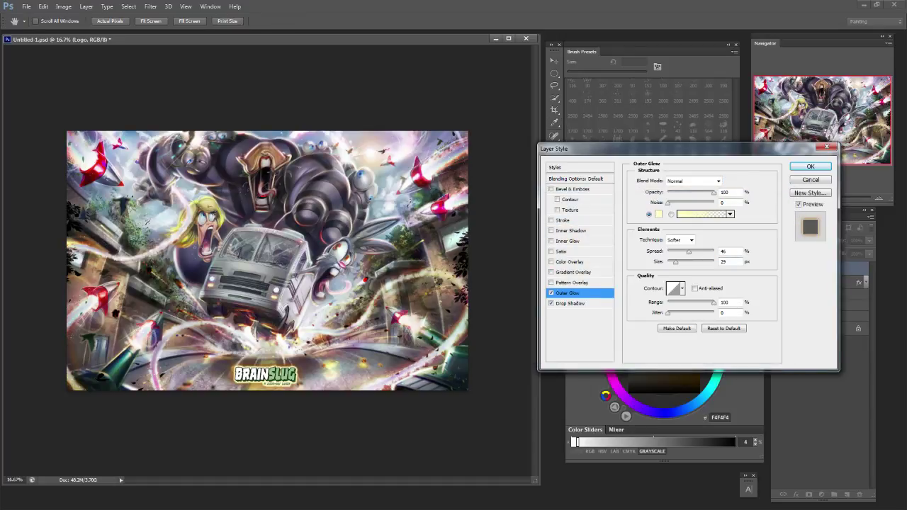
{"action": "mouse_move", "coordinate": [688, 252]}
{"action": "left_mouse_down"}
{"action": "mouse_move", "coordinate": [697, 252]}
{"action": "mouse_move", "coordinate": [680, 253]}
{"action": "left_mouse_up"}
{"action": "left_click", "coordinate": [658, 214]}
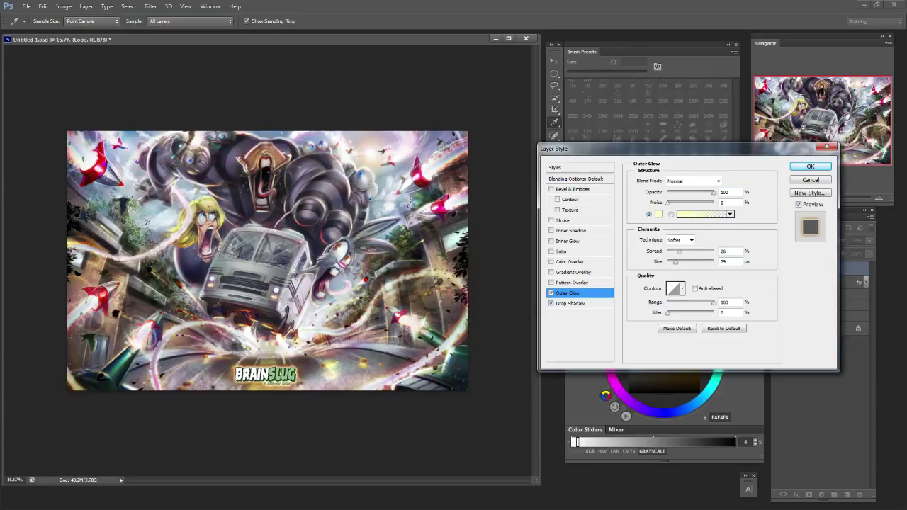
{"action": "left_click", "coordinate": [658, 214]}
{"action": "left_click", "coordinate": [652, 219]}
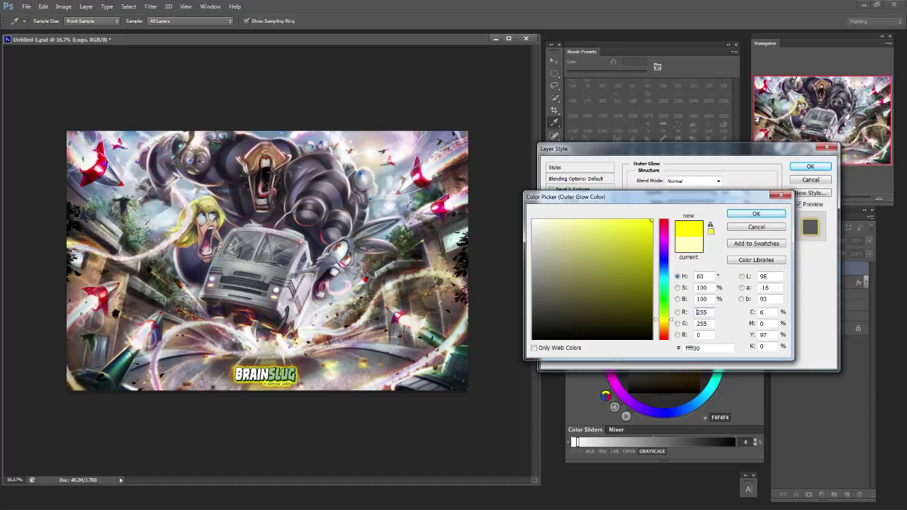
{"action": "left_click", "coordinate": [664, 324]}
{"action": "left_click", "coordinate": [619, 220]}
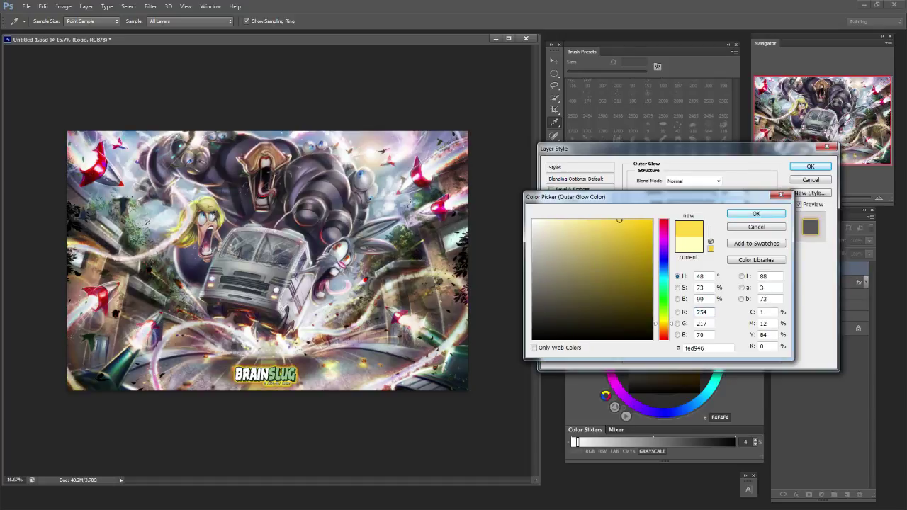
{"action": "mouse_move", "coordinate": [619, 221]}
{"action": "left_mouse_down"}
{"action": "mouse_move", "coordinate": [612, 234]}
{"action": "mouse_move", "coordinate": [591, 220]}
{"action": "mouse_move", "coordinate": [607, 220]}
{"action": "left_mouse_up"}
{"action": "left_click", "coordinate": [664, 332]}
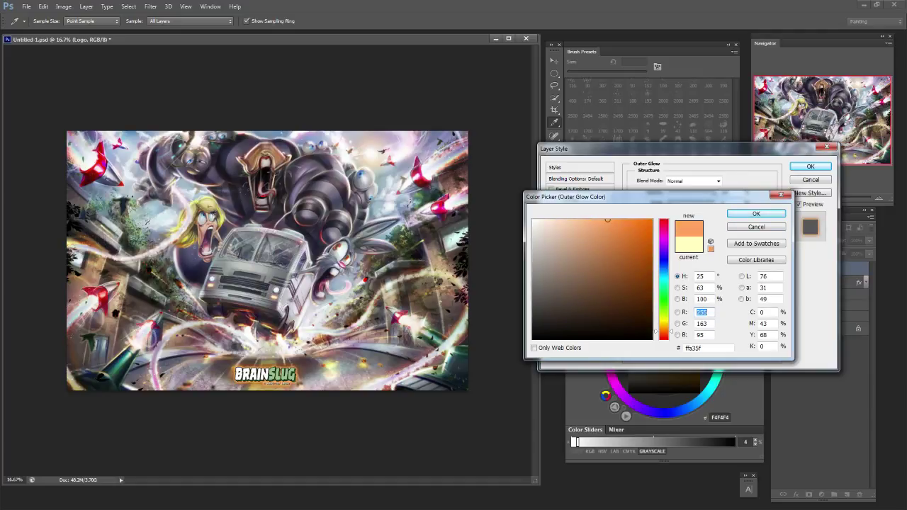
{"action": "left_click_drag", "start_coordinate": [664, 331], "coordinate": [664, 327]}
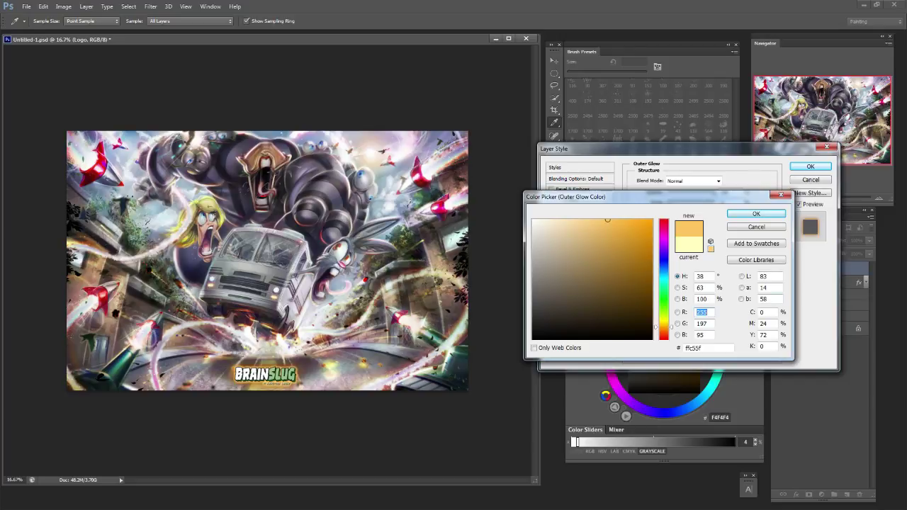
{"action": "left_click", "coordinate": [756, 214]}
{"action": "key", "text": "Return"}
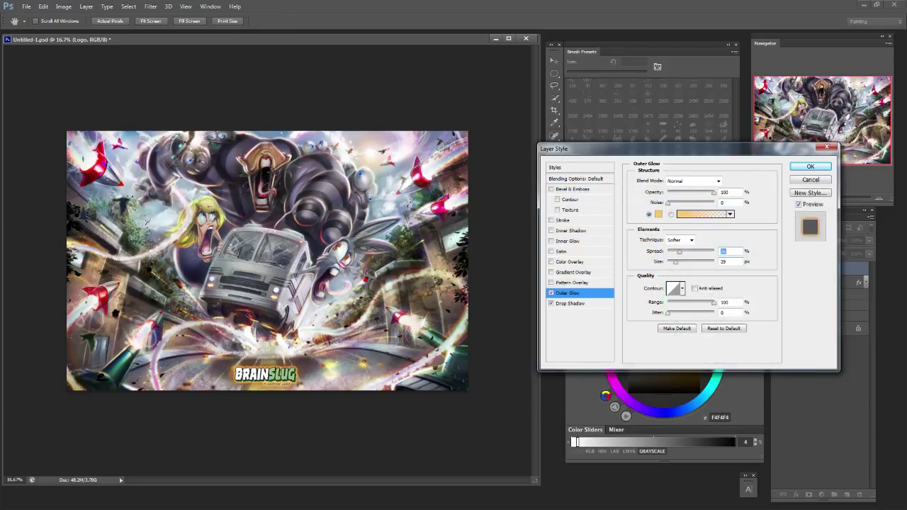
Refine the outer glow with a 10% spread, 24 px size and a range of about 84%.
{"action": "mouse_move", "coordinate": [679, 252]}
{"action": "left_mouse_down"}
{"action": "mouse_move", "coordinate": [706, 252]}
{"action": "mouse_move", "coordinate": [669, 252]}
{"action": "left_mouse_up"}
{"action": "key", "text": "shift+Up"}
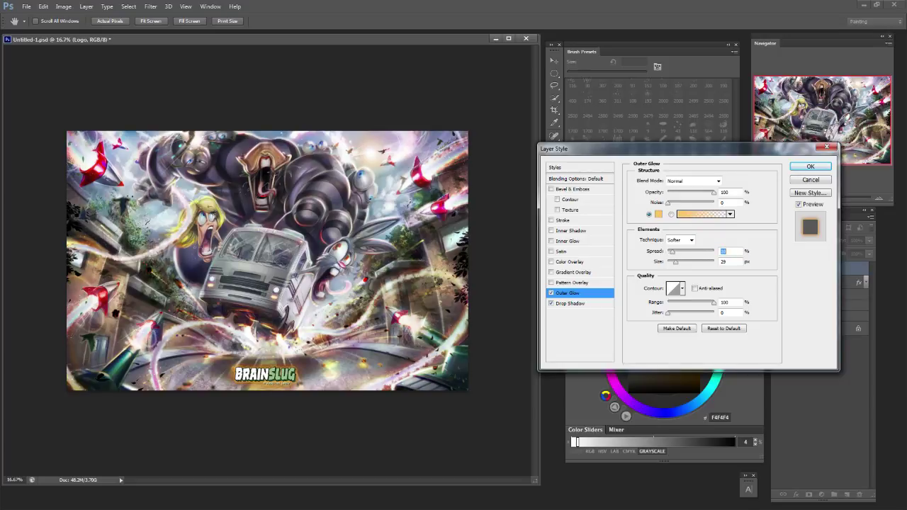
{"action": "key", "text": "Tab"}
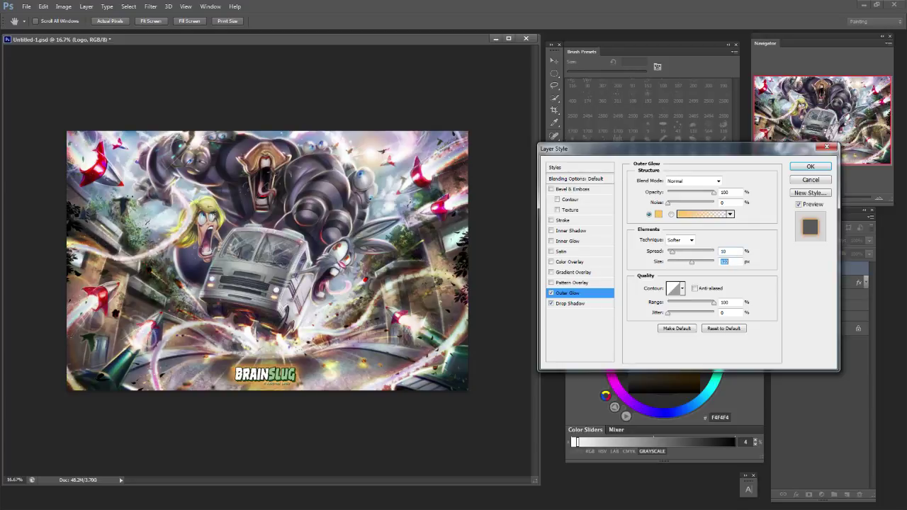
{"action": "type", "text": "0"}
{"action": "key", "text": "shift+Up"}
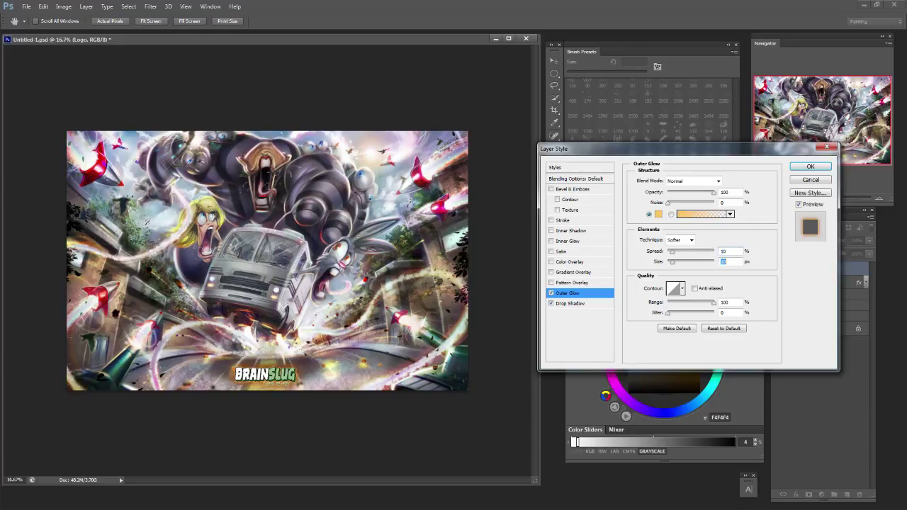
{"action": "key", "text": "shift+Up"}
{"action": "left_click_drag", "start_coordinate": [713, 303], "coordinate": [694, 303]}
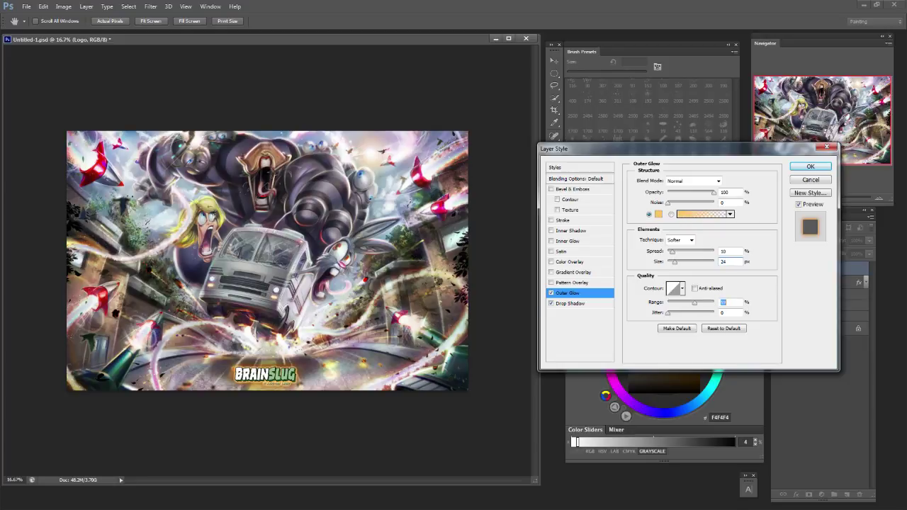
{"action": "key", "text": "shift+Up"}
{"action": "key", "text": "shift+Up"}
{"action": "key", "text": "shift+Up"}
{"action": "key", "text": "shift+Up"}
Enable an inner glow on the road logo and set its color to the orange ffa200.
{"action": "left_click", "coordinate": [551, 241]}
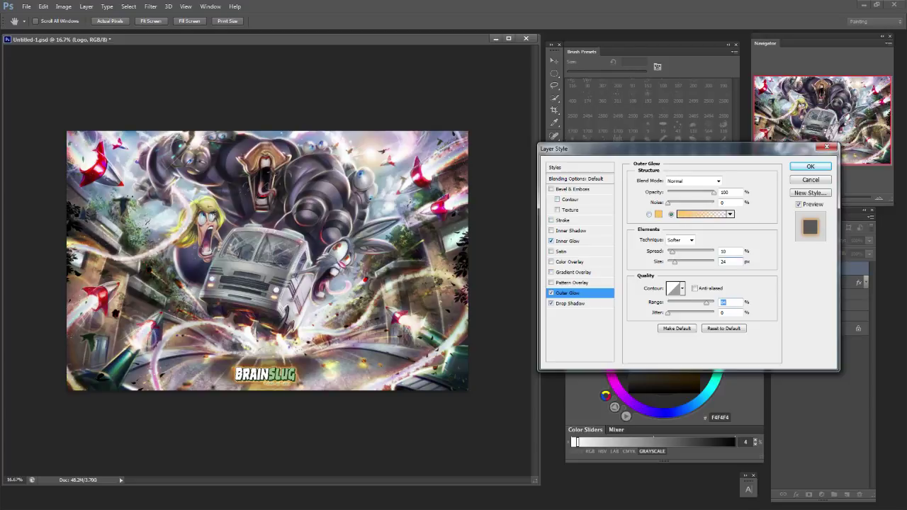
{"action": "left_click", "coordinate": [567, 240]}
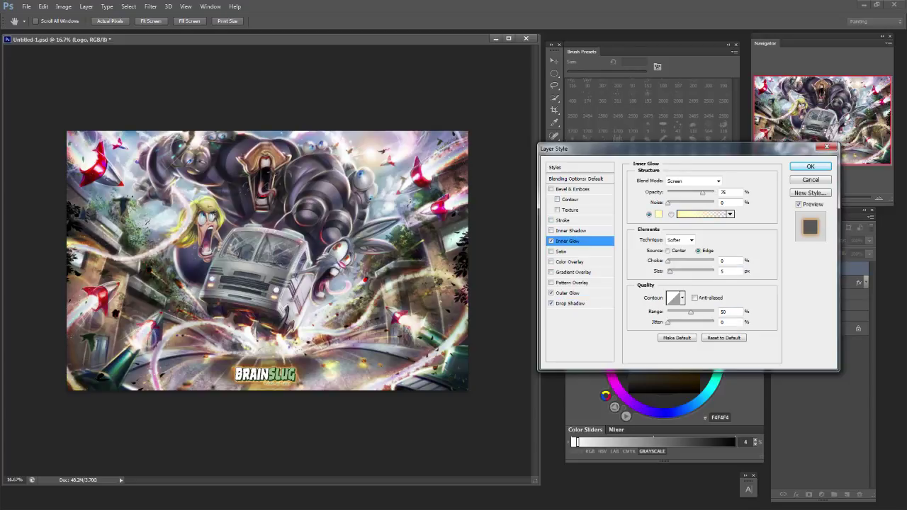
{"action": "left_click", "coordinate": [658, 214]}
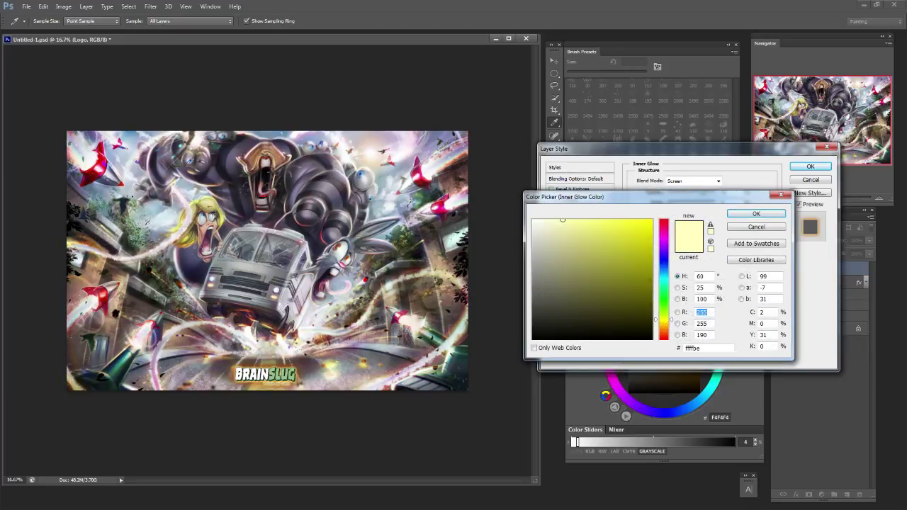
{"action": "left_click_drag", "start_coordinate": [664, 319], "coordinate": [663, 327]}
{"action": "left_click_drag", "start_coordinate": [627, 221], "coordinate": [651, 220]}
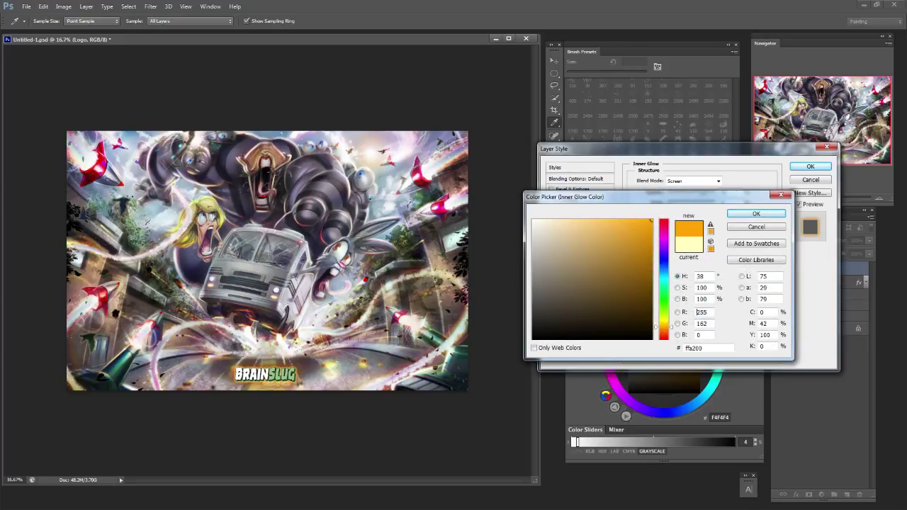
{"action": "left_click", "coordinate": [756, 214]}
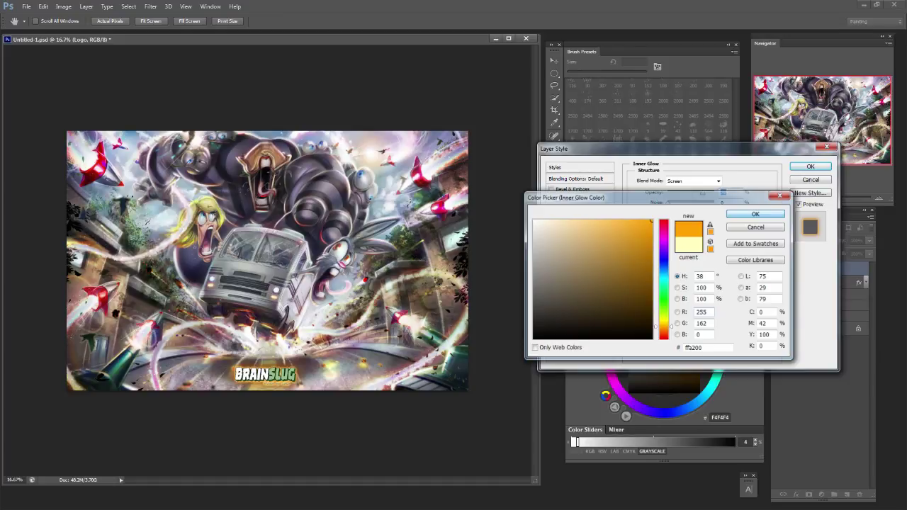
{"action": "key", "text": "Return"}
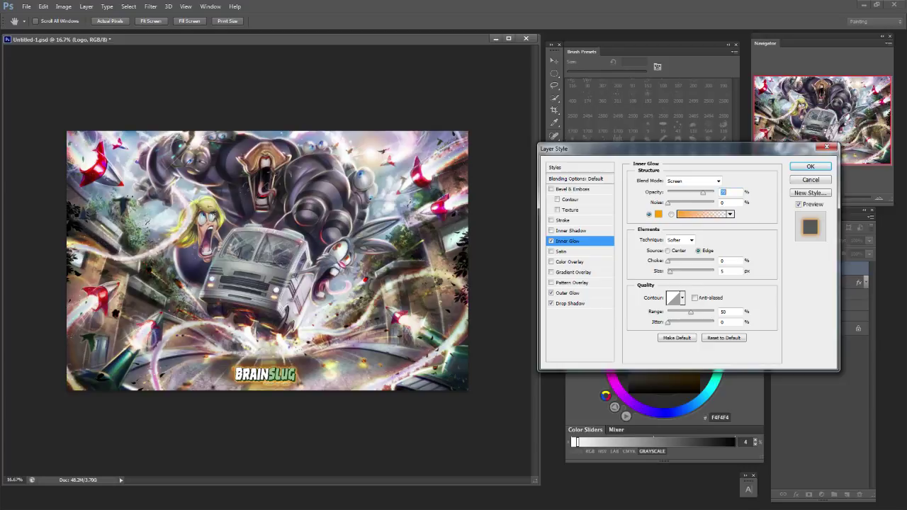
Set the inner glow to 24% opacity, 4 px size and 100% range.
{"action": "left_click_drag", "start_coordinate": [703, 192], "coordinate": [679, 193]}
{"action": "key", "text": "Tab"}
{"action": "mouse_move", "coordinate": [670, 271]}
{"action": "left_mouse_down"}
{"action": "mouse_move", "coordinate": [714, 271]}
{"action": "mouse_move", "coordinate": [670, 272]}
{"action": "left_mouse_up"}
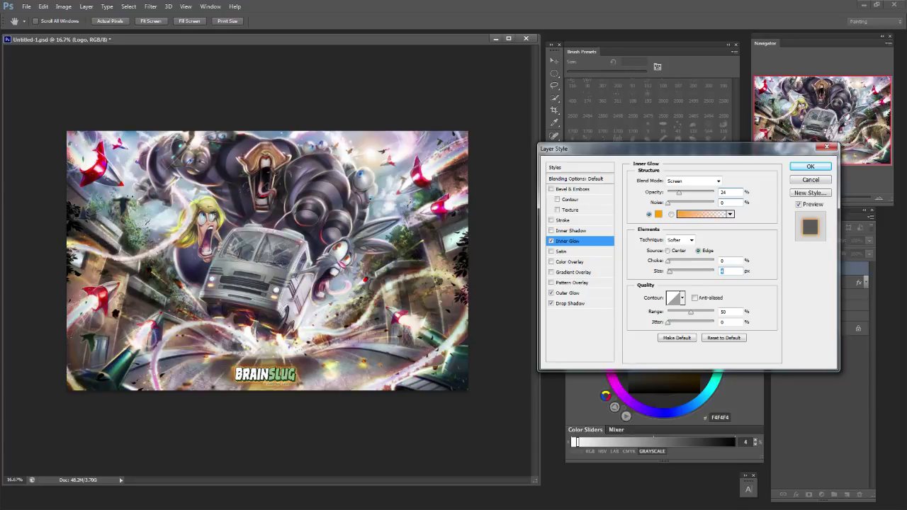
{"action": "key", "text": "Tab"}
{"action": "type", "text": "100"}
{"action": "key", "text": "Tab"}
Change the inner glow color to the pale yellow faffbf.
{"action": "left_click", "coordinate": [659, 214]}
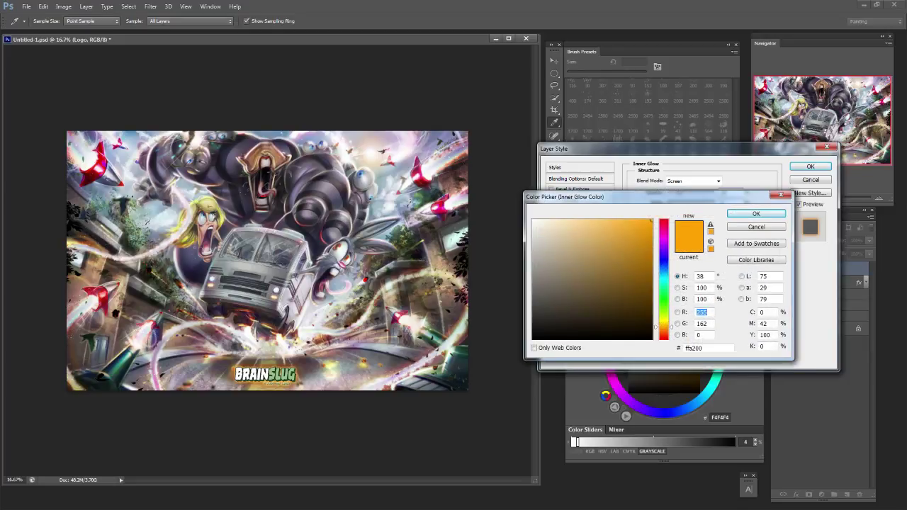
{"action": "left_click_drag", "start_coordinate": [664, 326], "coordinate": [664, 318]}
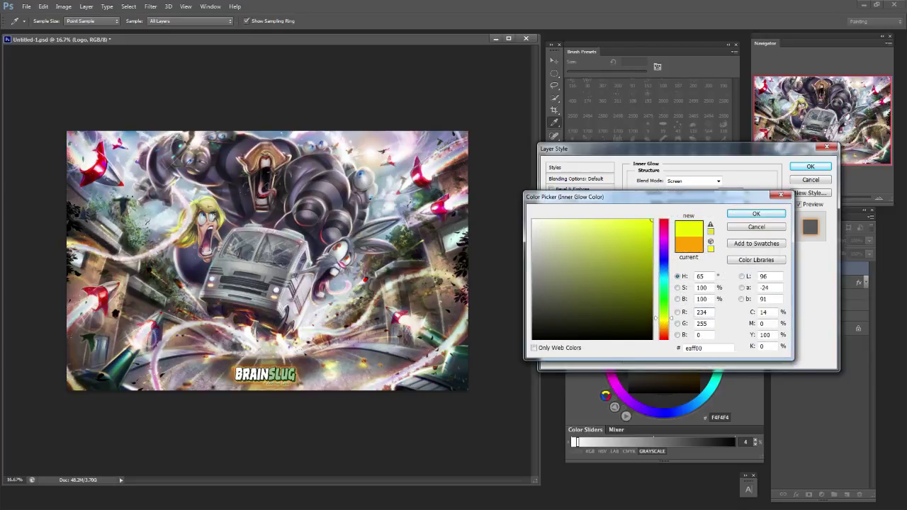
{"action": "left_click_drag", "start_coordinate": [652, 220], "coordinate": [561, 220]}
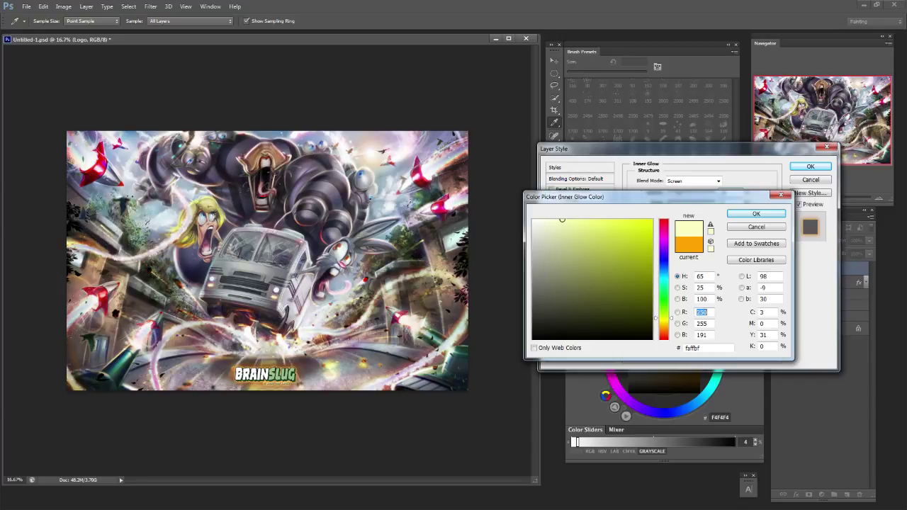
{"action": "key", "text": "Return"}
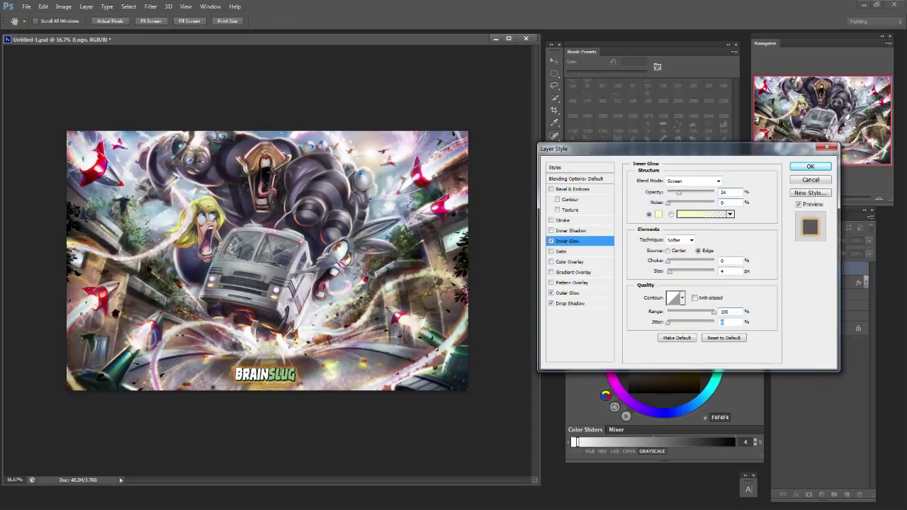
Raise the inner glow's opacity to 100% and apply the layer style without Bevel & Emboss.
{"action": "left_click_drag", "start_coordinate": [678, 193], "coordinate": [714, 193]}
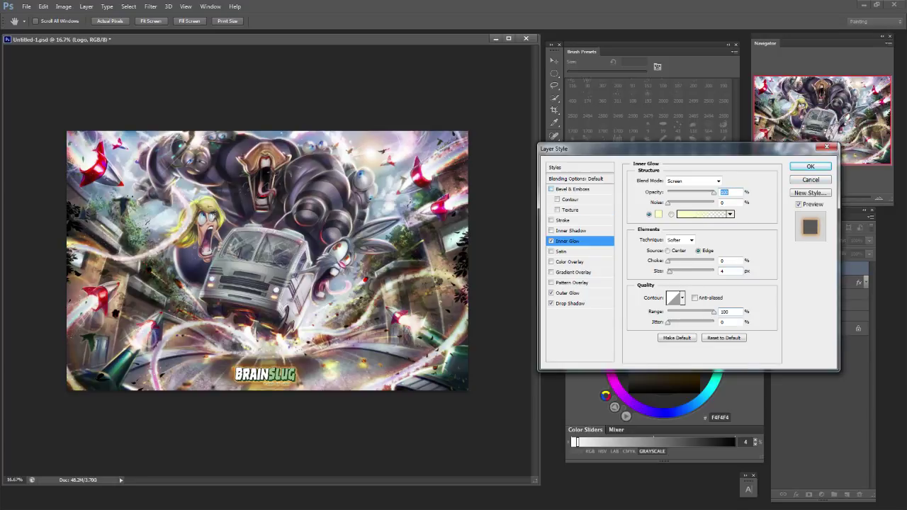
{"action": "left_click", "coordinate": [551, 189]}
{"action": "left_click", "coordinate": [550, 189]}
{"action": "key", "text": "Return"}
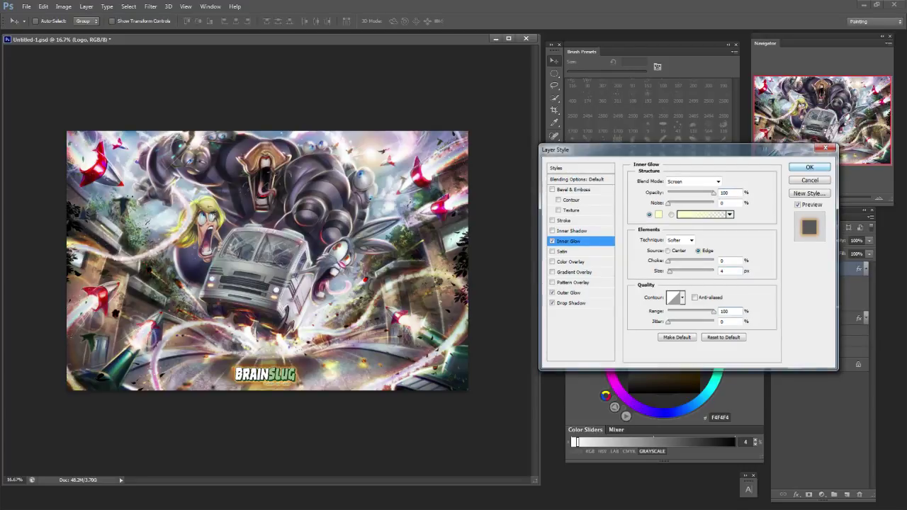
Apply the layer style and add a new layer above the styled logo layer for painting.
{"action": "key", "text": "Return"}
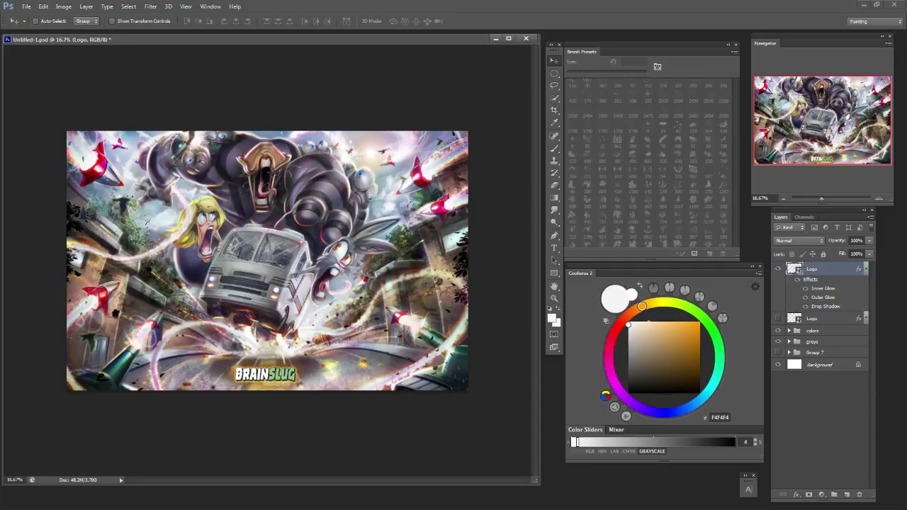
{"action": "left_click", "coordinate": [822, 319]}
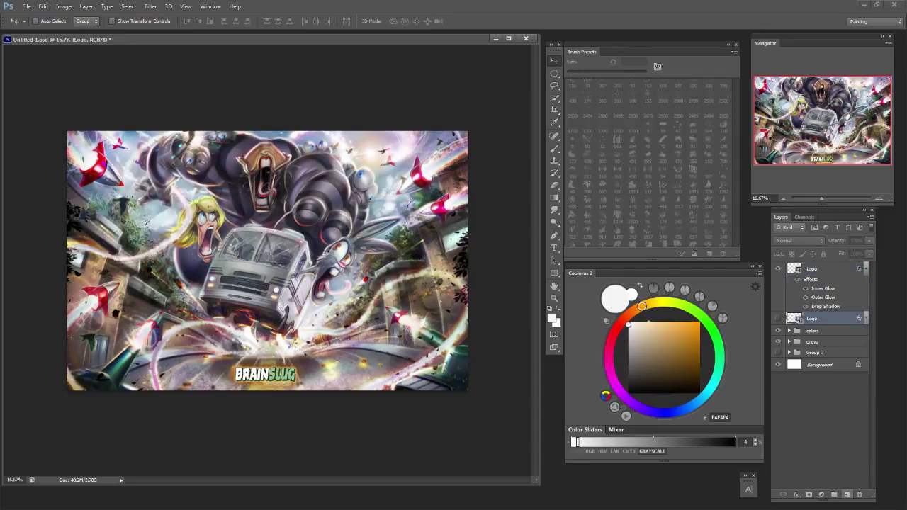
{"action": "left_click", "coordinate": [847, 494]}
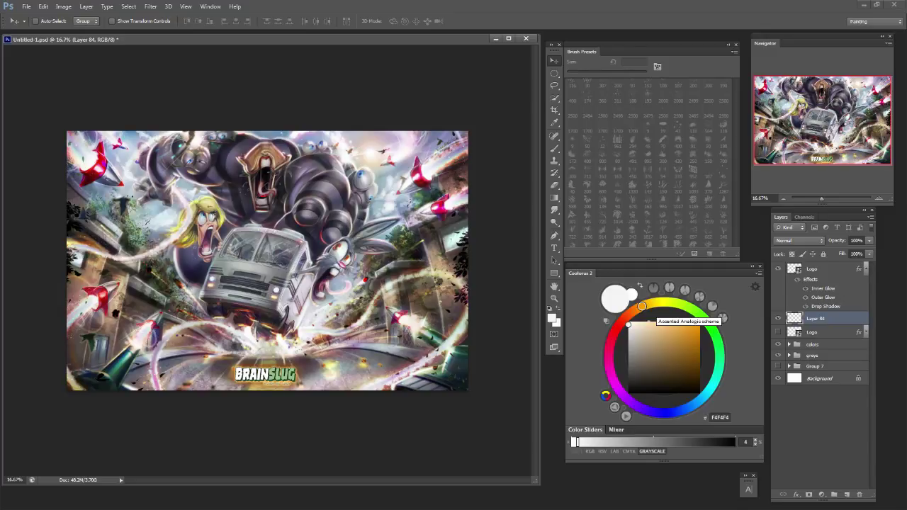
{"action": "key", "text": "ctrl+plus"}
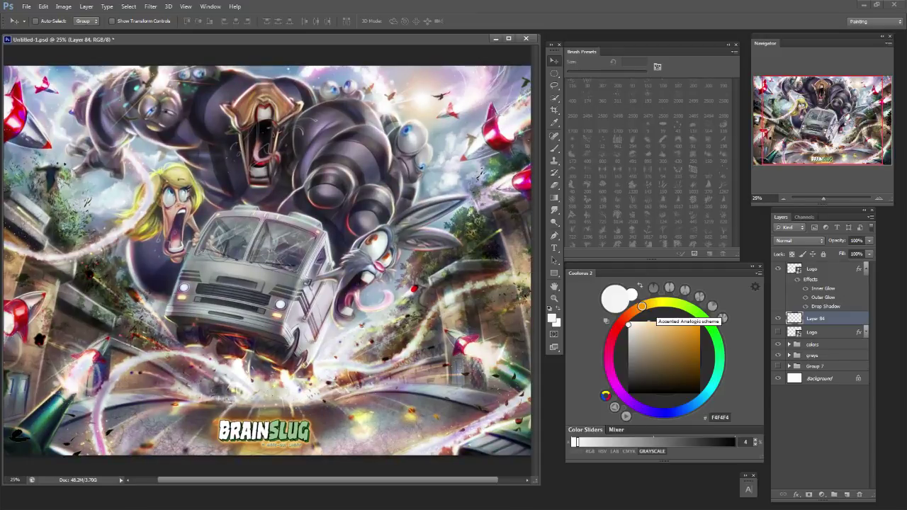
{"action": "key", "text": "b"}
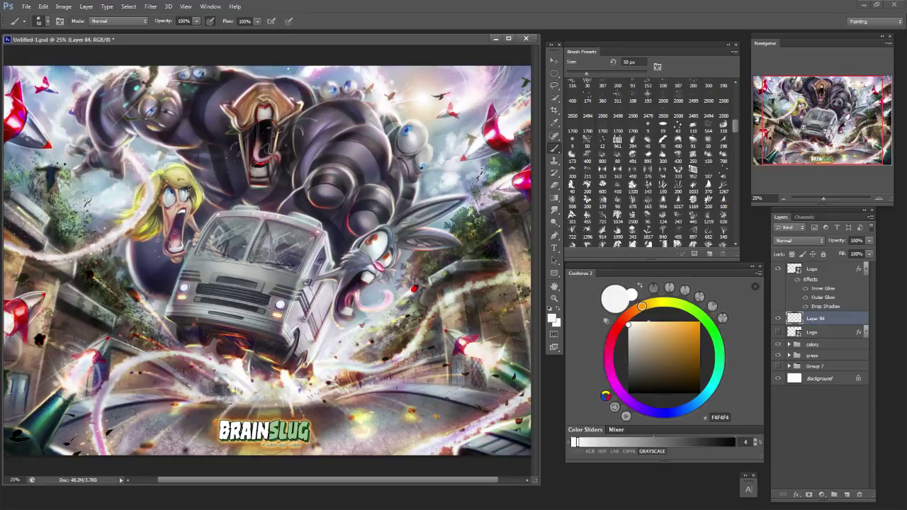
{"action": "left_click_drag", "start_coordinate": [815, 318], "coordinate": [814, 264]}
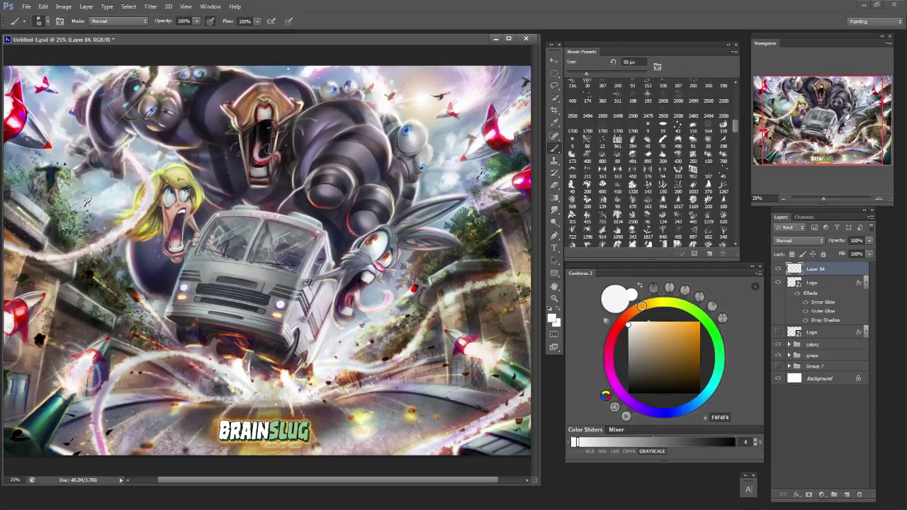
Choose a soft round brush preset and set the painting color to the light orange FFB542.
{"action": "scroll", "coordinate": [648, 163], "scroll_direction": "up", "scroll_amount": 5}
{"action": "scroll", "coordinate": [652, 163], "scroll_direction": "up", "scroll_amount": 3}
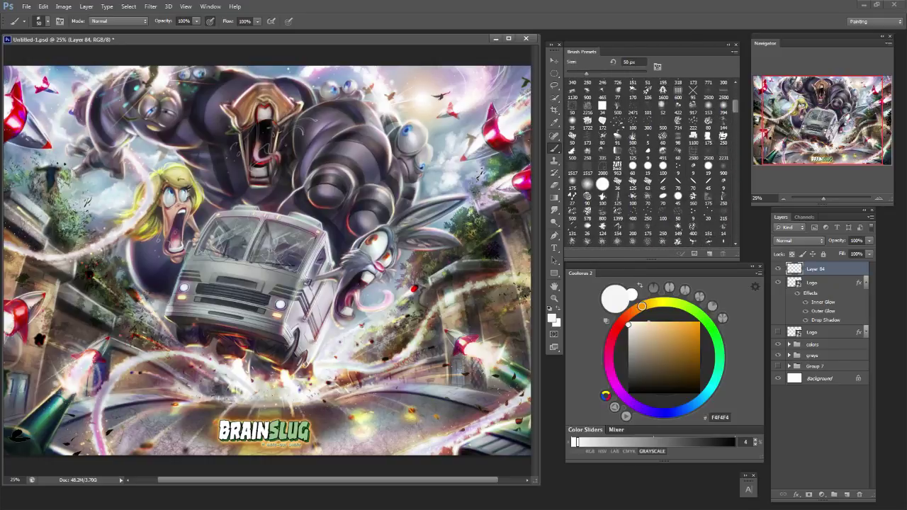
{"action": "left_click", "coordinate": [587, 190]}
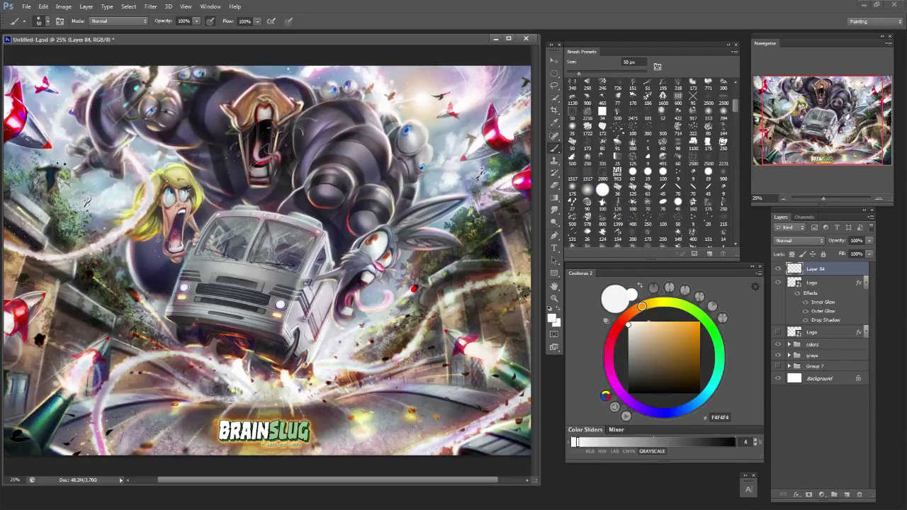
{"action": "left_click_drag", "start_coordinate": [665, 340], "coordinate": [681, 322]}
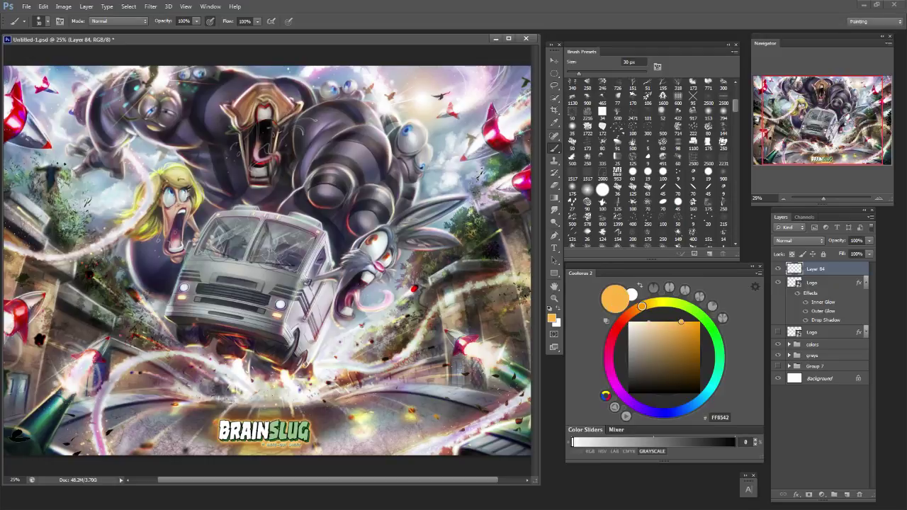
Set the new layer's blend mode to Color Dodge and reduce the brush size.
{"action": "left_click", "coordinate": [799, 240]}
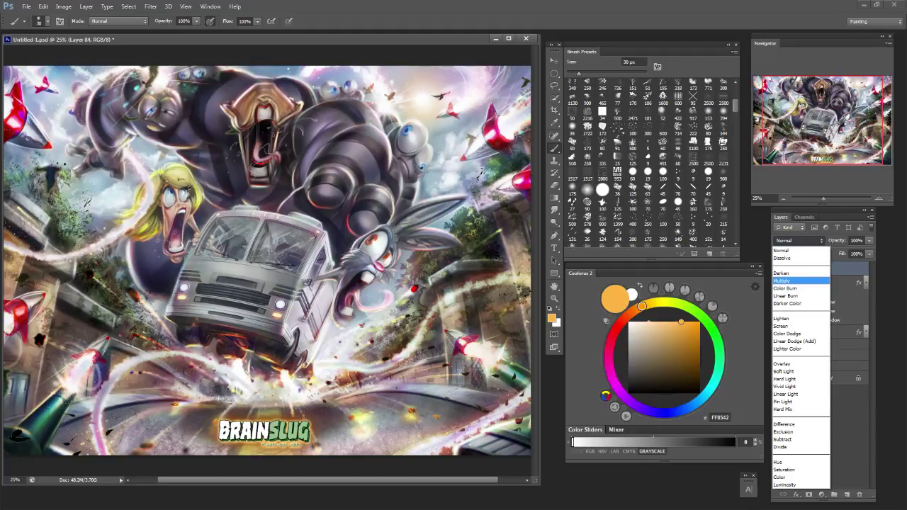
{"action": "left_click", "coordinate": [787, 333]}
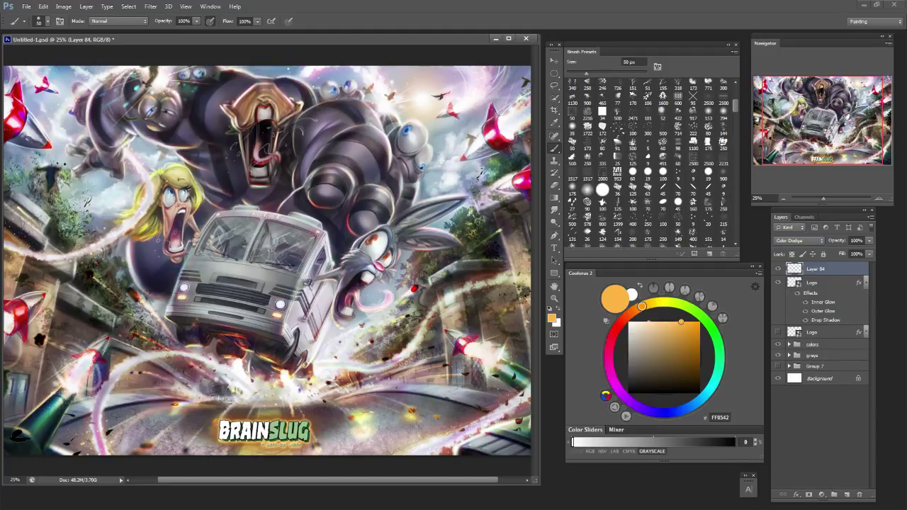
{"action": "left_click_drag", "start_coordinate": [586, 74], "coordinate": [570, 74]}
{"action": "left_click_drag", "start_coordinate": [241, 444], "coordinate": [219, 448]}
{"action": "key", "text": "ctrl+alt+z"}
{"action": "key", "text": "ctrl+alt+z"}
Paint light orange glow and spark accents around the edges of the Brainslug logo, varying the brush size.
{"action": "key", "text": "bracketleft"}
{"action": "key", "text": "bracketleft"}
{"action": "key", "text": "bracketleft"}
{"action": "key", "text": "bracketleft"}
{"action": "key", "text": "bracketleft"}
{"action": "key", "text": "bracketleft"}
{"action": "key", "text": "bracketleft"}
{"action": "key", "text": "bracketright"}
{"action": "key", "text": "bracketright"}
{"action": "key", "text": "bracketright"}
{"action": "key", "text": "bracketright"}
{"action": "key", "text": "bracketleft"}
{"action": "key", "text": "bracketleft"}
{"action": "key", "text": "bracketright"}
{"action": "key", "text": "bracketright"}
{"action": "key", "text": "bracketright"}
{"action": "key", "text": "bracketright"}
{"action": "key", "text": "bracketright"}
{"action": "key", "text": "bracketright"}
{"action": "key", "text": "bracketright"}
{"action": "key", "text": "bracketright"}
{"action": "key", "text": "bracketleft"}
{"action": "key", "text": "bracketleft"}
{"action": "key", "text": "bracketleft"}
{"action": "key", "text": "bracketleft"}
{"action": "key", "text": "bracketleft"}
{"action": "key", "text": "bracketleft"}
{"action": "key", "text": "bracketleft"}
{"action": "key", "text": "bracketleft"}
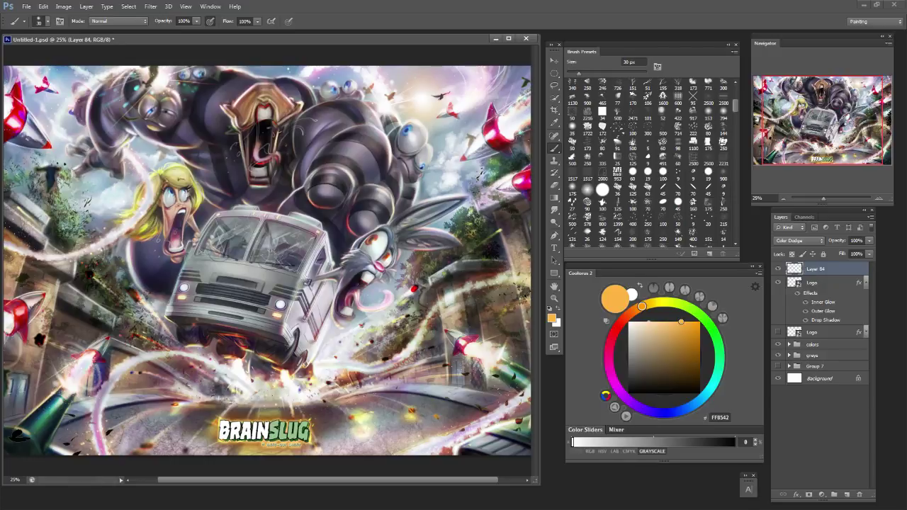
{"action": "key", "text": "bracketright"}
{"action": "key", "text": "bracketright"}
{"action": "key", "text": "bracketright"}
{"action": "key", "text": "bracketright"}
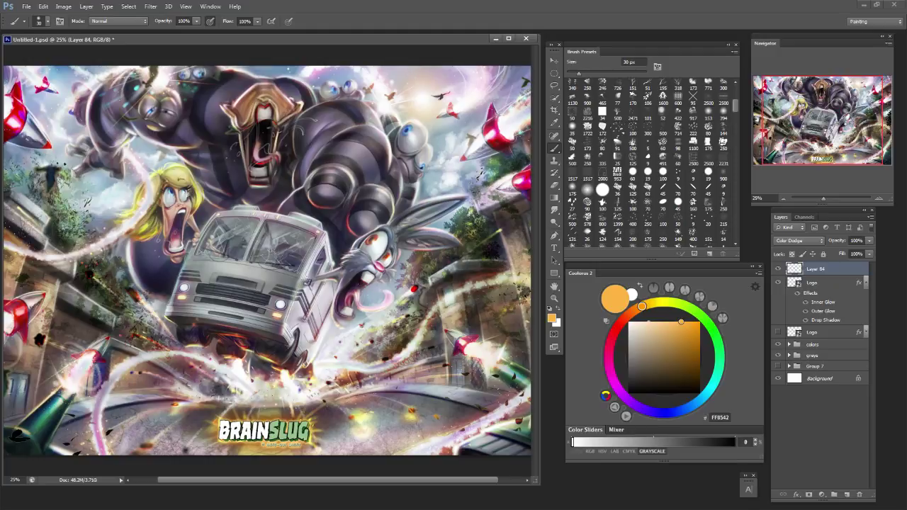
Set the painting color to the dark orange A63800 and build up the logo's glow with a brush enlarged to 125 px.
{"action": "key", "text": "bracketleft"}
{"action": "left_click", "coordinate": [629, 314]}
{"action": "left_click_drag", "start_coordinate": [681, 322], "coordinate": [700, 346]}
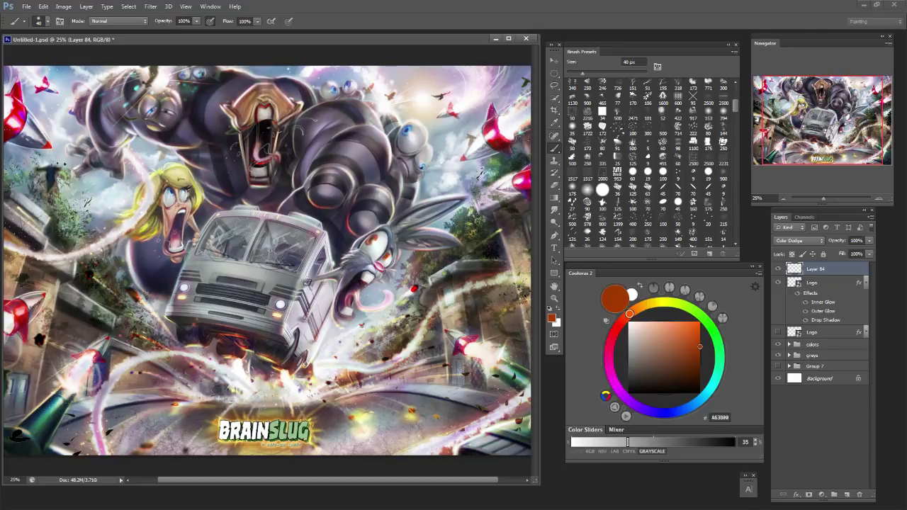
{"action": "key", "text": "bracketright"}
{"action": "key", "text": "bracketright"}
{"action": "key", "text": "bracketright"}
{"action": "key", "text": "bracketright"}
{"action": "key", "text": "bracketright"}
{"action": "key", "text": "bracketright"}
{"action": "key", "text": "bracketright"}
{"action": "key", "text": "bracketright"}
{"action": "key", "text": "bracketright"}
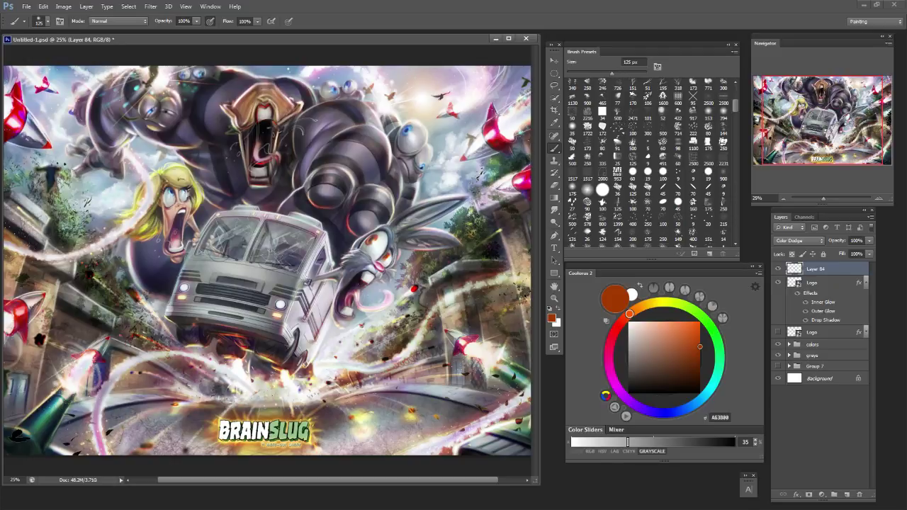
Paint fine glow details around the logo in the light orange FF9864, using small brush sizes of about 15 to 25 px.
{"action": "key", "text": "bracketleft"}
{"action": "key", "text": "bracketleft"}
{"action": "key", "text": "bracketleft"}
{"action": "key", "text": "bracketleft"}
{"action": "key", "text": "bracketleft"}
{"action": "key", "text": "bracketleft"}
{"action": "key", "text": "bracketleft"}
{"action": "key", "text": "bracketleft"}
{"action": "key", "text": "bracketleft"}
{"action": "left_click", "coordinate": [671, 323]}
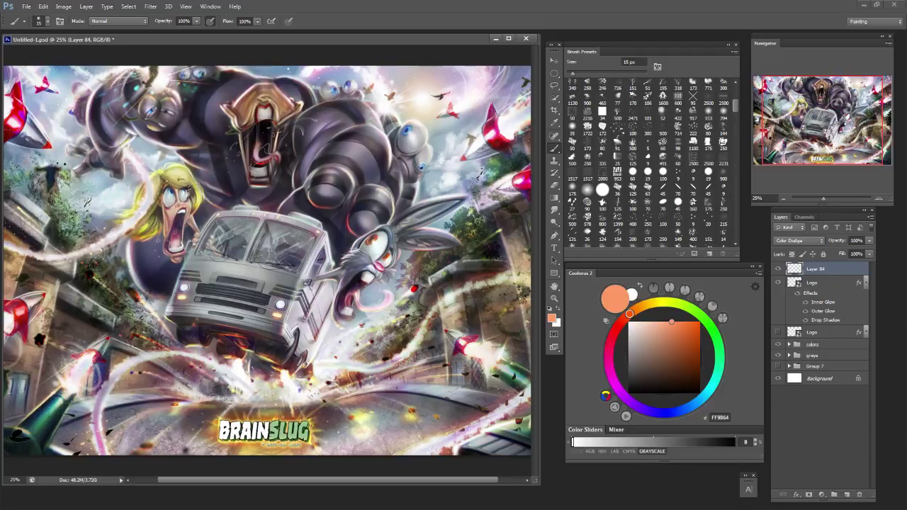
{"action": "key", "text": "bracketright"}
{"action": "key", "text": "bracketright"}
{"action": "key", "text": "bracketleft"}
{"action": "key", "text": "bracketleft"}
{"action": "key", "text": "bracketright"}
{"action": "key", "text": "bracketright"}
{"action": "key", "text": "bracketleft"}
{"action": "key", "text": "bracketleft"}
{"action": "key", "text": "bracketleft"}
{"action": "key", "text": "bracketleft"}
{"action": "key", "text": "bracketleft"}
{"action": "key", "text": "bracketleft"}
{"action": "key", "text": "bracketleft"}
{"action": "key", "text": "bracketleft"}
{"action": "key", "text": "bracketright"}
{"action": "key", "text": "bracketright"}
{"action": "key", "text": "bracketleft"}
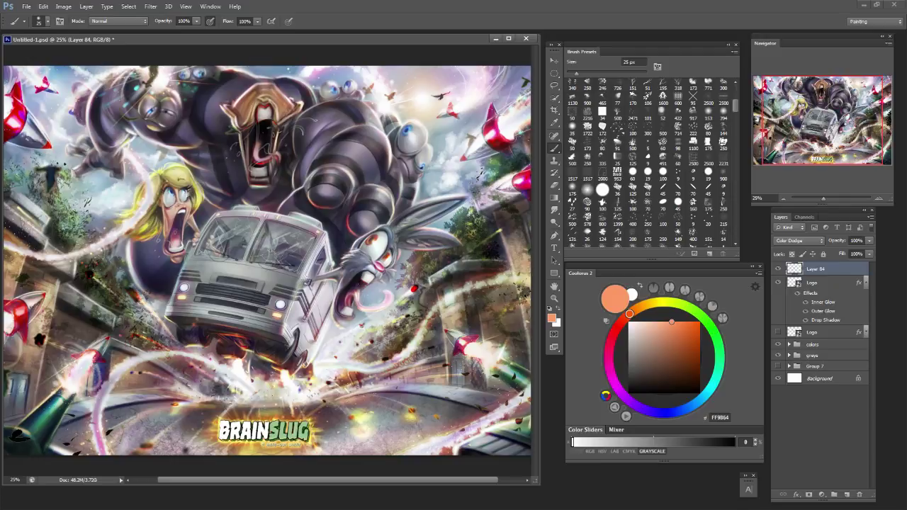
Try a lime green C7FF1E glow stroke along the logo's upper edge with a large soft brush, and undo it.
{"action": "key", "text": "bracketright"}
{"action": "key", "text": "bracketright"}
{"action": "key", "text": "bracketright"}
{"action": "key", "text": "bracketright"}
{"action": "key", "text": "bracketright"}
{"action": "key", "text": "bracketright"}
{"action": "left_click", "coordinate": [678, 303]}
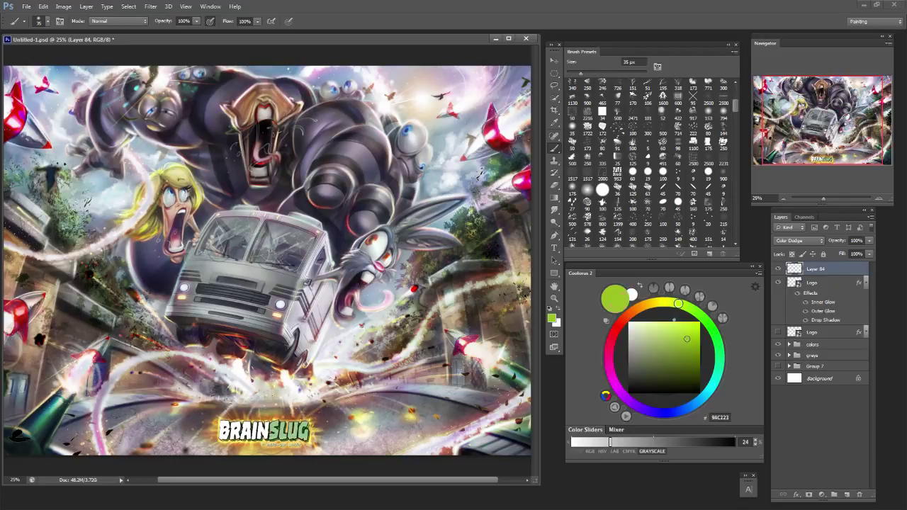
{"action": "left_click_drag", "start_coordinate": [688, 338], "coordinate": [691, 322]}
{"action": "key", "text": "bracketright"}
{"action": "key", "text": "bracketright"}
{"action": "key", "text": "bracketright"}
{"action": "key", "text": "bracketright"}
{"action": "key", "text": "bracketright"}
{"action": "key", "text": "bracketright"}
{"action": "key", "text": "bracketright"}
{"action": "key", "text": "bracketright"}
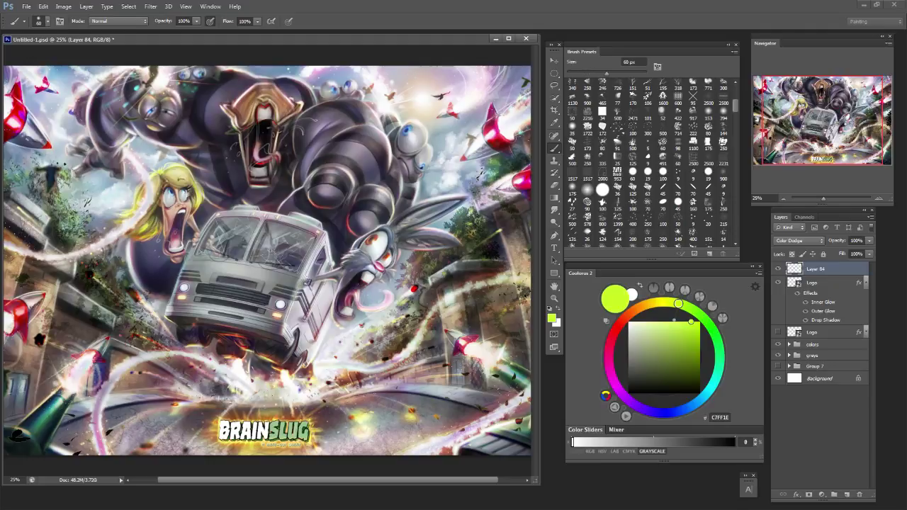
{"action": "key", "text": "bracketright"}
{"action": "key", "text": "bracketright"}
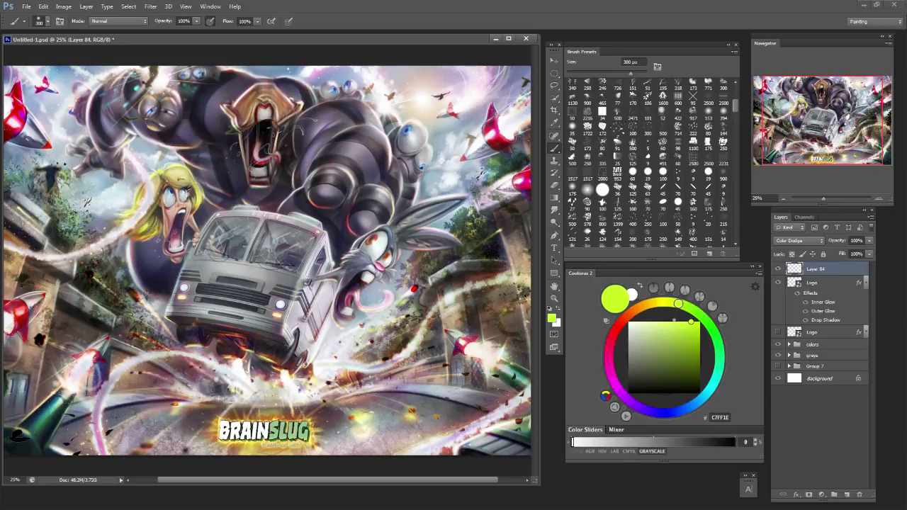
{"action": "left_click_drag", "start_coordinate": [250, 419], "coordinate": [313, 419]}
{"action": "key", "text": "ctrl+z"}
Erase excess glow around the logo with a soft eraser of about 90 to 125 px.
{"action": "key", "text": "e"}
{"action": "key", "text": "bracketright"}
{"action": "key", "text": "bracketright"}
{"action": "key", "text": "bracketright"}
{"action": "key", "text": "bracketright"}
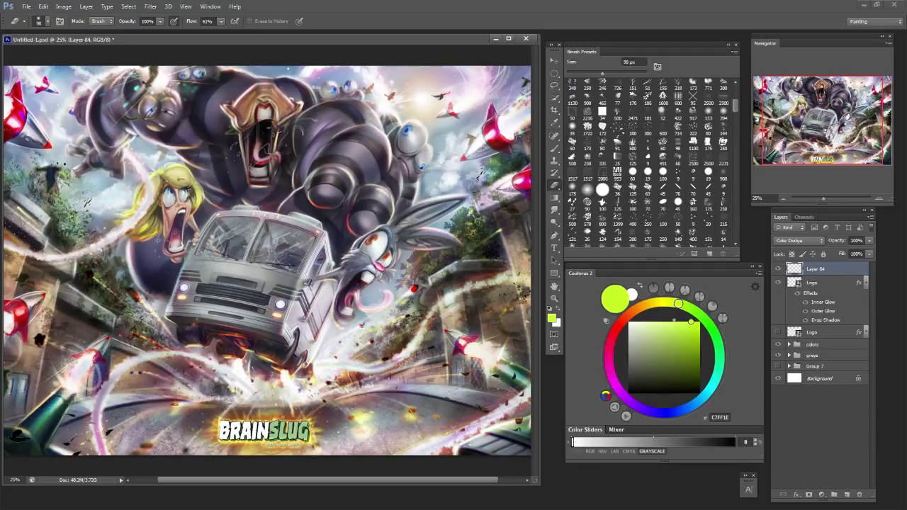
{"action": "key", "text": "bracketleft"}
{"action": "key", "text": "bracketleft"}
{"action": "key", "text": "bracketright"}
{"action": "key", "text": "bracketright"}
{"action": "key", "text": "bracketright"}
{"action": "key", "text": "bracketright"}
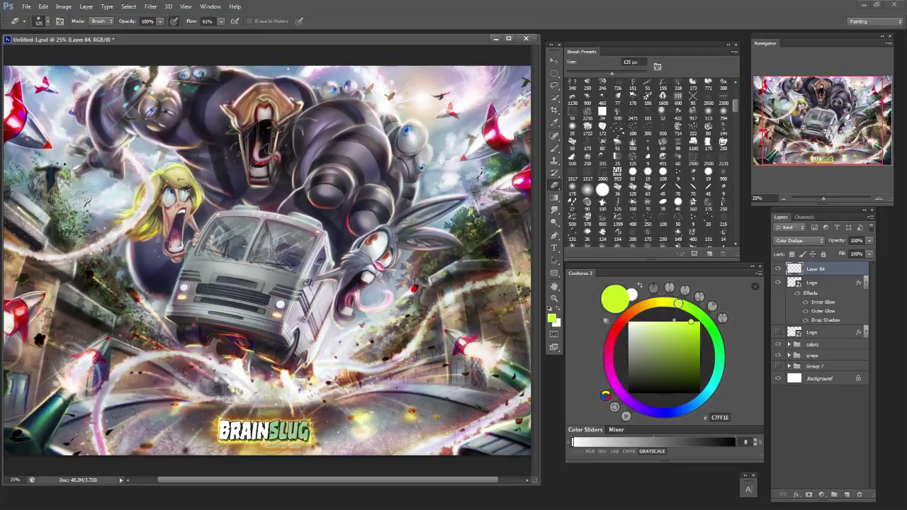
Return to the Brush at 35 px and set the painting color to the brownish orange A05514.
{"action": "key", "text": "b"}
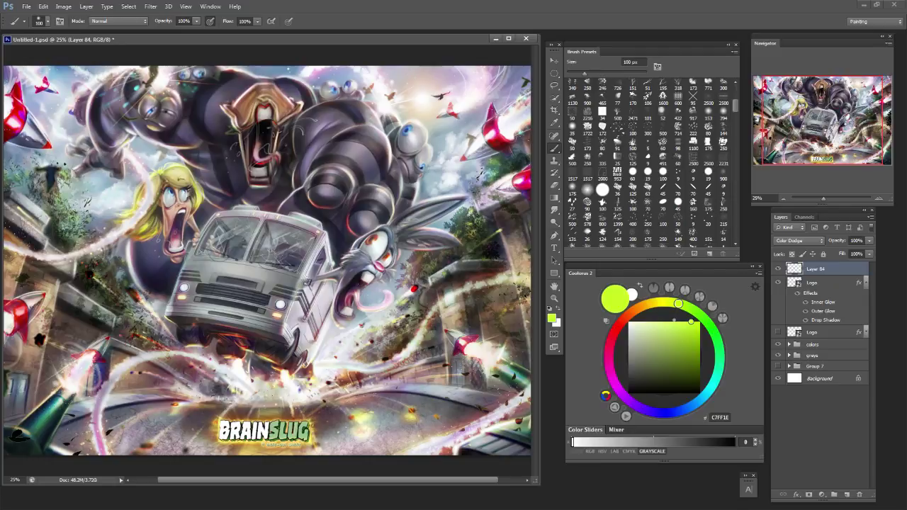
{"action": "key", "text": "bracketleft"}
{"action": "key", "text": "bracketleft"}
{"action": "key", "text": "bracketleft"}
{"action": "key", "text": "bracketleft"}
{"action": "key", "text": "bracketleft"}
{"action": "key", "text": "bracketleft"}
{"action": "key", "text": "bracketleft"}
{"action": "key", "text": "bracketleft"}
{"action": "left_click", "coordinate": [217, 444], "text": "alt"}
{"action": "left_click", "coordinate": [694, 381]}
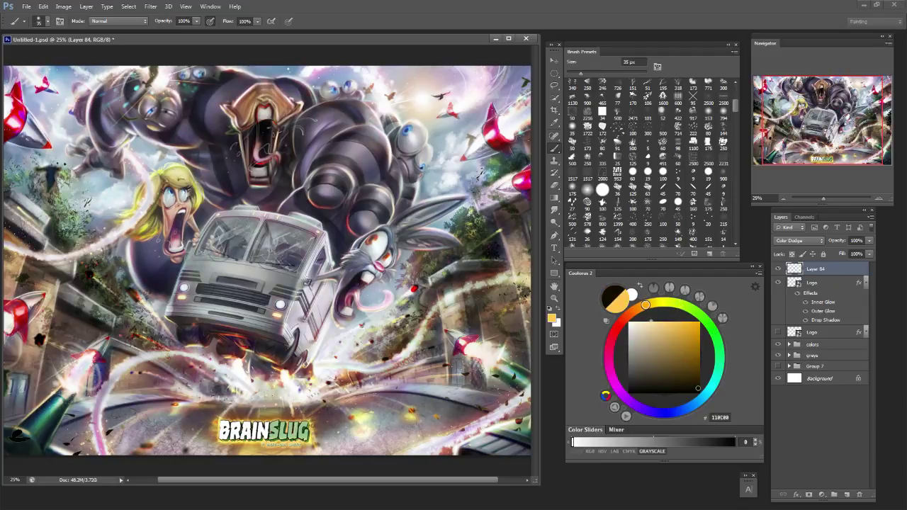
{"action": "left_click", "coordinate": [691, 348]}
{"action": "left_click", "coordinate": [634, 310]}
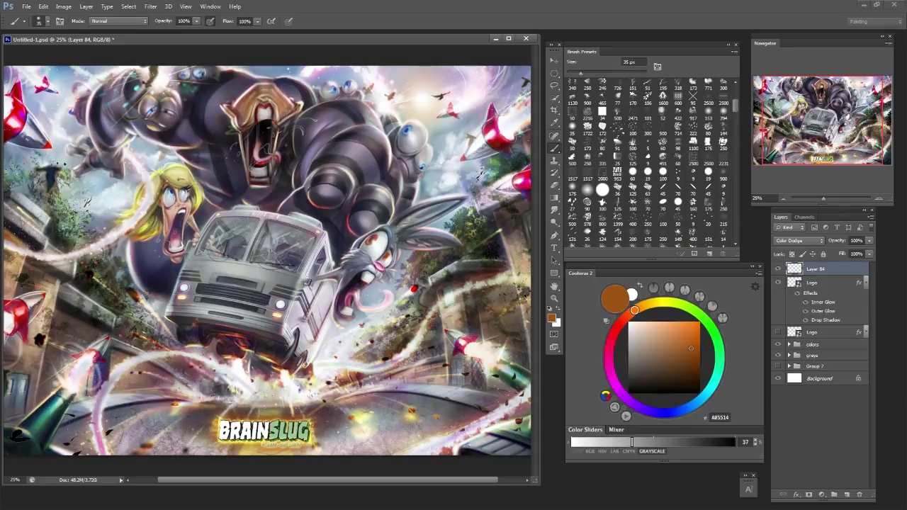
Paint brownish orange glow accents around the logo's edges, varying the small brush size.
{"action": "key", "text": "bracketright"}
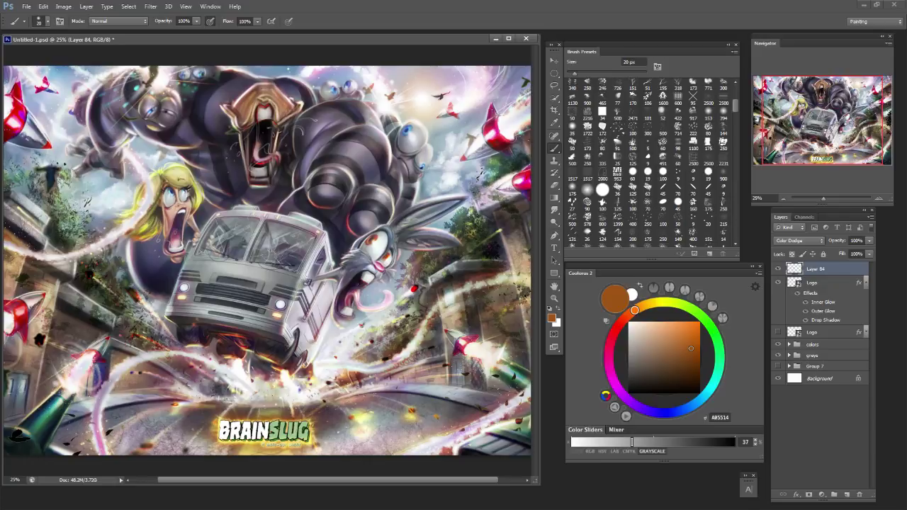
{"action": "key", "text": "bracketleft"}
{"action": "key", "text": "bracketleft"}
{"action": "key", "text": "bracketright"}
{"action": "key", "text": "bracketleft"}
{"action": "key", "text": "bracketleft"}
{"action": "key", "text": "bracketright"}
{"action": "key", "text": "bracketright"}
{"action": "key", "text": "bracketright"}
{"action": "key", "text": "bracketright"}
{"action": "key", "text": "bracketright"}
{"action": "key", "text": "bracketright"}
{"action": "key", "text": "bracketleft"}
{"action": "key", "text": "bracketleft"}
{"action": "key", "text": "bracketleft"}
{"action": "key", "text": "bracketleft"}
{"action": "key", "text": "bracketright"}
{"action": "key", "text": "bracketright"}
{"action": "key", "text": "bracketright"}
{"action": "key", "text": "bracketright"}
Soften the painted glow around the logo with a 90 px eraser and switch back to the Brush.
{"action": "key", "text": "ctrl+minus"}
{"action": "key", "text": "e"}
{"action": "key", "text": "bracketright"}
{"action": "key", "text": "bracketright"}
{"action": "key", "text": "bracketright"}
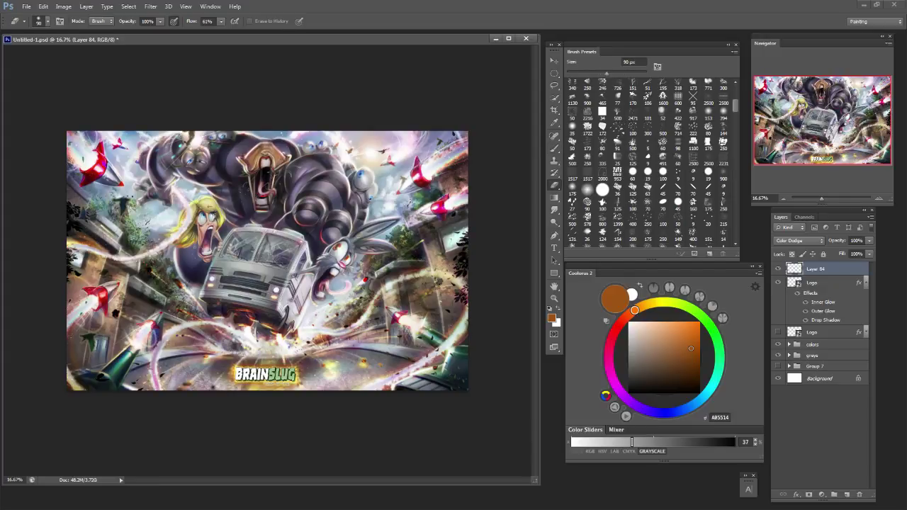
{"action": "key", "text": "b"}
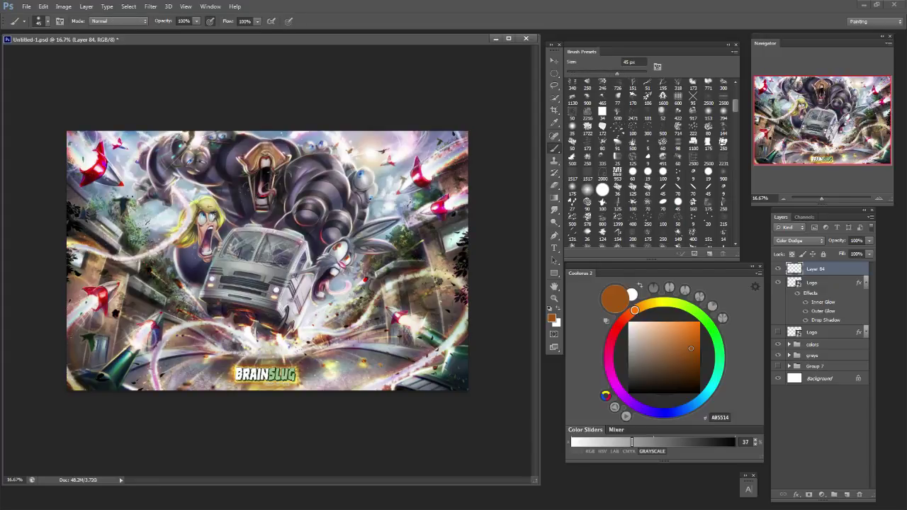
Try a broad brownish orange glow stroke over the logo with a 300 px brush and undo it.
{"action": "key", "text": "bracketright"}
{"action": "key", "text": "bracketright"}
{"action": "key", "text": "bracketright"}
{"action": "key", "text": "bracketright"}
{"action": "key", "text": "bracketright"}
{"action": "key", "text": "bracketright"}
{"action": "key", "text": "bracketright"}
{"action": "key", "text": "bracketright"}
{"action": "key", "text": "bracketright"}
{"action": "key", "text": "bracketright"}
{"action": "key", "text": "bracketright"}
{"action": "key", "text": "bracketright"}
{"action": "left_click_drag", "start_coordinate": [221, 381], "coordinate": [319, 375]}
{"action": "left_click", "coordinate": [283, 373]}
{"action": "key", "text": "ctrl+z"}
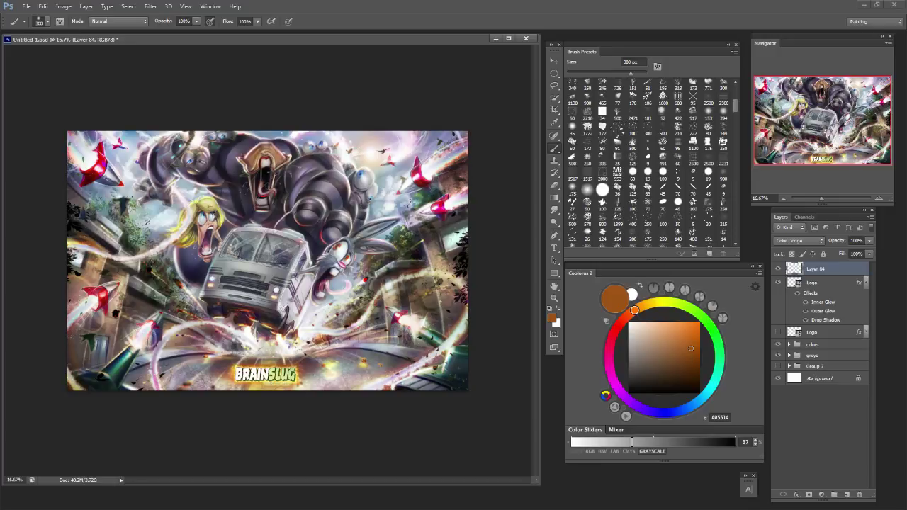
{"action": "key", "text": "ctrl+alt+z"}
{"action": "key", "text": "ctrl+alt+z"}
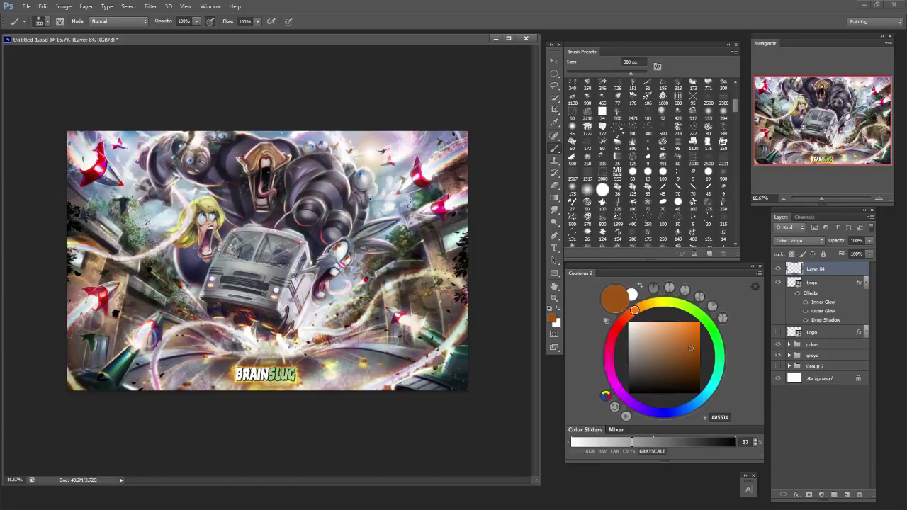
Compare the logo with and without the painted glow layer and set the Eraser to 200 px.
{"action": "left_click", "coordinate": [778, 269]}
{"action": "key", "text": "ctrl+comma"}
{"action": "key", "text": "e"}
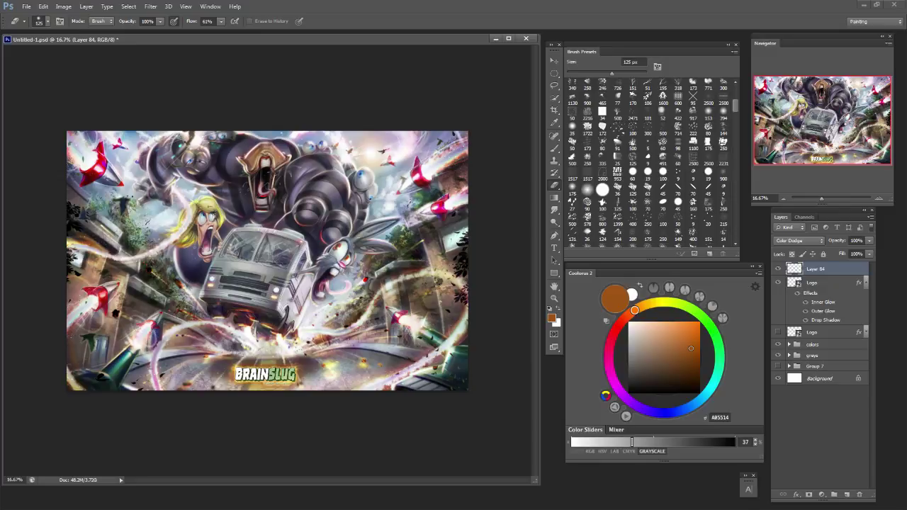
{"action": "key", "text": "bracketright"}
{"action": "key", "text": "bracketright"}
{"action": "key", "text": "bracketright"}
{"action": "key", "text": "bracketright"}
{"action": "key", "text": "ctrl+plus"}
{"action": "key", "text": "ctrl+minus"}
Add a new layer above the glow layer and set its blend mode to Multiply.
{"action": "left_click", "coordinate": [847, 494]}
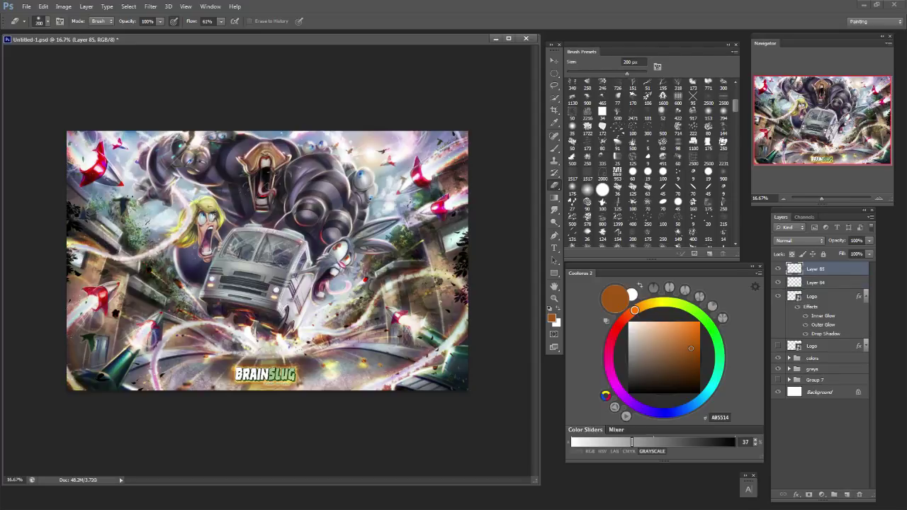
{"action": "left_click", "coordinate": [799, 241]}
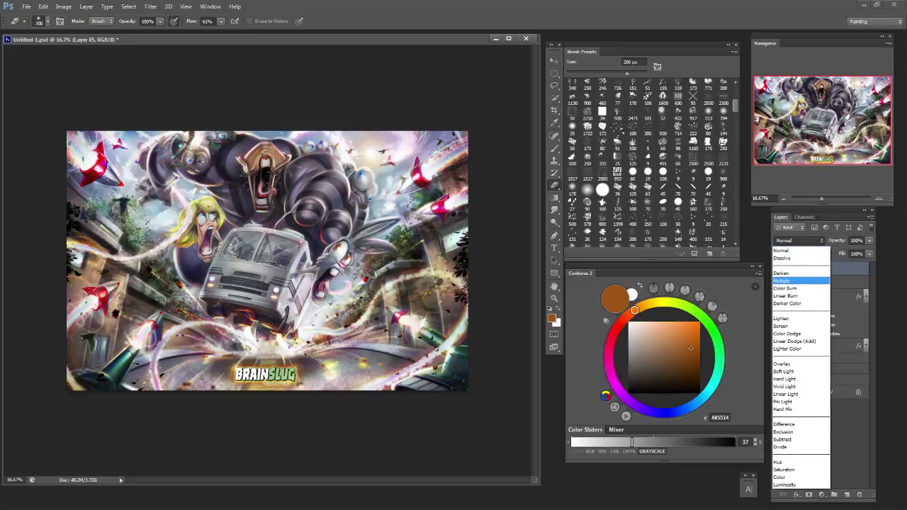
{"action": "key", "text": "Return"}
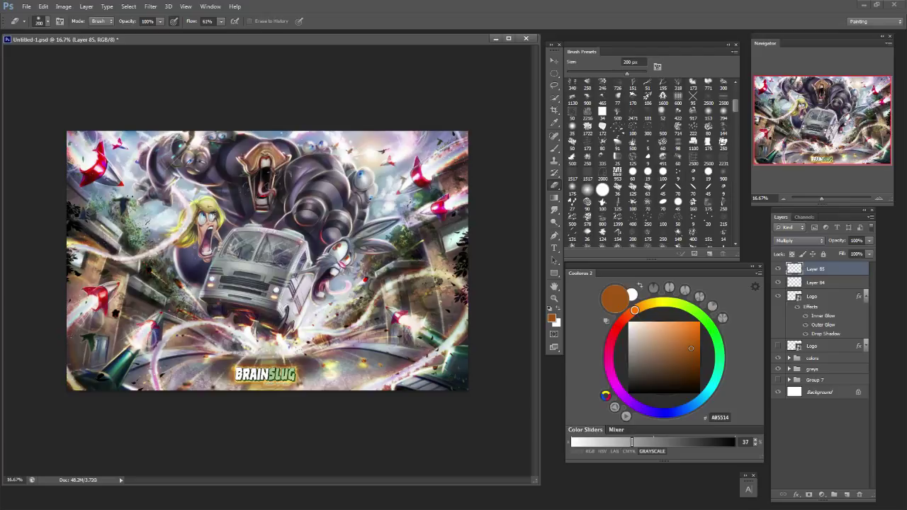
Try a brownish orange Brush stroke across the logo on the Multiply layer, undo it, and reduce the brush to 150 px.
{"action": "key", "text": "b"}
{"action": "left_click_drag", "start_coordinate": [267, 377], "coordinate": [292, 376]}
{"action": "key", "text": "ctrl+z"}
{"action": "key", "text": "bracketleft"}
{"action": "key", "text": "bracketleft"}
{"action": "key", "text": "bracketleft"}
{"action": "key", "text": "bracketleft"}
{"action": "key", "text": "bracketleft"}
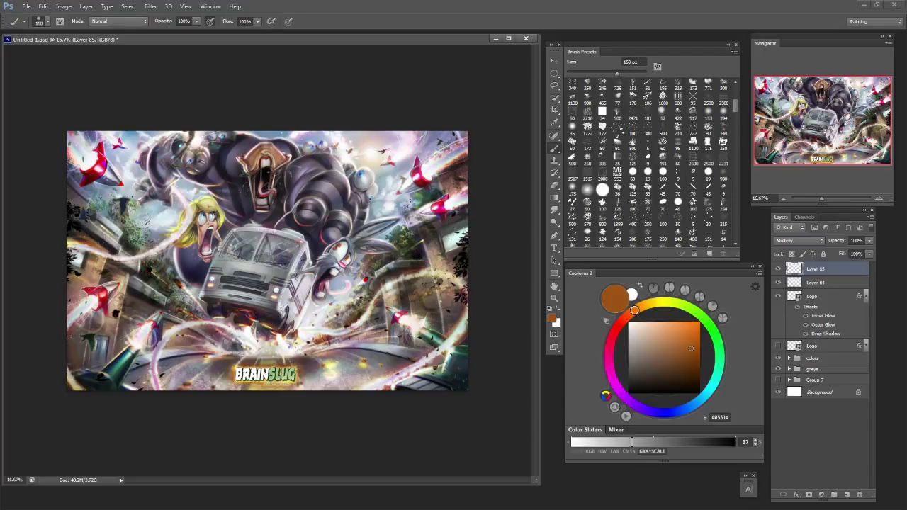
Set the painting color to dark gray 484848 and the brush size to 90 px.
{"action": "mouse_move", "coordinate": [666, 328]}
{"action": "left_mouse_down"}
{"action": "mouse_move", "coordinate": [660, 321]}
{"action": "mouse_move", "coordinate": [627, 372]}
{"action": "left_mouse_up"}
{"action": "key", "text": "bracketright"}
{"action": "key", "text": "bracketright"}
{"action": "key", "text": "bracketright"}
{"action": "key", "text": "bracketright"}
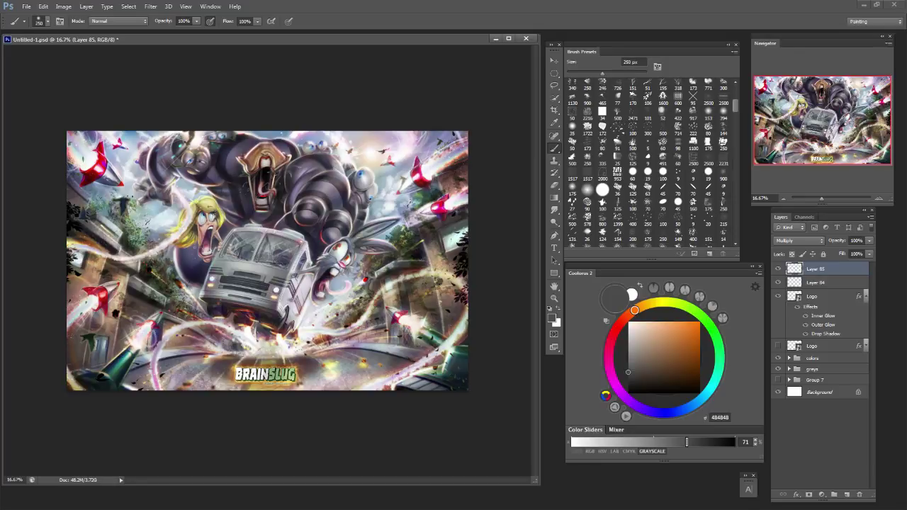
{"action": "key", "text": "bracketleft"}
{"action": "key", "text": "bracketleft"}
{"action": "key", "text": "bracketleft"}
{"action": "key", "text": "bracketleft"}
{"action": "key", "text": "bracketleft"}
{"action": "key", "text": "bracketleft"}
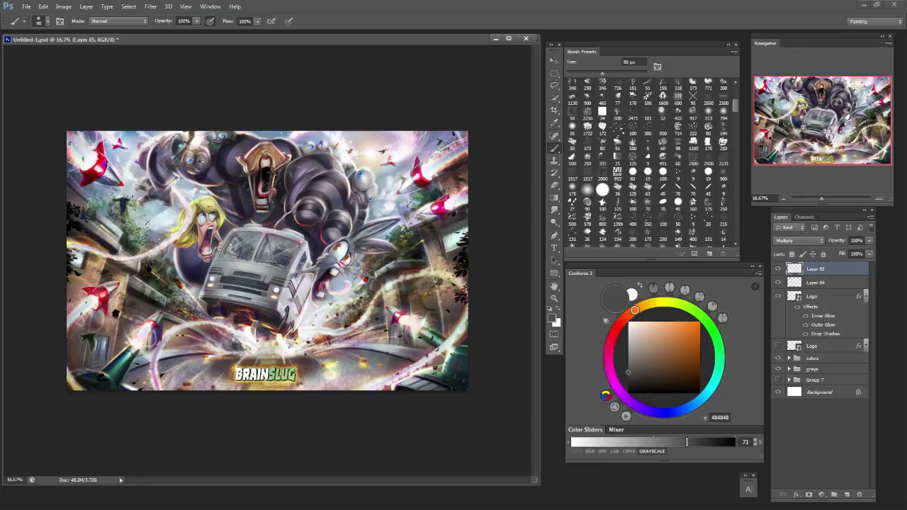
Darken the painting color to 151515 and paint shading across the logo's lower edge with an enlarged brush.
{"action": "left_click_drag", "start_coordinate": [627, 372], "coordinate": [628, 388]}
{"action": "key", "text": "bracketright"}
{"action": "key", "text": "bracketright"}
{"action": "key", "text": "bracketright"}
{"action": "key", "text": "bracketright"}
{"action": "key", "text": "bracketright"}
{"action": "key", "text": "bracketright"}
{"action": "key", "text": "bracketright"}
{"action": "key", "text": "bracketright"}
{"action": "left_click_drag", "start_coordinate": [254, 383], "coordinate": [279, 383]}
{"action": "key", "text": "bracketleft"}
{"action": "key", "text": "bracketleft"}
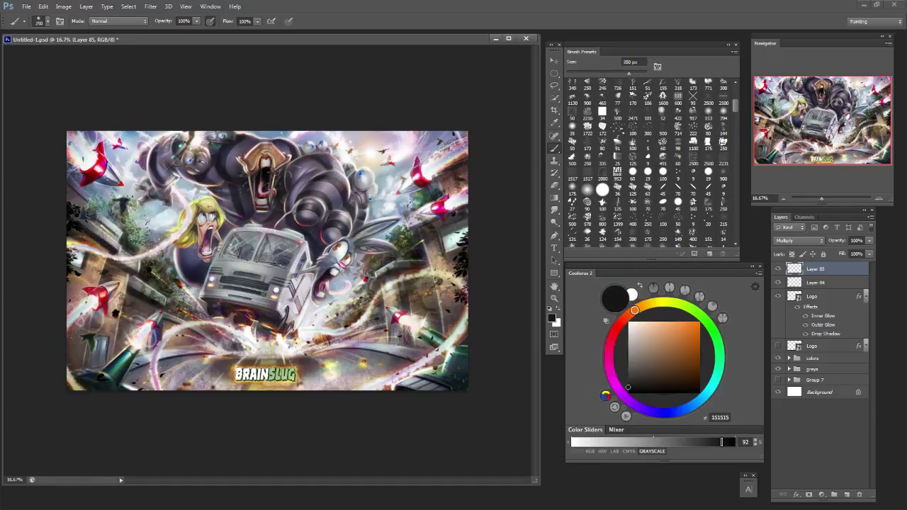
Try a dark teal 005D64 stroke across the logo with a 400 px brush and undo it.
{"action": "left_click", "coordinate": [710, 388]}
{"action": "left_click", "coordinate": [700, 366]}
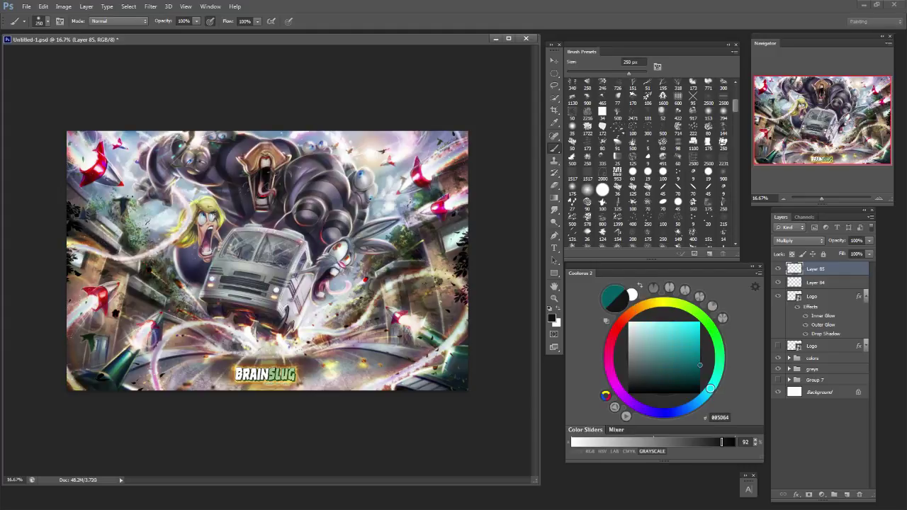
{"action": "key", "text": "bracketright"}
{"action": "key", "text": "bracketright"}
{"action": "left_click_drag", "start_coordinate": [291, 375], "coordinate": [265, 377]}
{"action": "key", "text": "ctrl+z"}
Set the painting color to lime green ADE400 and reduce the brush size to 45 px.
{"action": "left_click", "coordinate": [700, 329]}
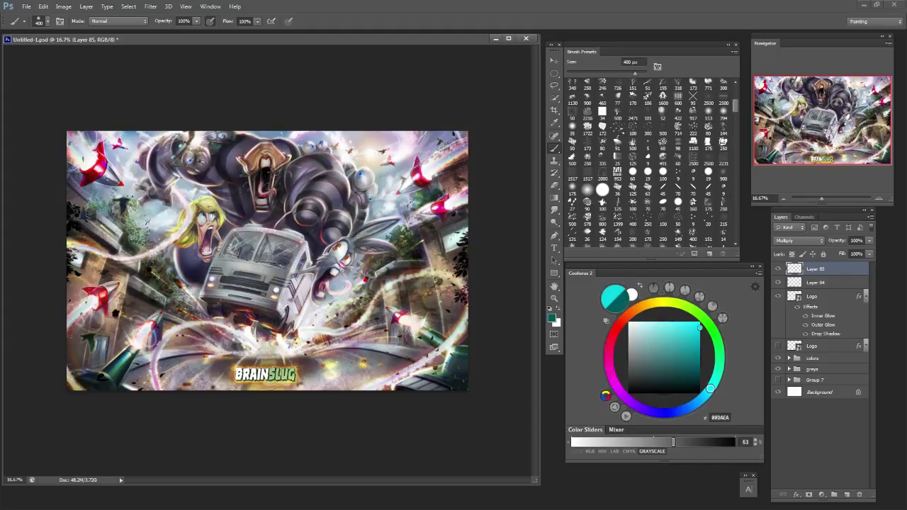
{"action": "left_click", "coordinate": [678, 303]}
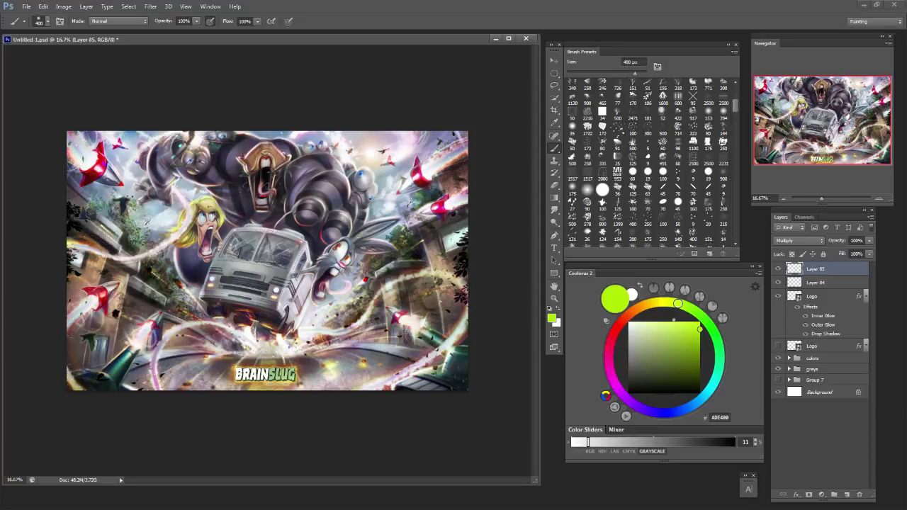
{"action": "key", "text": "bracketleft"}
{"action": "key", "text": "bracketleft"}
{"action": "key", "text": "bracketleft"}
{"action": "key", "text": "bracketleft"}
{"action": "key", "text": "bracketleft"}
{"action": "key", "text": "bracketleft"}
{"action": "key", "text": "bracketleft"}
{"action": "key", "text": "bracketleft"}
{"action": "key", "text": "bracketleft"}
{"action": "key", "text": "bracketleft"}
{"action": "key", "text": "bracketleft"}
{"action": "key", "text": "bracketright"}
Set the painting color to orange EF9900.
{"action": "left_click", "coordinate": [645, 305]}
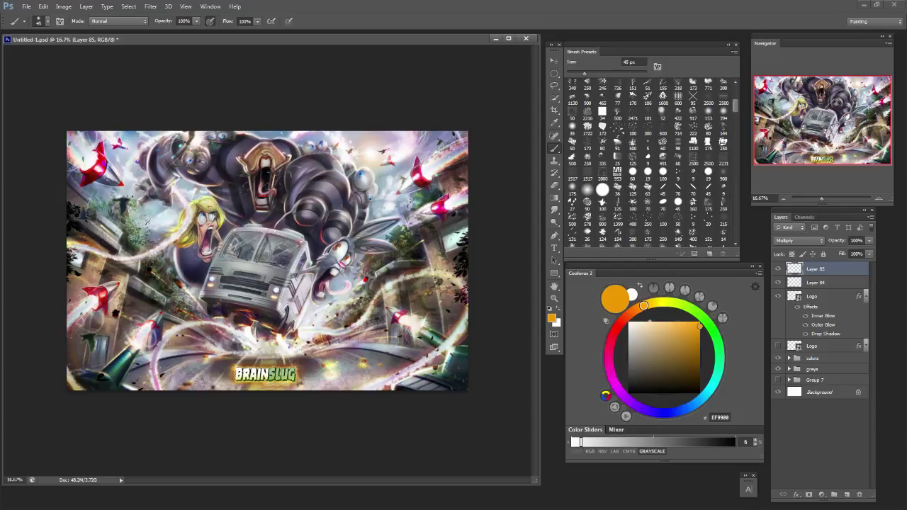
{"action": "key", "text": "ctrl+minus"}
{"action": "key", "text": "ctrl+plus"}
Try a broad orange stroke across the road to the right of the logo, undo it, and set the brush to 200 px.
{"action": "key", "text": "bracketright"}
{"action": "key", "text": "bracketright"}
{"action": "key", "text": "bracketright"}
{"action": "key", "text": "bracketright"}
{"action": "key", "text": "bracketright"}
{"action": "key", "text": "bracketright"}
{"action": "key", "text": "bracketright"}
{"action": "key", "text": "bracketright"}
{"action": "key", "text": "bracketright"}
{"action": "key", "text": "bracketright"}
{"action": "key", "text": "bracketright"}
{"action": "key", "text": "bracketright"}
{"action": "left_click_drag", "start_coordinate": [434, 384], "coordinate": [404, 381]}
{"action": "key", "text": "ctrl+z"}
{"action": "key", "text": "bracketleft"}
{"action": "key", "text": "bracketleft"}
{"action": "key", "text": "bracketleft"}
{"action": "key", "text": "bracketleft"}
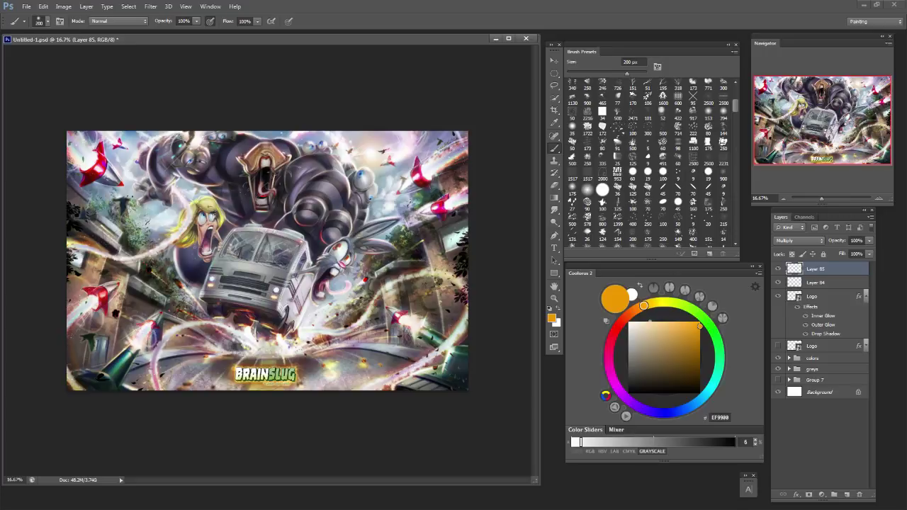
Group Layer 85, Layer 84 and the visible Logo layer, and add a new layer above the group.
{"action": "left_click", "coordinate": [866, 296]}
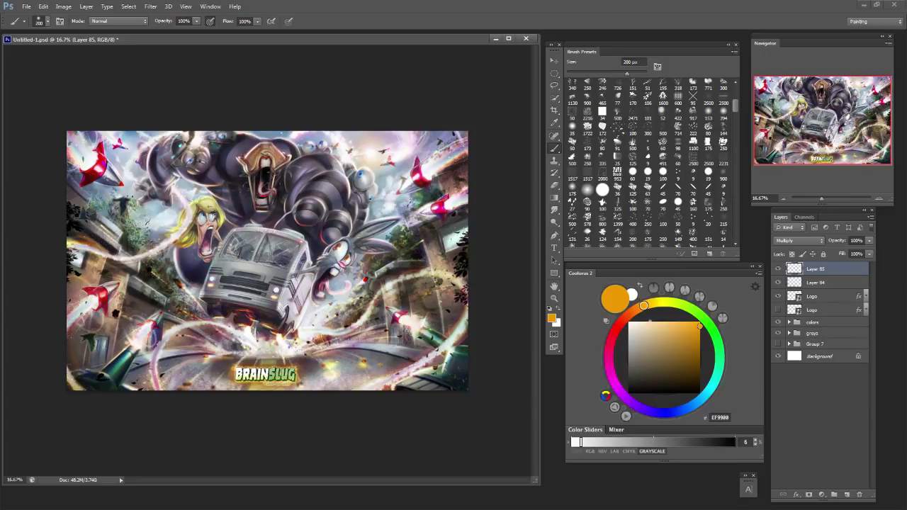
{"action": "left_click", "coordinate": [825, 297], "text": "shift"}
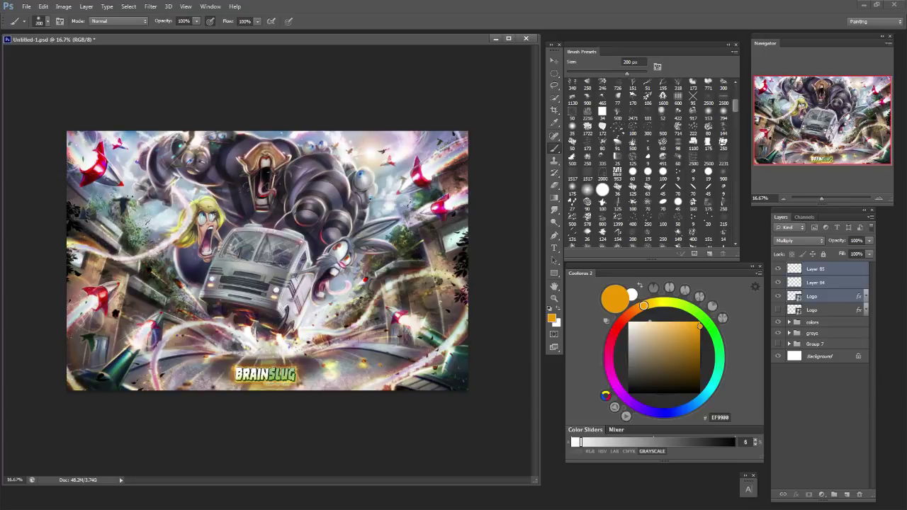
{"action": "key", "text": "ctrl+g"}
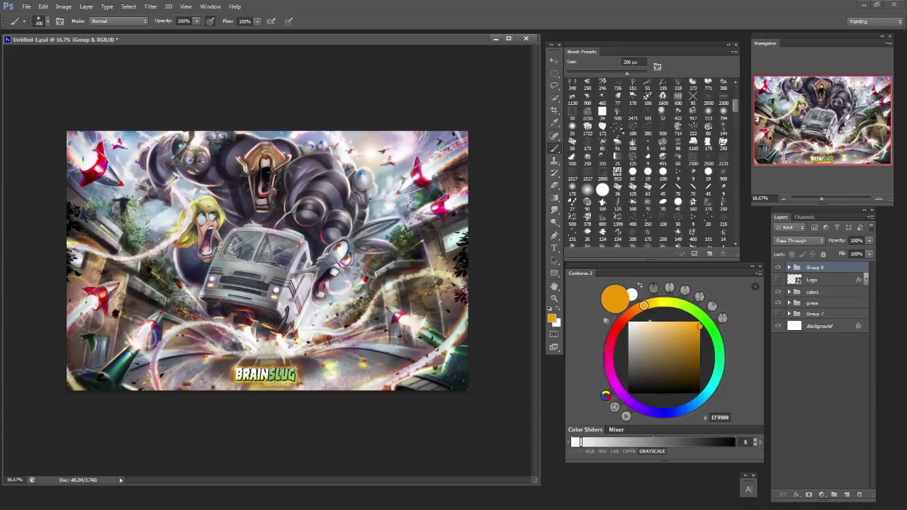
{"action": "left_click", "coordinate": [846, 494]}
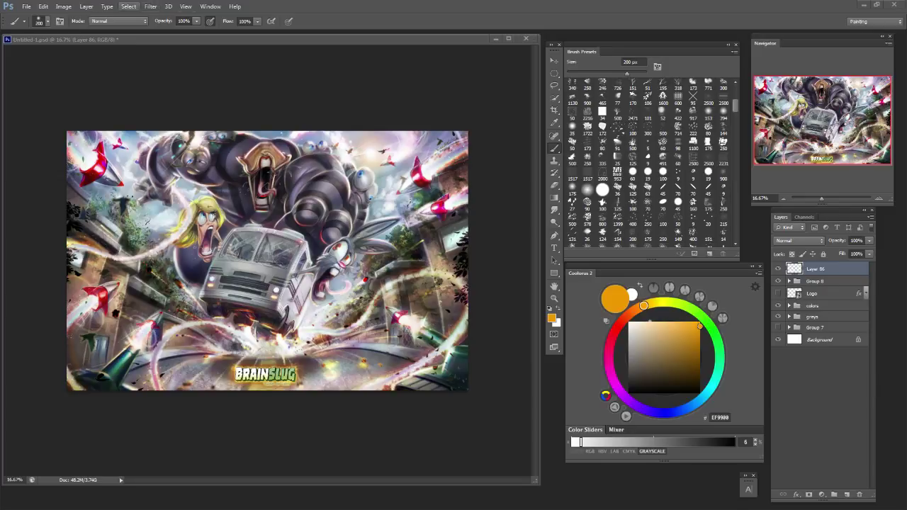
Save the painting as Untitled-1 in Photoshop format in the car chase 2 folder, replacing the existing file.
{"action": "left_click", "coordinate": [26, 6]}
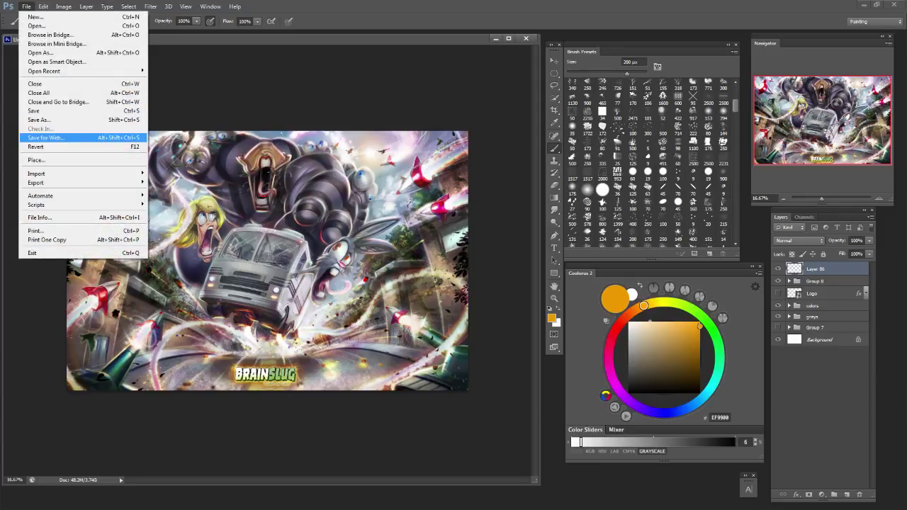
{"action": "left_click", "coordinate": [39, 119]}
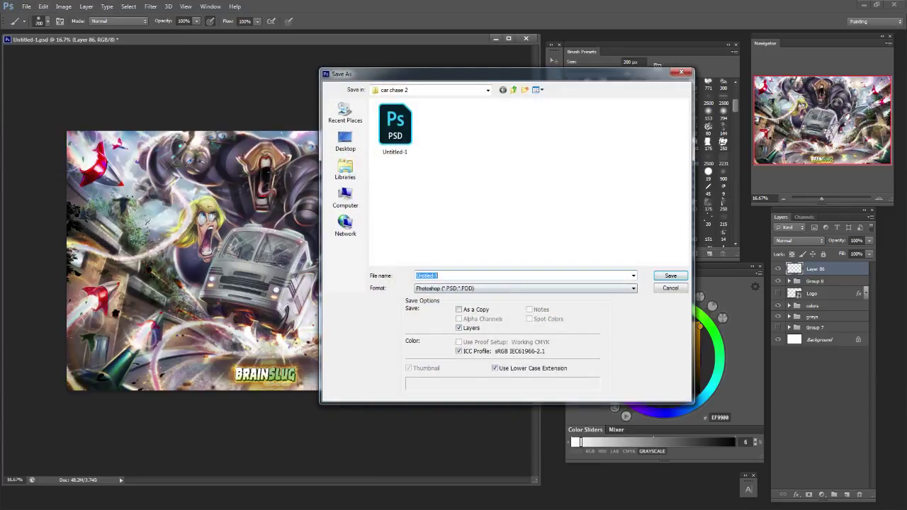
{"action": "key", "text": "Return"}
{"action": "key", "text": "Return"}
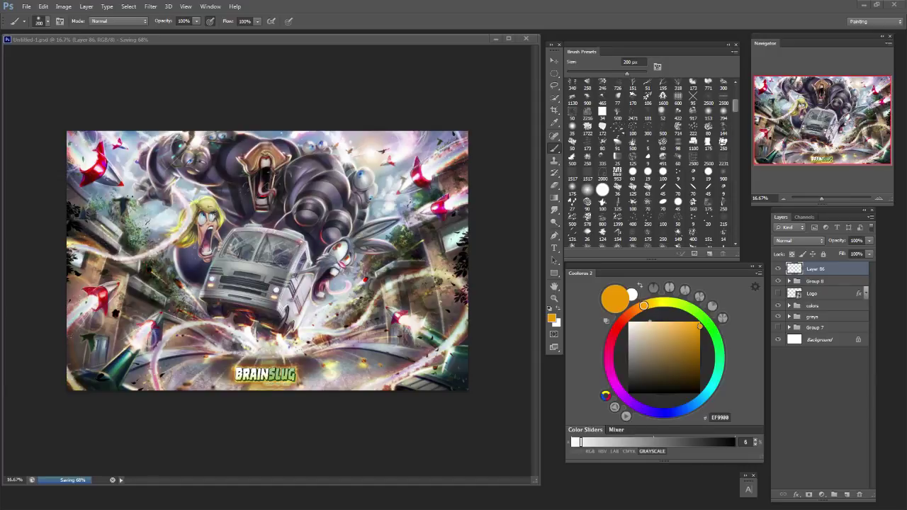
Hide the new empty layer and the logo group, and briefly show the bus-front logo before hiding it again.
{"action": "left_click", "coordinate": [778, 269]}
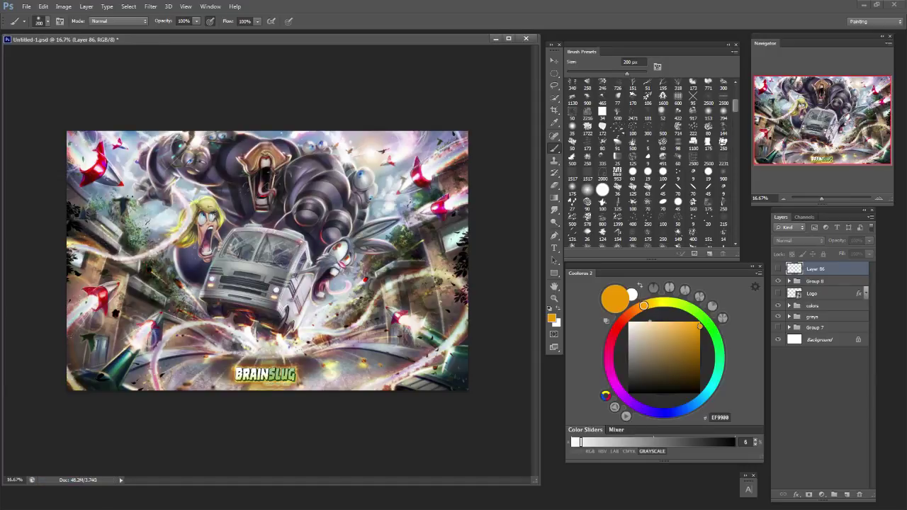
{"action": "left_click", "coordinate": [778, 281]}
{"action": "left_click", "coordinate": [778, 281]}
{"action": "left_click", "coordinate": [778, 293]}
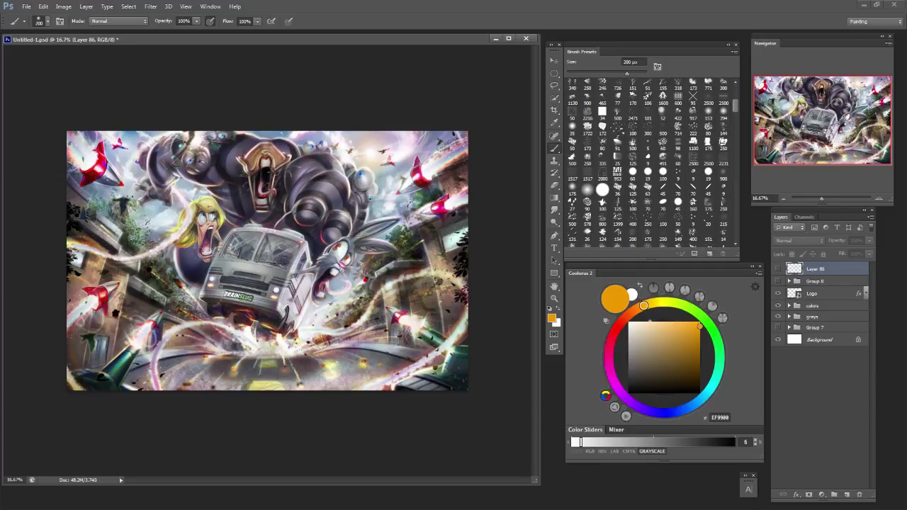
{"action": "left_click", "coordinate": [778, 293]}
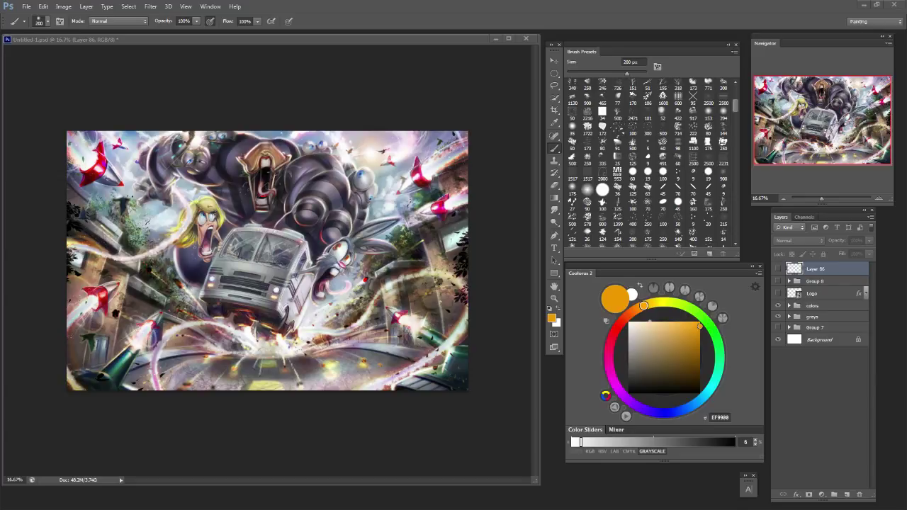
Place the Brainslug logo file in the painting's lower-right corner, scaled to about 59%, and return to the Brush.
{"action": "key", "text": "Return"}
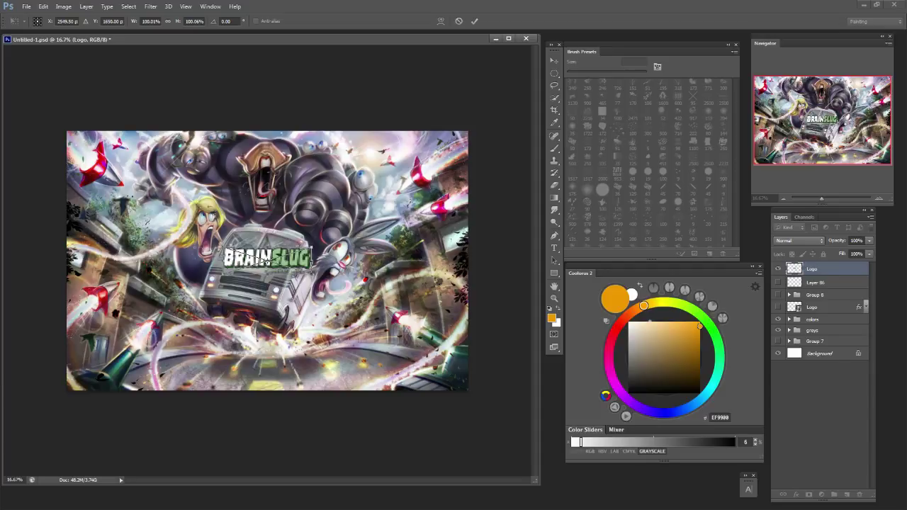
{"action": "left_click_drag", "start_coordinate": [265, 261], "coordinate": [407, 372]}
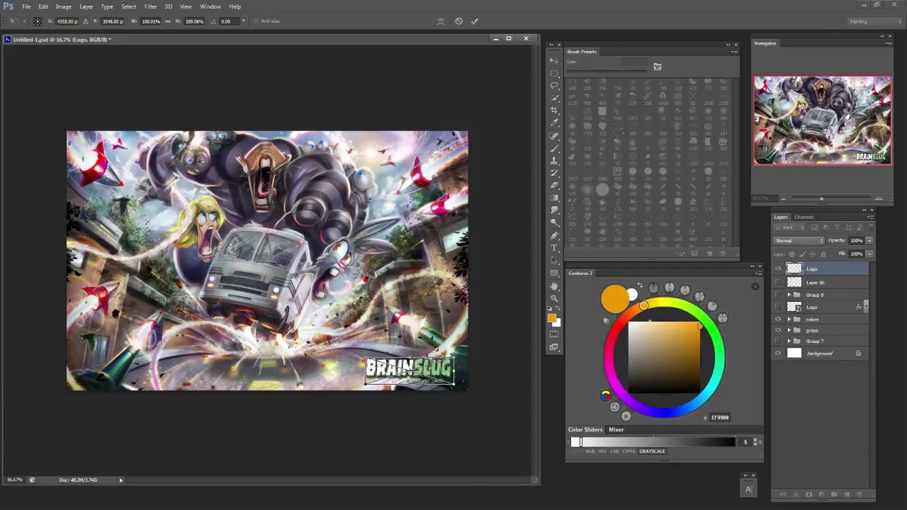
{"action": "mouse_move", "coordinate": [454, 356]}
{"action": "left_mouse_down"}
{"action": "mouse_move", "coordinate": [417, 368]}
{"action": "mouse_move", "coordinate": [454, 383]}
{"action": "mouse_move", "coordinate": [466, 372]}
{"action": "mouse_move", "coordinate": [459, 363]}
{"action": "mouse_move", "coordinate": [466, 367]}
{"action": "left_mouse_up"}
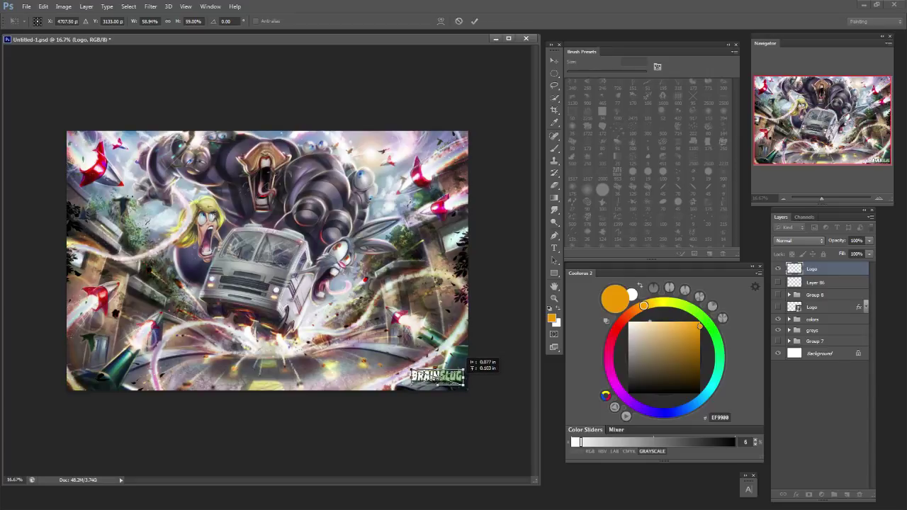
{"action": "left_click_drag", "start_coordinate": [466, 367], "coordinate": [466, 367]}
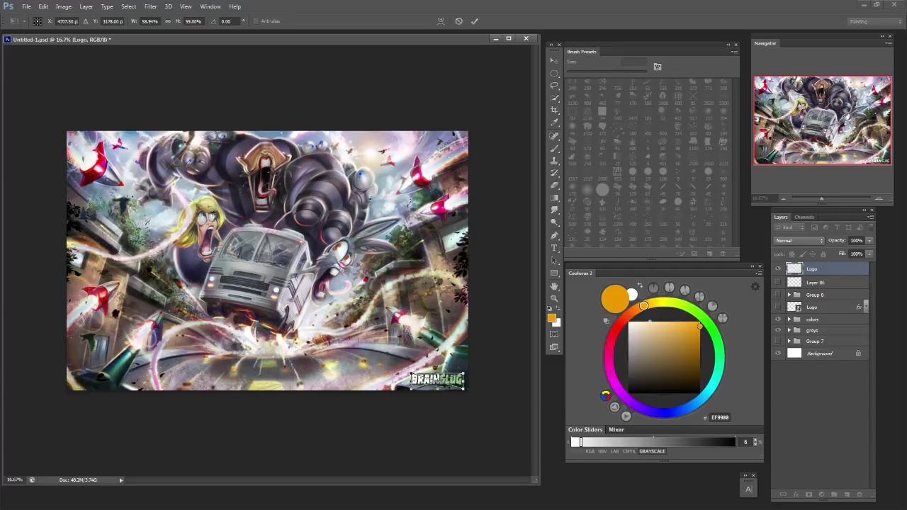
{"action": "key", "text": "Return"}
{"action": "key", "text": "b"}
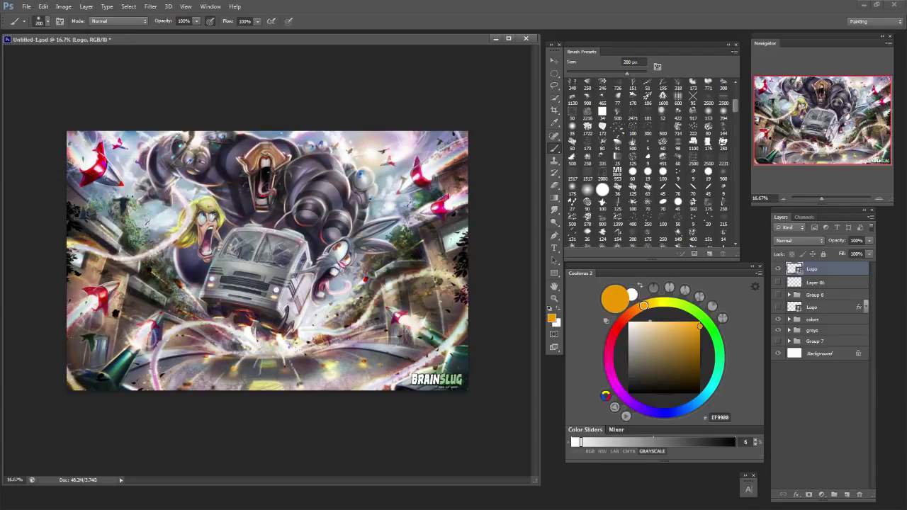
Toggle the corner logo's visibility to compare the painting with and without it, leaving the logo hidden.
{"action": "left_click", "coordinate": [778, 270]}
{"action": "left_click", "coordinate": [778, 269]}
{"action": "left_click", "coordinate": [778, 268]}
Save the logo-free version over the existing Untitled-1 Photoshop file.
{"action": "left_click", "coordinate": [26, 5]}
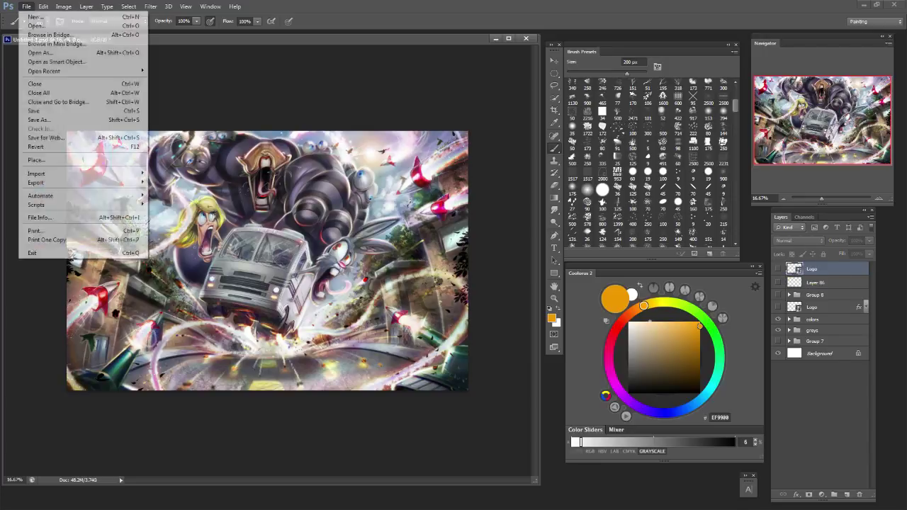
{"action": "left_click", "coordinate": [43, 119]}
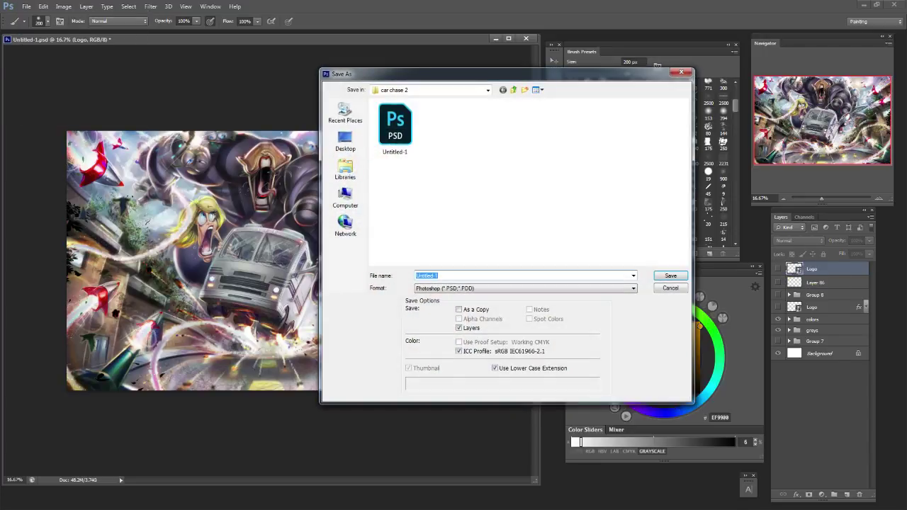
{"action": "key", "text": "Return"}
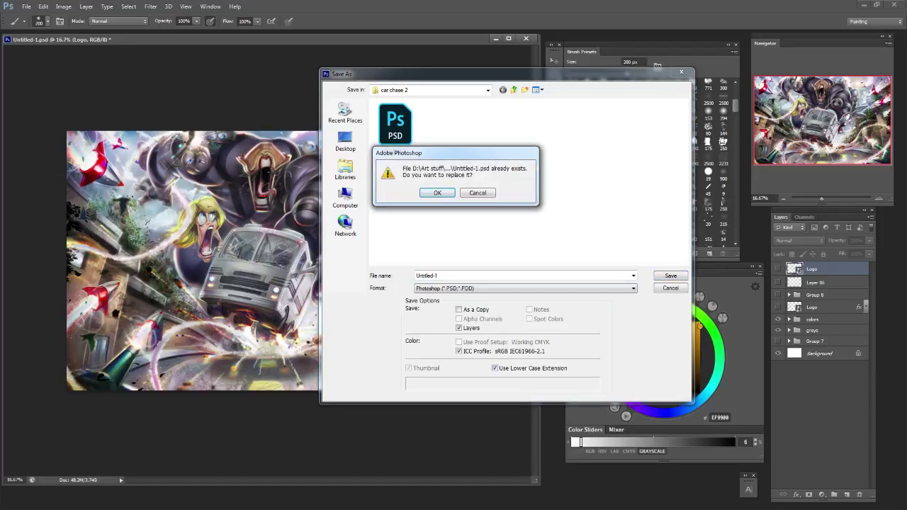
{"action": "key", "text": "Return"}
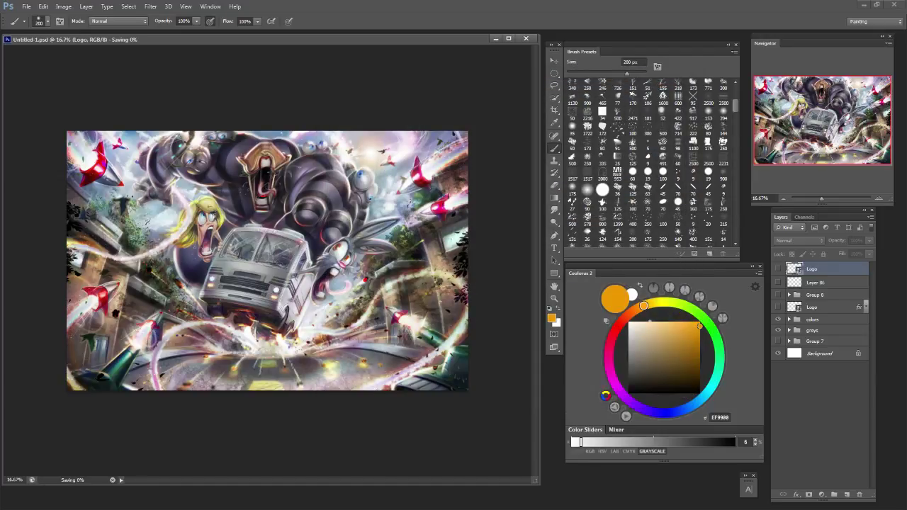
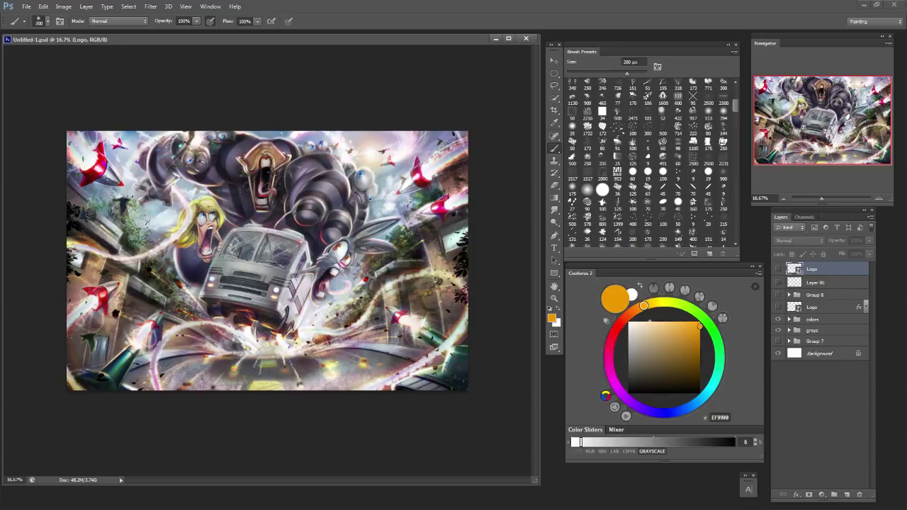
Preview the corner logo and the road logo group one at a time, hide both, and show the bus-front logo.
{"action": "left_click", "coordinate": [778, 268]}
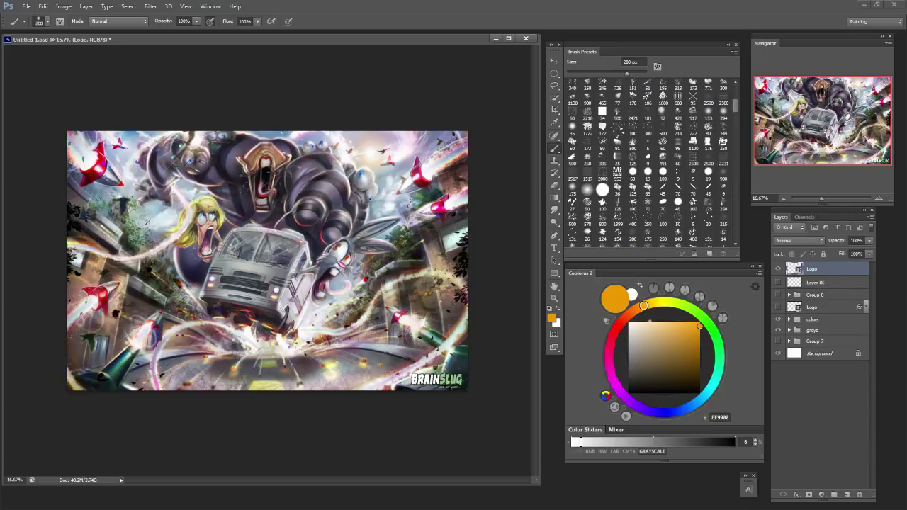
{"action": "left_click", "coordinate": [778, 269]}
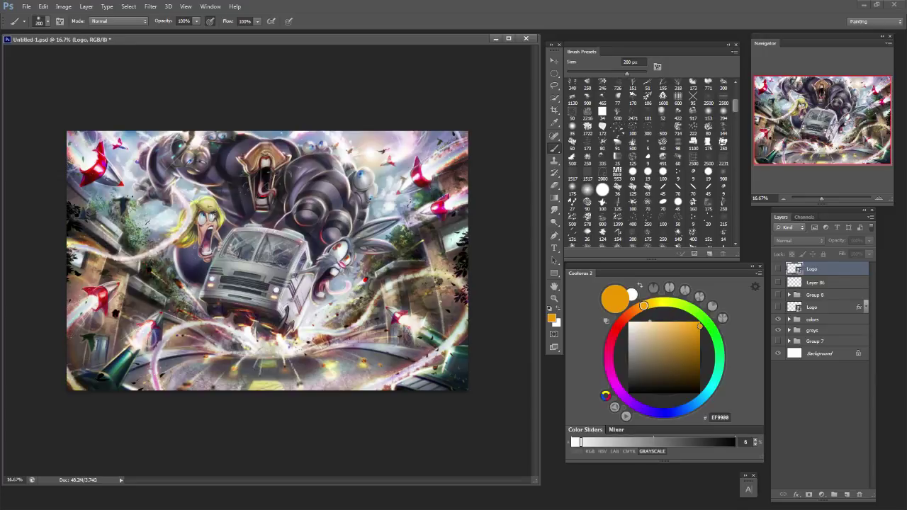
{"action": "left_click", "coordinate": [778, 294]}
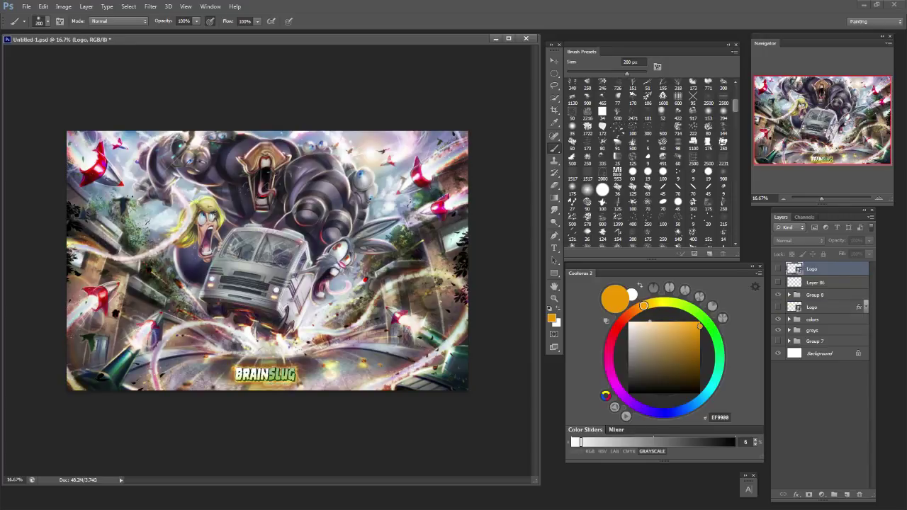
{"action": "left_click", "coordinate": [778, 294]}
{"action": "left_click", "coordinate": [778, 307]}
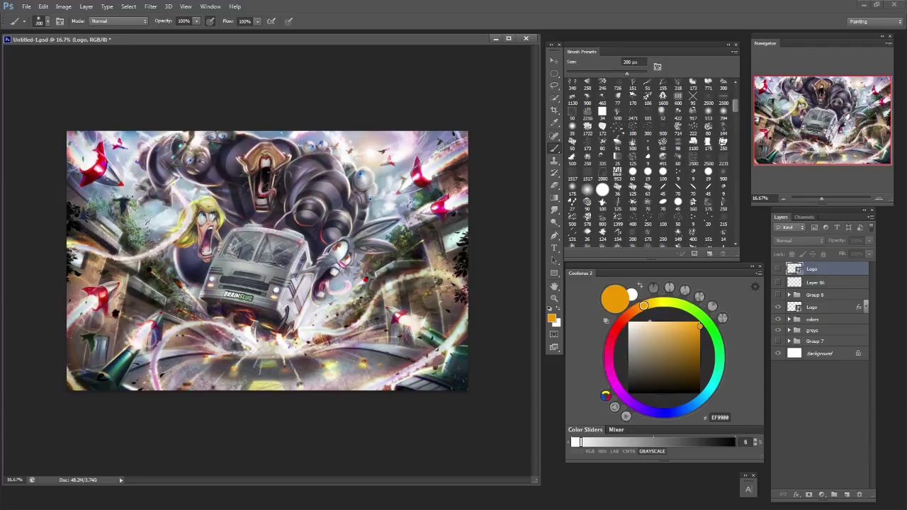
Select the bus-front logo layer, switch to the Move tool, and toggle the logo's visibility to compare the bus with and without it.
{"action": "left_click", "coordinate": [822, 307]}
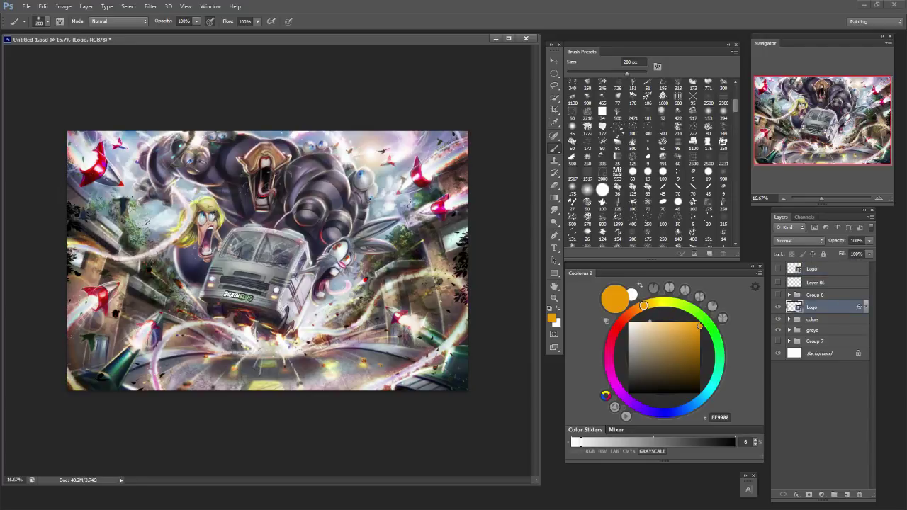
{"action": "key", "text": "v"}
{"action": "left_click_drag", "start_coordinate": [342, 336], "coordinate": [355, 307]}
{"action": "left_click_drag", "start_coordinate": [378, 274], "coordinate": [366, 306]}
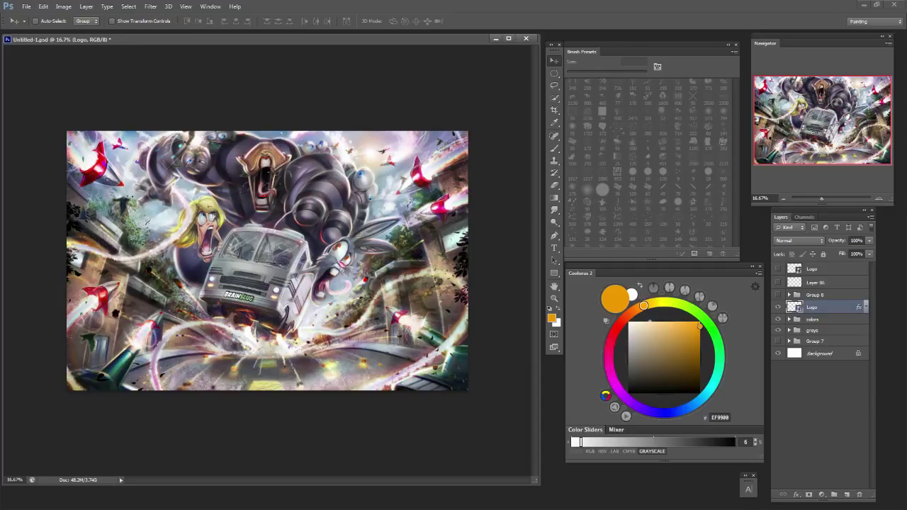
{"action": "left_click", "coordinate": [778, 307]}
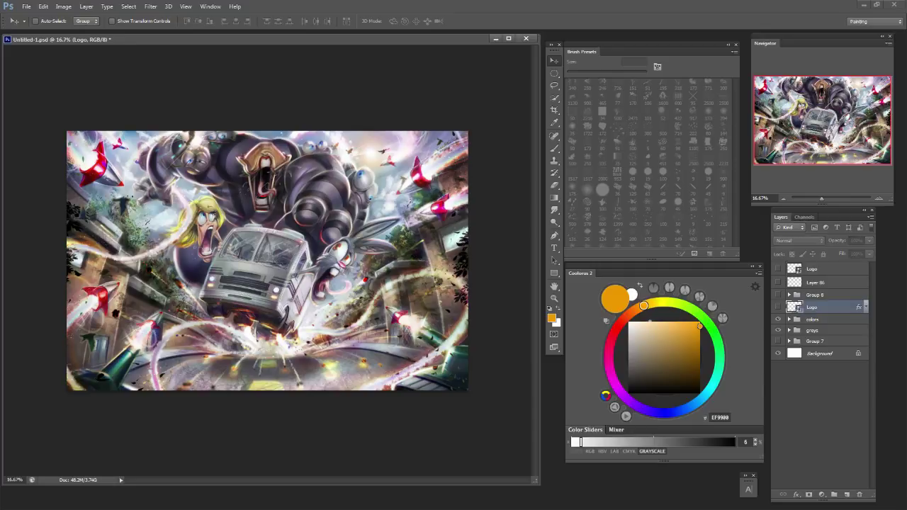
{"action": "left_click", "coordinate": [778, 307]}
Compare the road logo in Group 8 with the bus-front and corner logos, leaving all three hidden.
{"action": "left_click", "coordinate": [815, 295]}
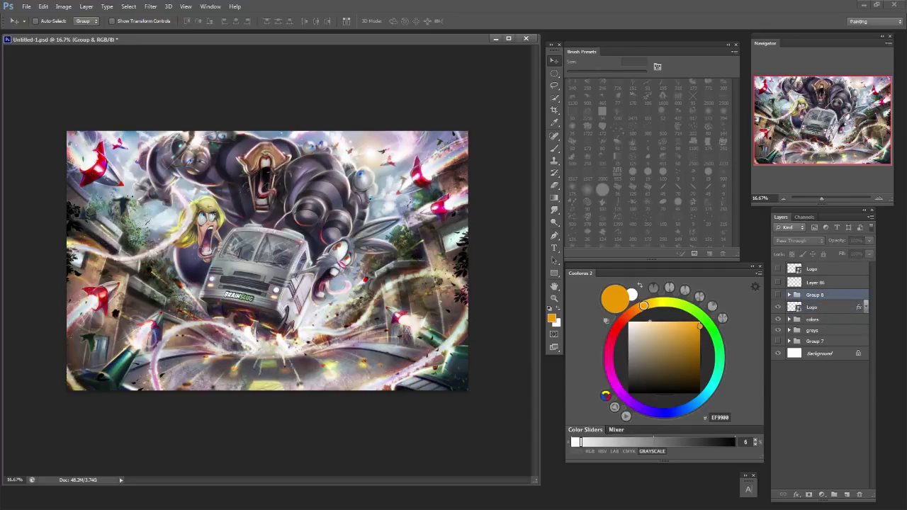
{"action": "key", "text": "ctrl+comma"}
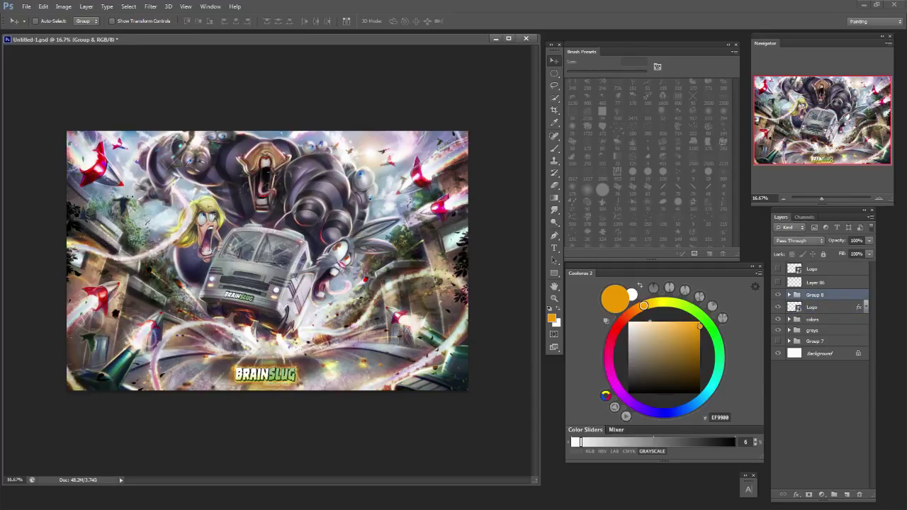
{"action": "left_click", "coordinate": [778, 295]}
{"action": "left_click", "coordinate": [778, 307]}
{"action": "left_click", "coordinate": [778, 294]}
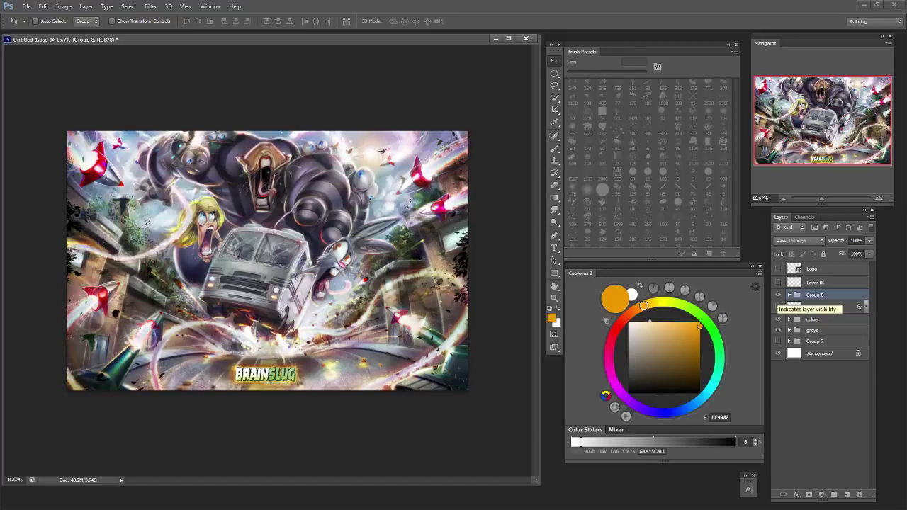
{"action": "left_click", "coordinate": [778, 295]}
{"action": "left_click", "coordinate": [777, 269]}
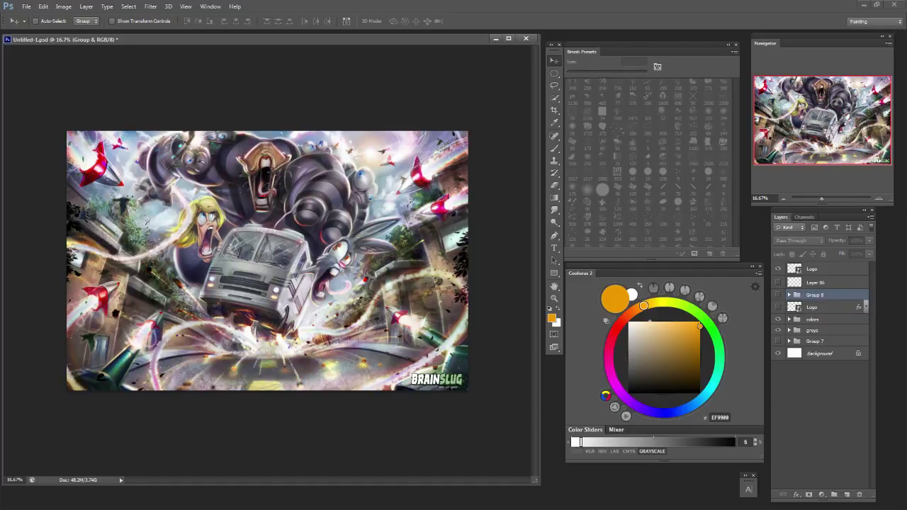
{"action": "left_click", "coordinate": [777, 268]}
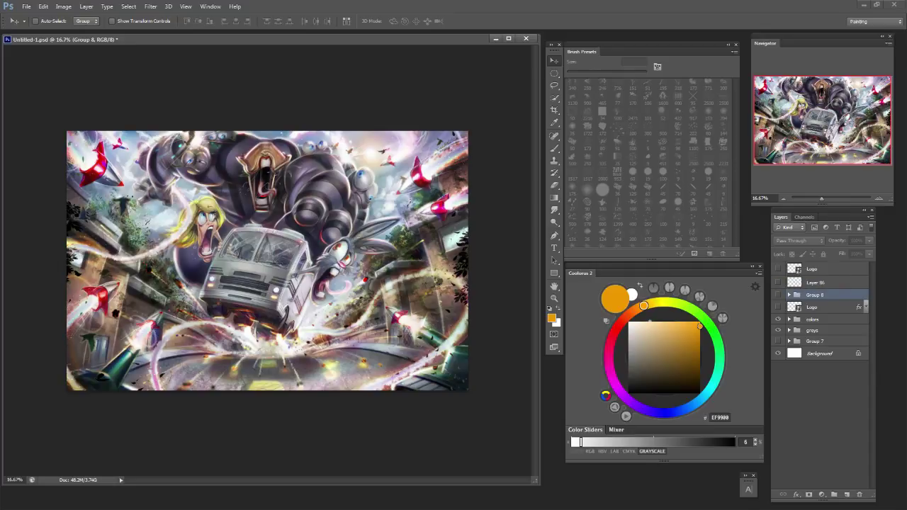
Preview the road logo group and the bus-front logo once more in turn, hiding each again.
{"action": "left_click", "coordinate": [778, 295]}
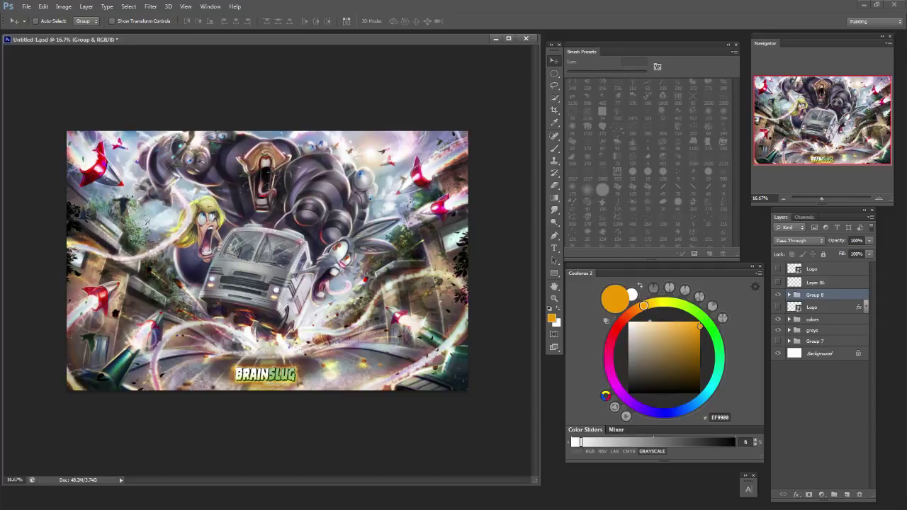
{"action": "left_click", "coordinate": [778, 295]}
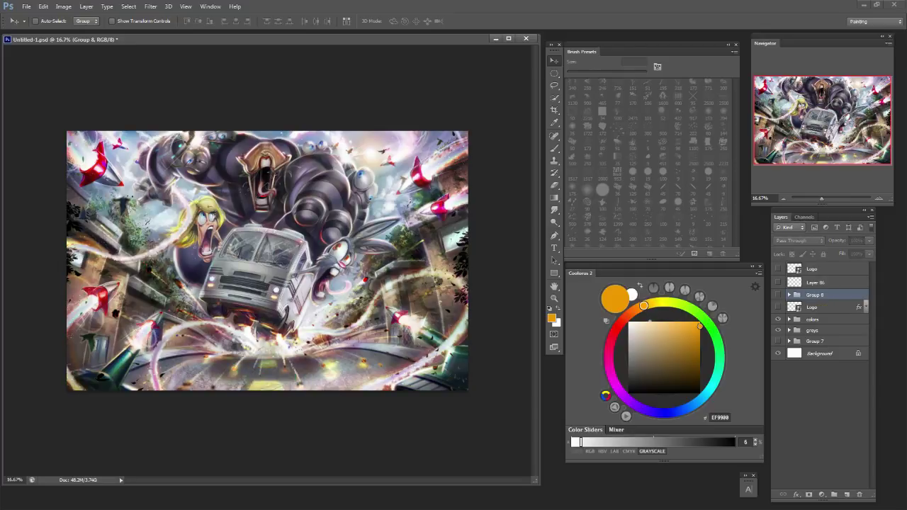
{"action": "left_click", "coordinate": [778, 307]}
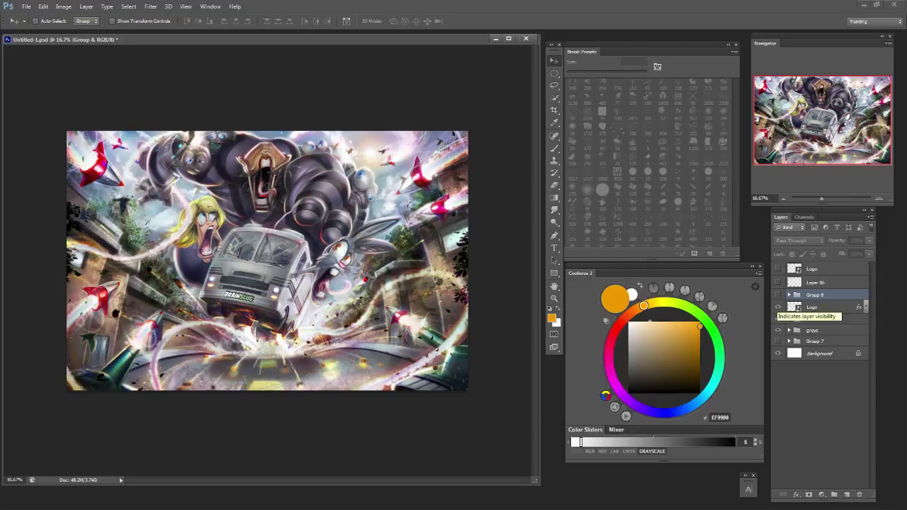
{"action": "left_click", "coordinate": [778, 307]}
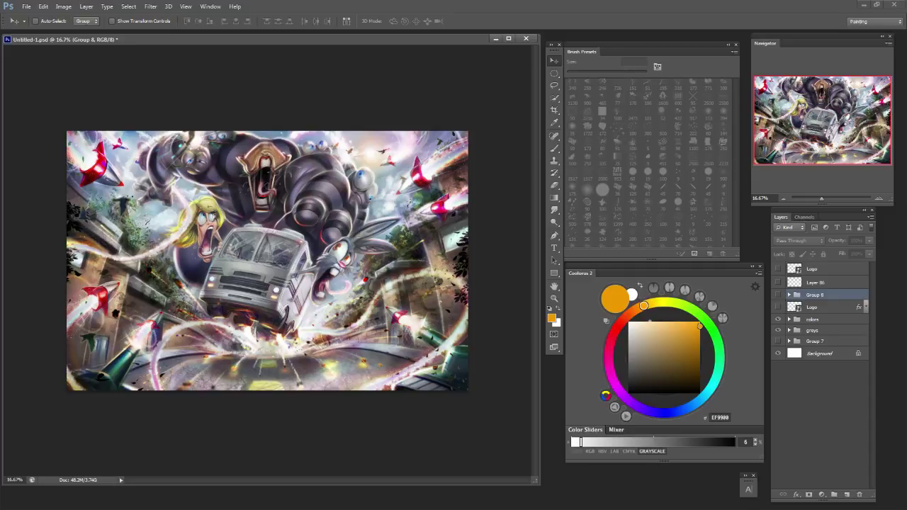
{"action": "left_click", "coordinate": [26, 7]}
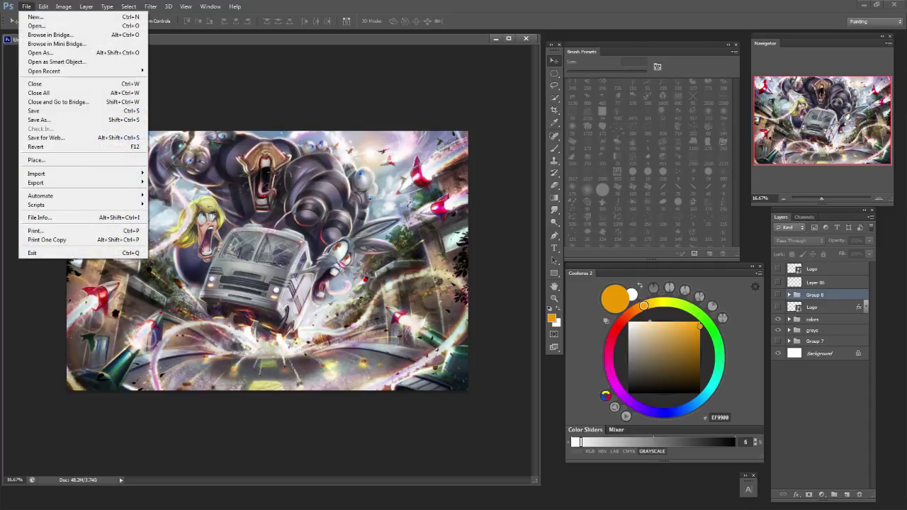
{"action": "left_click", "coordinate": [234, 6]}
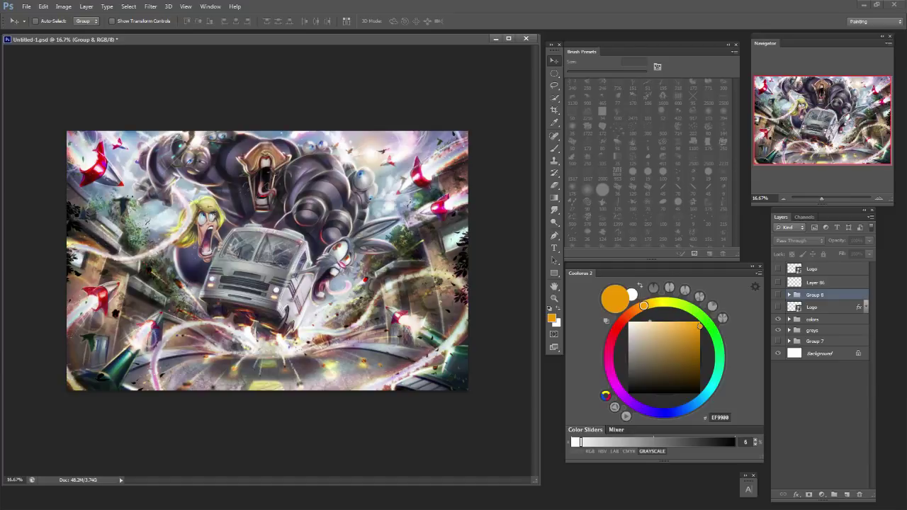
Stamp all visible layers into a new merged layer directly above the colors group.
{"action": "left_click", "coordinate": [820, 386]}
{"action": "left_click", "coordinate": [820, 353]}
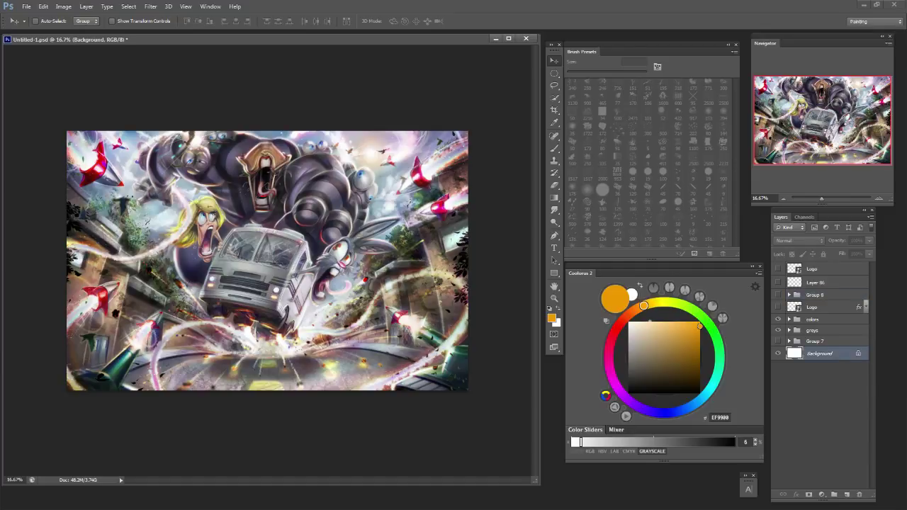
{"action": "left_click", "coordinate": [815, 330]}
{"action": "left_click", "coordinate": [814, 320]}
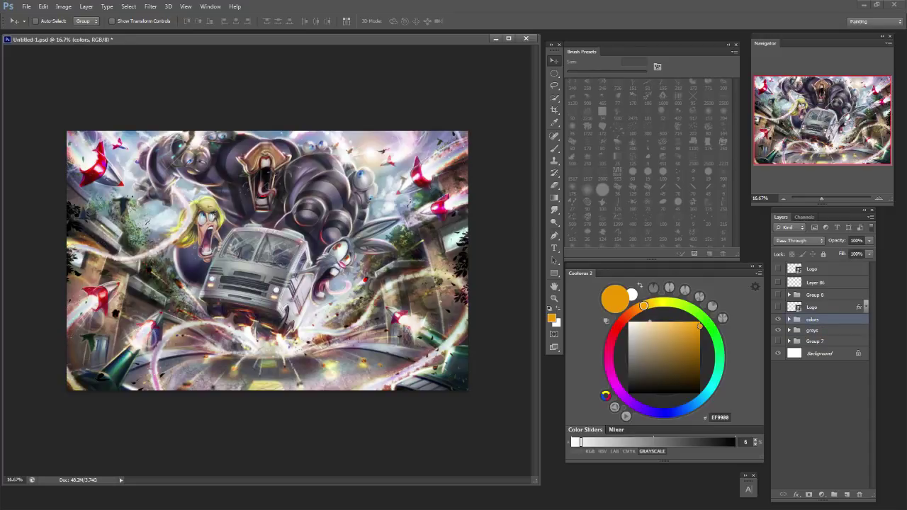
{"action": "key", "text": "ctrl+shift+alt+e"}
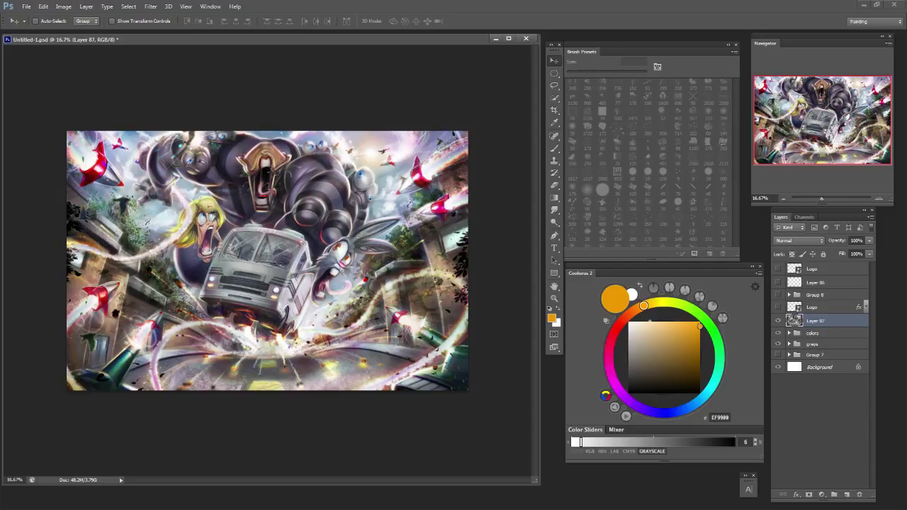
Hide the colors and greys groups beneath the merged layer, keeping Group 7 hidden.
{"action": "left_click", "coordinate": [778, 320]}
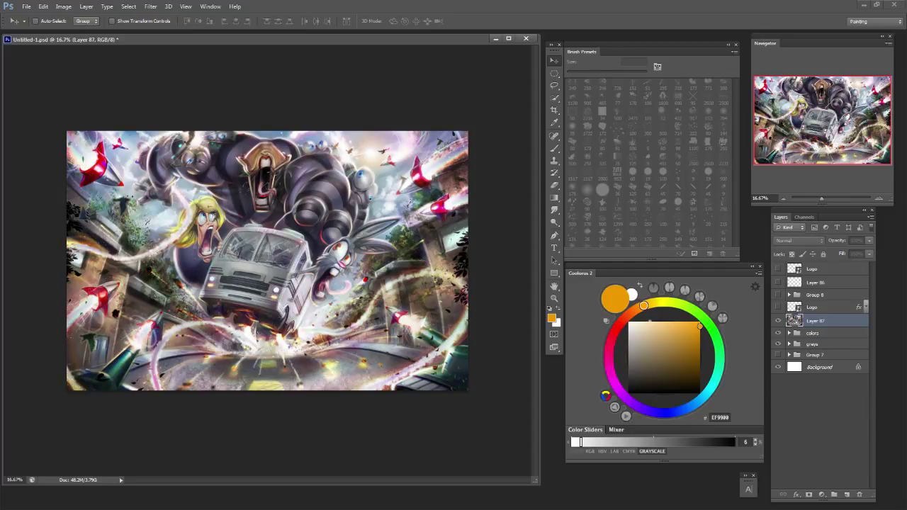
{"action": "left_click", "coordinate": [778, 332]}
{"action": "left_click", "coordinate": [778, 344]}
{"action": "left_click", "coordinate": [778, 354]}
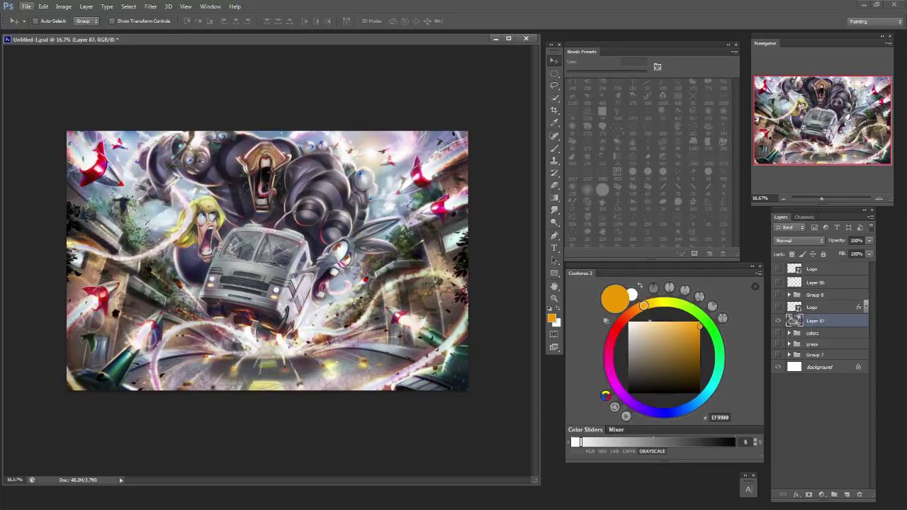
Save the document with its layers over the existing Untitled-1 Photoshop file in the car chase 2 folder.
{"action": "left_click", "coordinate": [26, 6]}
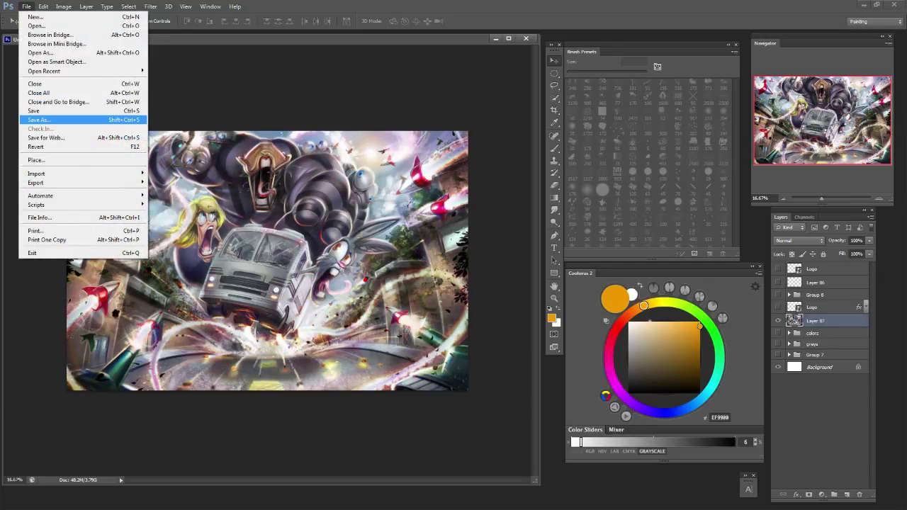
{"action": "left_click", "coordinate": [39, 120]}
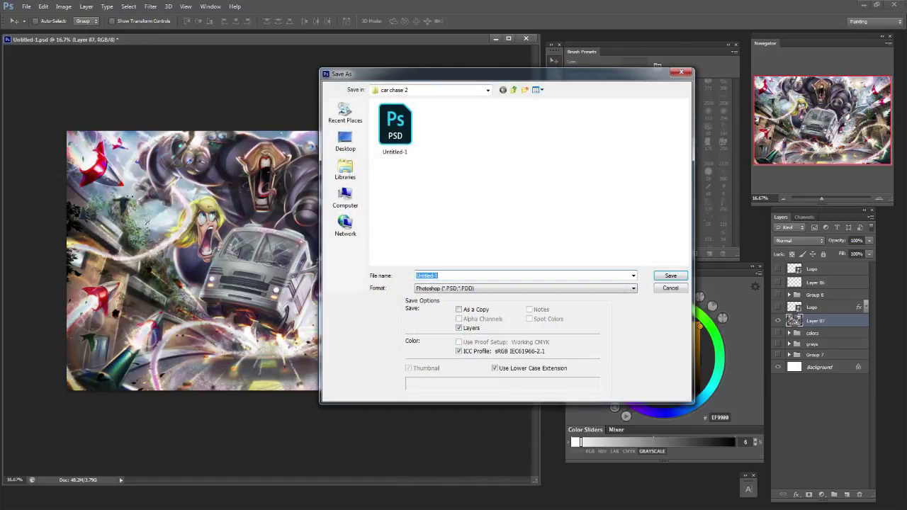
{"action": "left_click", "coordinate": [671, 276]}
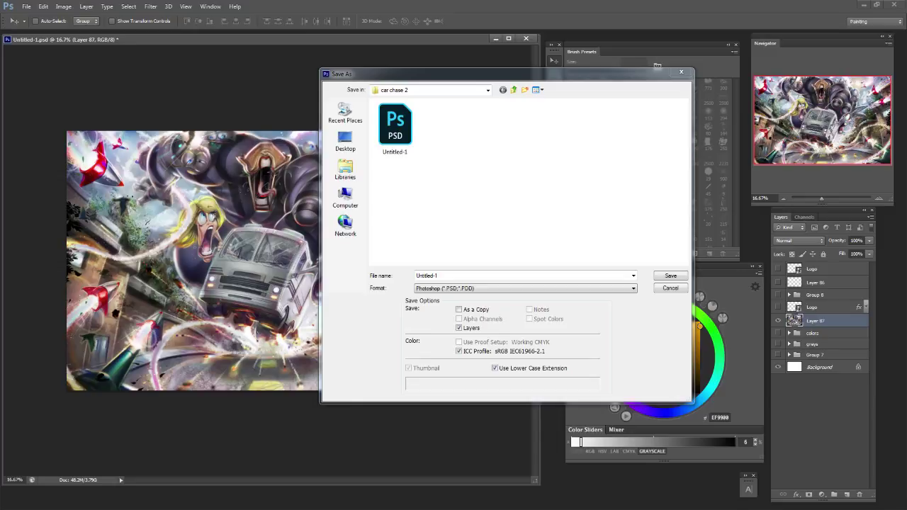
{"action": "key", "text": "Return"}
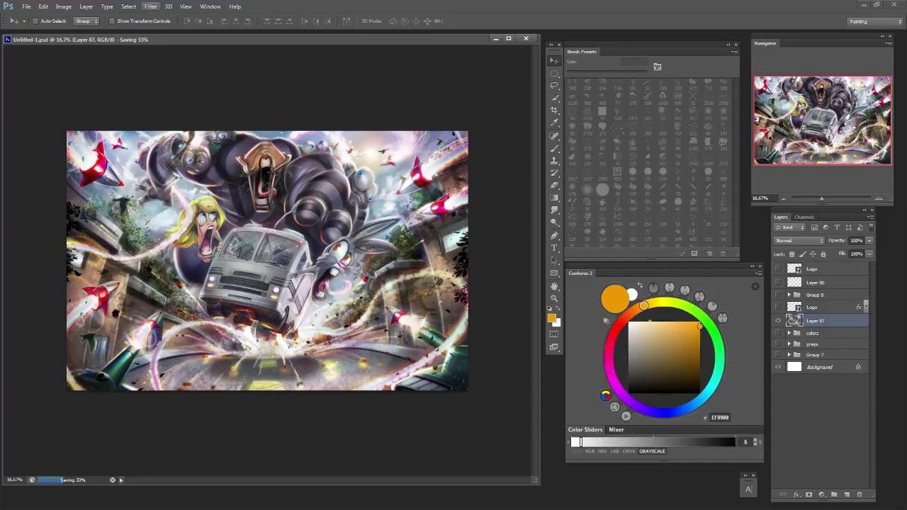
Apply Smart Sharpen to the merged layer with a 189% amount, 1.3 px radius and Gaussian Blur removal, comparing the preview on and off.
{"action": "left_click", "coordinate": [151, 6]}
{"action": "mouse_move", "coordinate": [185, 7]}
{"action": "mouse_move", "coordinate": [150, 6]}
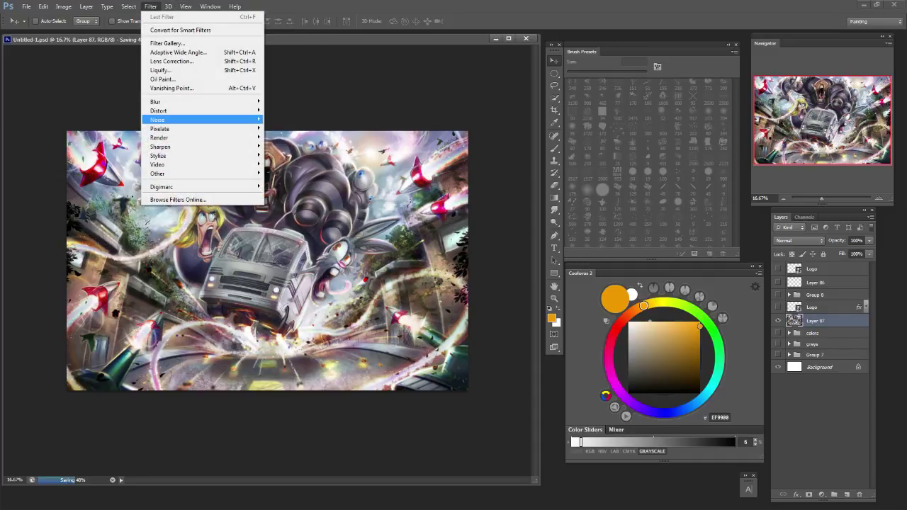
{"action": "mouse_move", "coordinate": [170, 111]}
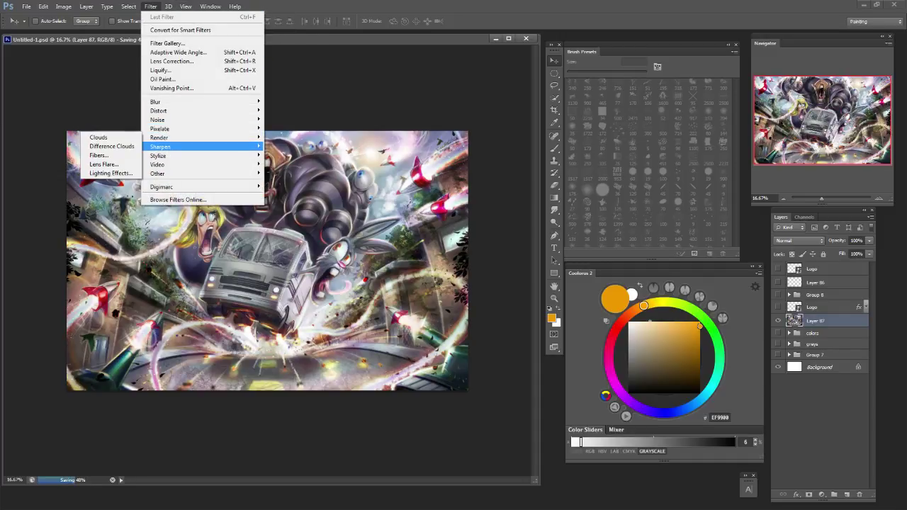
{"action": "mouse_move", "coordinate": [160, 146]}
{"action": "left_click", "coordinate": [114, 173]}
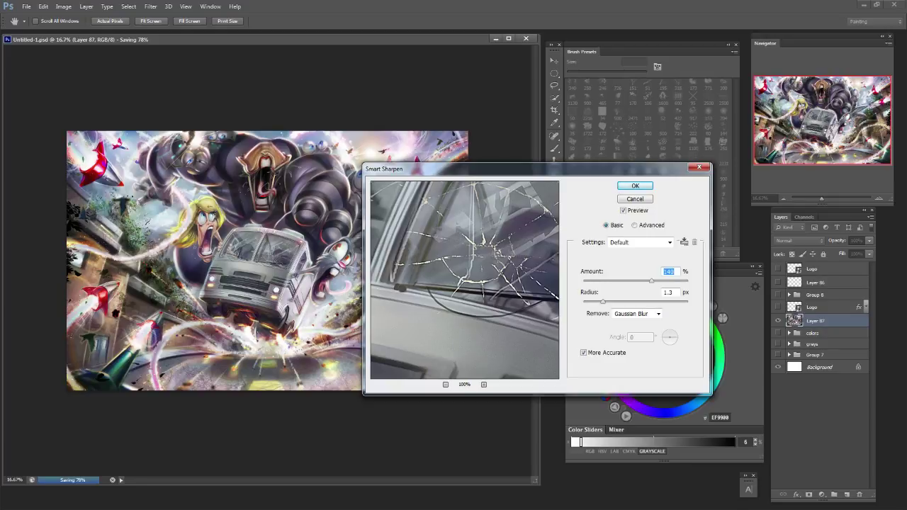
{"action": "left_click_drag", "start_coordinate": [652, 281], "coordinate": [659, 281]}
{"action": "key", "text": "ctrl+plus"}
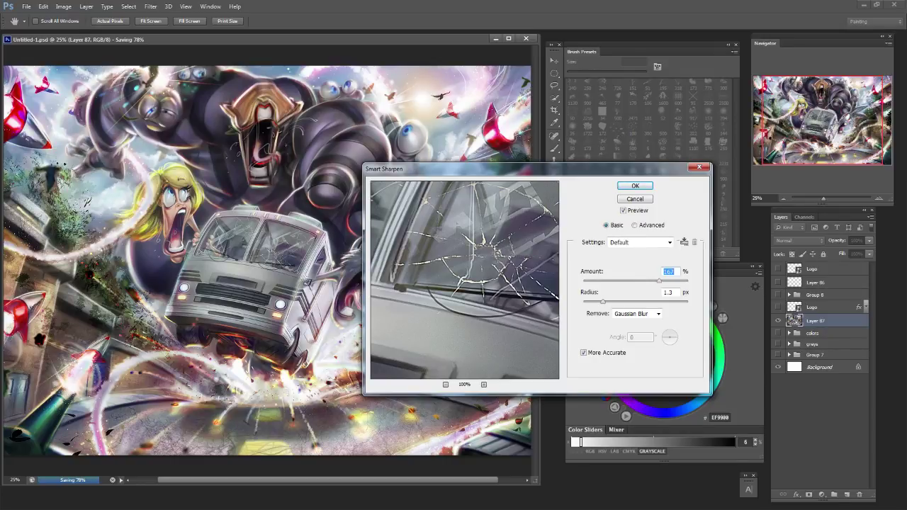
{"action": "left_click", "coordinate": [624, 211]}
{"action": "key", "text": "alt+p"}
{"action": "left_click_drag", "start_coordinate": [659, 281], "coordinate": [665, 282]}
{"action": "key", "text": "alt+p"}
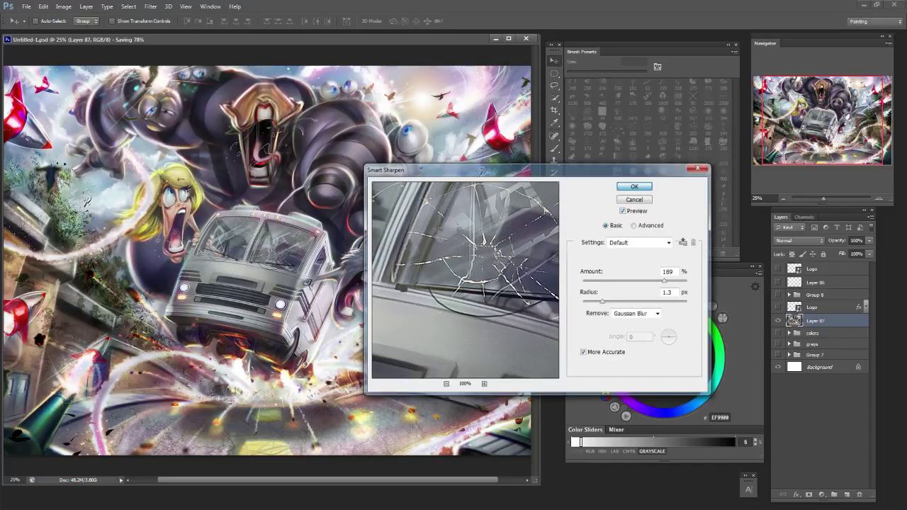
{"action": "key", "text": "Return"}
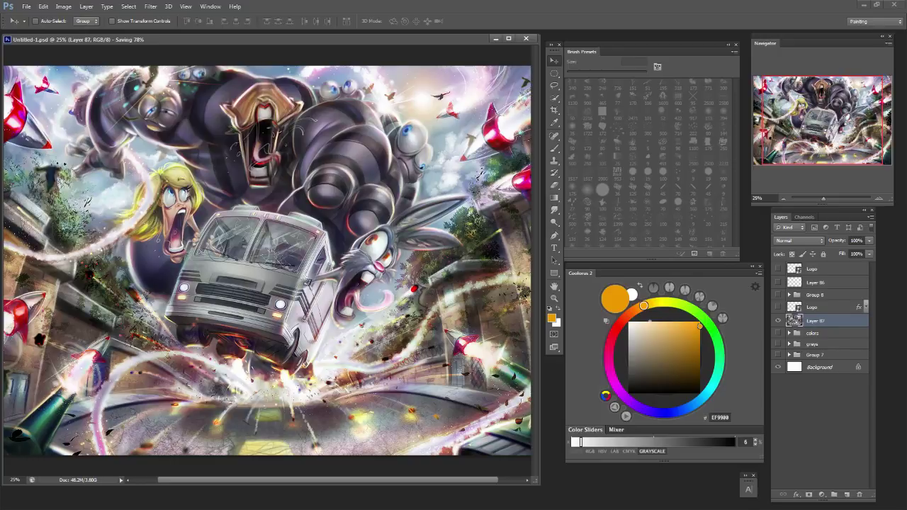
{"action": "key", "text": "ctrl+minus"}
{"action": "key", "text": "ctrl+plus"}
{"action": "key", "text": "ctrl+minus"}
{"action": "key", "text": "ctrl+plus"}
{"action": "key", "text": "ctrl+minus"}
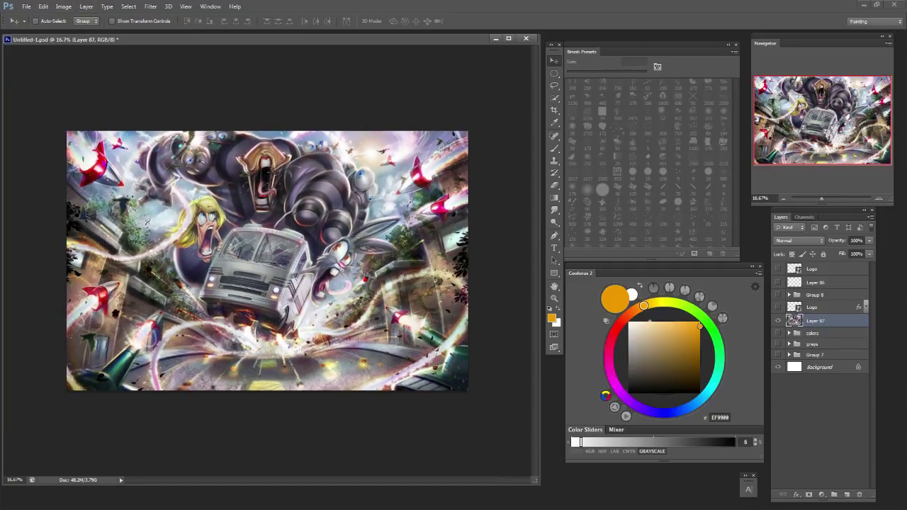
Start an Iris Blur on the merged layer, enlarging the ellipse beyond the canvas edges and pulling the sharp area in around the bus.
{"action": "left_click", "coordinate": [150, 6]}
{"action": "mouse_move", "coordinate": [156, 102]}
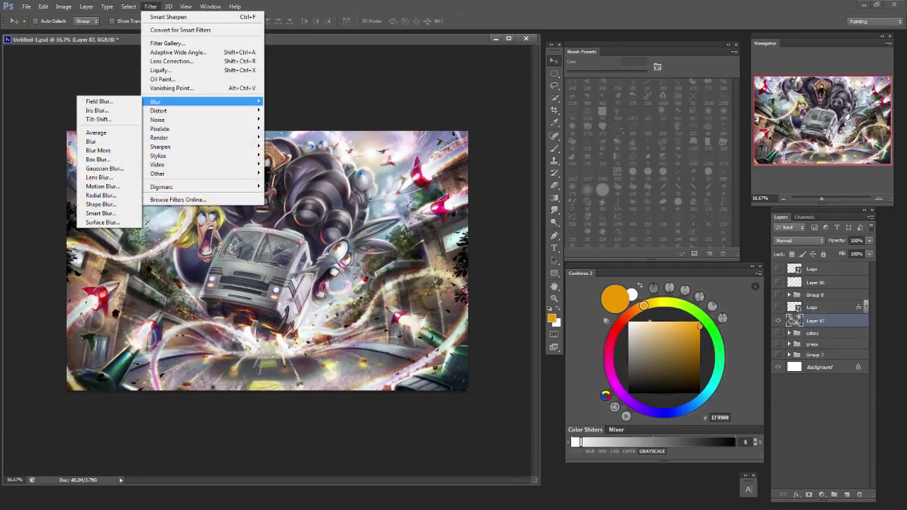
{"action": "left_click", "coordinate": [106, 110]}
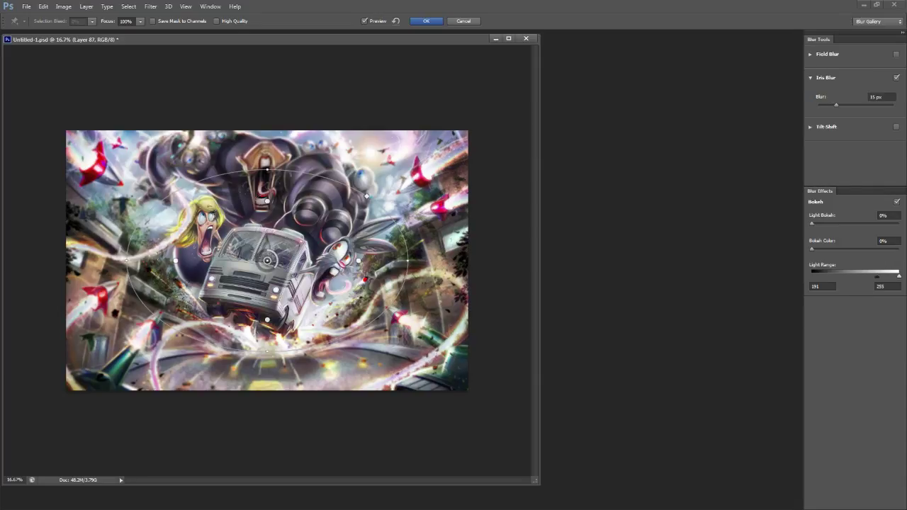
{"action": "left_click_drag", "start_coordinate": [389, 217], "coordinate": [428, 204]}
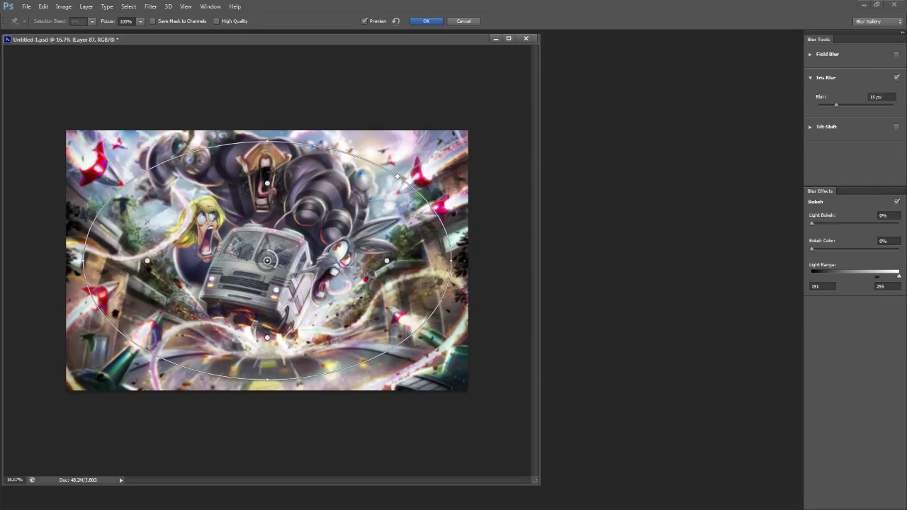
{"action": "mouse_move", "coordinate": [398, 177]}
{"action": "left_mouse_down"}
{"action": "mouse_move", "coordinate": [421, 160]}
{"action": "mouse_move", "coordinate": [404, 172]}
{"action": "left_mouse_up"}
{"action": "left_click_drag", "start_coordinate": [438, 204], "coordinate": [500, 184]}
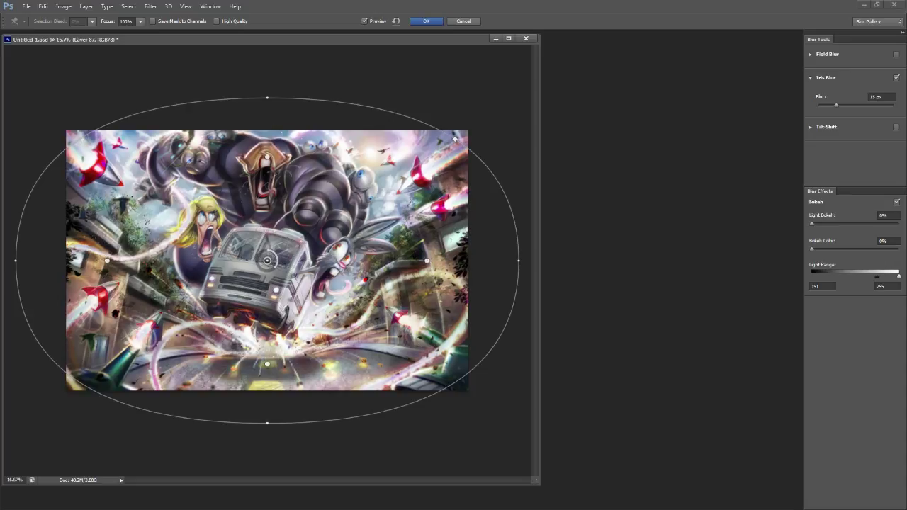
{"action": "left_click_drag", "start_coordinate": [430, 261], "coordinate": [365, 261]}
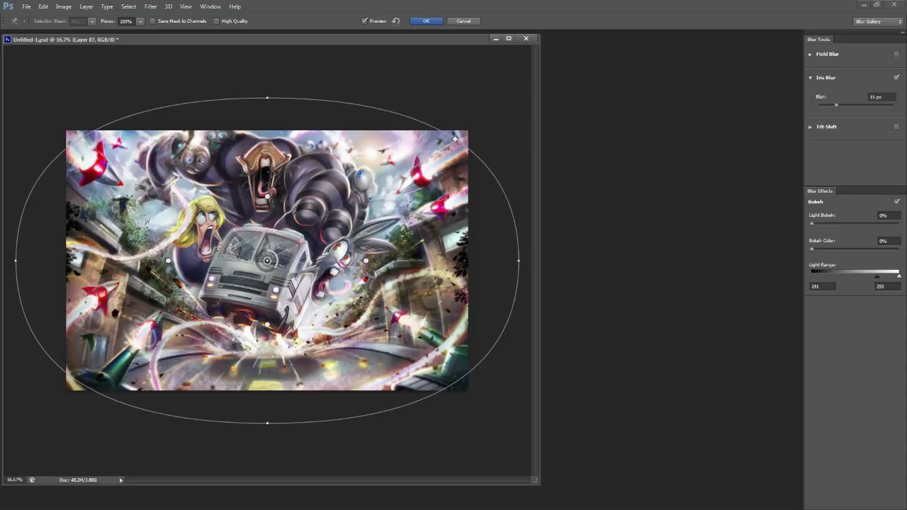
Try bokeh highlights on the blur with 16% Light Bokeh, 60% Bokeh Color and a lower light range of 154.
{"action": "left_click_drag", "start_coordinate": [812, 249], "coordinate": [850, 250]}
{"action": "left_click_drag", "start_coordinate": [812, 224], "coordinate": [836, 224]}
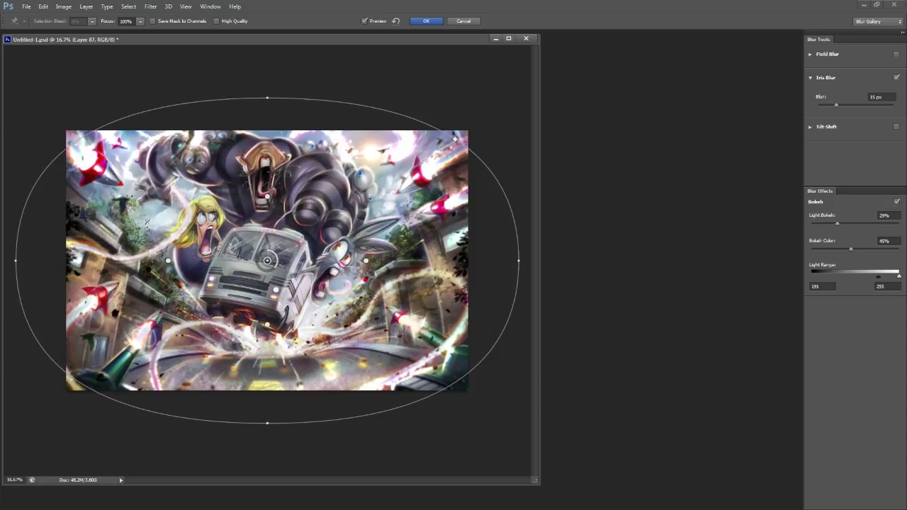
{"action": "left_click_drag", "start_coordinate": [879, 276], "coordinate": [864, 250]}
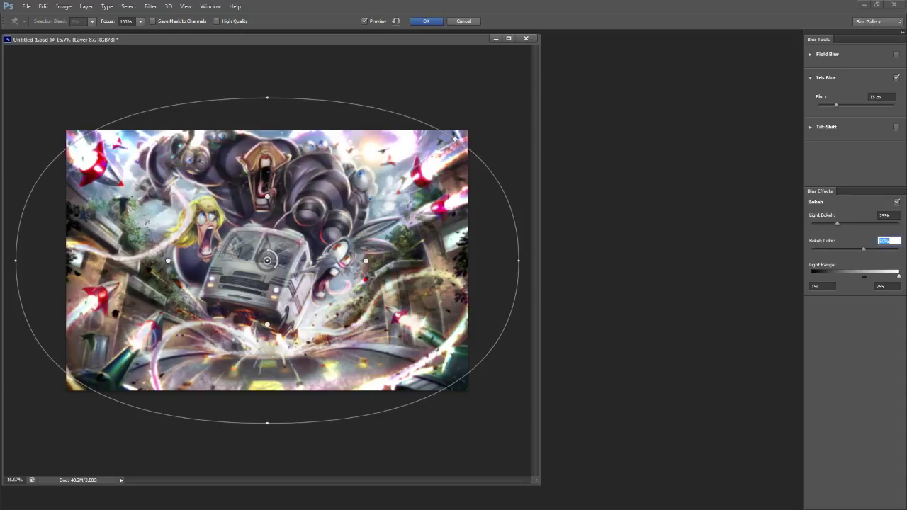
{"action": "key", "text": "Return"}
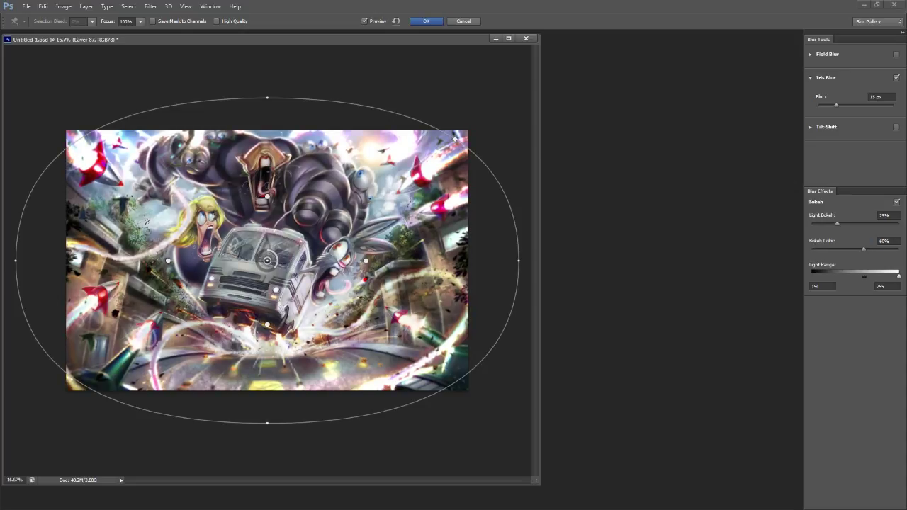
{"action": "mouse_move", "coordinate": [836, 224]}
{"action": "left_mouse_down"}
{"action": "mouse_move", "coordinate": [814, 224]}
{"action": "mouse_move", "coordinate": [823, 224]}
{"action": "left_mouse_up"}
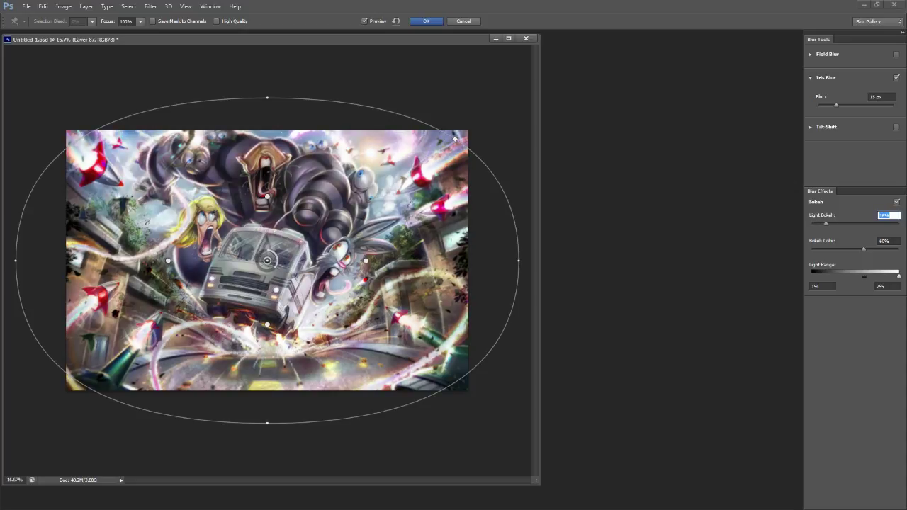
{"action": "key", "text": "Return"}
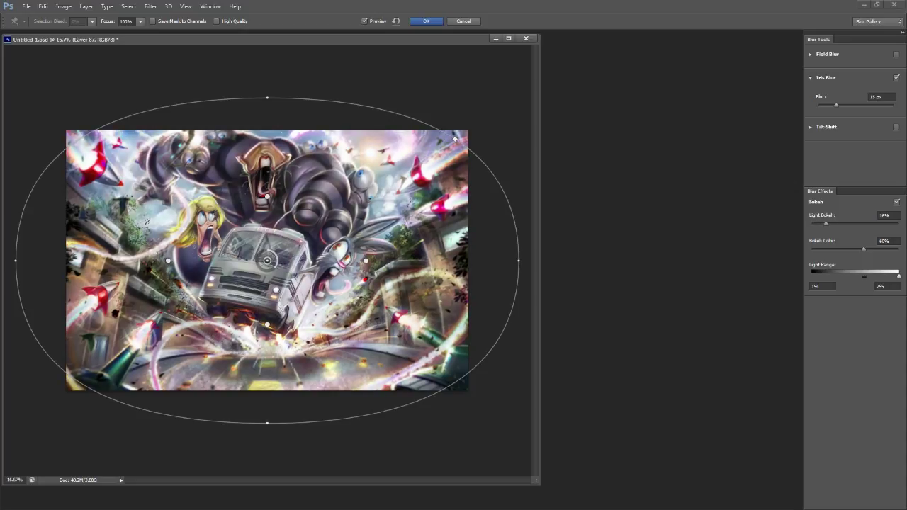
Widen the iris blur's sharp area, flatten, slightly tilt and narrow its ellipse, and set the blur to 24 px.
{"action": "left_click_drag", "start_coordinate": [366, 260], "coordinate": [421, 260]}
{"action": "left_click_drag", "start_coordinate": [268, 423], "coordinate": [270, 409]}
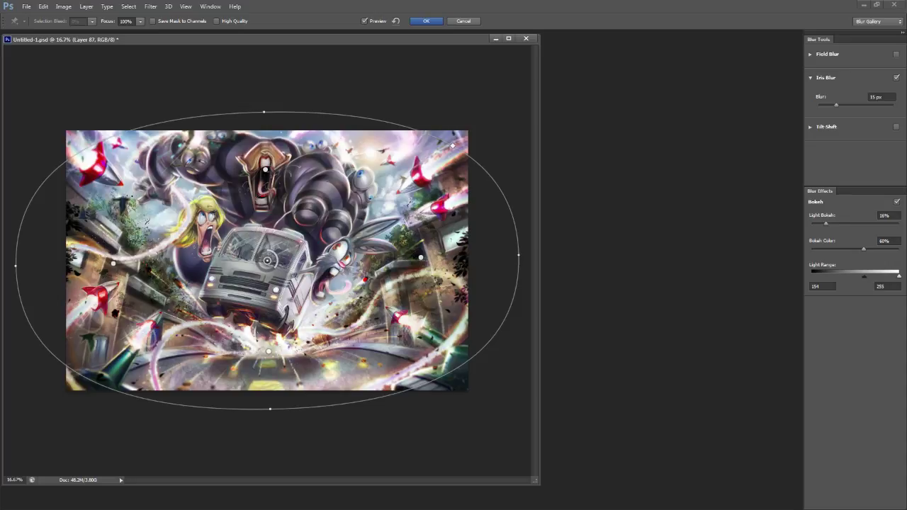
{"action": "left_click_drag", "start_coordinate": [274, 259], "coordinate": [275, 255]}
{"action": "left_click_drag", "start_coordinate": [519, 255], "coordinate": [500, 257]}
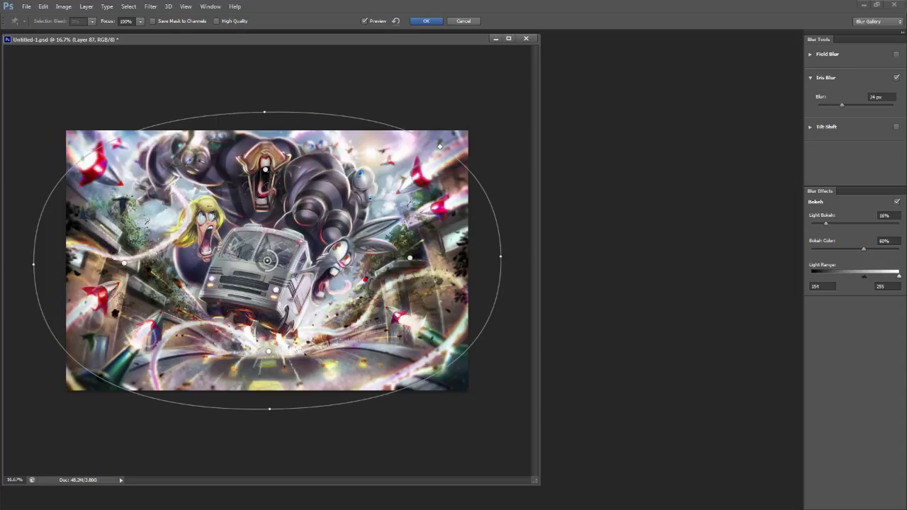
Set Light Bokeh and Bokeh Color to 0%, lower the upper end of the light range, and apply the iris blur.
{"action": "mouse_move", "coordinate": [825, 223]}
{"action": "left_mouse_down"}
{"action": "mouse_move", "coordinate": [860, 223]}
{"action": "mouse_move", "coordinate": [812, 224]}
{"action": "left_mouse_up"}
{"action": "key", "text": "Tab"}
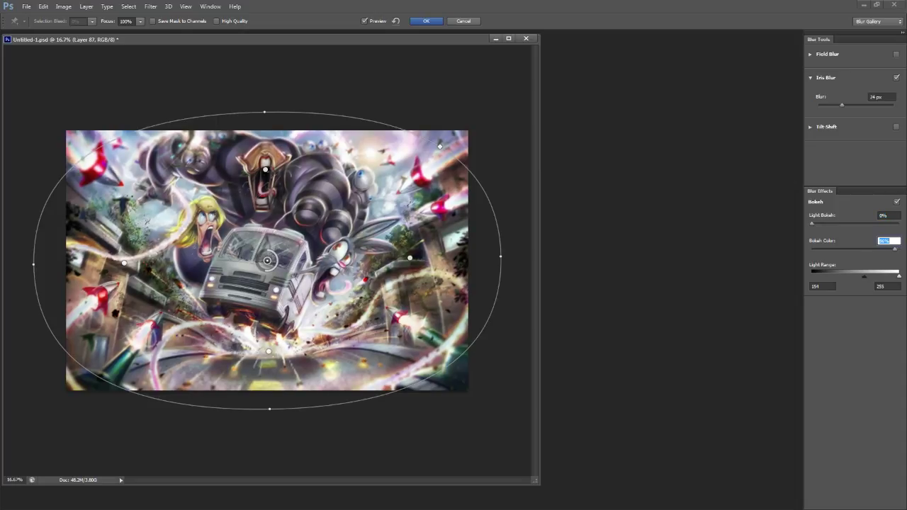
{"action": "type", "text": "0"}
{"action": "key", "text": "Return"}
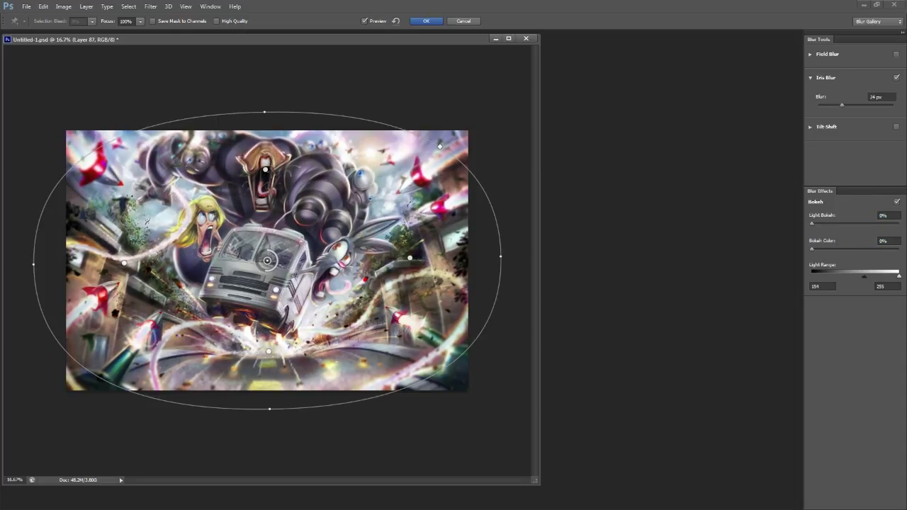
{"action": "left_click_drag", "start_coordinate": [899, 276], "coordinate": [854, 276]}
{"action": "left_click", "coordinate": [425, 21]}
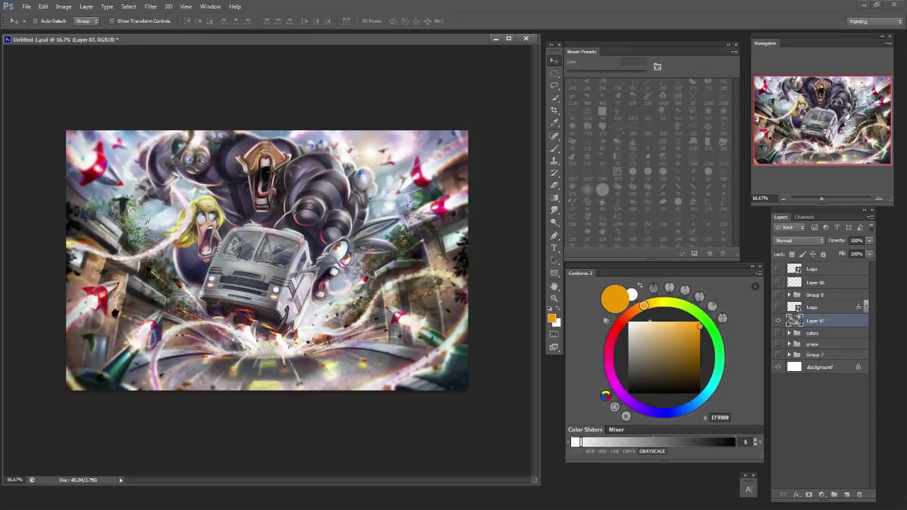
{"action": "left_click", "coordinate": [27, 6]}
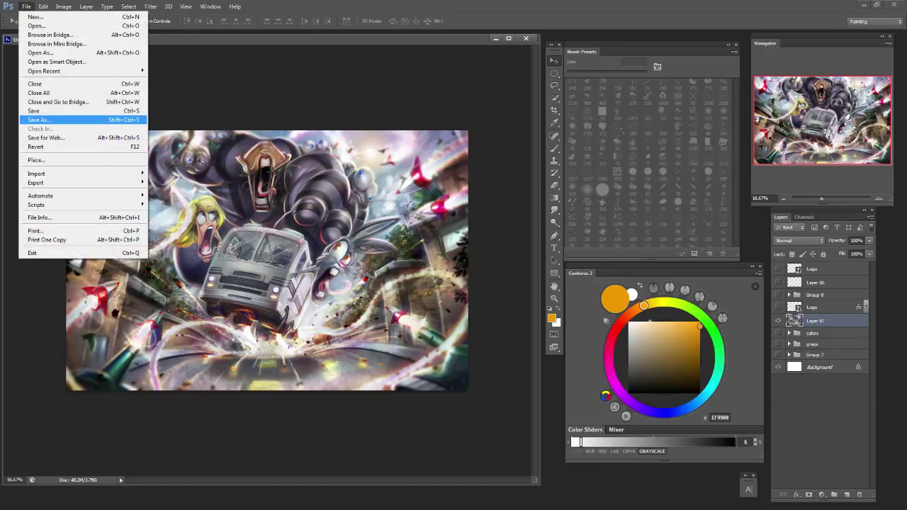
{"action": "left_click", "coordinate": [38, 120]}
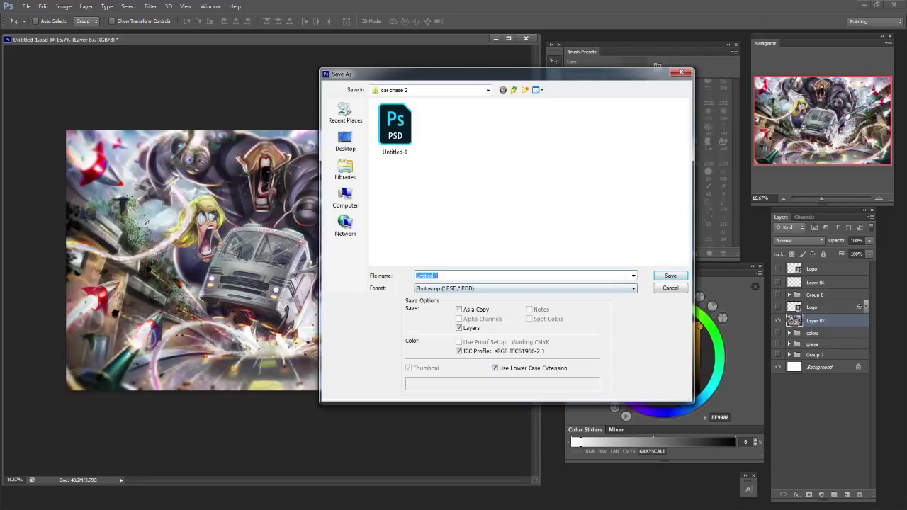
{"action": "left_click", "coordinate": [524, 289]}
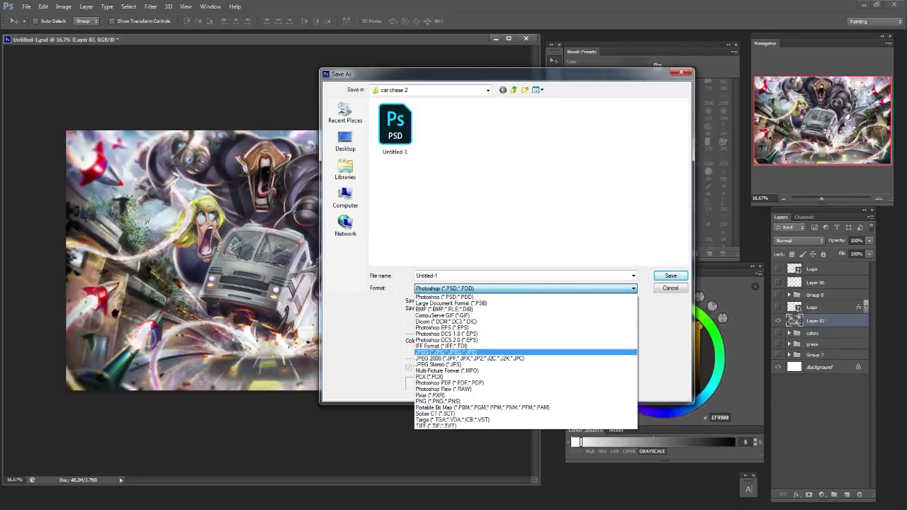
{"action": "left_click", "coordinate": [525, 288]}
{"action": "left_click", "coordinate": [670, 288]}
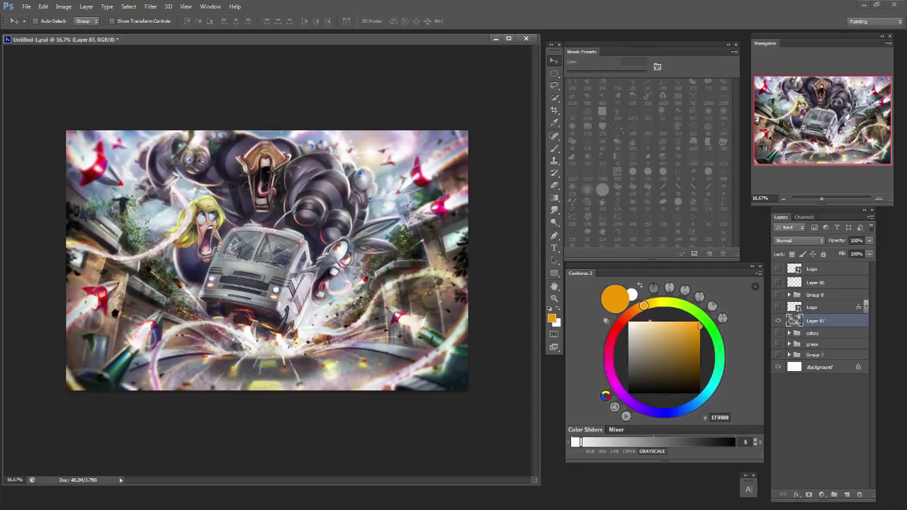
{"action": "left_click", "coordinate": [63, 6]}
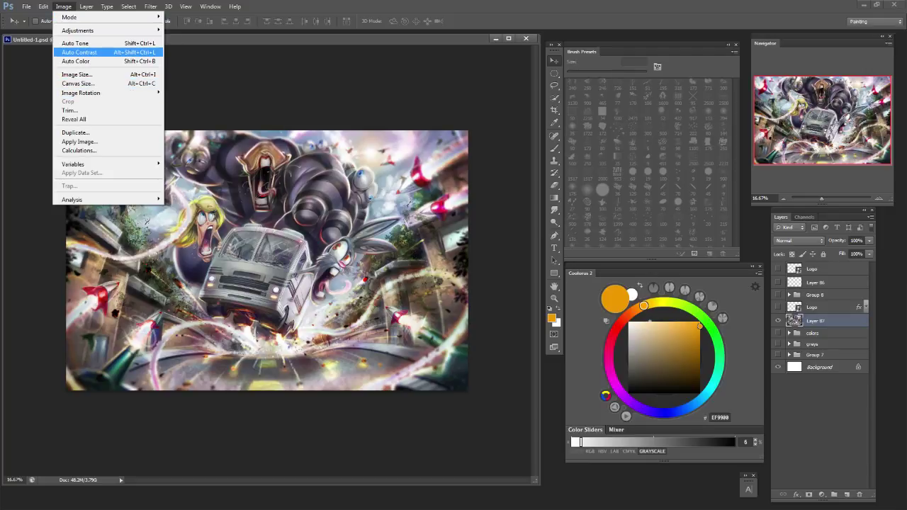
{"action": "left_click", "coordinate": [818, 426]}
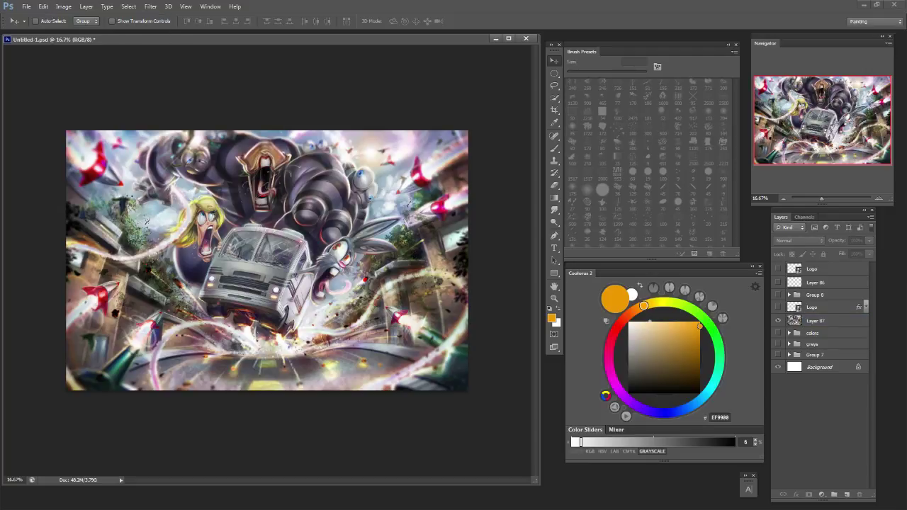
{"action": "left_click", "coordinate": [63, 7]}
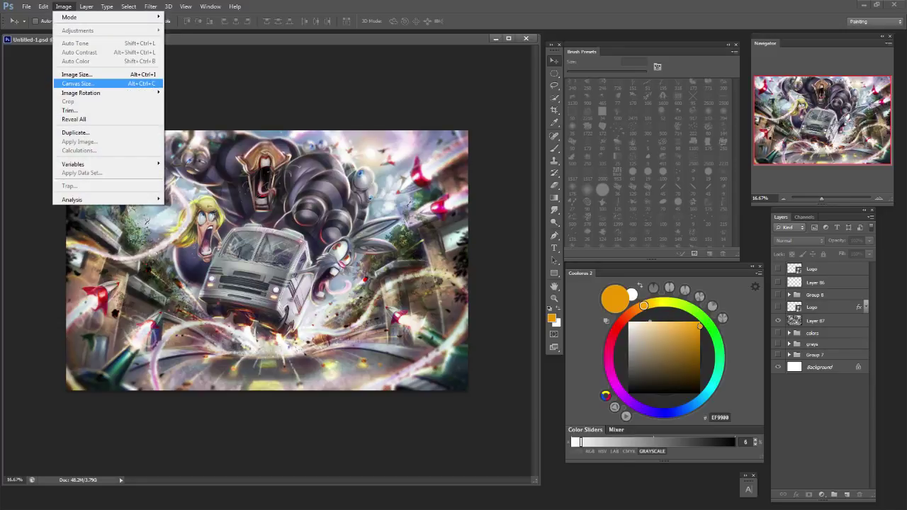
{"action": "key", "text": "Left"}
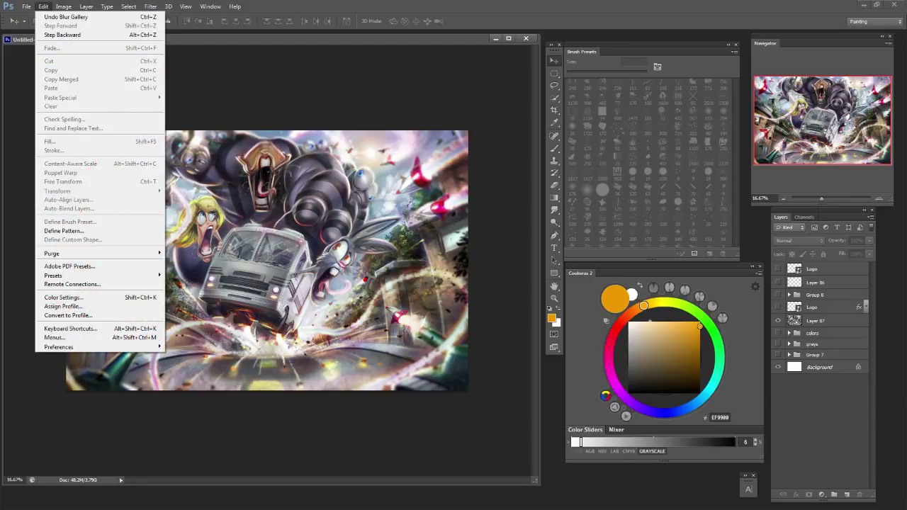
{"action": "key", "text": "Escape"}
{"action": "left_click", "coordinate": [64, 6]}
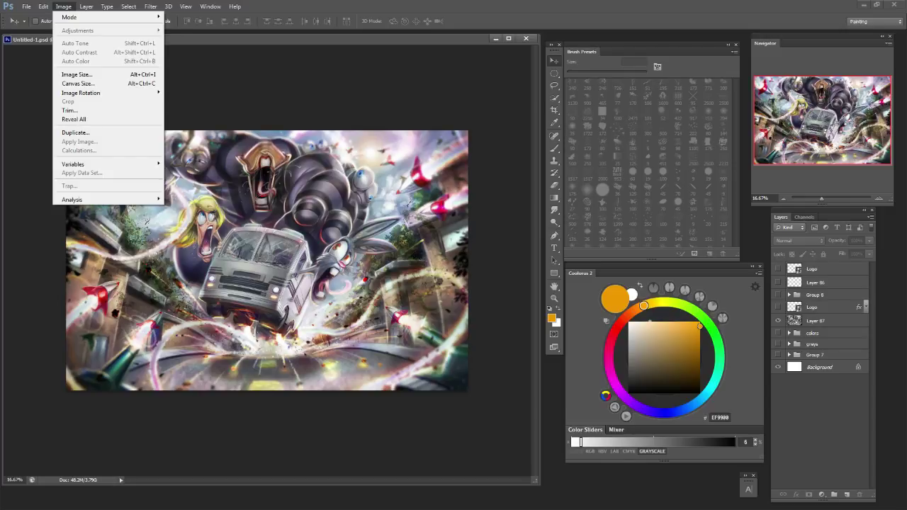
{"action": "key", "text": "Escape"}
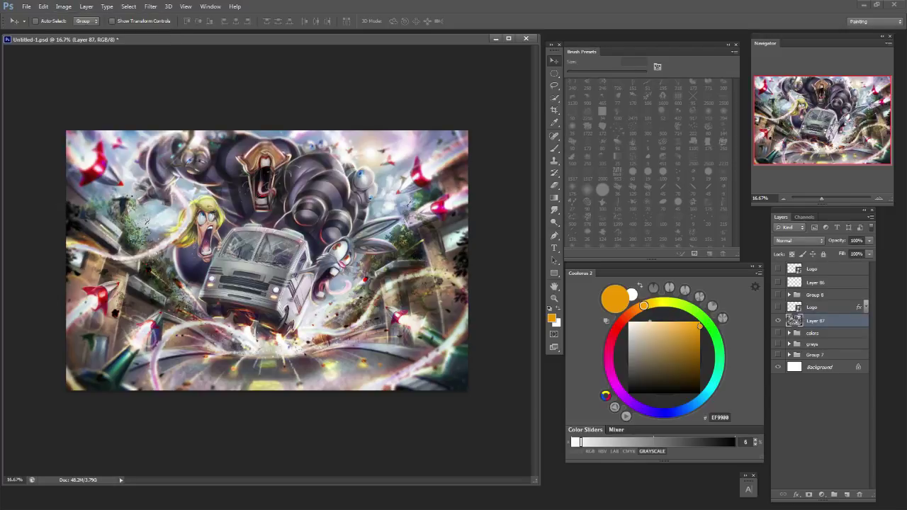
Start a Color Balance adjustment on the merged layer, shifting the midtones to -6 cyan–red and -6 yellow–blue.
{"action": "left_click", "coordinate": [64, 7]}
{"action": "mouse_move", "coordinate": [78, 30]}
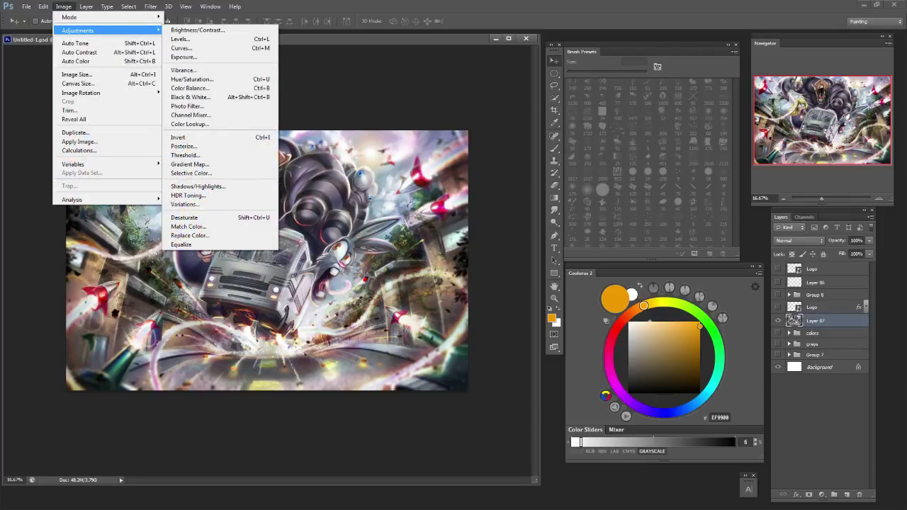
{"action": "key", "text": "Down"}
{"action": "key", "text": "Up"}
{"action": "key", "text": "Right"}
{"action": "key", "text": "Down"}
{"action": "key", "text": "Down"}
{"action": "key", "text": "Down"}
{"action": "key", "text": "Down"}
{"action": "key", "text": "Down"}
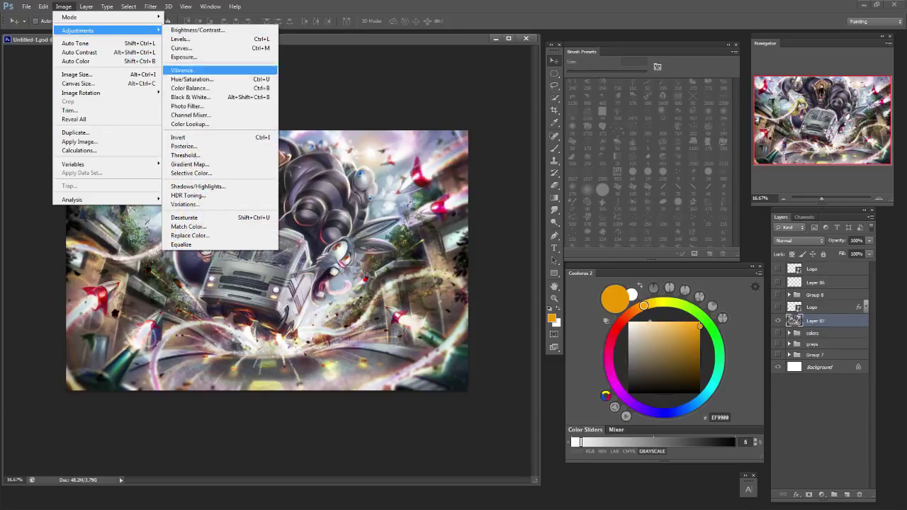
{"action": "key", "text": "Down"}
{"action": "key", "text": "Down"}
{"action": "key", "text": "Up"}
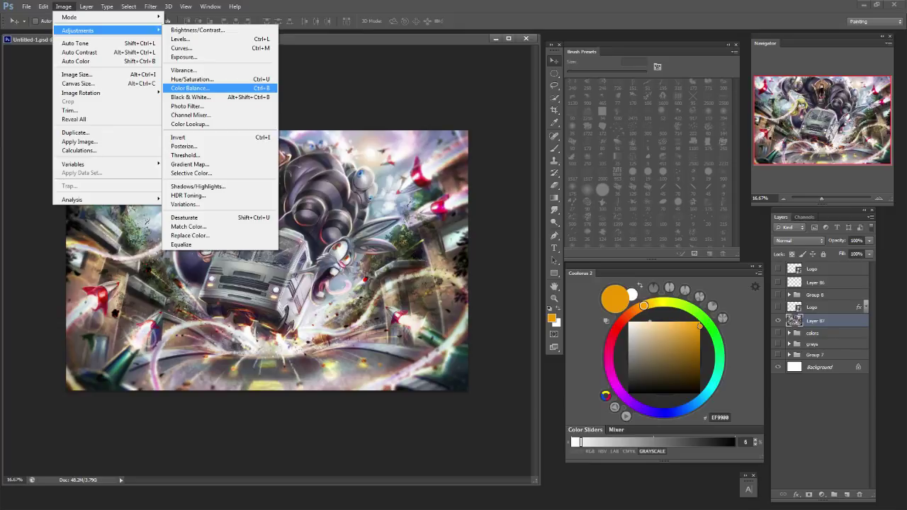
{"action": "key", "text": "Return"}
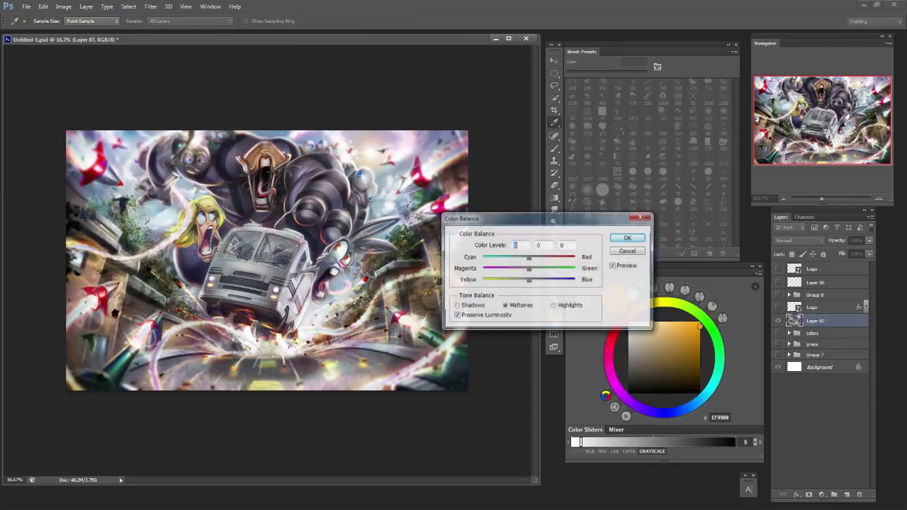
{"action": "left_click_drag", "start_coordinate": [529, 258], "coordinate": [525, 280]}
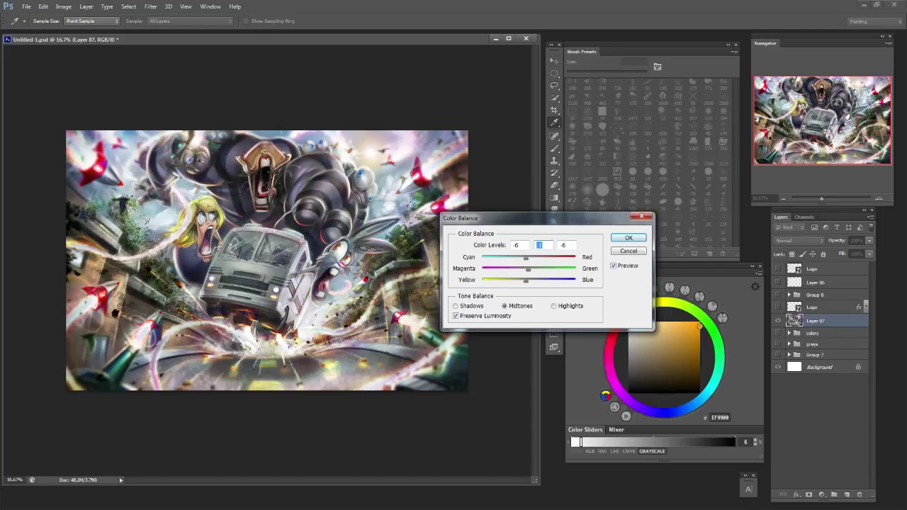
{"action": "key", "text": "Tab"}
Adjust the shadow color balance, and set the highlights to +6 cyan–red and -10 yellow–blue.
{"action": "left_click", "coordinate": [455, 306]}
{"action": "mouse_move", "coordinate": [529, 280]}
{"action": "left_mouse_down"}
{"action": "mouse_move", "coordinate": [531, 257]}
{"action": "mouse_move", "coordinate": [523, 257]}
{"action": "mouse_move", "coordinate": [529, 269]}
{"action": "left_mouse_up"}
{"action": "left_click", "coordinate": [554, 306]}
{"action": "left_click_drag", "start_coordinate": [529, 259], "coordinate": [530, 259]}
{"action": "left_click", "coordinate": [532, 259]}
{"action": "left_click_drag", "start_coordinate": [528, 281], "coordinate": [524, 281]}
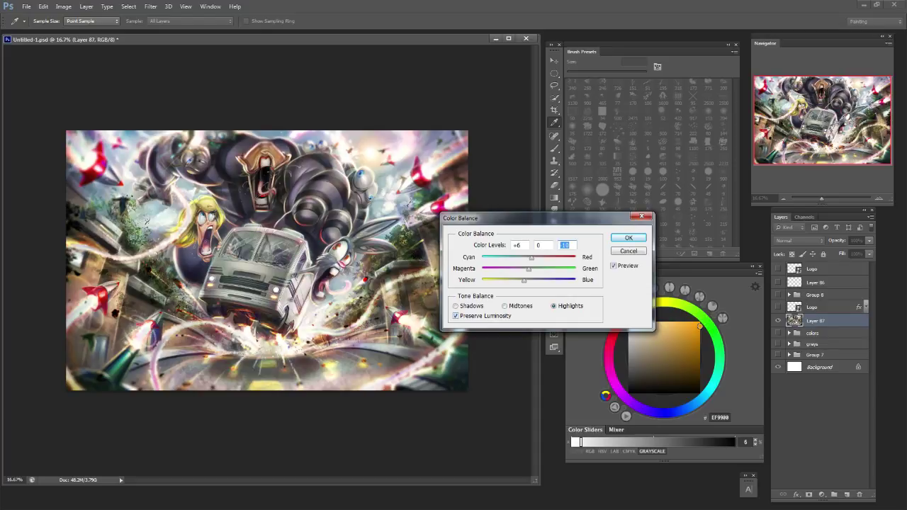
Compare the color balance preview on and off, set the highlights' yellow–blue level to -3 and apply the adjustment.
{"action": "left_click", "coordinate": [613, 266]}
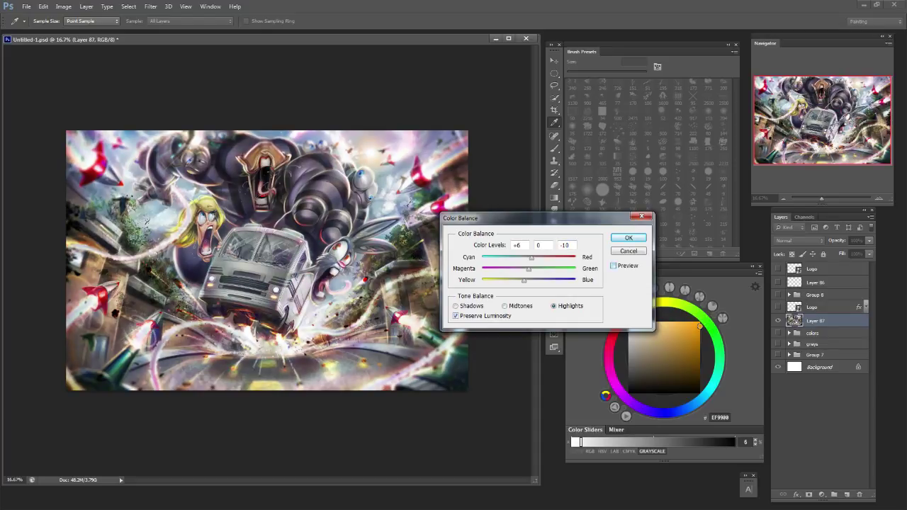
{"action": "left_click", "coordinate": [613, 265]}
{"action": "left_click", "coordinate": [613, 266]}
{"action": "left_click", "coordinate": [613, 265]}
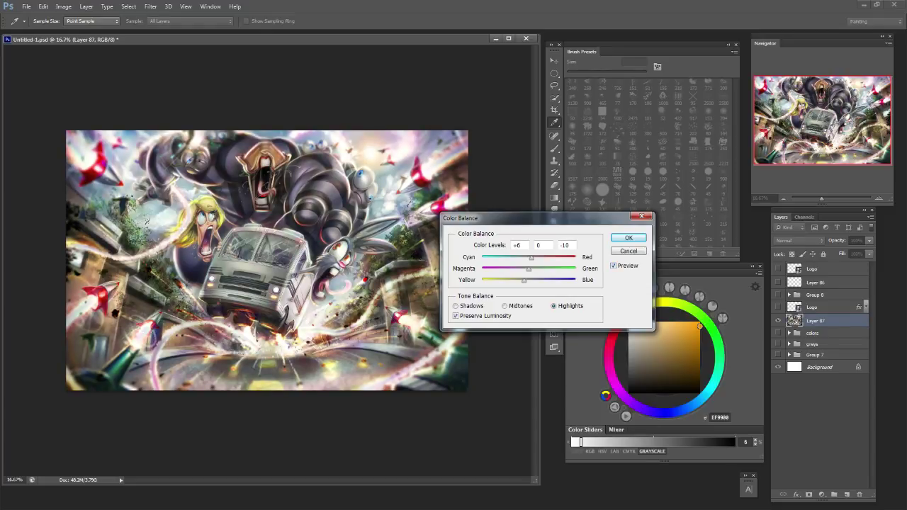
{"action": "left_click_drag", "start_coordinate": [524, 280], "coordinate": [527, 280]}
{"action": "type", "text": "-3"}
{"action": "key", "text": "alt+p"}
{"action": "key", "text": "alt+p"}
{"action": "left_click", "coordinate": [613, 266]}
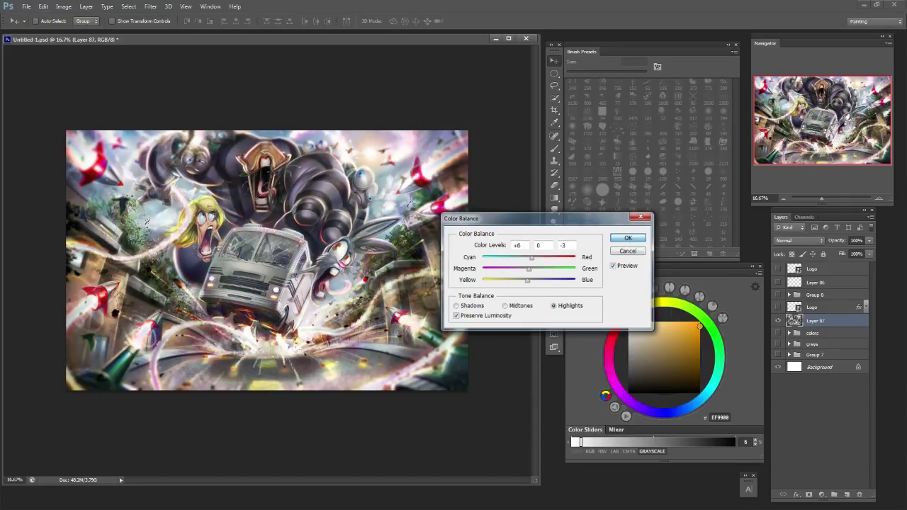
{"action": "key", "text": "Return"}
Open a Curves adjustment on the merged layer and shape the red channel with a point at input 186, output 191 and a lowered shadow point.
{"action": "left_click", "coordinate": [64, 7]}
{"action": "mouse_move", "coordinate": [106, 31]}
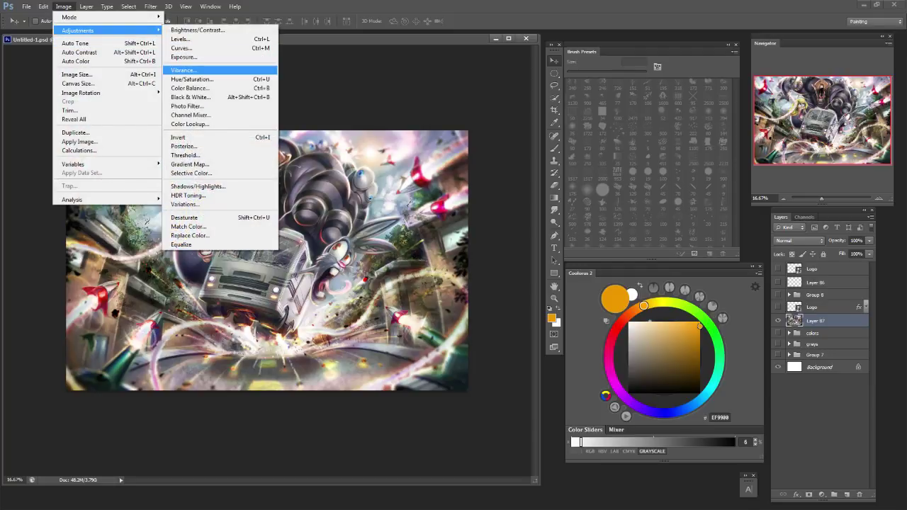
{"action": "left_click", "coordinate": [183, 49]}
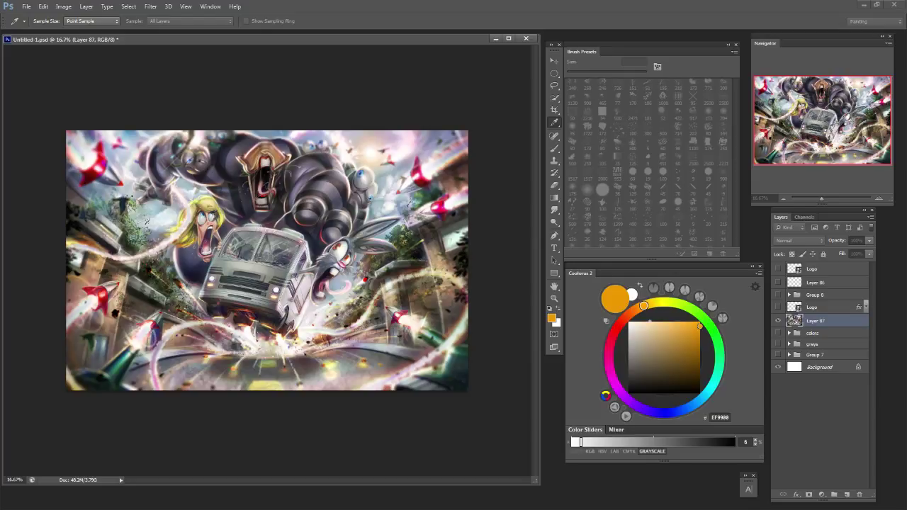
{"action": "key", "text": "ctrl+m"}
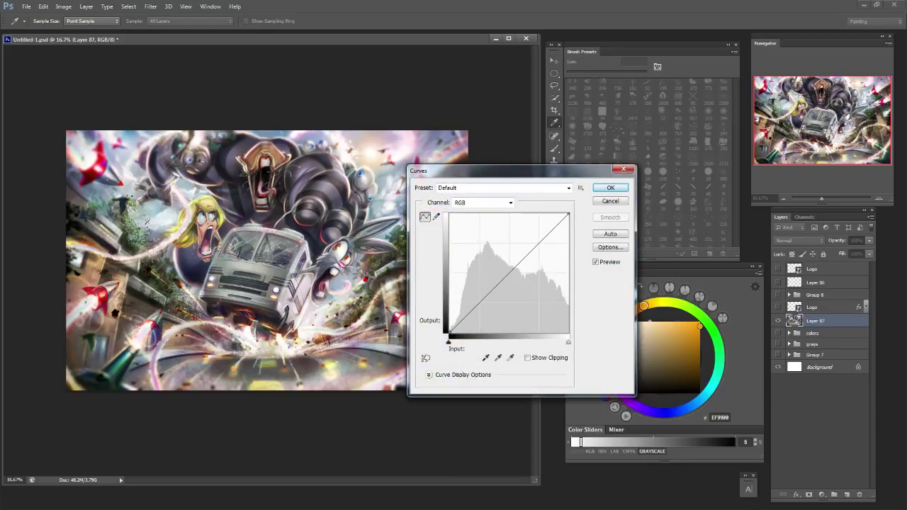
{"action": "left_click", "coordinate": [482, 202]}
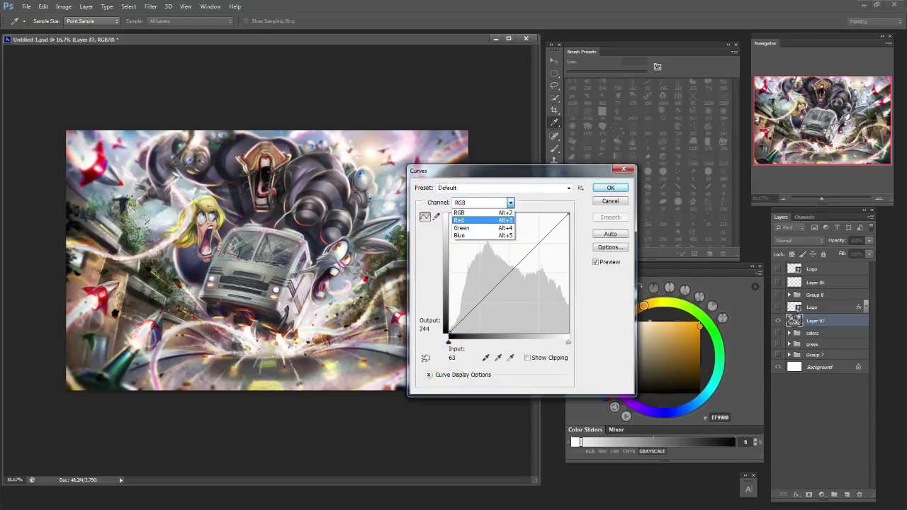
{"action": "left_click", "coordinate": [469, 210]}
{"action": "left_click", "coordinate": [536, 244]}
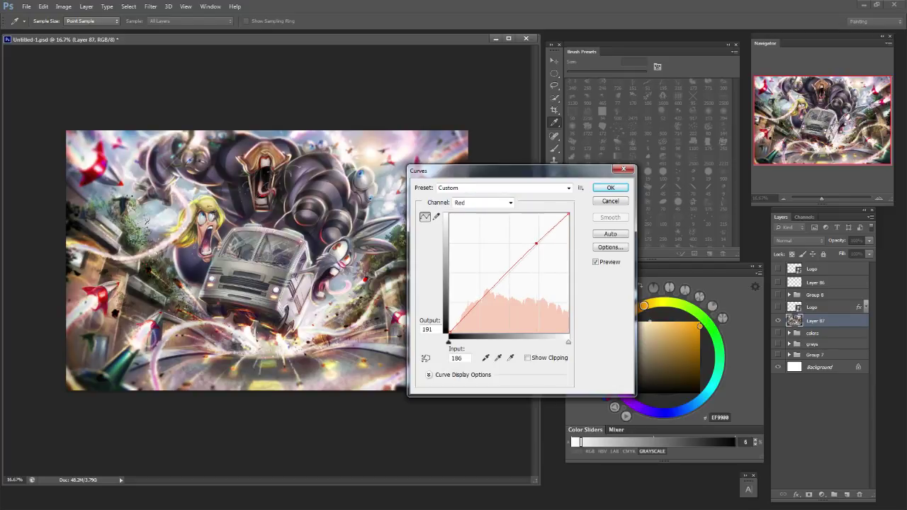
{"action": "left_click", "coordinate": [493, 293]}
{"action": "left_click_drag", "start_coordinate": [492, 293], "coordinate": [492, 296]}
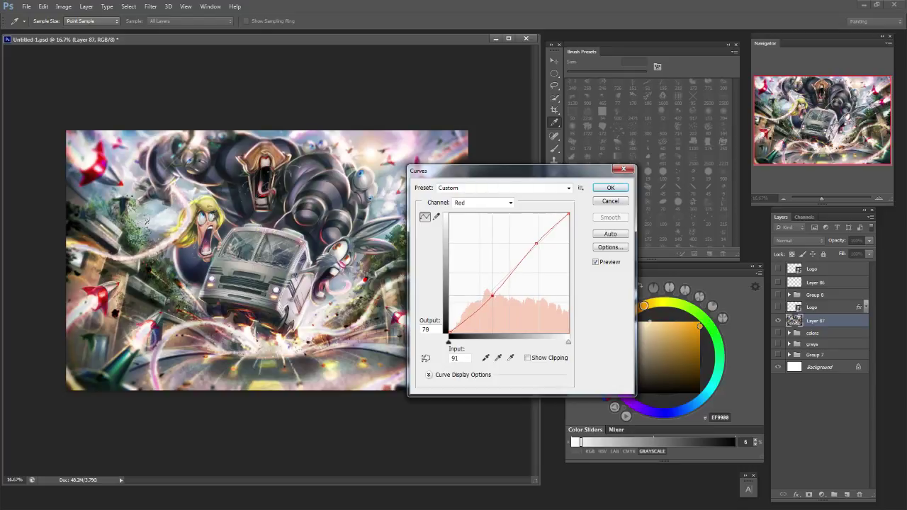
{"action": "key", "text": "Left"}
{"action": "key", "text": "Left"}
{"action": "key", "text": "Up"}
Try raised shadows and lowered highlights on the blue channel, remove both curve points and apply the Curves adjustment.
{"action": "left_click", "coordinate": [510, 203]}
{"action": "left_click", "coordinate": [484, 236]}
{"action": "left_click_drag", "start_coordinate": [486, 292], "coordinate": [484, 287]}
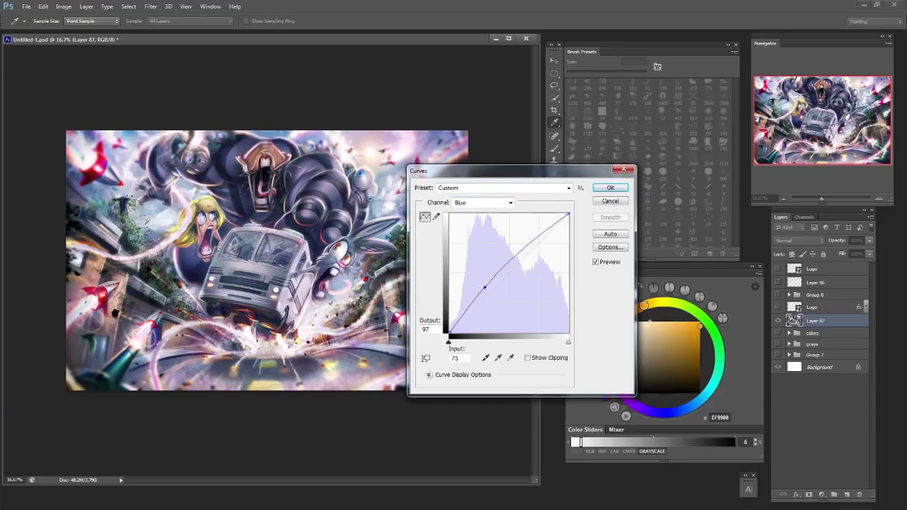
{"action": "left_click_drag", "start_coordinate": [540, 236], "coordinate": [540, 254]}
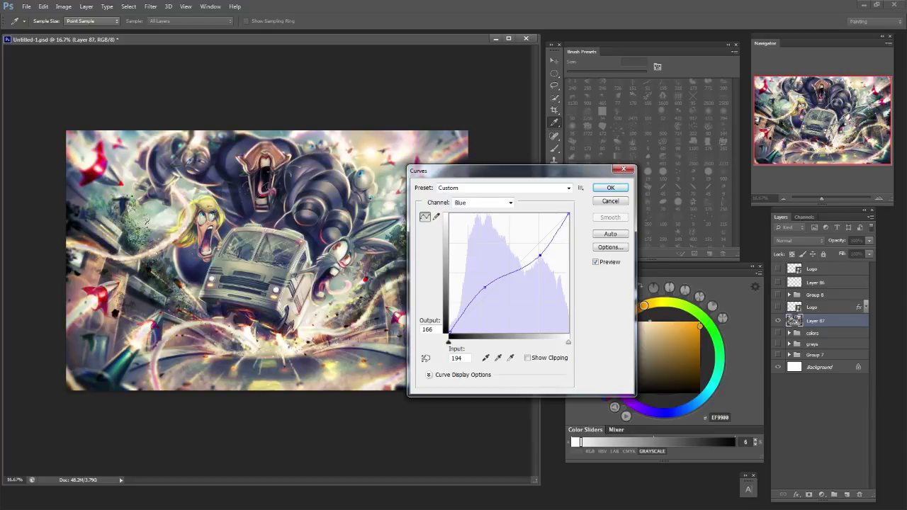
{"action": "left_click_drag", "start_coordinate": [485, 287], "coordinate": [485, 291]}
{"action": "left_click_drag", "start_coordinate": [539, 255], "coordinate": [538, 248]}
{"action": "left_click_drag", "start_coordinate": [538, 248], "coordinate": [579, 239]}
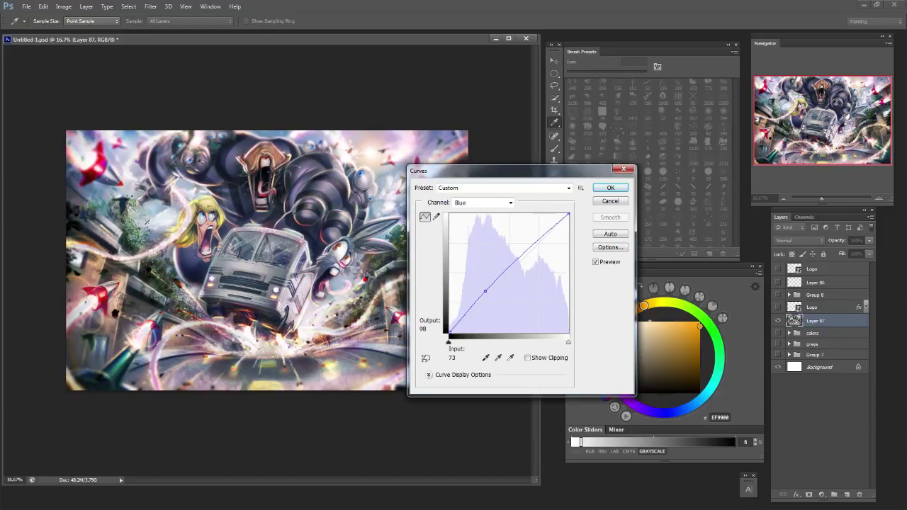
{"action": "left_click_drag", "start_coordinate": [485, 291], "coordinate": [576, 239]}
{"action": "key", "text": "Return"}
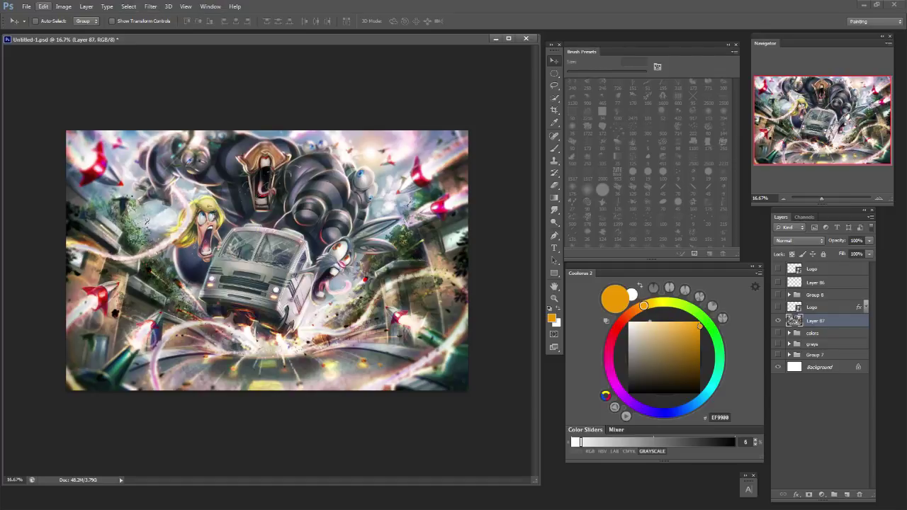
{"action": "left_click", "coordinate": [27, 7]}
{"action": "left_click", "coordinate": [50, 118]}
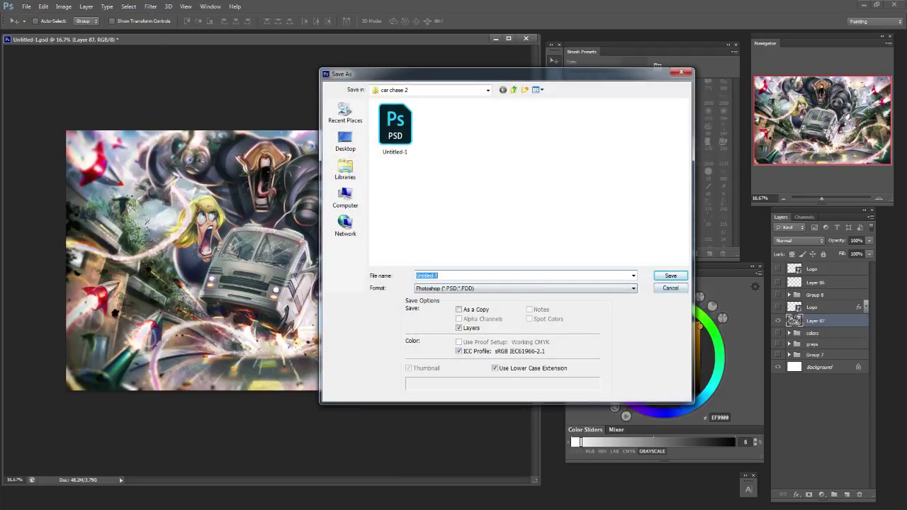
{"action": "key", "text": "Escape"}
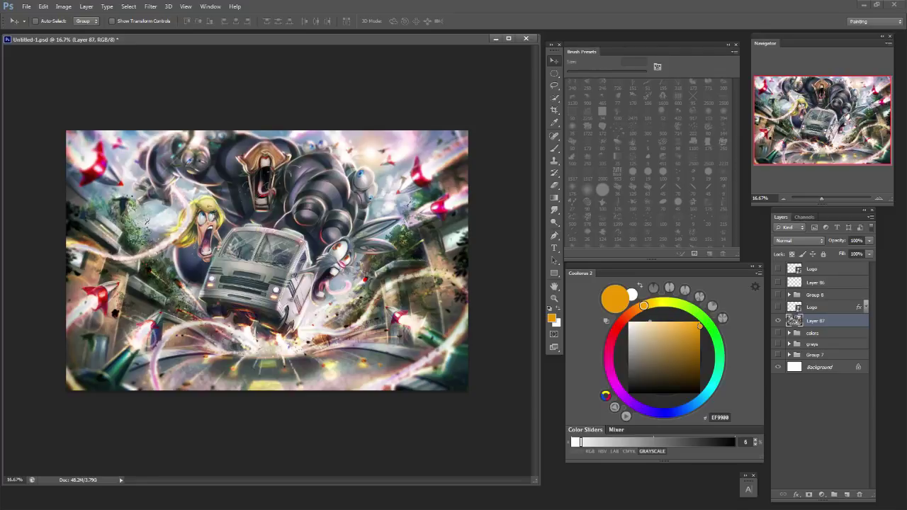
Select the Brush tool with the hard round 19 px preset, try a pale yellow-green, and switch the painting color to white.
{"action": "key", "text": "b"}
{"action": "key", "text": "bracketright"}
{"action": "key", "text": "bracketright"}
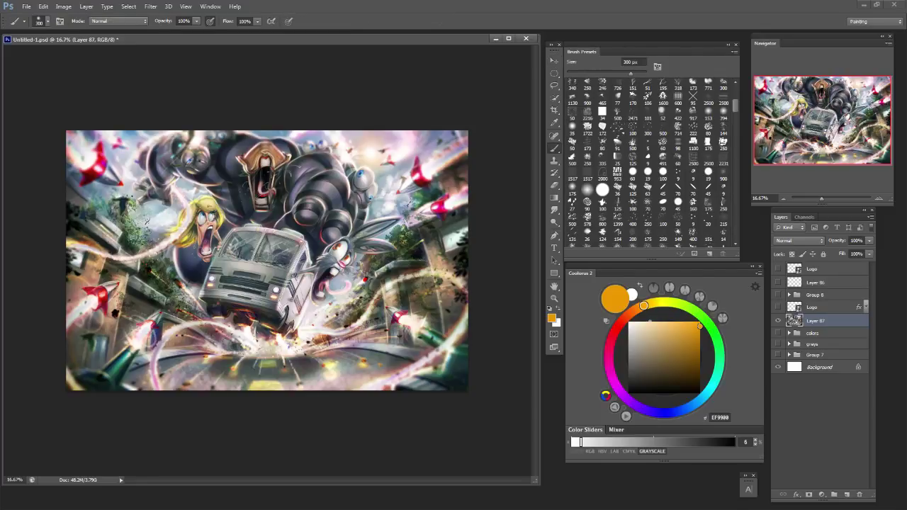
{"action": "left_click", "coordinate": [708, 174]}
{"action": "left_click", "coordinate": [628, 323]}
{"action": "left_click", "coordinate": [639, 334]}
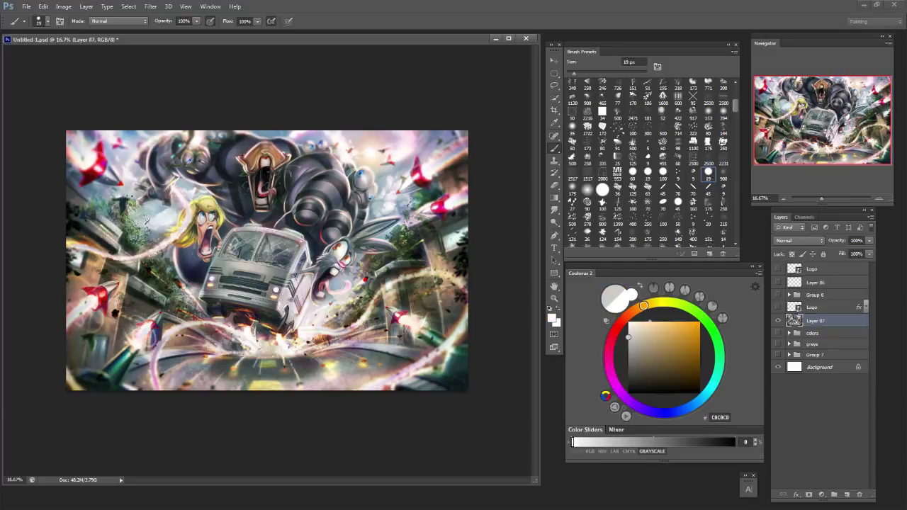
{"action": "left_click", "coordinate": [665, 302]}
{"action": "key", "text": "bracketright"}
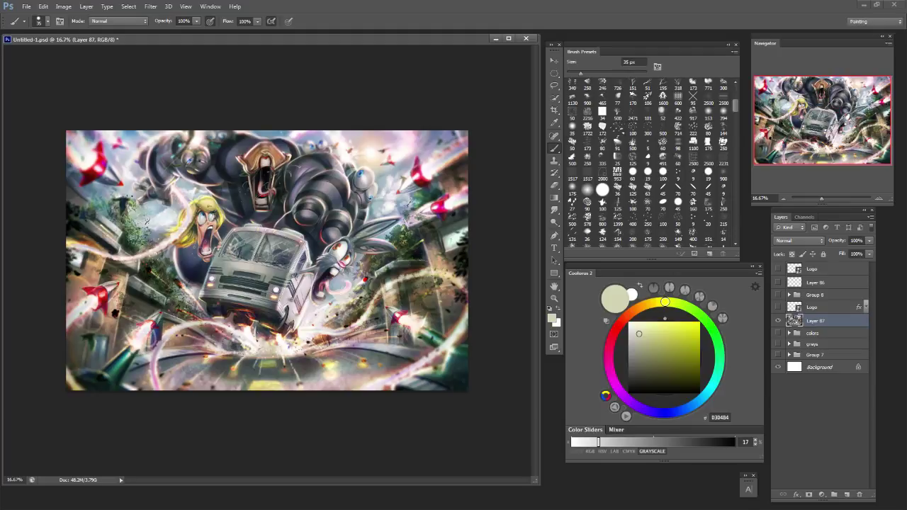
{"action": "key", "text": "x"}
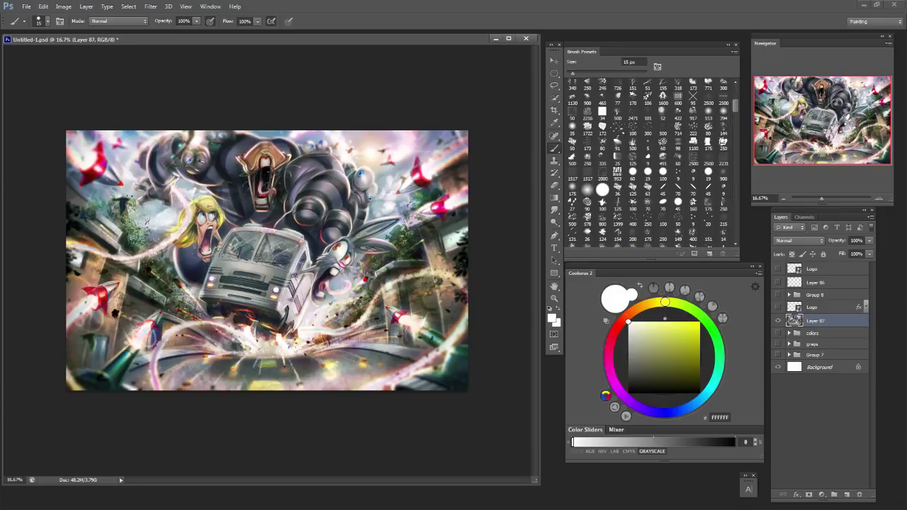
{"action": "key", "text": "bracketright"}
{"action": "key", "text": "bracketright"}
{"action": "key", "text": "bracketright"}
{"action": "key", "text": "bracketright"}
{"action": "key", "text": "bracketright"}
{"action": "key", "text": "bracketright"}
{"action": "key", "text": "bracketright"}
{"action": "key", "text": "bracketright"}
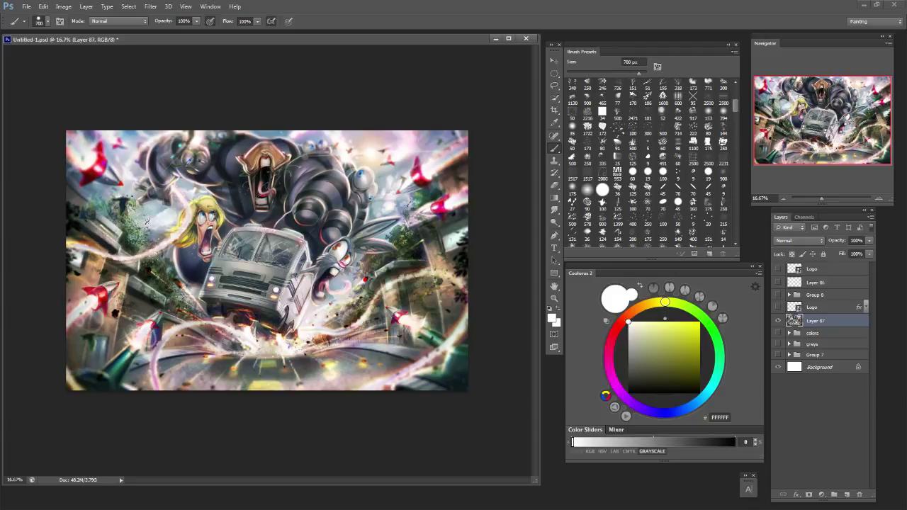
{"action": "key", "text": "bracketleft"}
{"action": "key", "text": "bracketleft"}
{"action": "key", "text": "bracketleft"}
{"action": "key", "text": "bracketleft"}
{"action": "key", "text": "bracketleft"}
{"action": "key", "text": "bracketleft"}
{"action": "key", "text": "bracketleft"}
{"action": "key", "text": "bracketleft"}
{"action": "key", "text": "bracketleft"}
{"action": "key", "text": "bracketleft"}
{"action": "key", "text": "bracketleft"}
{"action": "key", "text": "bracketleft"}
{"action": "key", "text": "bracketleft"}
{"action": "key", "text": "bracketleft"}
{"action": "key", "text": "bracketleft"}
{"action": "key", "text": "bracketleft"}
{"action": "key", "text": "bracketright"}
{"action": "key", "text": "bracketright"}
{"action": "key", "text": "bracketright"}
{"action": "key", "text": "bracketright"}
{"action": "left_click", "coordinate": [399, 210]}
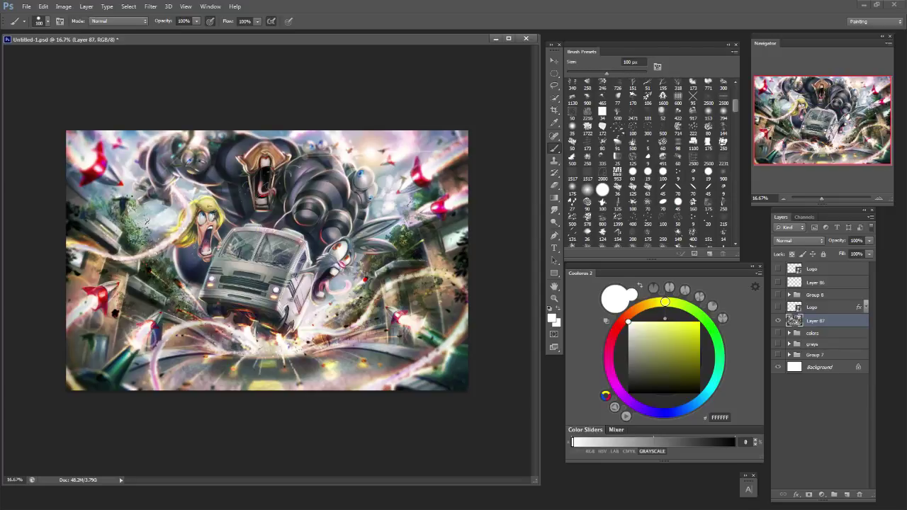
{"action": "key", "text": "bracketleft"}
{"action": "key", "text": "bracketleft"}
{"action": "key", "text": "bracketleft"}
{"action": "key", "text": "bracketleft"}
{"action": "left_click_drag", "start_coordinate": [360, 172], "coordinate": [358, 178]}
{"action": "key", "text": "bracketleft"}
{"action": "key", "text": "bracketleft"}
{"action": "key", "text": "bracketleft"}
{"action": "key", "text": "bracketleft"}
{"action": "key", "text": "bracketright"}
{"action": "key", "text": "bracketright"}
{"action": "key", "text": "bracketright"}
{"action": "key", "text": "bracketright"}
{"action": "key", "text": "bracketright"}
{"action": "key", "text": "bracketright"}
{"action": "key", "text": "bracketleft"}
{"action": "key", "text": "bracketleft"}
{"action": "key", "text": "bracketleft"}
{"action": "key", "text": "bracketleft"}
{"action": "key", "text": "bracketright"}
{"action": "key", "text": "bracketright"}
{"action": "key", "text": "bracketright"}
{"action": "key", "text": "bracketright"}
{"action": "key", "text": "bracketleft"}
{"action": "key", "text": "bracketleft"}
{"action": "key", "text": "bracketleft"}
{"action": "key", "text": "bracketleft"}
Try a single white brush dab at 700 px beside the monster's open mouth and undo it.
{"action": "key", "text": "bracketright"}
{"action": "key", "text": "bracketright"}
{"action": "key", "text": "bracketright"}
{"action": "key", "text": "bracketright"}
{"action": "key", "text": "bracketright"}
{"action": "key", "text": "bracketright"}
{"action": "key", "text": "bracketright"}
{"action": "key", "text": "bracketright"}
{"action": "key", "text": "bracketright"}
{"action": "key", "text": "bracketright"}
{"action": "key", "text": "bracketright"}
{"action": "key", "text": "bracketright"}
{"action": "key", "text": "bracketright"}
{"action": "key", "text": "bracketright"}
{"action": "left_click", "coordinate": [226, 159]}
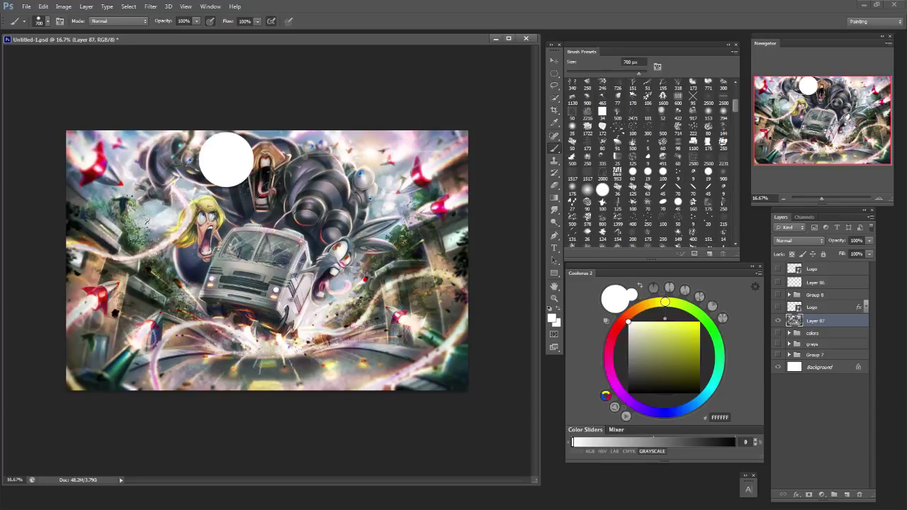
{"action": "key", "text": "ctrl+z"}
{"action": "key", "text": "bracketleft"}
{"action": "key", "text": "bracketleft"}
{"action": "key", "text": "bracketleft"}
{"action": "key", "text": "bracketleft"}
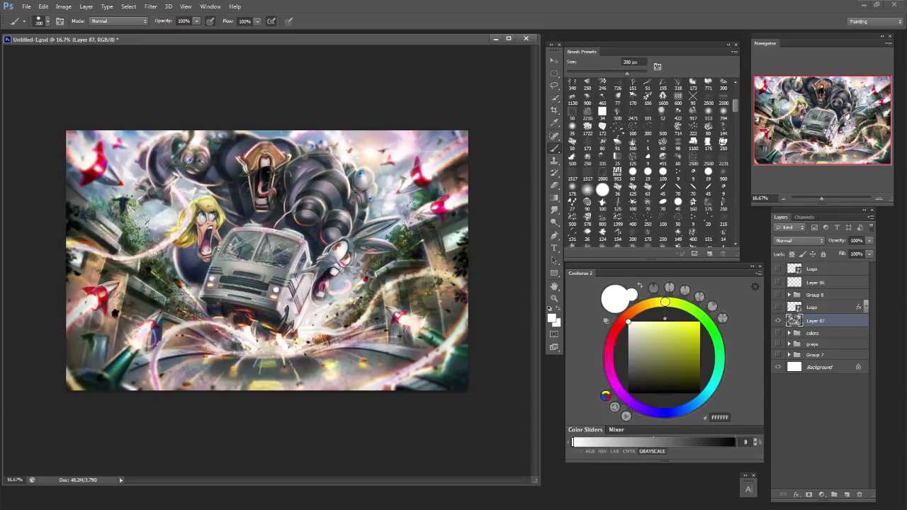
{"action": "key", "text": "bracketleft"}
{"action": "key", "text": "bracketleft"}
{"action": "key", "text": "bracketleft"}
{"action": "key", "text": "bracketleft"}
{"action": "key", "text": "bracketleft"}
{"action": "key", "text": "bracketleft"}
{"action": "key", "text": "bracketright"}
{"action": "key", "text": "bracketright"}
{"action": "key", "text": "bracketright"}
{"action": "key", "text": "bracketright"}
{"action": "key", "text": "bracketleft"}
{"action": "key", "text": "bracketleft"}
{"action": "key", "text": "bracketleft"}
{"action": "key", "text": "bracketleft"}
{"action": "key", "text": "bracketleft"}
{"action": "key", "text": "bracketleft"}
{"action": "key", "text": "bracketleft"}
{"action": "key", "text": "bracketleft"}
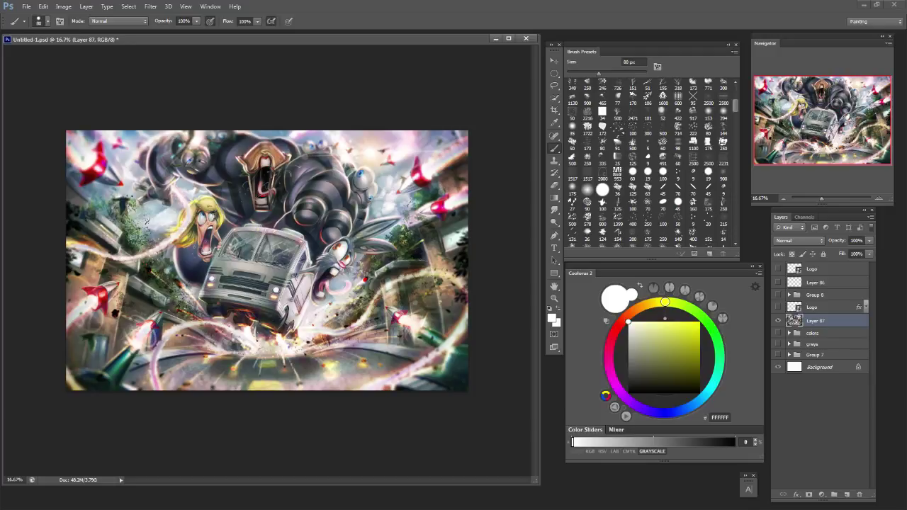
{"action": "key", "text": "bracketright"}
{"action": "key", "text": "bracketright"}
{"action": "key", "text": "bracketright"}
{"action": "key", "text": "bracketright"}
{"action": "key", "text": "bracketright"}
{"action": "key", "text": "bracketright"}
{"action": "key", "text": "bracketleft"}
{"action": "key", "text": "bracketleft"}
{"action": "key", "text": "bracketleft"}
{"action": "key", "text": "bracketleft"}
{"action": "key", "text": "bracketleft"}
{"action": "key", "text": "bracketleft"}
{"action": "key", "text": "bracketright"}
{"action": "key", "text": "bracketright"}
{"action": "key", "text": "bracketright"}
{"action": "key", "text": "bracketright"}
{"action": "key", "text": "bracketleft"}
{"action": "key", "text": "bracketleft"}
{"action": "key", "text": "bracketleft"}
{"action": "key", "text": "bracketleft"}
{"action": "key", "text": "bracketleft"}
{"action": "key", "text": "bracketleft"}
{"action": "key", "text": "bracketright"}
{"action": "key", "text": "bracketright"}
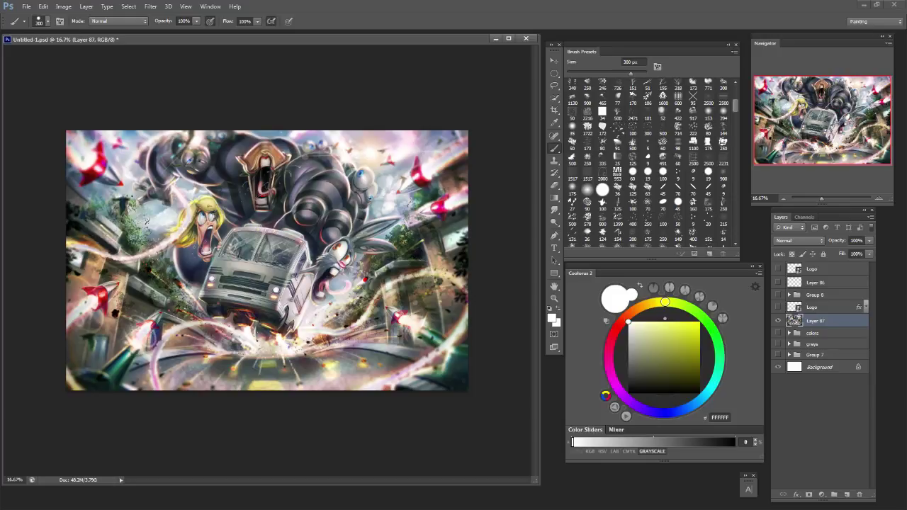
{"action": "key", "text": "bracketleft"}
{"action": "key", "text": "bracketleft"}
{"action": "key", "text": "bracketleft"}
{"action": "key", "text": "bracketleft"}
{"action": "key", "text": "bracketright"}
{"action": "key", "text": "bracketright"}
{"action": "key", "text": "bracketright"}
{"action": "key", "text": "bracketright"}
{"action": "key", "text": "bracketleft"}
{"action": "key", "text": "bracketleft"}
{"action": "key", "text": "bracketleft"}
{"action": "key", "text": "bracketleft"}
{"action": "key", "text": "bracketleft"}
{"action": "key", "text": "bracketleft"}
{"action": "key", "text": "ctrl+equal"}
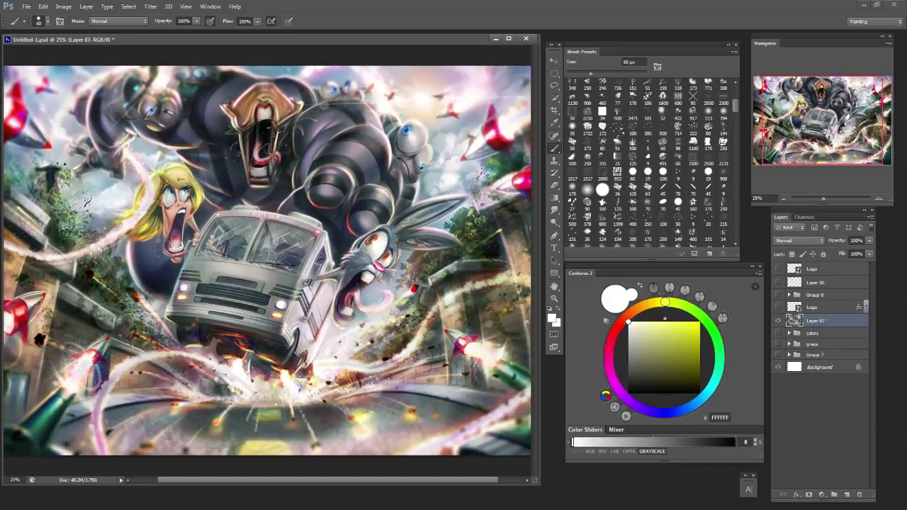
{"action": "key", "text": "bracketright"}
{"action": "key", "text": "bracketright"}
{"action": "key", "text": "bracketright"}
{"action": "key", "text": "bracketright"}
{"action": "key", "text": "bracketleft"}
{"action": "key", "text": "bracketleft"}
{"action": "key", "text": "bracketright"}
{"action": "key", "text": "bracketright"}
{"action": "key", "text": "ctrl+minus"}
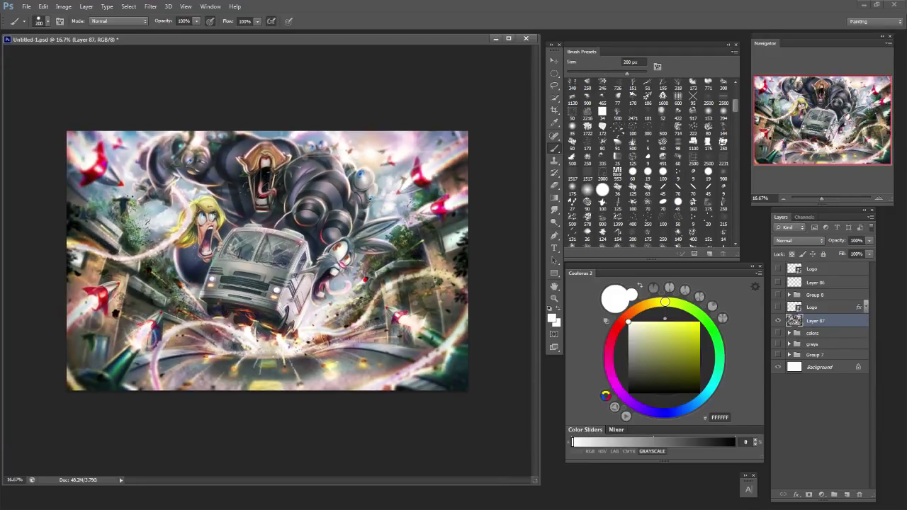
{"action": "key", "text": "bracketleft"}
{"action": "key", "text": "bracketleft"}
{"action": "key", "text": "bracketleft"}
{"action": "key", "text": "bracketleft"}
{"action": "key", "text": "bracketleft"}
{"action": "key", "text": "bracketleft"}
{"action": "key", "text": "bracketright"}
{"action": "key", "text": "bracketright"}
{"action": "key", "text": "bracketright"}
{"action": "key", "text": "bracketright"}
{"action": "key", "text": "bracketright"}
{"action": "key", "text": "bracketright"}
Save the painting as a layered Photoshop file, replacing the existing Untitled-1.psd in the car chase 2 folder.
{"action": "left_click", "coordinate": [26, 6]}
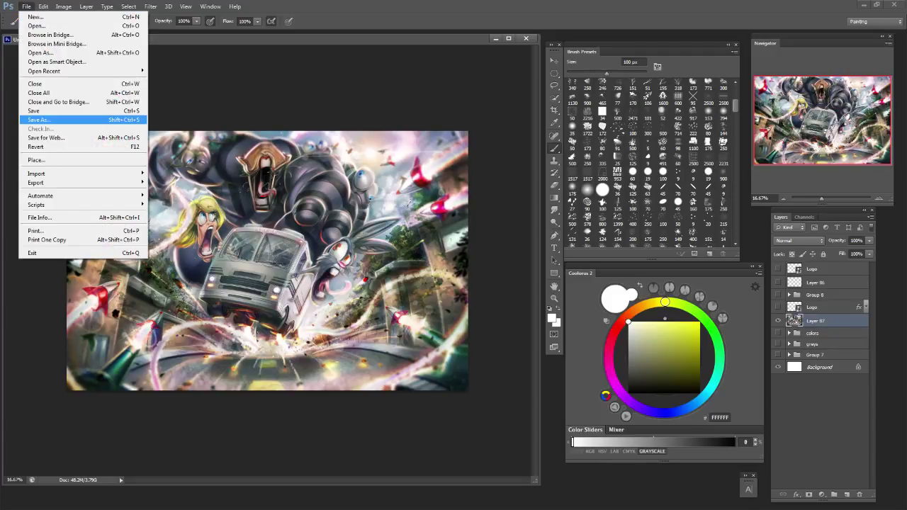
{"action": "left_click", "coordinate": [43, 120]}
{"action": "key", "text": "Return"}
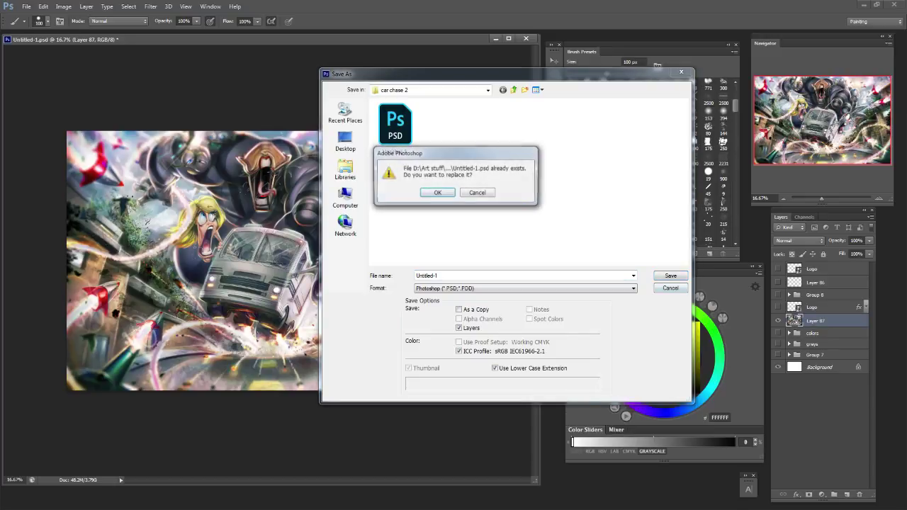
{"action": "key", "text": "Return"}
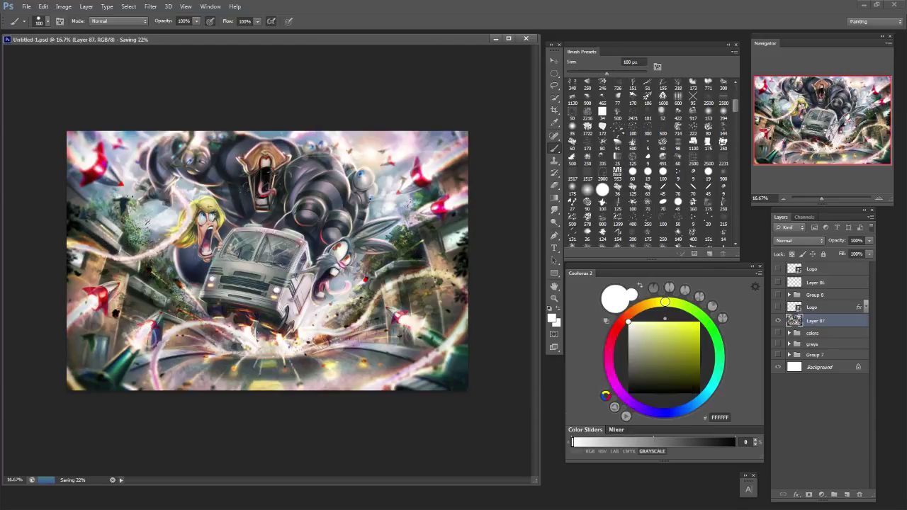
Show Group 8 with the centered Brainslug logo and try to save a copy of the artwork.
{"action": "left_click", "coordinate": [778, 294]}
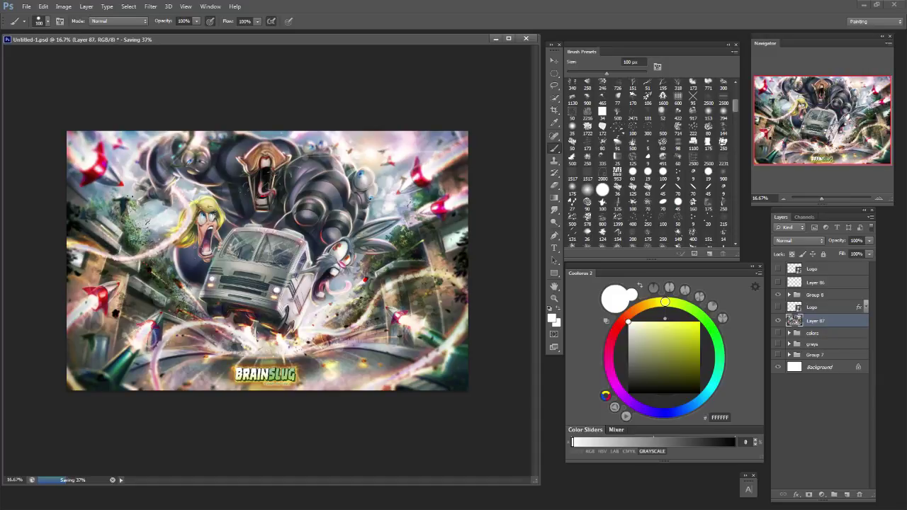
{"action": "left_click", "coordinate": [26, 7]}
{"action": "left_click", "coordinate": [44, 120]}
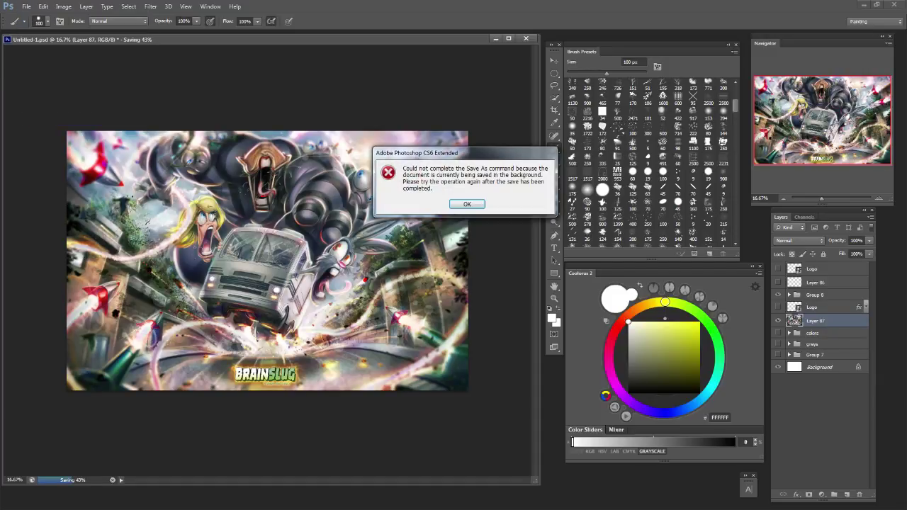
{"action": "key", "text": "Return"}
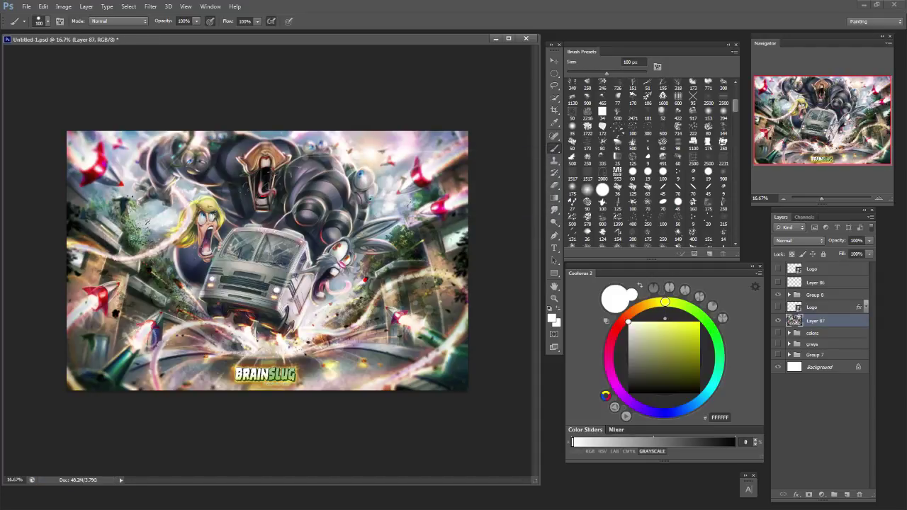
Save a JPEG copy with the centered logo as "artpage Brainslug 1" in the car chase 2 folder.
{"action": "left_click", "coordinate": [26, 6]}
{"action": "left_click", "coordinate": [43, 119]}
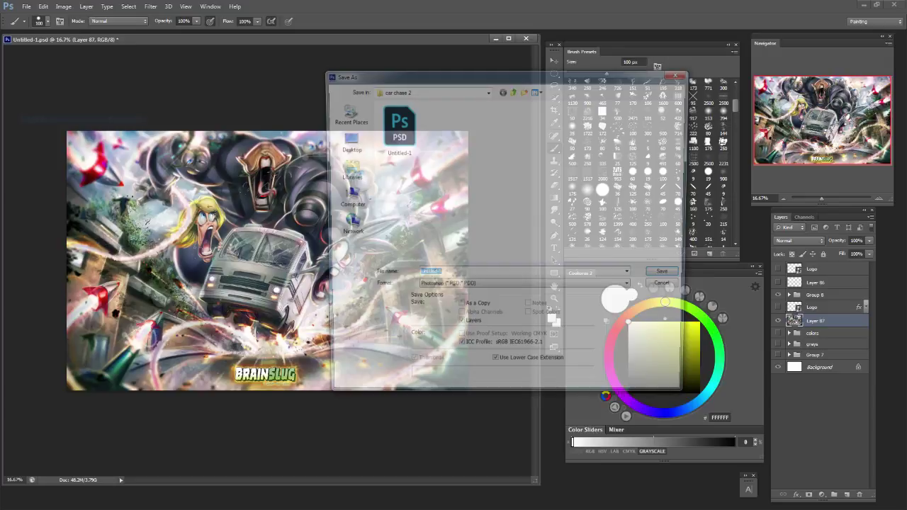
{"action": "left_click", "coordinate": [496, 288]}
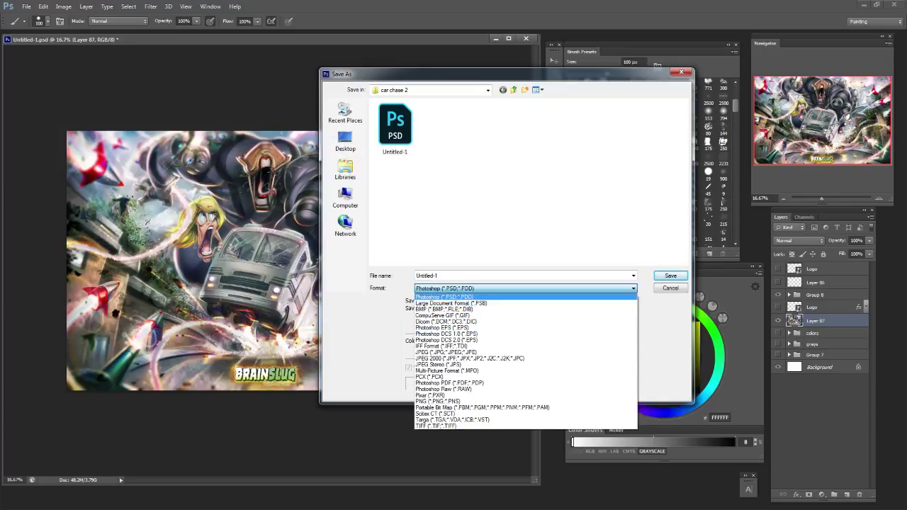
{"action": "left_click", "coordinate": [445, 352]}
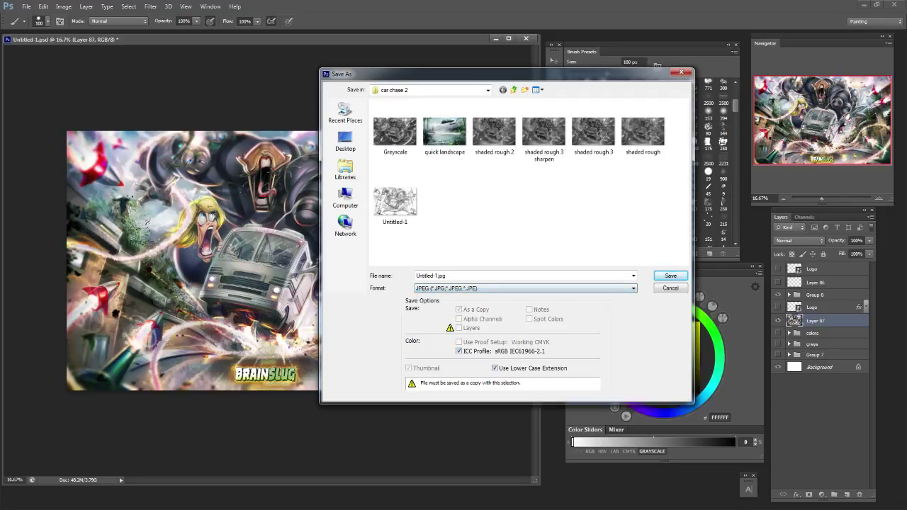
{"action": "left_click", "coordinate": [437, 275]}
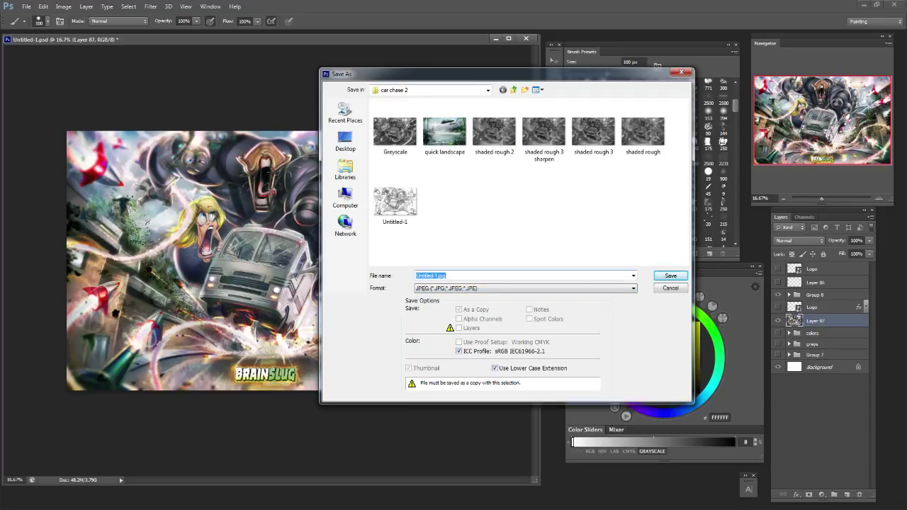
{"action": "left_click", "coordinate": [437, 275]}
{"action": "left_click_drag", "start_coordinate": [440, 275], "coordinate": [416, 276]}
{"action": "type", "text": "artpage"}
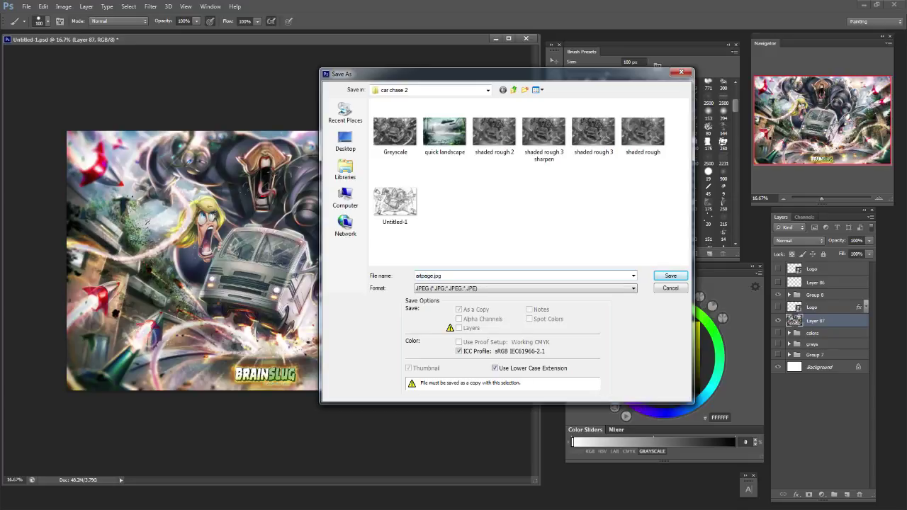
{"action": "type", "text": " Brainslug 1"}
{"action": "key", "text": "Return"}
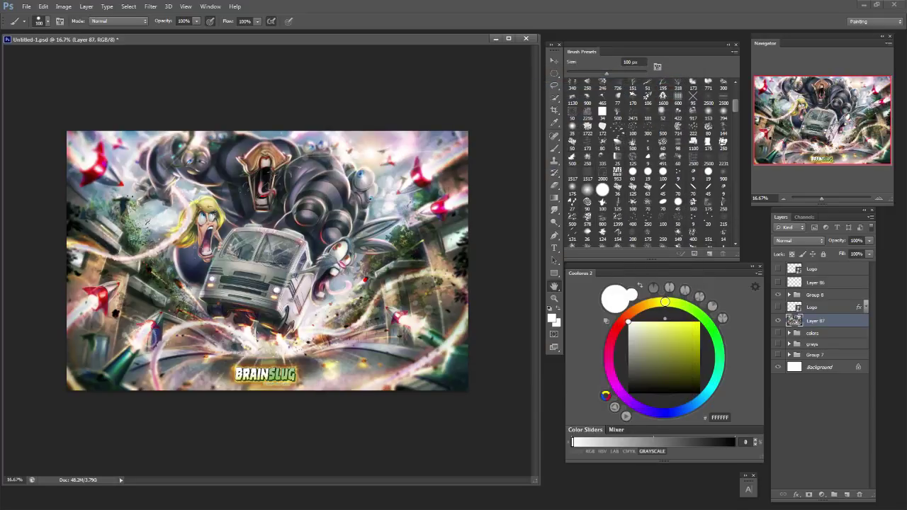
{"action": "key", "text": "Return"}
Hide the centered logo in Group 8 and delete the hidden Layer 86.
{"action": "left_click", "coordinate": [778, 320]}
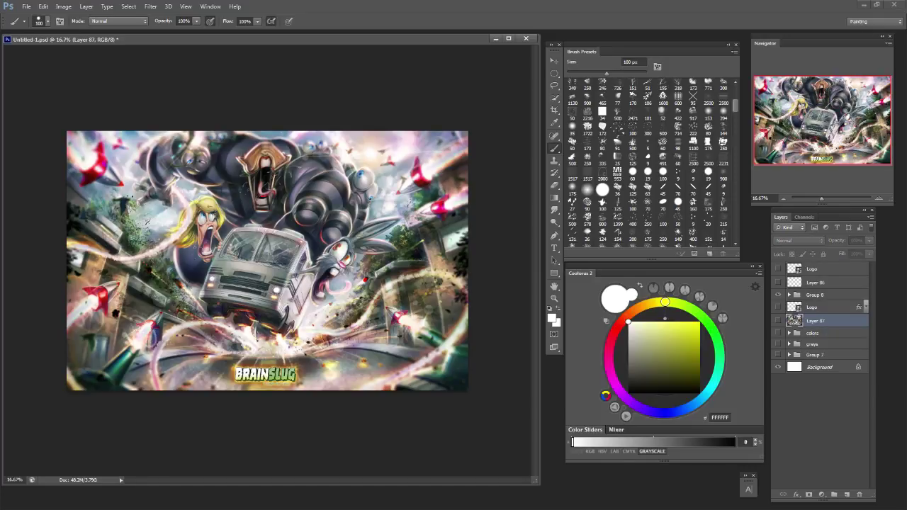
{"action": "left_click", "coordinate": [778, 321]}
{"action": "left_click", "coordinate": [778, 295]}
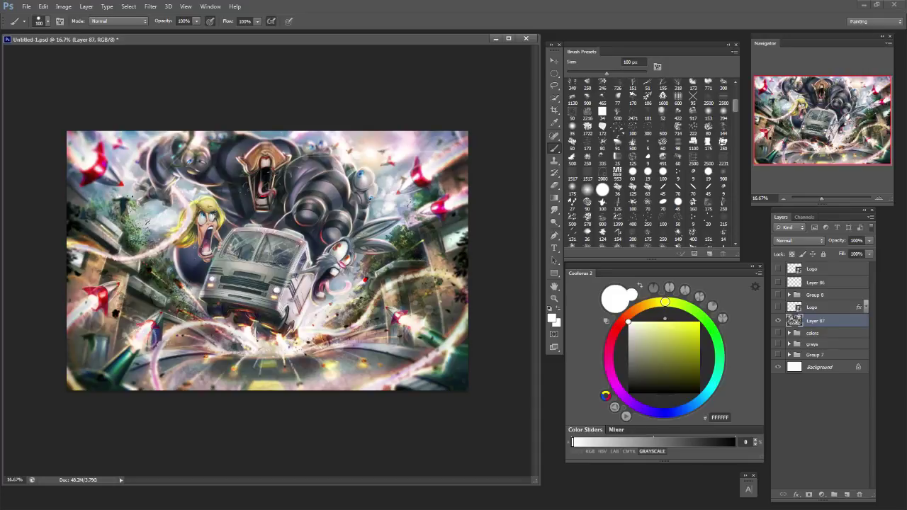
{"action": "left_click", "coordinate": [815, 283]}
{"action": "key", "text": "Delete"}
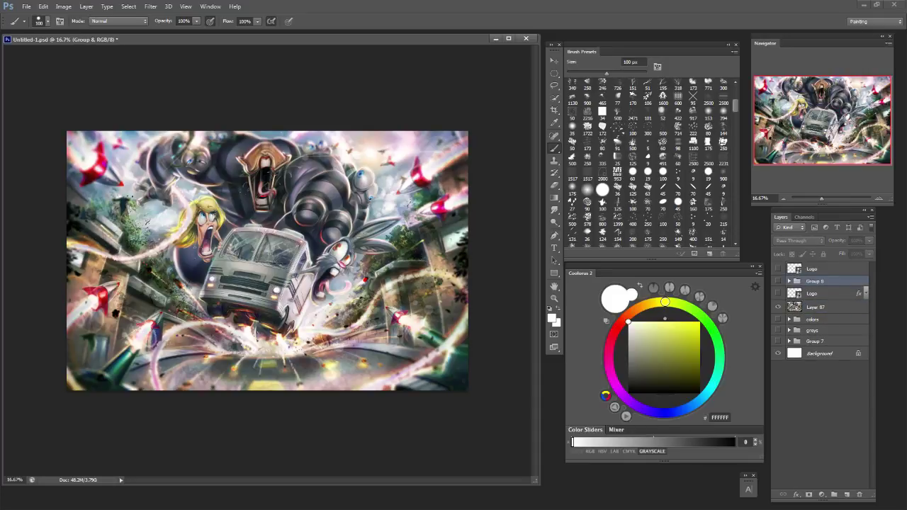
Show the topmost Logo layer and save a JPEG copy as "artpage Brainslug 2" at Maximum quality 12, Baseline ("Standard").
{"action": "left_click", "coordinate": [778, 269]}
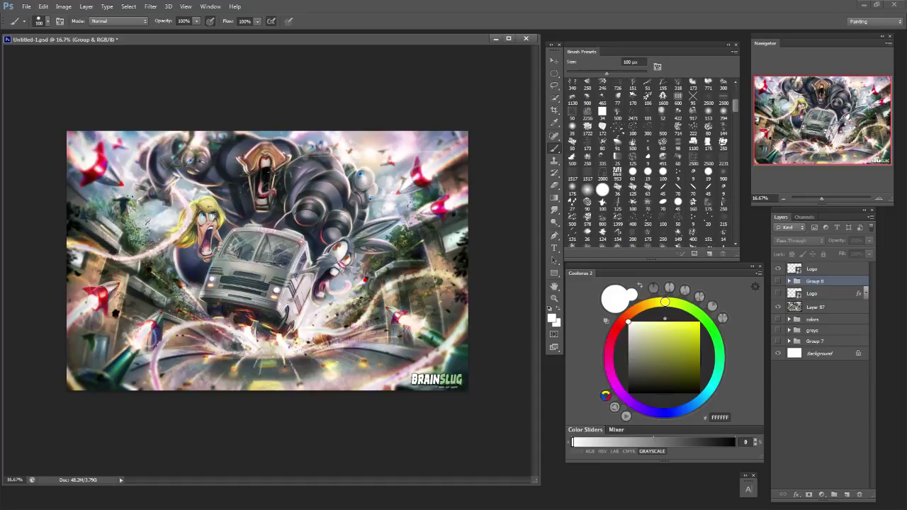
{"action": "left_click", "coordinate": [26, 6]}
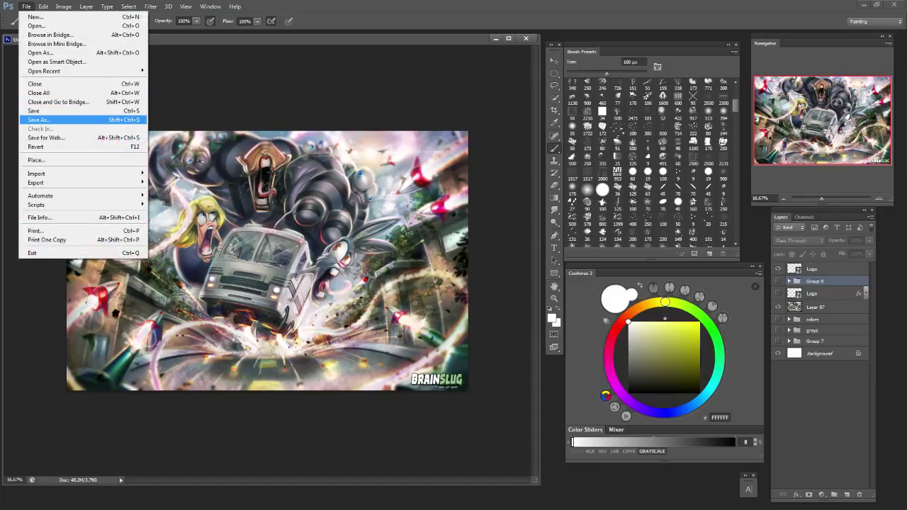
{"action": "left_click", "coordinate": [43, 119]}
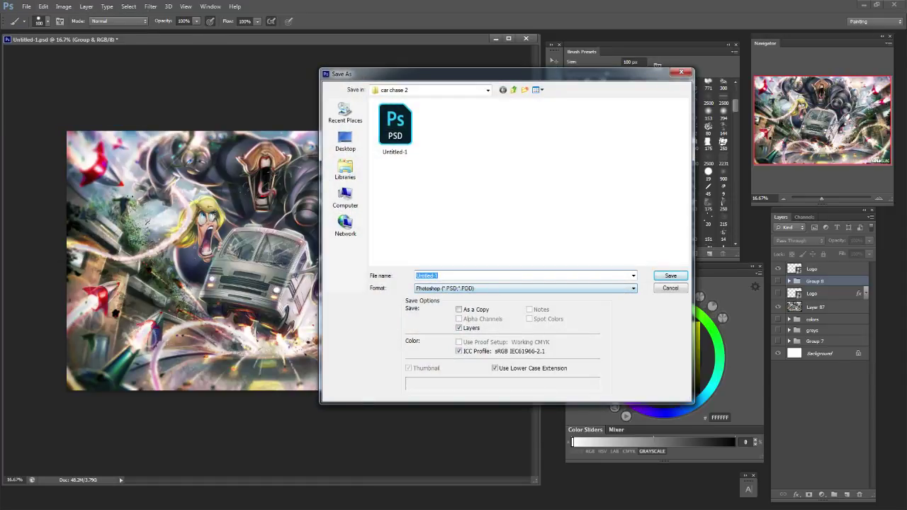
{"action": "left_click", "coordinate": [526, 288]}
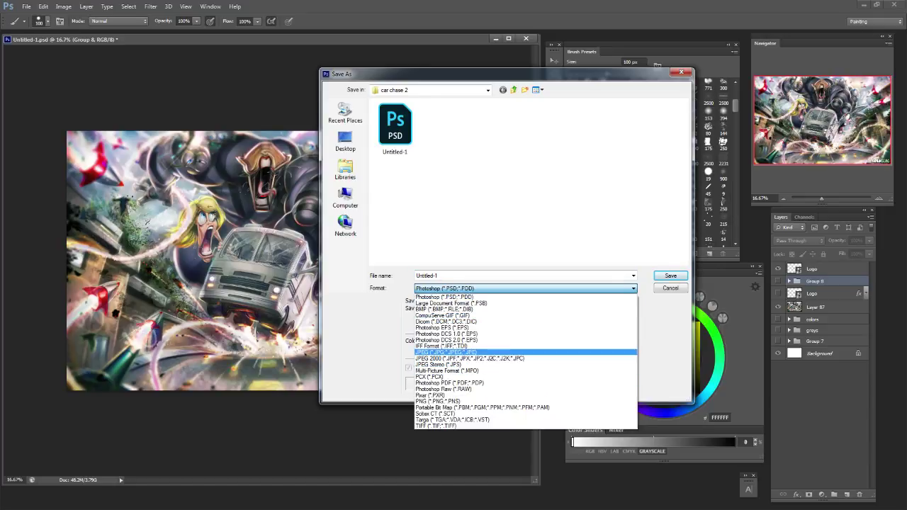
{"action": "left_click", "coordinate": [482, 351]}
{"action": "left_click", "coordinate": [396, 135]}
{"action": "left_click", "coordinate": [488, 276]}
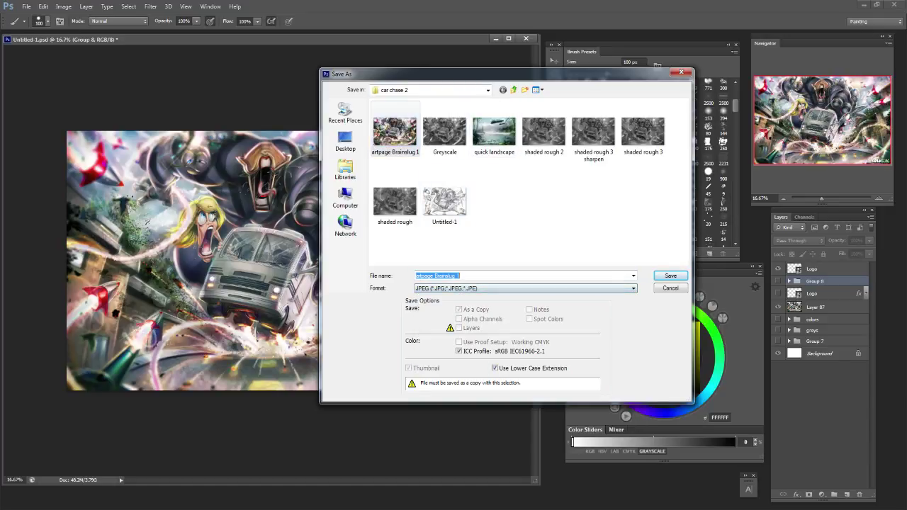
{"action": "left_click", "coordinate": [489, 275]}
{"action": "key", "text": "BackSpace"}
{"action": "type", "text": "2"}
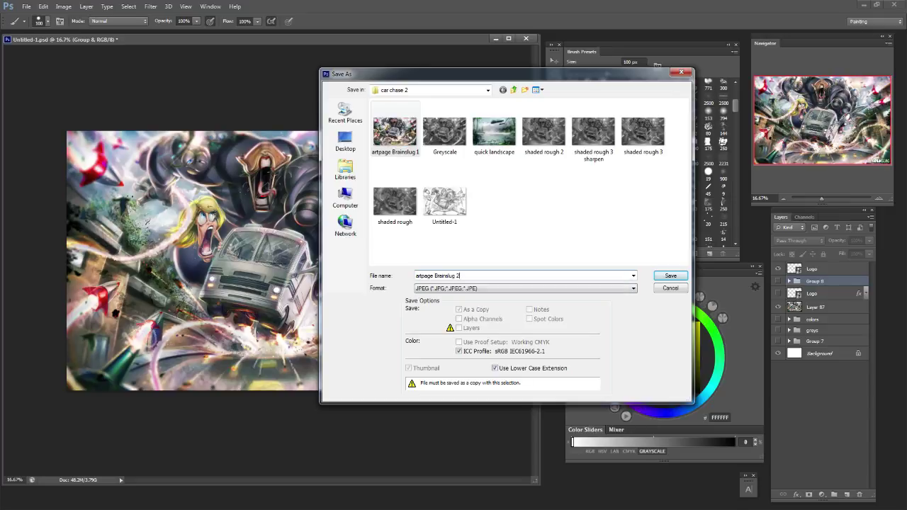
{"action": "key", "text": "Return"}
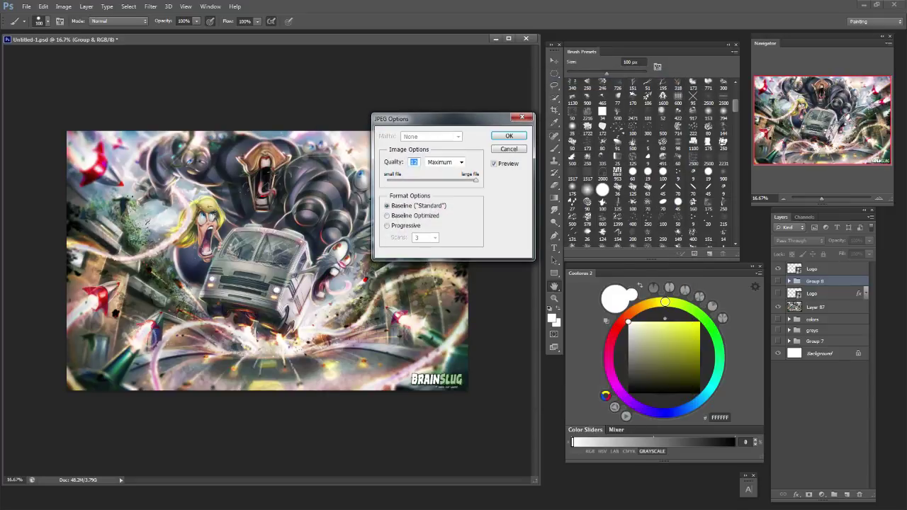
{"action": "key", "text": "Return"}
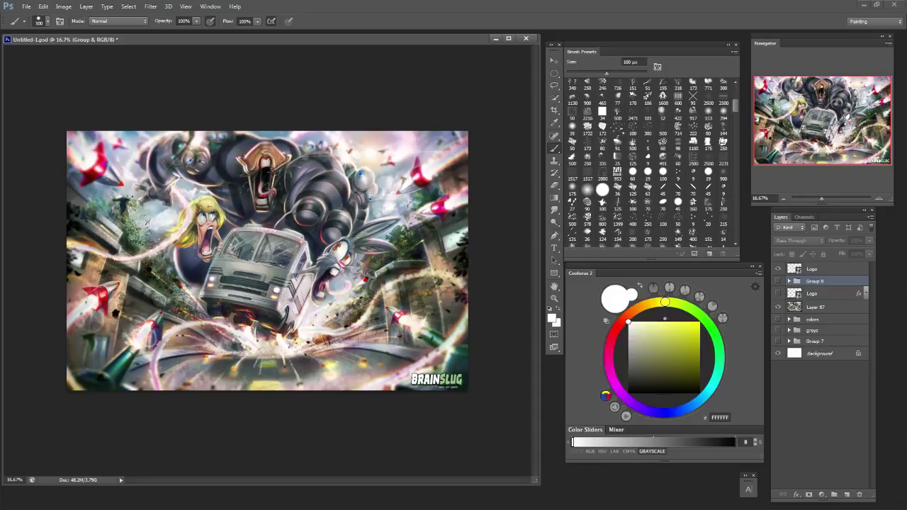
Hide the topmost corner Logo layer and show the Logo layer on the front of the bus instead.
{"action": "left_click", "coordinate": [778, 269]}
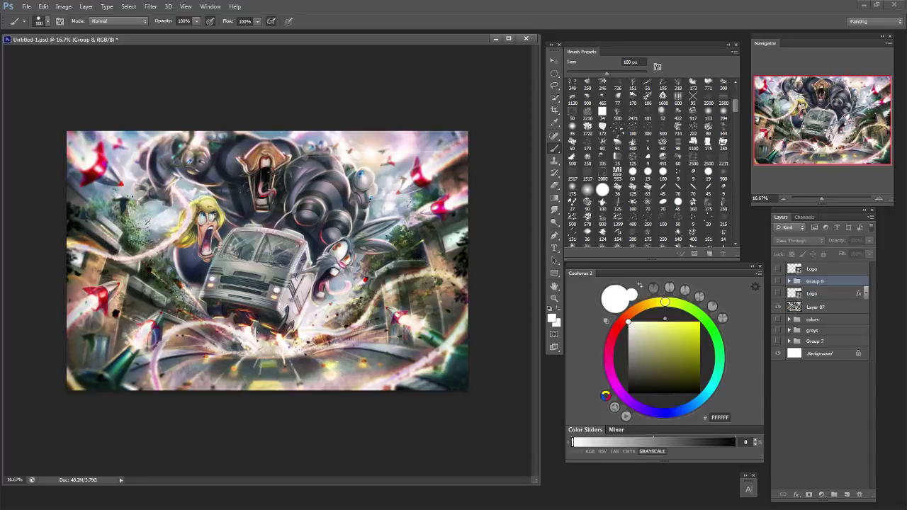
{"action": "left_click", "coordinate": [777, 282]}
{"action": "left_click", "coordinate": [778, 280]}
{"action": "left_click", "coordinate": [777, 293]}
Save a JPEG copy with the bus logo as "artpage Brainslug 3" at Maximum quality 12, Baseline ("Standard").
{"action": "left_click", "coordinate": [26, 6]}
{"action": "left_click", "coordinate": [41, 120]}
{"action": "left_click", "coordinate": [524, 289]}
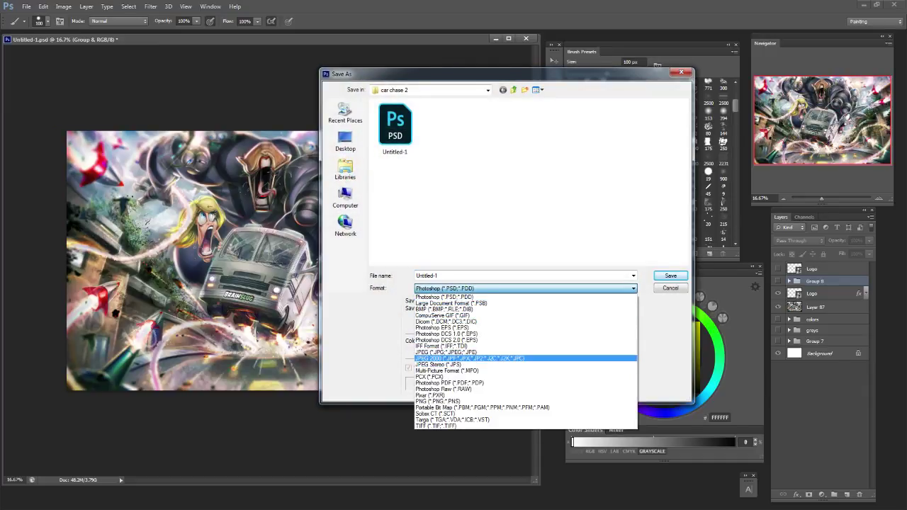
{"action": "left_click", "coordinate": [445, 353]}
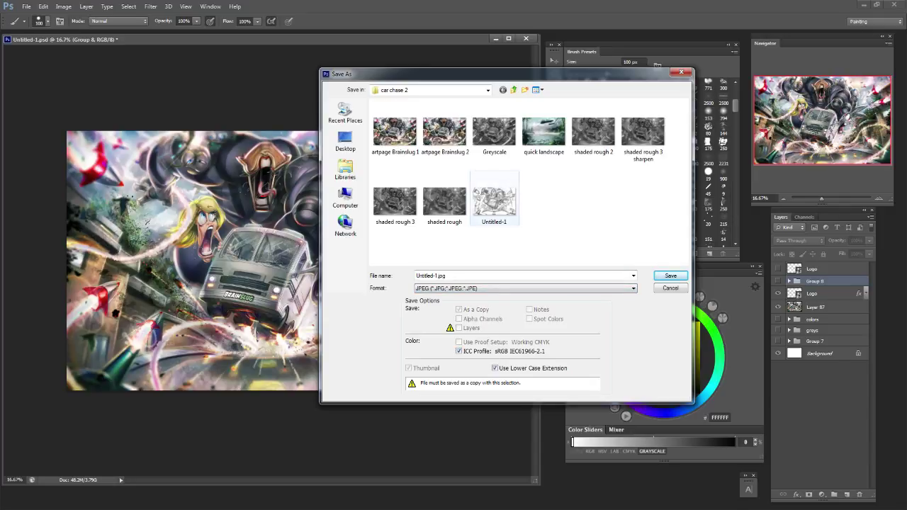
{"action": "left_click", "coordinate": [444, 132]}
{"action": "left_click", "coordinate": [462, 275]}
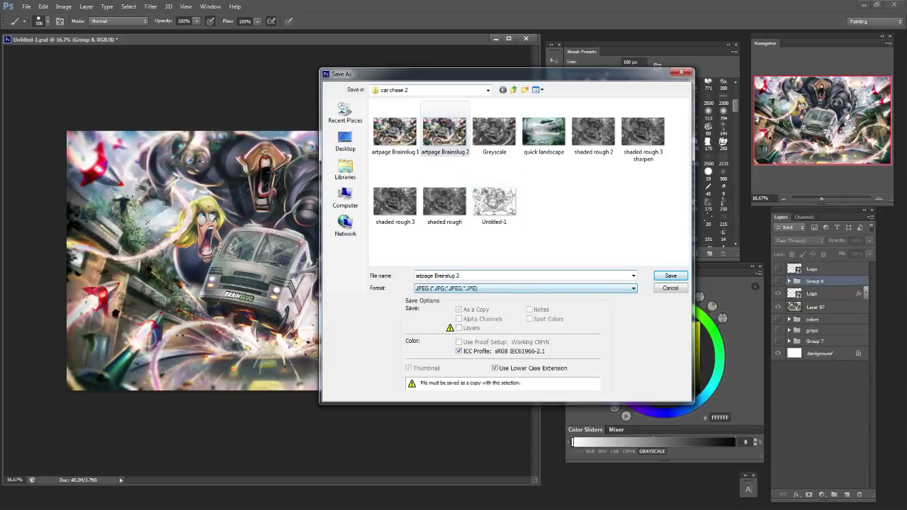
{"action": "key", "text": "BackSpace"}
{"action": "type", "text": "3"}
{"action": "key", "text": "Return"}
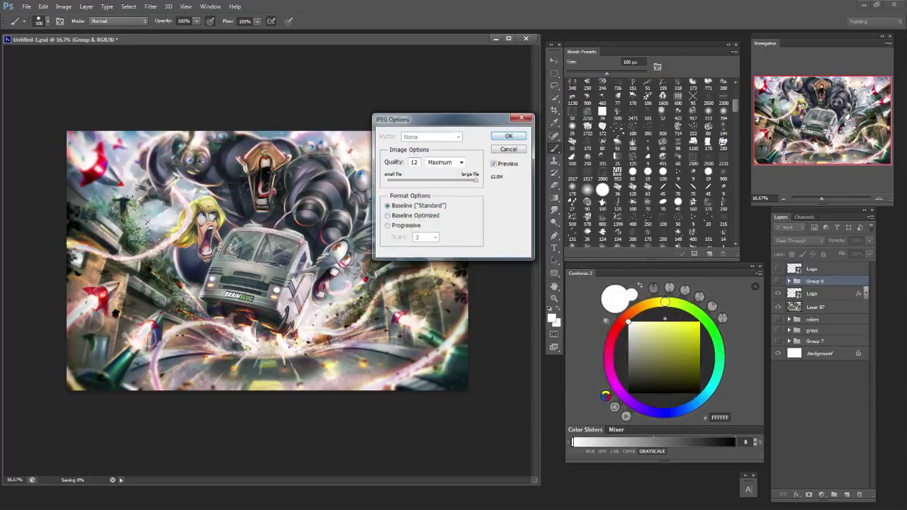
{"action": "key", "text": "Return"}
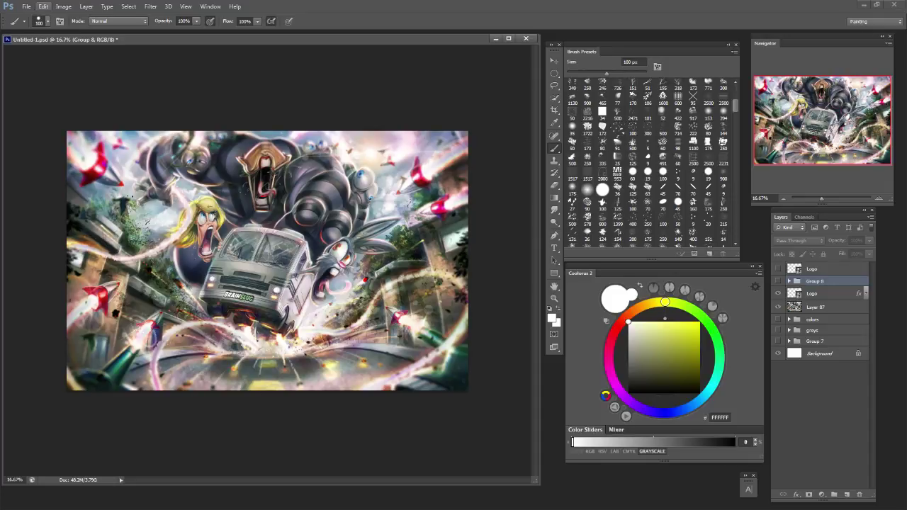
Save the document with the bus logo visible in Photoshop format, overwriting Untitled-1.psd.
{"action": "left_click", "coordinate": [26, 6]}
{"action": "left_click", "coordinate": [38, 119]}
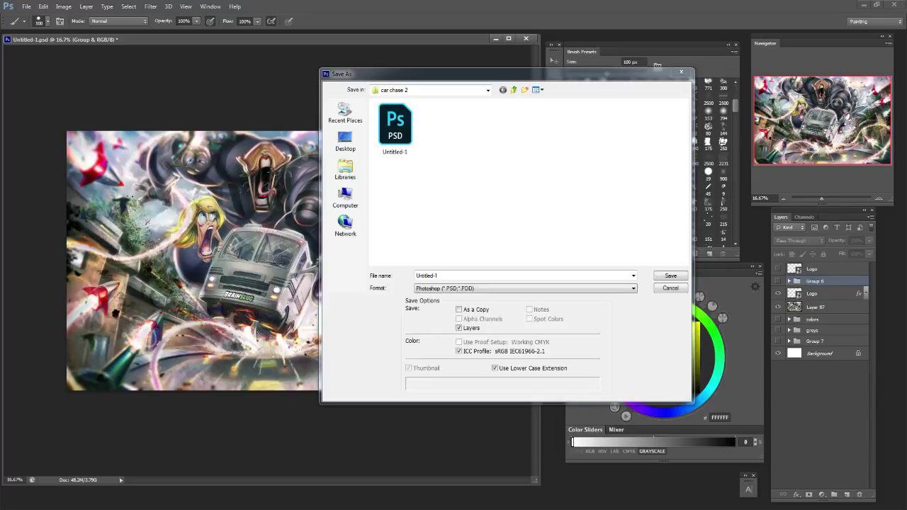
{"action": "key", "text": "Return"}
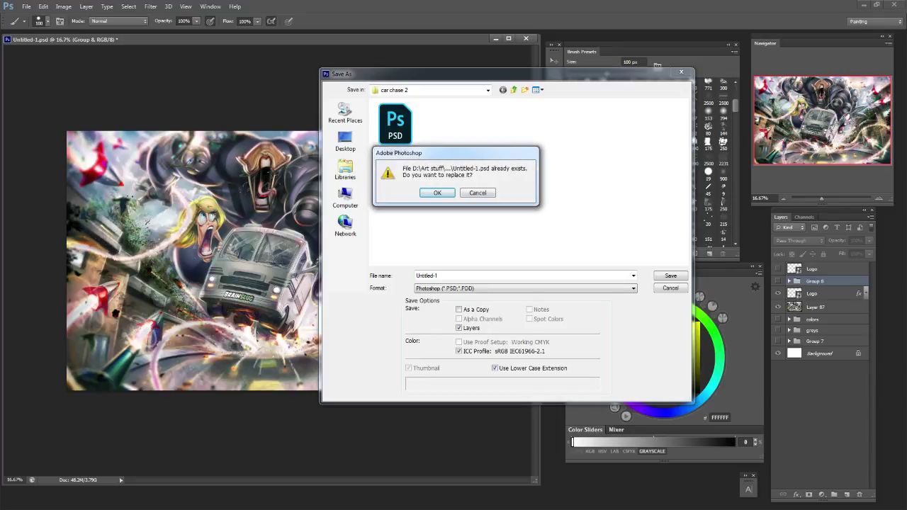
{"action": "key", "text": "Return"}
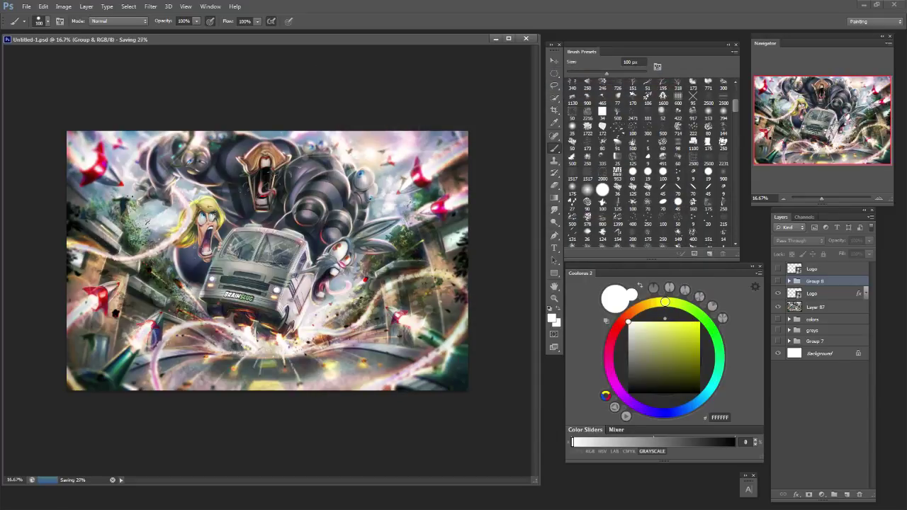